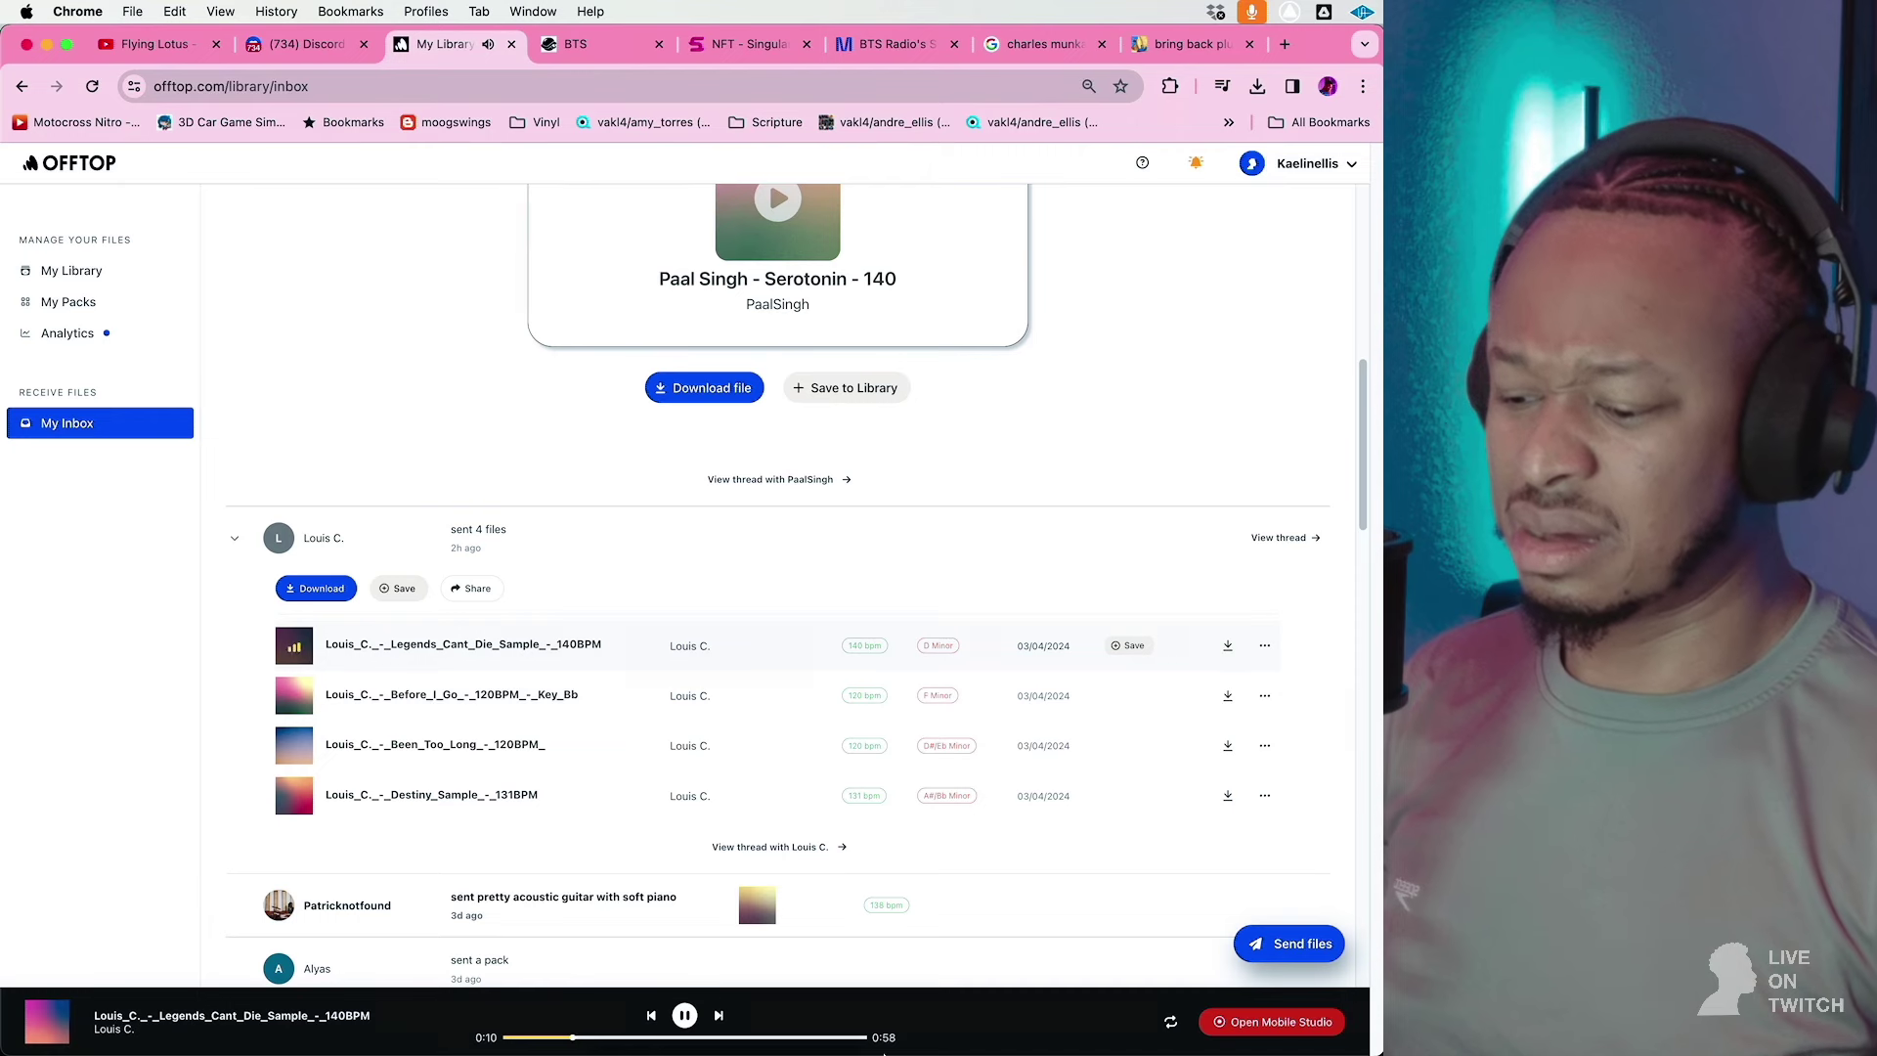
Step: Pause the Legends Cant Die sample preview and download the 140BPM file to the Downloads folder
mouse_move(884, 1053)
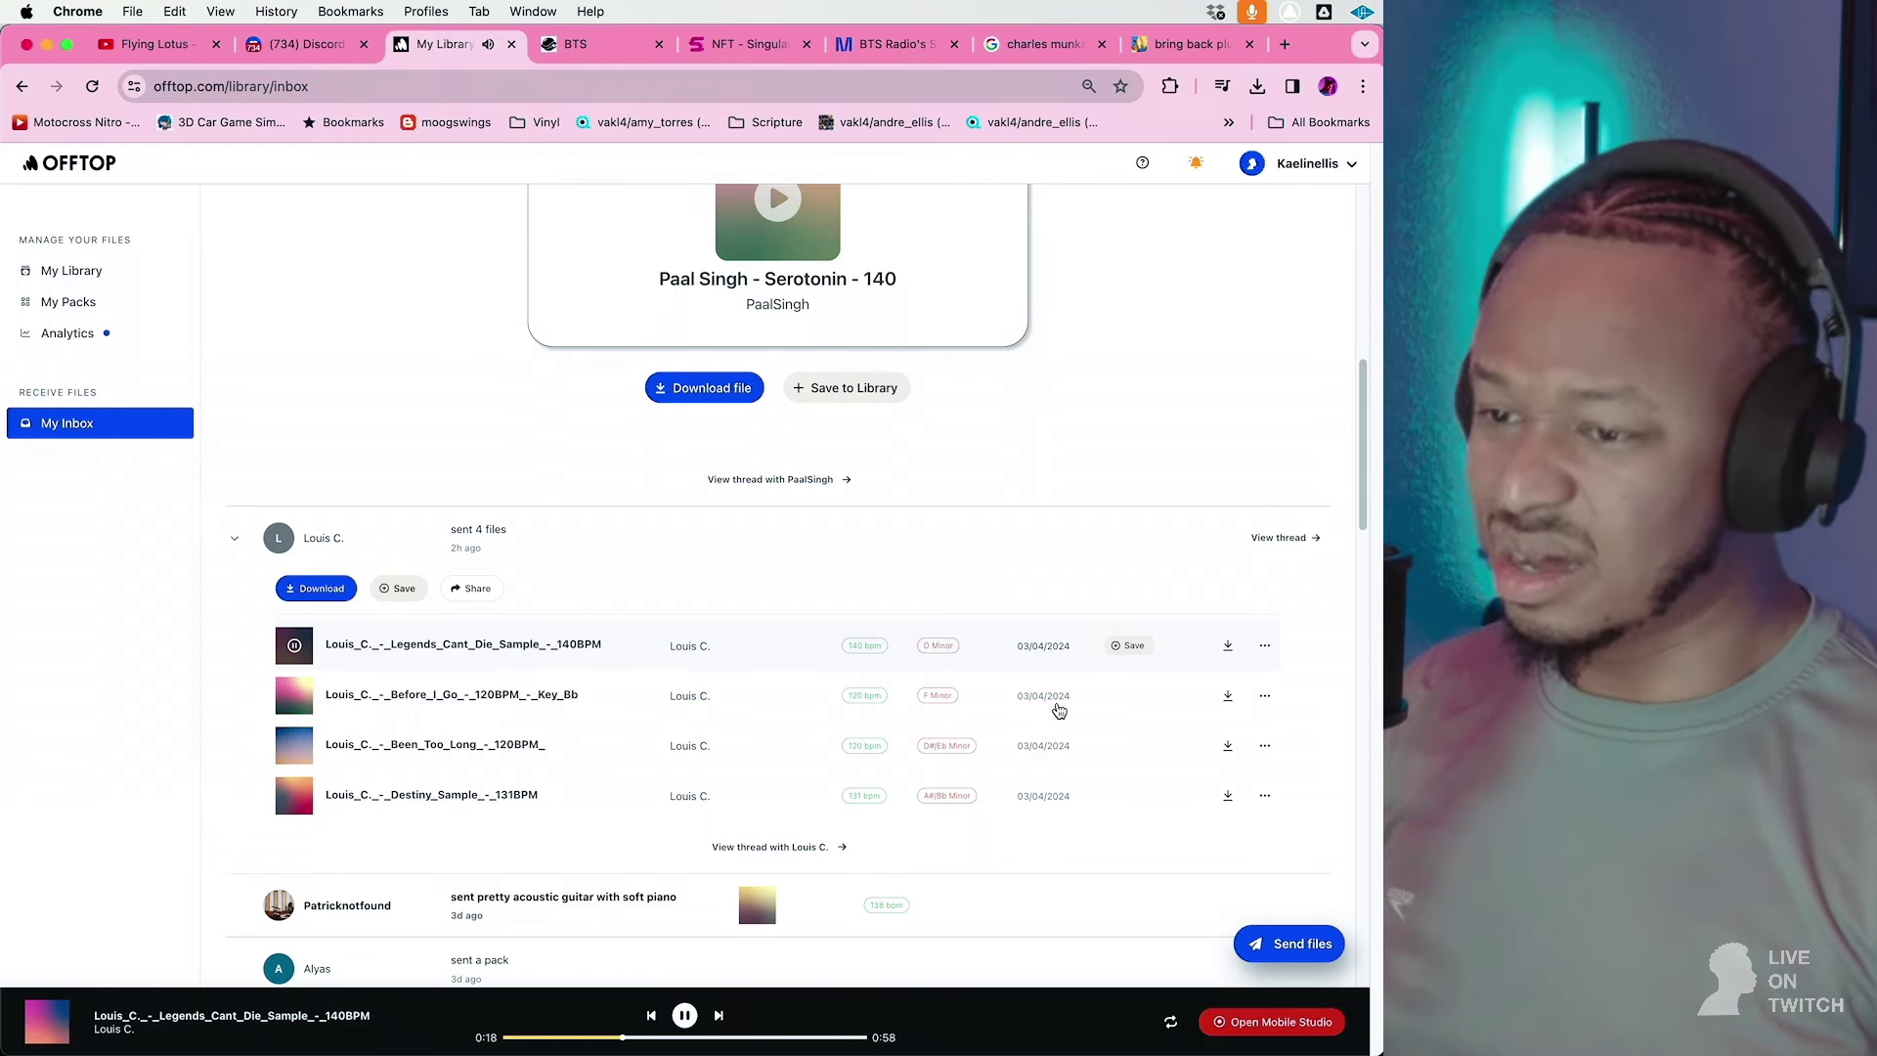
left_click(686, 1015)
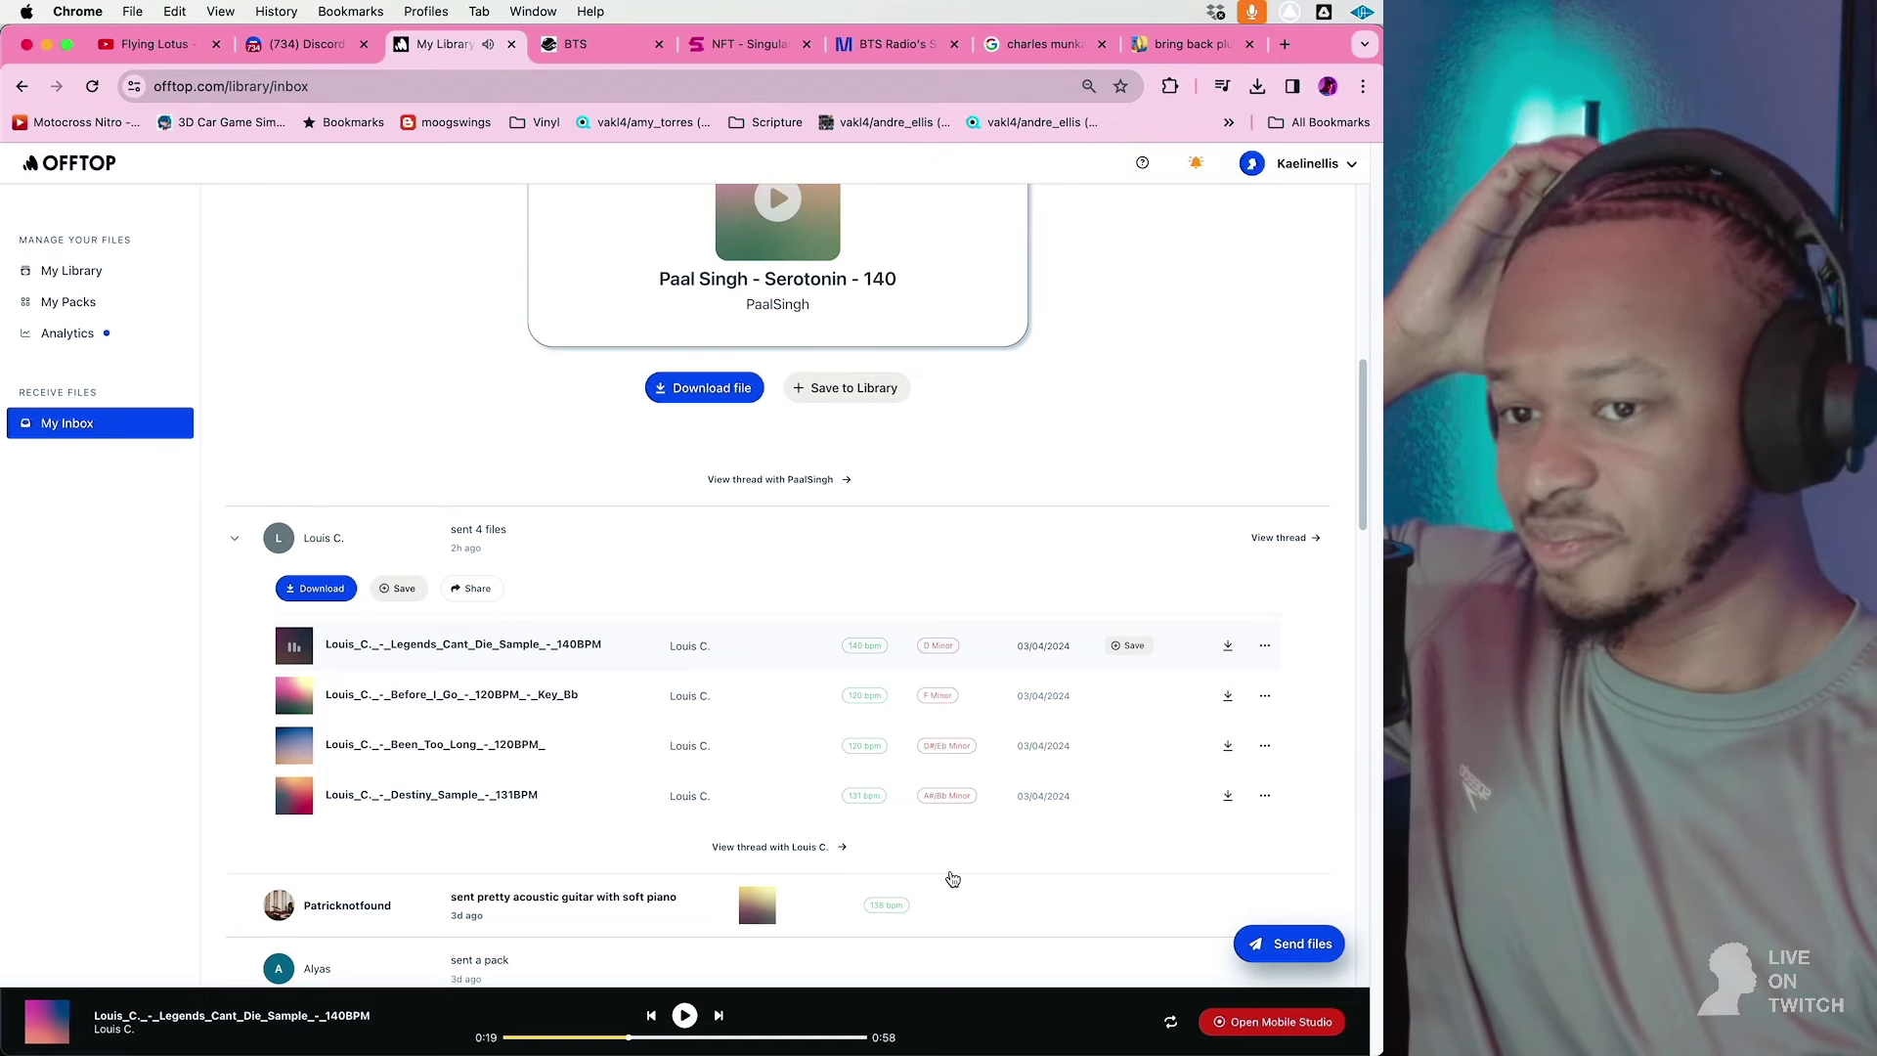
left_click(1228, 646)
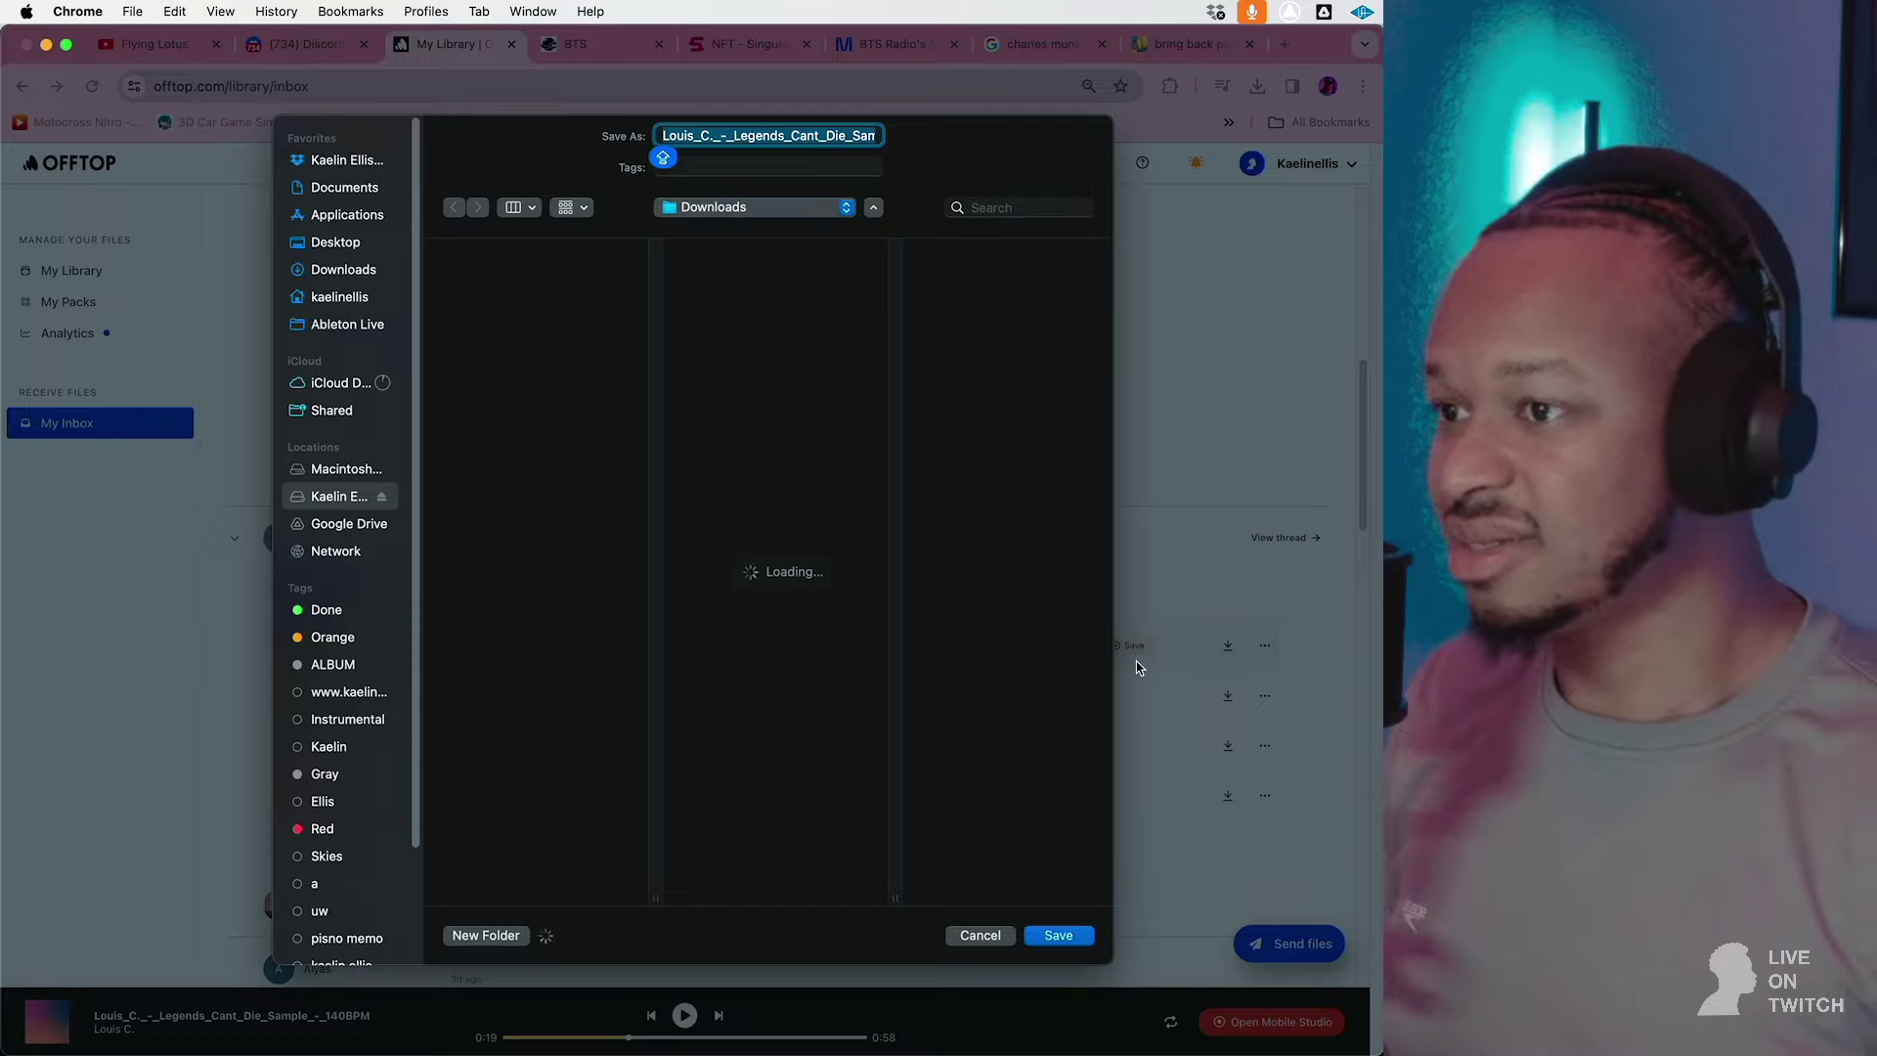
key("Return")
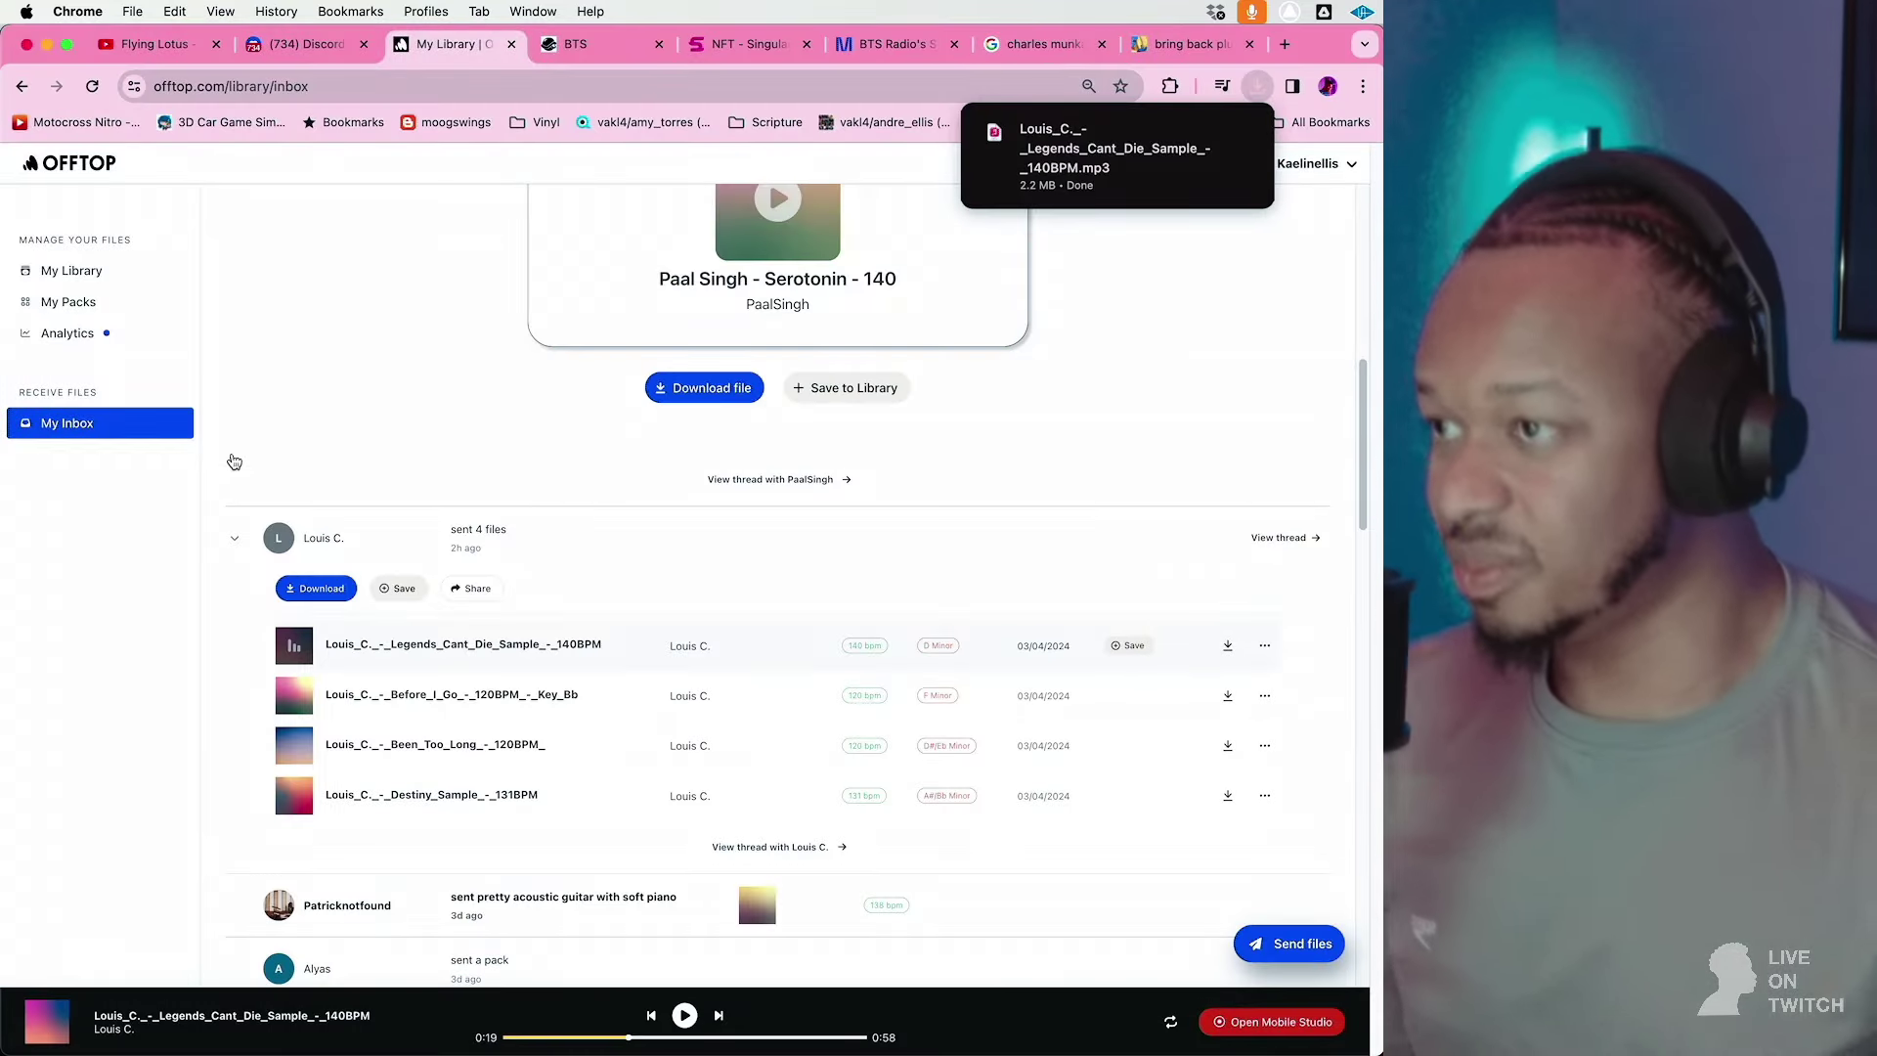
Step: Open the newest two-file submission in the inbox and quit Messages
scroll(390, 388, "up", 10)
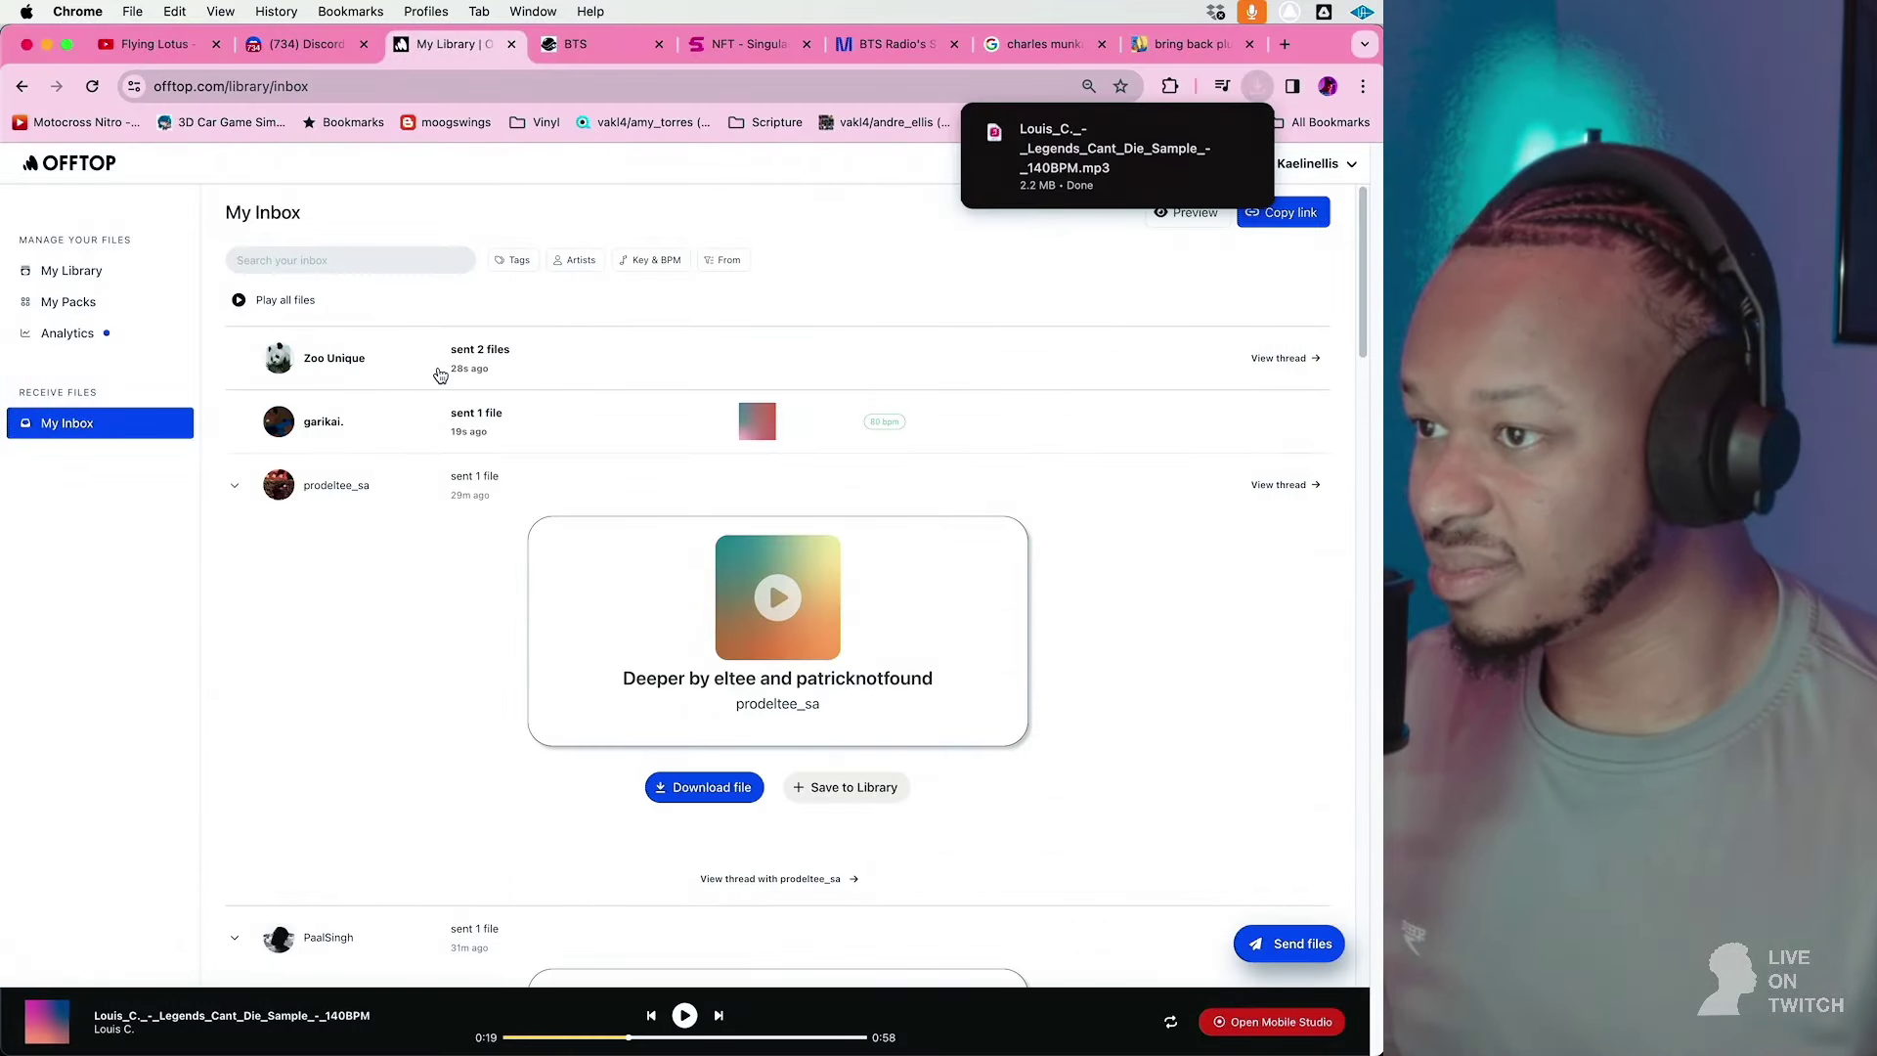
left_click(440, 375)
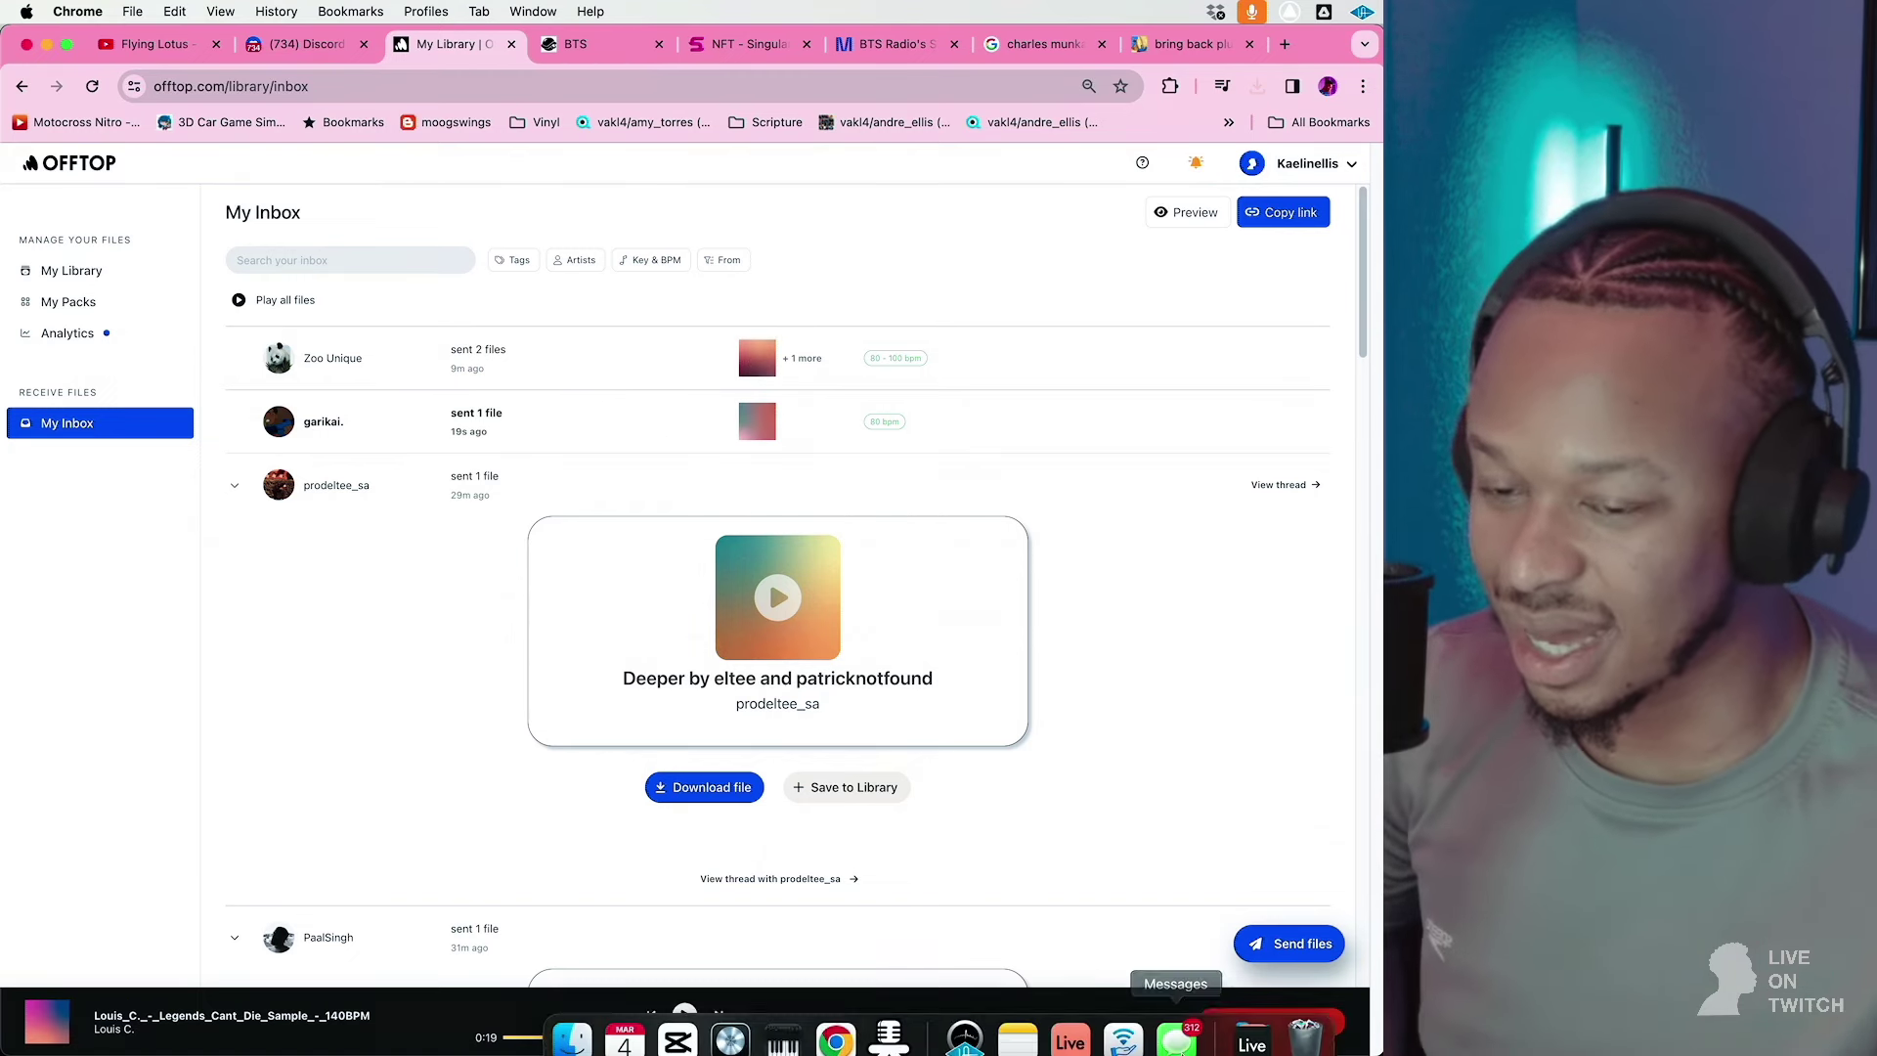
right_click(1181, 1025)
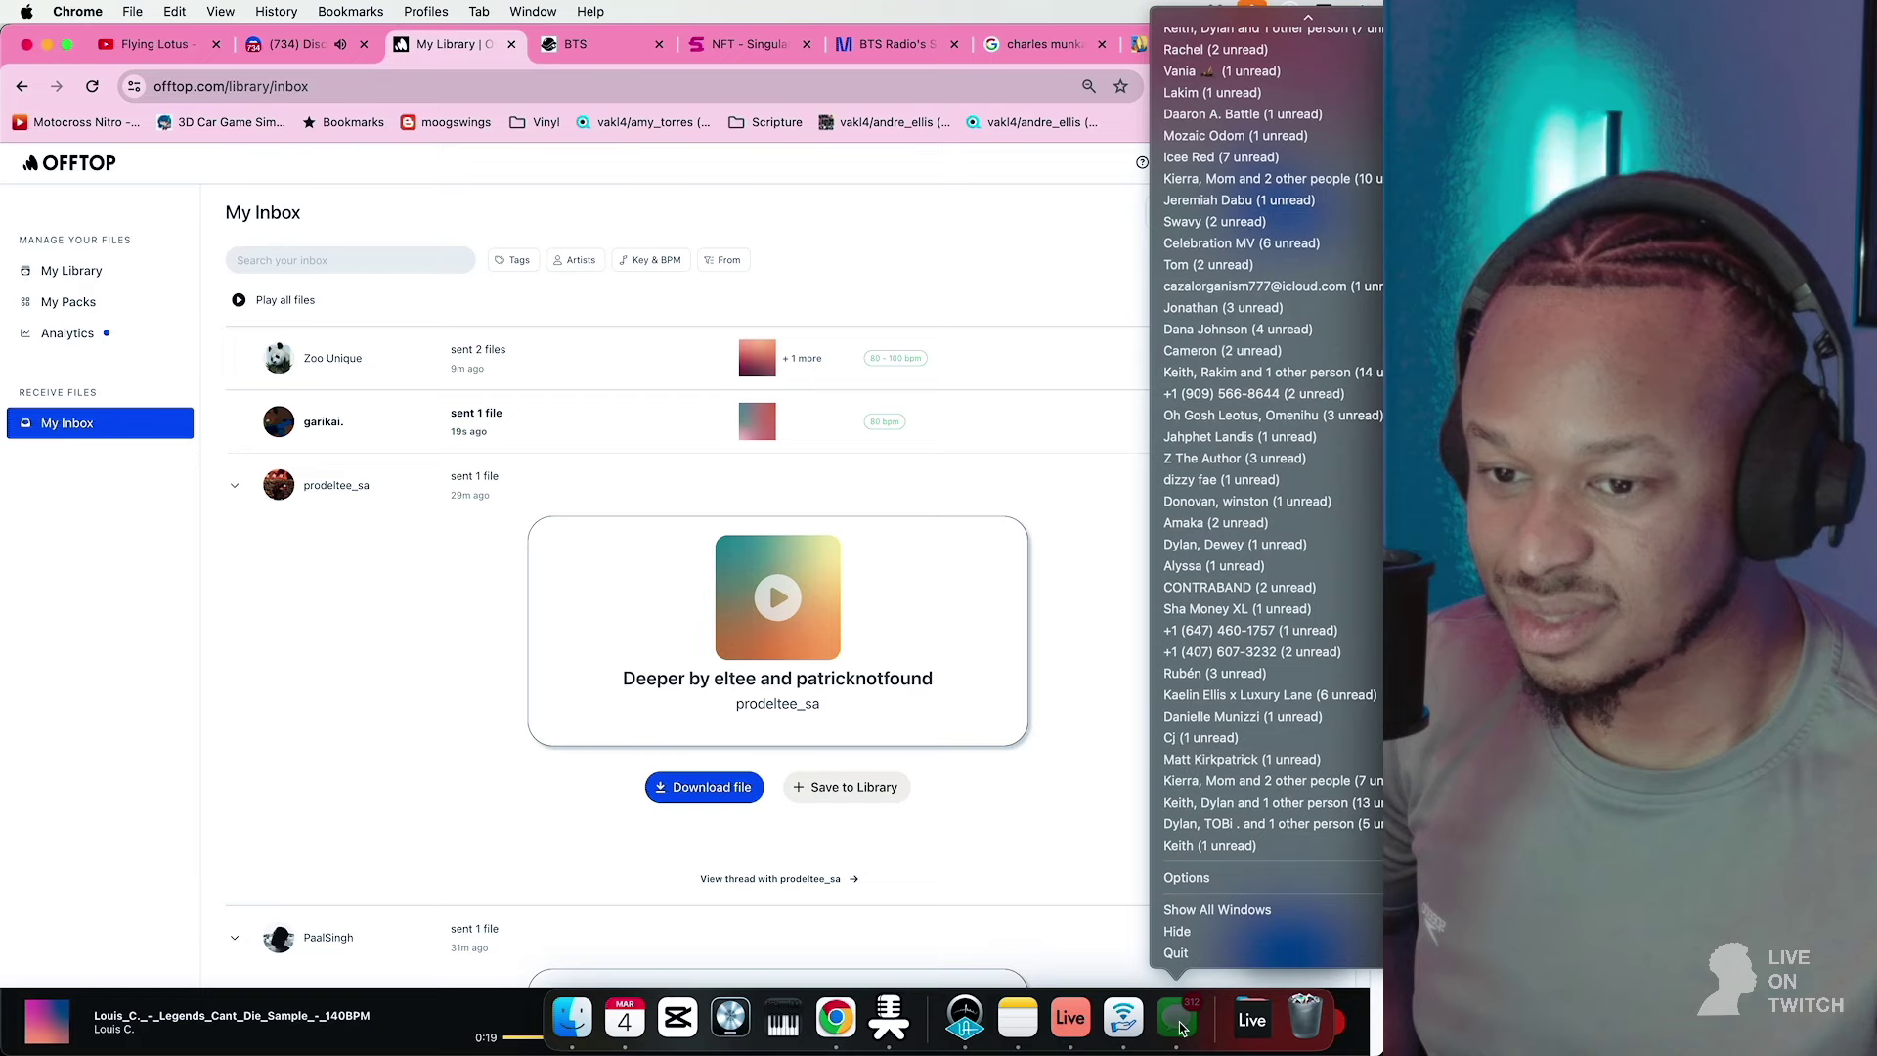
left_click(1210, 953)
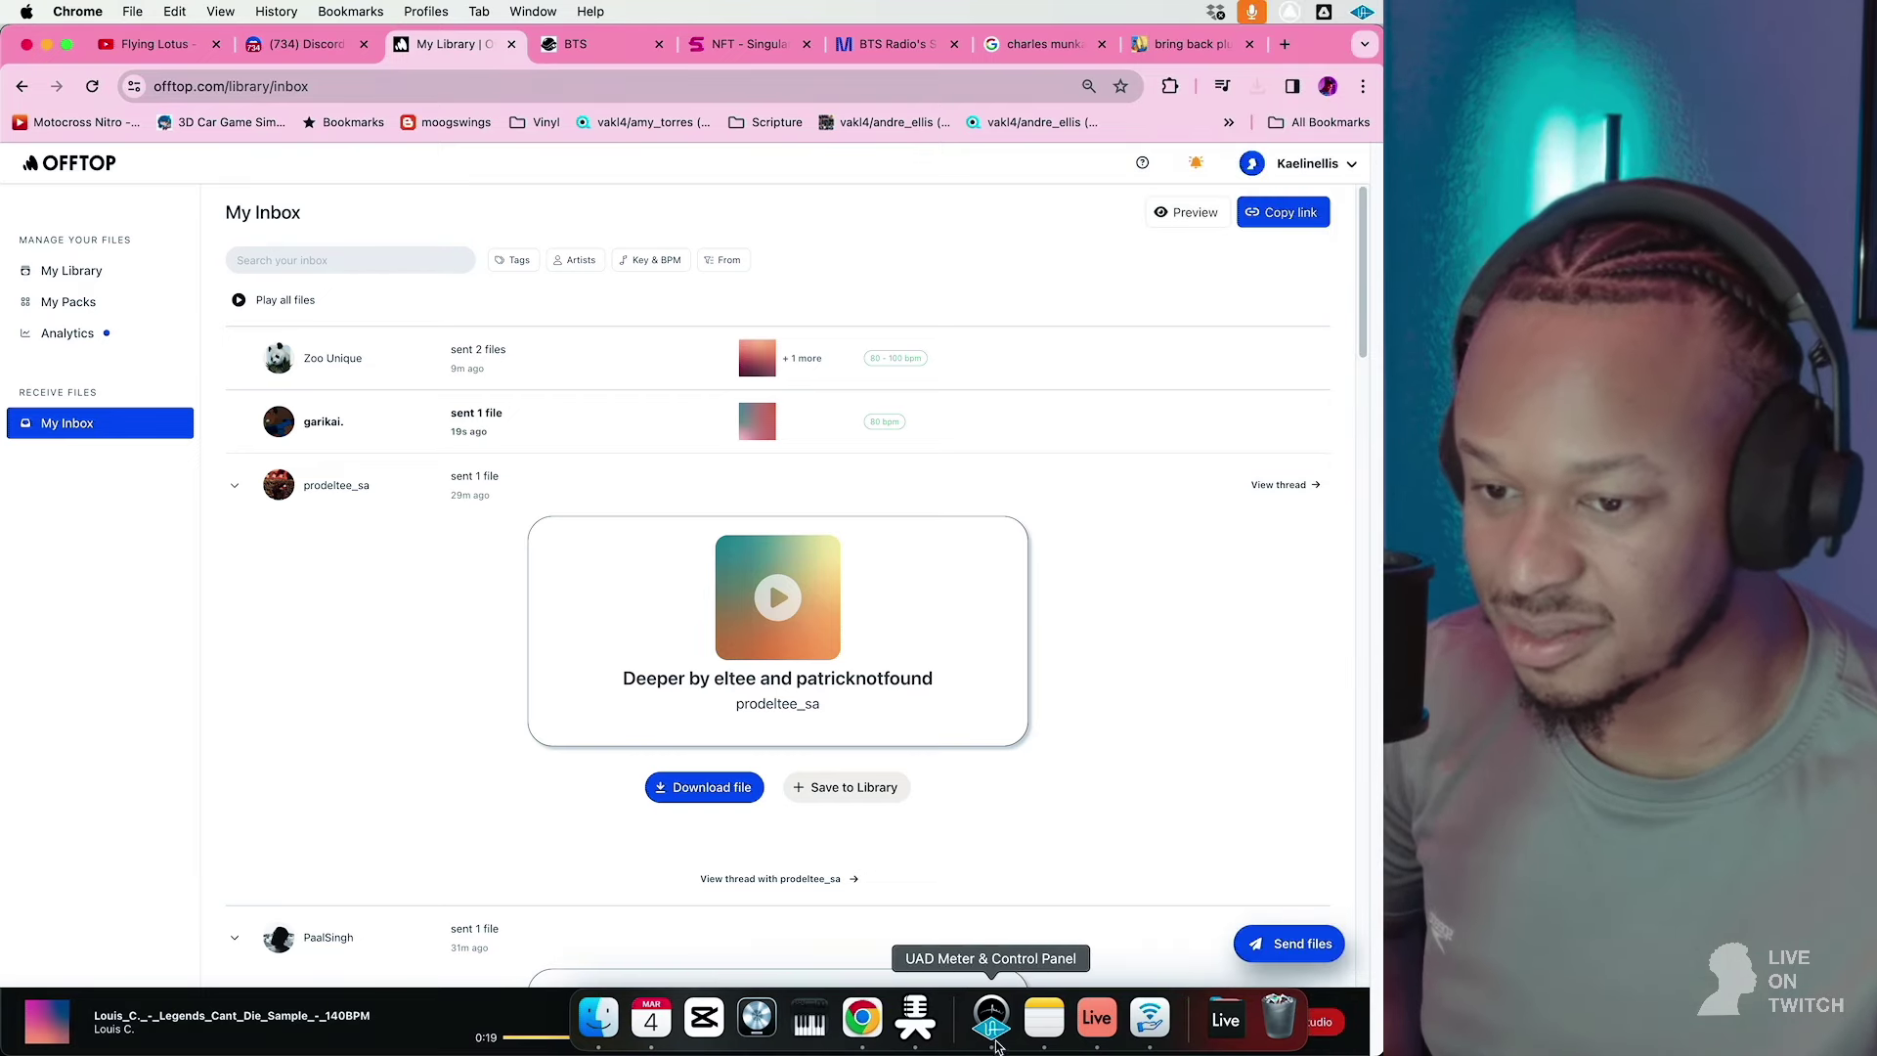
left_click(1087, 1037)
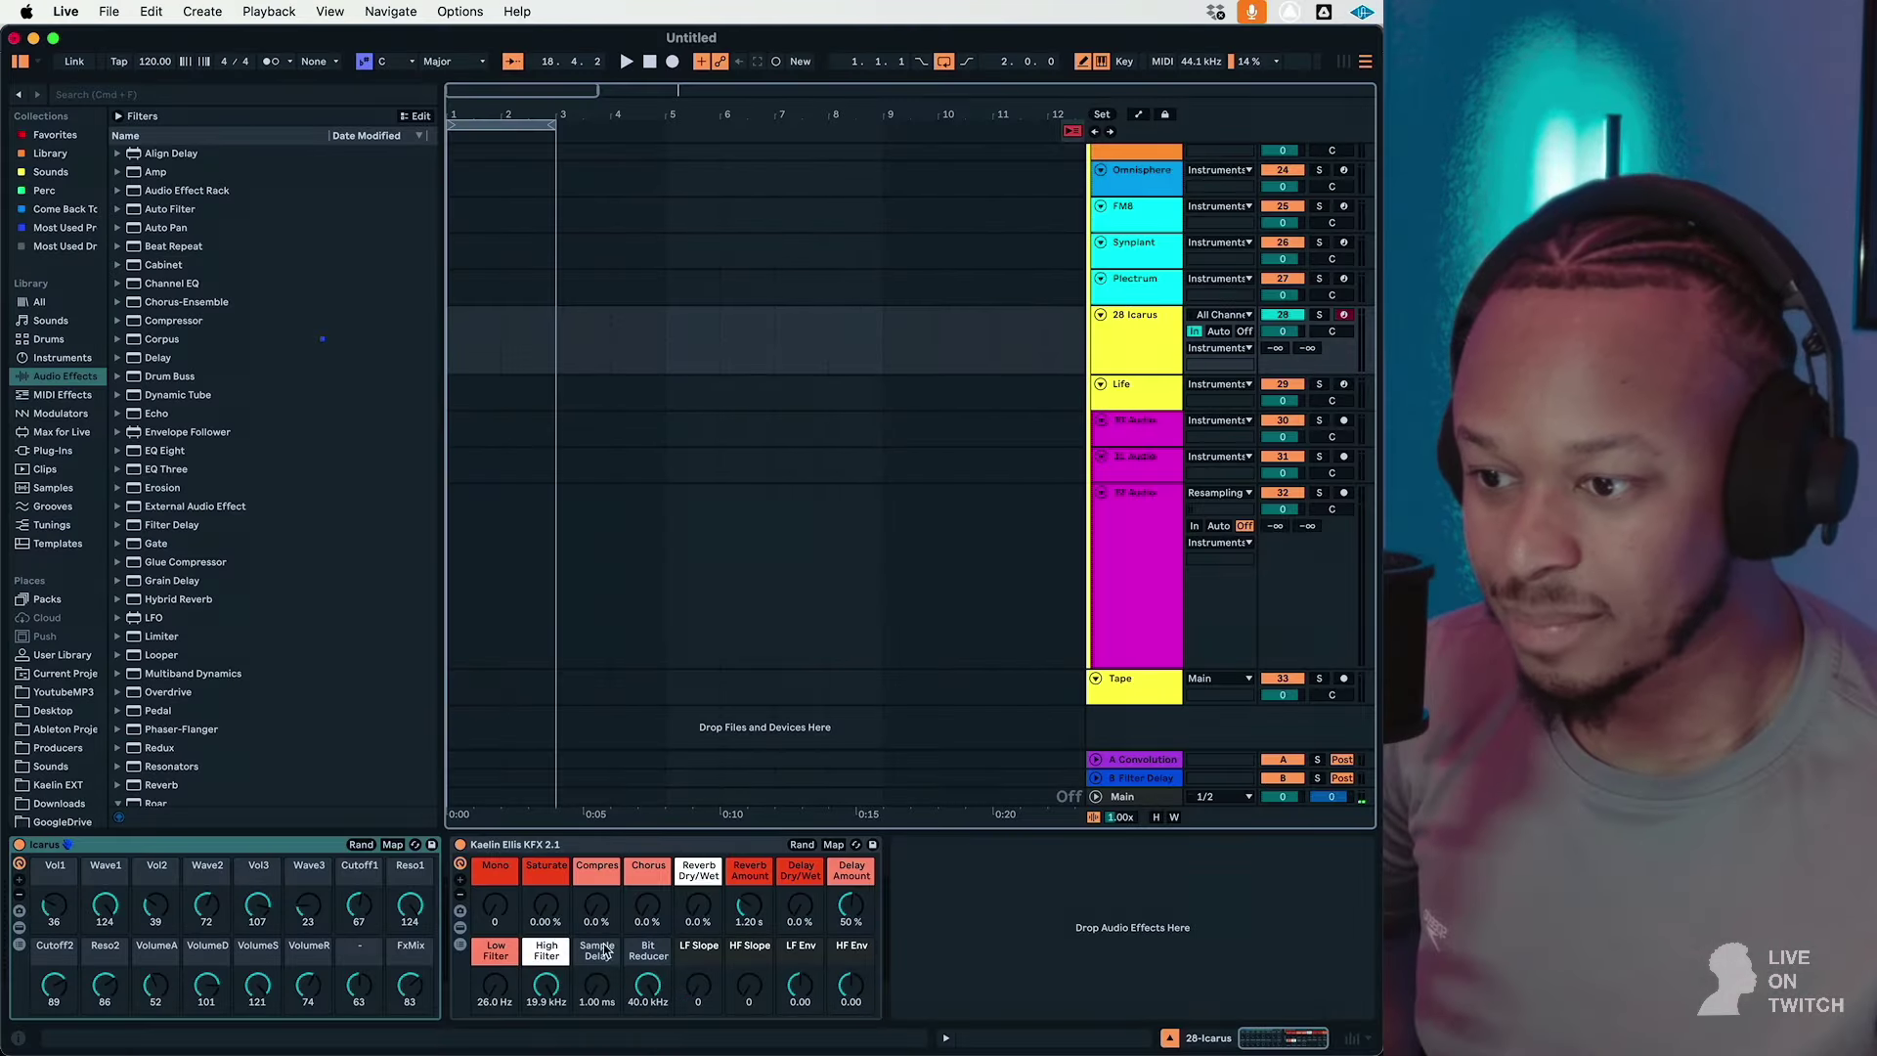
left_click(598, 1029)
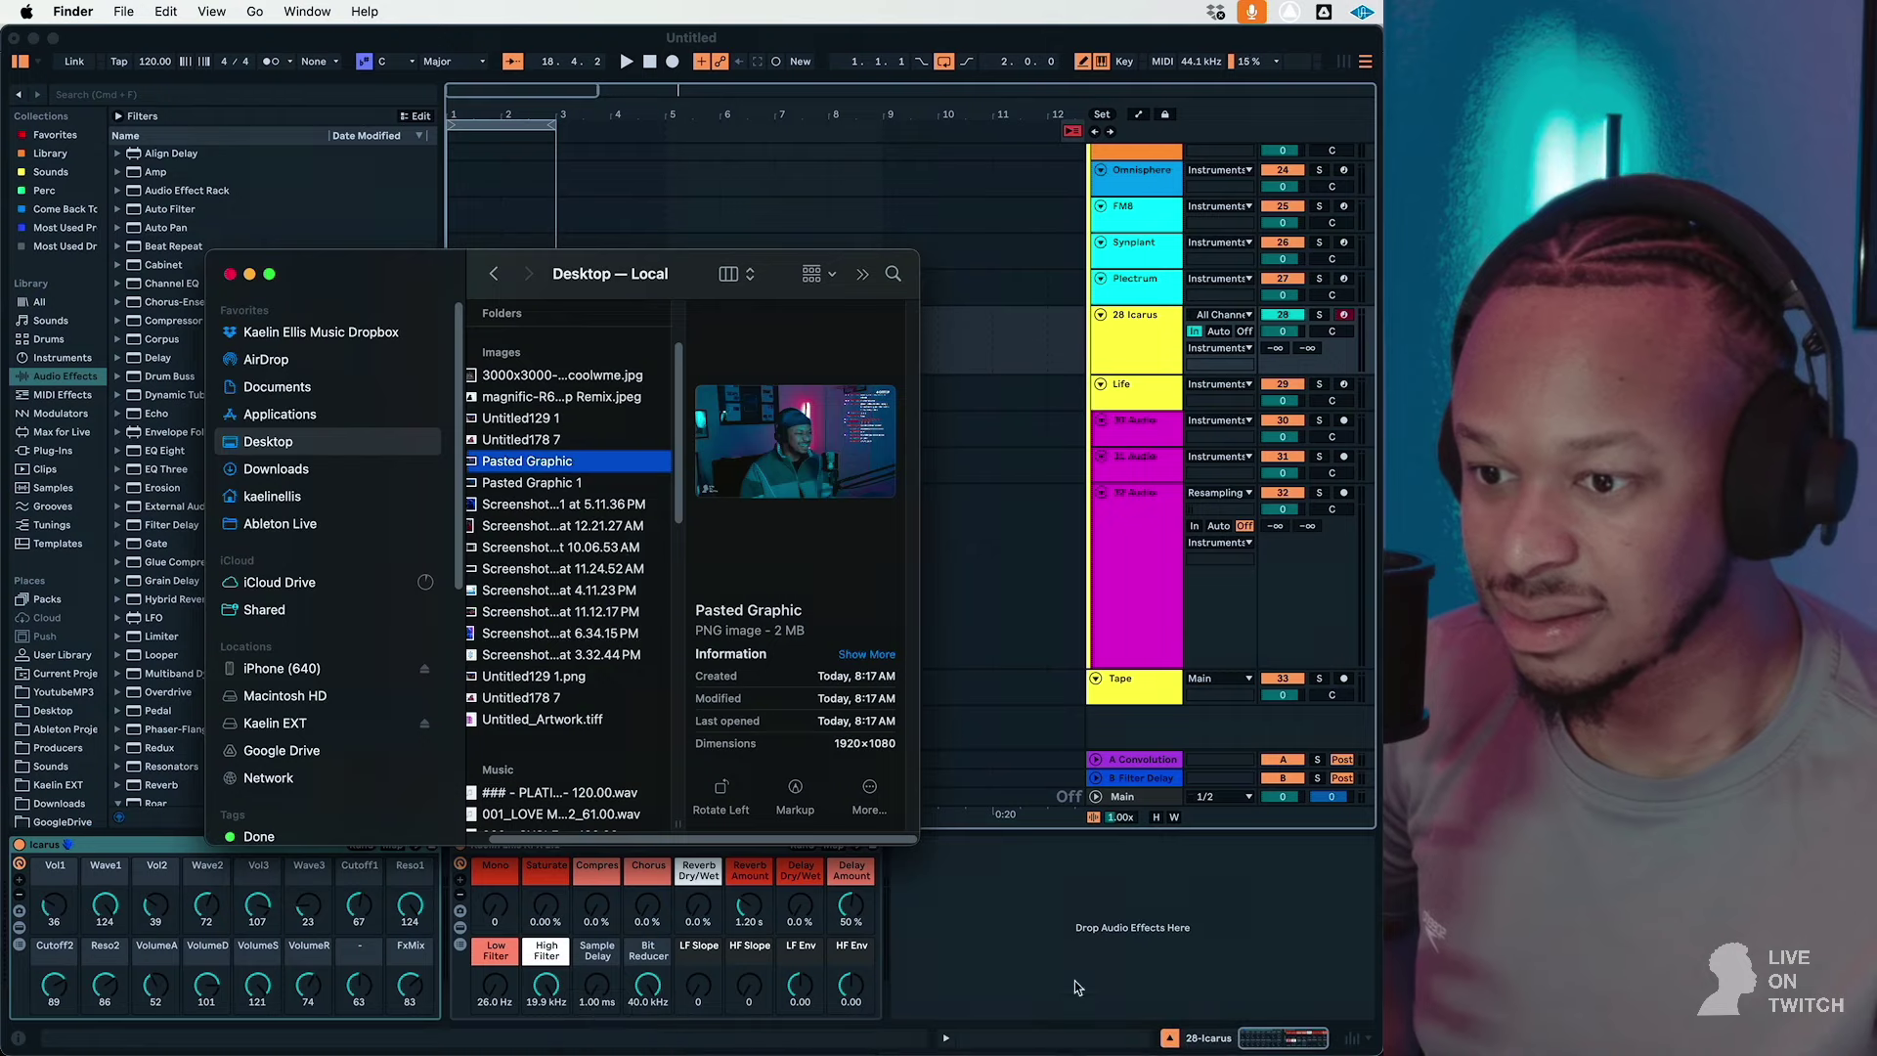
left_click(1078, 987)
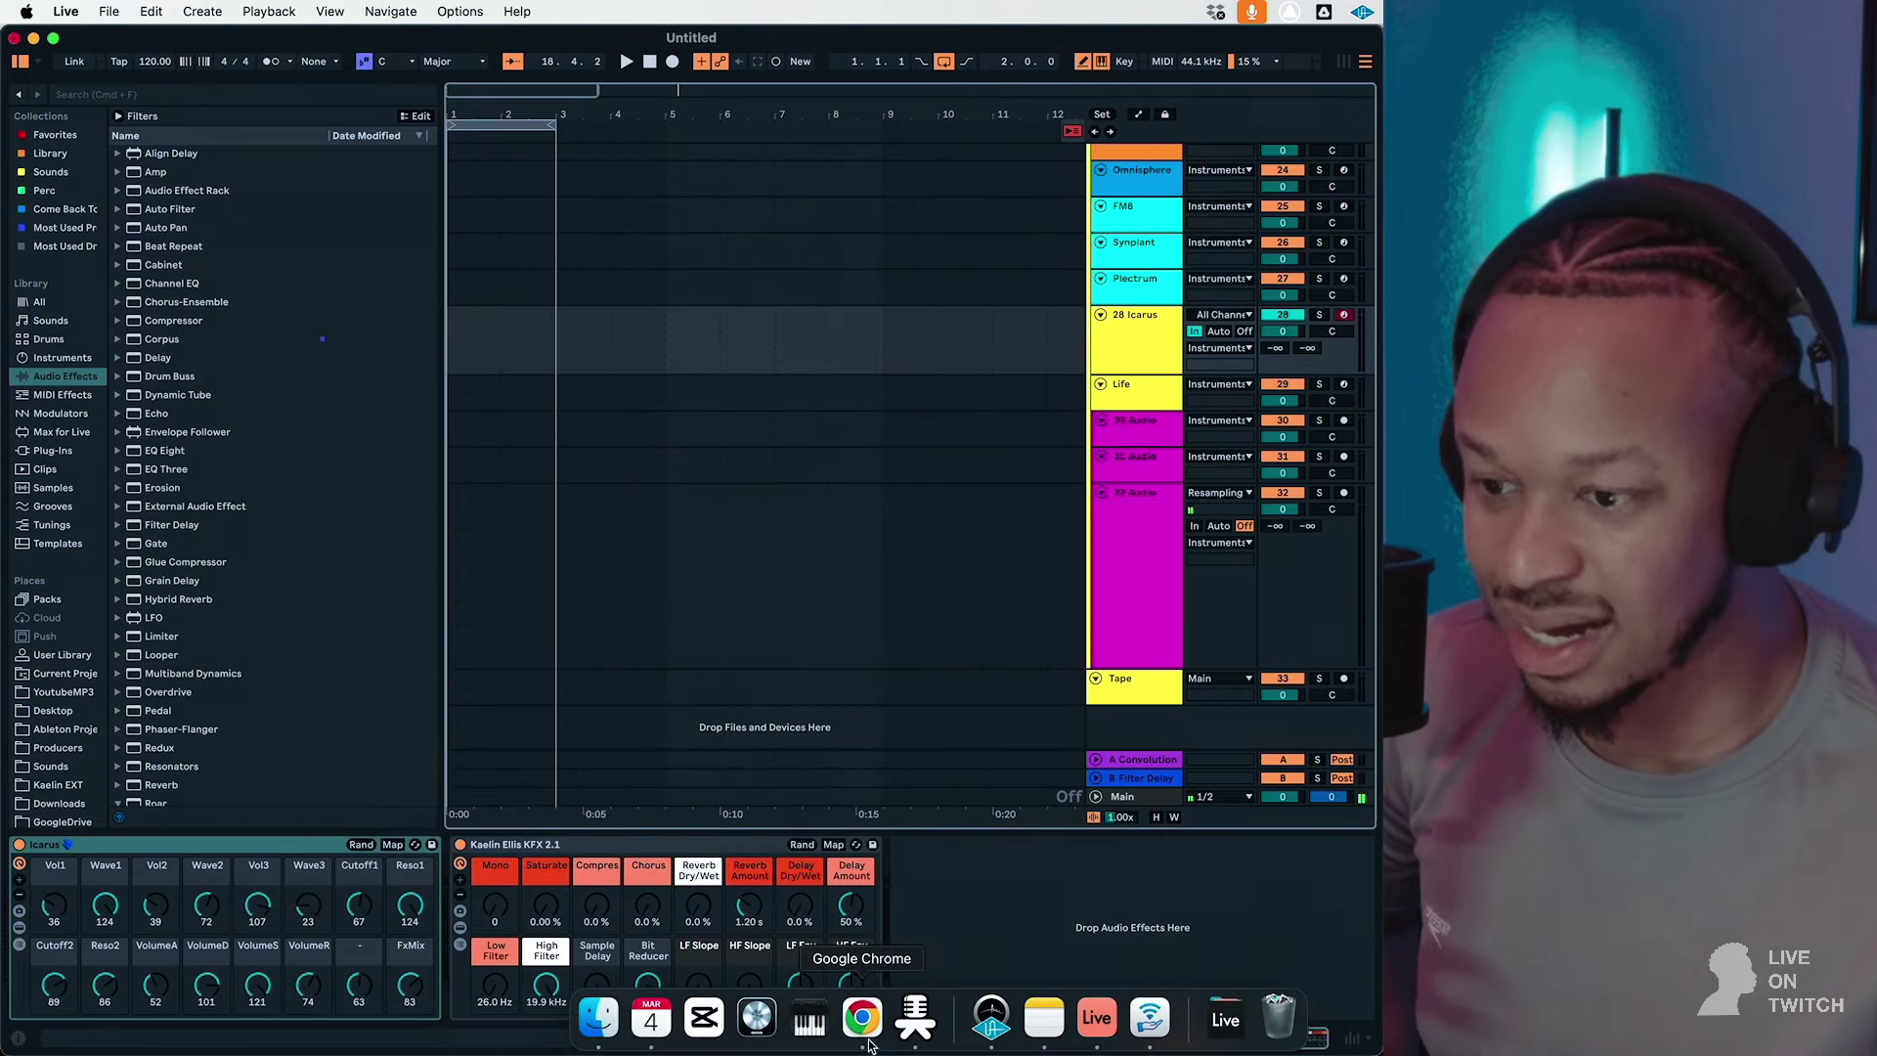
Step: Switch to Chrome, reveal the downloaded Legends Cant Die sample in its Finder folder and copy the file
left_click(864, 1025)
left_click(1258, 86)
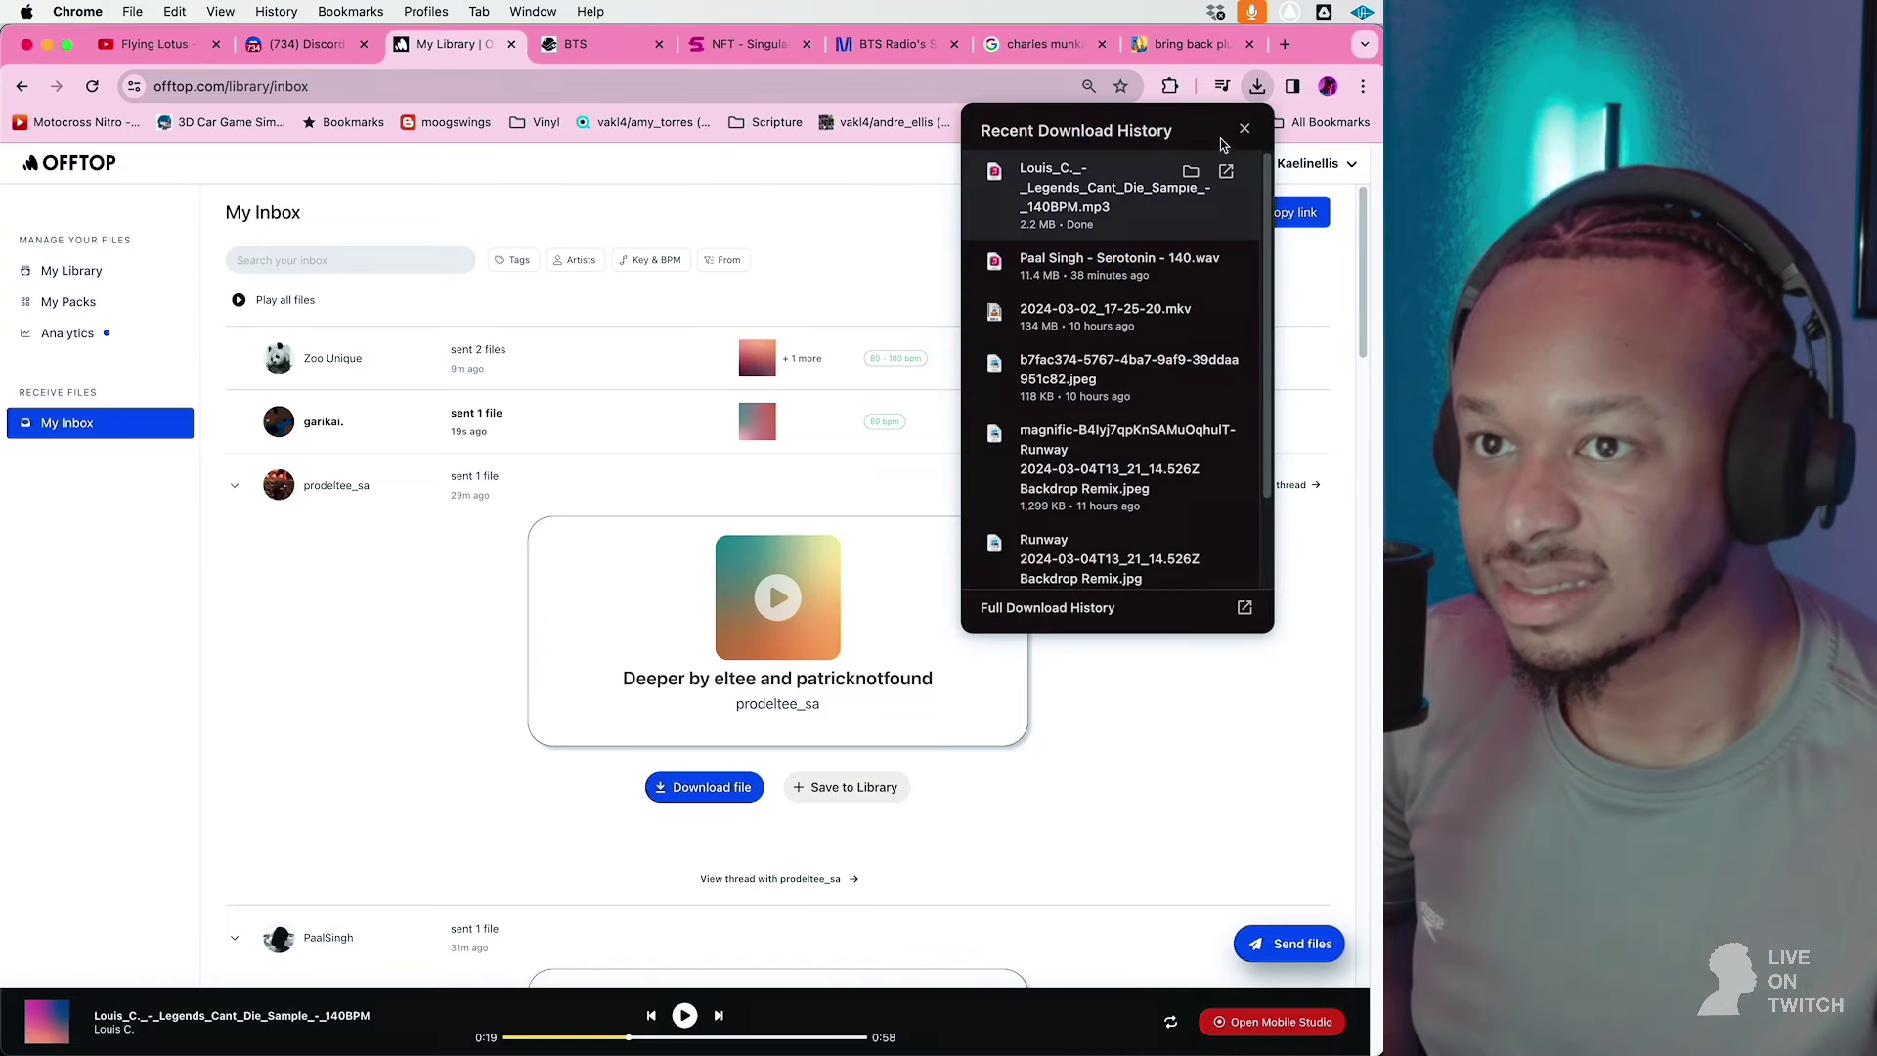
left_click(1192, 174)
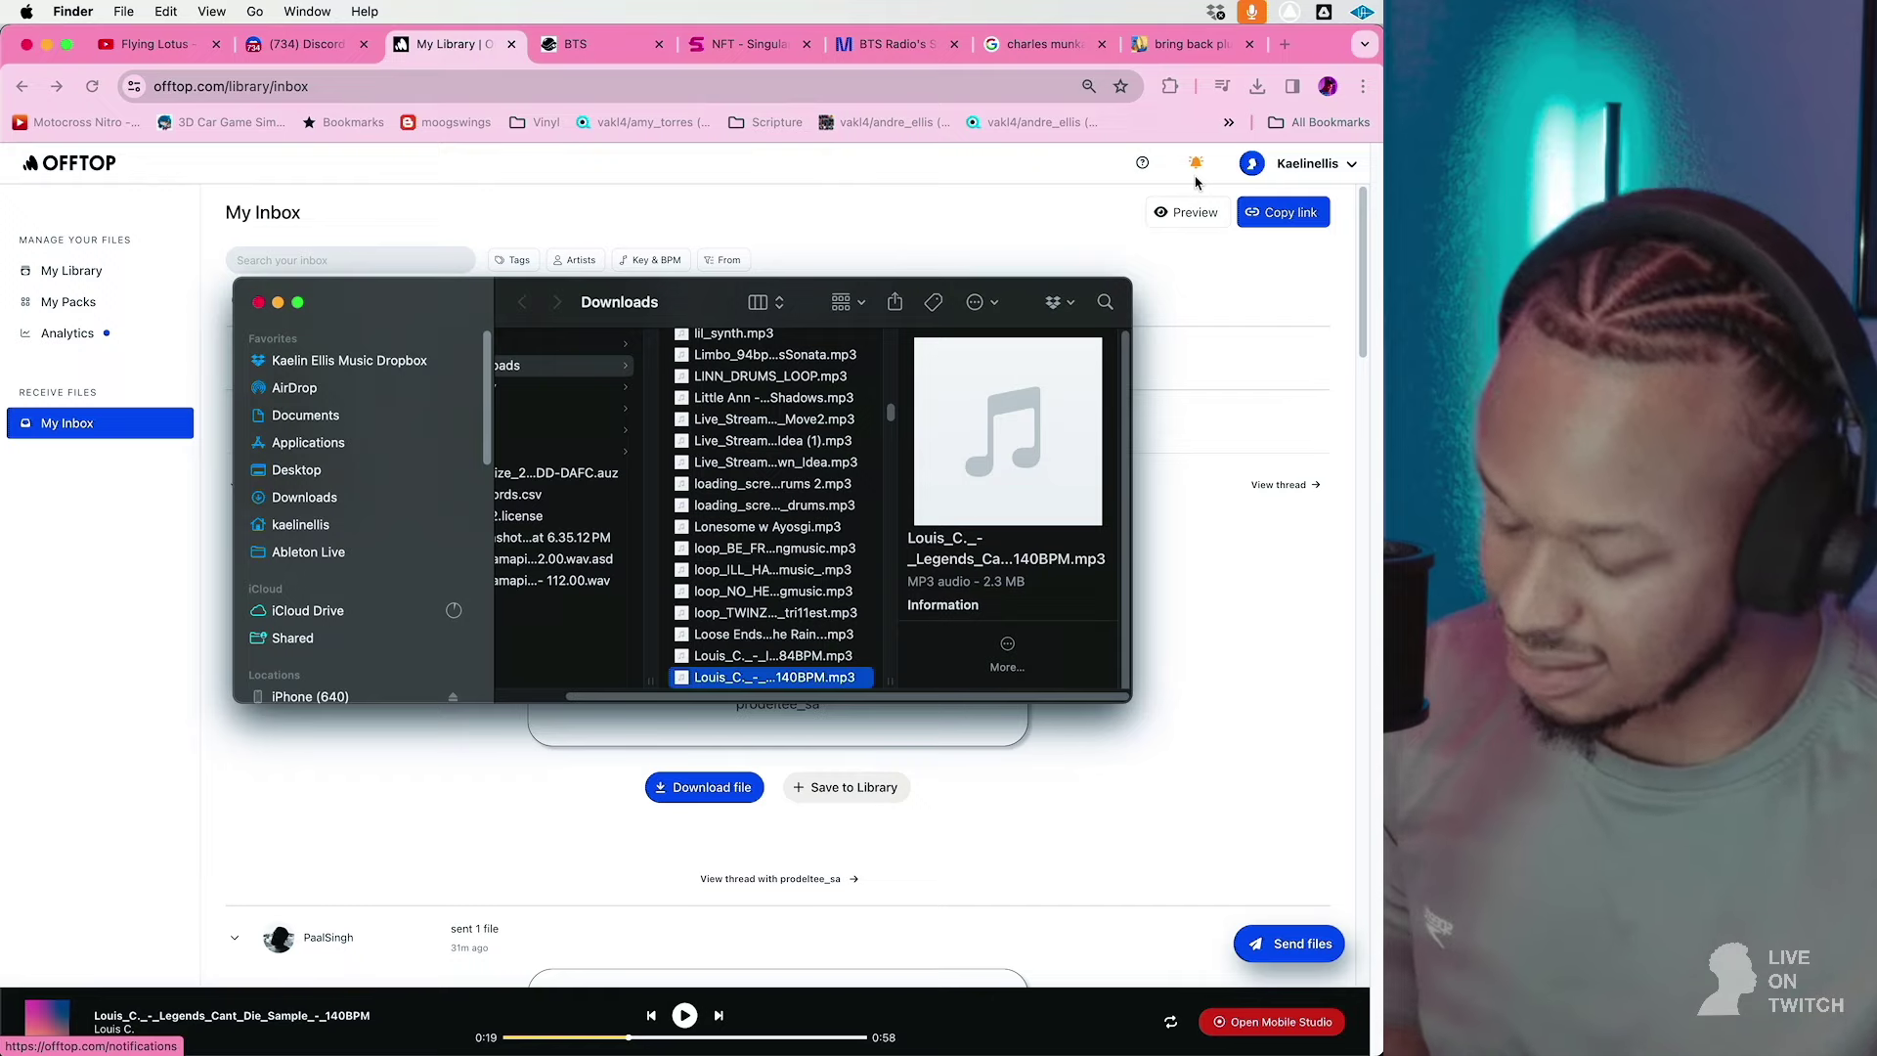
mouse_move(1171, 1053)
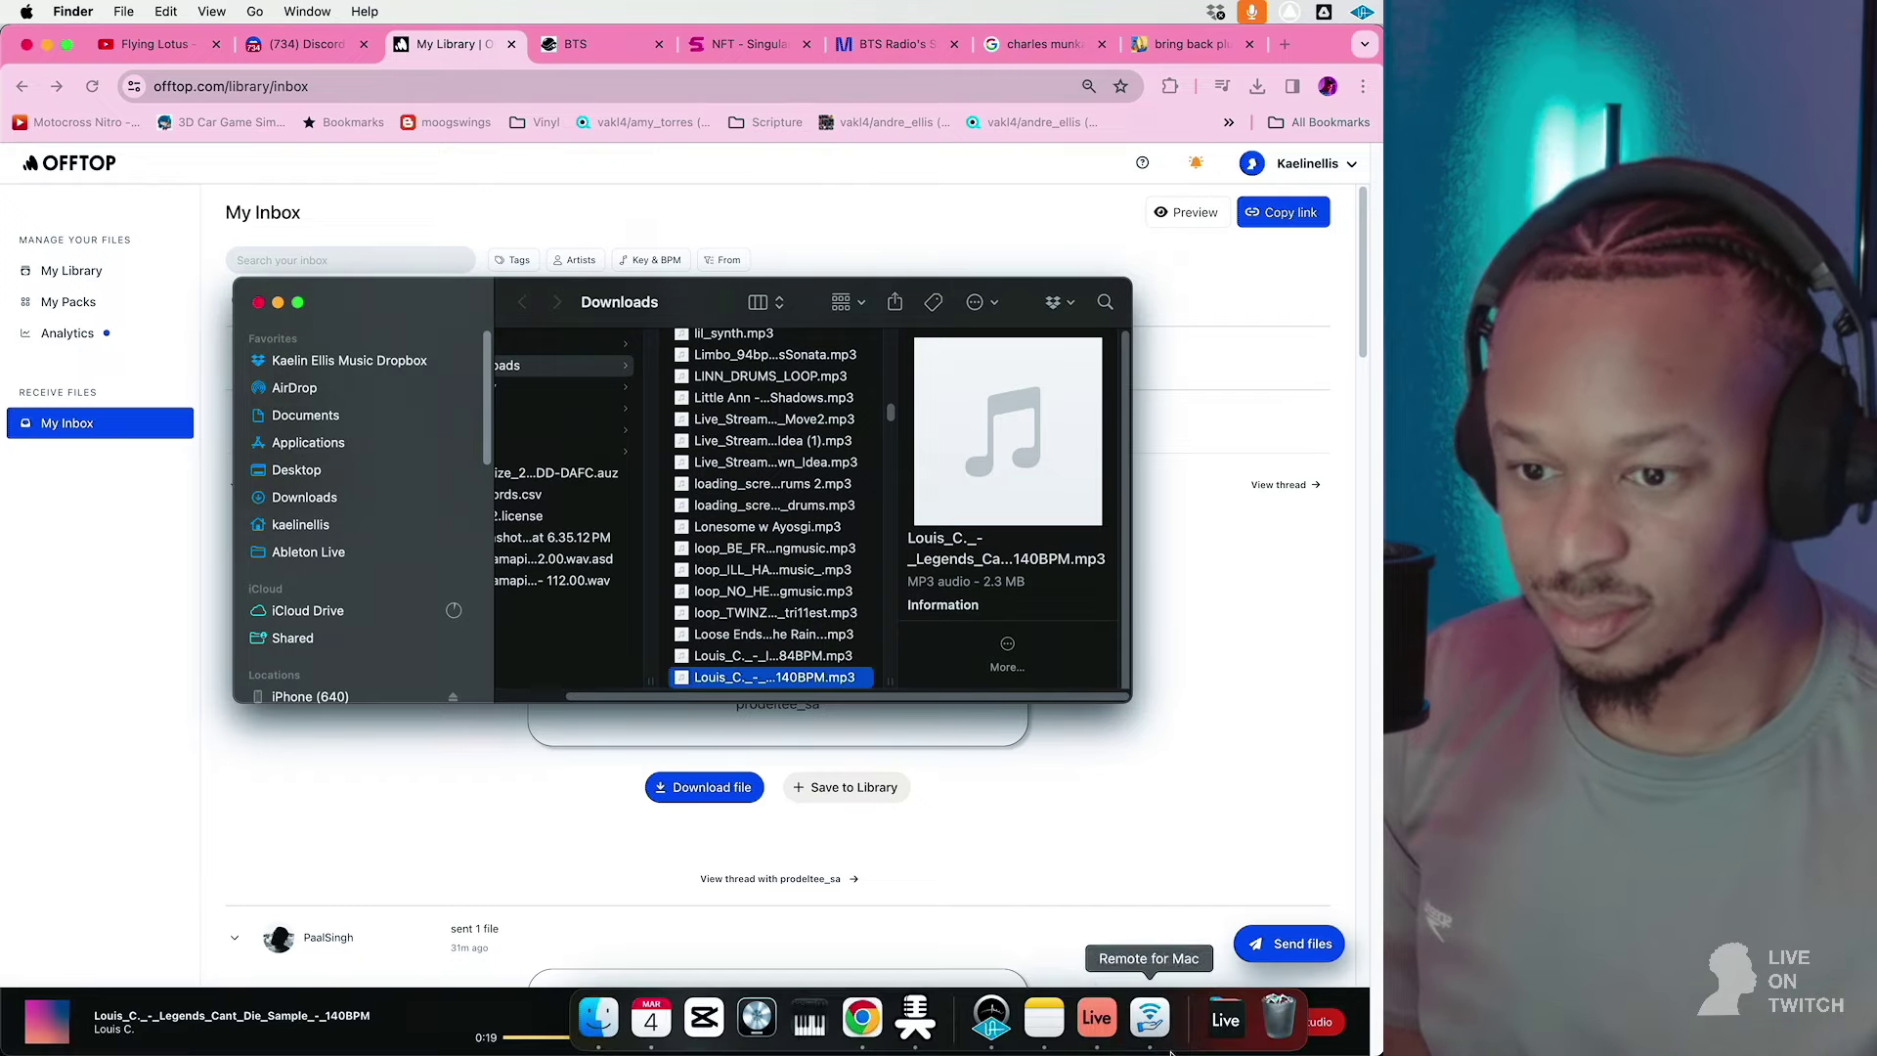
Step: Switch to Ableton Live and paste the copied sample onto the 32 Audio track at bar 3
left_click(1103, 1045)
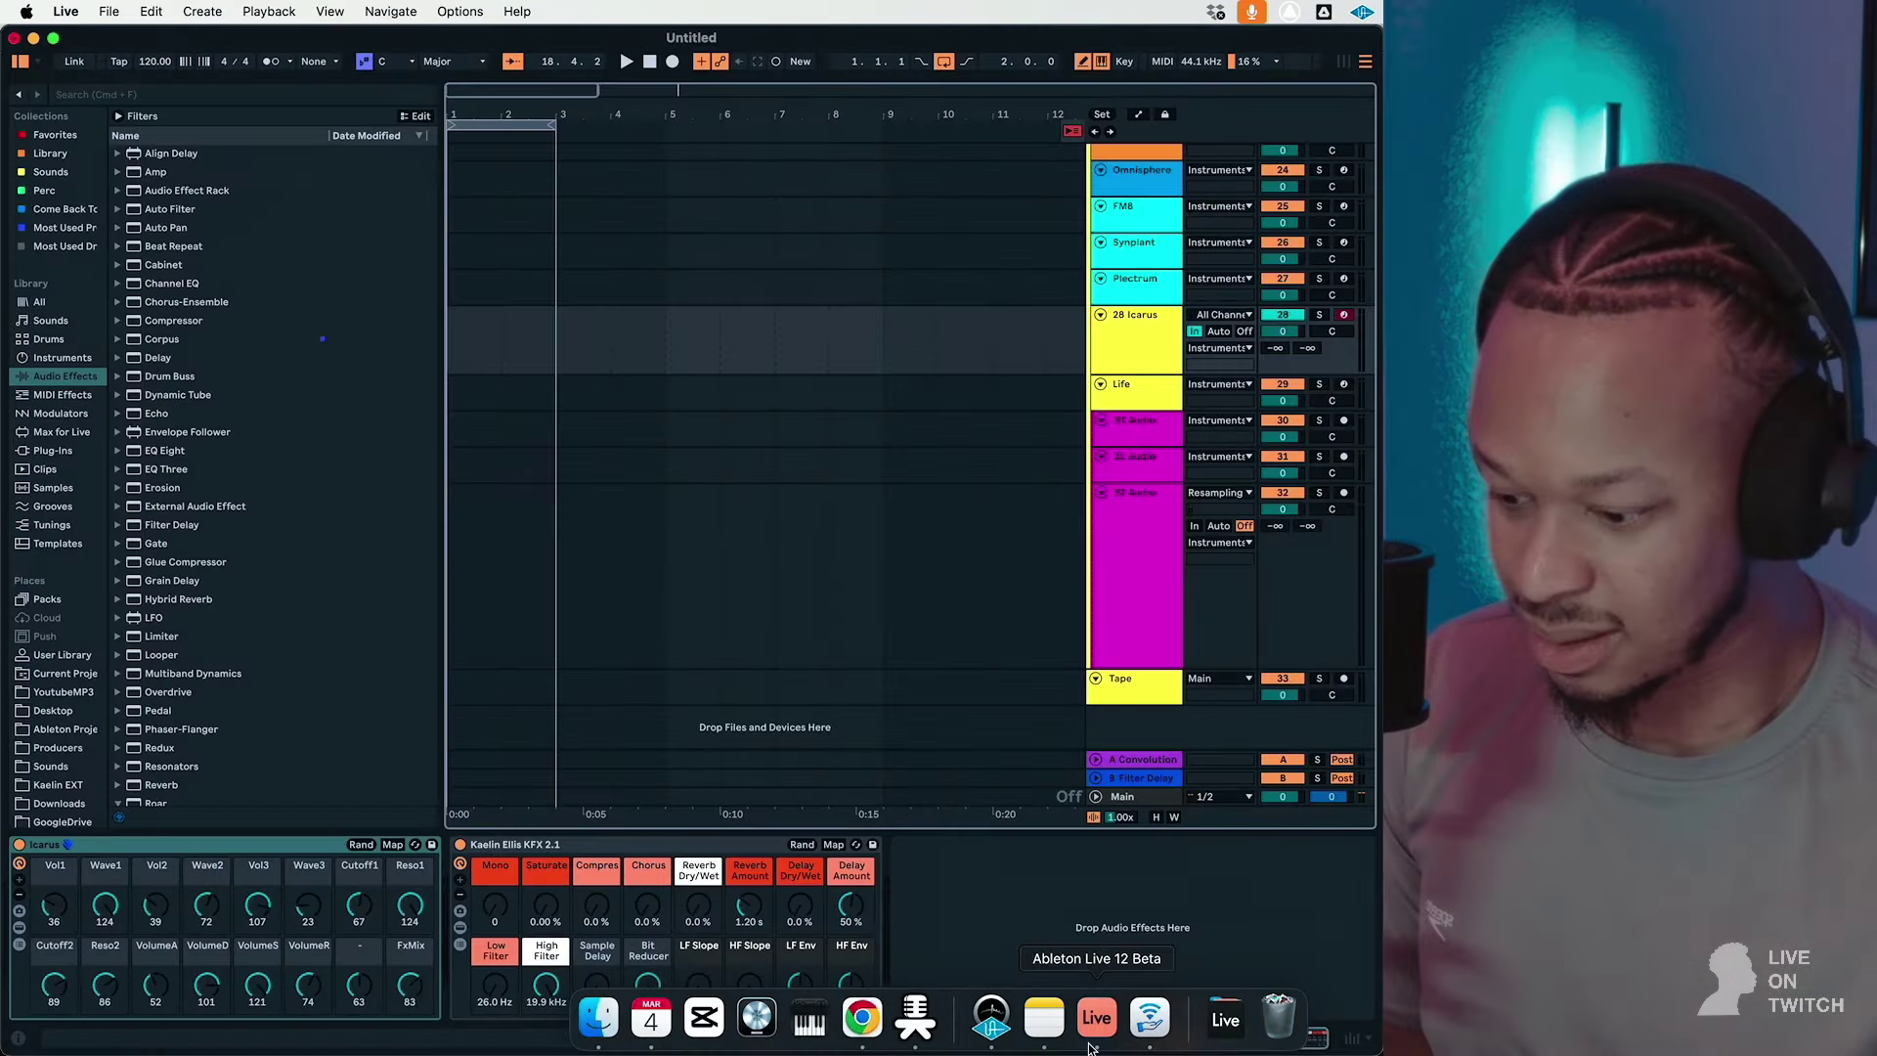
right_click(565, 568)
left_click(697, 779)
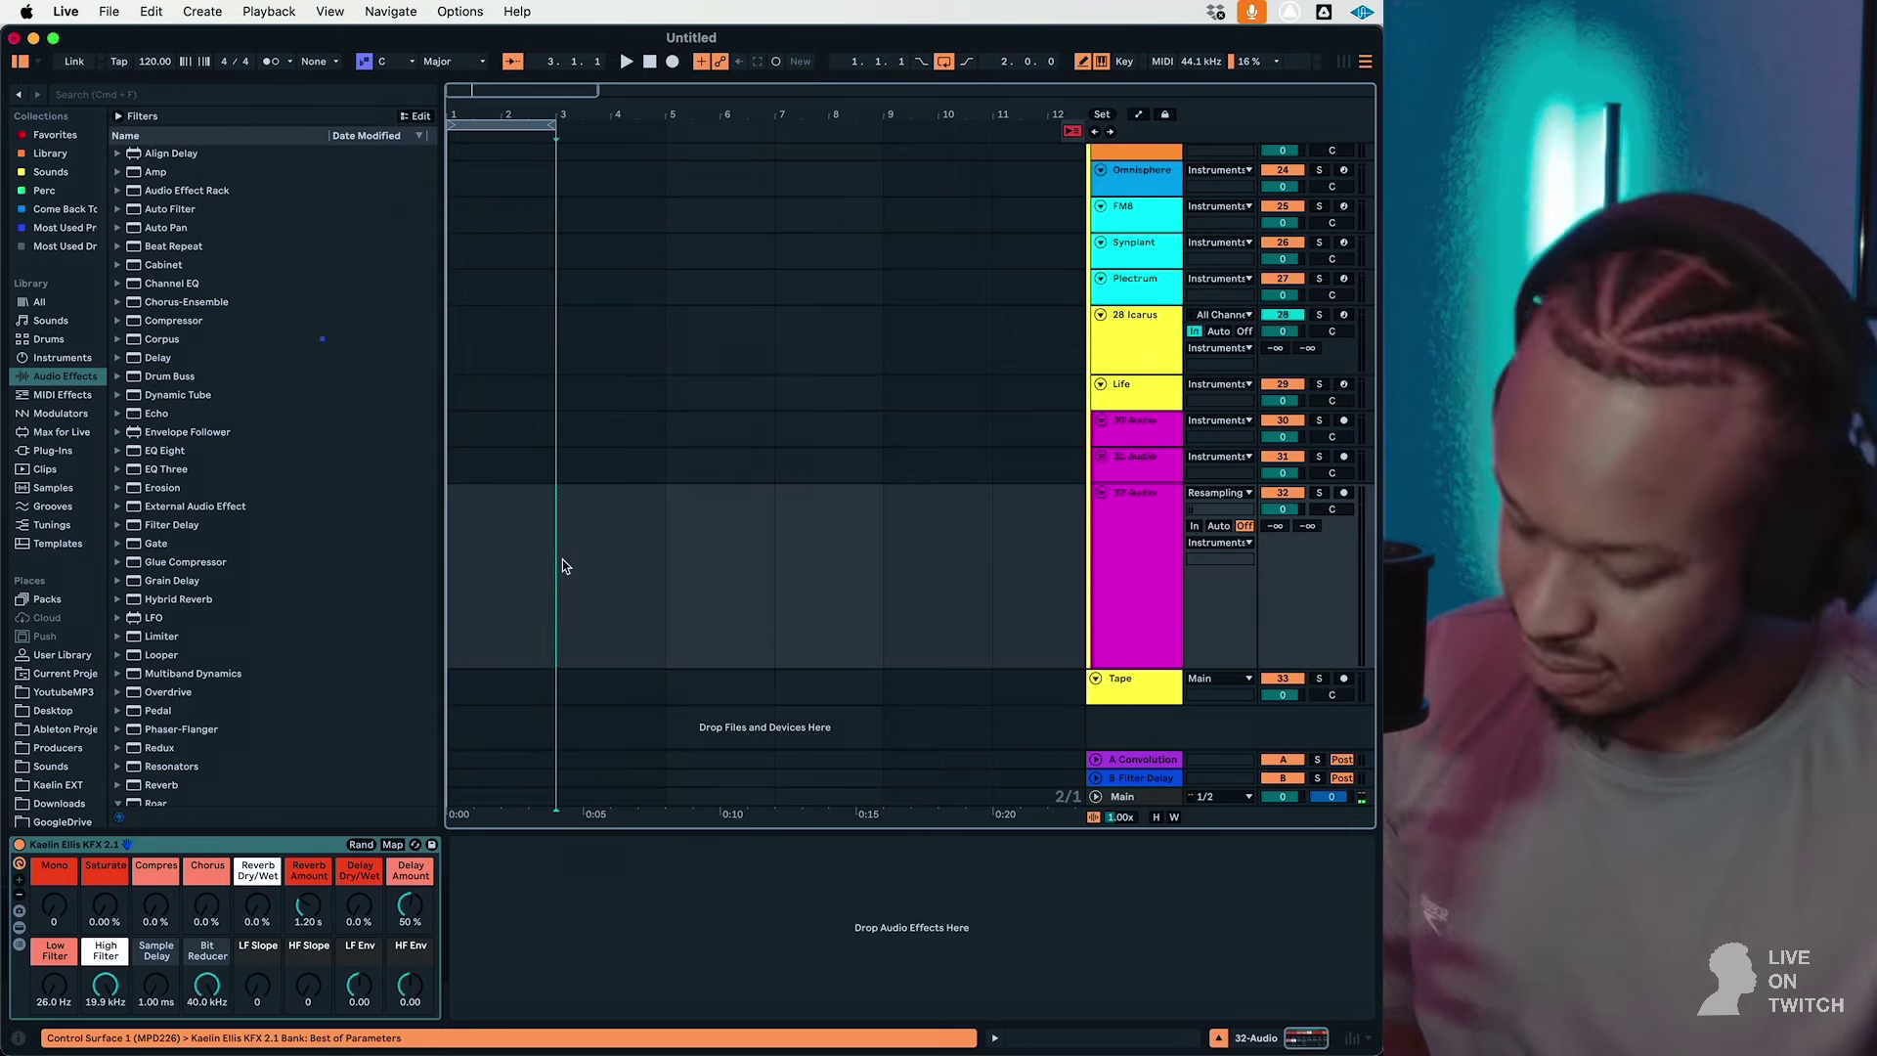
key("super+v")
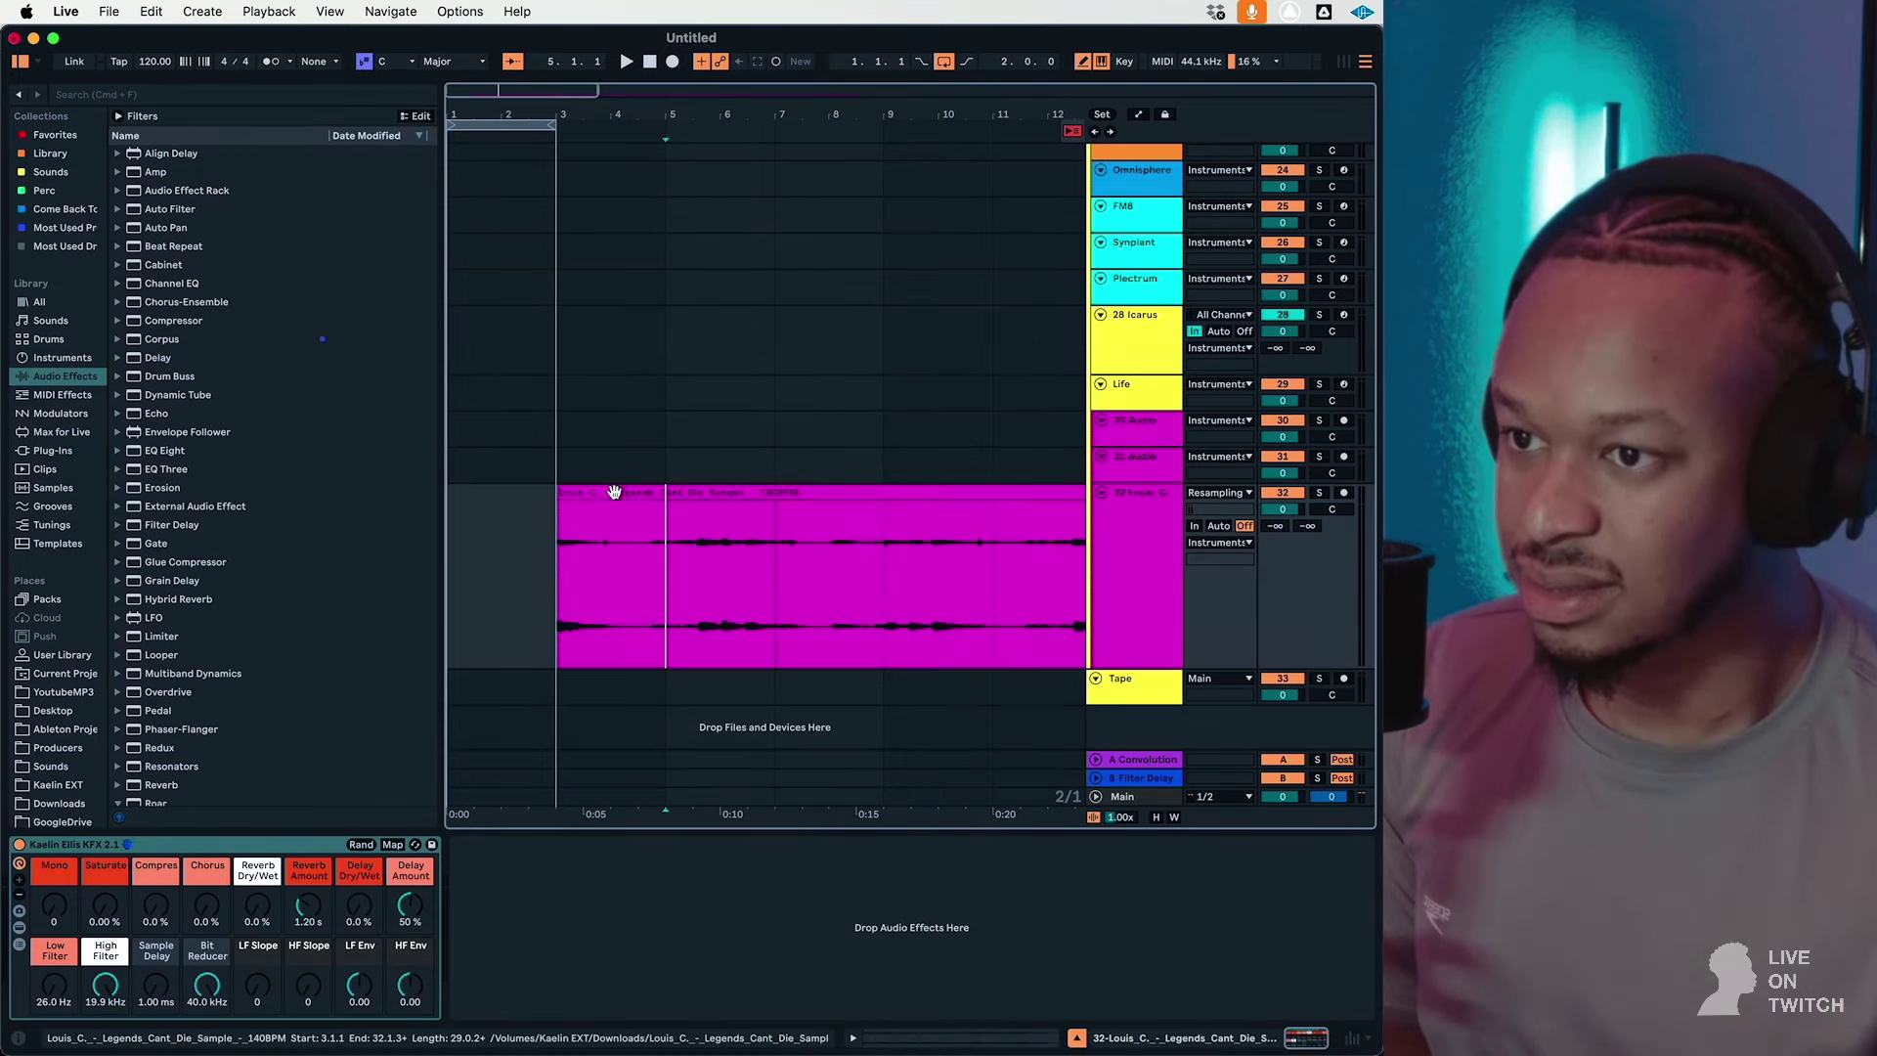
Step: Stop the clip playing on the Live Stream track in Session View and return to Arrangement View
double_click(619, 489)
key("Tab")
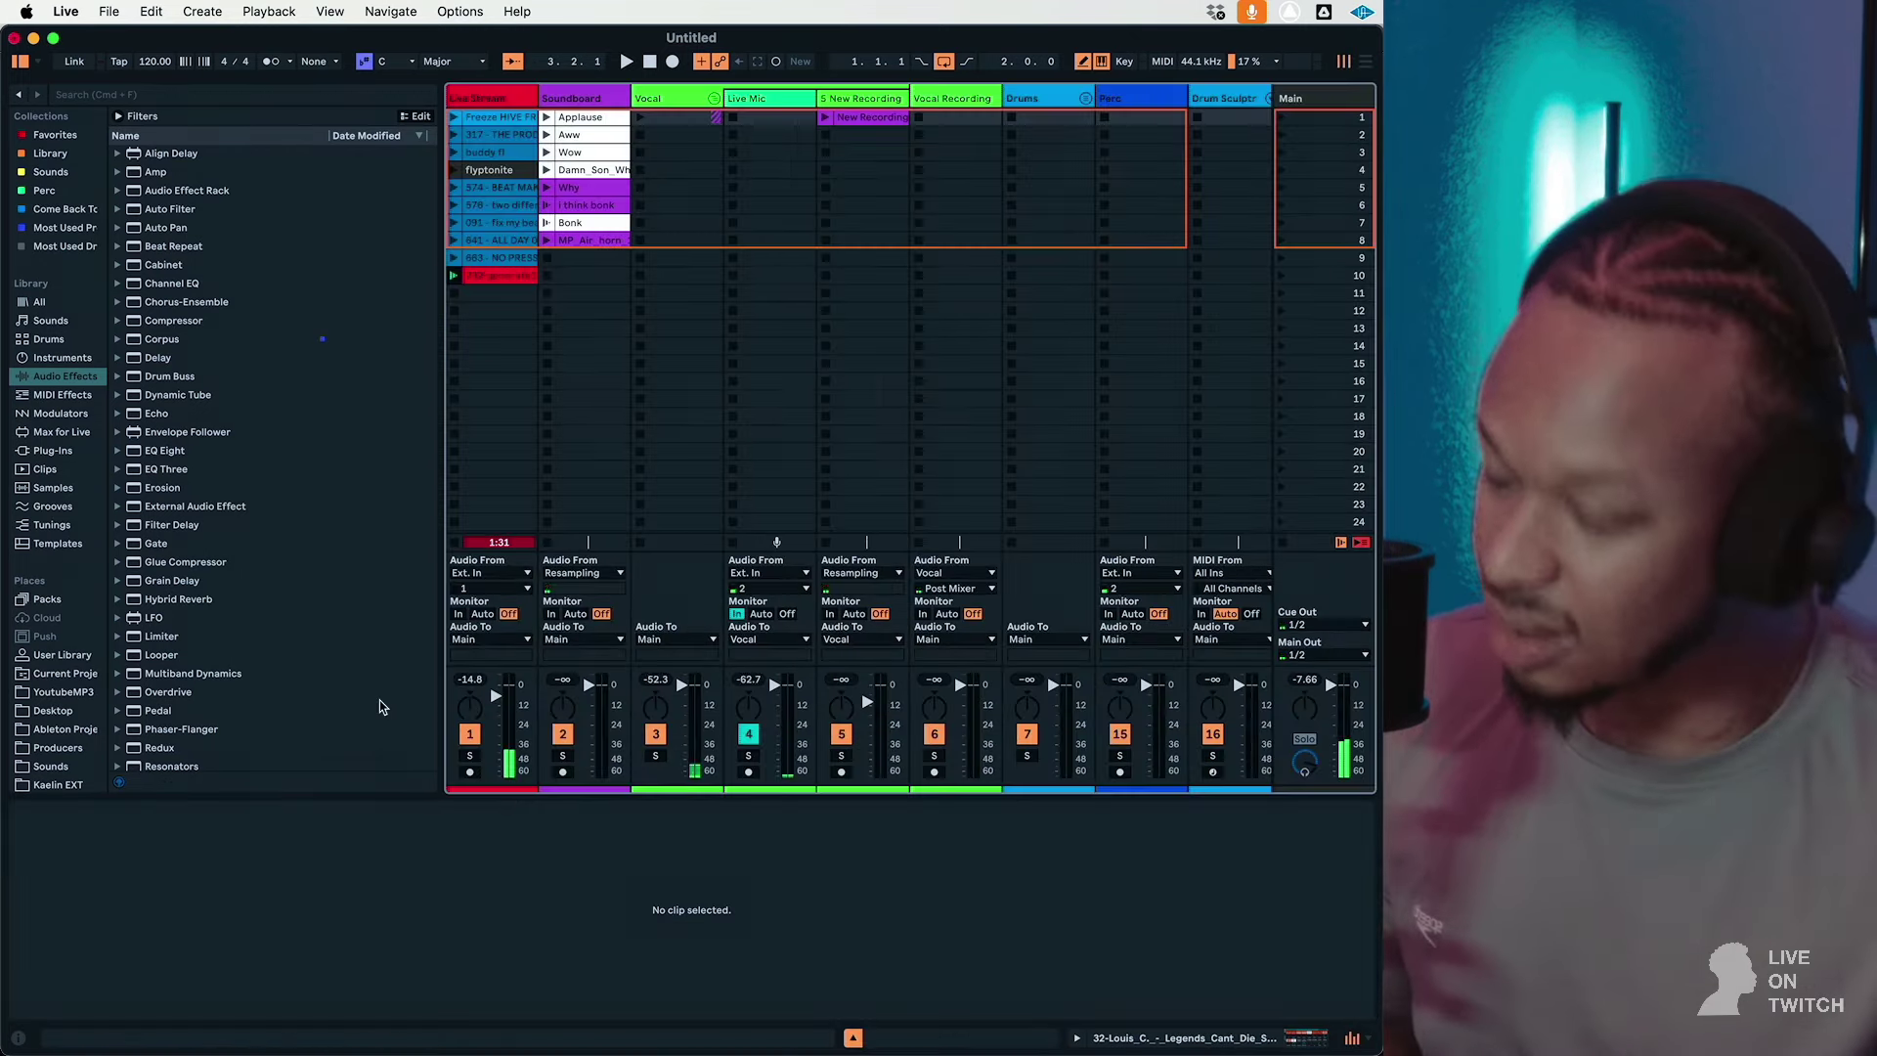
left_click(461, 544)
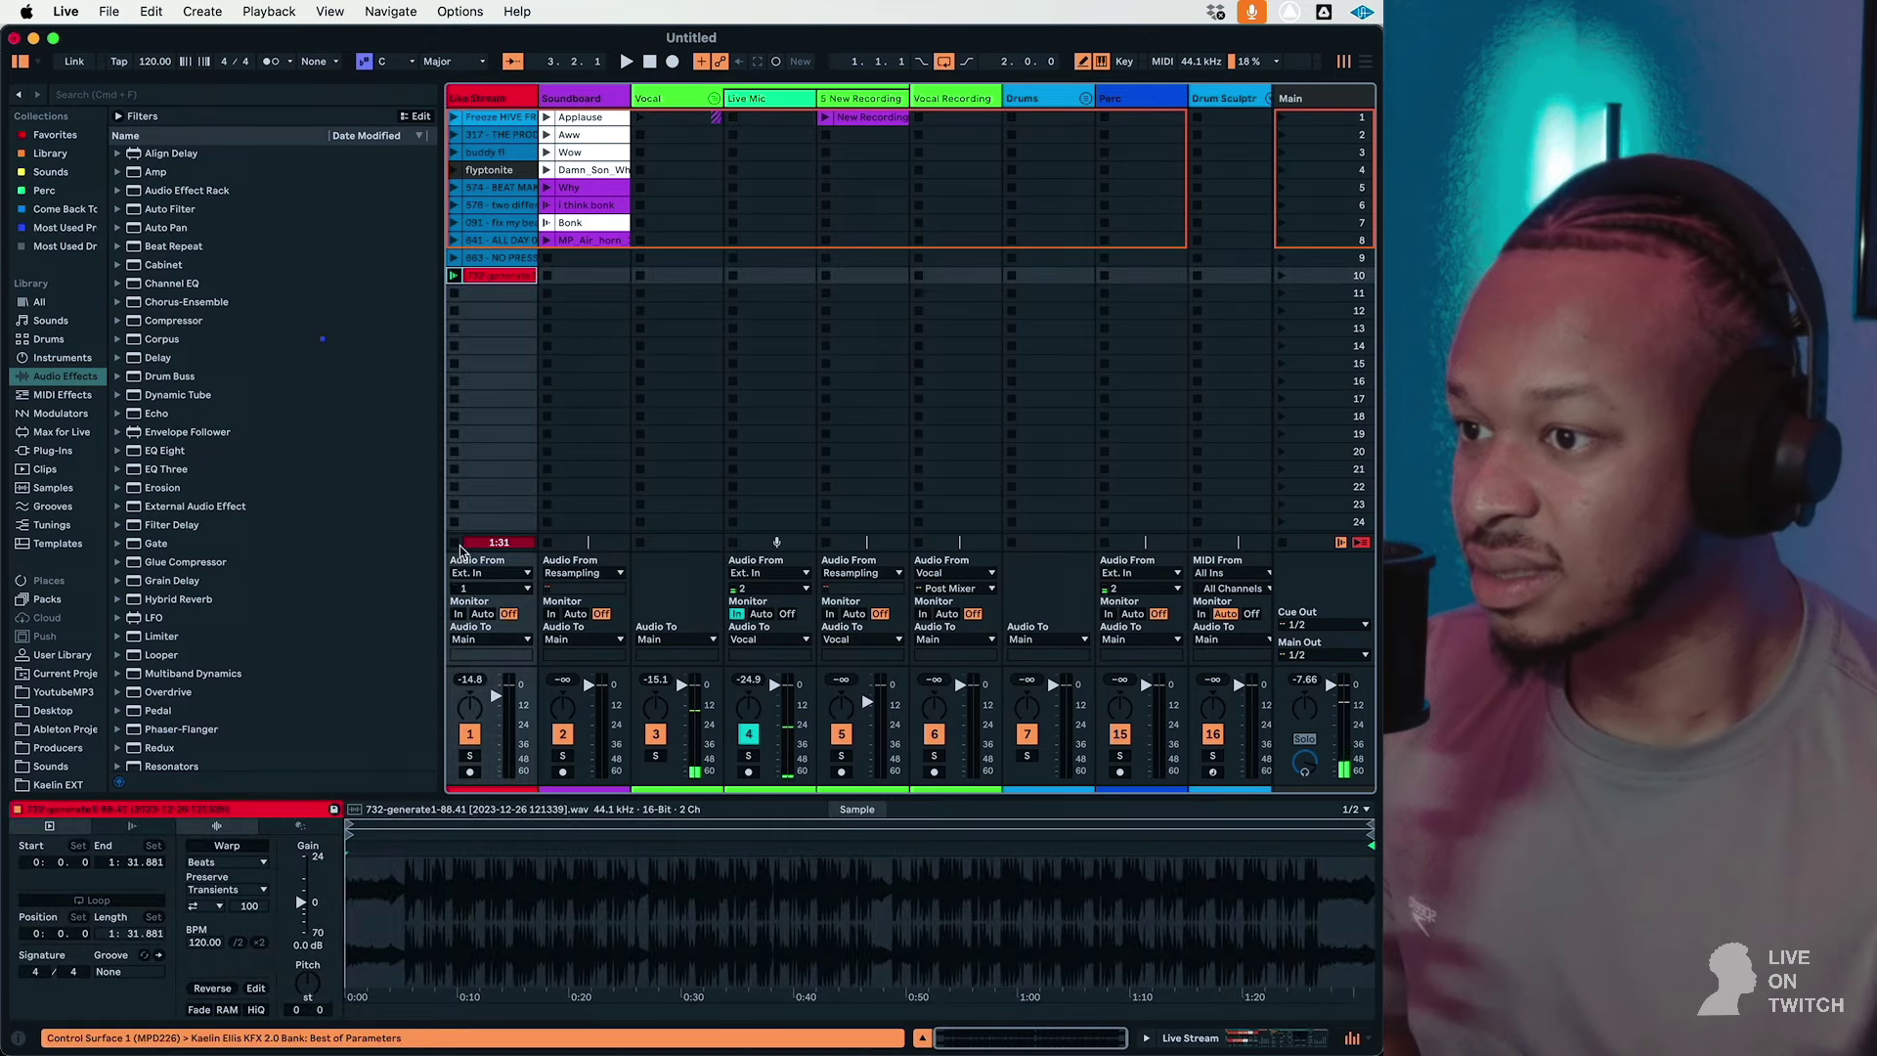
key("Tab")
key("Tab")
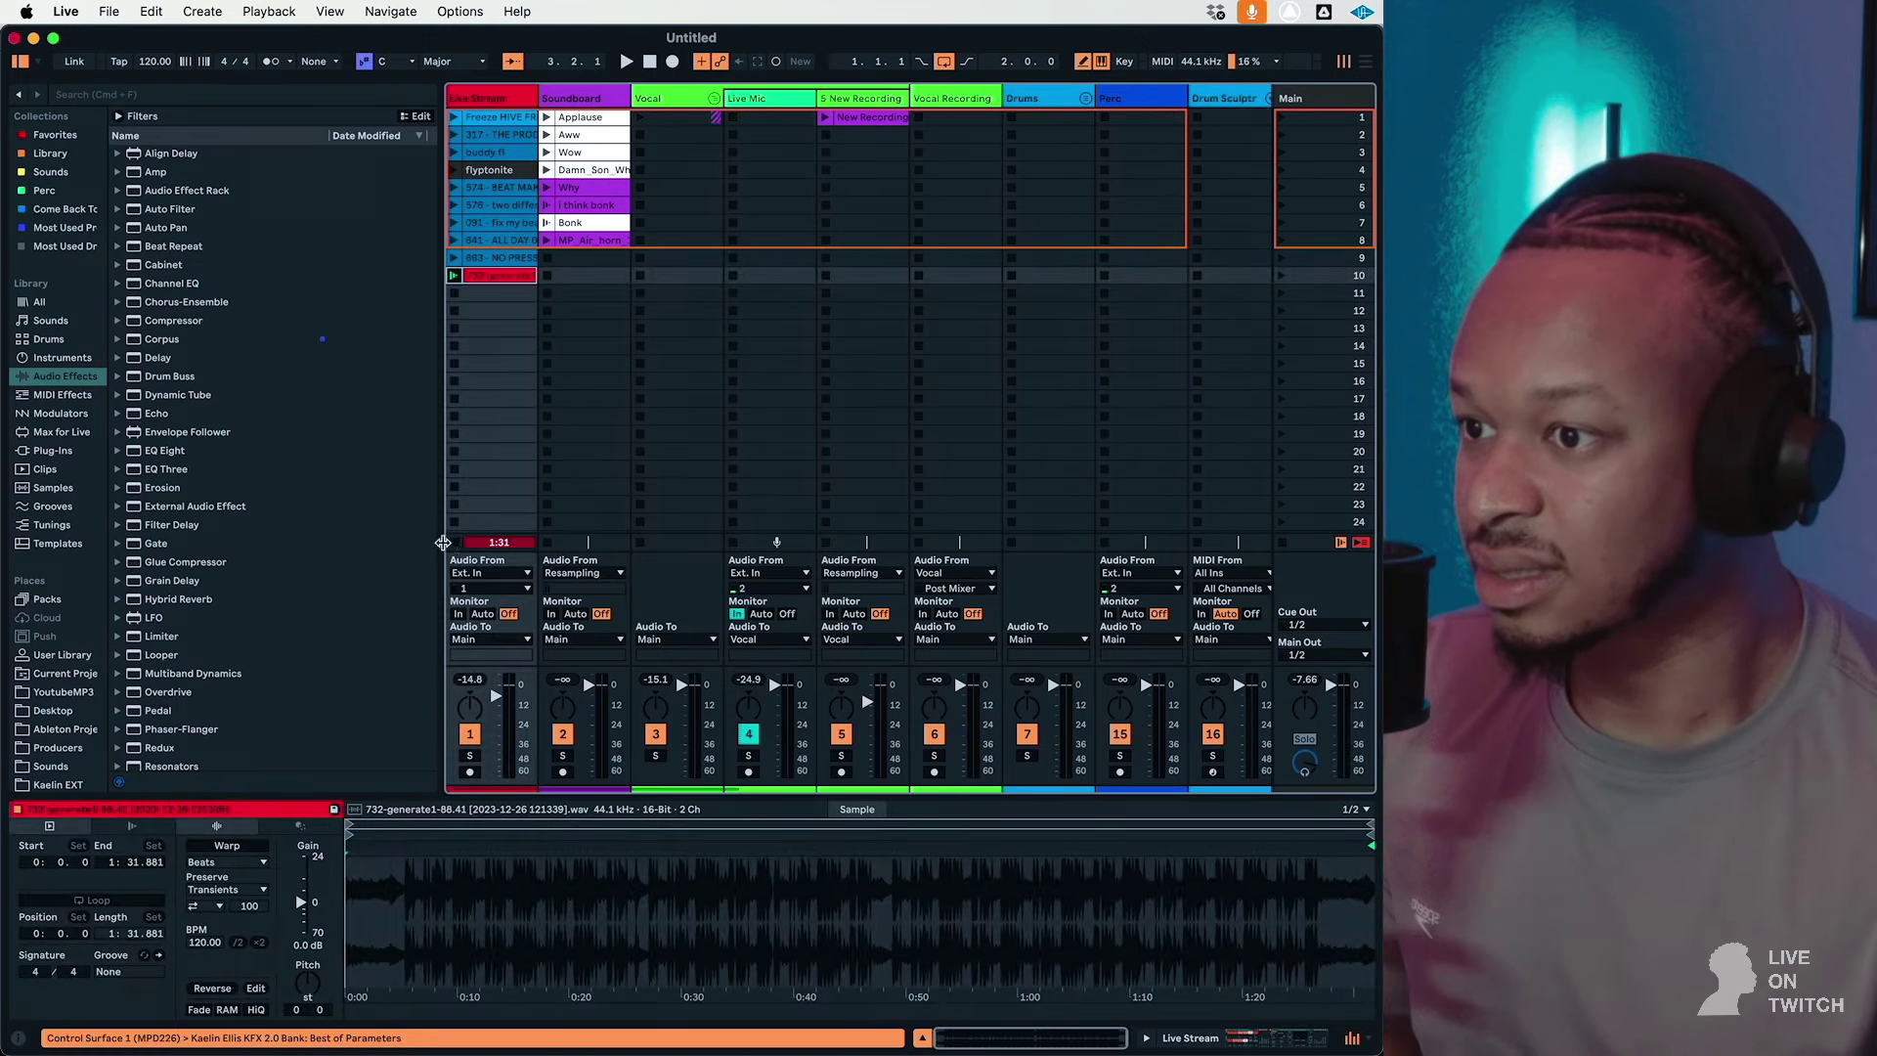
key("Tab")
Step: Raise the sample clip's gain to 13.5 dB and set the project tempo to 140 BPM
scroll(596, 530, "down", 5)
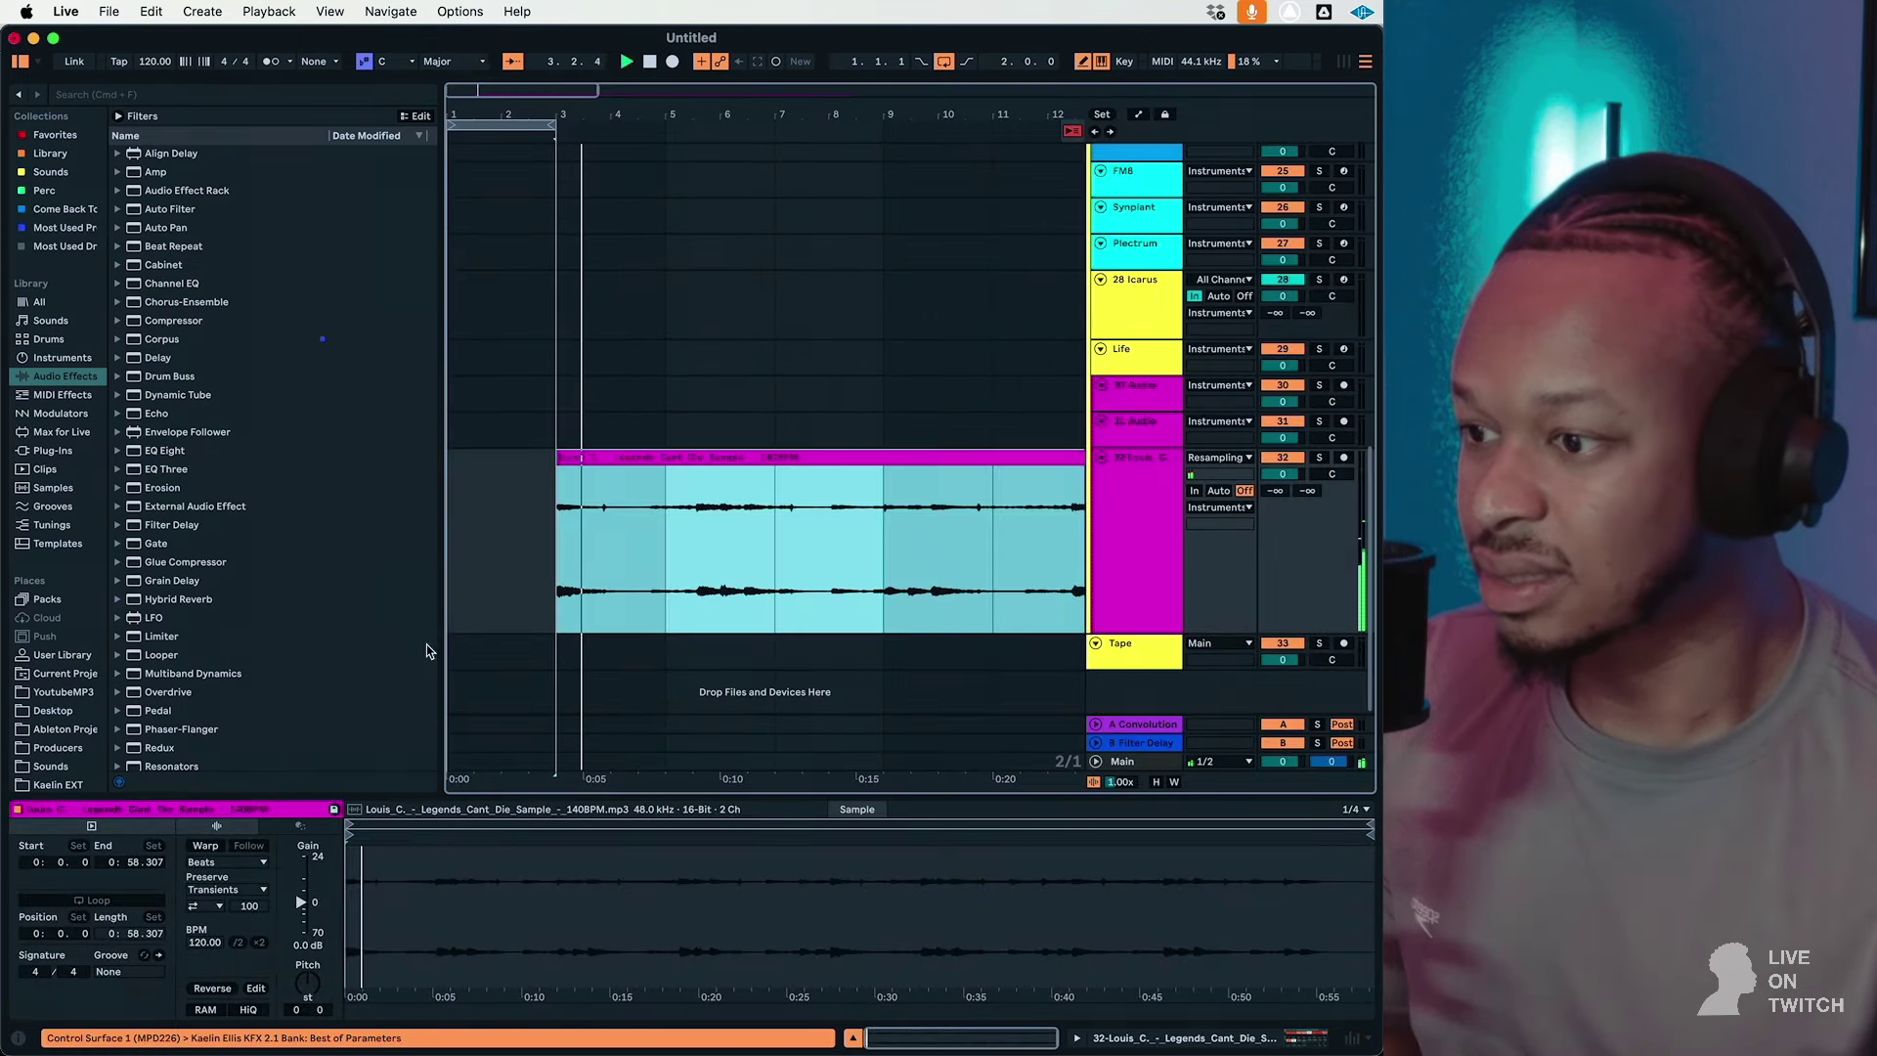
left_click_drag(306, 903, 306, 876)
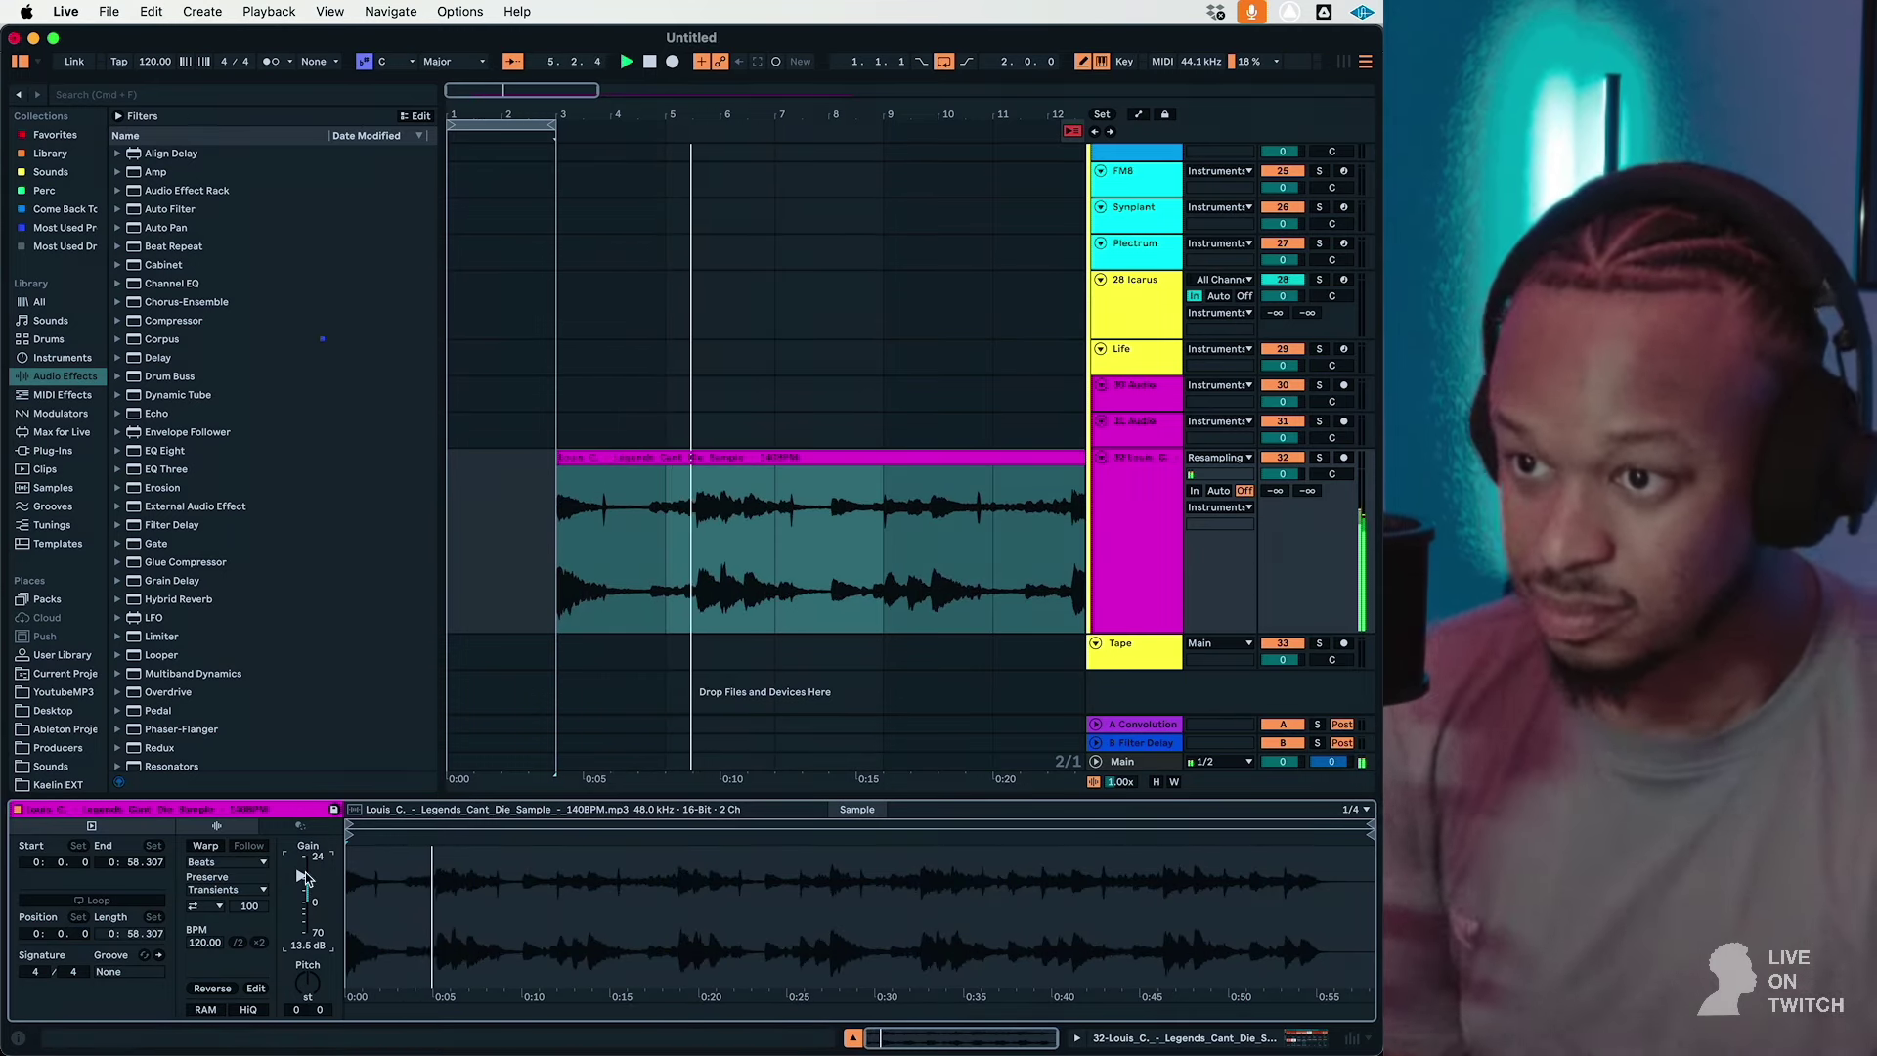
left_click(167, 62)
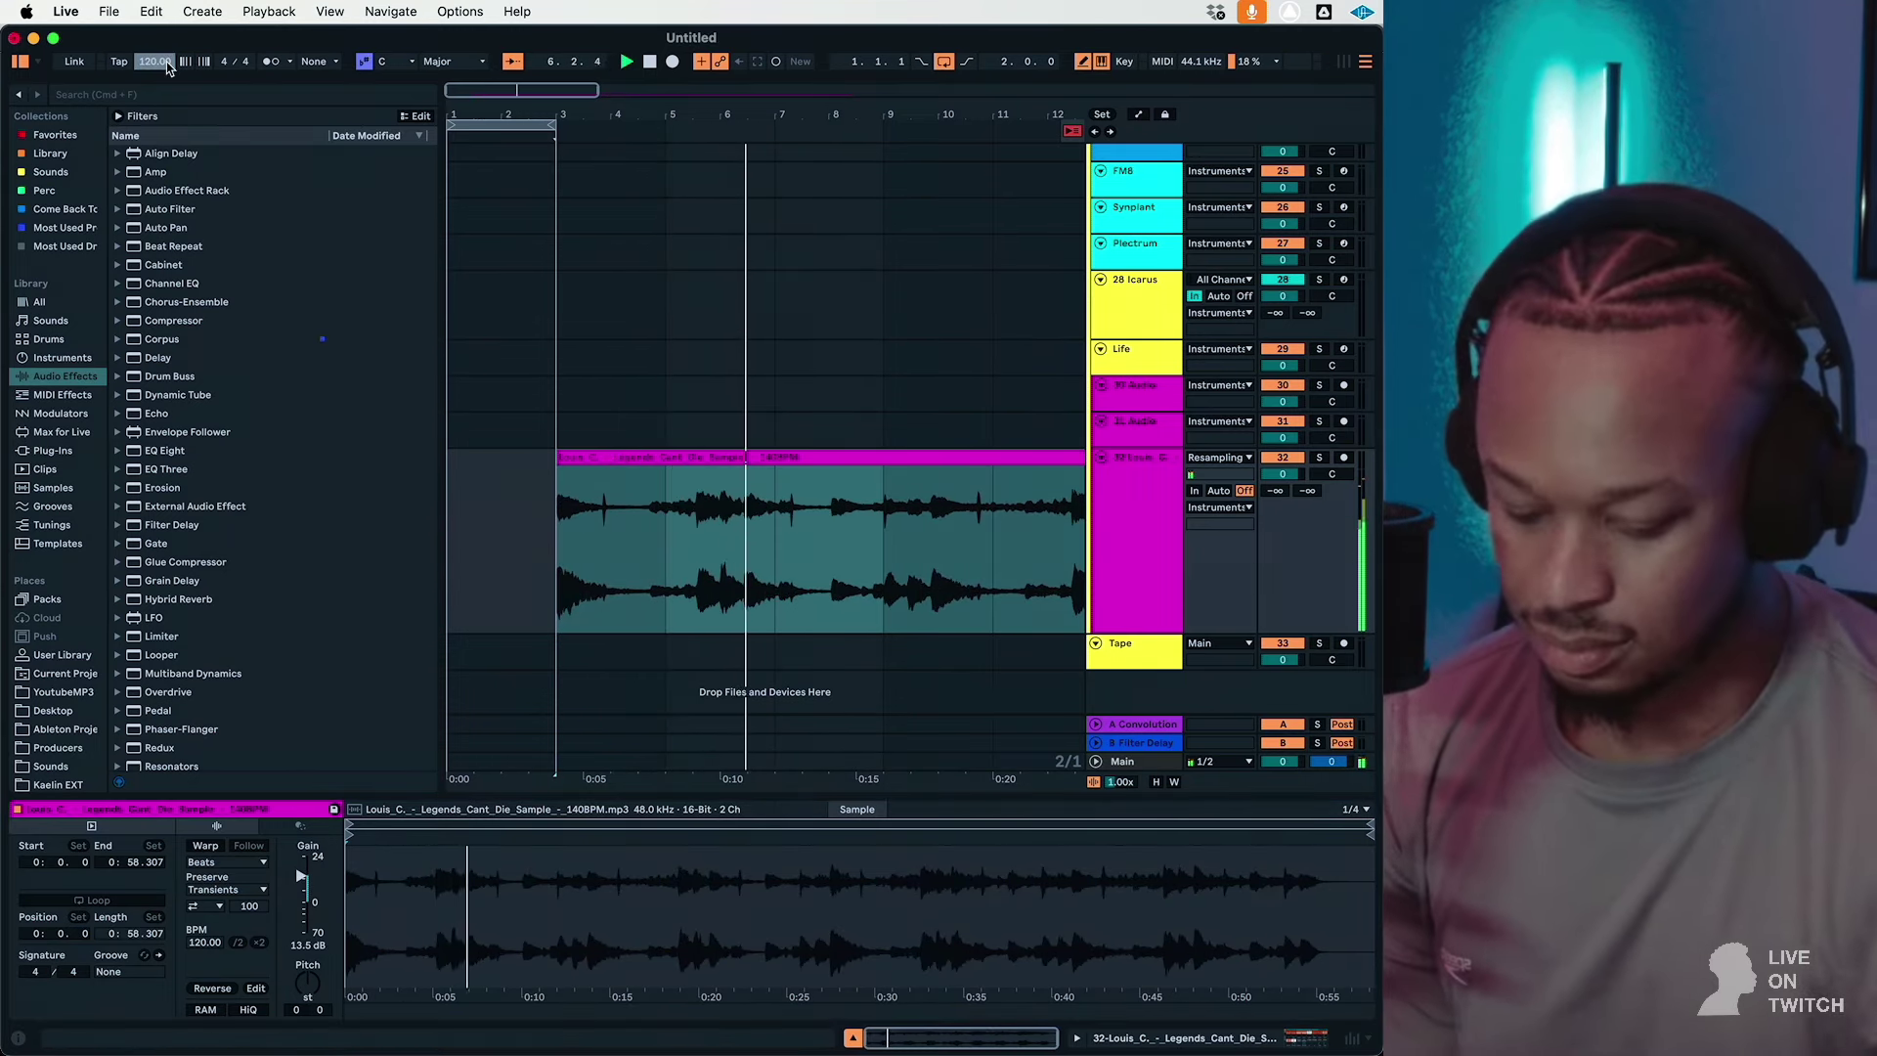
type("140")
key("Return")
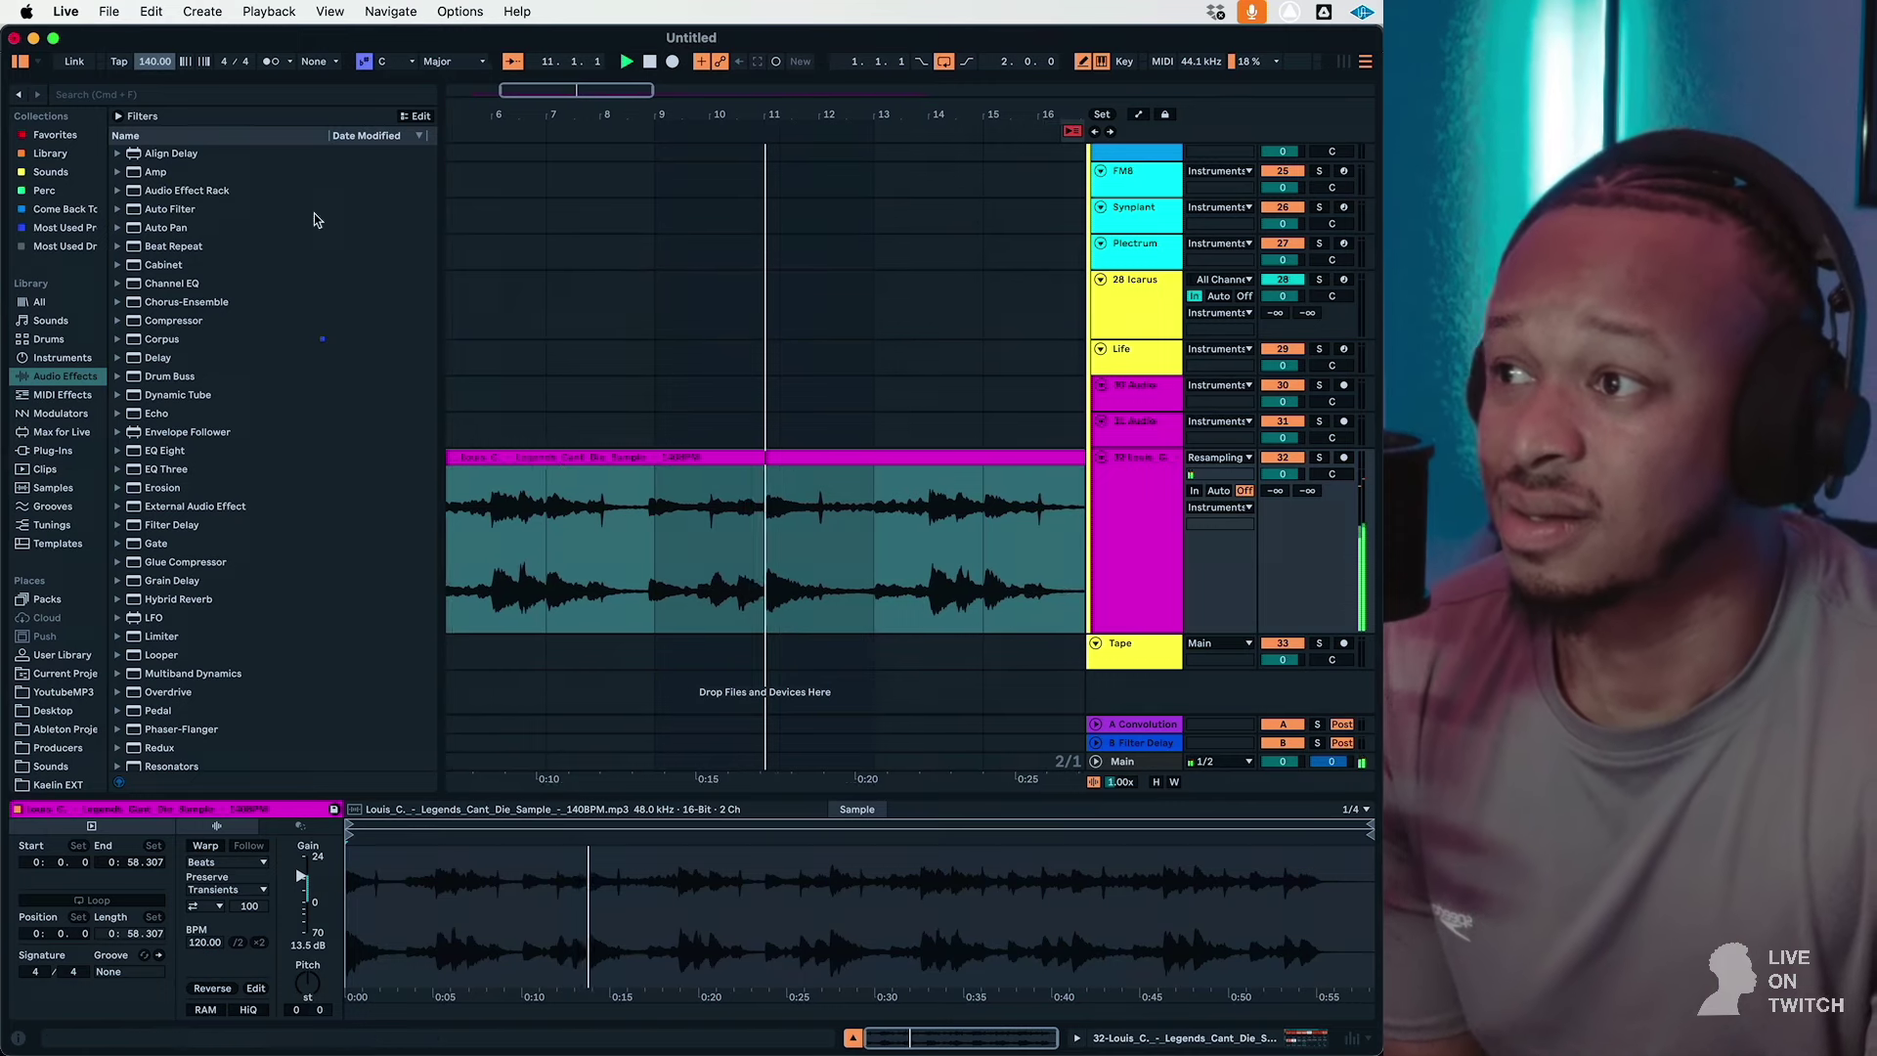
Step: Hide the browser and review the sample clip's full length in the arrangement
key("super+alt+b")
scroll(450, 453, "left", 5)
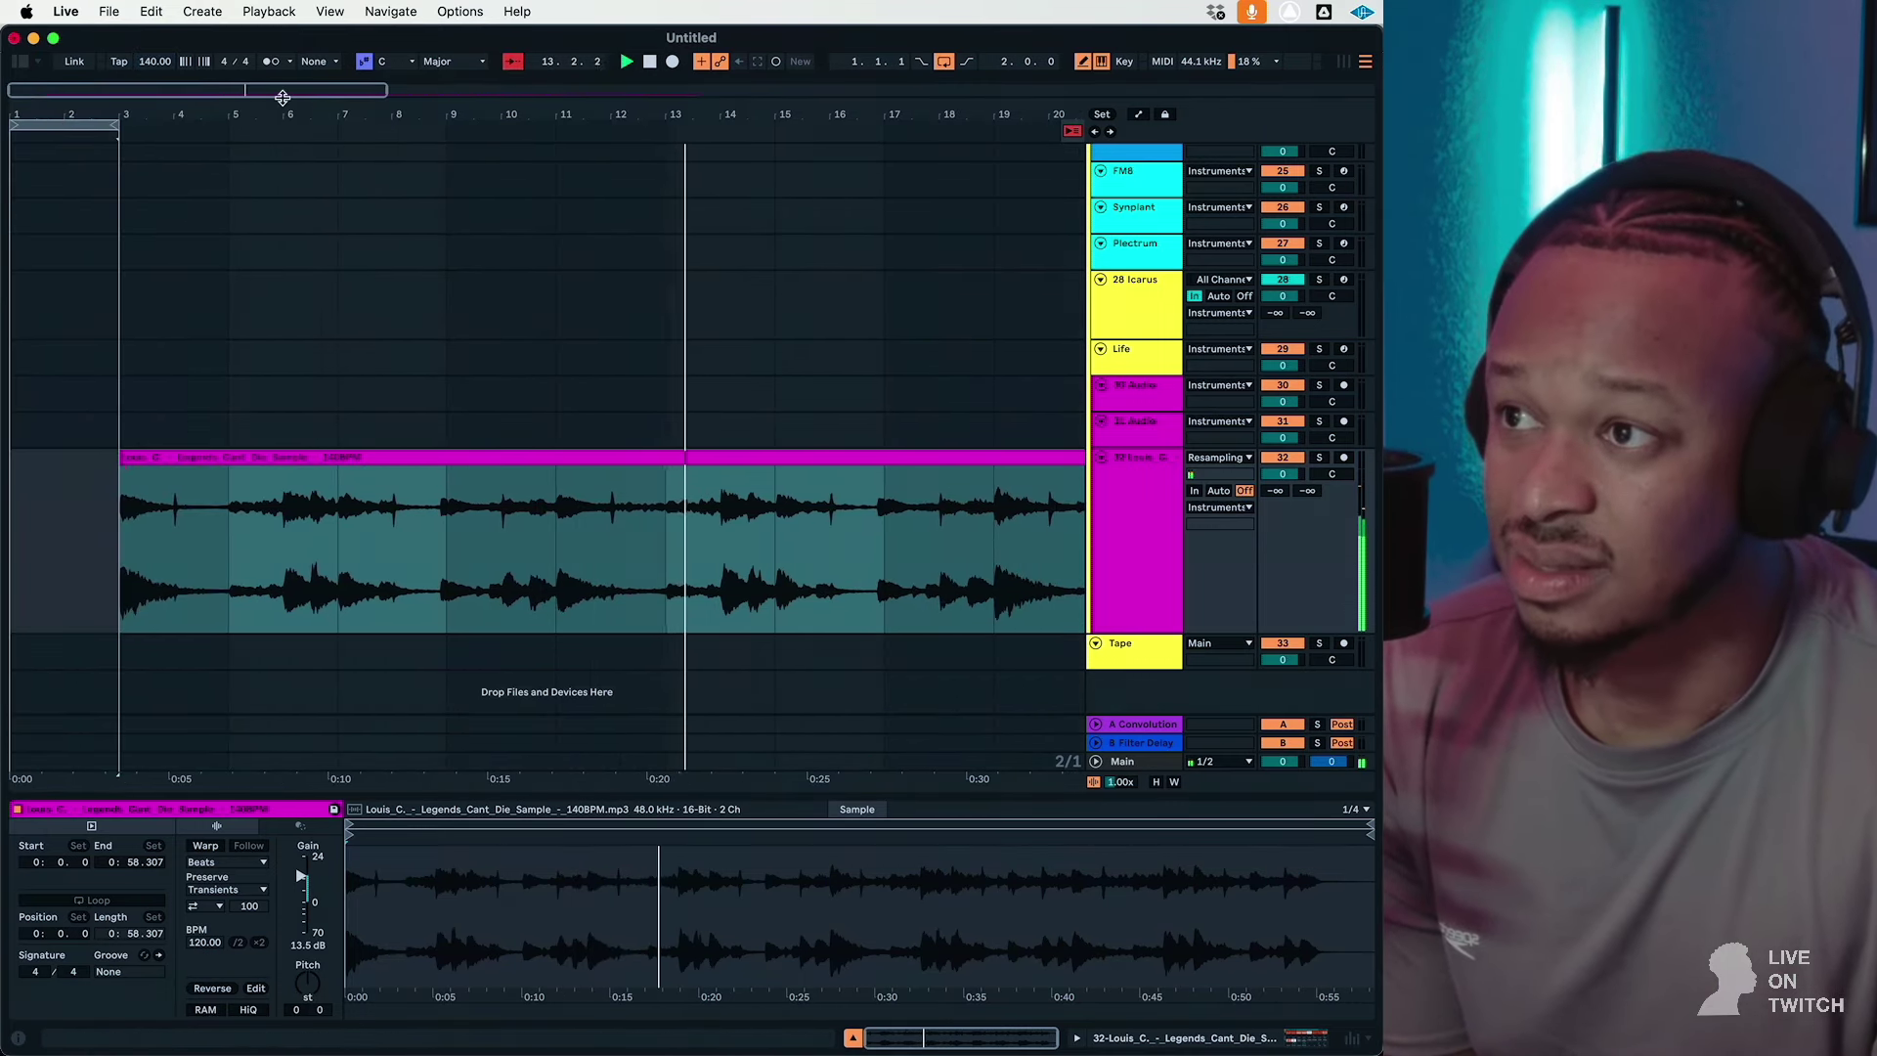
key("minus")
scroll(490, 461, "right", 5)
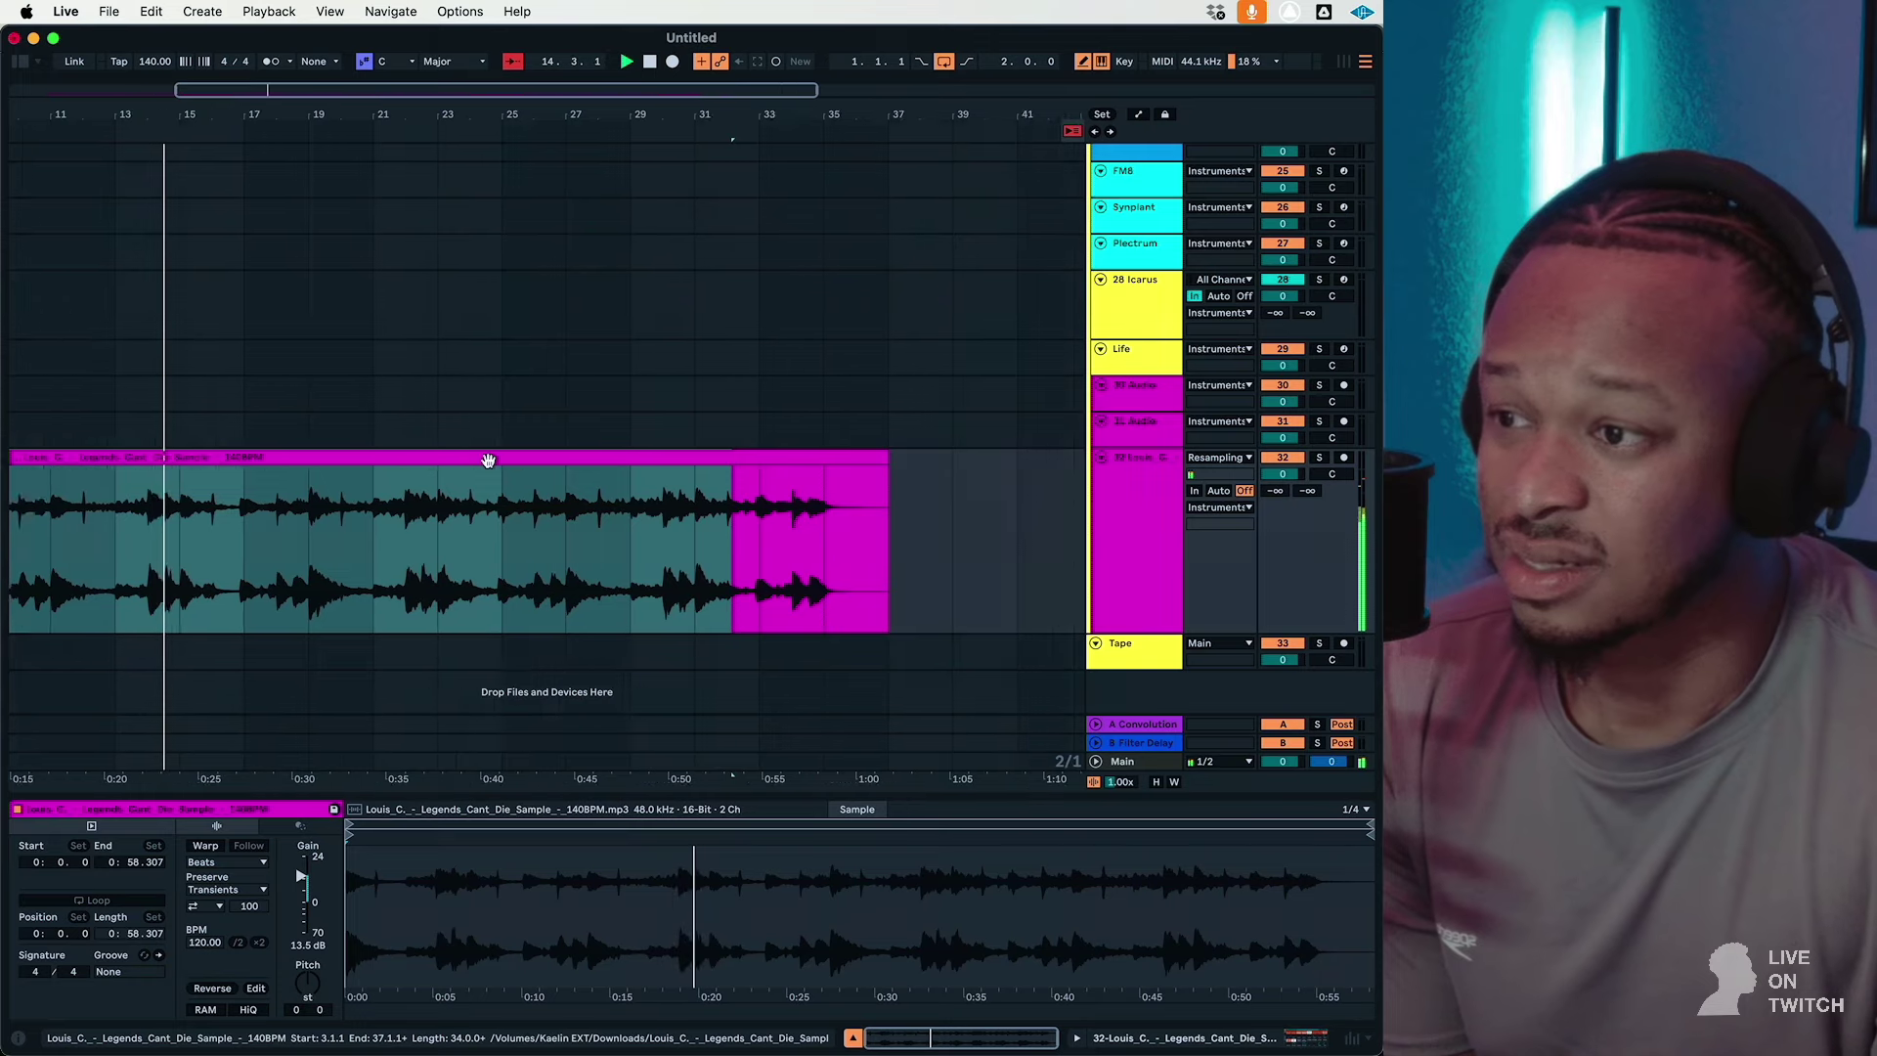
left_click(380, 63)
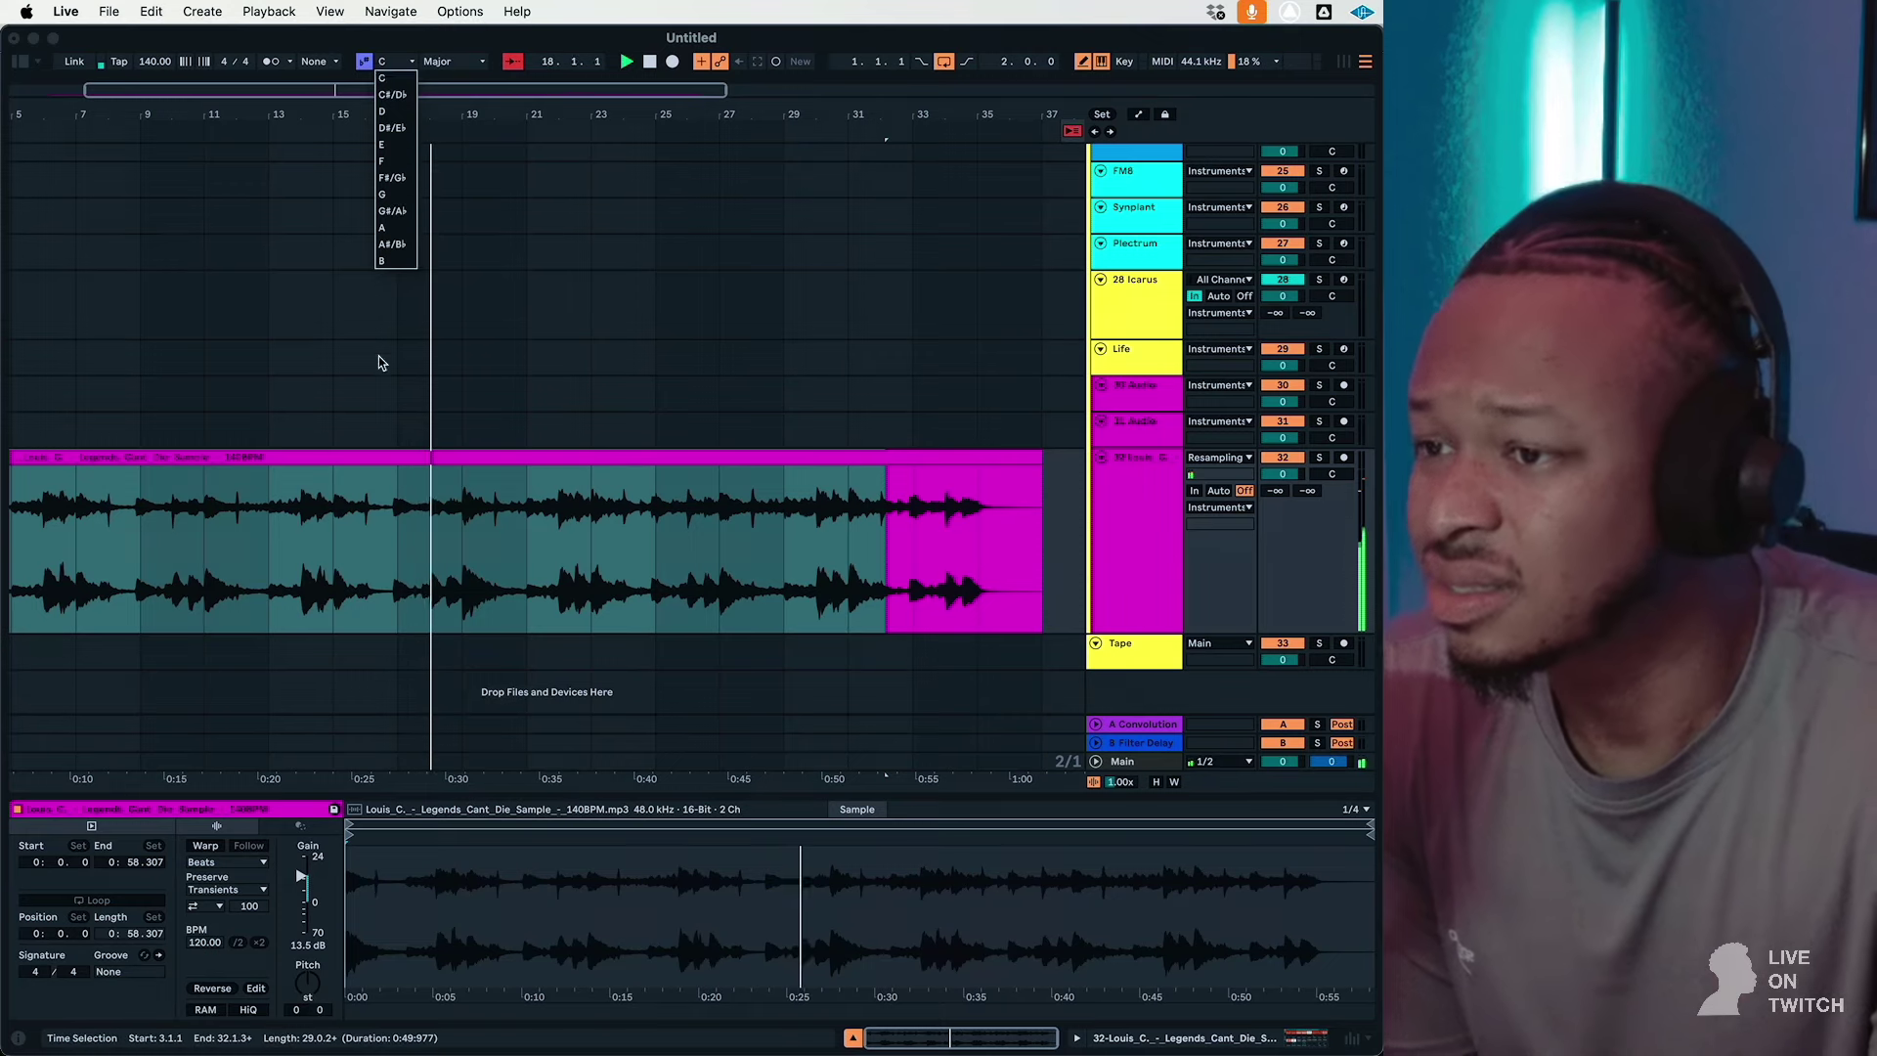
left_click(443, 502)
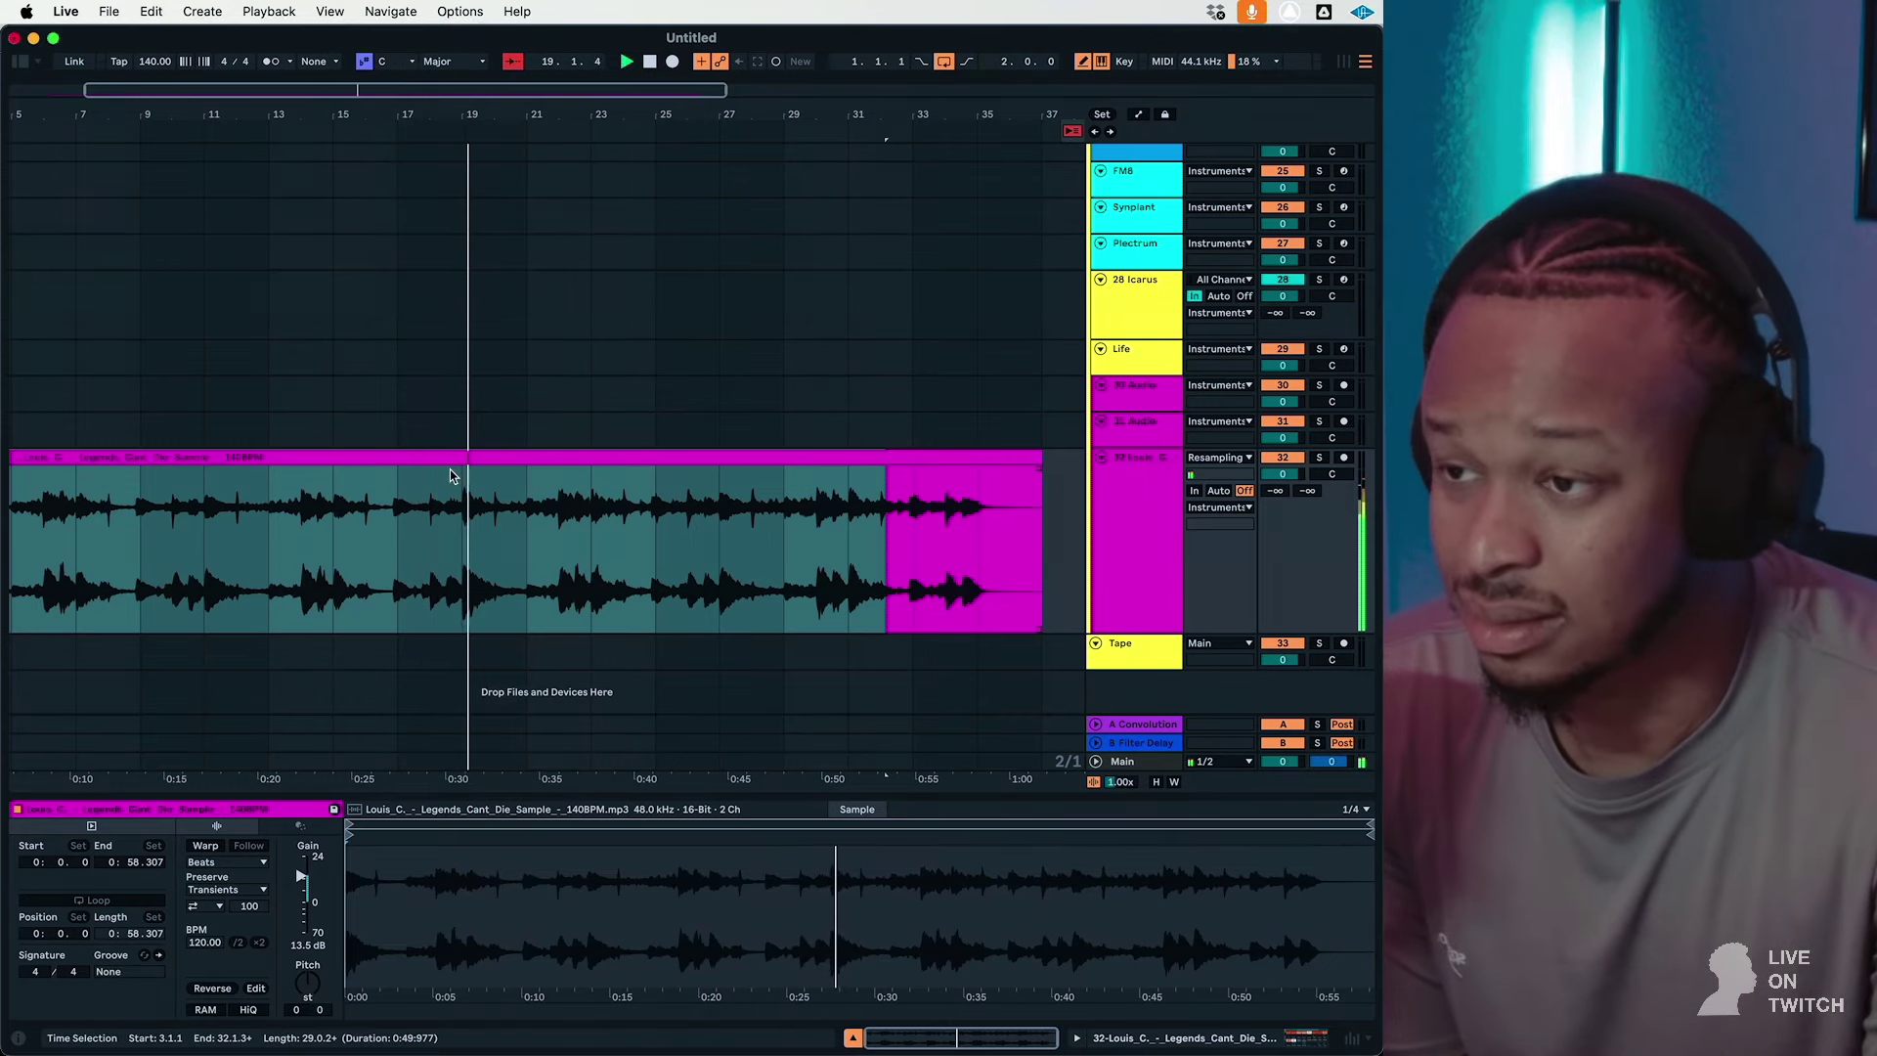
Step: Select the sample from bar 3 to bar 35 and loop that selection
scroll(450, 474, "left", 5)
left_click_drag(422, 88, 431, 176)
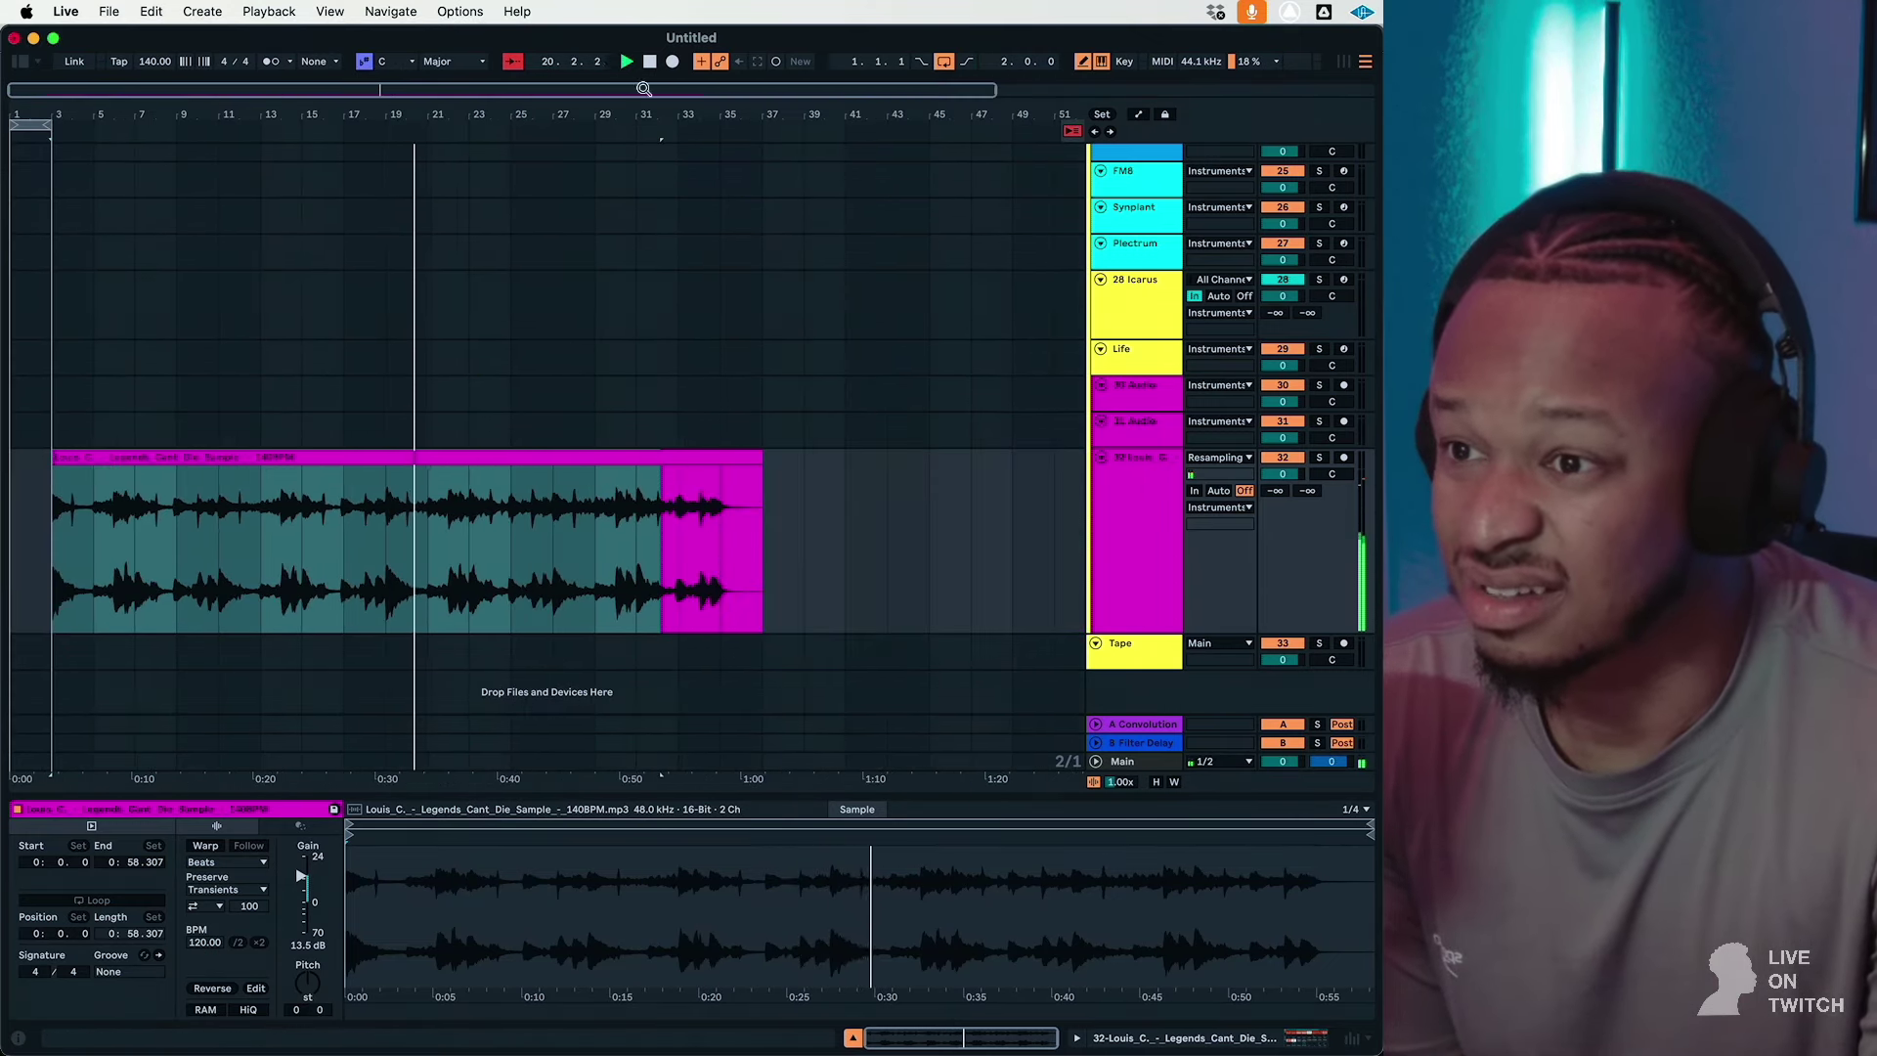
left_click(674, 641)
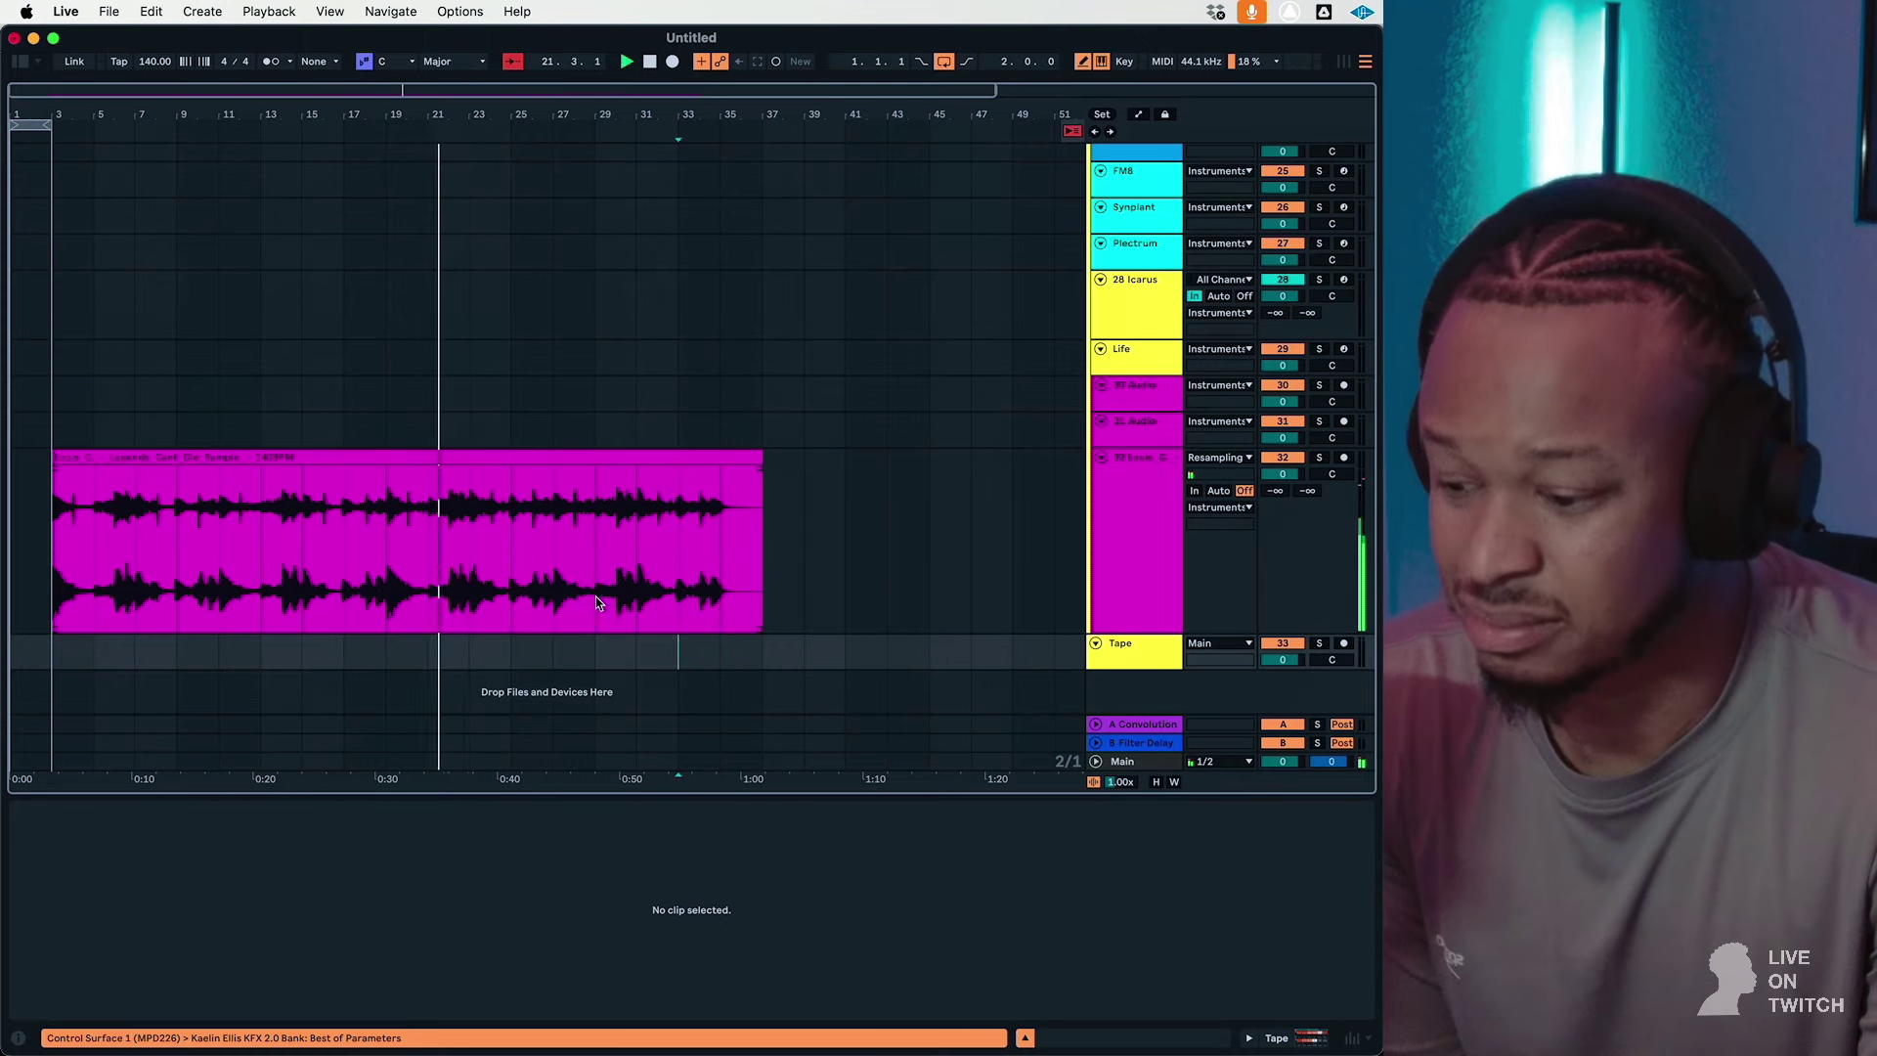
left_click_drag(710, 541, 177, 553)
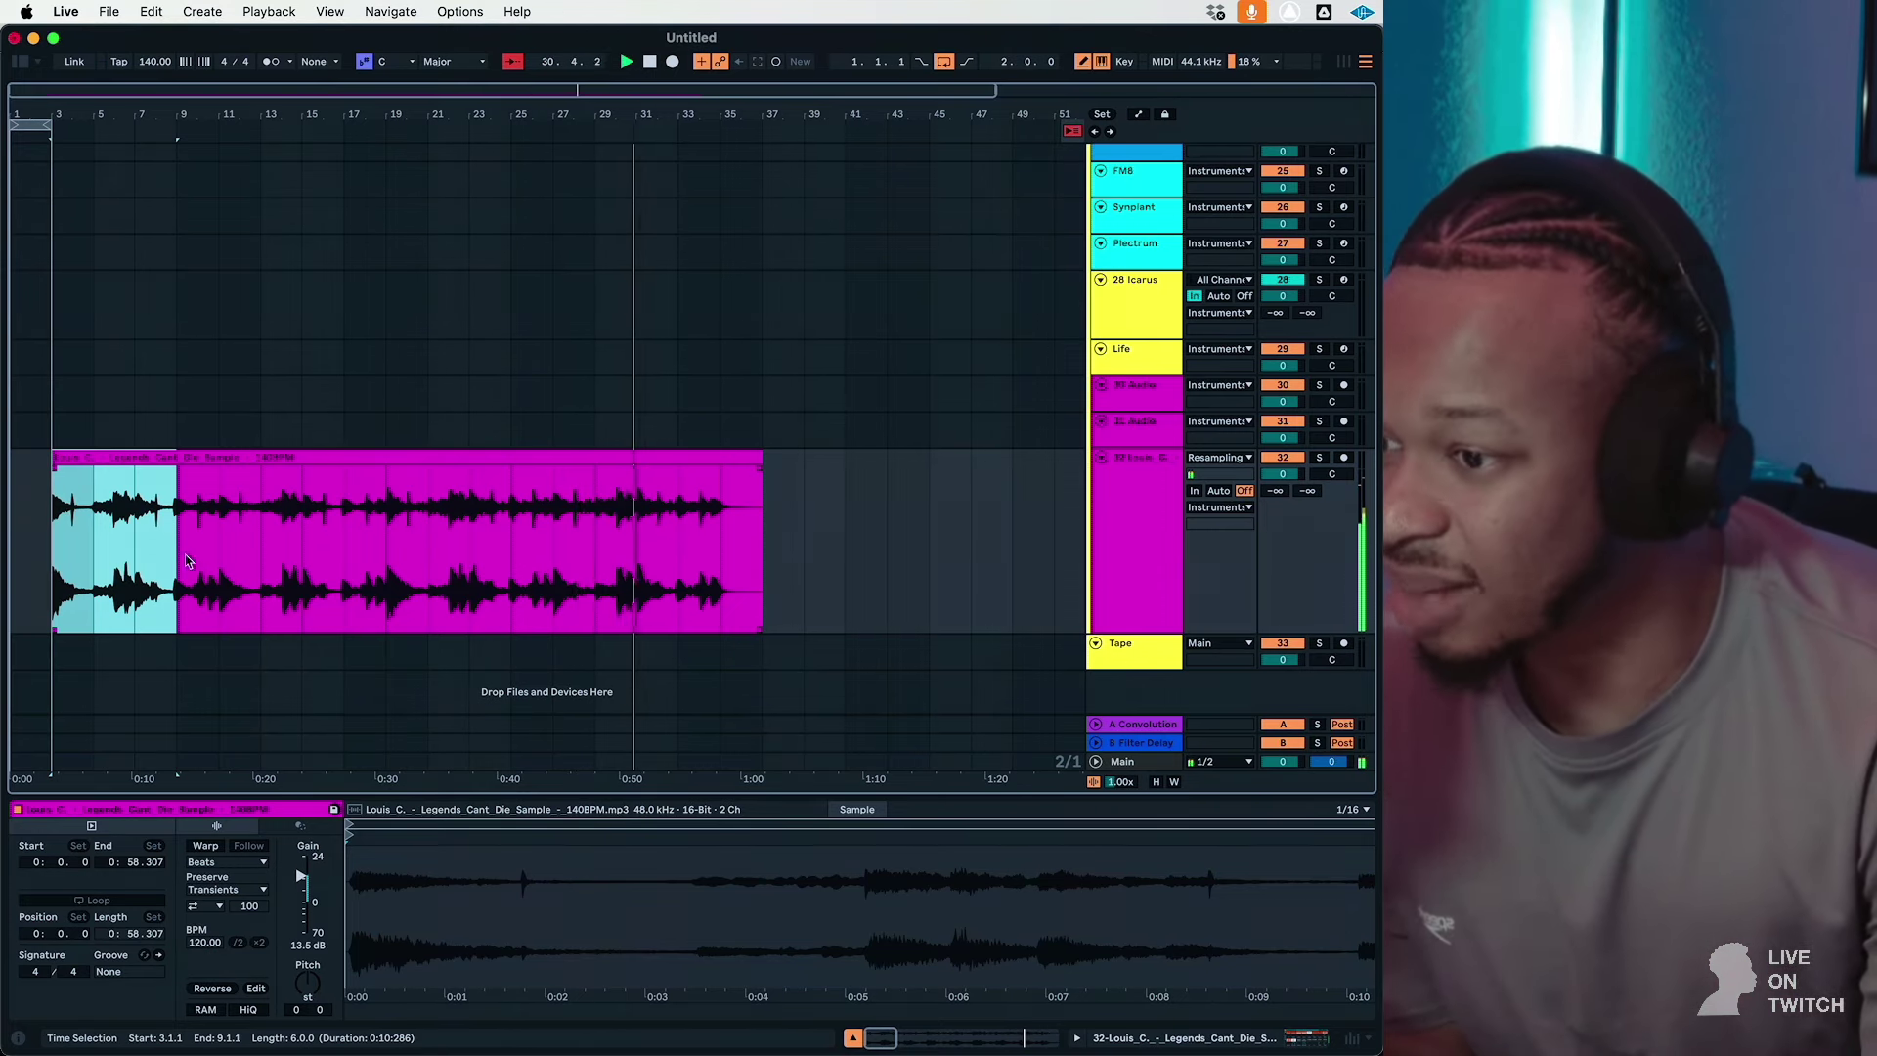
right_click(717, 553)
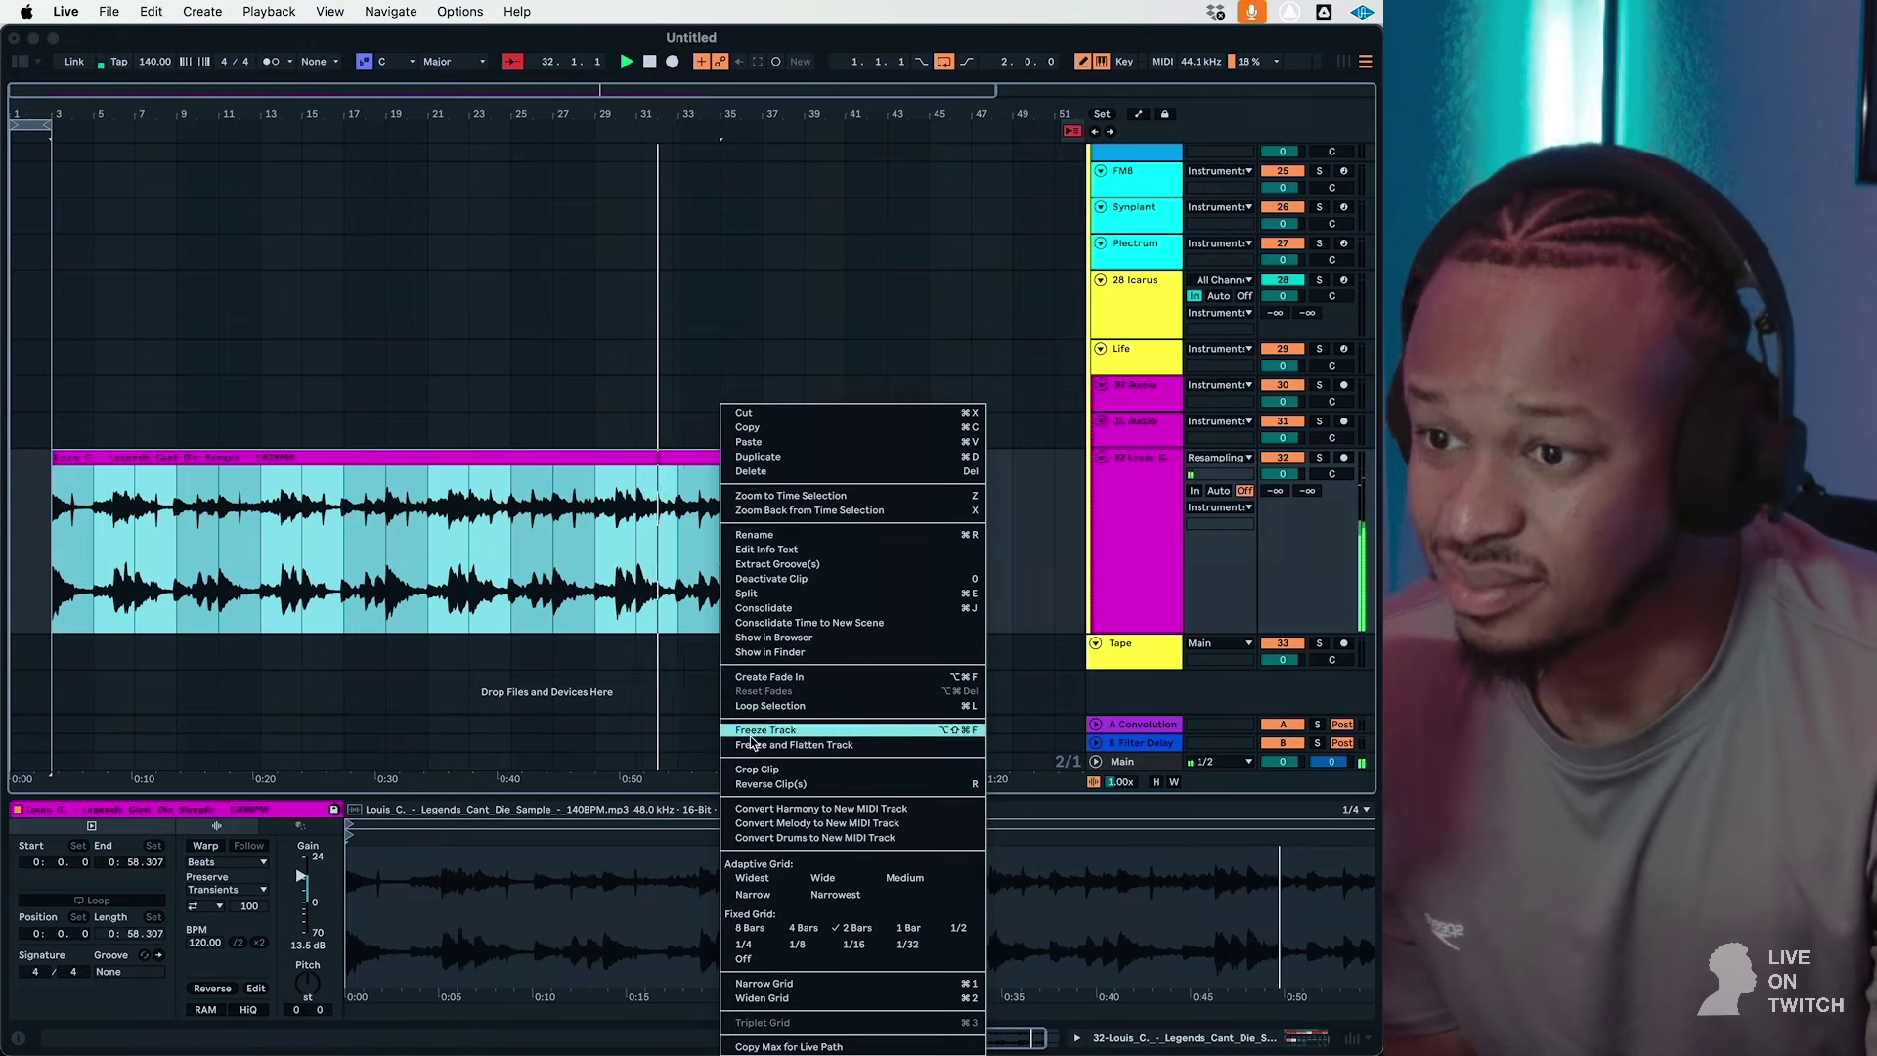
left_click(762, 702)
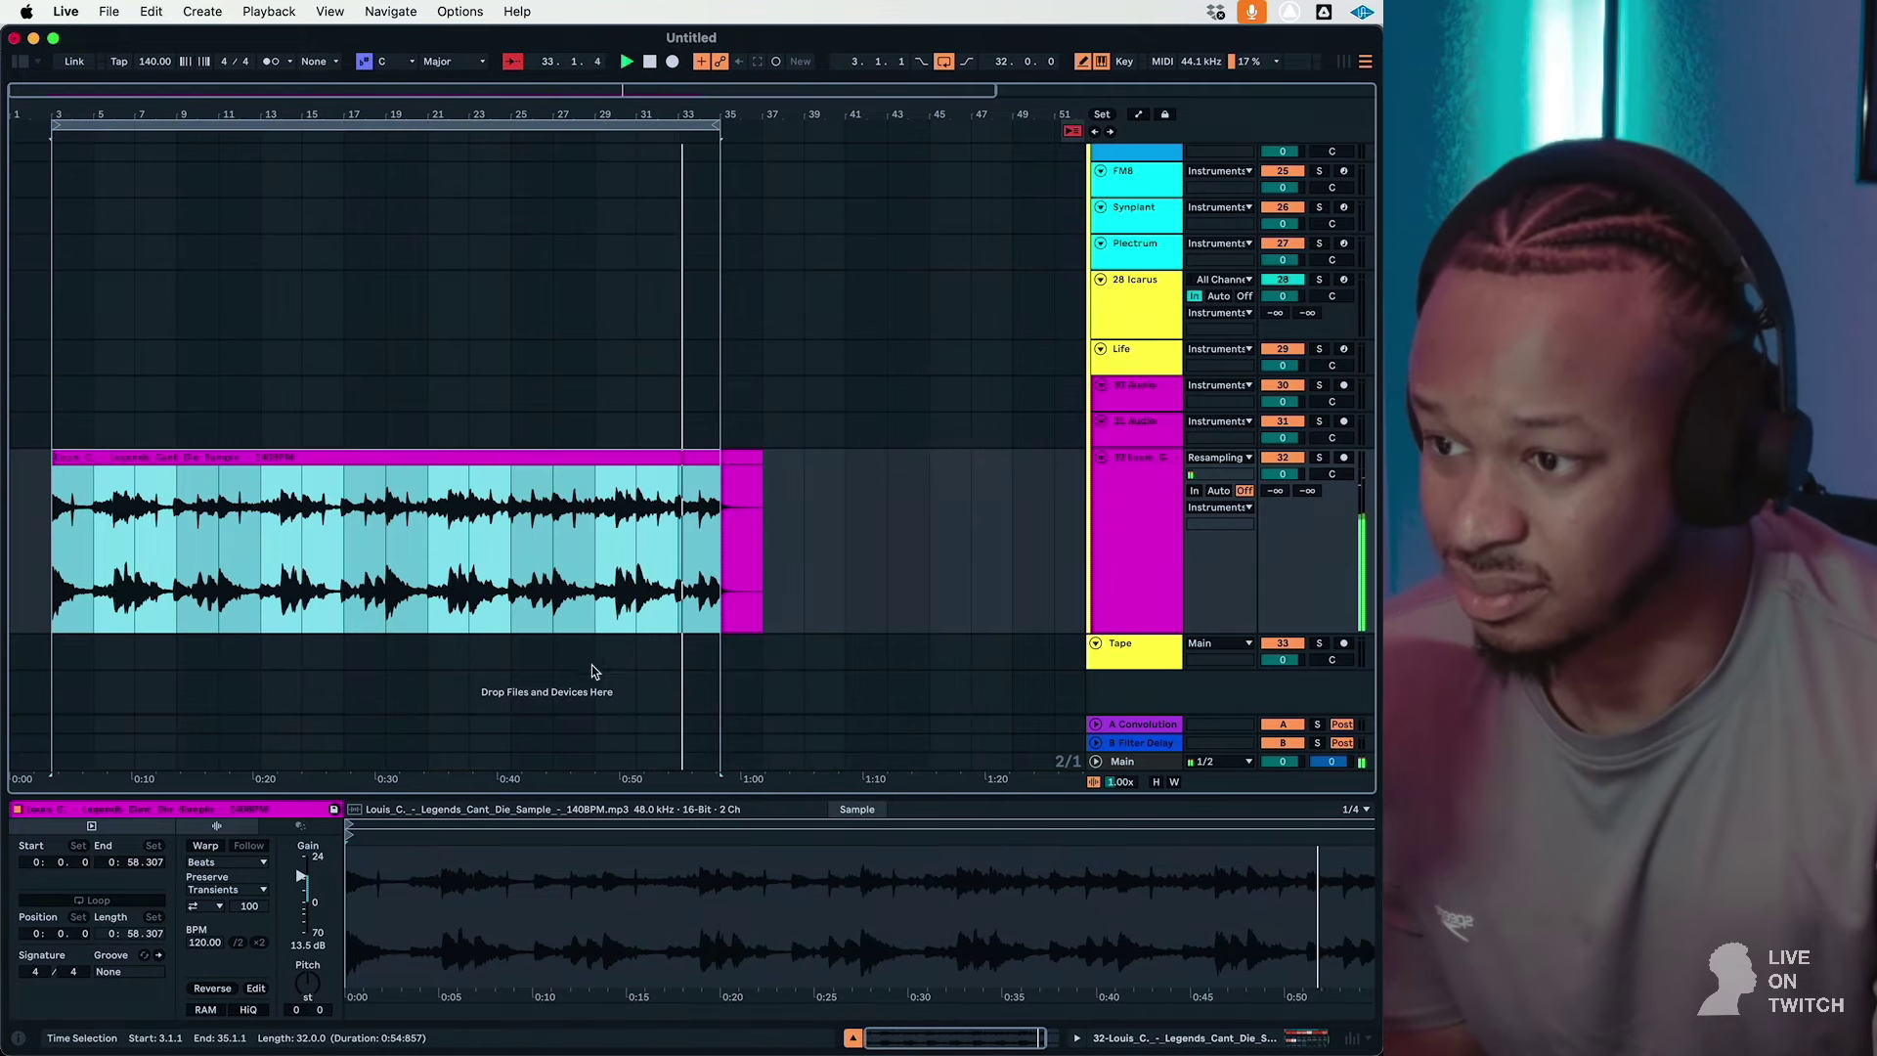
Step: Enable warping on the sample clip and set its warp mode to Re-Pitch
left_click(215, 858)
left_click(213, 850)
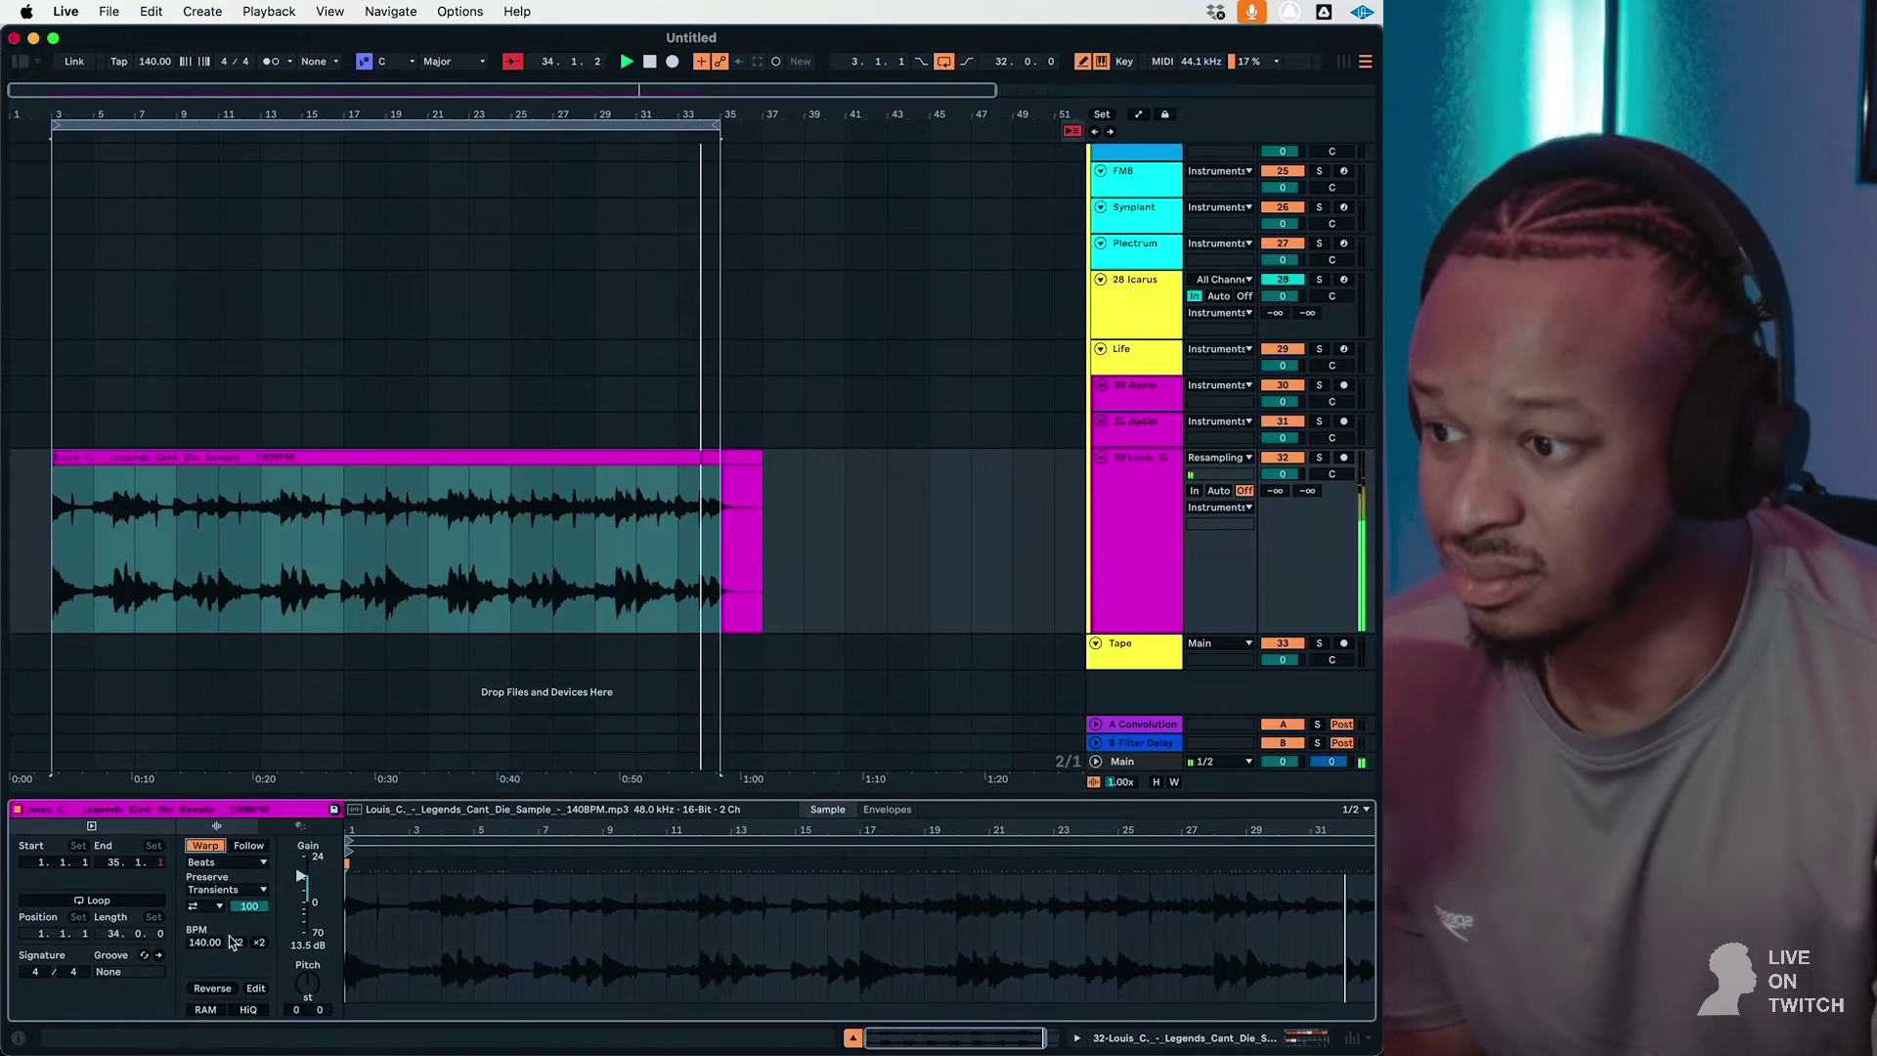
left_click(223, 862)
left_click(248, 922)
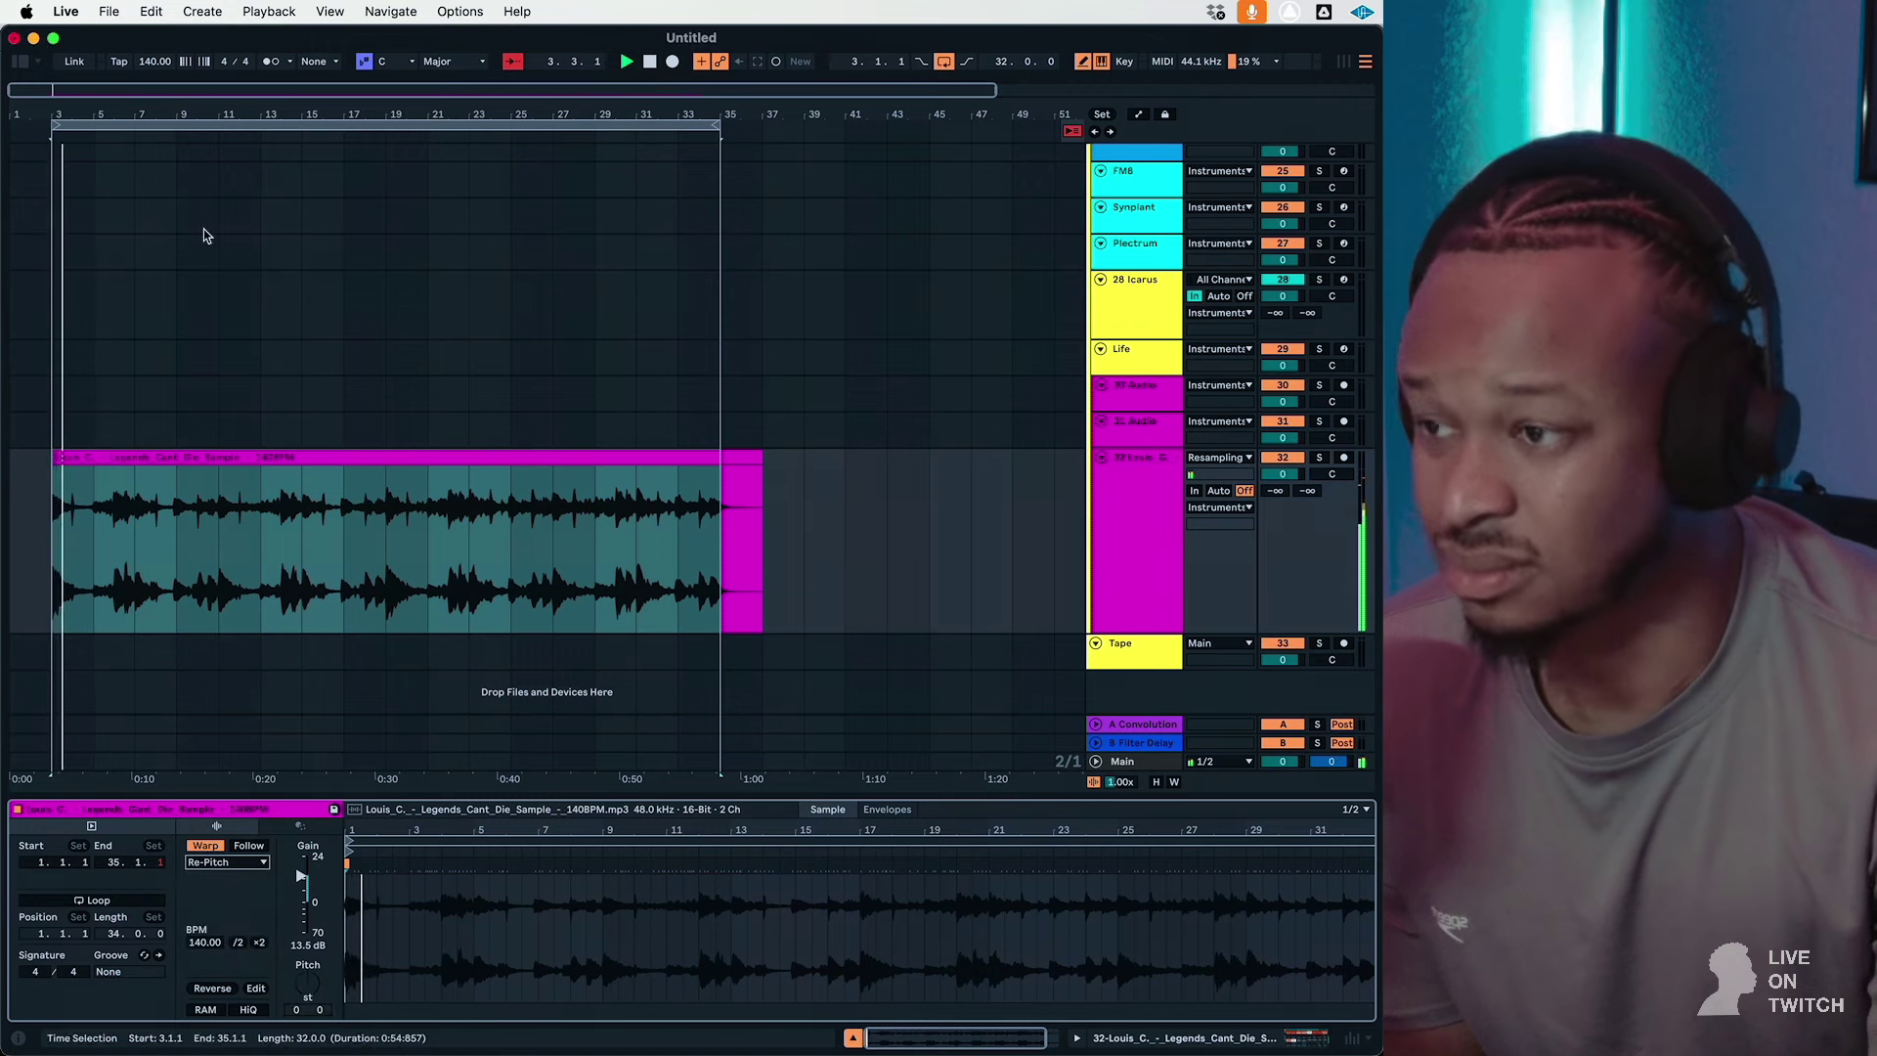
Step: Raise the project tempo in stages to 176 BPM and set the sample clip's warp mode to Complex
left_click(155, 62)
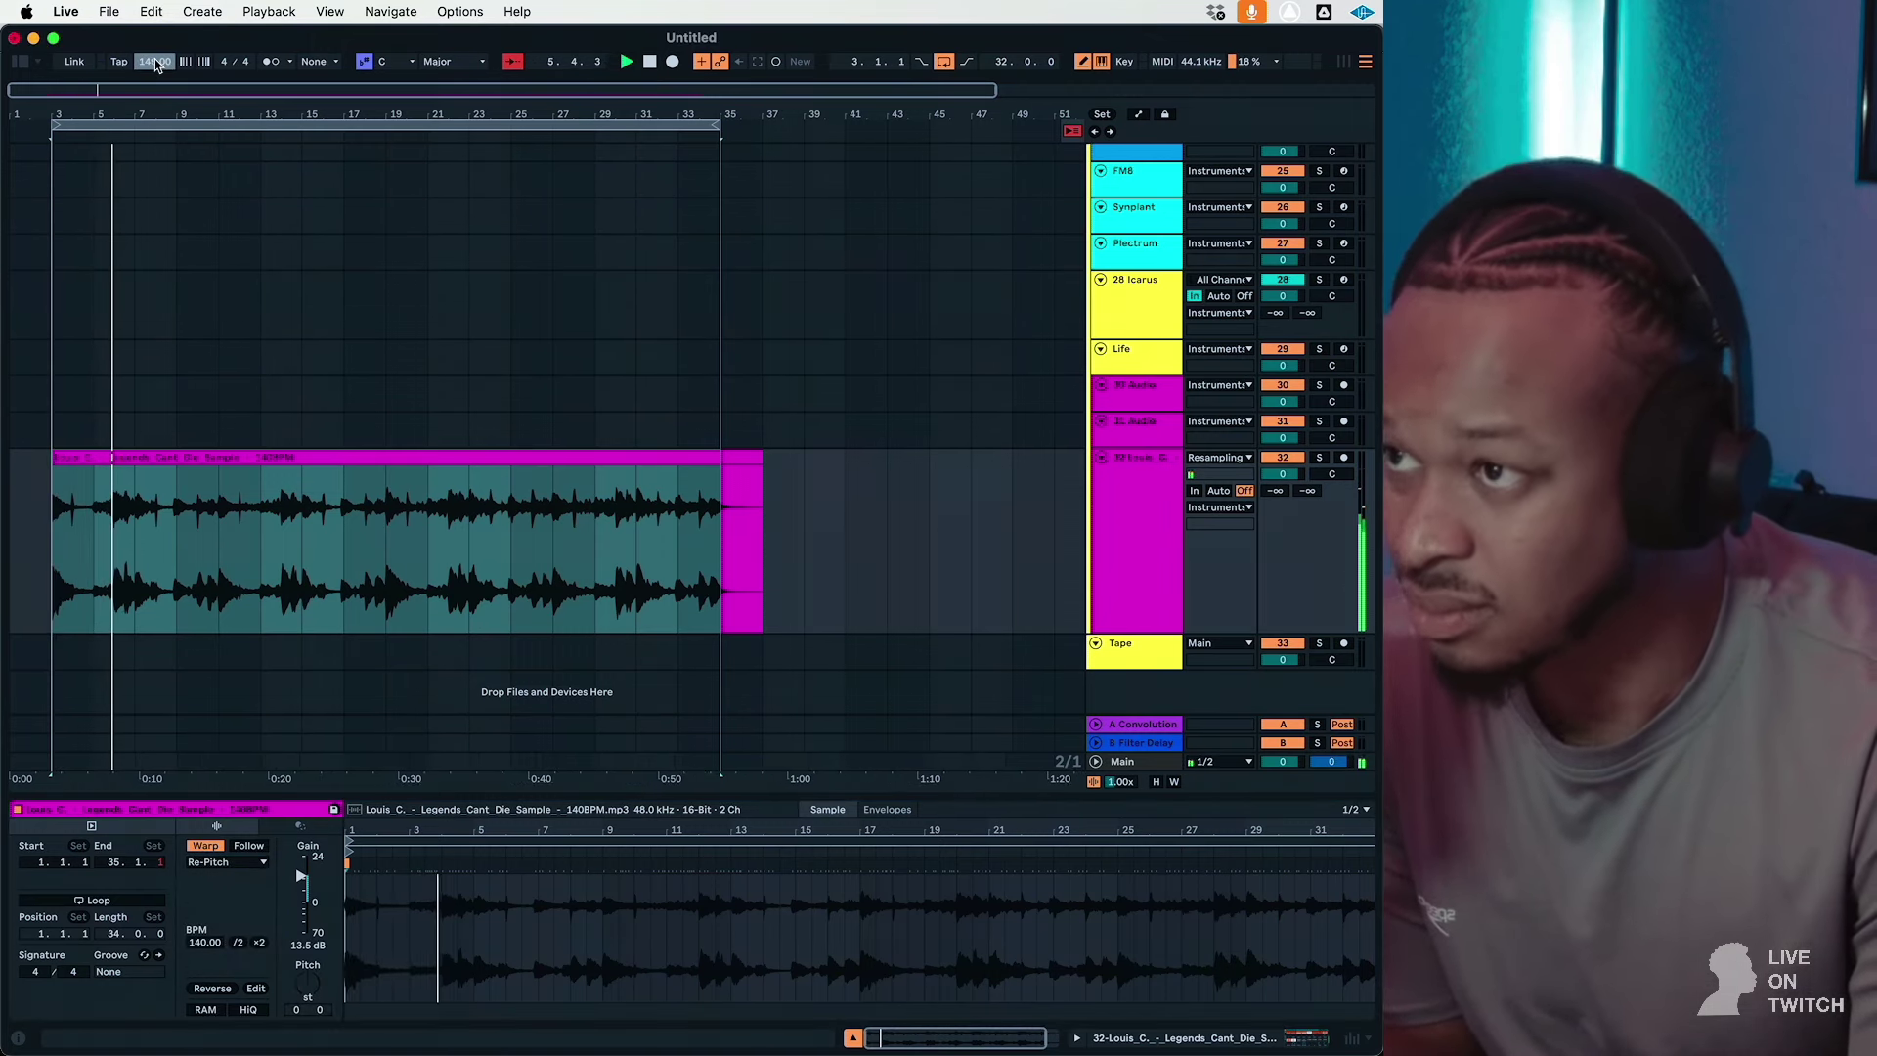
type("150")
key("Return")
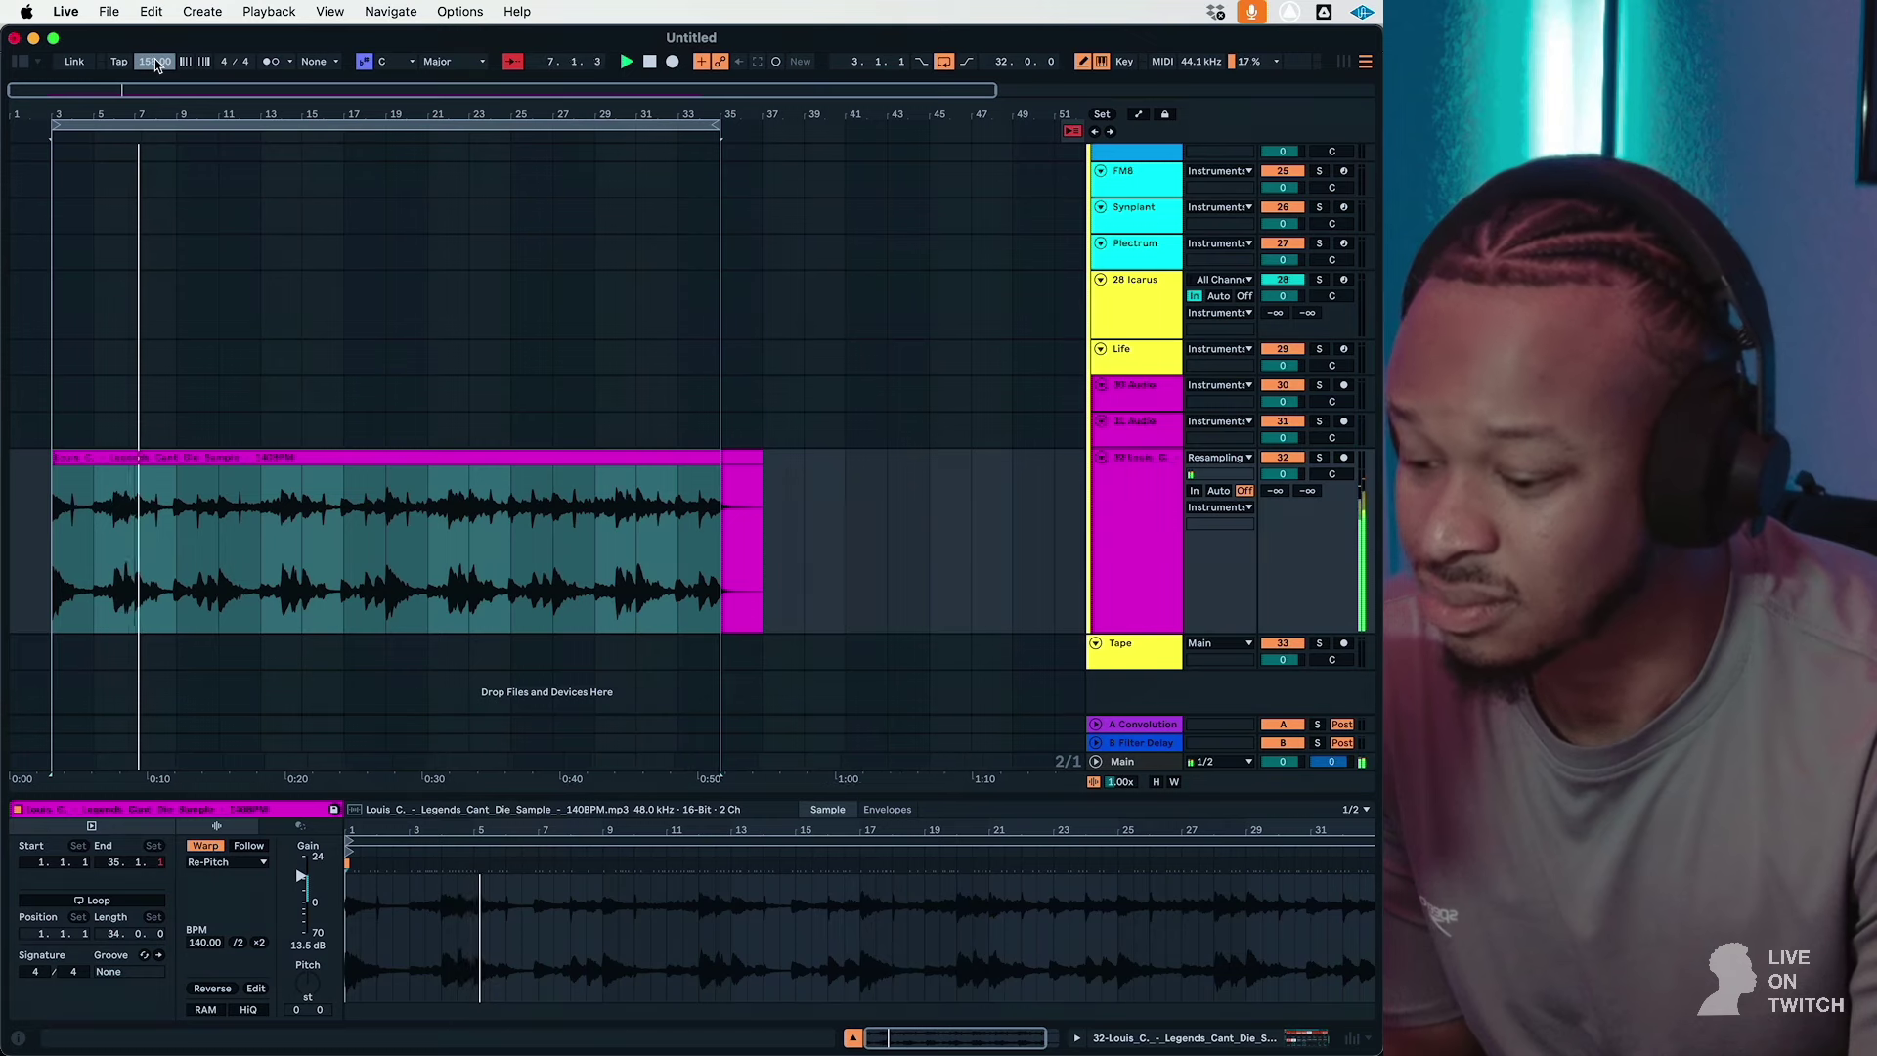
type("160")
key("Return")
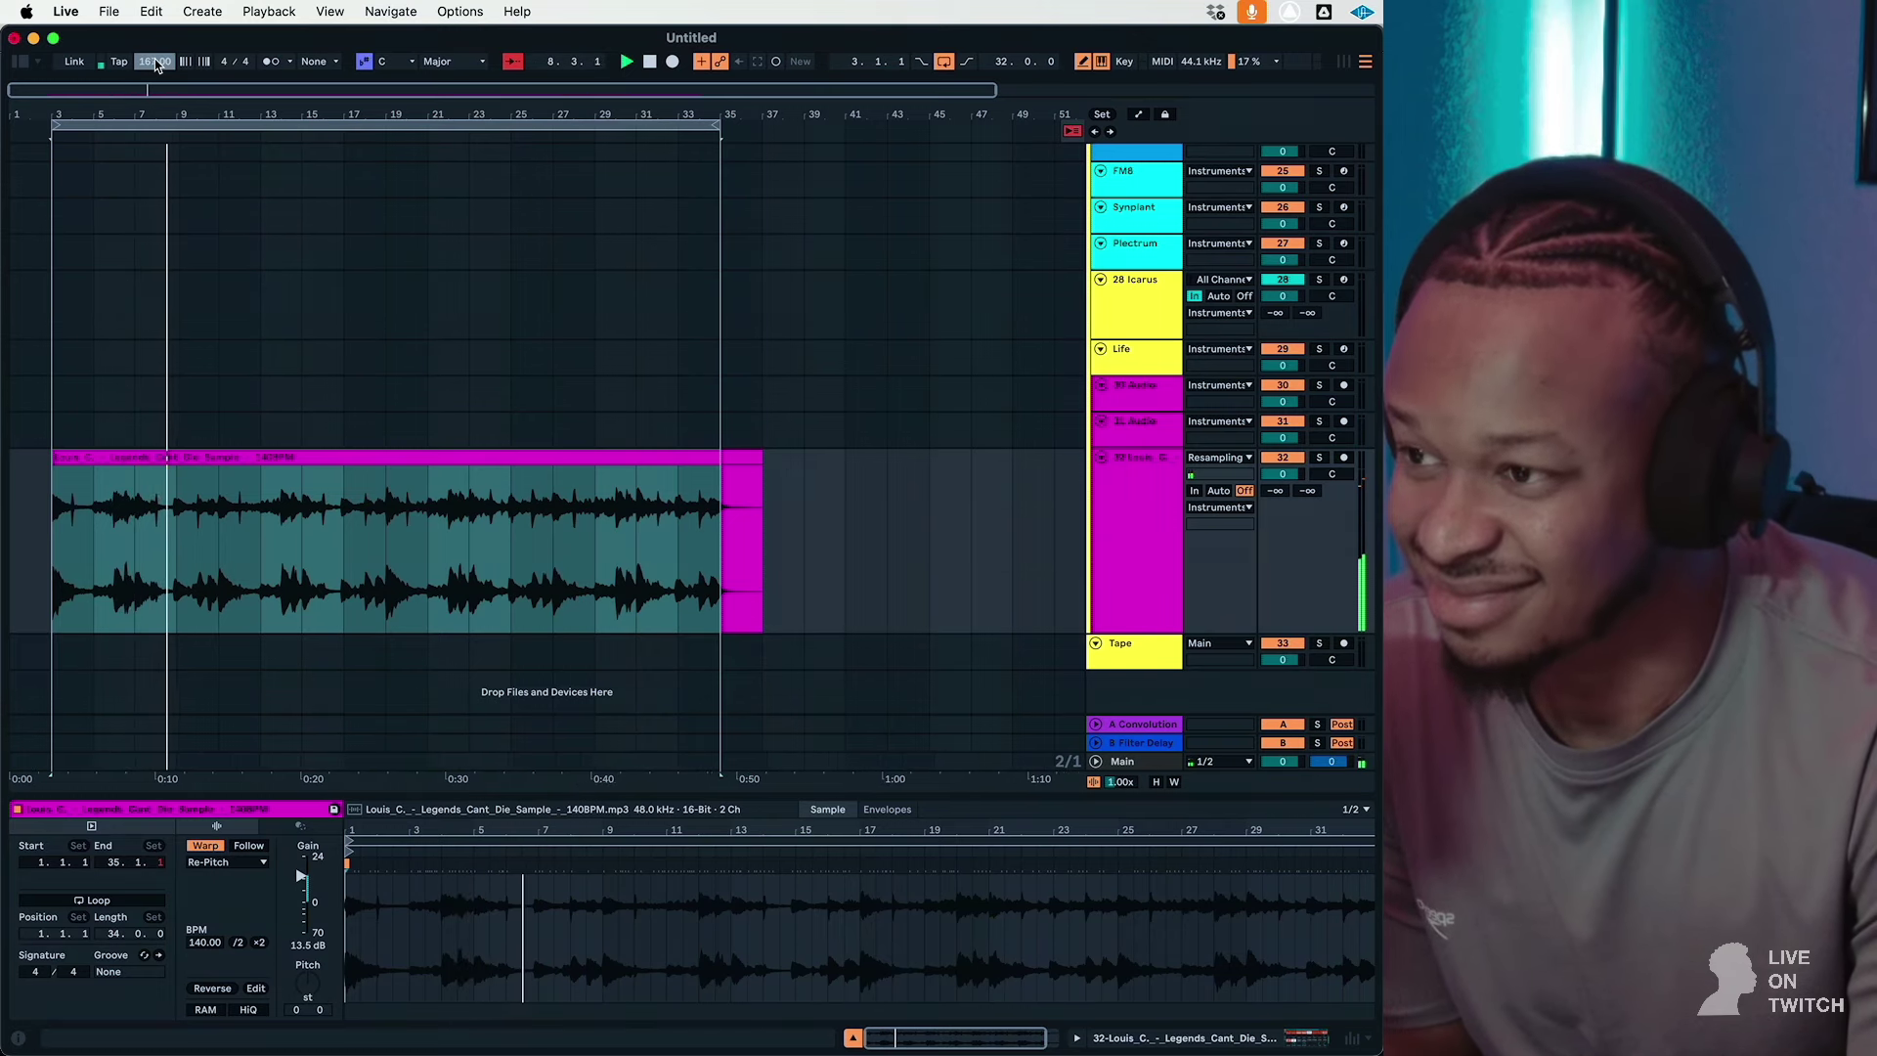
type("170")
key("Return")
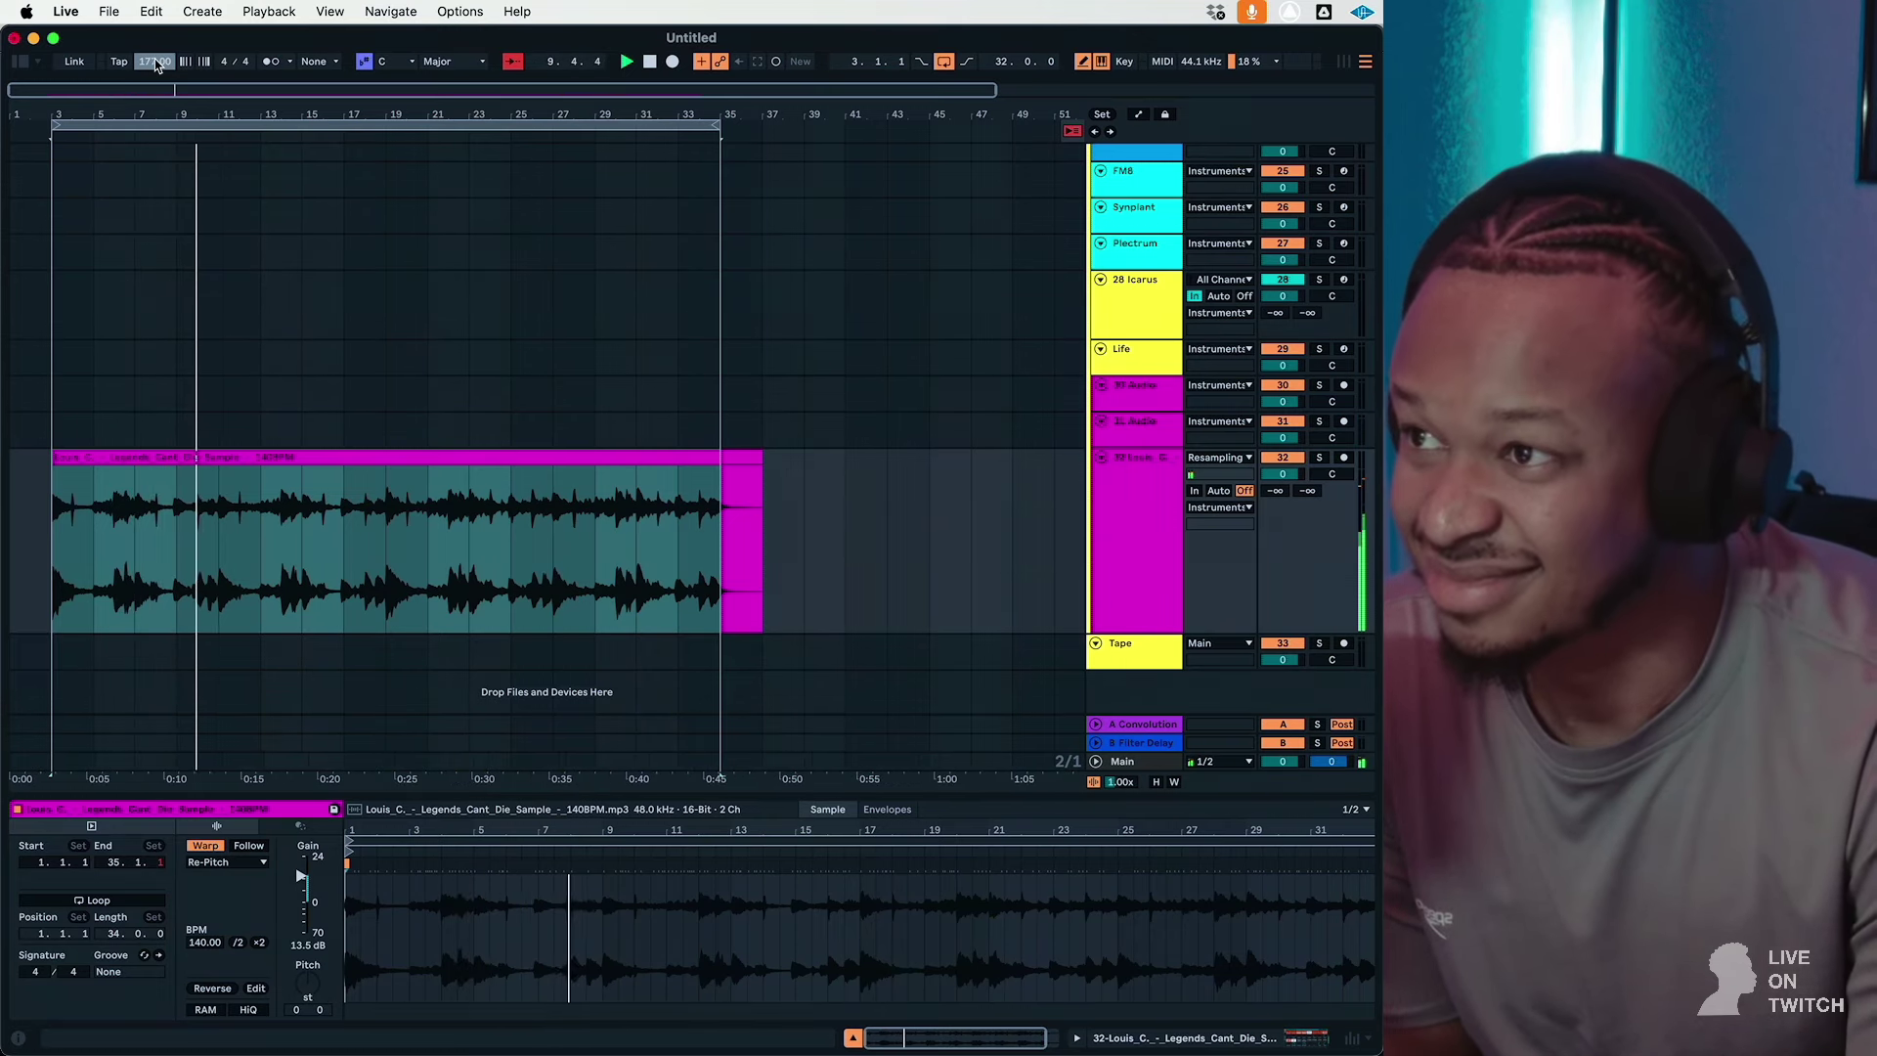
scroll(154, 58, "up", 1)
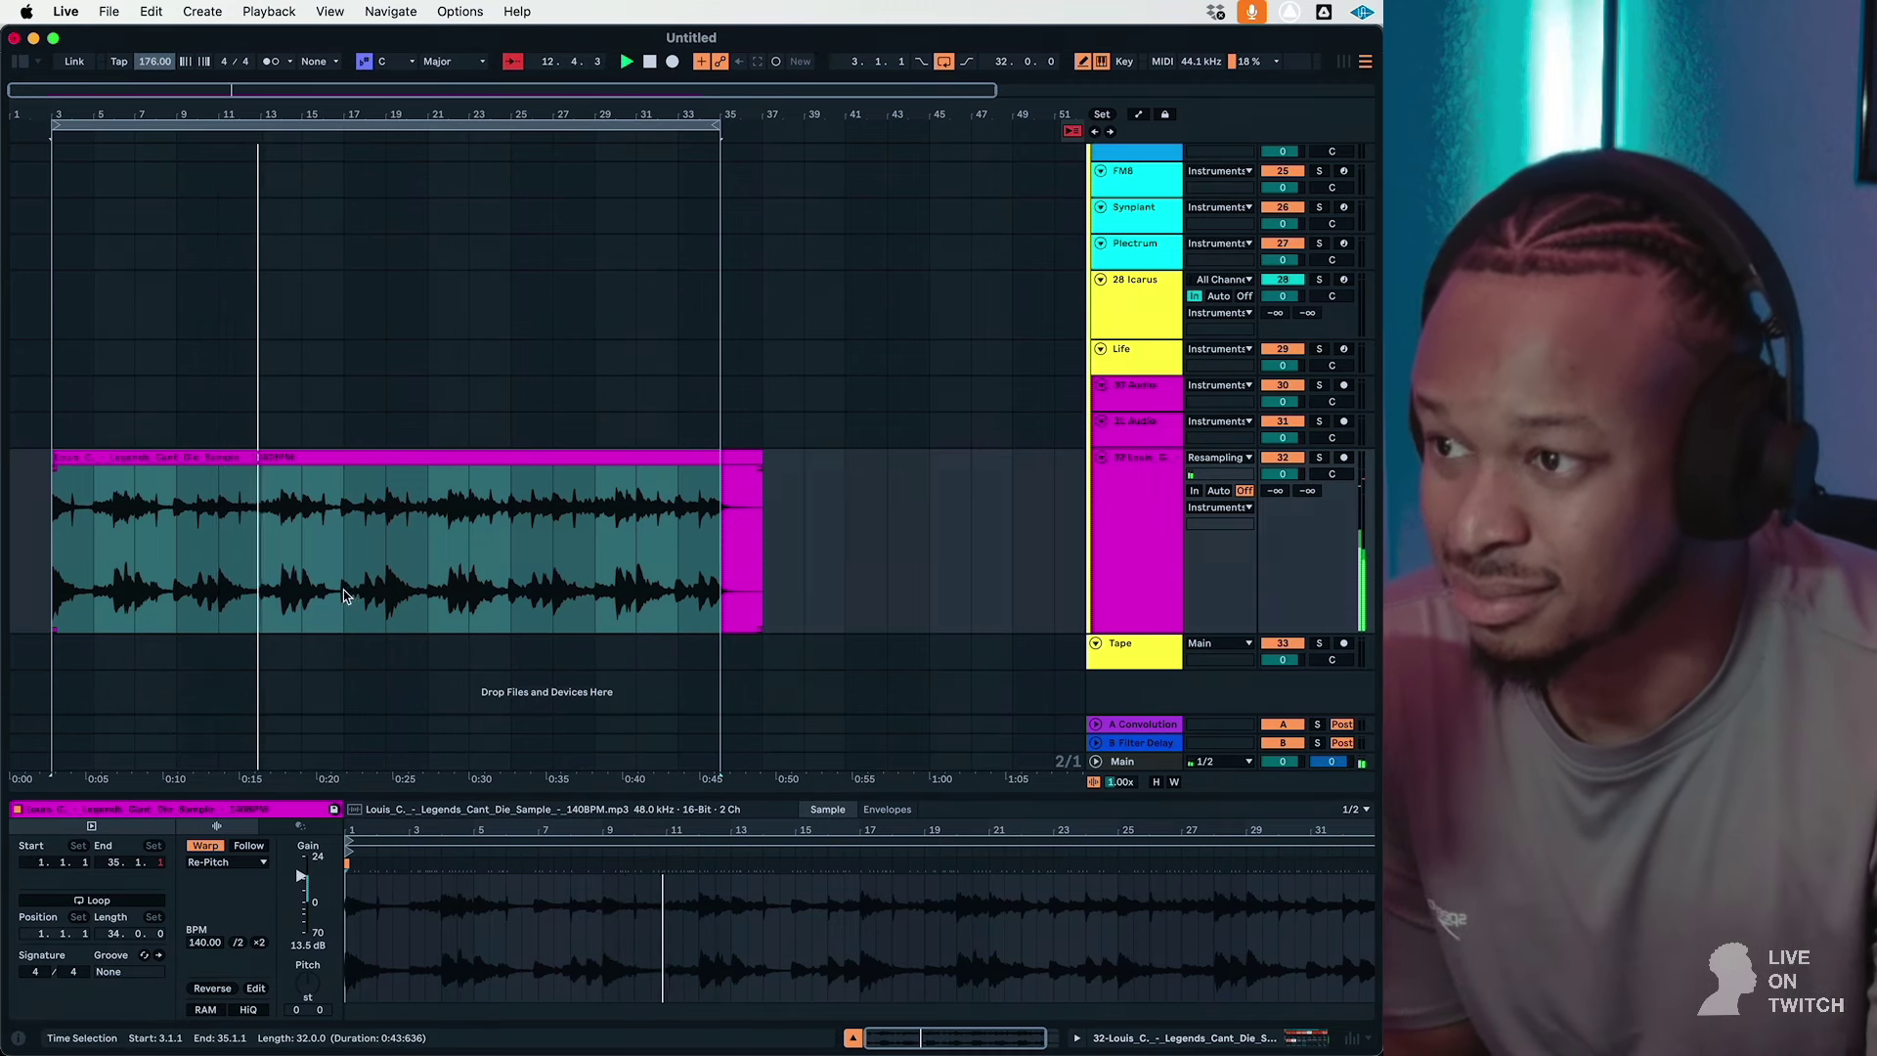
left_click(227, 863)
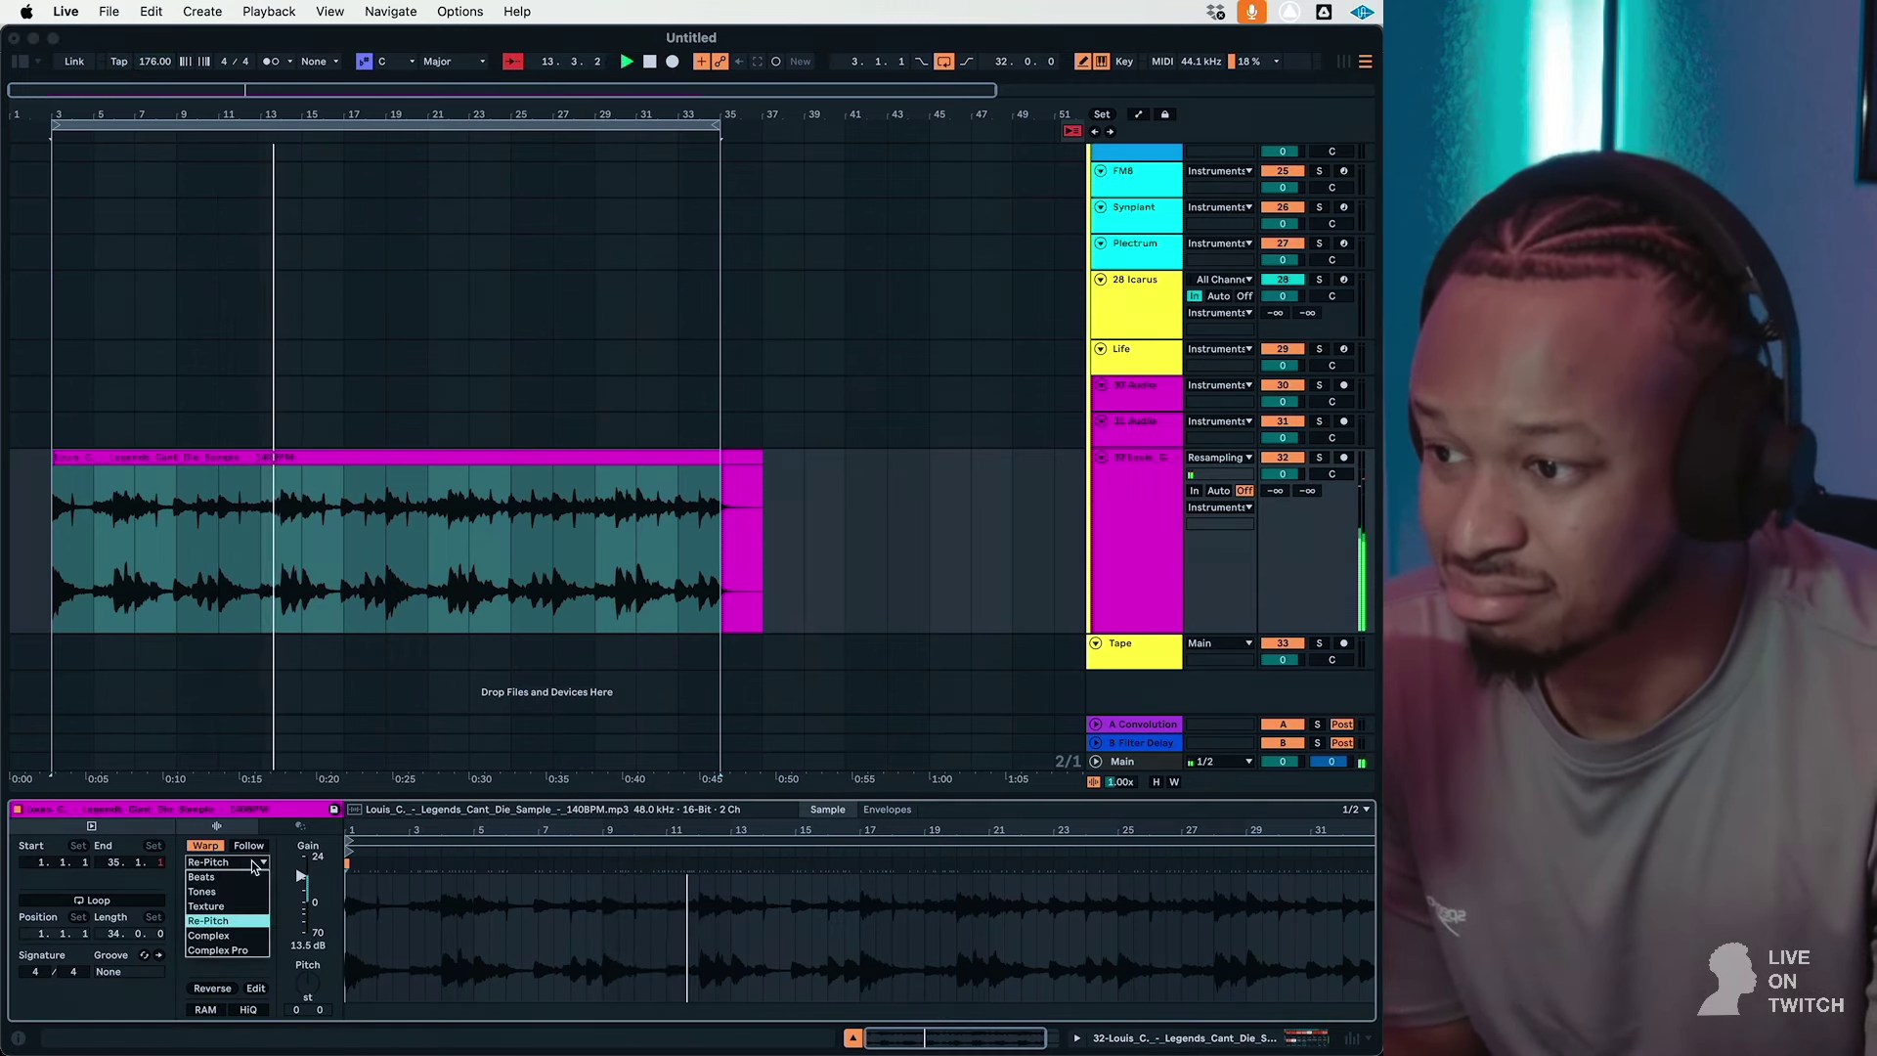
left_click(227, 937)
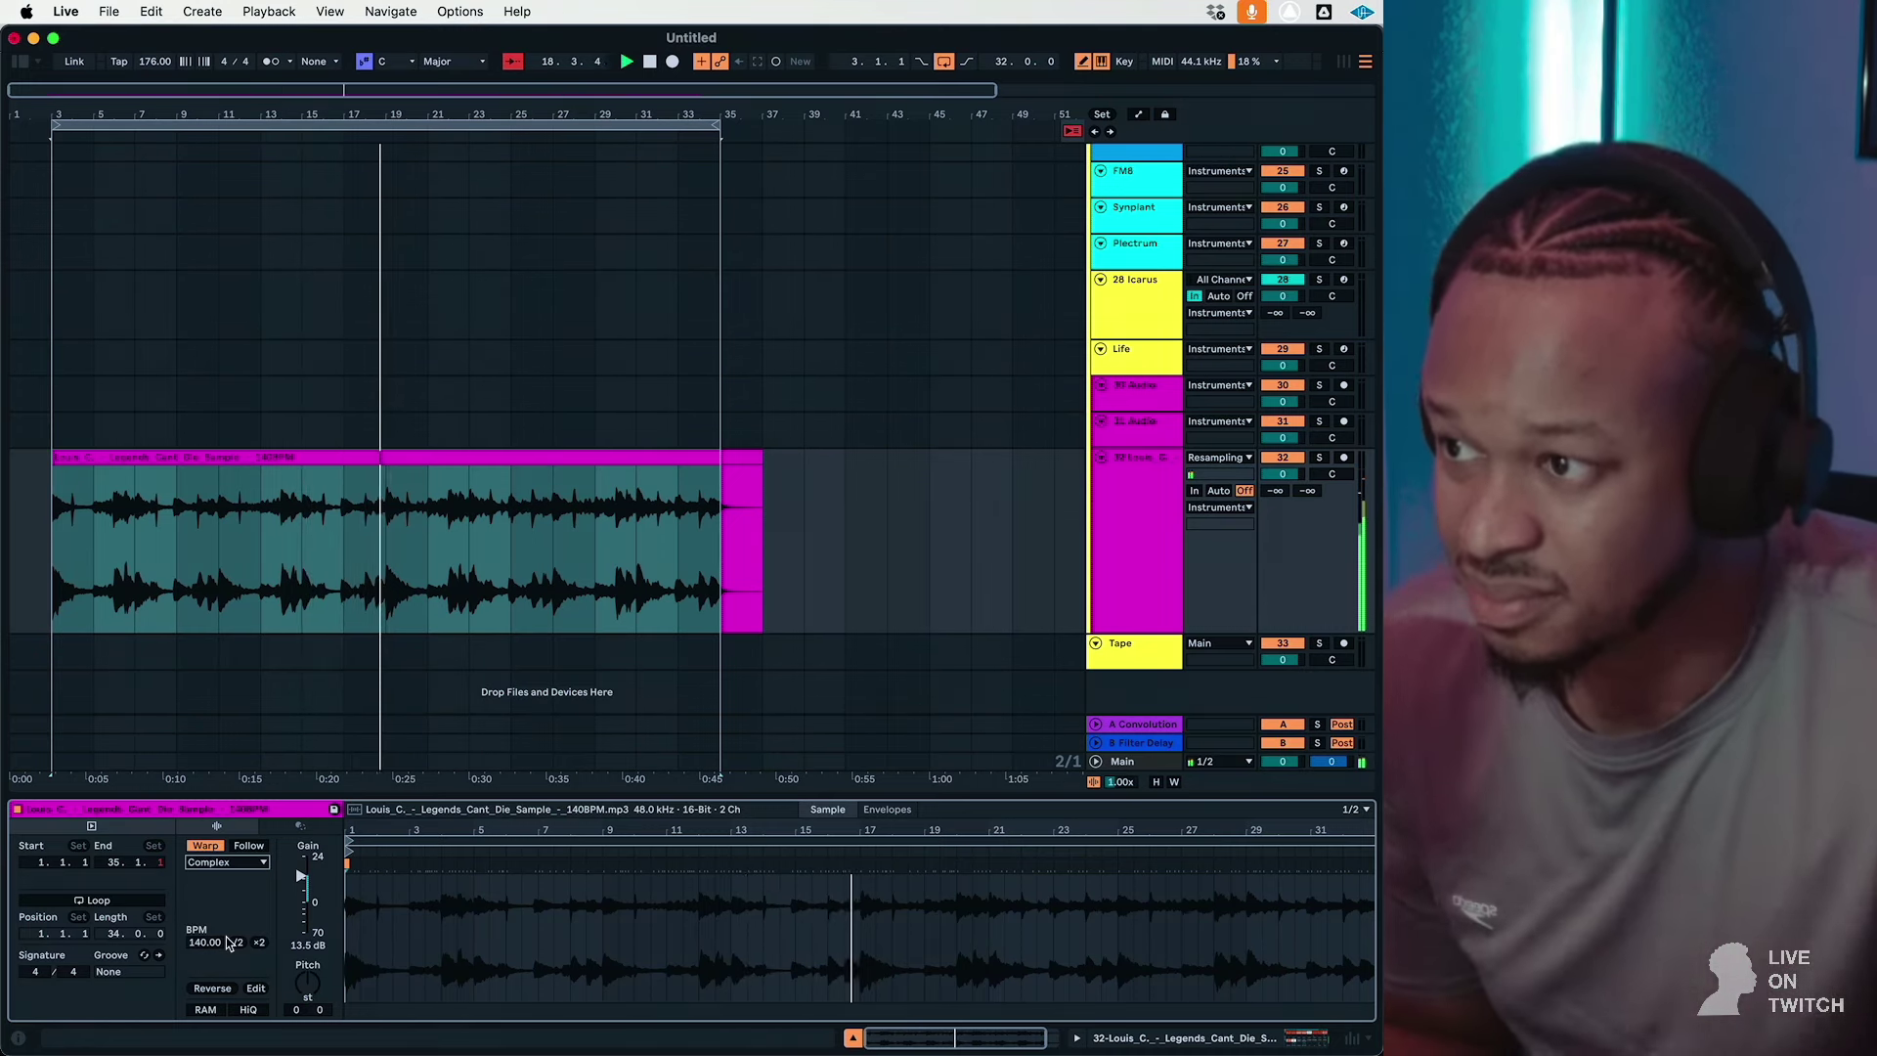
Step: Select the sample from bar 3 to bar 7 and loop that four-bar selection
left_click(205, 572)
left_click_drag(45, 543, 134, 559)
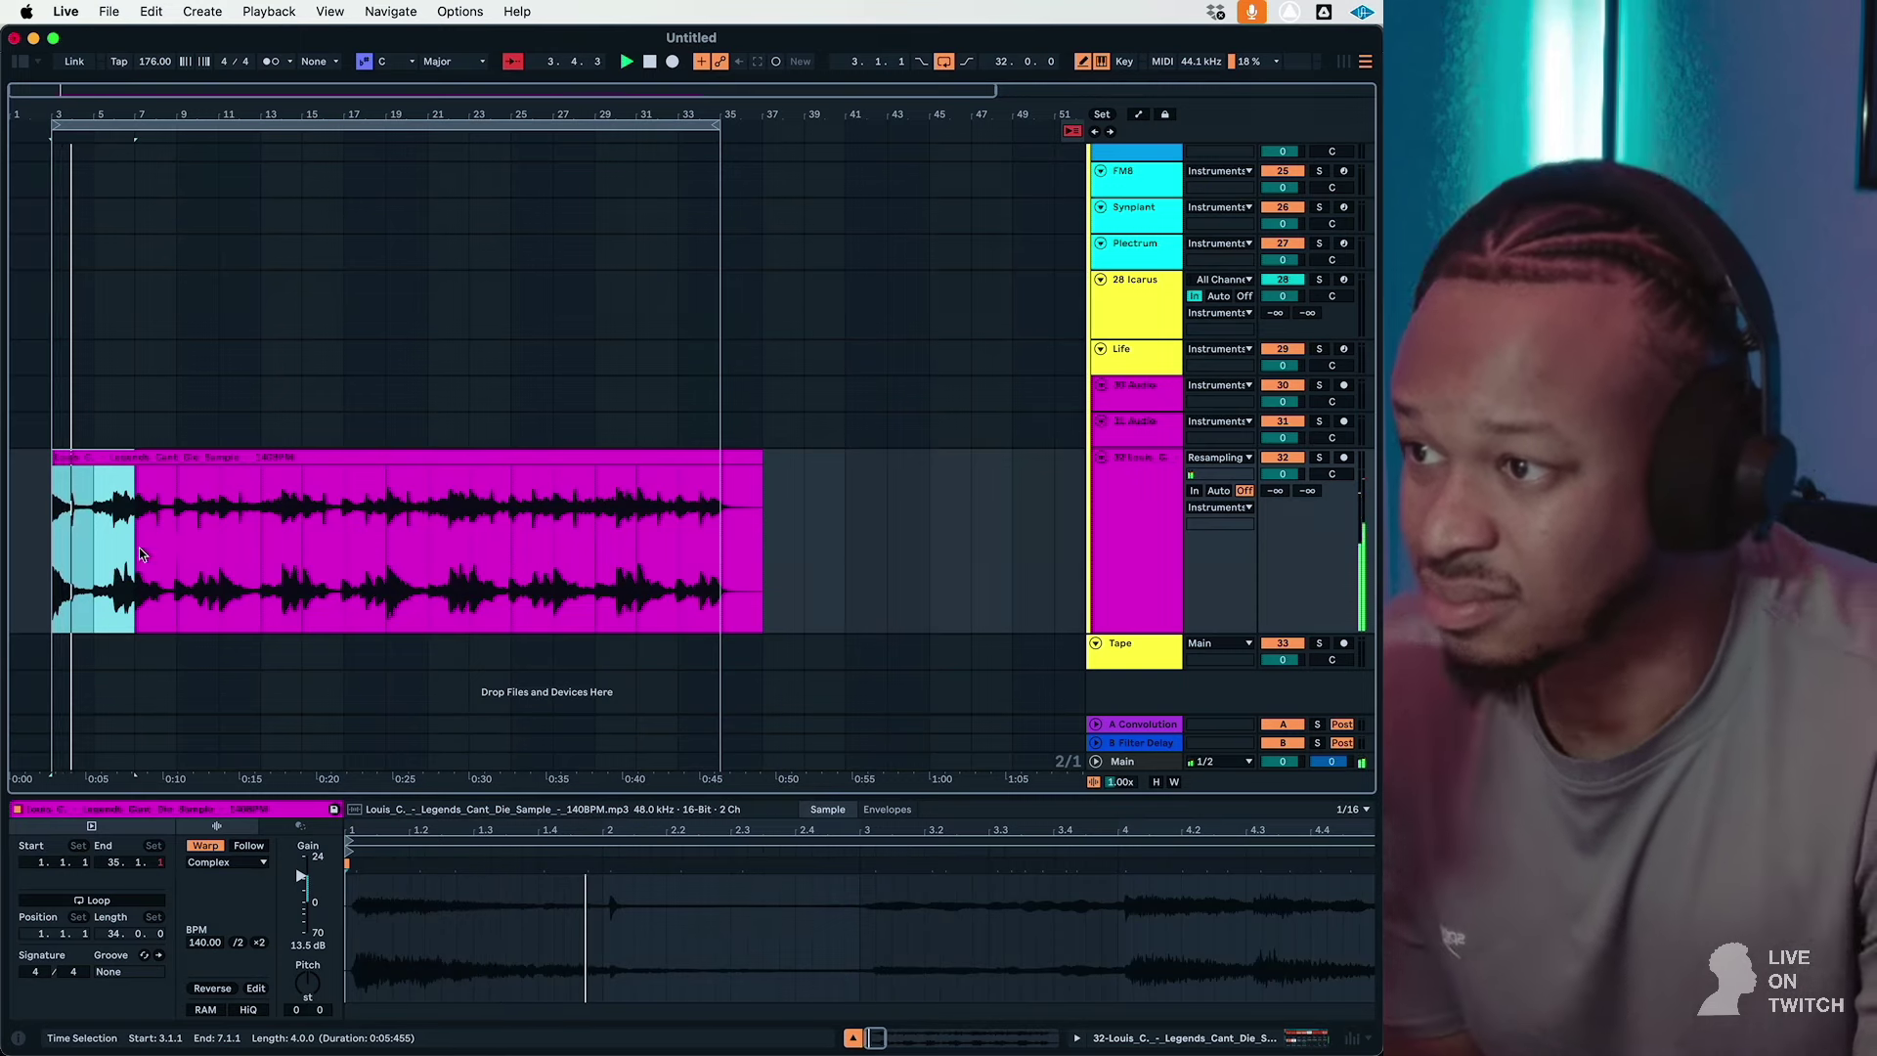
right_click(134, 560)
left_click(183, 692)
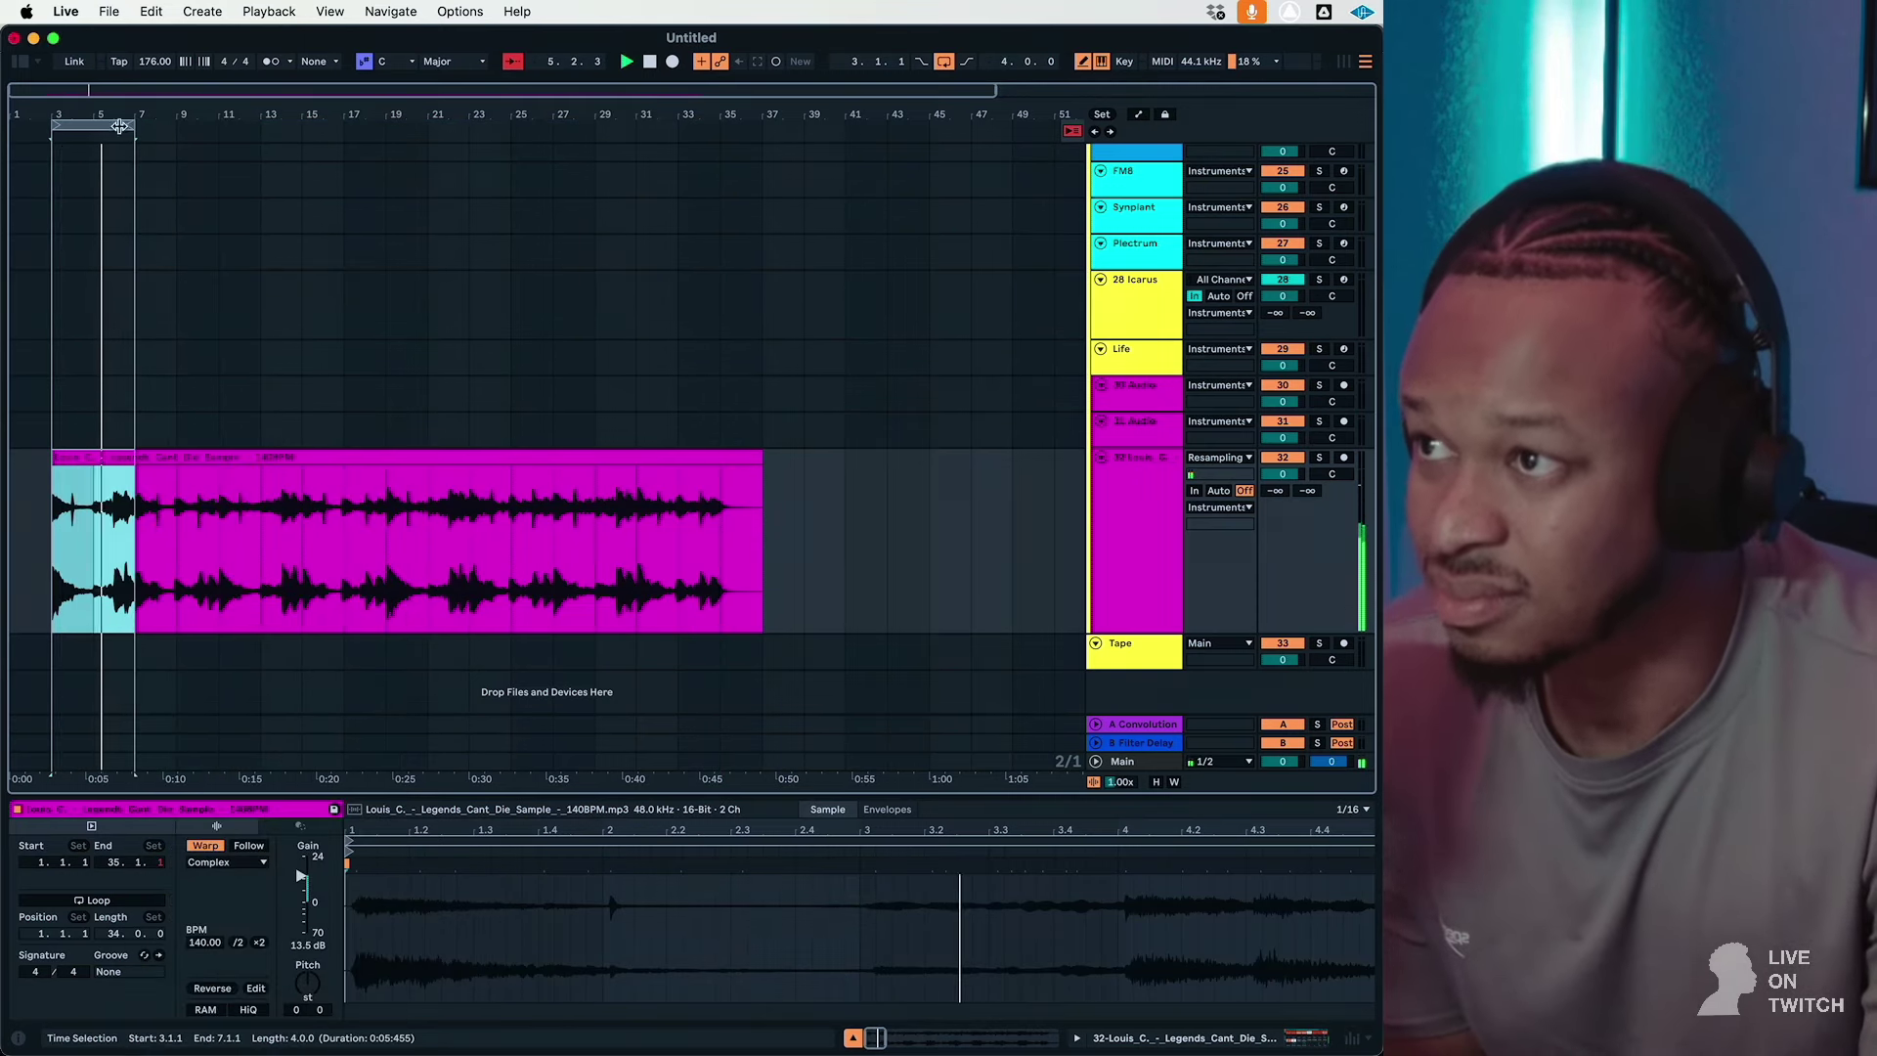
mouse_move(93, 115)
left_mouse_down()
mouse_move(127, 186)
mouse_move(89, 151)
left_mouse_up()
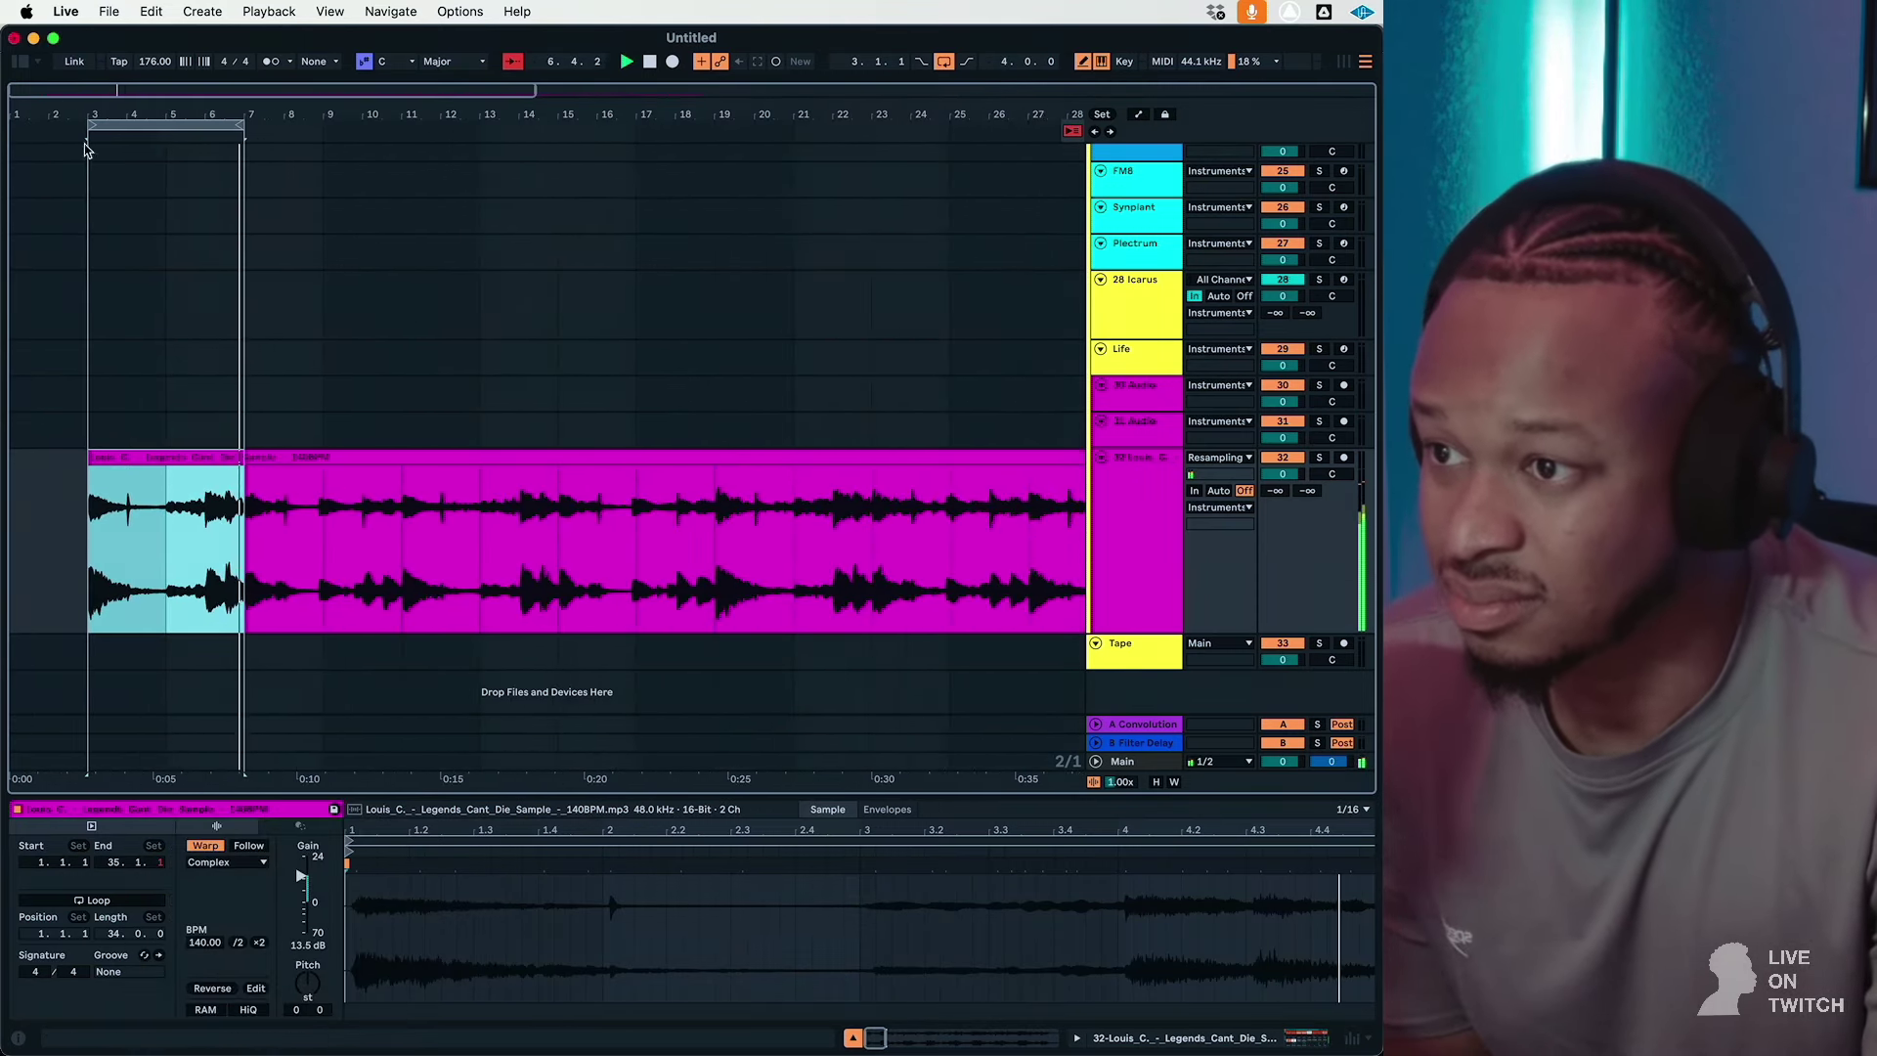
Step: Audition the sample from bar 13 and bar 19, and select its section from bar 5 to bar 7
left_click(404, 518)
left_click(489, 537)
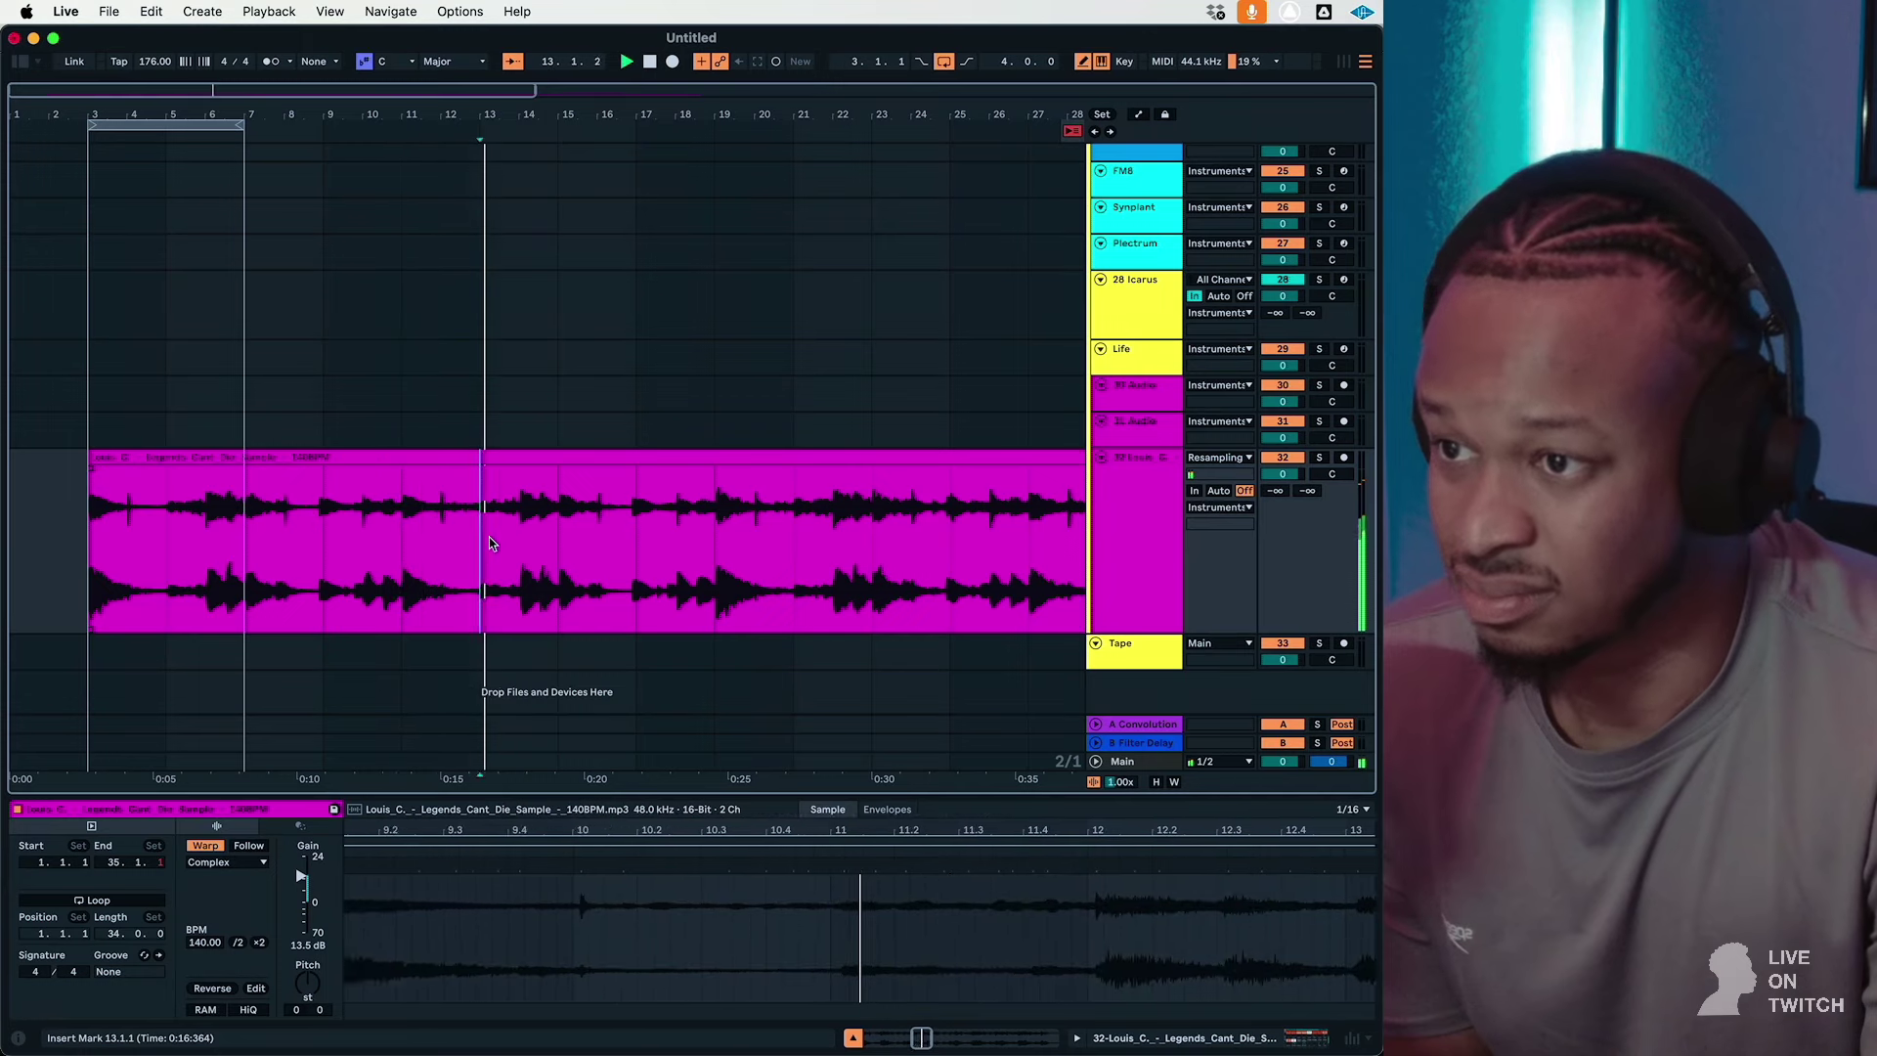
left_click(734, 540)
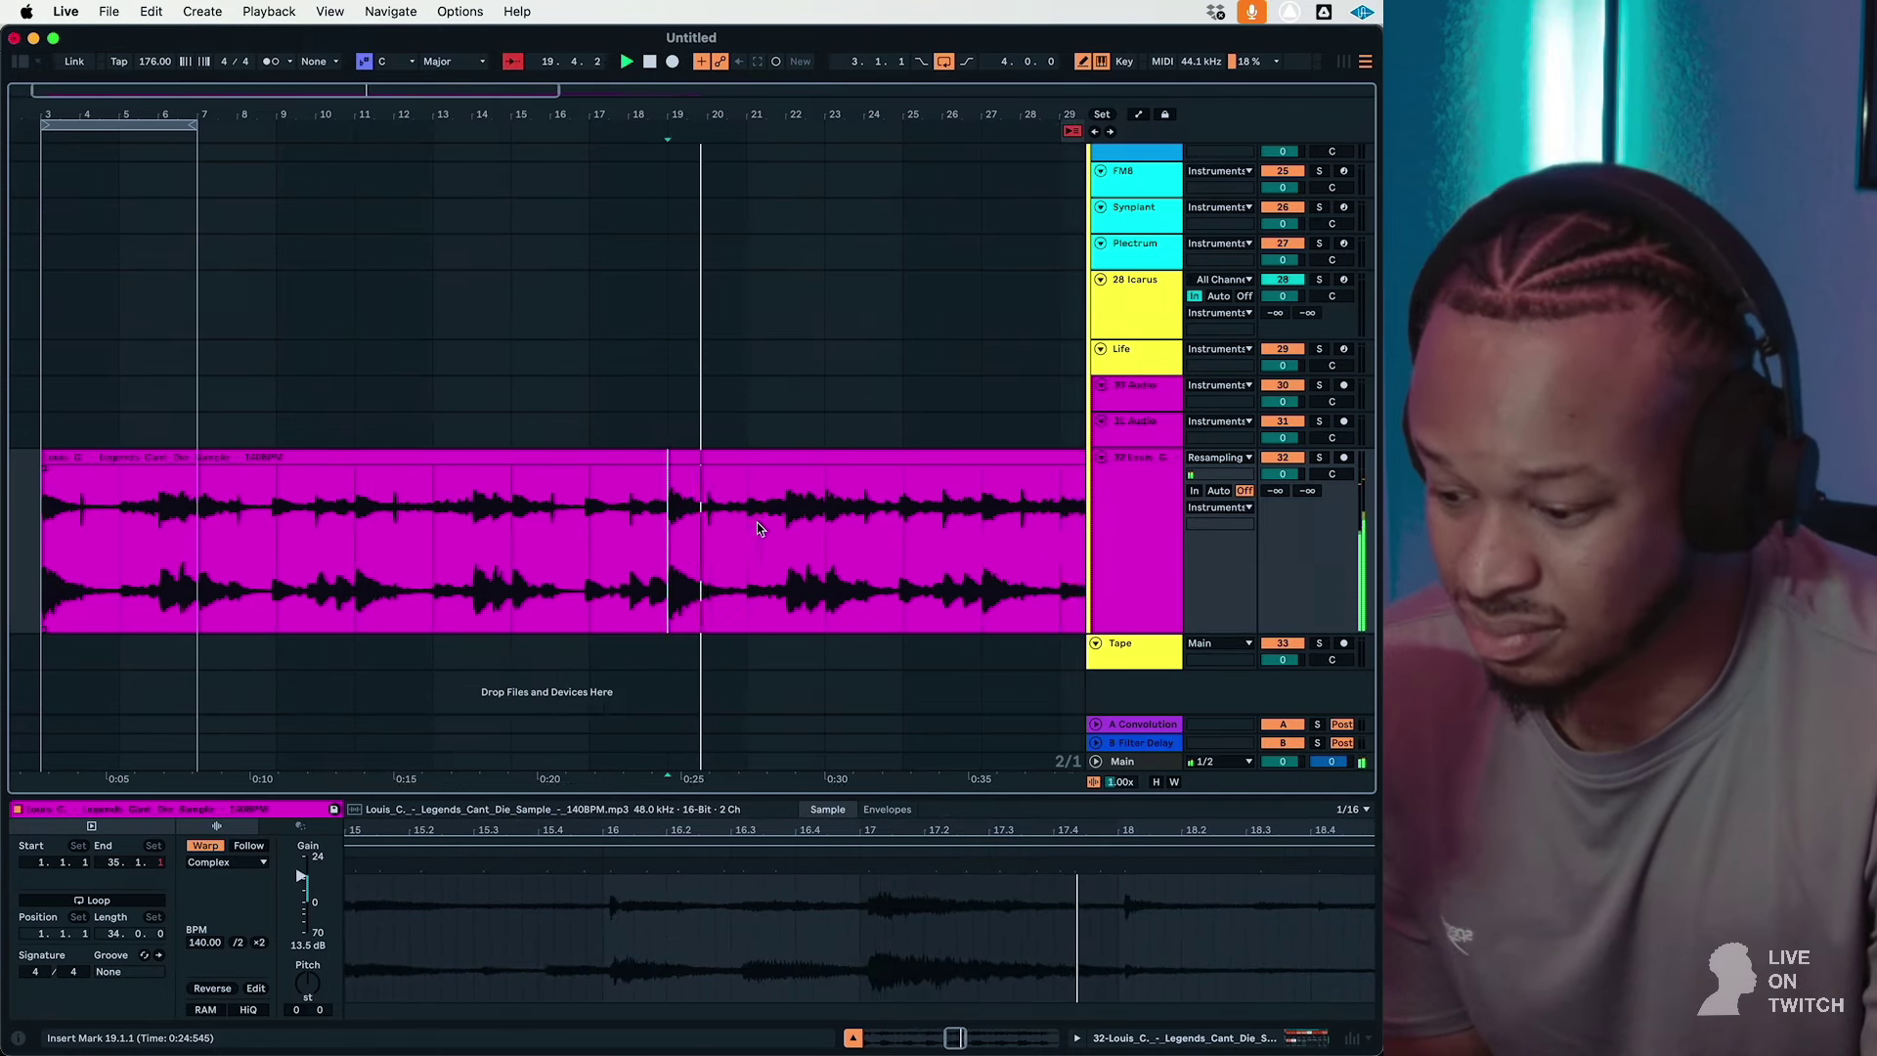
left_click_drag(179, 515, 279, 518)
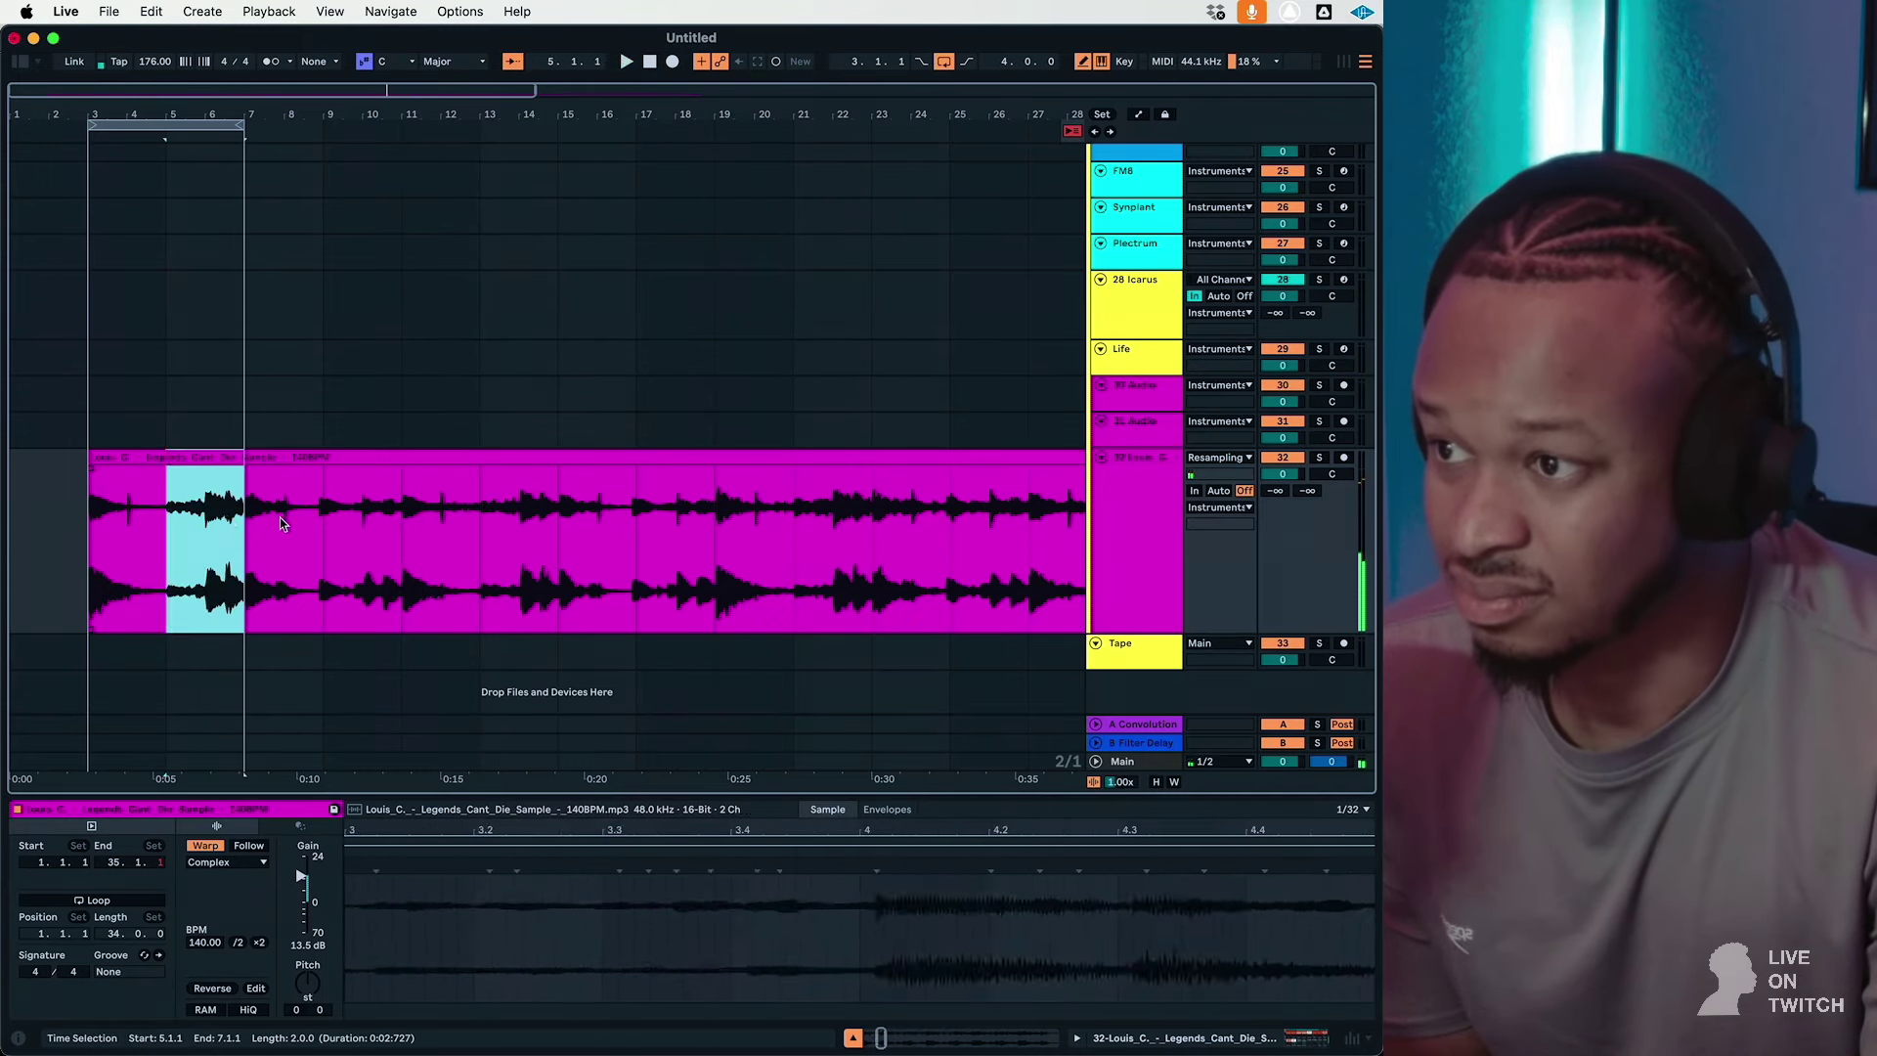
Step: Extend the loop to bars 3 through 11 and split the sample clip at bar 11
left_click(154, 452)
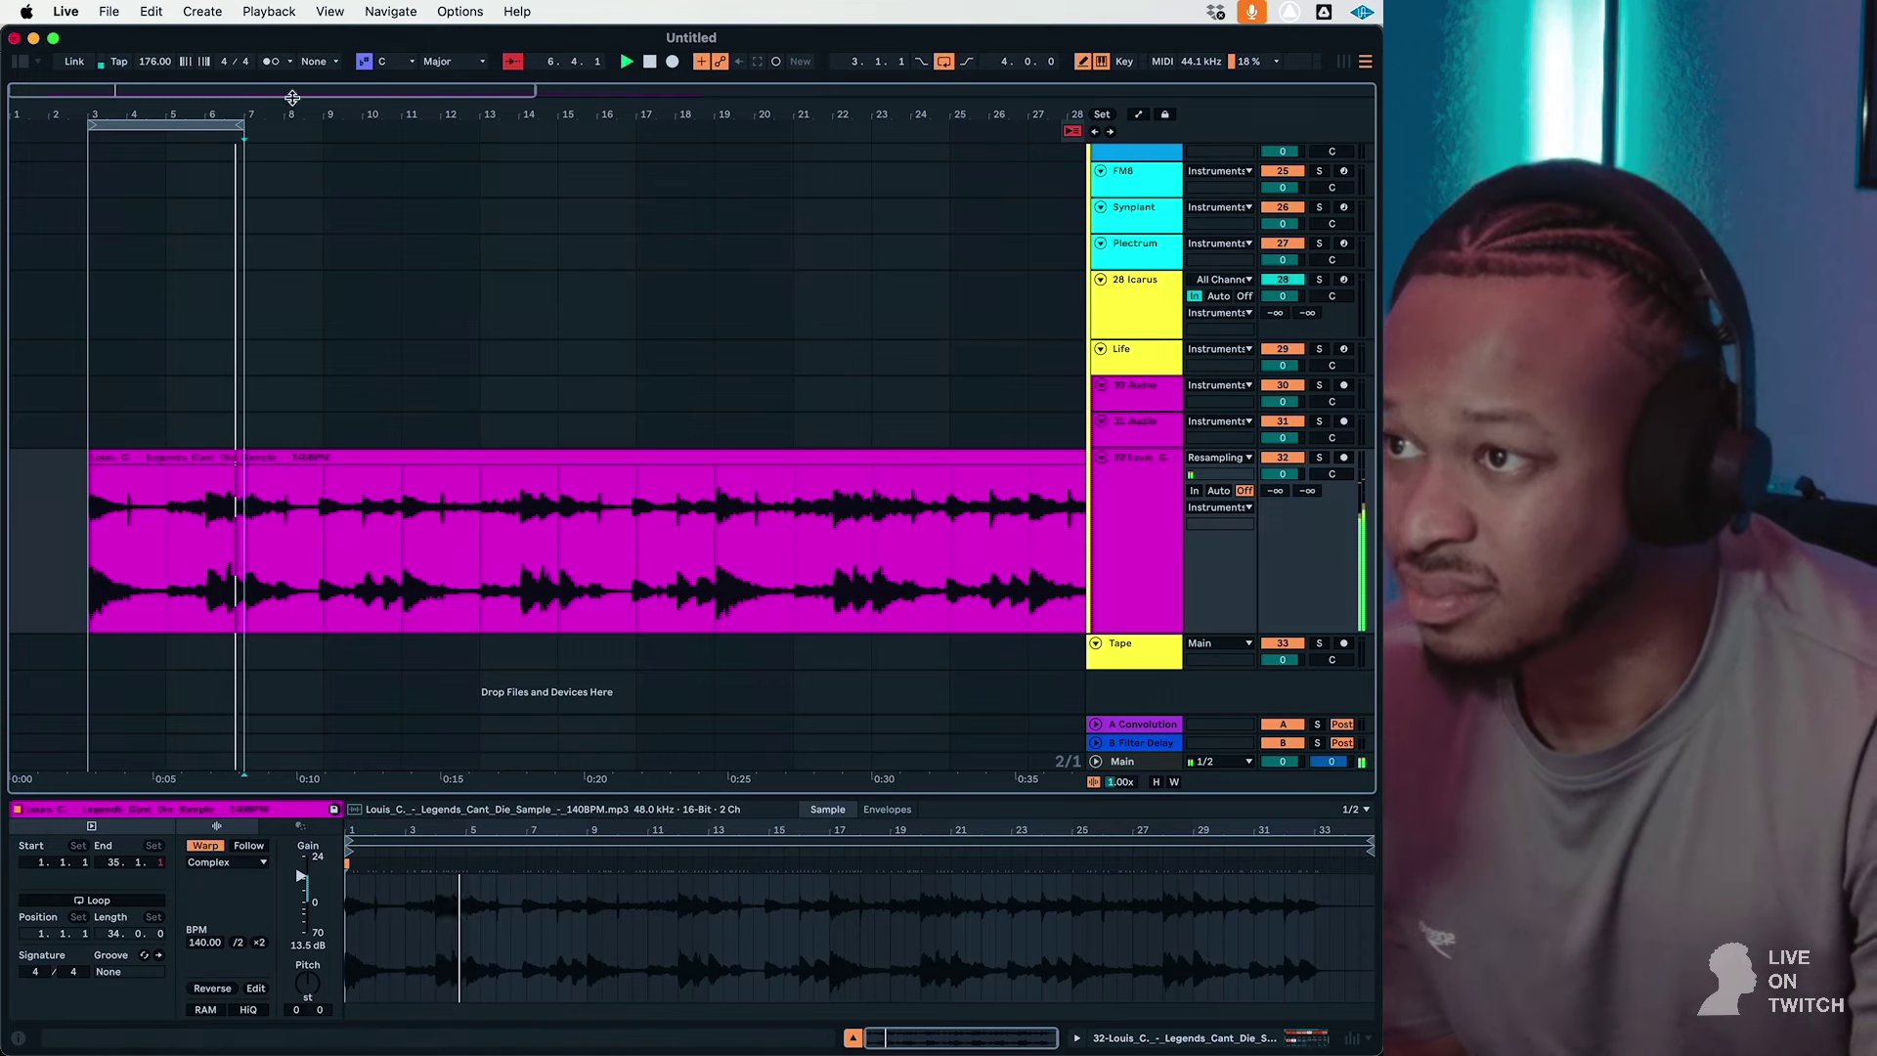
key("super+Up")
key("super+e")
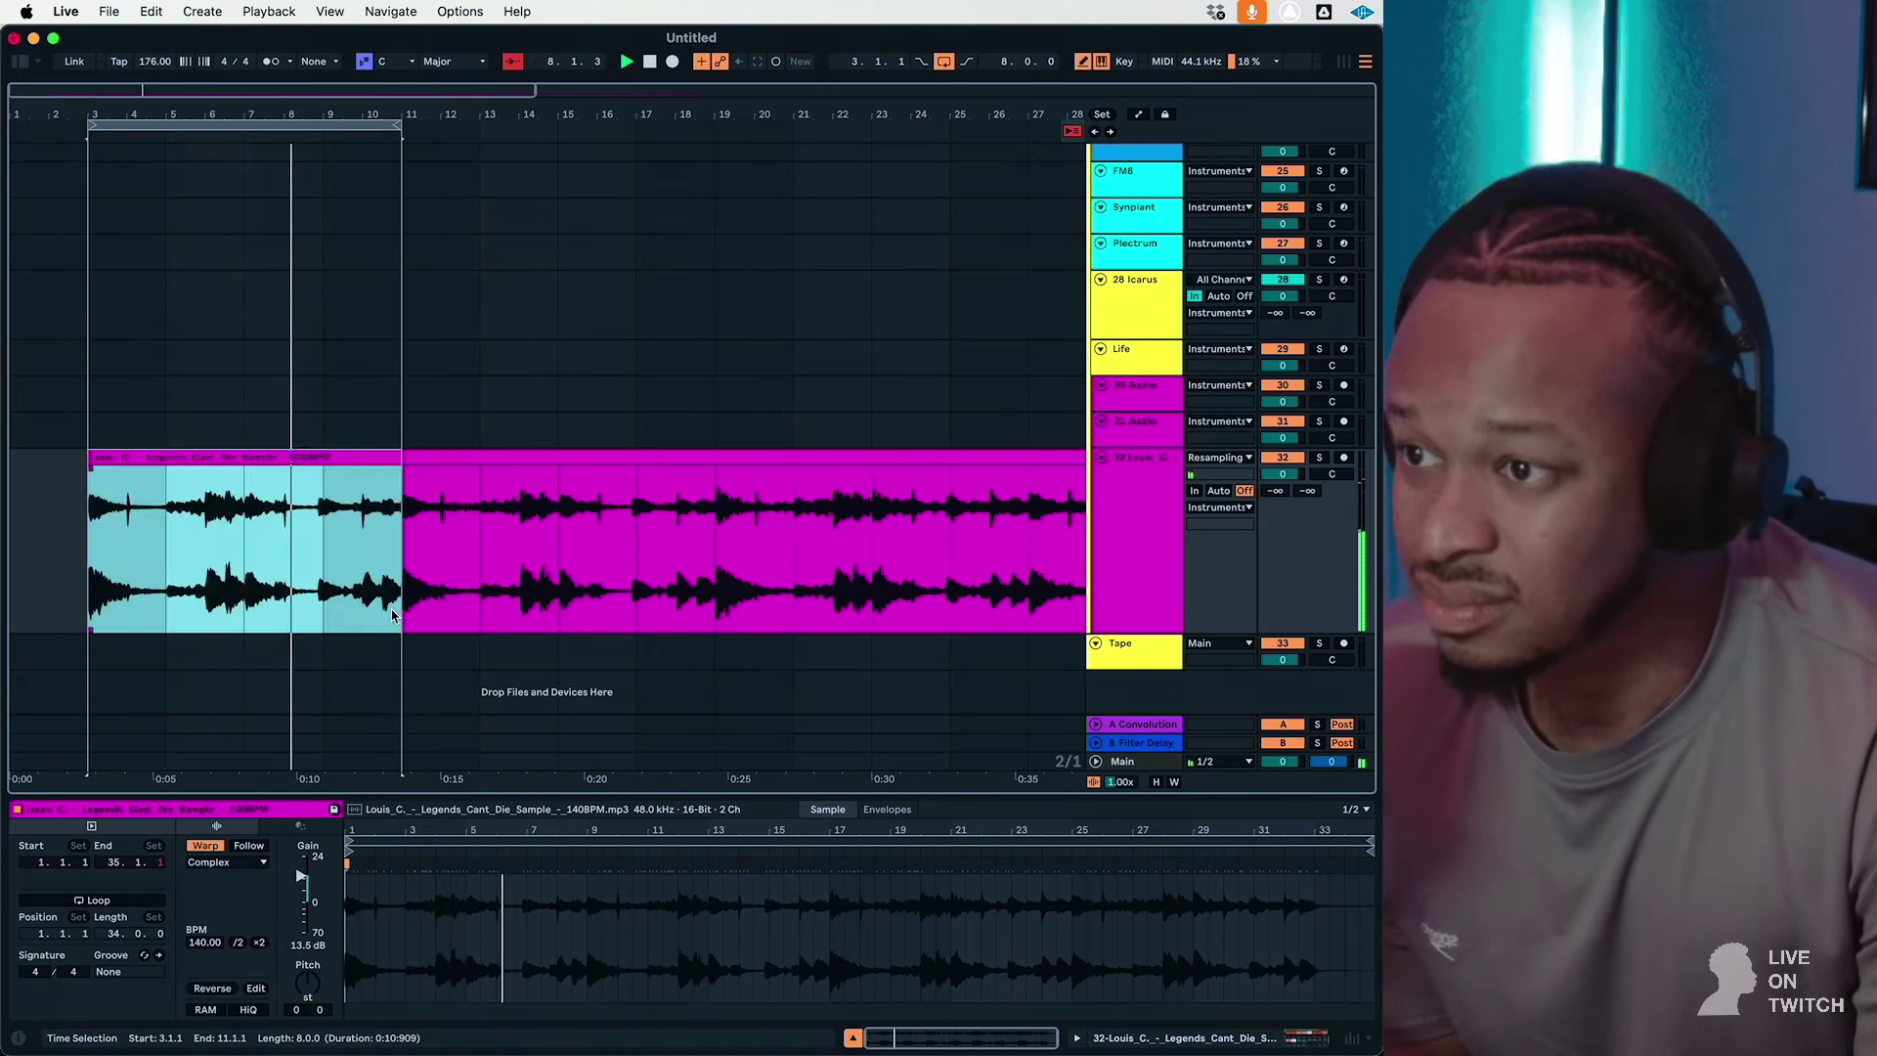
left_click(393, 575)
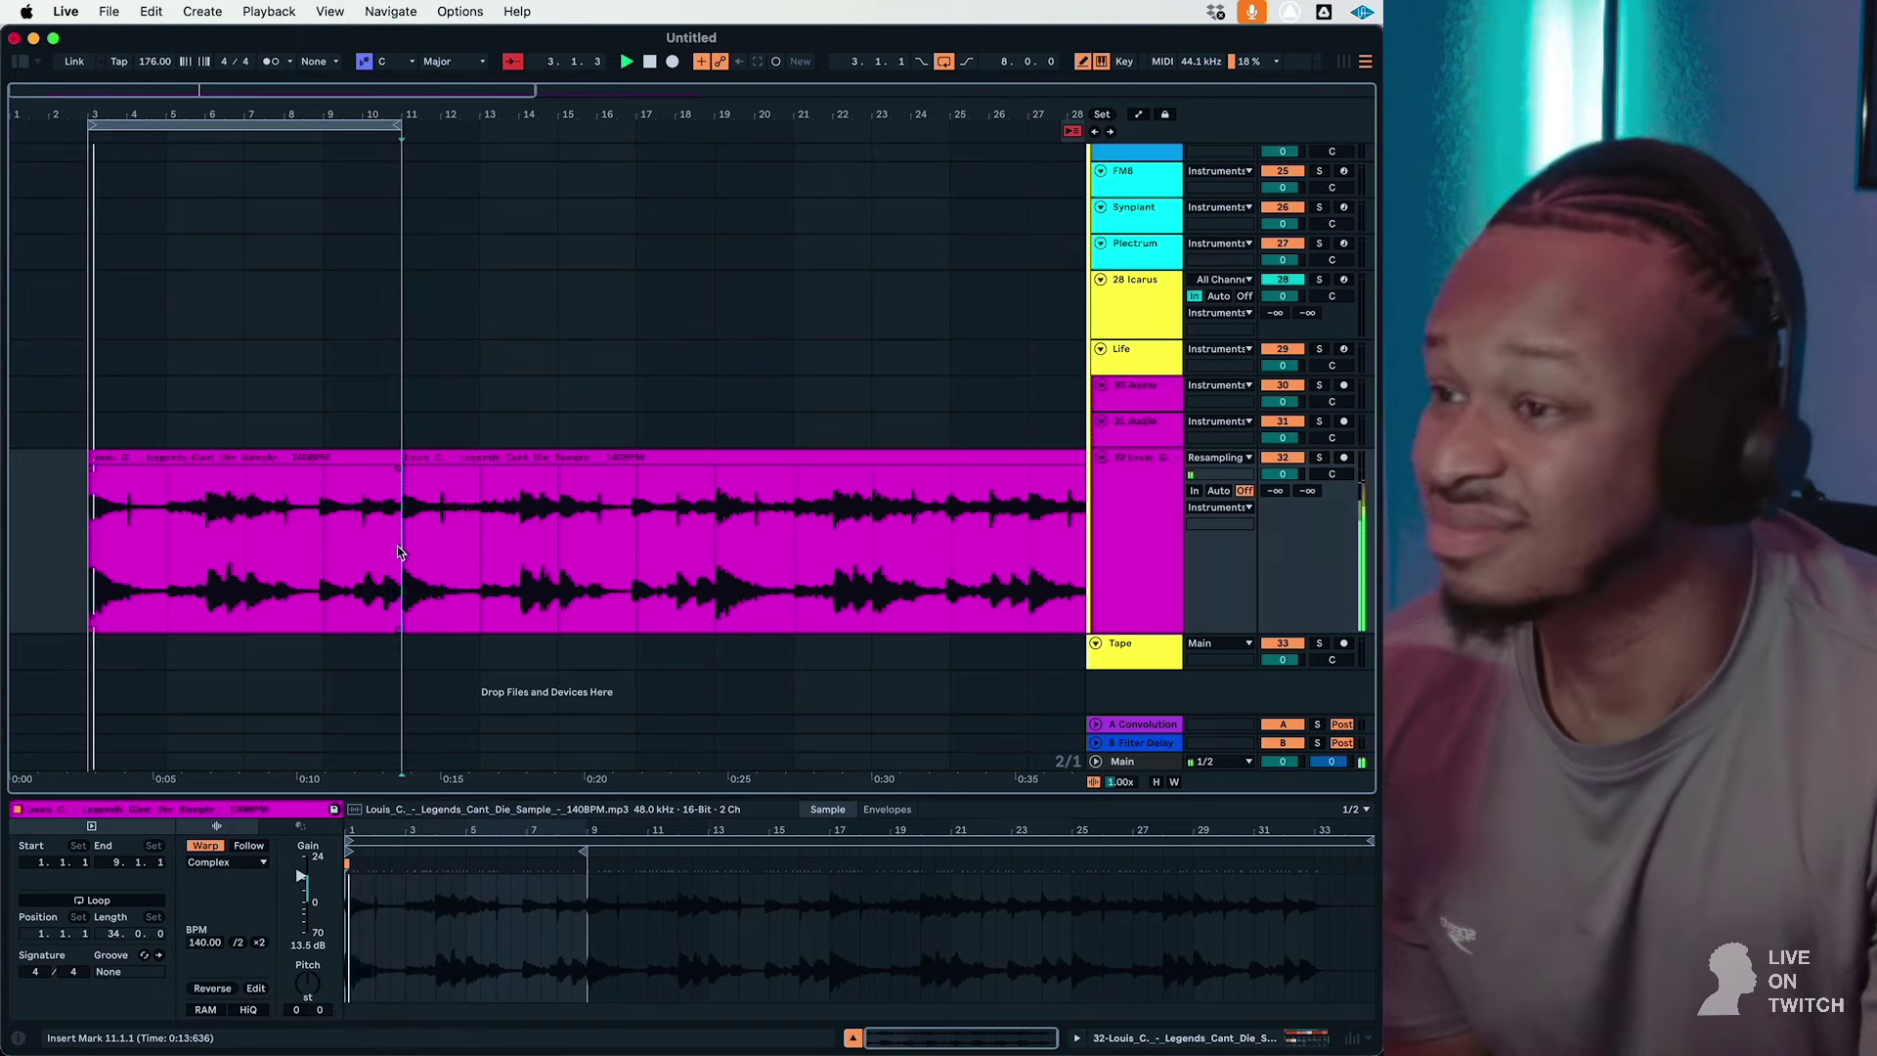
Step: In the sample track's effects rack, set HF Env -127, HF Slope 127, Reverb 43% with 3.10 s, Low Filter 234 Hz and High Filter 738 Hz
left_click(145, 457)
double_click(1123, 566)
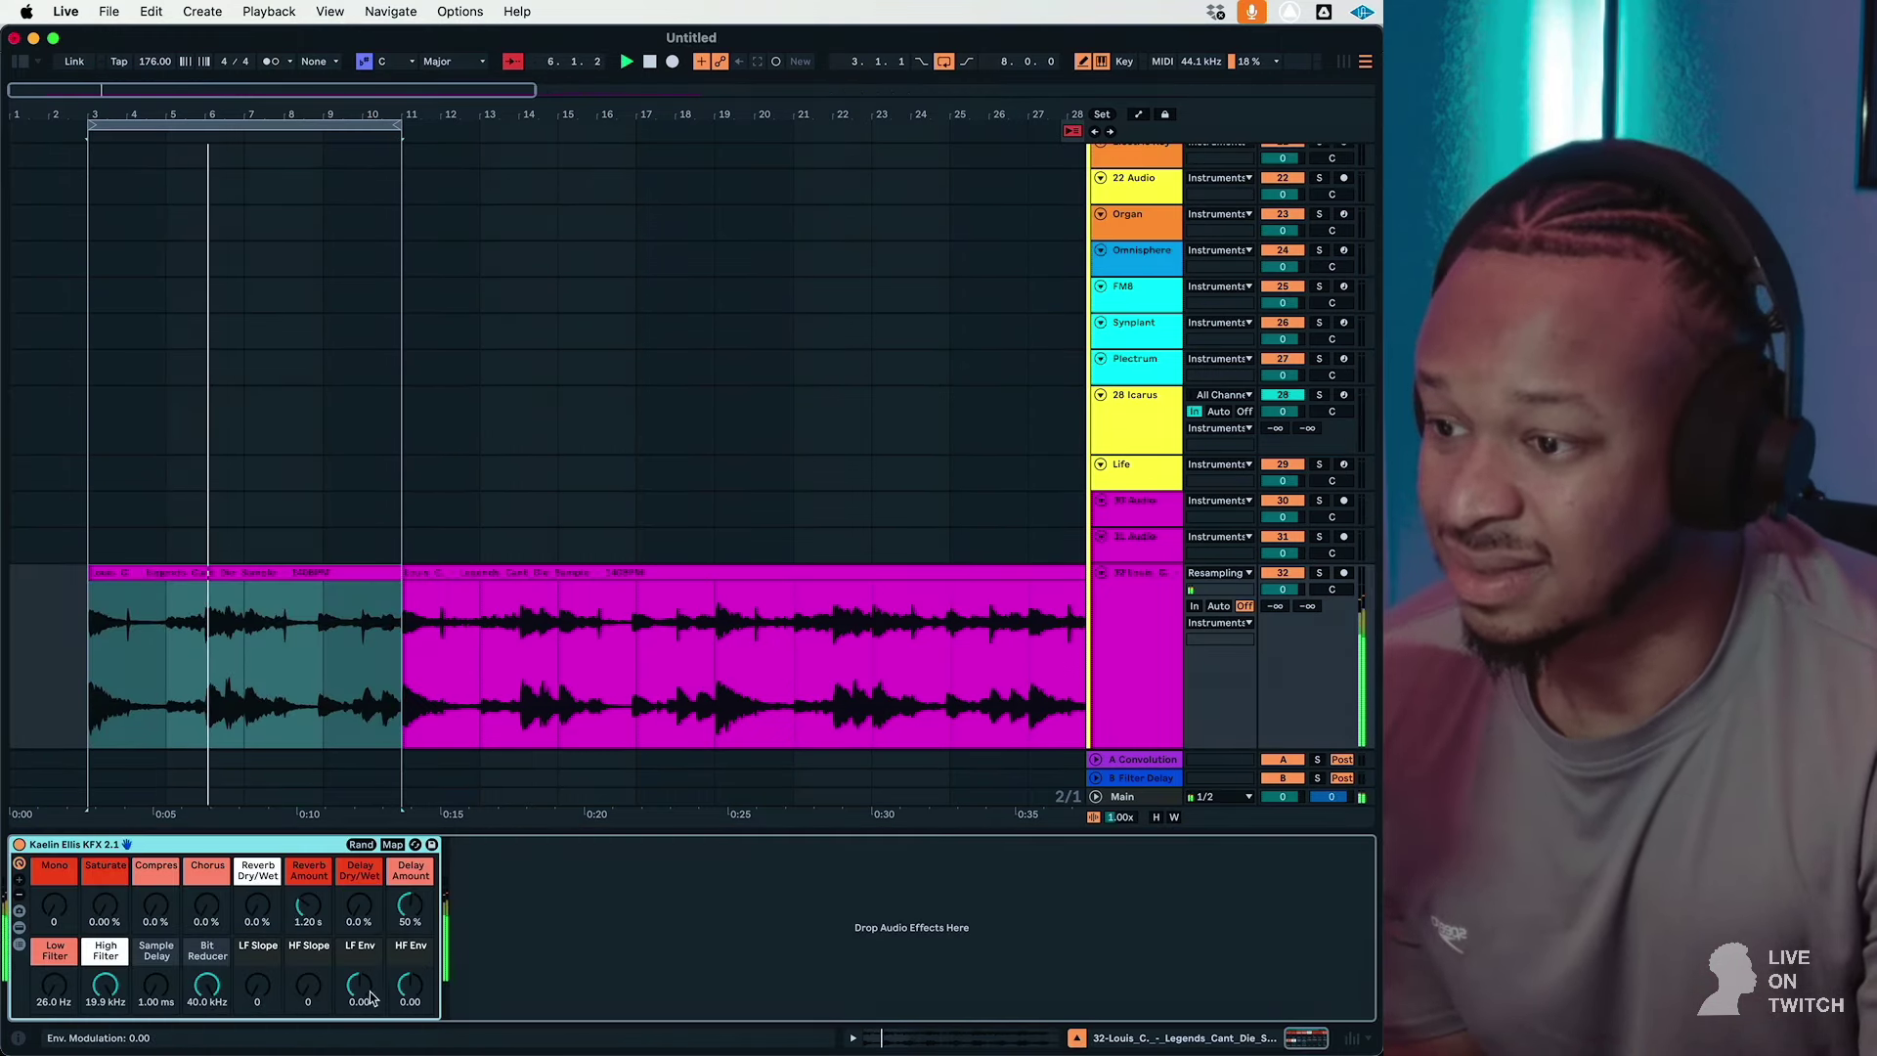
left_click_drag(407, 993, 408, 995)
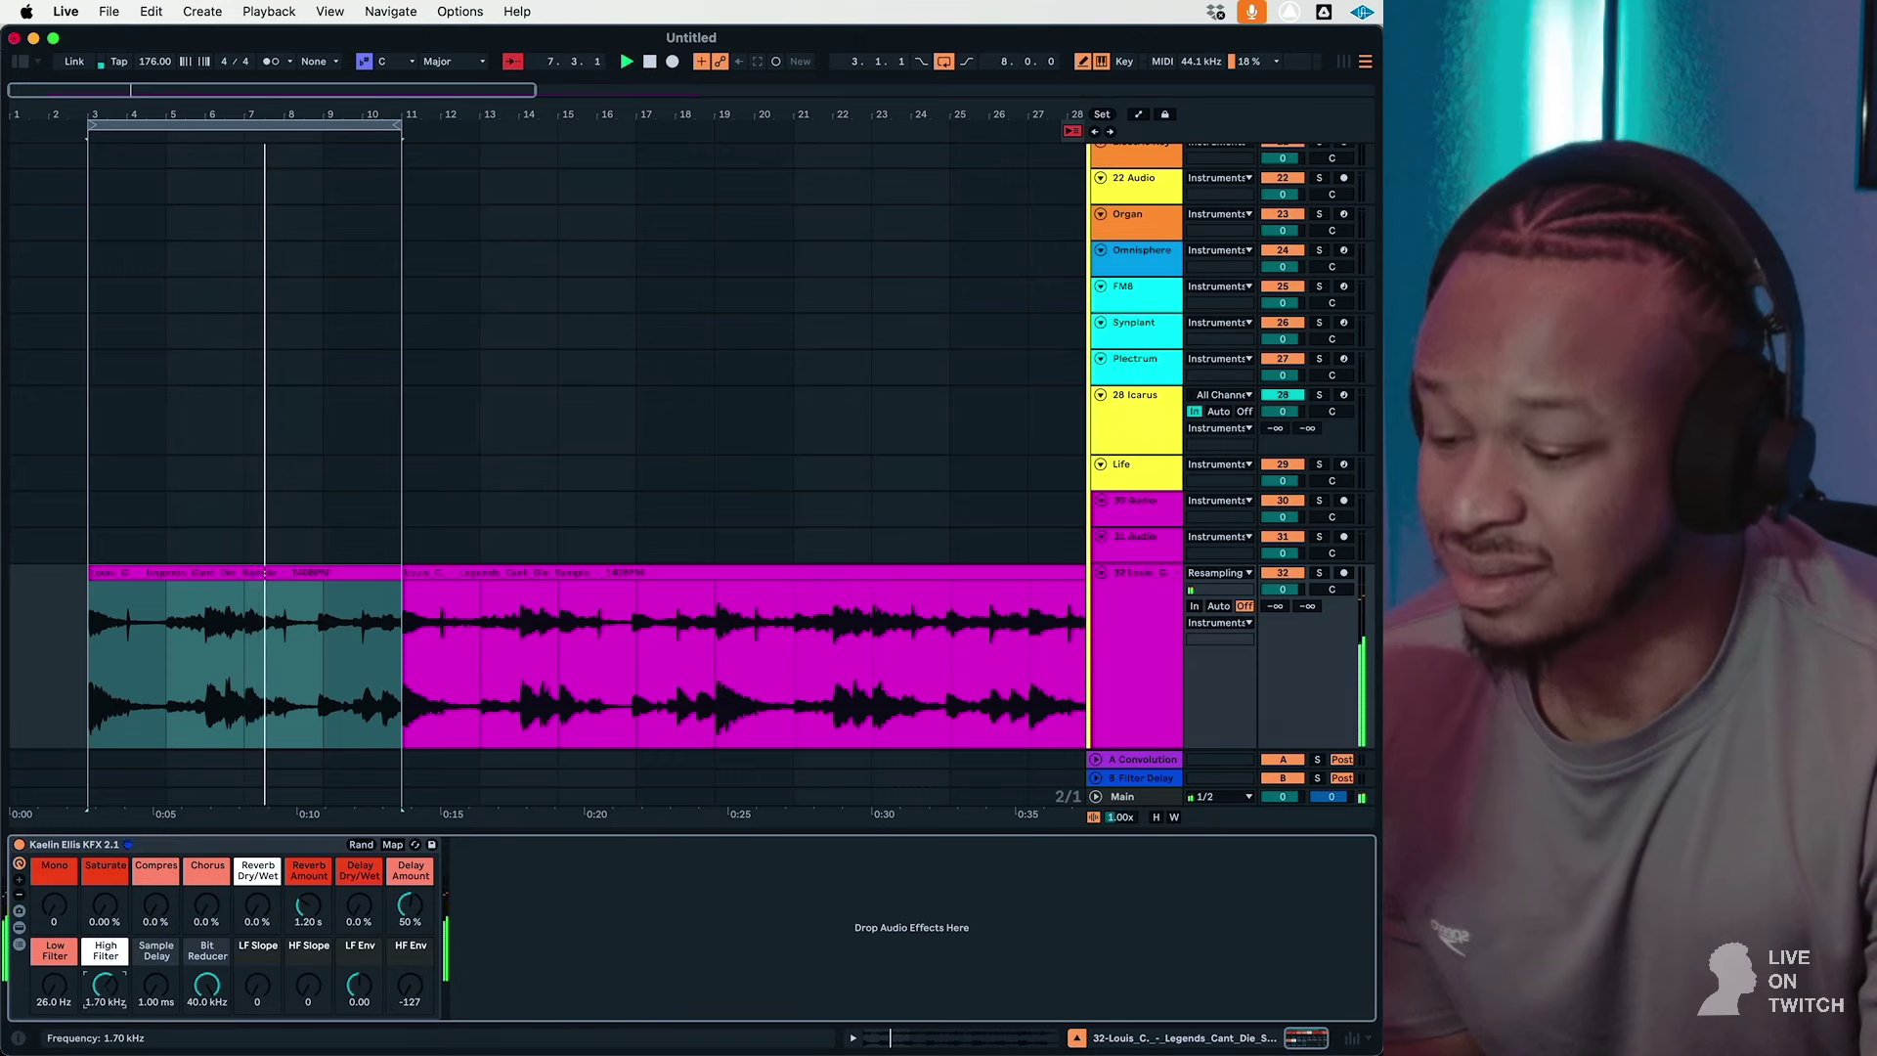
left_click_drag(54, 987, 53, 947)
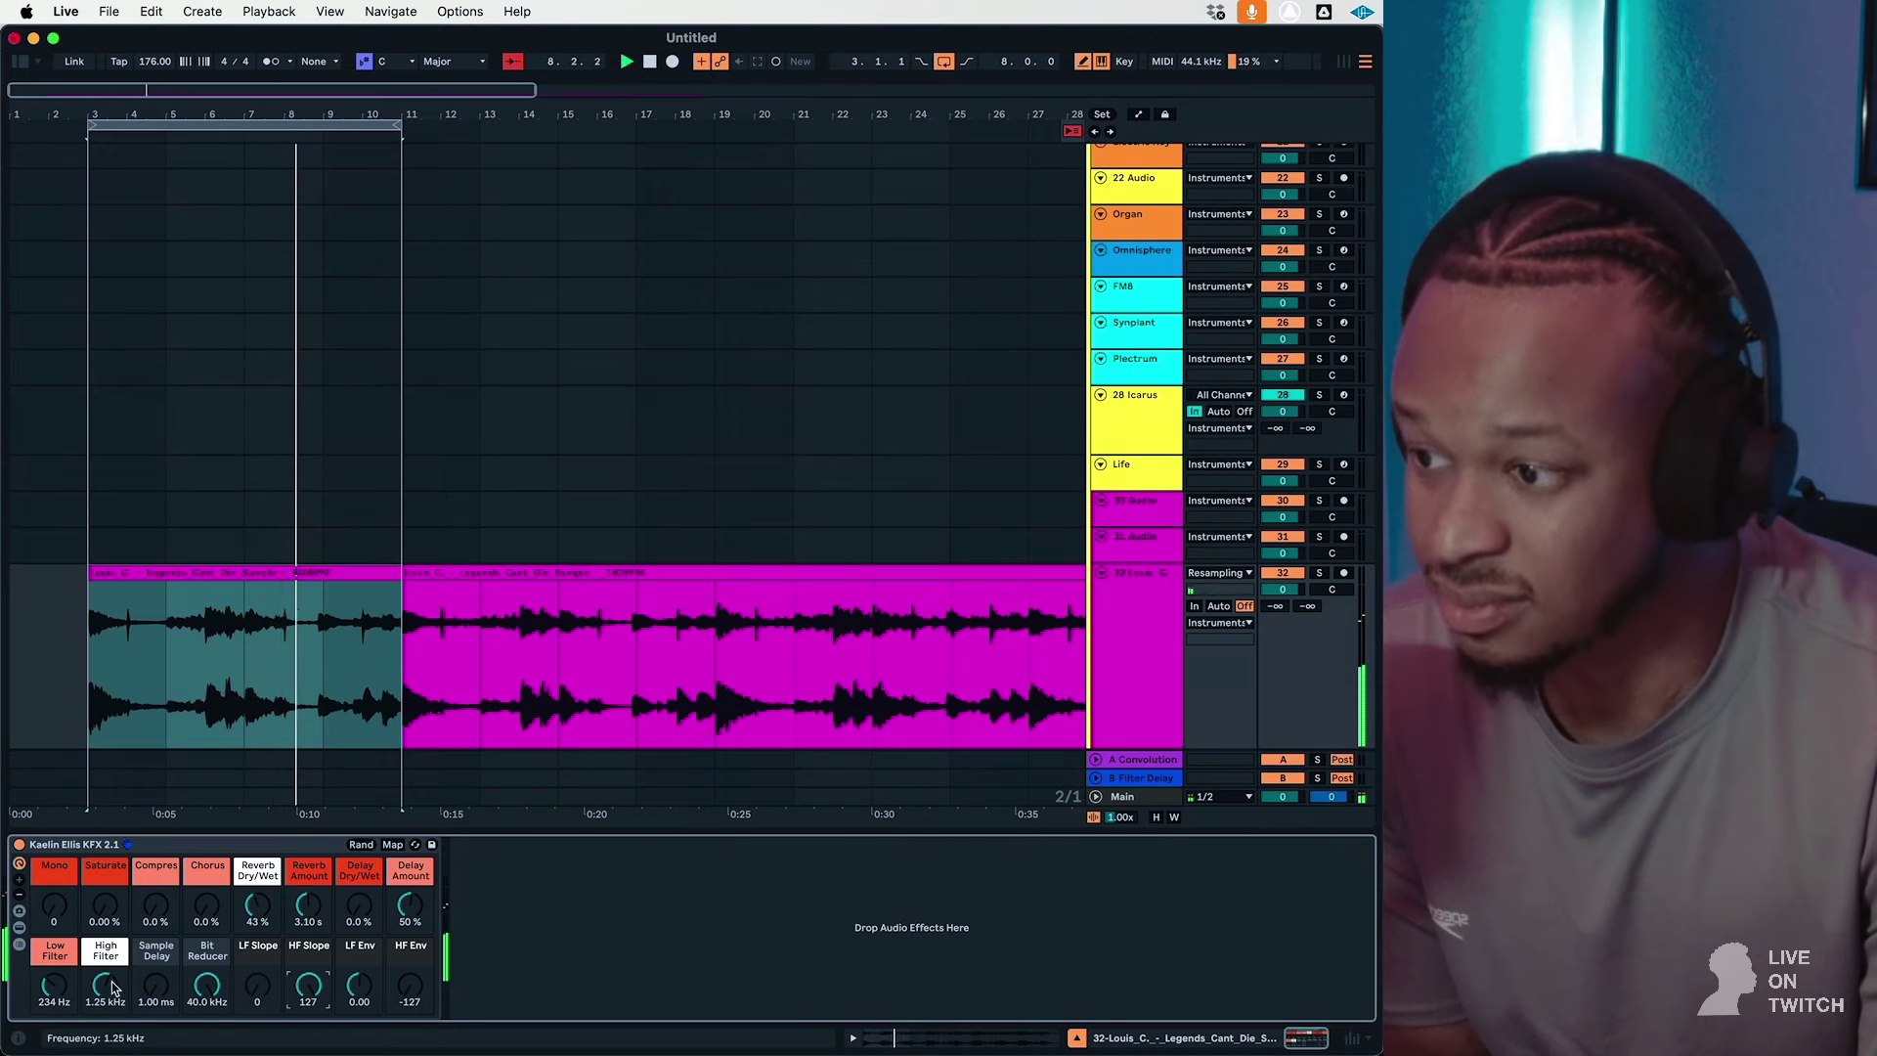
left_click_drag(105, 985, 104, 1002)
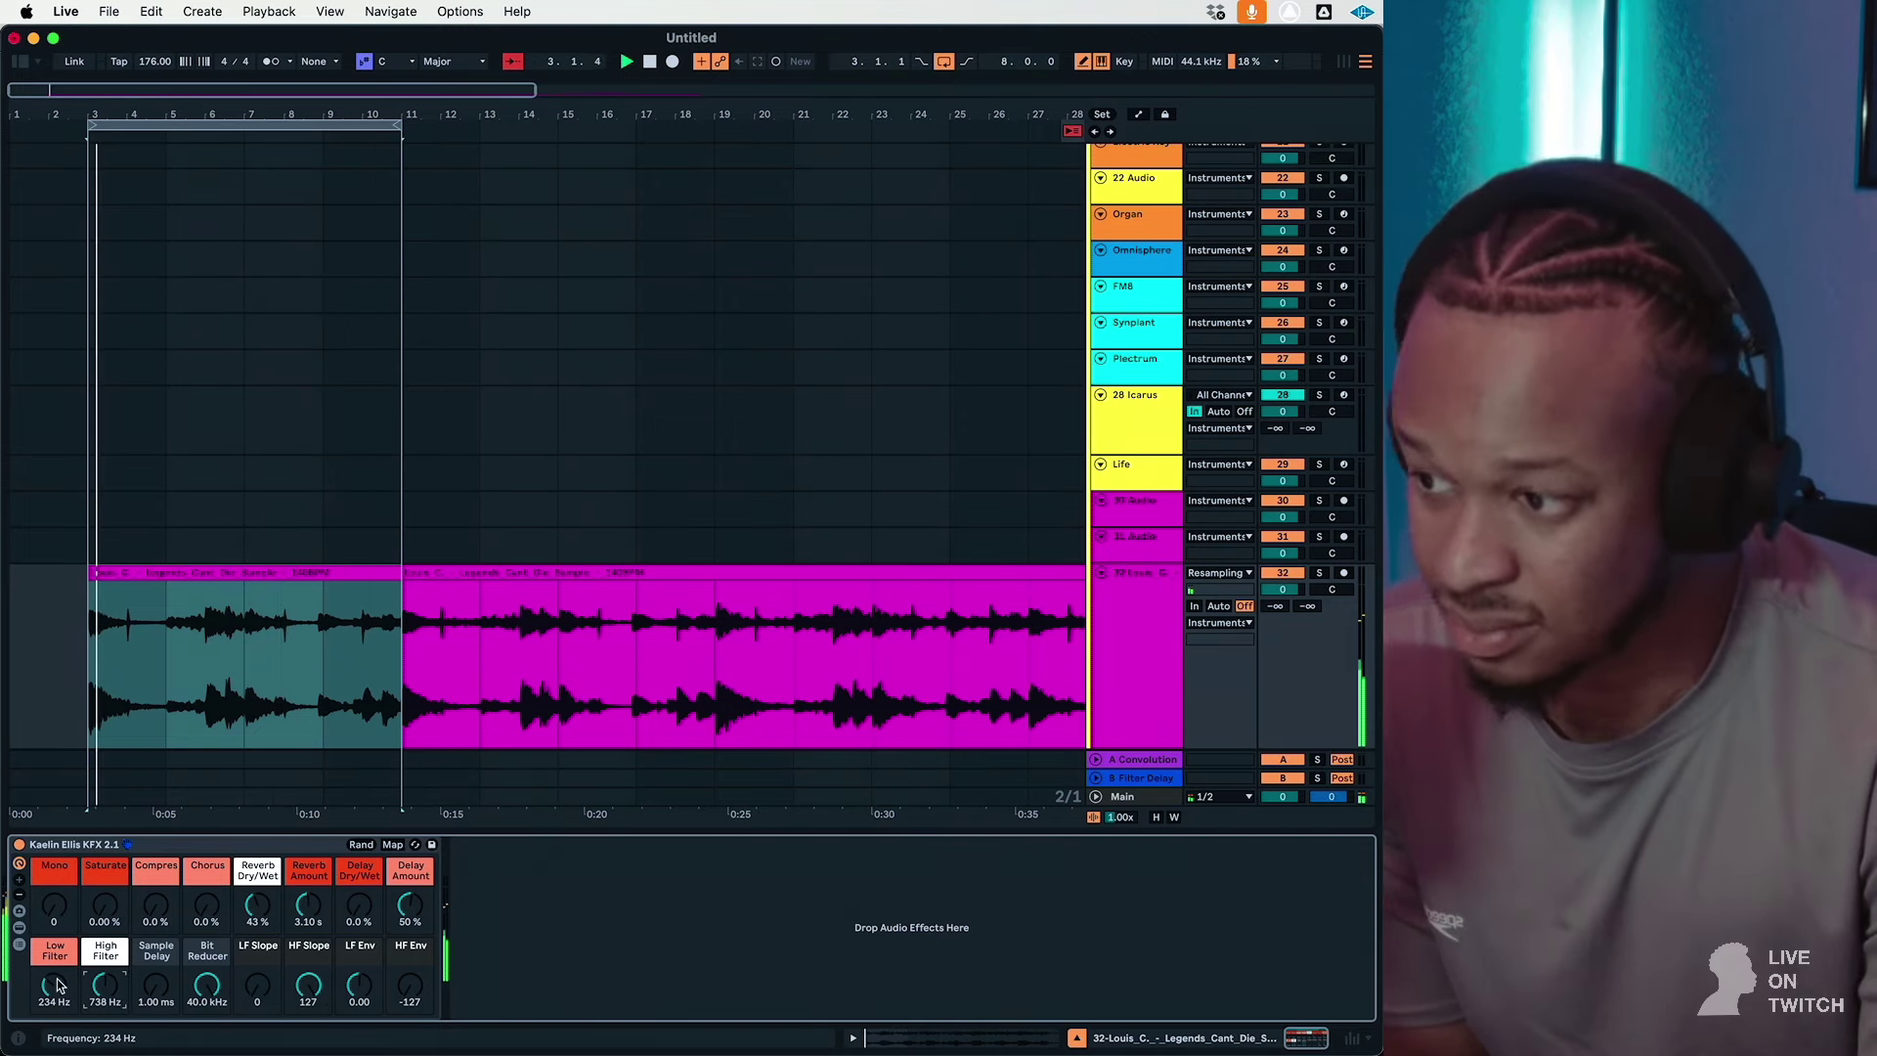
Step: On the Instruments group's The Goodies rack, set Mix to 56% and Warmth to 35%
scroll(871, 423, "up", 5)
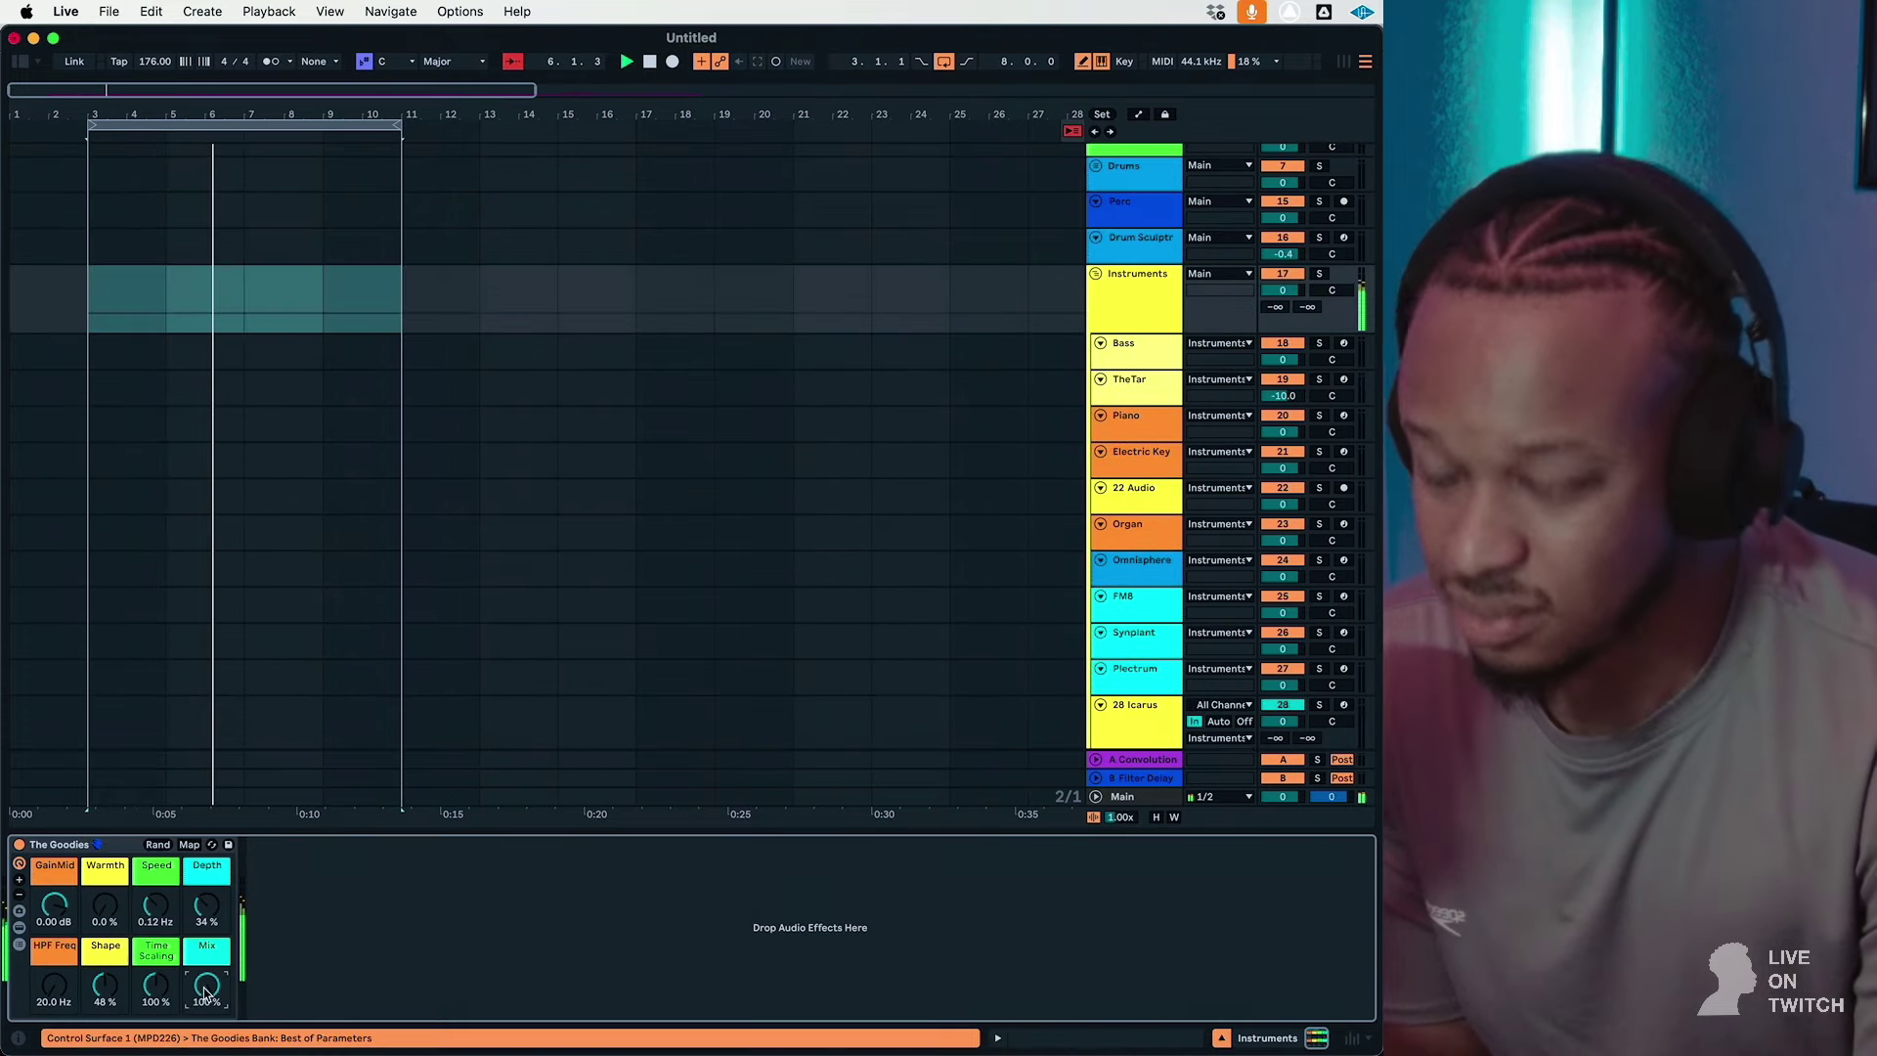
left_click_drag(207, 985, 207, 1001)
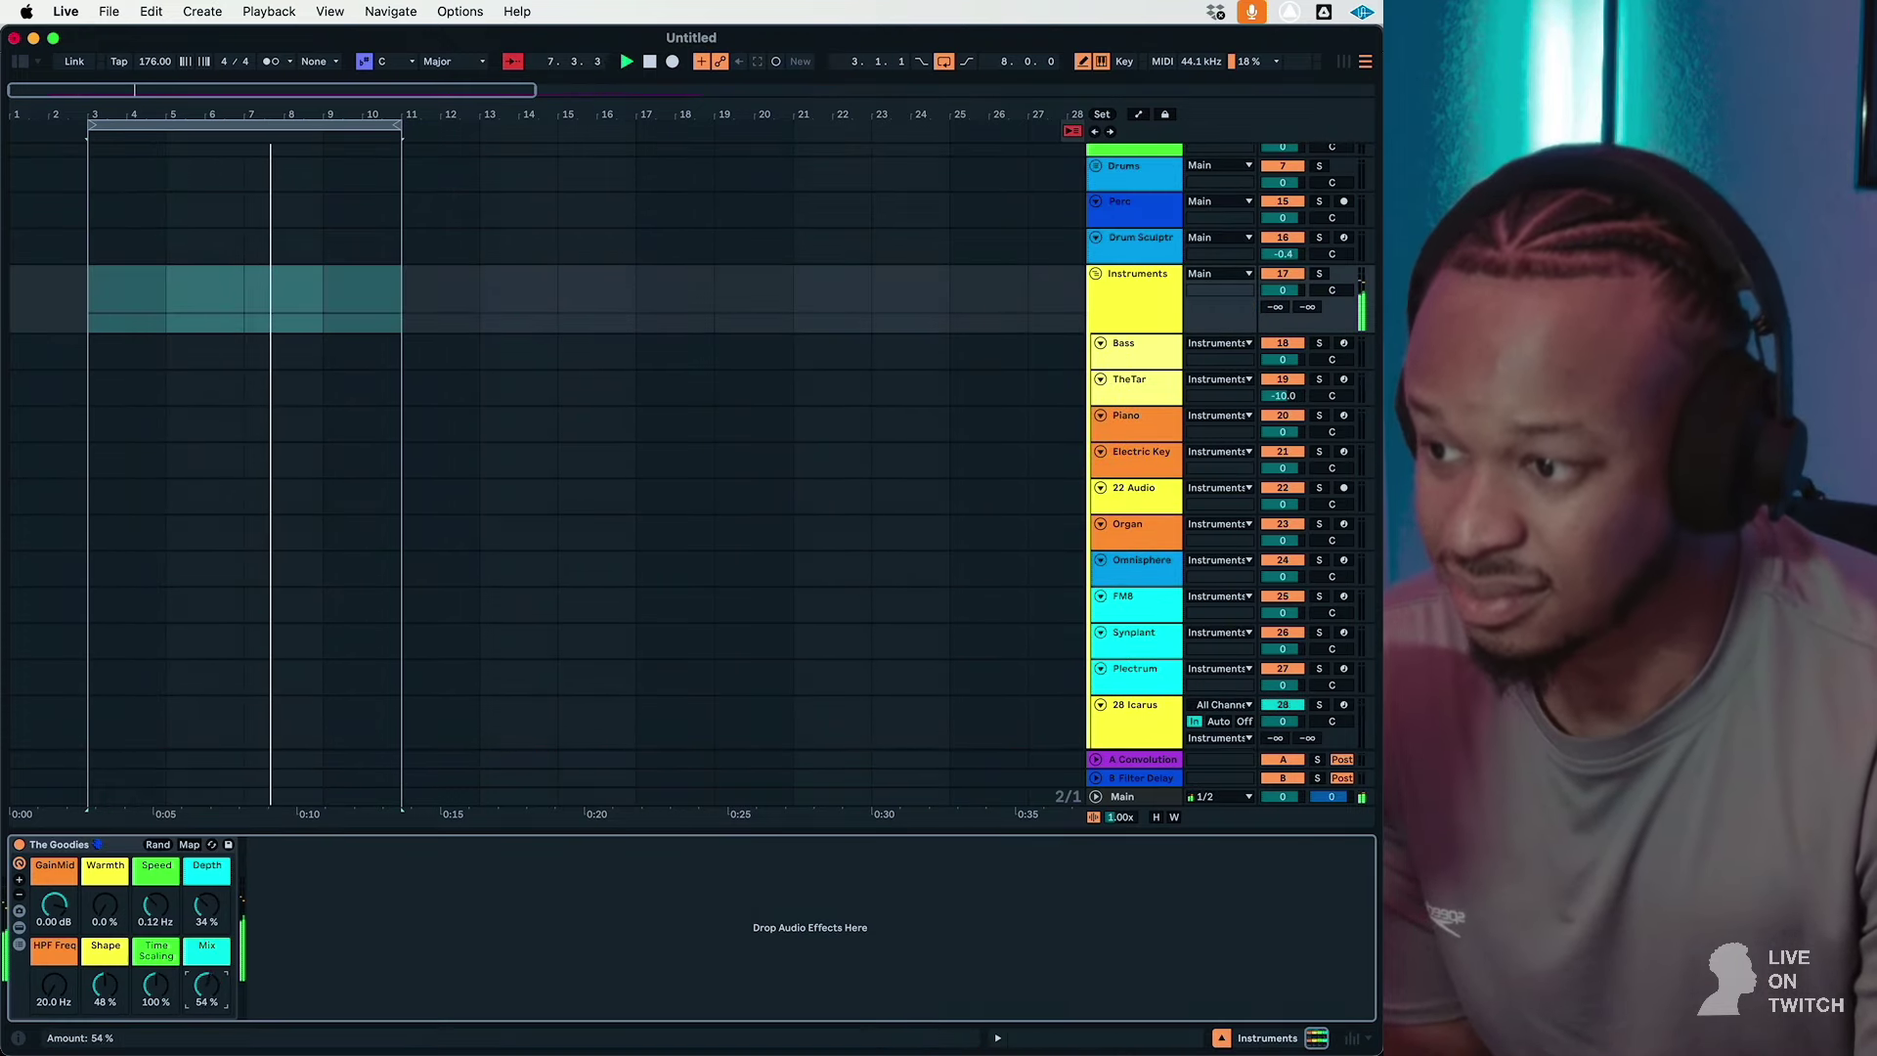
left_click_drag(105, 906, 106, 823)
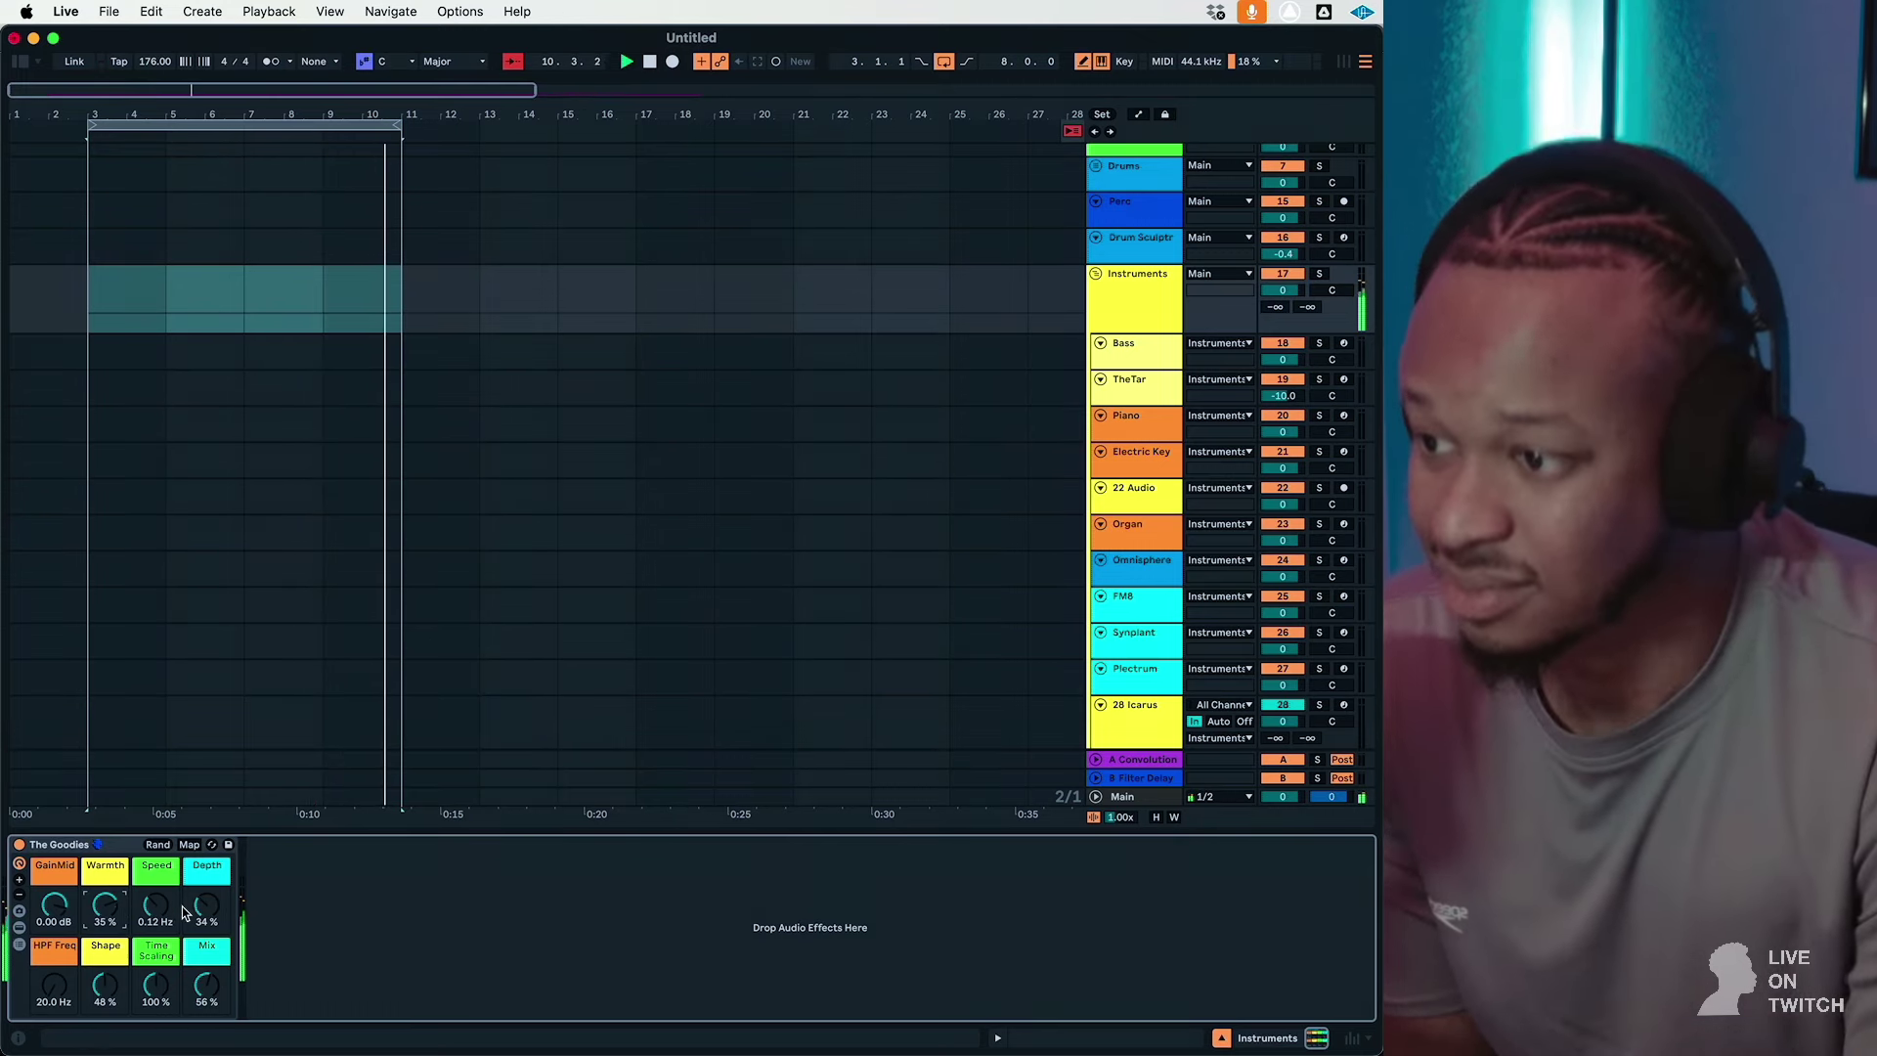
Step: Return to the sample track and play the loop from its start at bar 3
scroll(616, 629, "down", 5)
left_click(354, 586)
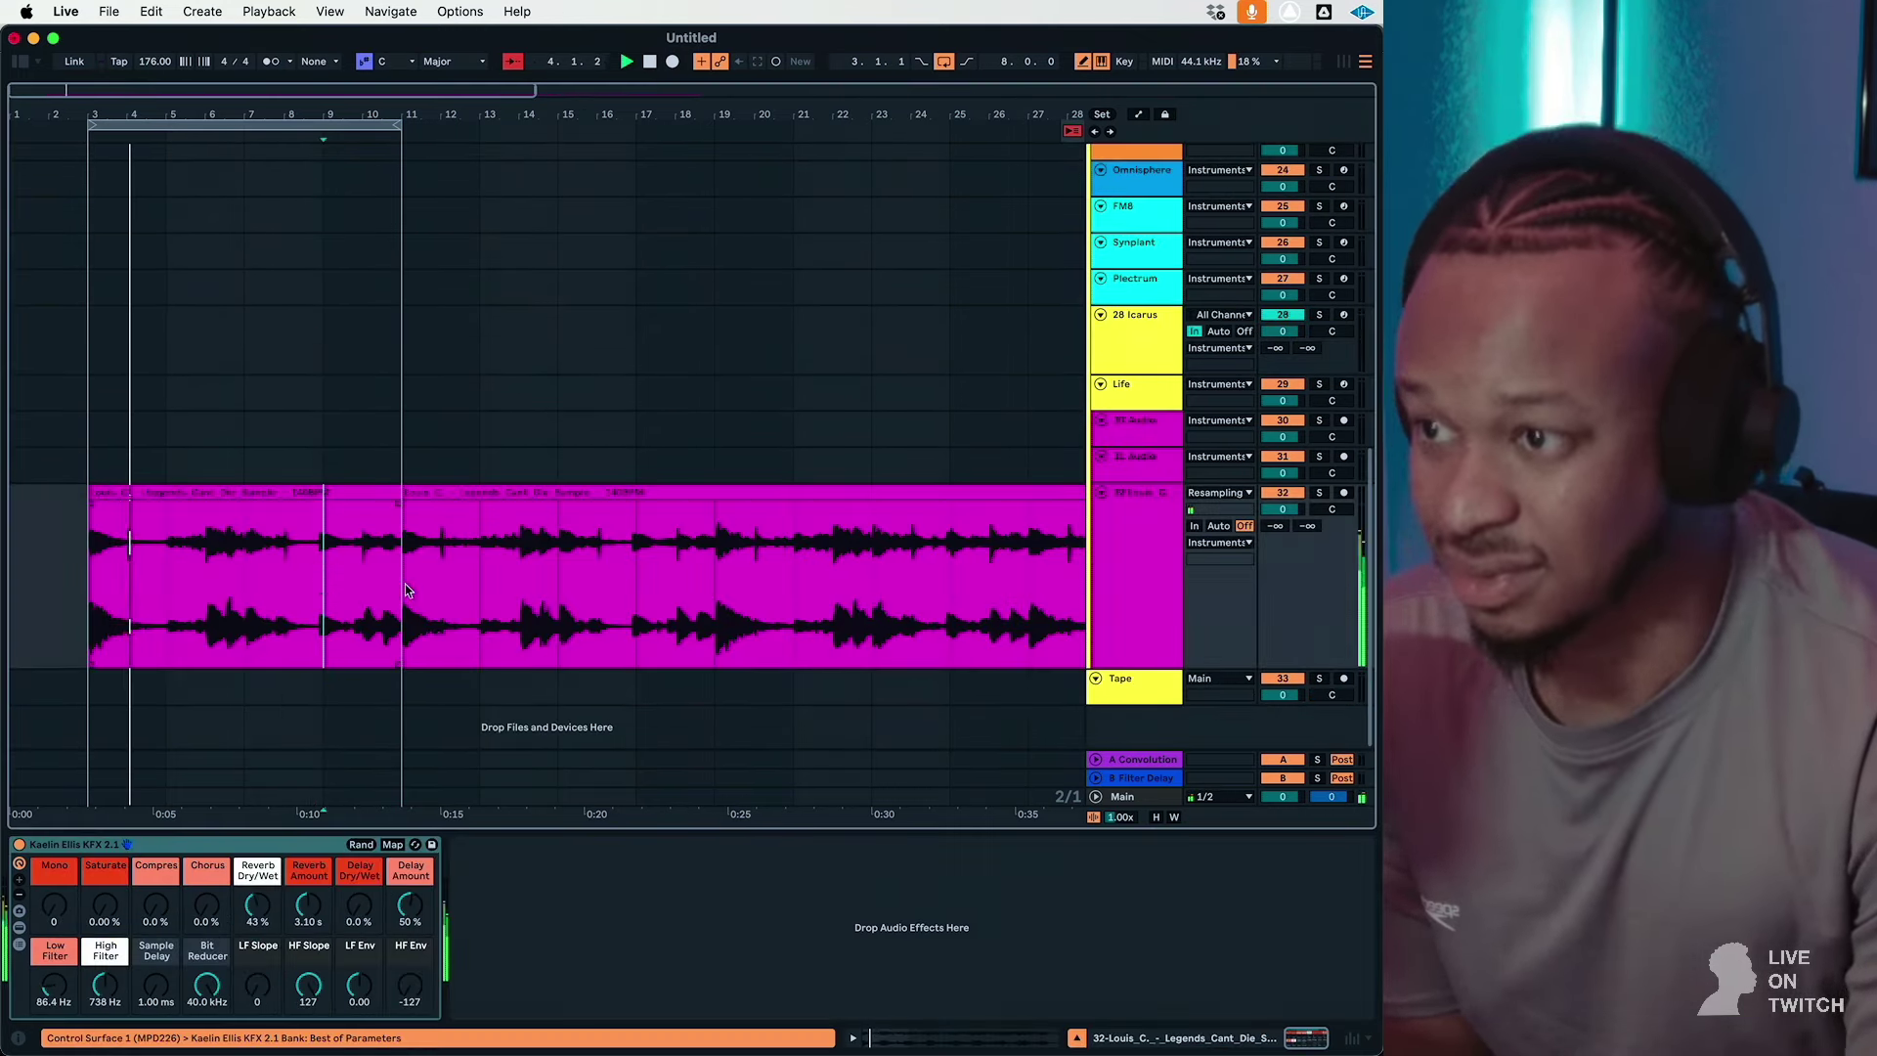
left_click(1120, 584)
left_click(379, 491)
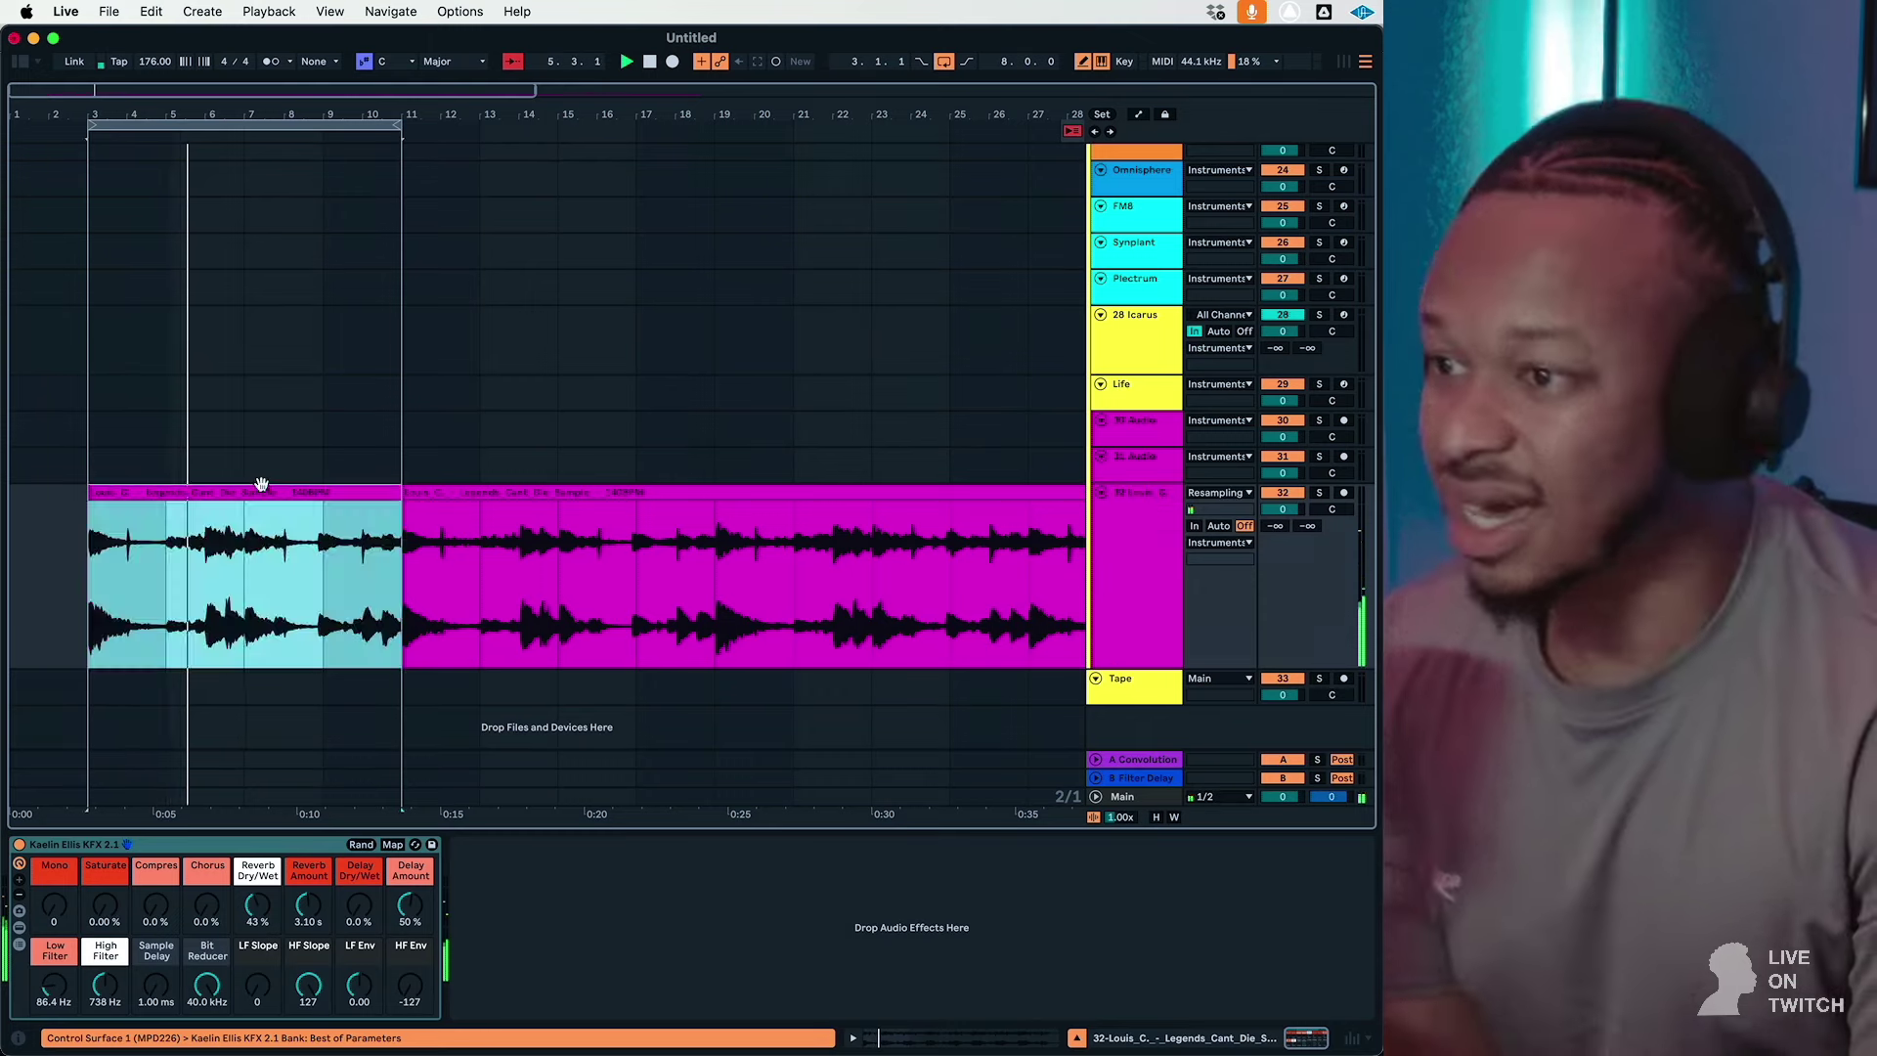
left_click(1122, 620)
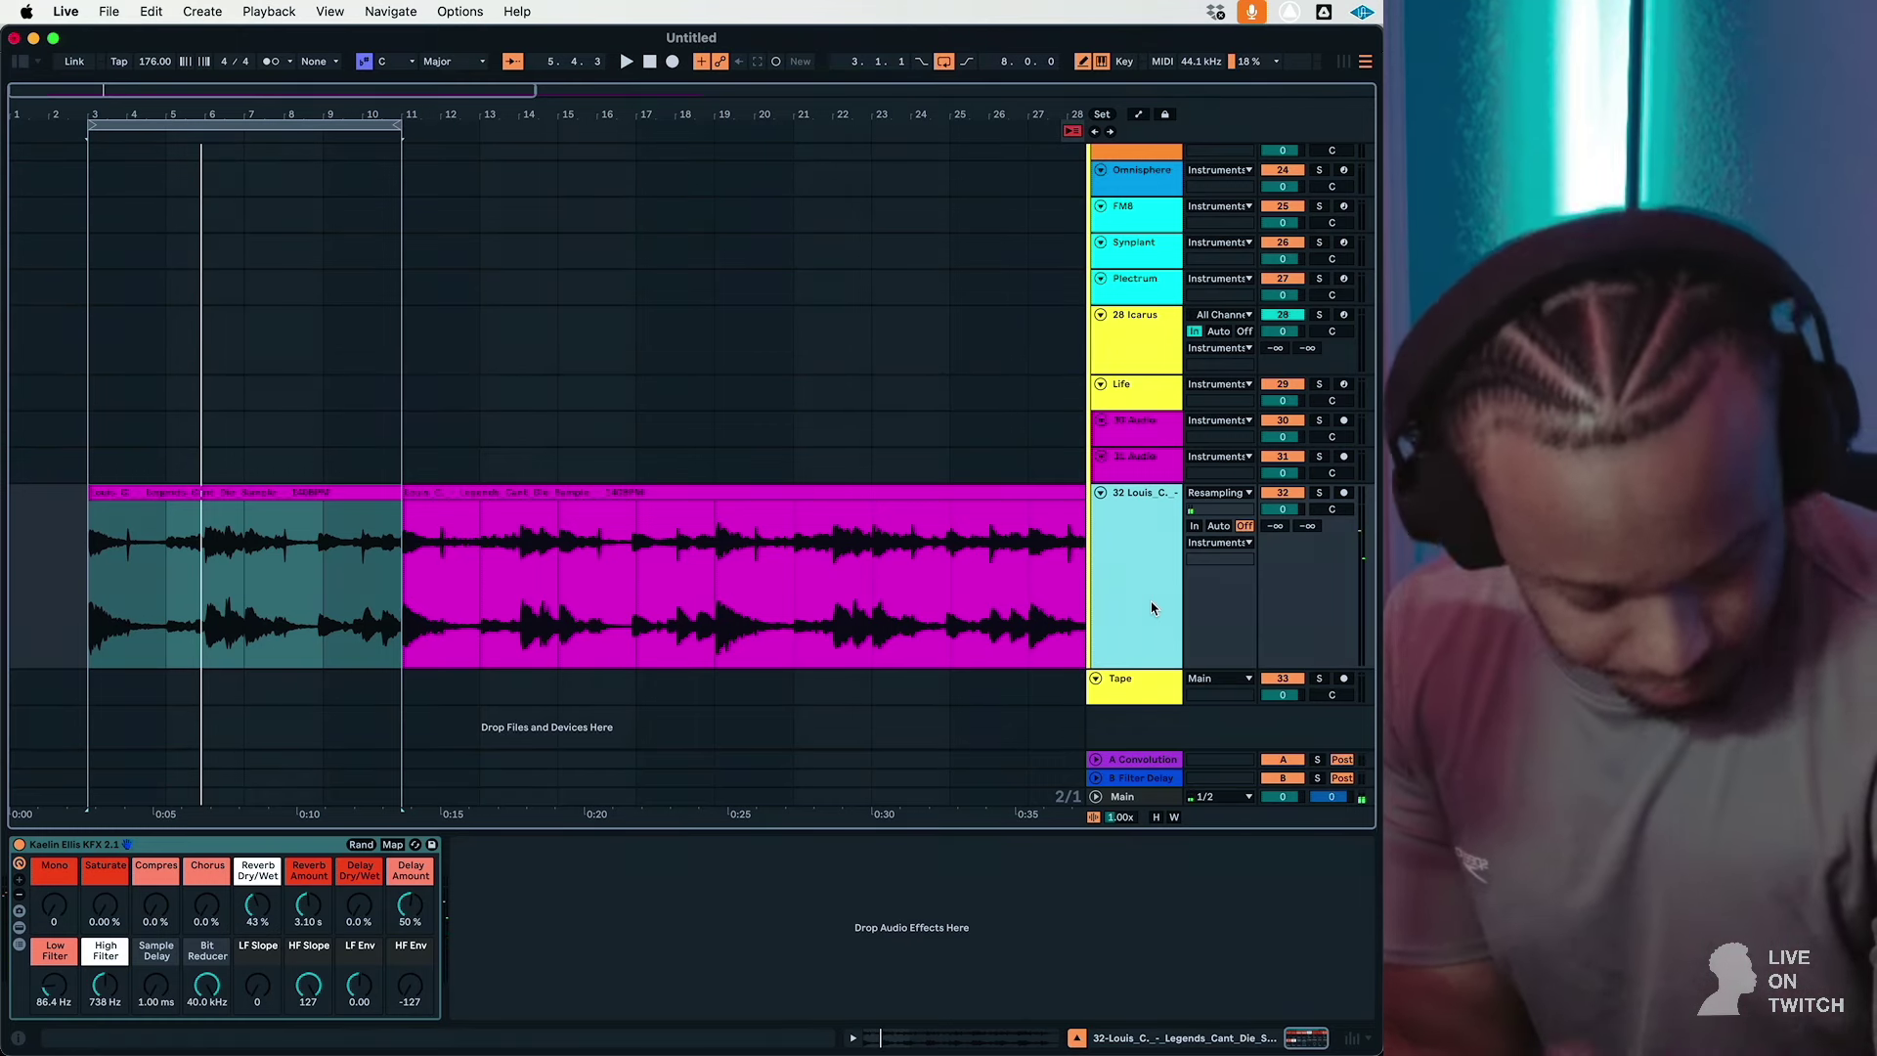
left_click(73, 611)
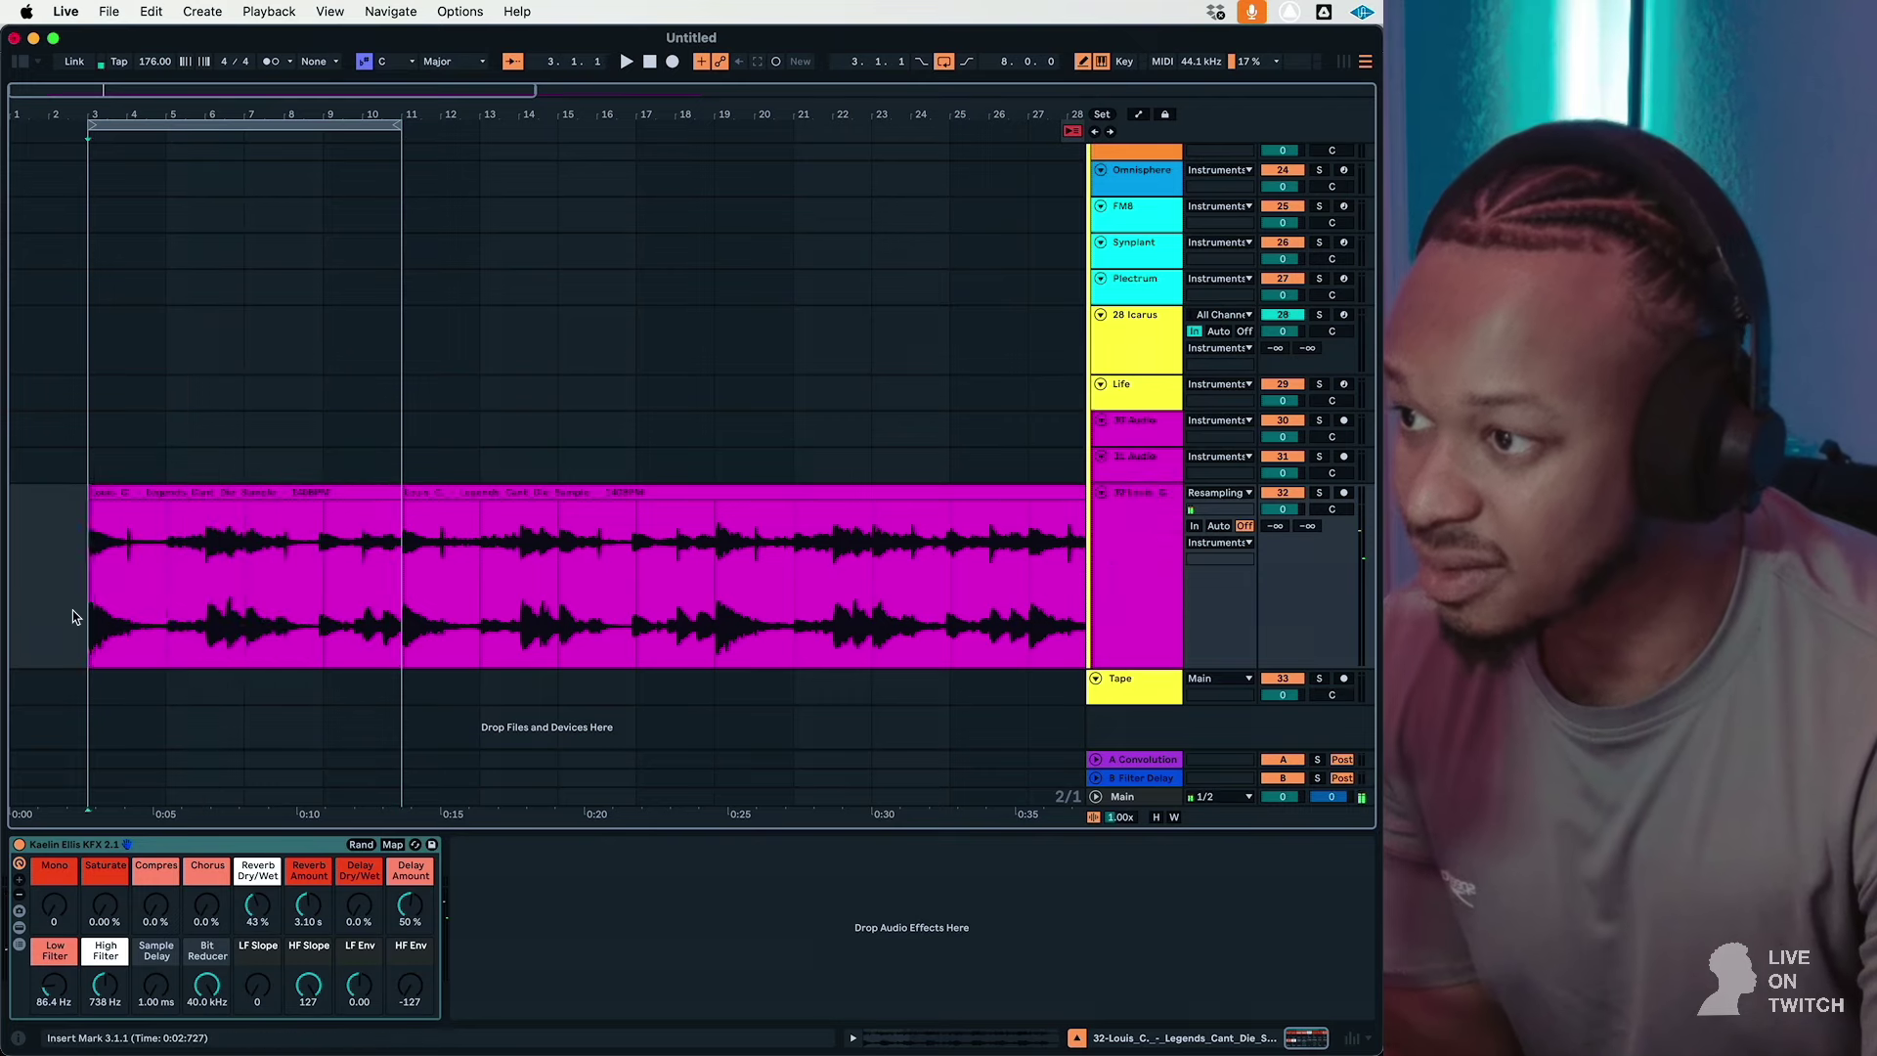
key("space")
Step: Duplicate the sample track, select the copy's clip from bar 3 to bar 11 and show the copy's effects rack
left_click(1120, 612)
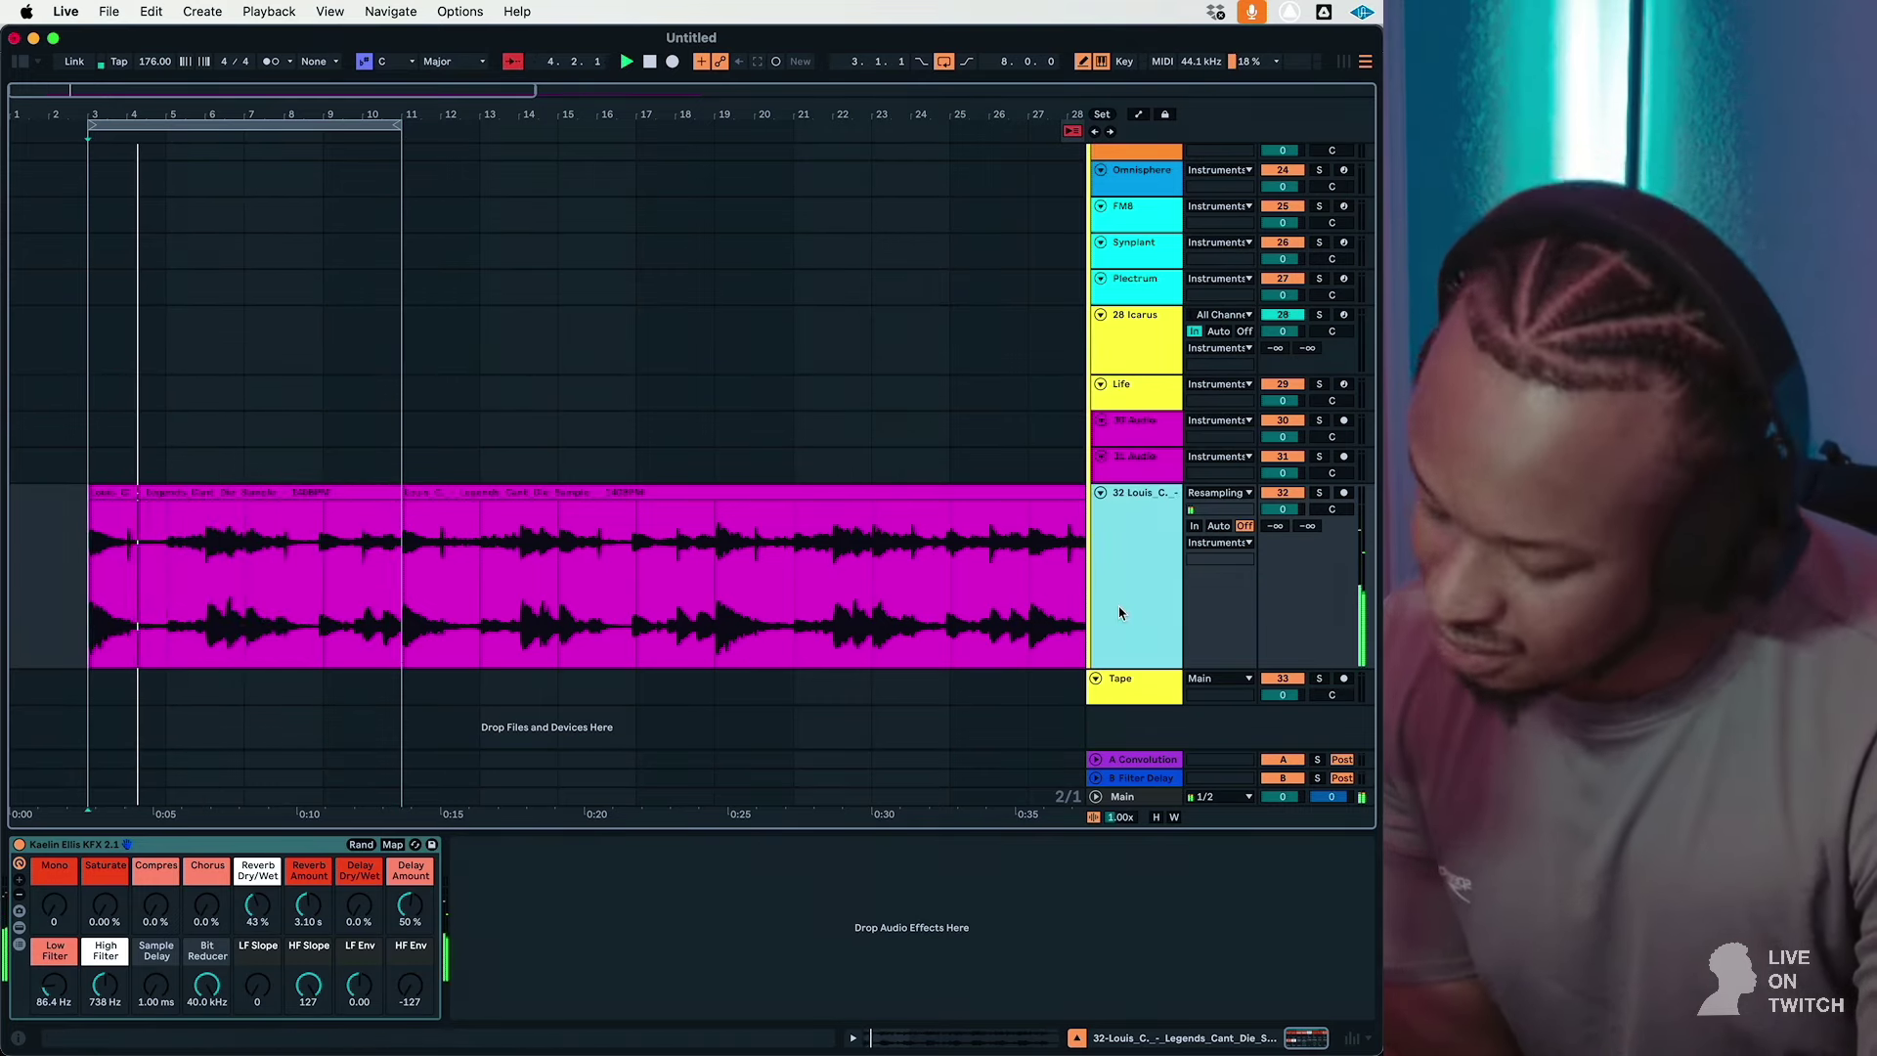
key("super+d")
left_click(250, 671)
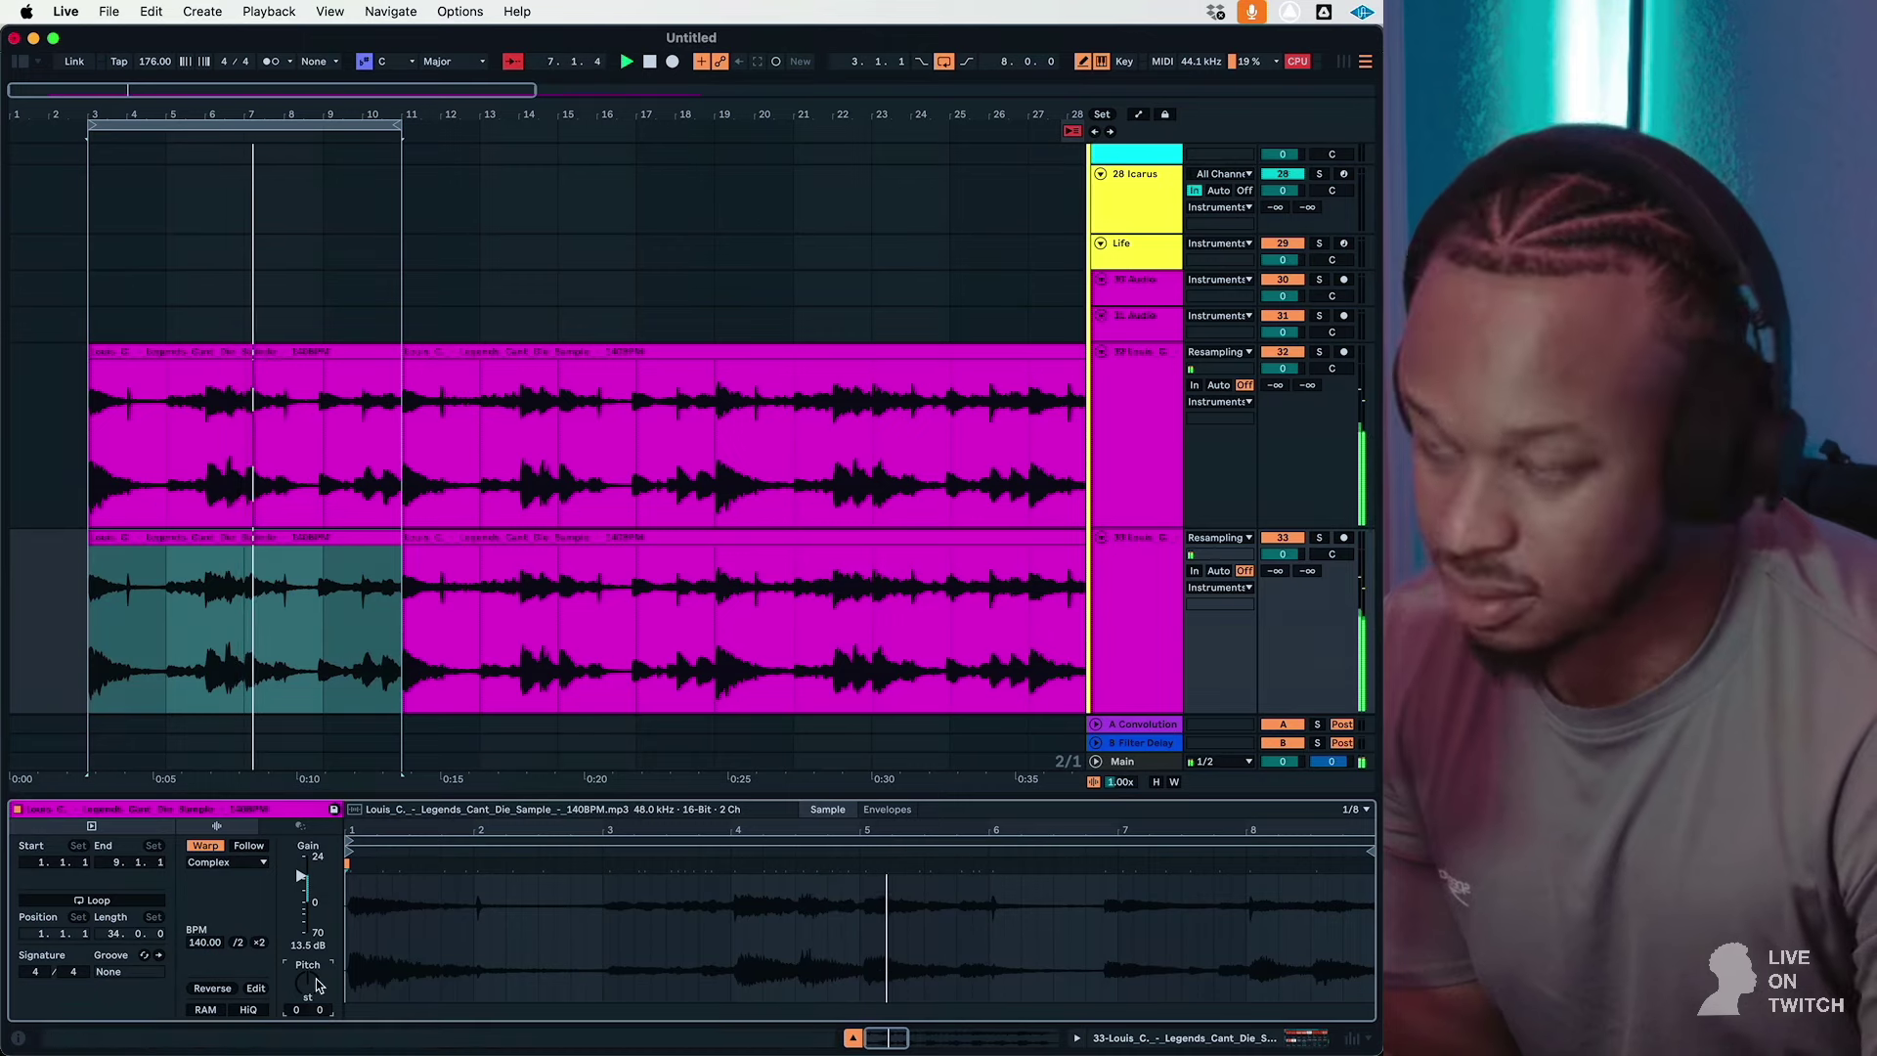
key("shift+Tab")
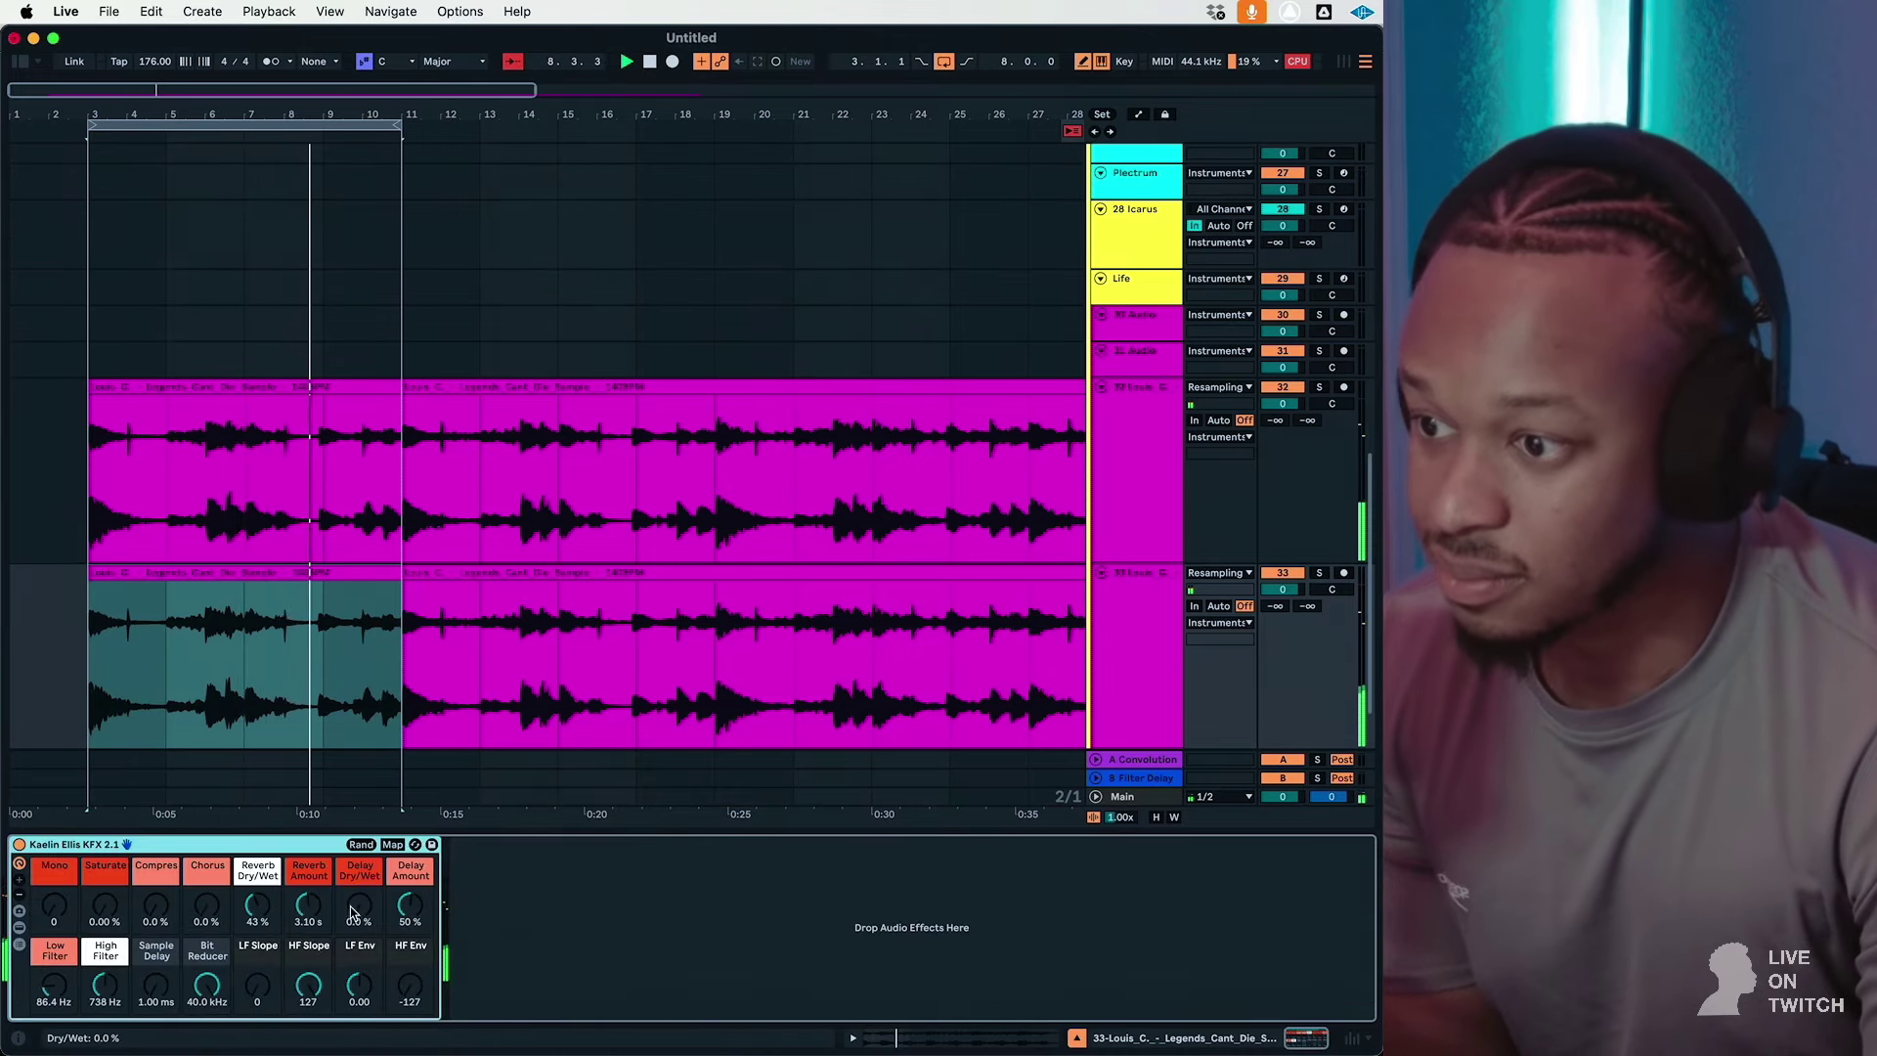
Step: On the duplicate's rack, set Delay Dry/Wet 100%, Delay Amount 0%, Low Filter 355 Hz, High Filter 2.46 kHz and Reverb Dry/Wet 0%
left_click_drag(358, 906, 411, 963)
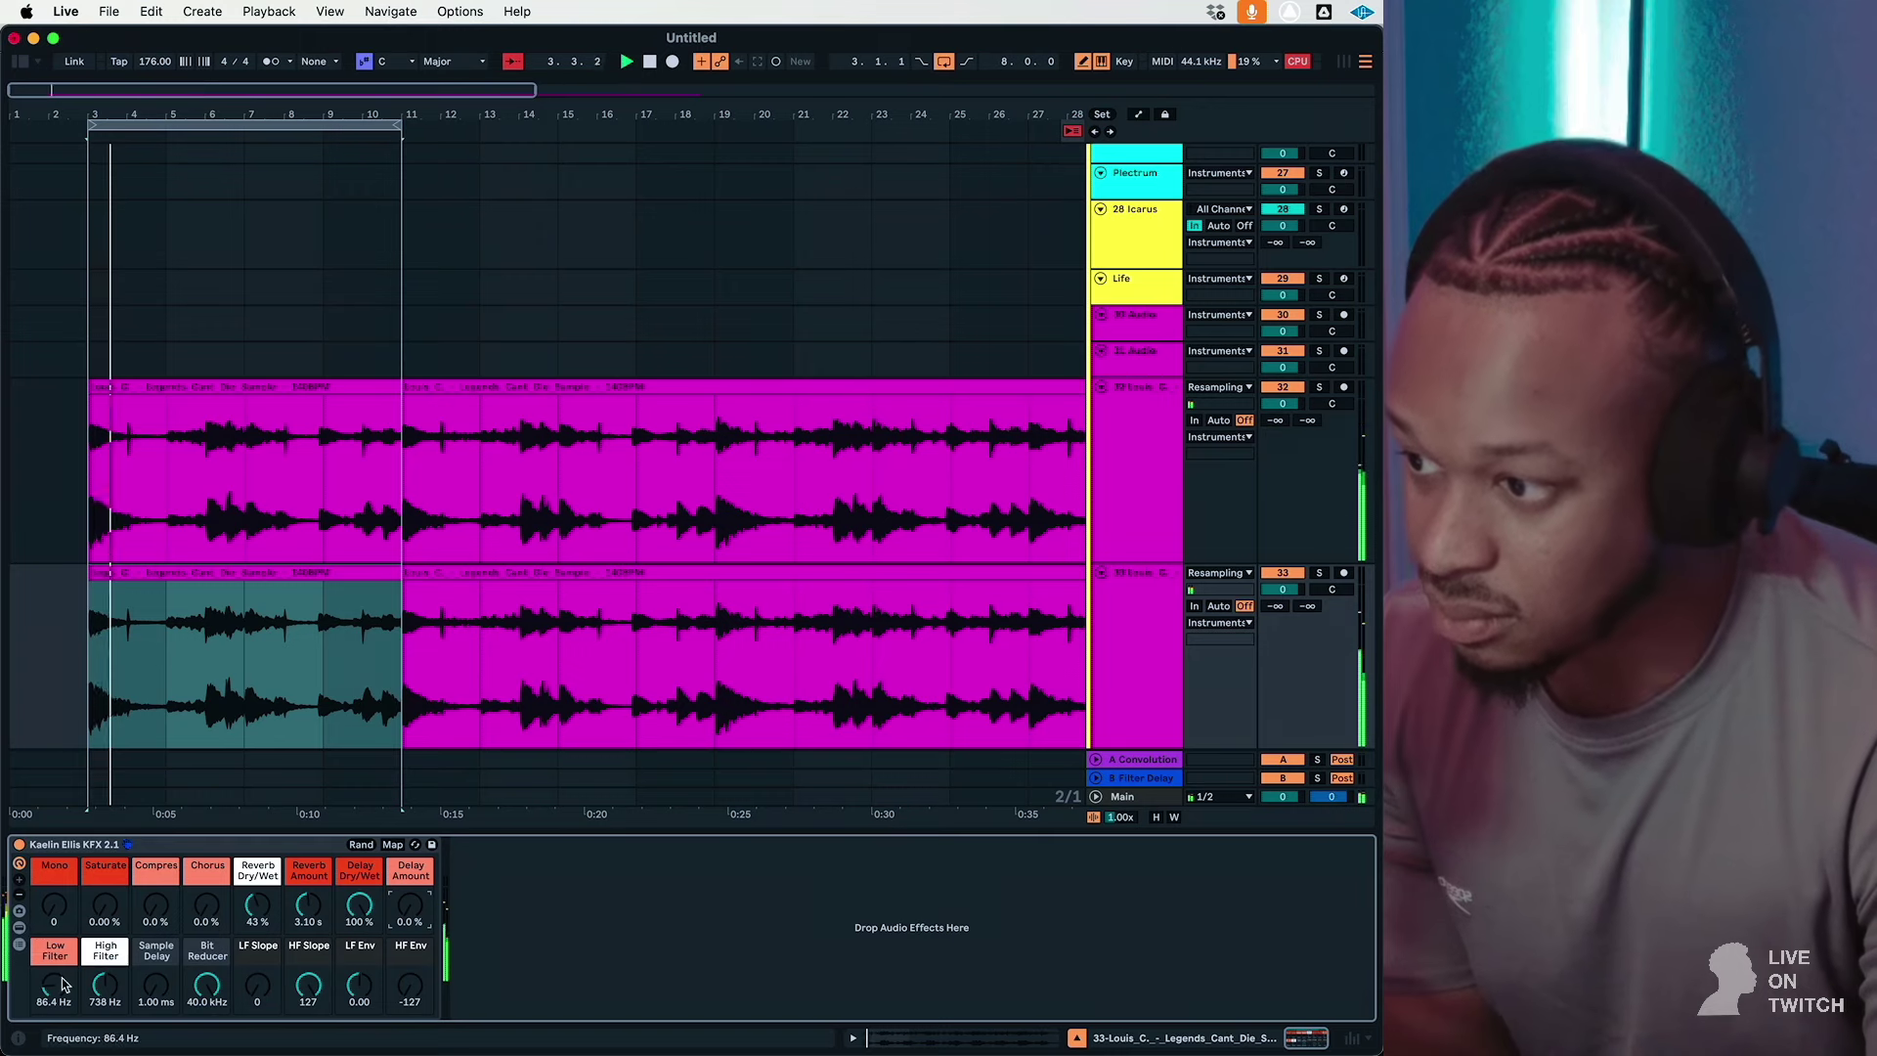
left_click_drag(115, 1004, 221, 937)
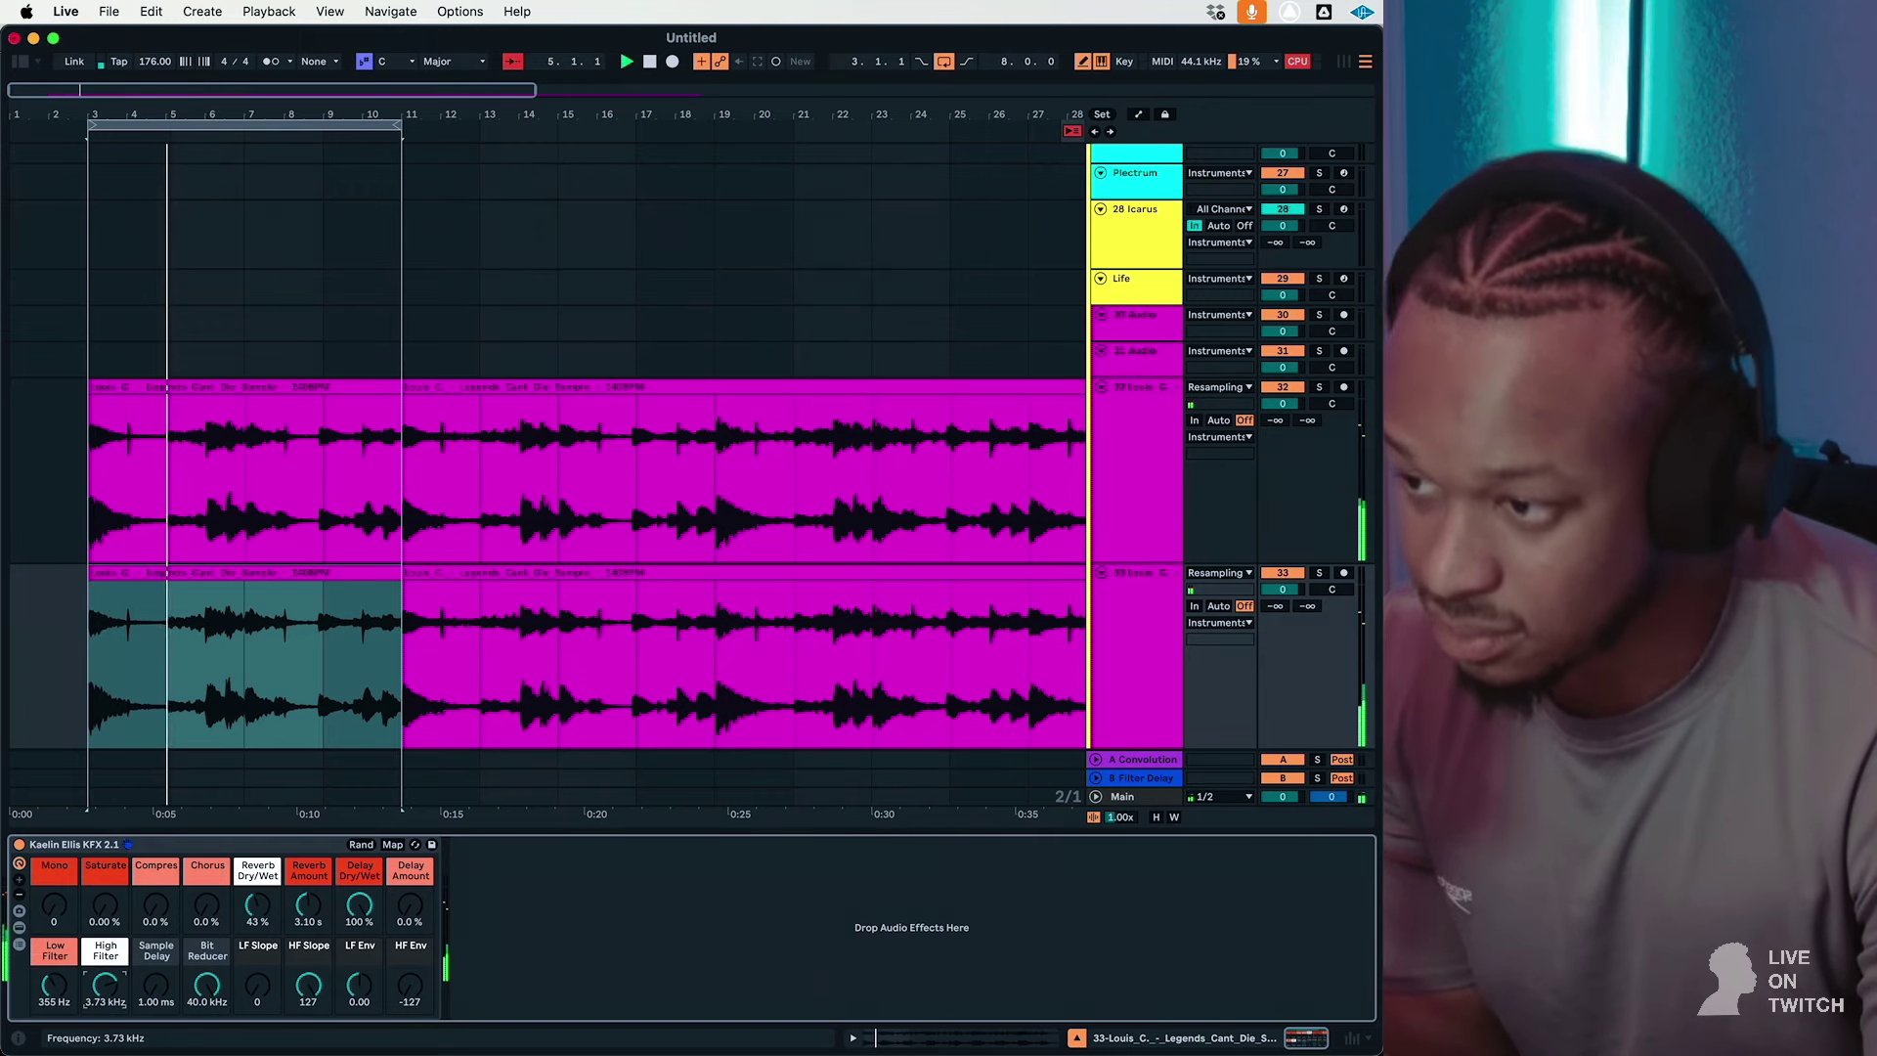
left_click(265, 918)
key("Delete")
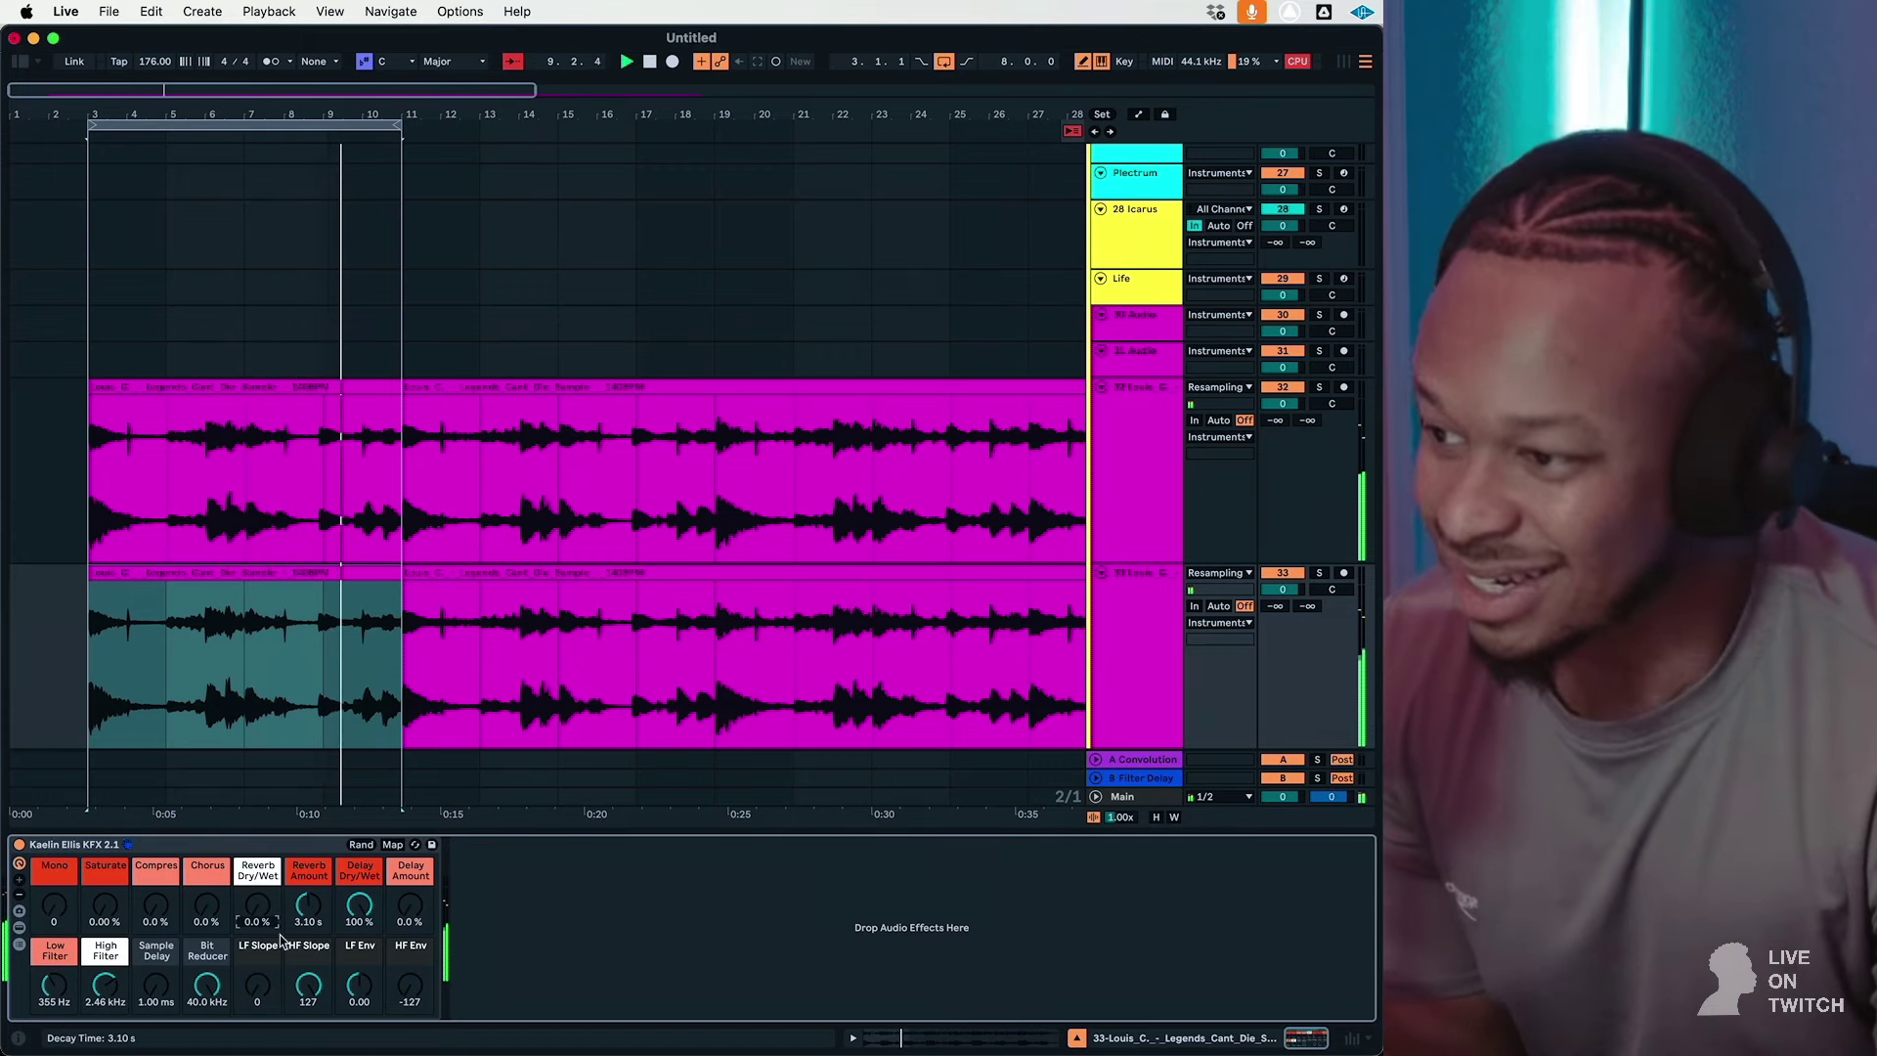
Step: Show the devices inside the duplicate's rack, expand its Delay and set the delay time to 2 sixteenths
left_click(19, 927)
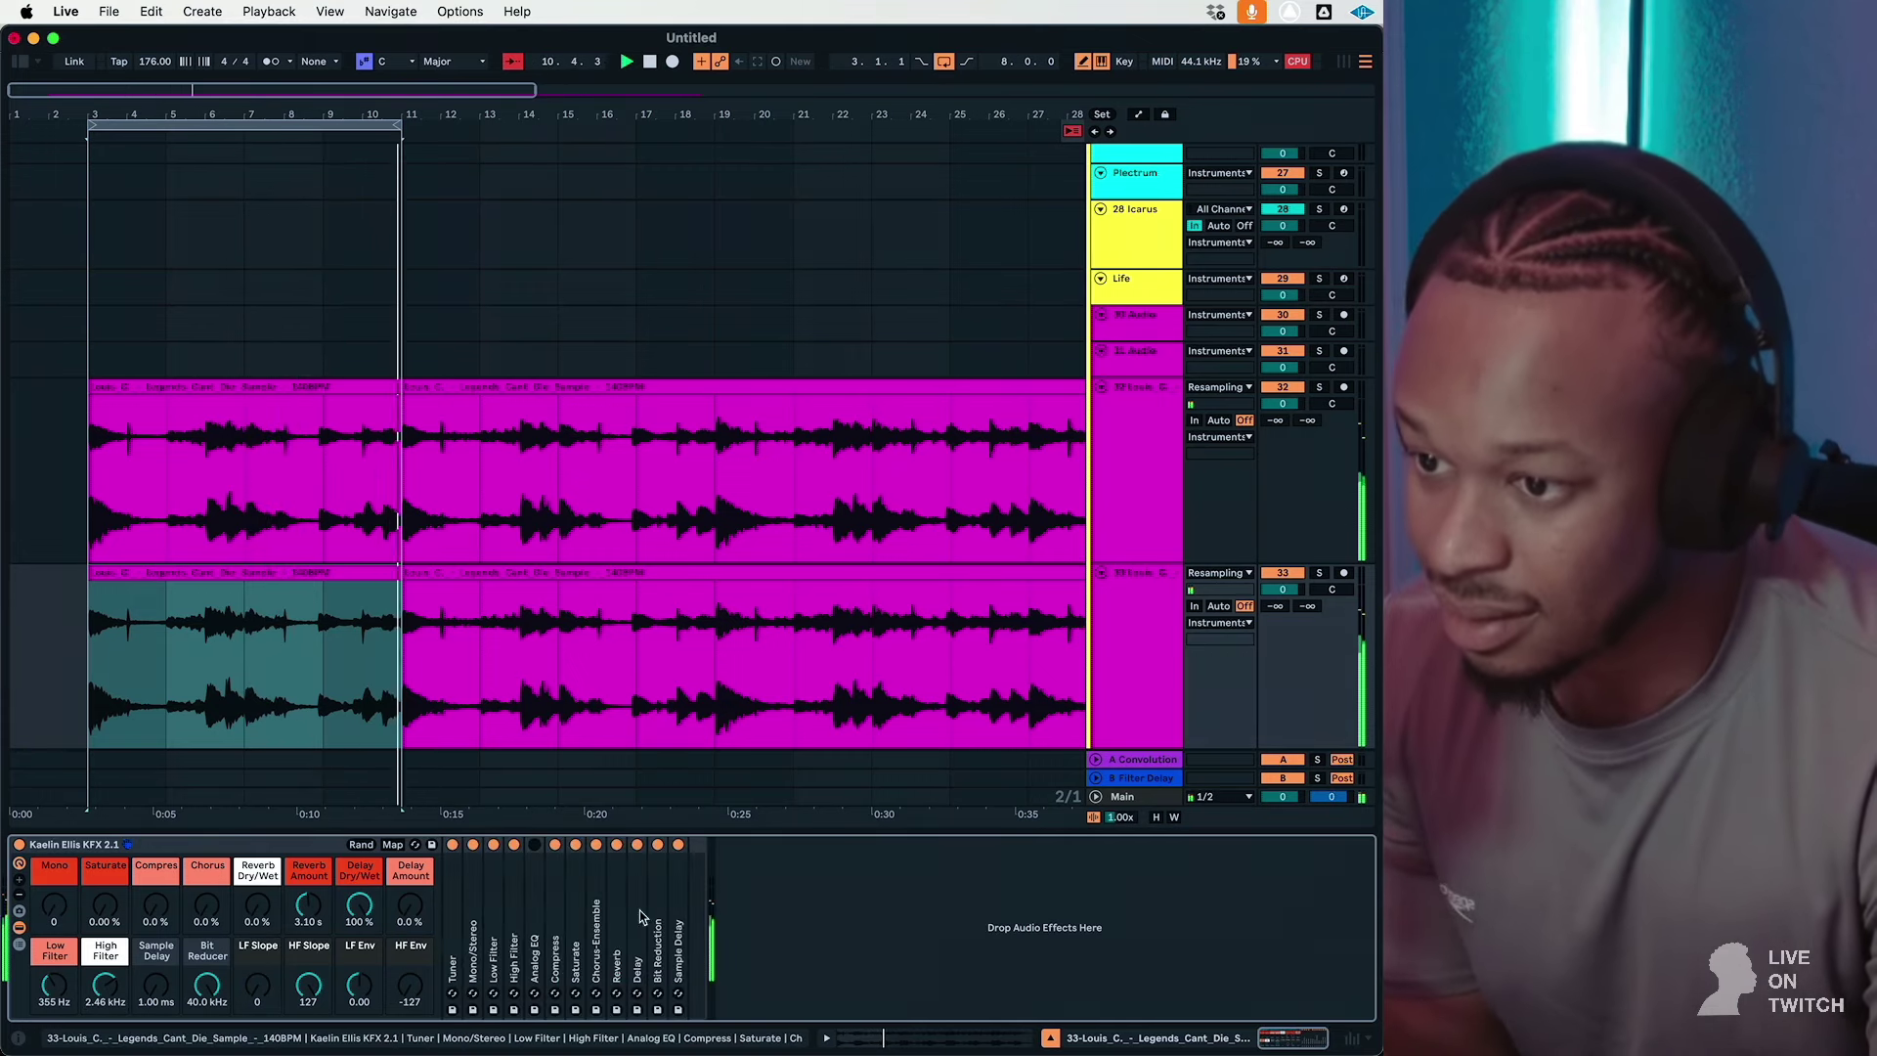
double_click(636, 934)
left_click(740, 894)
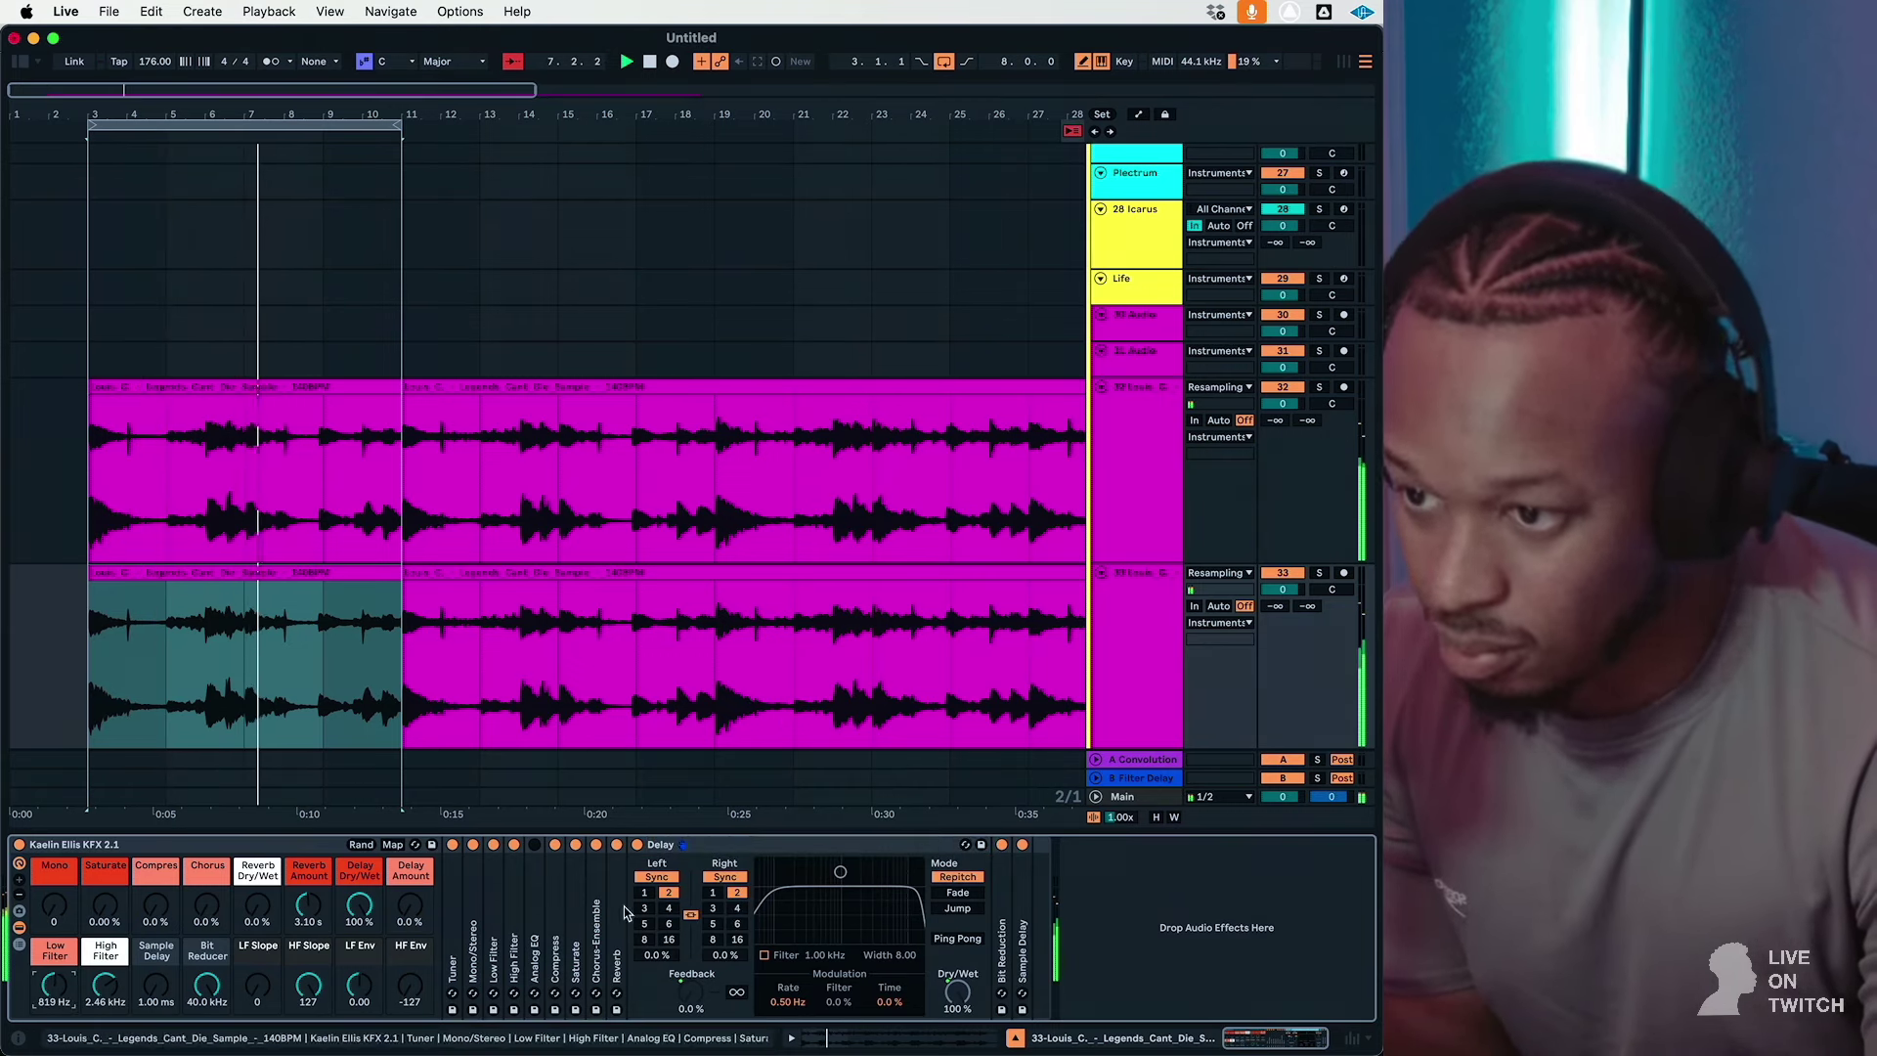
Step: On the duplicate's rack, set the Delay time to 4 sixteenths, Delay Dry/Wet 44%, Delay Amount 45% and Sample Delay 35.7 ms
left_click(738, 908)
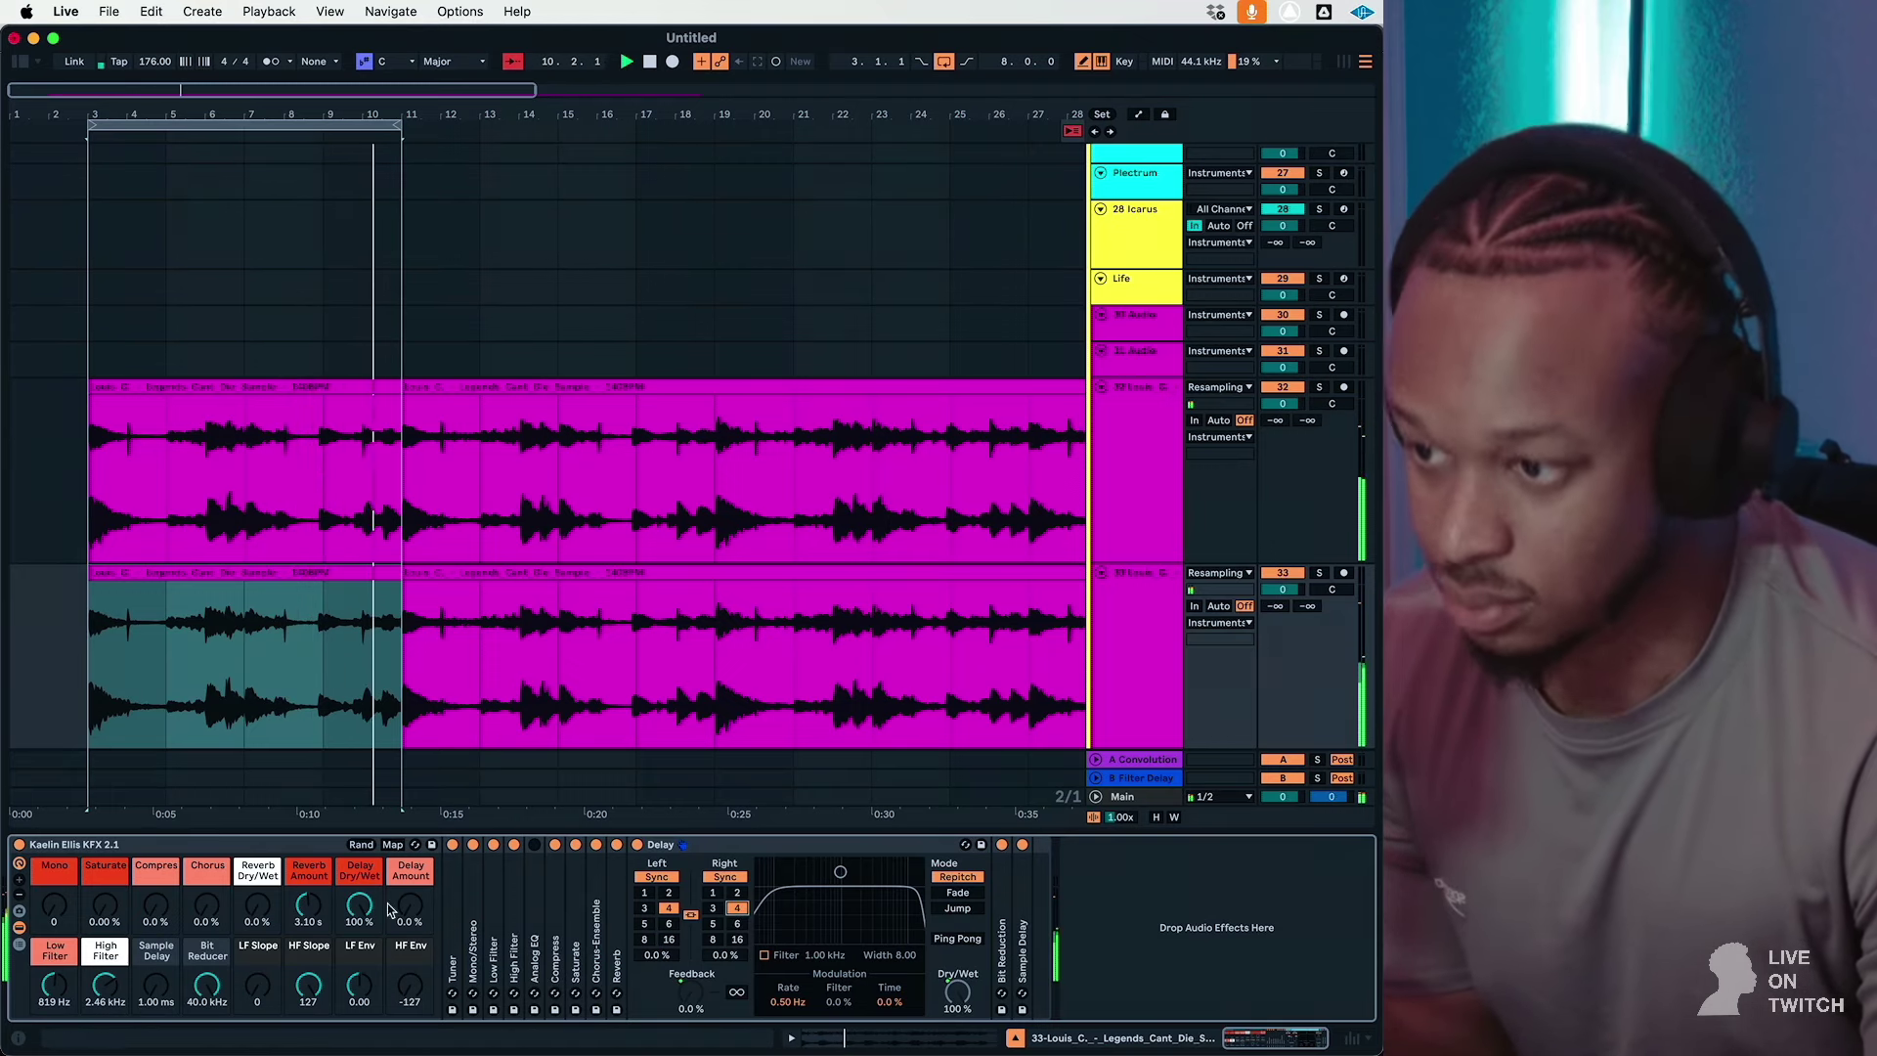
mouse_move(389, 911)
left_mouse_down()
mouse_move(389, 885)
mouse_move(360, 930)
left_mouse_up()
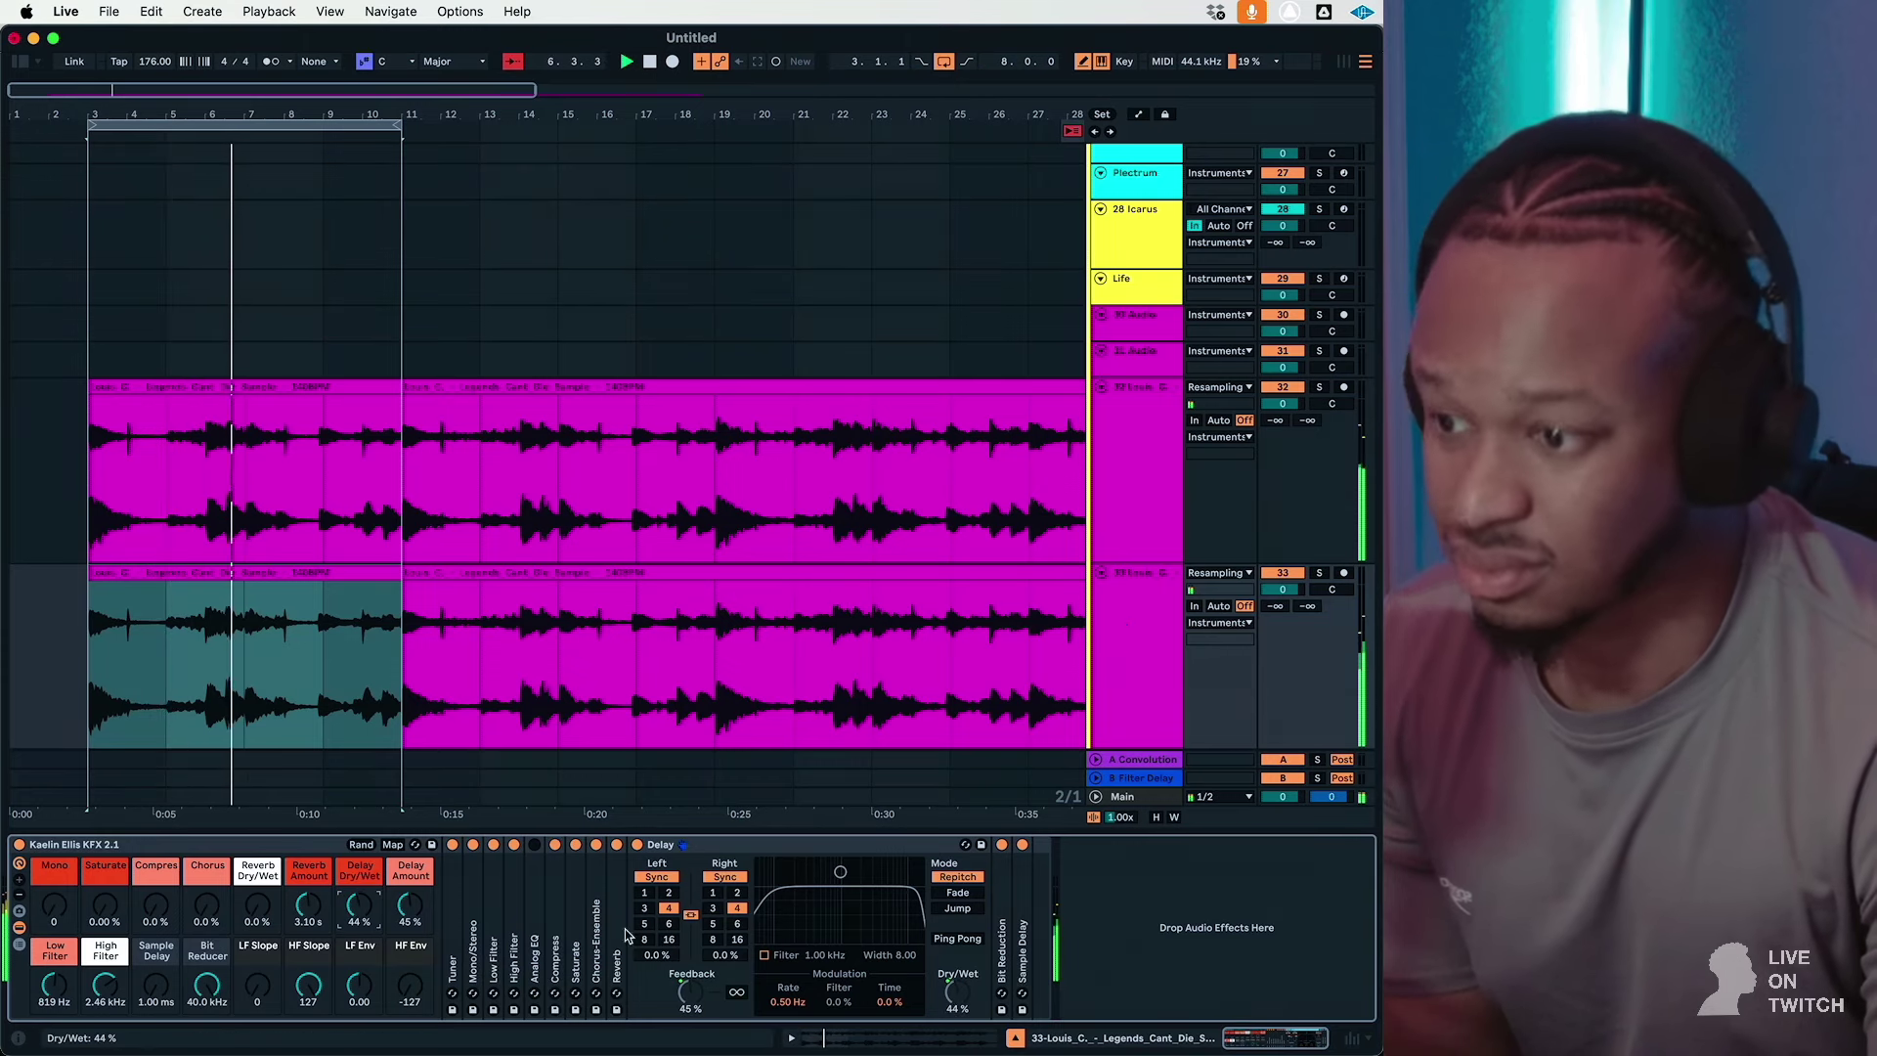
left_click_drag(155, 984, 157, 964)
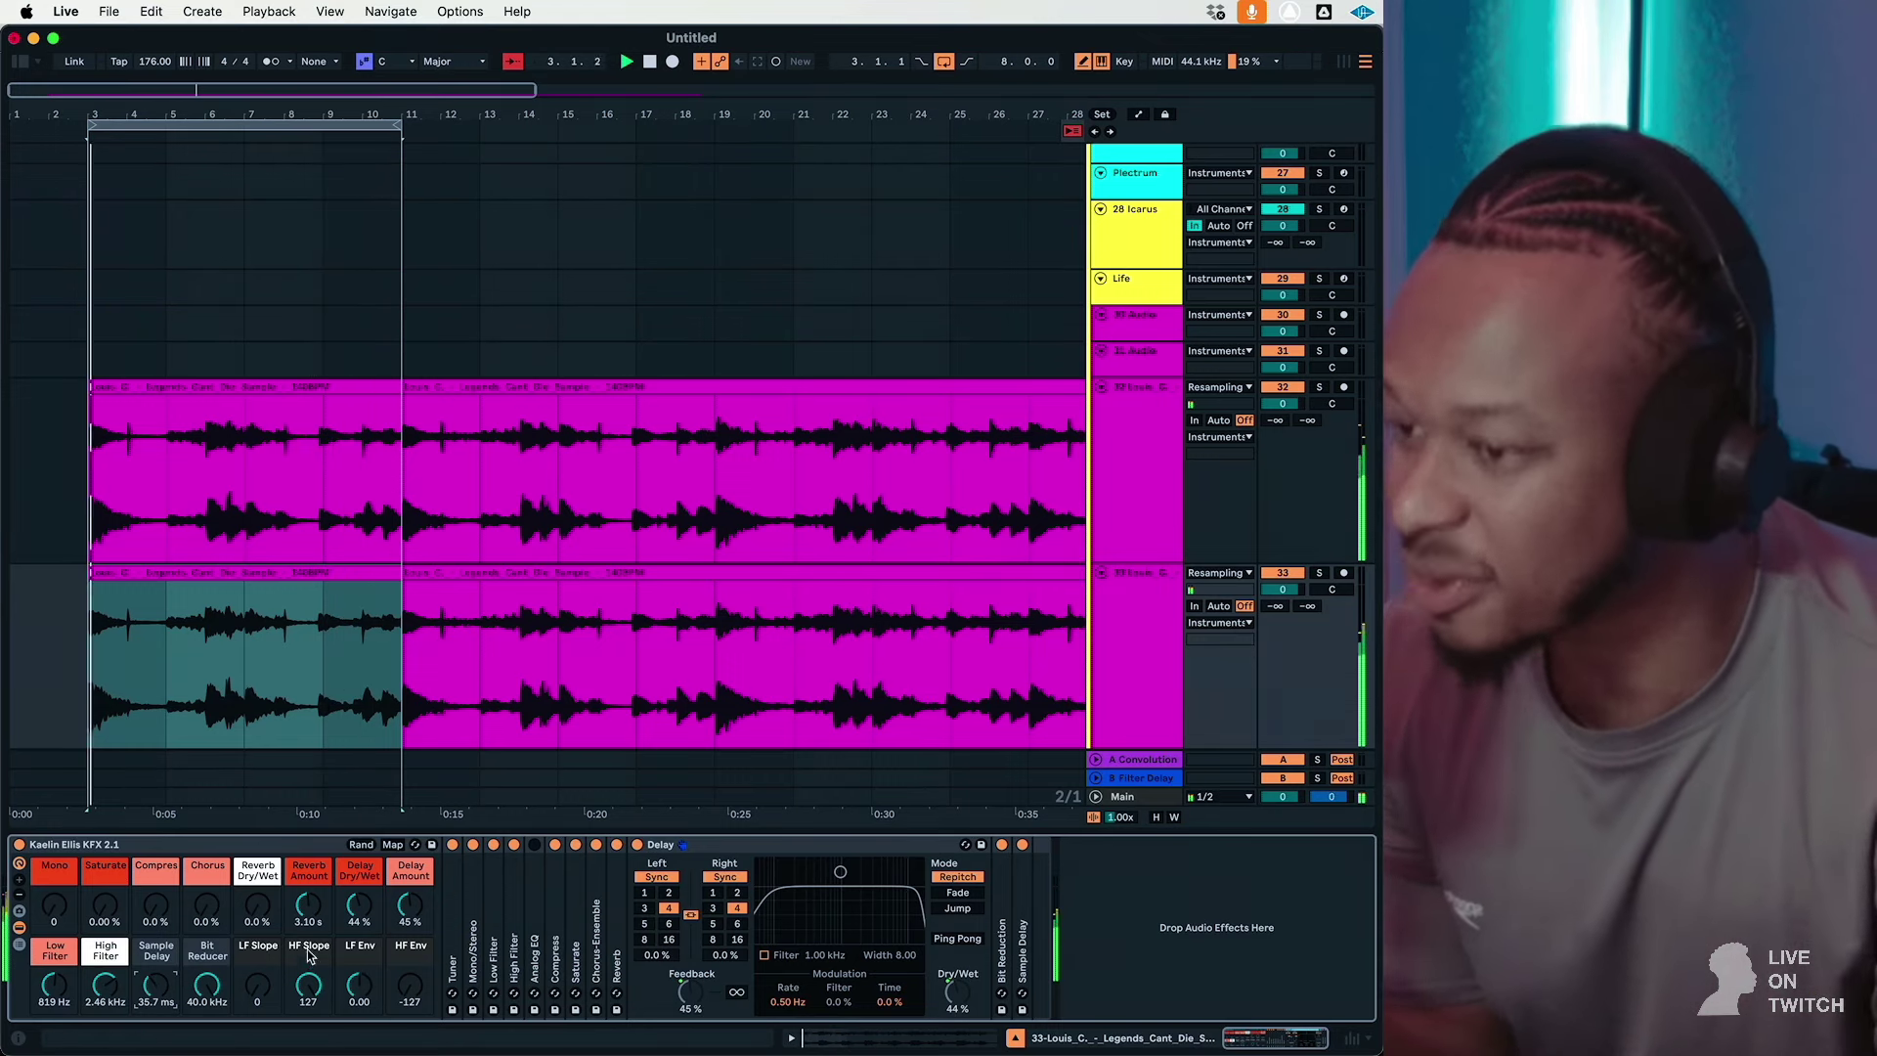
Step: Set the Delay to 8 sixteenths with 23% Delay Amount, enable its filter at about 1.18 kHz, width 3.52, and turn on Ping Pong
left_click(715, 937)
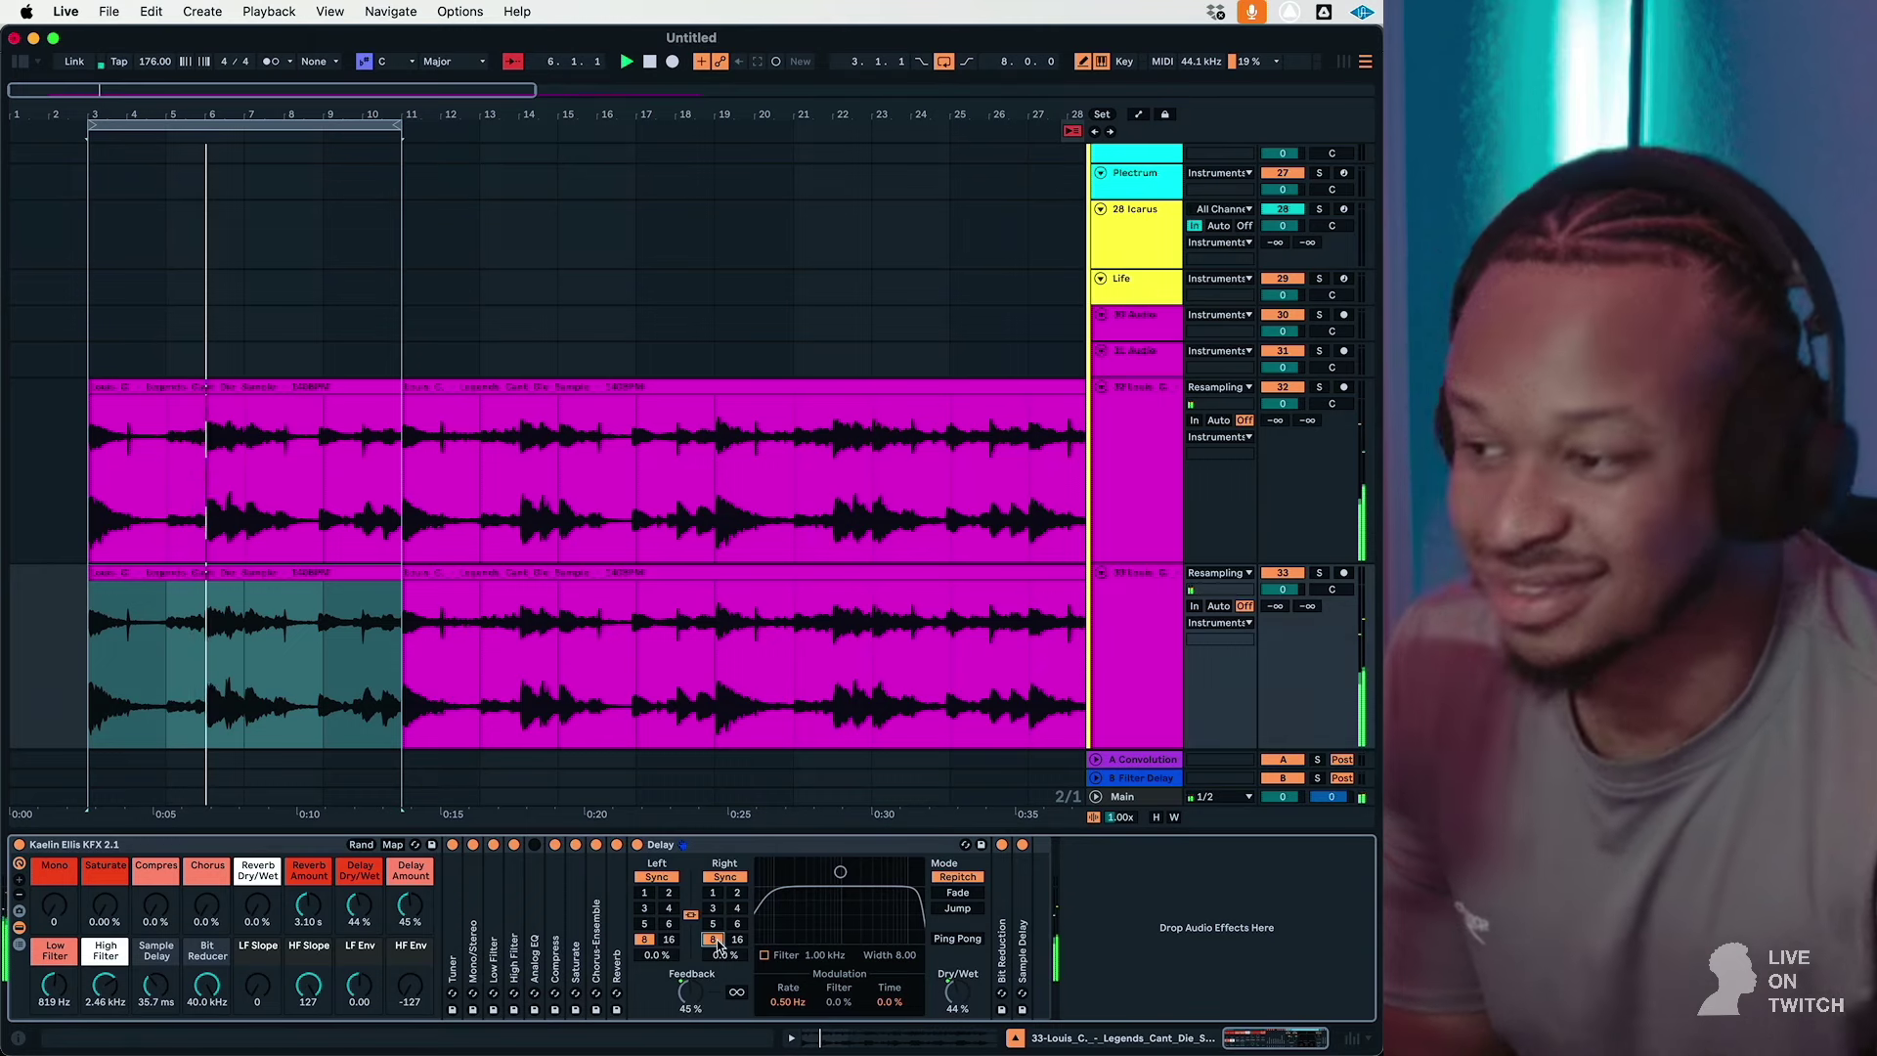
left_click_drag(411, 905, 410, 939)
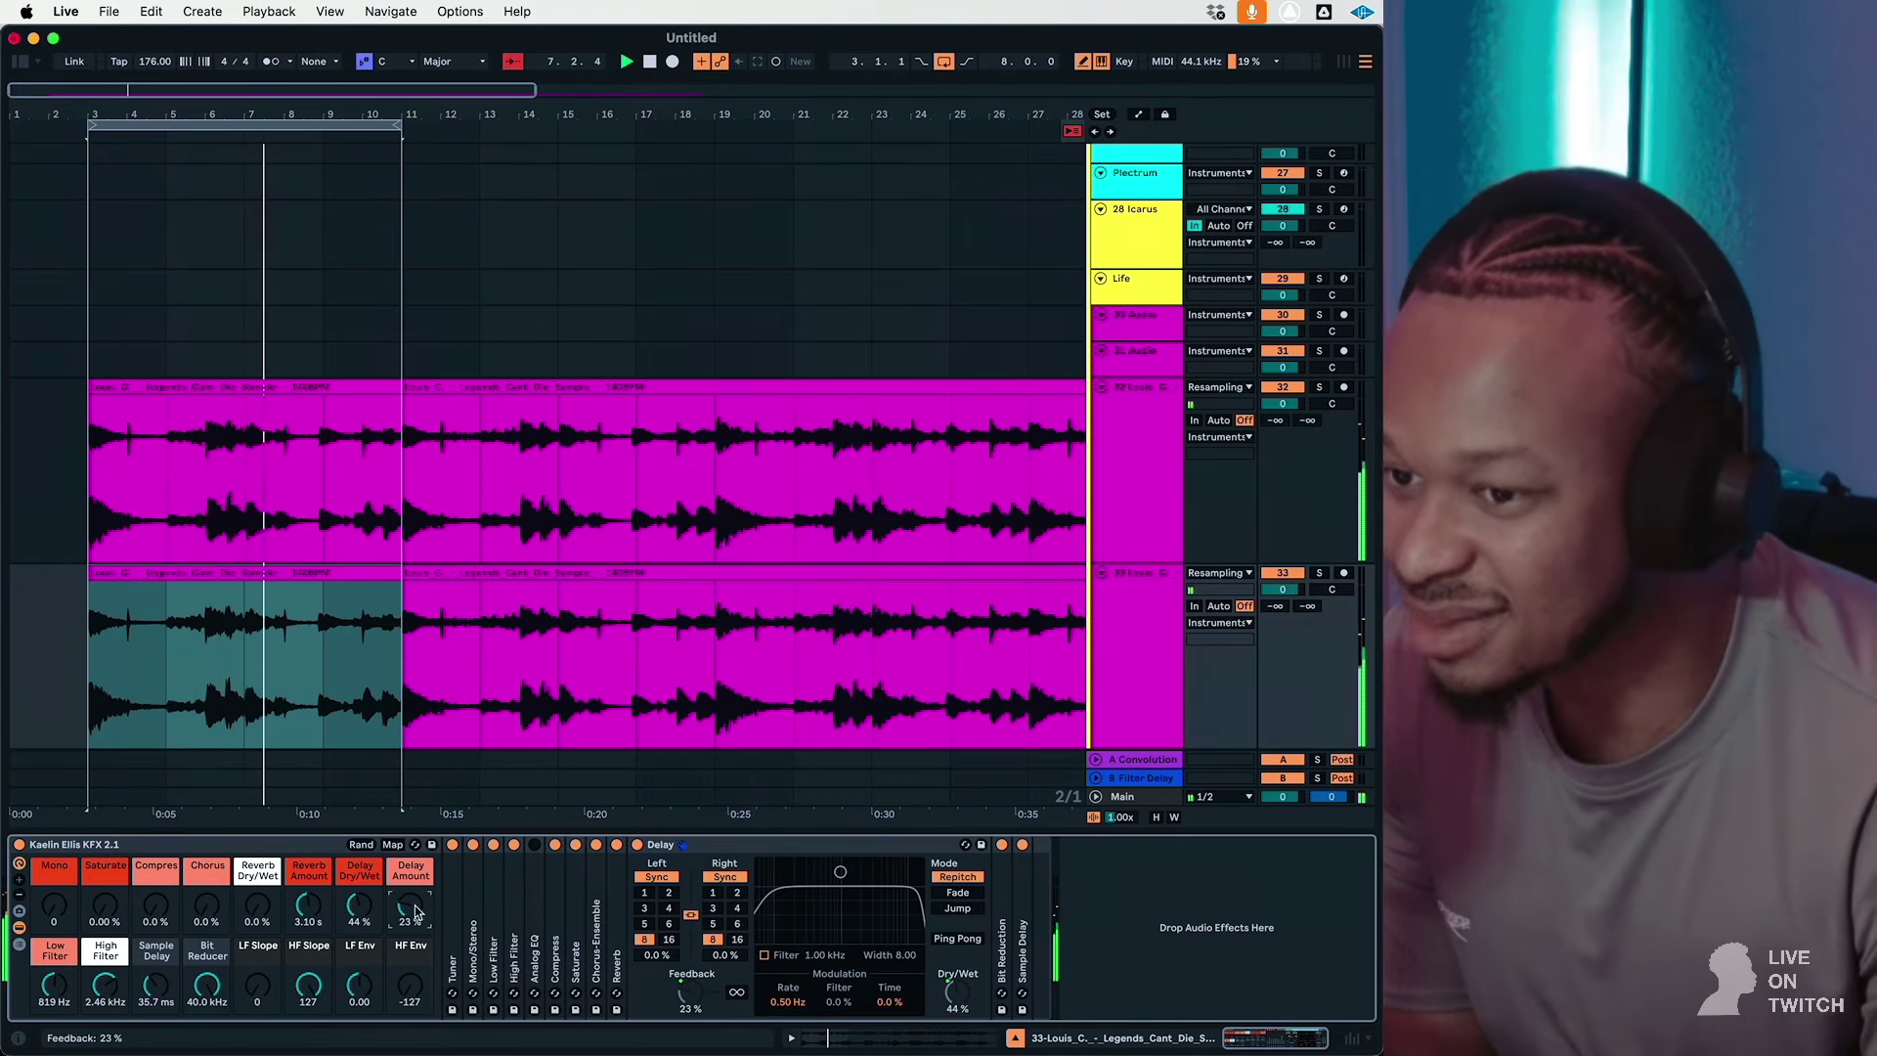
left_click(764, 956)
left_click_drag(840, 871, 845, 911)
left_click(958, 939)
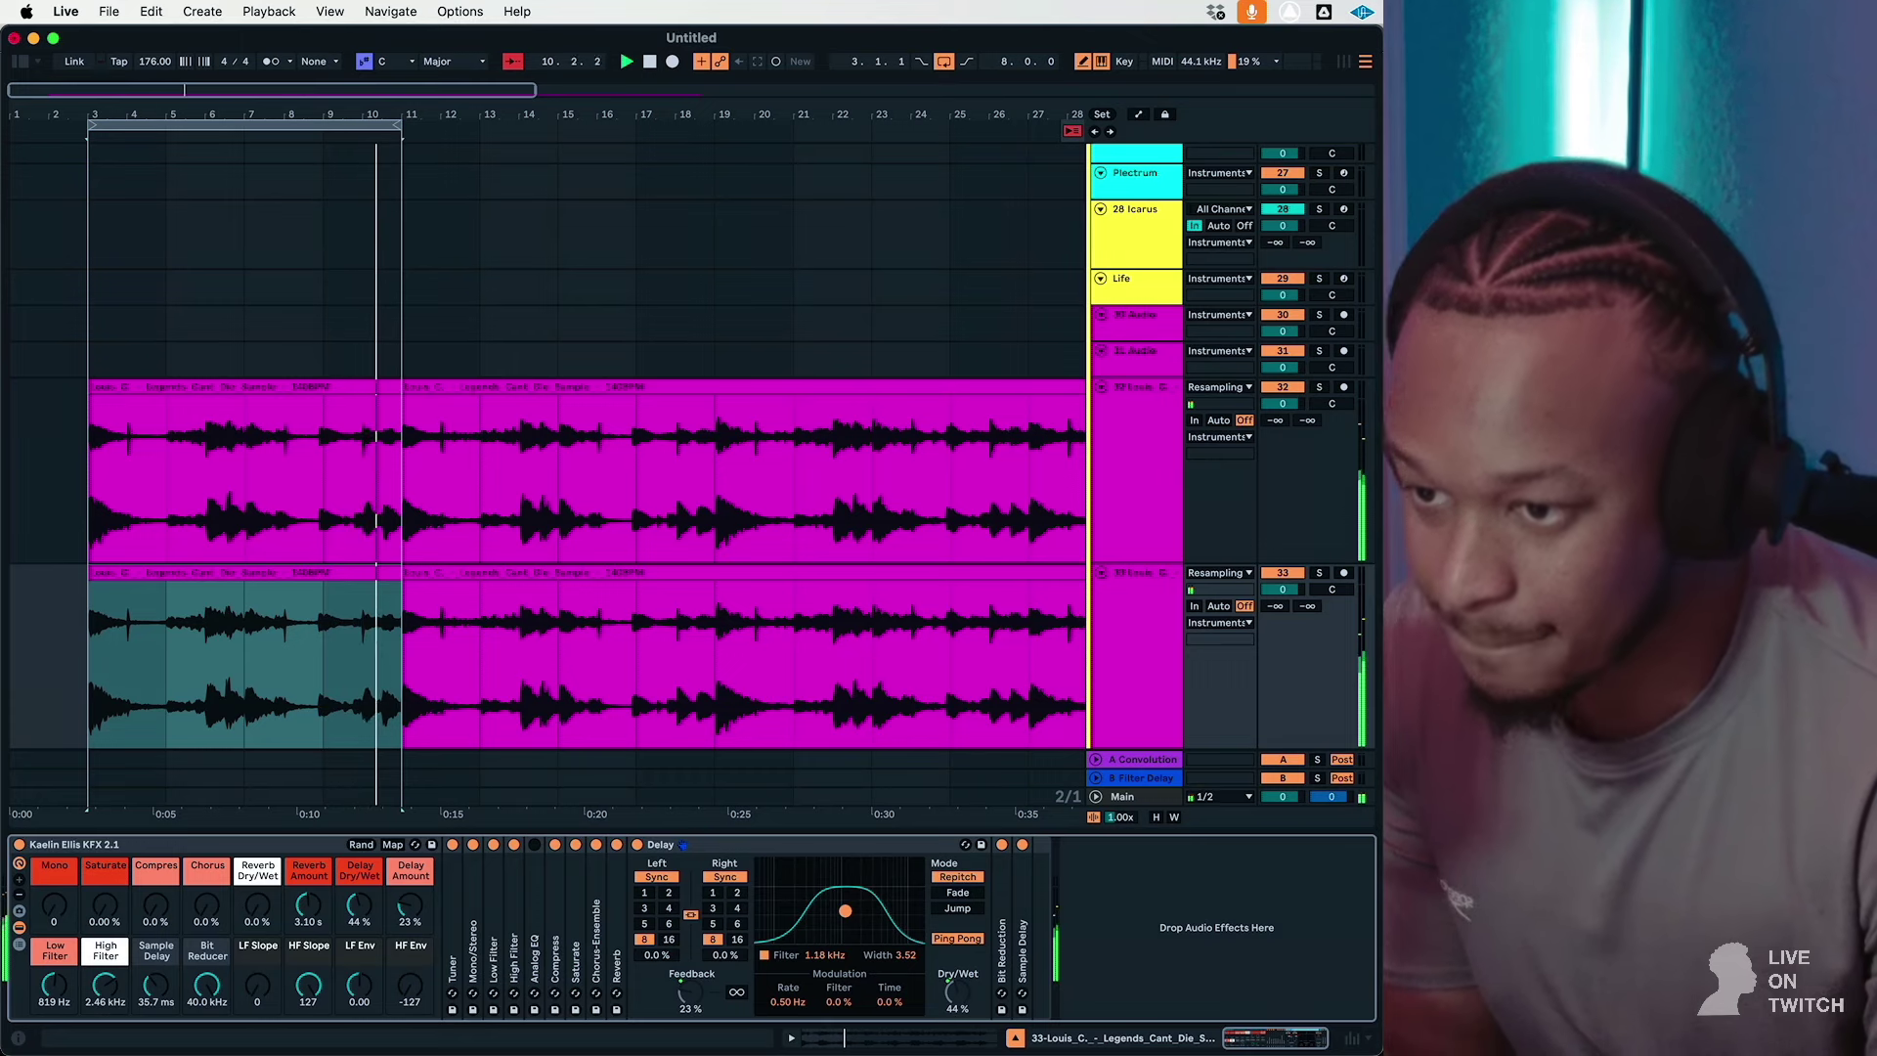
Step: Set the Delay to 4 sixteenths with its filter at 3.38 kHz, width 3.41, and set the rack's Saturate to 100% and High Filter to 910 Hz
left_click(669, 909)
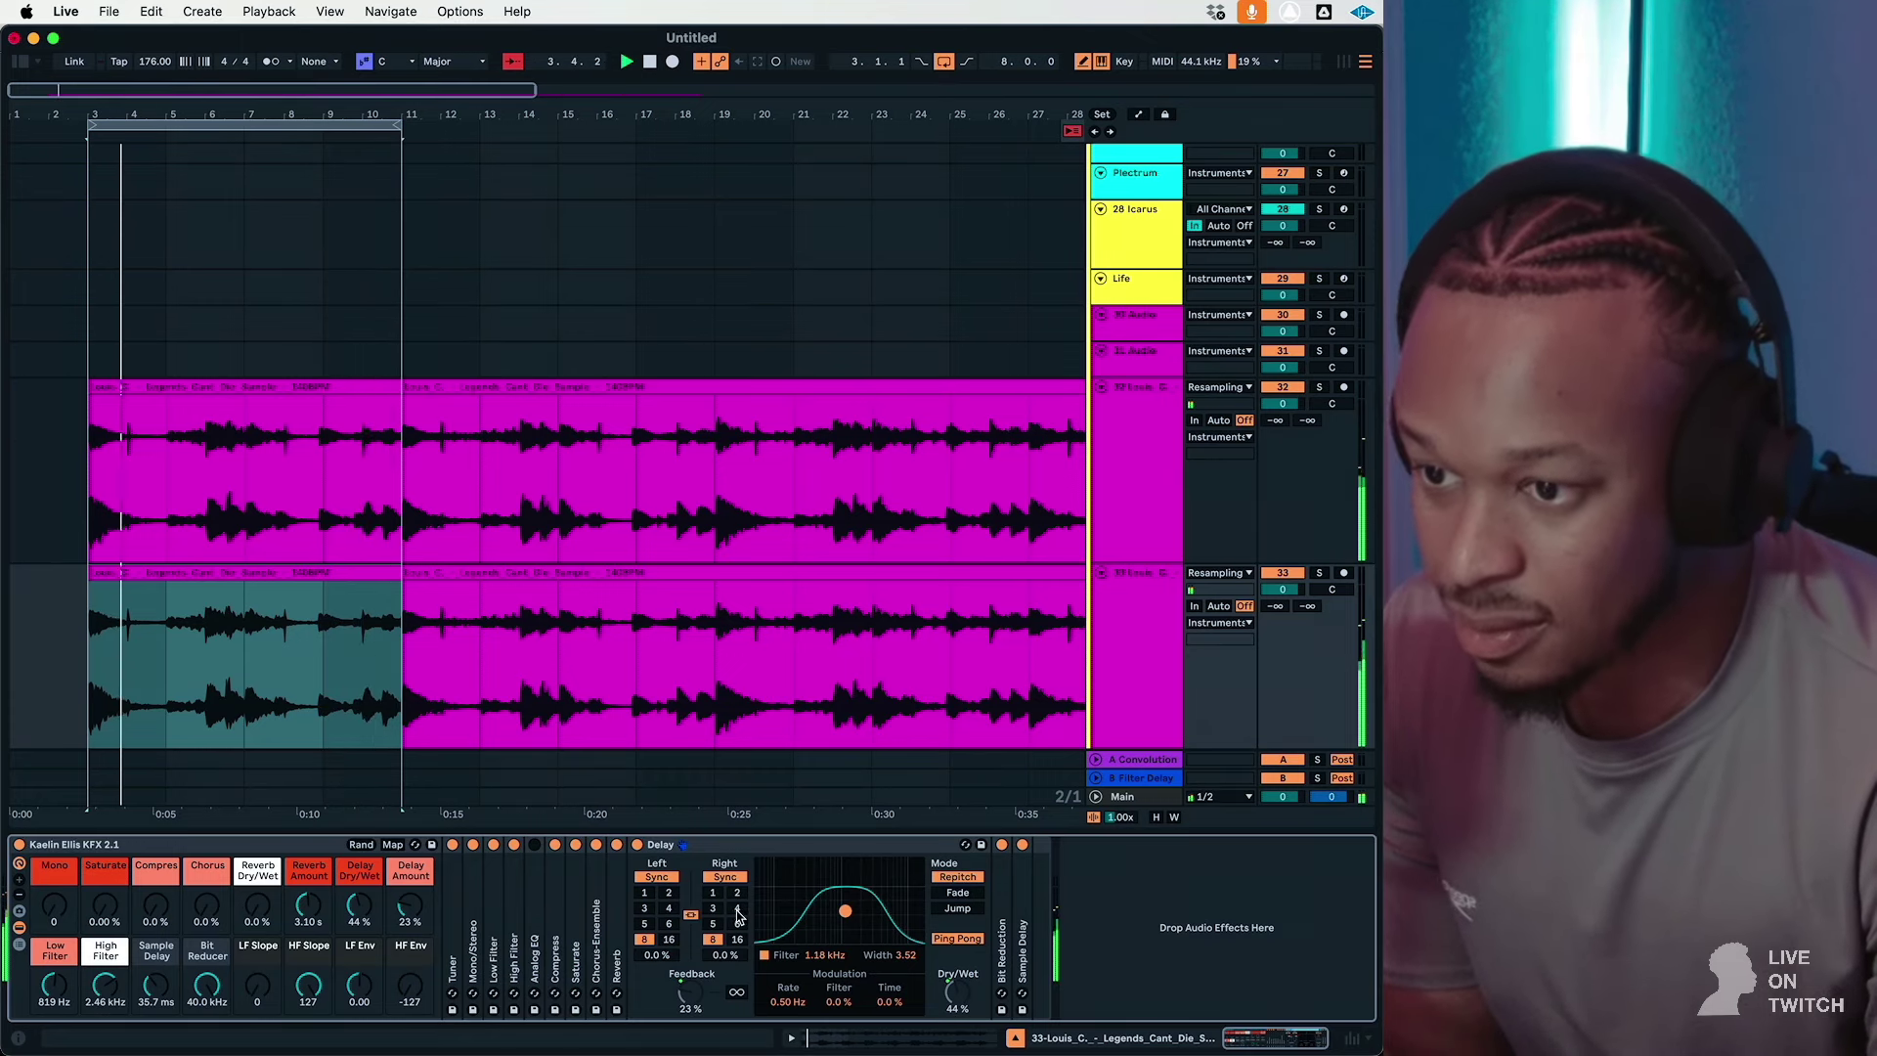
left_click_drag(846, 911, 846, 926)
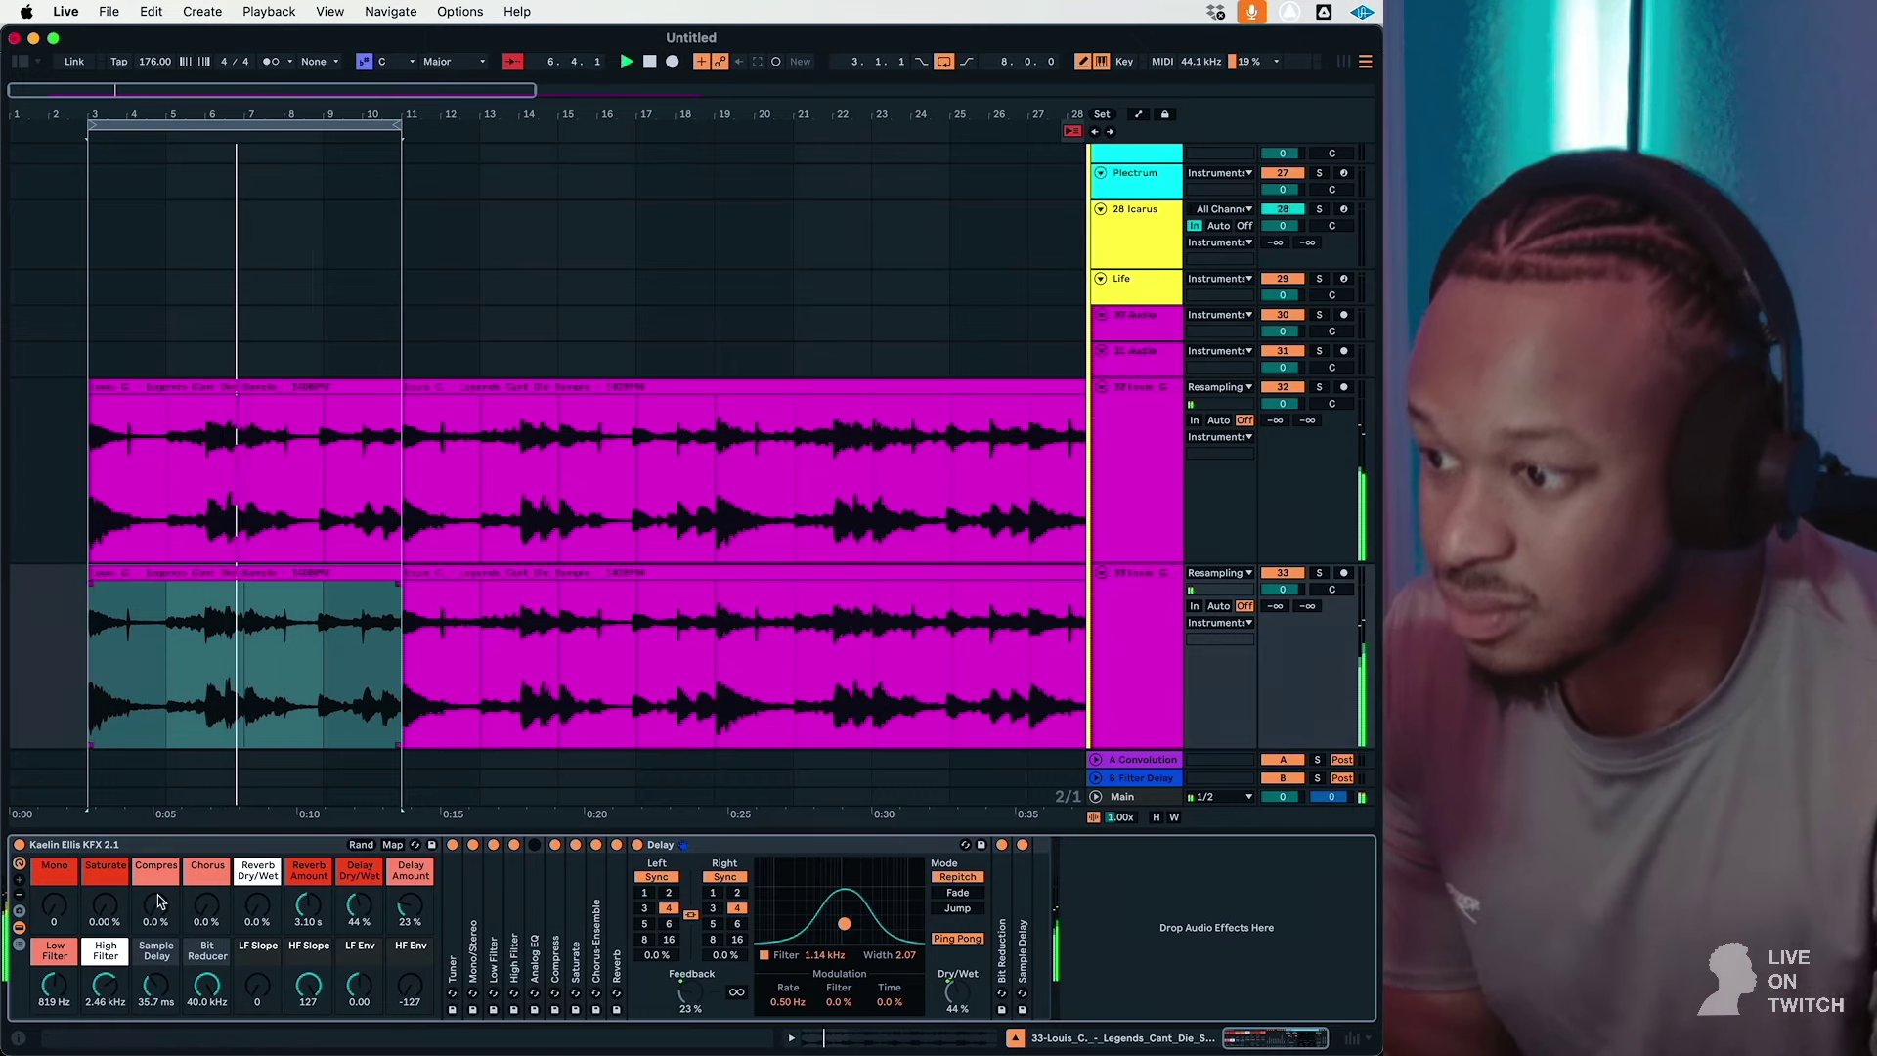
left_click_drag(105, 984, 104, 1027)
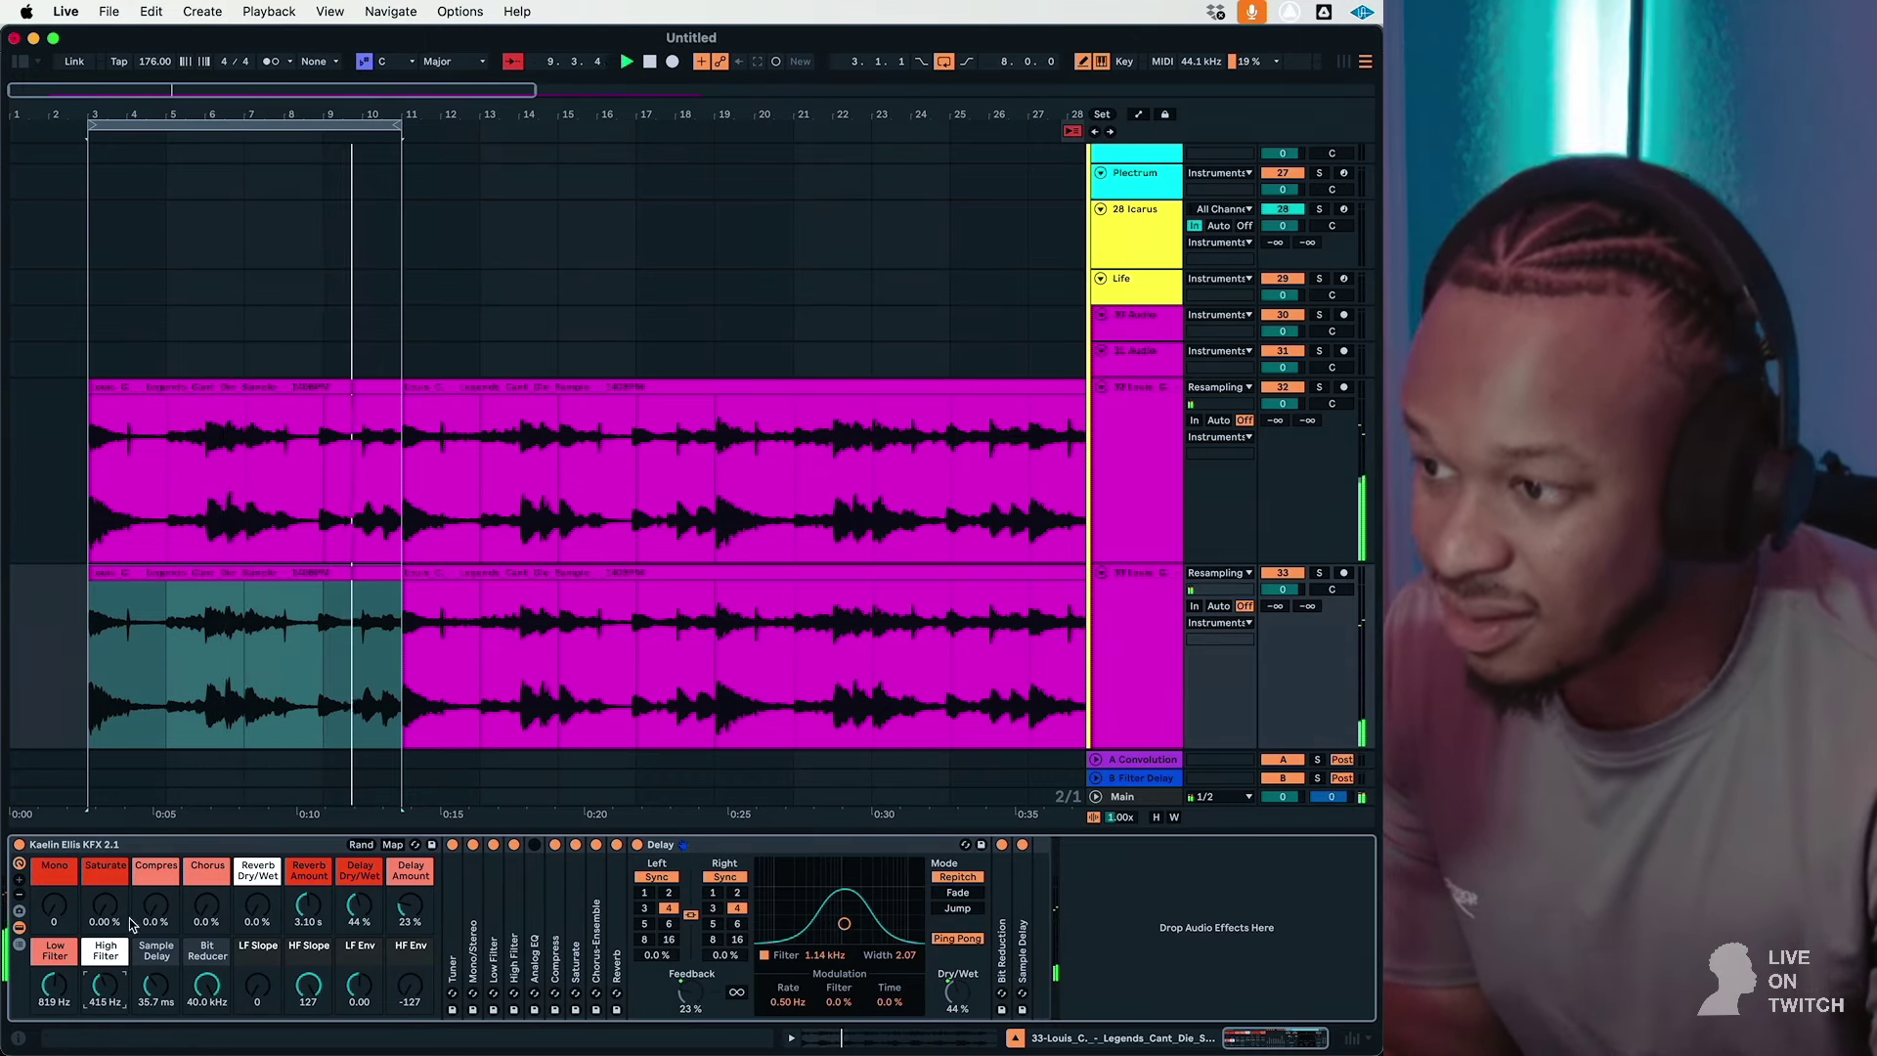
left_click_drag(105, 904, 105, 841)
left_click_drag(823, 924, 852, 912)
left_click(95, 985)
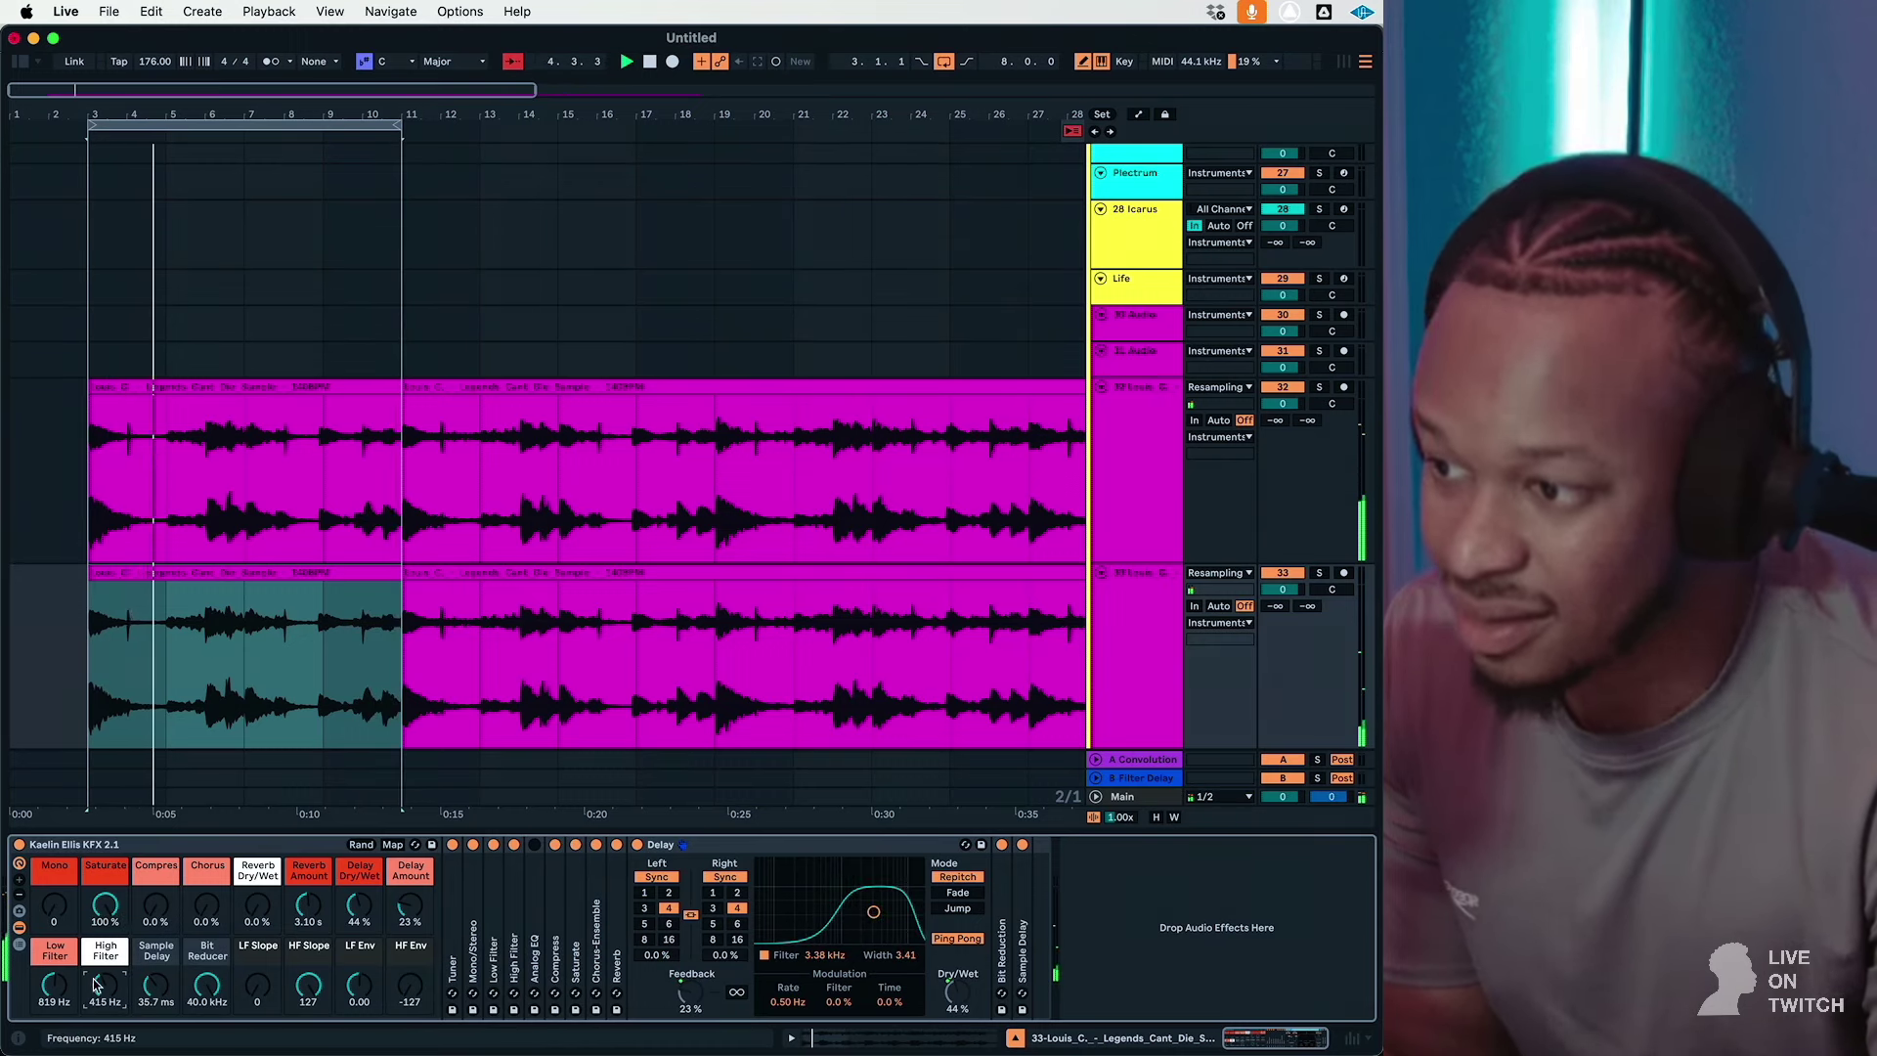
left_click_drag(105, 986, 105, 968)
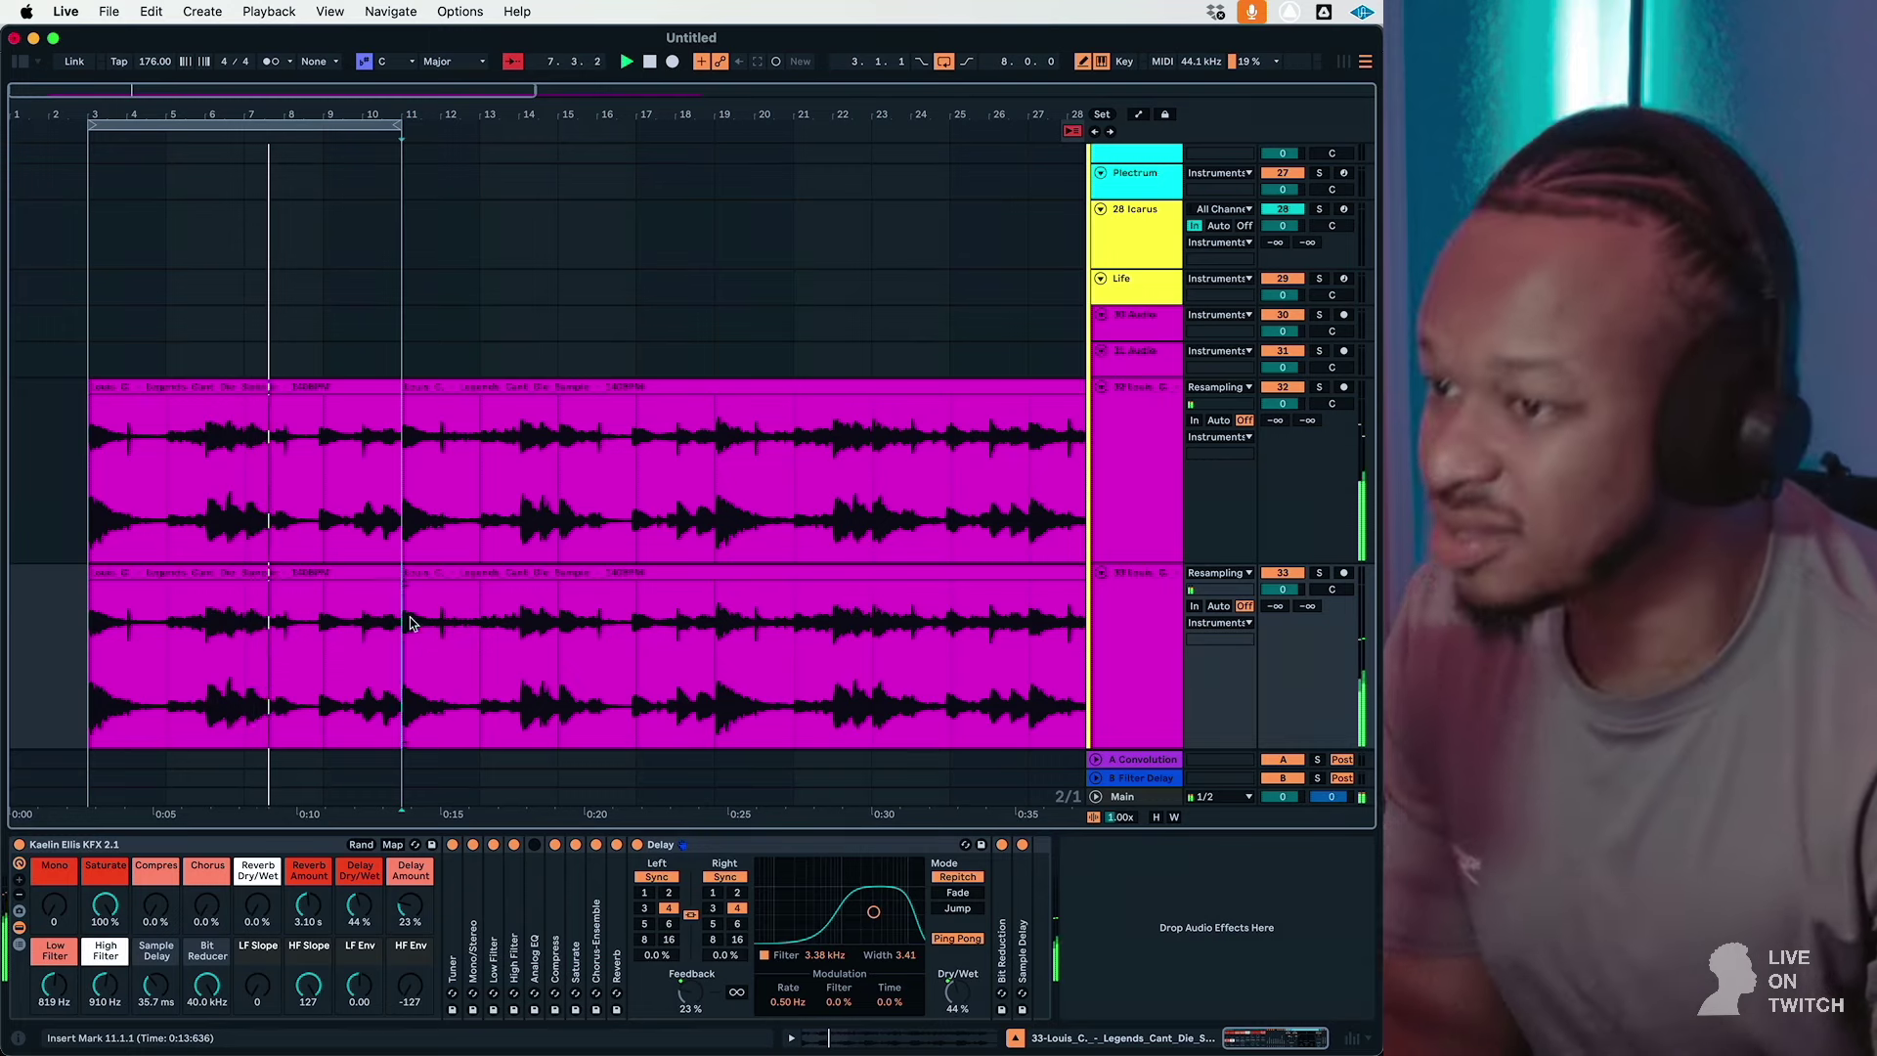
Step: Replace the duplicate track's second clip by extending its first clip from bar 3 through to bar 29
left_click(397, 575)
left_click(460, 574)
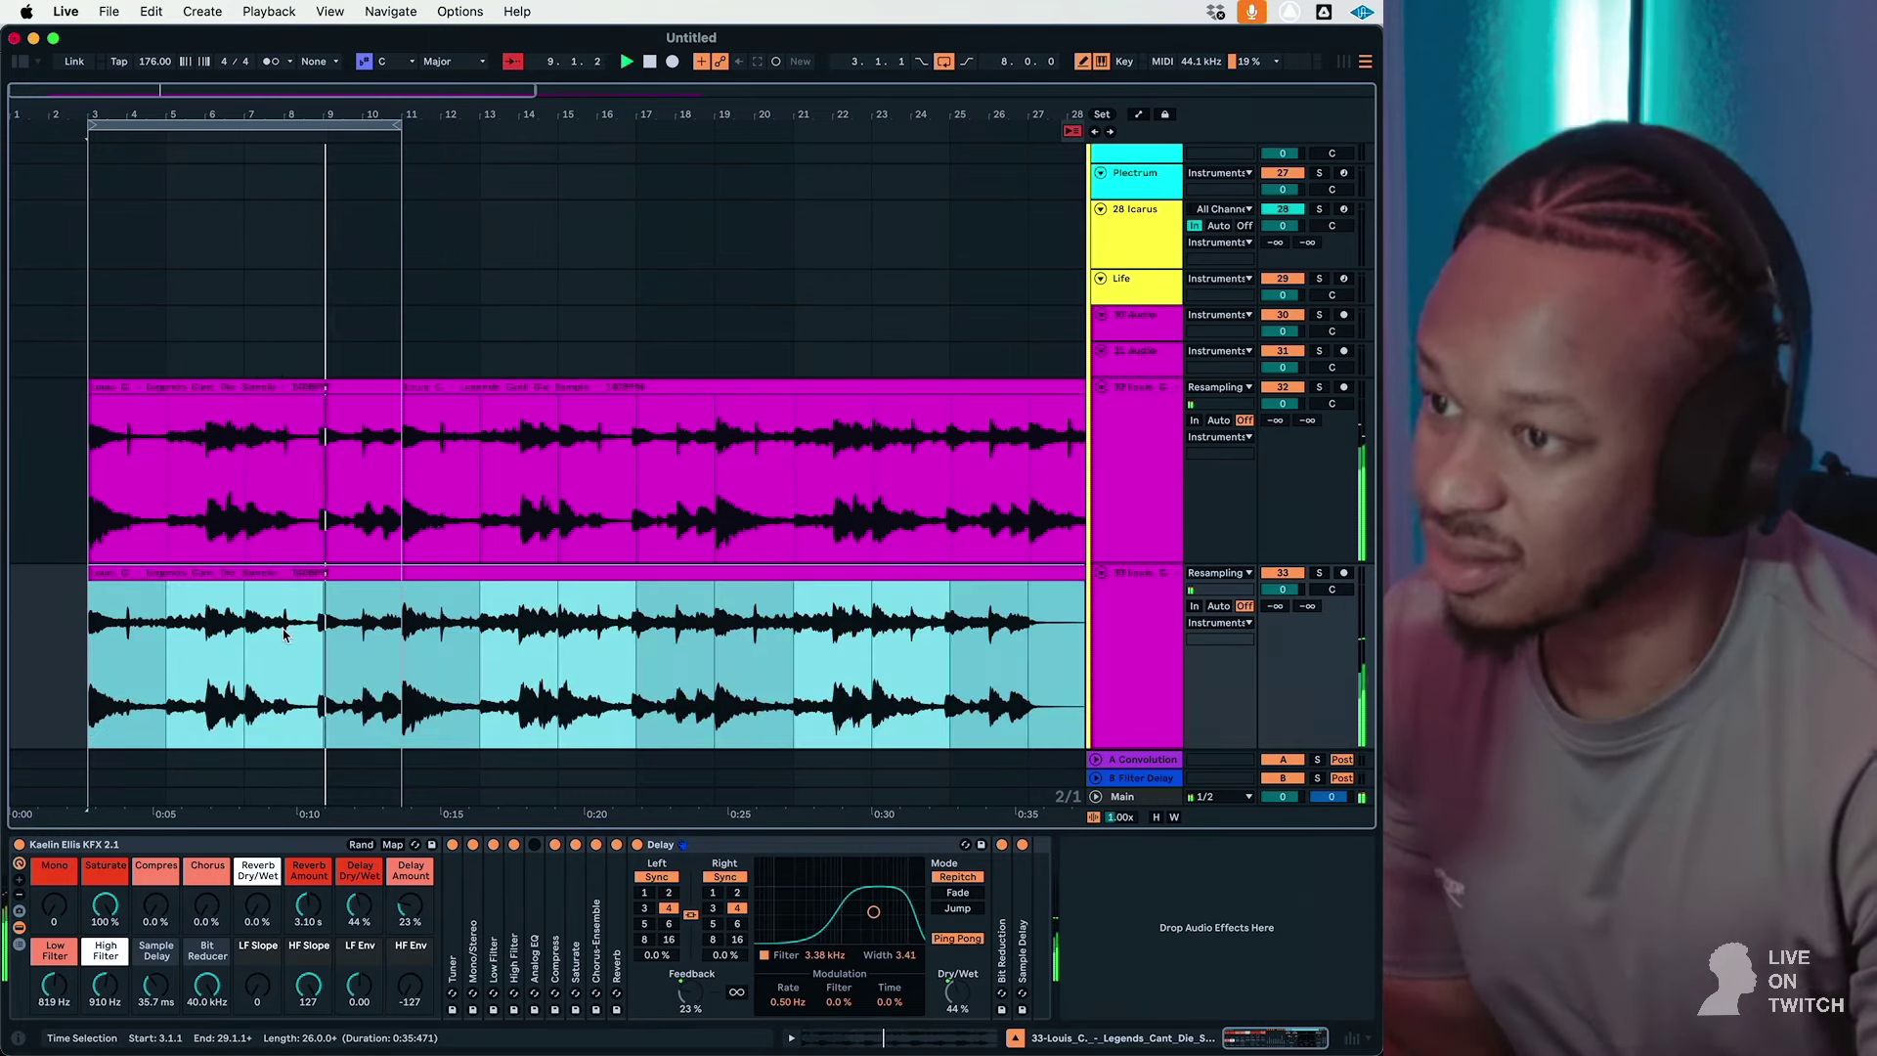
left_click(403, 678)
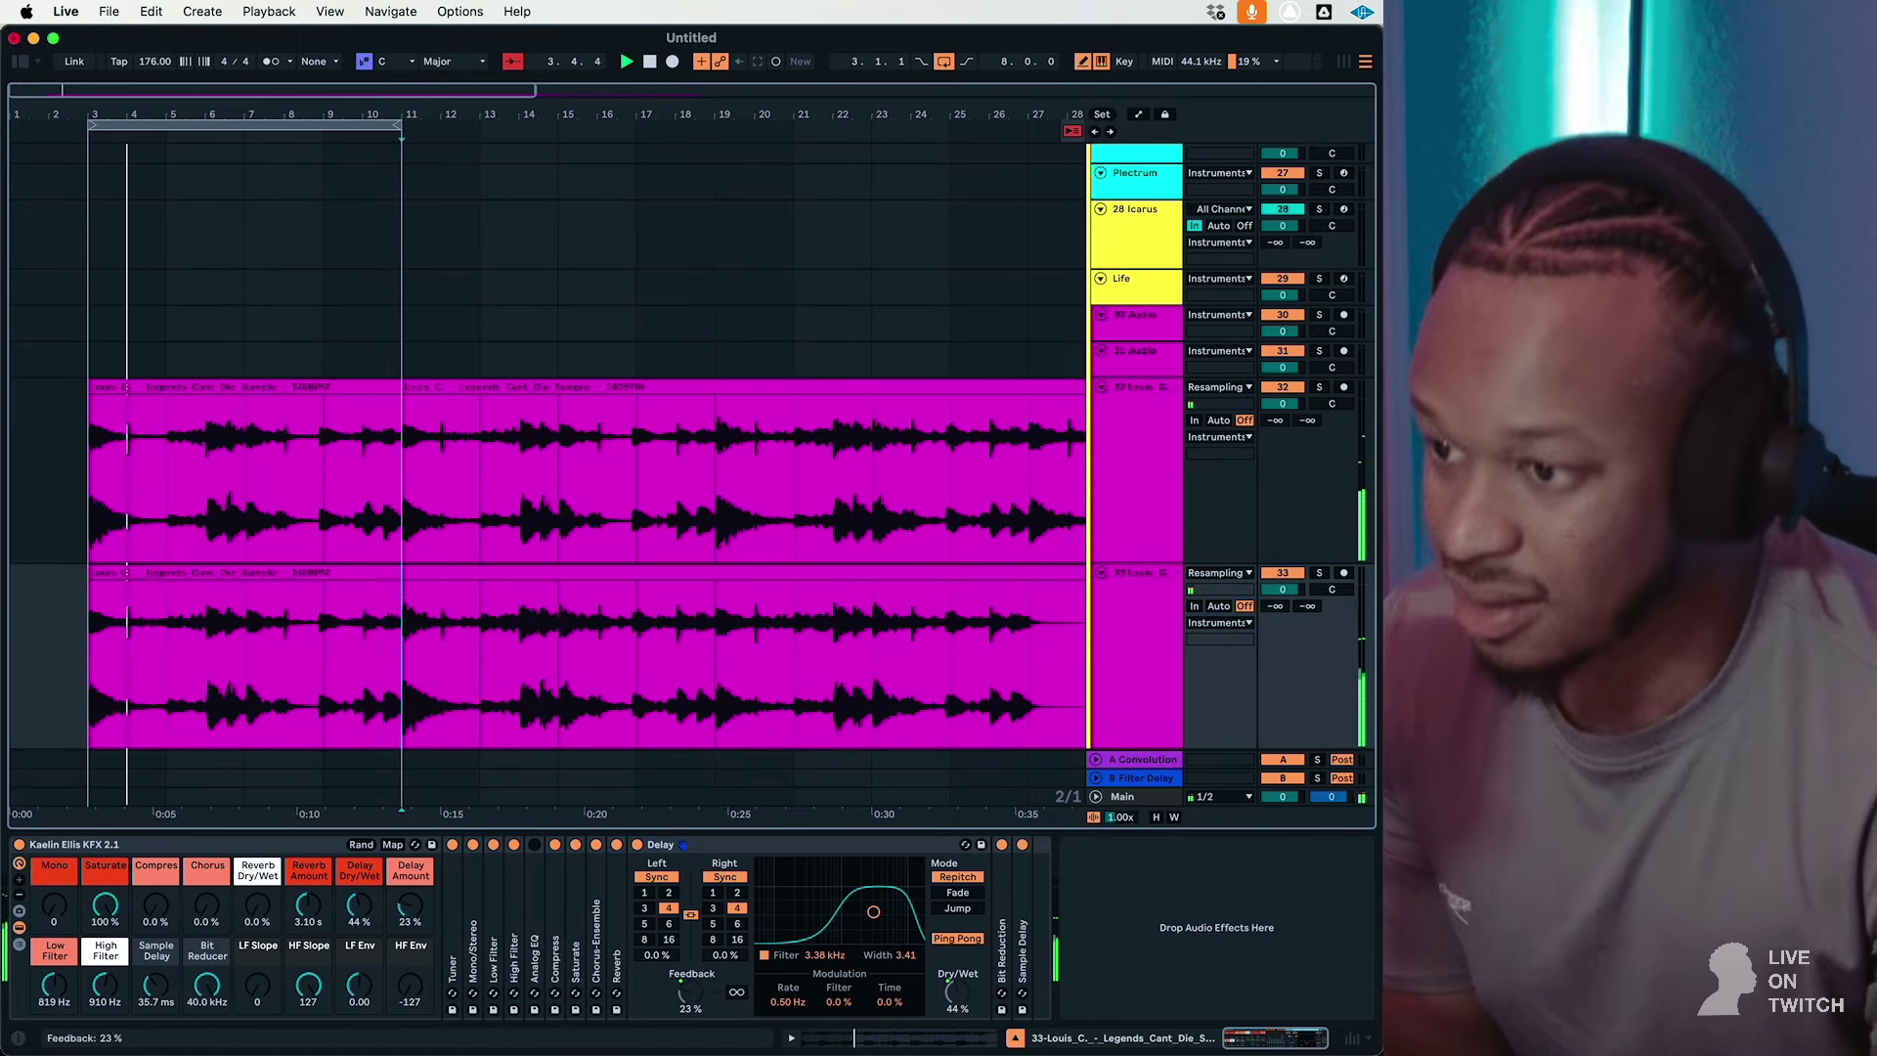
Step: On the duplicate's rack, set Delay Amount to 0%, Reverb Dry/Wet to 100% and Delay Dry/Wet to 14%
left_click_drag(411, 904, 255, 915)
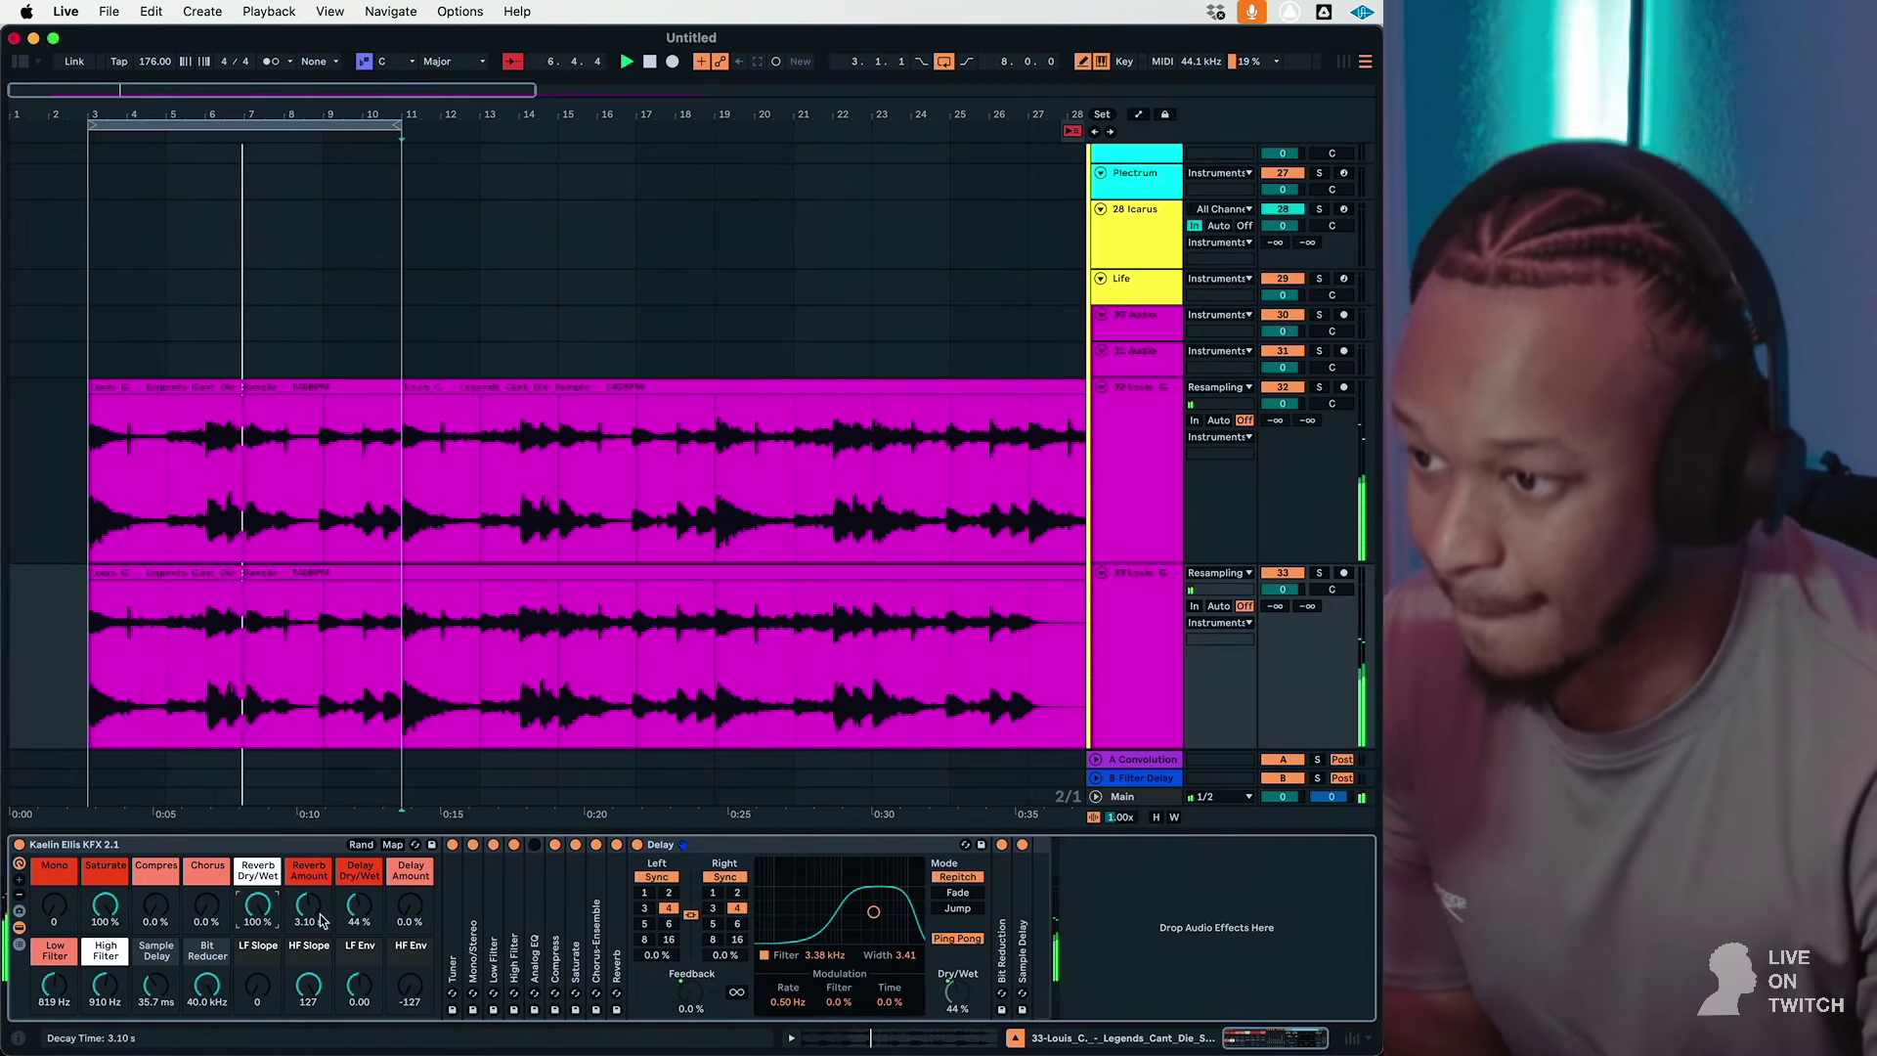
left_click_drag(381, 913, 380, 920)
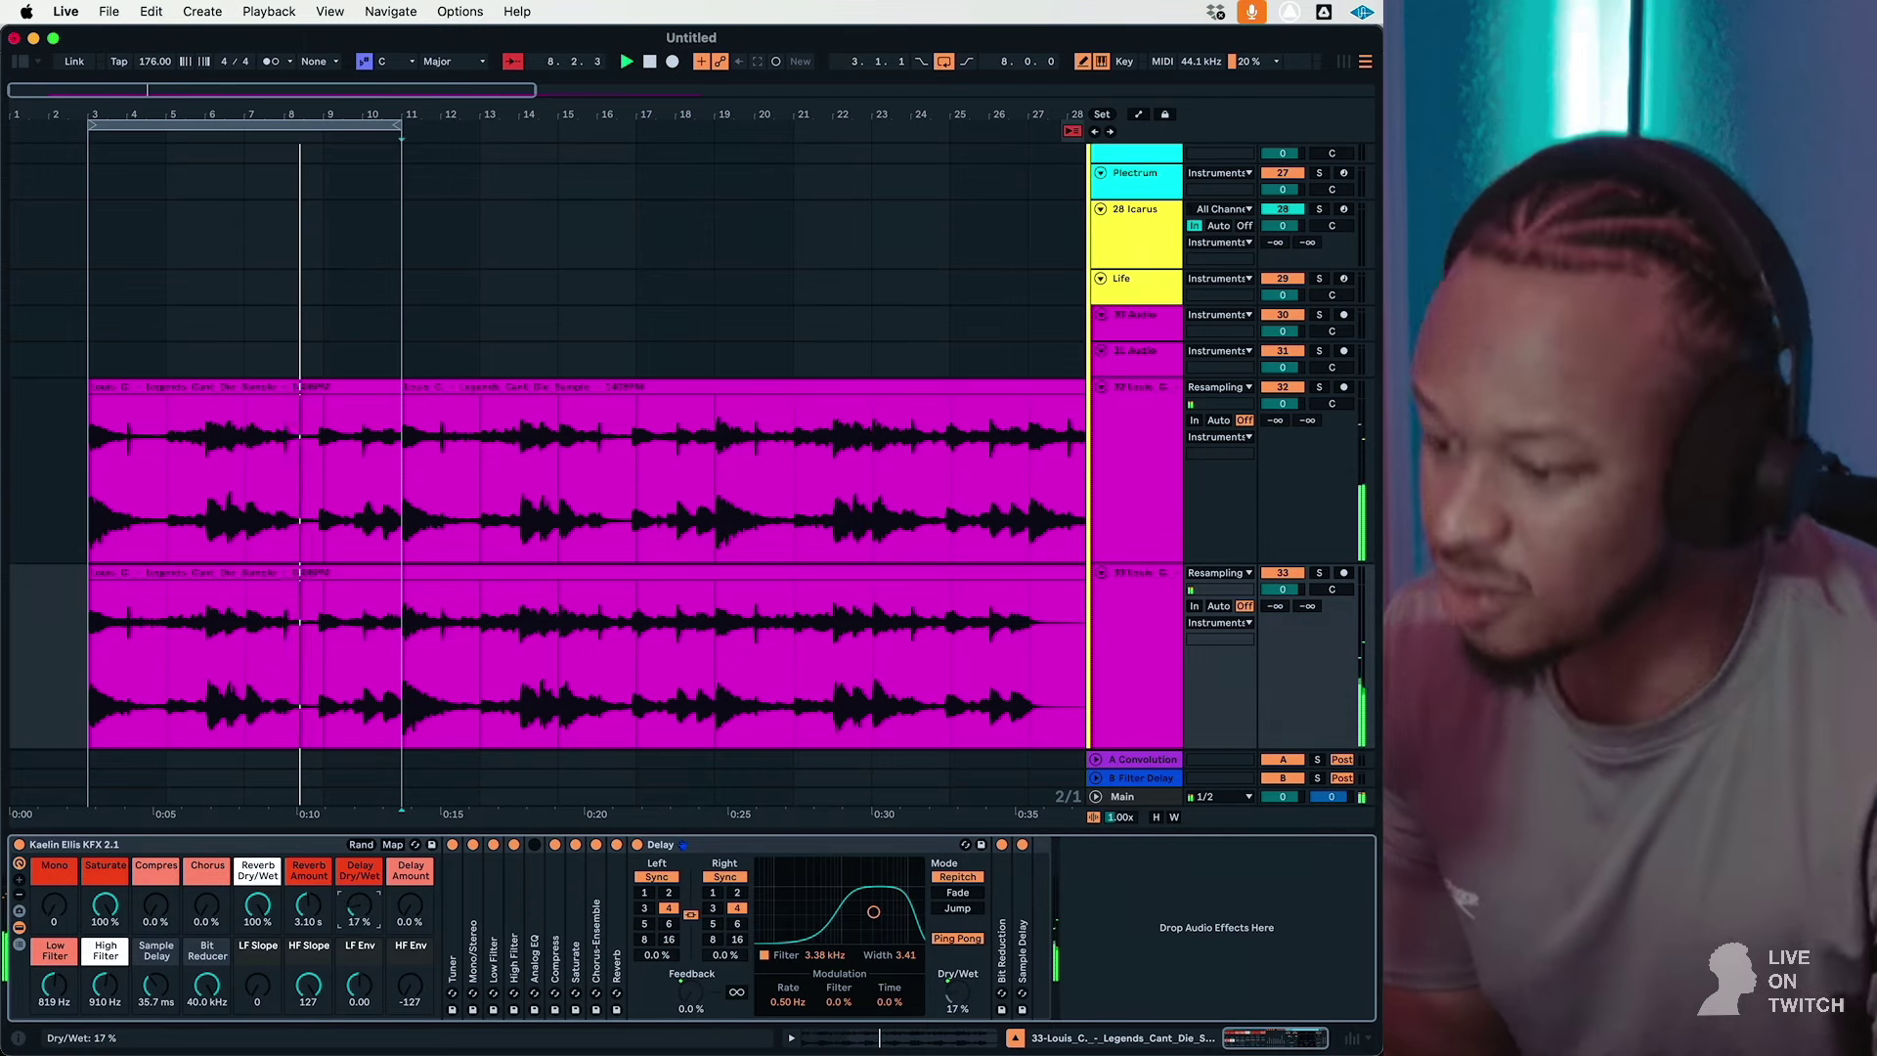
Step: Check the playing loop in mono with the Main track's master bus rack, returning Mono to 0
left_click(1146, 796)
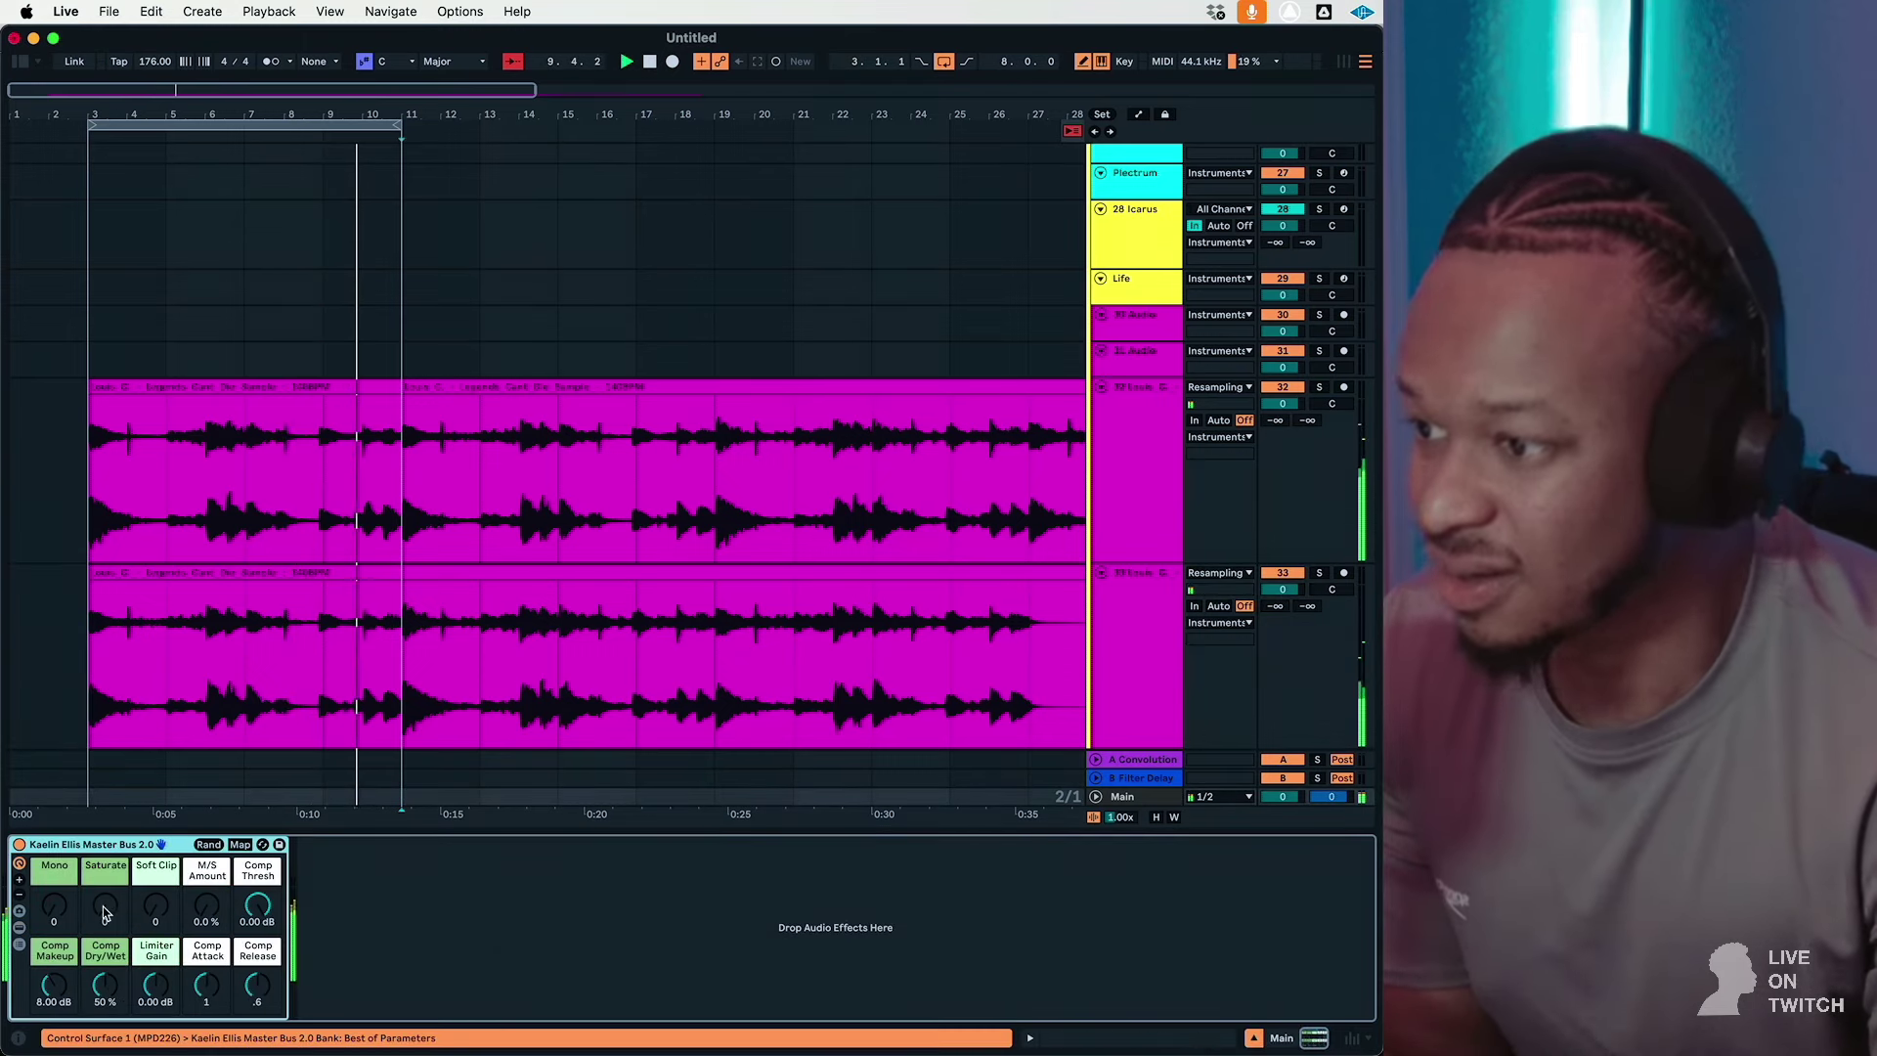
left_click_drag(54, 905, 54, 880)
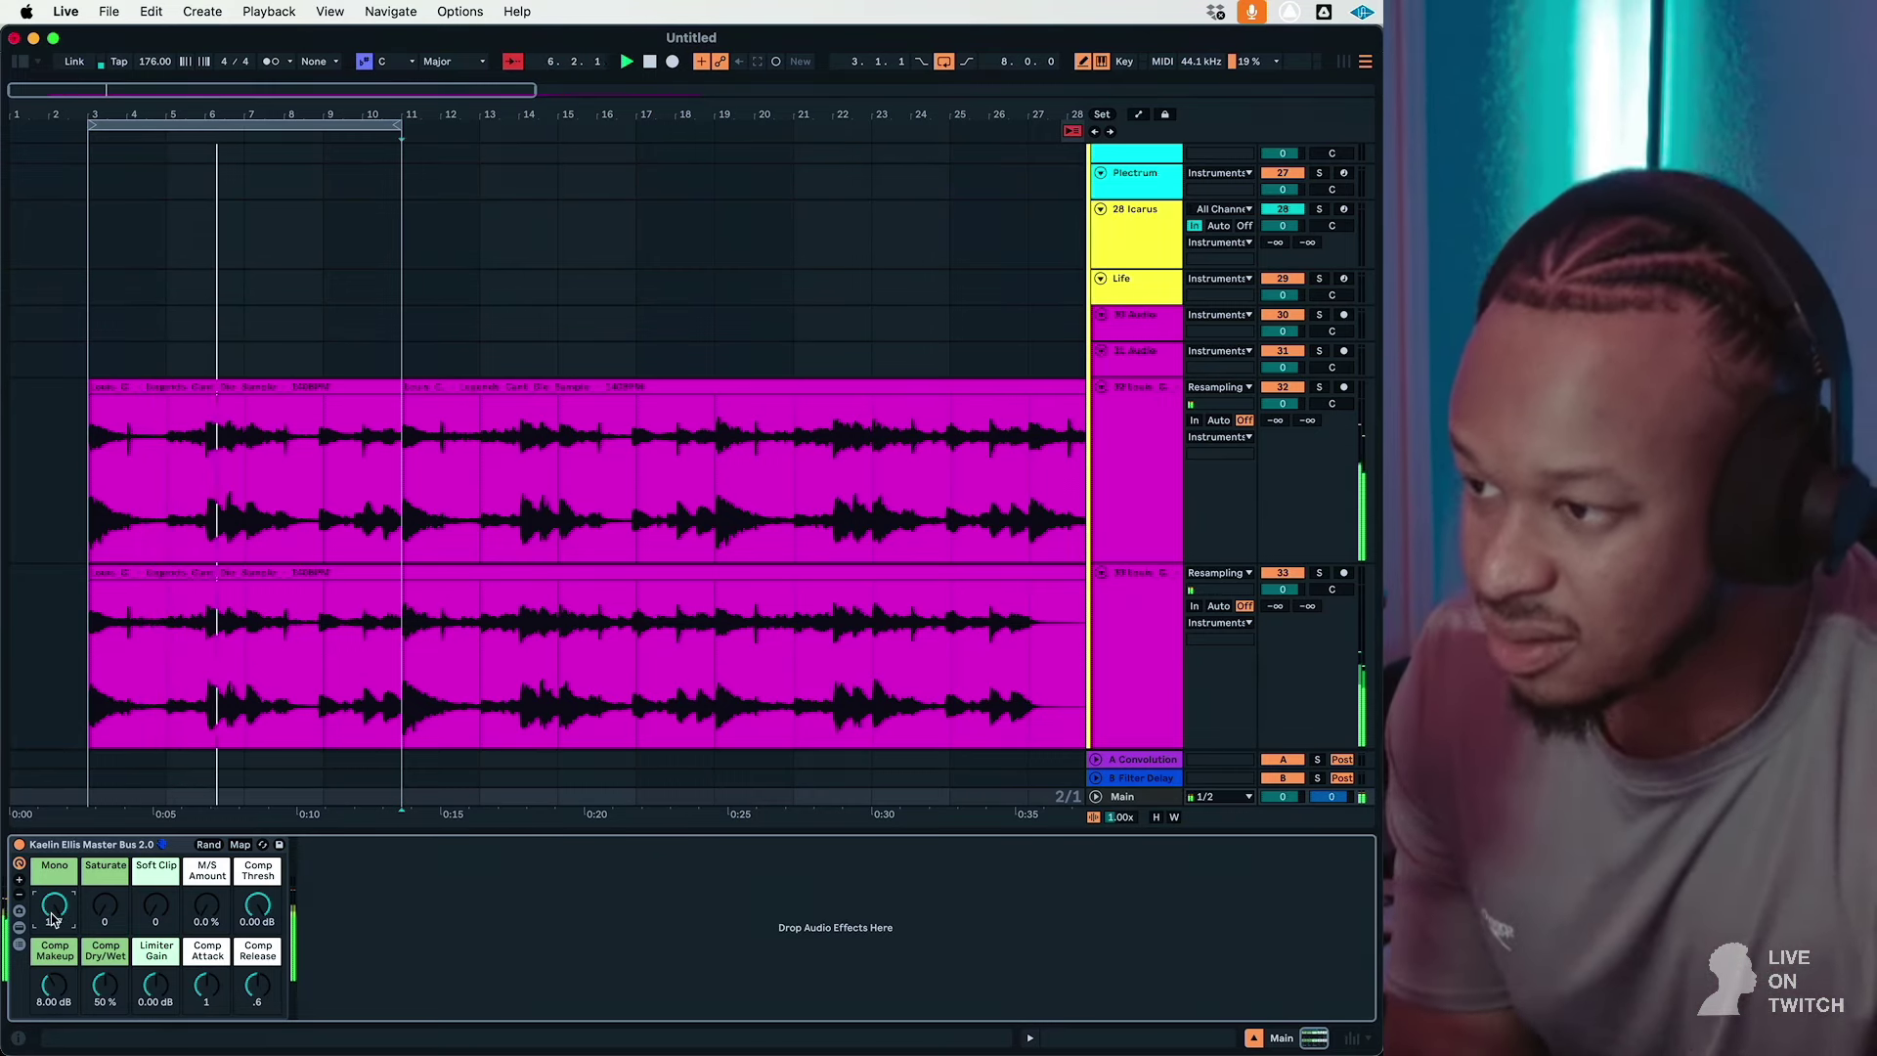
left_click_drag(53, 918, 54, 934)
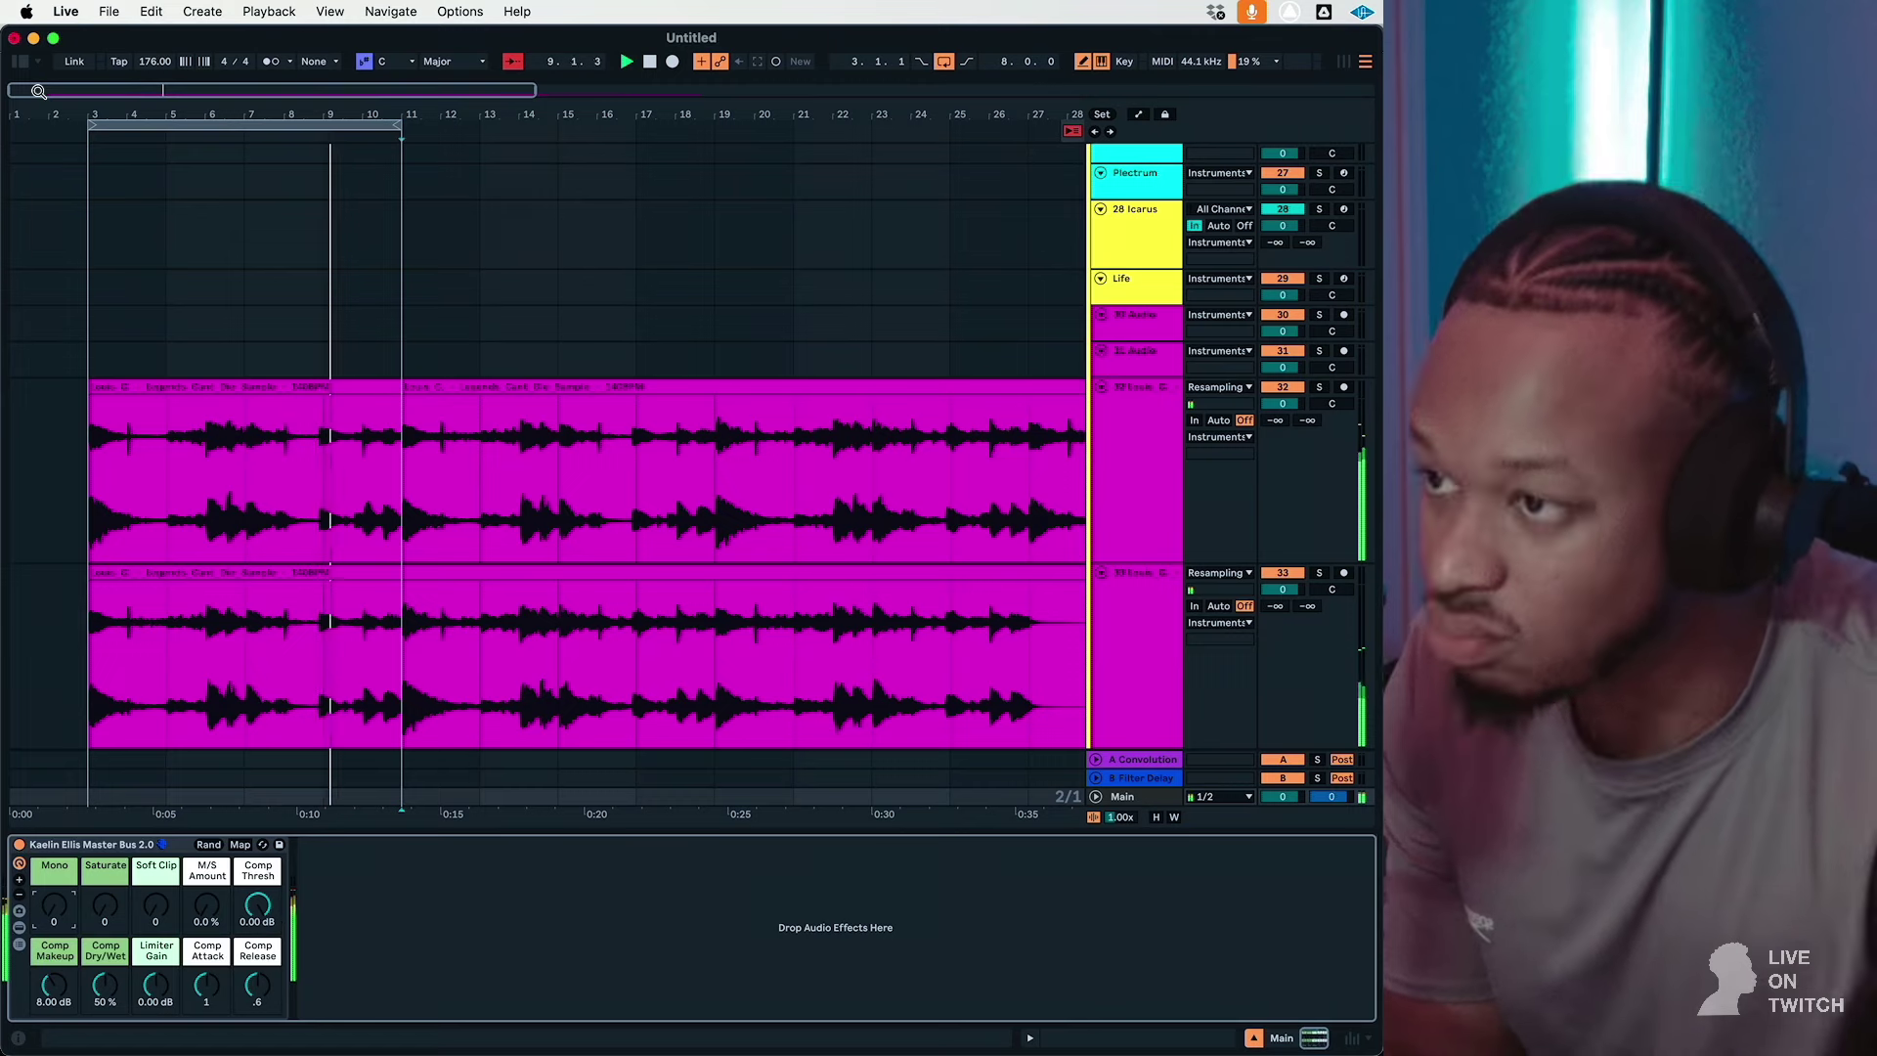
Step: Turn on the metronome and split the duplicate track's clip at bar 11
left_click(274, 63)
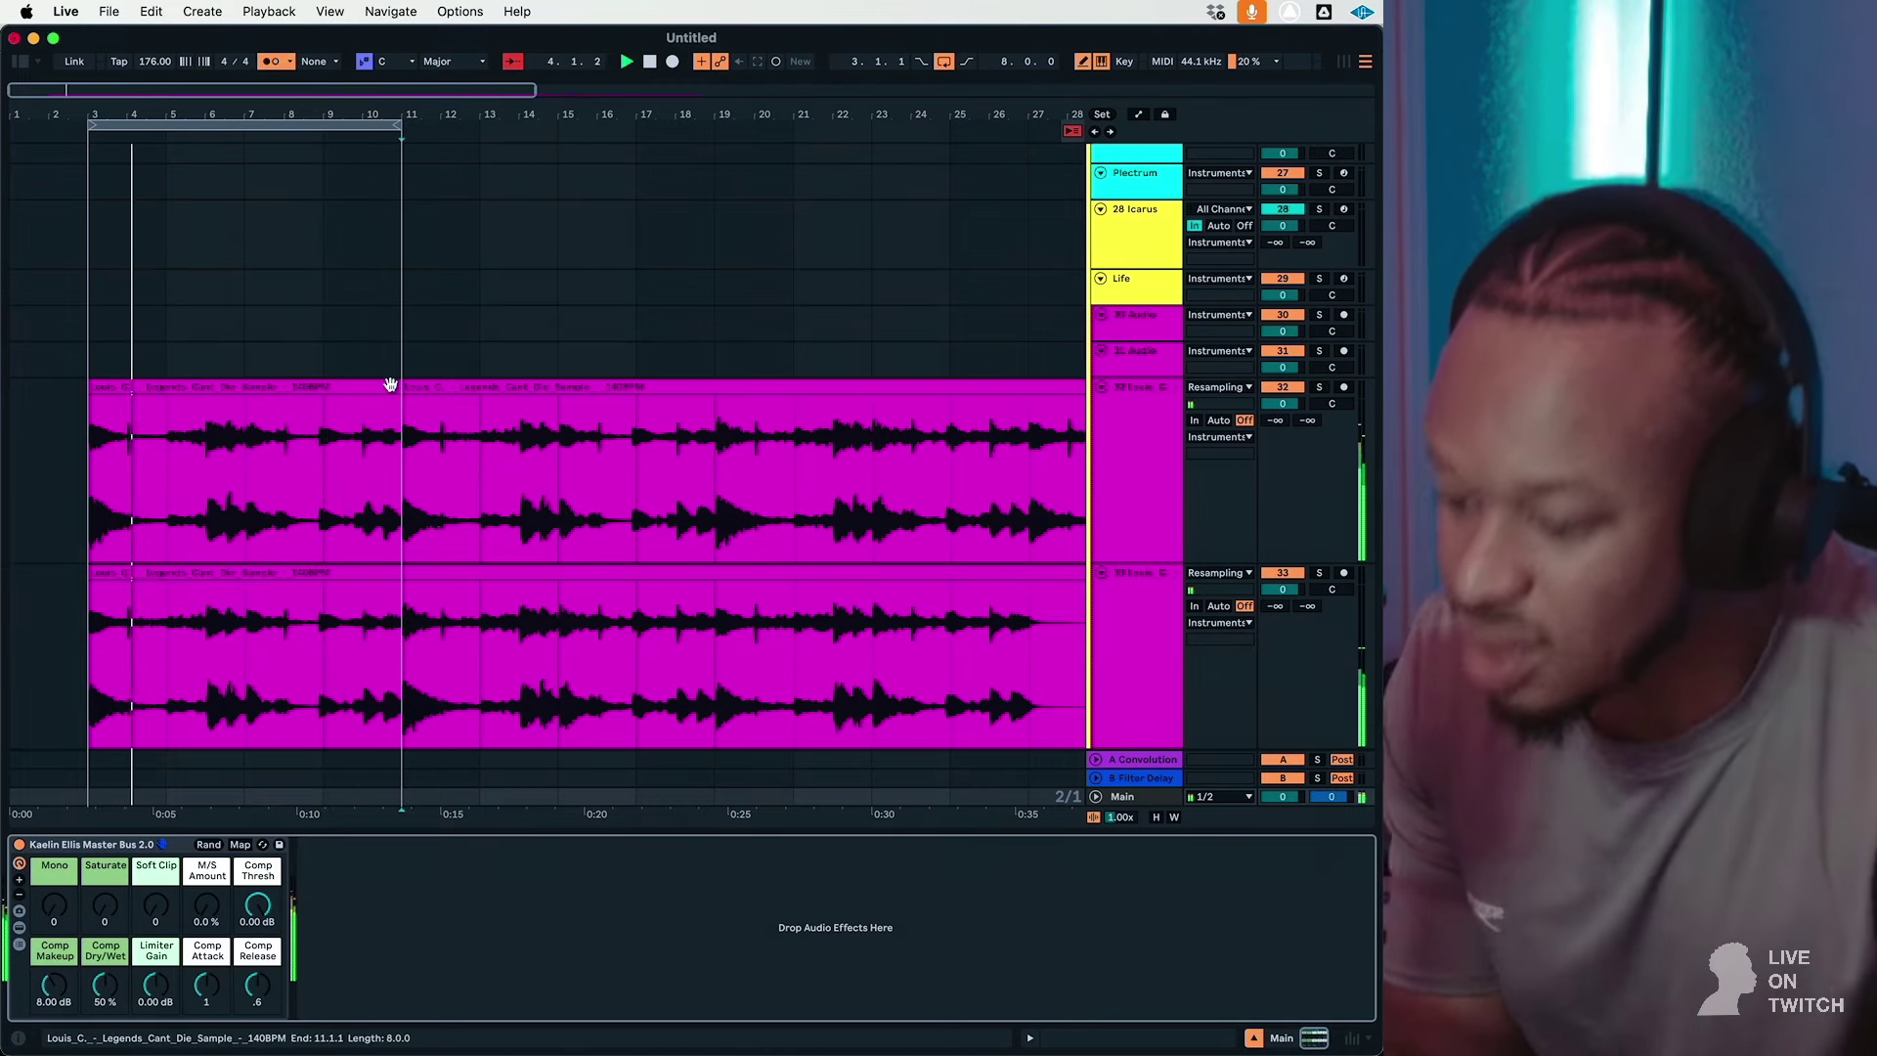
scroll(395, 381, "down", 3)
left_click(388, 559)
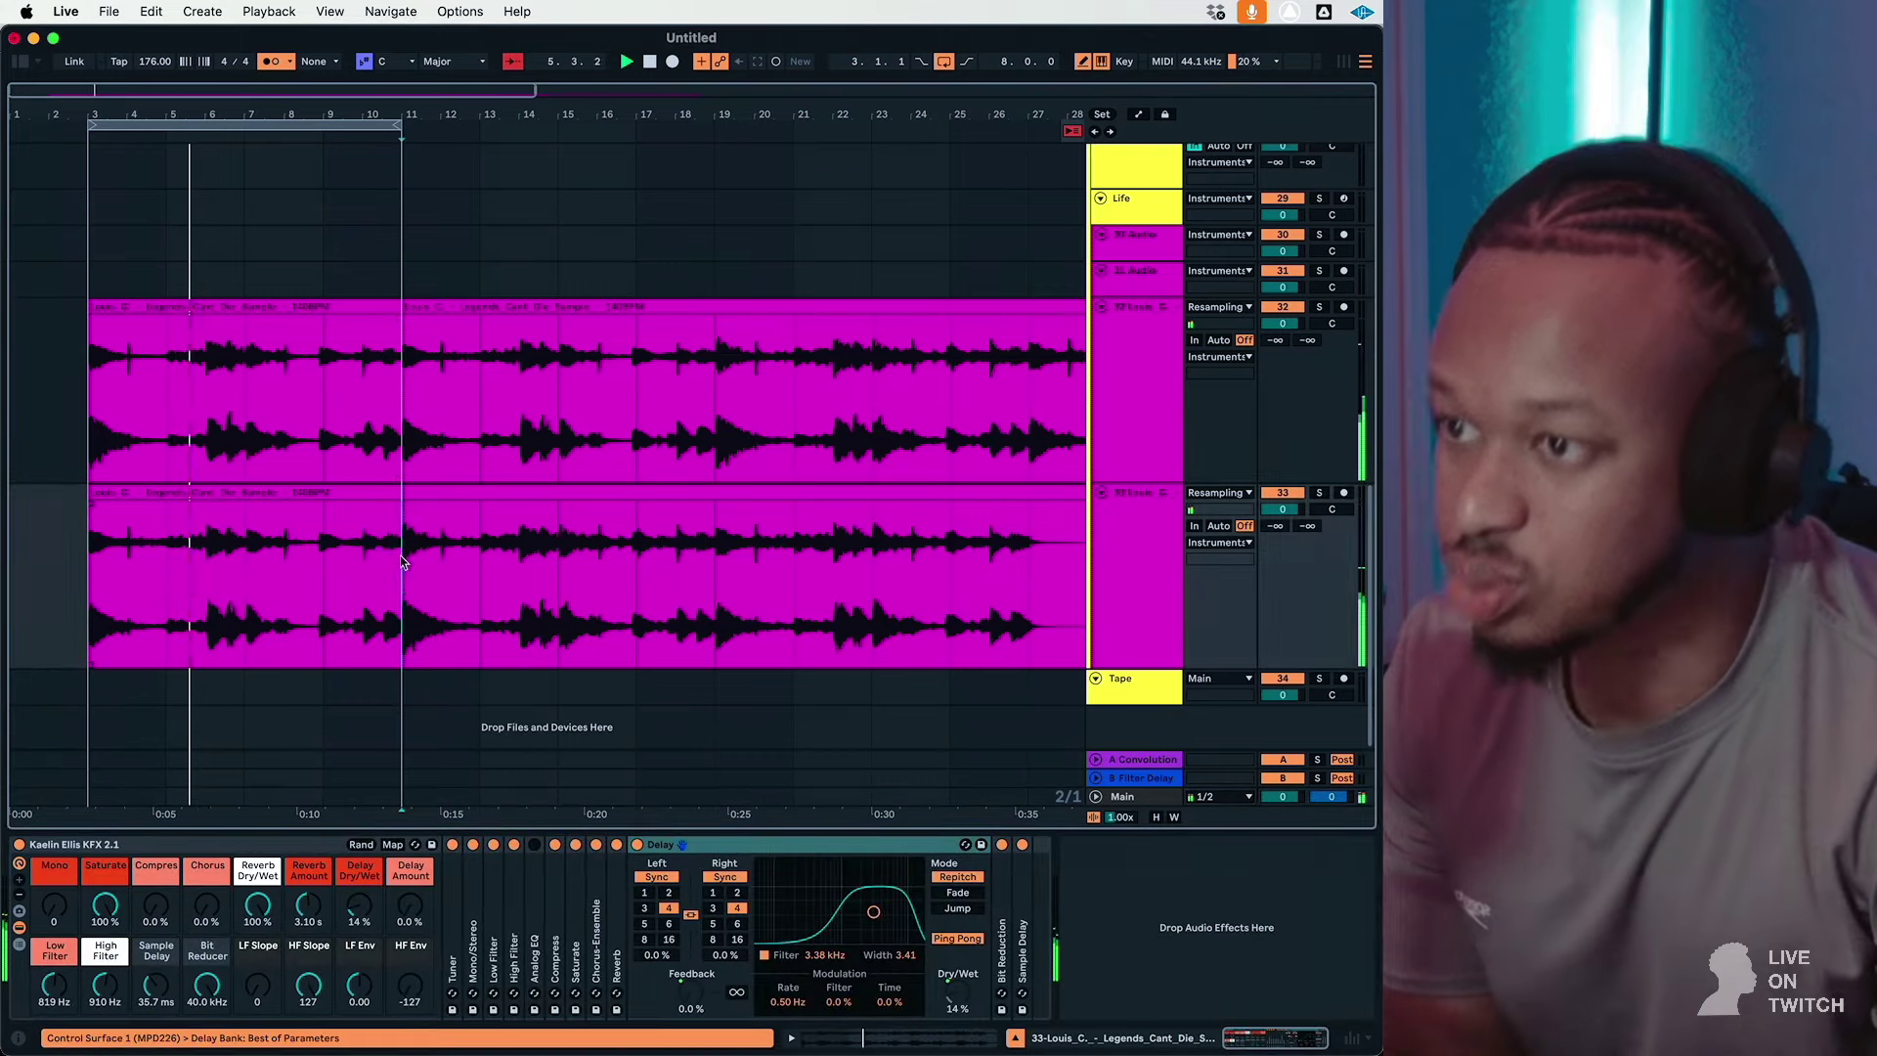
left_click(413, 389)
left_click(409, 485)
left_click(411, 432)
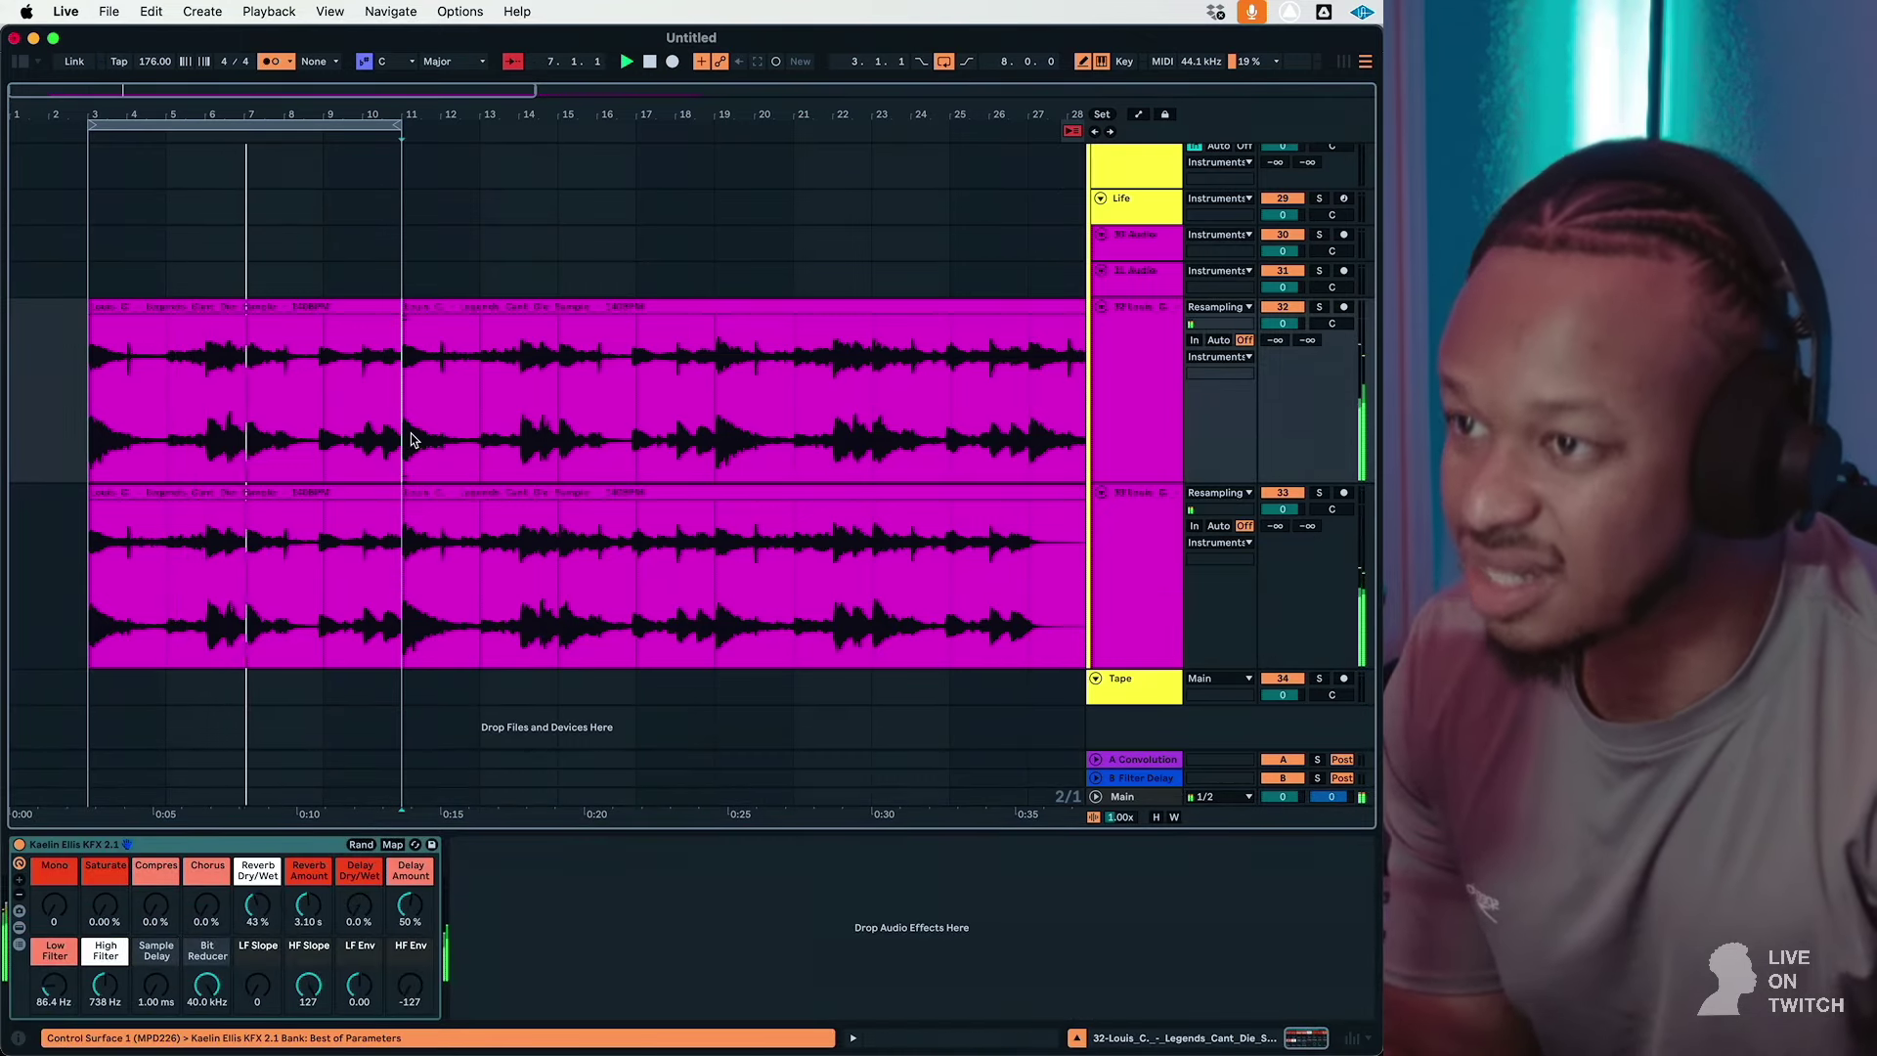
Step: Stop playback and select the duplicate track's clip from bar 11 to bar 29
left_click(414, 528)
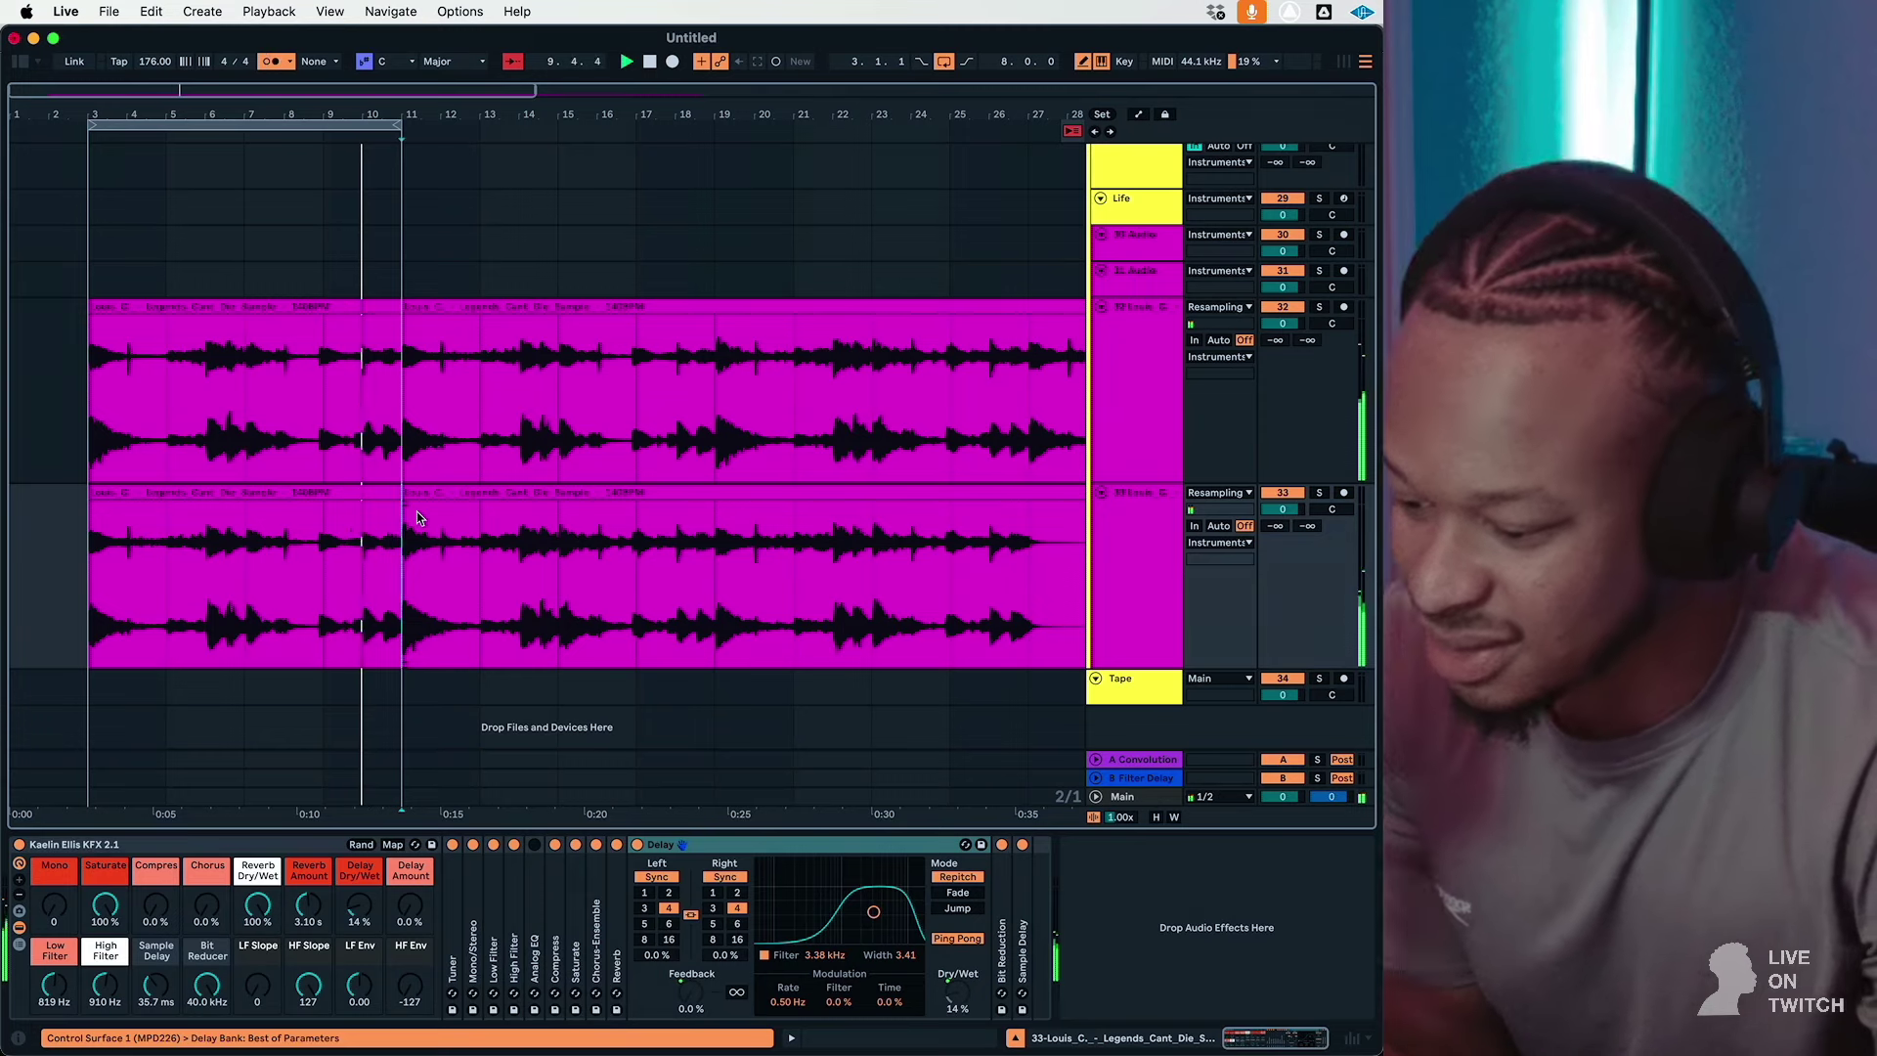
left_click(417, 513)
left_click(419, 493)
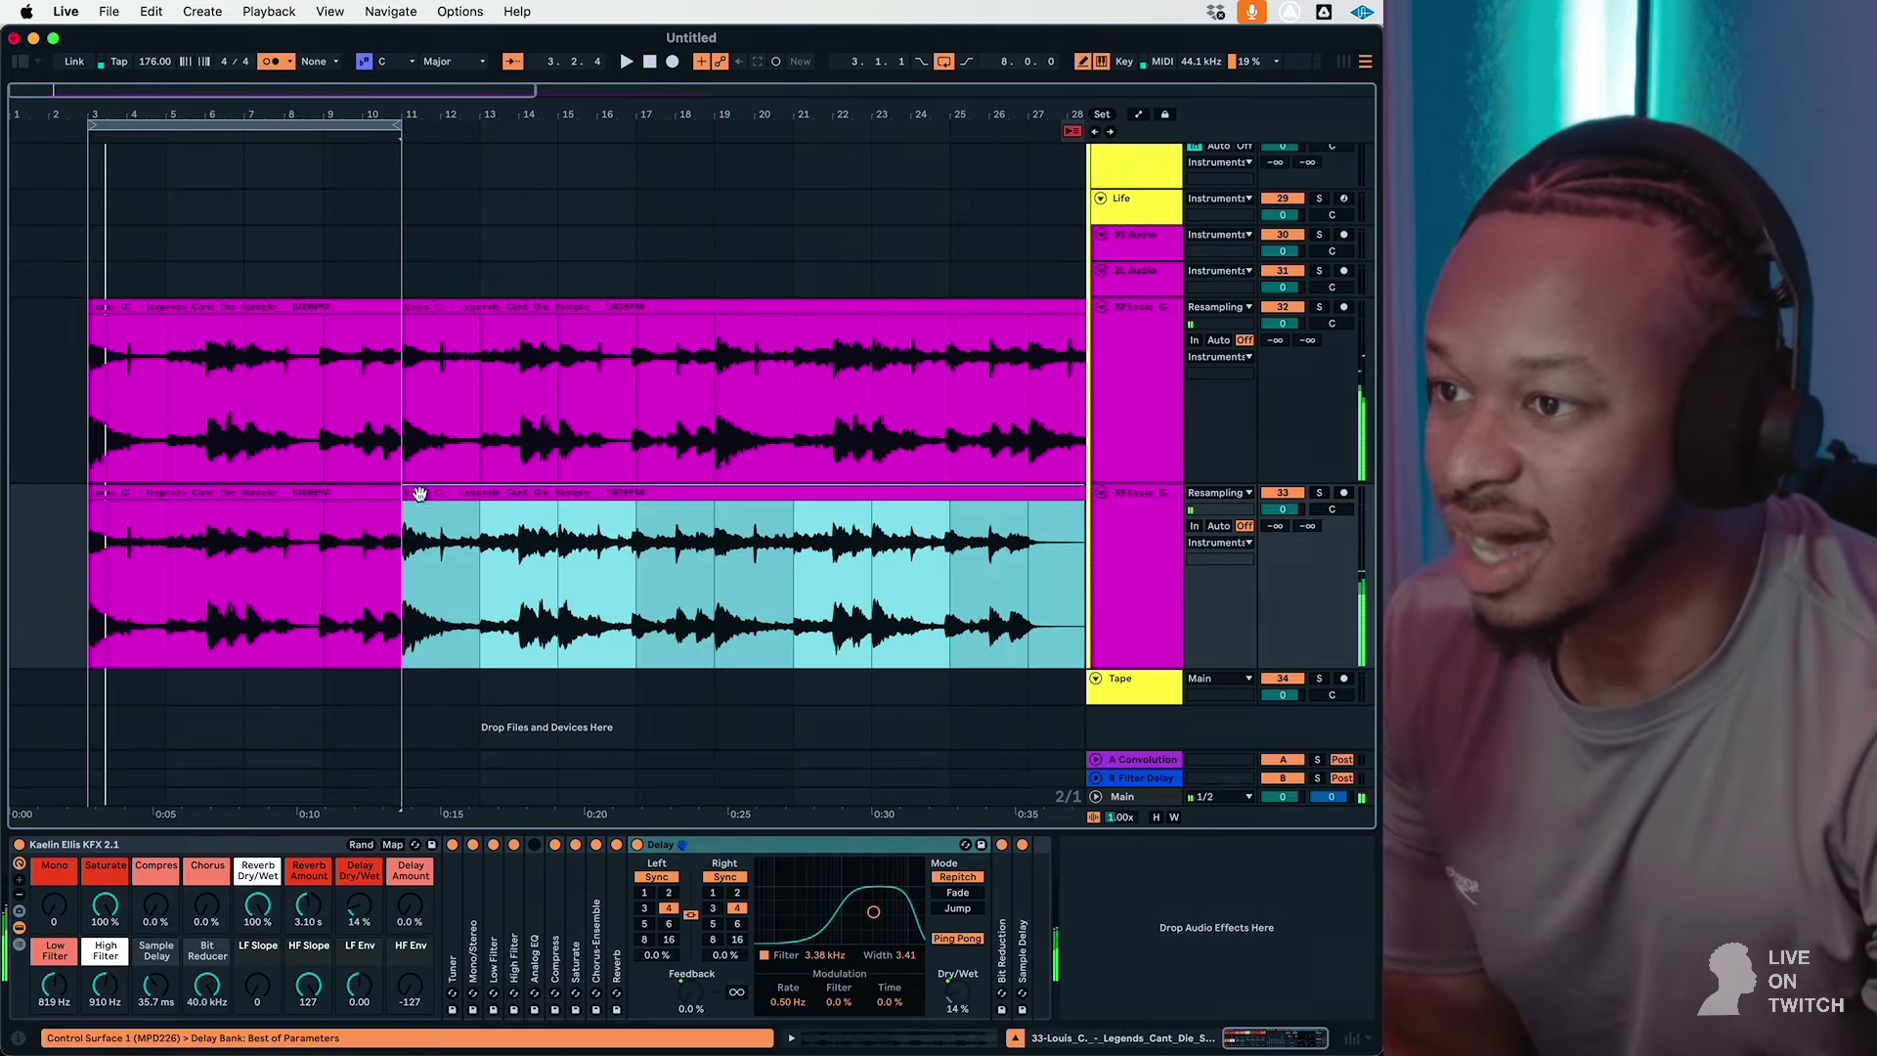
Step: Insert a MIDI track below the duplicate and load the duplicate's clip starting at bar 11 into it as a sampler instrument
left_click(1151, 582)
left_click(642, 510)
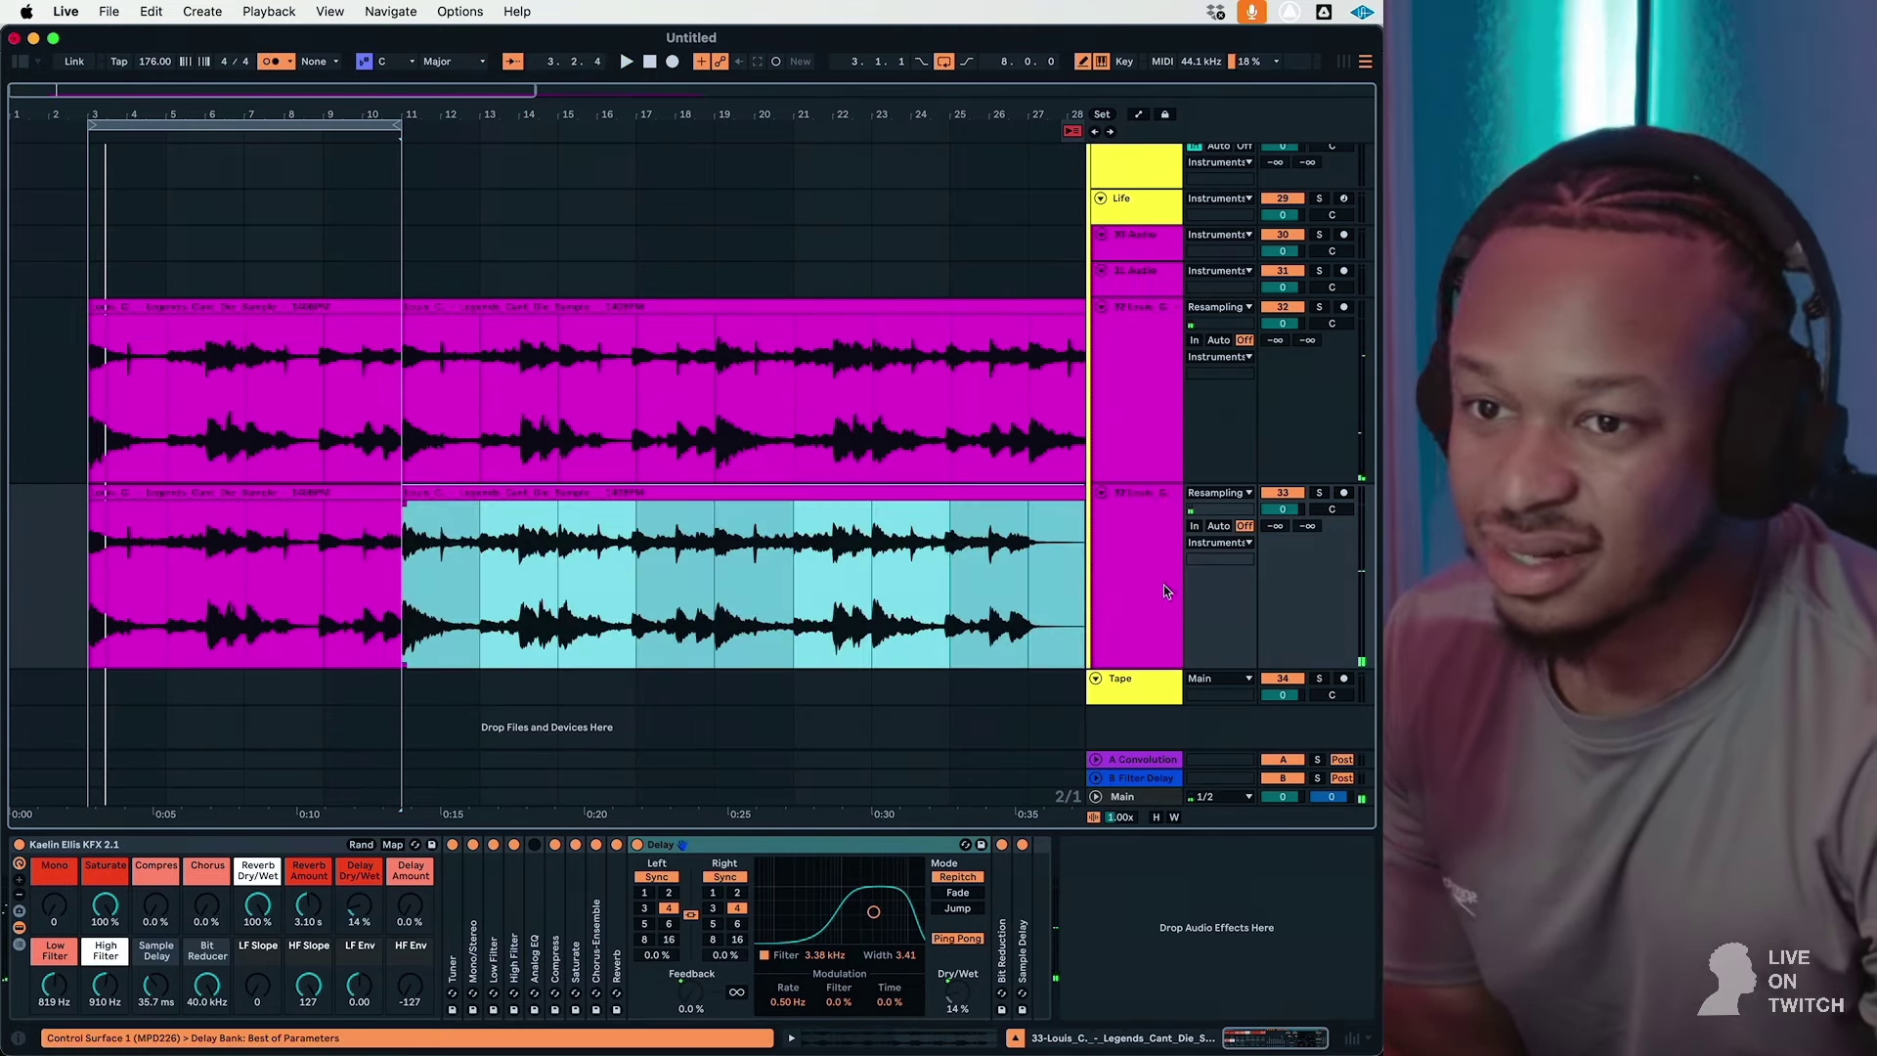
left_click(1164, 585)
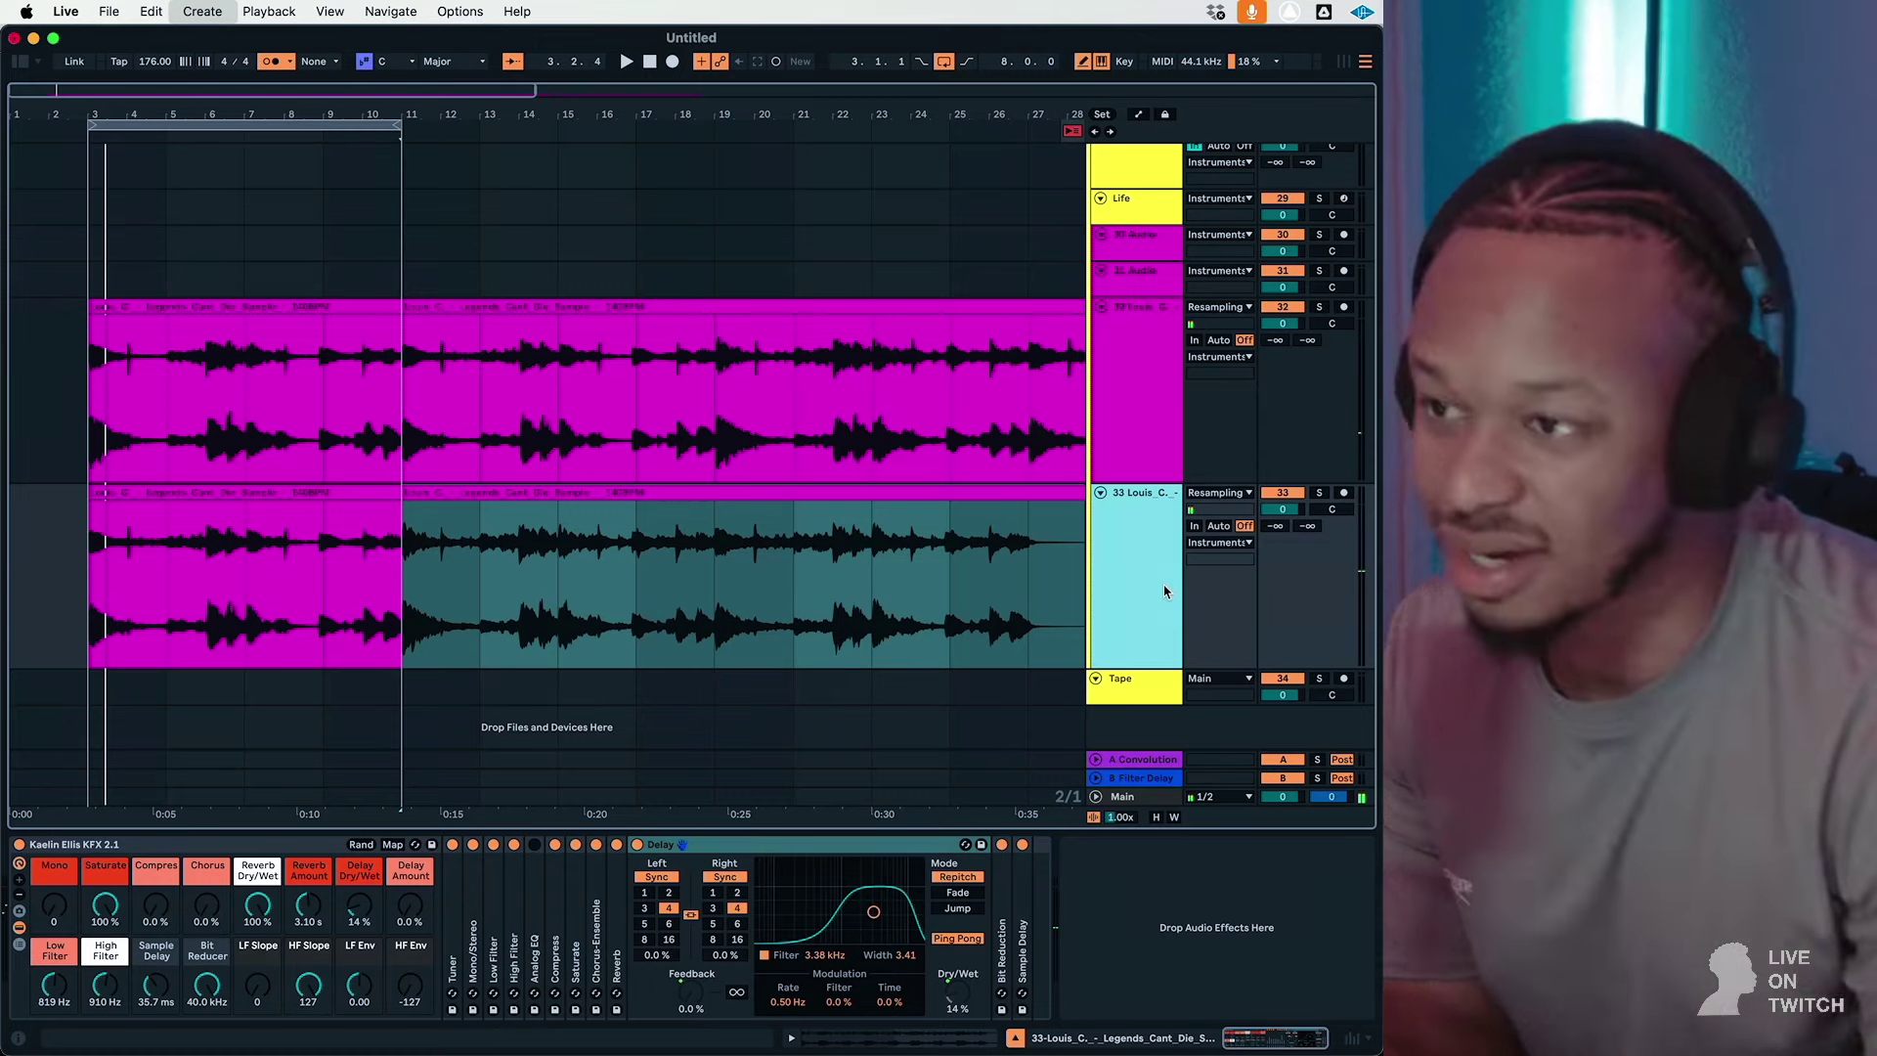
key("super+shift+t")
left_click(584, 489)
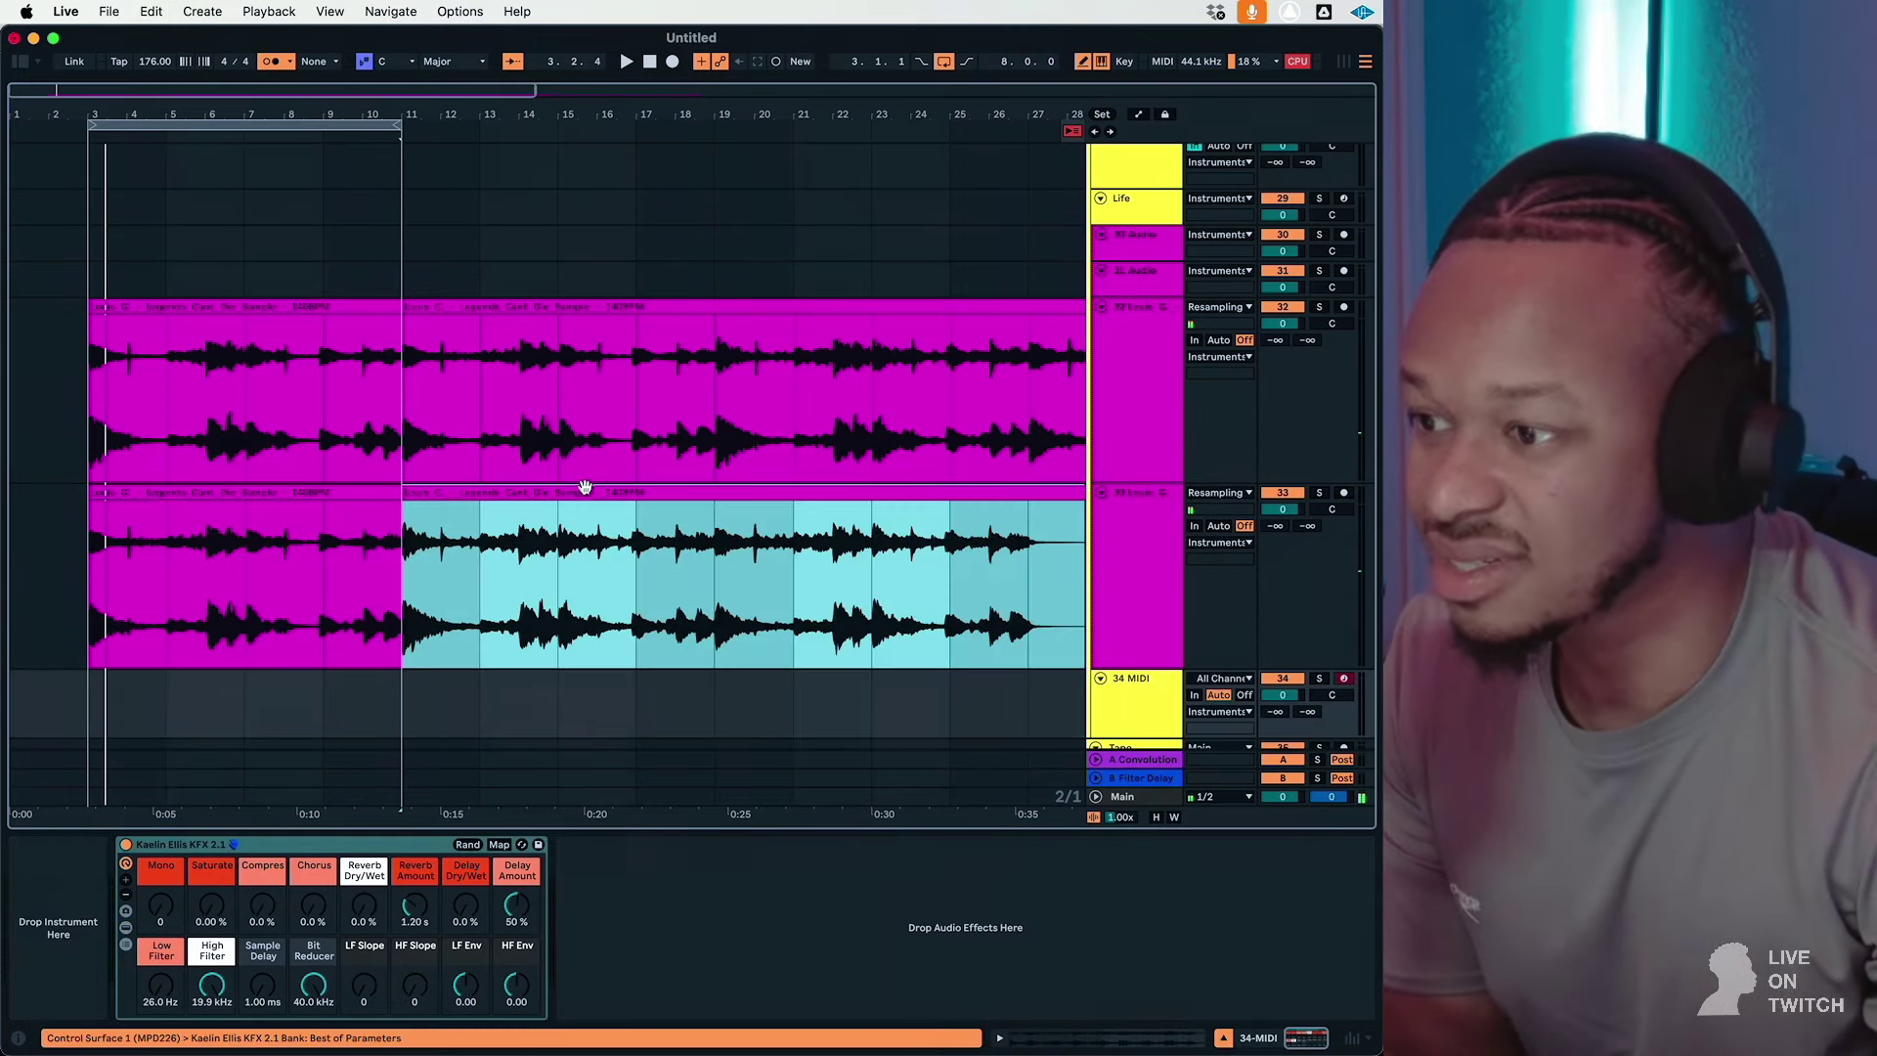
left_click_drag(93, 944, 95, 945)
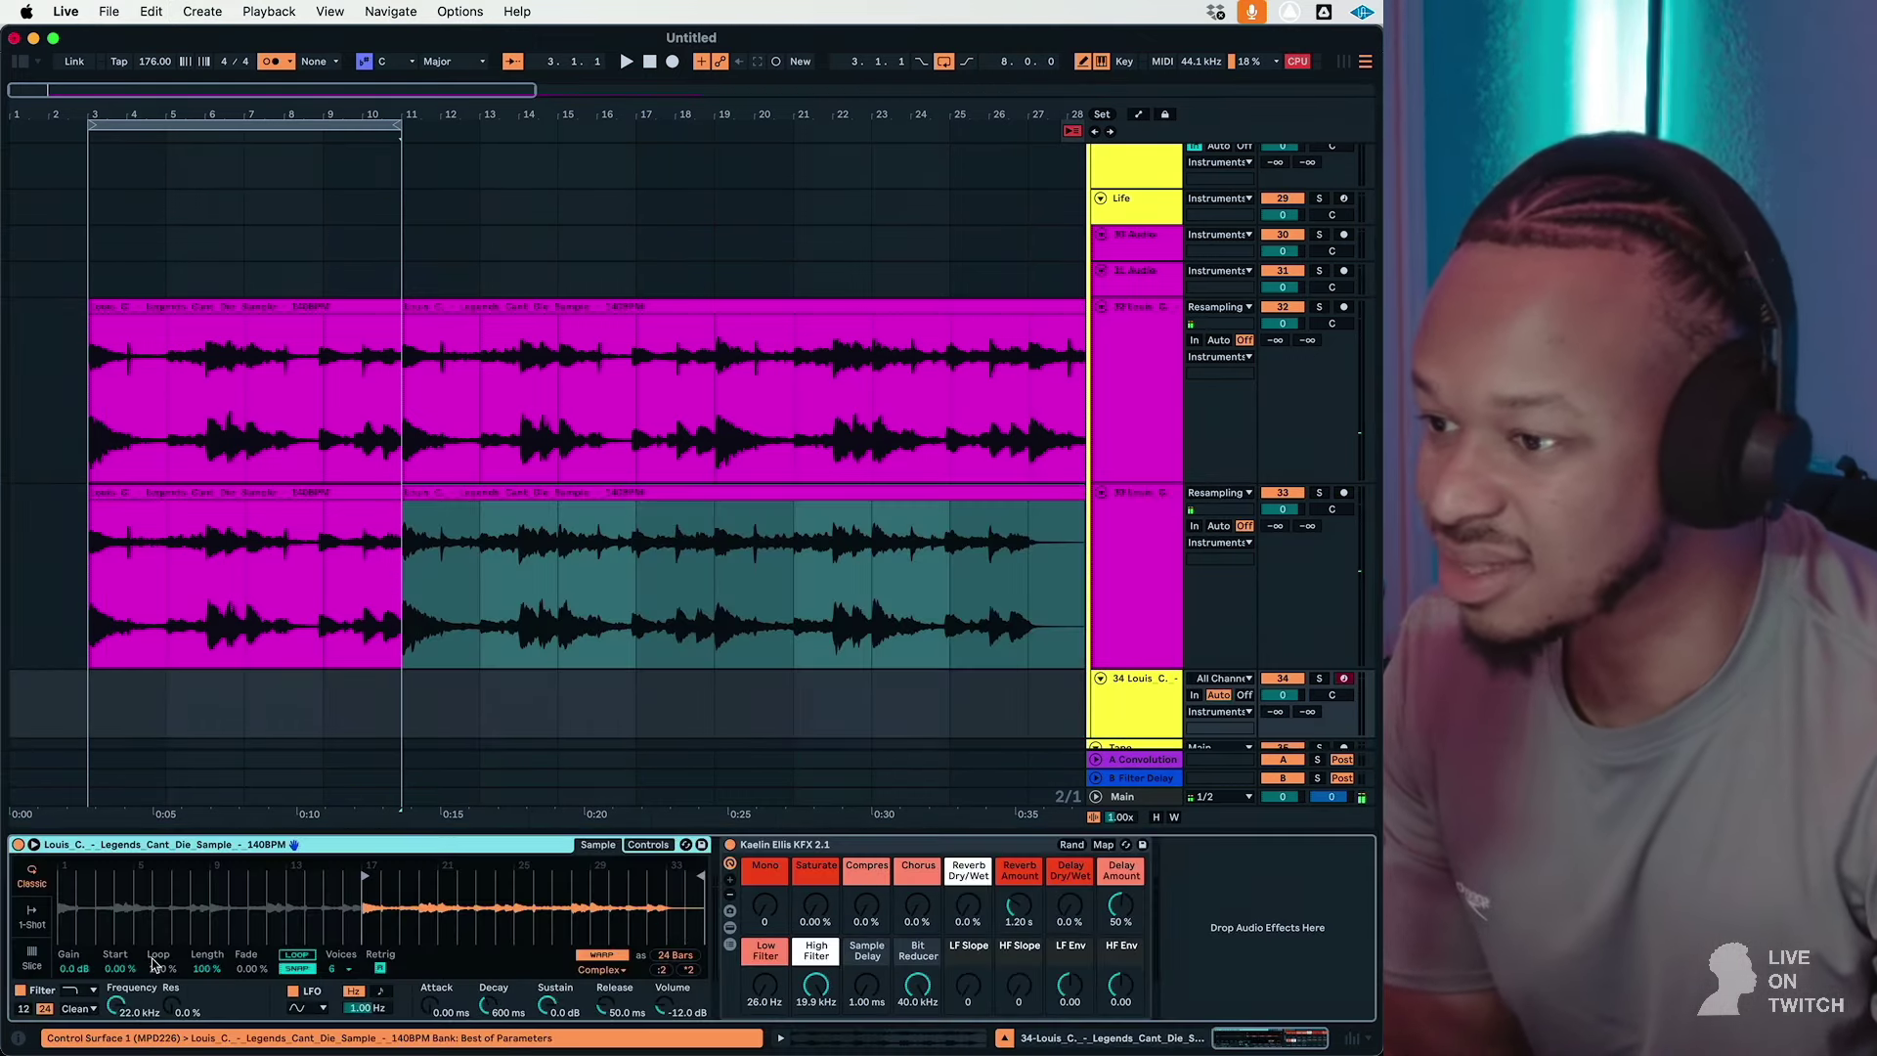
Step: Raise the loaded sample's gain to 17 dB and slice it by Region into 32 regions
right_click(150, 919)
left_click(227, 824)
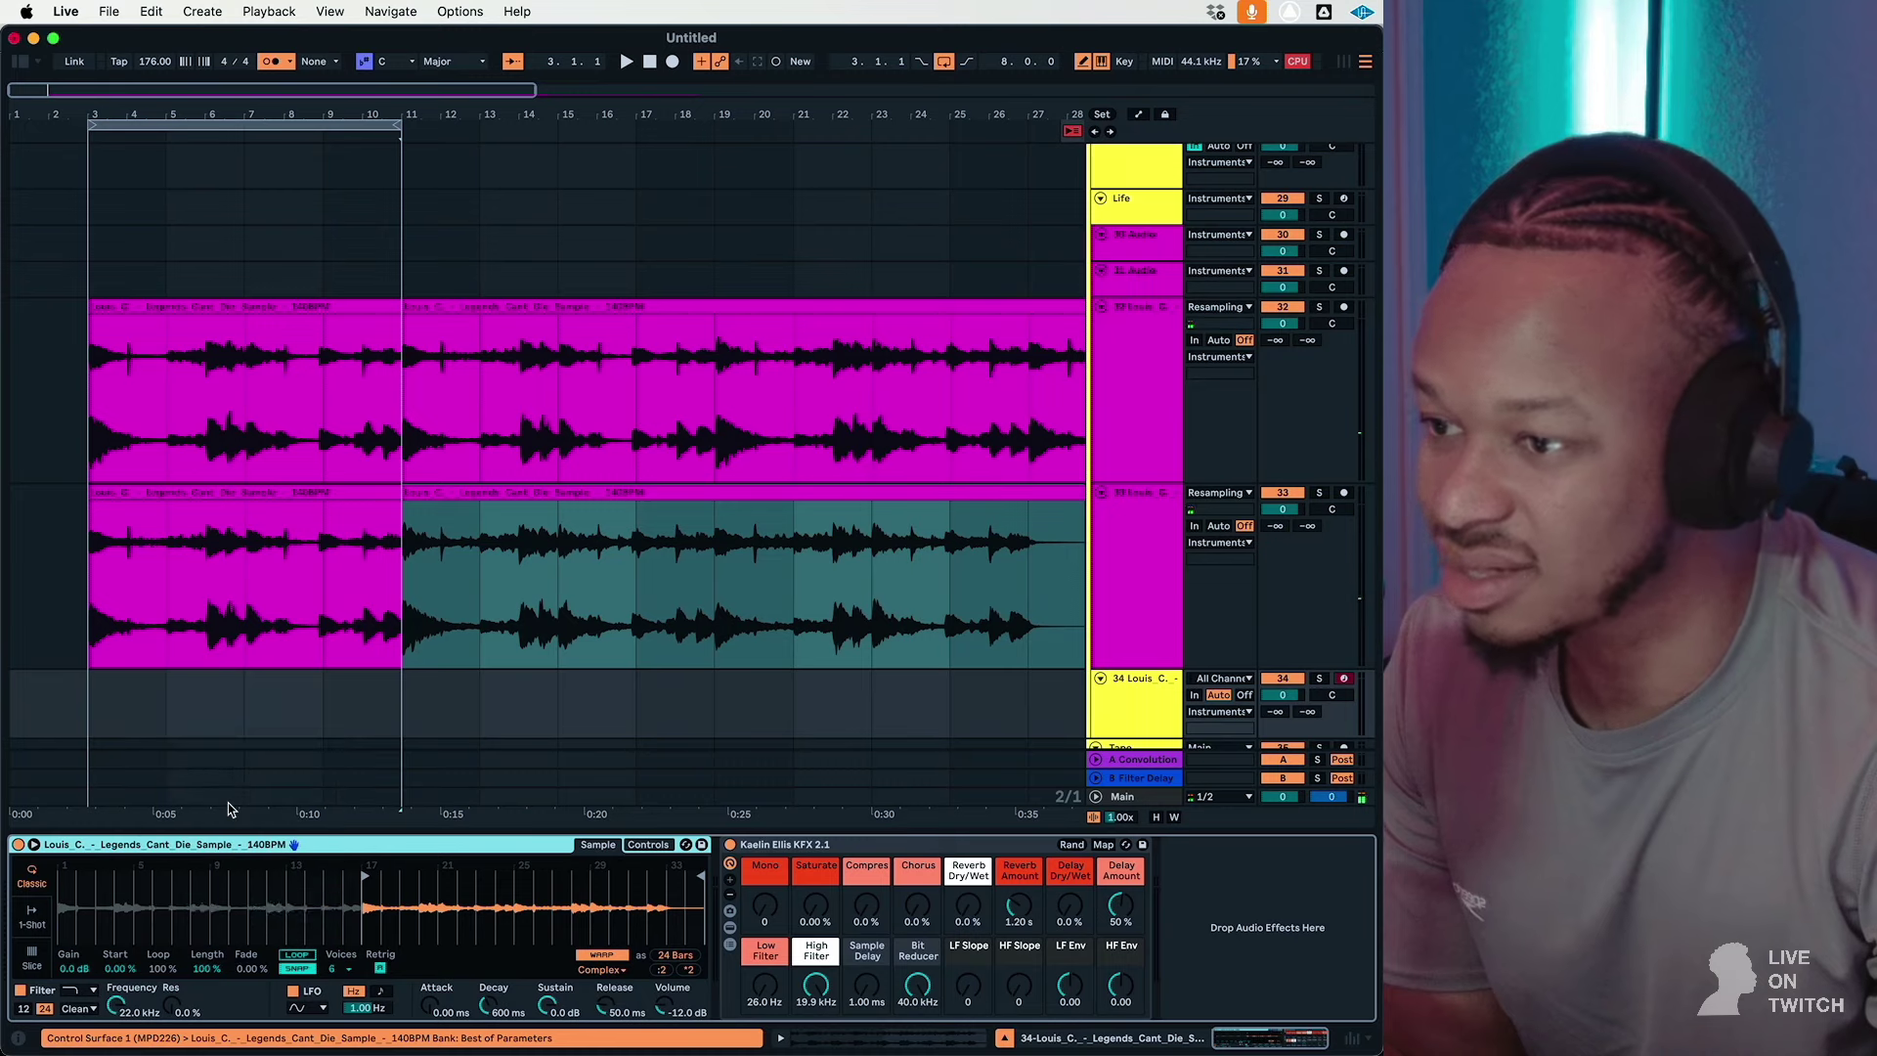
scroll(1183, 275, "up", 3)
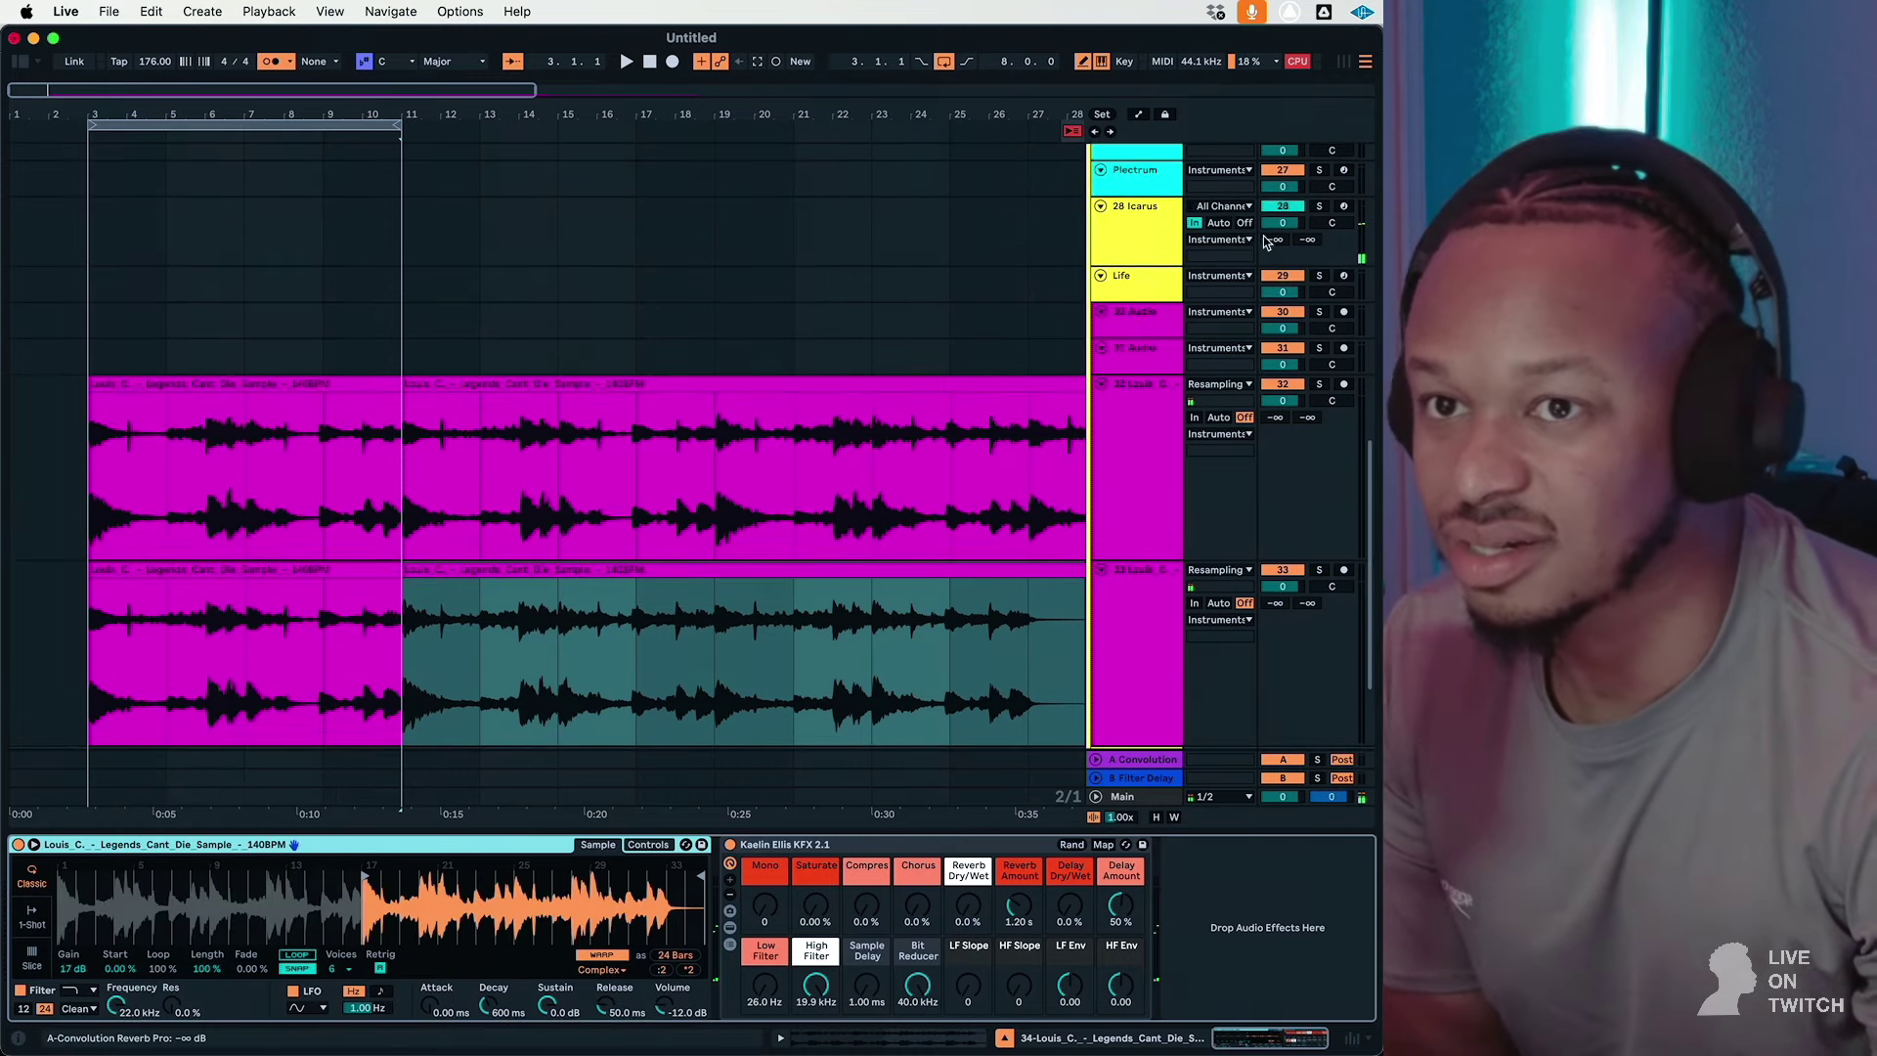
scroll(1240, 221, "down", 6)
left_click(32, 958)
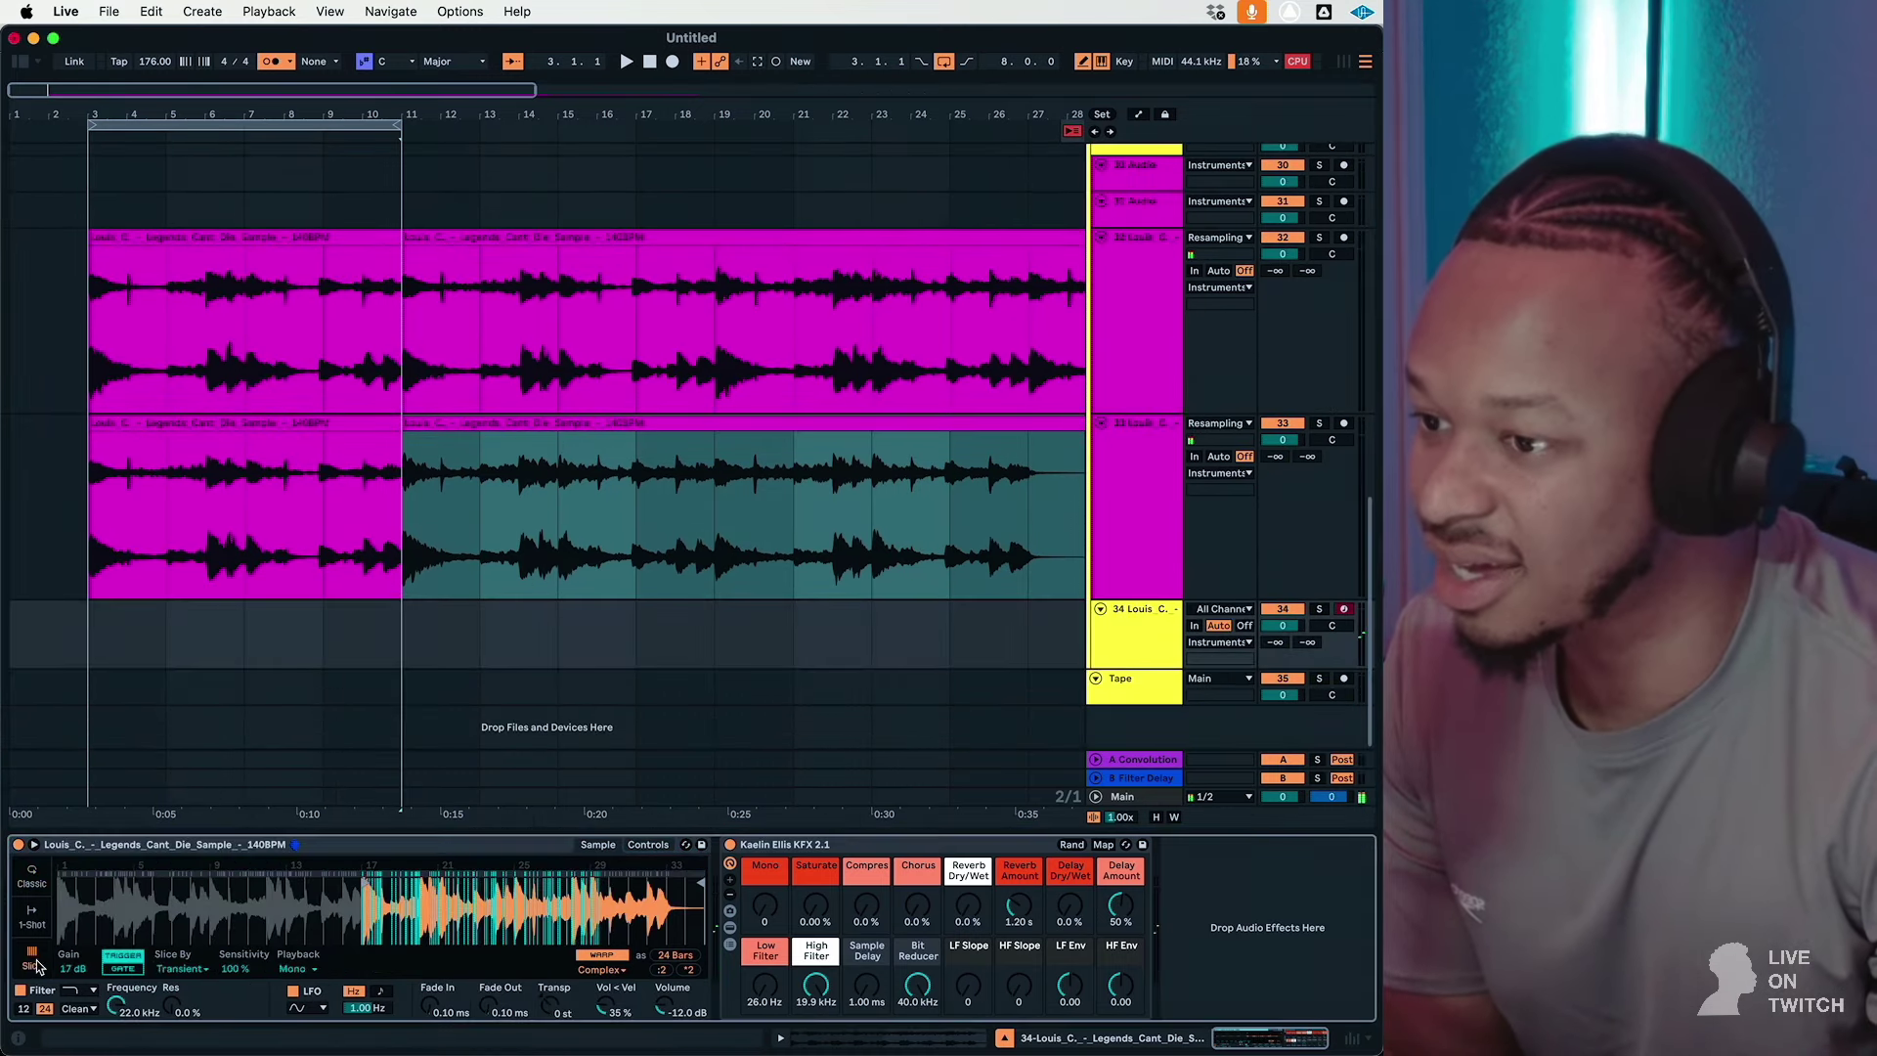
left_click(182, 1014)
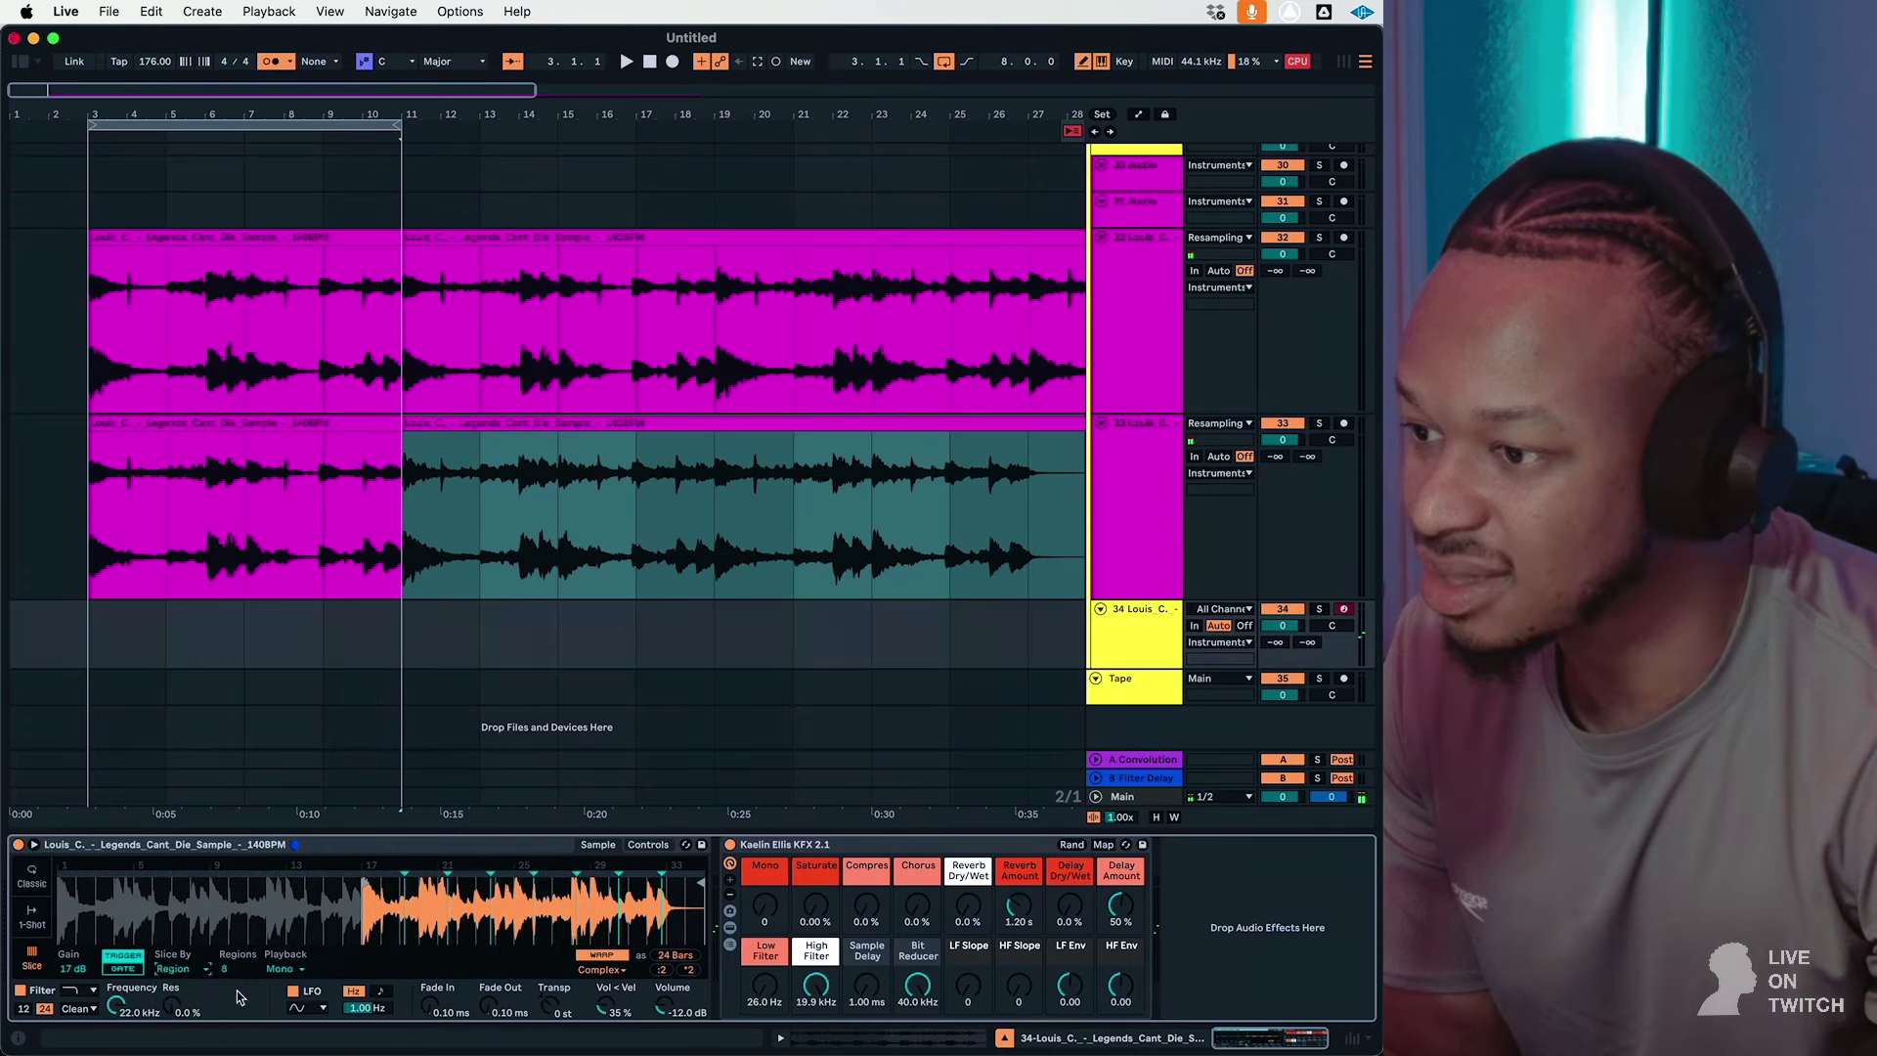
left_click_drag(239, 964, 239, 935)
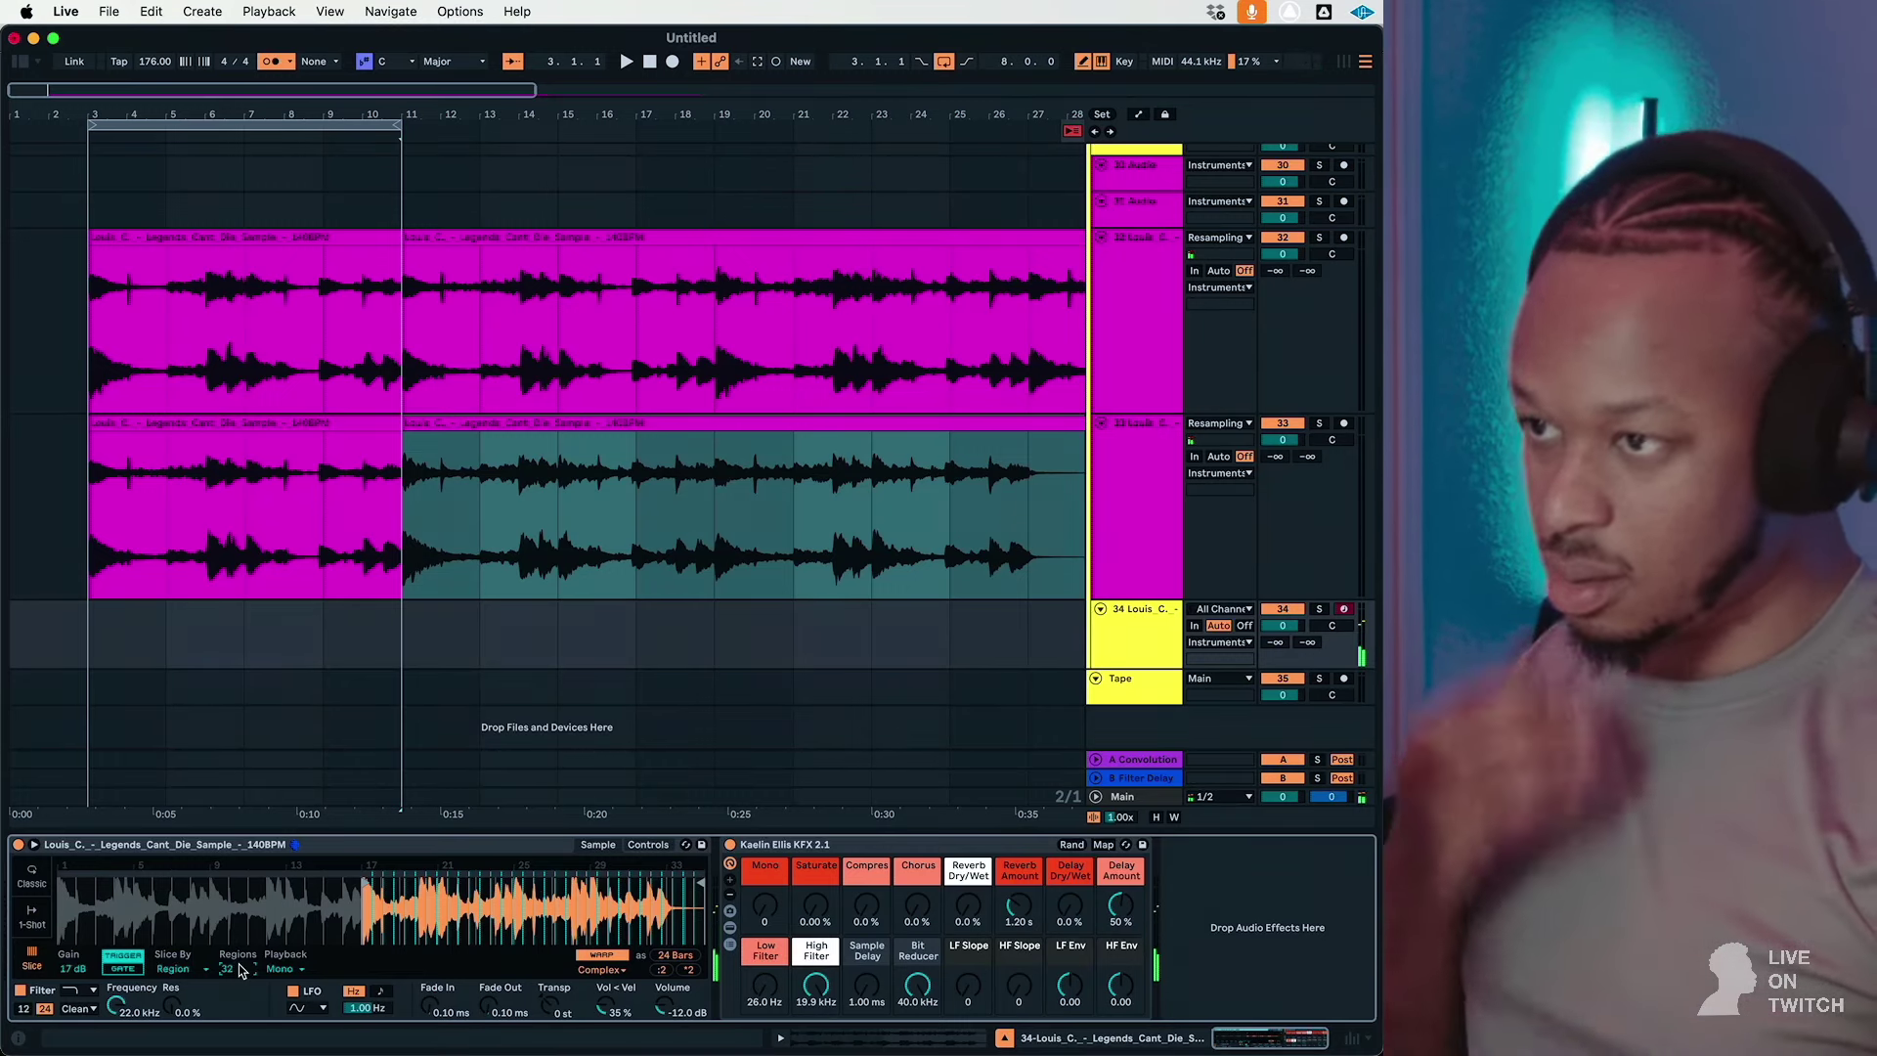
Step: Delete the duplicate track's clip tail from bar 27 to bar 29
scroll(851, 637, "right", 3)
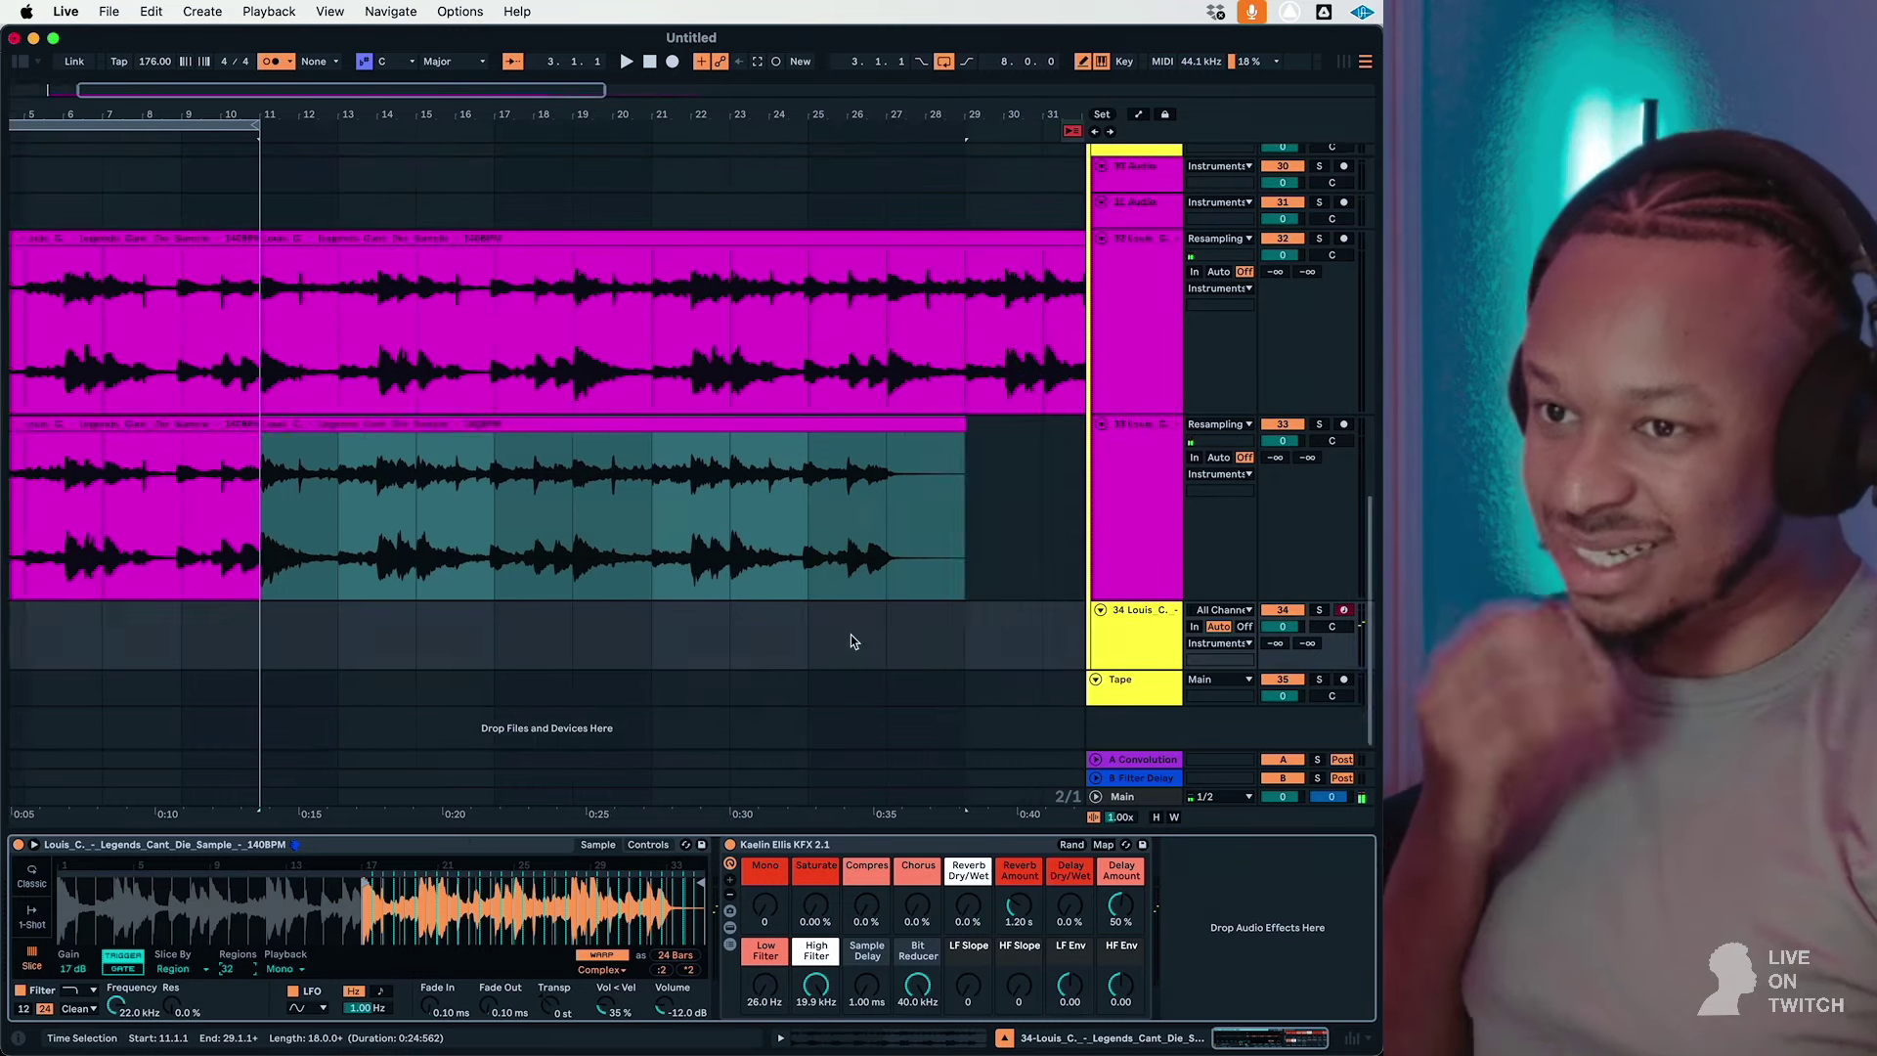
left_click_drag(892, 548, 983, 538)
key("Delete")
scroll(651, 497, "left", 2)
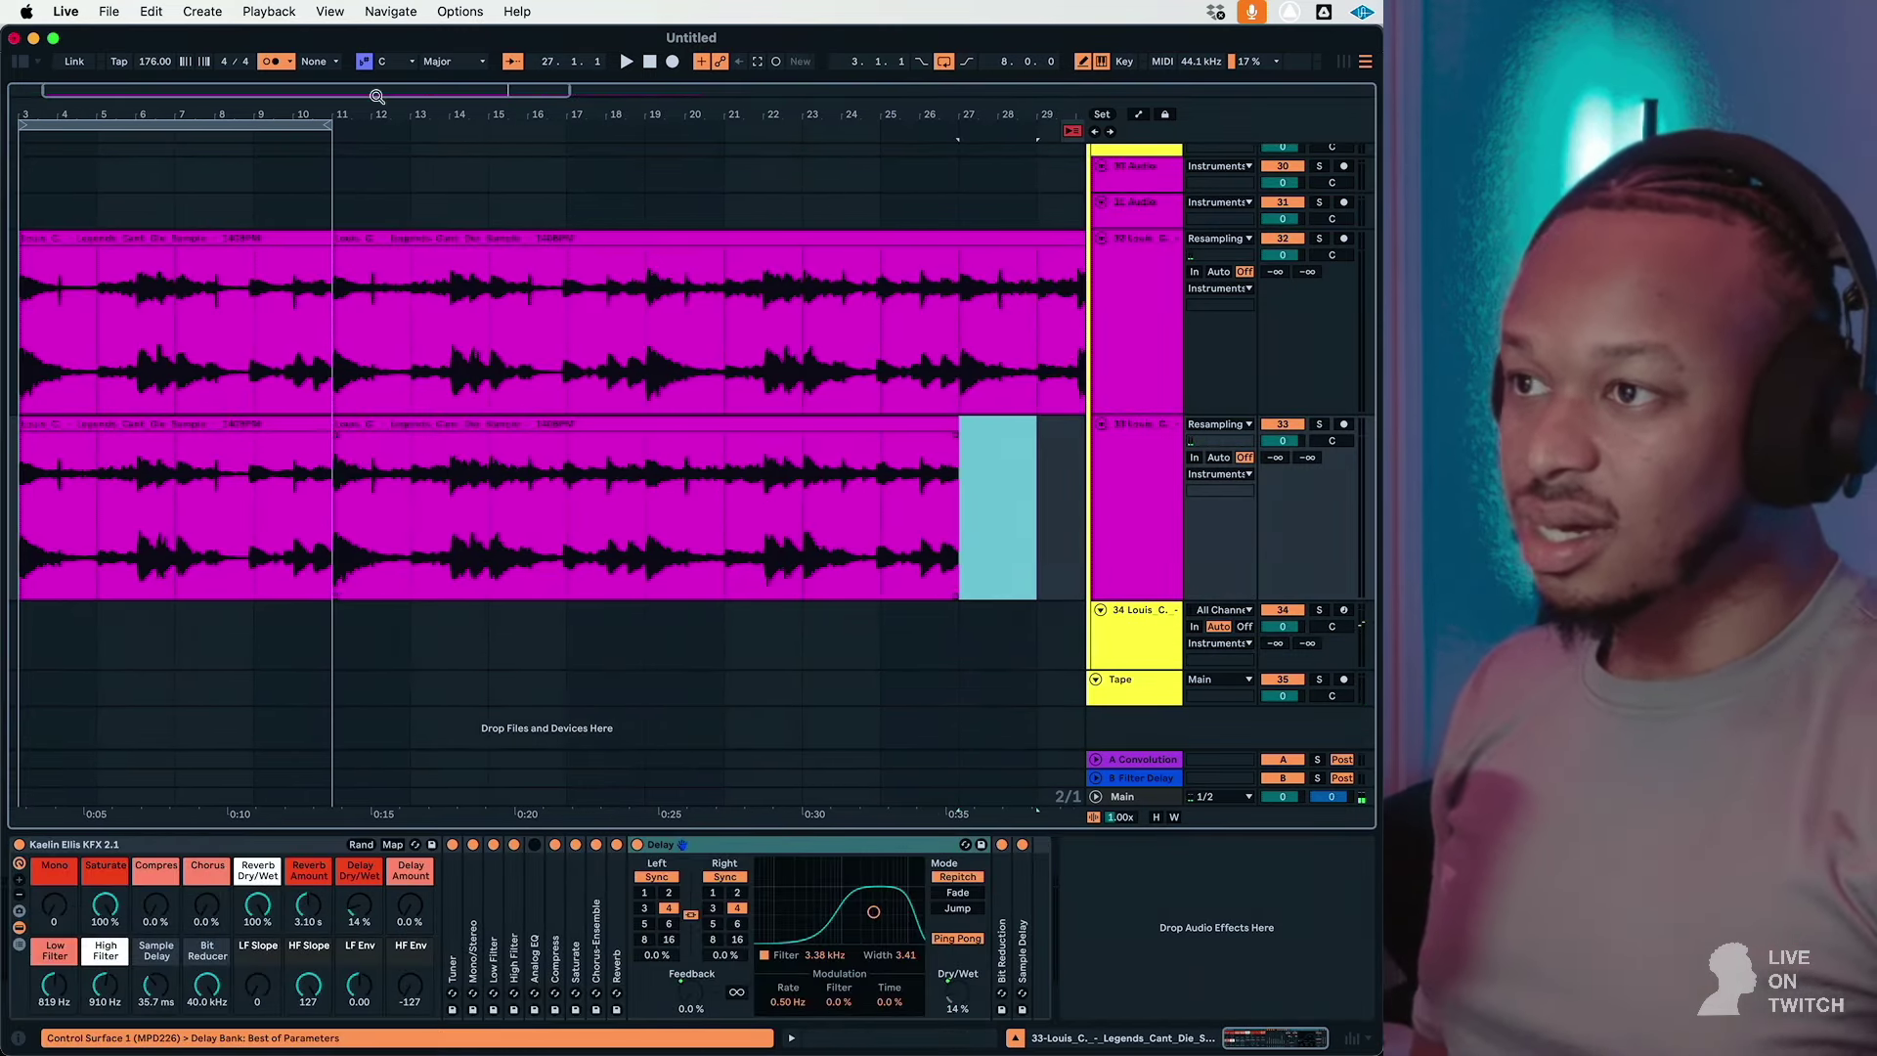
left_click_drag(271, 99, 271, 59)
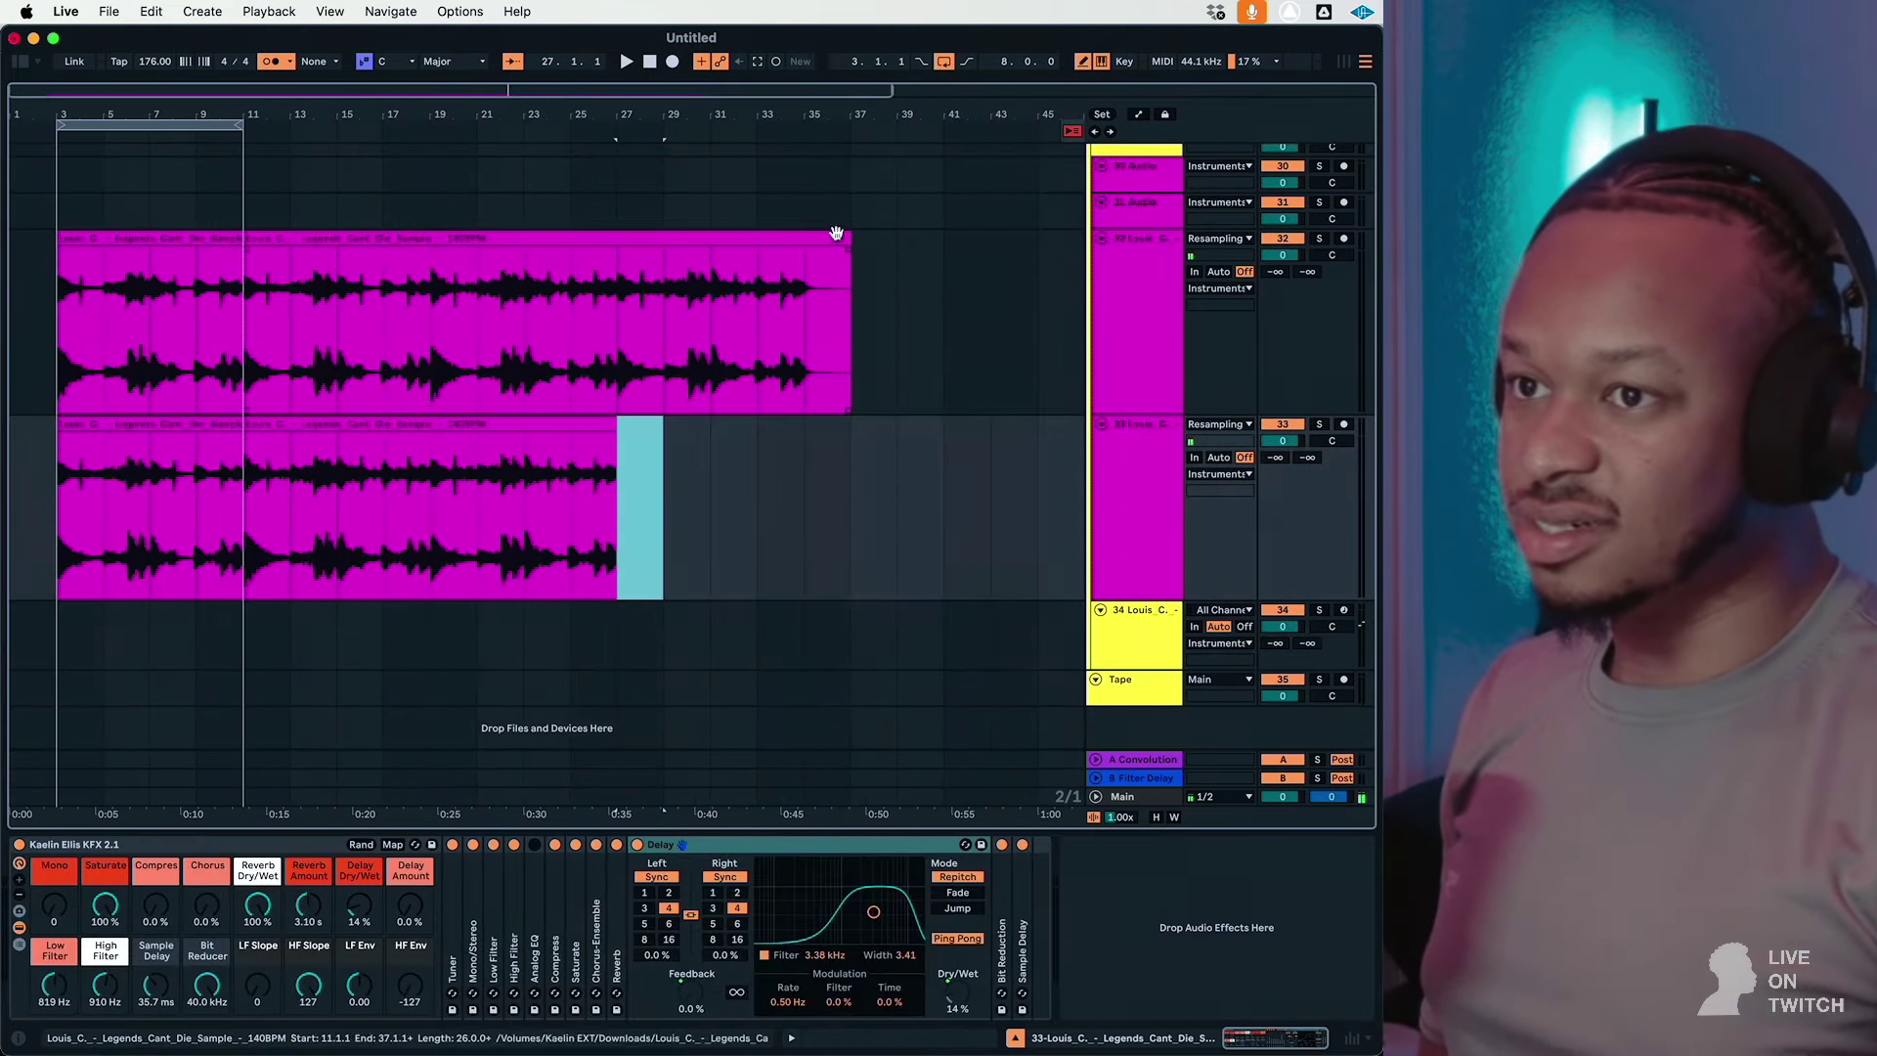
Step: Resize the original track's clip to span bars 3 to 35 and load it into the sampler in place of the current sample
left_click_drag(847, 249, 810, 256)
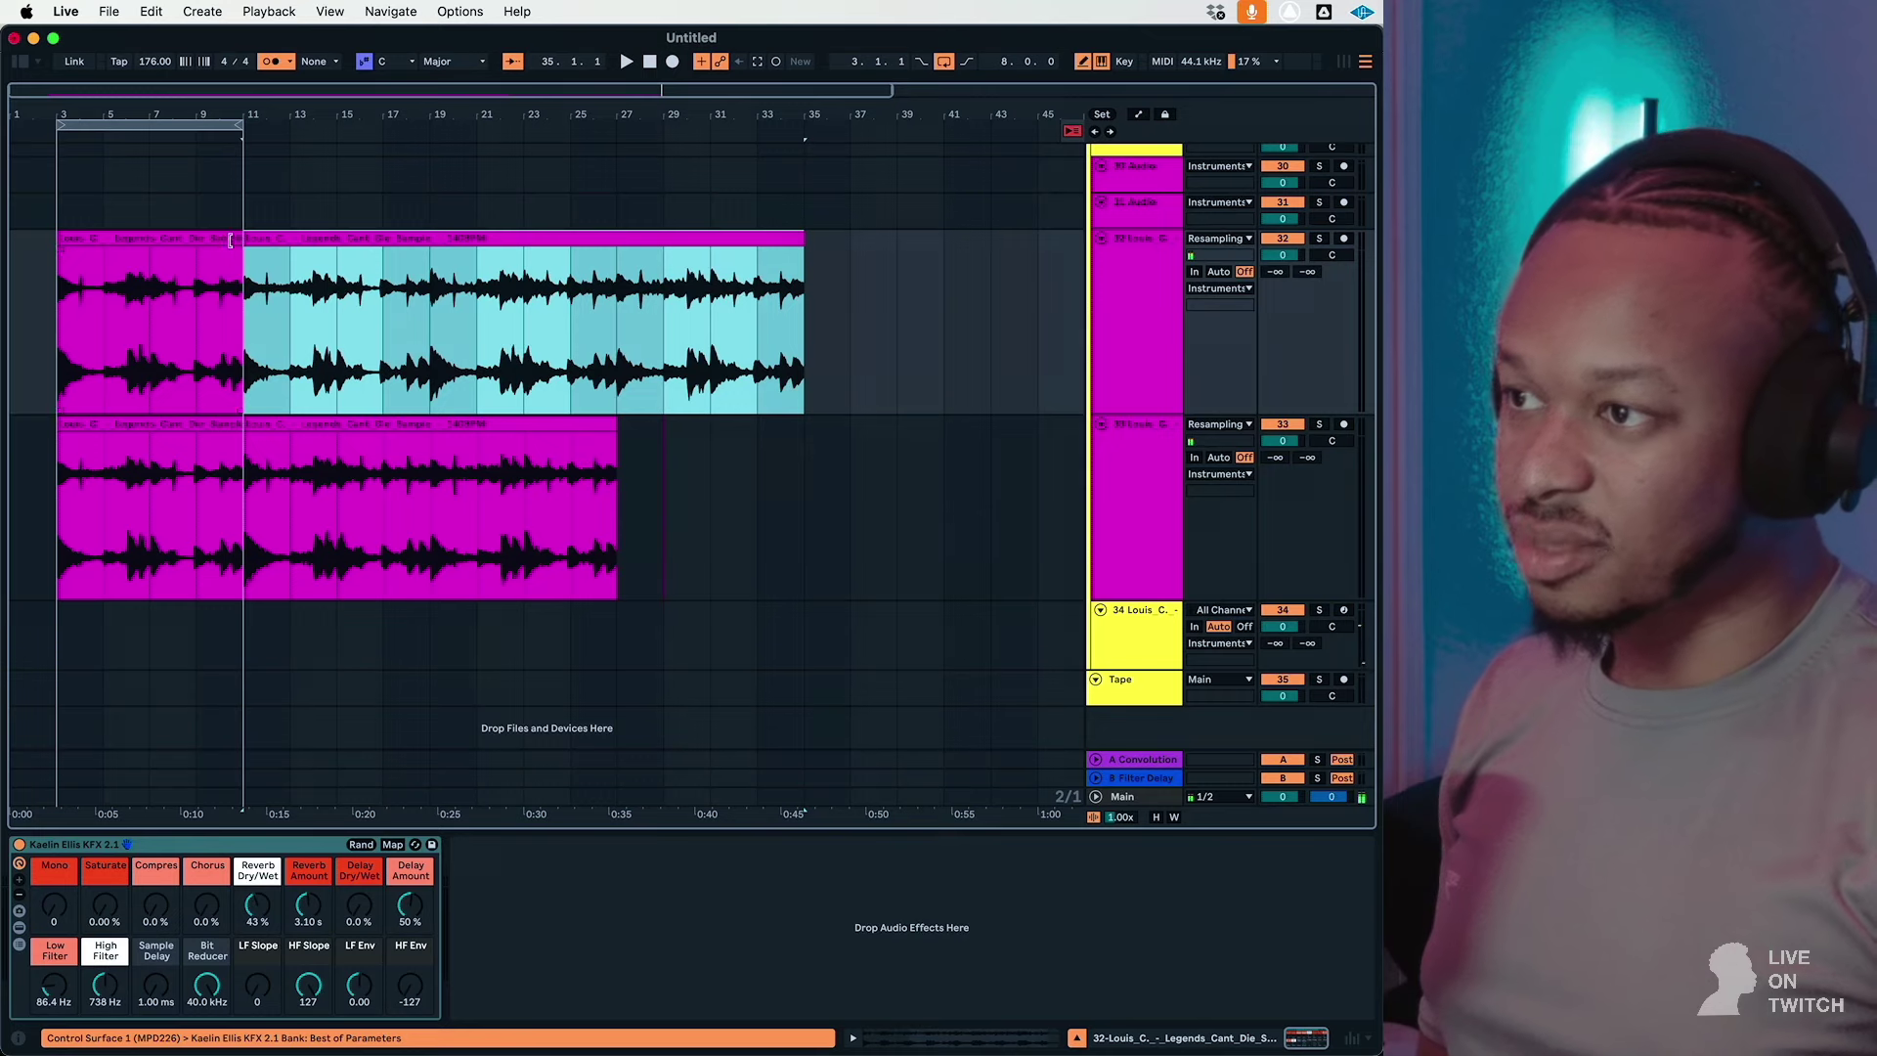
left_click_drag(231, 240, 67, 242)
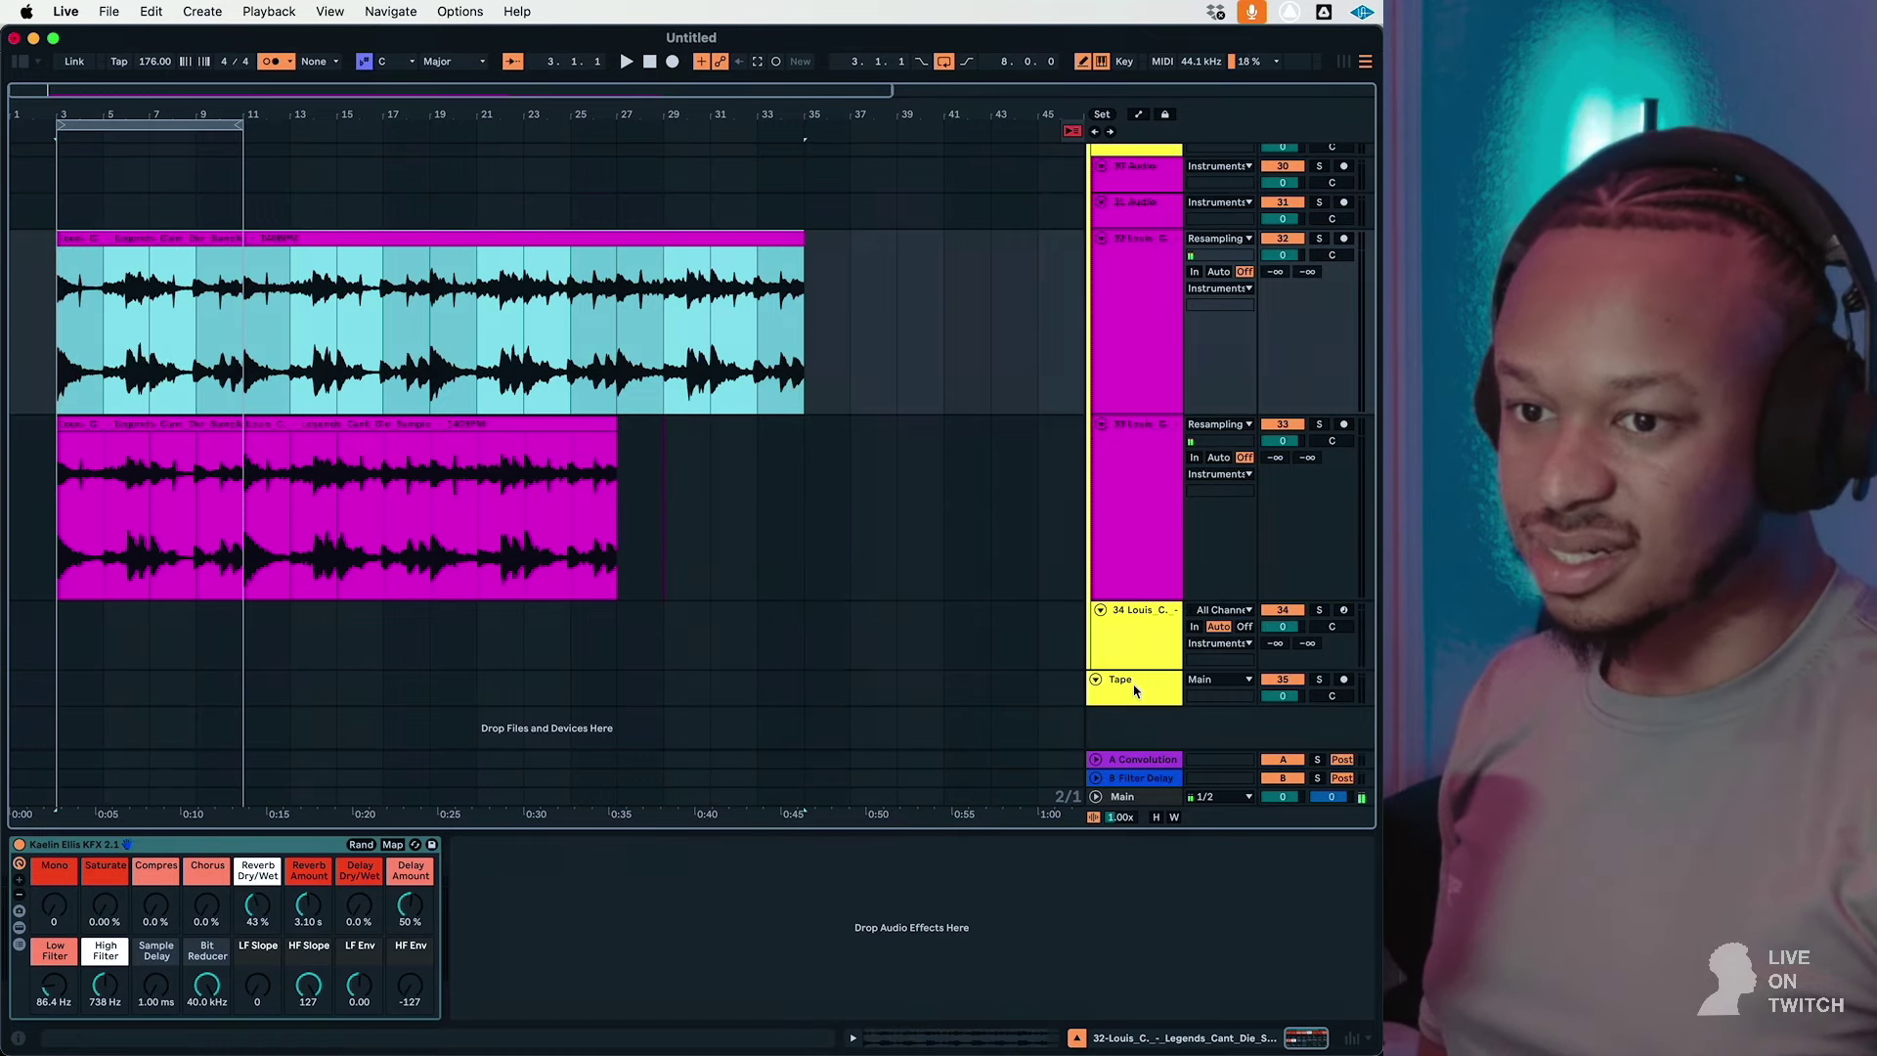
left_click(1134, 648)
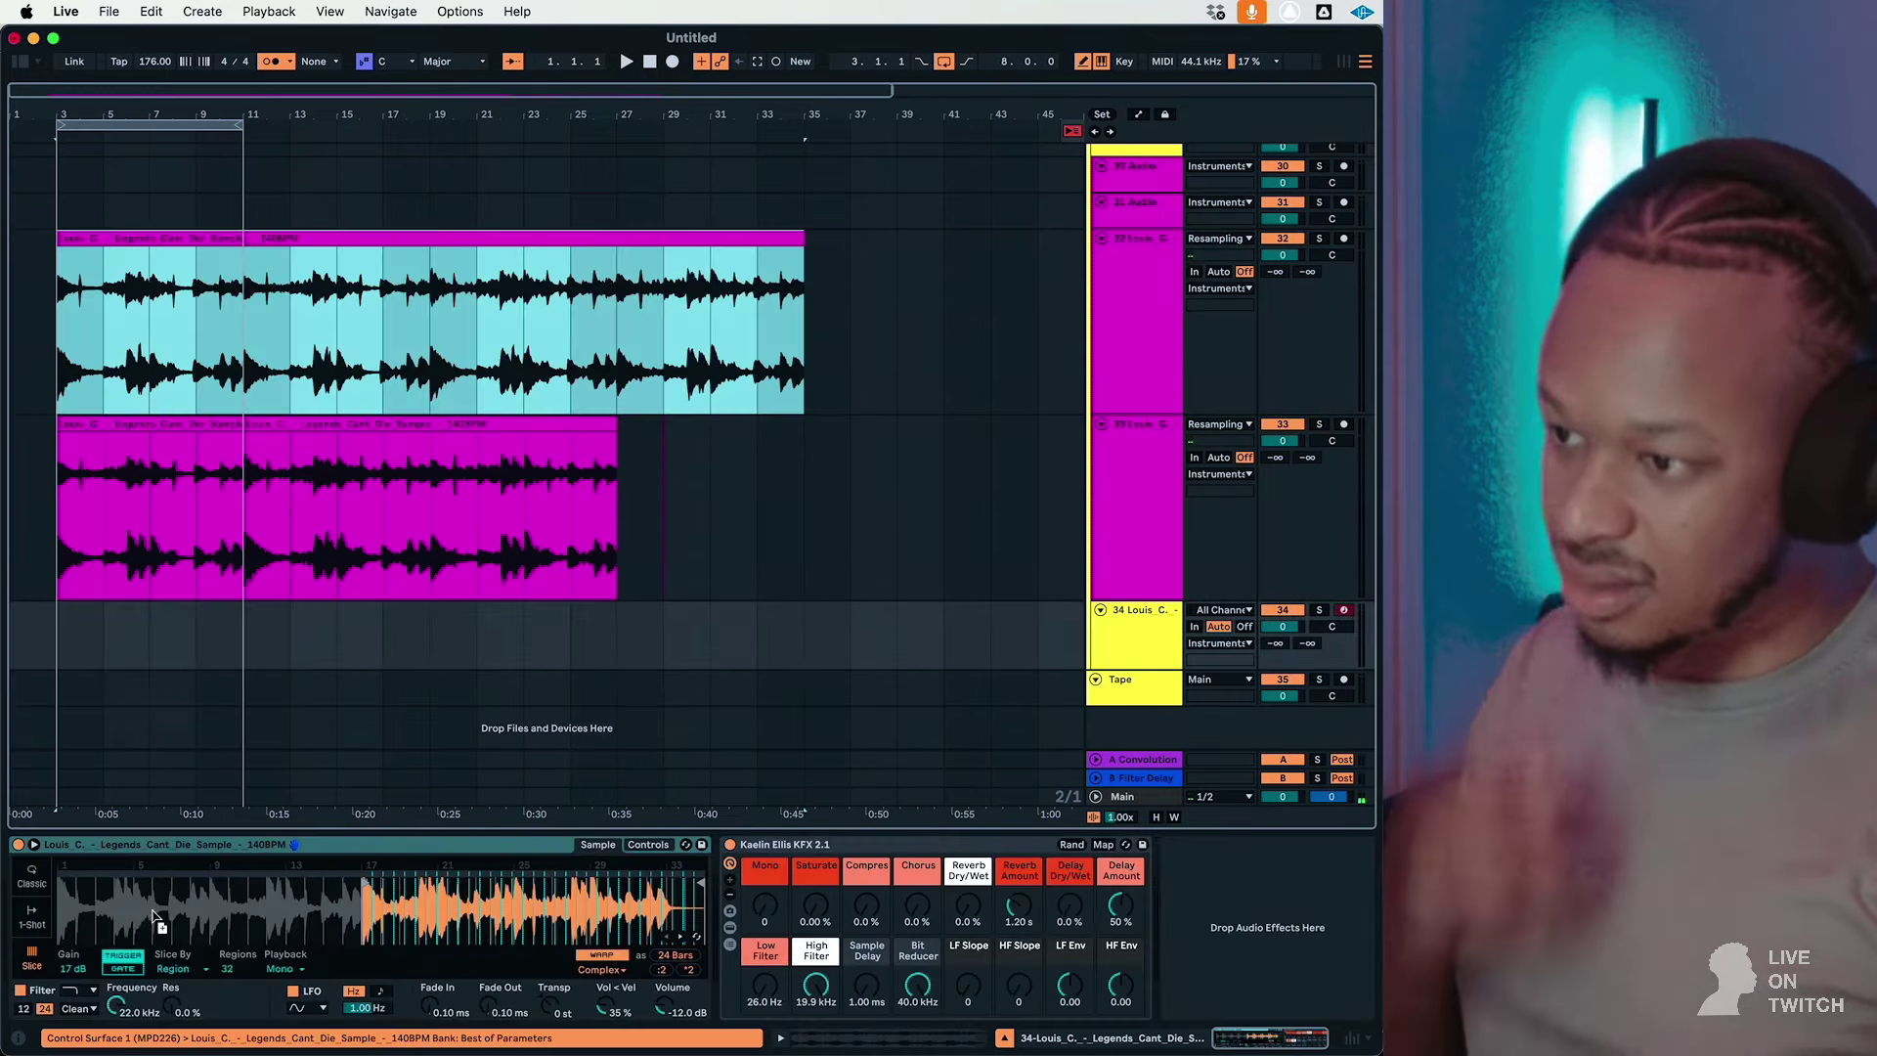
left_click_drag(153, 915, 156, 912)
Step: Normalize the loaded sample's volume, slice it by Region into 64 regions and turn off its Warp
right_click(303, 905)
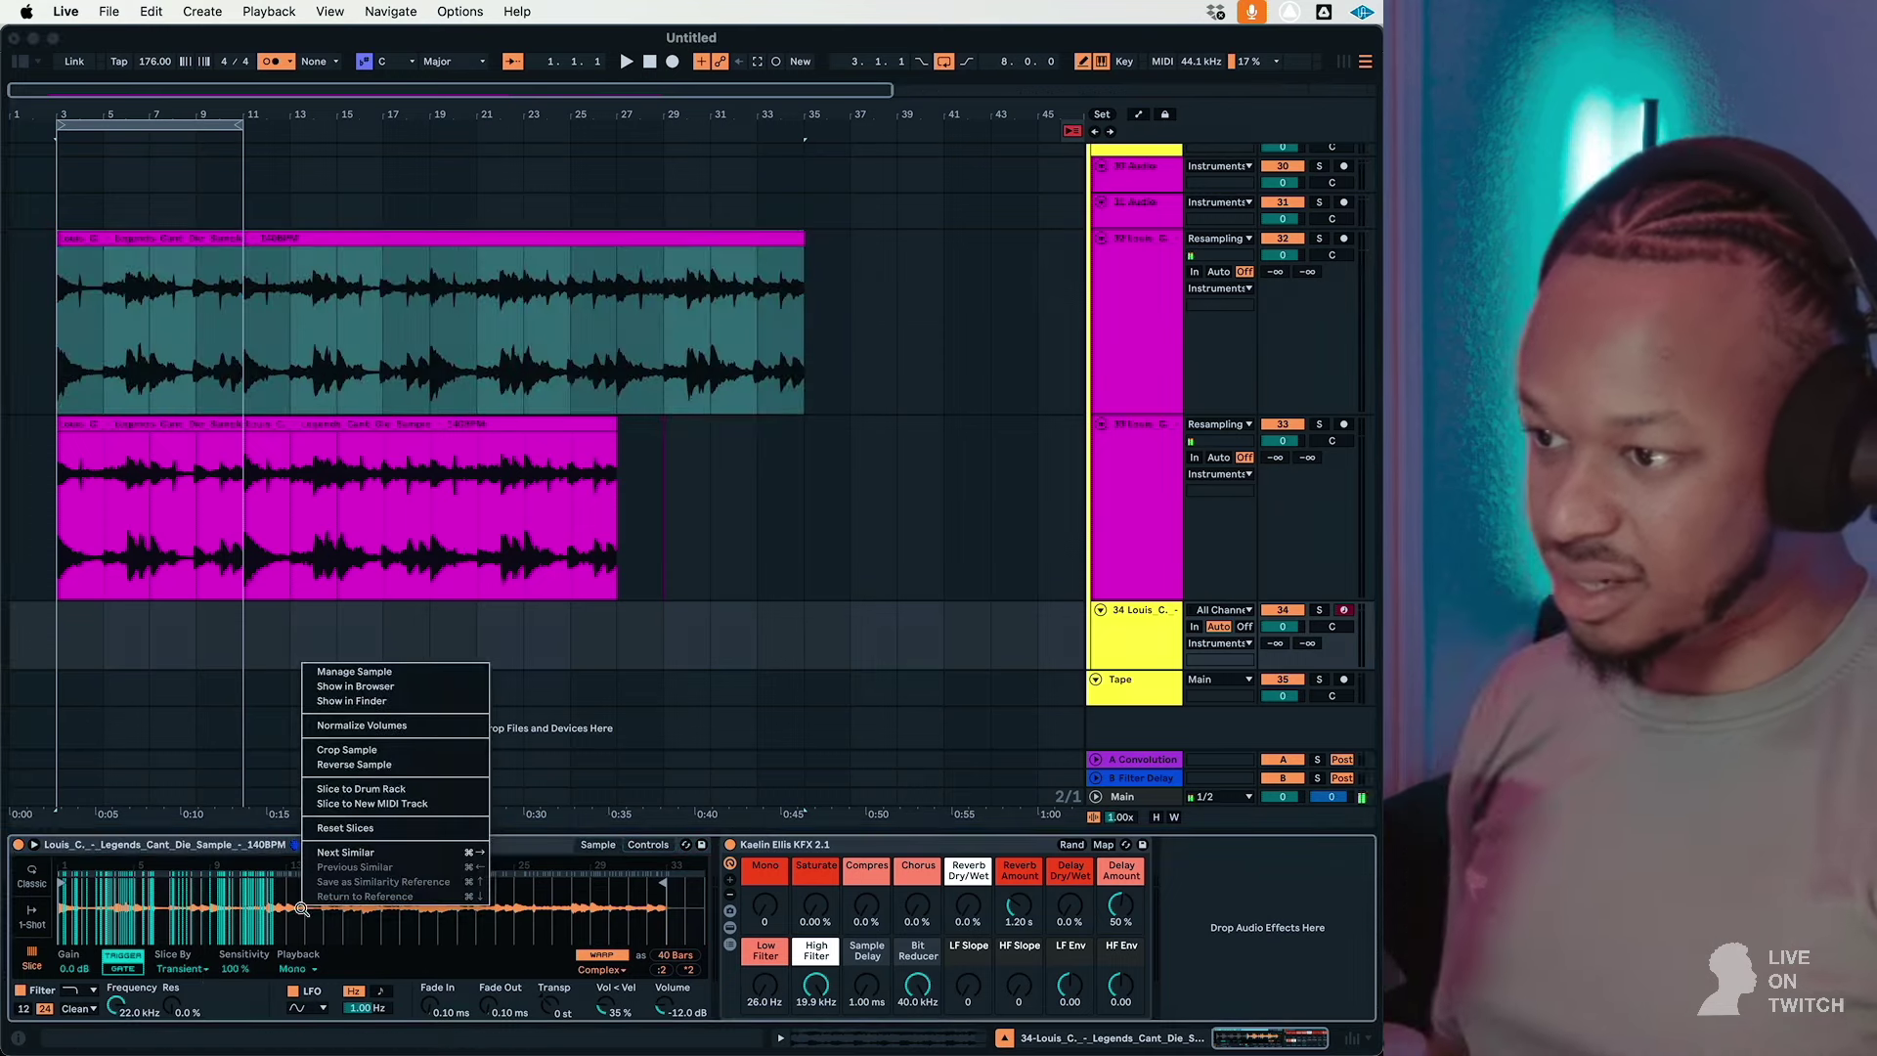
left_click(389, 728)
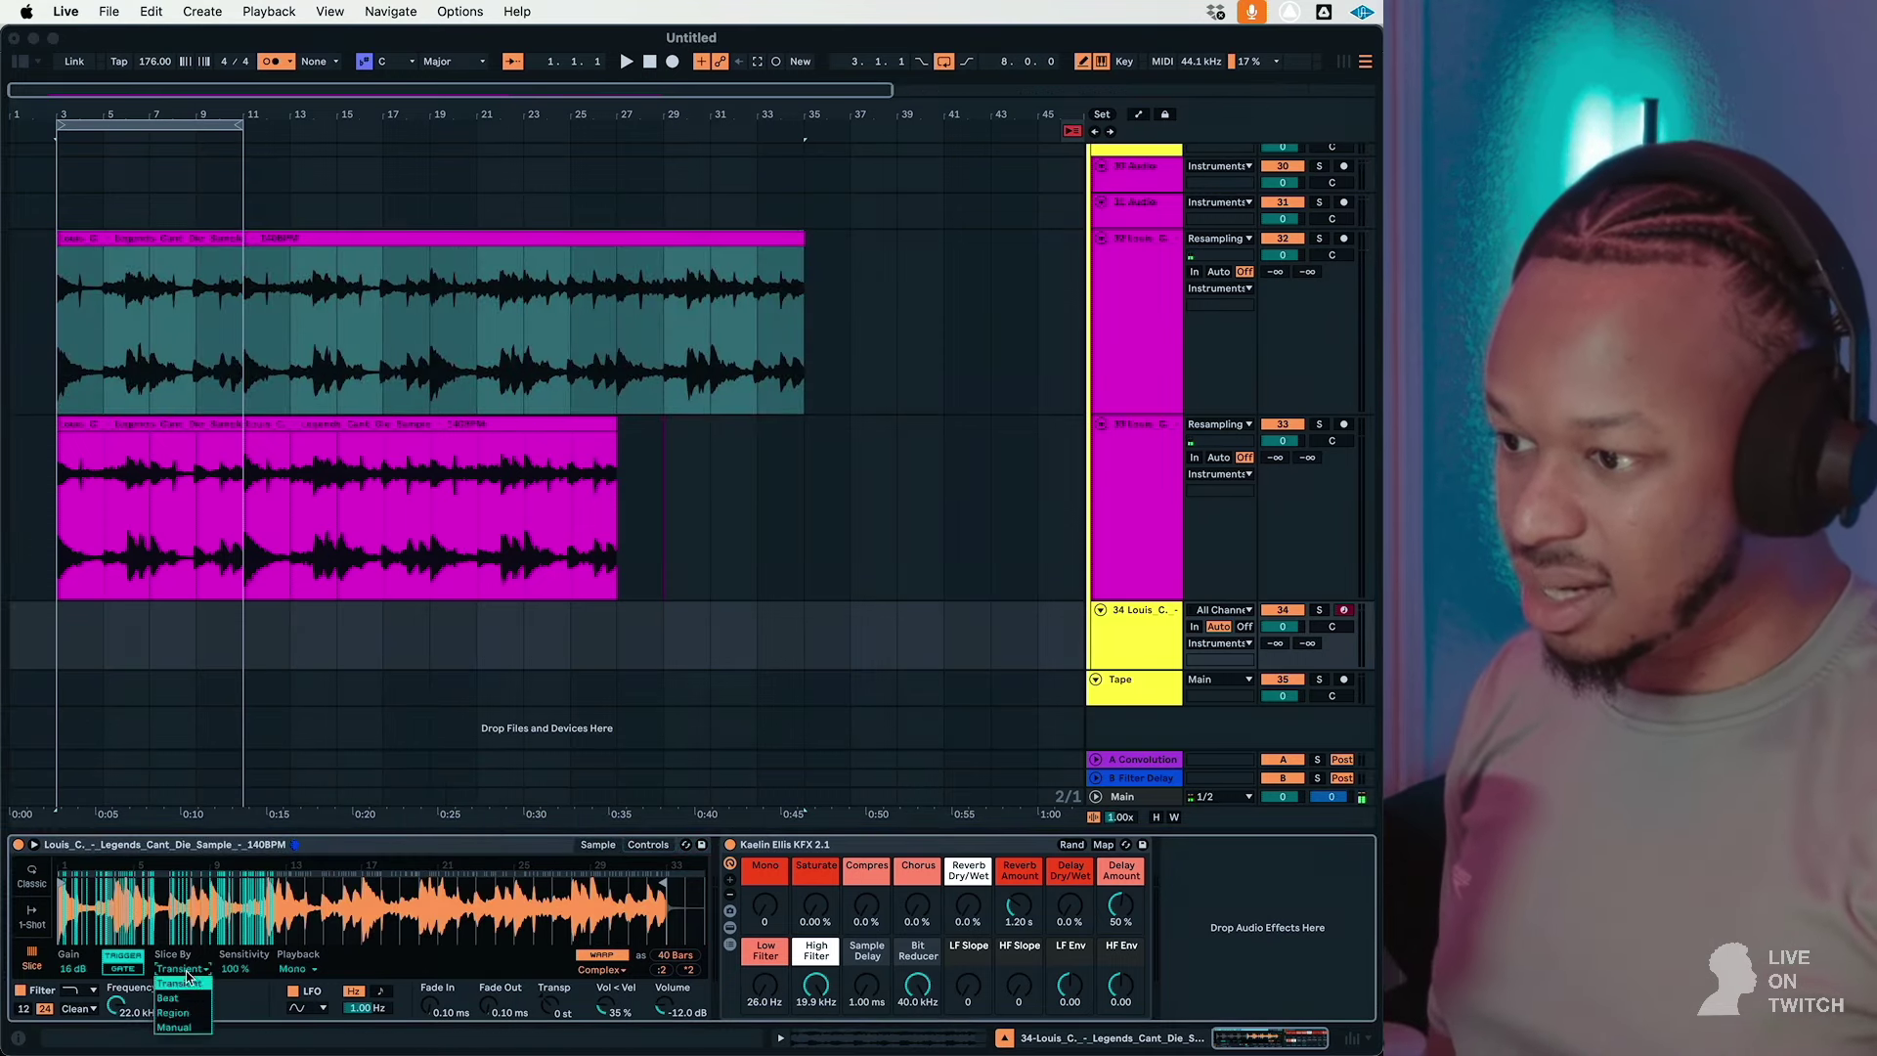
left_click(194, 1014)
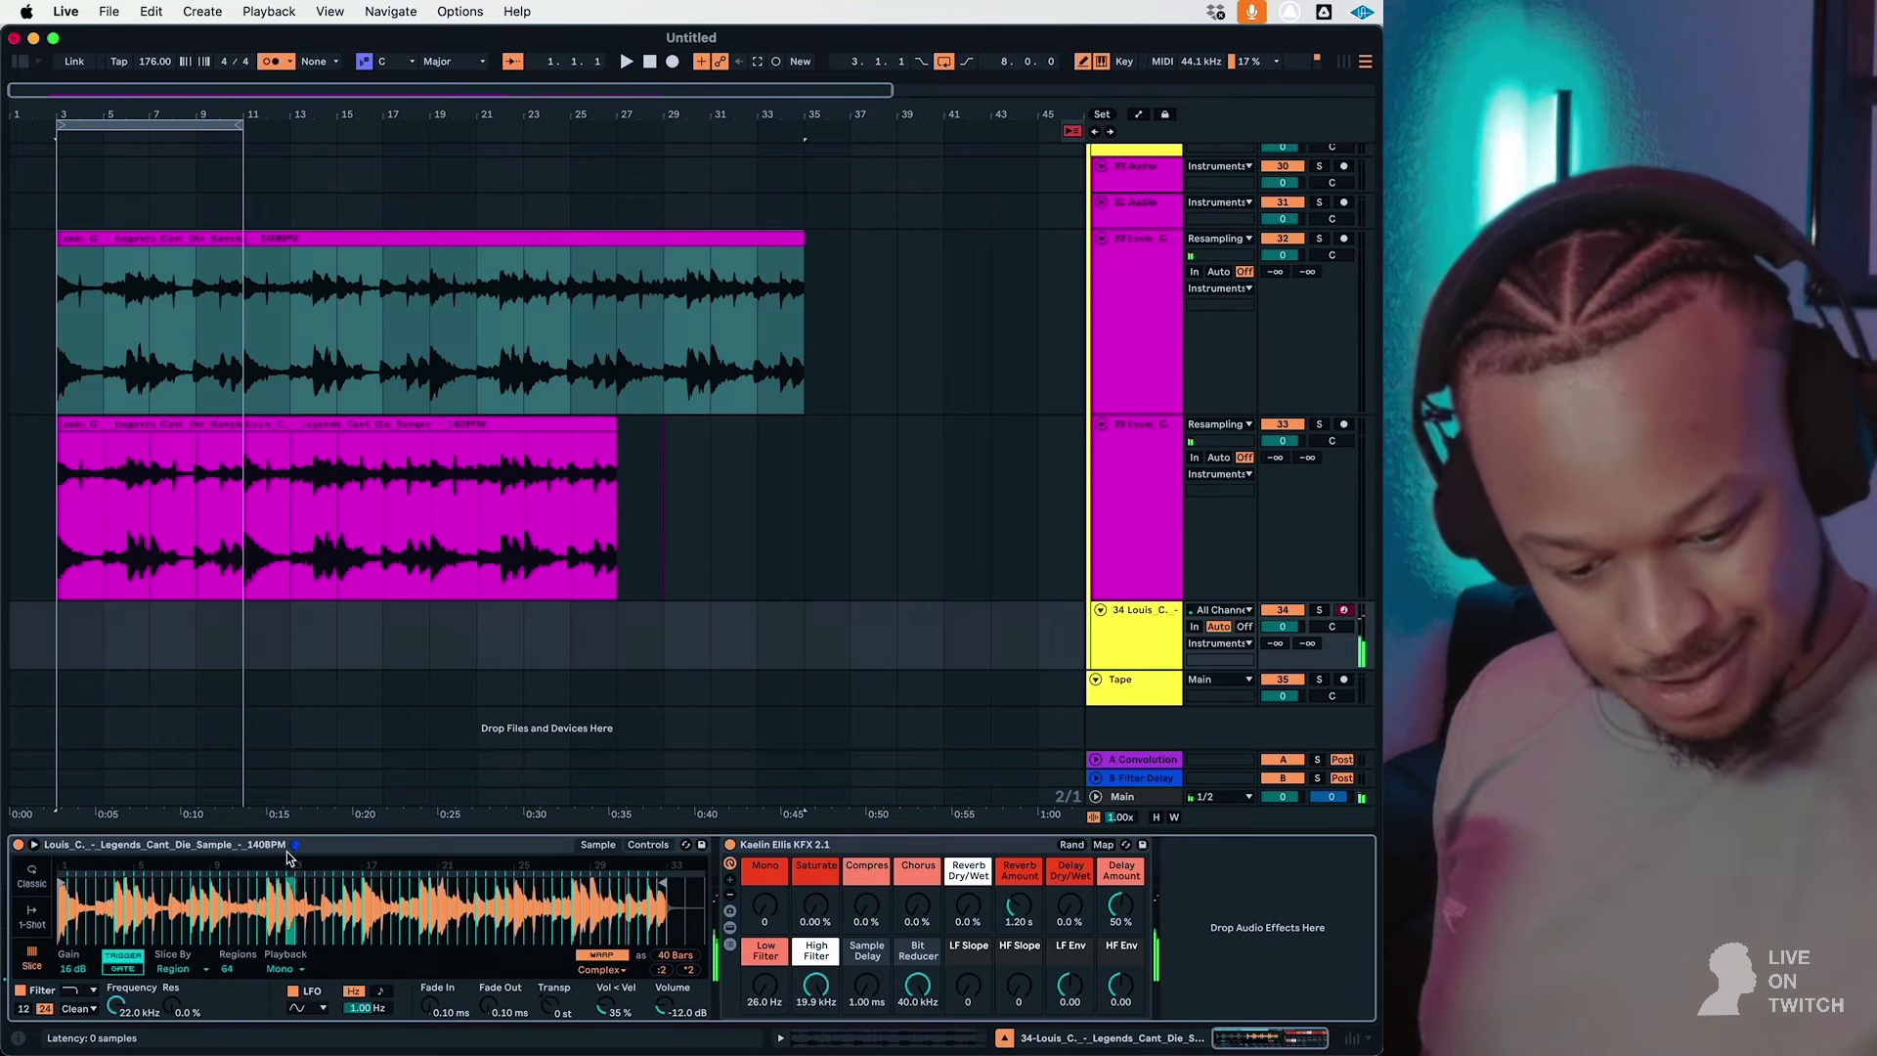
left_click(624, 957)
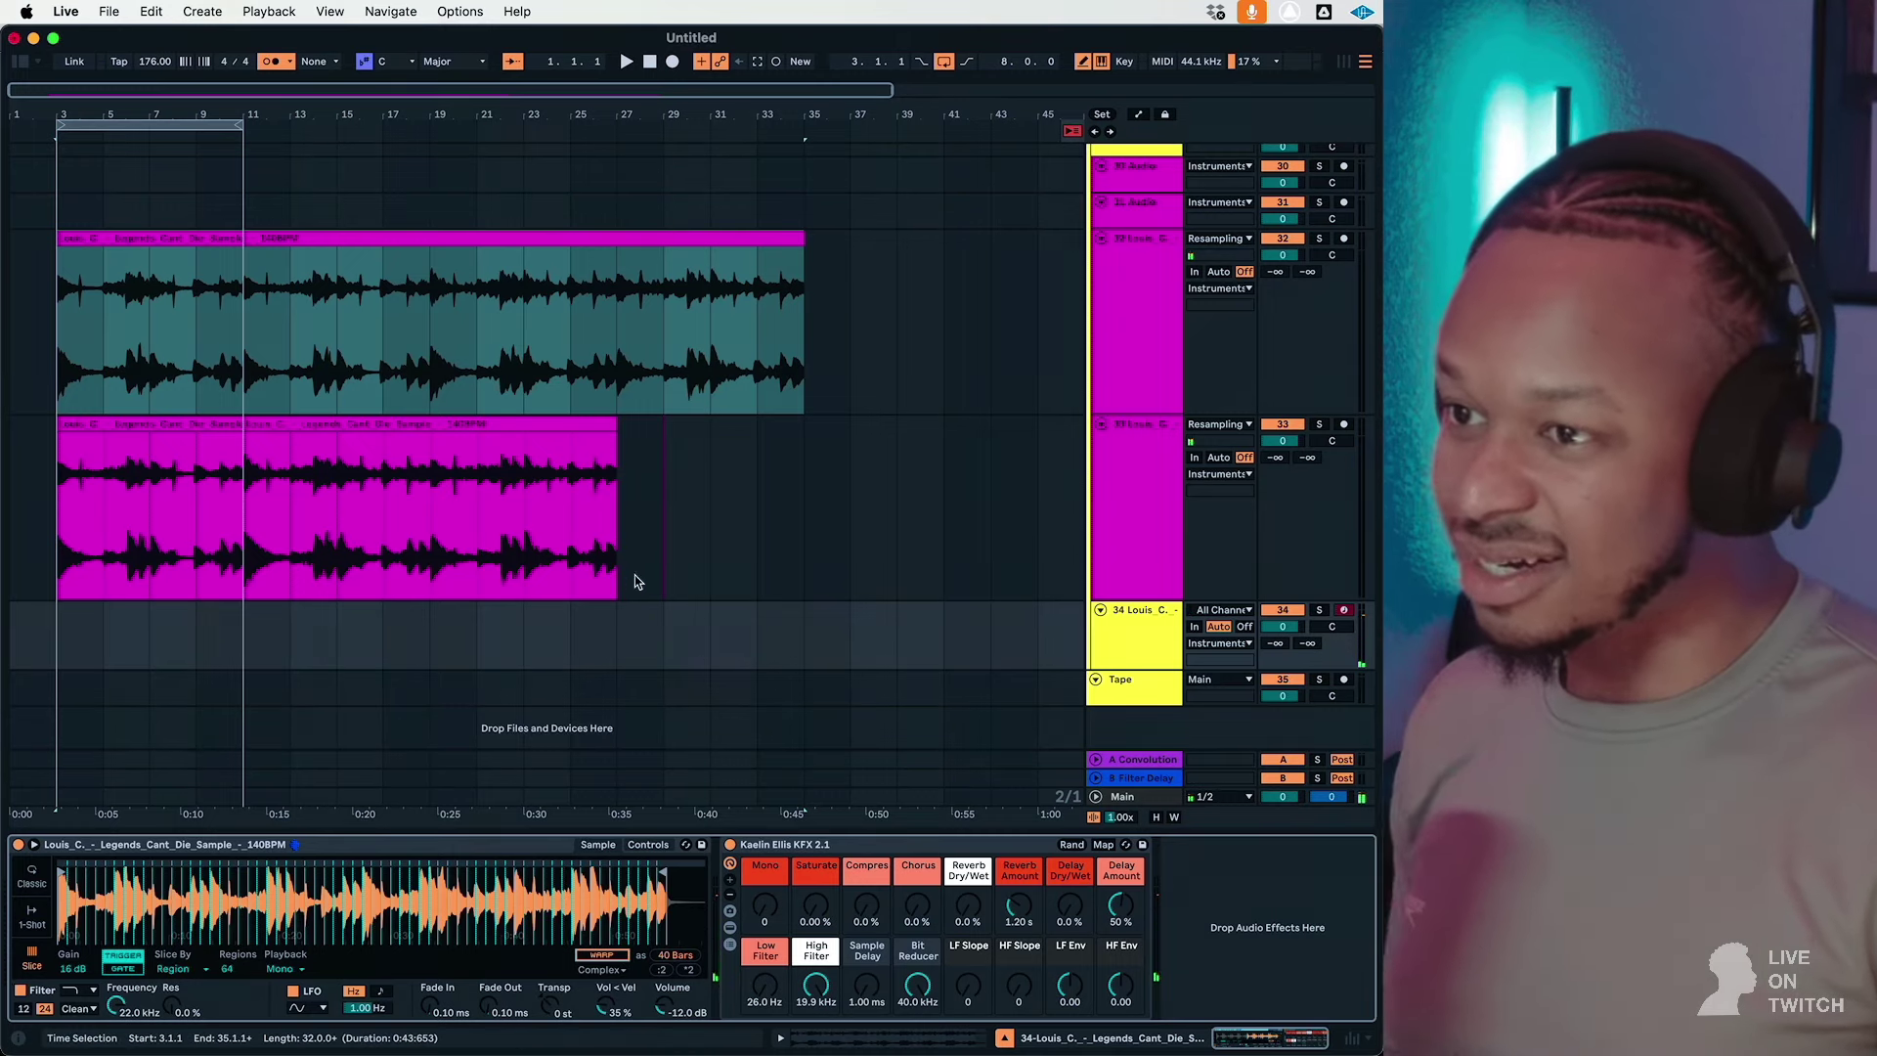
Step: Split the original clip at bar 27 and deactivate both audio tracks' clips from bar 3 to bar 27
left_click_drag(636, 626, 62, 365)
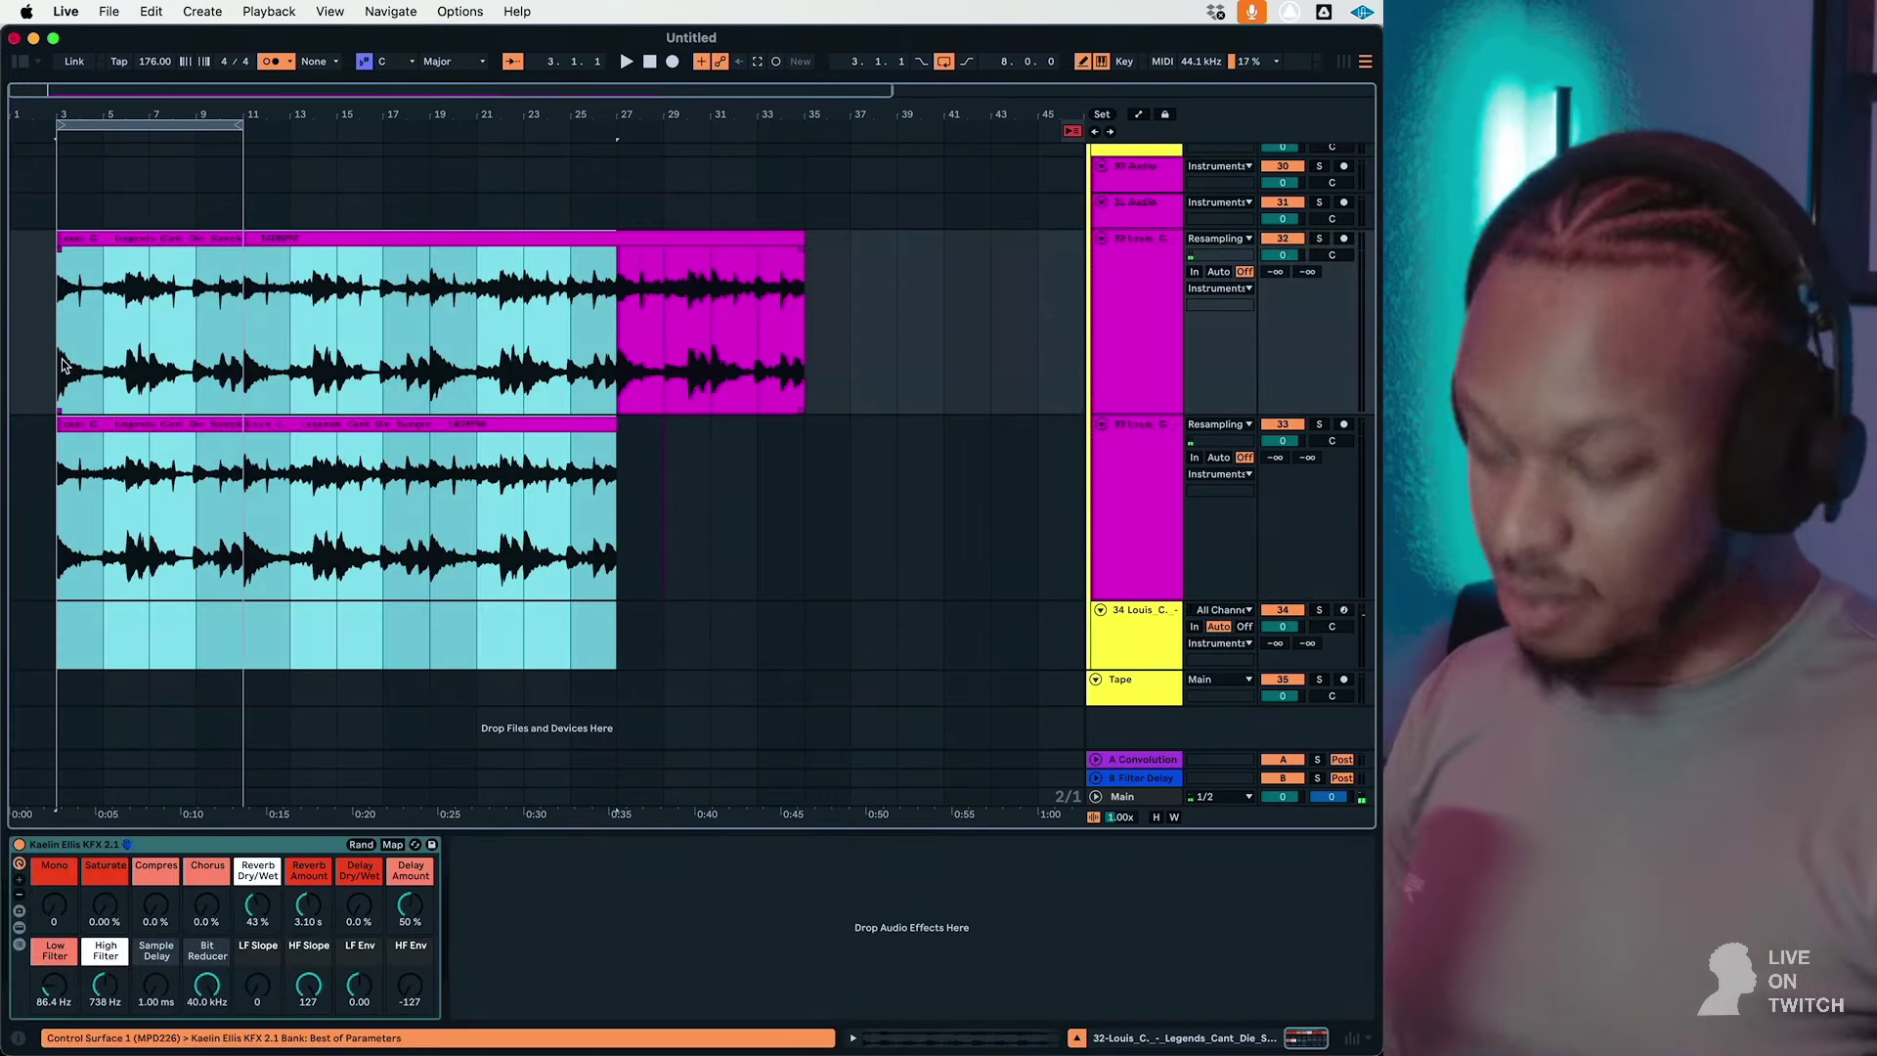
key("super+e")
left_click(890, 445)
left_click(833, 358)
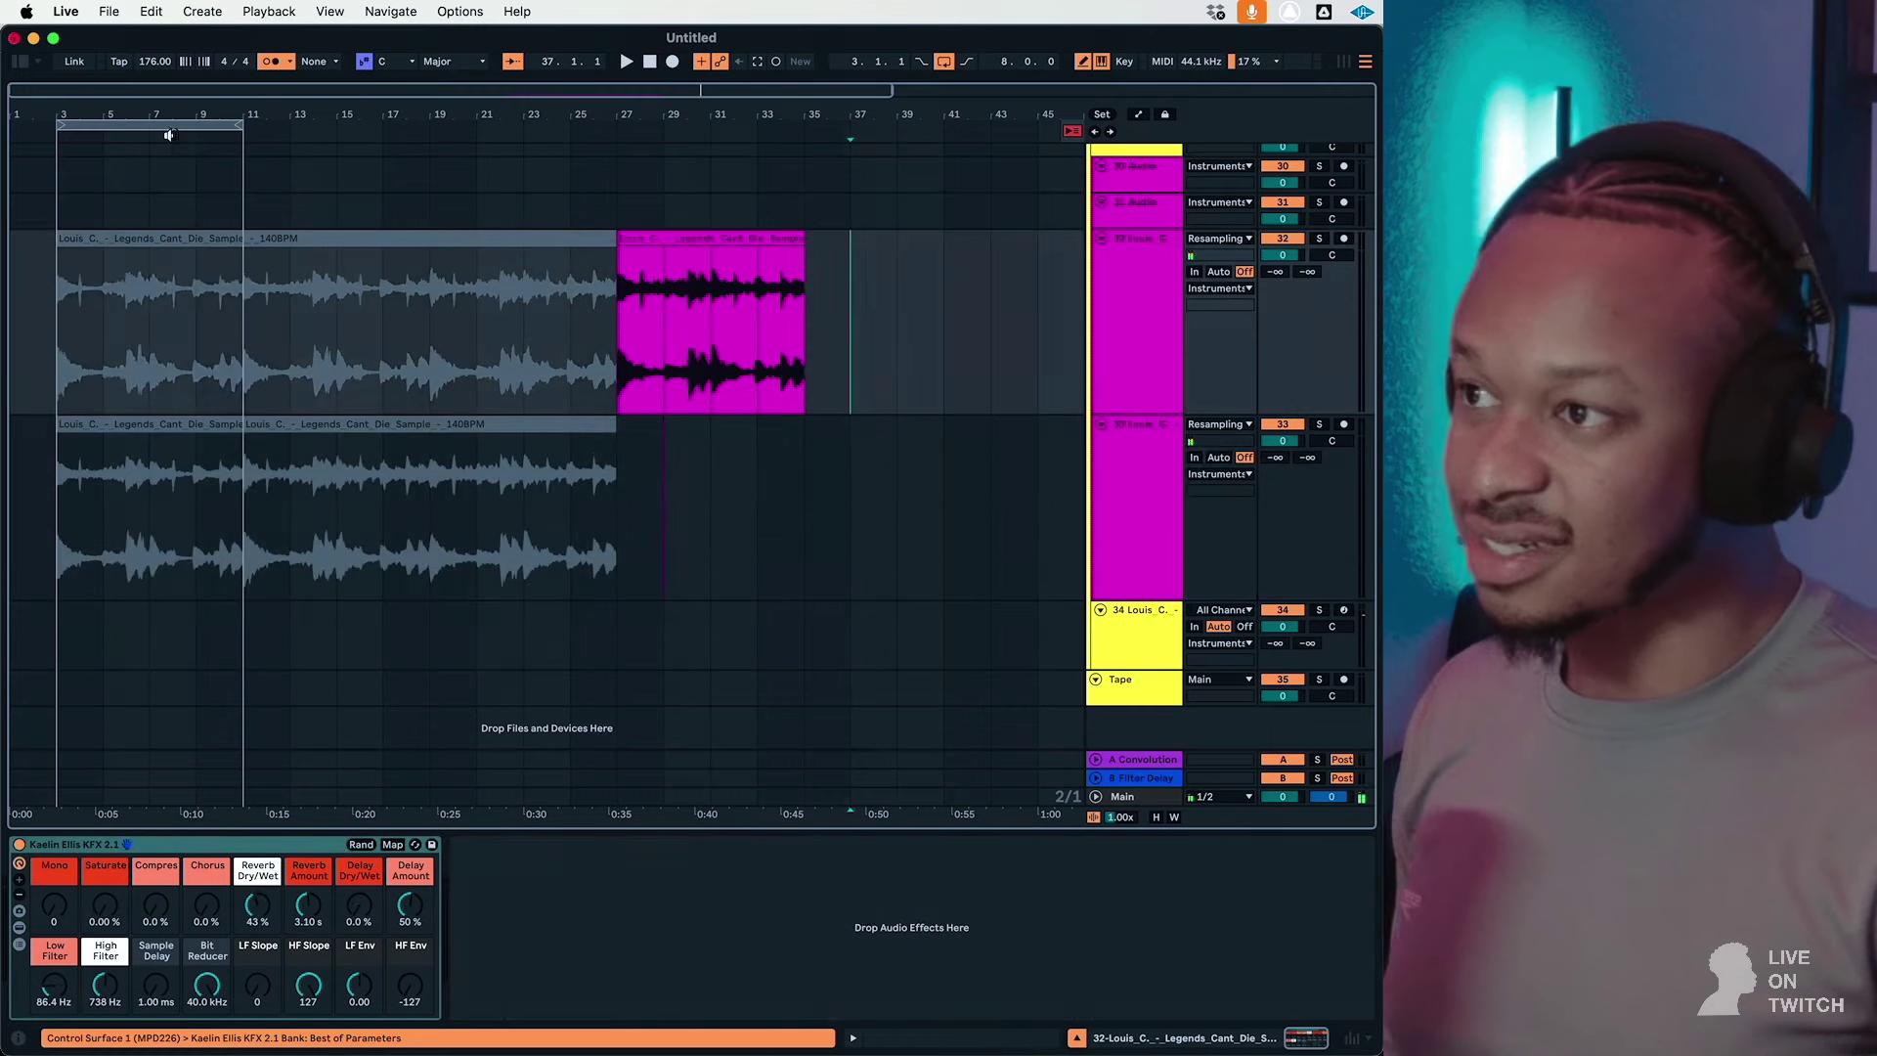
Step: Move the loop to the empty bars 41 to 49 and start playback there
left_click_drag(186, 127, 1095, 179)
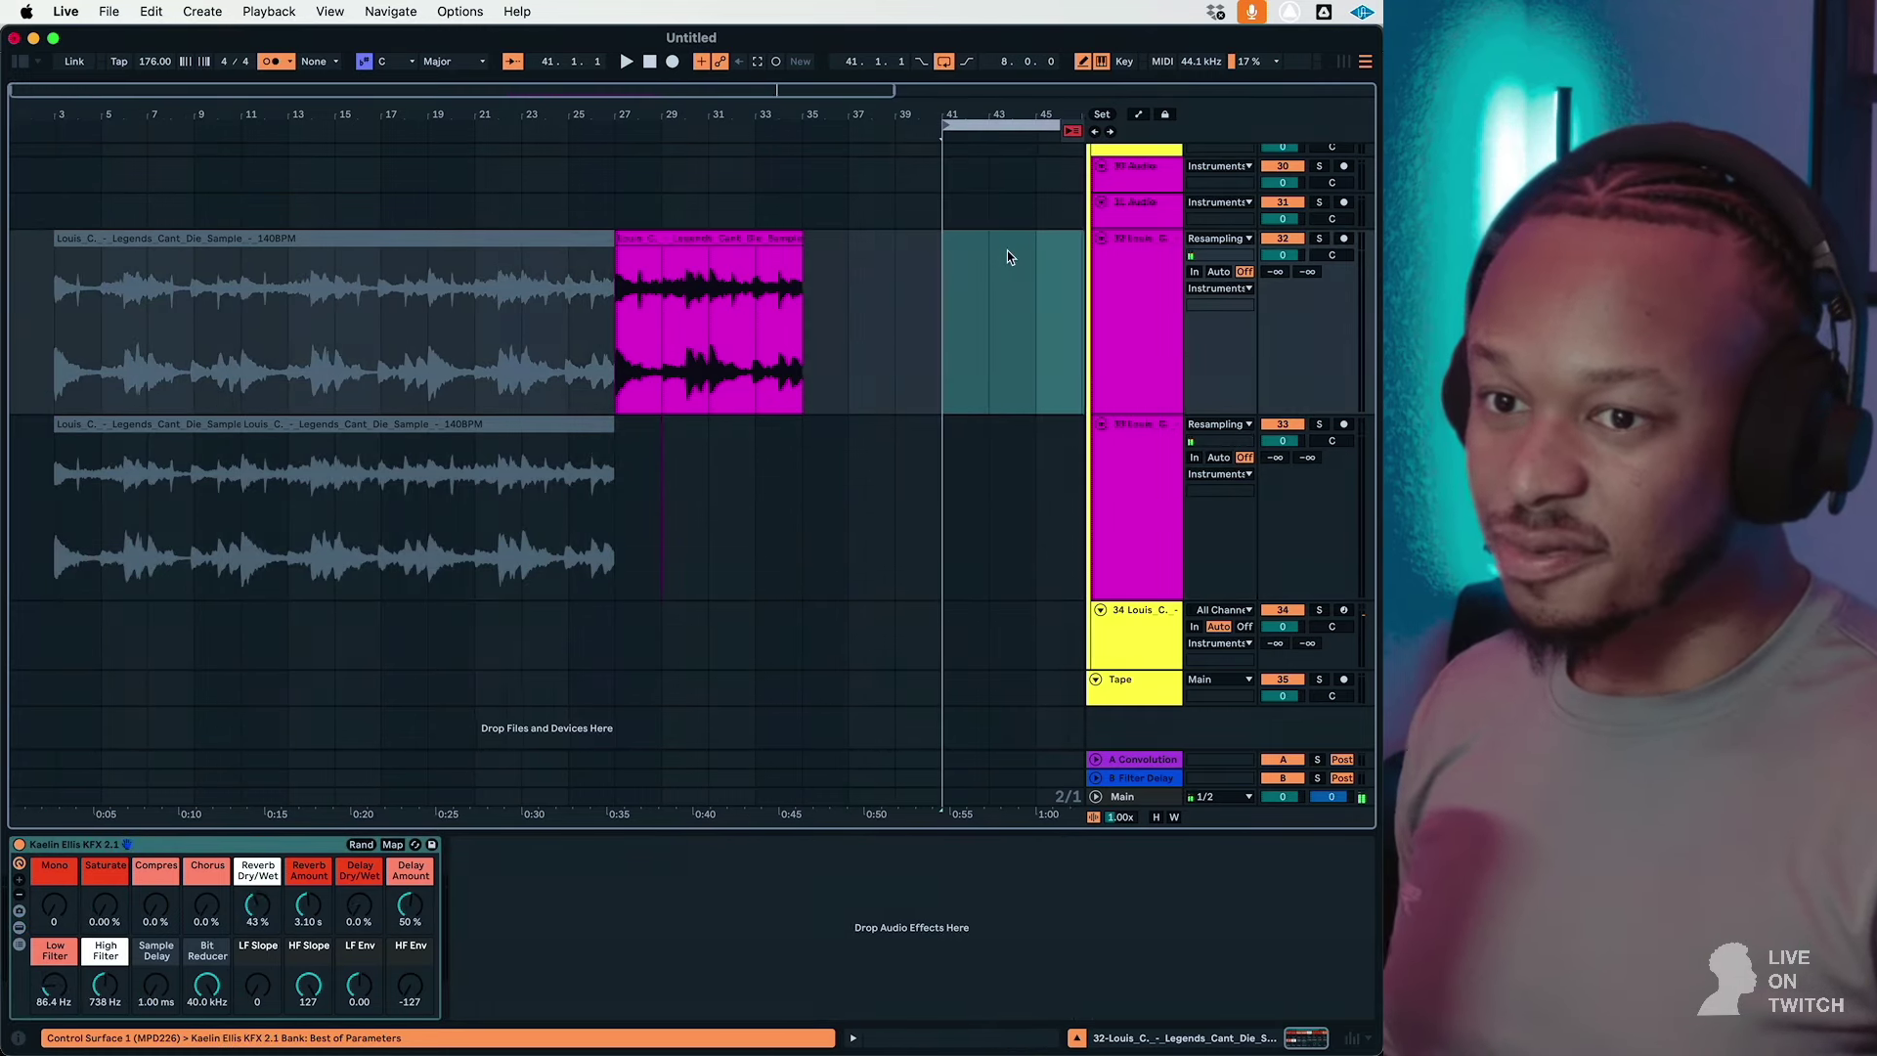
scroll(1007, 251, "right", 5)
key("space")
Step: Try slower tempos during playback, including 143 BPM, and set the project tempo to 136 BPM
left_click(154, 61)
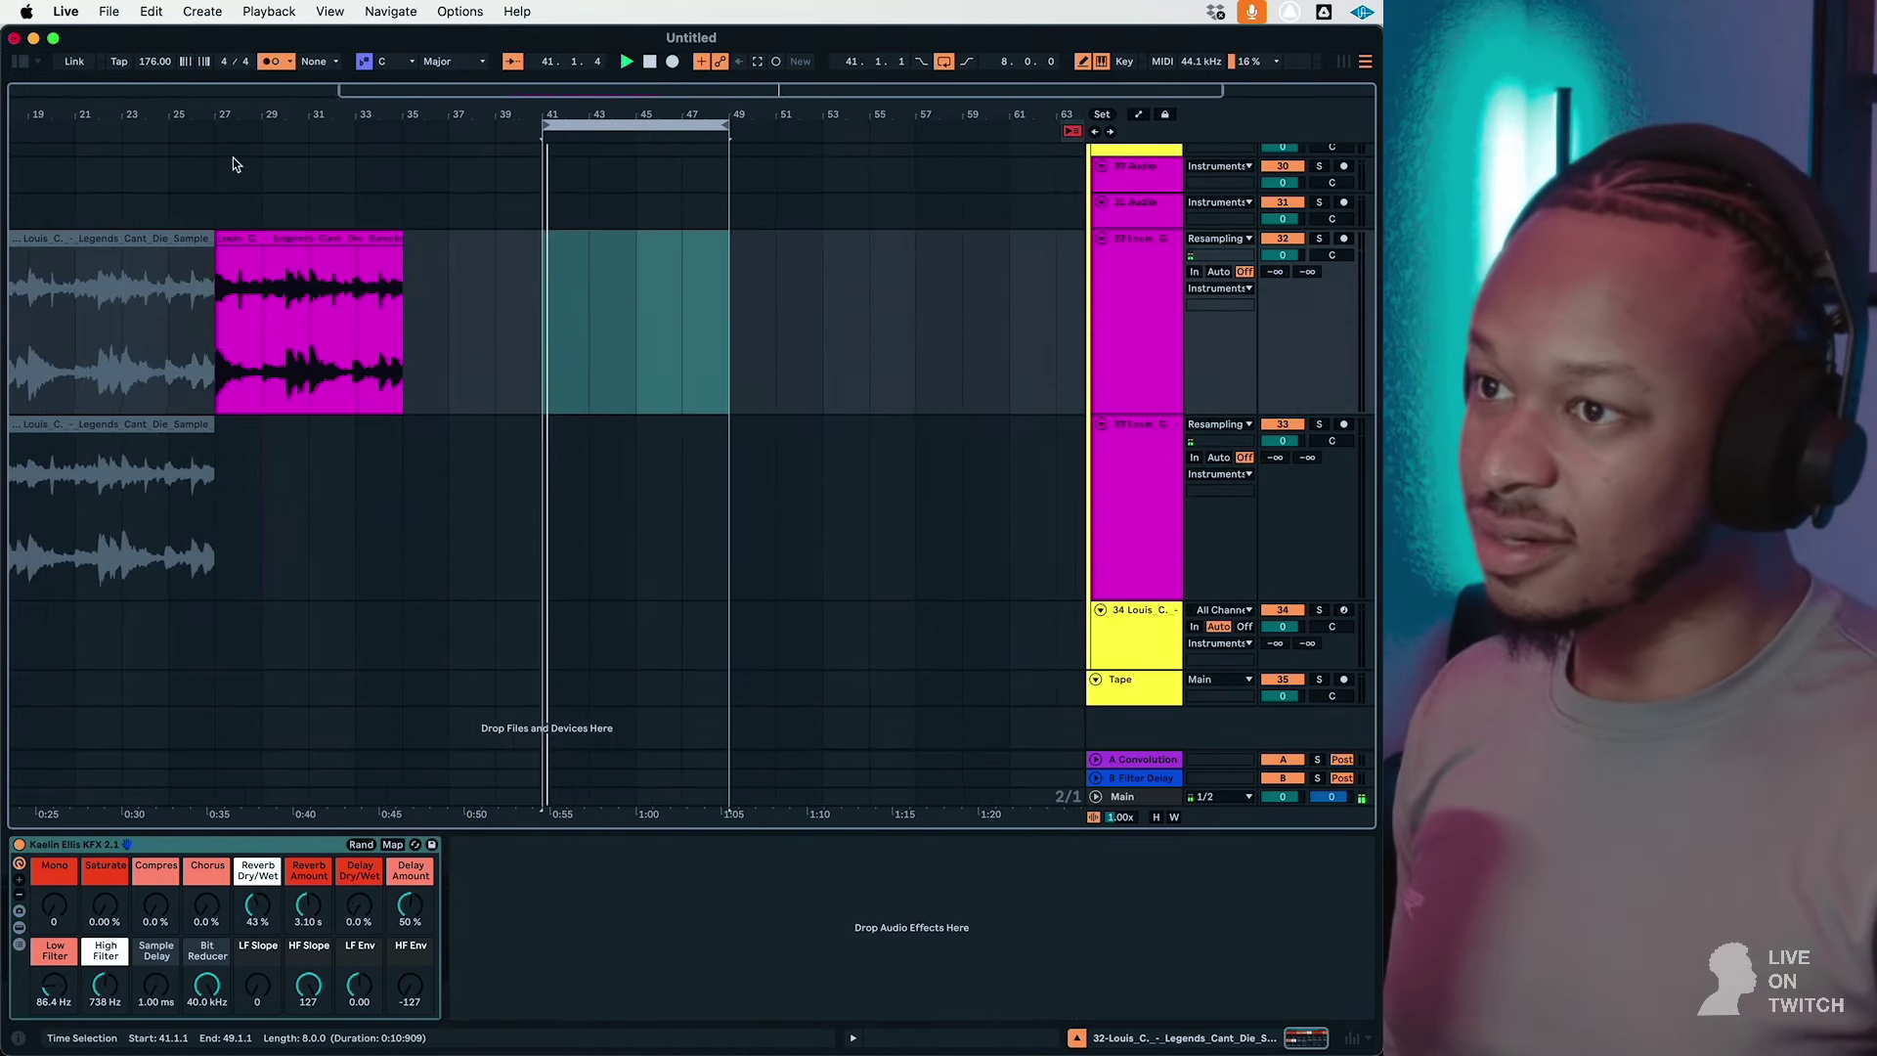
type("160")
key("Return")
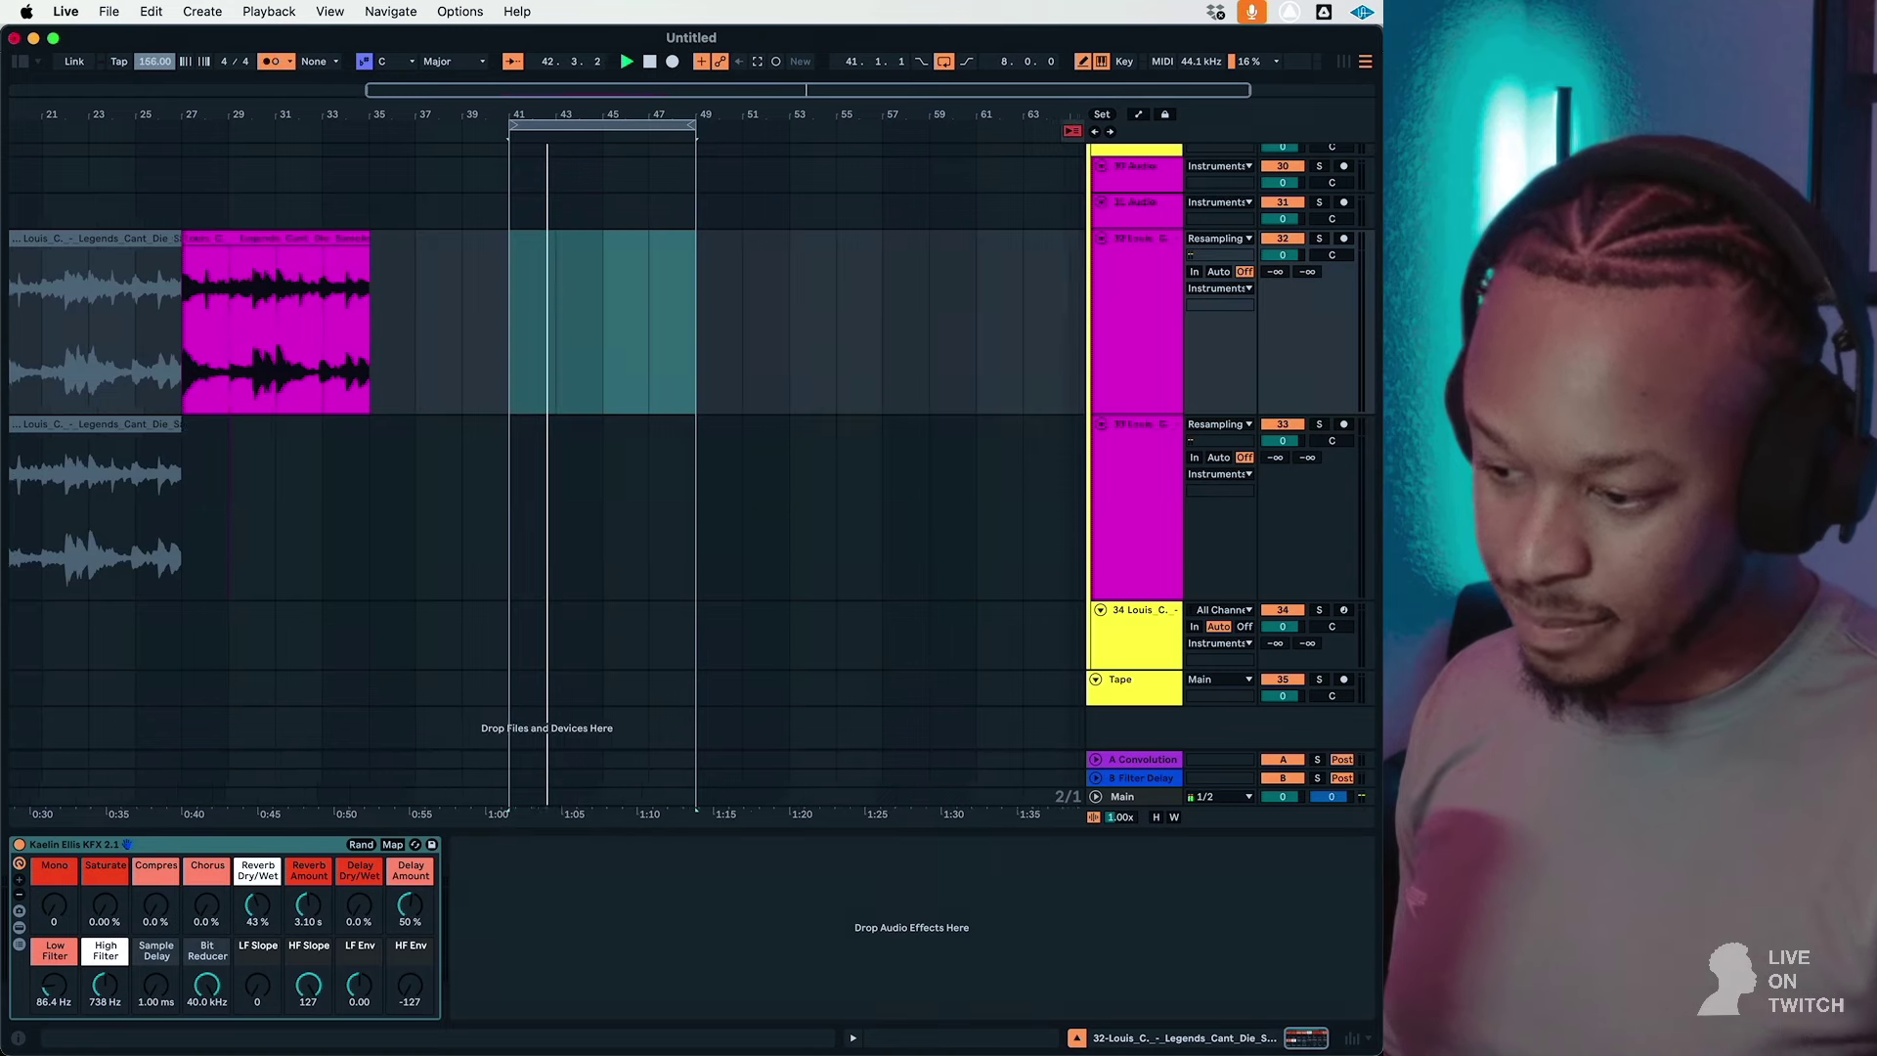
type("143")
key("Return")
type("136")
key("Return")
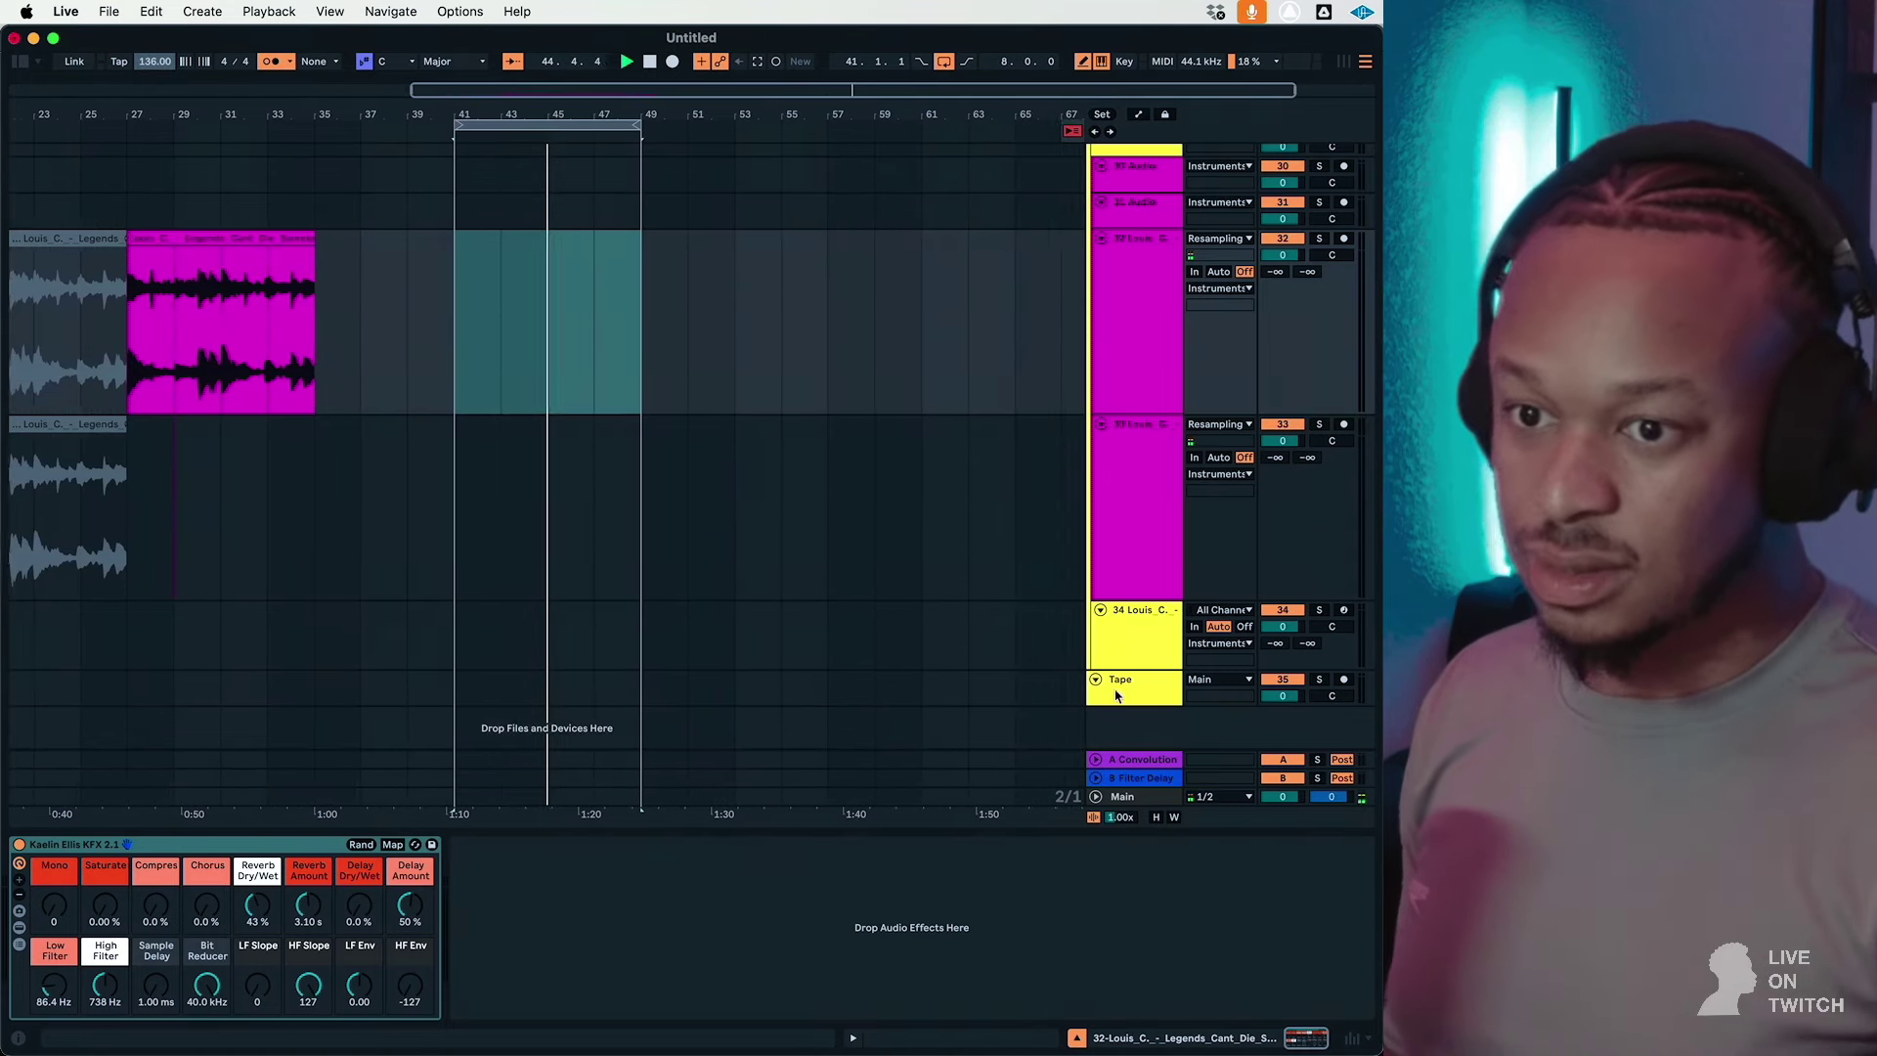
Step: Select and arm the sliced sampler track and transpose the sampler to +1 st
left_click(1311, 618)
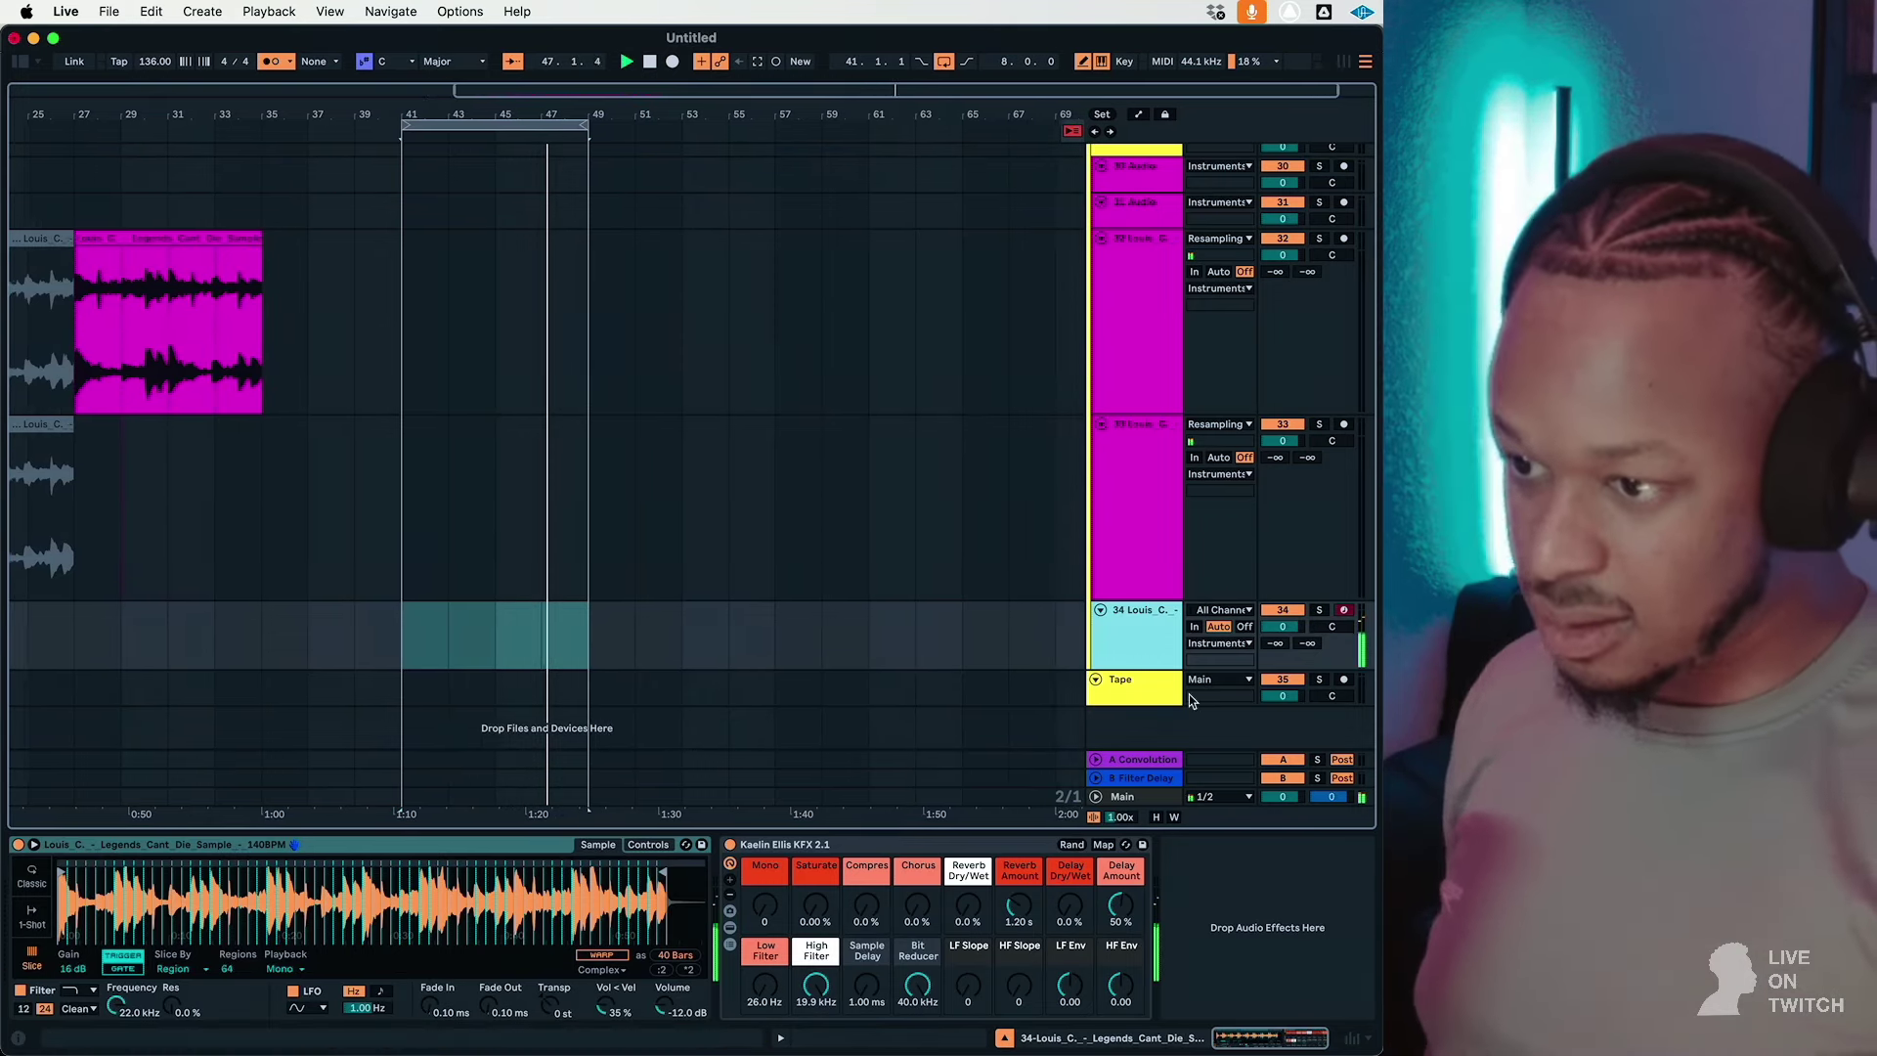
left_click(549, 1010)
key("Down")
key("Down")
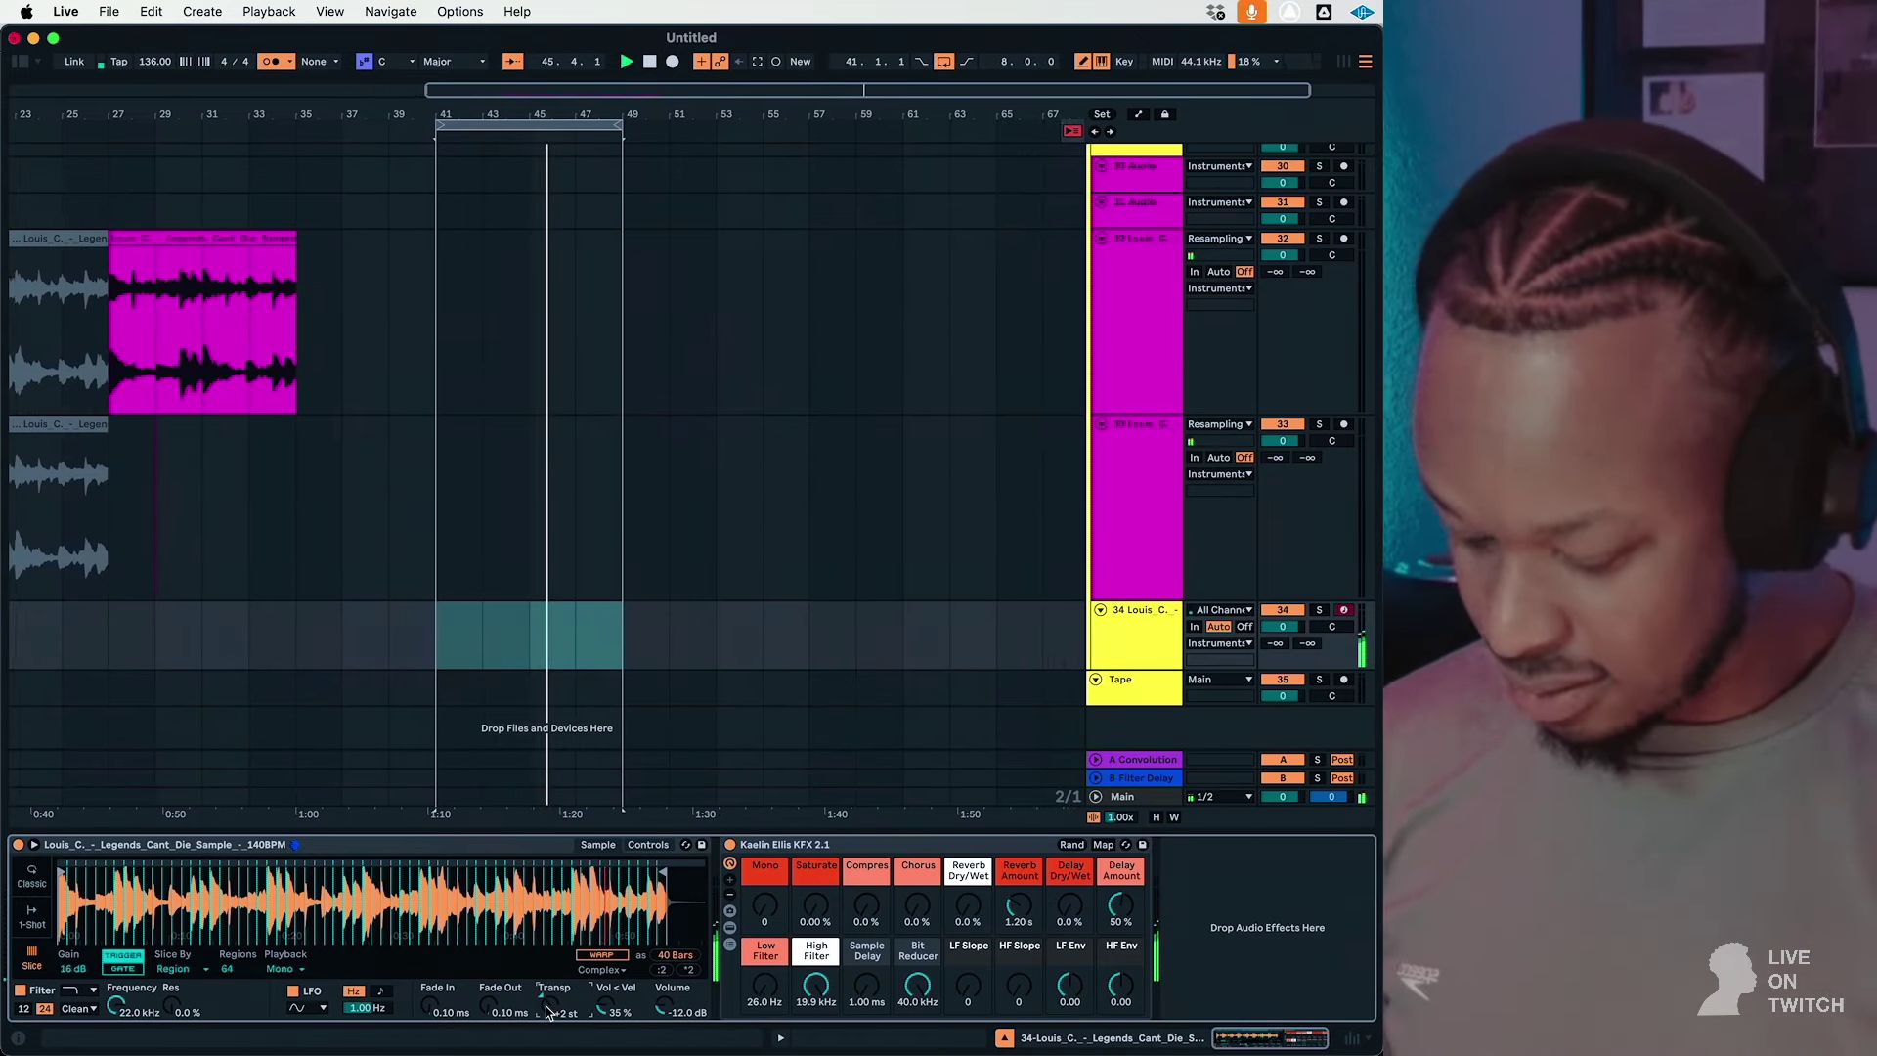
scroll(546, 1006, "down", 1)
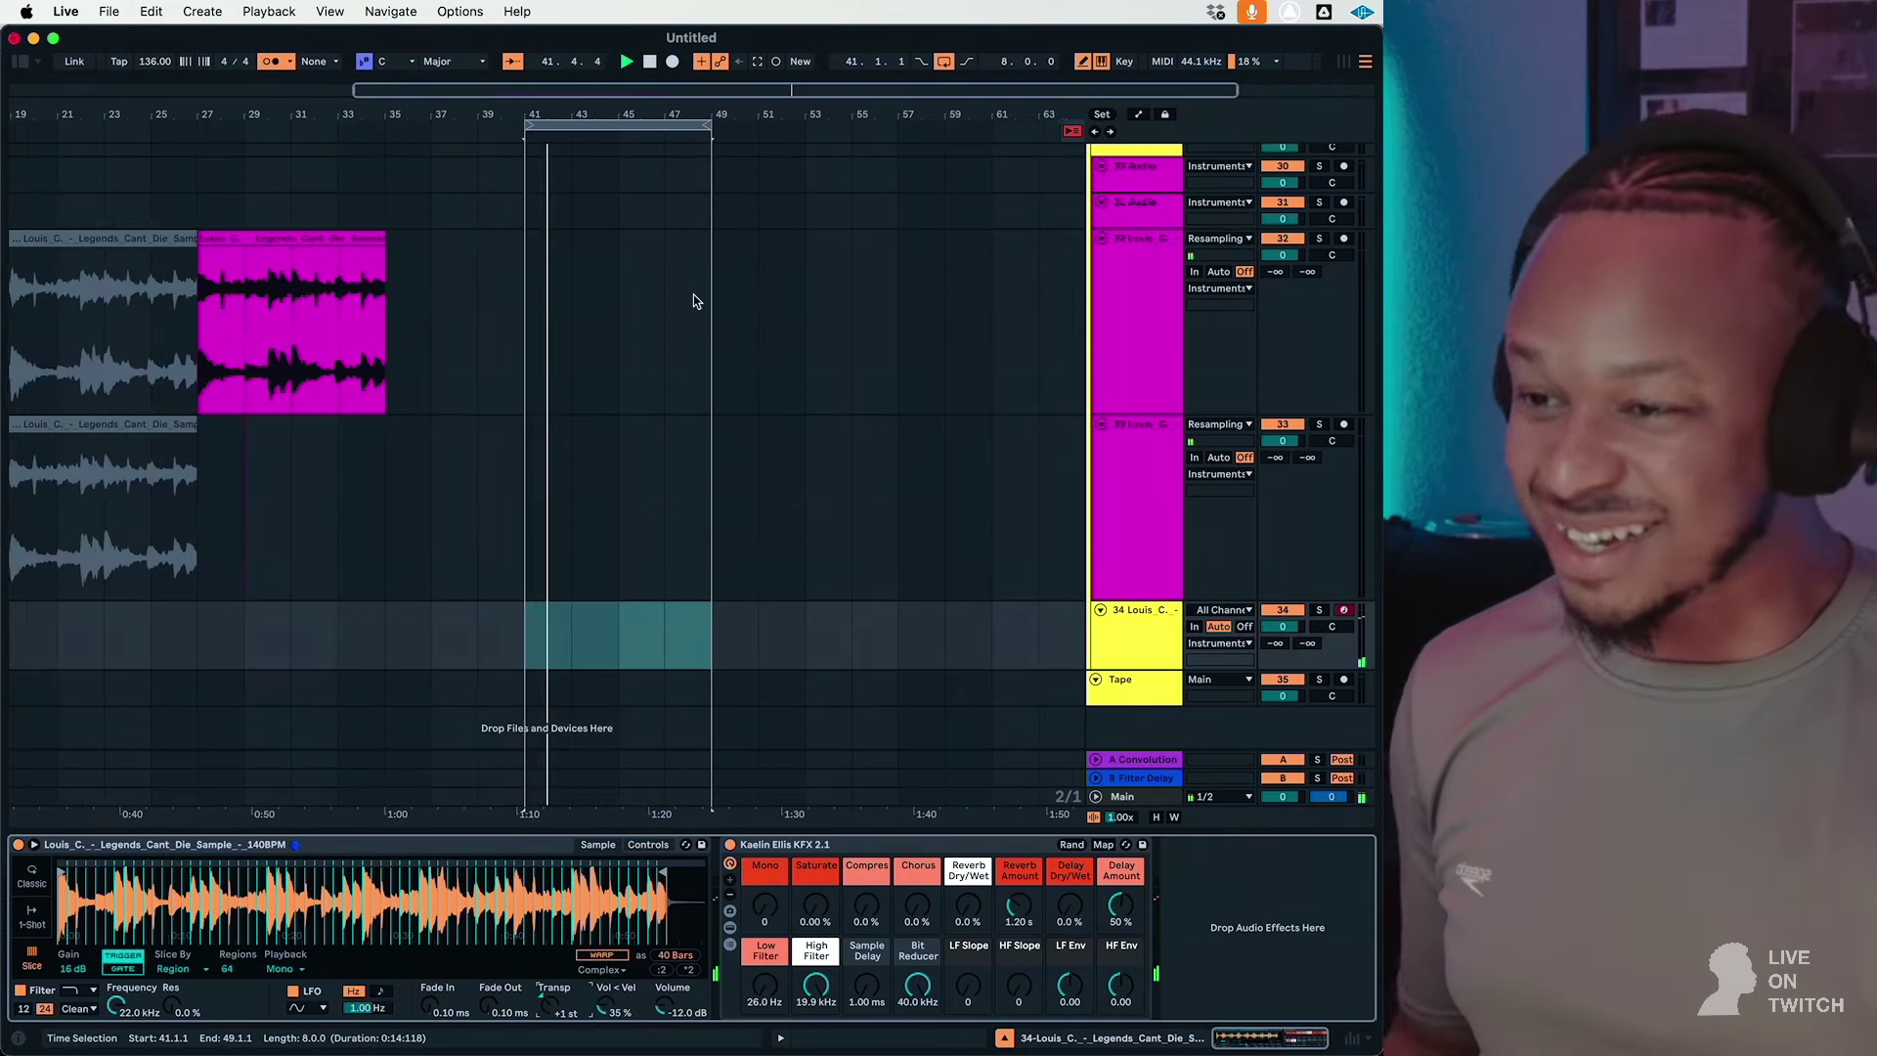
Step: Record a performance of the sample chops on the sampler track over the bar 41 to 49 loop
left_click(521, 653)
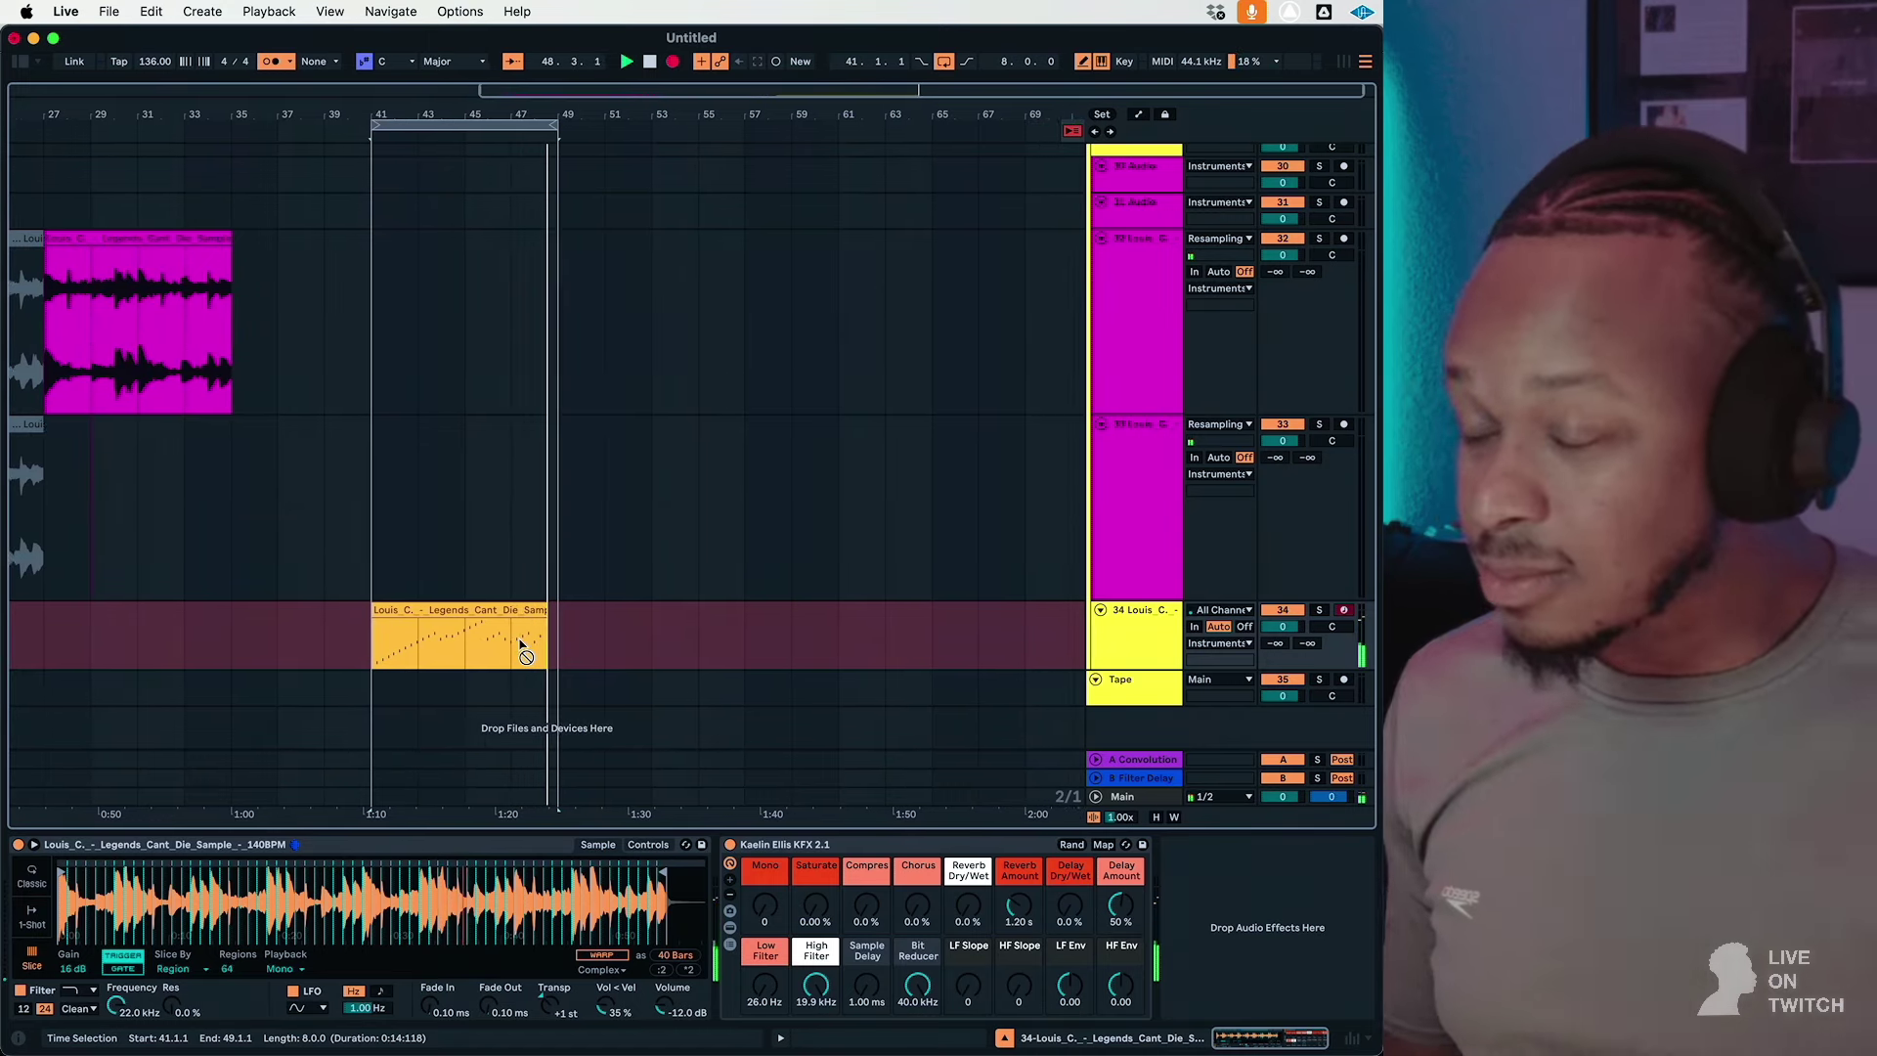
key("F9")
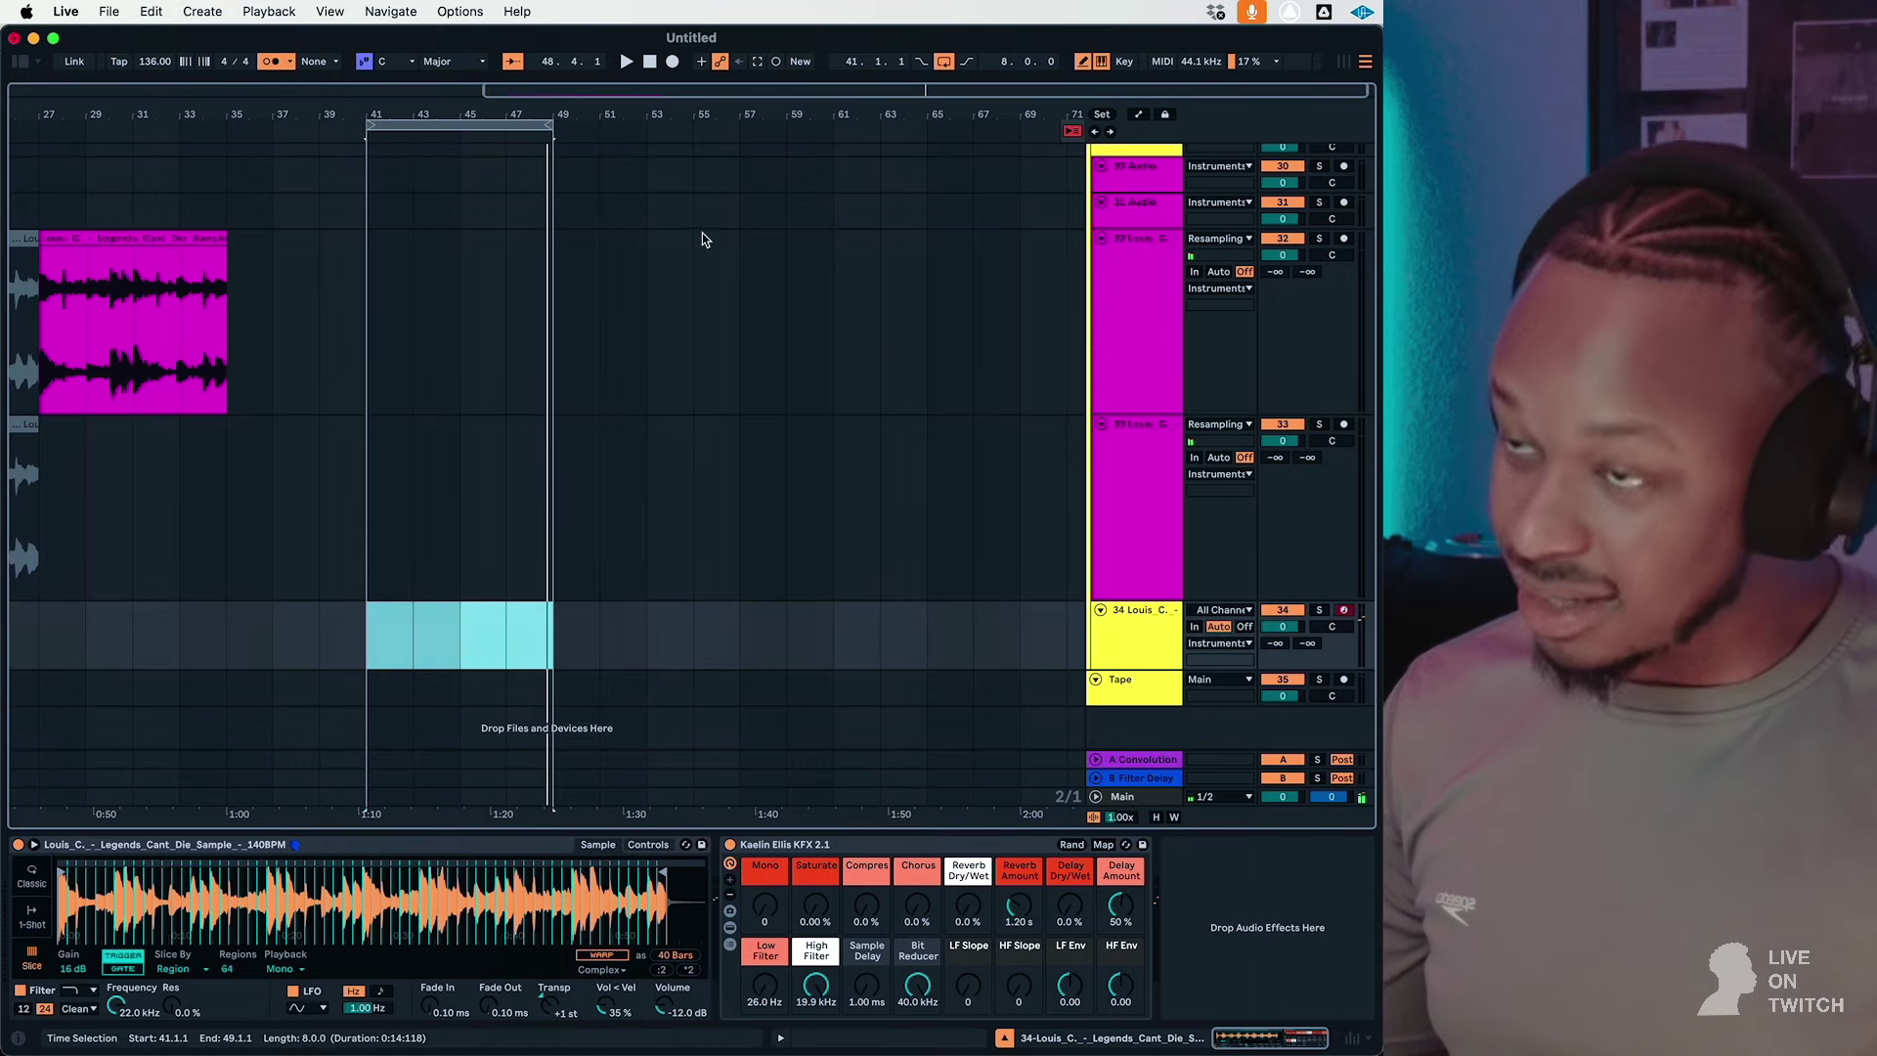
key("F9")
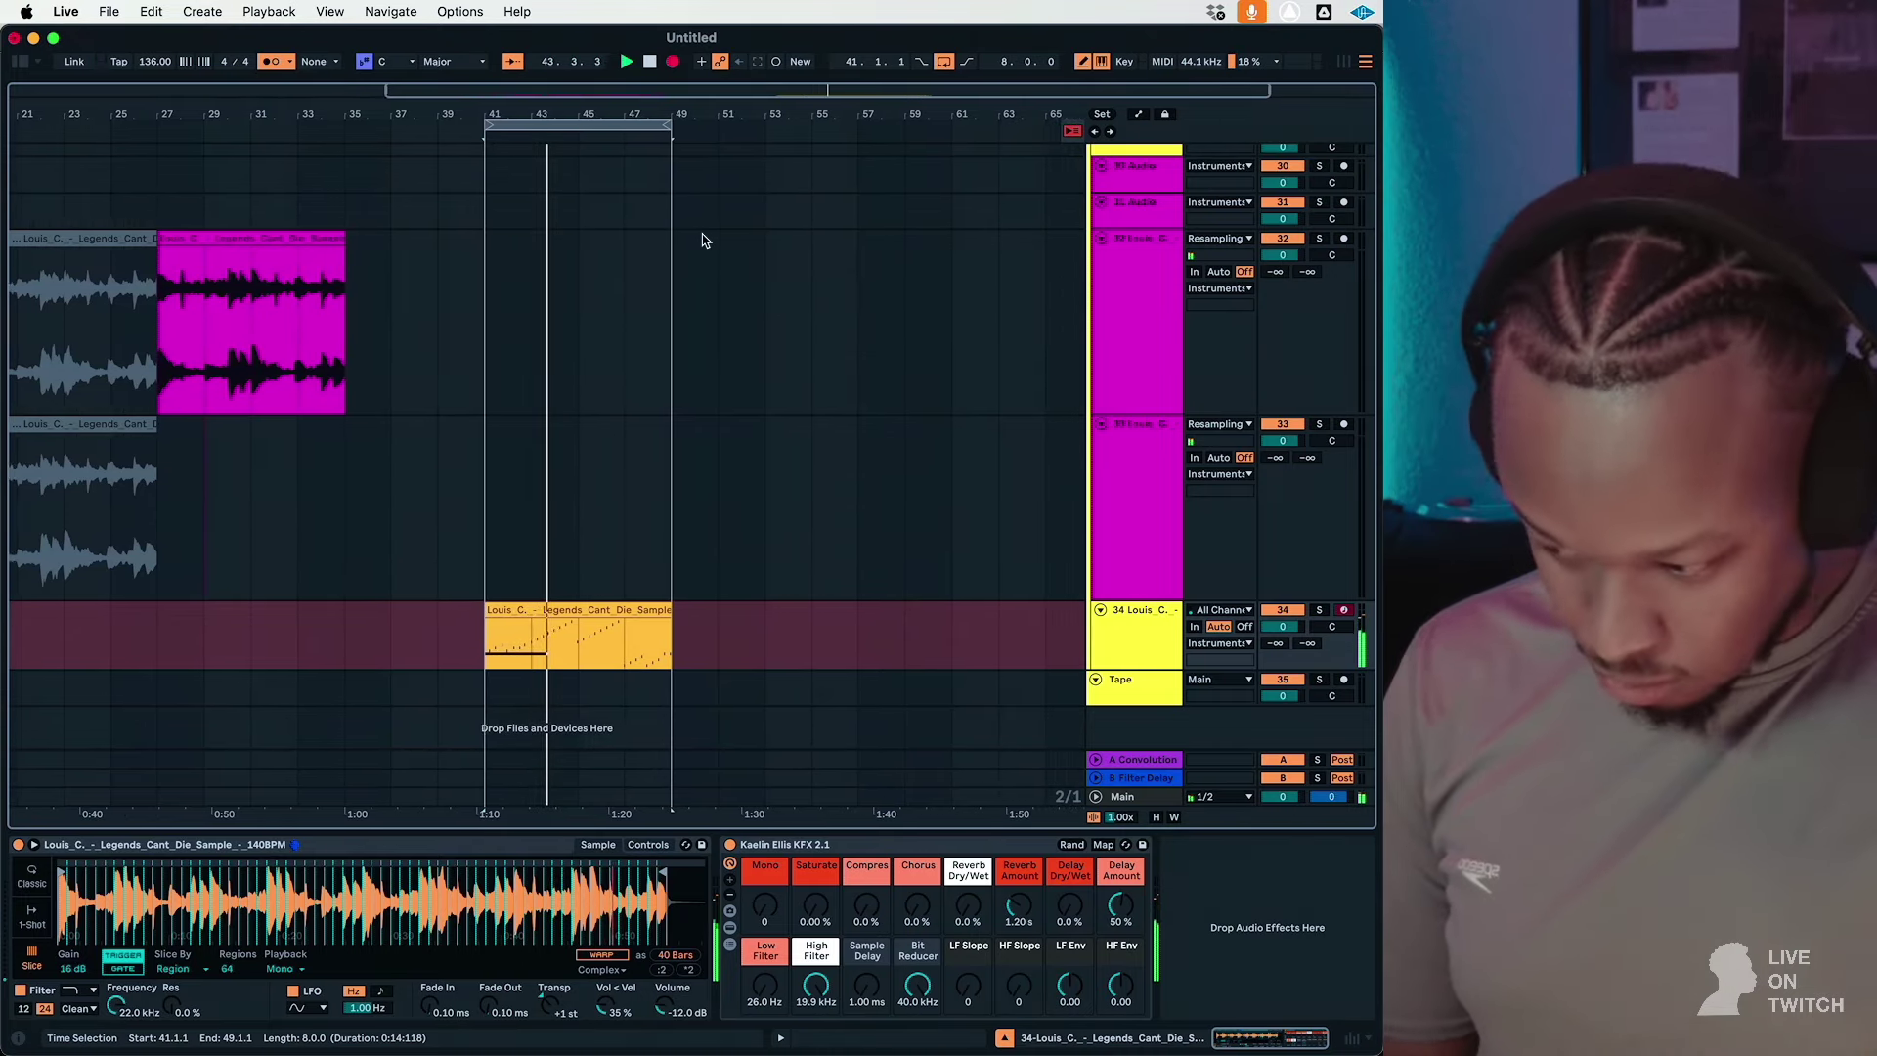
key("space")
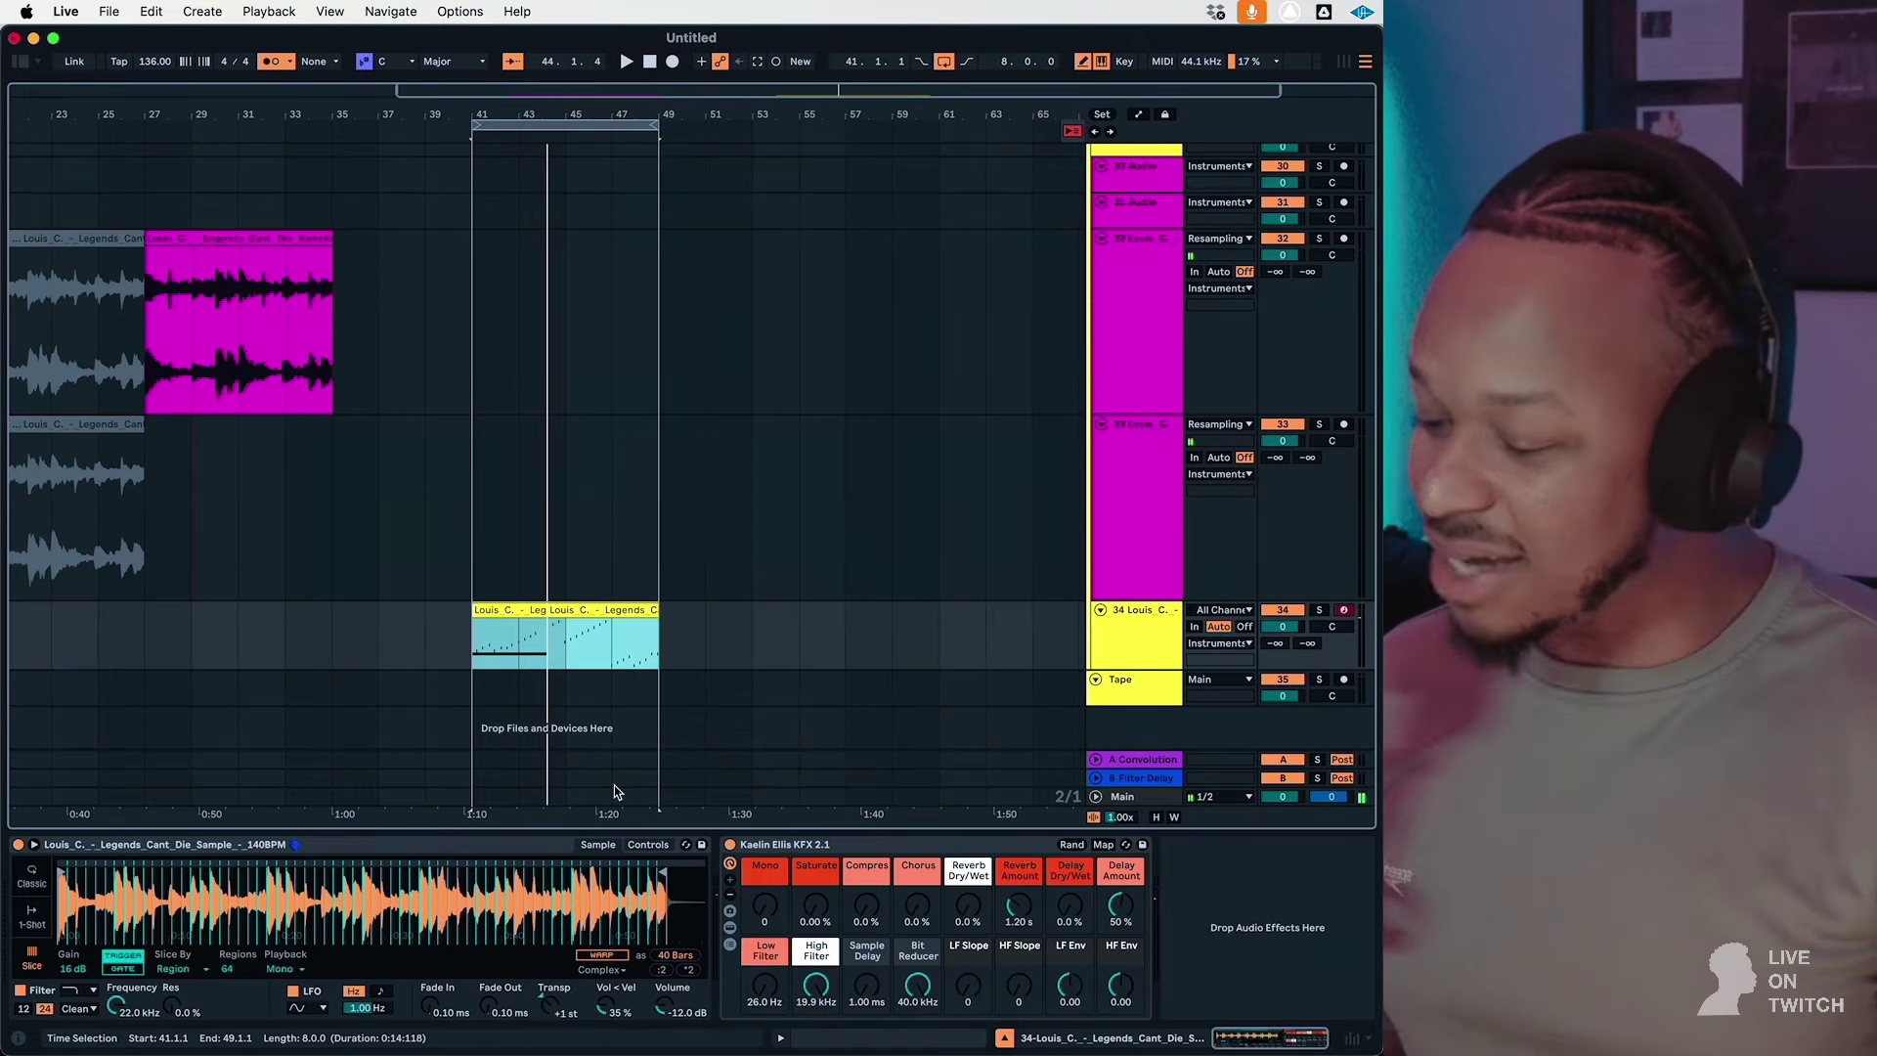
Step: Extend the recorded clip's start backward to expose the earlier takes and place the 16-bar clip at bar 41
left_click_drag(480, 817, 554, 819)
left_click(627, 609)
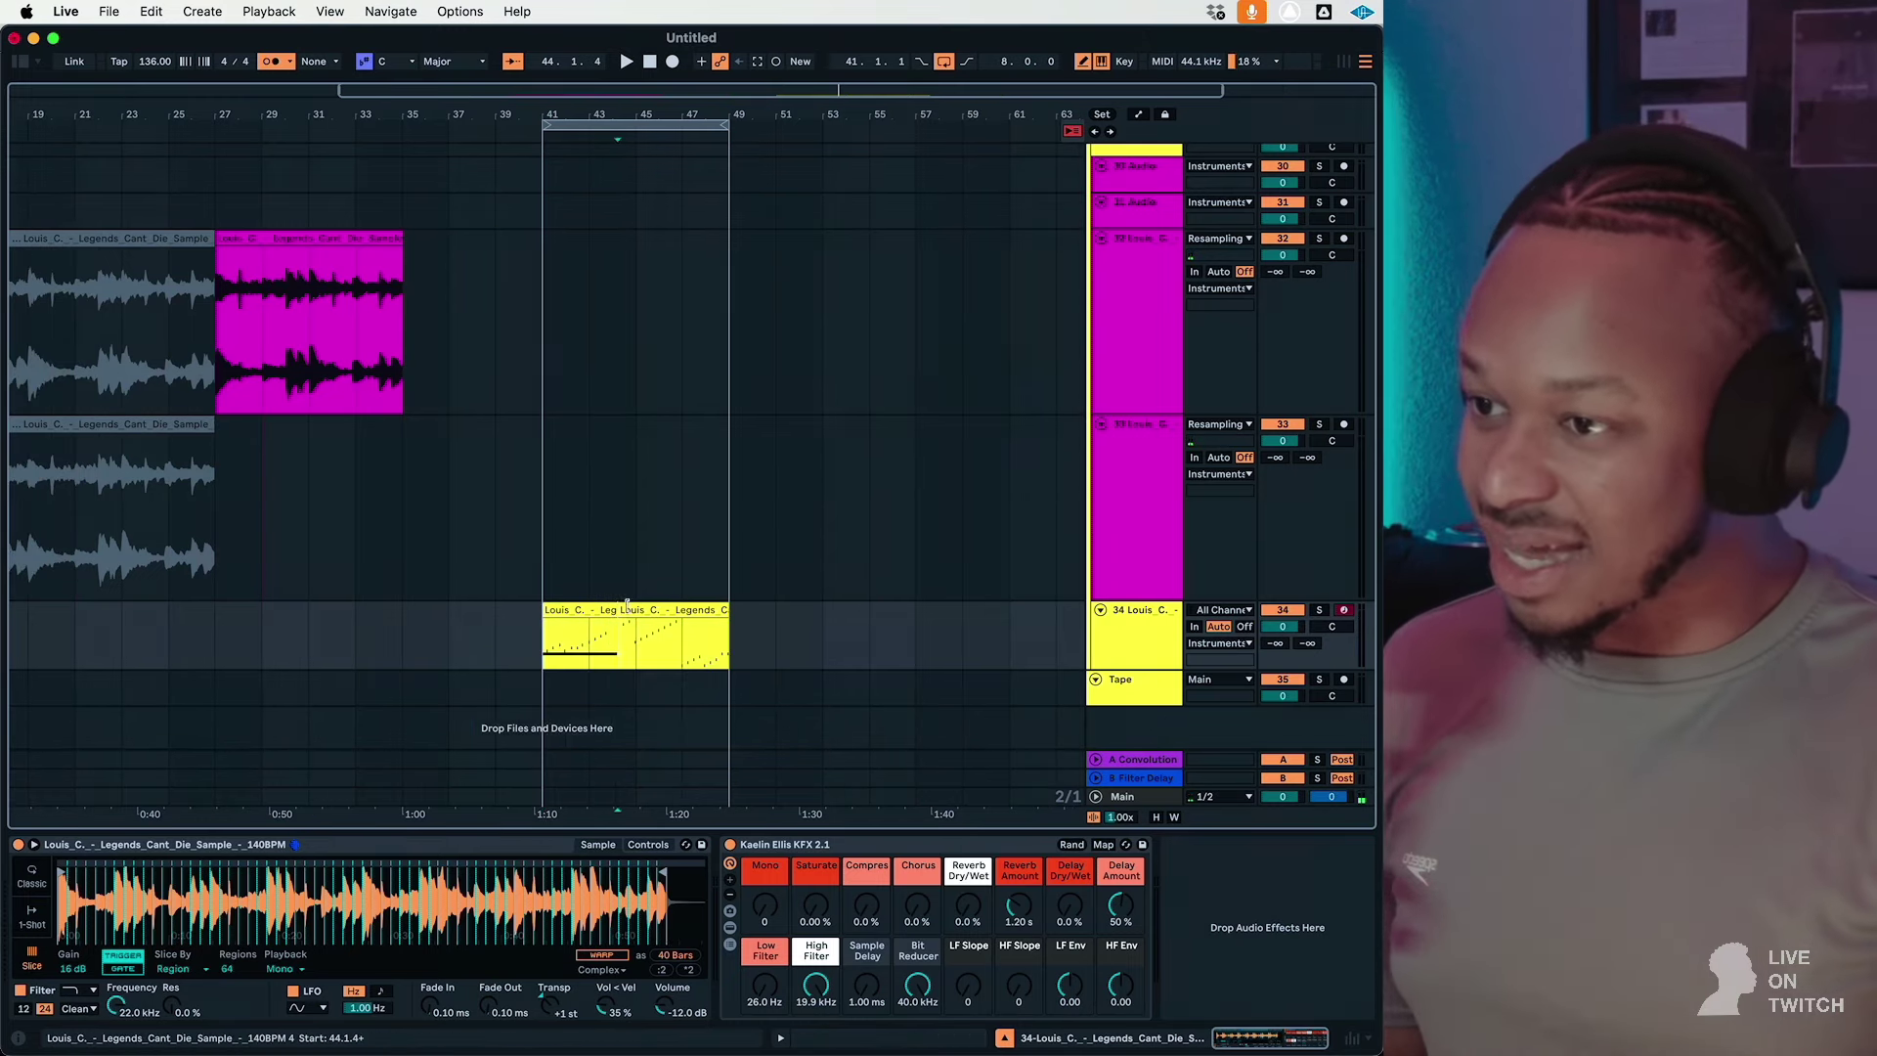
left_click_drag(560, 616, 520, 619)
key("space")
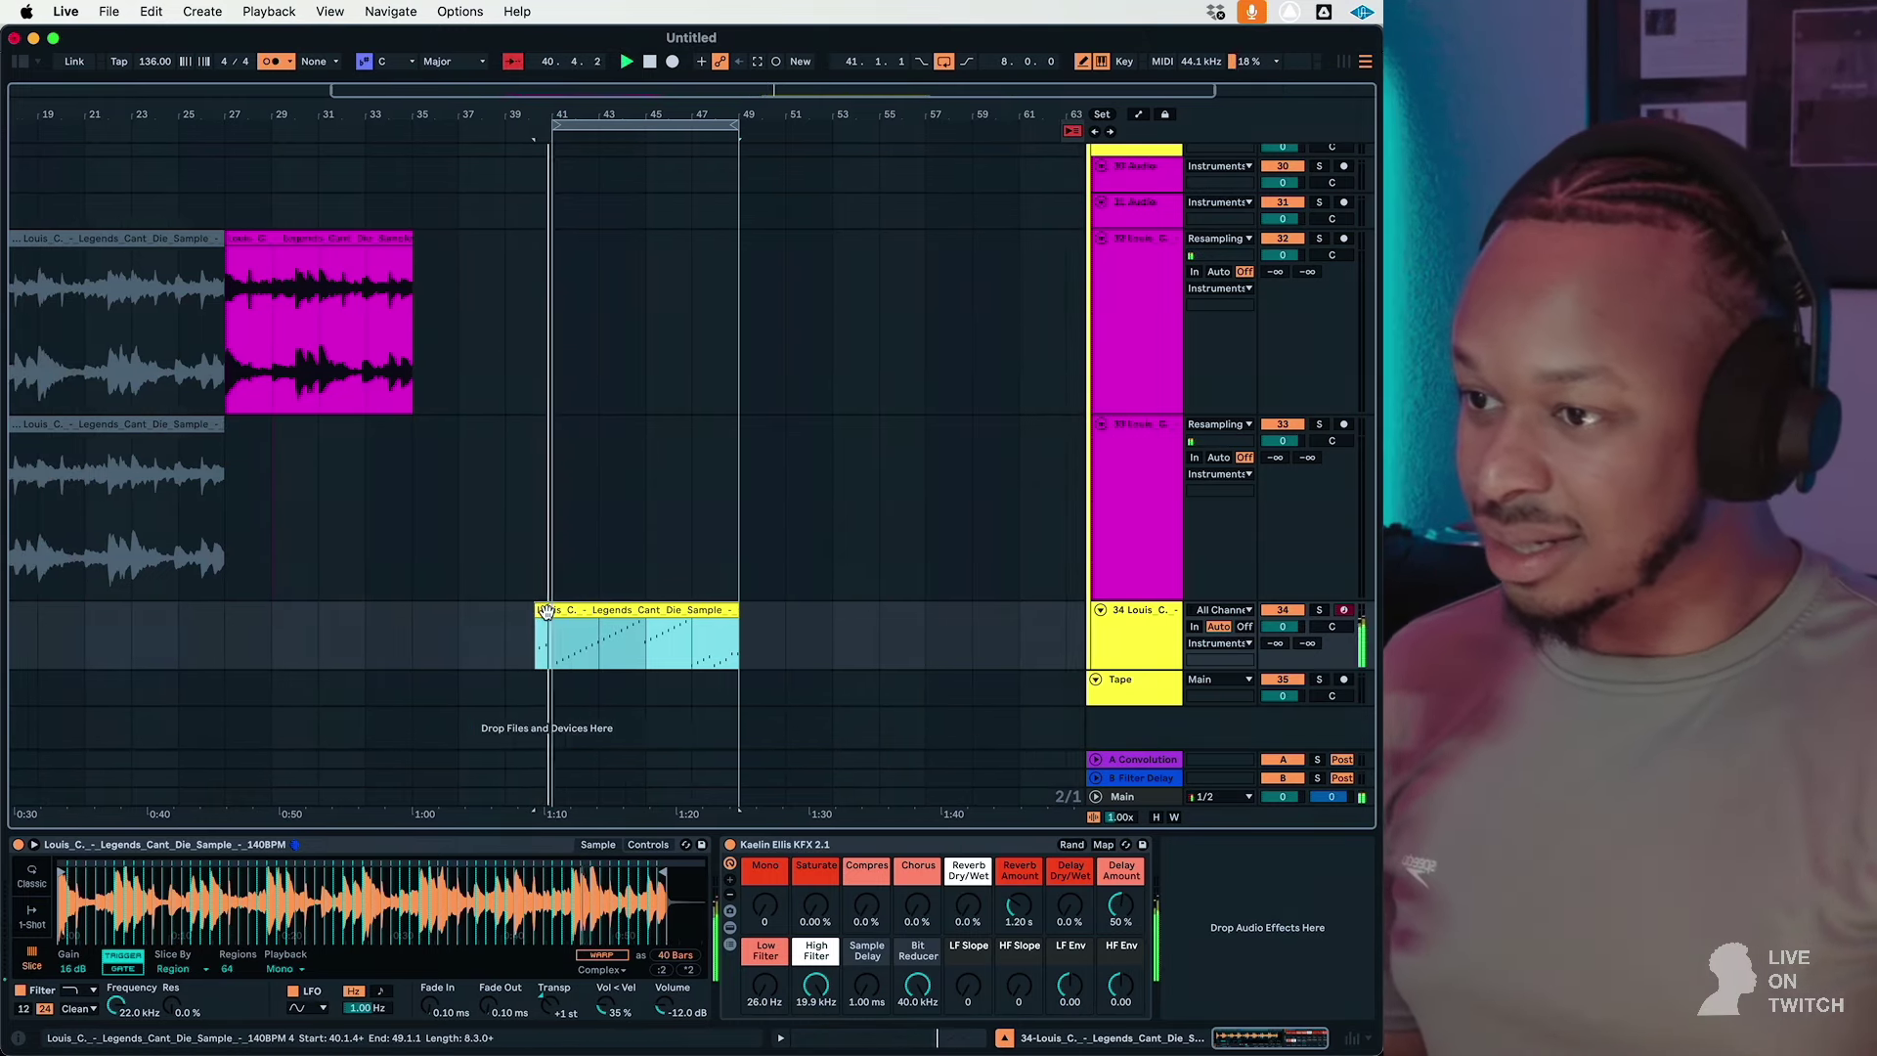
left_click_drag(544, 609, 343, 623)
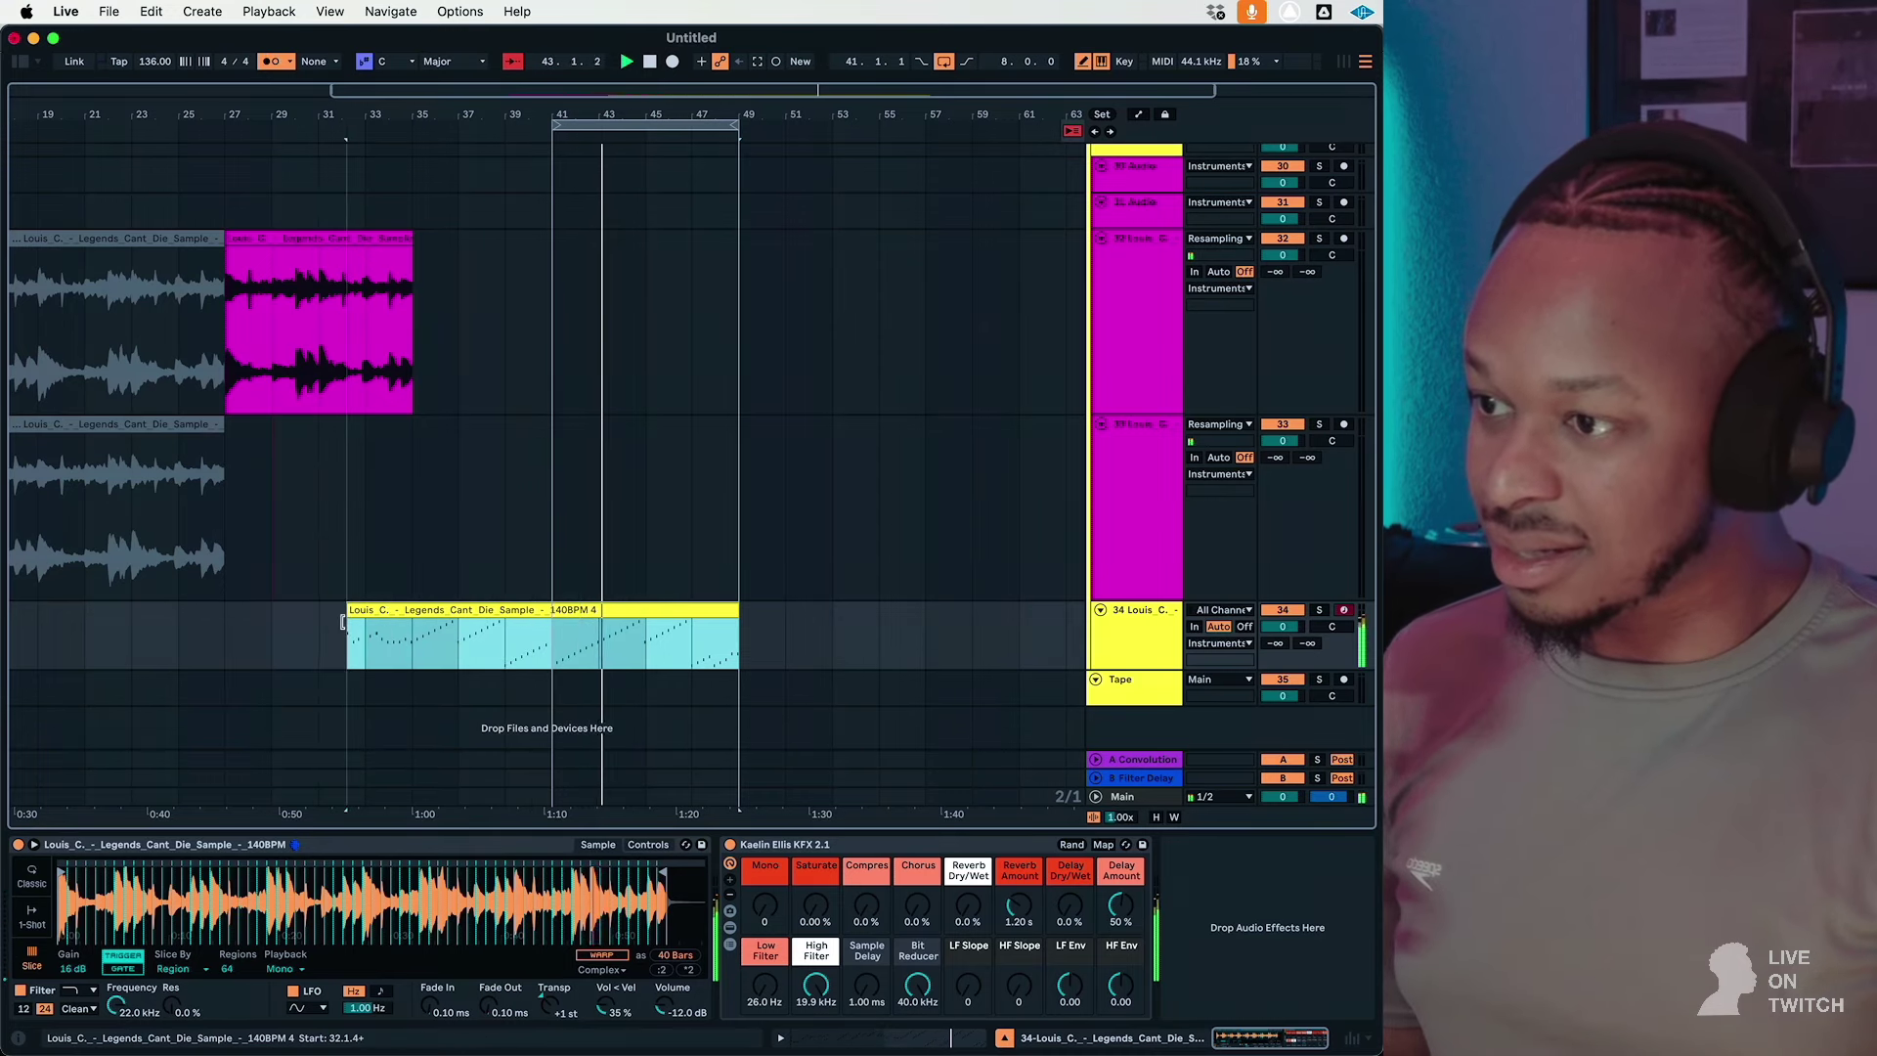
left_click_drag(484, 636, 682, 658)
Step: Open the 16-bar recorded clip in the note editor and crop the clip
double_click(569, 609)
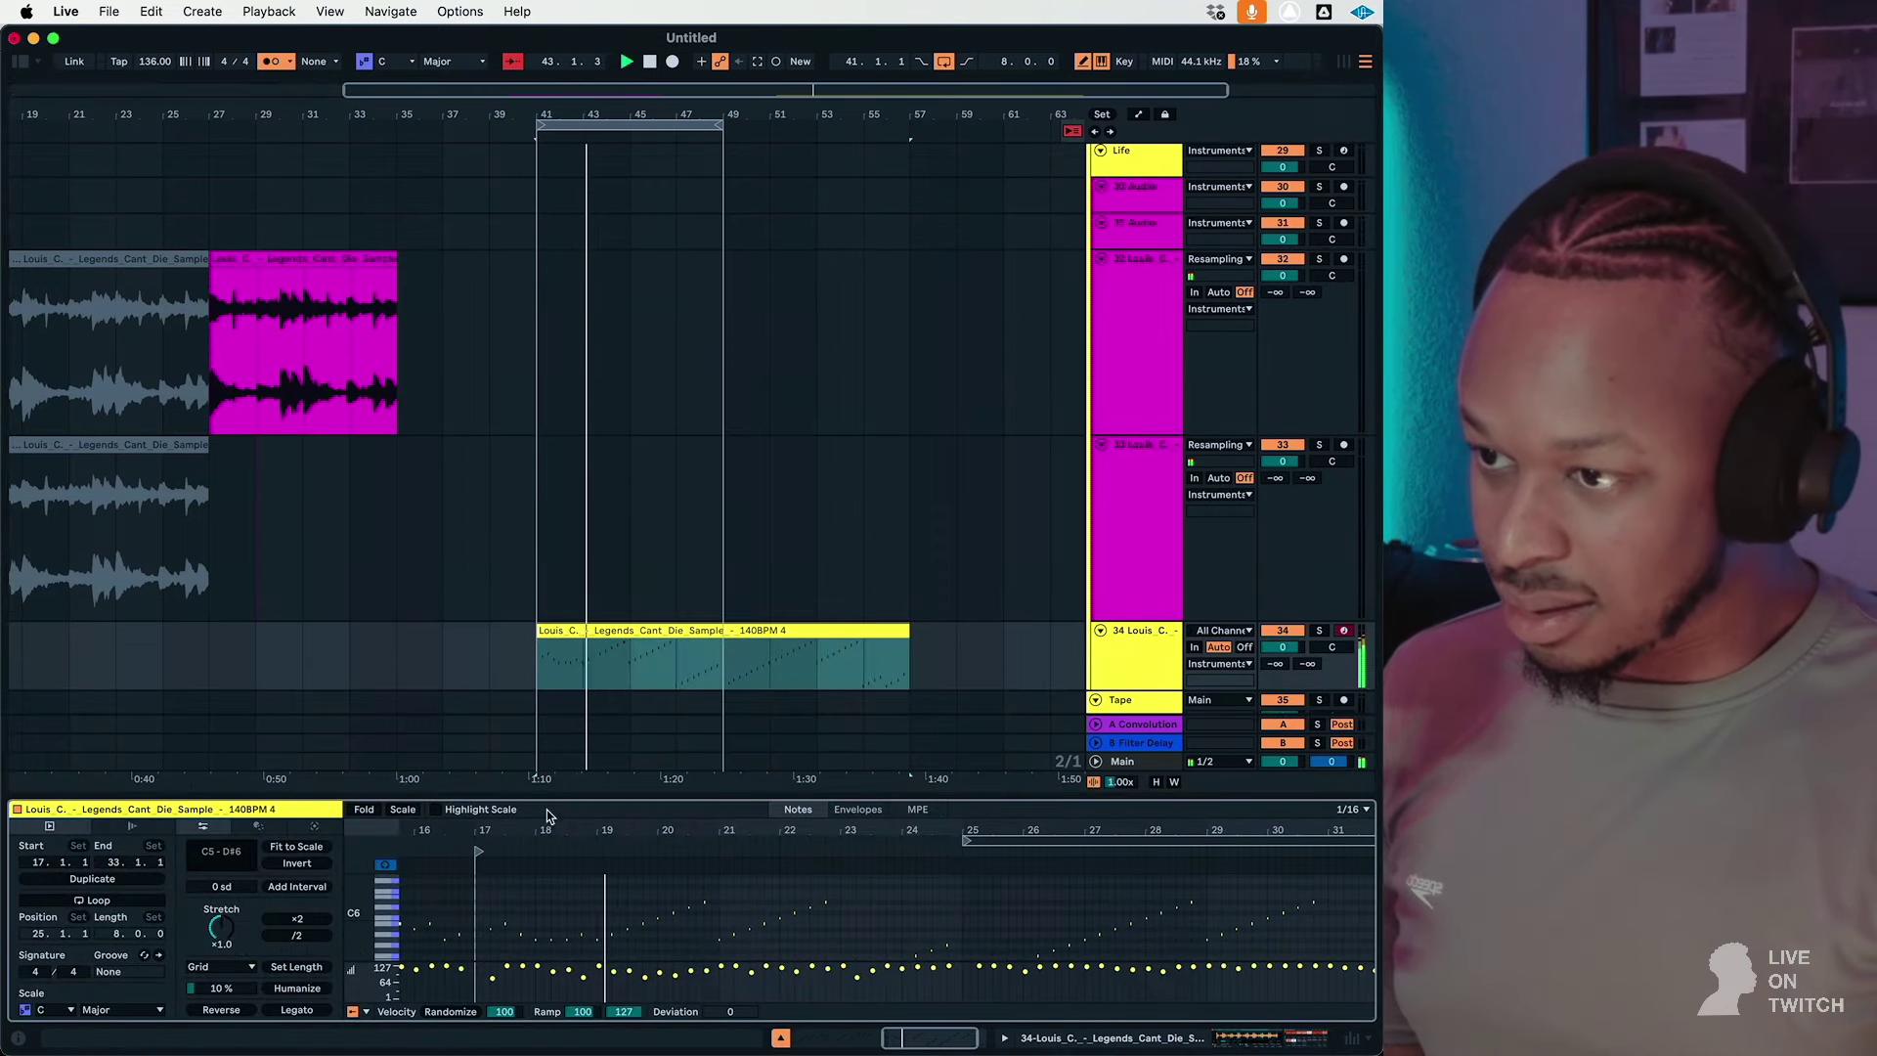
scroll(725, 572, "down", 2)
right_click(715, 405)
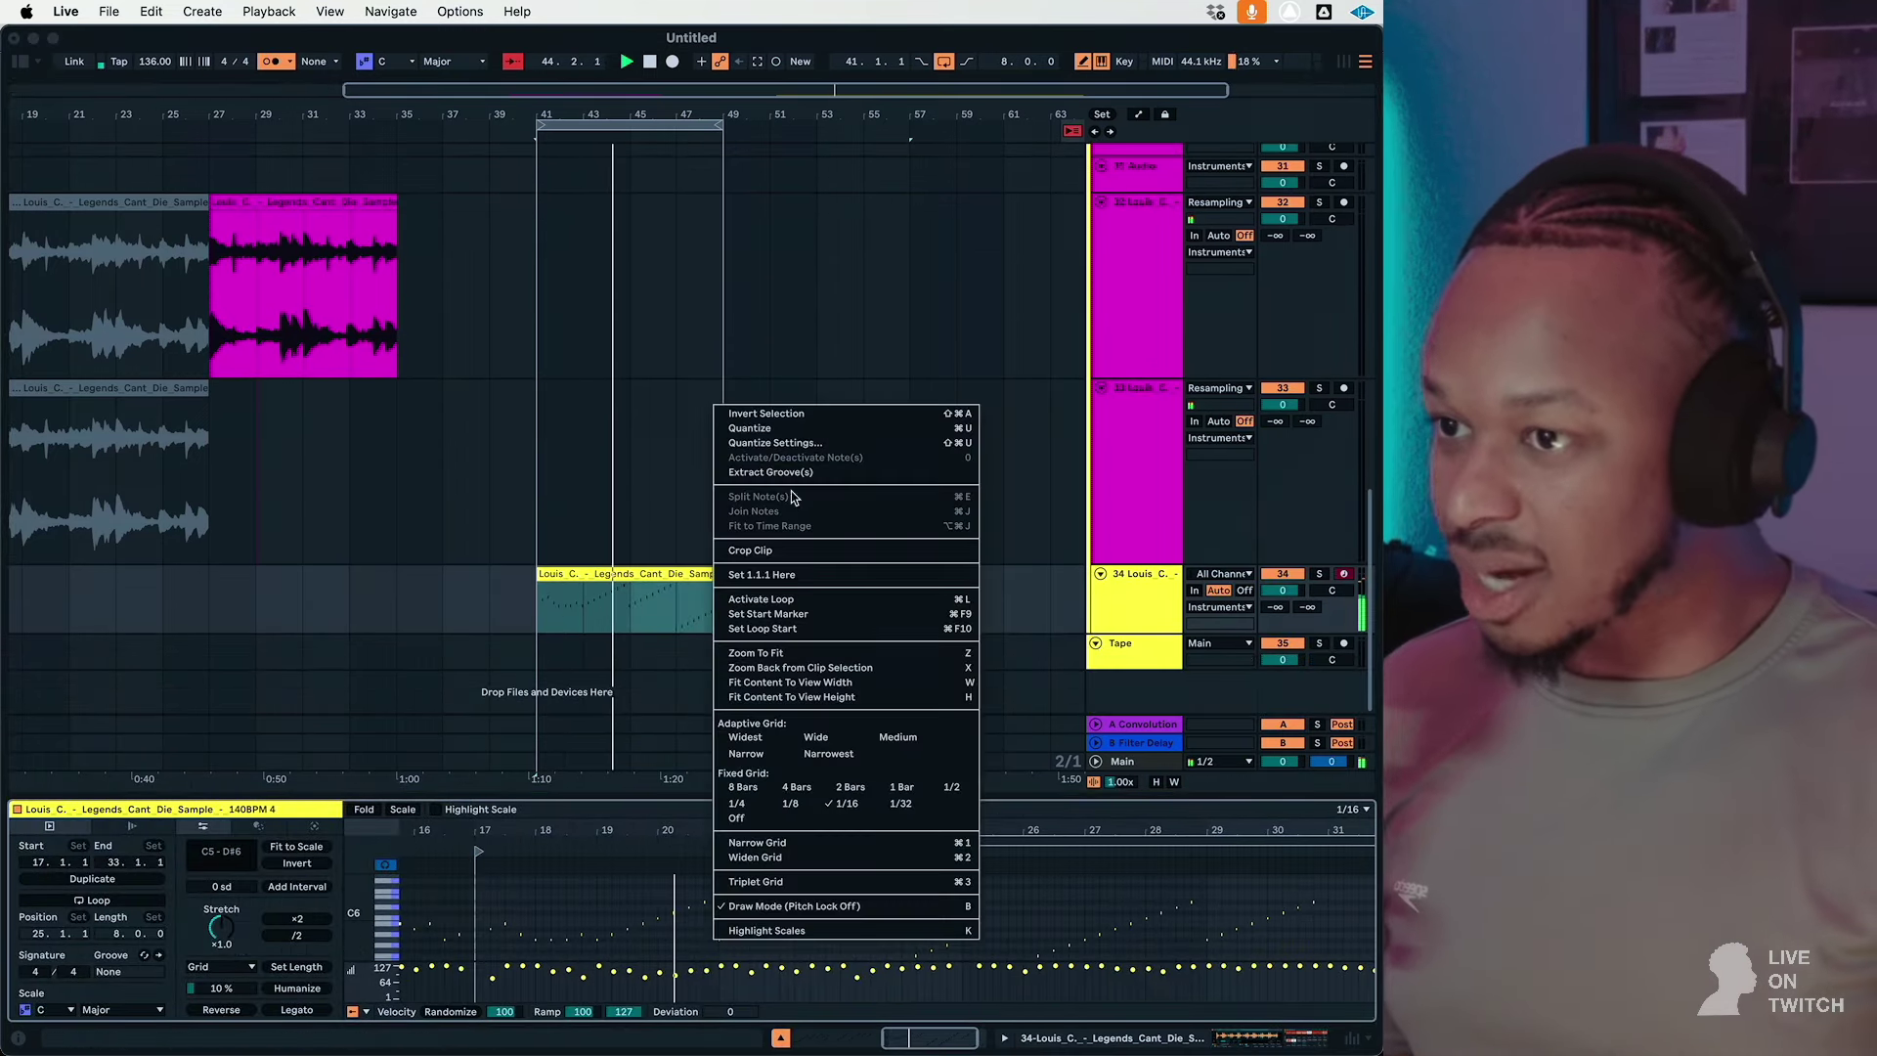
left_click(755, 551)
Step: Split the recorded clip at bar 43 and set the loop to bars 43 to 51
left_click_drag(587, 606, 668, 610)
left_click_drag(722, 124, 771, 124)
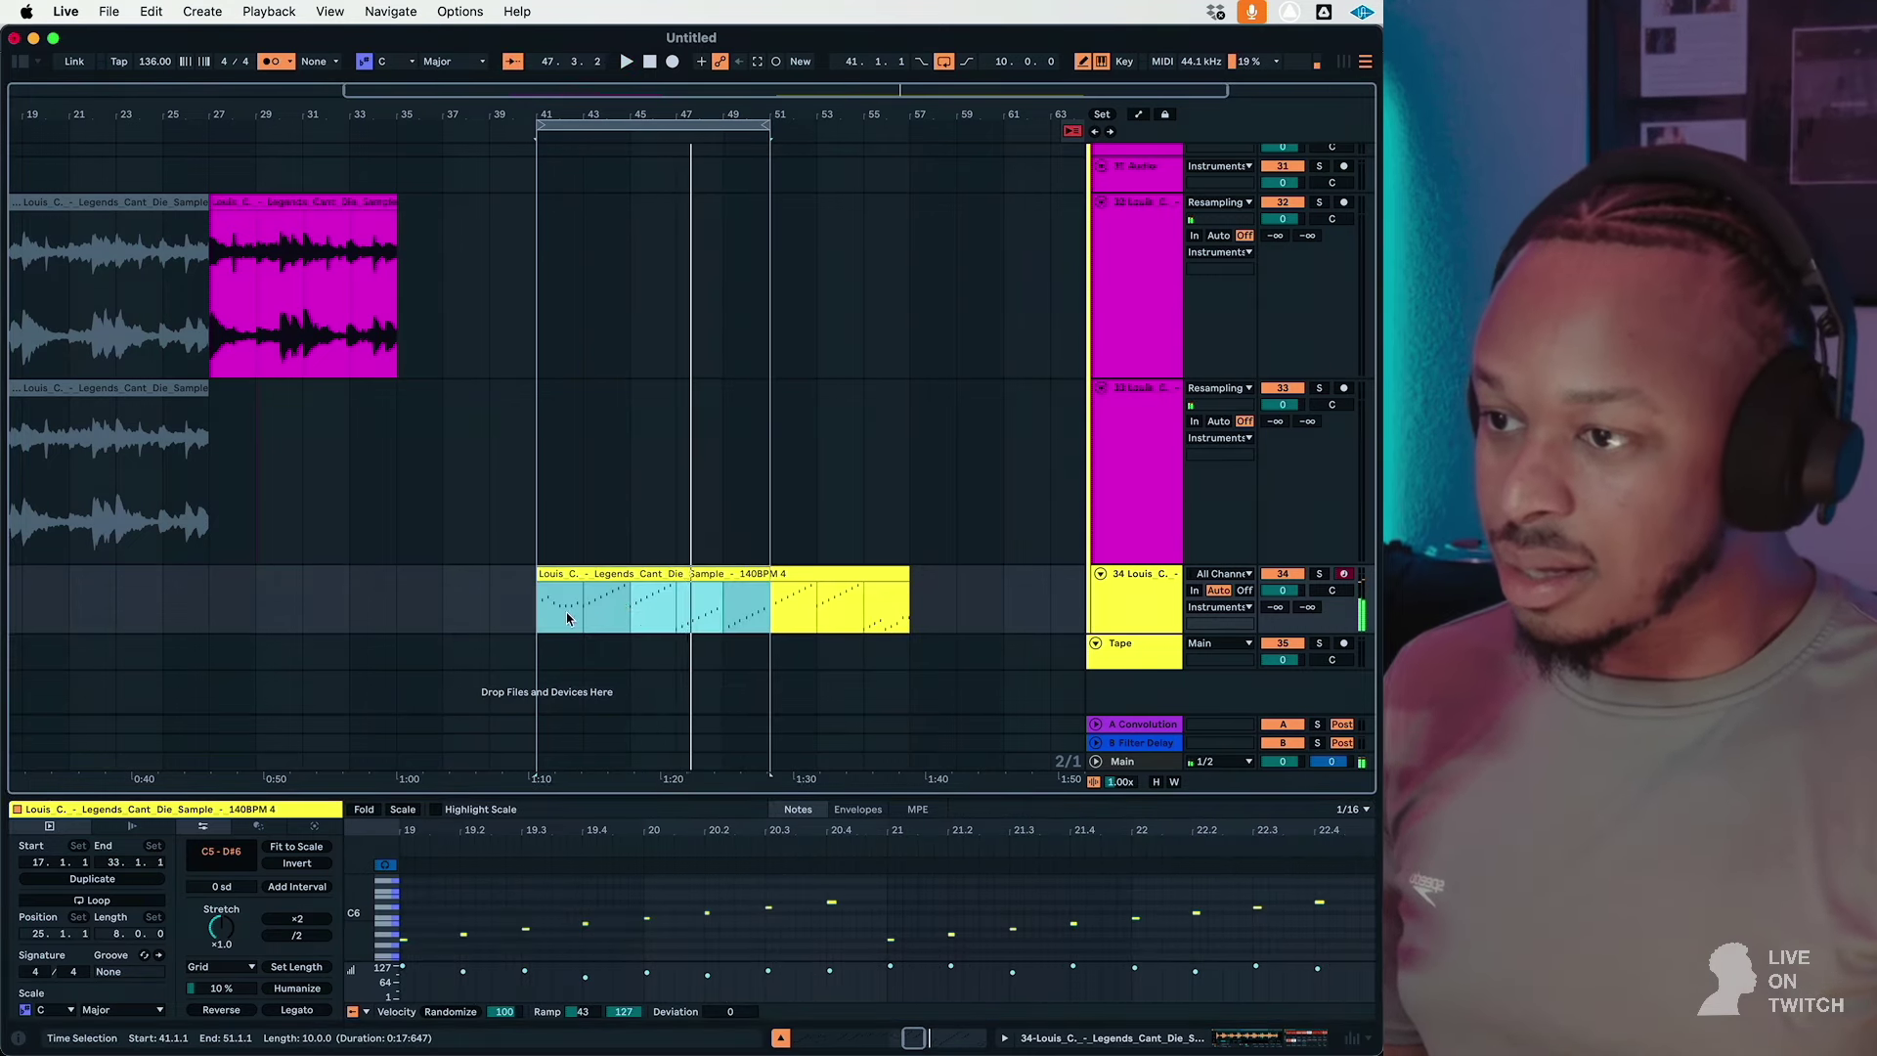
left_click(608, 610)
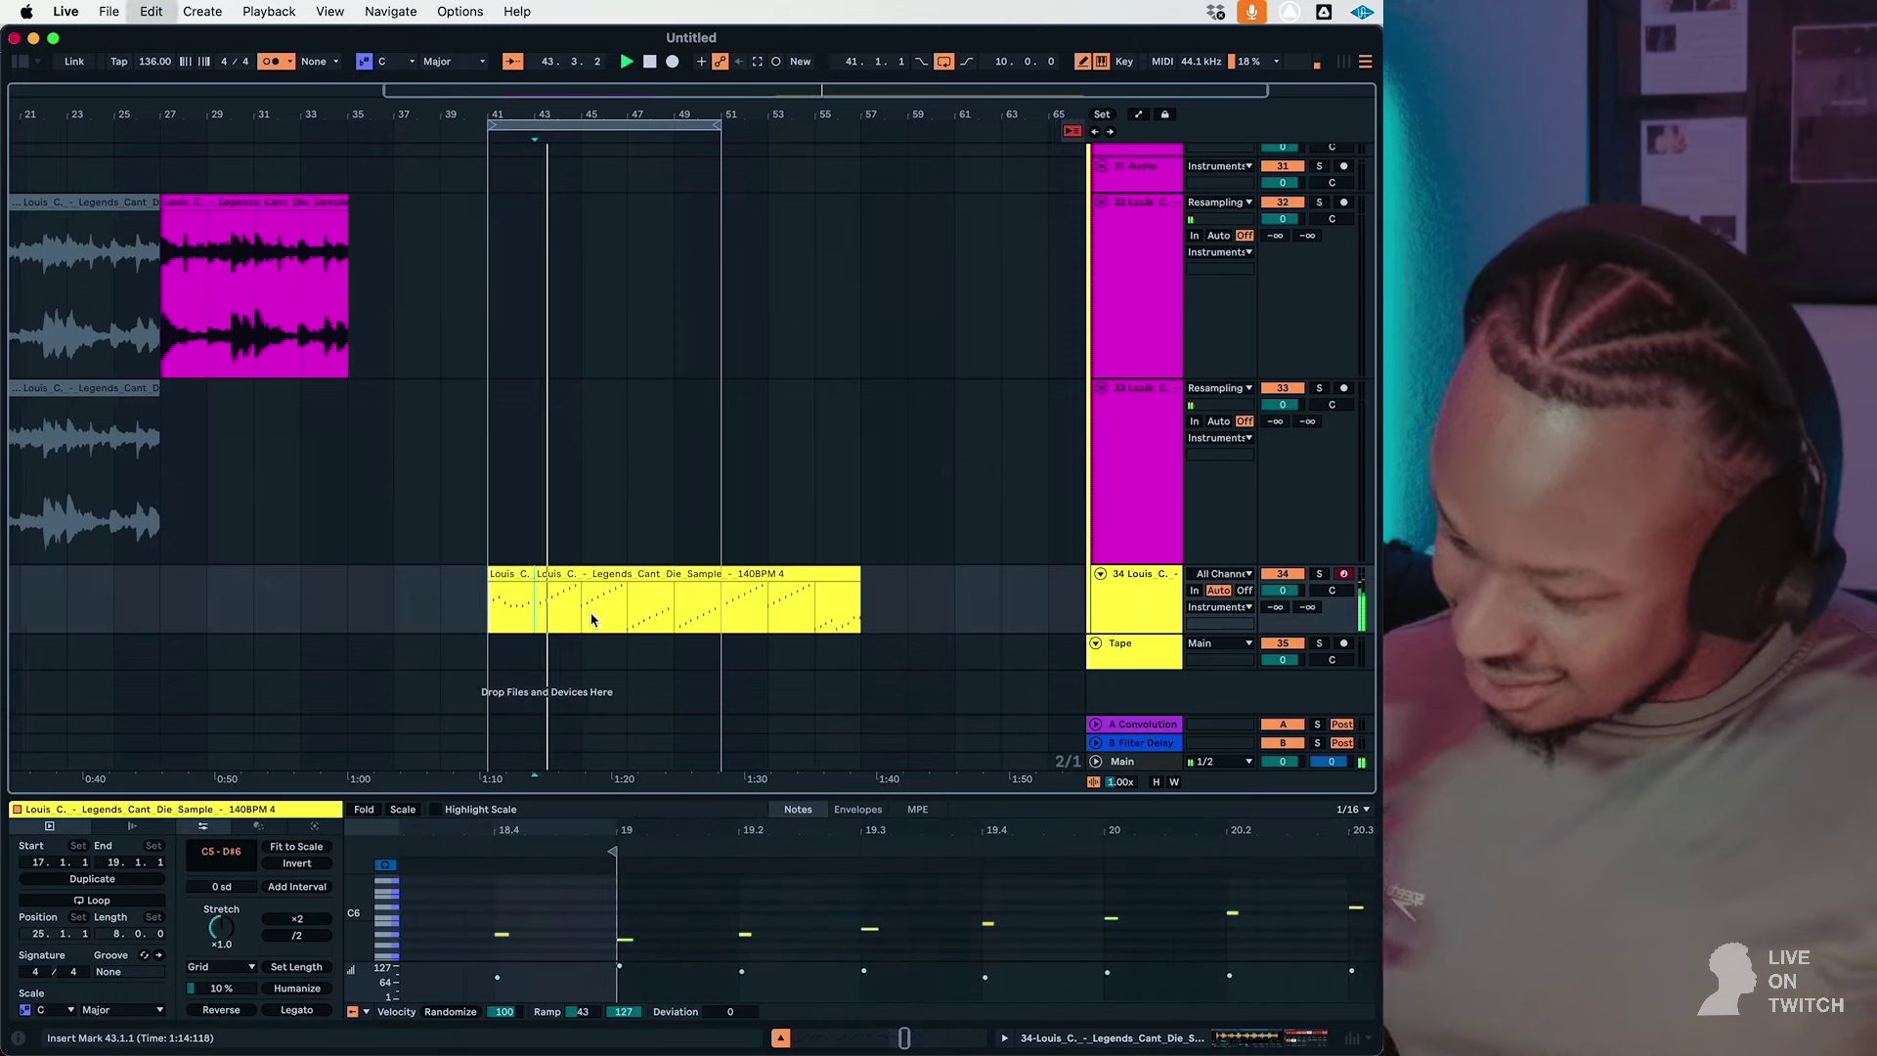
left_click(635, 574, "shift")
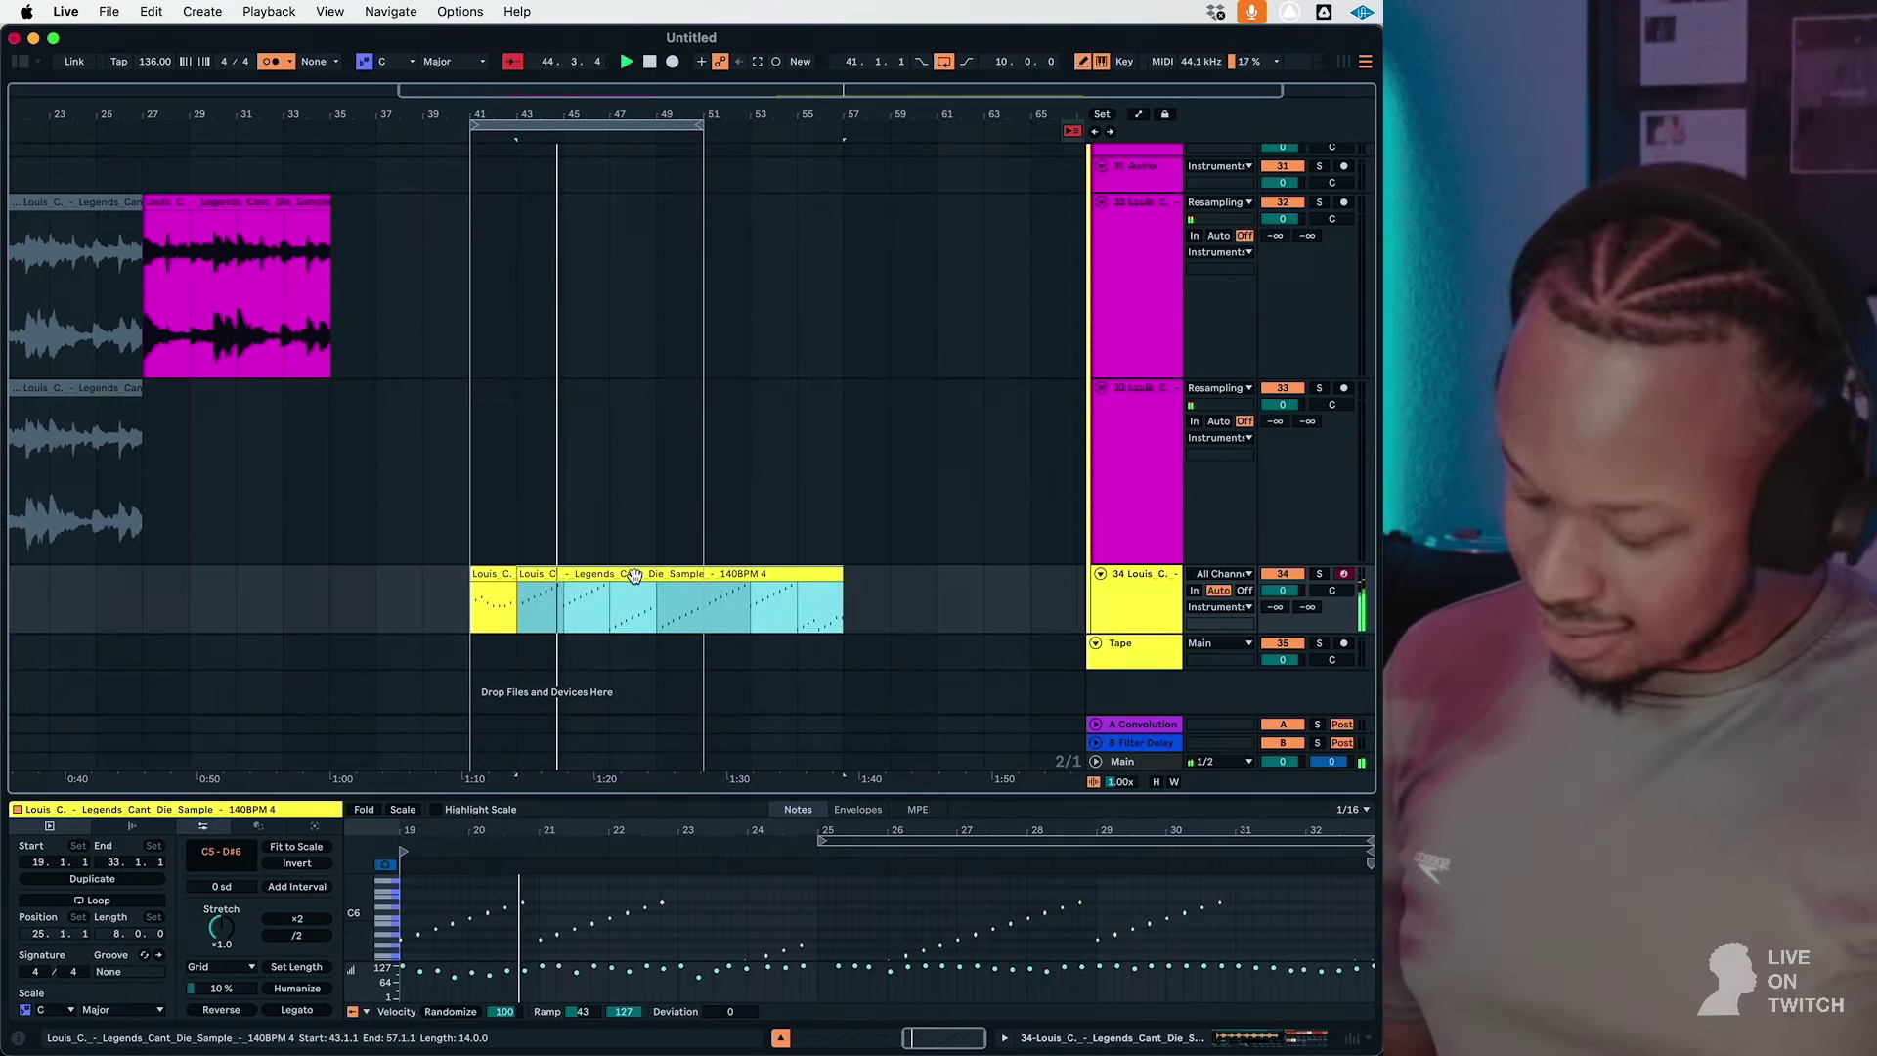
left_click(472, 124)
left_click_drag(478, 120, 513, 126)
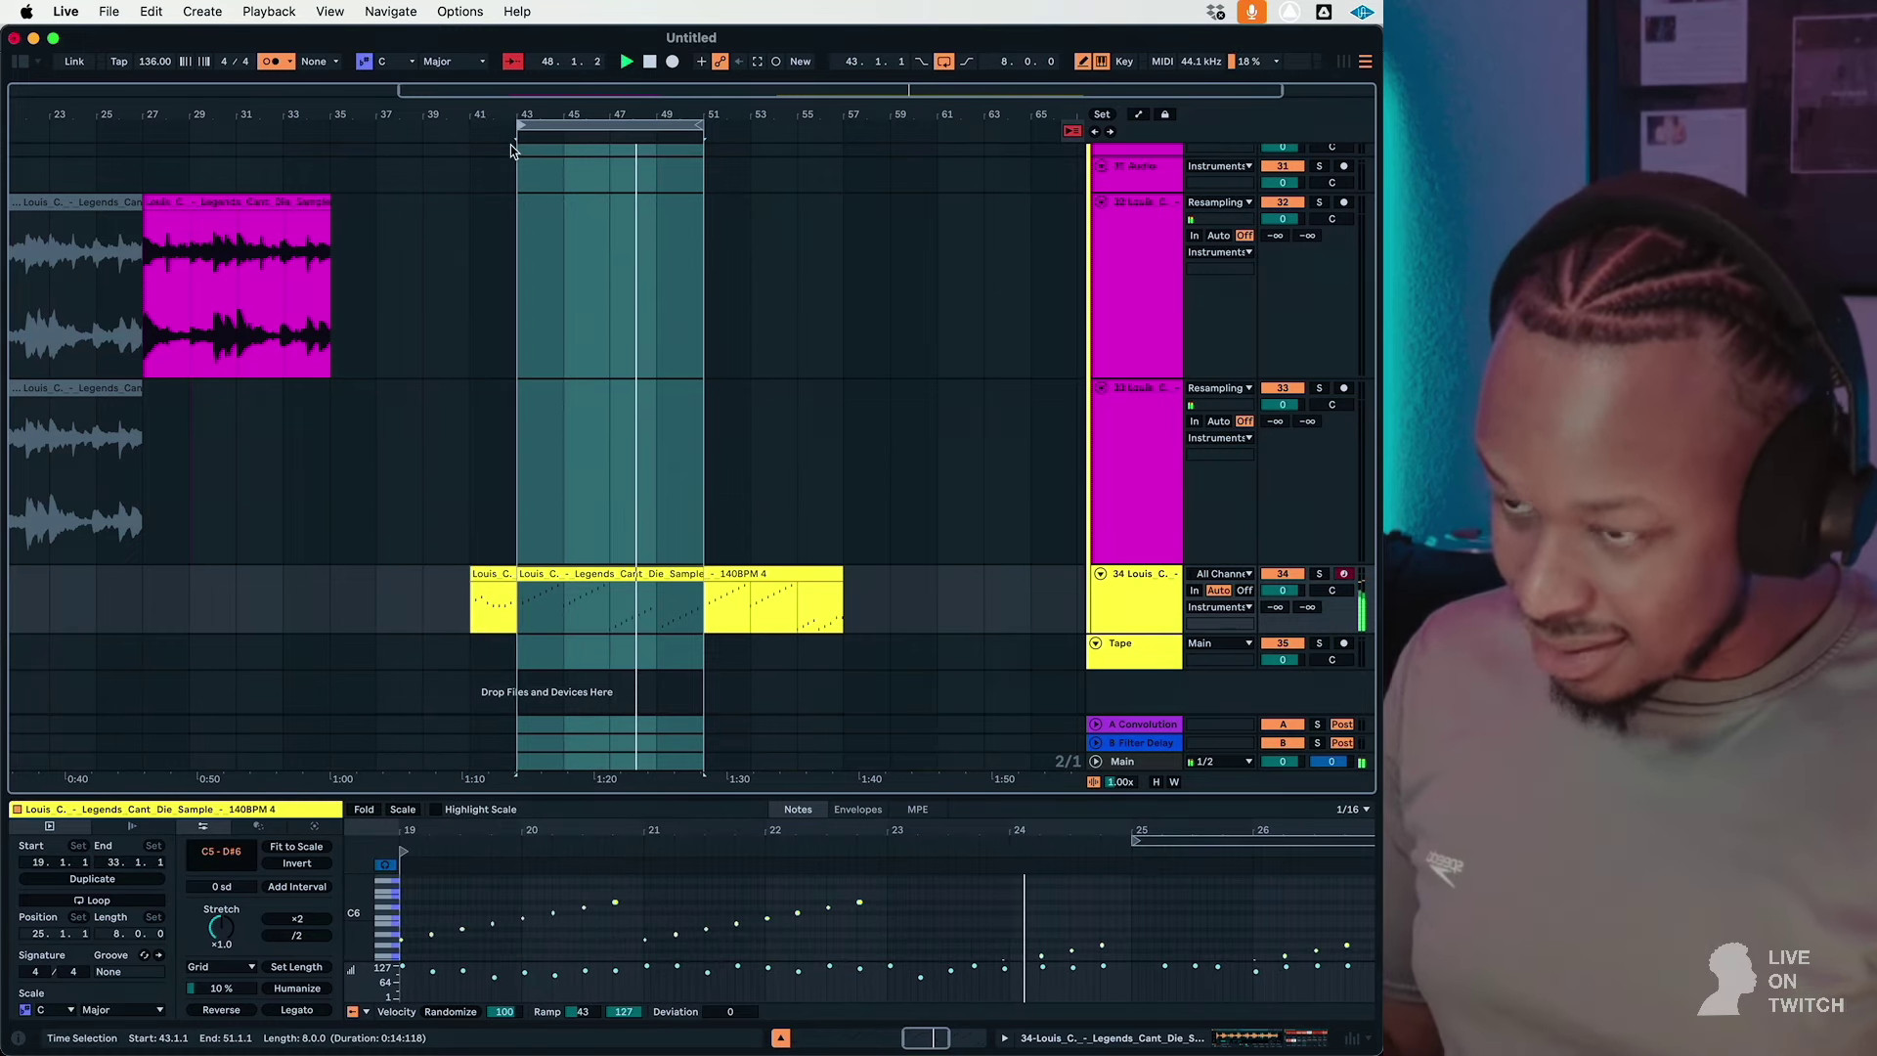
Step: Quantize all notes in the recorded clip's second part to a 1/8 grid at 100% amount
right_click(1020, 914)
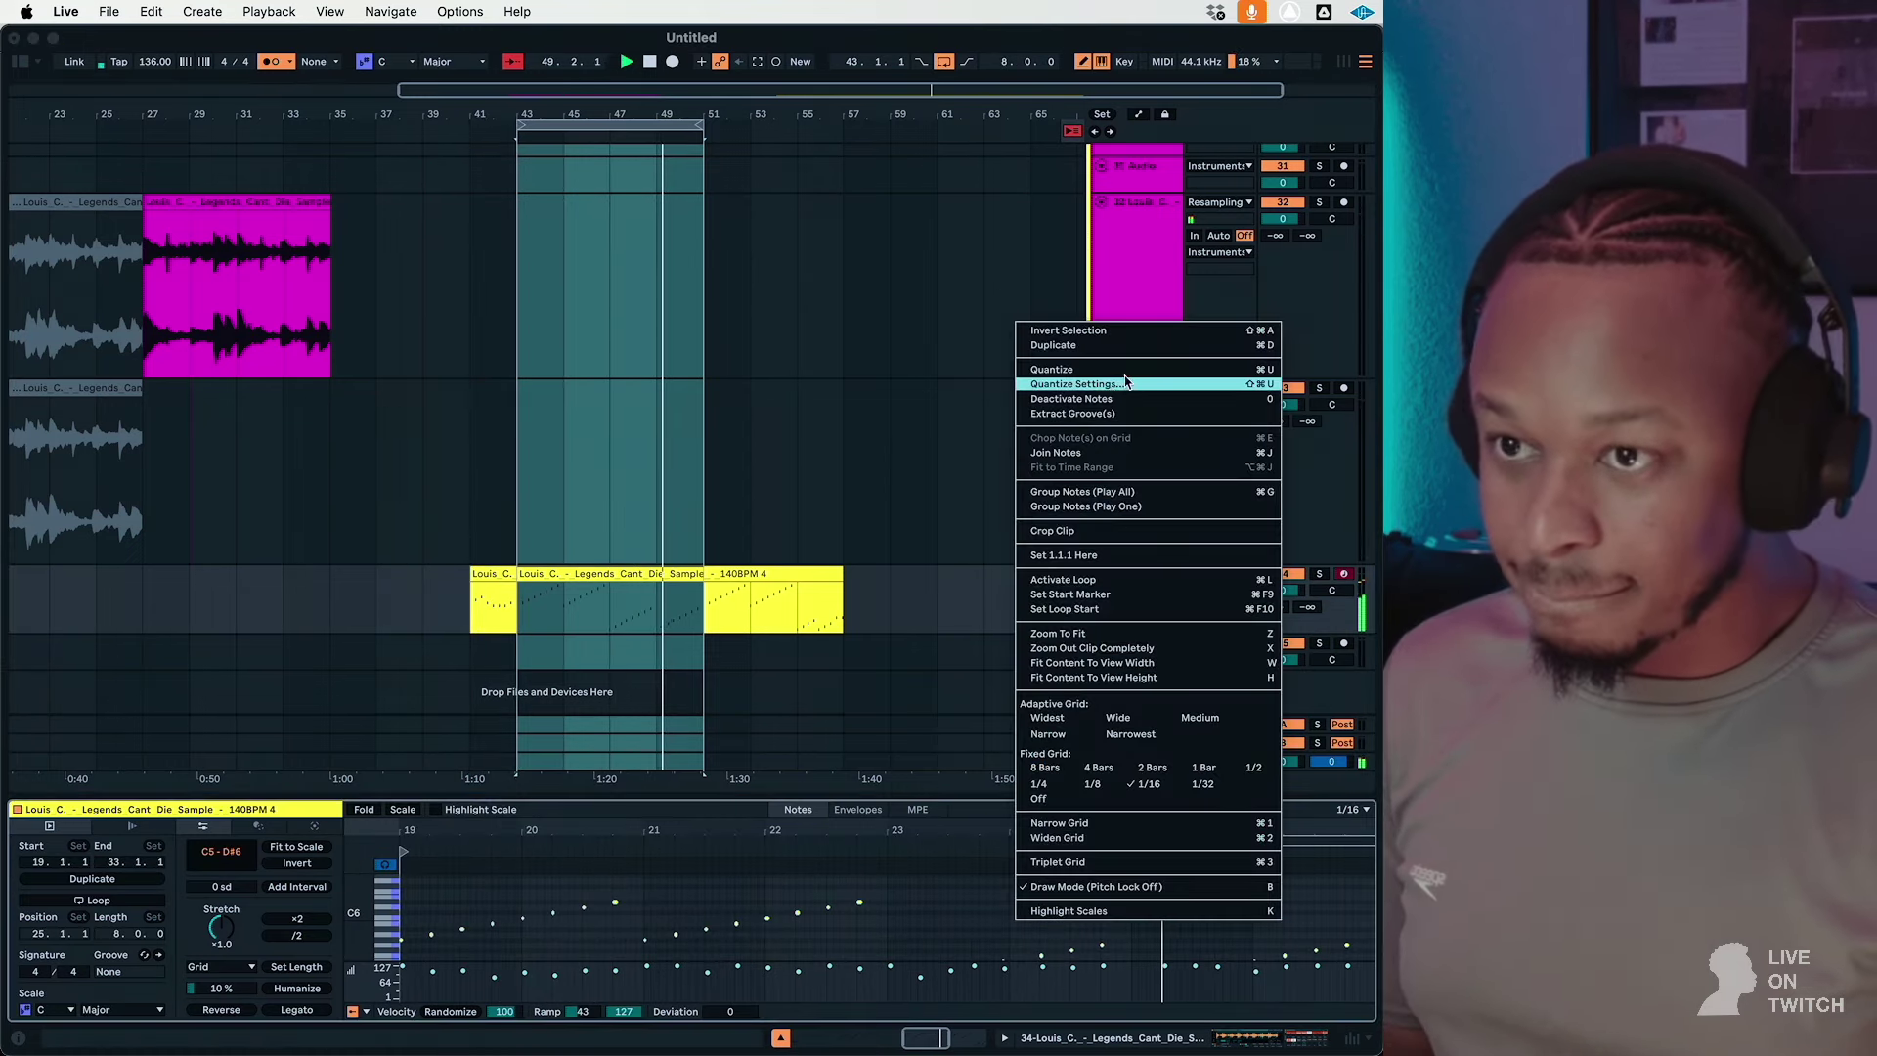
left_click(1076, 389)
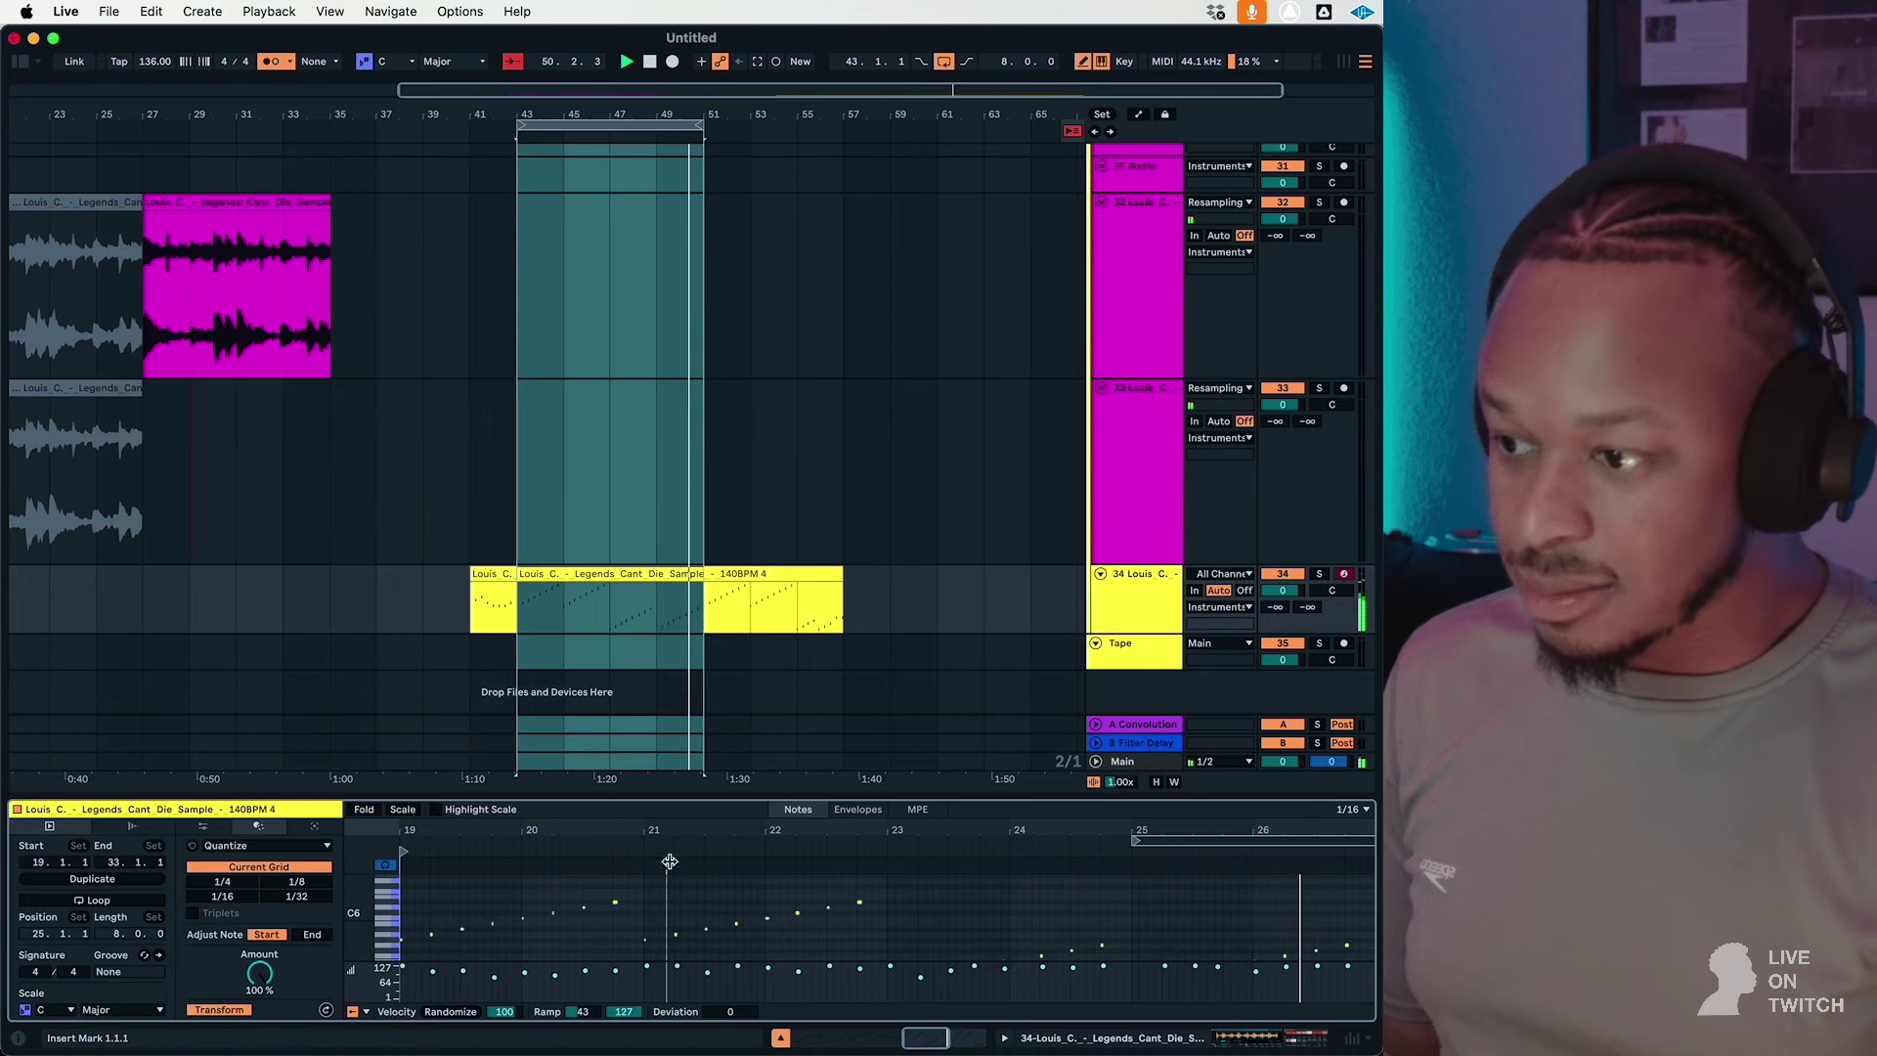
left_click(298, 882)
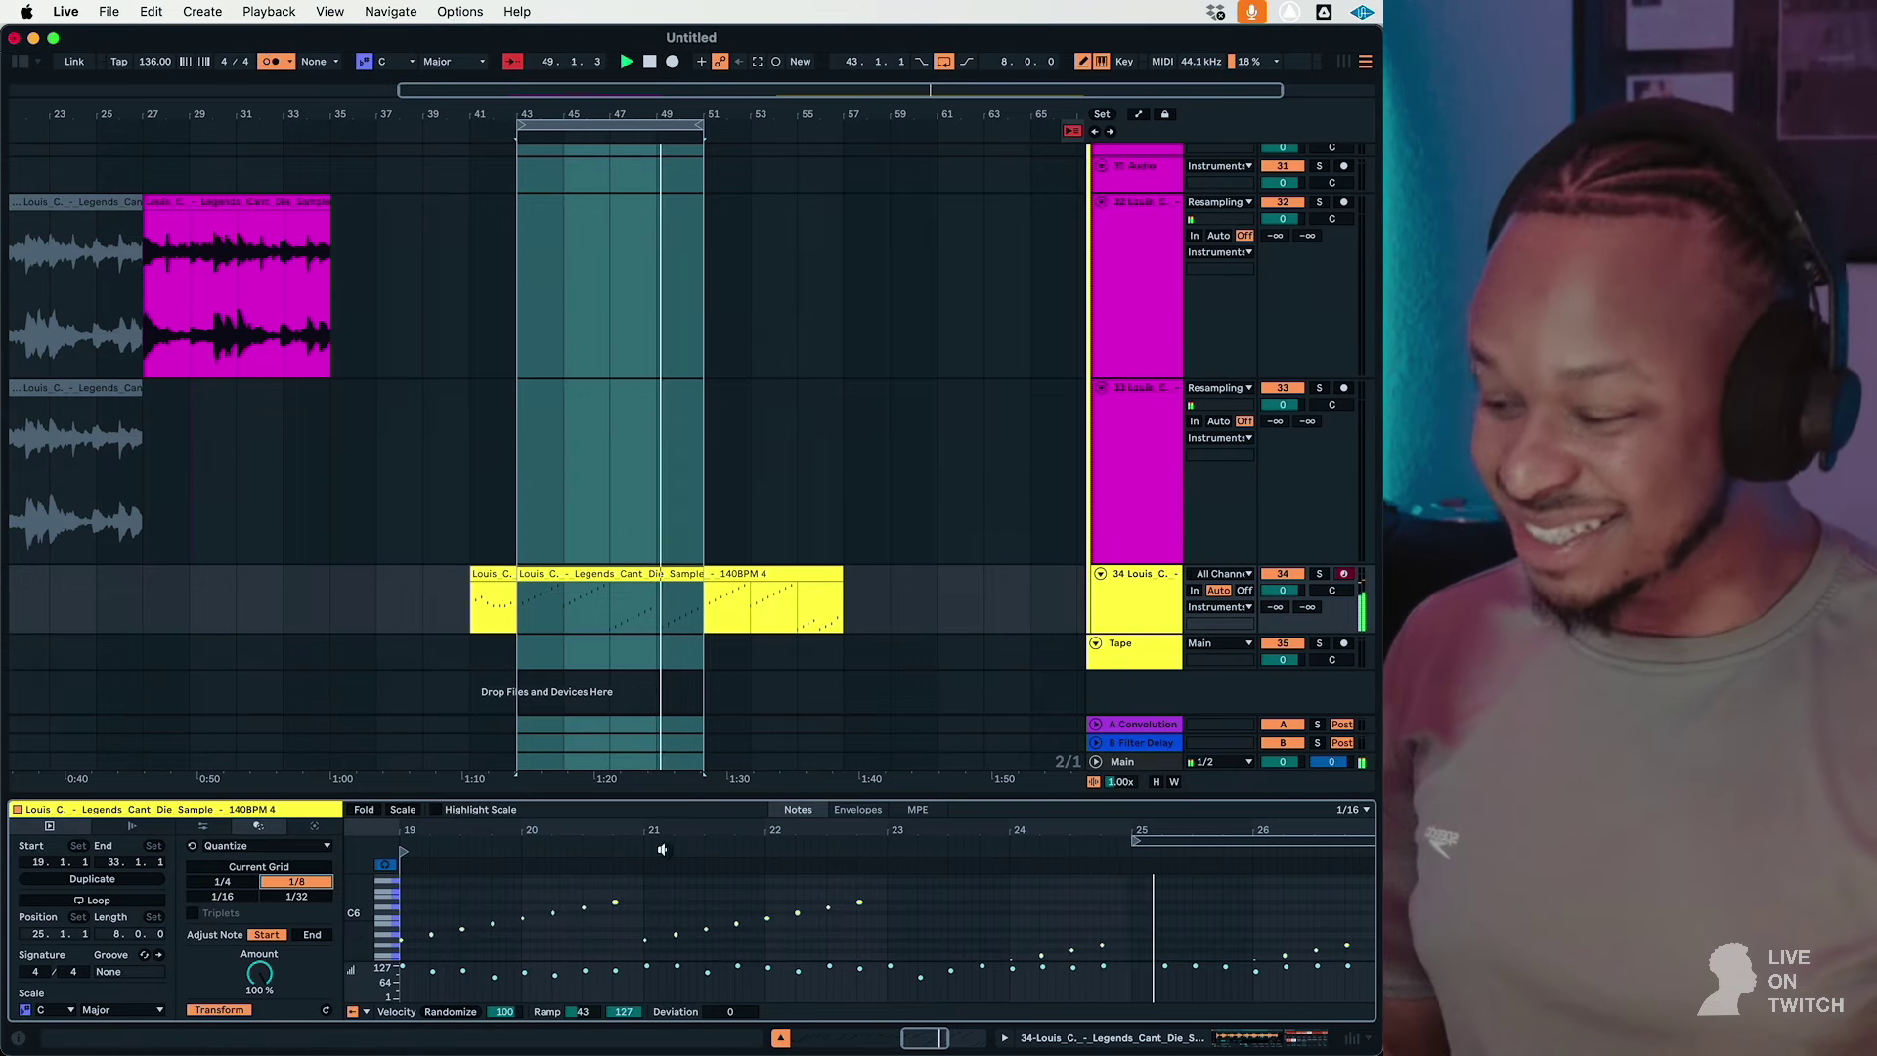
key("super+a")
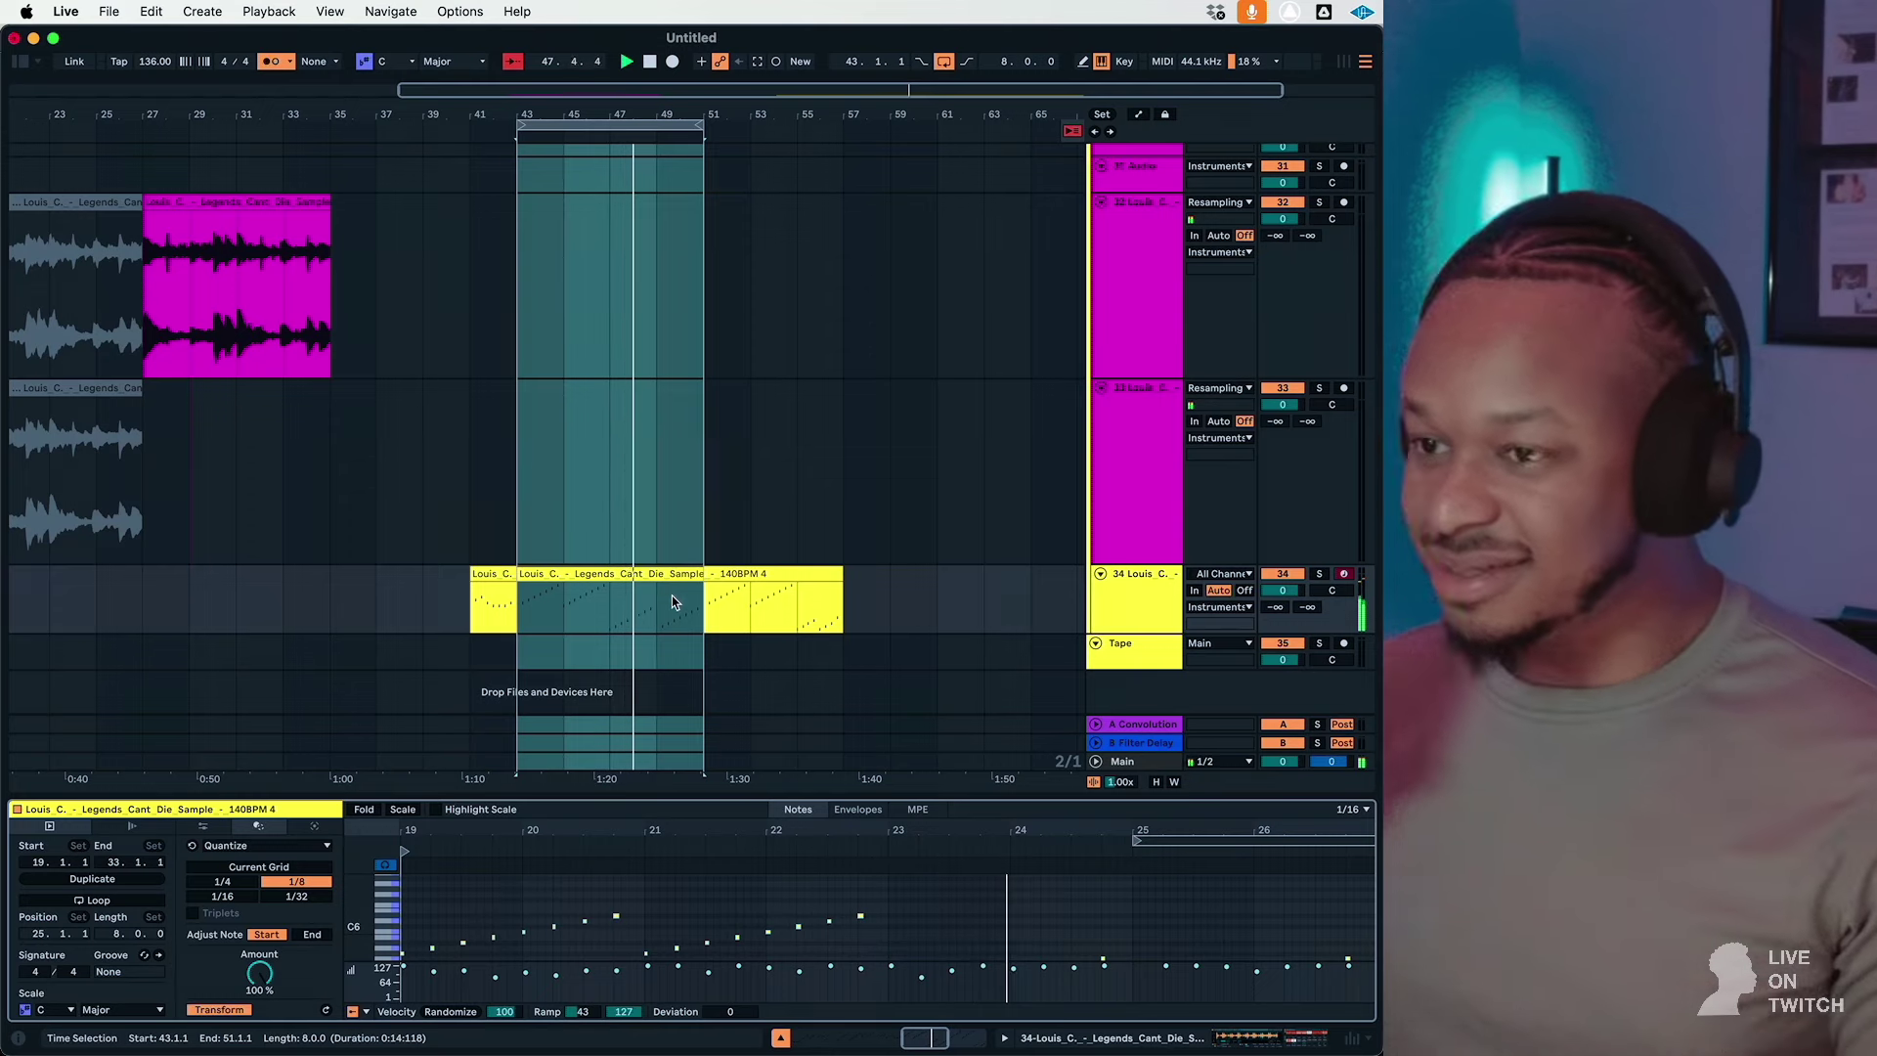
Step: Duplicate the sliced sampler track and undo the duplication
left_click(1143, 620)
key("cmd+d")
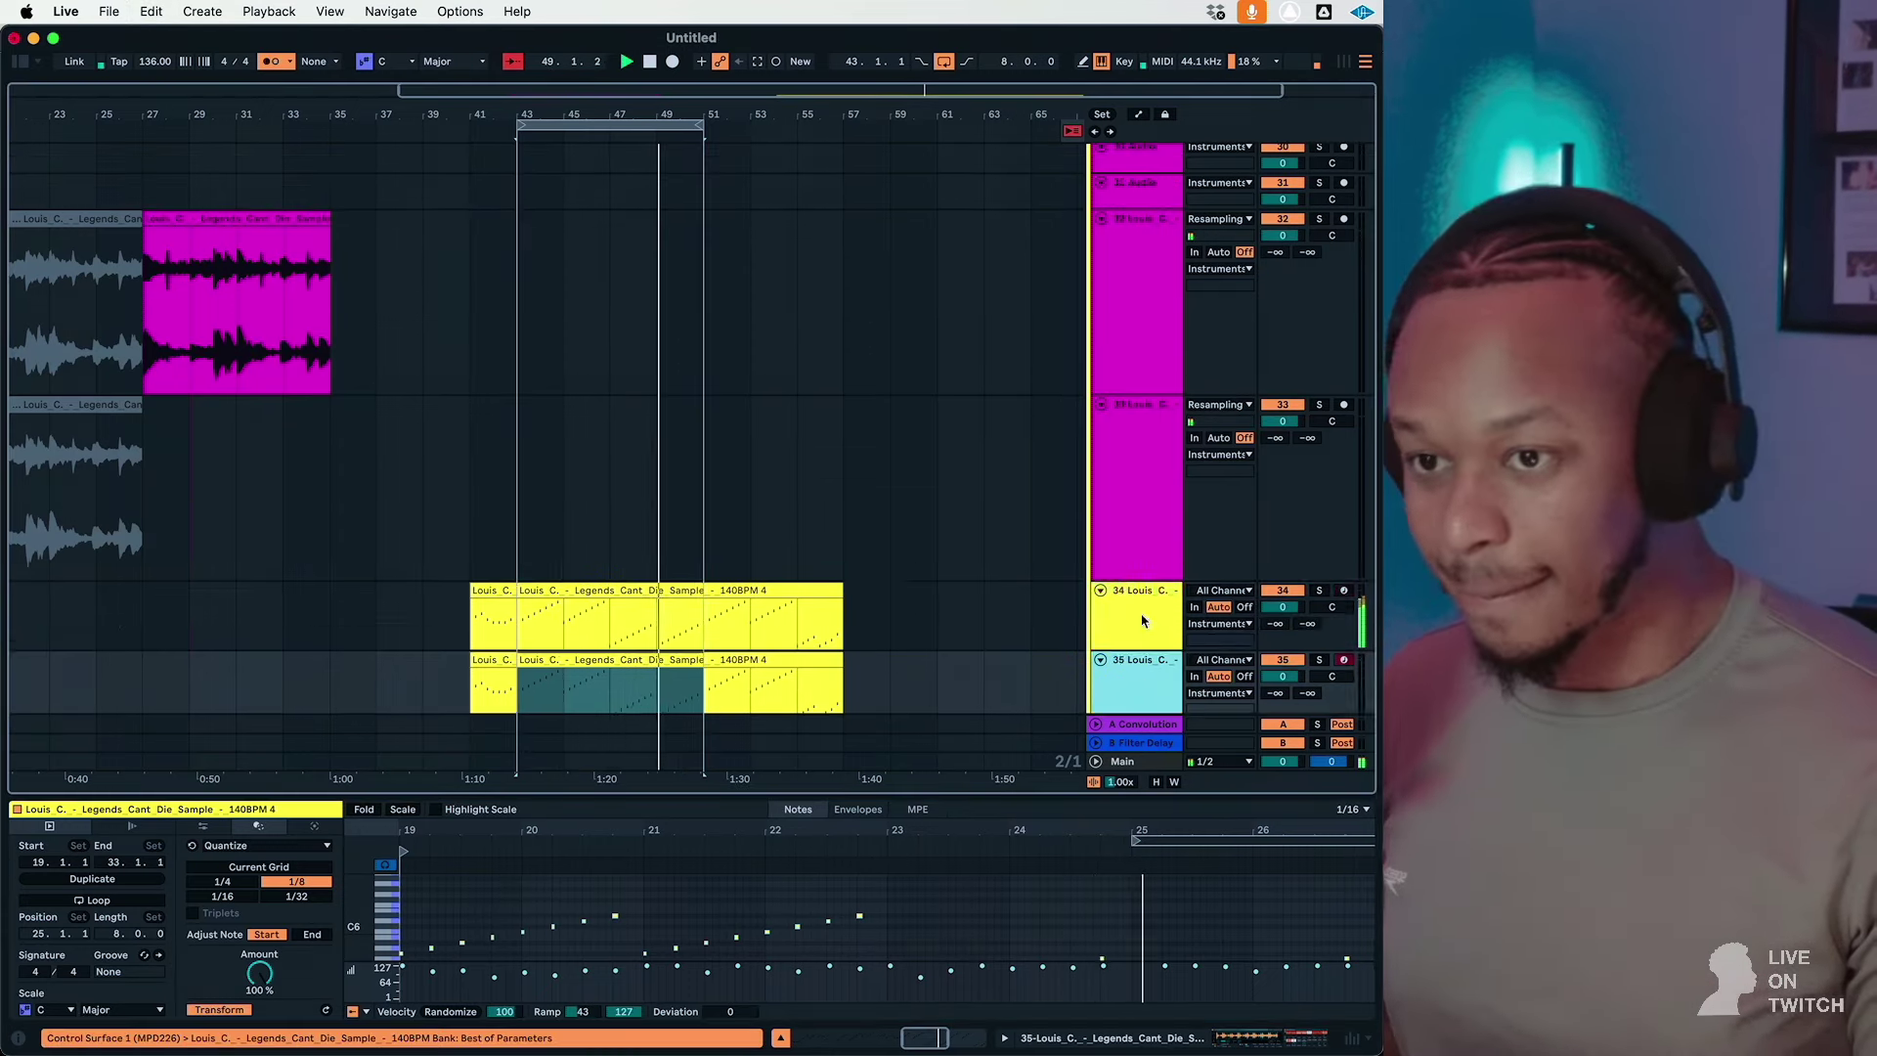
key("super+z")
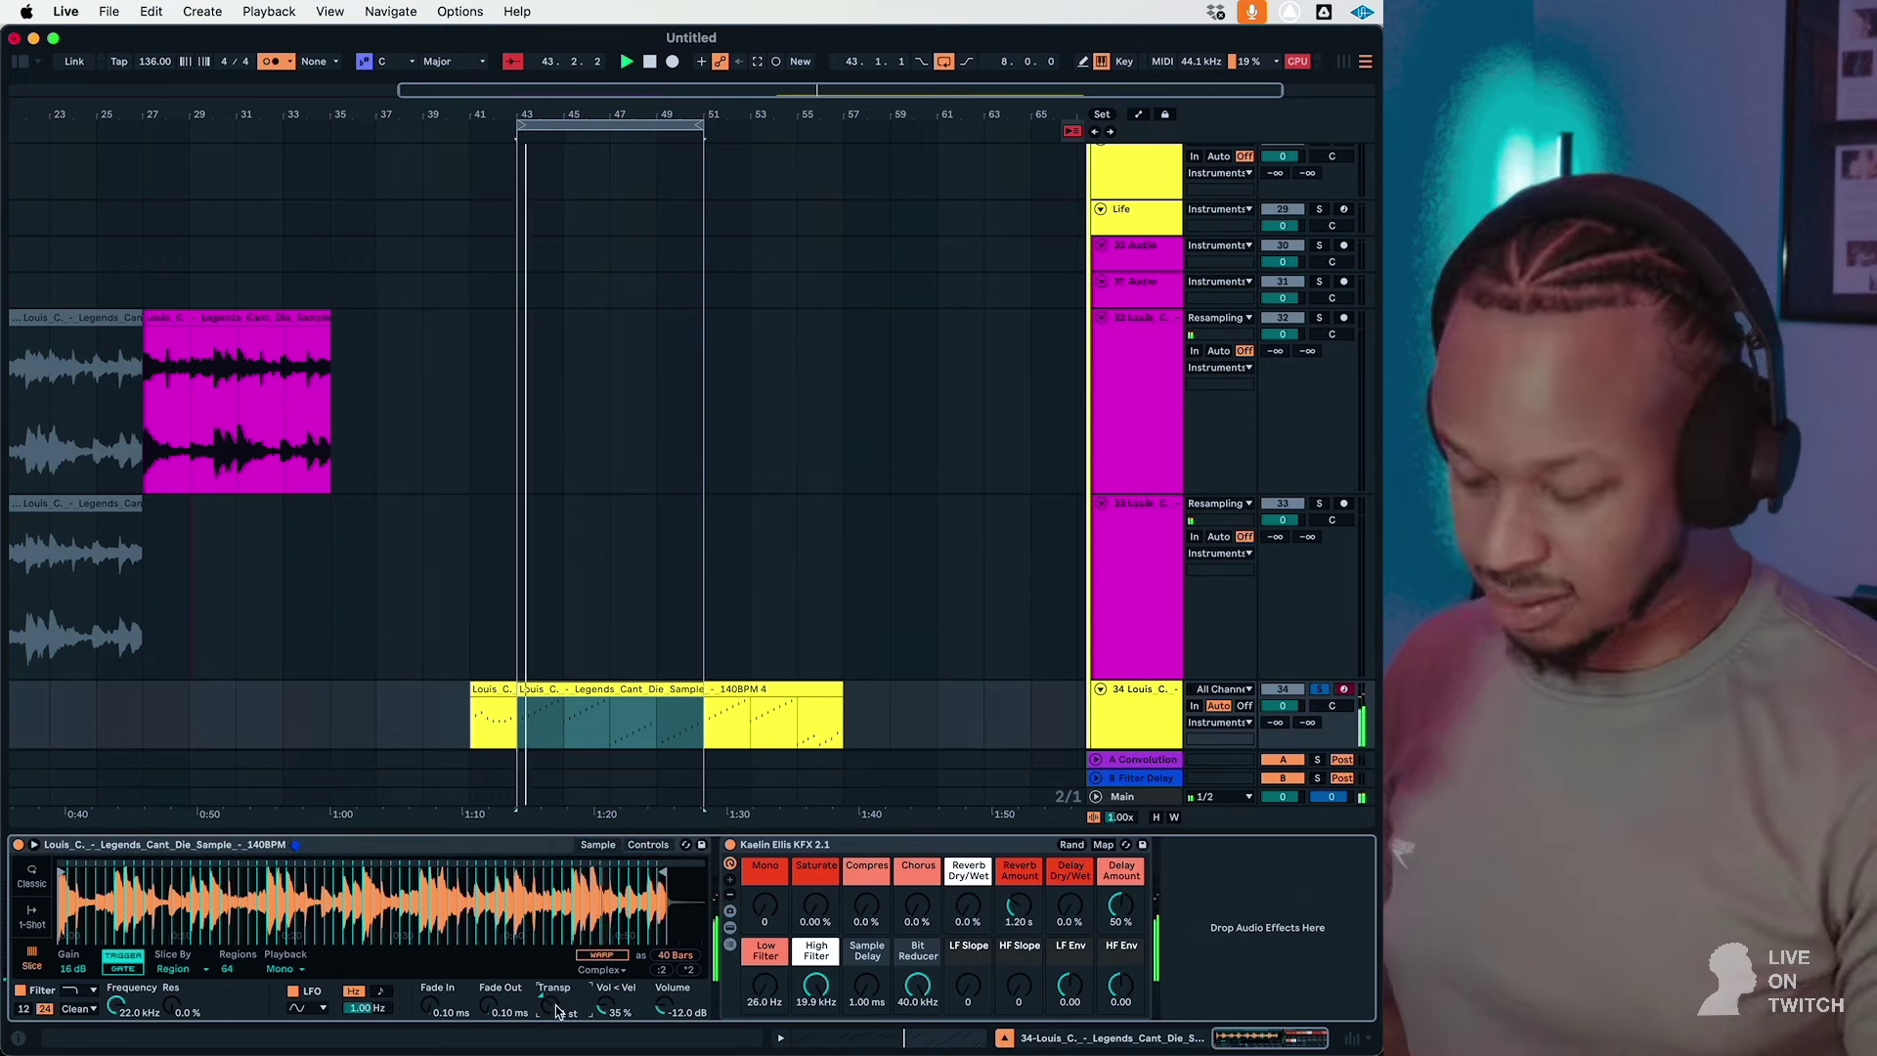
Step: Turn off solo on track 34 and lower its volume to -7.8 dB
scroll(993, 710, "down", 3)
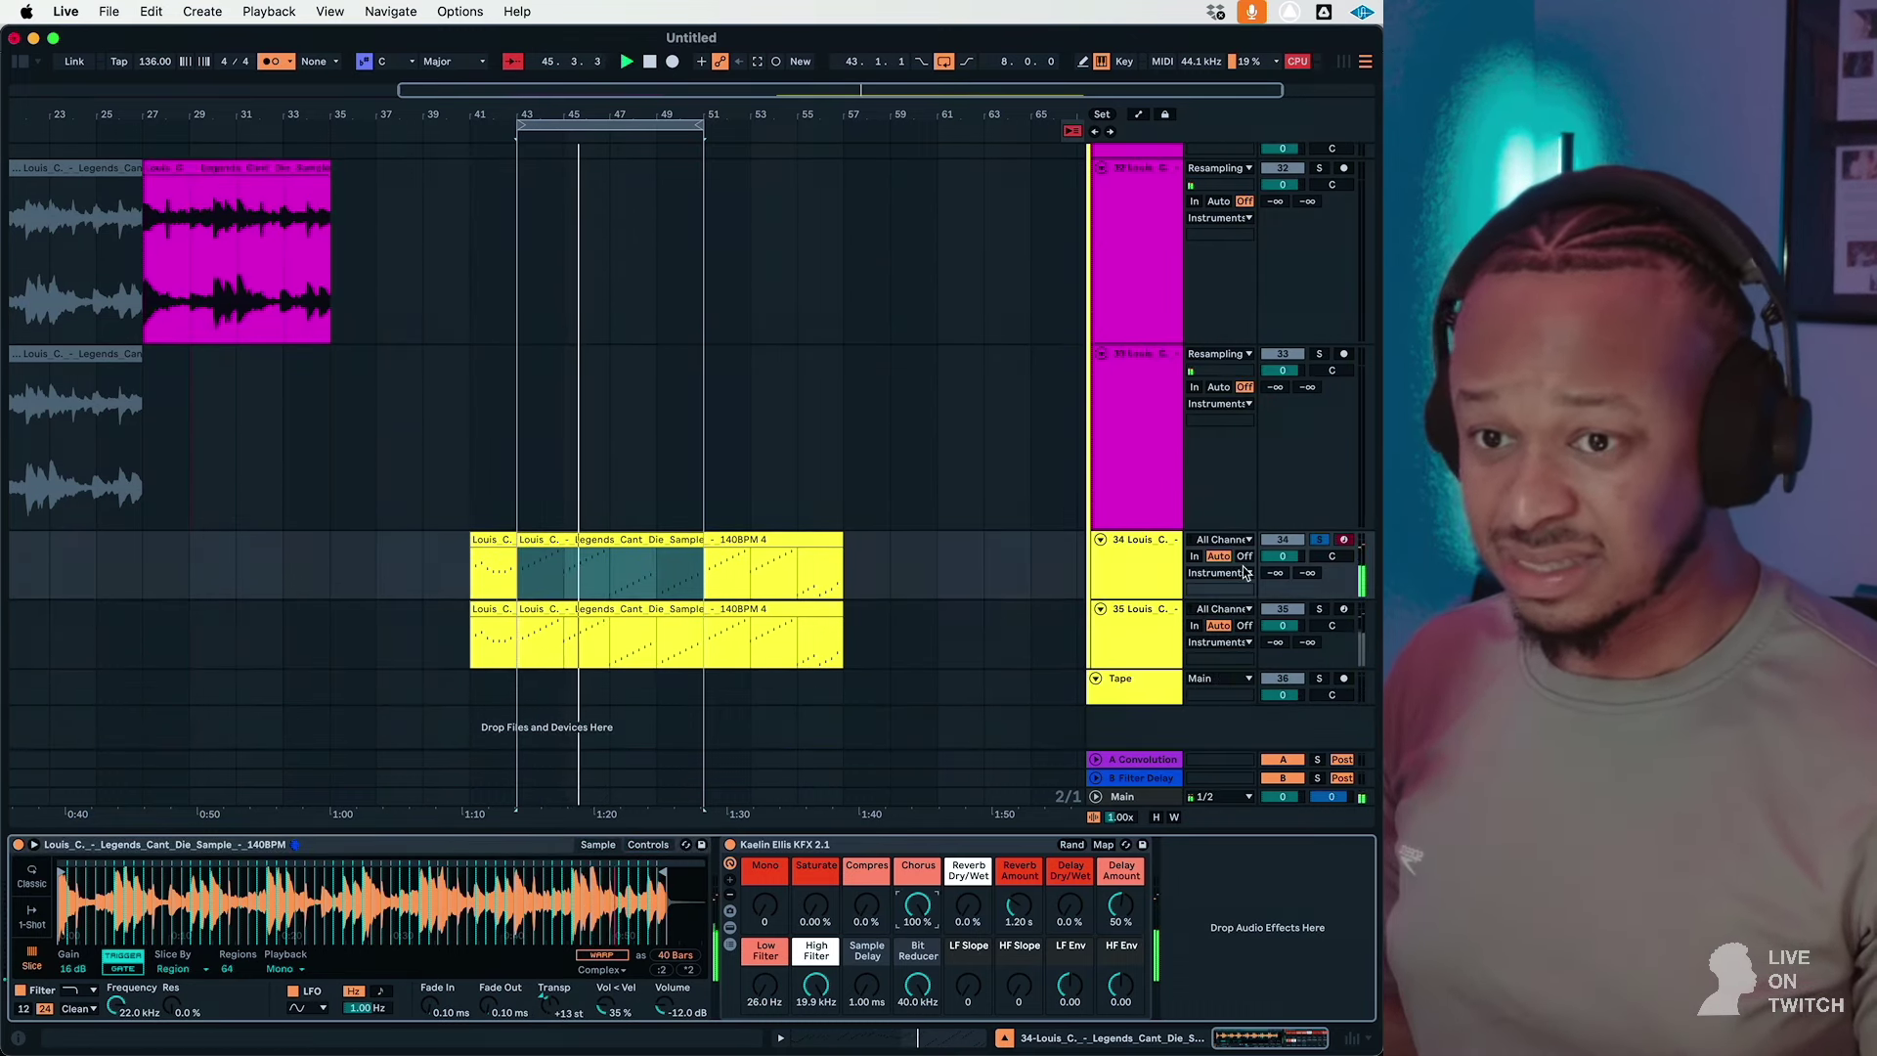
left_click(1319, 540)
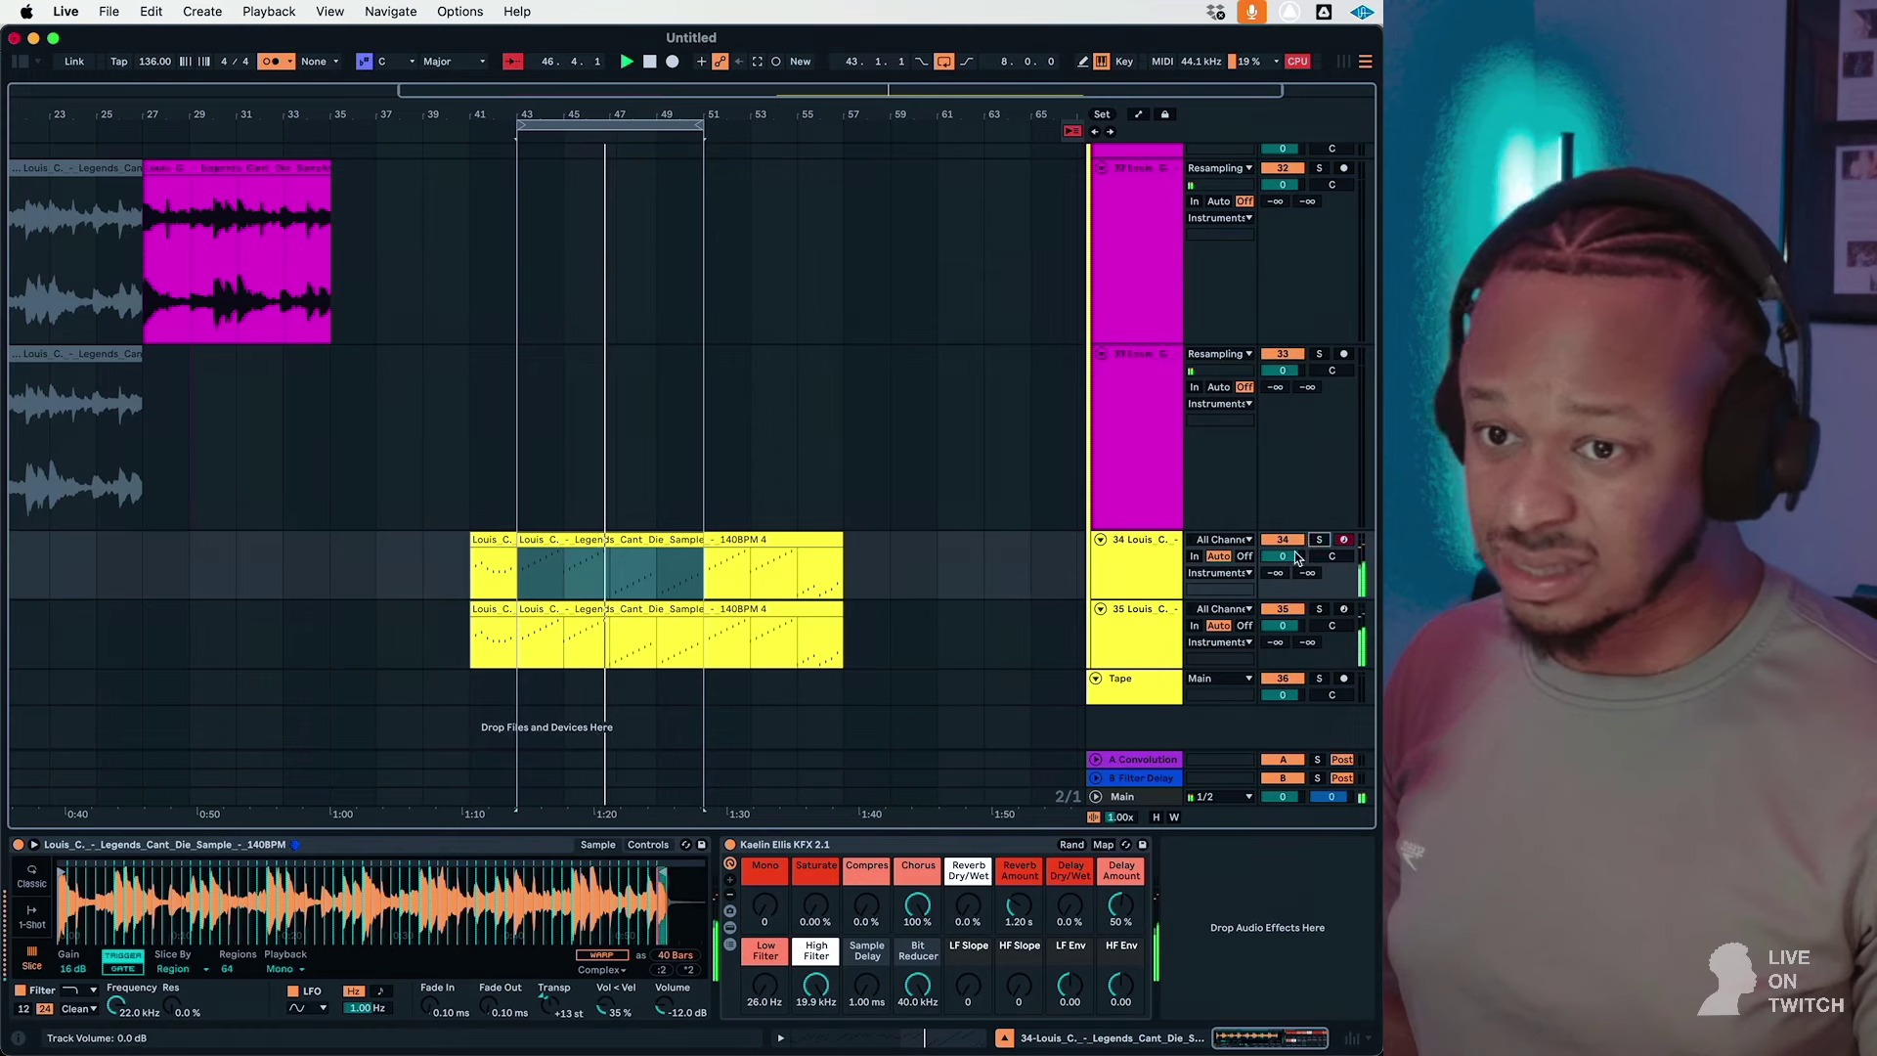
left_click_drag(1283, 556, 1283, 564)
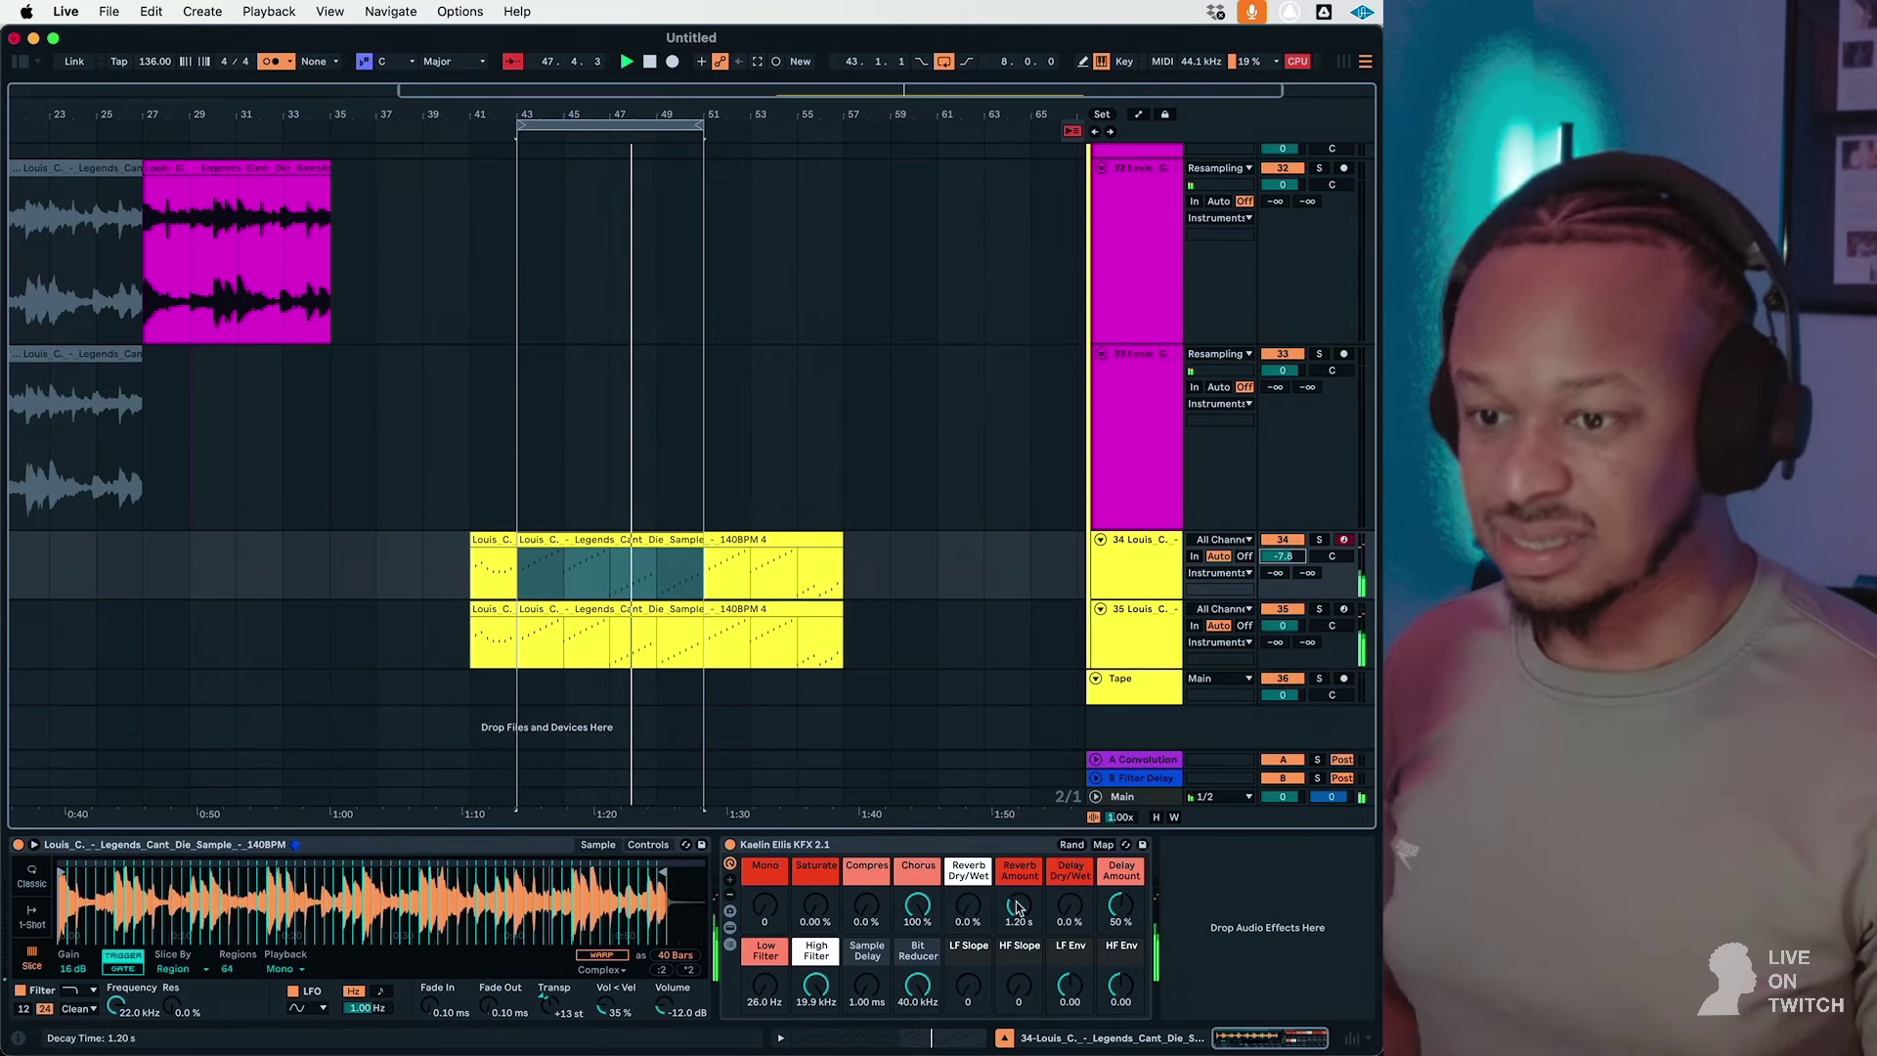
Step: Set track 34's effects rack to 100% reverb with 3.71 s decay, 100% delay, 138 Hz low filter and 1.62 kHz high filter
left_click_drag(968, 906, 1005, 911)
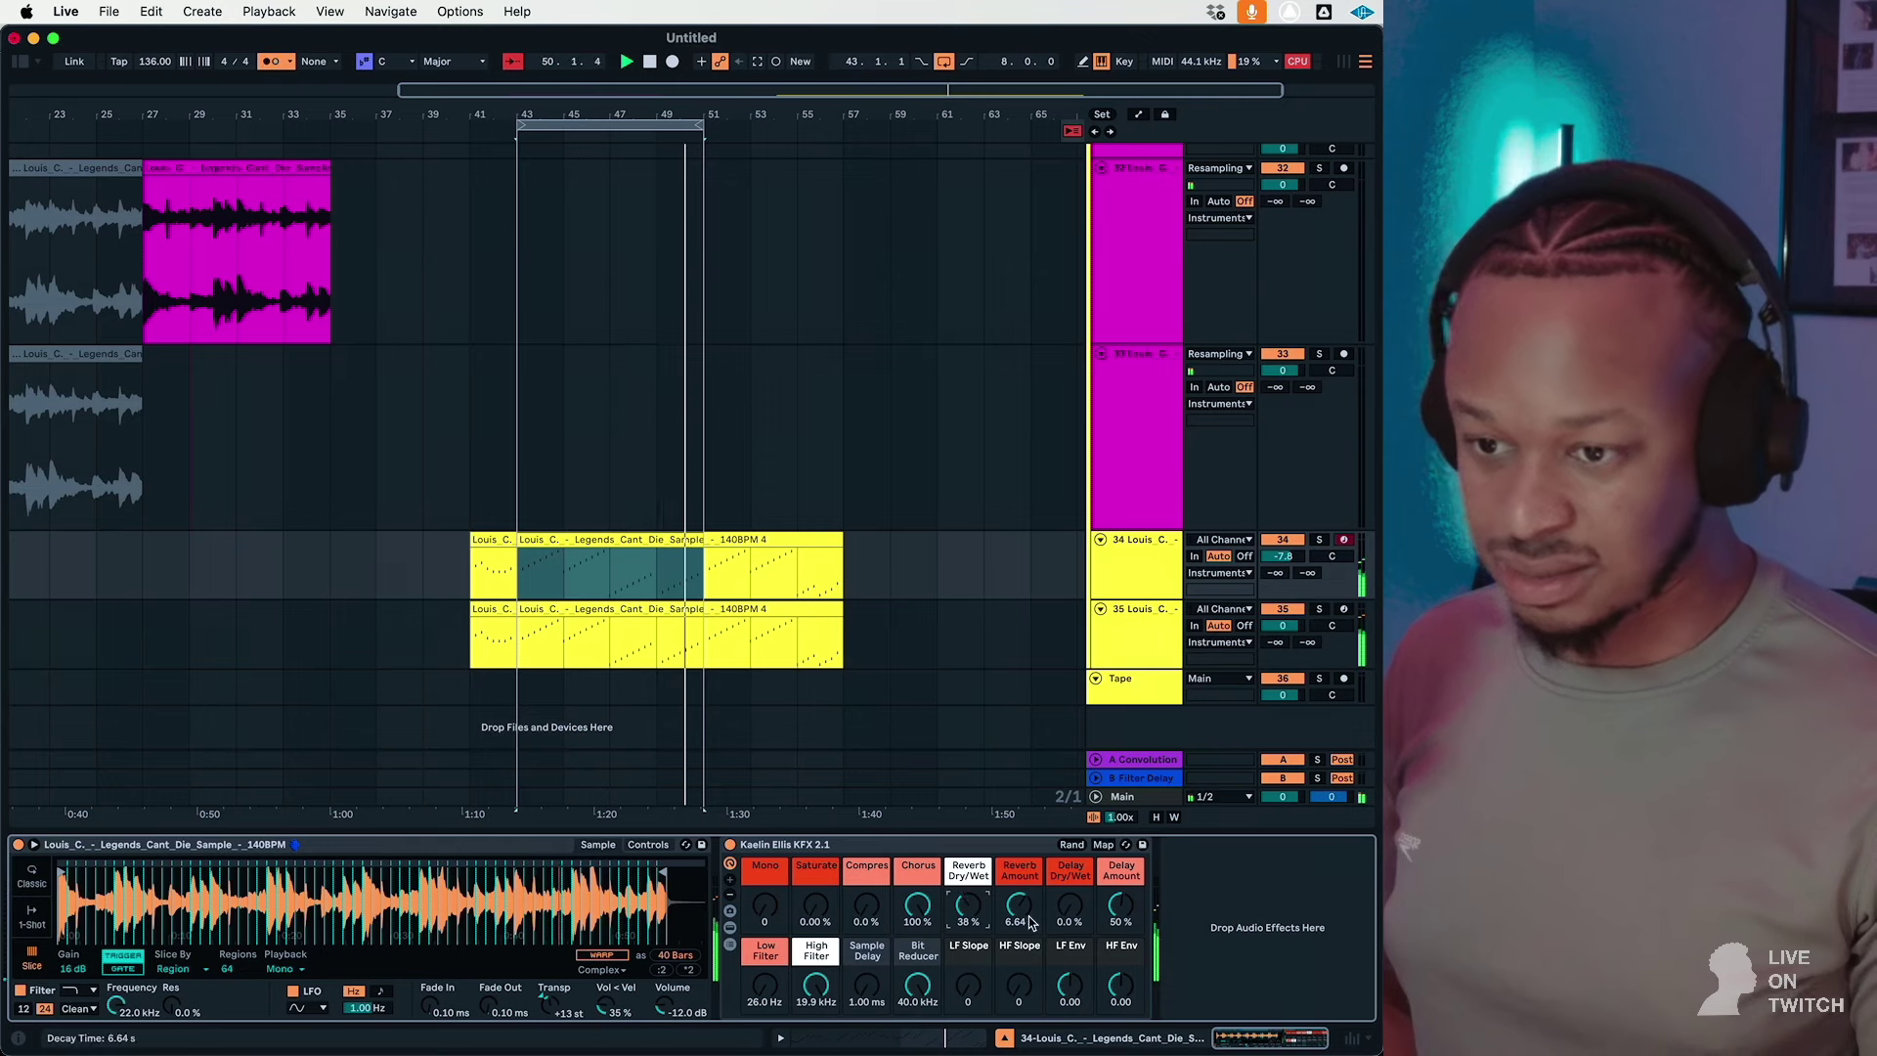
left_click_drag(1068, 931, 1066, 926)
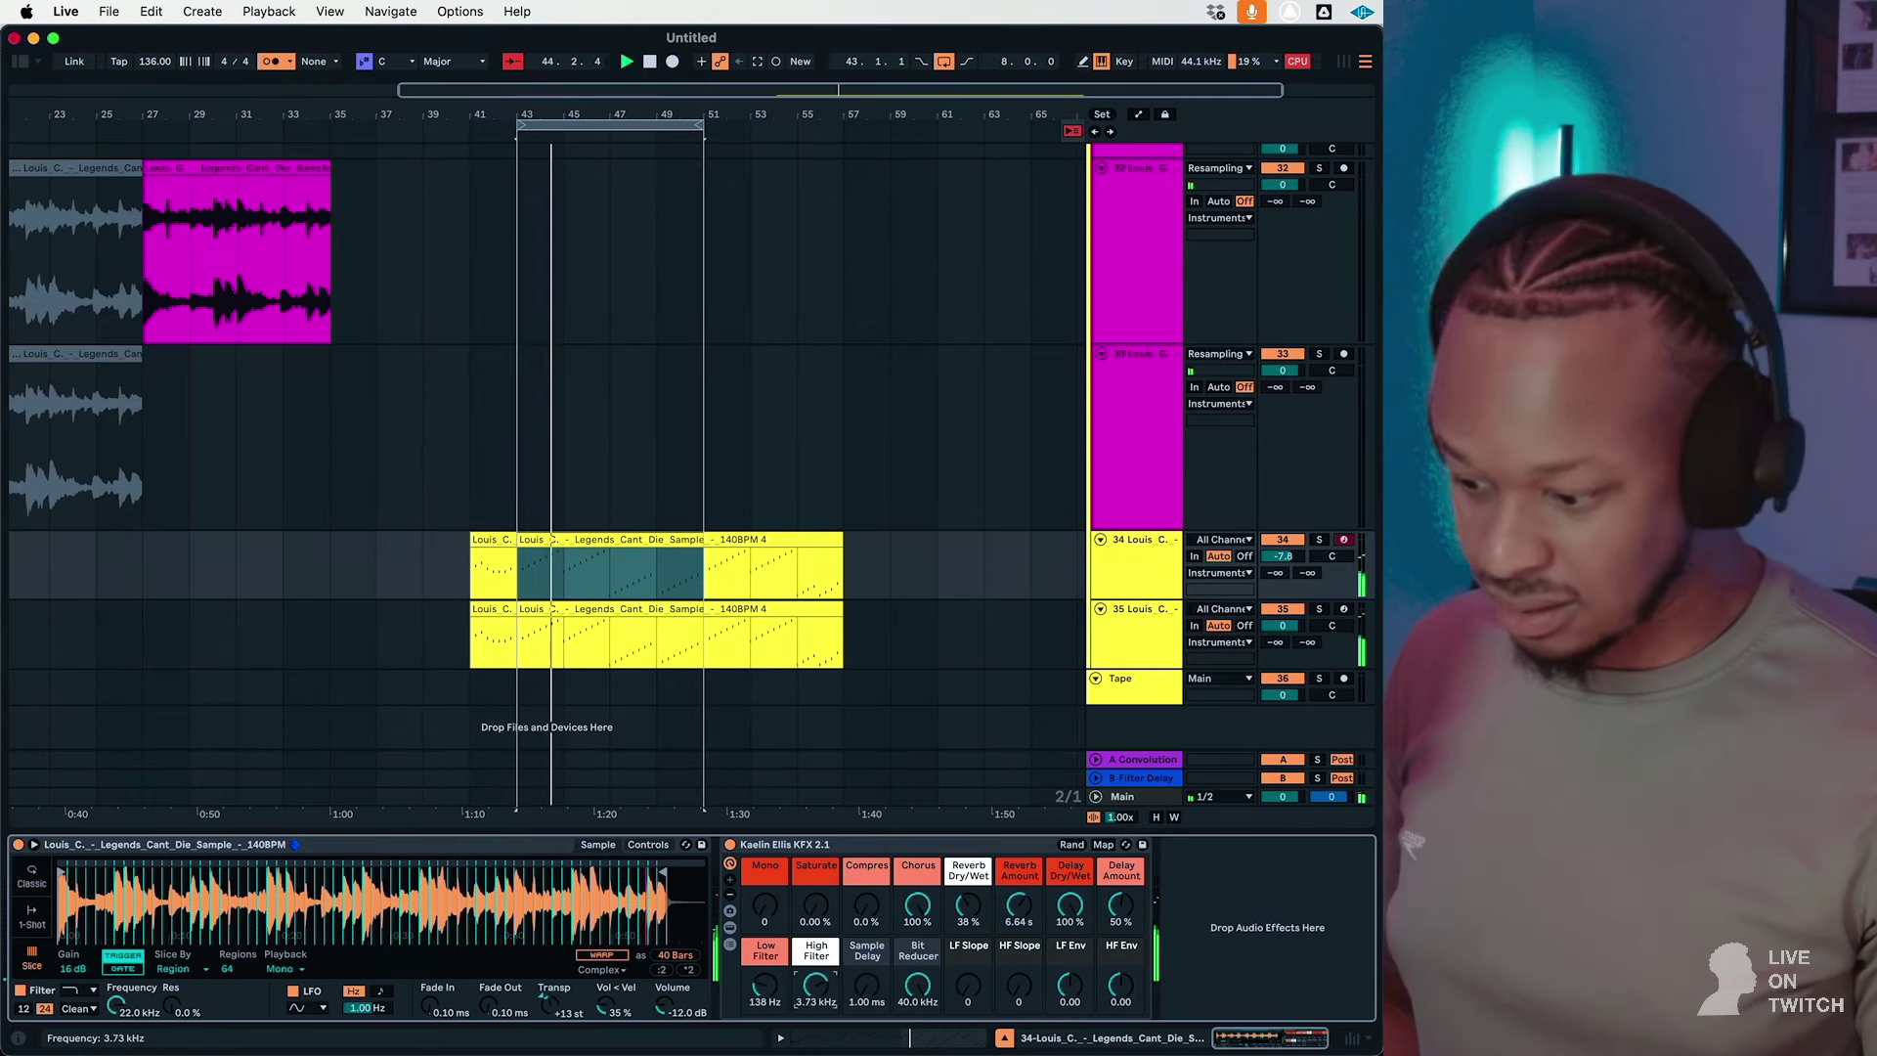
left_click_drag(817, 987, 816, 991)
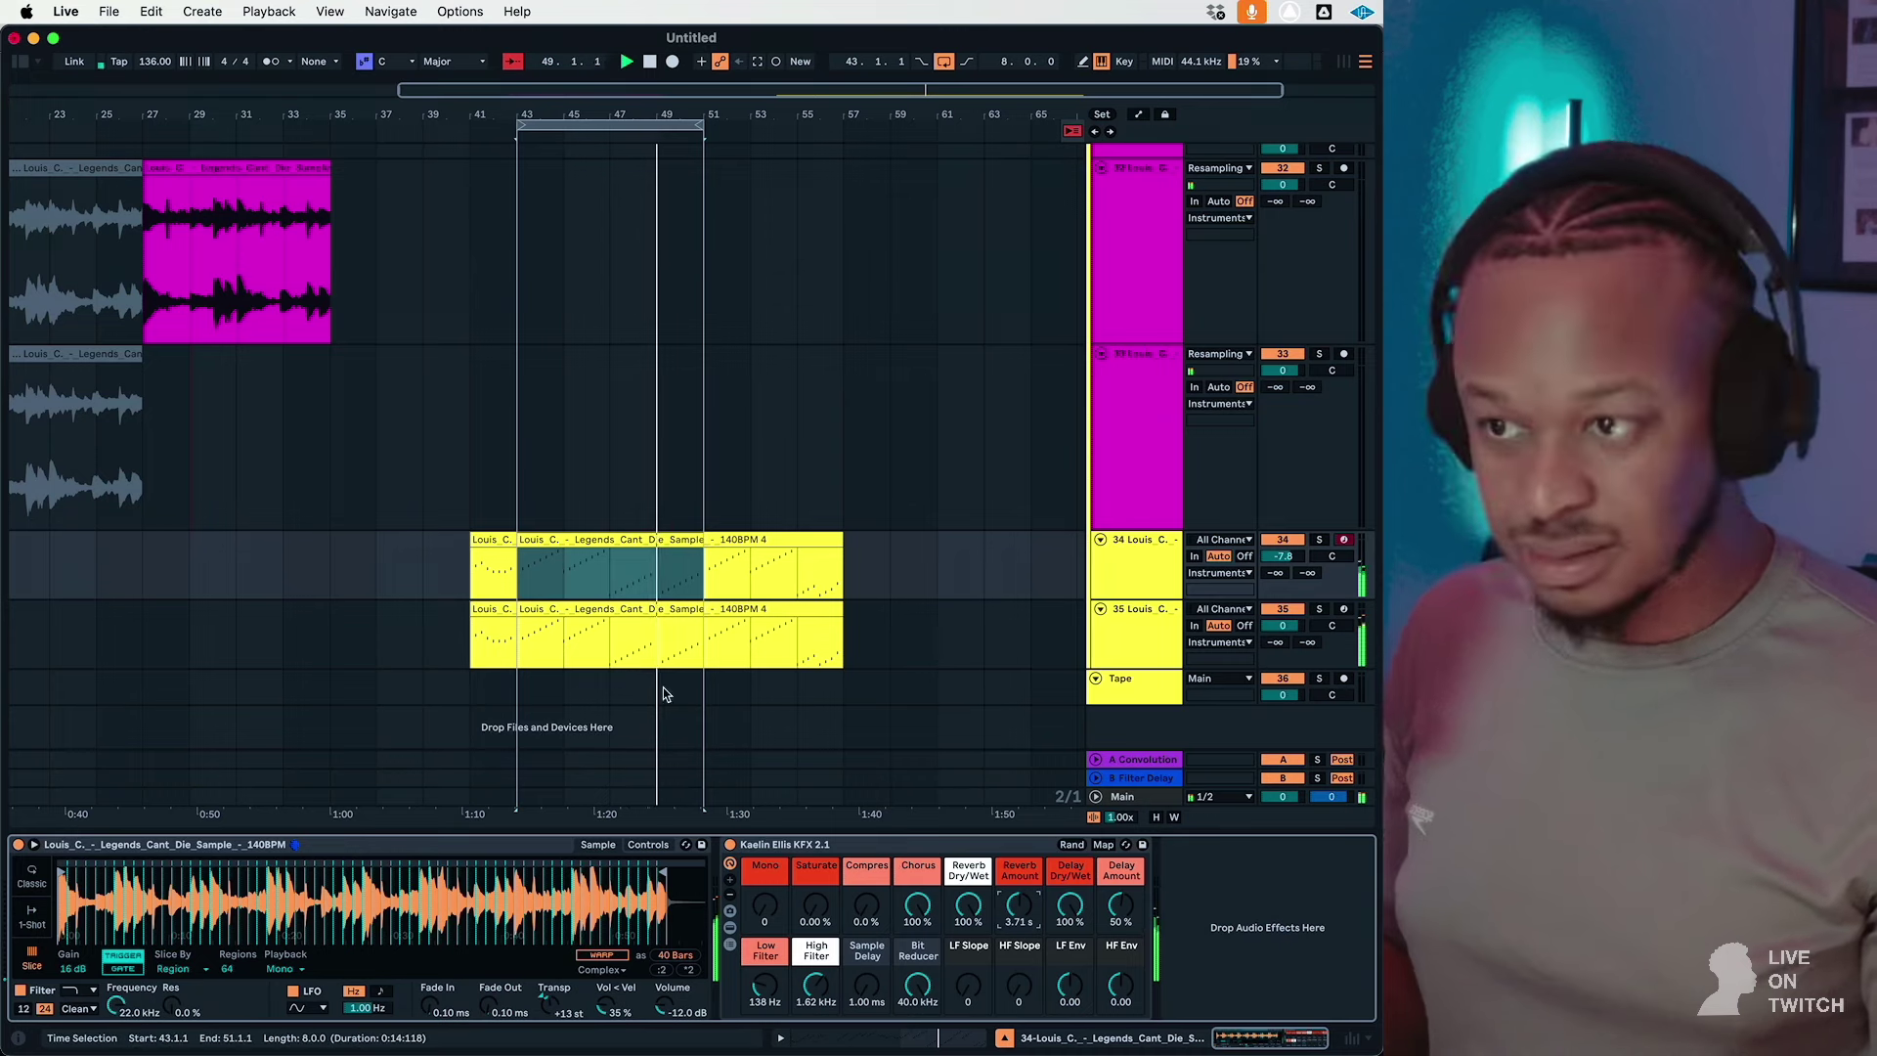
Step: Deactivate the clip sections before bar 43 and after bar 51 on tracks 34 and 35, splitting both clips at bar 51
left_click(517, 644)
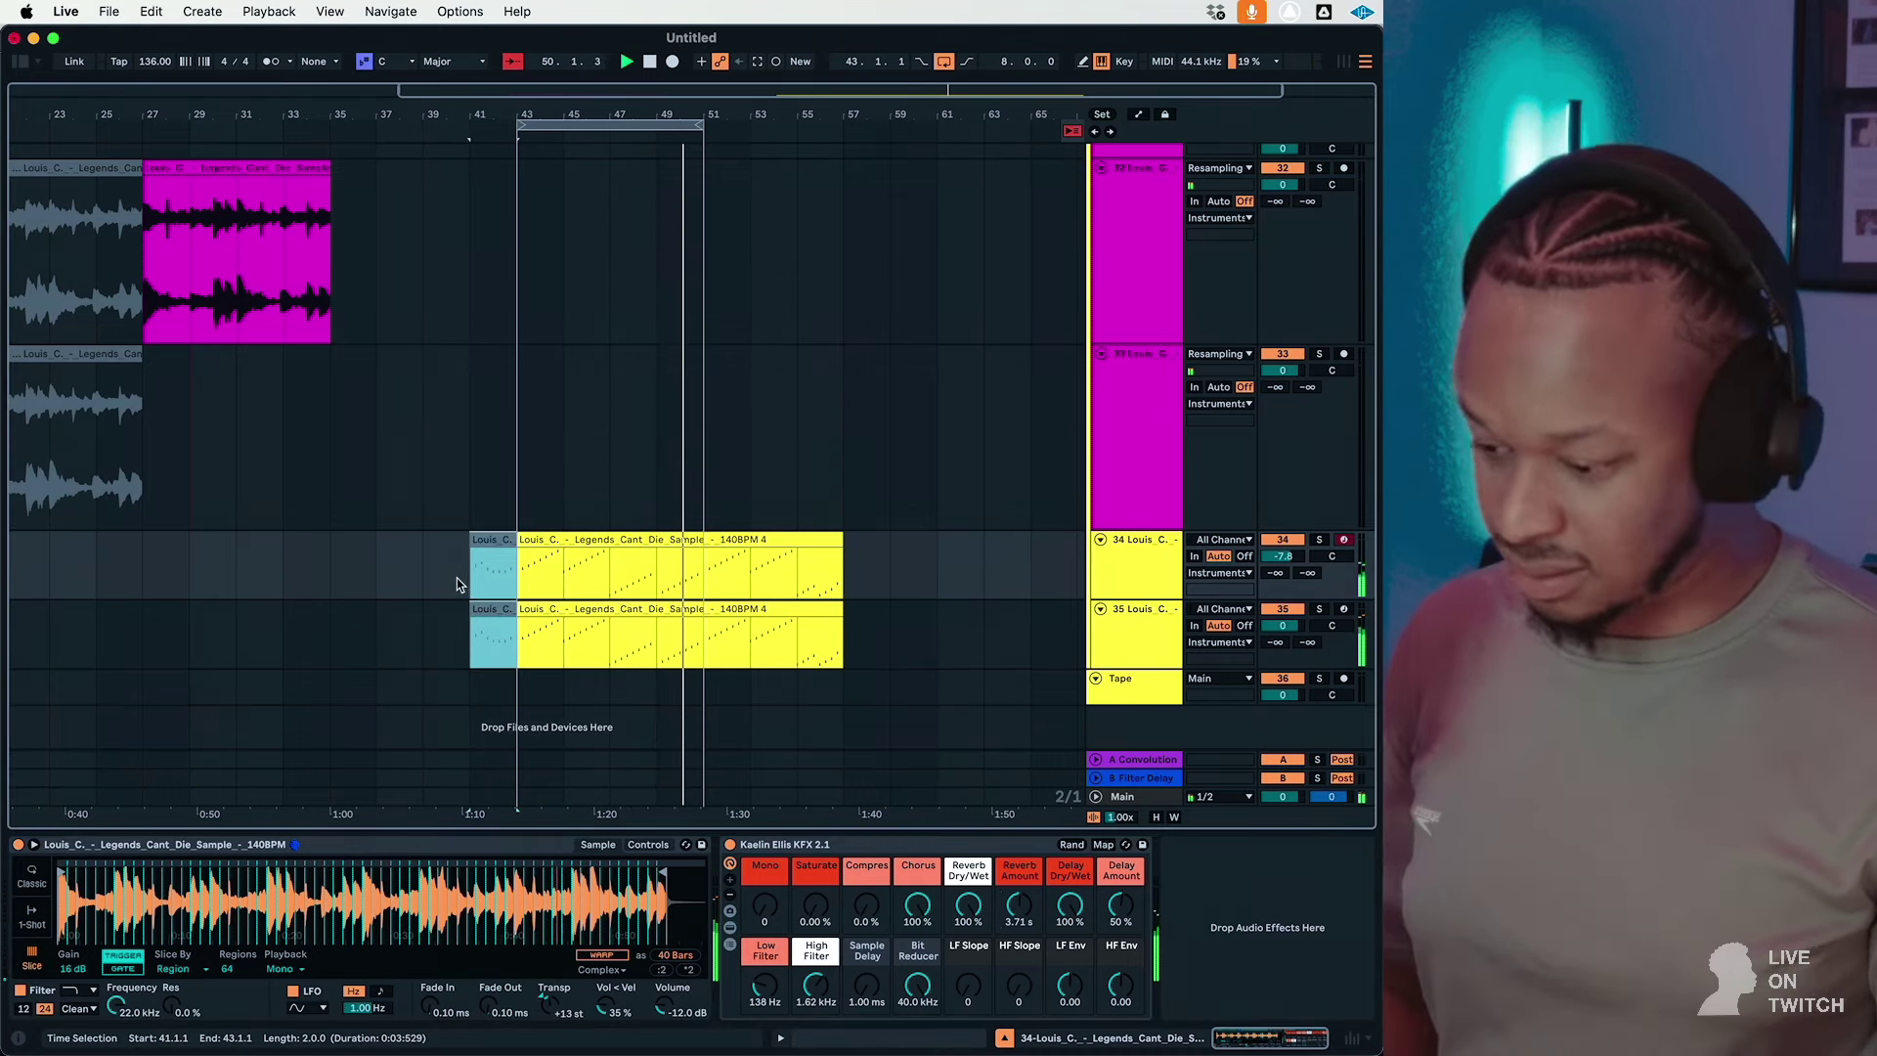
left_click_drag(704, 562, 843, 635)
key("super+e")
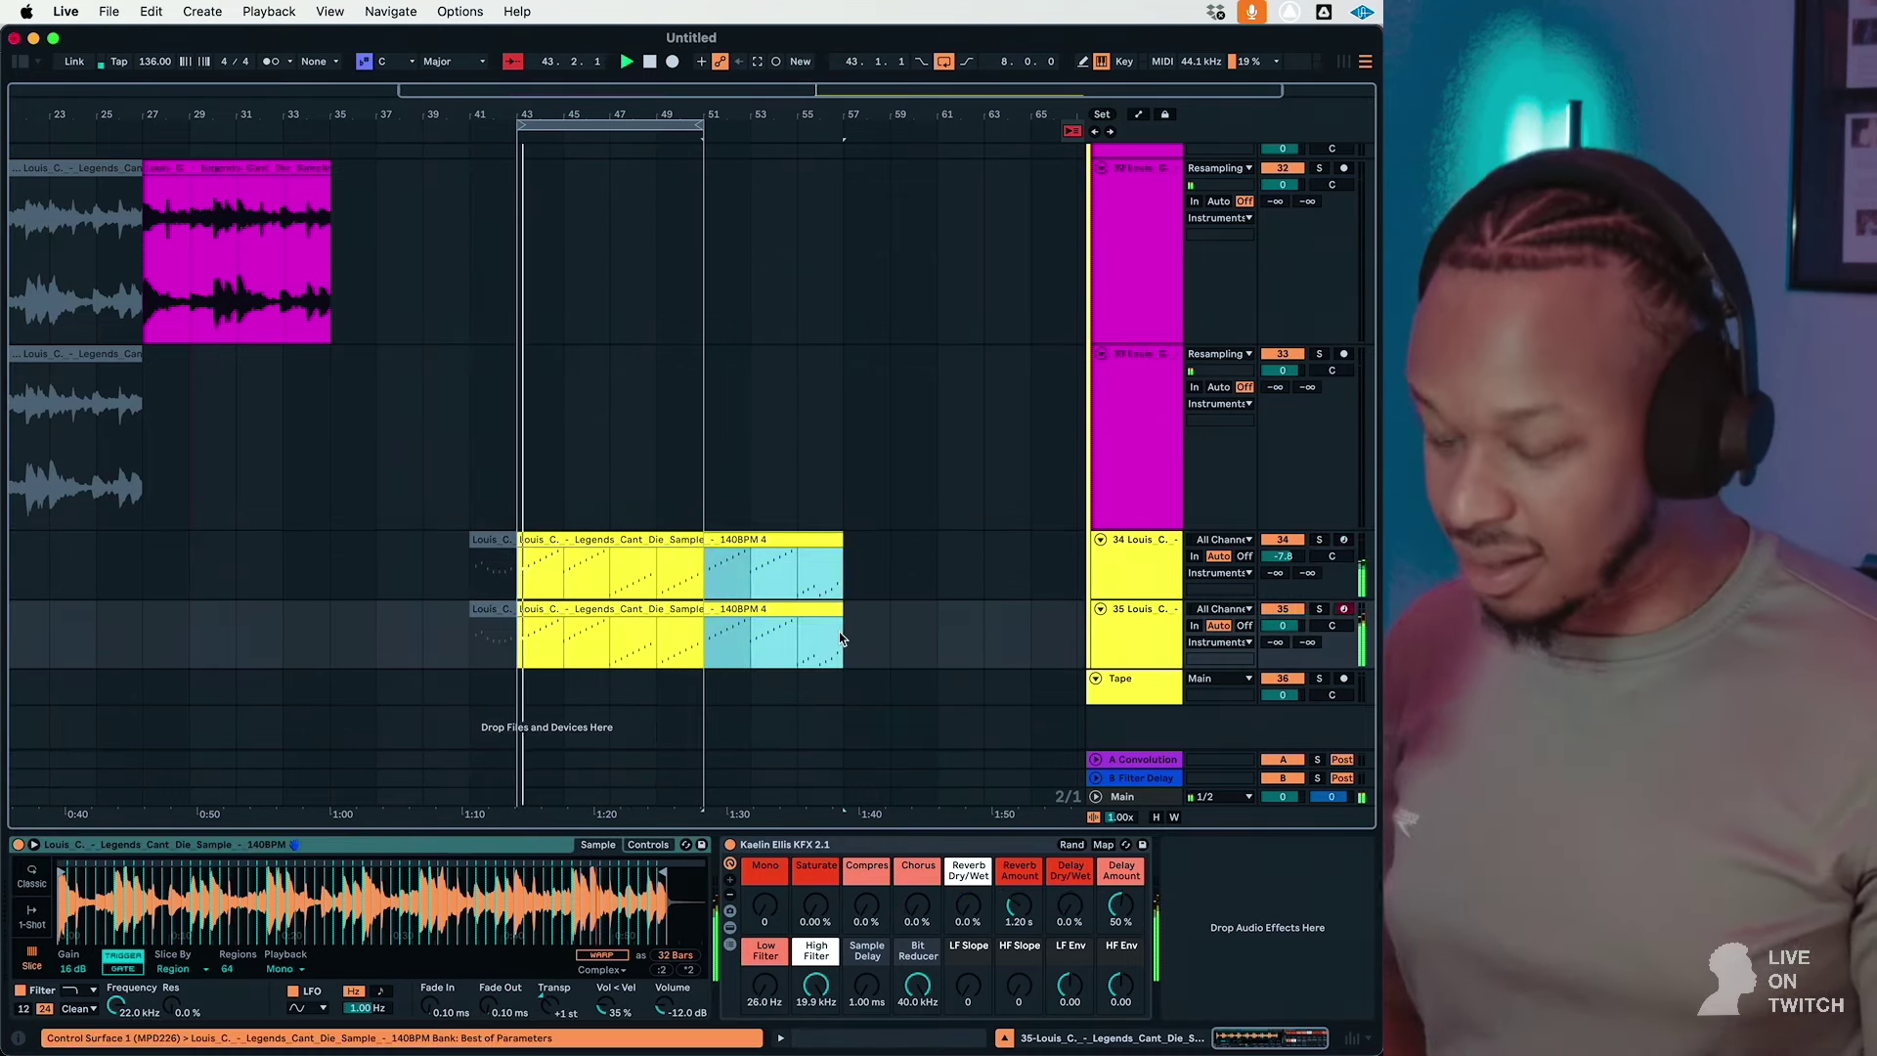
Step: Set track 35's HF Env to -127 and its high filter to 2.46 kHz in the effects rack
left_click(1126, 655)
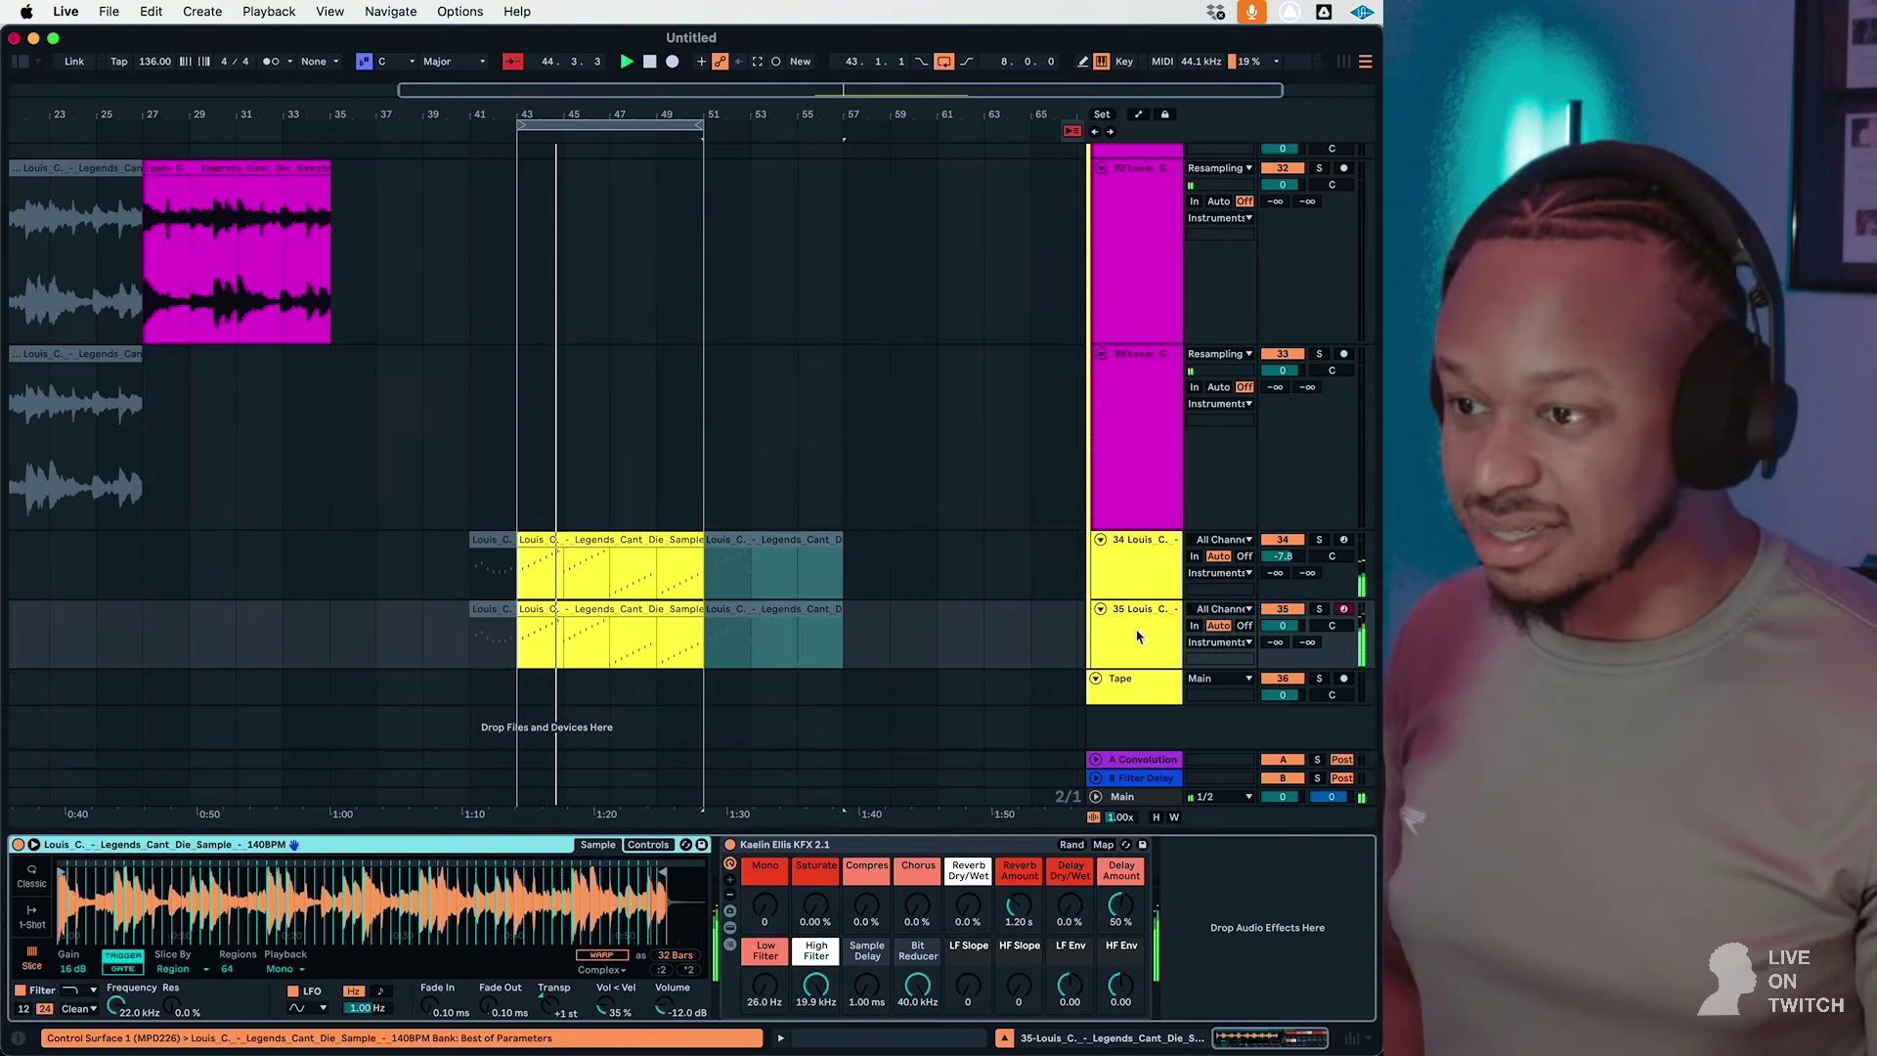
double_click(1126, 996)
left_click_drag(816, 987, 816, 1031)
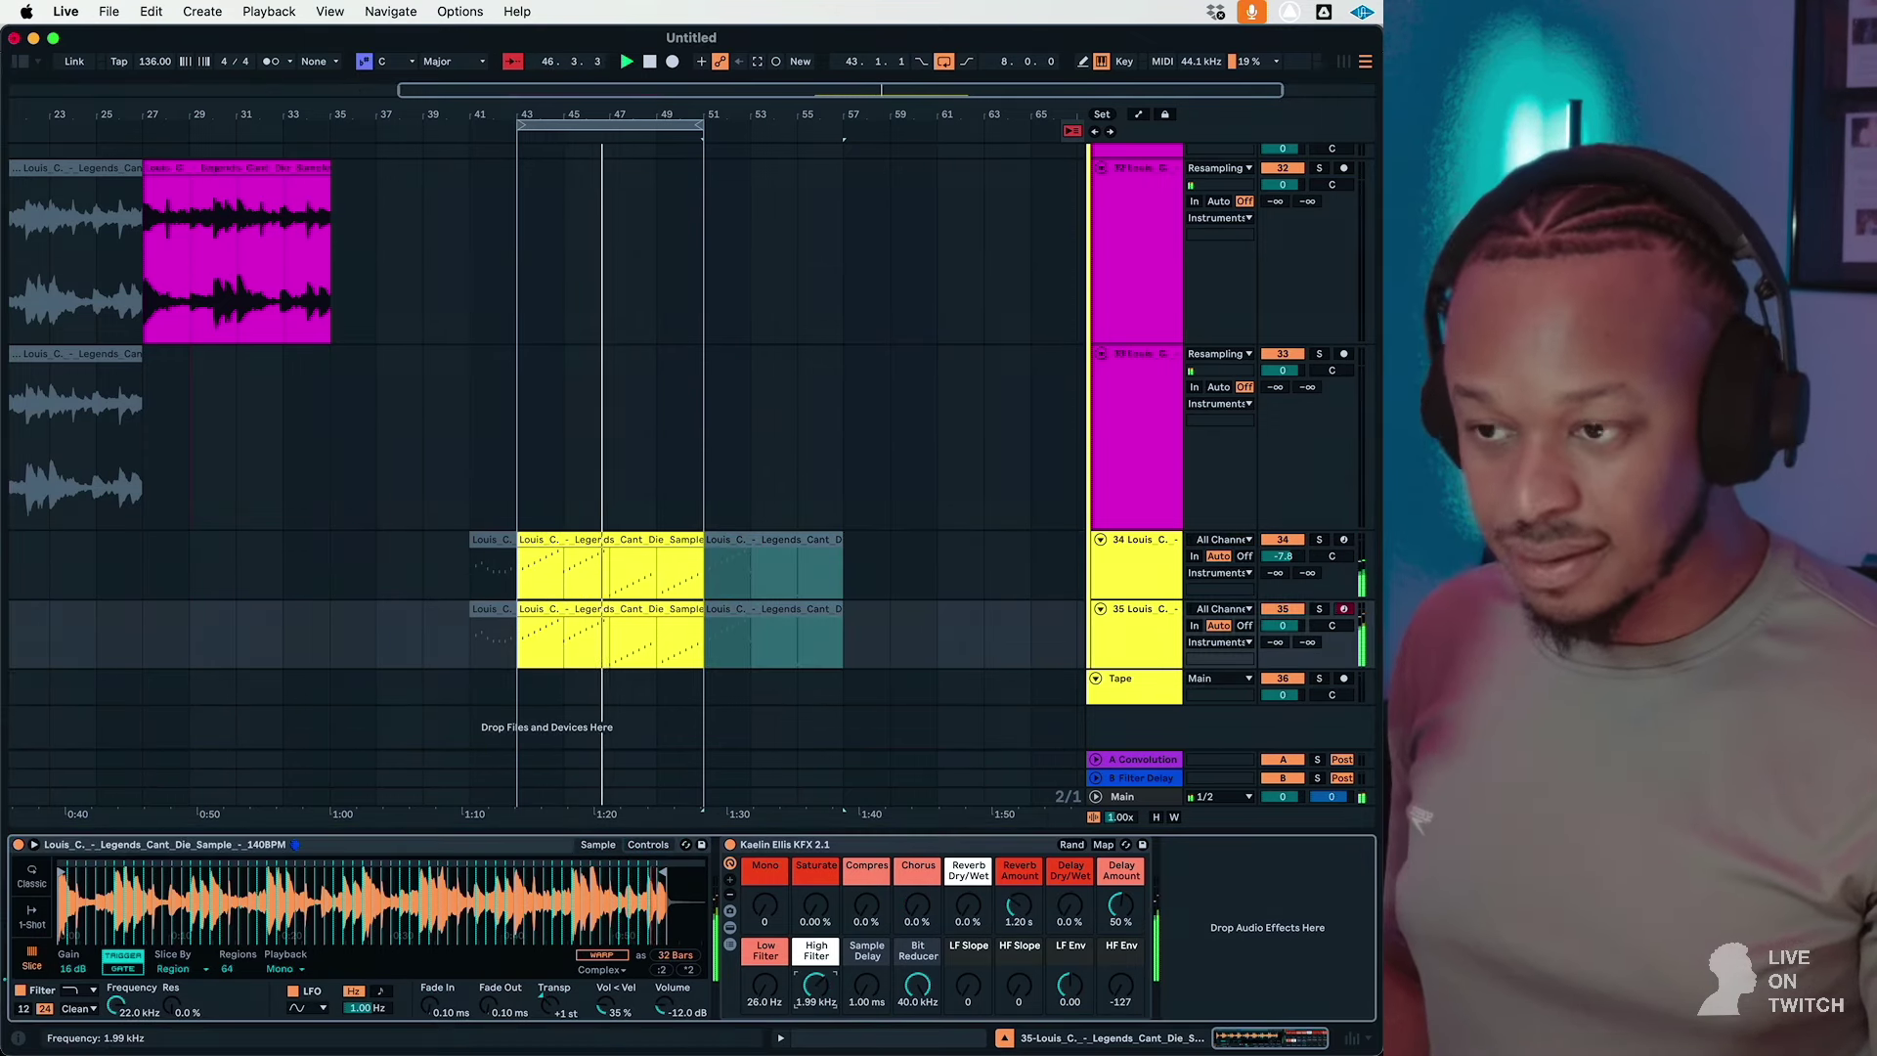
Step: Set track 34's high filter to 863 Hz, HF Slope to 127 and HF Env to -127
left_click(1129, 587)
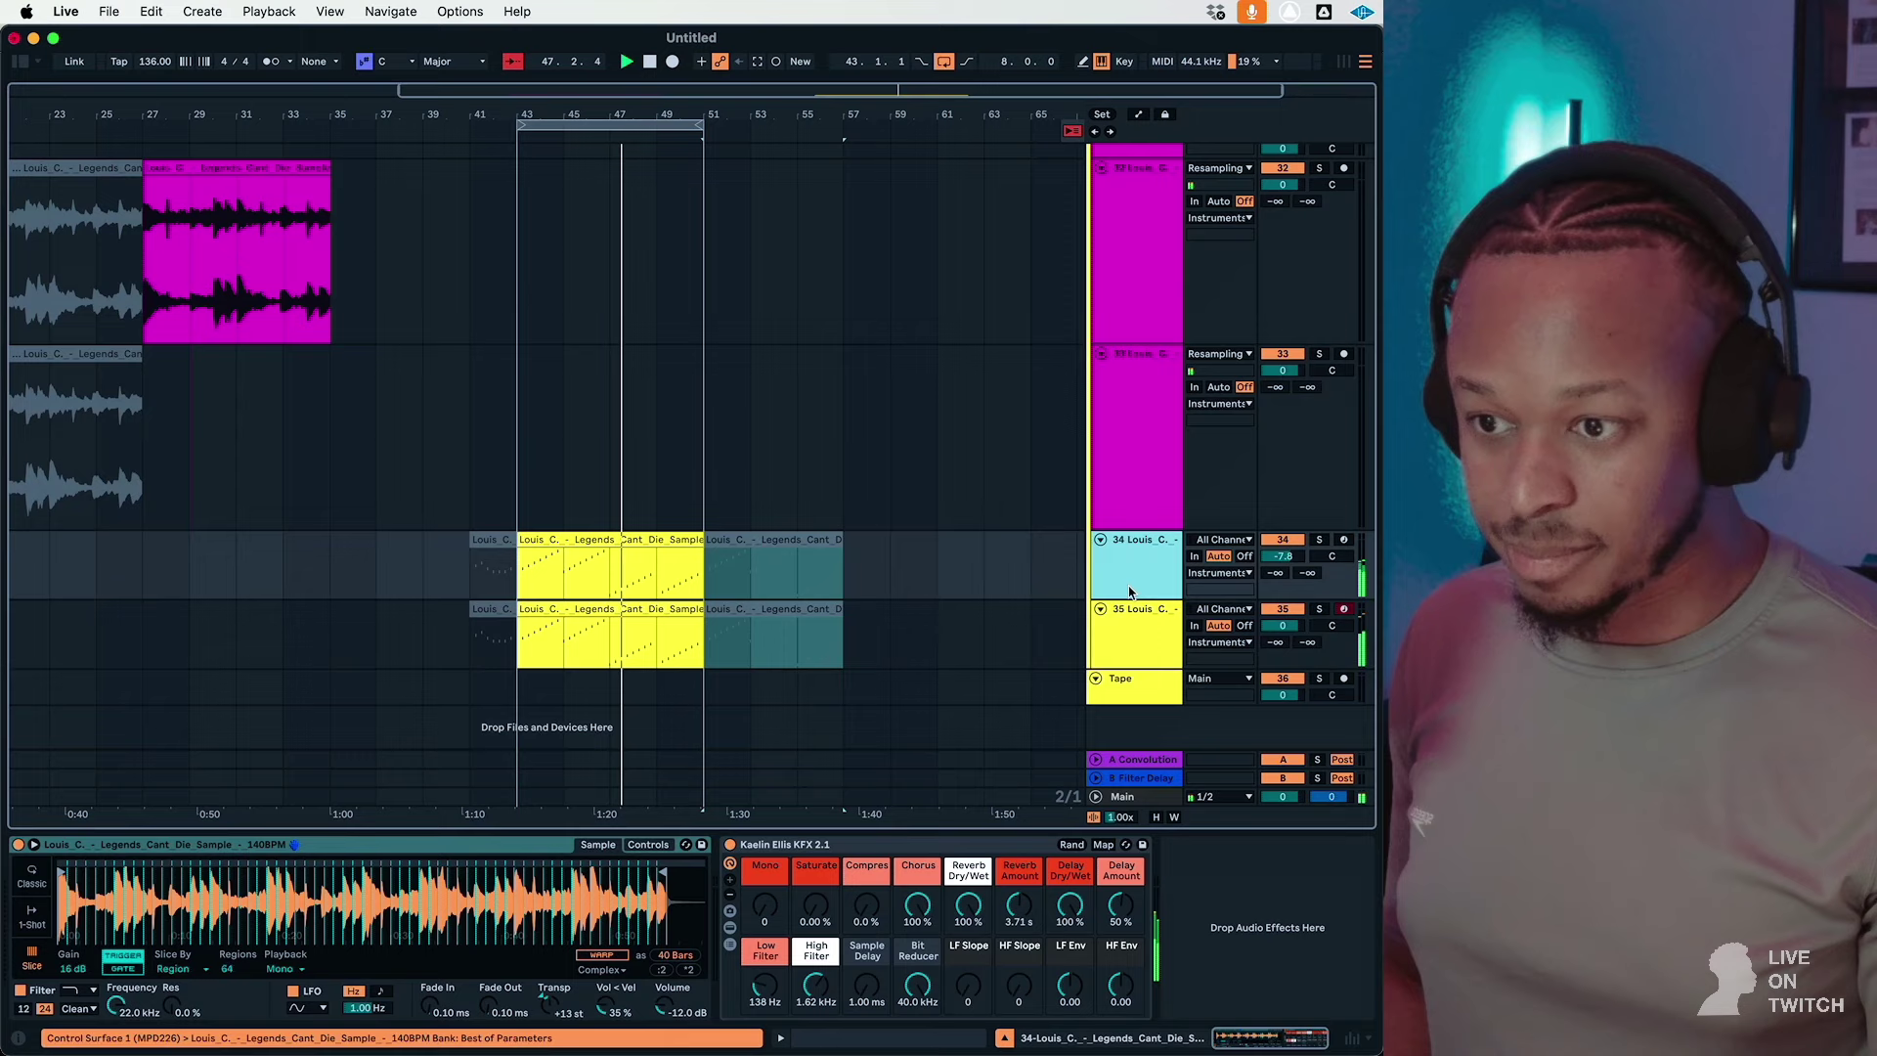
left_click(817, 986)
left_click_drag(816, 986, 817, 990)
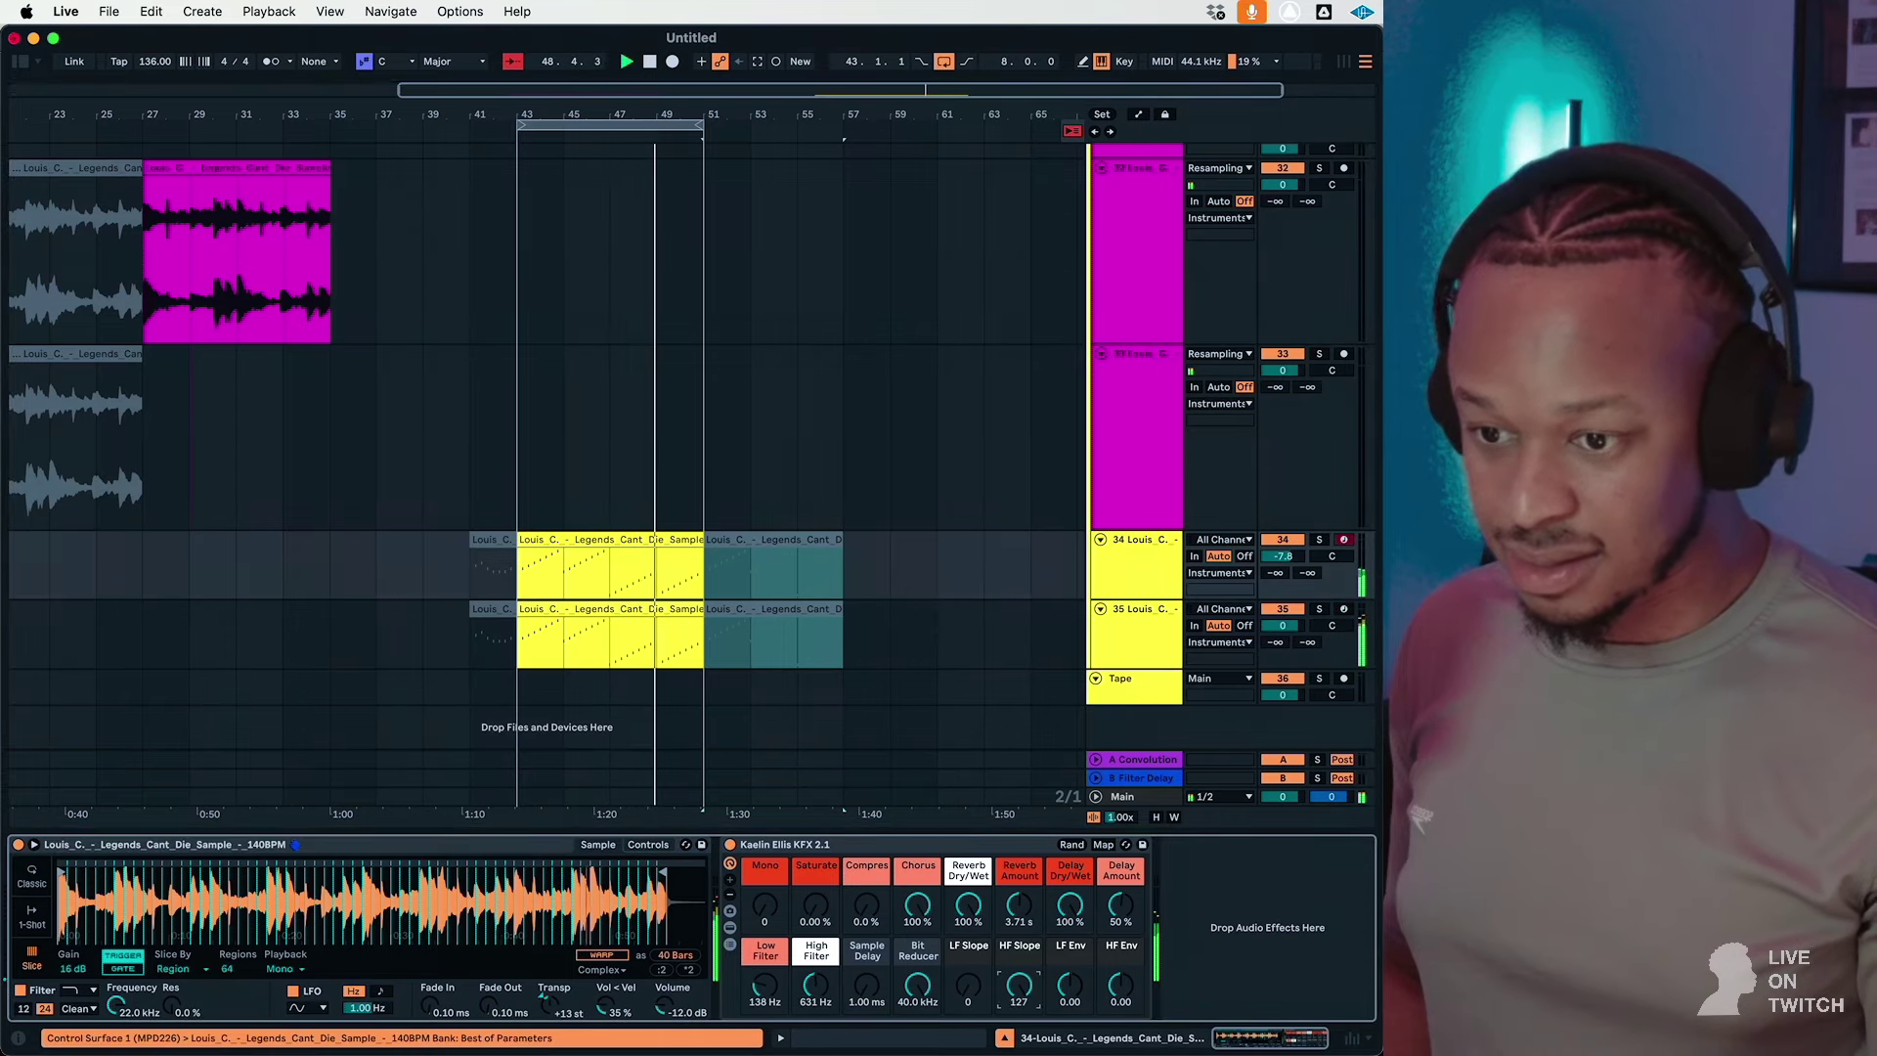
left_click(1120, 985)
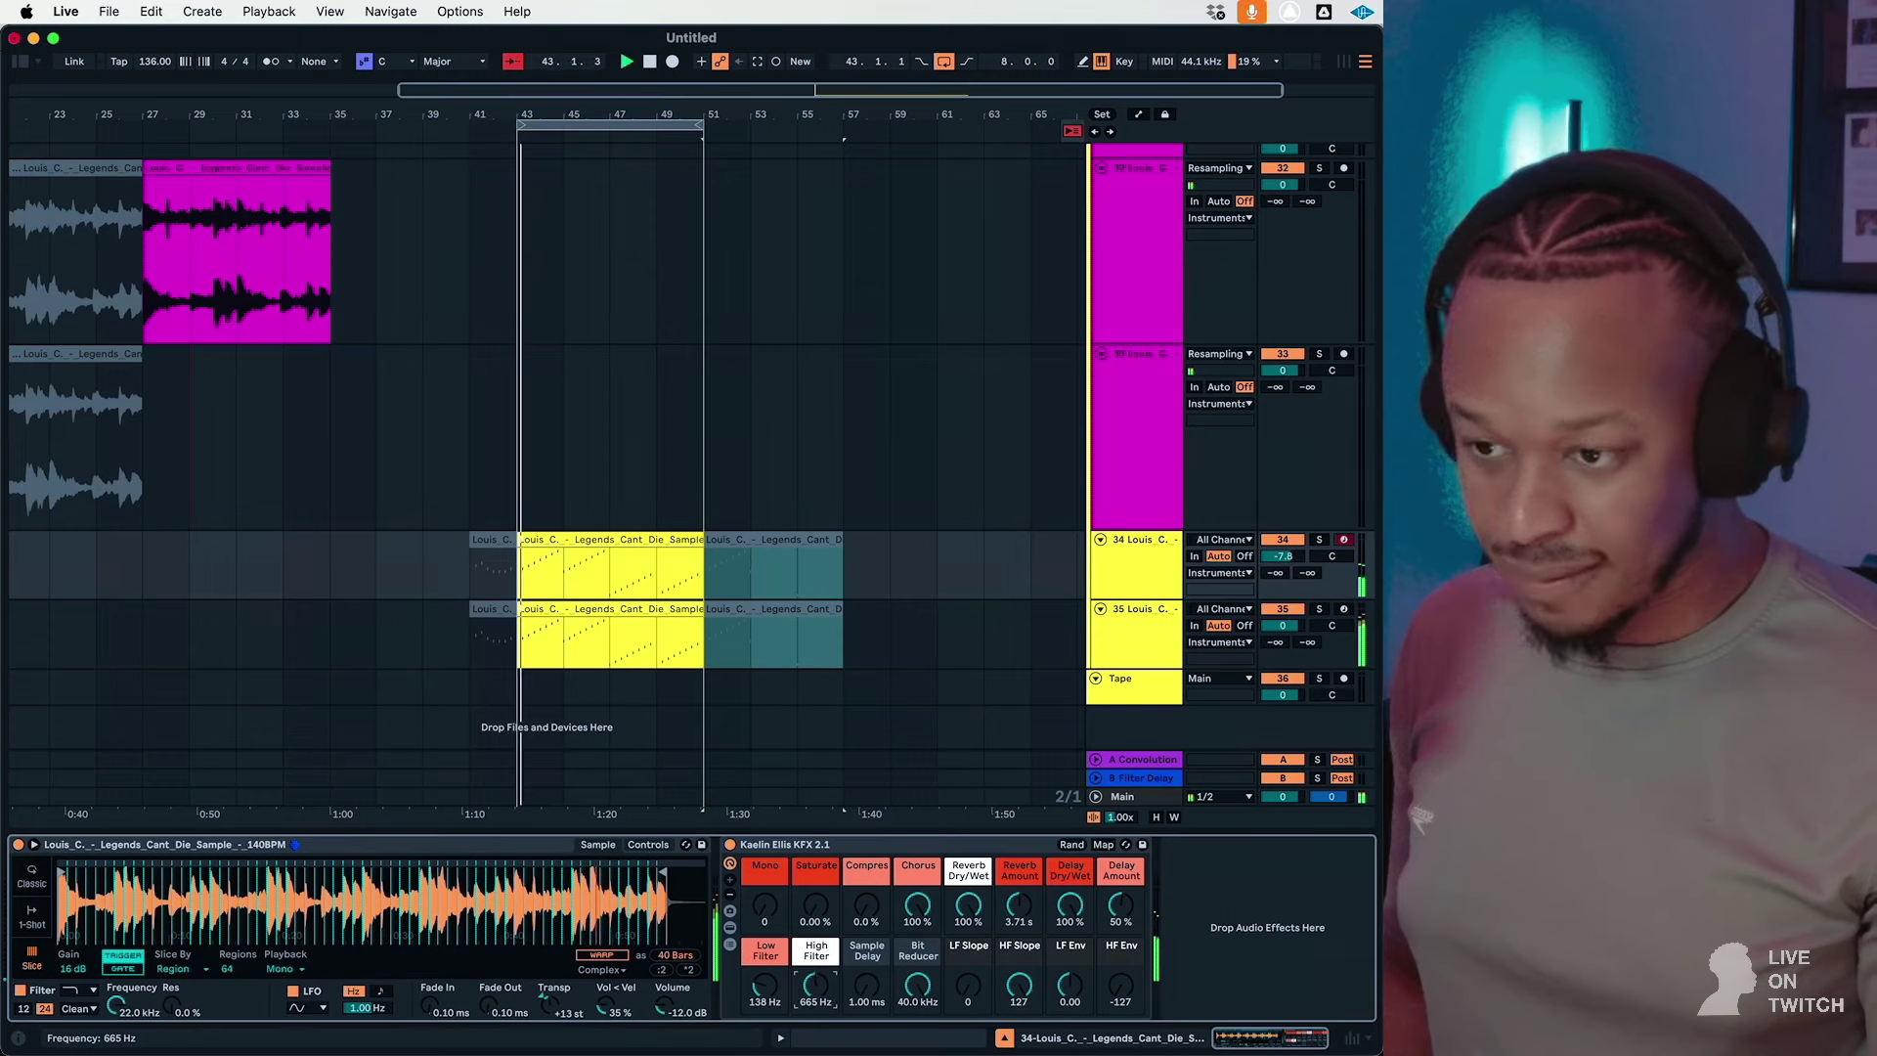
Step: Open the Kicks one-shots of the Kaelin Ellis Live Pack in the browser and audition the last two kick samples
scroll(869, 771, "left", 3)
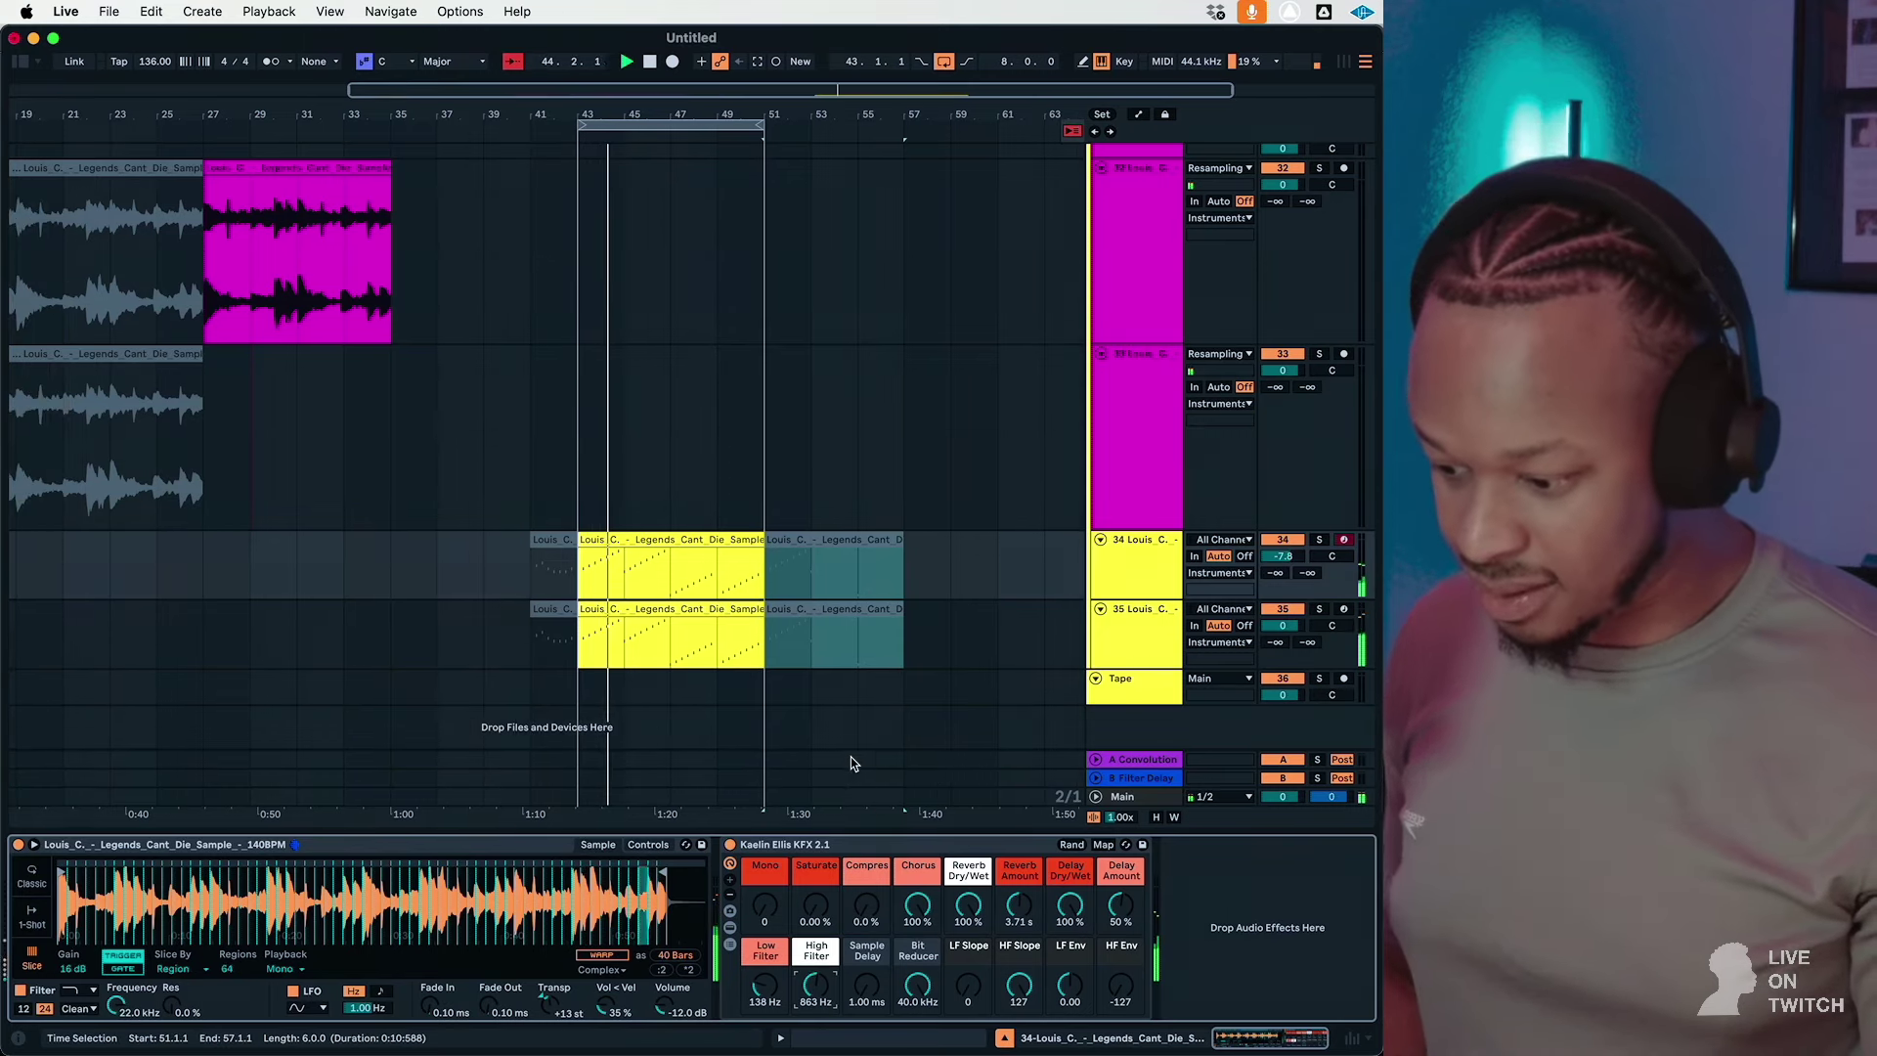
left_click(19, 62)
left_click(58, 766)
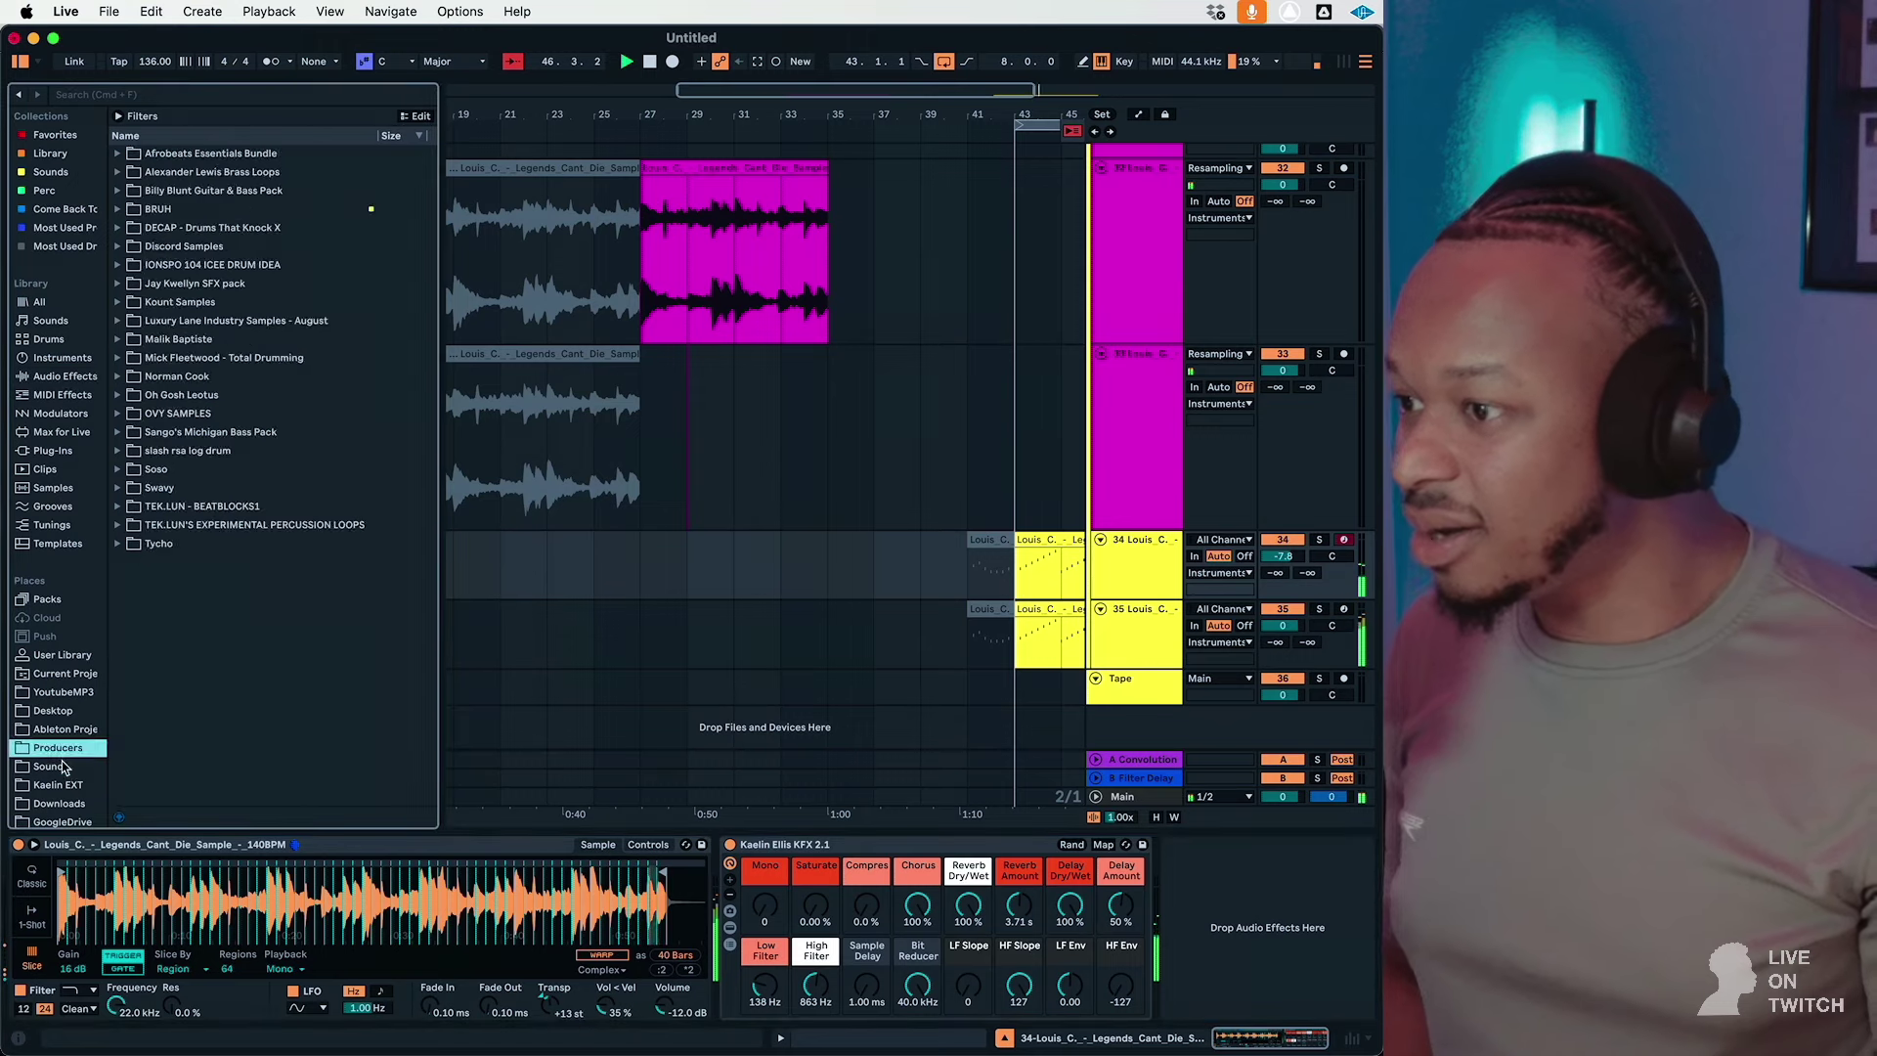
left_click(217, 586)
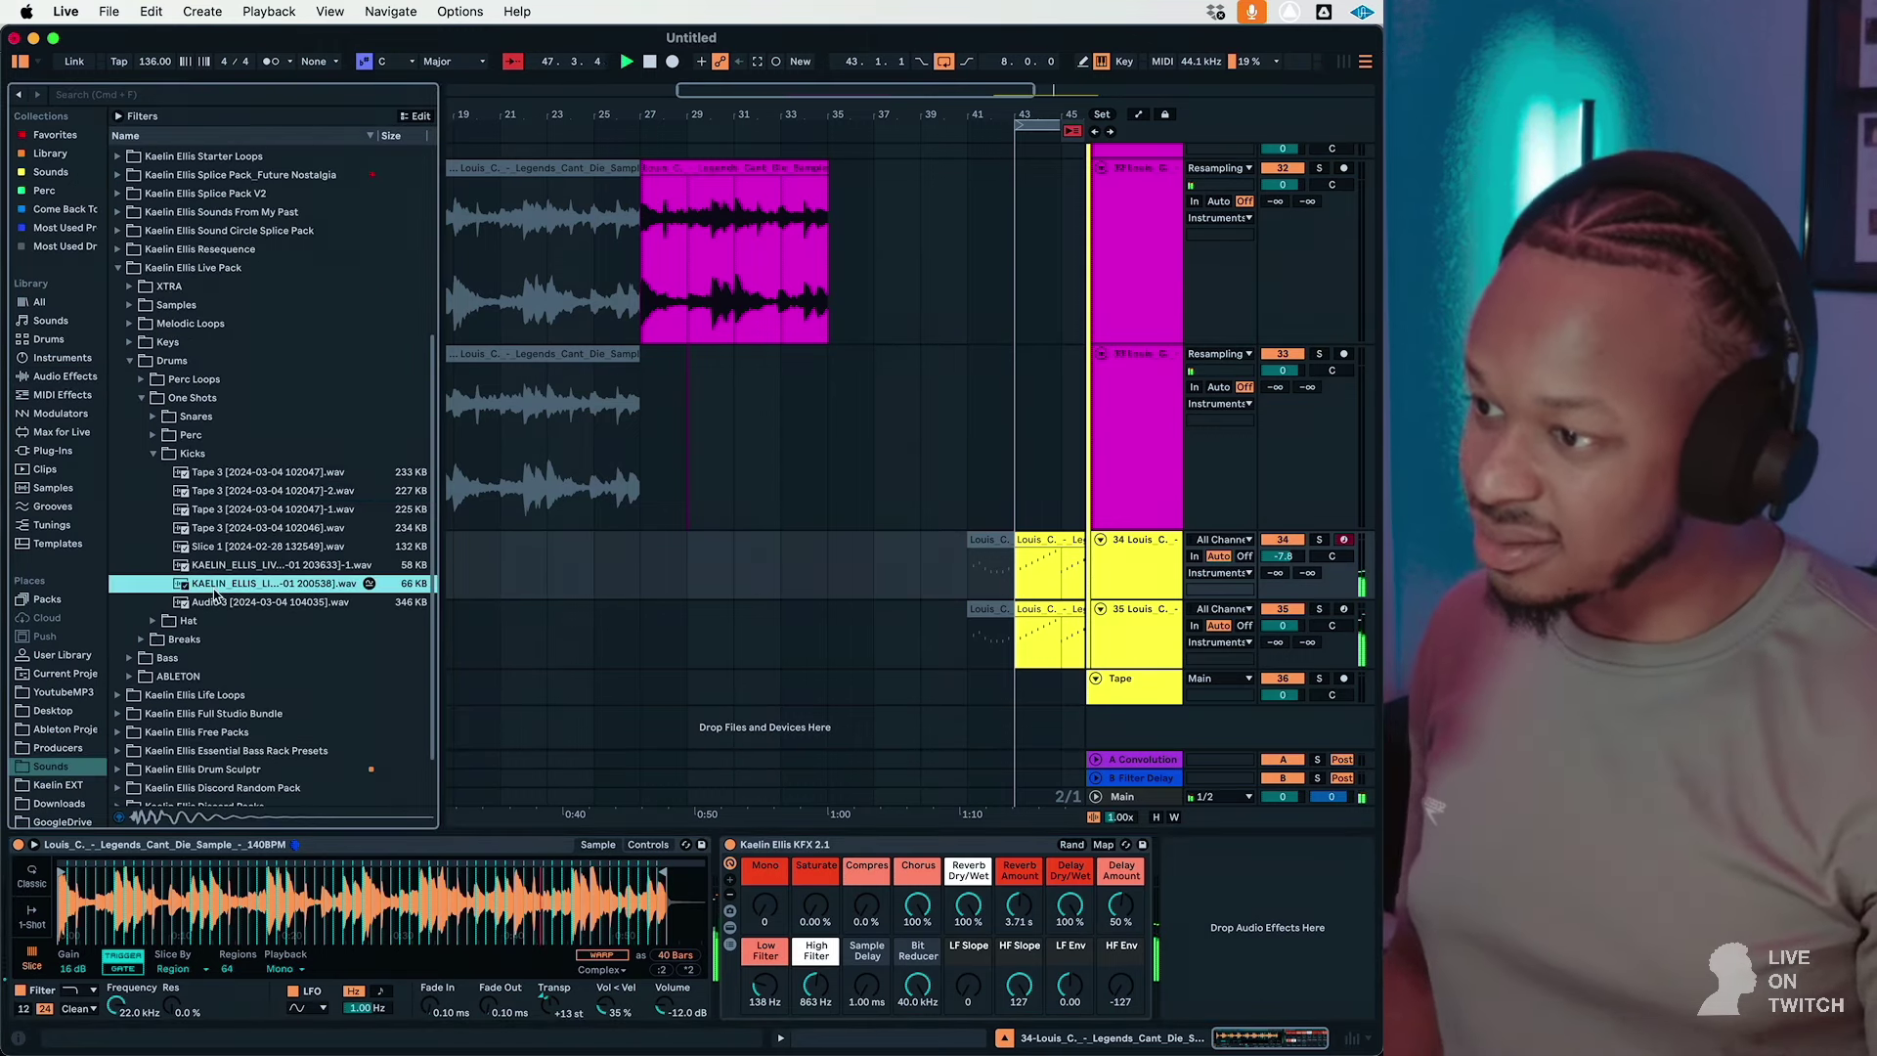
key("Down")
Step: Raise track 35's low filter to about 130 Hz in the effects rack
left_click(773, 569)
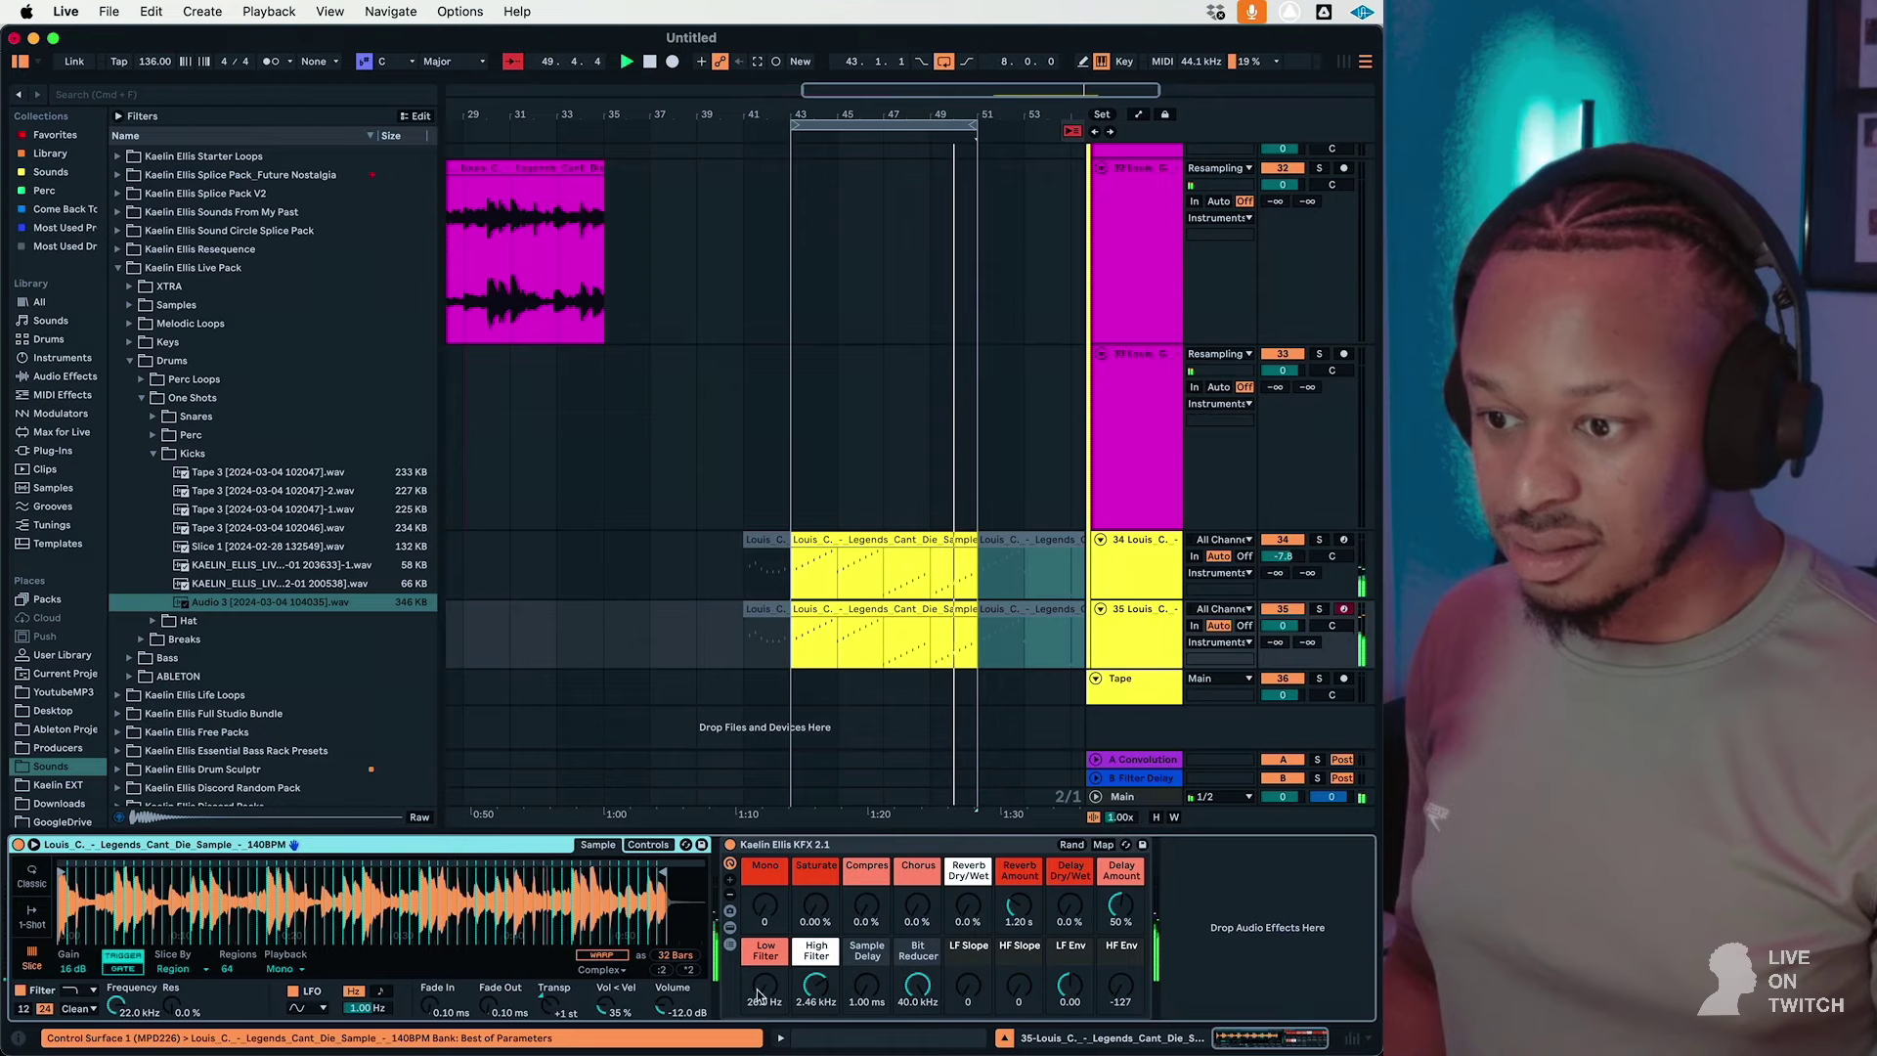
left_click_drag(759, 995, 759, 1007)
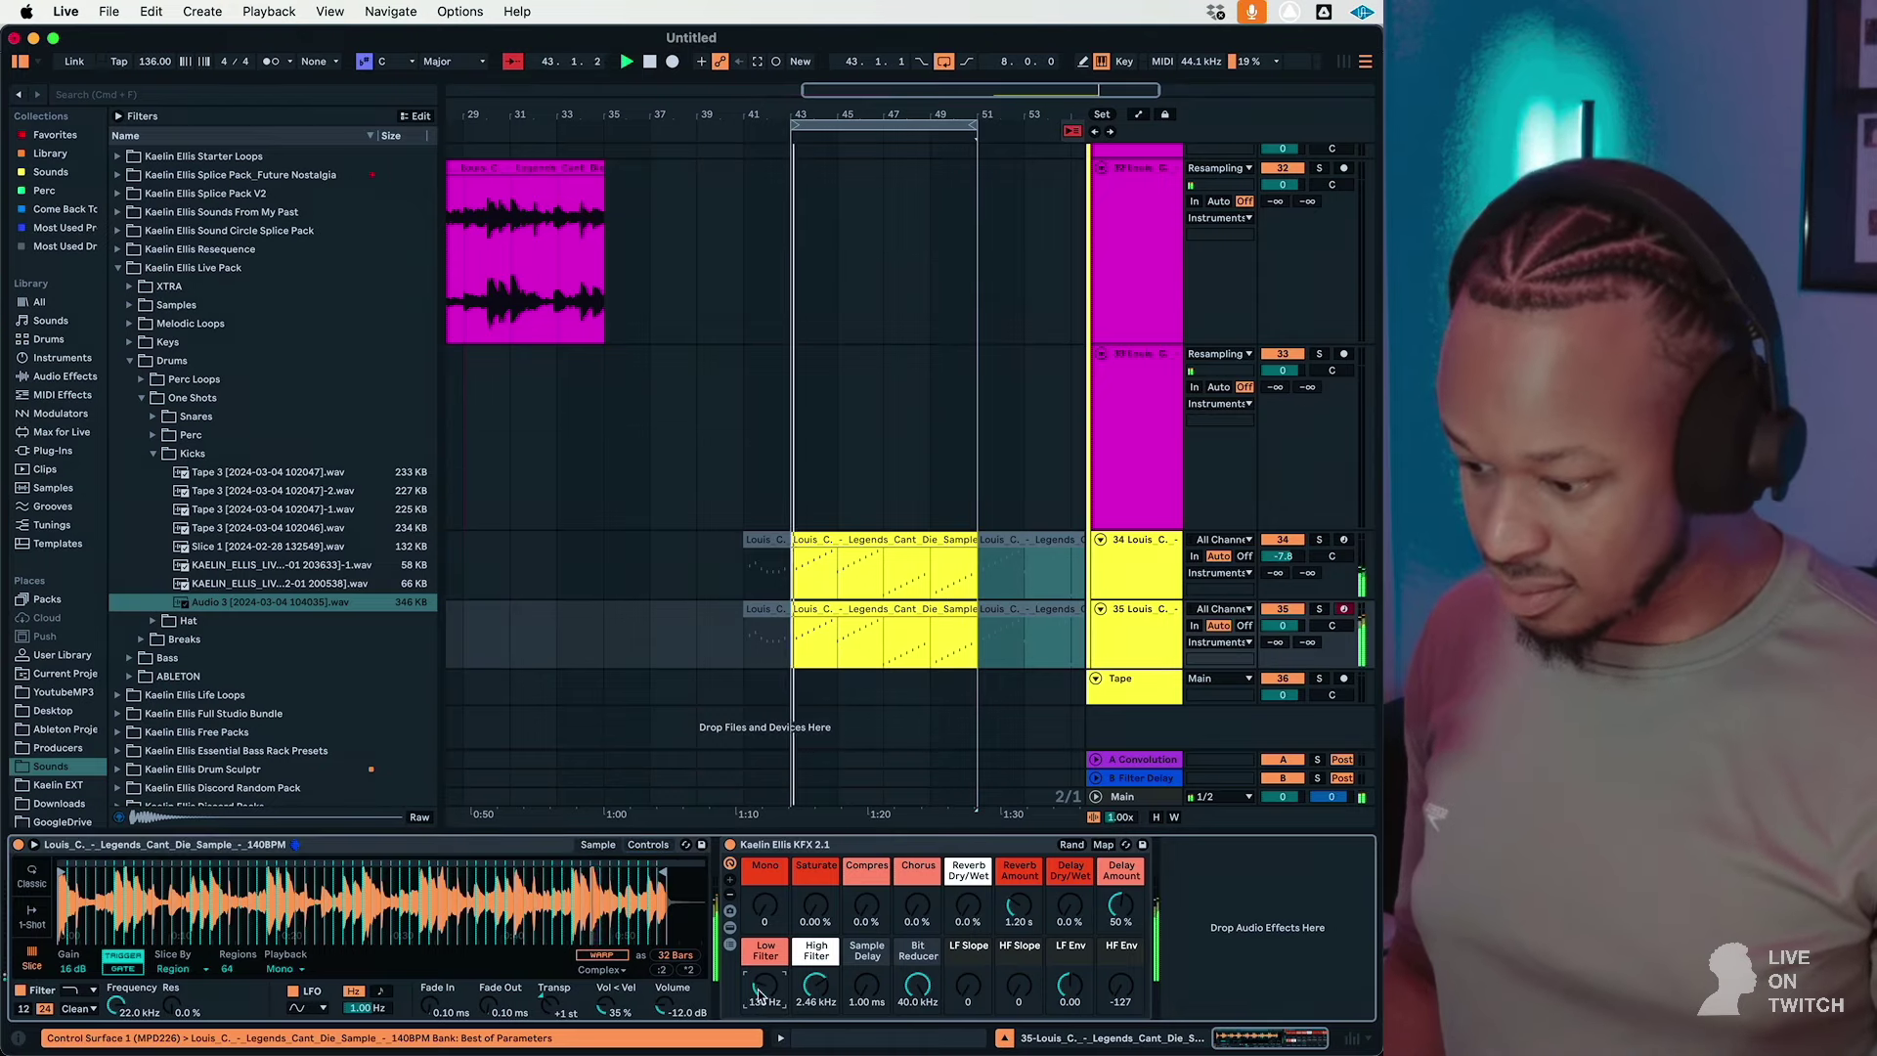
left_click_drag(185, 611, 802, 712)
left_click(804, 686)
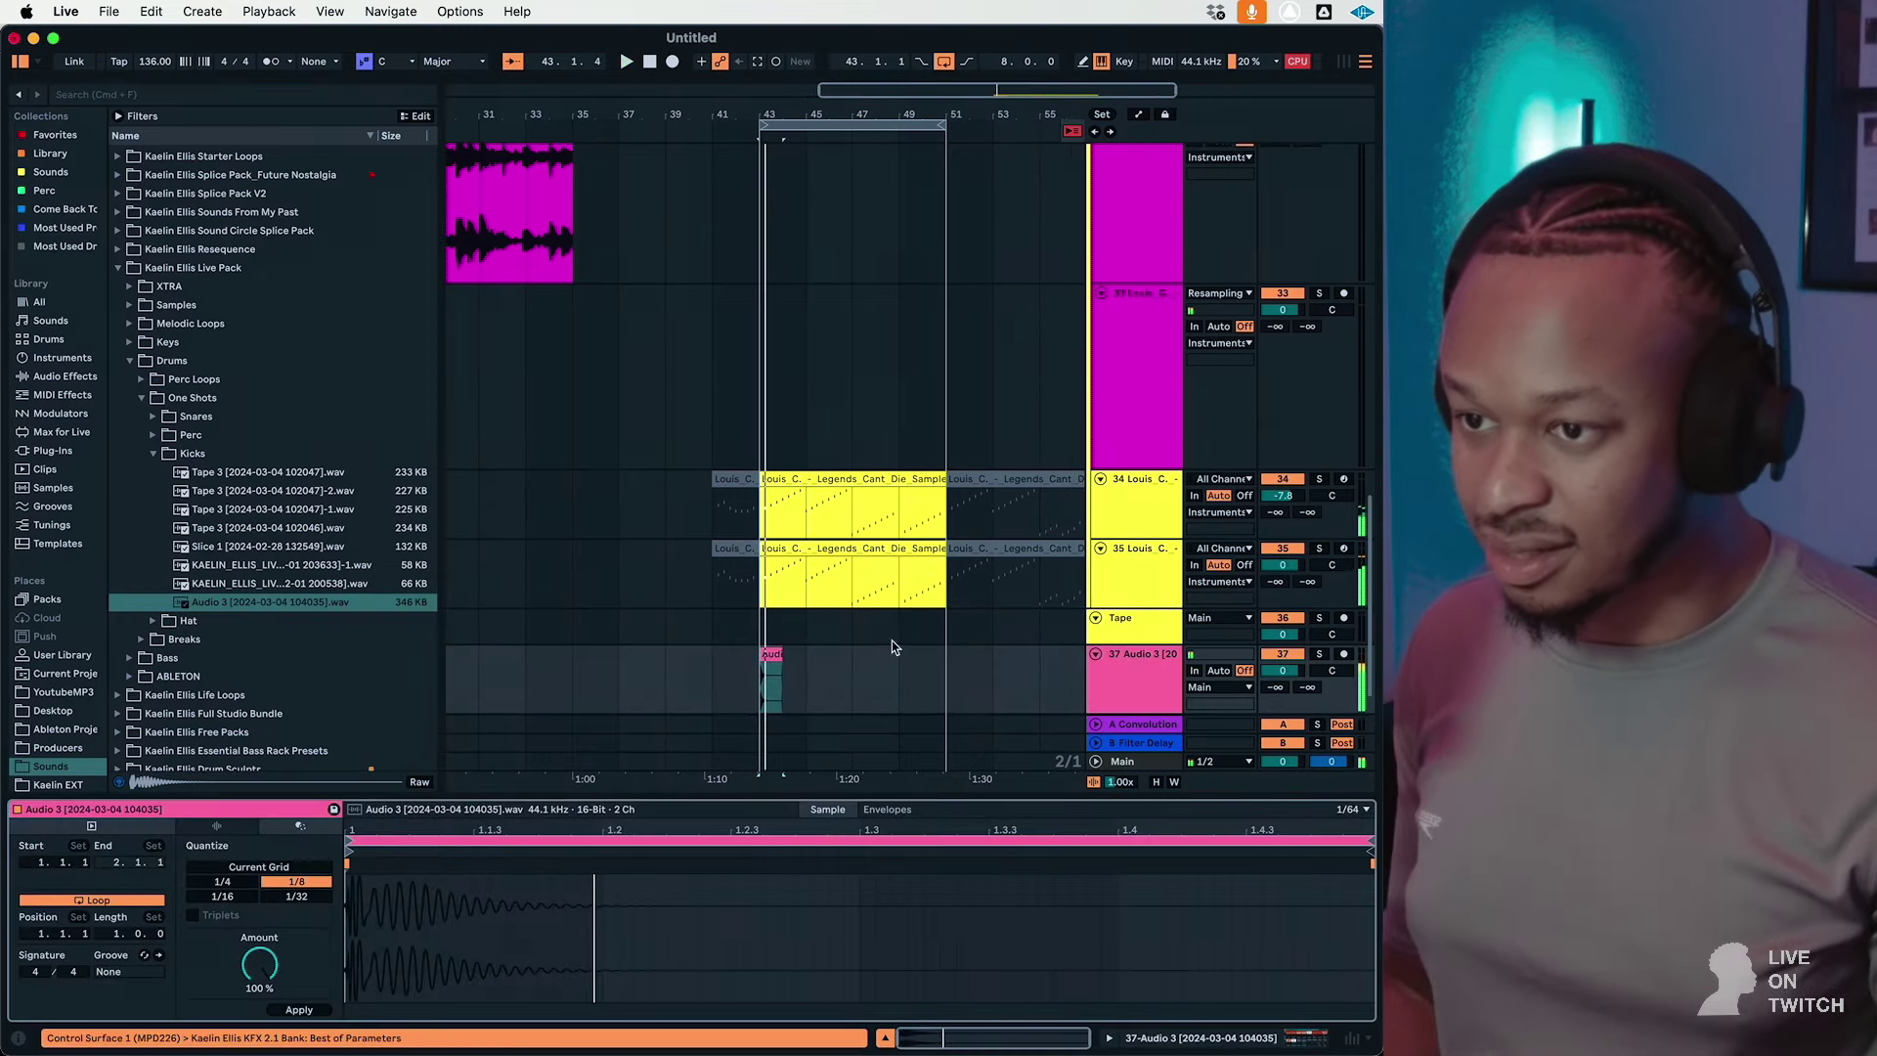
left_click(216, 827)
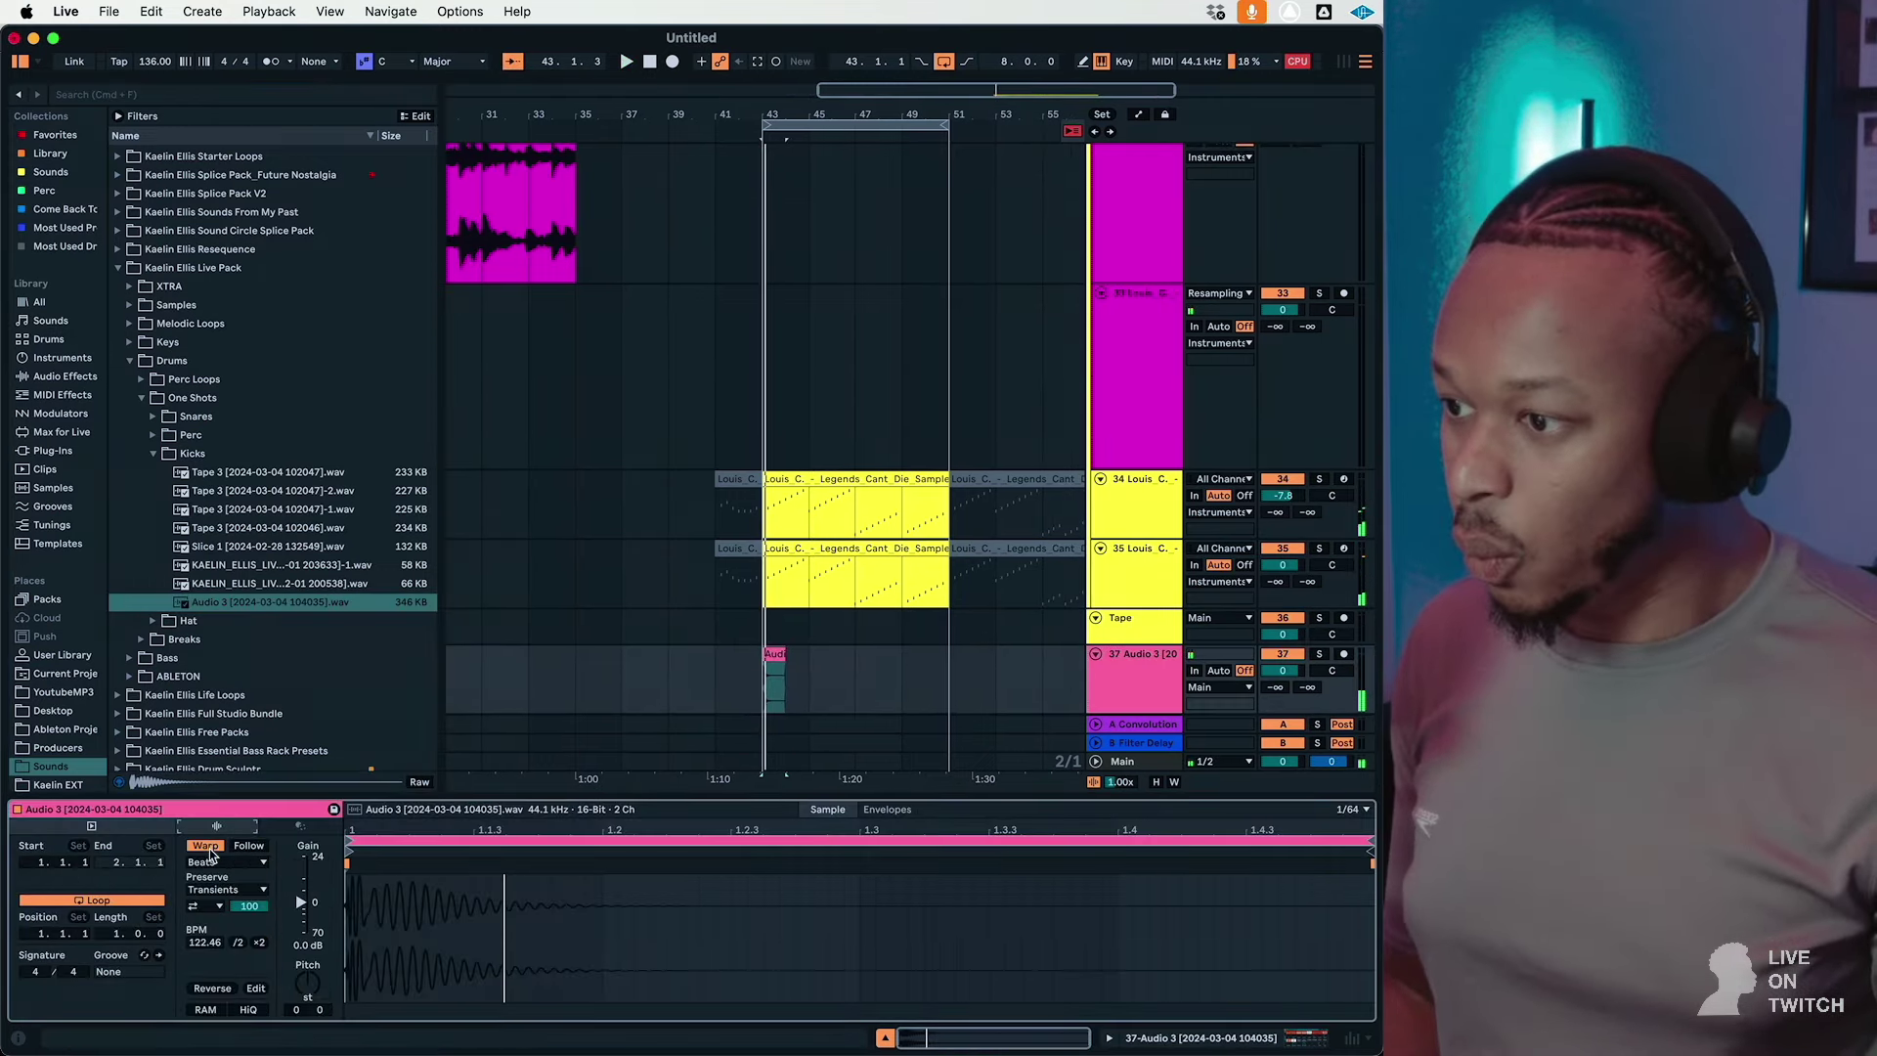
left_click(208, 847)
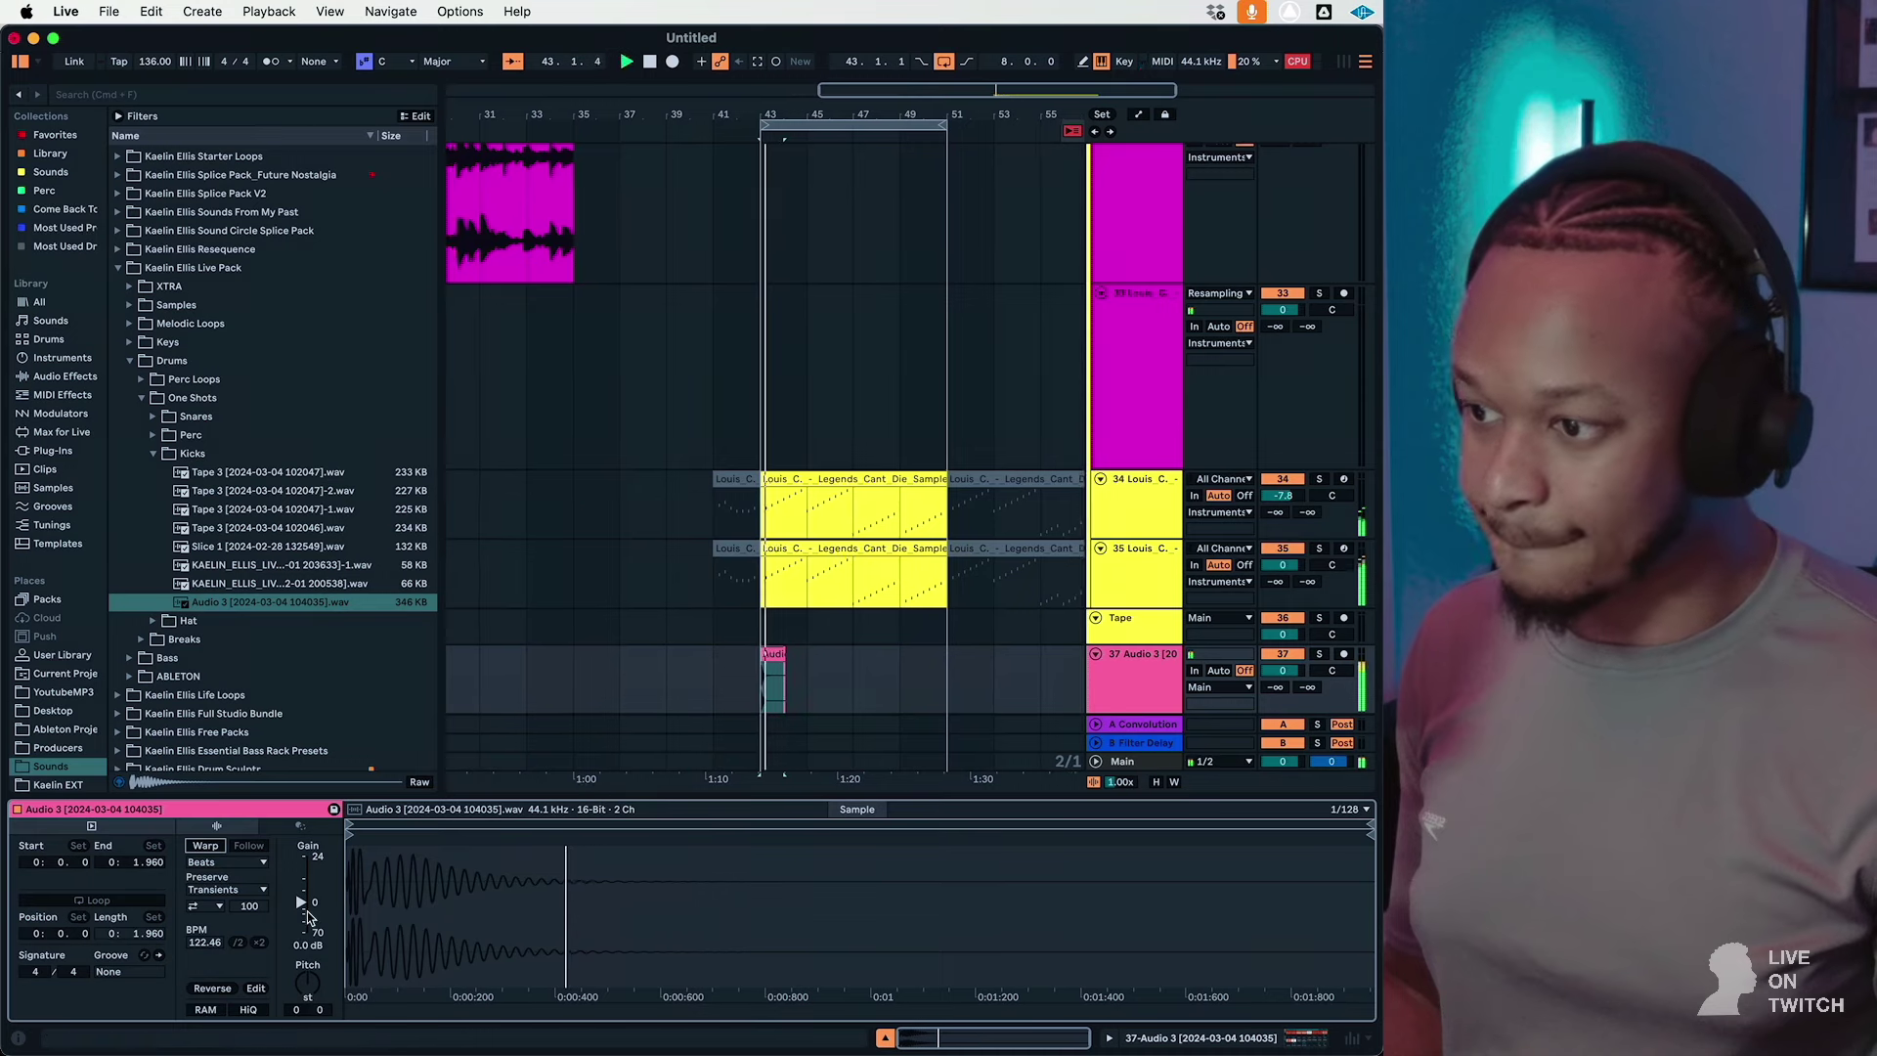
mouse_move(301, 986)
left_mouse_down()
mouse_move(301, 966)
mouse_move(301, 1001)
left_mouse_up()
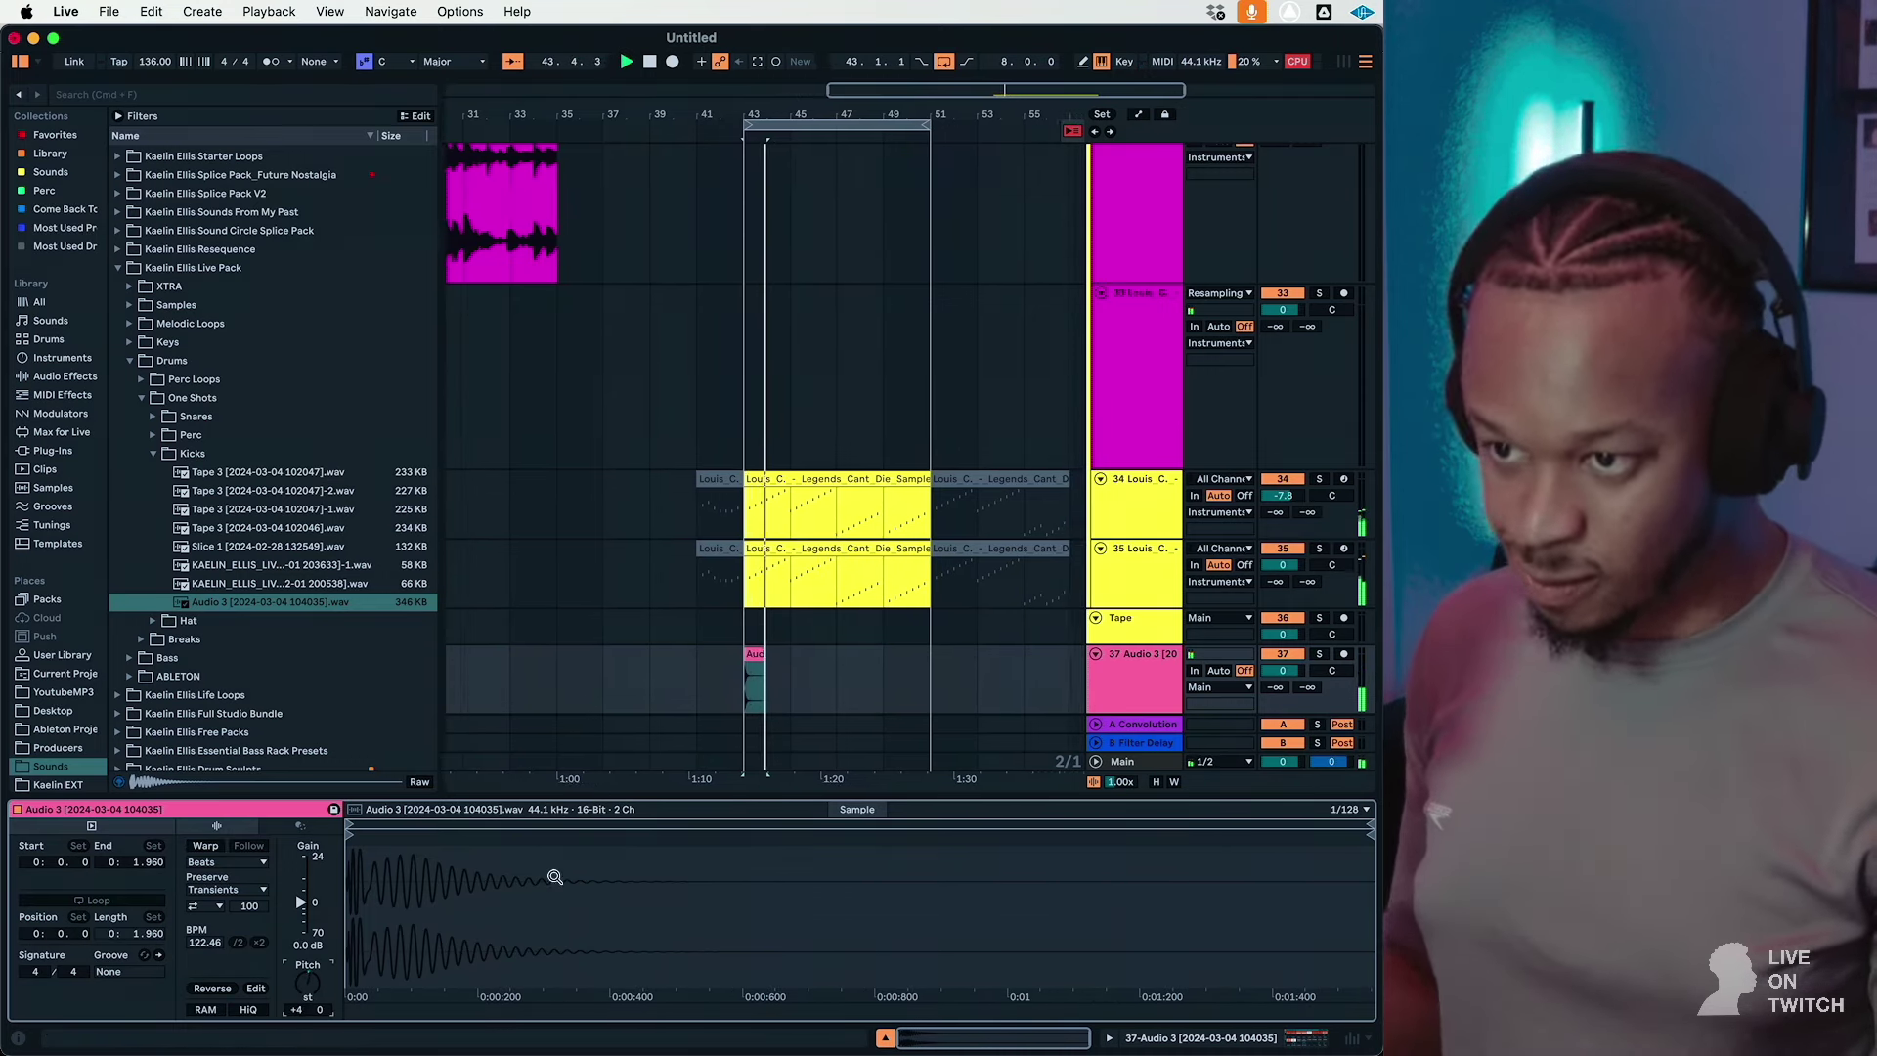
Step: Try repeating the kick clip once per bar from bar 43 to 51 on a 1-bar grid, and delete the kick clips
right_click(792, 702)
left_click(948, 916)
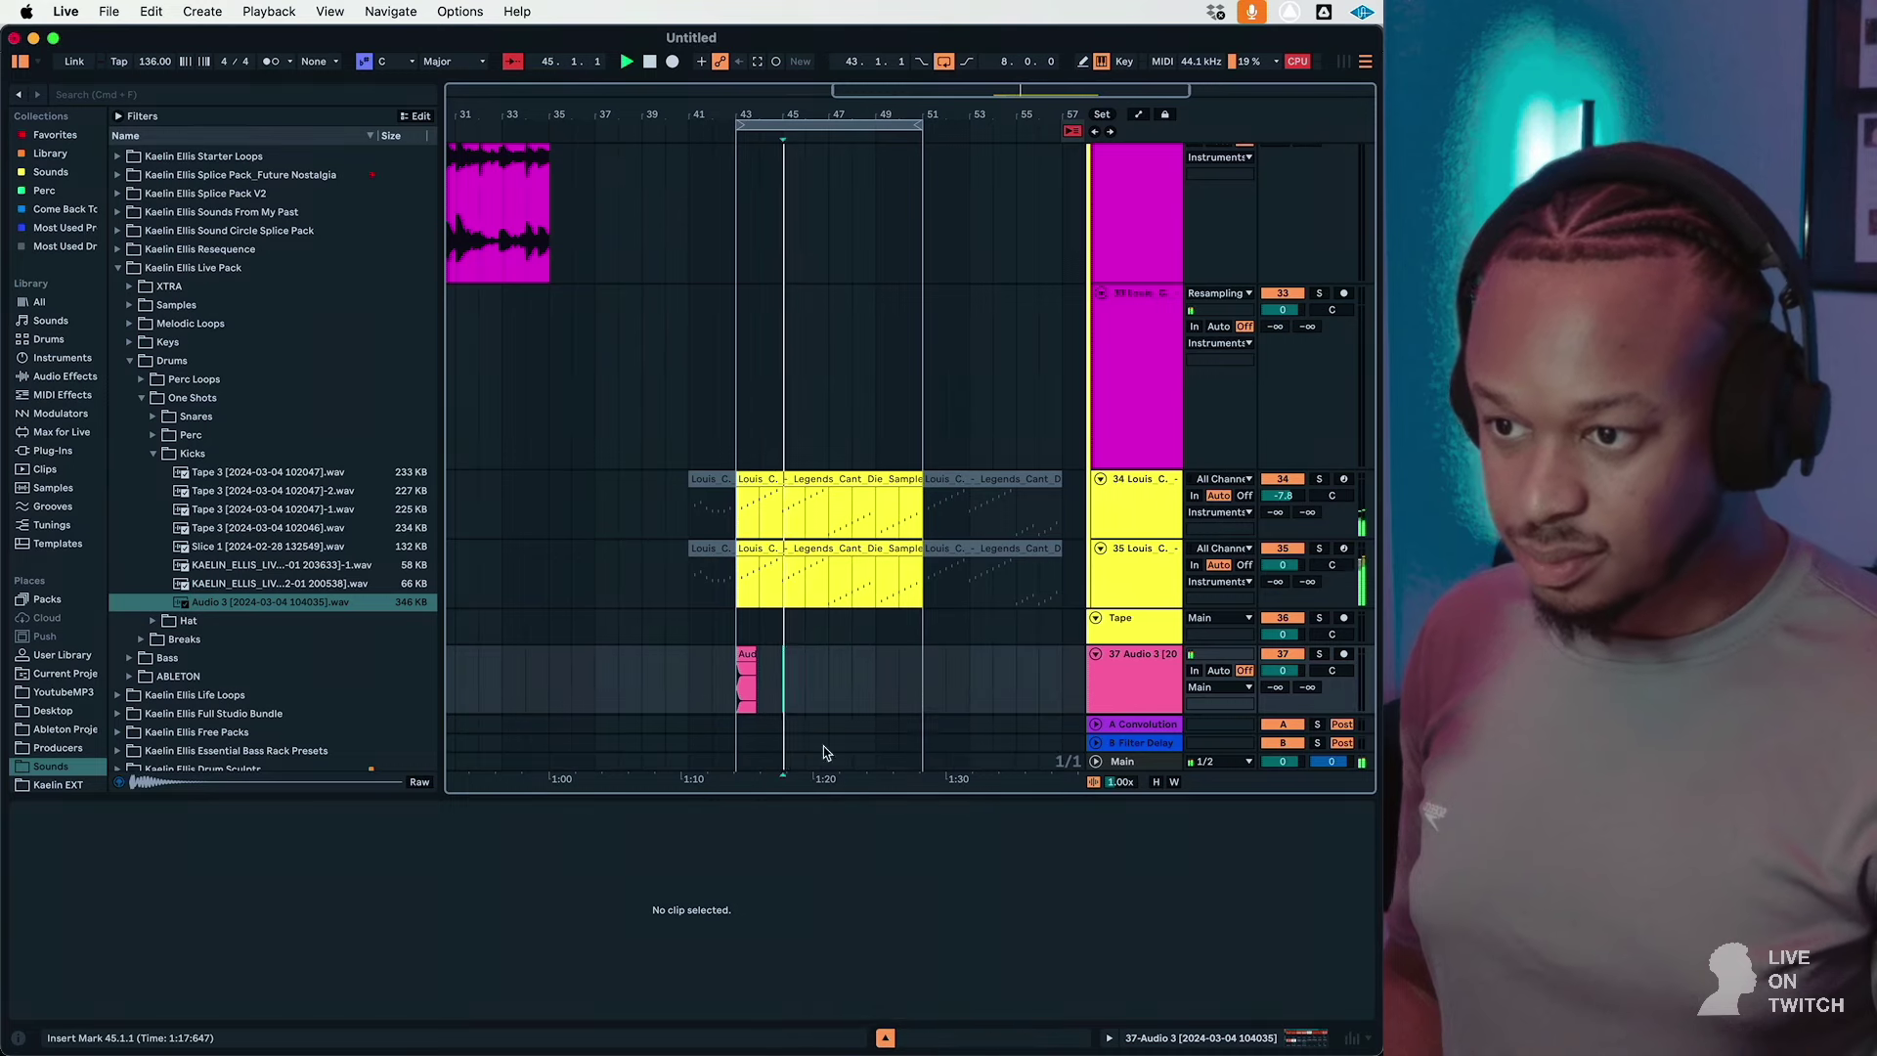
scroll(770, 702, "down", 1)
left_click(746, 640)
key("super+d")
key("super+d")
key("super+d")
key("super+d")
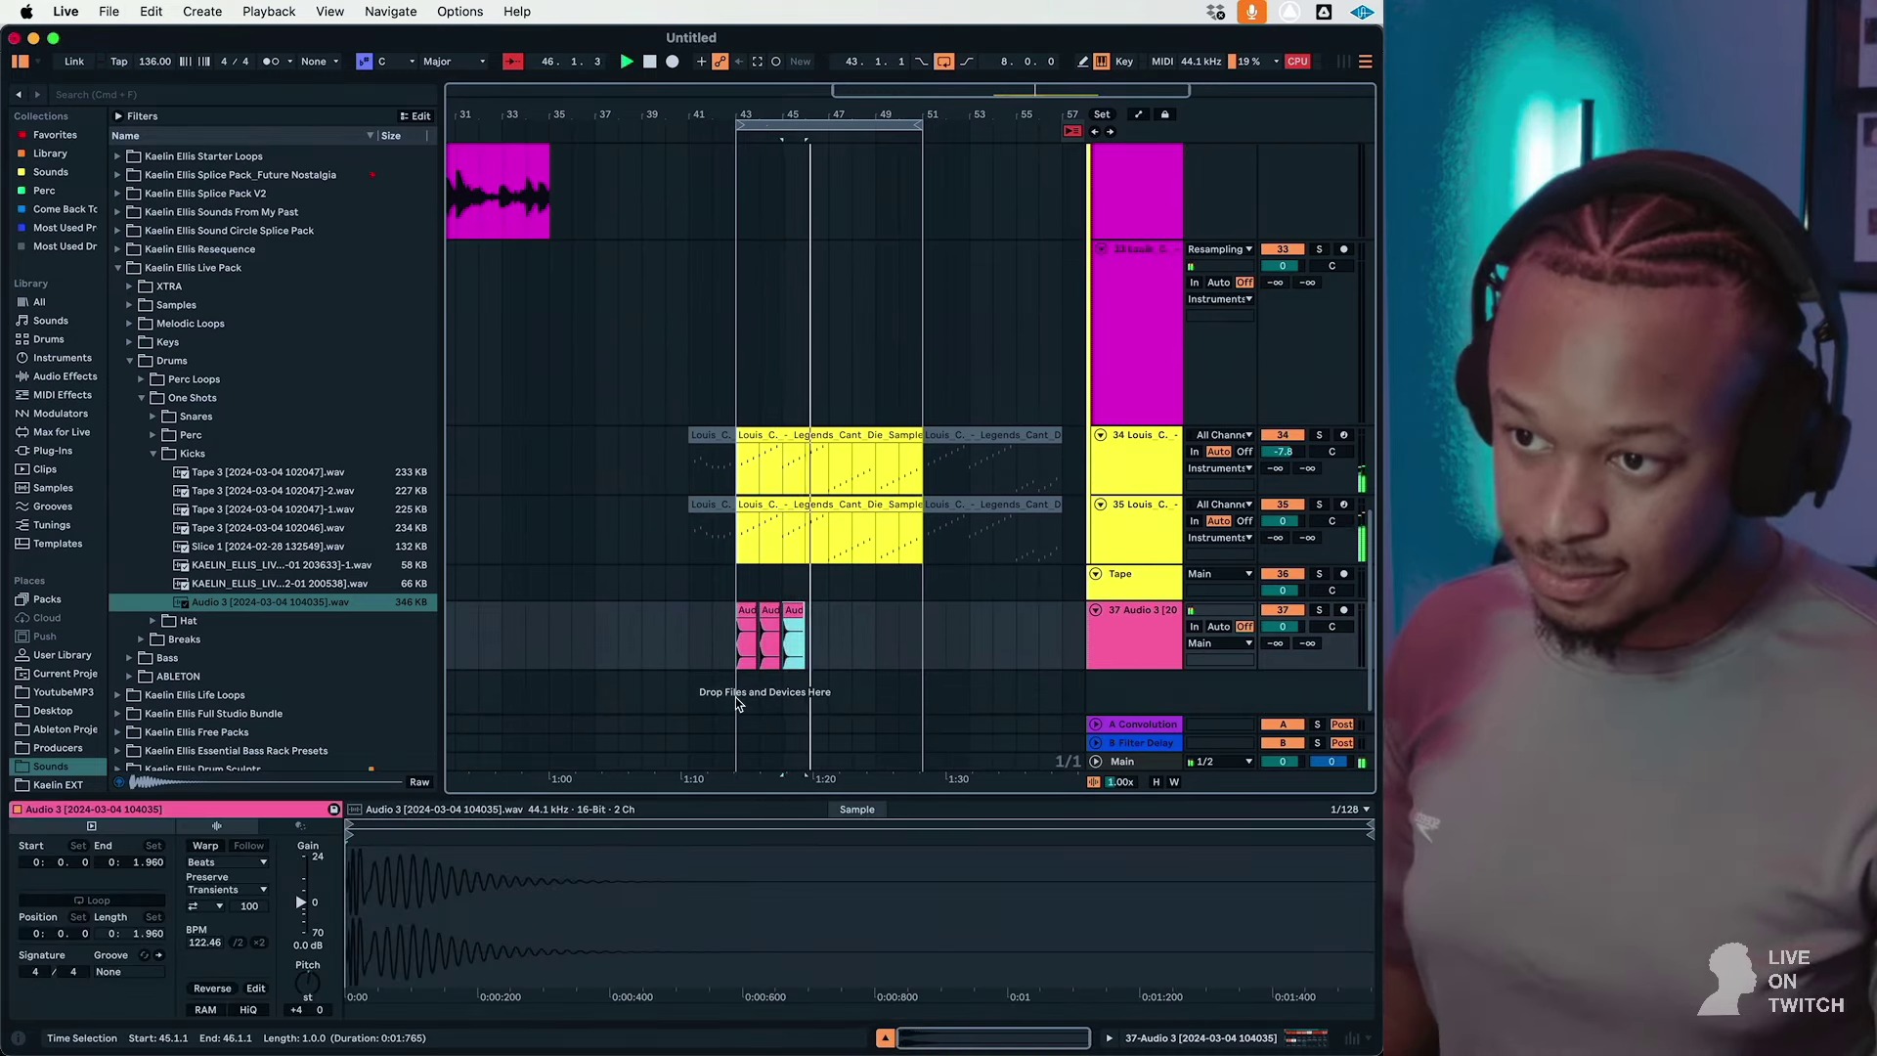
key("super+d")
key("super+d")
key("super+d")
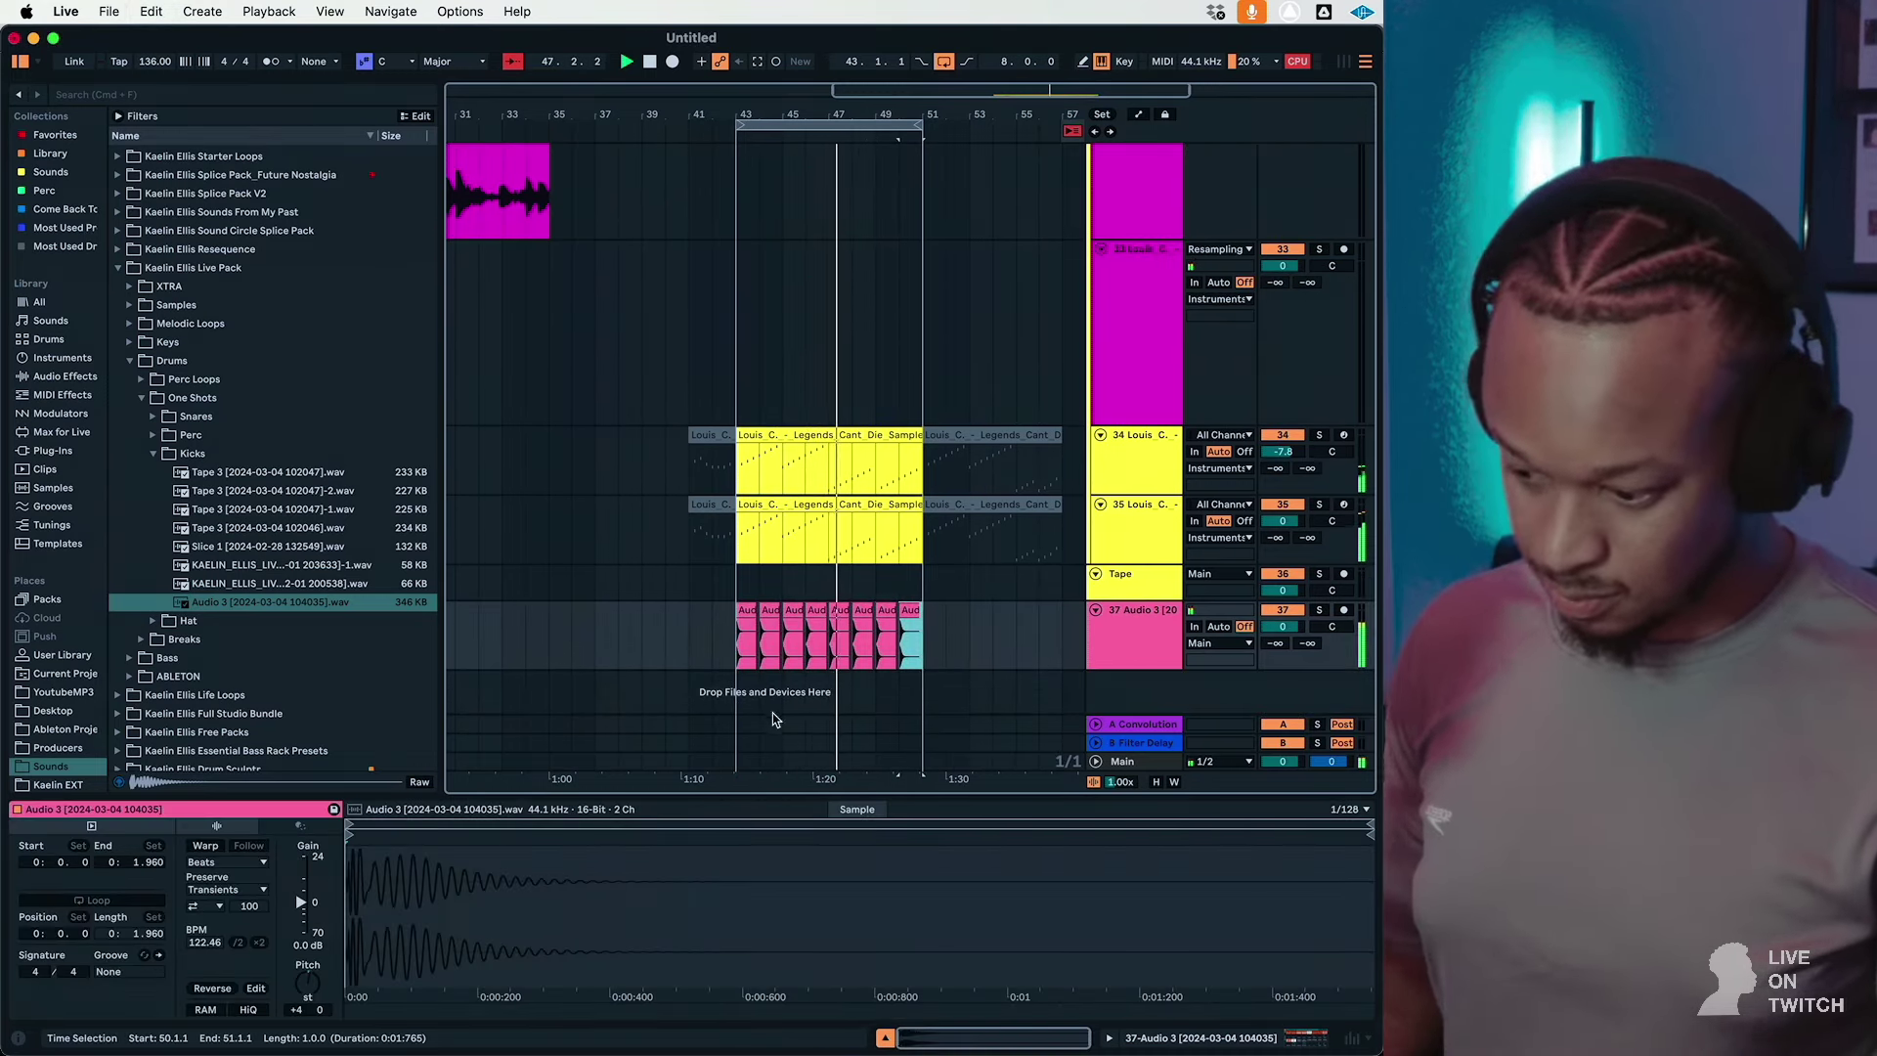
left_click_drag(945, 644, 714, 660)
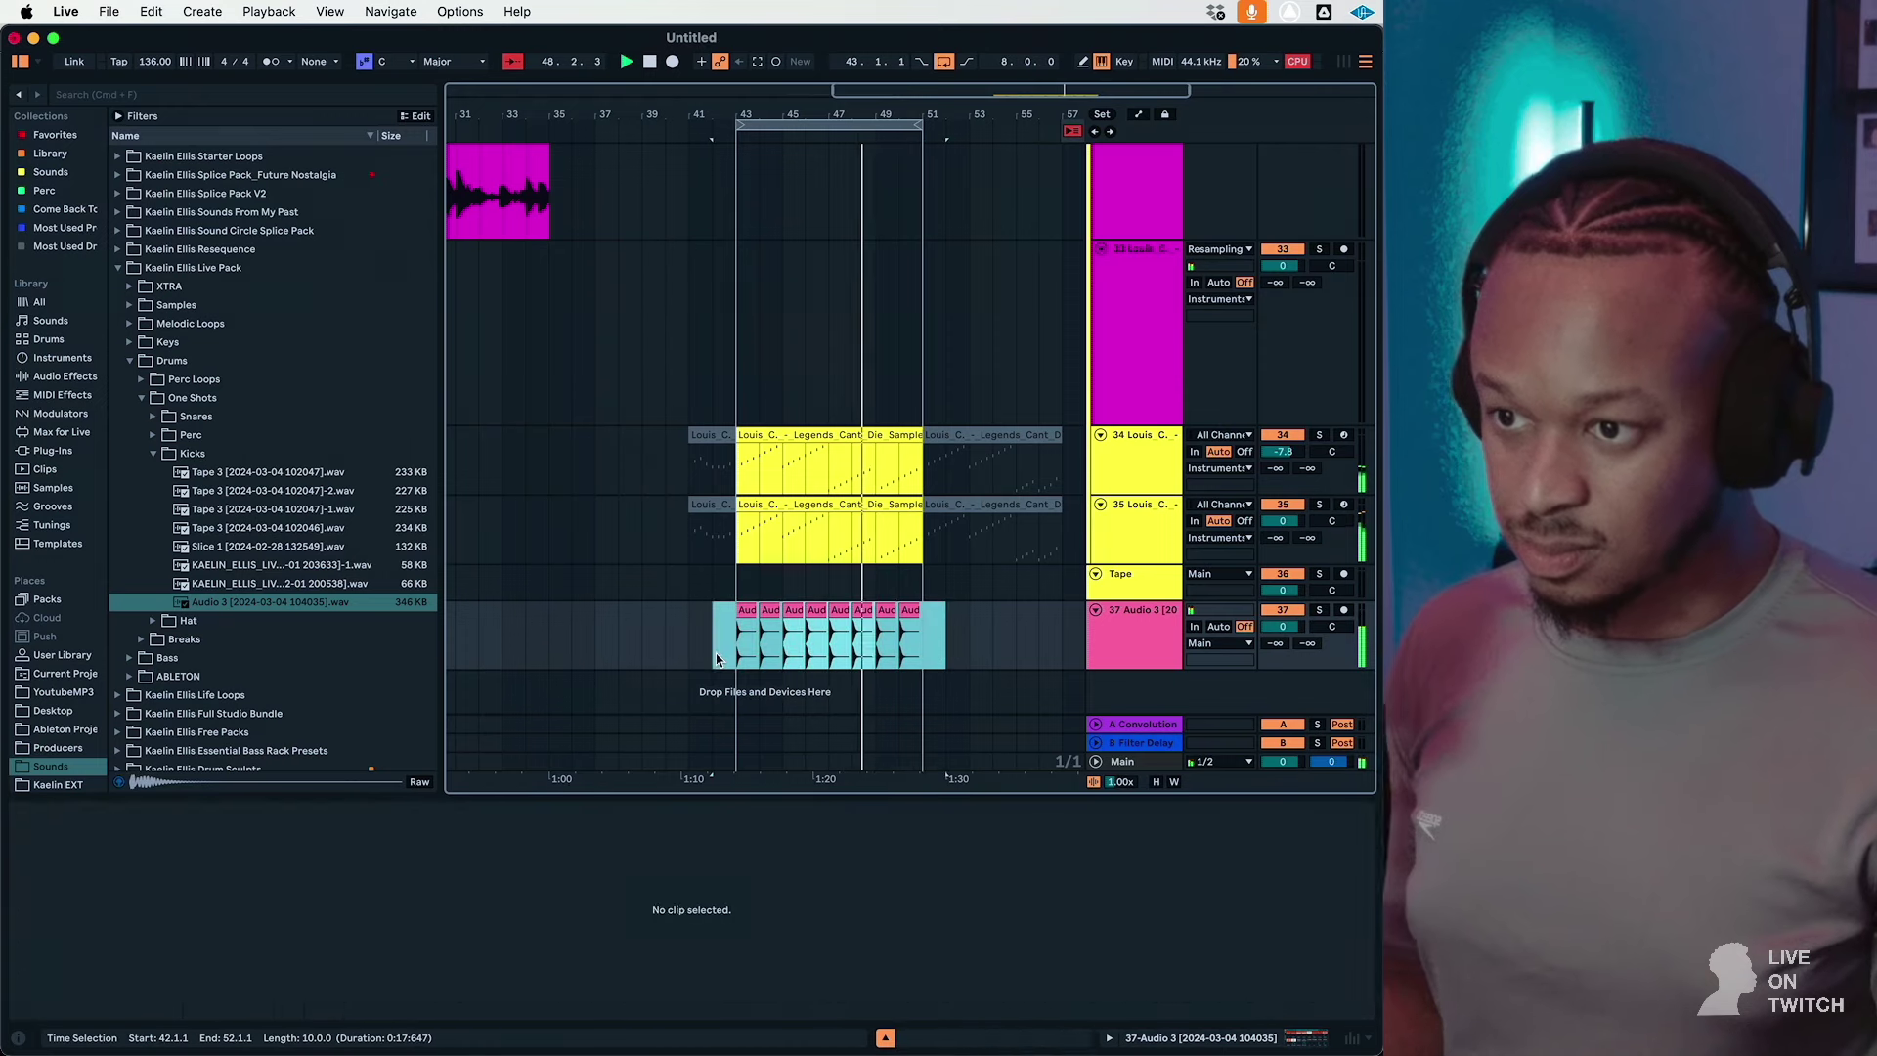
key("Delete")
left_click_drag(269, 471, 745, 640)
scroll(745, 640, "up", 5)
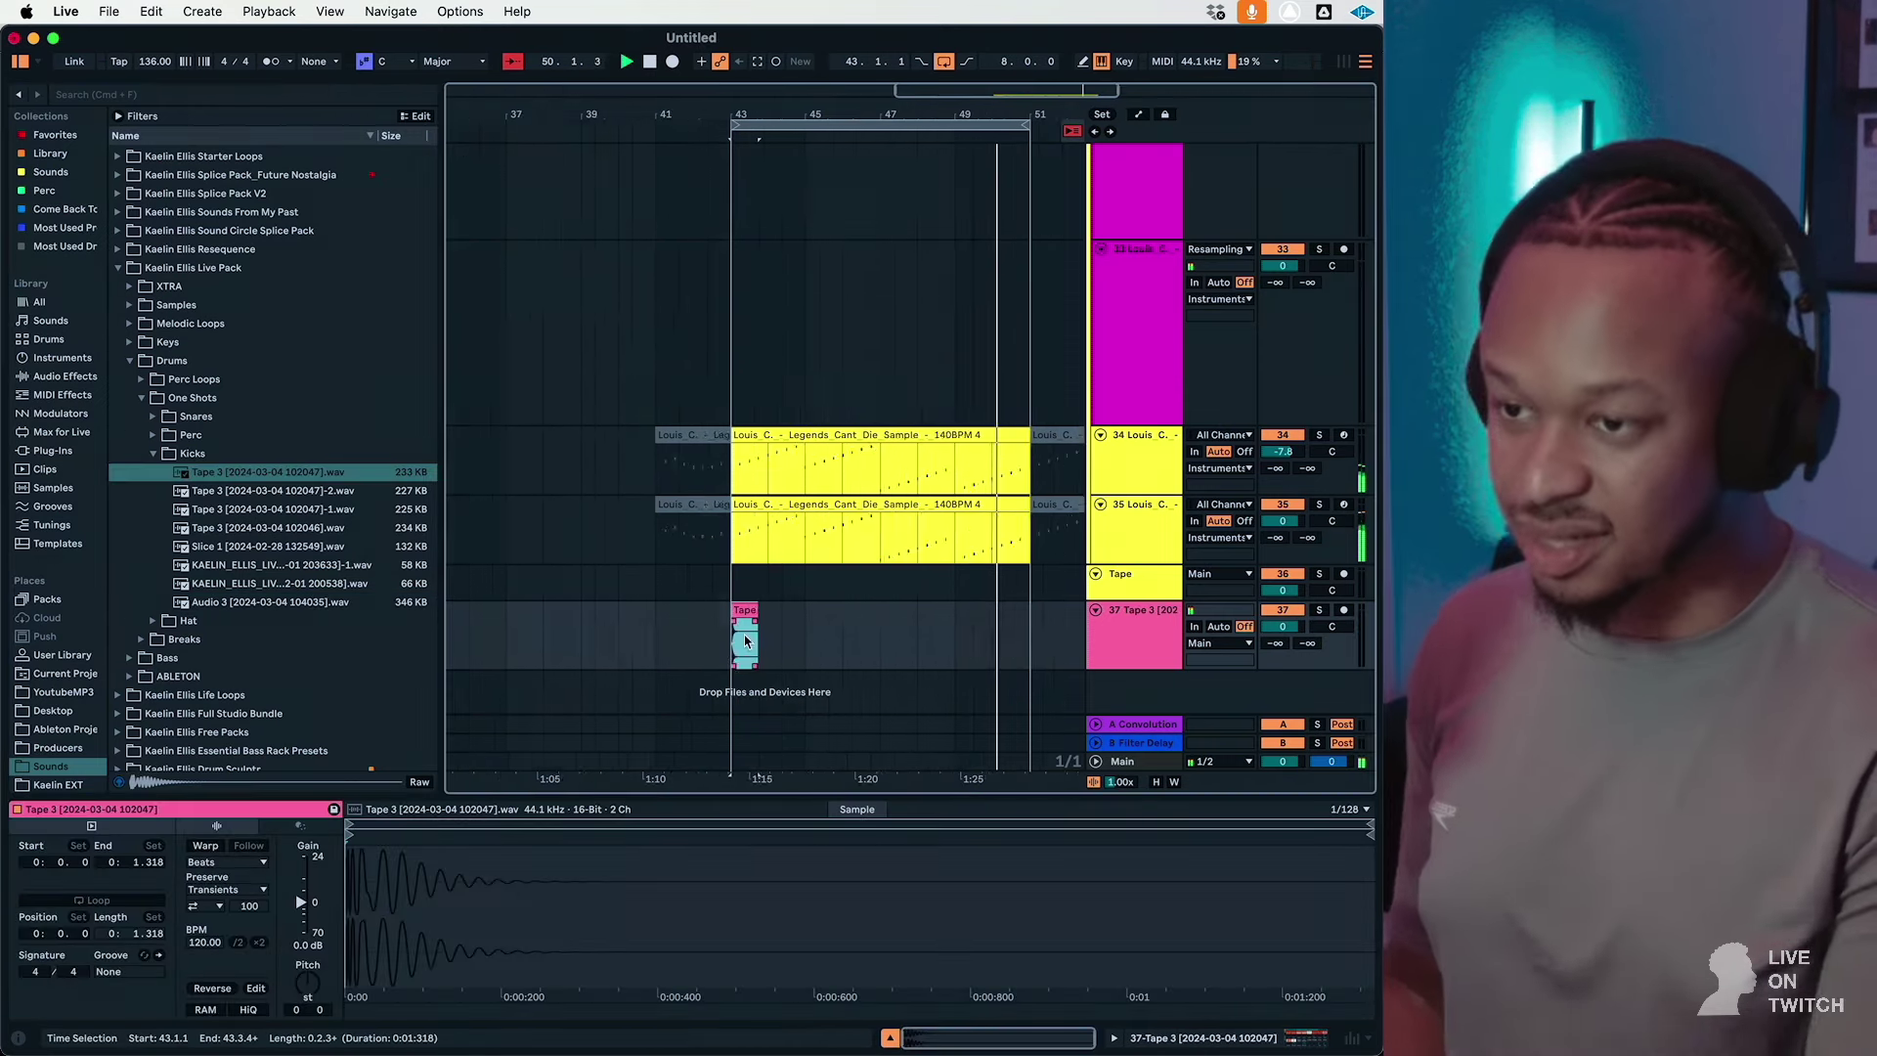
right_click(805, 641)
left_click(738, 653)
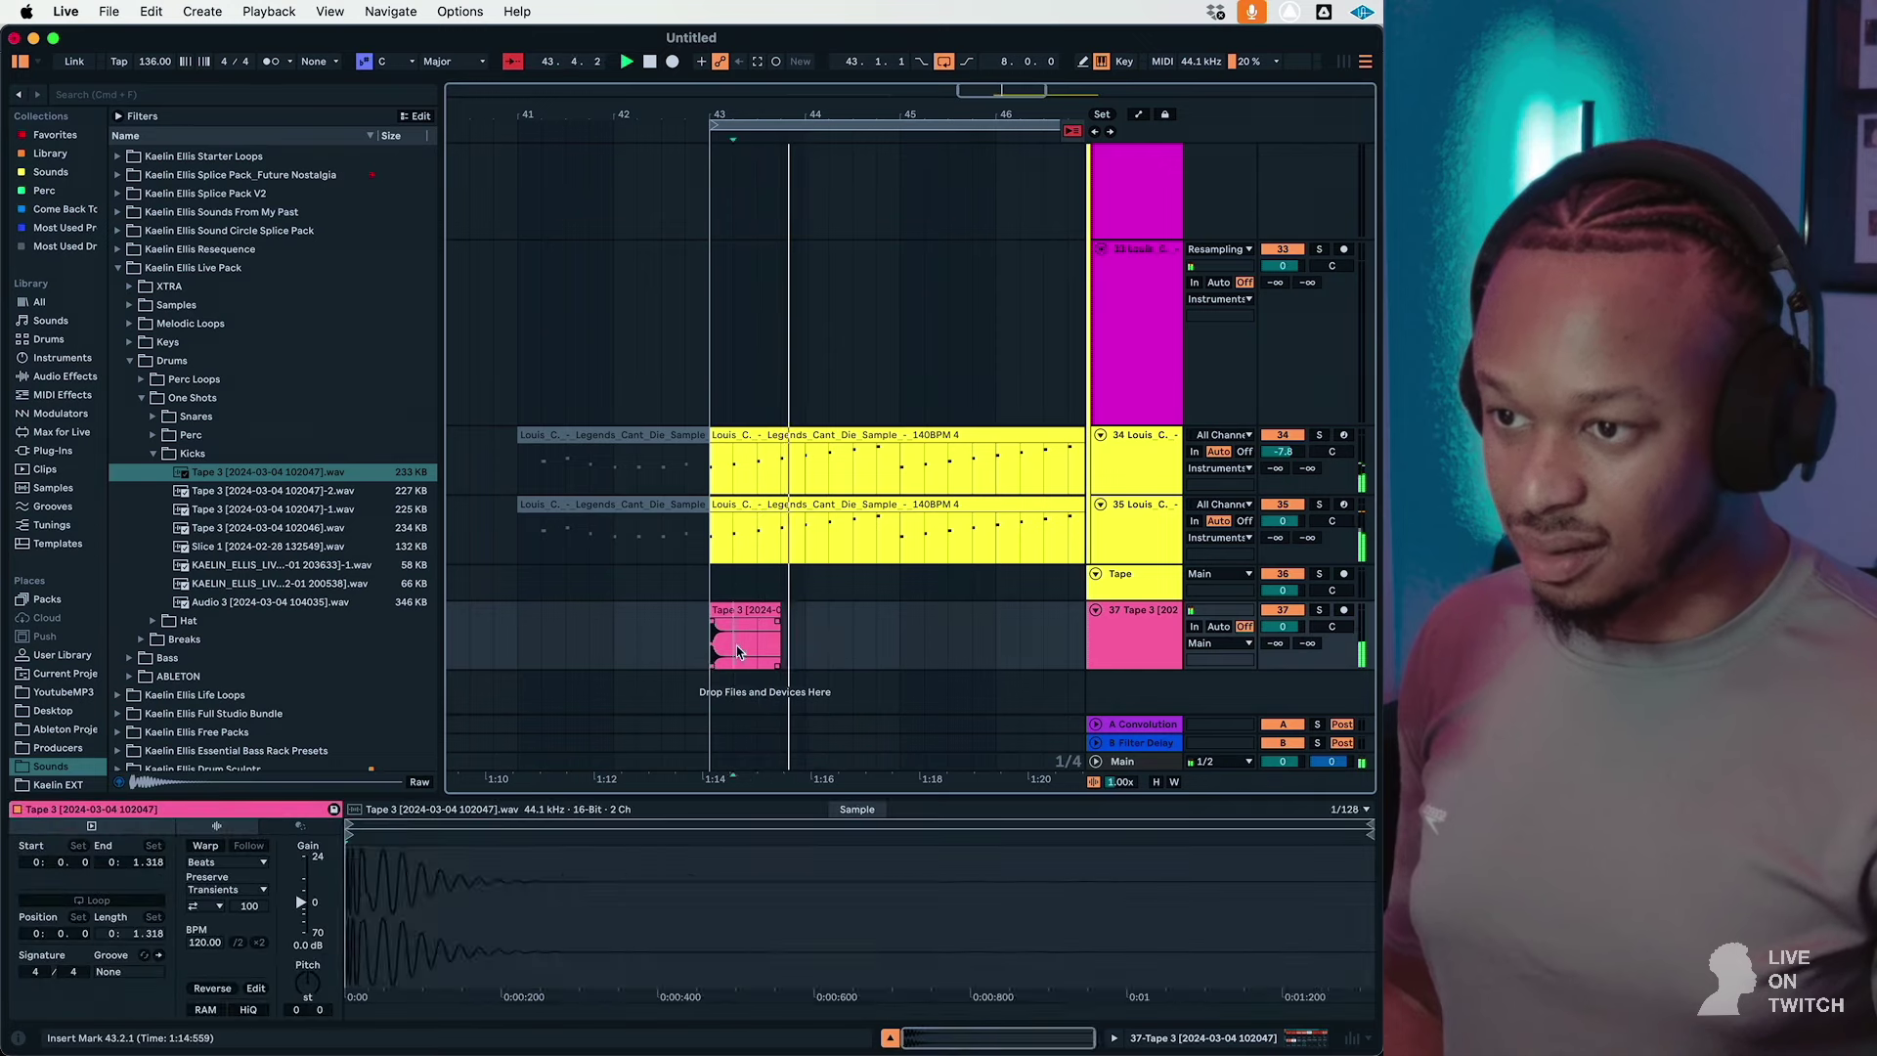
left_click_drag(739, 652, 711, 660)
key("super+d")
key("super+d")
key("super+d")
key("super+d")
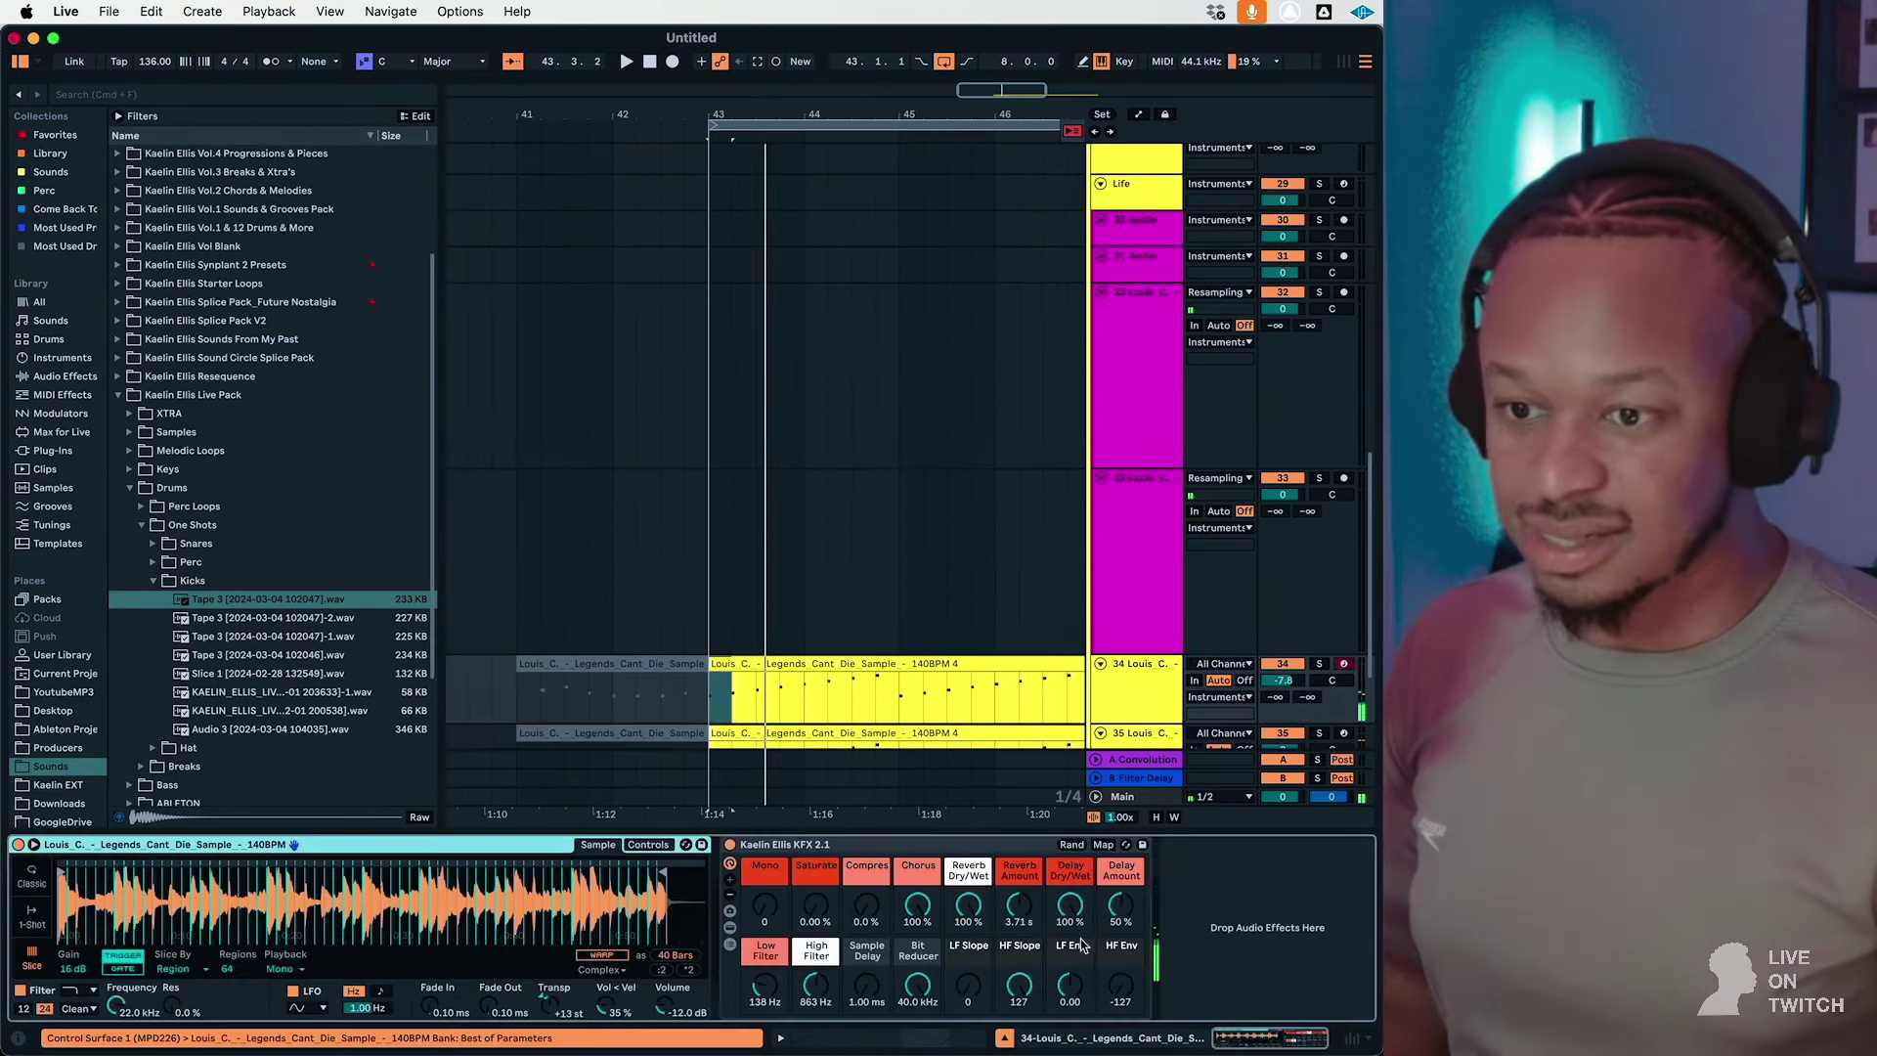
Step: Set track 34's Reverb Dry/Wet to 0%
left_click_drag(968, 906, 968, 958)
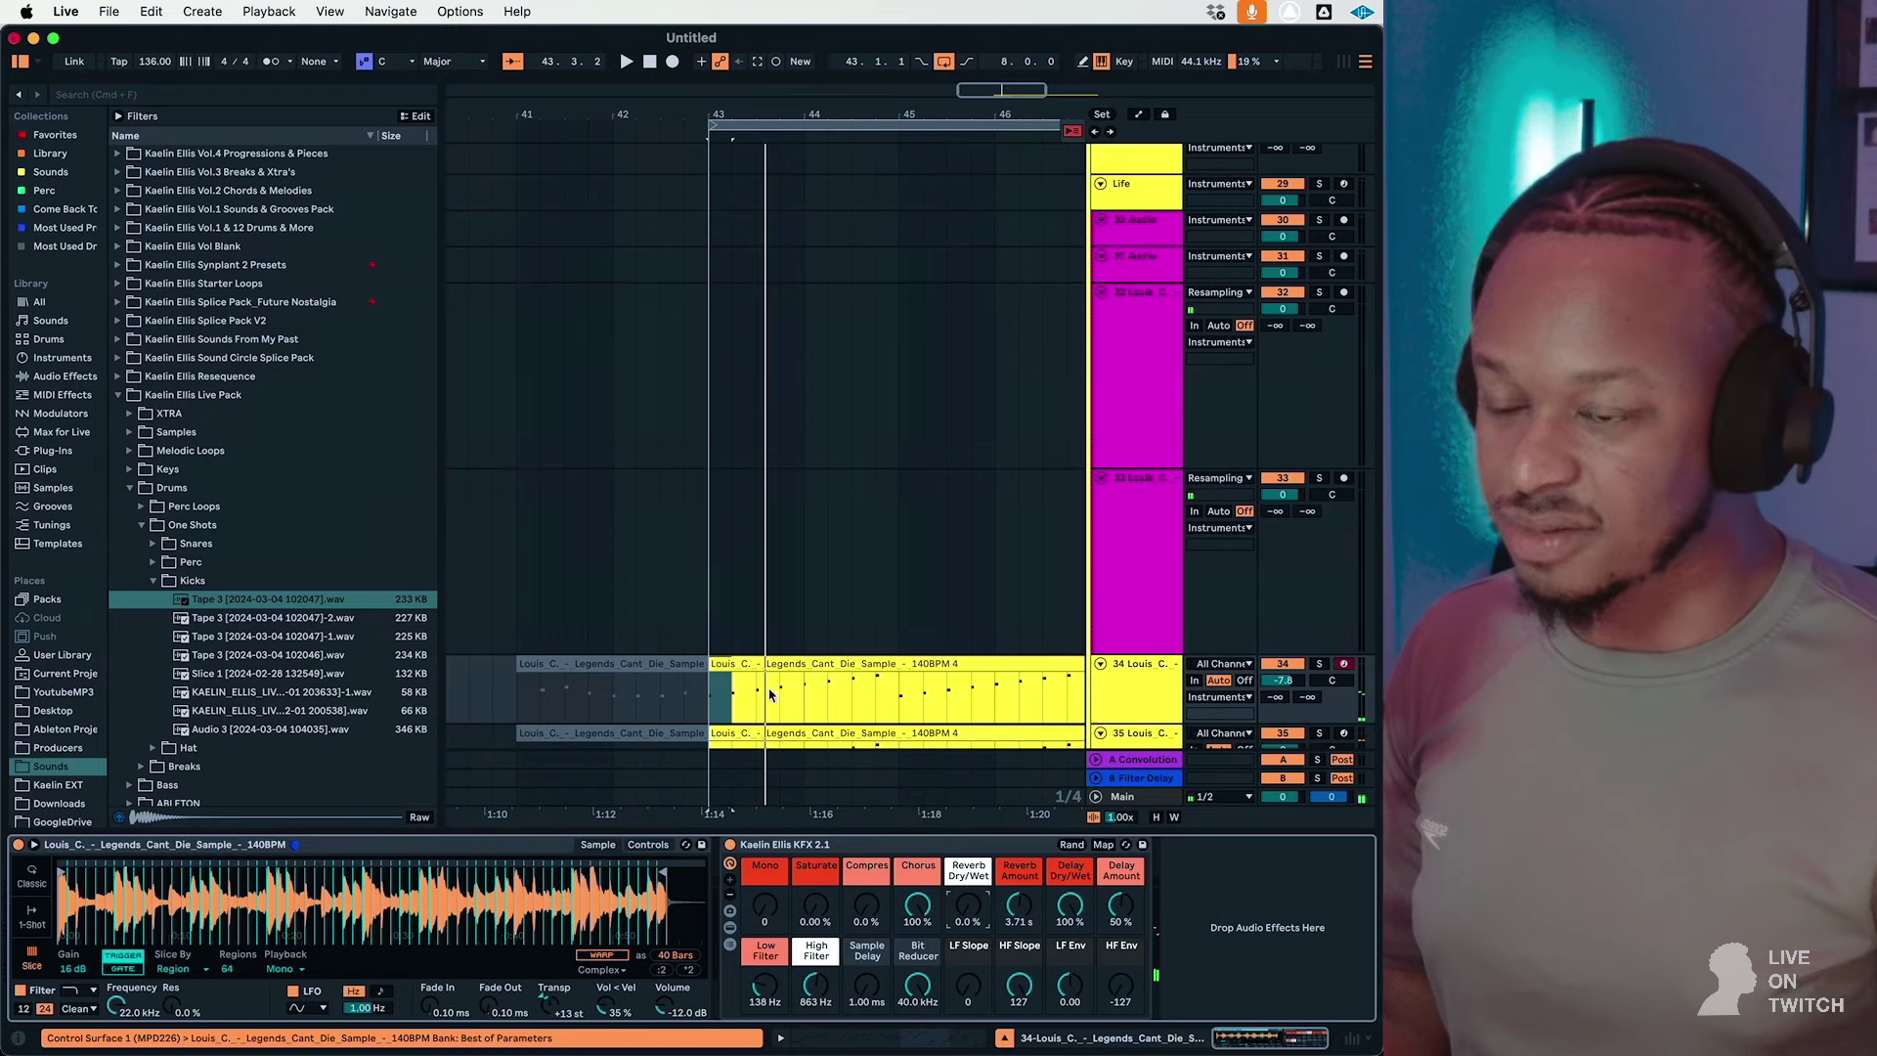
Step: Set the grid to 1/8 and turn the fourth kick of bar 43 into two eighth-note hits
scroll(770, 695, "down", 4)
scroll(770, 694, "left", 1)
left_click(857, 687)
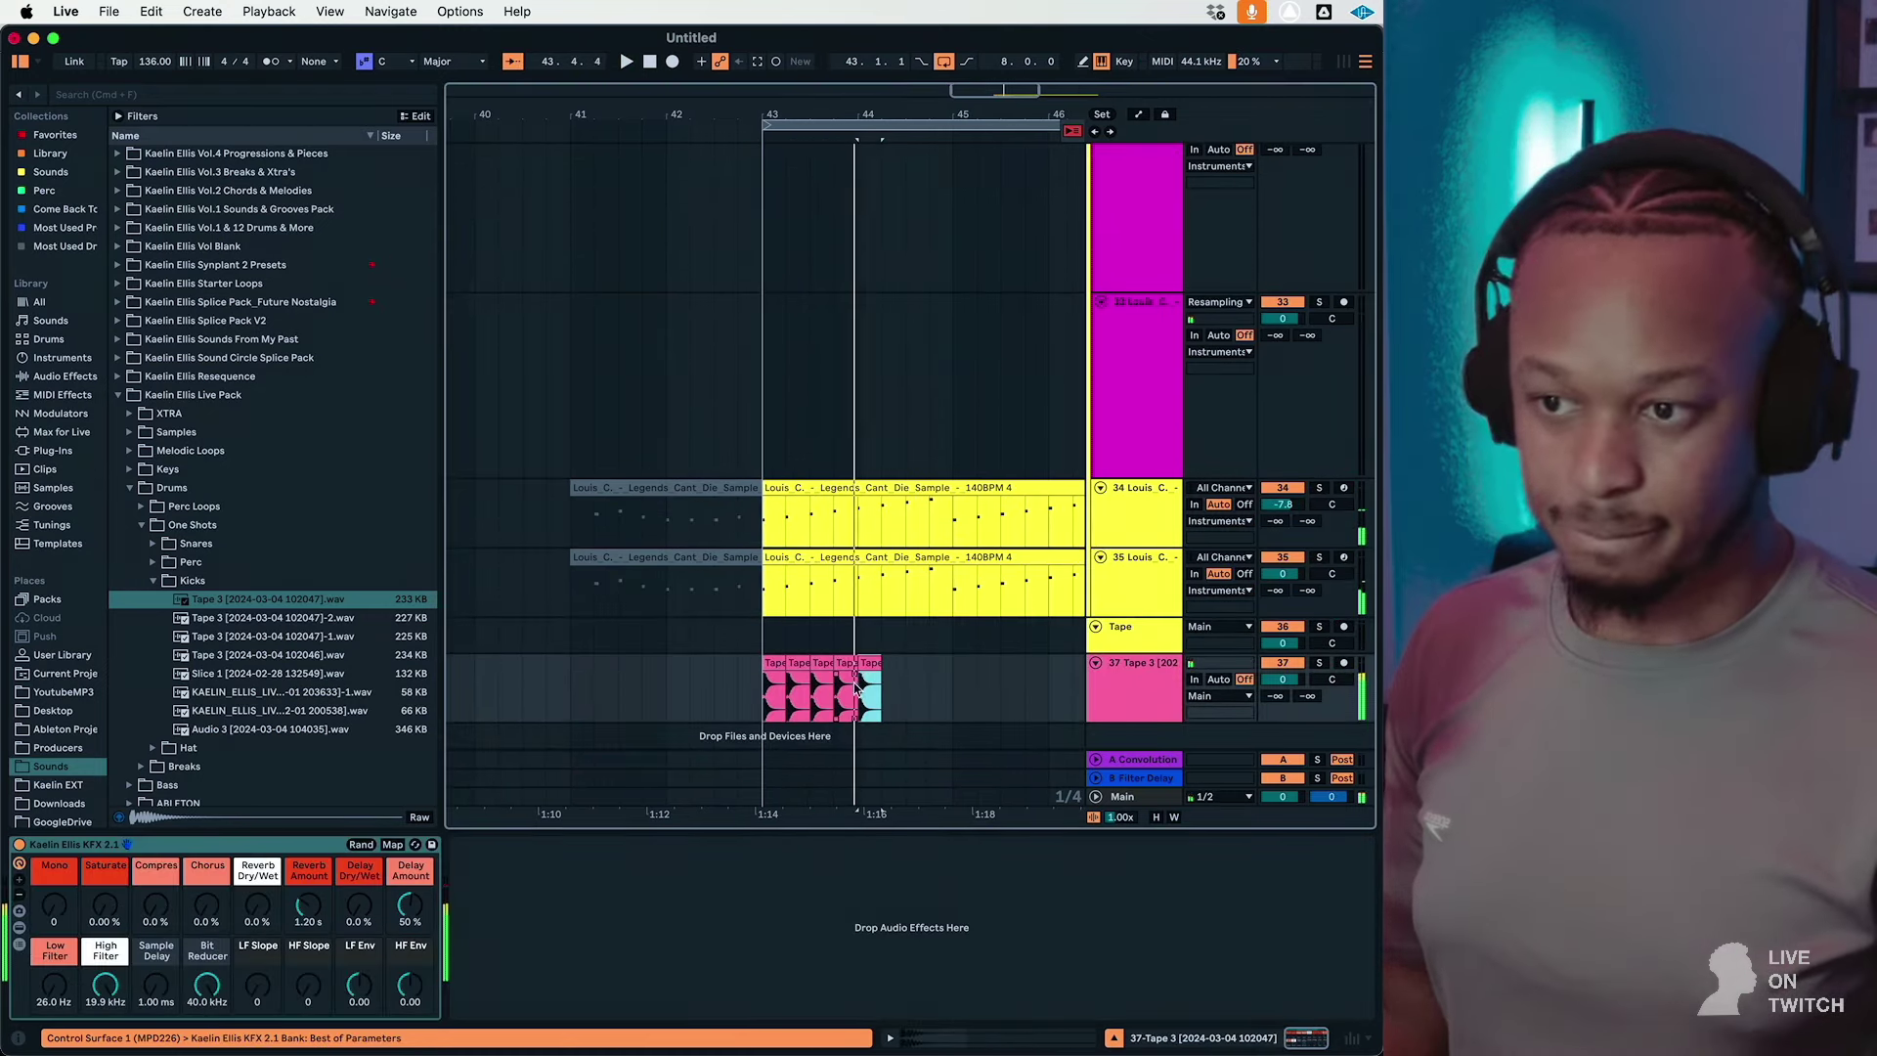
right_click(880, 694)
left_click(960, 978)
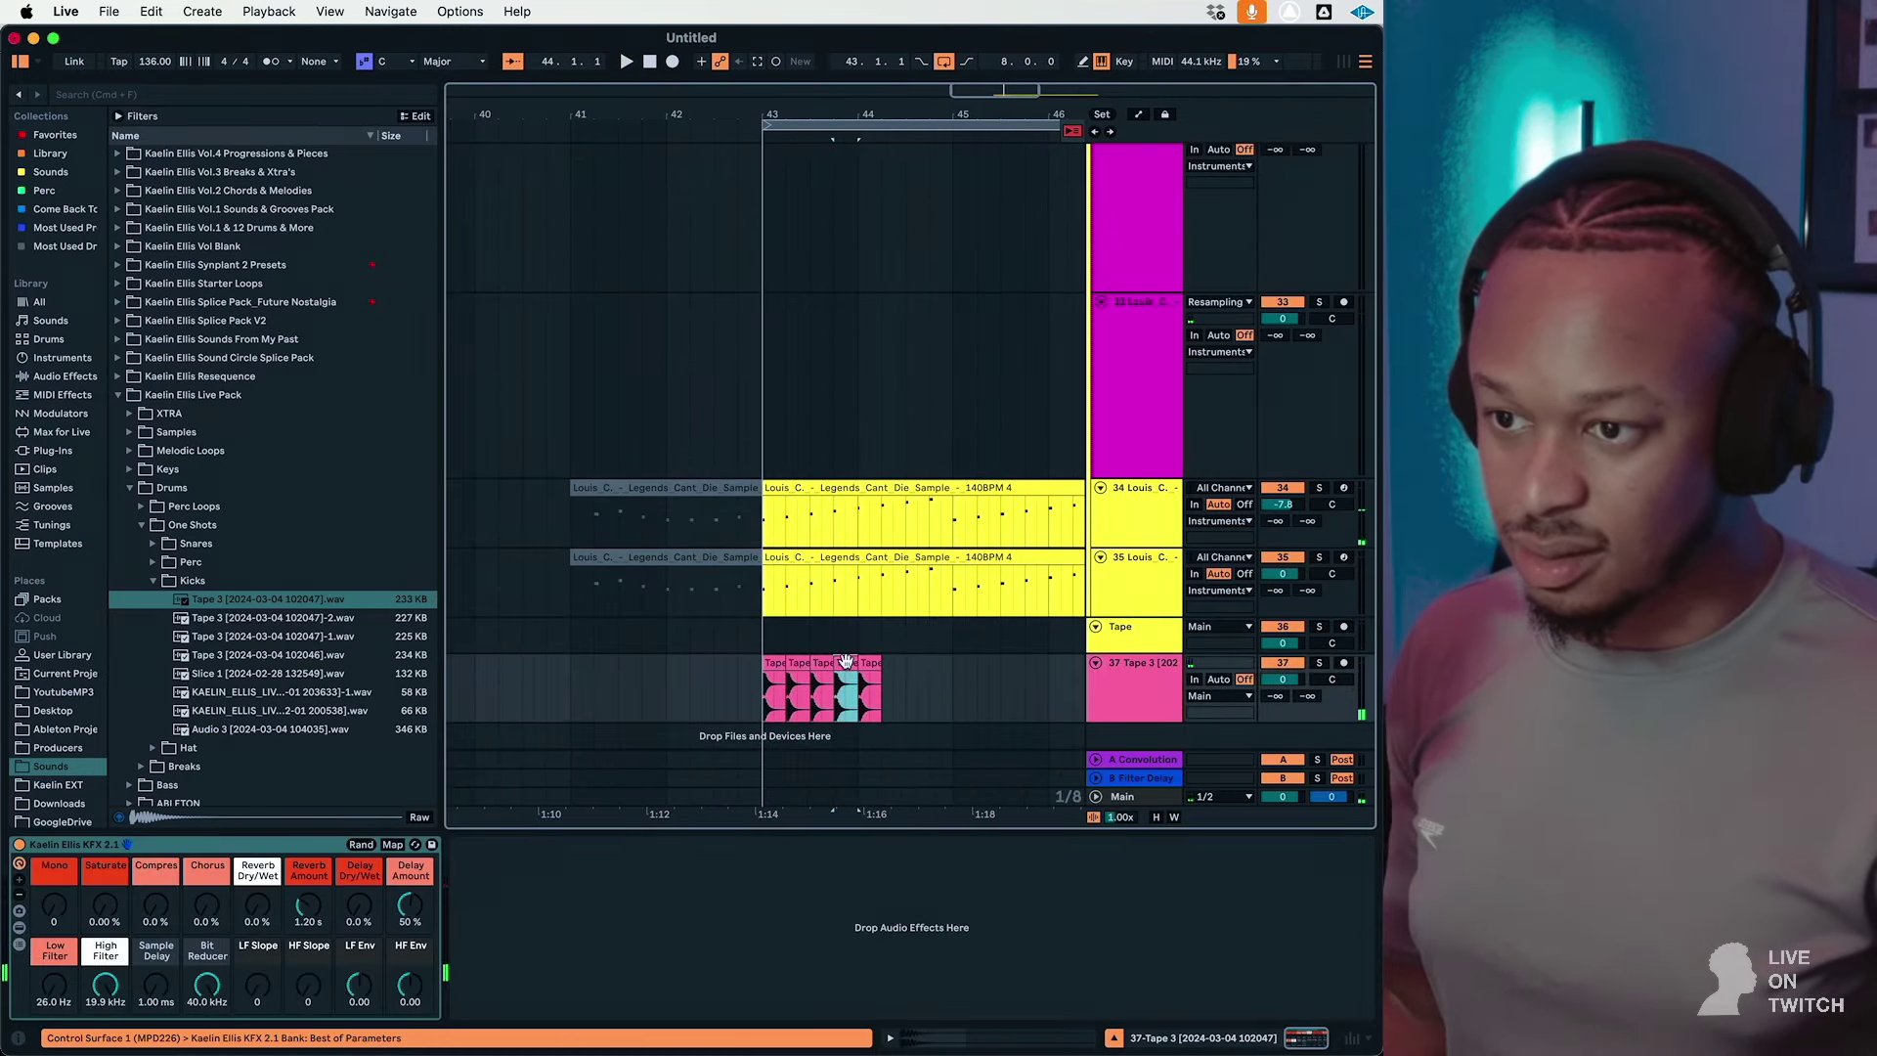
left_click_drag(846, 661, 865, 663)
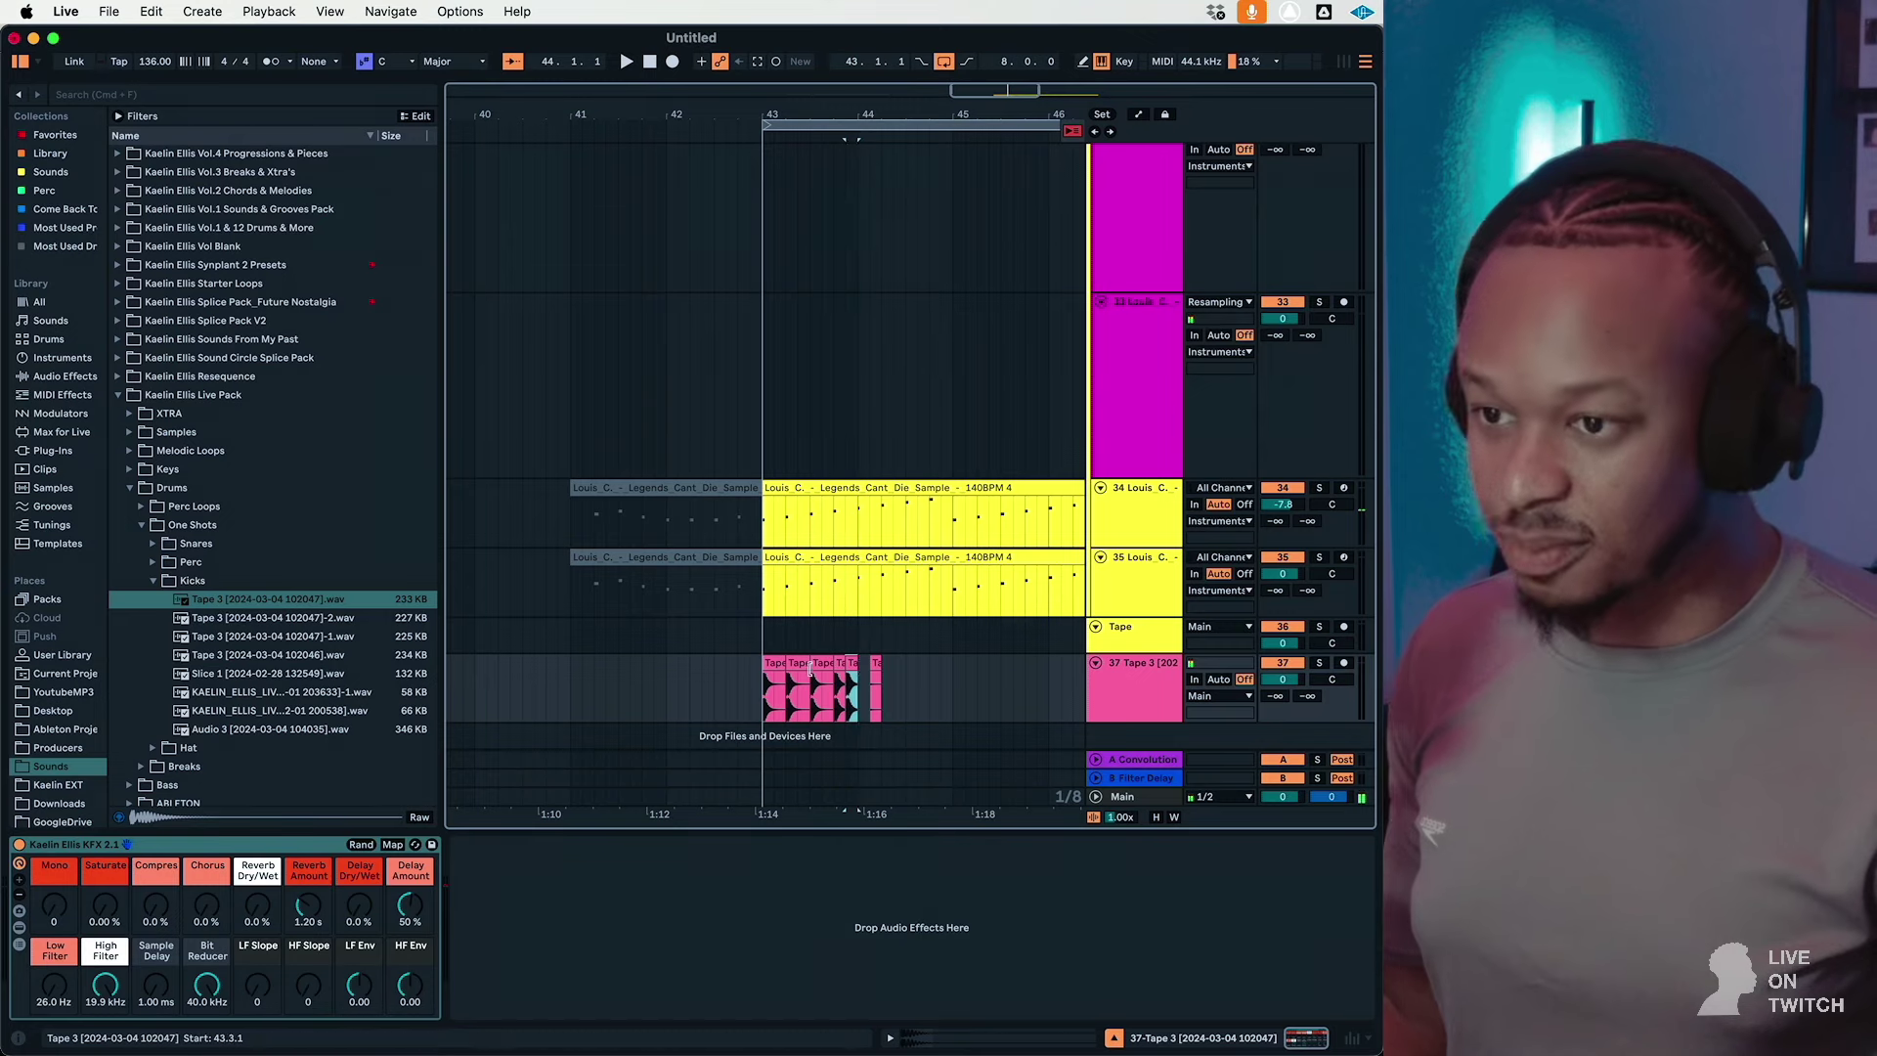
Step: Duplicate the whole kick pattern of bar 43 into bar 44
left_click(813, 663)
left_click(826, 663)
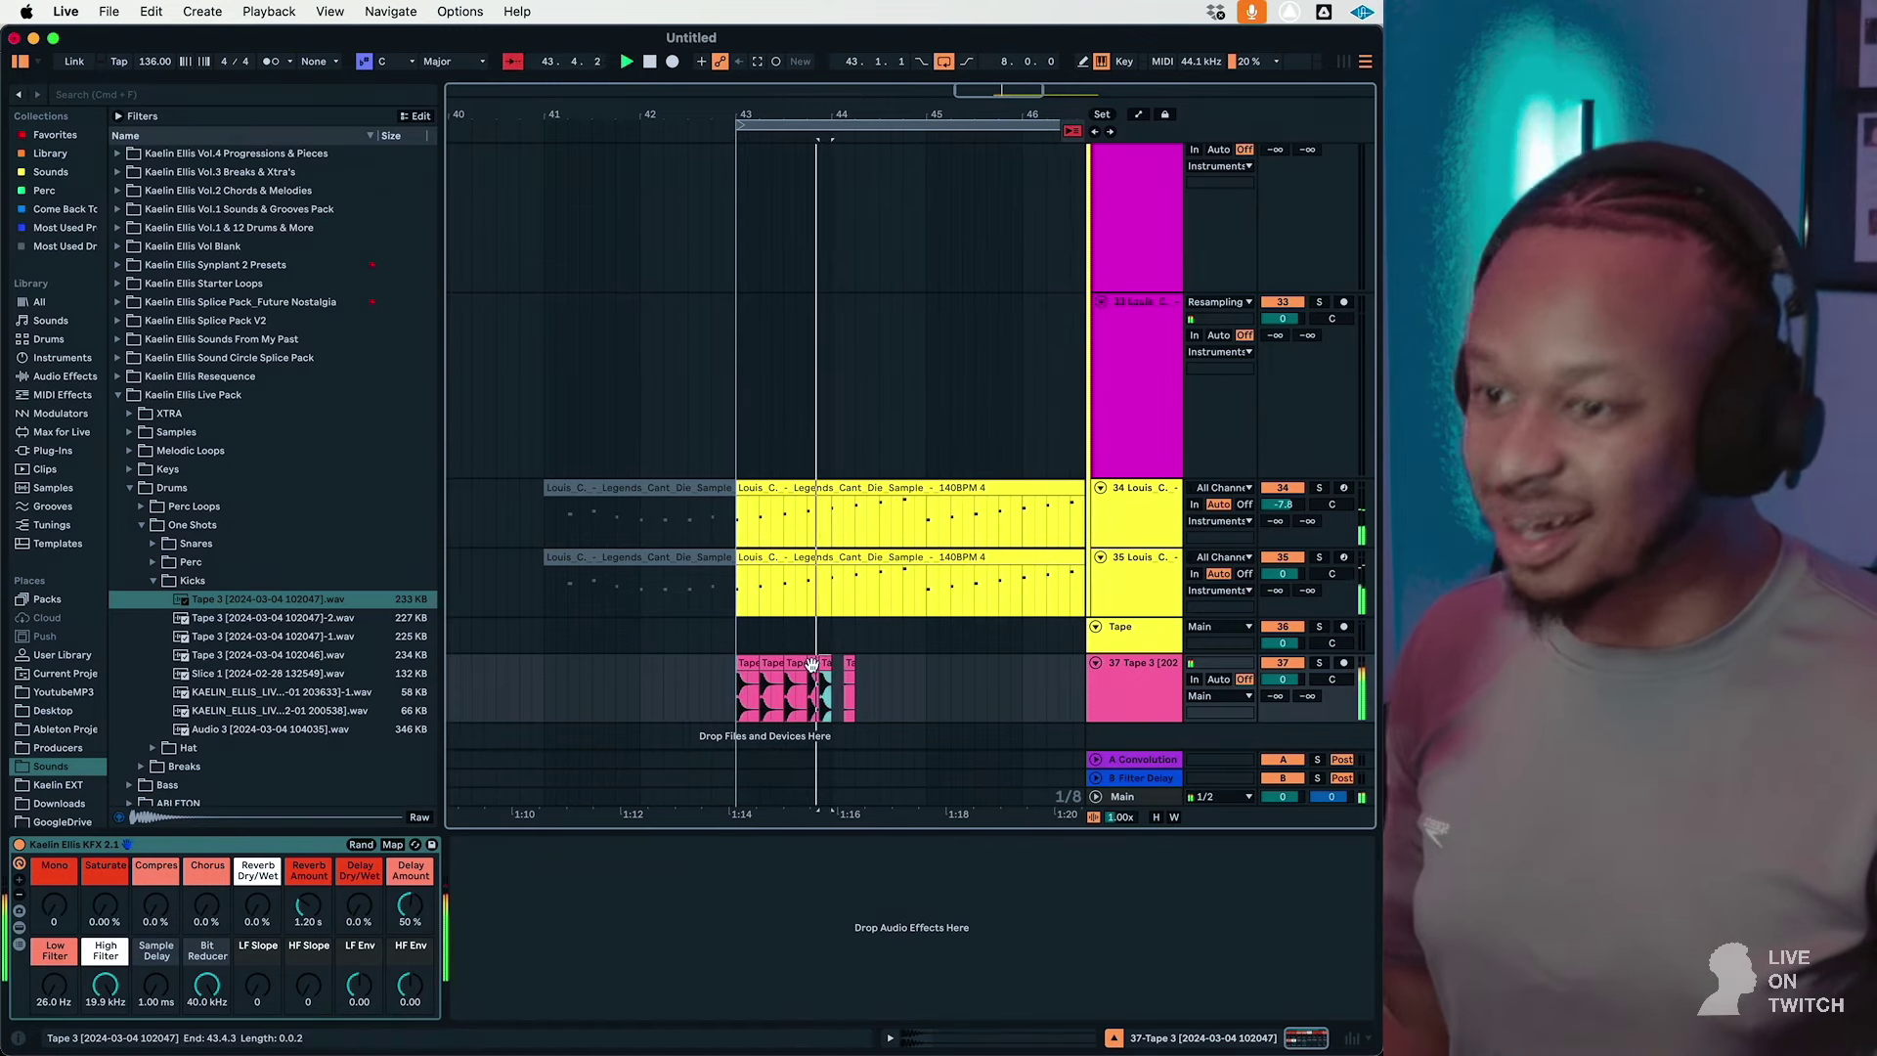
left_click(744, 663, "shift")
key("super+d")
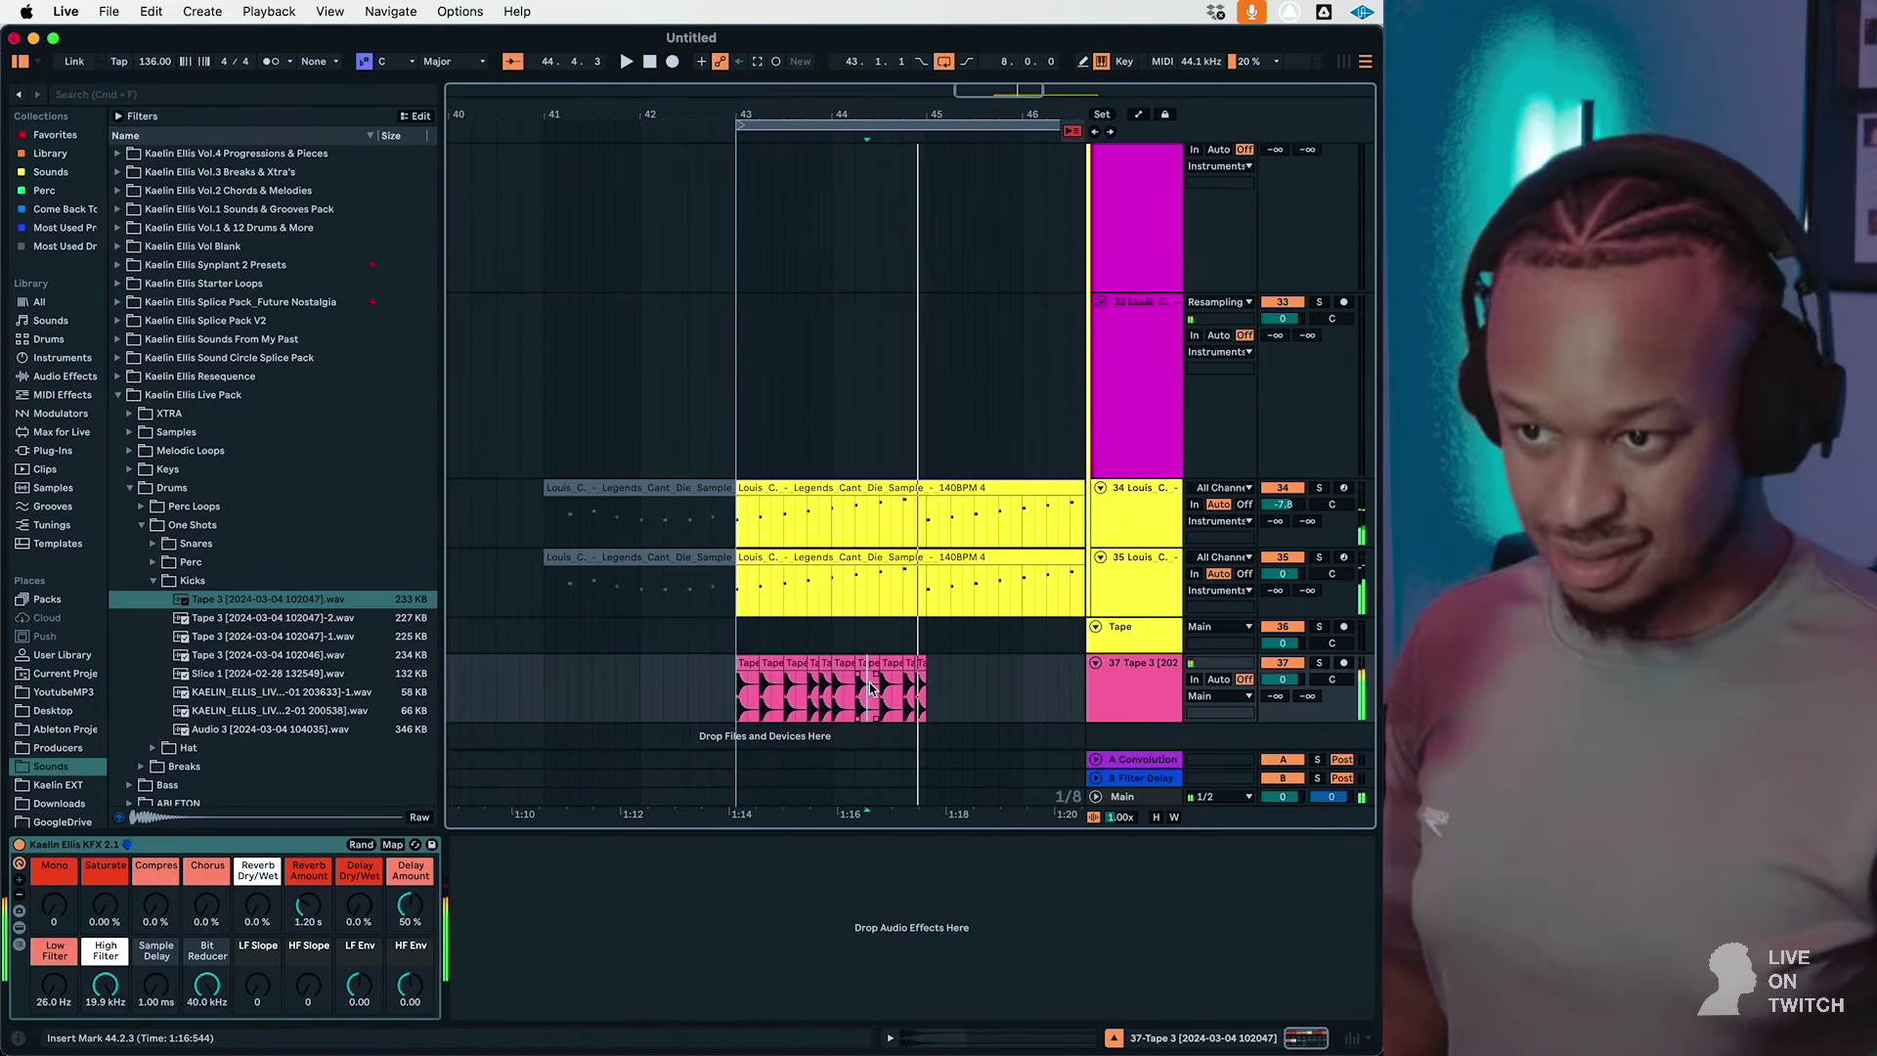
Step: Set the grid to 1/16 and rework the second kick of bar 44 into hits at 44.2.1 and 44.2.2
right_click(871, 685)
left_click(1004, 572)
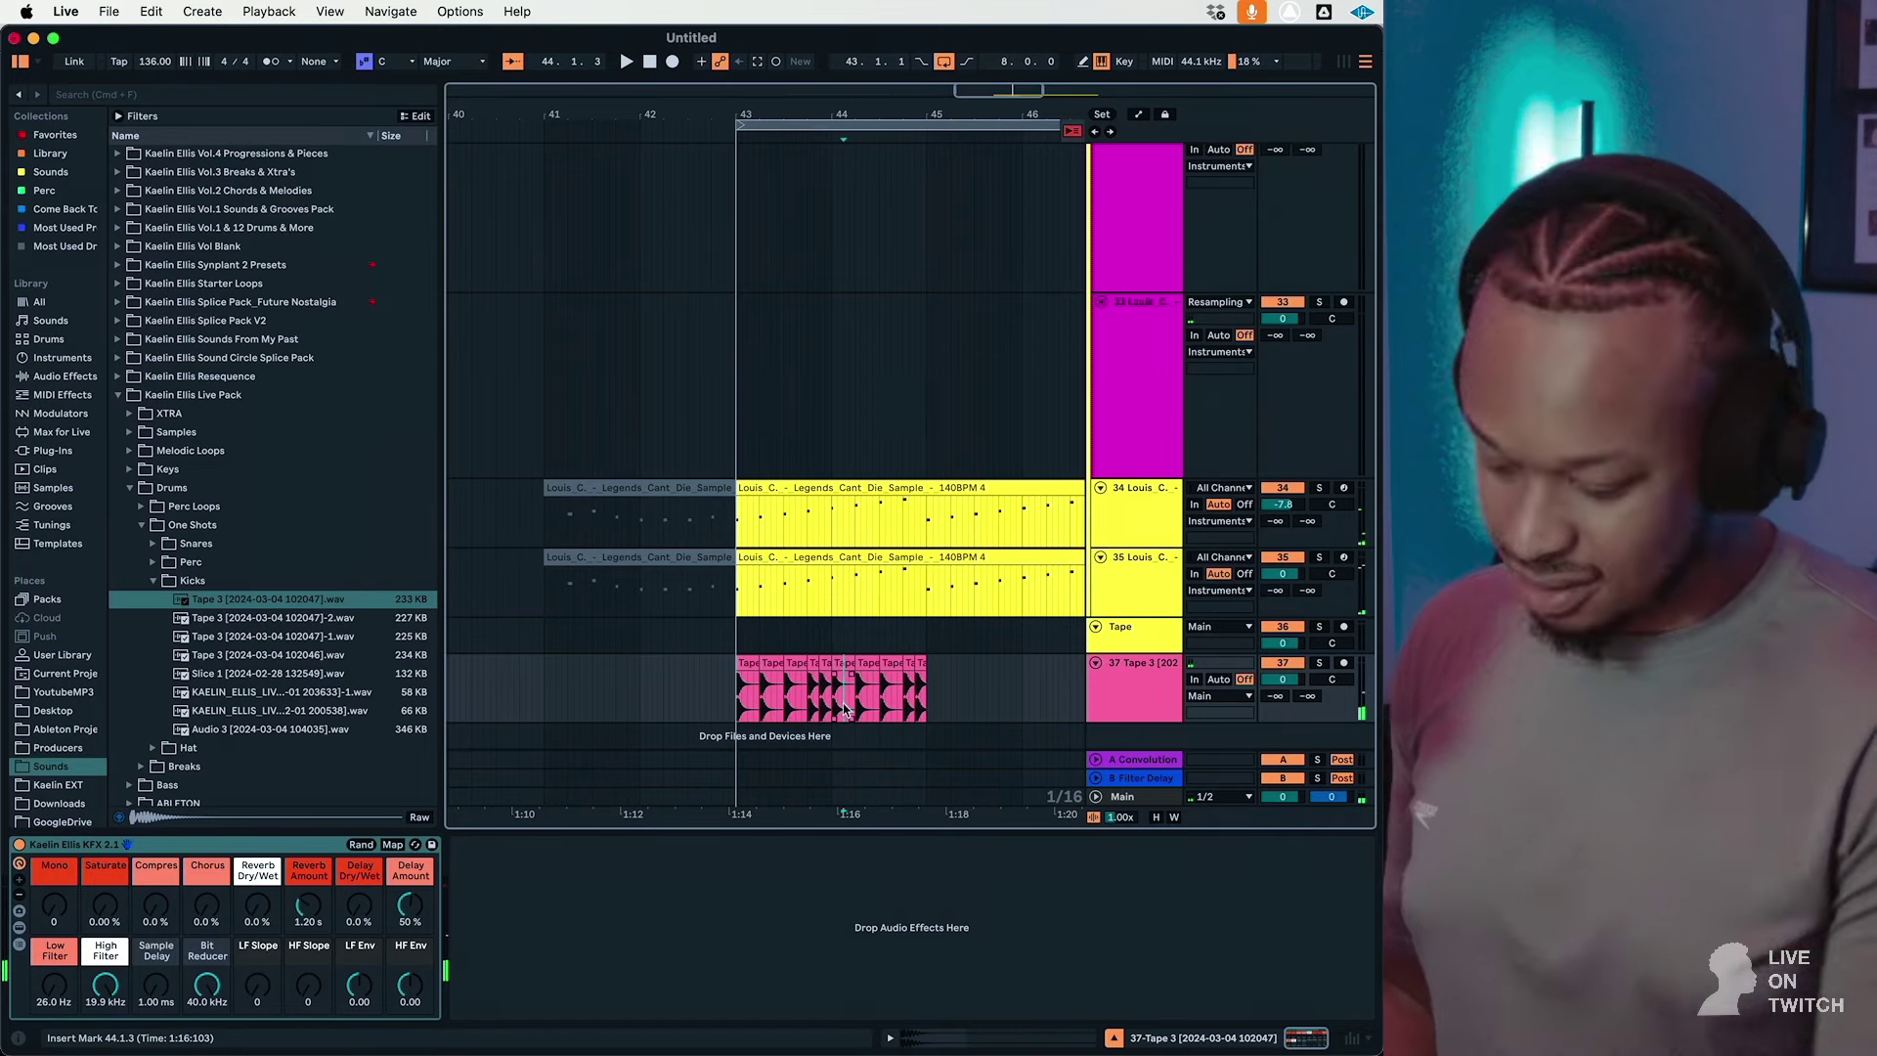
scroll(842, 702, "up", 2)
left_click_drag(883, 663, 895, 663)
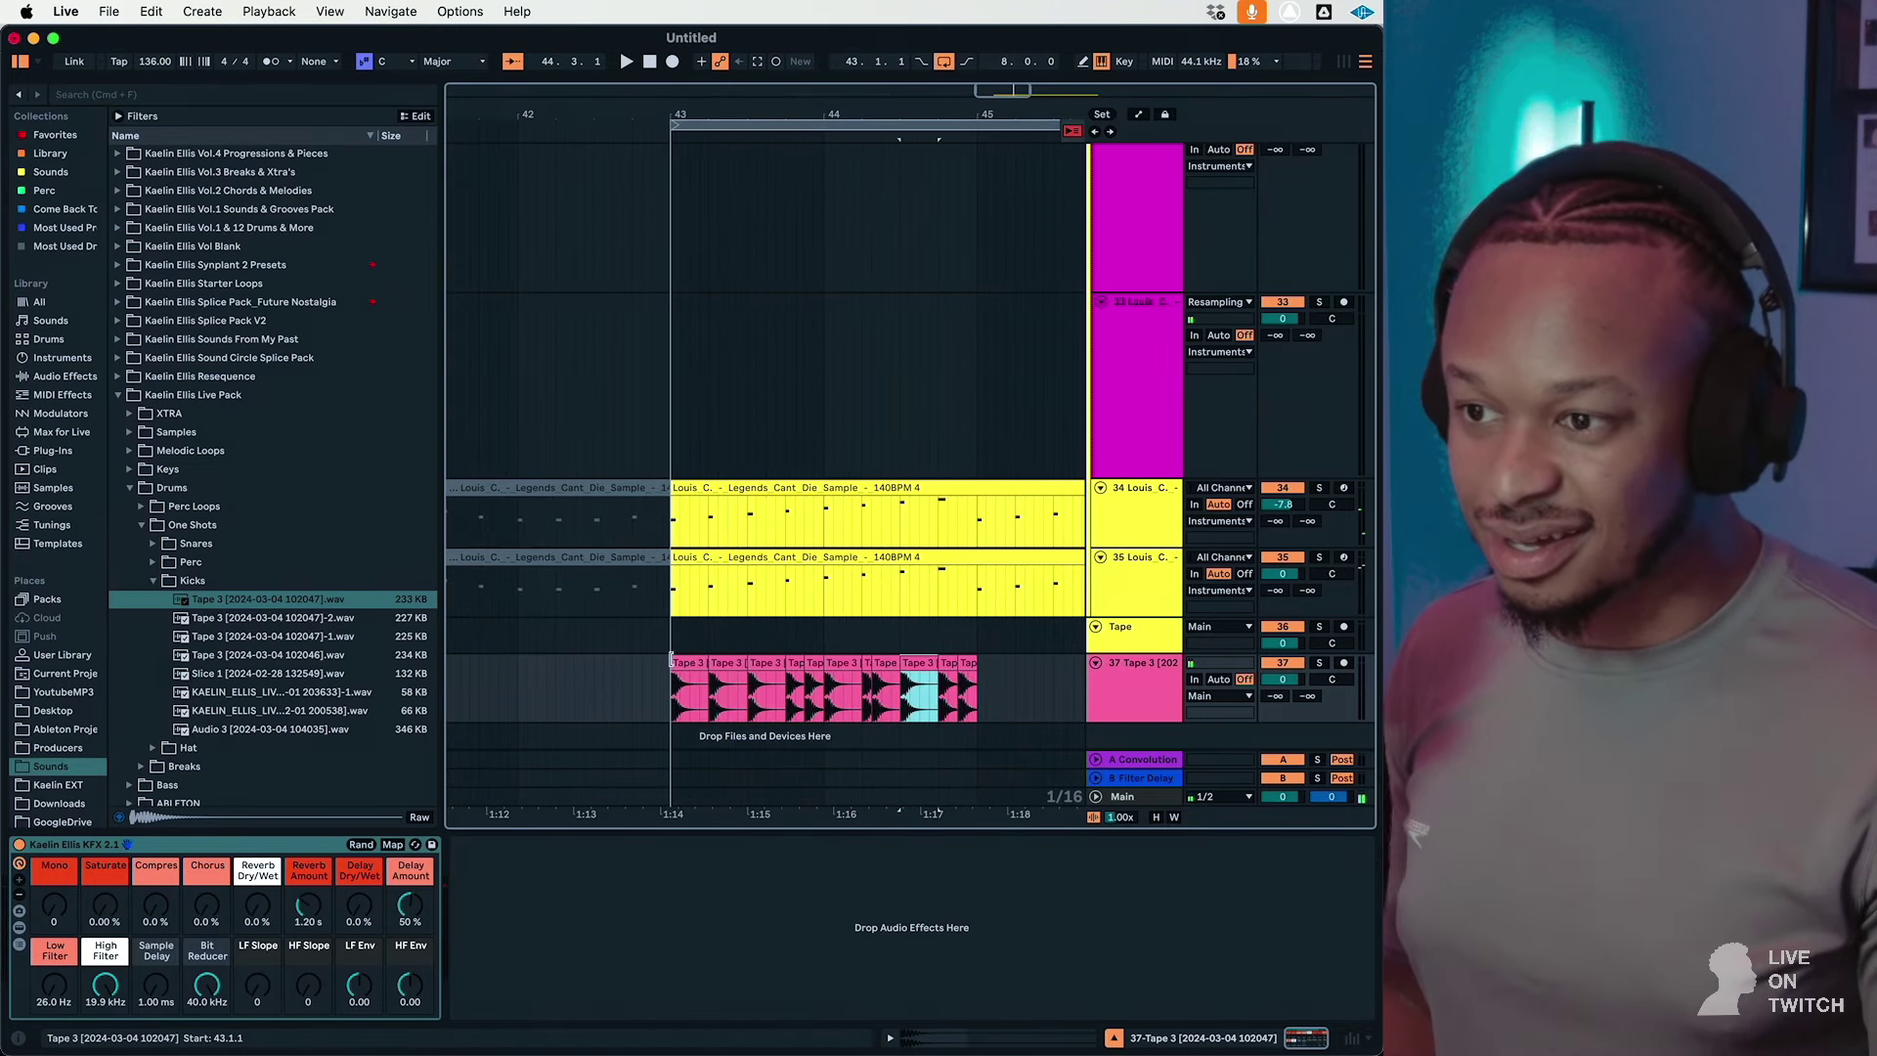
Step: Loop the two-bar kick pattern from bar 43 to bar 45 and play it back
left_click(675, 674)
key("space")
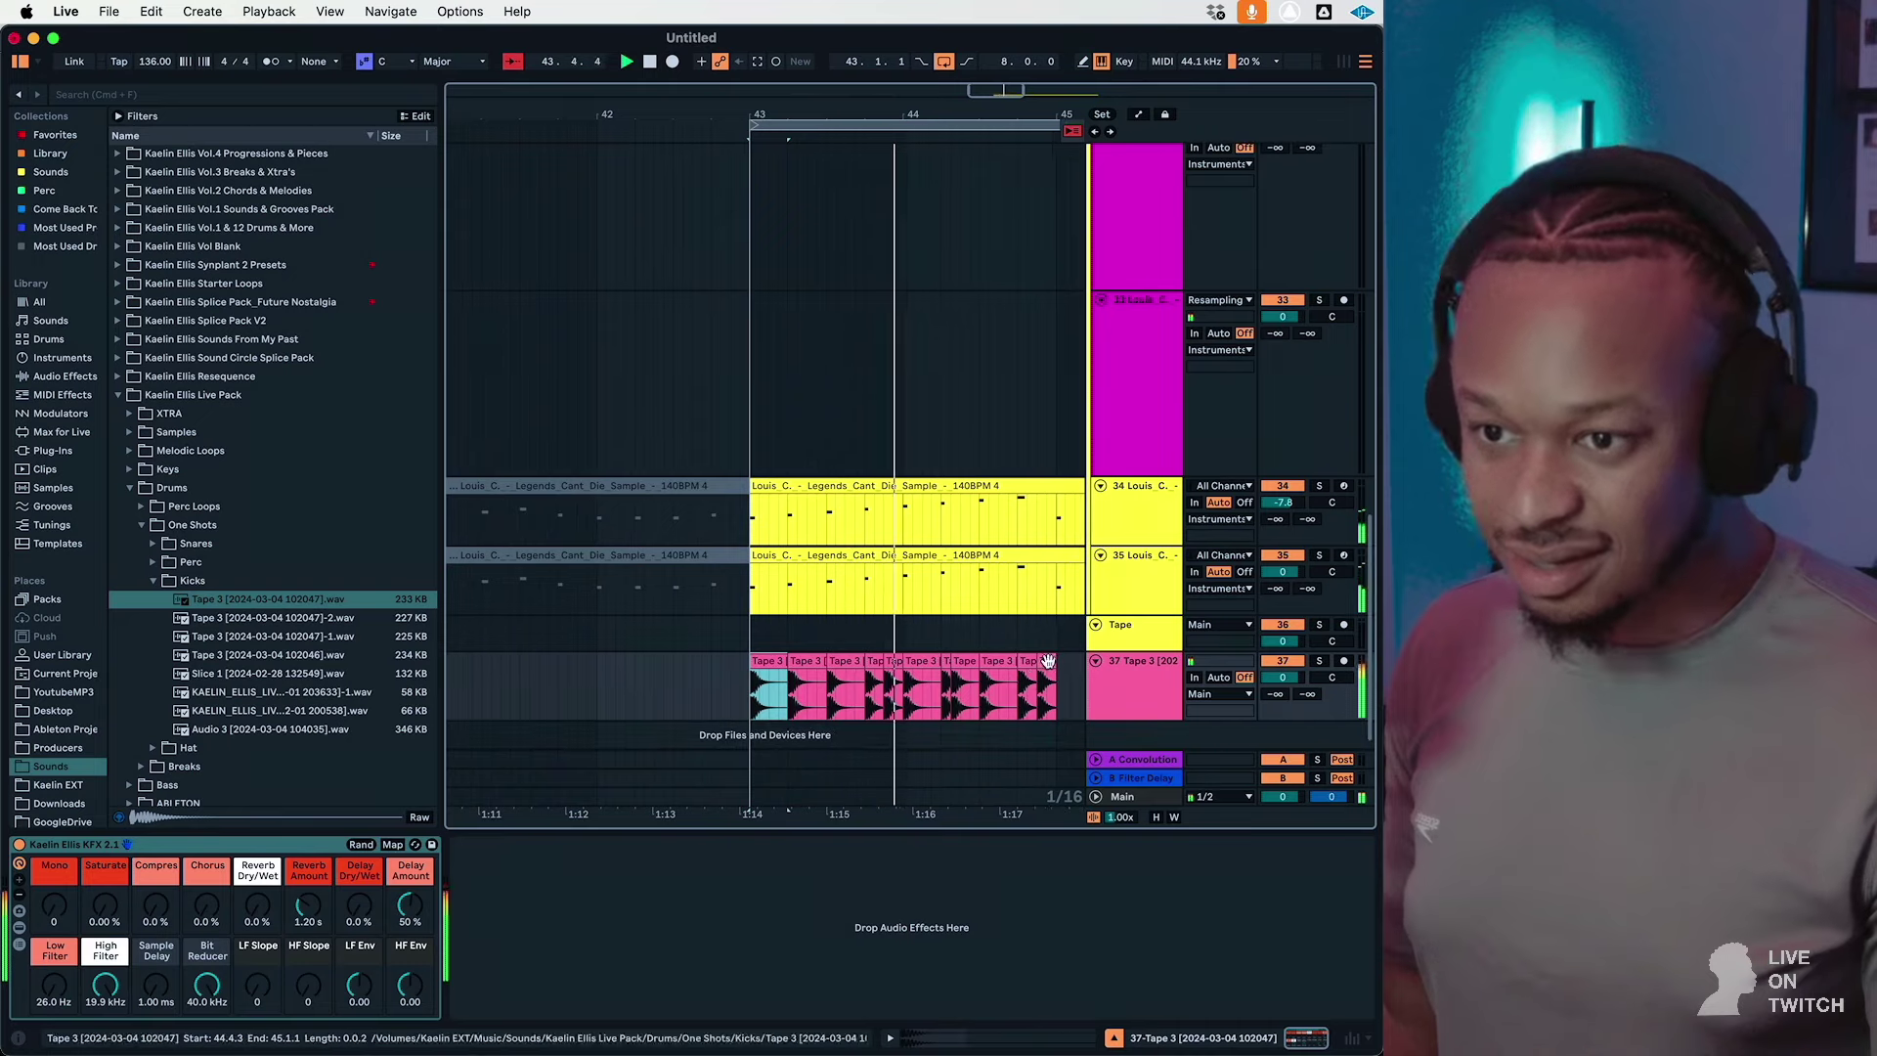
left_click(1047, 662, "shift")
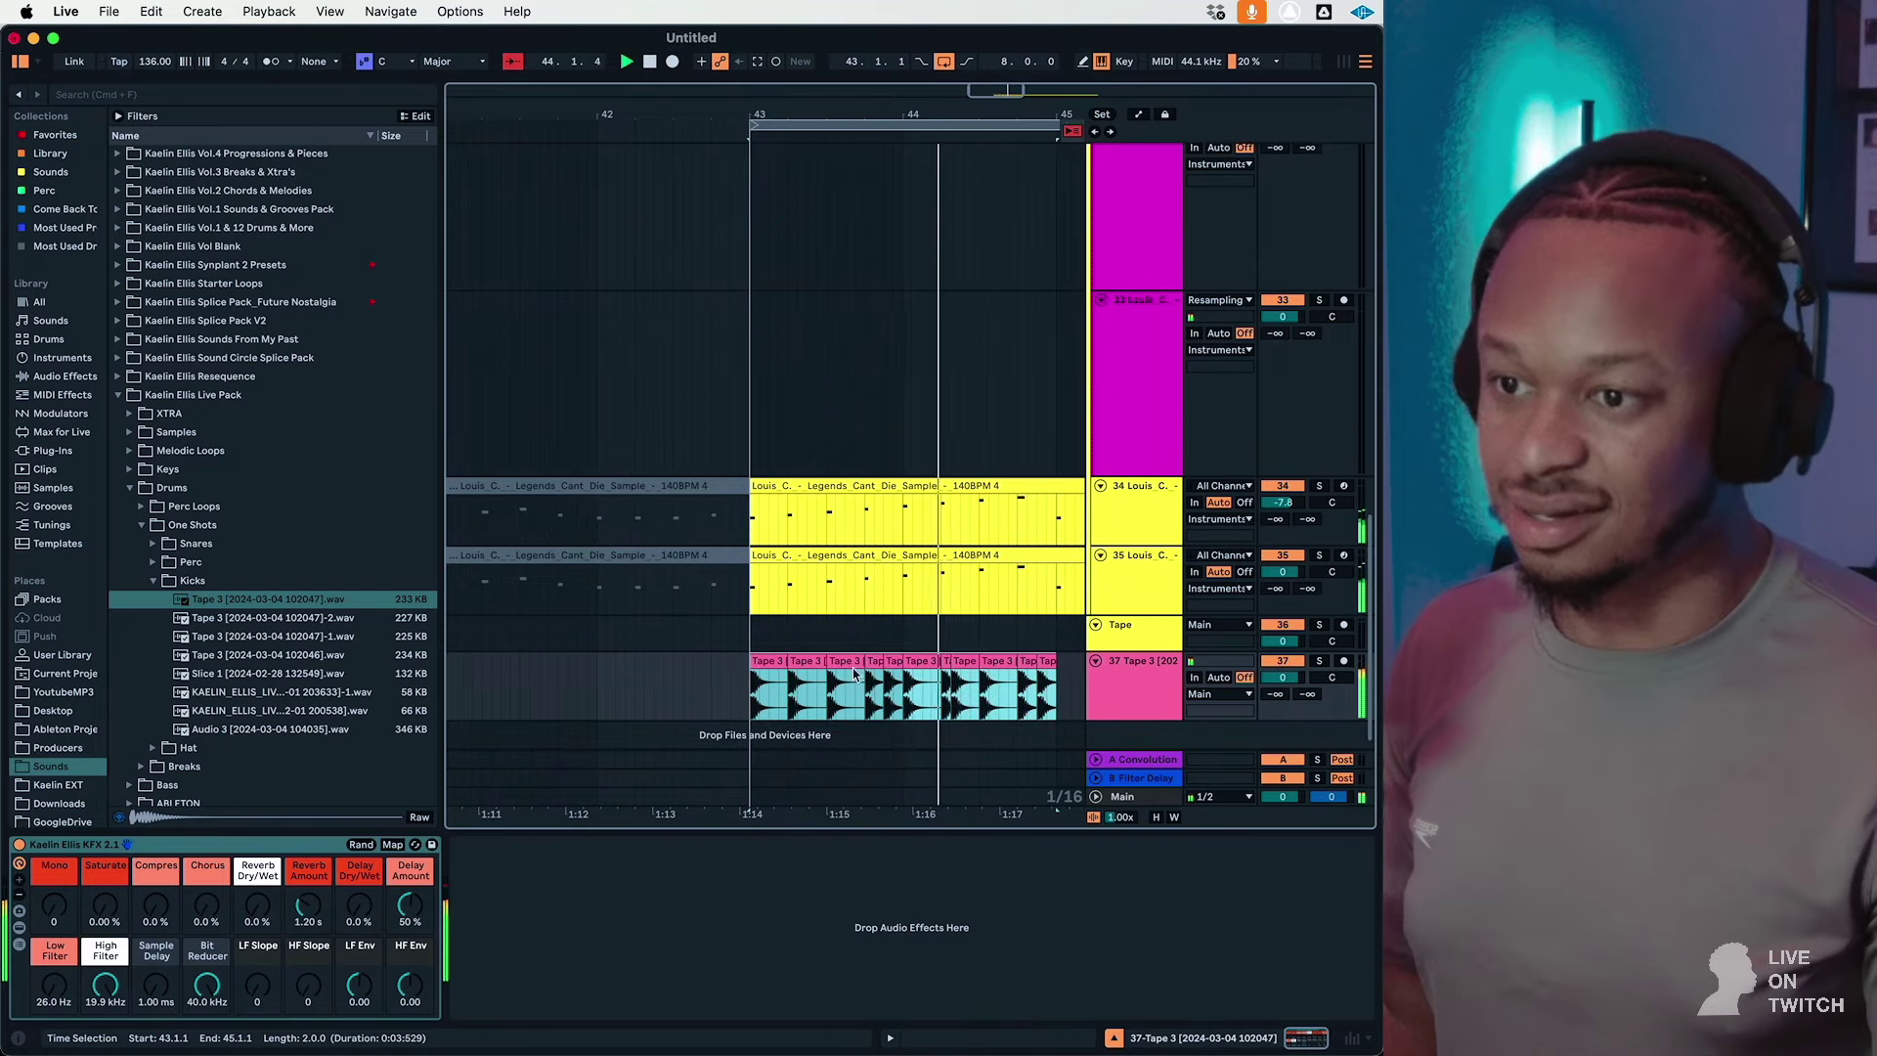
right_click(769, 663)
left_click(846, 503)
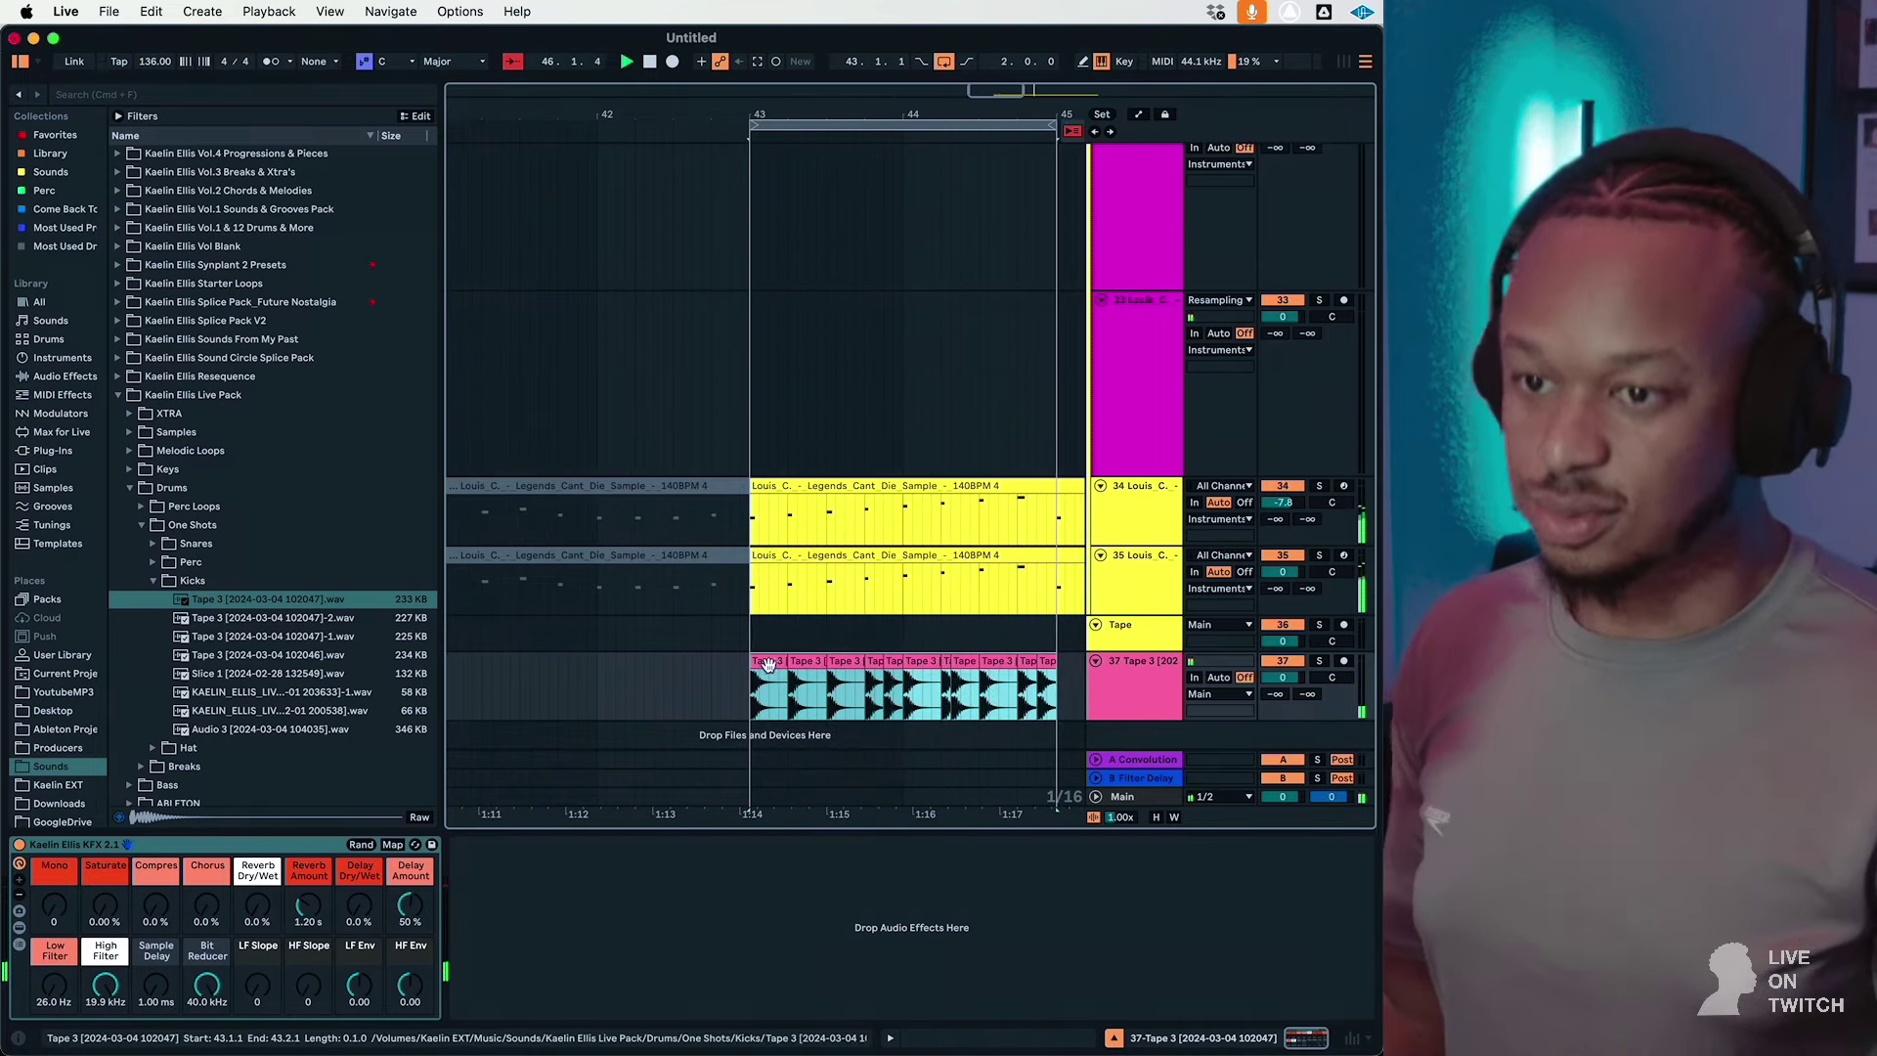
key("space")
scroll(929, 586, "right", 3)
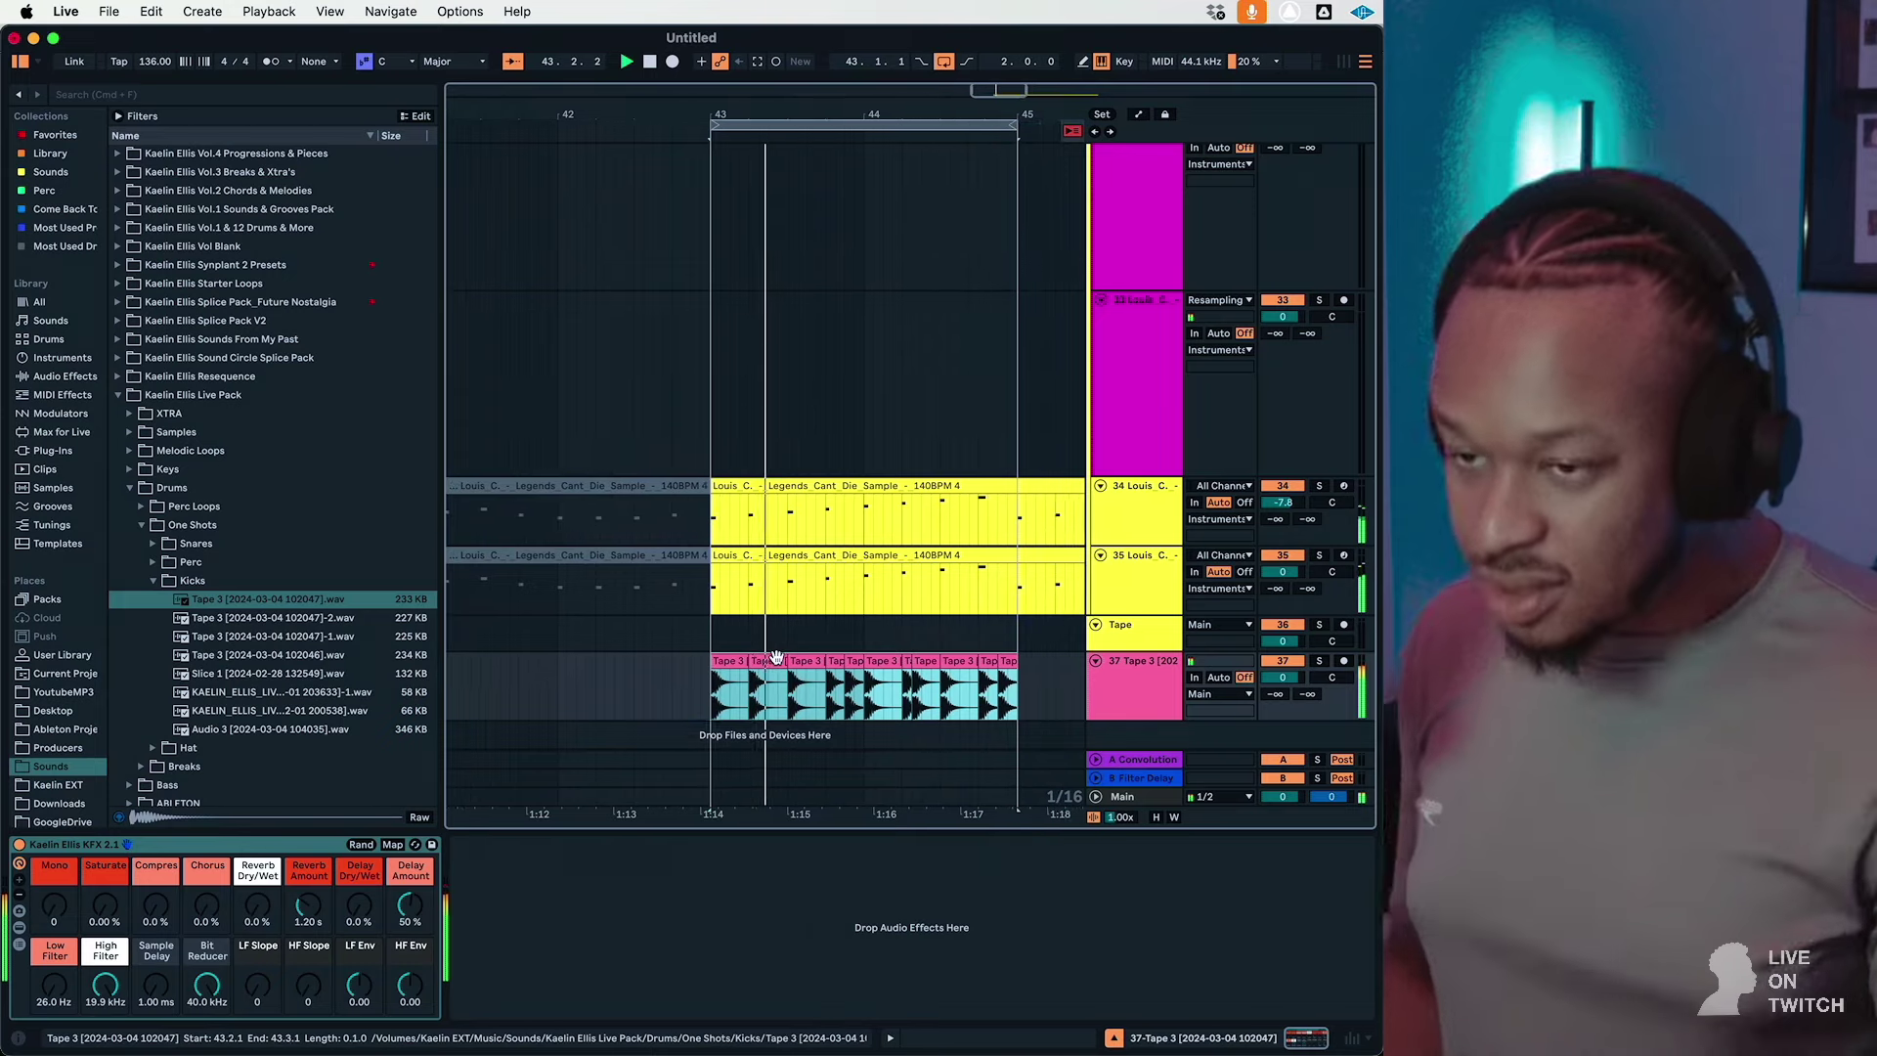
scroll(629, 512, "left", 2)
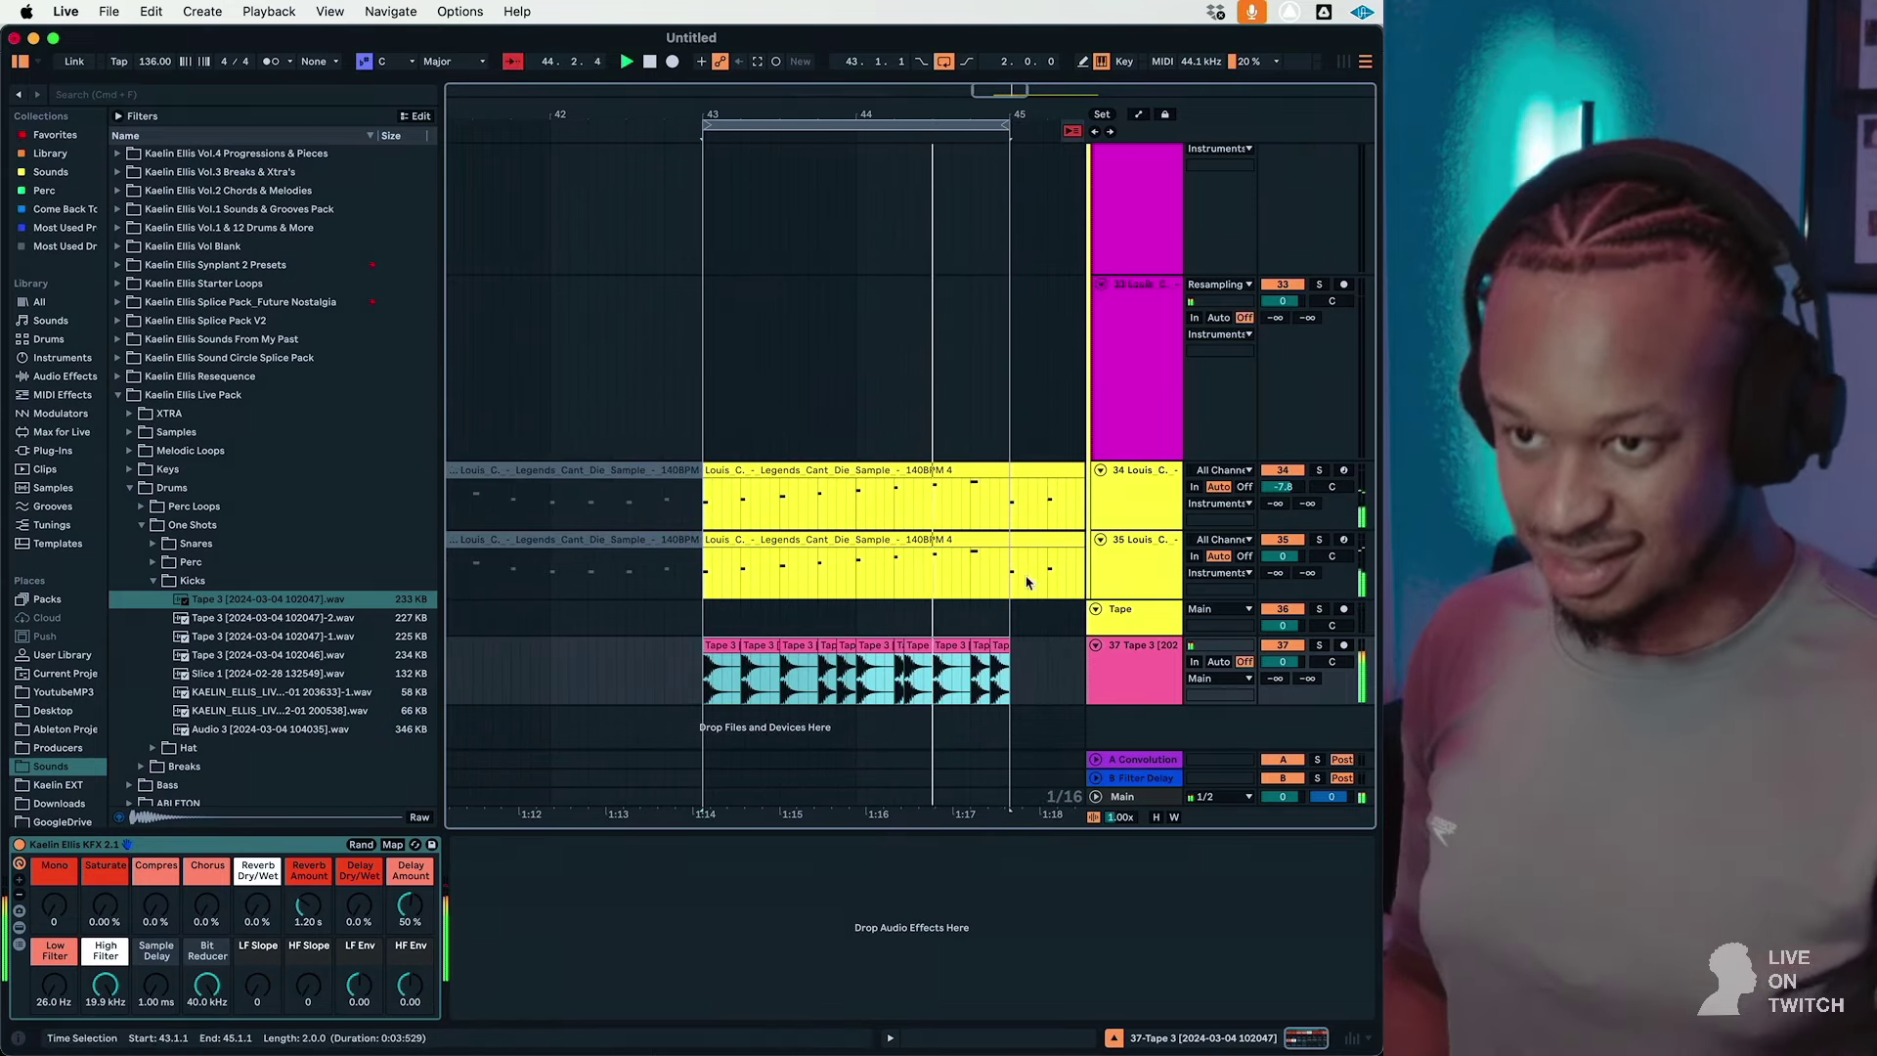
Step: Mute track 34 and raise track 35's Low Filter to 910 Hz
key("Up")
key("Up")
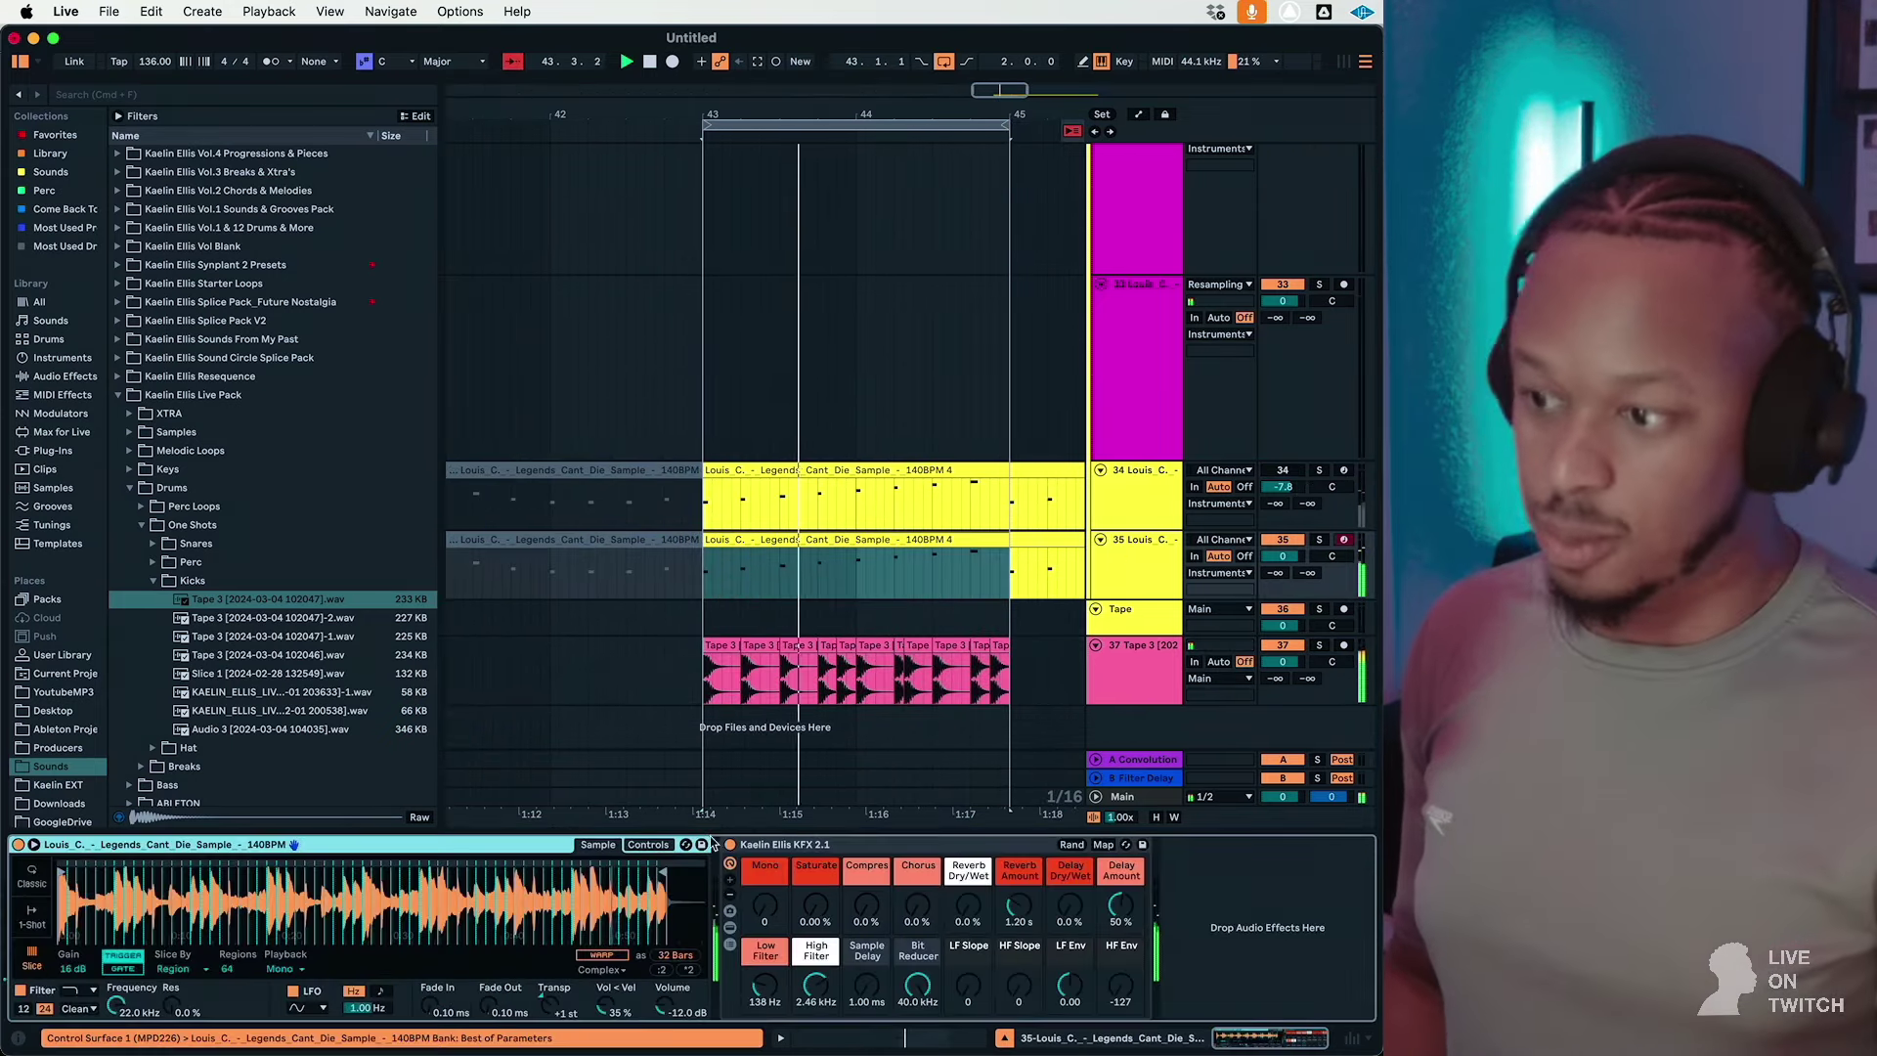
left_click_drag(765, 985, 765, 954)
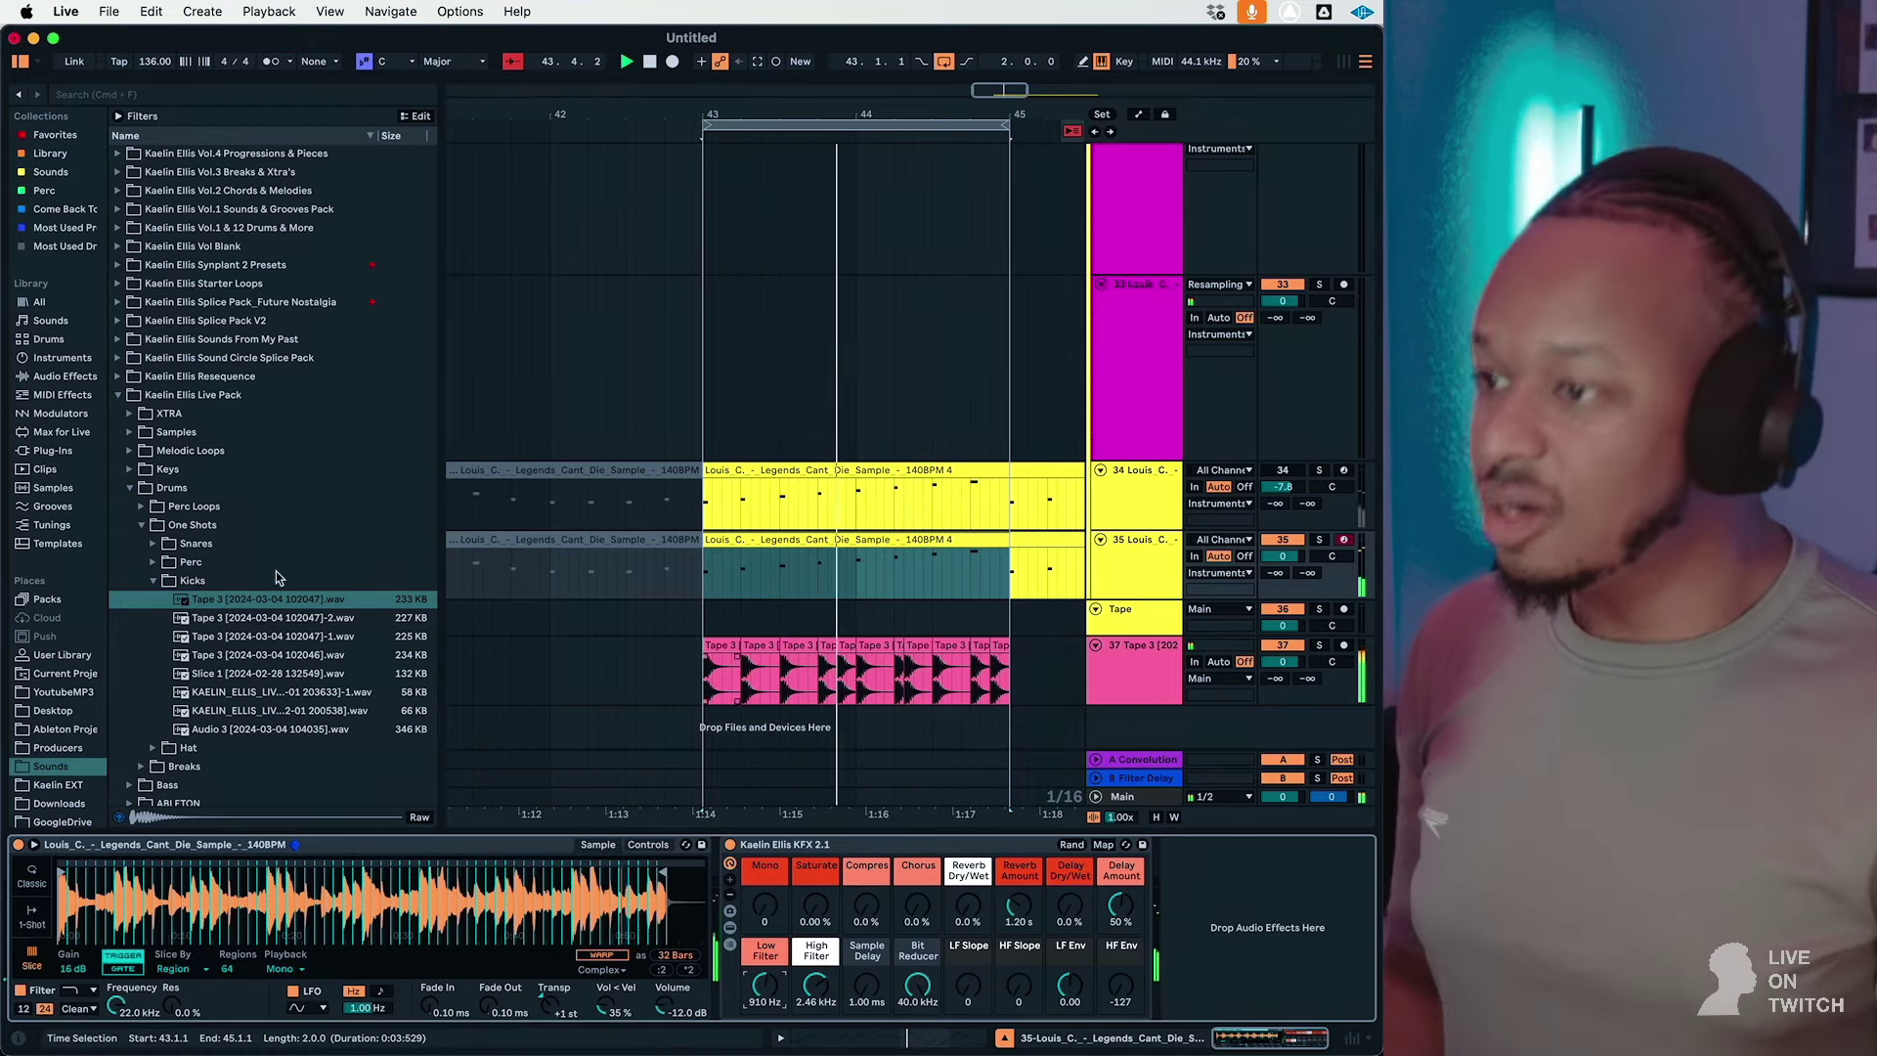
Step: Audition the percussion one-shots in the Live Pack's Perc folder
left_click(276, 580)
left_click(190, 561)
left_click(264, 617)
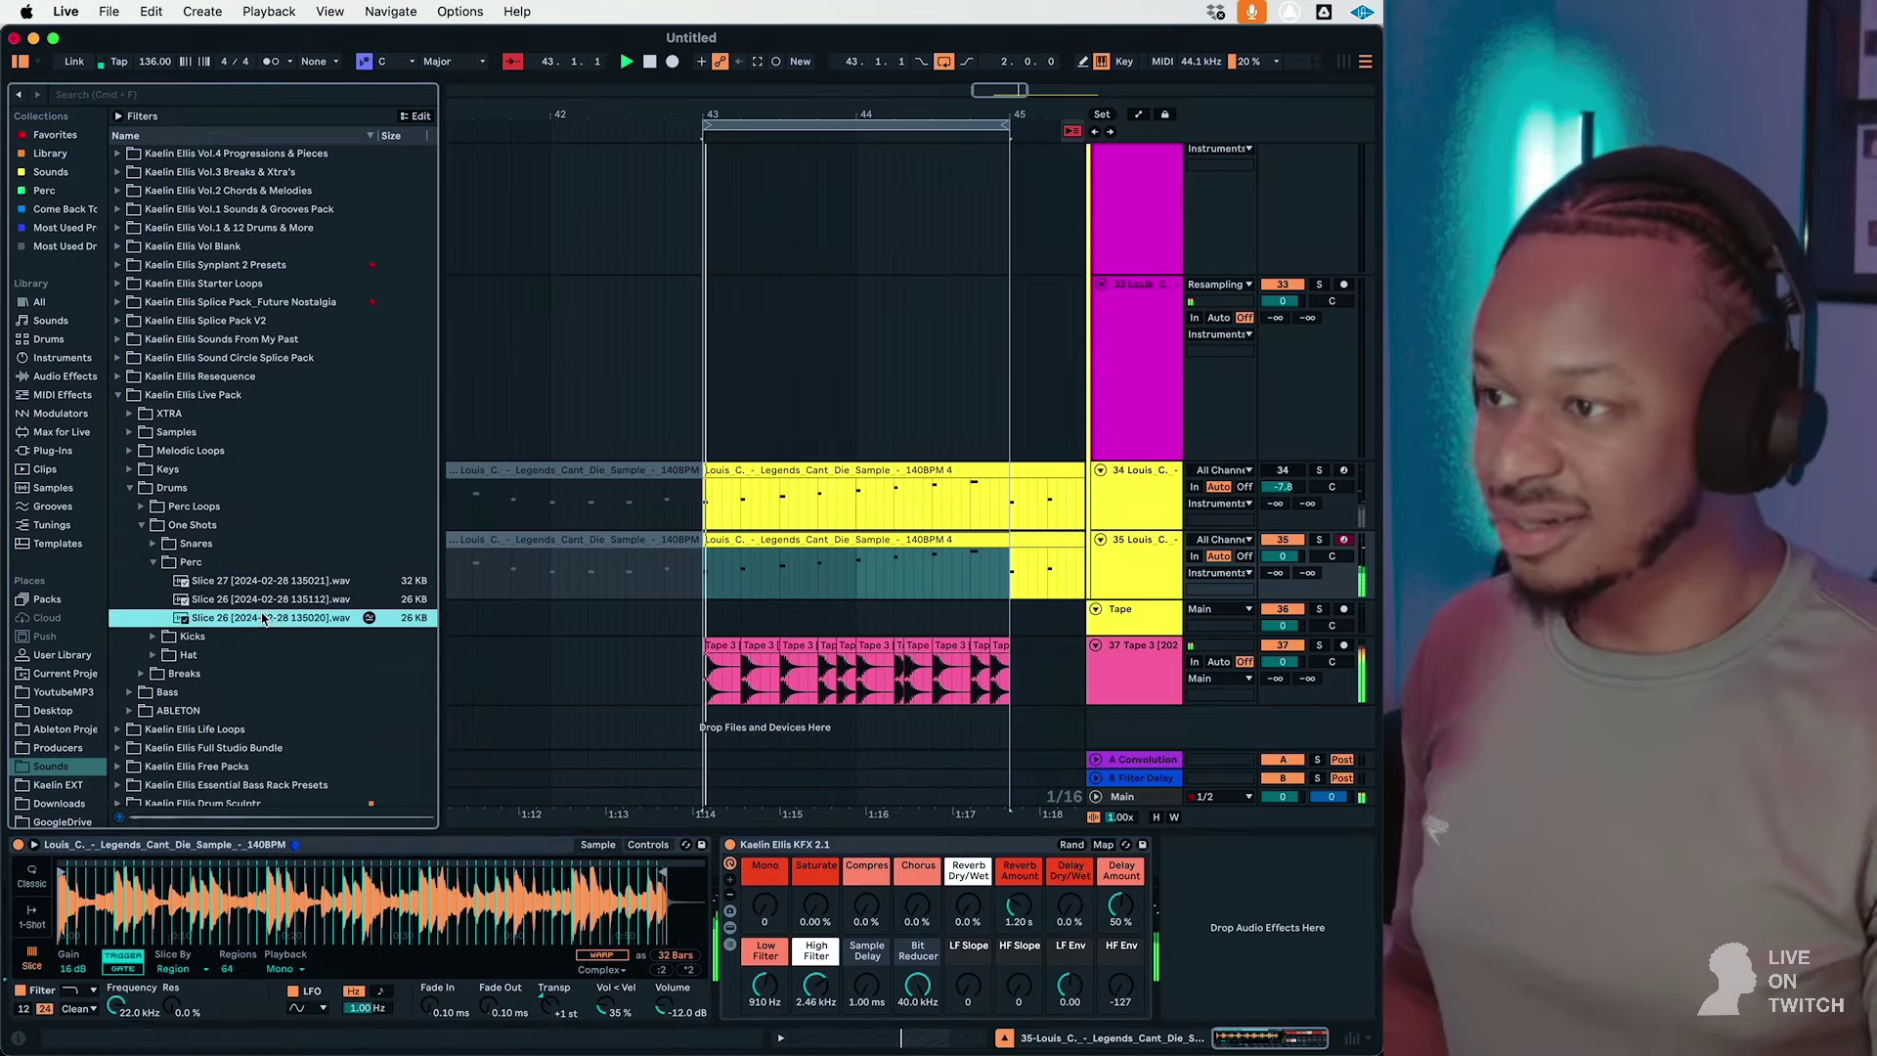
key("Up")
key("Up")
key("Up")
key("Up")
key("Up")
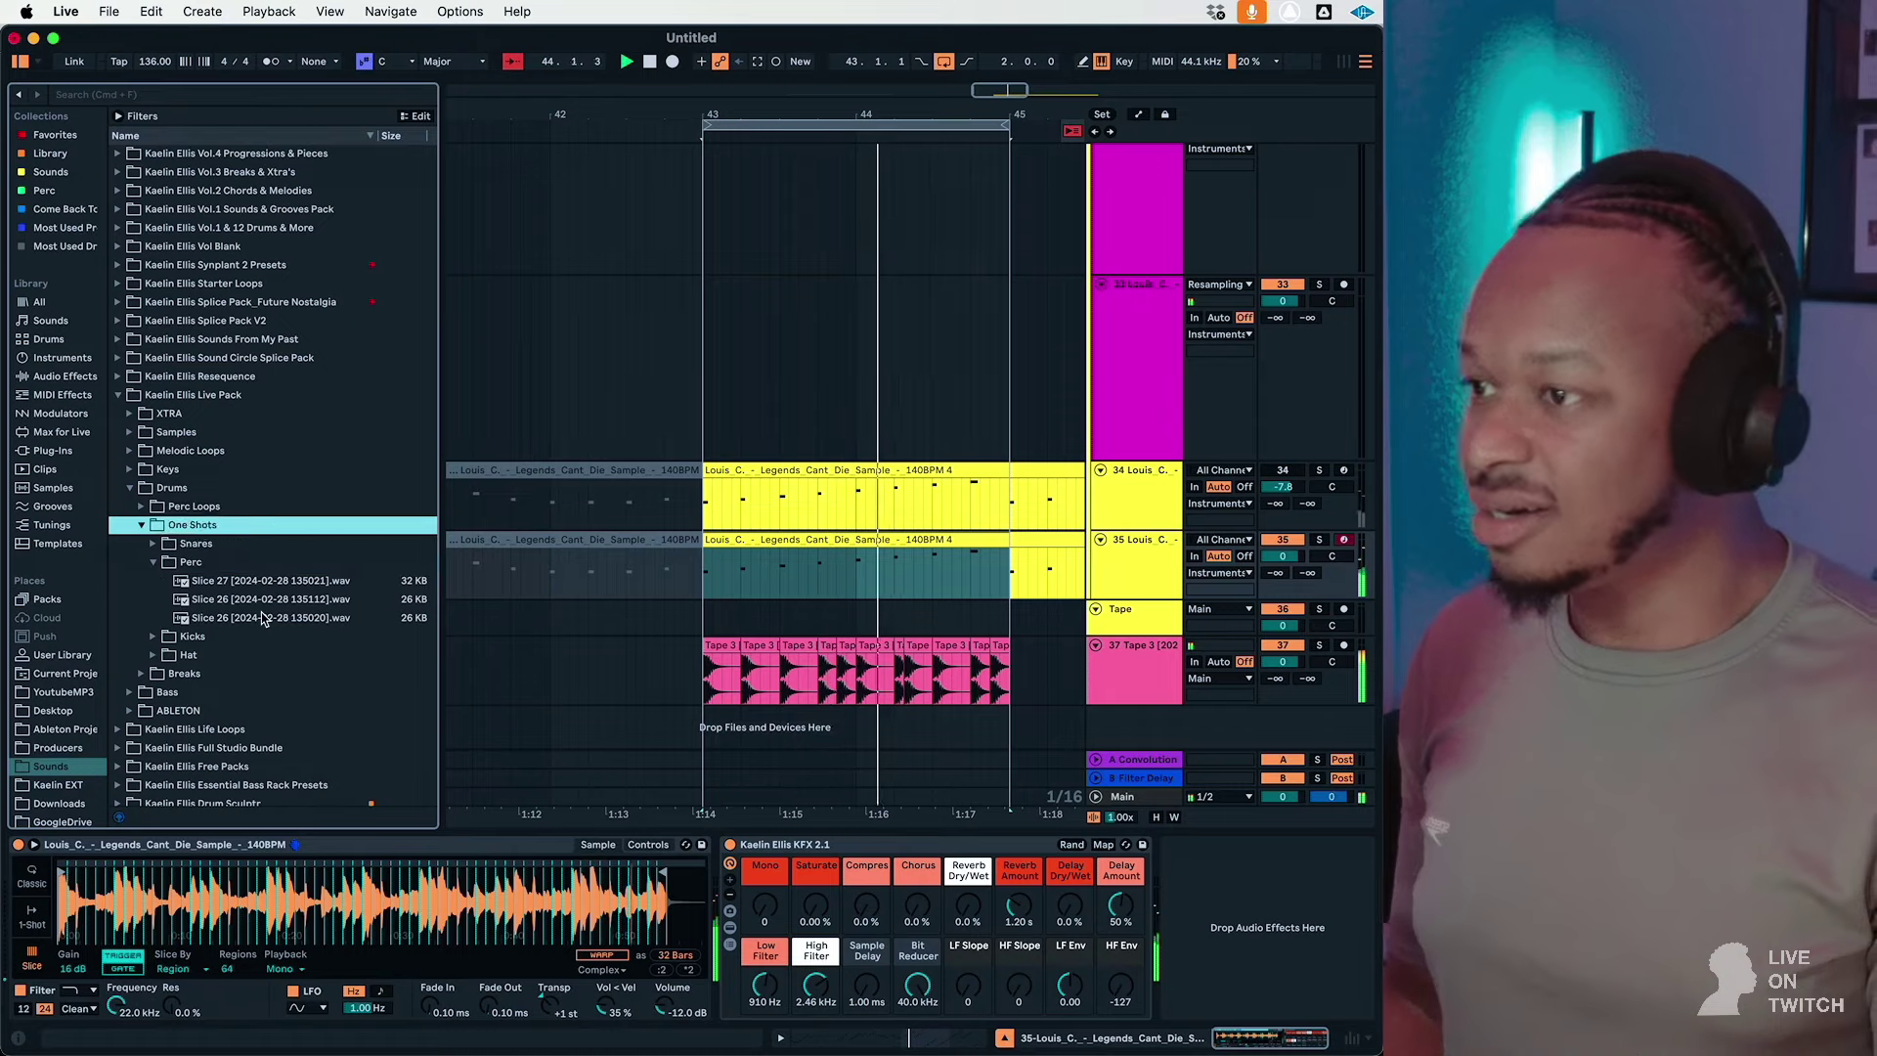
key("Up")
key("Up")
key("Up")
key("Up")
key("Up")
key("Right")
key("Down")
key("Down")
key("Down")
key("Down")
key("Down")
key("Down")
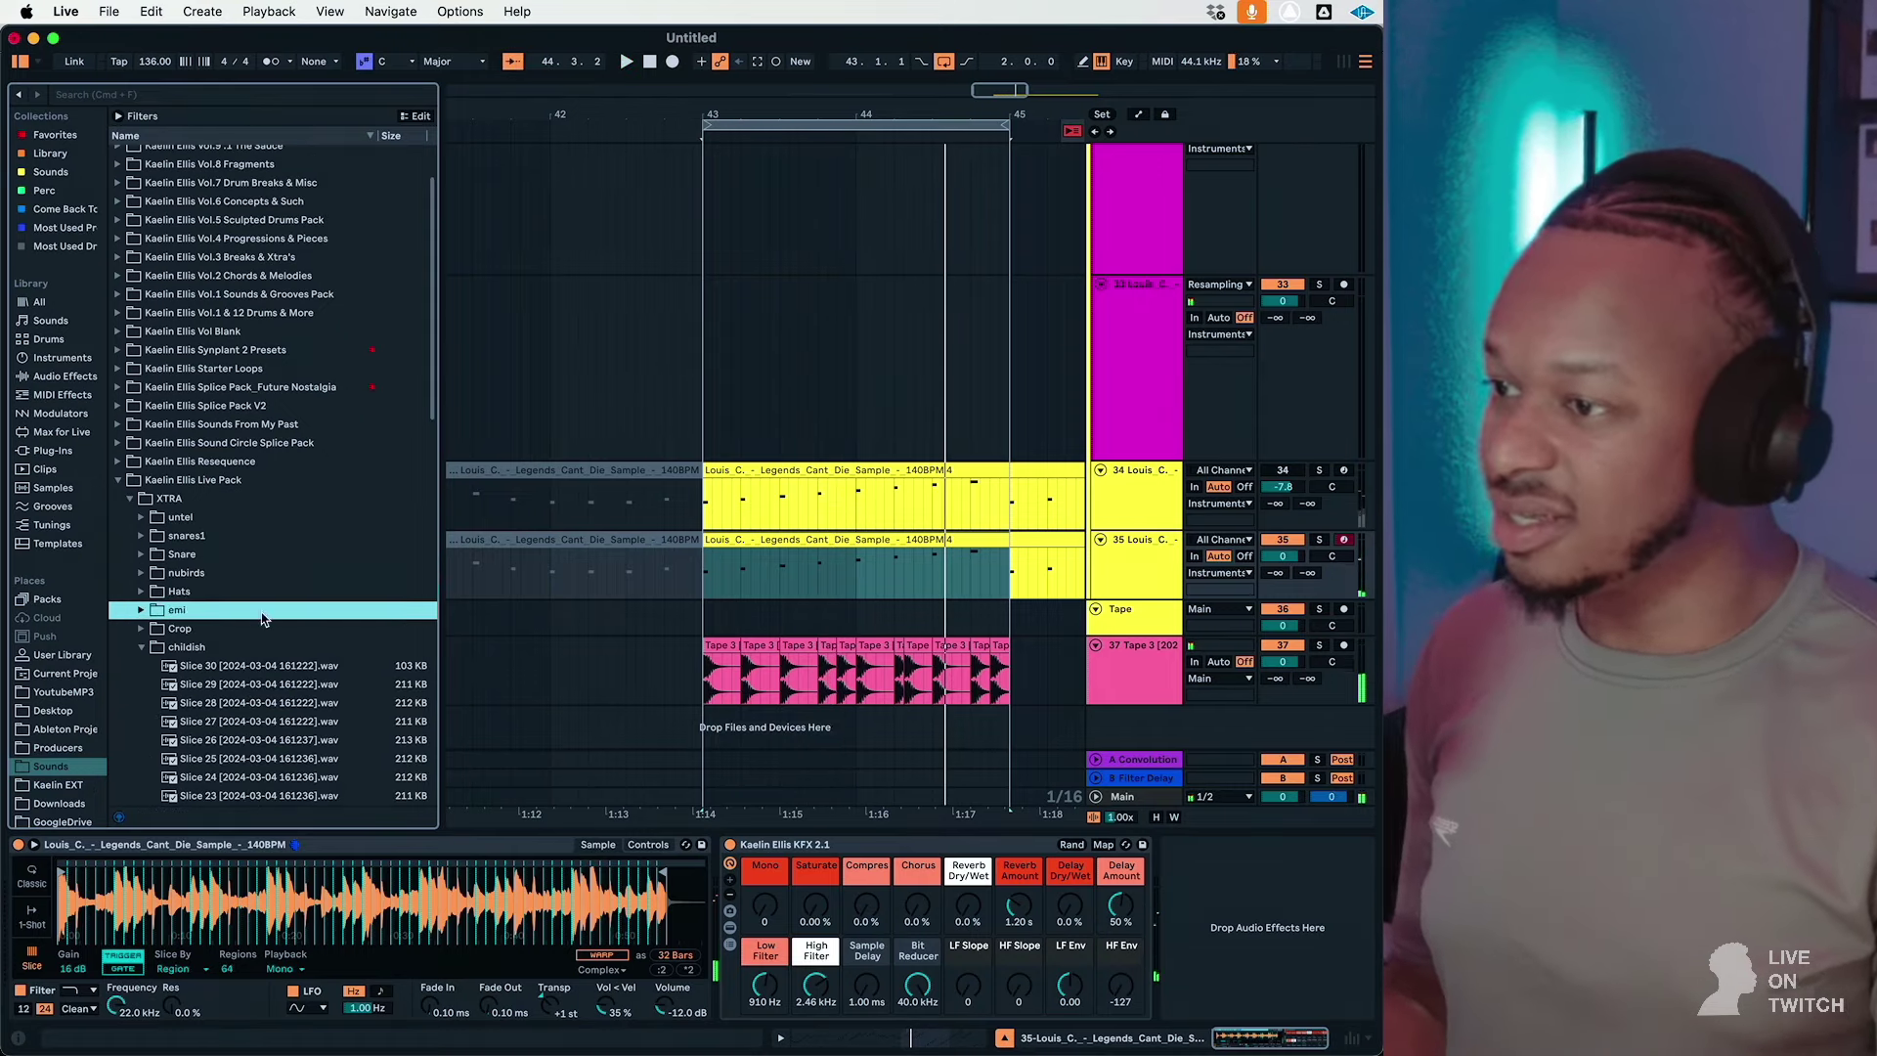
key("Down")
key("Down")
key("Down")
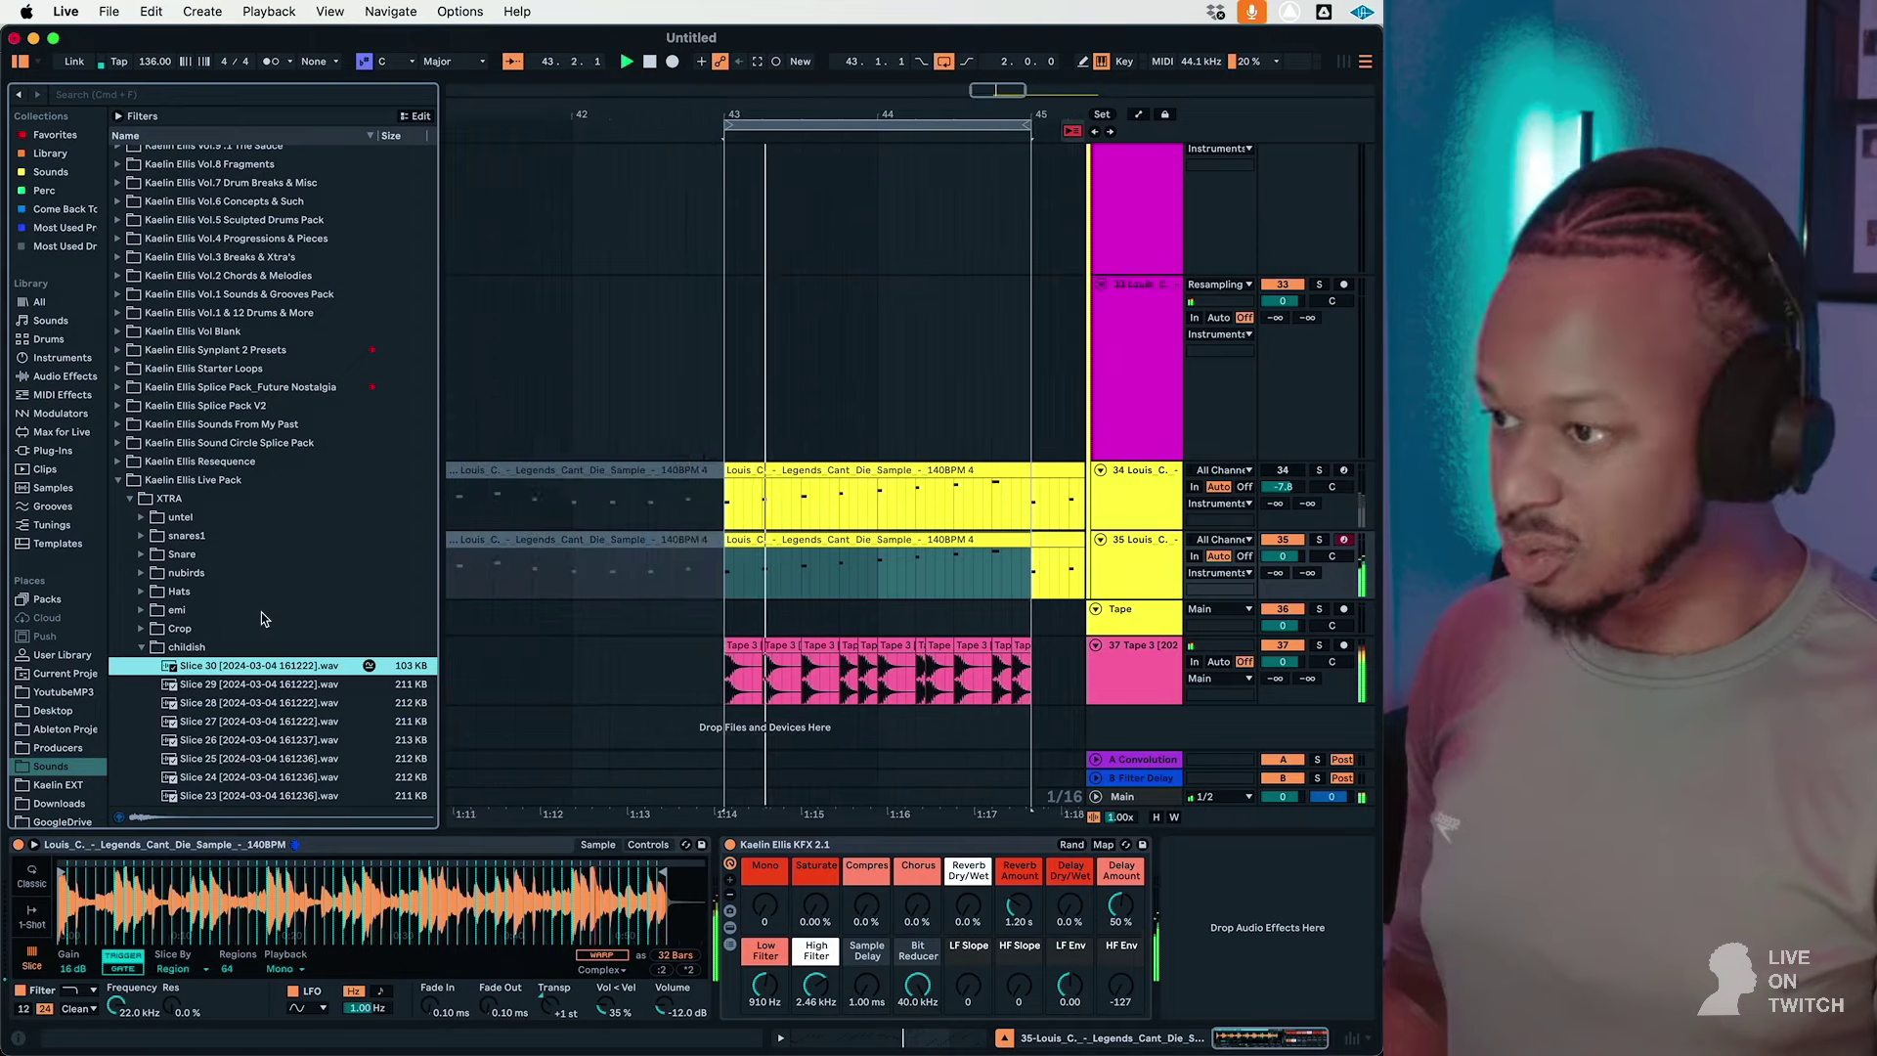
key("Down")
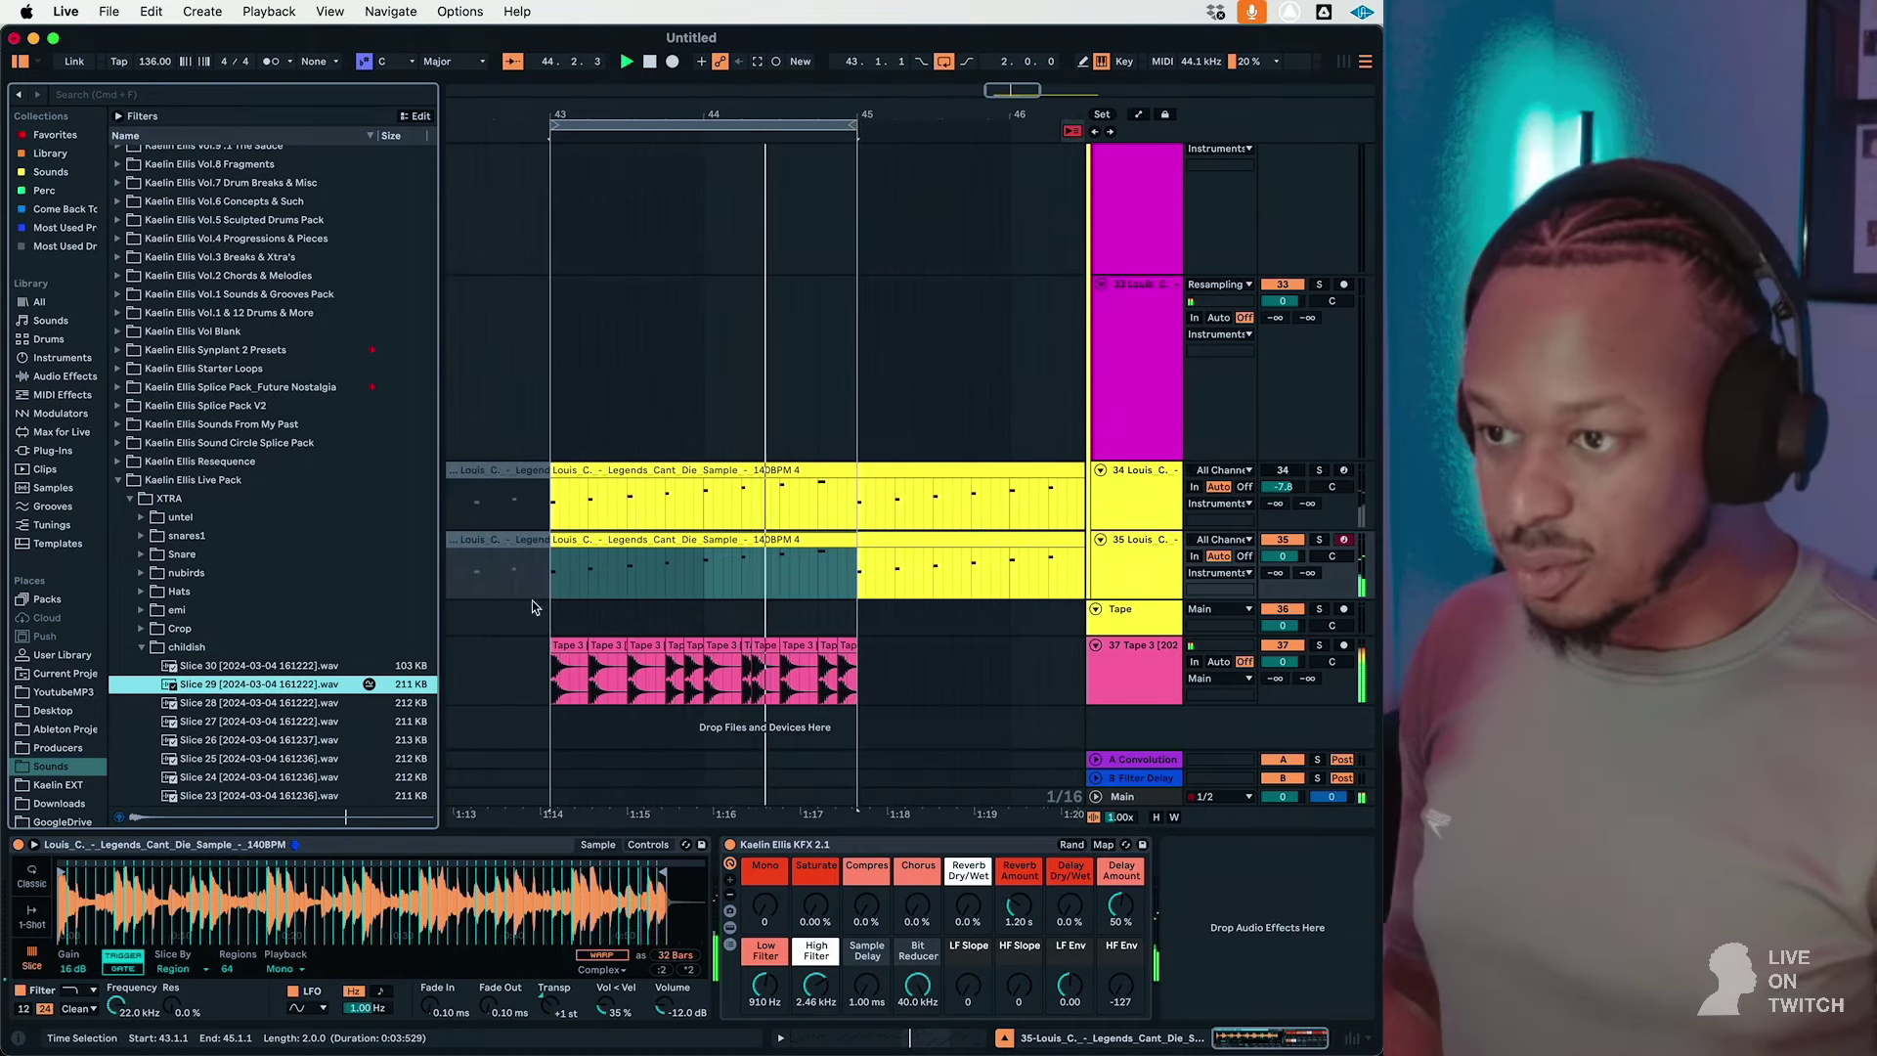
left_click_drag(259, 683, 880, 736)
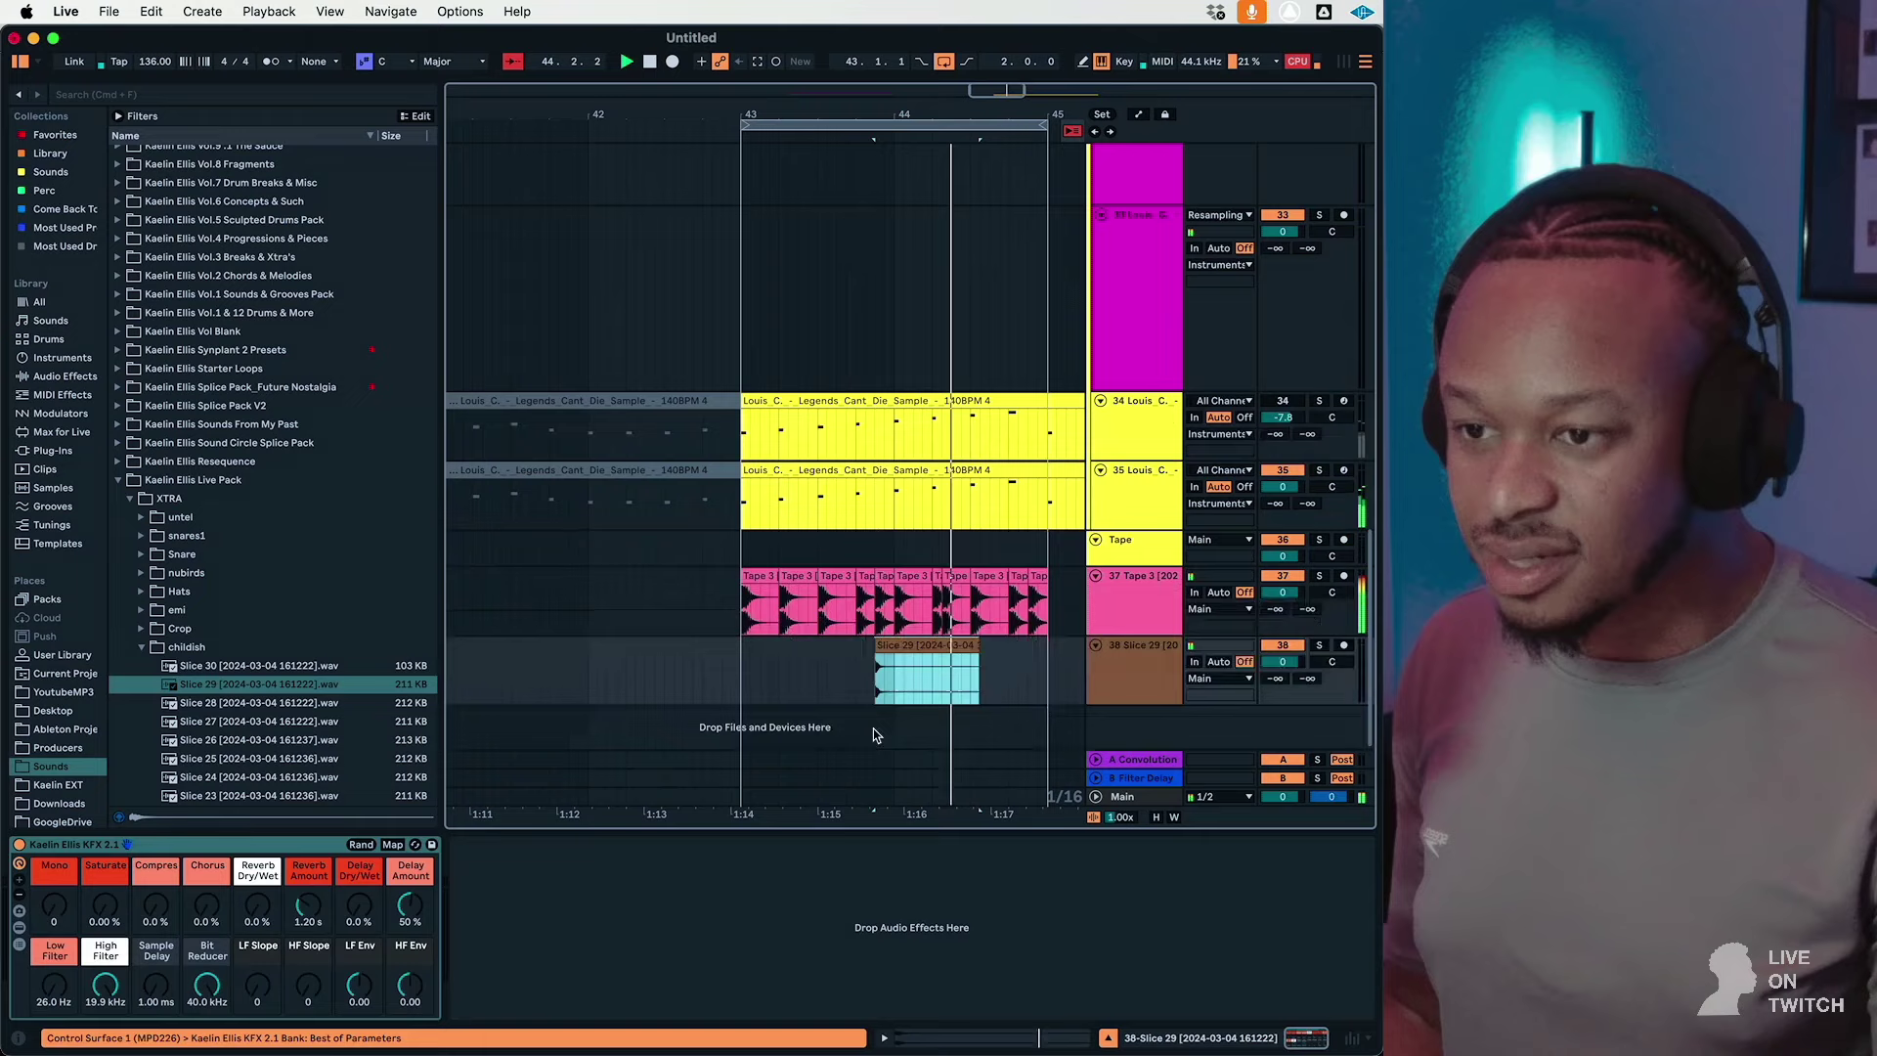
Step: Deactivate the kick at 43.4.3 and copy the Slice 29 hit to 44.4.1 and 44.4.3
left_click(884, 572)
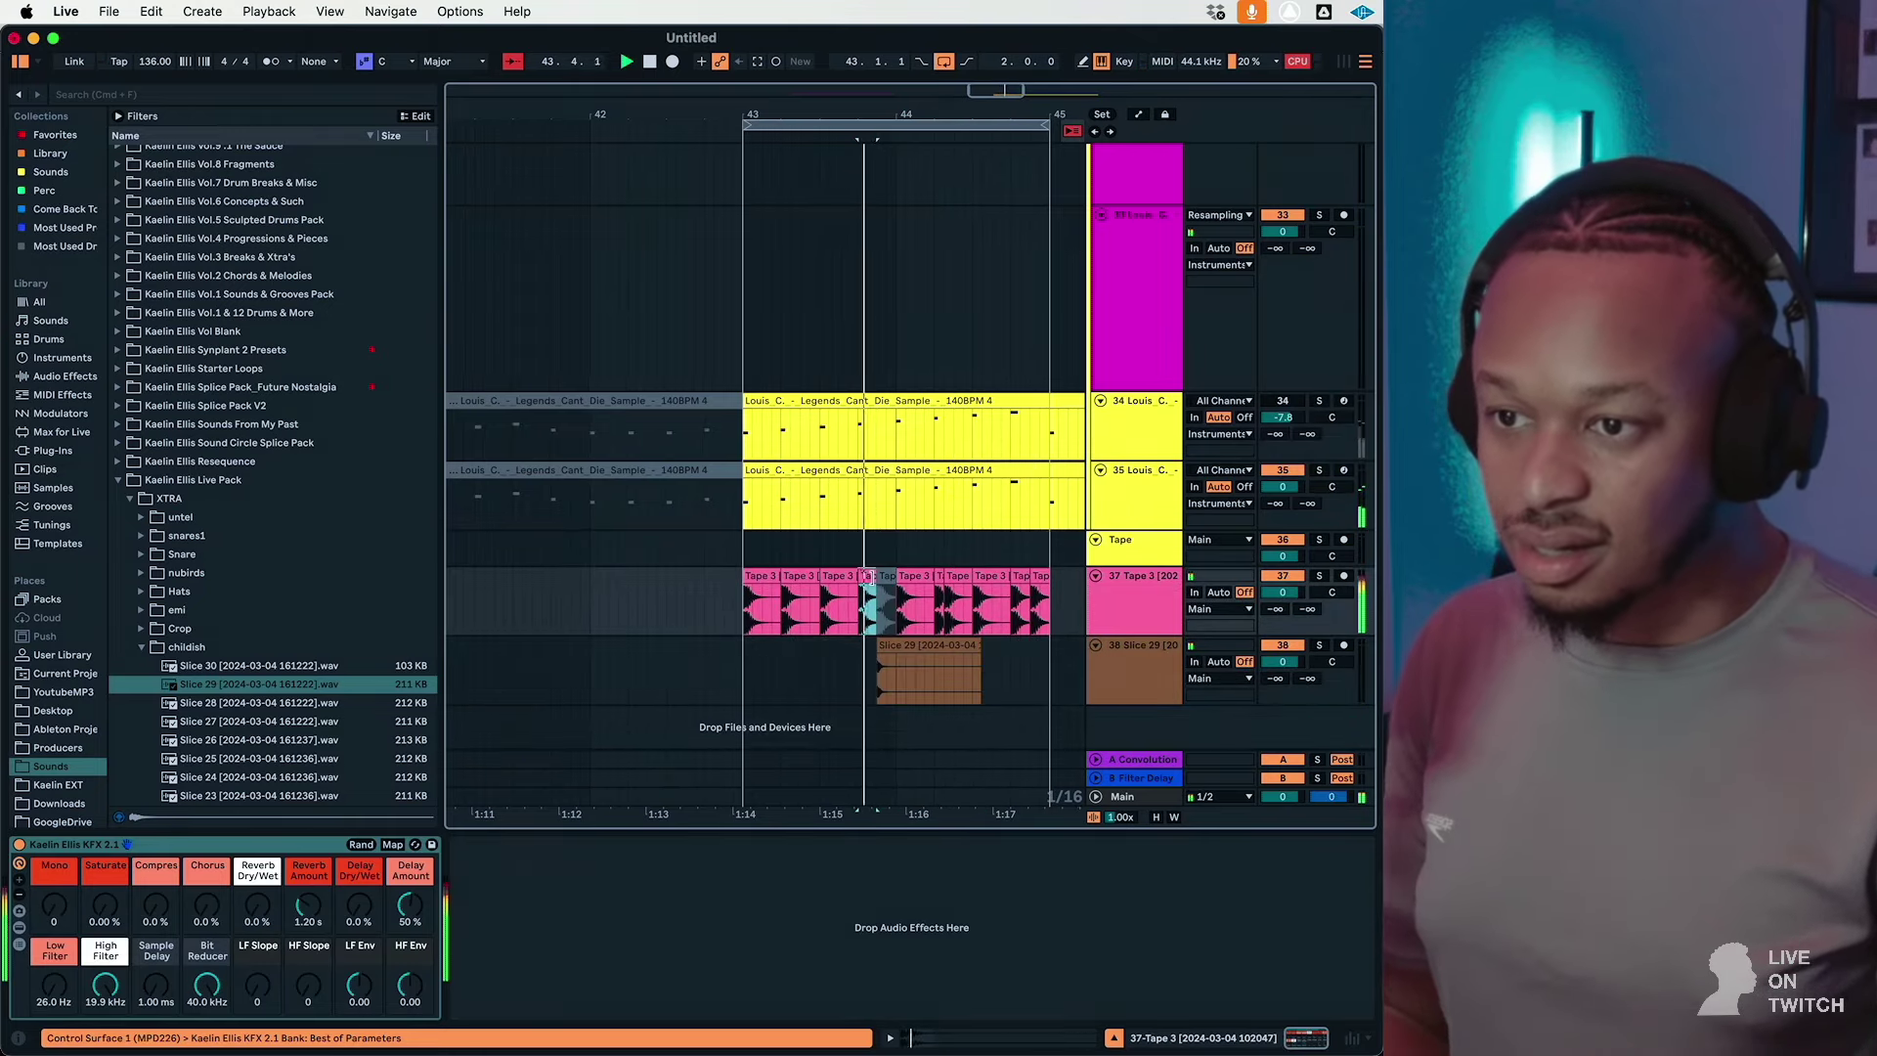
left_click(895, 685)
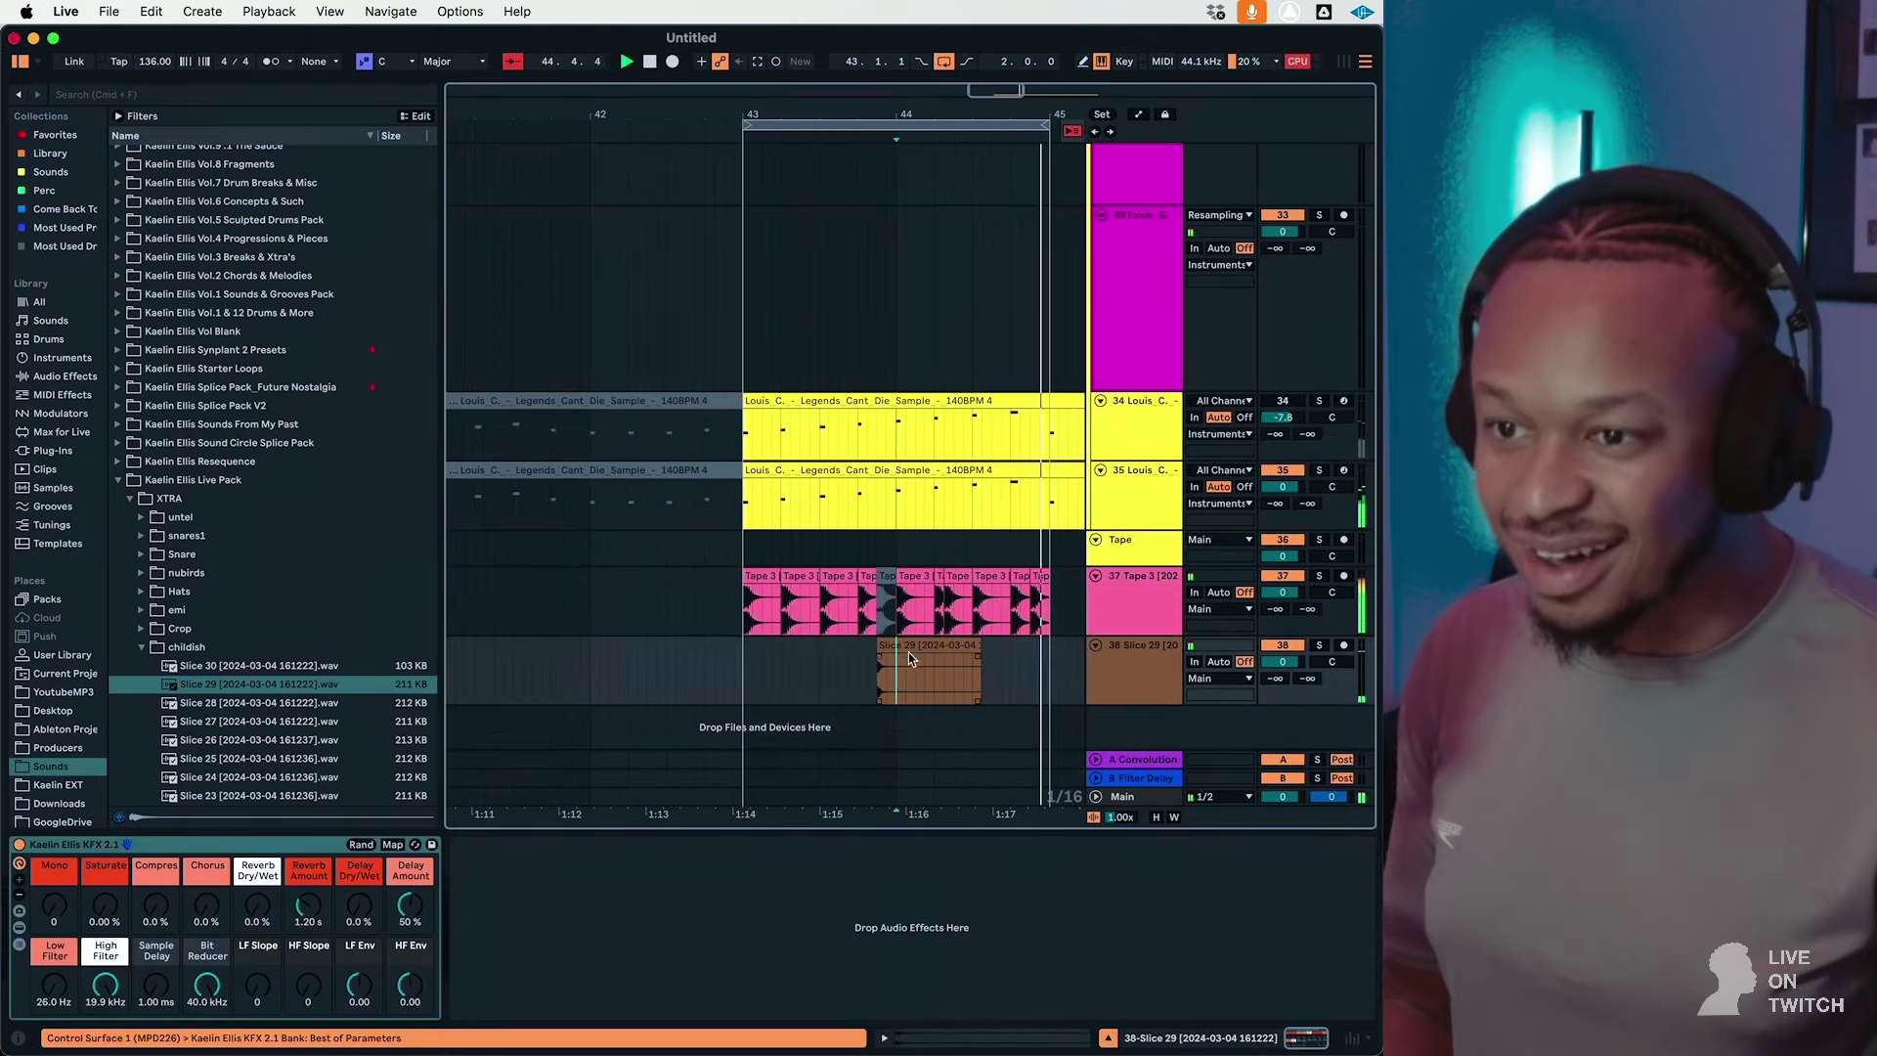
left_click_drag(908, 649, 1037, 649)
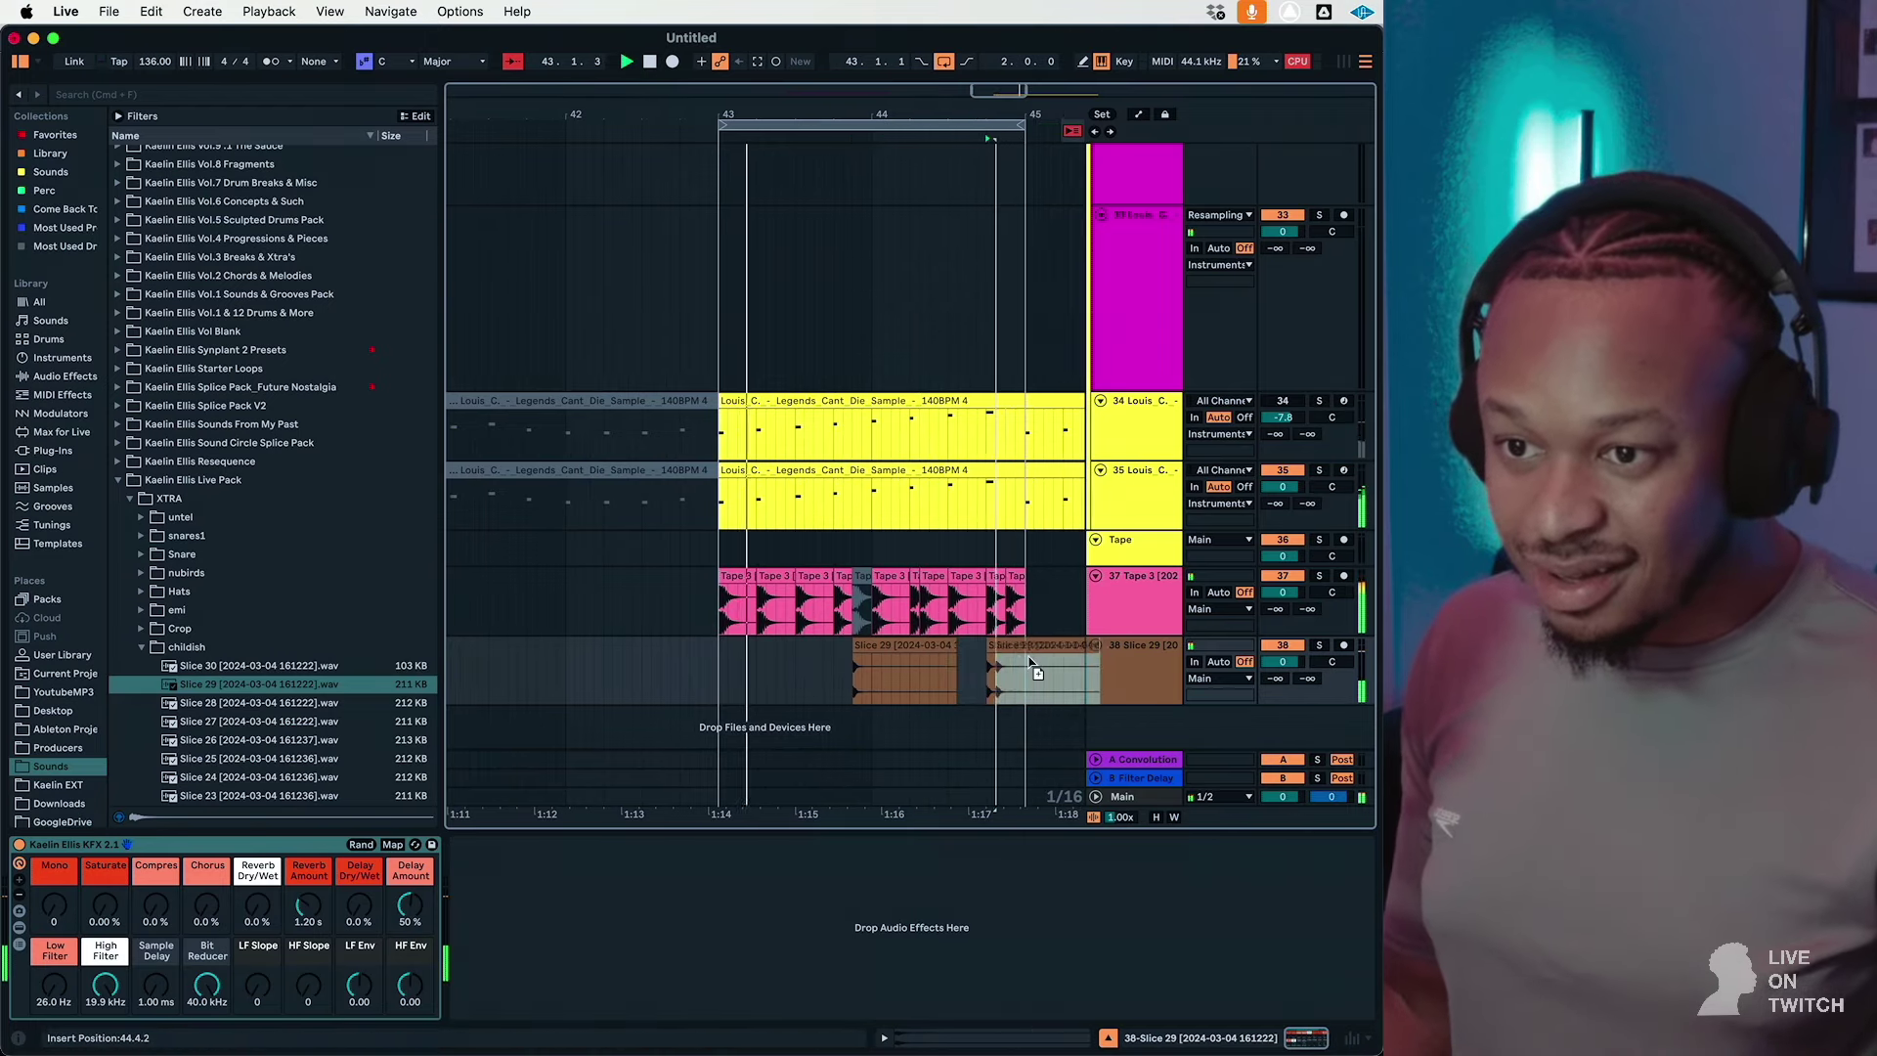
Step: Deactivate the last two kicks of bar 44, at 44.4.1 and 44.4.3
left_click(1014, 574)
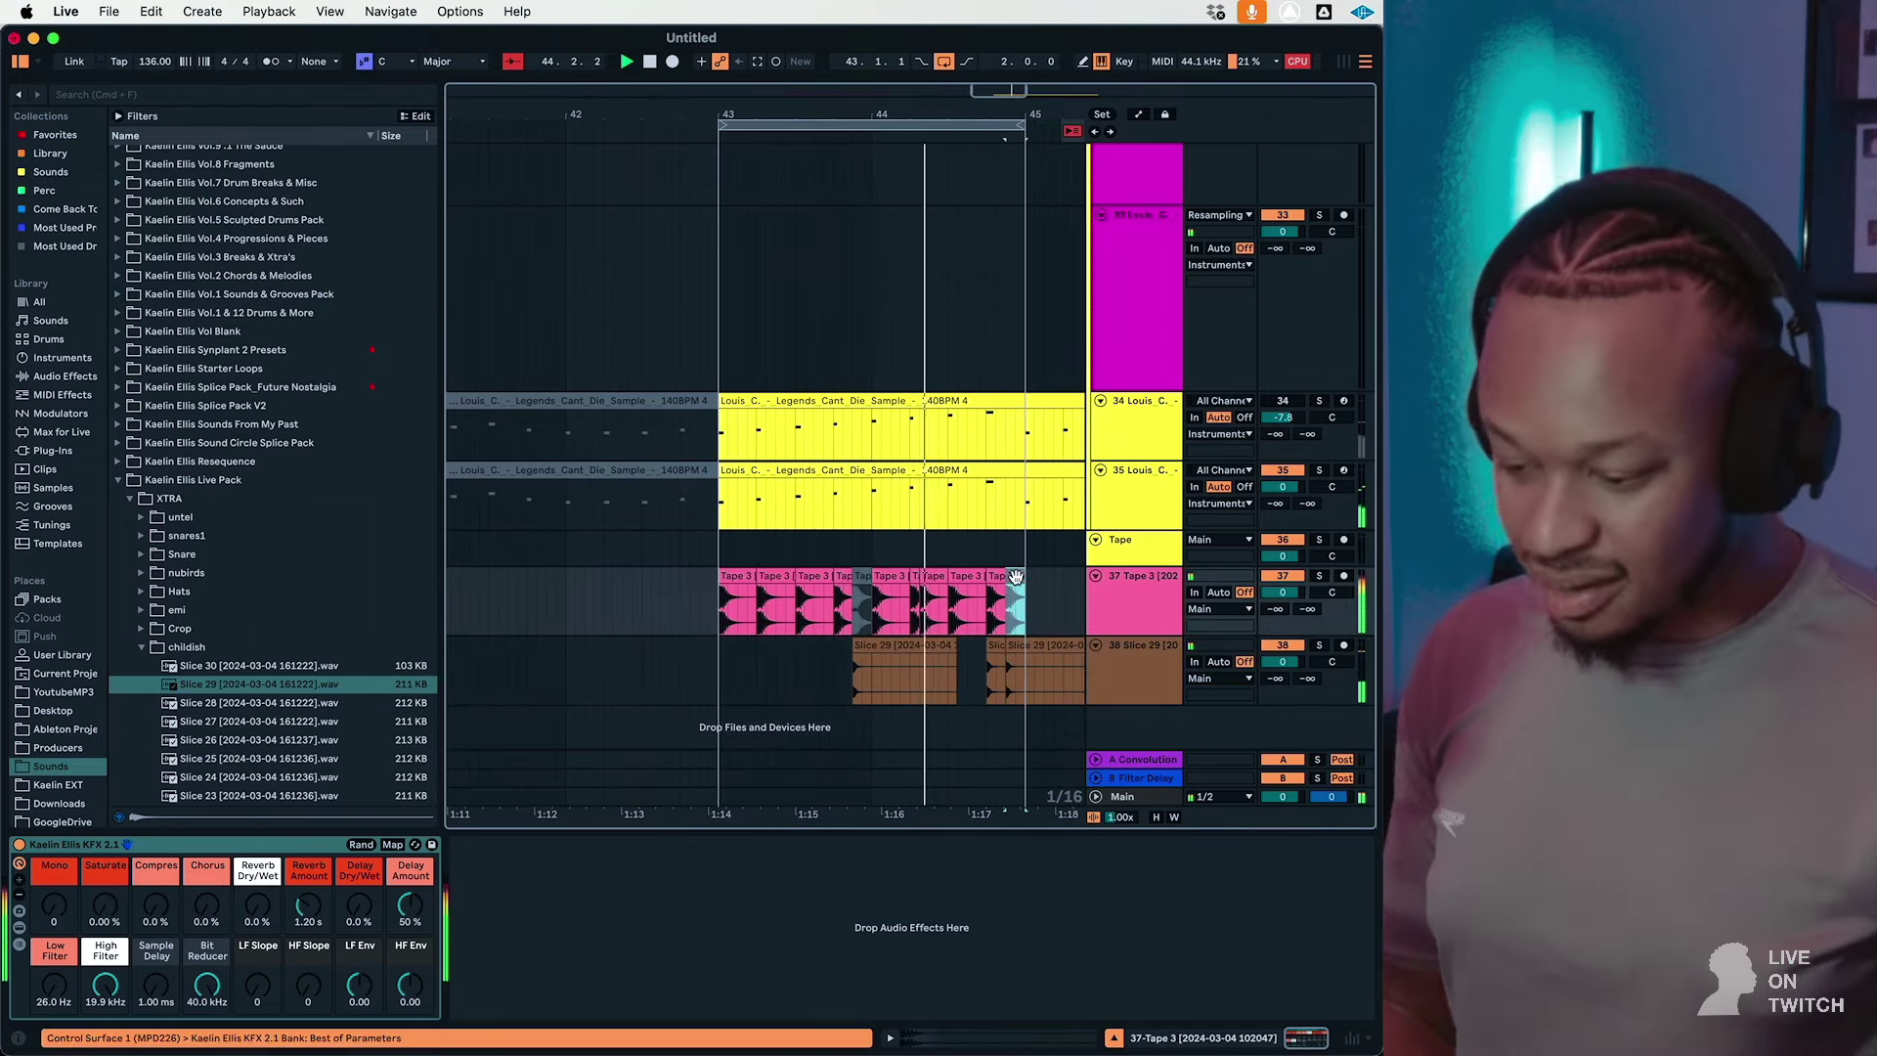
left_click(992, 582)
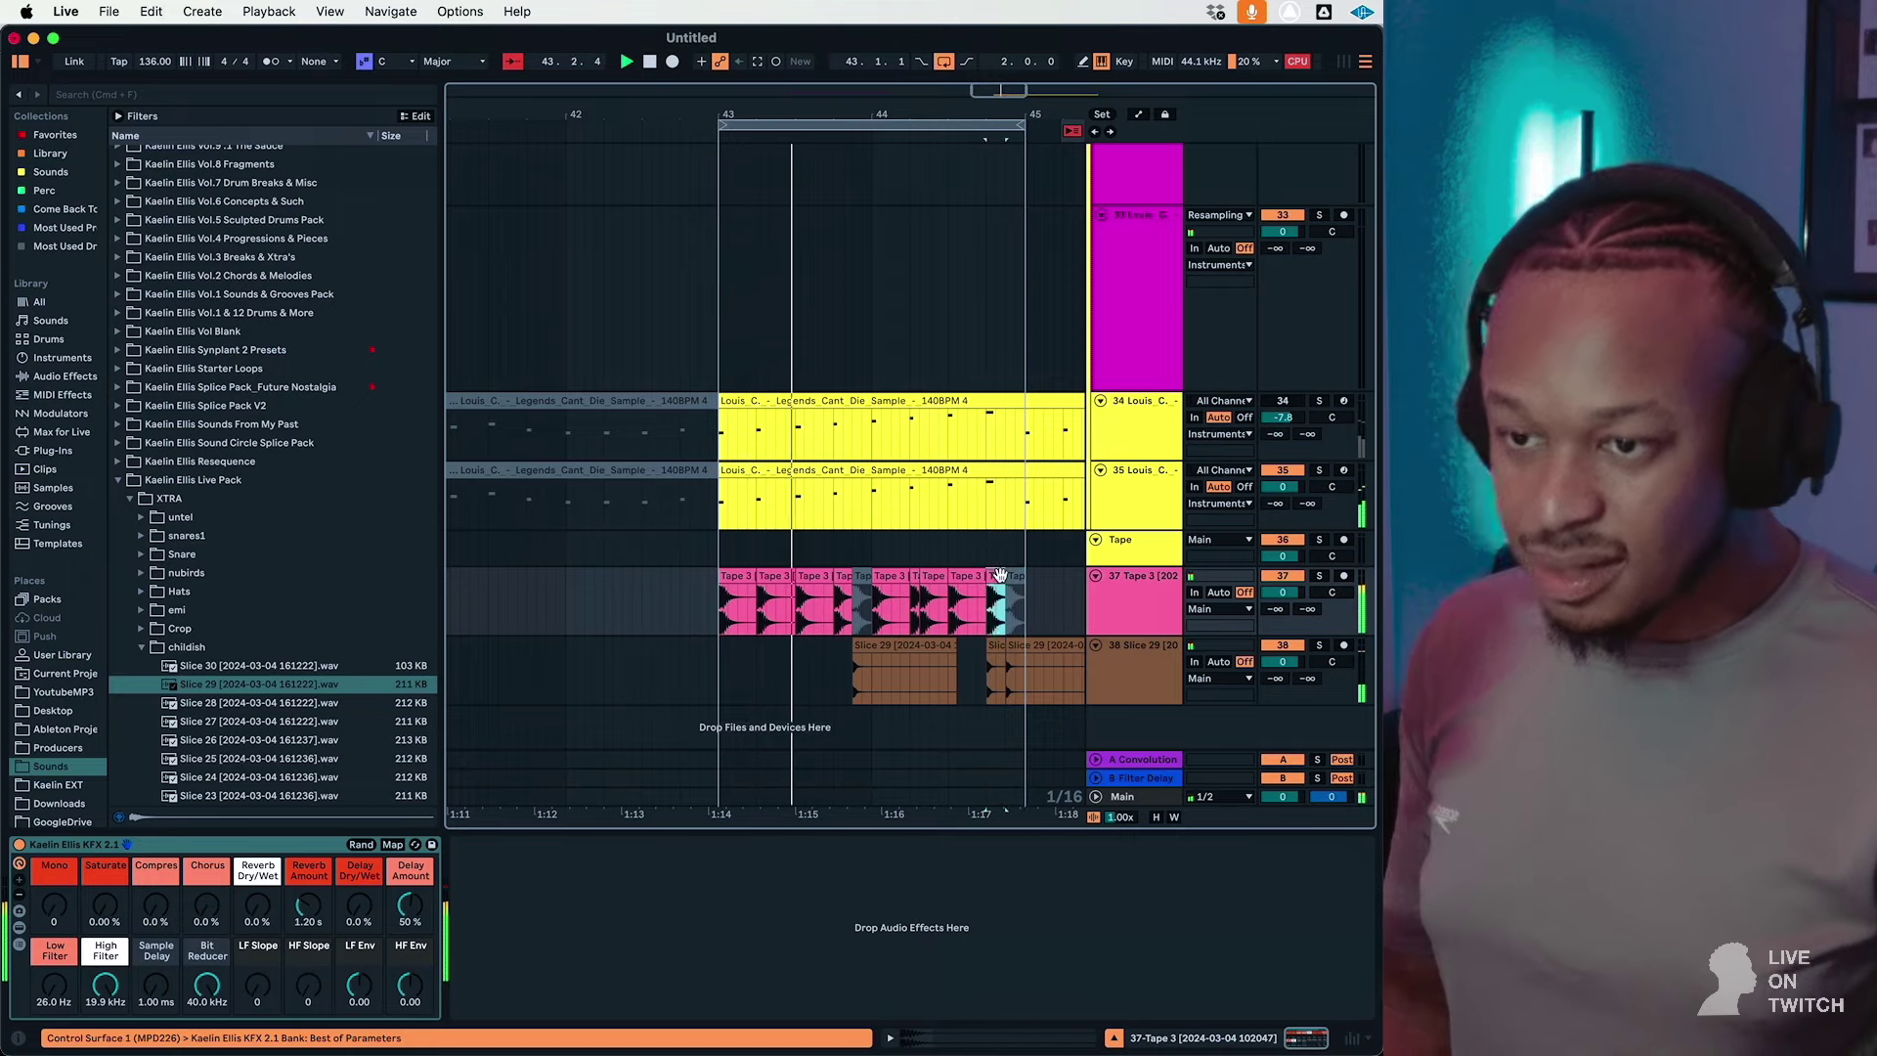
left_click(859, 597)
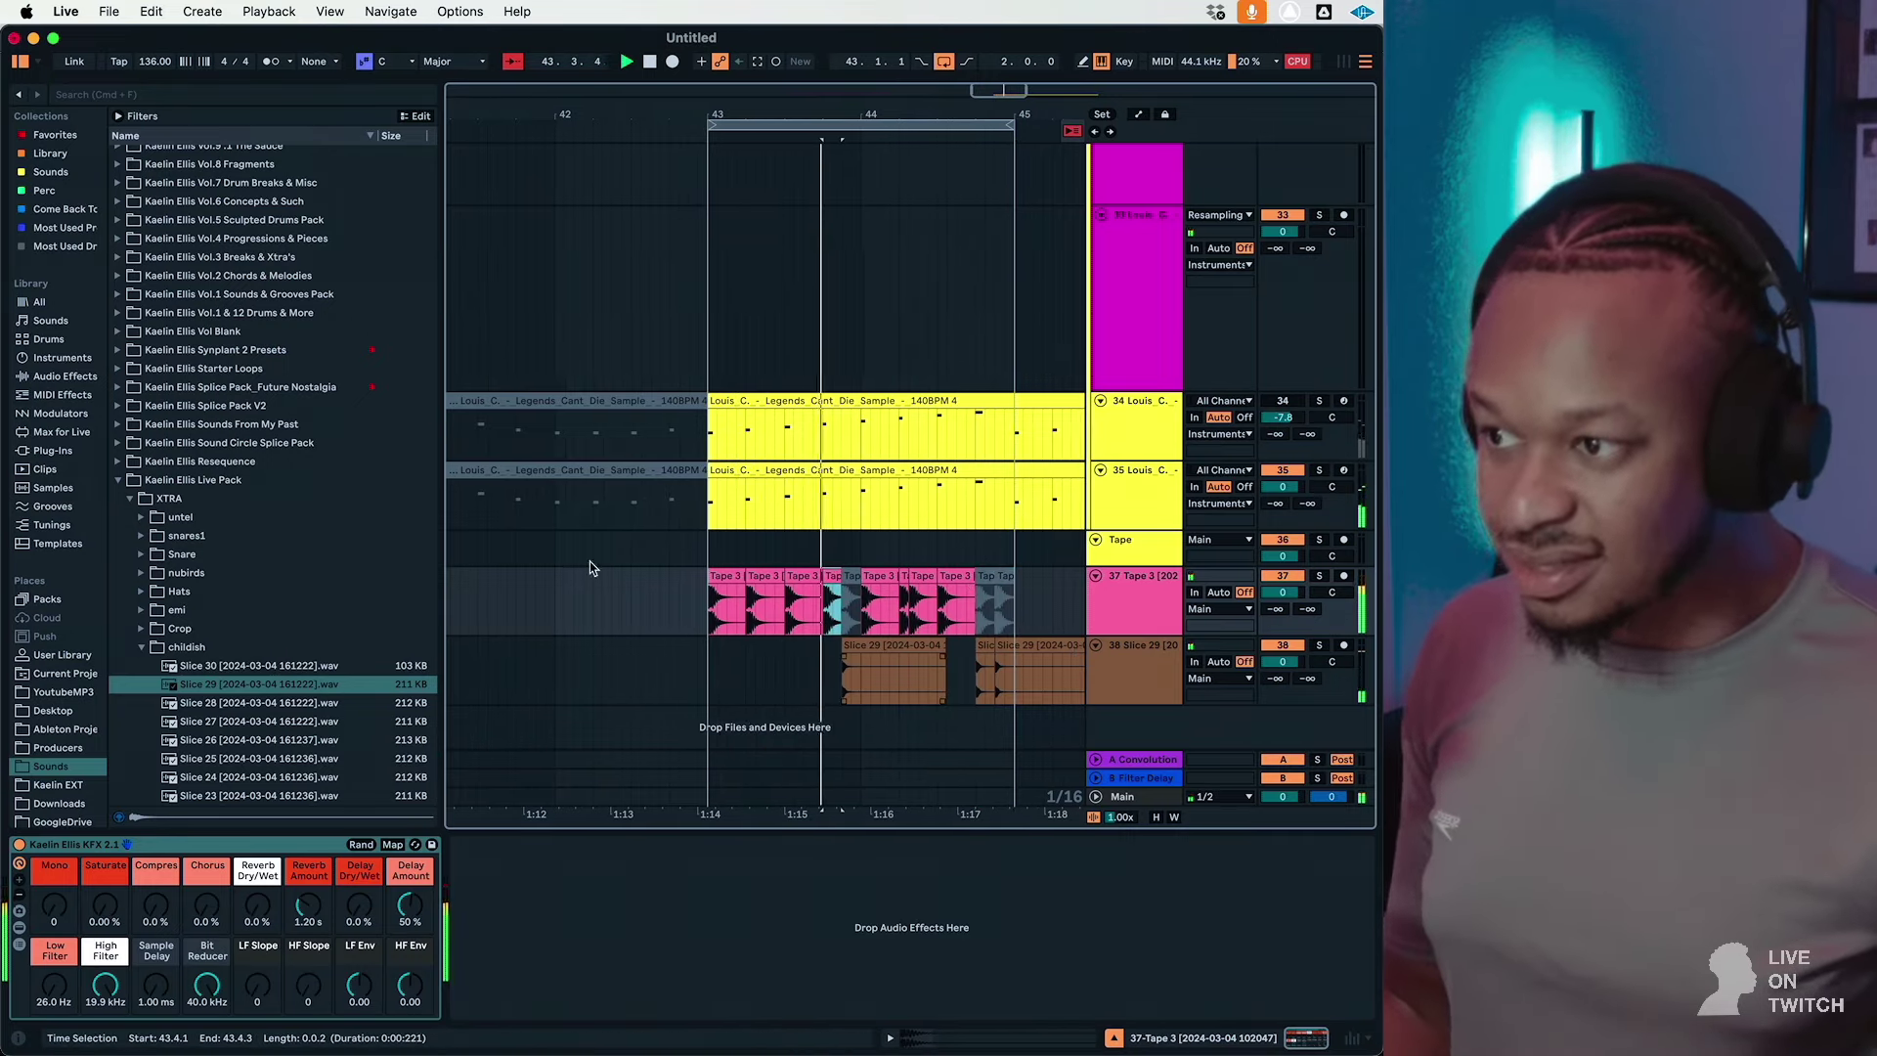
left_click(178, 592)
key("Down")
key("Down")
key("Down")
key("Down")
key("Down")
key("Down")
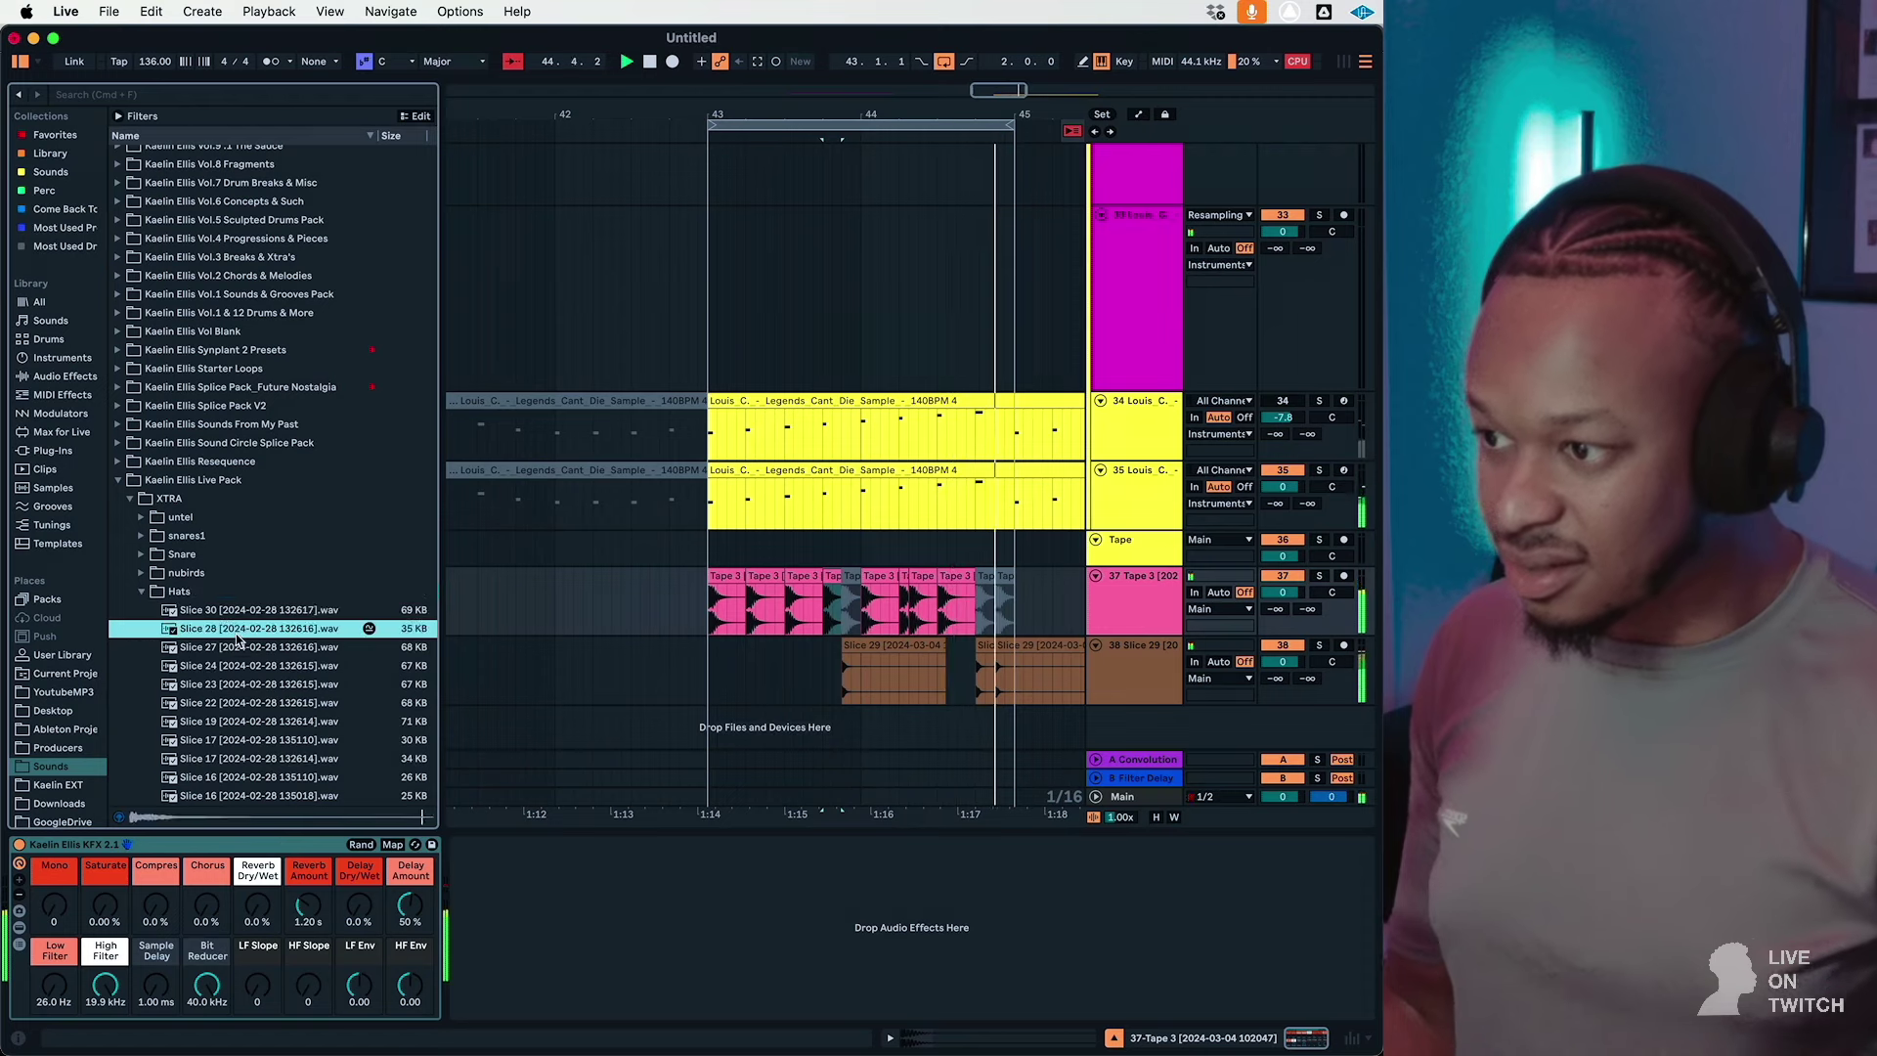
key("Down")
key("Down")
key("Down")
key("Down")
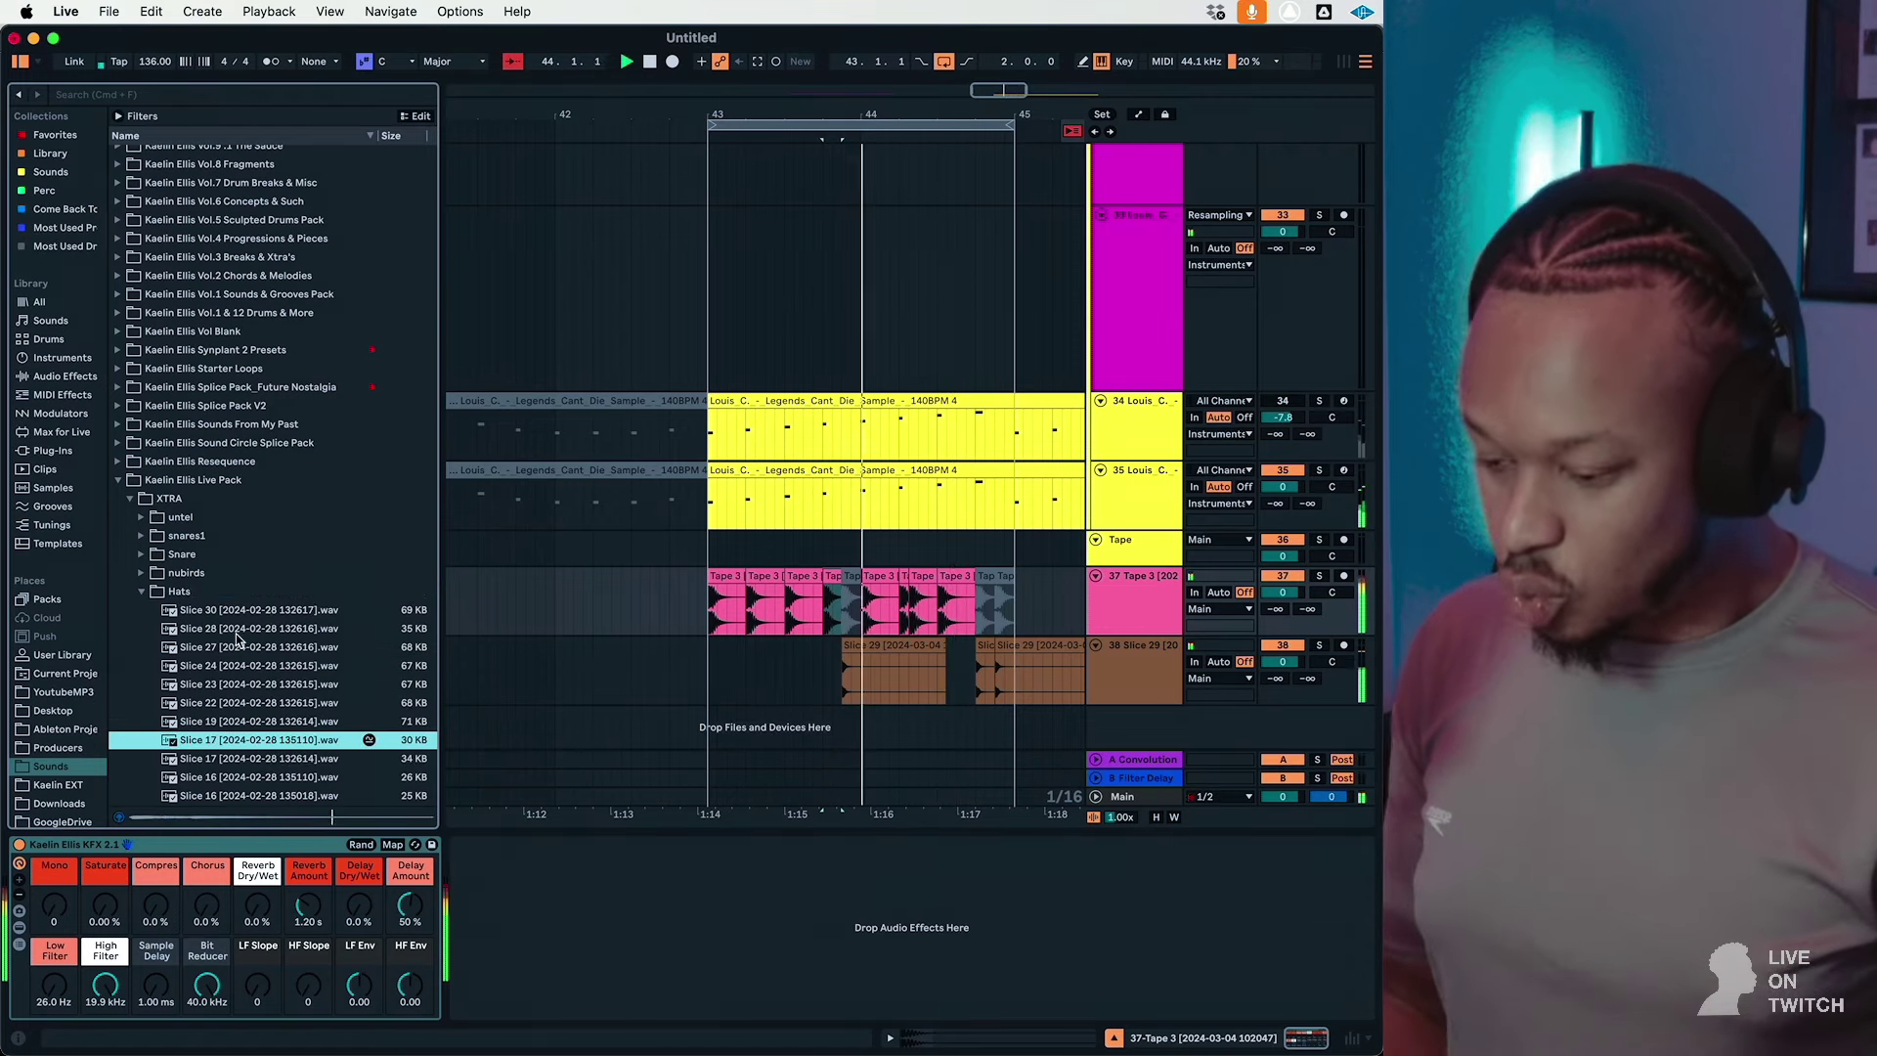
left_click_drag(258, 788, 702, 708)
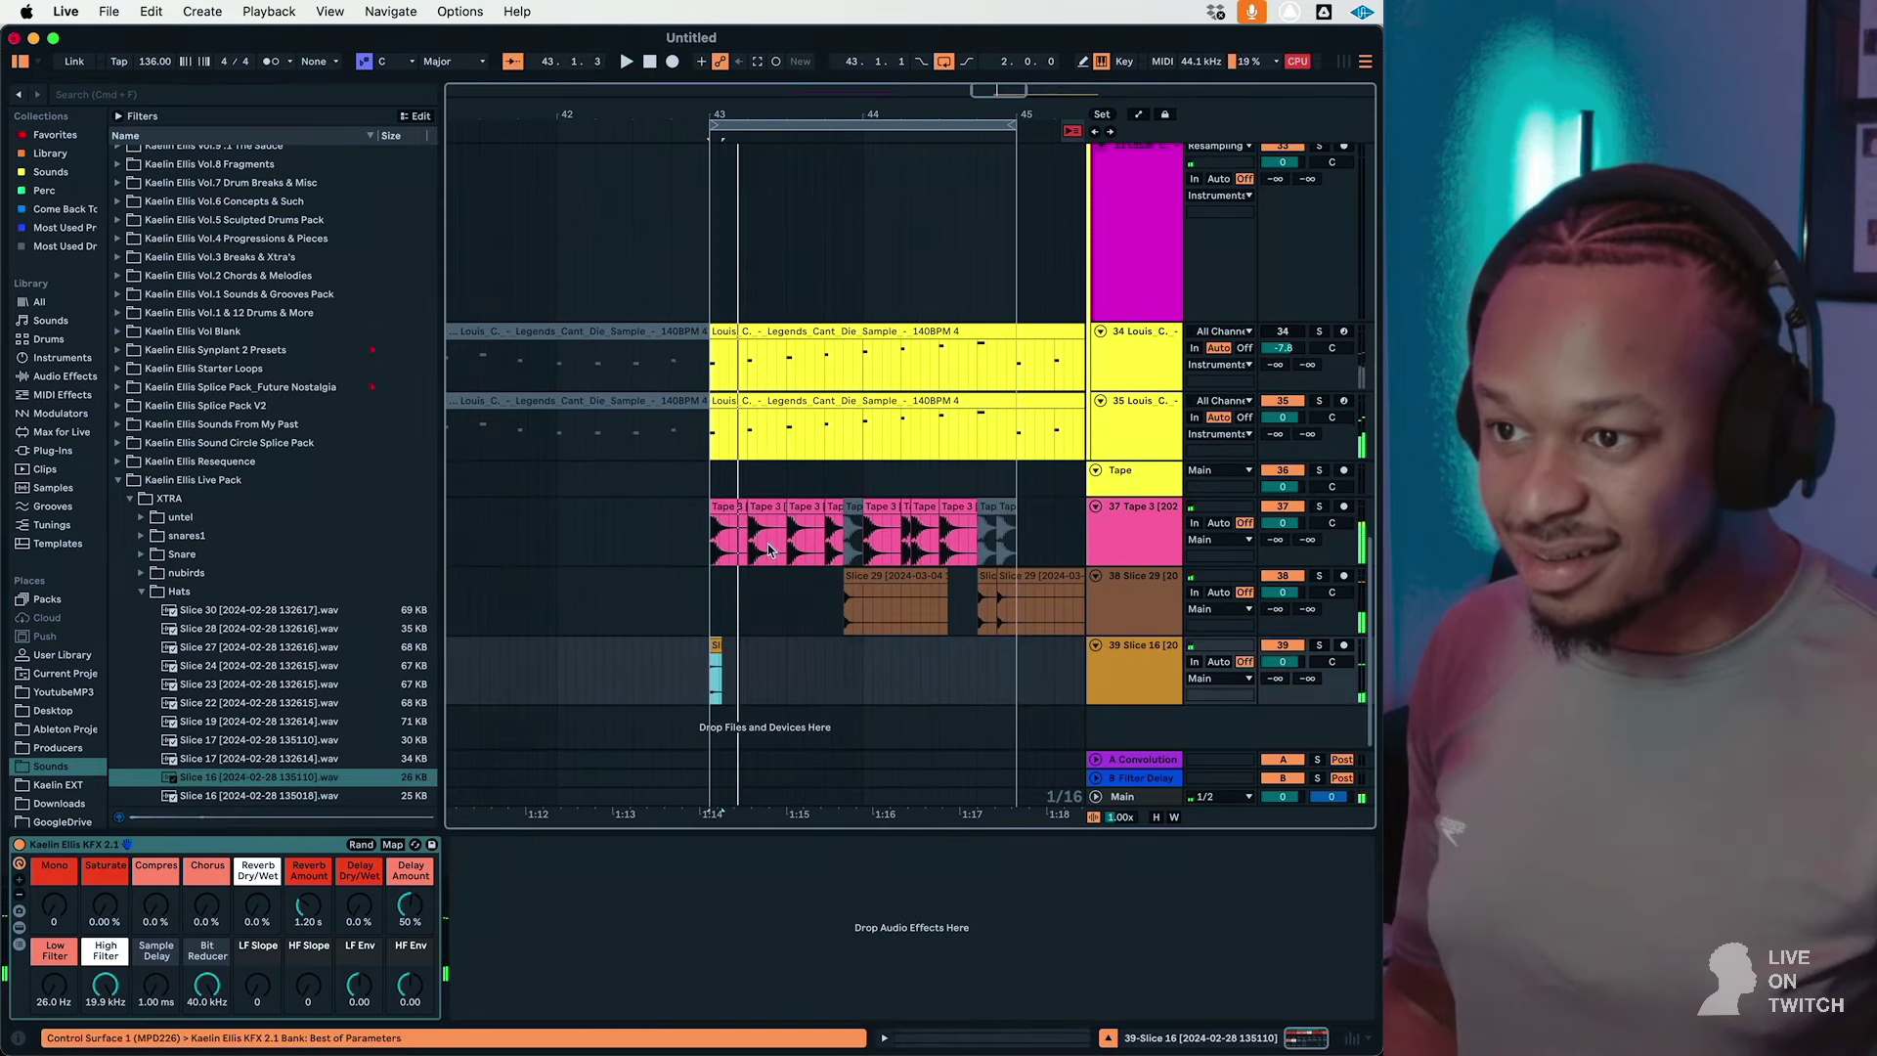
Step: Deactivate the second kick of bar 43 and select the Slice 16 hat clip during playback
left_click(762, 504)
left_click(775, 509)
key("space")
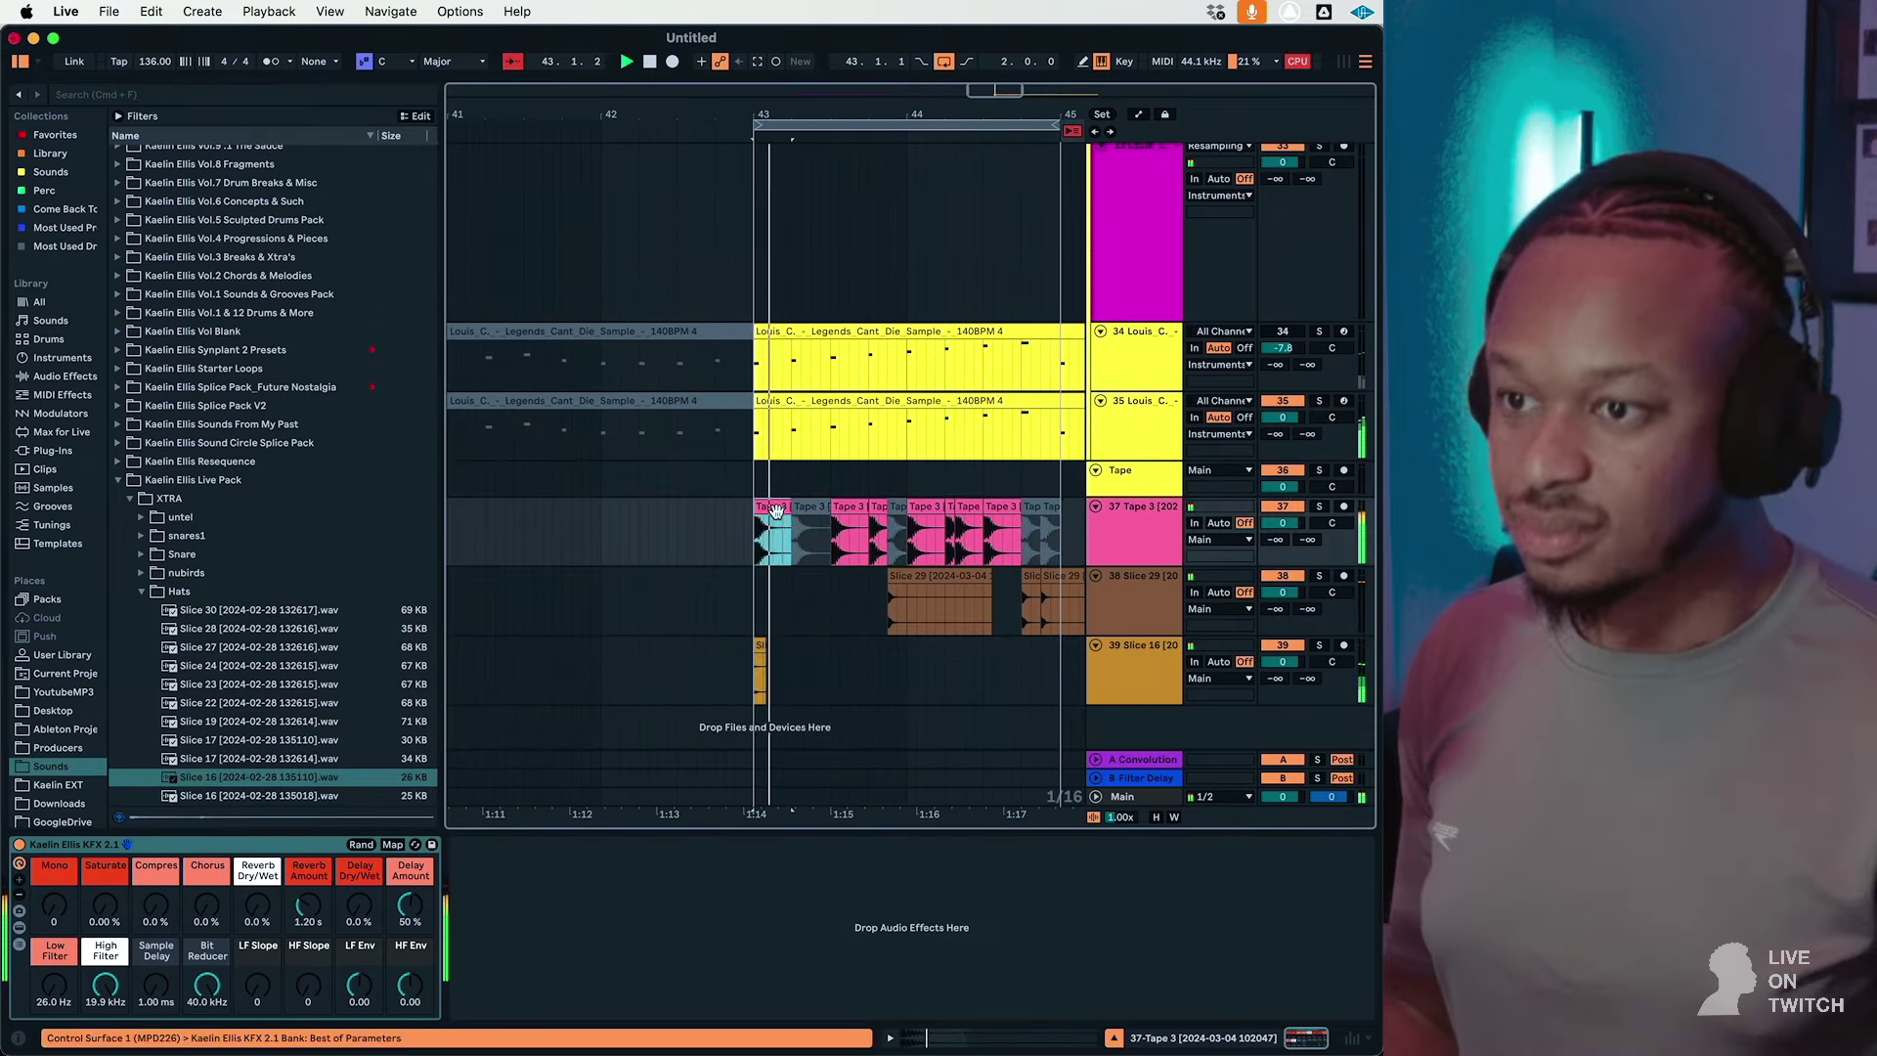
left_click(760, 641)
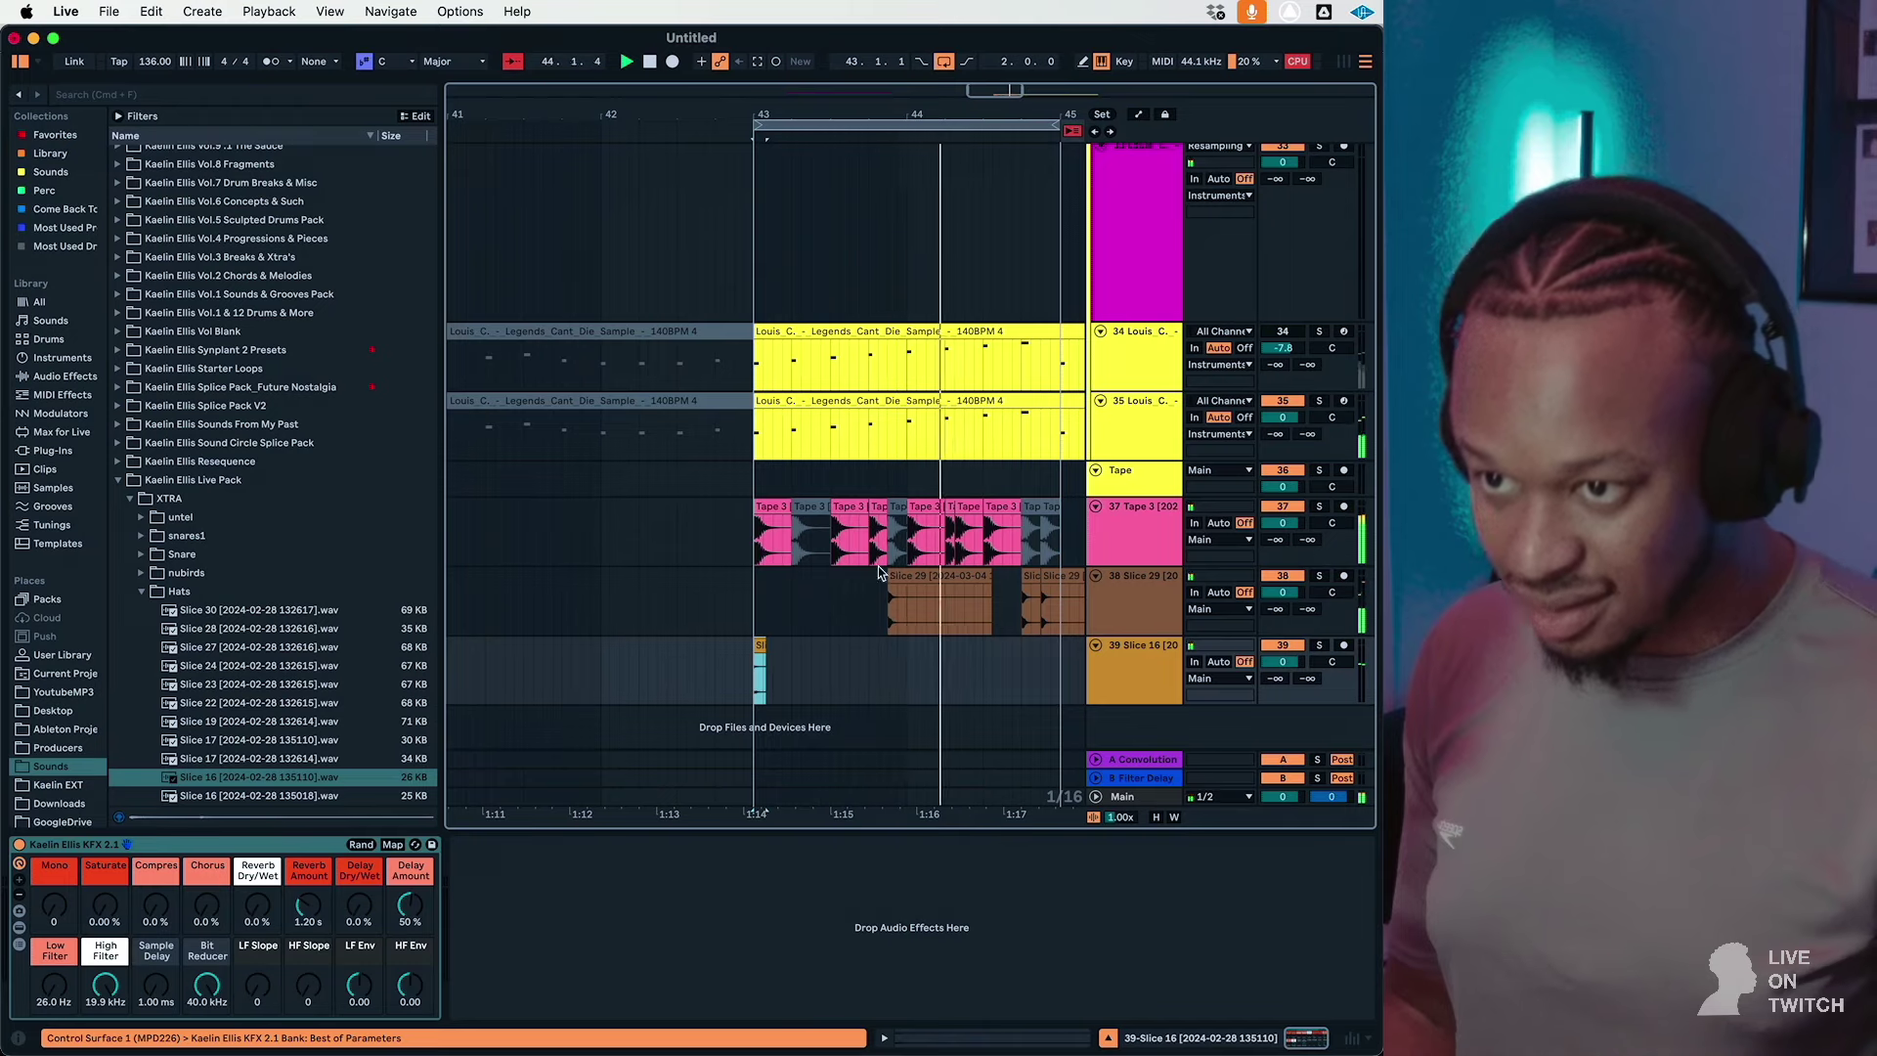
Step: Reactivate the kick at 43.4.3, move it one sixteenth earlier to 43.4.2 and play the pattern back
left_click(897, 505)
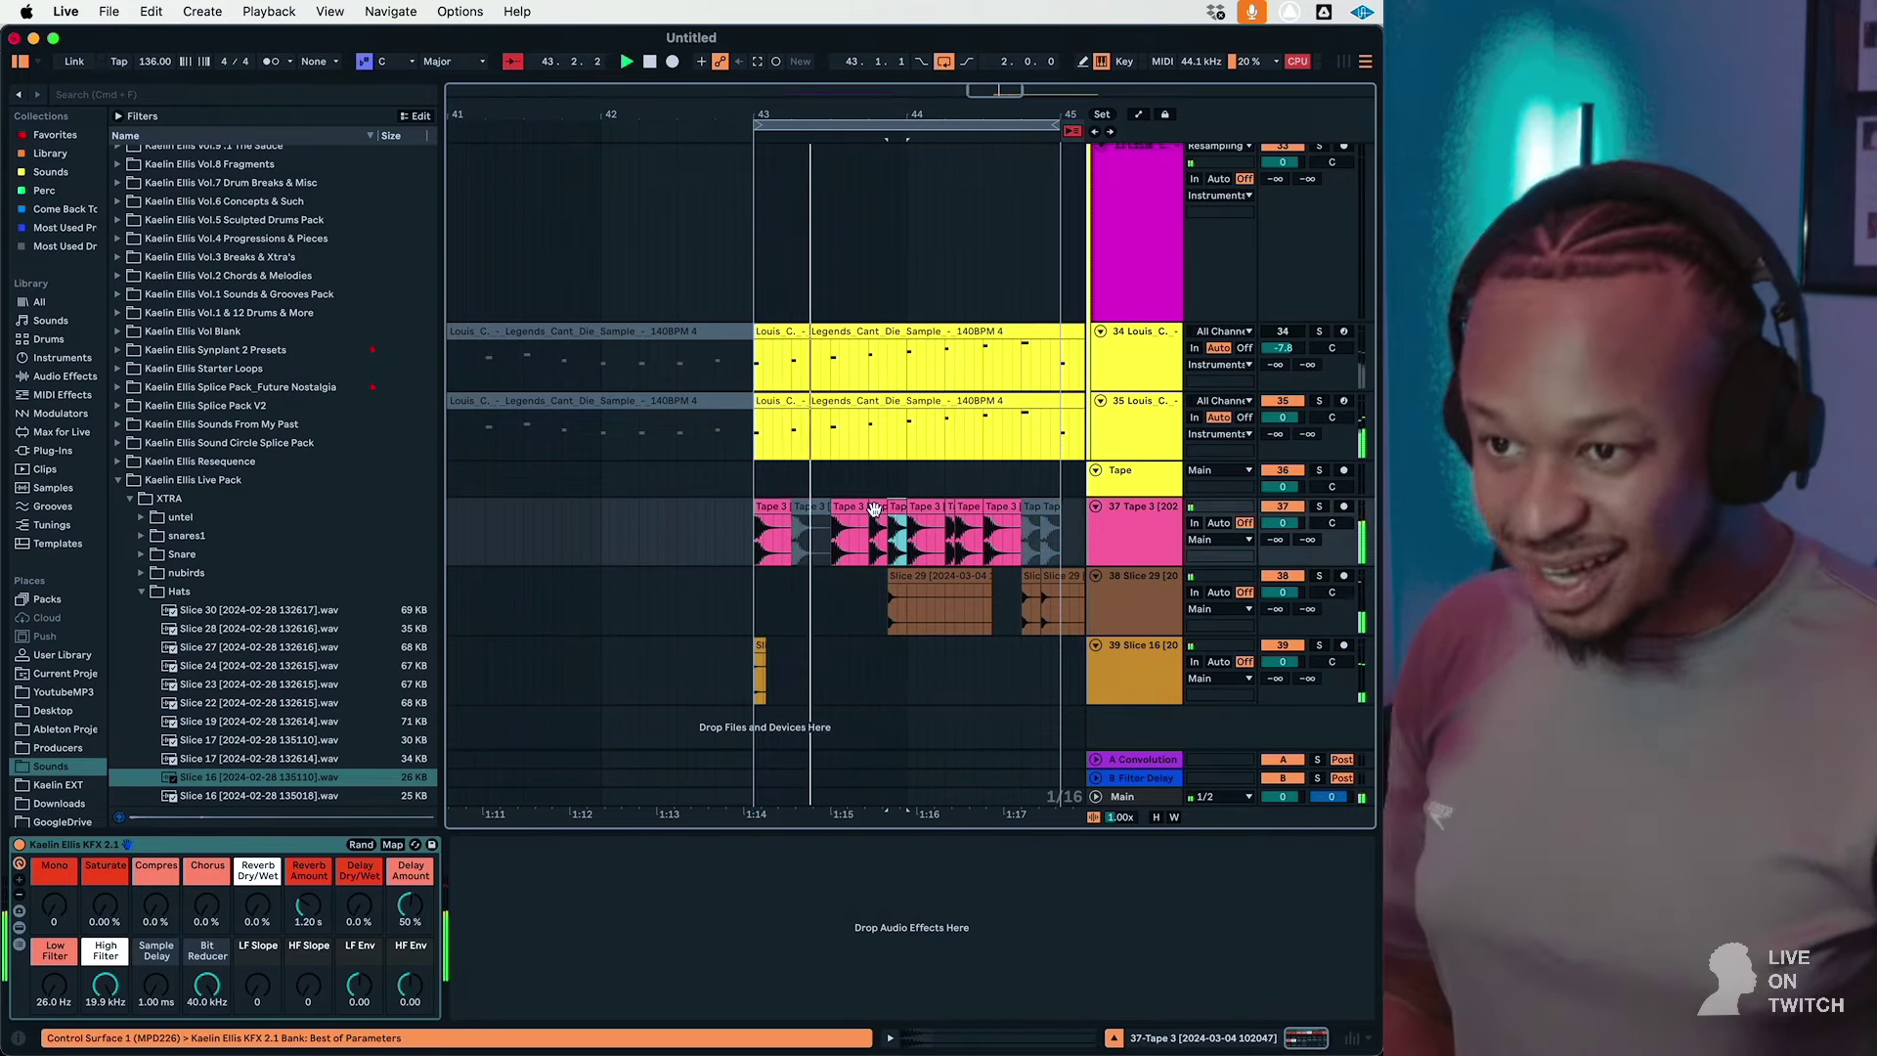
left_click(874, 510)
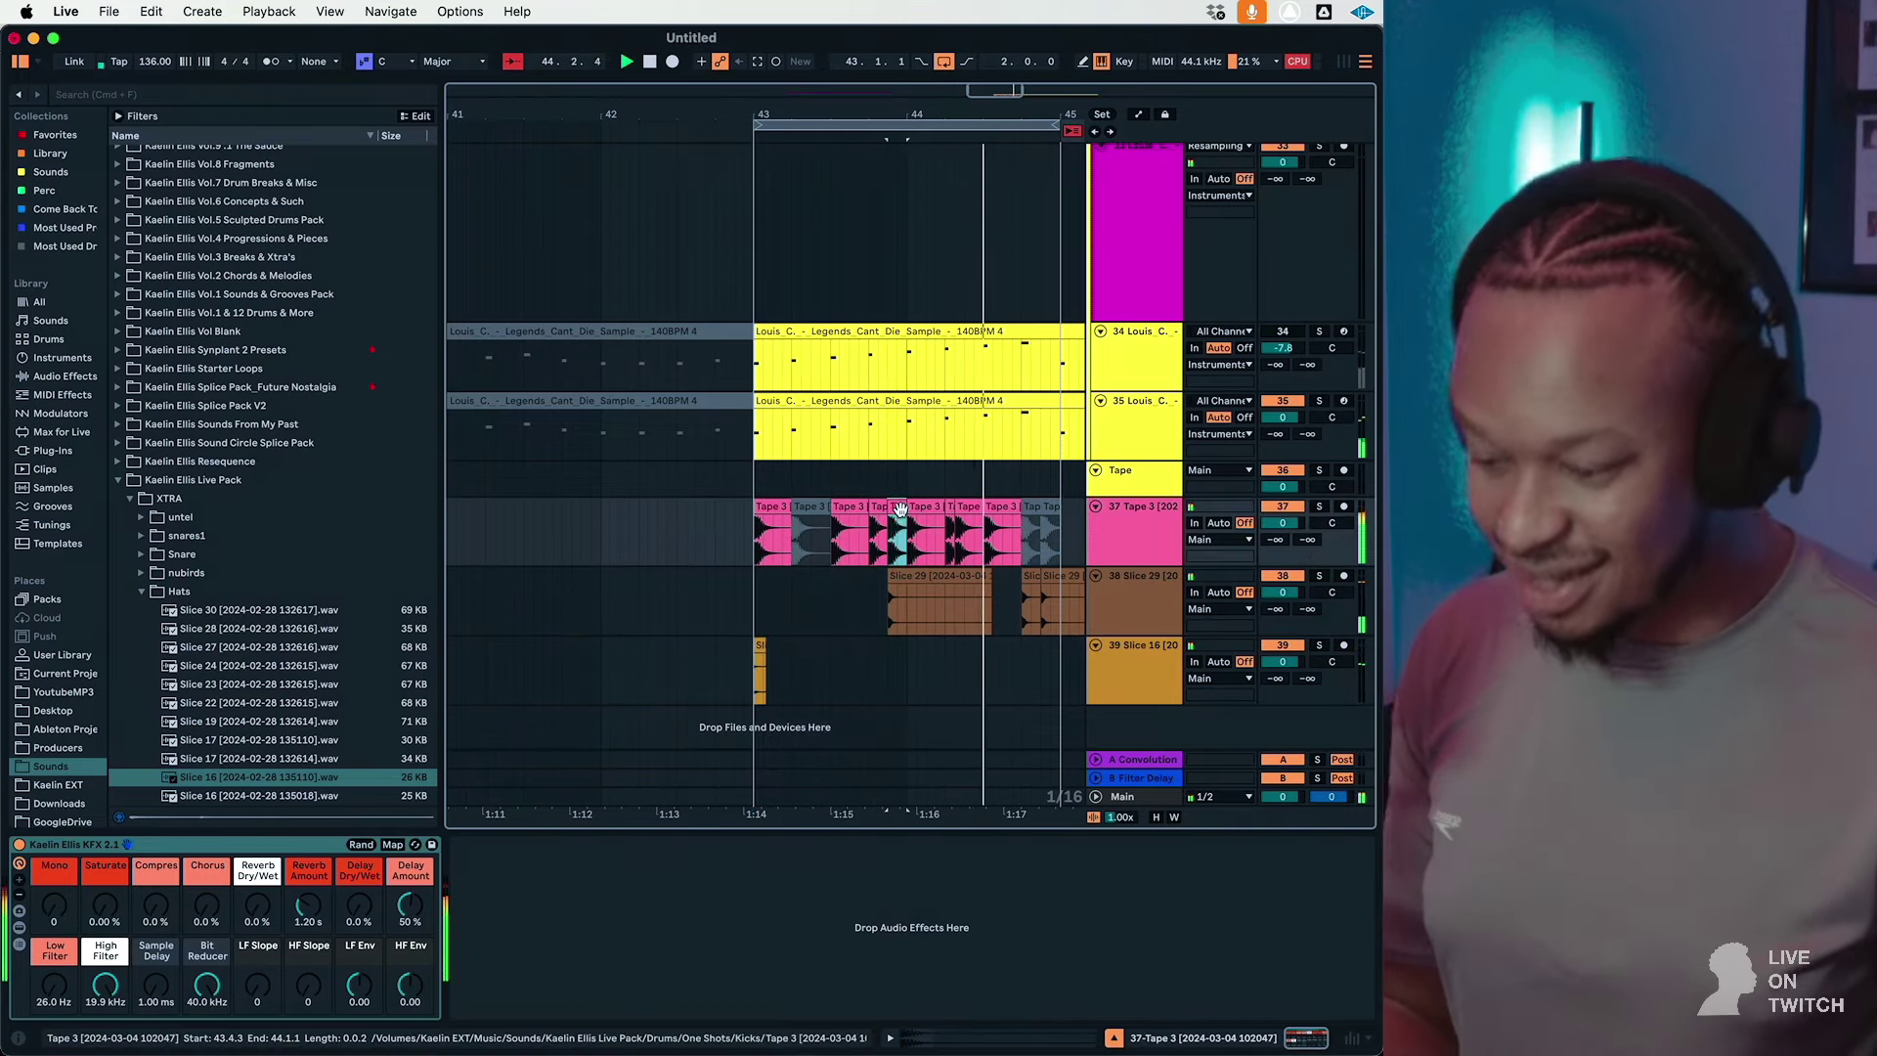
left_click(892, 533)
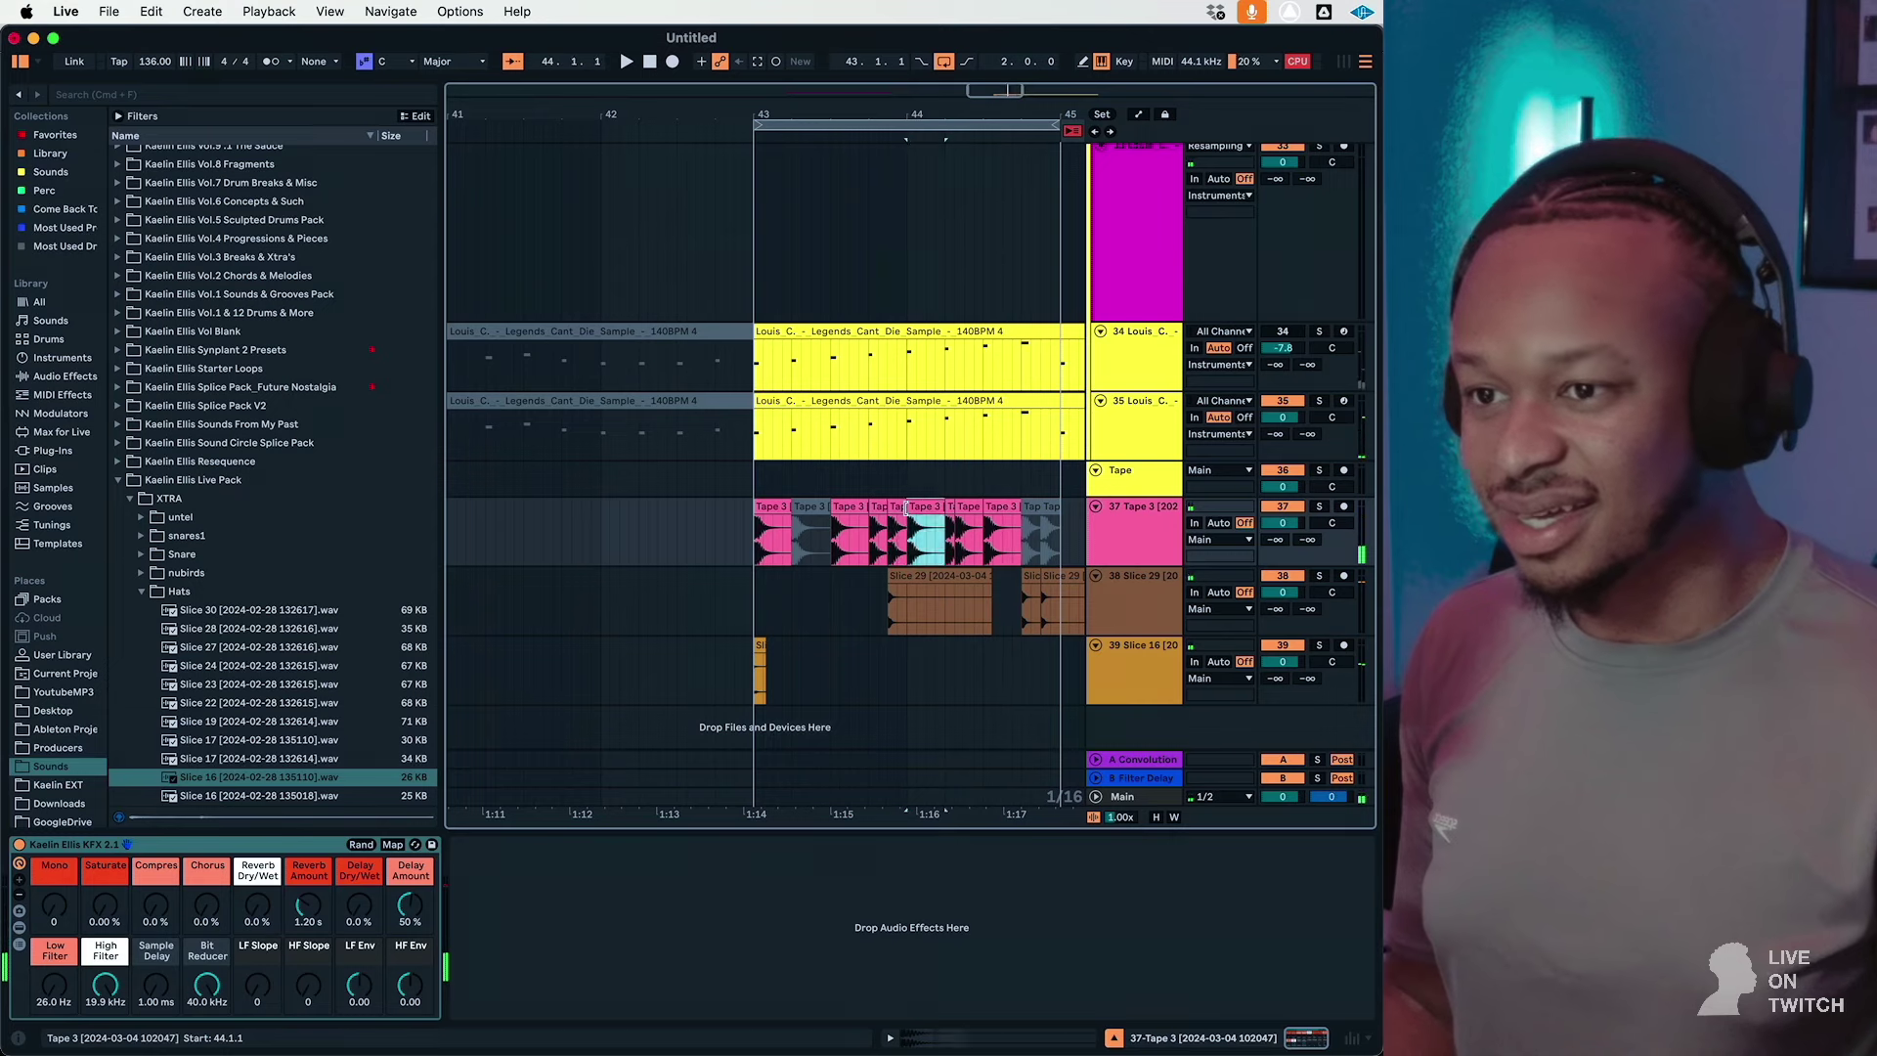
key("Left")
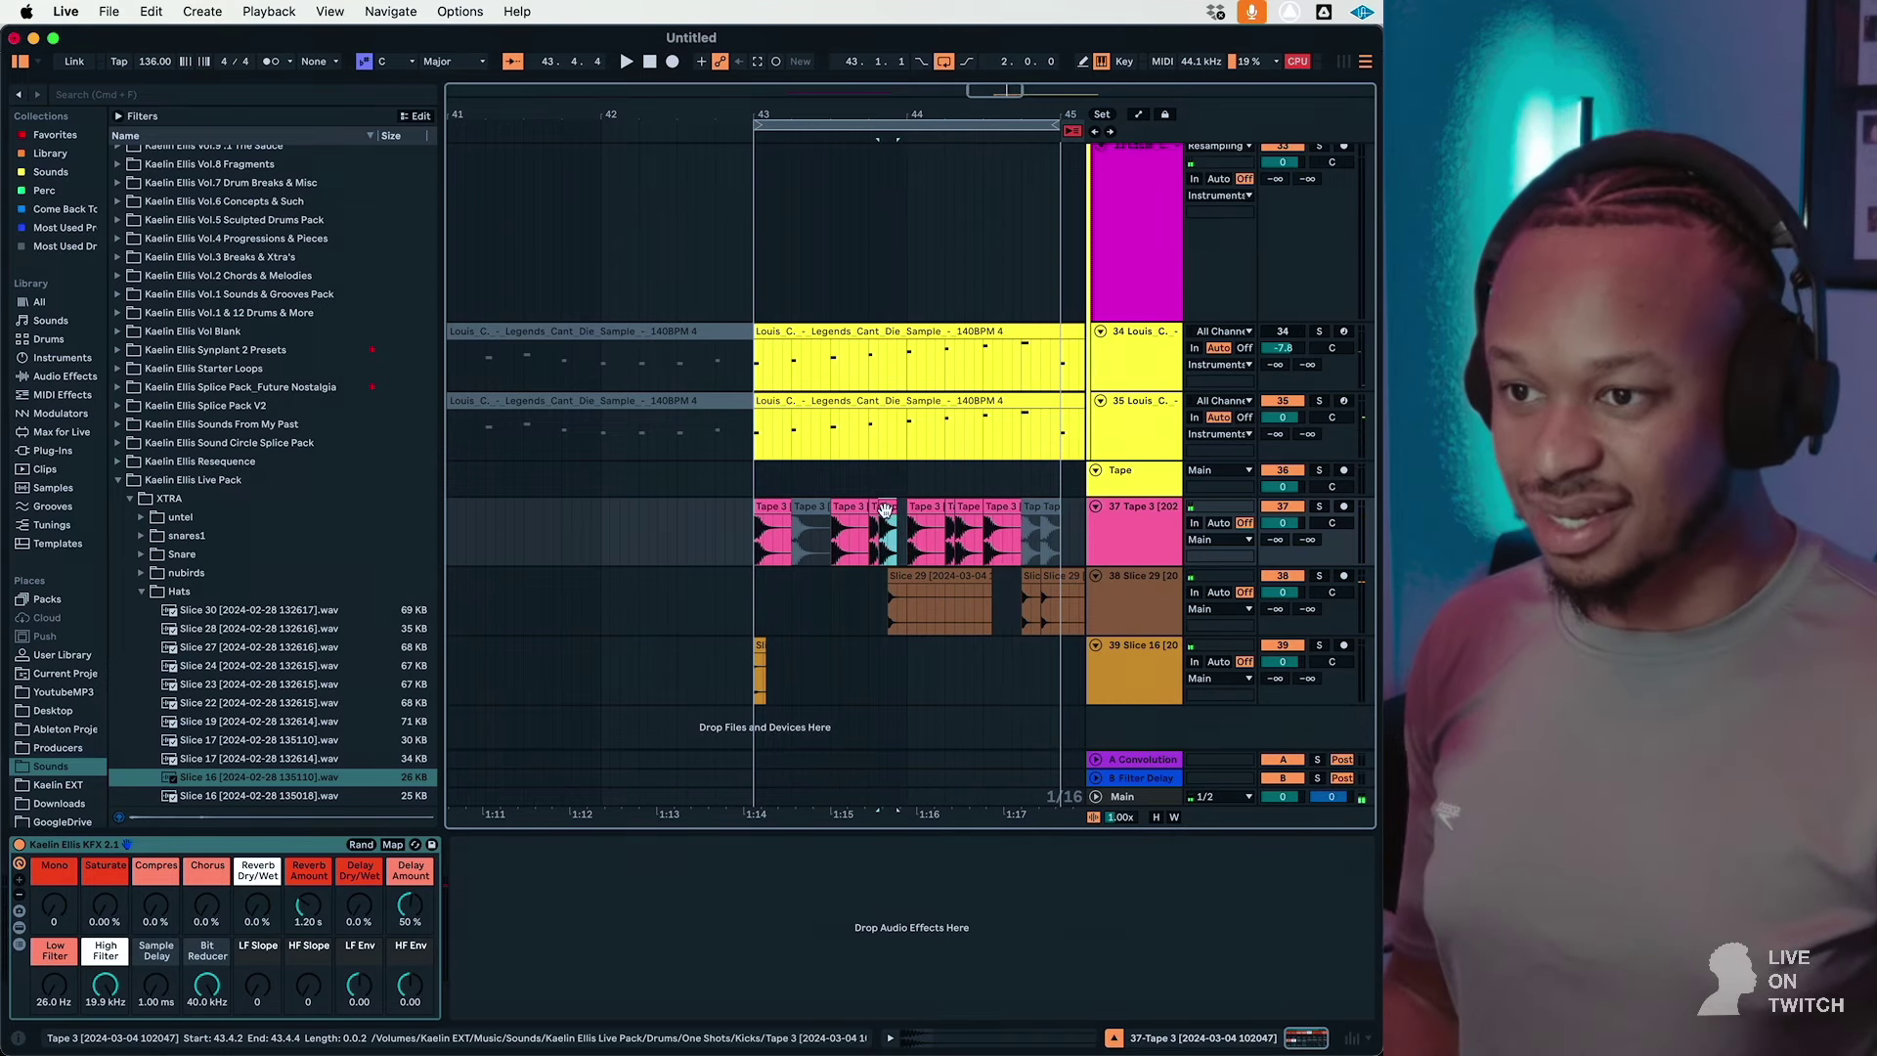
left_click(874, 524)
key("space")
key("space")
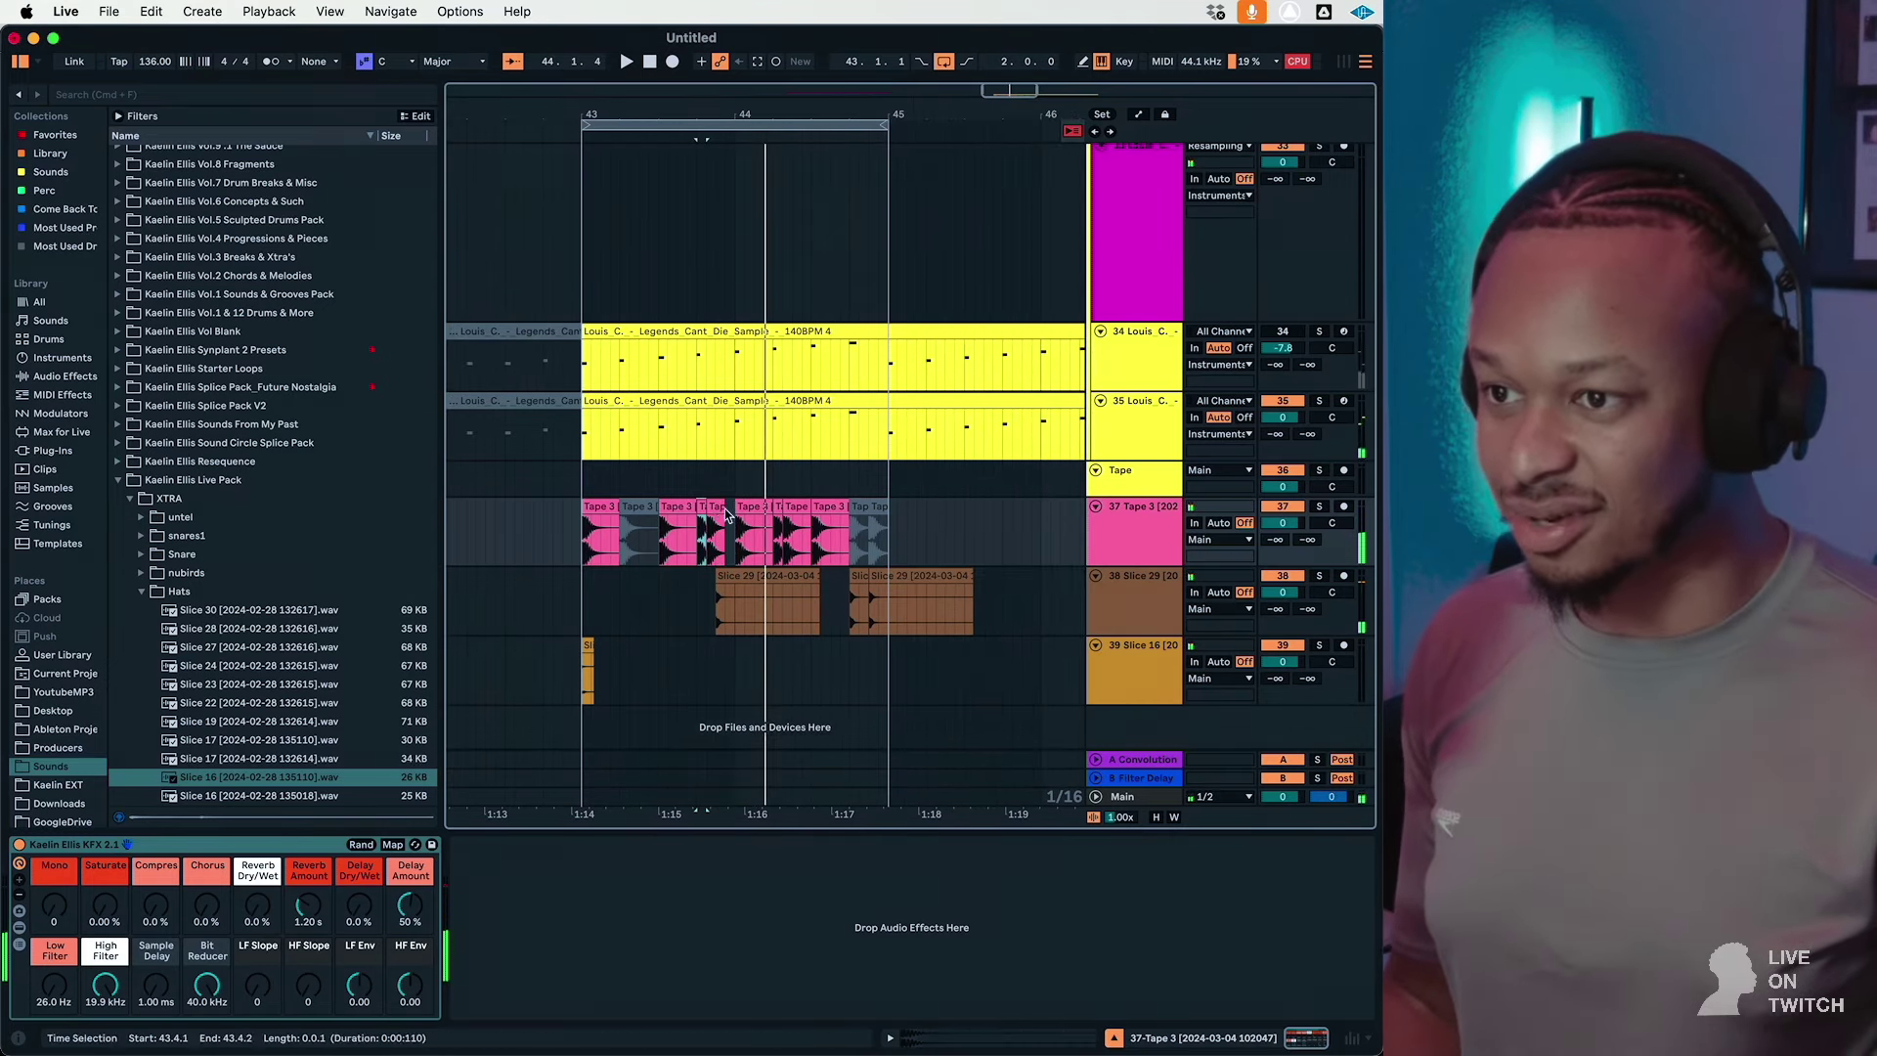
Step: Lower the kick track 37's High Filter to 778 Hz while listening to the loop
left_click(1095, 544)
left_click(73, 1008)
key("space")
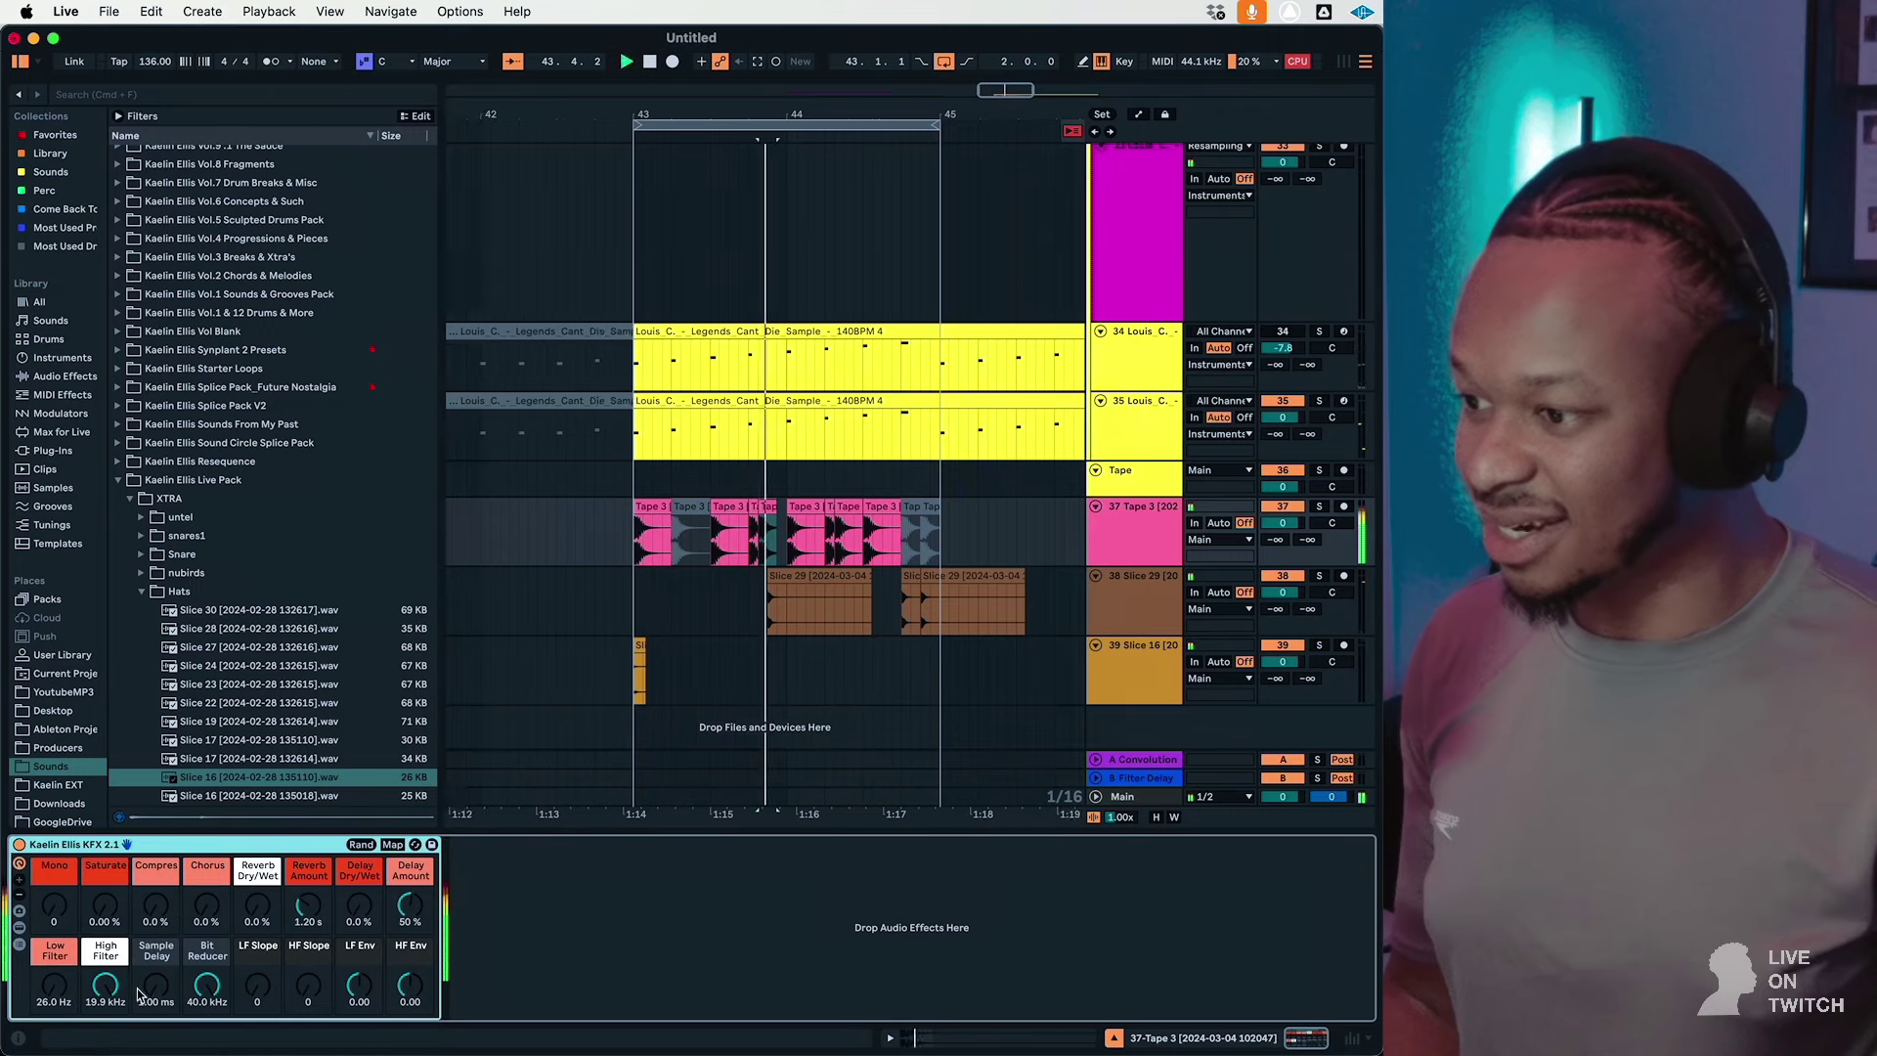
left_click_drag(105, 988, 104, 1055)
key("space")
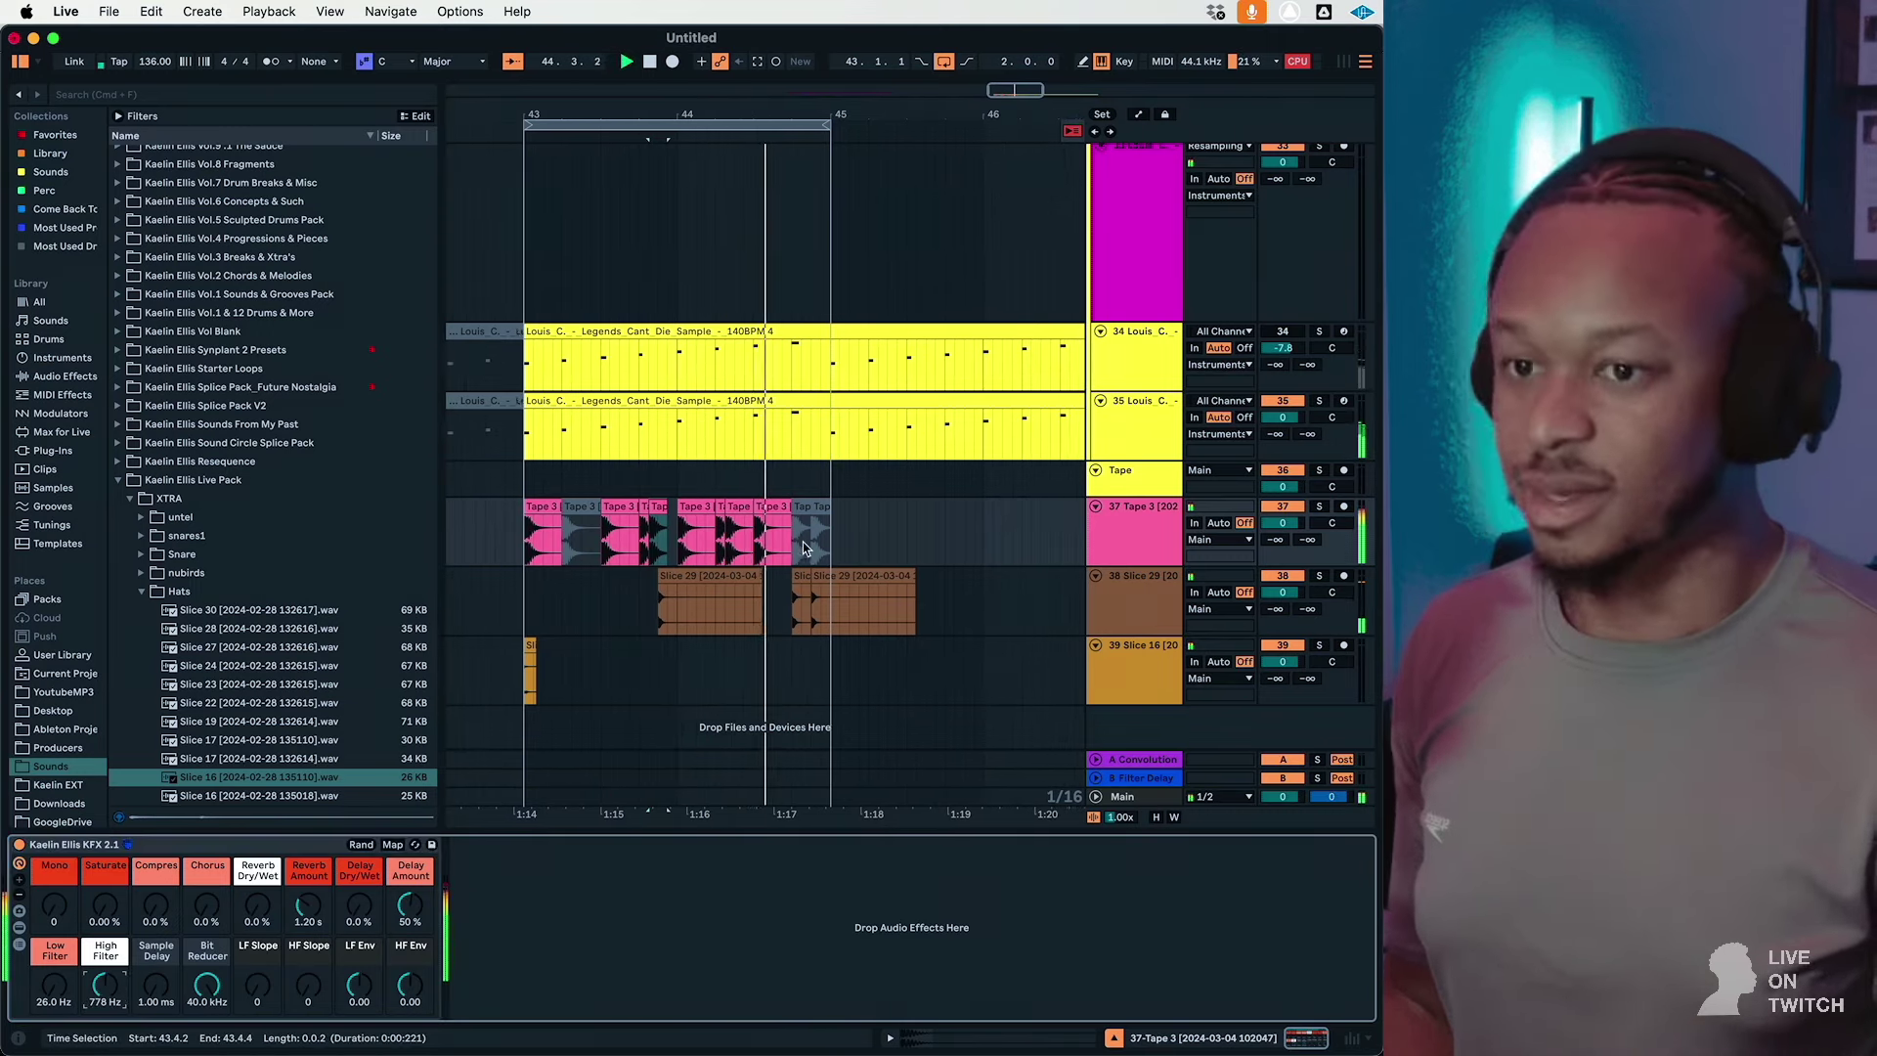
Step: Mute track 35 and place the insert marker at 43.4.2 on track 38
scroll(806, 541, "left", 3)
scroll(806, 542, "right", 1)
left_click(1296, 404)
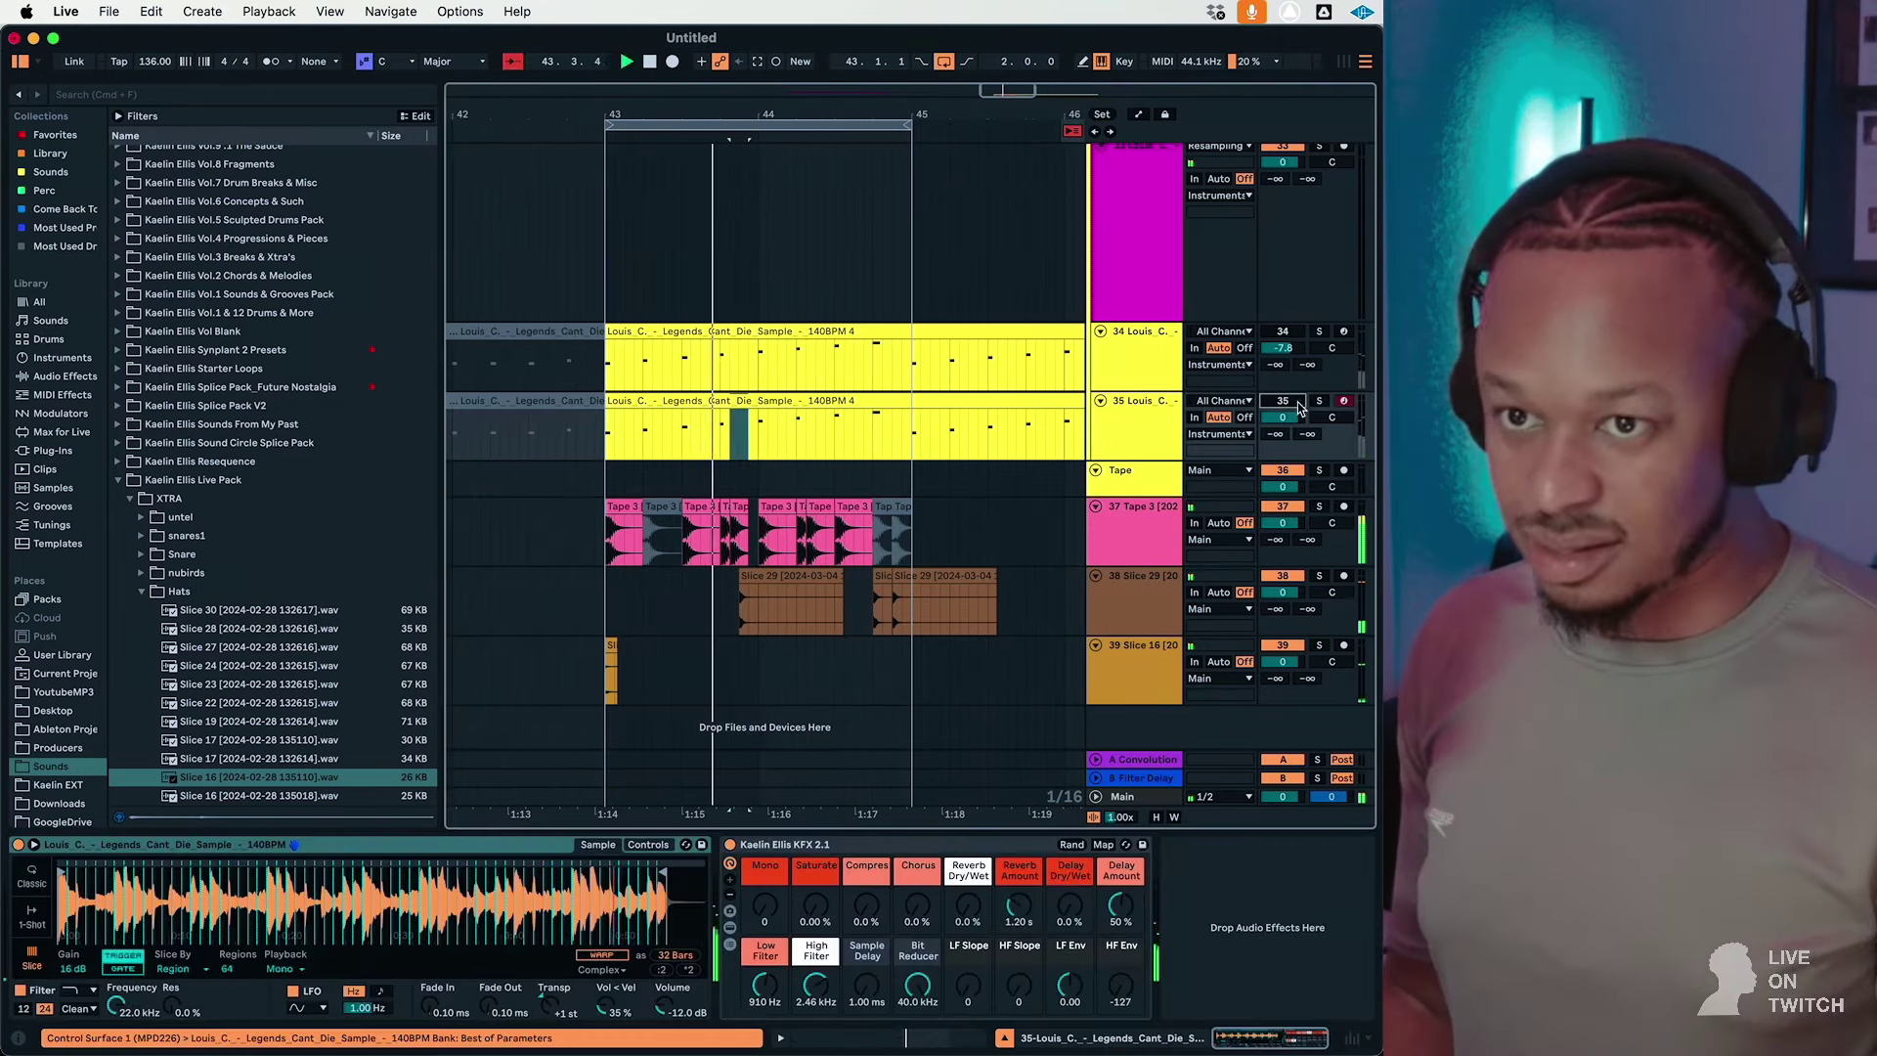
left_click(732, 629)
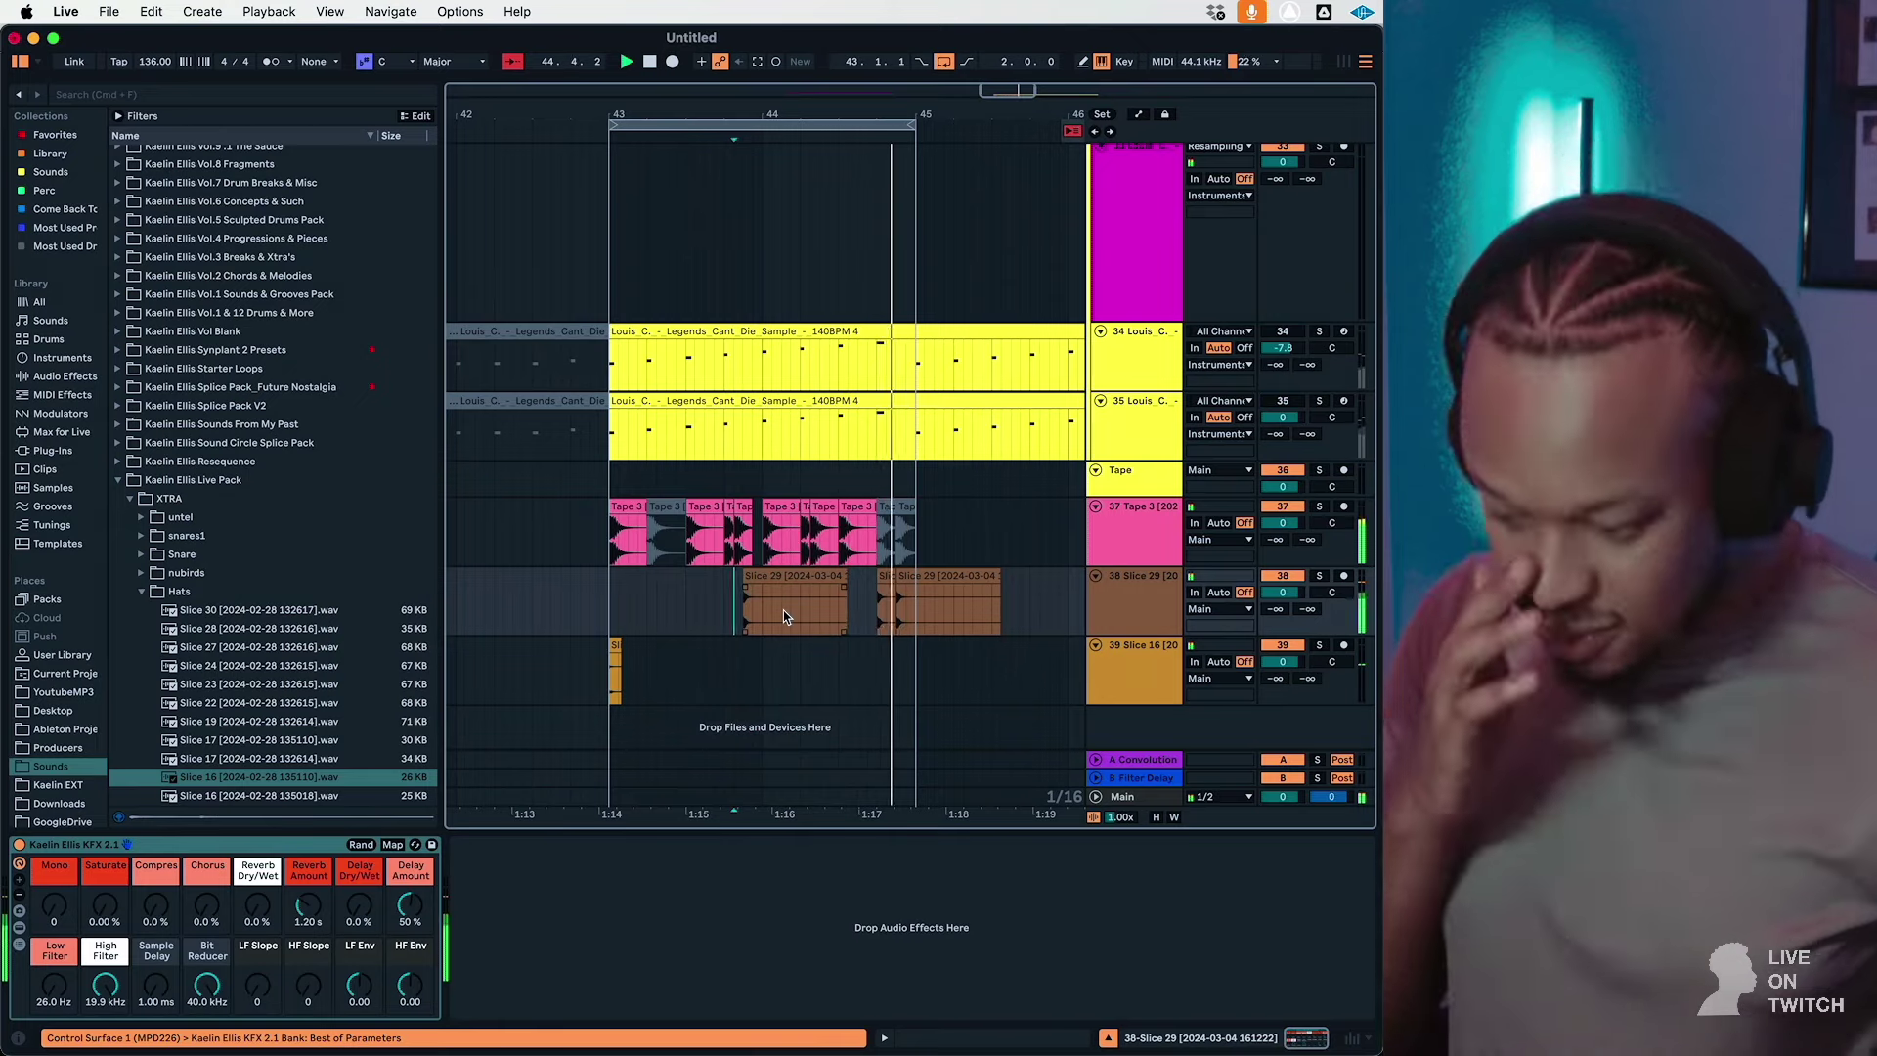
left_click(665, 672)
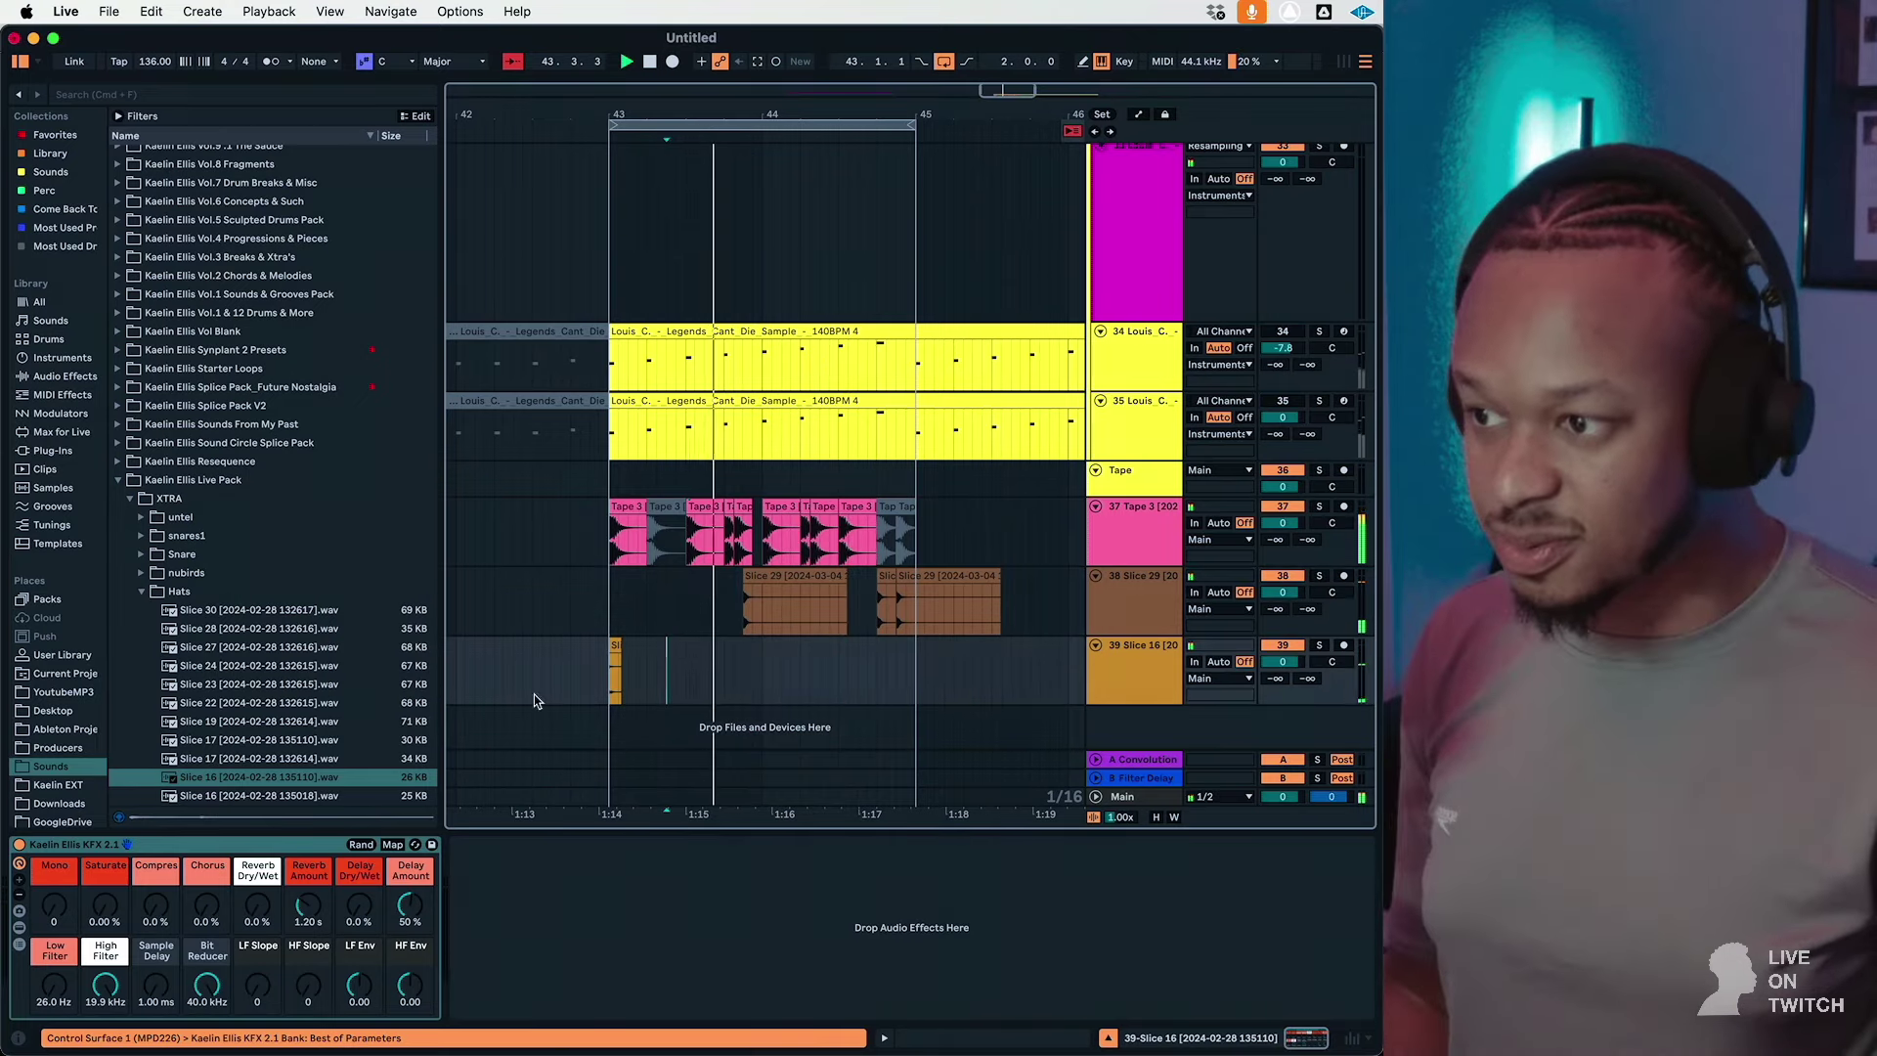
scroll(244, 756, "down", 3)
left_click(243, 750)
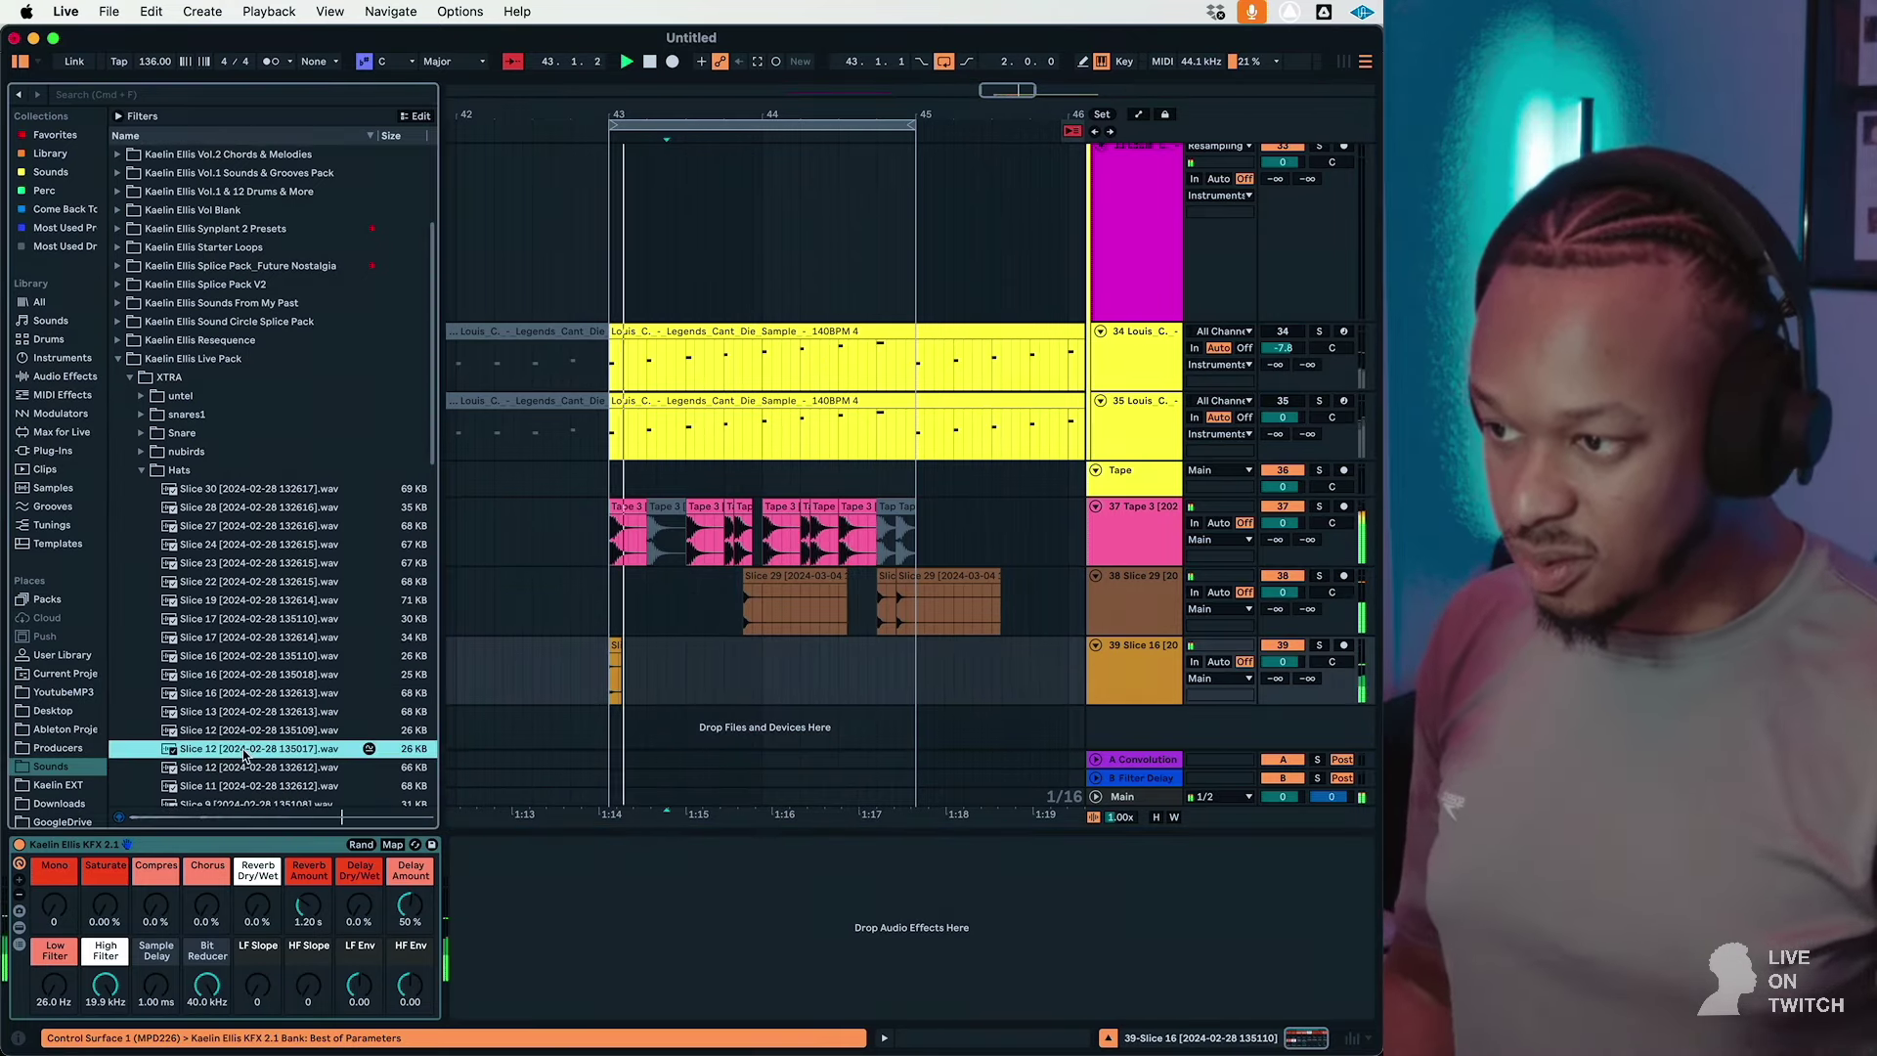
left_click_drag(275, 754, 600, 691)
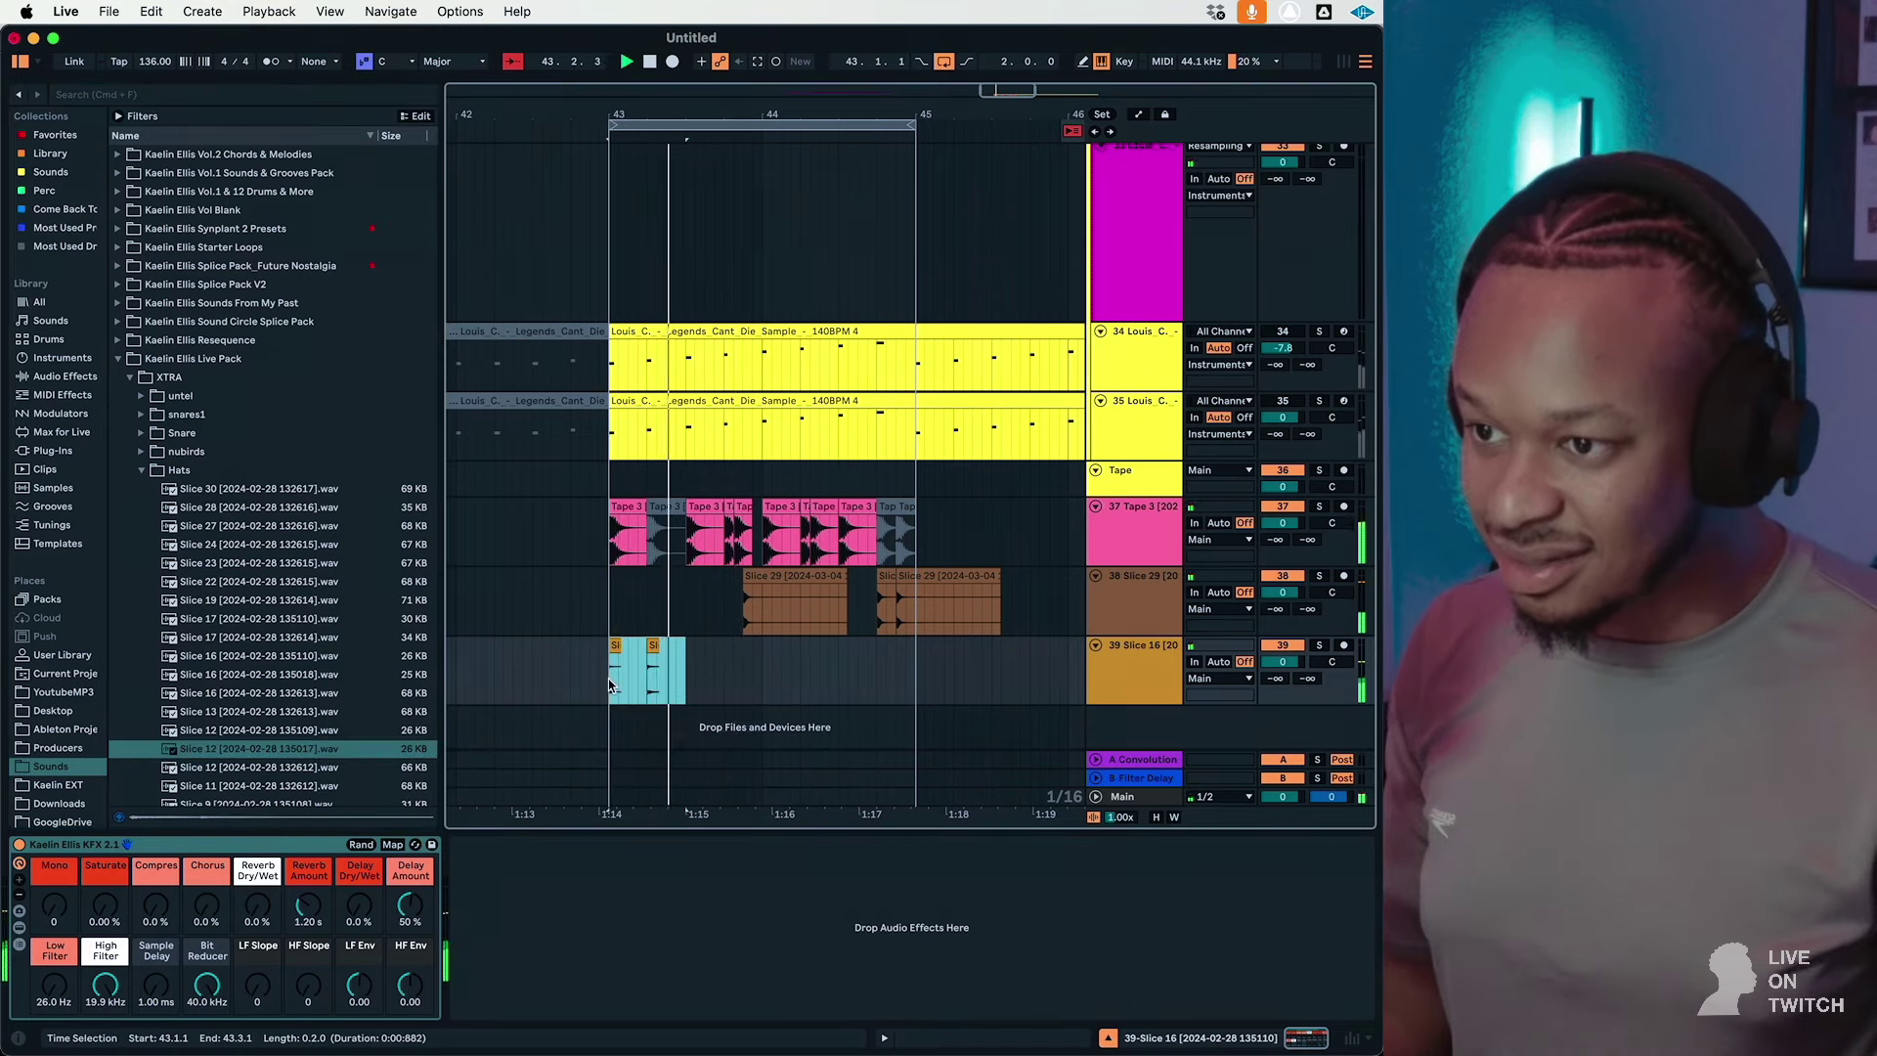
key("super+d")
key("super+d")
key("super+d")
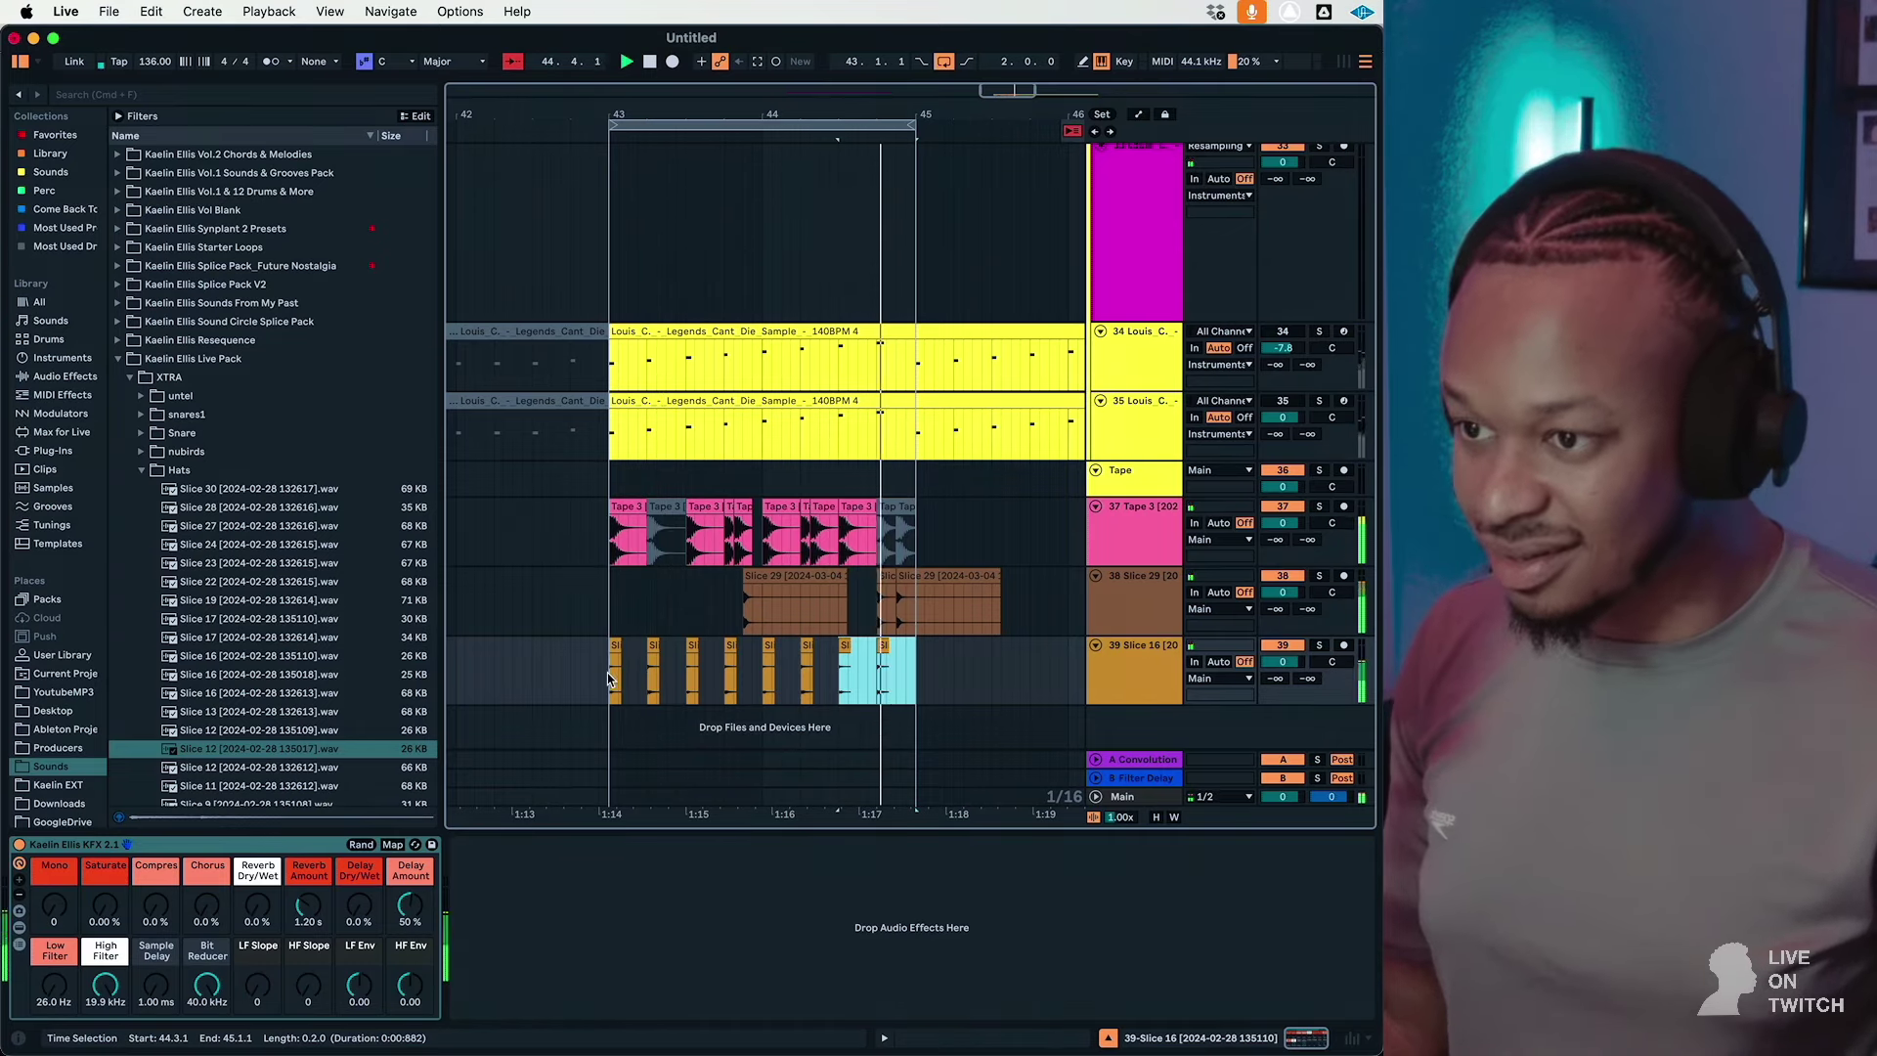
Step: Deactivate the last hat on track 39 at 44.4.1
left_click(623, 674, "shift")
left_click(896, 675)
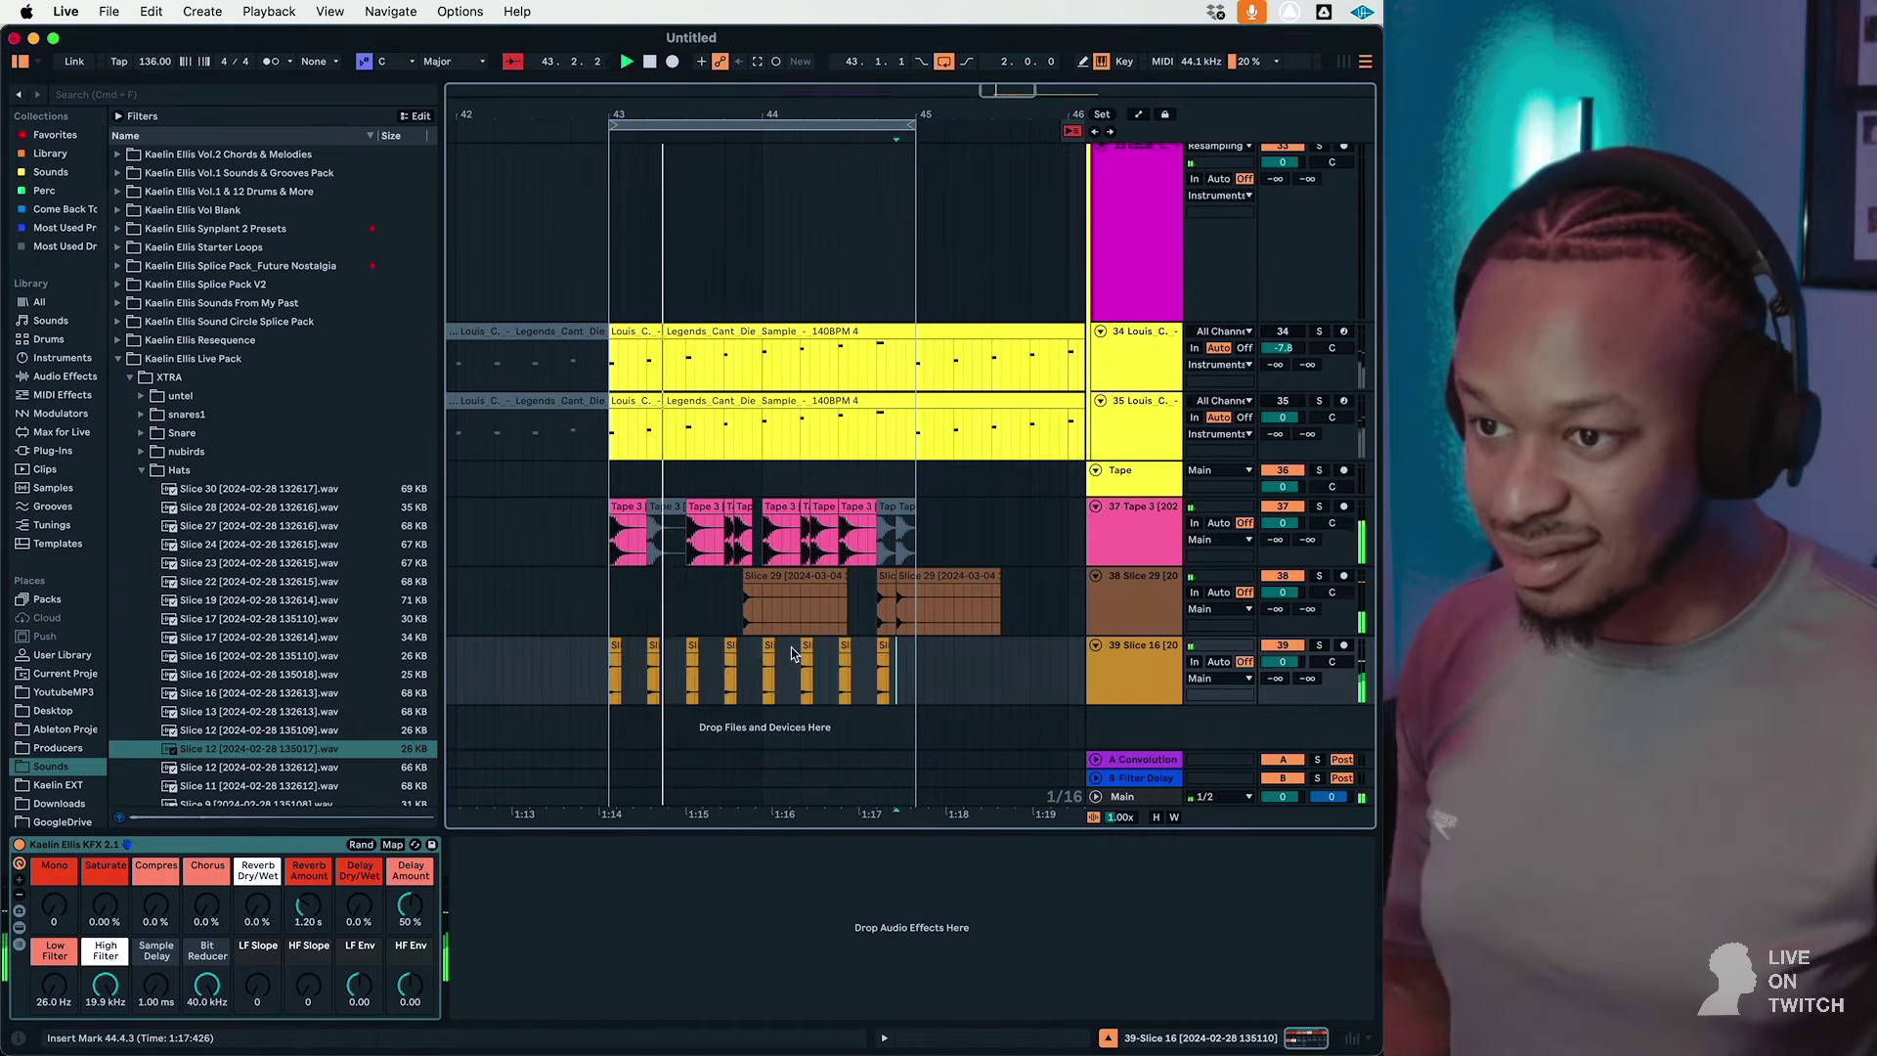
left_click(881, 643)
key("0")
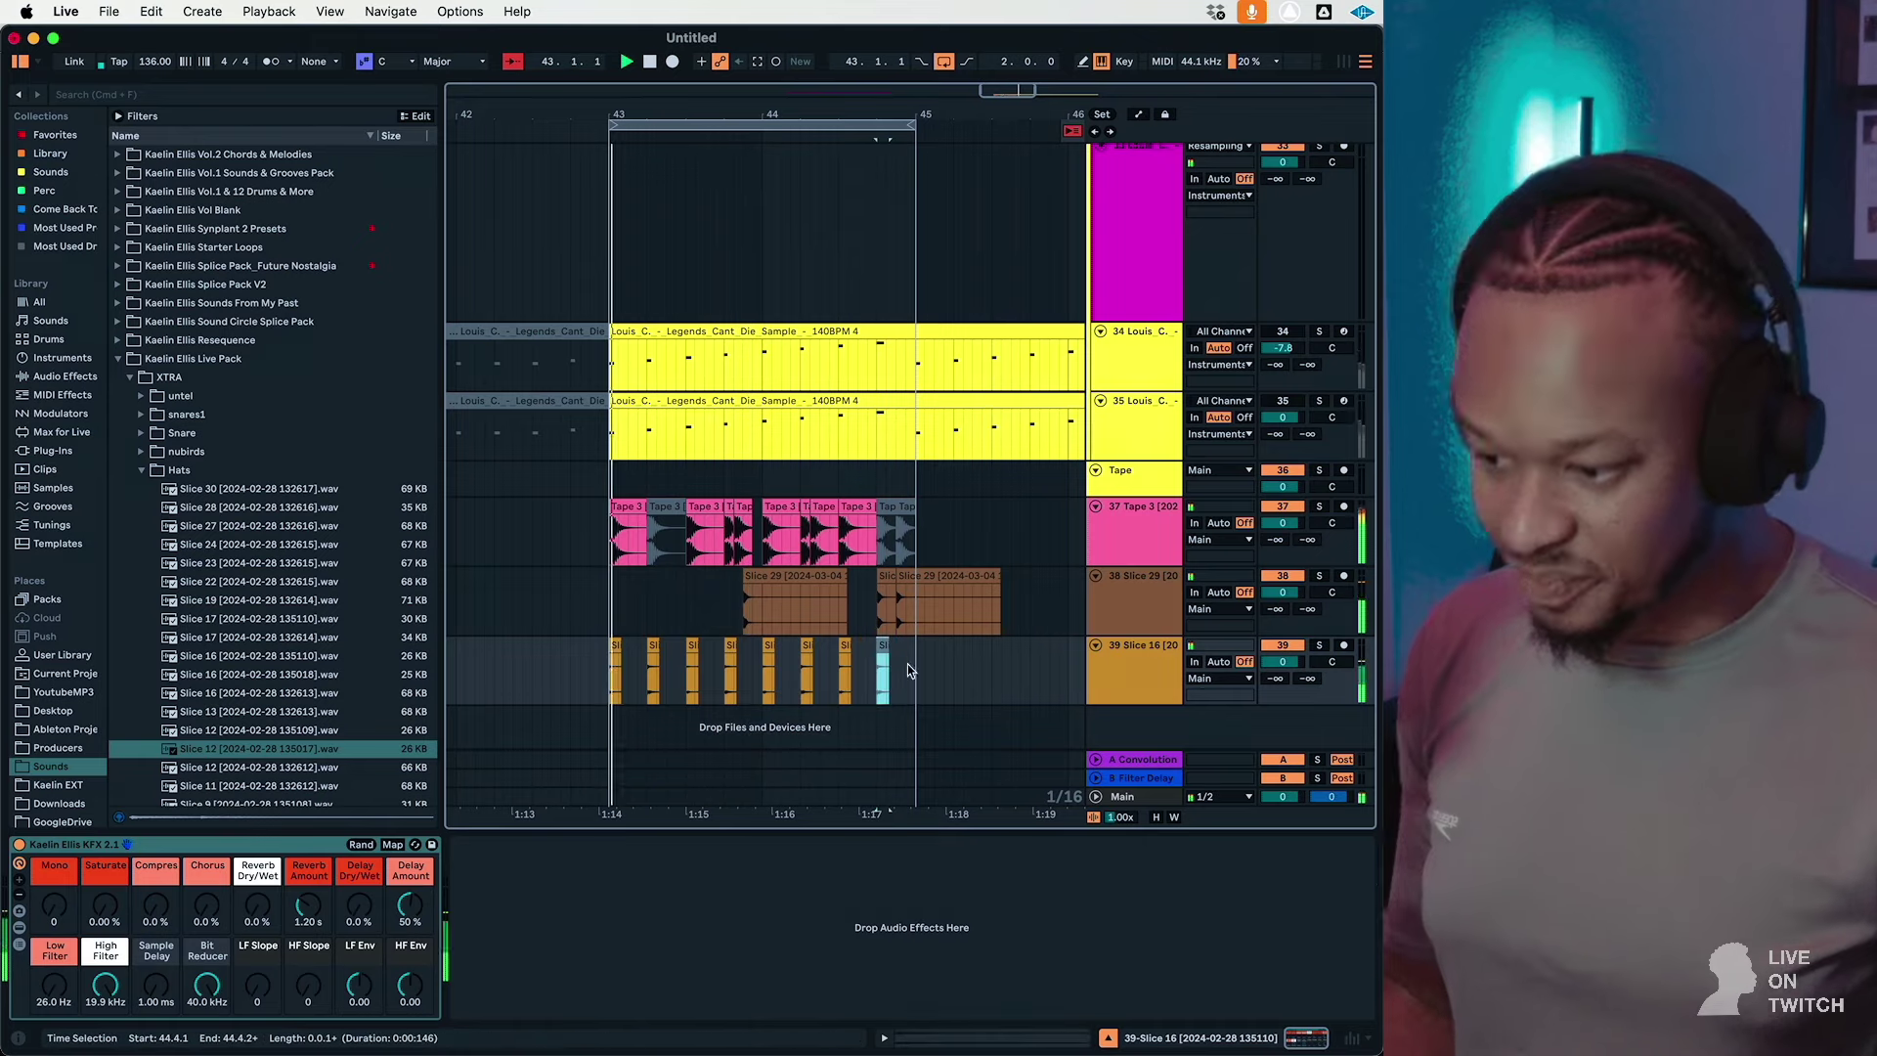
left_click(913, 675)
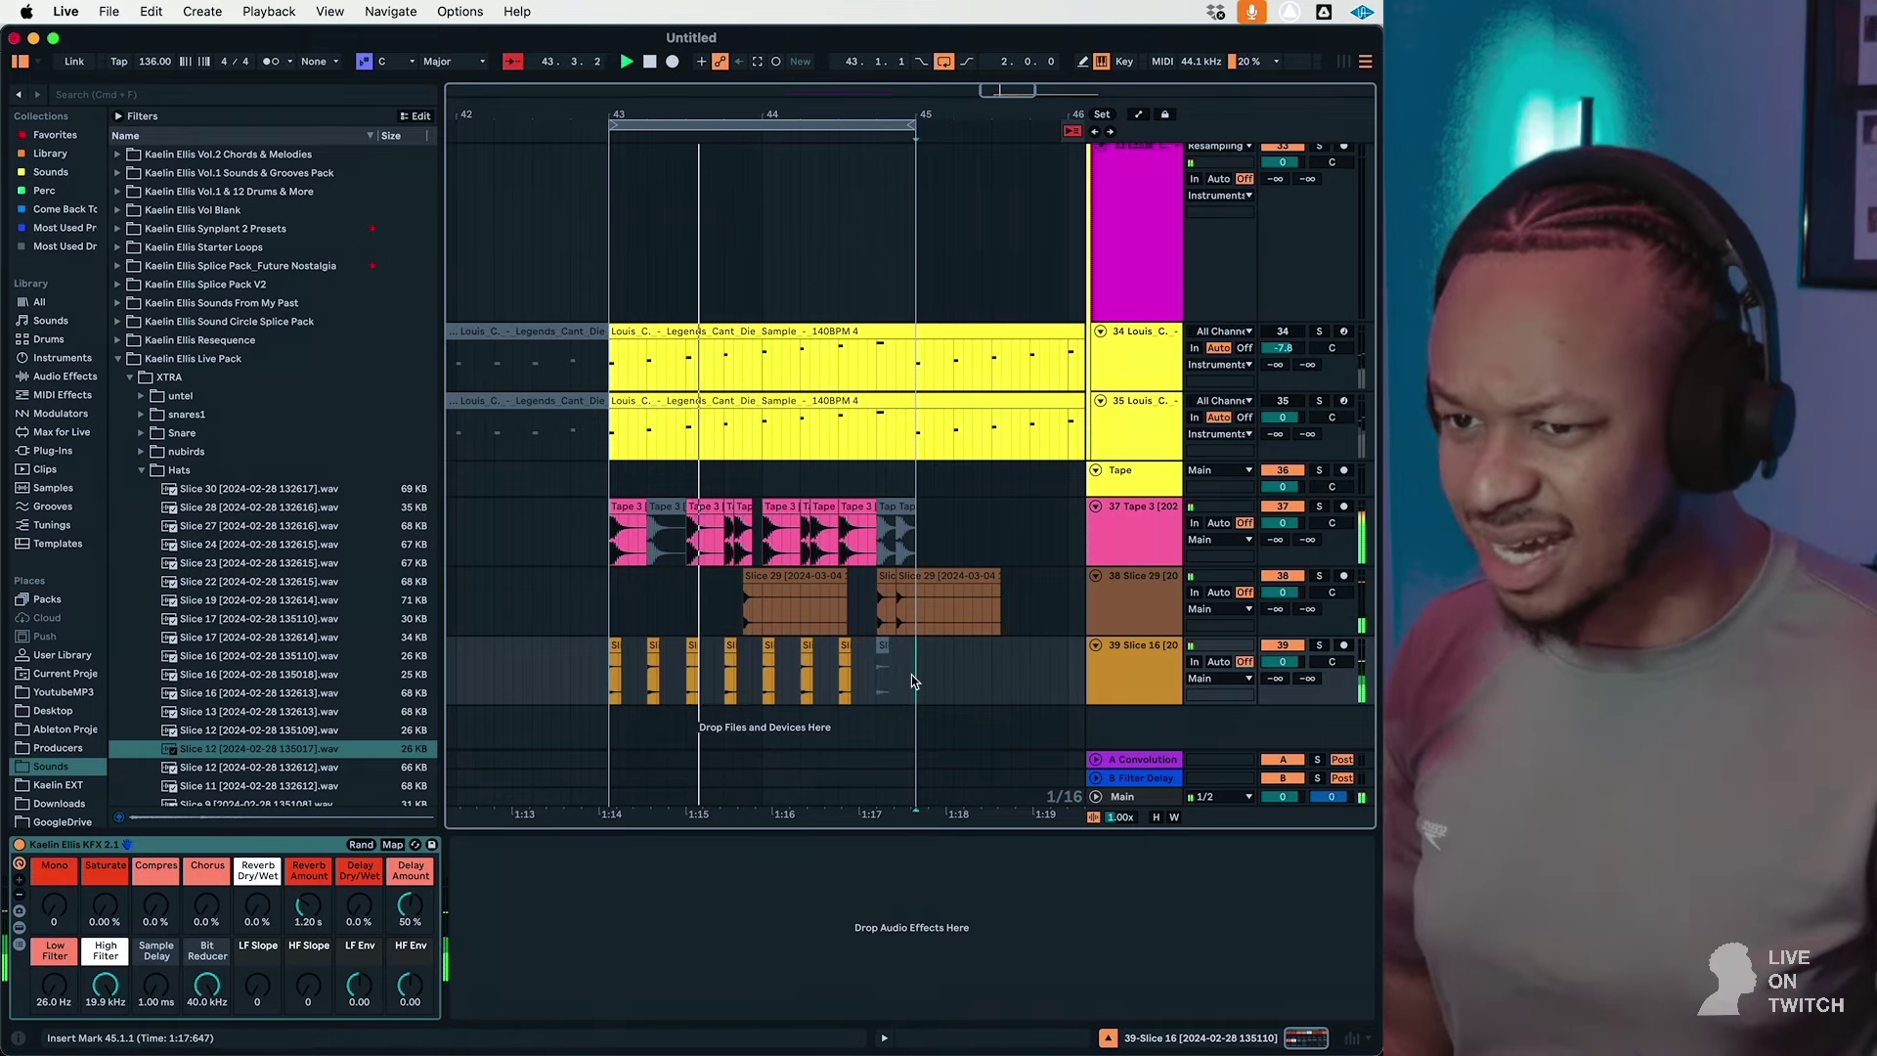
Step: Turn off transient looping in Beats mode for all kick clips on track 37 and set their transient envelope to 60
left_click(871, 520)
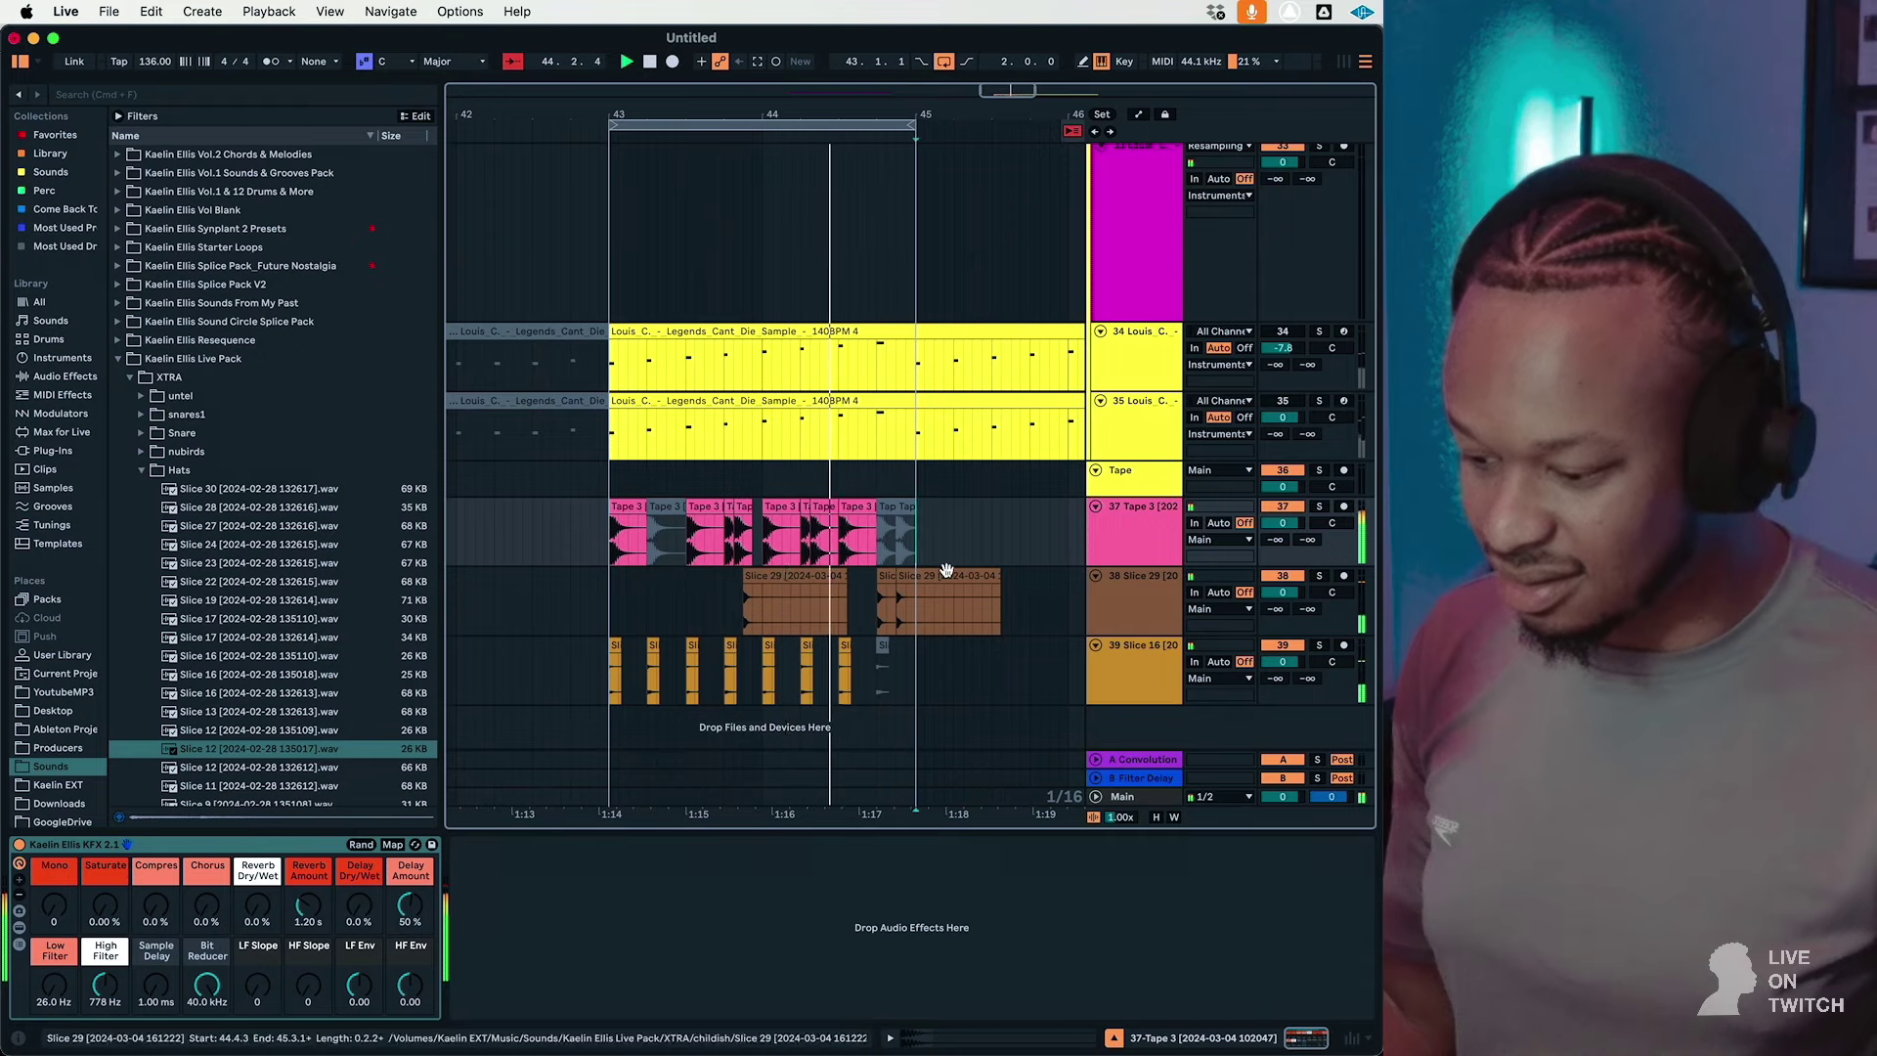
left_click(619, 503, "shift")
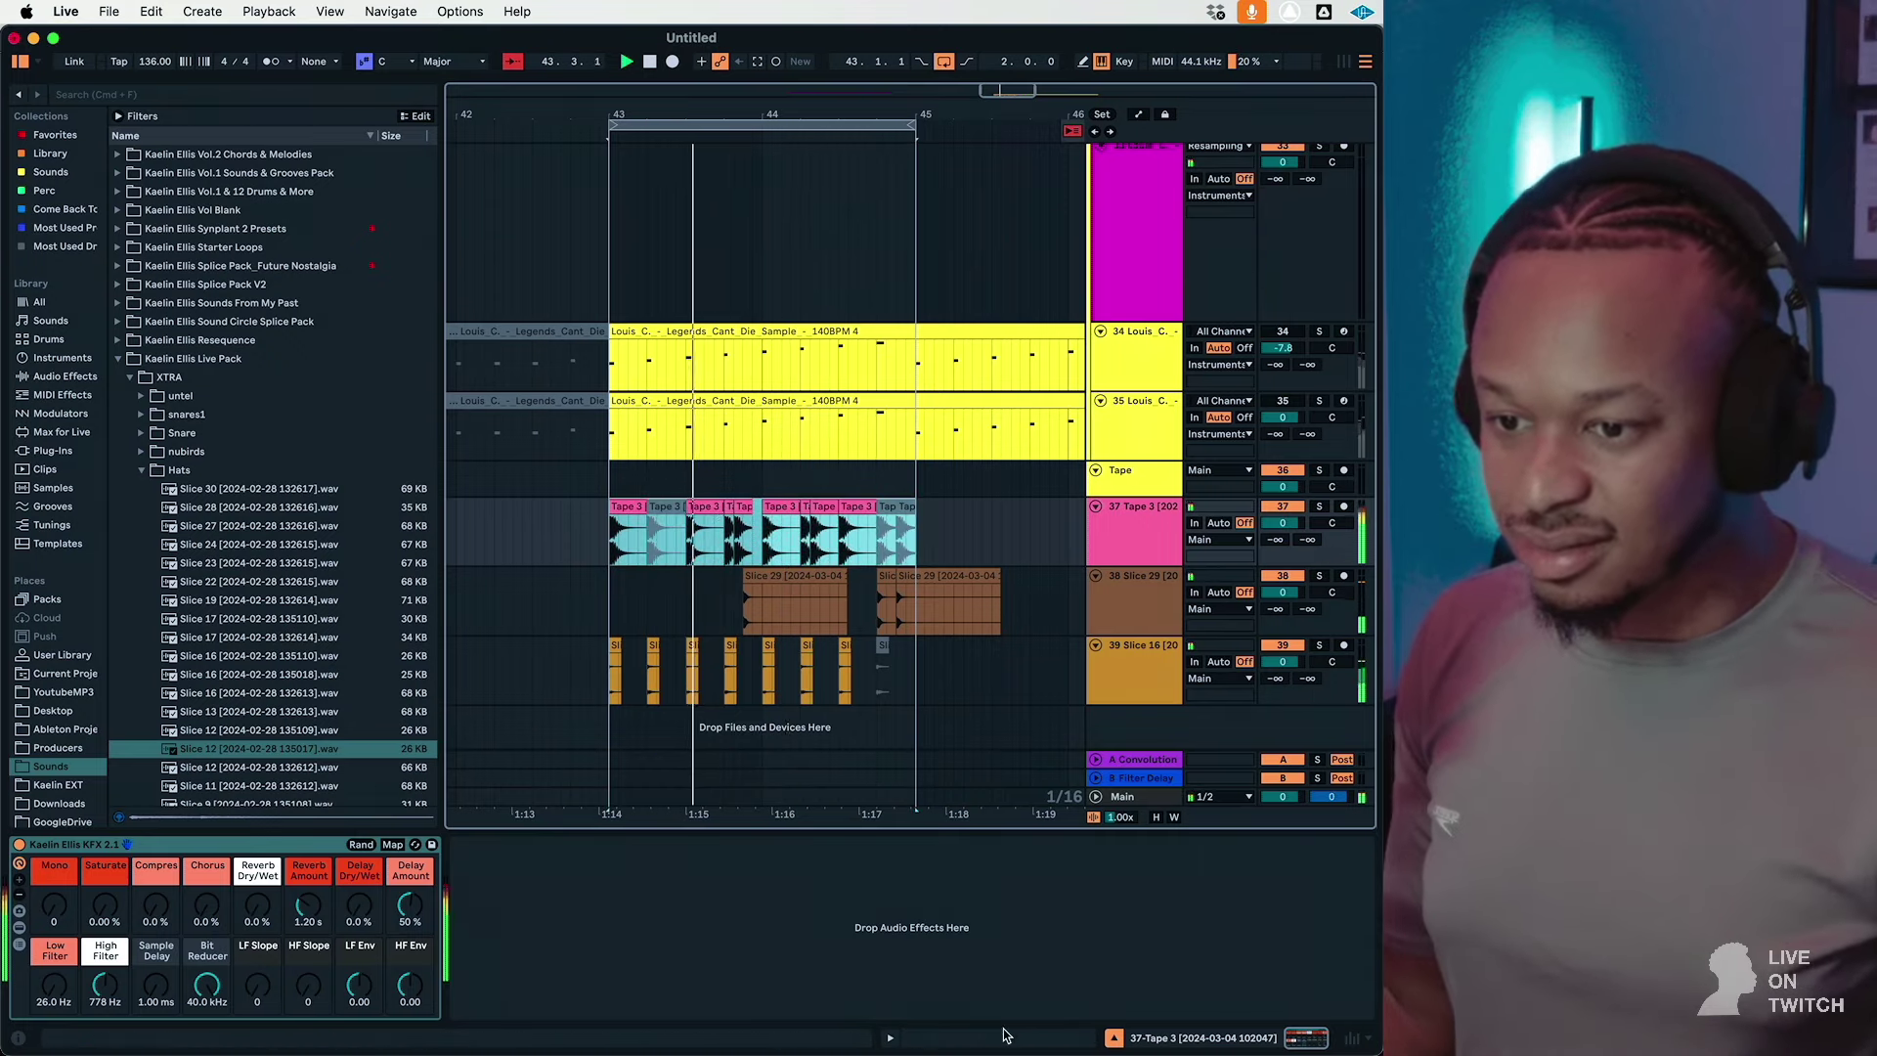
key("shift+Tab")
left_click(200, 848)
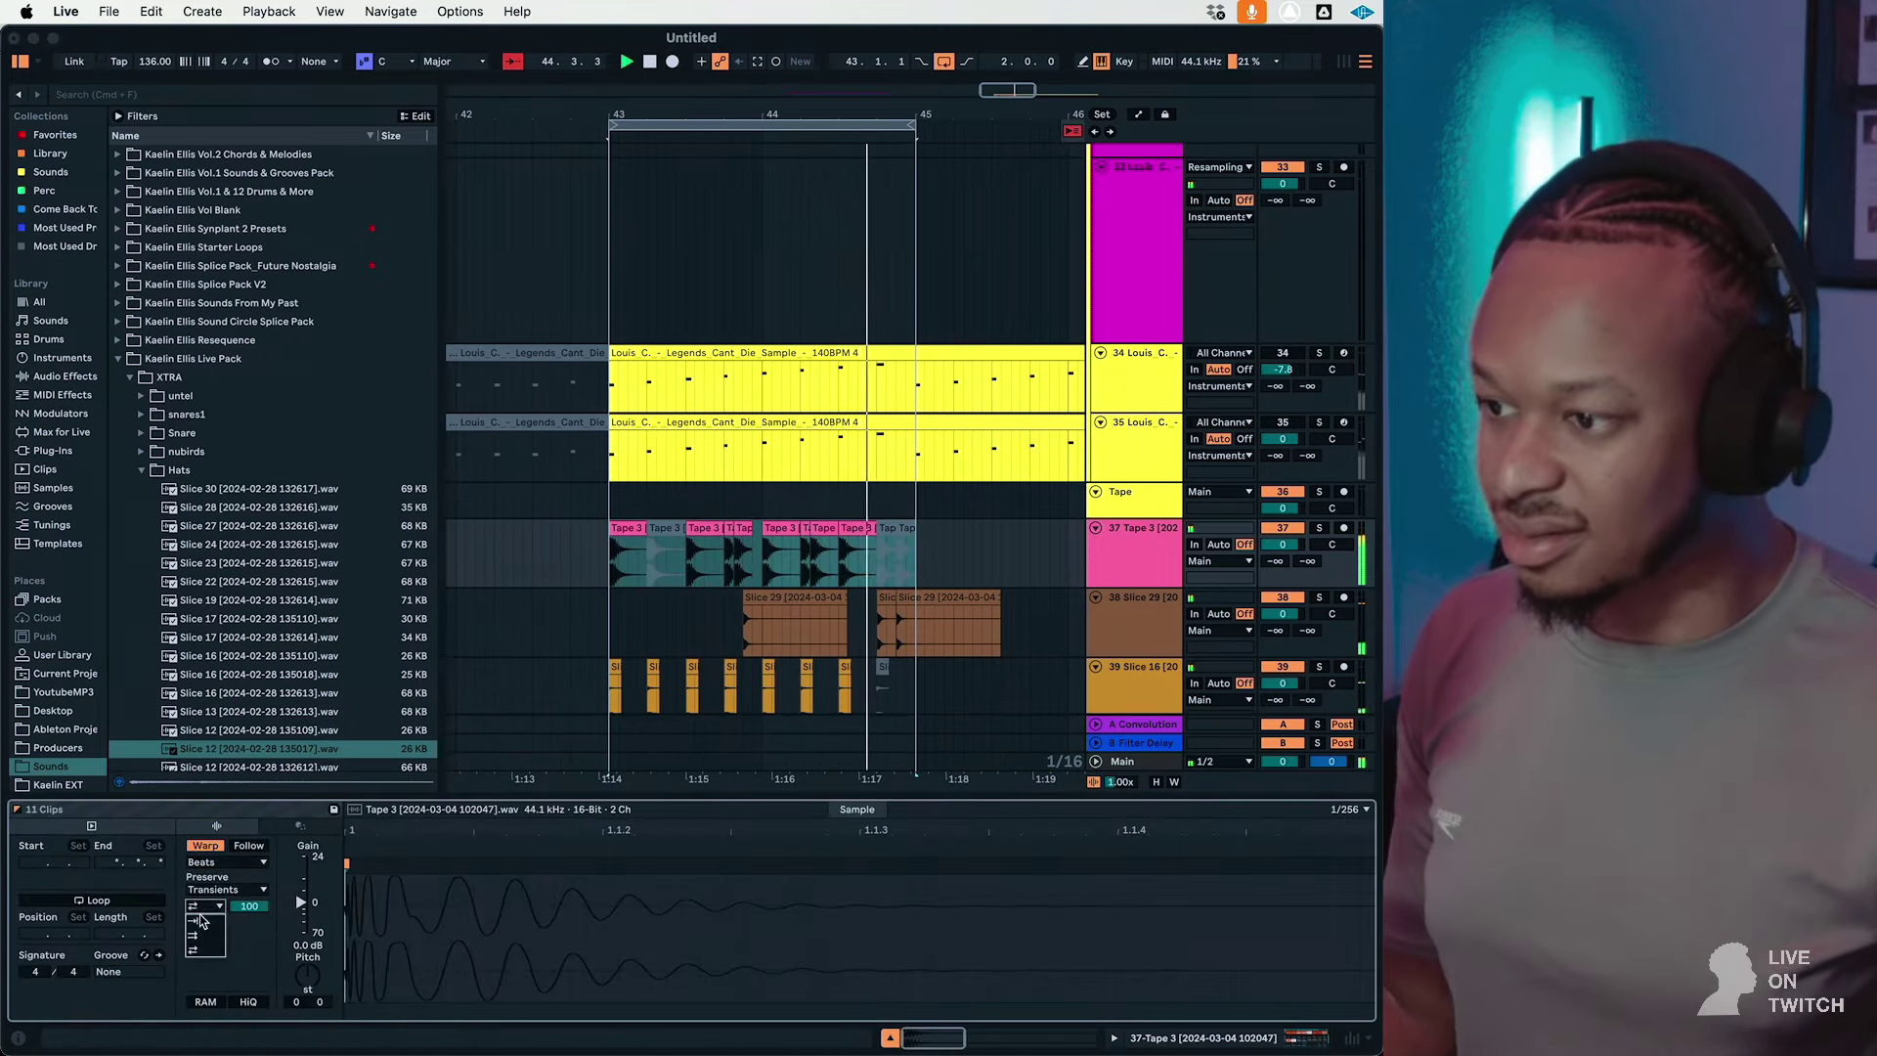
left_click_drag(248, 907, 249, 919)
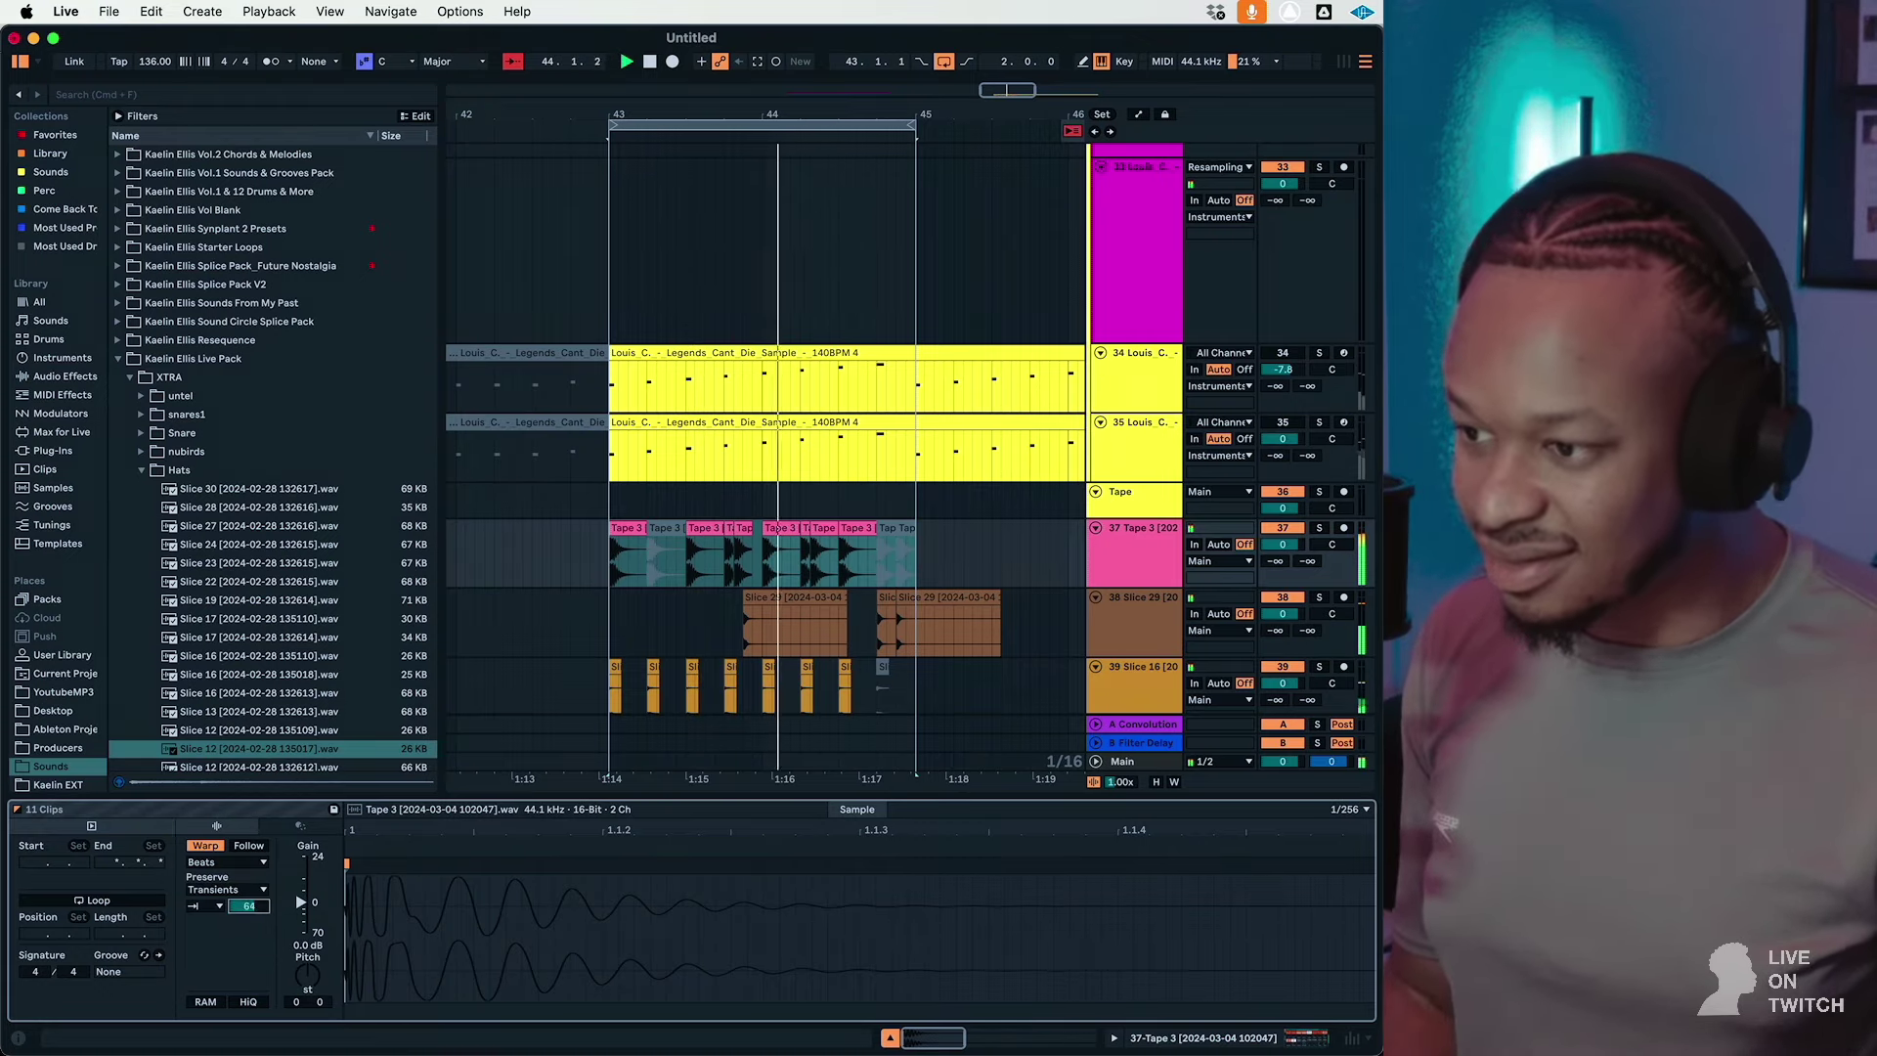
left_click_drag(296, 1003, 297, 1017)
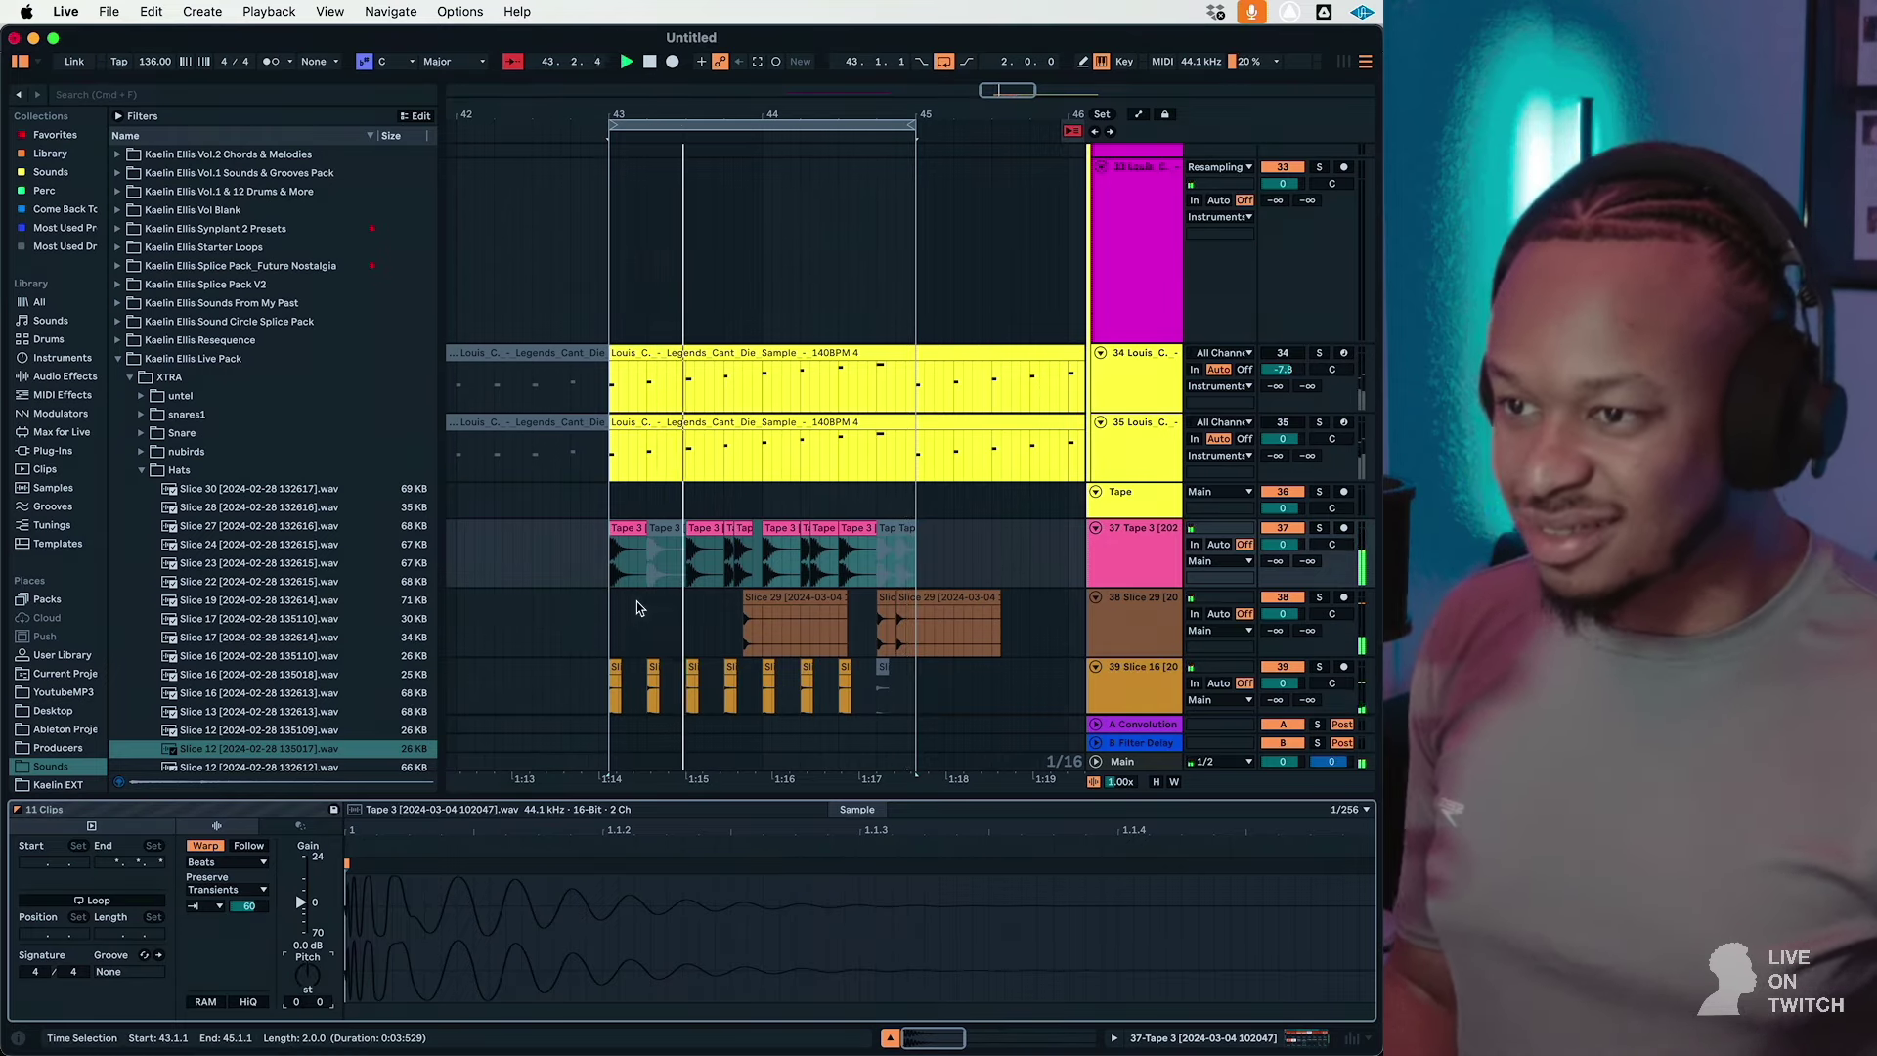
Step: Set the Sample Delay of hat track 39 to 26.0 ms
scroll(637, 608, "down", 2)
double_click(1104, 645)
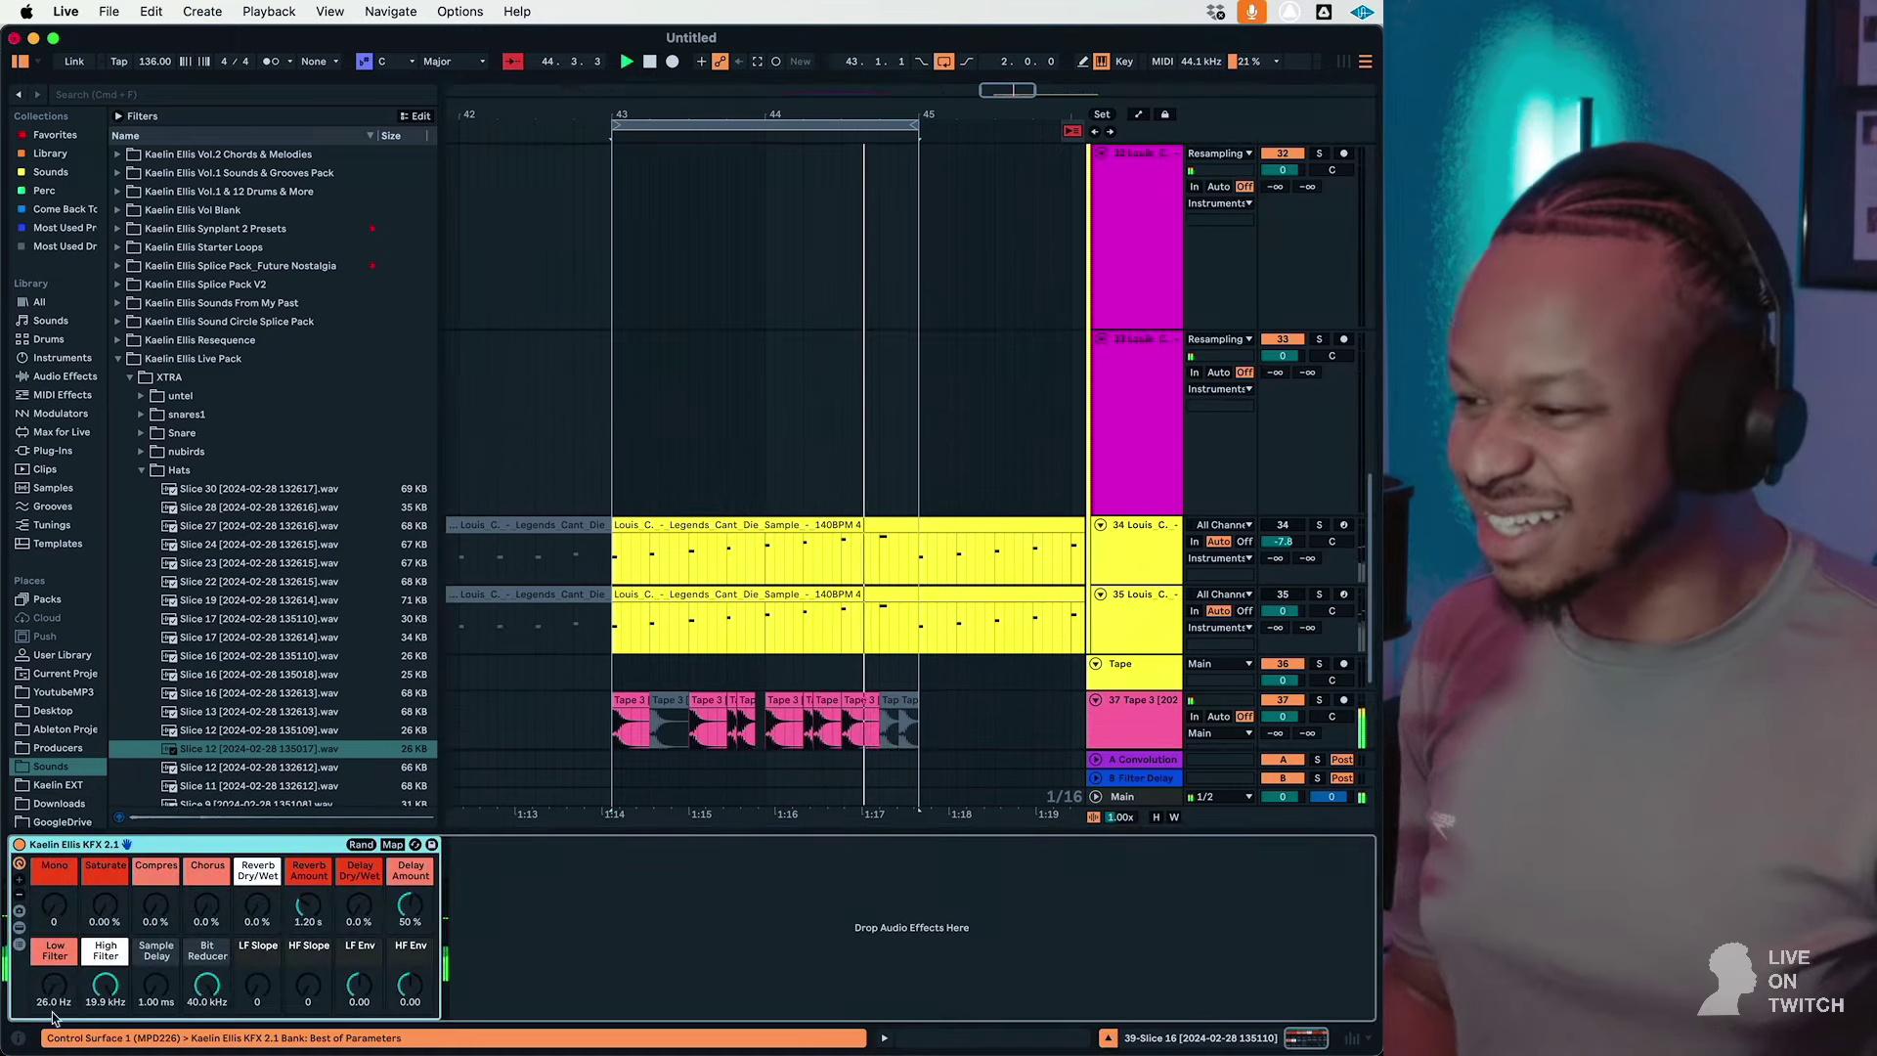
left_click_drag(155, 986, 156, 940)
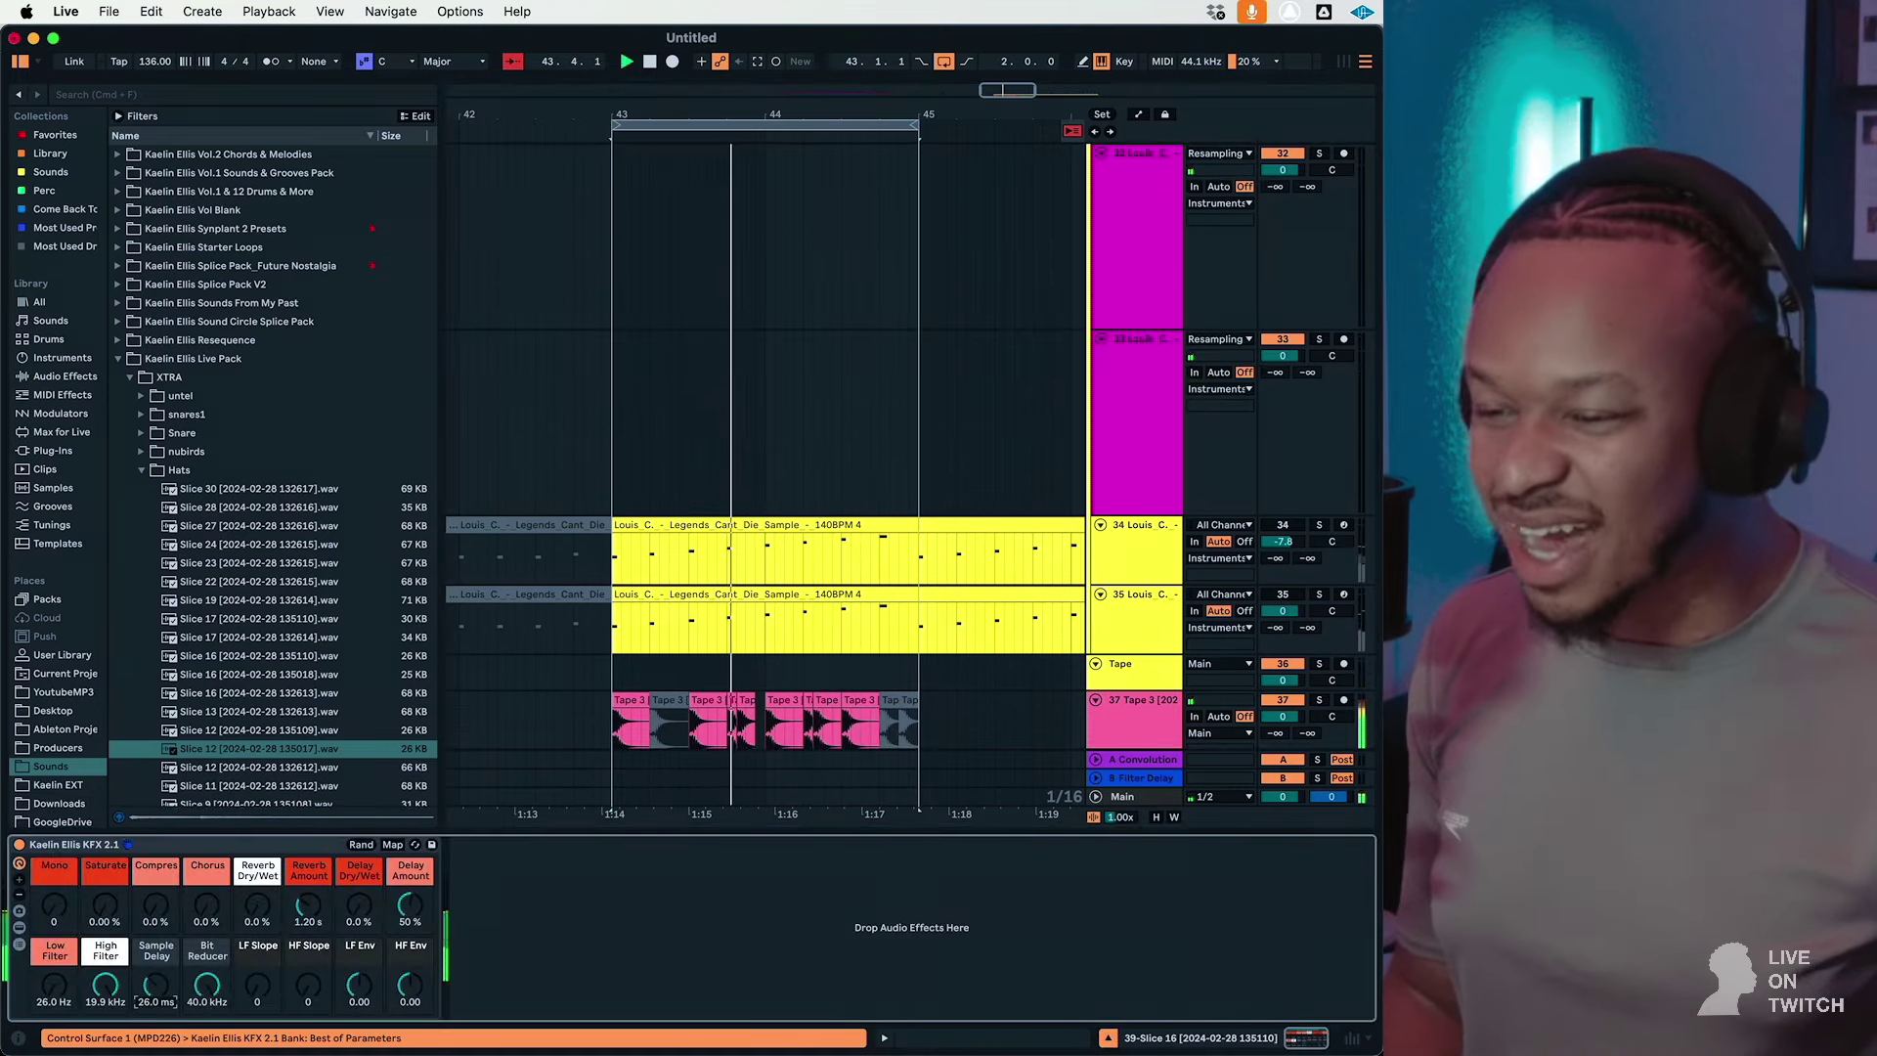
Step: Shift the hat clips on track 39 an eighth note later to start at 43.1.3, and deactivate the hat at 43.4.3
scroll(642, 672, "down", 2)
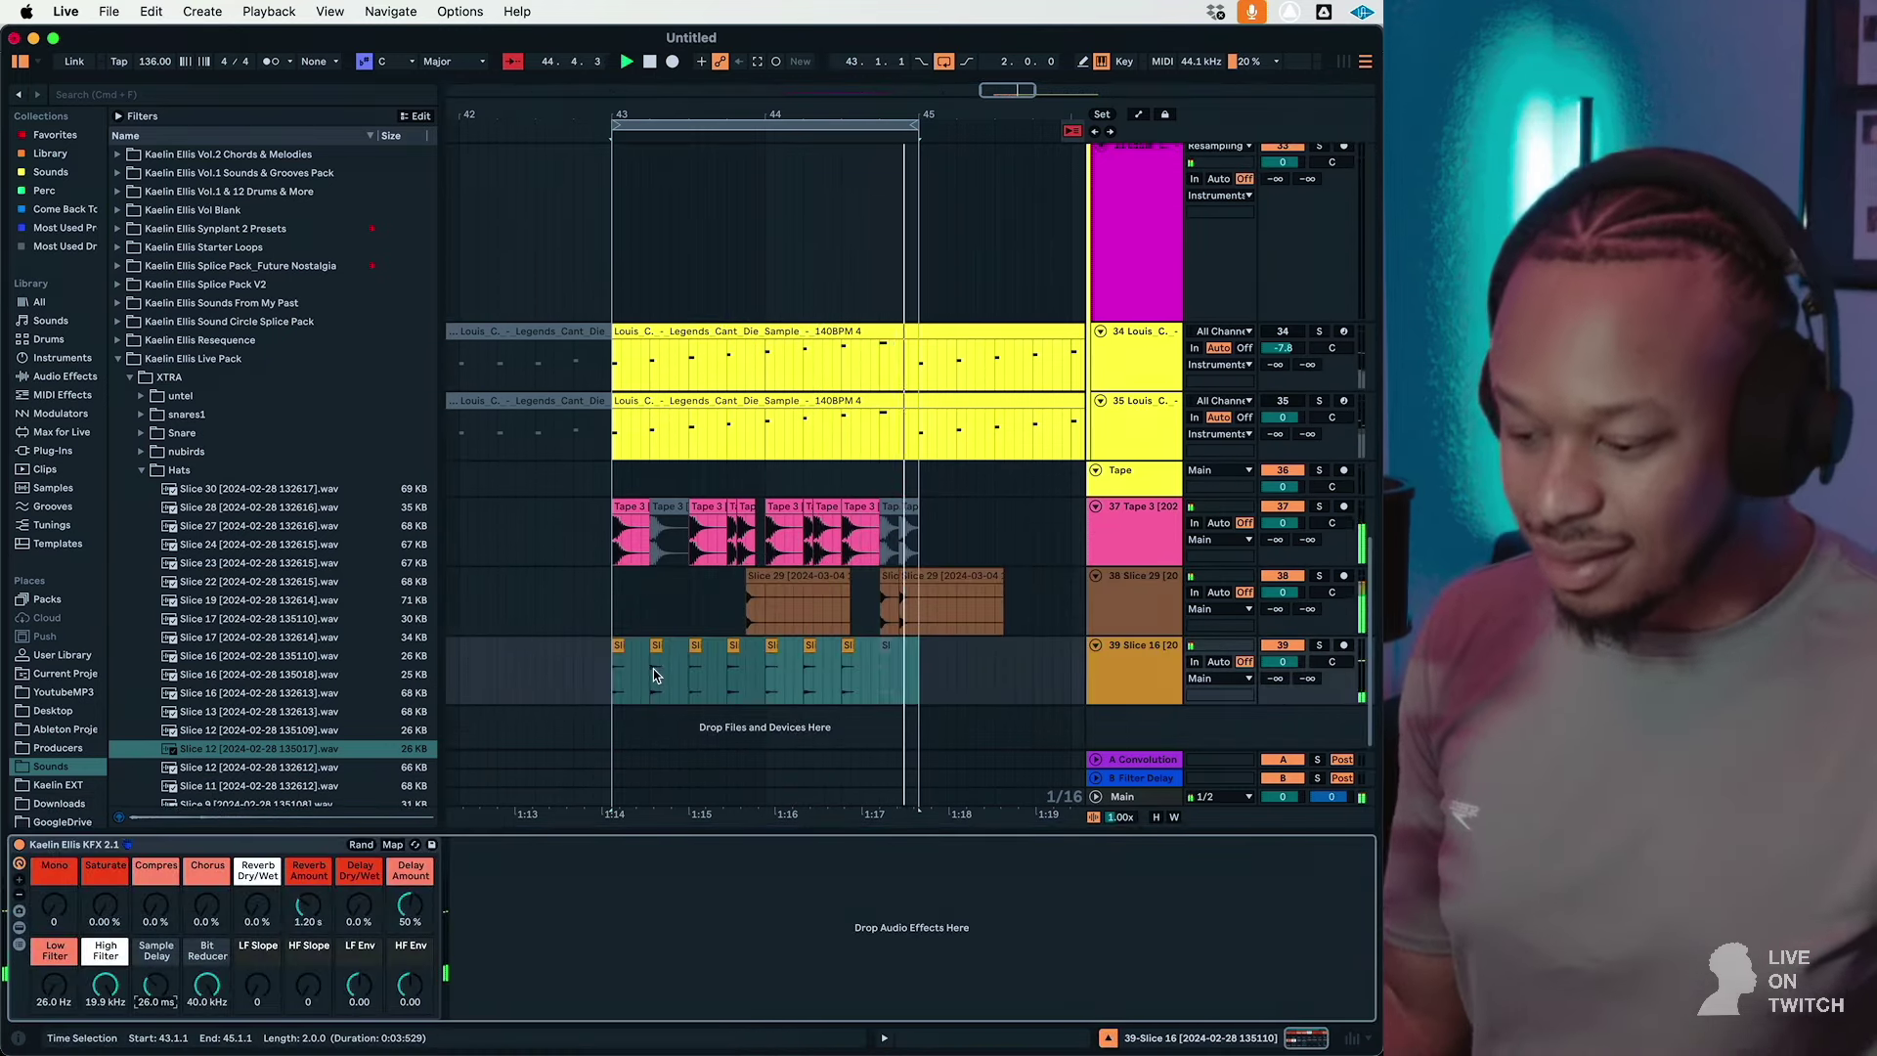
left_click_drag(614, 666, 900, 665)
key("super+z")
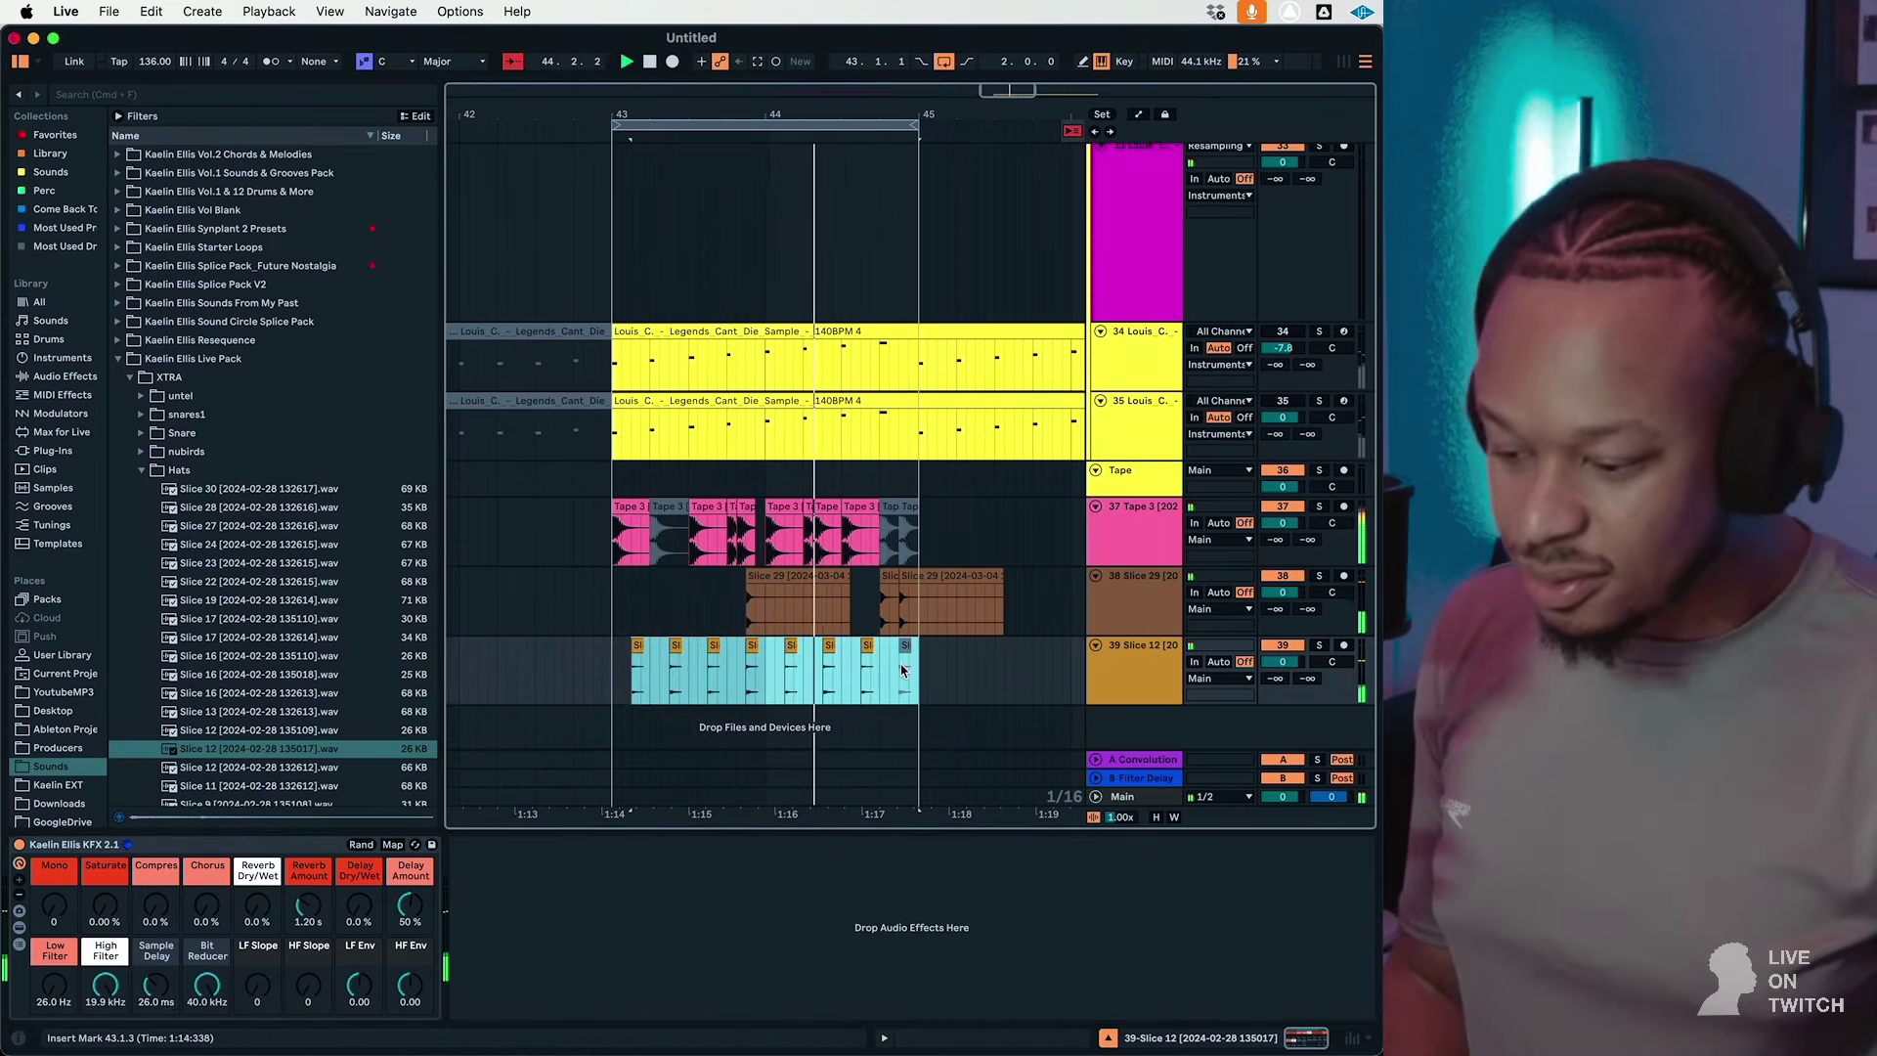
left_click(750, 650)
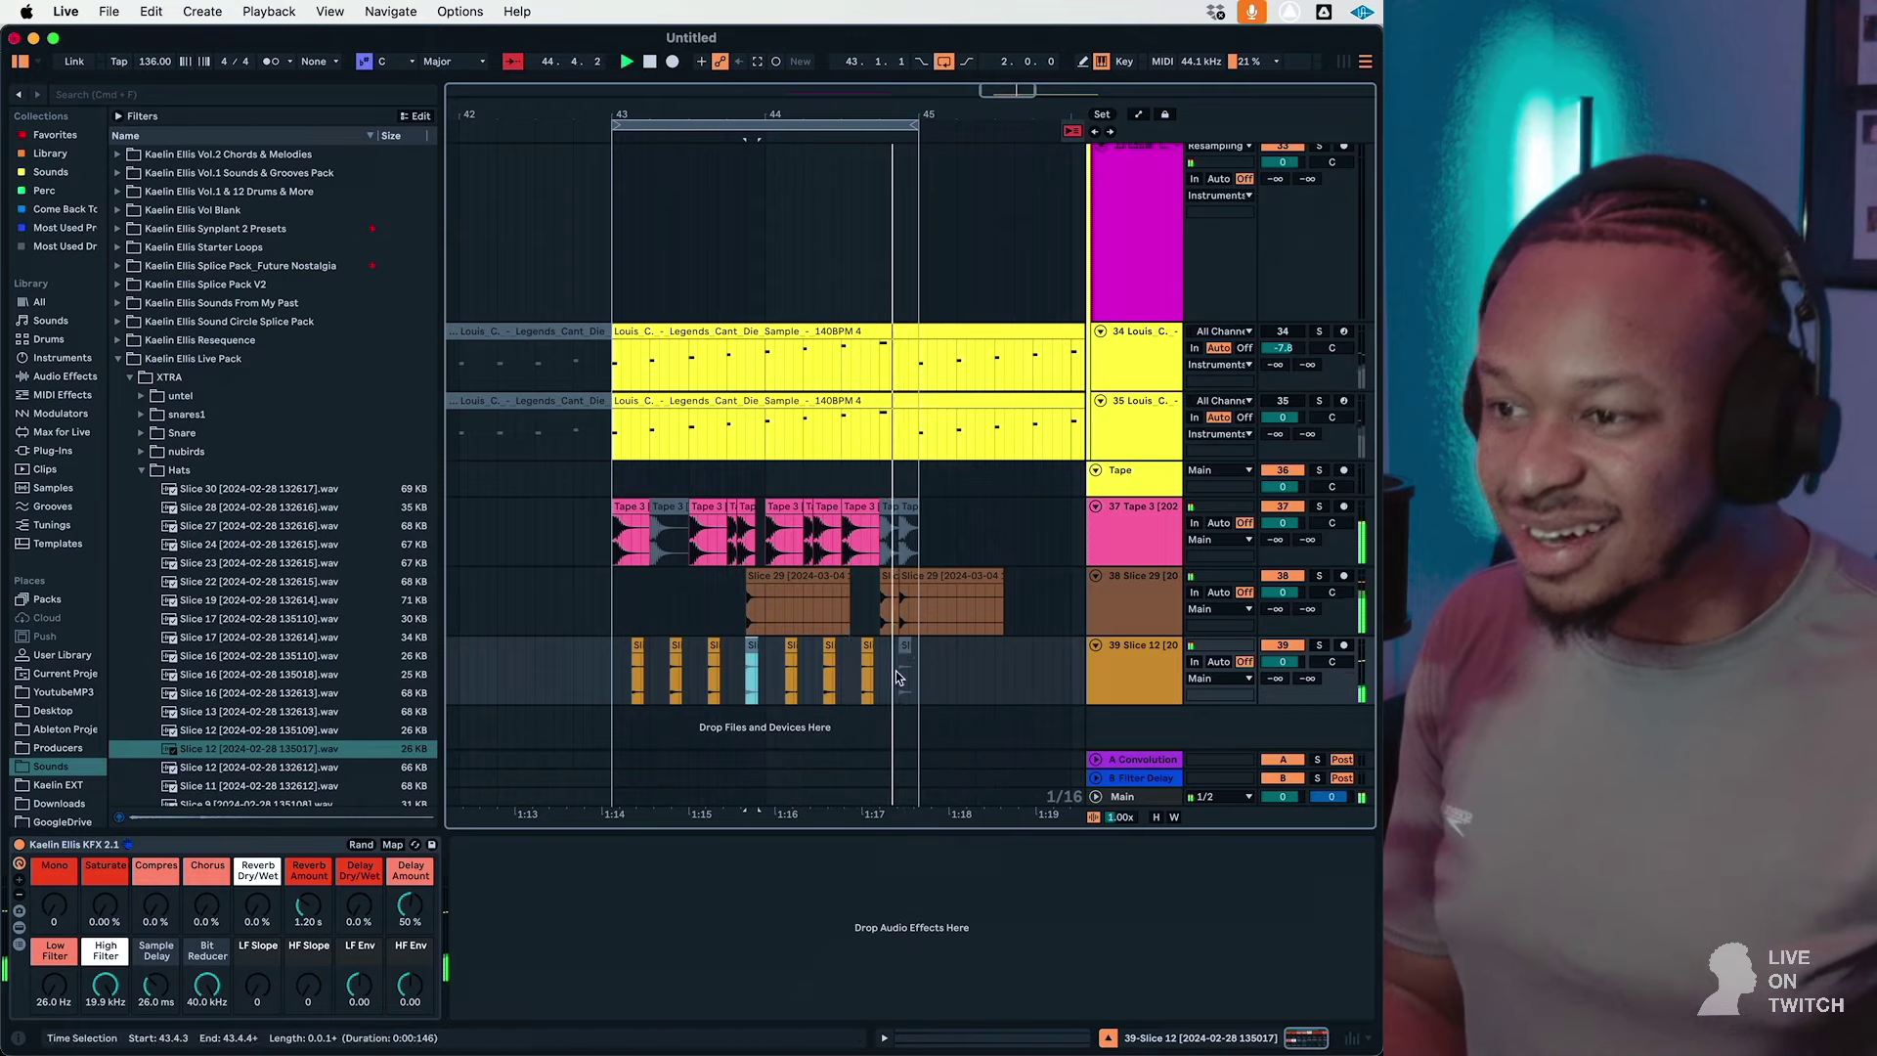
Step: Close the Hats folder and audition the slices in the nubirds folder from Slice 14 down to Slice 8, returning to Slice 9
left_click(179, 469)
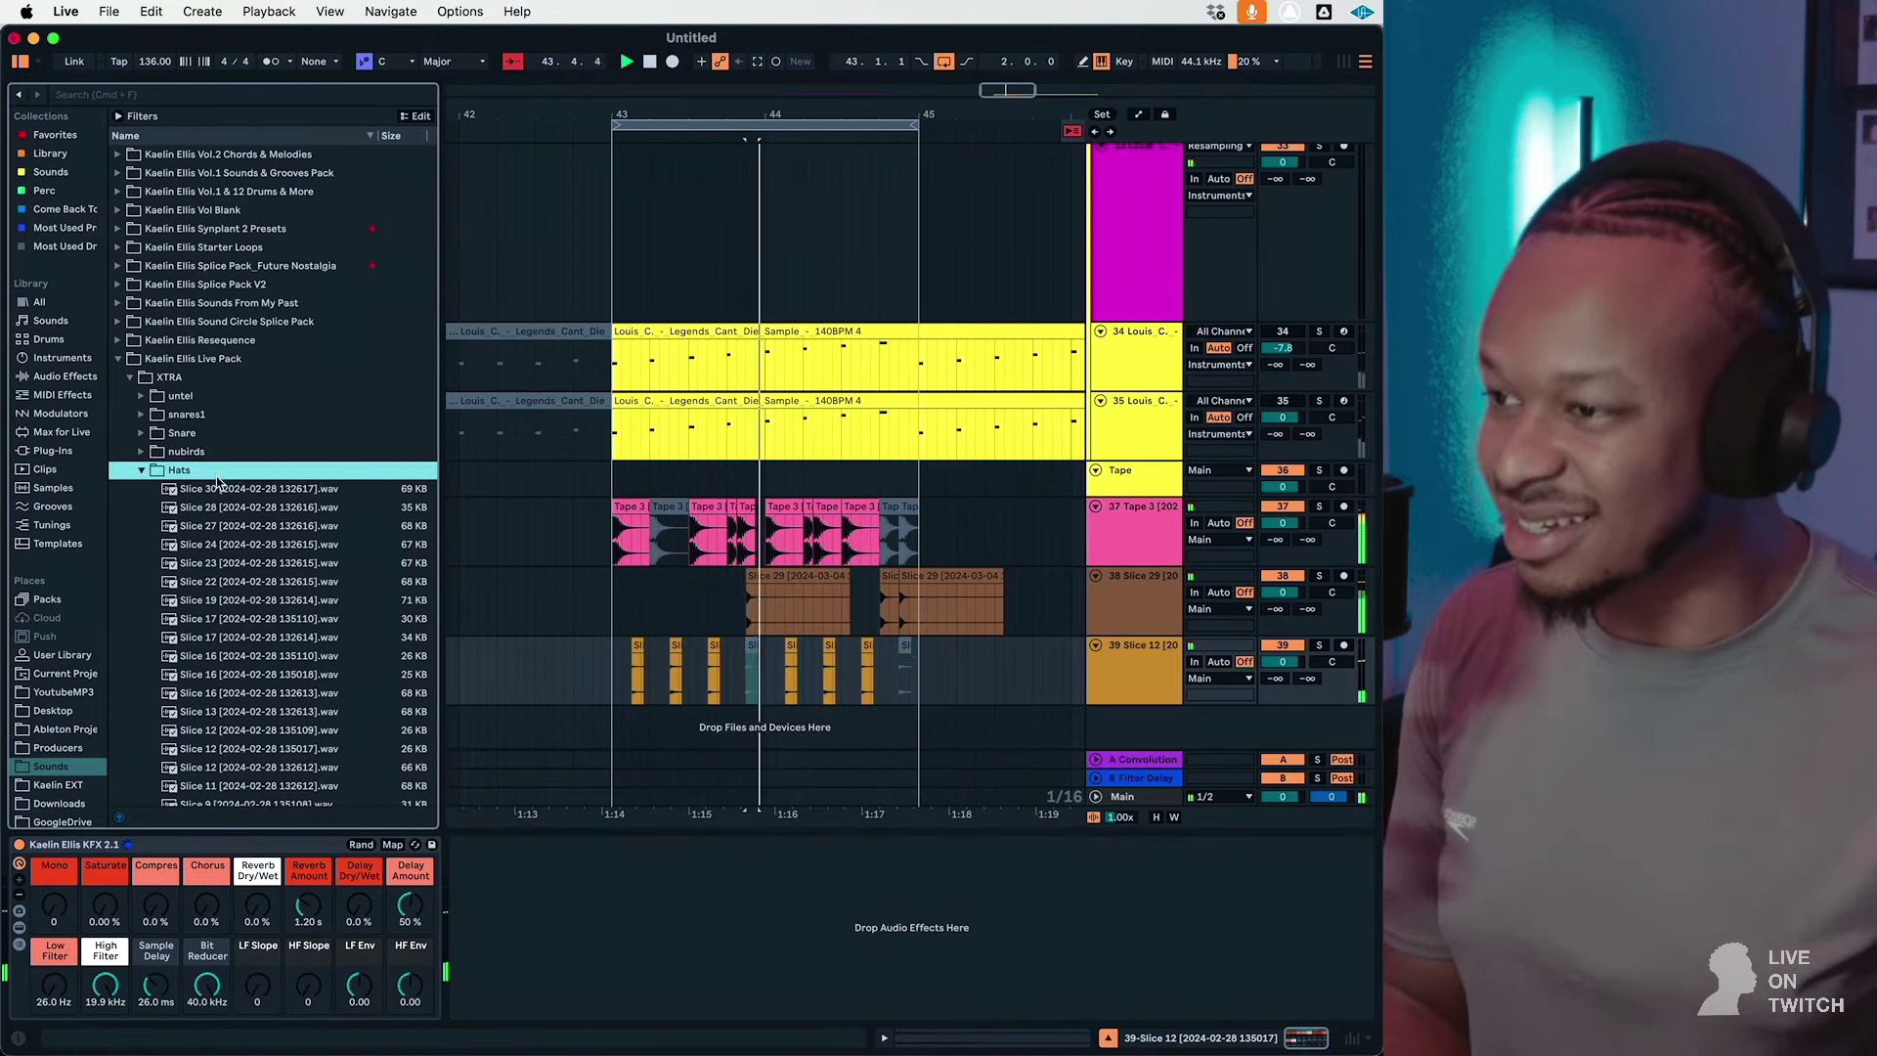
left_click(186, 451)
left_click(215, 507)
left_click(231, 637)
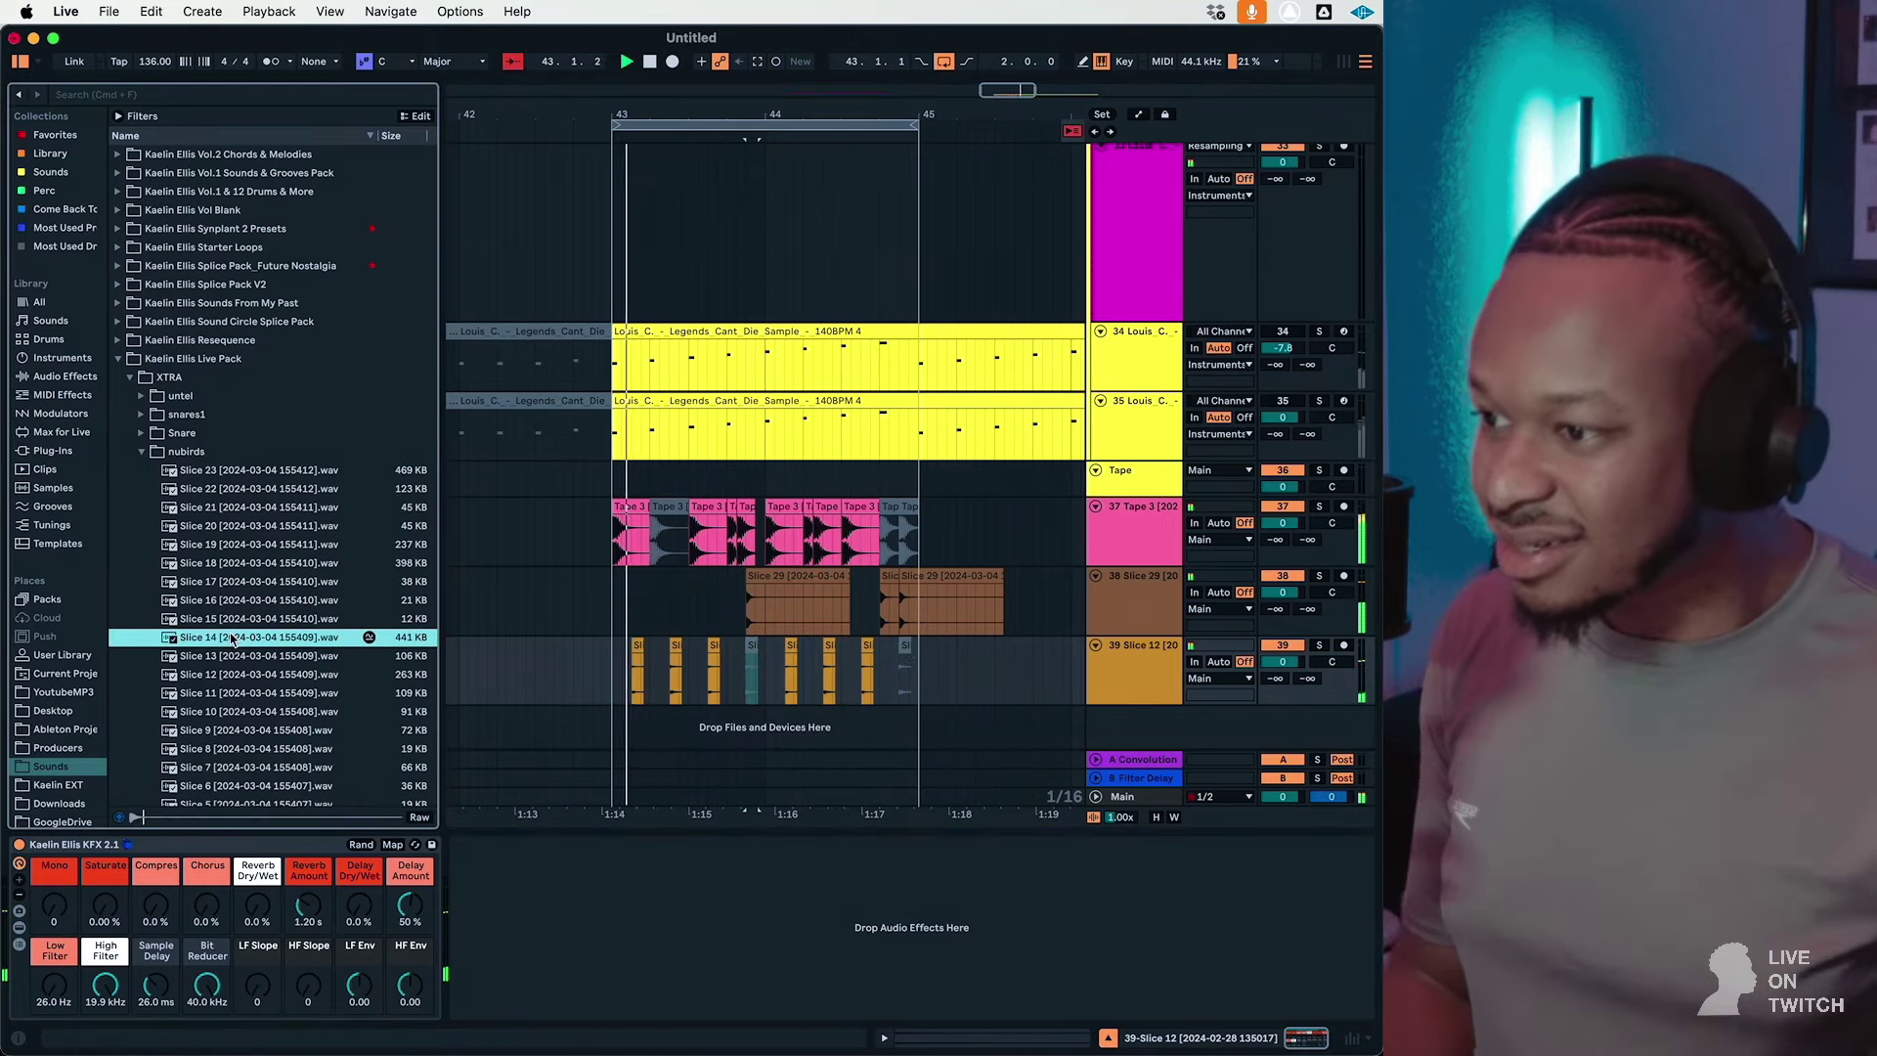
key("Down")
key("Down")
key("Down")
key("Down")
key("Down")
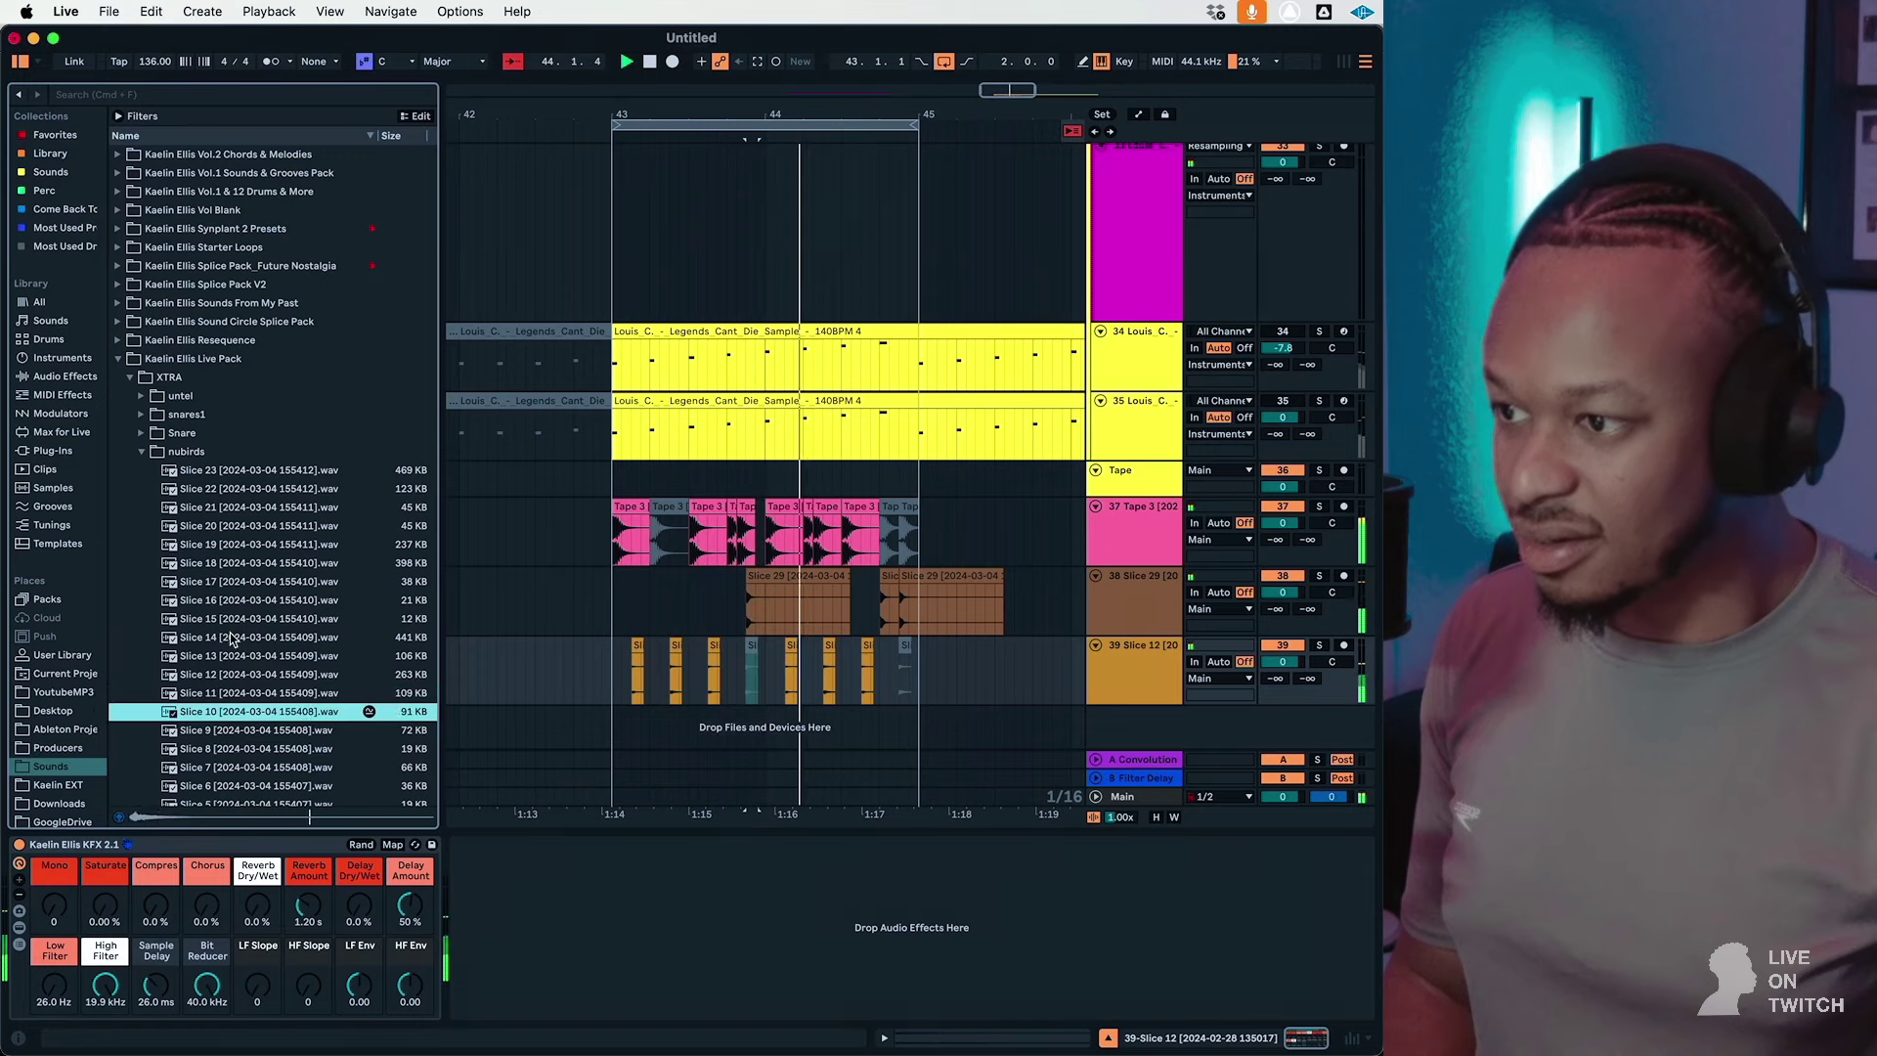
key("Down")
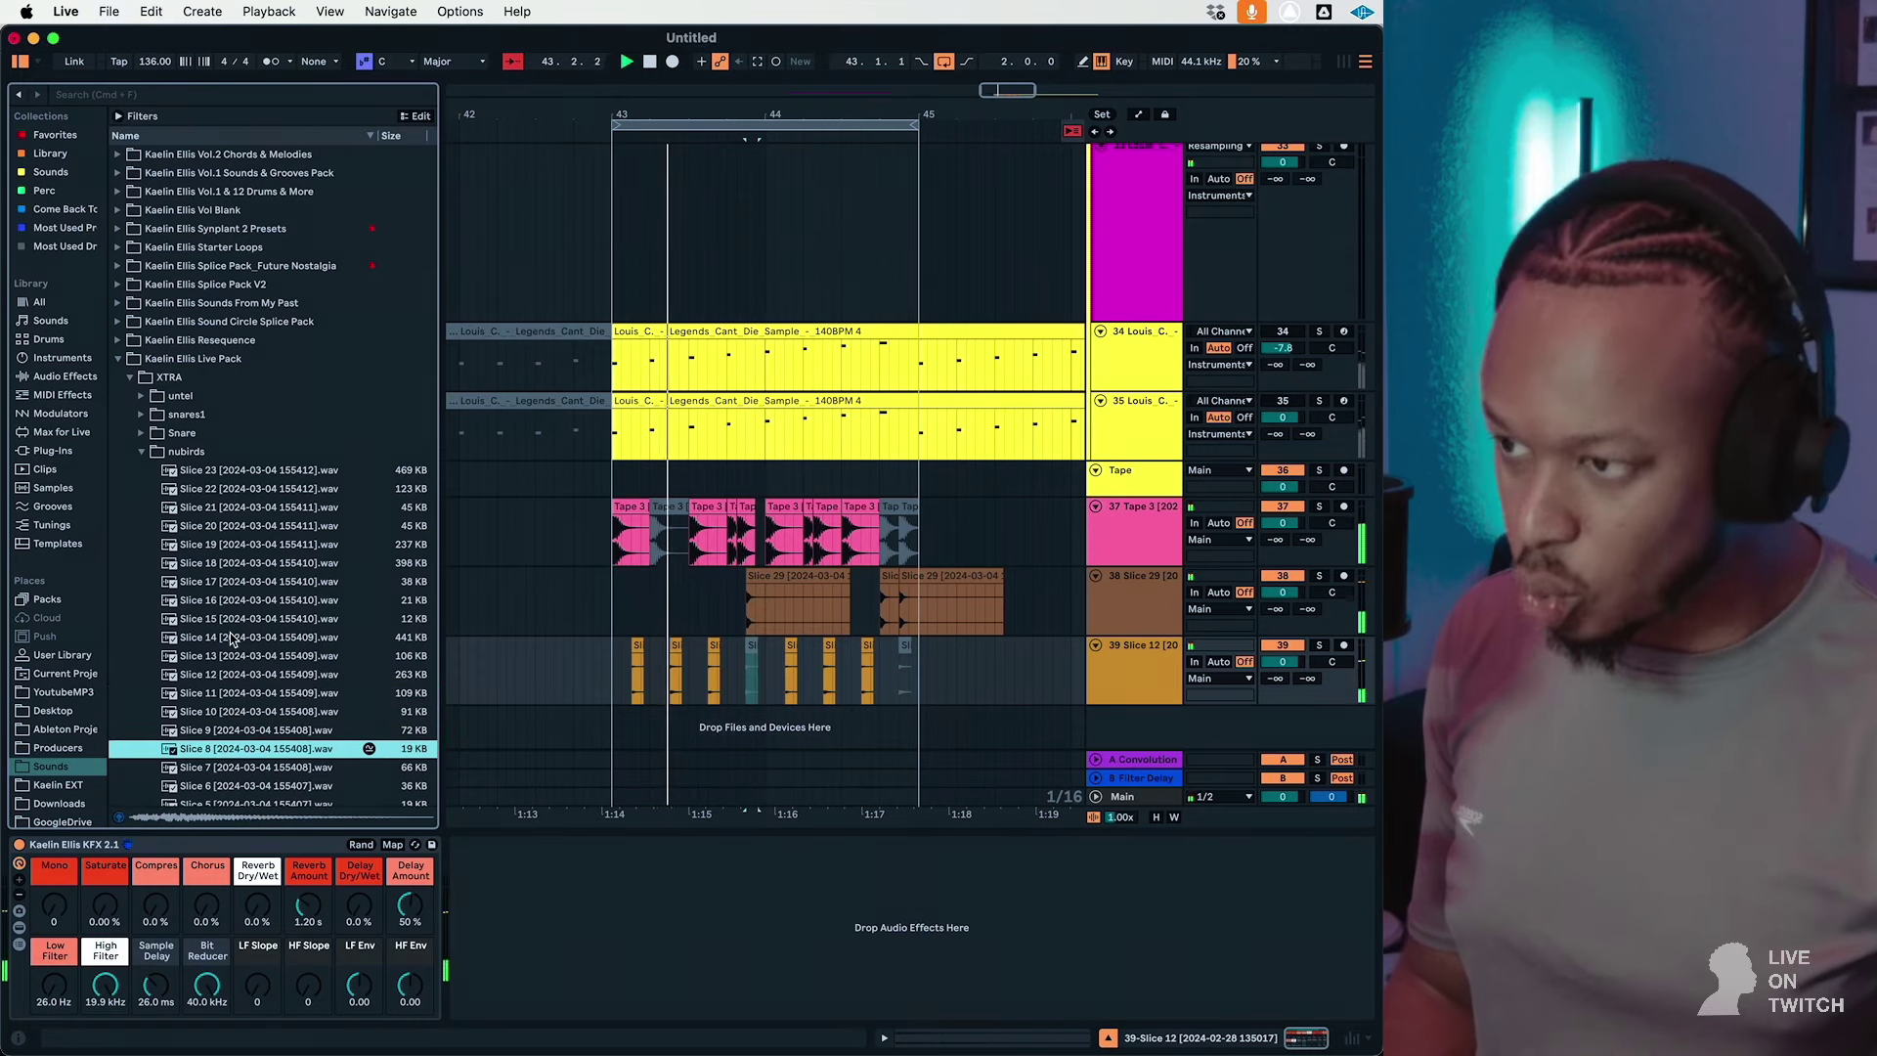
key("Up")
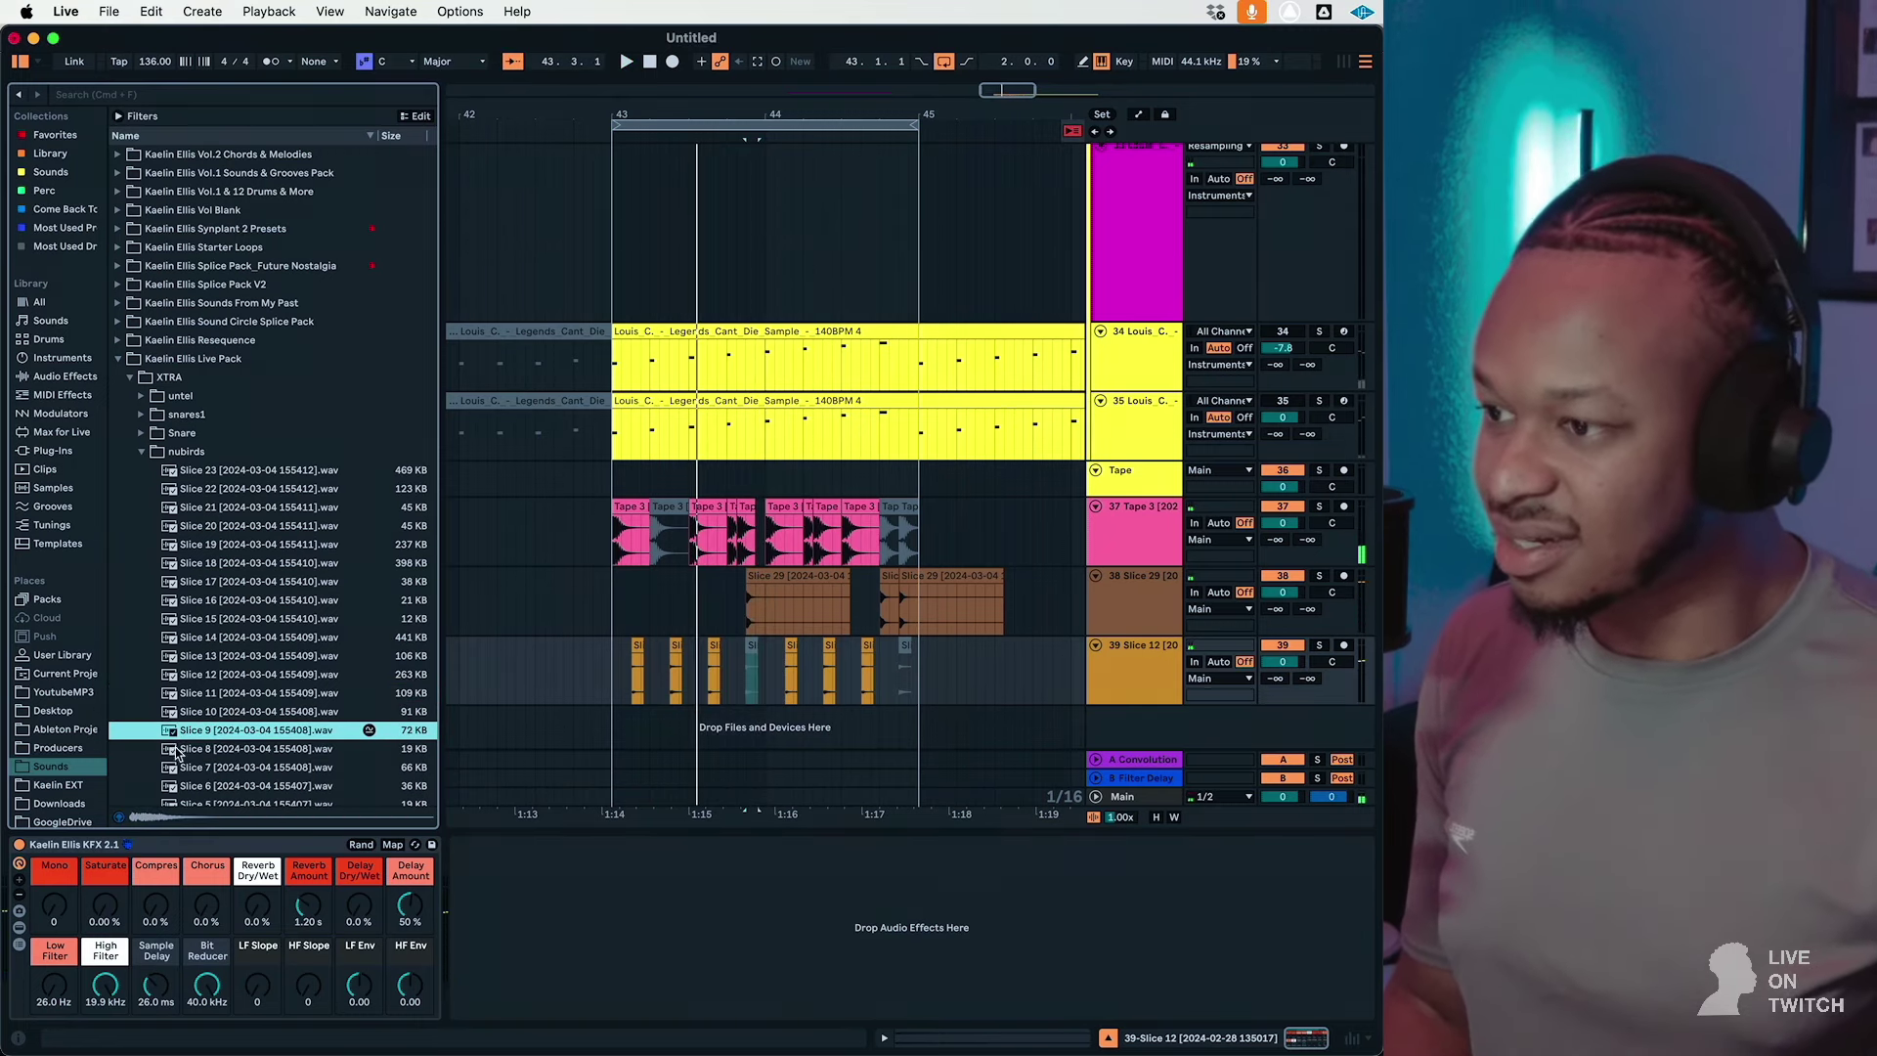
mouse_move(193, 738)
left_mouse_down()
mouse_move(533, 699)
mouse_move(650, 720)
mouse_move(717, 763)
mouse_move(752, 723)
left_mouse_up()
double_click(765, 717)
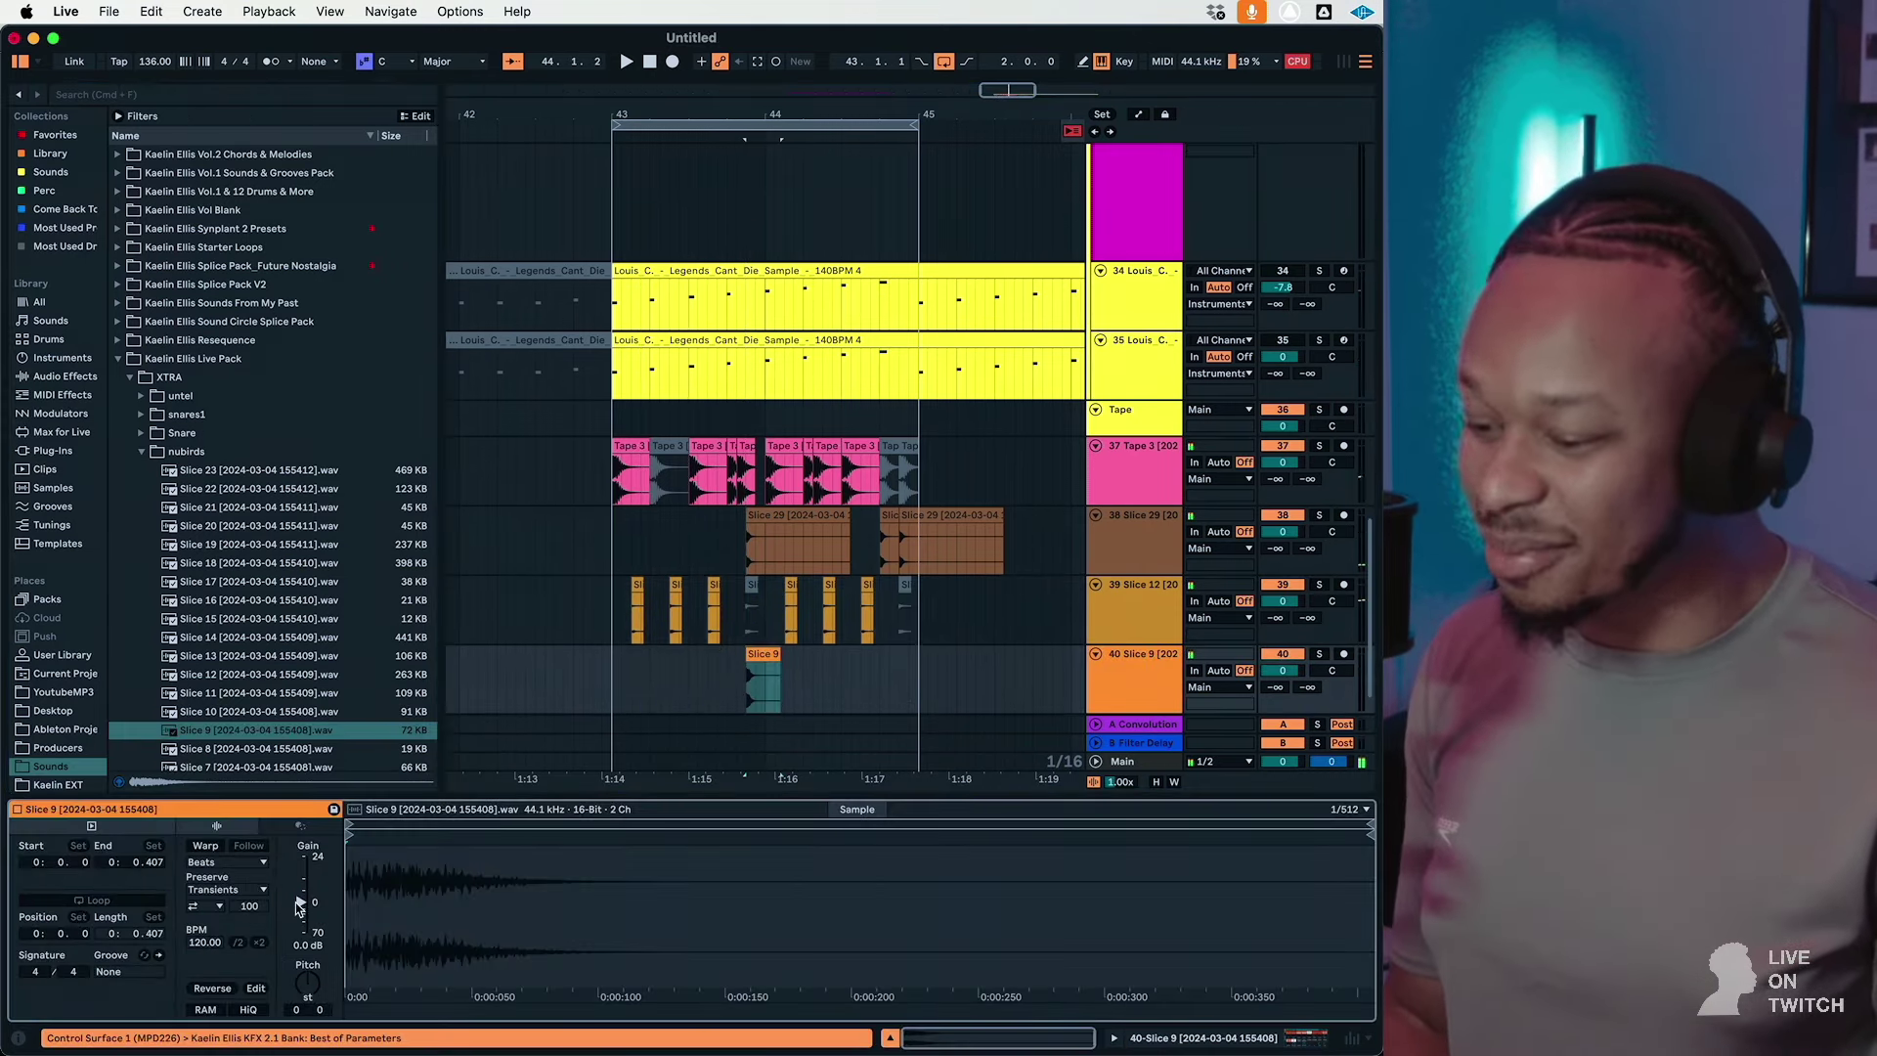
key("space")
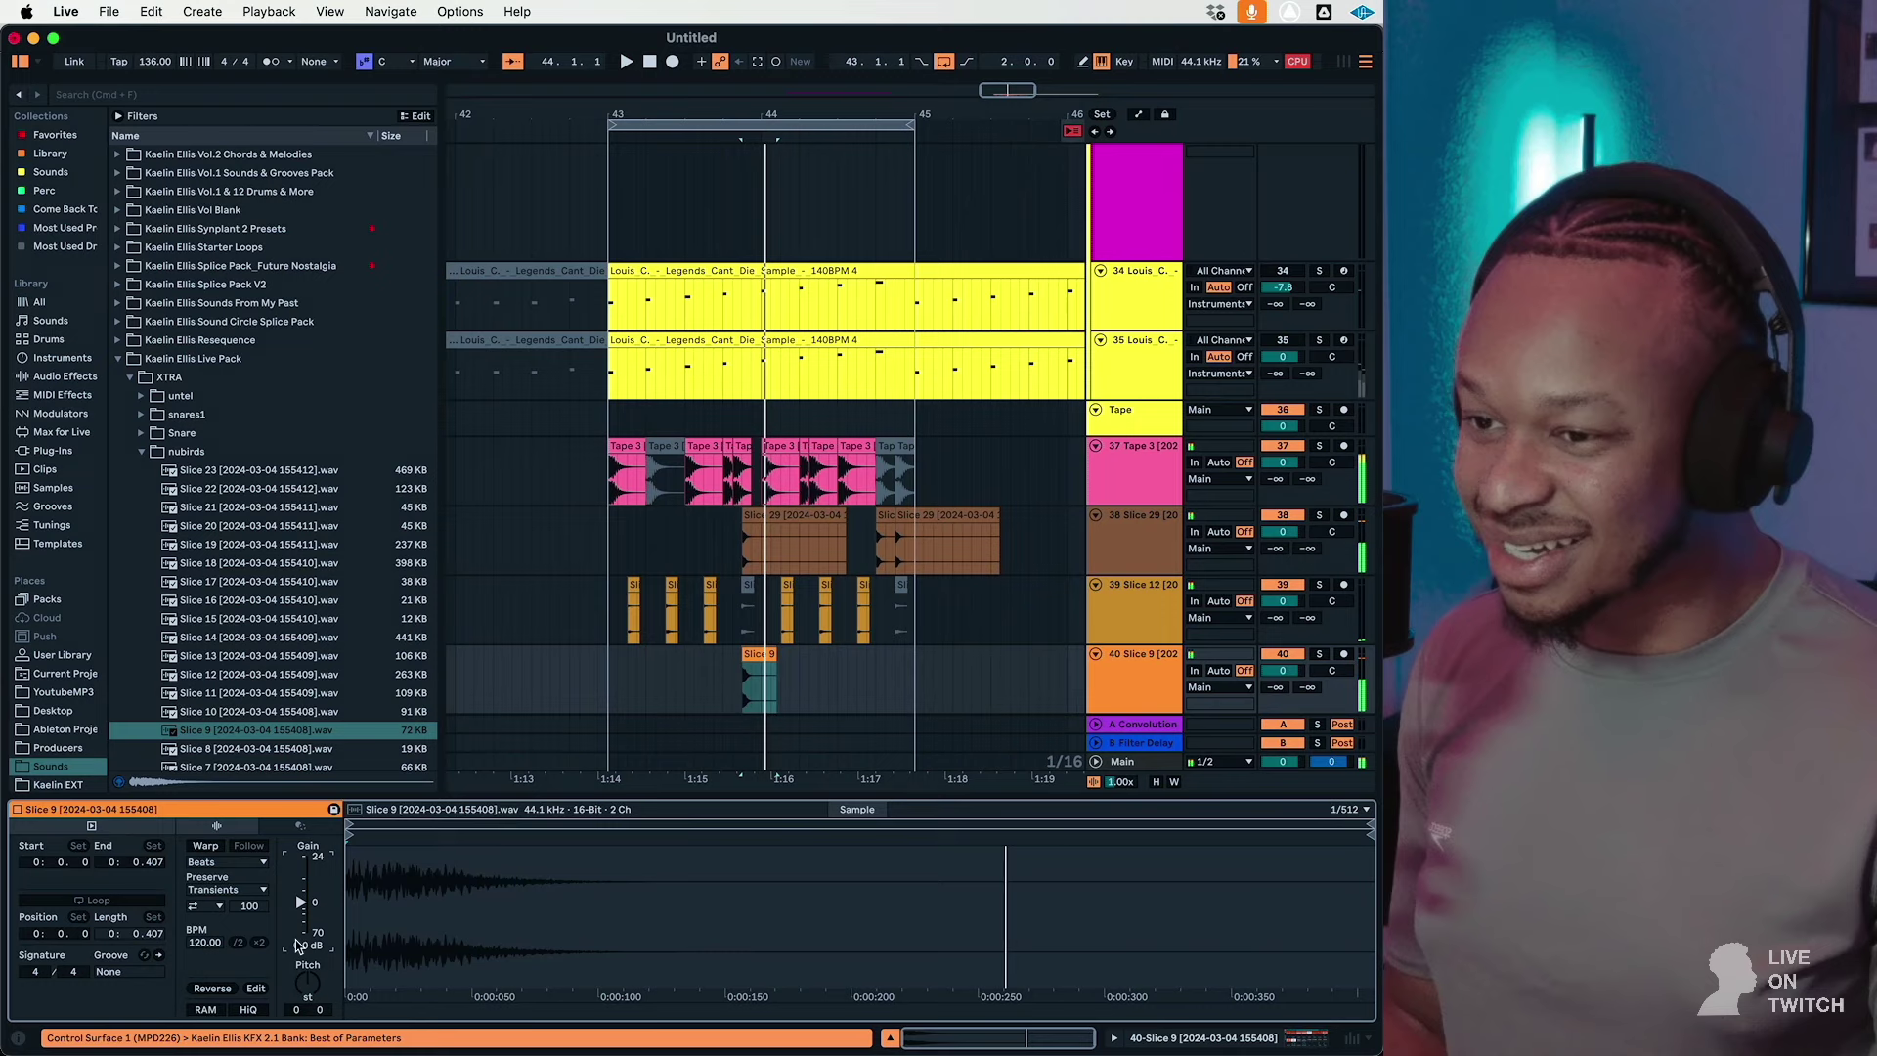
Step: Copy the Slice 9 clip on track 40 to 44.4.1 and 44.4.3, matching the Slice 29 hits on track 38
left_click(747, 682)
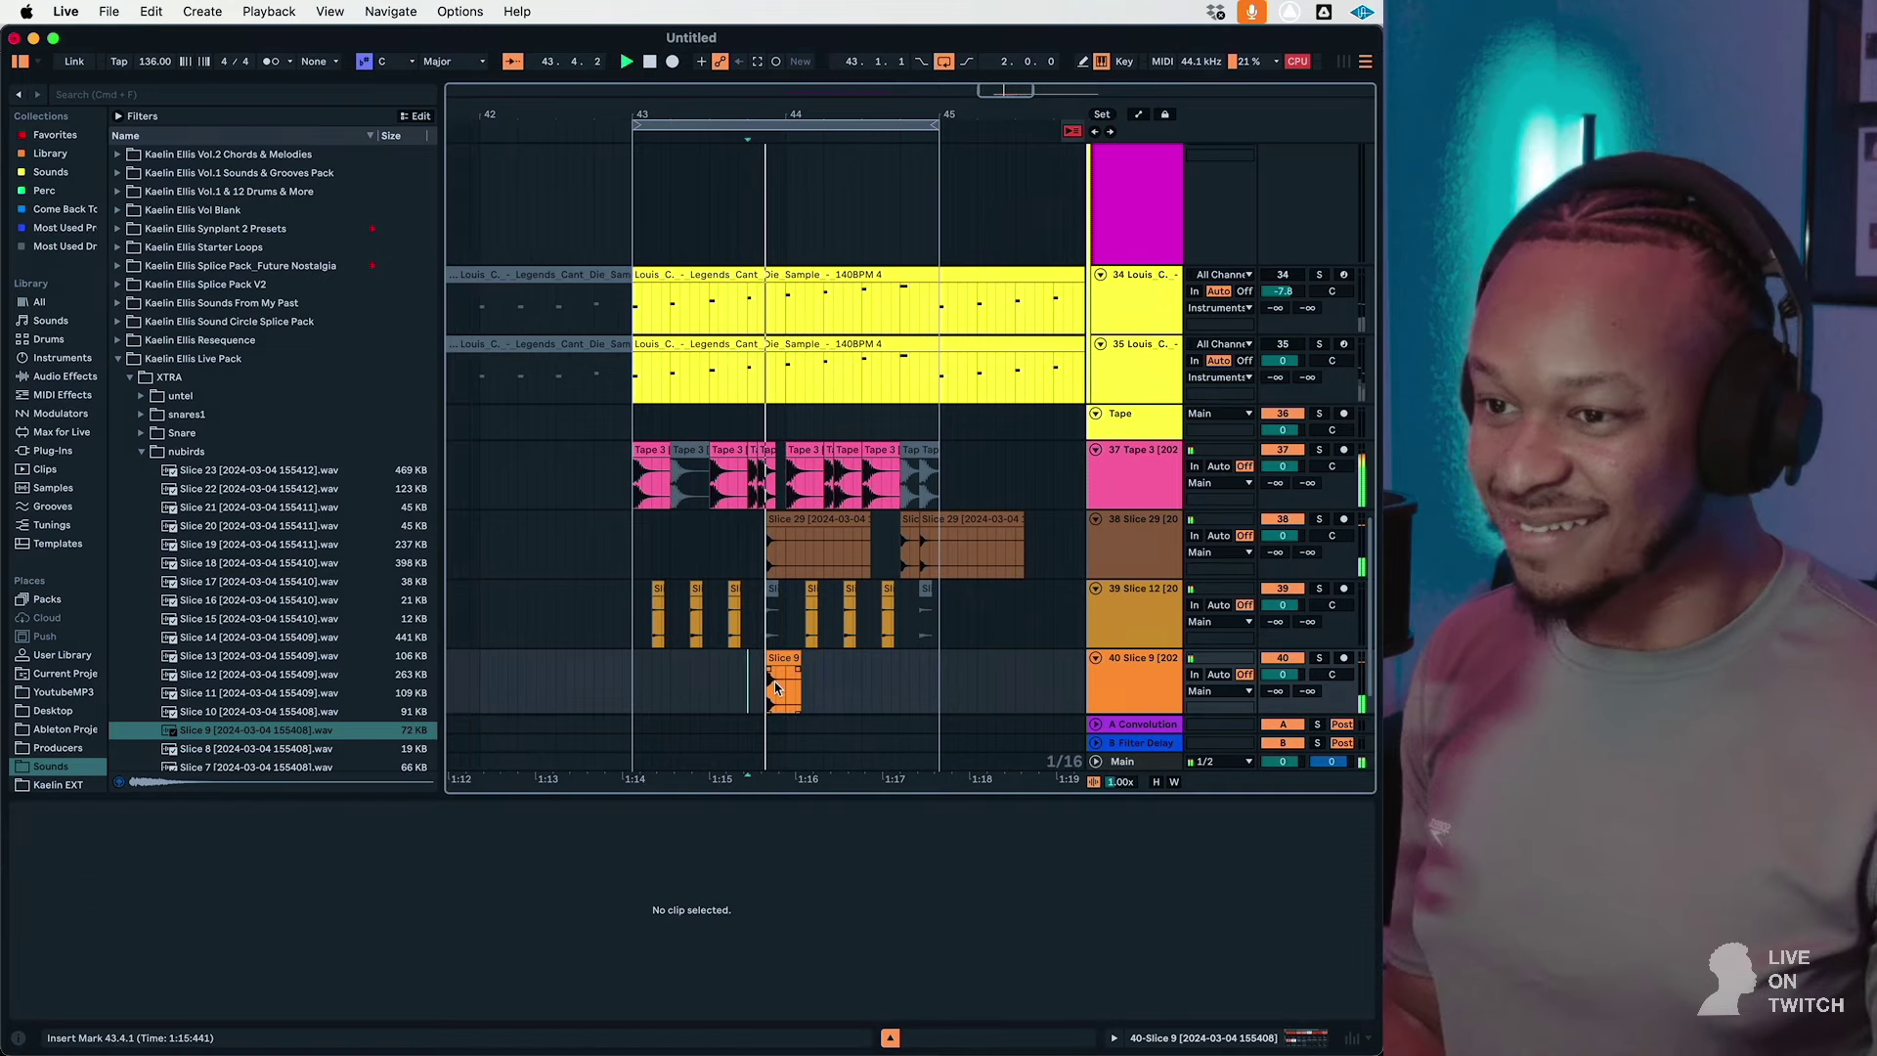
scroll(774, 683, "down", 1)
left_click_drag(780, 635, 901, 609)
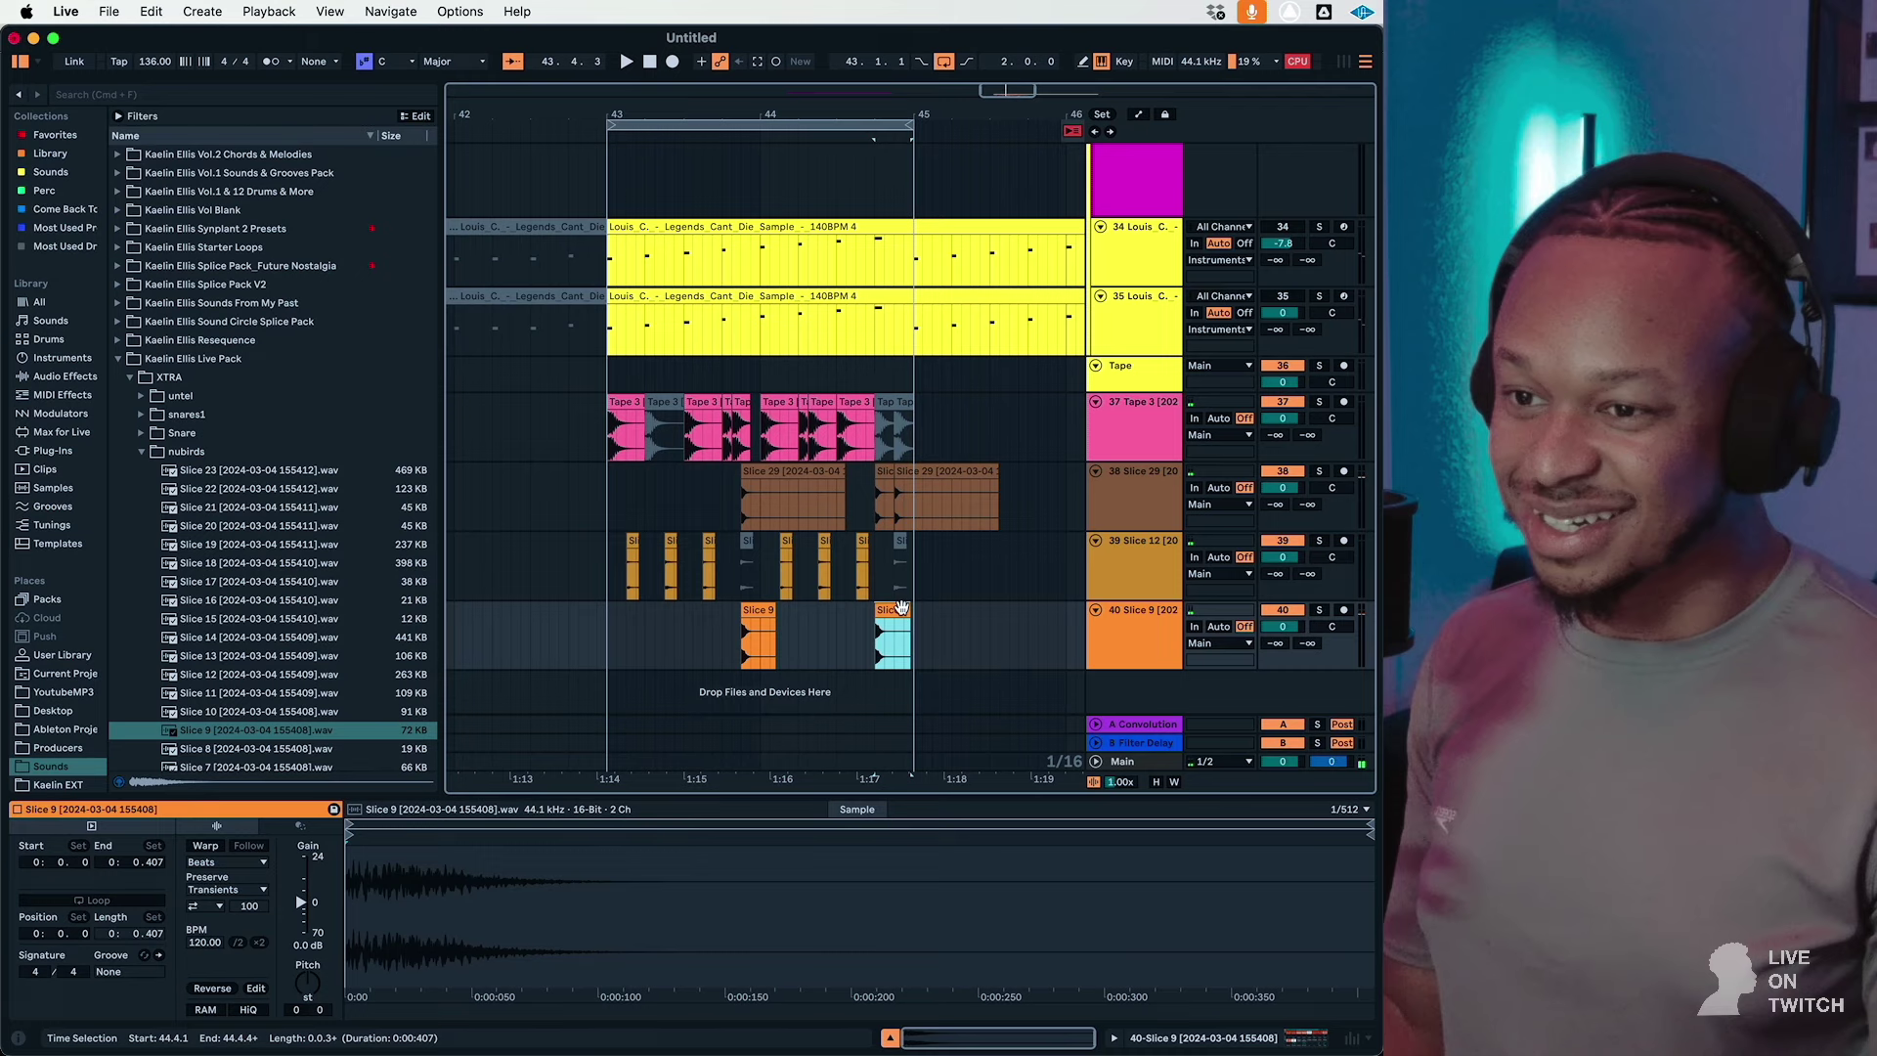
Step: Play the pattern from 43.1.1 and set track 40's Sample Delay to 8.95 ms
left_click(608, 645)
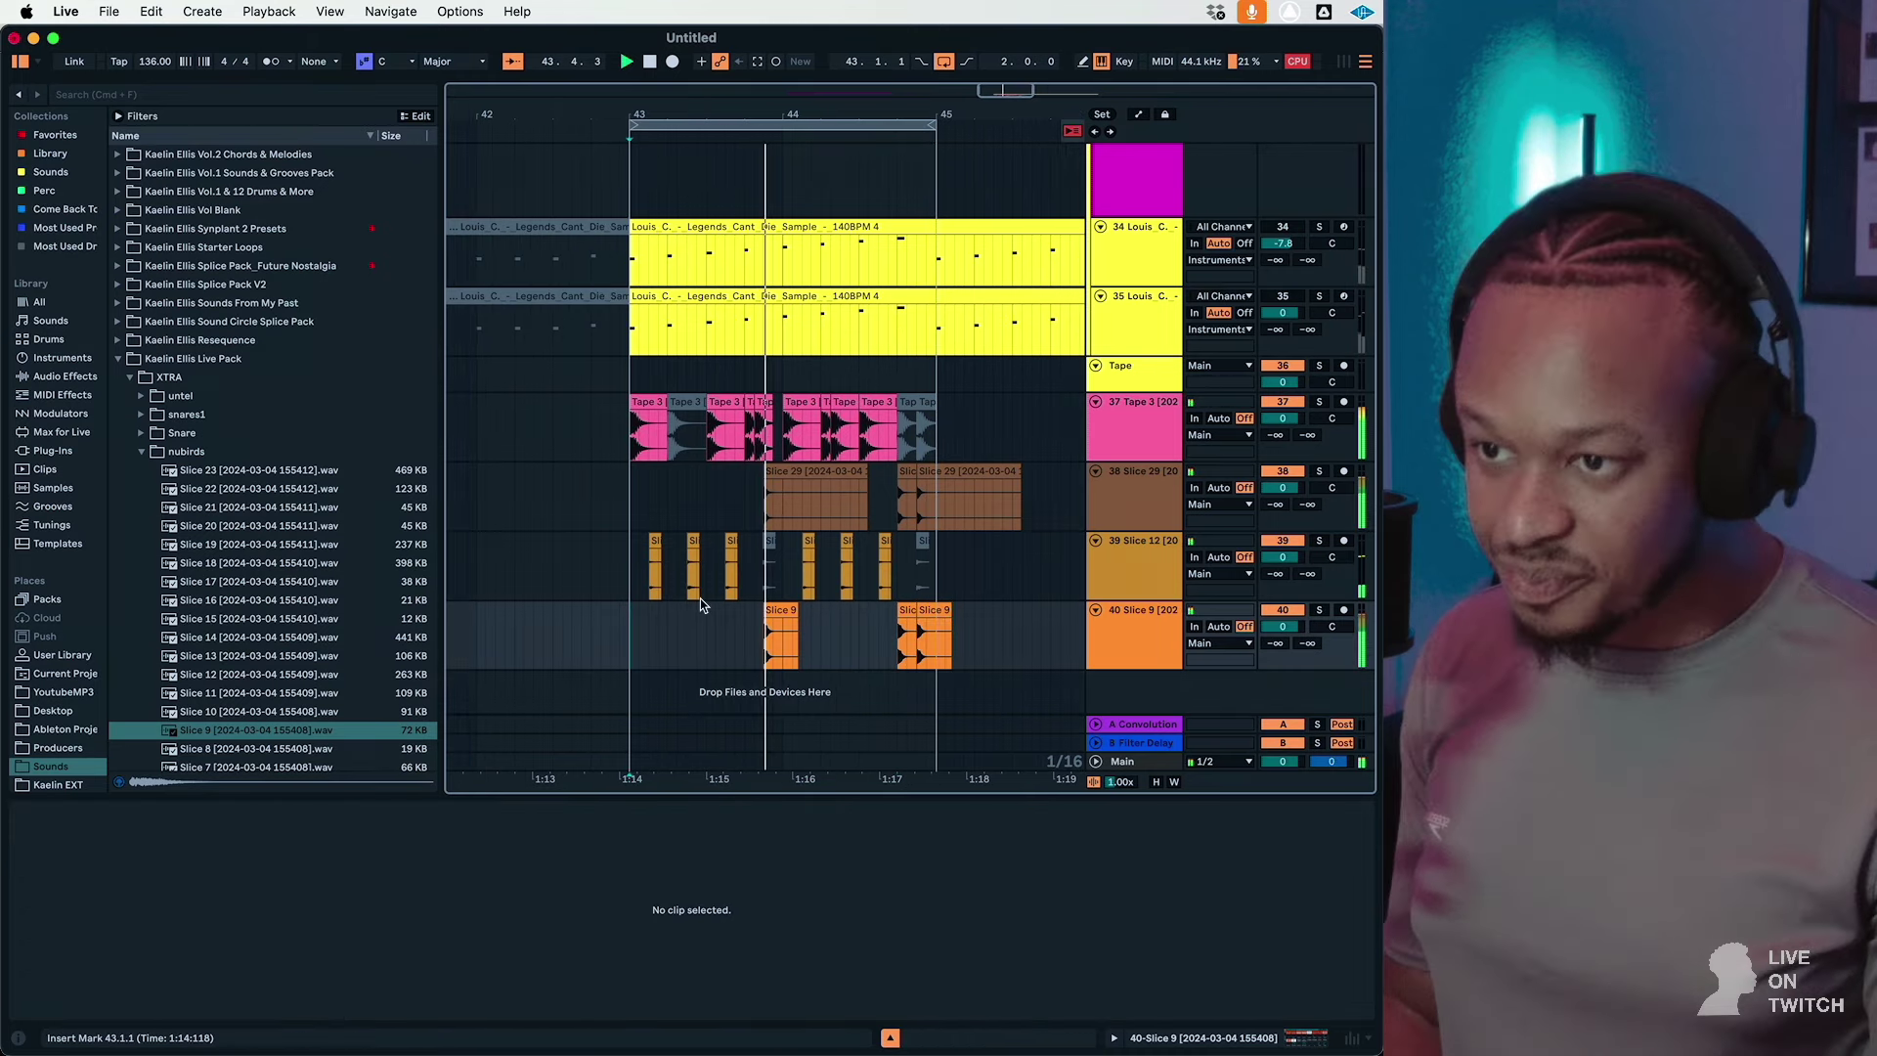
left_click(853, 620)
double_click(1096, 640)
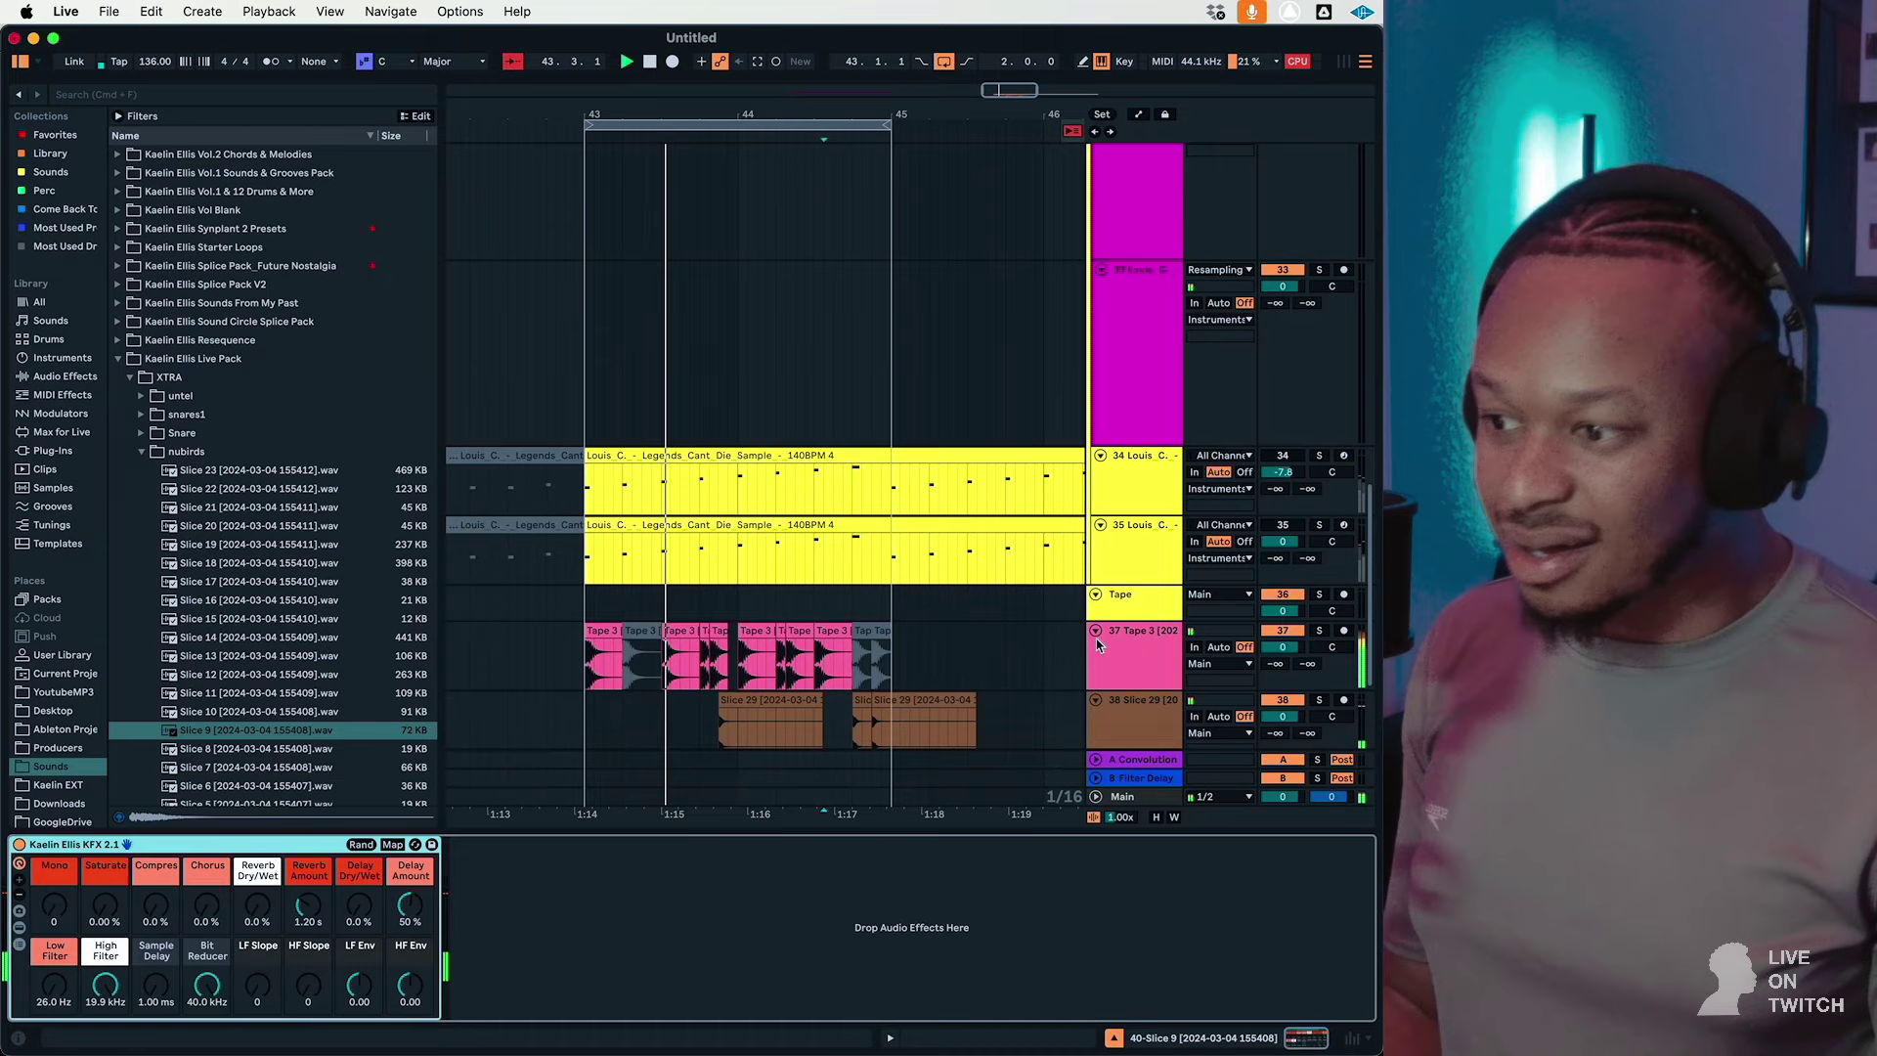
Step: Lower the volume of track 38 to -4.4 dB and of track 40 to -2.2 dB
left_click_drag(1283, 717, 1282, 733)
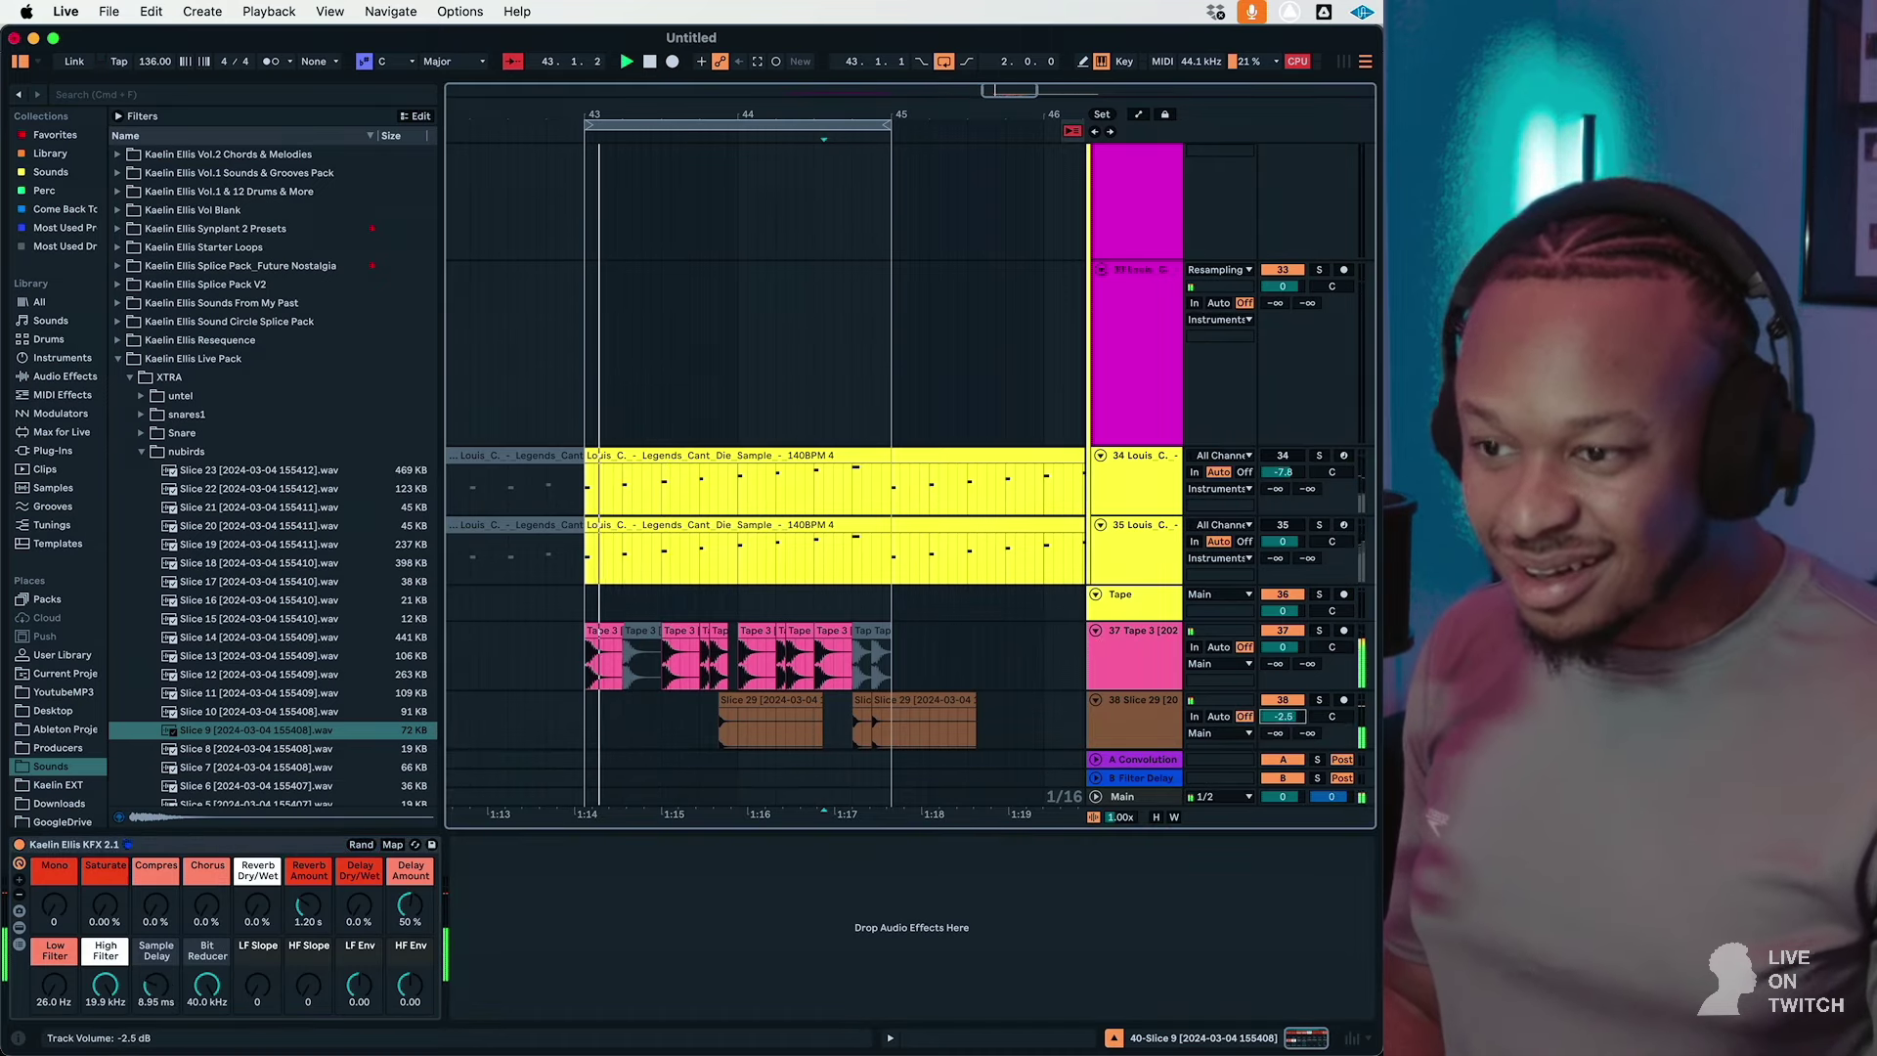
scroll(1289, 665, "down", 4)
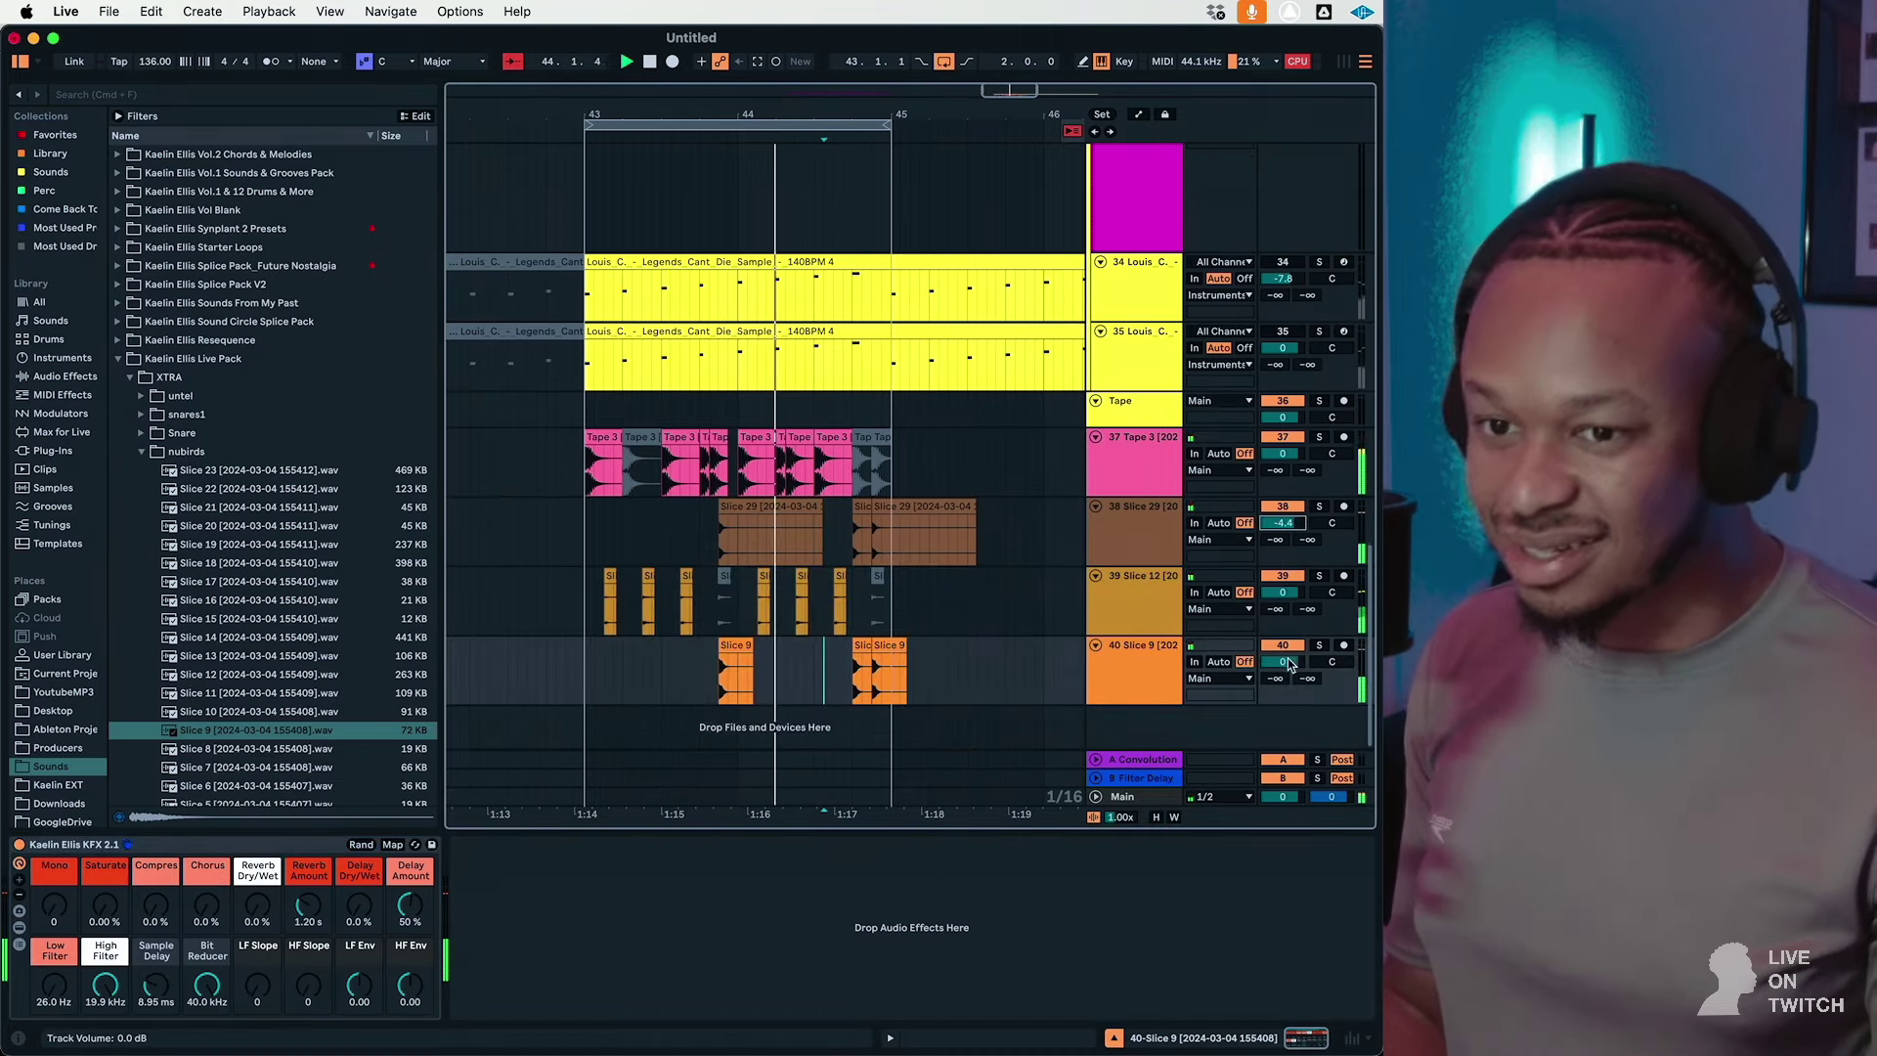
left_click_drag(1289, 665, 1288, 686)
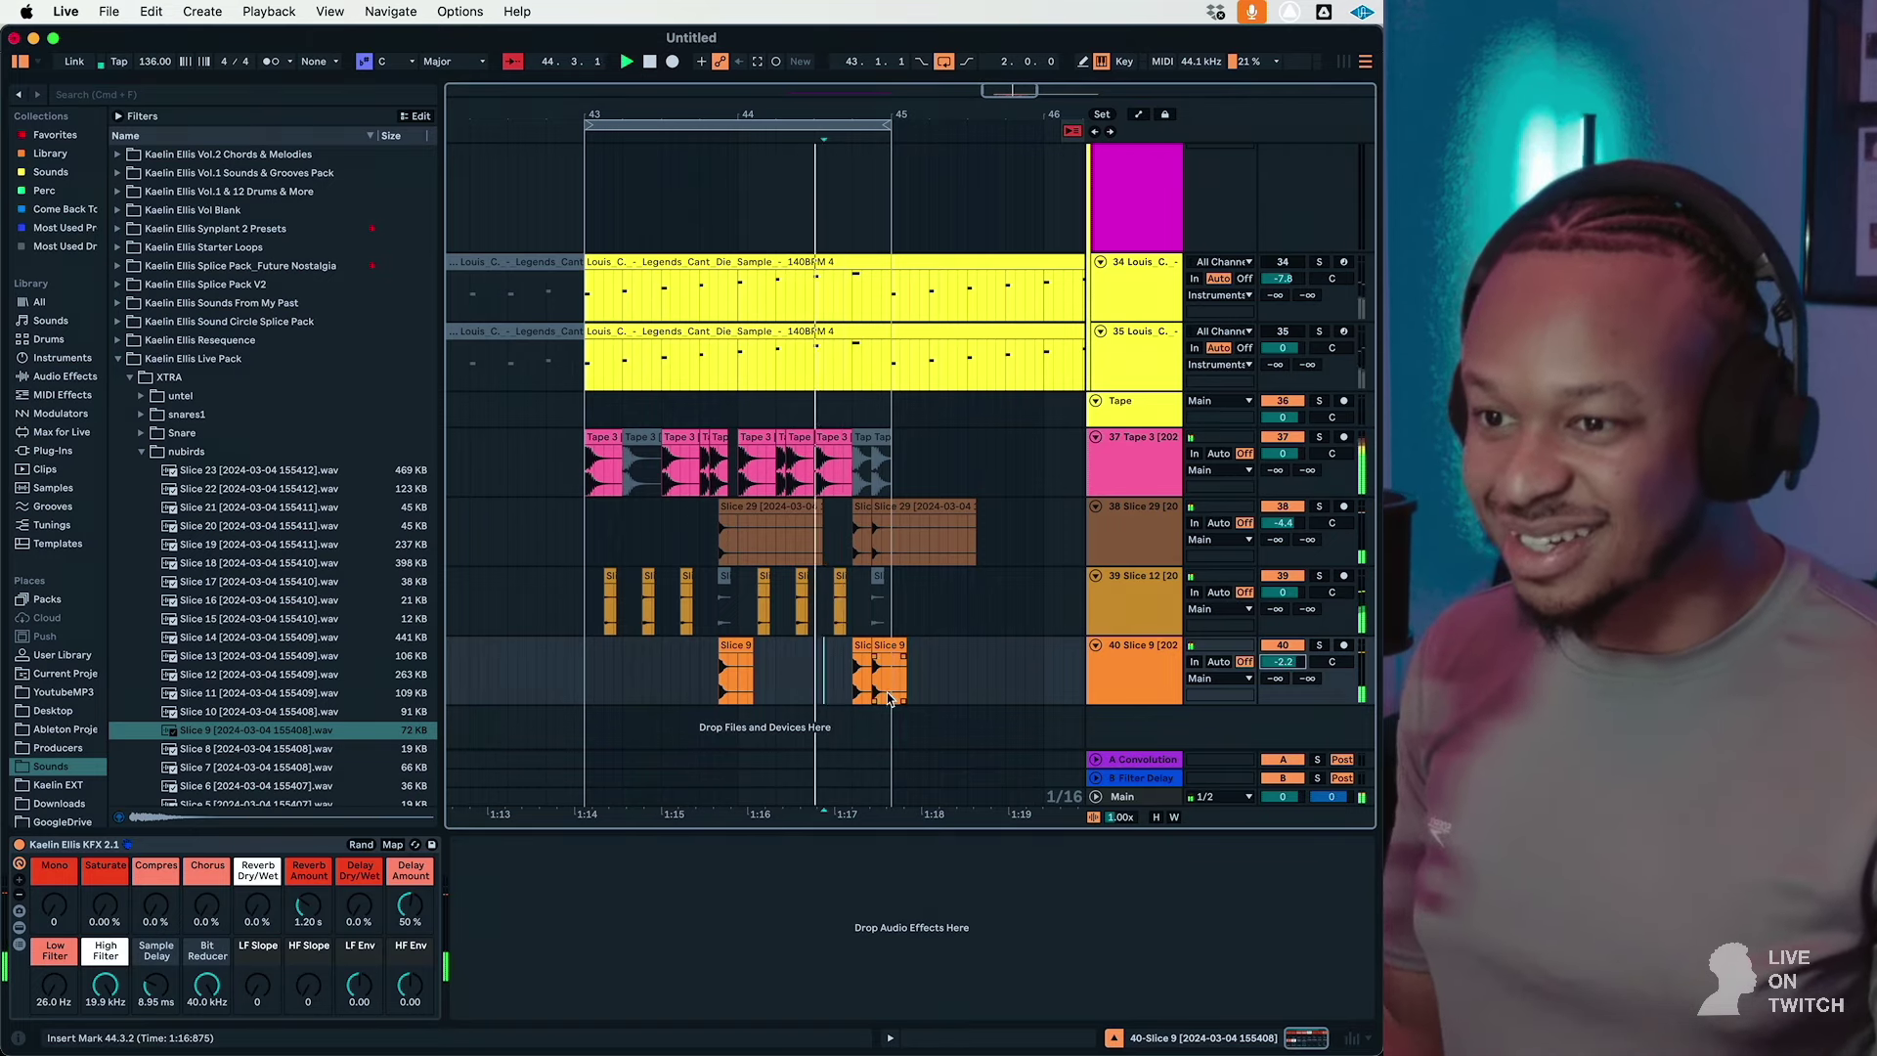
Step: Duplicate the two-bar drum pattern from 43.1.1 to 45.1.1 on tracks 37 to 40 until it fills up to bar 51
left_click_drag(889, 698, 586, 498)
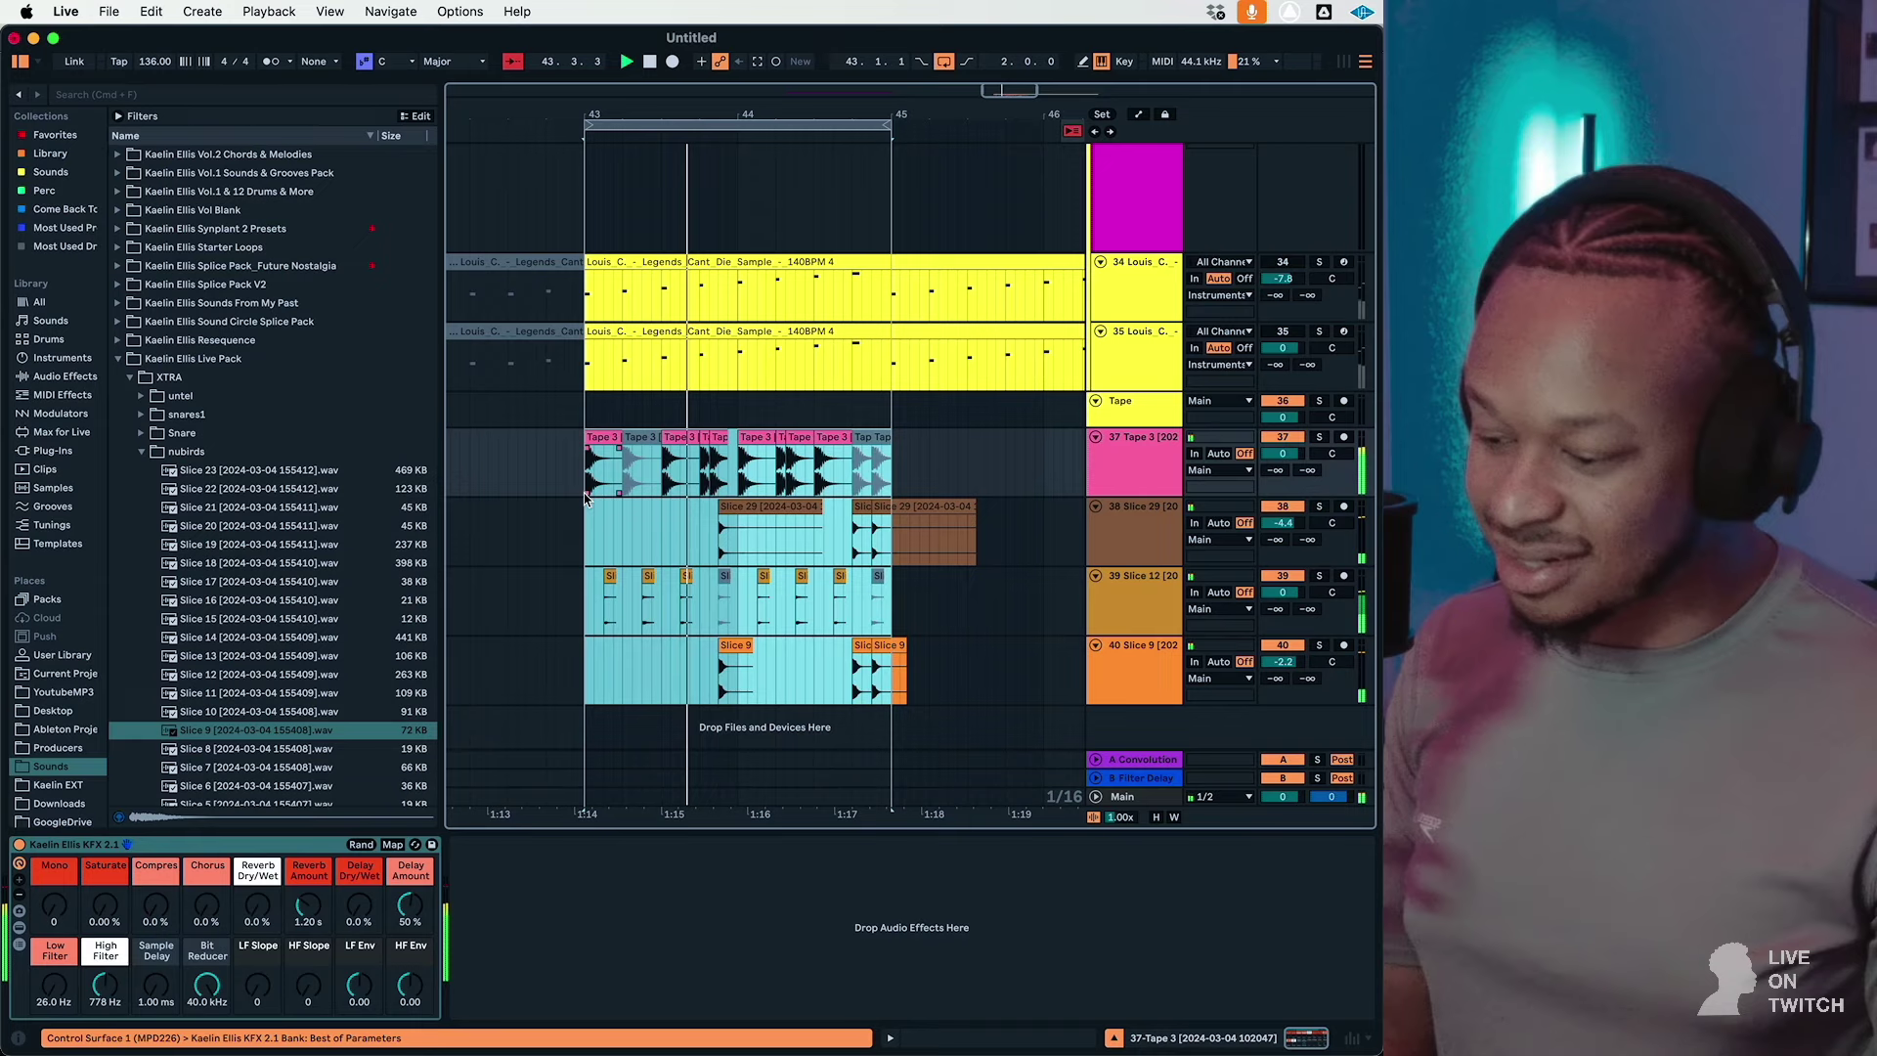
key("super+d")
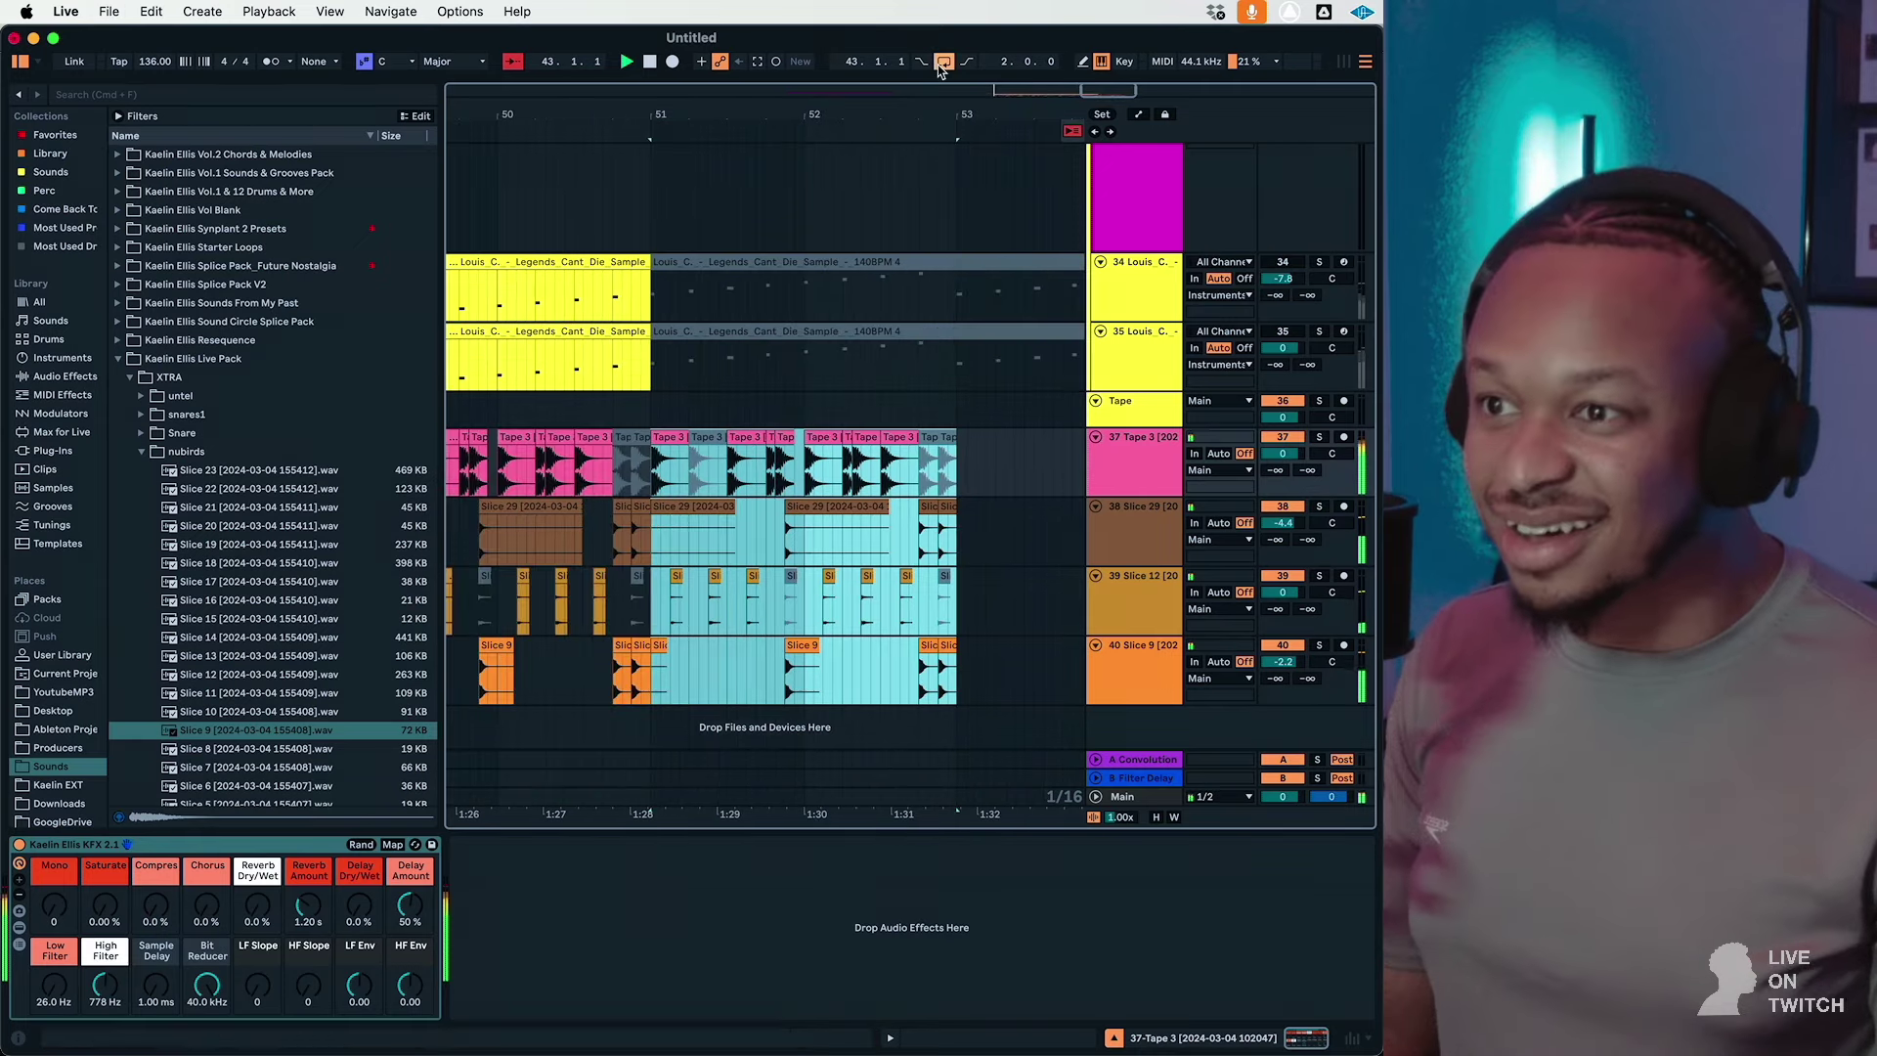
key("super+z")
Step: Turn off the arrangement loop and let playback continue into the duplicated drum pattern
left_click(943, 63)
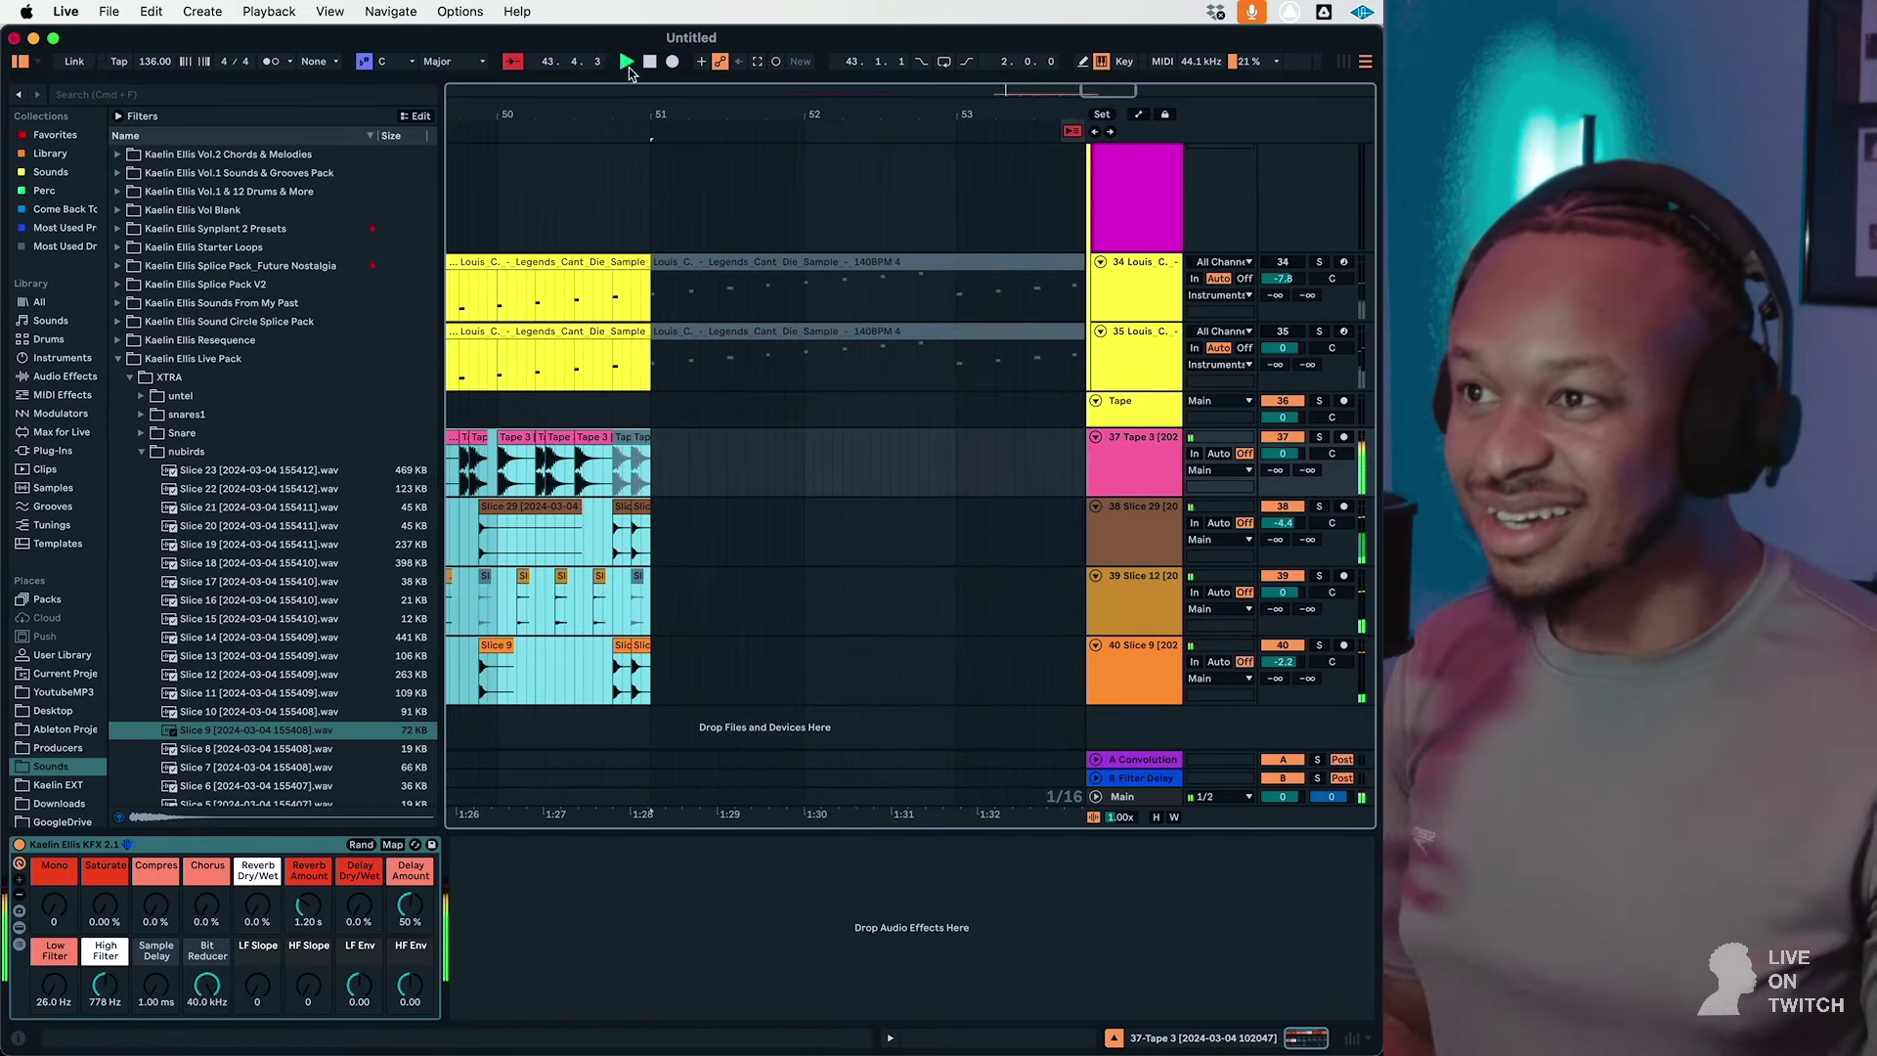
scroll(918, 166, "left", 10)
left_click(617, 261)
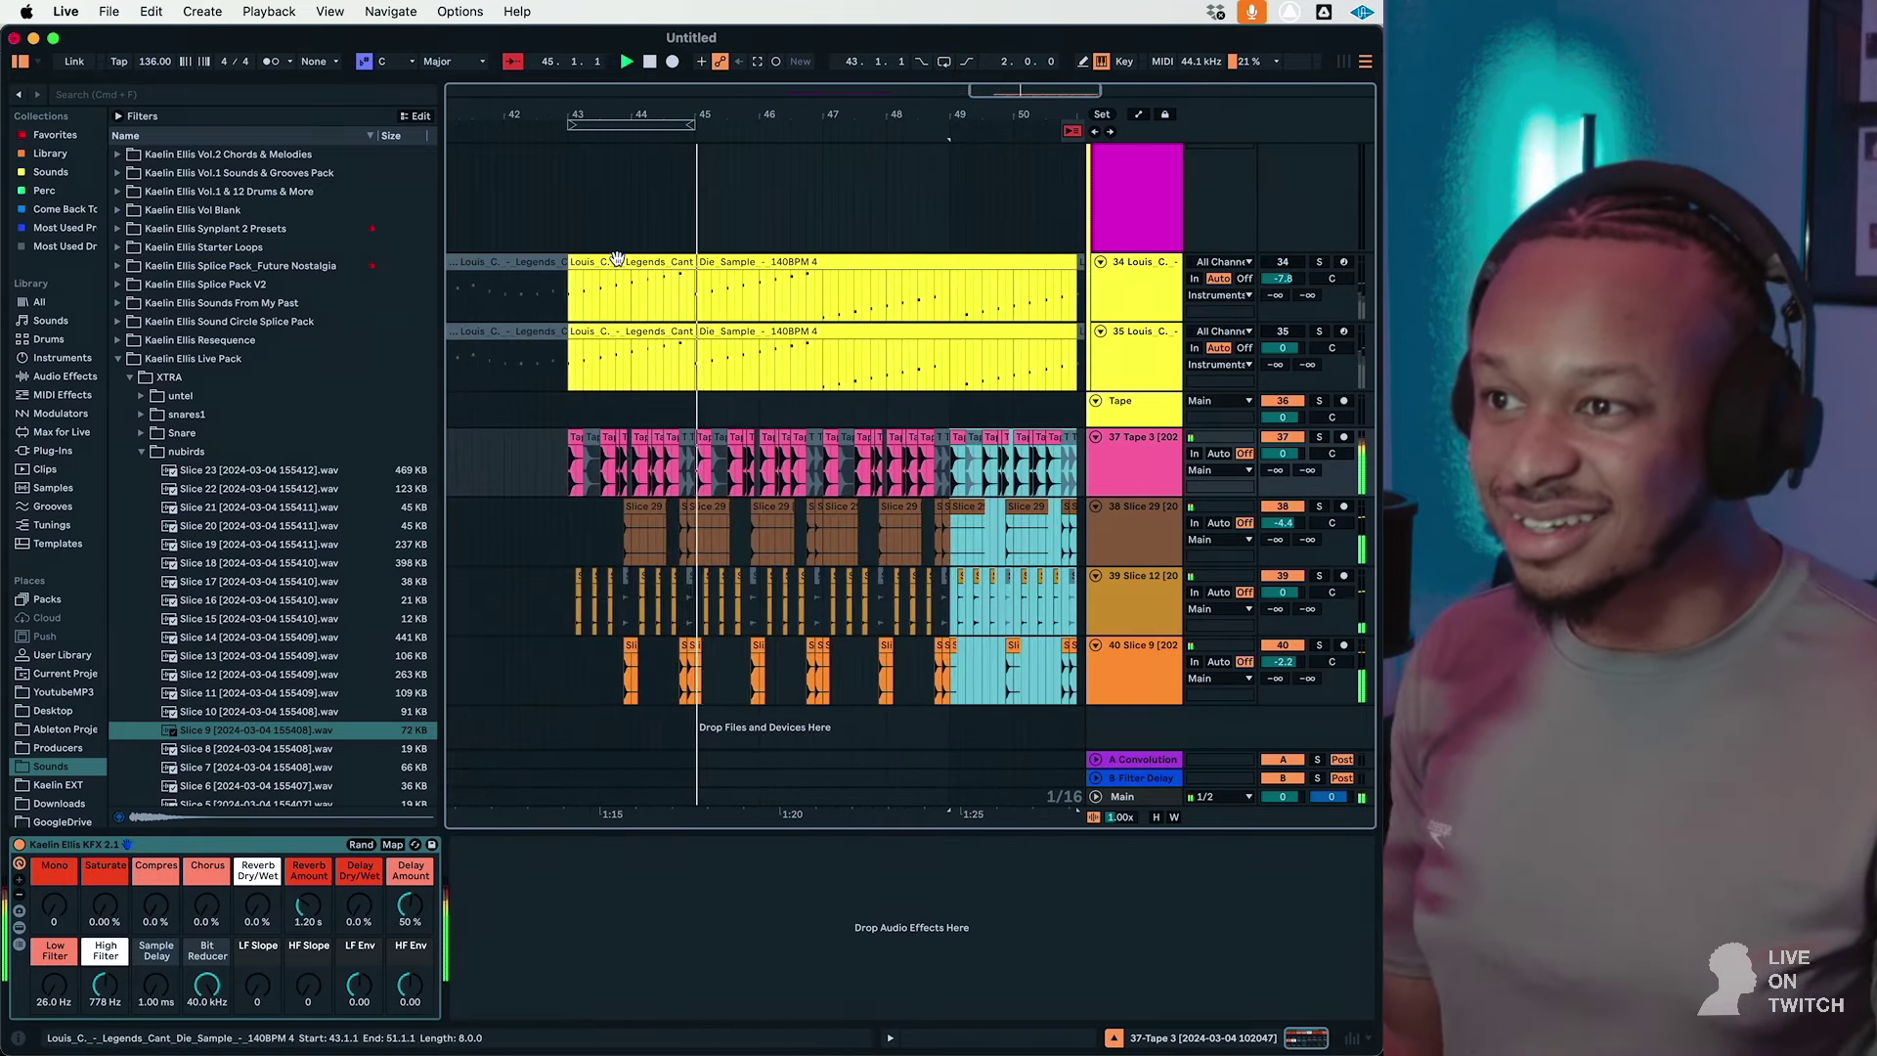
Step: Set the arrangement loop to the sample clip on track 34, from 43.1.1 to 51.1.1
left_click(617, 260)
right_click(870, 262)
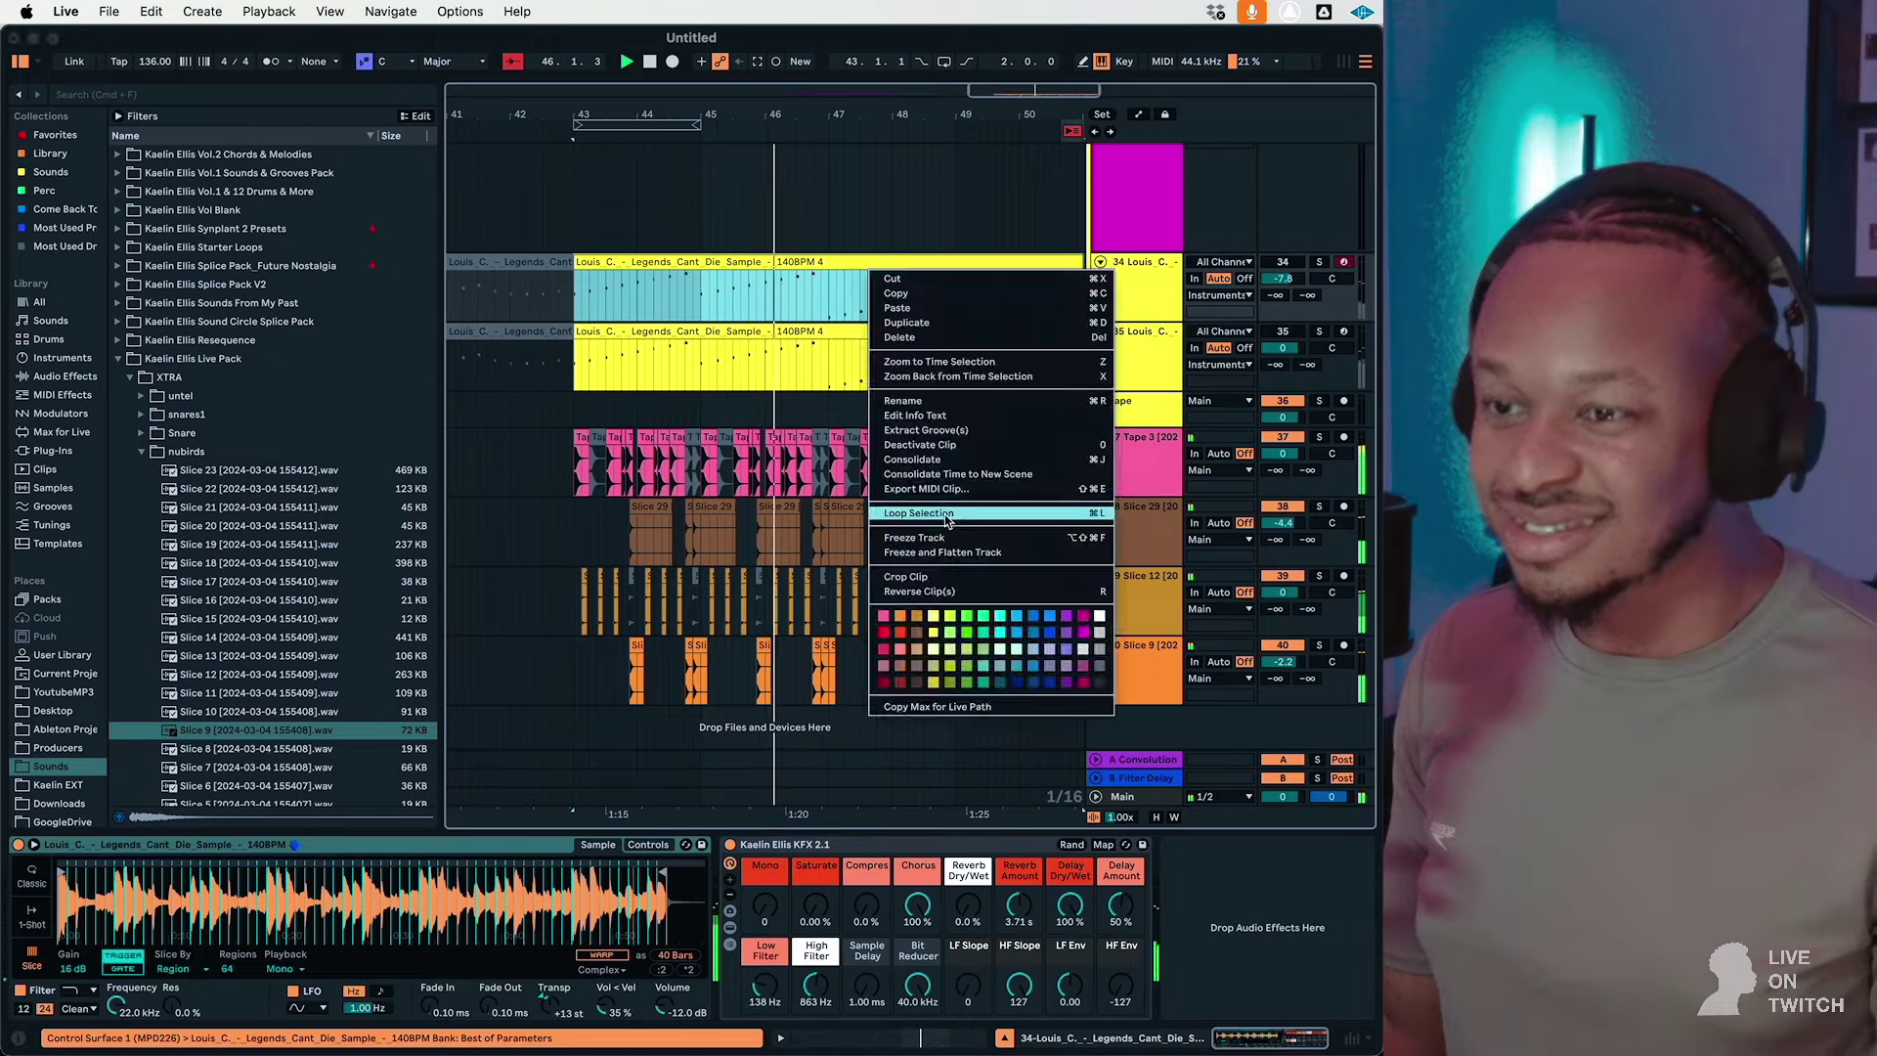
left_click(959, 471)
scroll(959, 470, "up", 5)
scroll(958, 471, "up", 5)
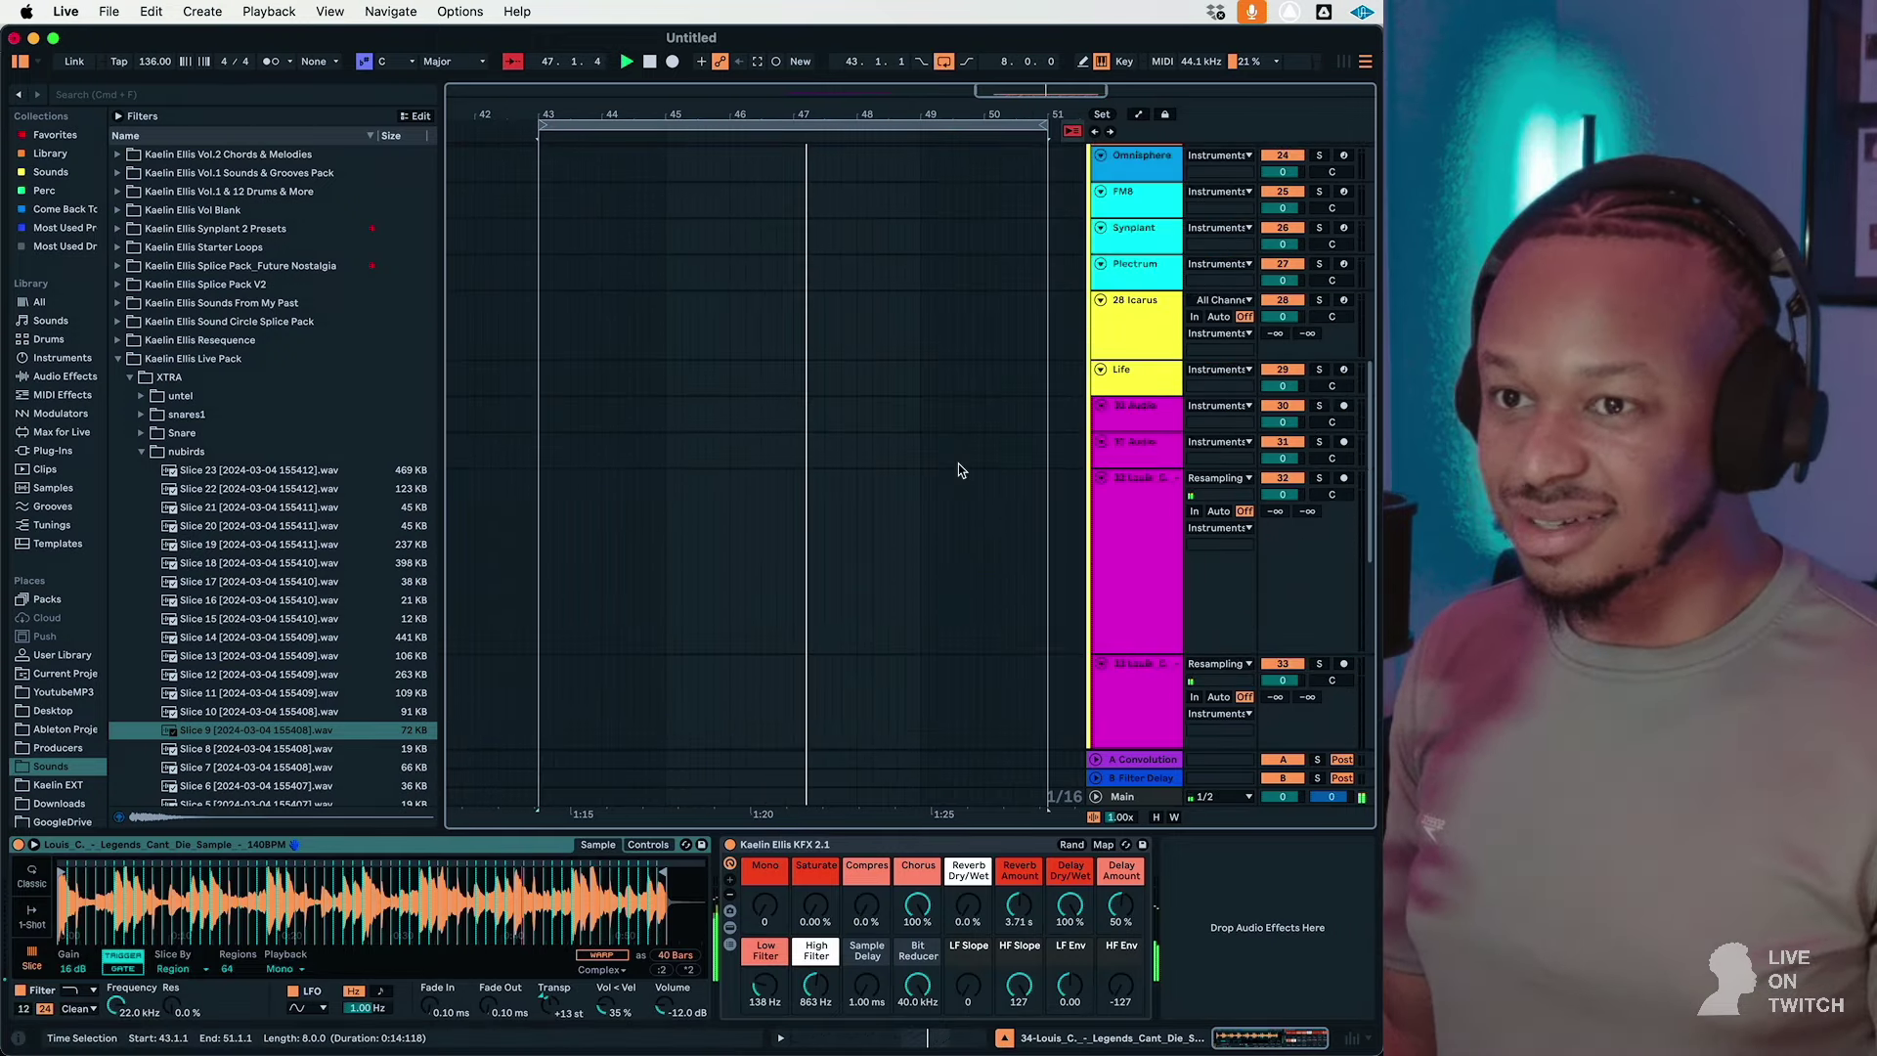
scroll(958, 471, "down", 10)
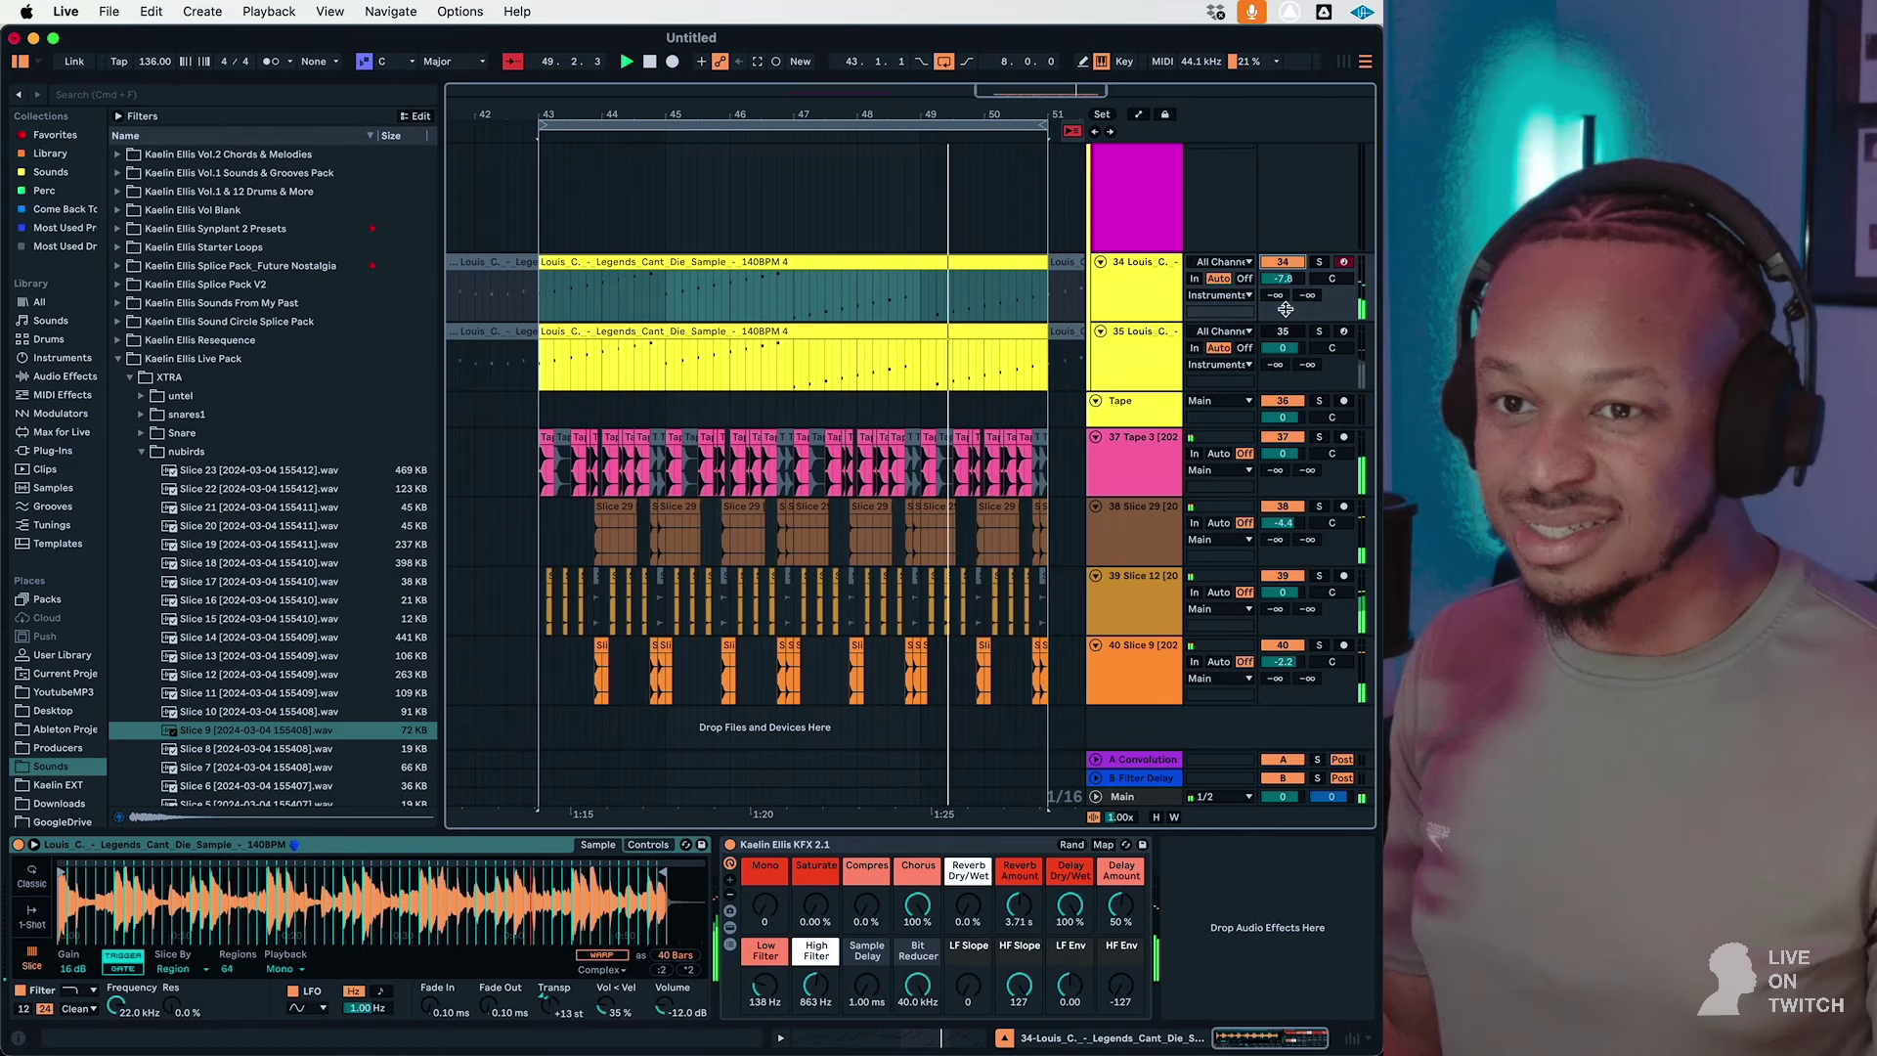
Step: Activate track 35 and check The Goodies effect rack on the Instruments group
left_click(1283, 331)
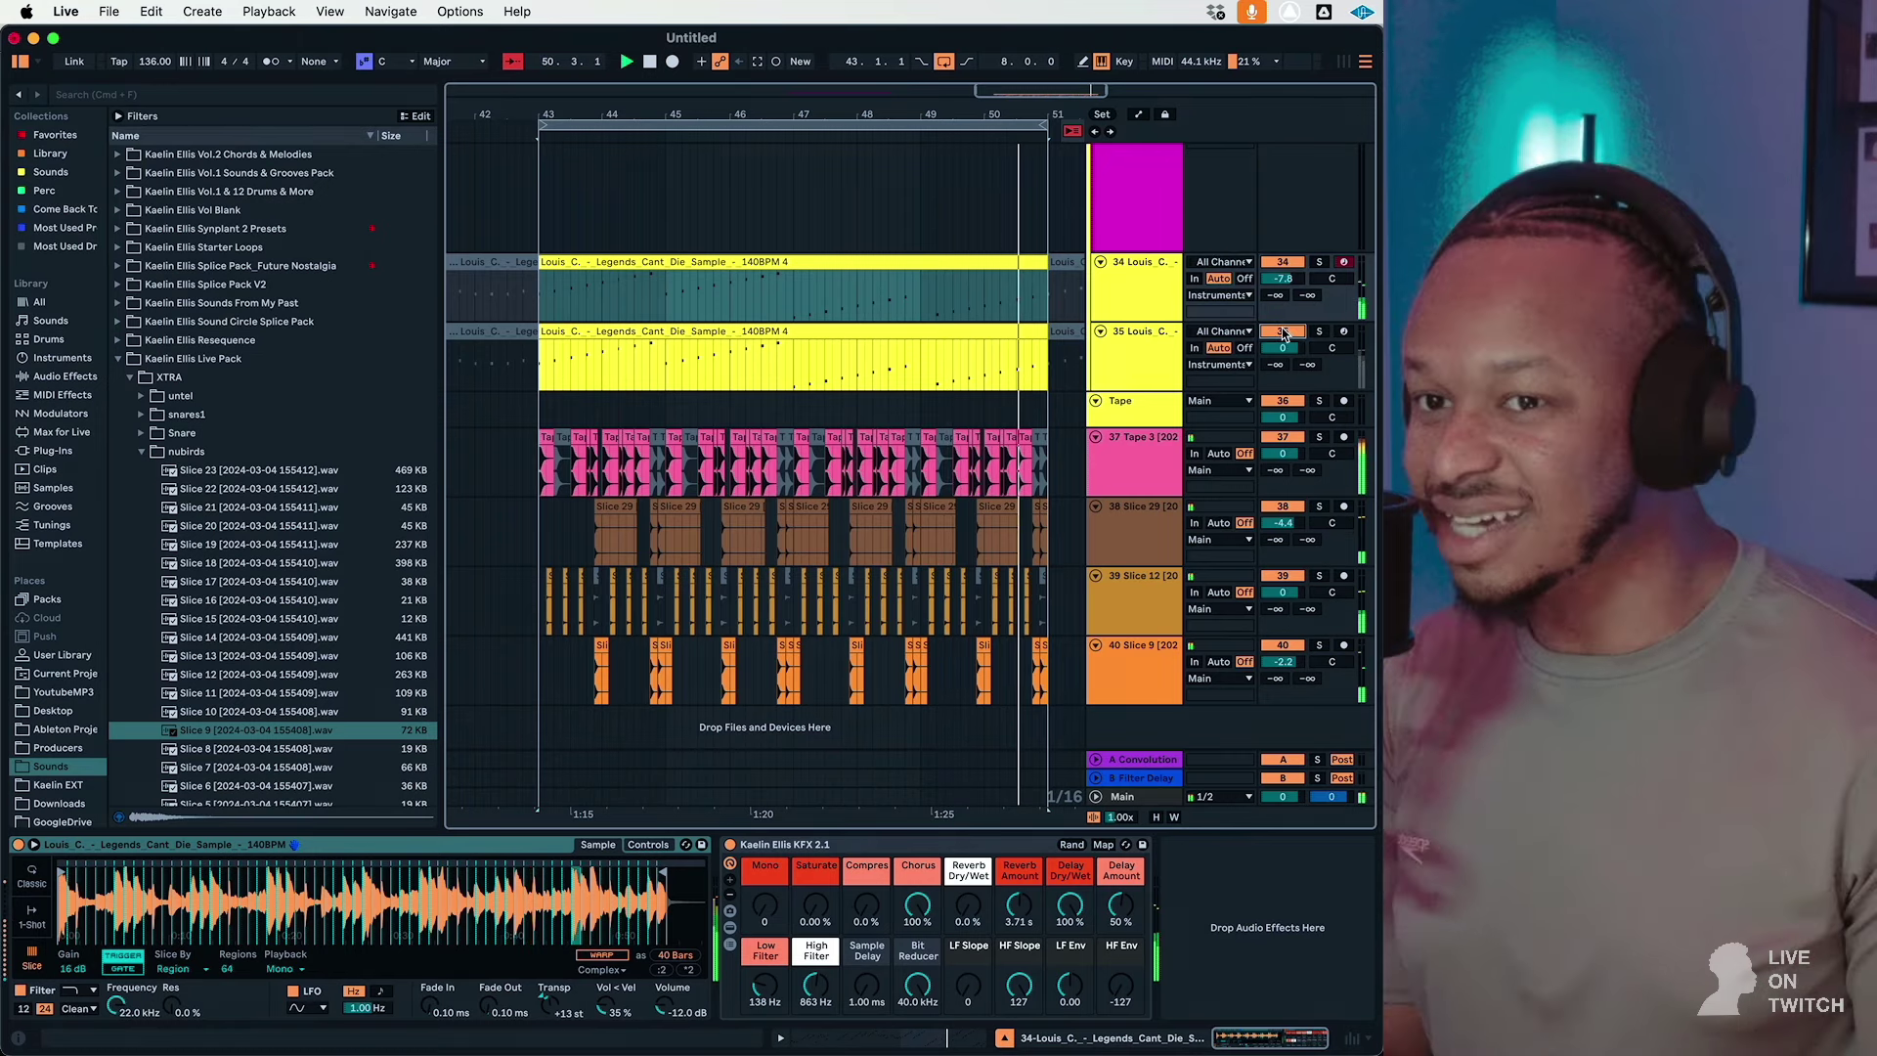
scroll(1164, 368, "up", 5)
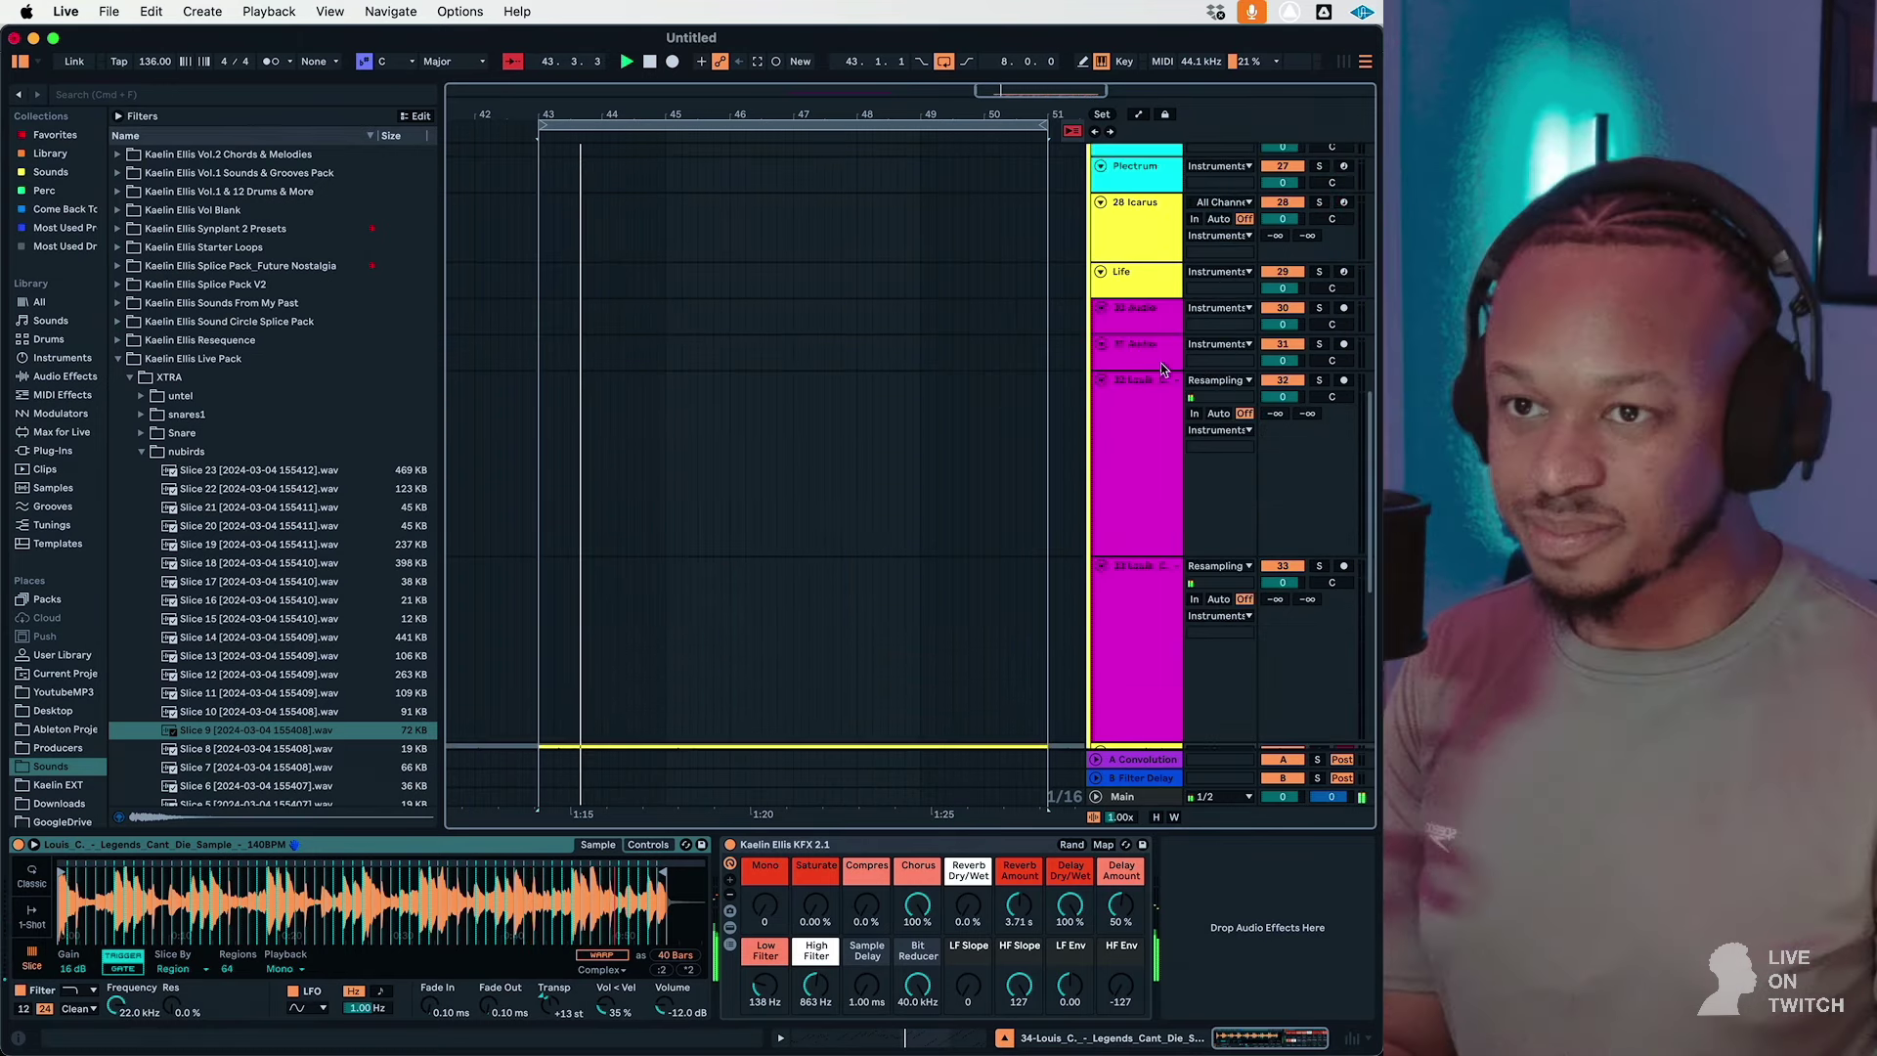
scroll(1164, 369, "up", 10)
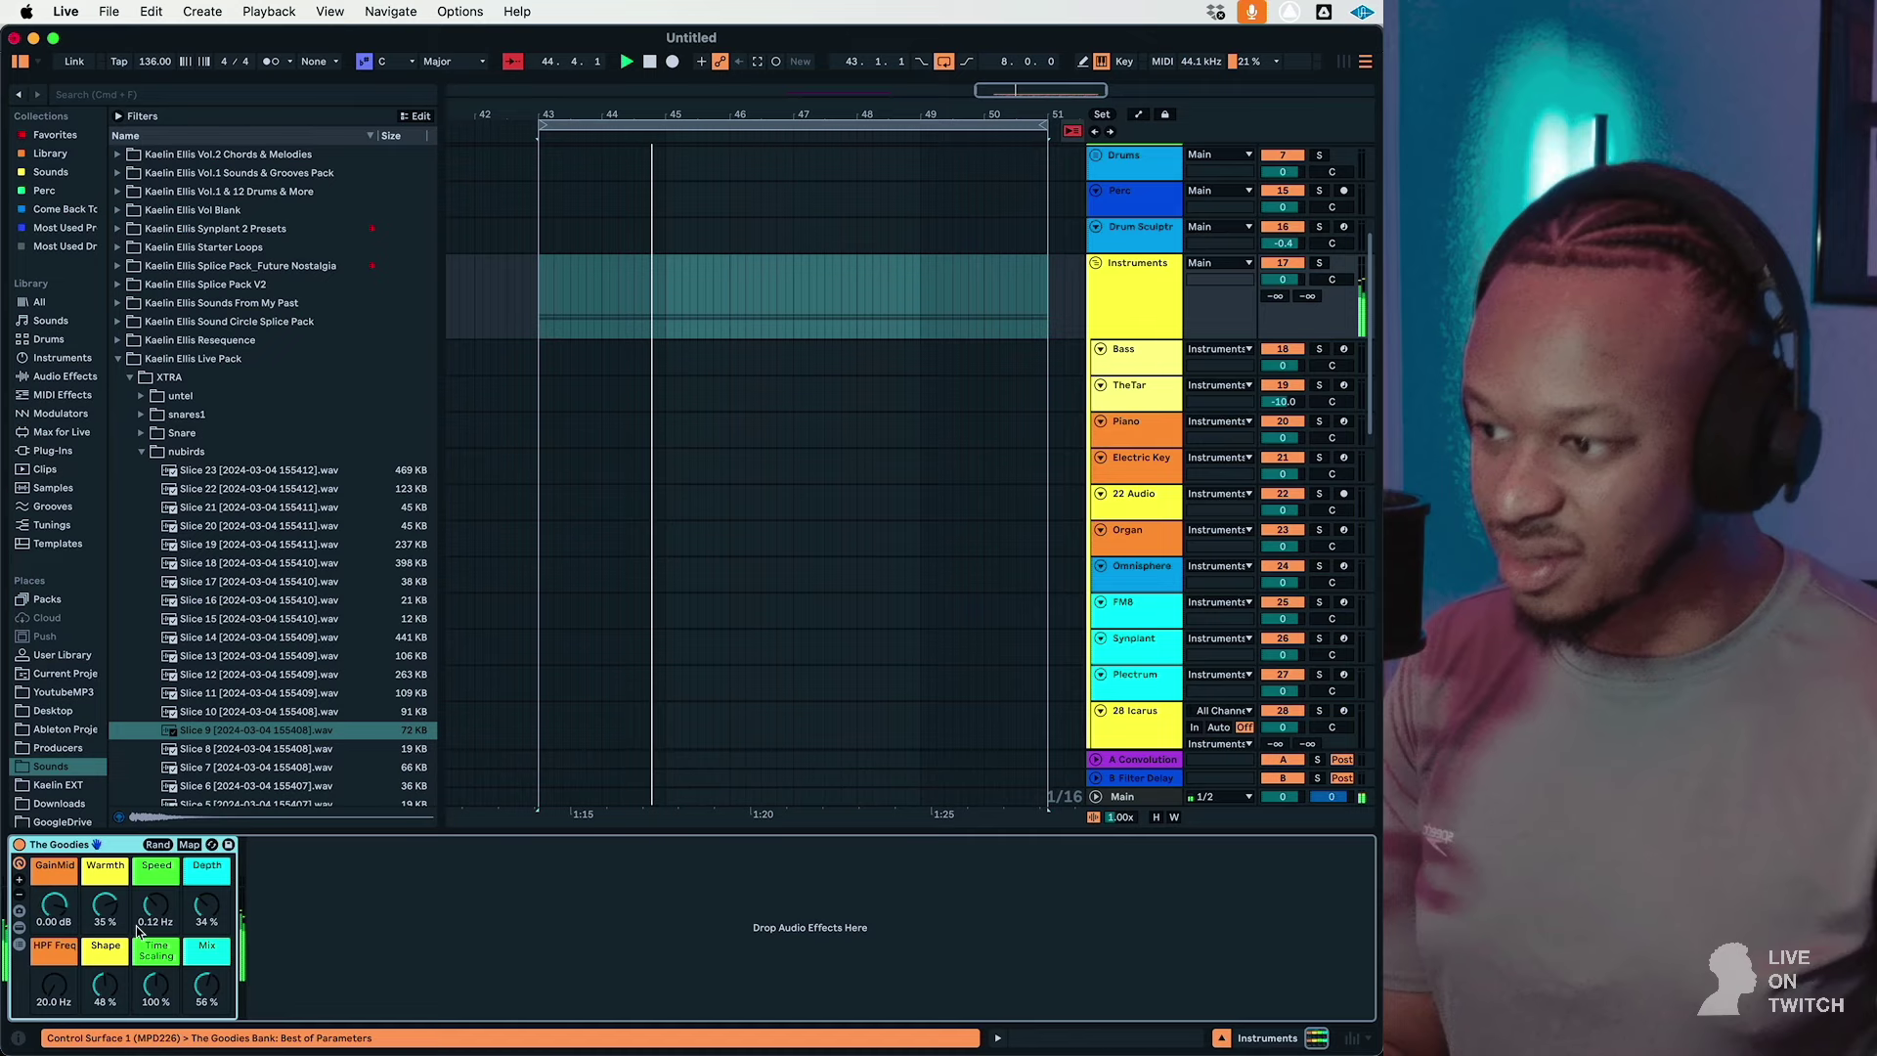
scroll(1118, 379, "down", 15)
left_click(1117, 379)
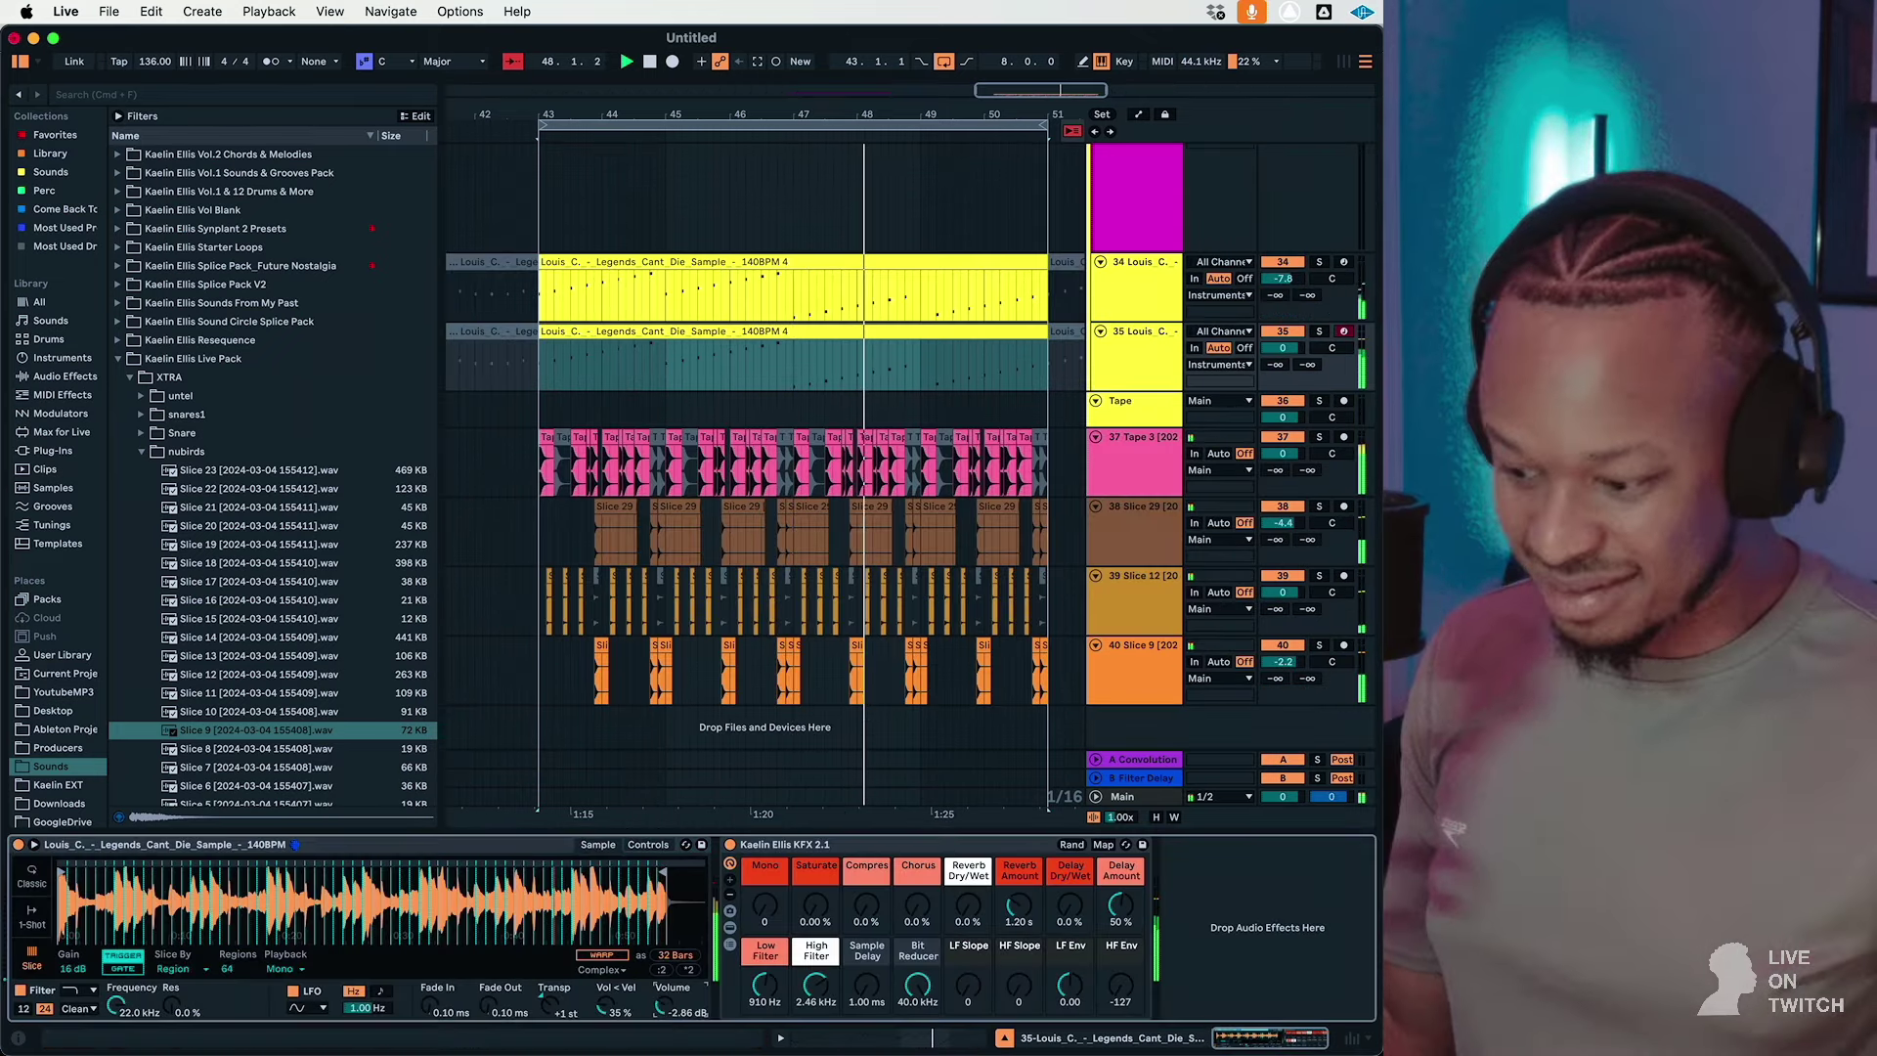
Step: Set the sampler volume to -2.25 dB on track 34 and -5.14 dB on track 35
left_click(1127, 315)
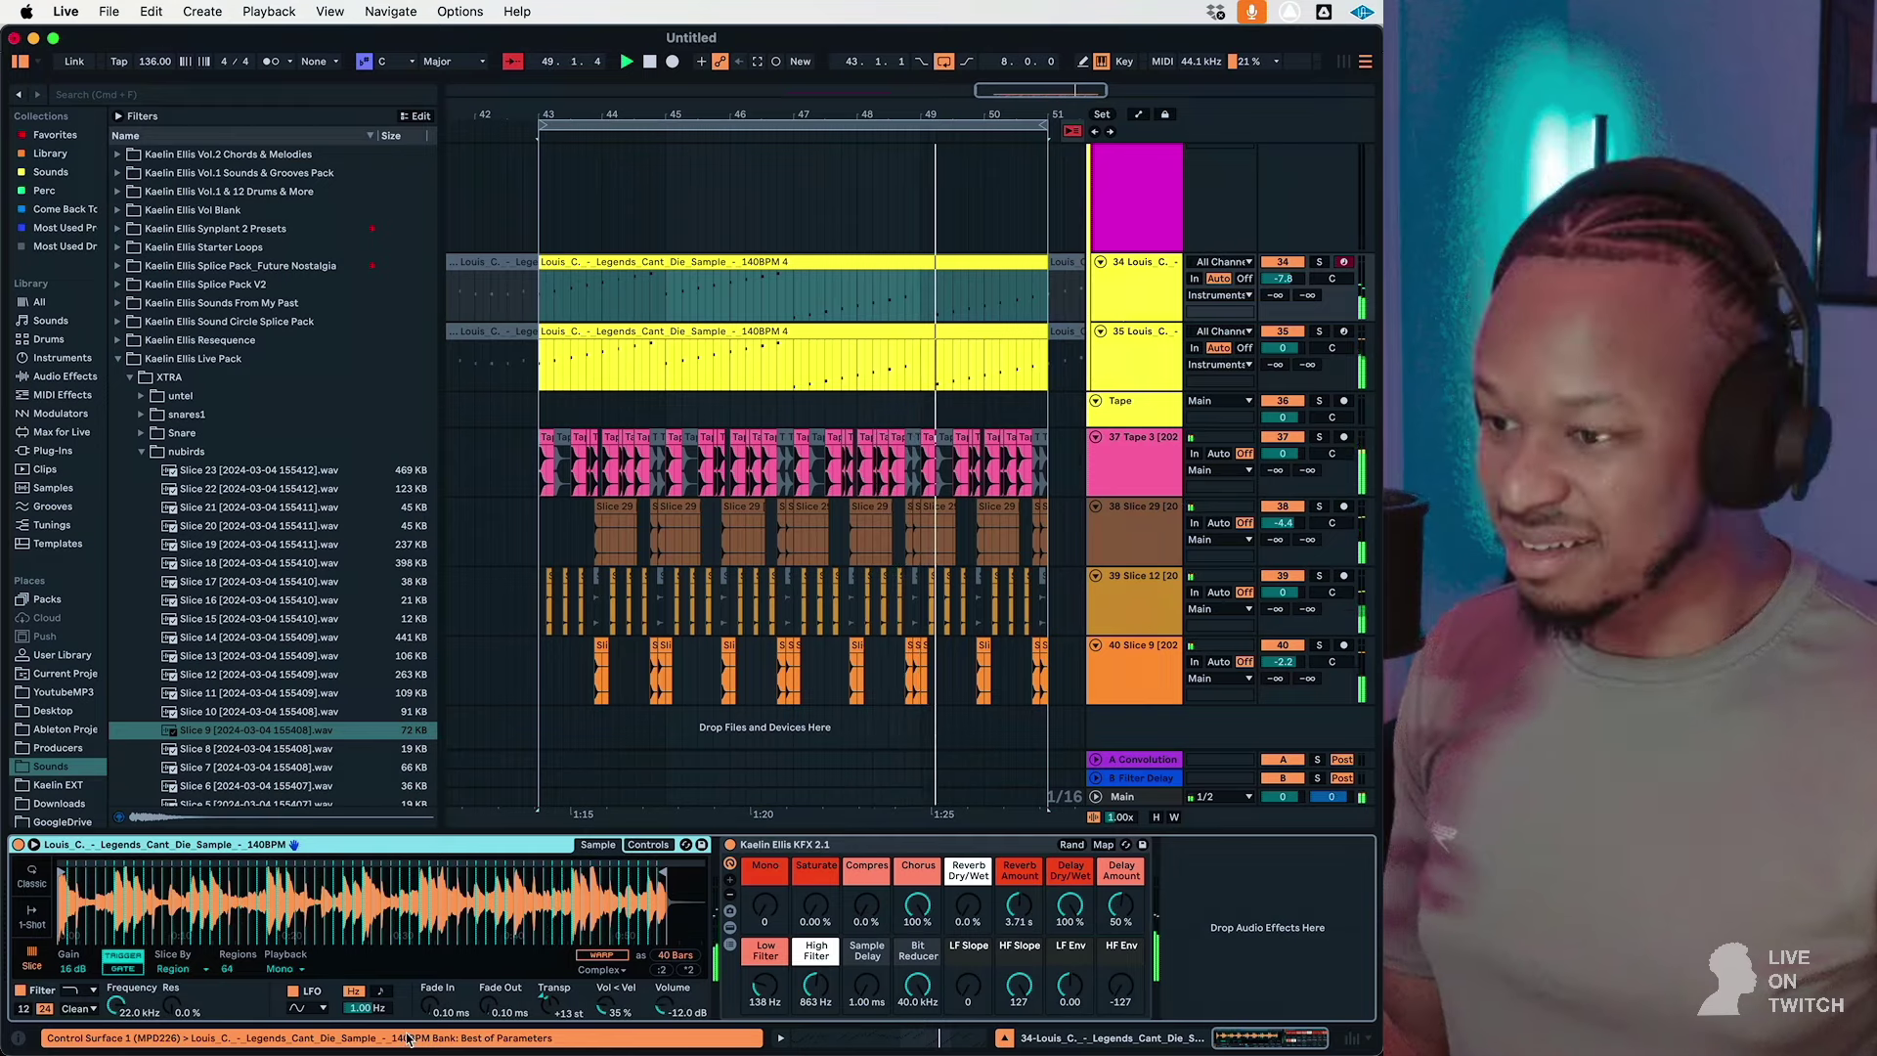
left_click_drag(664, 1010, 664, 983)
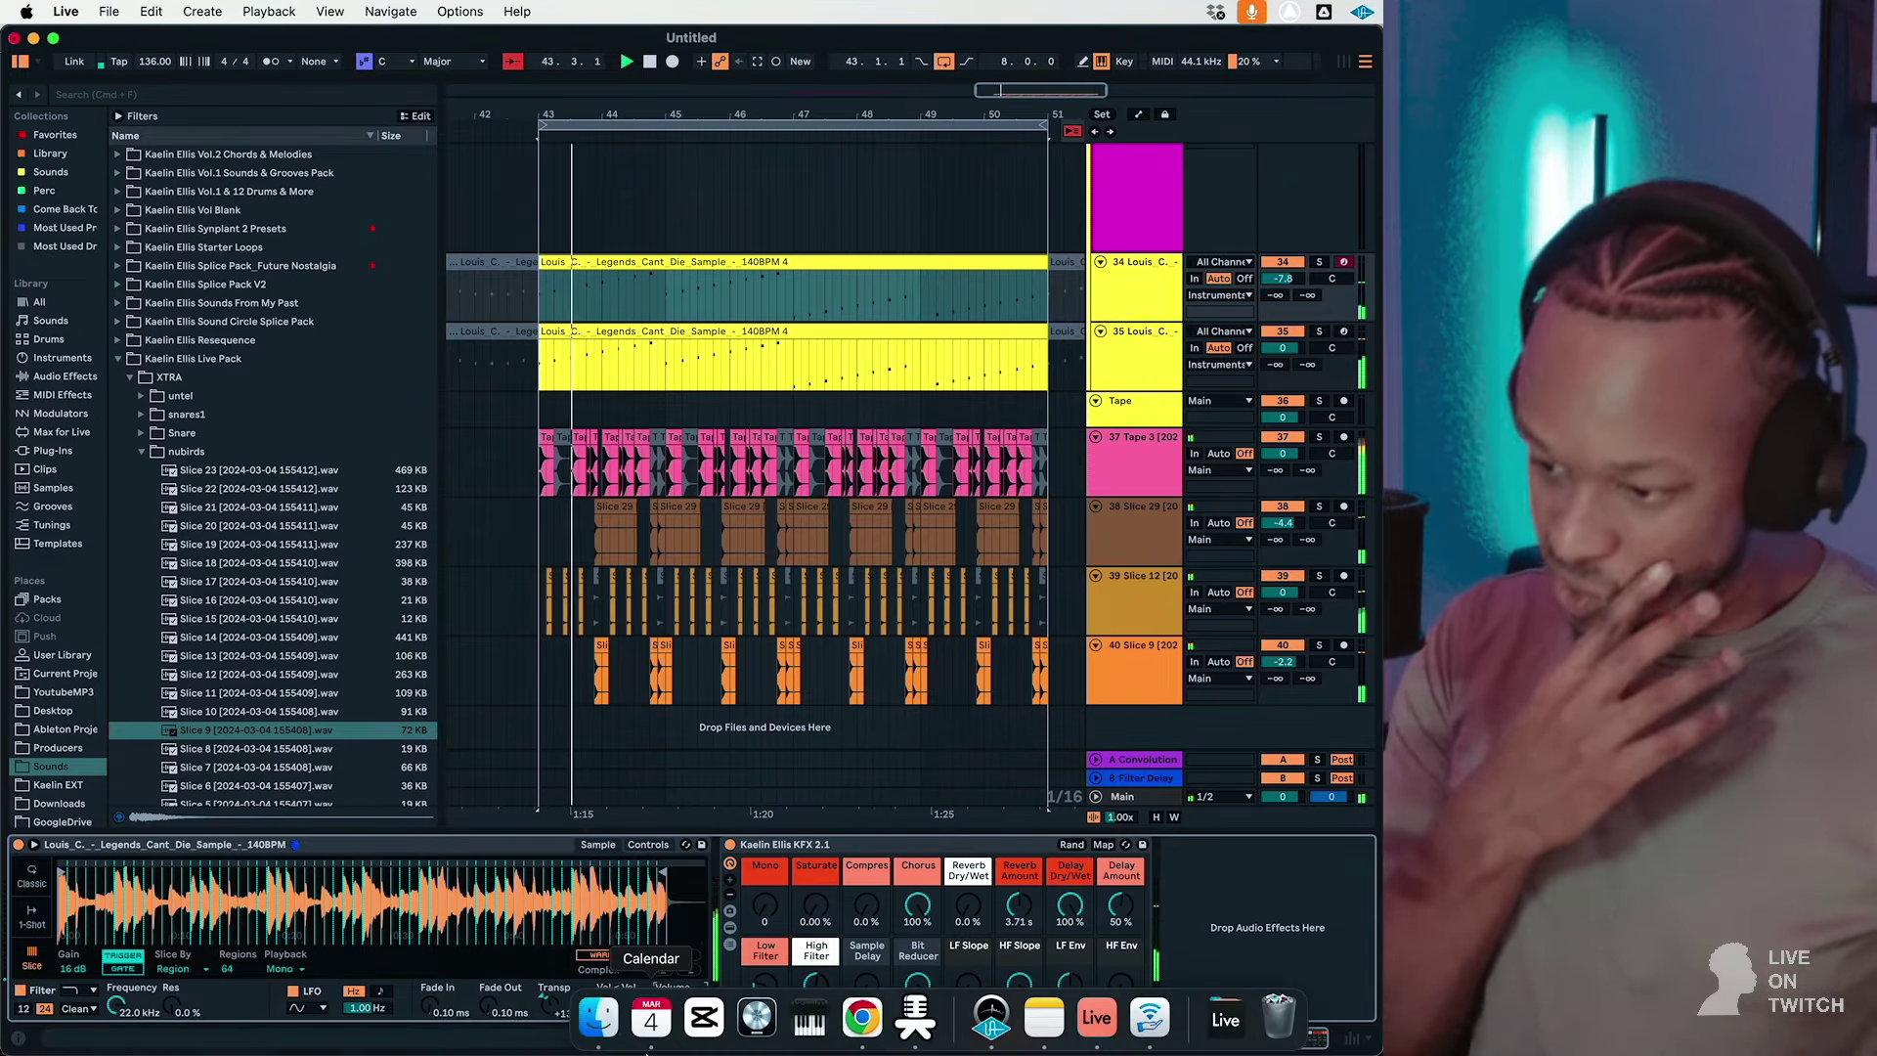
left_click(1125, 357)
left_click(1119, 311)
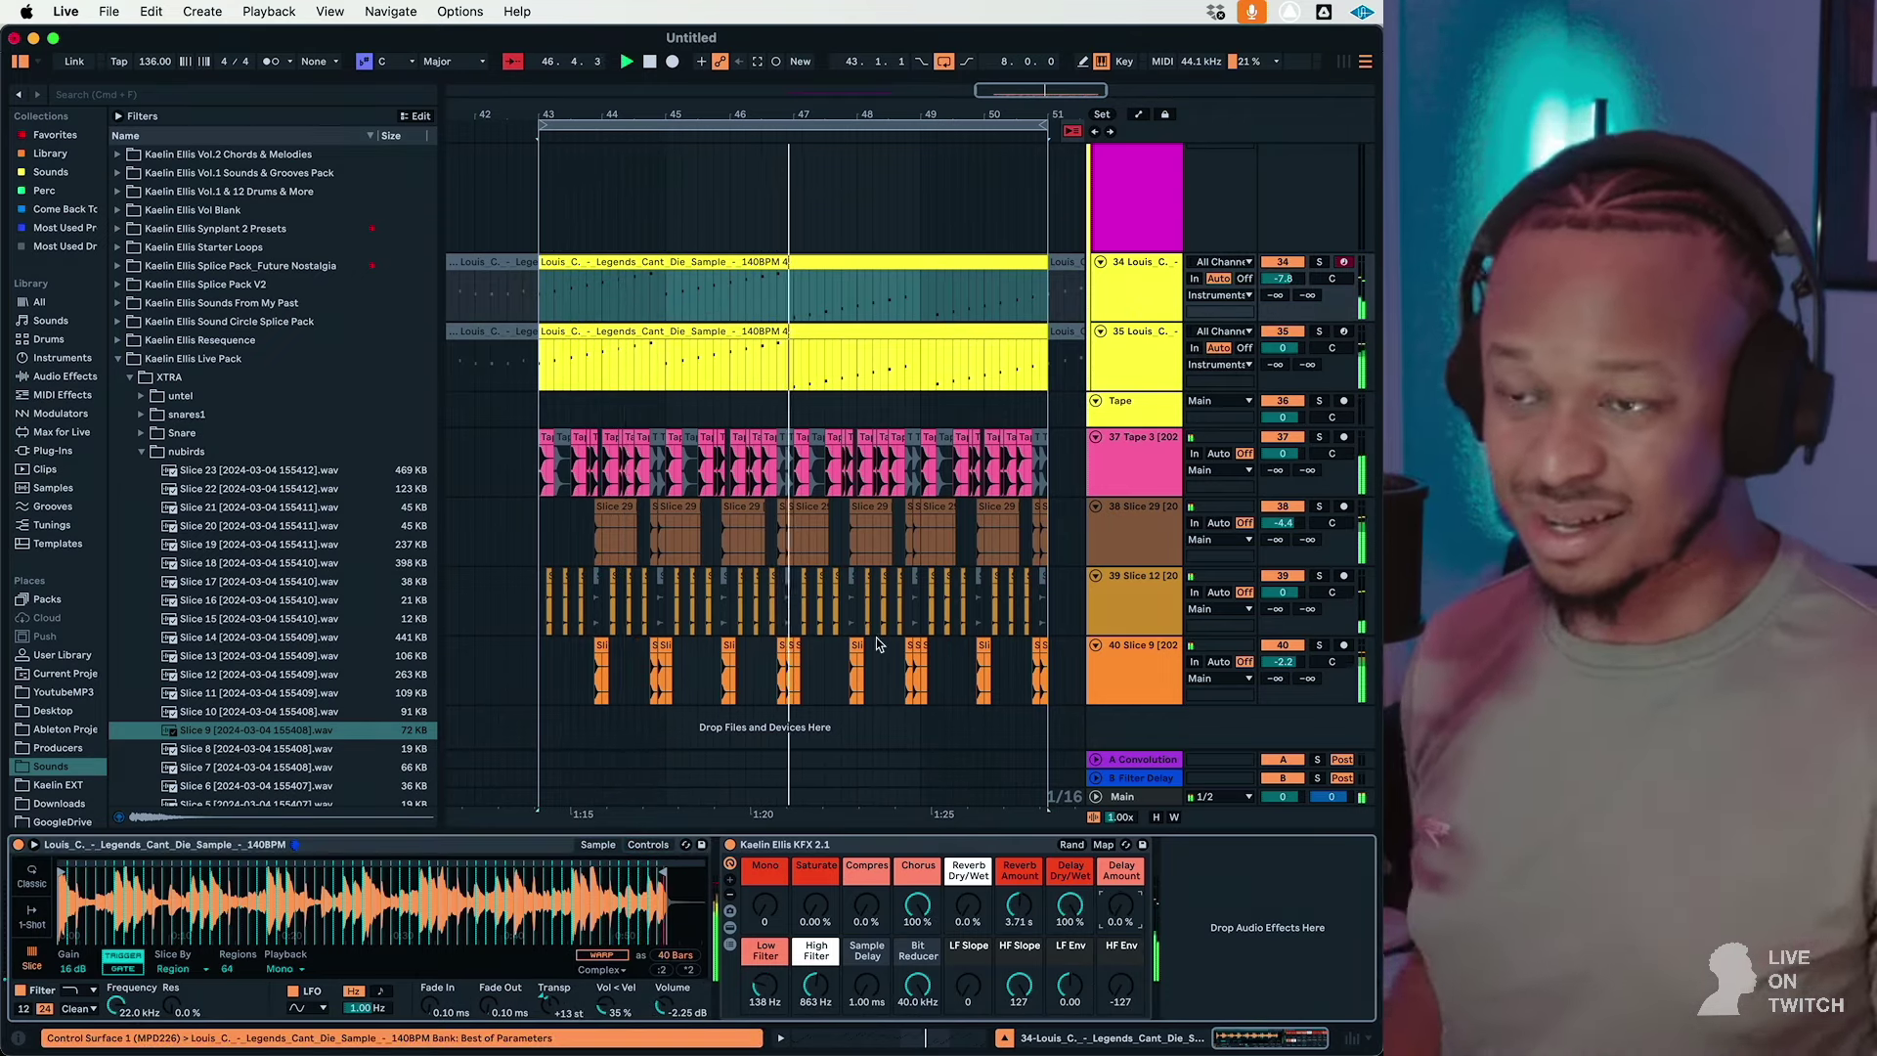
left_click(1141, 368)
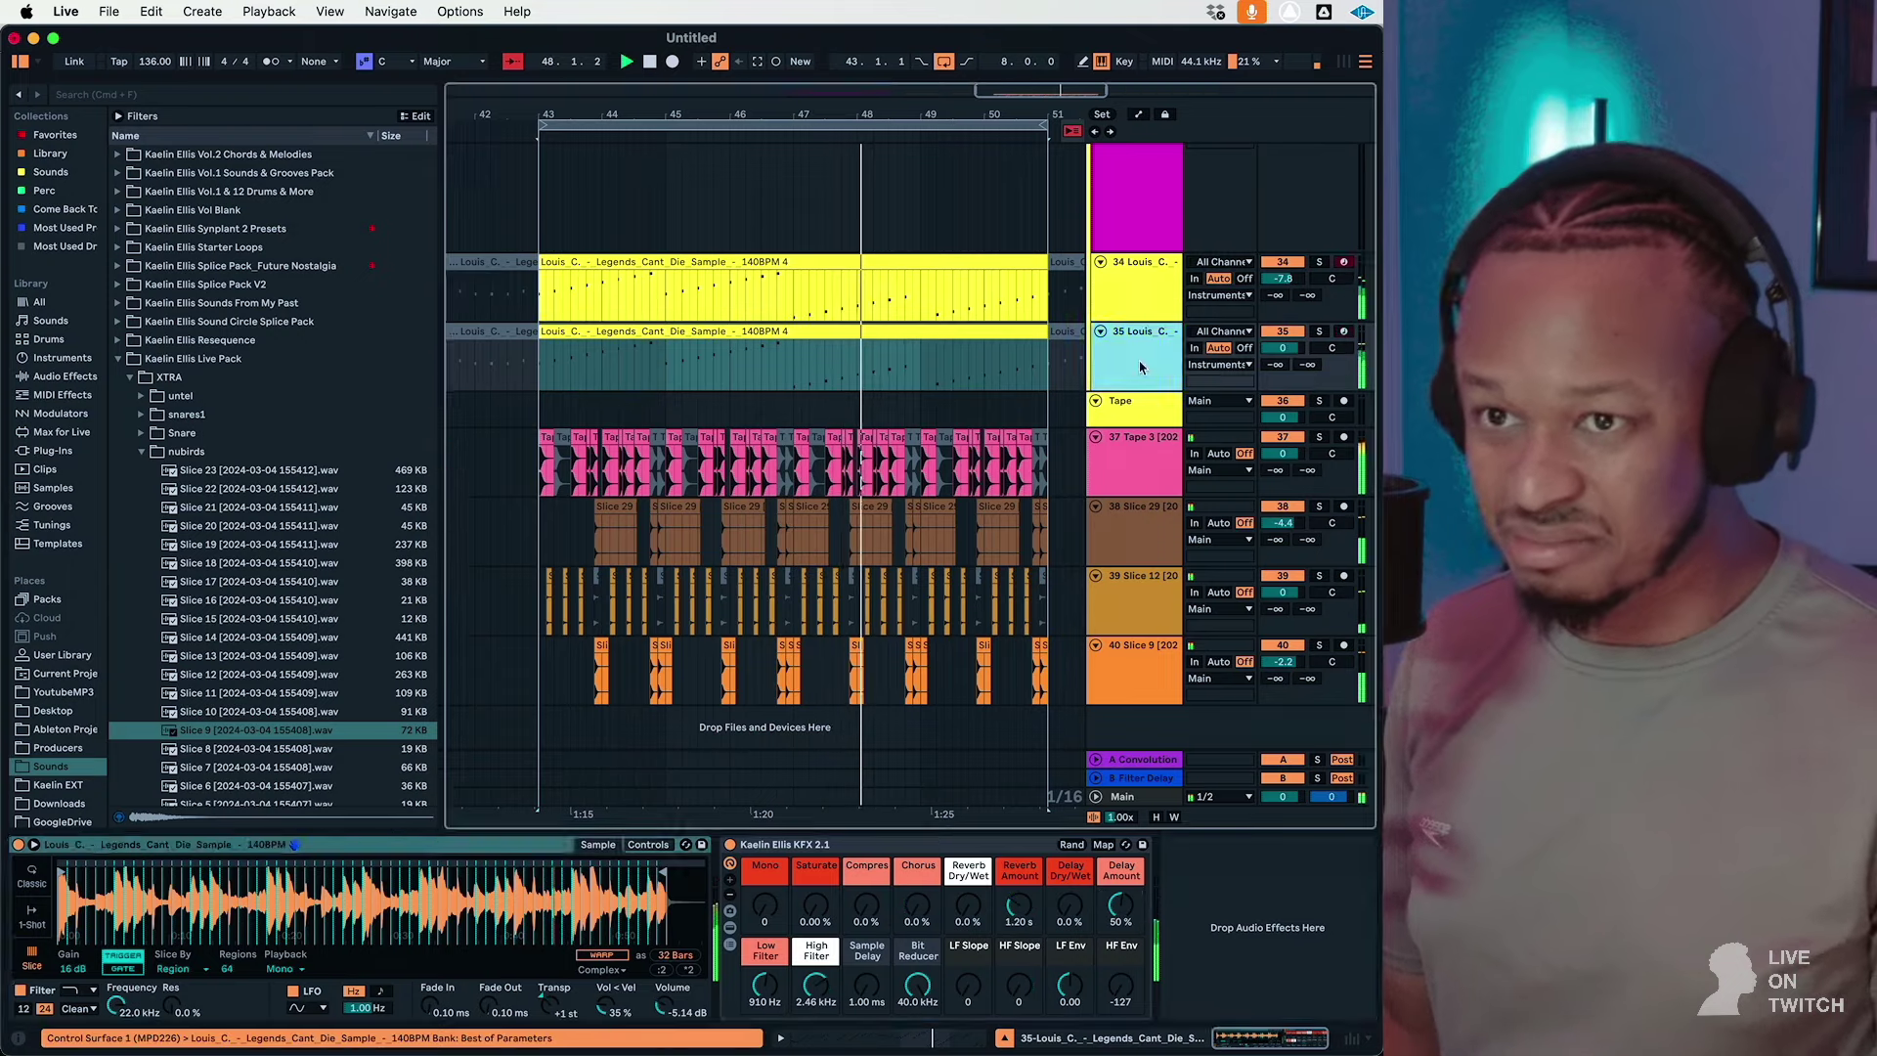
scroll(1125, 323, "up", 10)
scroll(1108, 288, "down", 10)
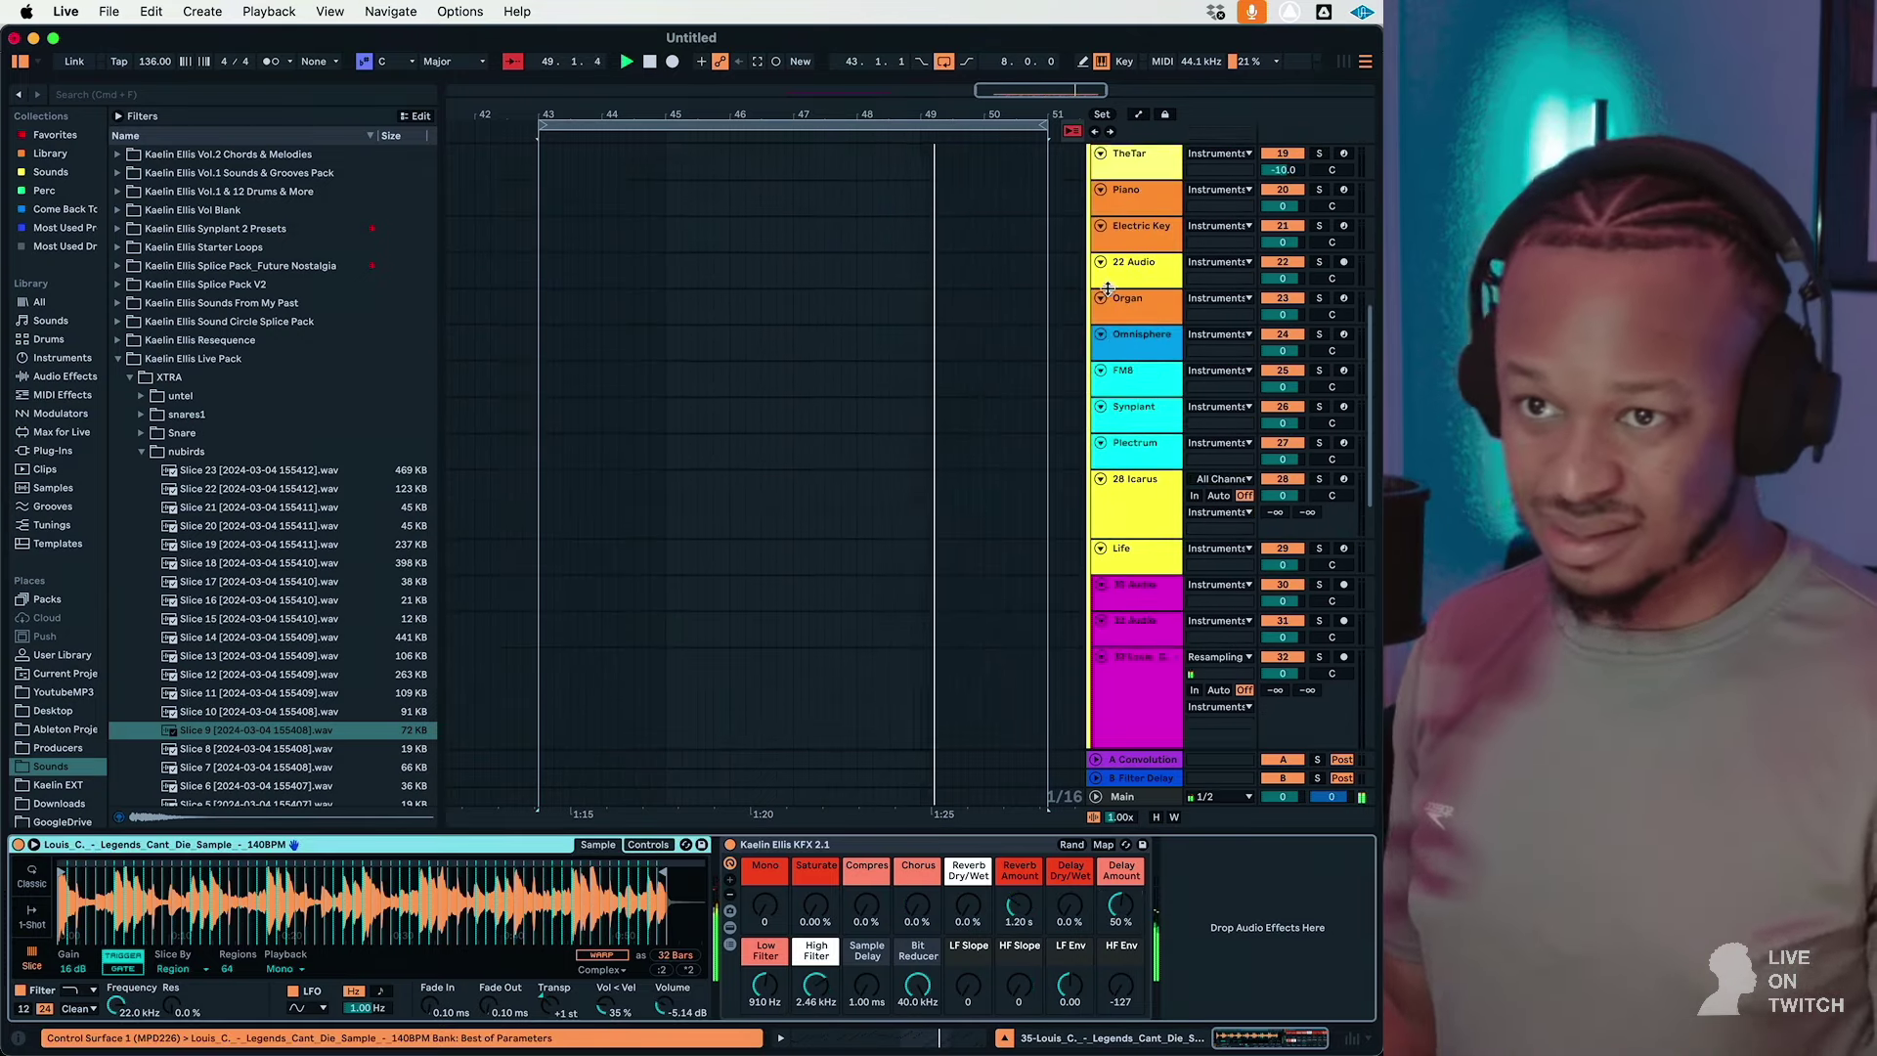
Step: Group the four drum tracks, from track 37 Tape 3 to track 40 Slice 9
left_click(919, 457)
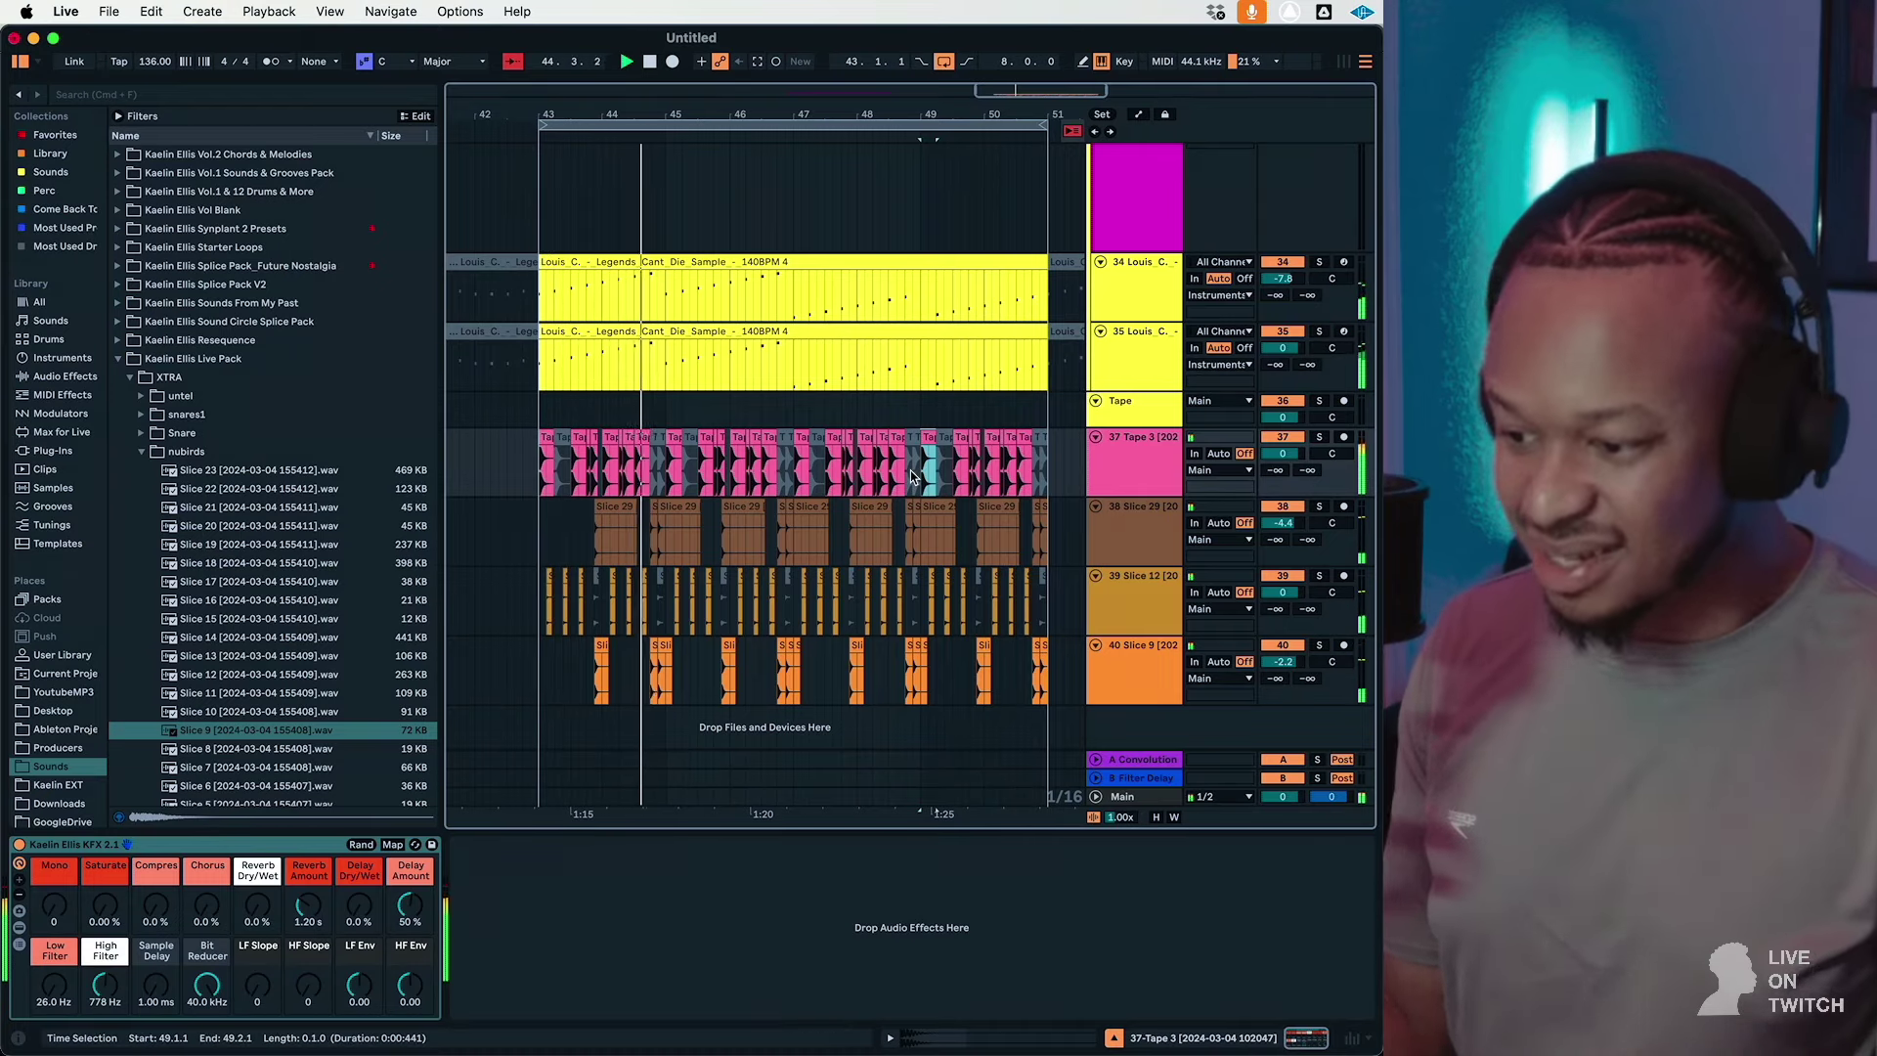
left_click(1132, 474)
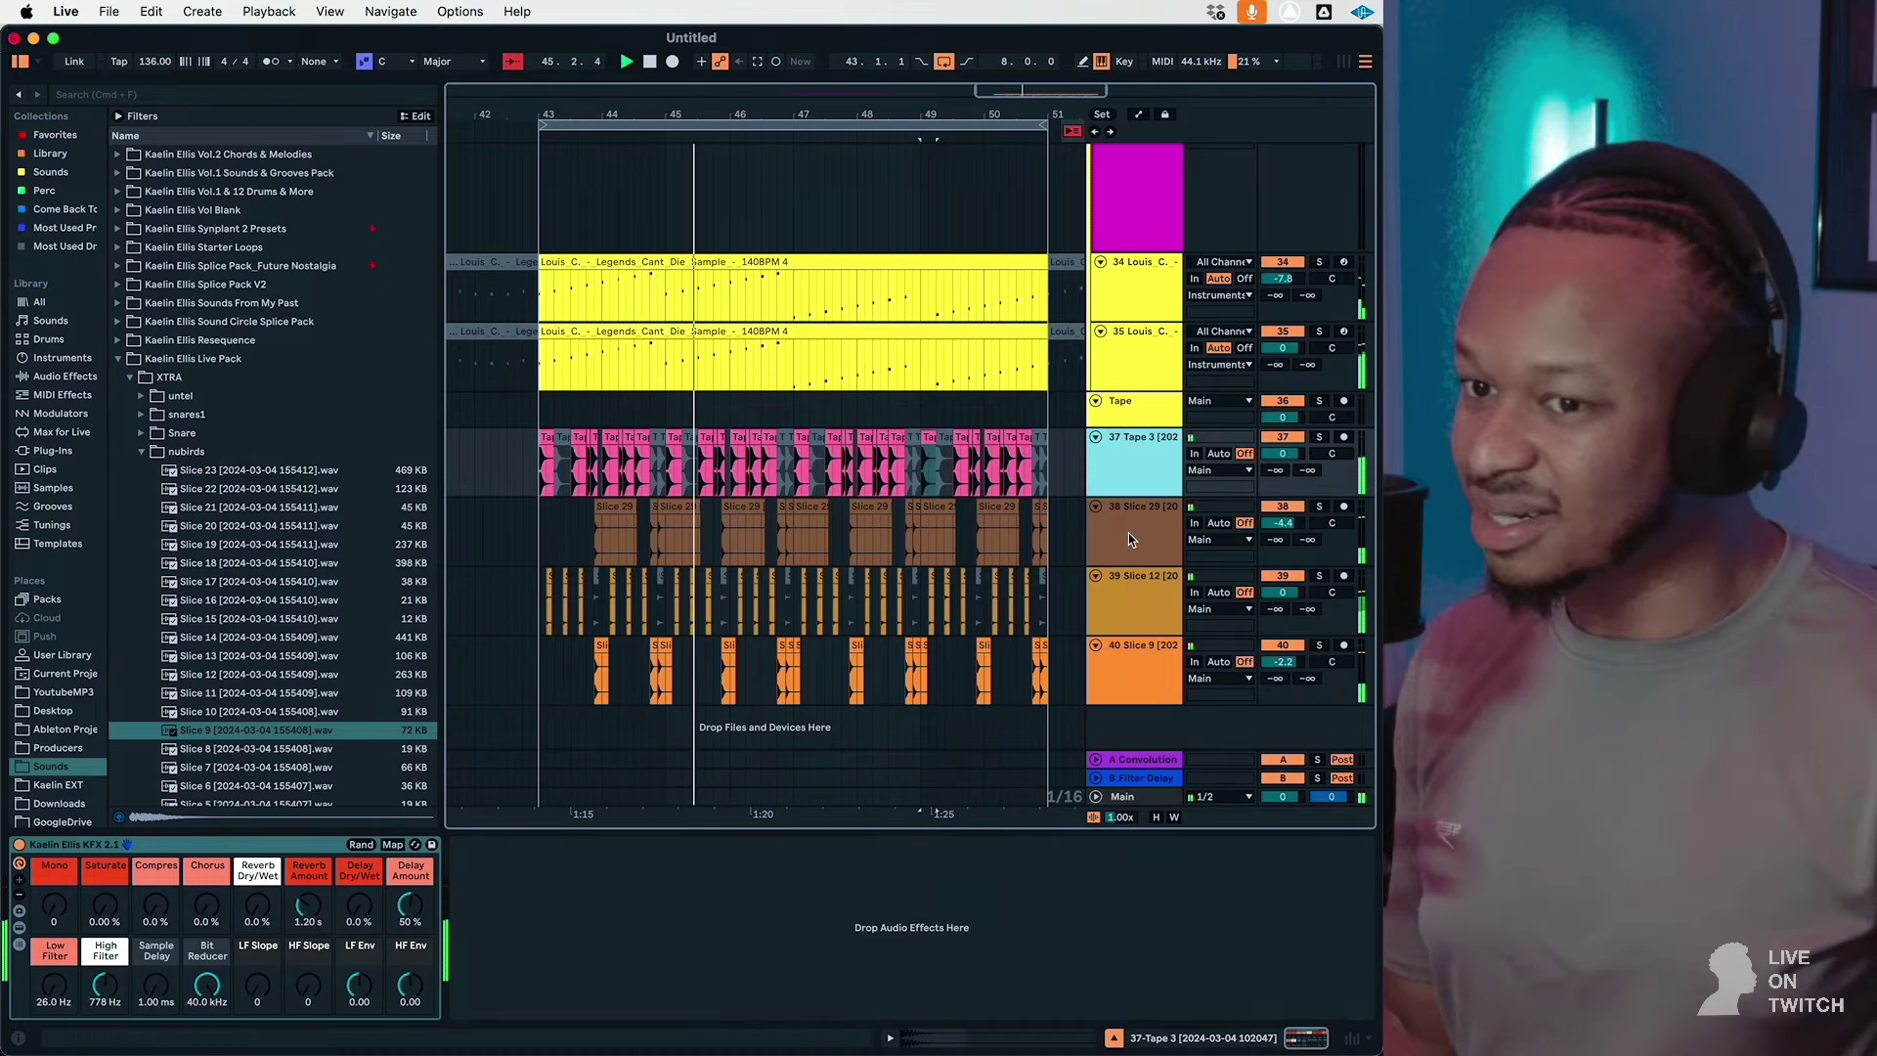
left_click(1127, 648, "shift")
right_click(1128, 648)
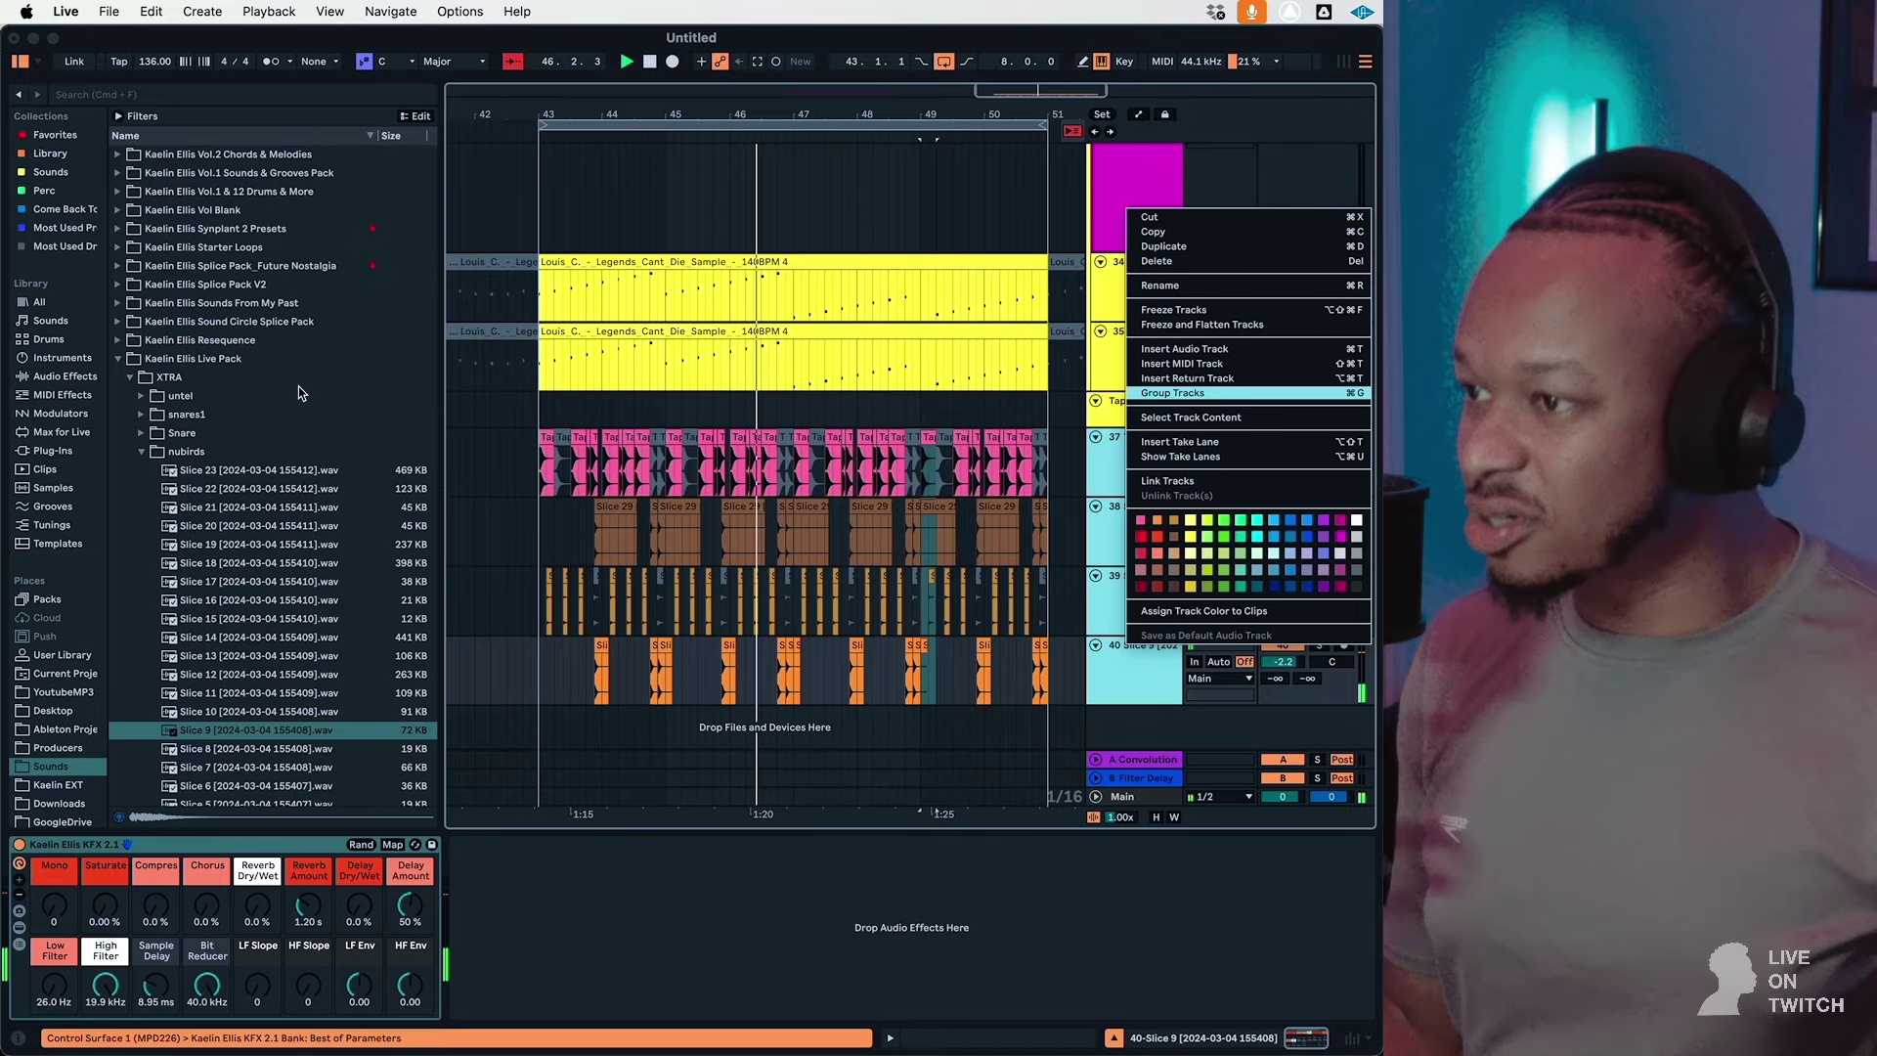
Step: Add the Roar audio effect to the new drum group
left_click(65, 376)
scroll(157, 571, "down", 5)
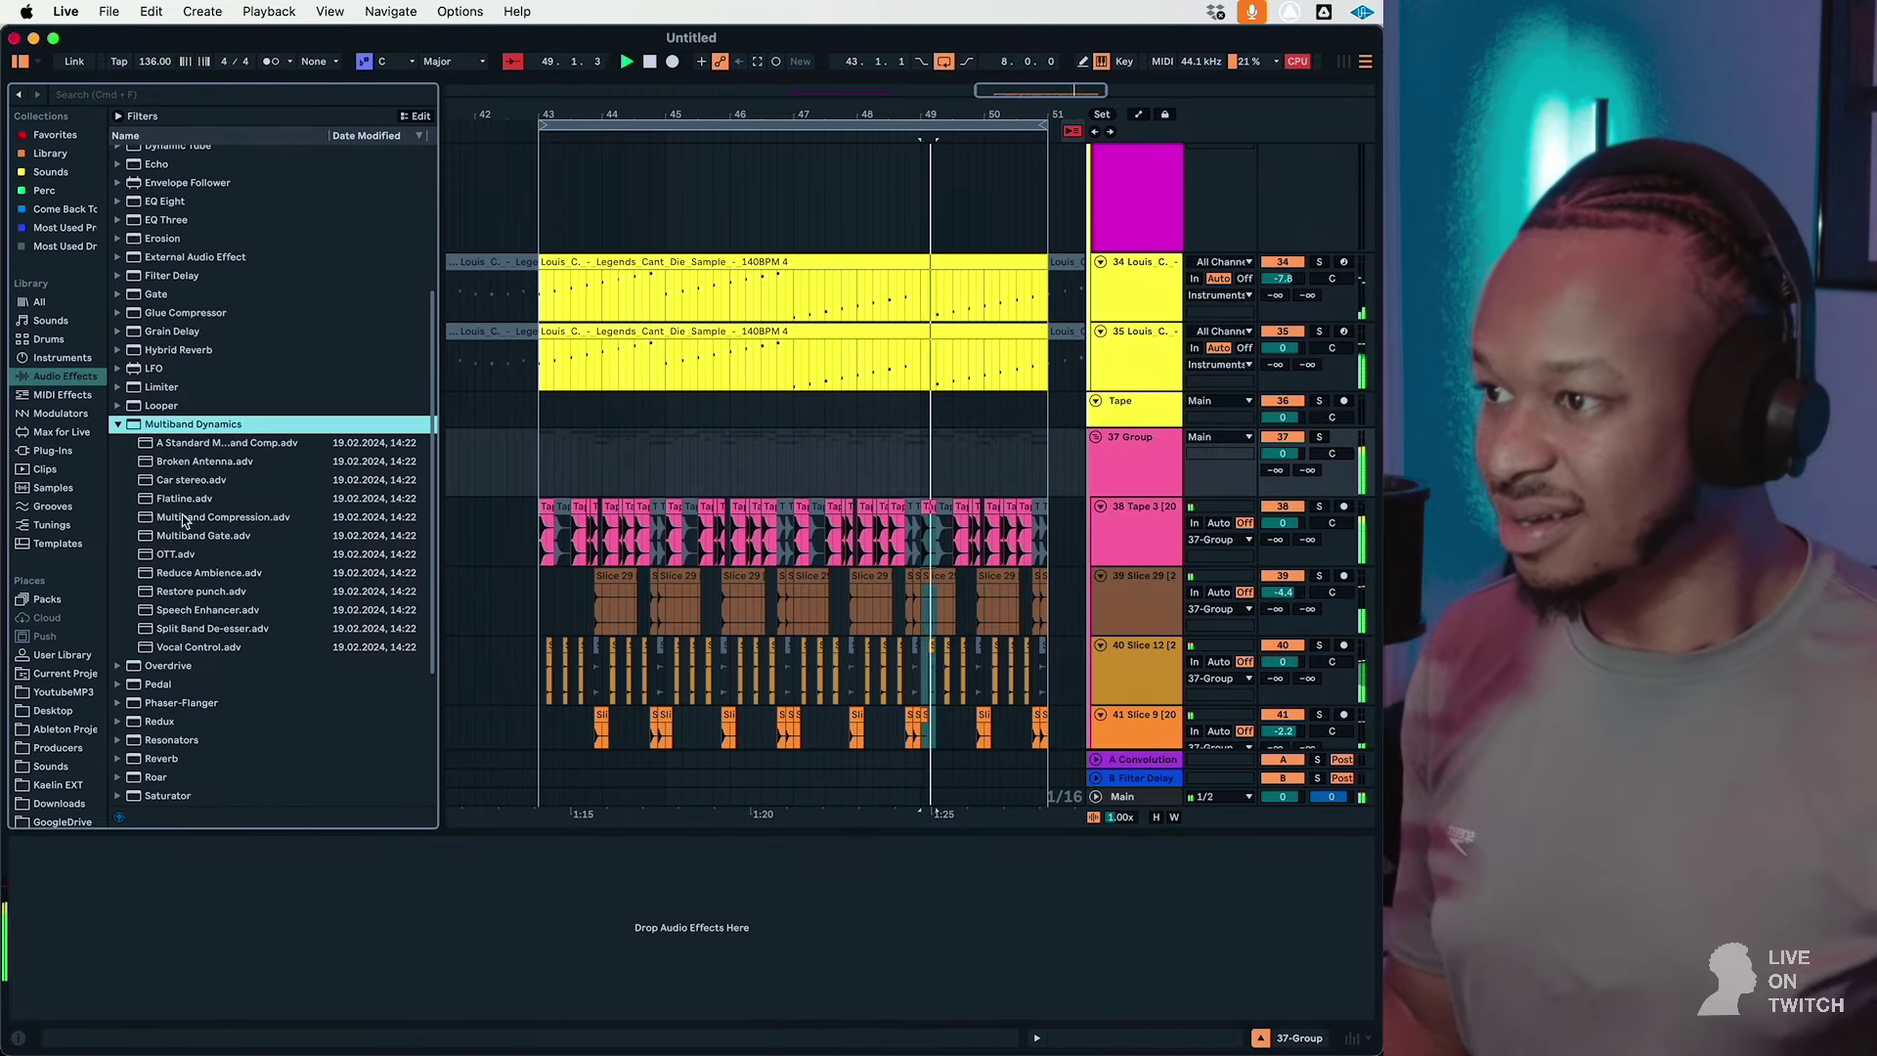
scroll(210, 668, "down", 5)
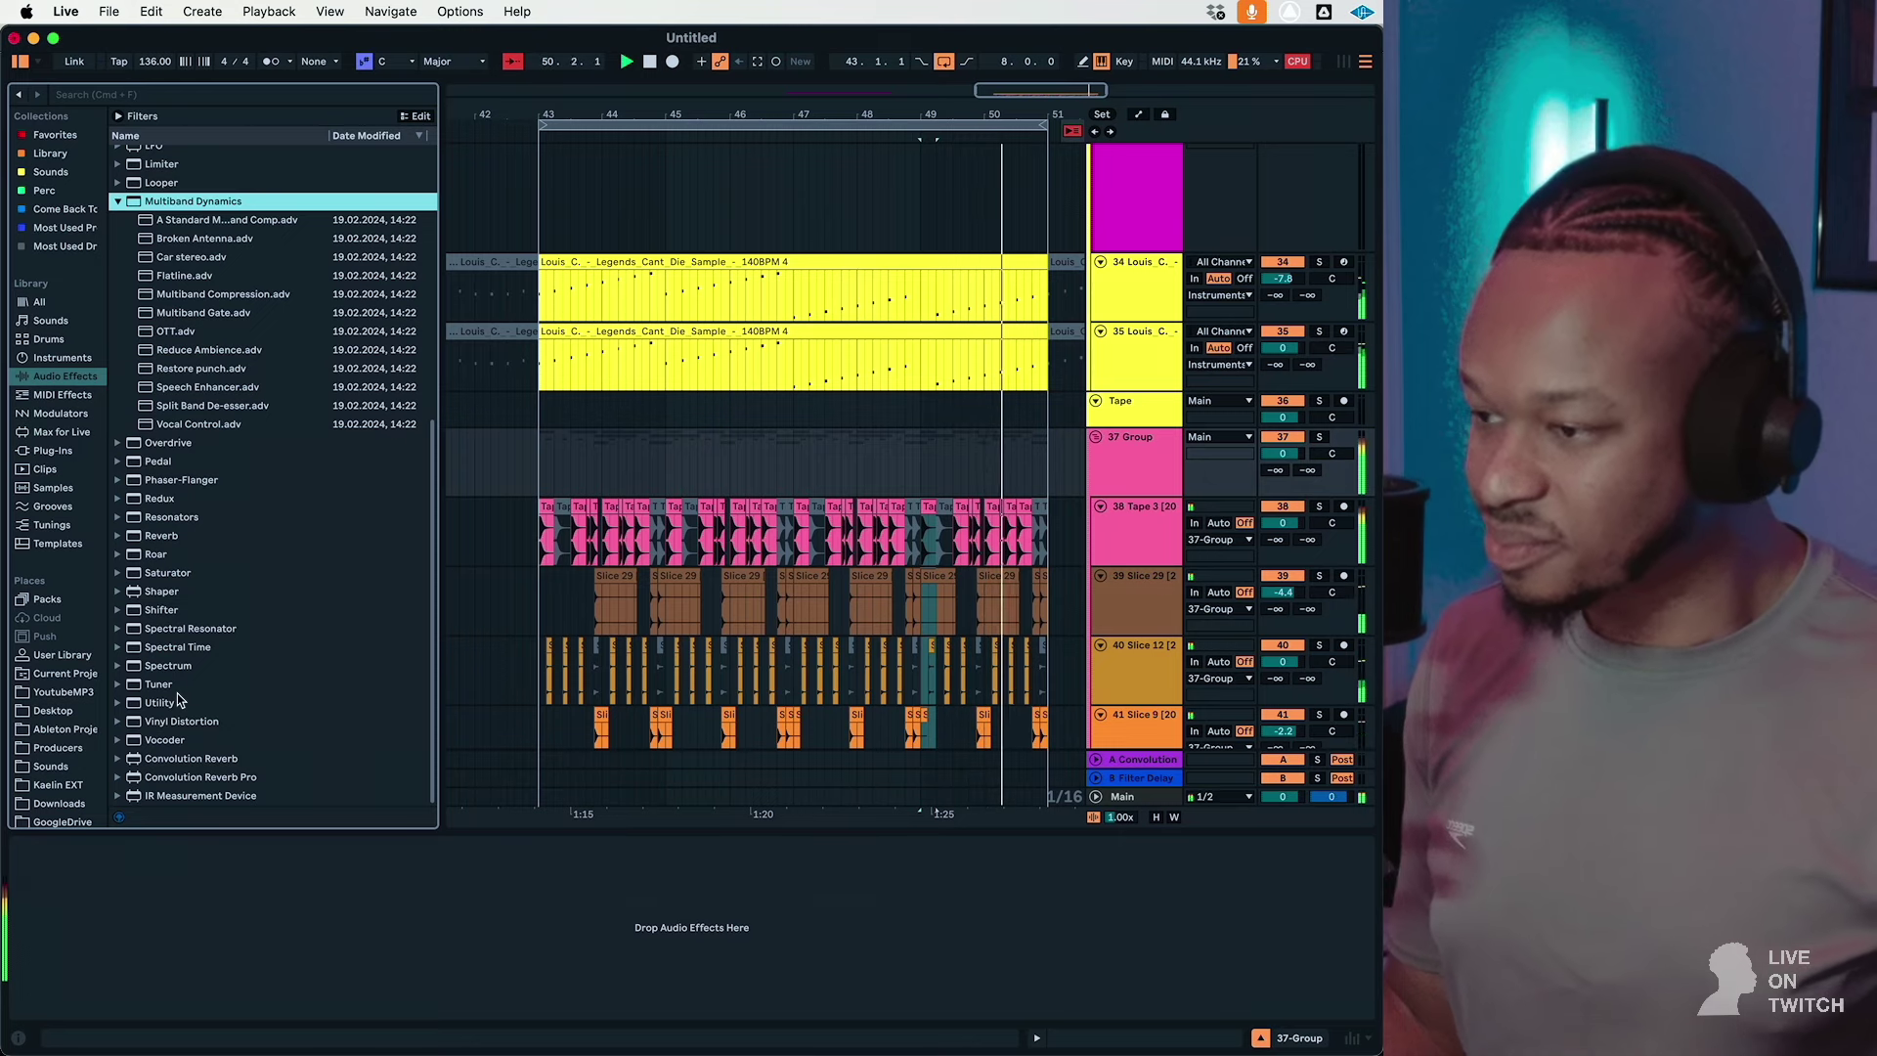
scroll(184, 675, "up", 10)
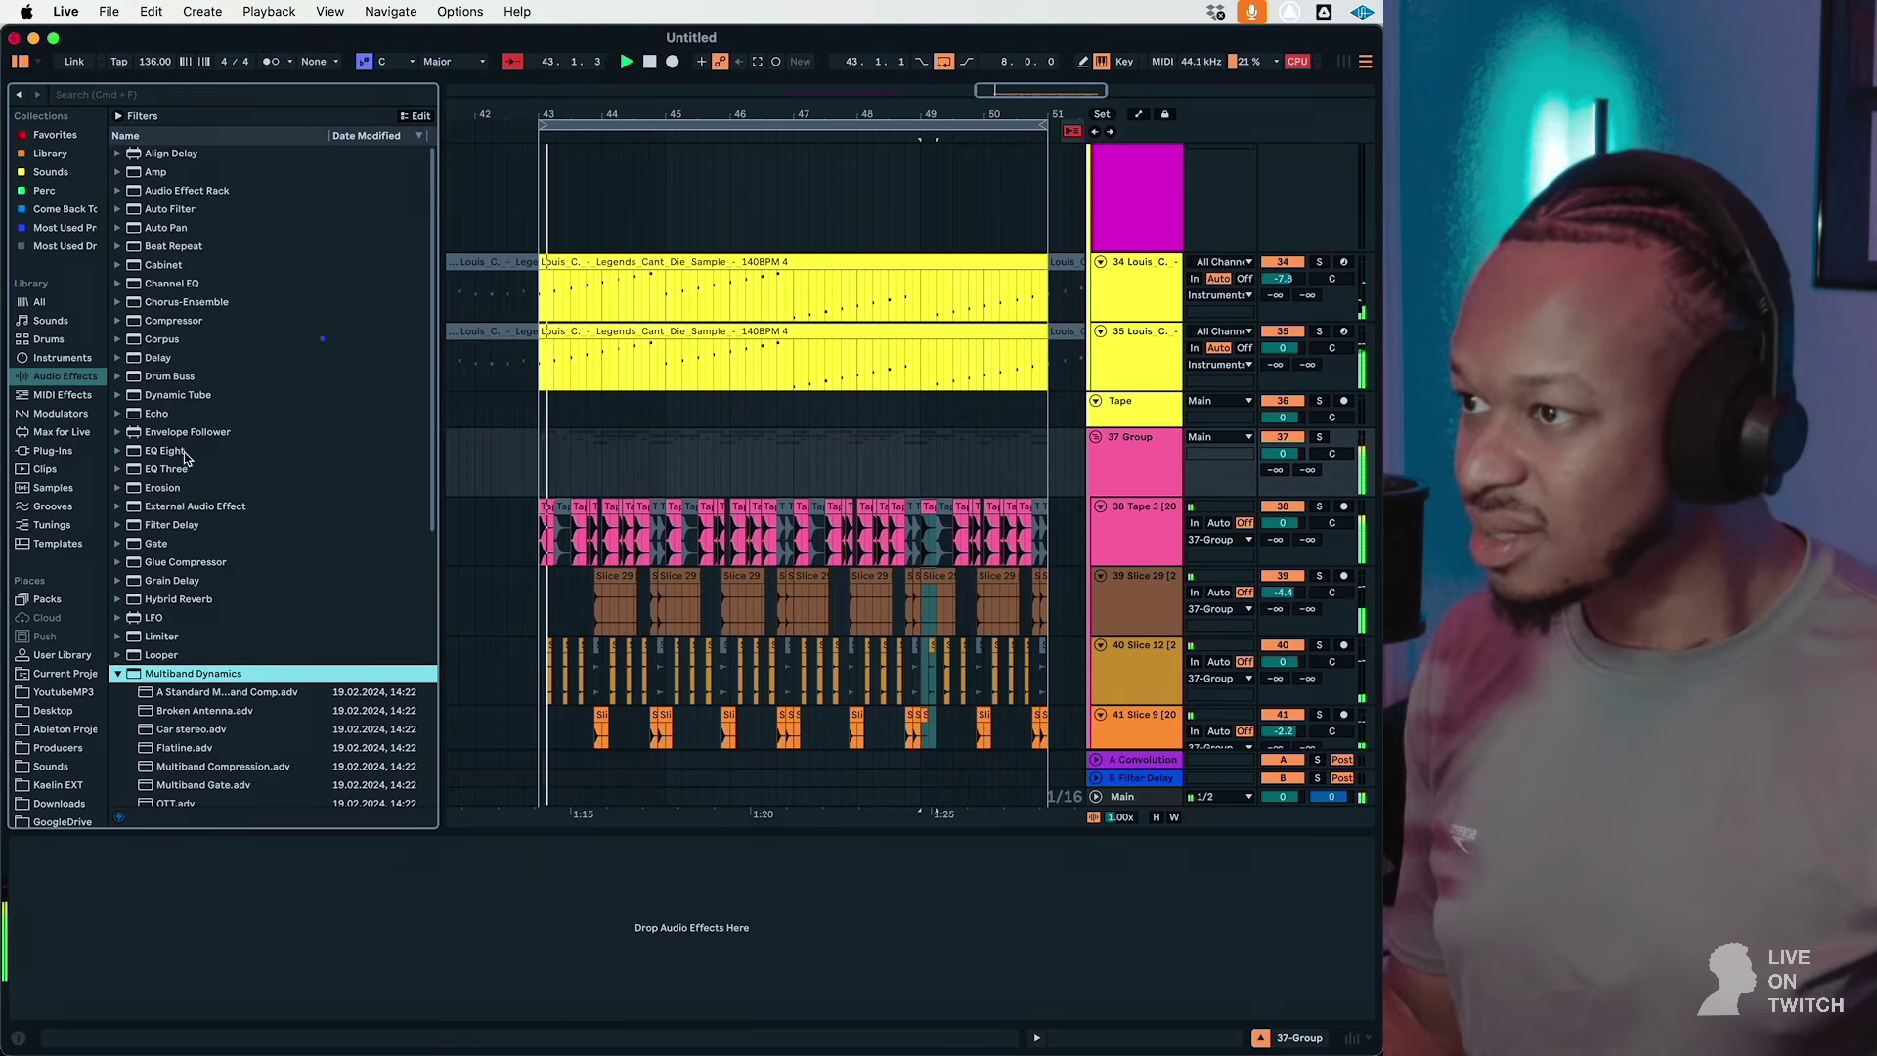
left_click(117, 673)
scroll(173, 637, "down", 5)
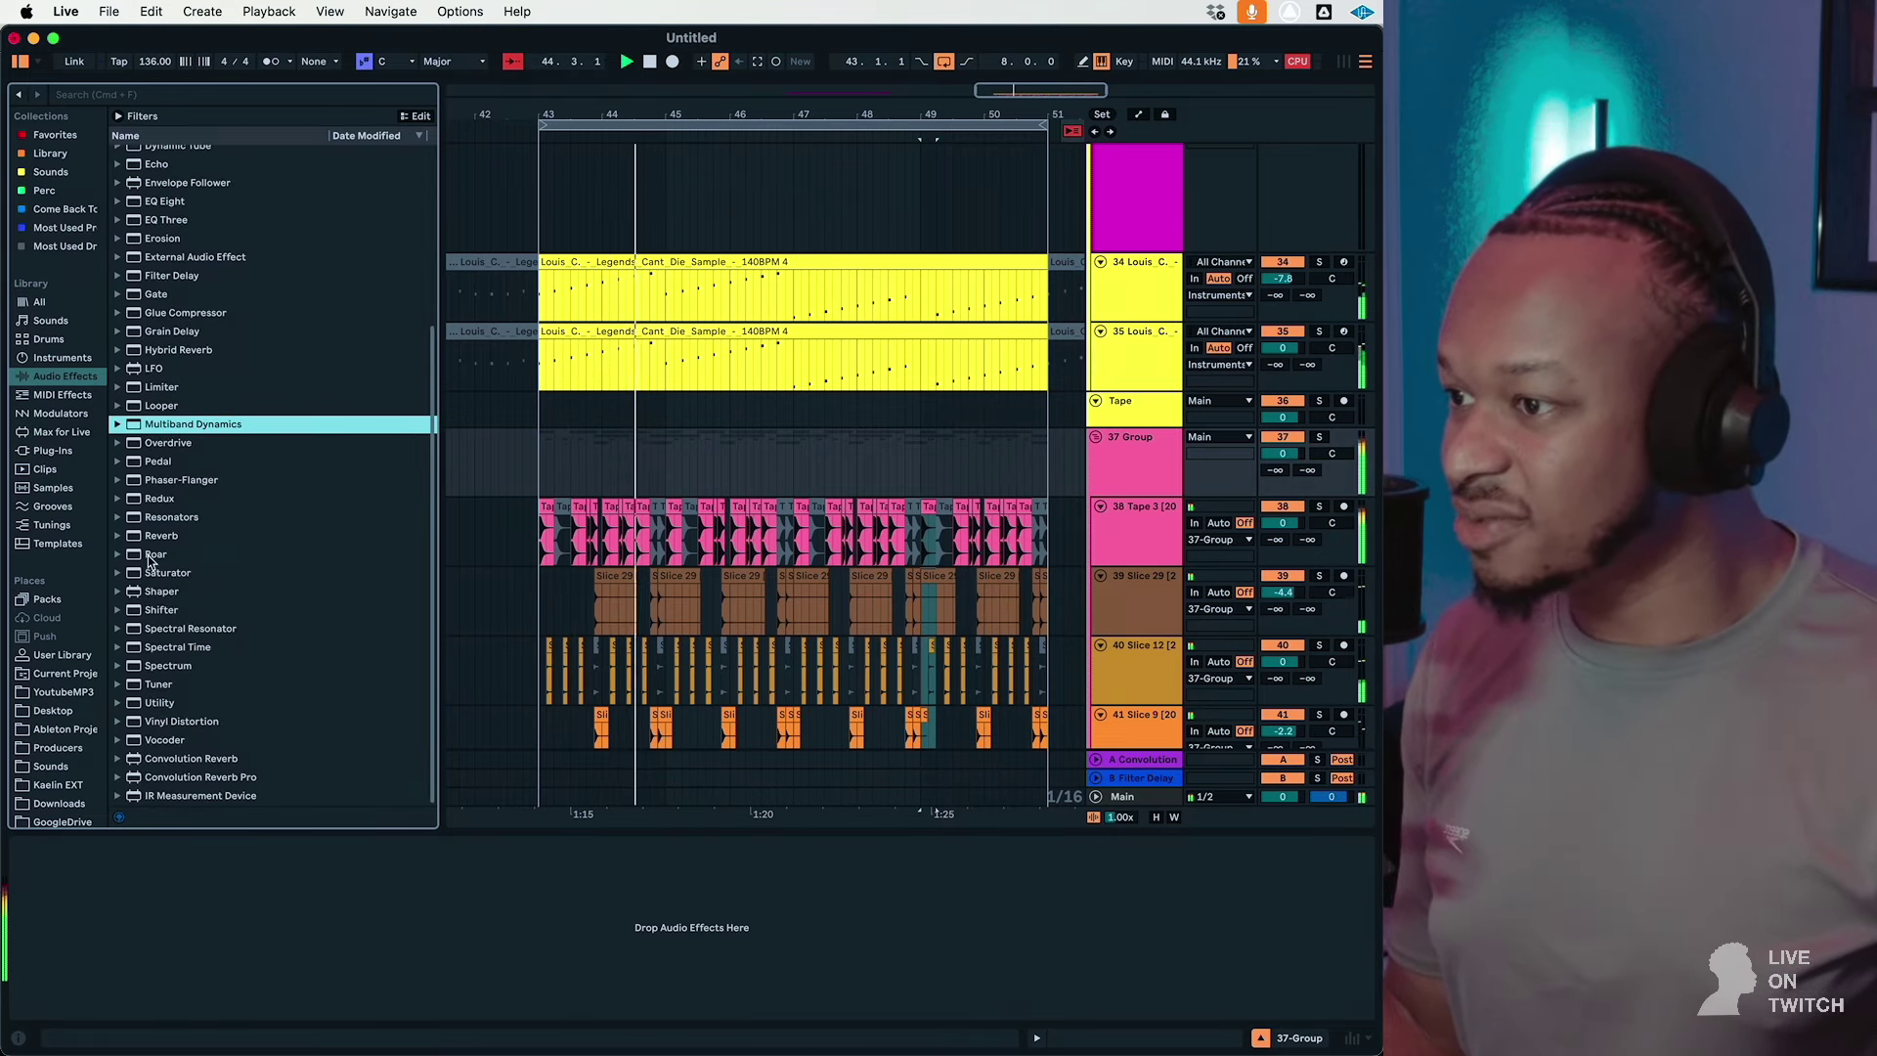
left_click(152, 555)
key("Return")
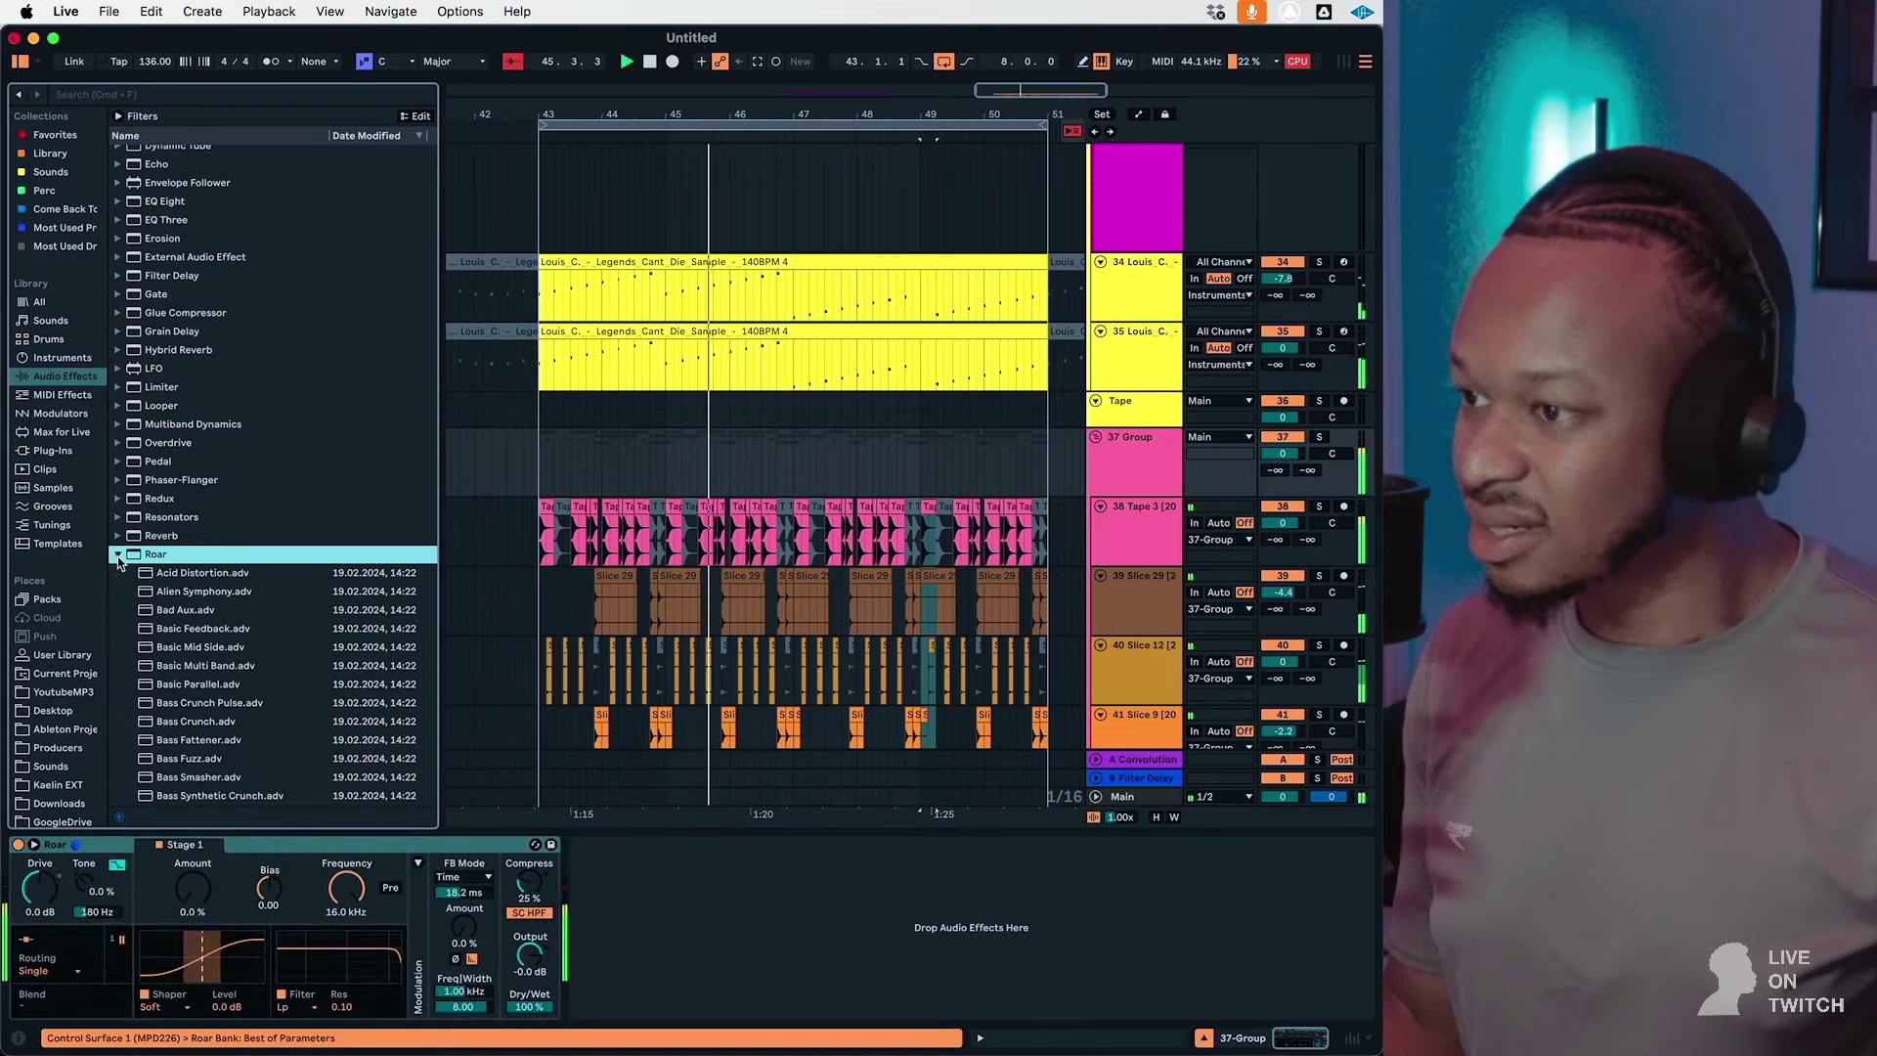
Step: Try Roar's Mix Mid Side Enhance and Mix Punch Up presets on the drum group, and load Mix Shine On
scroll(223, 673, "down", 10)
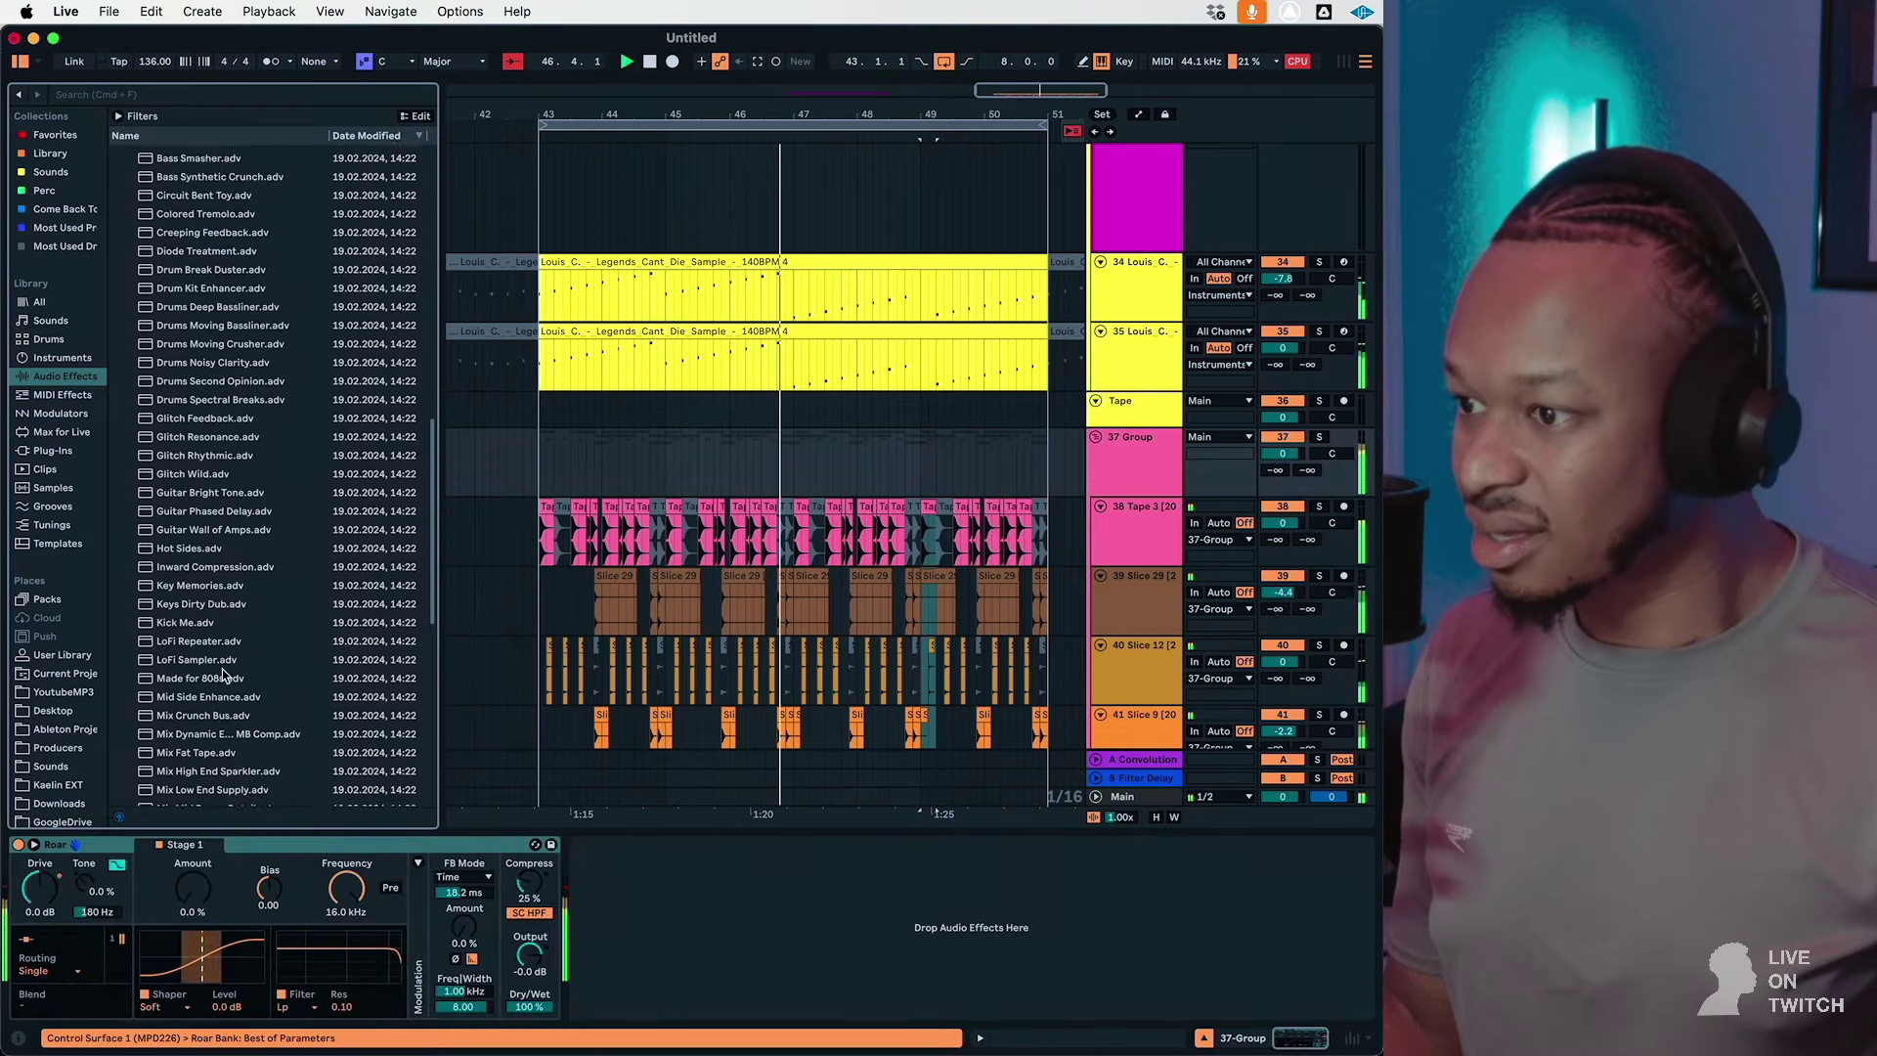
scroll(220, 665, "up", 1)
left_click(208, 648)
key("Return")
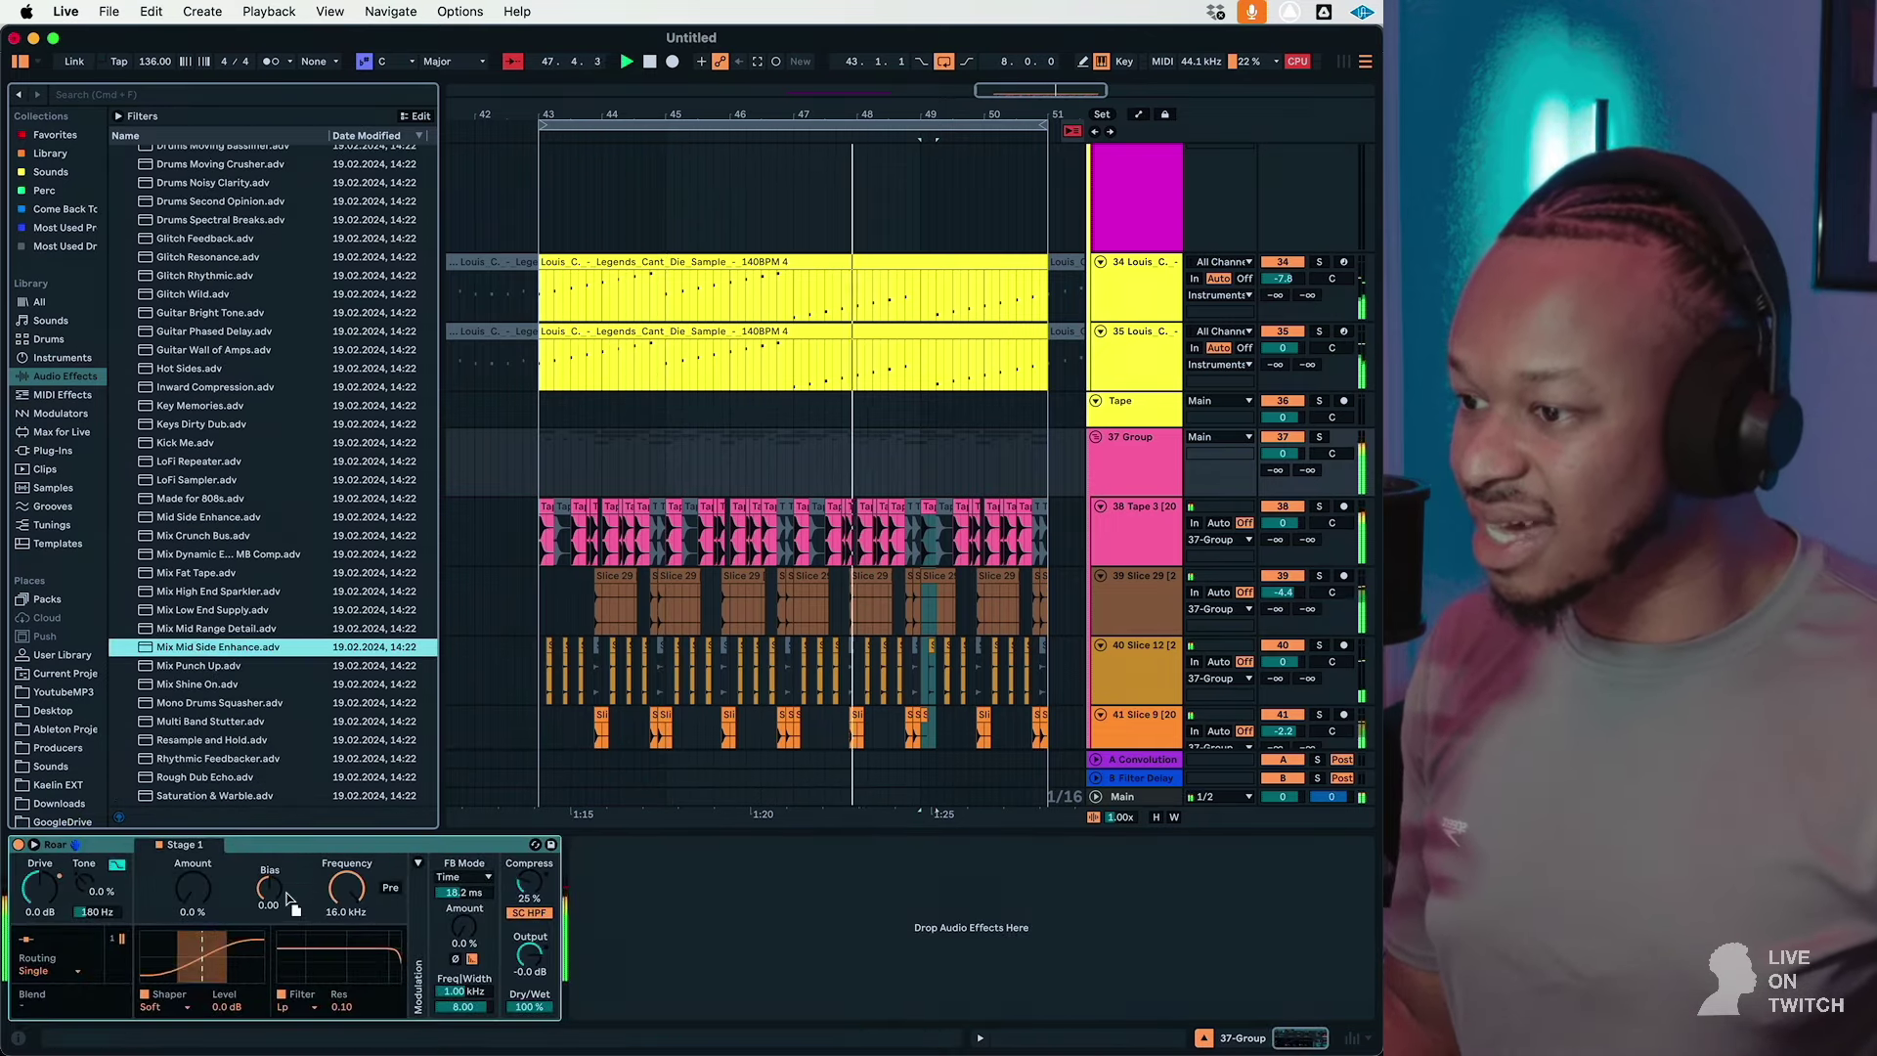
left_click(216, 670)
key("Return")
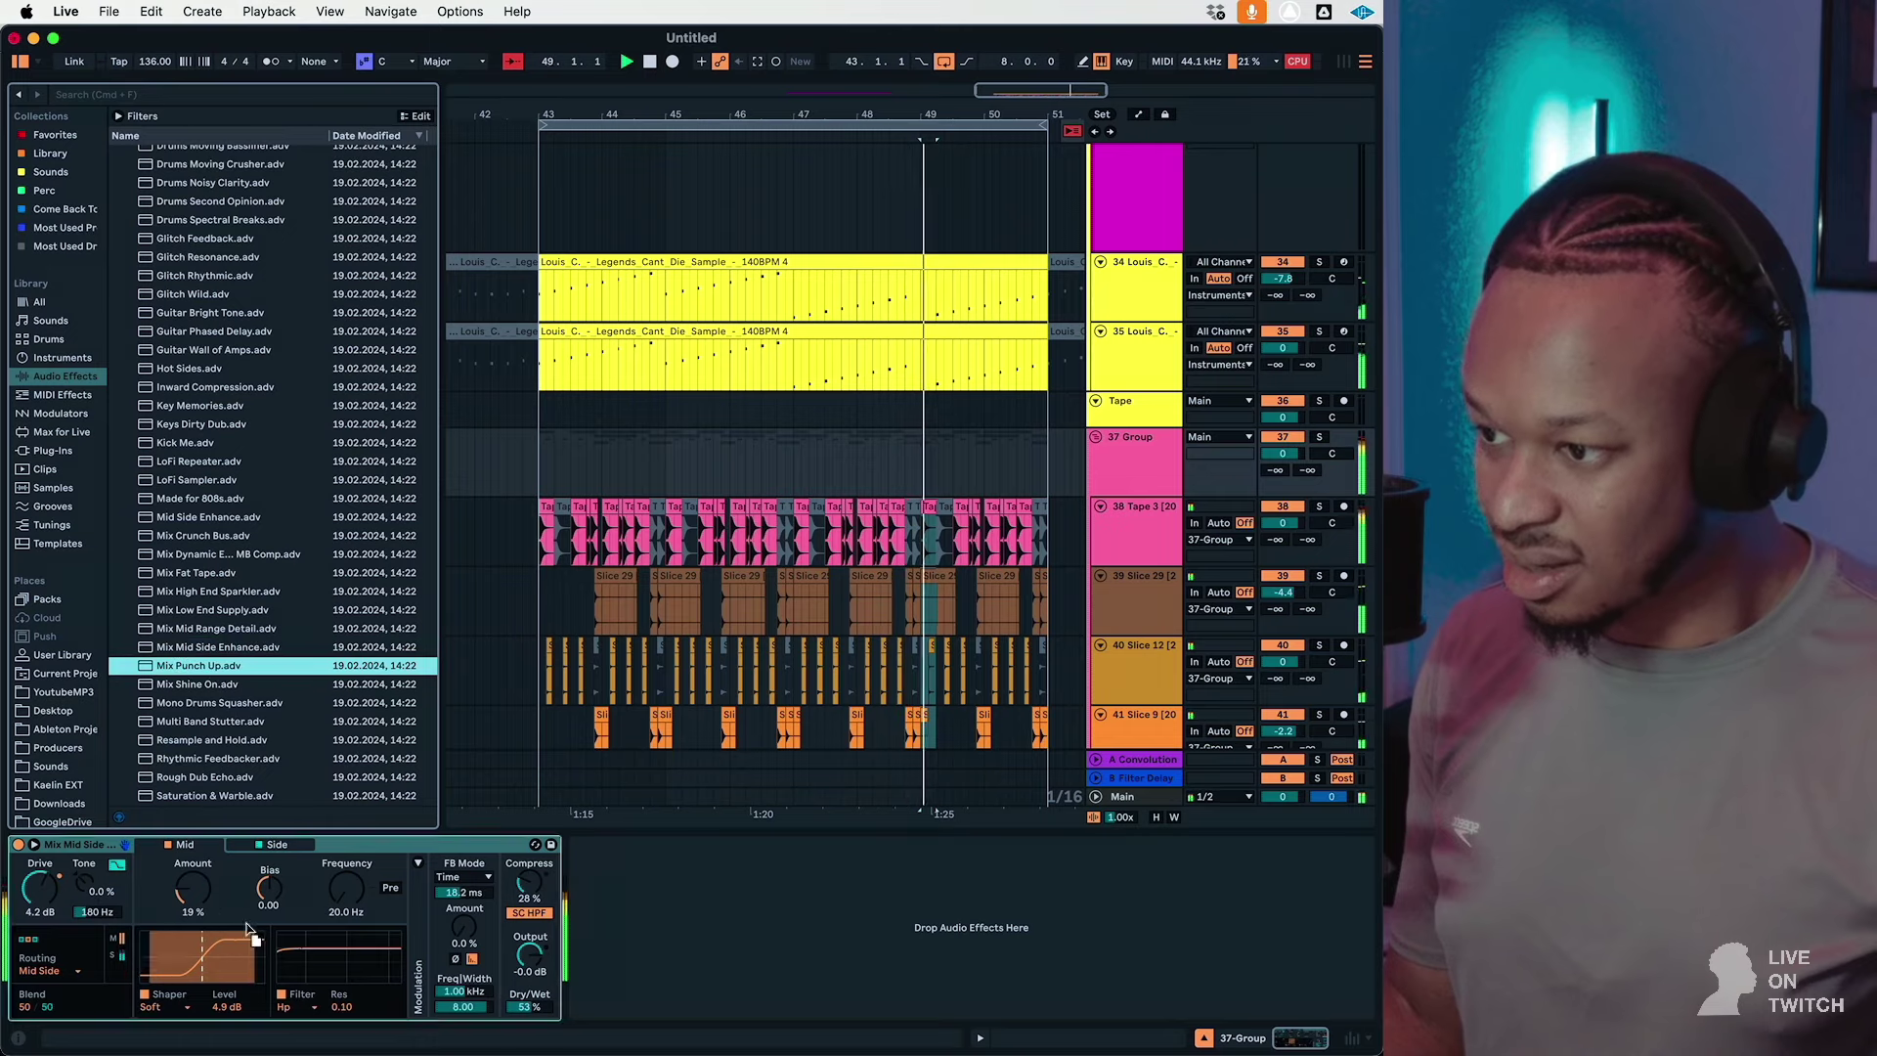
key("Down")
key("Return")
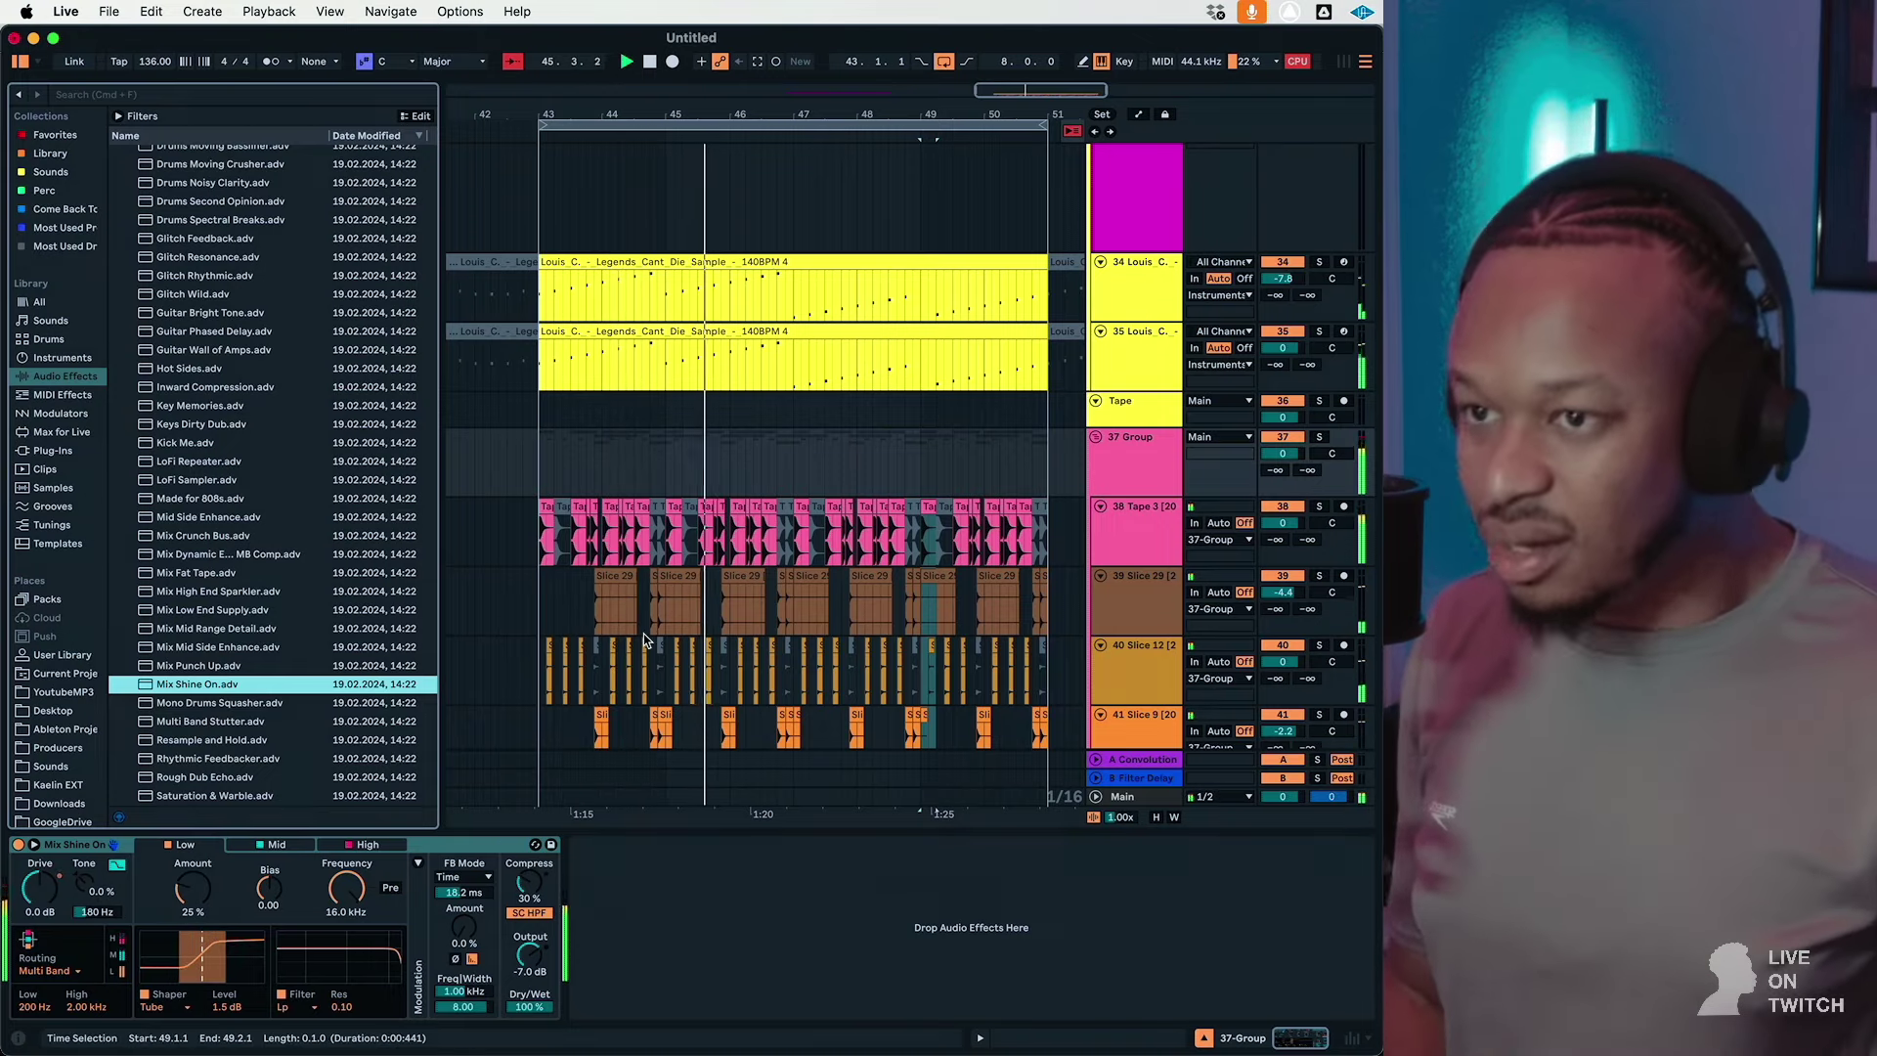
Step: Deactivate the drum clips on tracks 38 to 41 in the last half bar before 51.1.1
scroll(1134, 459, "up", 3)
left_click(1141, 463)
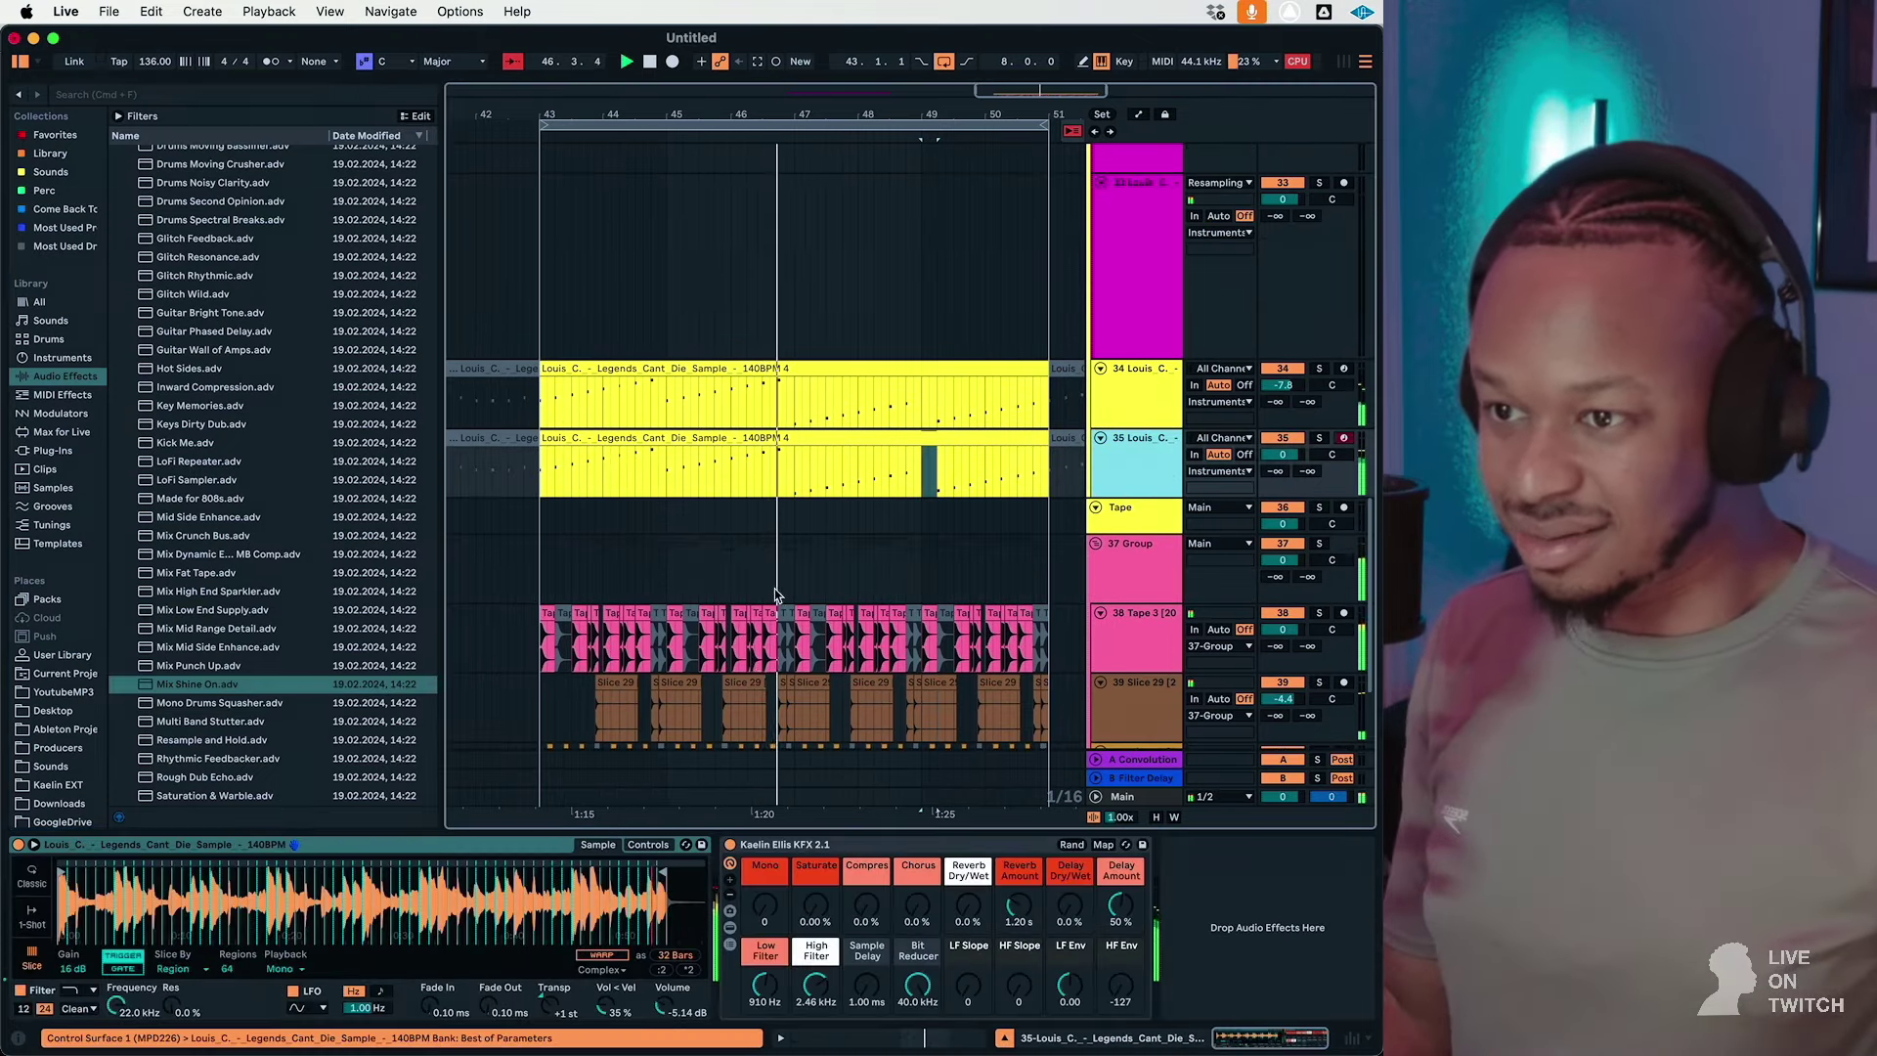
scroll(768, 596, "down", 5)
left_click(761, 475)
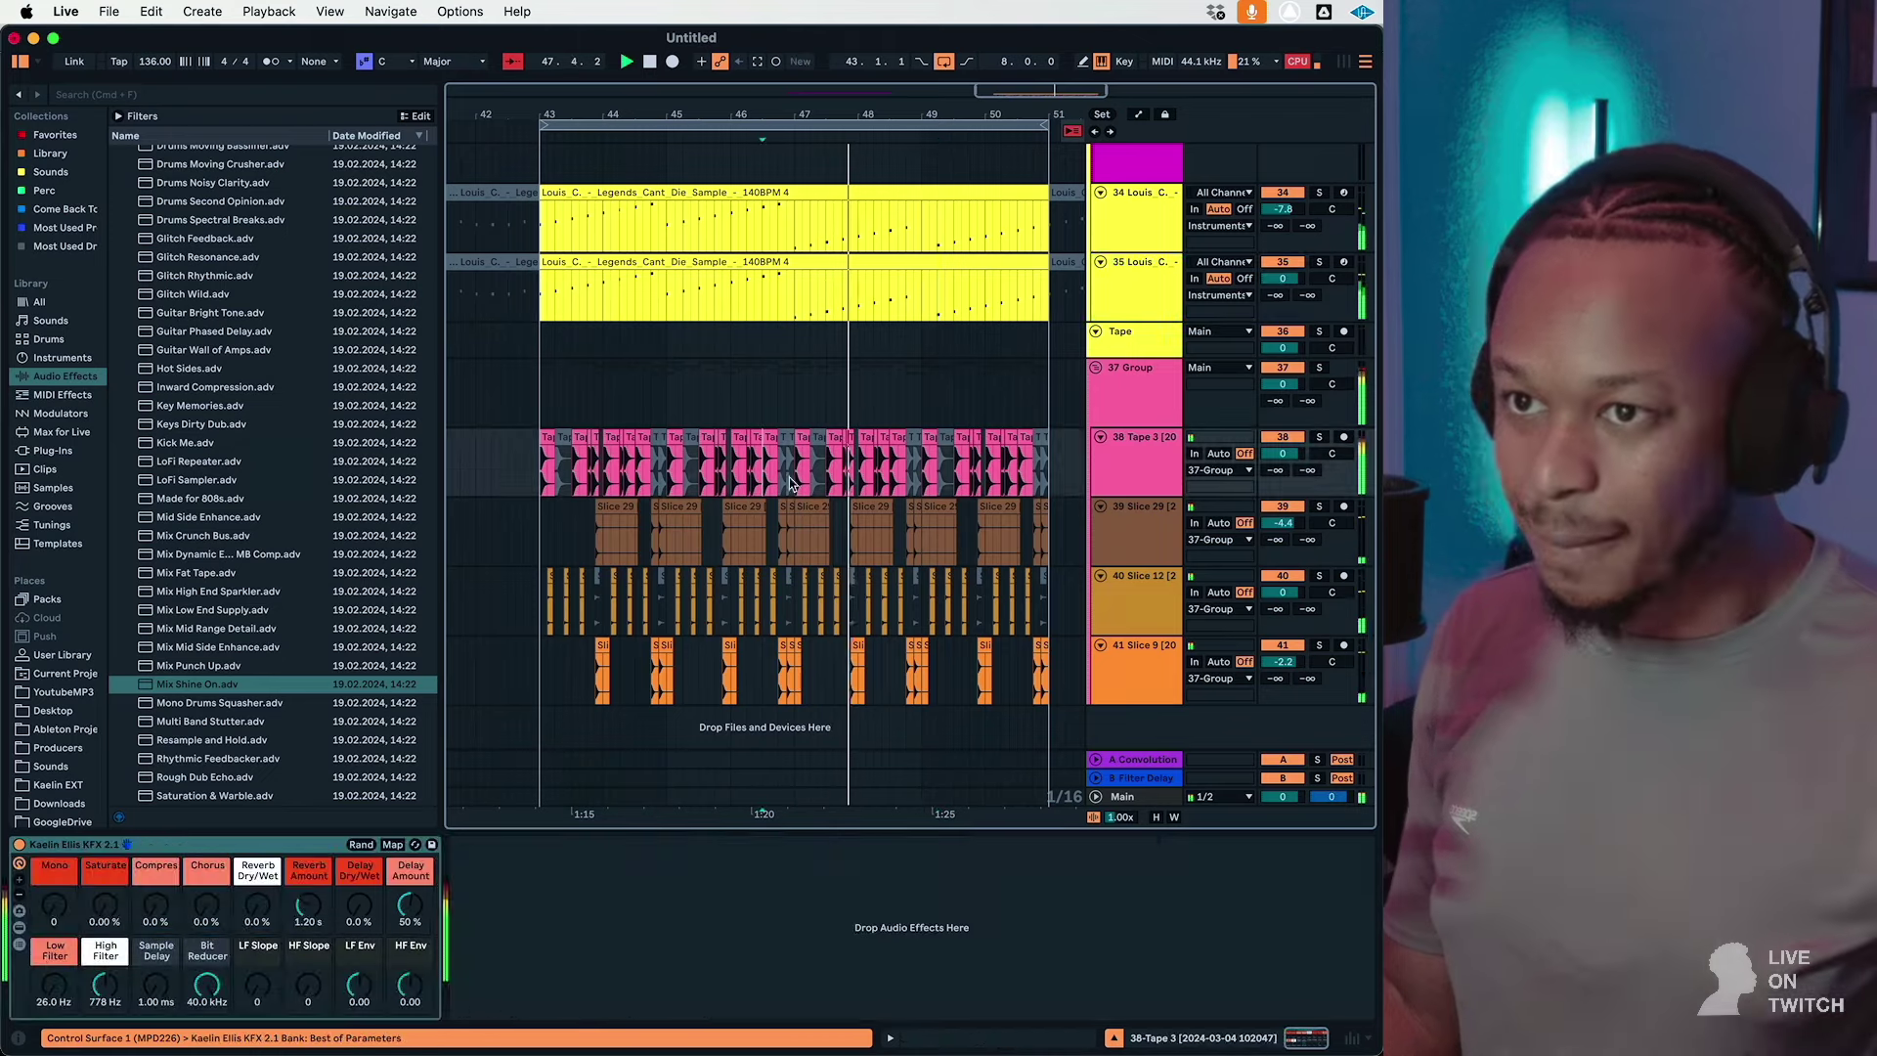
left_click_drag(1014, 473, 1048, 648)
key("0")
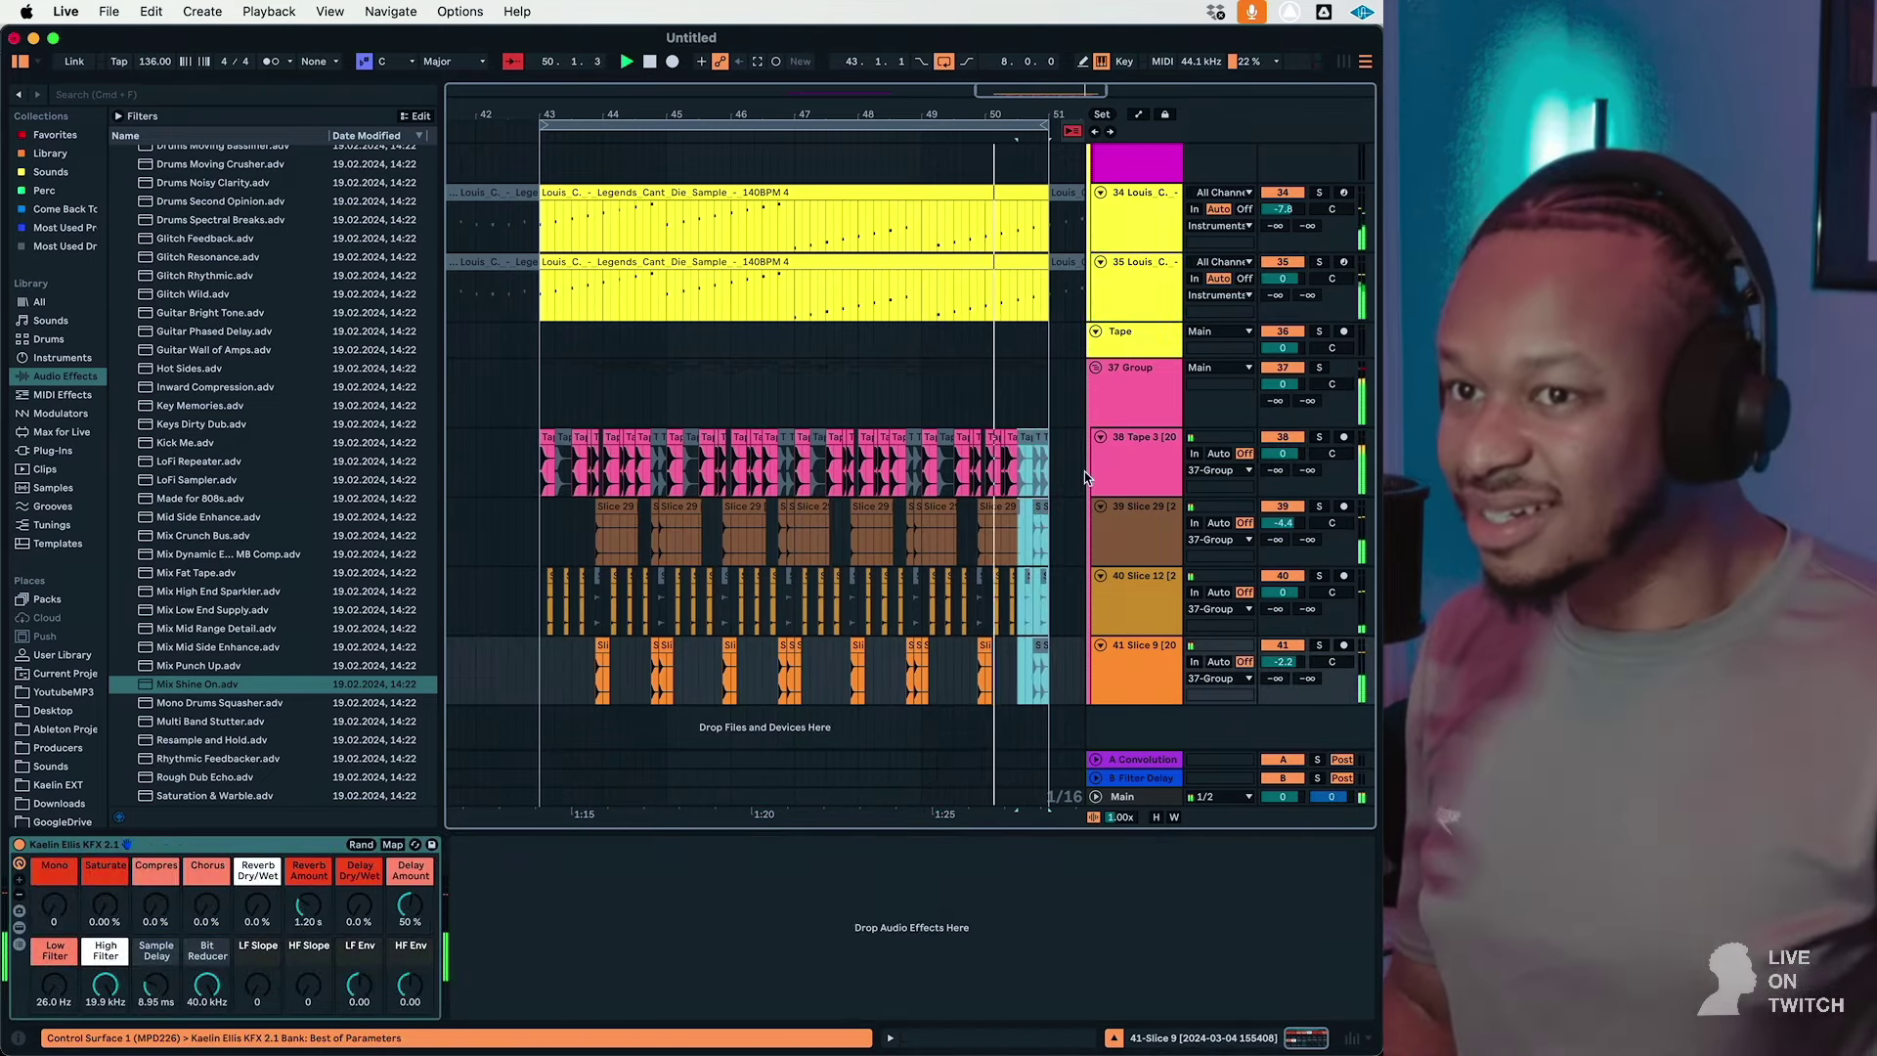
Step: Arm the Bass track with the Standard variation of Kaelins Essential Bass Rack 2 and play the loop
scroll(1046, 470, "up", 15)
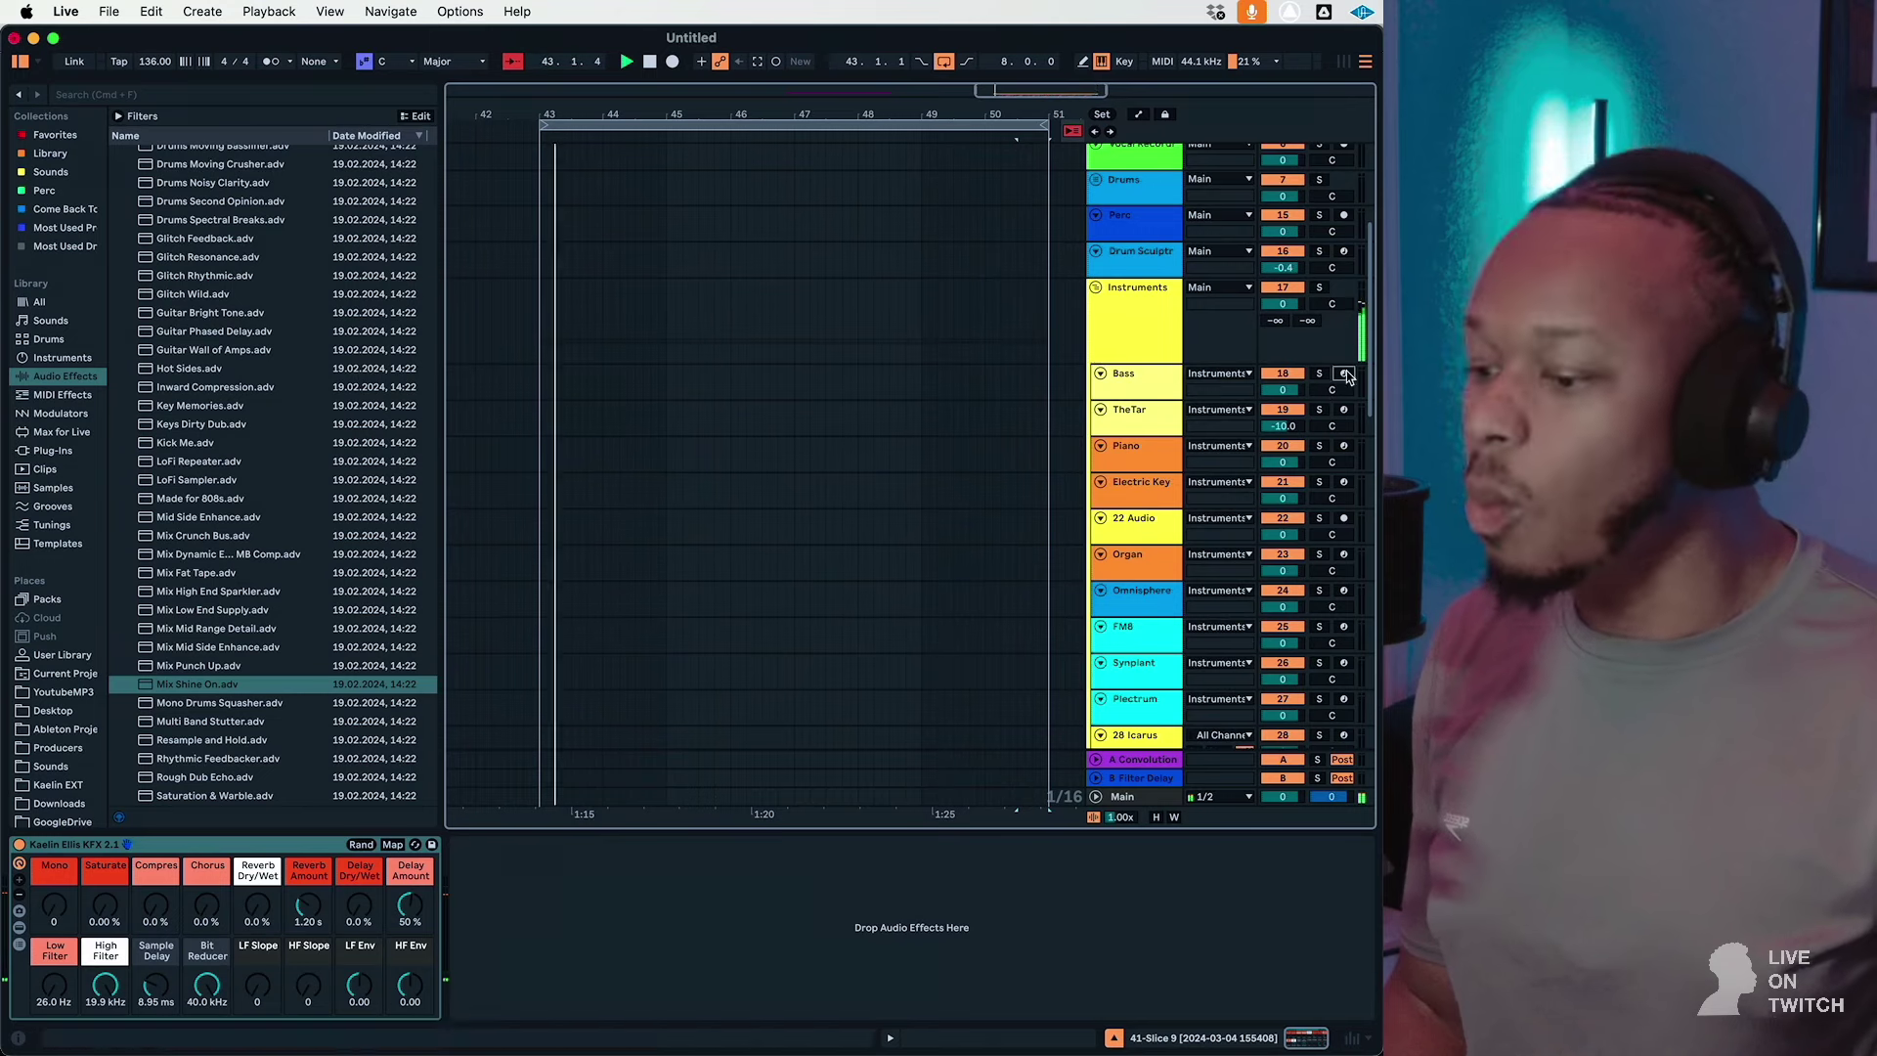
left_click(1345, 373)
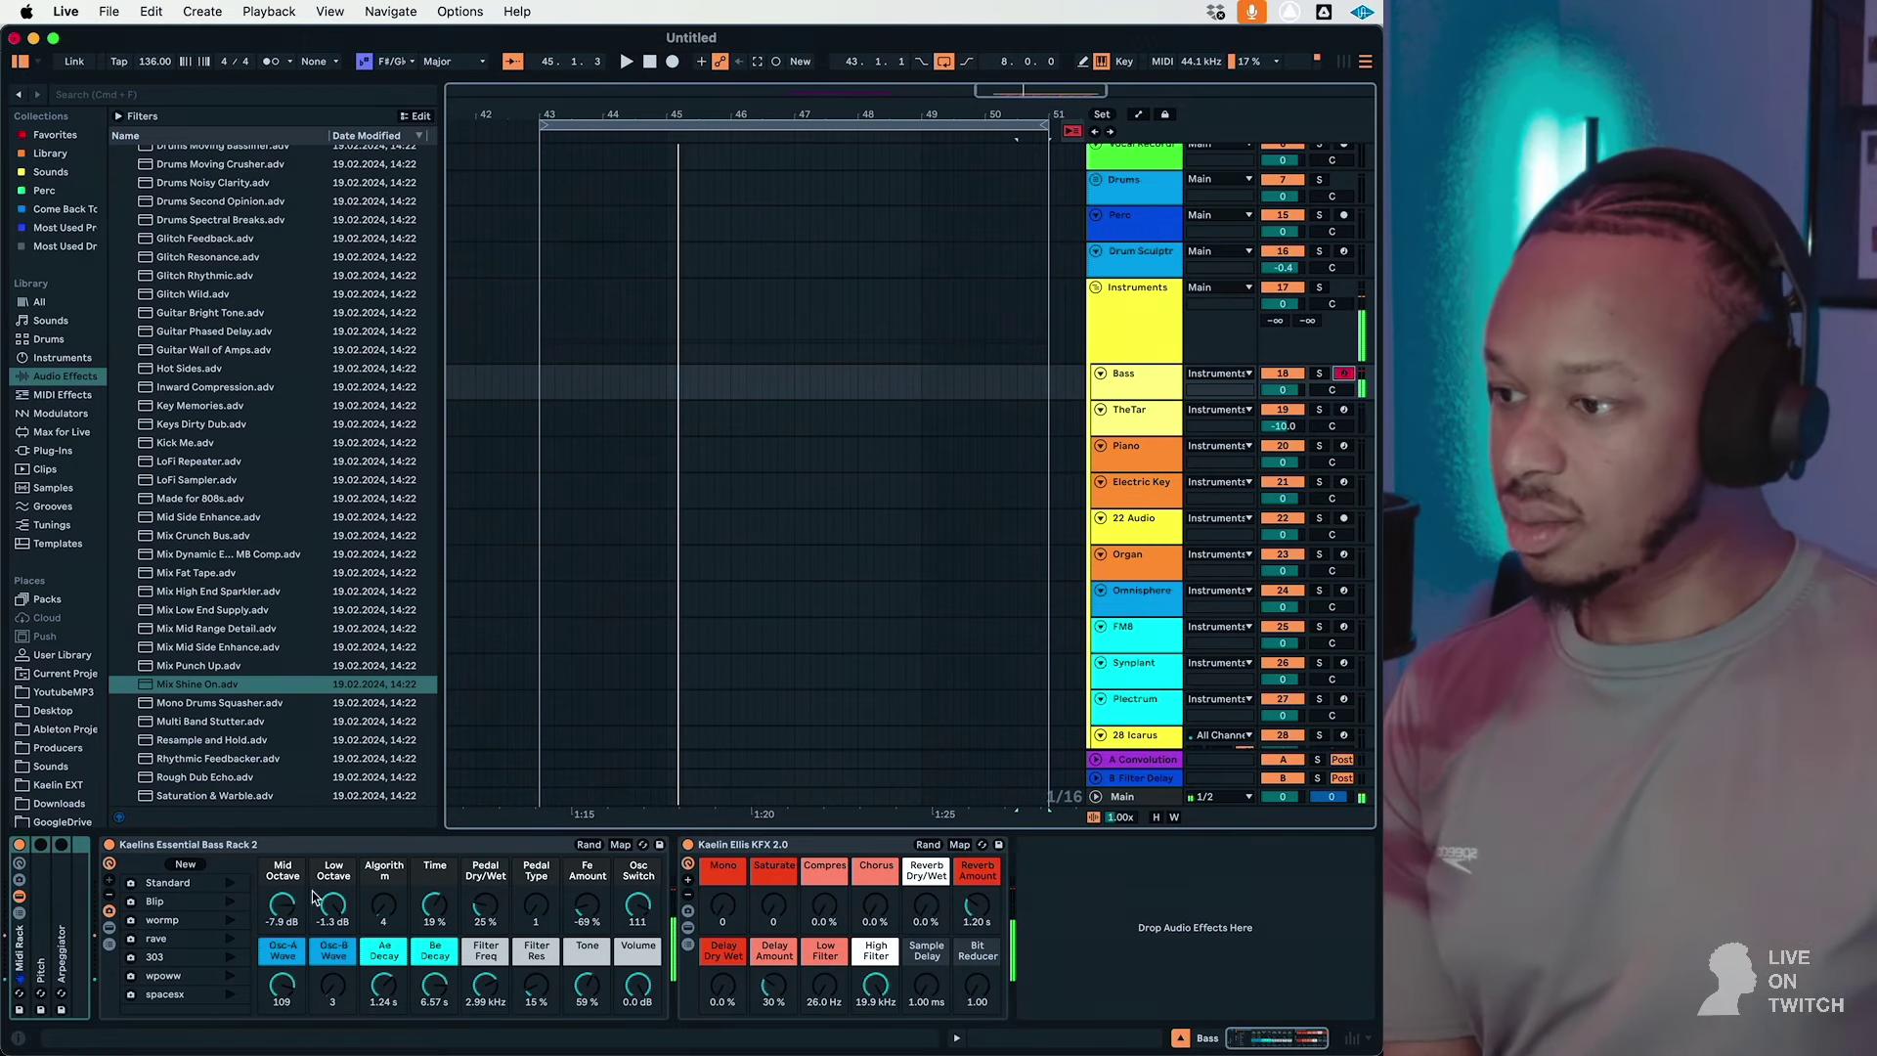
left_click(196, 889)
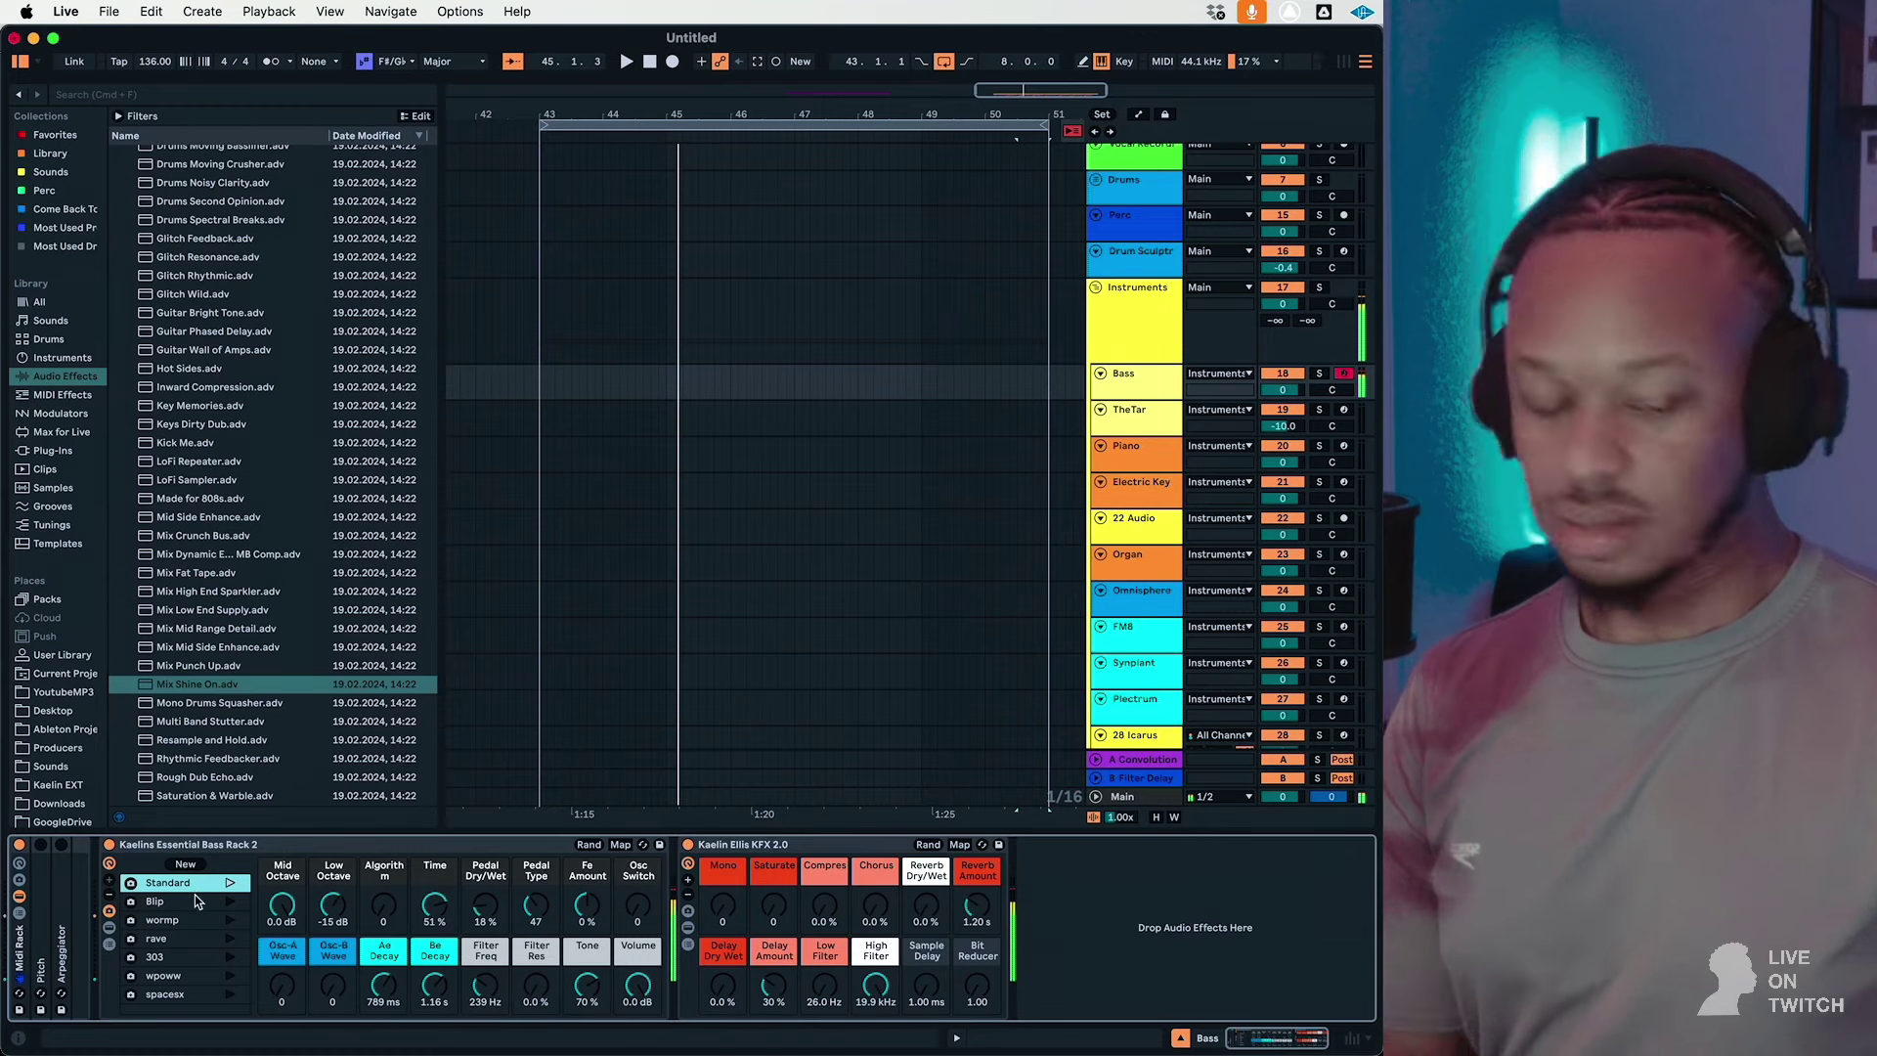
key("space")
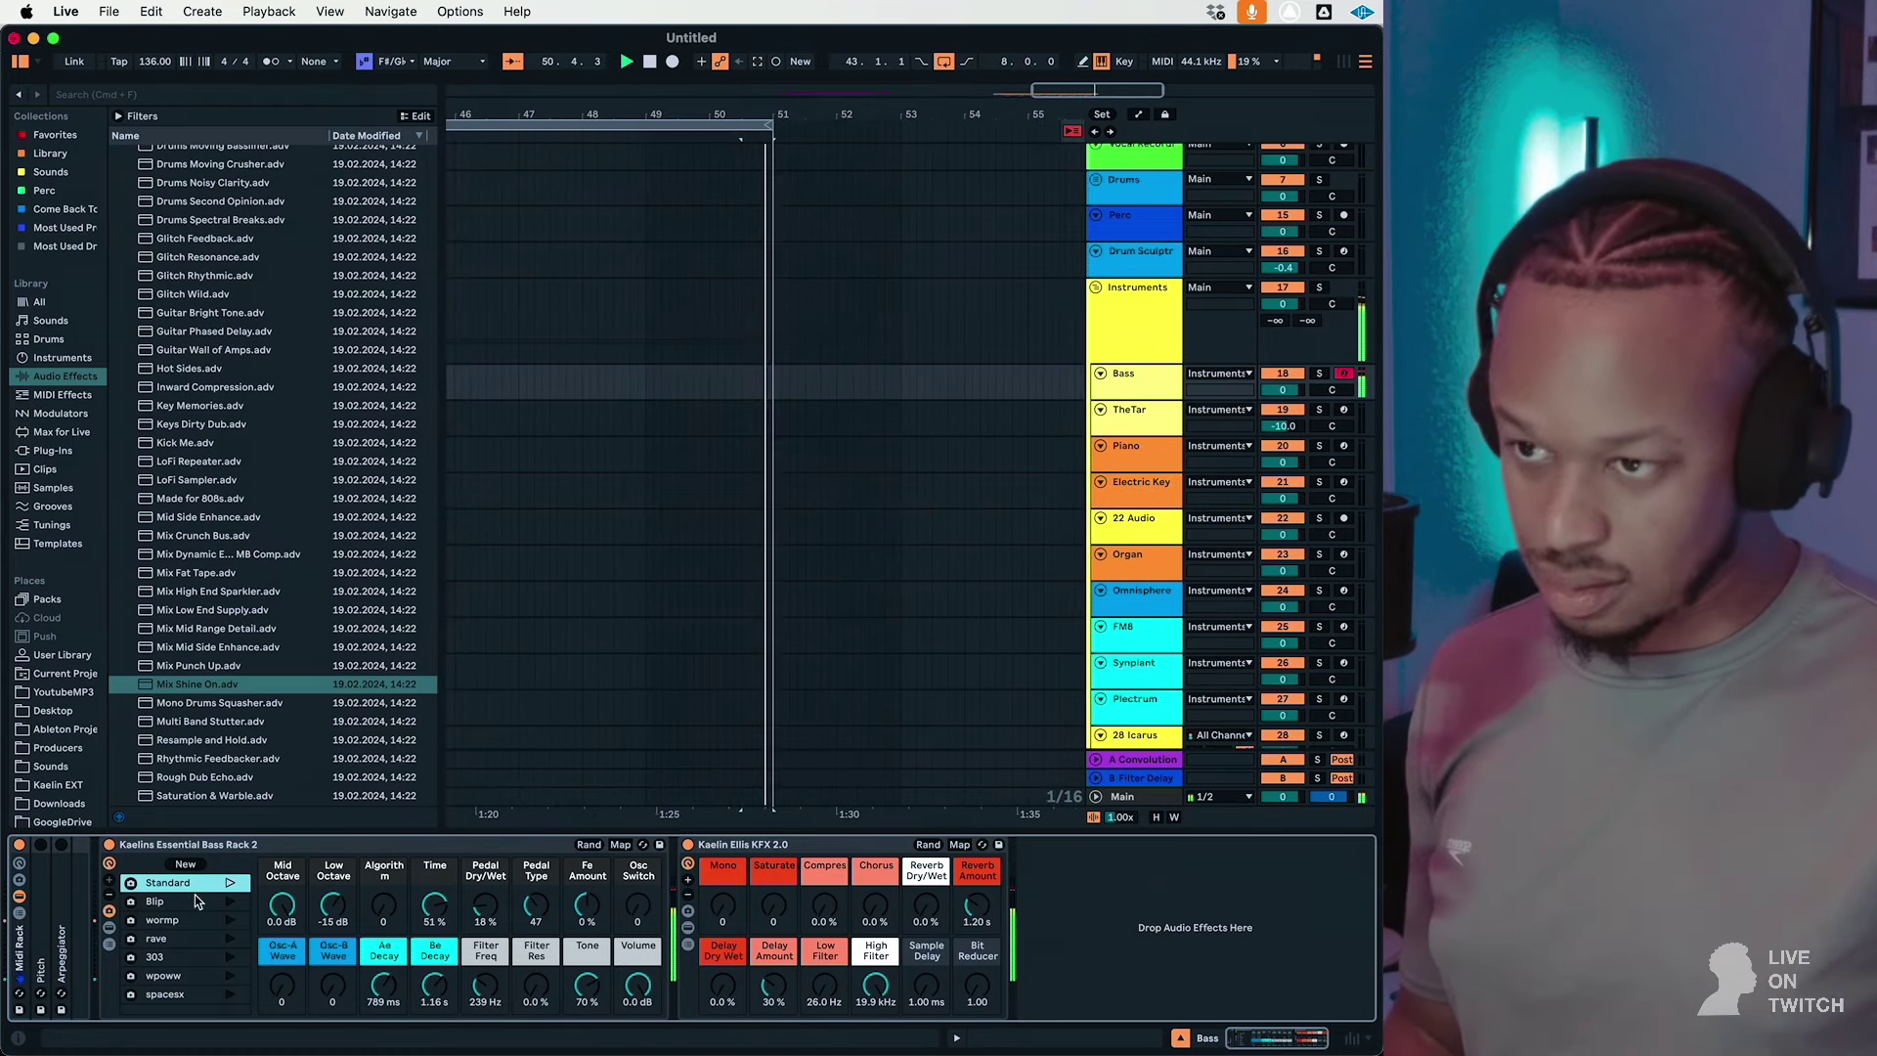
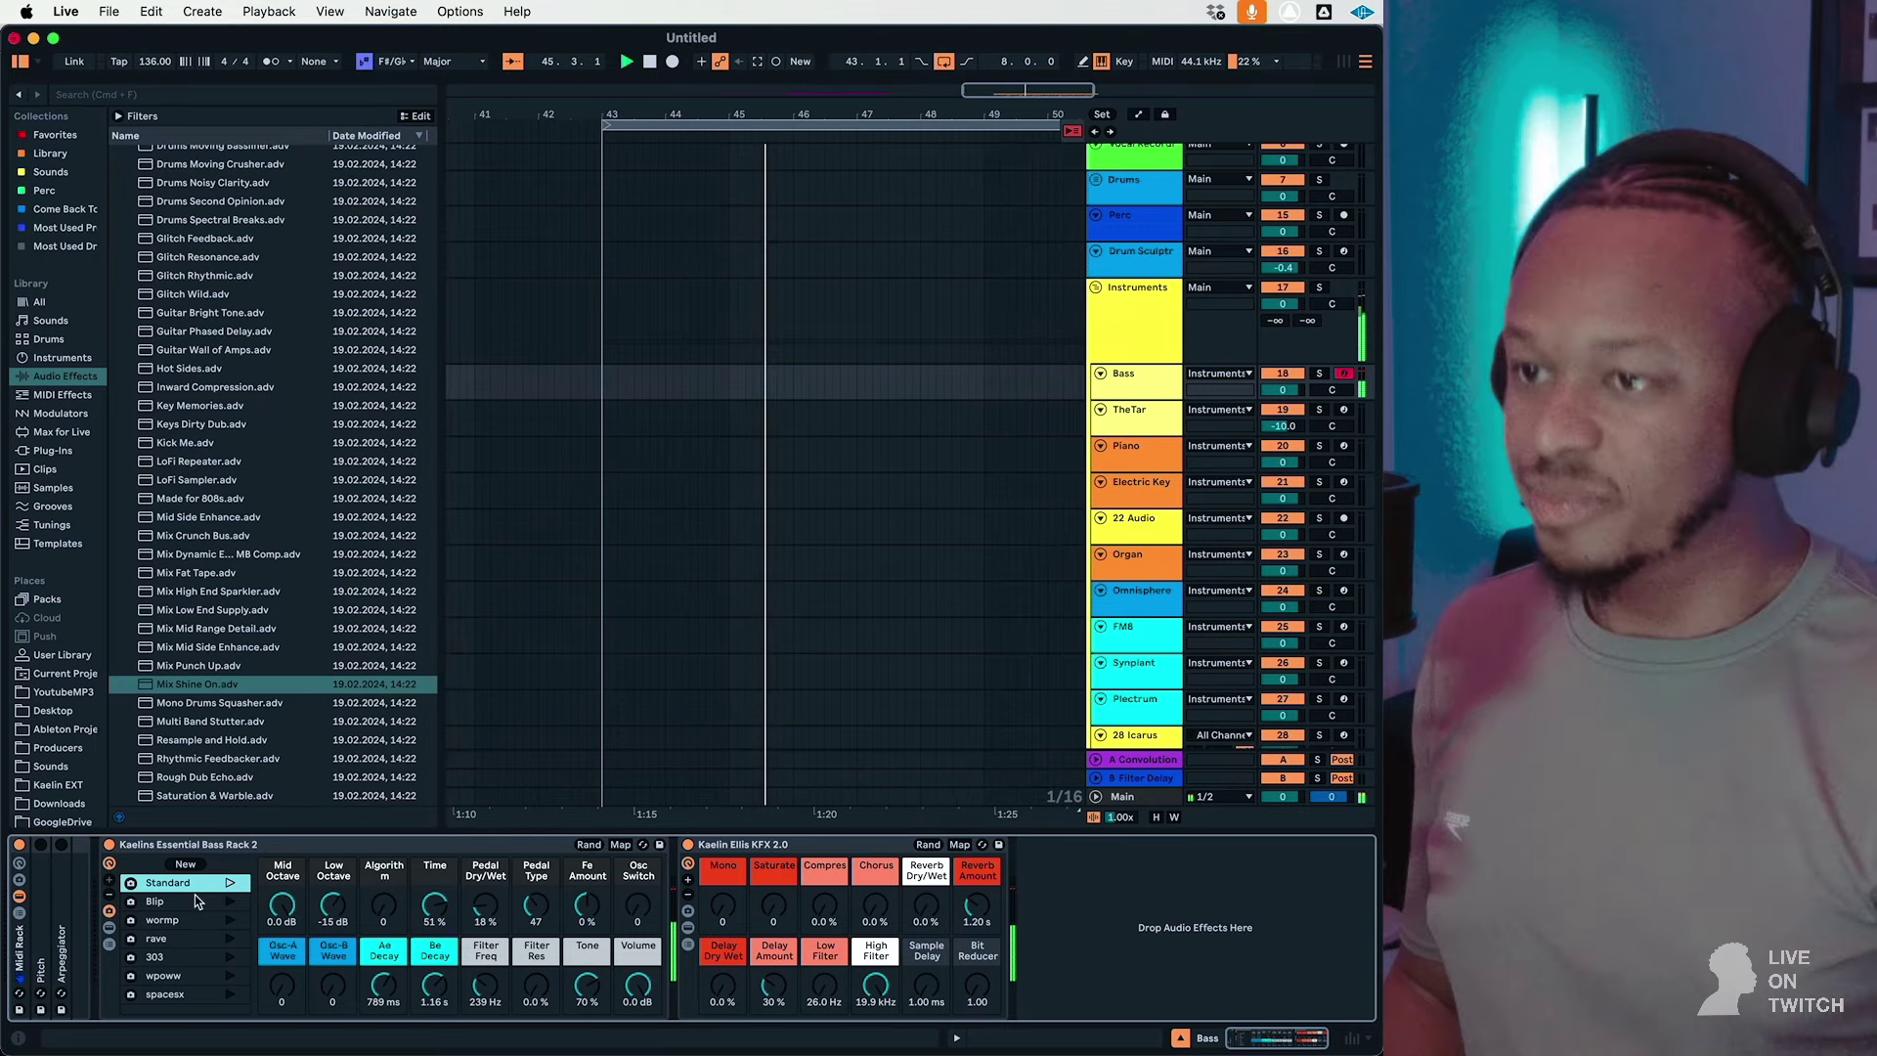
Step: Capture the played bass line as a MIDI clip starting at bar 43 on the Bass track
left_click(653, 376)
key("space")
key("space")
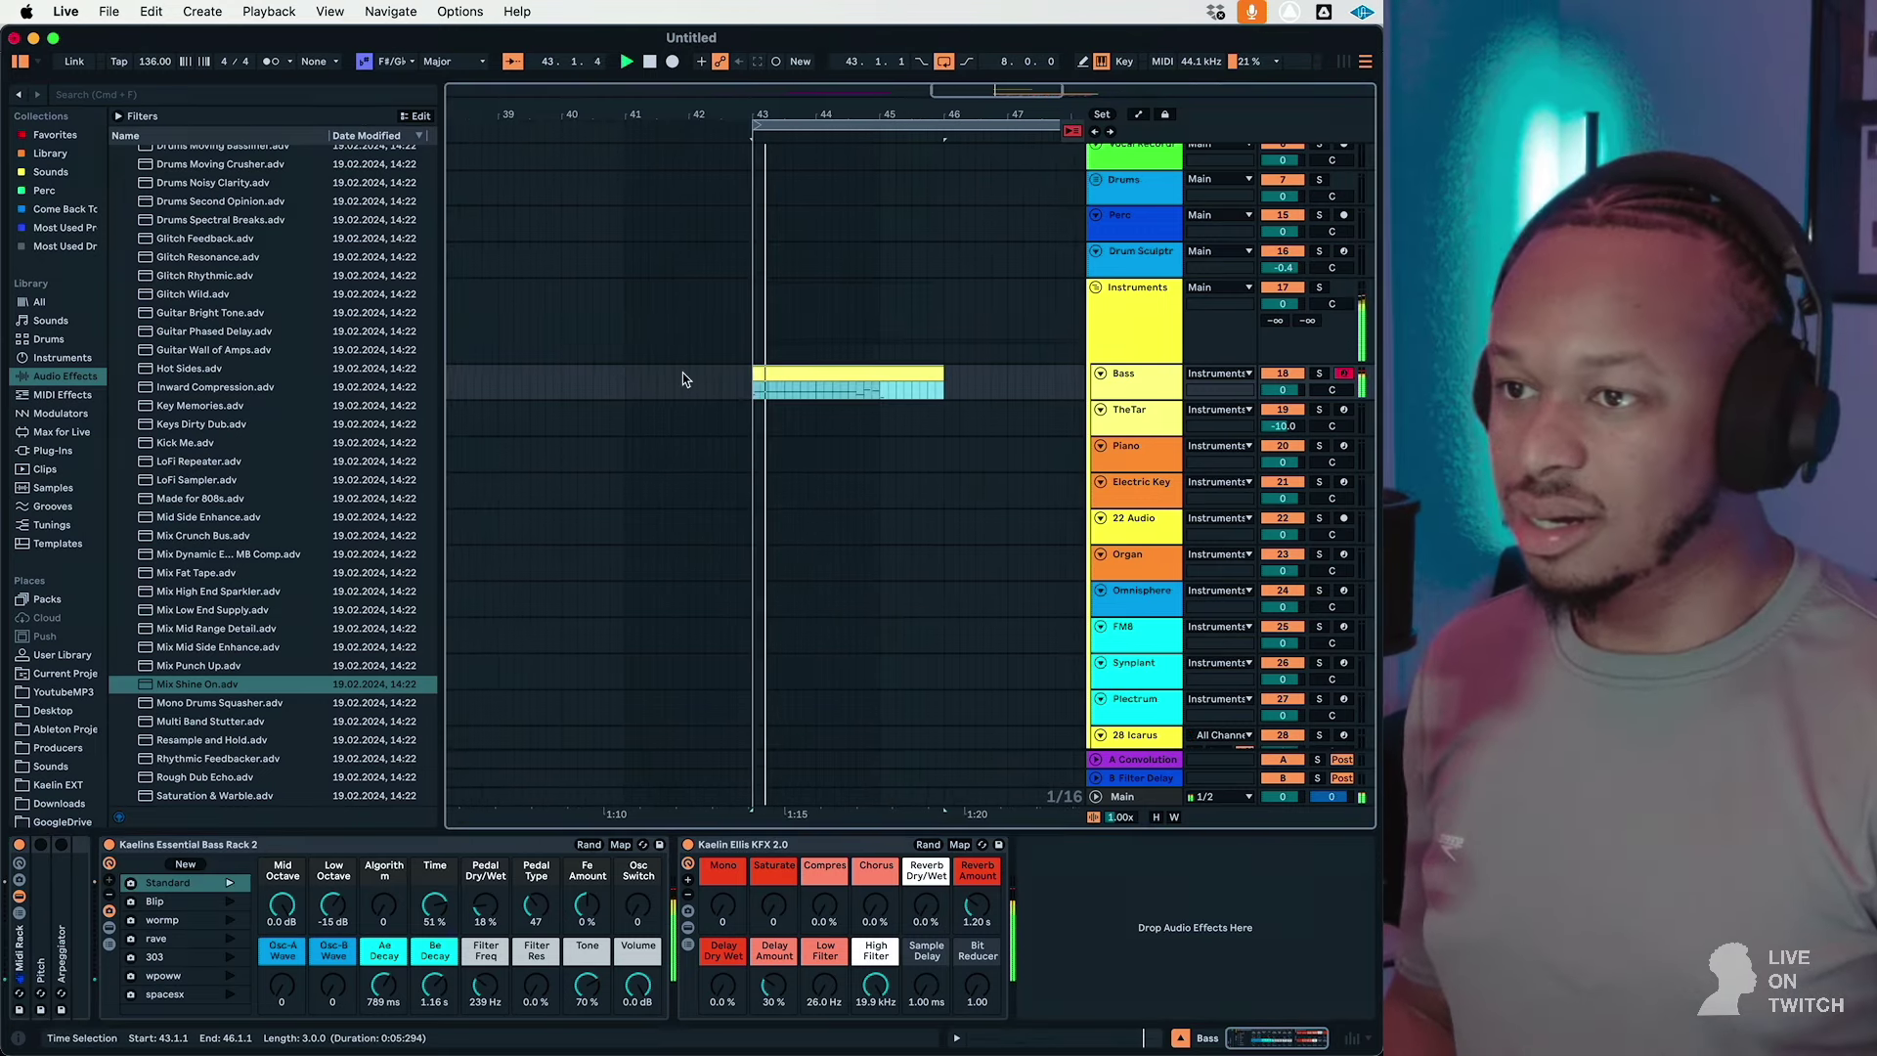
left_click(743, 376)
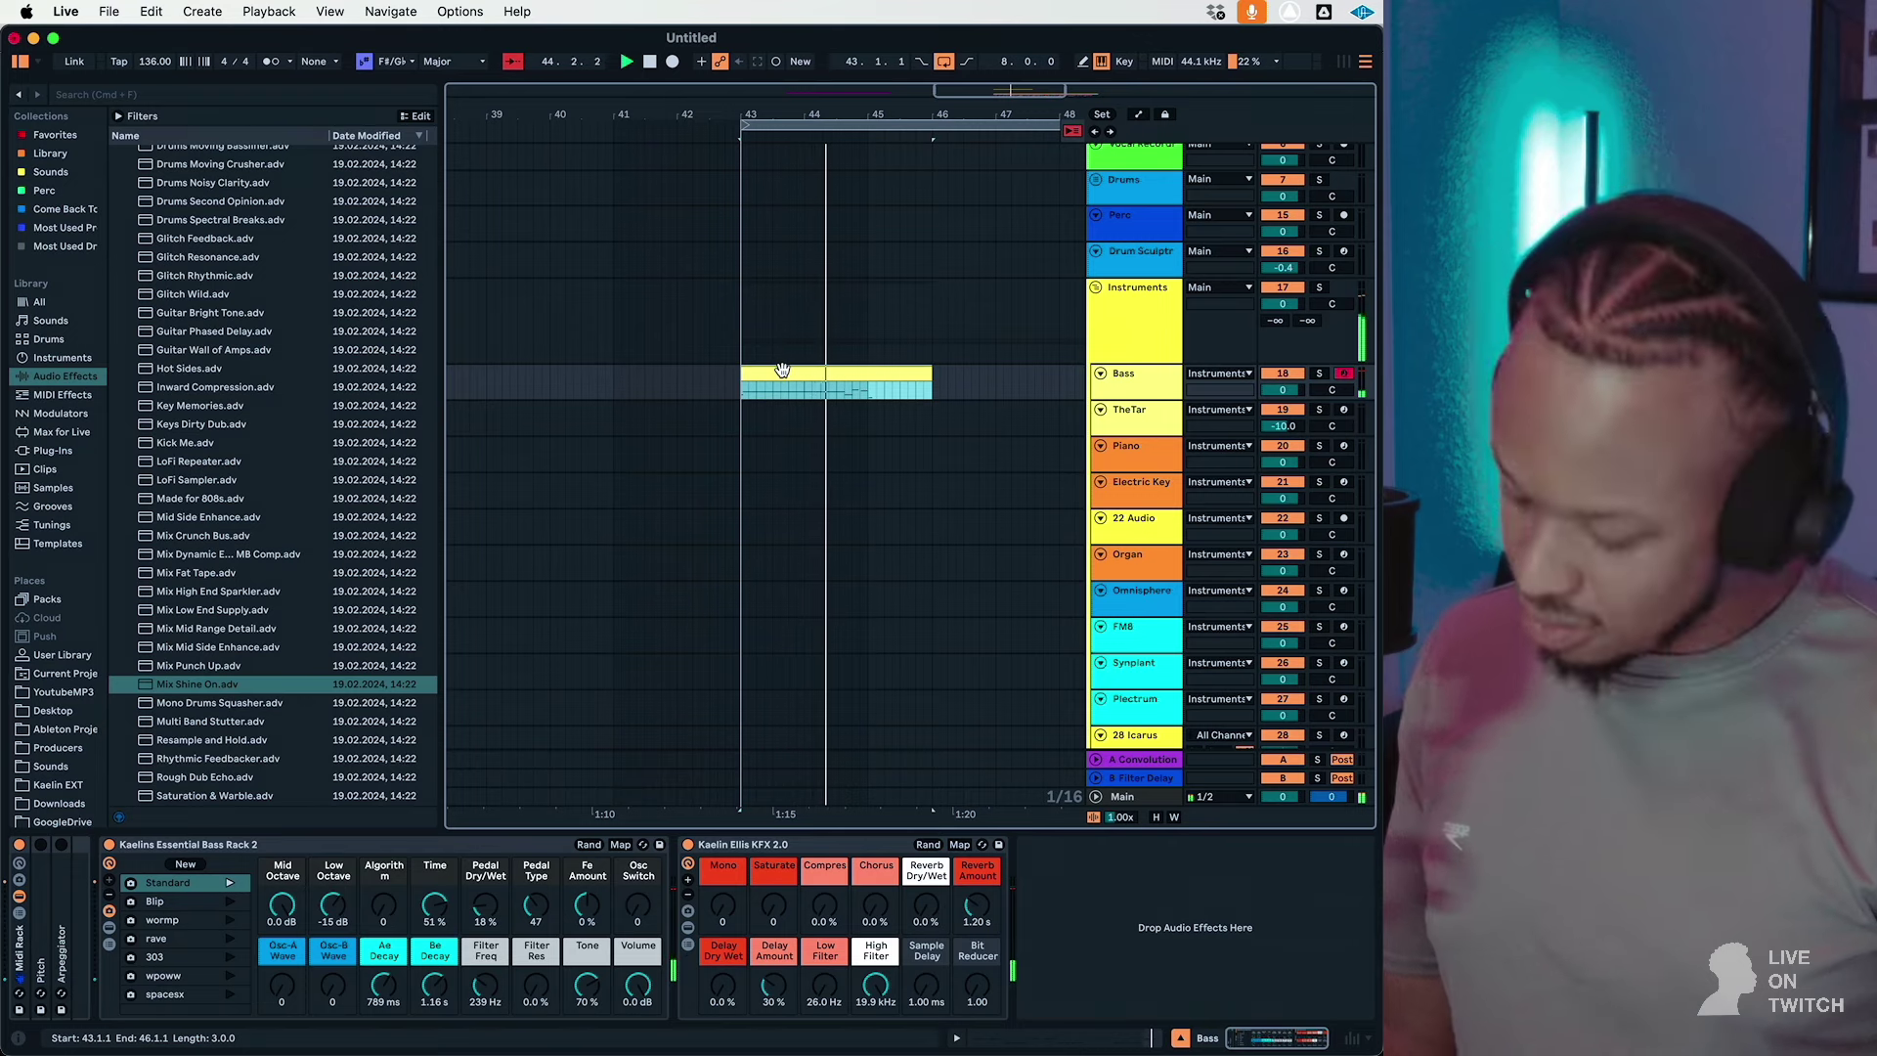
Step: Duplicate the first two bars of the bass clip so the copy fills 45.1.1 to 47.1.1
left_click_drag(873, 392, 768, 401)
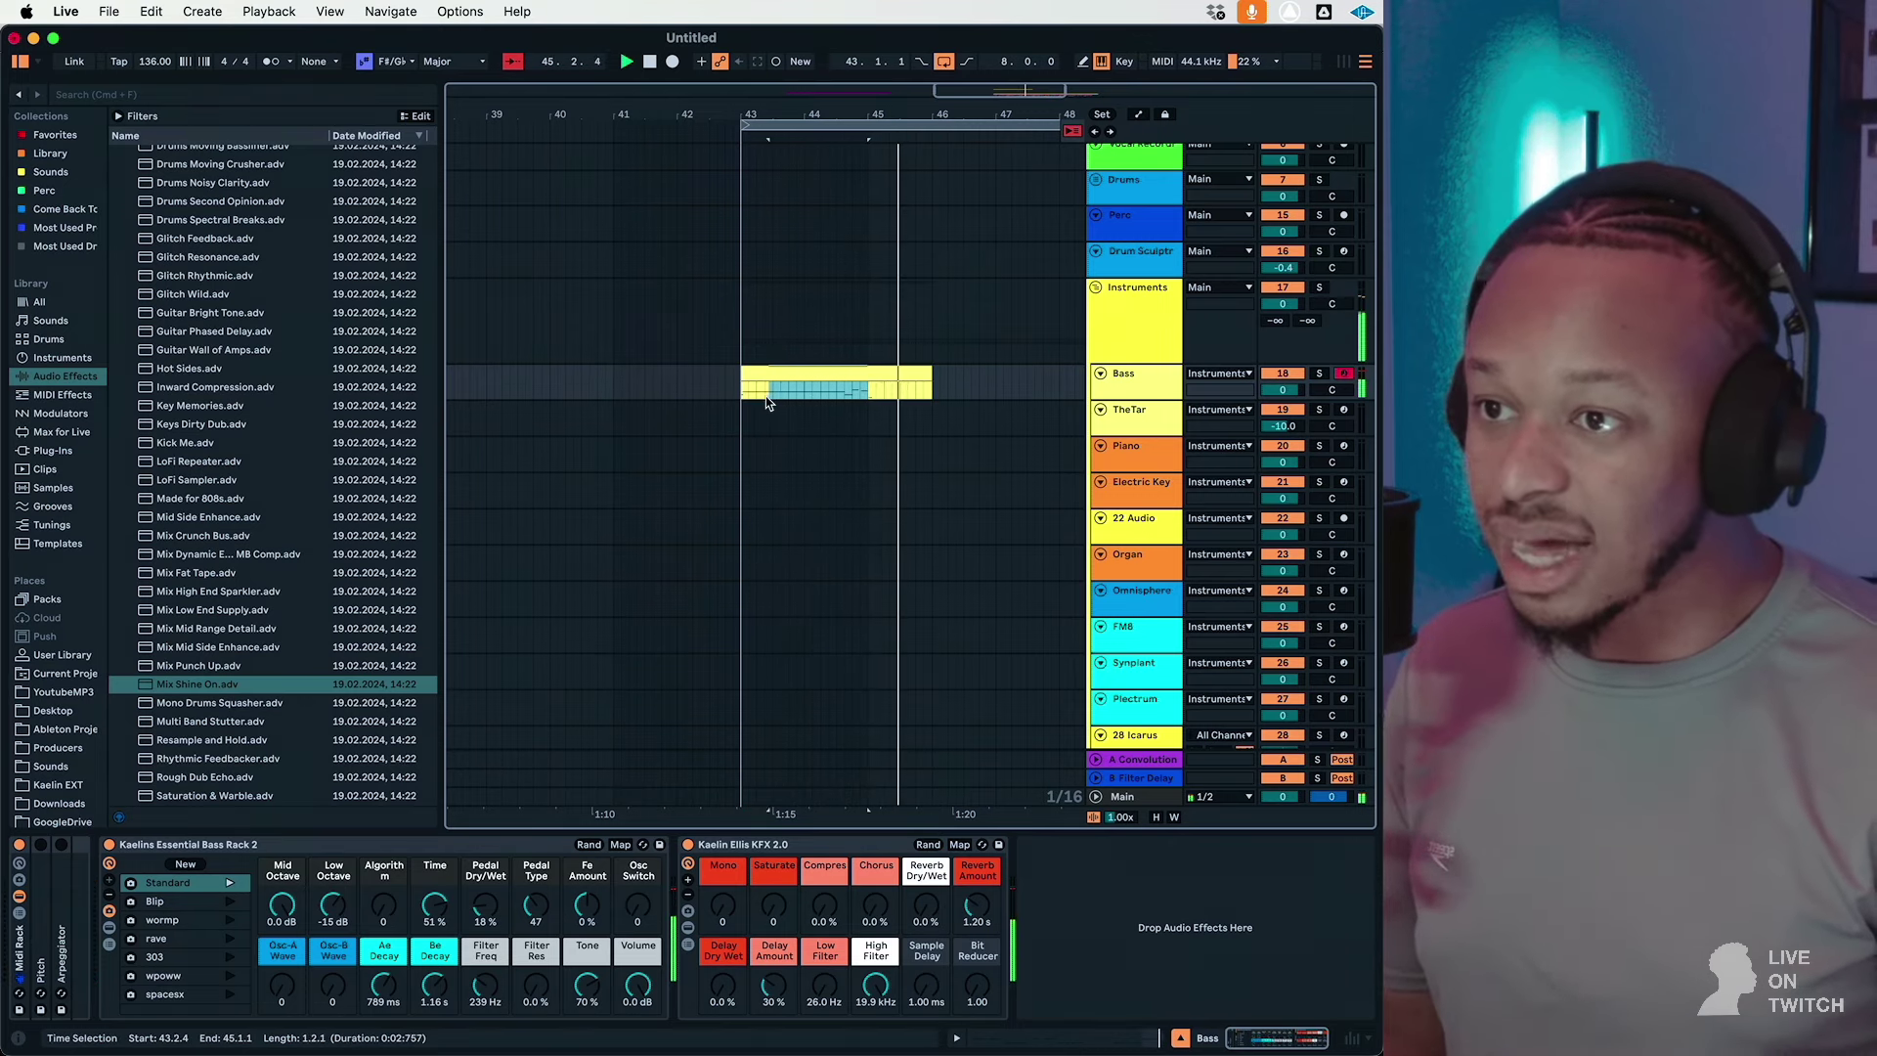
key("super+d")
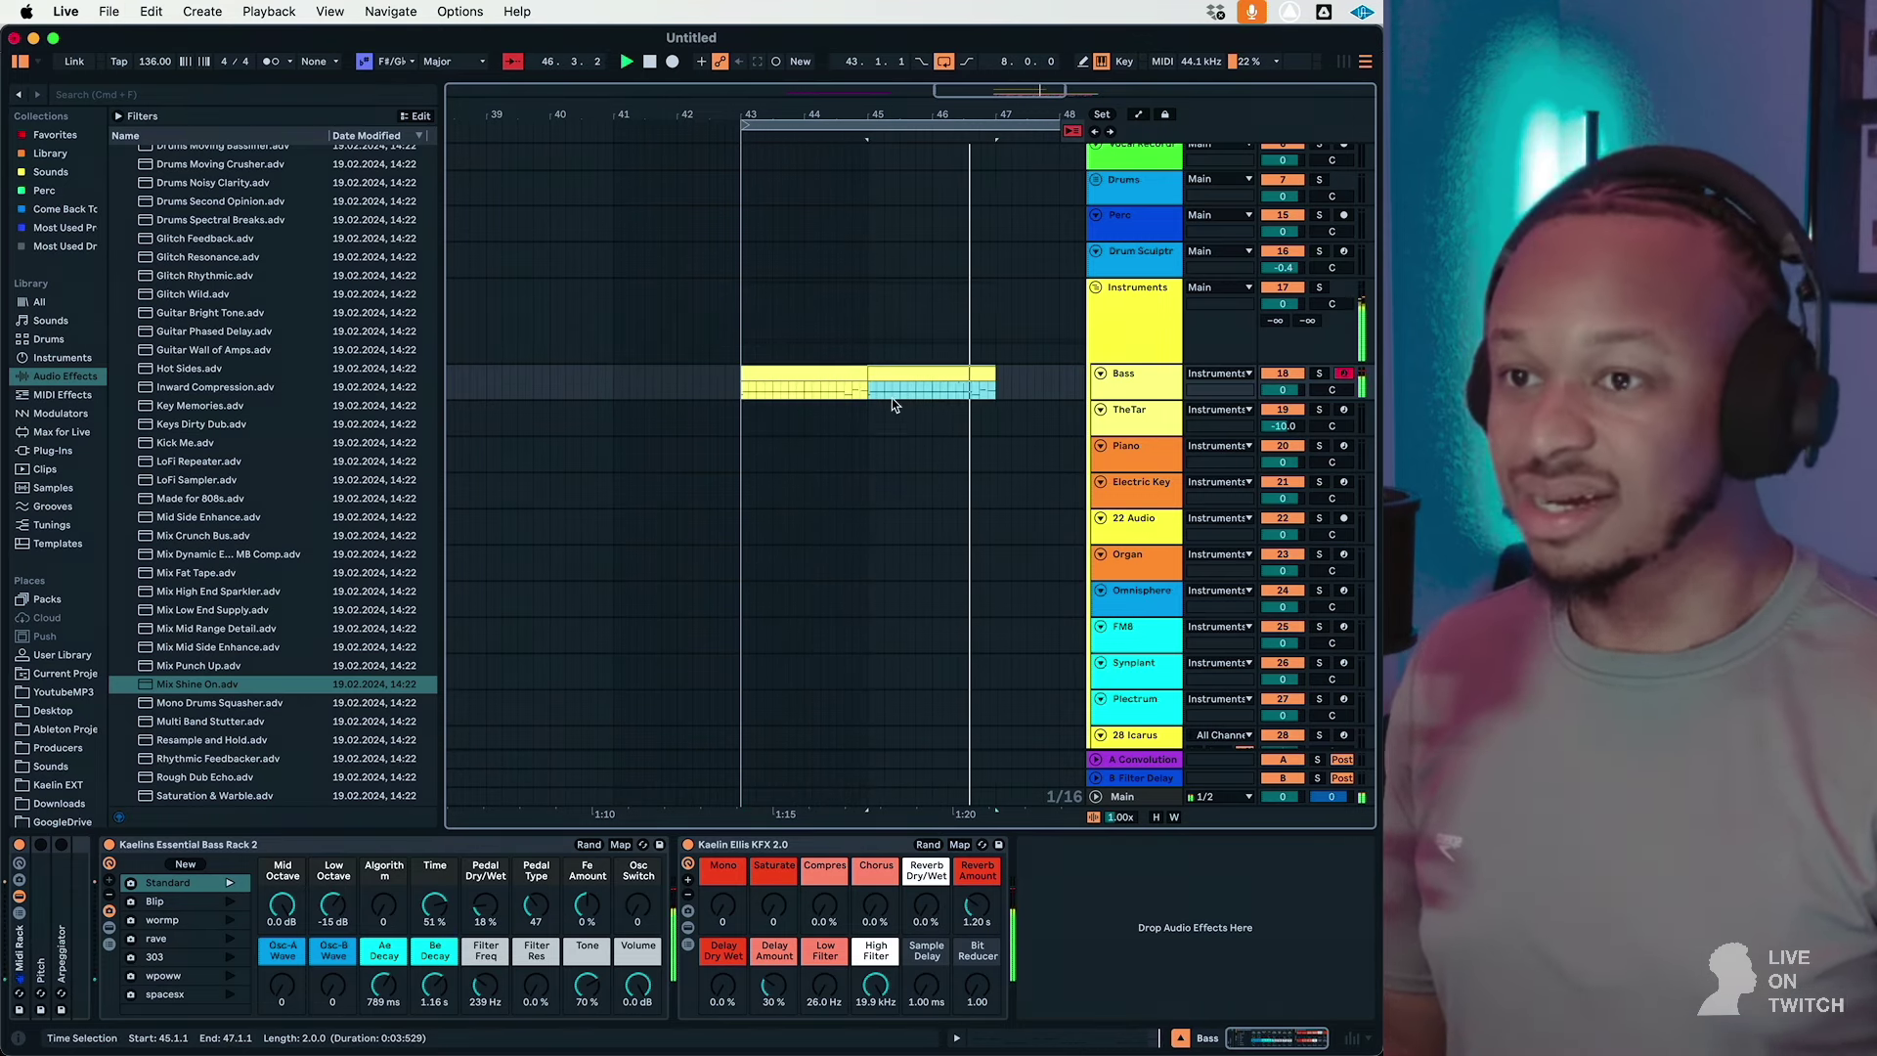
scroll(895, 399, "right", 2)
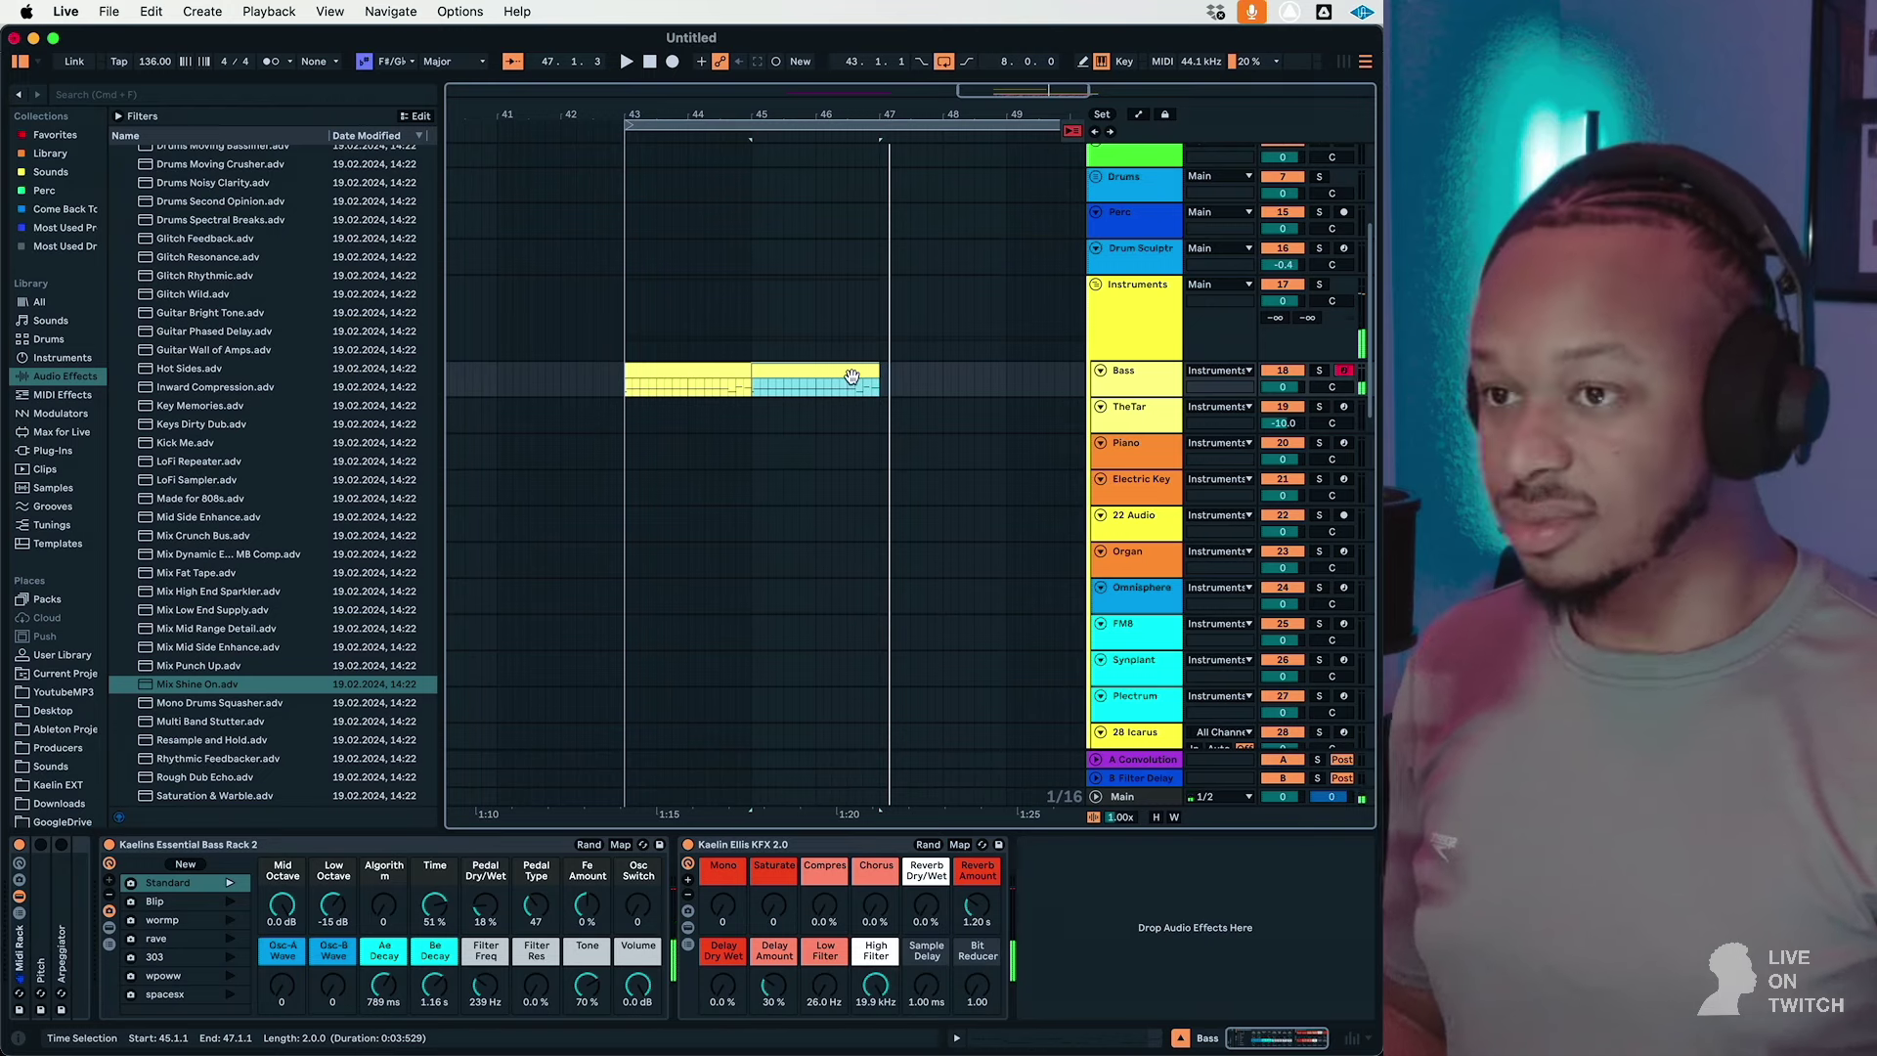
Step: Change the pitches of the last two notes in the second bass clip, ending on A#1, and play the result
double_click(852, 379)
left_click(1279, 918)
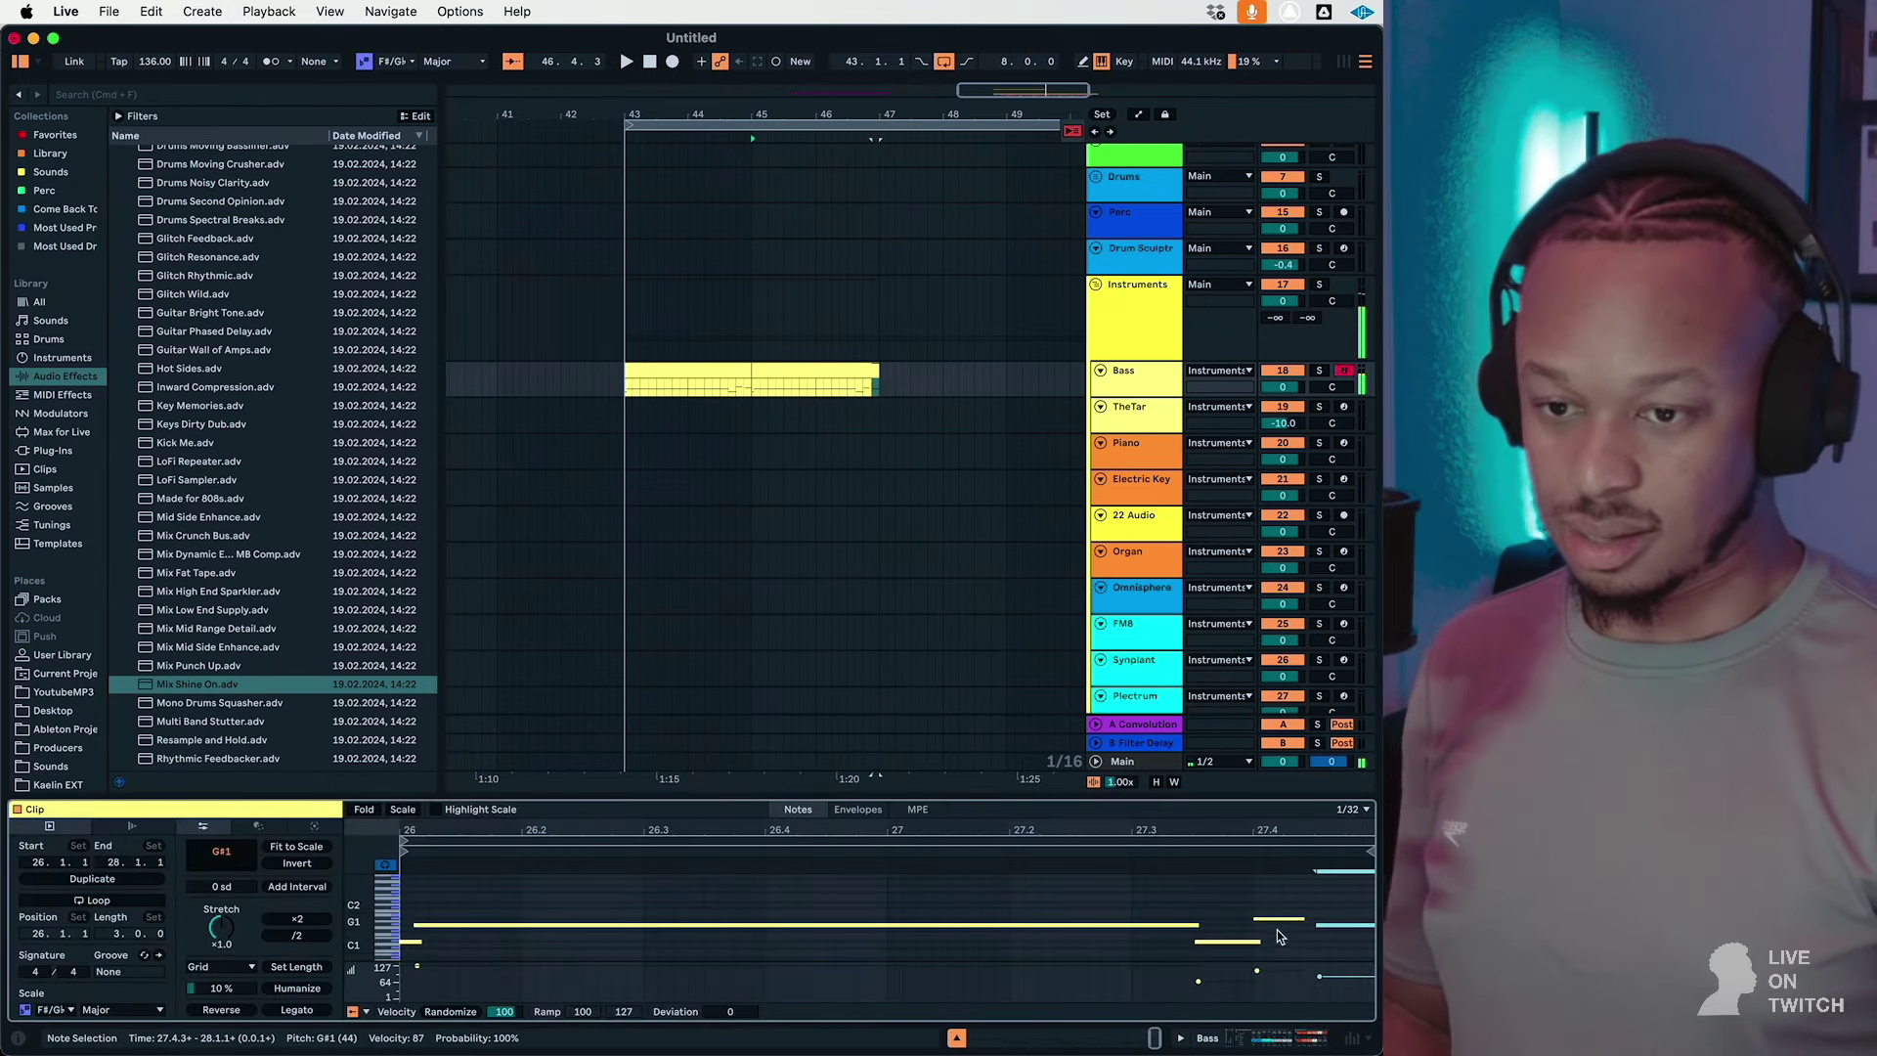
left_click(1330, 925)
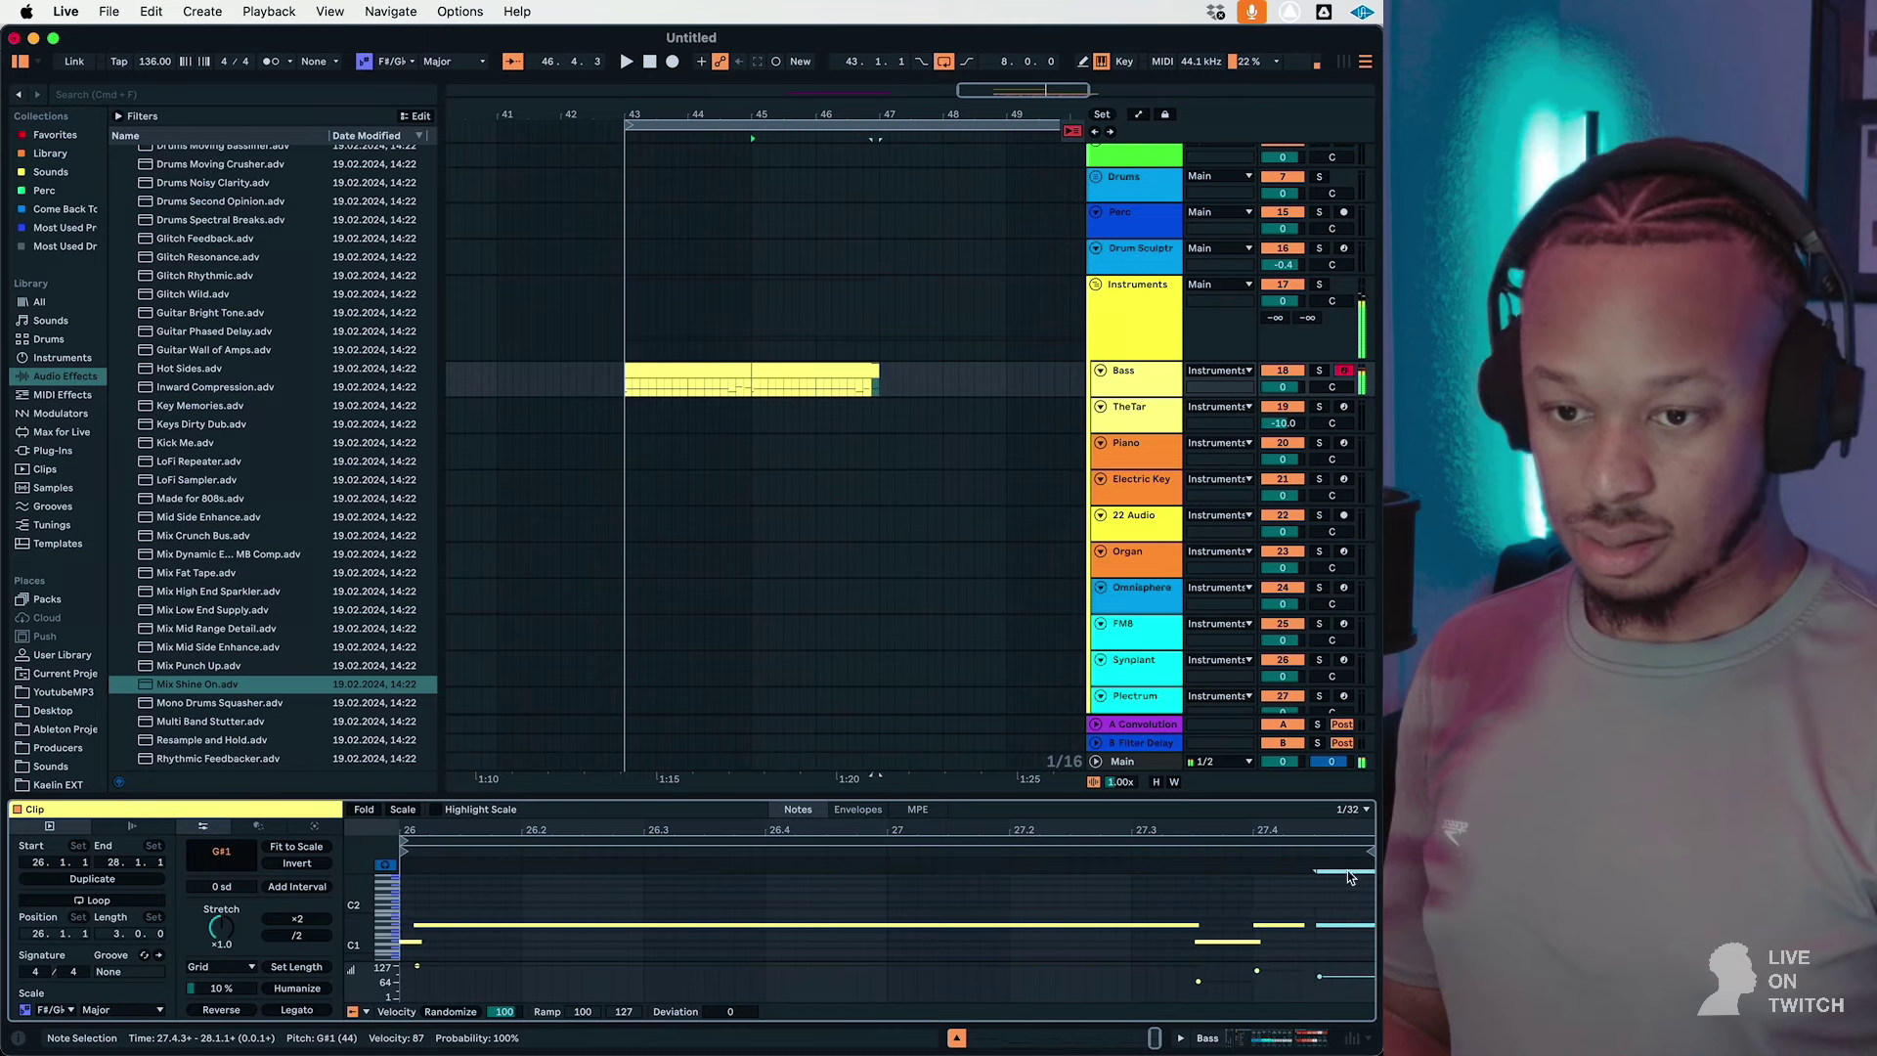
key("space")
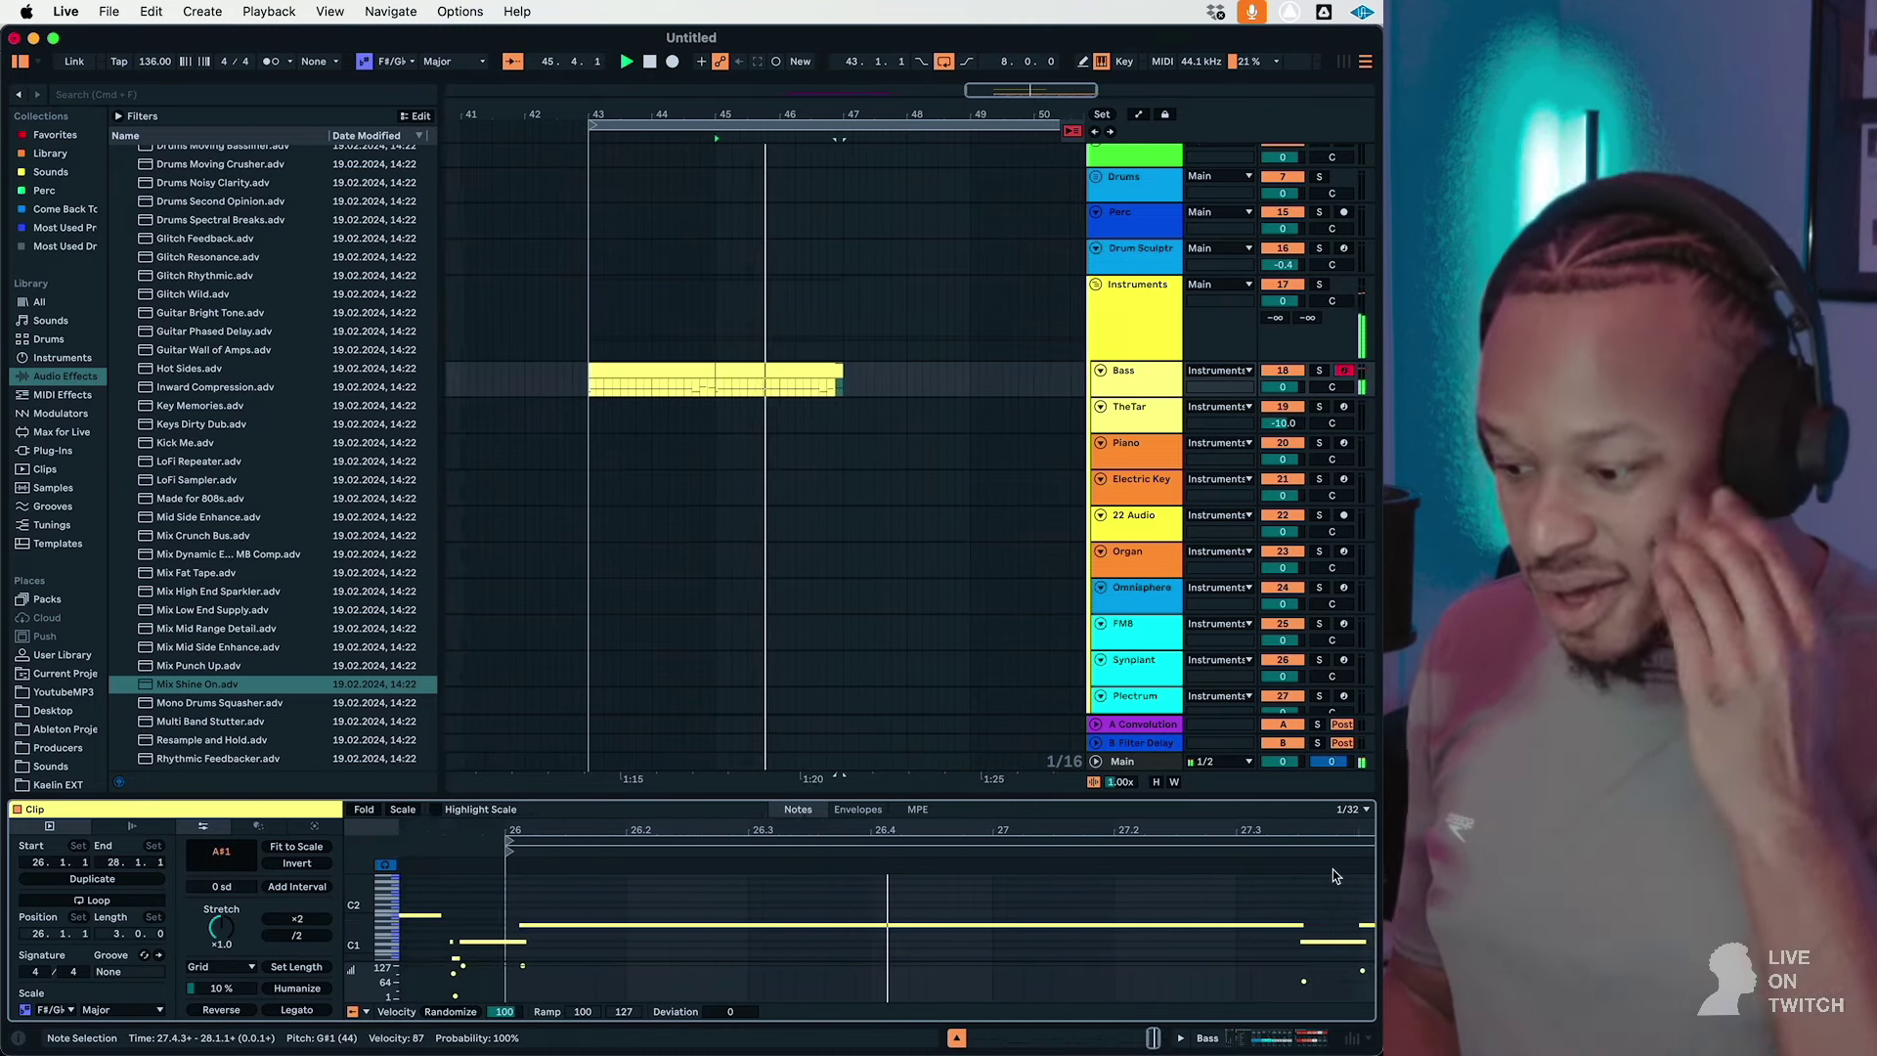
Step: Duplicate both bass clips together so the pattern also fills bars 47 to 51
left_click(772, 372)
left_click(642, 365, "shift")
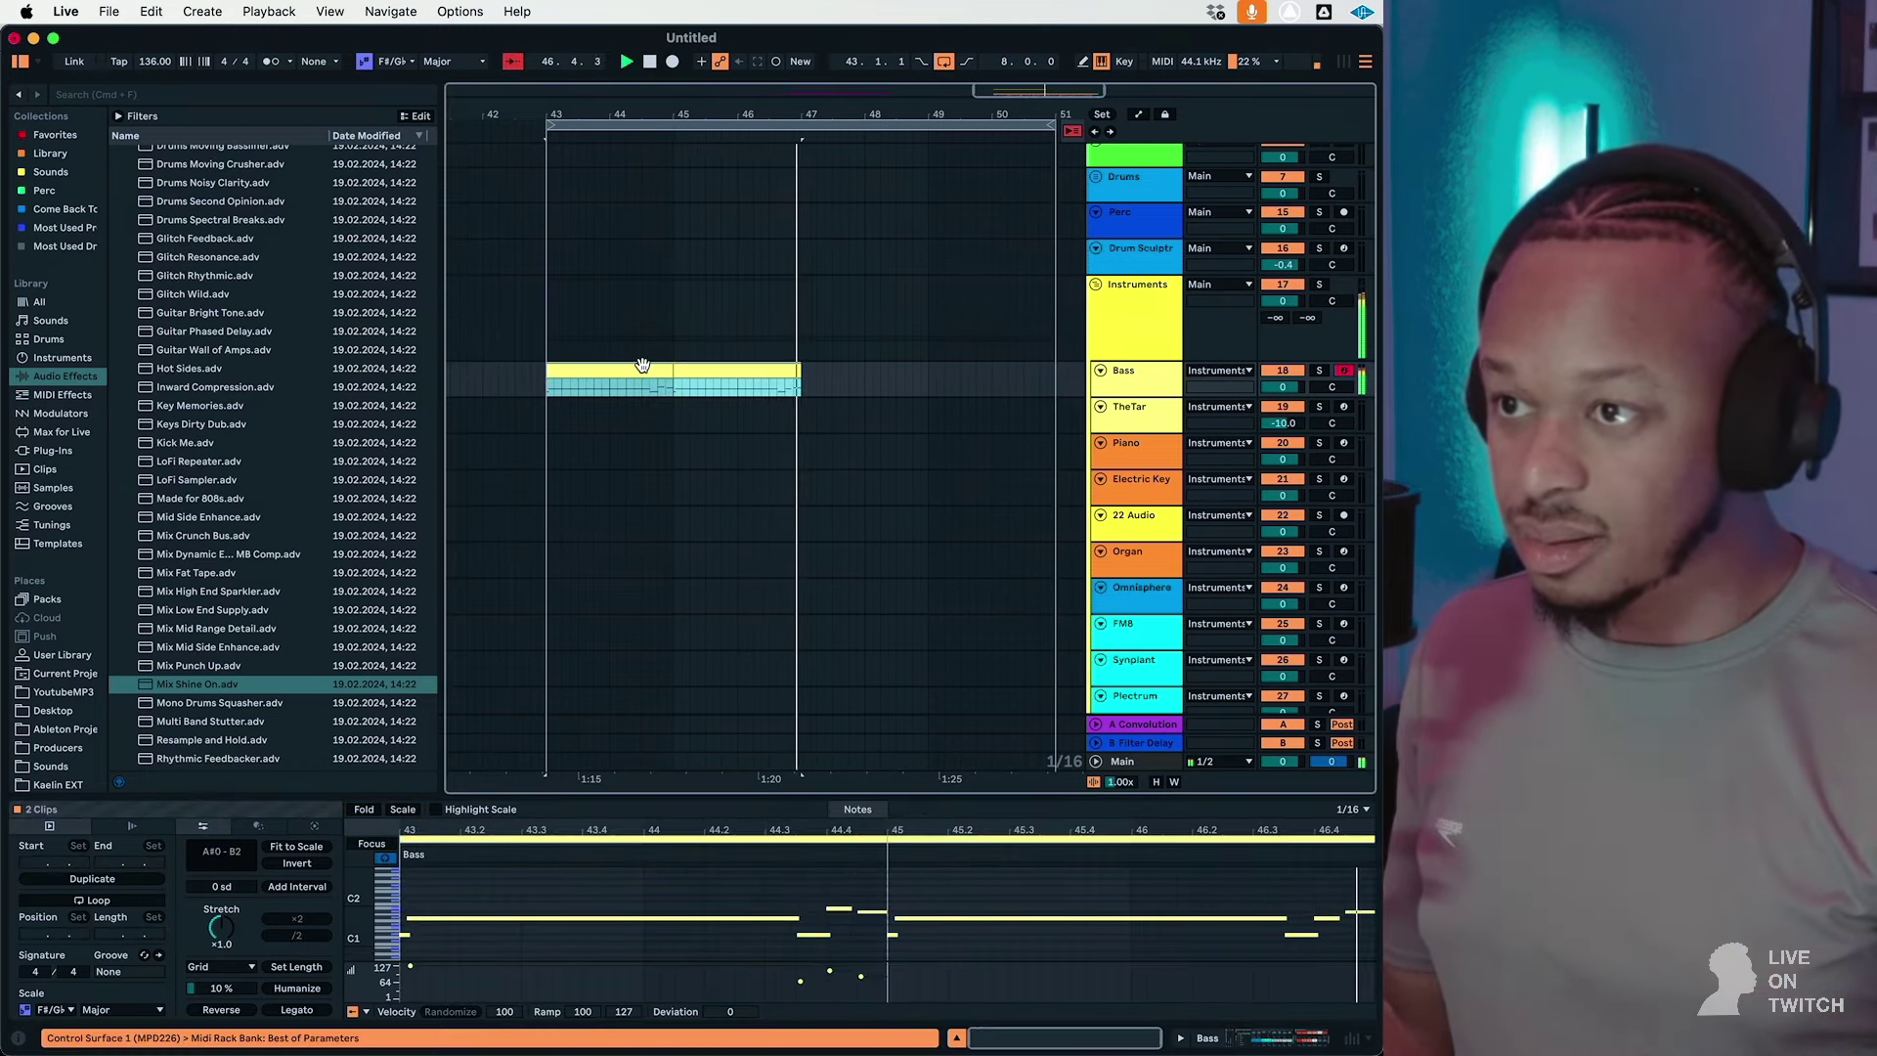
key("super+d")
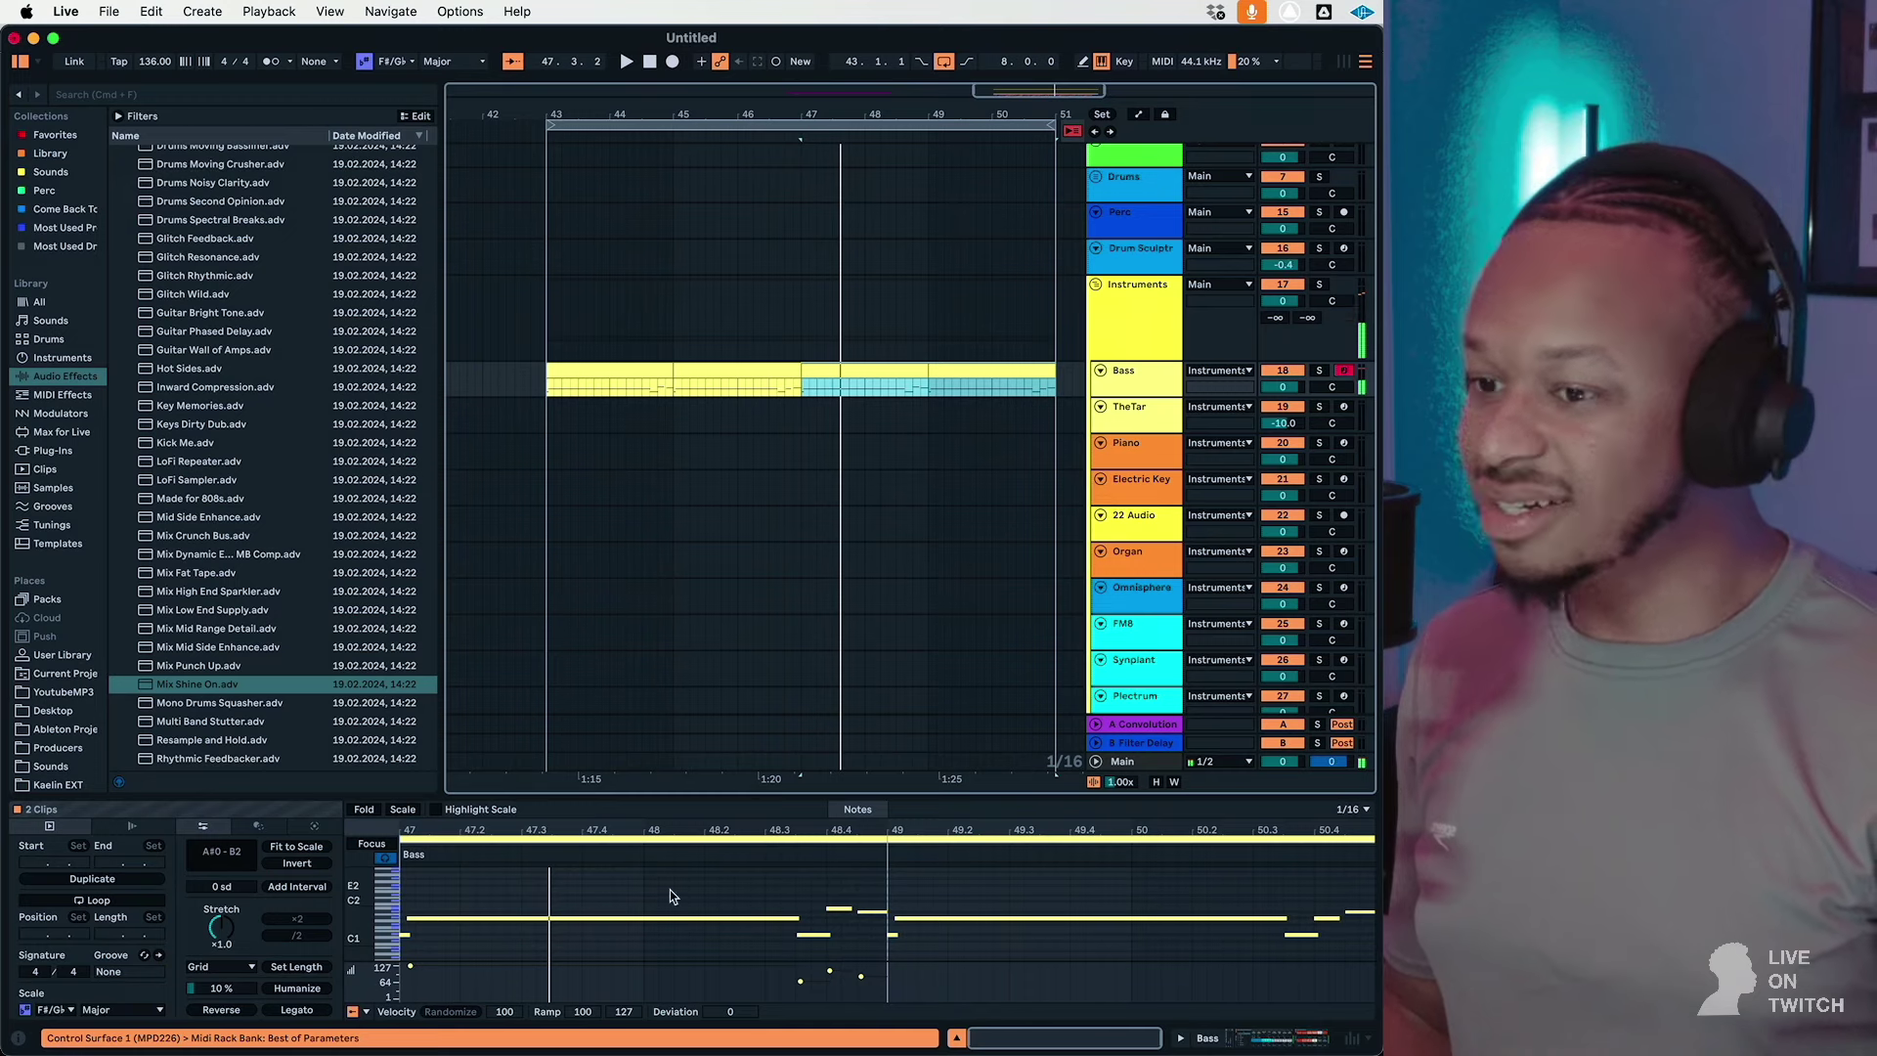
Step: Transpose the opening sustained bass notes at 47.1.1 to D#1 and trim their end slightly to 48.3.2
left_click(670, 917)
key("Down")
key("Down")
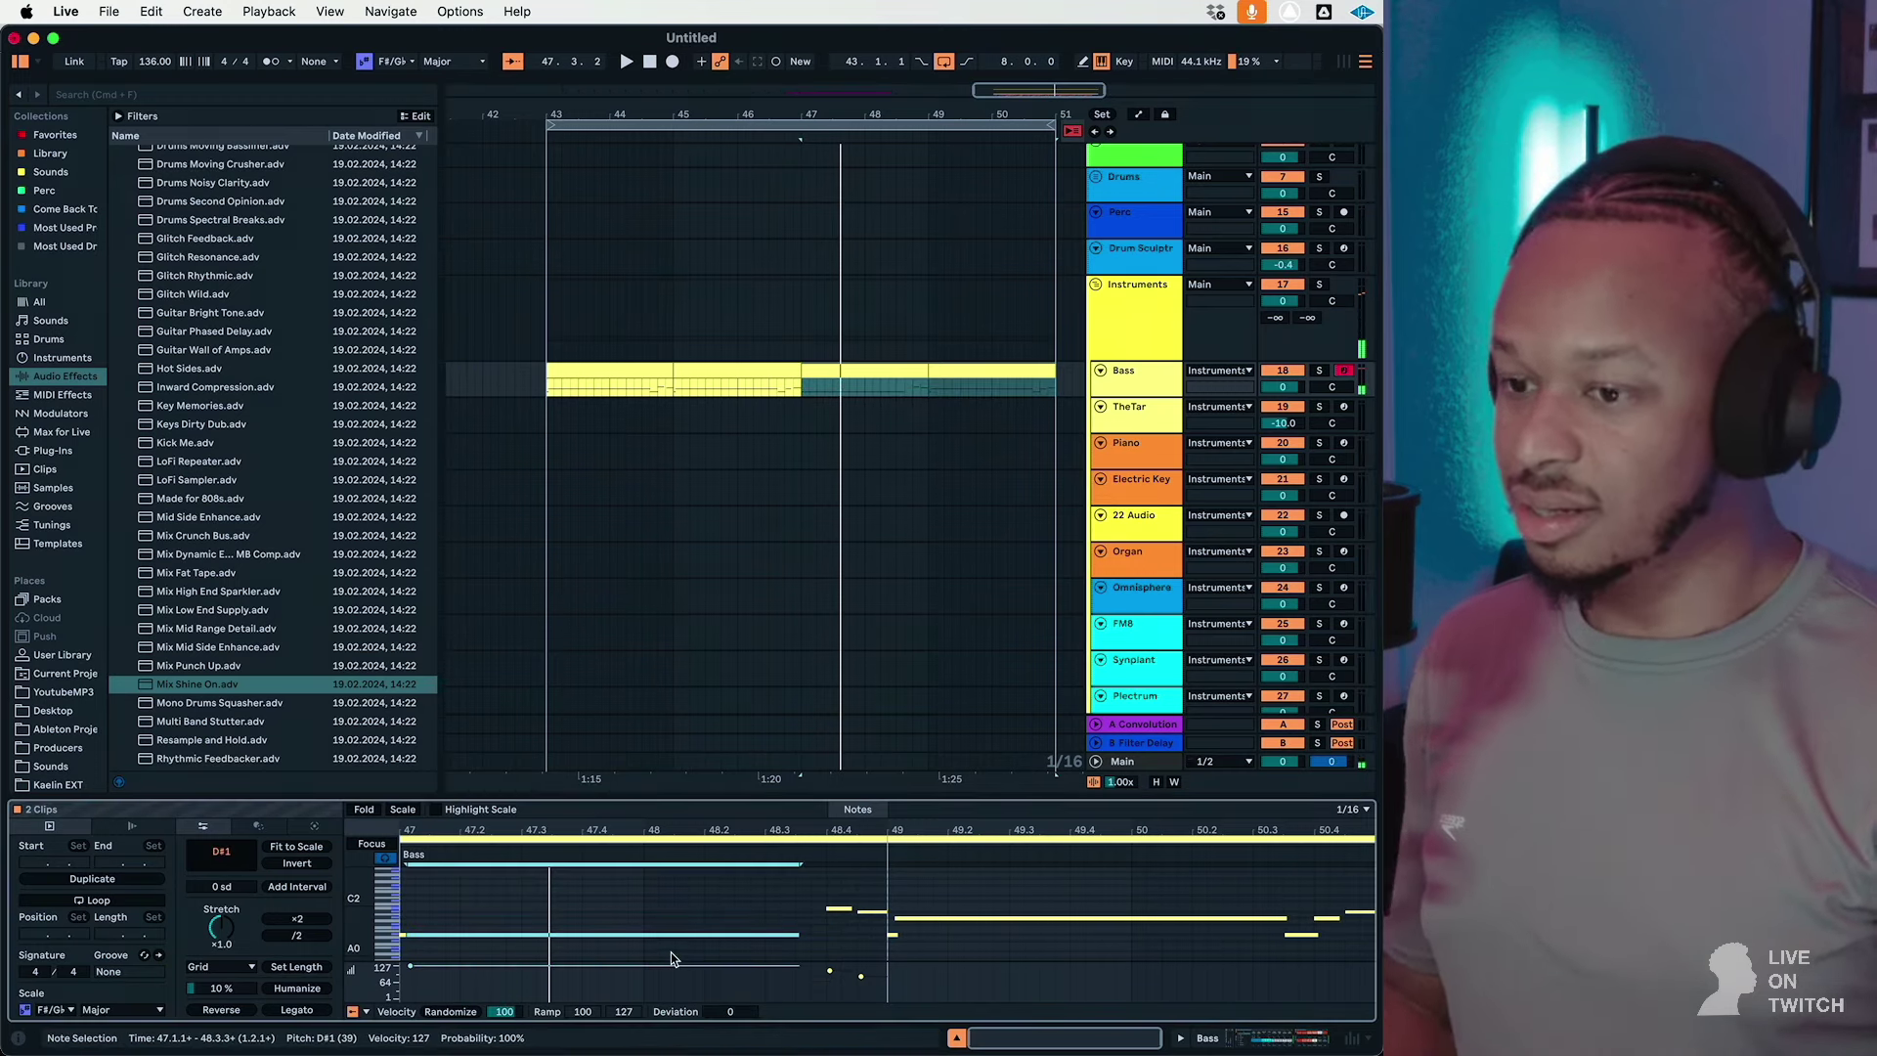
key("Down")
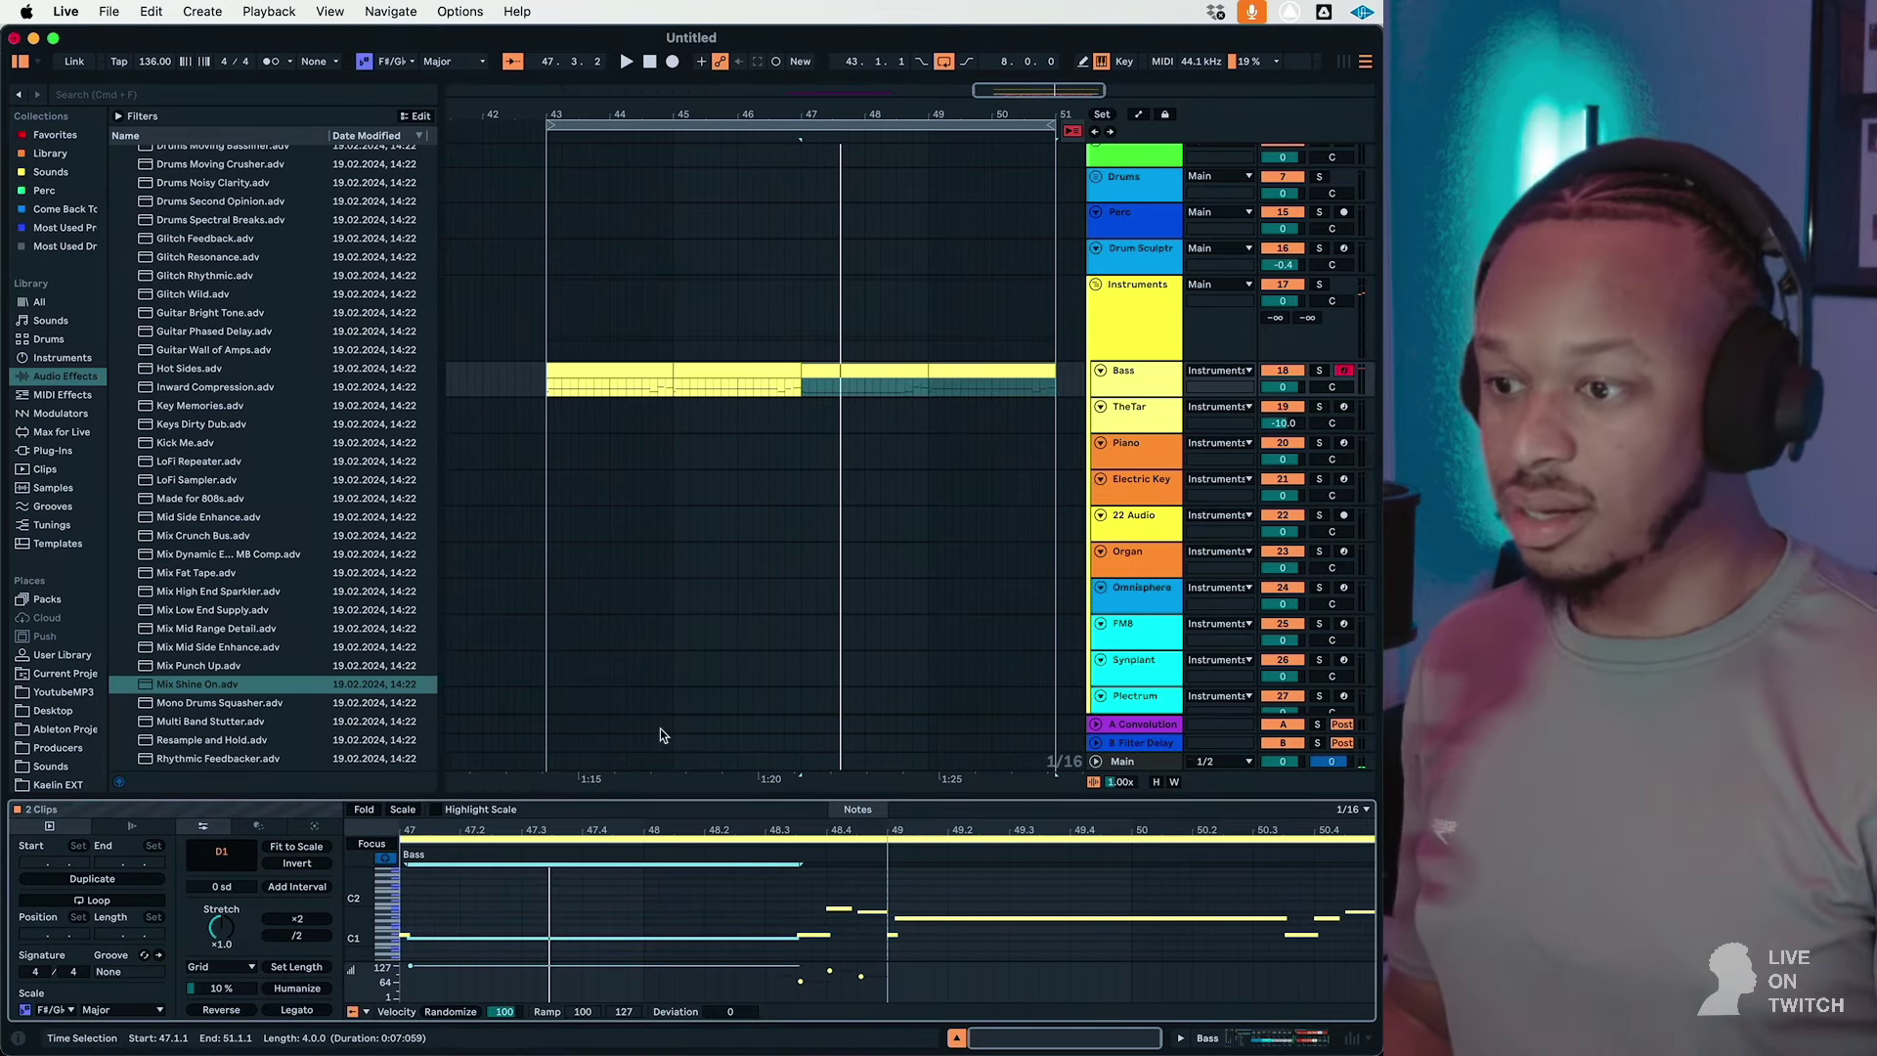
left_click(620, 851)
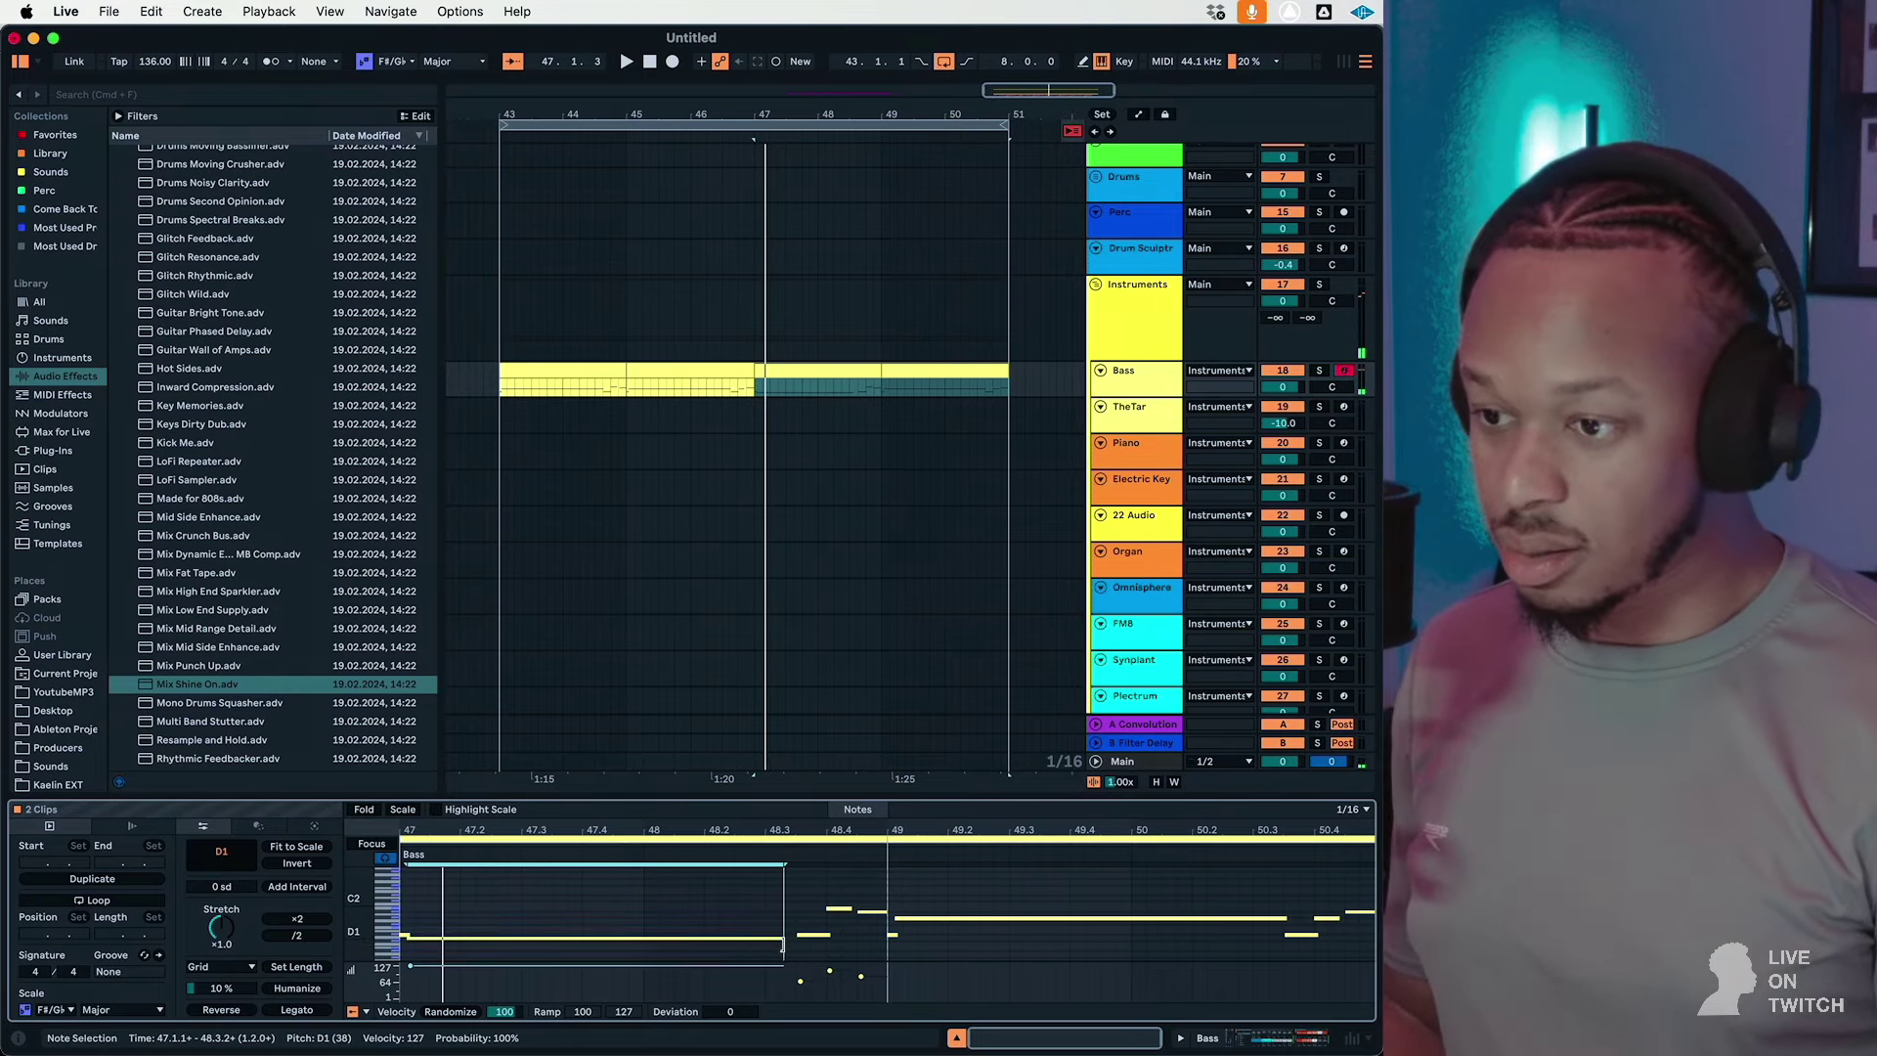
left_click(714, 923)
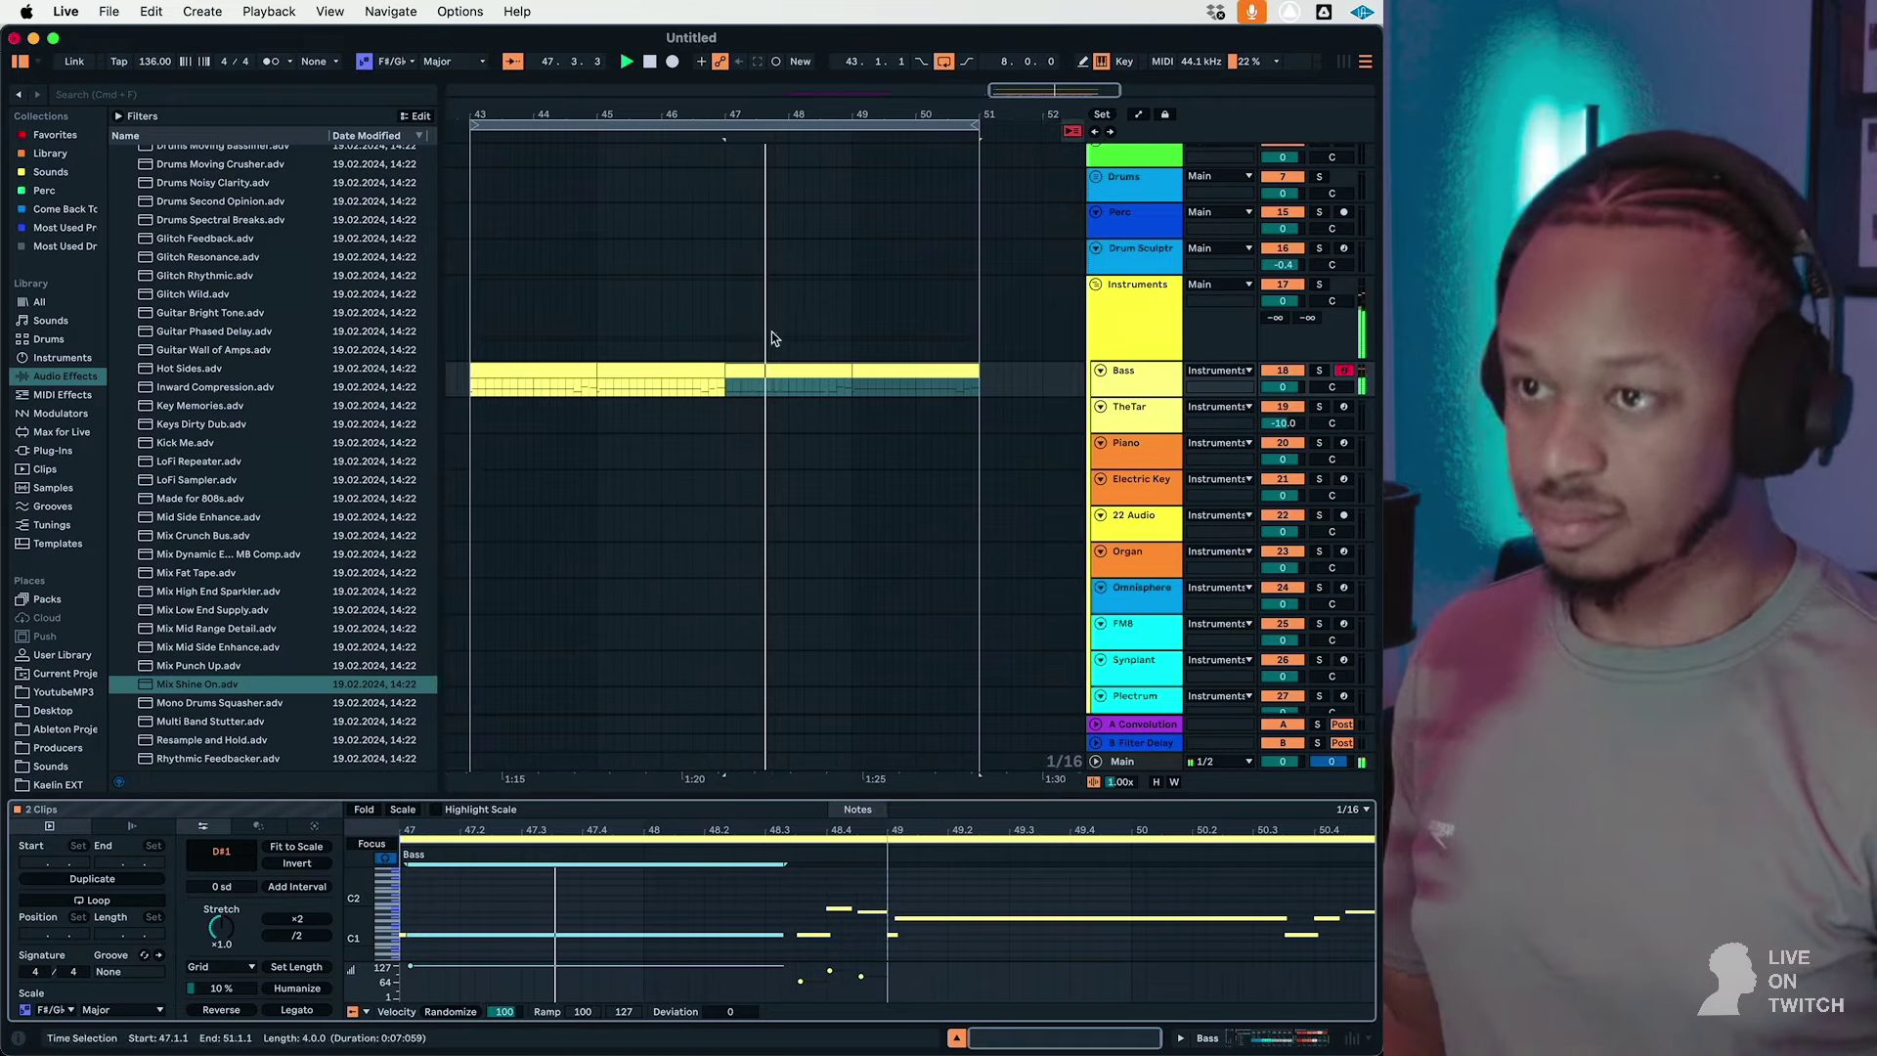
Step: Duplicate the edited bass clip at bar 47 over the clip spanning 49.1.1 to 51.1.1
left_click(776, 366)
left_click(976, 389)
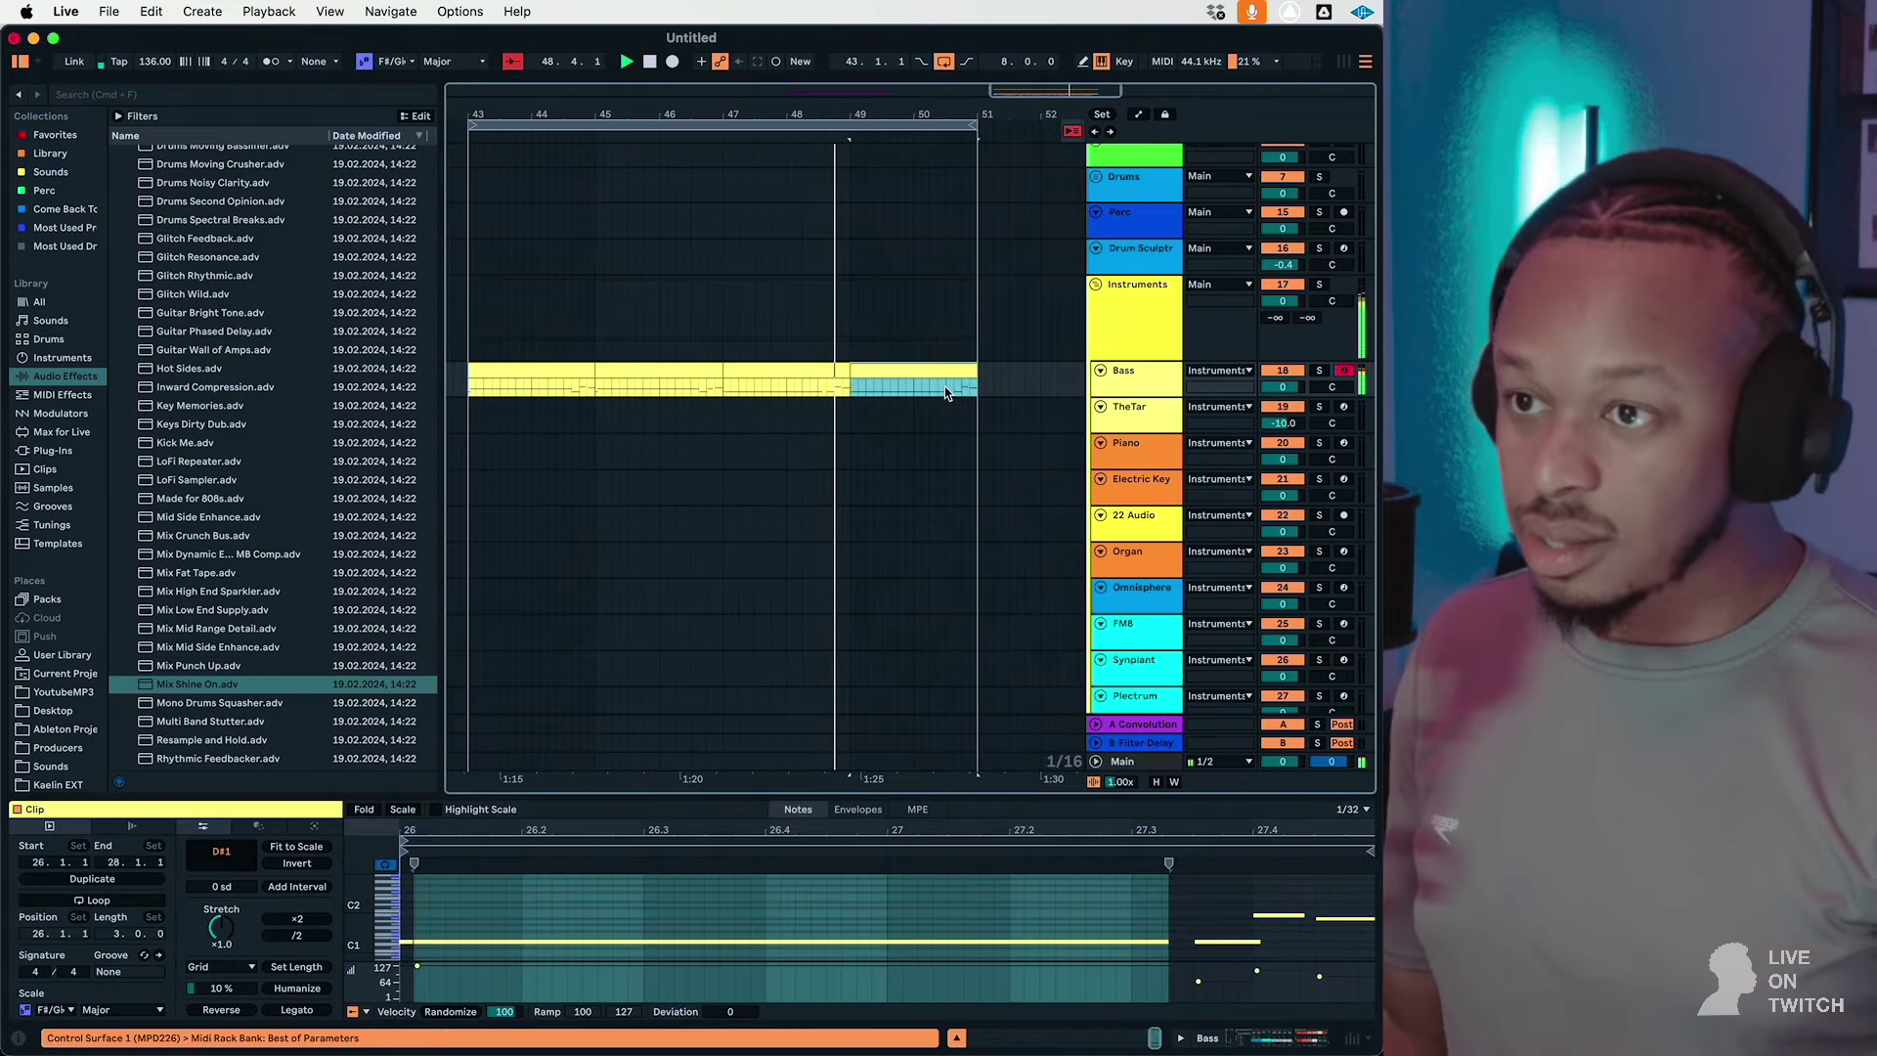
left_click(914, 364)
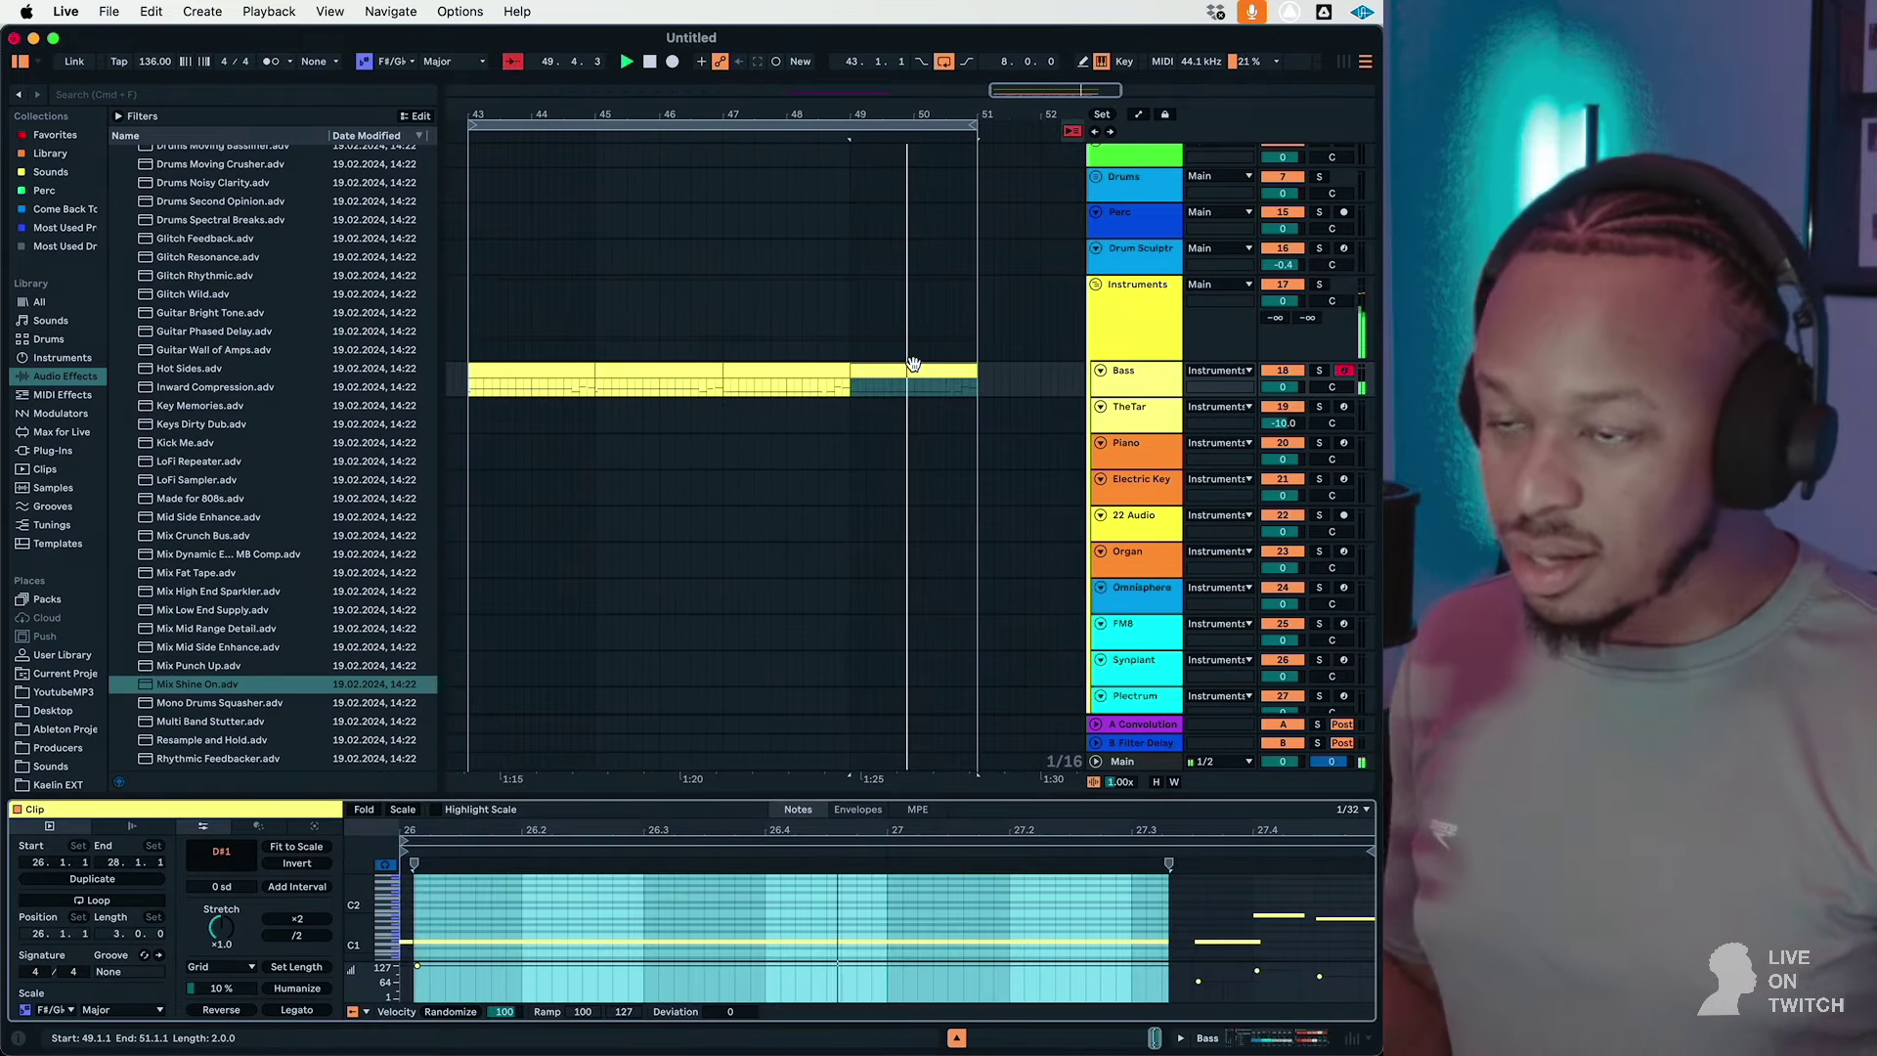
Step: Arm the Electric Key track and show its device chain
scroll(1036, 425, "left", 3)
left_click(1120, 458)
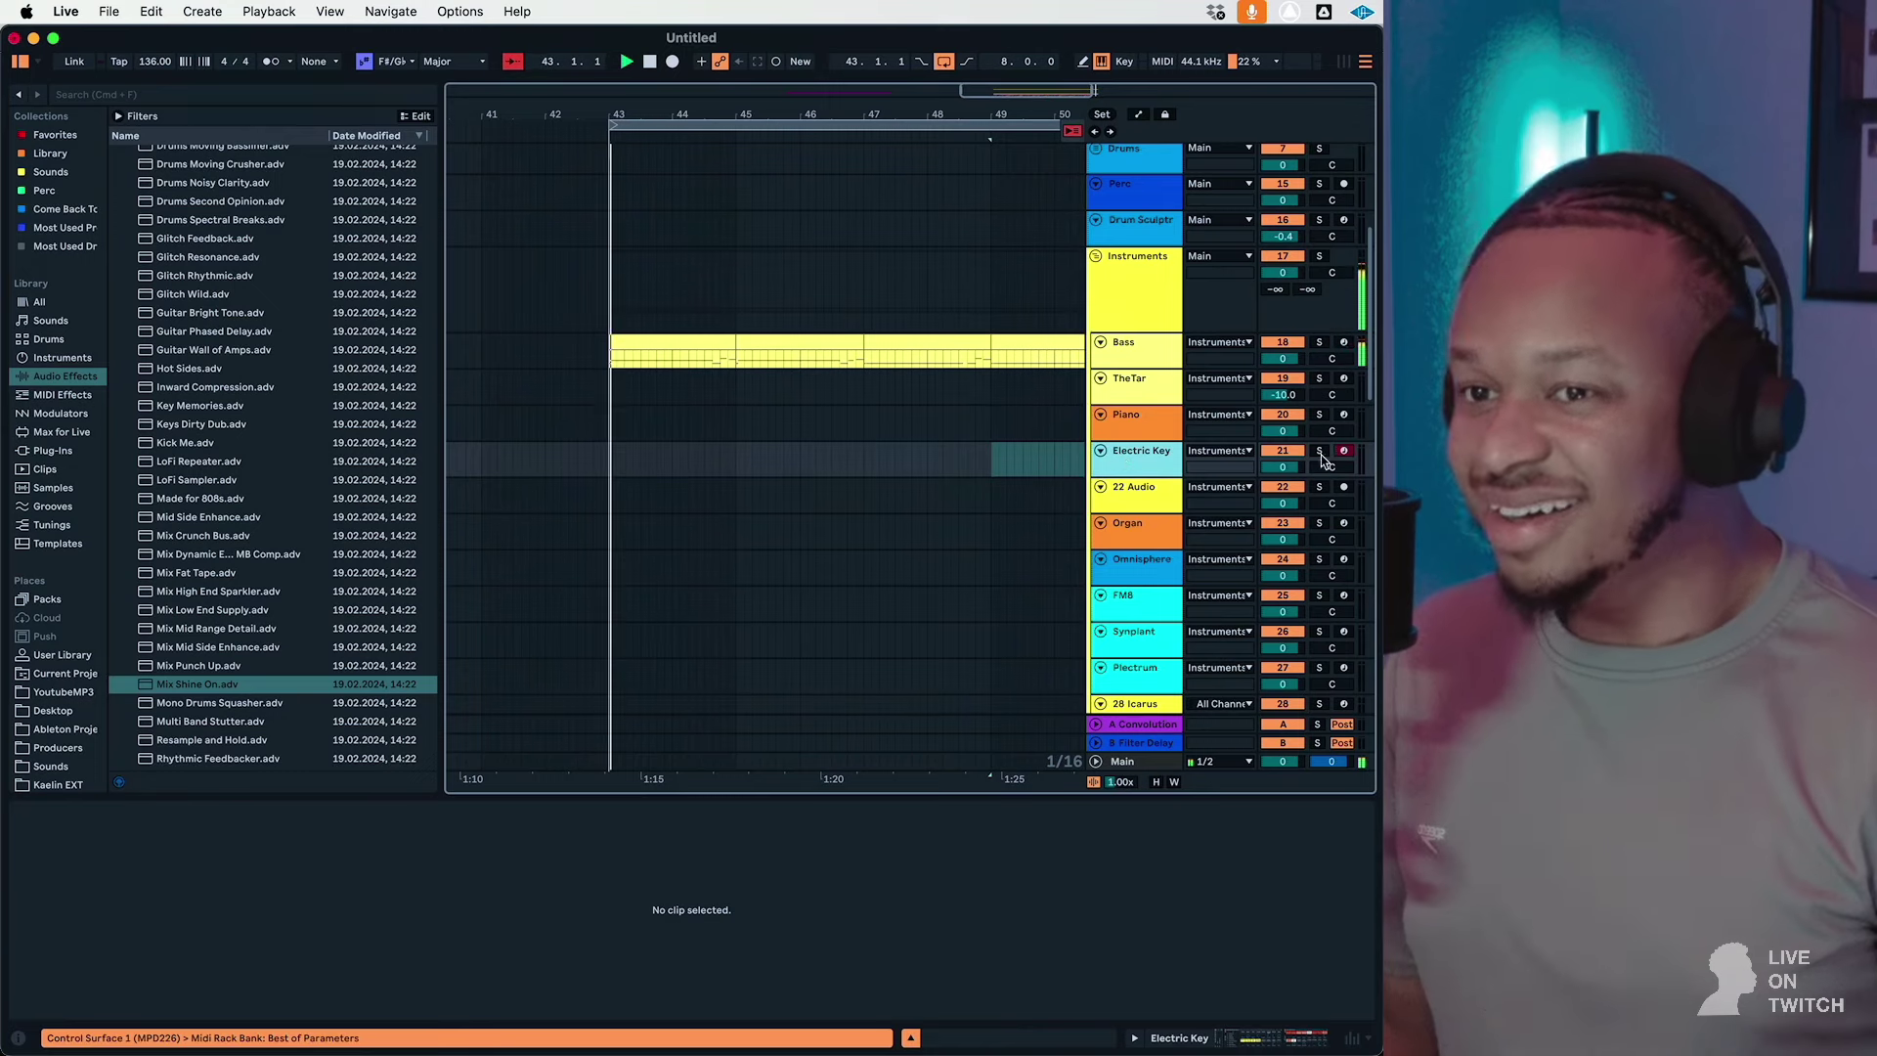
scroll(982, 414, "down", 5)
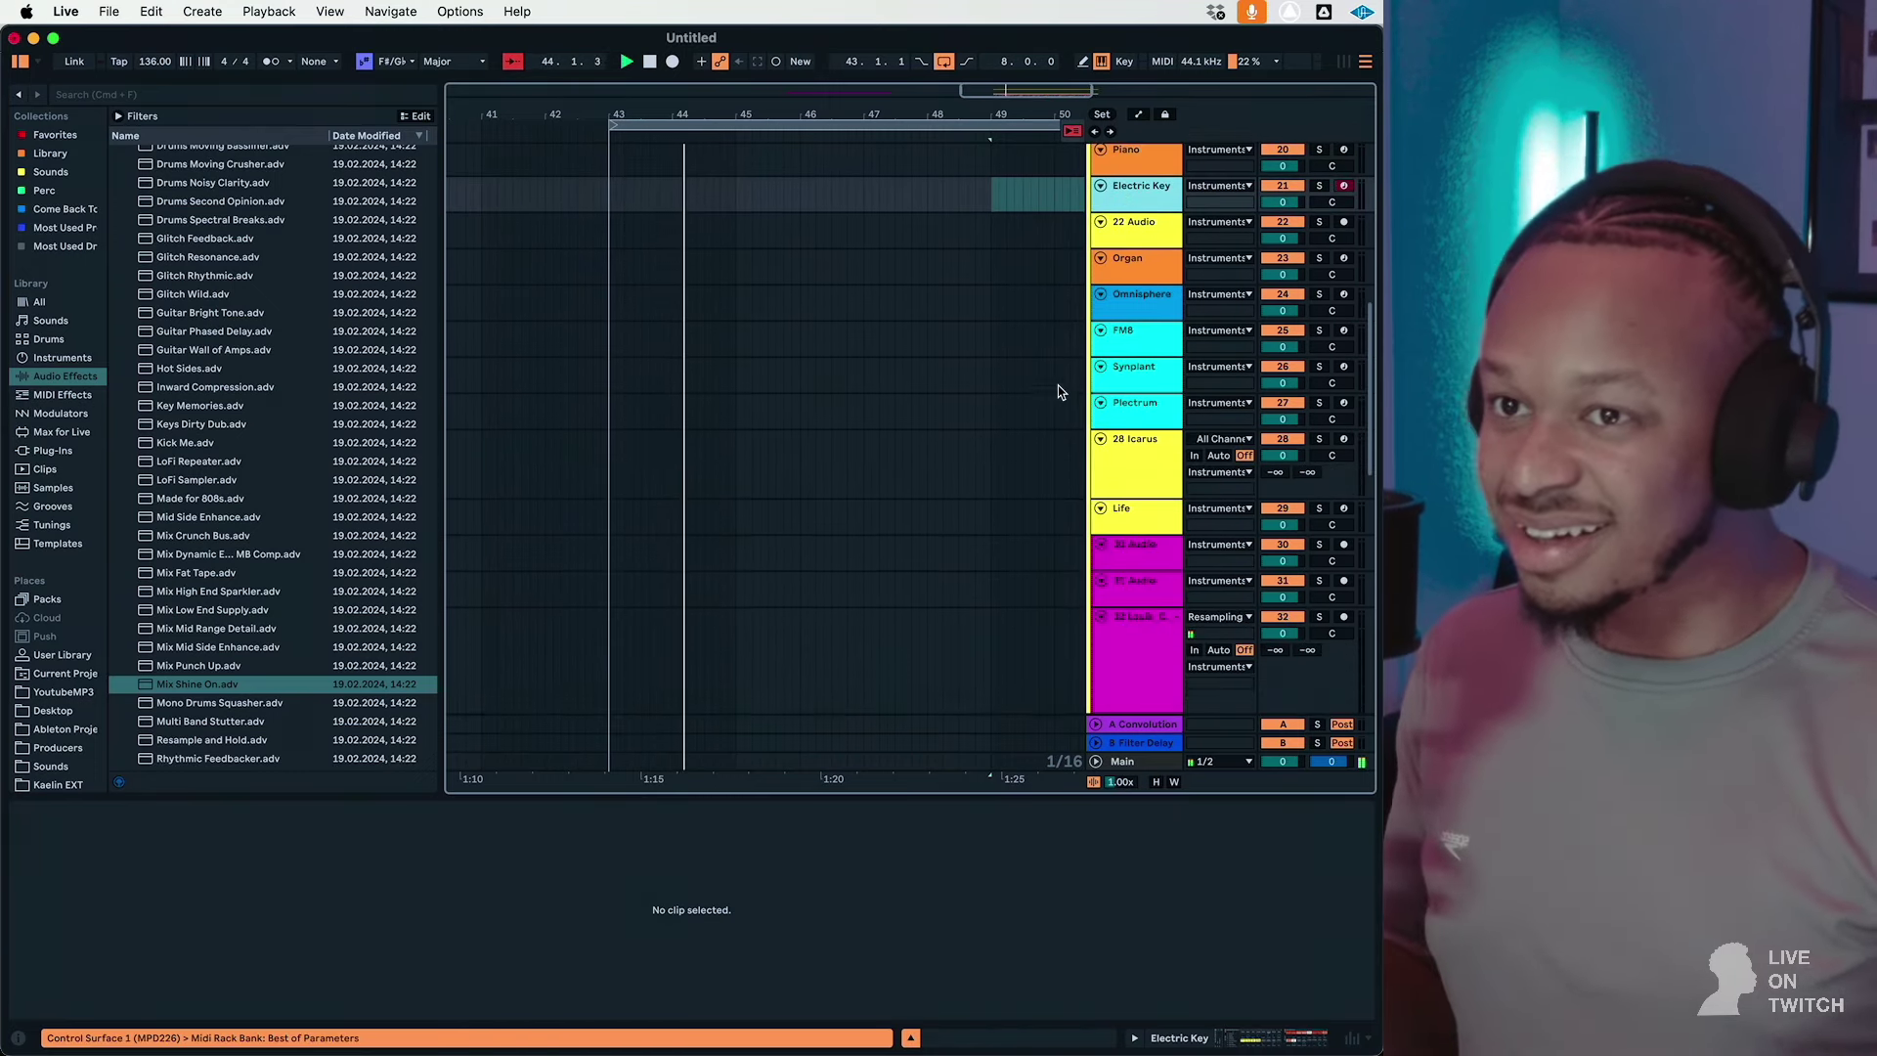
left_click(1123, 186)
Step: Set the Electric Key rack's Drive to 38.6% and its Decay to 1.33 s while the loop plays
left_click_drag(364, 904, 364, 831)
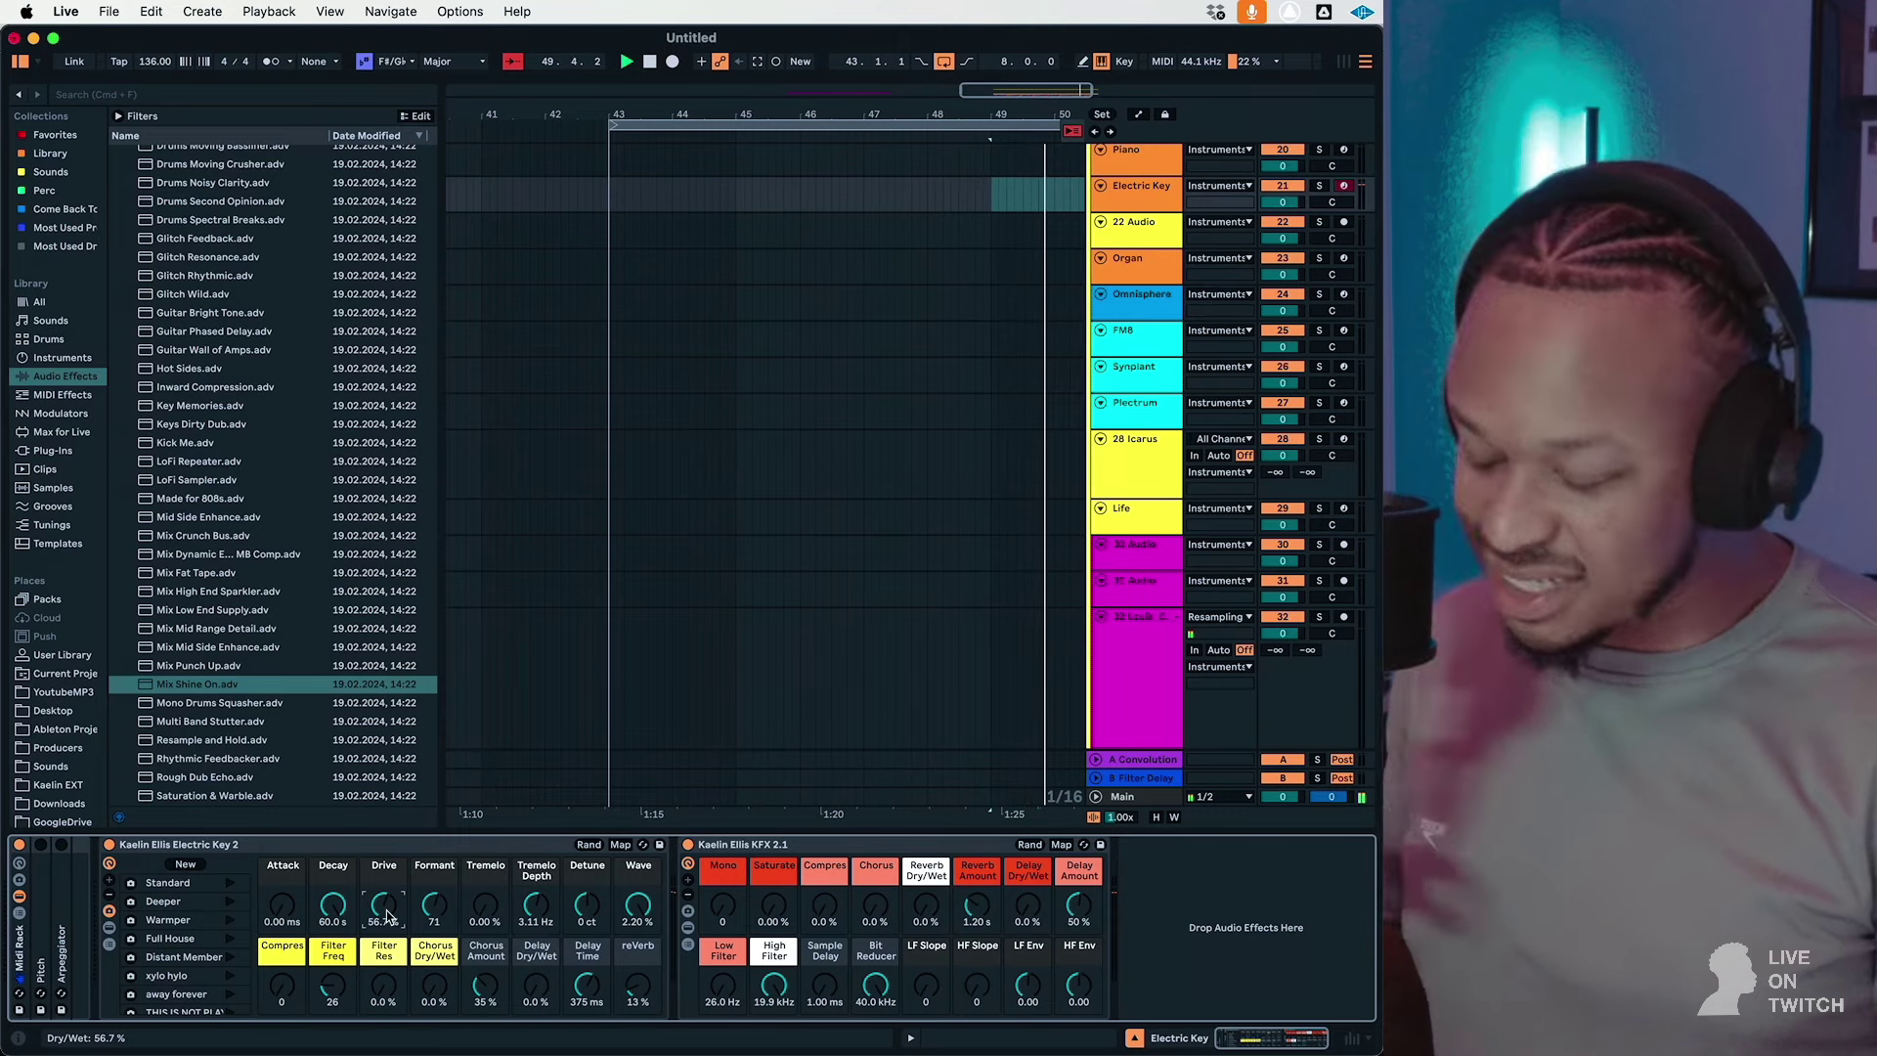
left_click_drag(388, 916, 387, 890)
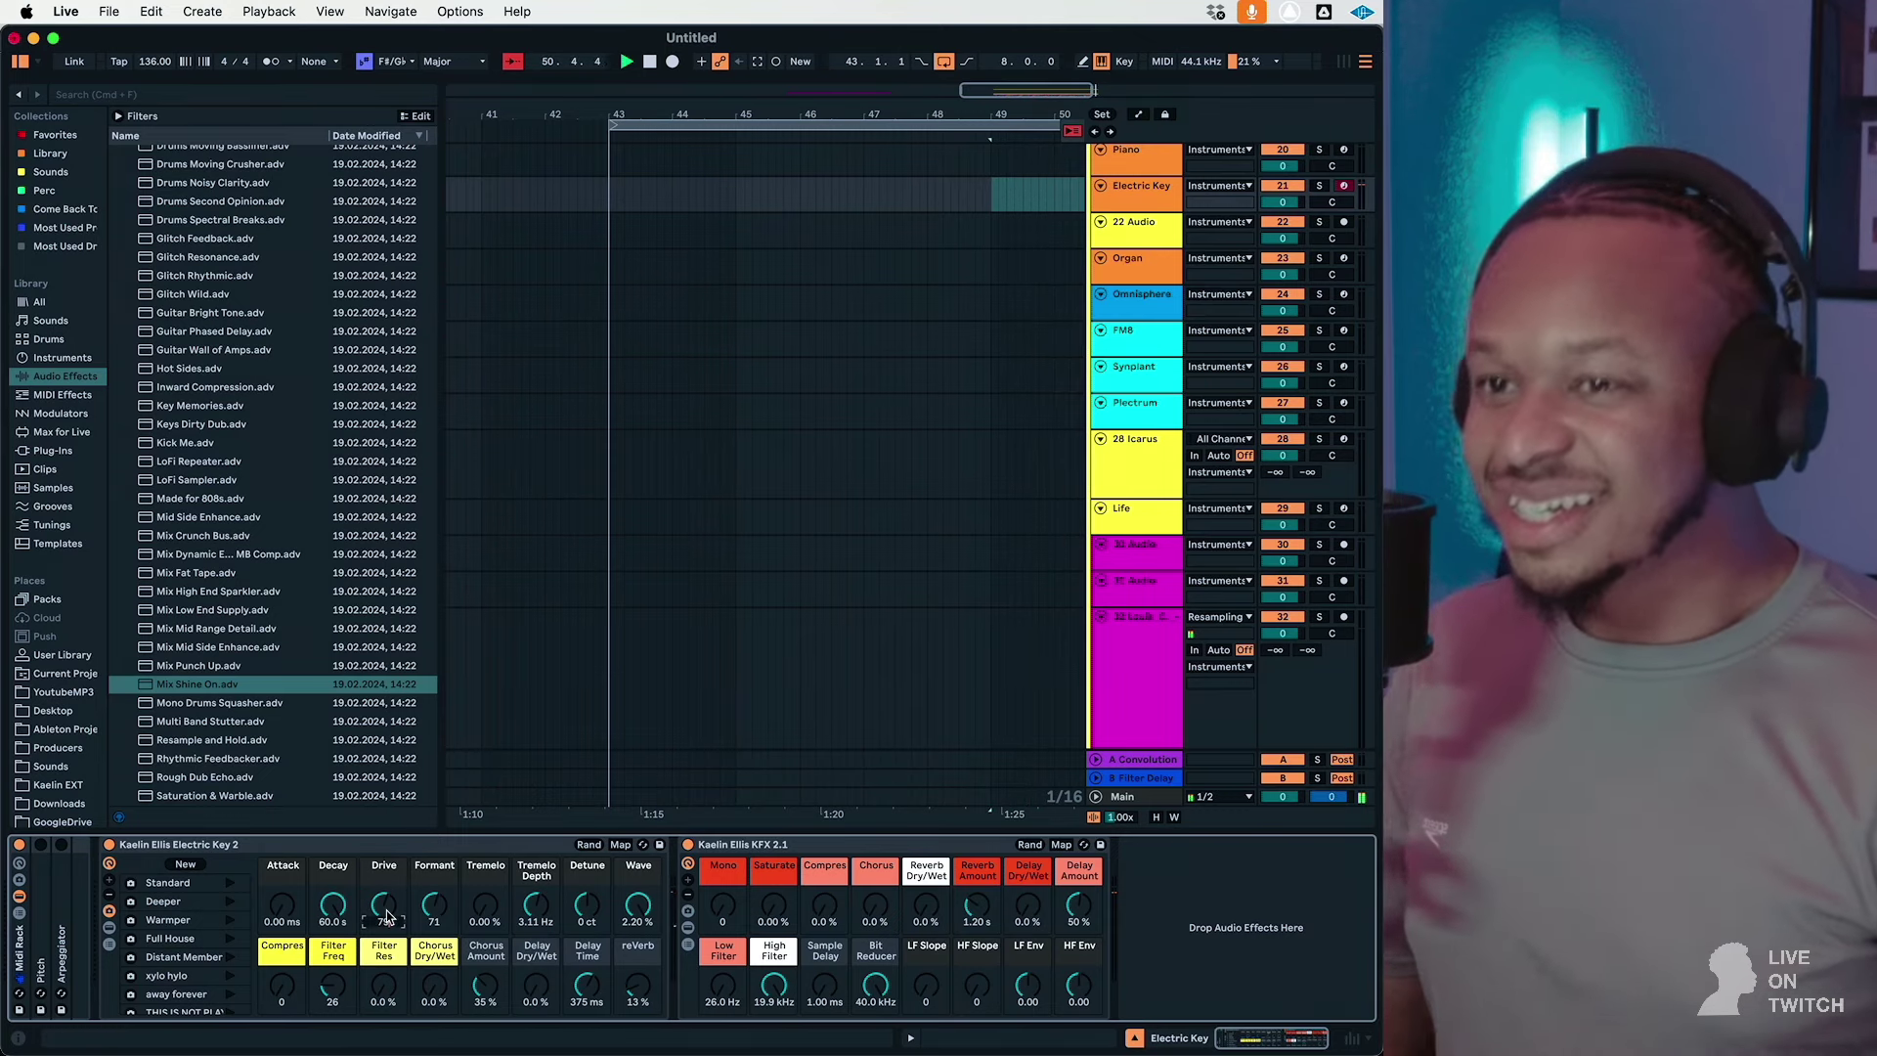
left_click(731, 622)
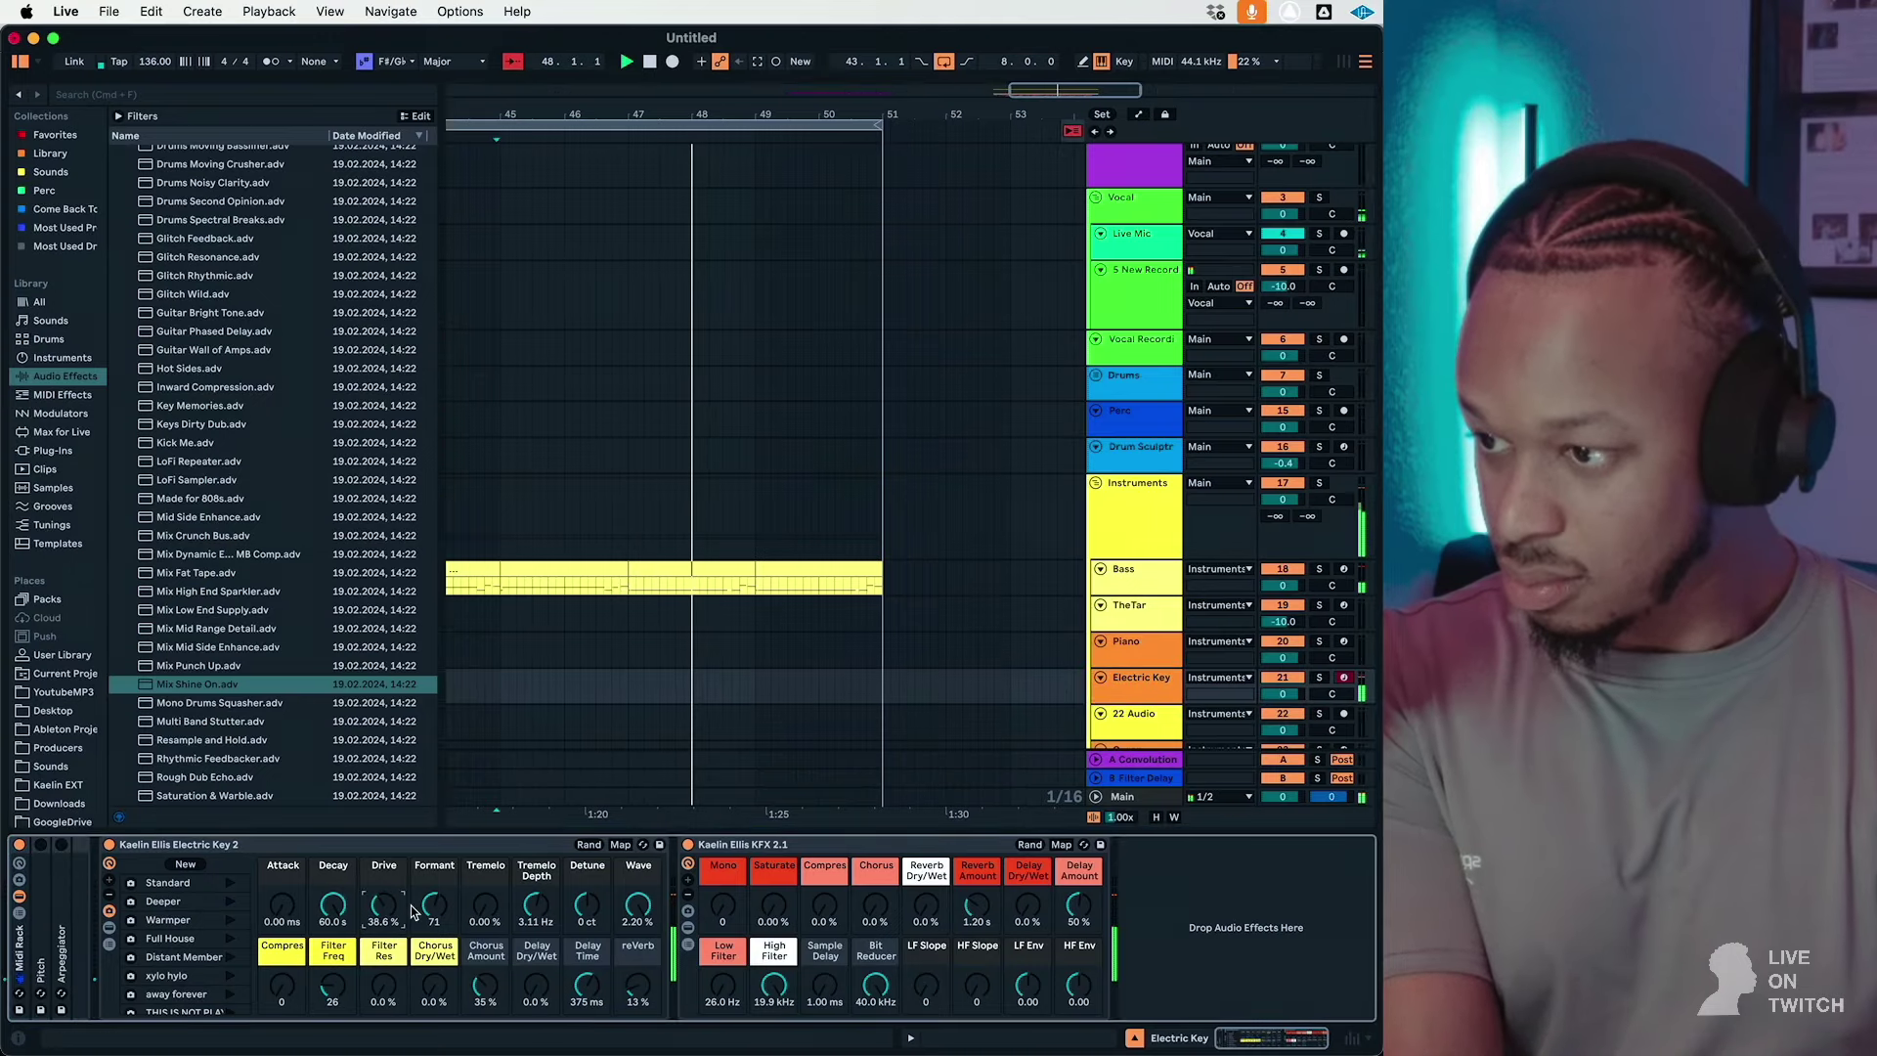
left_click_drag(333, 907, 336, 917)
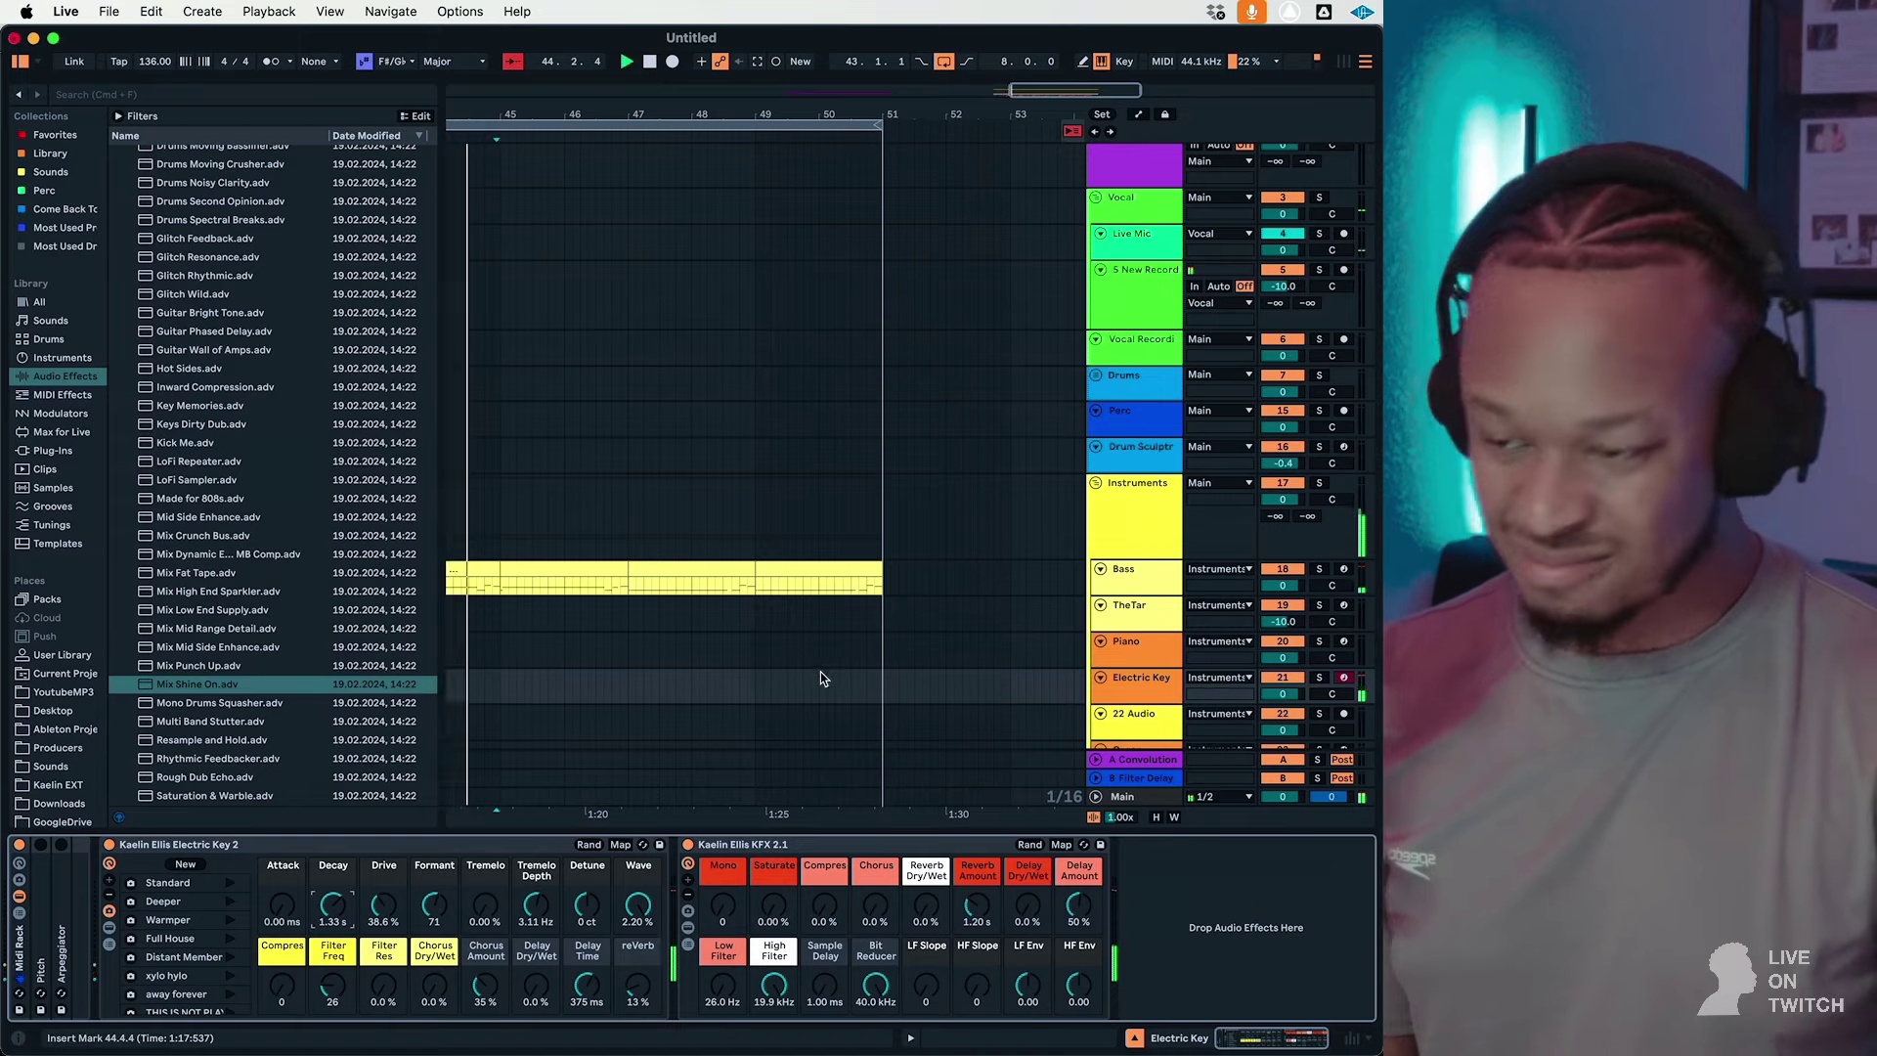
Step: Mute the four drum tracks 38 to 41 inside the drum group
scroll(831, 672, "down", 15)
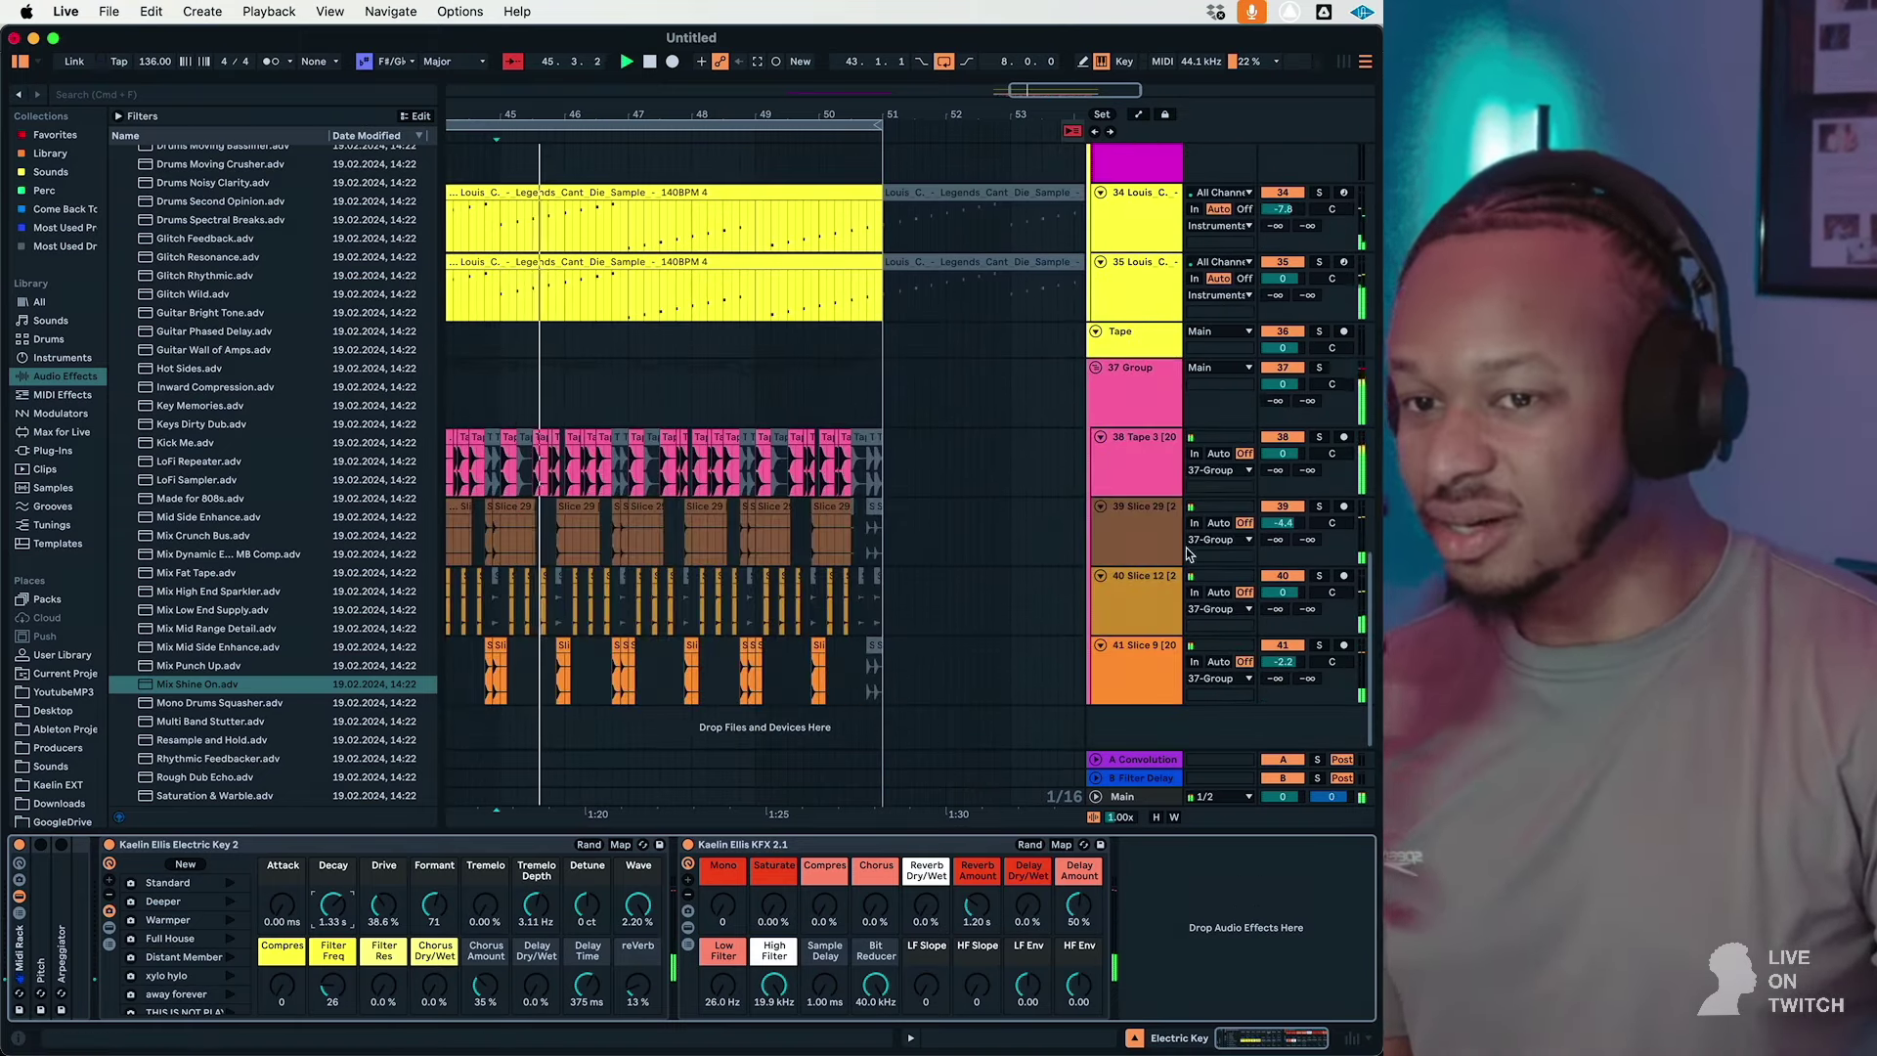
left_click(1274, 506)
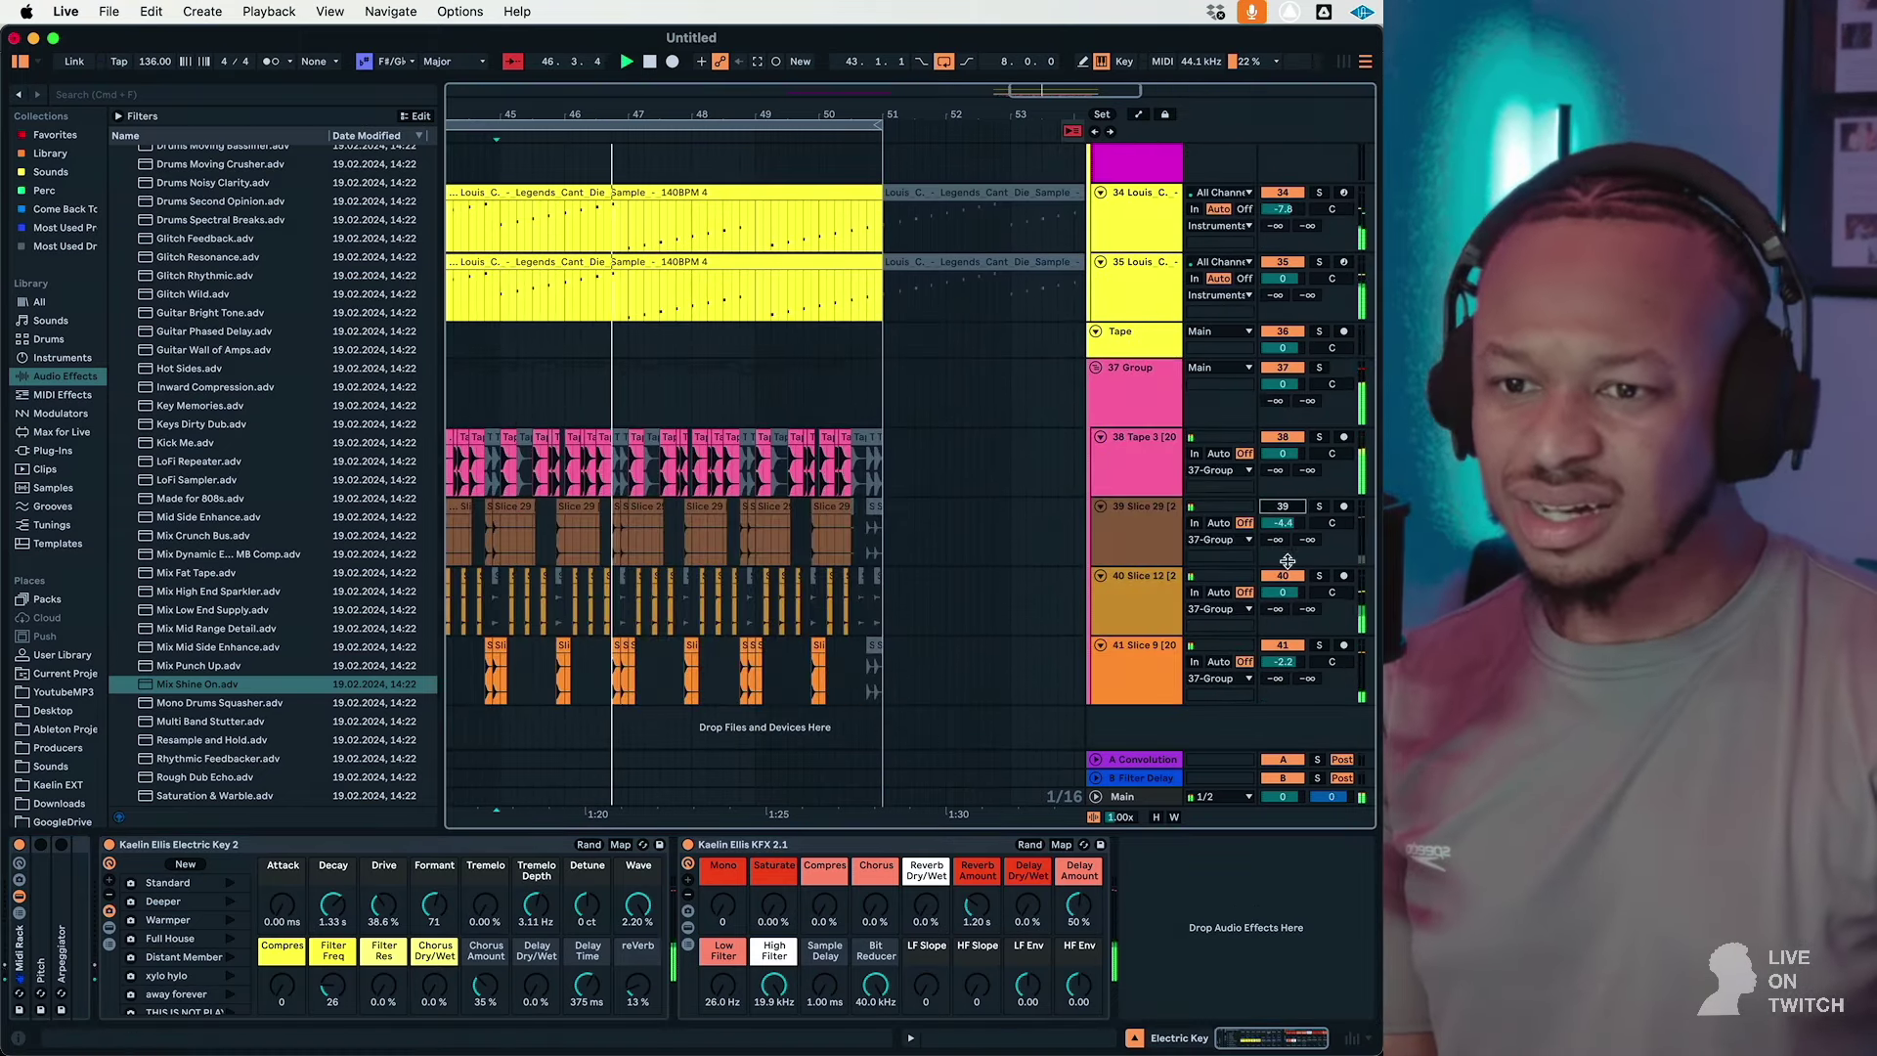
left_click(1284, 577)
left_click(1276, 644)
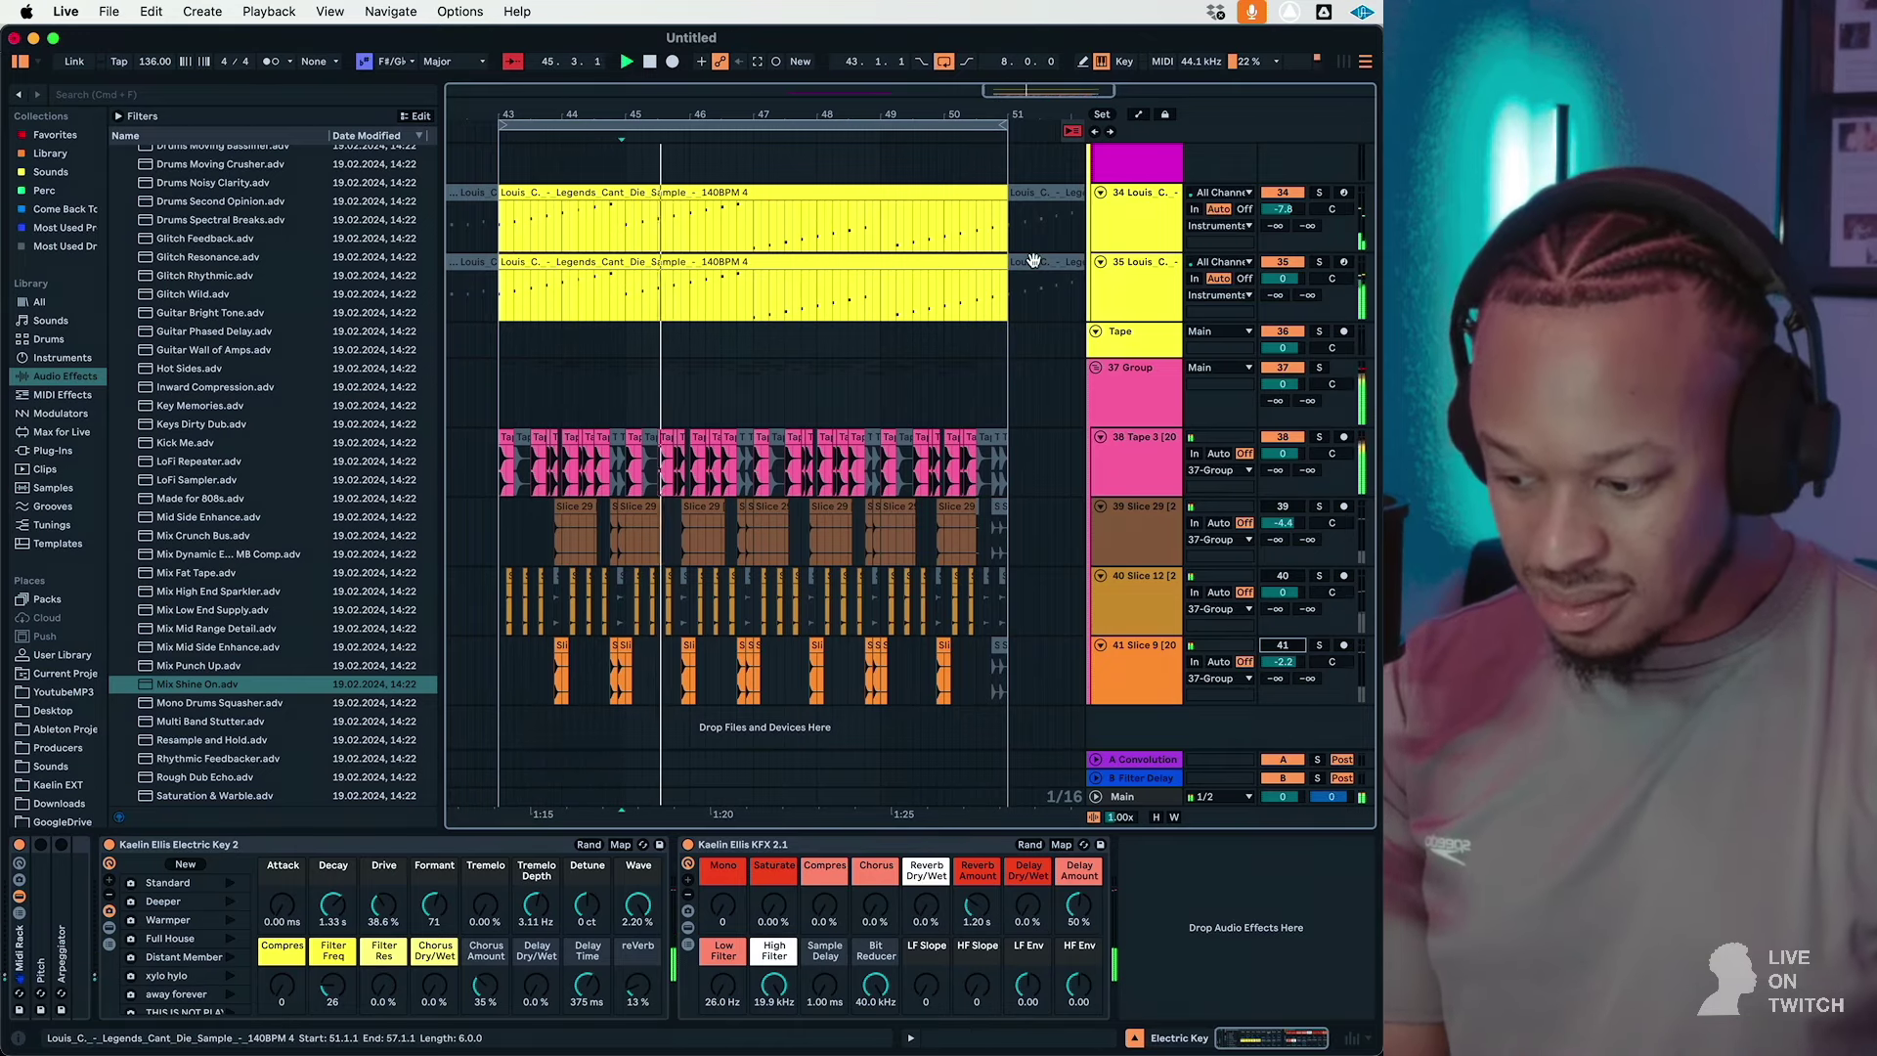
scroll(1034, 260, "up", 1)
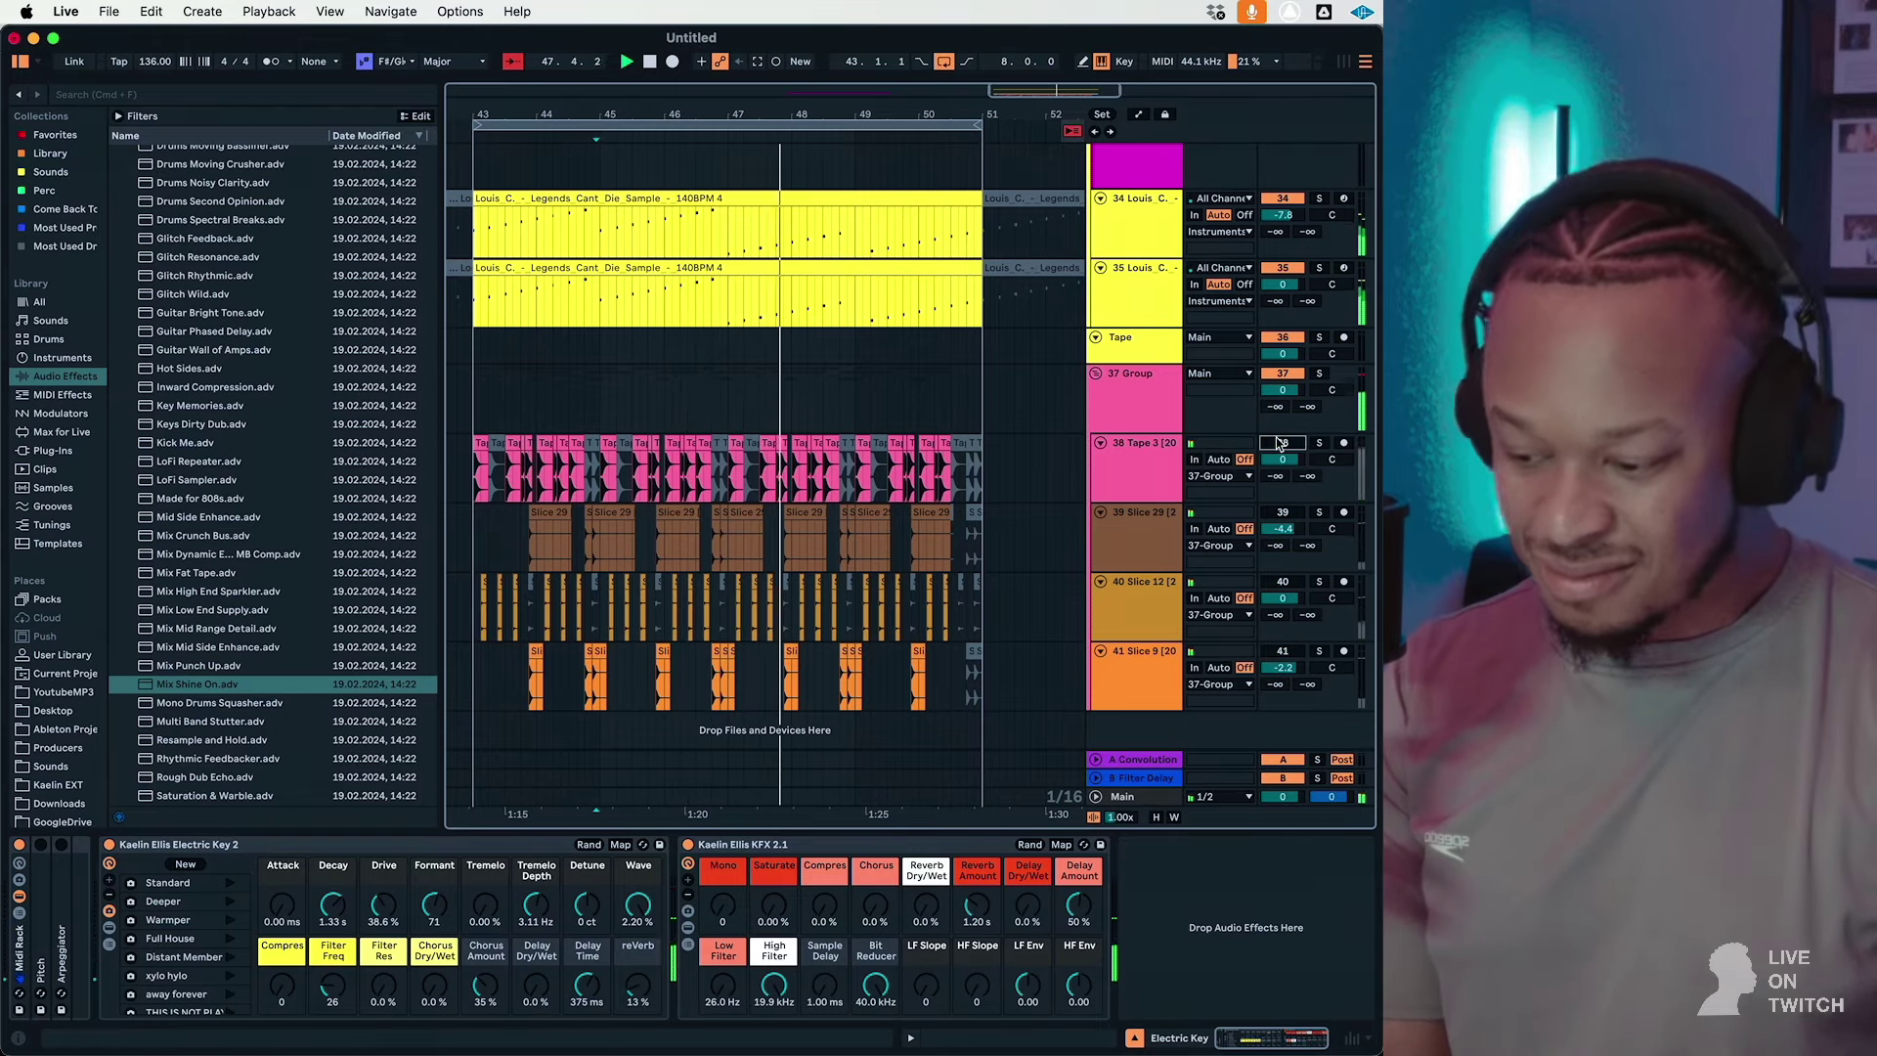
scroll(1280, 444, "down", 1)
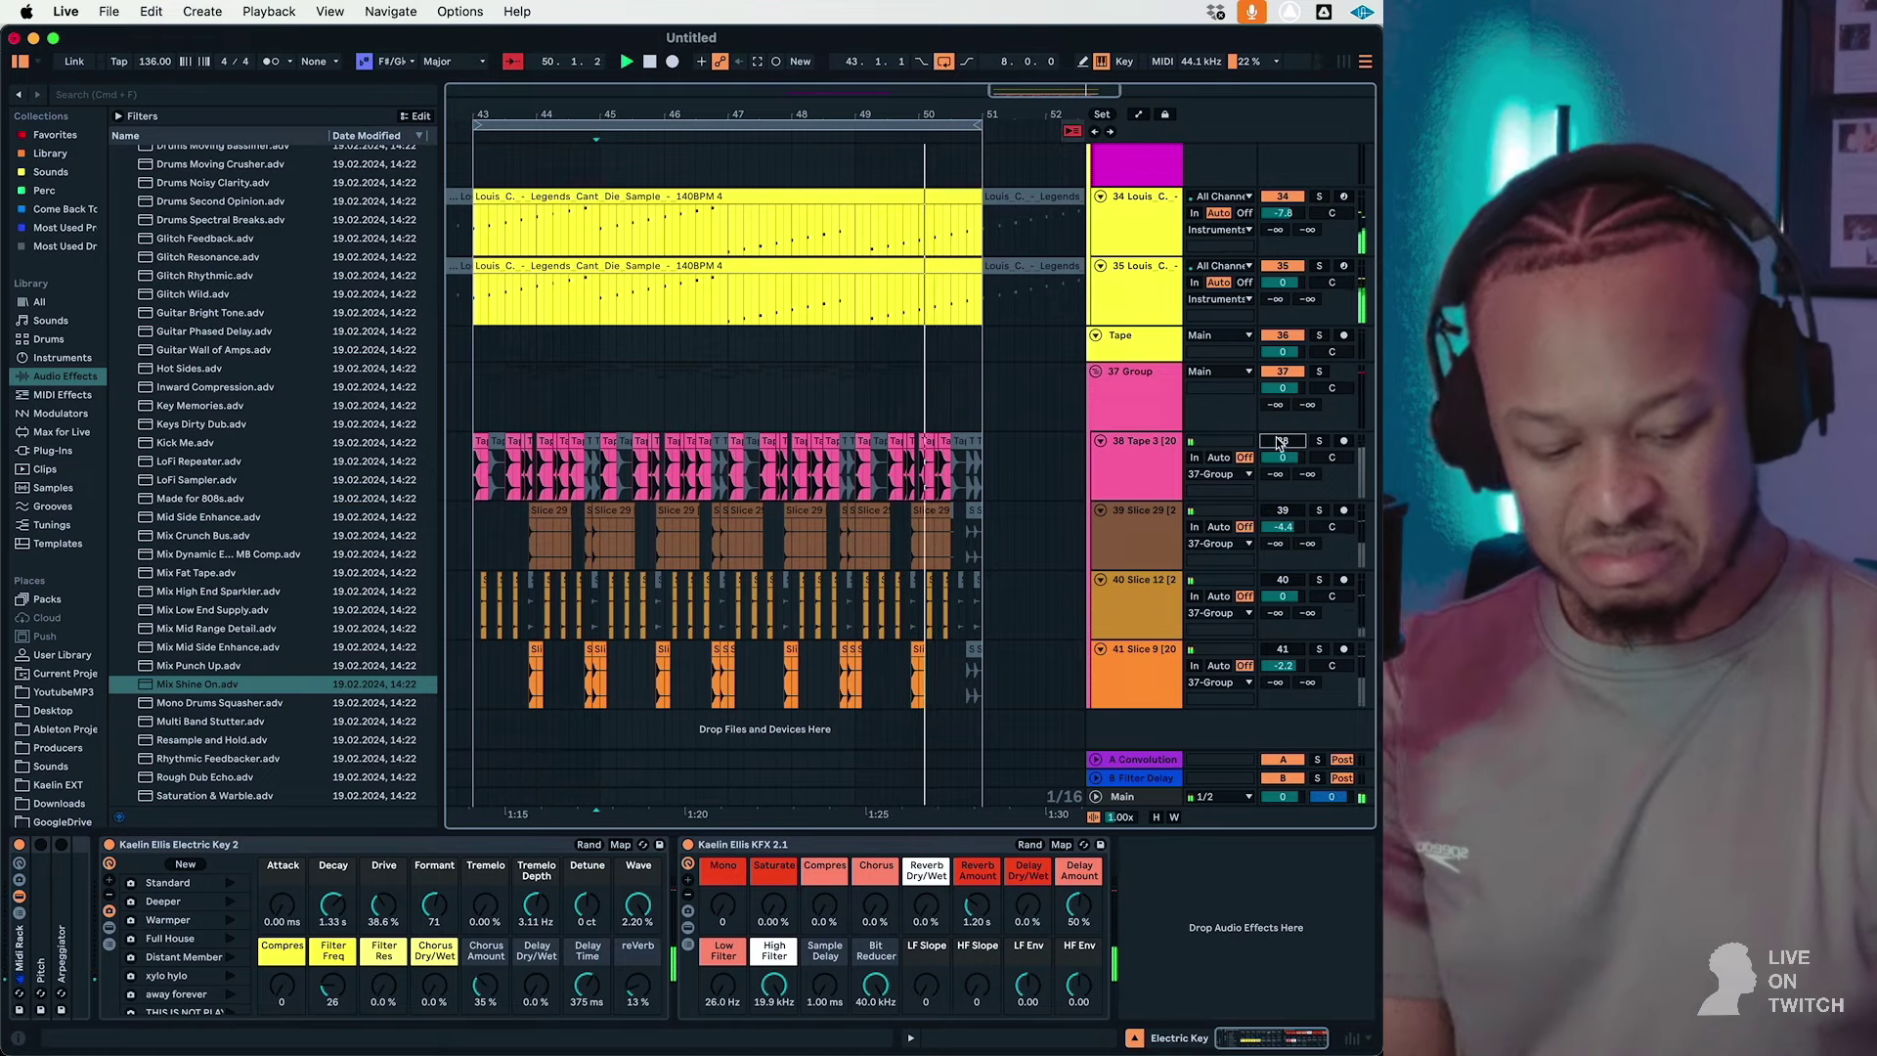
Step: Record an electric key part on the Electric Key track over the loop from bar 43 to 51
key("F9")
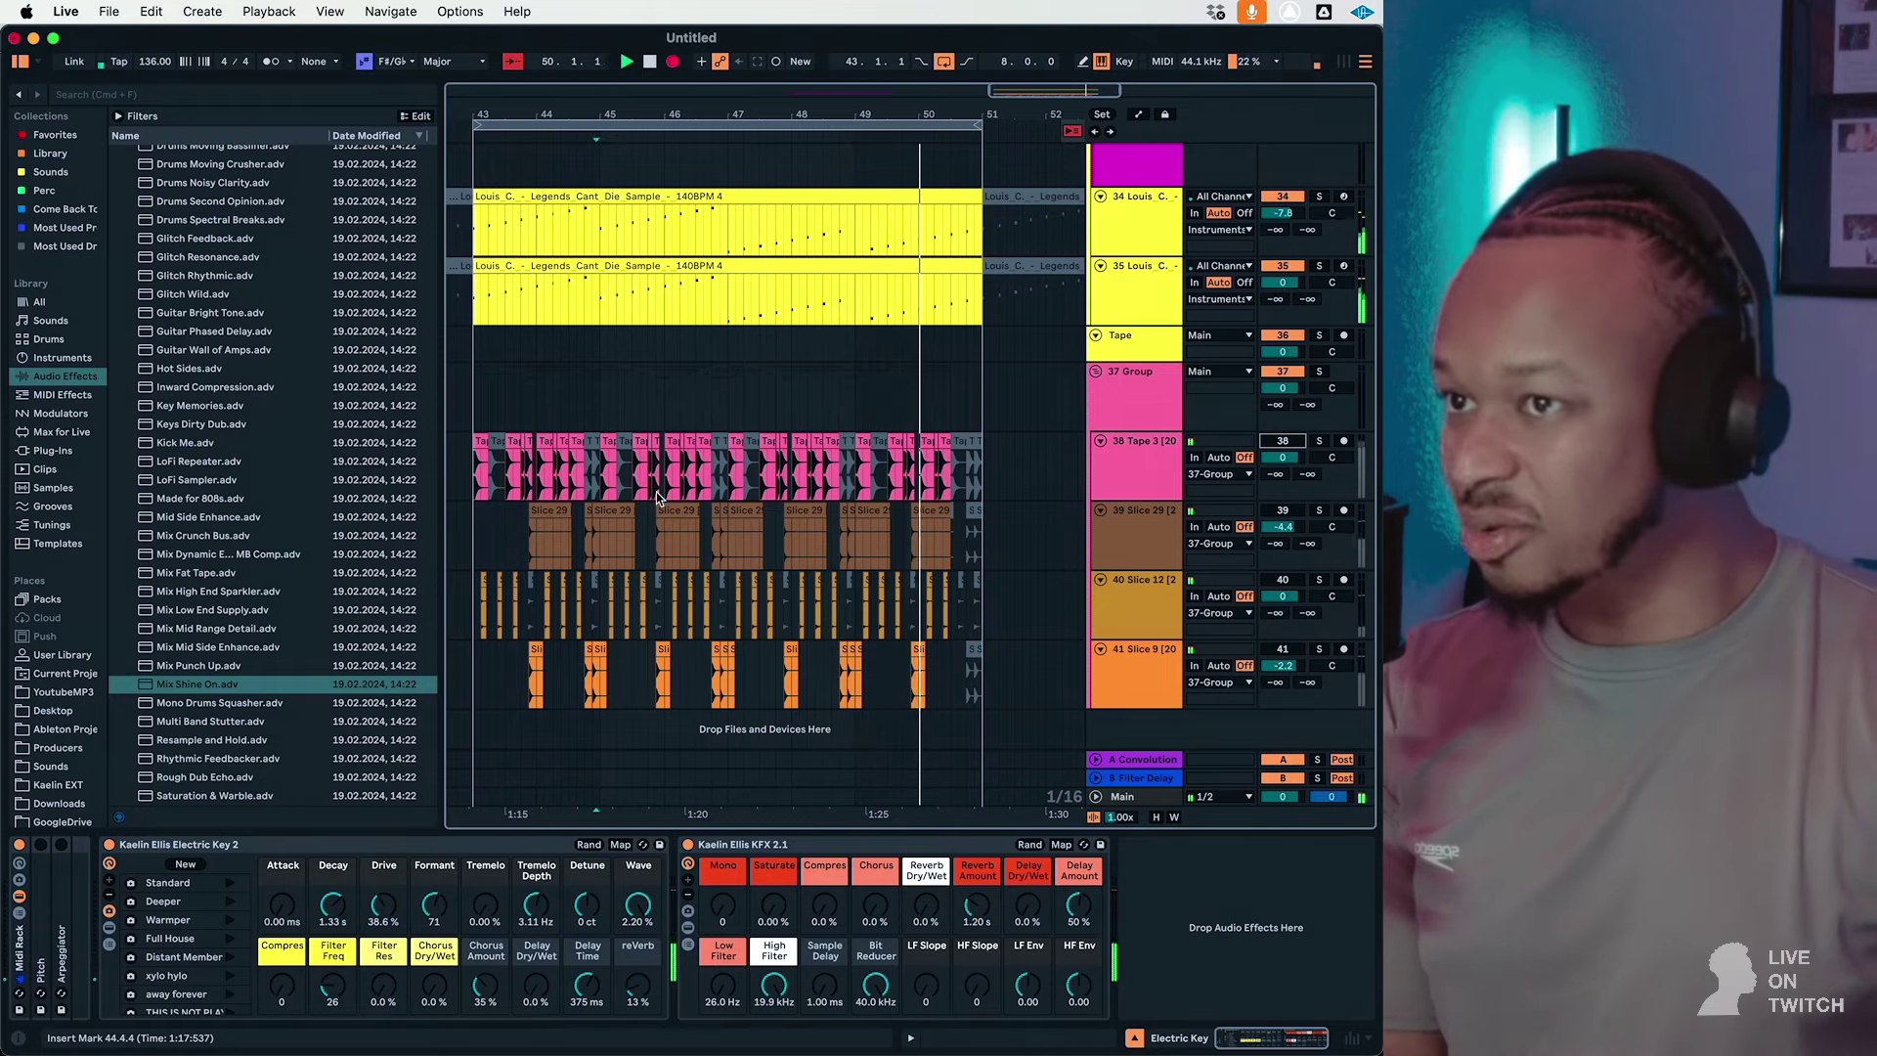
scroll(655, 491, "up", 5)
scroll(655, 490, "up", 10)
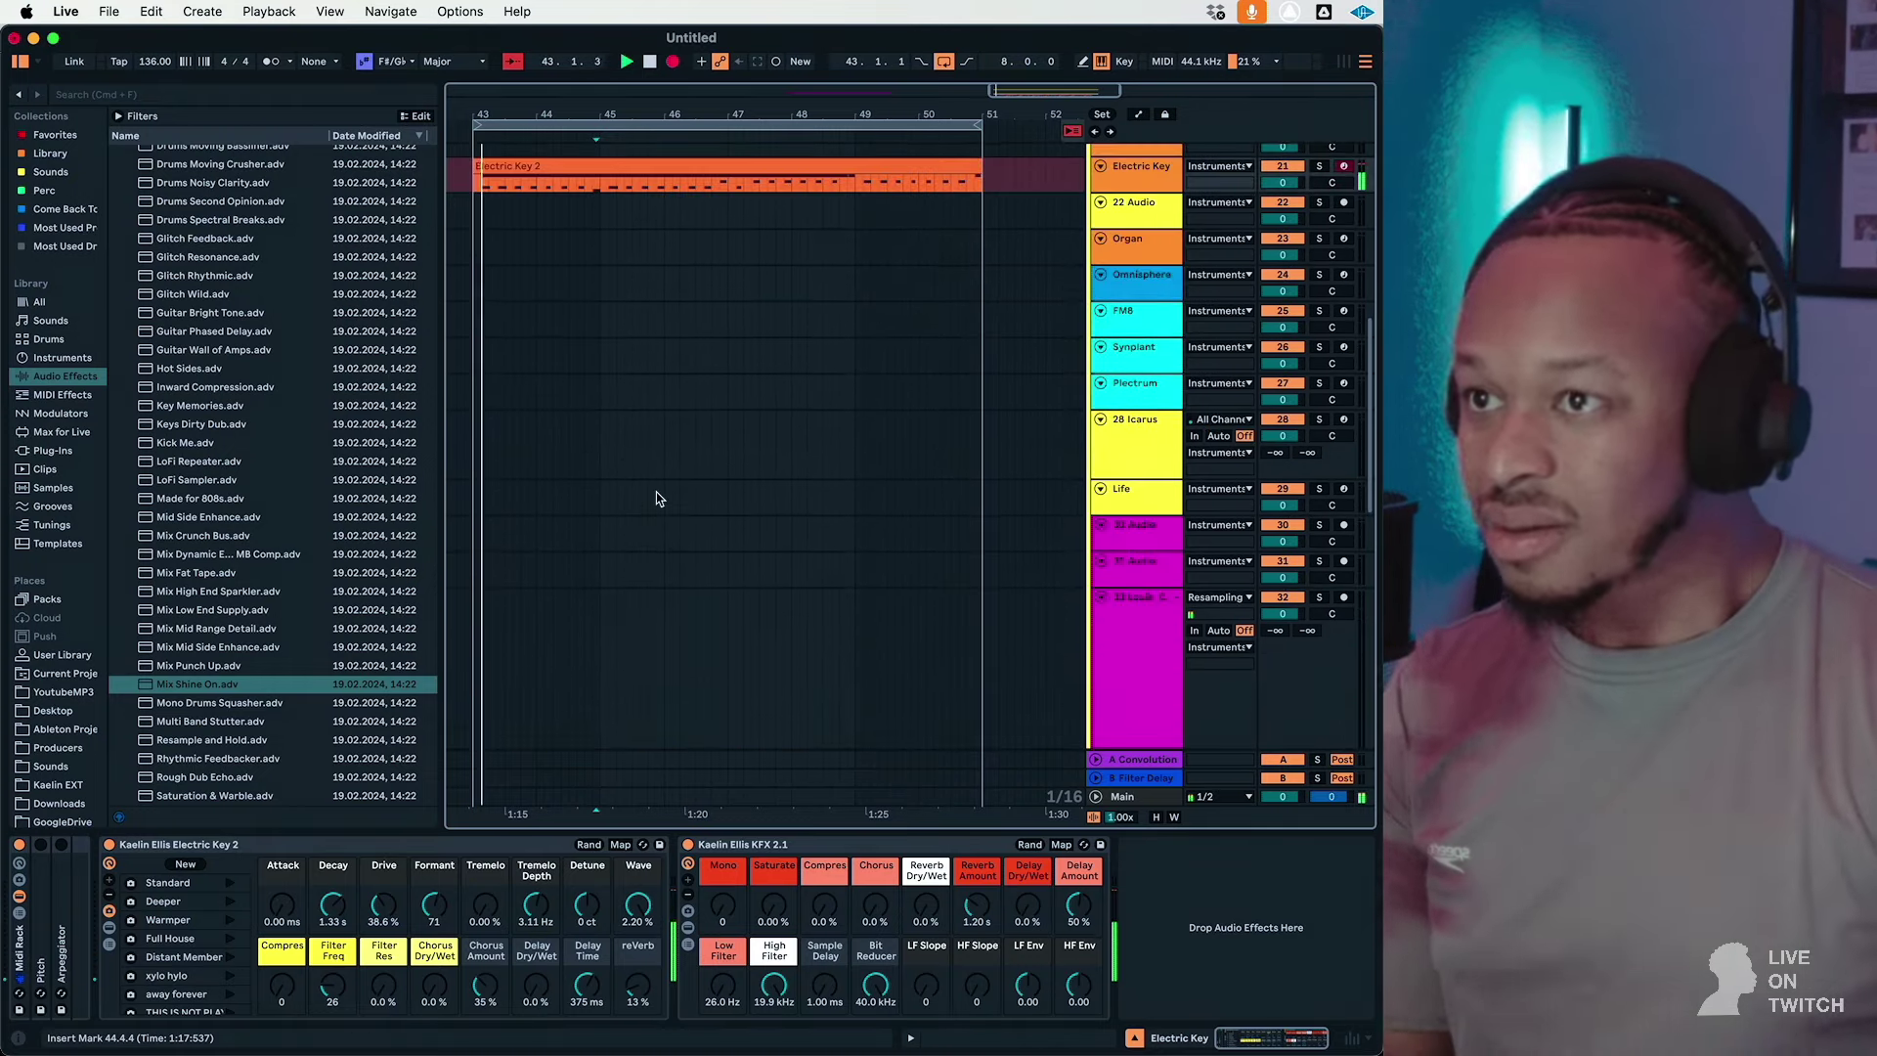
scroll(524, 431, "left", 5)
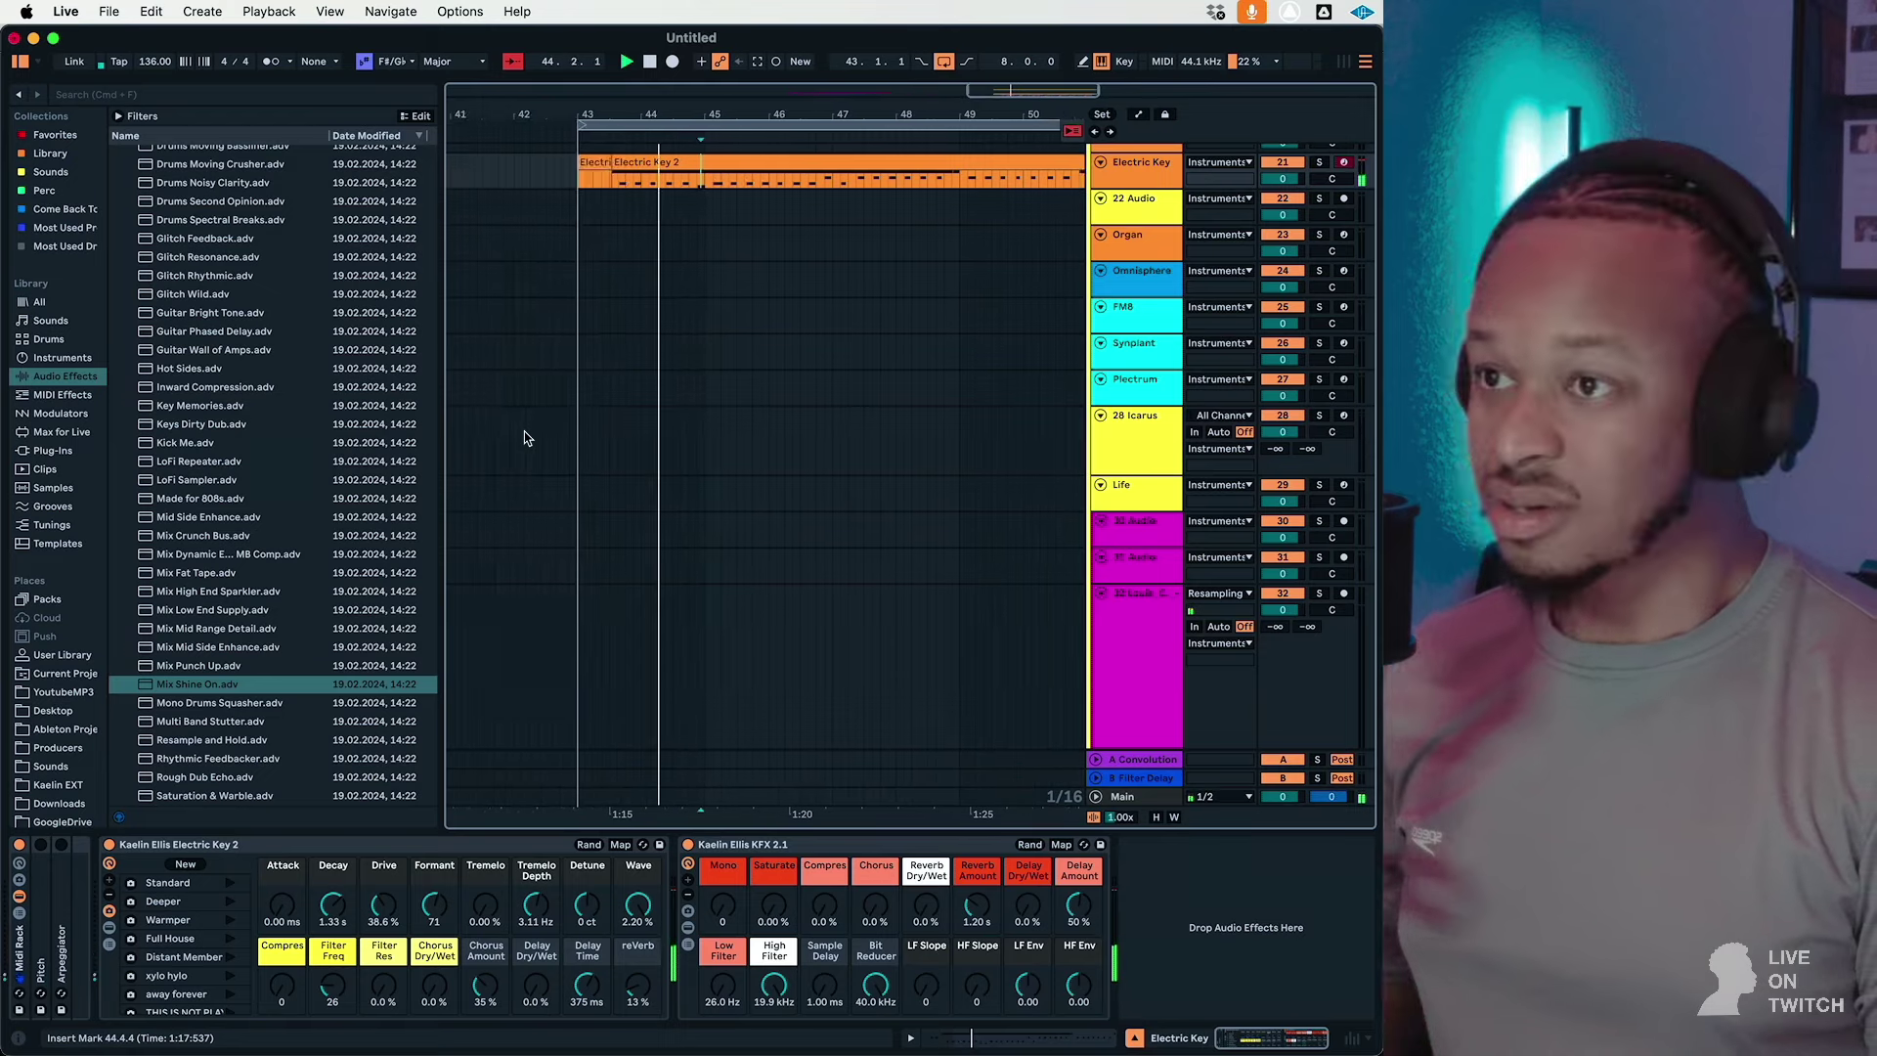
Step: Reveal the Delay inside the Electric Key's KFX 2.1 rack, set both channels' delay times to 3, and set Delay Dry/Wet to 24%
left_click_drag(1040, 877, 1040, 831)
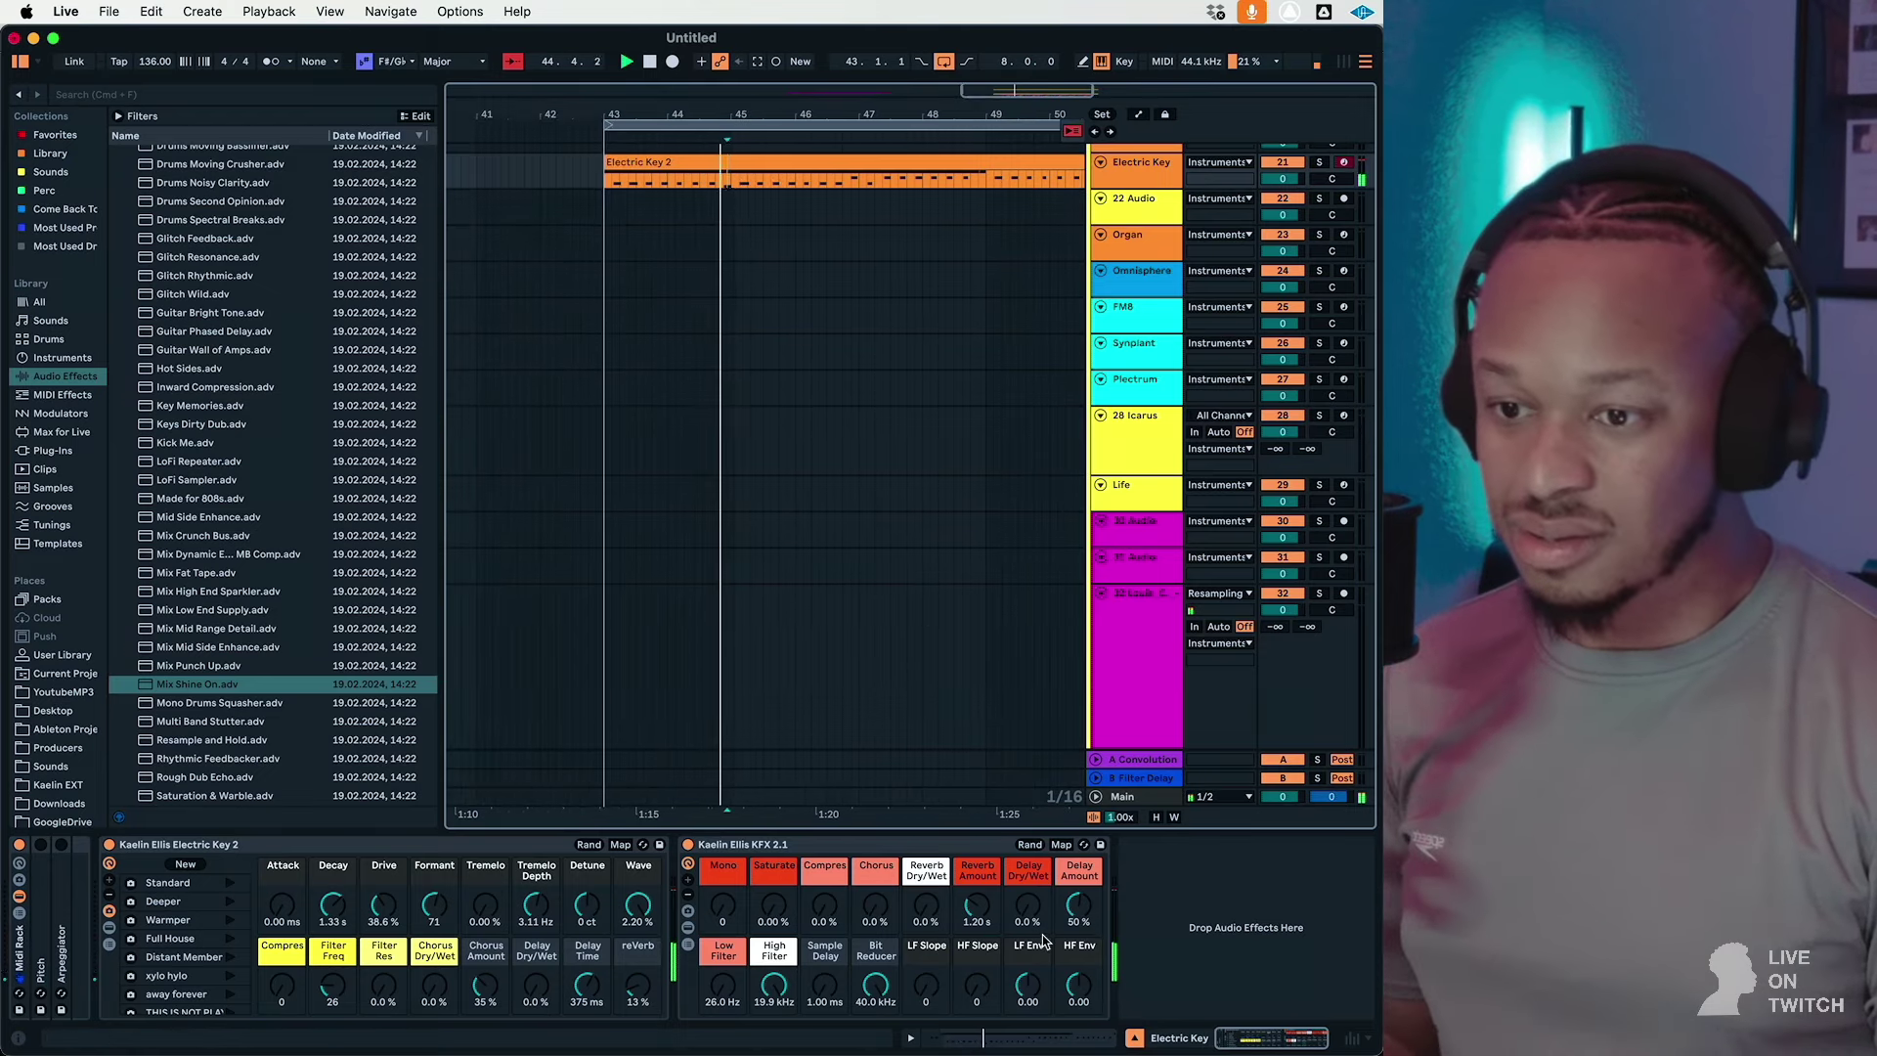
left_click(688, 927)
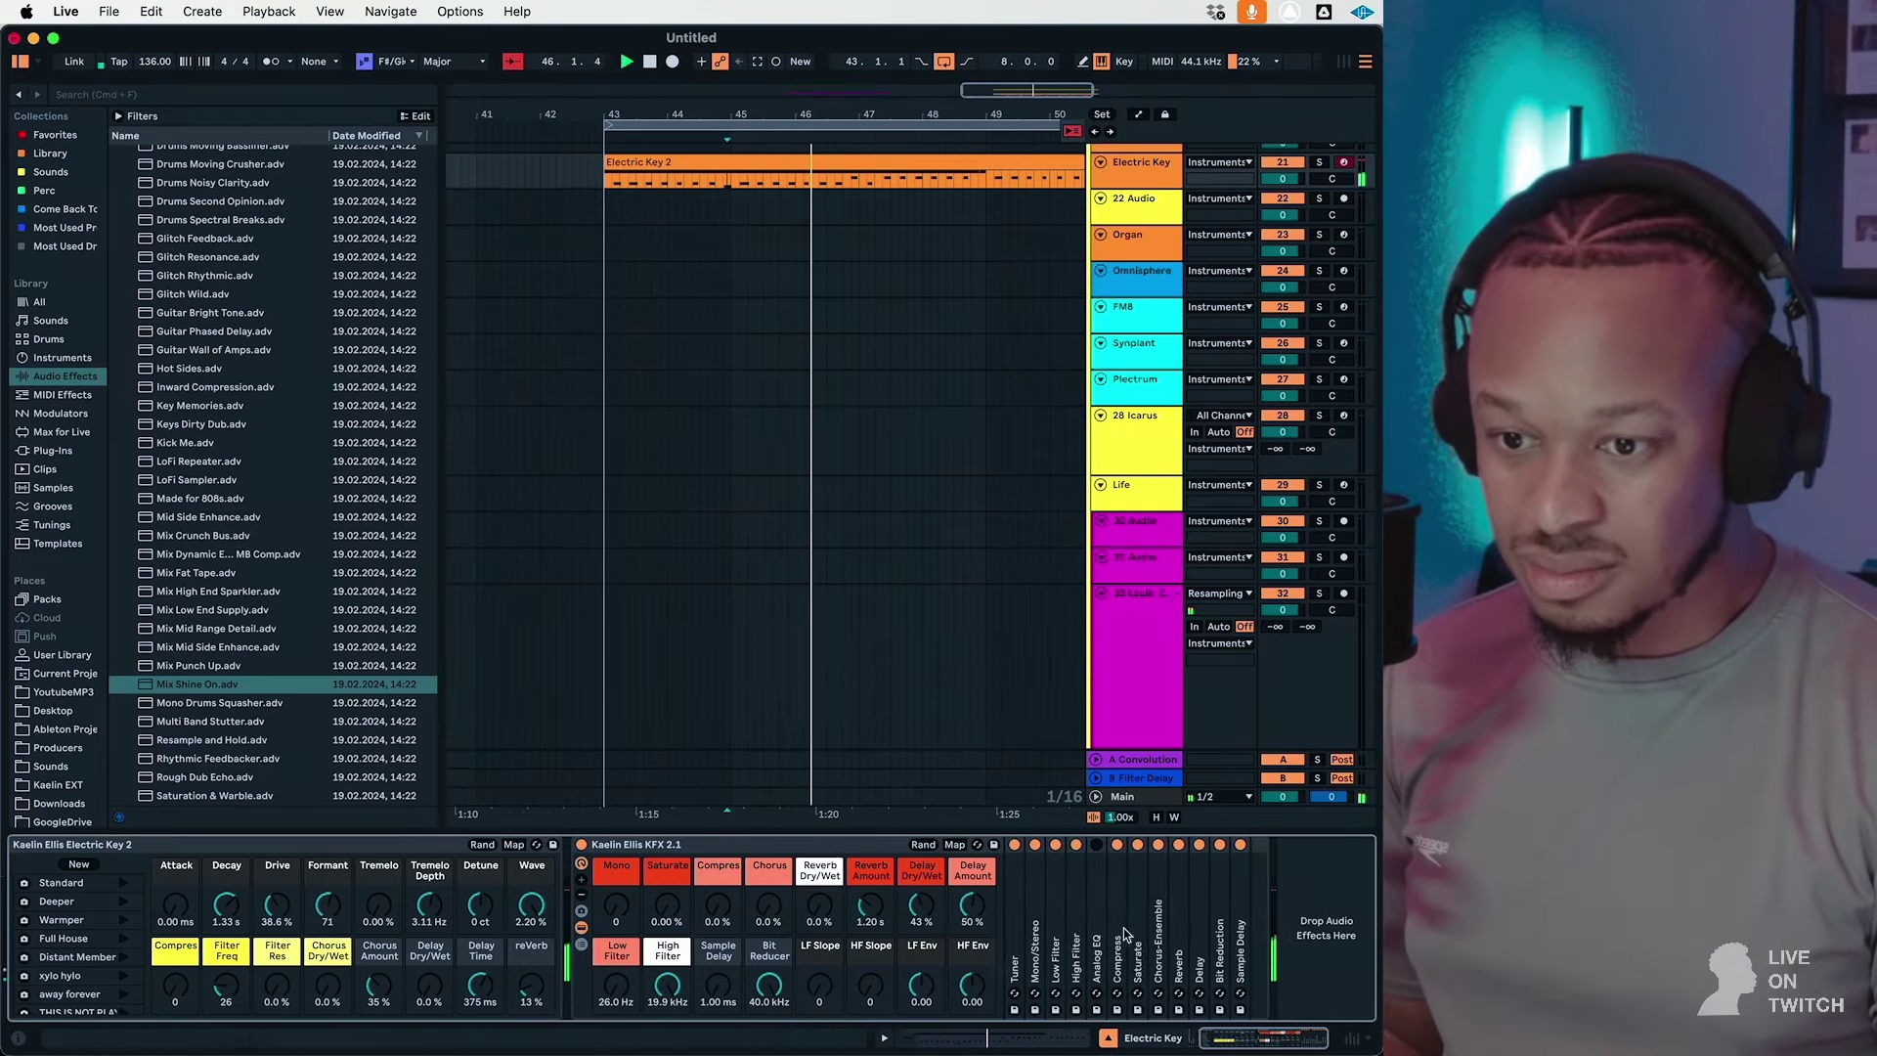
left_click(1202, 934)
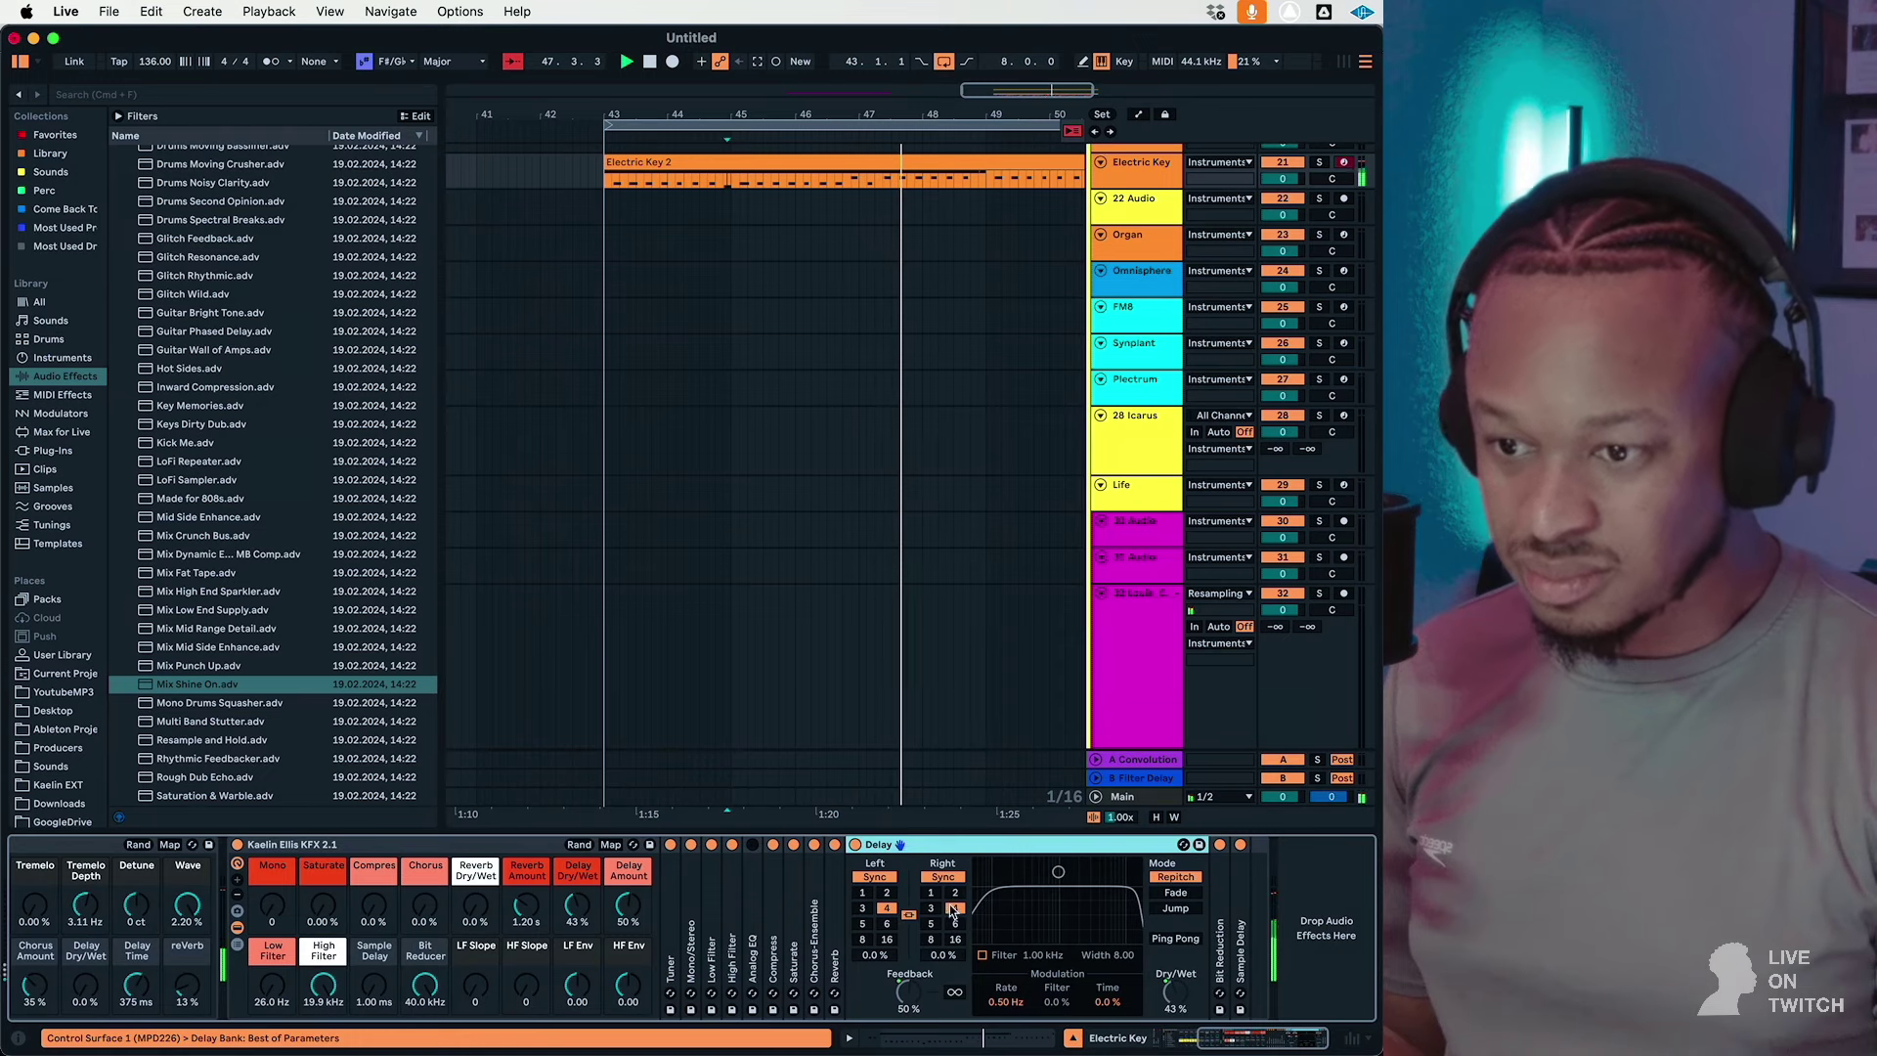
left_click(954, 894)
left_click(932, 908)
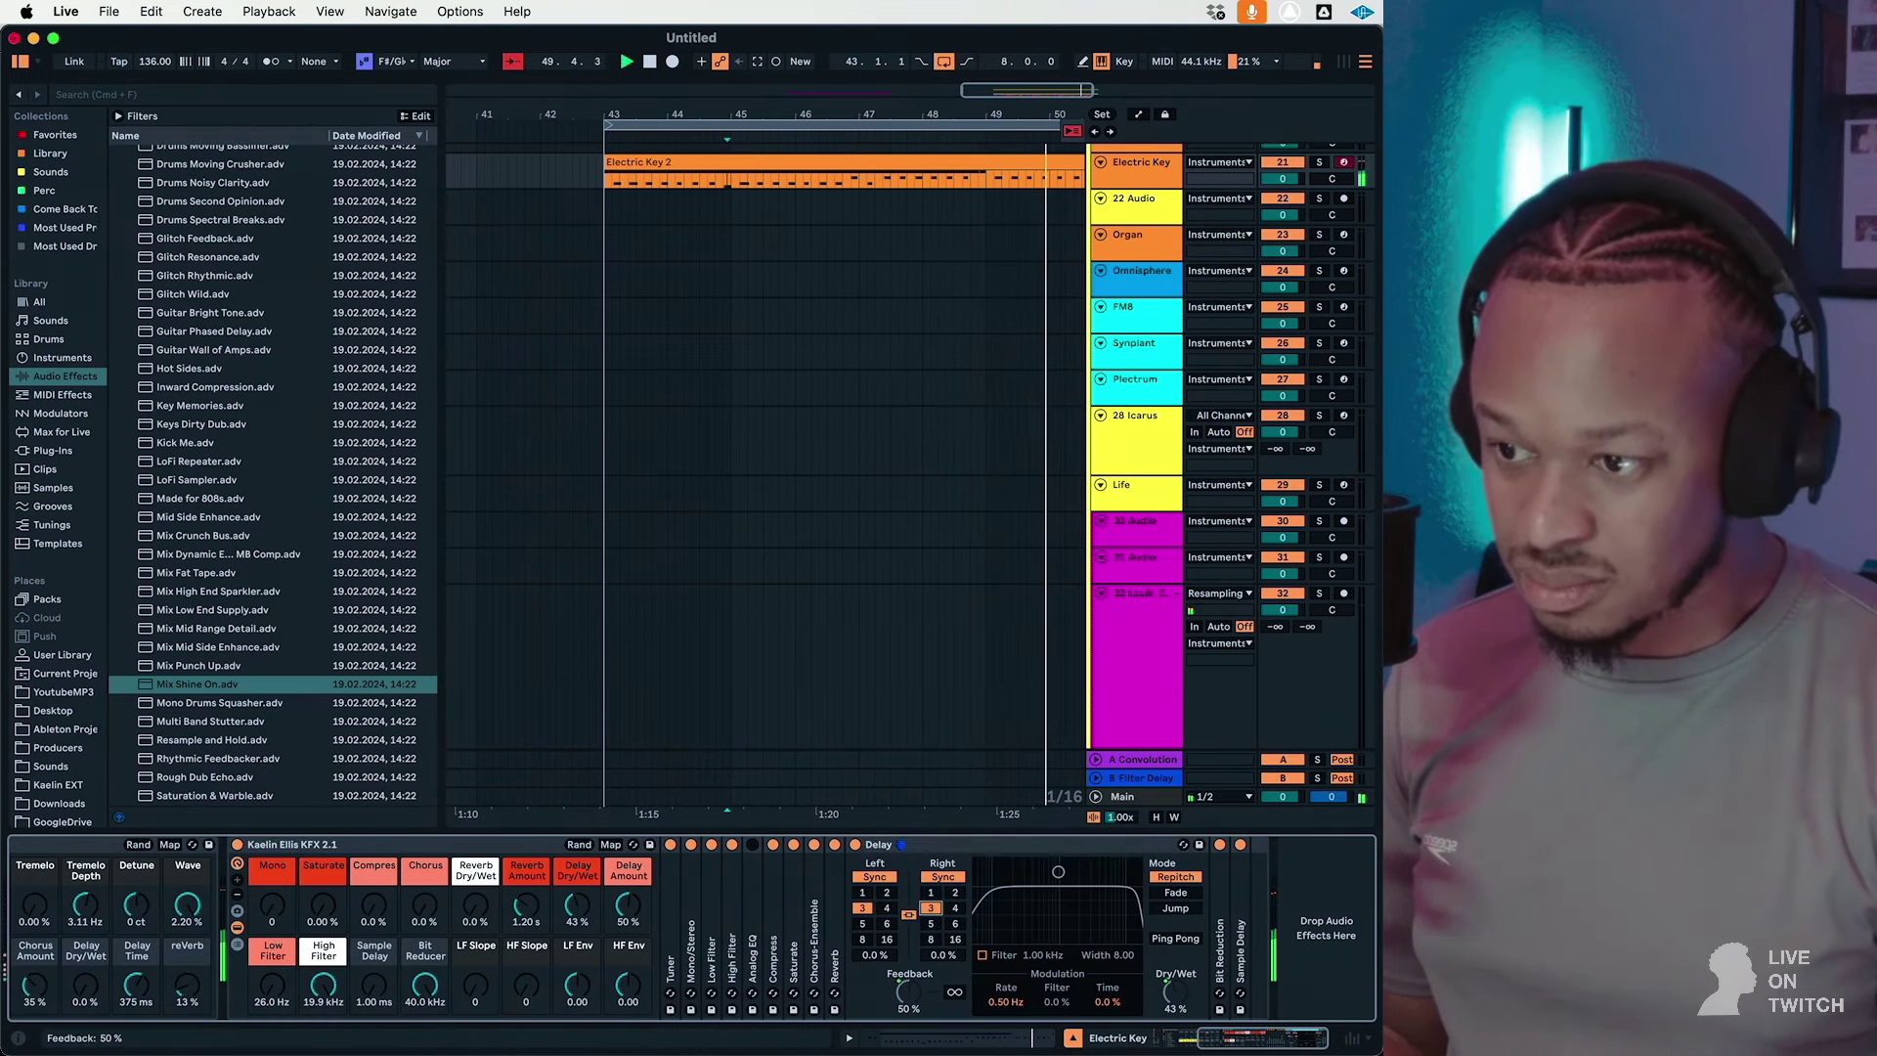
left_click_drag(578, 907, 578, 944)
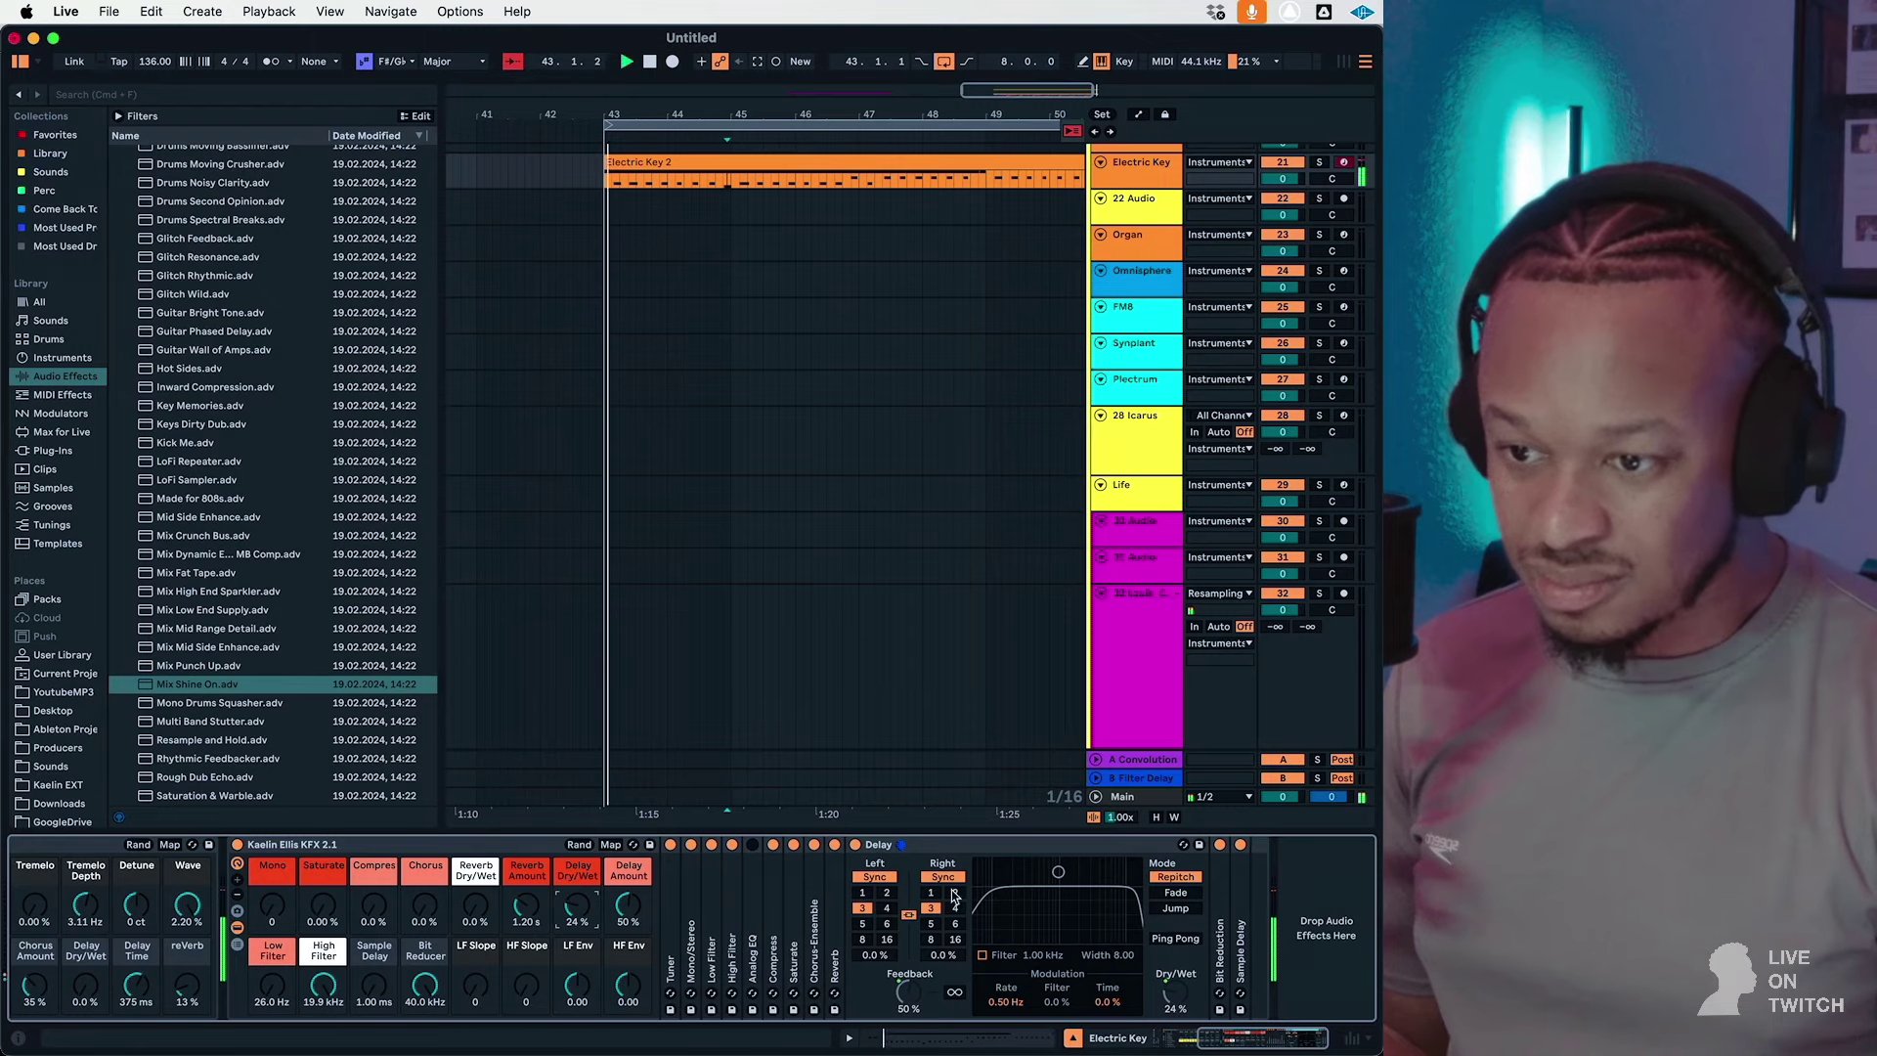
Step: Set the Electric Key's synced Delay time to 2 for both channels and deactivate the Bass track
left_click(955, 892)
scroll(1123, 567, "down", 10)
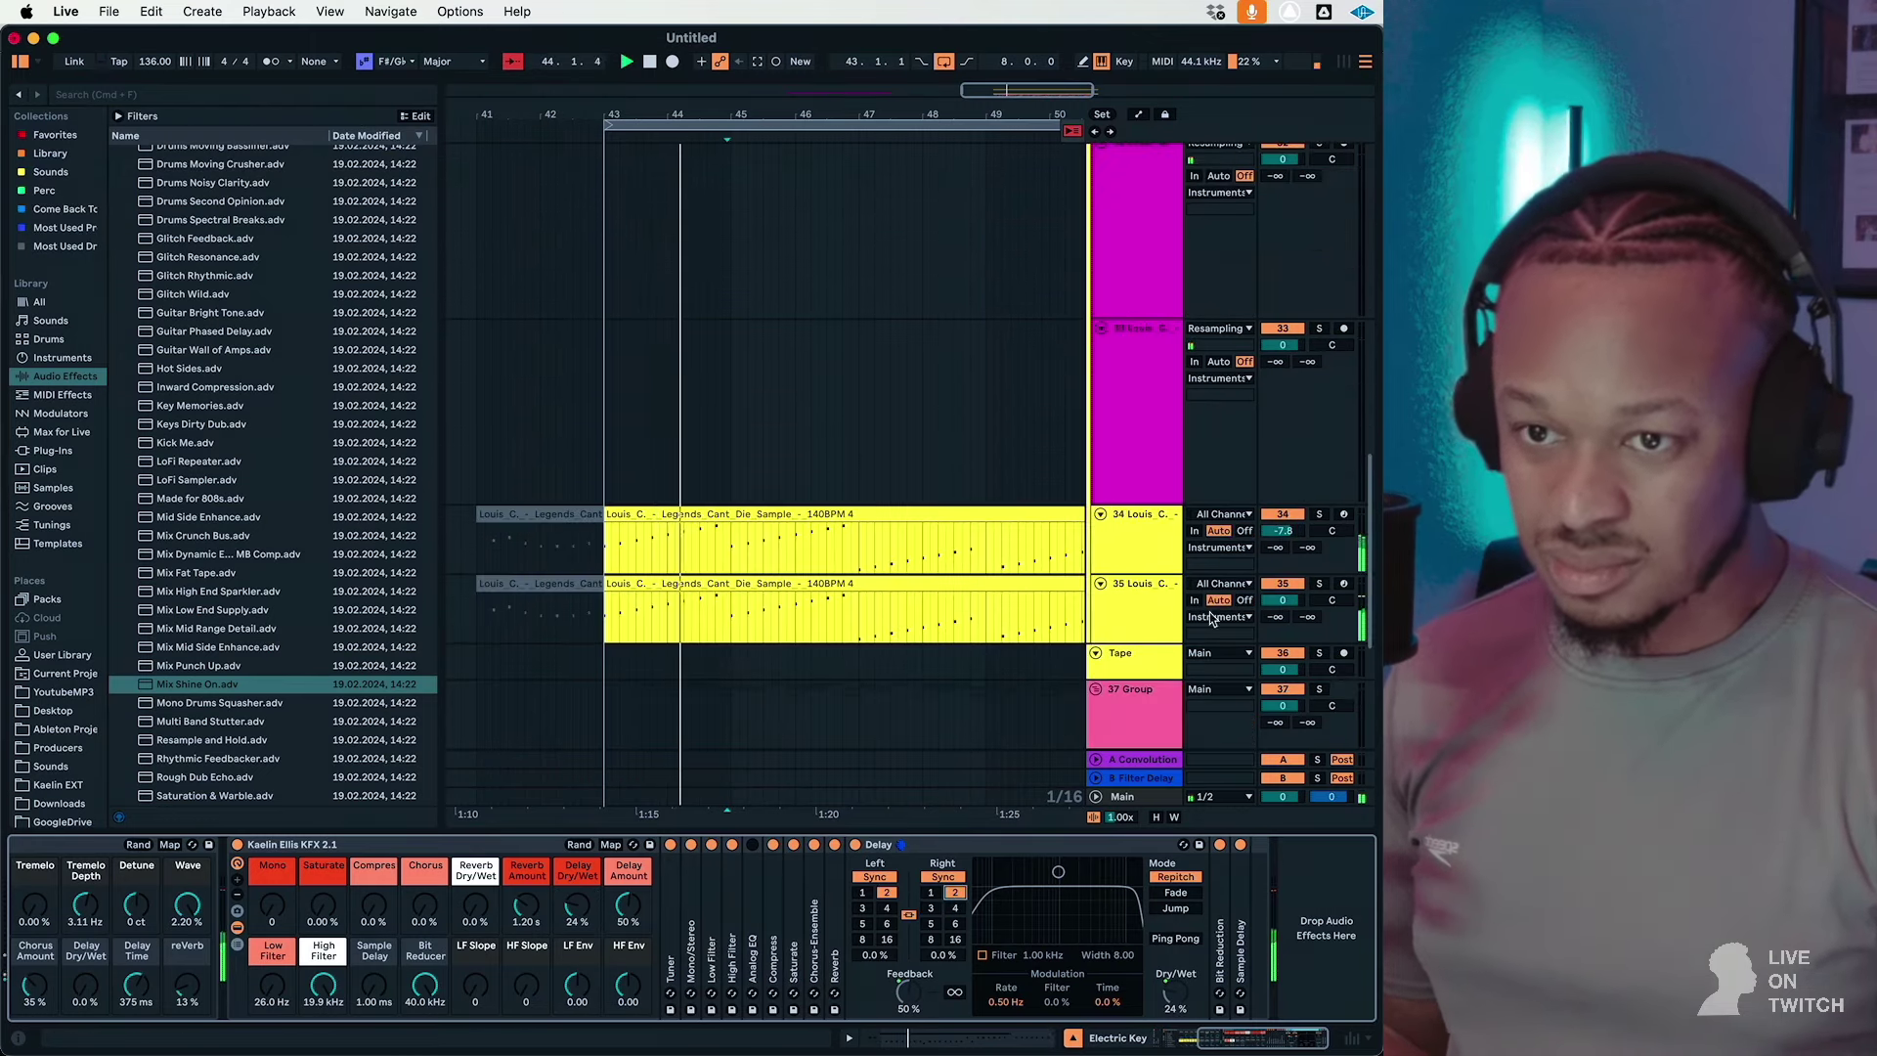
scroll(1212, 618, "up", 15)
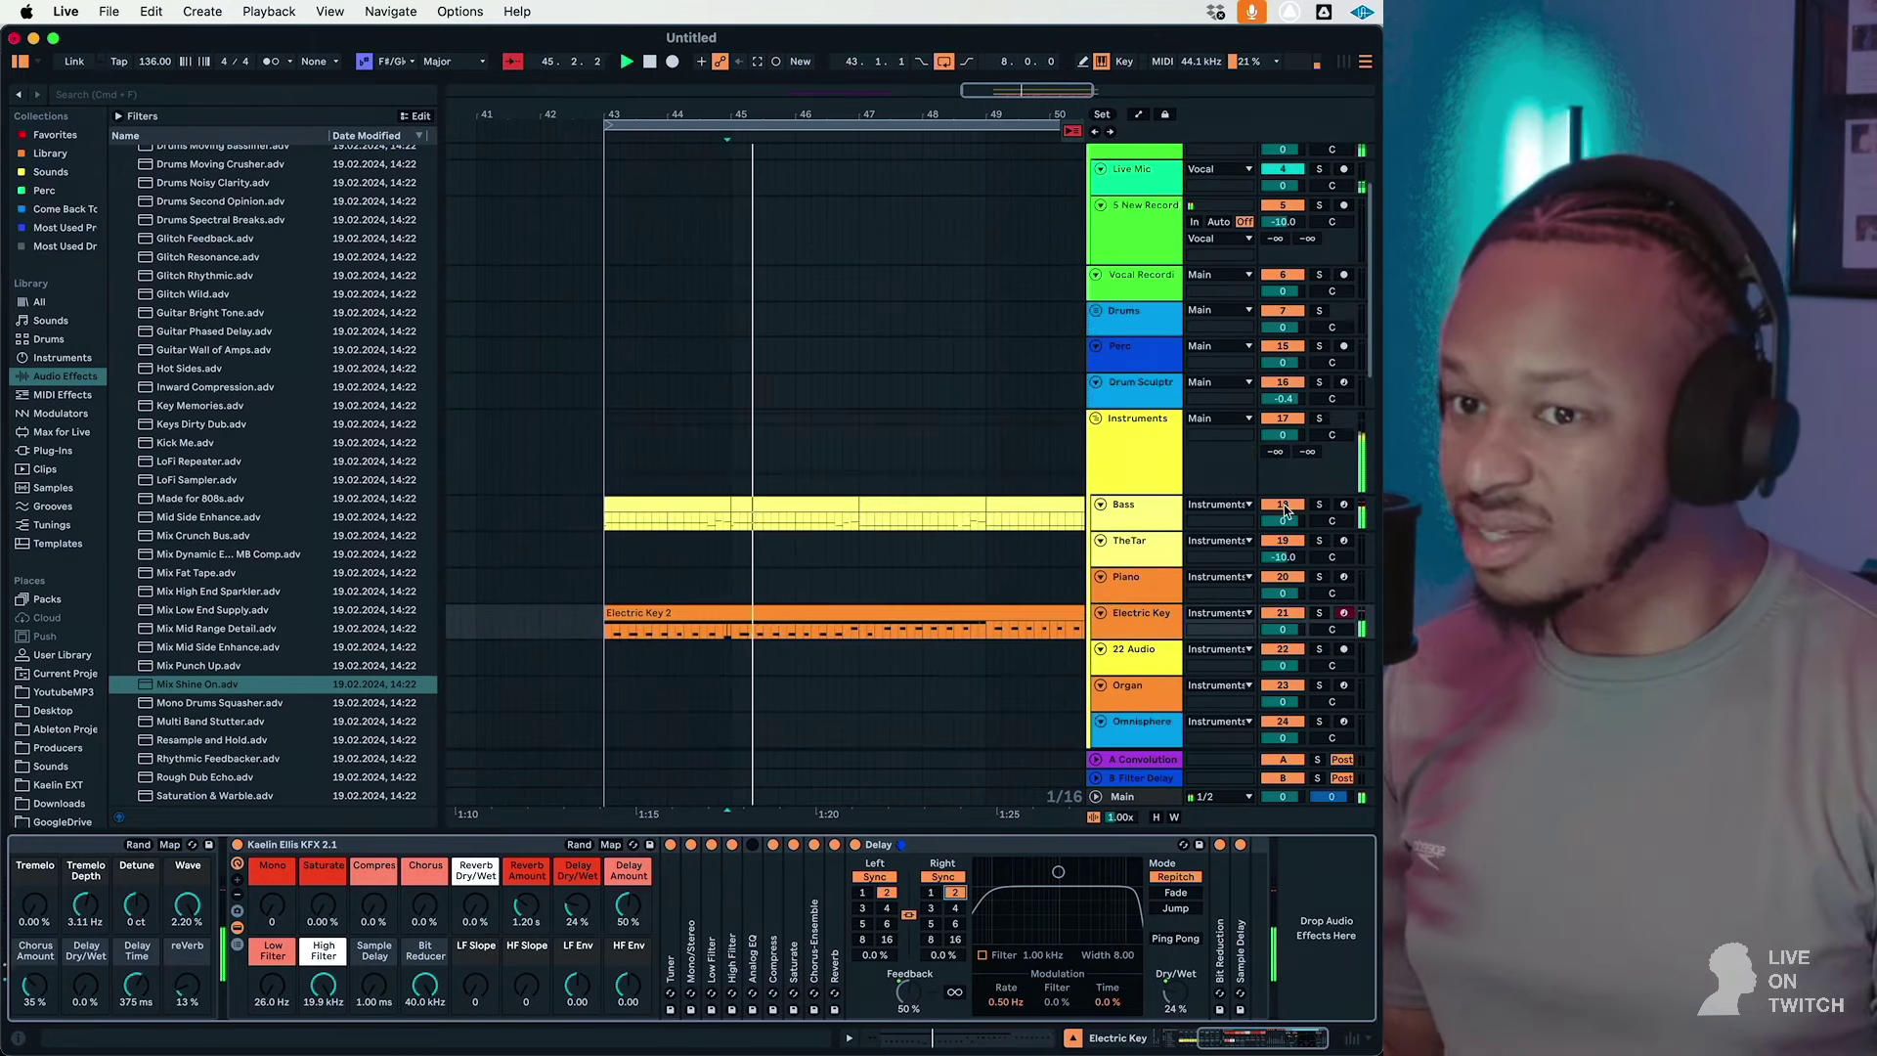
scroll(1088, 565, "down", 5)
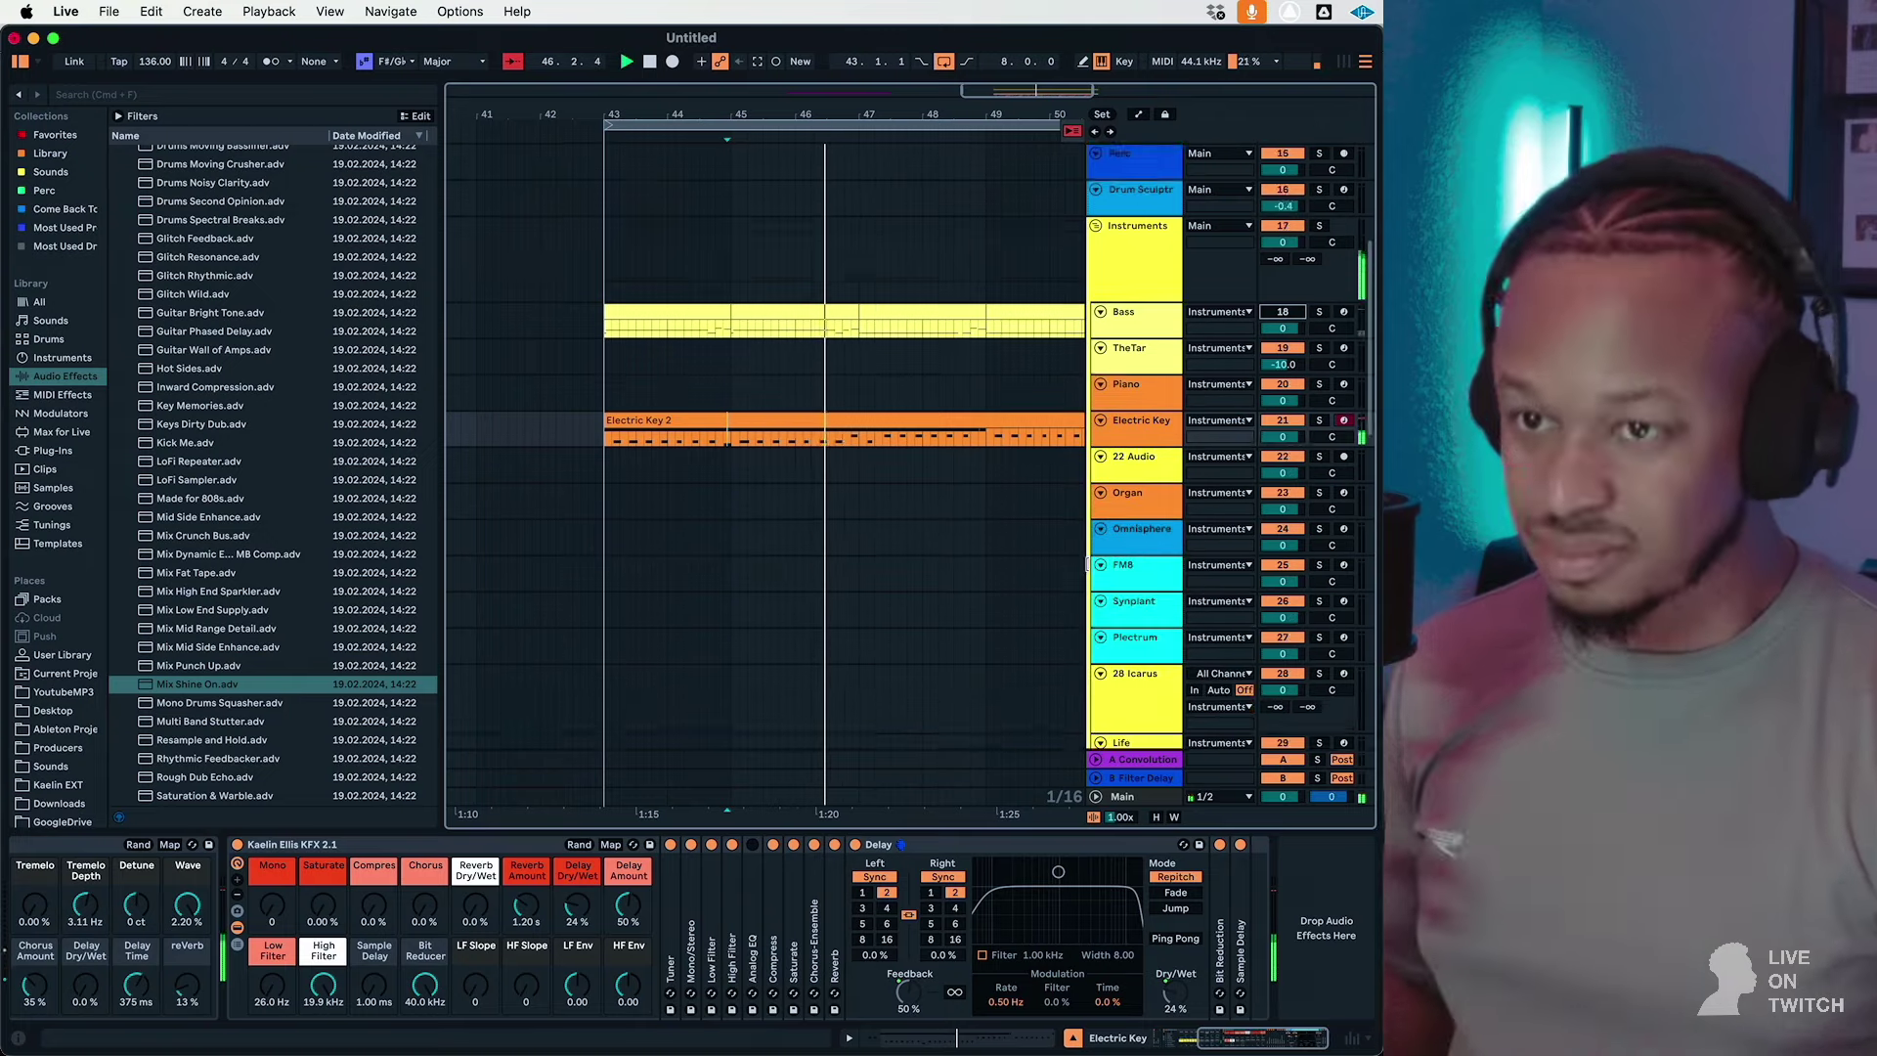
Step: Show the Sounds place in the browser and collapse the nubirds folder
scroll(1087, 565, "down", 10)
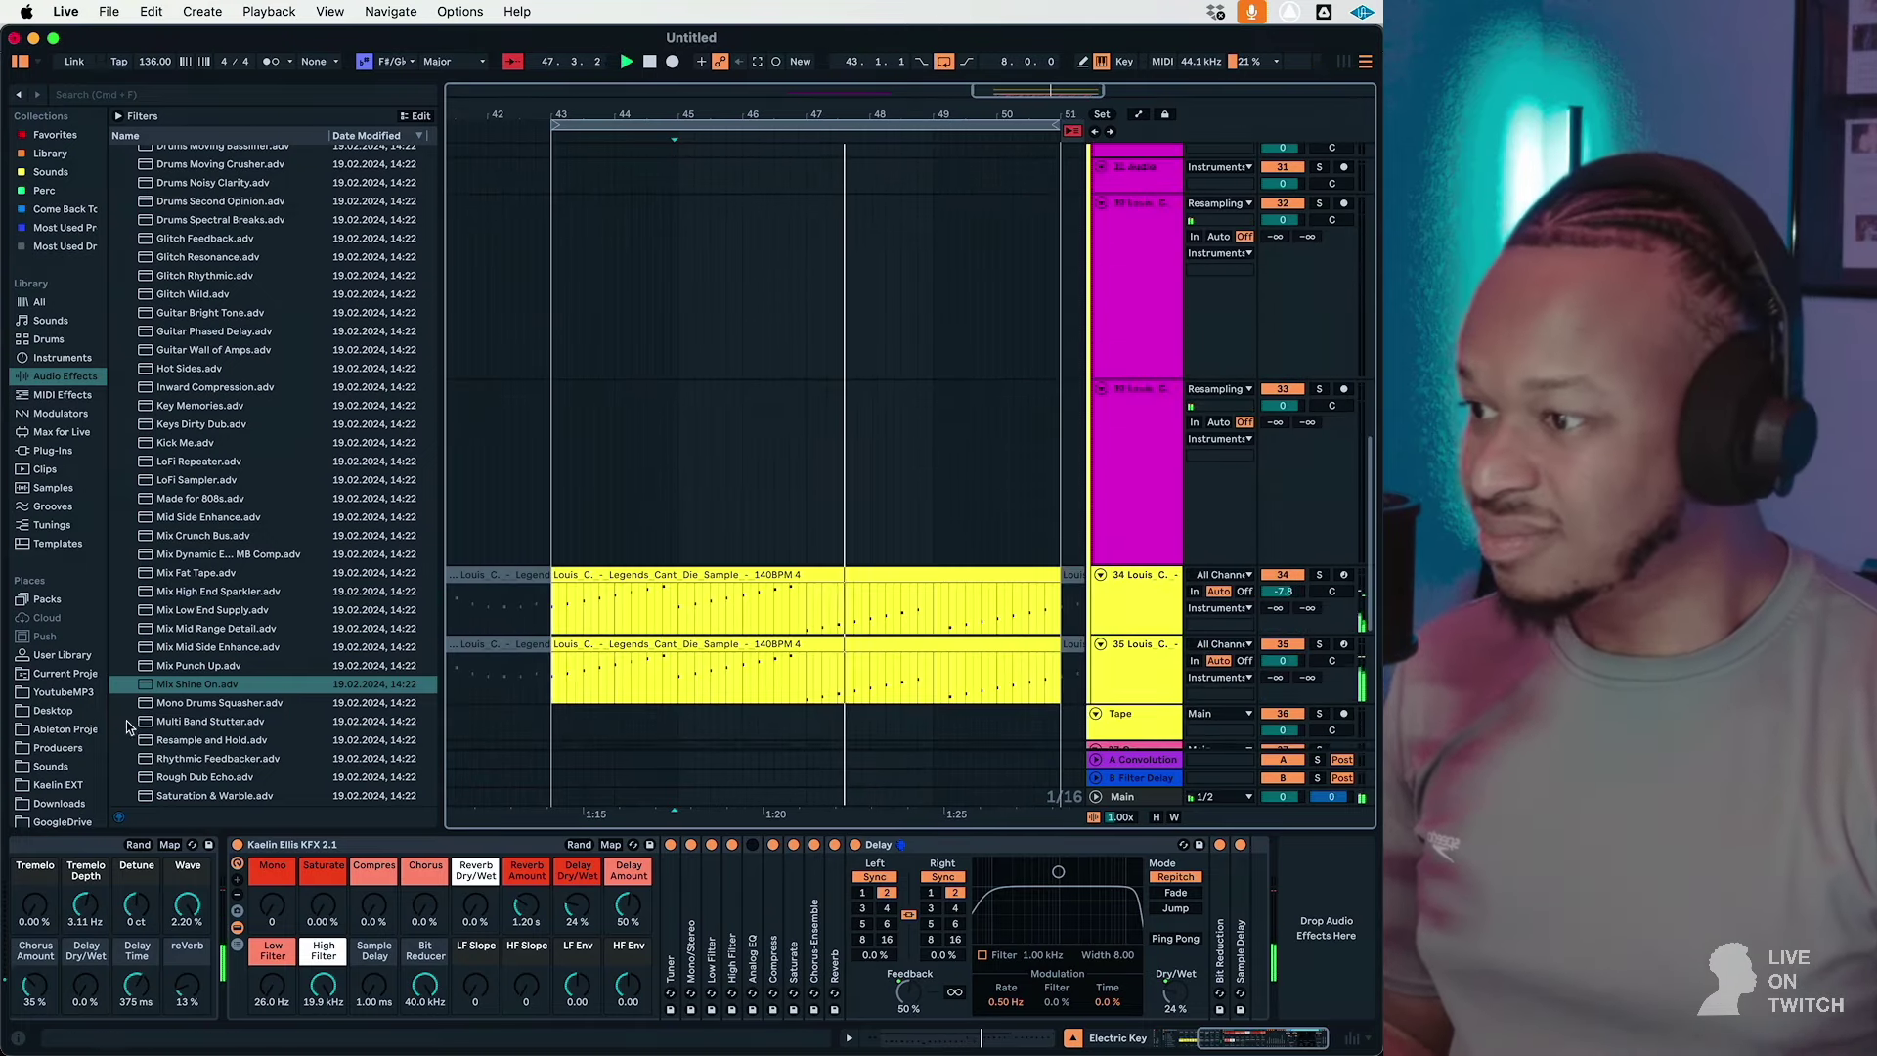
left_click(45, 766)
scroll(195, 684, "down", 4)
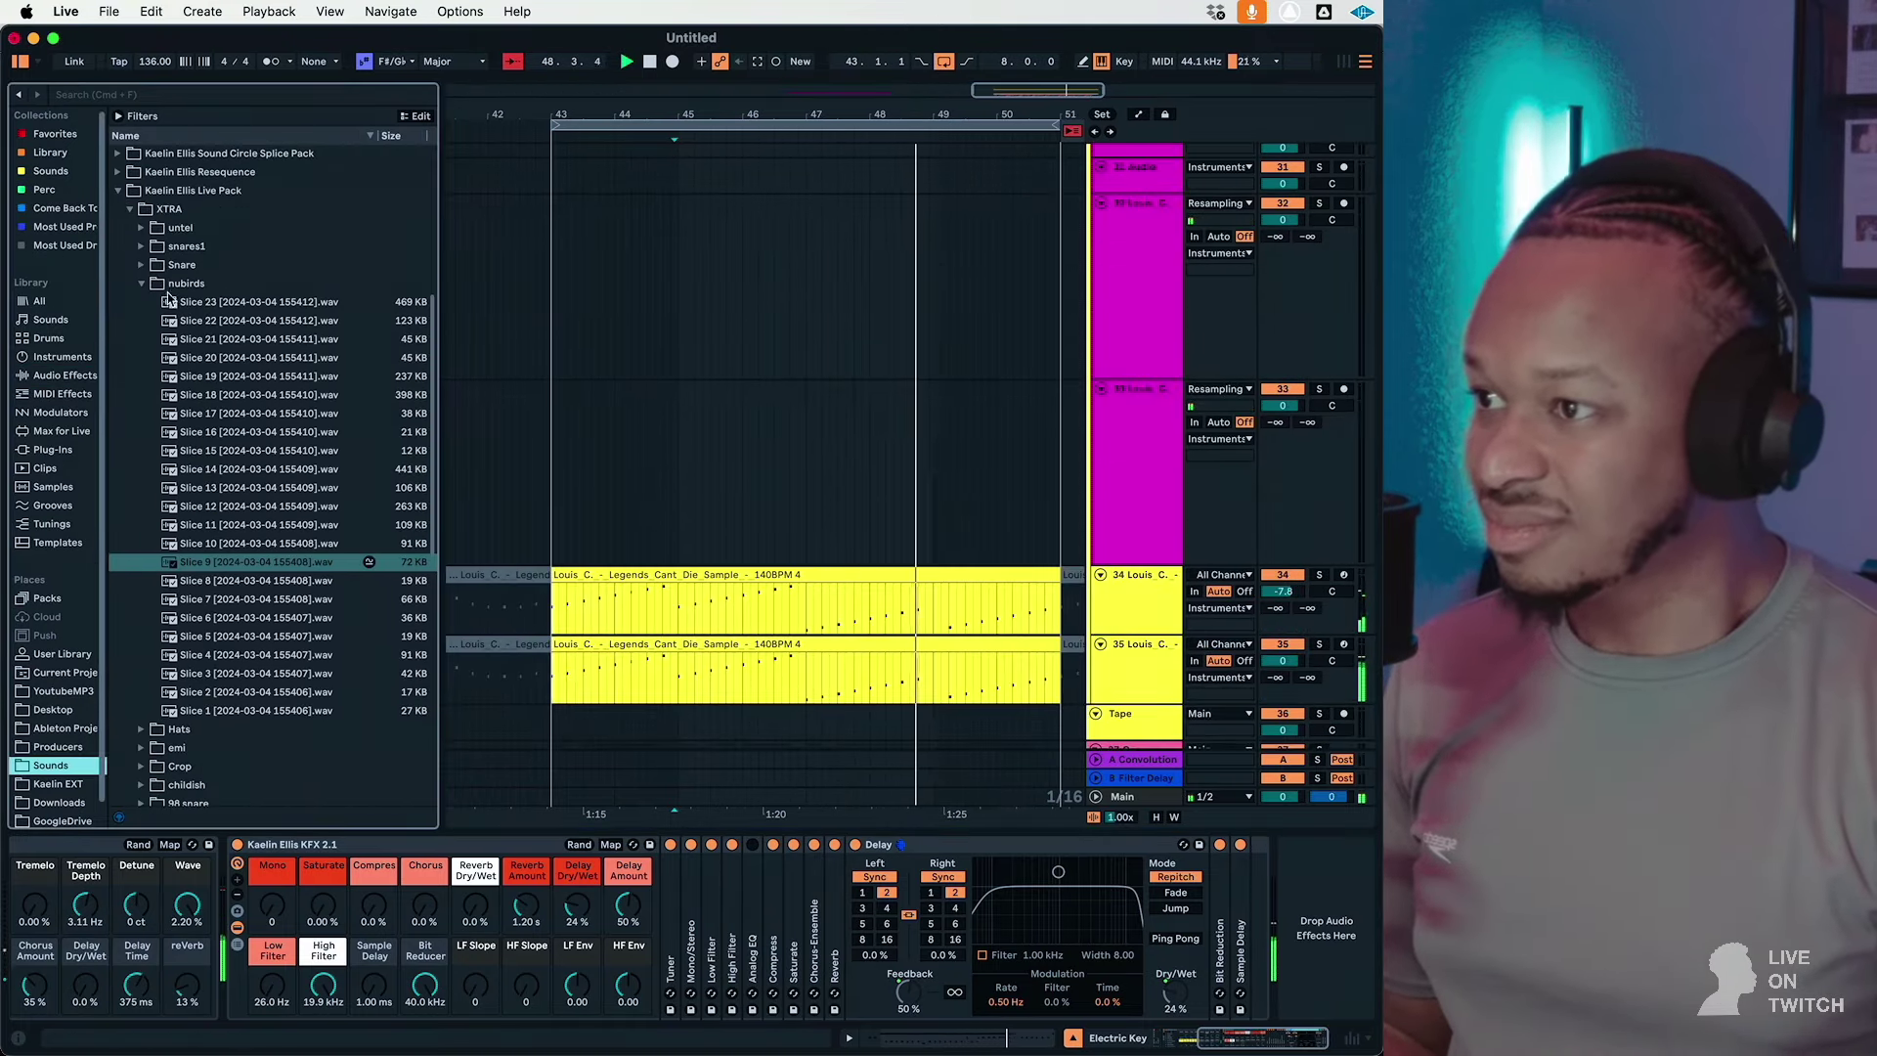
left_click(170, 284)
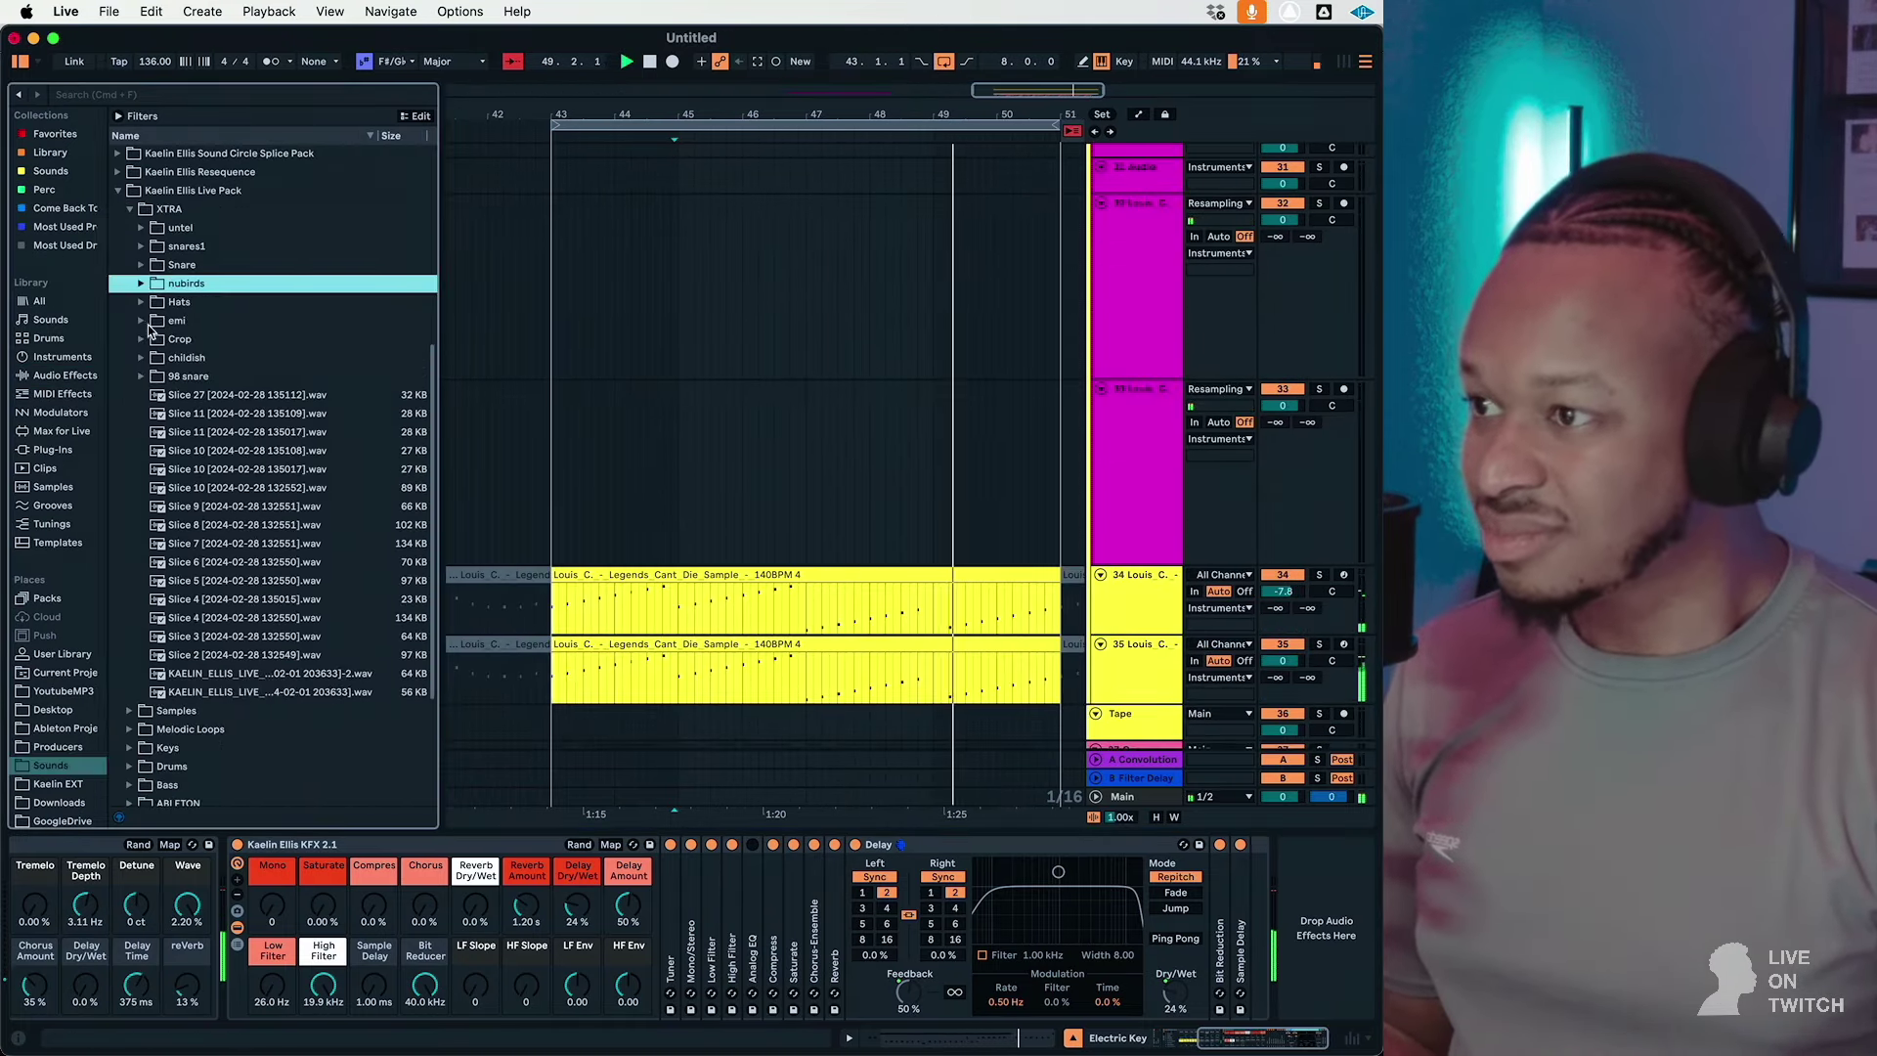
Step: Expand the childish folder and audition its slices around Slice 20 to Slice 26
left_click(208, 359)
double_click(199, 361)
left_click(256, 470)
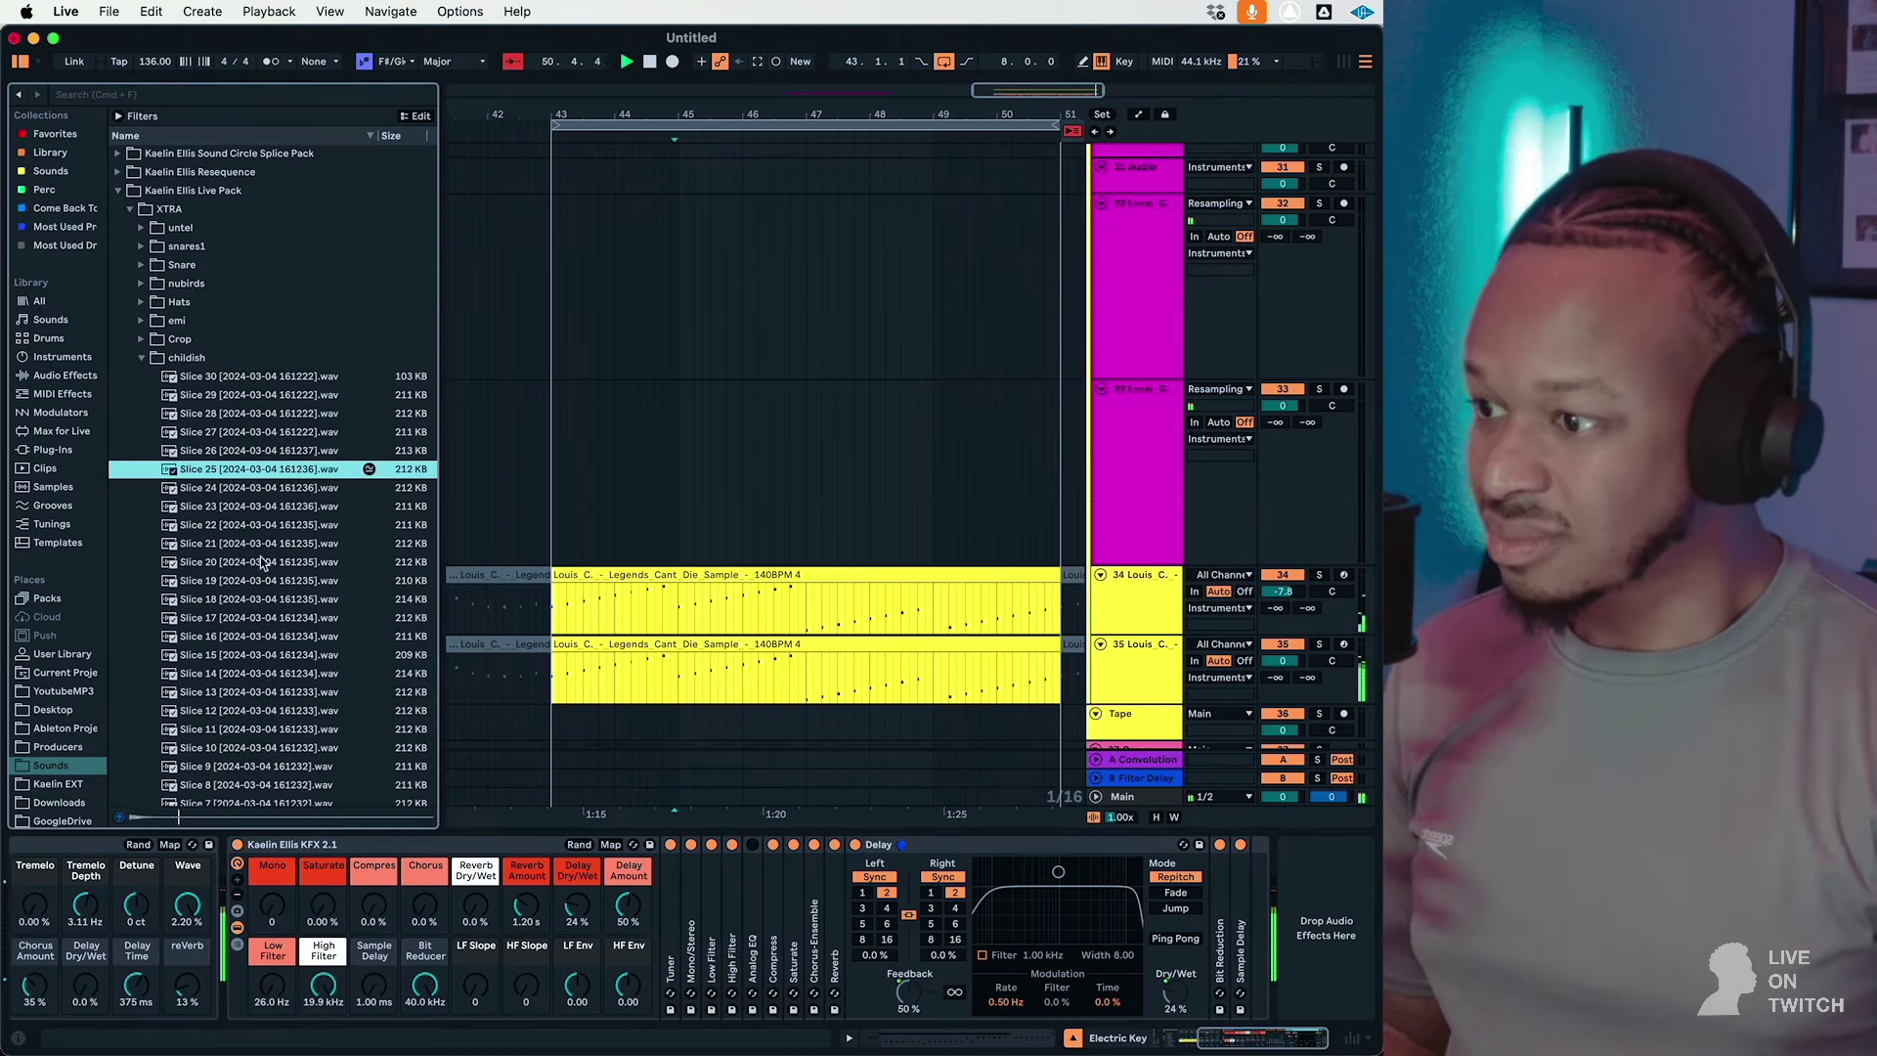
left_click(261, 560)
key("Up")
key("Up")
key("Up")
key("Up")
key("Up")
key("Up")
key("Up")
key("Up")
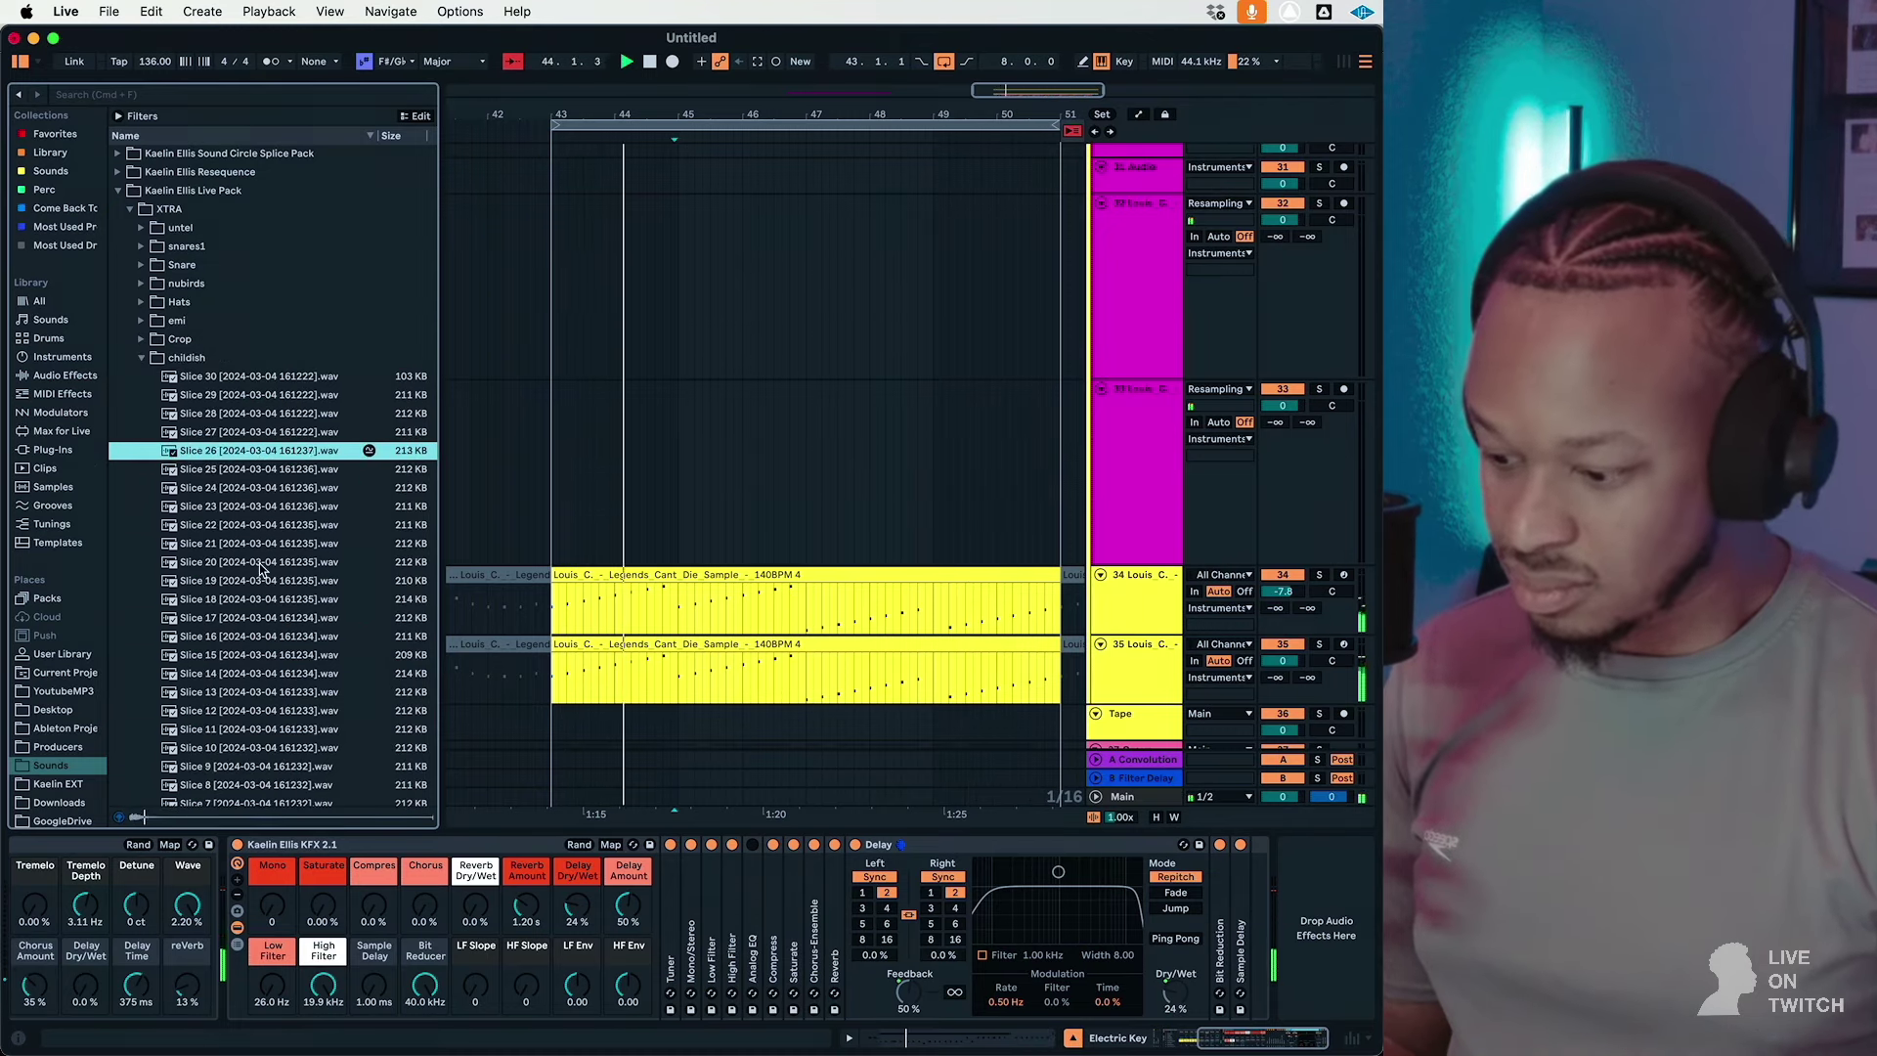
Step: Expand the emi folder and audition its slices one after another
double_click(177, 321)
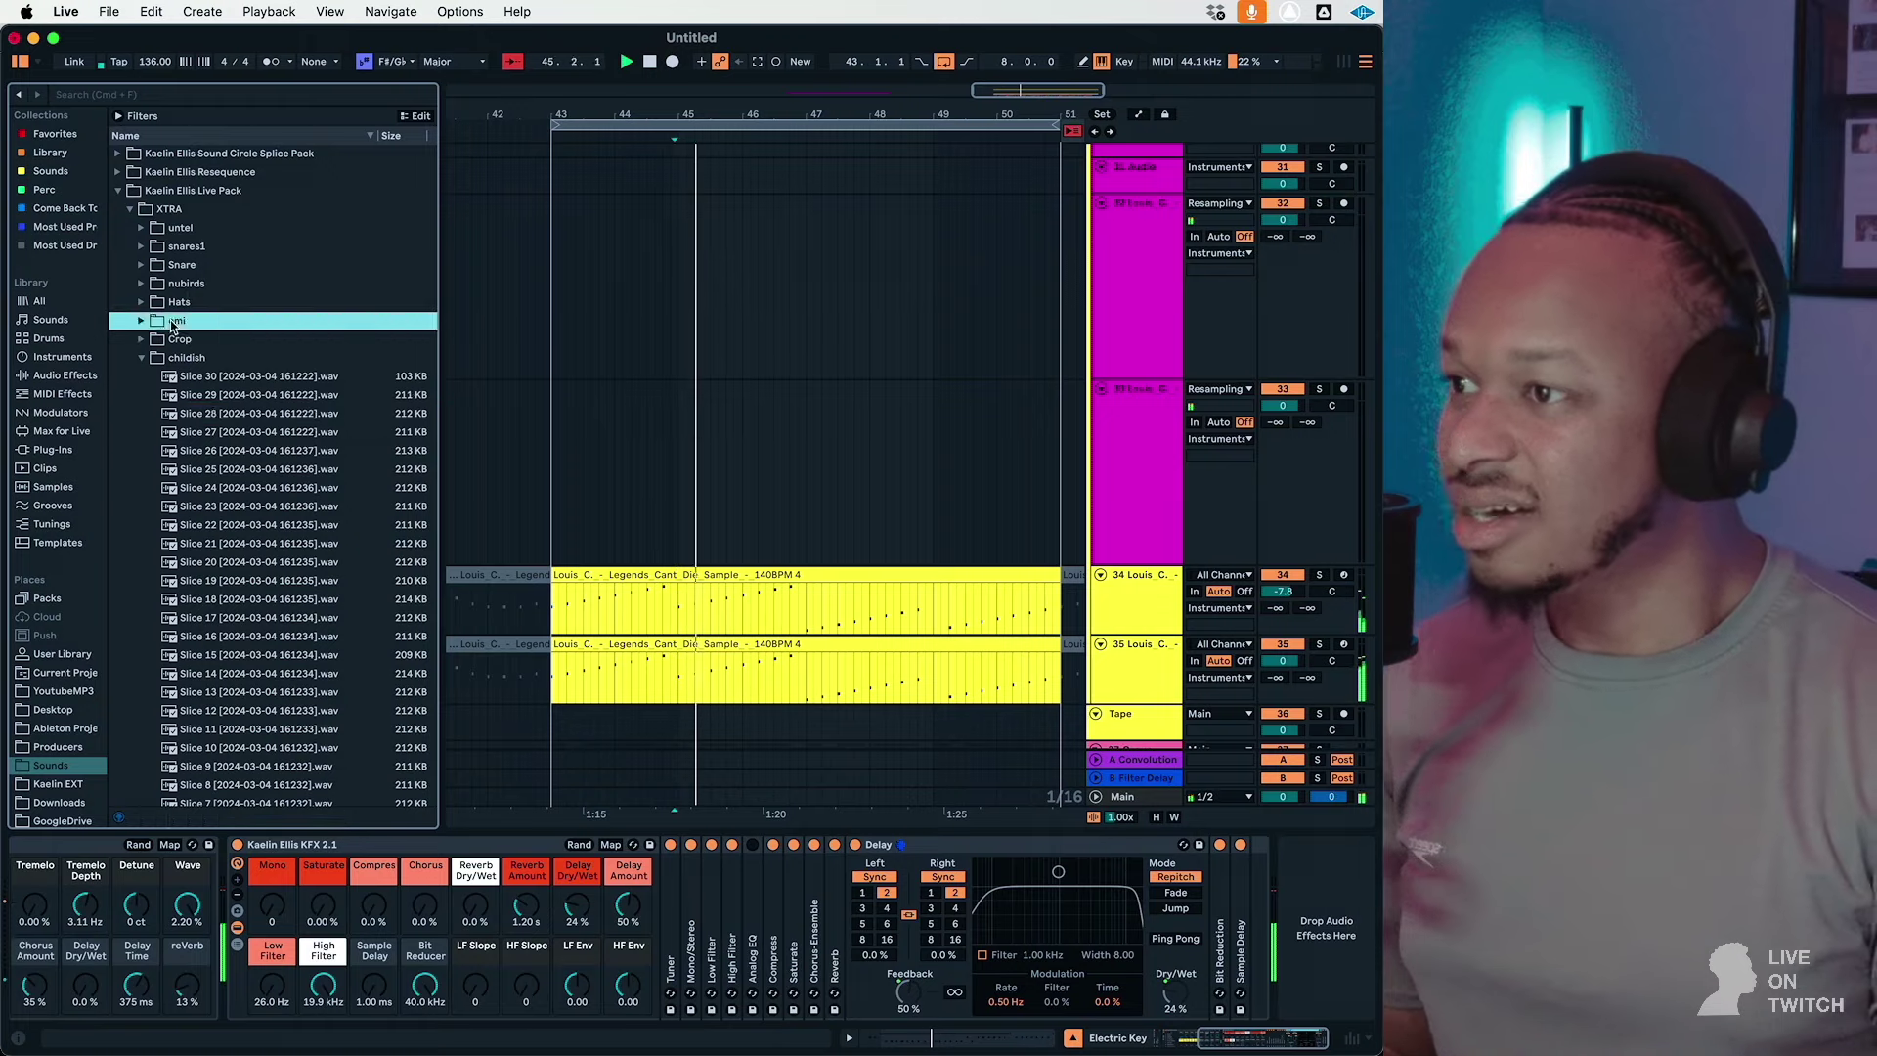
left_click(211, 395)
key("Down")
key("Down")
key("Down")
key("Down")
key("Down")
key("Down")
key("Down")
key("Down")
key("Down")
key("Down")
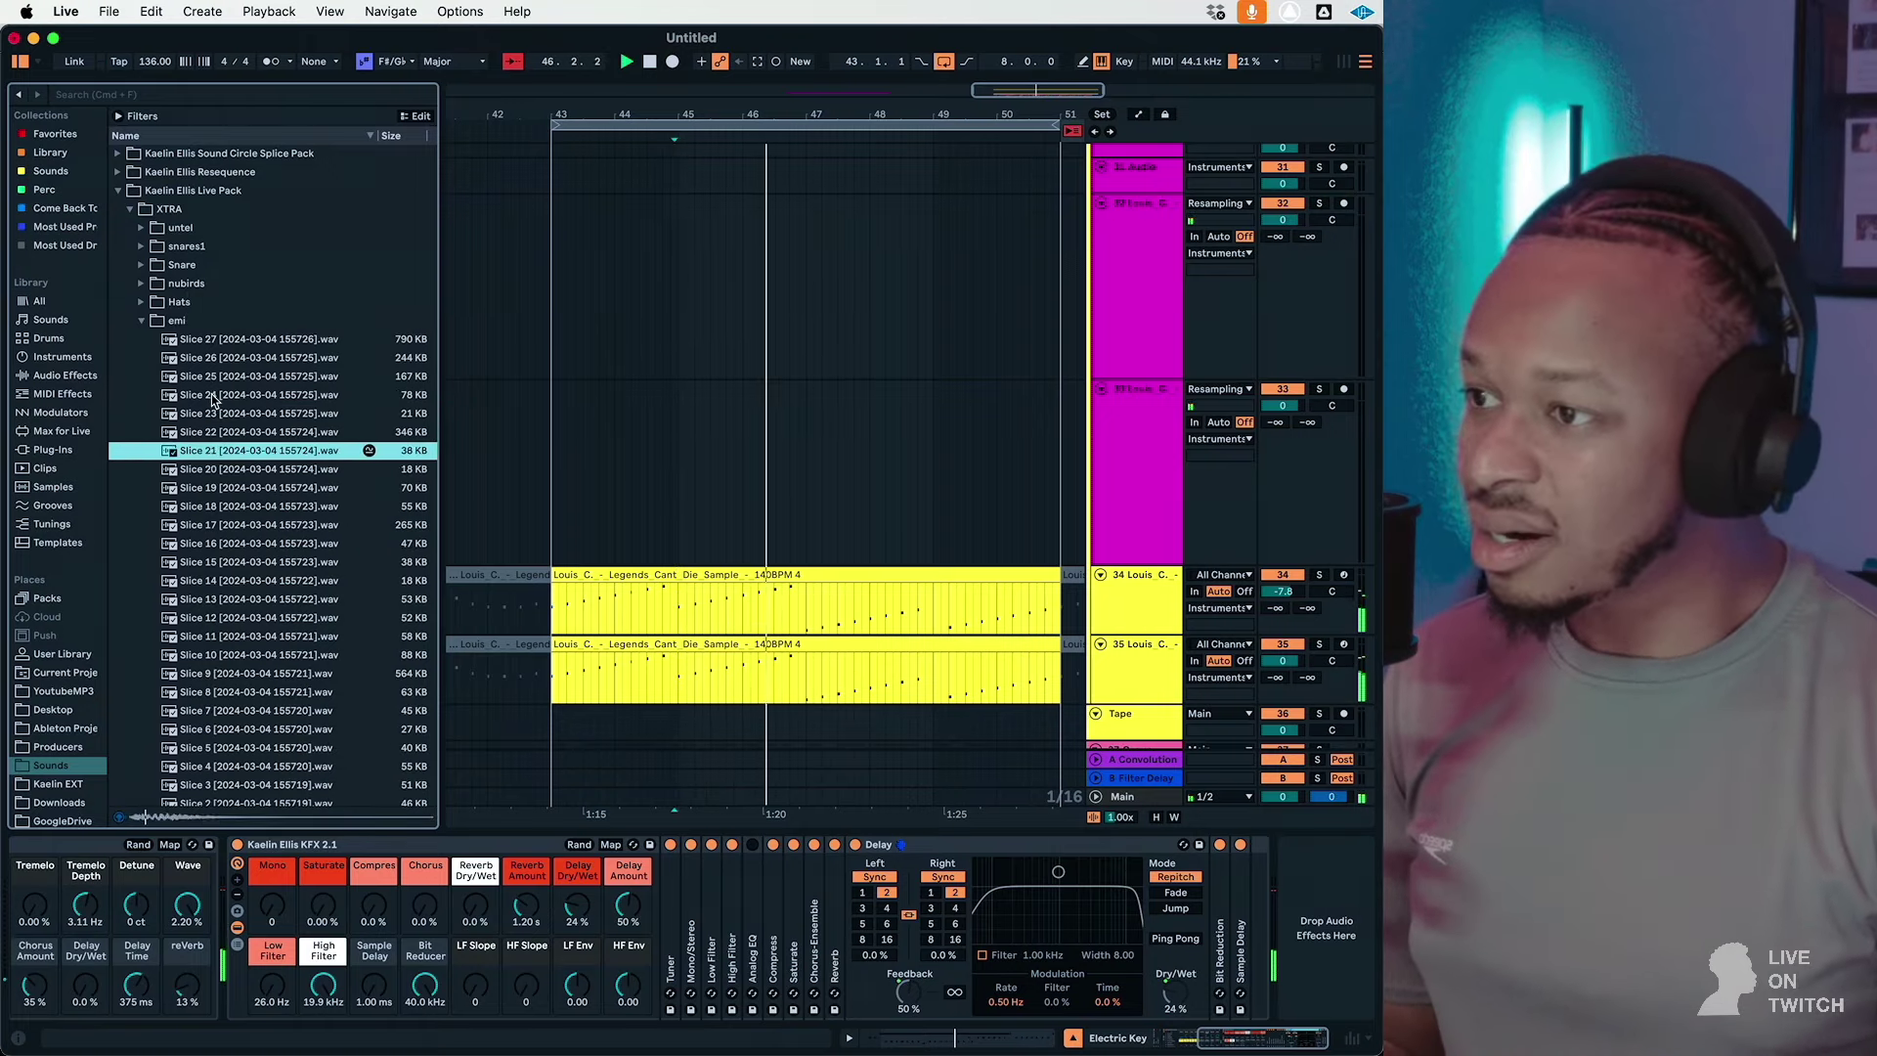
key("Down")
Step: Expand the Snare folder and audition its samples from Slice 31 downward
double_click(180, 265)
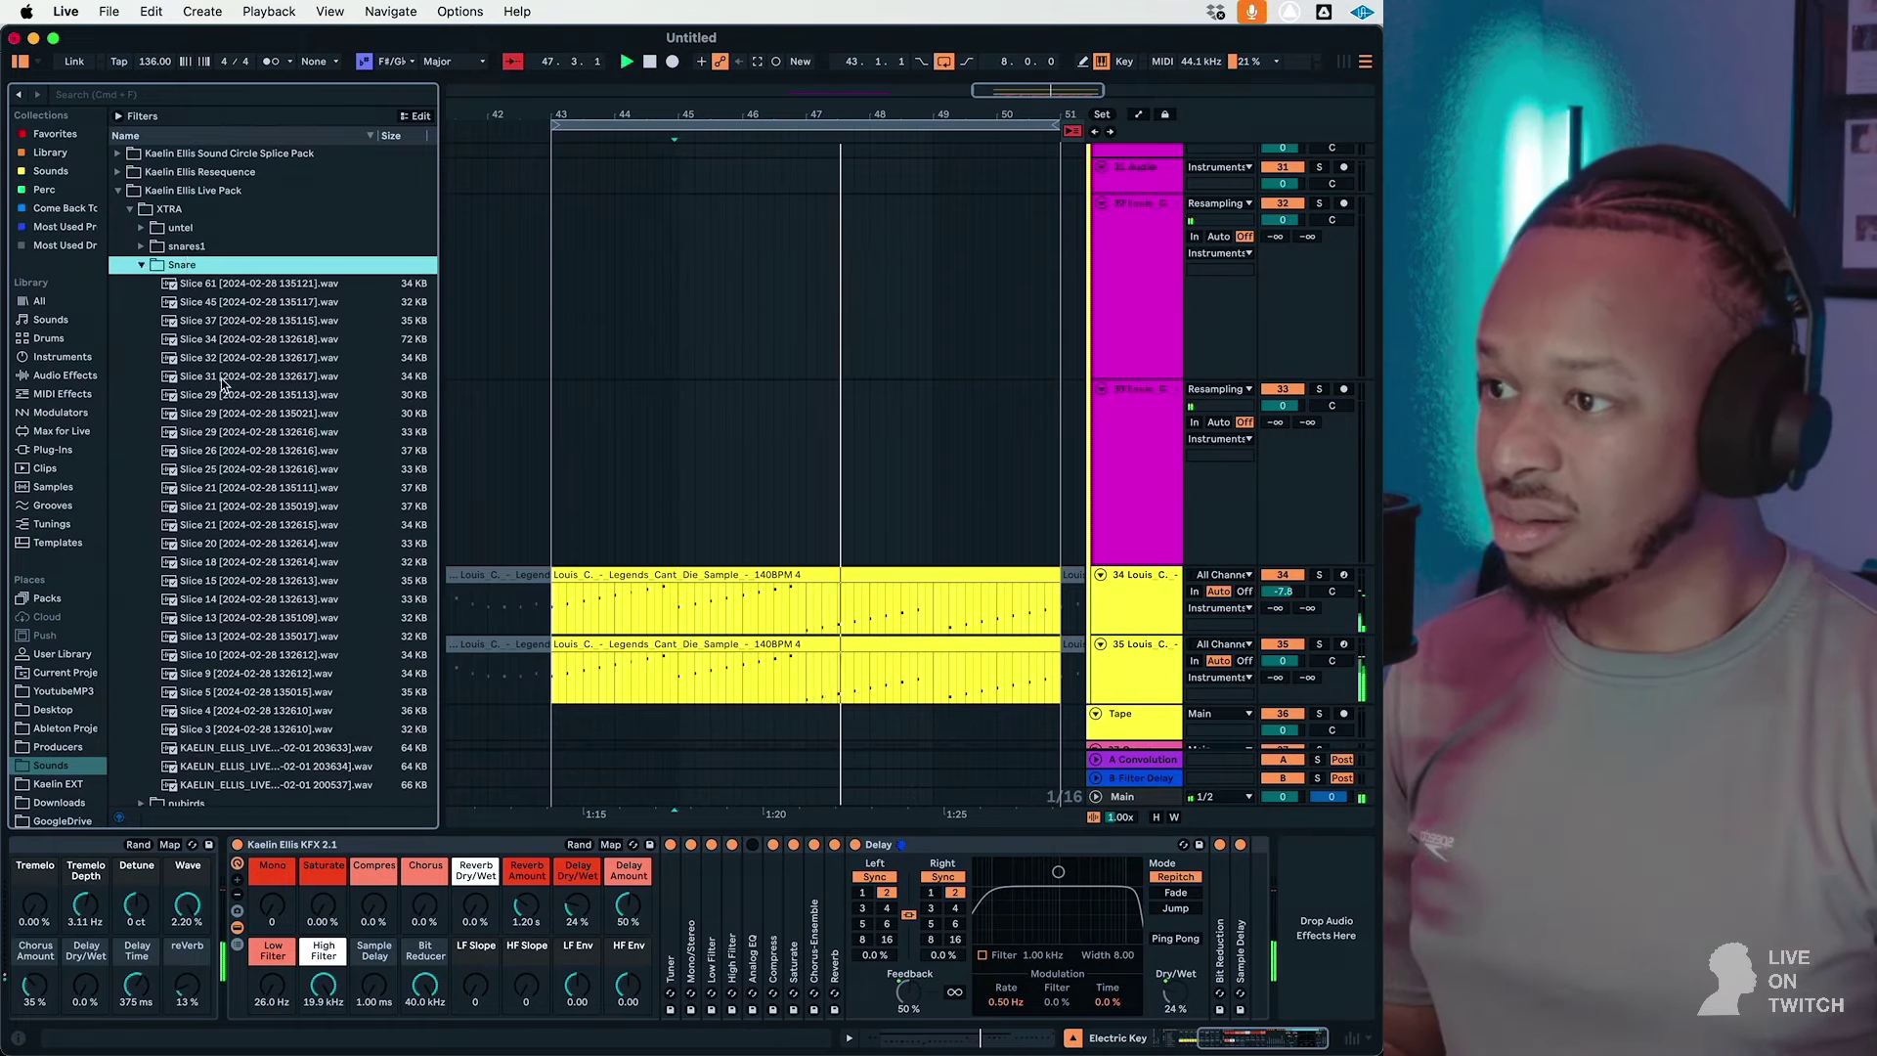
left_click(222, 379)
key("Down")
key("Down")
key("Down")
key("Down")
key("Down")
key("Down")
key("Down")
key("Down")
key("Down")
key("Down")
key("Down")
key("Down")
key("Down")
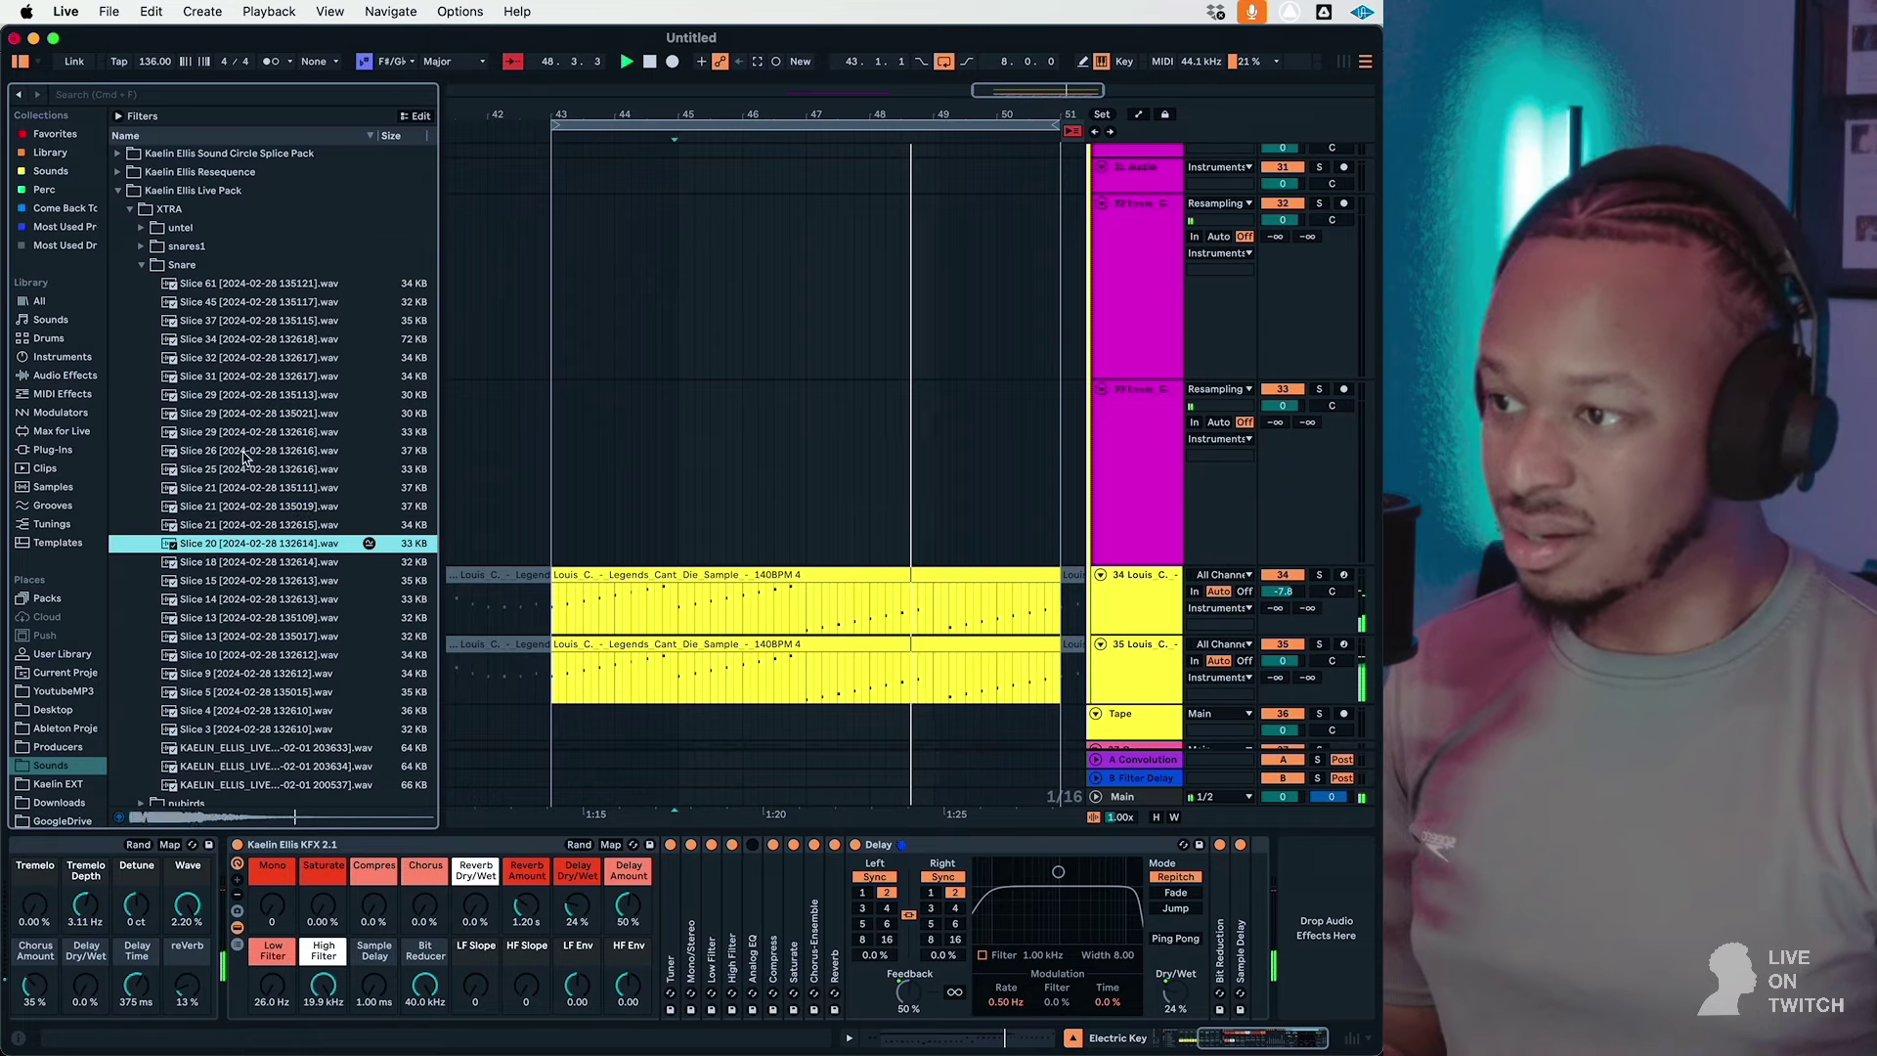
key("Down")
key("Down")
key("Down")
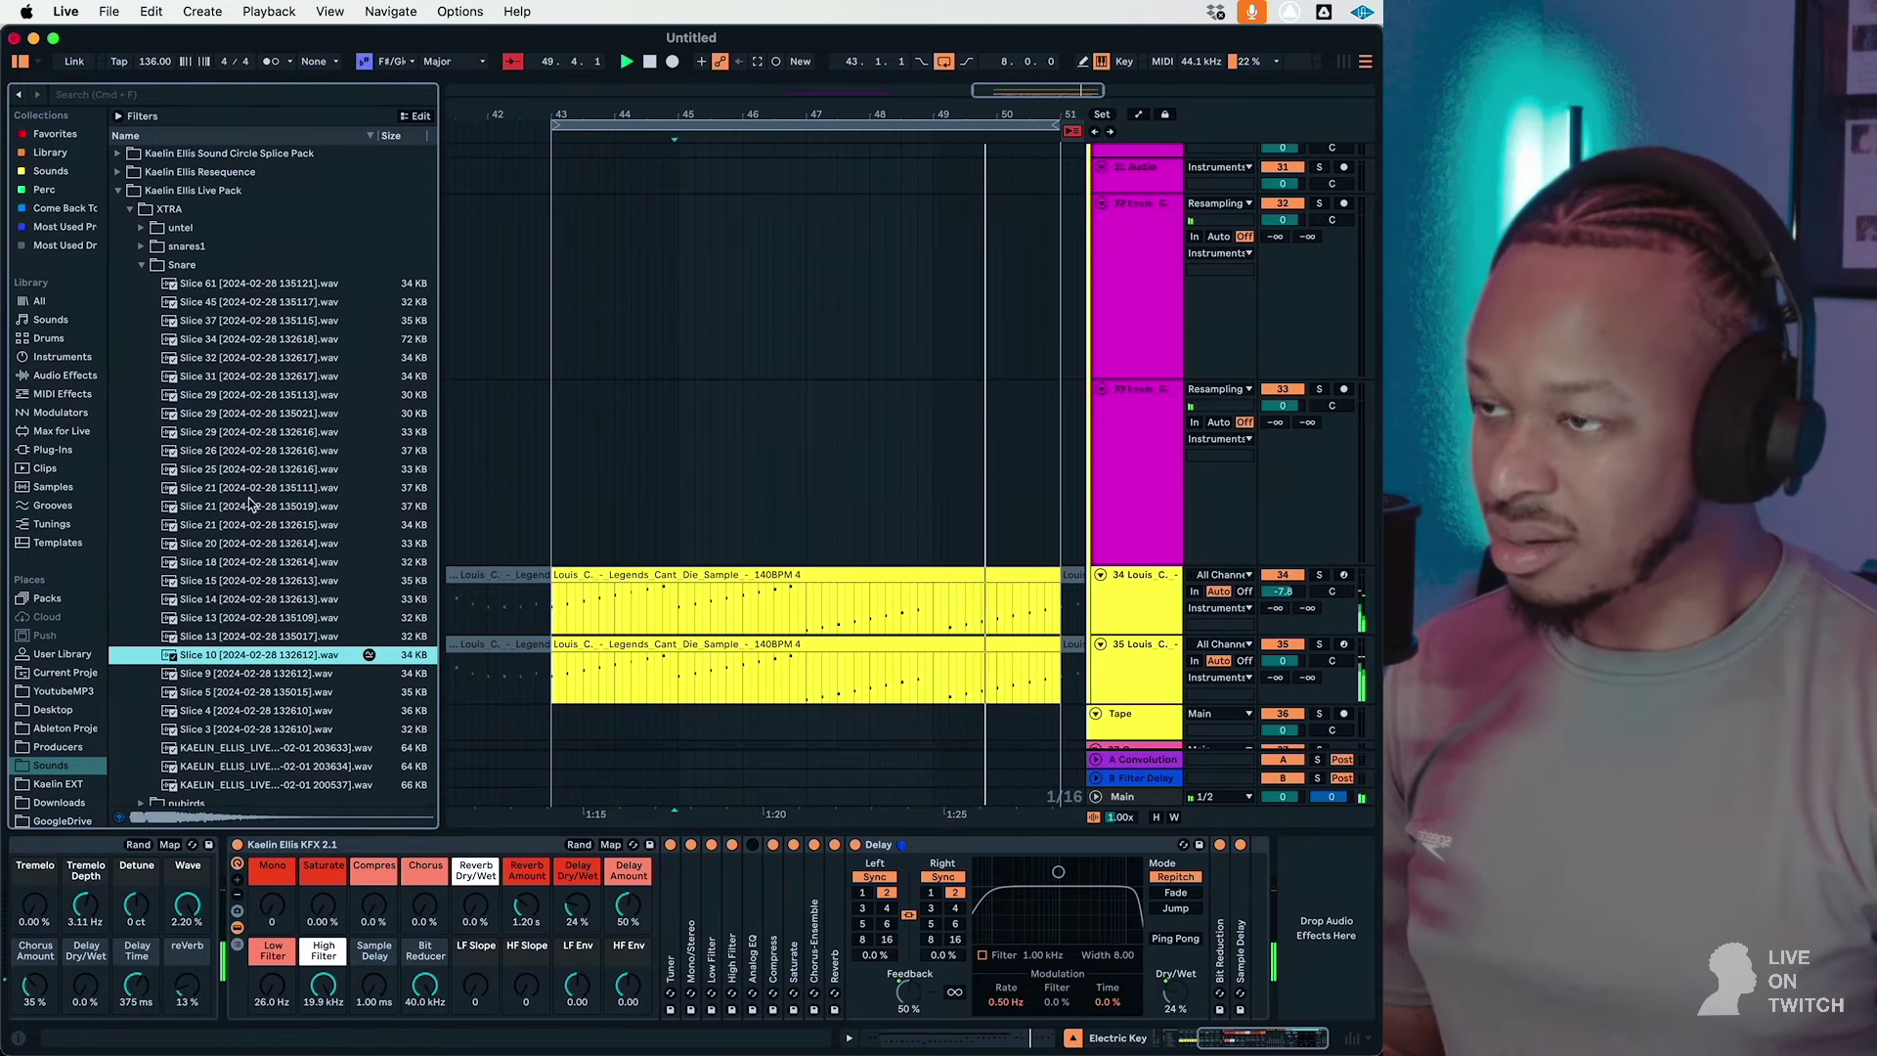
Step: Collapse the Snare folder and audition the slices in the snares1 folder from Slice 26 down the list
double_click(195, 262)
double_click(195, 250)
left_click(211, 339)
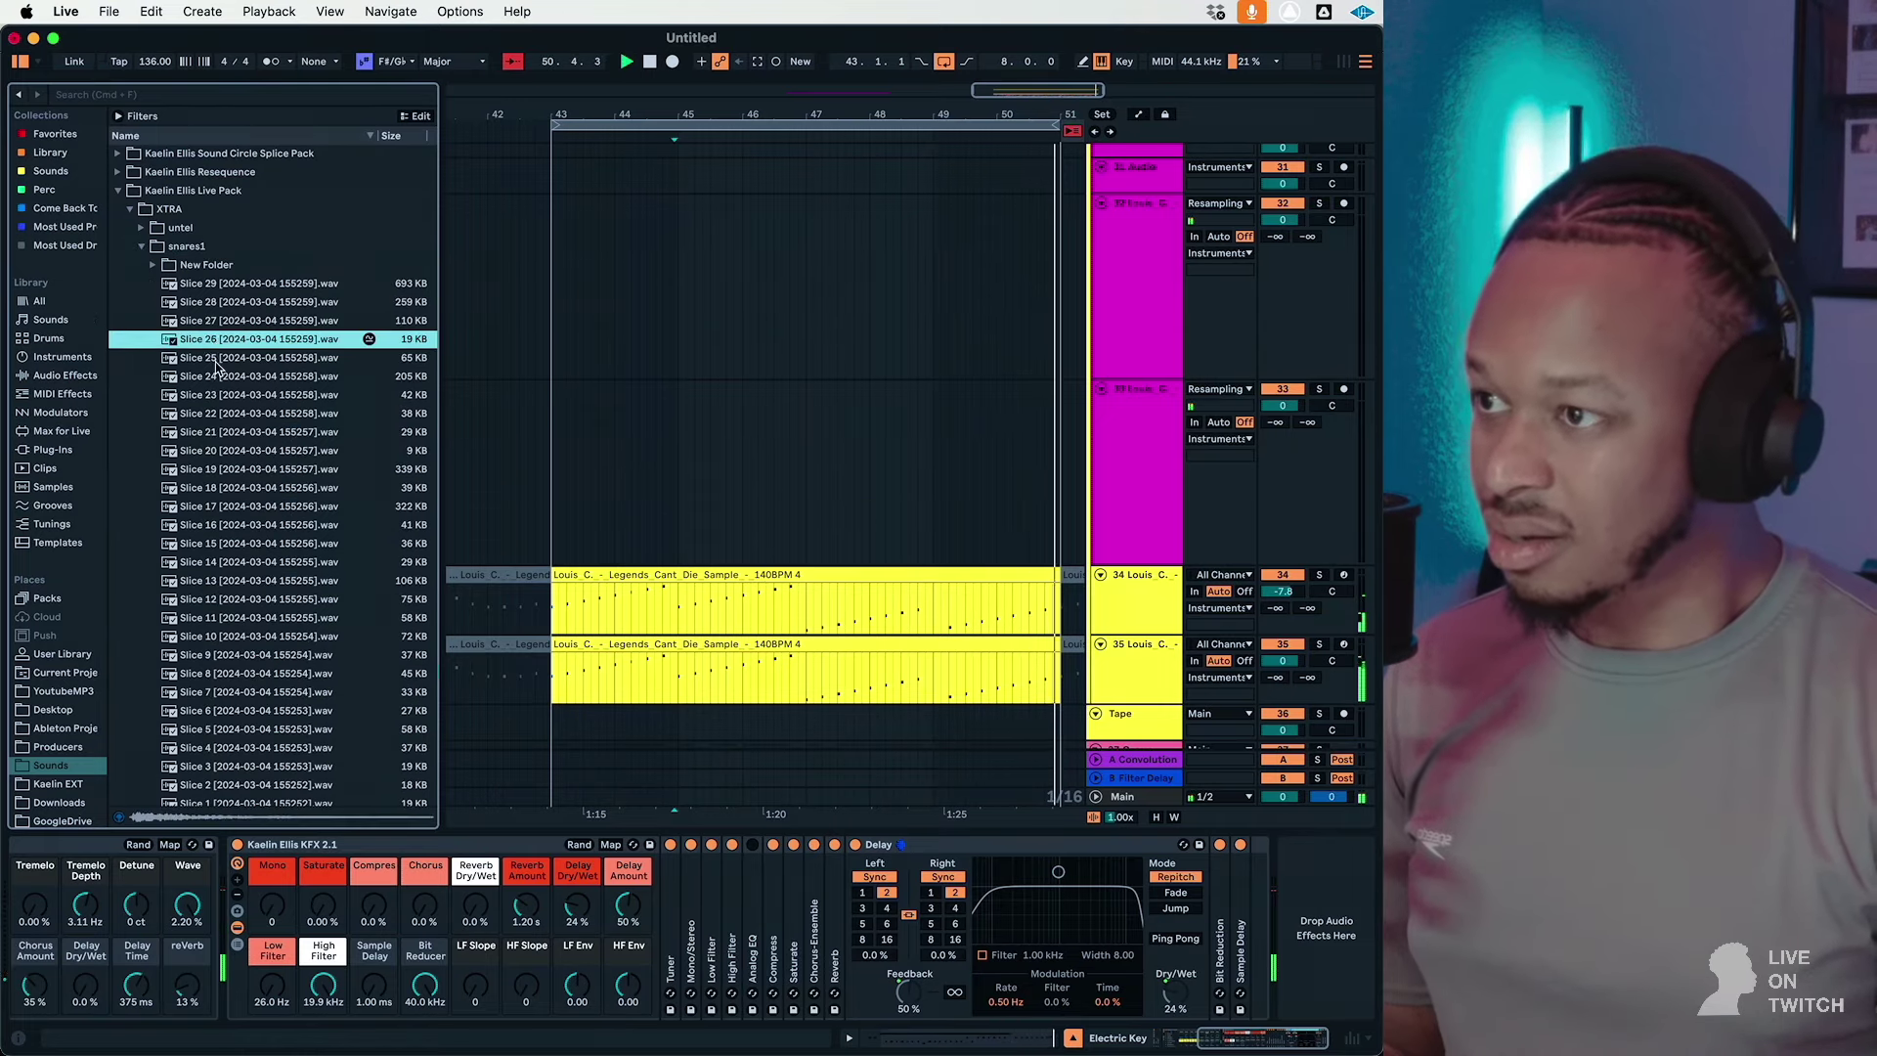
key("Down")
key("Down")
key("Down")
key("Down")
key("Down")
key("Down")
key("Down")
key("Down")
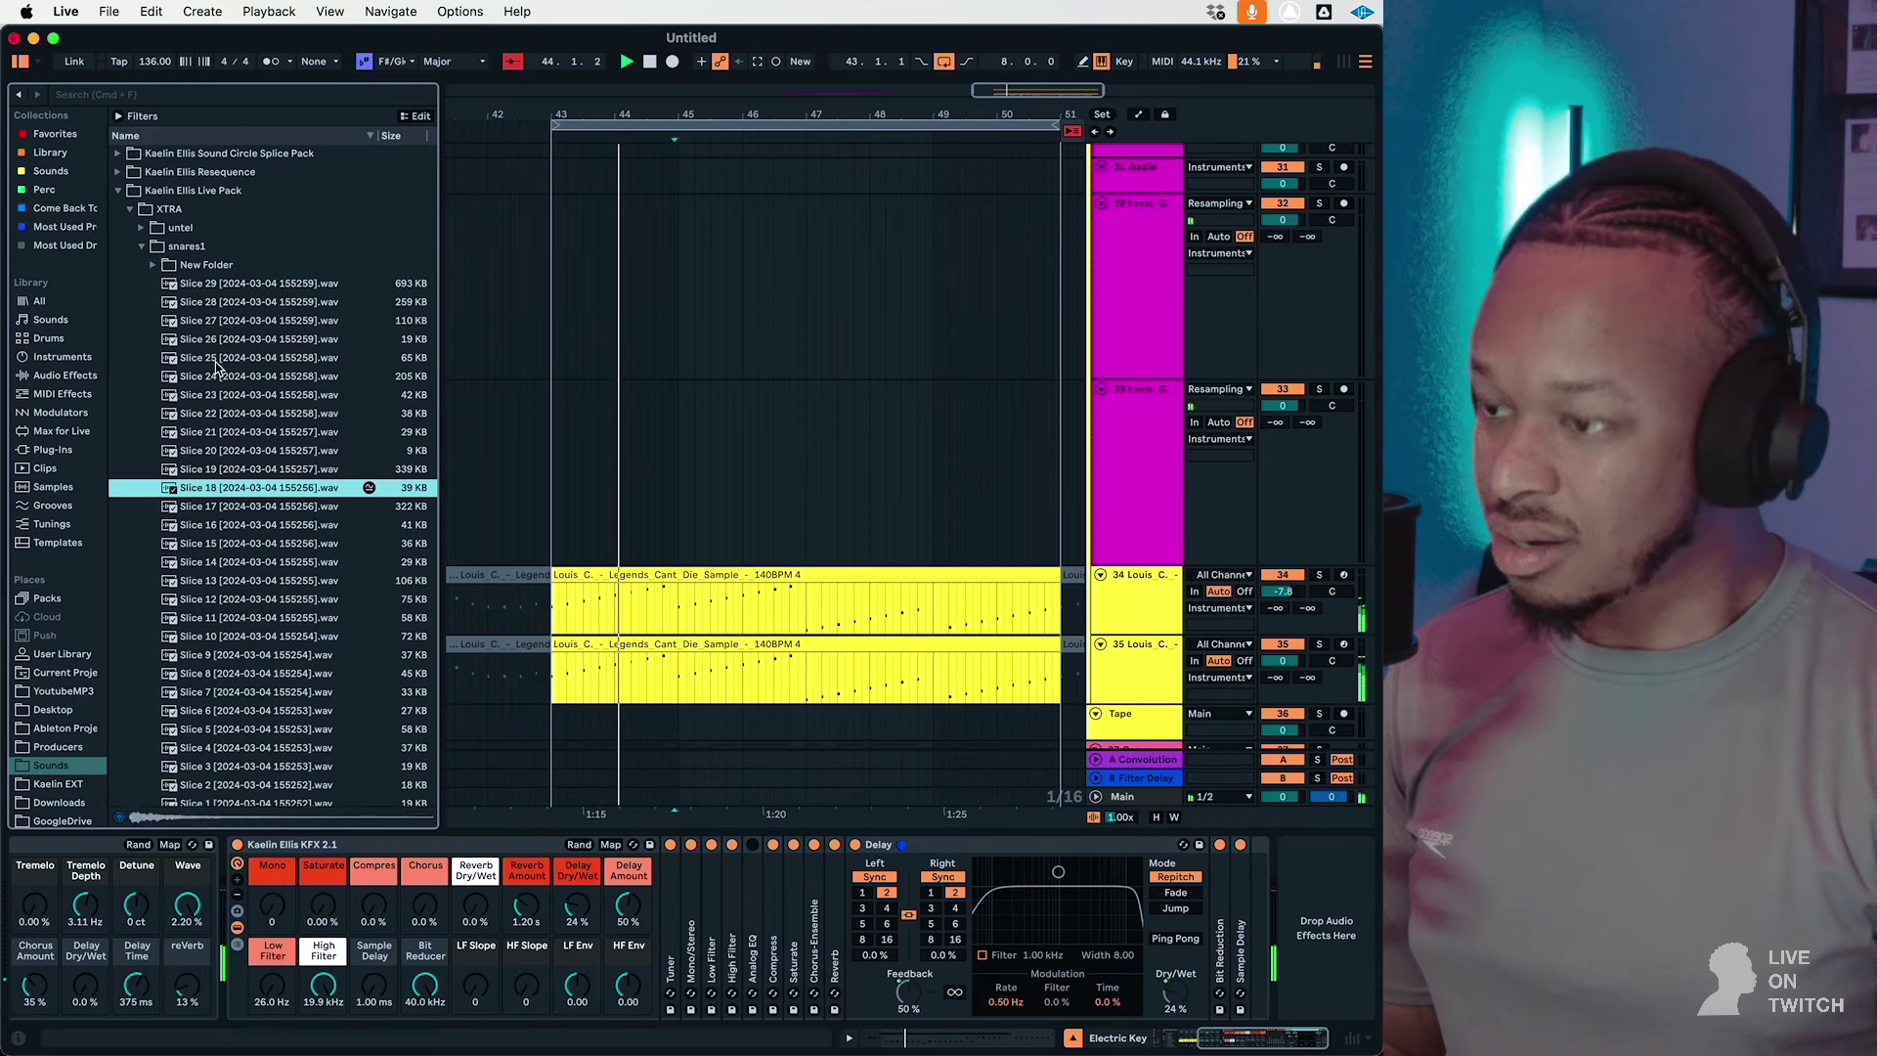
key("Down")
key("Down")
key("Down")
key("Down")
key("Down")
key("Down")
key("Down")
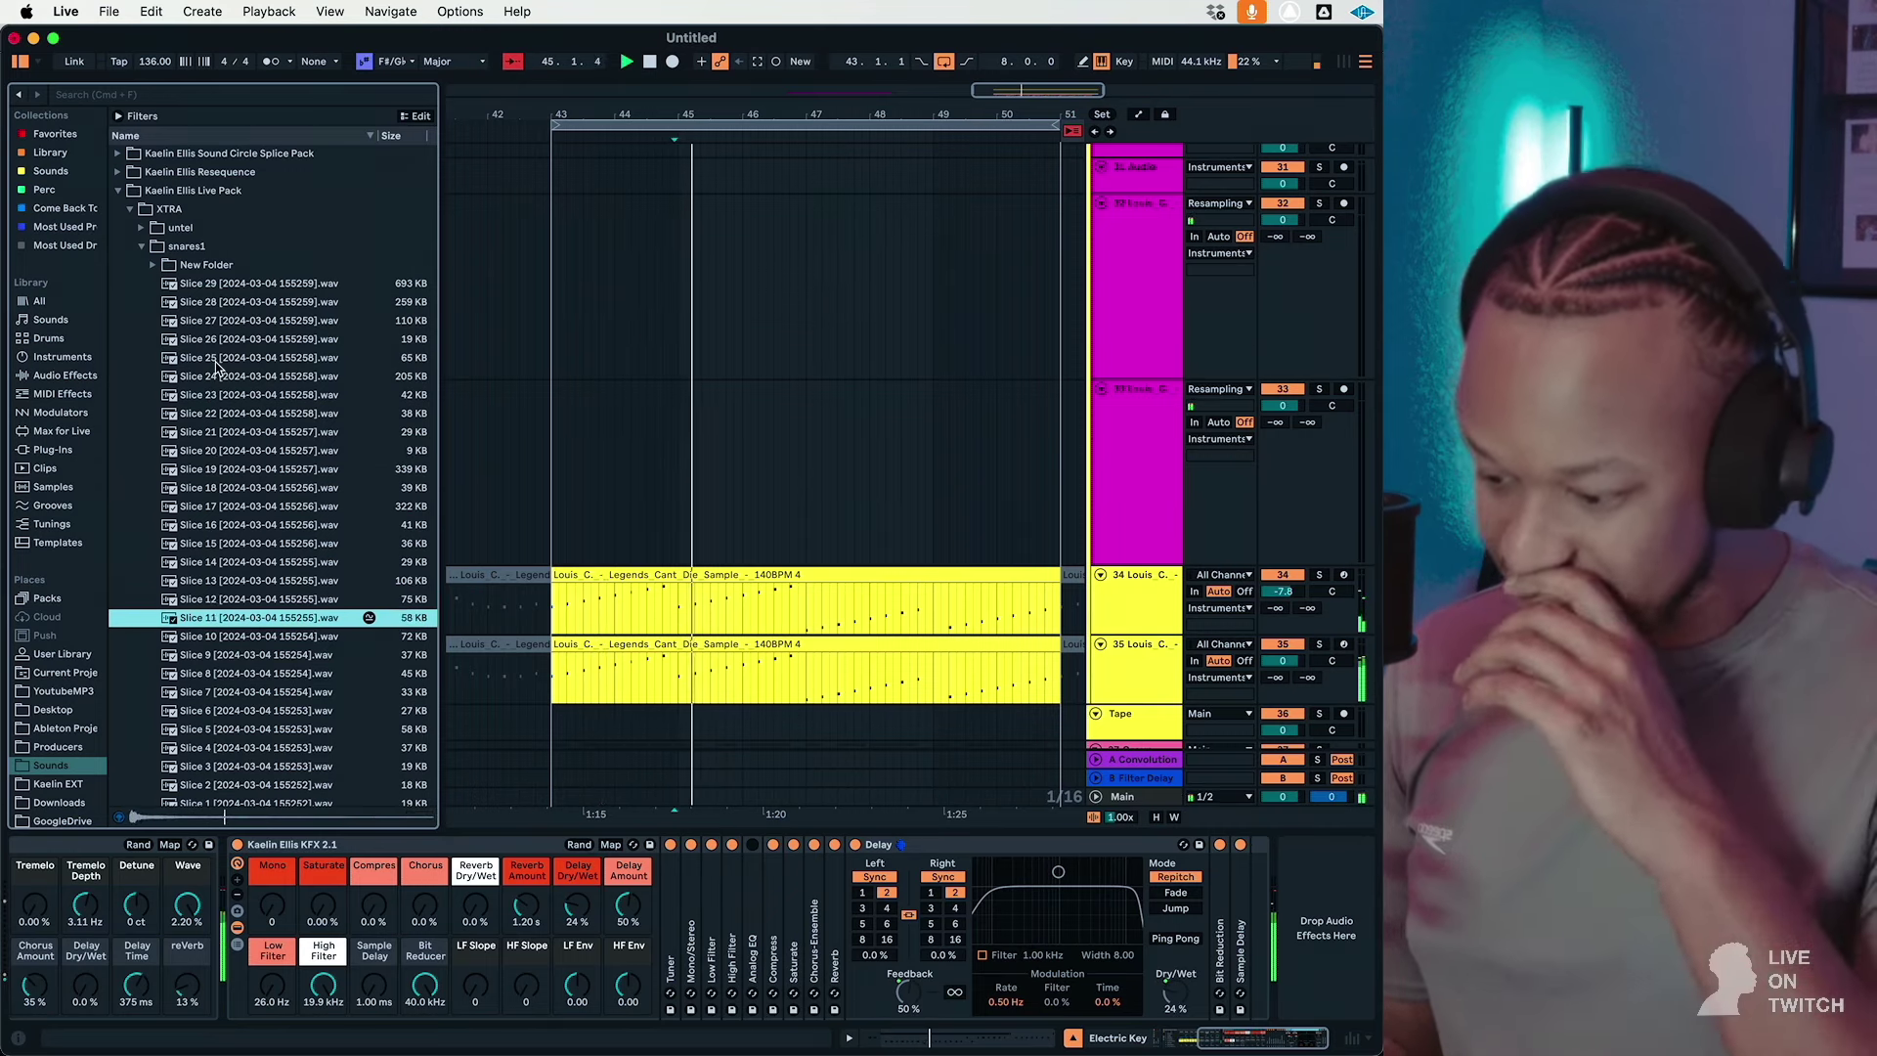
key("Down")
key("Down")
key("Down")
key("Down")
key("Down")
key("Down")
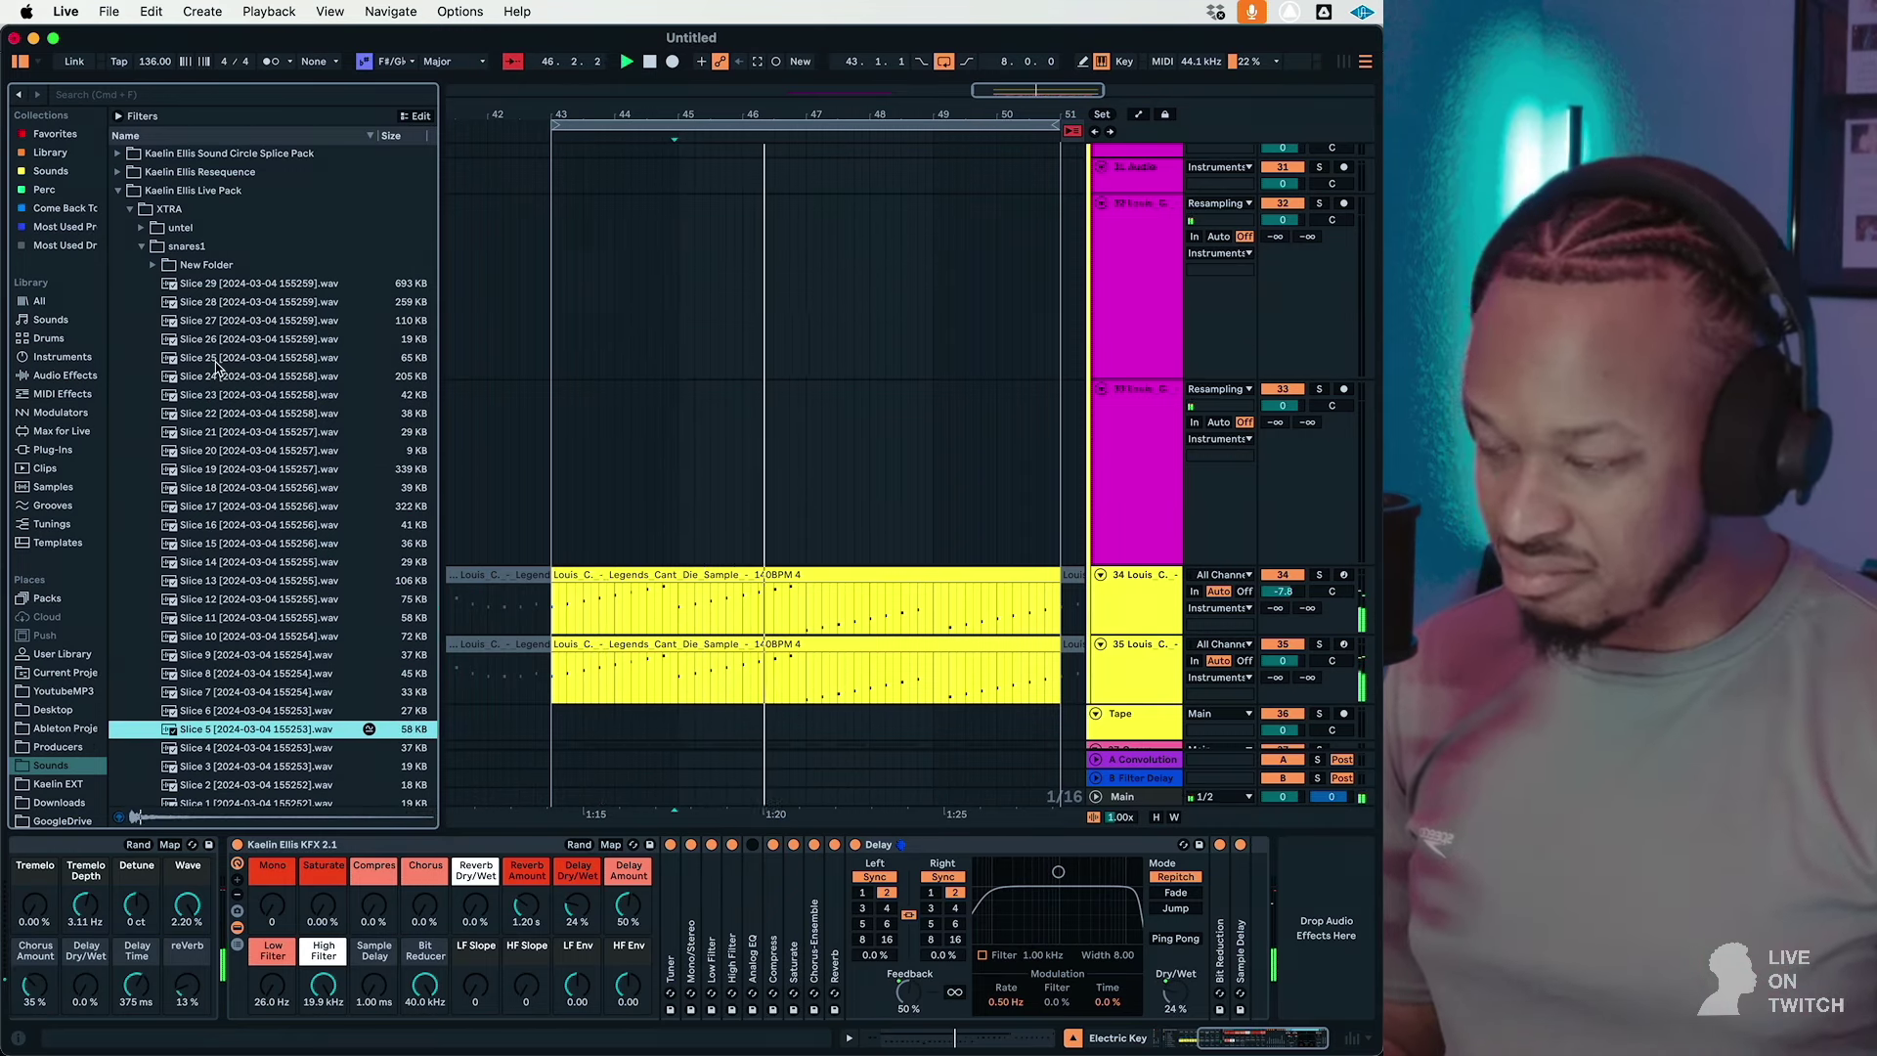
key("Up")
key("Down")
key("Up")
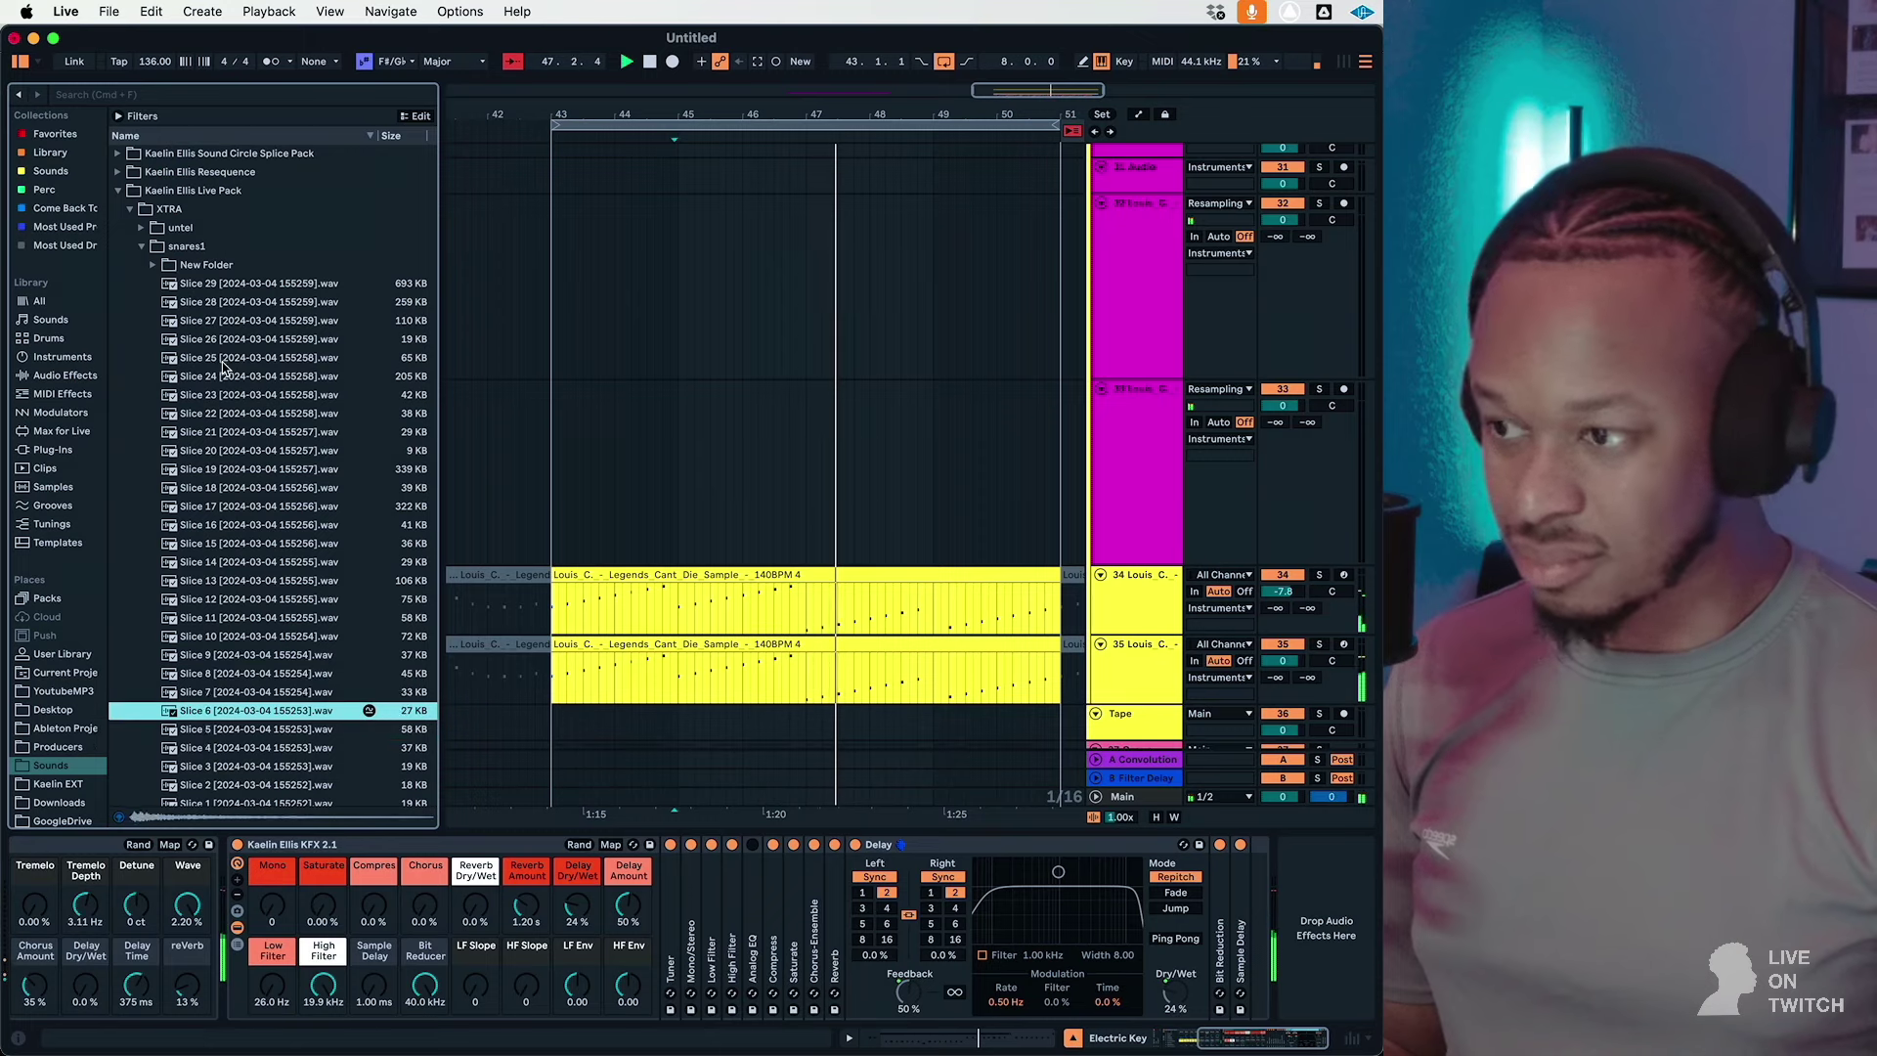
key("Down")
key("Down")
key("Down")
key("Down")
key("Down")
scroll(282, 403, "down", 7)
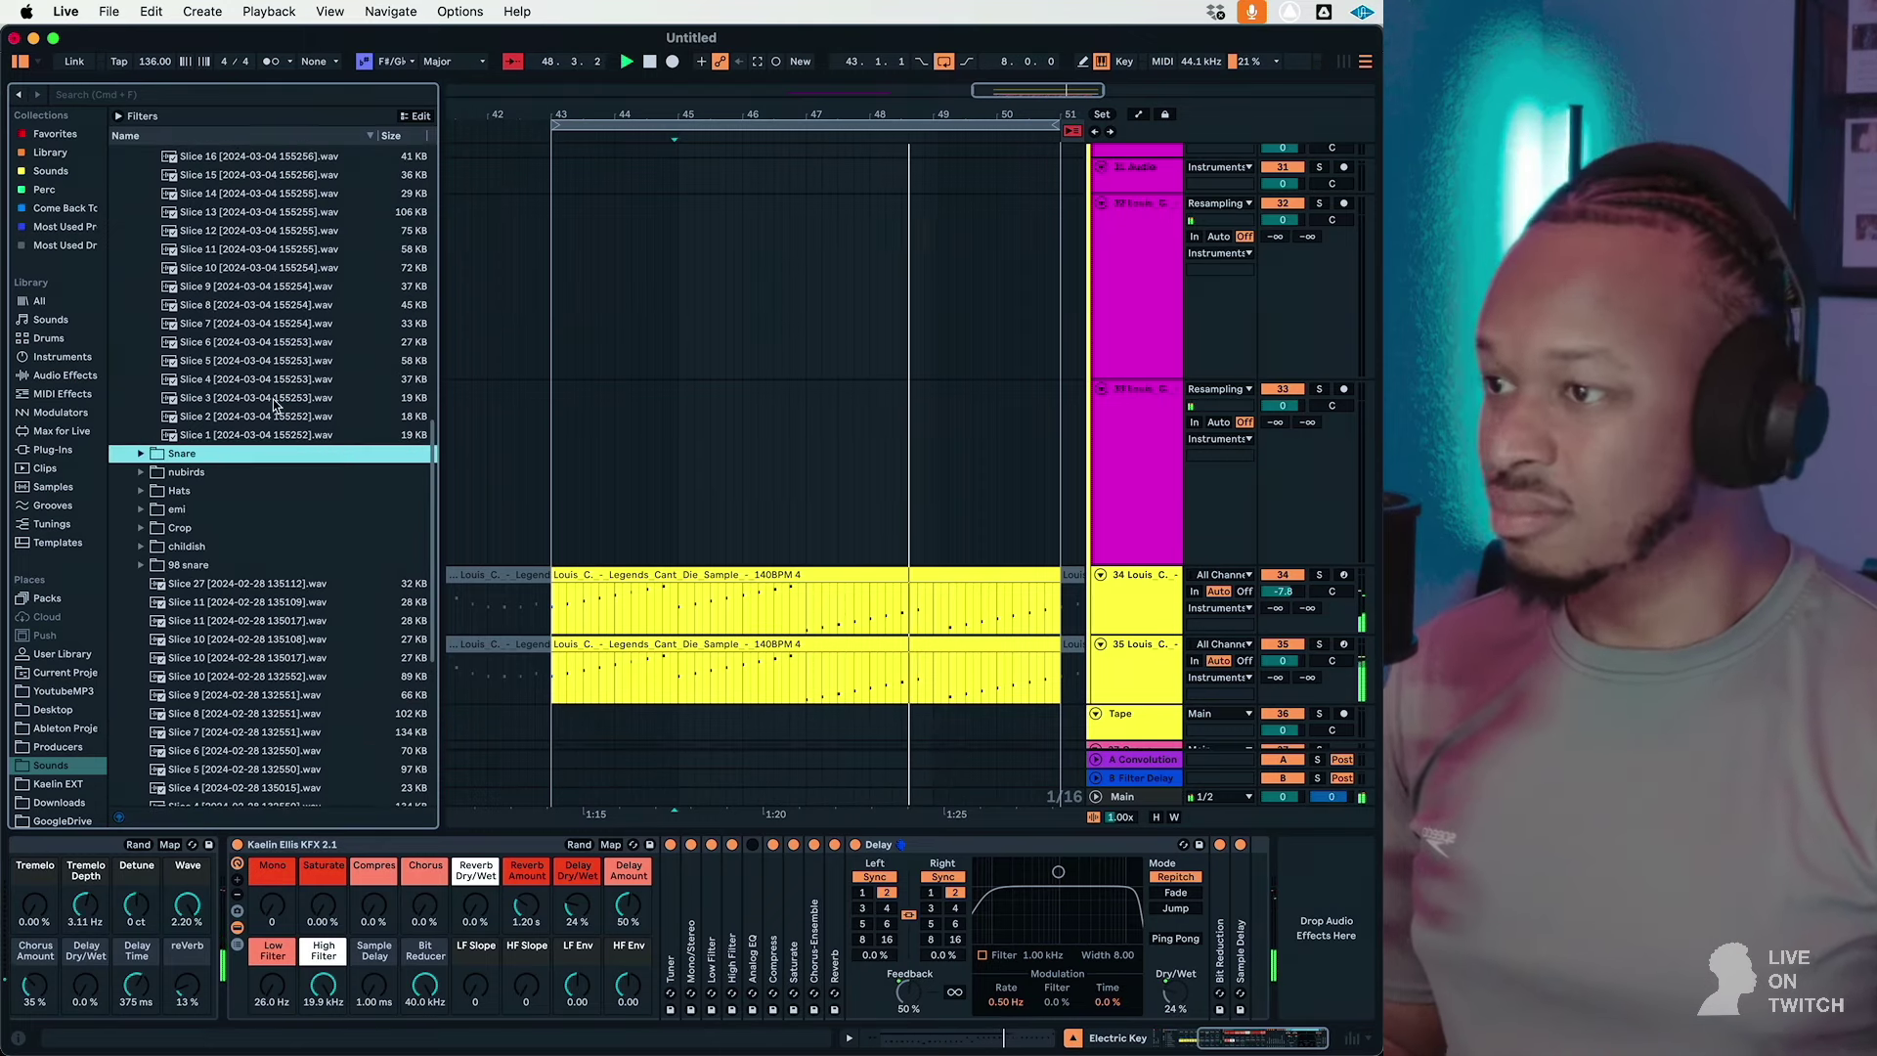
key("Up")
Step: Expand the untel folder and audition its slices from Slice 44 down to Slice 7
scroll(274, 385, "up", 10)
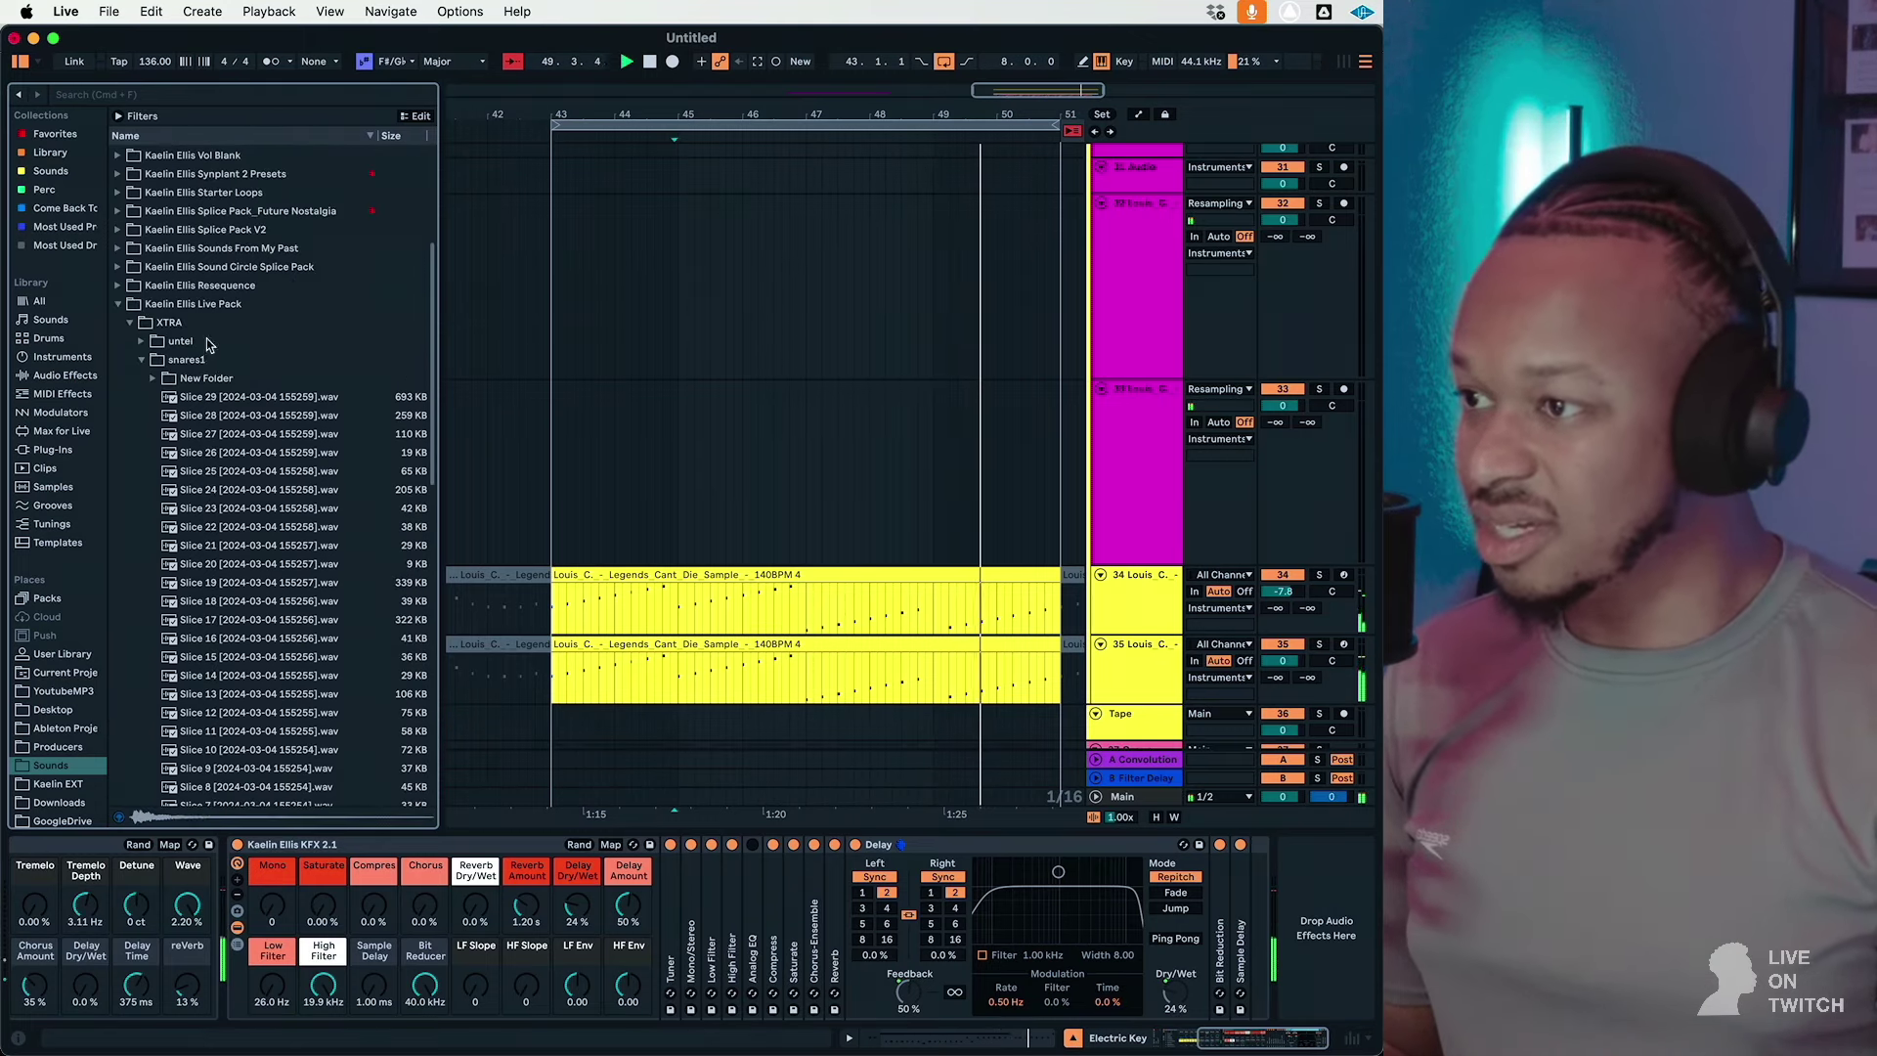
left_click(208, 344)
key("Right")
key("Down")
key("Down")
key("Down")
key("Down")
key("Down")
key("Down")
key("Down")
key("Down")
key("Down")
key("Down")
key("Down")
key("Down")
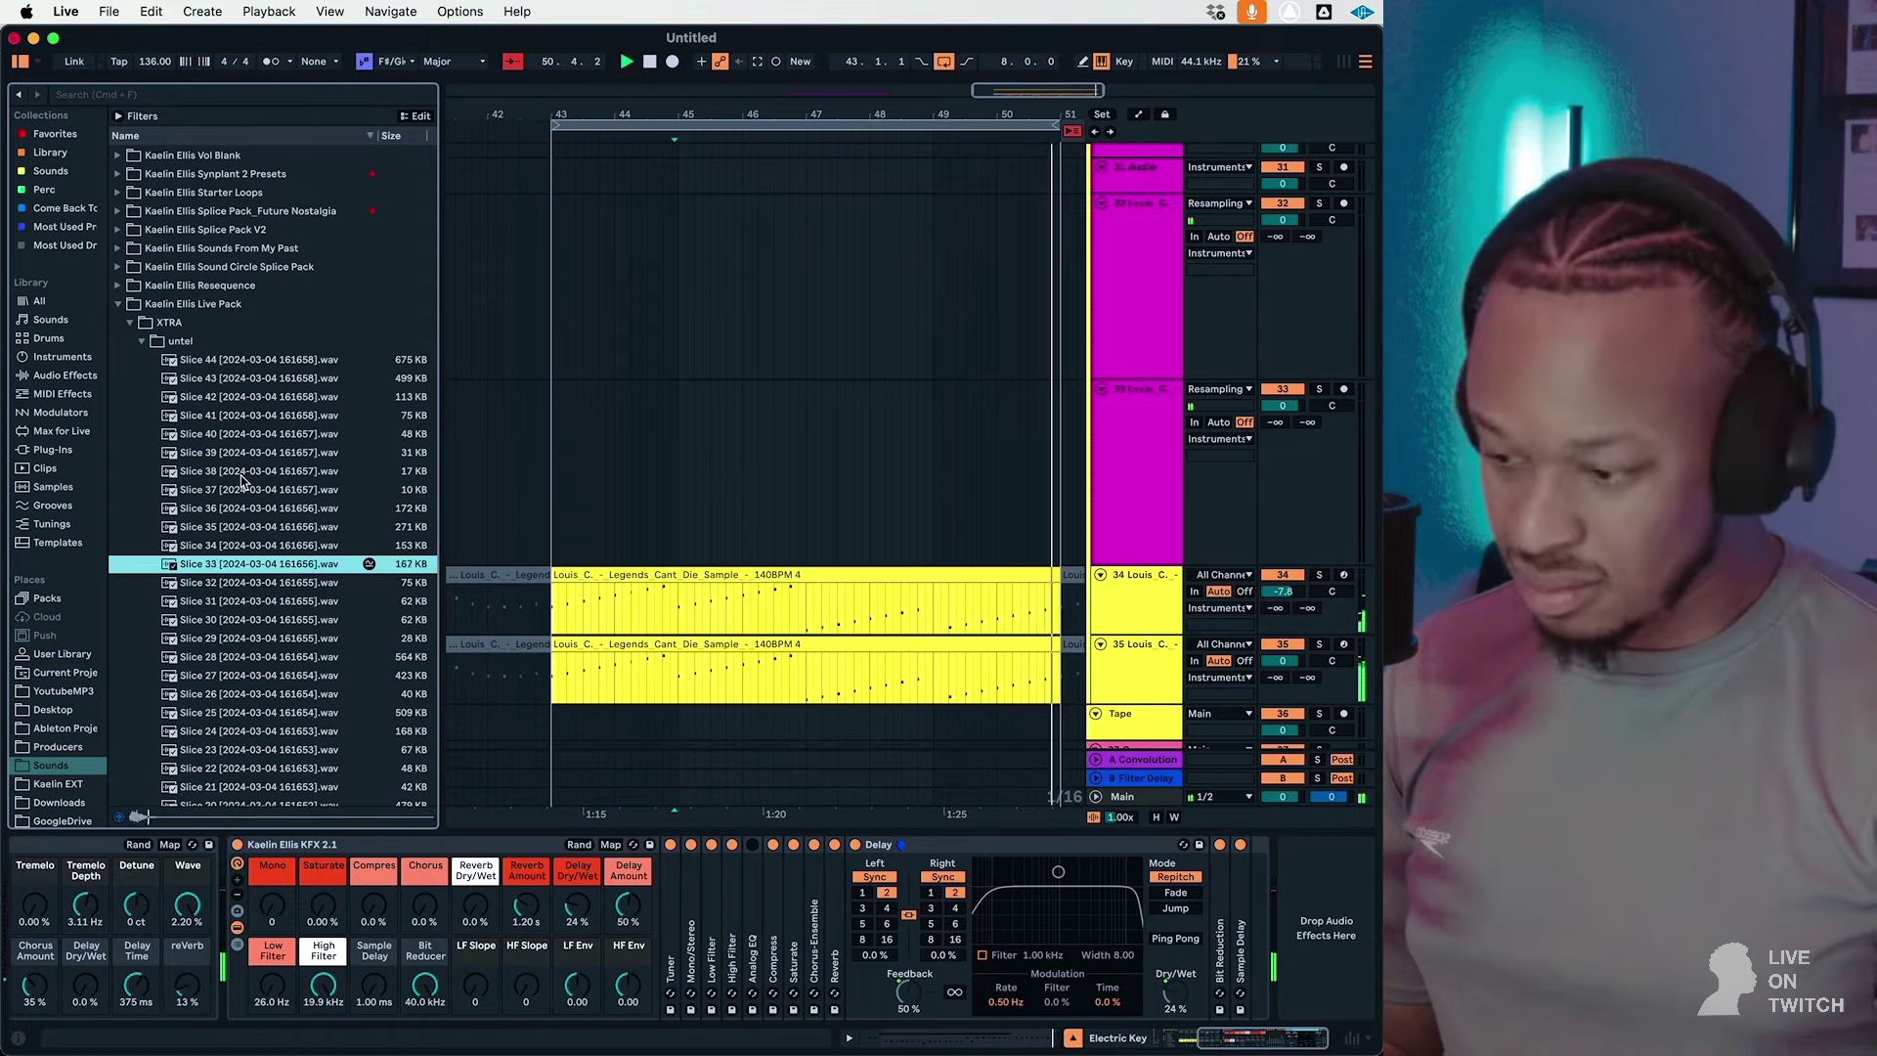
key("Down")
key("Down")
key("Down")
key("Down")
key("Down")
key("Down")
key("Down")
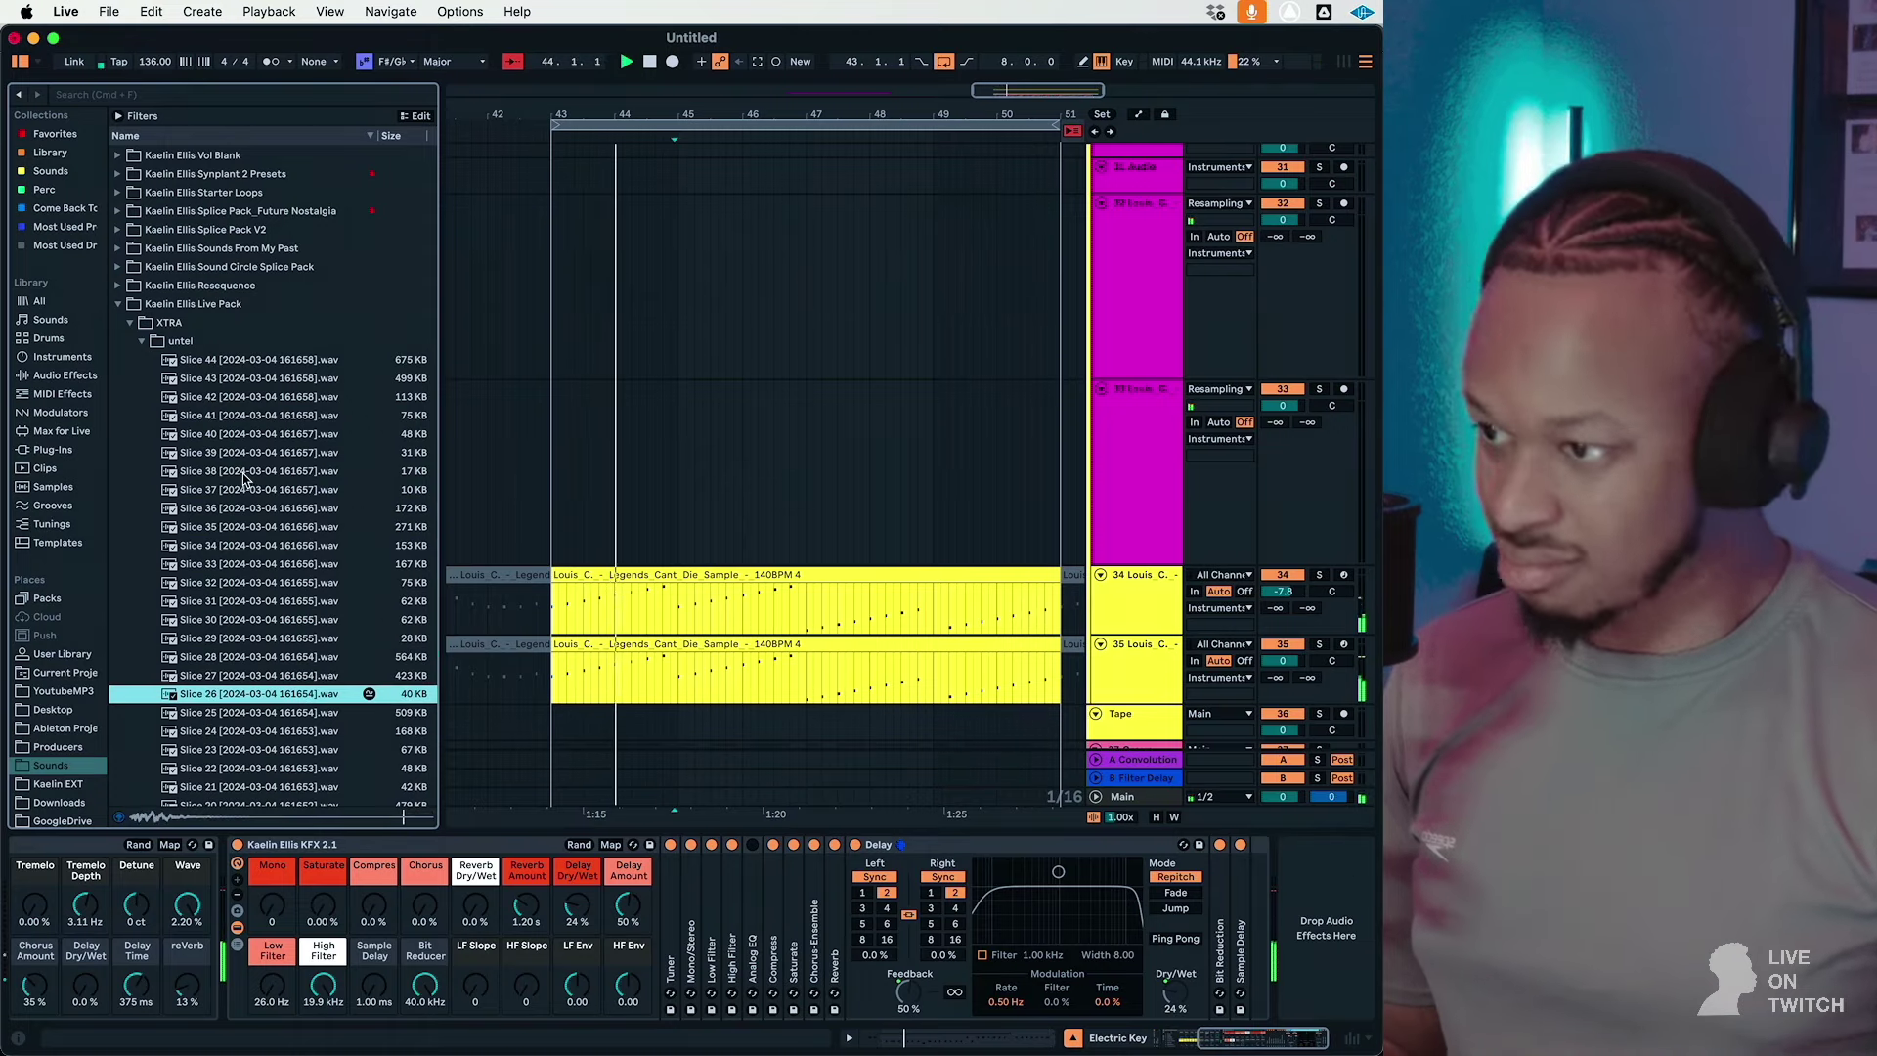
key("Down")
key("Down")
key("Down")
key("Down")
key("Down")
key("Down")
key("Down")
key("Down")
key("Down")
key("Down")
key("Down")
key("Down")
key("Down")
key("Down")
key("Down")
key("Down")
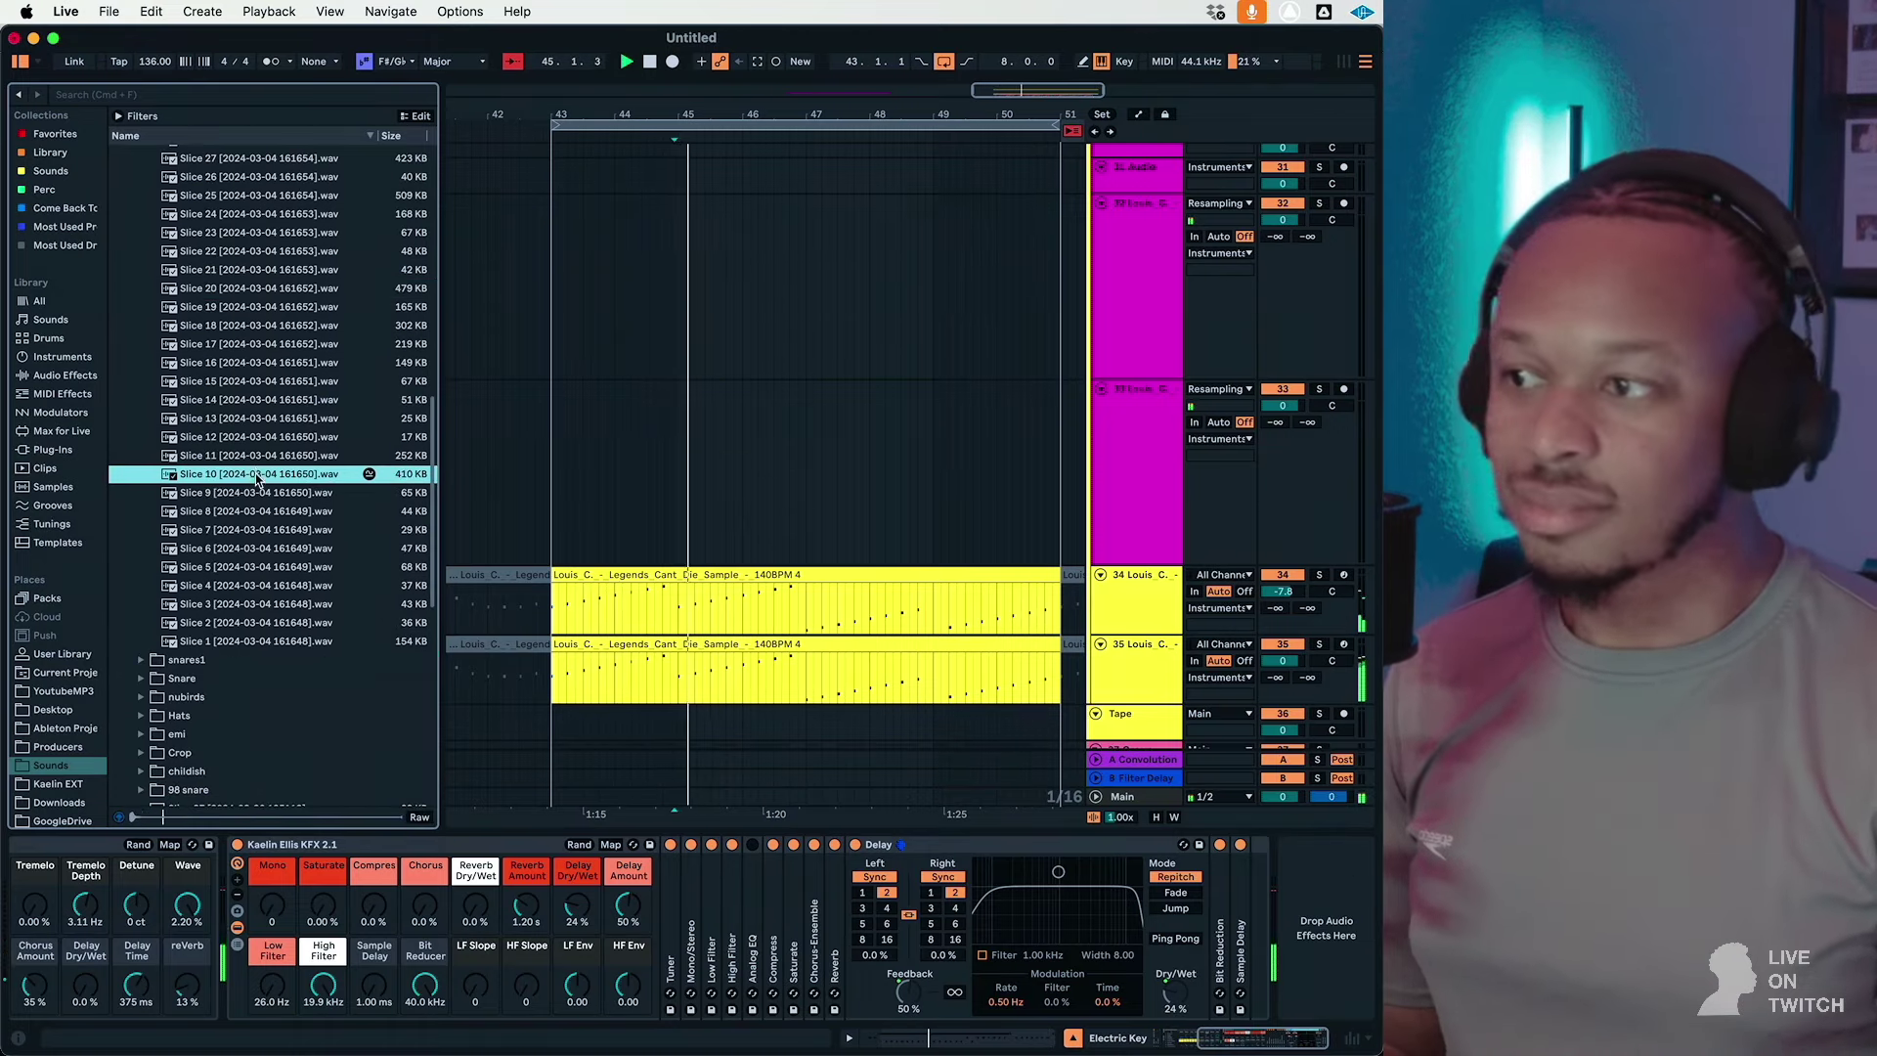
key("Down")
key("Down")
key("Down")
Step: Expand the Crop folder and audition its slices from around Slice 60 down the list
scroll(241, 410, "down", 5)
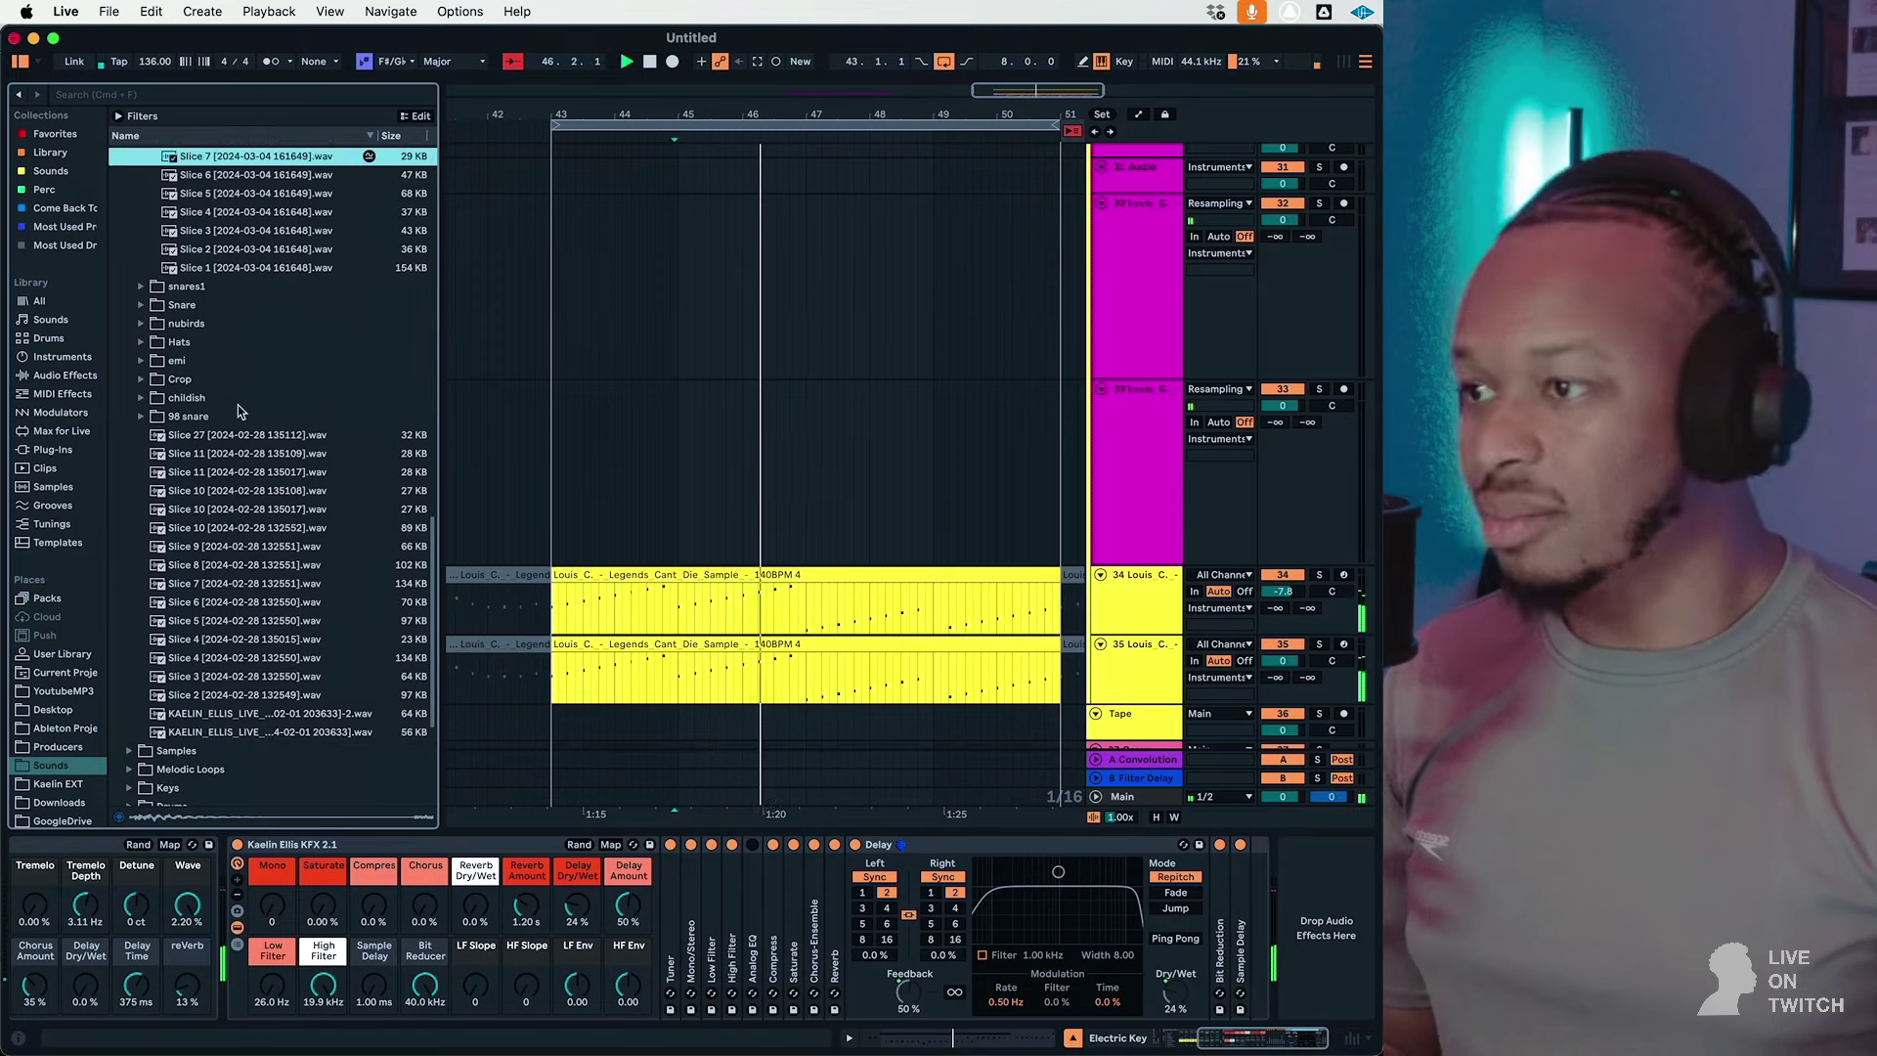
left_click(214, 382)
left_click(232, 539)
key("Down")
key("Down")
key("Down")
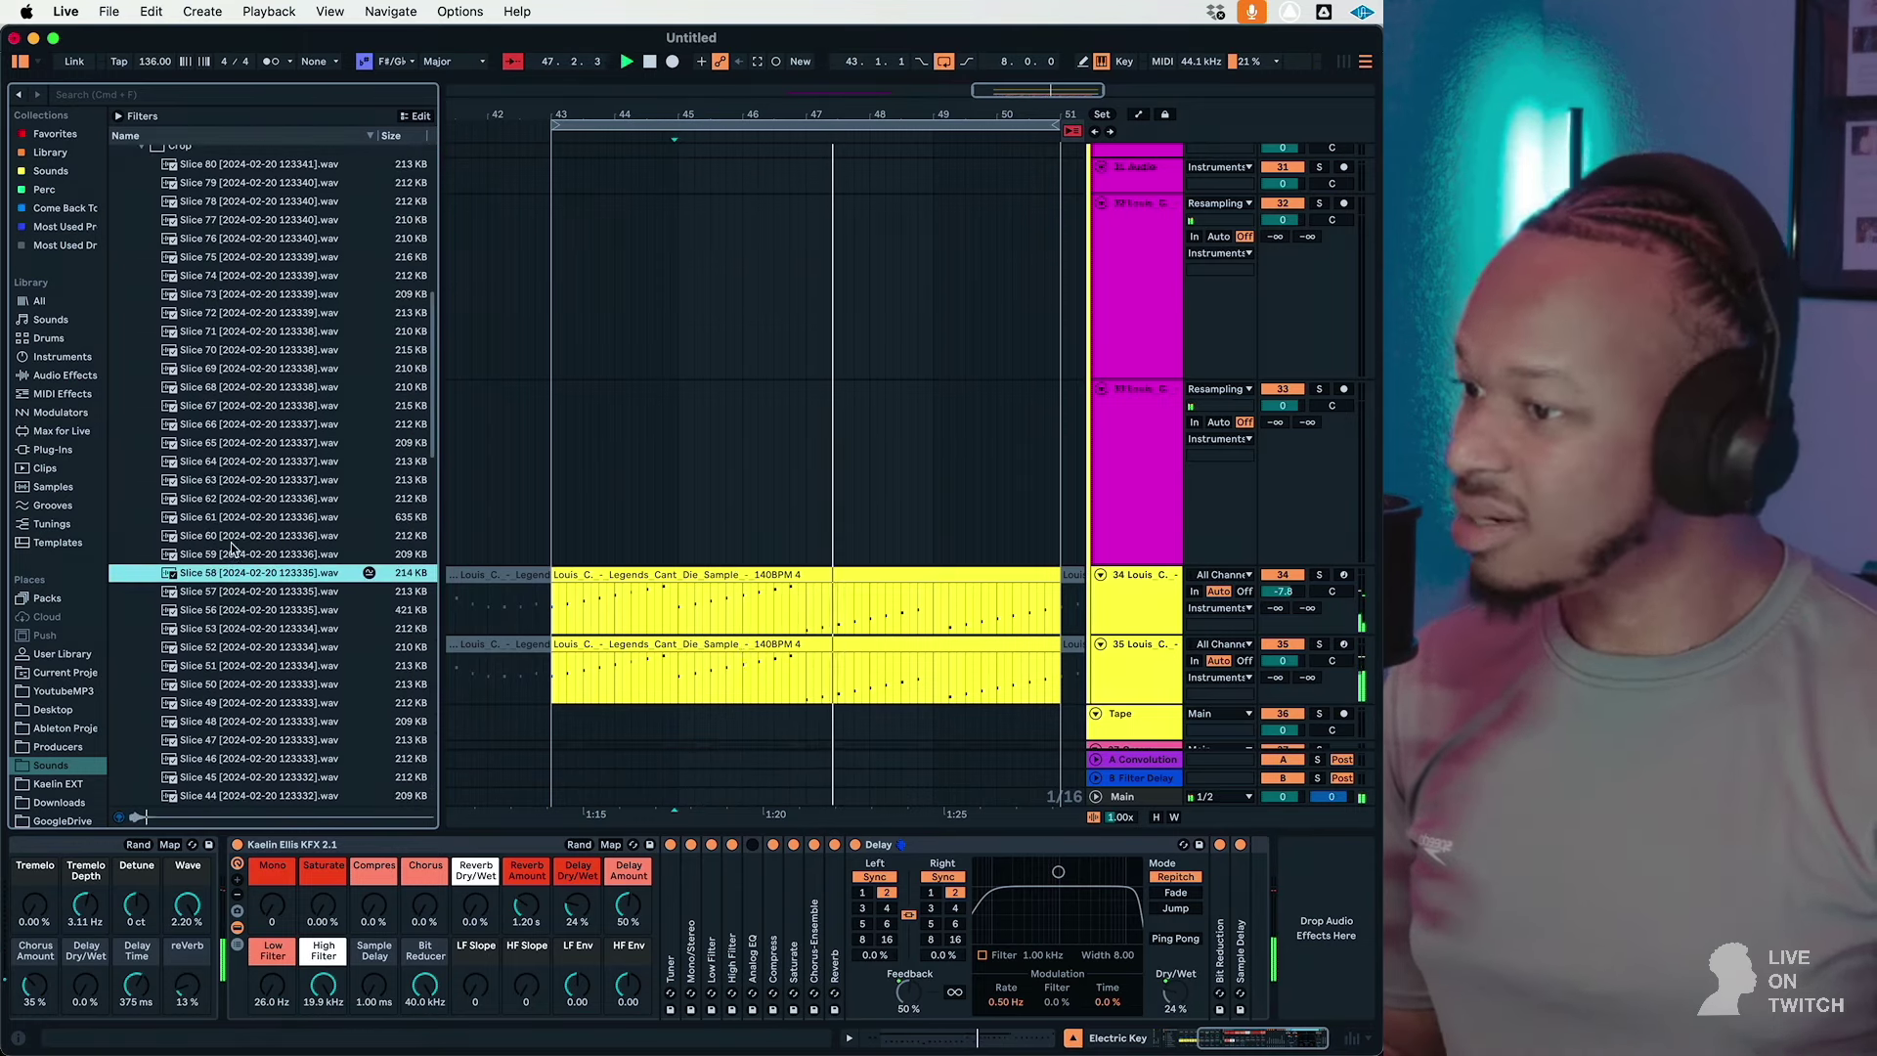
key("Down")
key("Down")
key("Down")
key("Down")
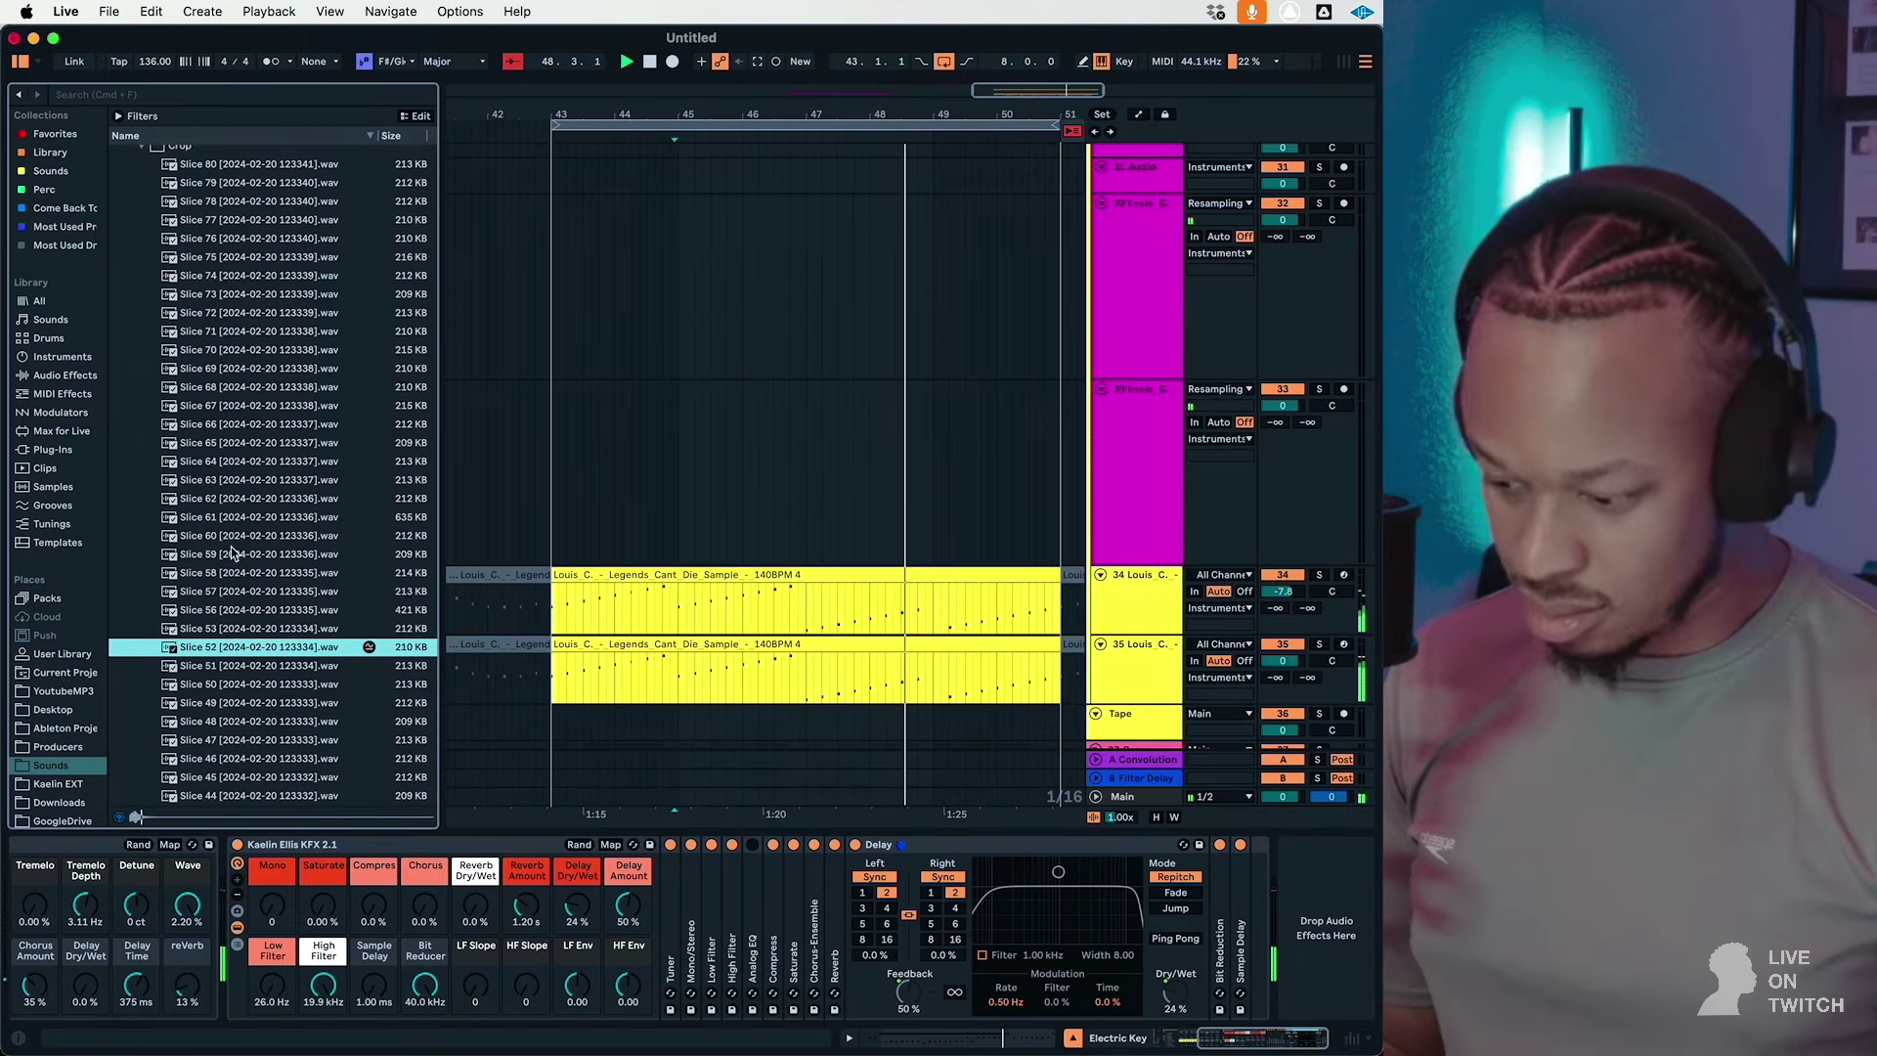
key("Down")
key("Down")
key("Down")
key("Down")
key("Down")
key("Down")
key("Down")
key("Down")
key("Down")
key("Down")
key("Down")
key("Down")
key("Down")
key("Down")
key("Down")
key("Down")
key("Down")
key("Down")
key("Down")
key("Down")
key("Down")
key("Down")
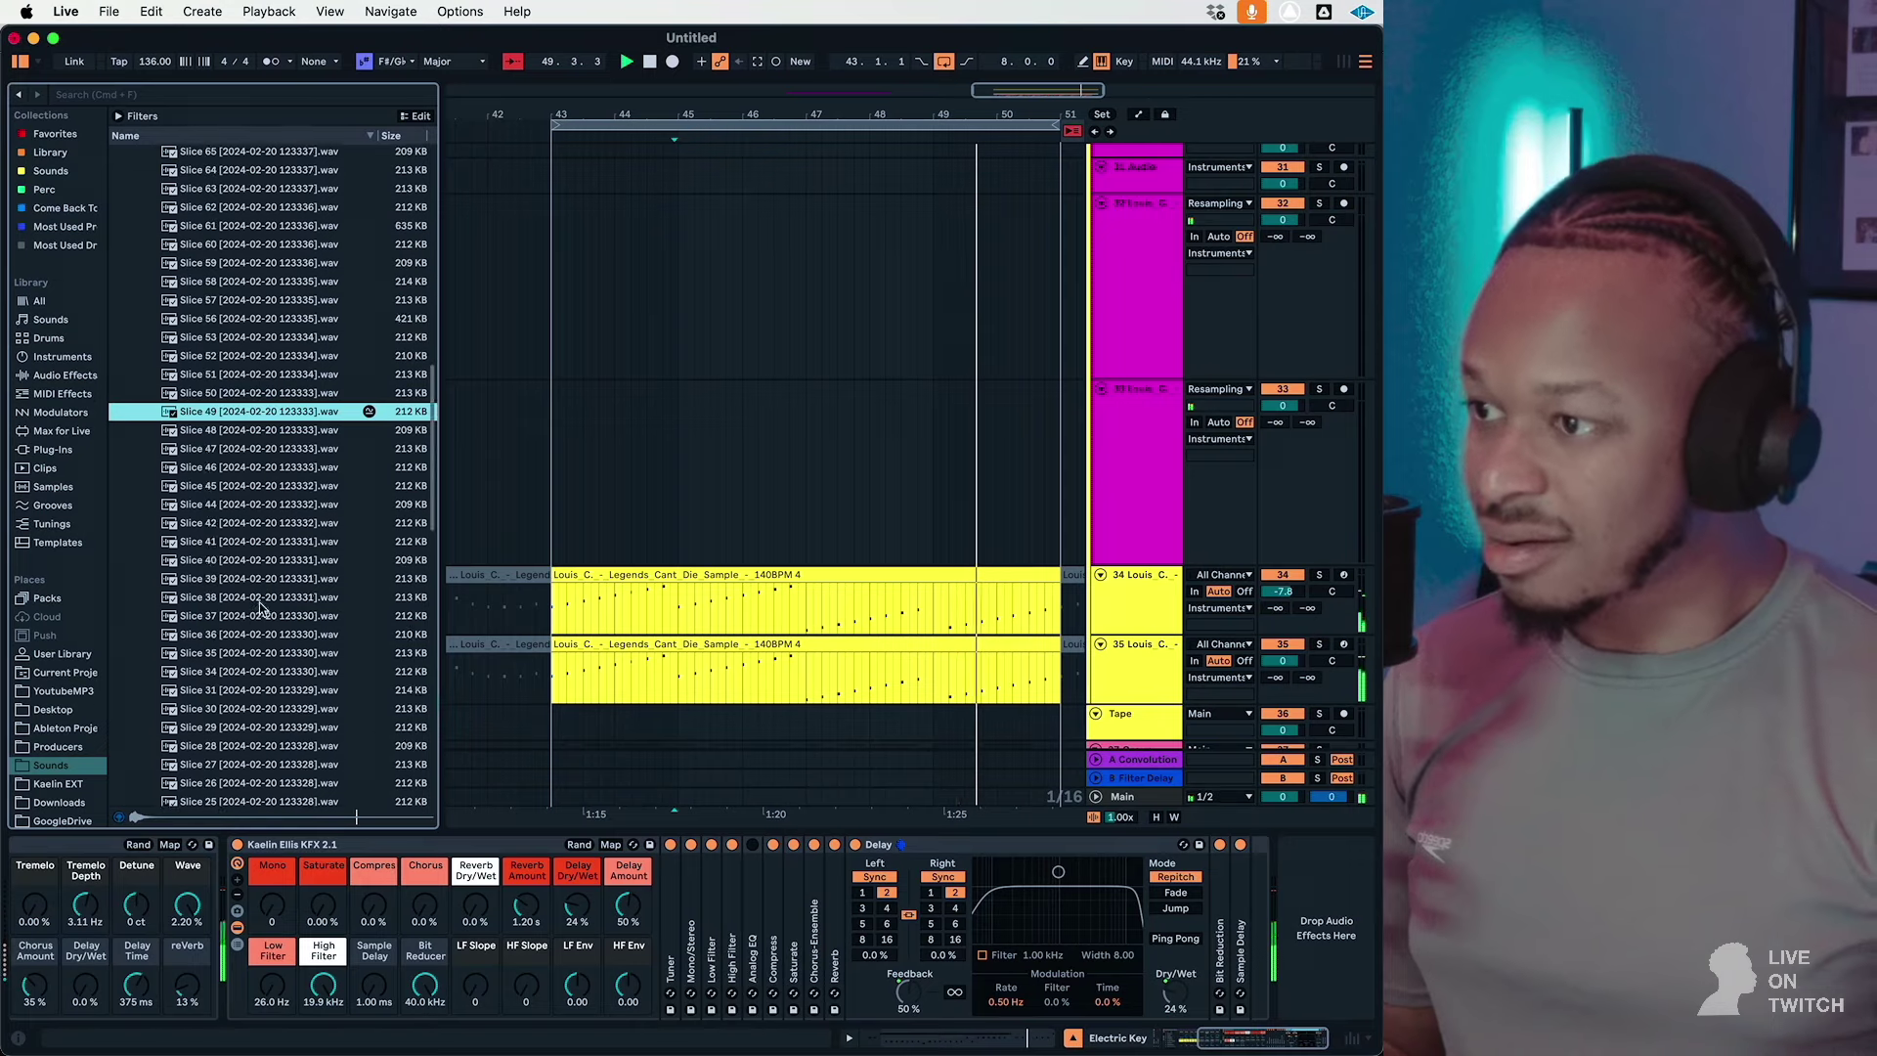
Step: Audition the loose 2024-02-28 slices listed below the 98 snare folder, around Slice 5
key("Up")
key("Up")
key("Up")
key("Up")
key("Up")
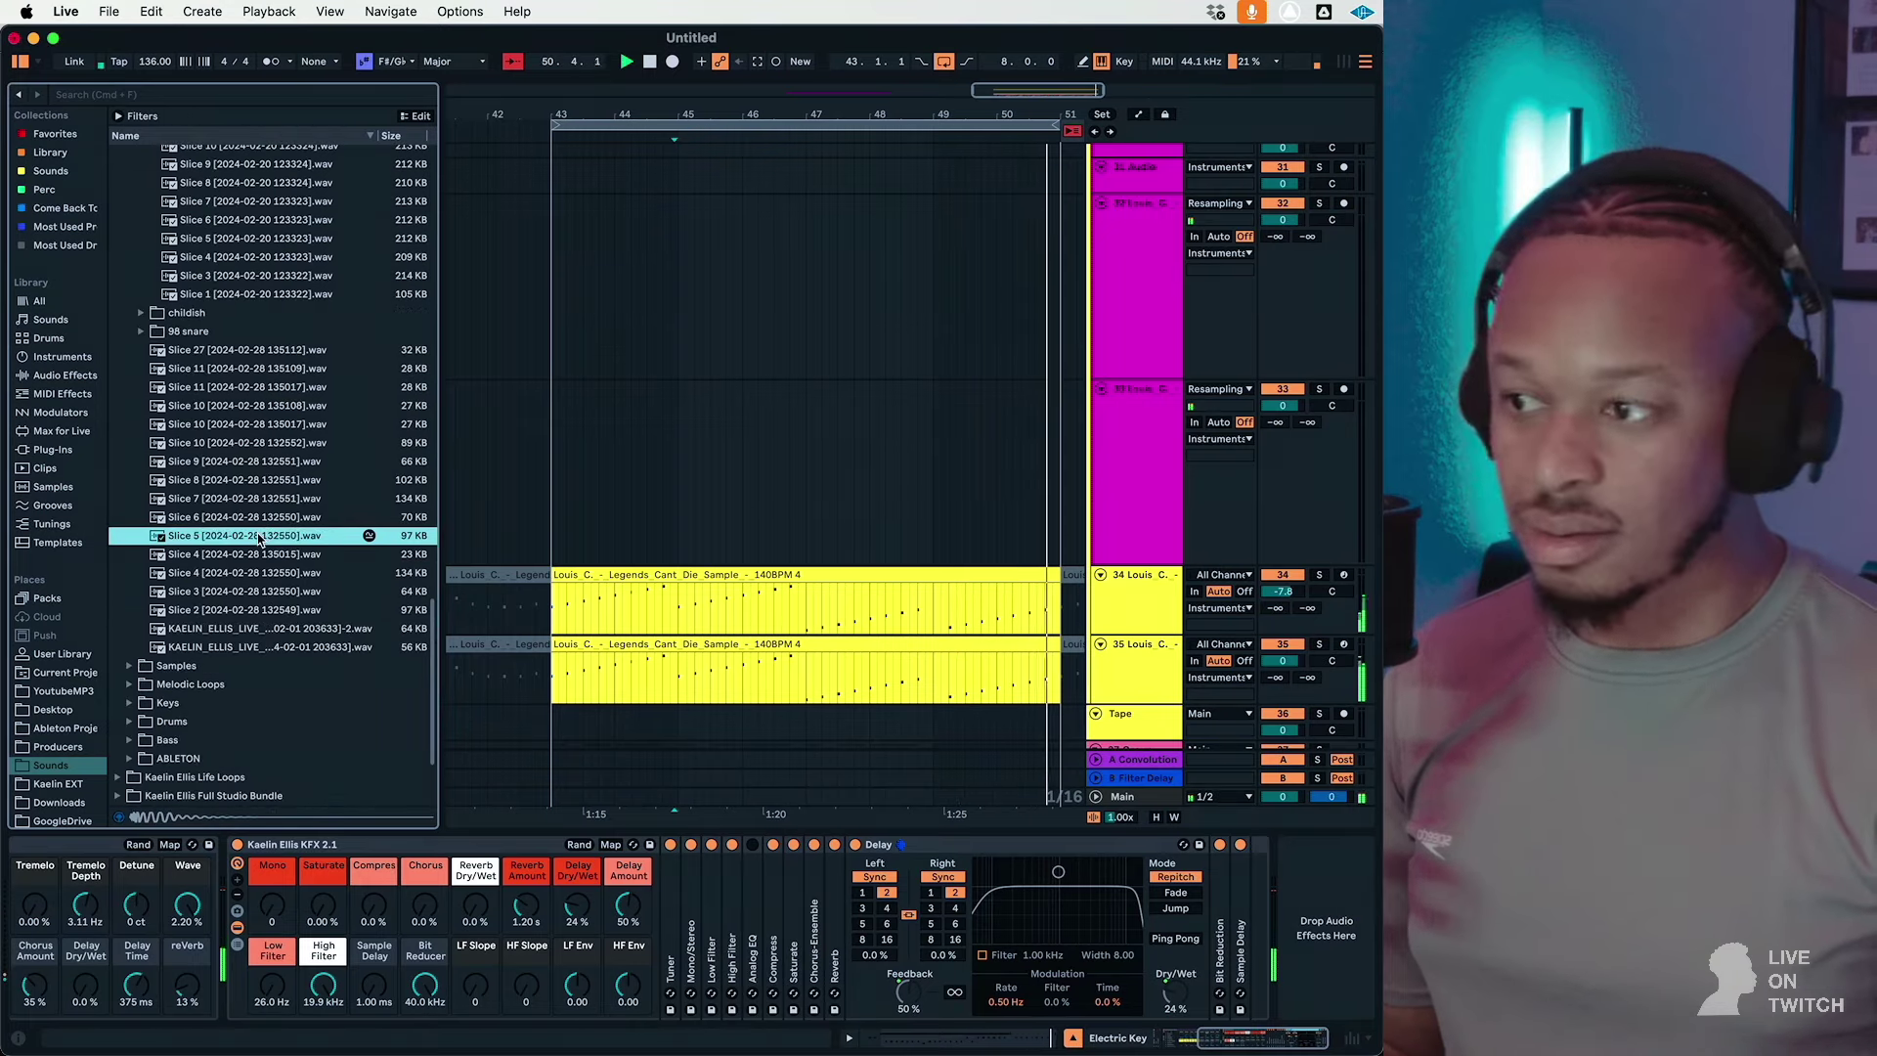
Step: Expand the childish folder to look over its slices and collapse it again
scroll(266, 587, "up", 5)
left_click(199, 446)
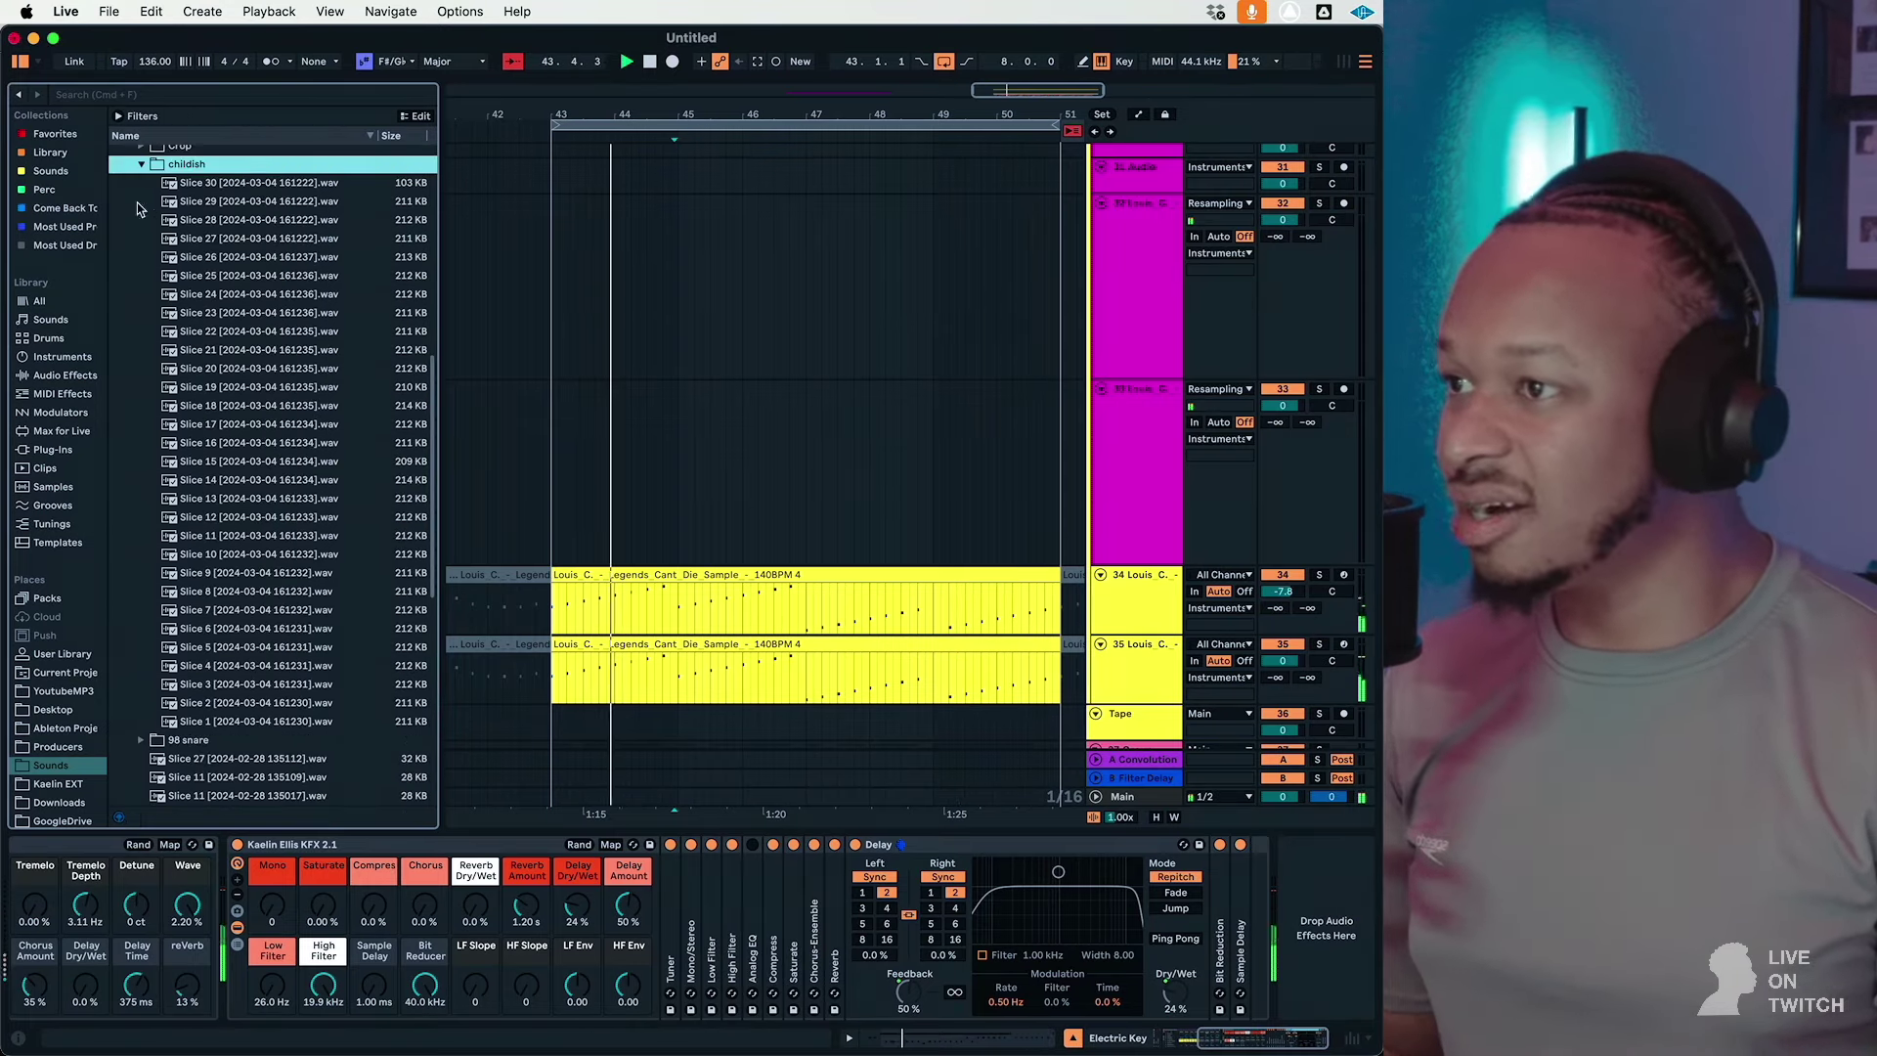
key("Left")
Step: Expand the 98 snare folder and audition its slices from Slice 67 downward
key("Down")
key("Right")
left_click(217, 294)
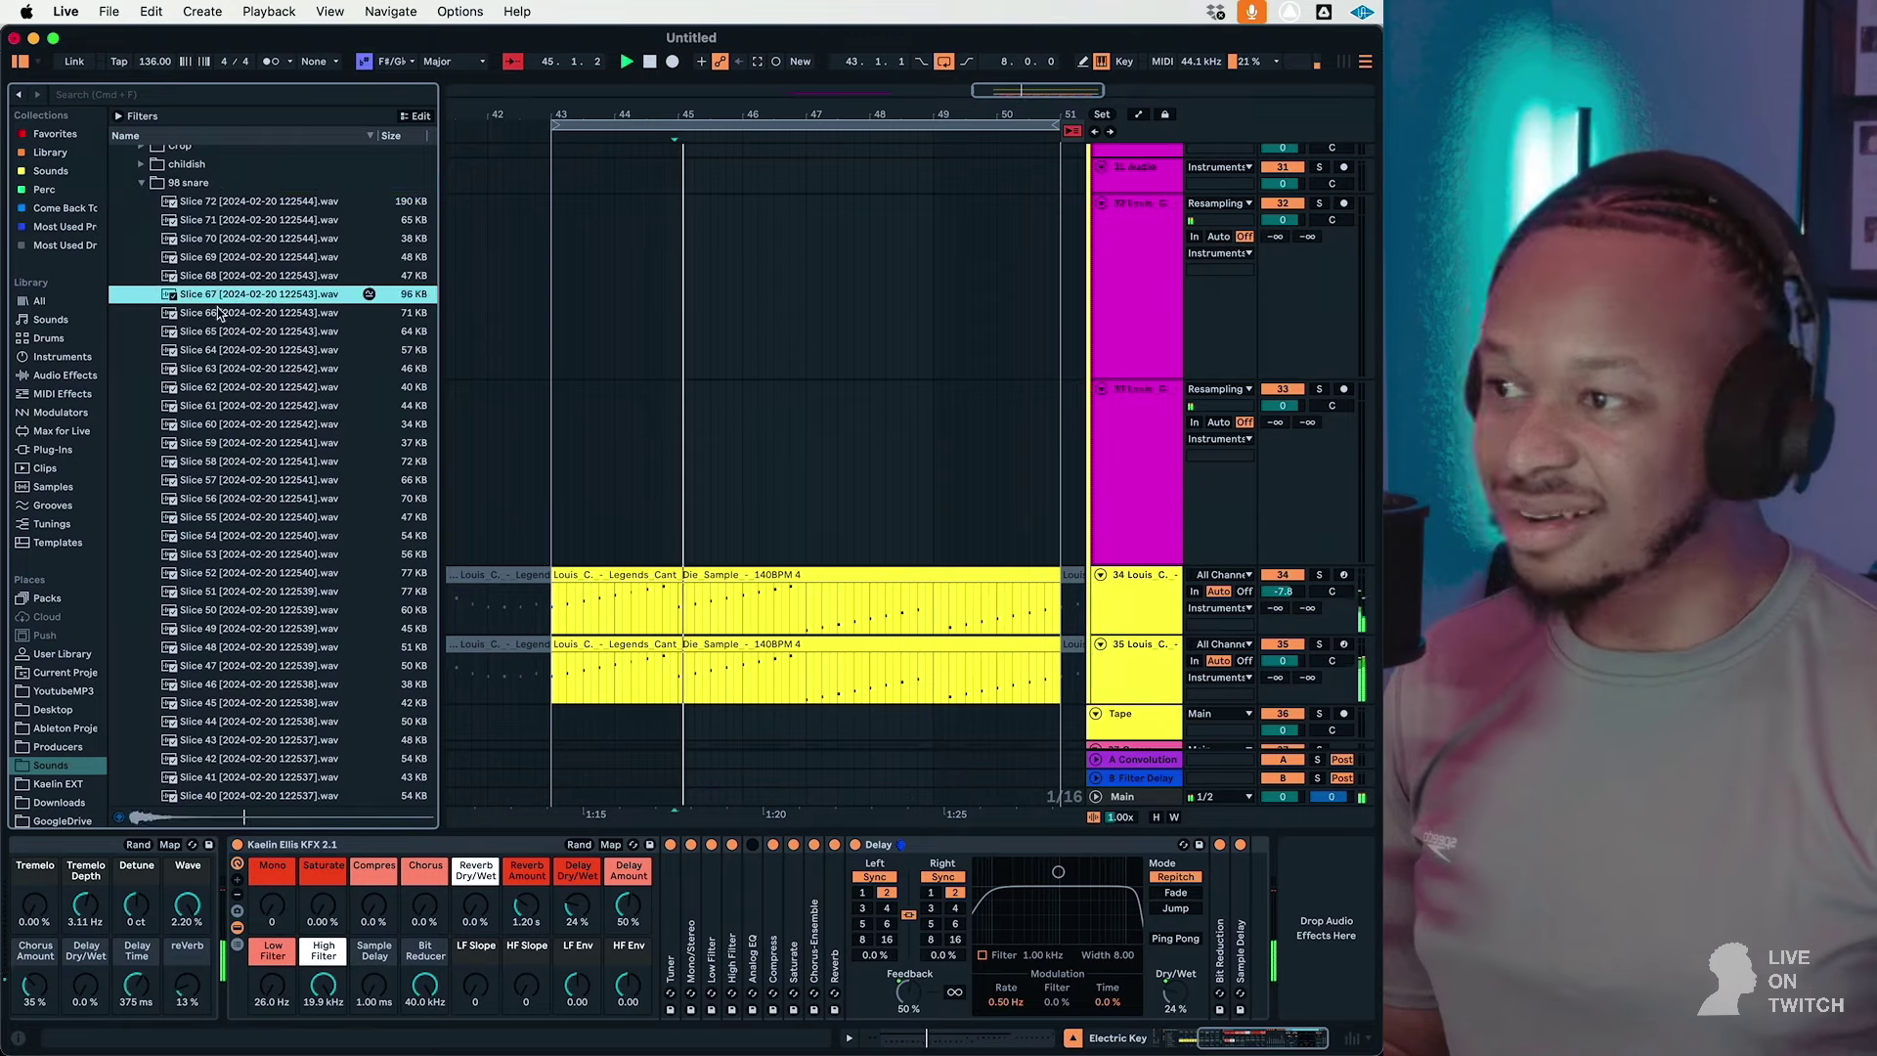
key("Down")
key("Down")
key("Down")
key("Down")
key("Down")
key("Down")
key("Down")
key("Down")
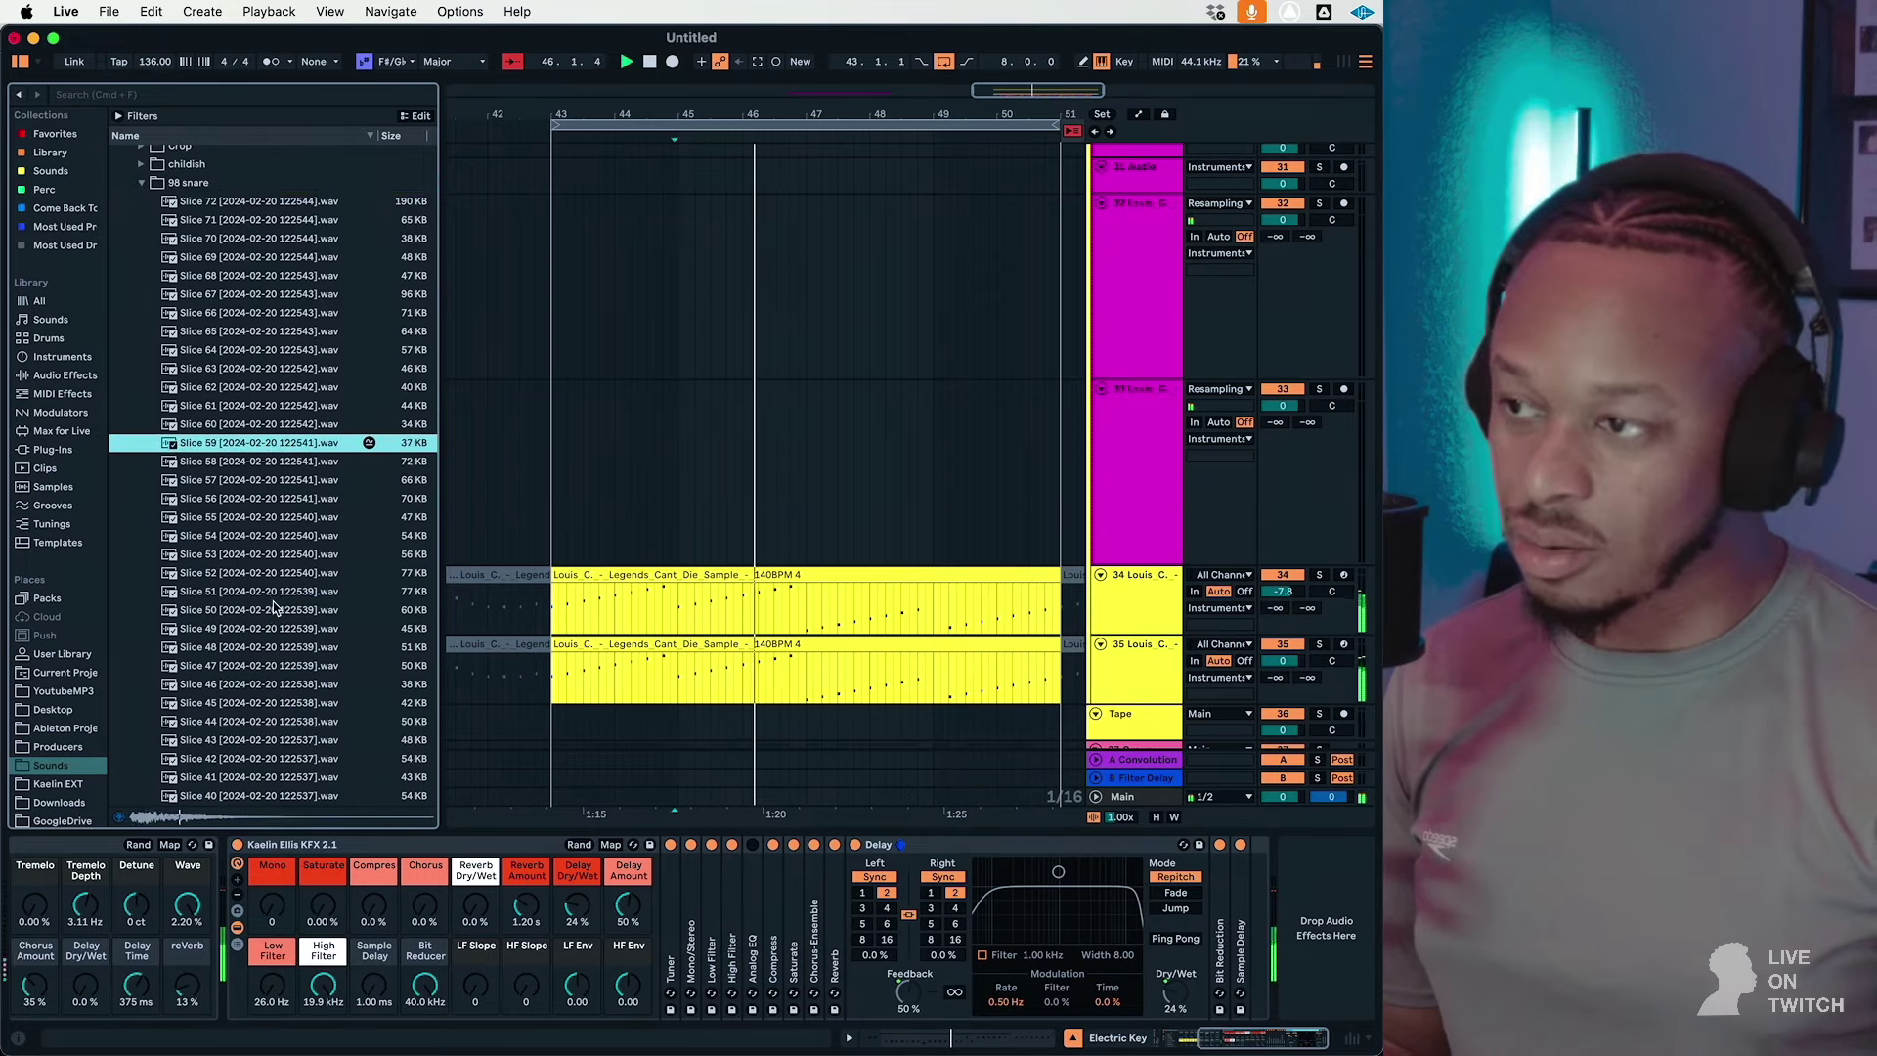
key("Down")
key("Down")
key("Down")
Step: Expand the nubirds folder and audition its slices from Slice 15 up the list to Slice 23
scroll(213, 189, "up", 3)
double_click(184, 271)
left_click(196, 236)
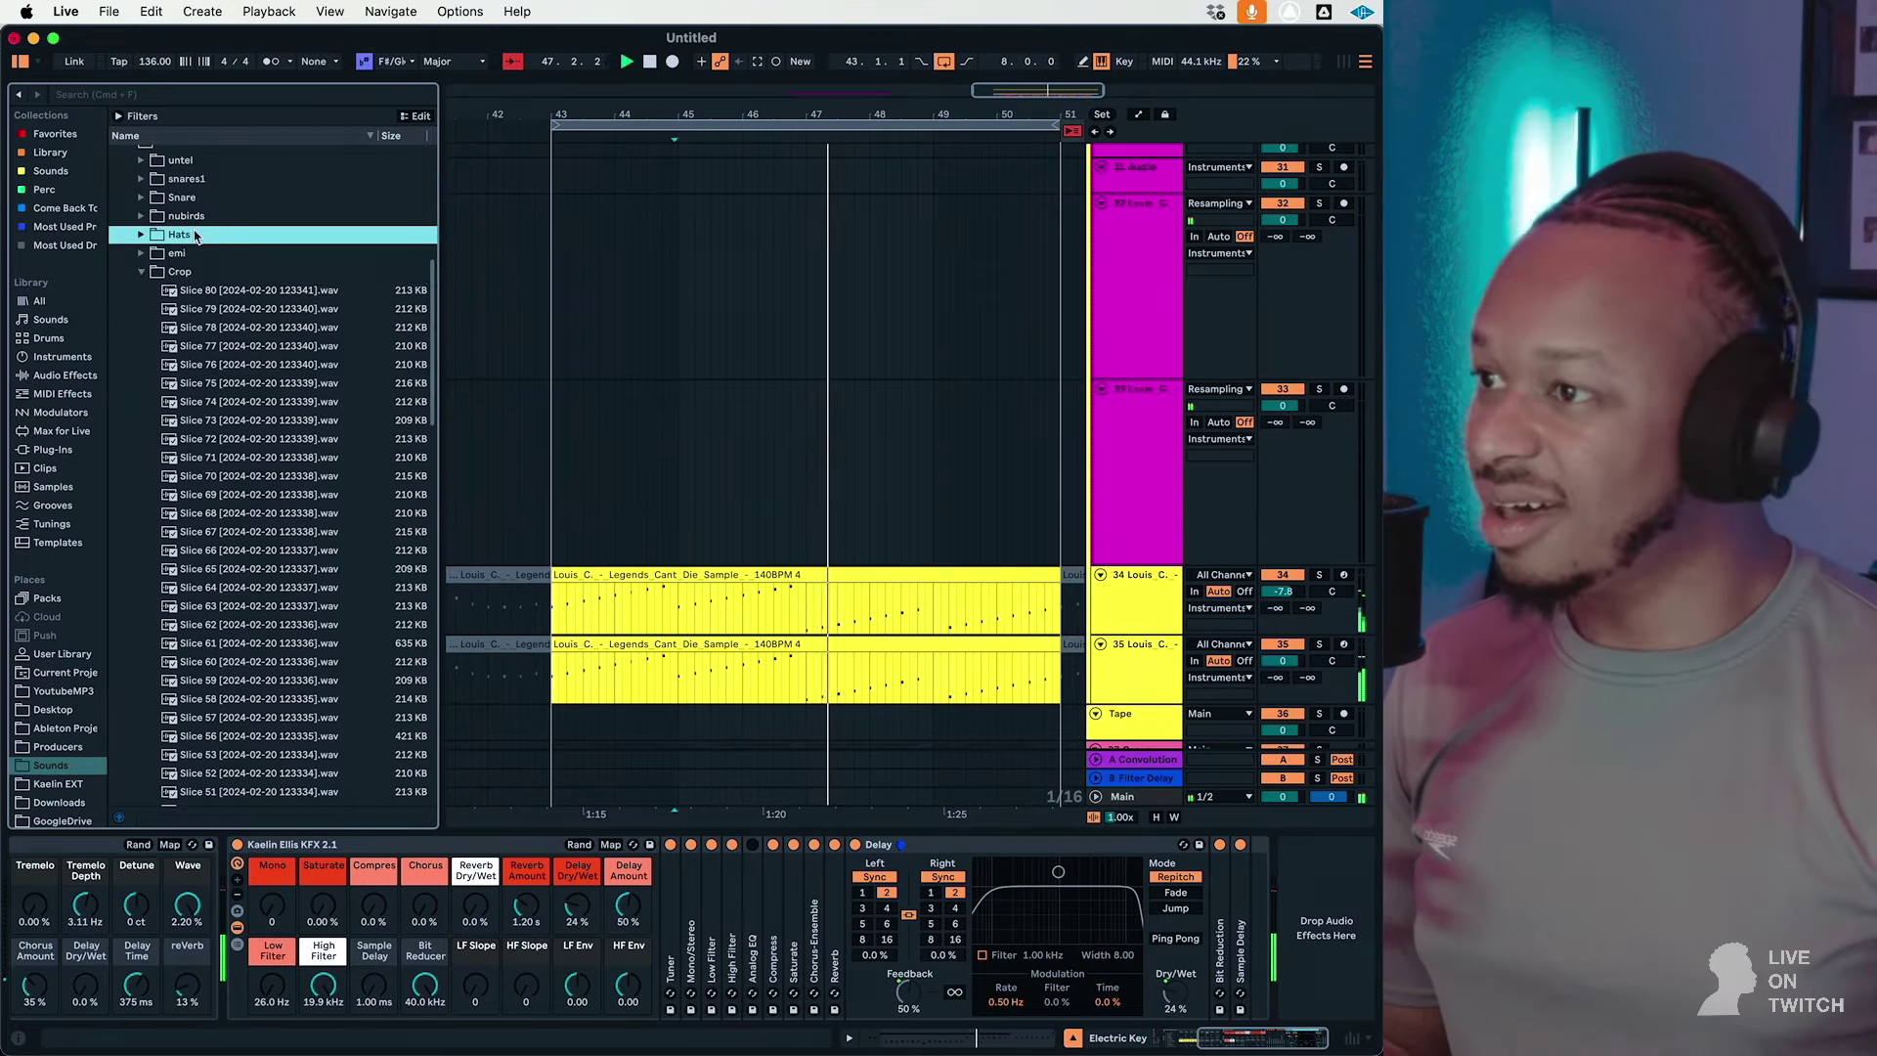
double_click(186, 215)
left_click(230, 383)
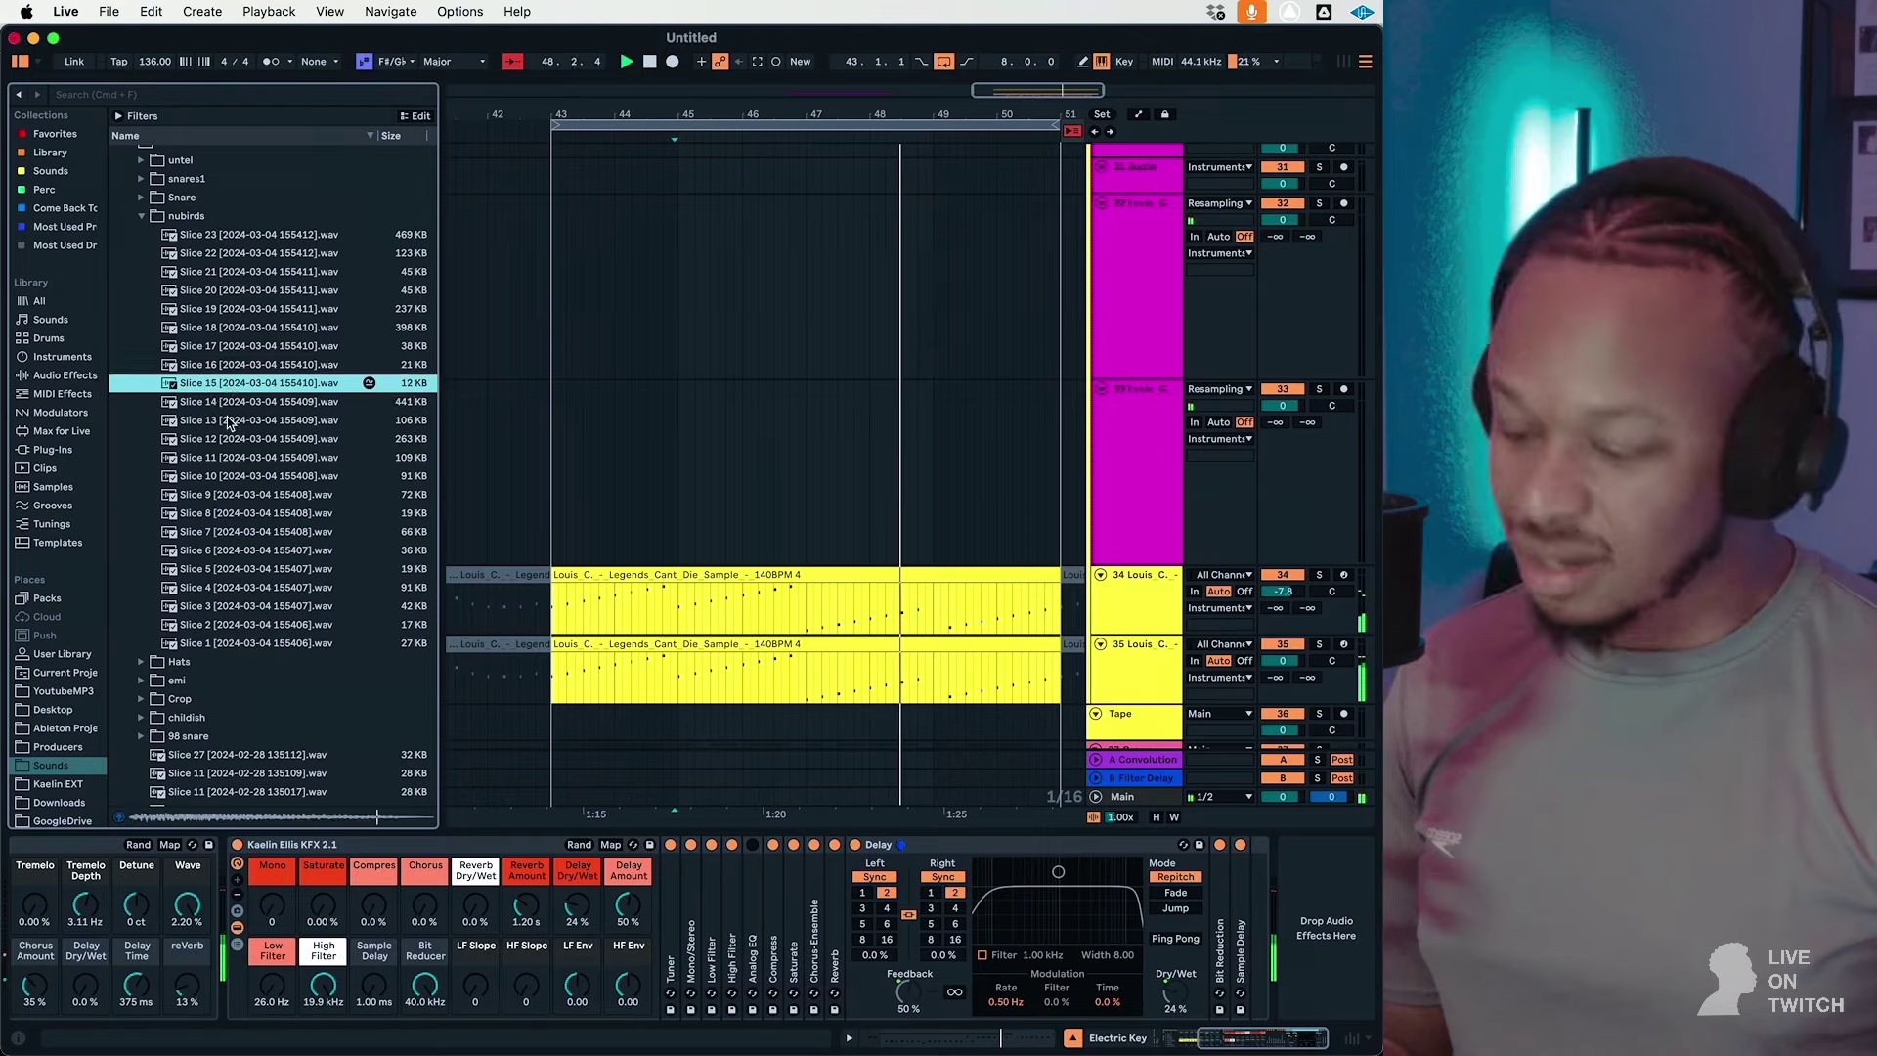
key("Up")
key("Up")
key("Up")
key("Down")
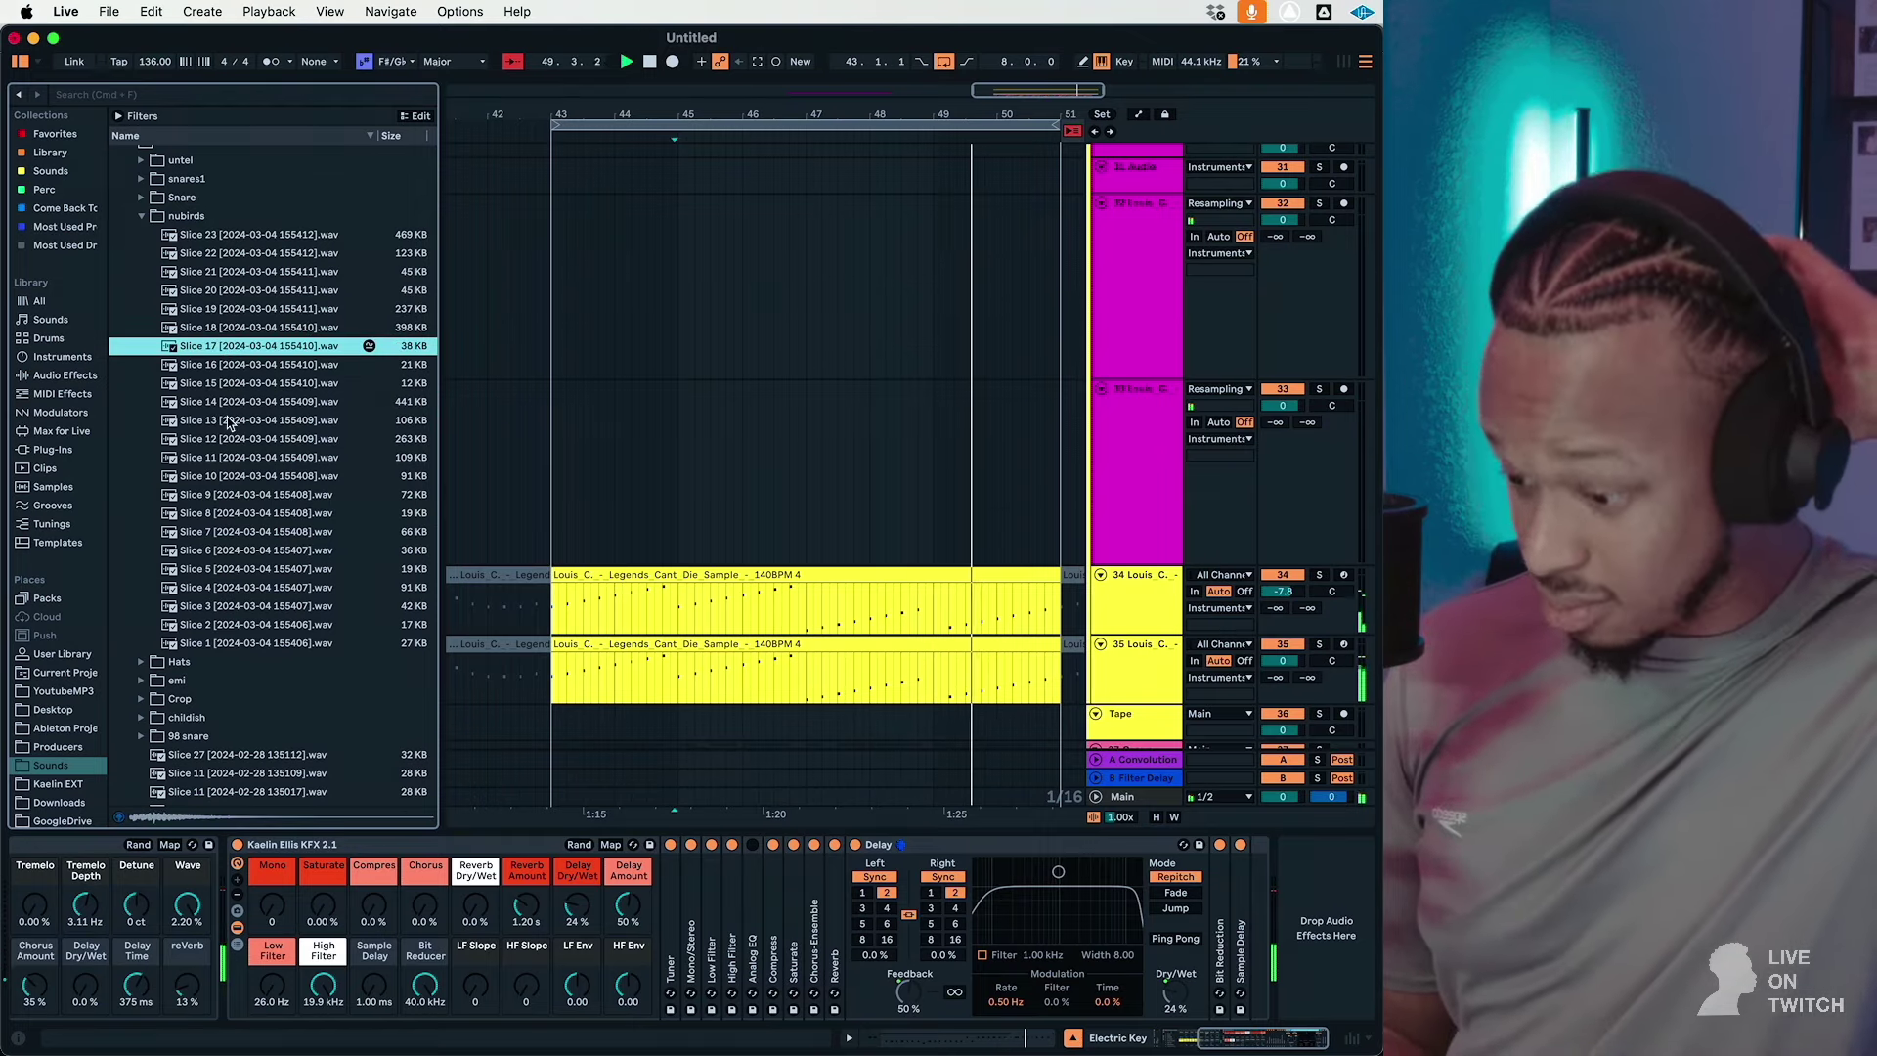
key("Up")
key("Up")
key("Up")
key("Up")
key("Up")
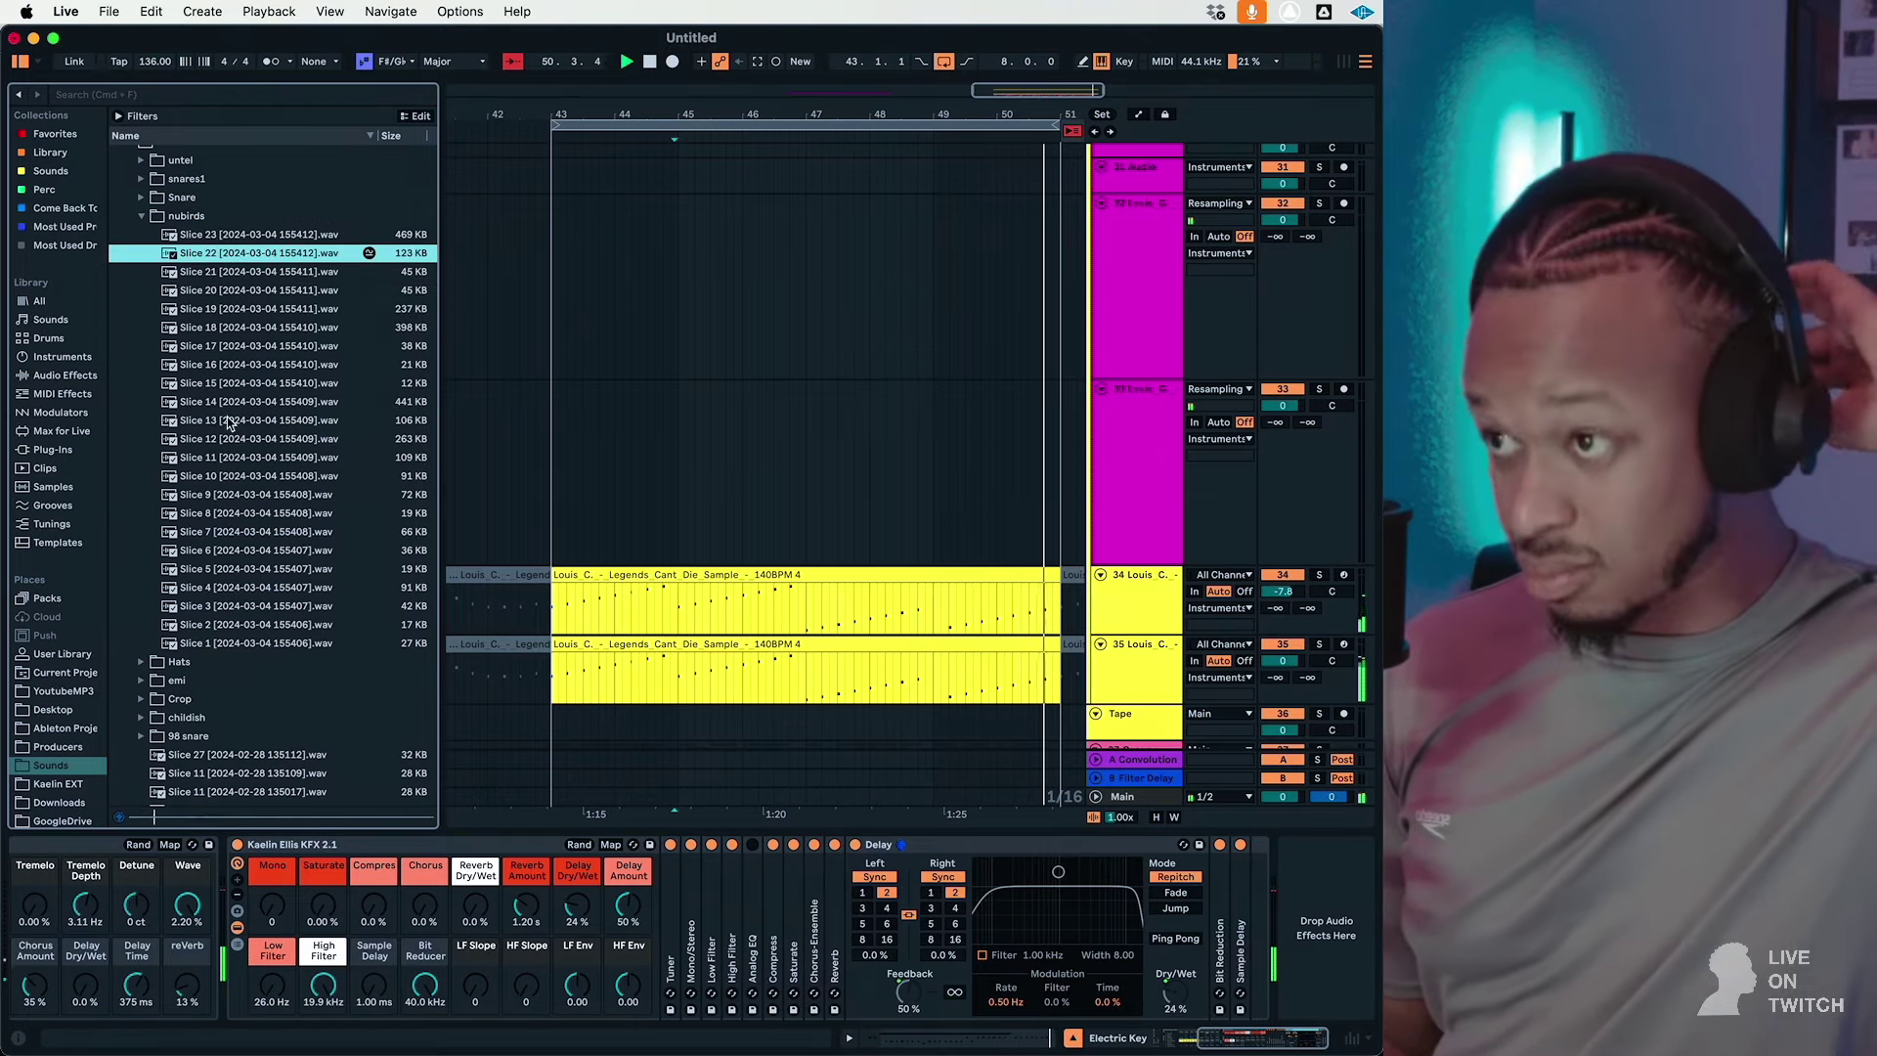
key("Up")
key("Down")
Step: Audition the nubirds slices between Slice 1 and Slice 9, finishing on Slice 8
left_click(210, 588)
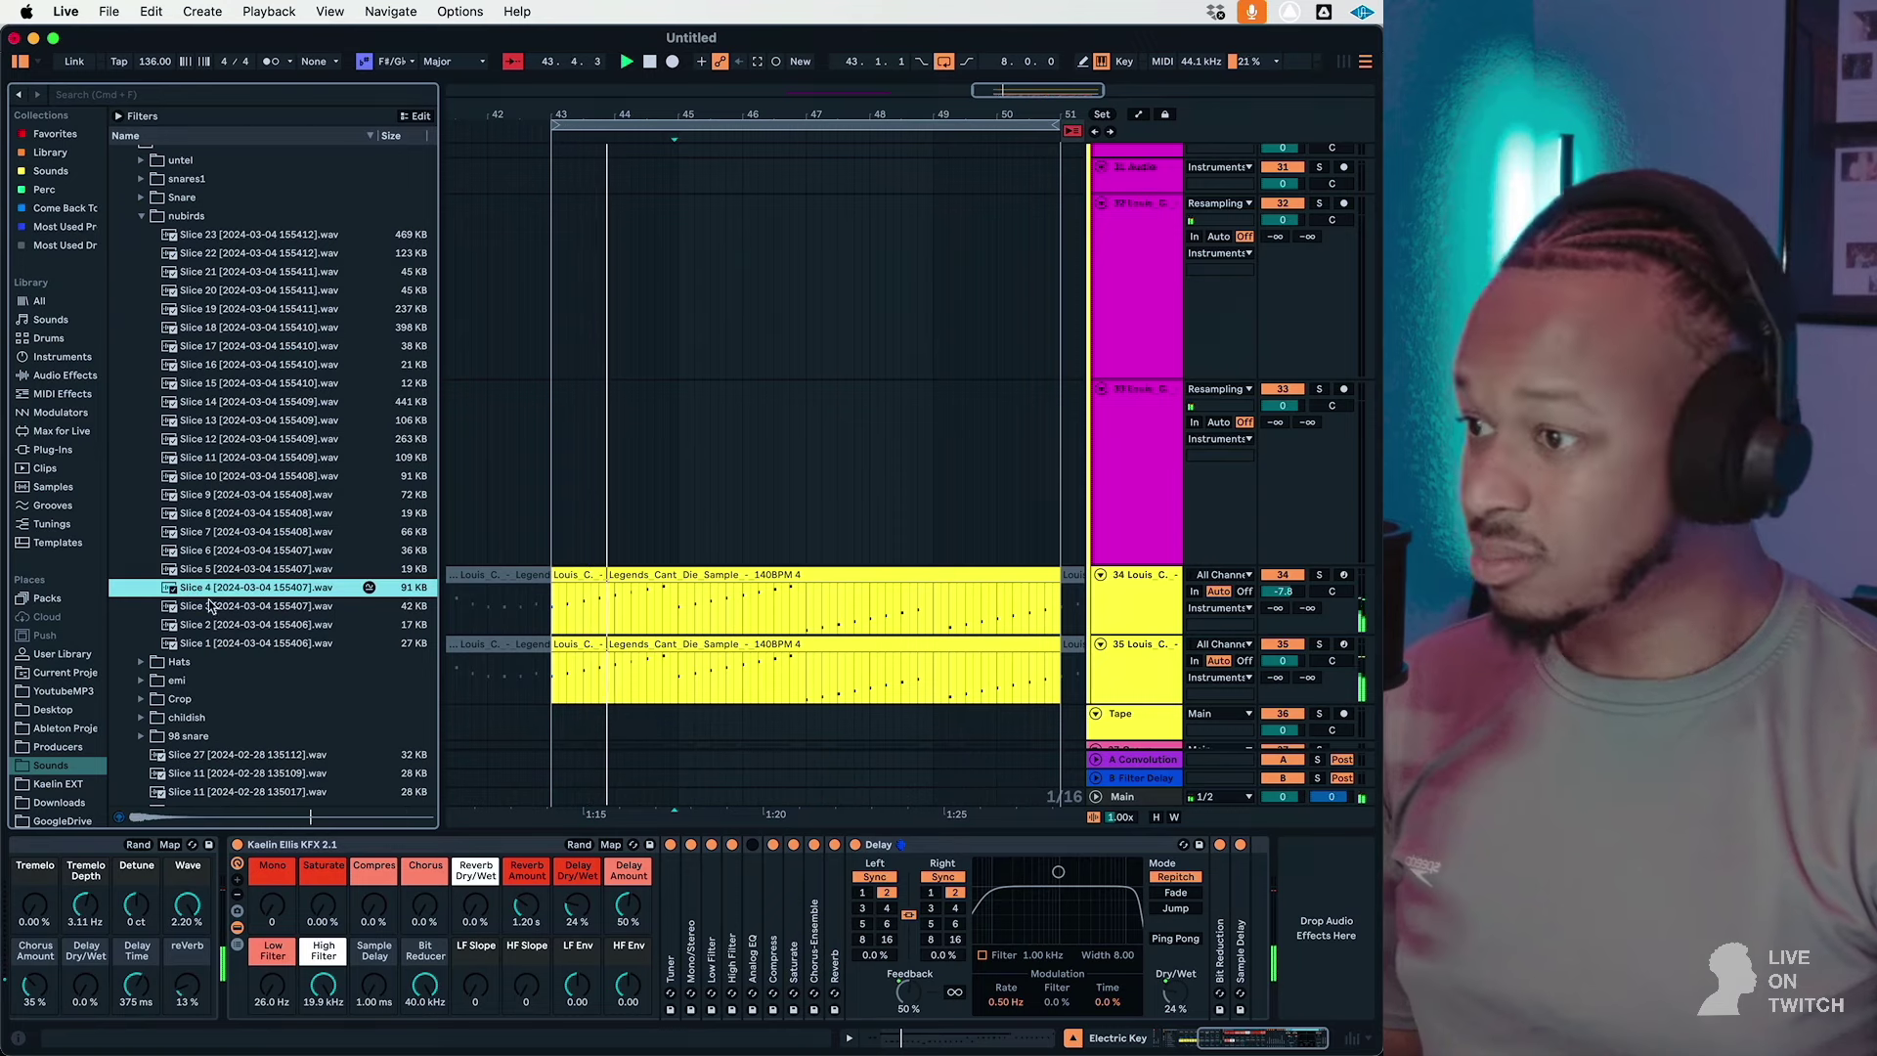
left_click(211, 606)
key("Down")
key("Down")
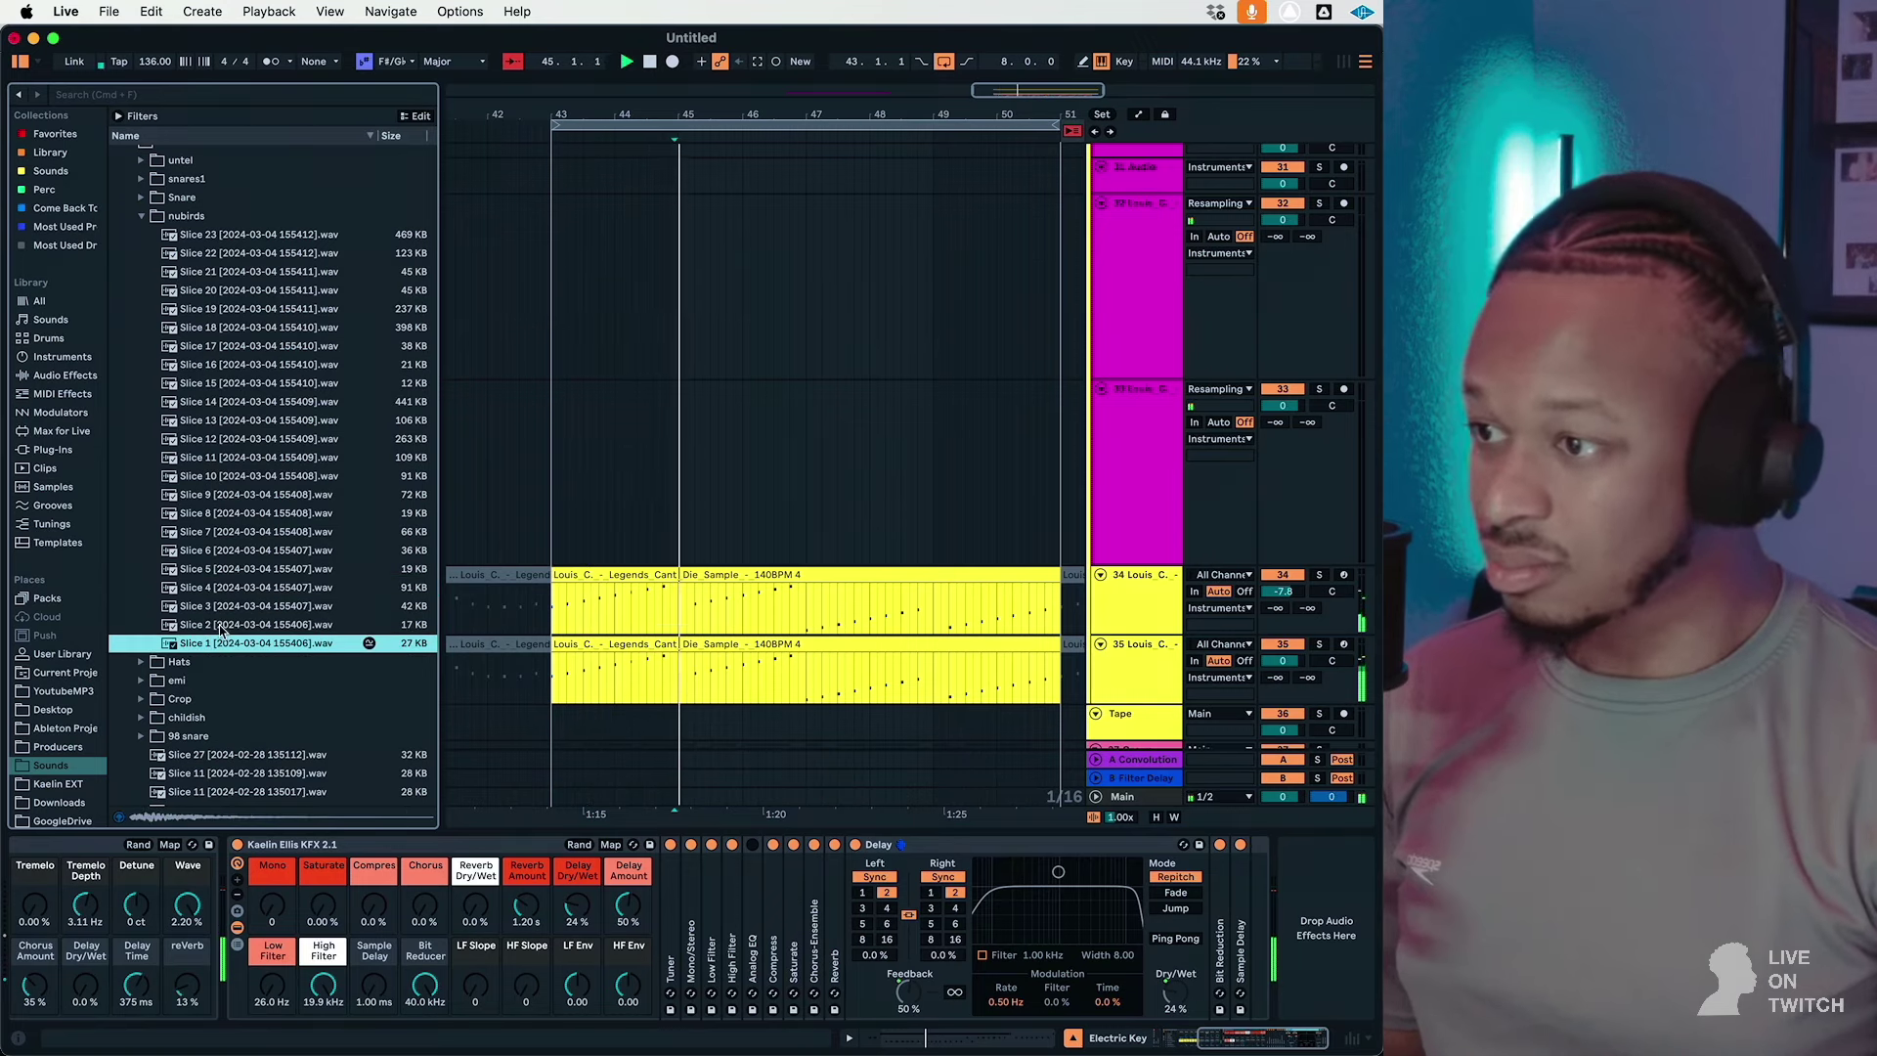
key("Up")
left_click(230, 587)
left_click(231, 573)
left_click(229, 550)
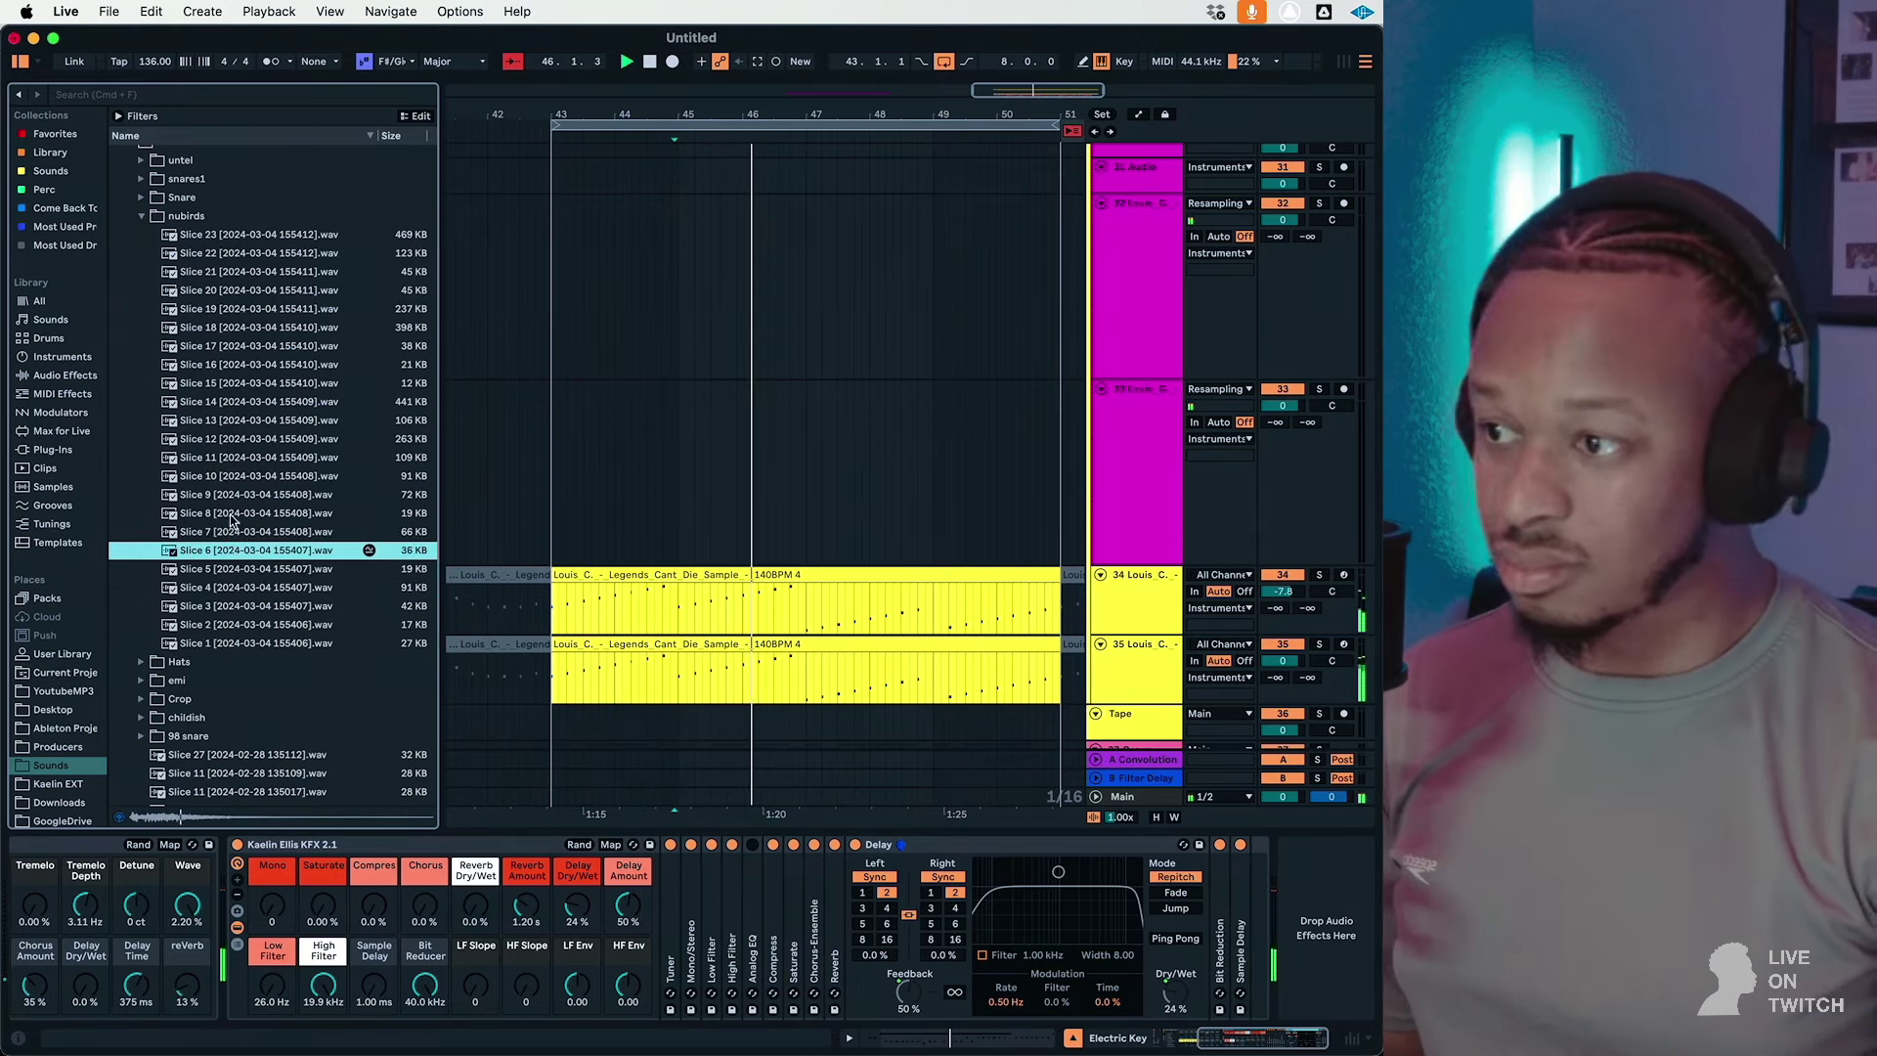
left_click(225, 495)
left_click(221, 518)
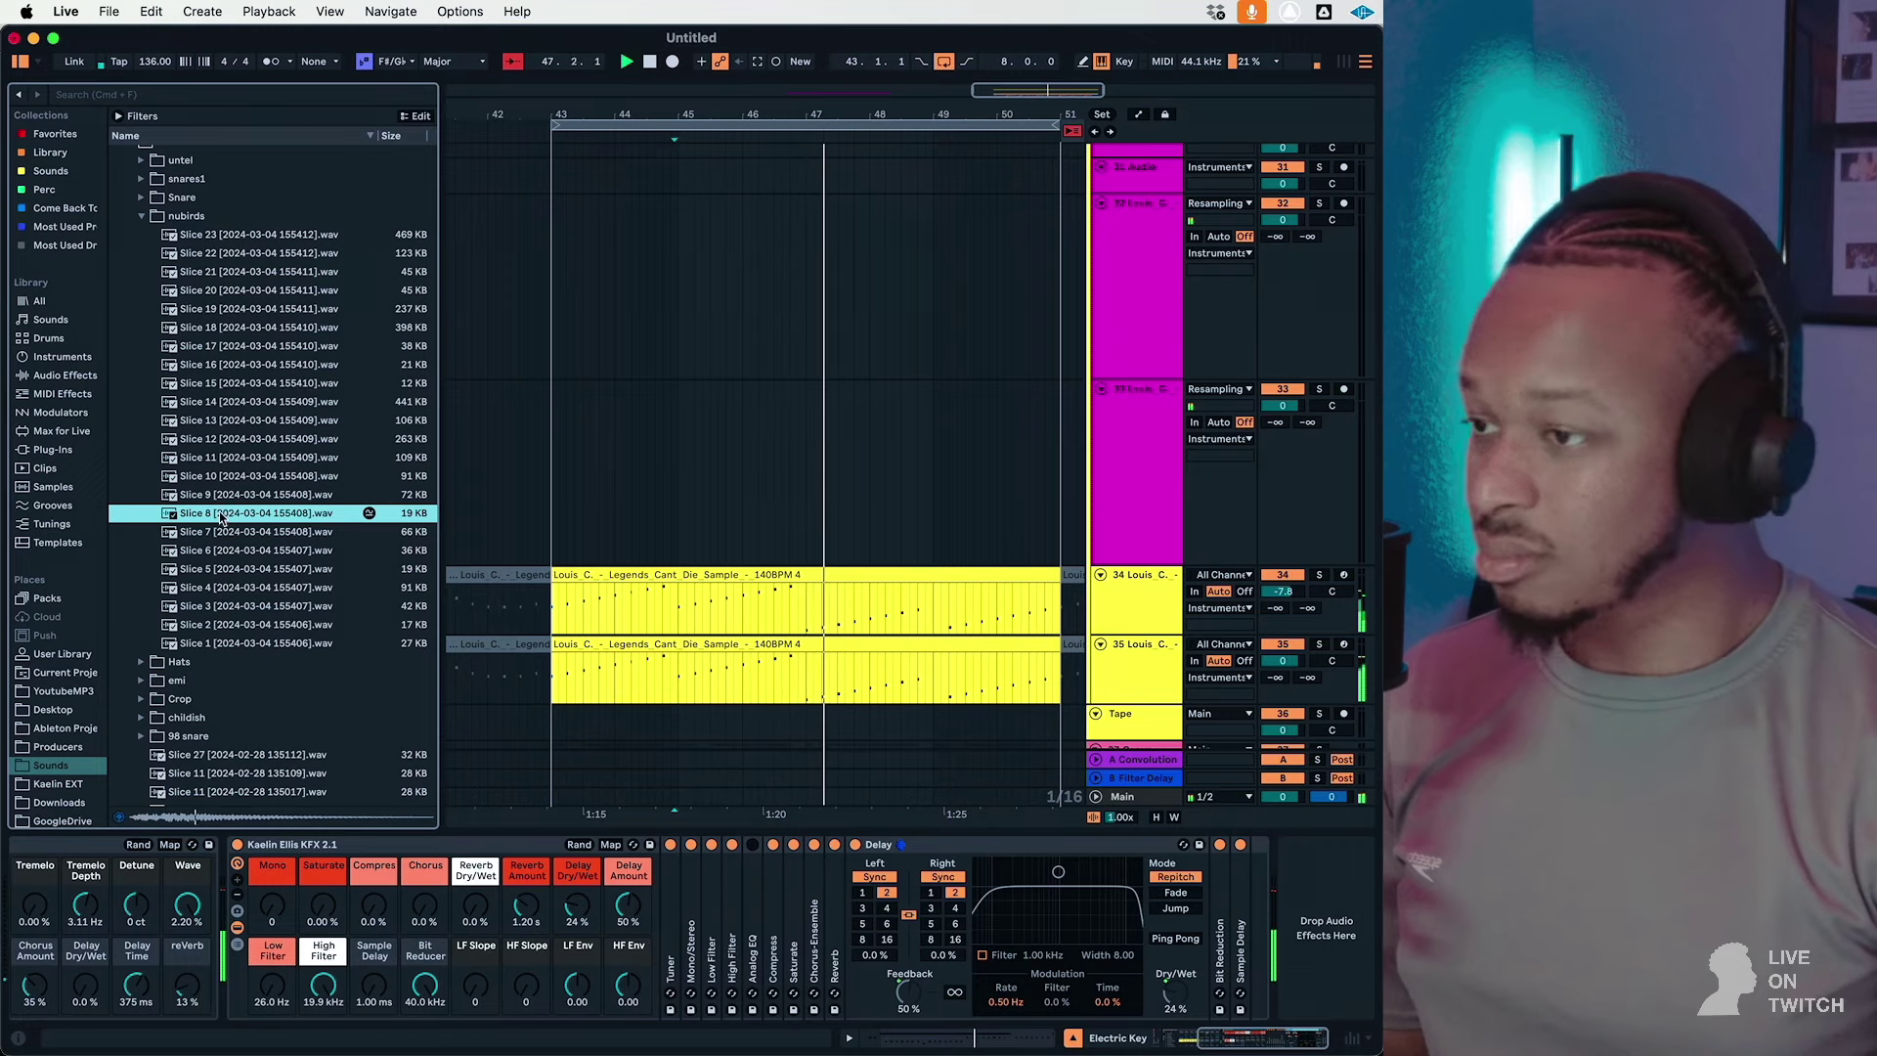
Step: Add a new audio track below track 41 and place the nubirds Slice 8 sample on beat 2 of bar 43
scroll(688, 592, "down", 6)
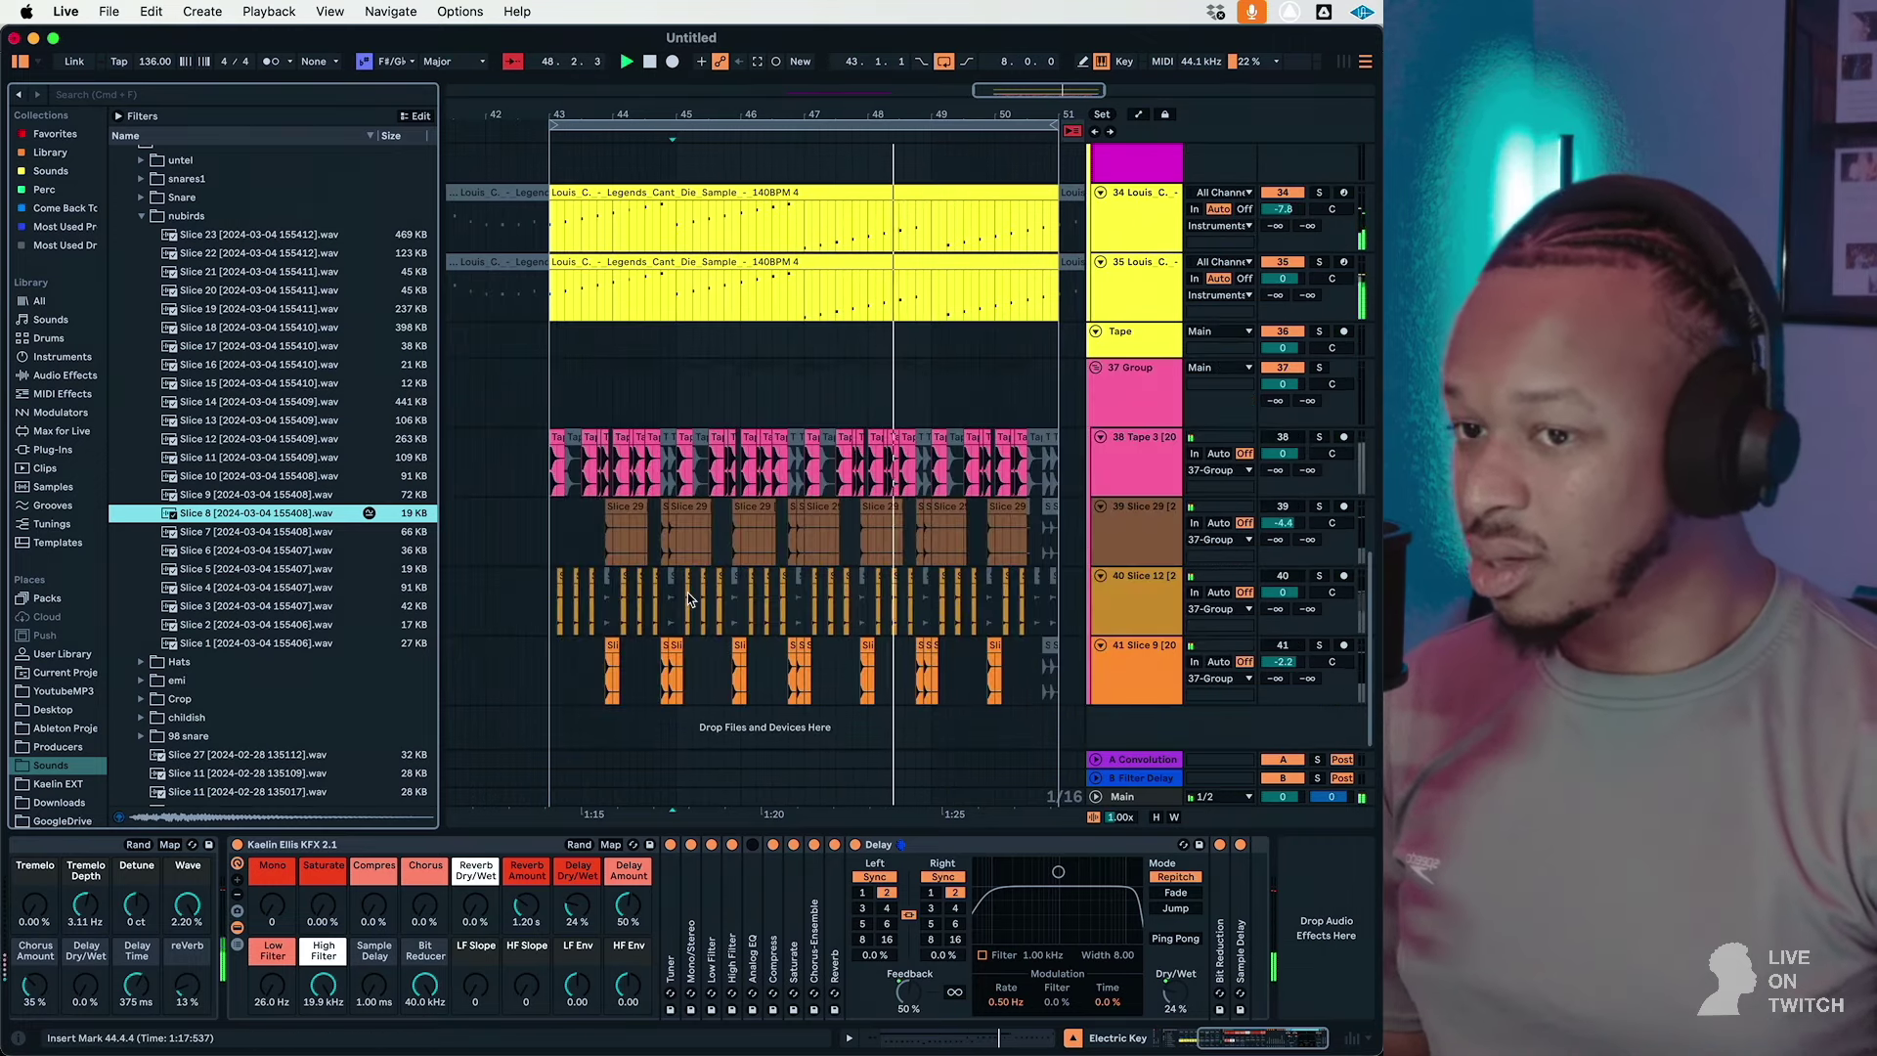
left_click(1234, 696)
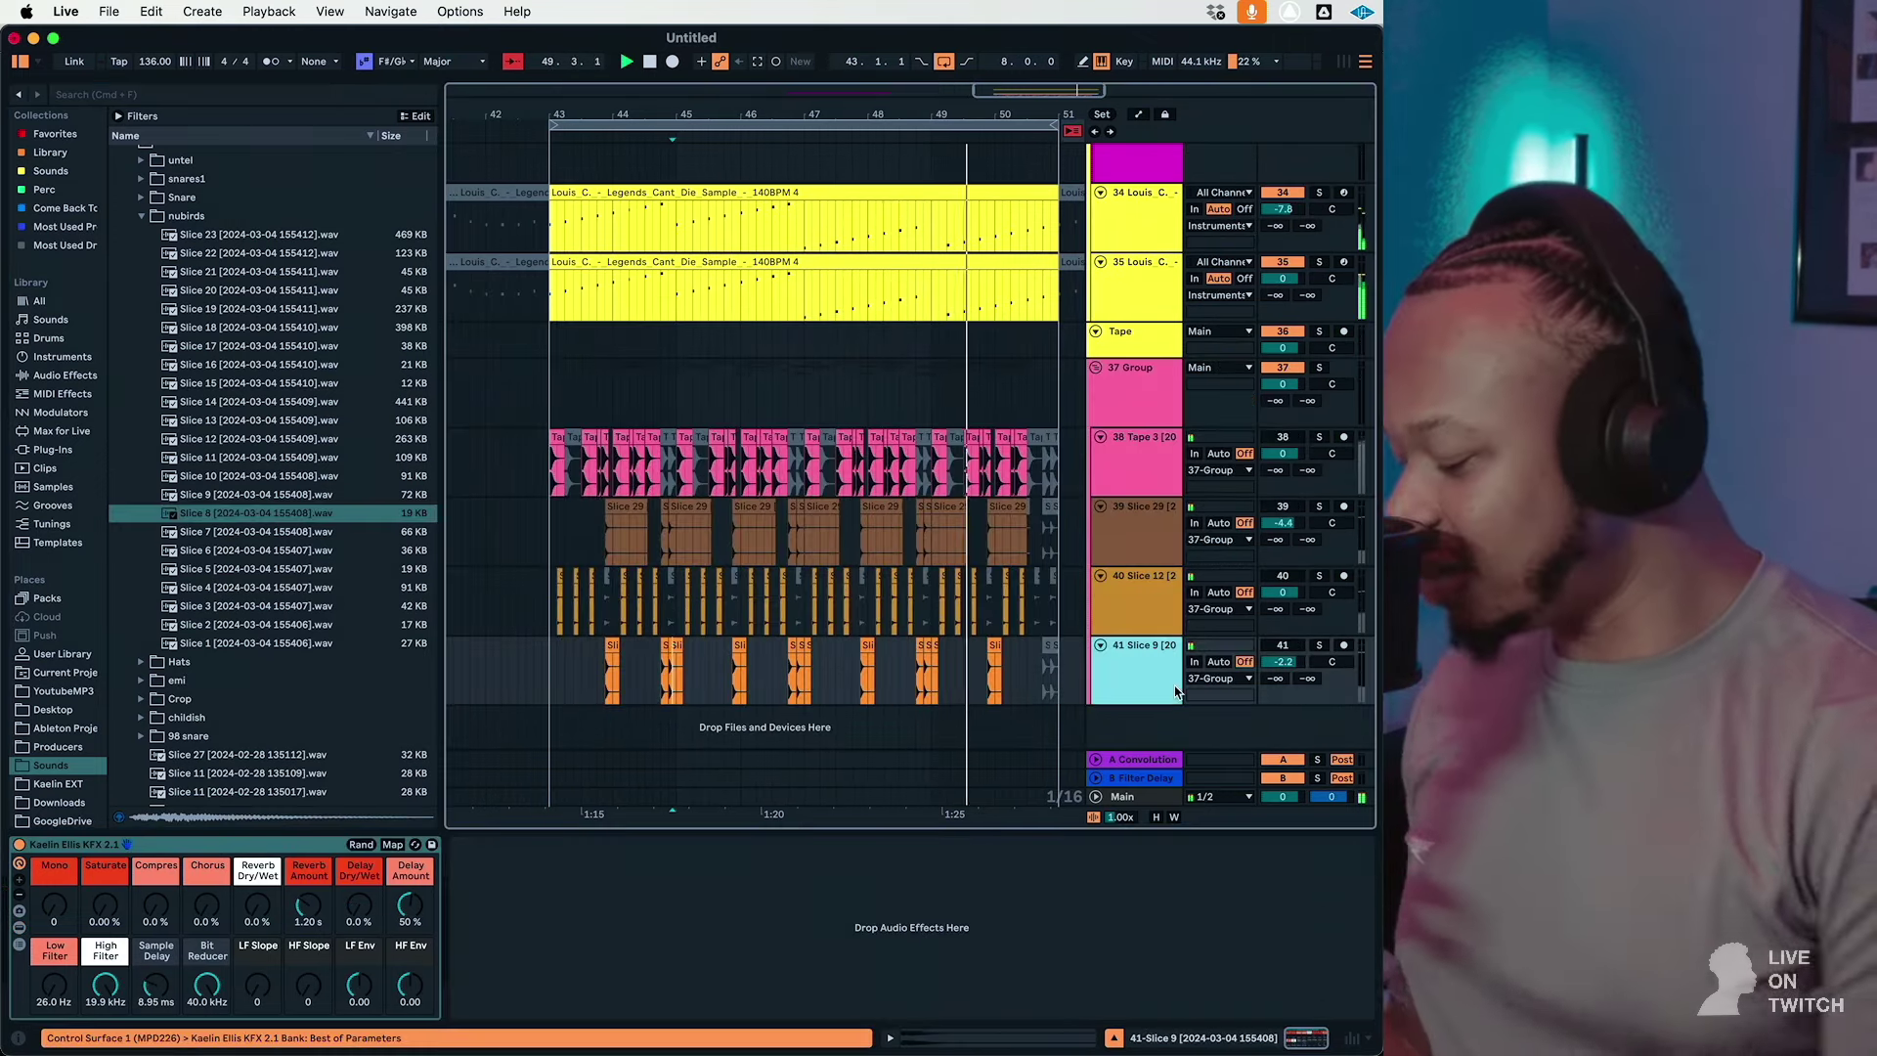
key("super+t")
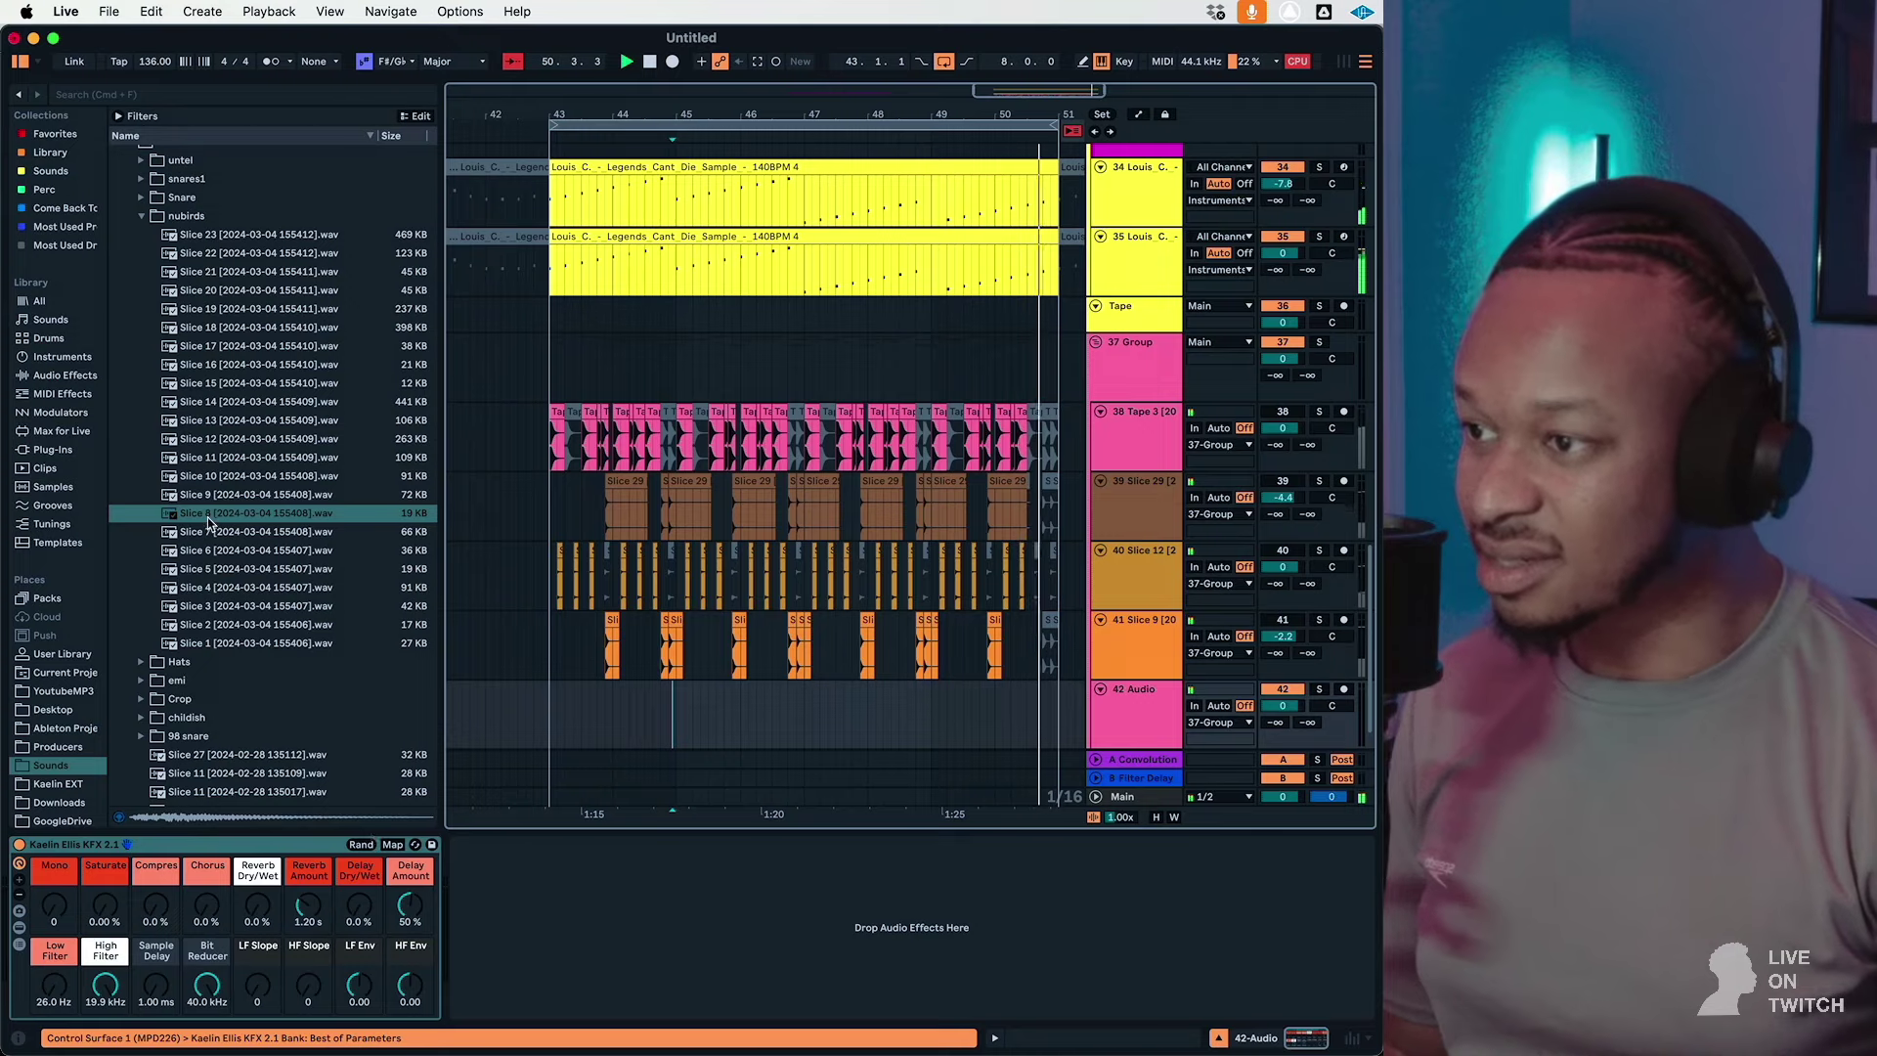
mouse_move(209, 524)
left_mouse_down()
mouse_move(537, 620)
mouse_move(578, 700)
left_mouse_up()
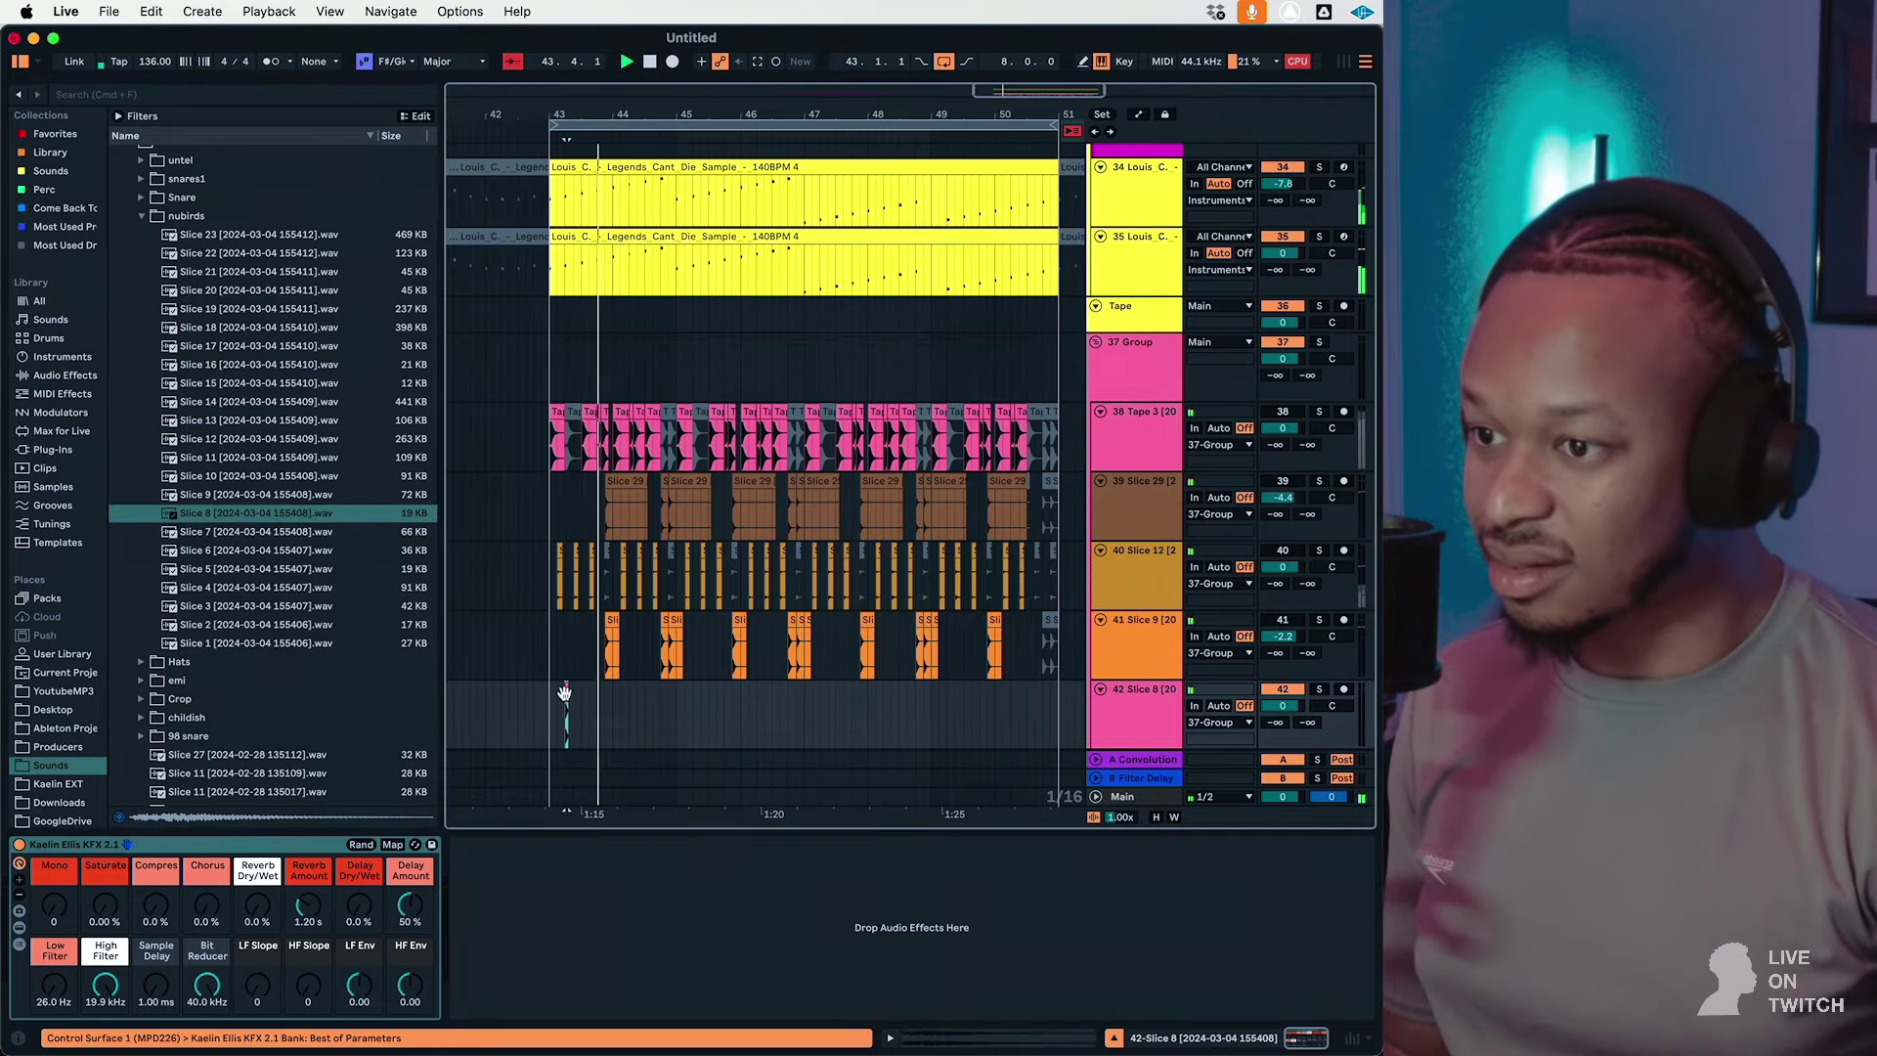
Step: Duplicate the two-beat section containing the Slice 8 clip repeatedly until it fills the loop up to bar 51
key("super+d")
key("super+d")
key("super+d")
key("super+d")
key("super+d")
key("super+d")
key("super+d")
key("super+d")
key("super+d")
key("super+d")
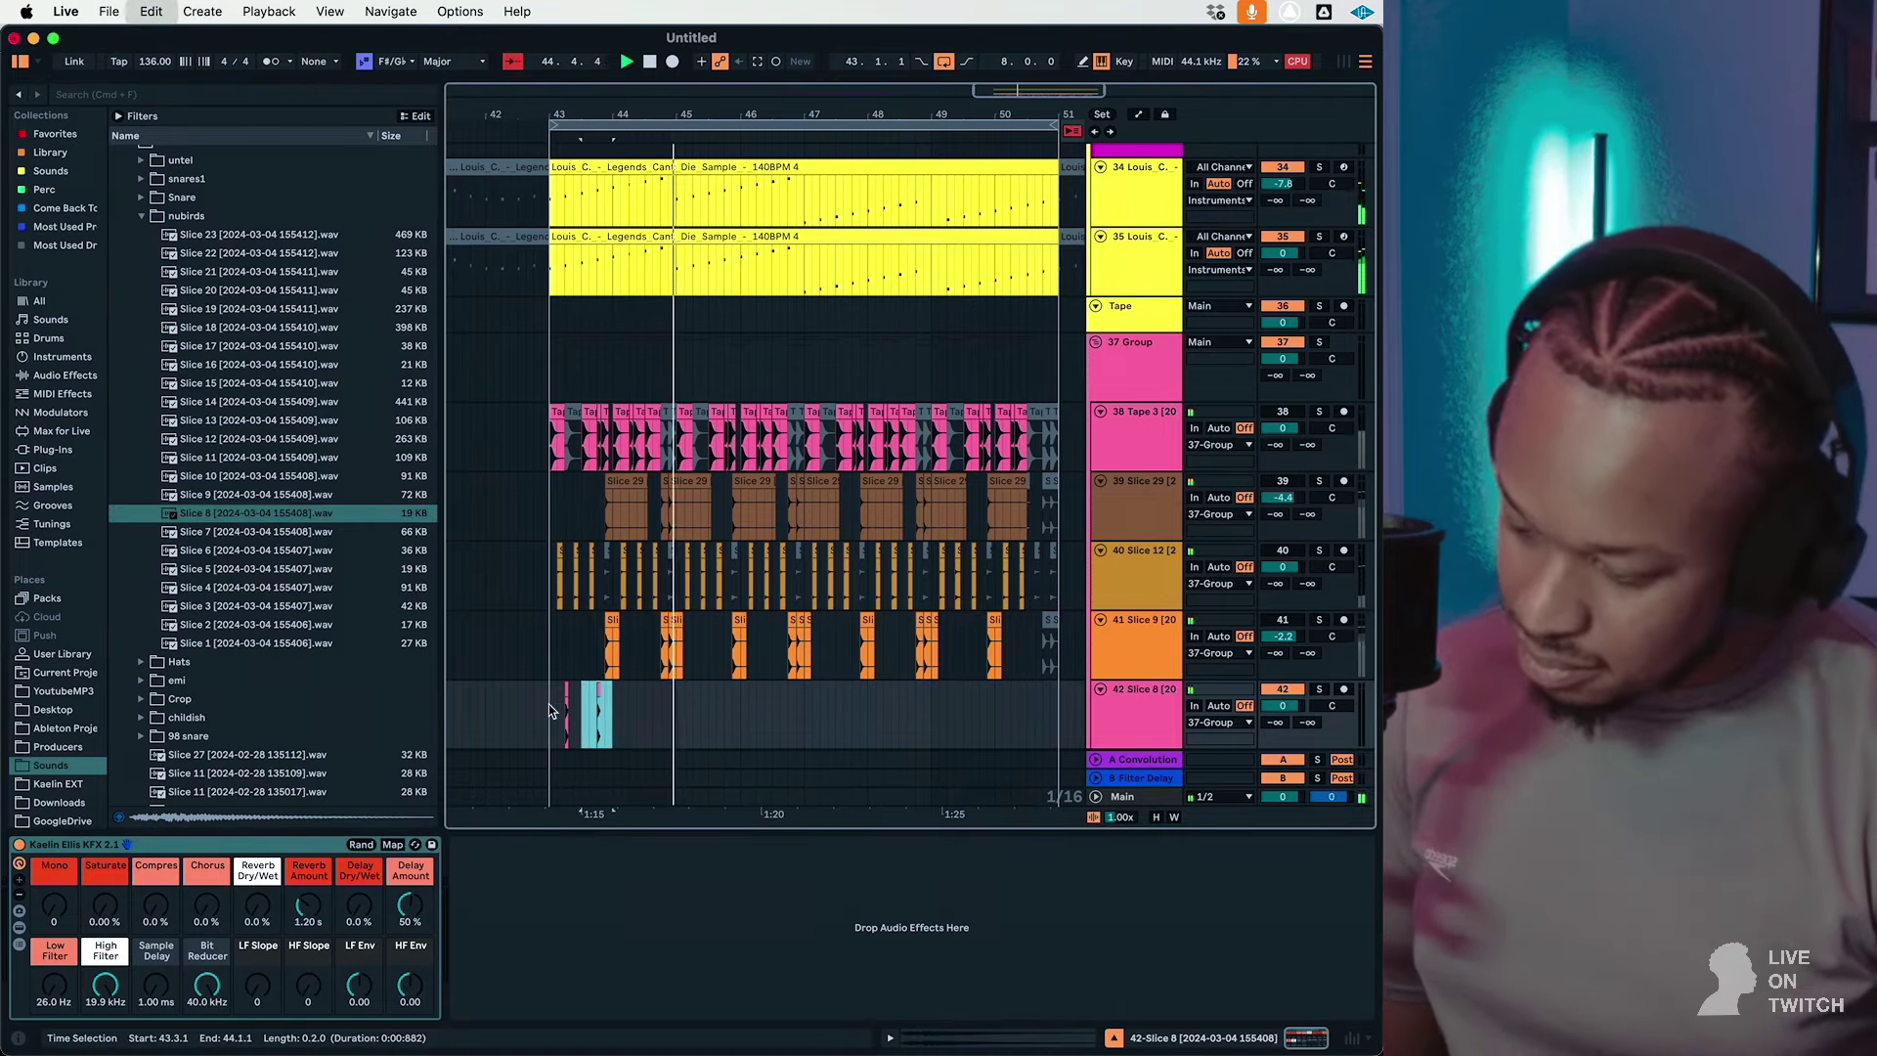
key("super+d")
key("super+d")
key("super+d")
key("super+d")
key("super+d")
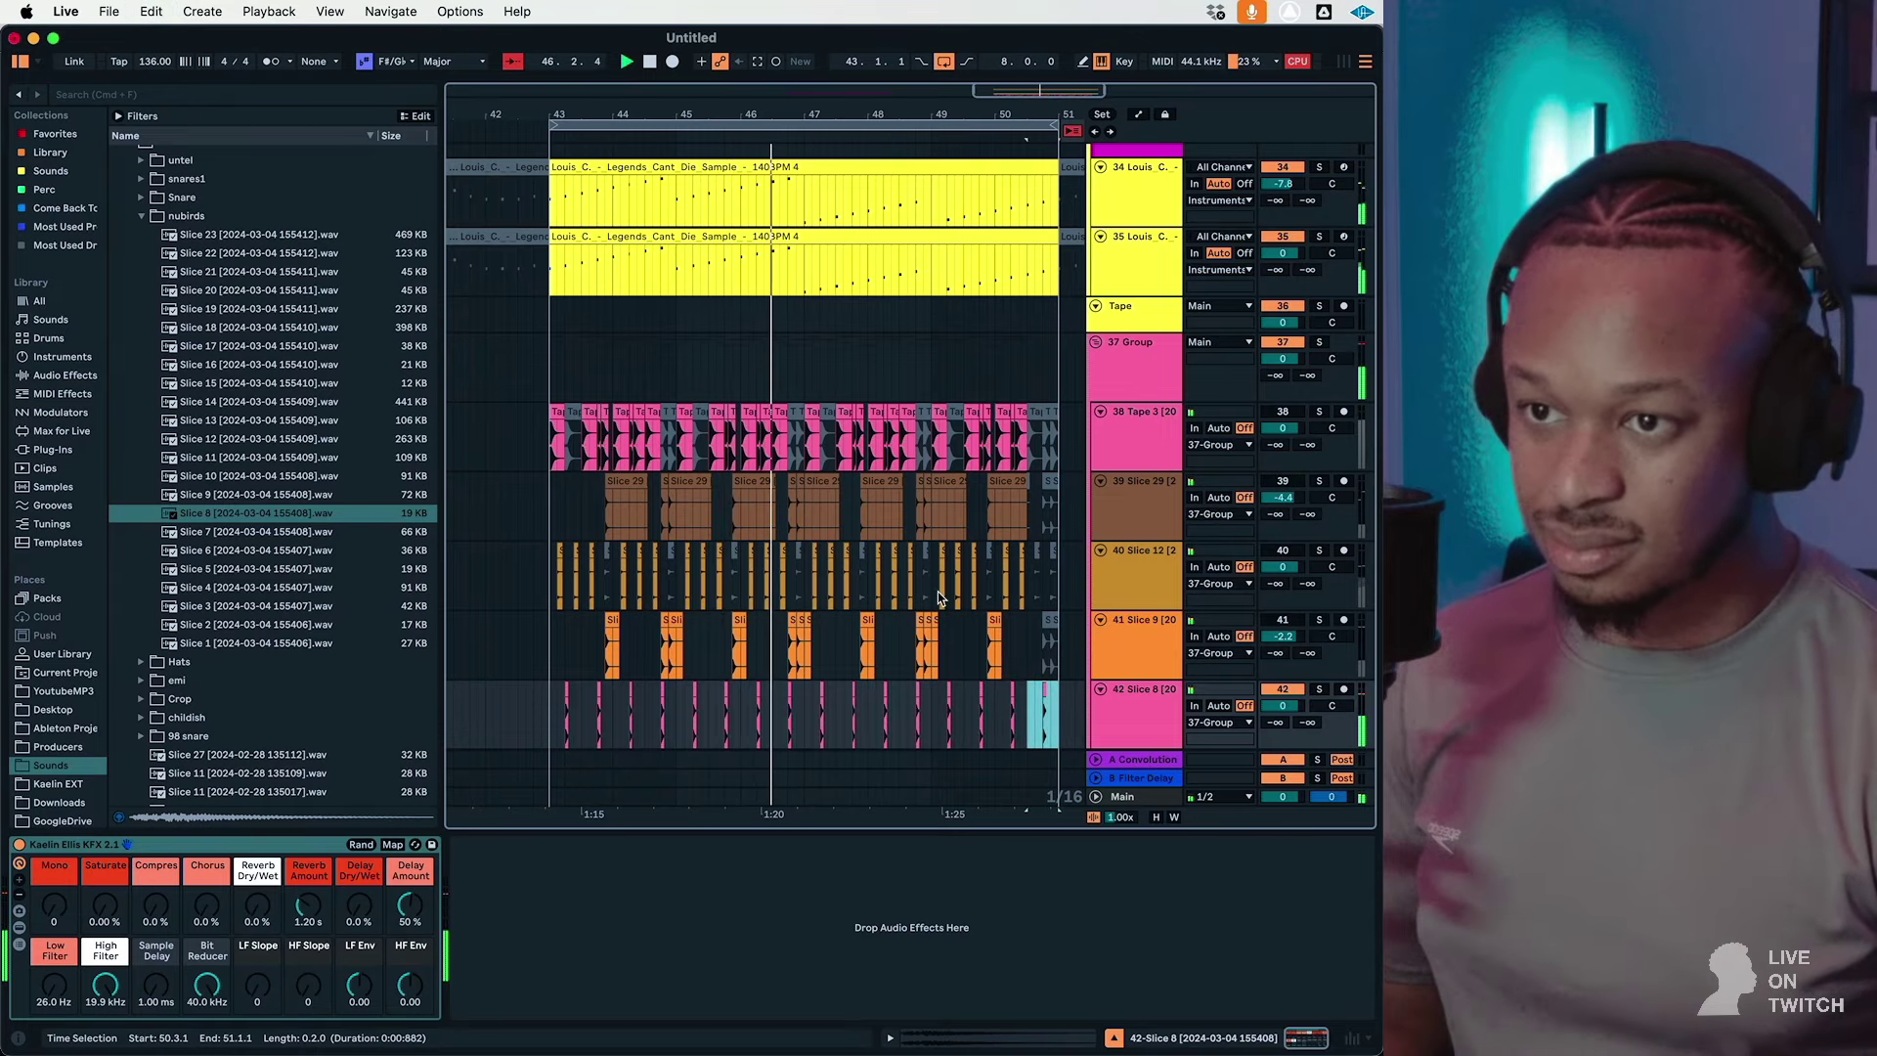
Step: Unmute track 38, Tape 3, and select the track
left_click(1264, 420)
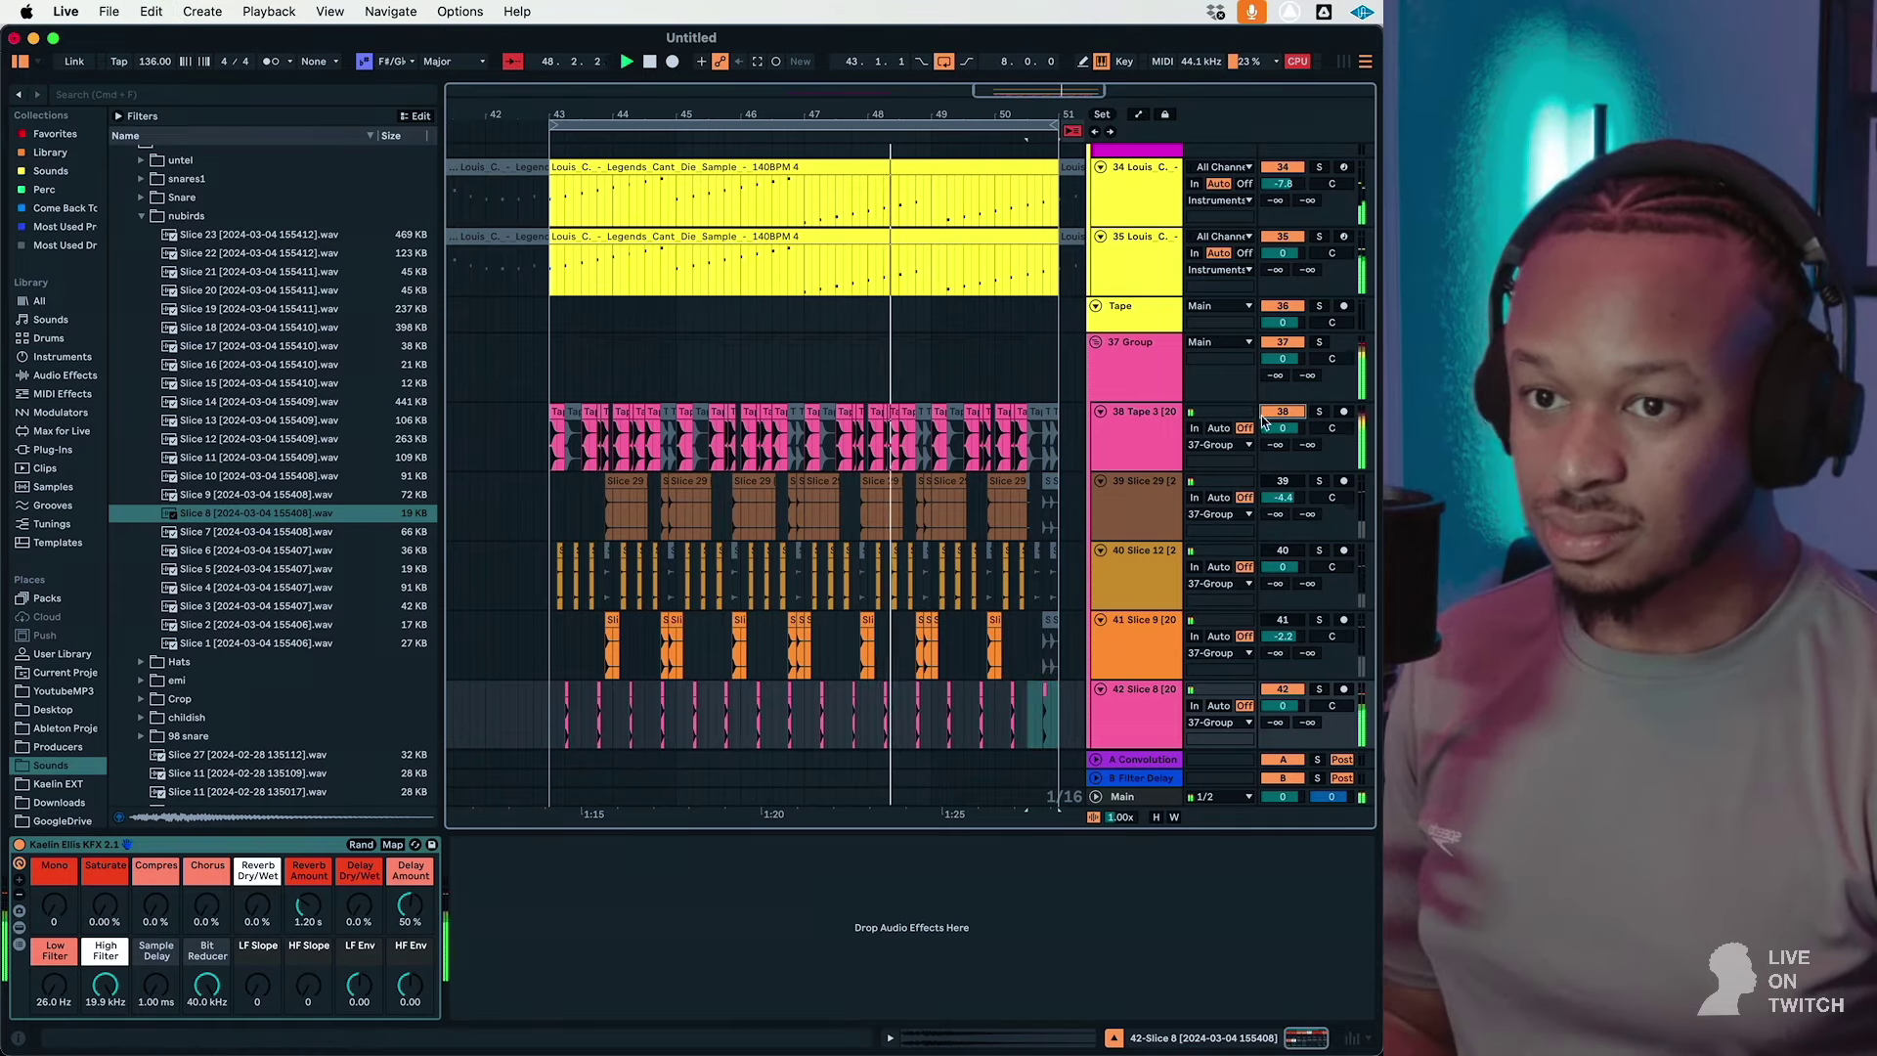
left_click(1140, 438)
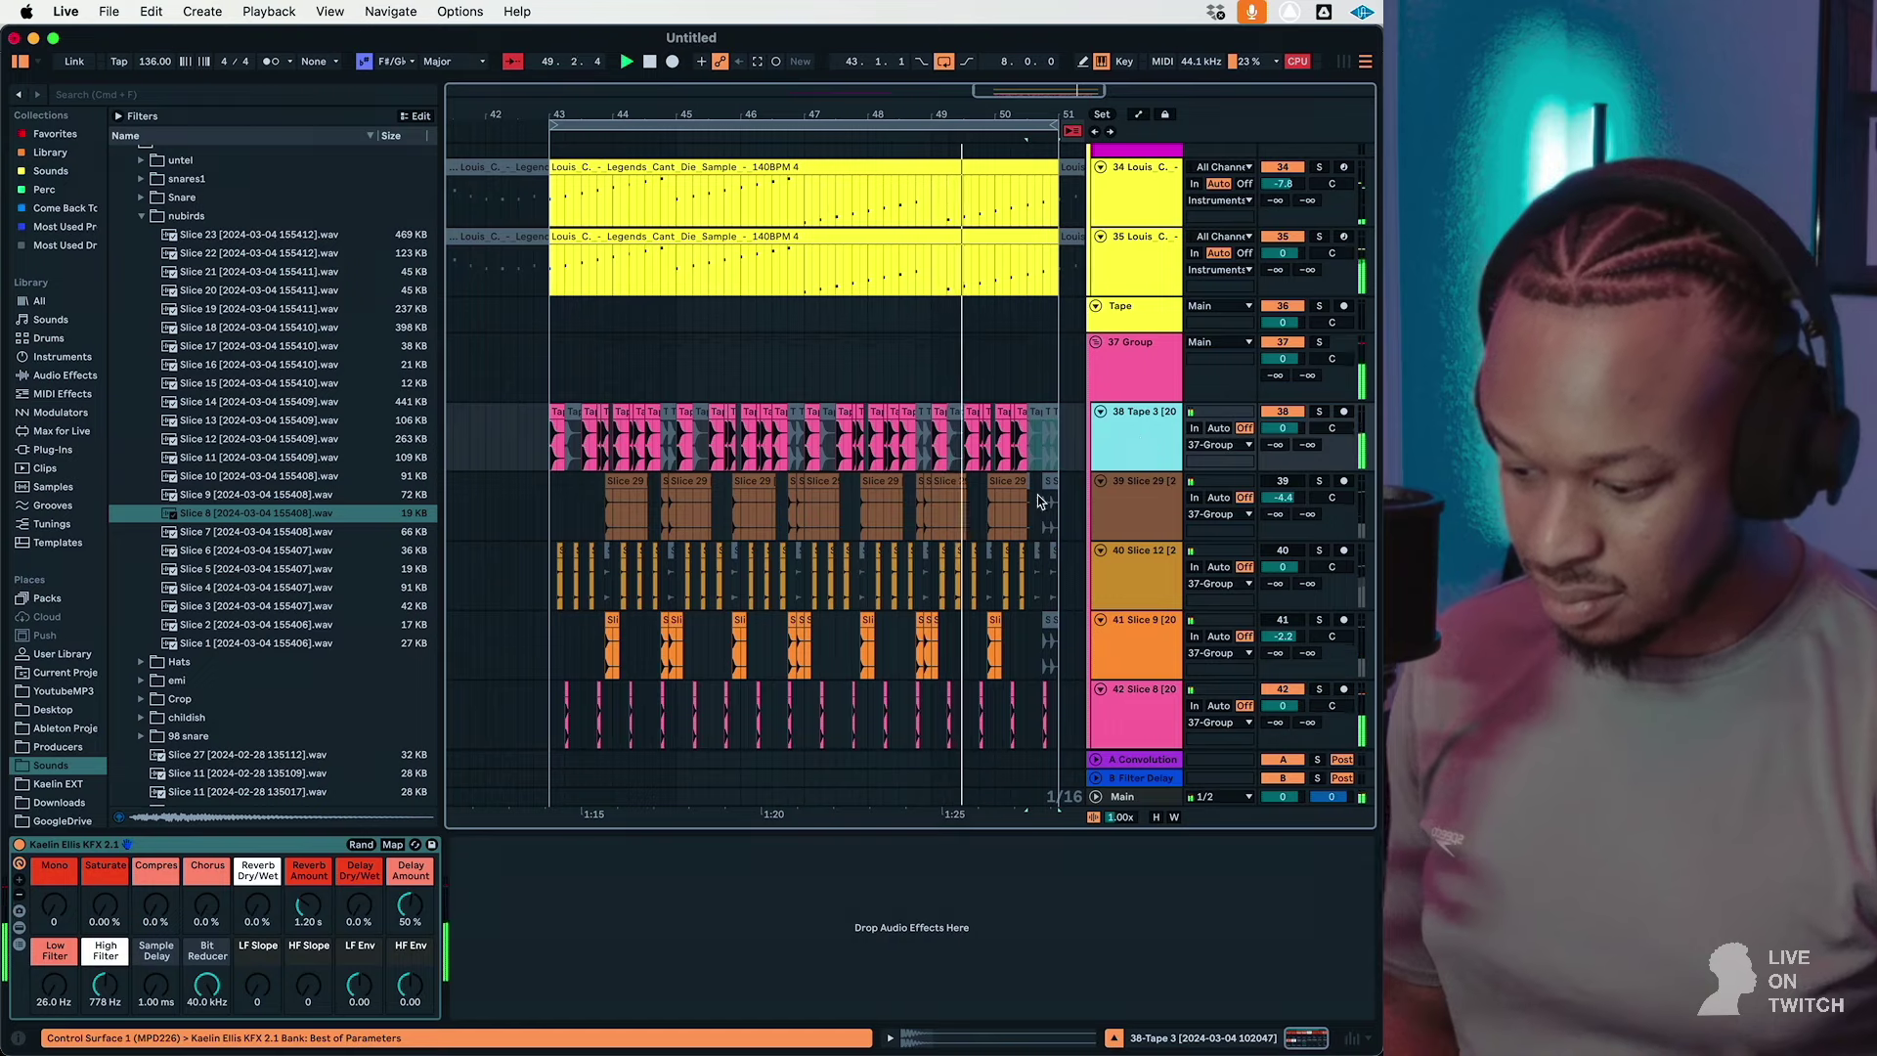
scroll(1036, 495, "down", 1)
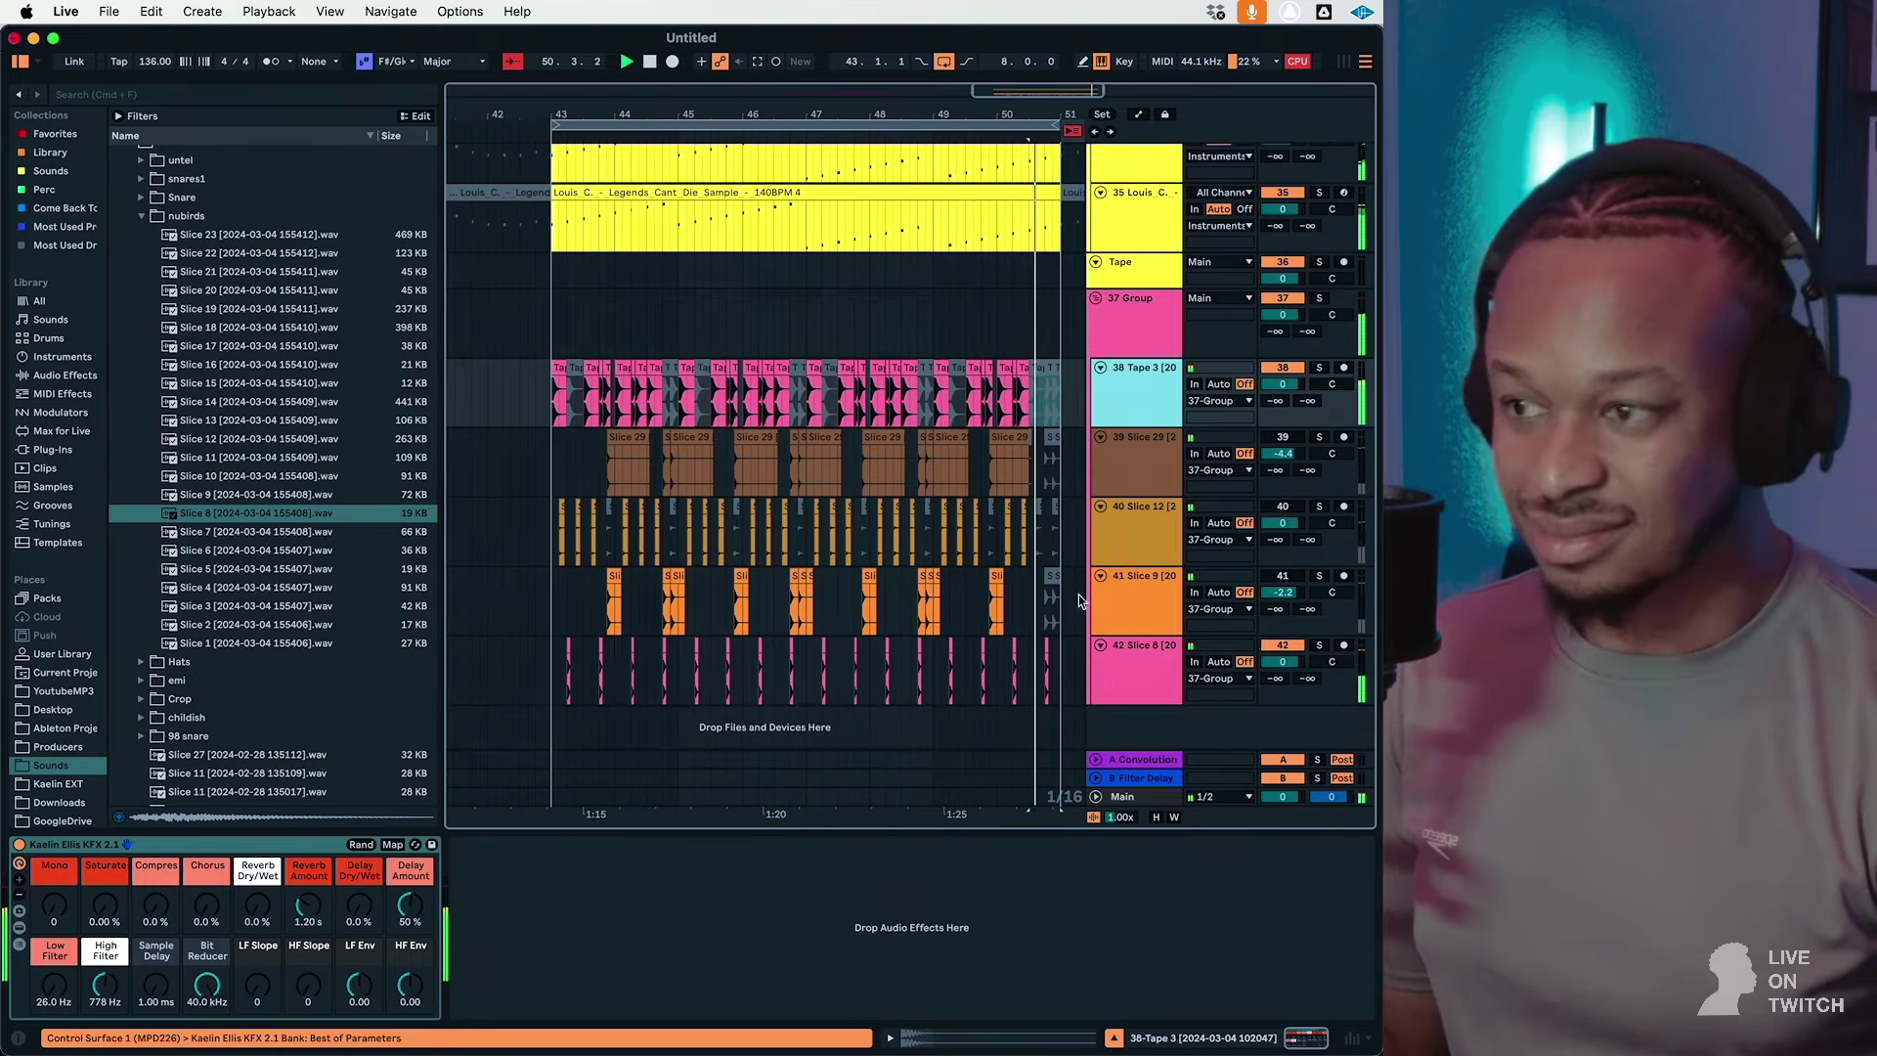
Step: Unmute track 40, Slice 12, and select its clips from 42.4.1 to 51.4.2 to reactivate the muted ones
left_click(1174, 529)
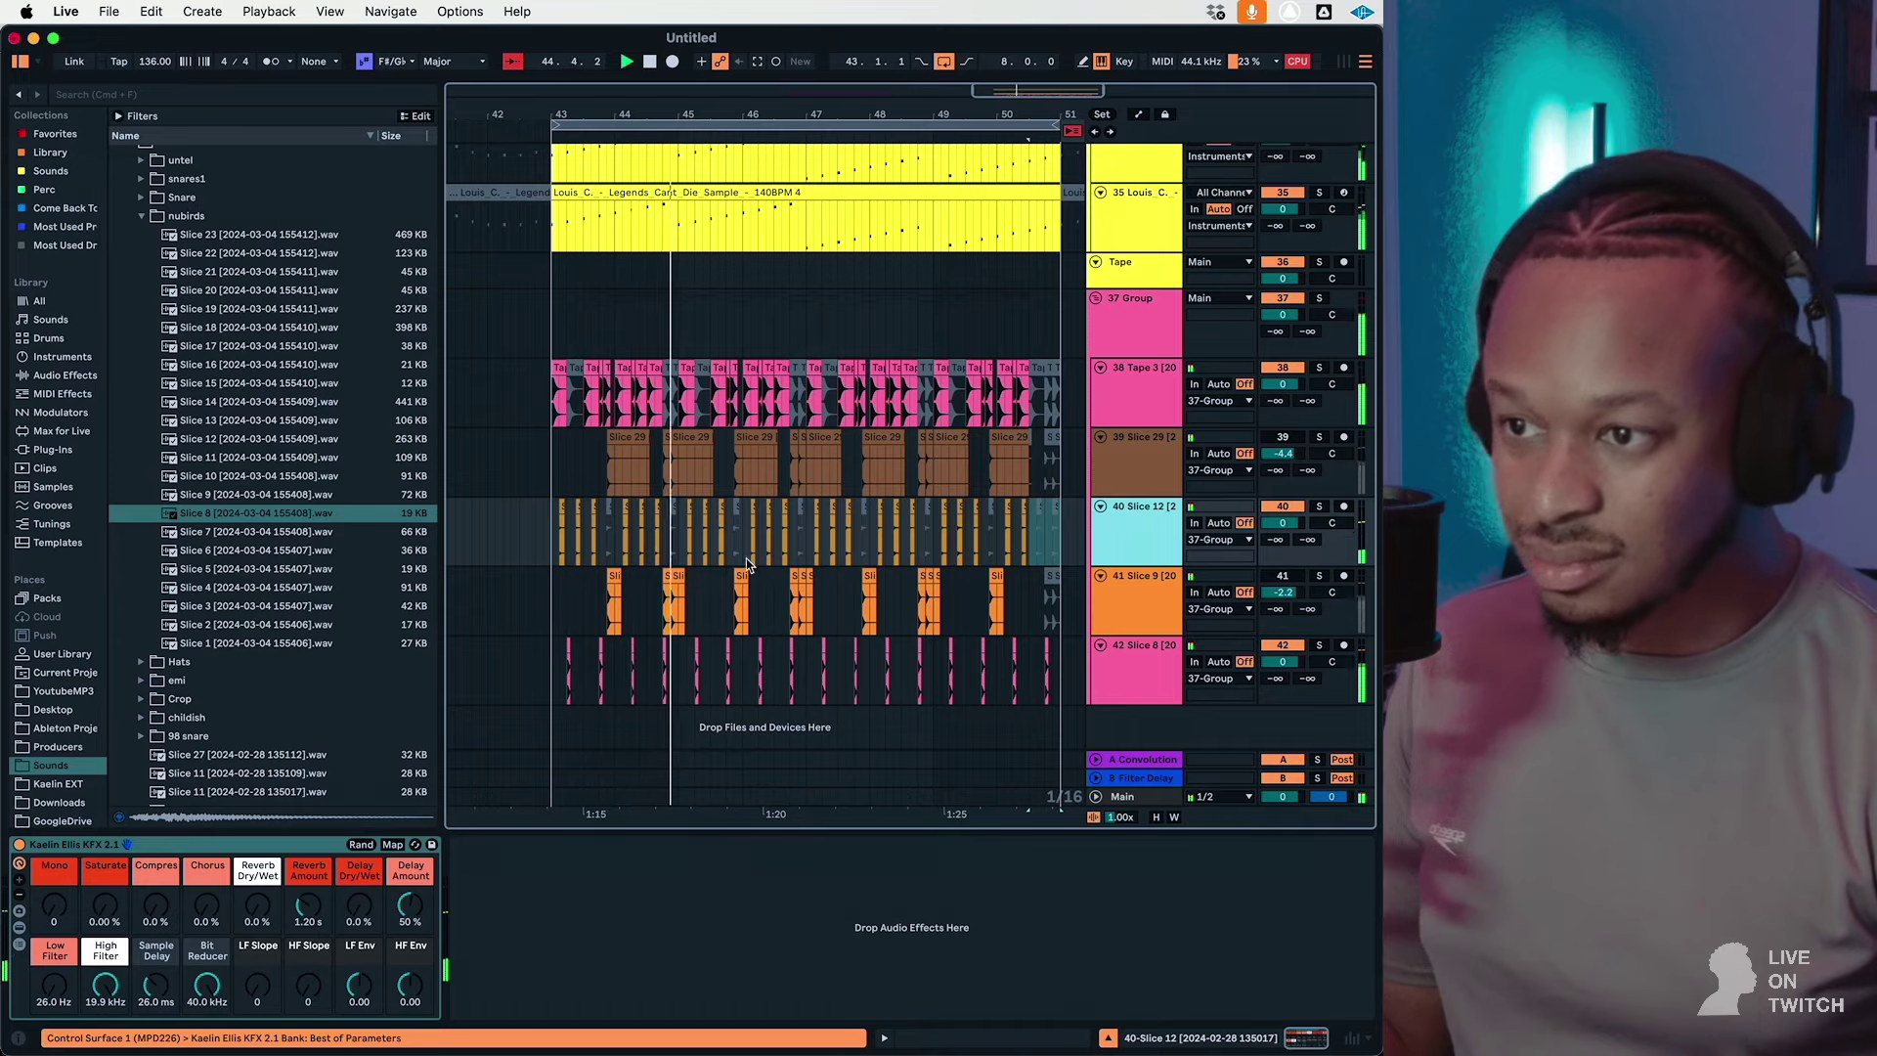
left_click_drag(532, 531, 1081, 534)
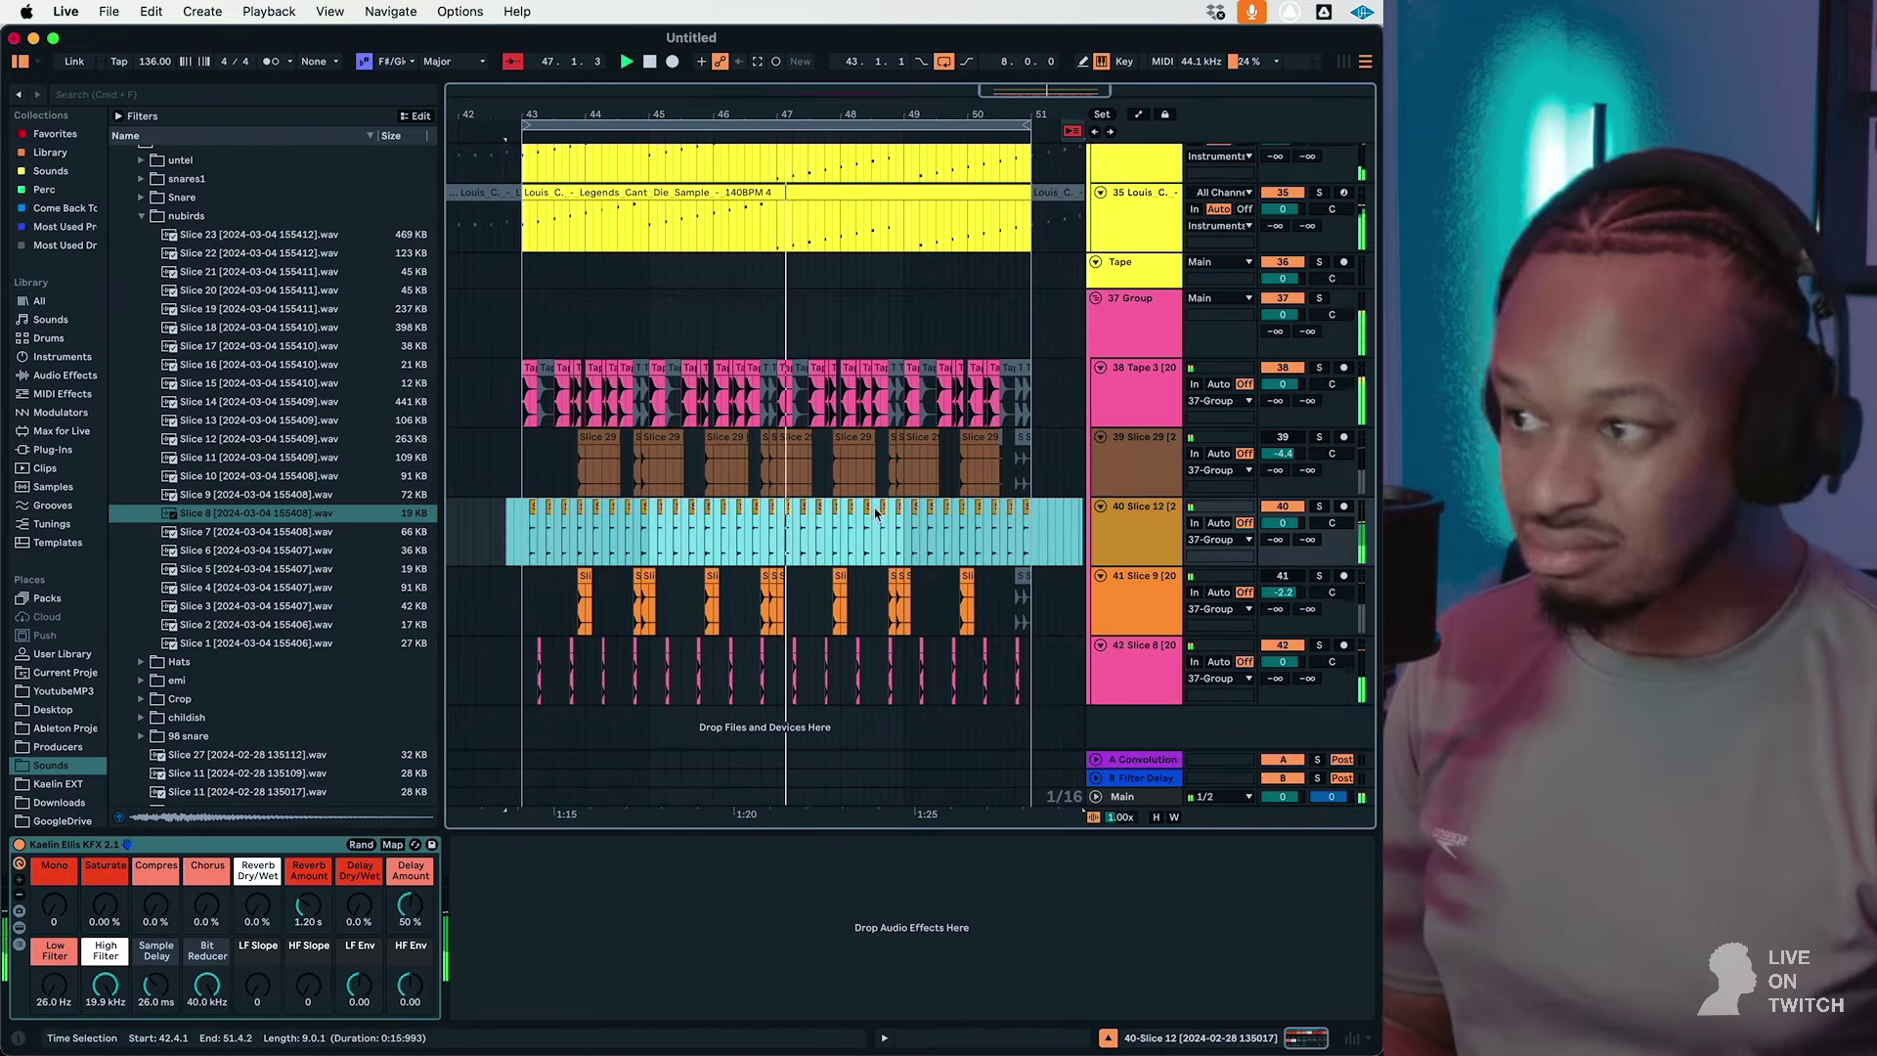
left_click(1137, 562)
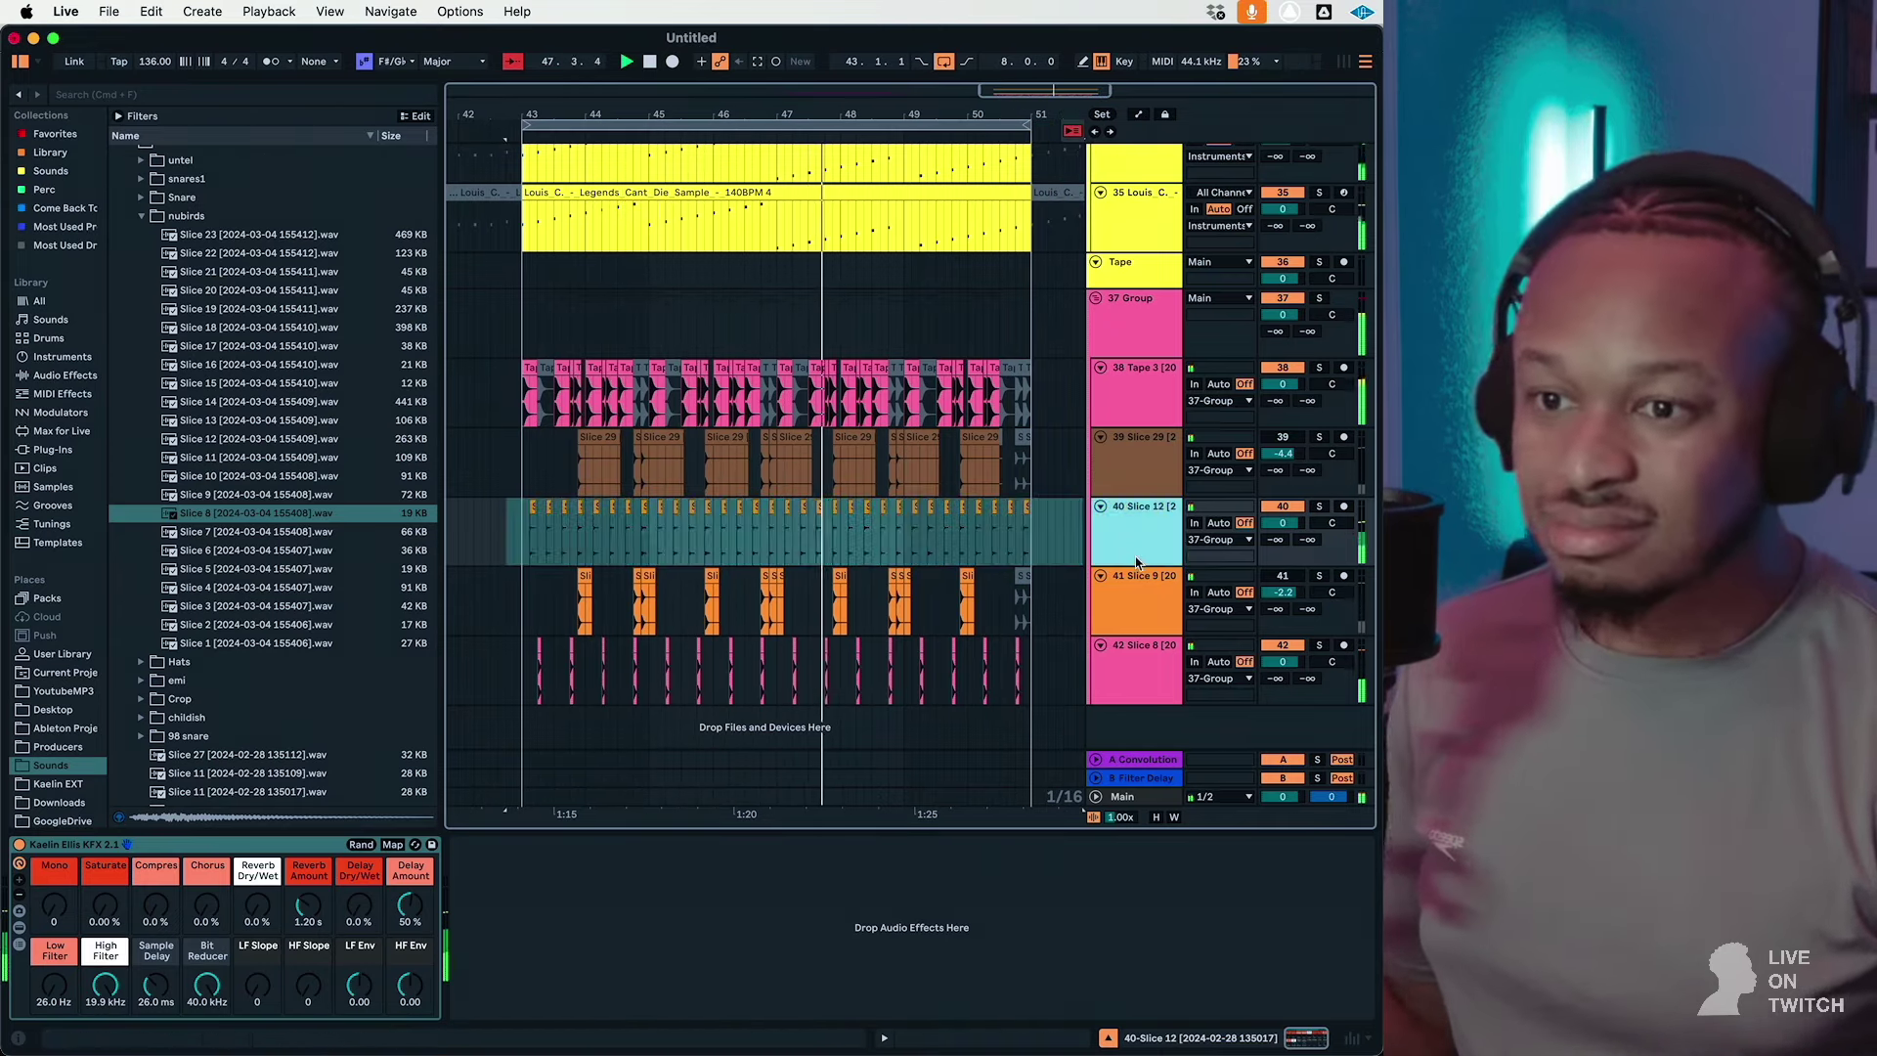
left_click(1279, 450)
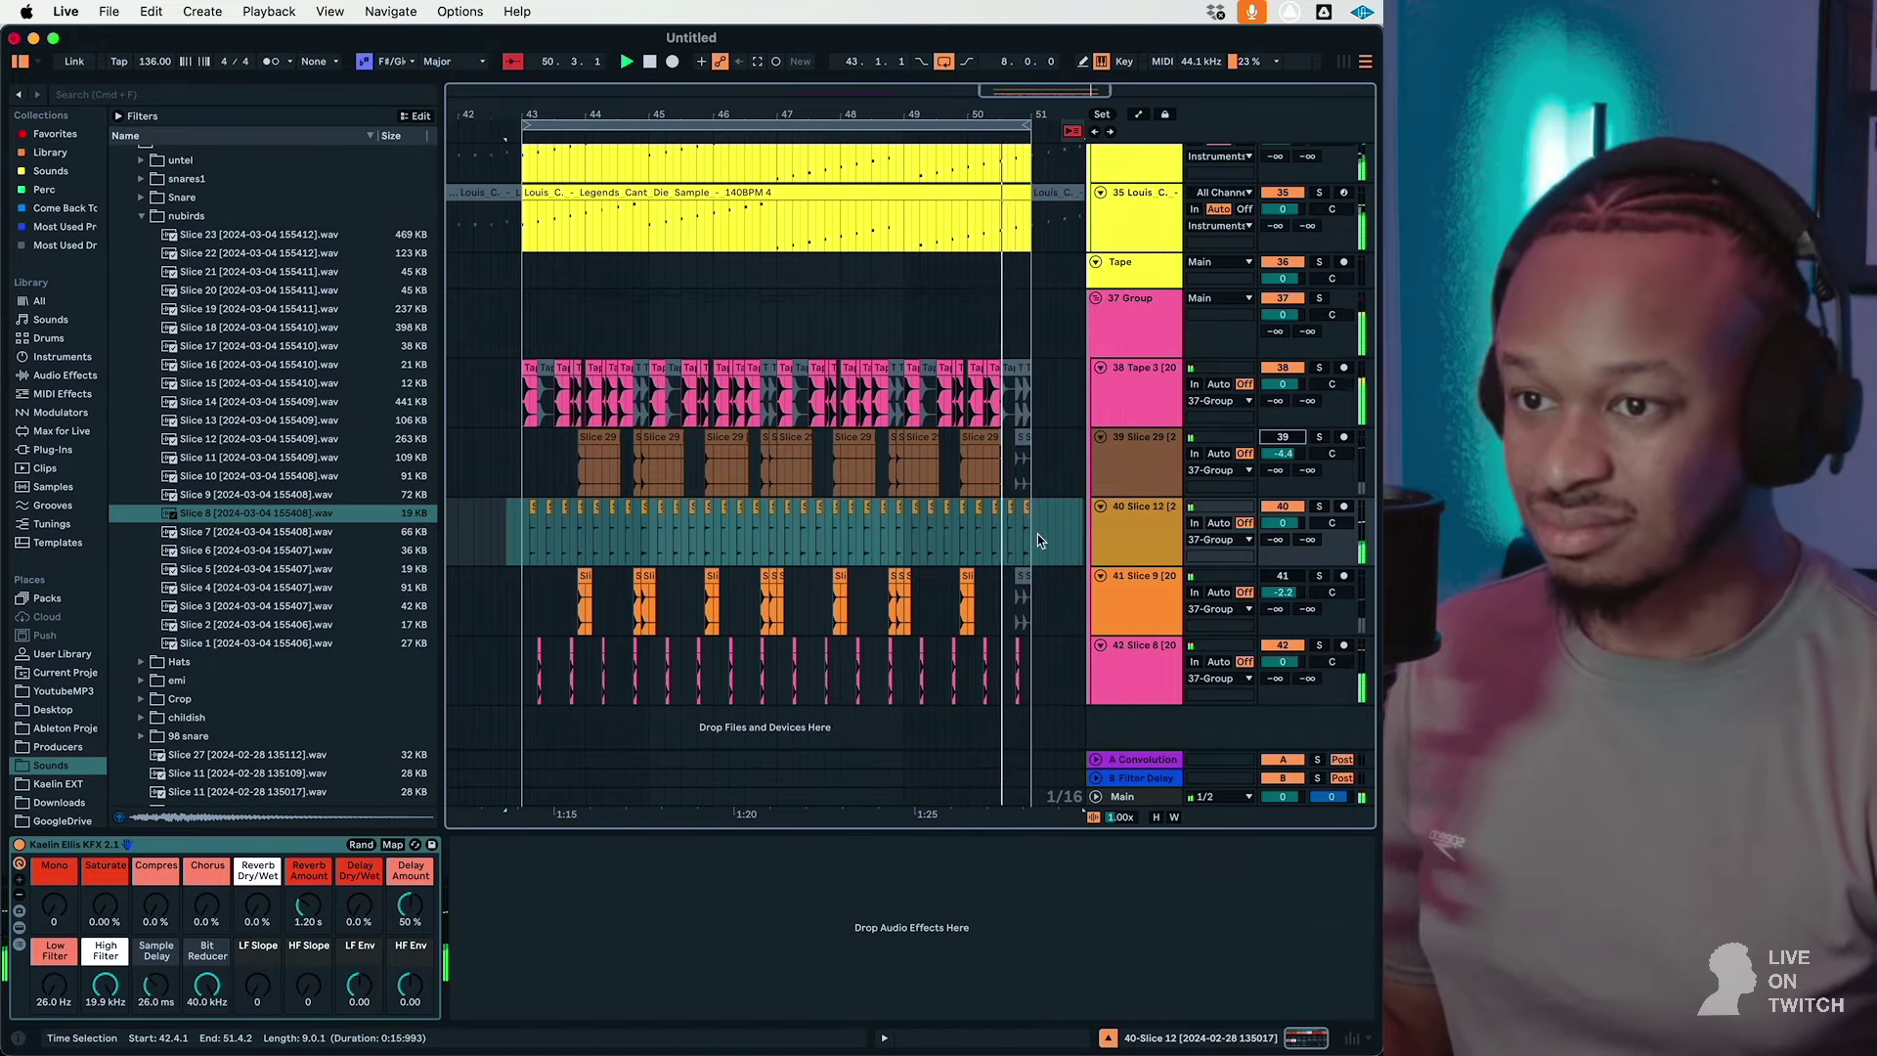
Step: Select the Electric Key track and raise Sample Delay in its Kaelin Ellis KFX 2.1 rack to about 1.62 ms
scroll(1037, 533, "up", 5)
scroll(1039, 501, "up", 5)
scroll(1039, 501, "down", 5)
scroll(1038, 500, "up", 8)
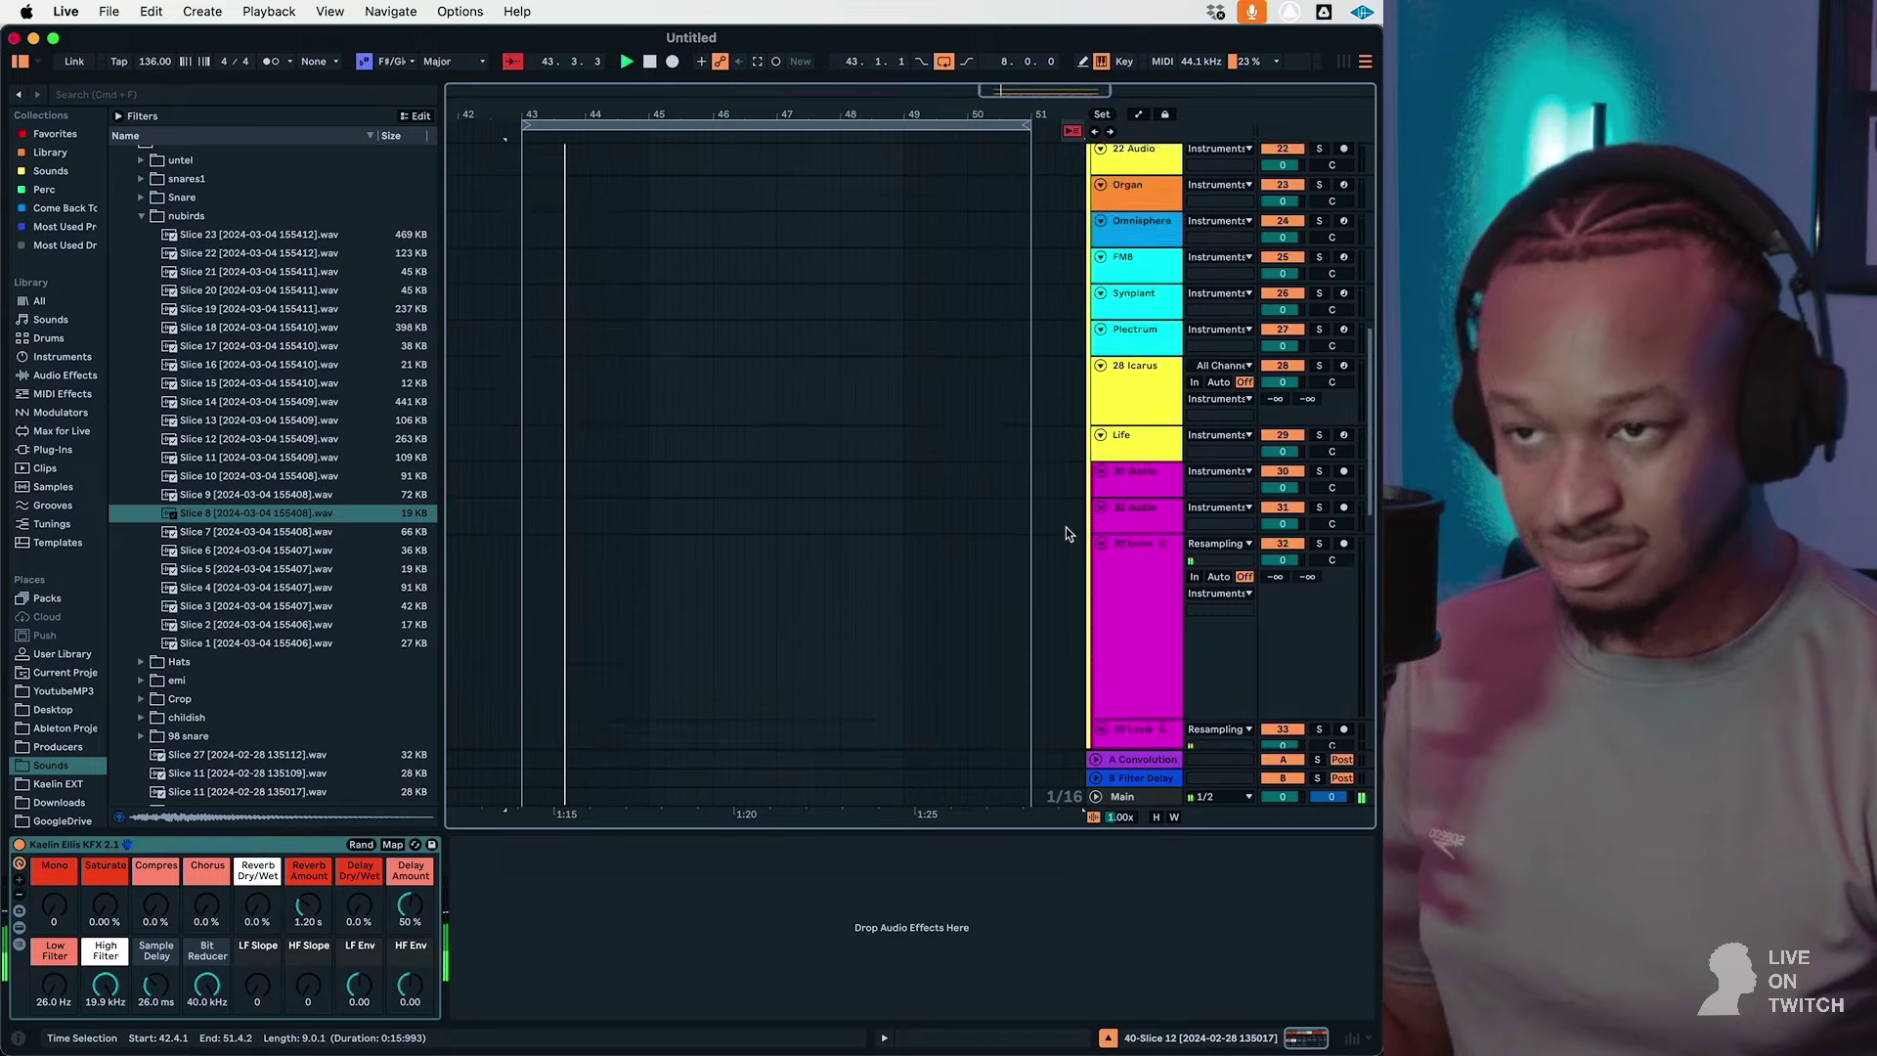
left_click(1137, 375)
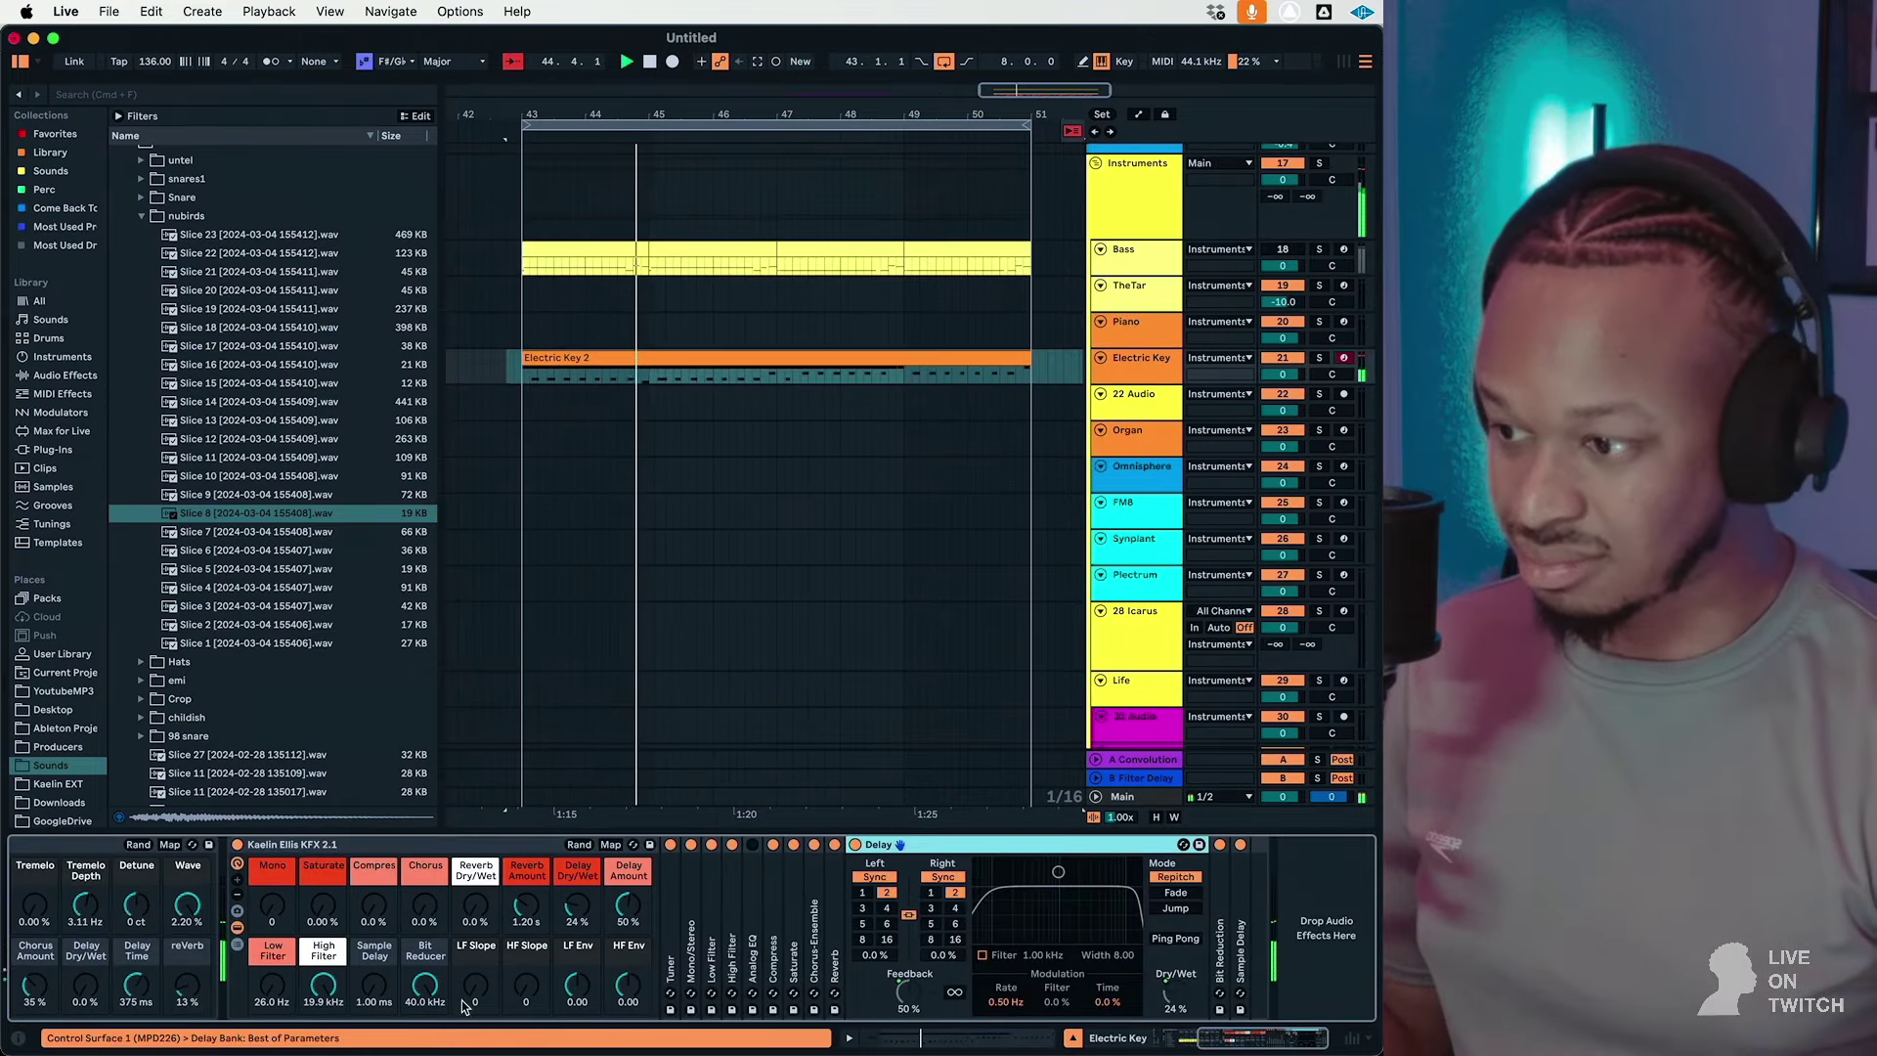
left_click_drag(391, 1005, 392, 994)
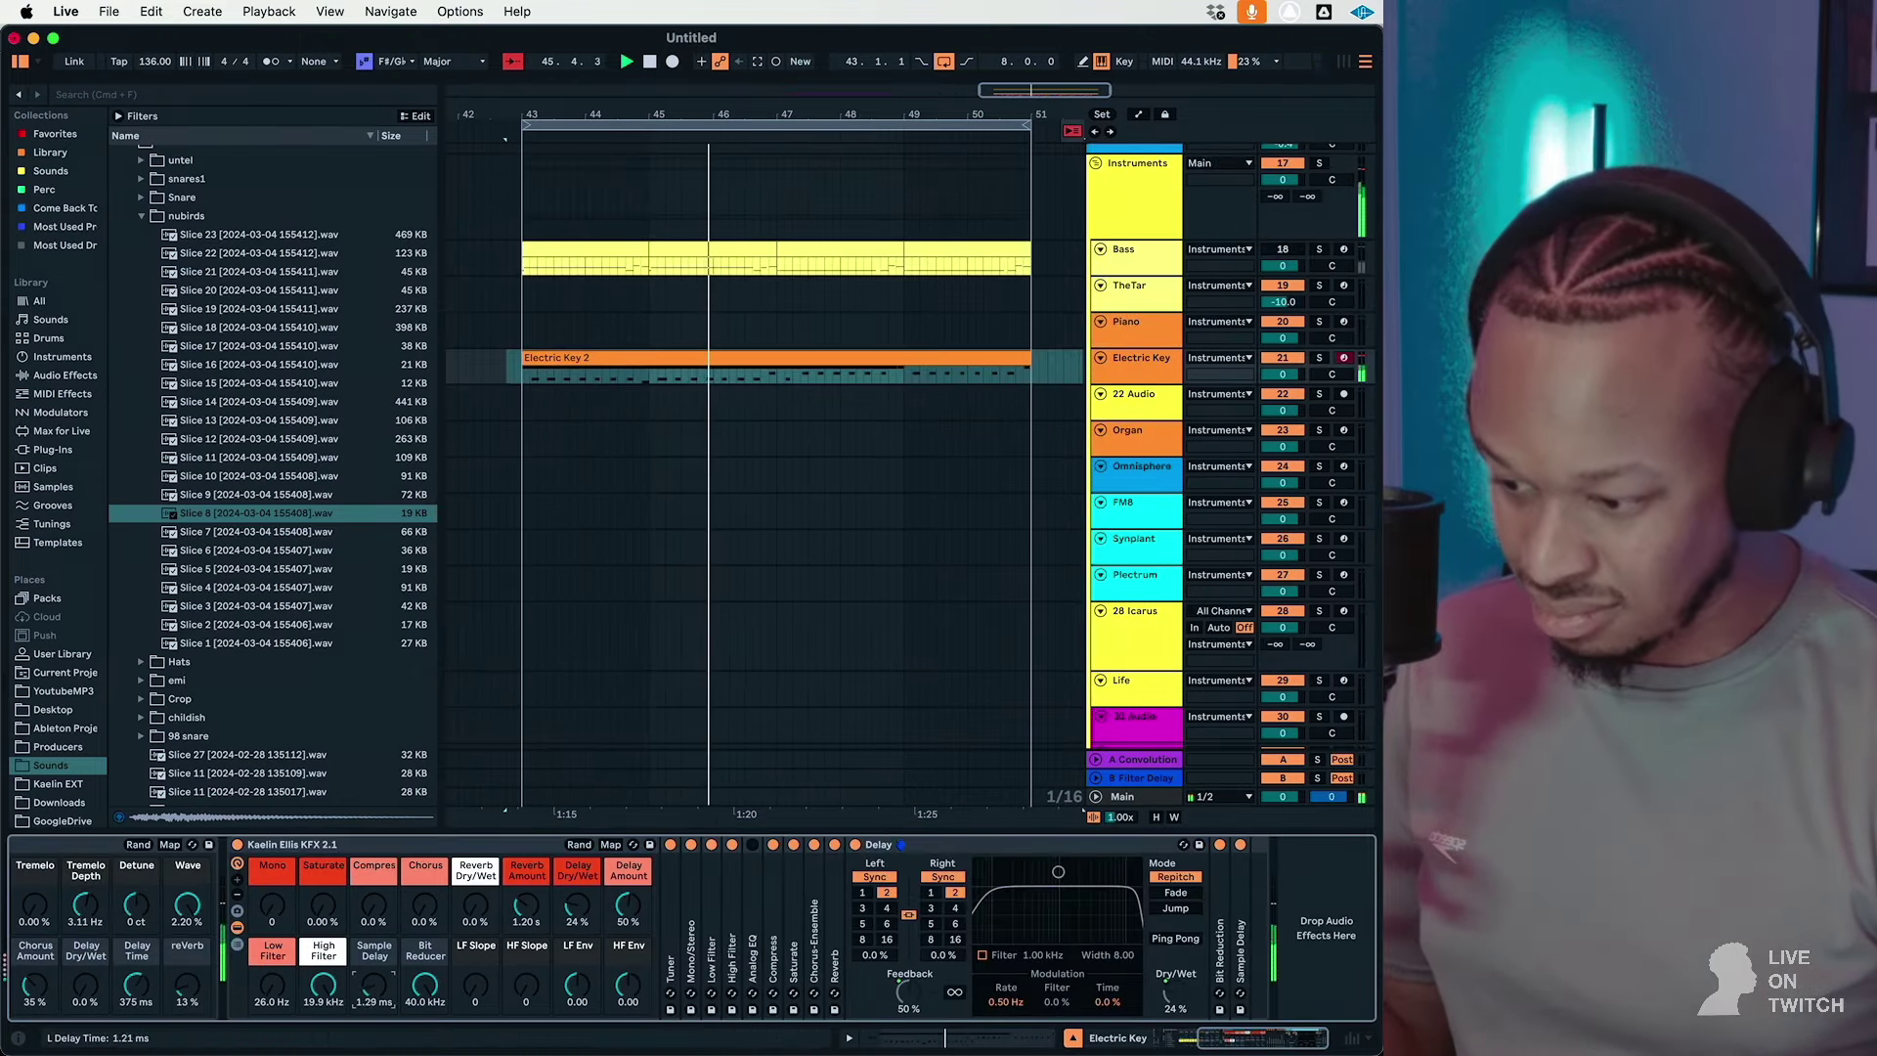
Step: Select all the Slice 8 clips on track 42 across the loop from bar 43 to bar 51
scroll(930, 526, "down", 15)
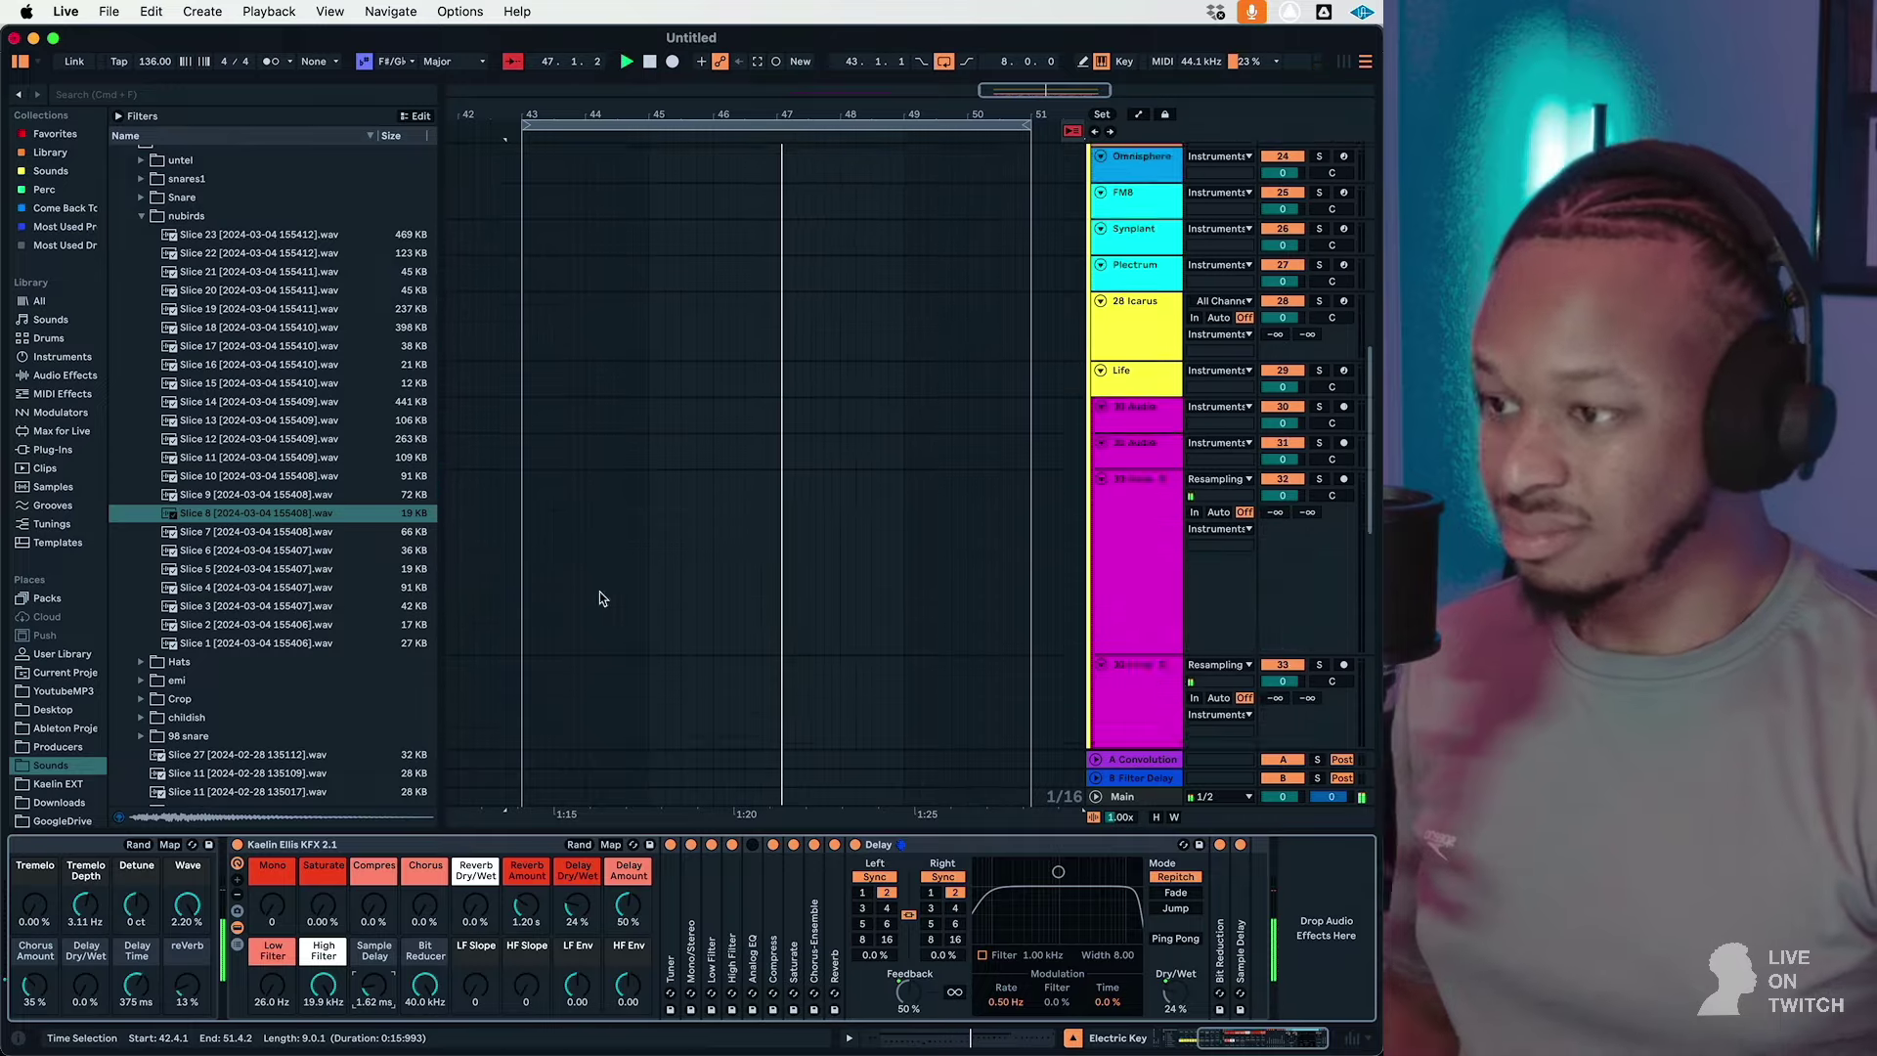
scroll(1027, 582, "down", 2)
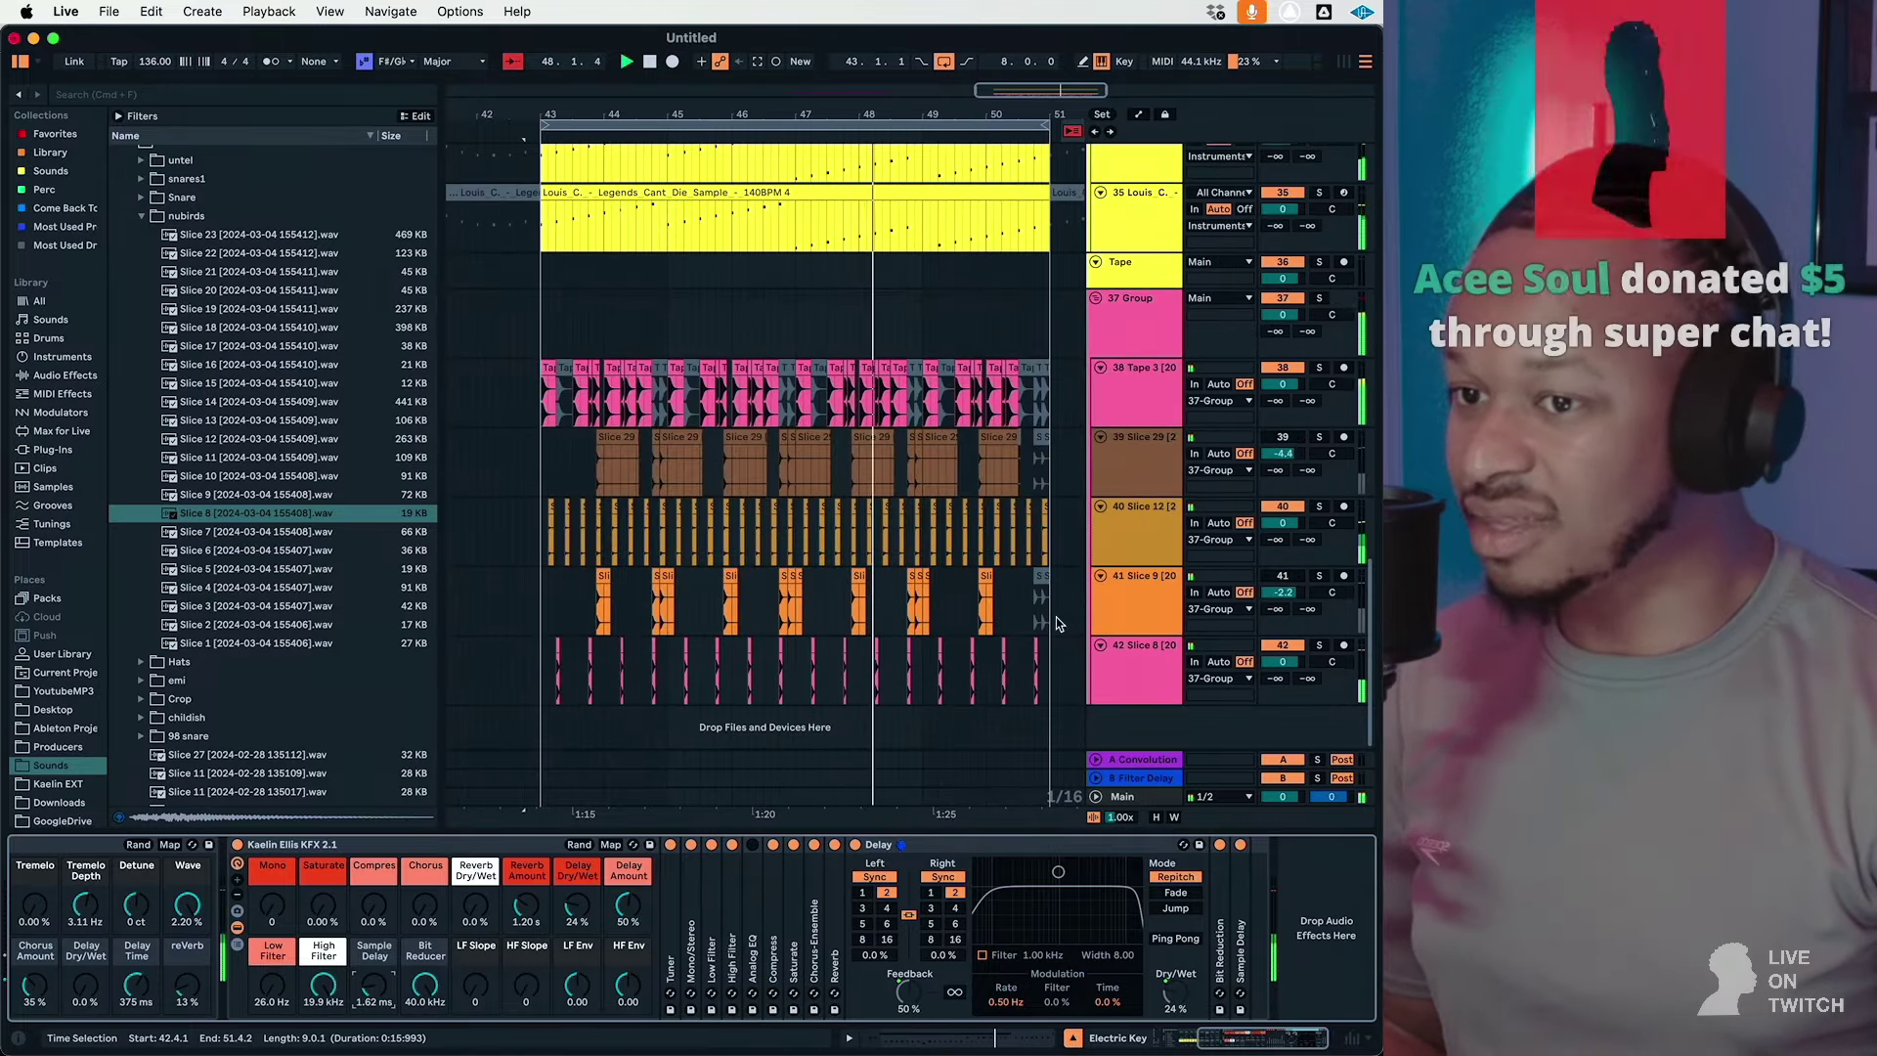
left_click(1042, 678)
left_click(511, 675, "shift")
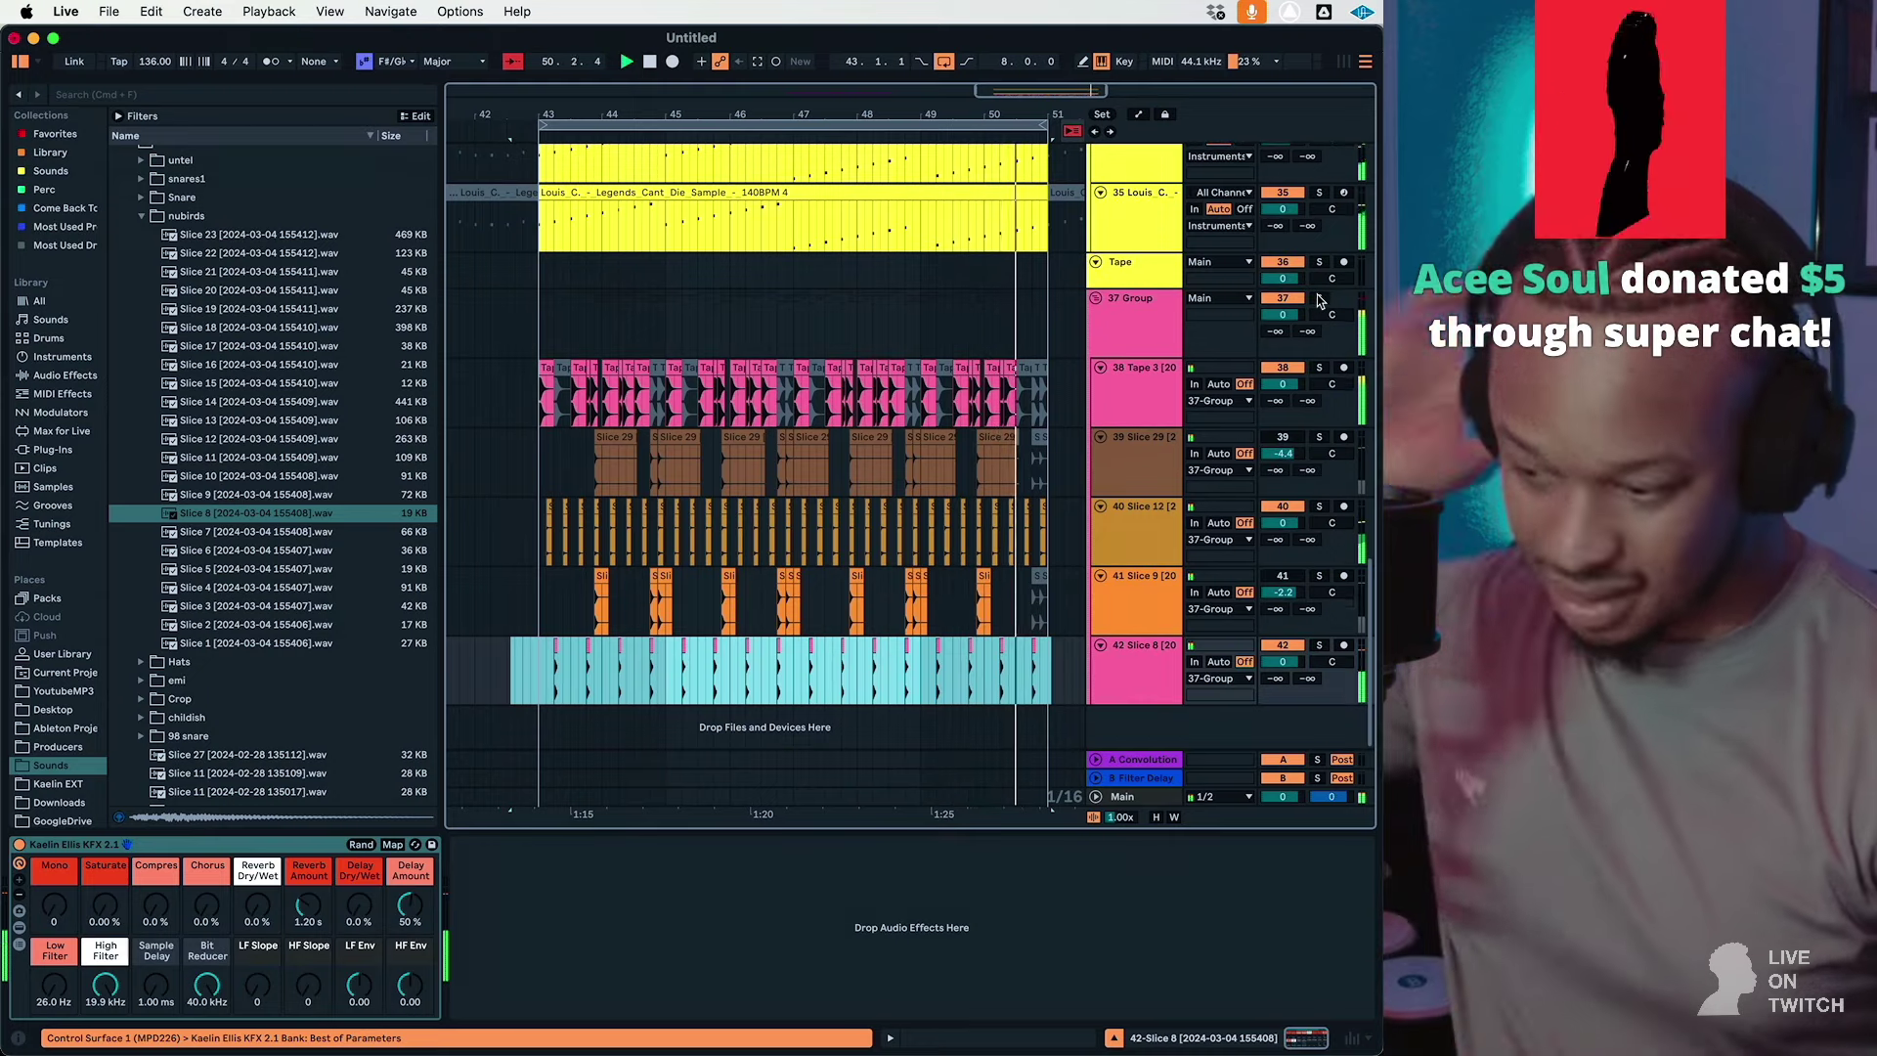
Step: Solo 37 Group and turn on Warp for all the Slice 8 clips on track 42, with transient looping off
left_click(1319, 300)
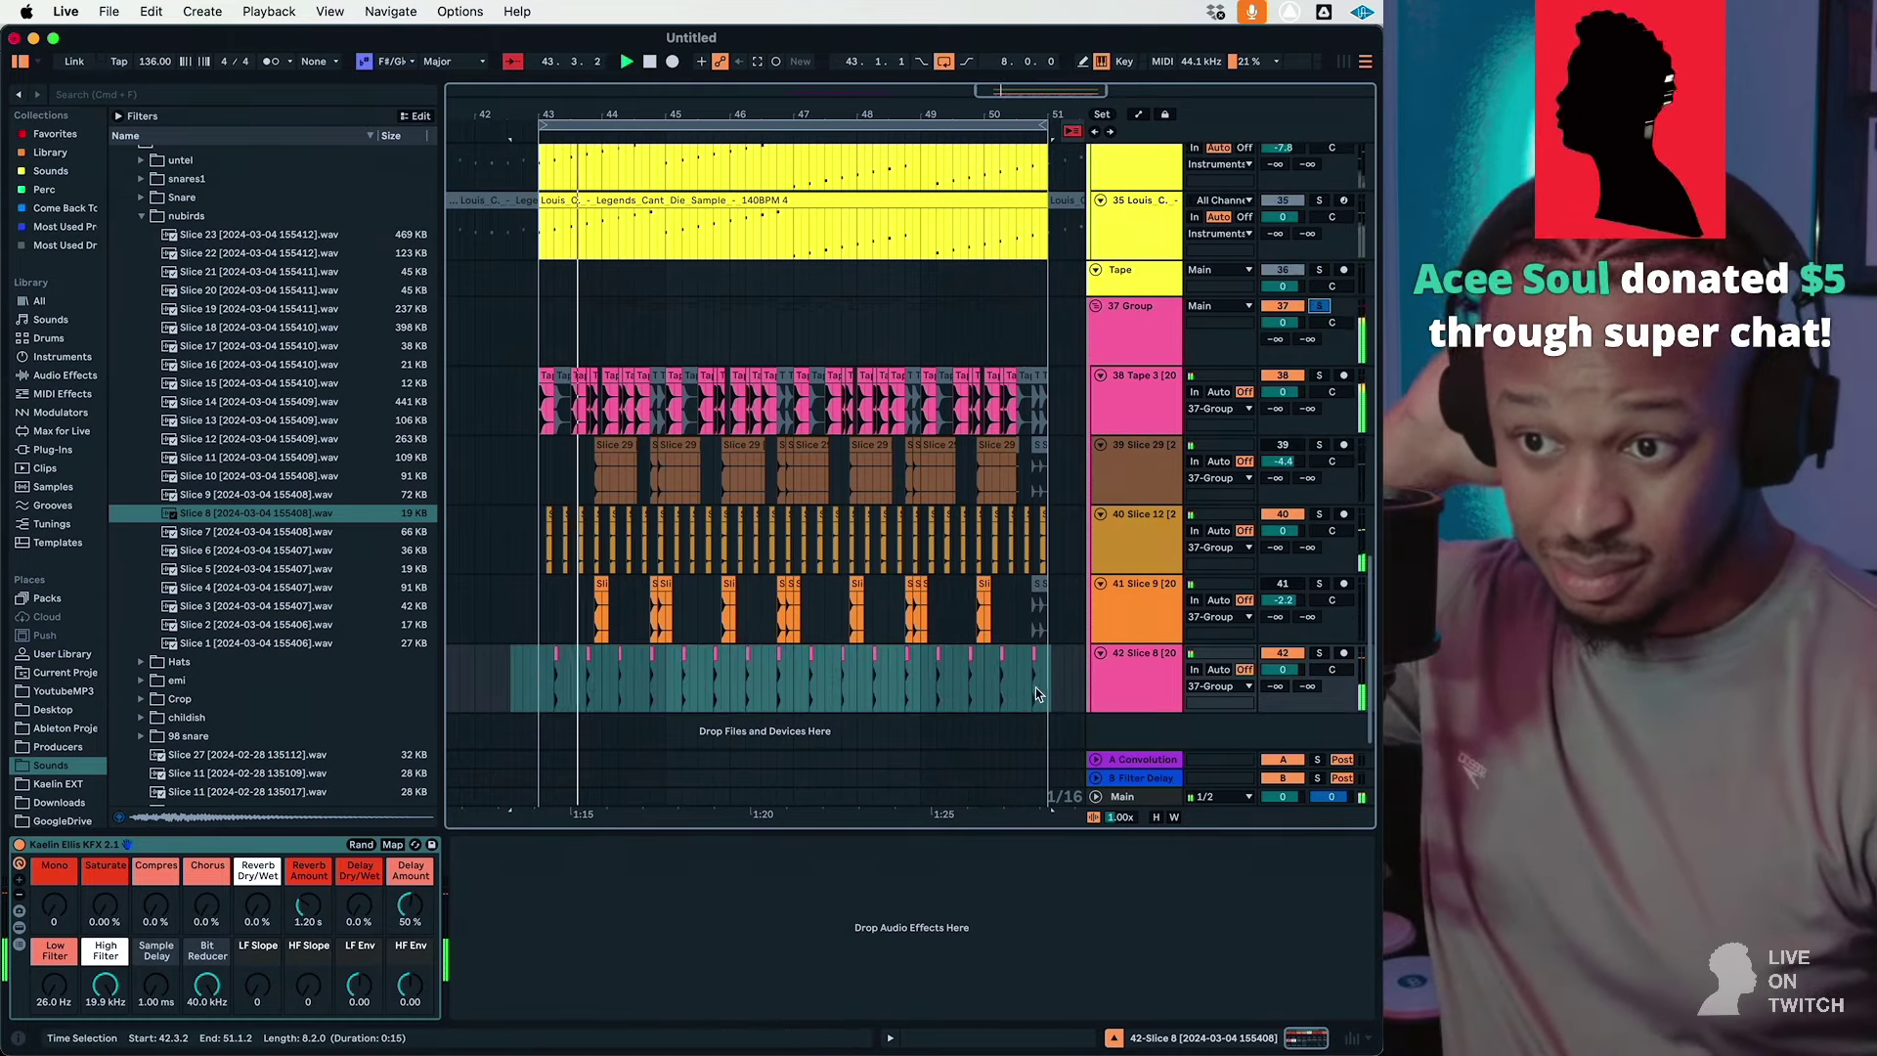
left_click_drag(1039, 689, 556, 708)
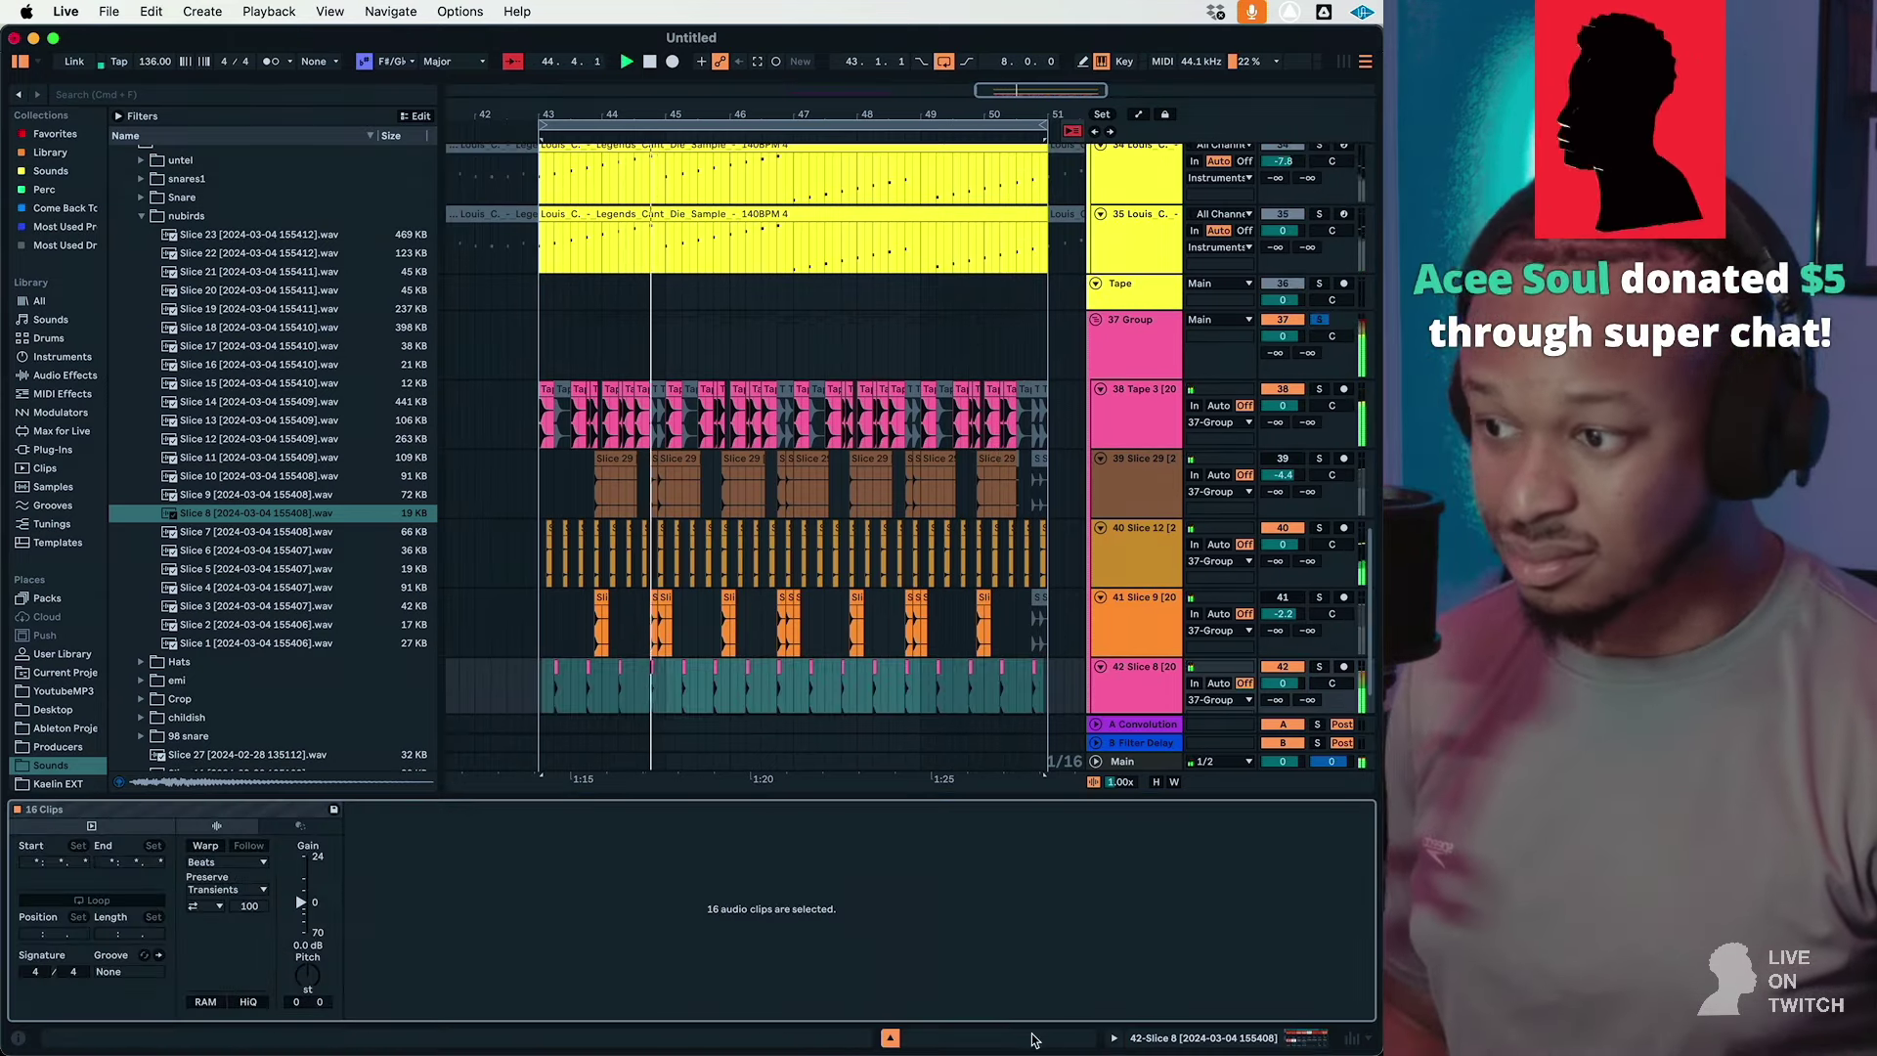
key("shift+Tab")
left_click(206, 905)
left_click(213, 919)
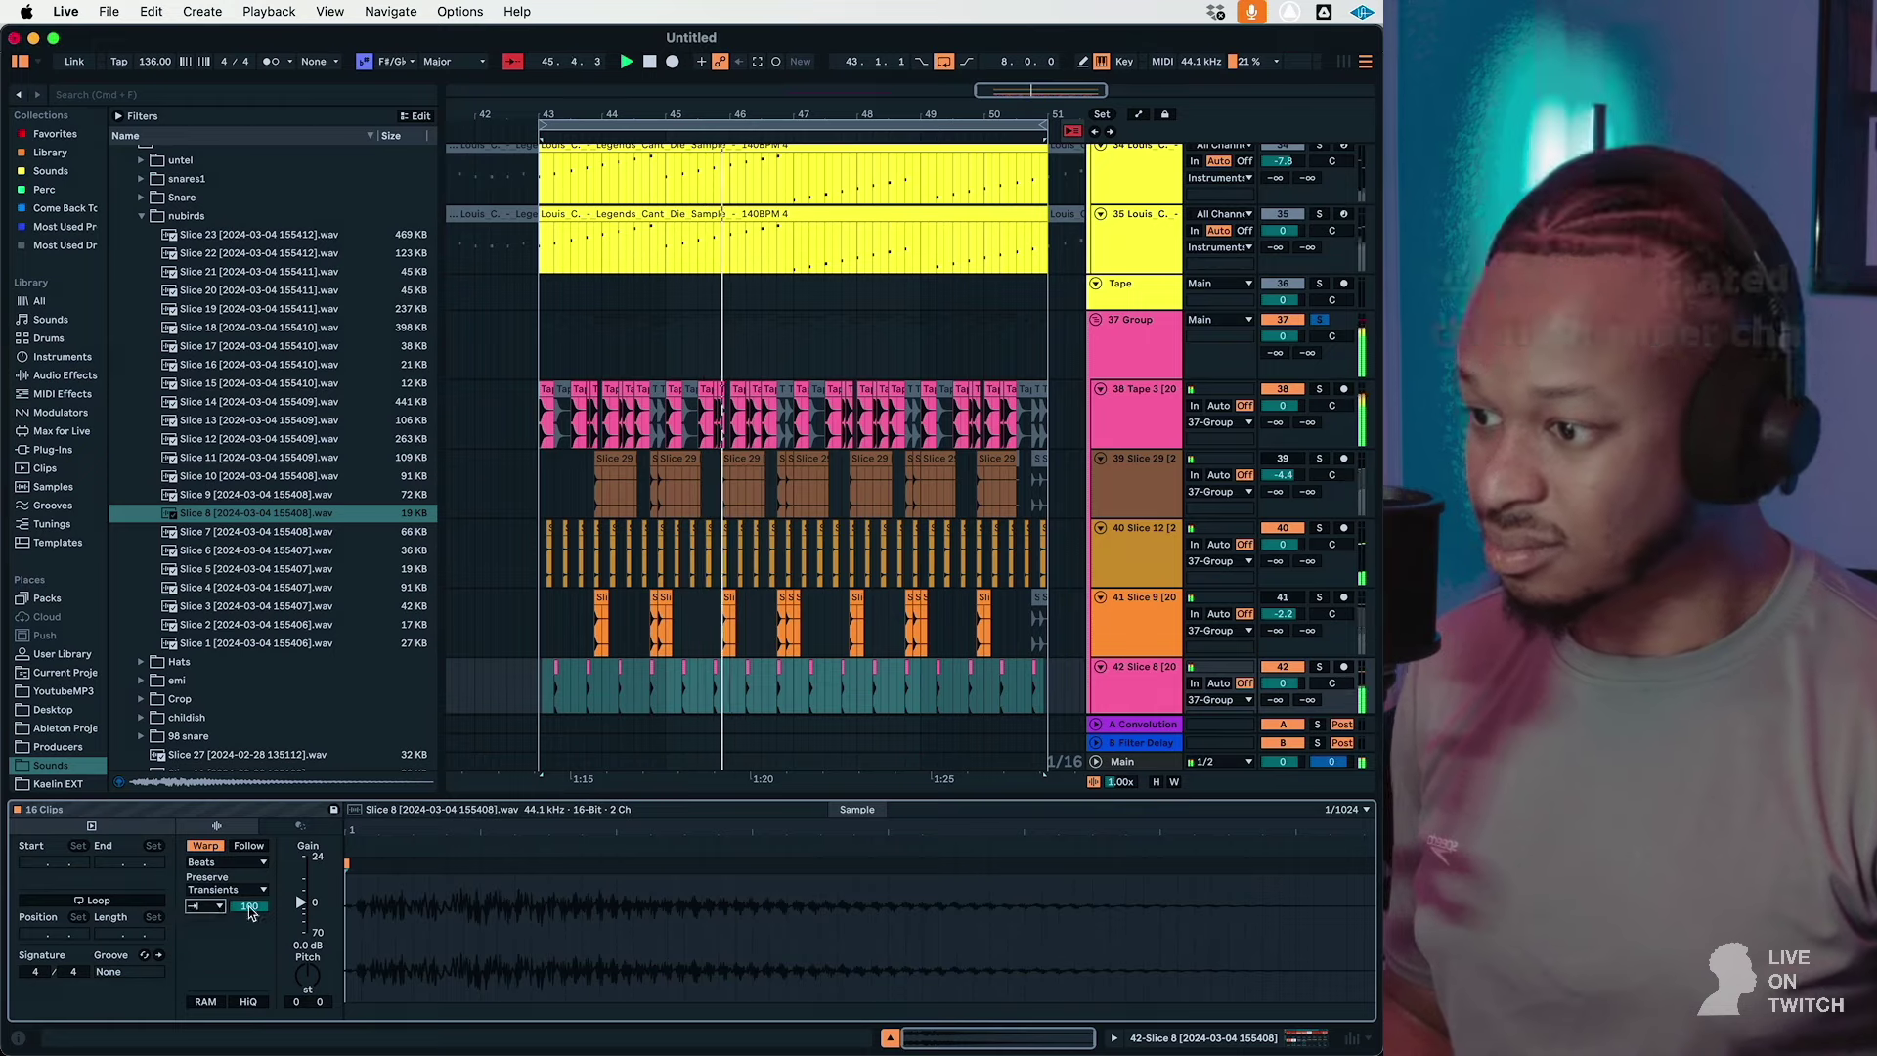
Step: Select all the Tape 3 clips on track 38 and reduce their warp transient envelope to 17
left_click_drag(1059, 431, 508, 420)
mouse_move(249, 907)
left_mouse_down()
mouse_move(250, 946)
mouse_move(259, 908)
left_mouse_up()
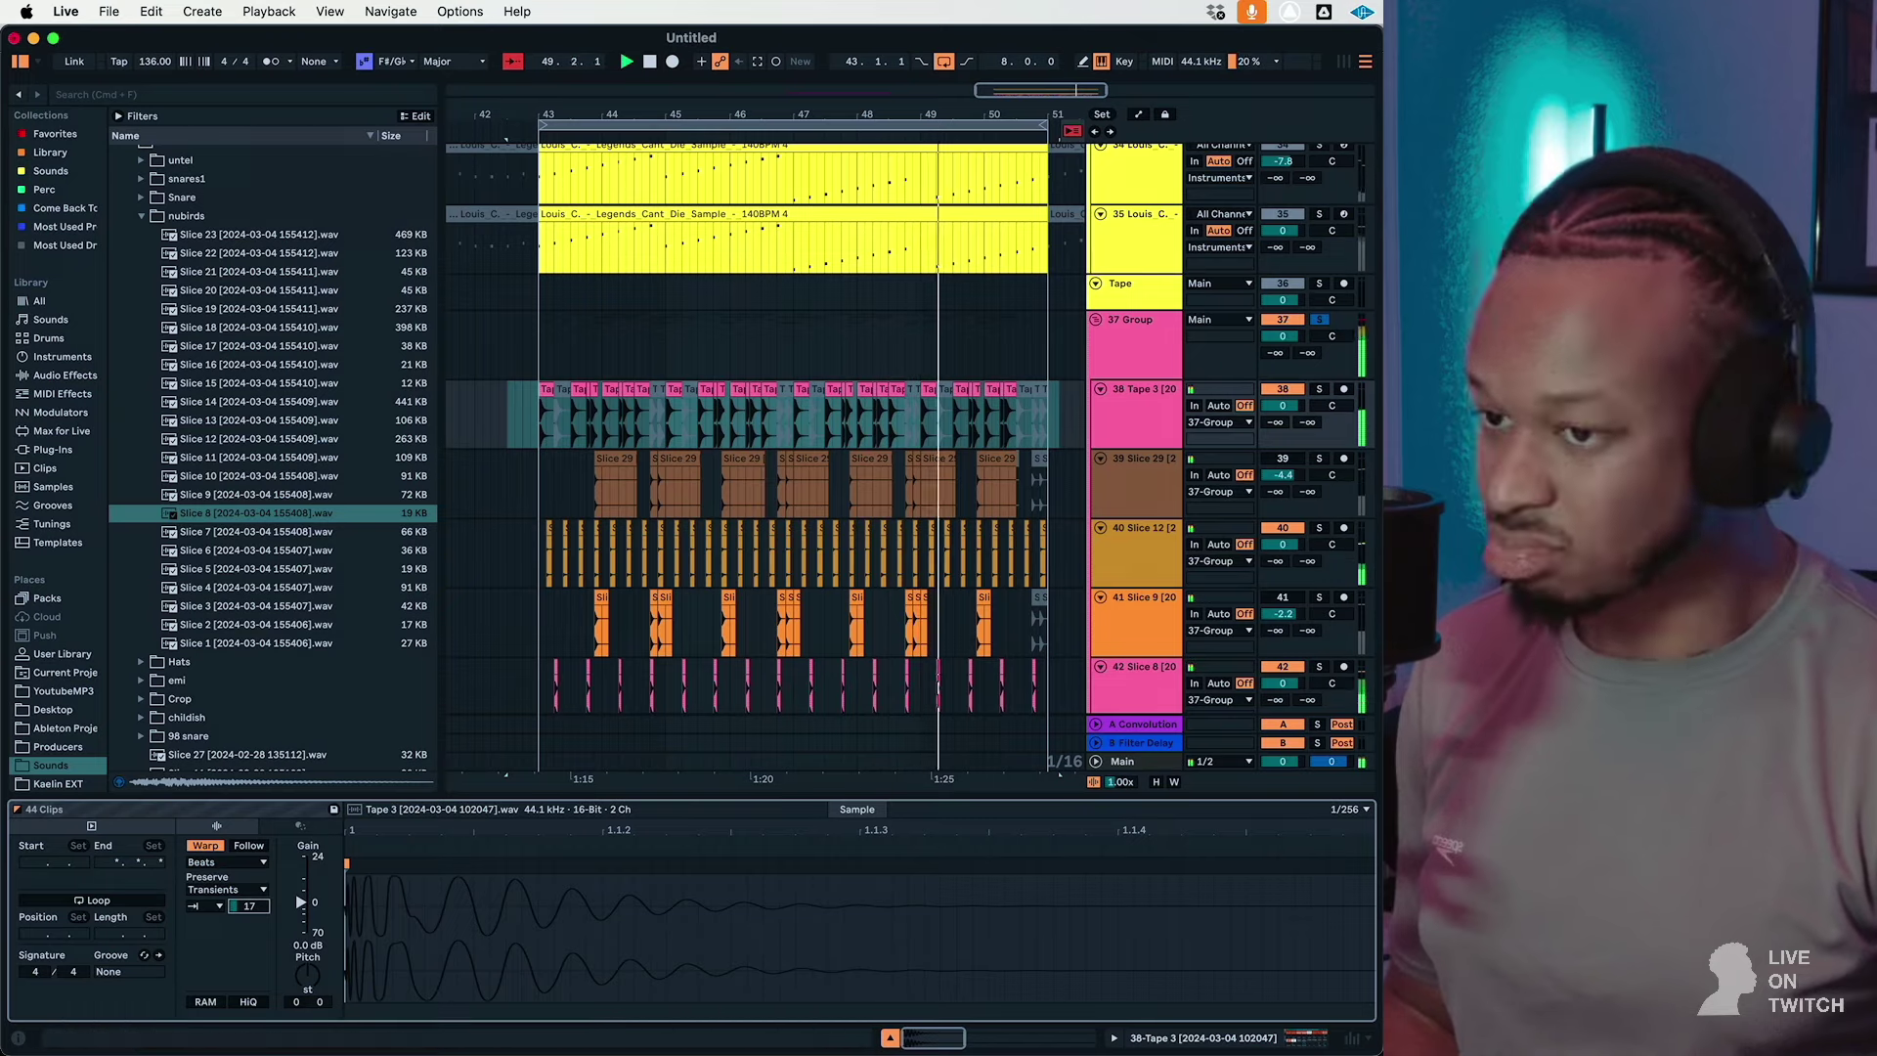
Step: Warp all the Slice 12 clips on track 40 in Beats mode, preserving 1 Bar with the transient envelope at 0
left_click_drag(531, 554, 889, 551)
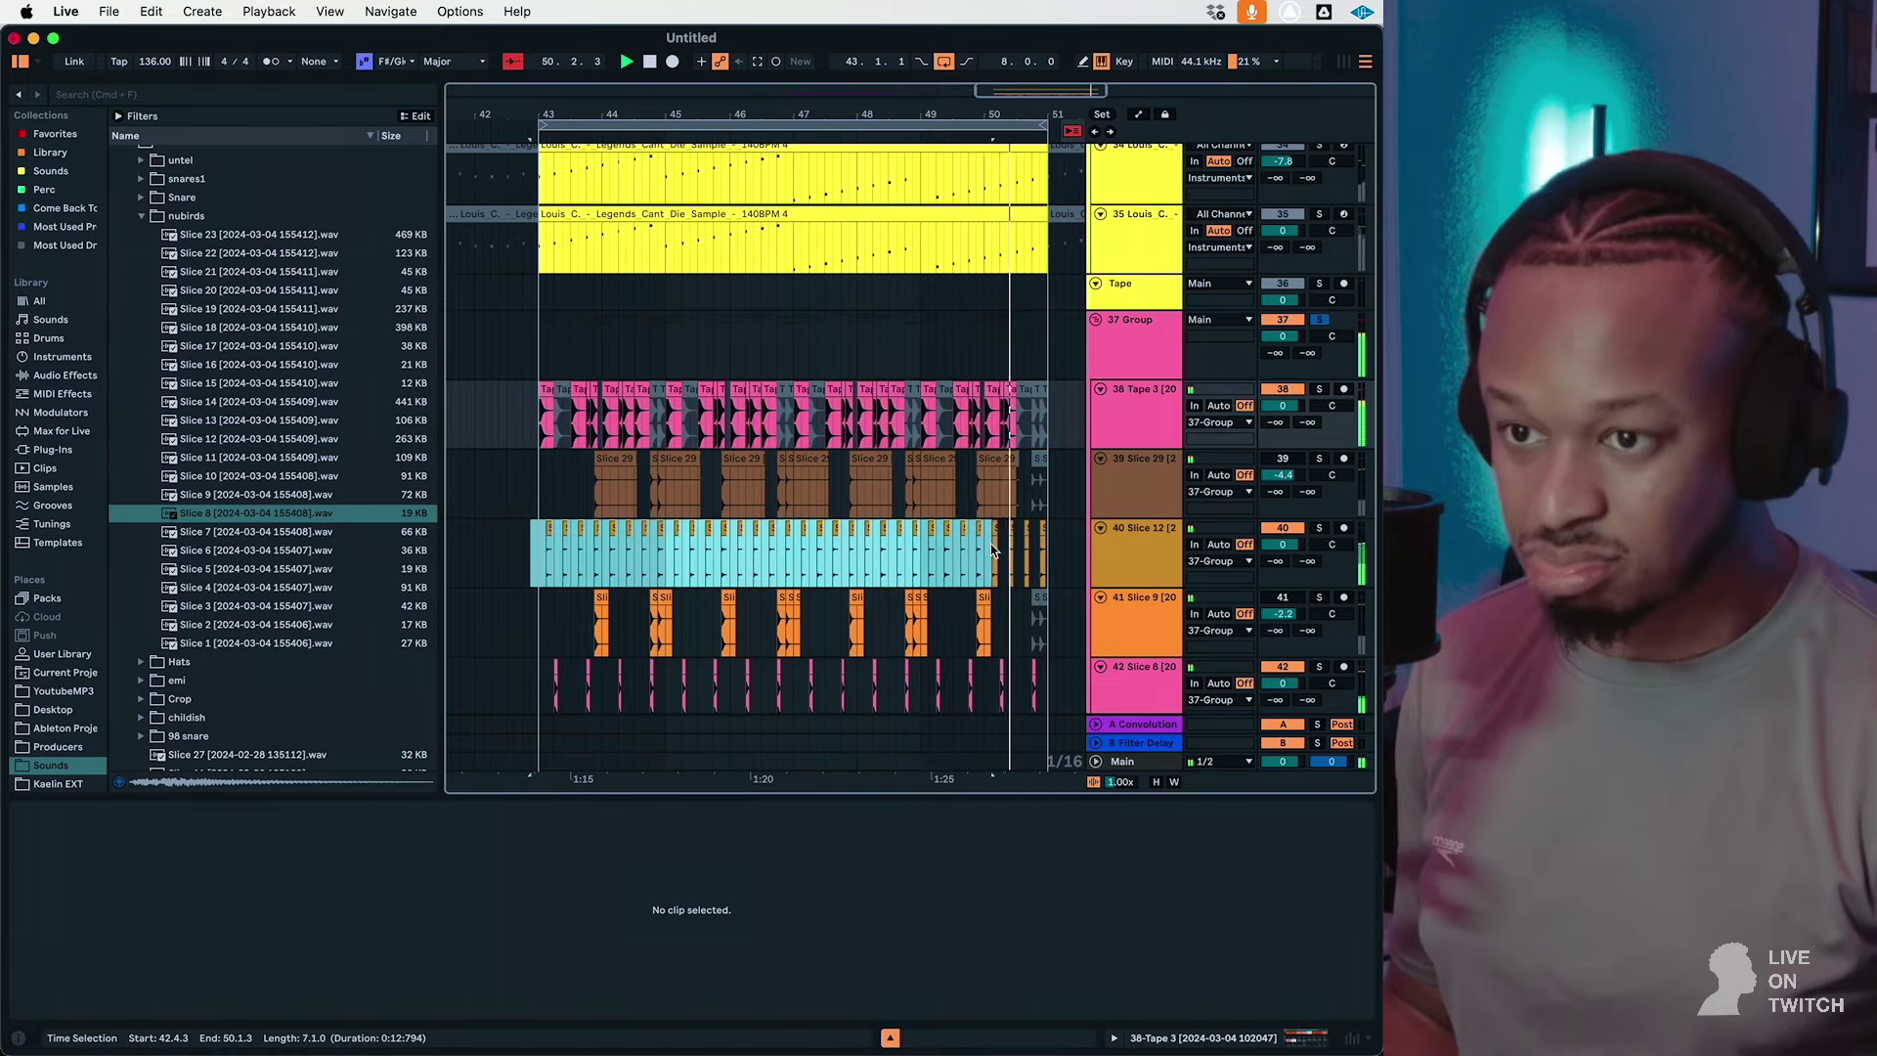
left_click_drag(1059, 551, 1059, 551)
left_click(206, 847)
left_click(227, 890)
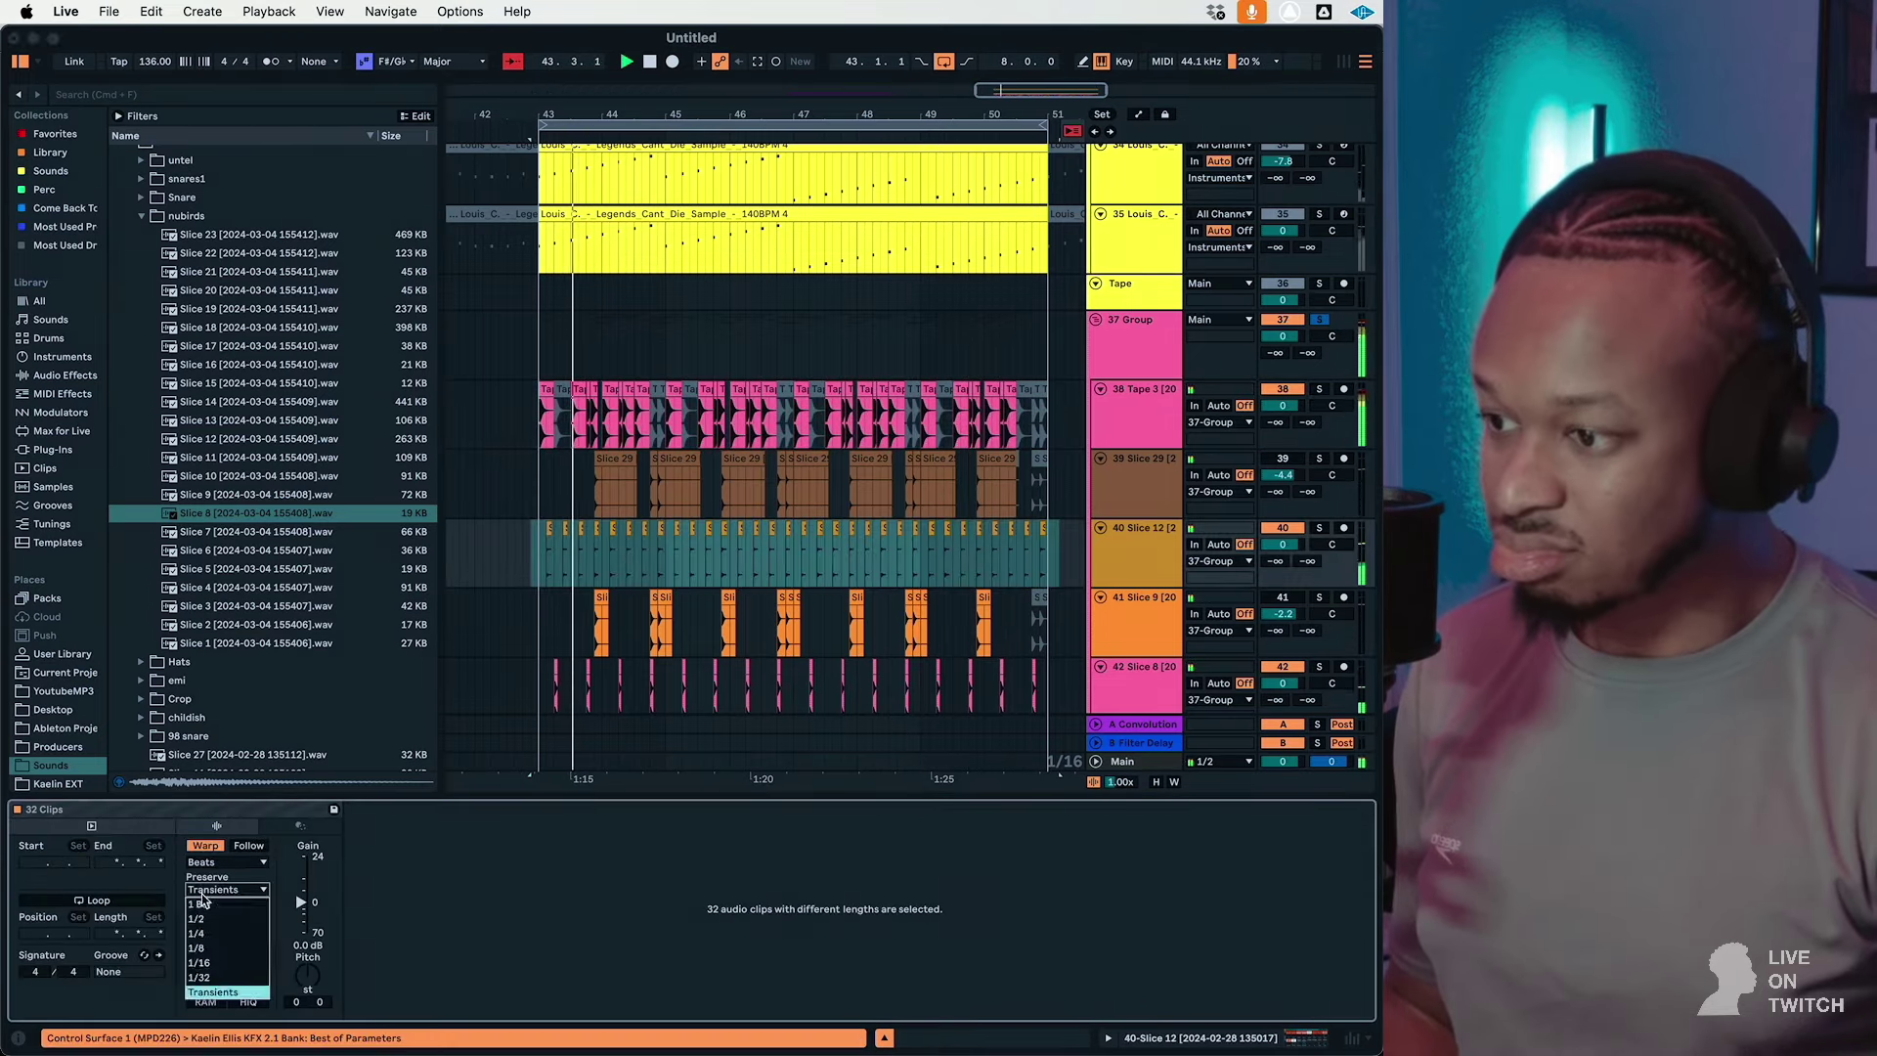
left_click(204, 897)
type("0")
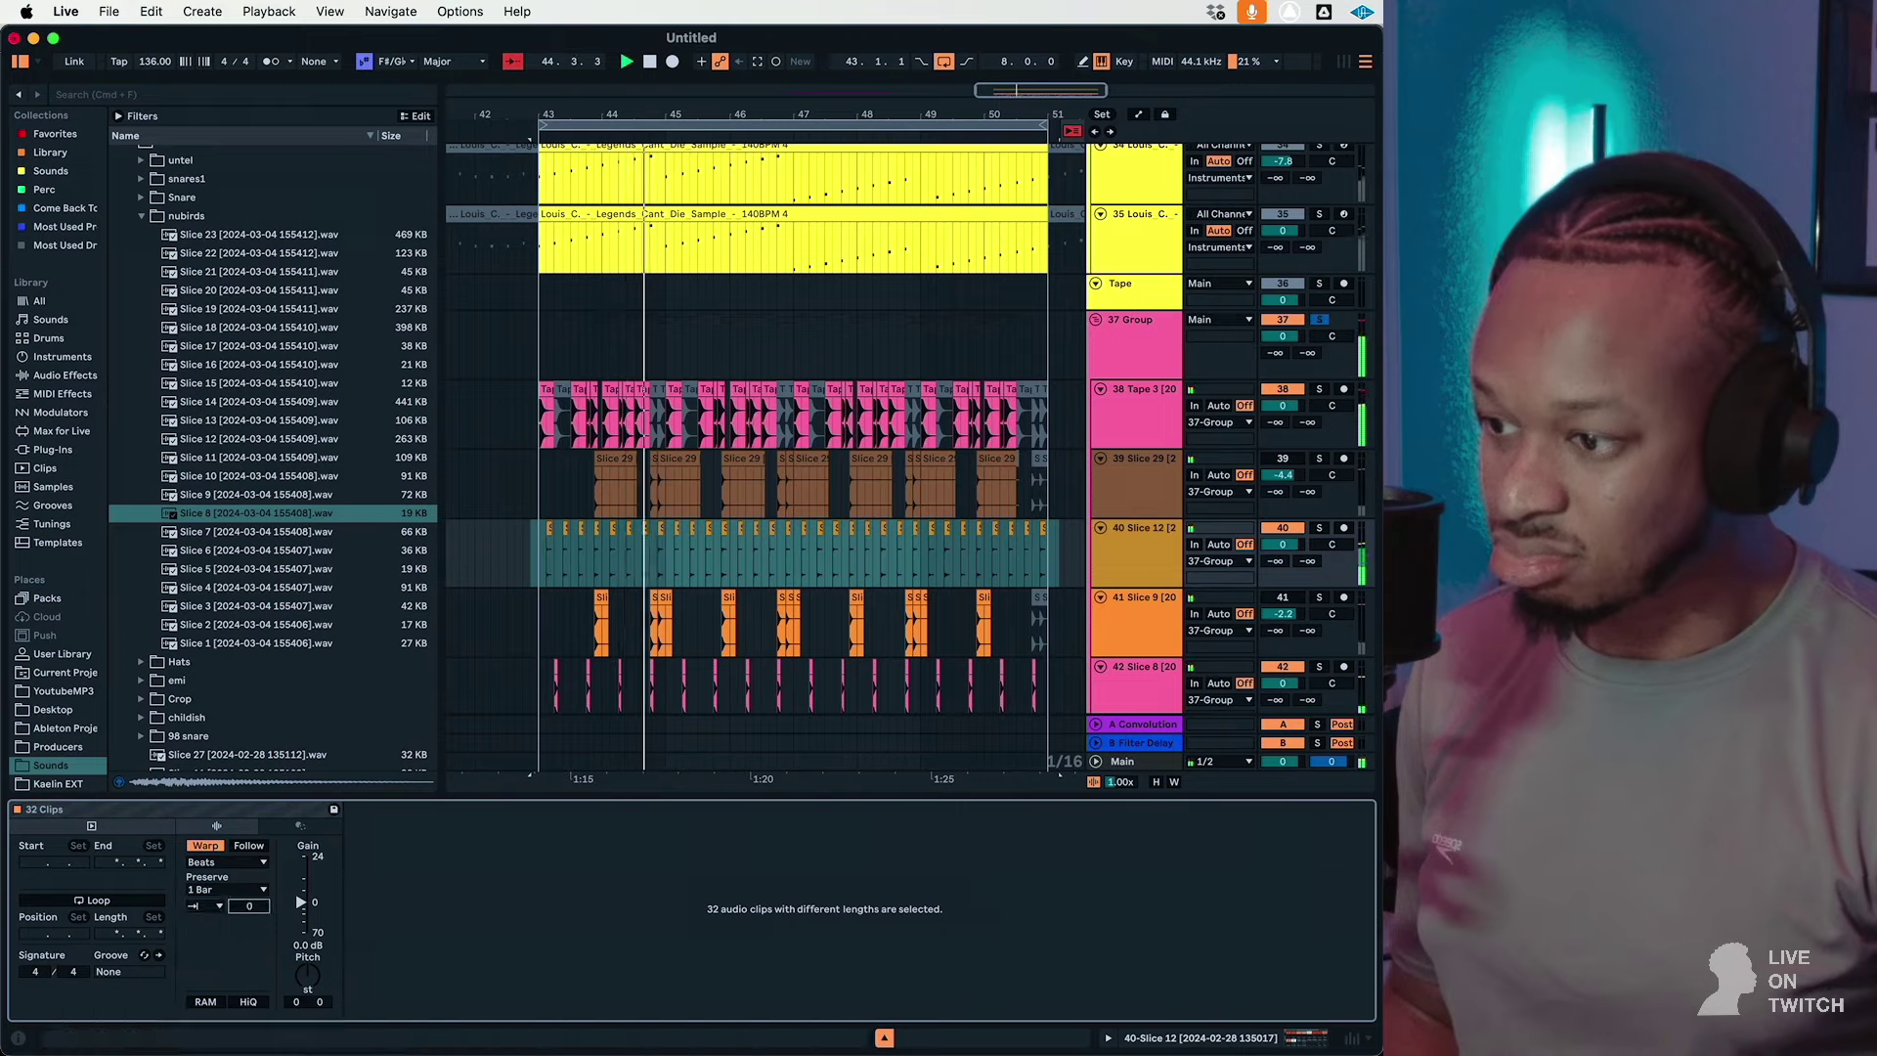
Step: Raise the Low Filter in the Slice 12 track's Kaelin Ellis KFX 2.1 rack to about 910 Hz
left_click(1167, 565)
scroll(1167, 565, "up", 3)
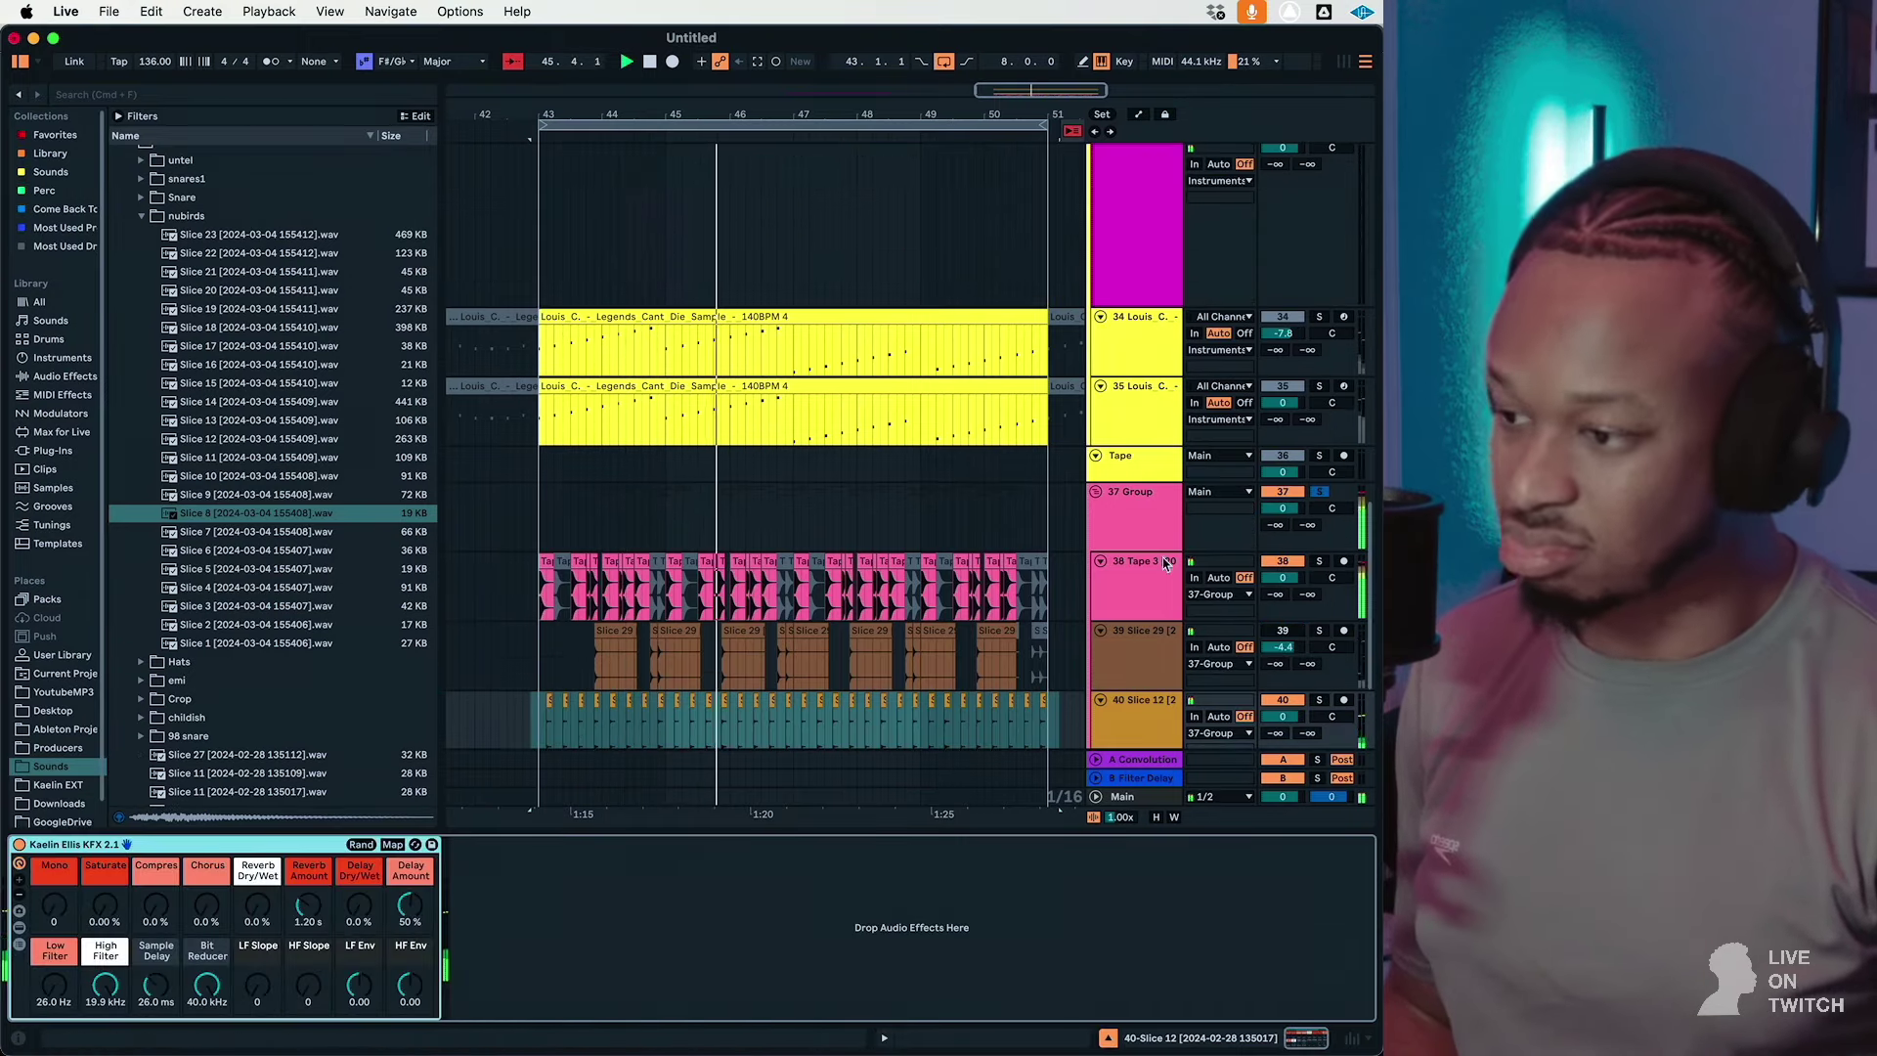
left_click_drag(64, 992, 65, 954)
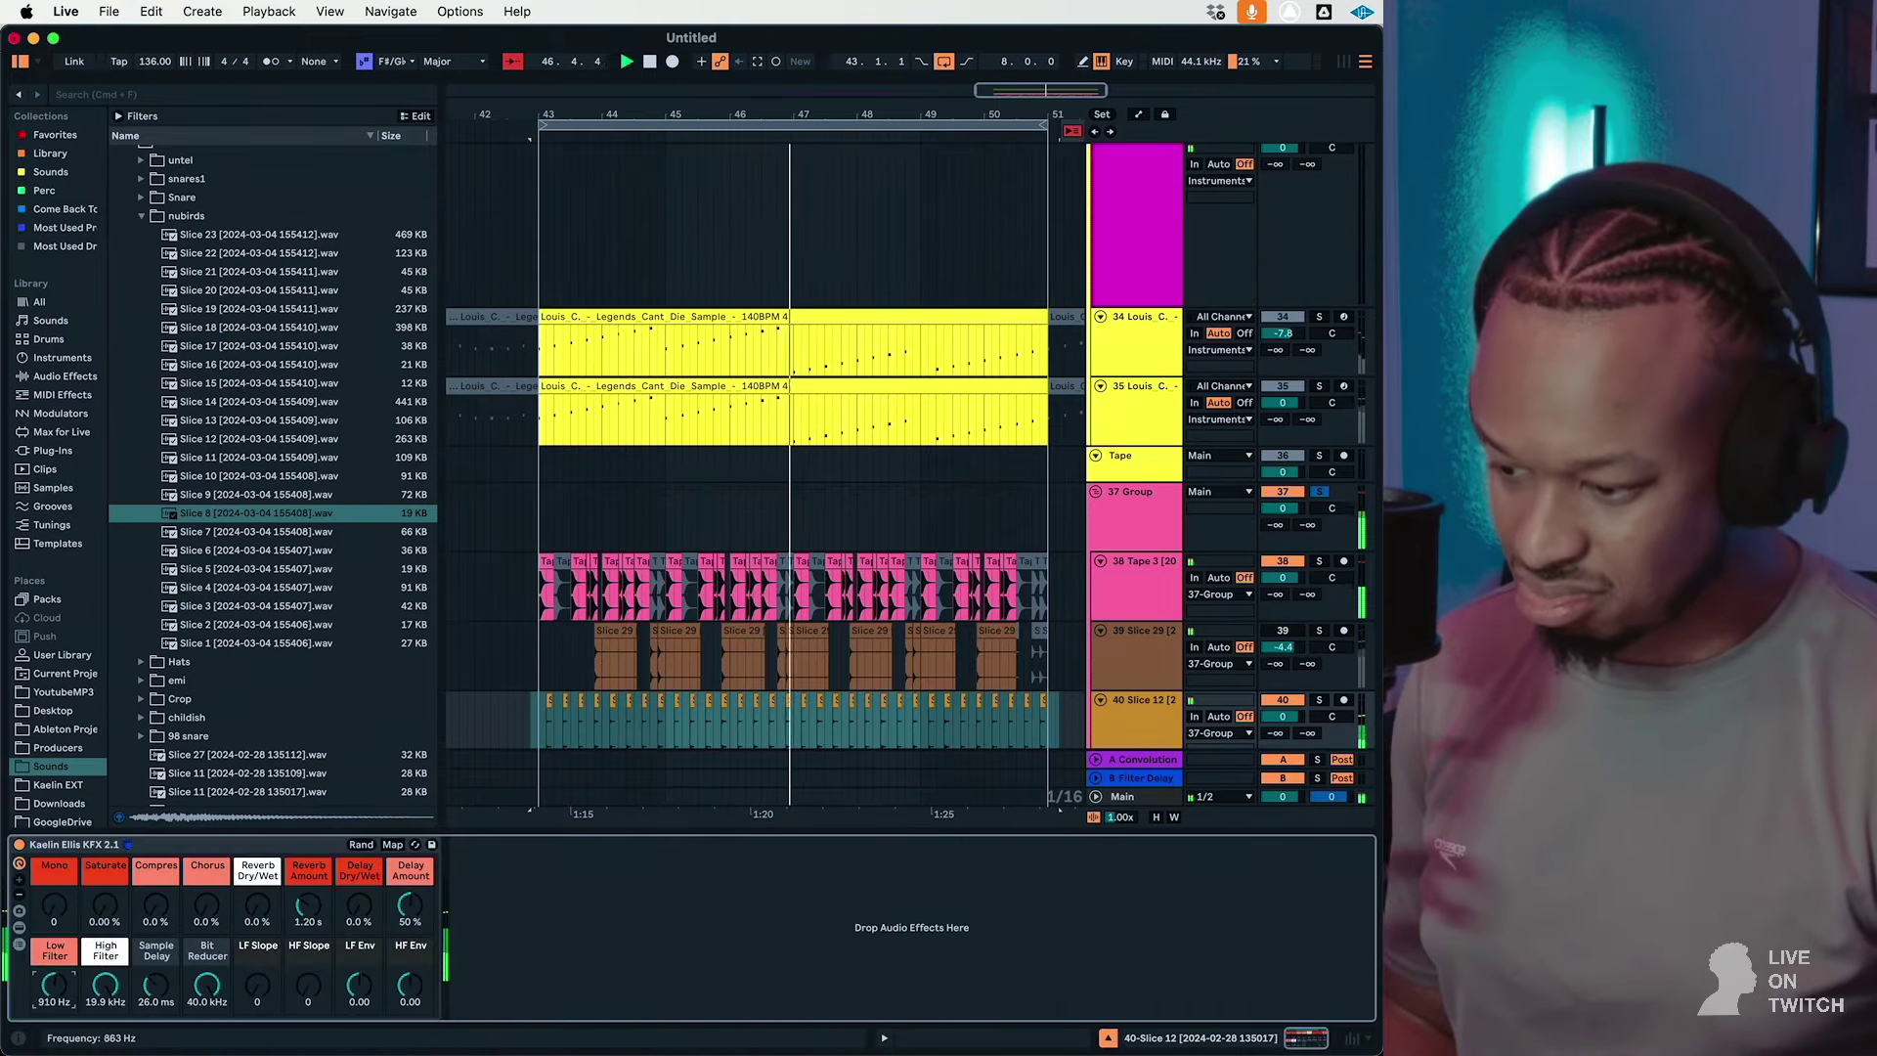
scroll(839, 630, "down", 3)
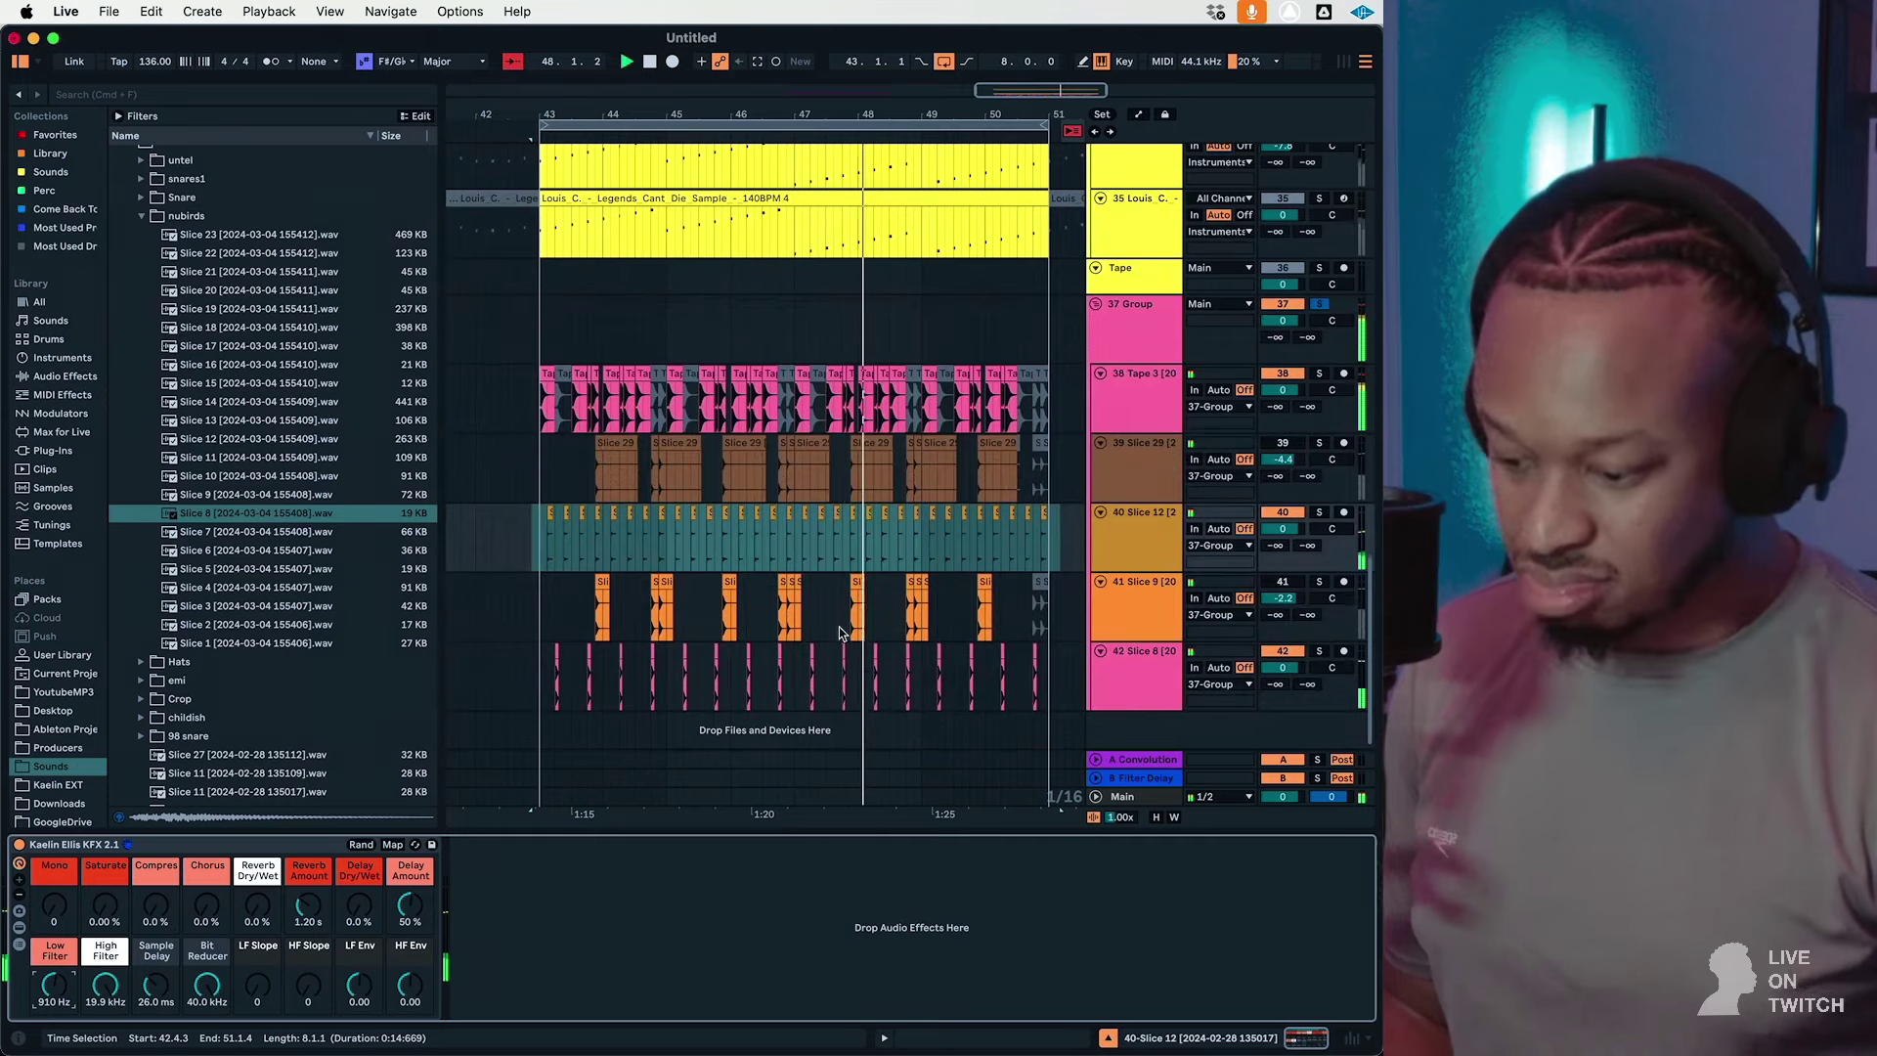
Step: Insert a new audio track below track 42, Slice 8, and search the whole library for CLATE
left_click(1108, 685)
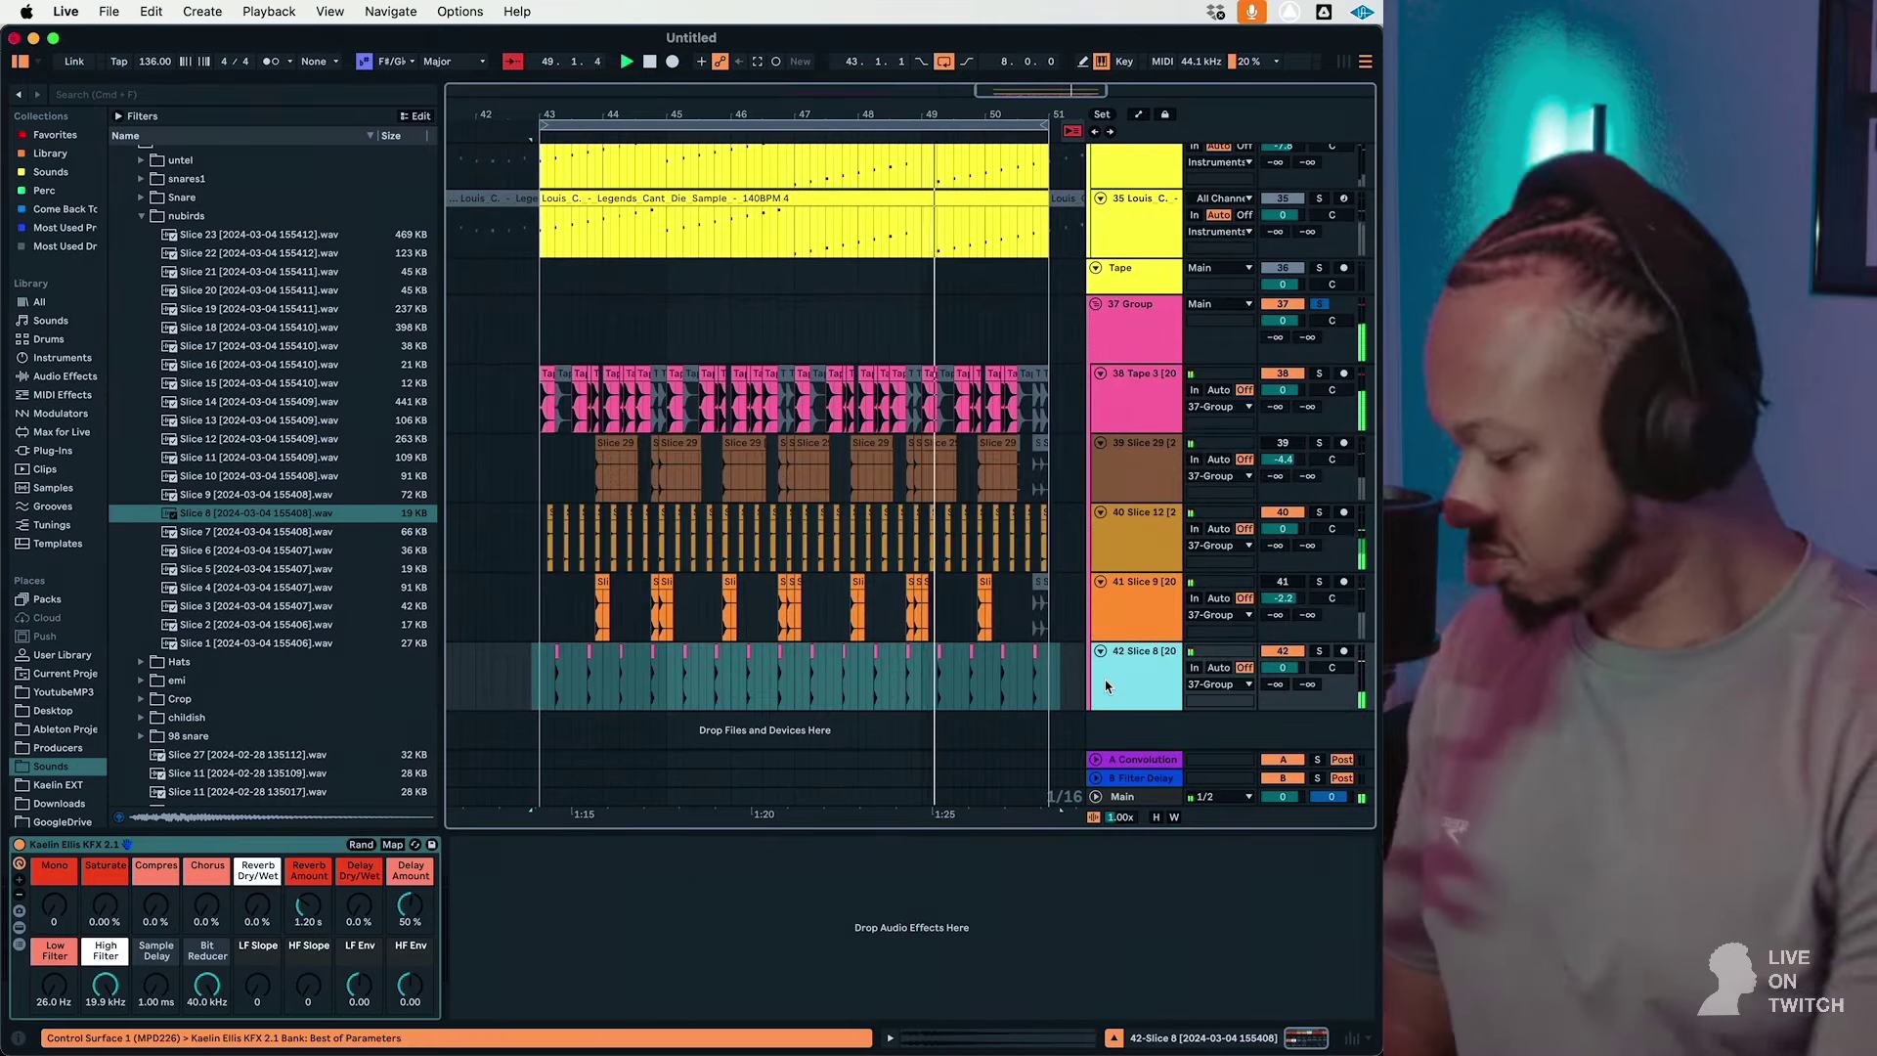
key("super+t")
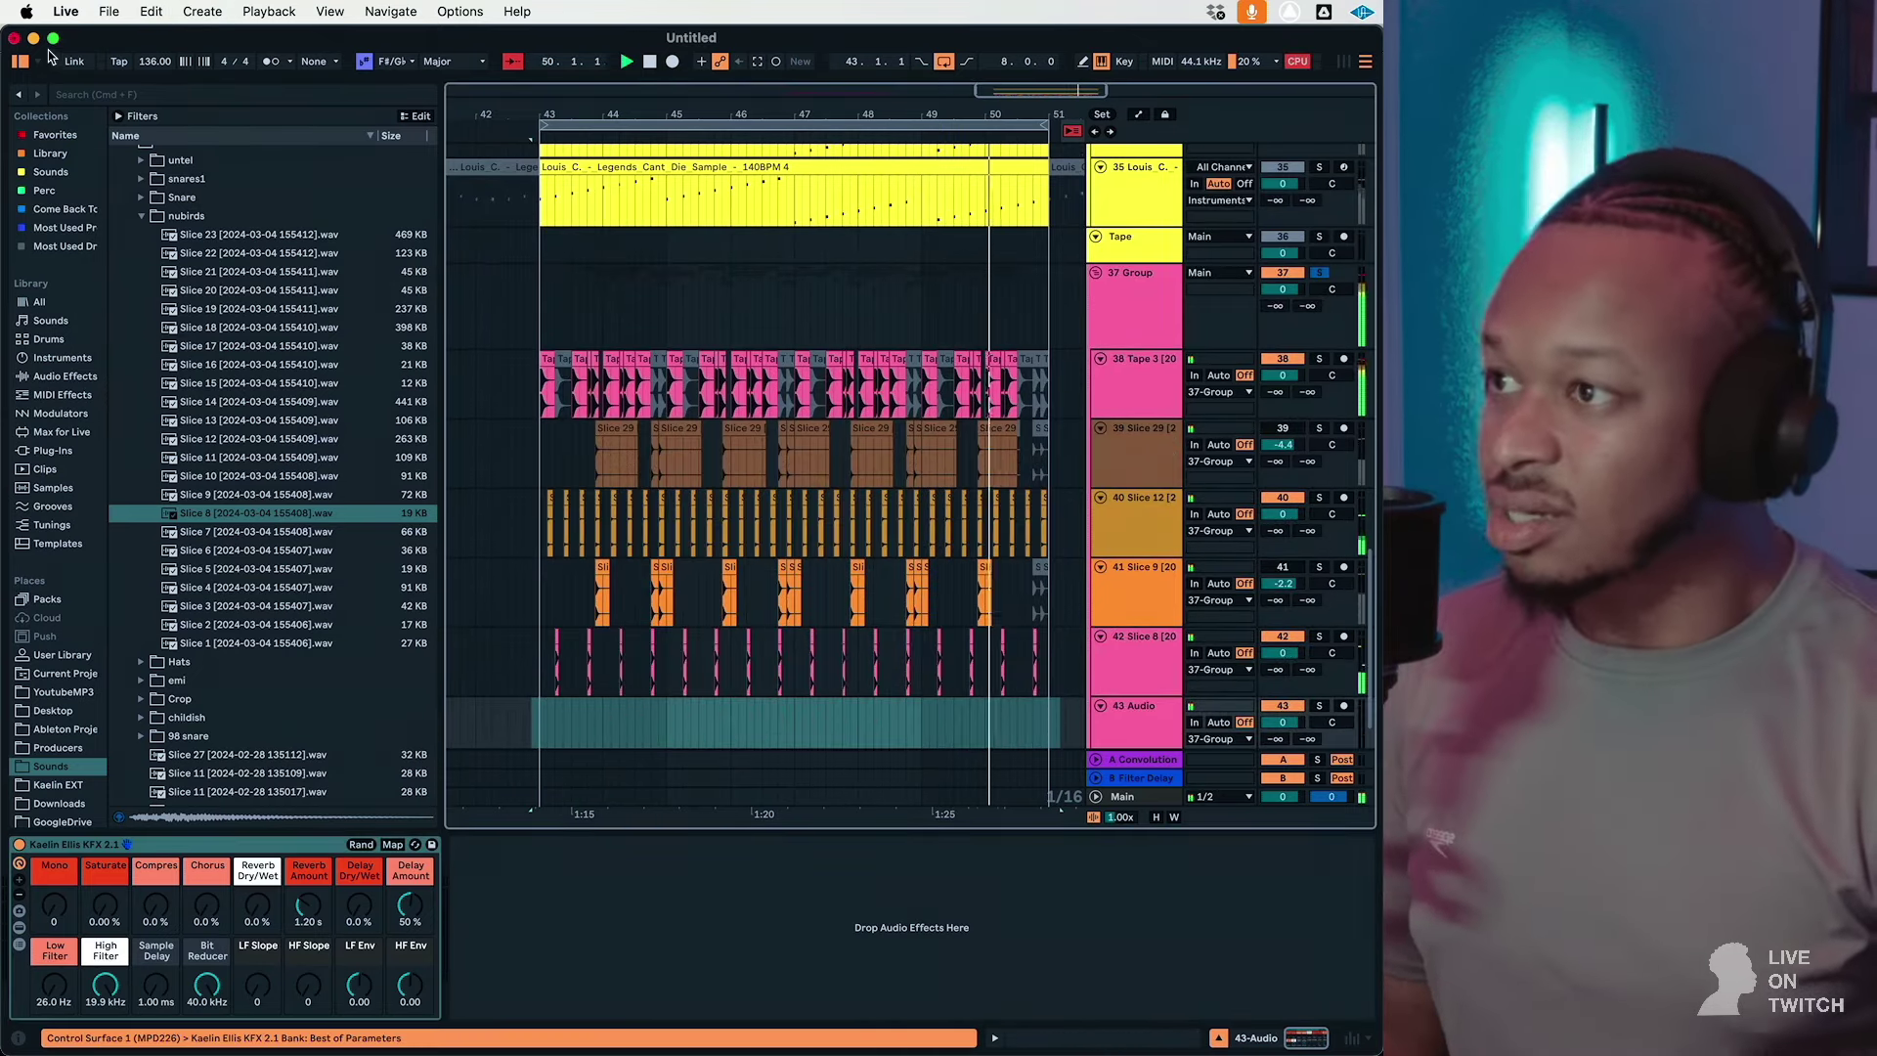
left_click(75, 94)
type("CLATE")
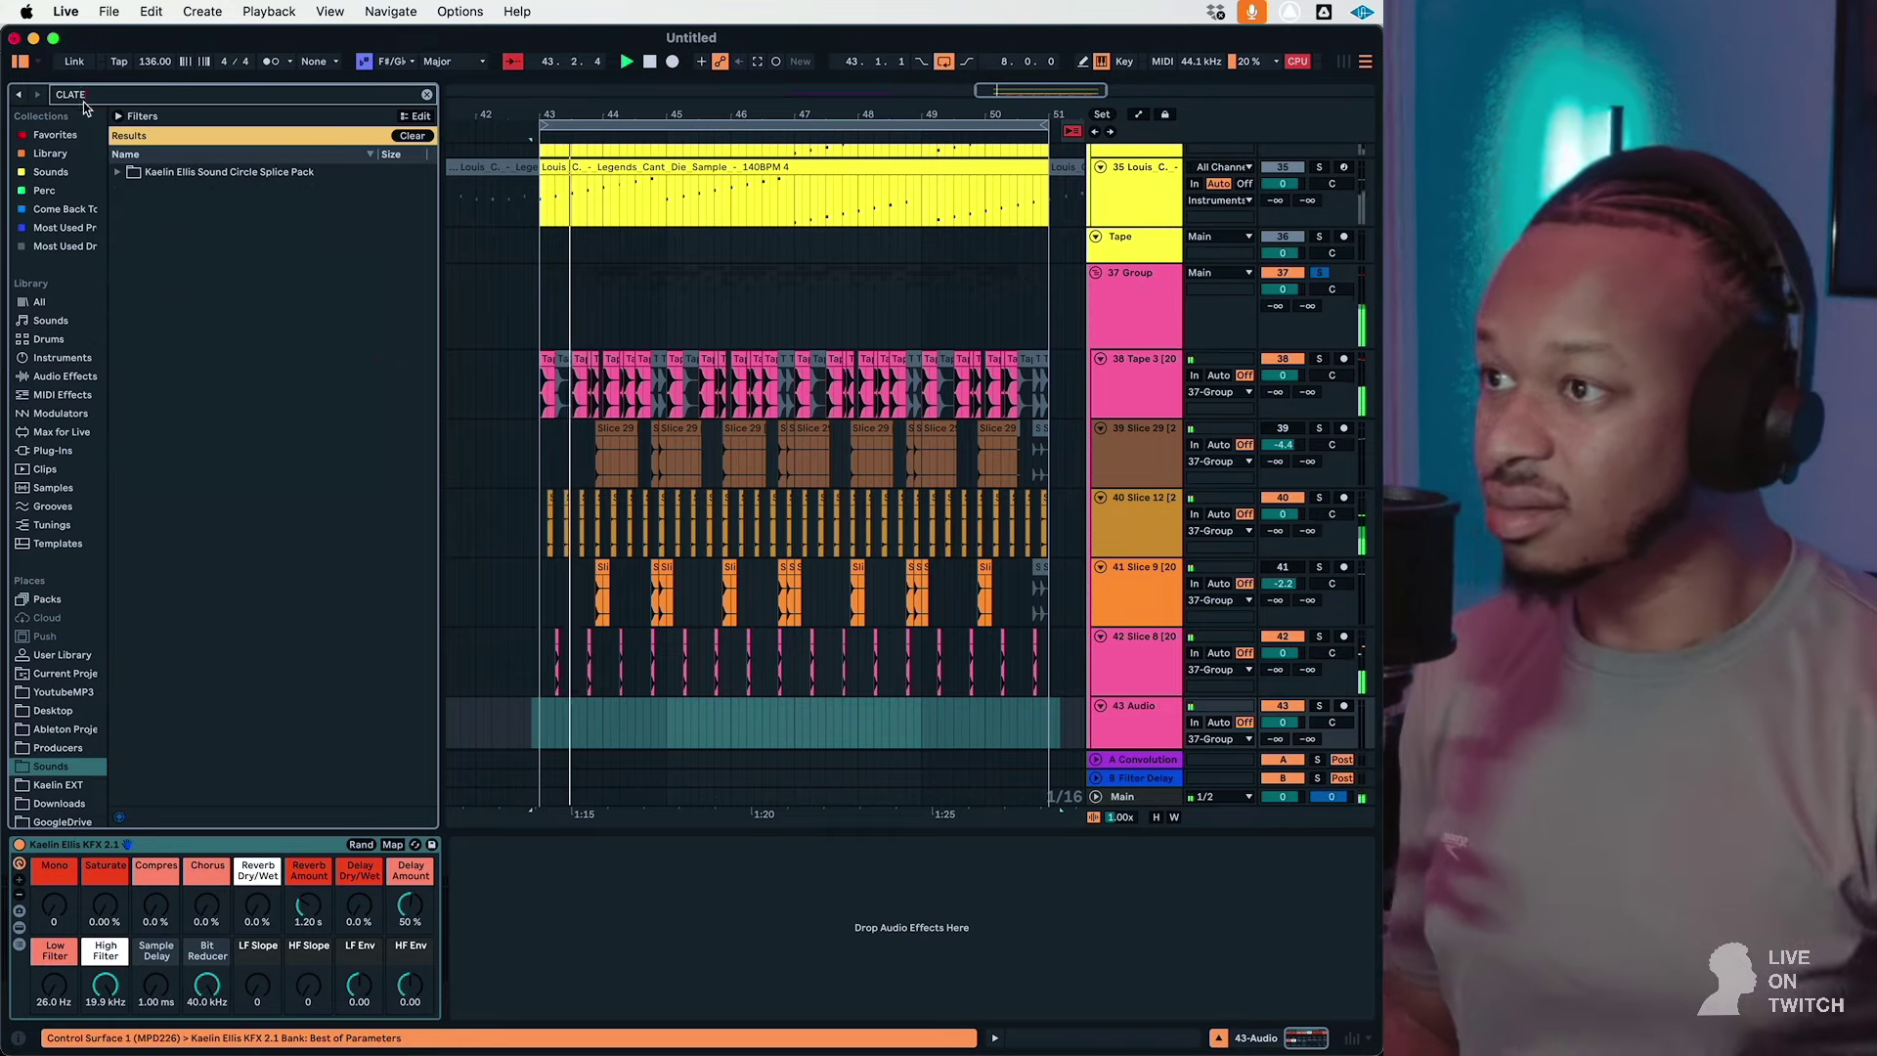
left_click(43, 303)
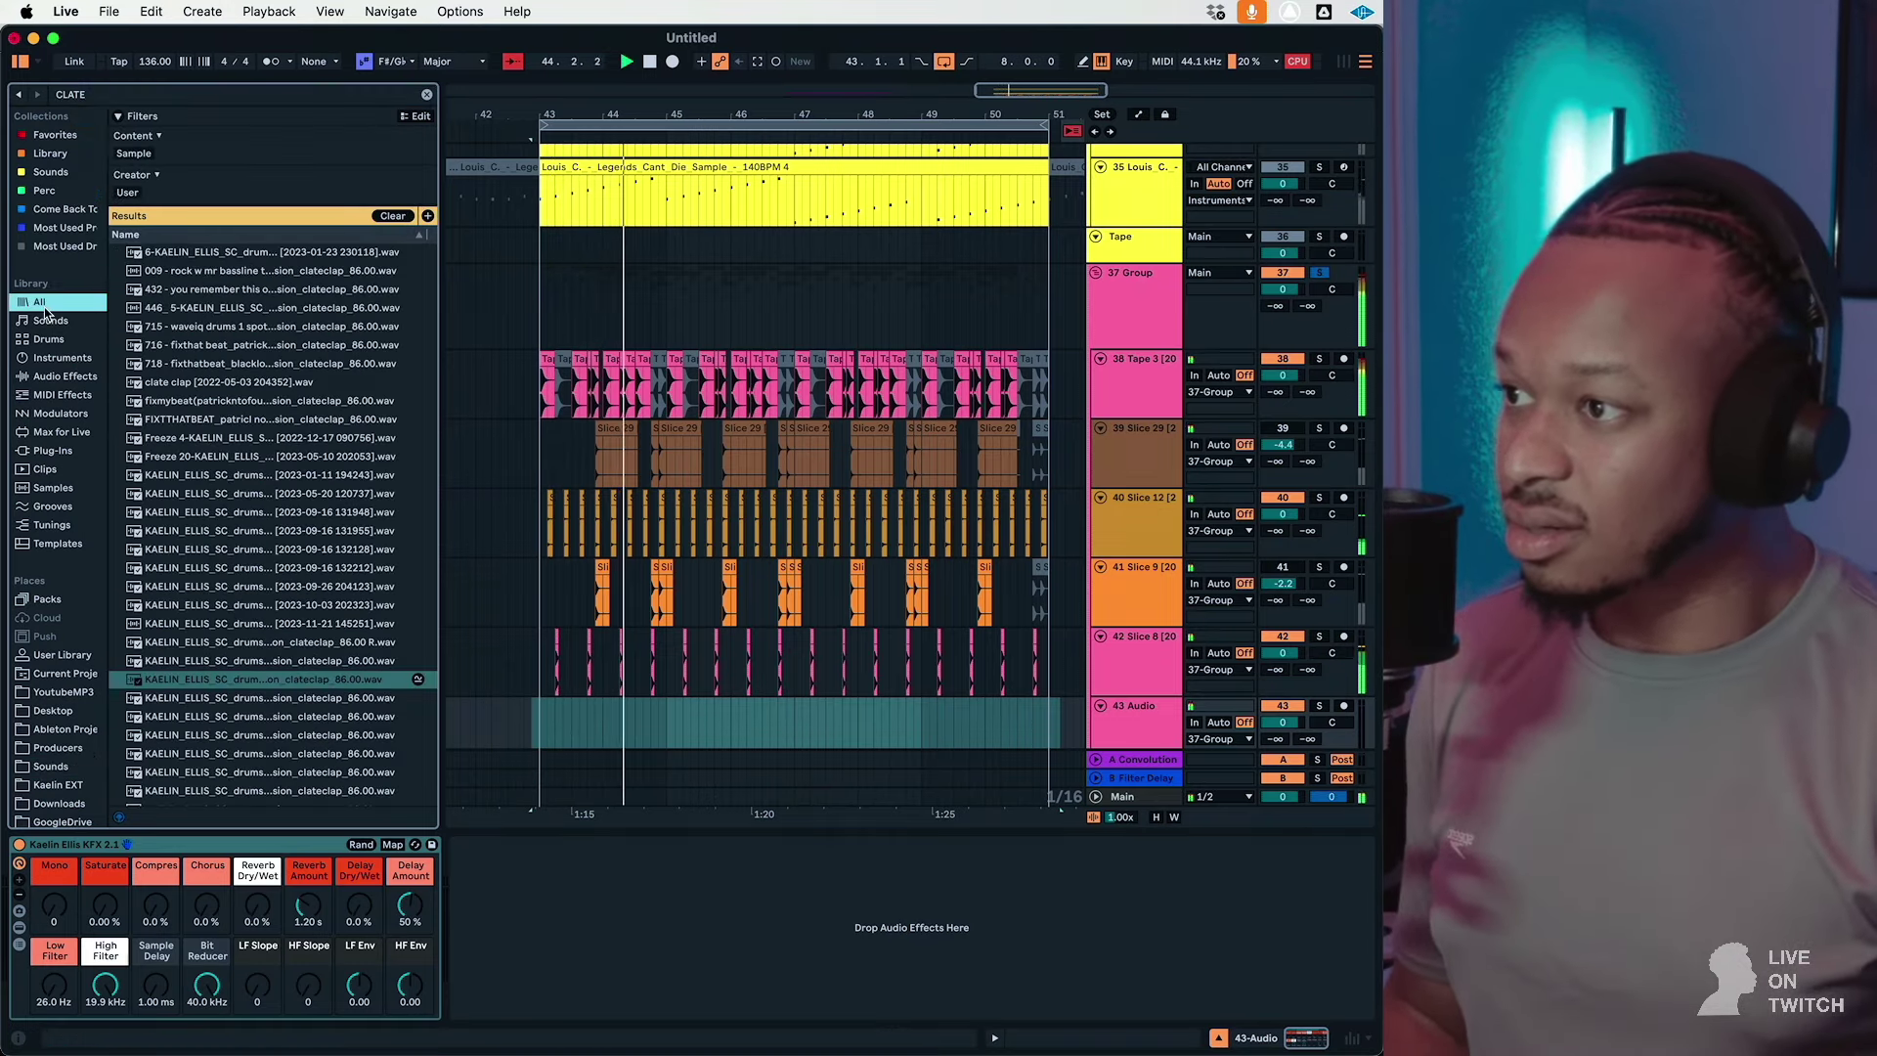
scroll(322, 680, "down", 3)
Step: Place the clateclap percussion loop at bar 43 on track 43 and set its clip to 86 BPM, transient envelope 0 and +10 semitones
left_click(314, 683)
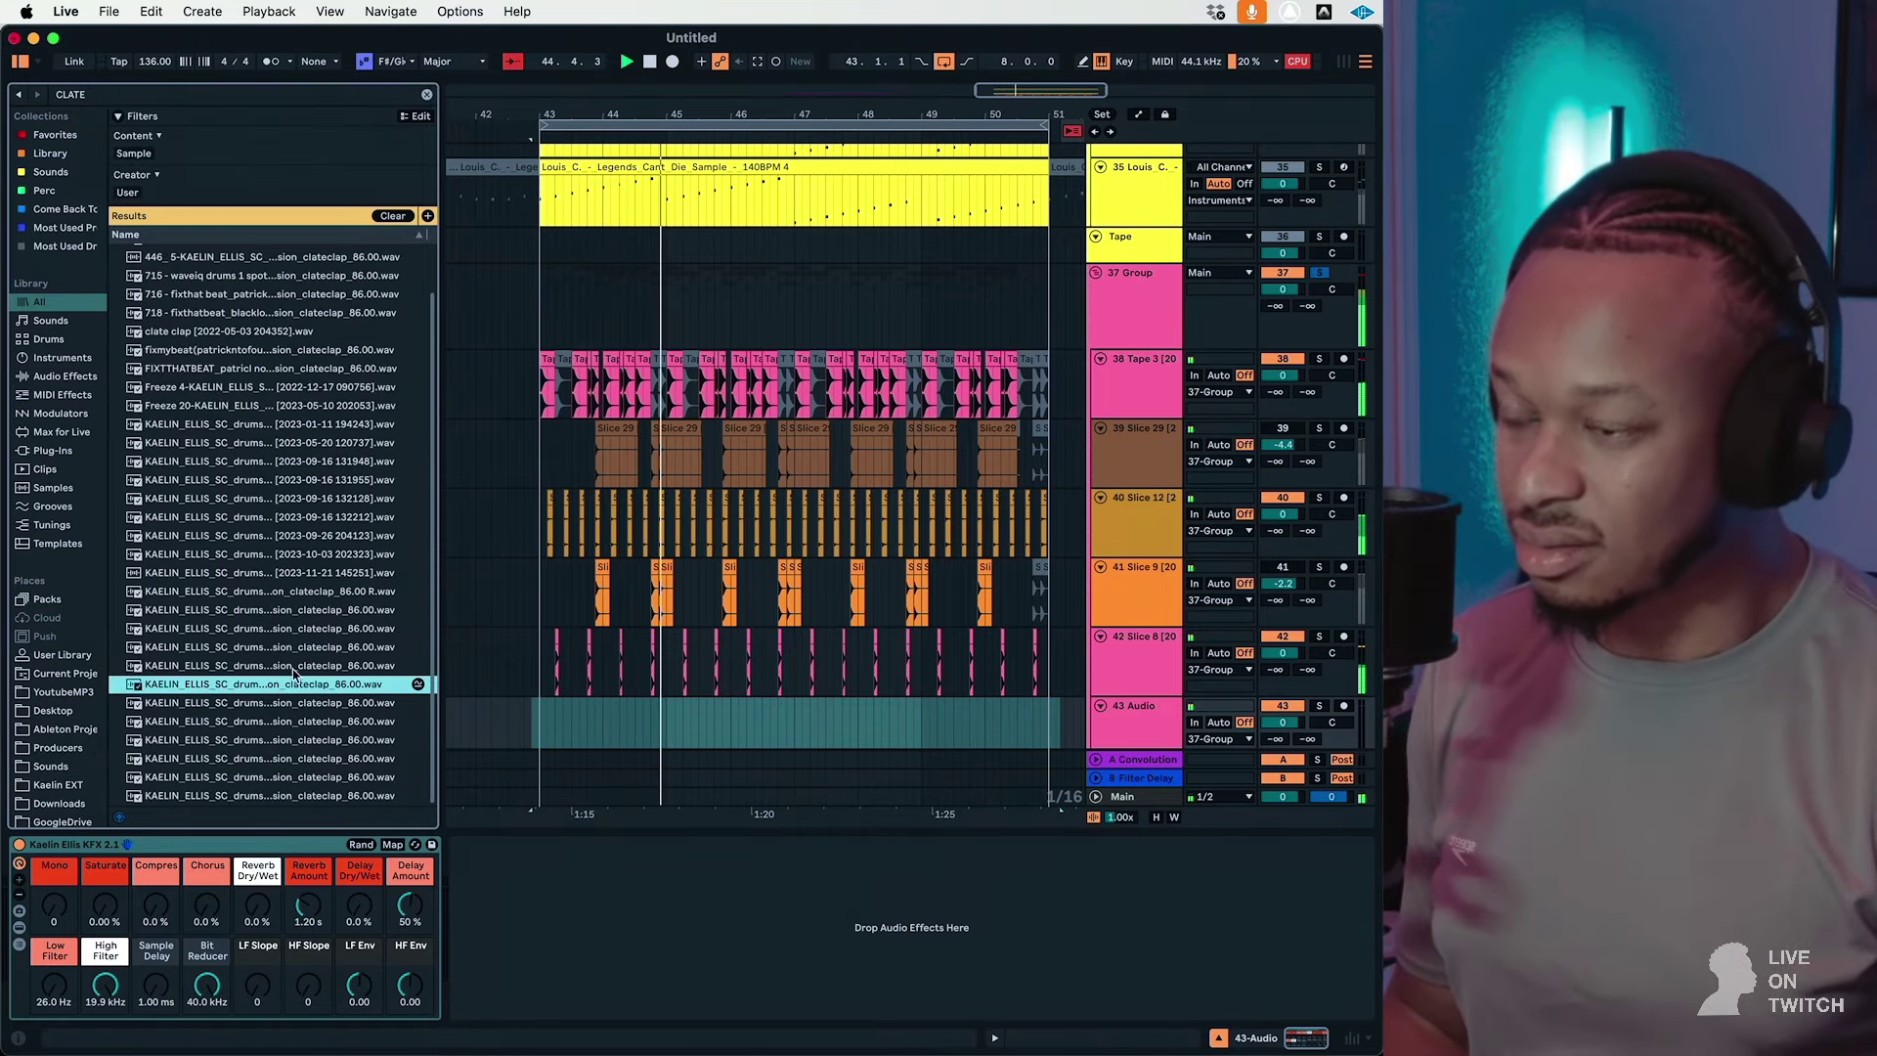
left_click_drag(333, 683, 540, 720)
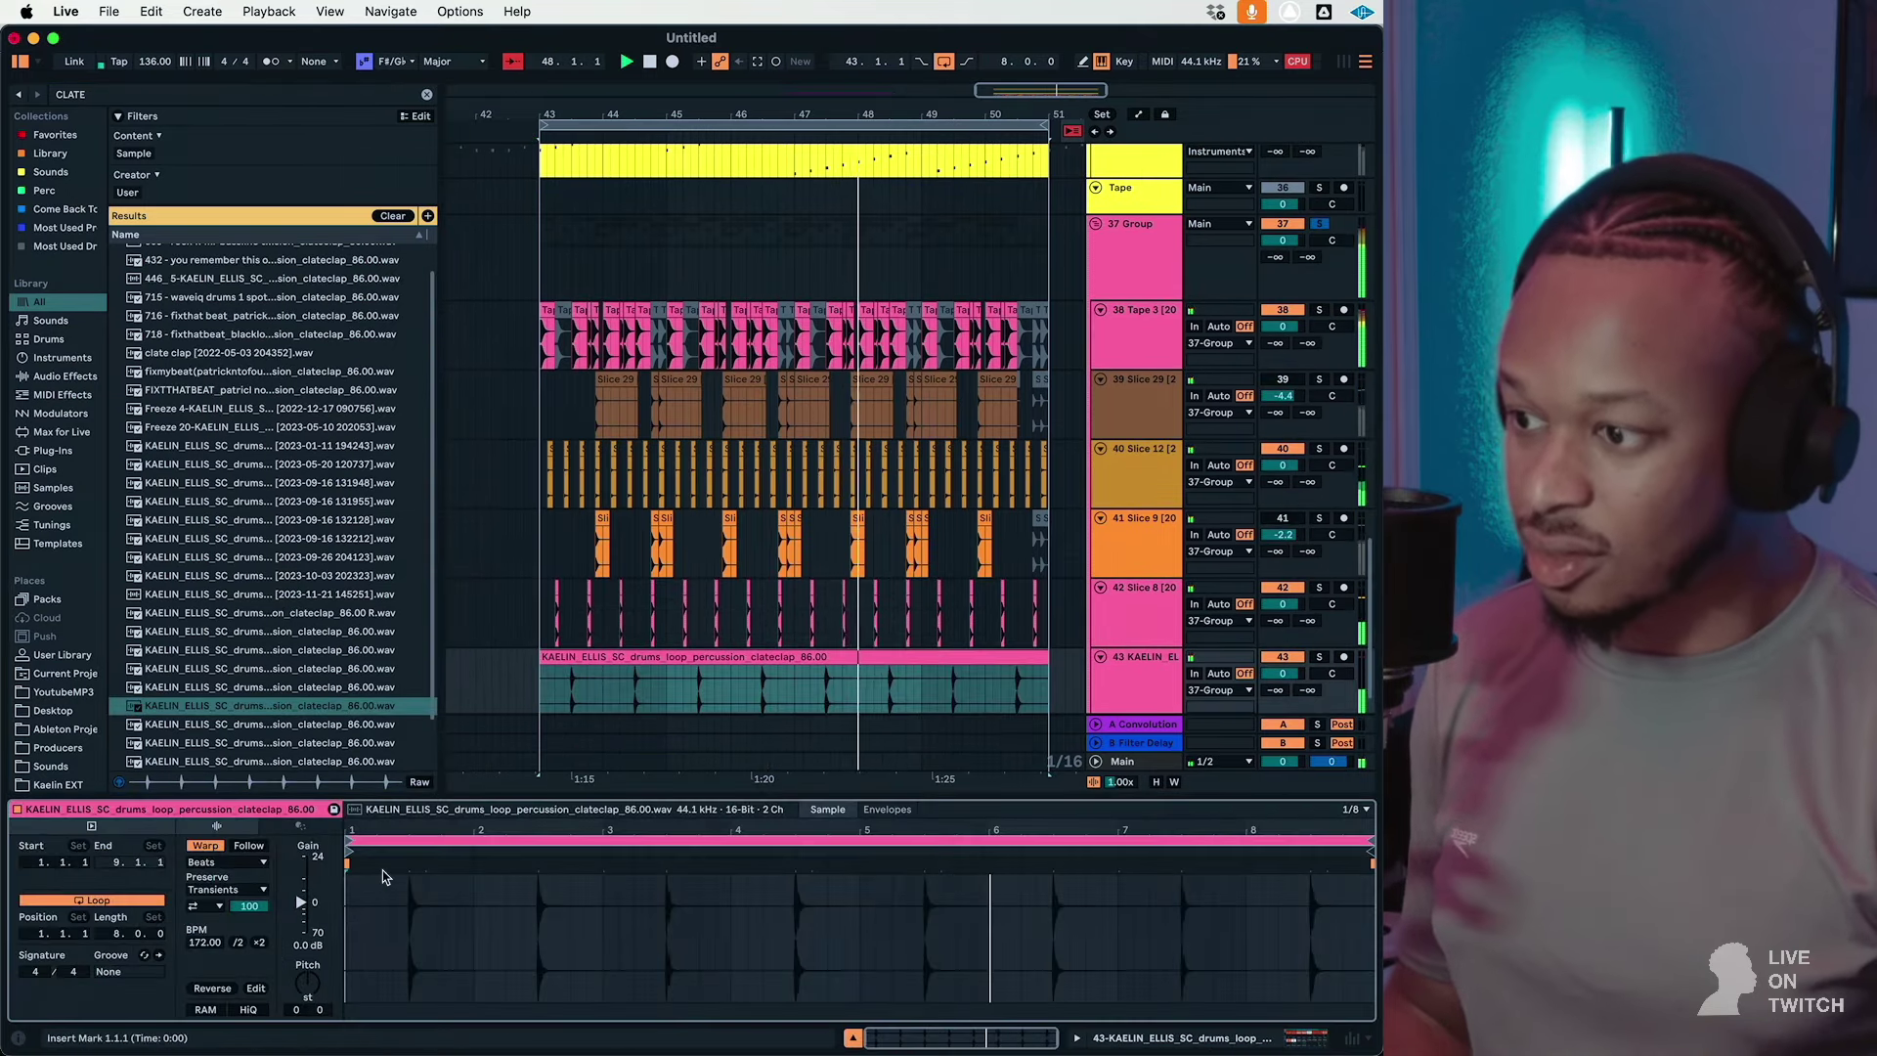
left_click(238, 943)
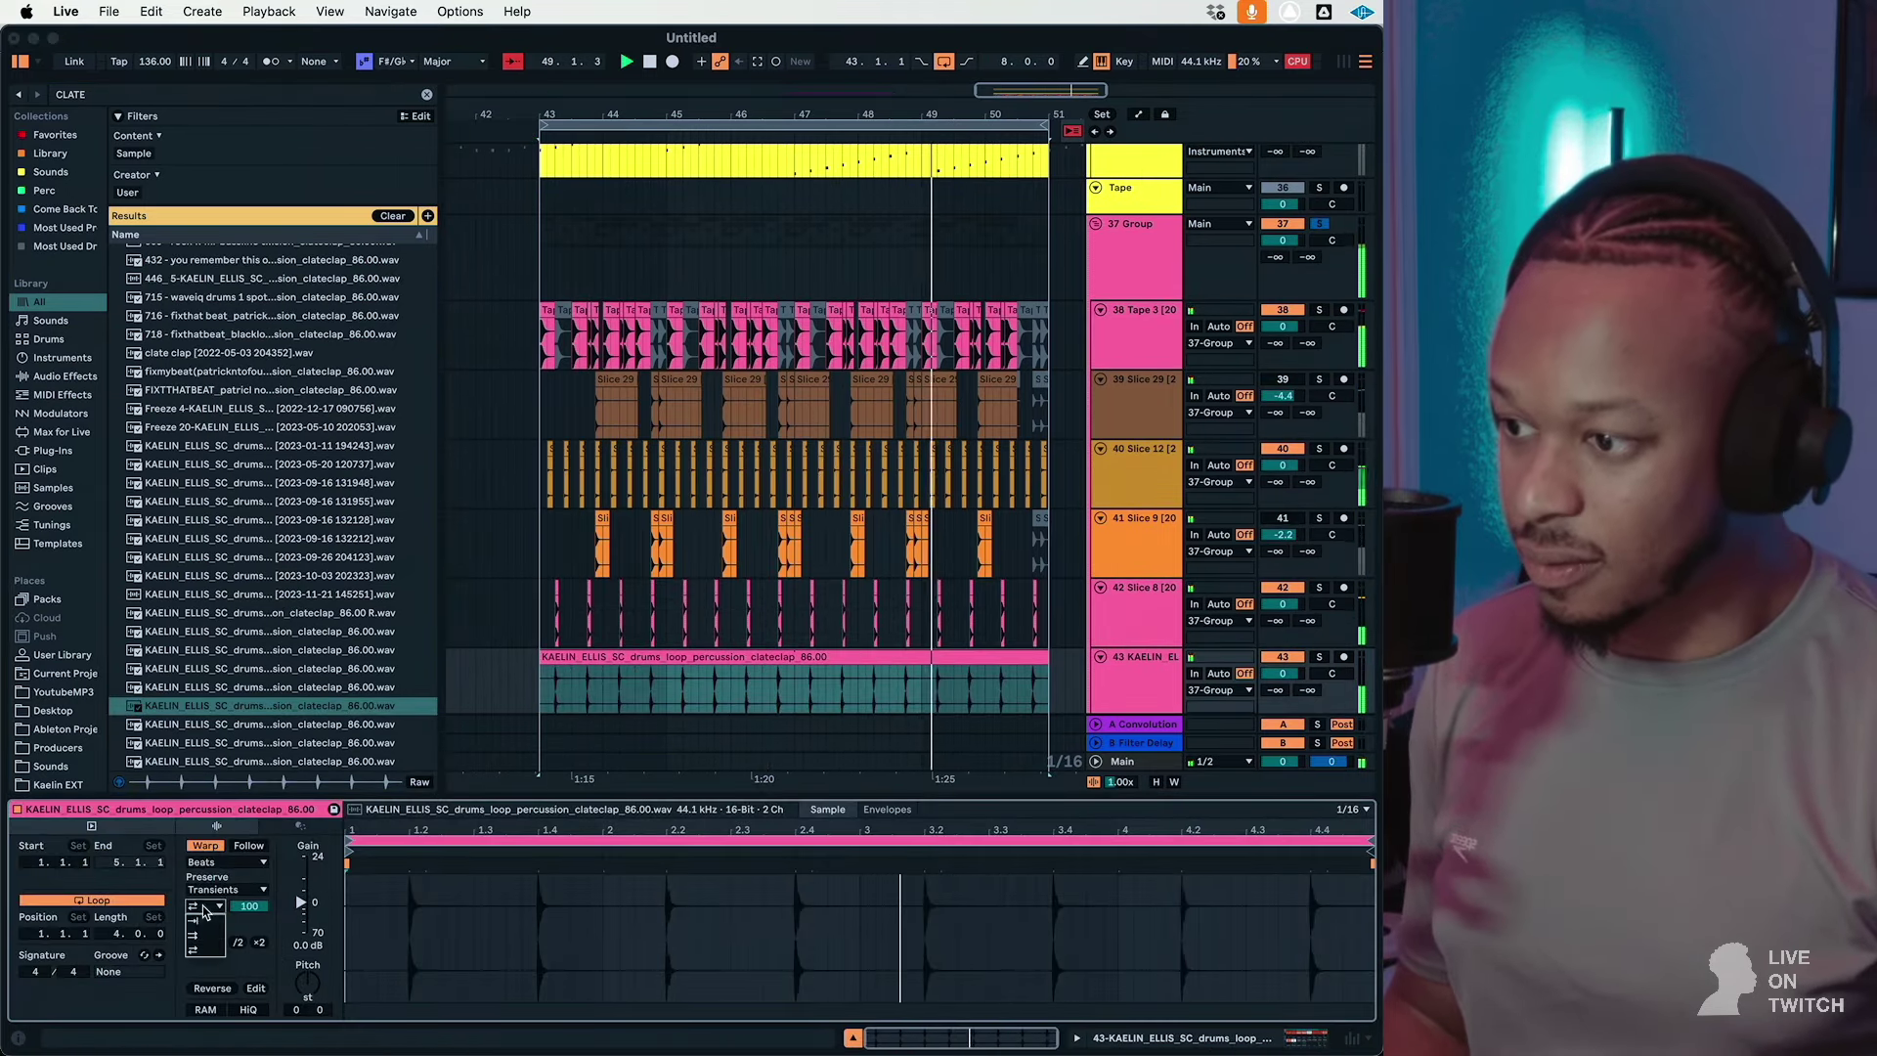
left_click_drag(308, 984, 308, 958)
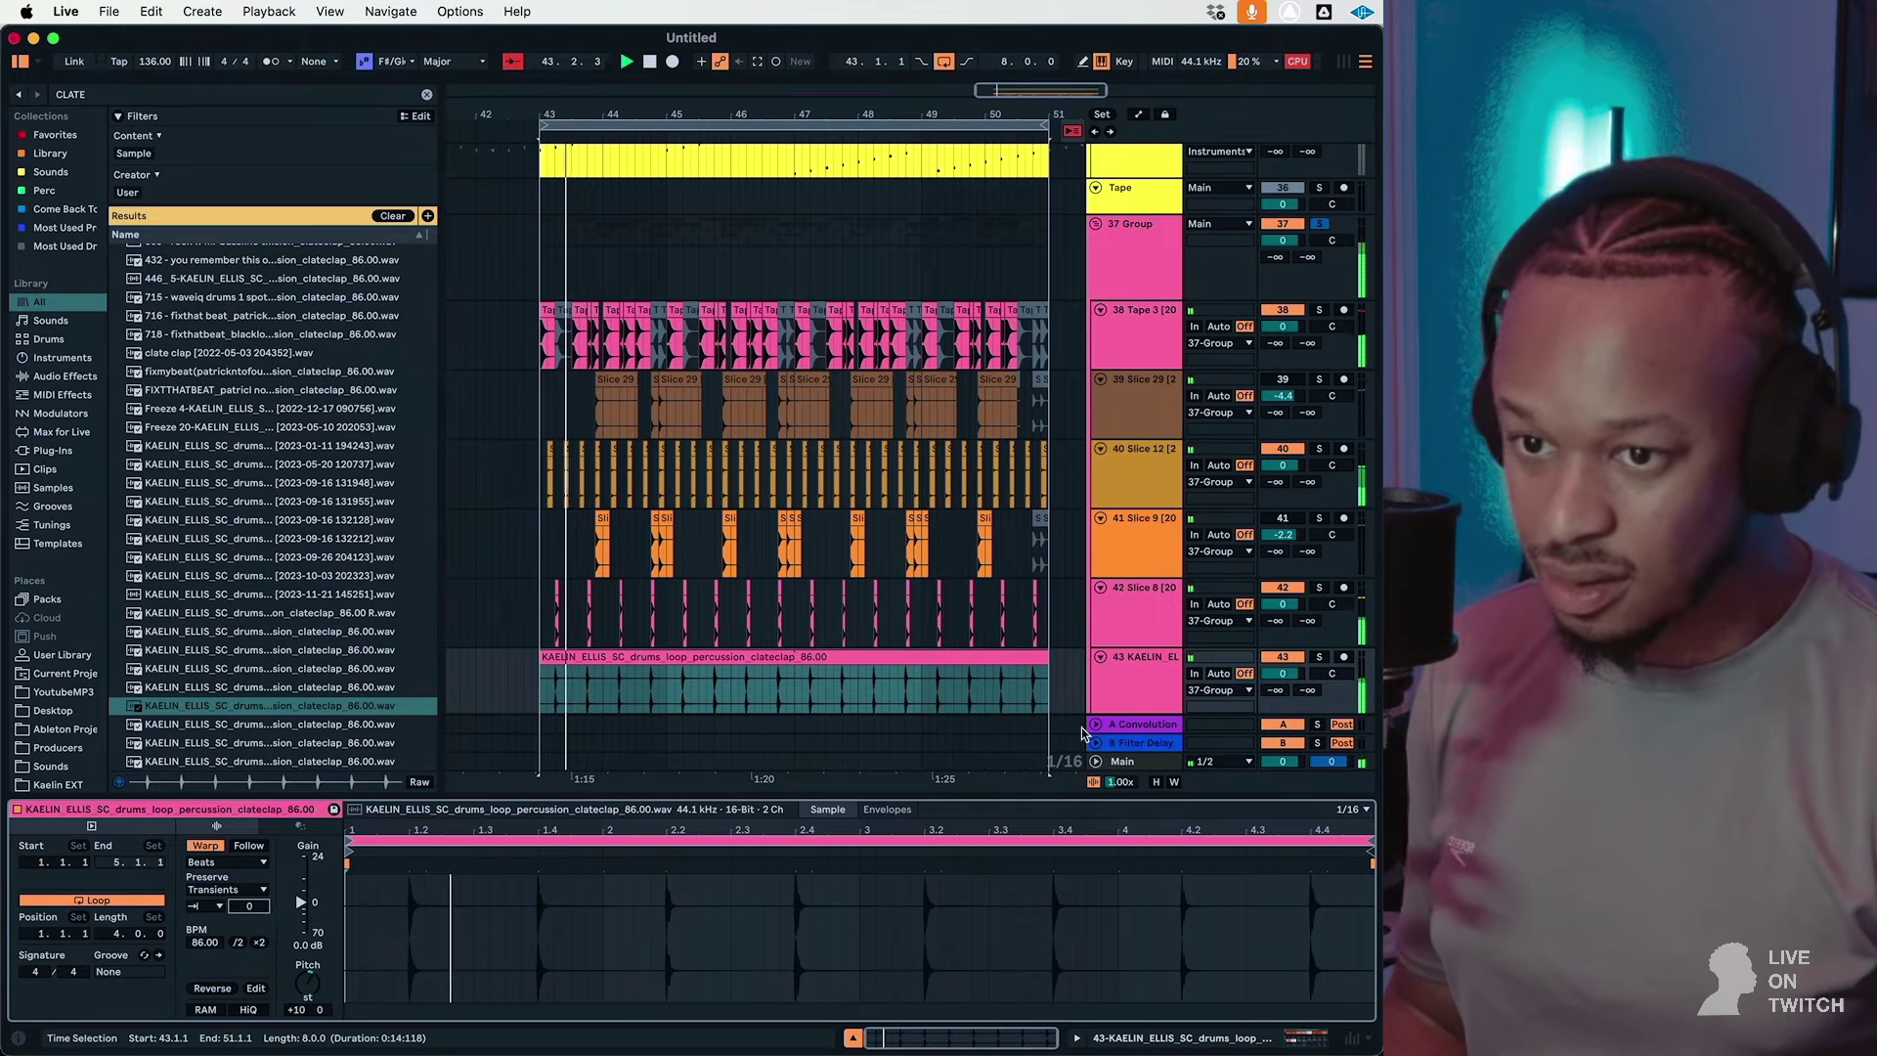
Step: Turn the grid off and nudge the clateclap clip on track 43 slightly earlier, to just before bar 43
left_click(1132, 679)
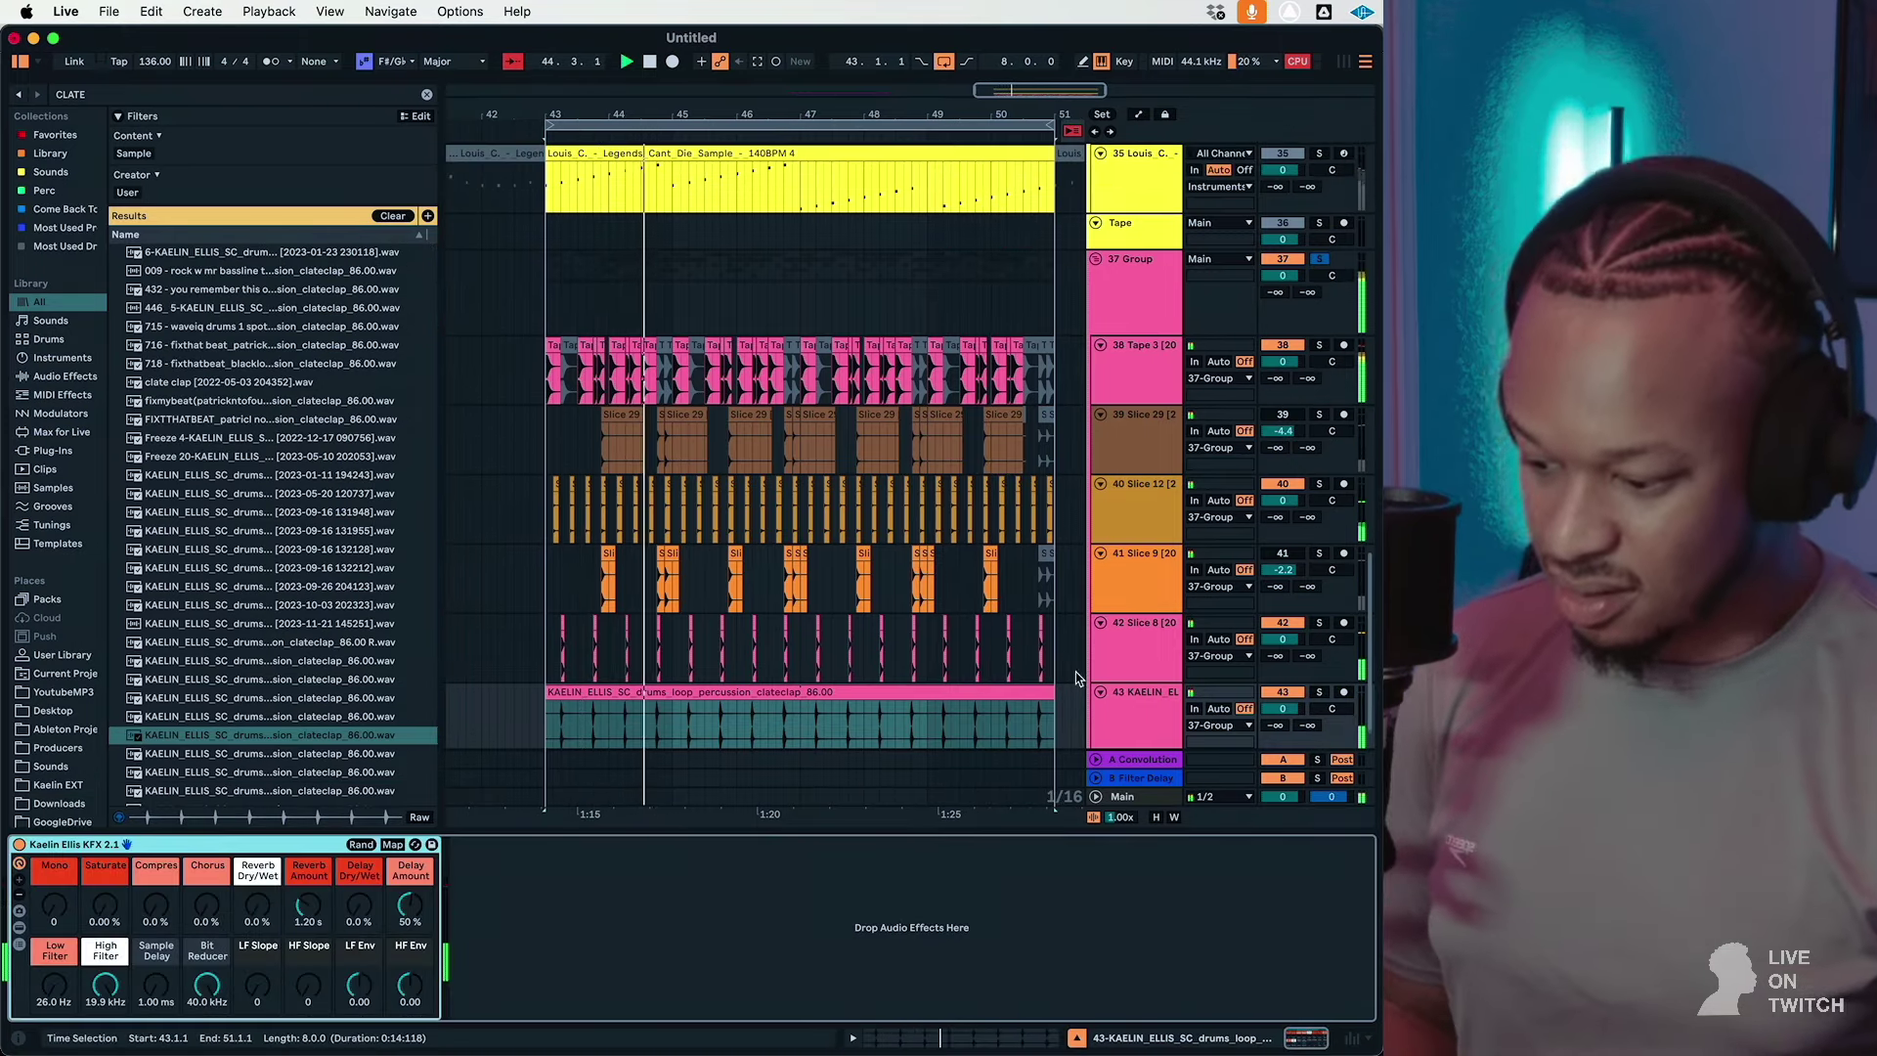
scroll(954, 671, "down", 2)
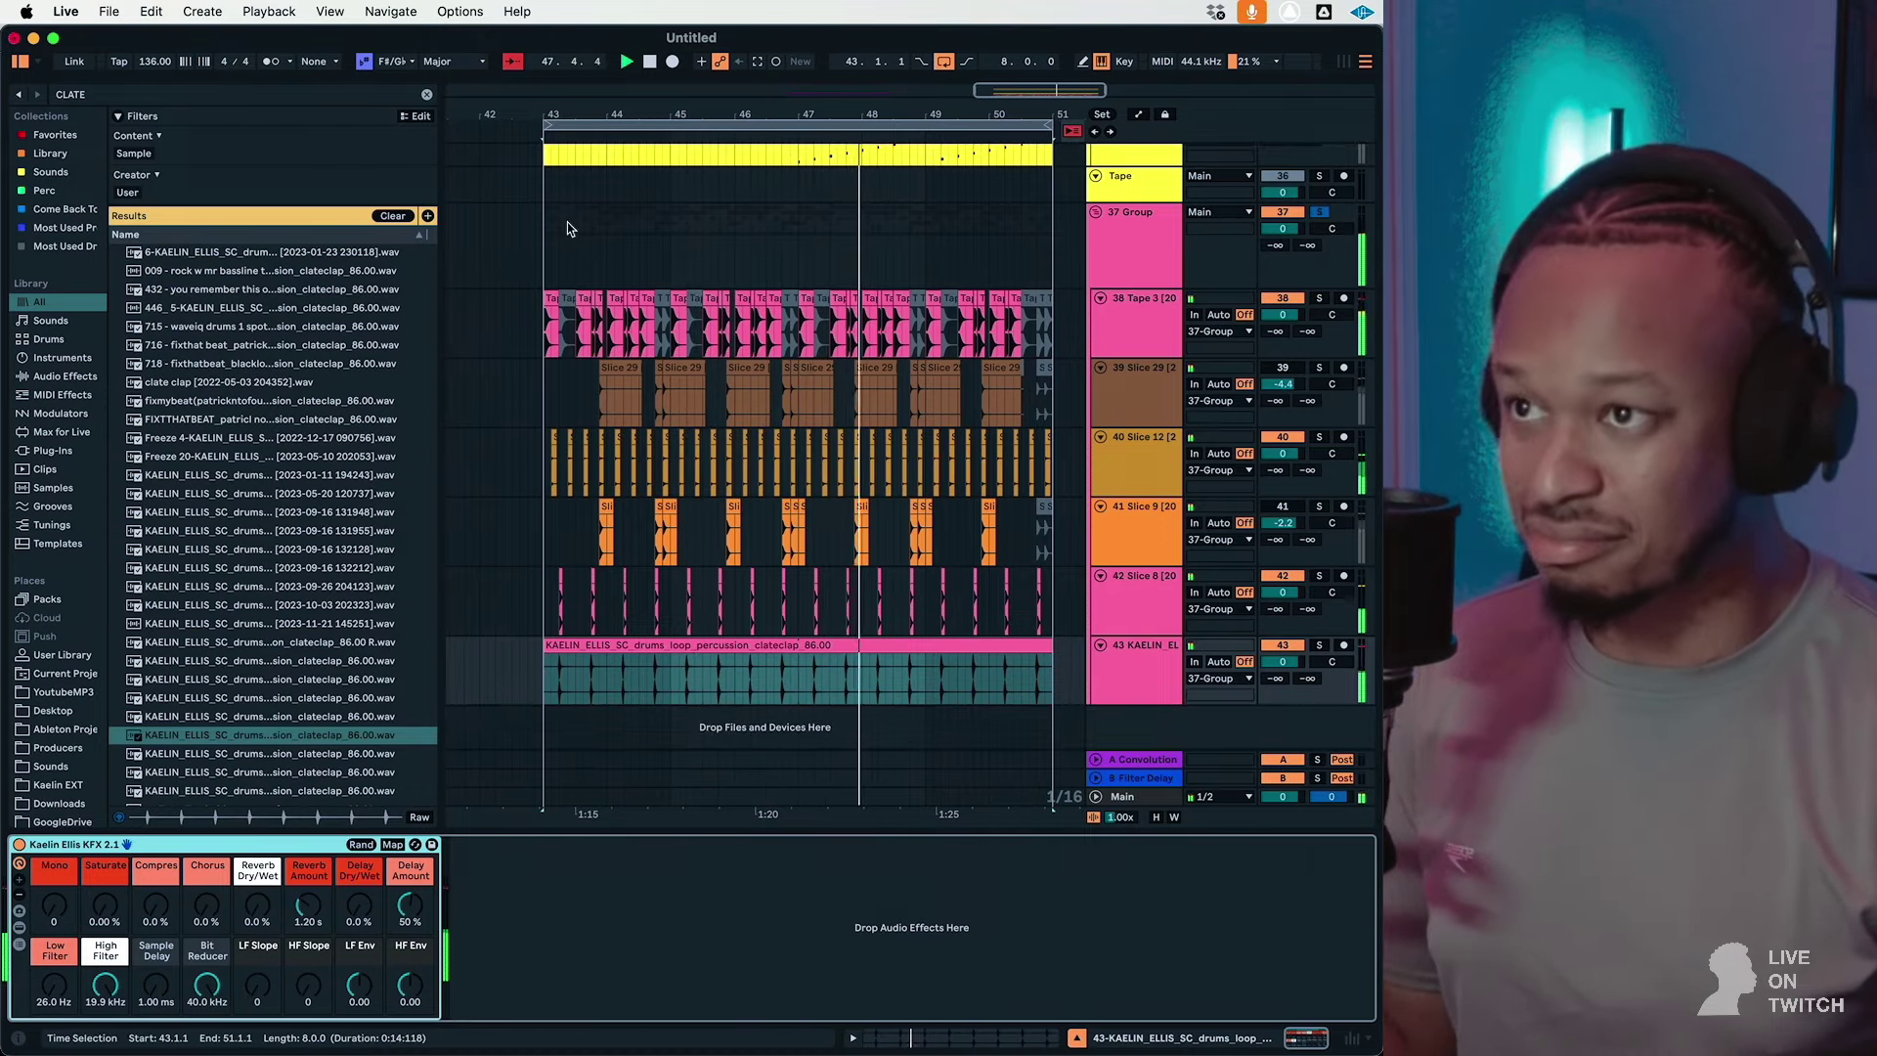
left_click_drag(750, 115, 1200, 236)
right_click(917, 690)
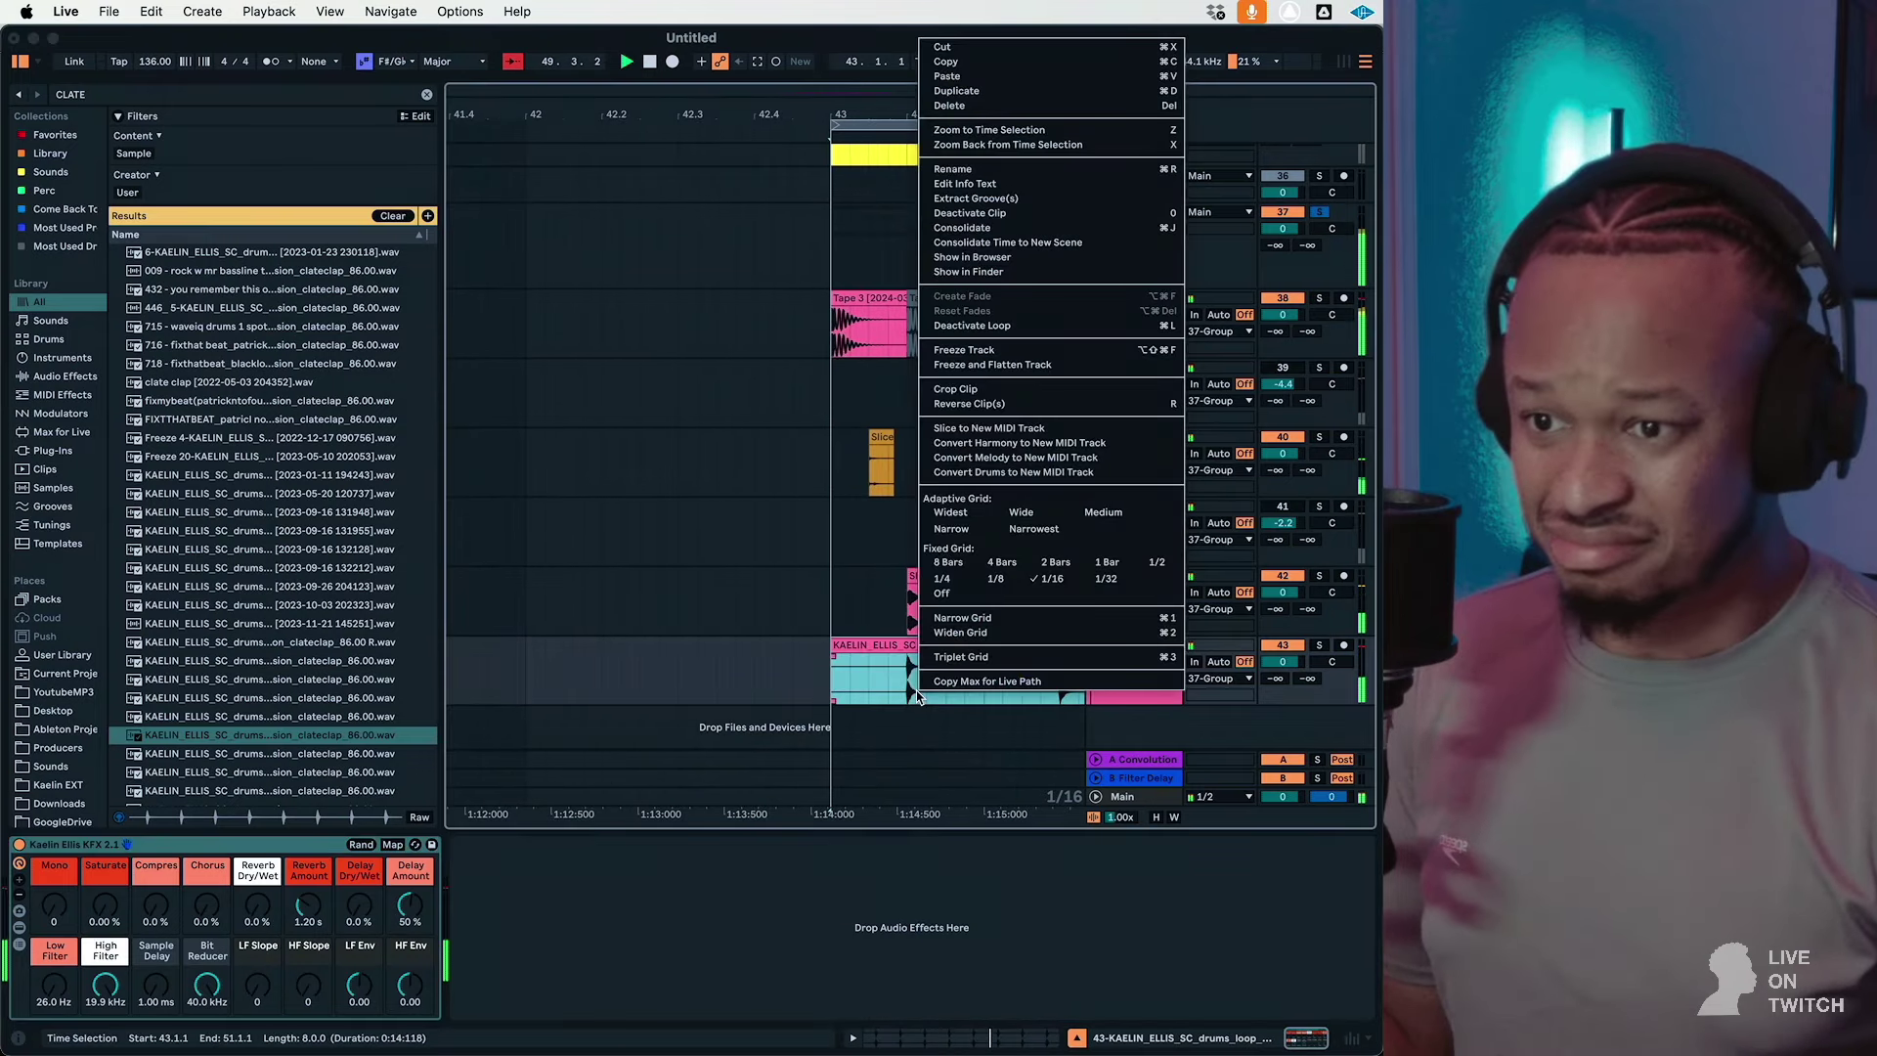
left_click(941, 594)
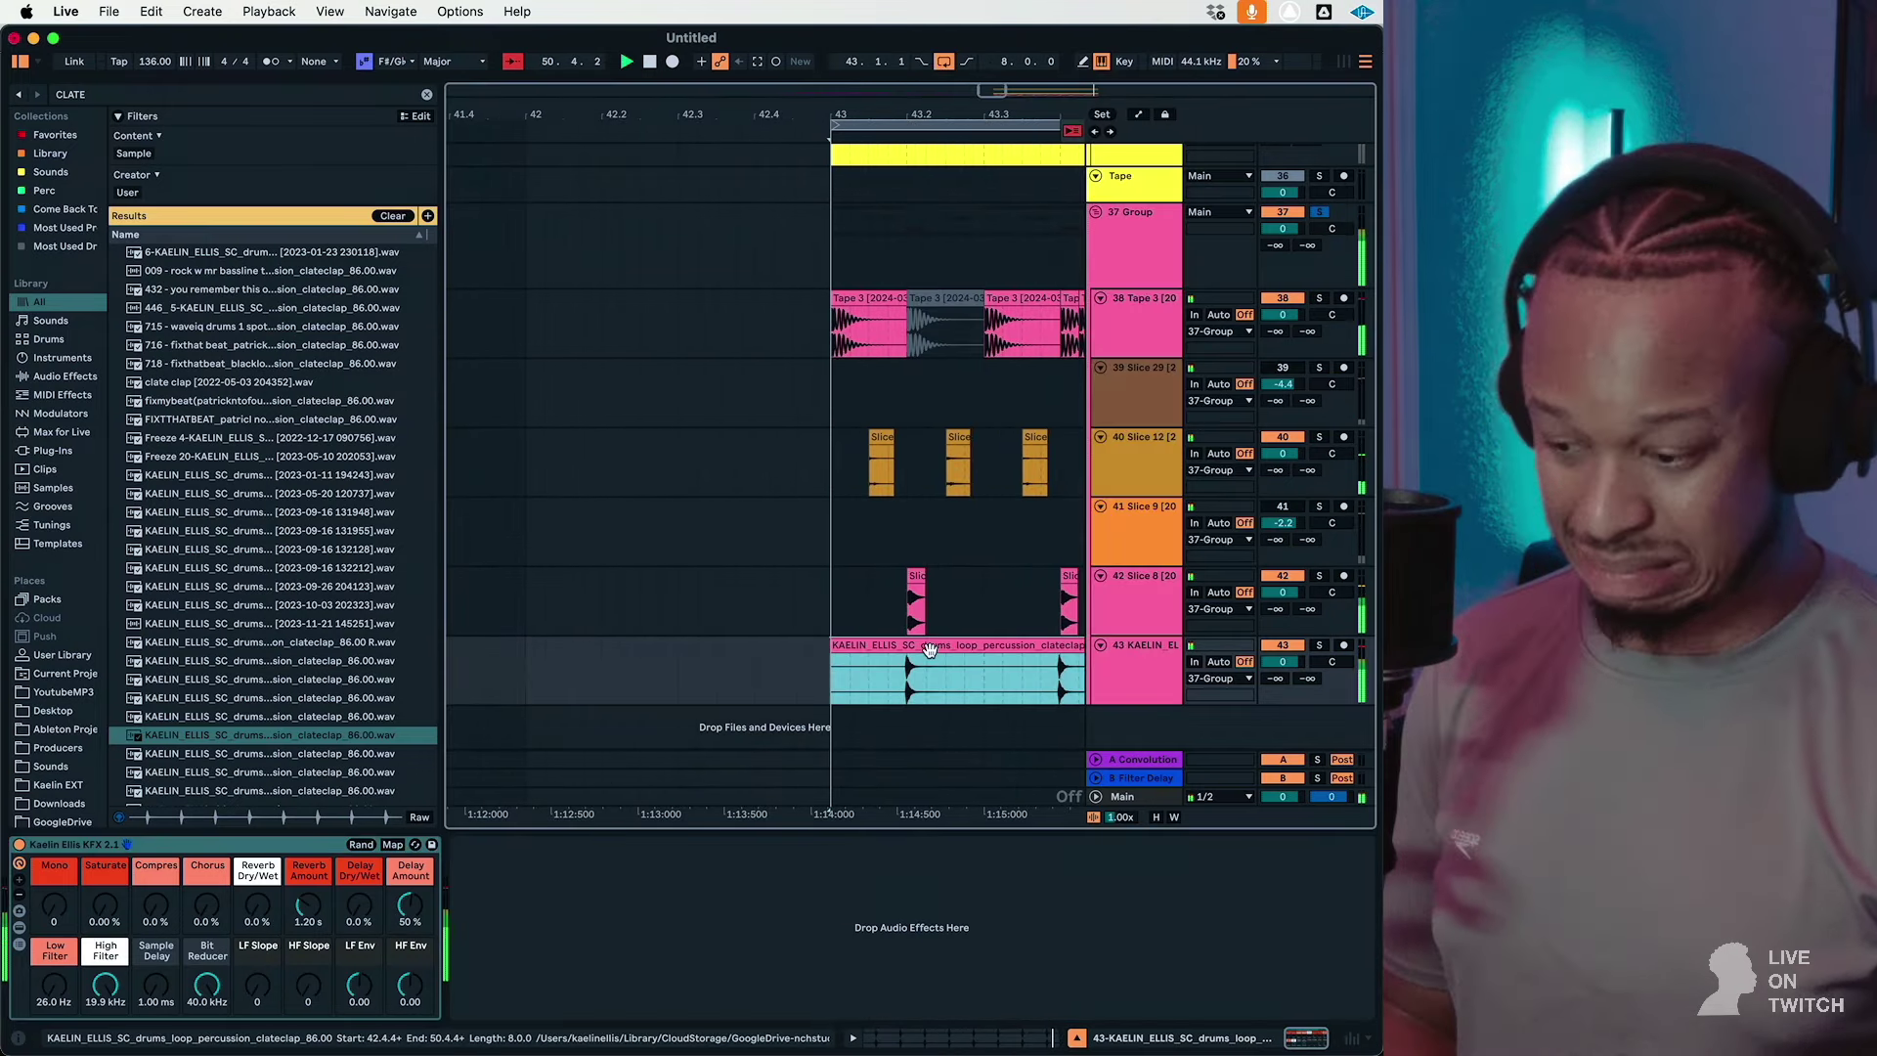
left_click(1034, 689)
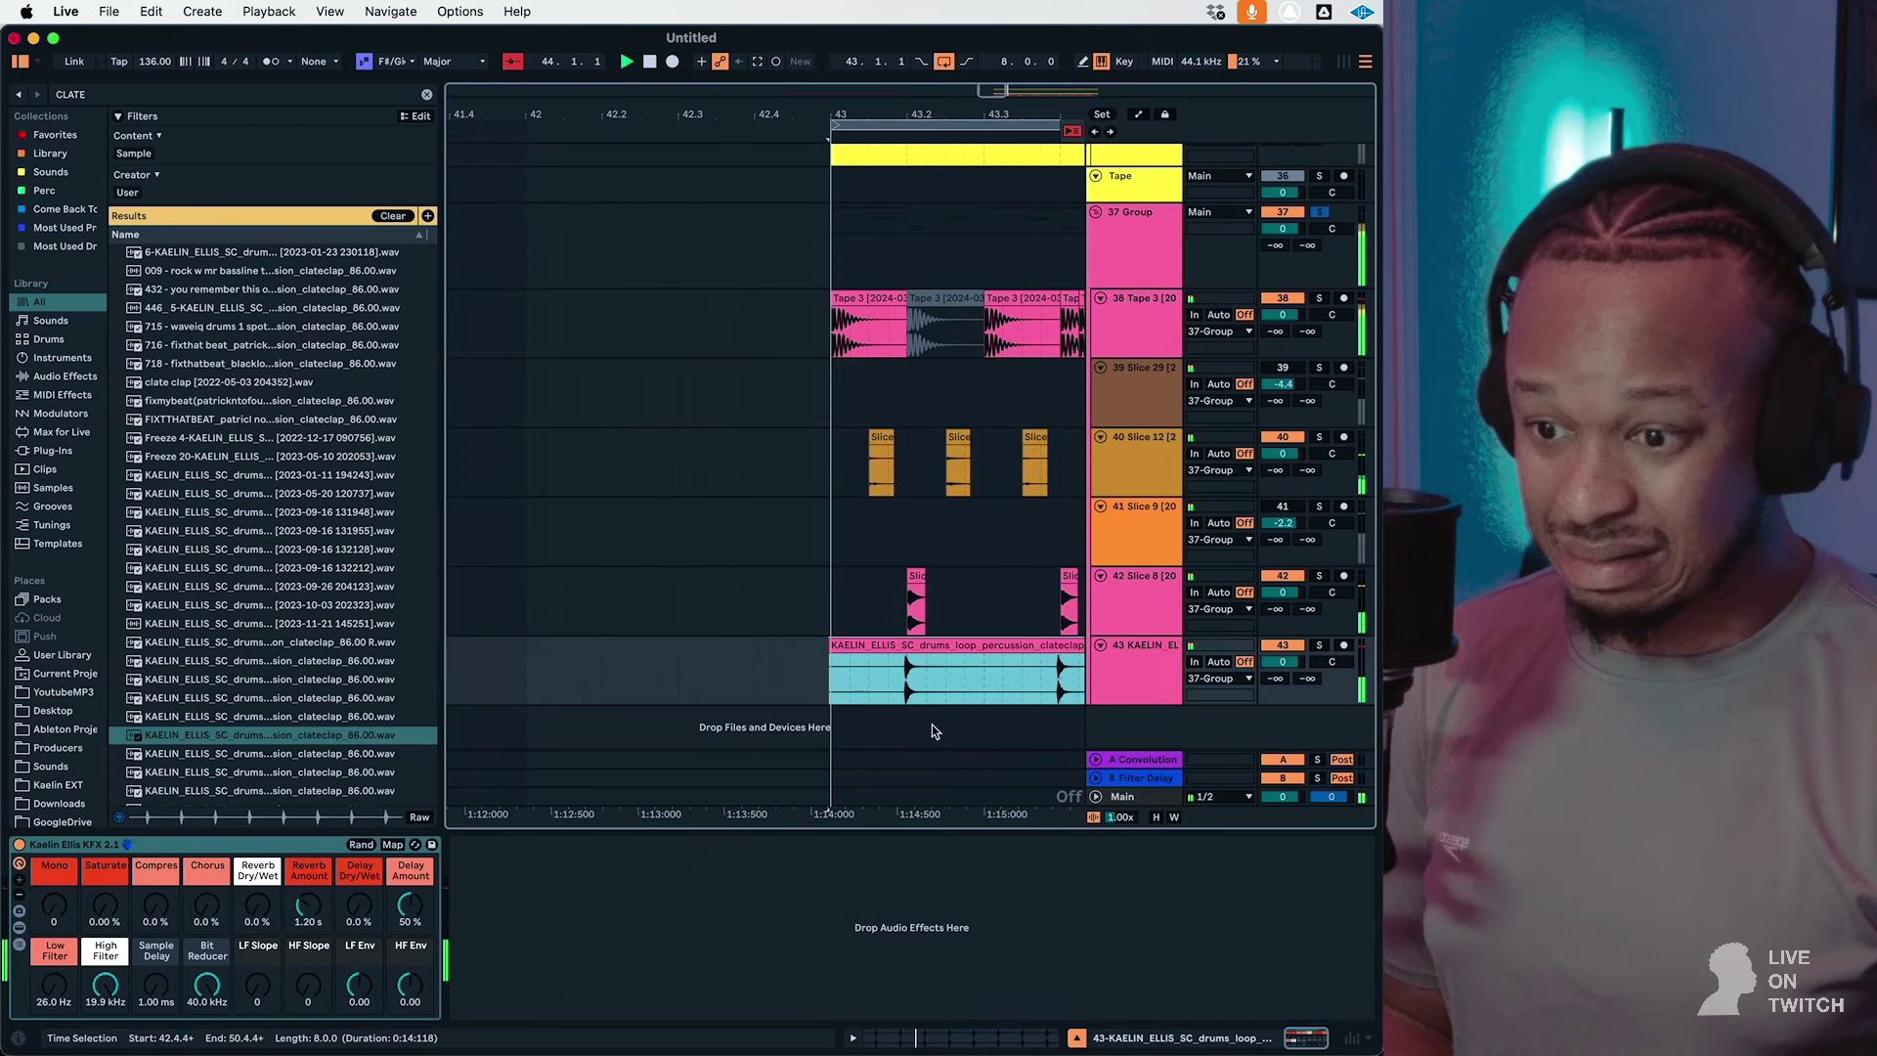
Step: Unsolo 37 Group and raise the transient envelope of all the Tape 3 clips on track 38 to 43
left_click(1315, 220)
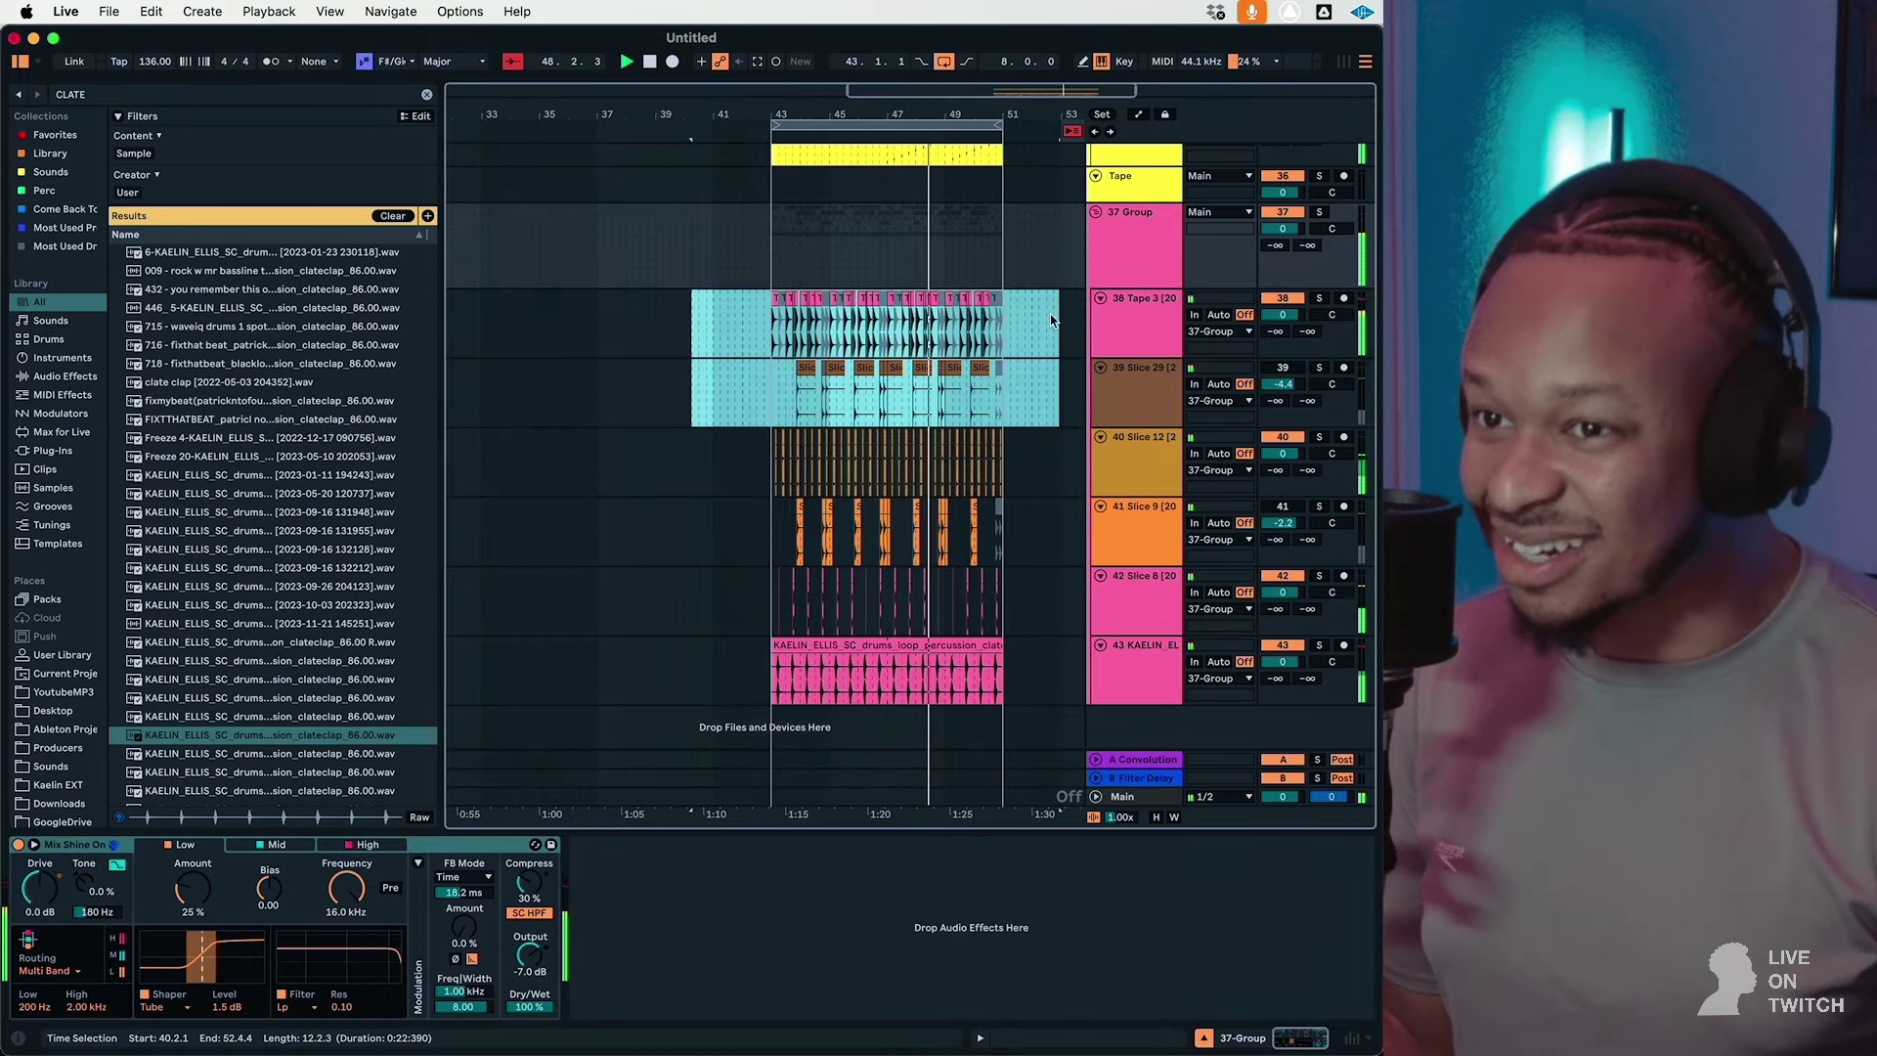
left_click_drag(1038, 323, 692, 333)
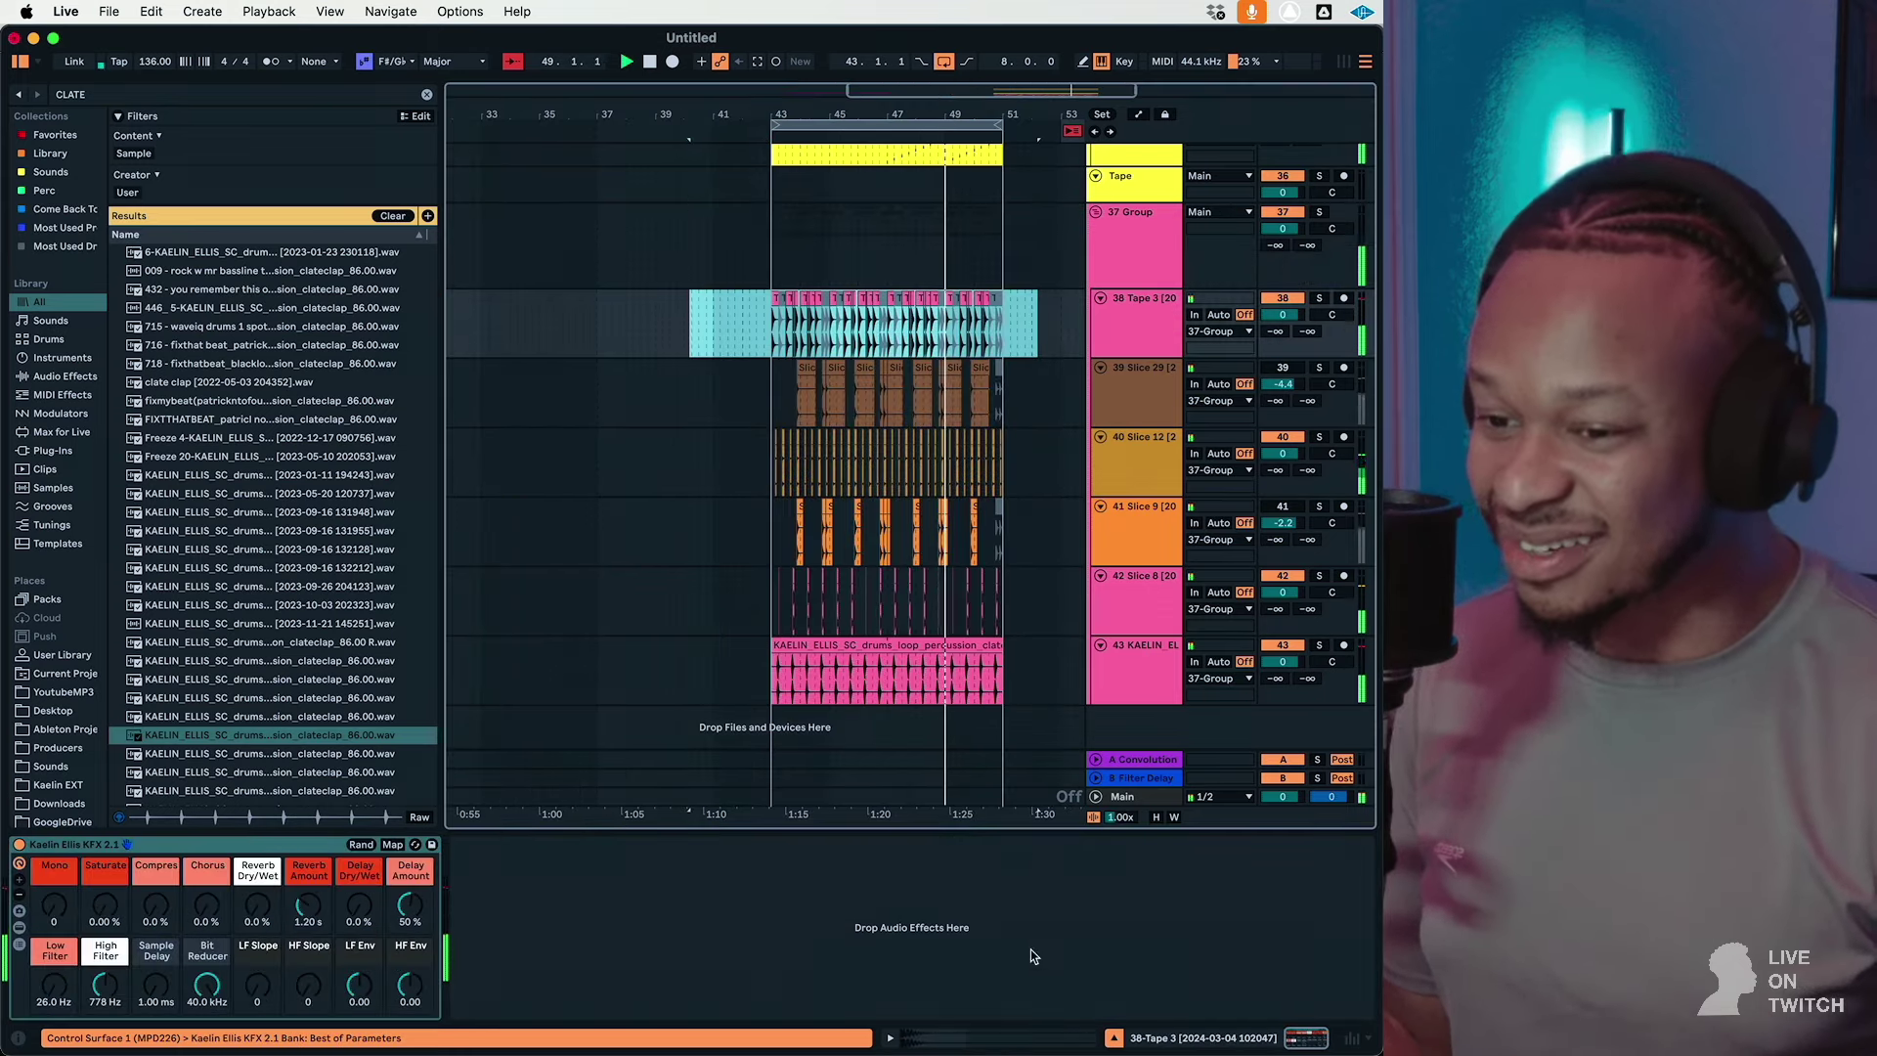
left_click(892, 1039)
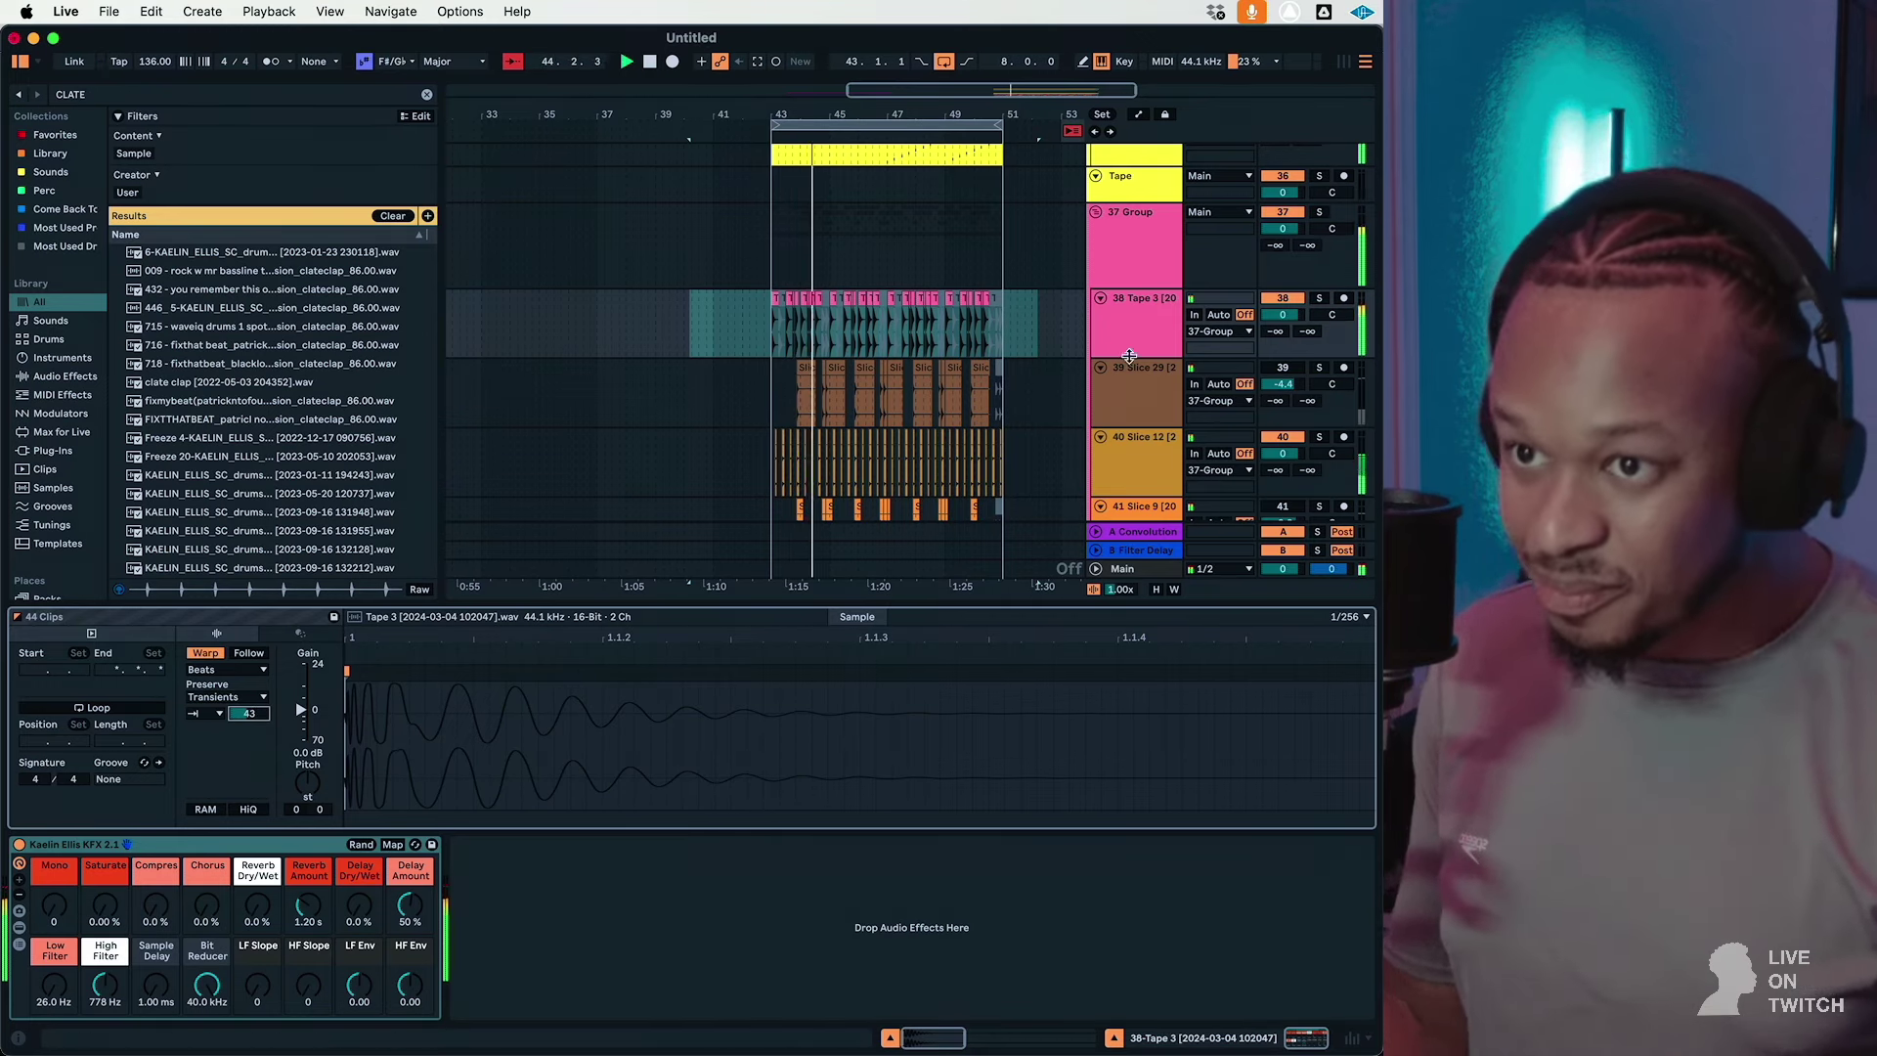
Step: Unmute track 39, Slice 29, and set its rack's Delay Dry/Wet to 100% and Delay Amount to 0%
left_click(1144, 403)
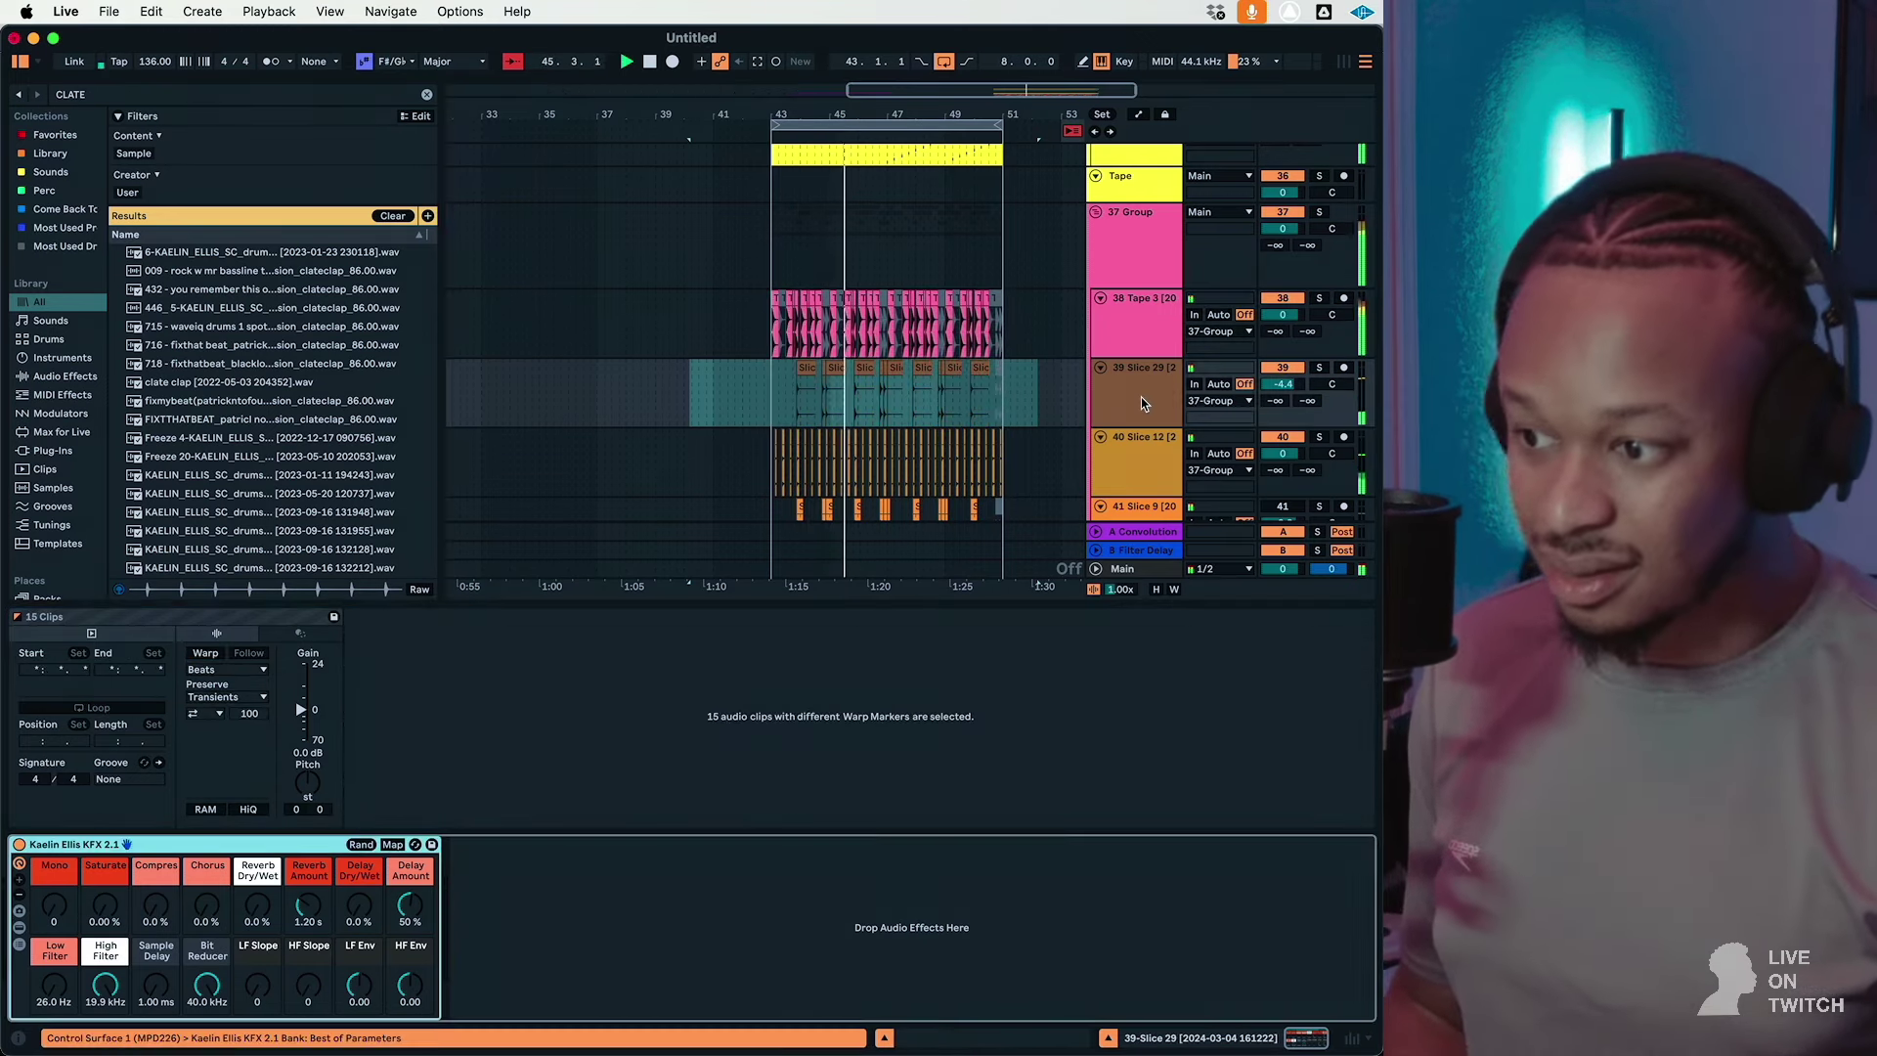
left_click_drag(361, 916, 368, 931)
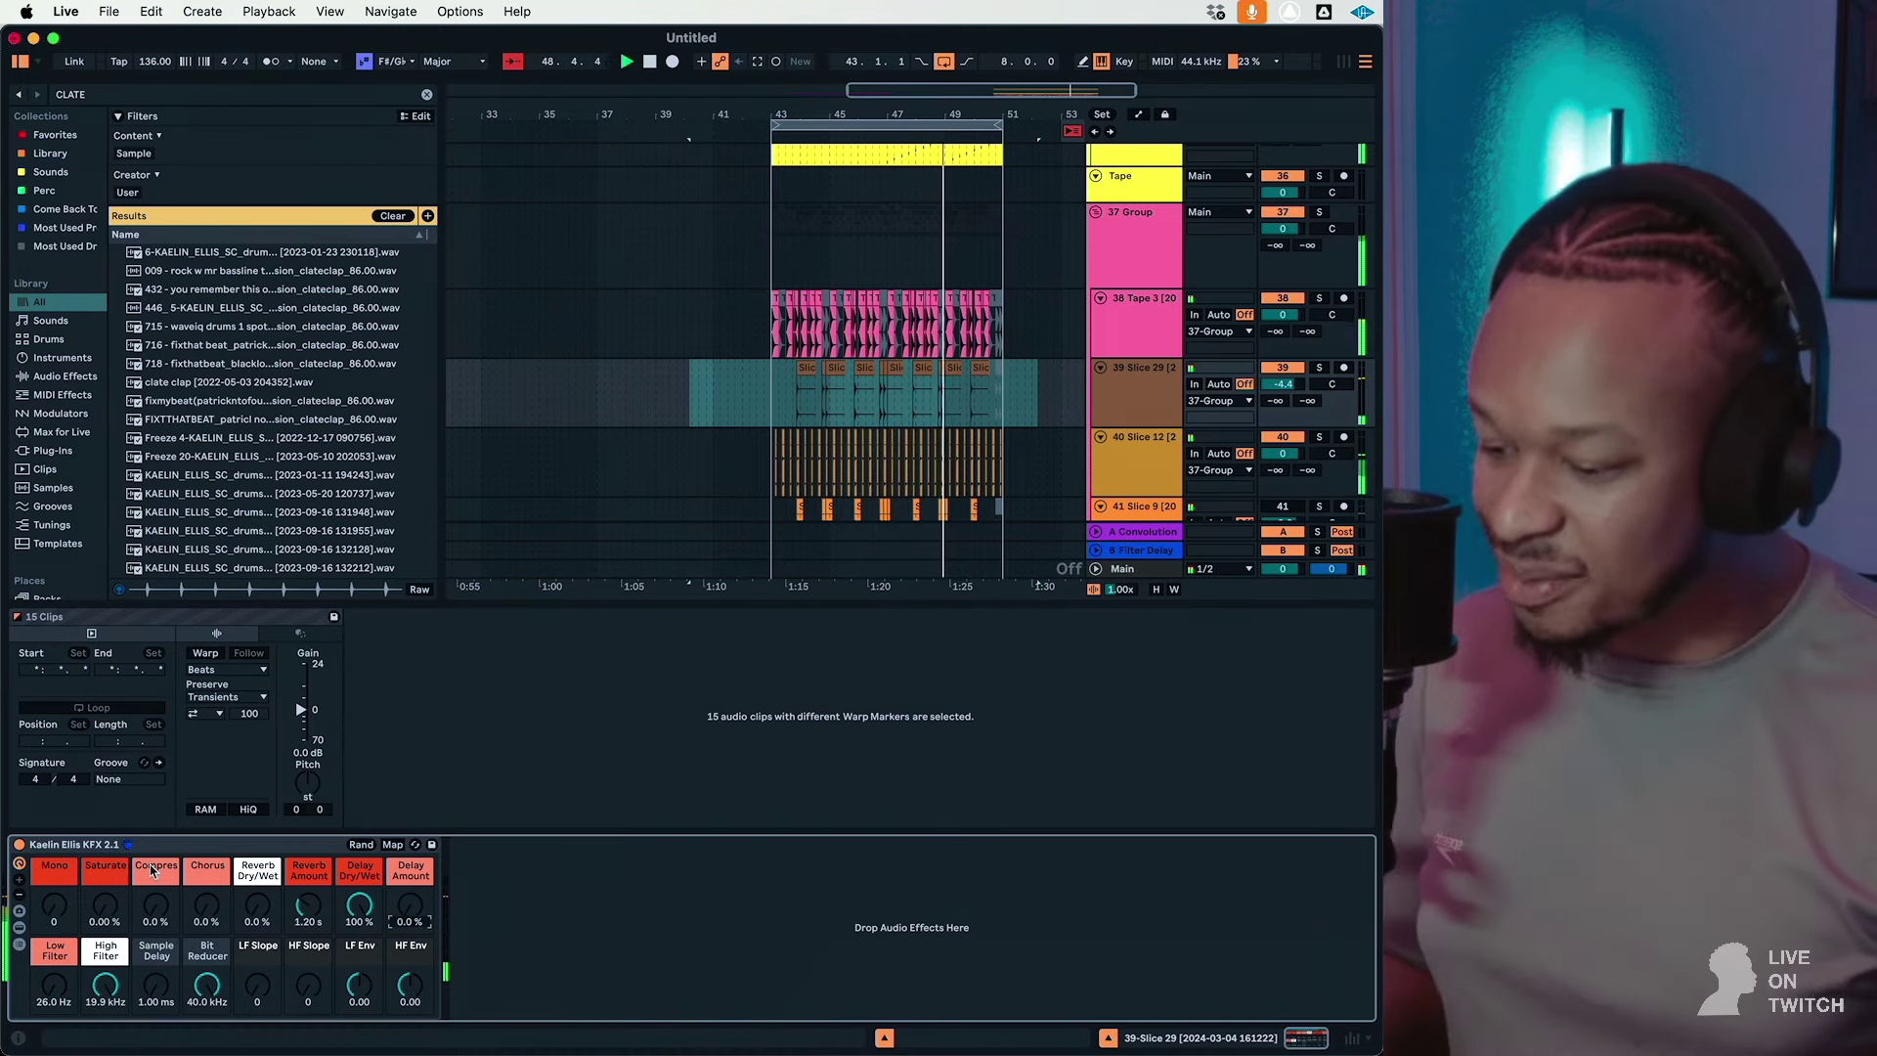
Step: Mute track 40, Slice 12
scroll(1086, 301, "down", 5)
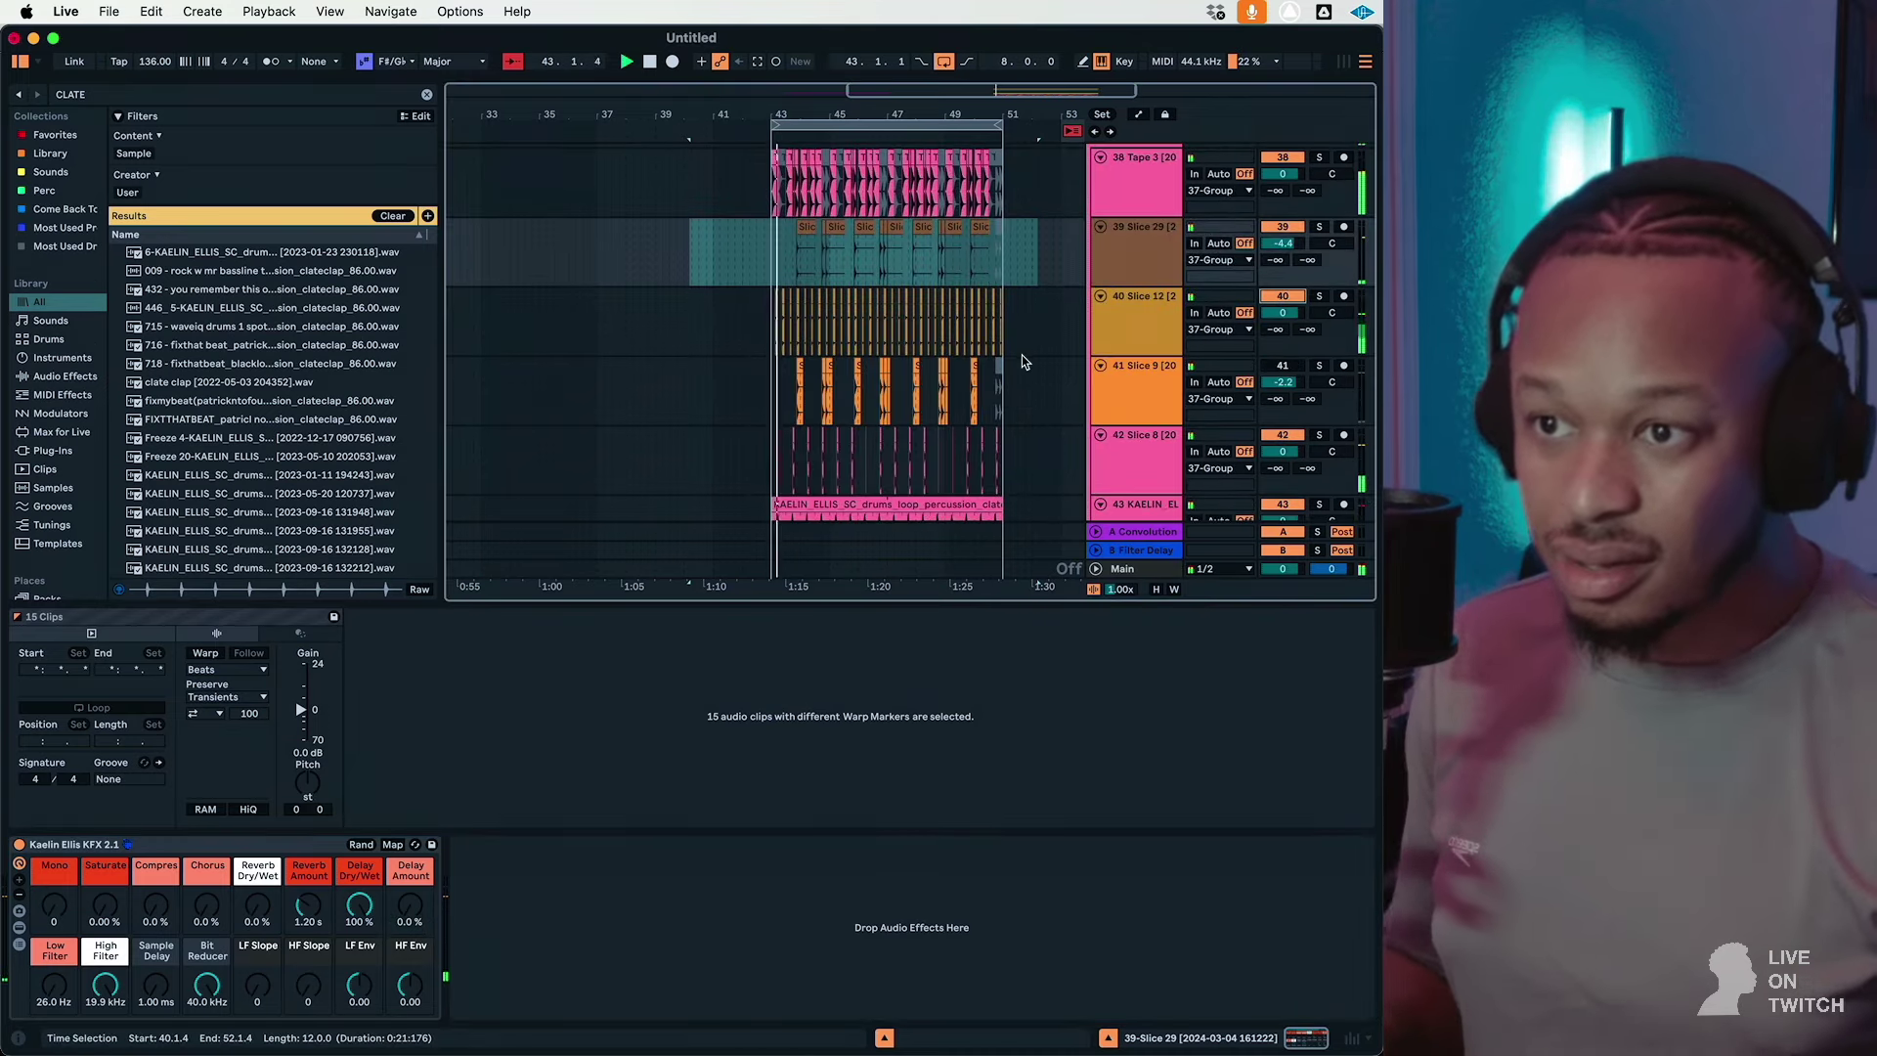
scroll(1103, 342, "down", 2)
left_click(1279, 210)
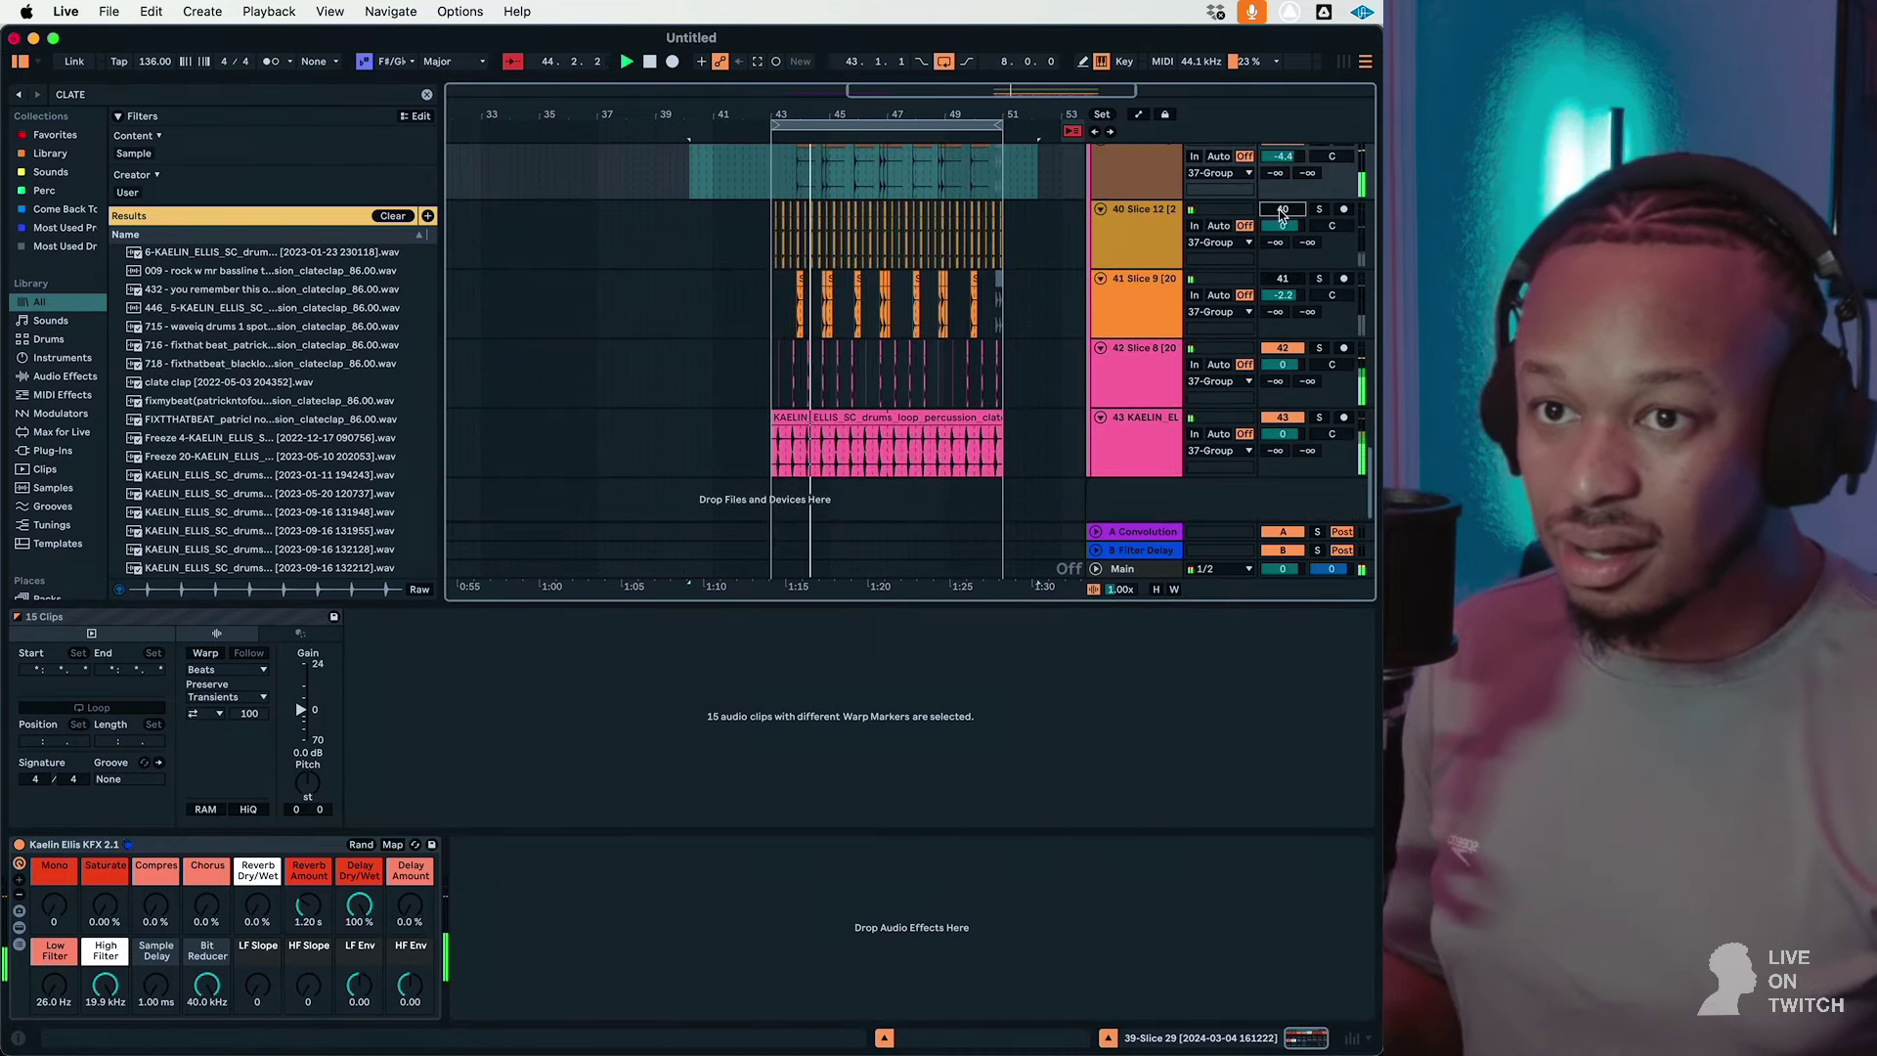
Step: Mute track 35, the second Louis C. sample track, and unmute and select the Bass track
scroll(1289, 381, "up", 10)
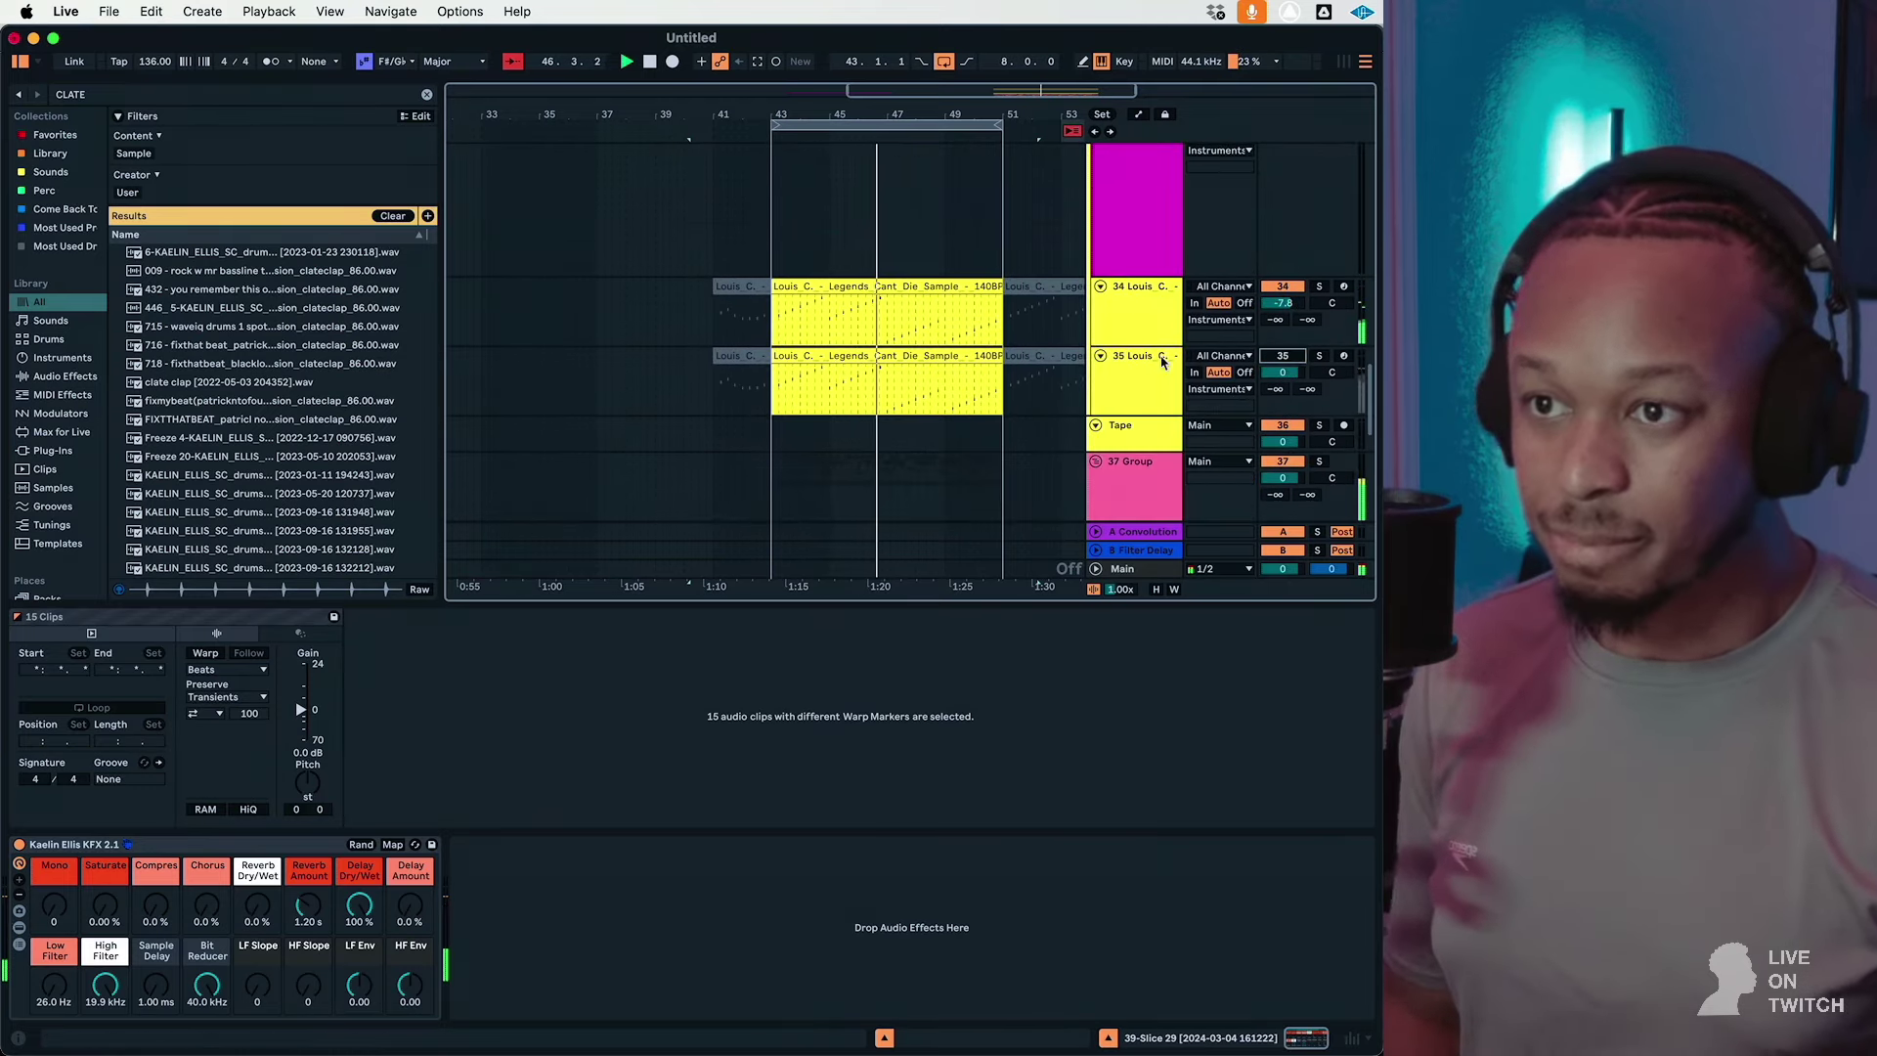
scroll(1162, 361, "up", 15)
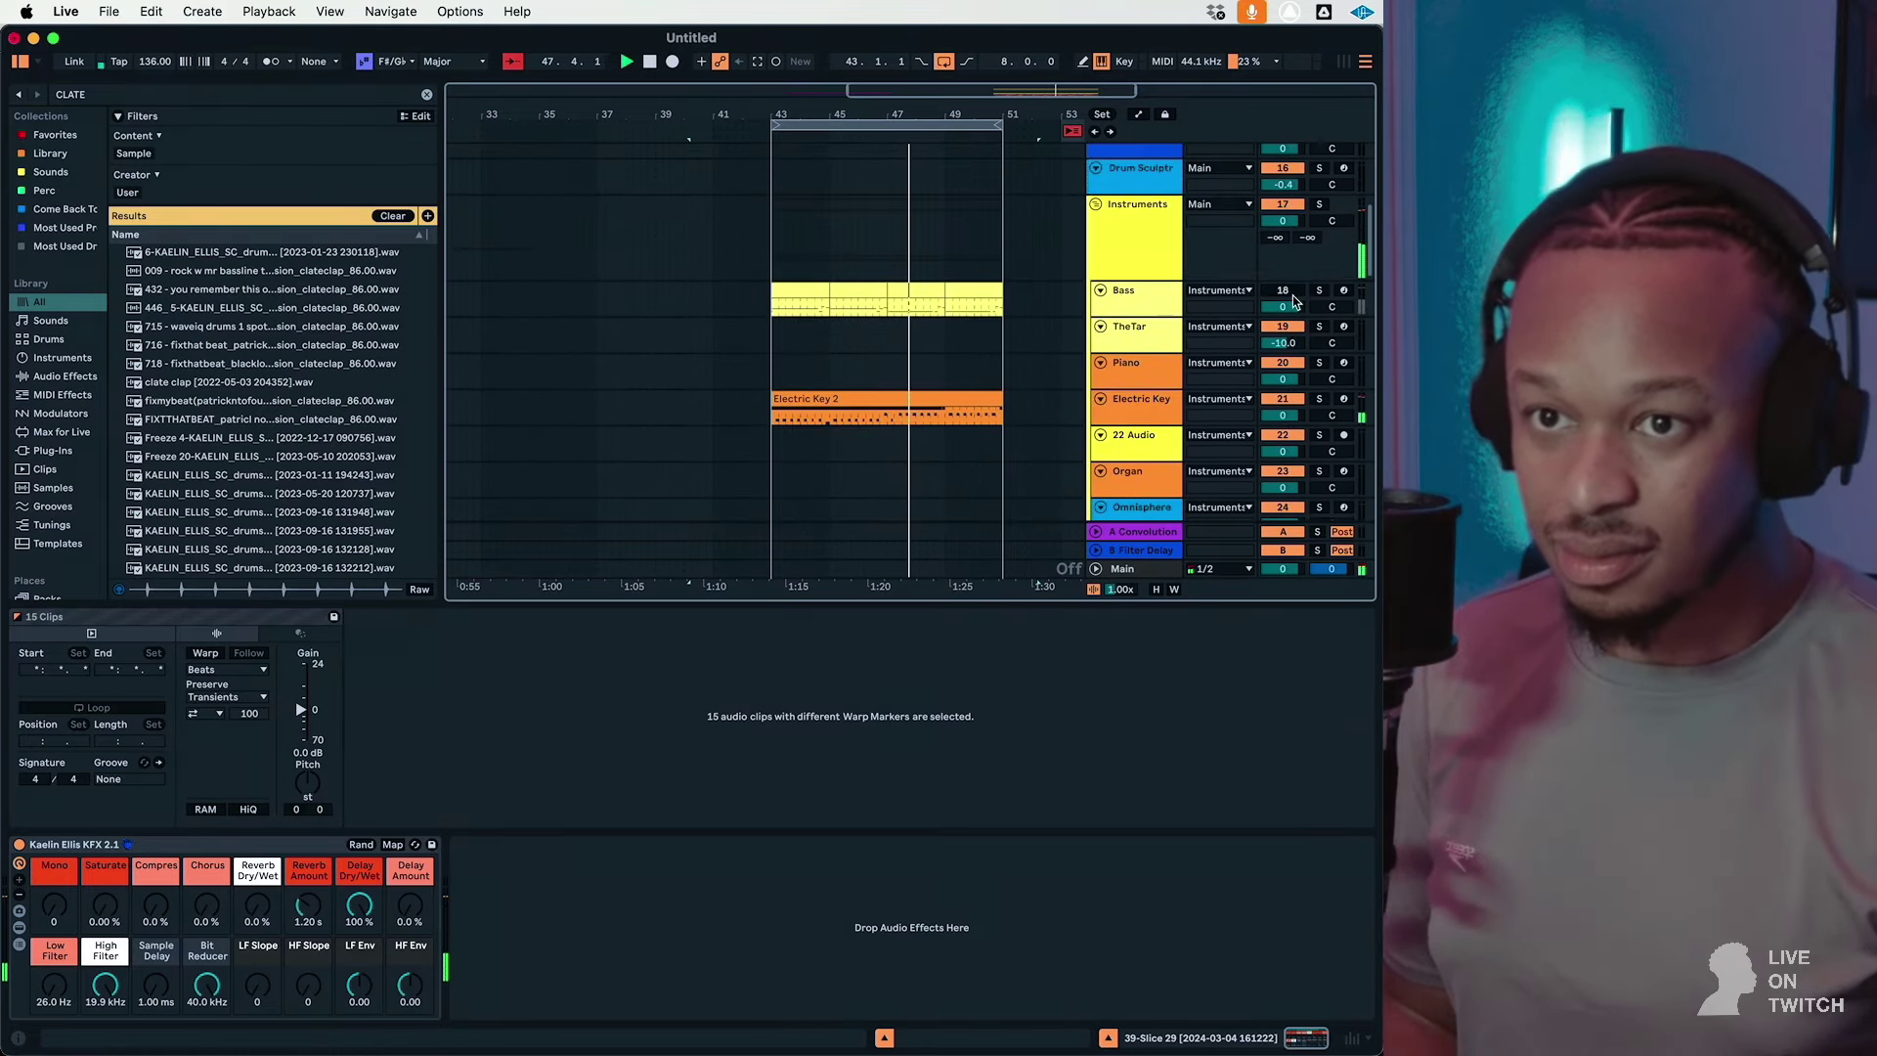
left_click(1292, 296)
left_click(1112, 313)
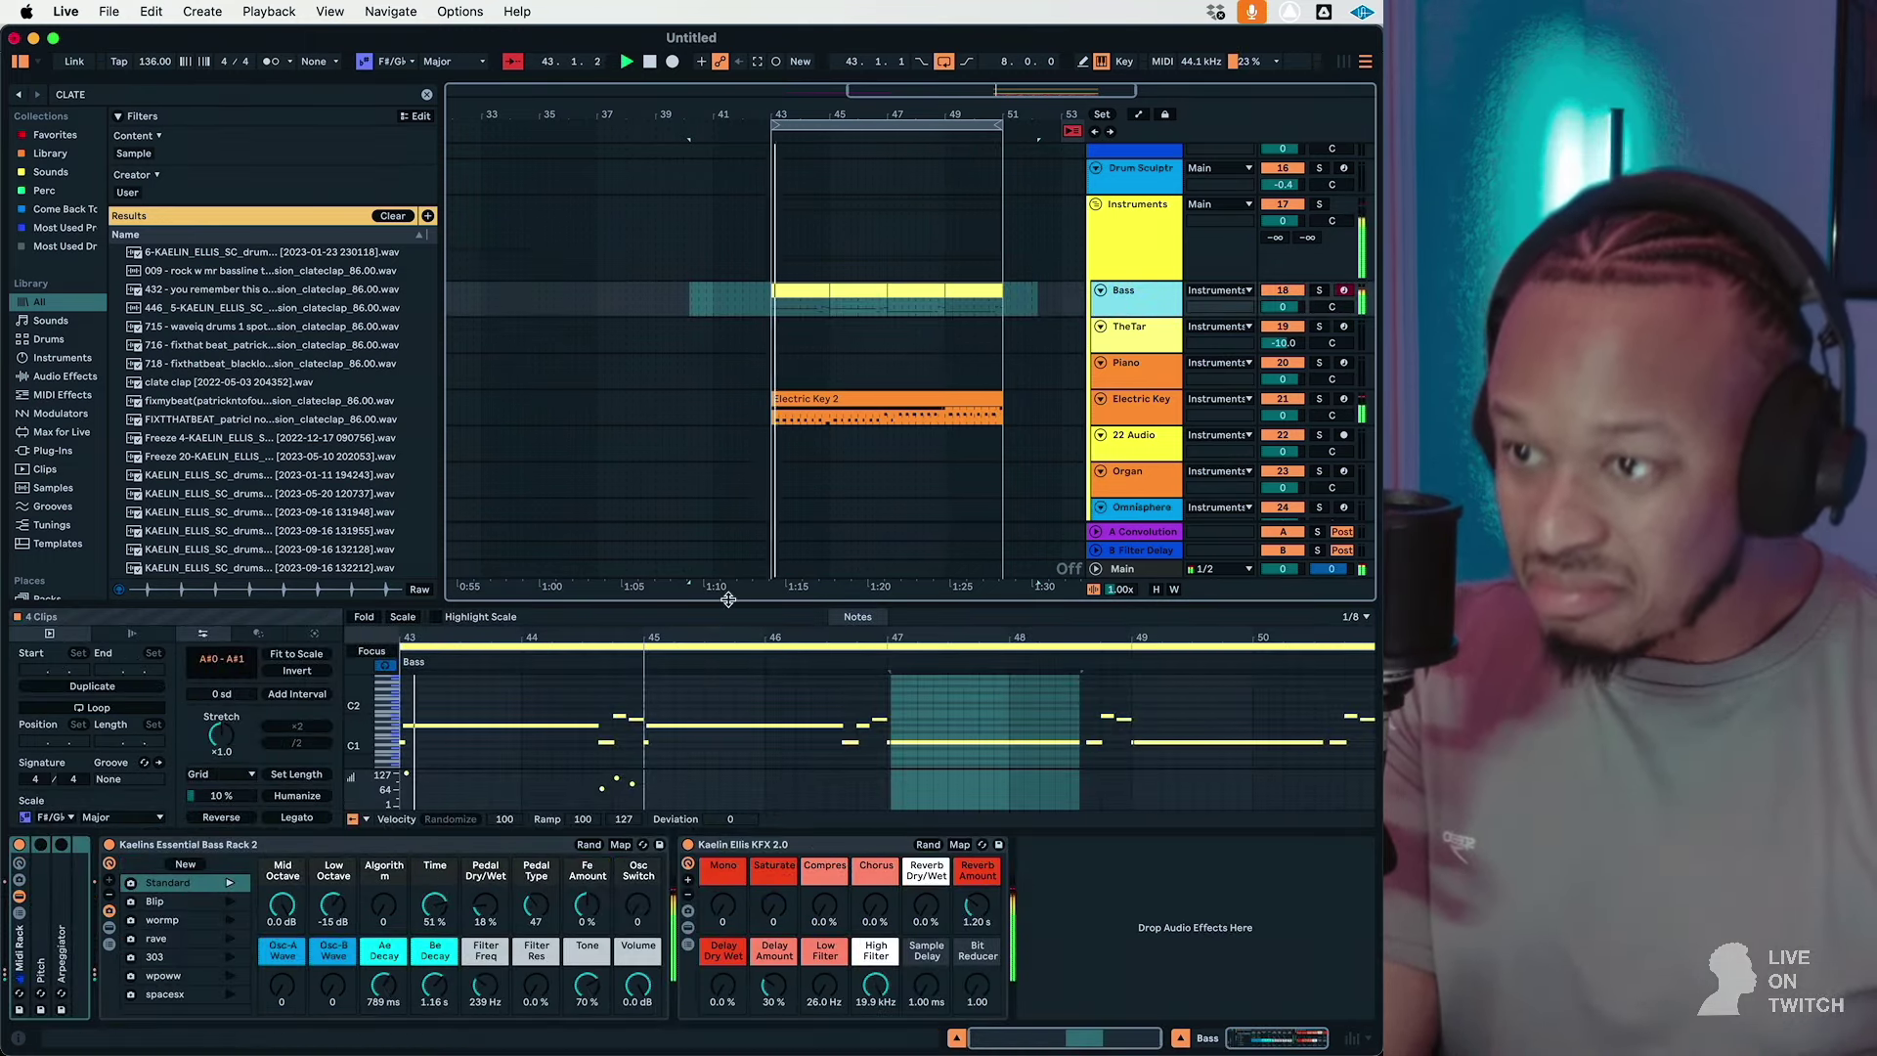
Step: Select the Electric Key track and raise Sample Delay in its Kaelin Ellis KFX 2.1 rack to about 18.5 ms
left_click(1134, 402)
left_click(384, 988)
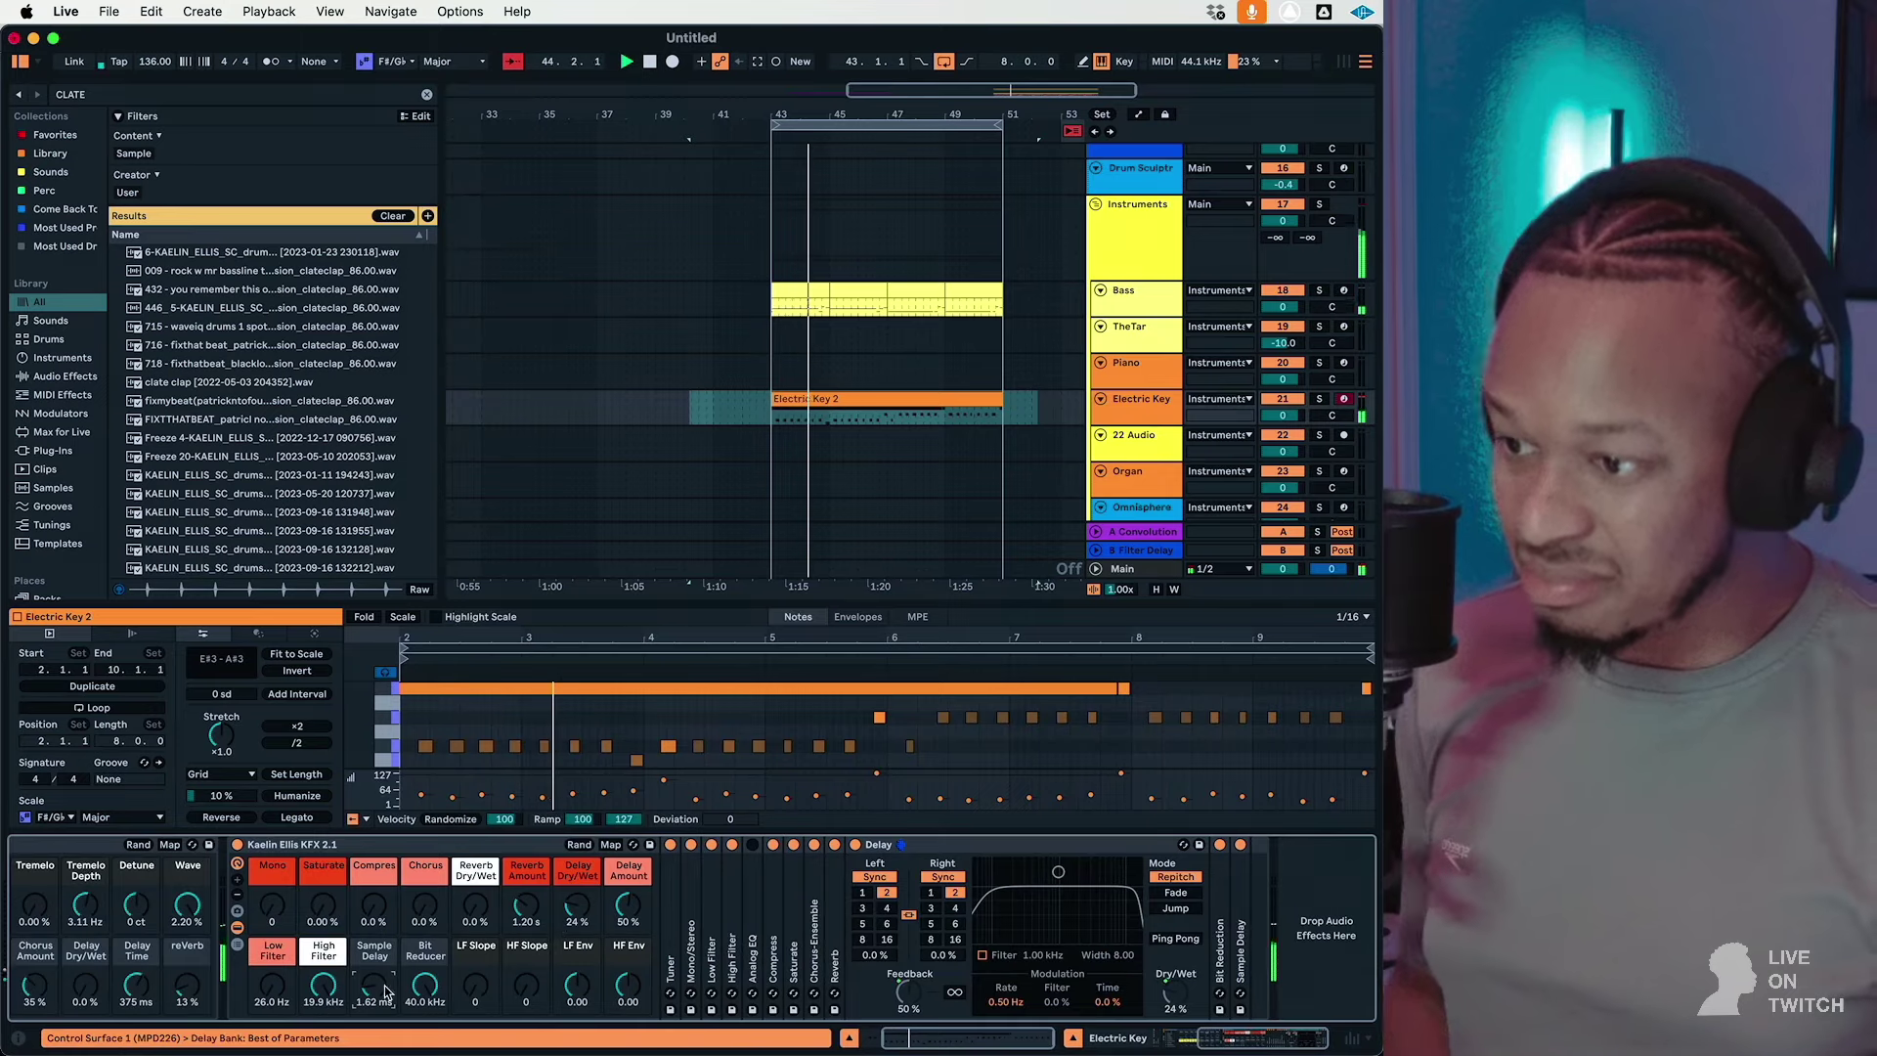
left_click_drag(384, 986, 384, 955)
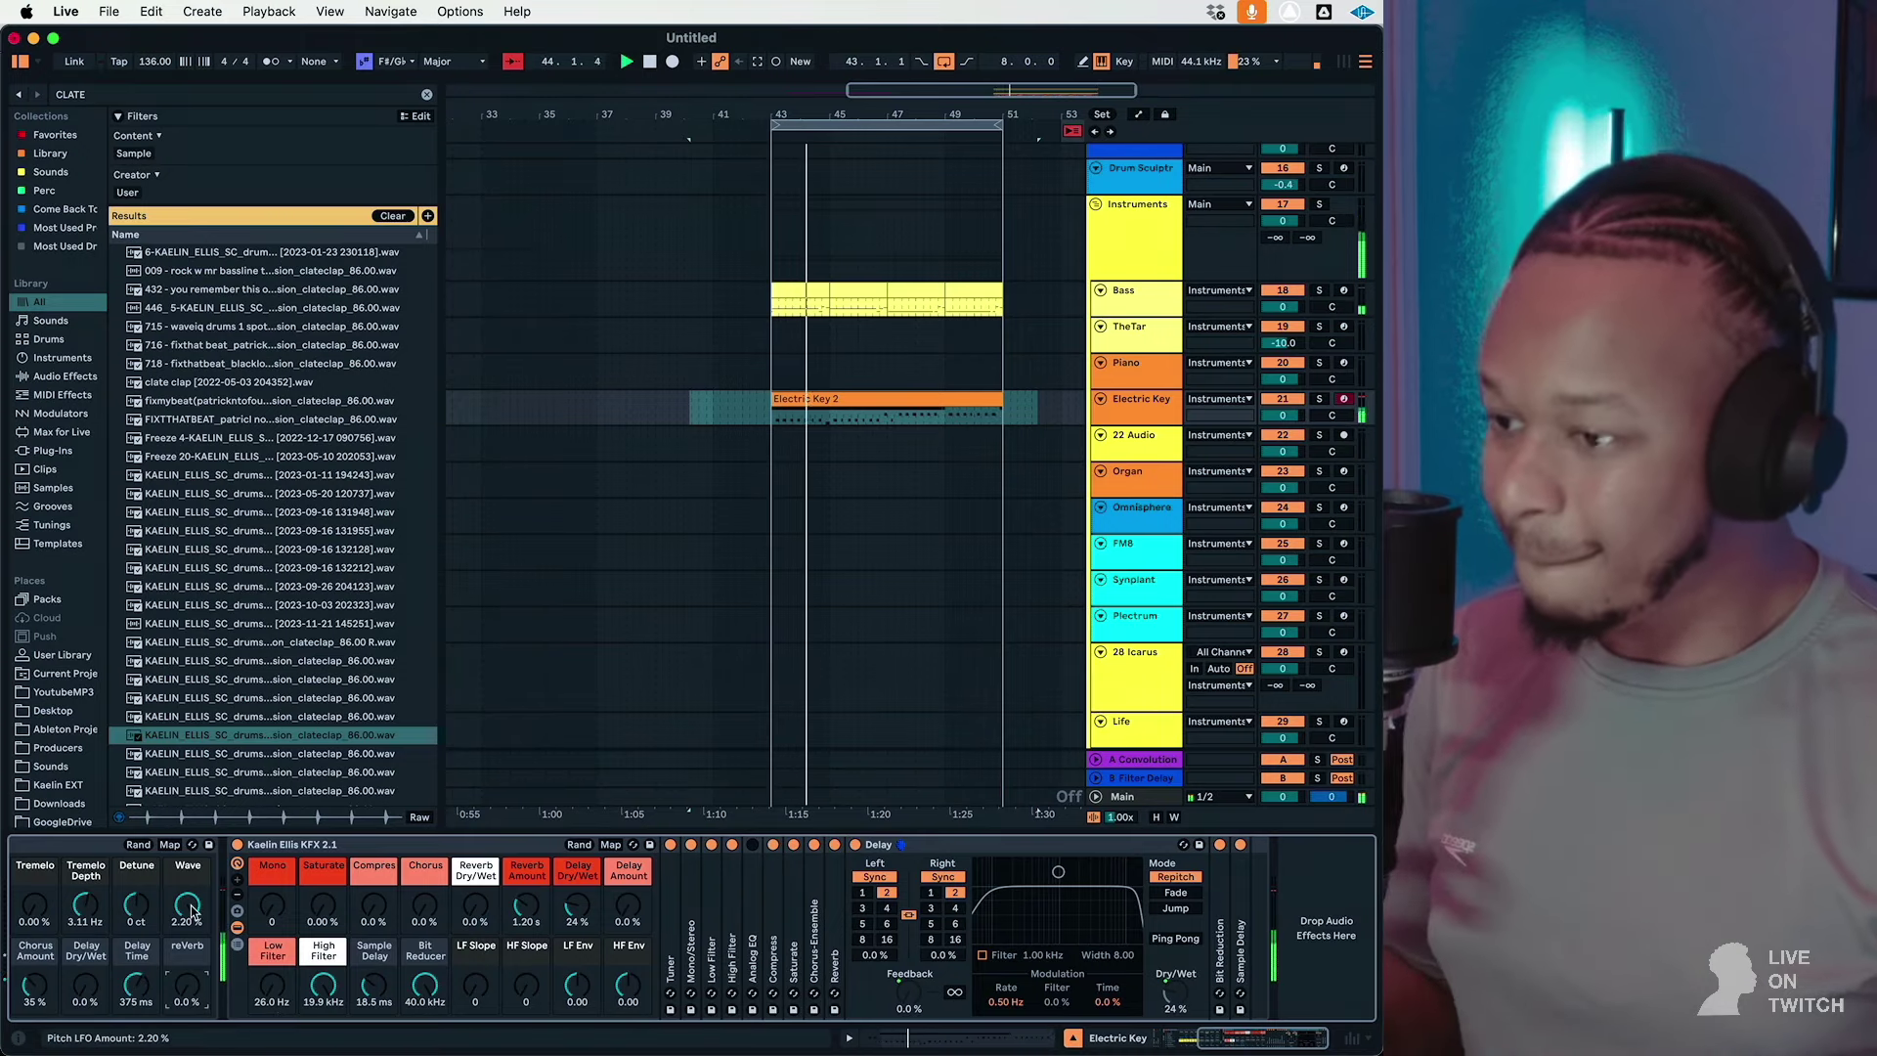
Step: Browse the audio effect presets in the library and select the Electric Key track as the target
scroll(137, 950, "left", 5)
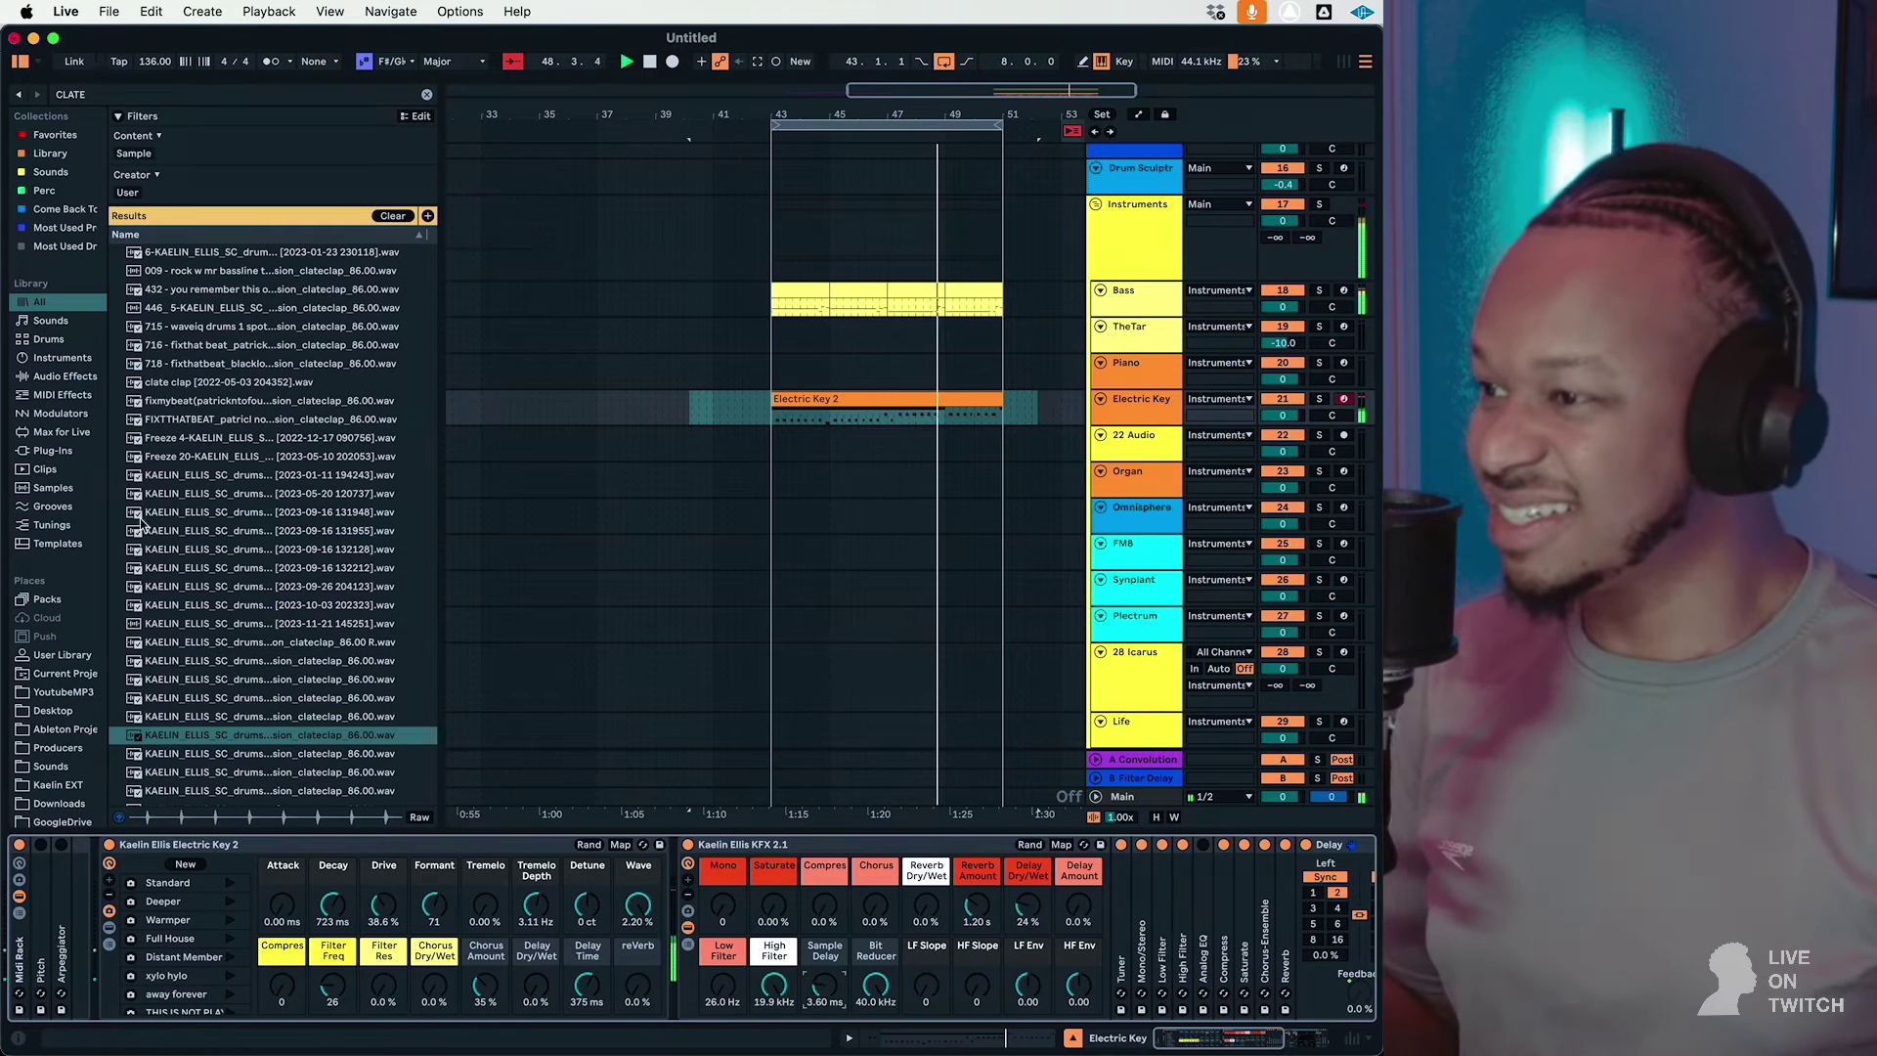
left_click(67, 376)
key("super+f")
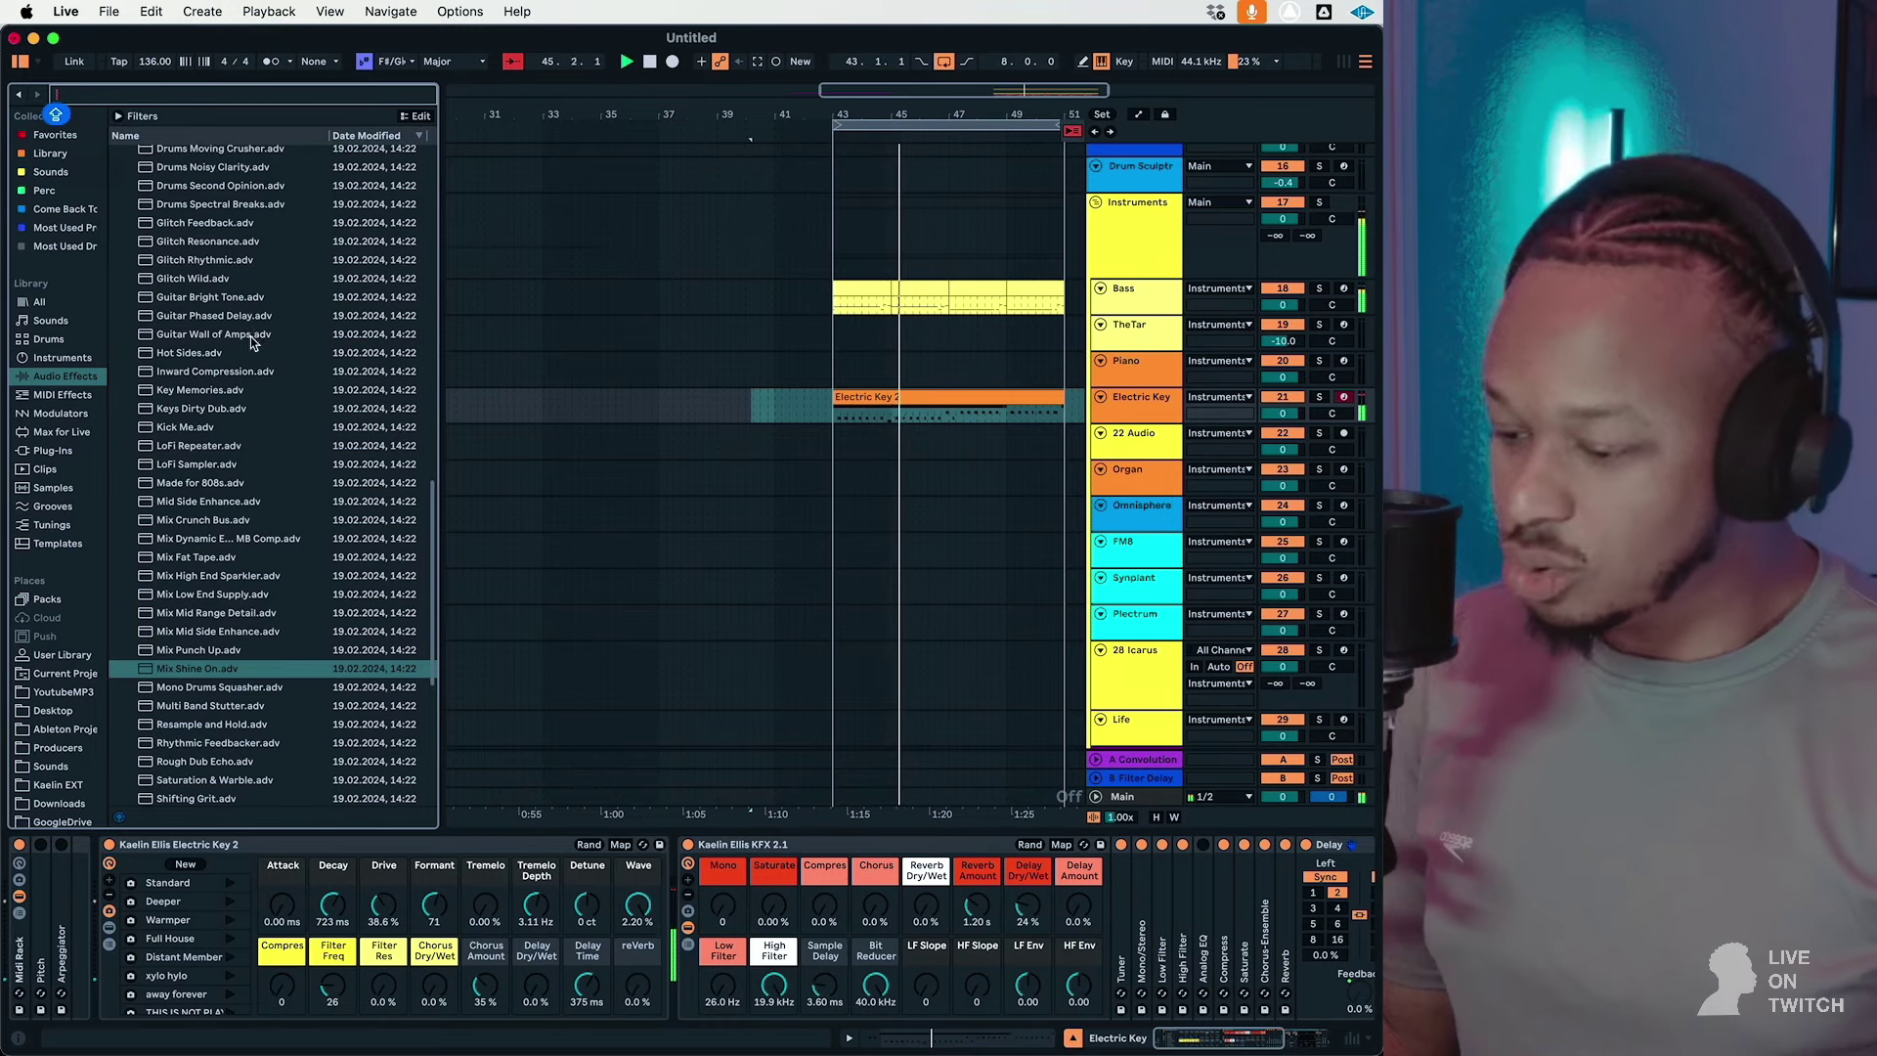
scroll(192, 426, "down", 4)
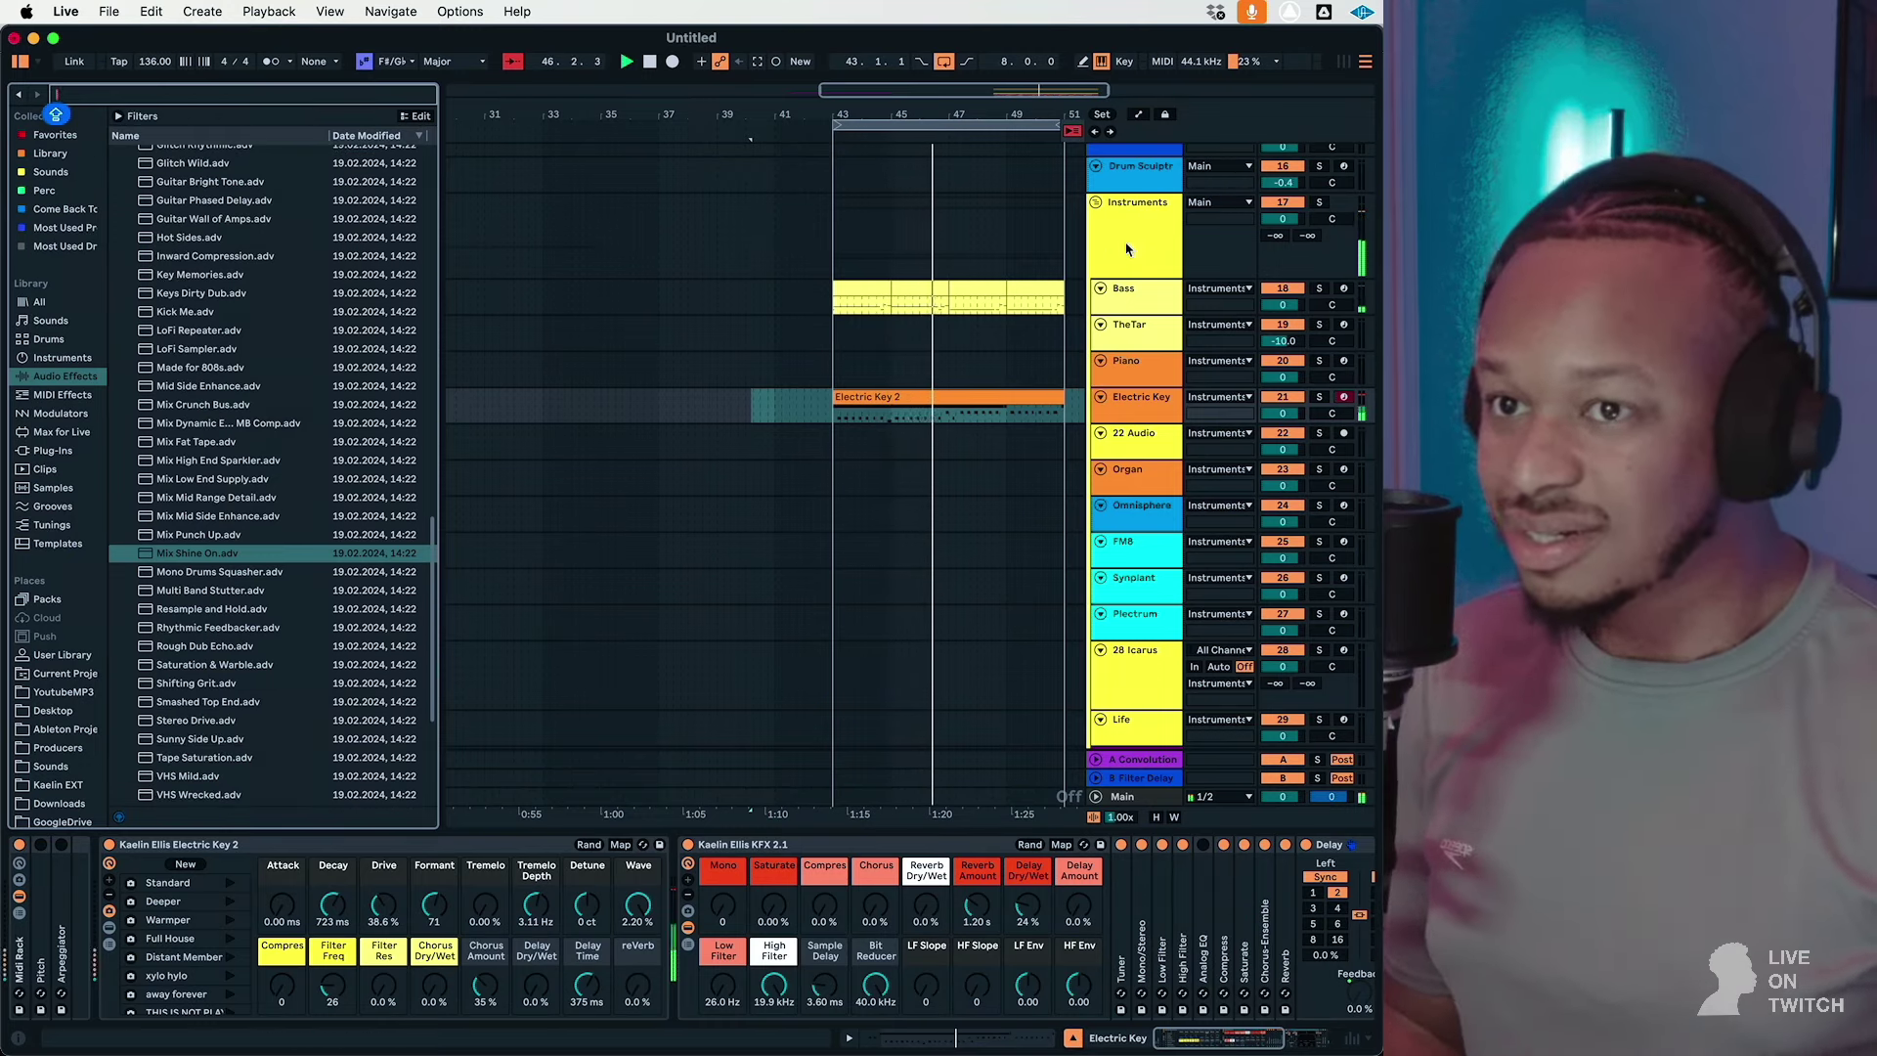
left_click(259, 573)
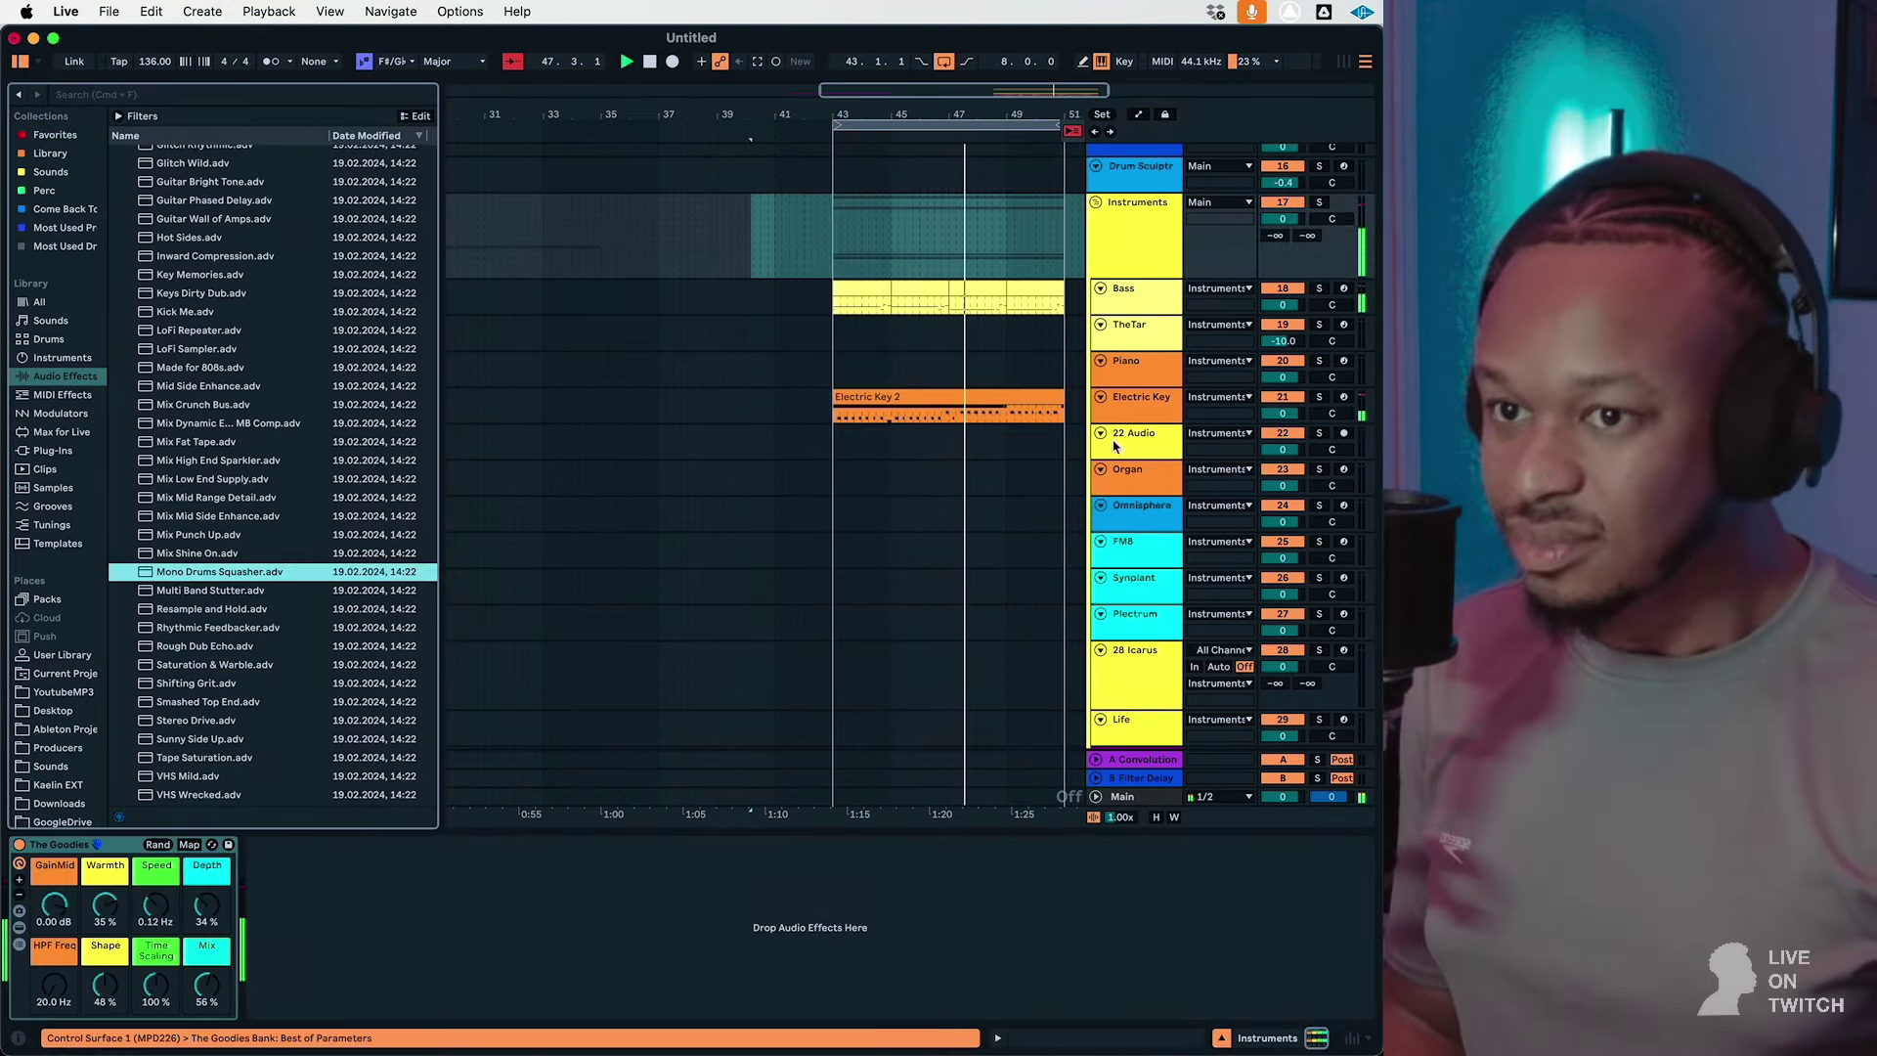
left_click(1091, 419)
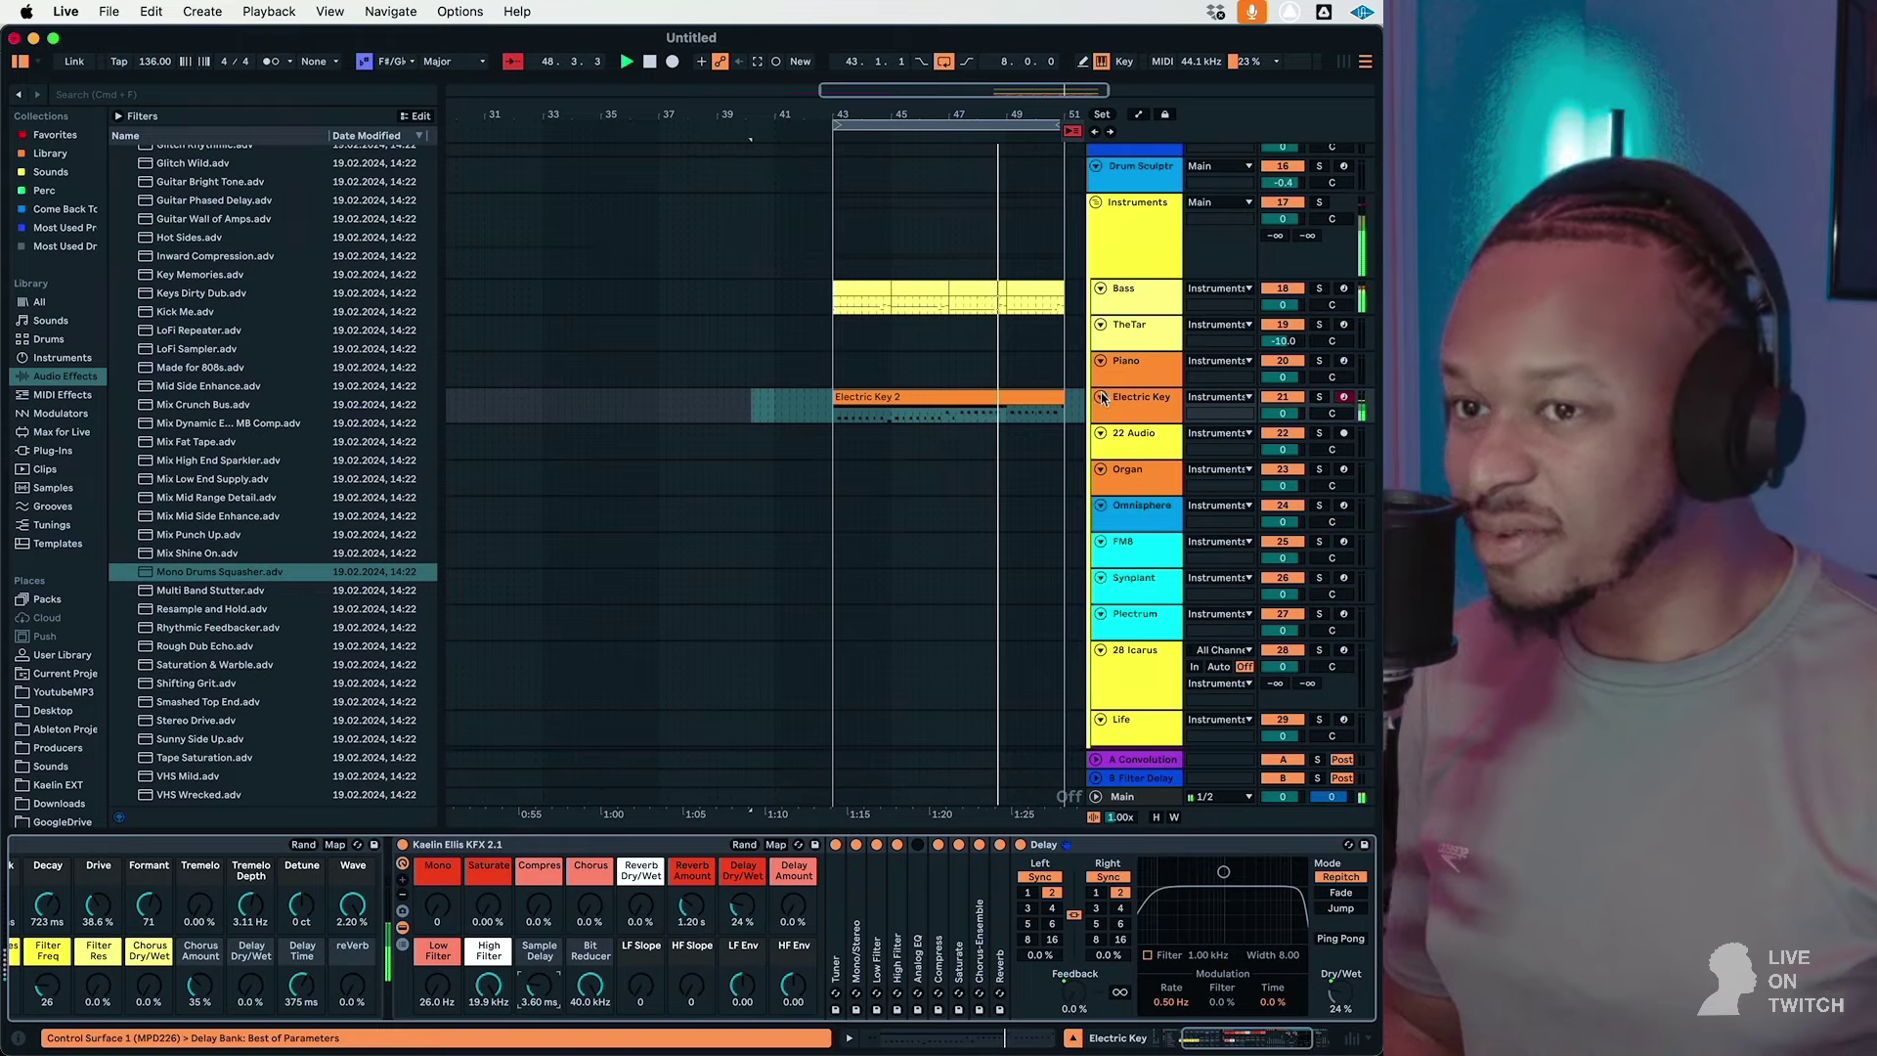
left_click(1123, 411)
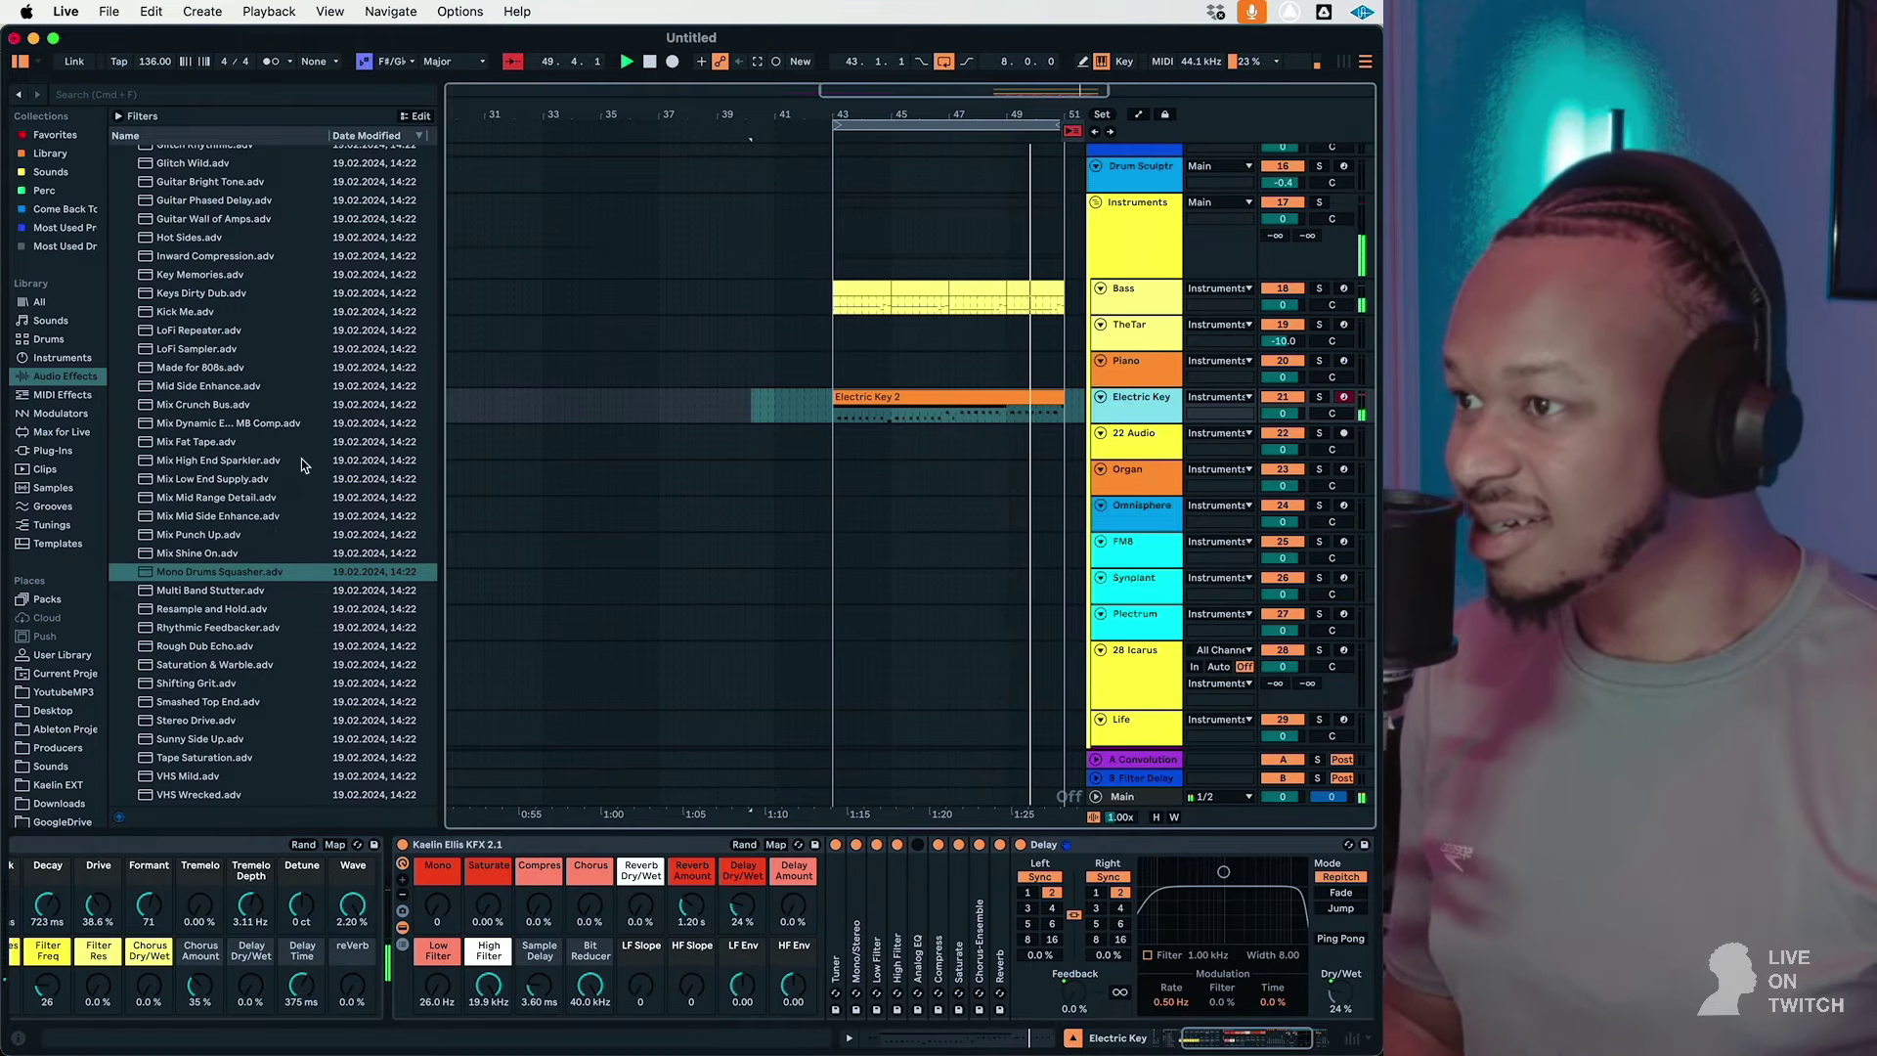
Step: Try the Key Memories and Keys Dirty Dub presets on the Electric Key track
scroll(303, 466, "up", 5)
left_click(201, 455)
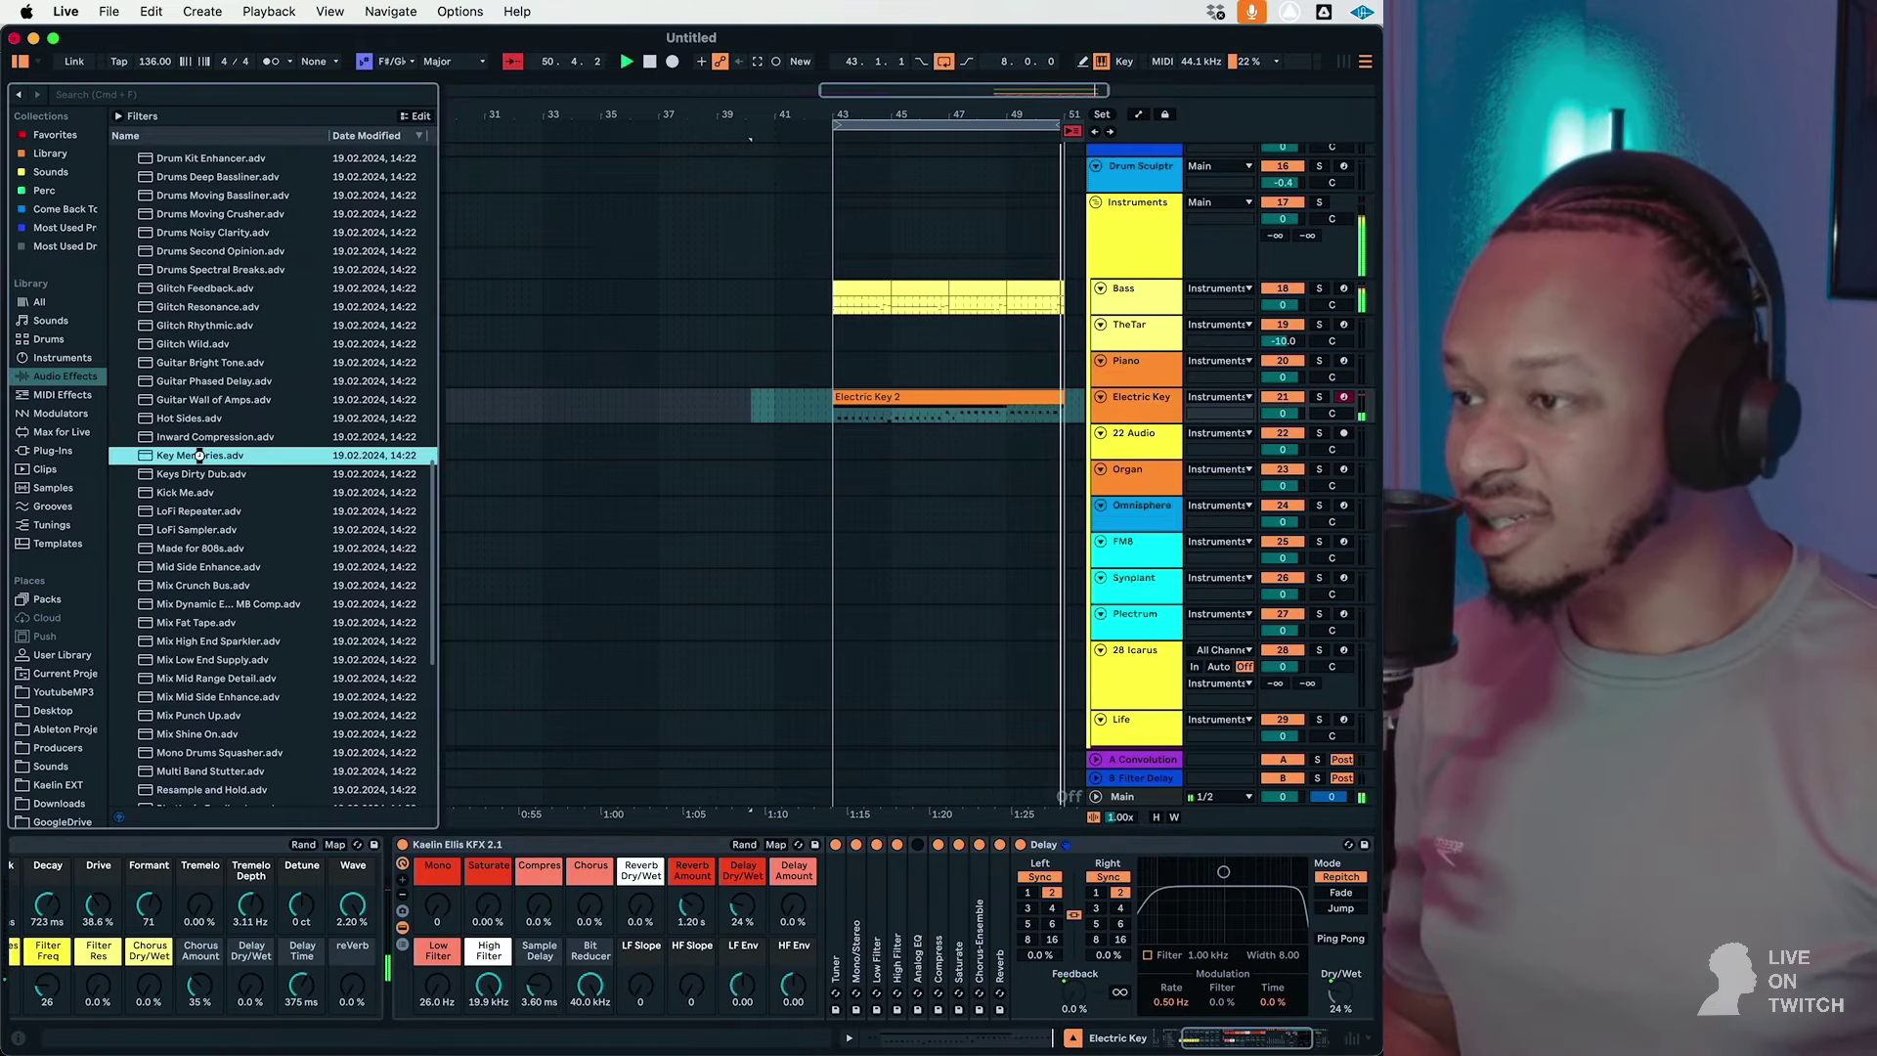
key("Return")
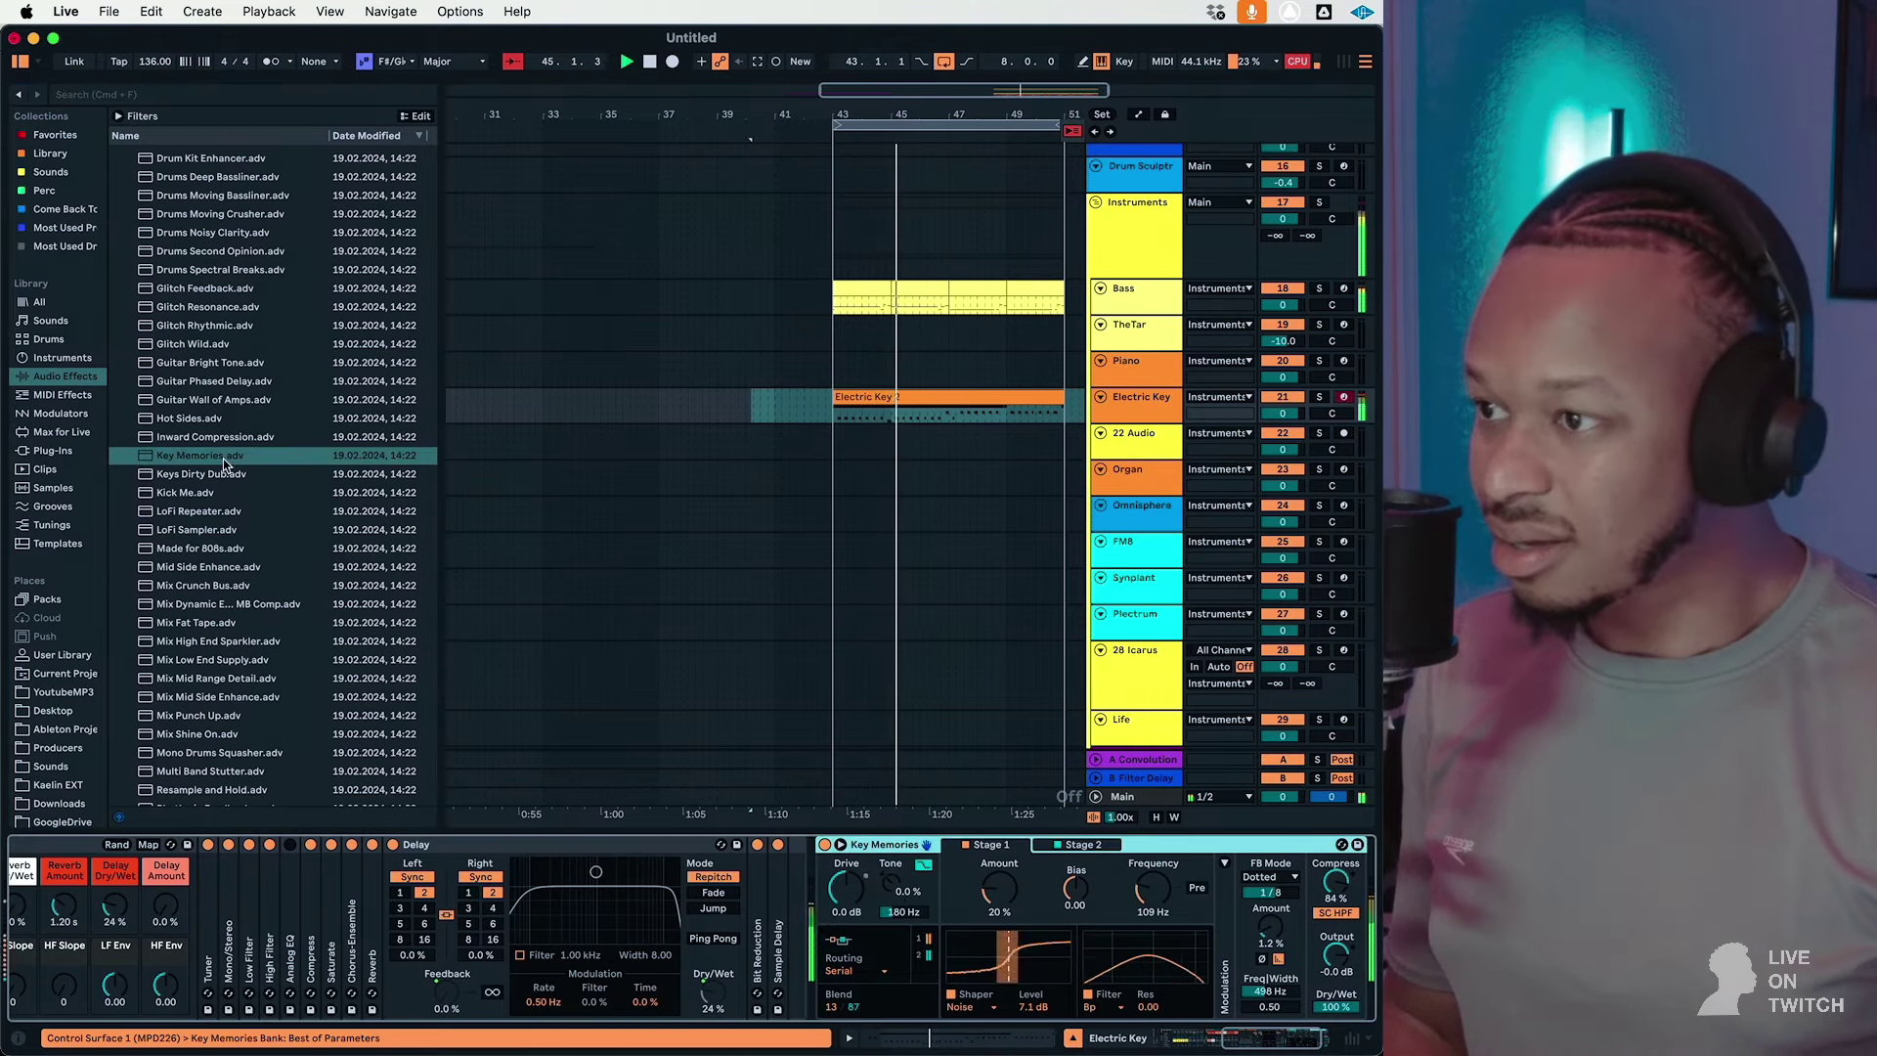
left_click(200, 474)
key("Return")
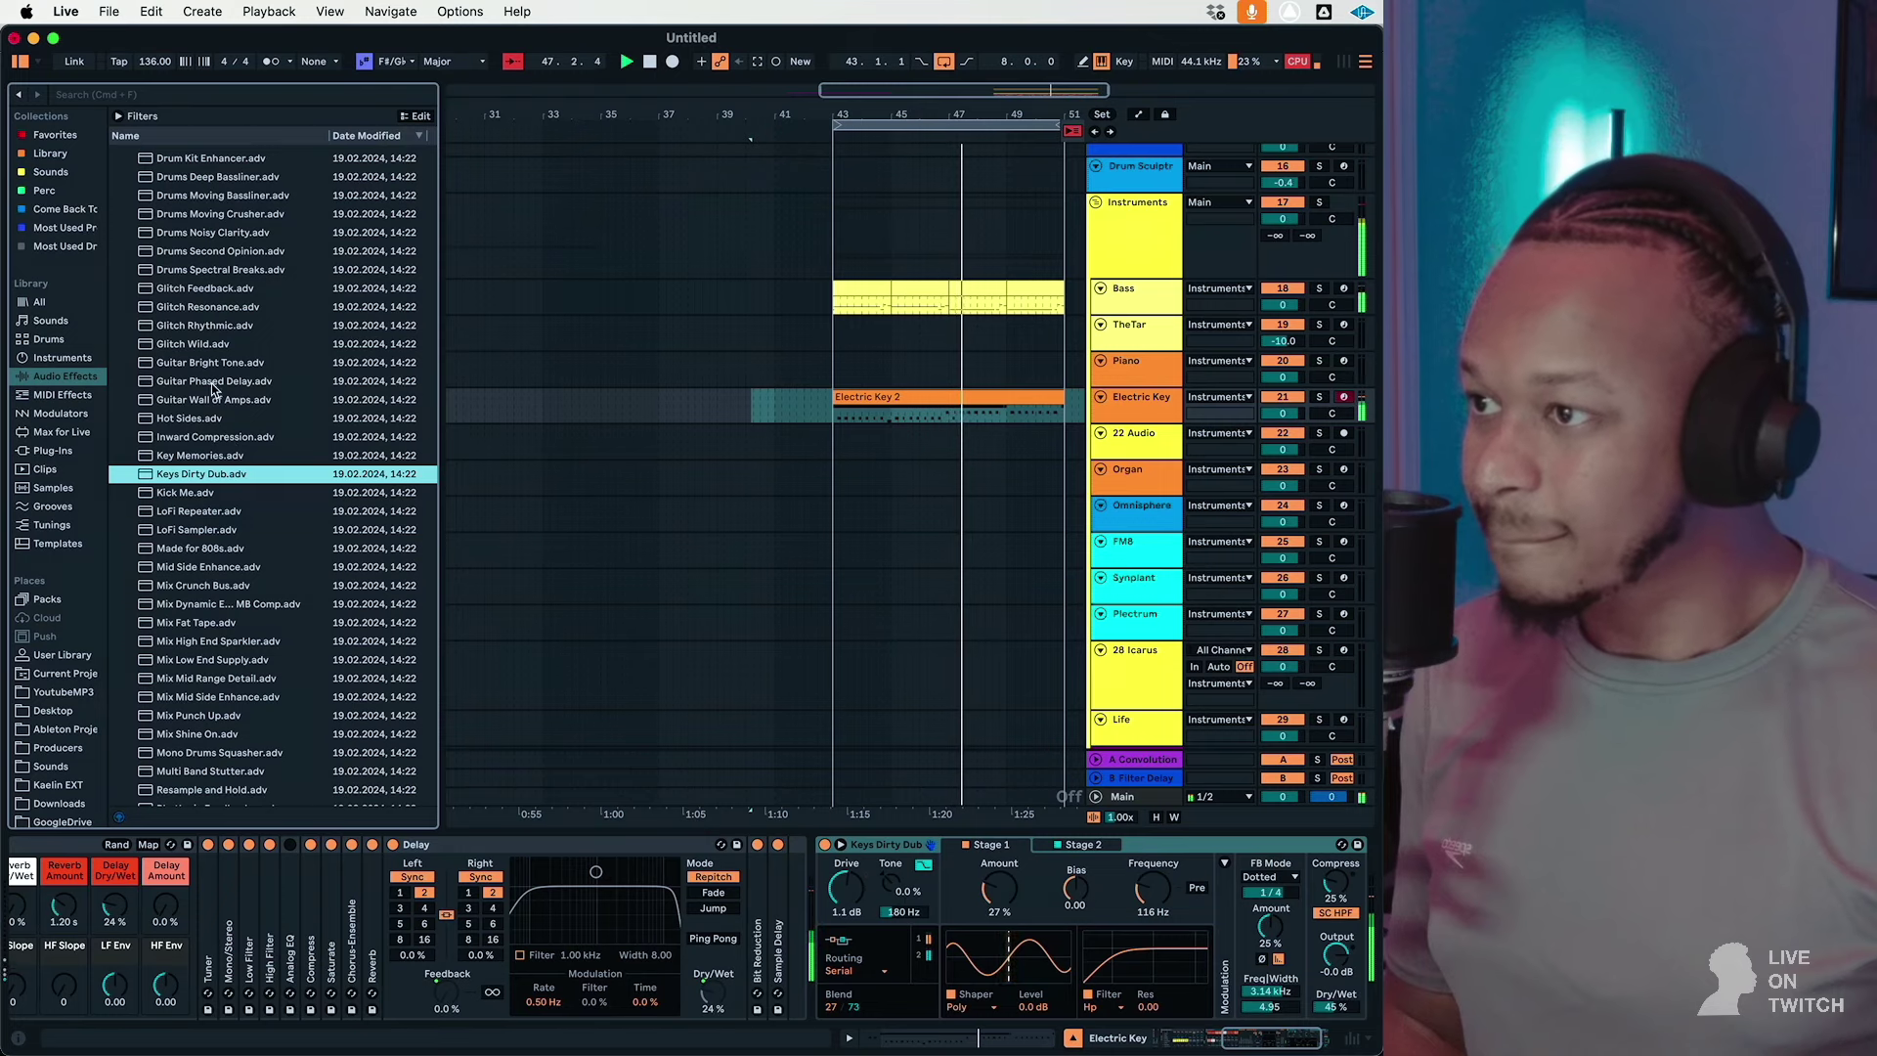
Step: Load the Sunny Side Up preset on the Electric Key track in place of the current preset
scroll(203, 390, "up", 3)
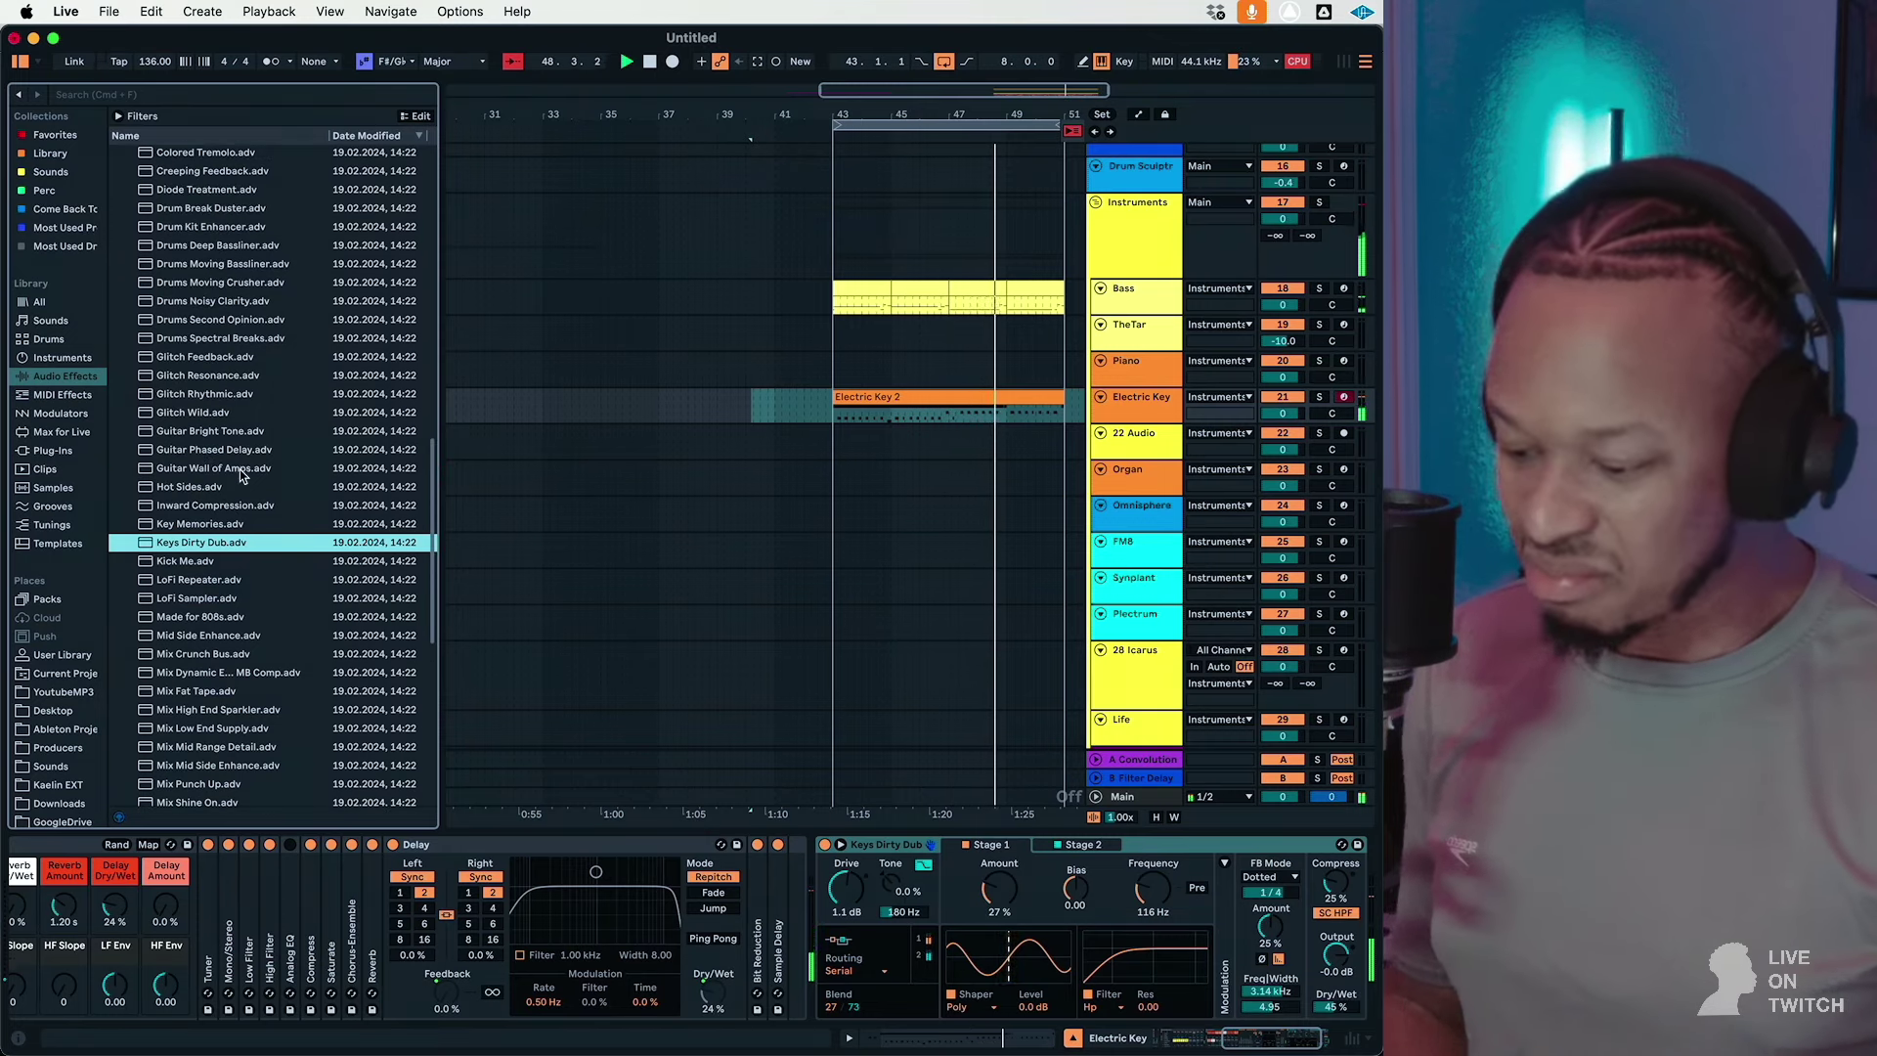
scroll(225, 587, "down", 6)
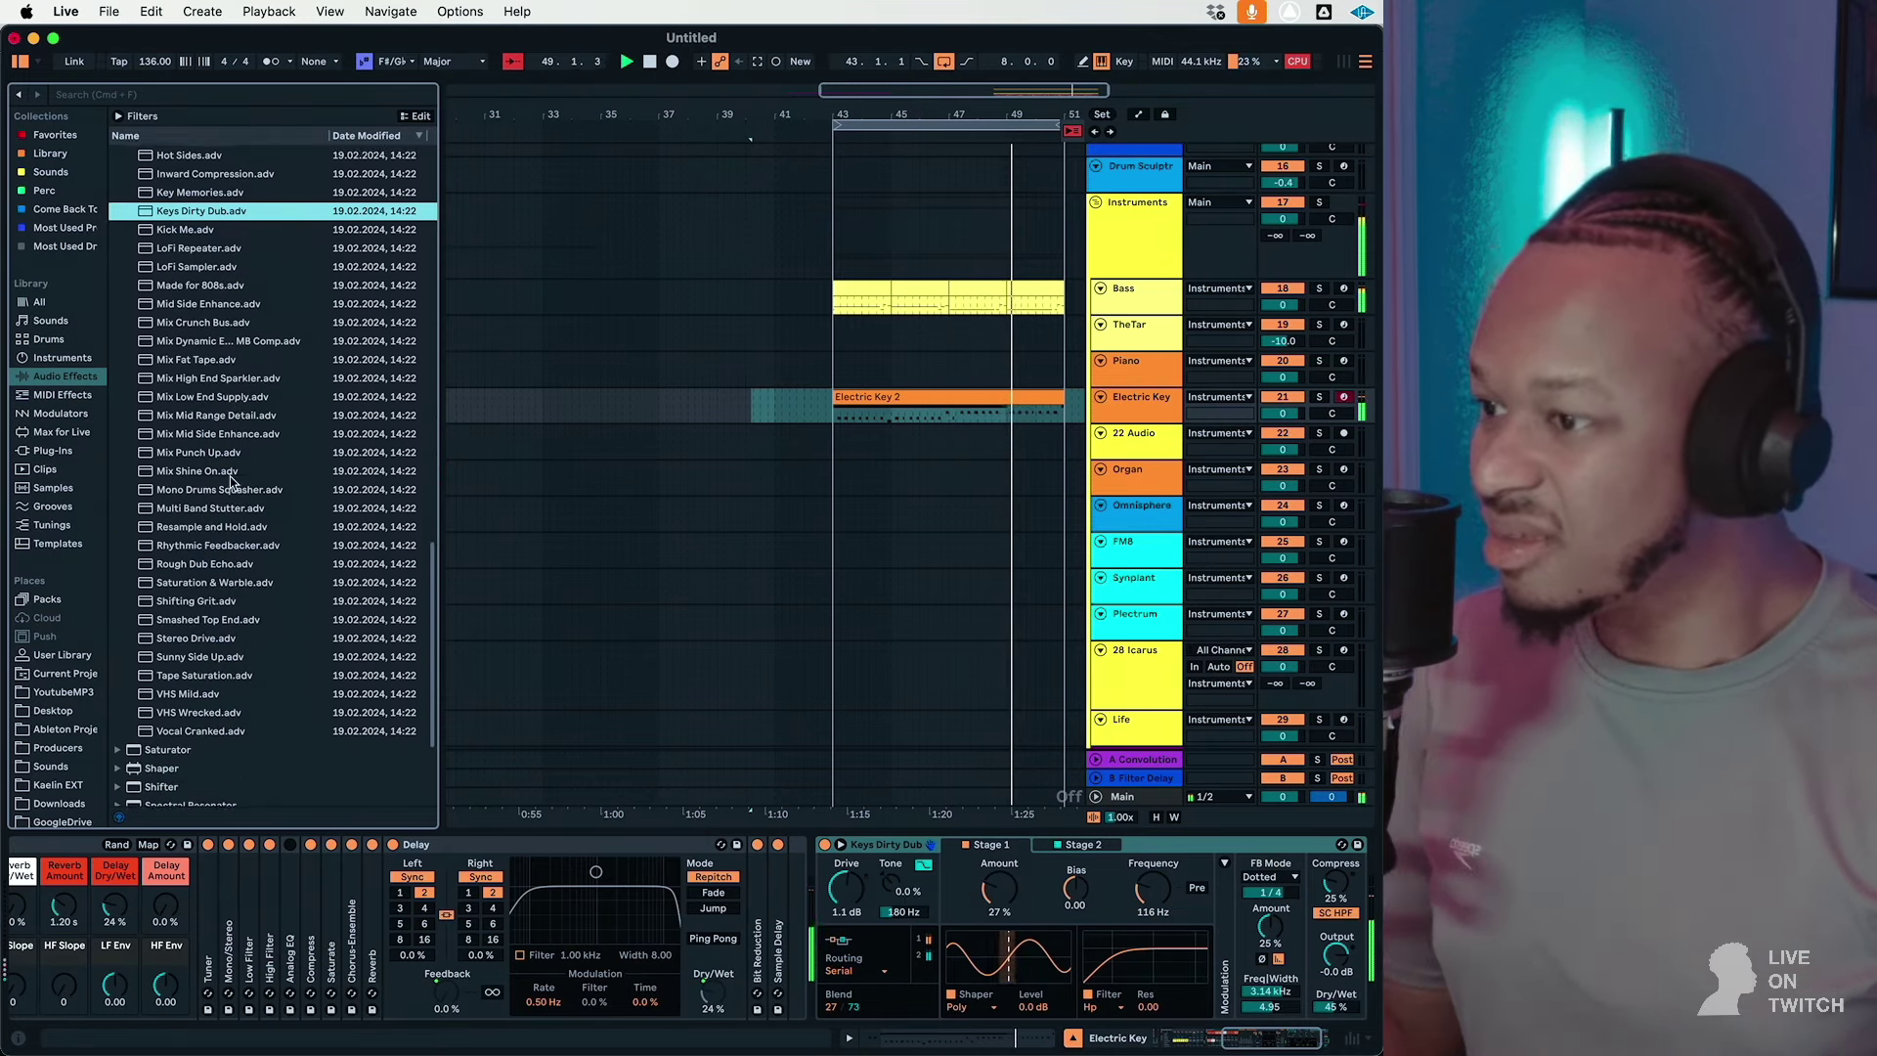
double_click(209, 653)
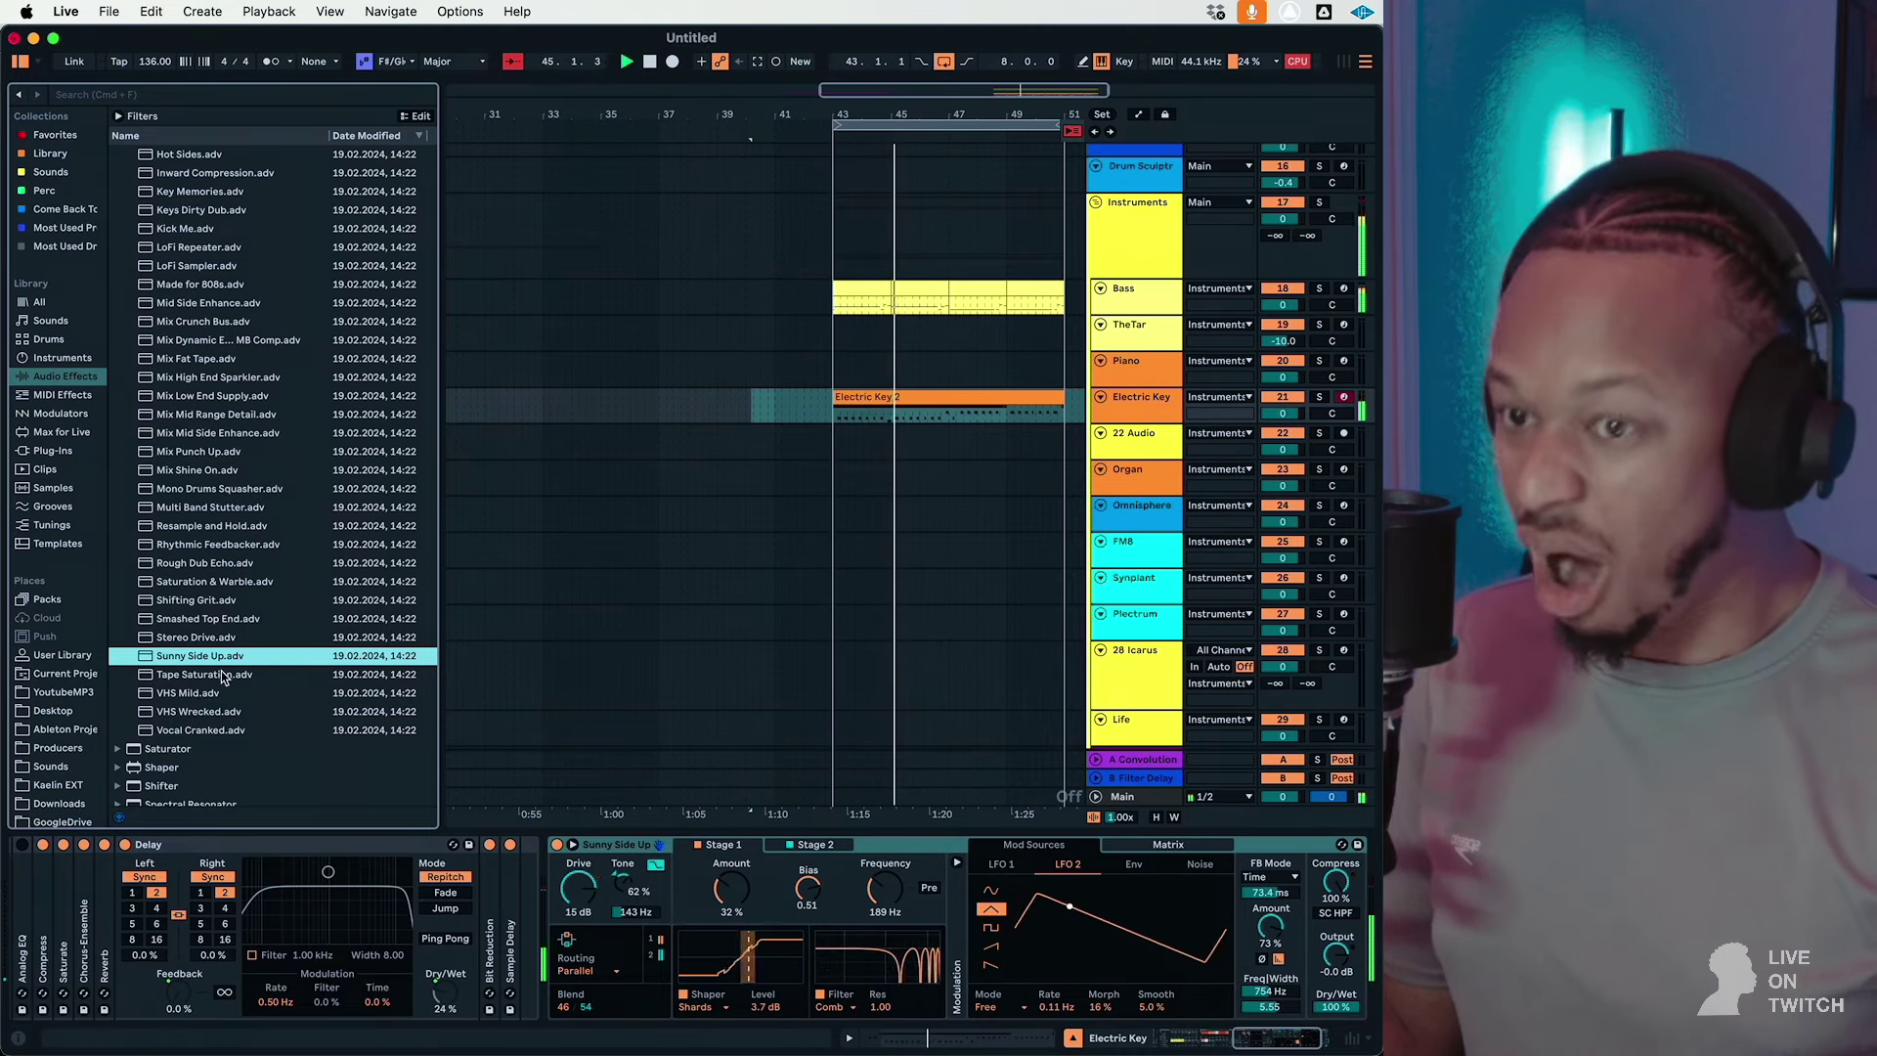
Step: Mute track 40, Slice 12
scroll(802, 587, "down", 10)
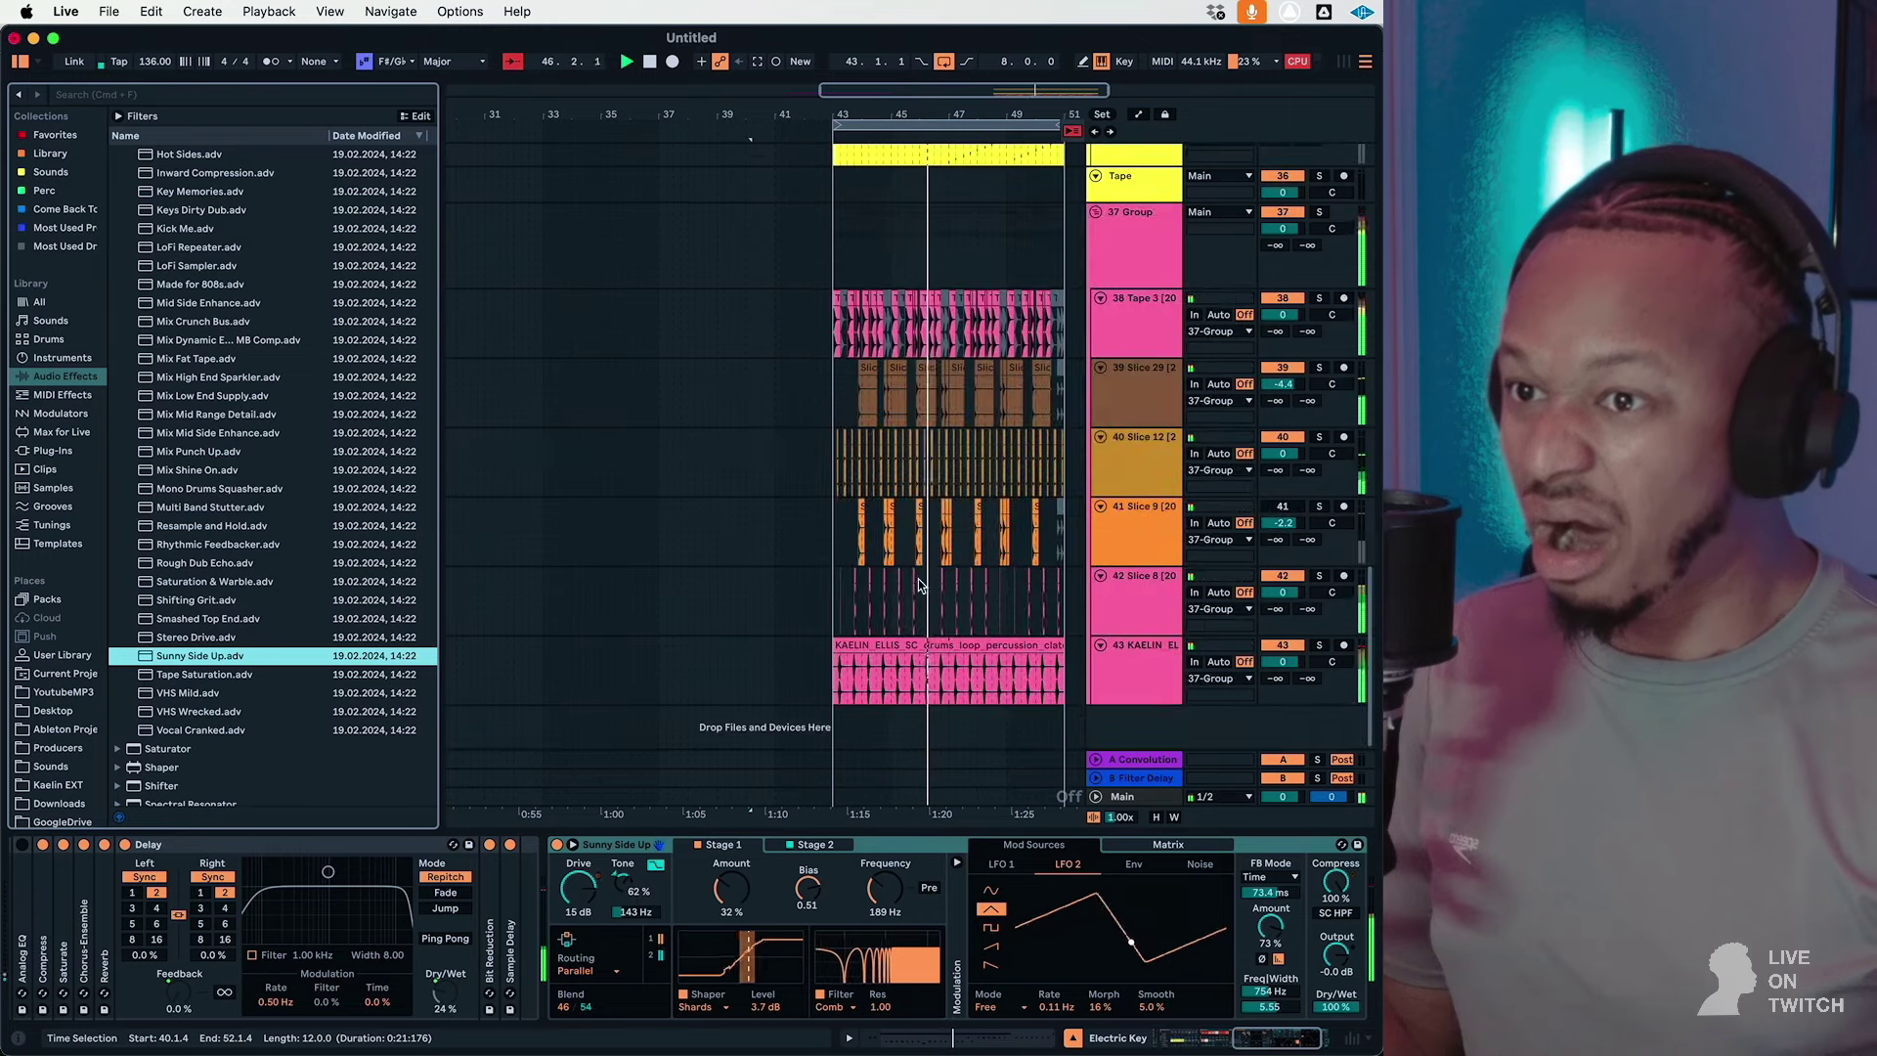
left_click(1284, 440)
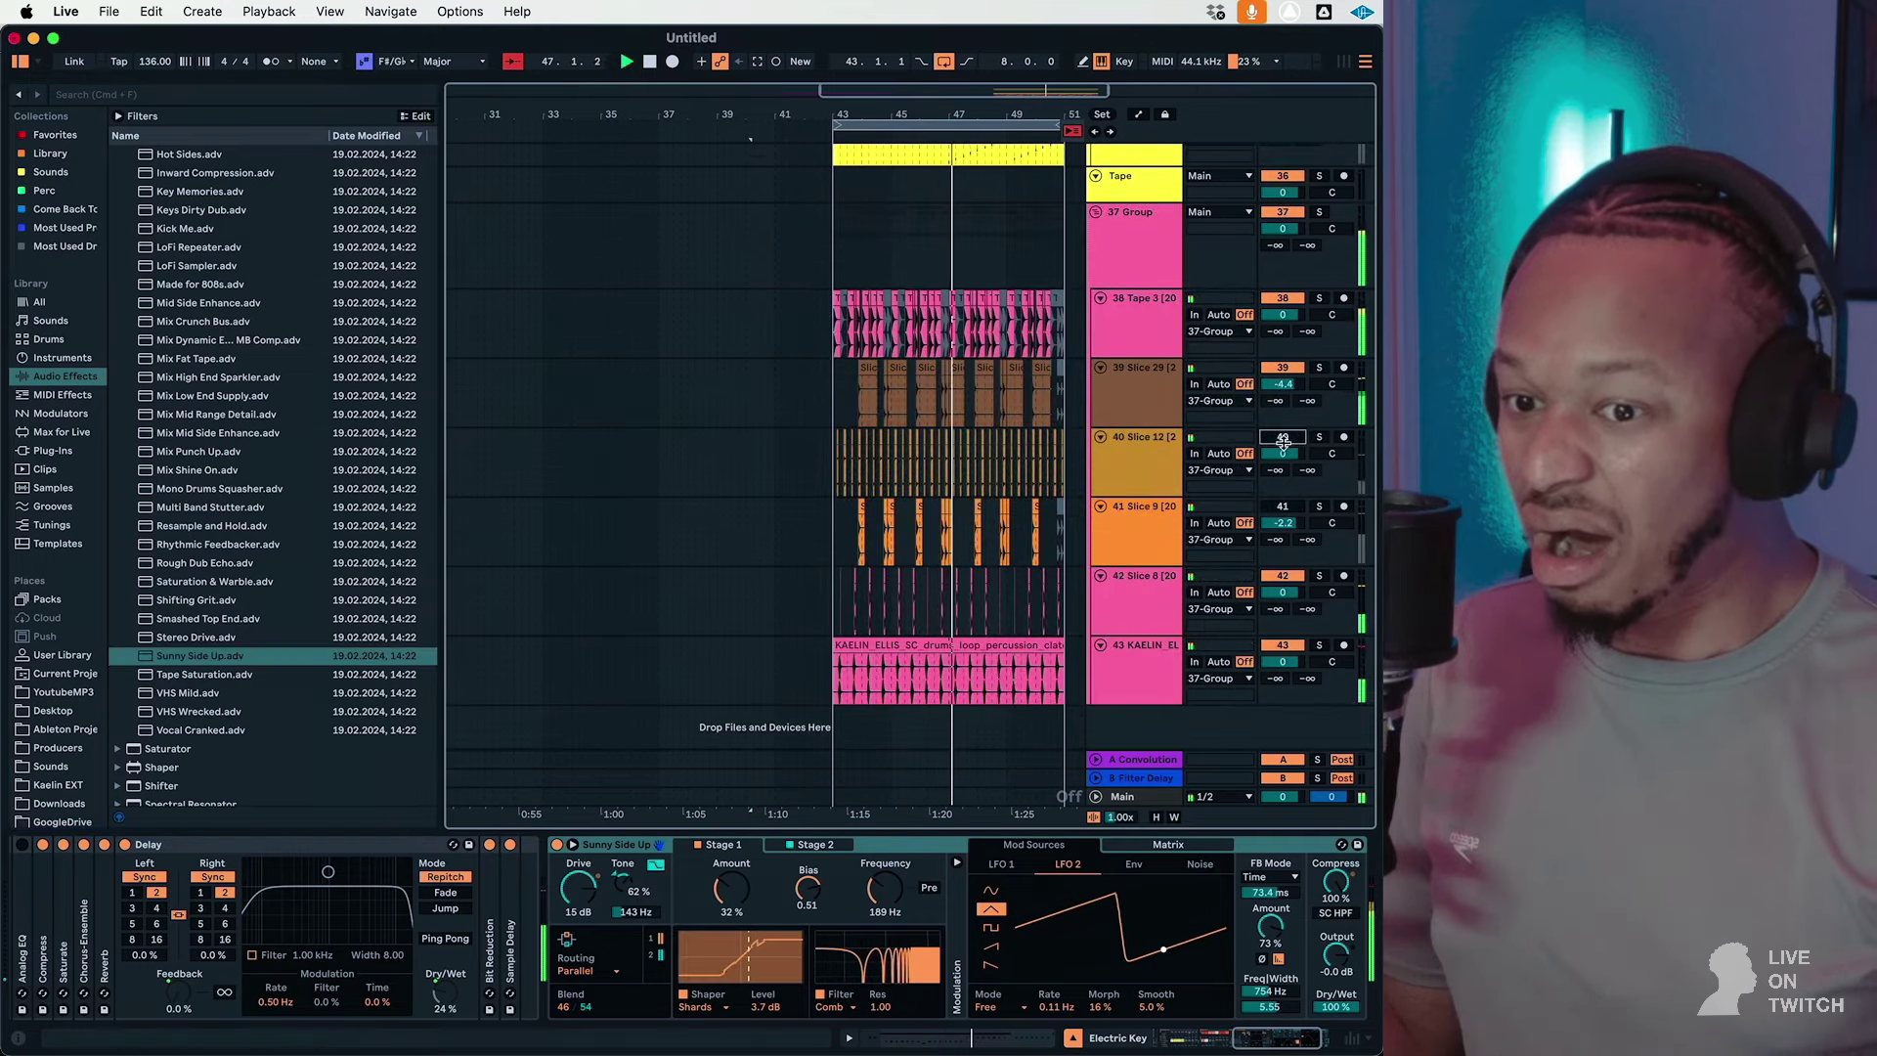
Step: Set Sunny Side Up's feedback mode to Synced with a 1/4 time and an amount of 28%
left_click(1276, 883)
left_click(1273, 907)
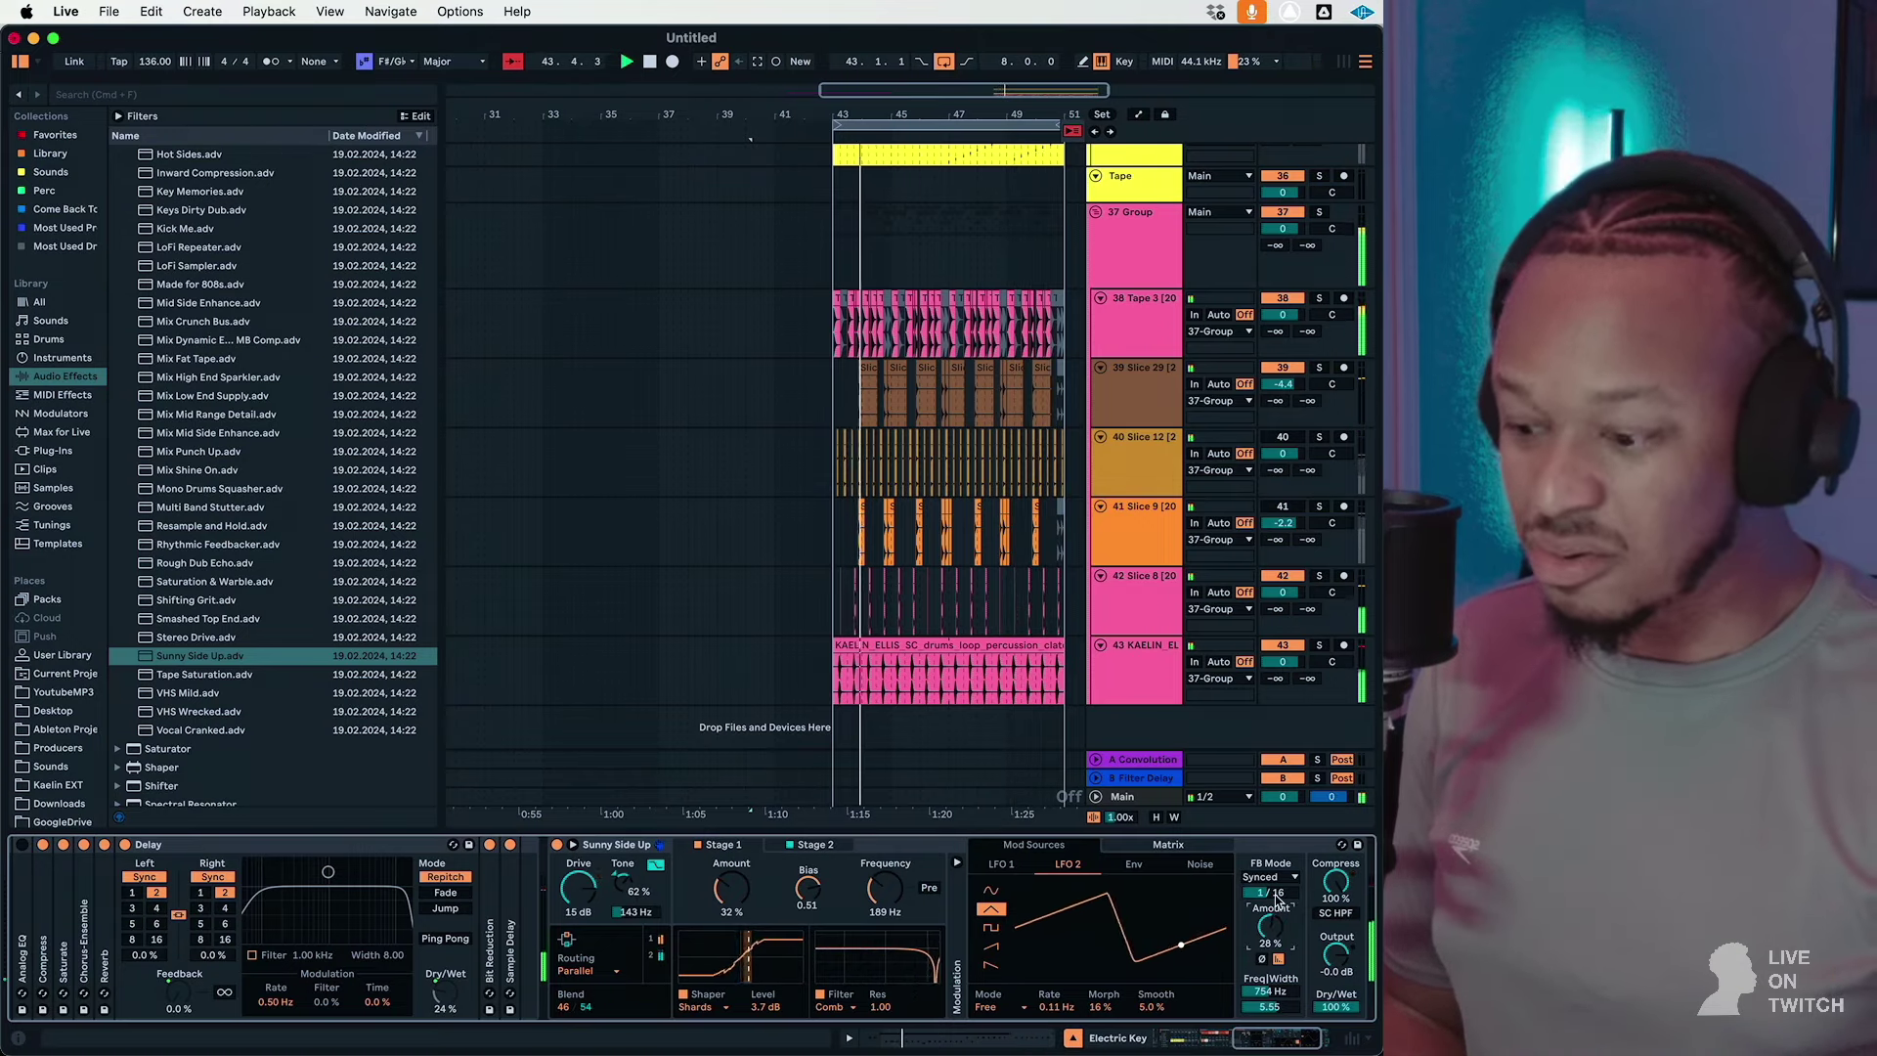
scroll(1031, 608, "right", 1)
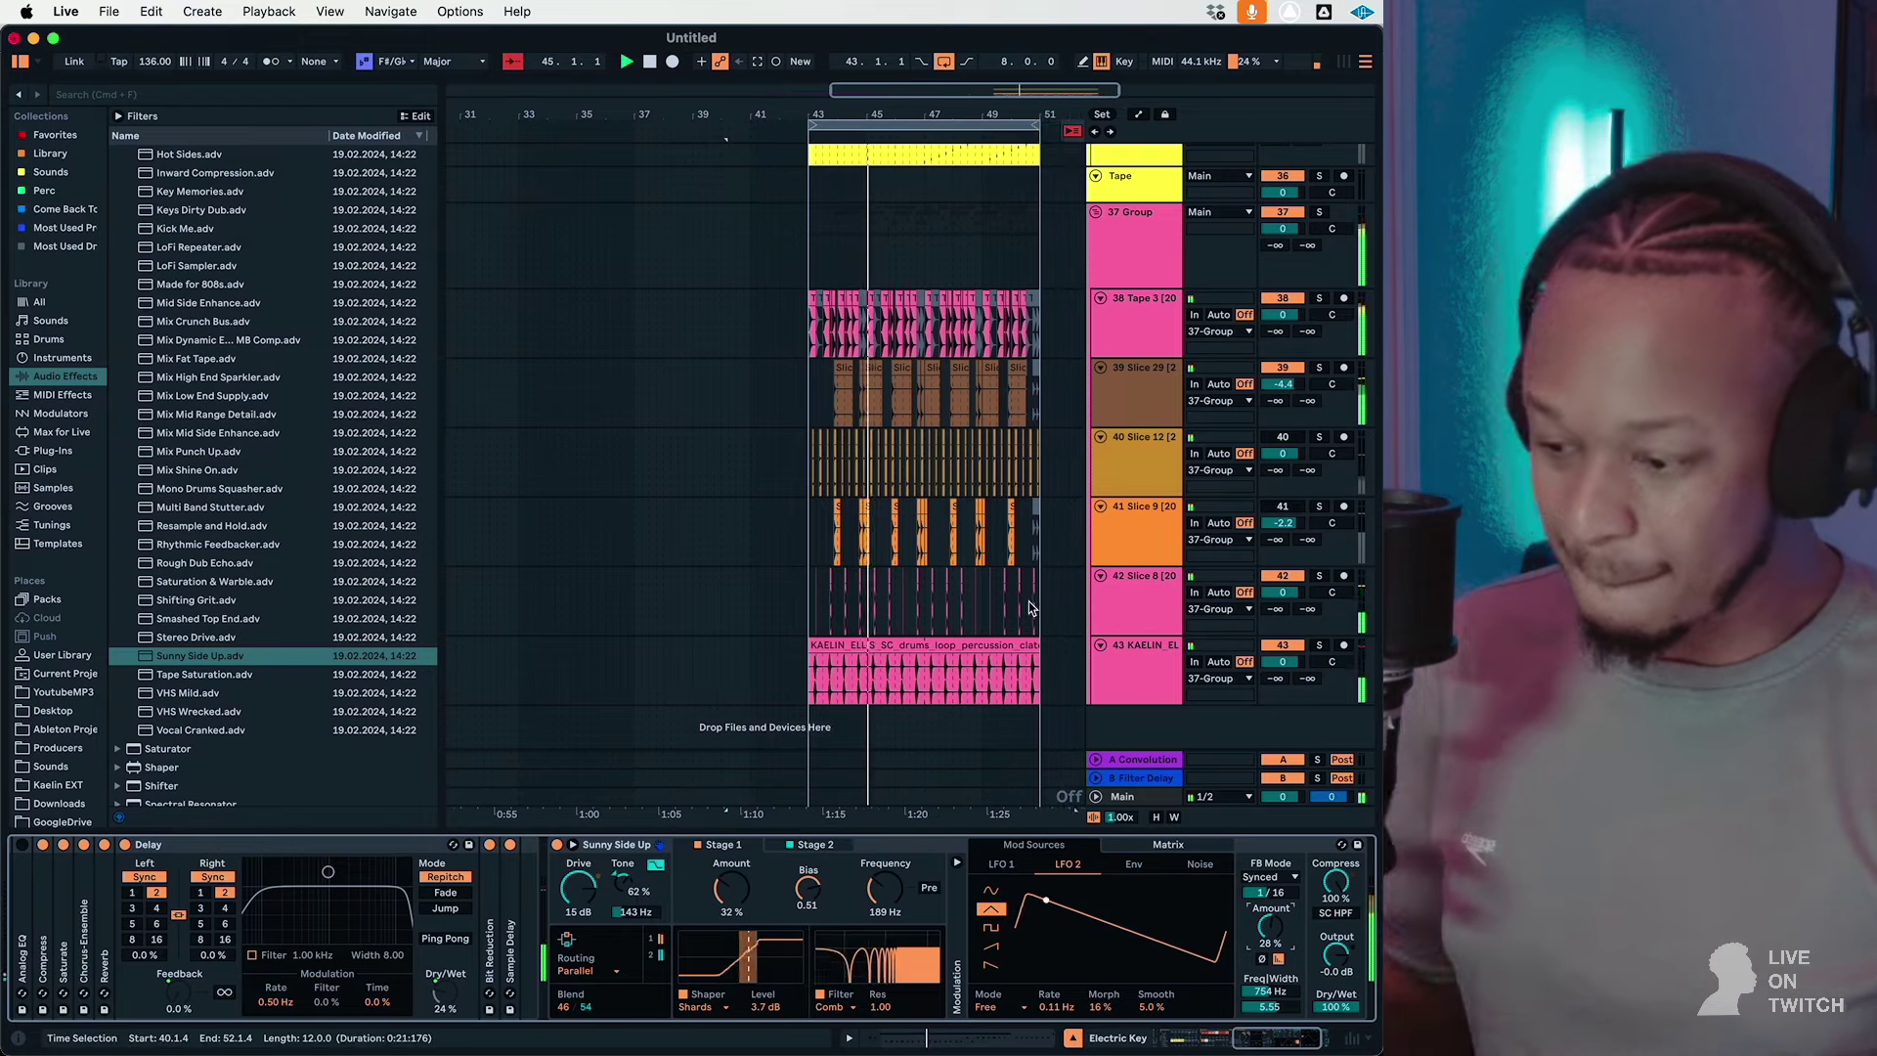
scroll(1028, 604, "right", 3)
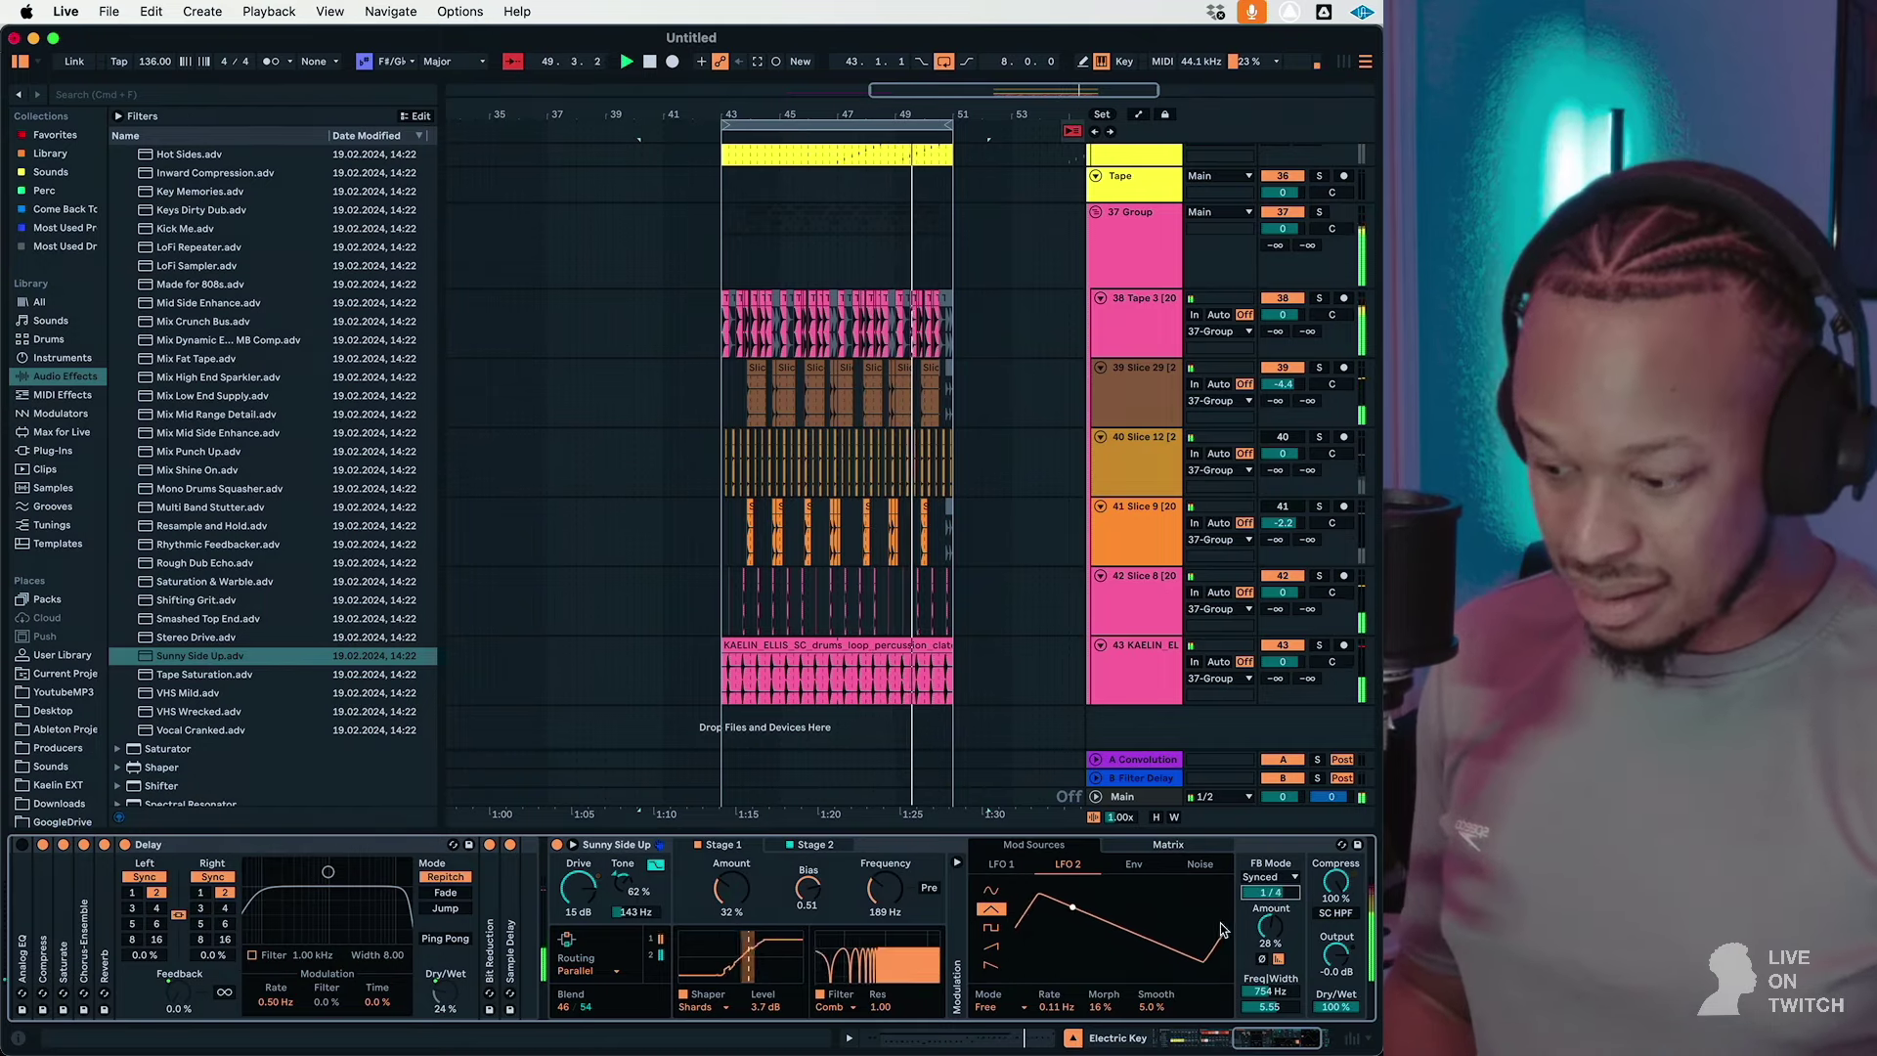
Step: Check the two Louis C. sample tracks, 34 and 35, and the drum group against the playing loop
scroll(1064, 471, "up", 5)
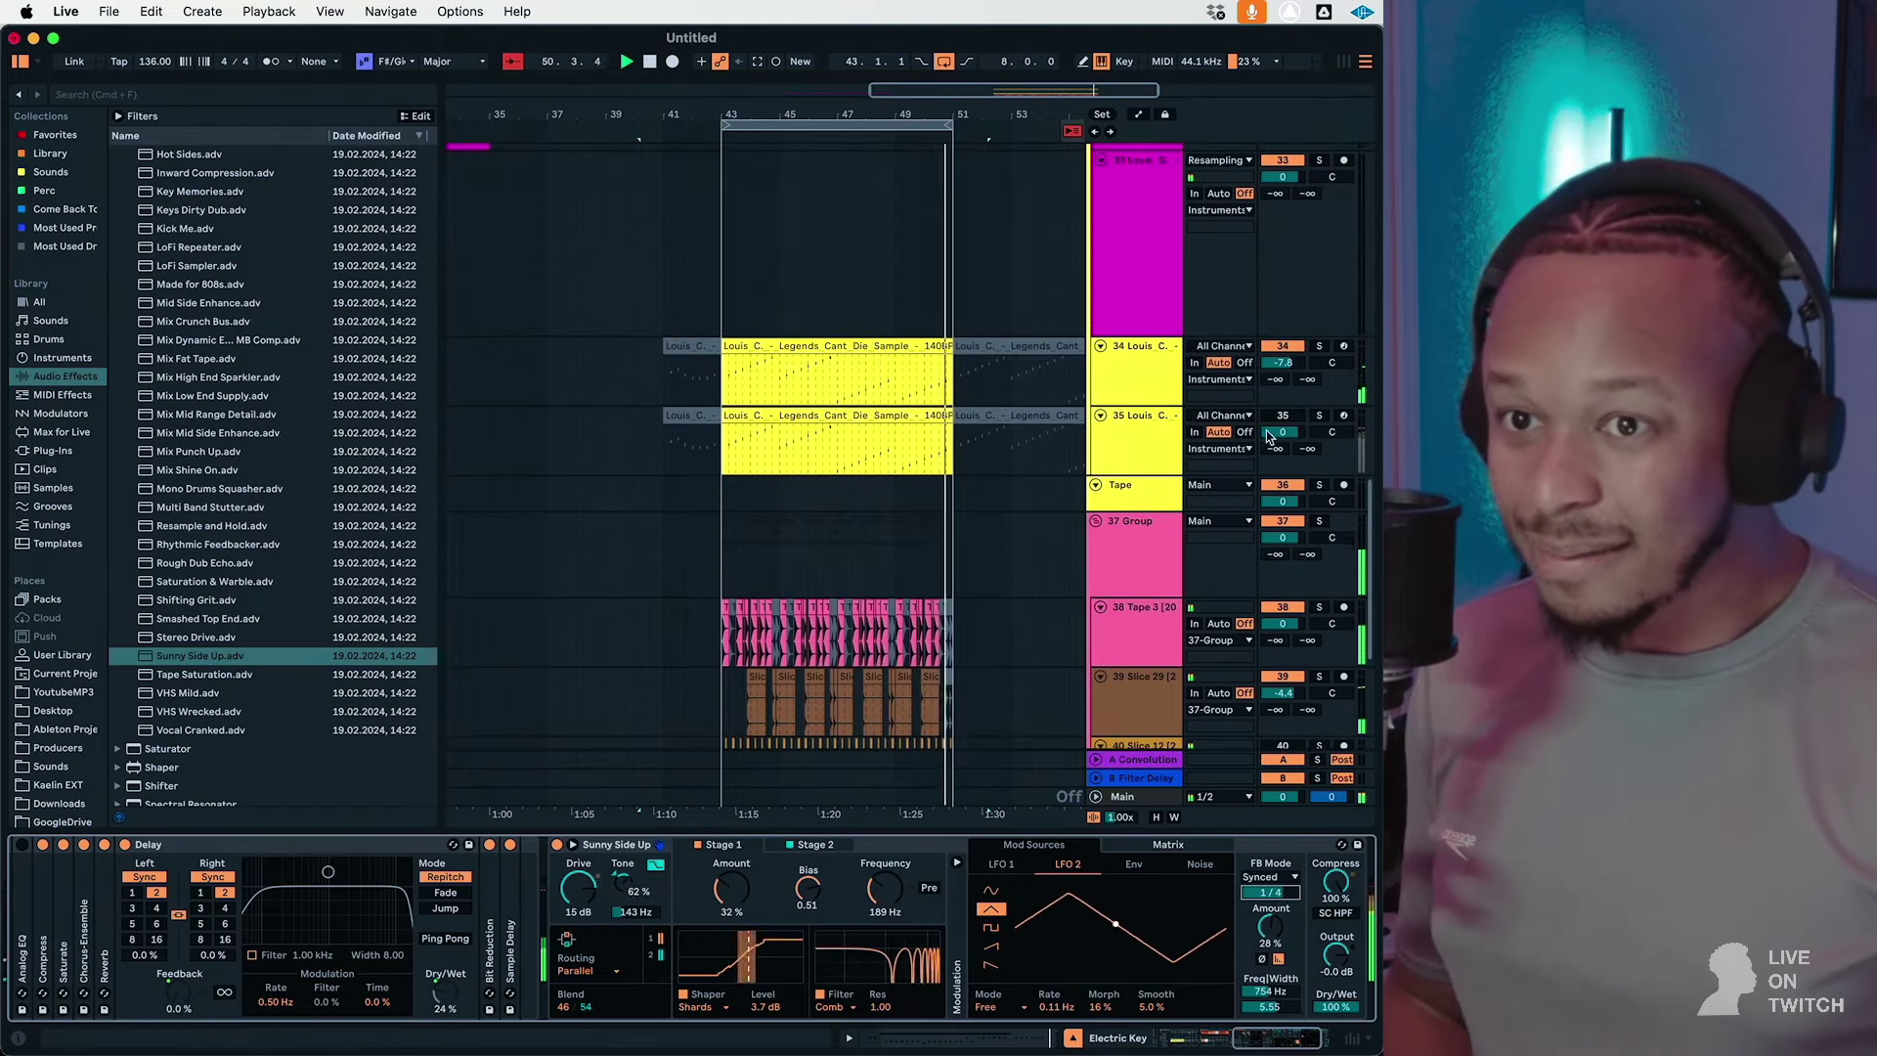
left_click(1320, 418)
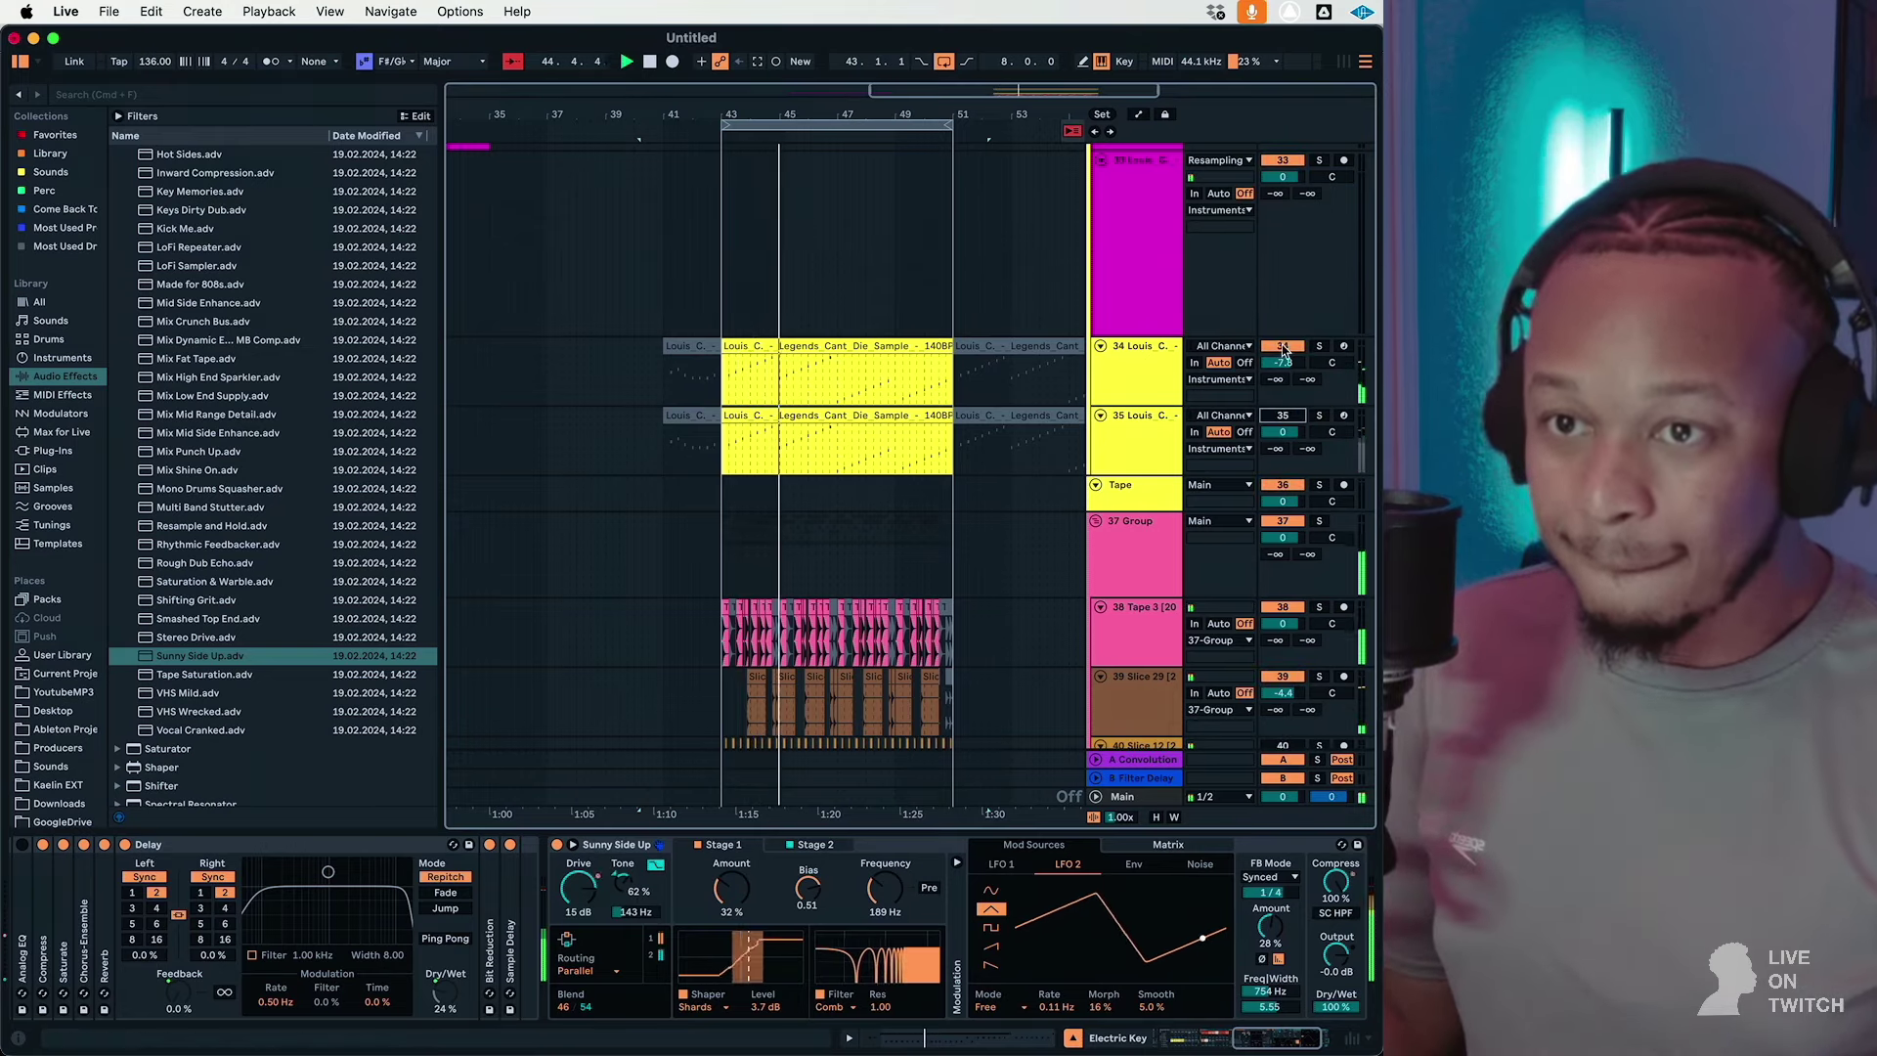
scroll(1071, 367, "up", 4)
scroll(1072, 368, "down", 5)
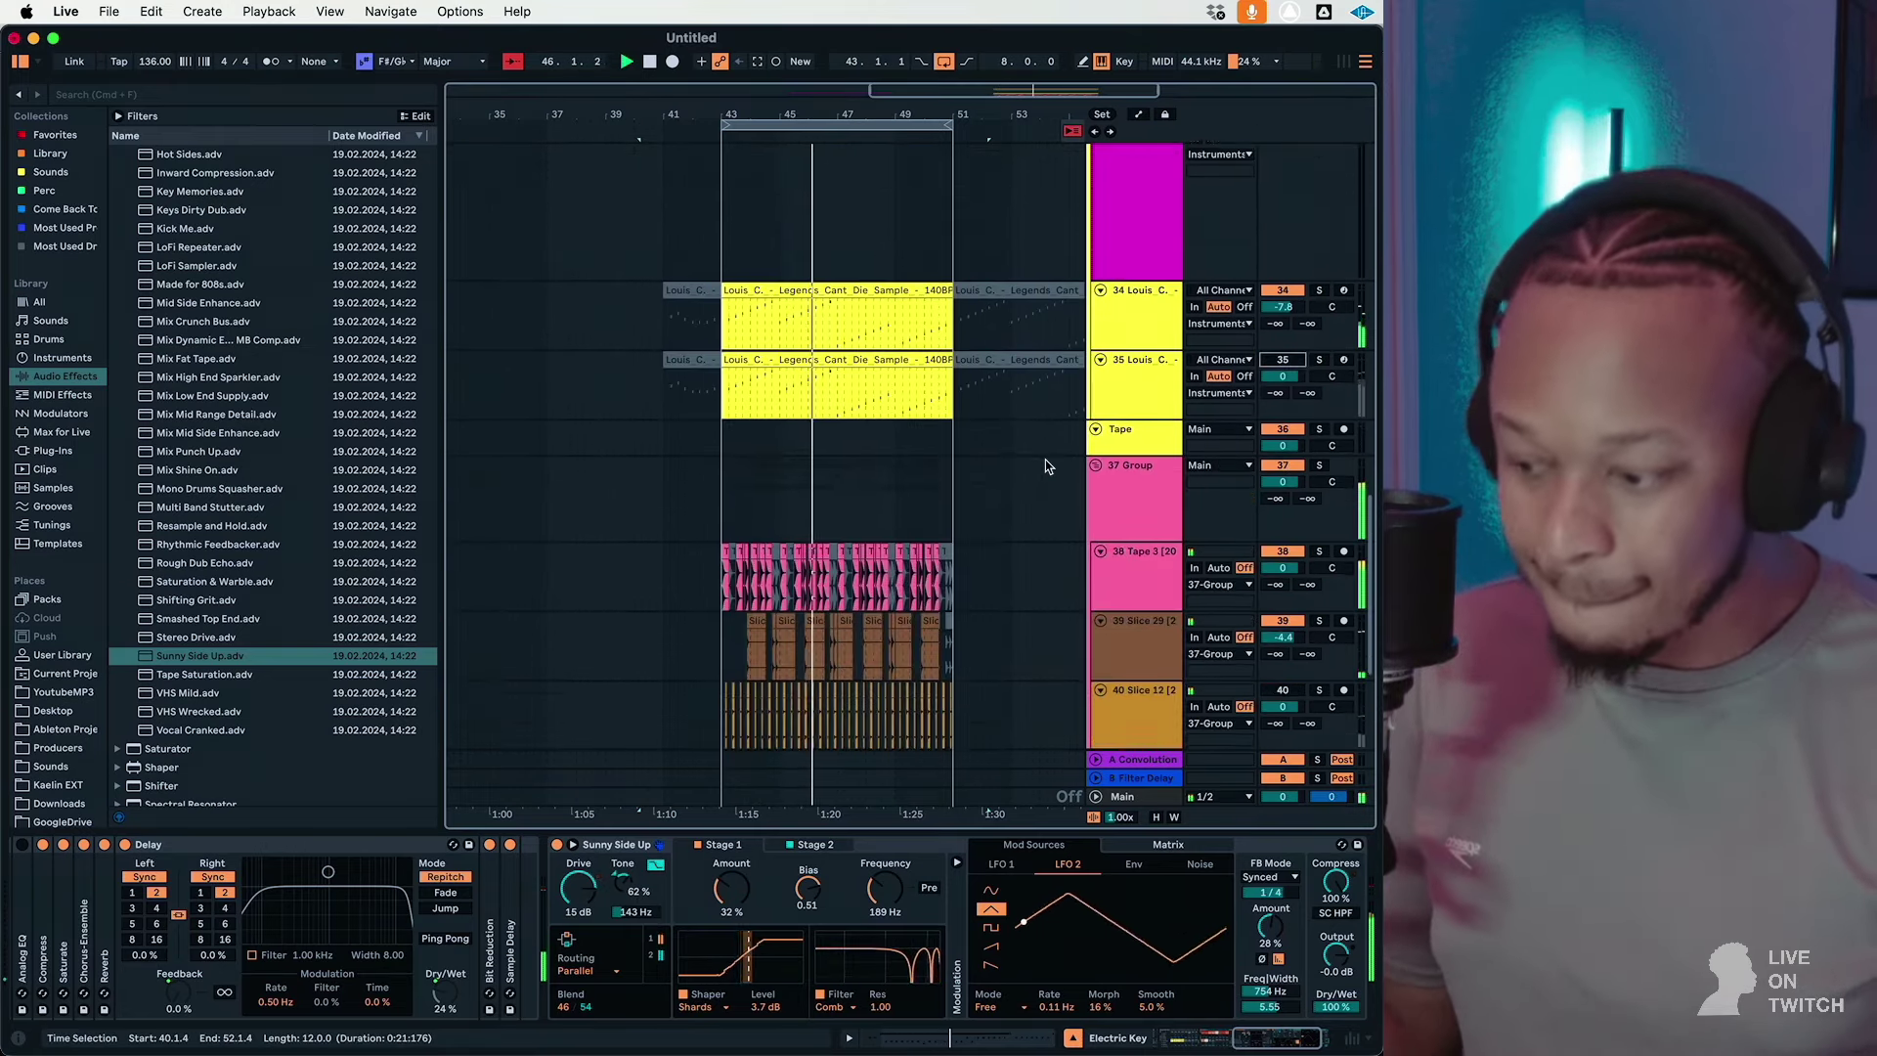
scroll(1046, 466, "down", 4)
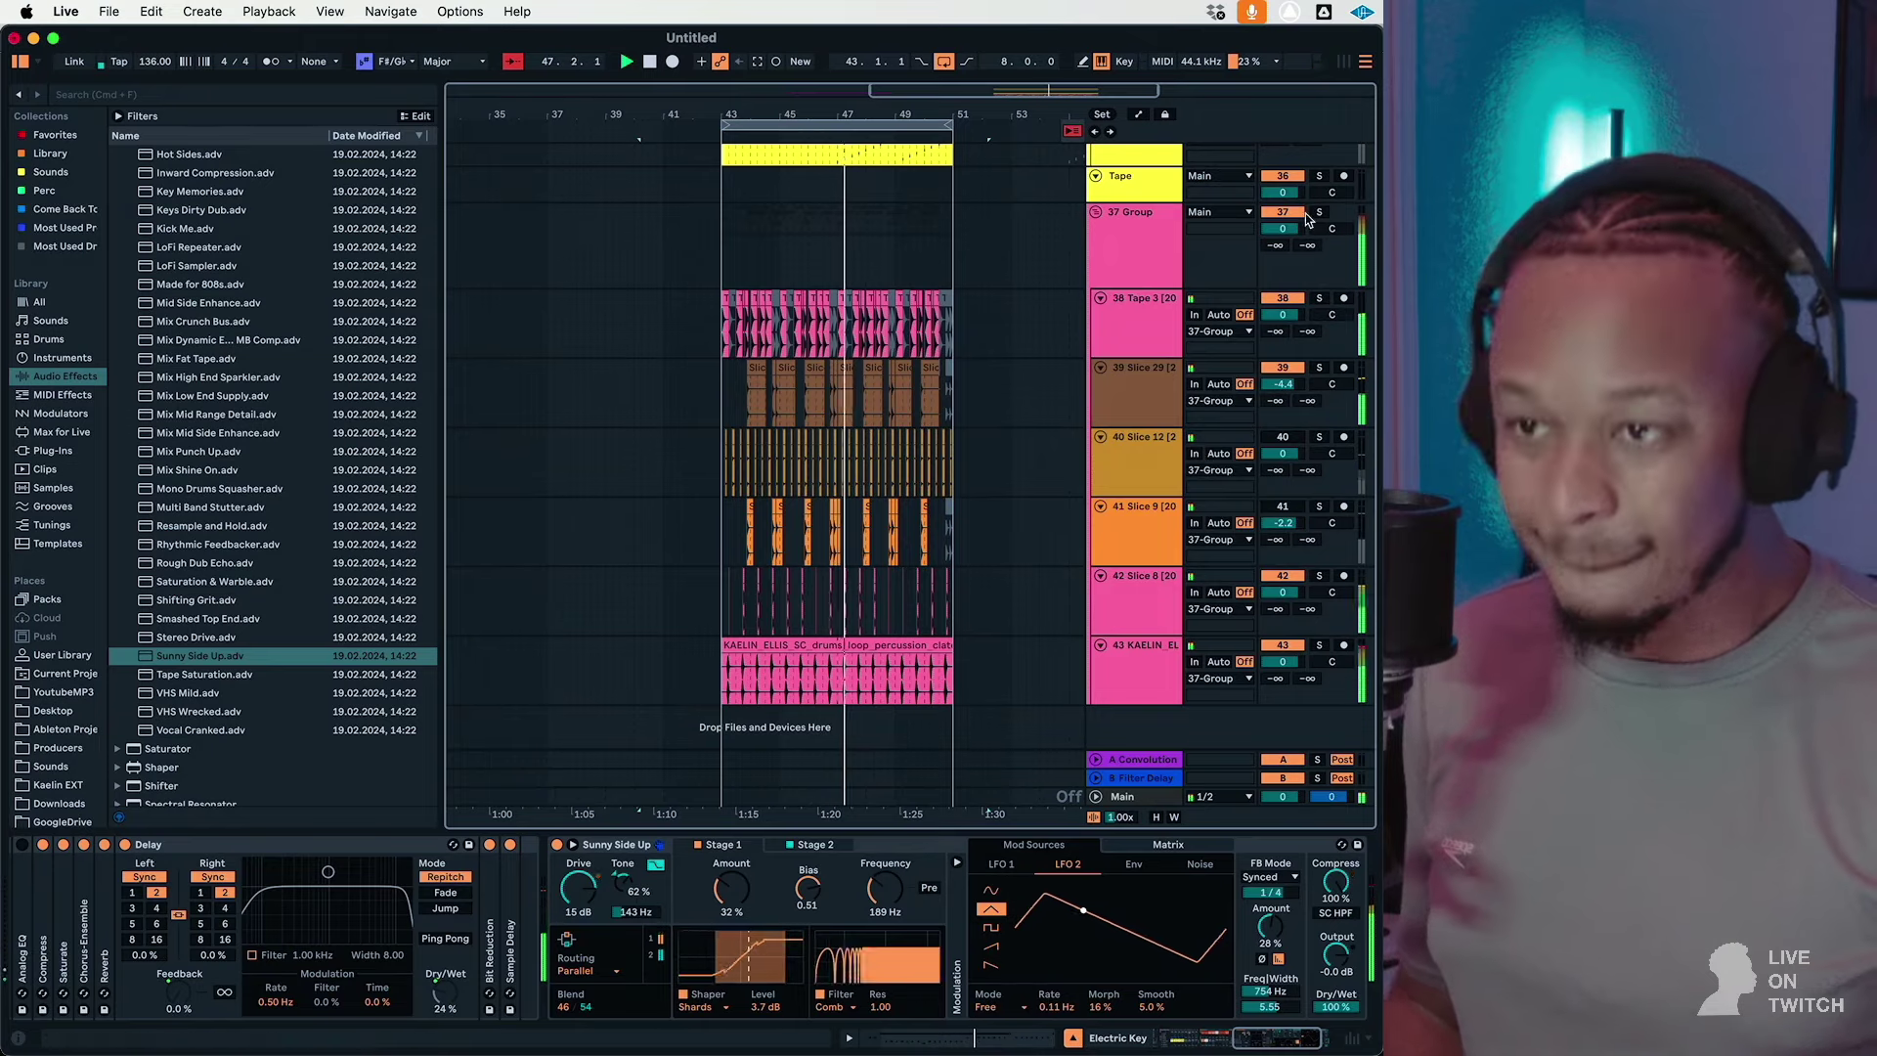
Step: Solo the Electric Key track and play its Electric Key 2 clip from the start of the loop
scroll(987, 377, "up", 12)
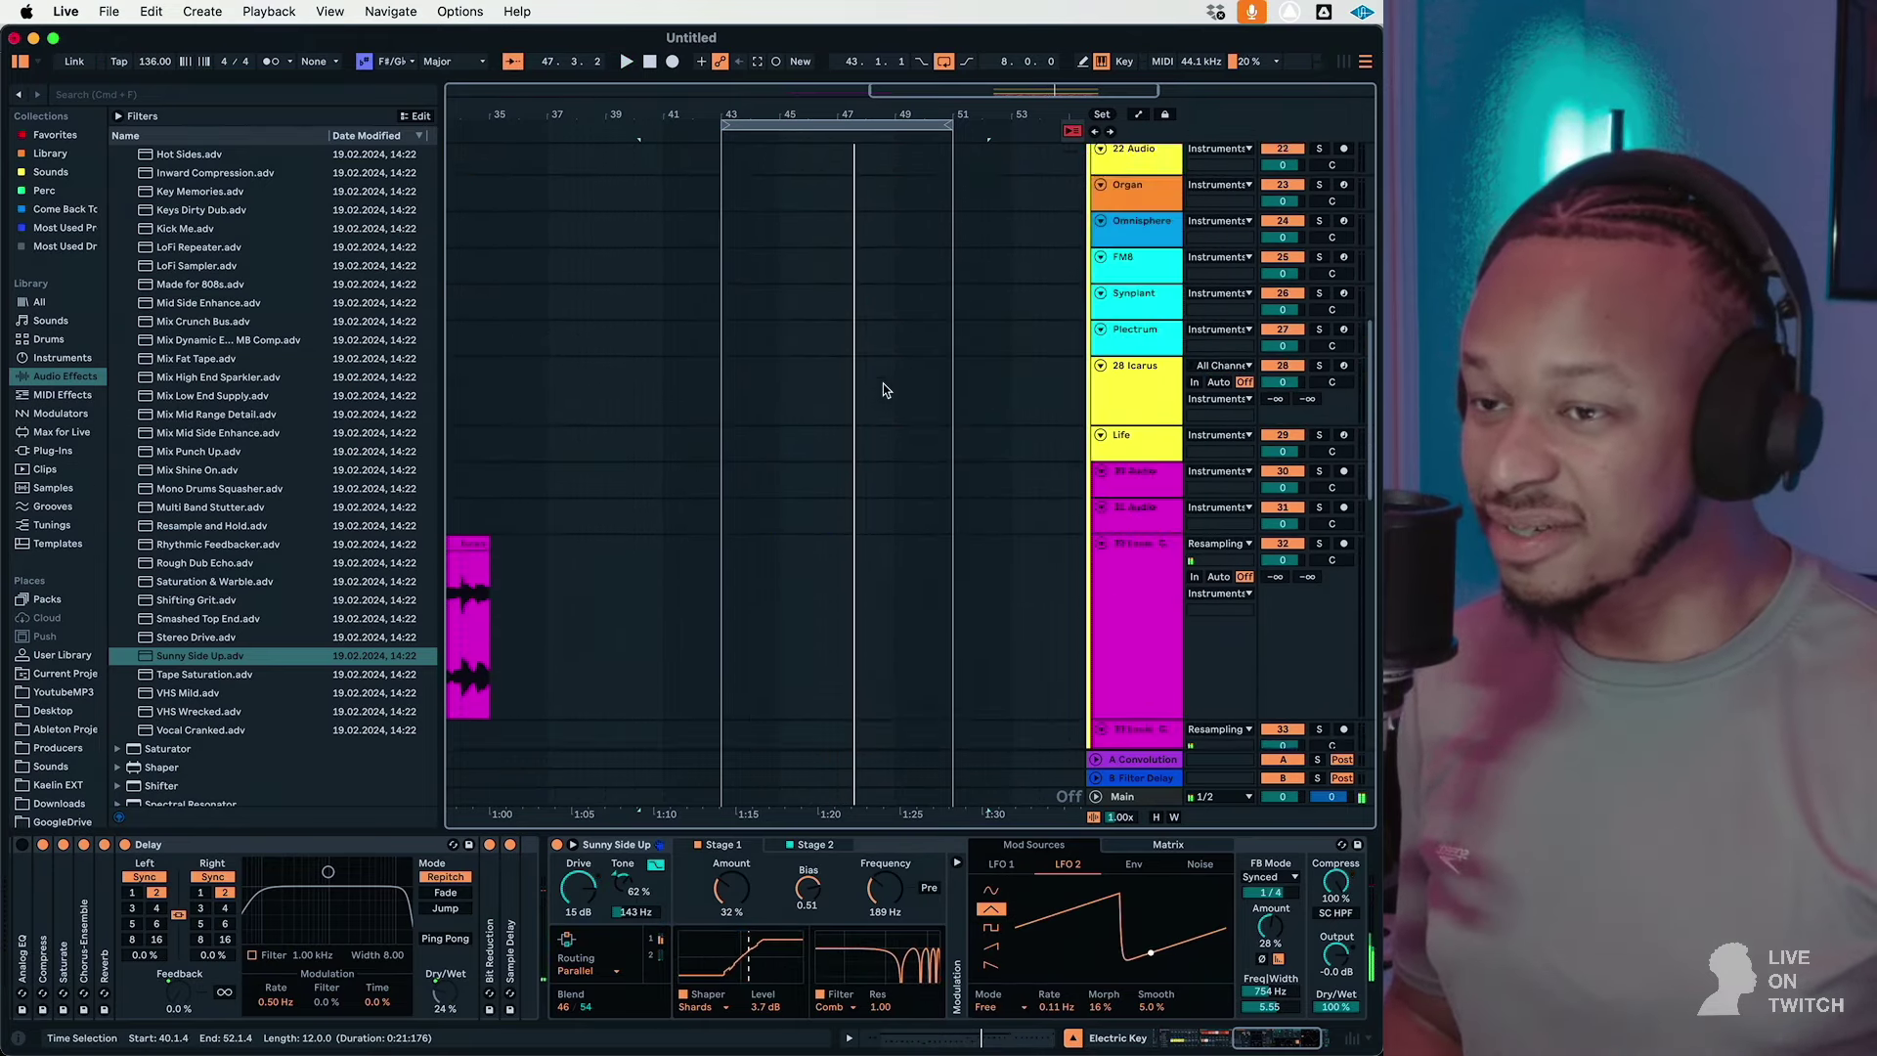
scroll(883, 383, "down", 8)
scroll(877, 398, "up", 10)
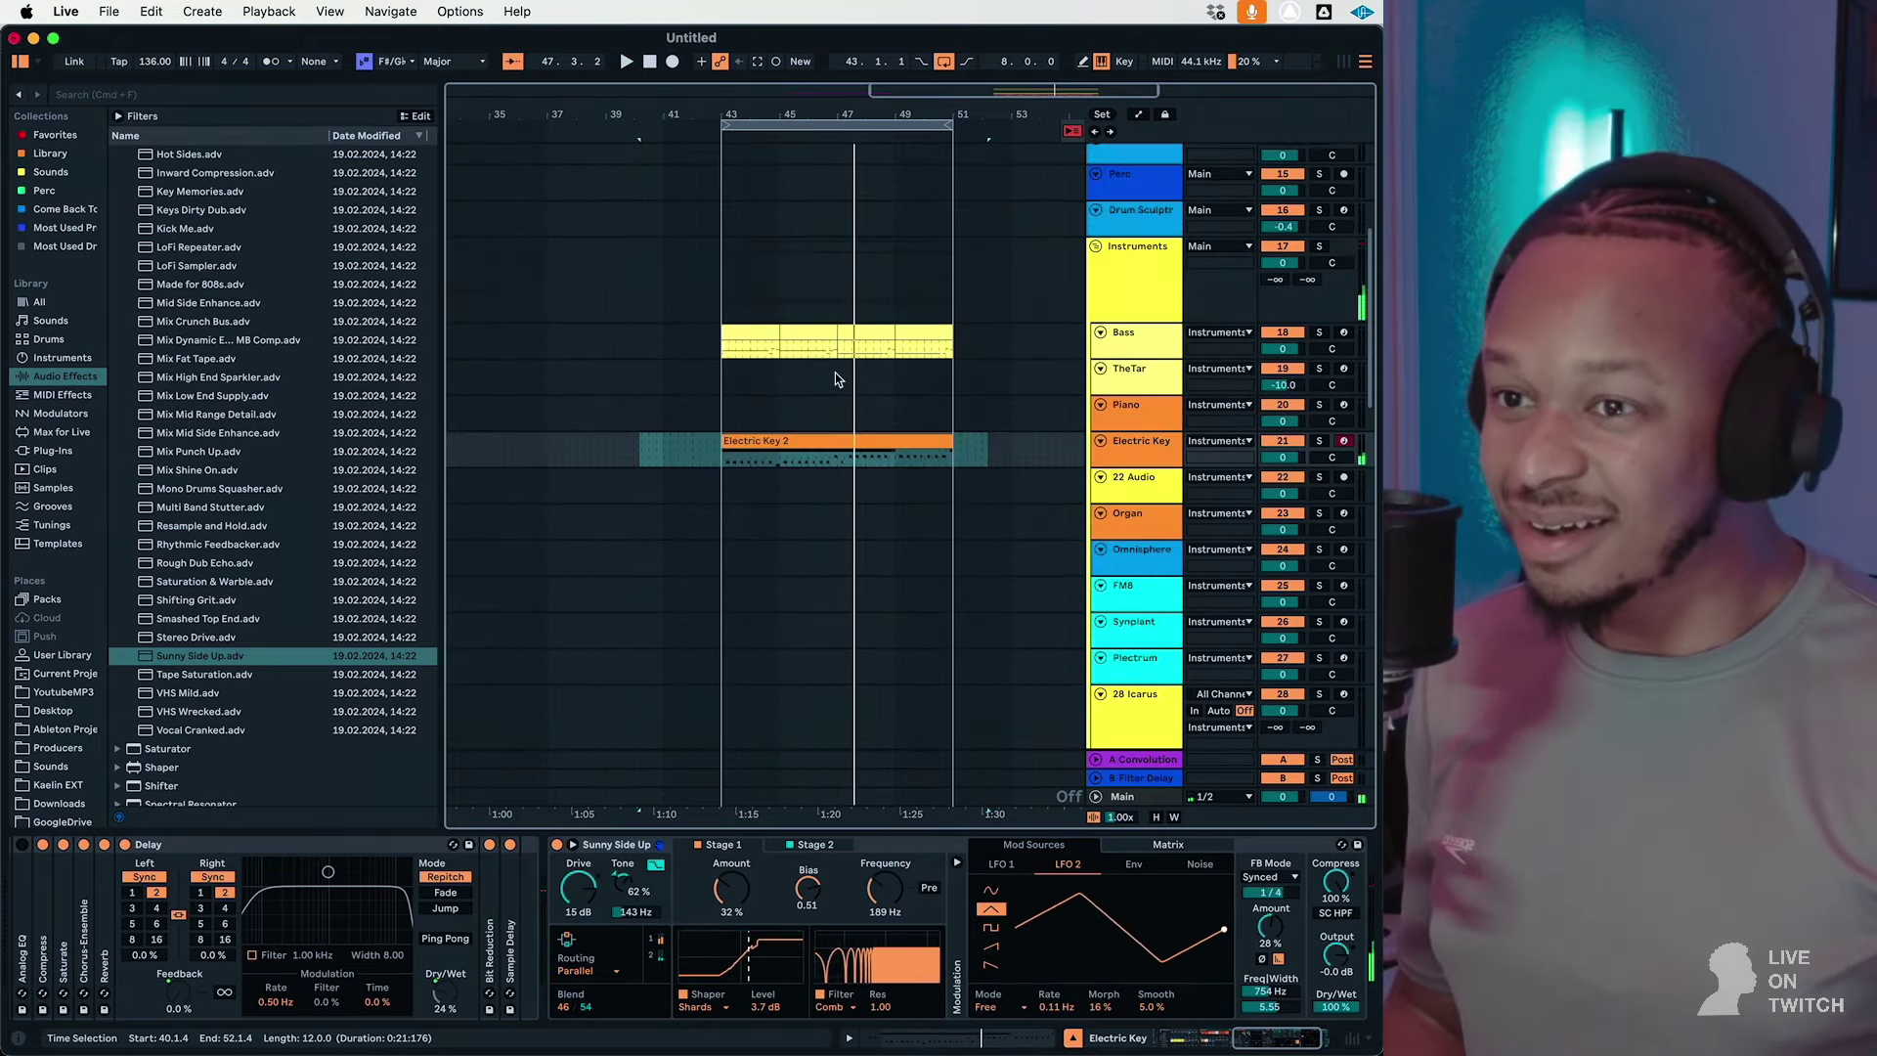
left_click(800, 440)
key("space")
left_click(1320, 441)
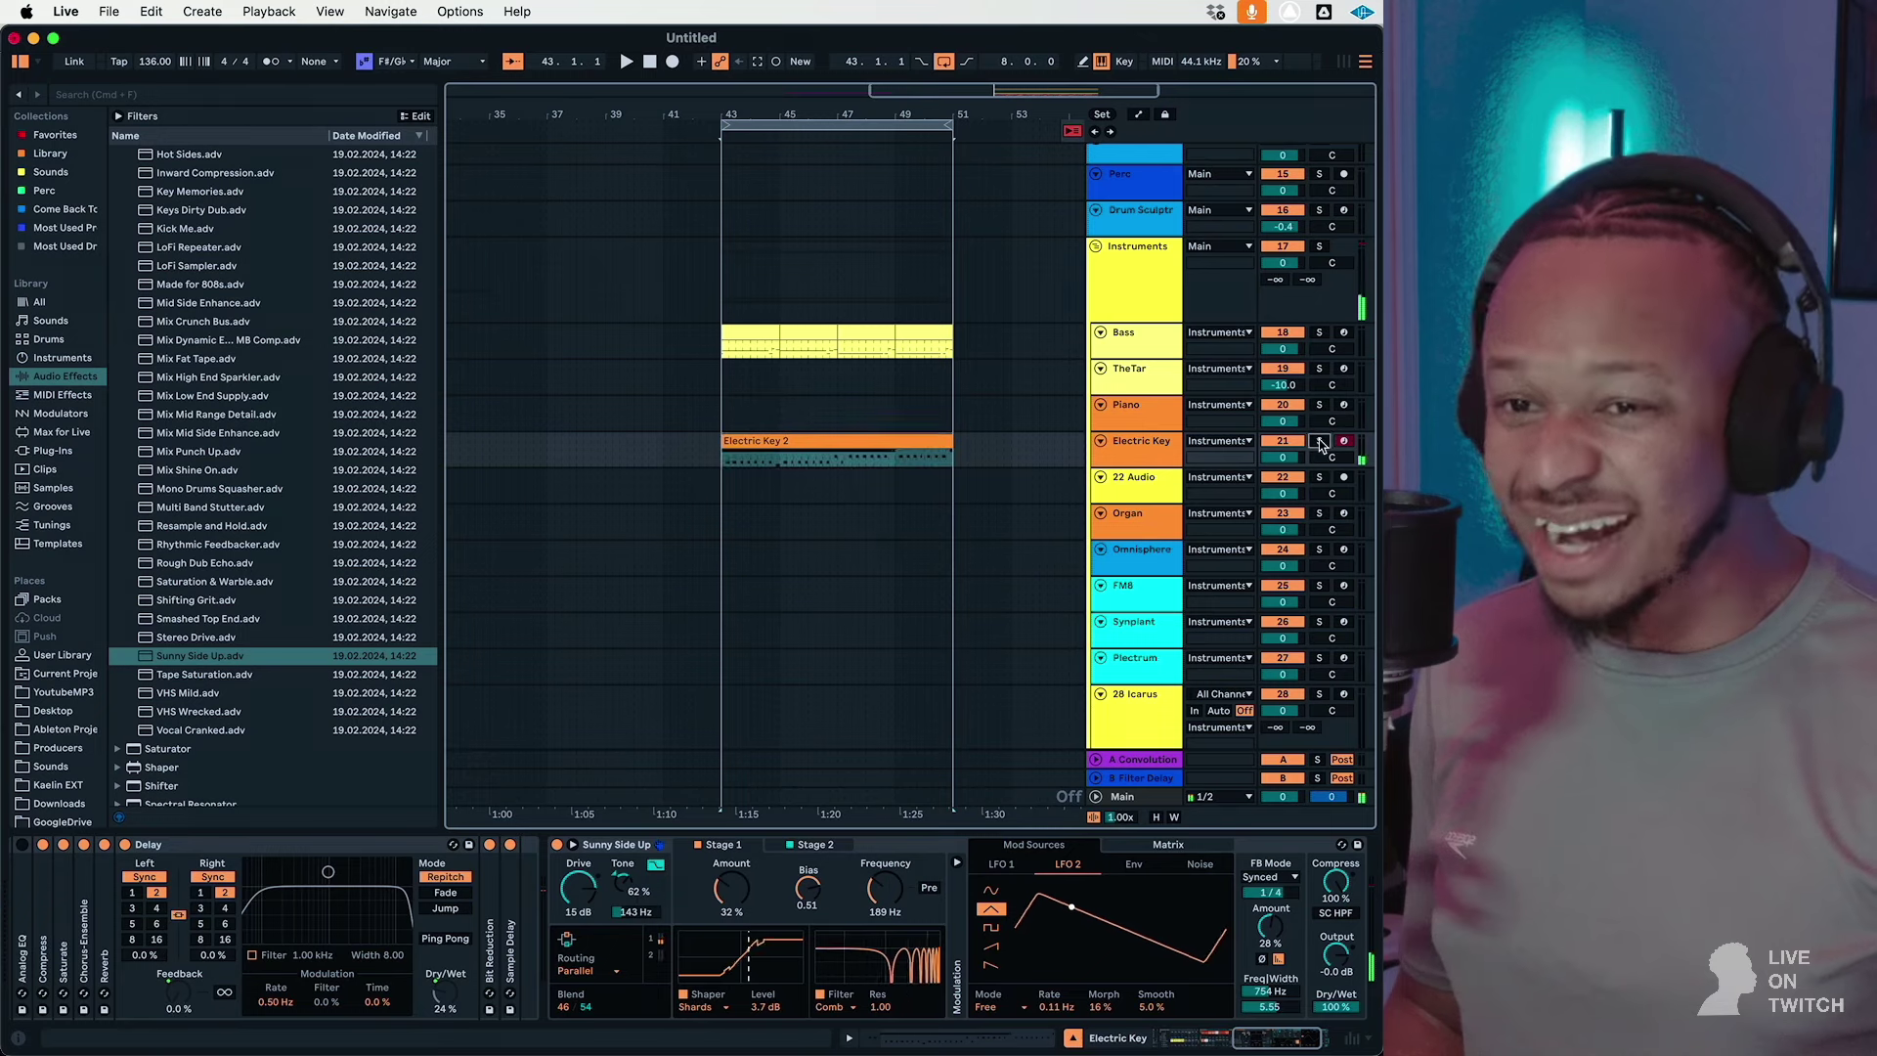
key("space")
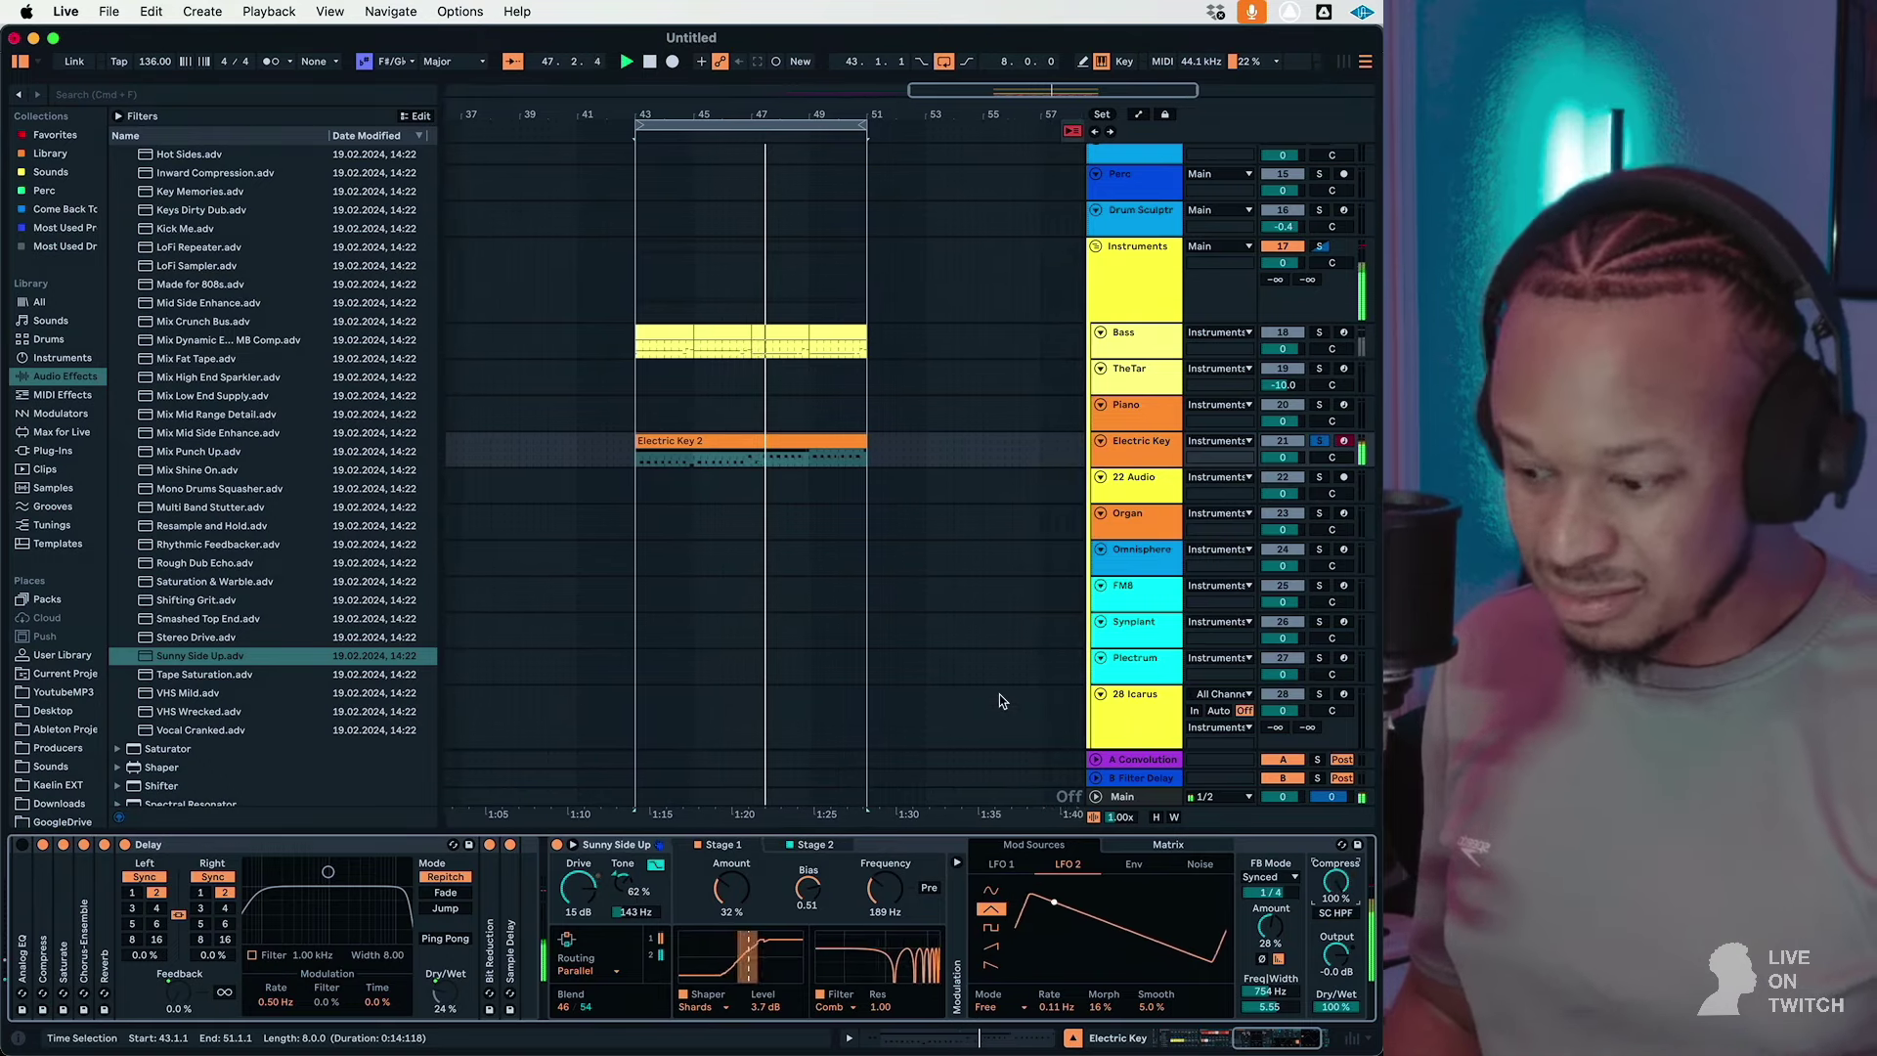
Step: Try the Smashed Top End and Multi Band Stutter presets on Electric Key, raising Multi Band Stutter's Compress to 100%
double_click(201, 619)
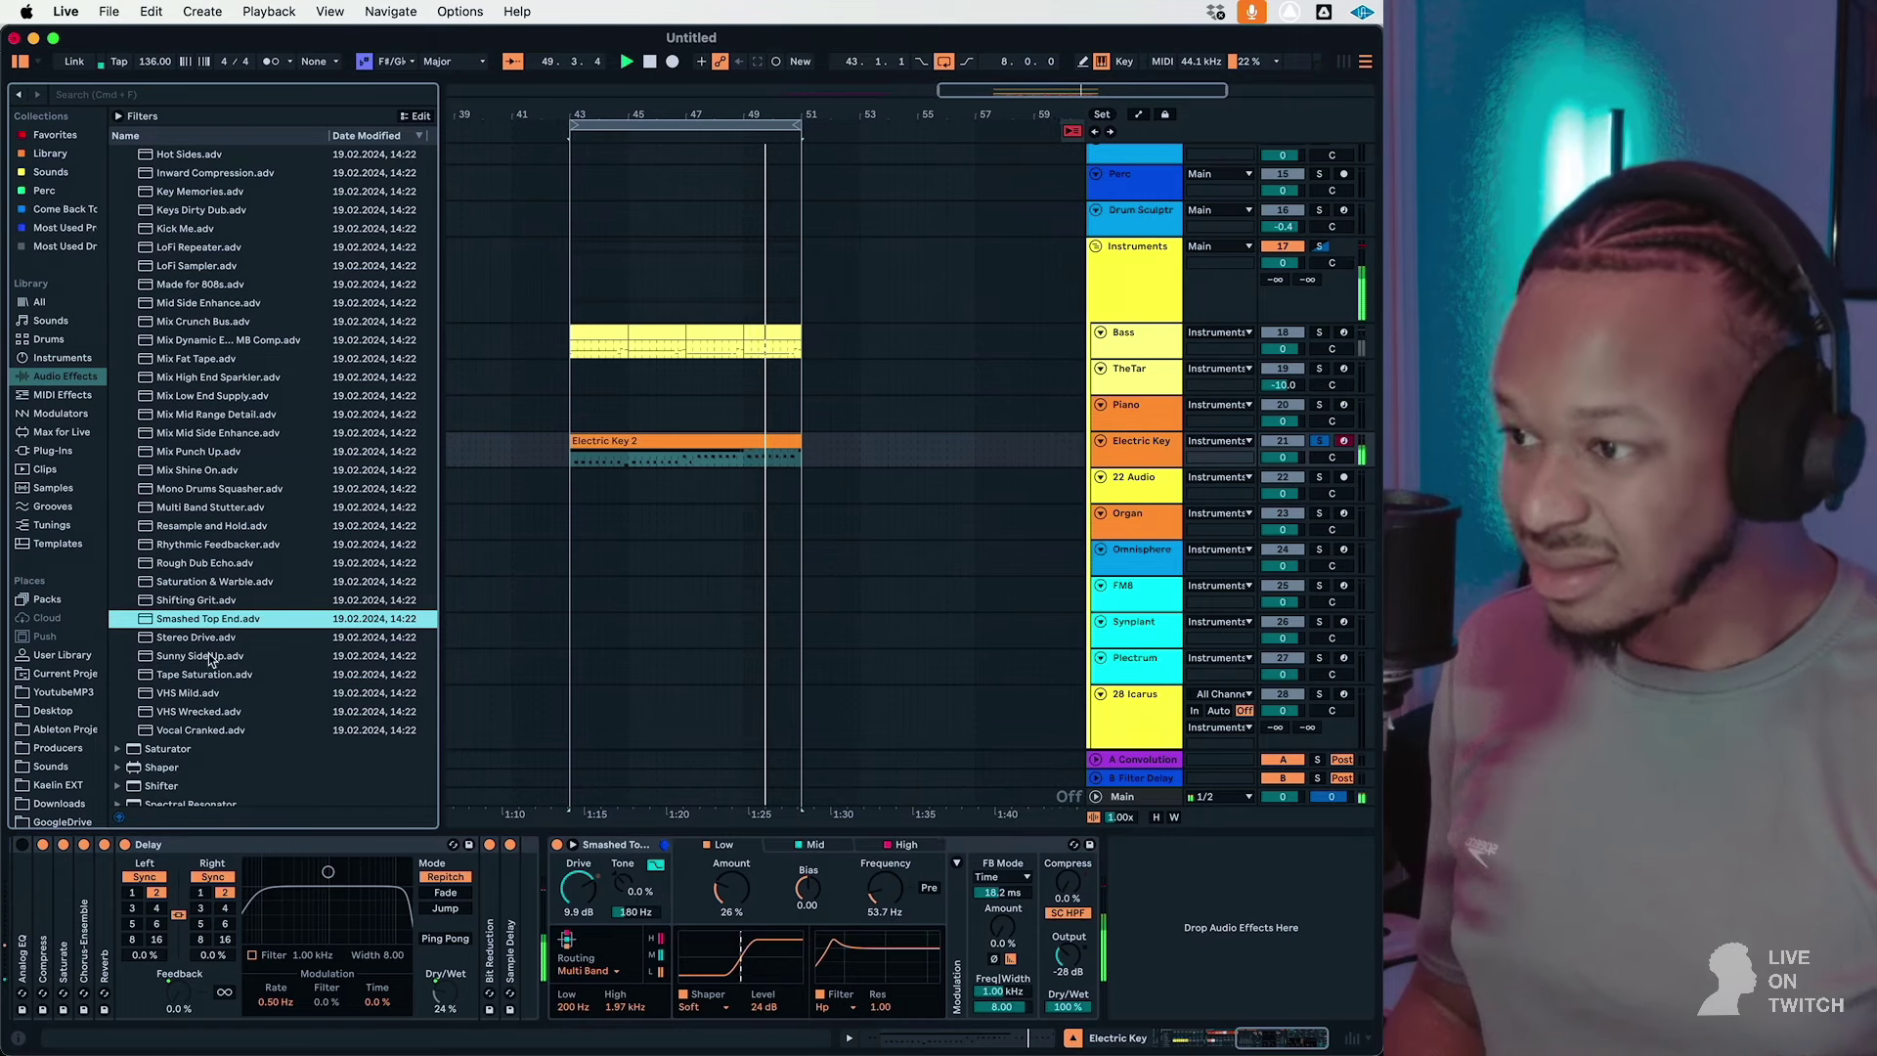
left_click_drag(200, 655, 228, 545)
double_click(210, 487)
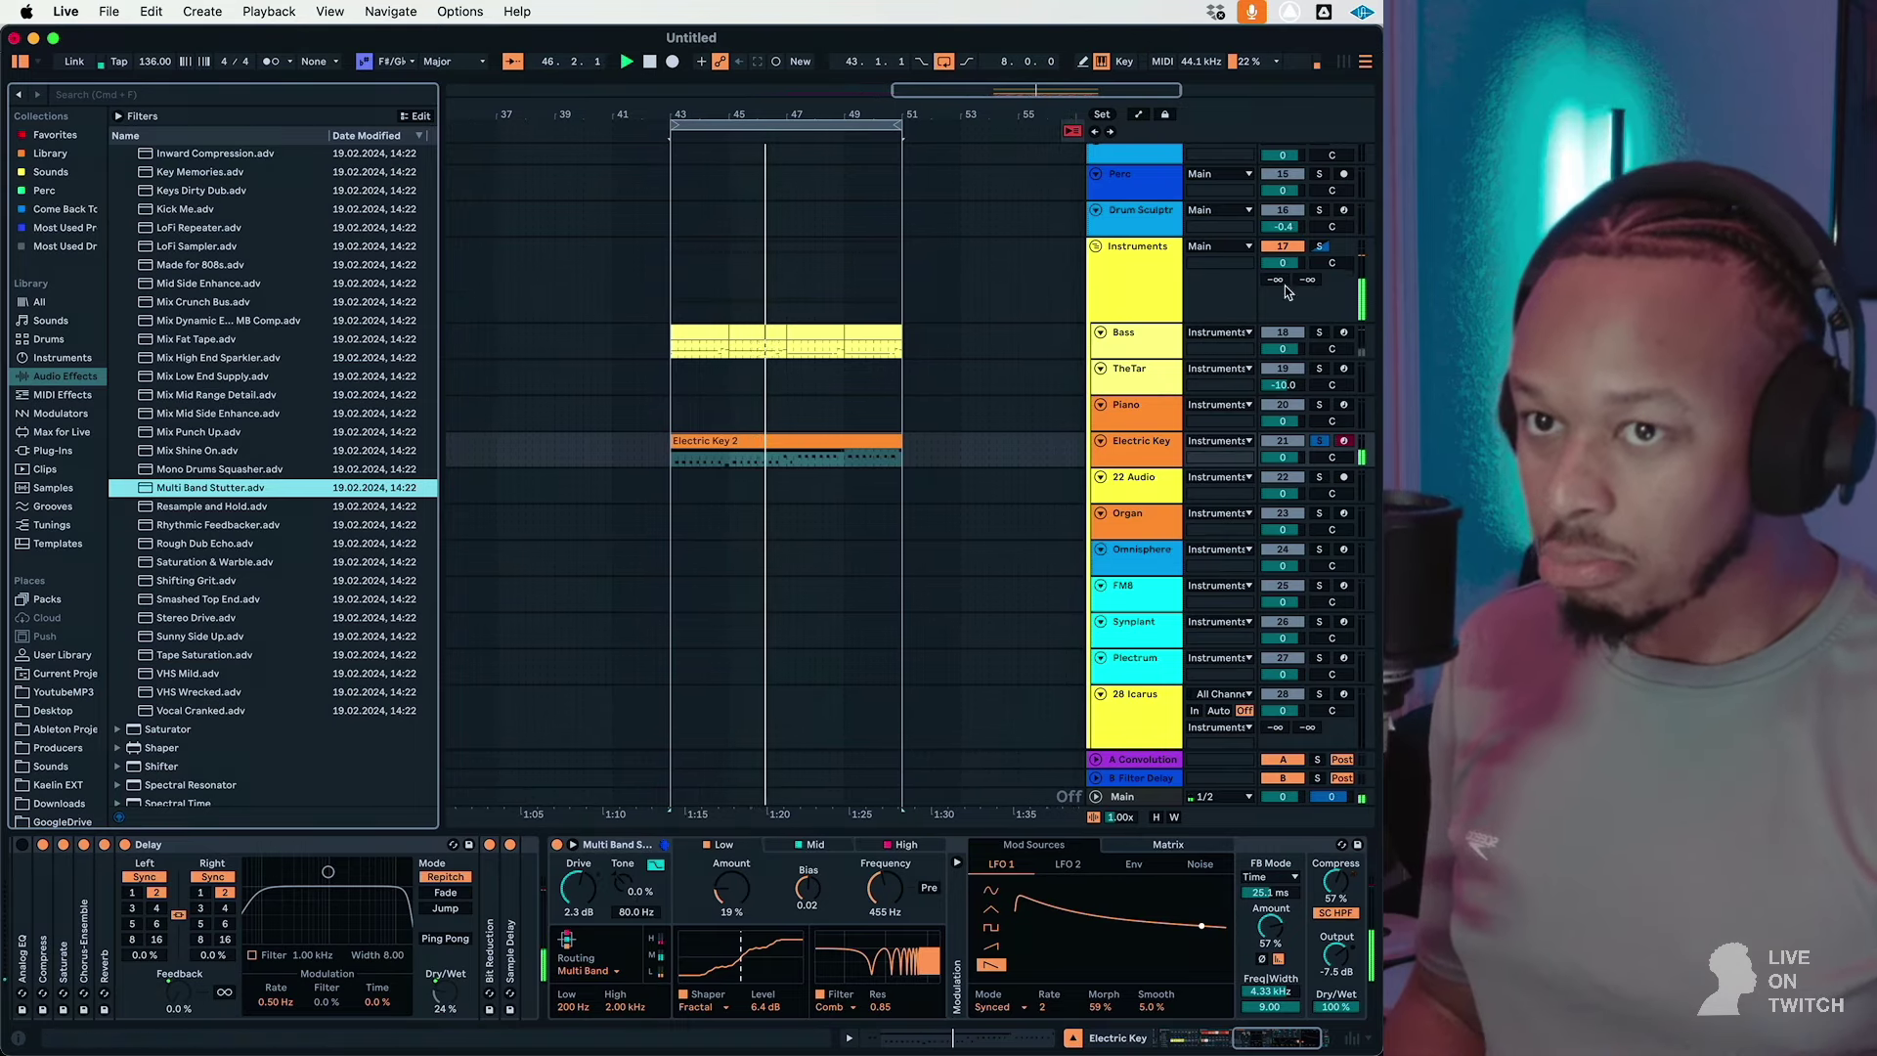
left_click_drag(1348, 909, 1347, 860)
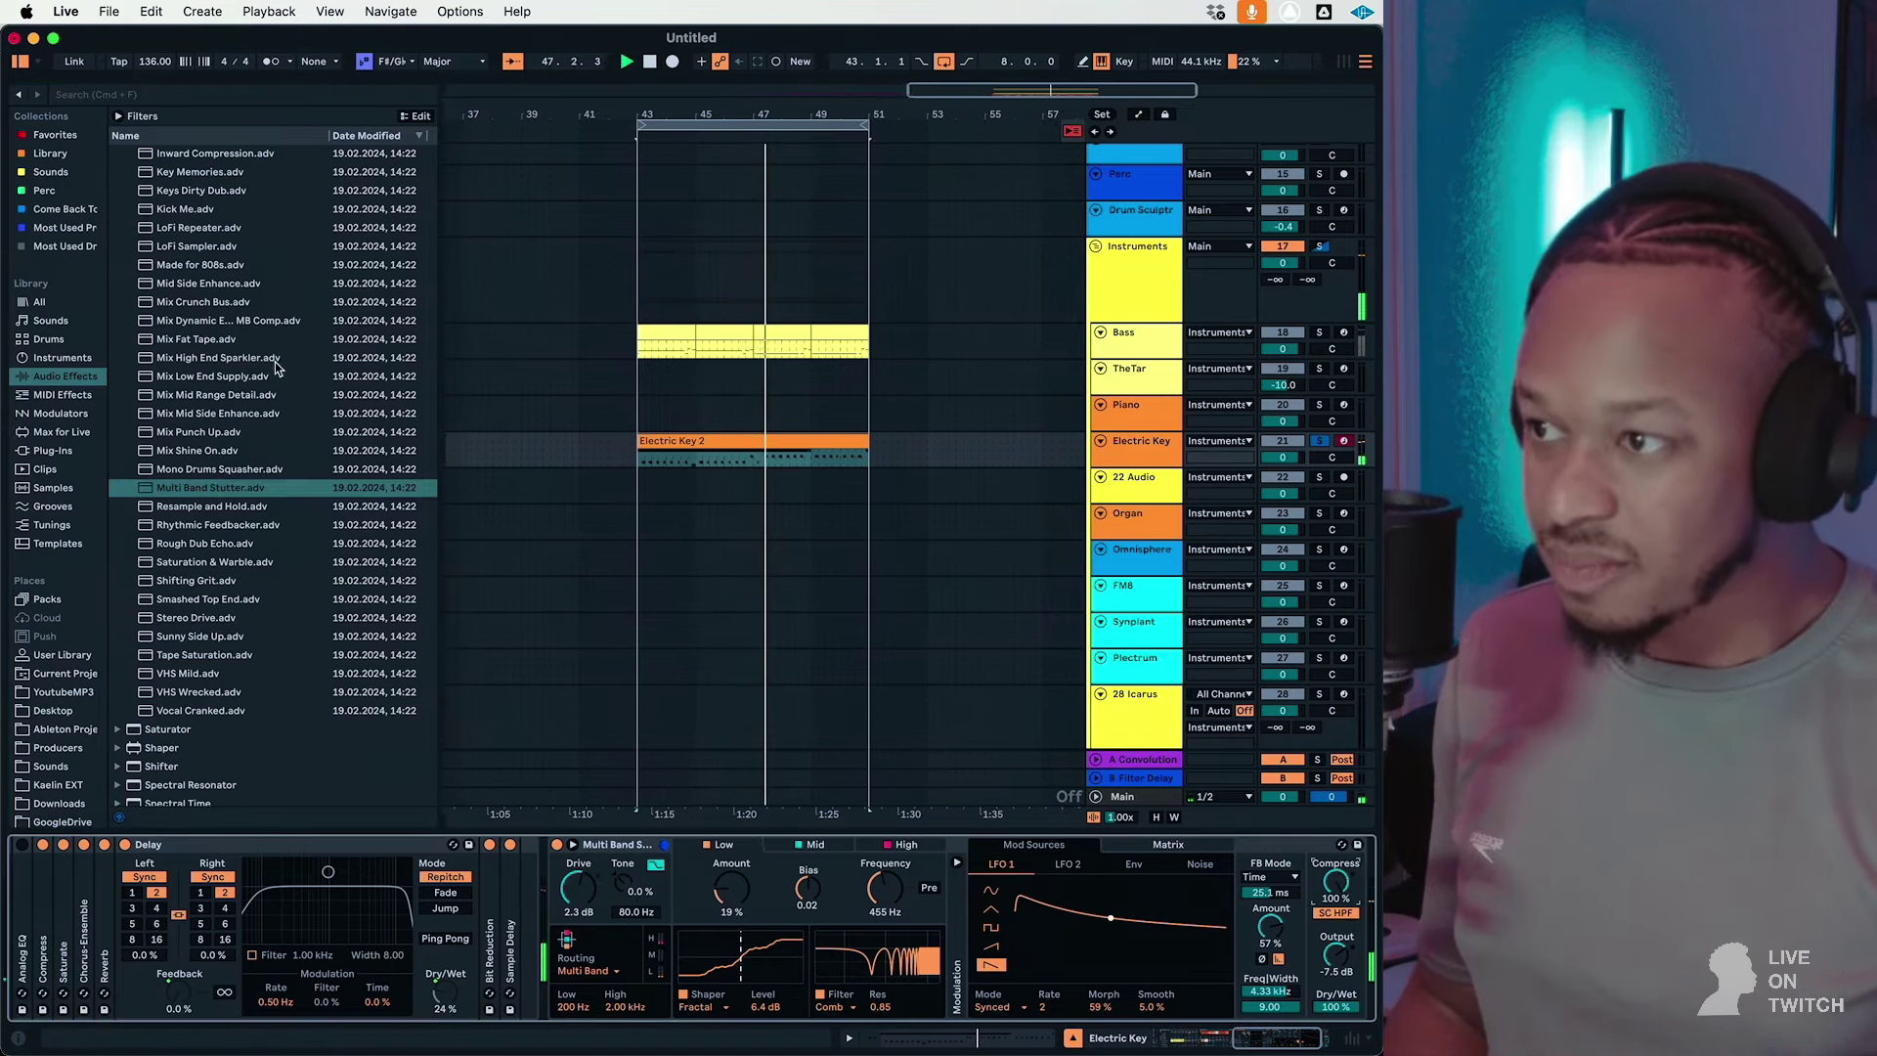
Step: Try the LoFi Repeater and Hot Sides presets on the Electric Key track
left_click(193, 416)
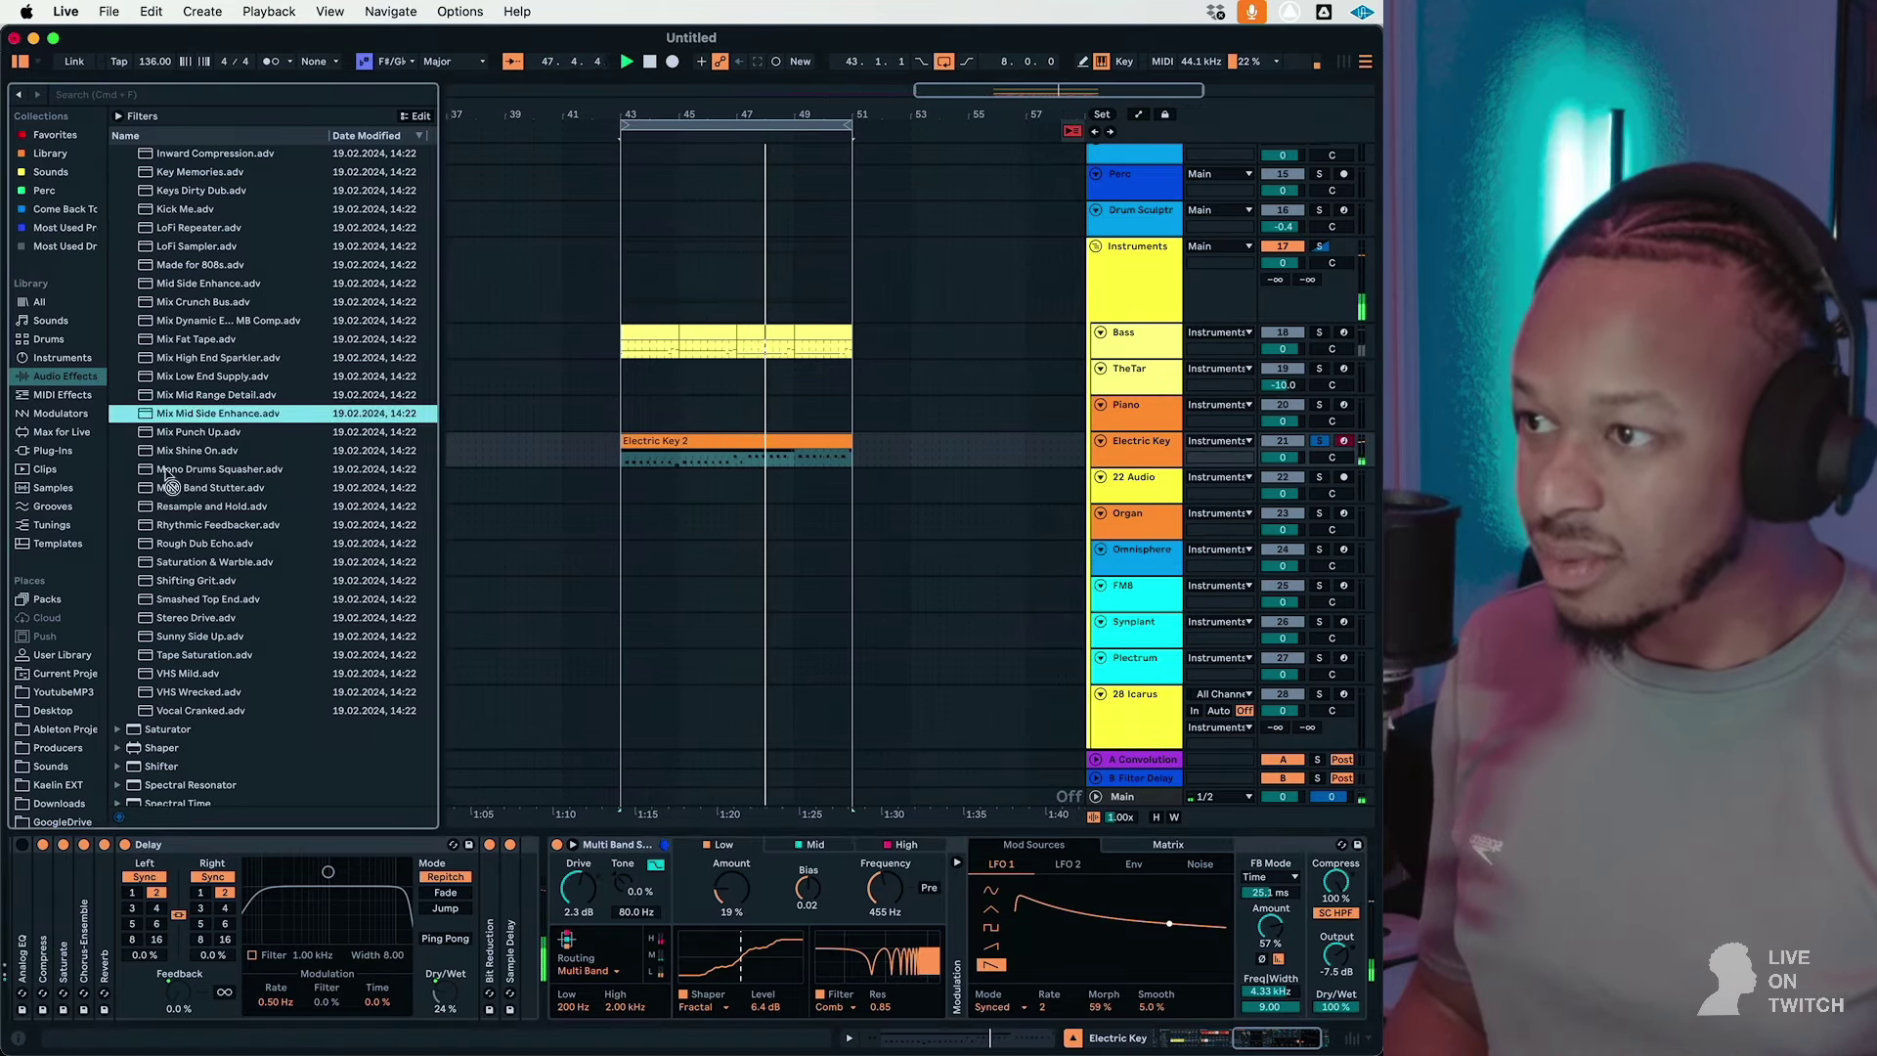
left_click(191, 228)
double_click(190, 228)
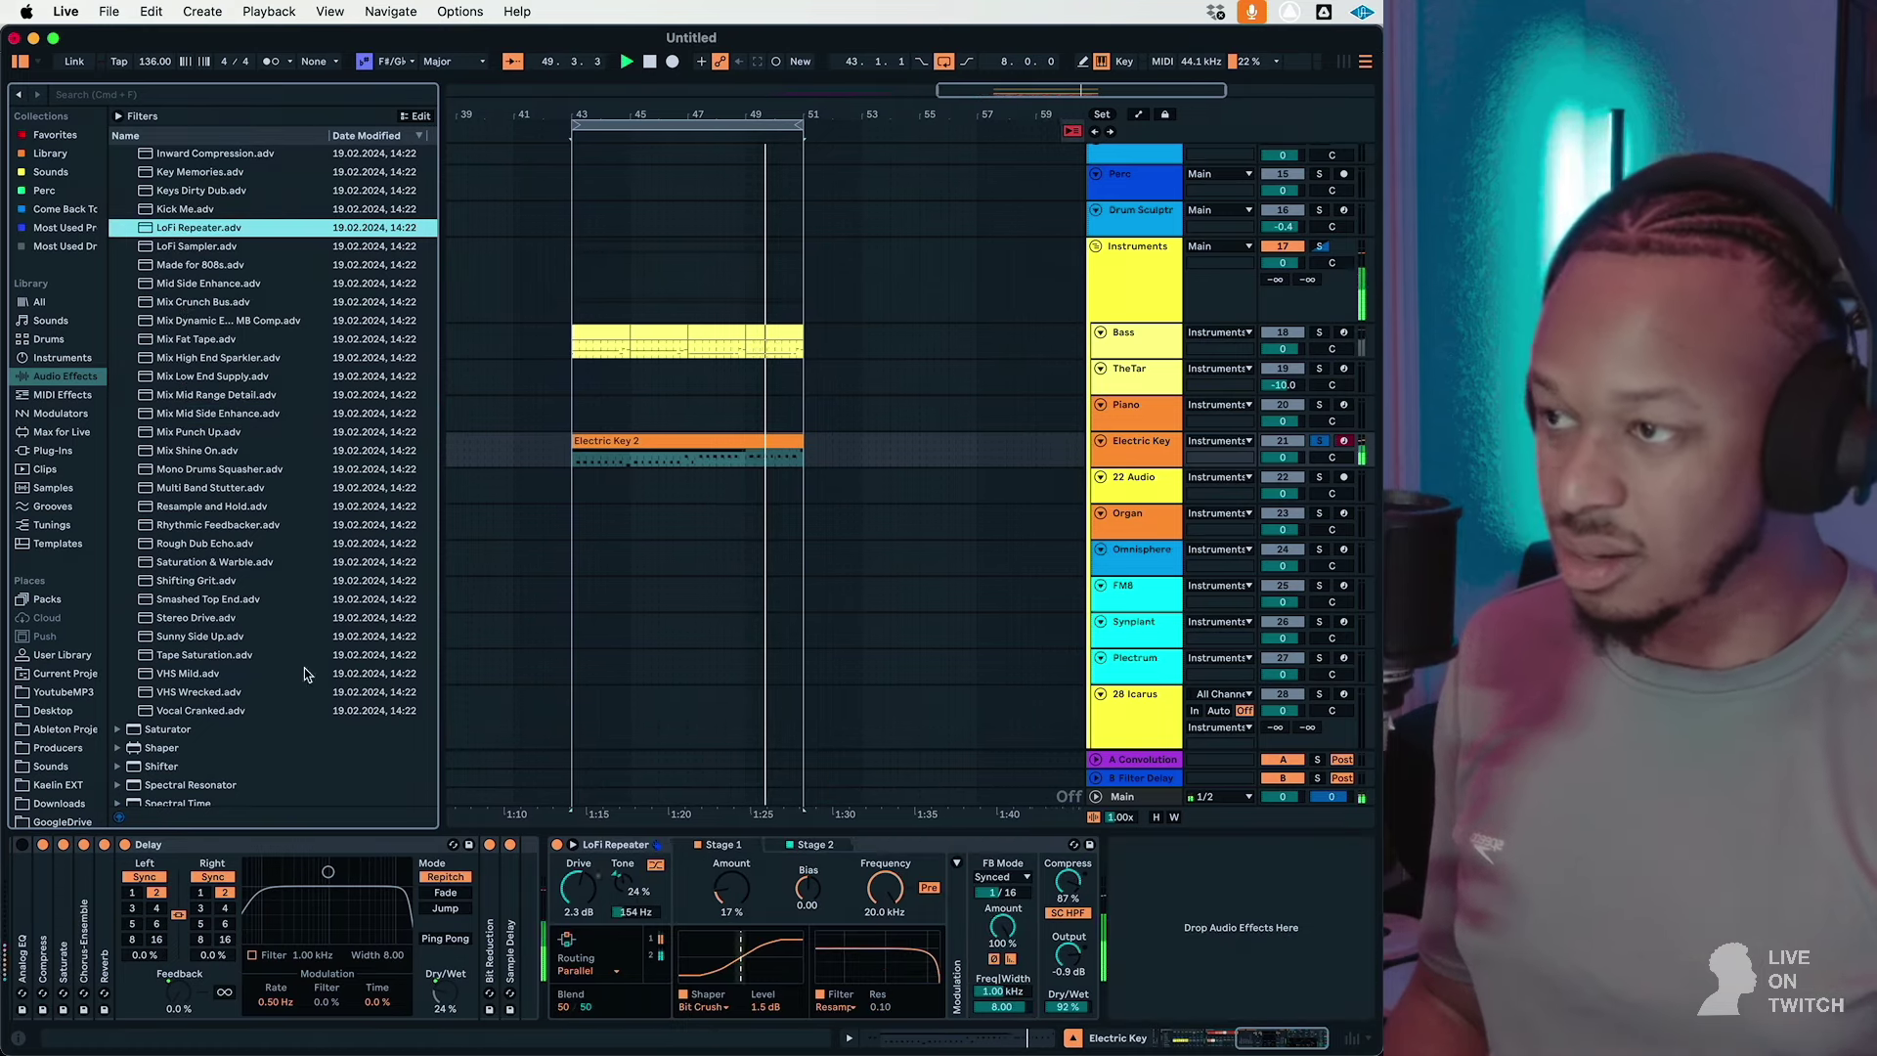
scroll(209, 382, "up", 5)
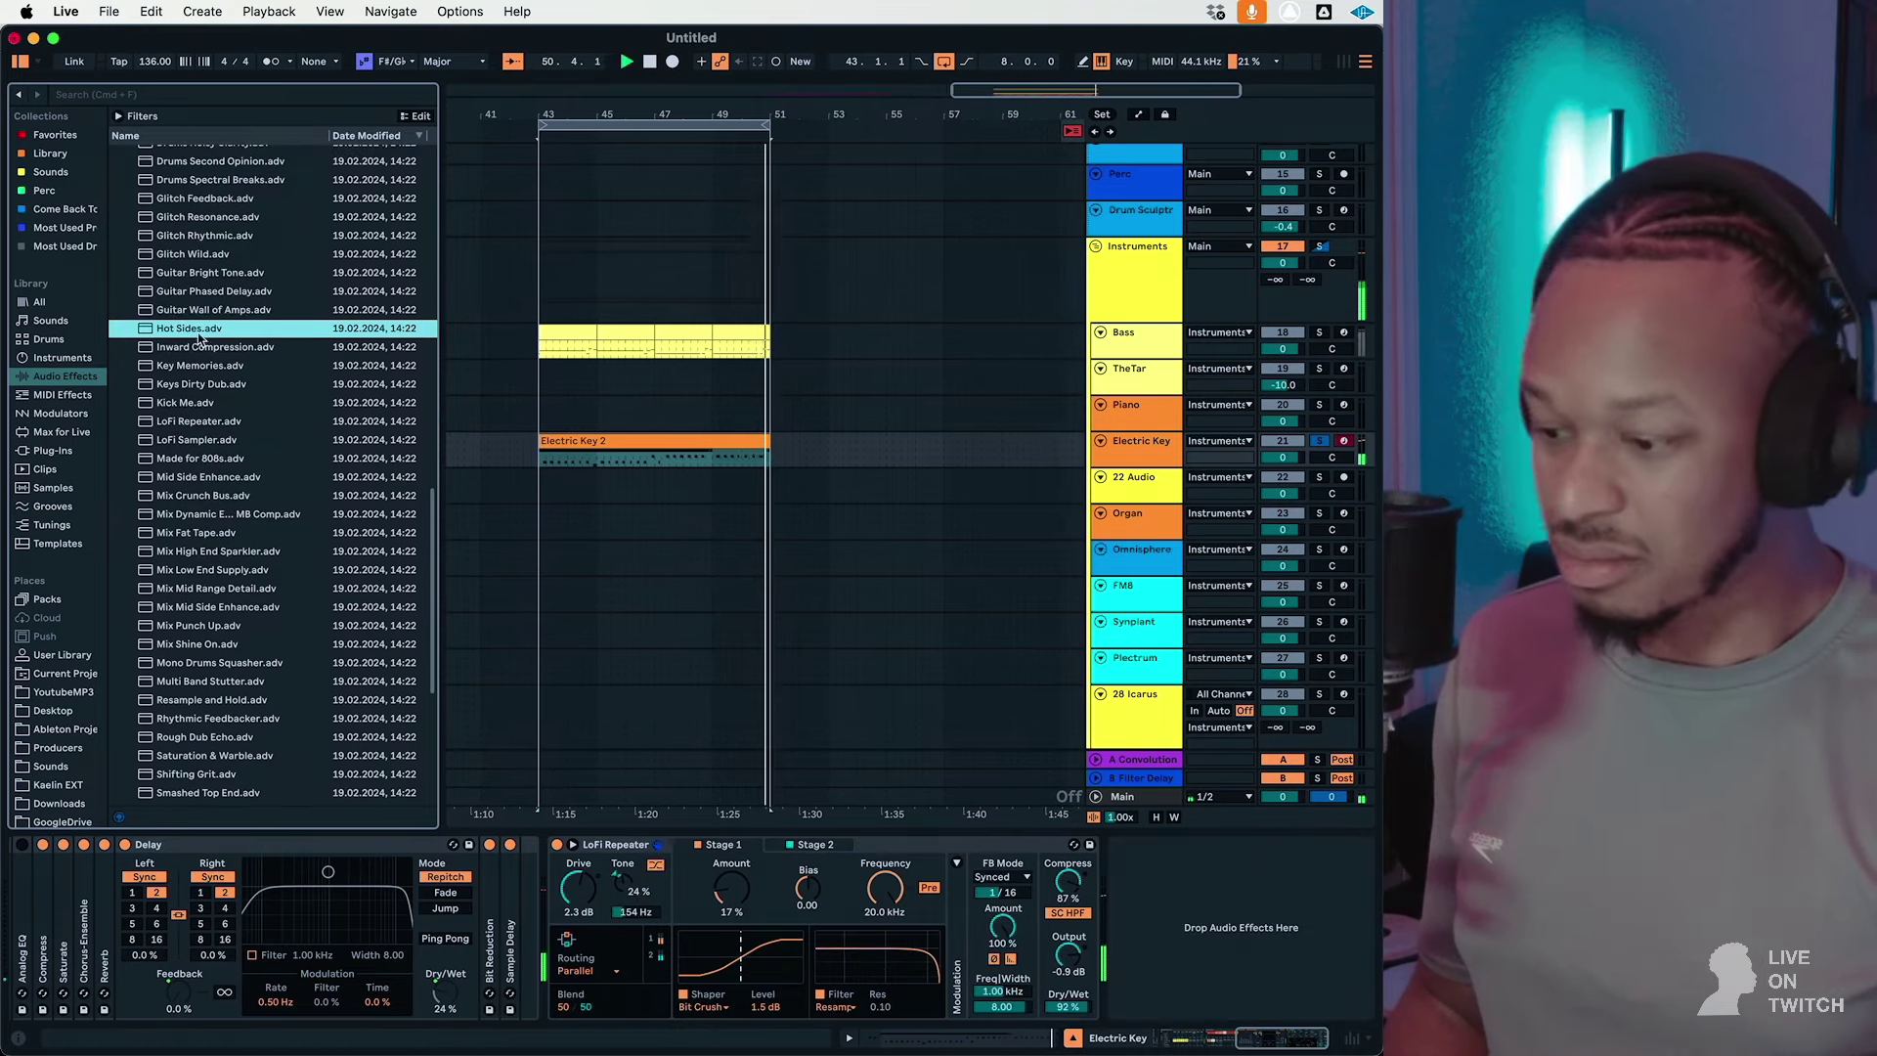
left_click(189, 329)
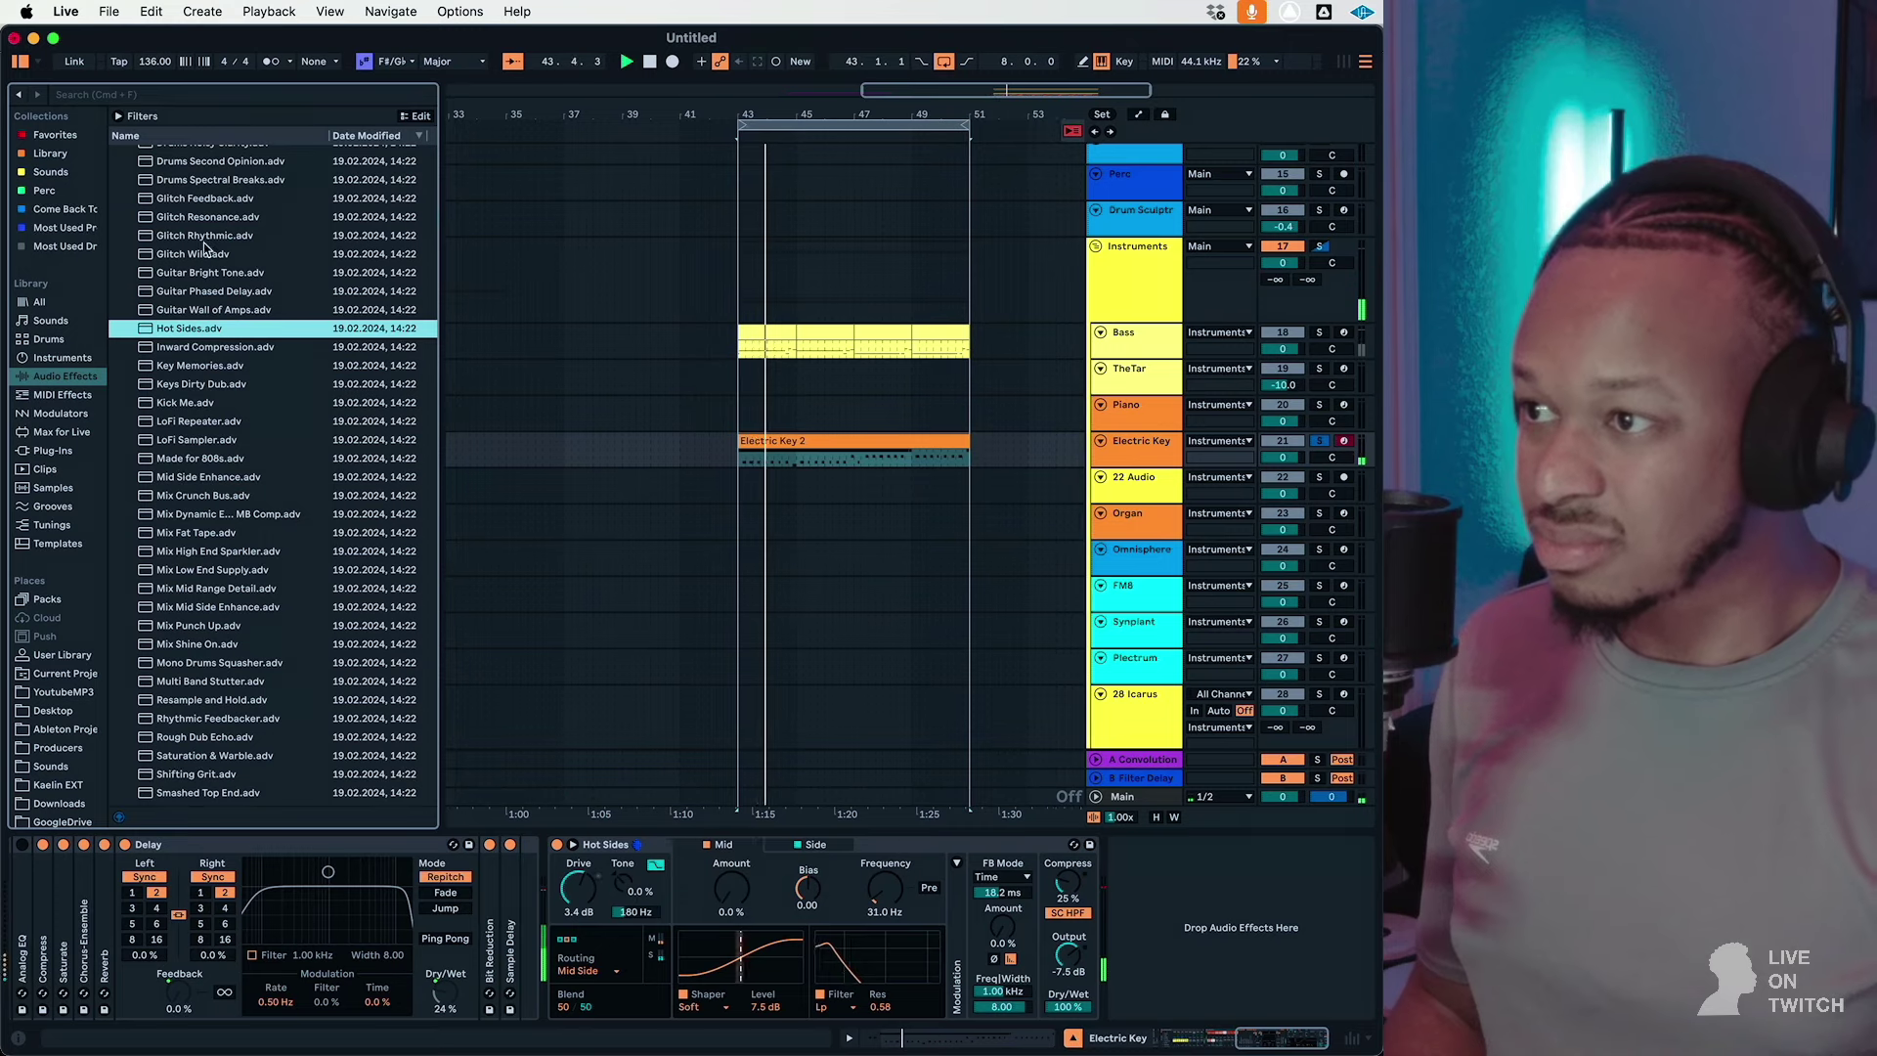
Step: Try the Glitch Resonance preset on the Electric Key track
key("Up")
key("Up")
key("Up")
key("Up")
key("Up")
key("Up")
key("Return")
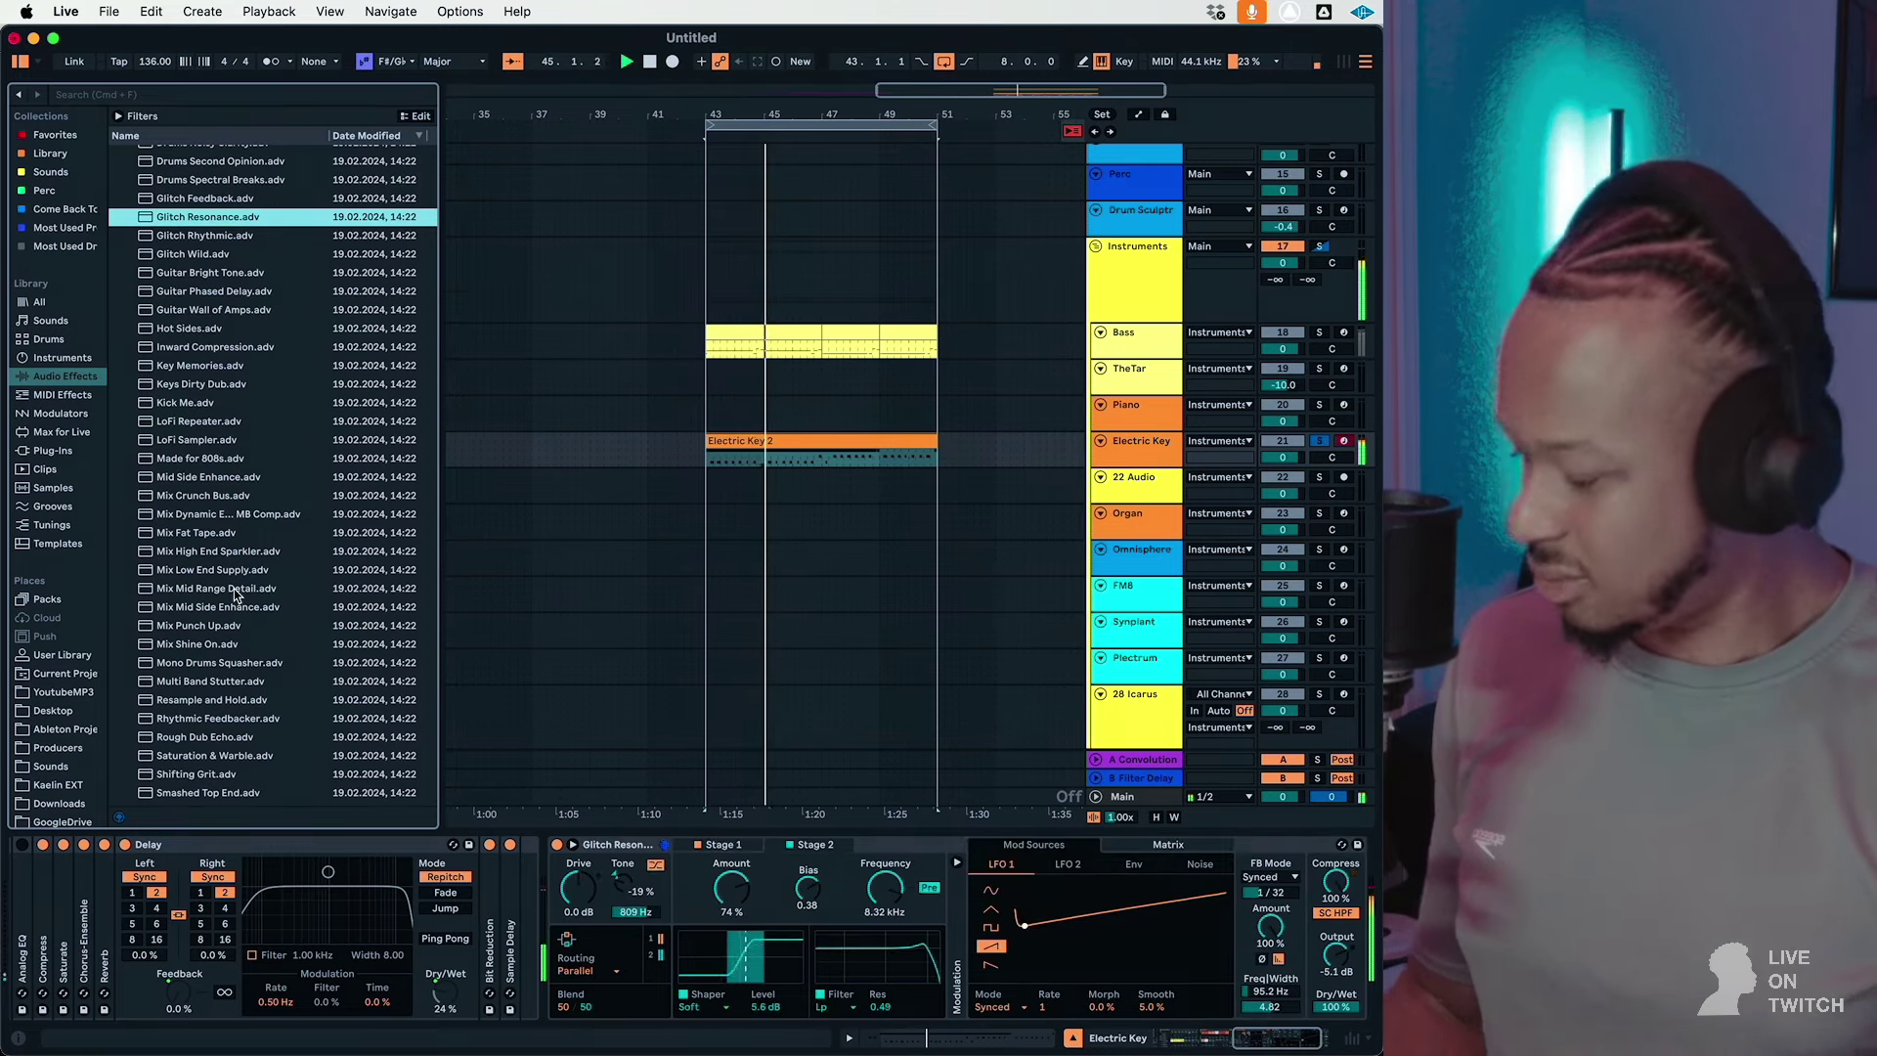
Step: Undo the preset swaps on the Electric Key track back to Sunny Side Up
key("super+z")
key("super+z")
key("super+z")
key("super+z")
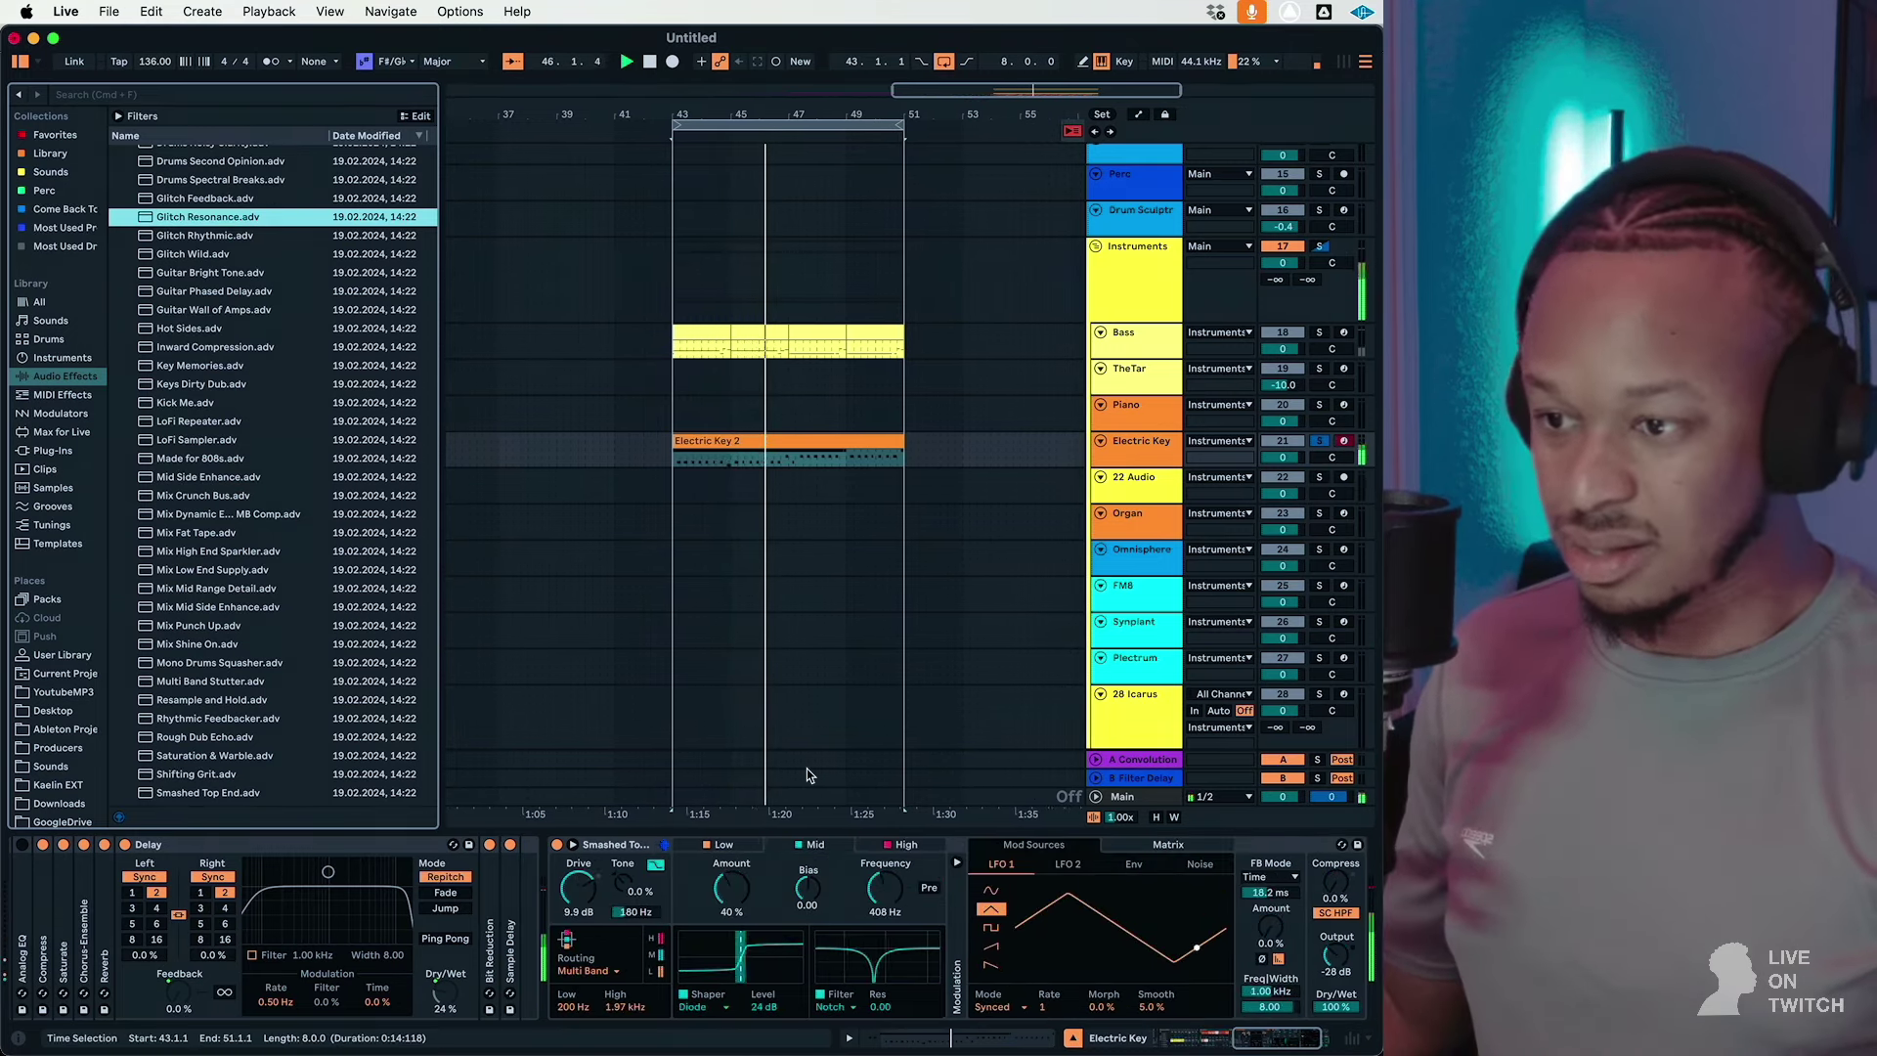
key("super+z")
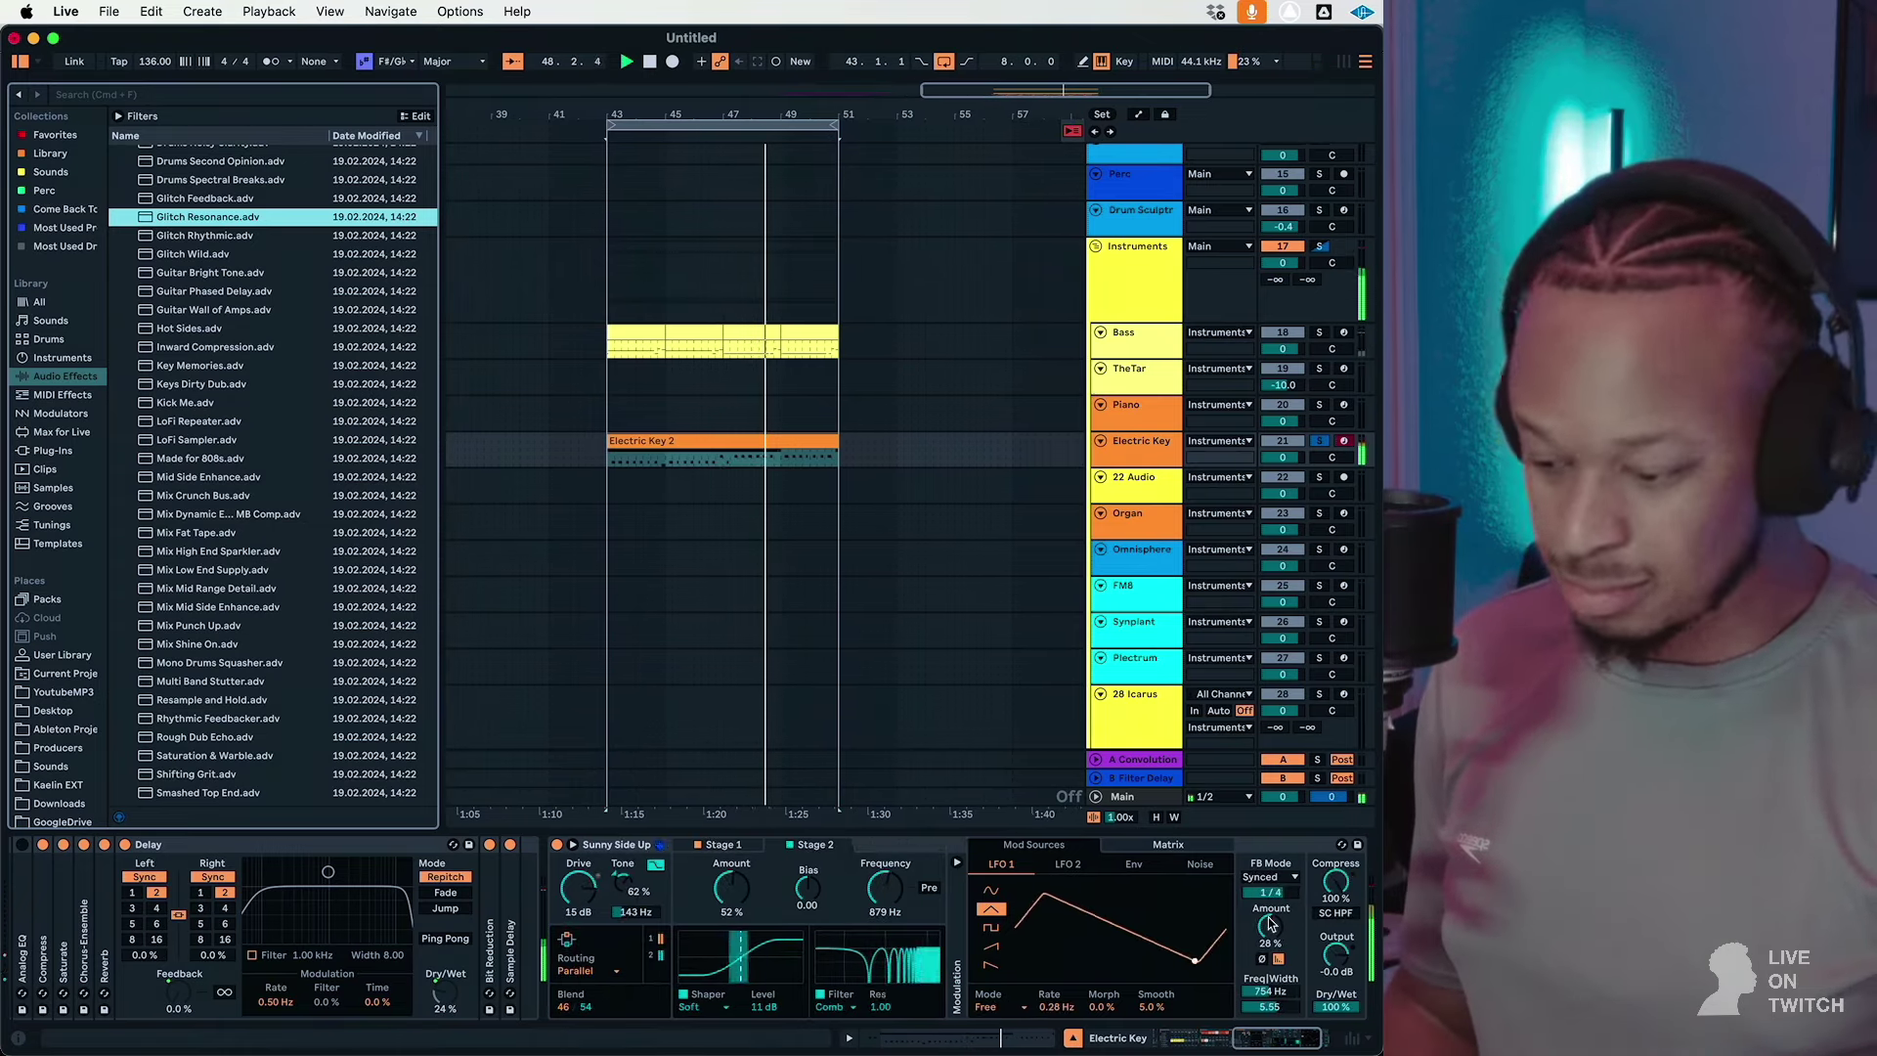
Step: Drop the Electric Key solo, keep the whole Instruments group soloed, and look over the tracks during playback
double_click(1136, 797)
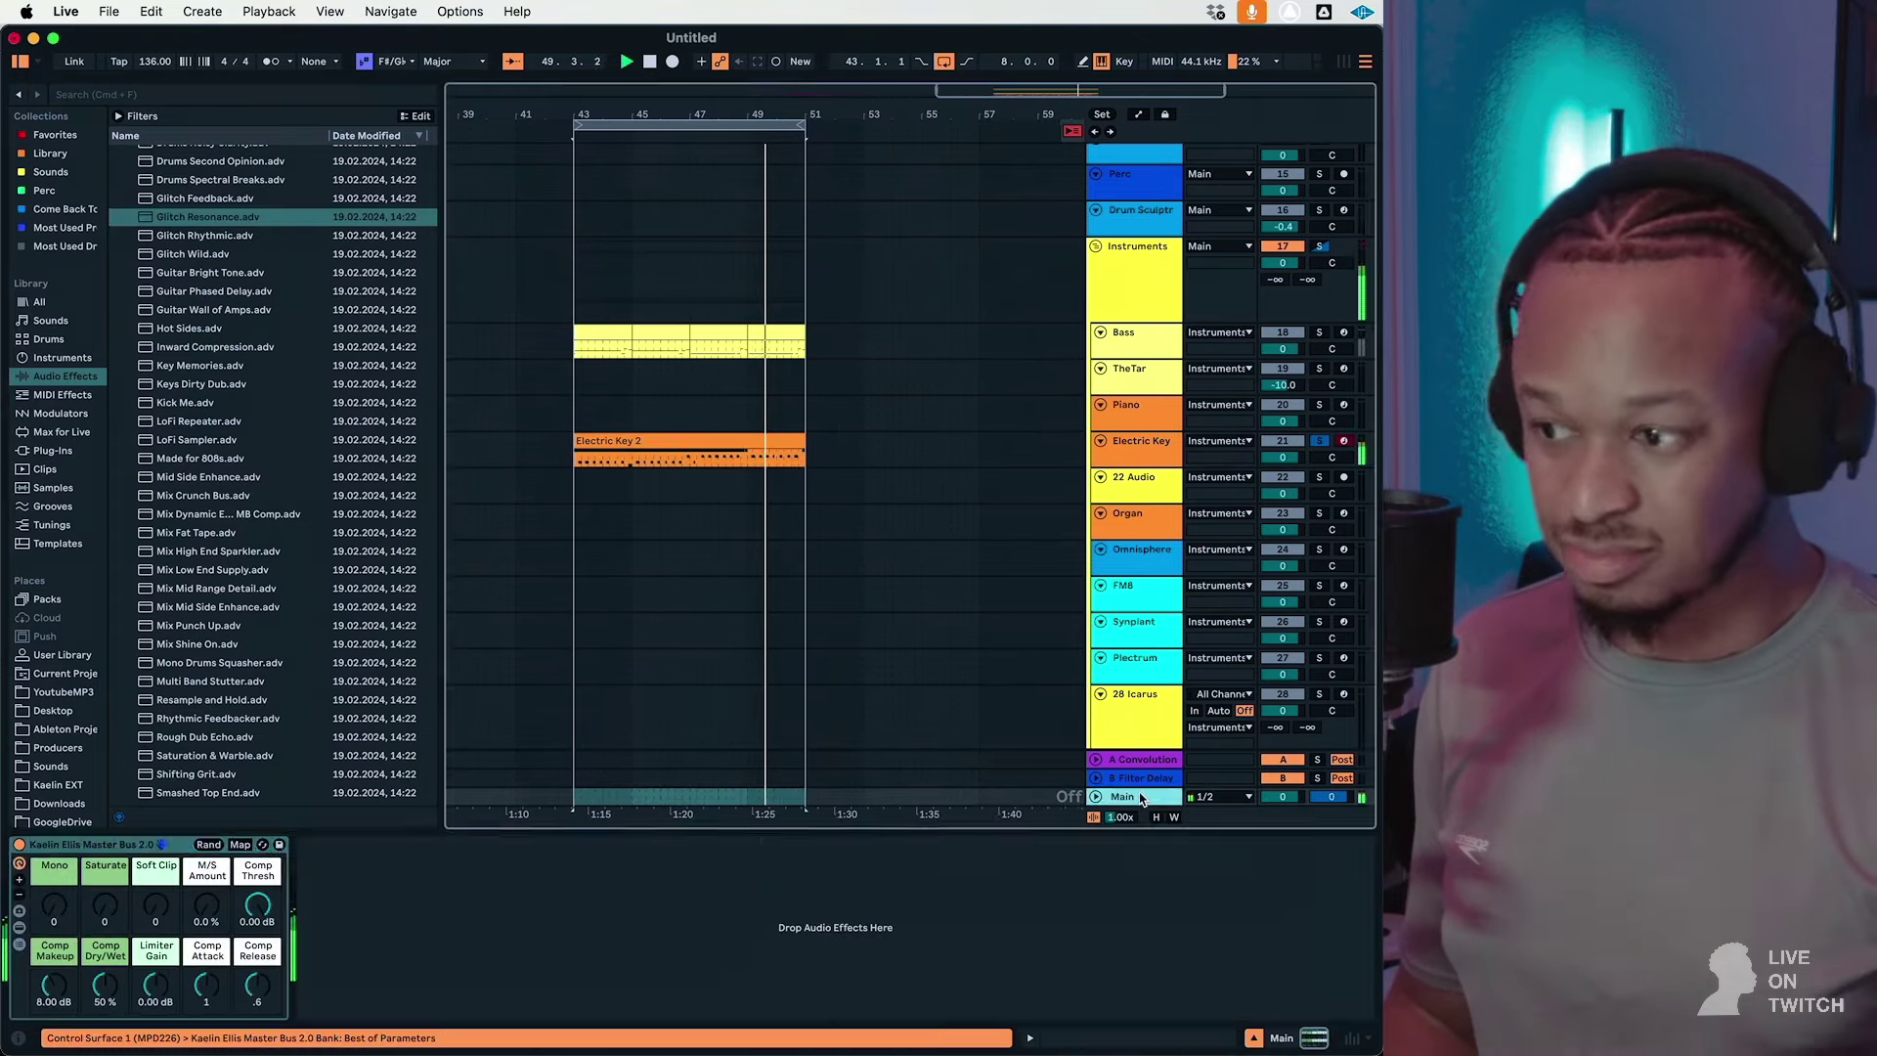
left_click(1320, 247)
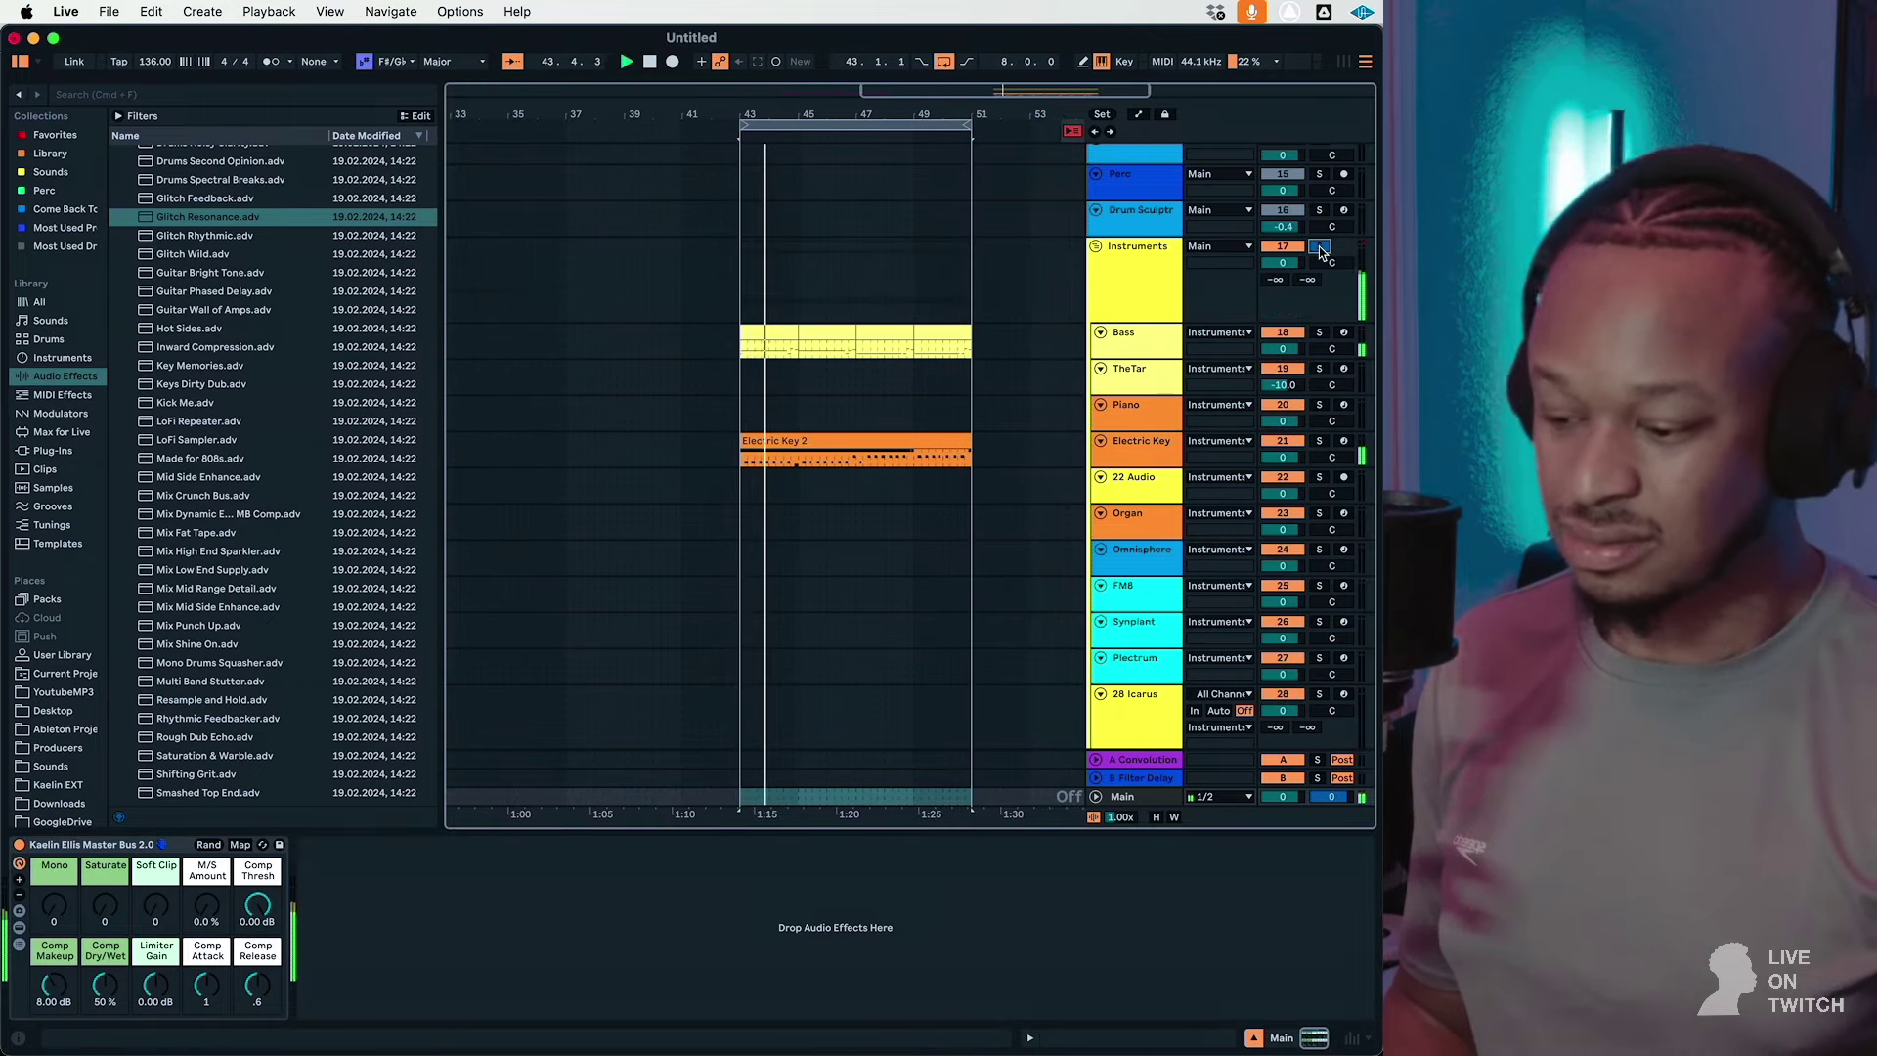
scroll(1157, 466, "down", 10)
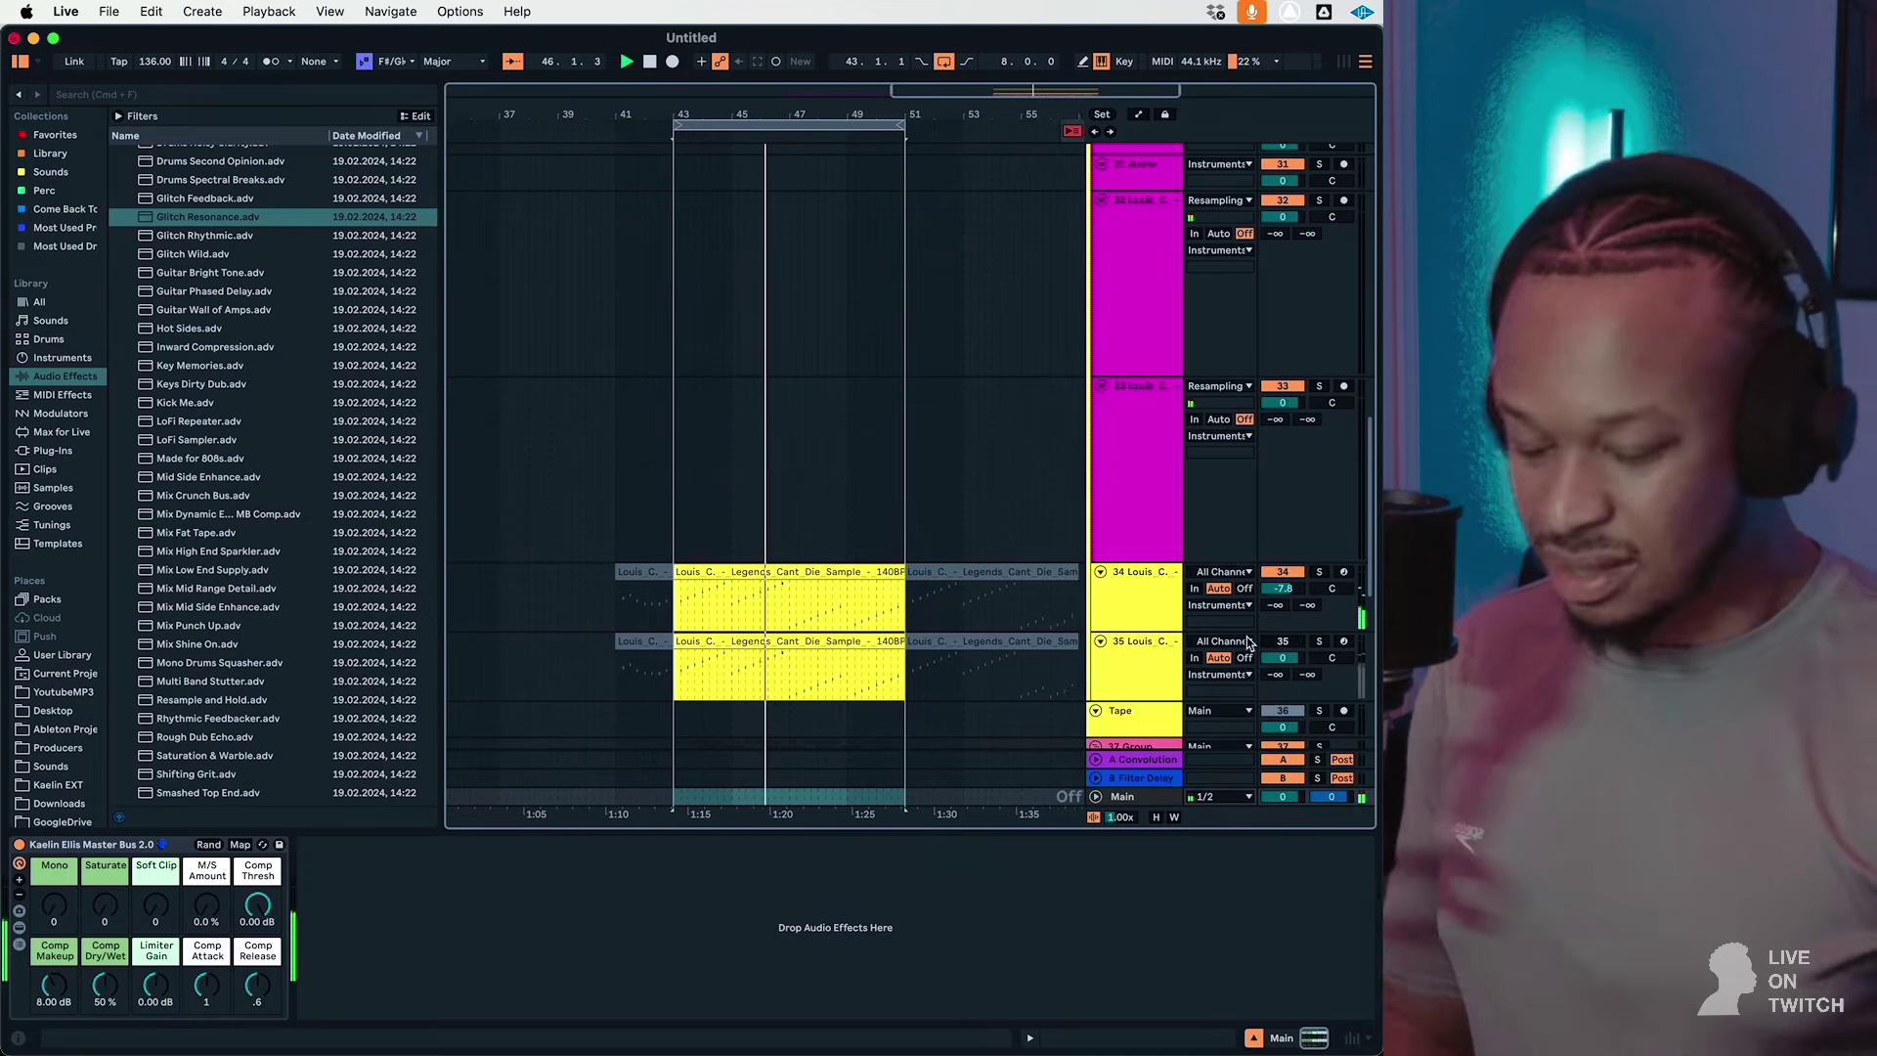
scroll(1271, 450, "up", 15)
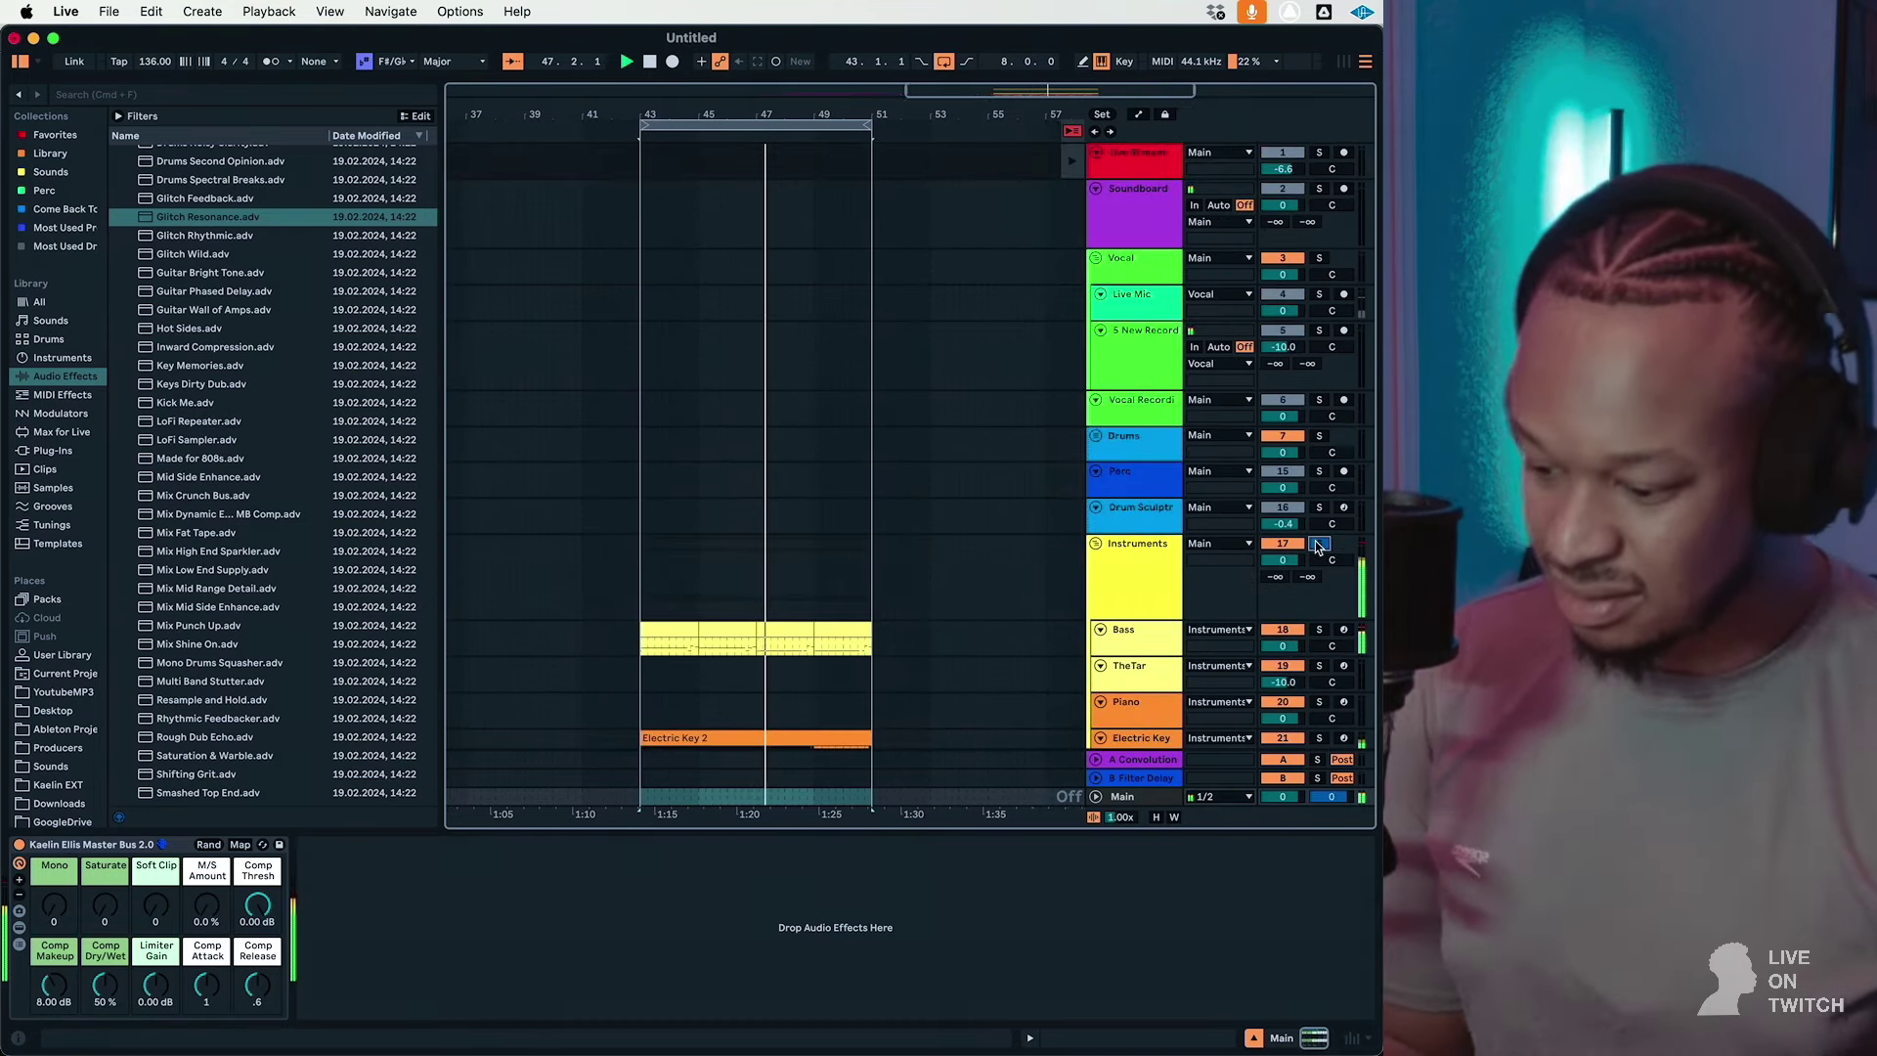
scroll(1317, 547, "up", 1)
scroll(1317, 547, "down", 1)
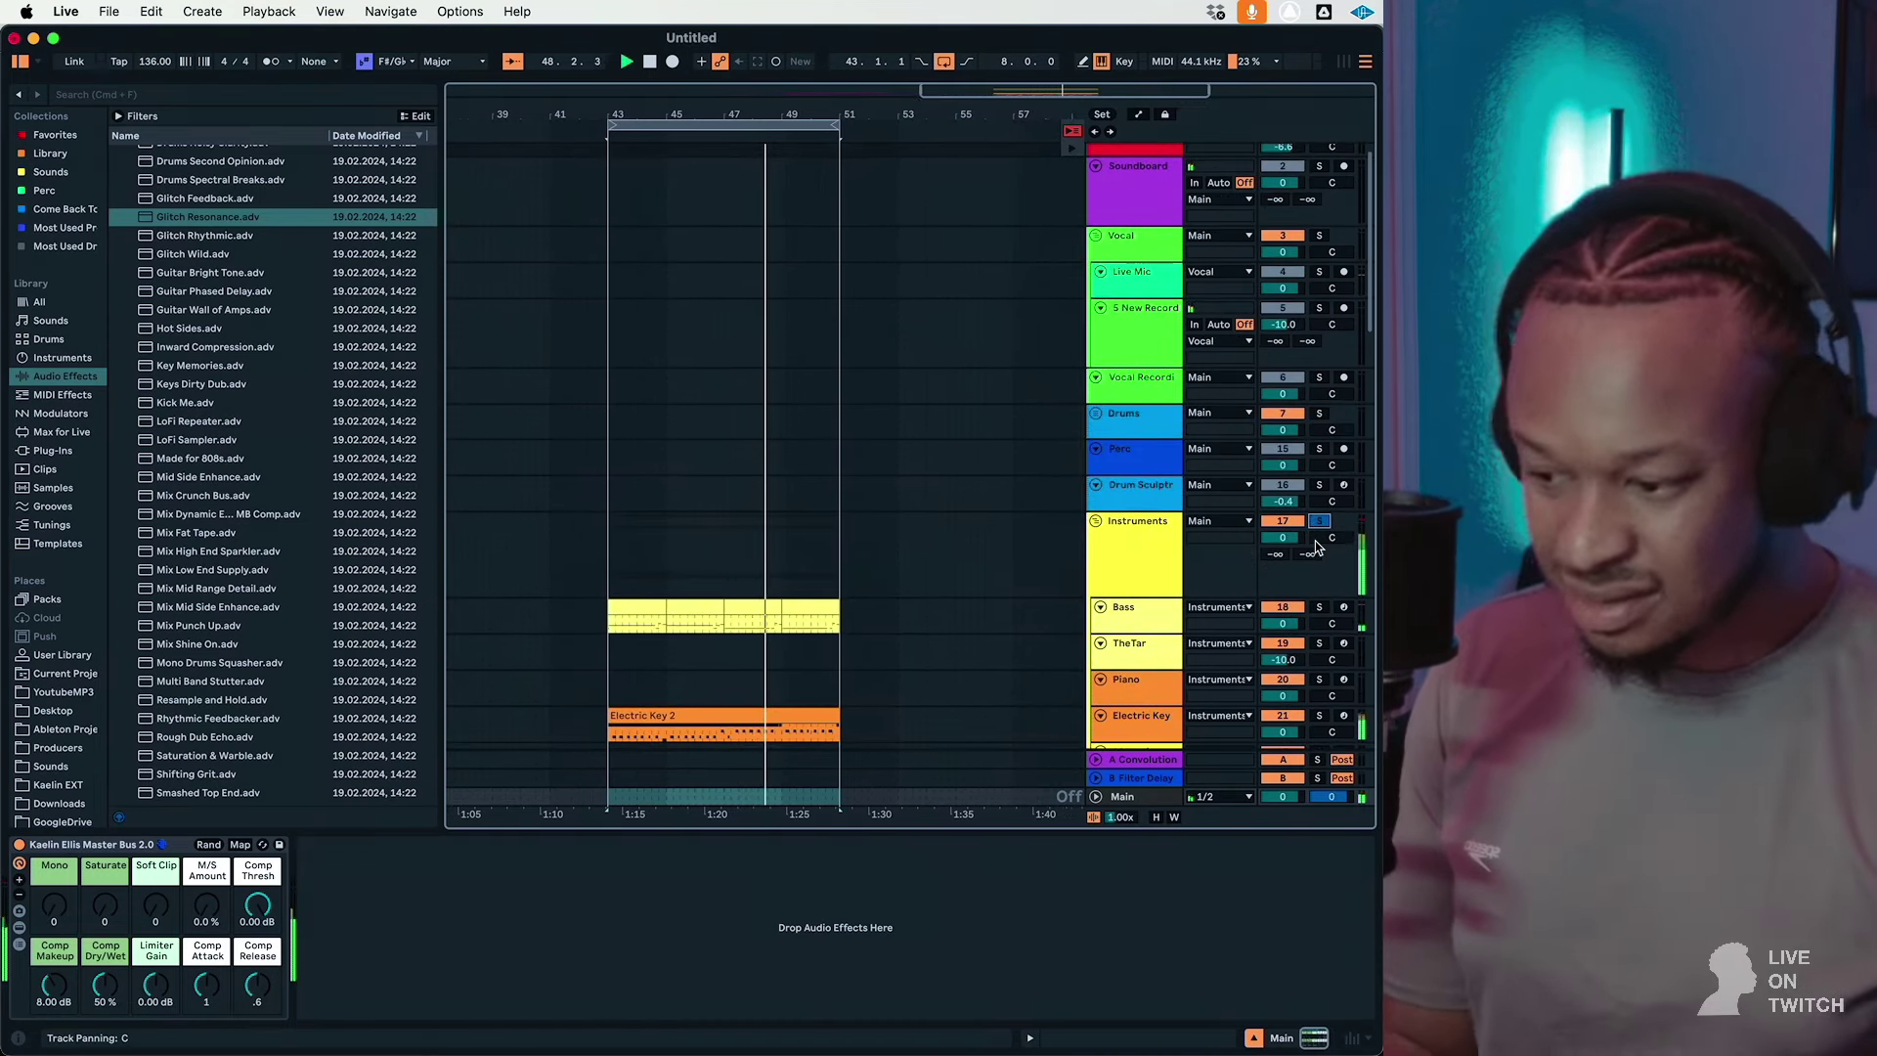
left_click(1314, 546)
Step: Show the start of the Electric Key device chain and turn off the Instruments group's solo
left_click(1140, 719)
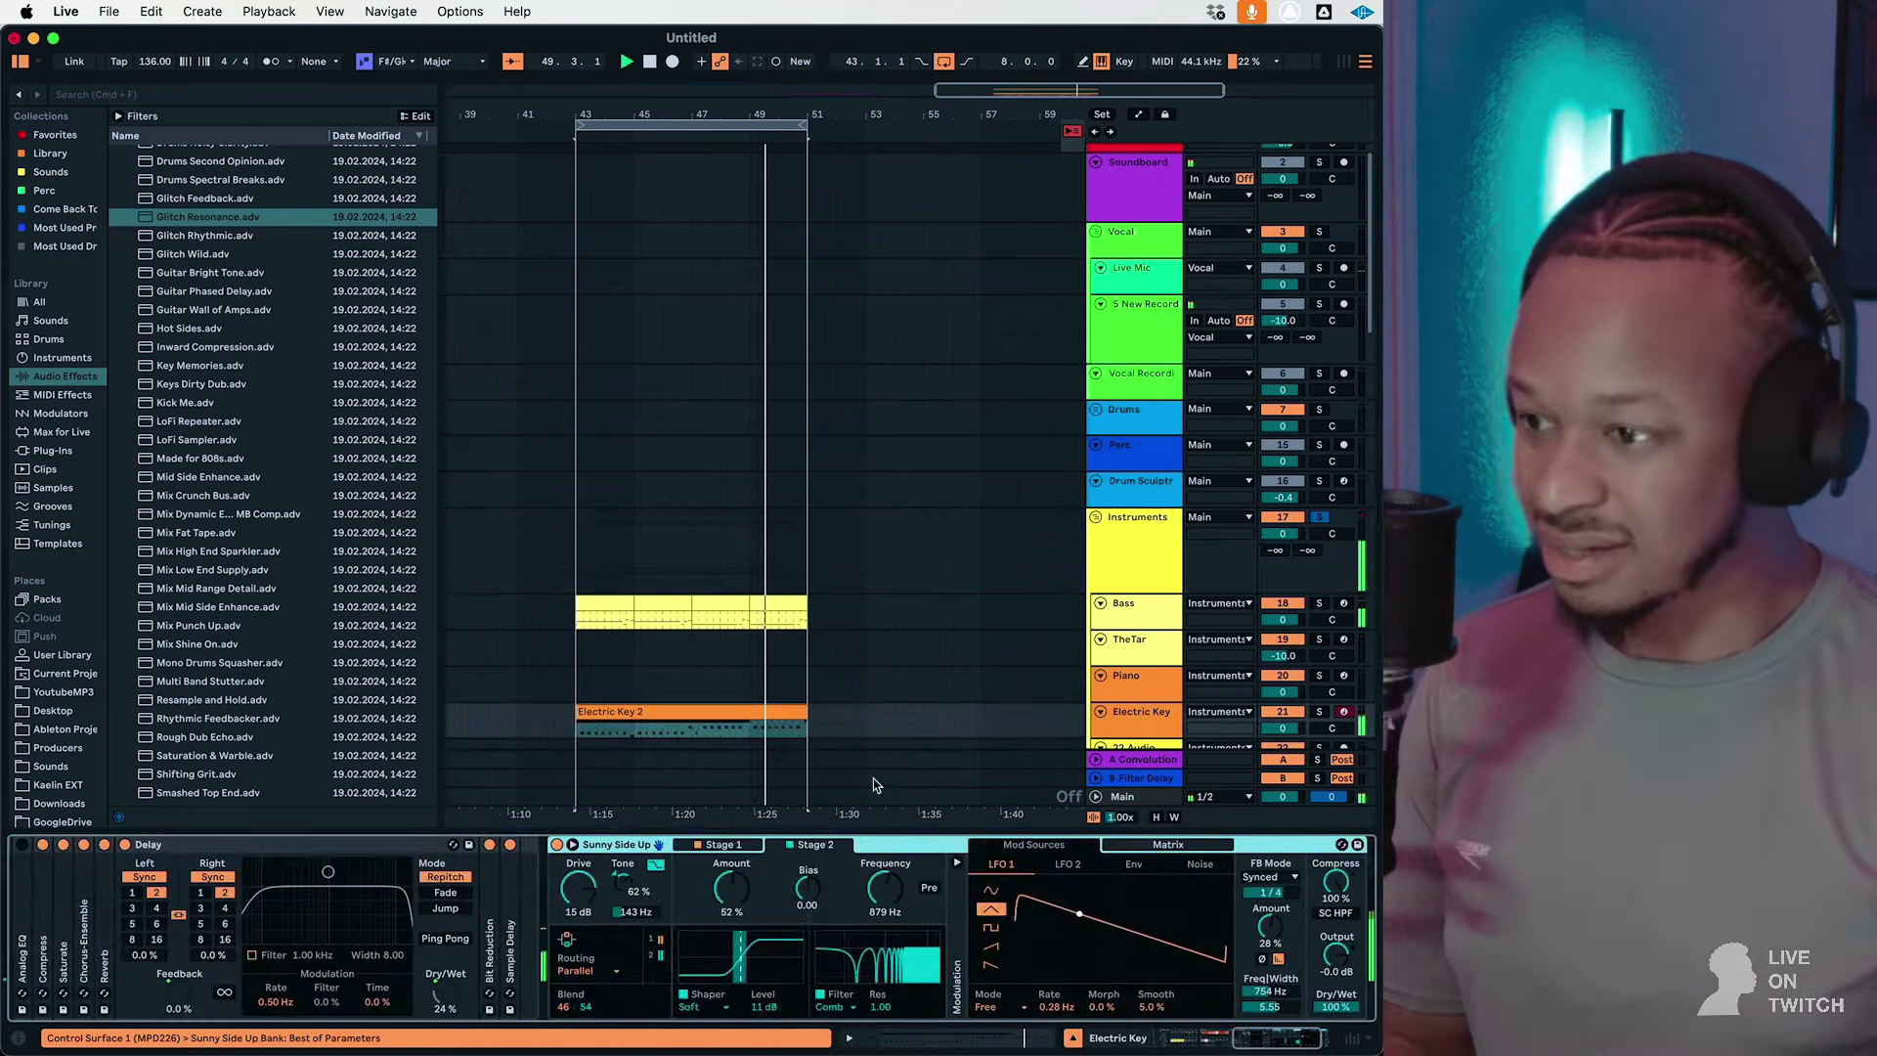
scroll(574, 906, "left", 7)
scroll(574, 905, "left", 5)
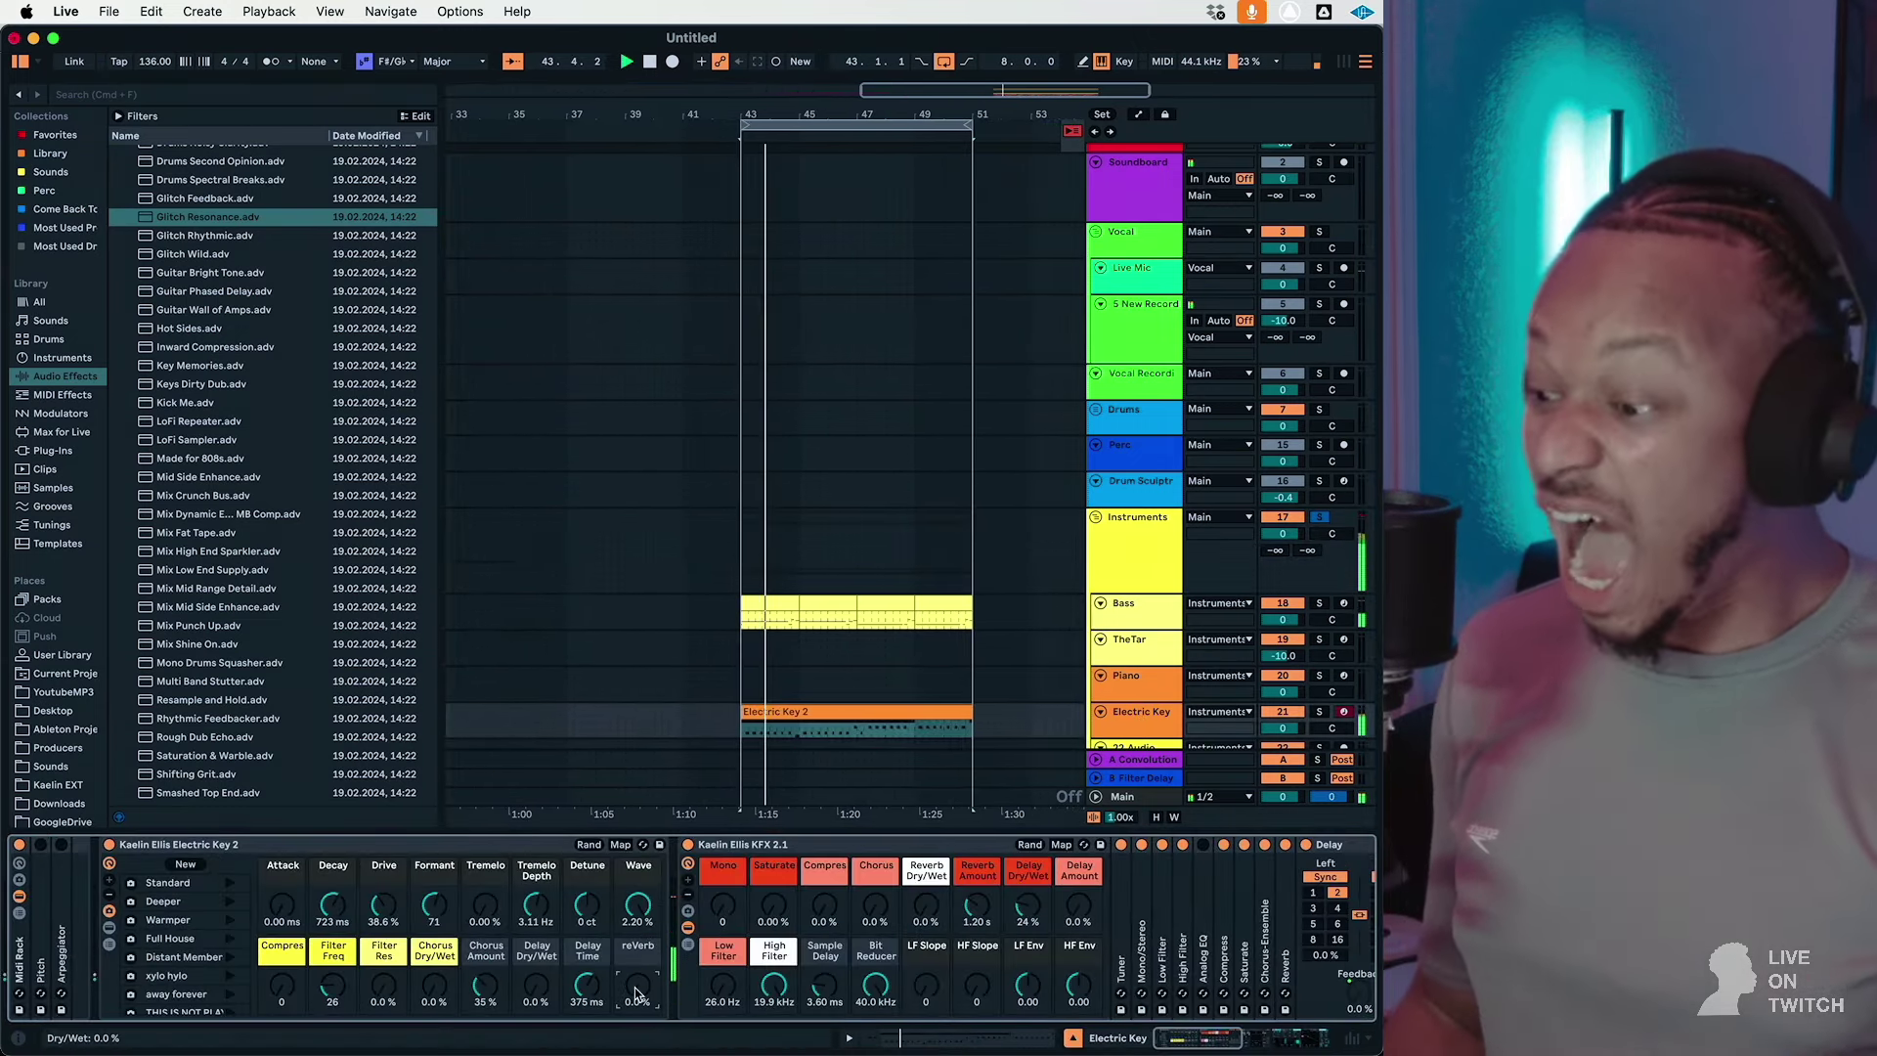
left_click(1316, 518)
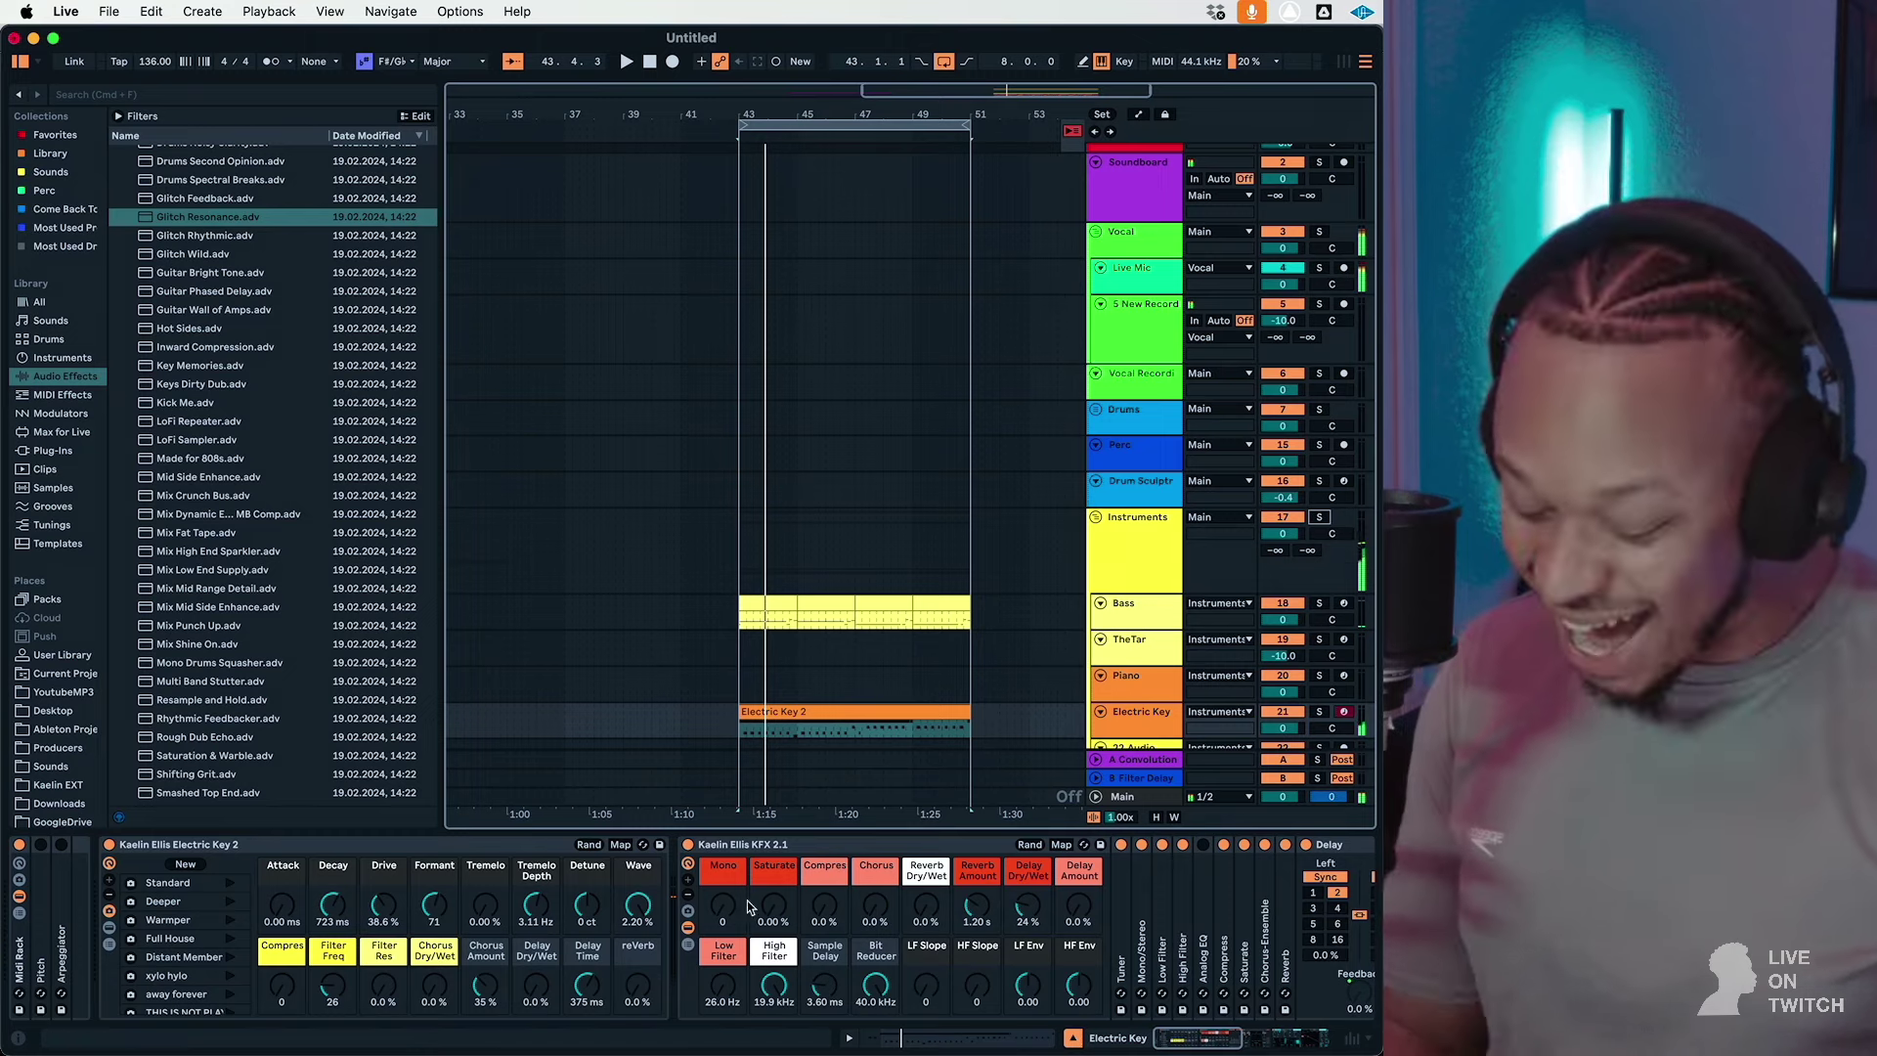
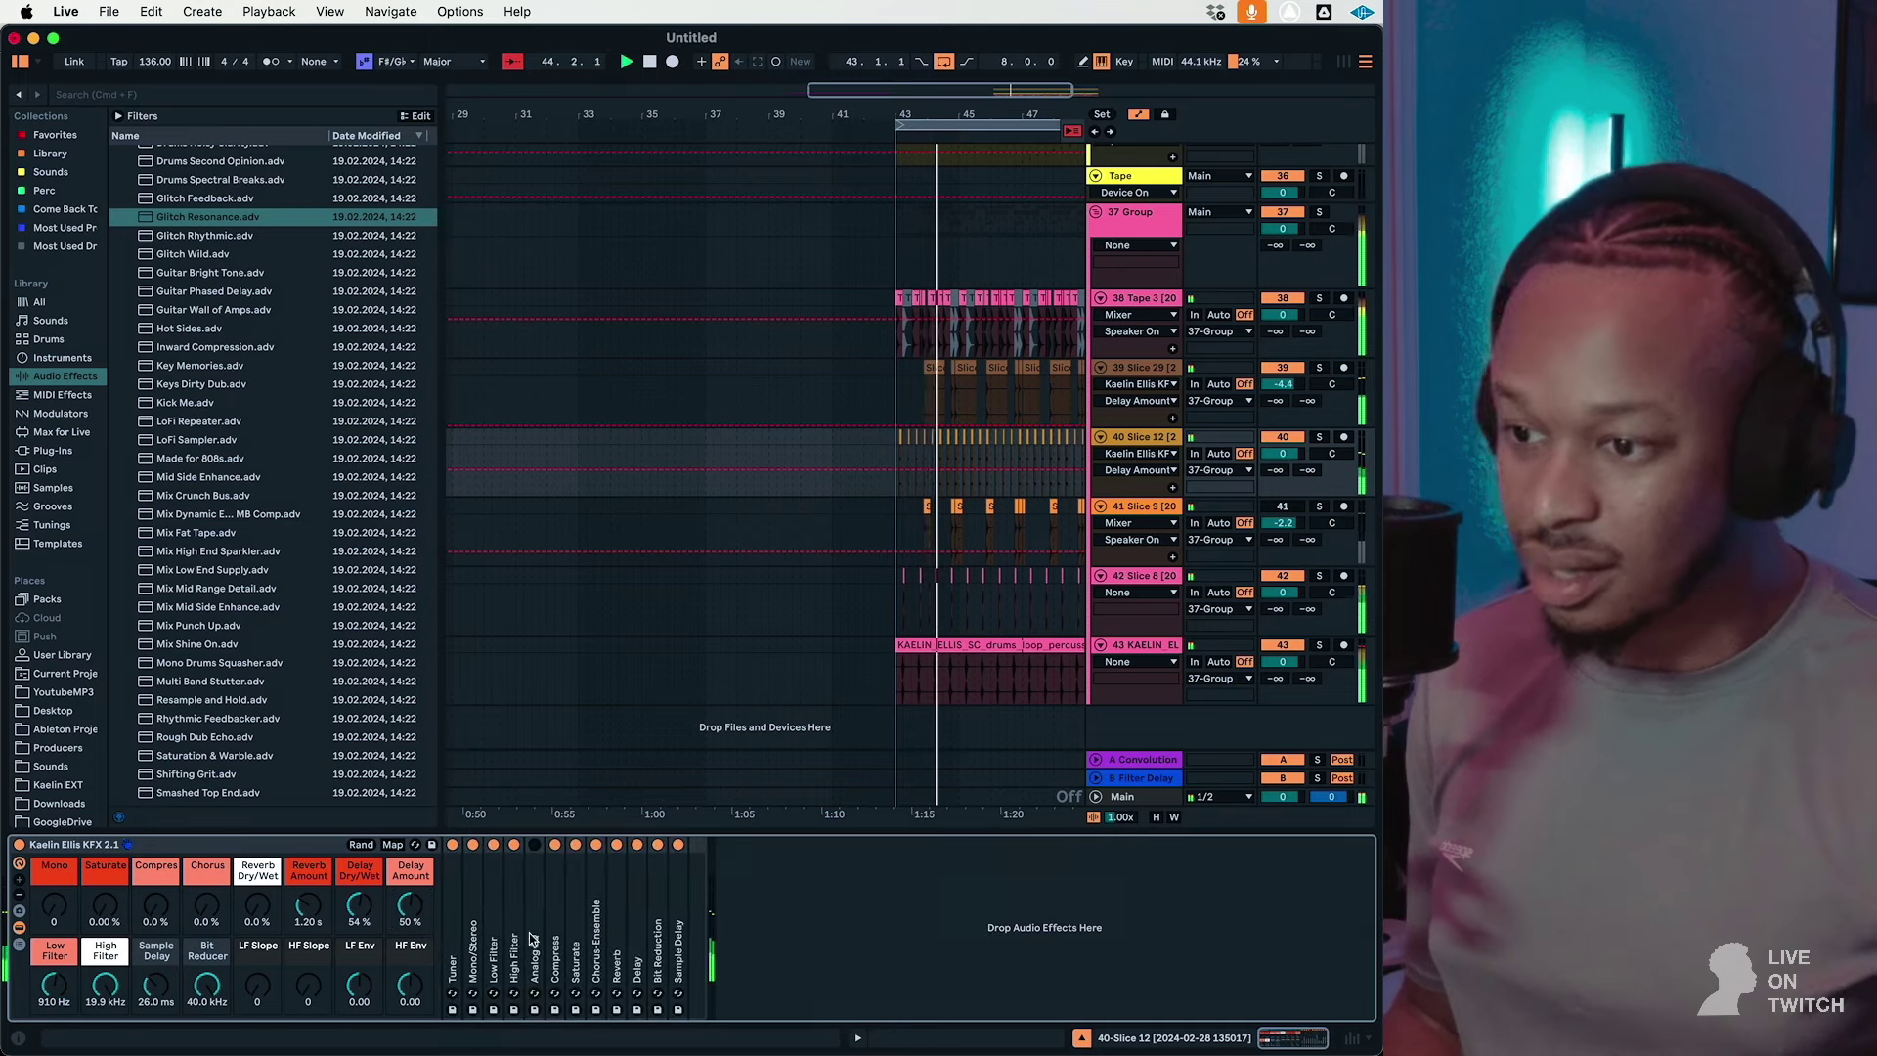
Step: On 40 Slice 12, set both Delay times to 1 sixteenth with Delay Amount at 0%, and lower the track volume to -0.8 dB
double_click(640, 939)
left_click(738, 895)
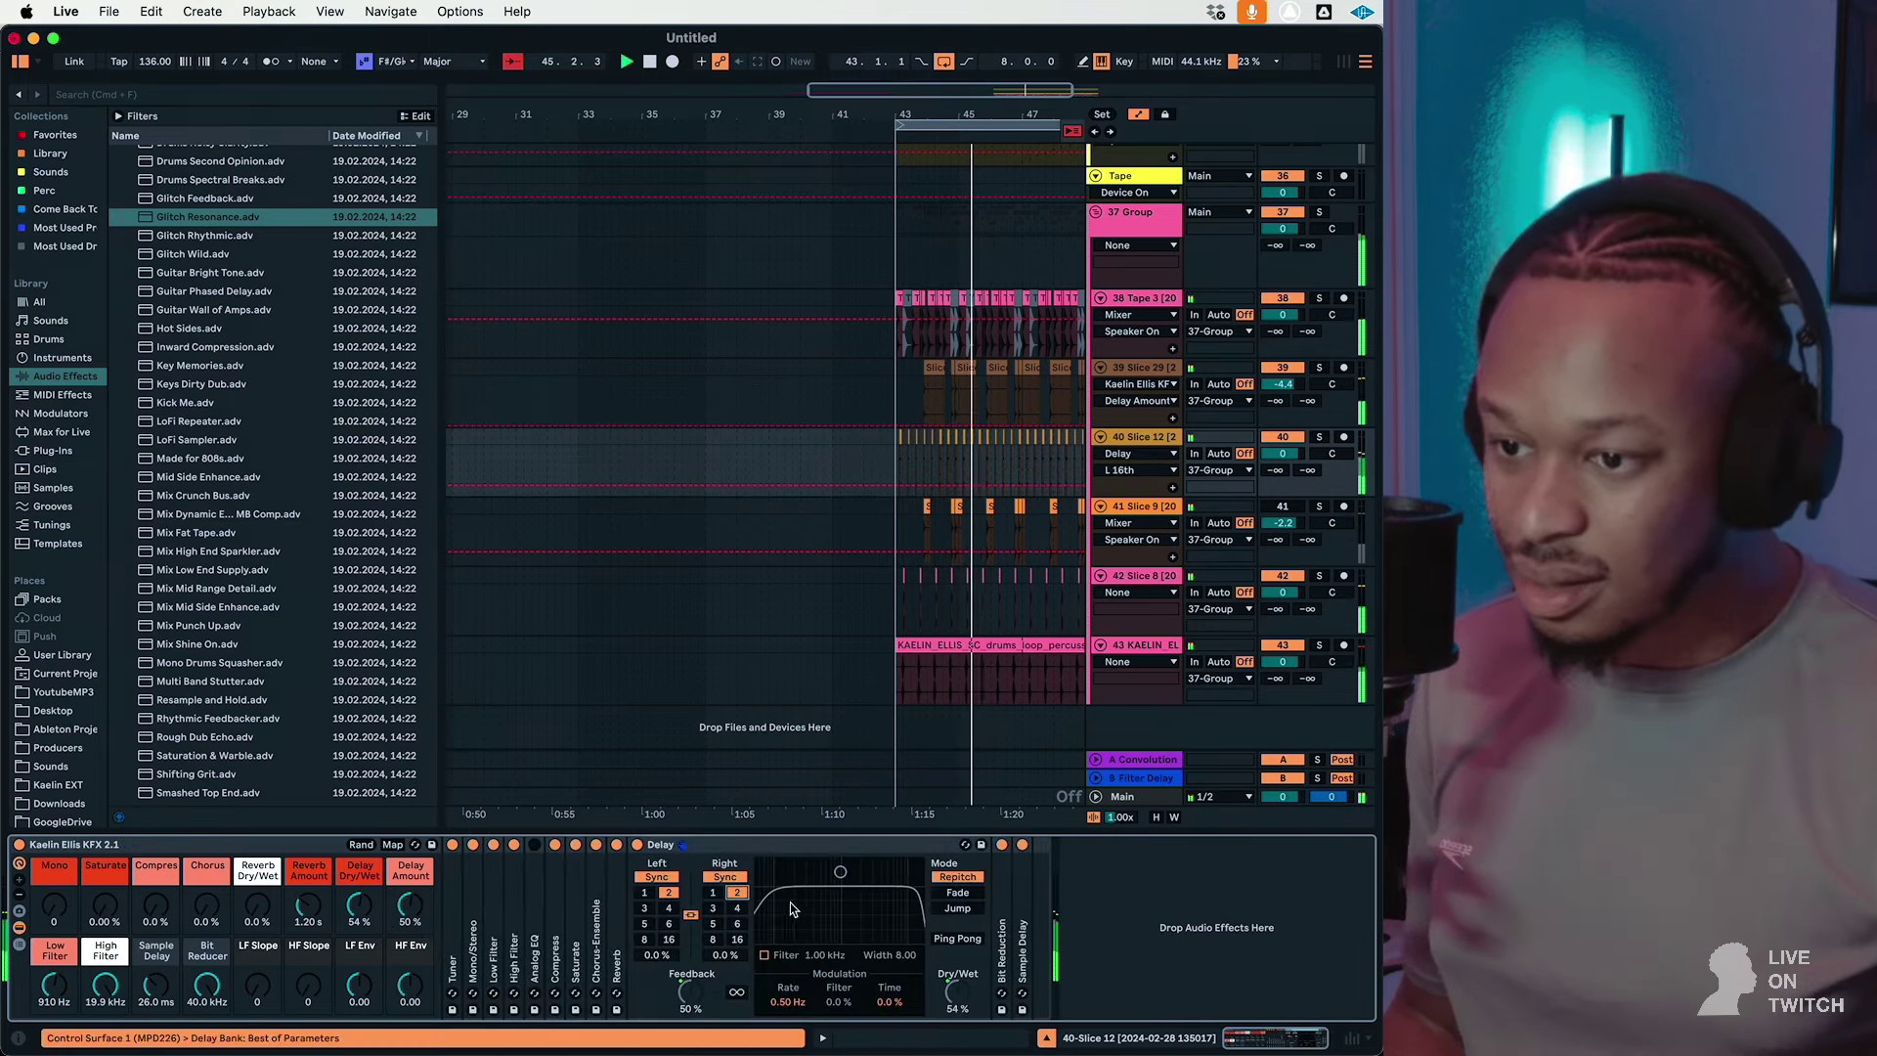
left_click(712, 893)
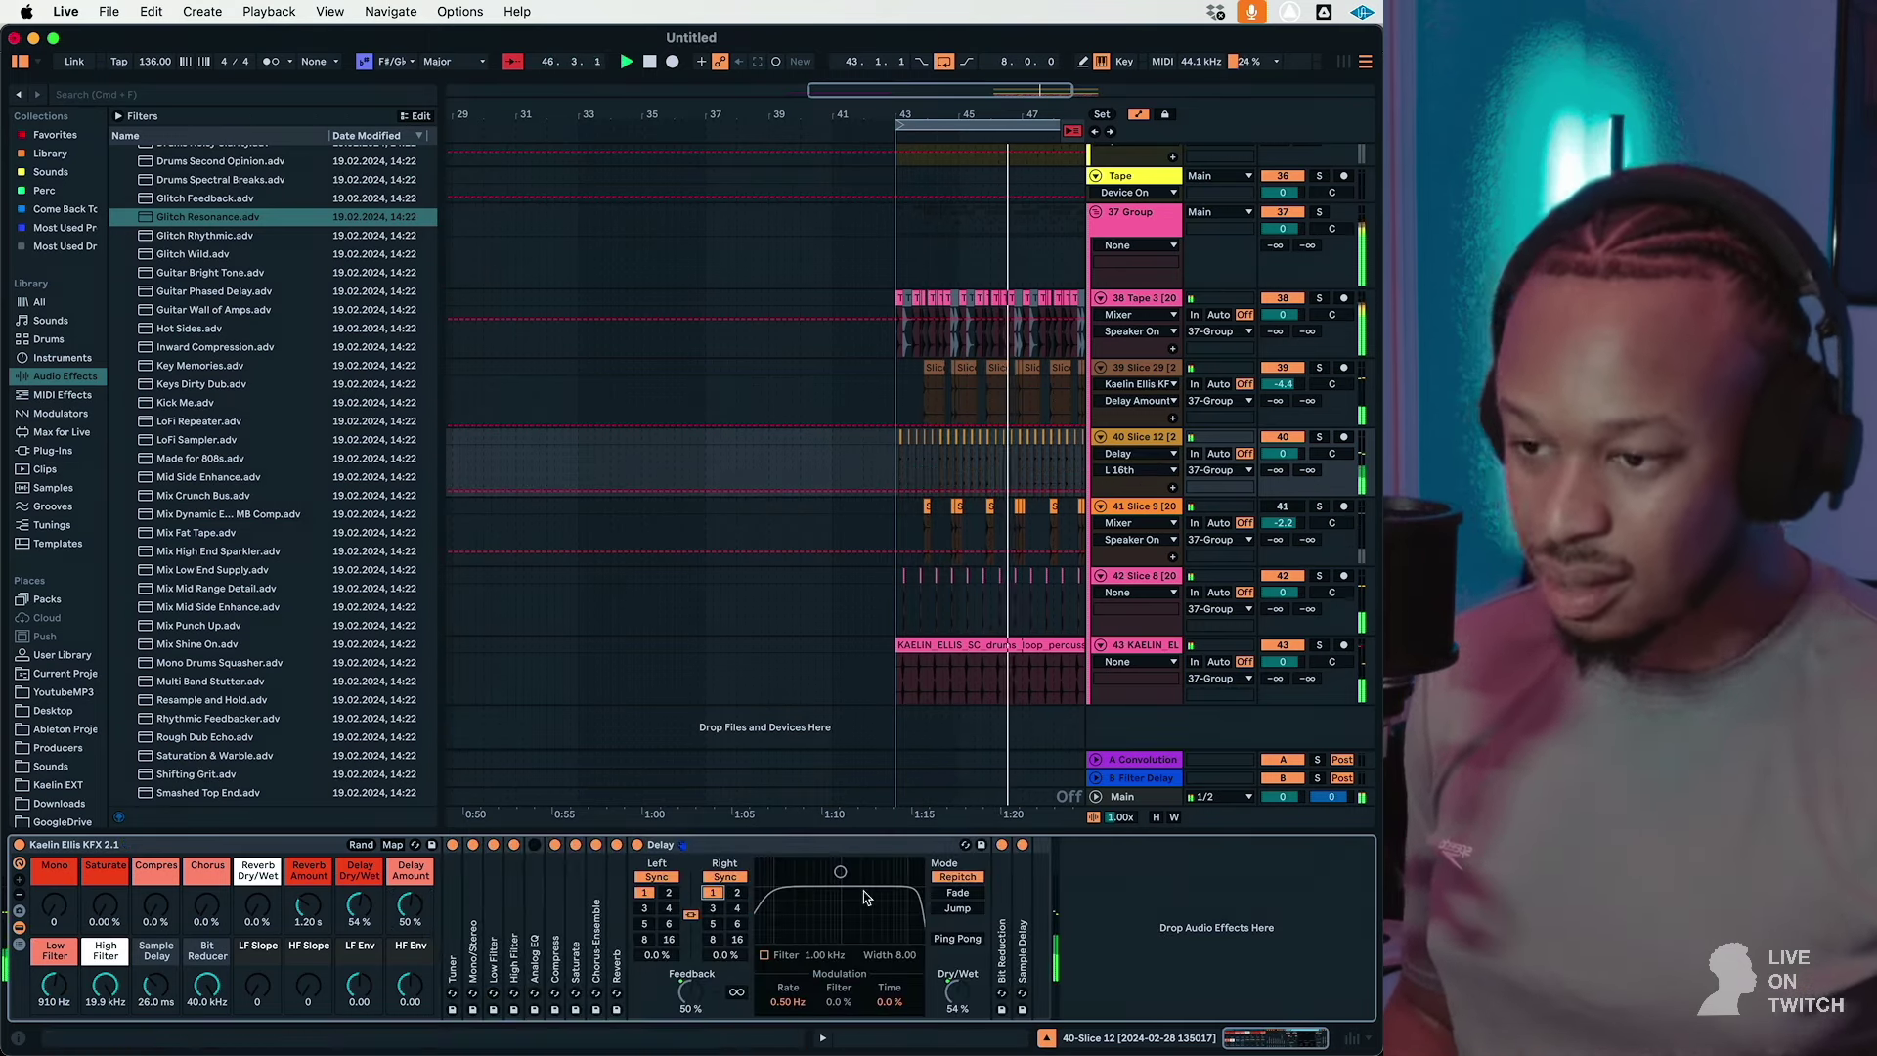
double_click(411, 906)
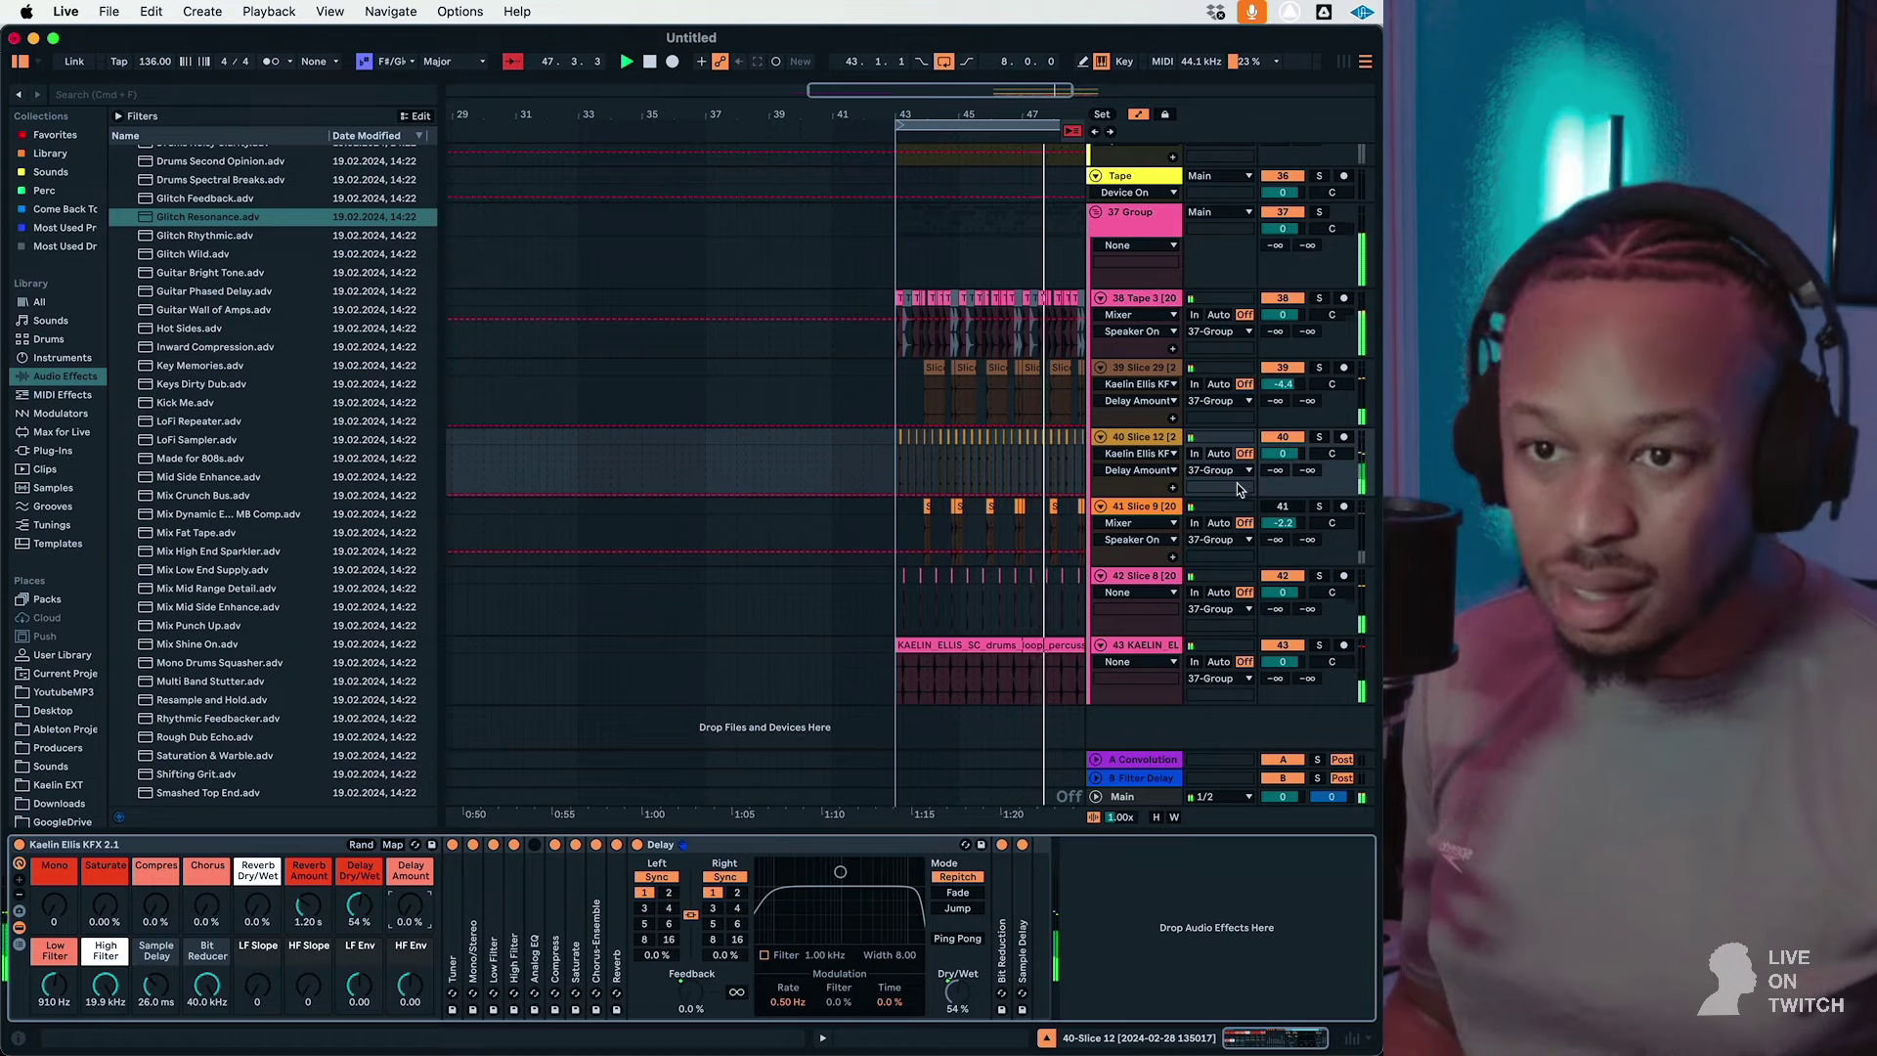
left_click_drag(1282, 454, 1282, 461)
Step: Add the KNOCK plug-in from Favorites to the 37 Group after Mix Shine On
left_click(986, 240)
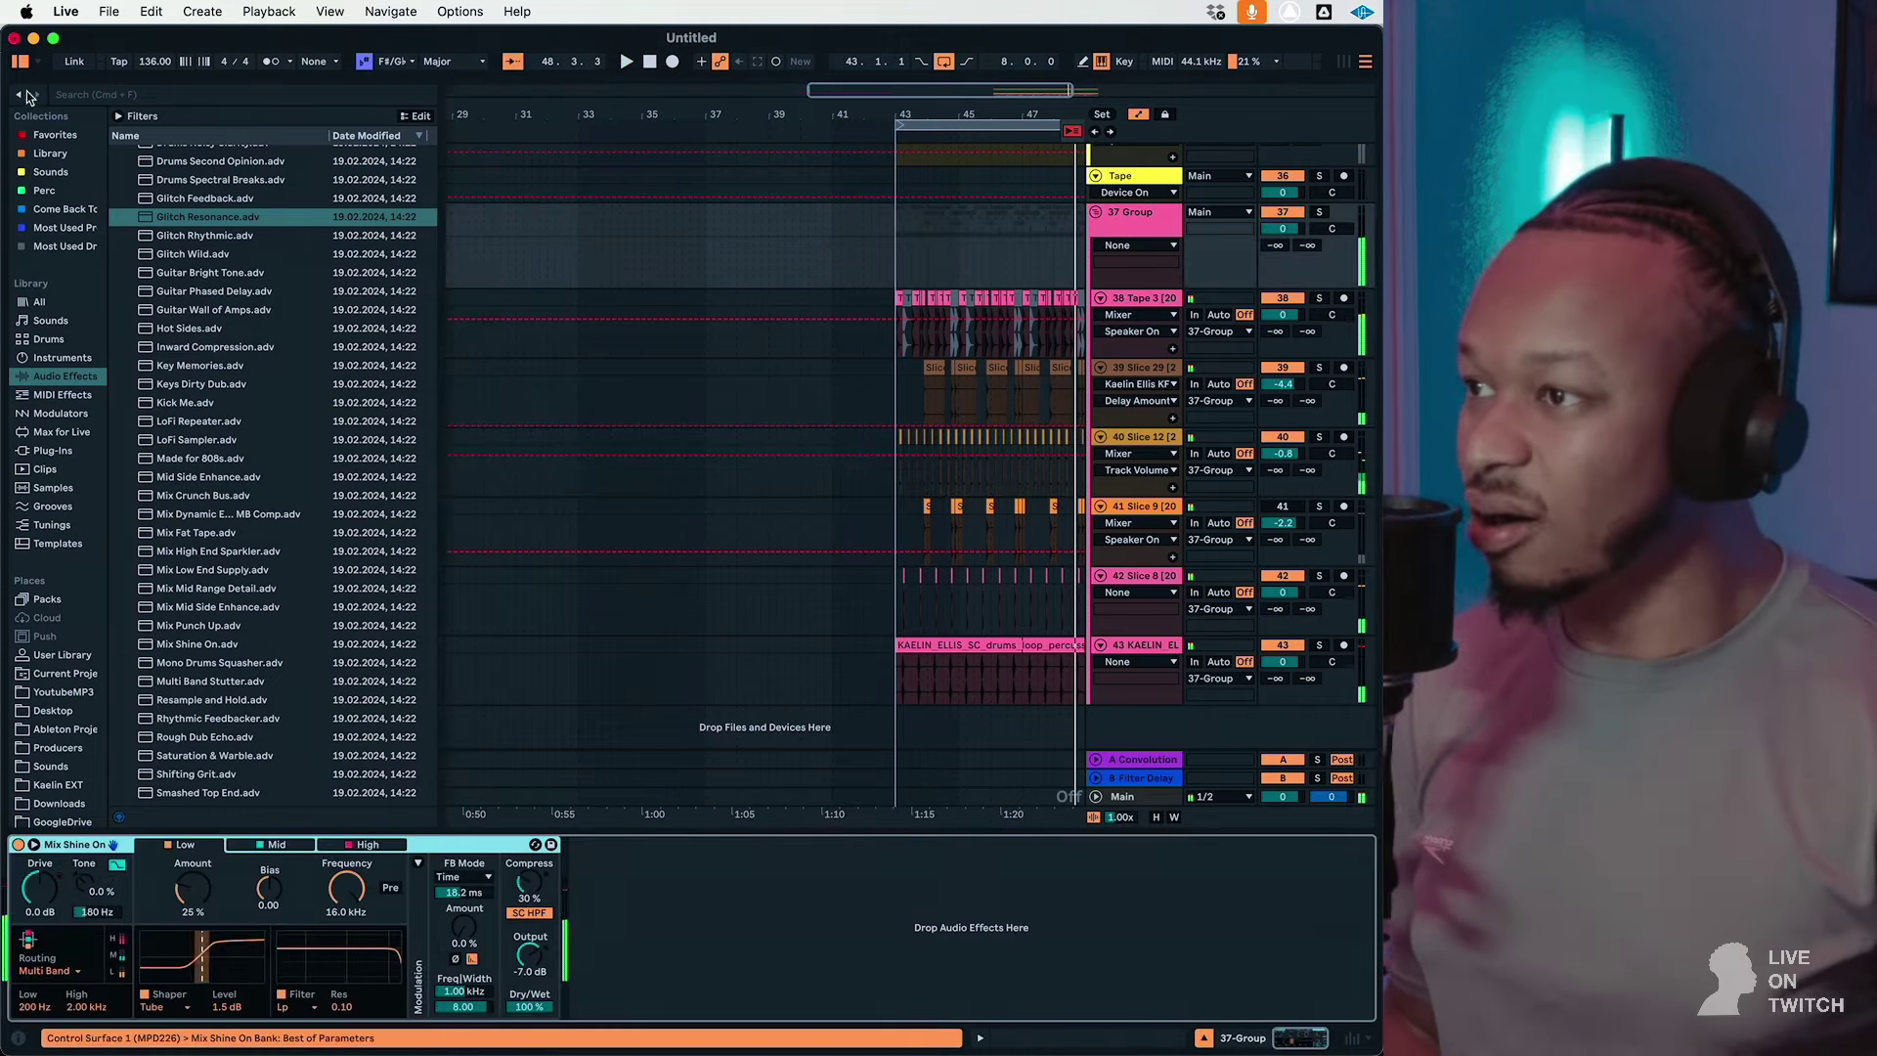
left_click(47, 129)
mouse_move(198, 648)
left_mouse_down()
mouse_move(1156, 273)
mouse_move(196, 687)
mouse_move(173, 653)
left_mouse_up()
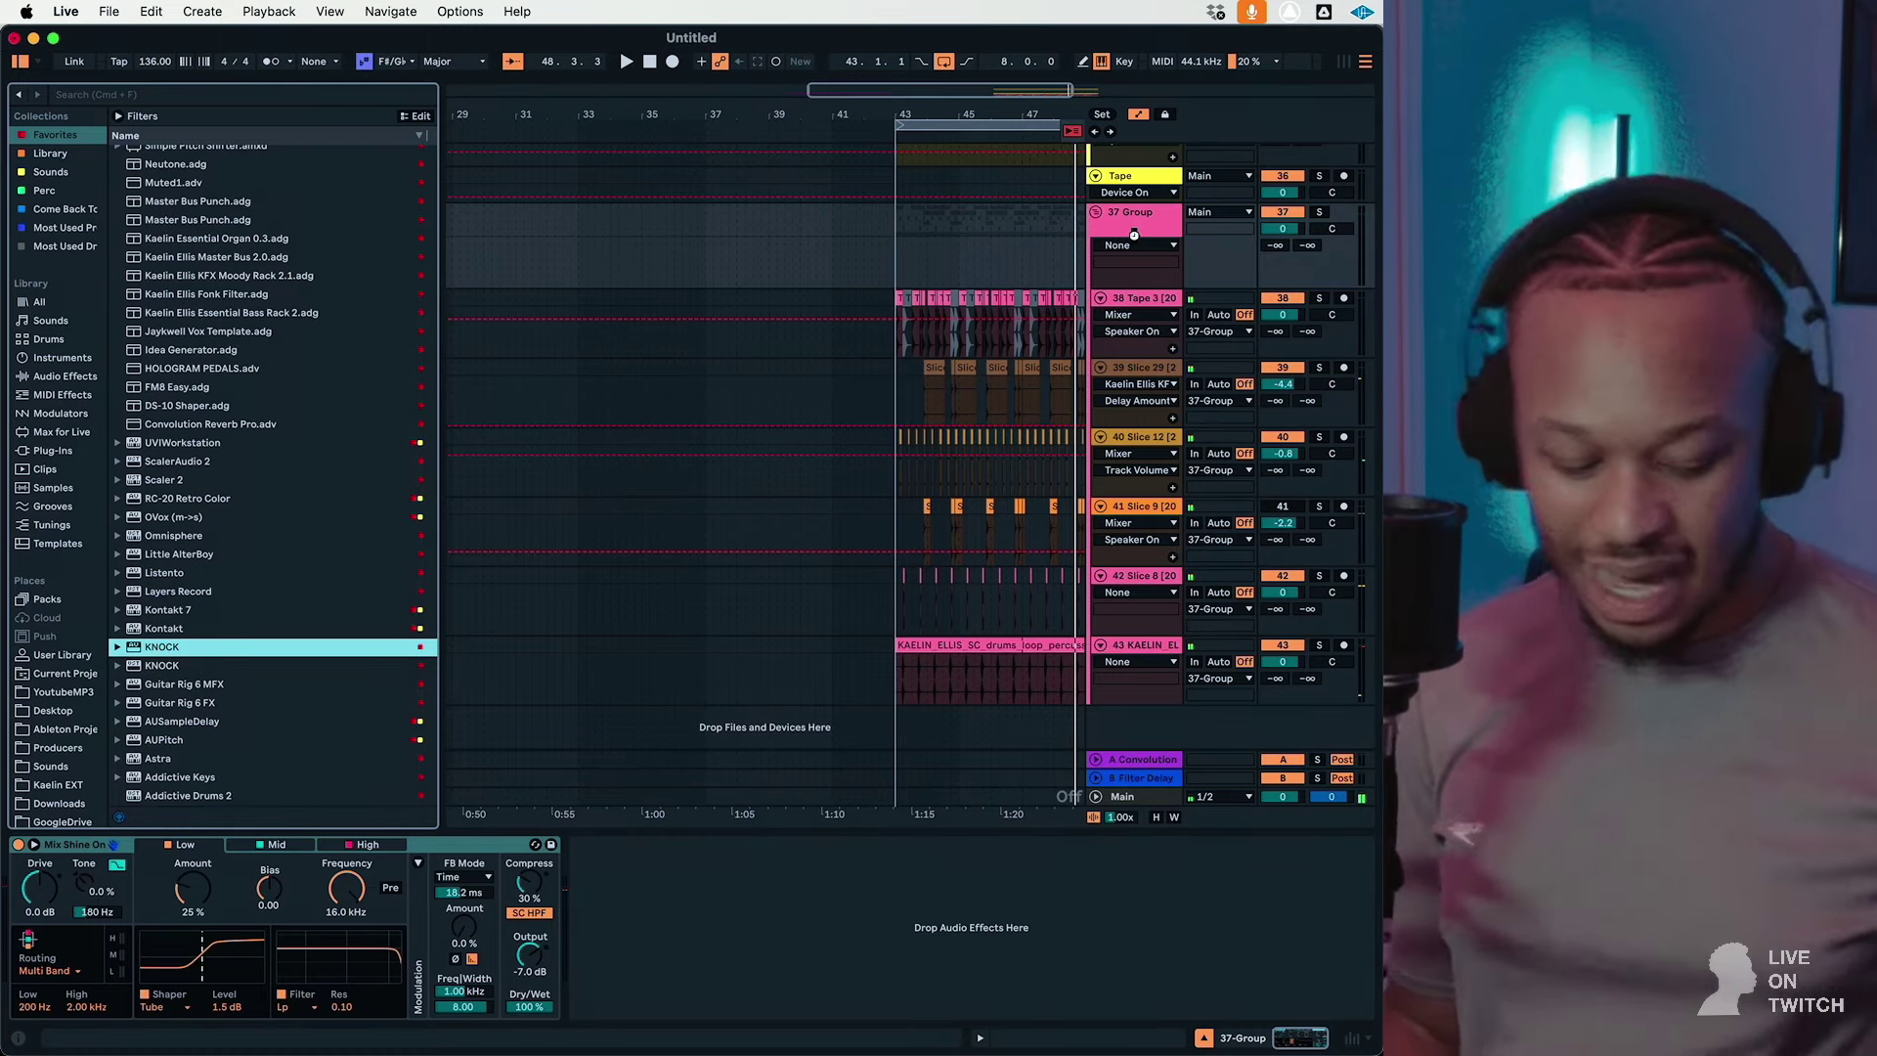
left_click_drag(1137, 240, 1136, 240)
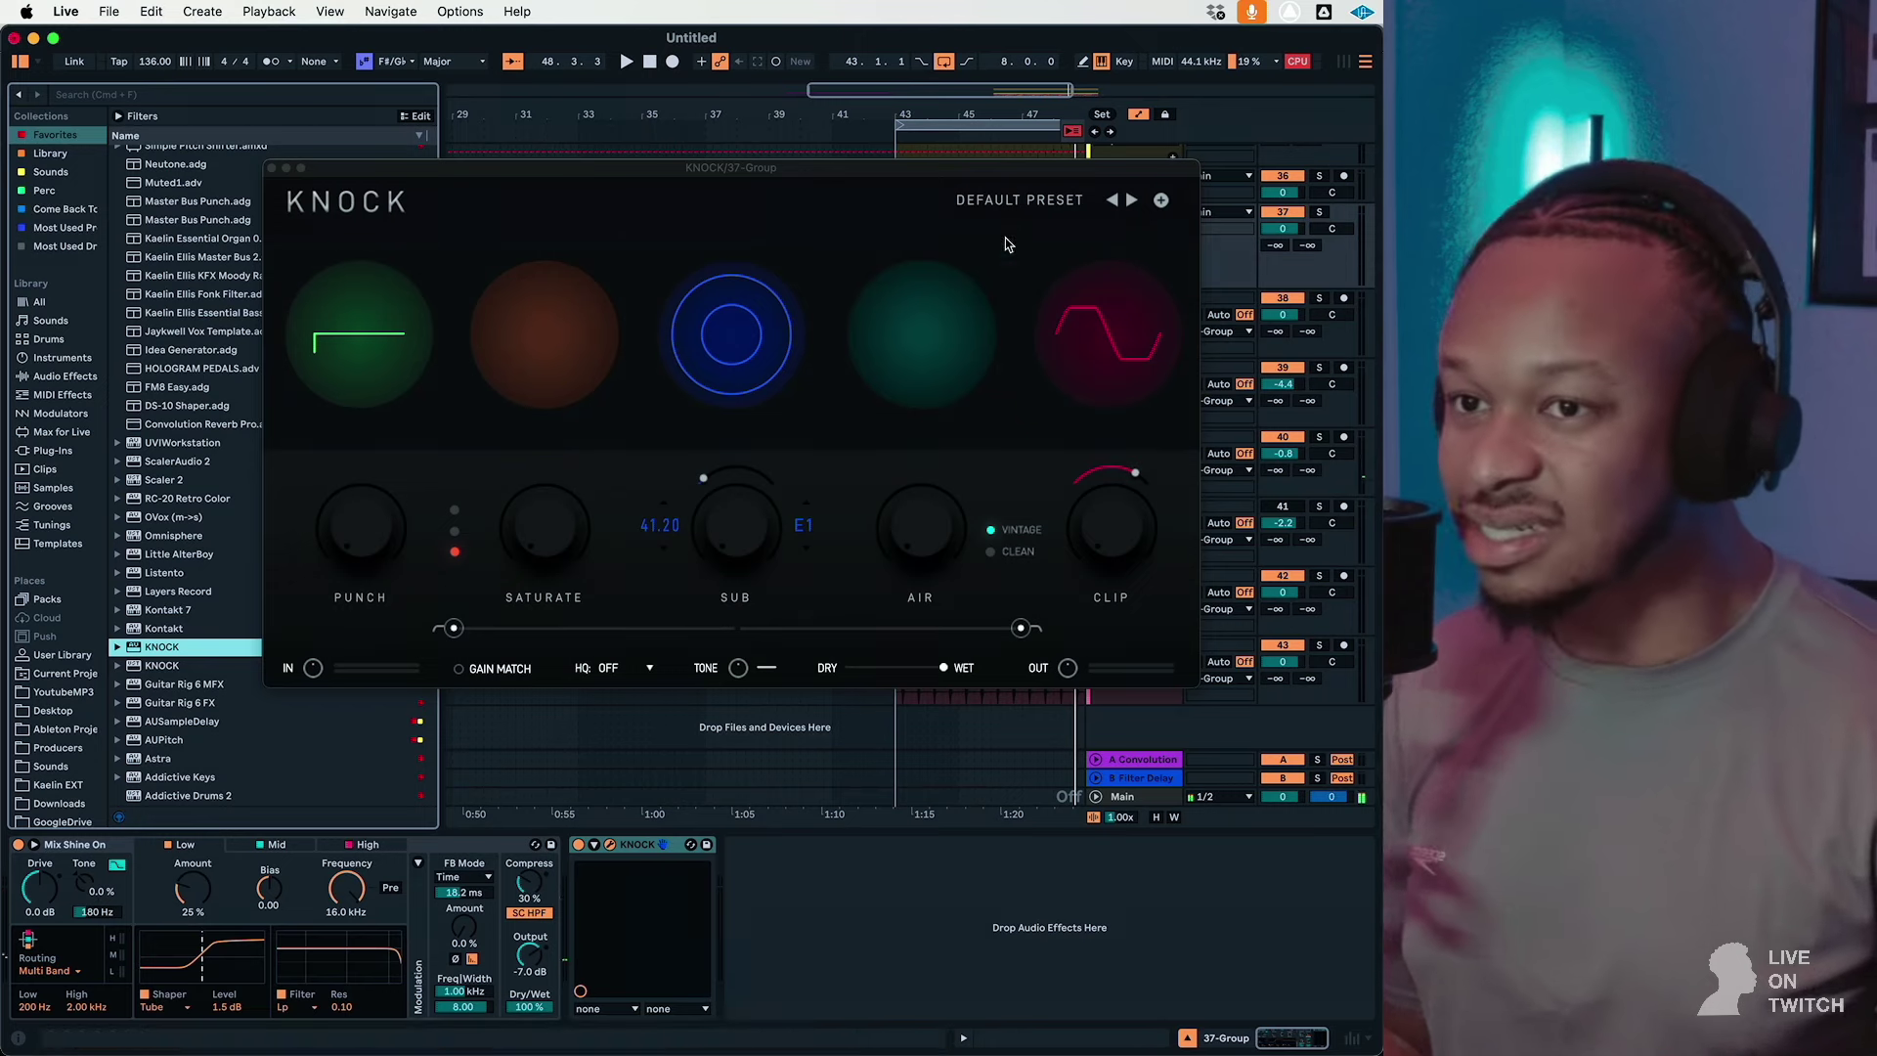
Step: Load KNOCK's DECAP - Breakbeat Dirty preset during playback and pull its mix slightly toward Dry, closing the plug-in window
key("space")
left_click(1115, 201)
left_click(1115, 201)
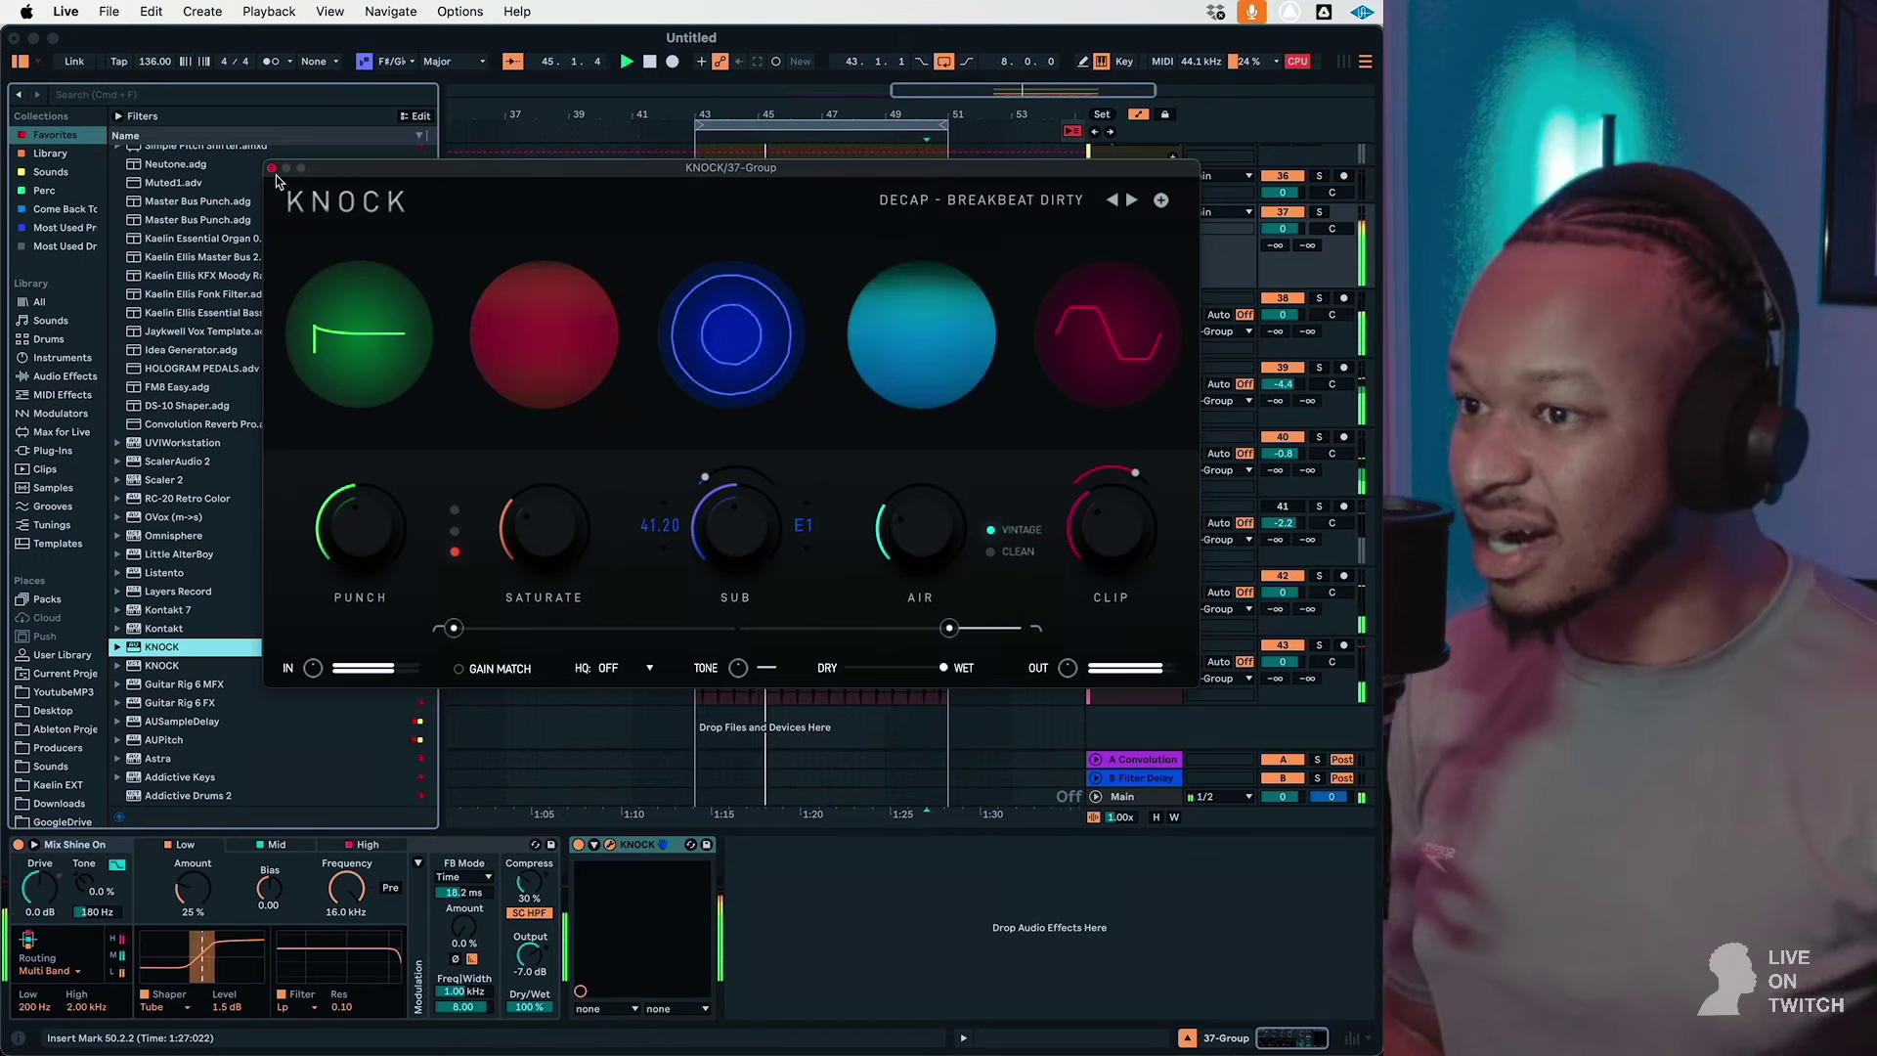
left_click_drag(944, 672, 919, 675)
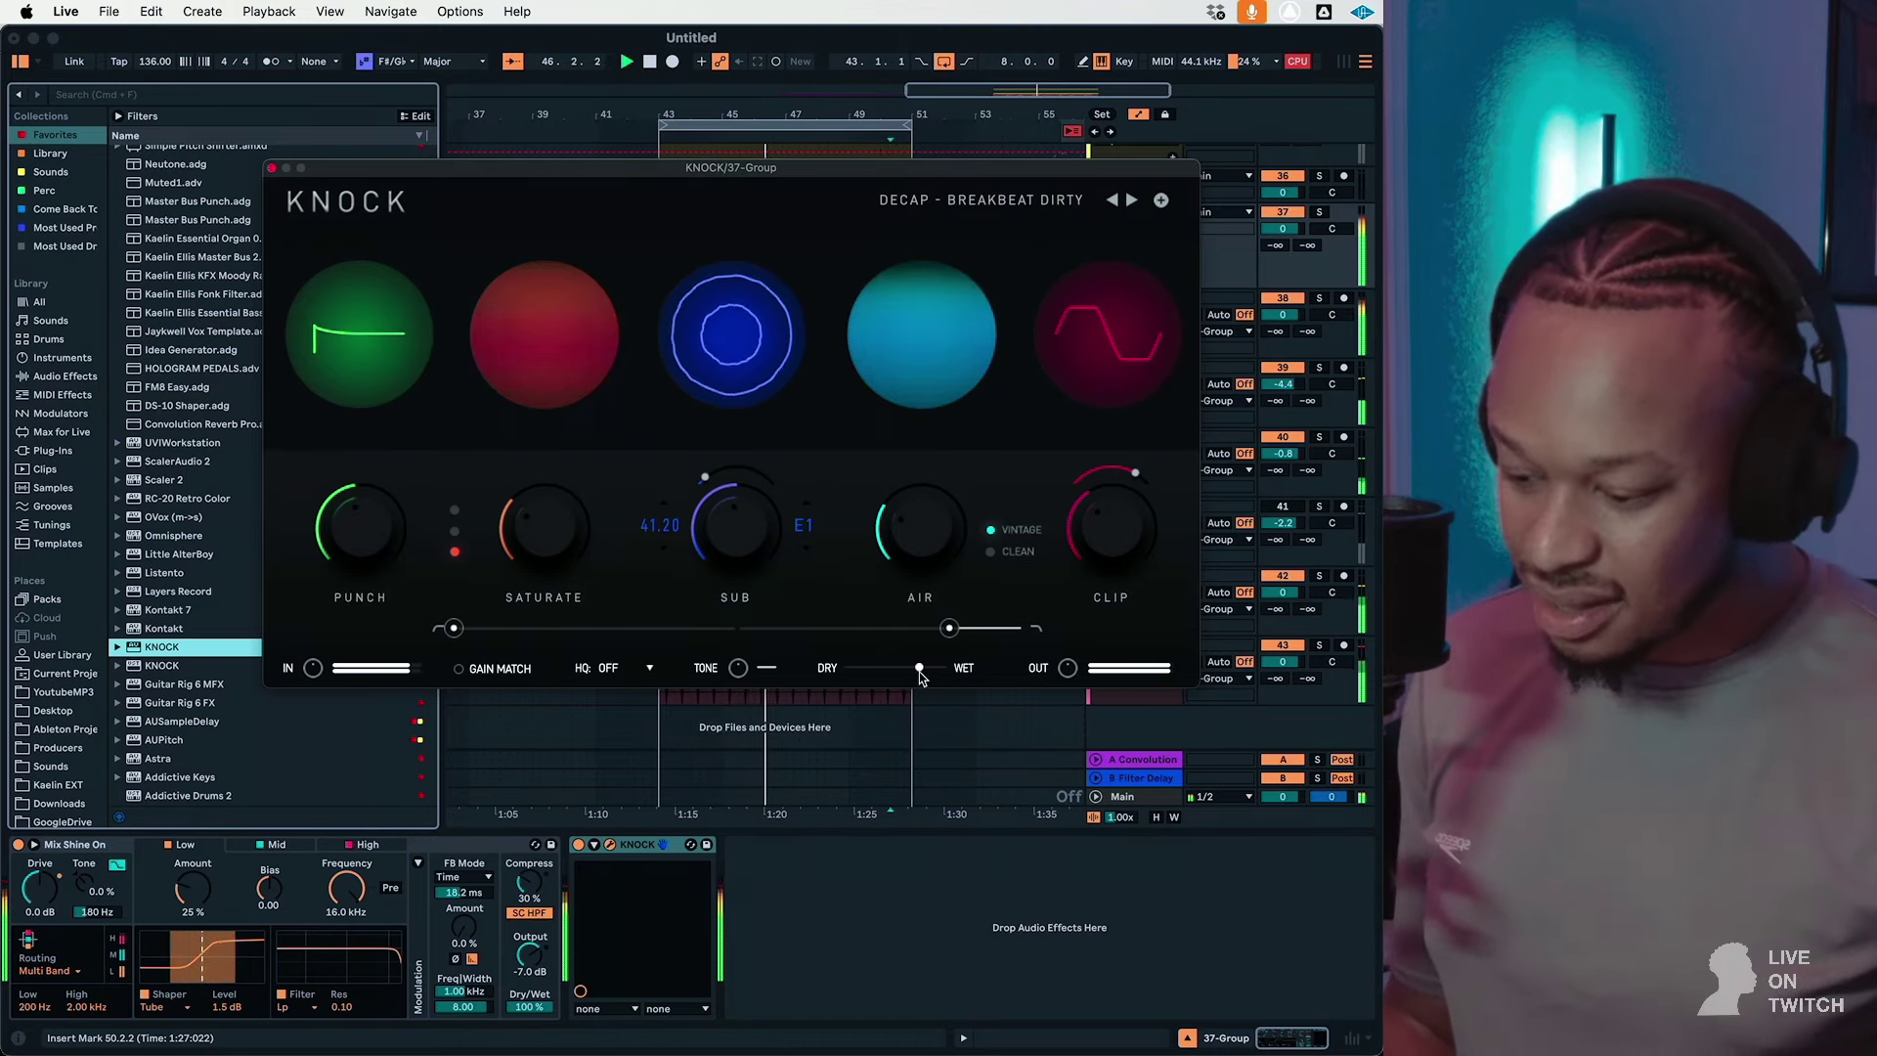
left_click(274, 169)
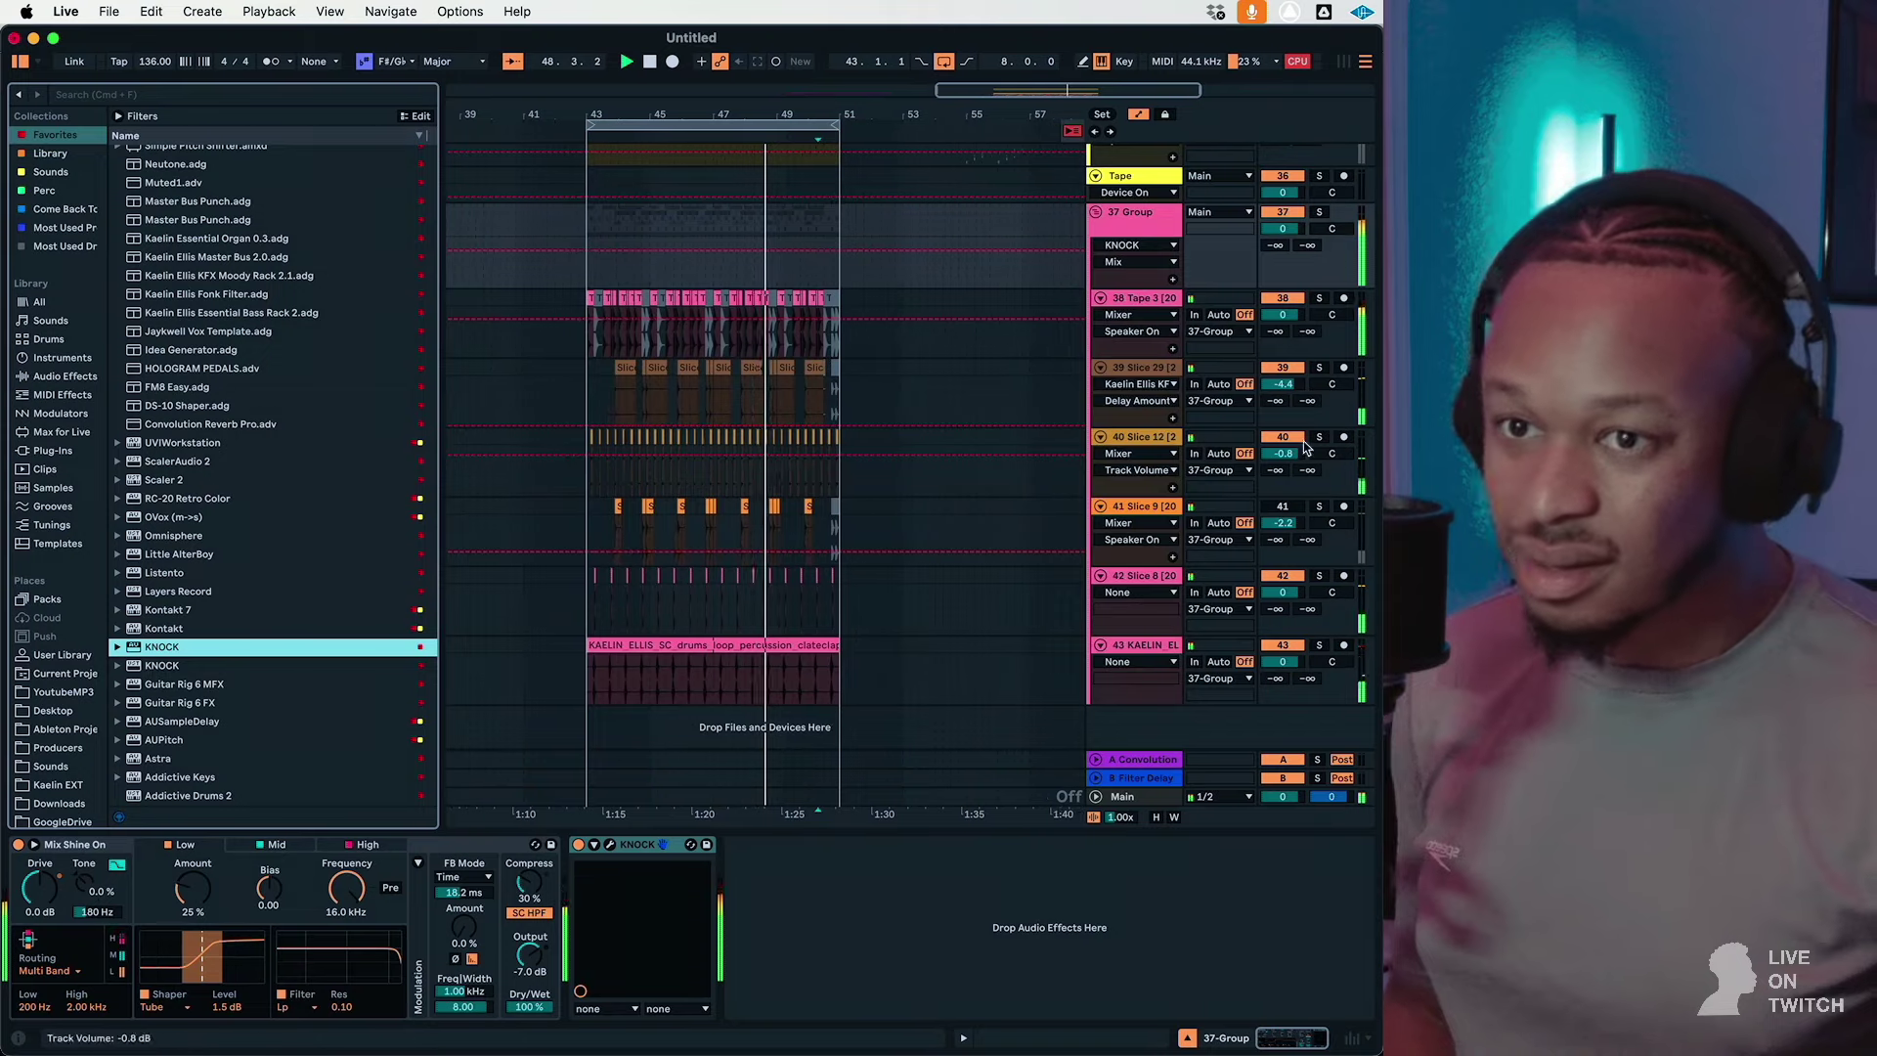
Step: Set the Delay Dry/Wet on the 39 Slice 29 track to 0%
left_click(1140, 364)
left_click(357, 903)
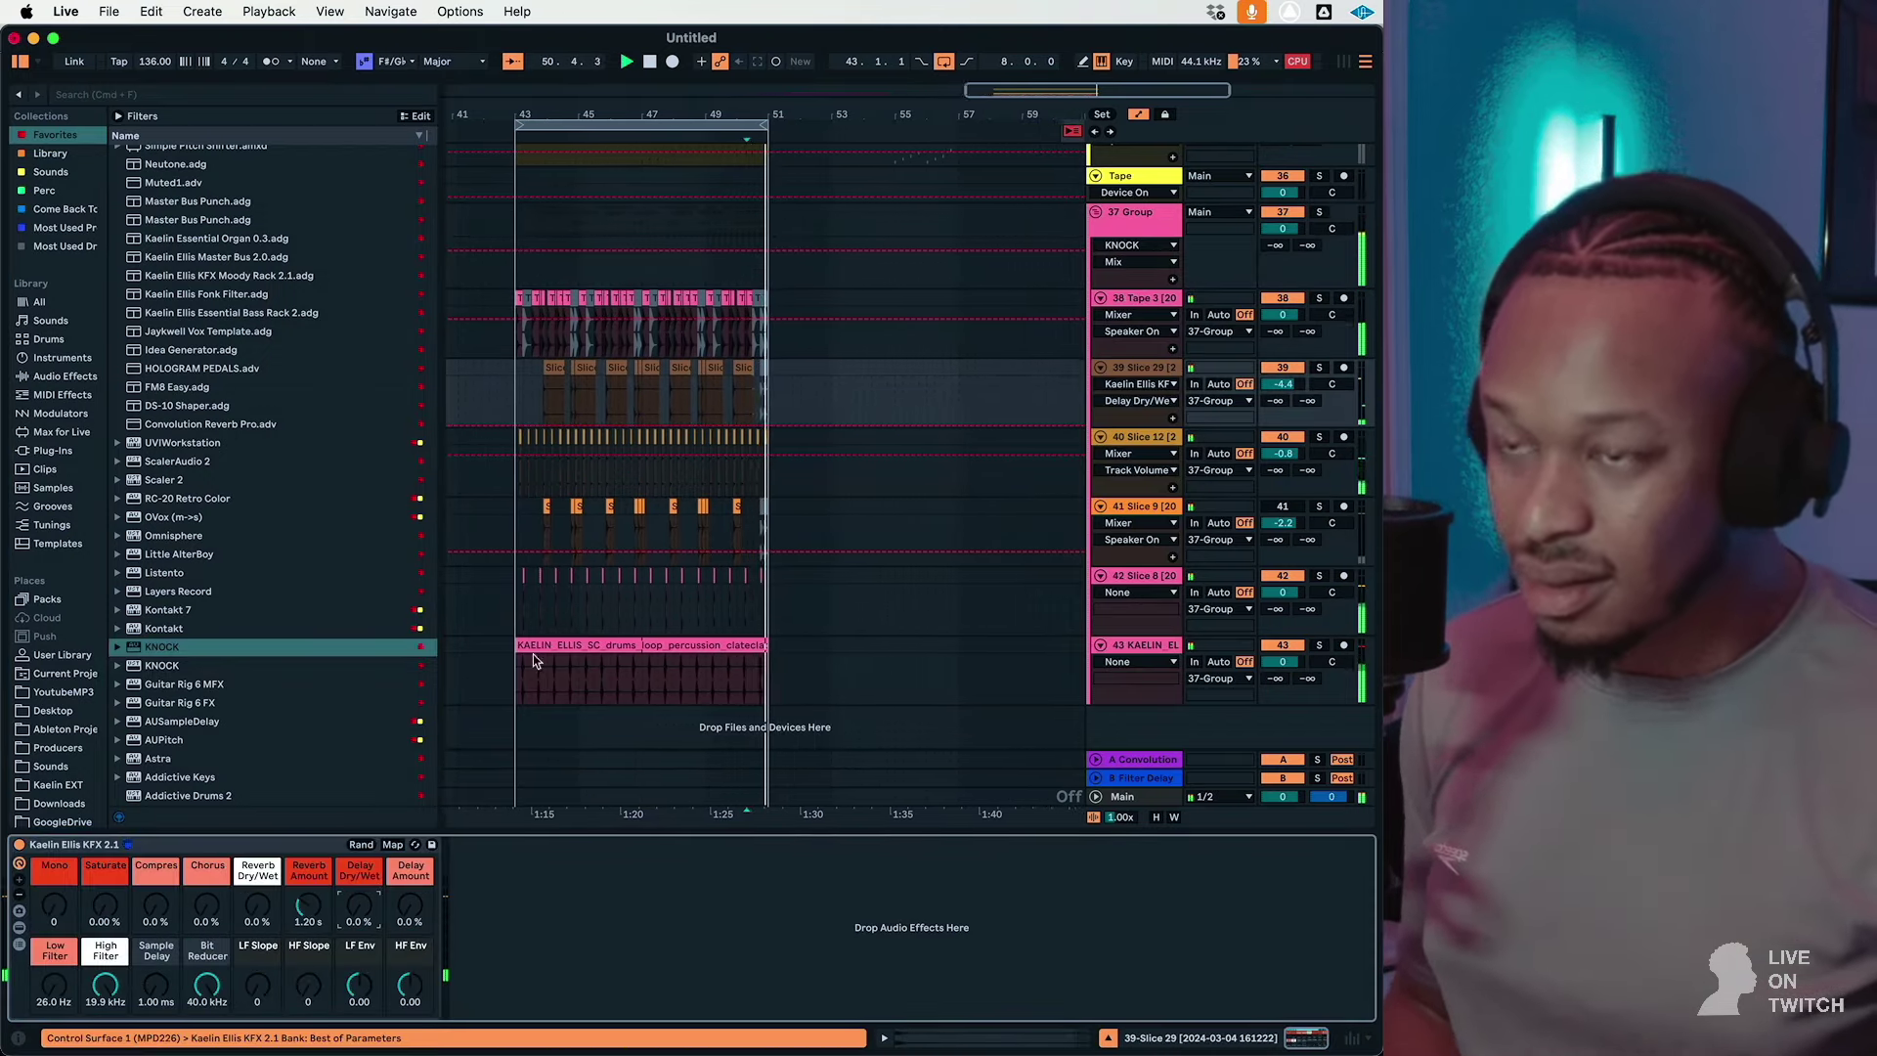
Step: Activate sample track 35 at -3.4 dB and open the High Filter on sample track 34 to 19.9 kHz
scroll(894, 256, "up", 10)
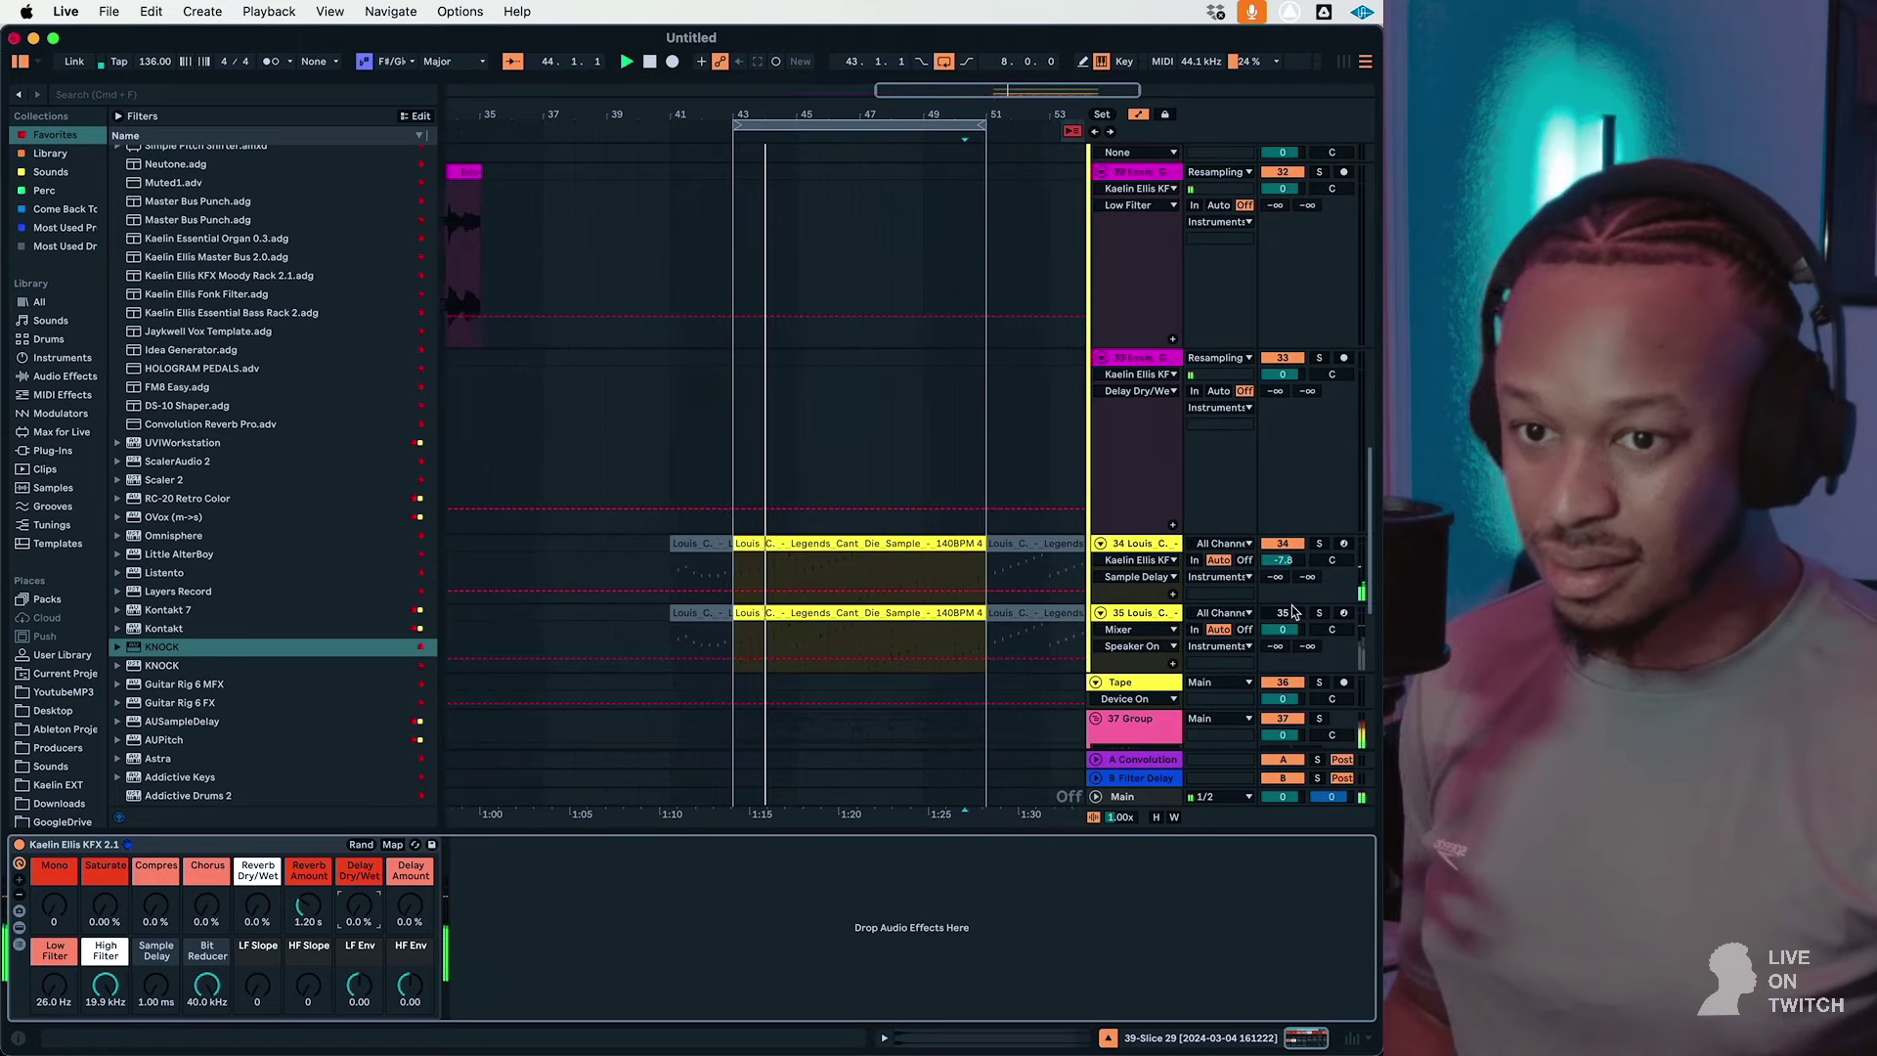
left_click(1282, 629)
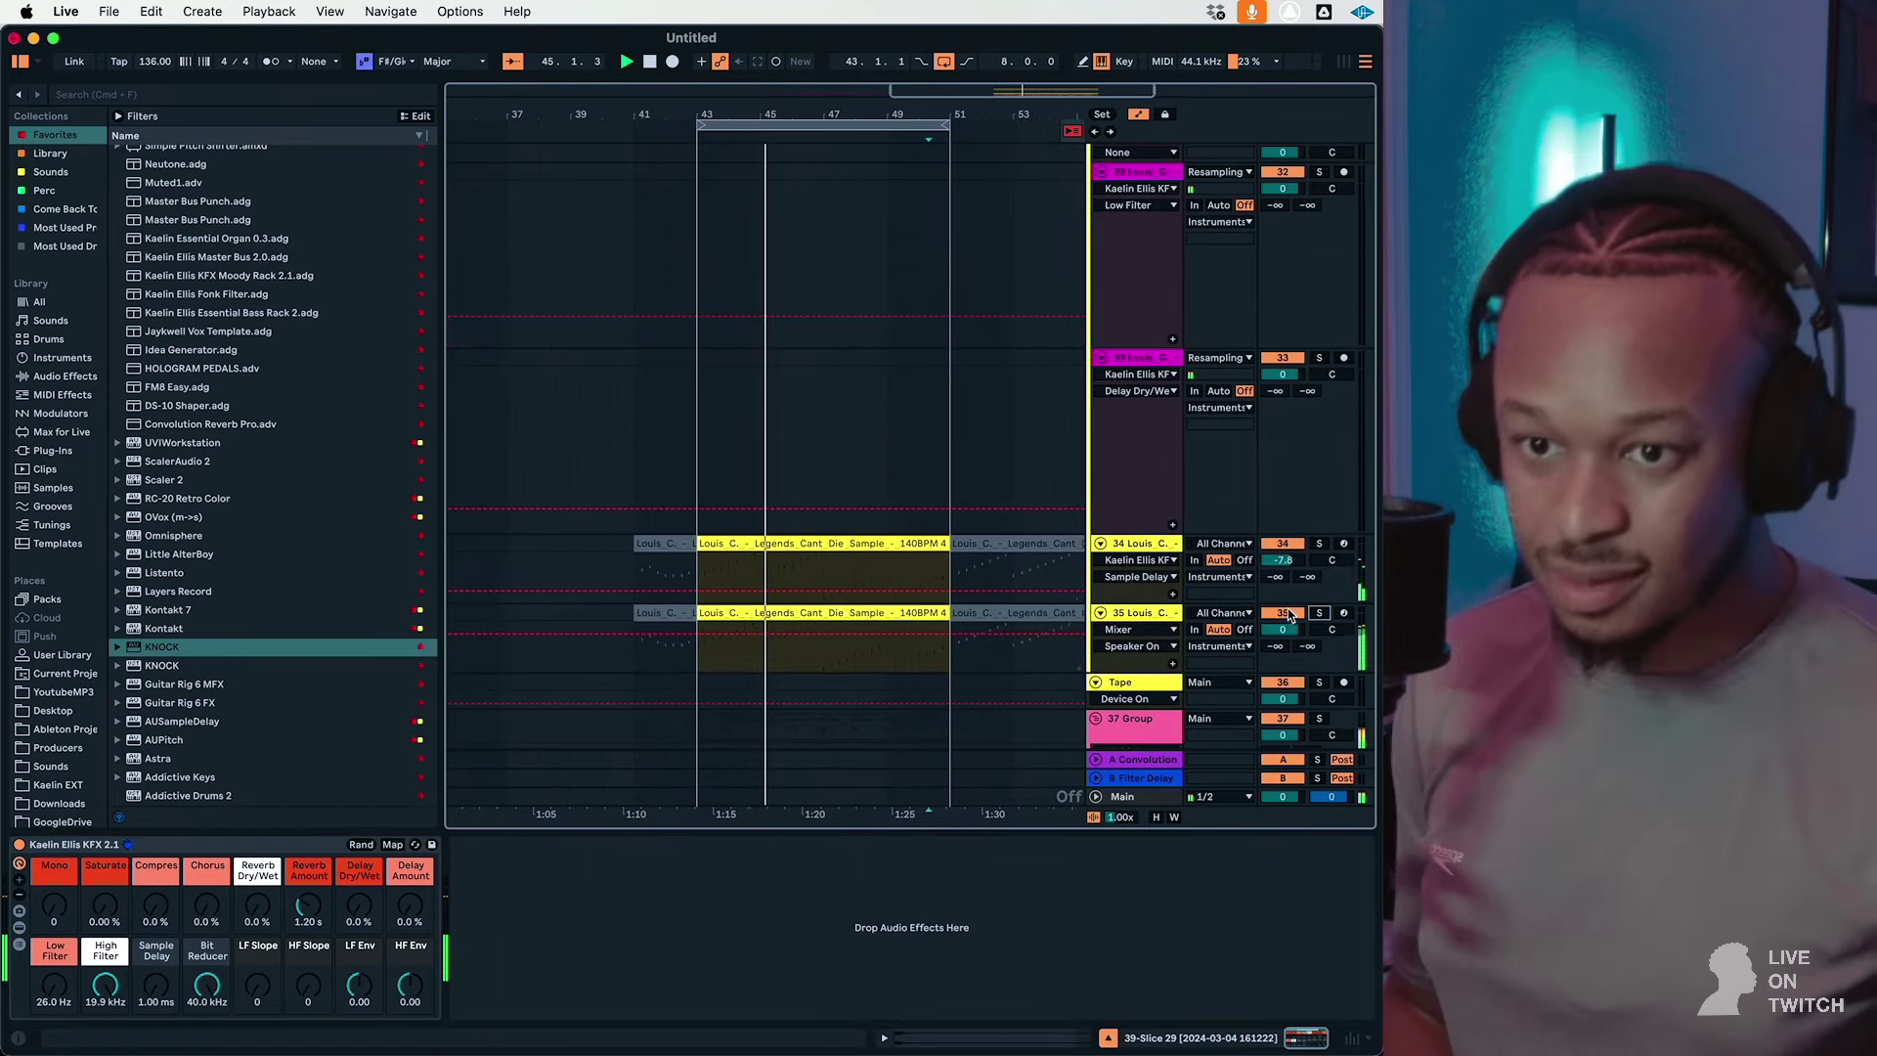
left_click_drag(1282, 629, 1282, 641)
left_click(1148, 614)
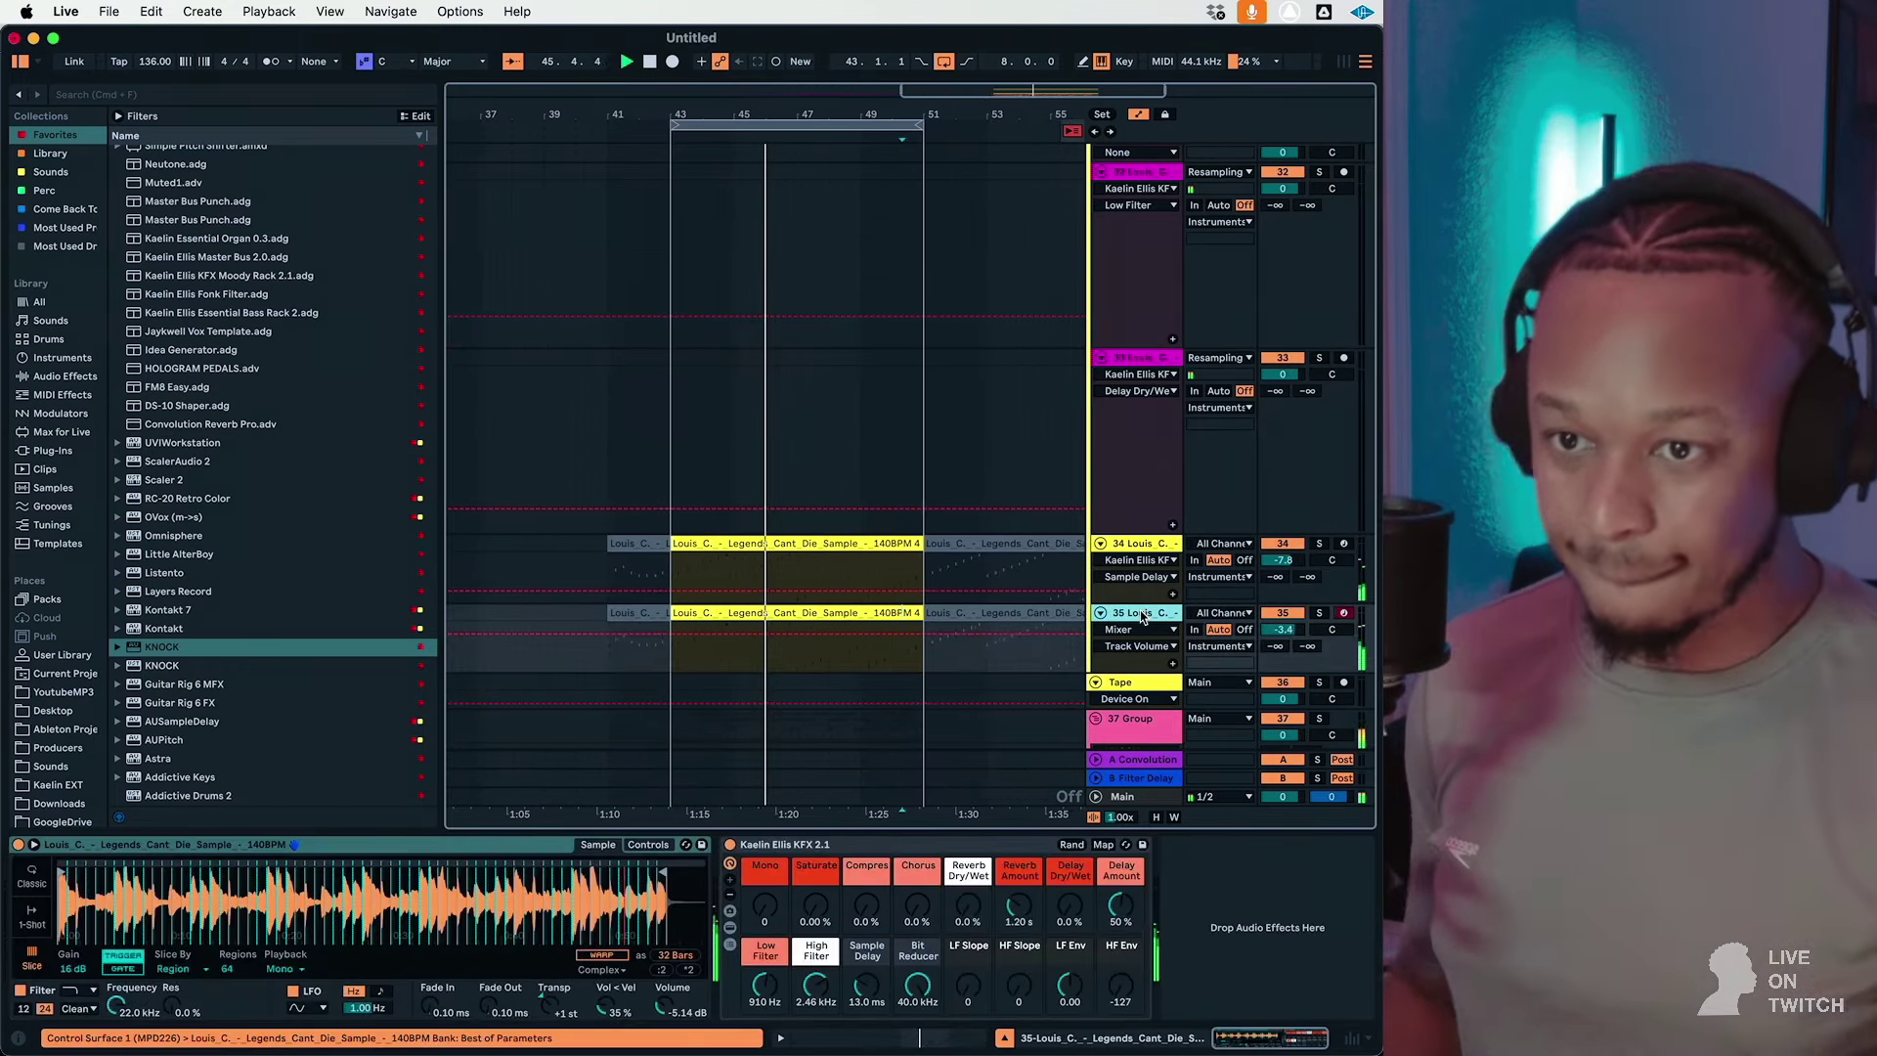
left_click(1156, 545)
left_click_drag(815, 985, 816, 928)
Step: Add a Delay Dry/Wet automation breakpoint near bar 48 on track 33 and set the arrangement grid to 2 bars
left_click(700, 419)
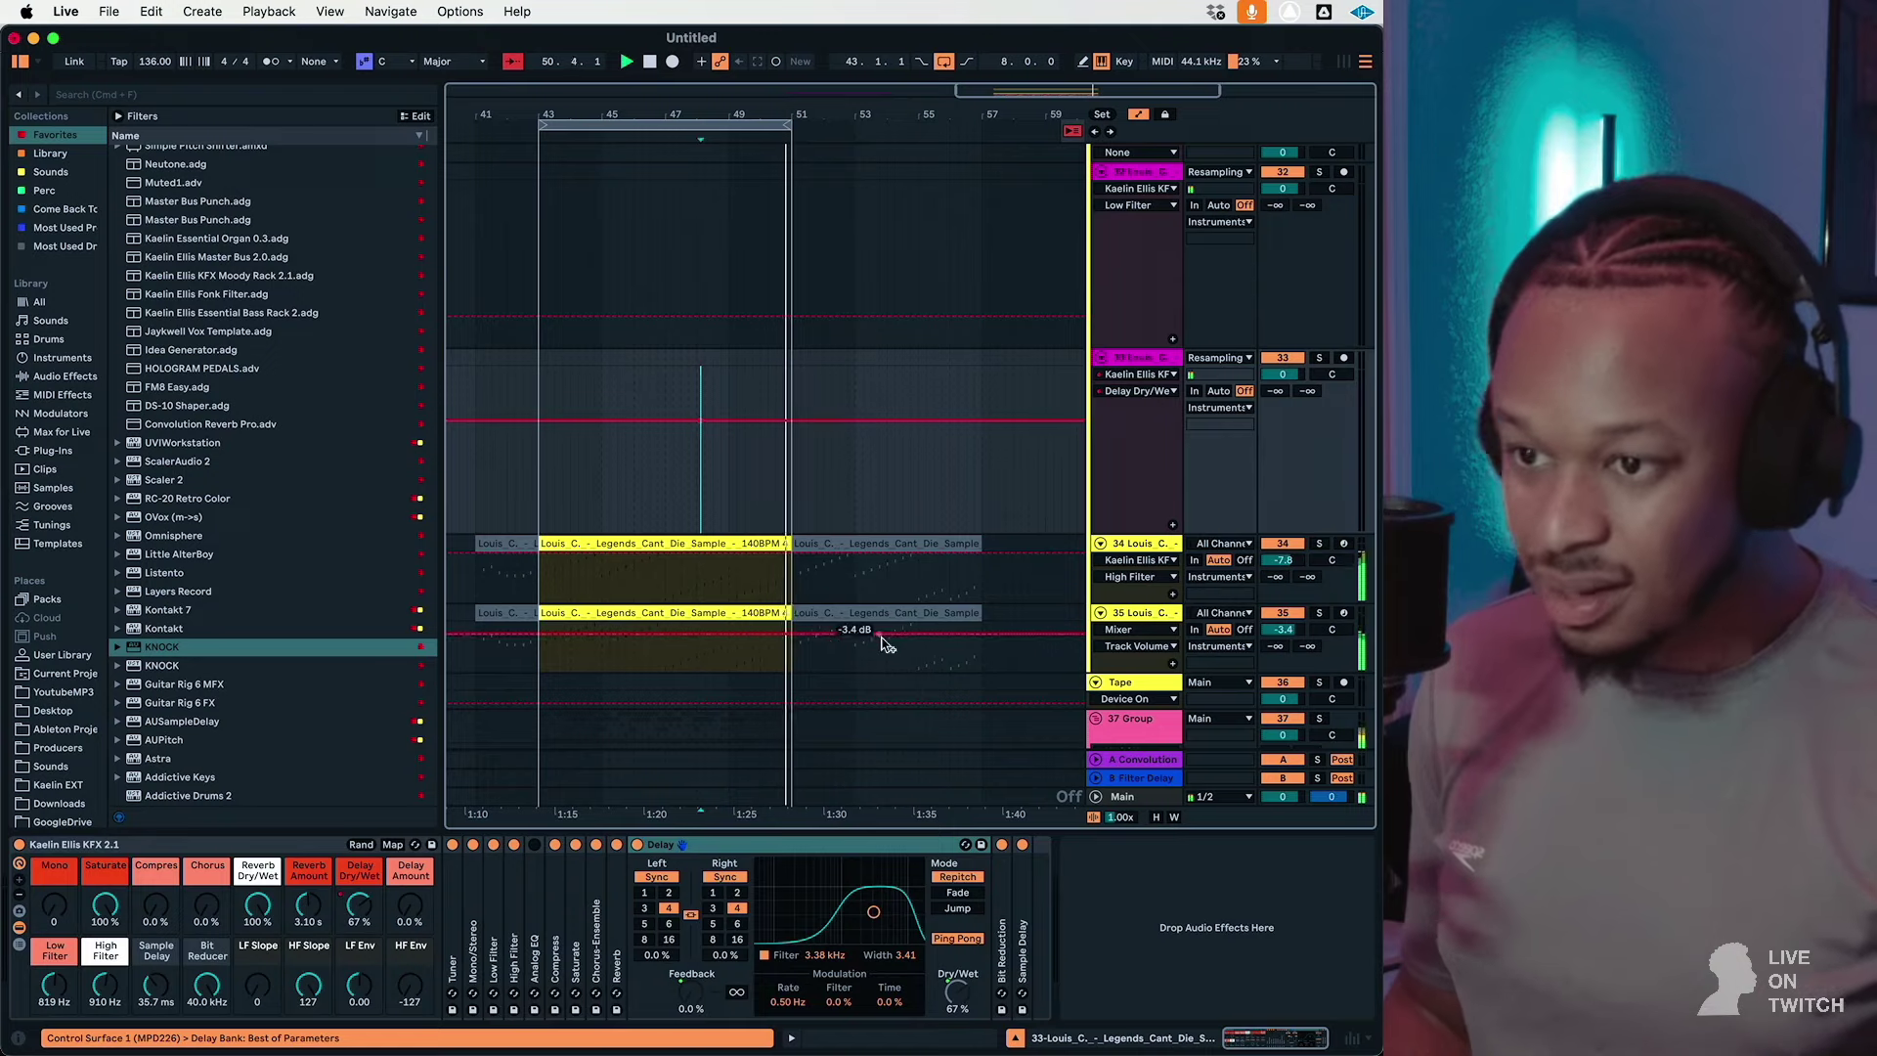
right_click(725, 466)
left_click(860, 757)
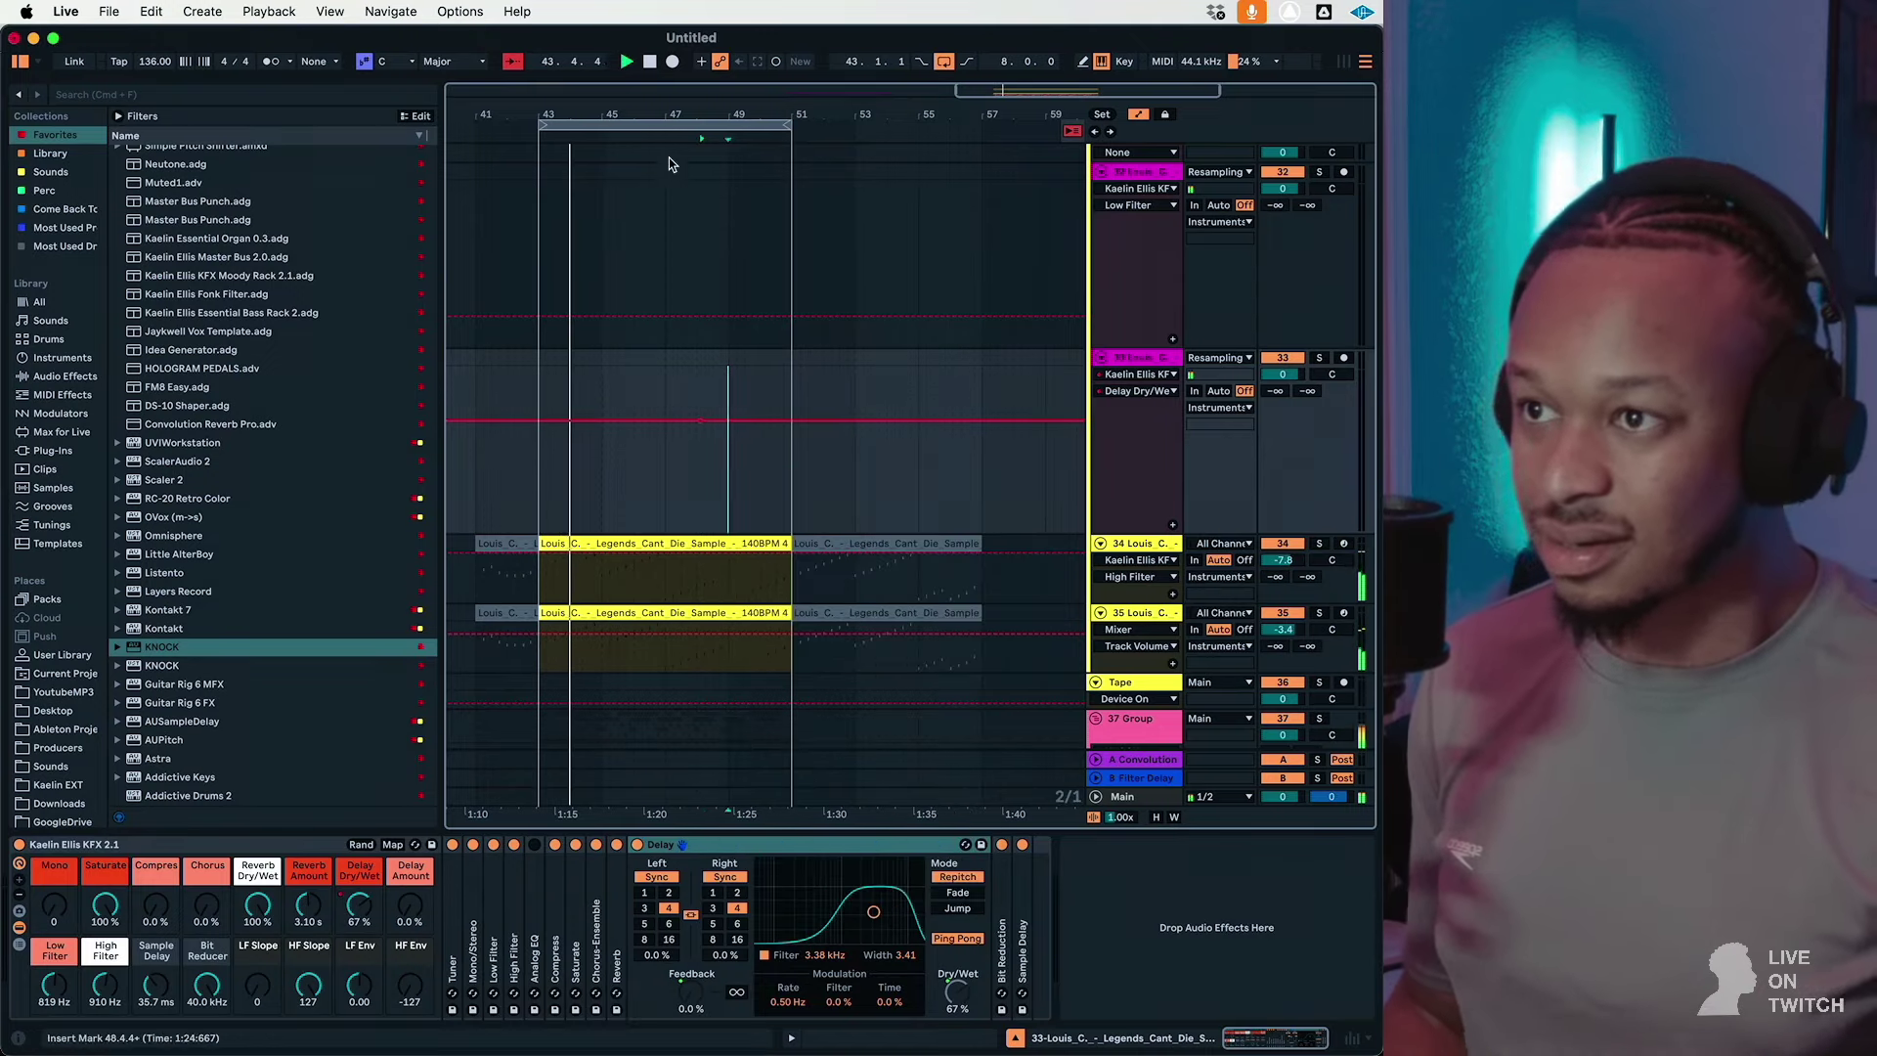
Step: Duplicate bars 43 to 51 across all tracks and extend the loop to 16 bars, ending at bar 59
mouse_move(762, 127)
left_mouse_down()
mouse_move(669, 127)
mouse_move(746, 123)
left_mouse_up()
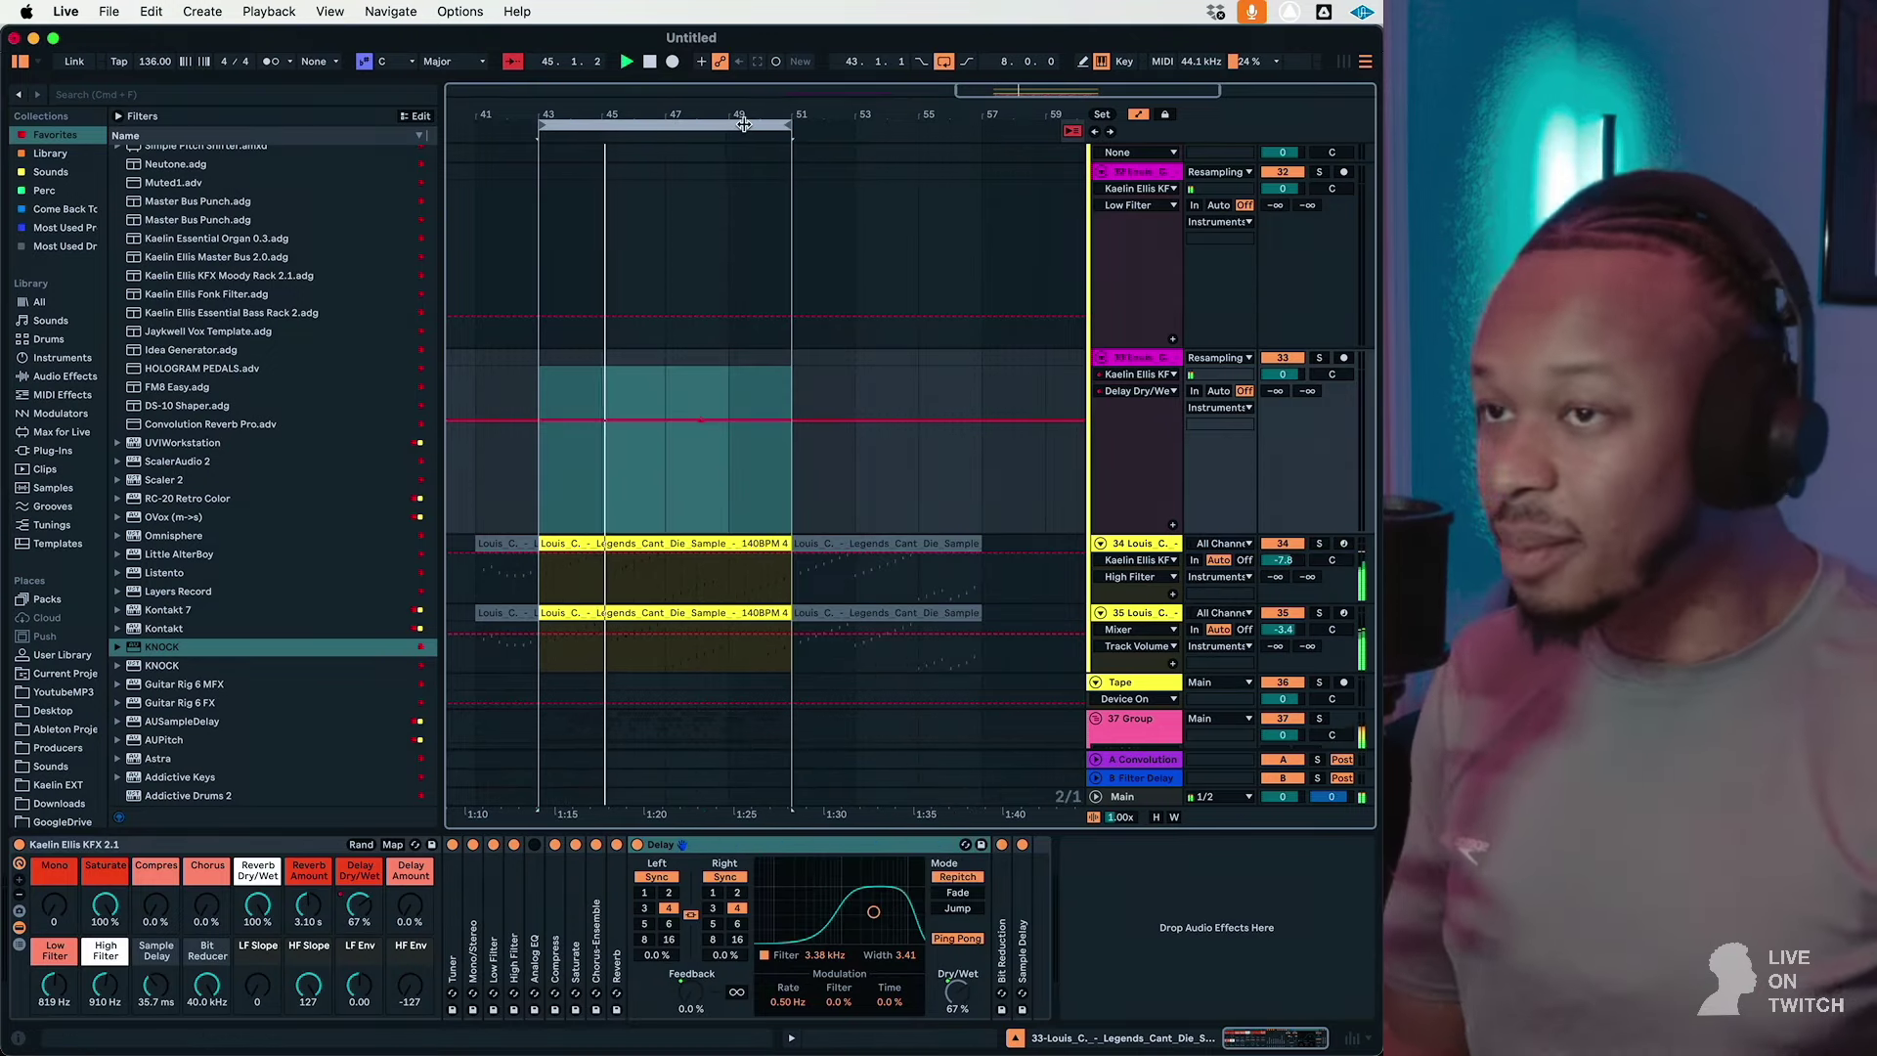
left_click(732, 124)
key("super+d")
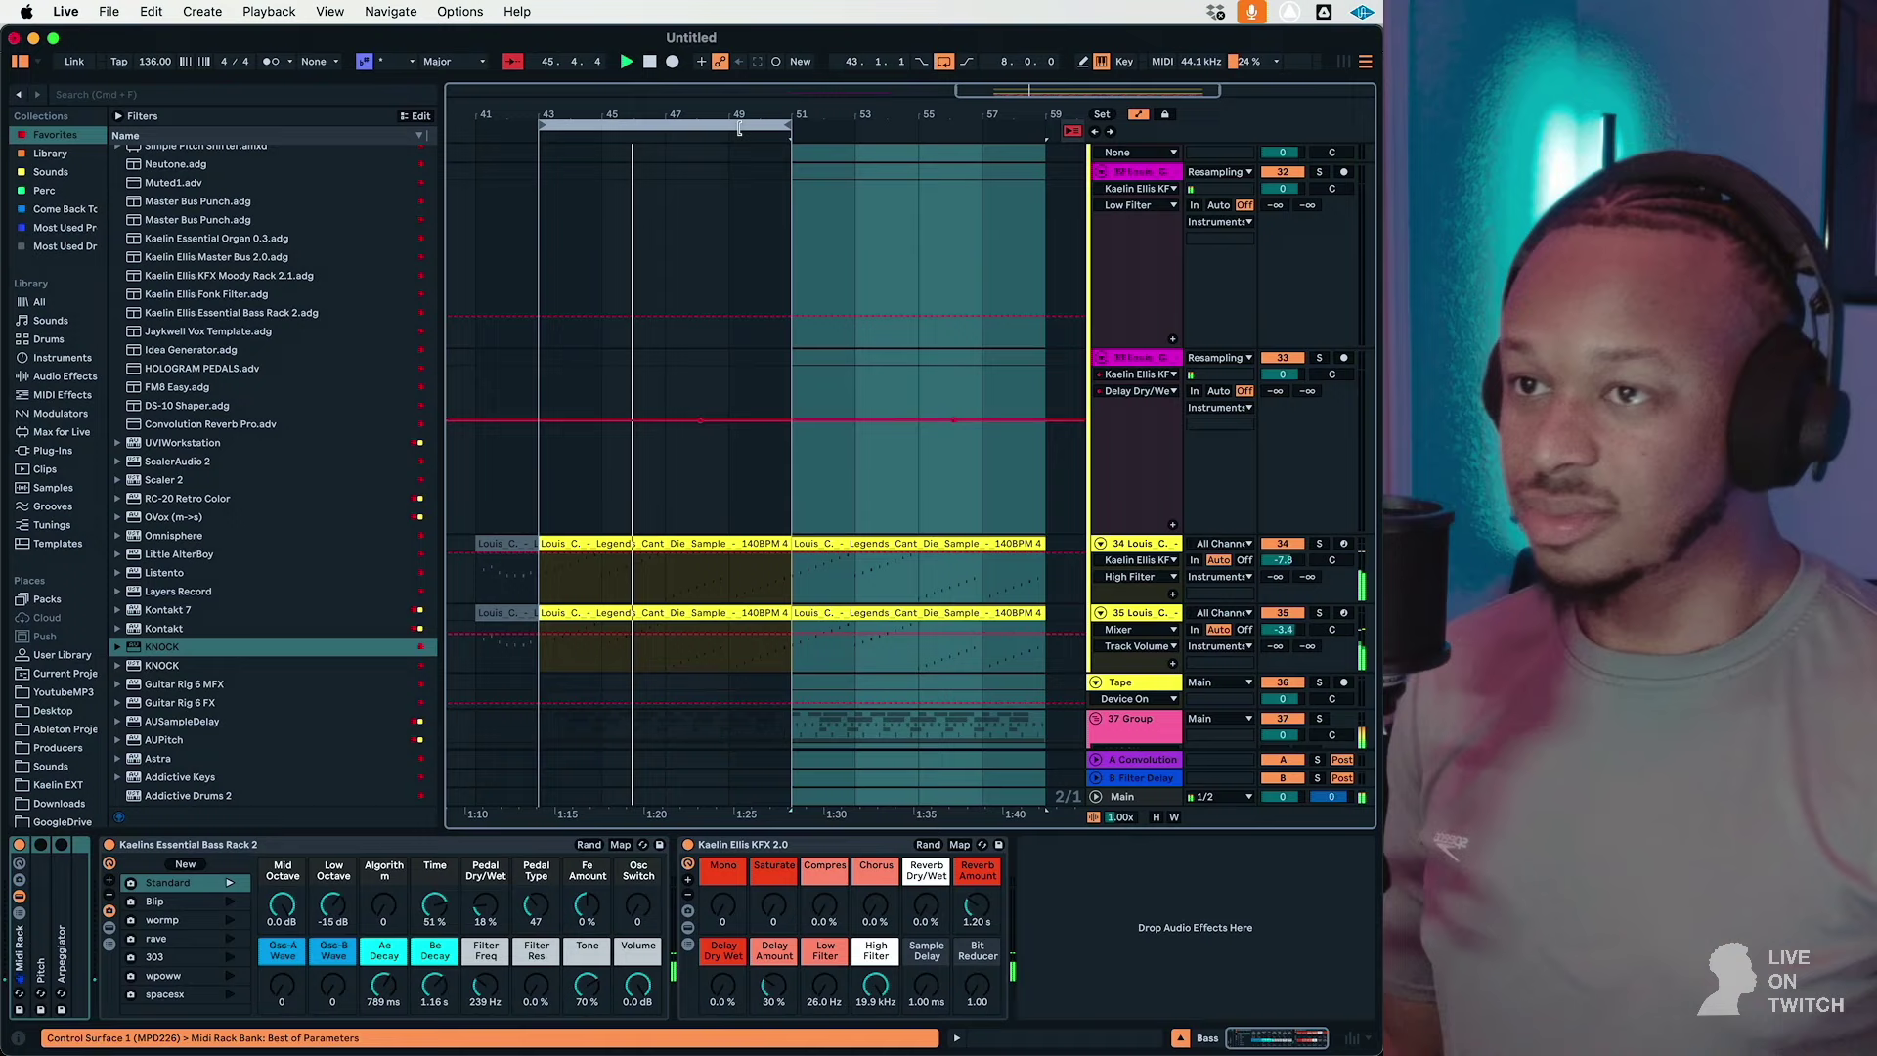
left_click(790, 126)
left_click_drag(790, 126, 1046, 126)
Step: Play the 16-bar loop and check the duplicated drum clips in the 37 Group
scroll(796, 252, "down", 10)
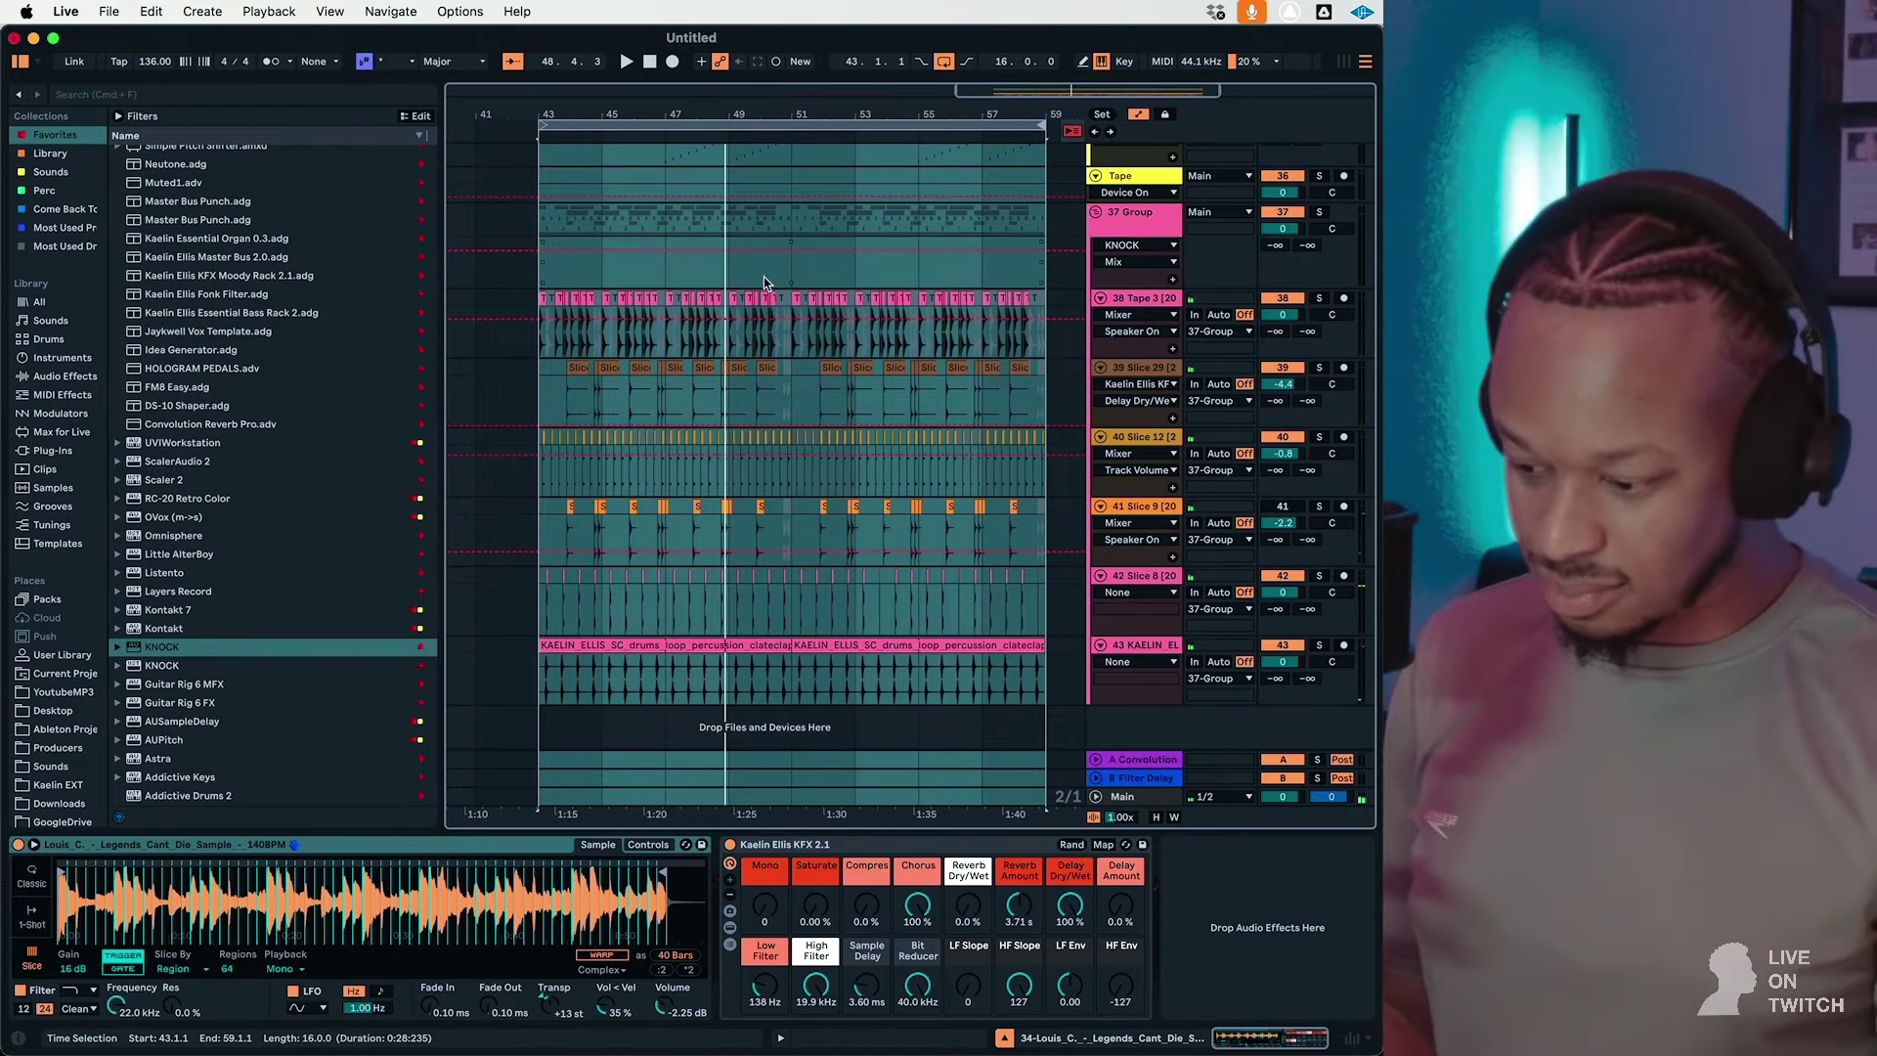
key("space")
scroll(758, 332, "up", 5)
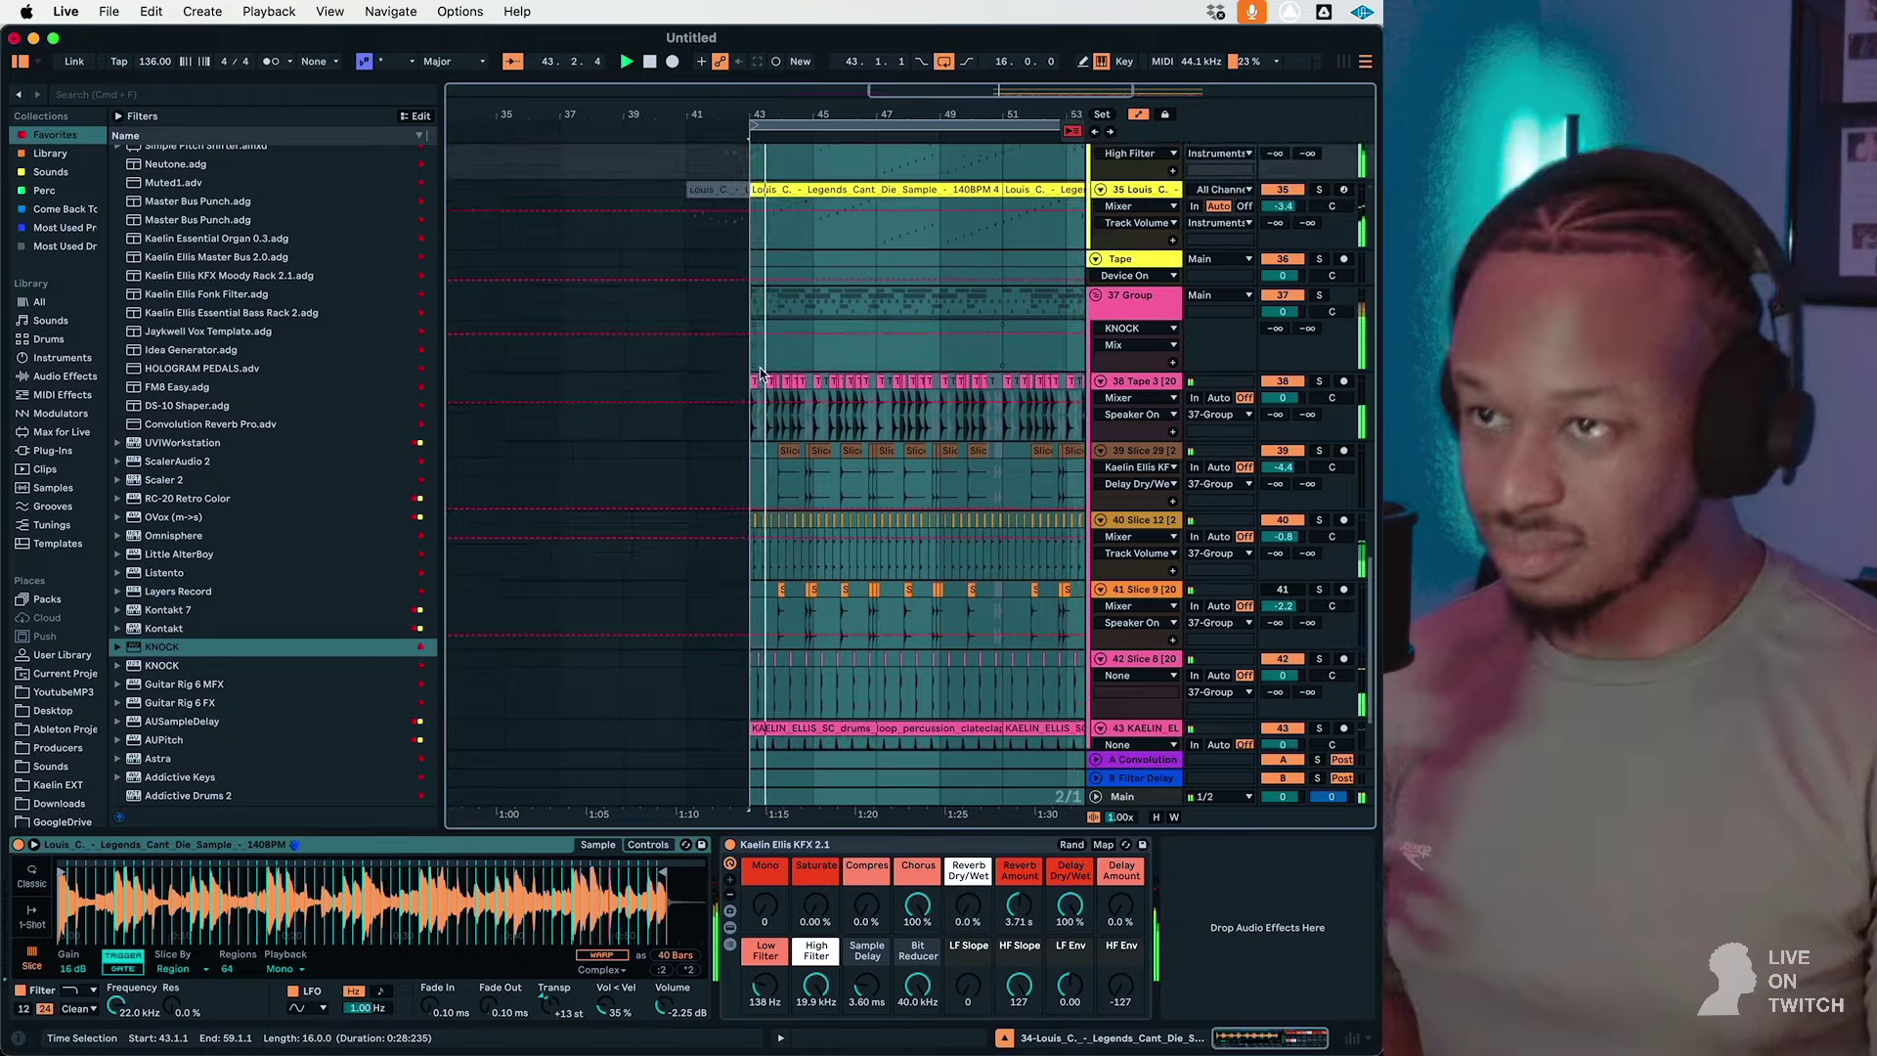
Step: Copy the eight-bar Legends Cant Die Sample clip on track 35 to bars 35 to 43 and play from there
left_click(699, 484)
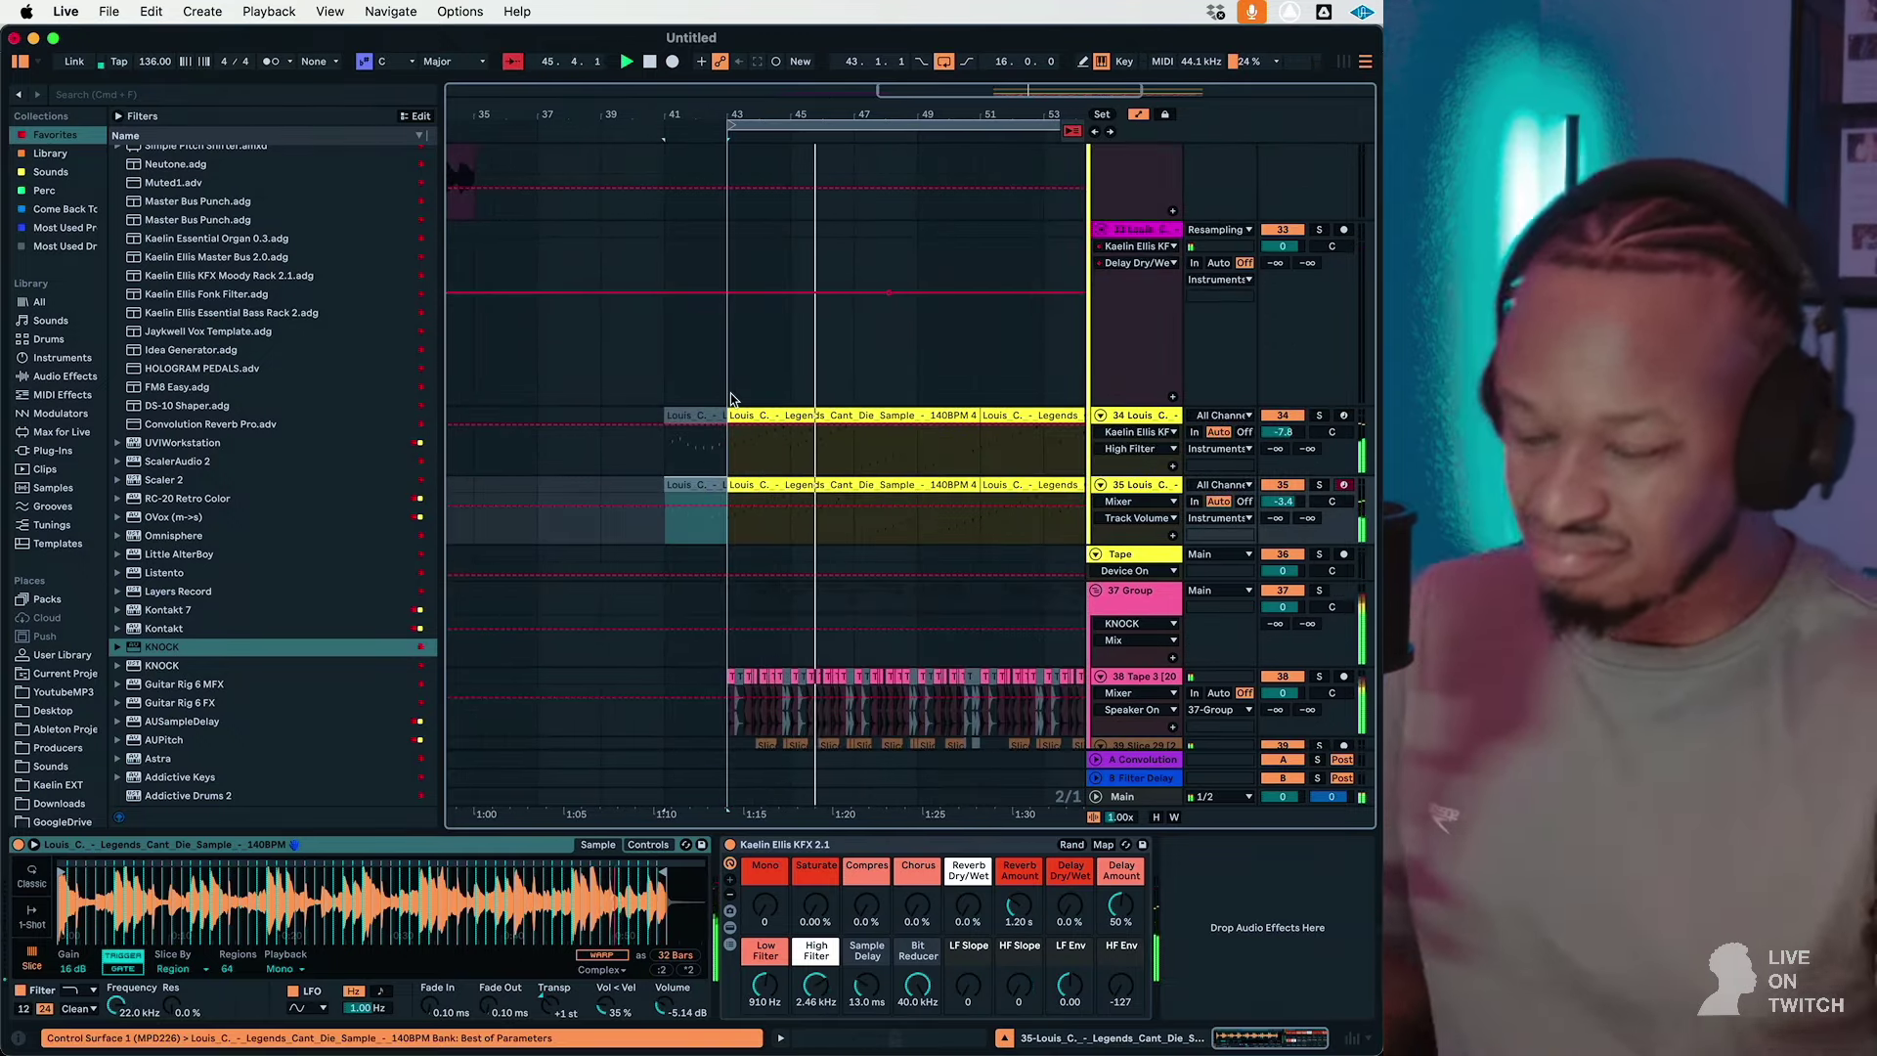
scroll(743, 387, "right", 3)
scroll(742, 382, "down", 10)
scroll(782, 371, "up", 7)
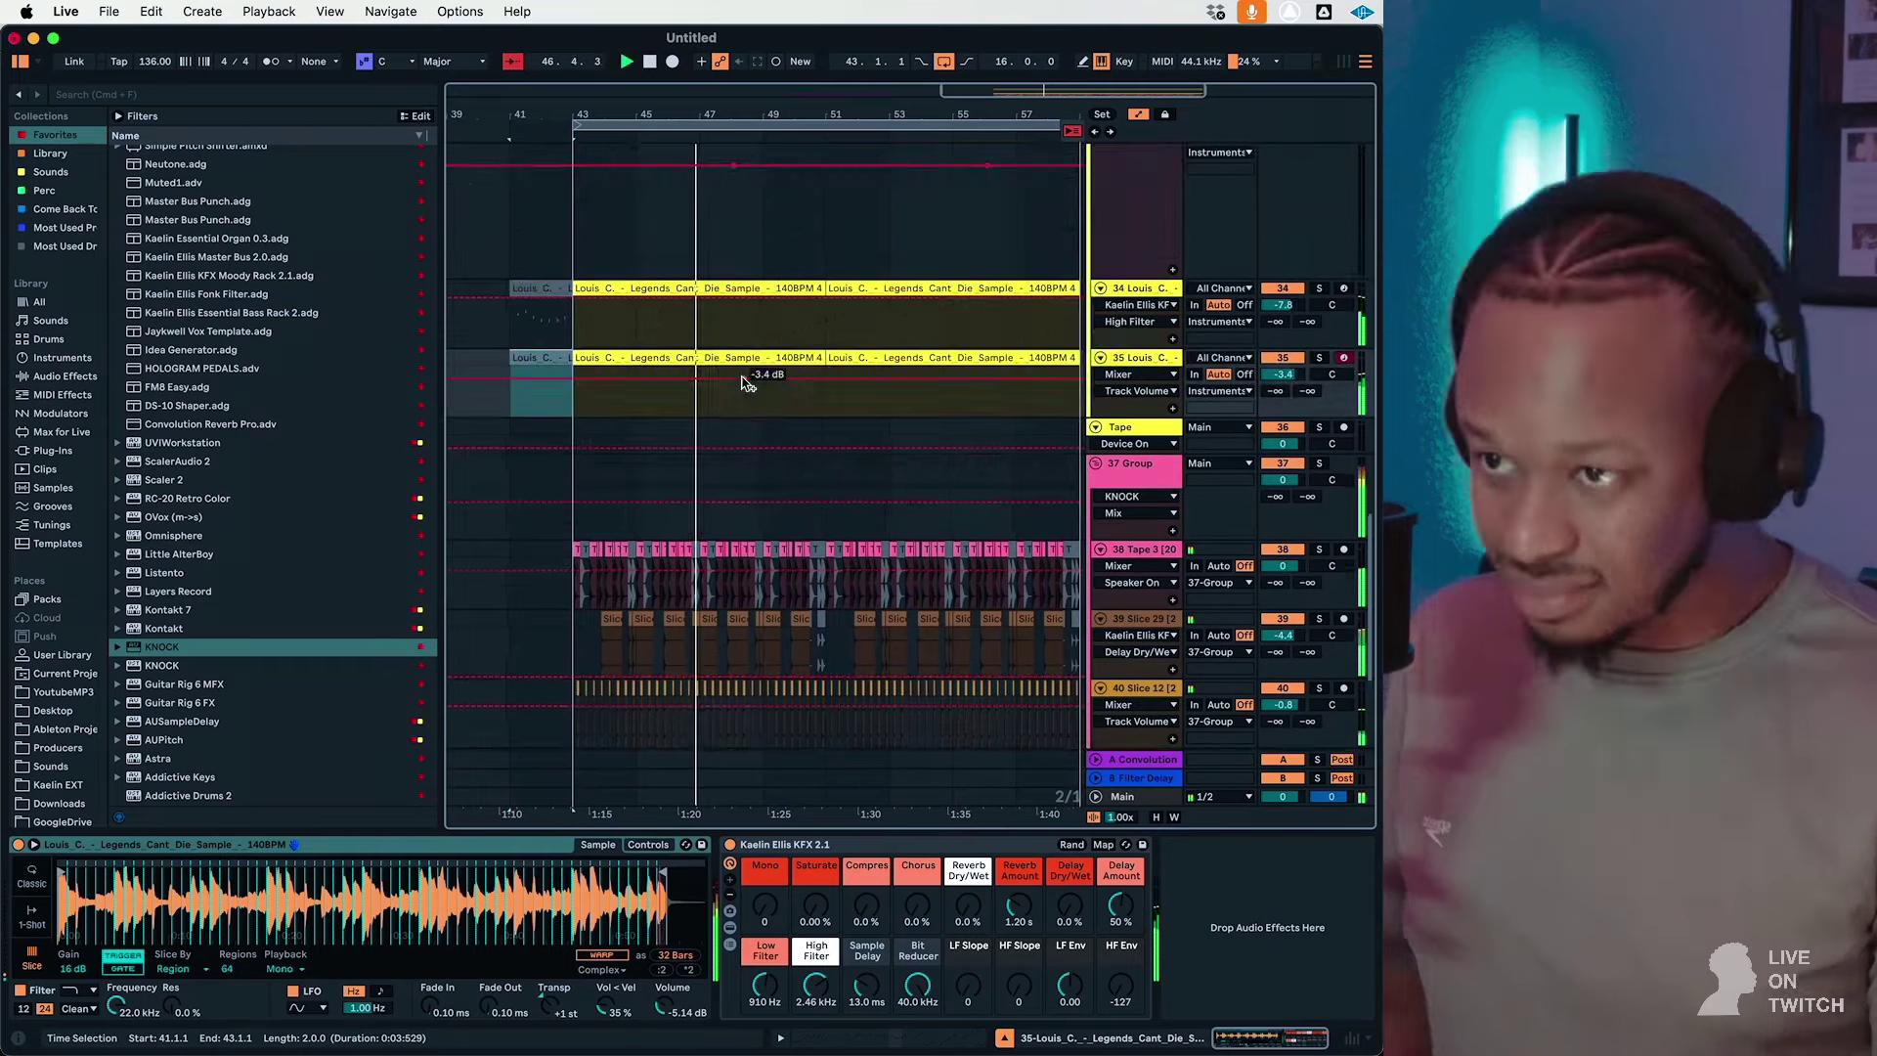
left_click_drag(823, 359, 577, 384)
scroll(782, 391, "left", 5)
key("space")
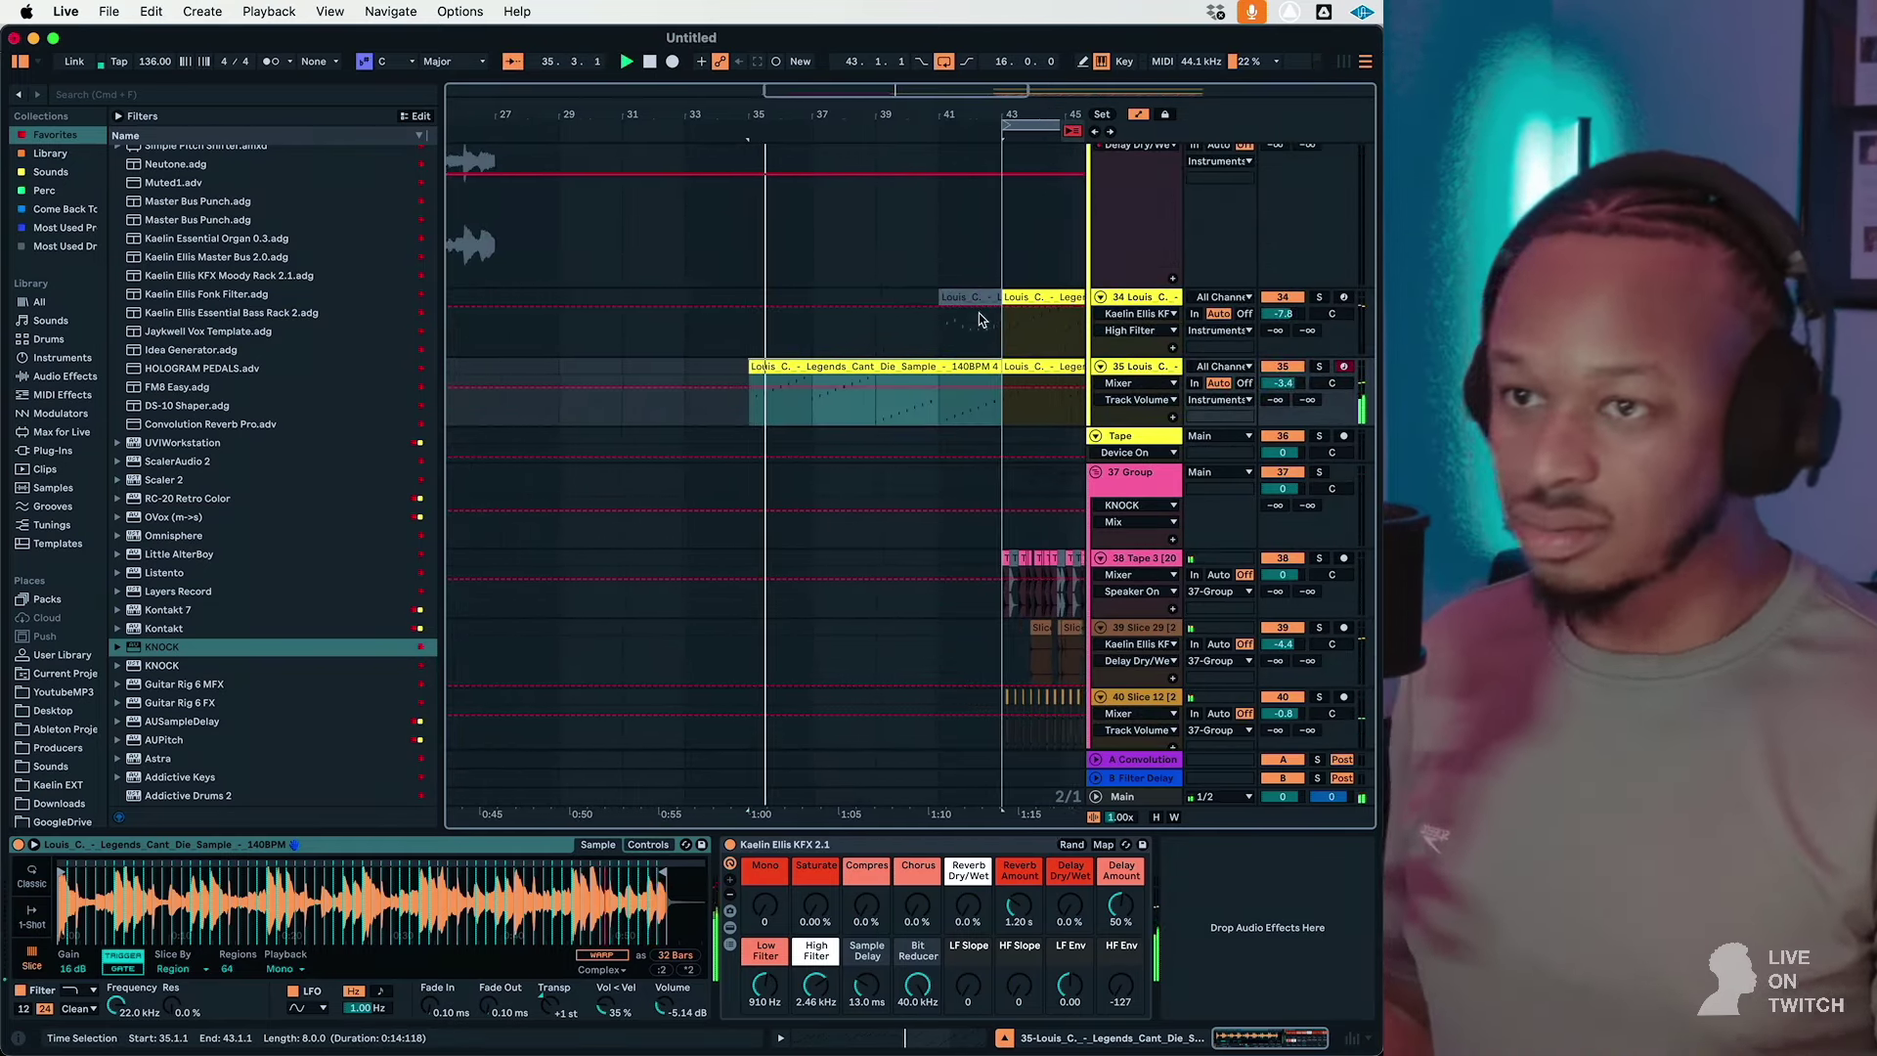
Step: Select the empty bars 35 to 43 on the Electric Key track and look over the drum and sample tracks
scroll(1012, 311, "up", 15)
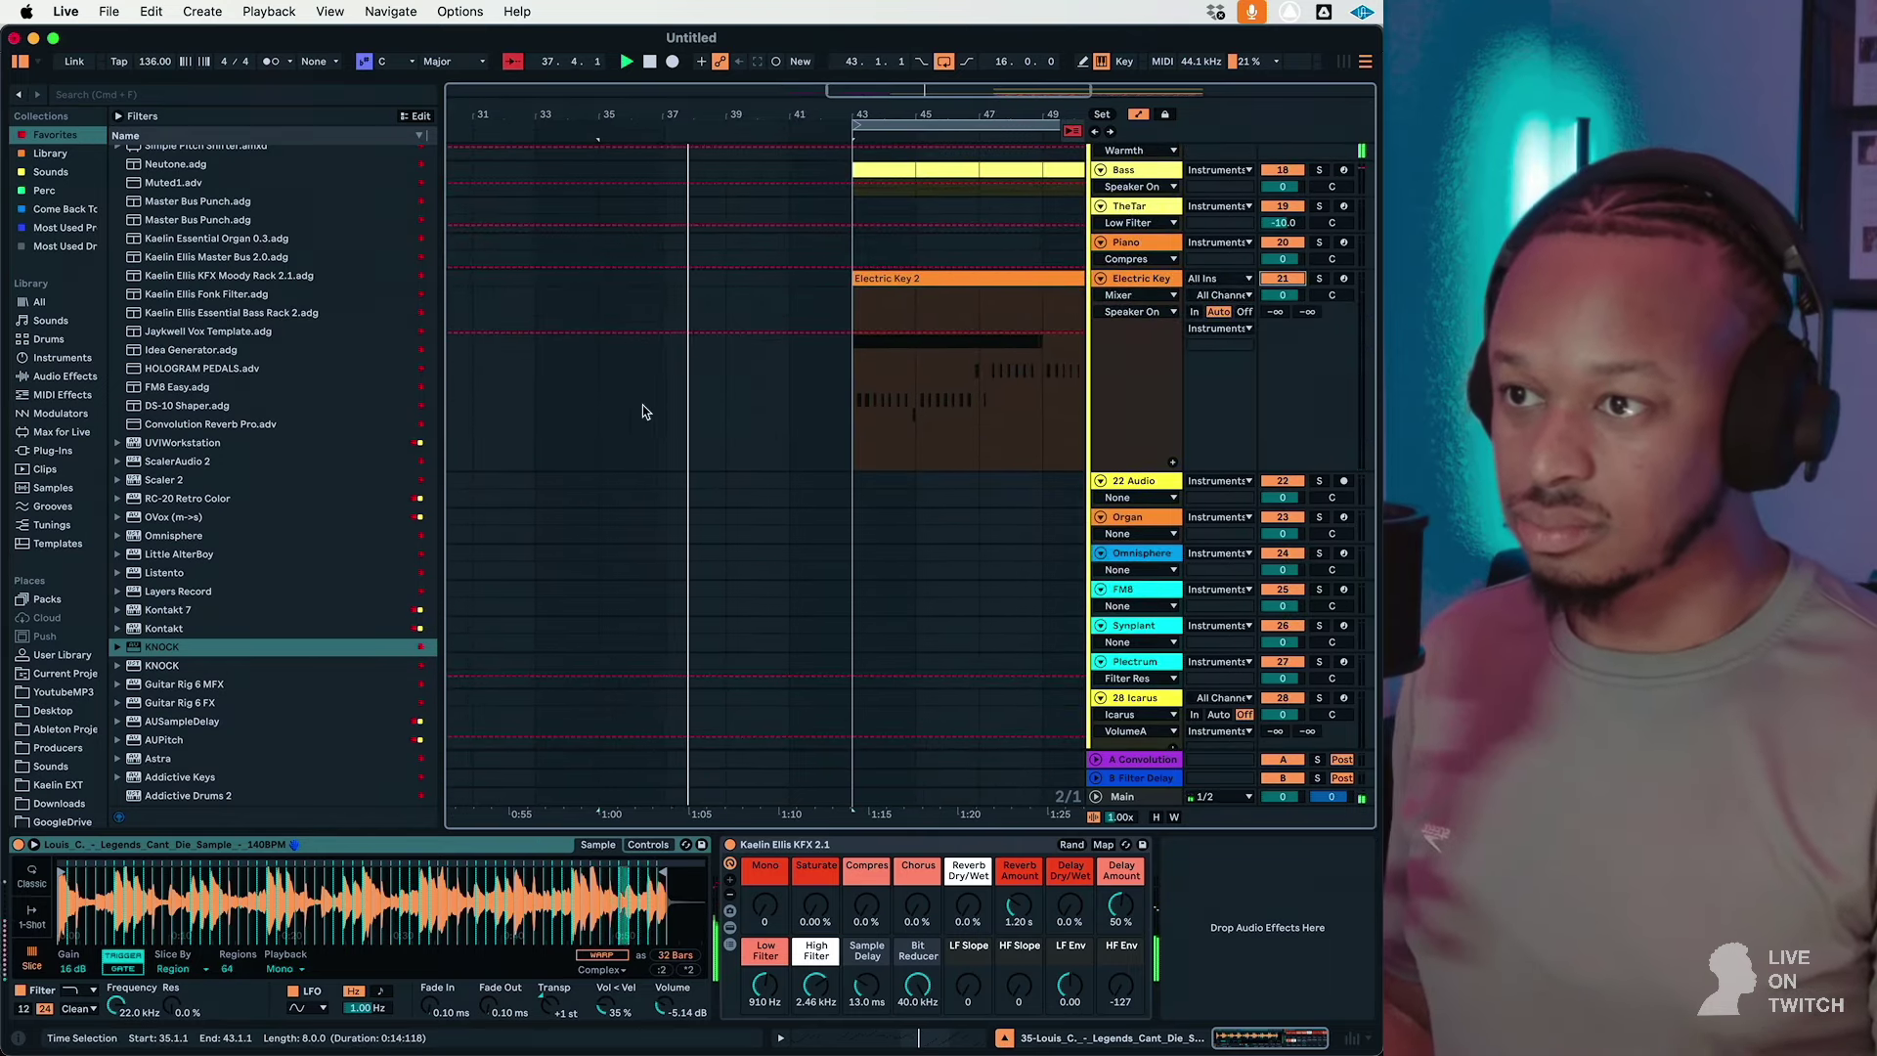
left_click_drag(643, 405, 832, 401)
left_click(831, 377)
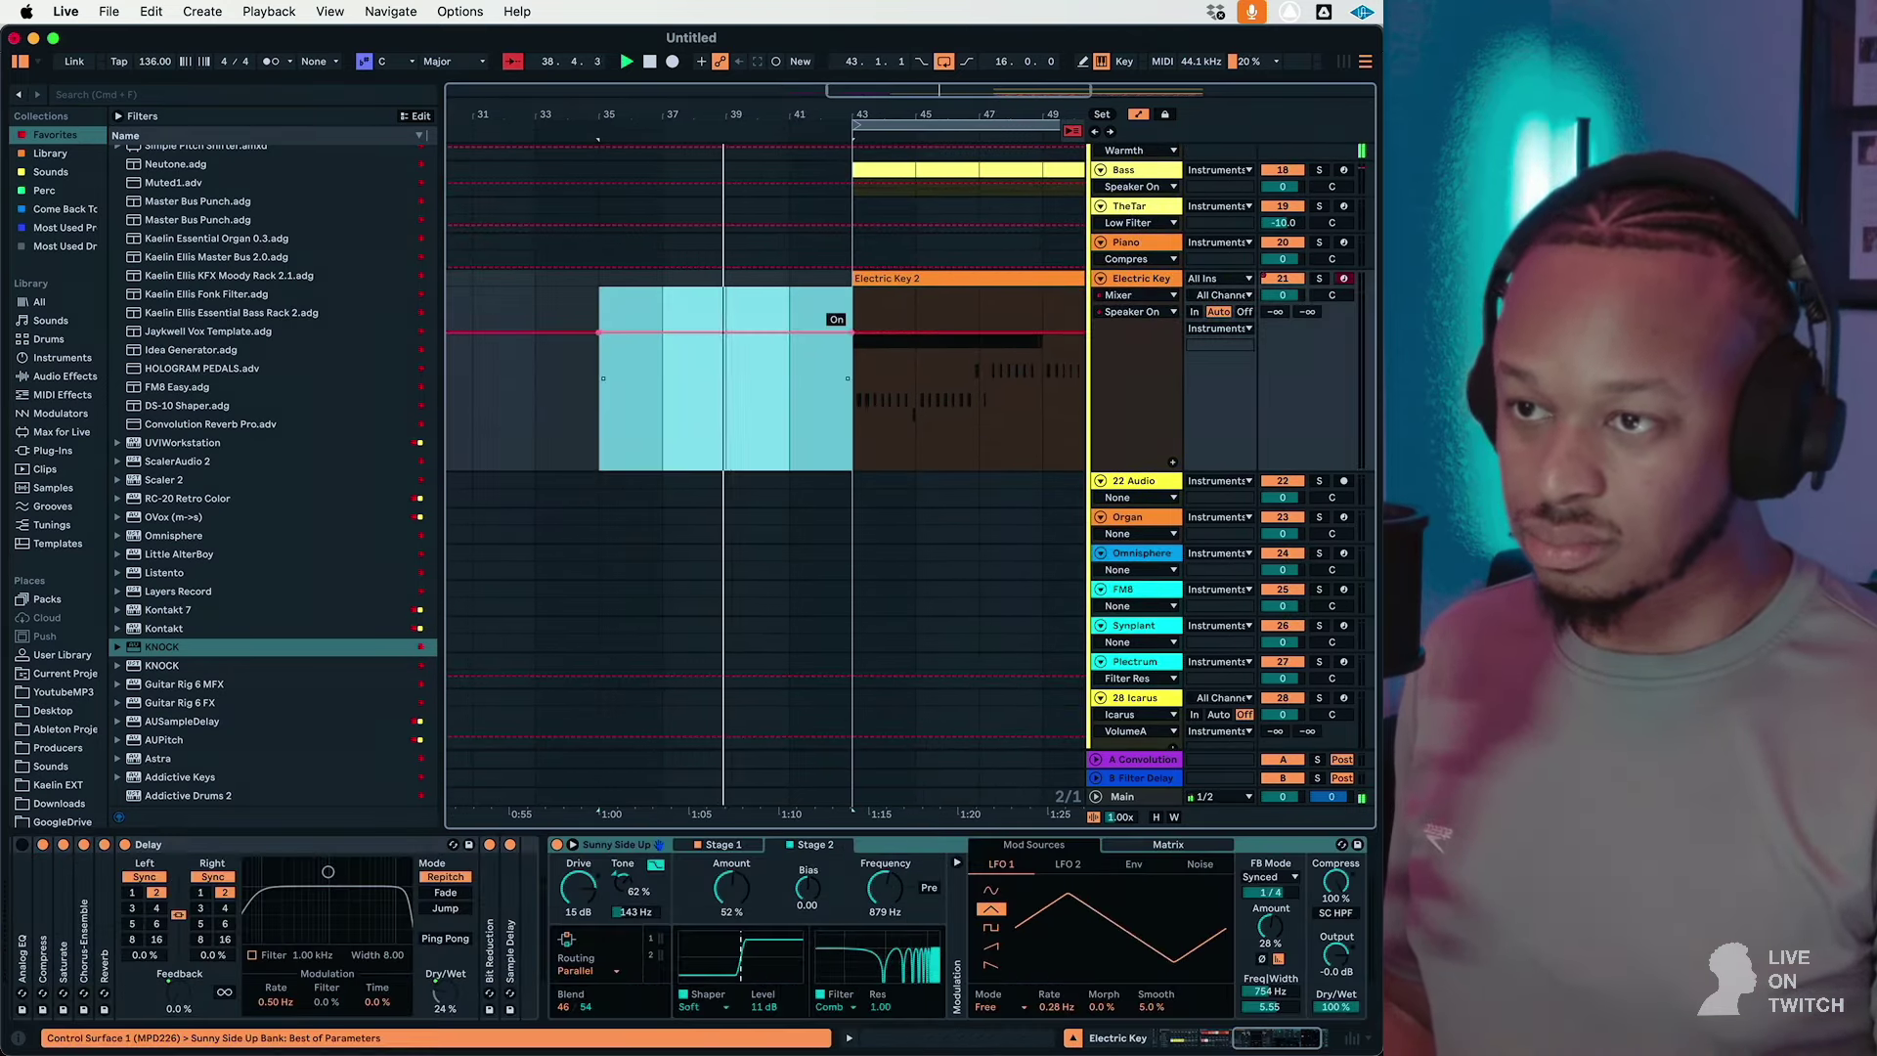
scroll(801, 446, "down", 15)
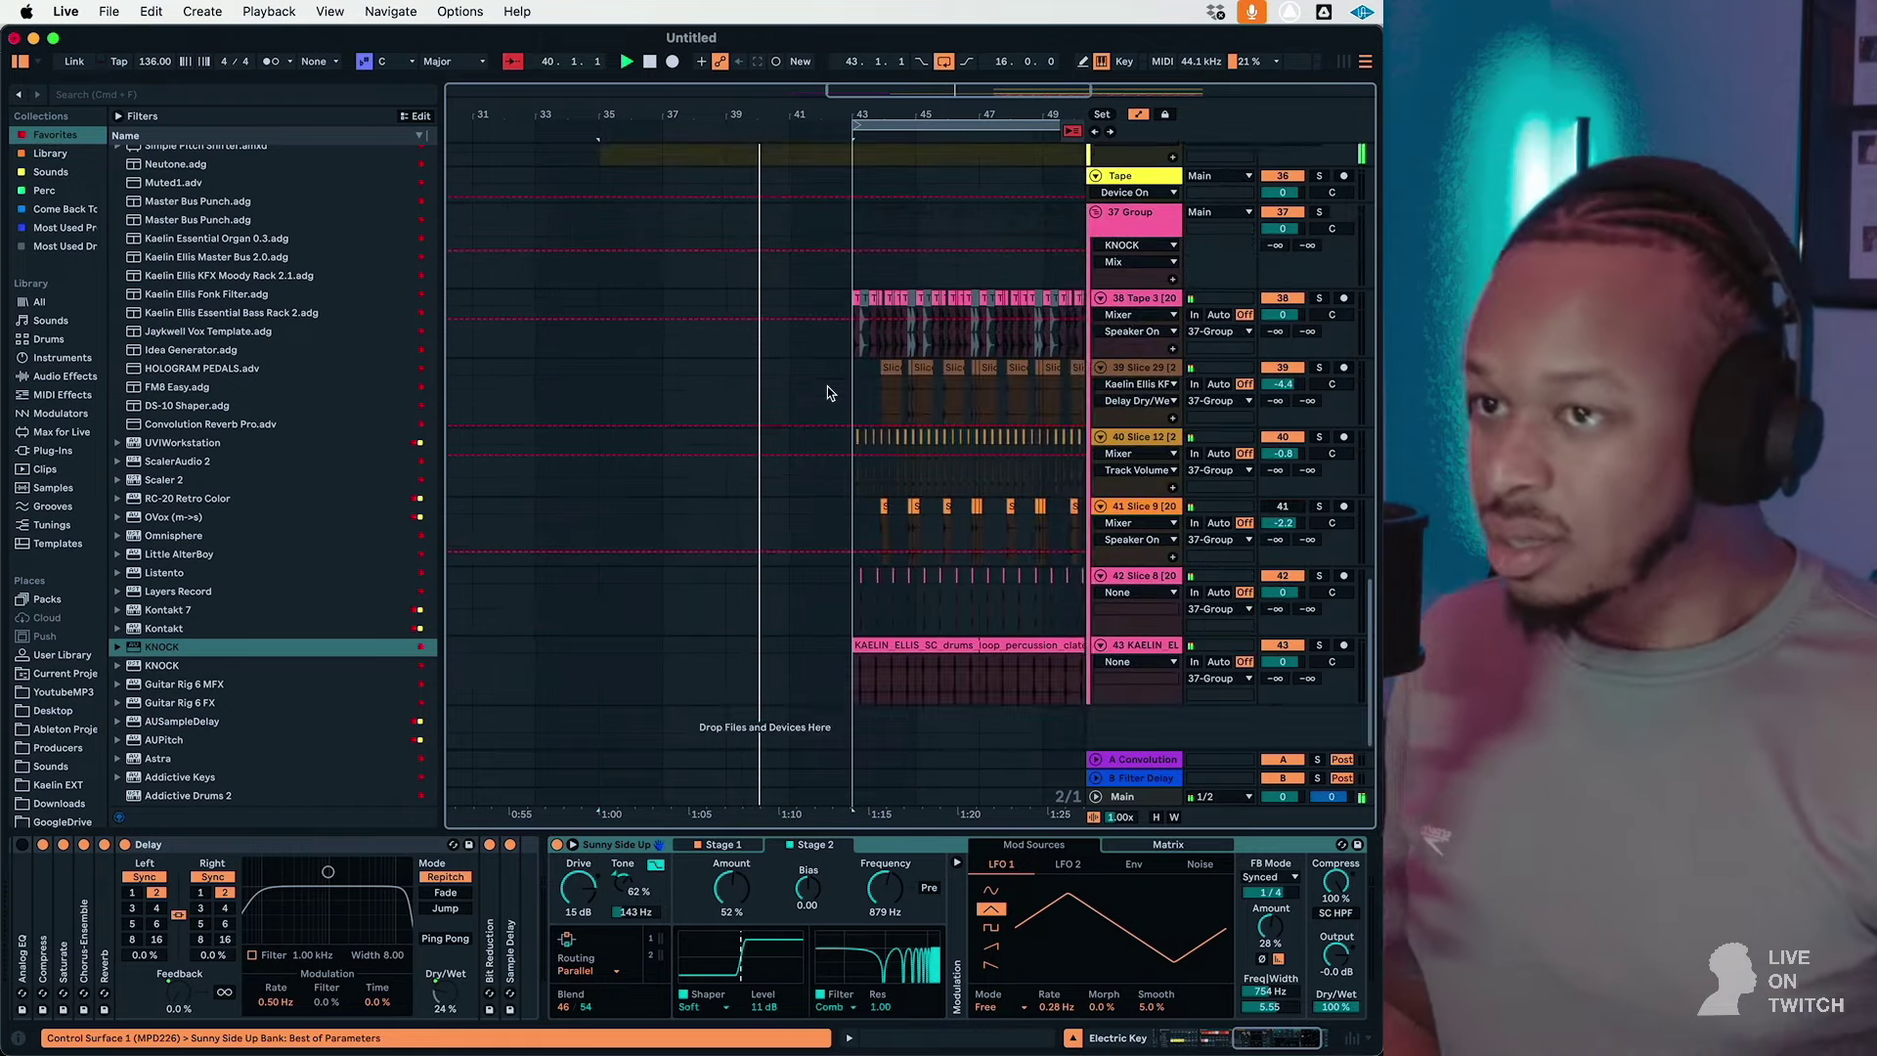
scroll(927, 661, "up", 8)
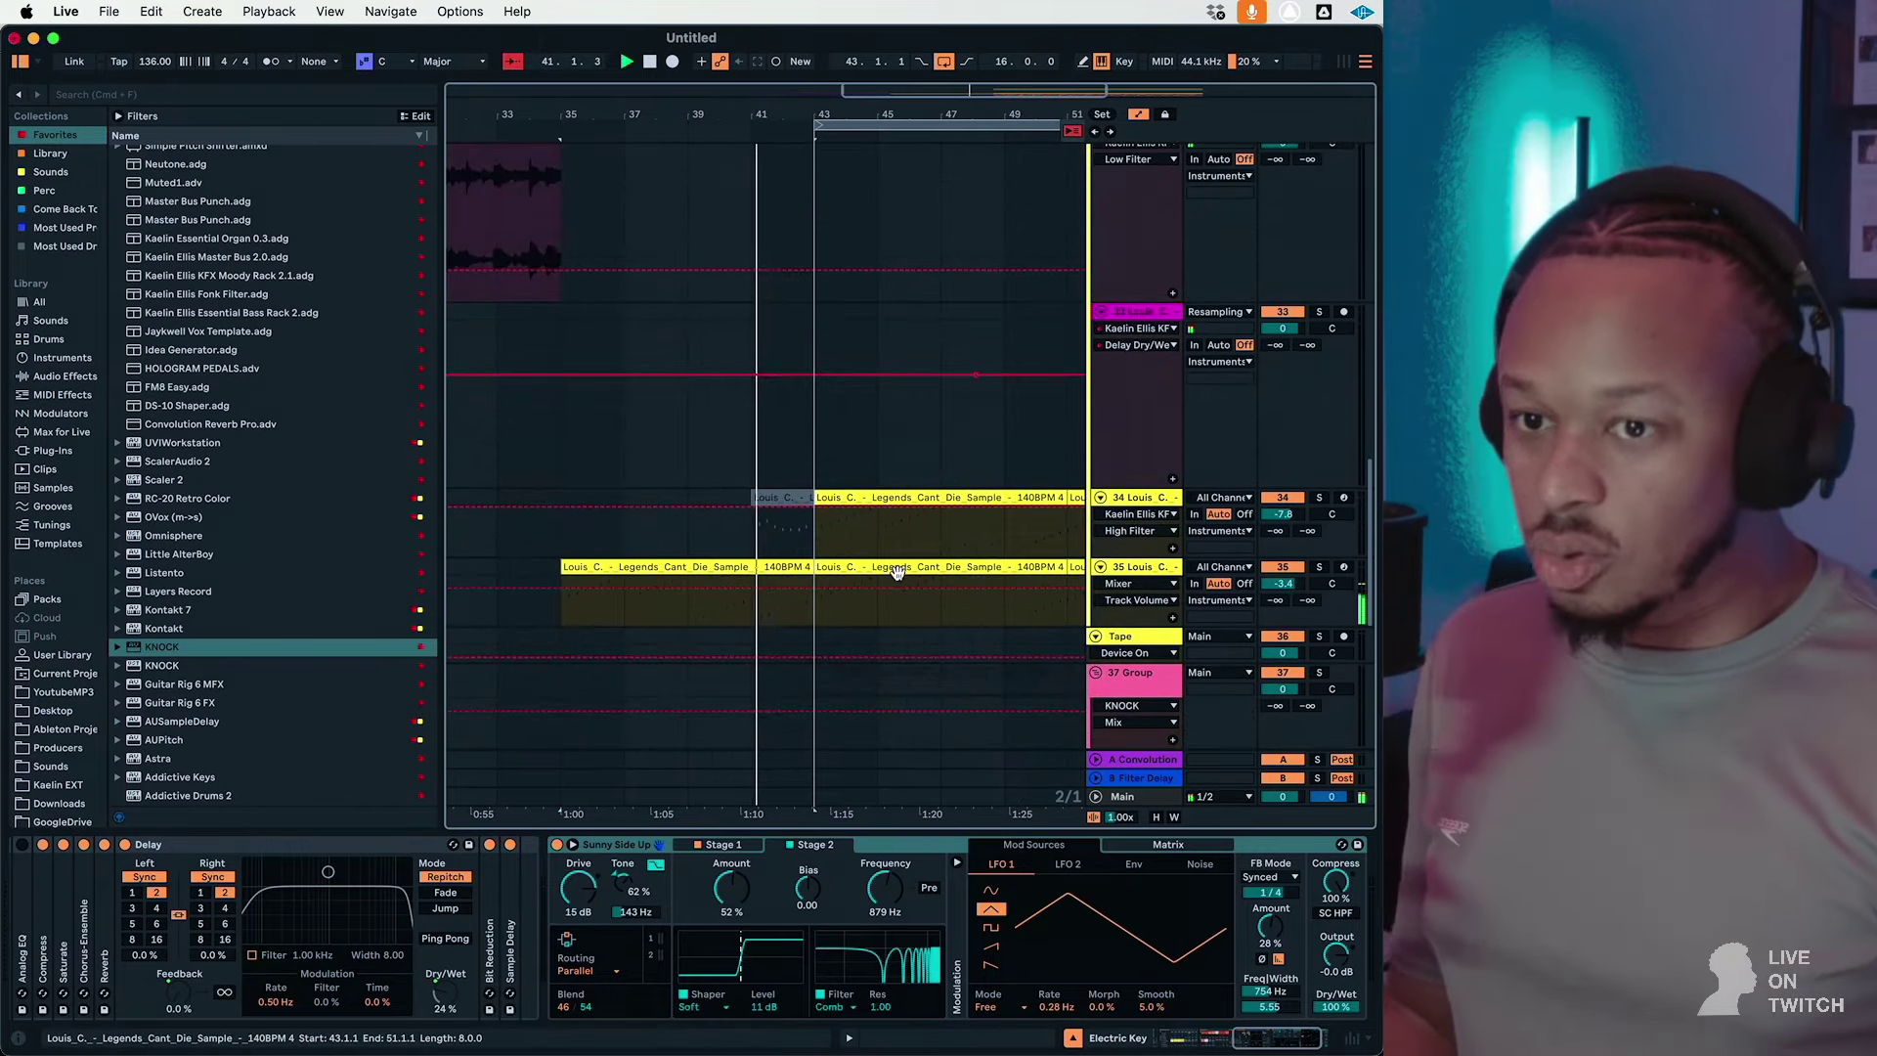
Step: Deactivate the Legends Cant Die Sample clip on track 35 at bars 43 to 51
left_click(981, 561)
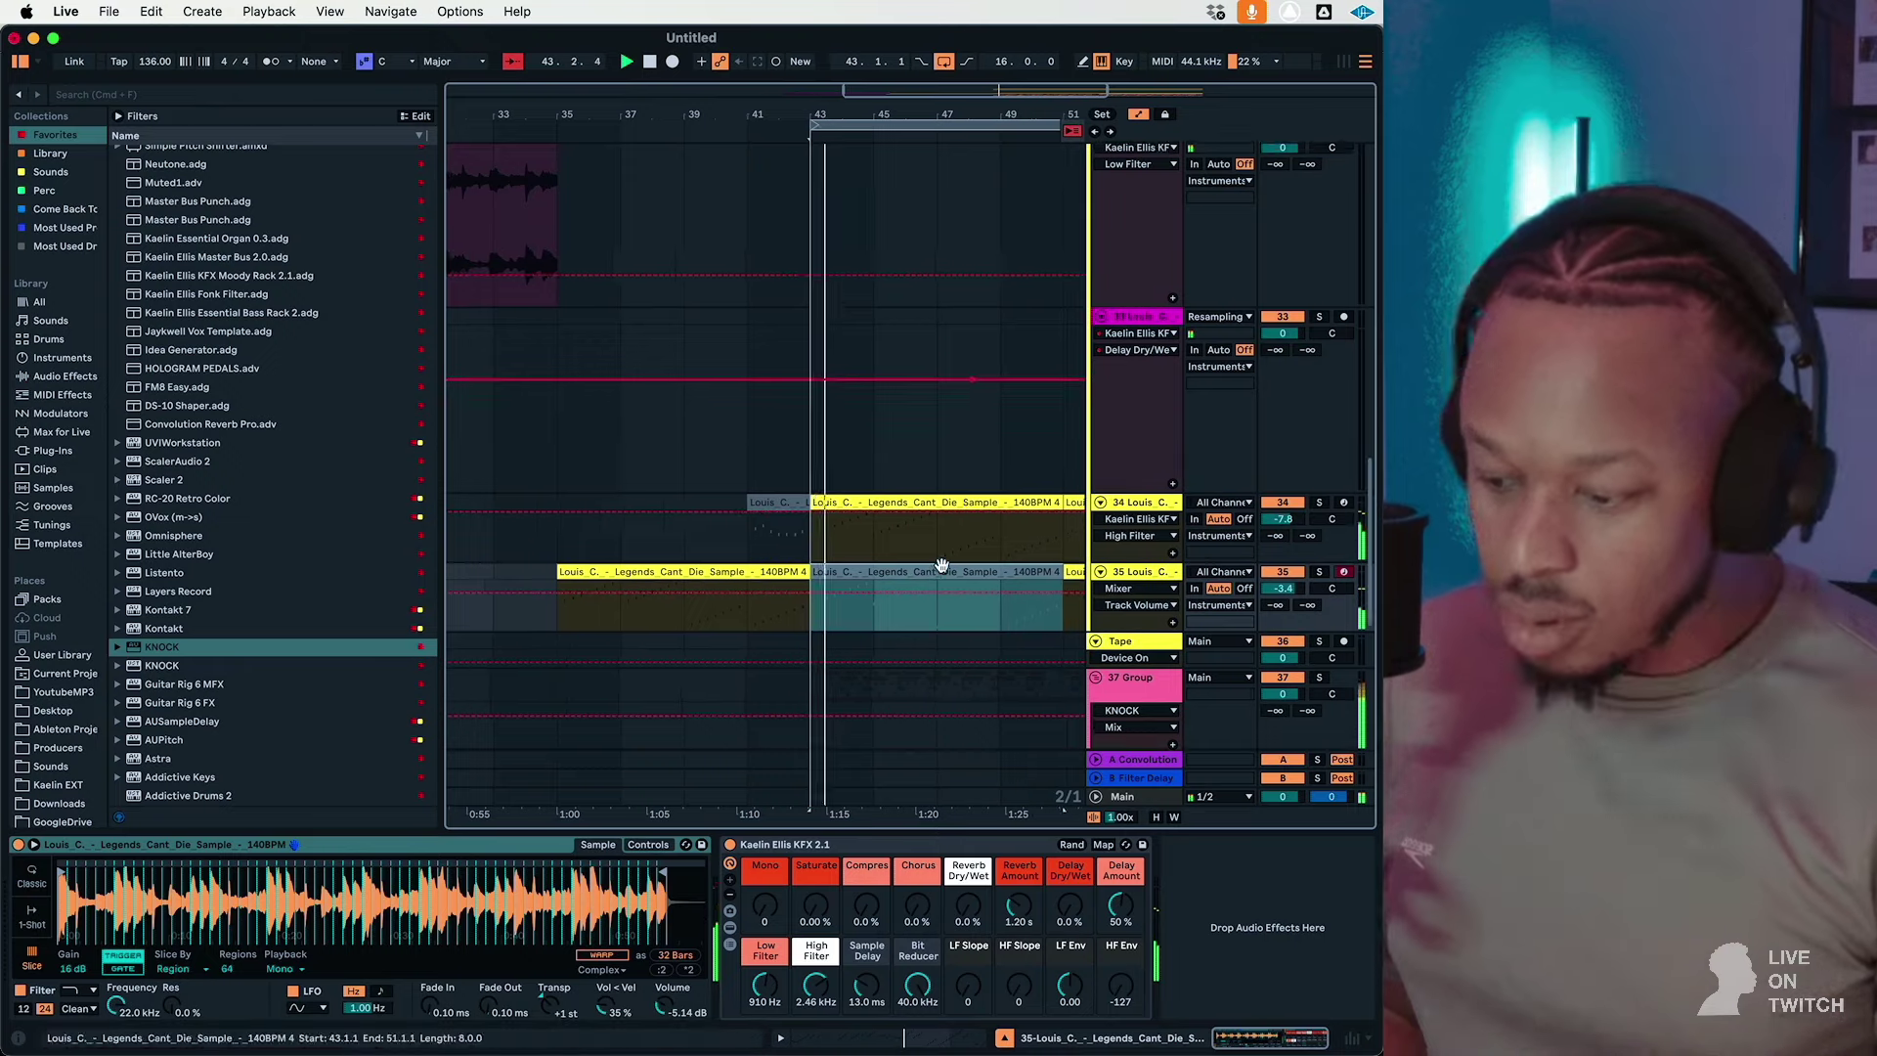
scroll(936, 546, "down", 6)
scroll(876, 499, "up", 6)
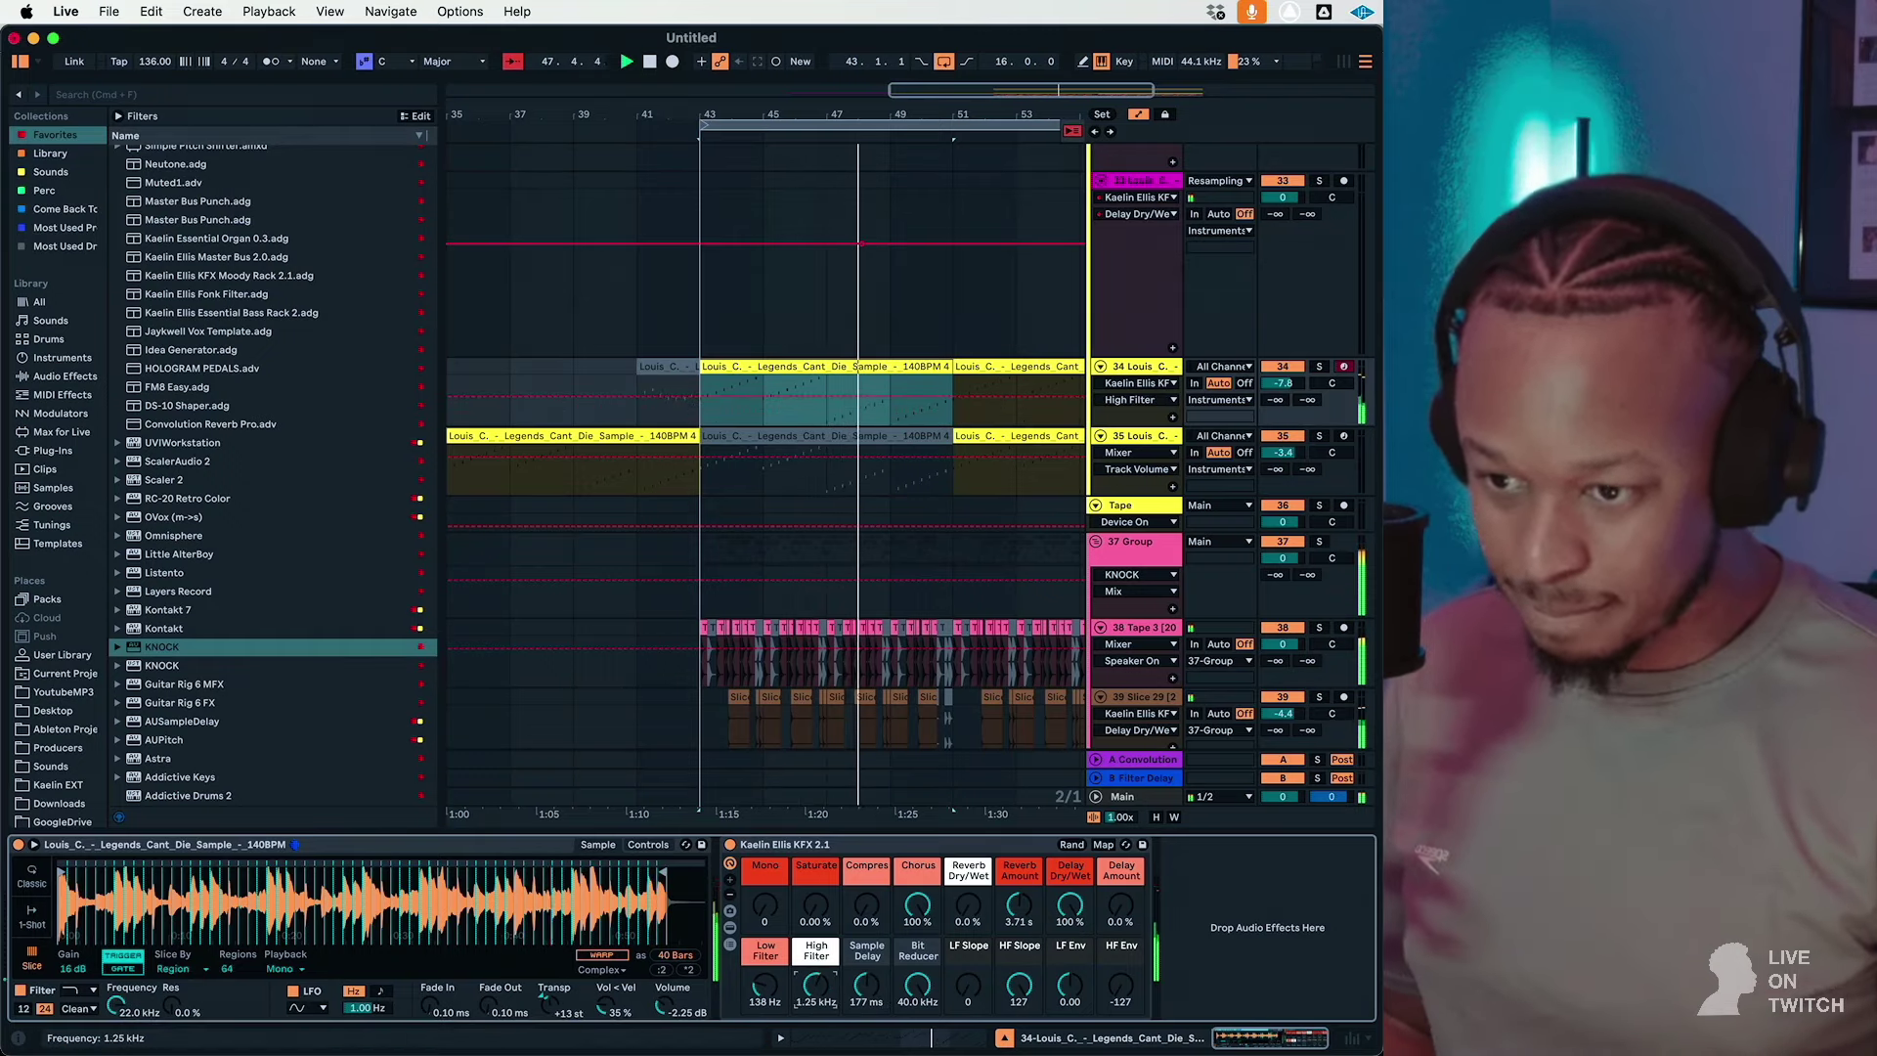
Step: Play from bar 41 to check the drum tracks and select bars 43 to 51 on the Slice 9 track
scroll(861, 587, "down", 10)
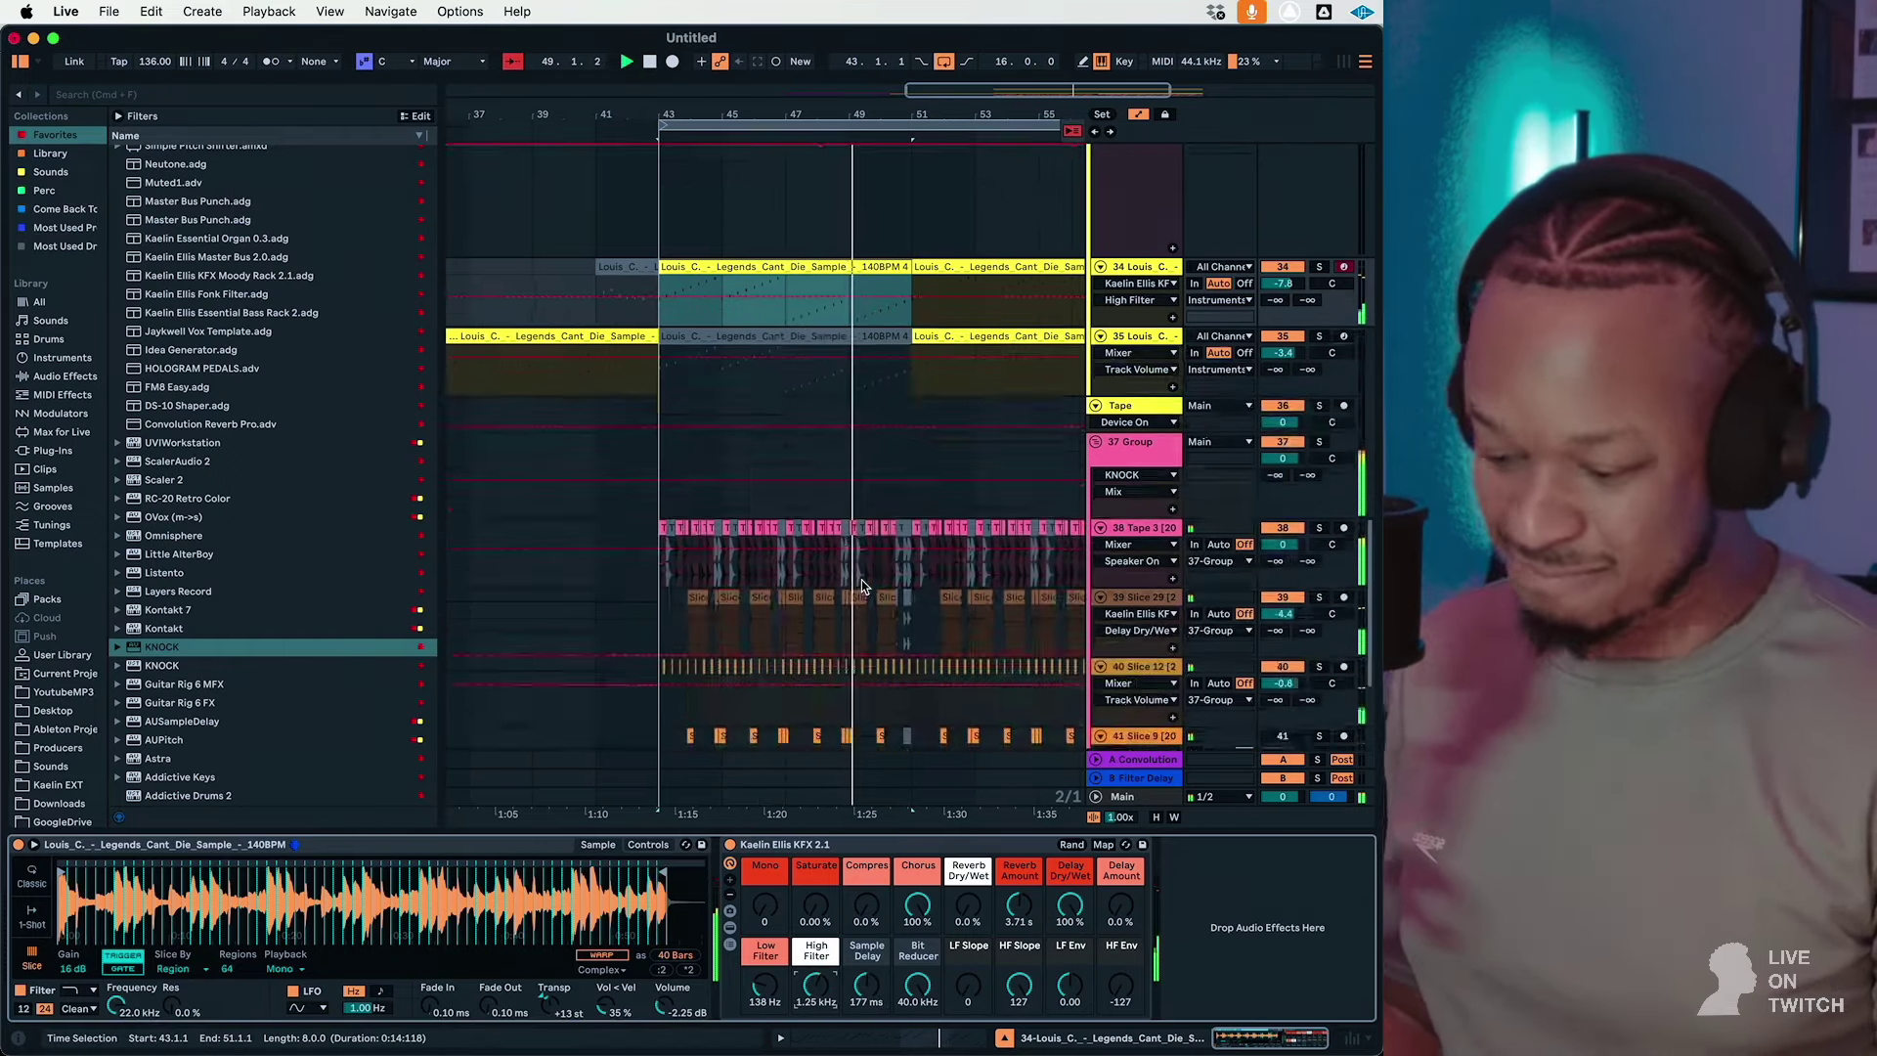
scroll(861, 587, "left", 3)
left_click(755, 519)
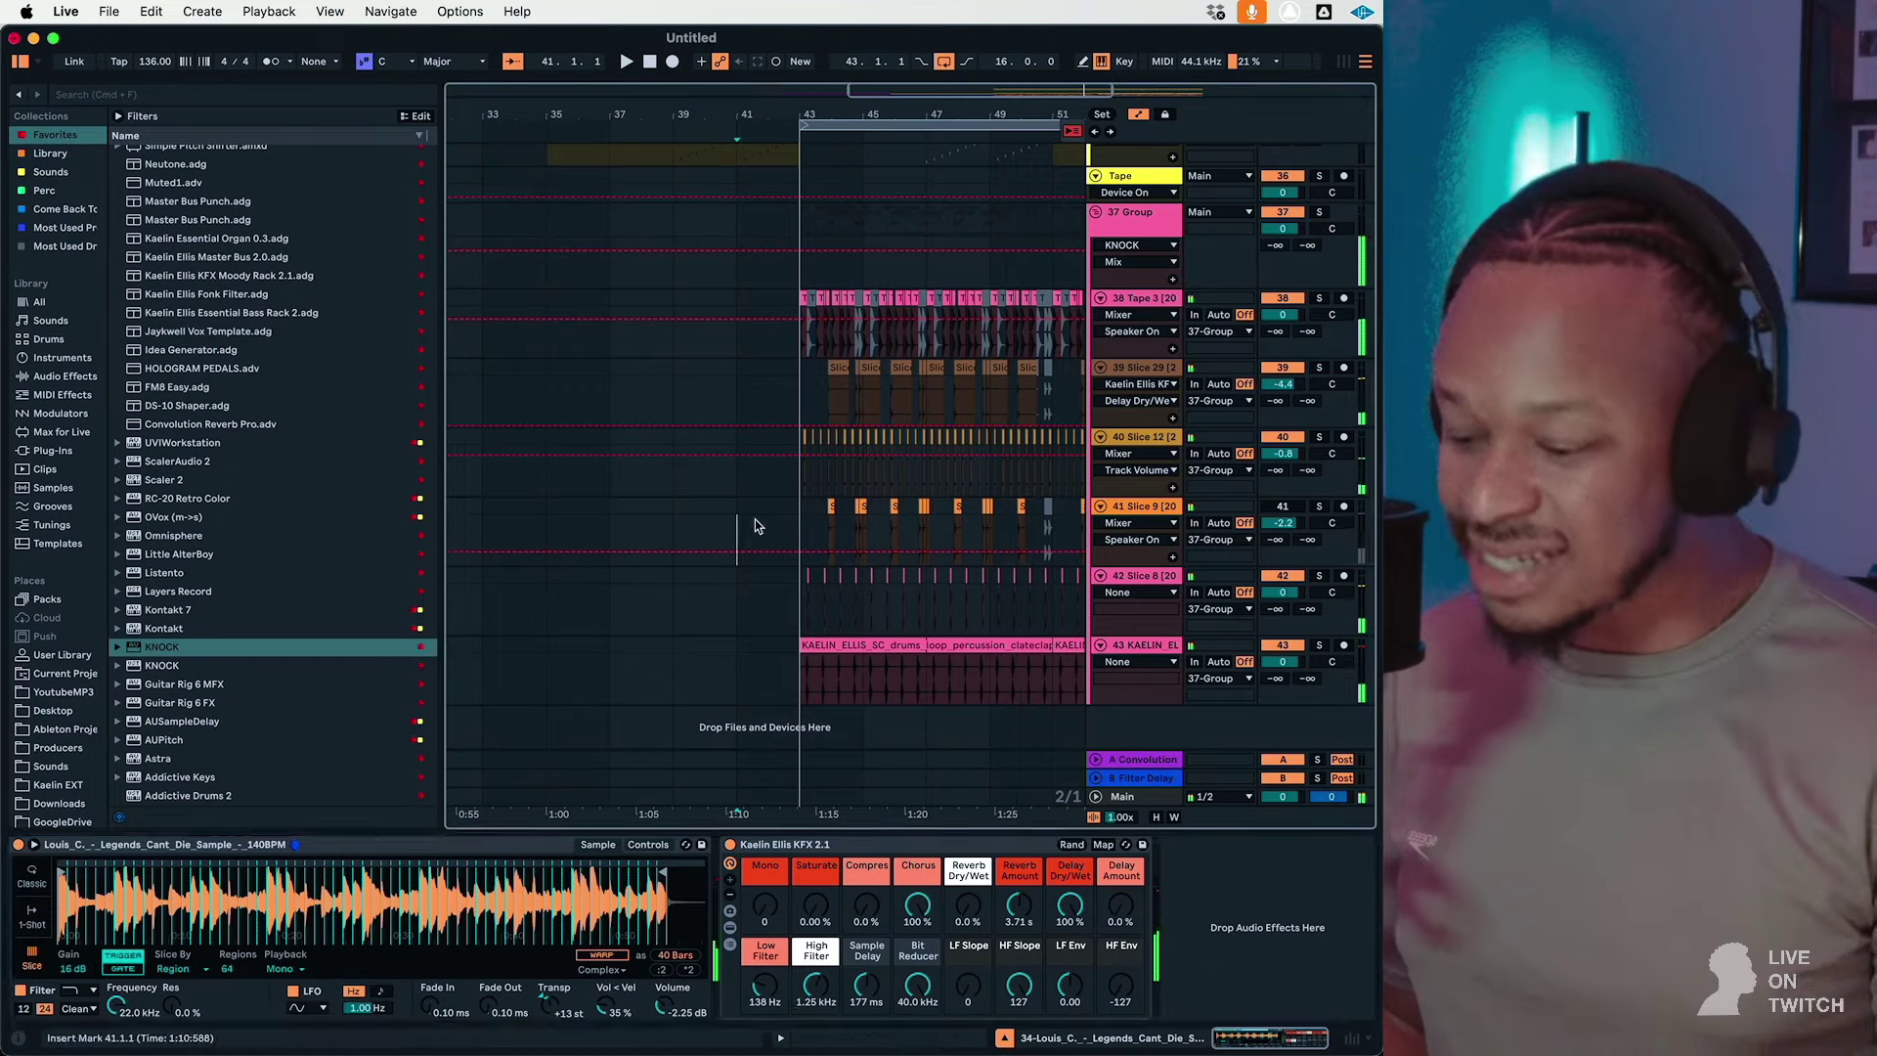
scroll(760, 509, "up", 5)
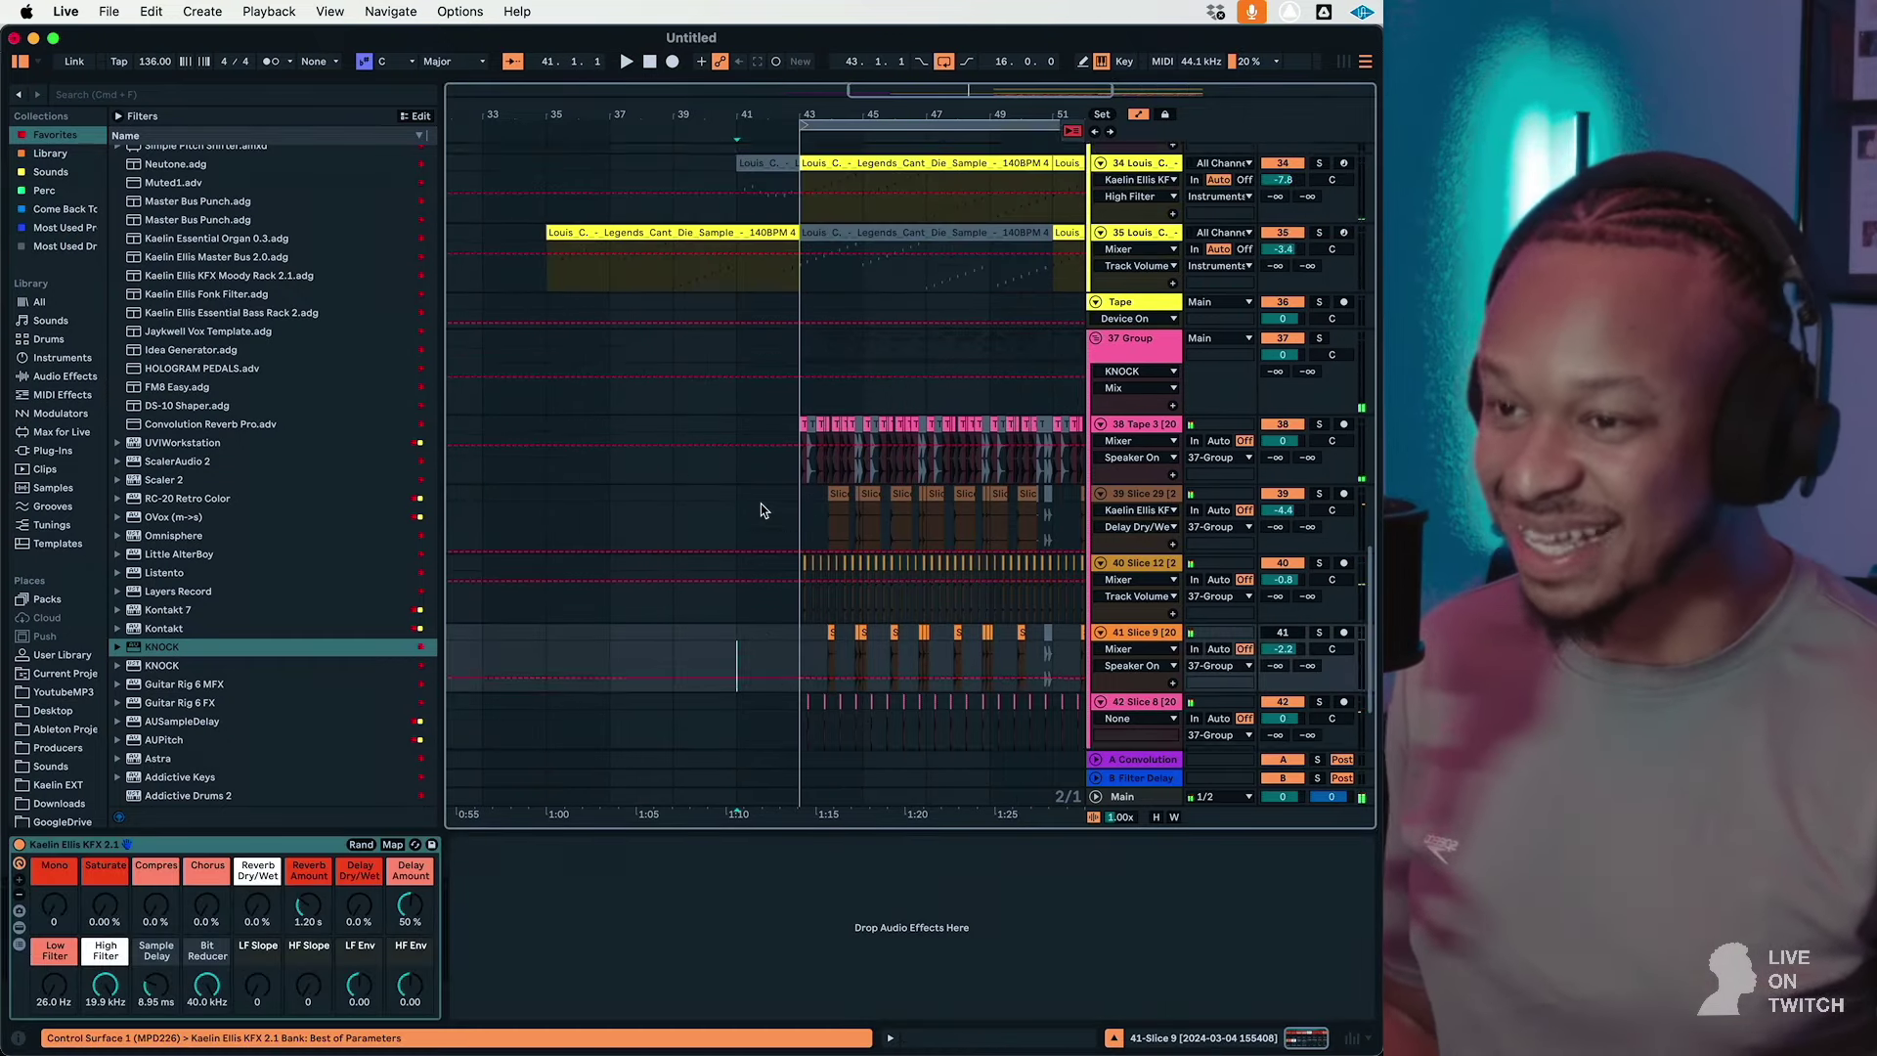
scroll(1001, 528, "down", 1)
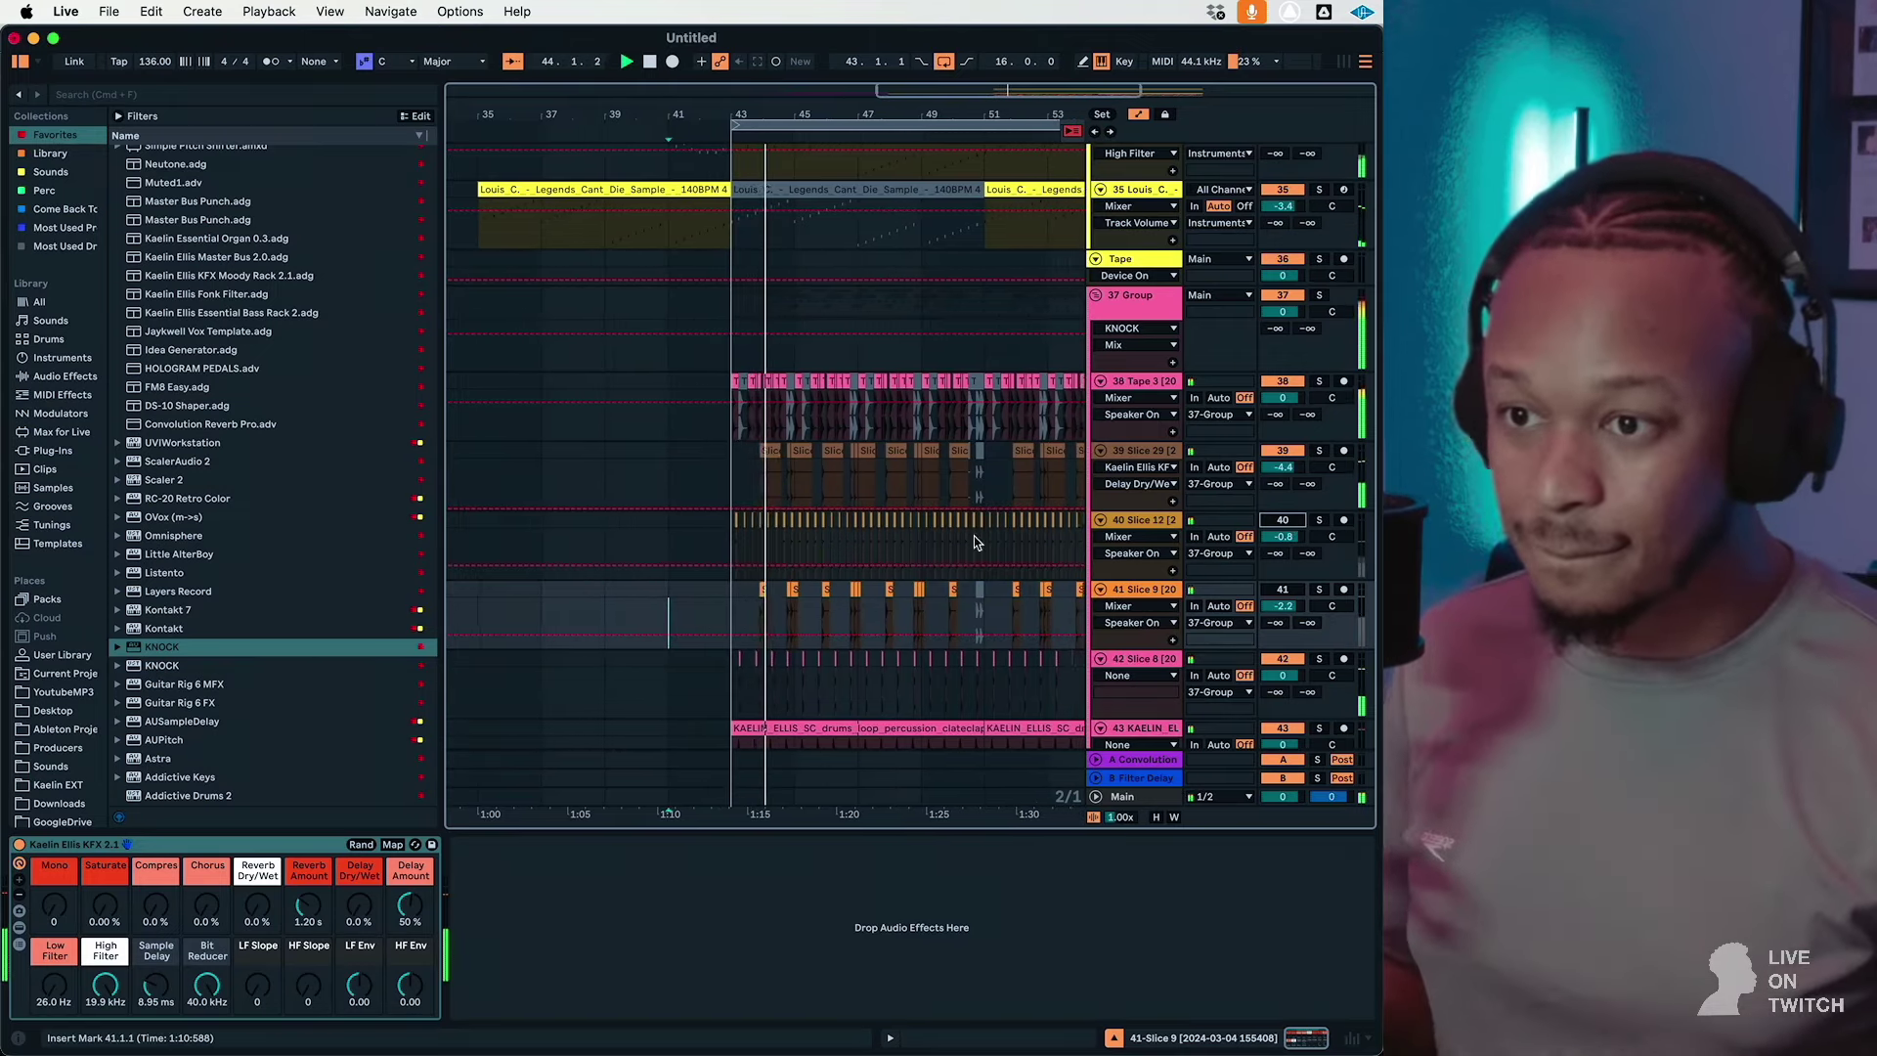
left_click(966, 592)
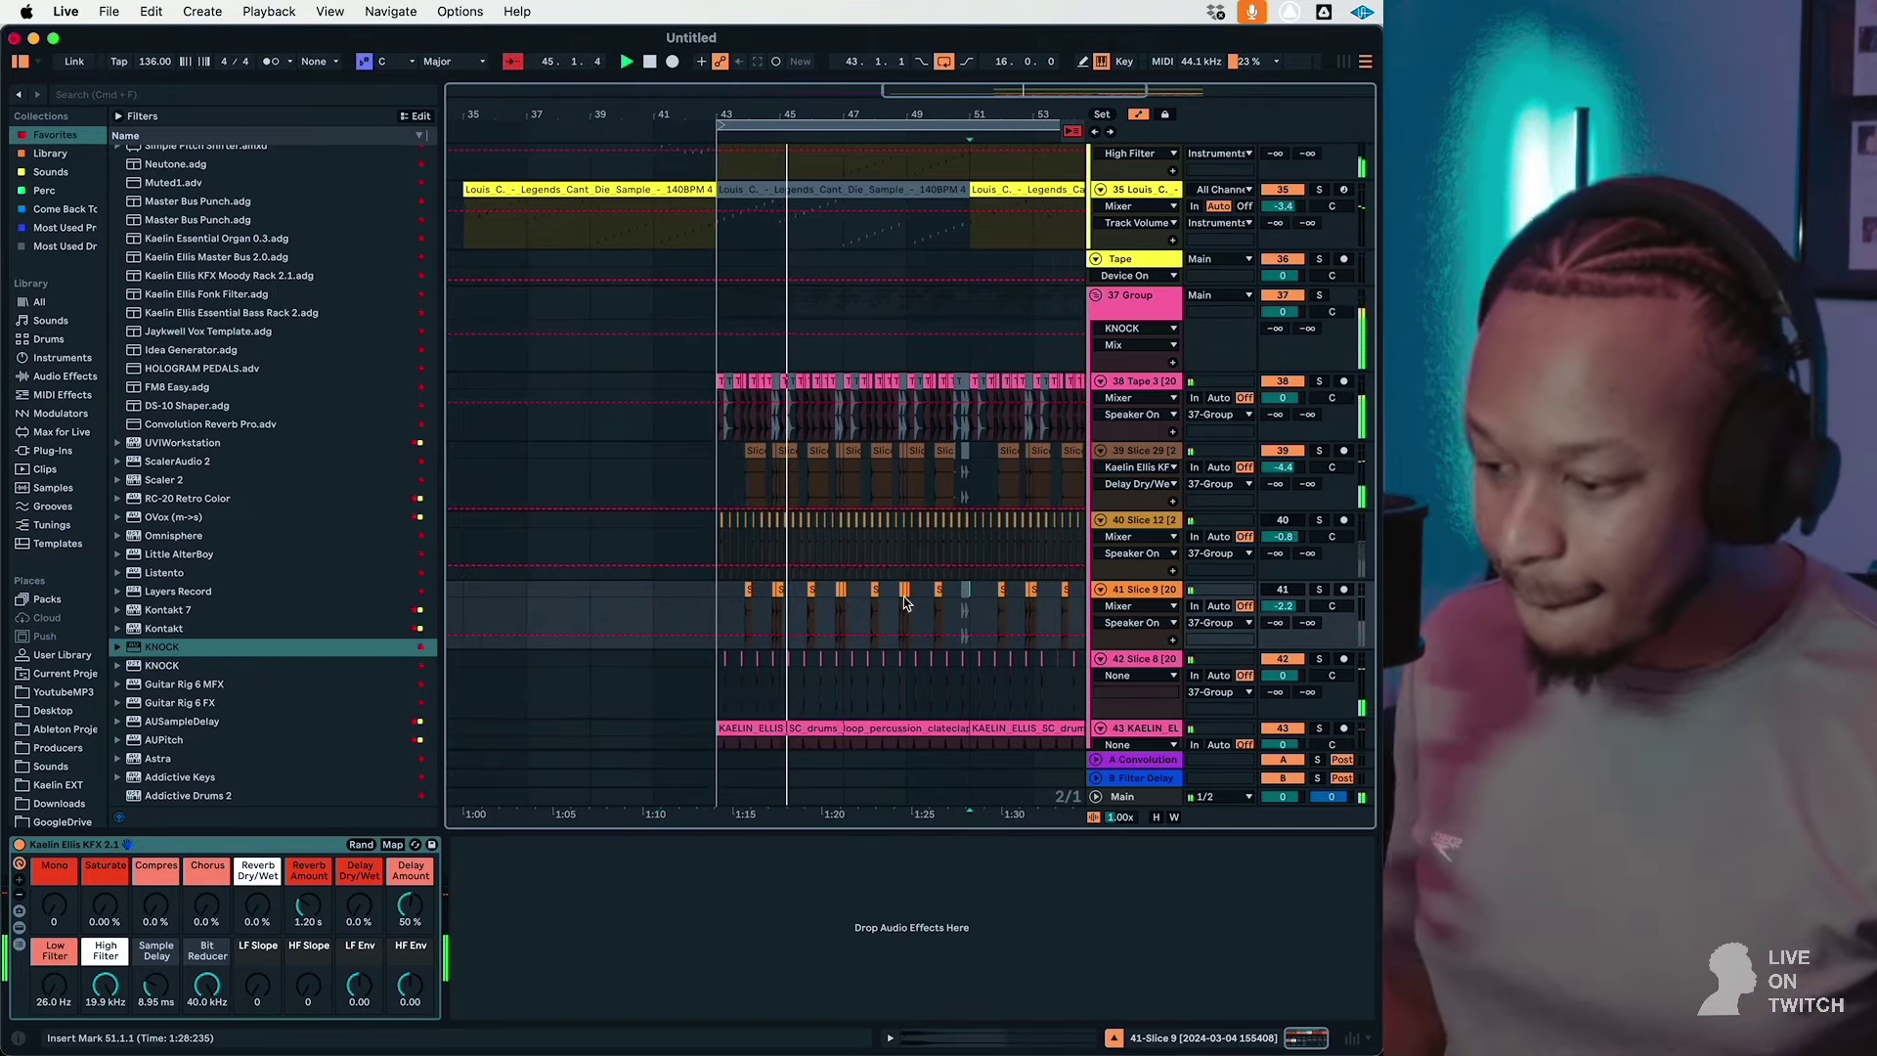
left_click(715, 591, "shift")
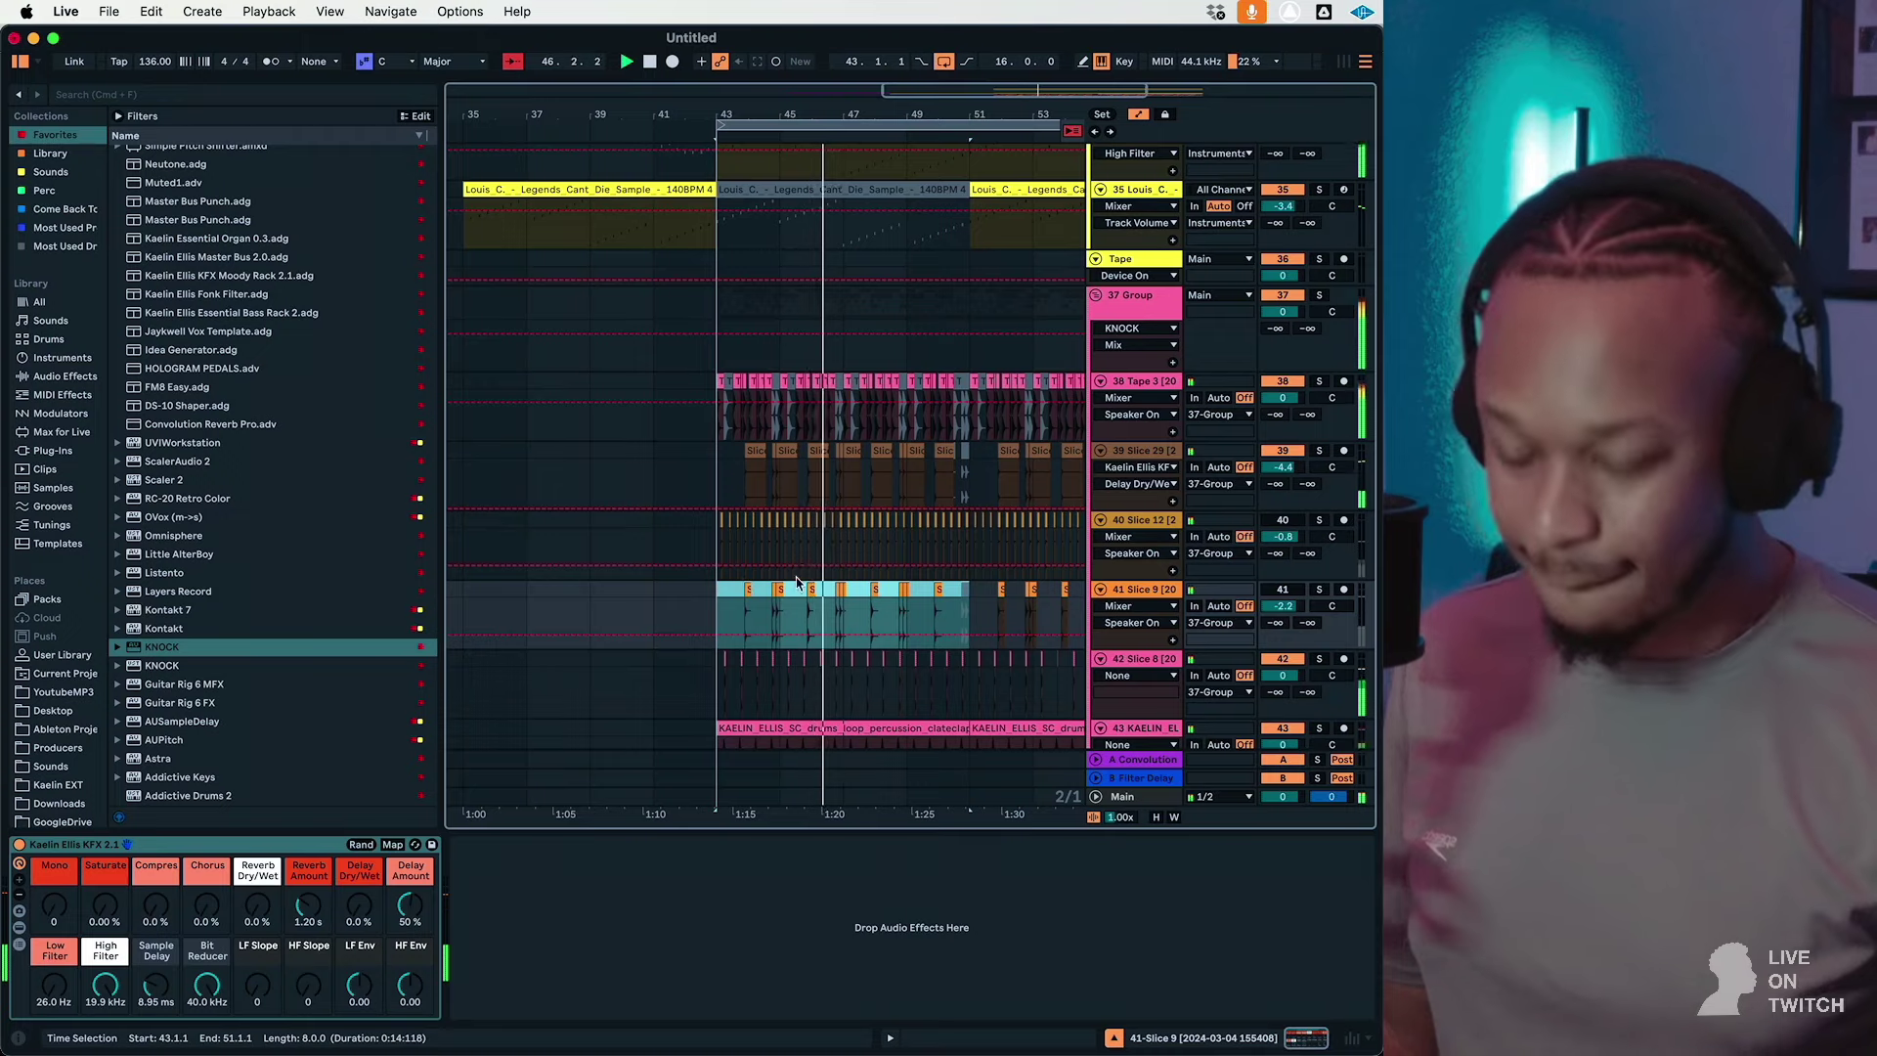
Step: Loop bars 43 to 51 of the first Electric Key 2 clip and bring up the track's device chain
scroll(1026, 461, "up", 15)
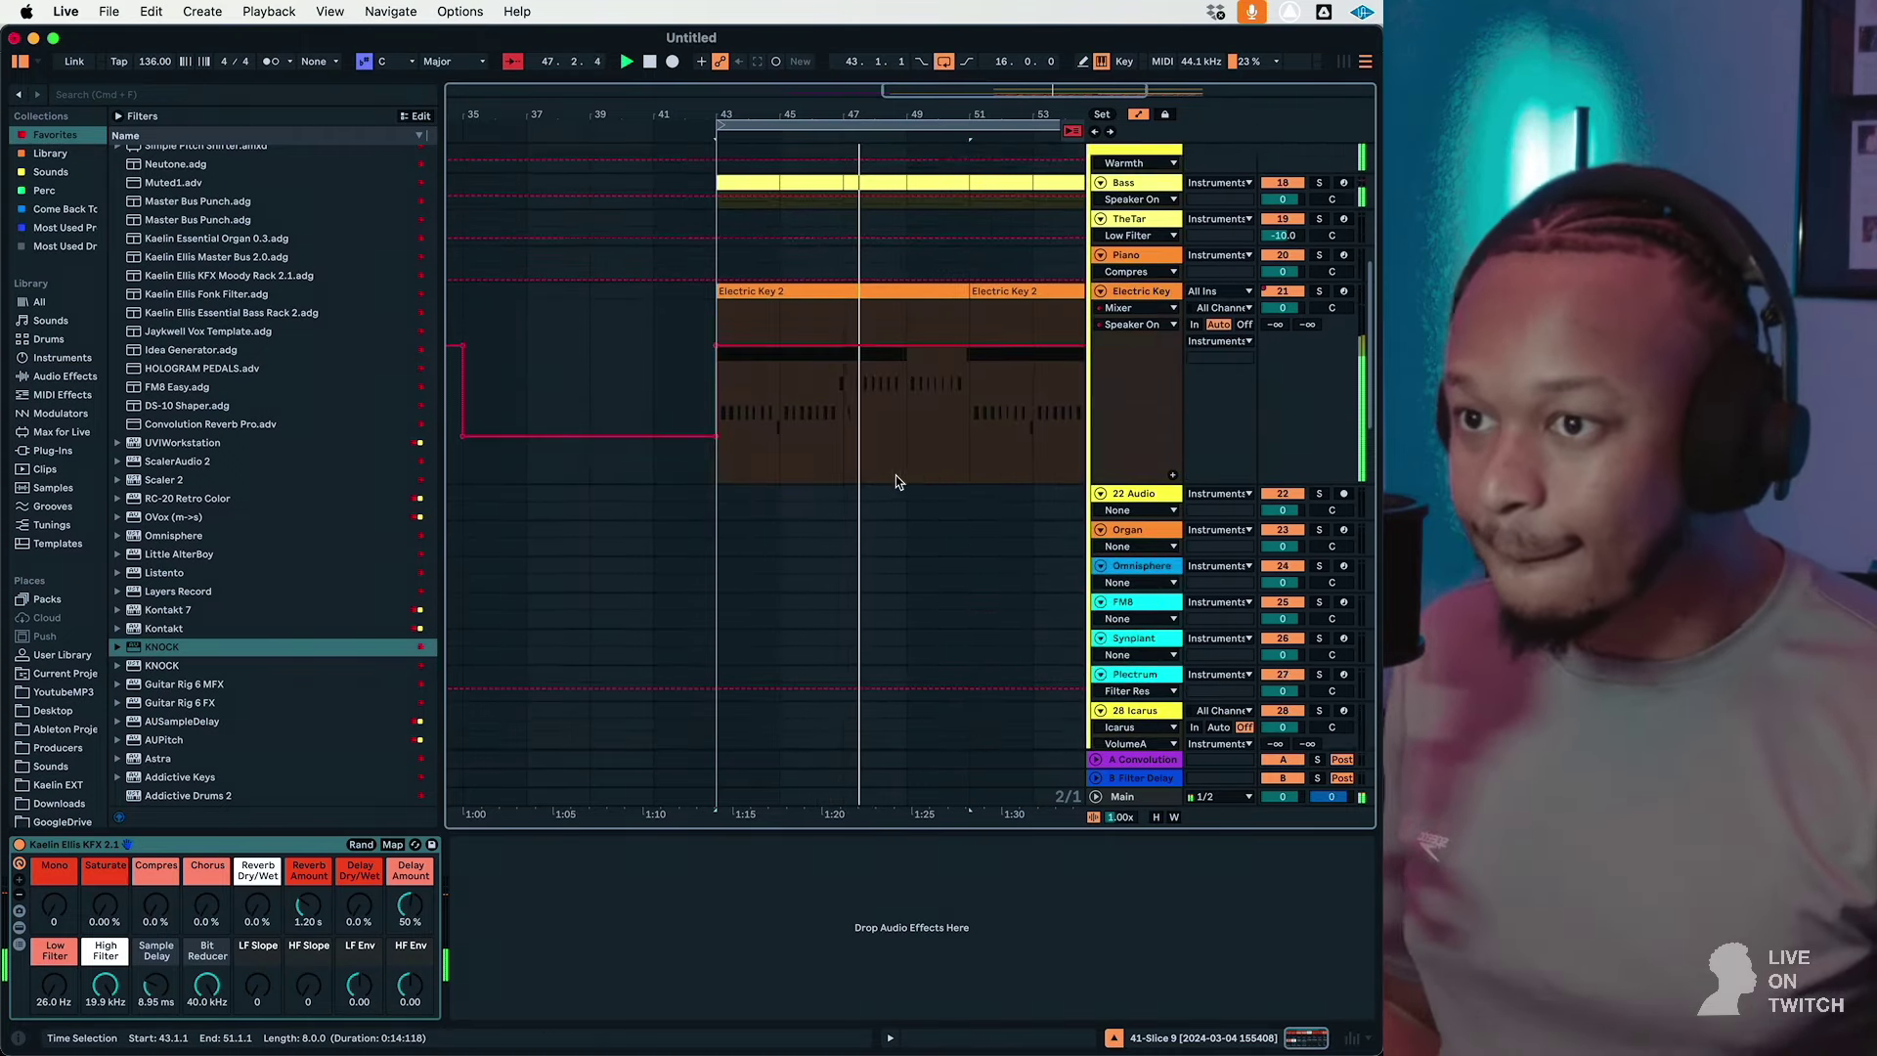
left_click(743, 461)
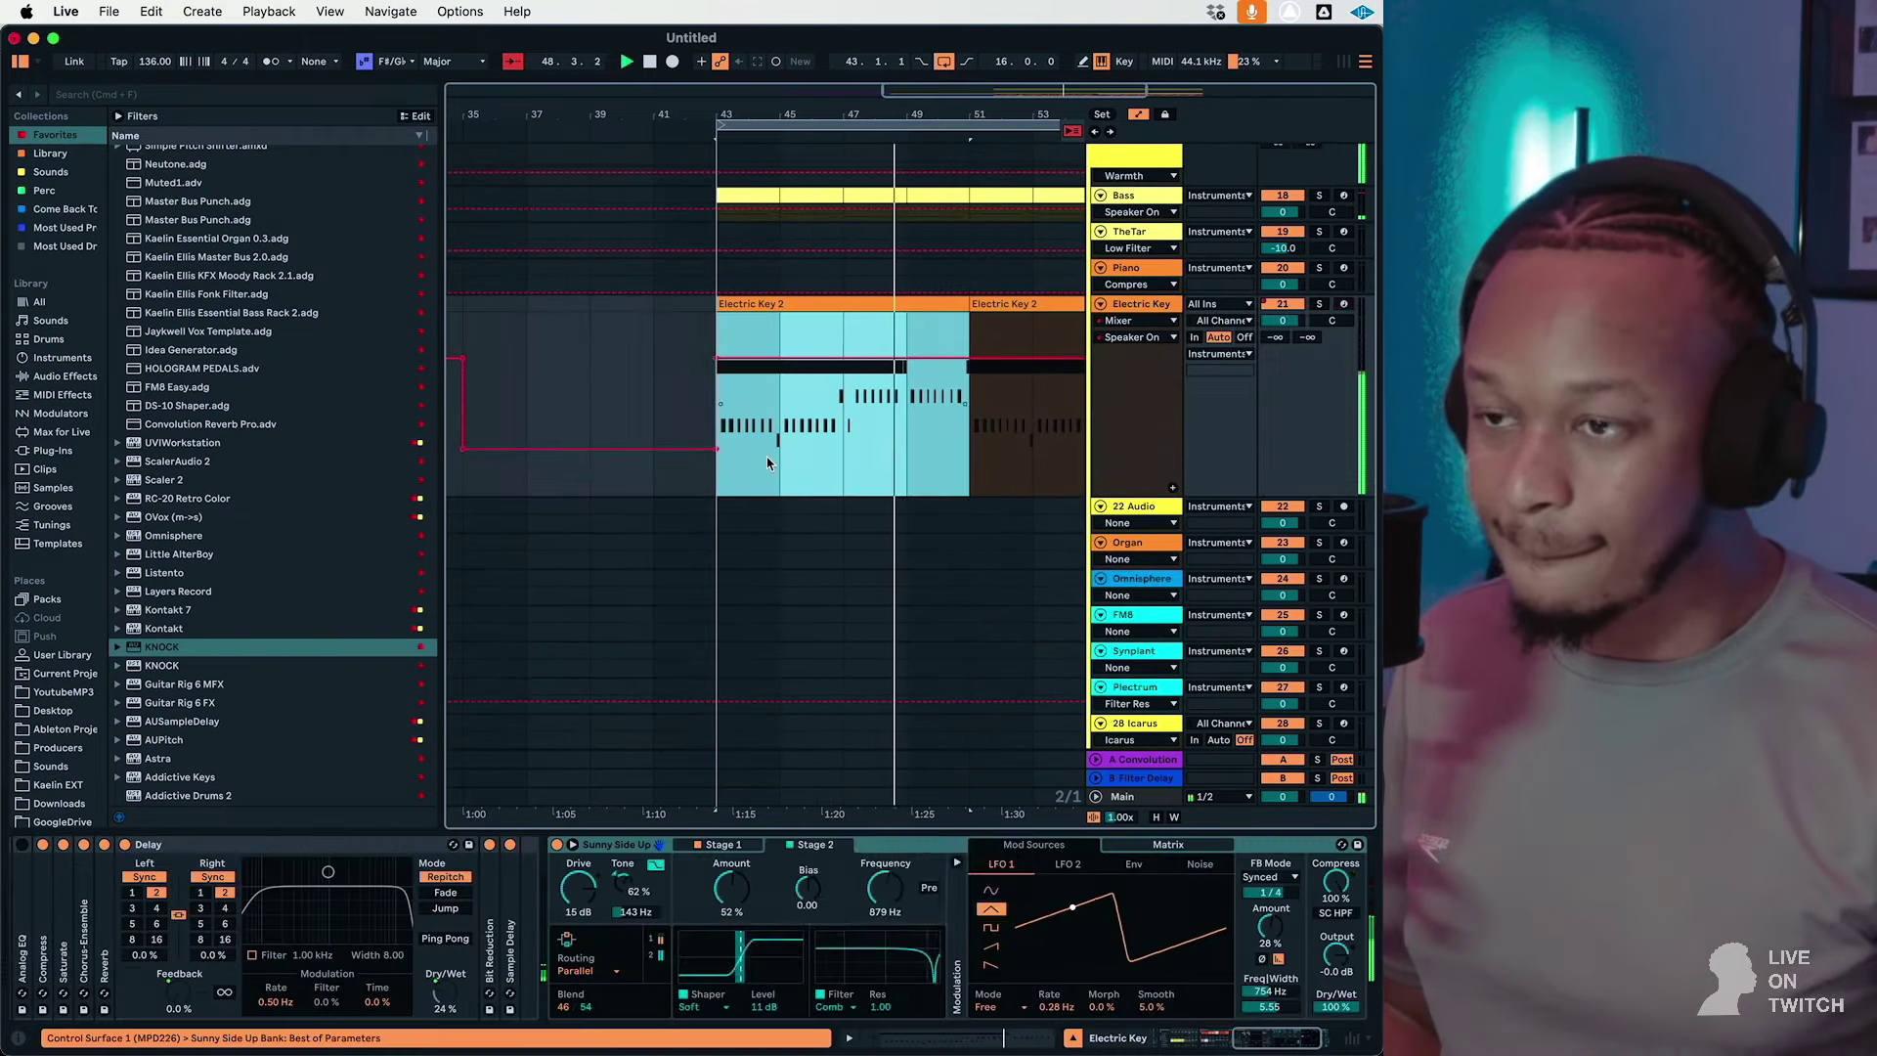
right_click(771, 459)
left_click(836, 639)
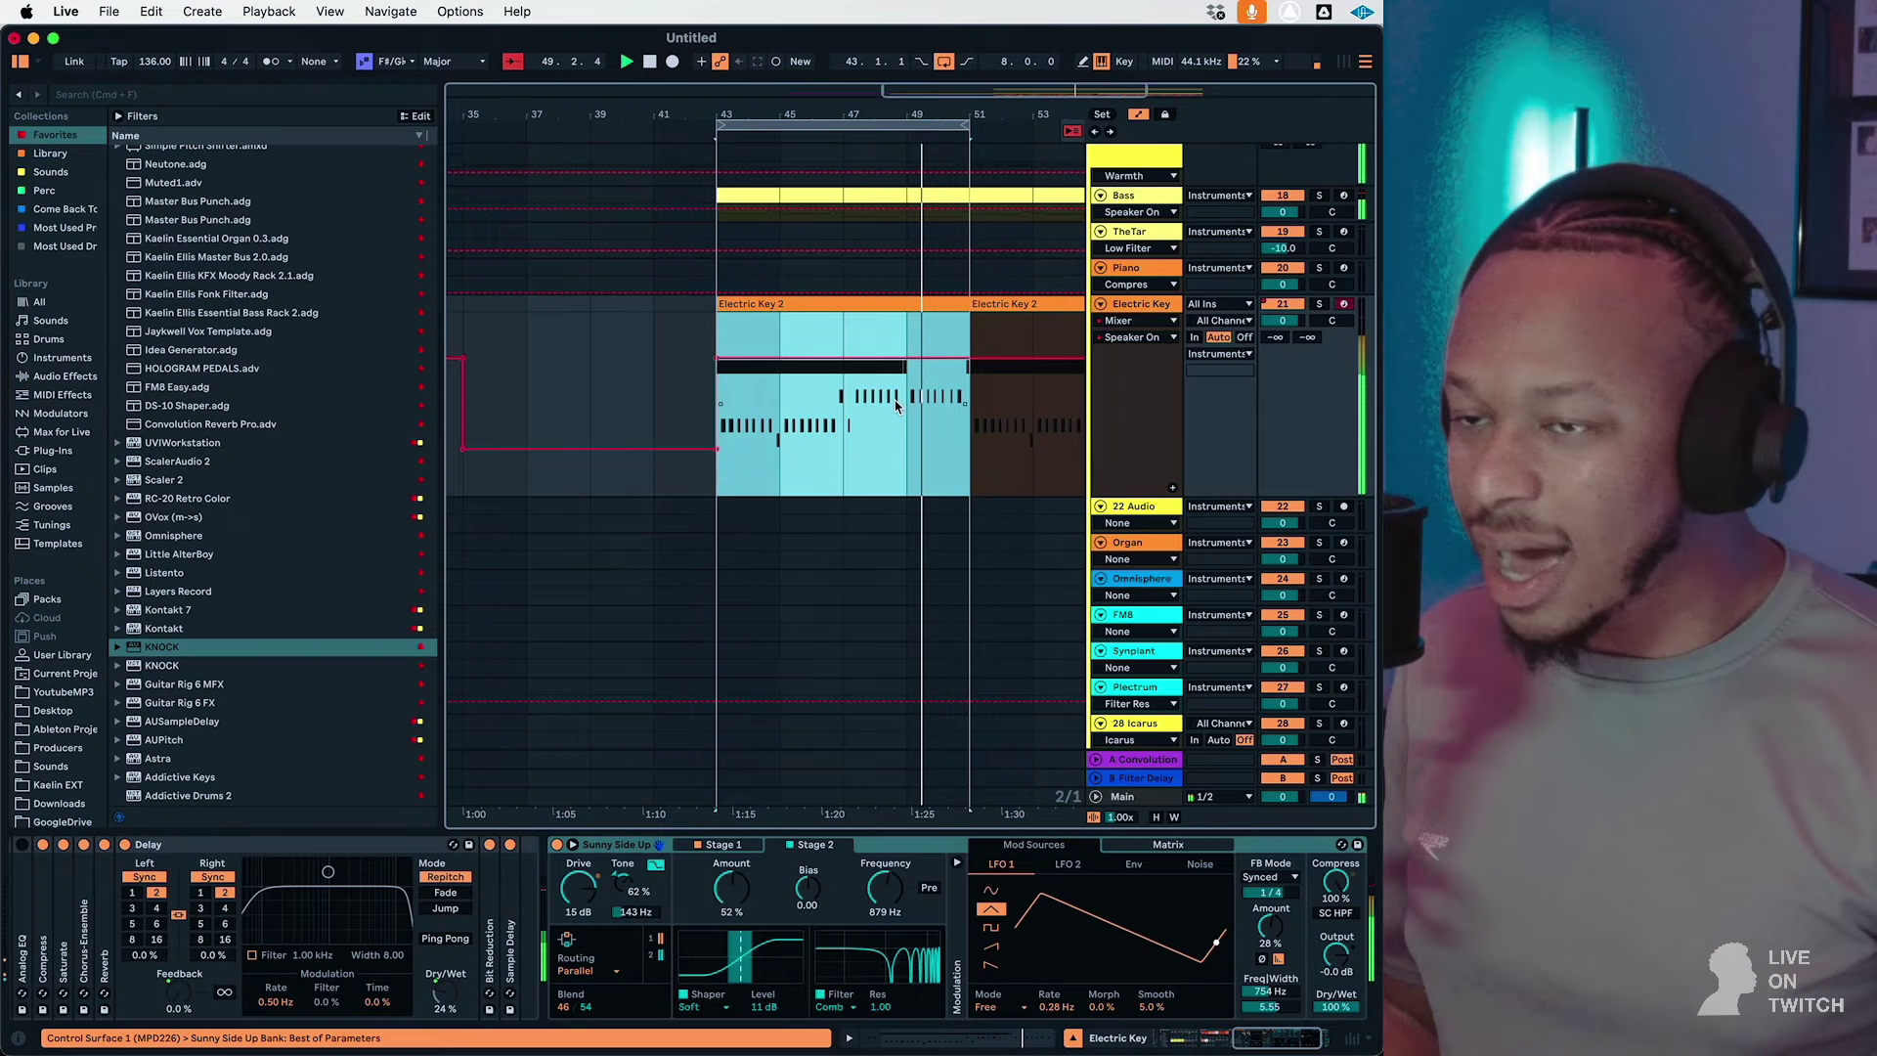
double_click(892, 305)
left_click_drag(593, 793, 593, 560)
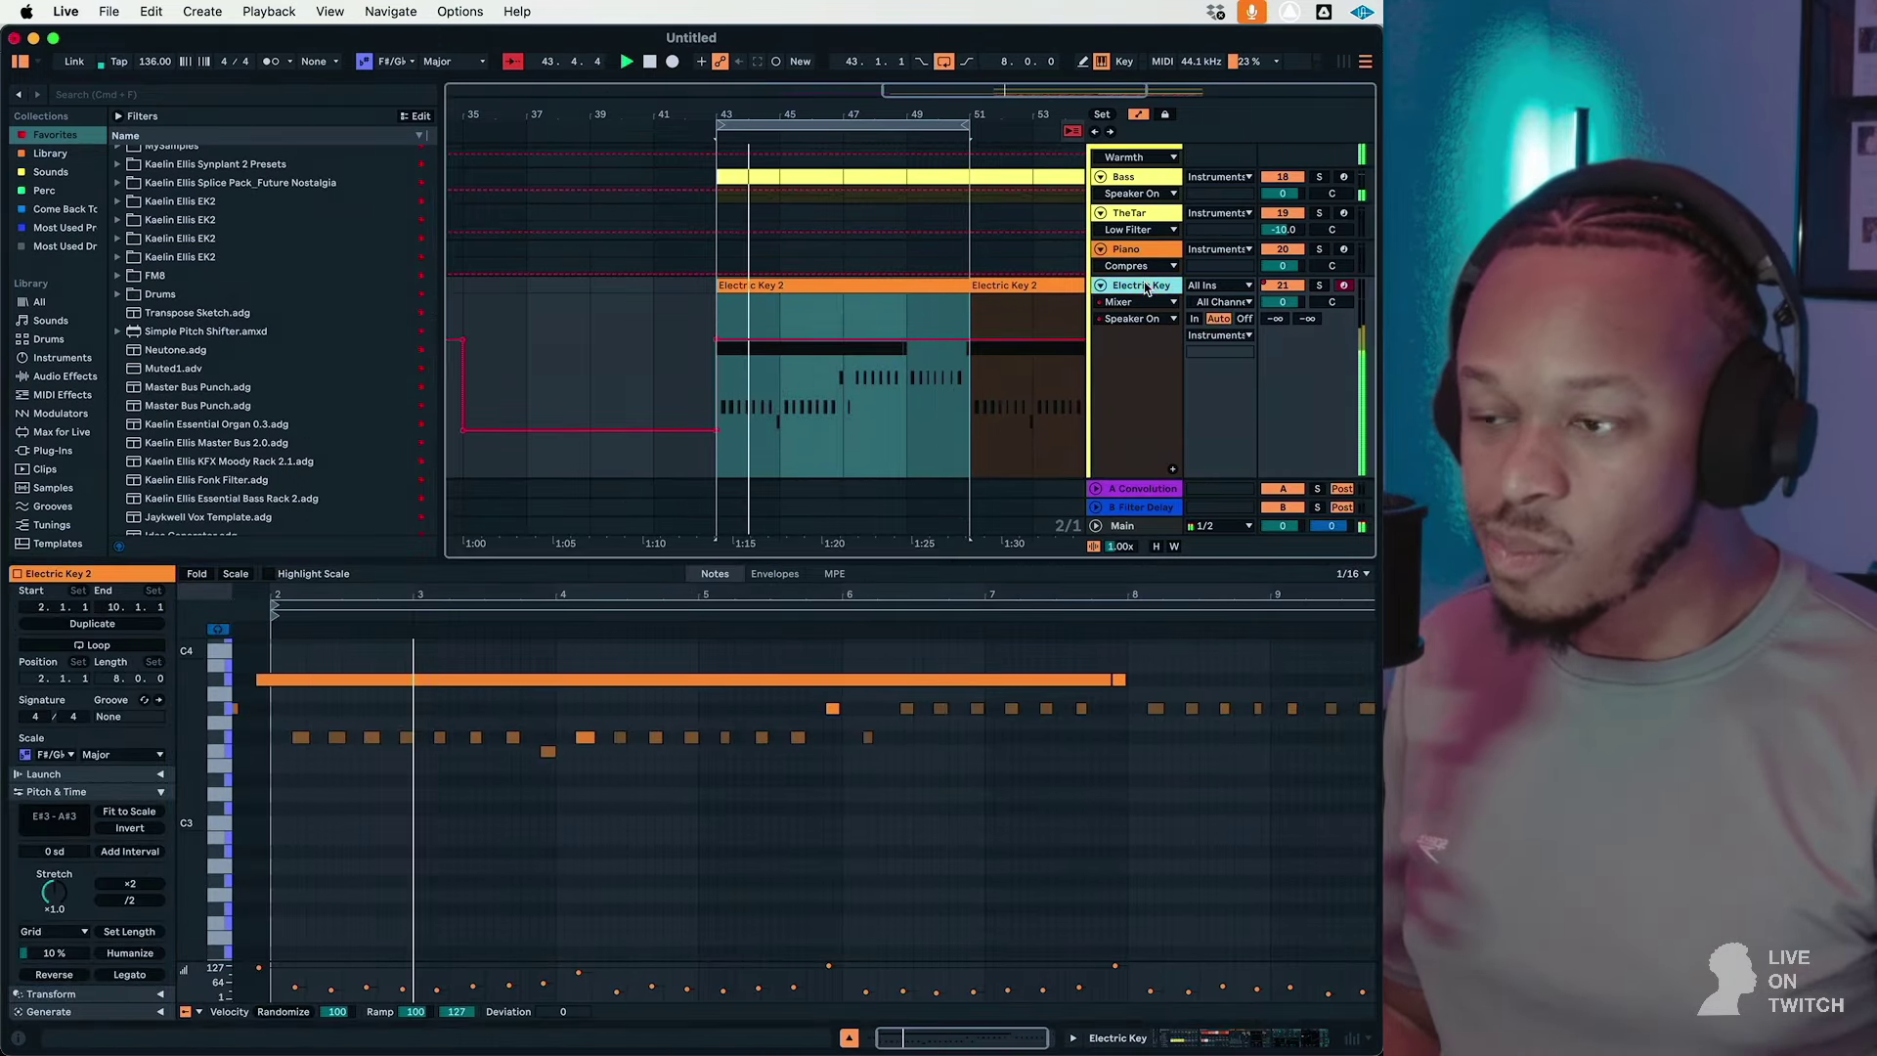
key("shift+Tab")
scroll(593, 909, "left", 10)
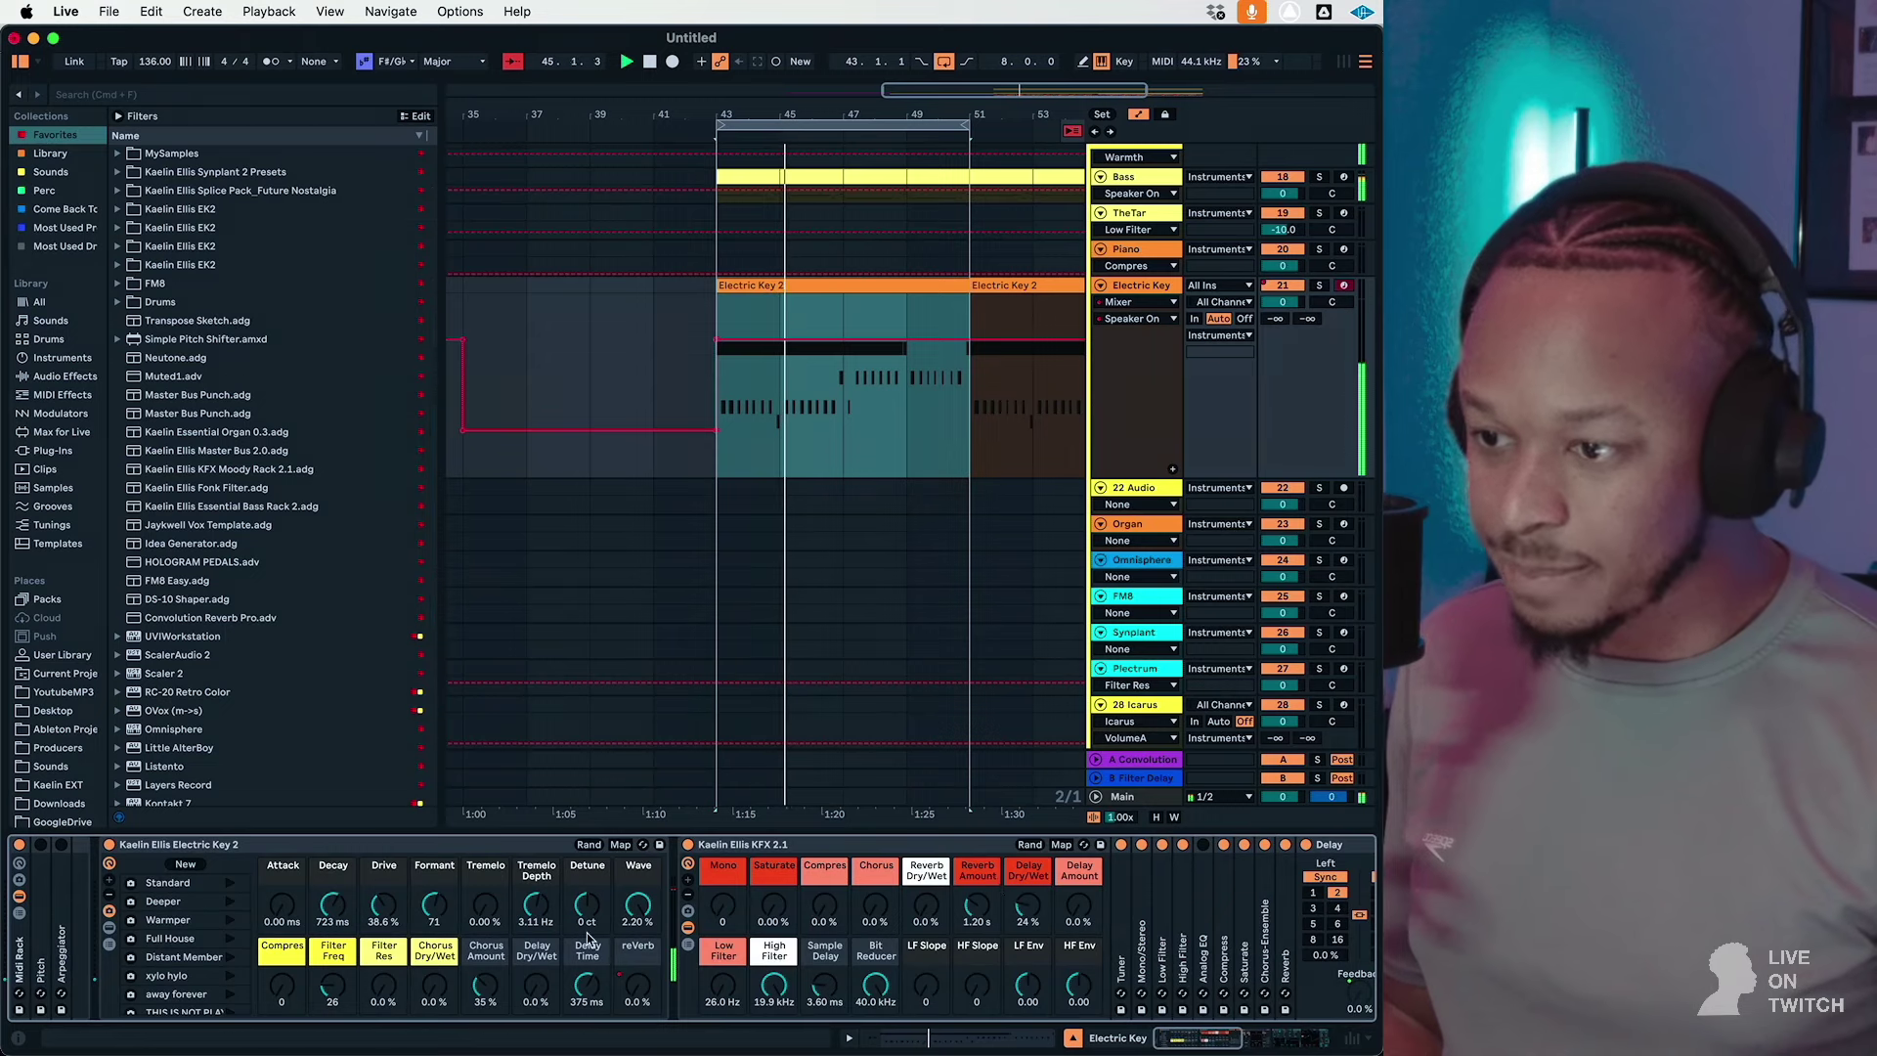
Step: Audition the Electric Key's Delay Dry/Wet at 48% and 100% in Kaelin Ellis KFX 2.1, and set it to 0.0%
left_click_drag(1028, 906, 1028, 968)
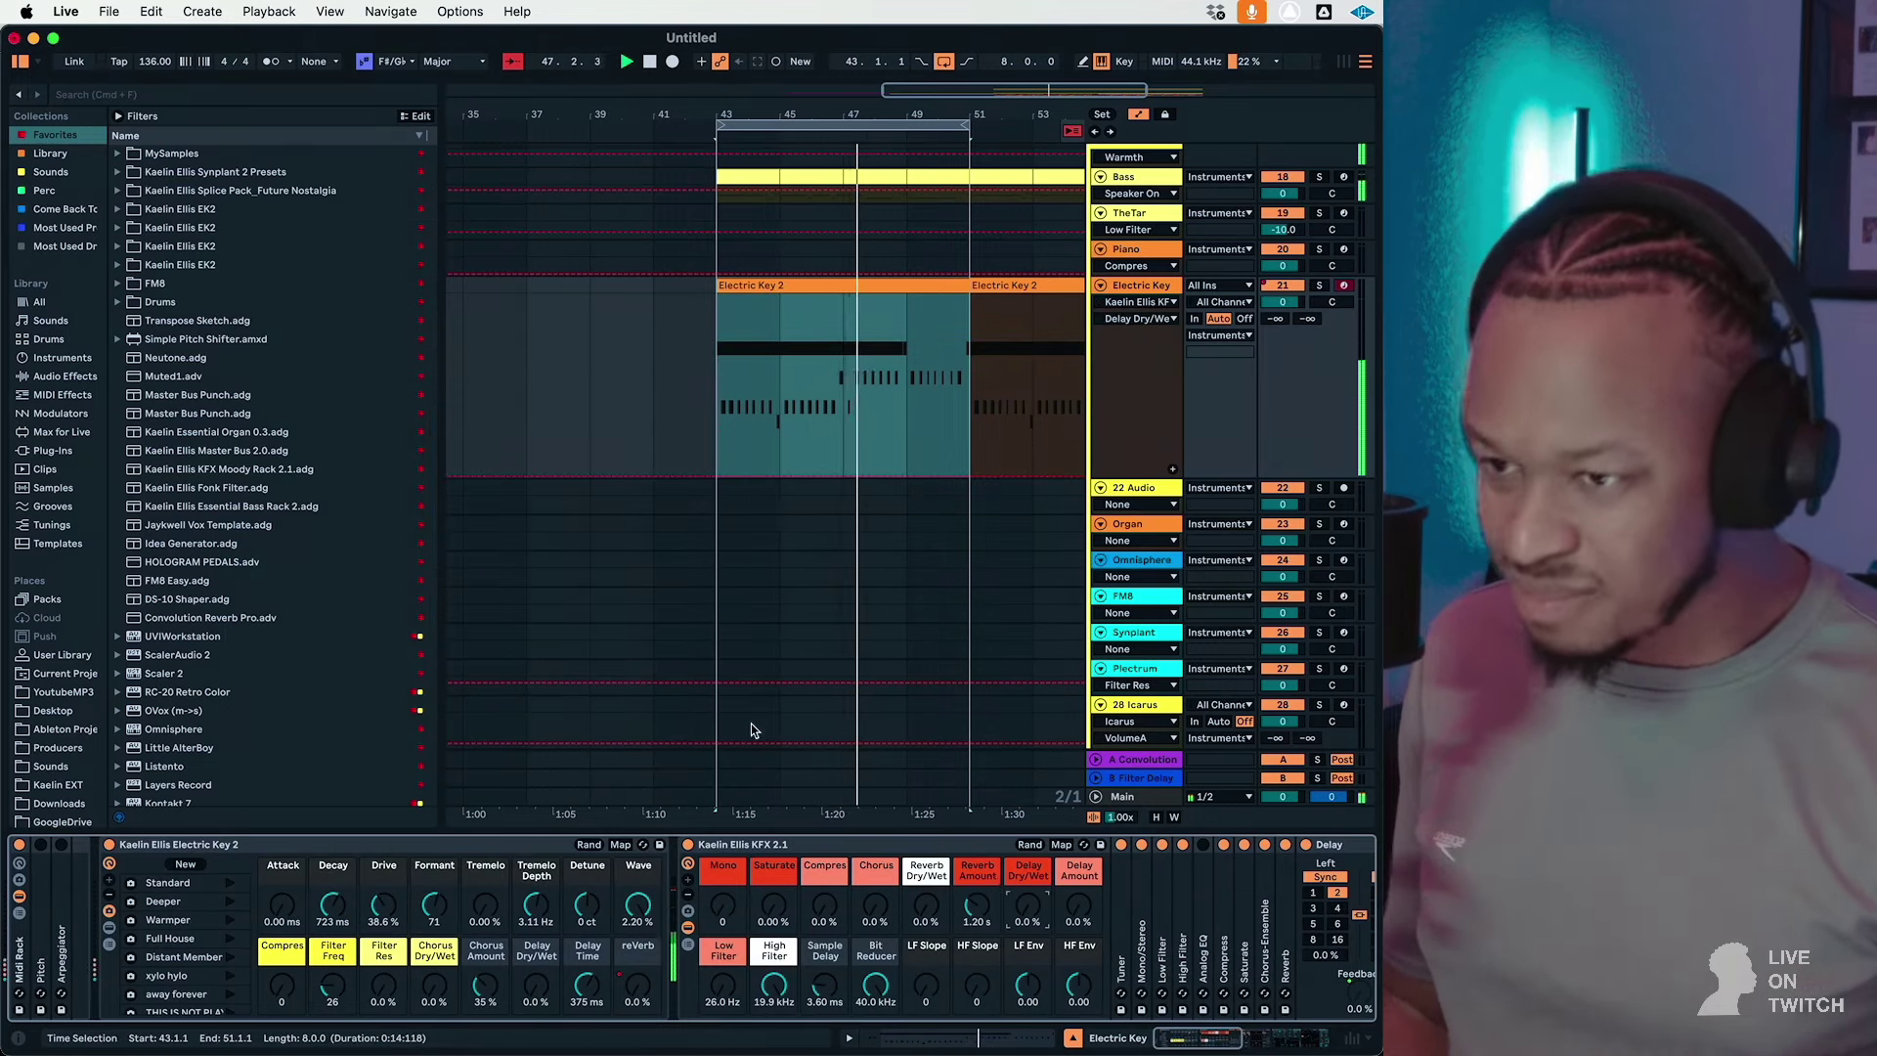
scroll(778, 614, "down", 1)
scroll(778, 614, "right", 4)
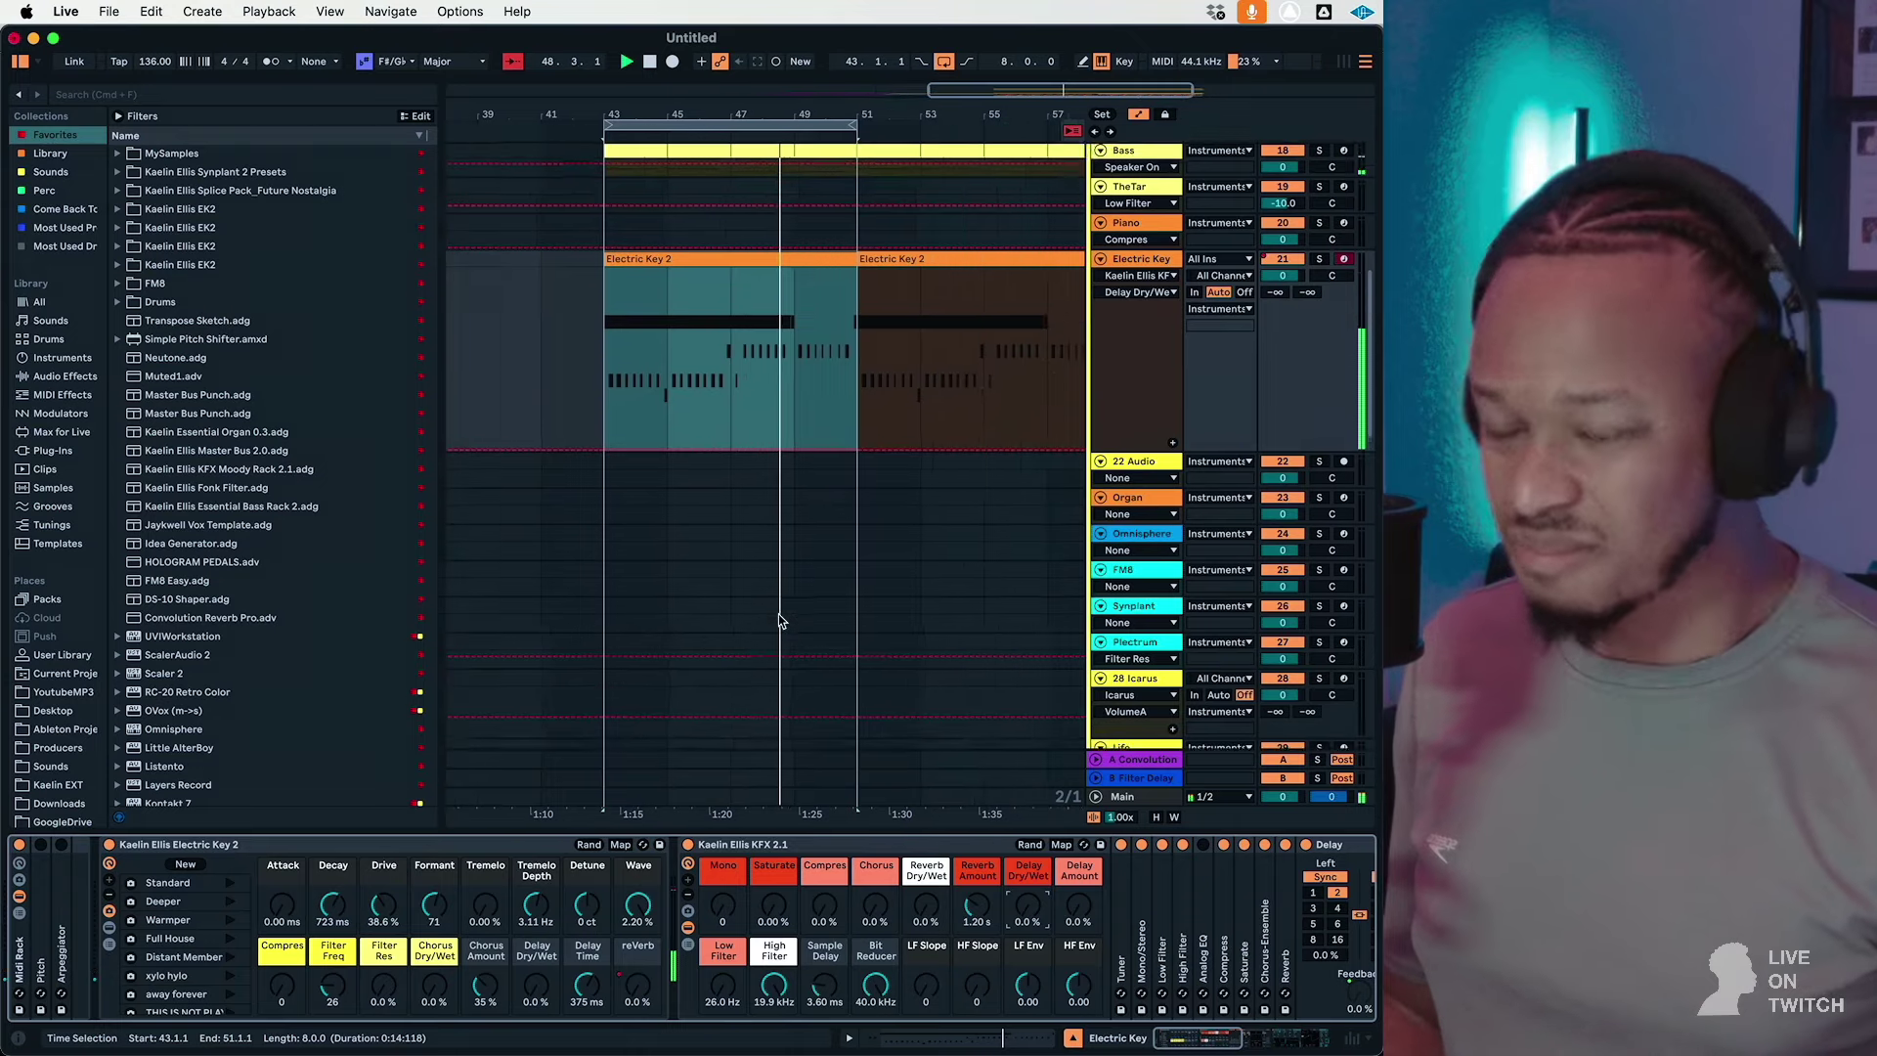
scroll(779, 614, "down", 6)
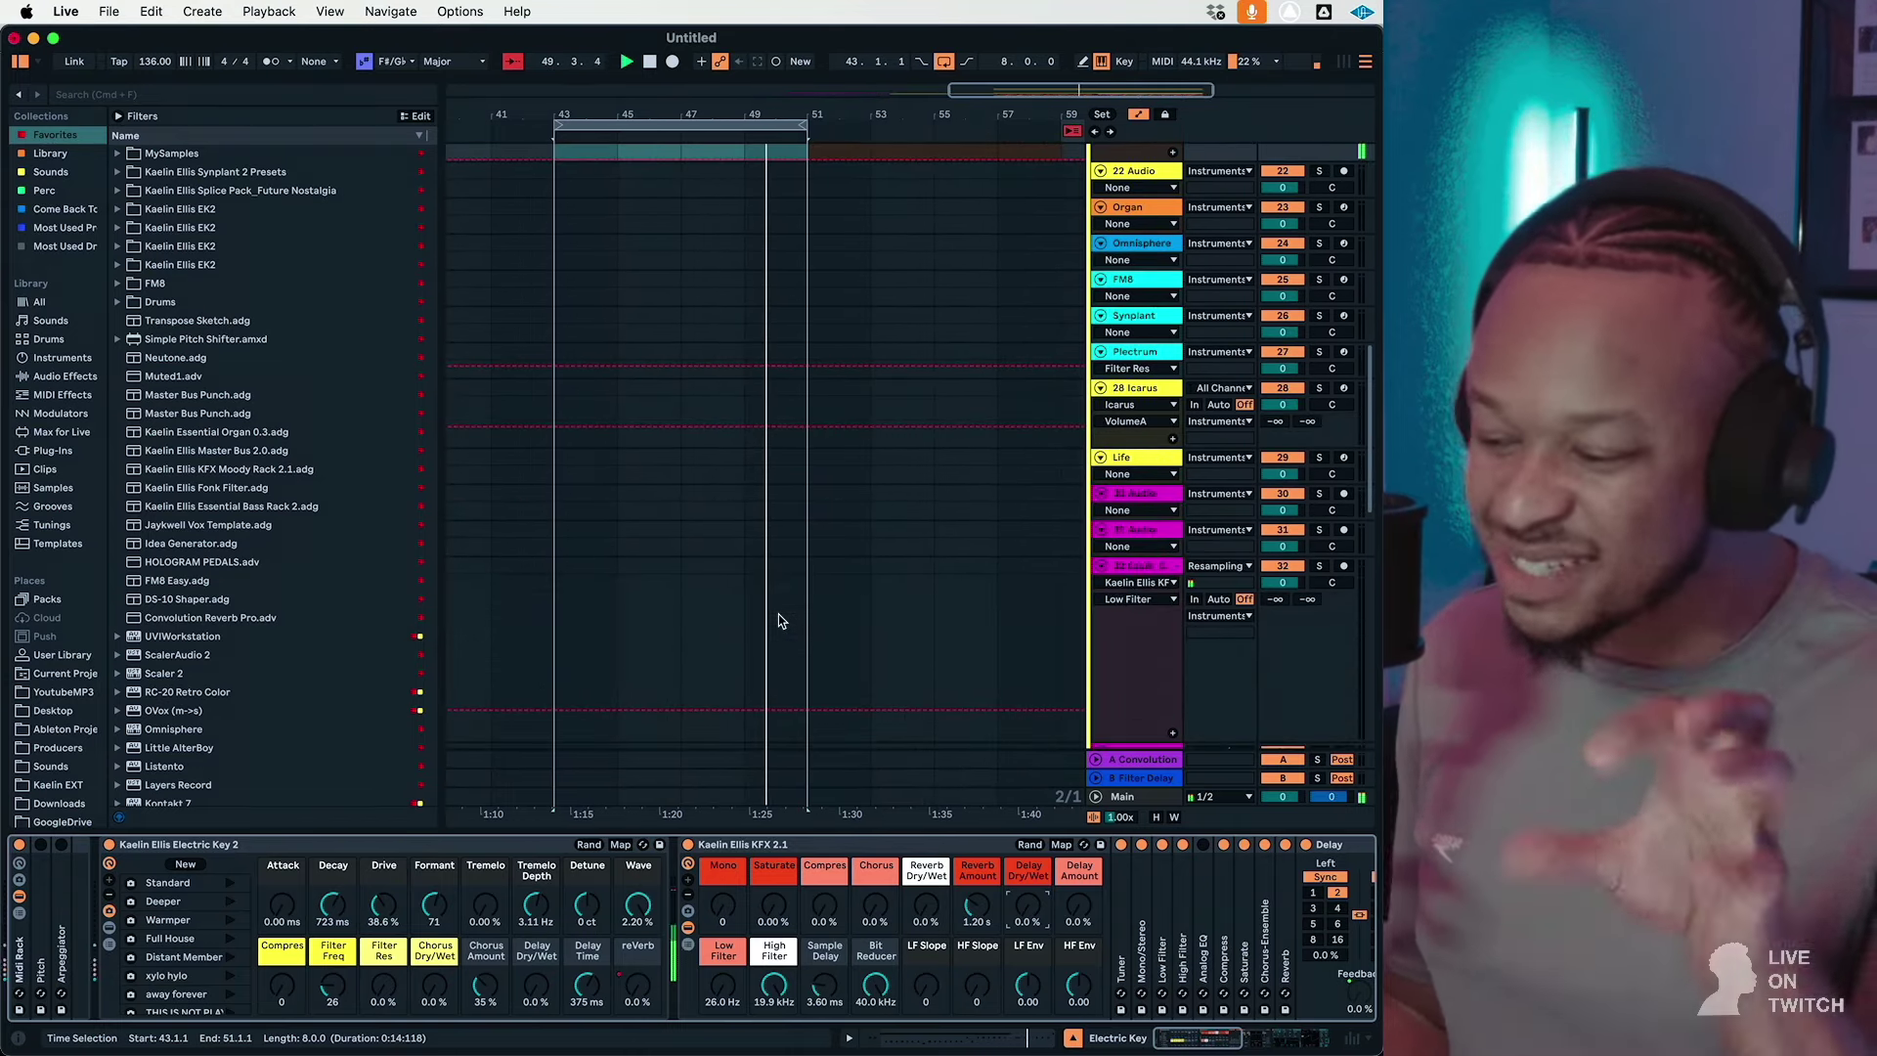
left_click_drag(638, 986, 638, 953)
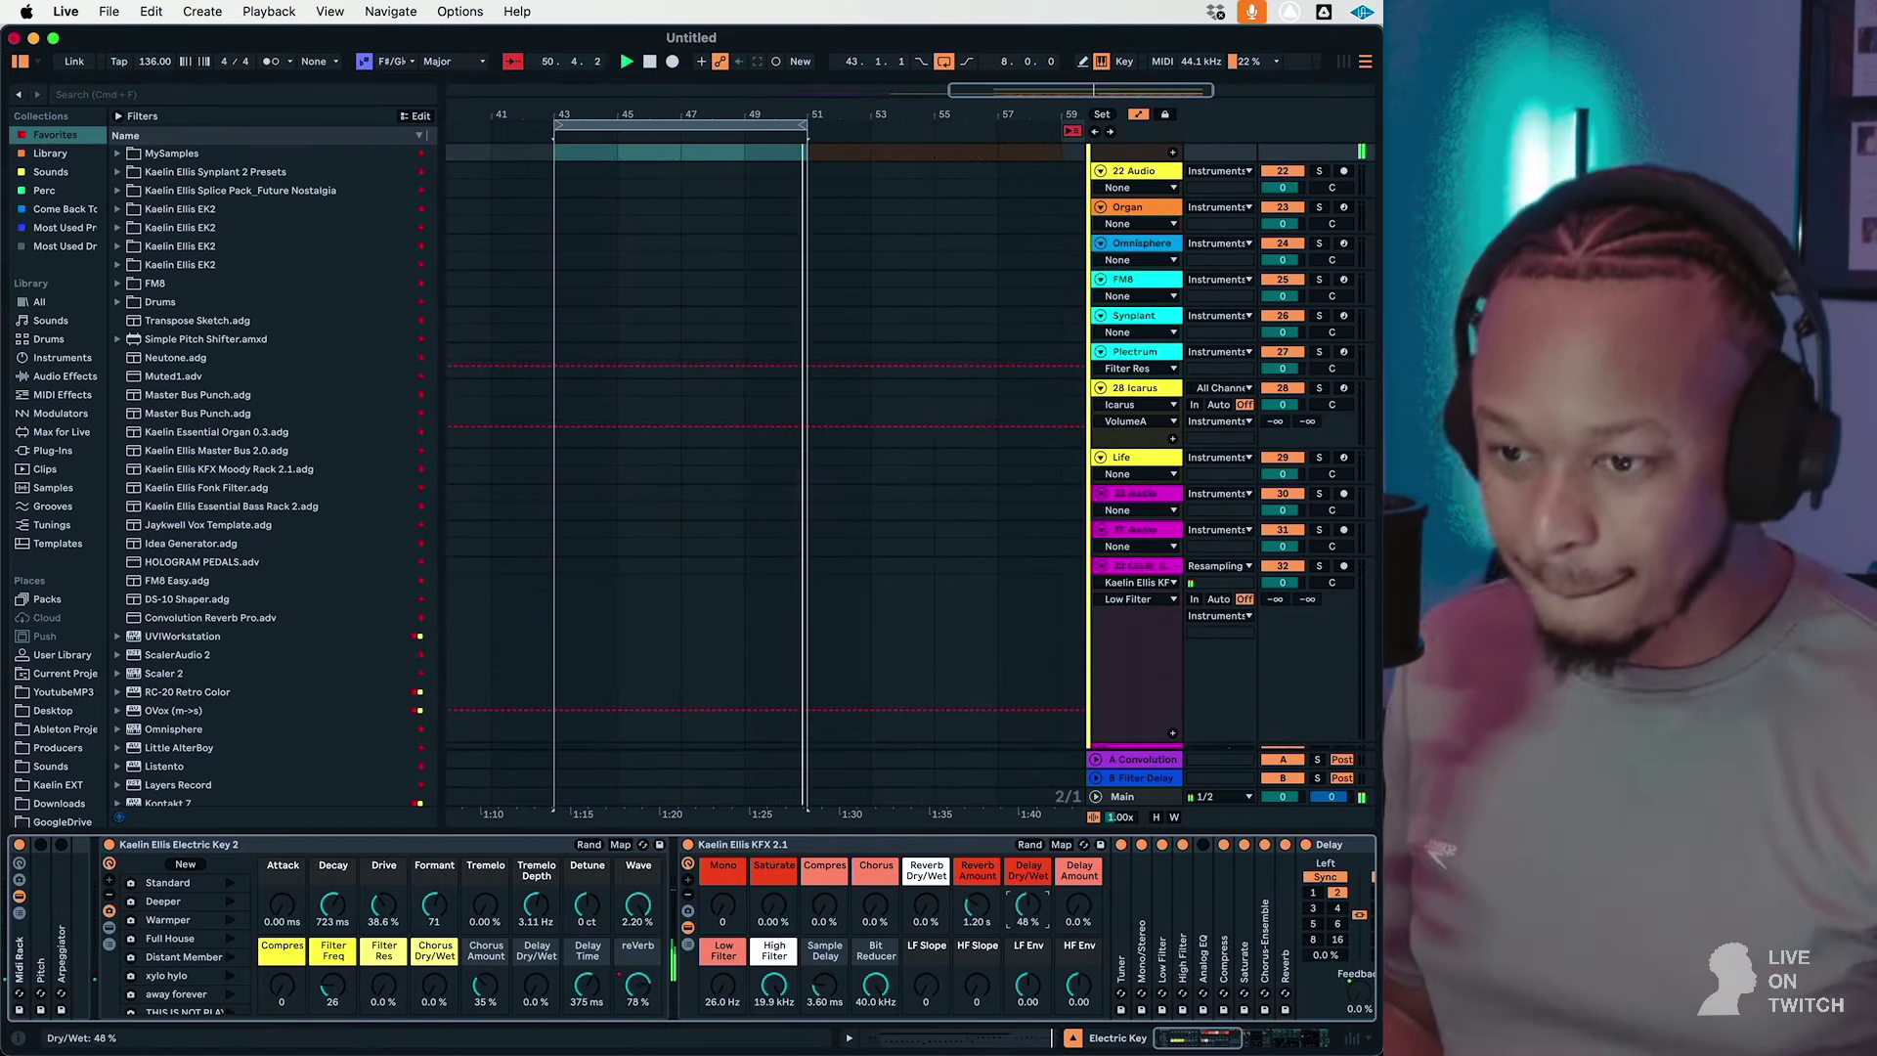
left_click_drag(1026, 906, 1027, 919)
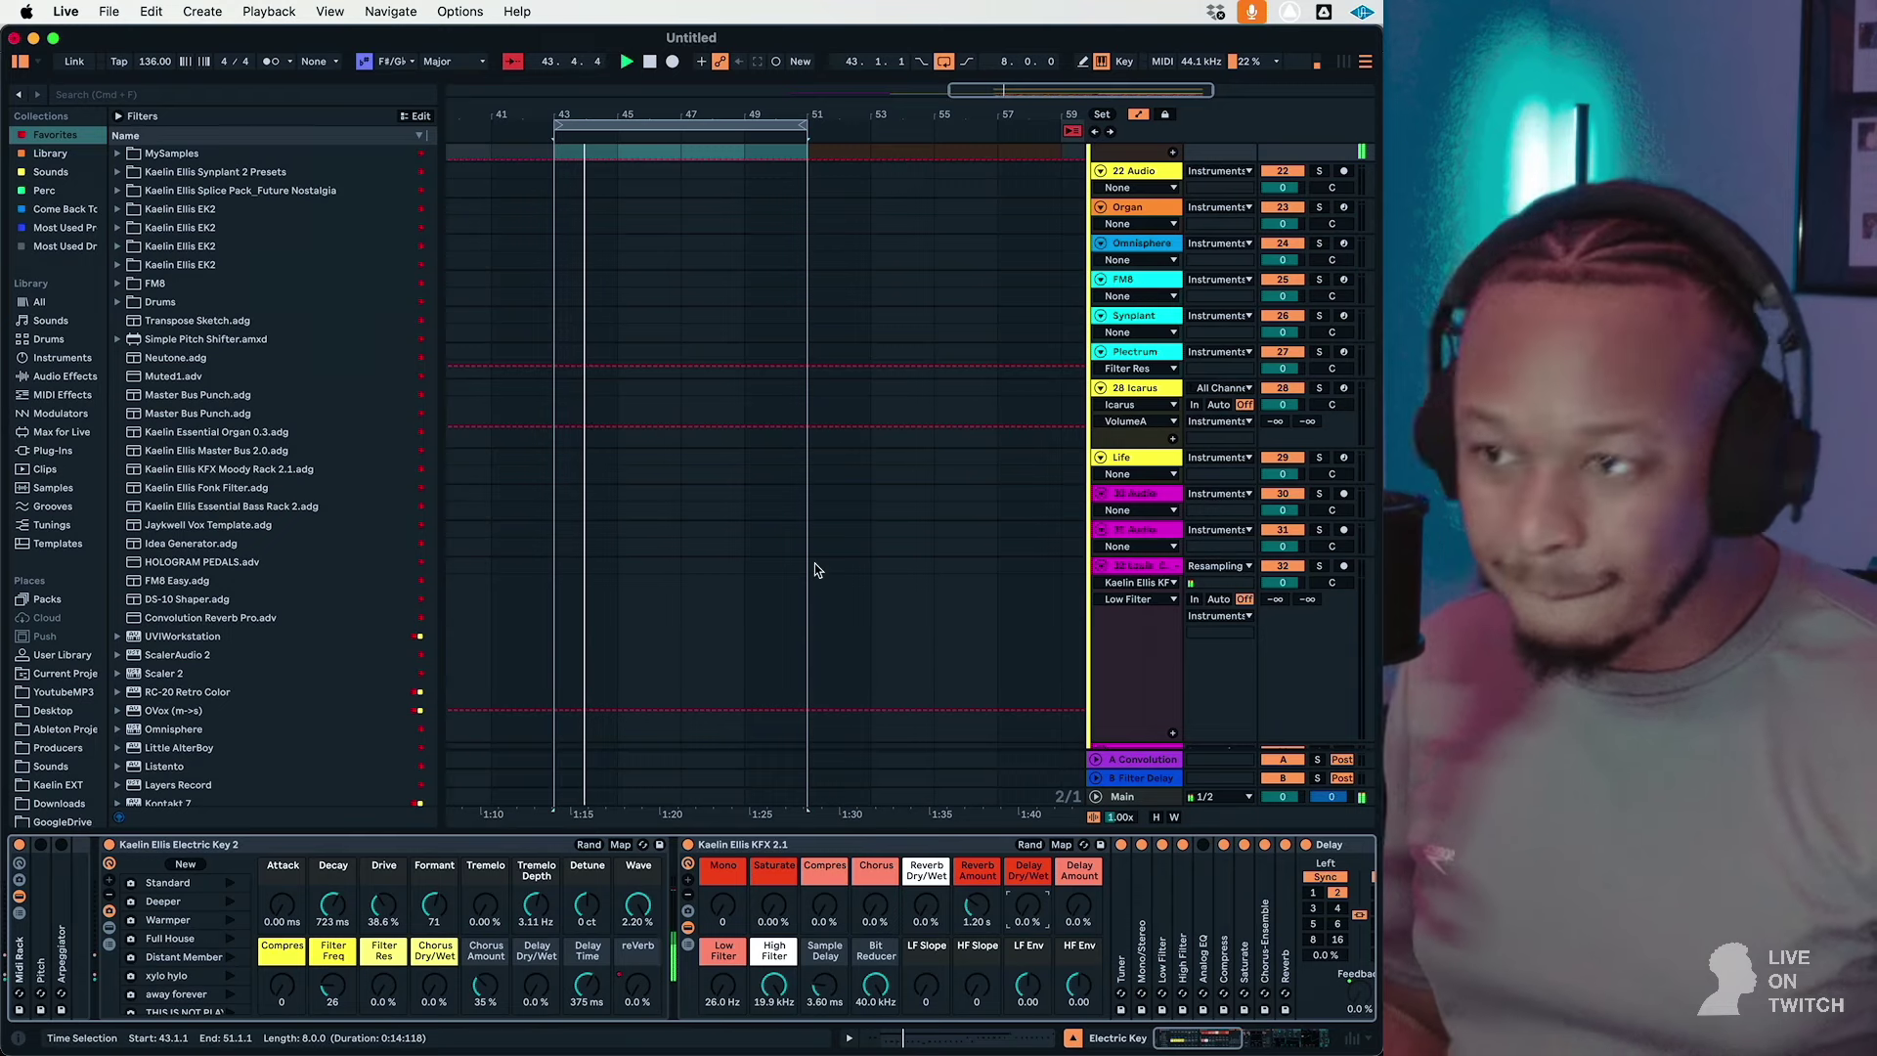
scroll(813, 565, "up", 4)
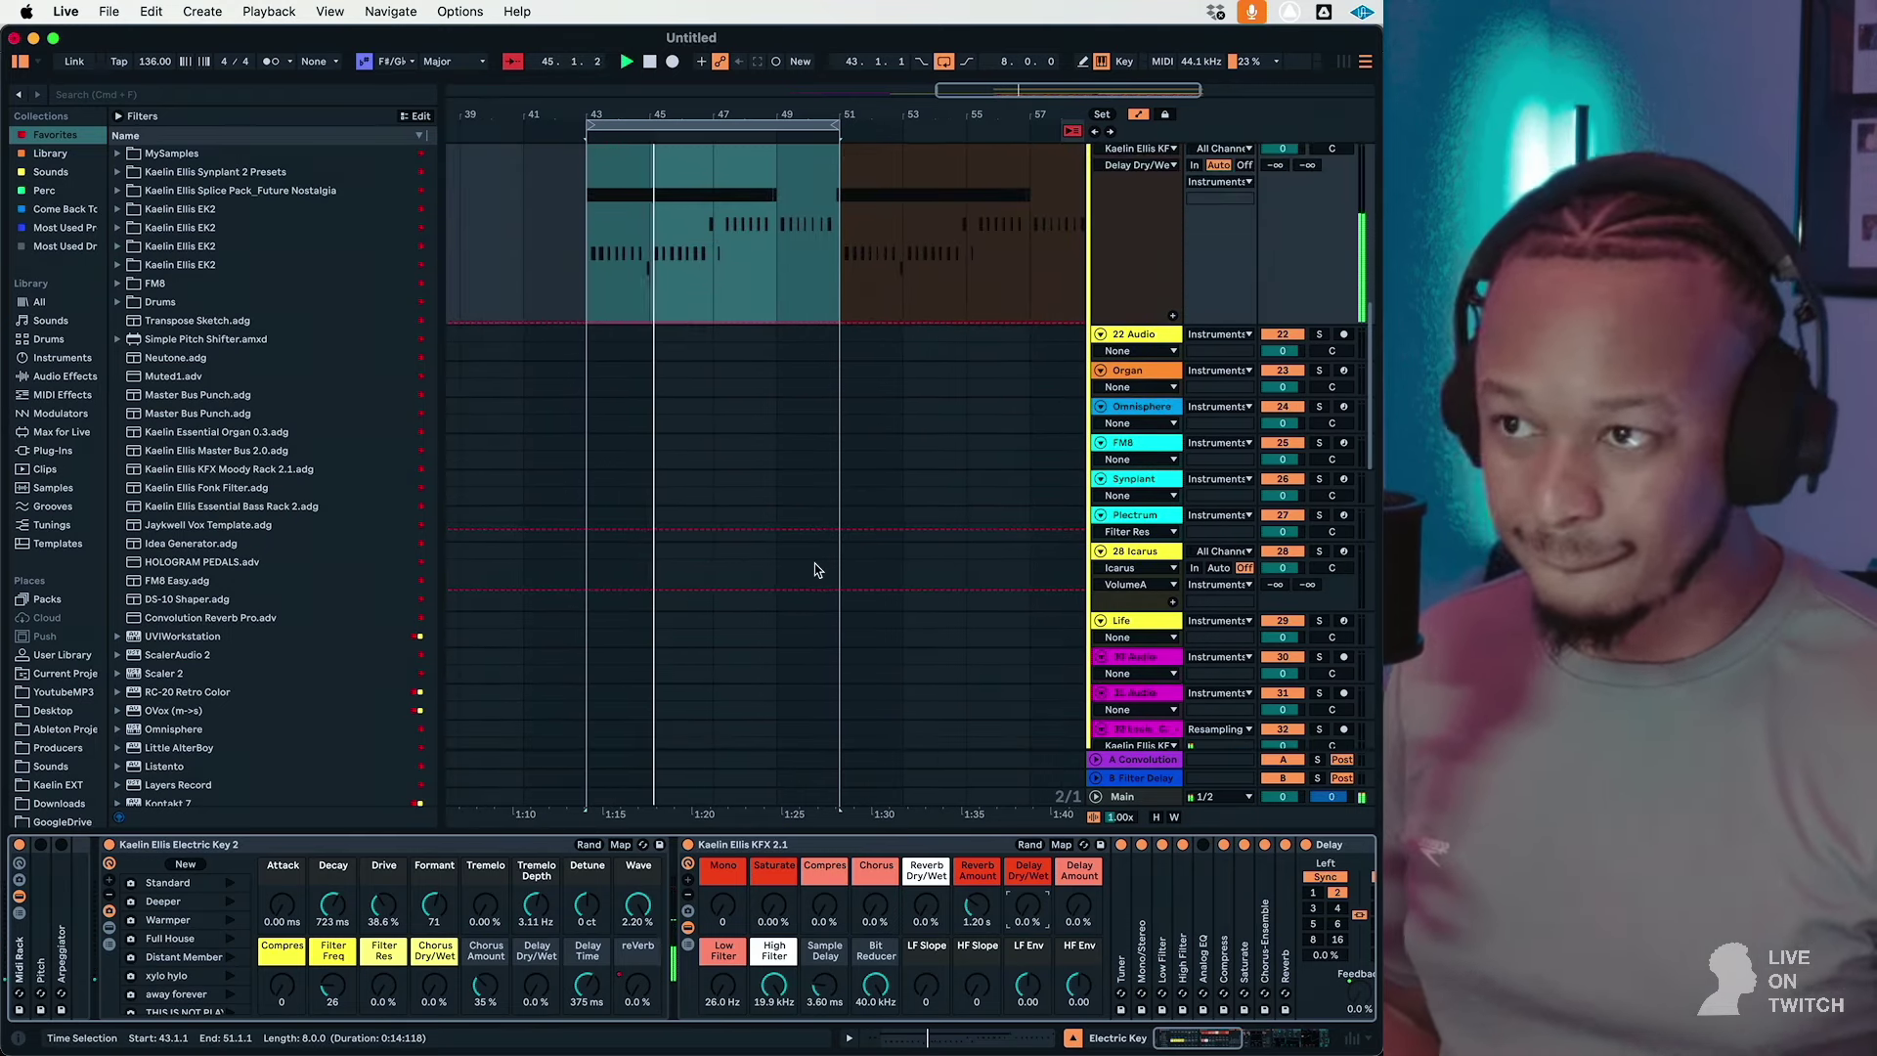
left_click_drag(1030, 892, 1030, 794)
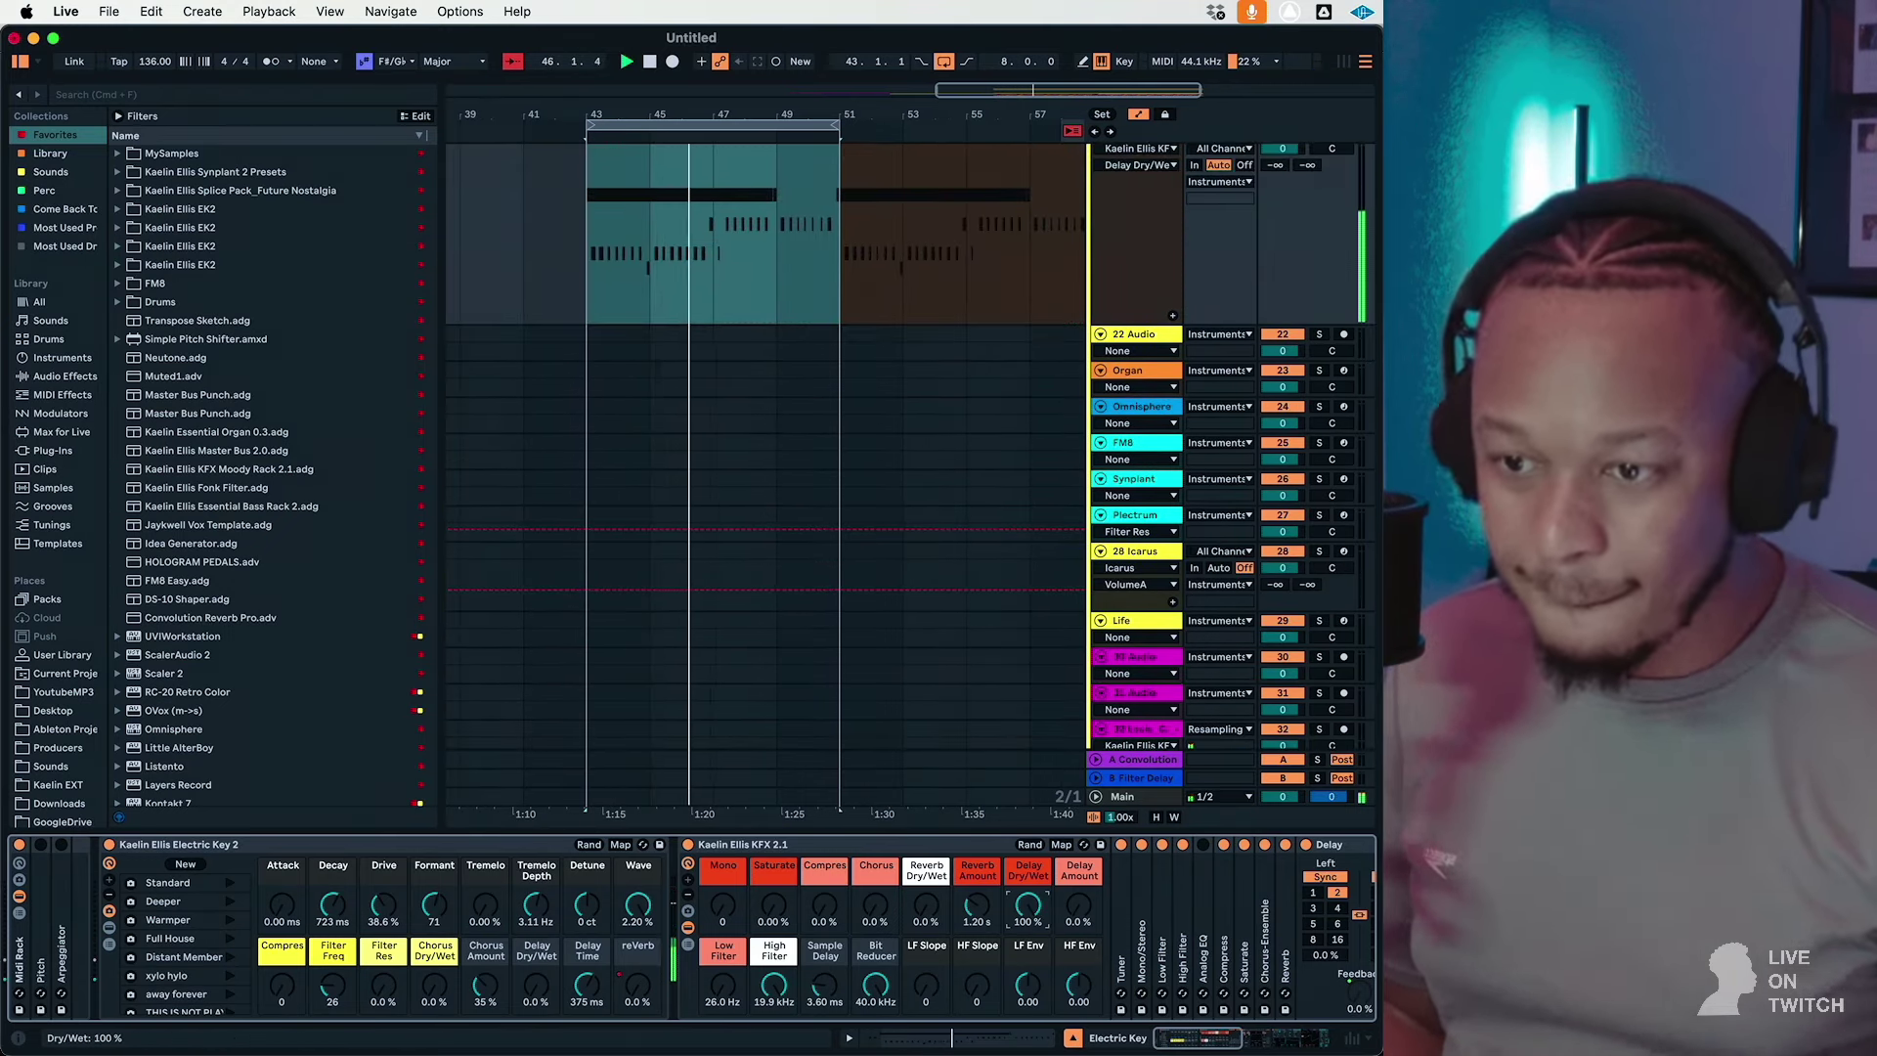
left_click_drag(1027, 910, 1027, 1007)
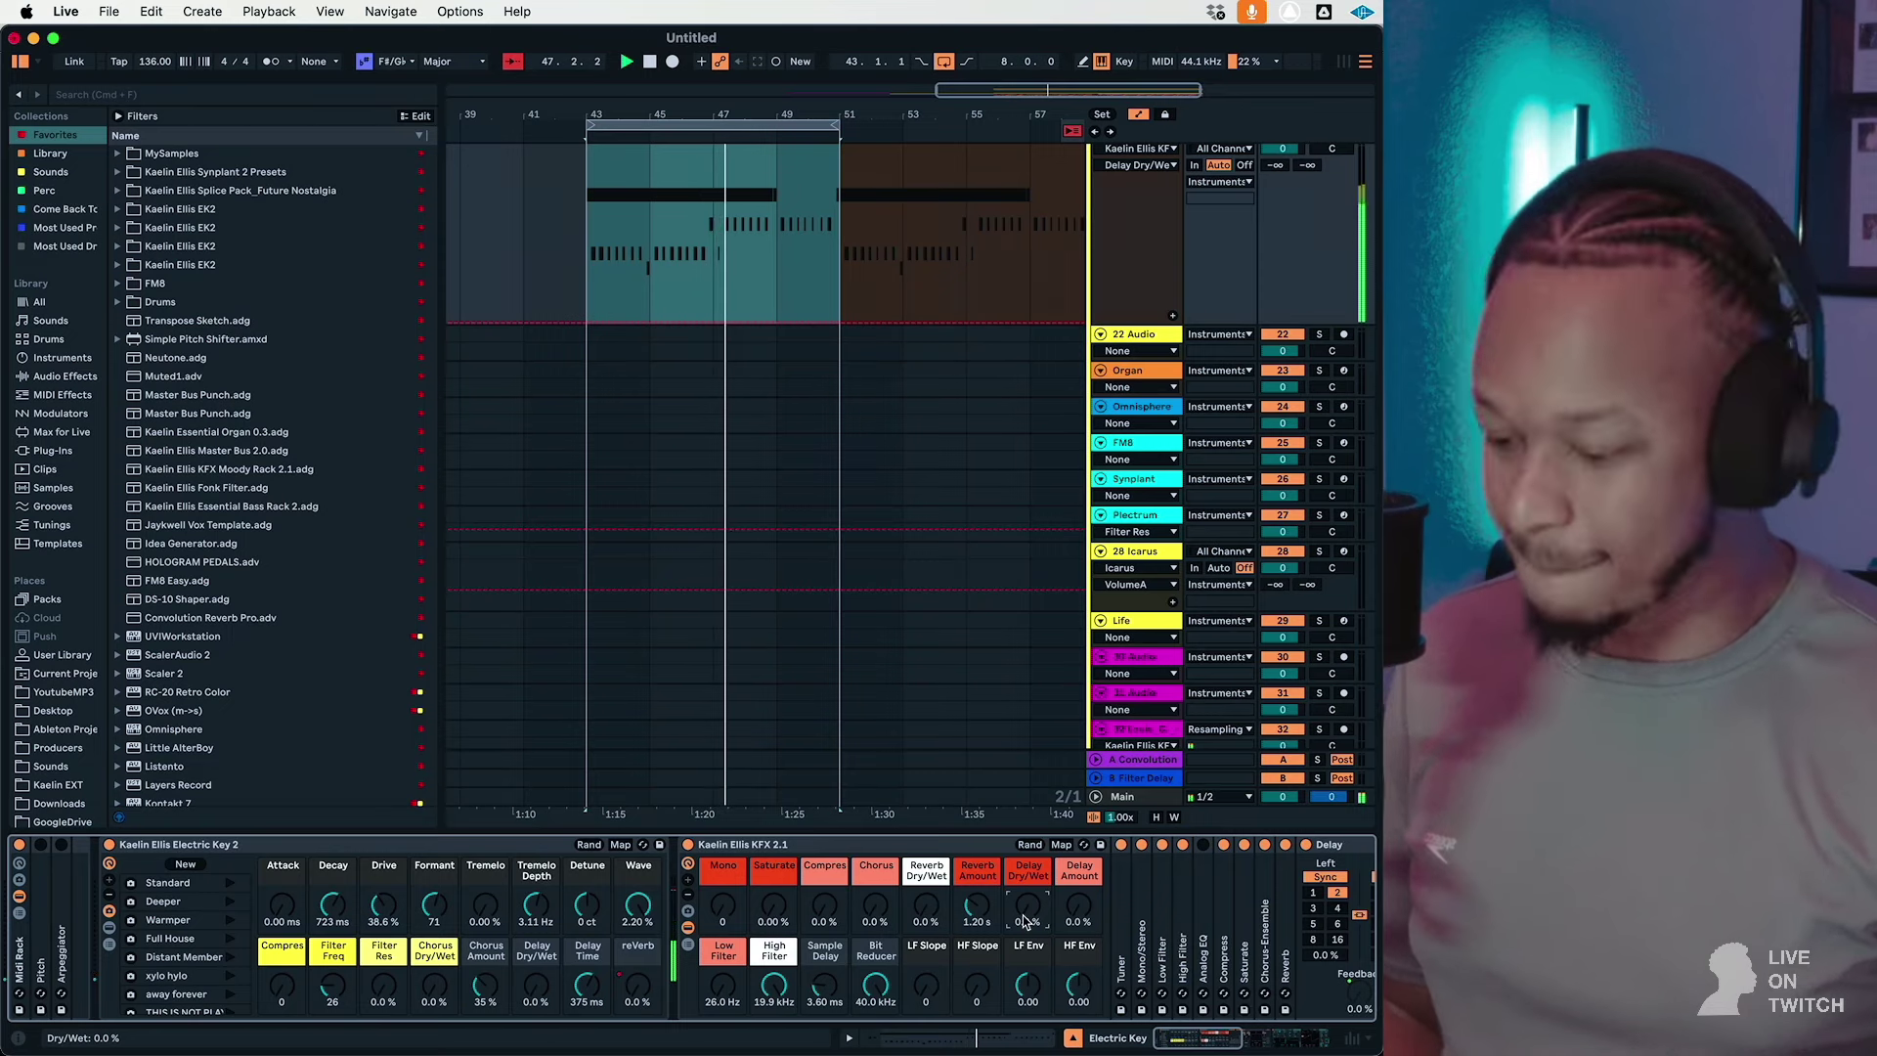
Step: Automate the Electric Key's Delay Dry/Wet to rise from 0% between bars 49 and 51, and duplicate the eight bars to bars 51 to 59
scroll(906, 377, "up", 4)
left_click(770, 483)
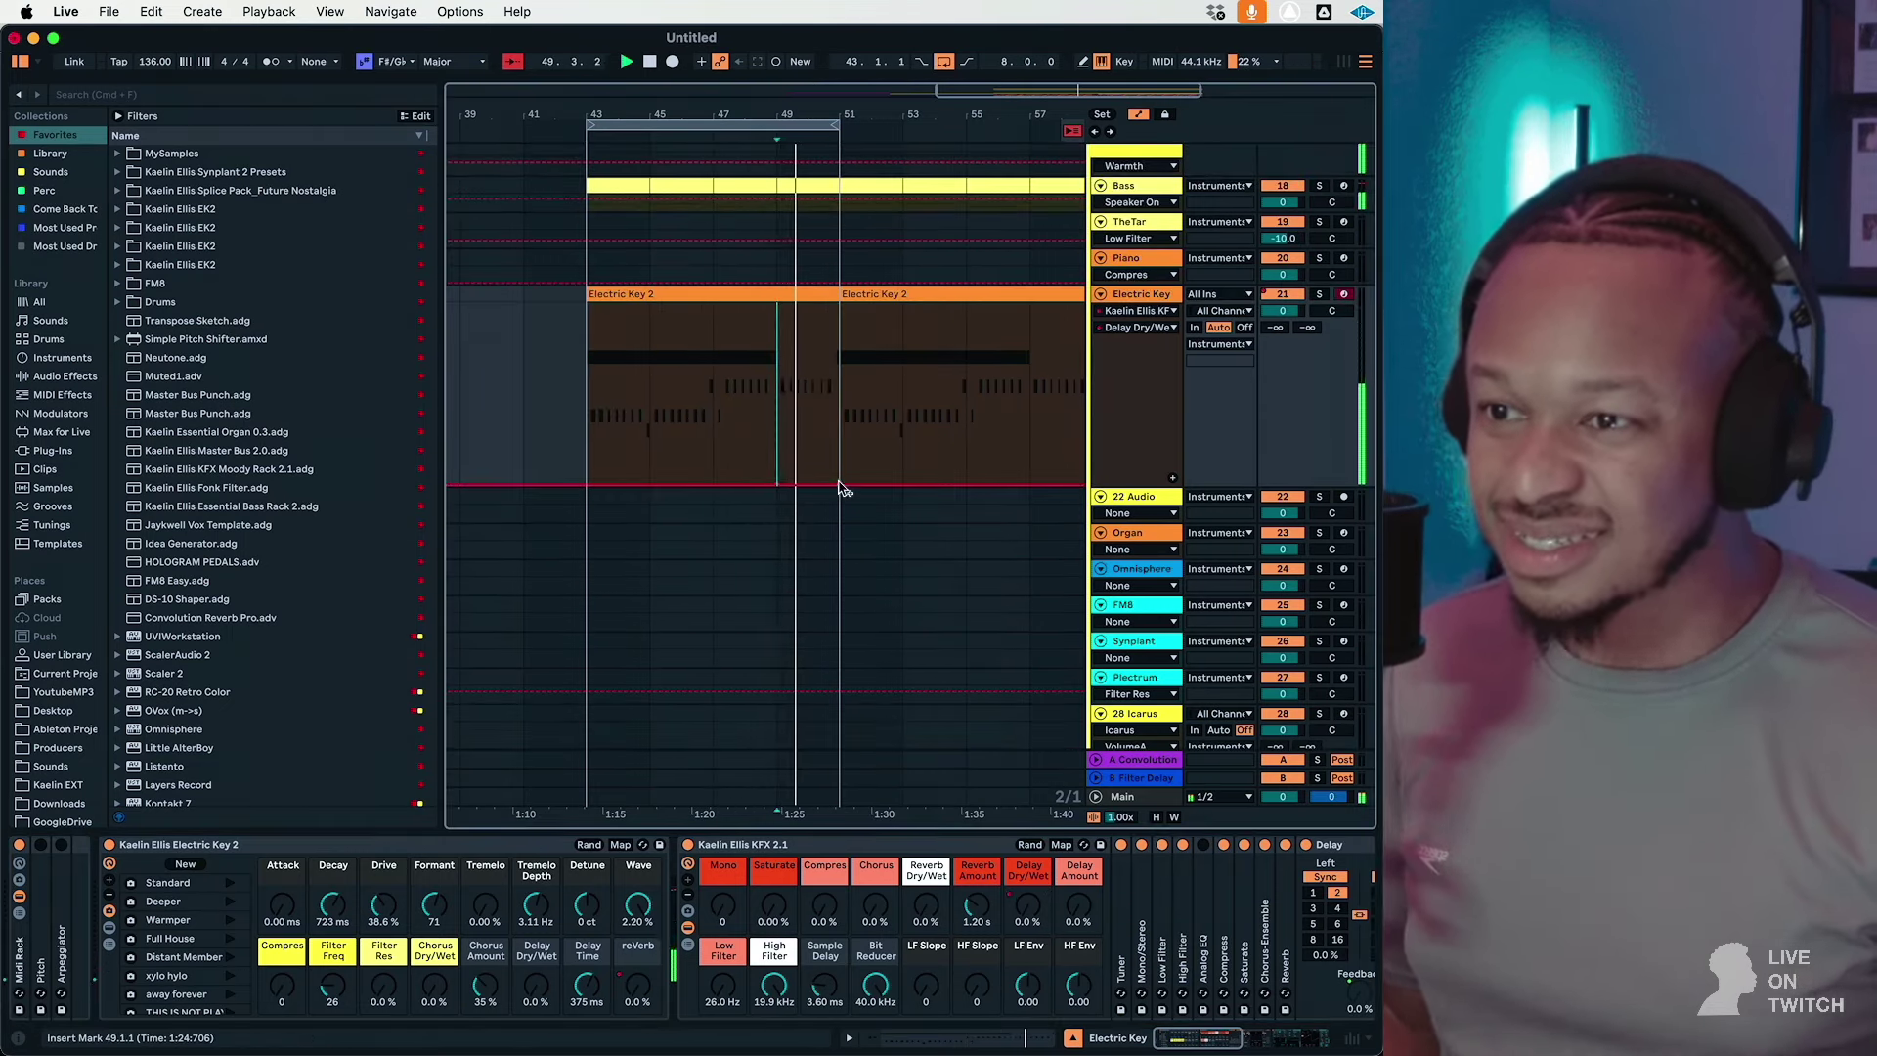
left_click_drag(811, 483, 611, 360)
key("super+d")
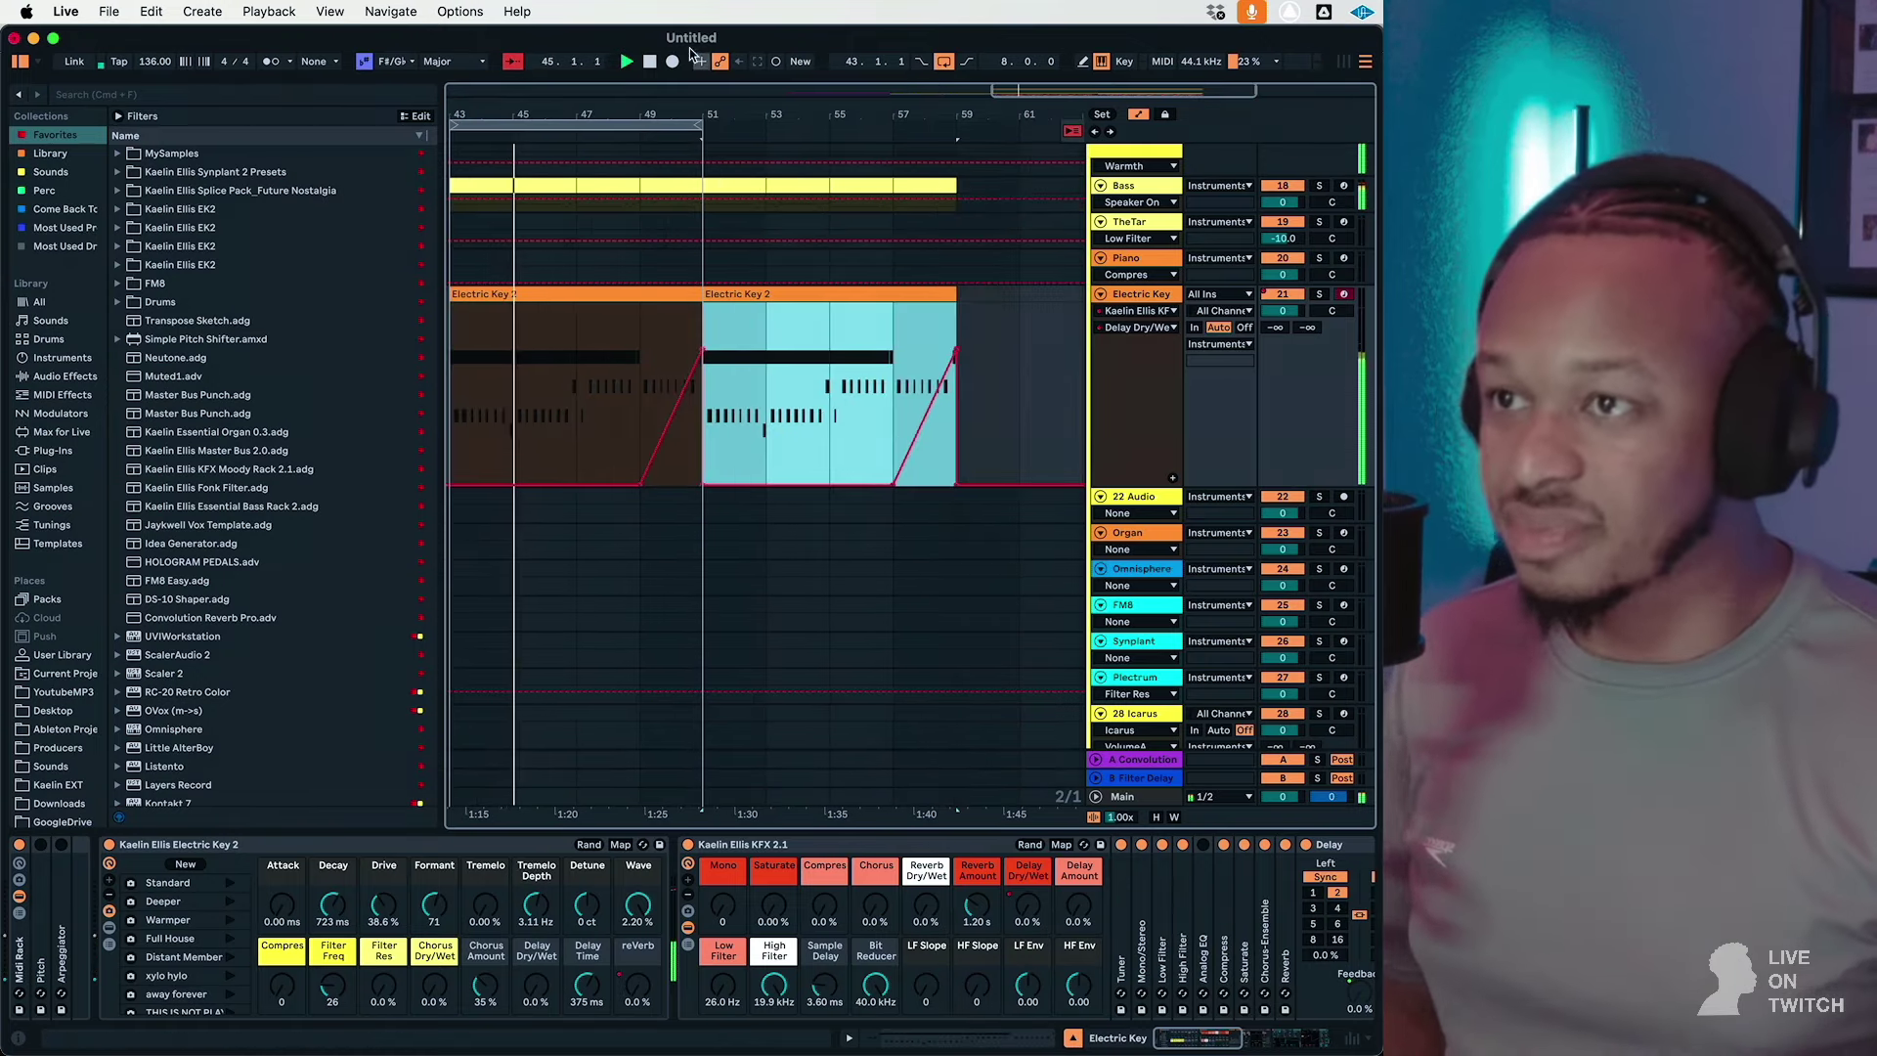
Step: Extend the loop to 16 bars, from bar 43 to 59, and play the arrangement from bar 41
left_click(692, 123)
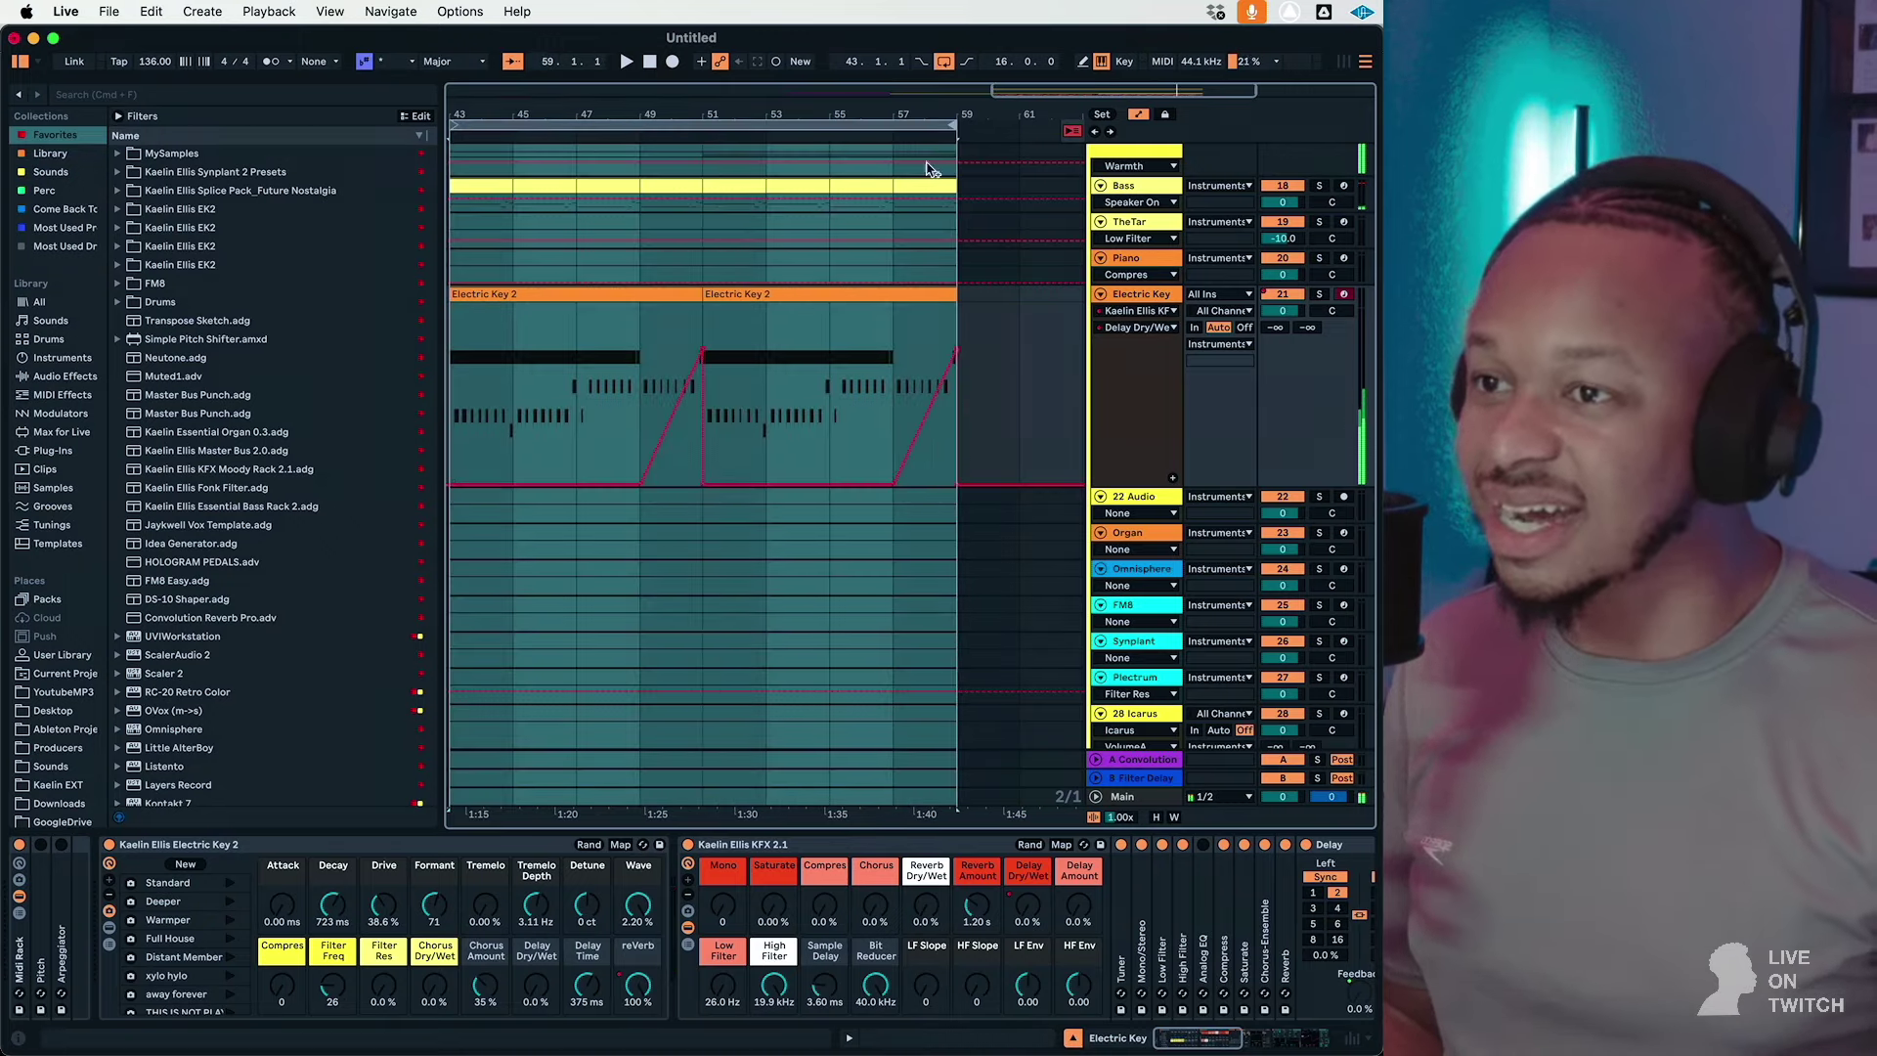
scroll(800, 338, "left", 5)
left_click(734, 380)
key("space")
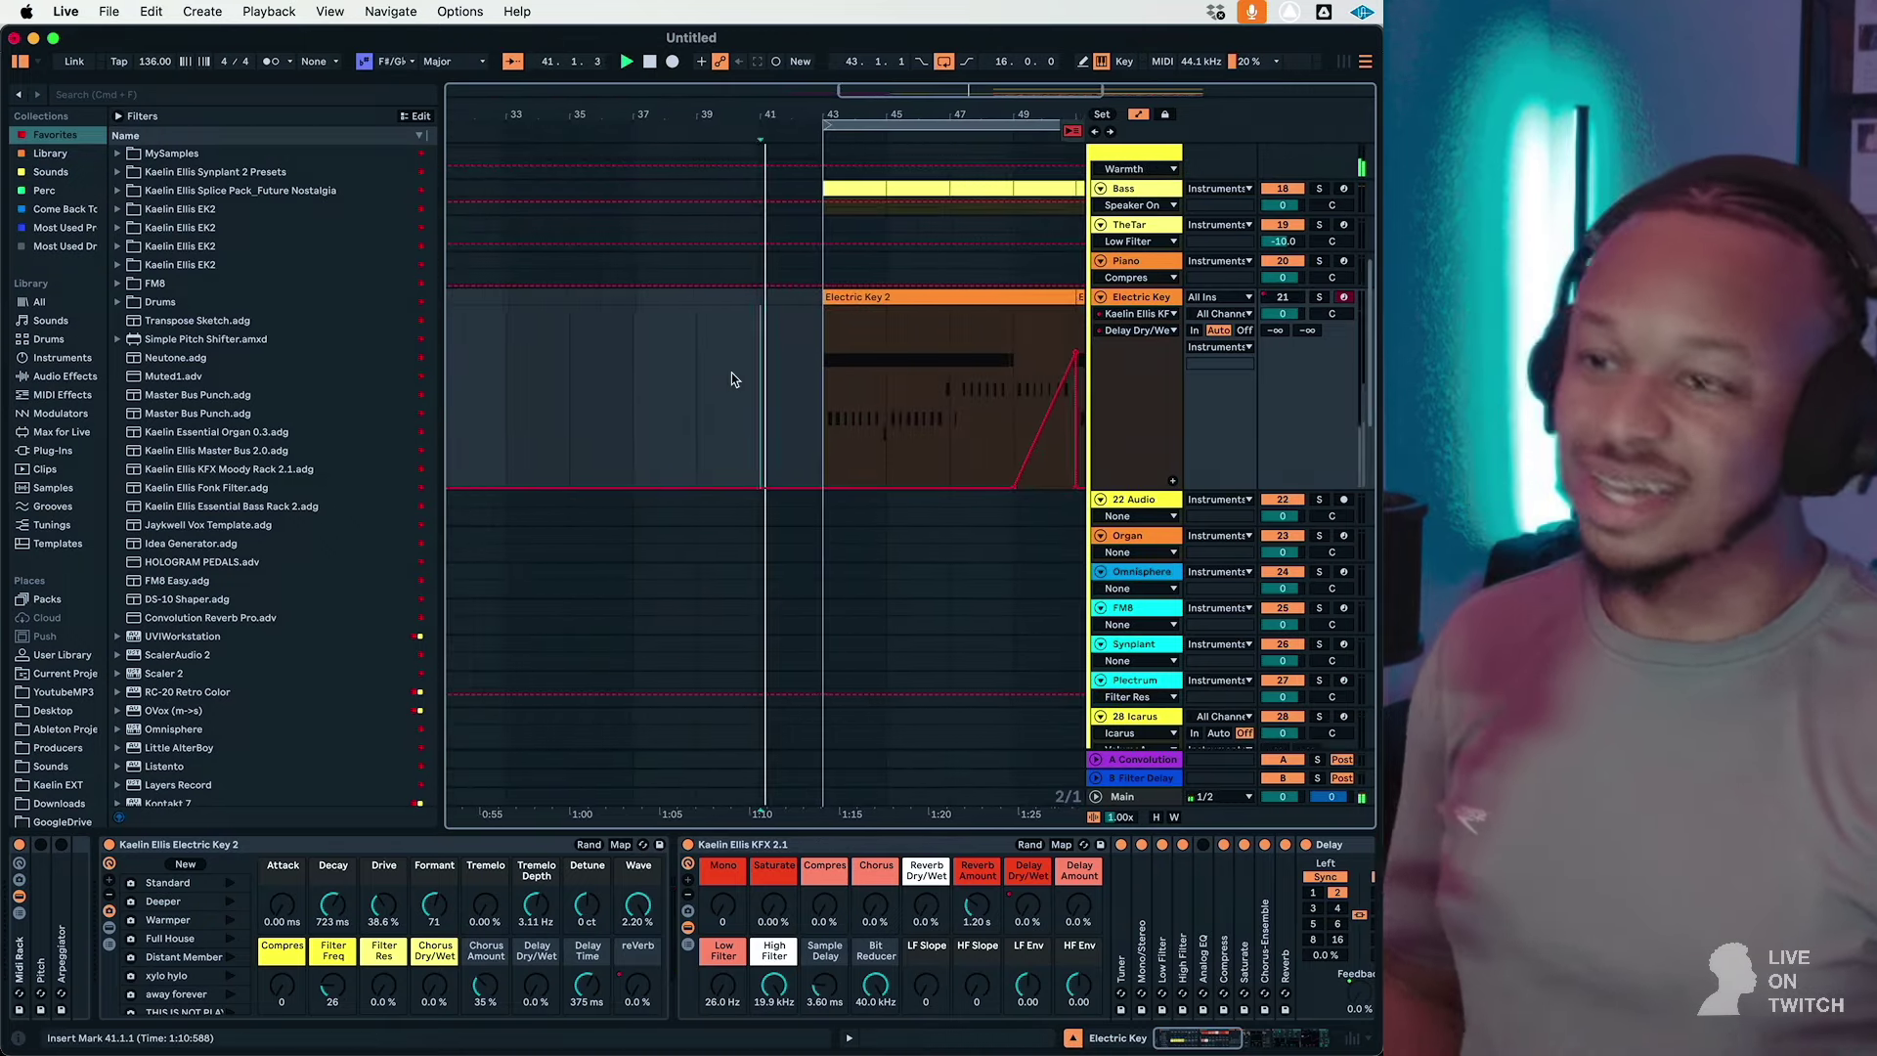
scroll(733, 376, "down", 10)
scroll(742, 369, "up", 1)
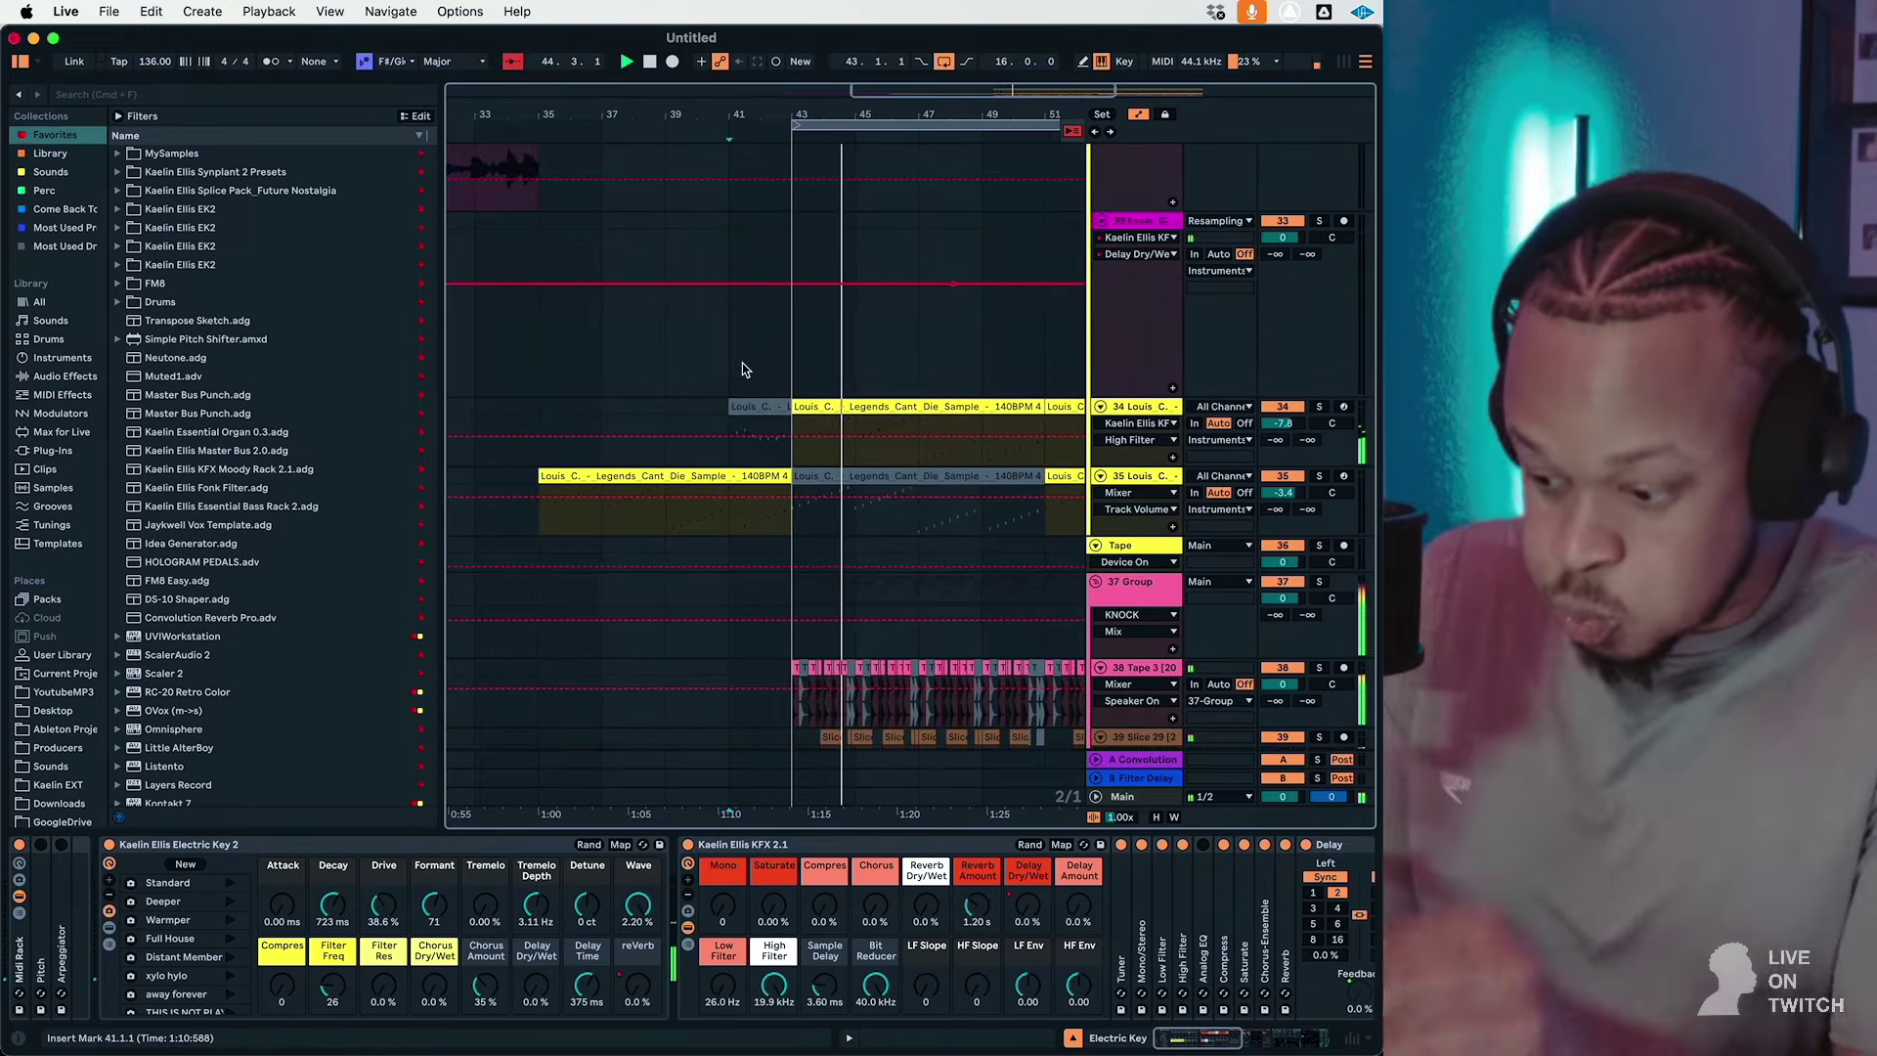
Step: Deactivate the Legends Cant Die Sample clip on track 35 at bars 51 to 59
scroll(742, 369, "right", 5)
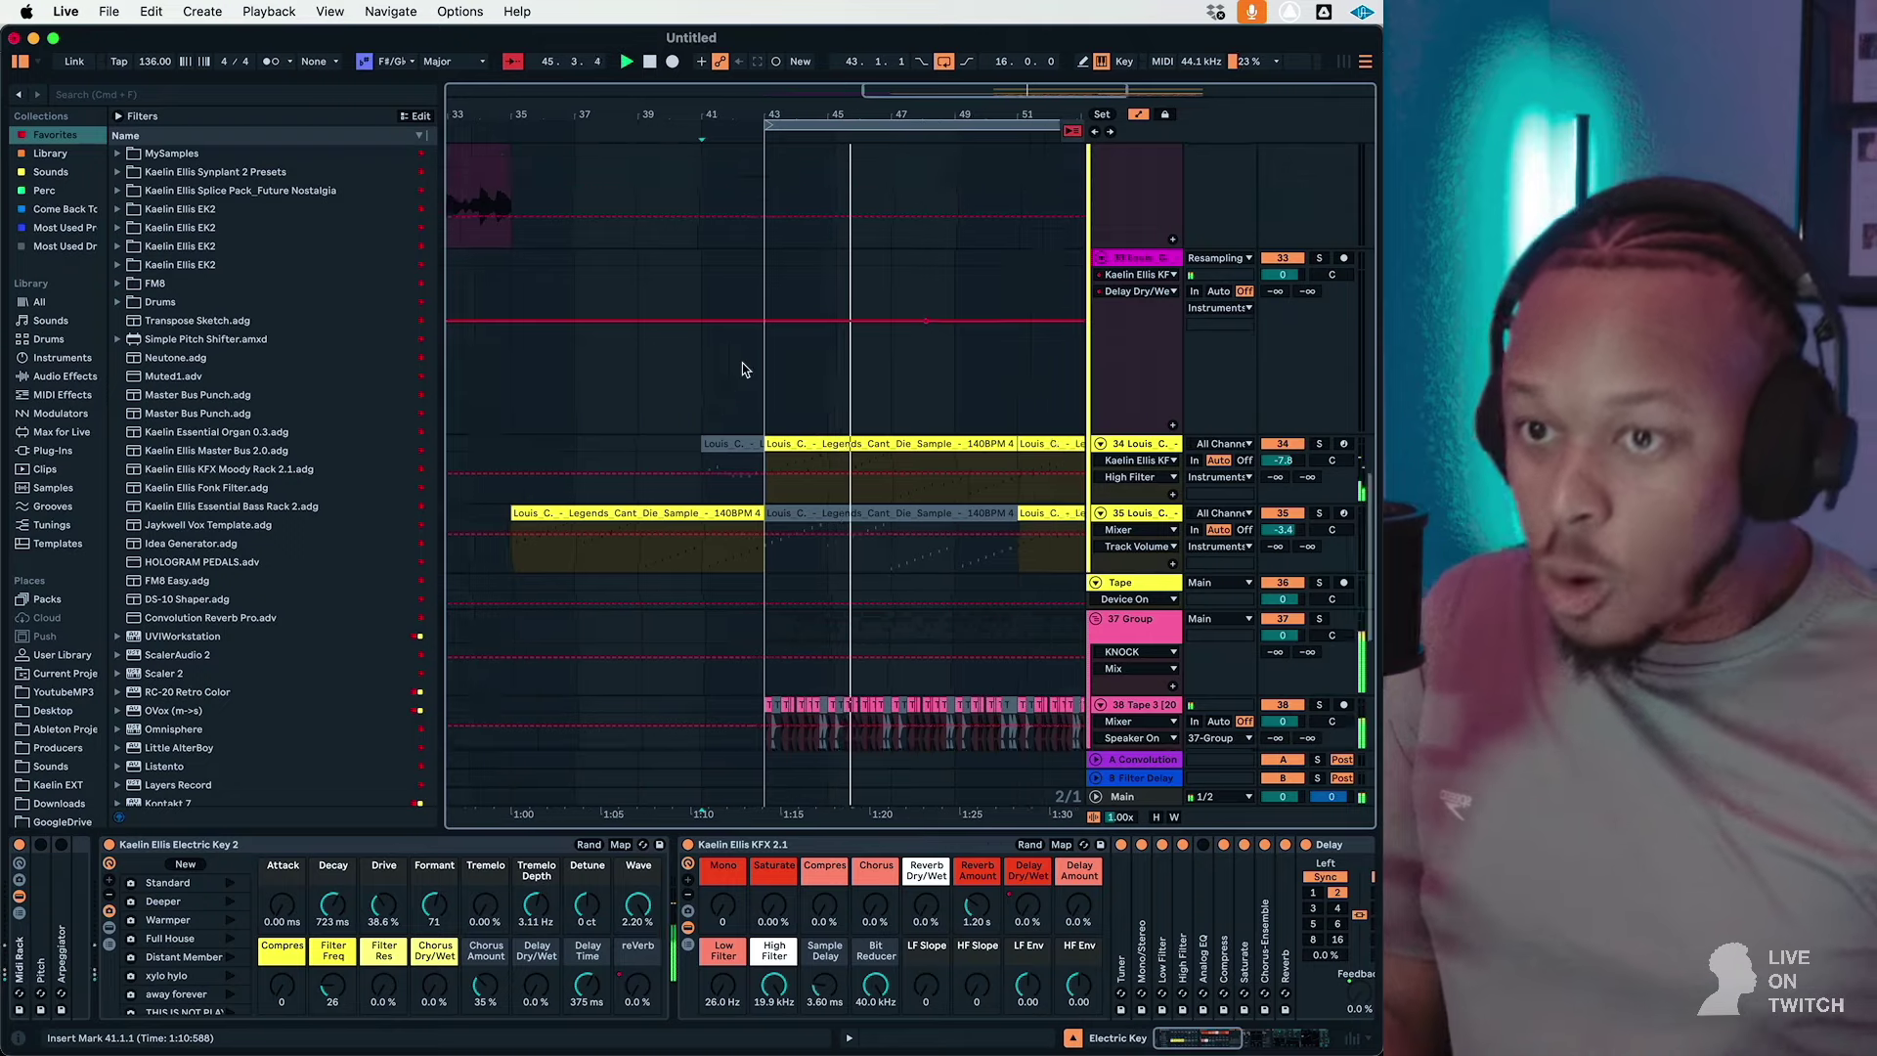
scroll(742, 368, "down", 1)
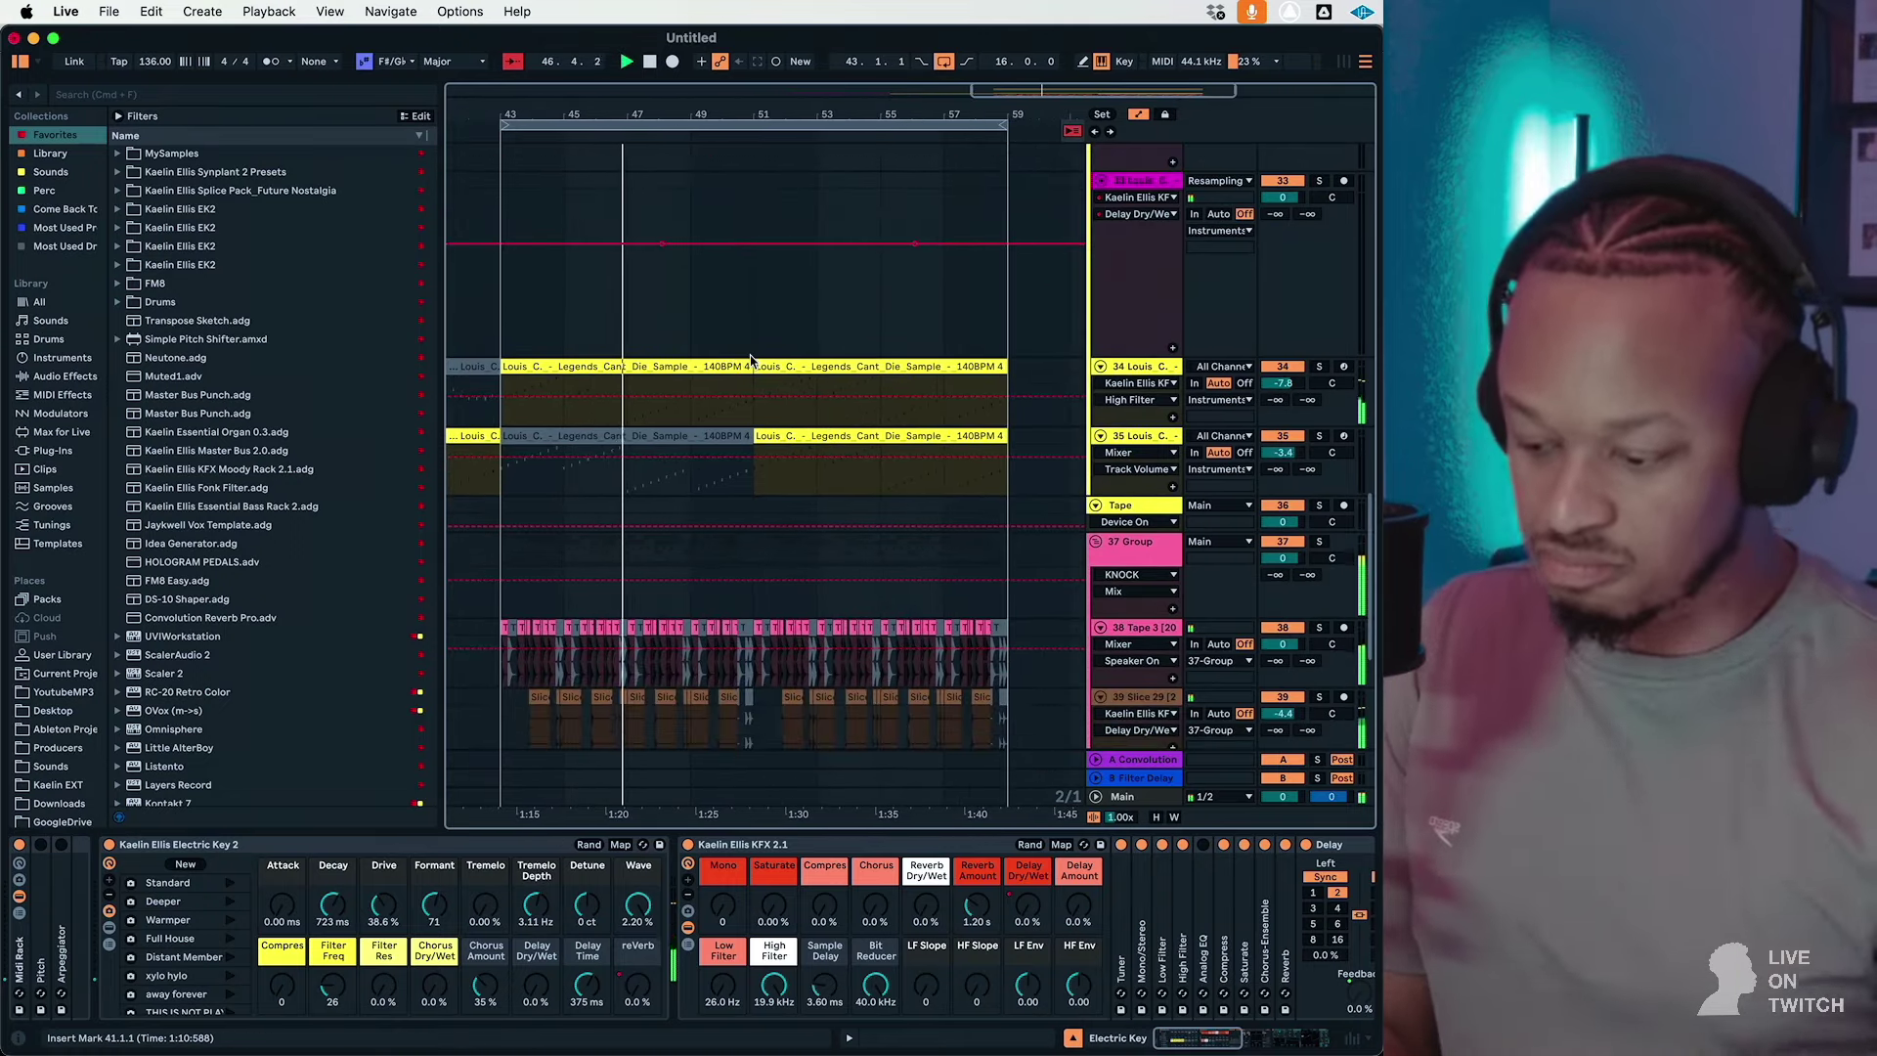
scroll(760, 349, "down", 3)
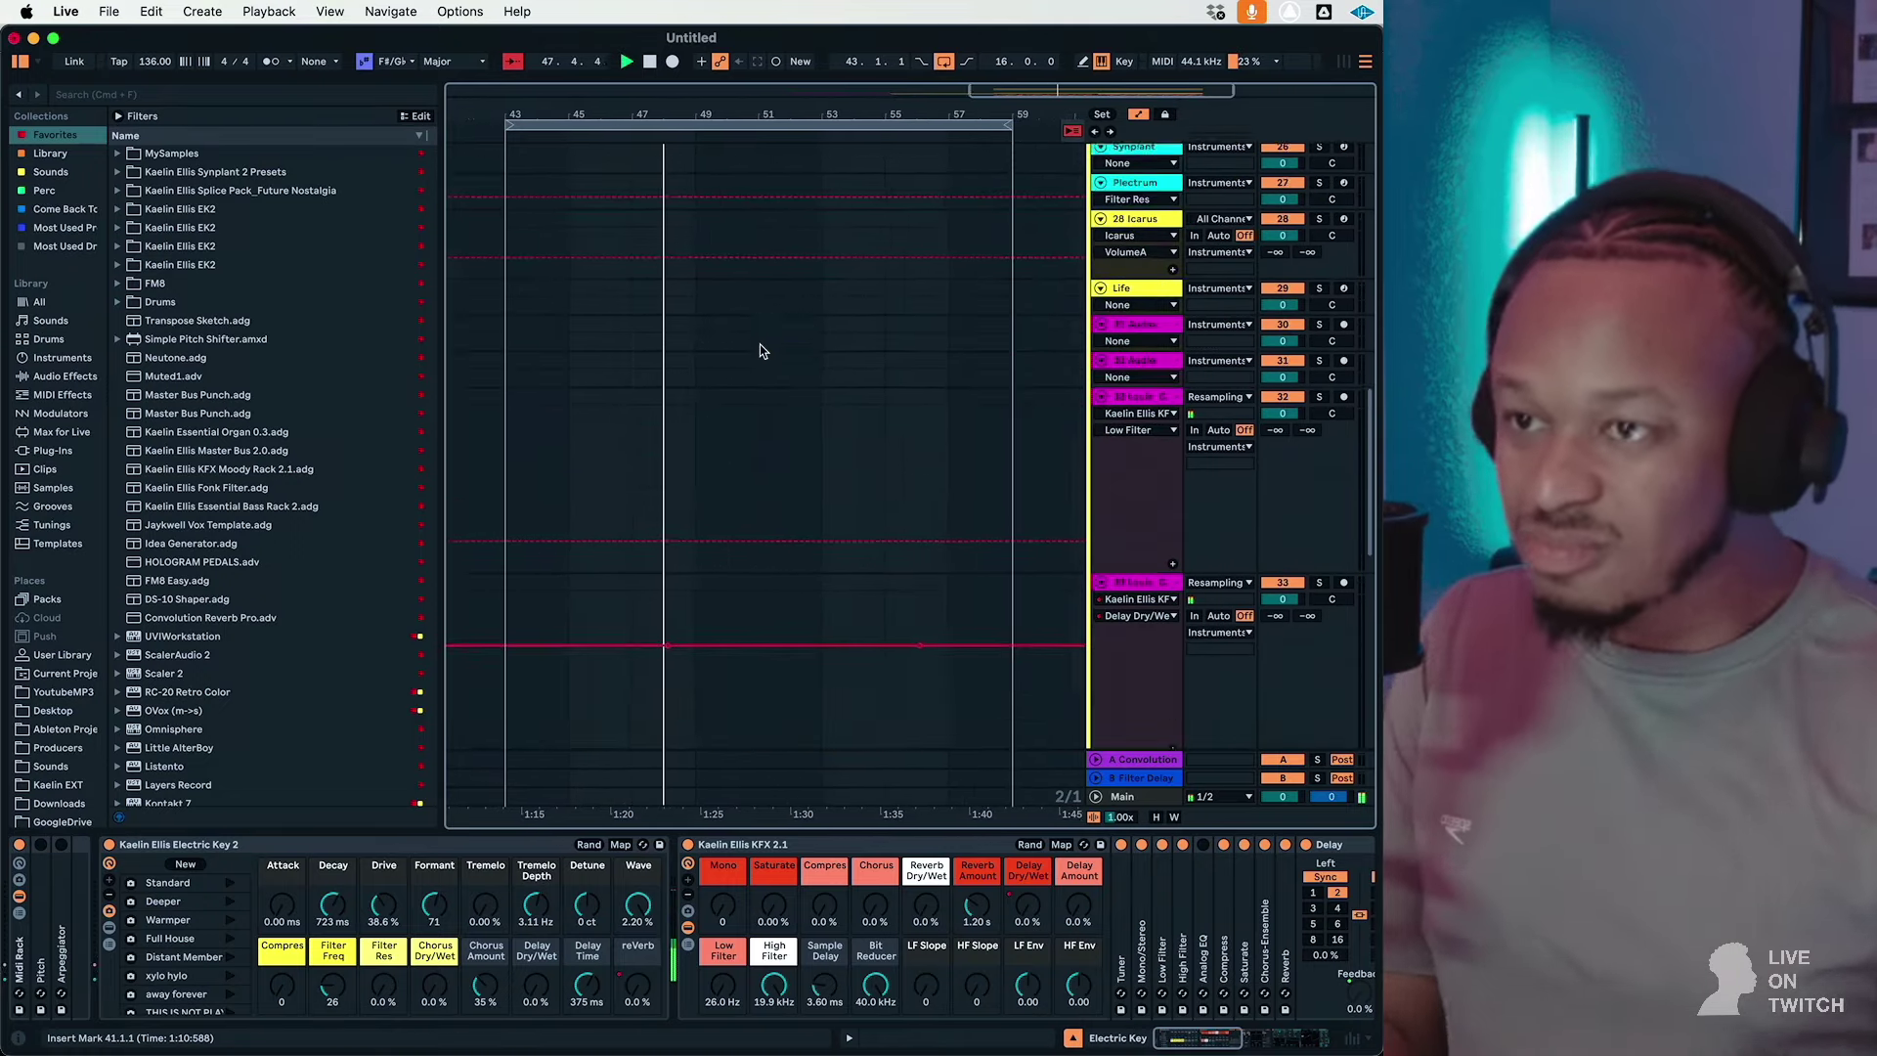
scroll(760, 344, "down", 3)
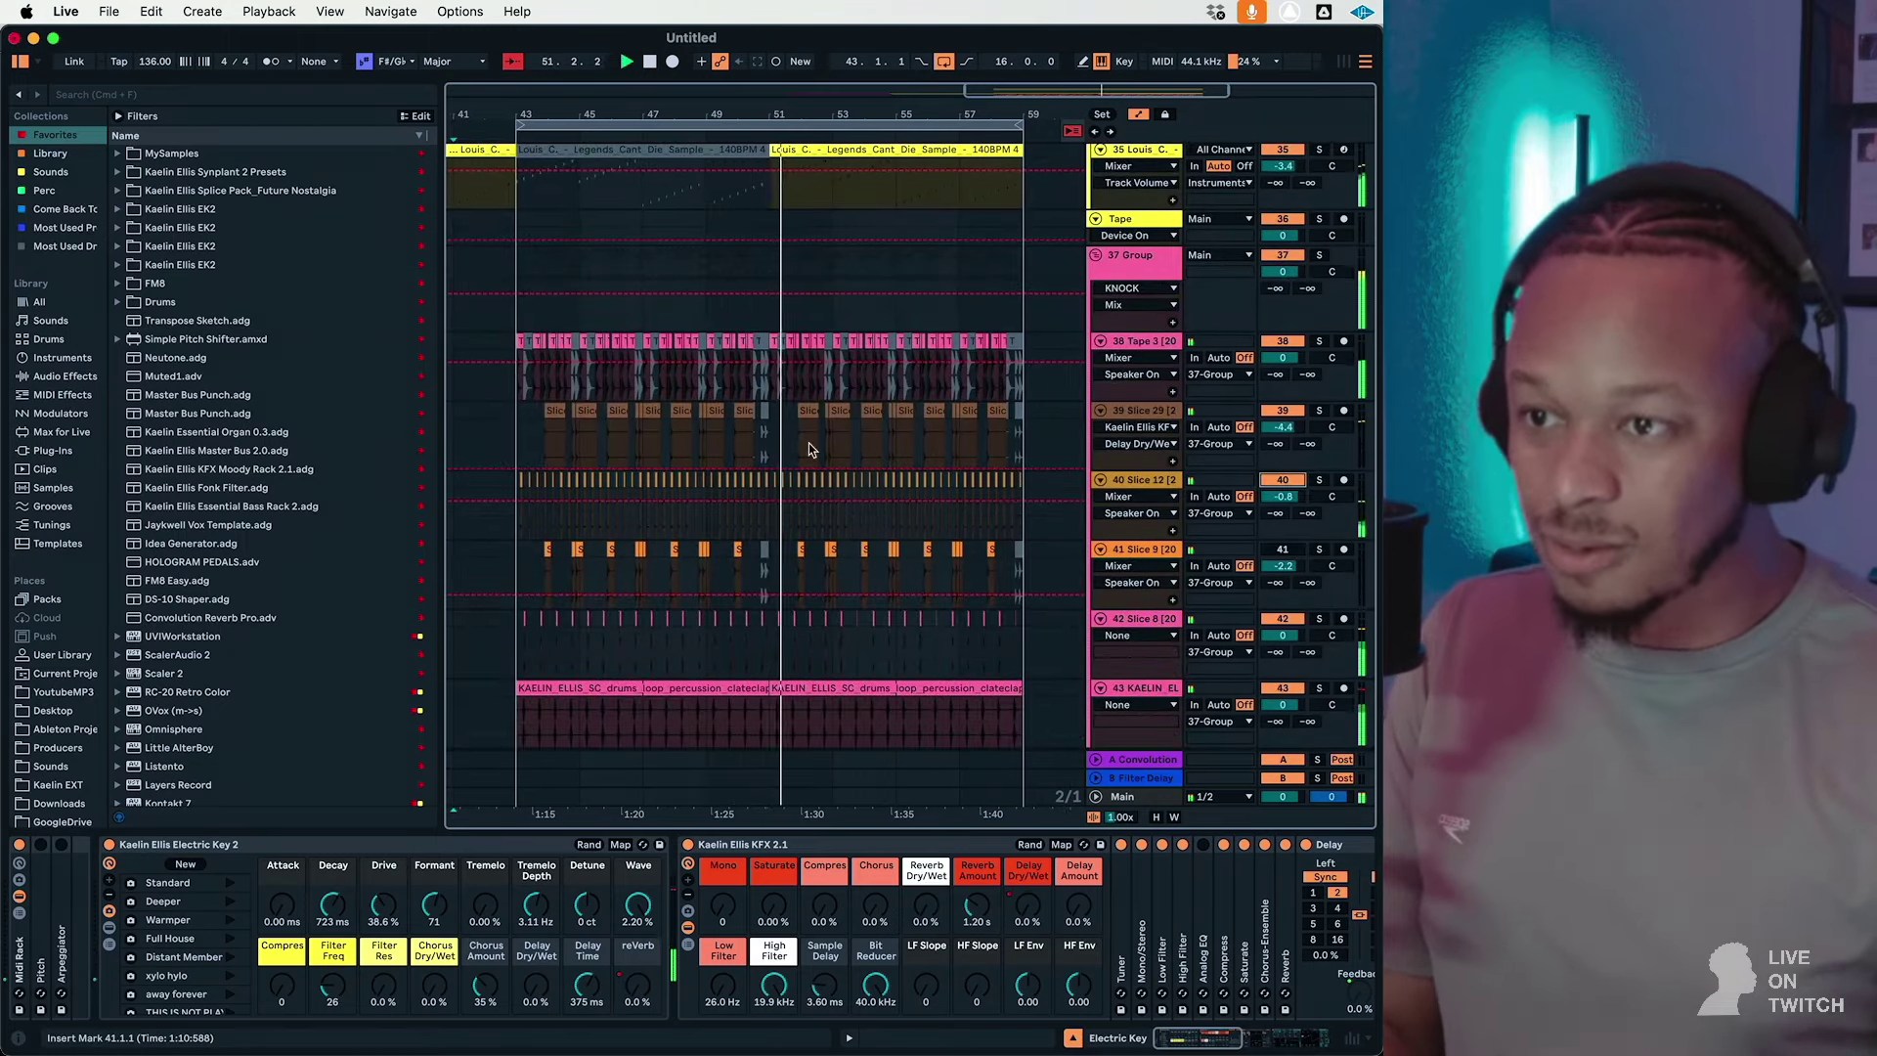
scroll(794, 423, "up", 3)
left_click(847, 295)
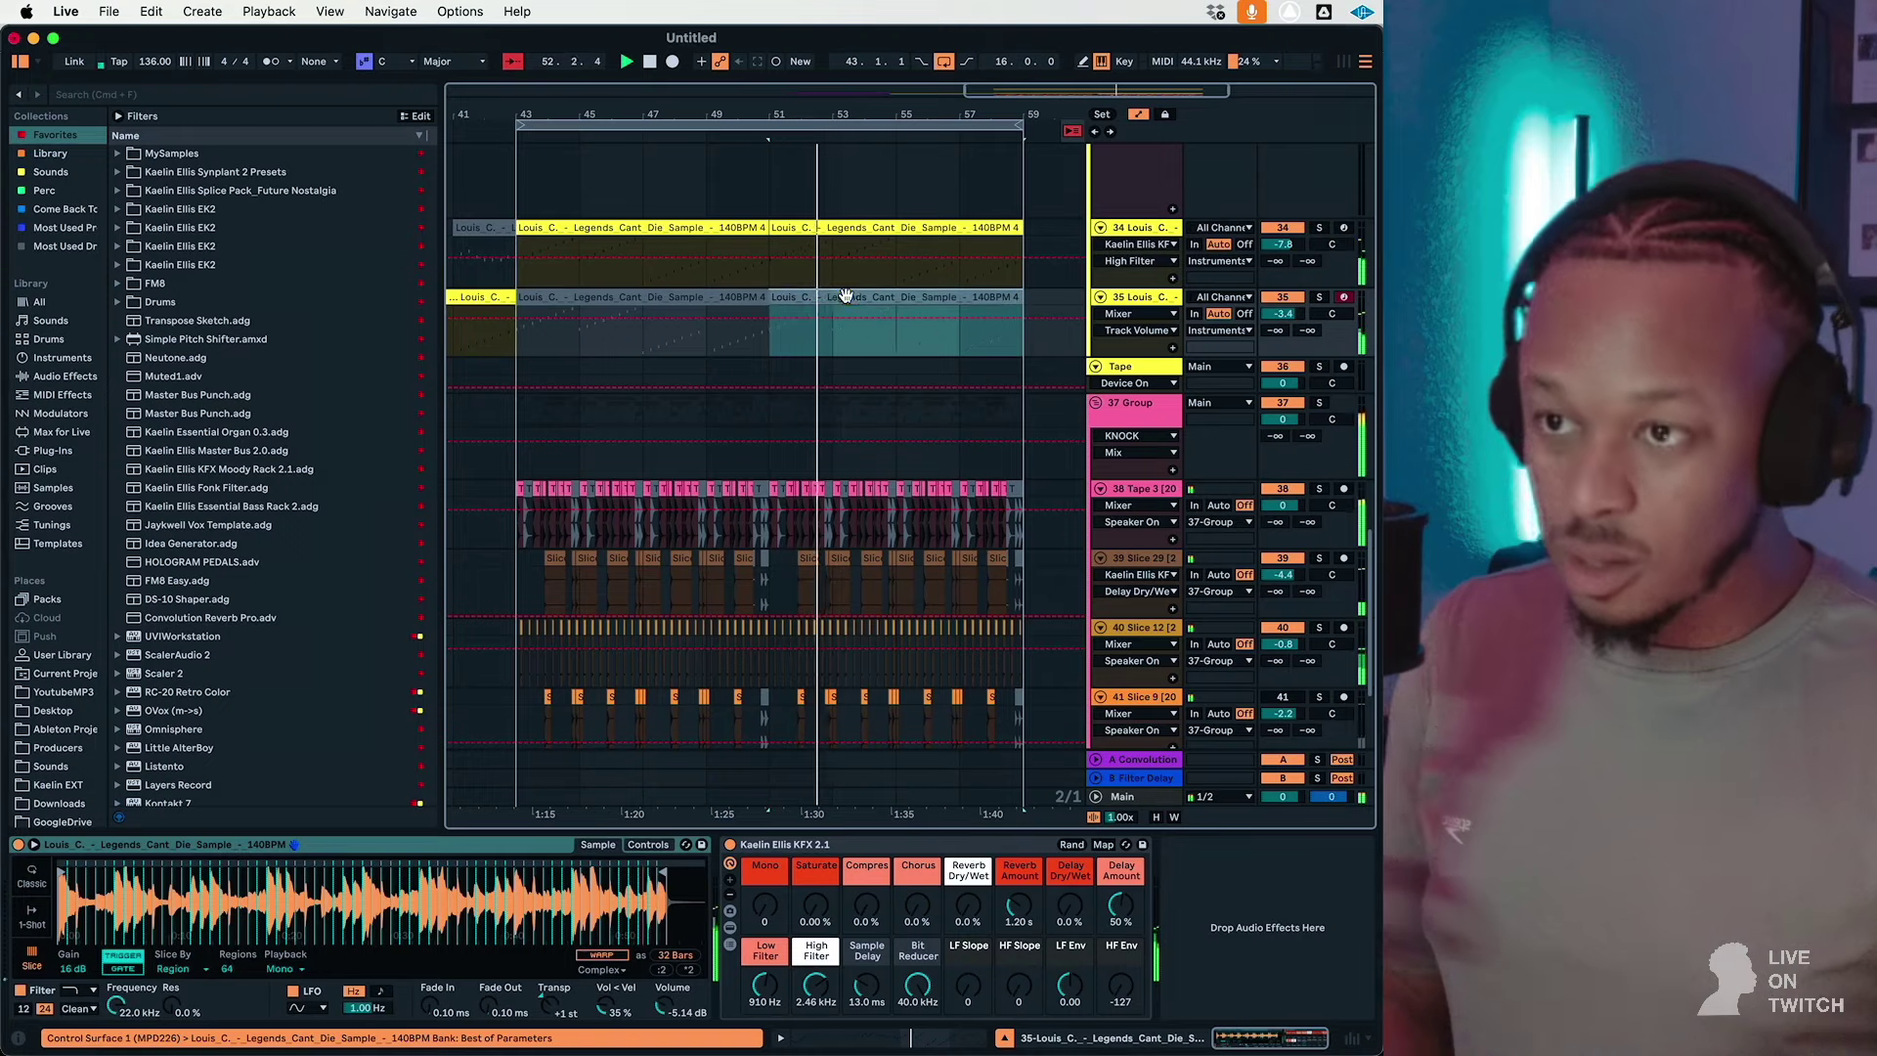
Step: Duplicate bars 43 to 59 across all tracks and extend the loop to 32 bars, ending at bar 75
left_click(689, 123)
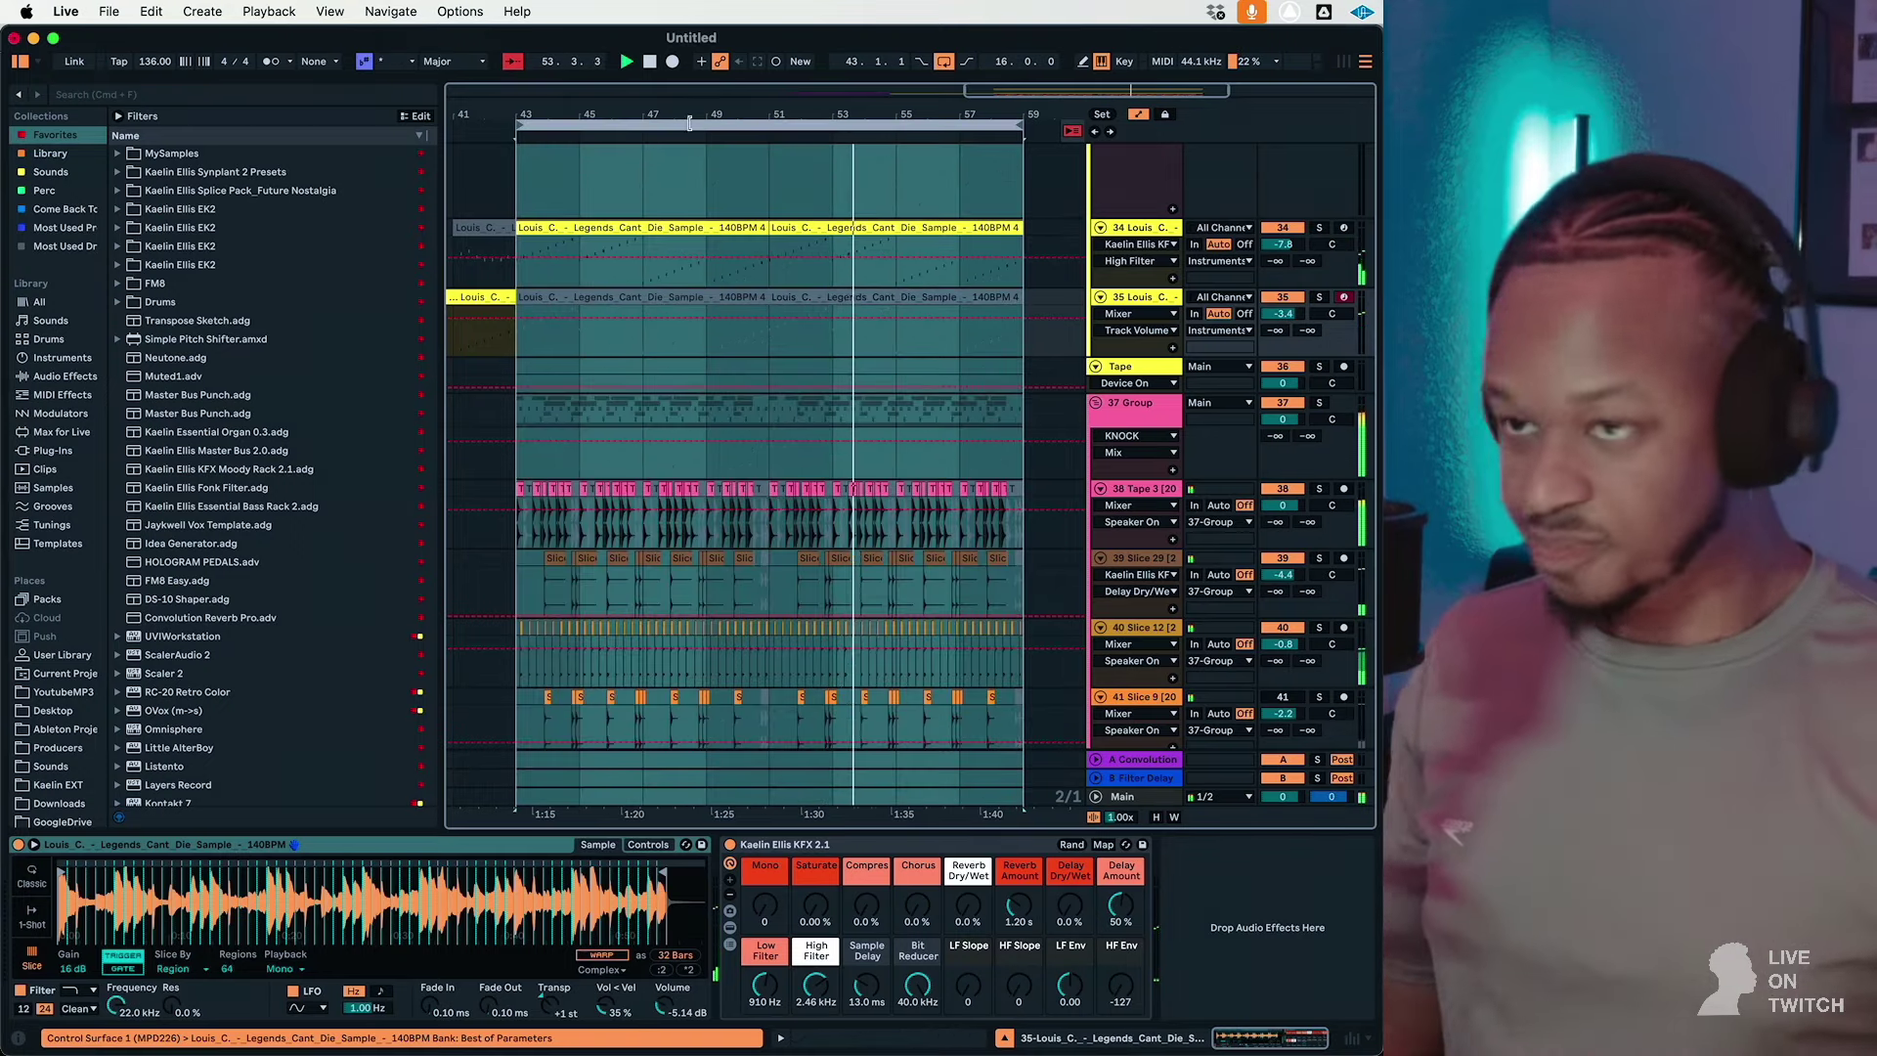
key("Up")
left_click_drag(1109, 92, 456, 119)
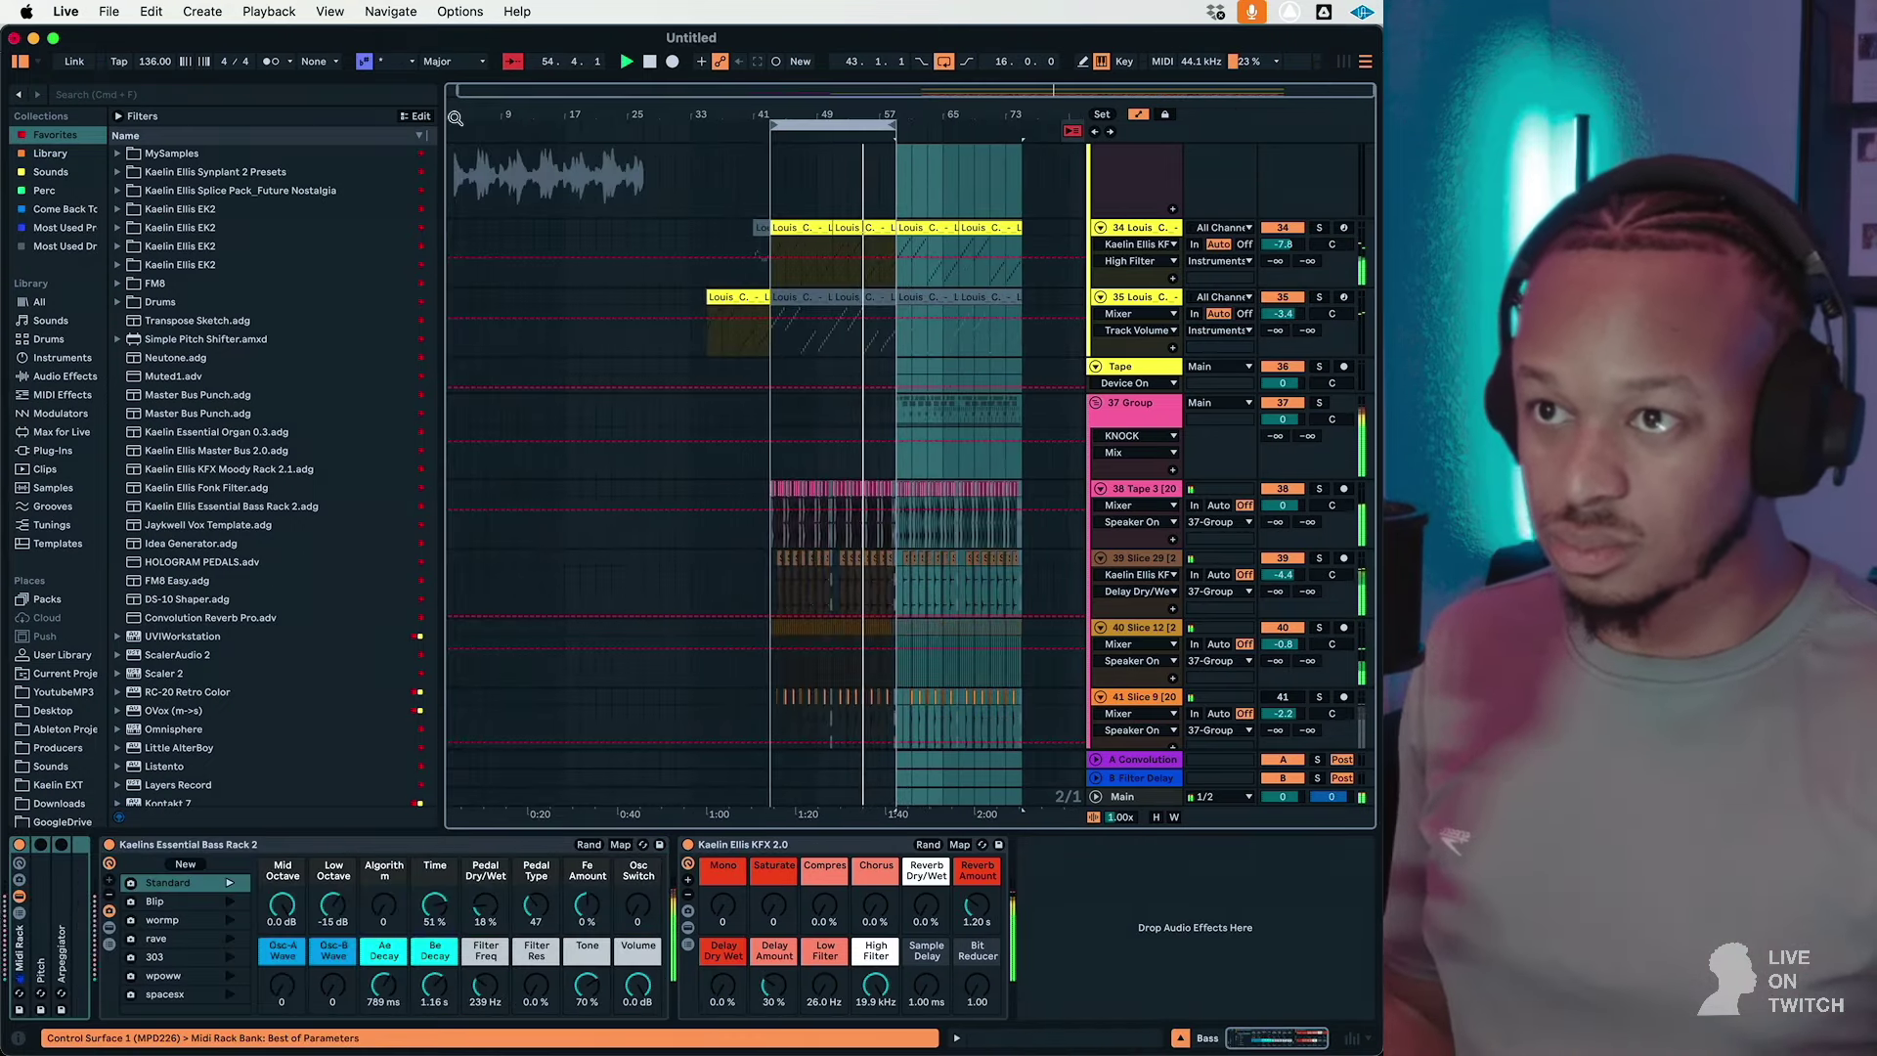
left_click_drag(893, 130, 1019, 129)
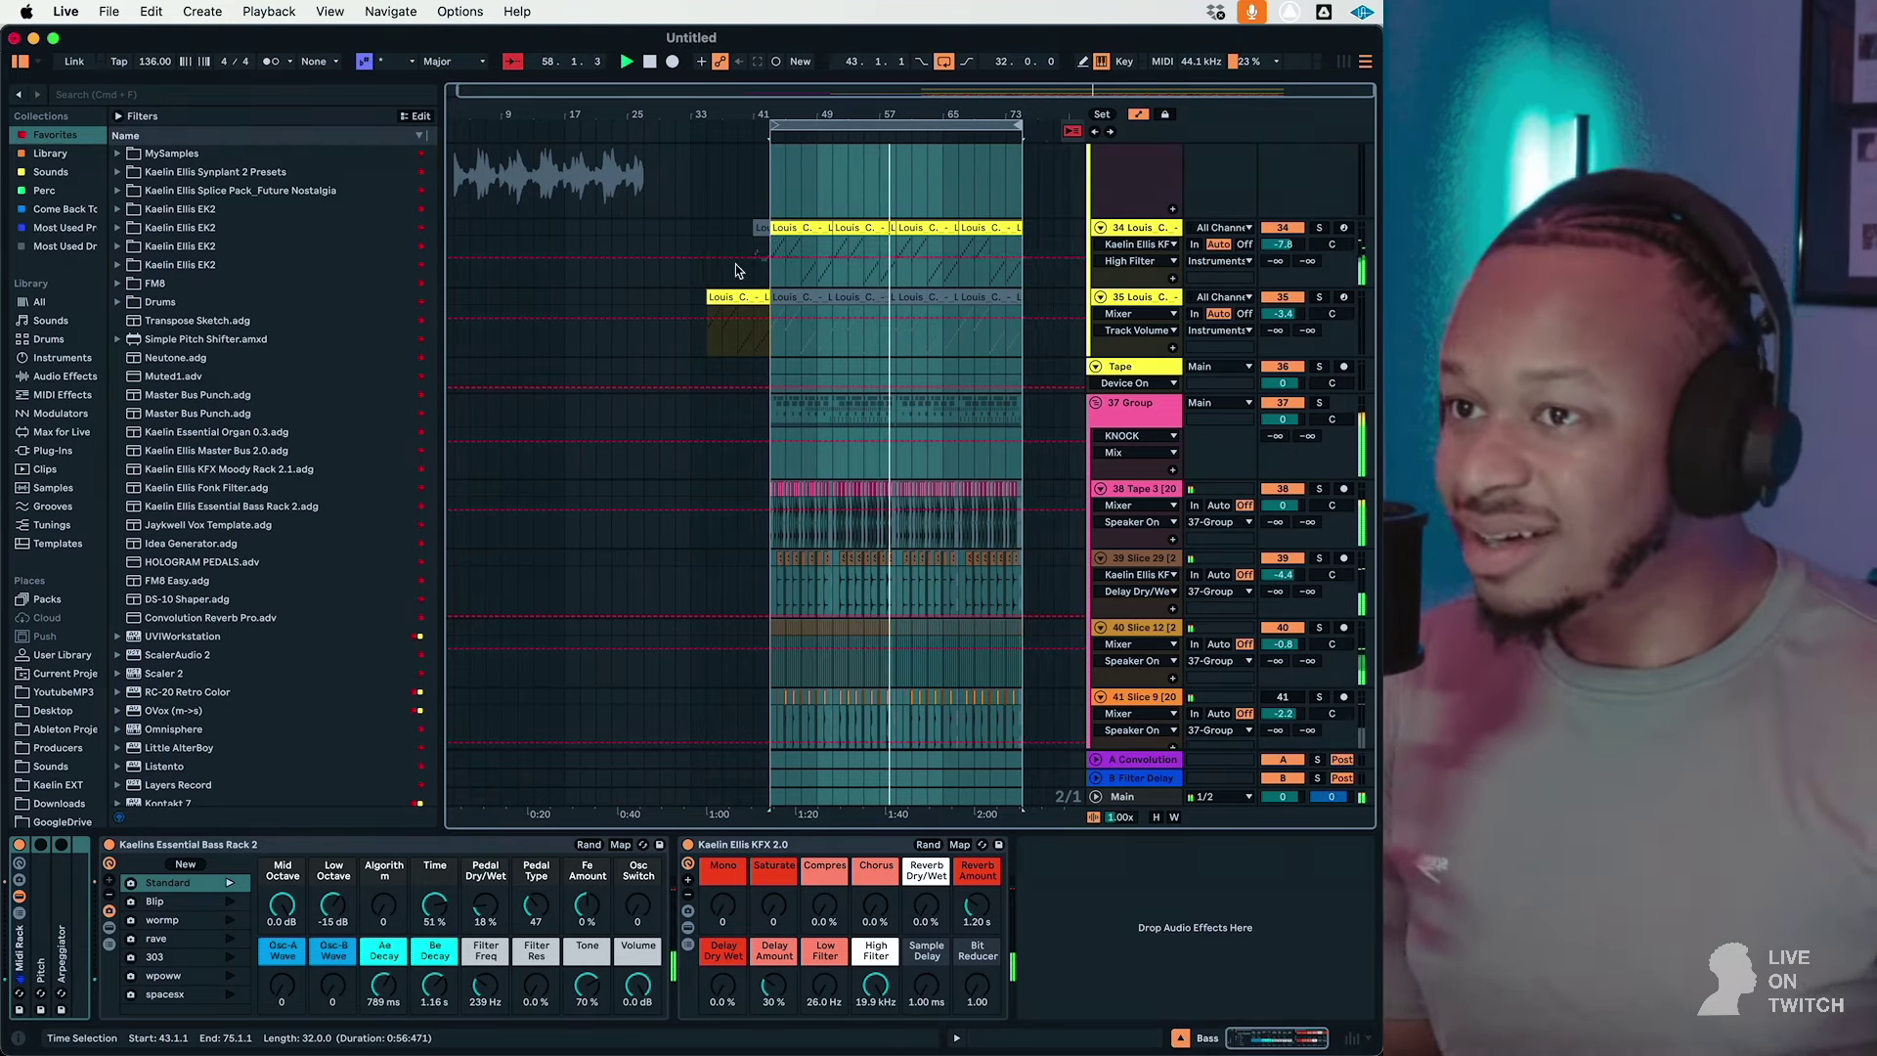
scroll(888, 257, "up", 15)
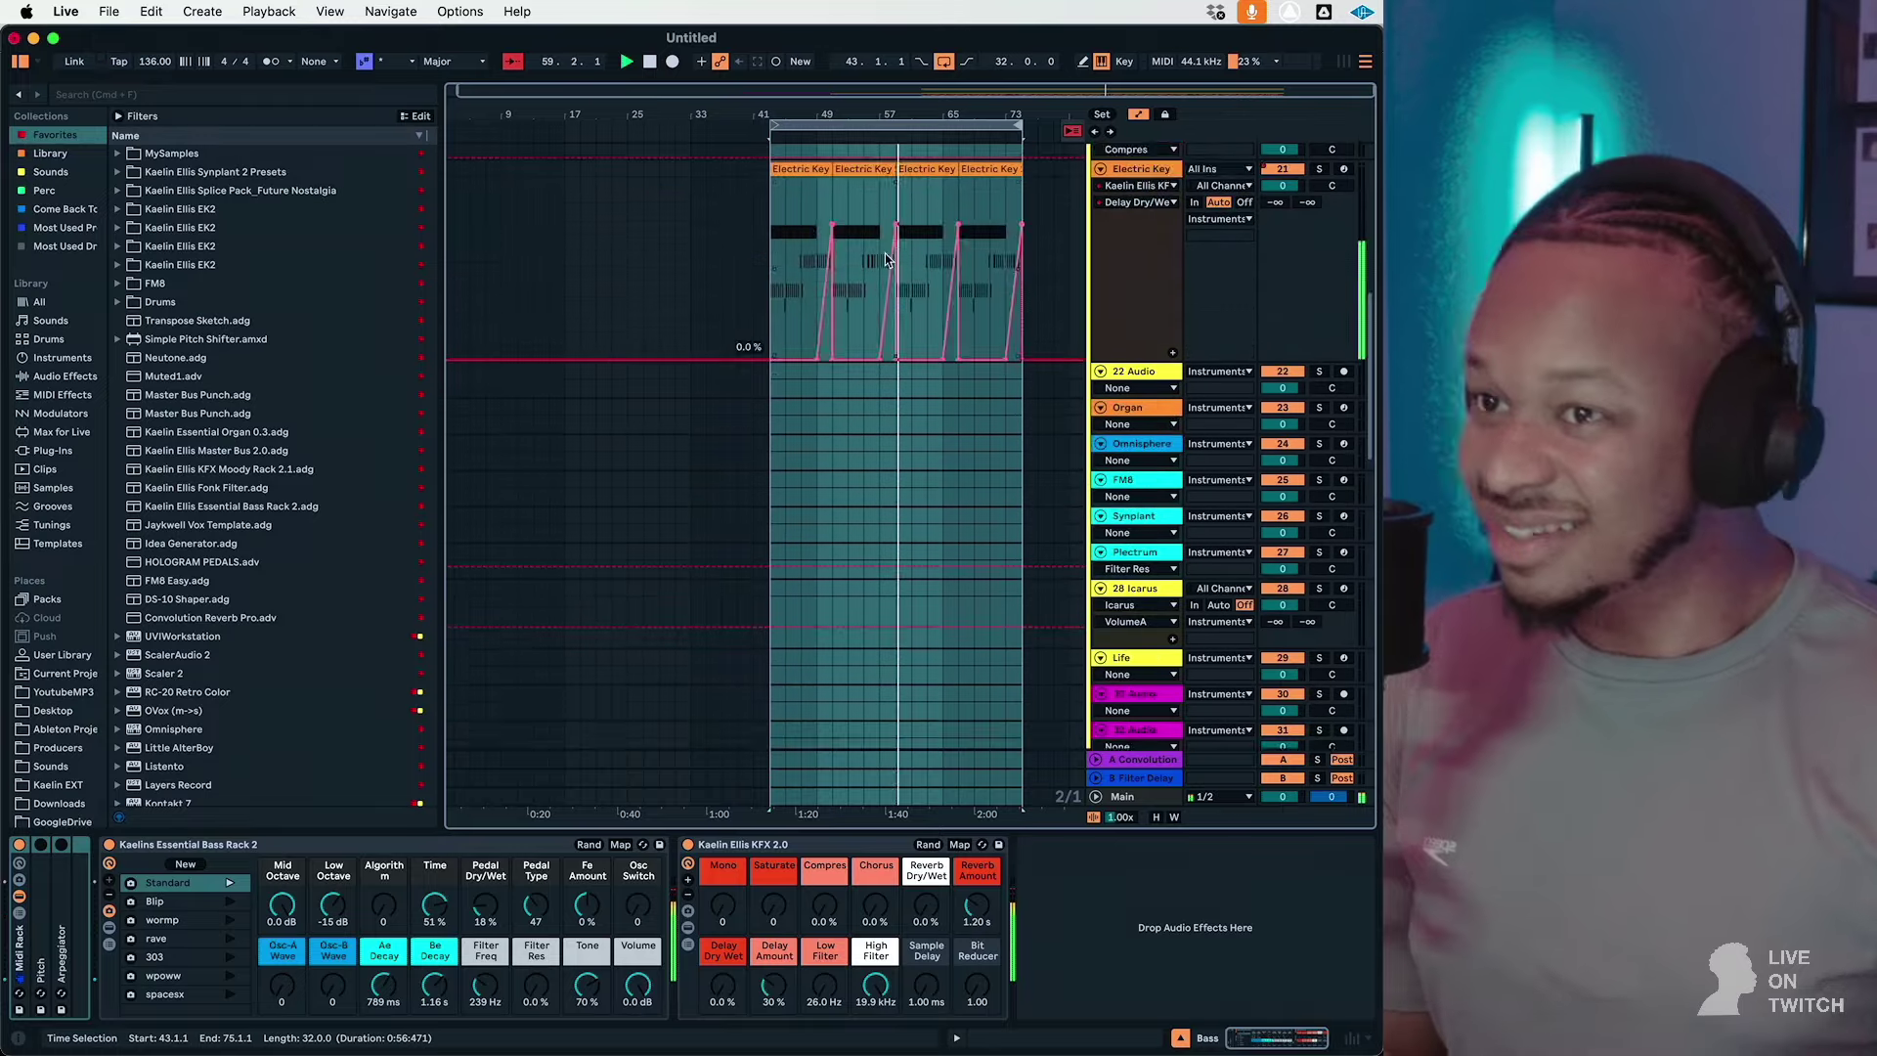
Step: Reactivate the Legends Cant Die Sample clips on track 35 from bar 59 to 75
scroll(872, 352, "down", 15)
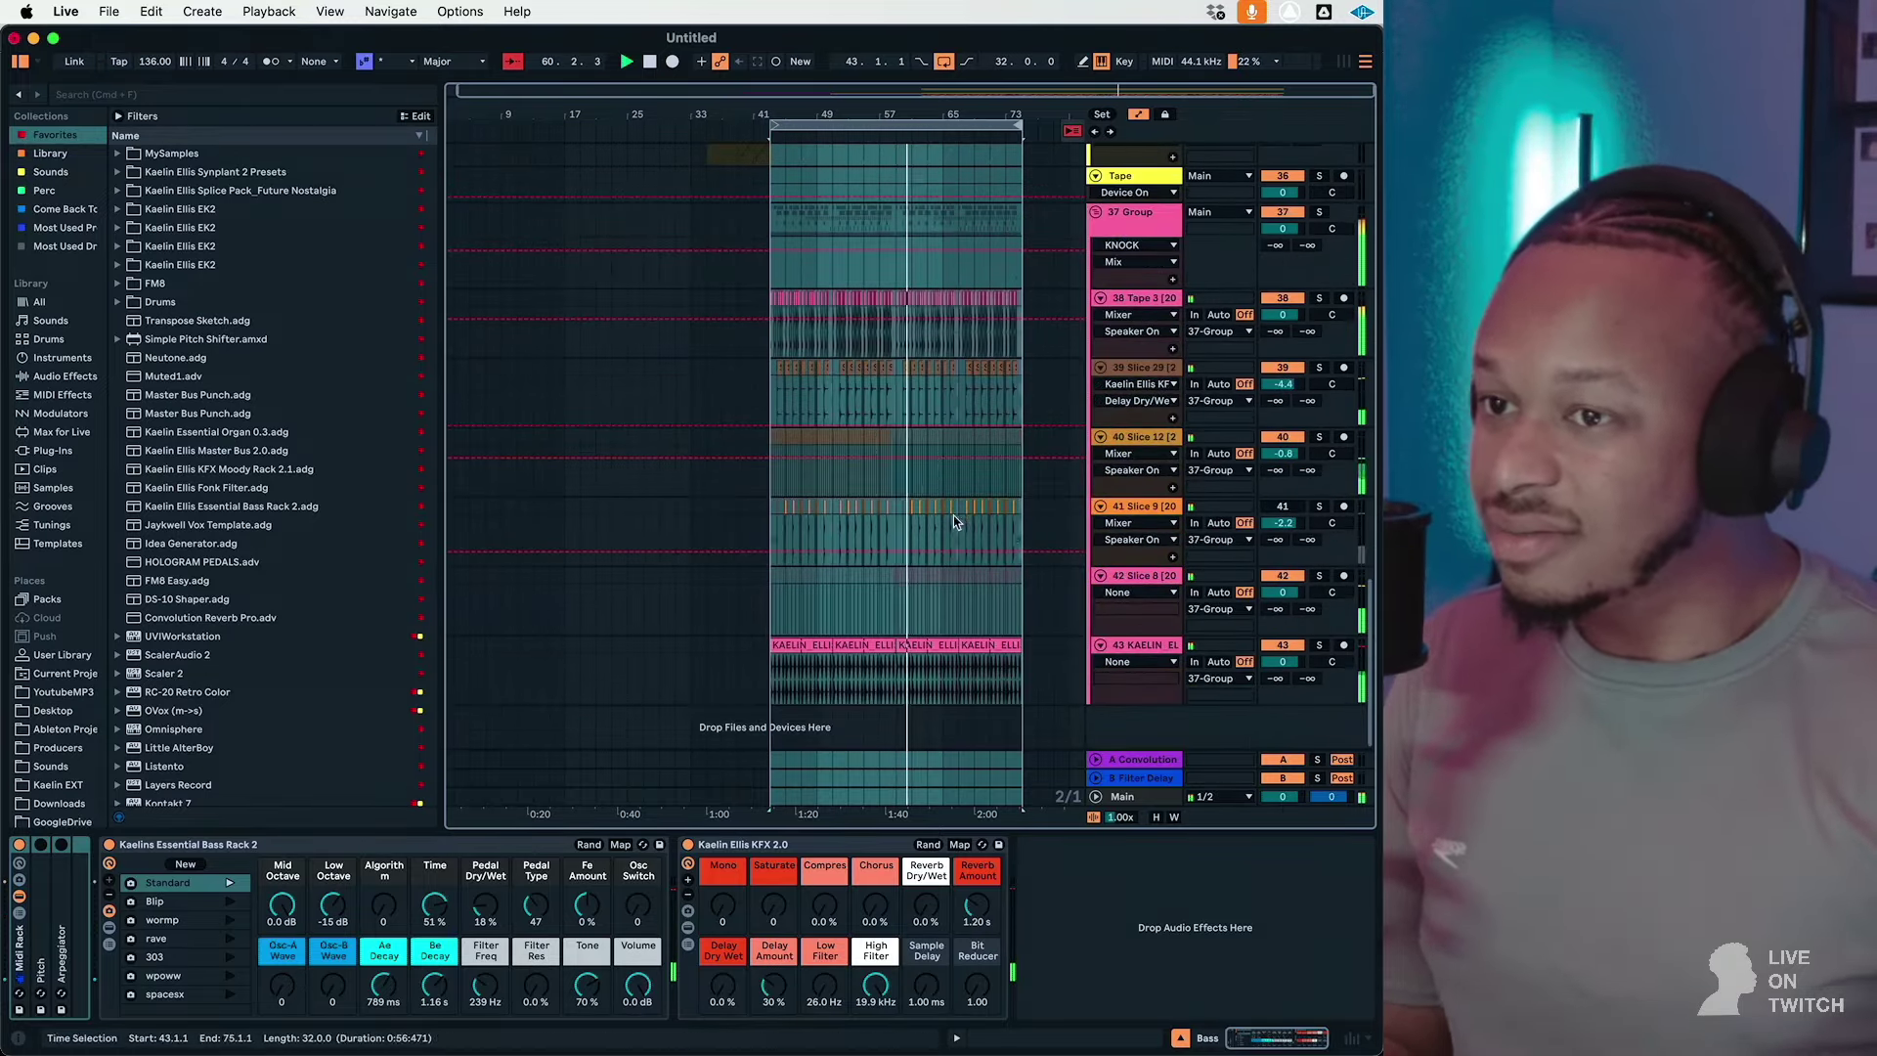
scroll(935, 300, "up", 3)
left_click(921, 389)
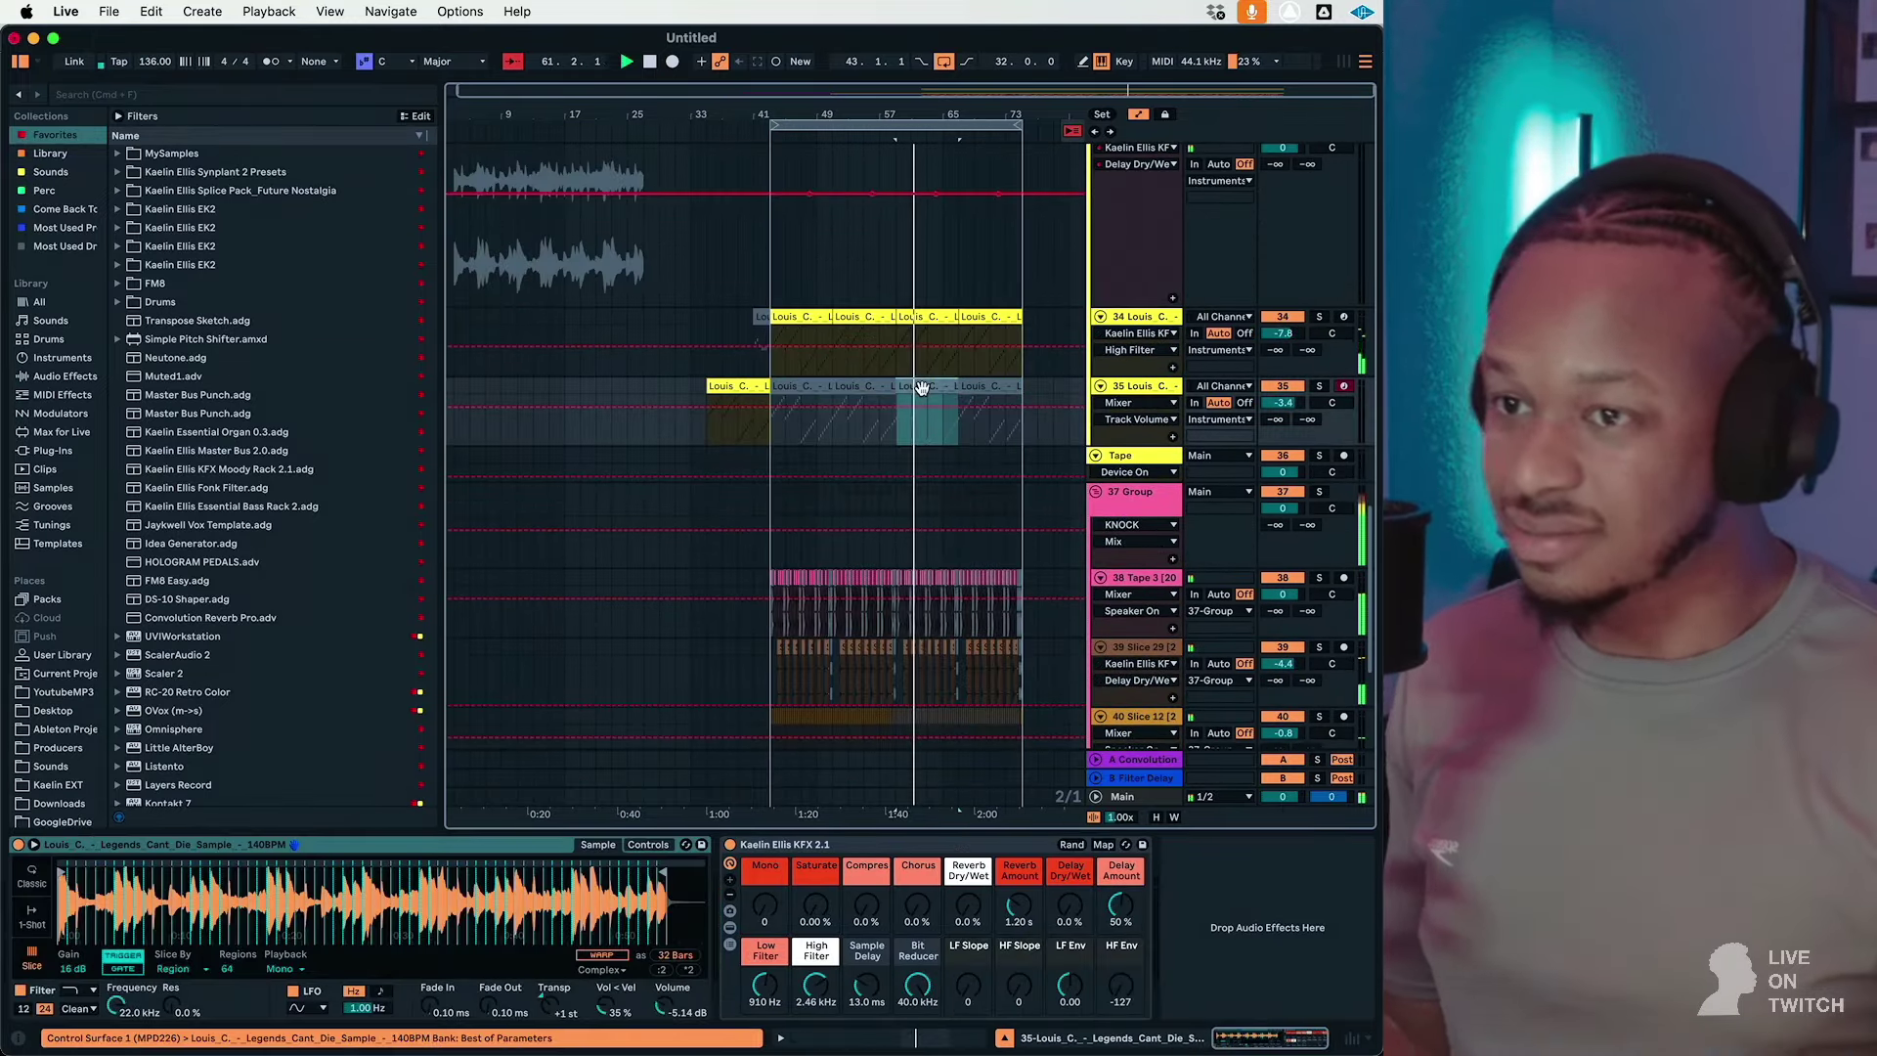
left_click(992, 389, "shift")
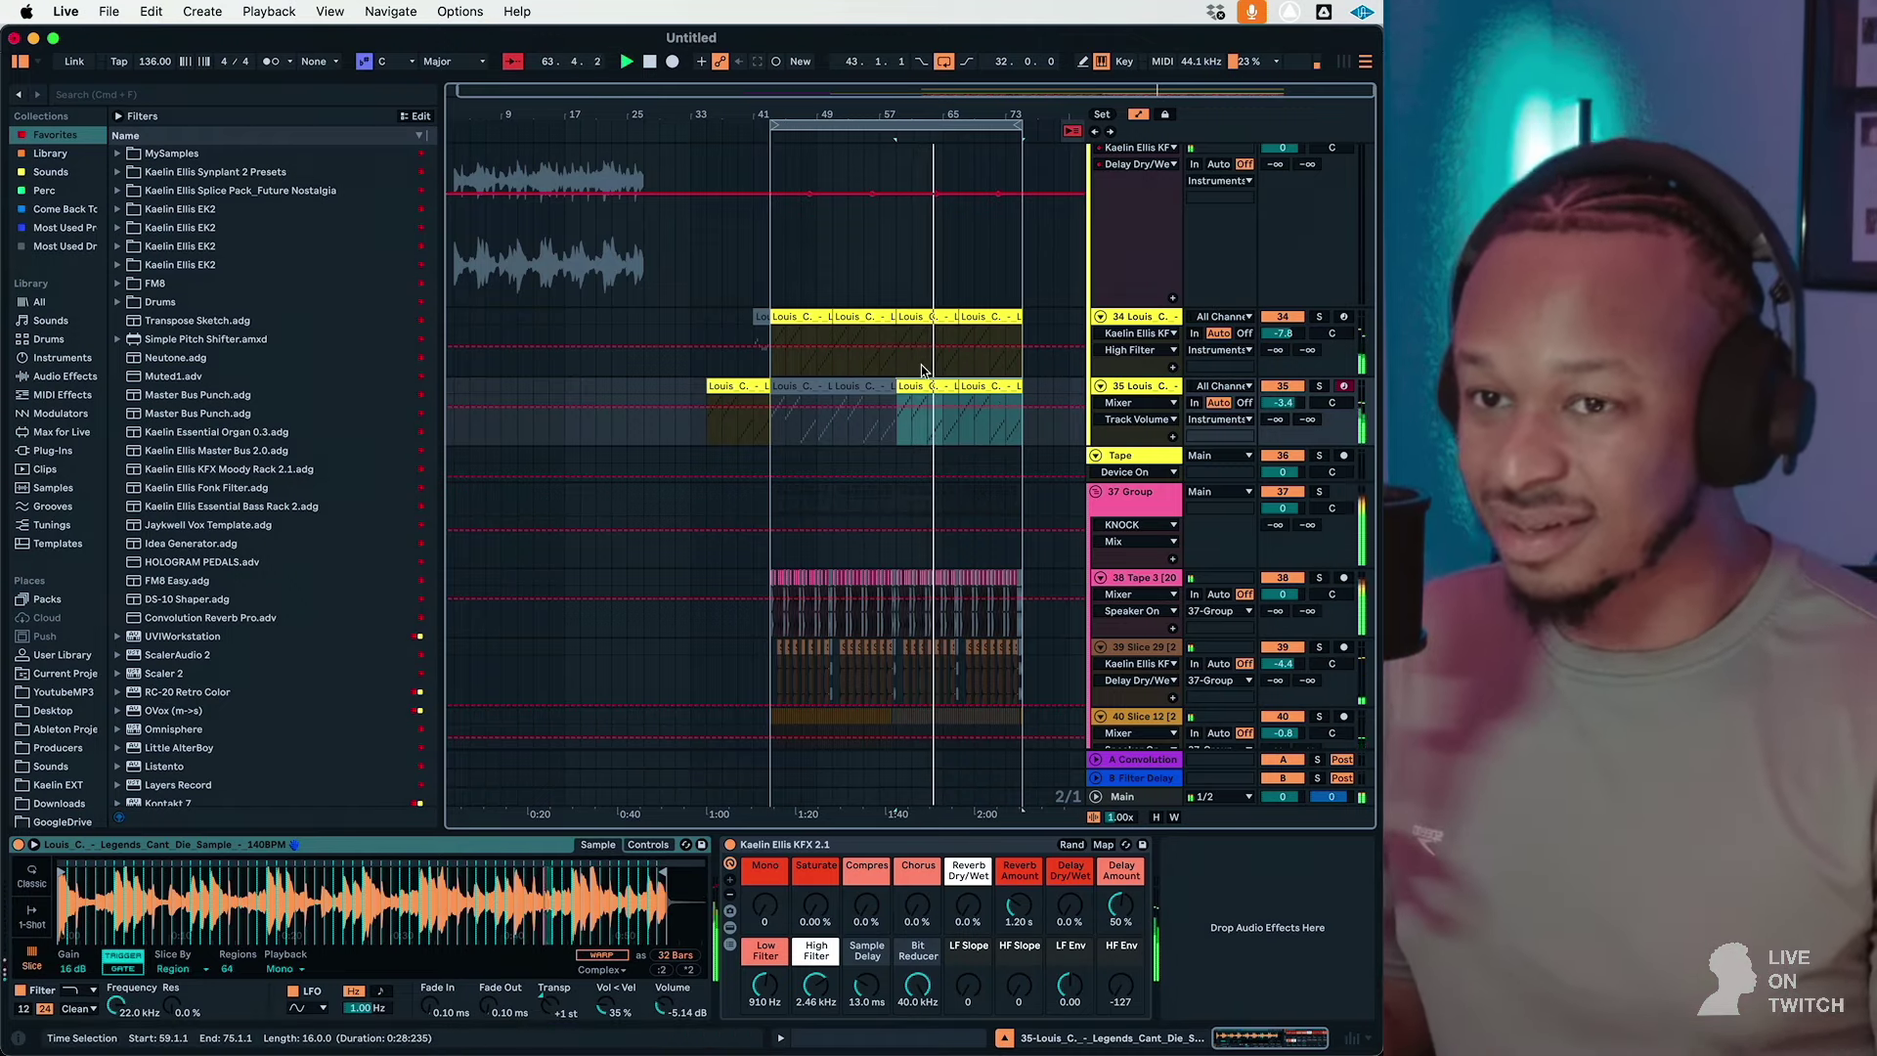
Step: Select bars 67 to 69 of the Bass part and check the Bass track during playback
scroll(1120, 358, "up", 10)
scroll(1120, 359, "up", 5)
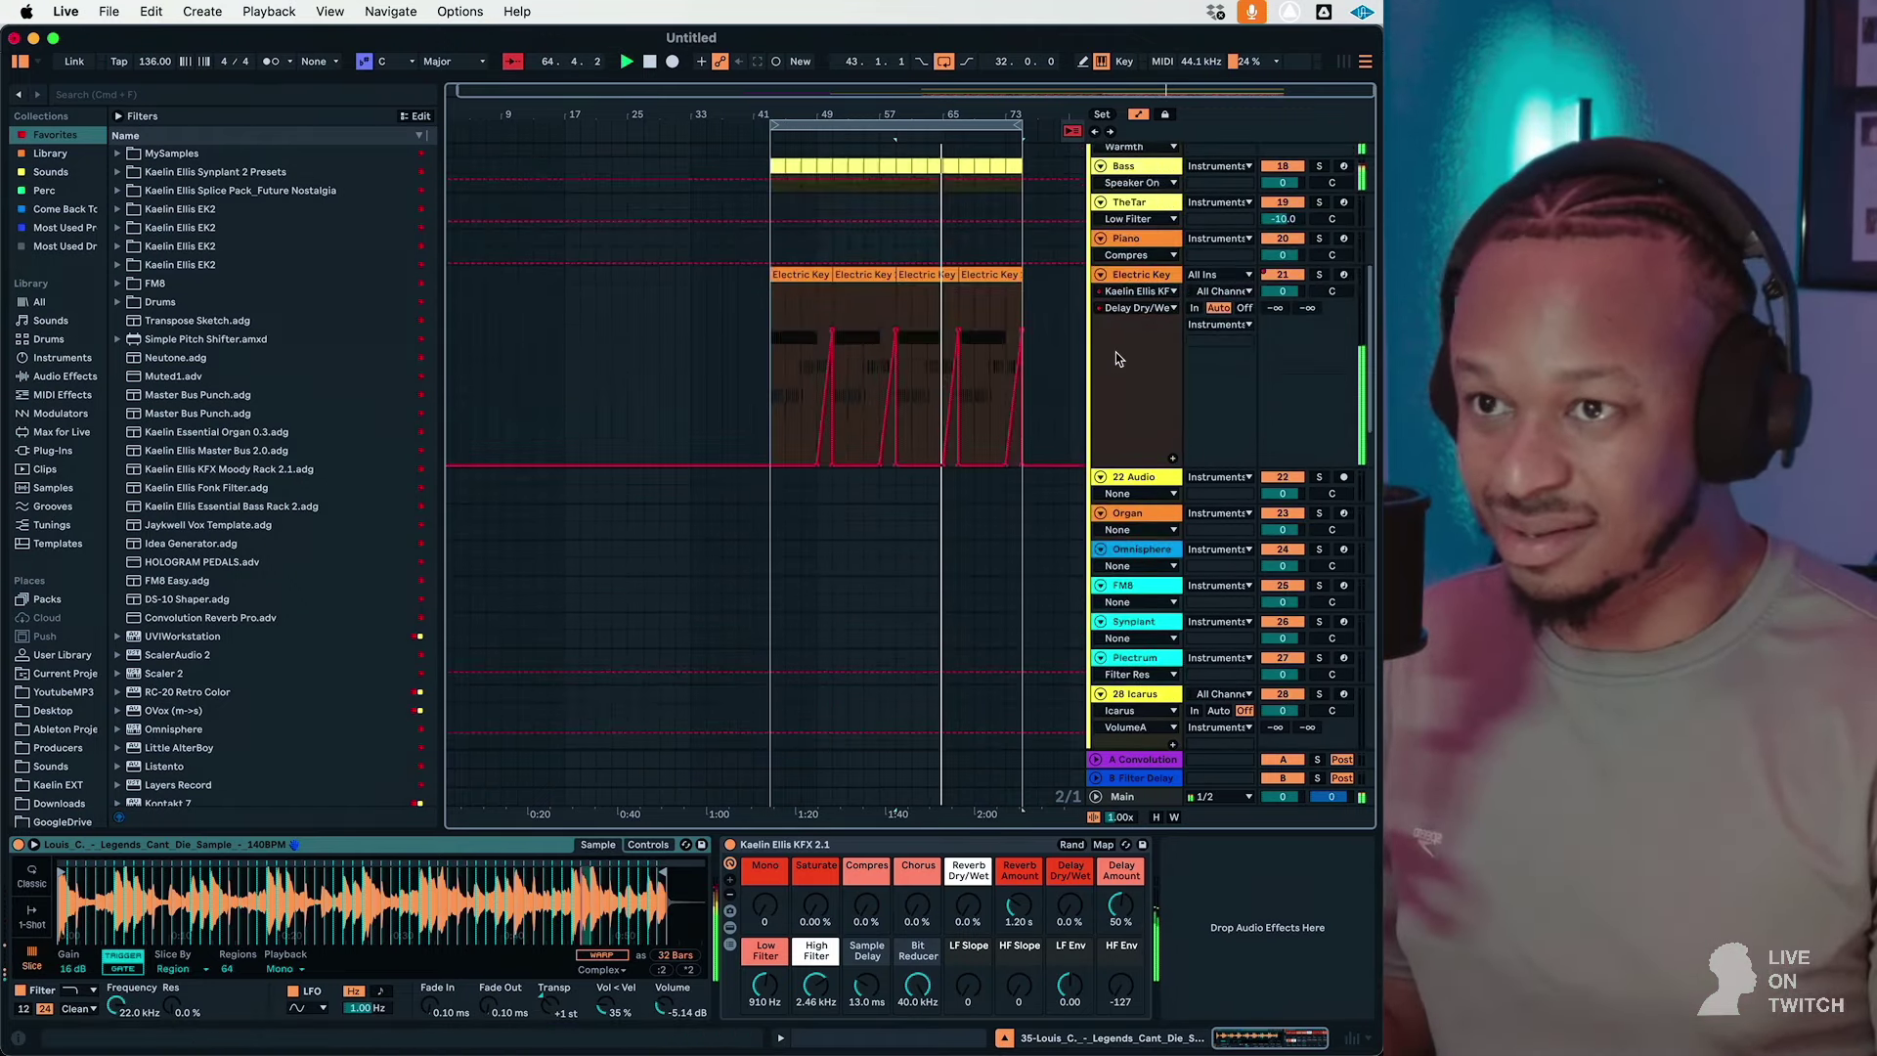
scroll(1117, 352, "up", 2)
left_click(1082, 320)
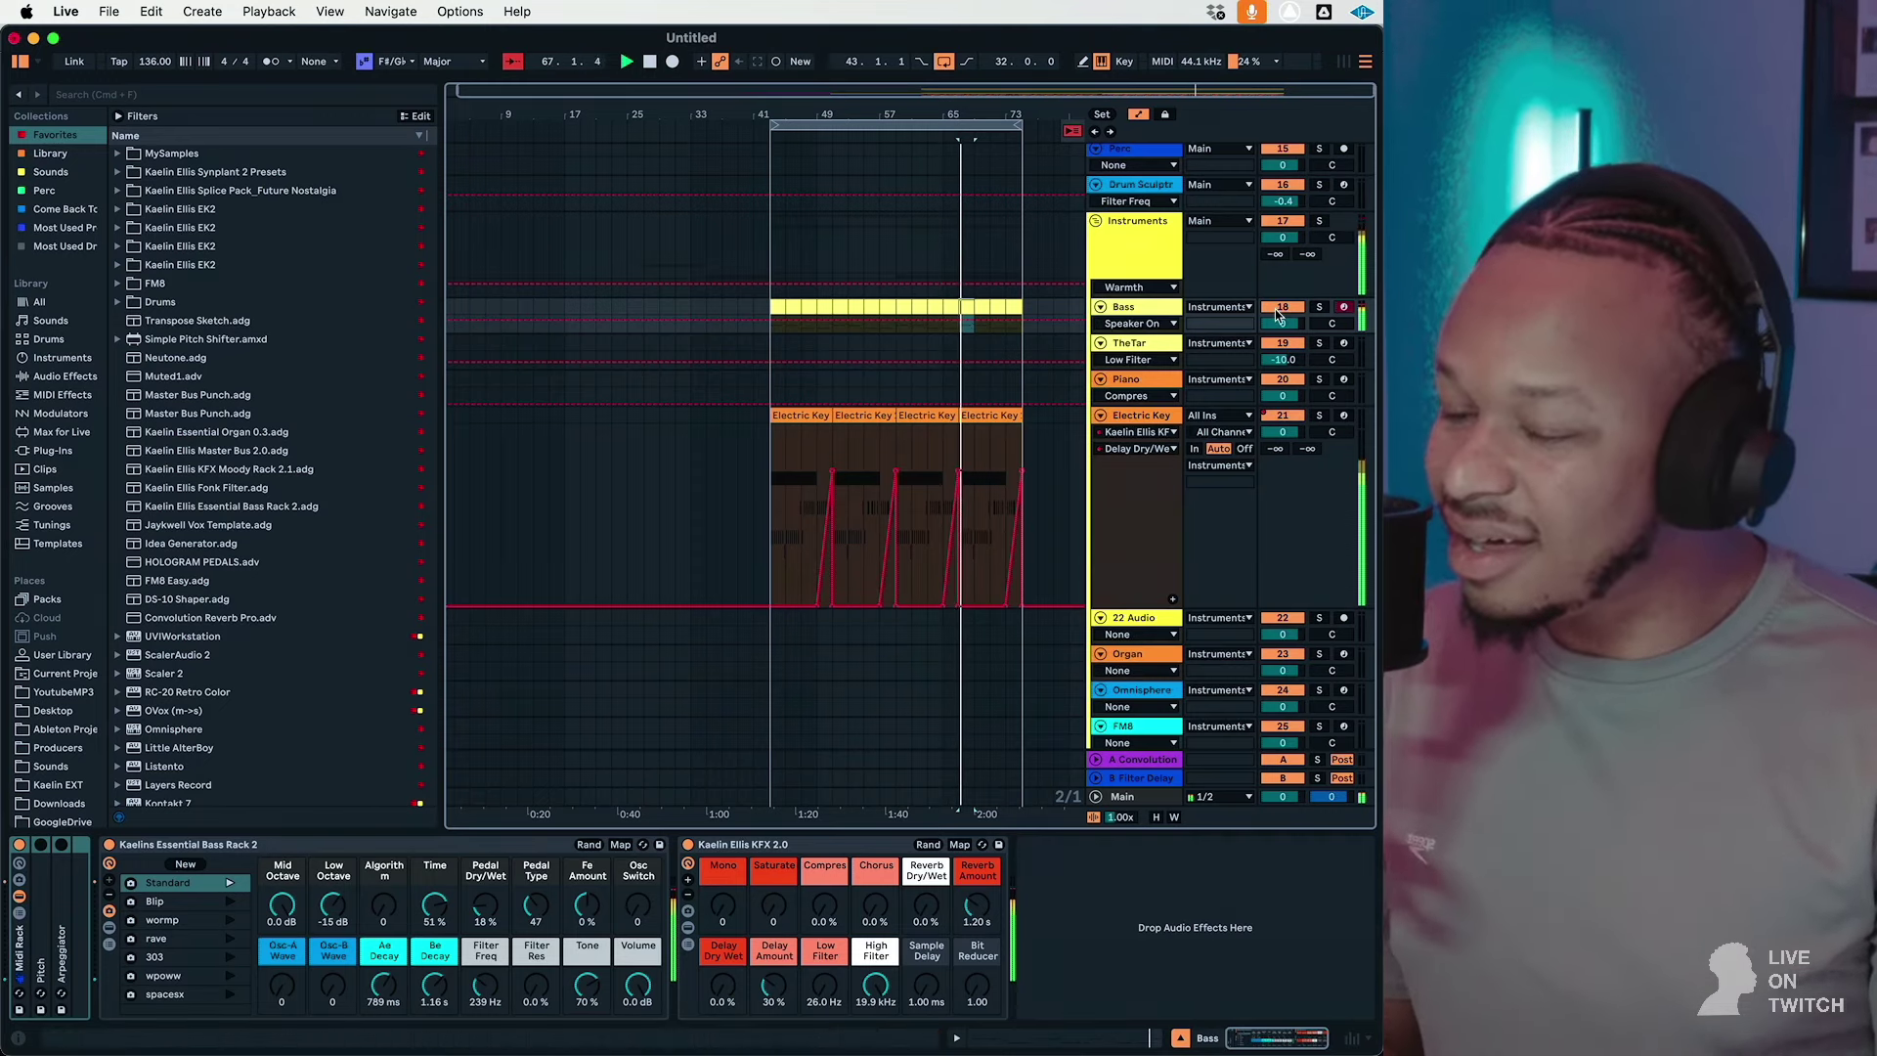
left_click(1277, 309)
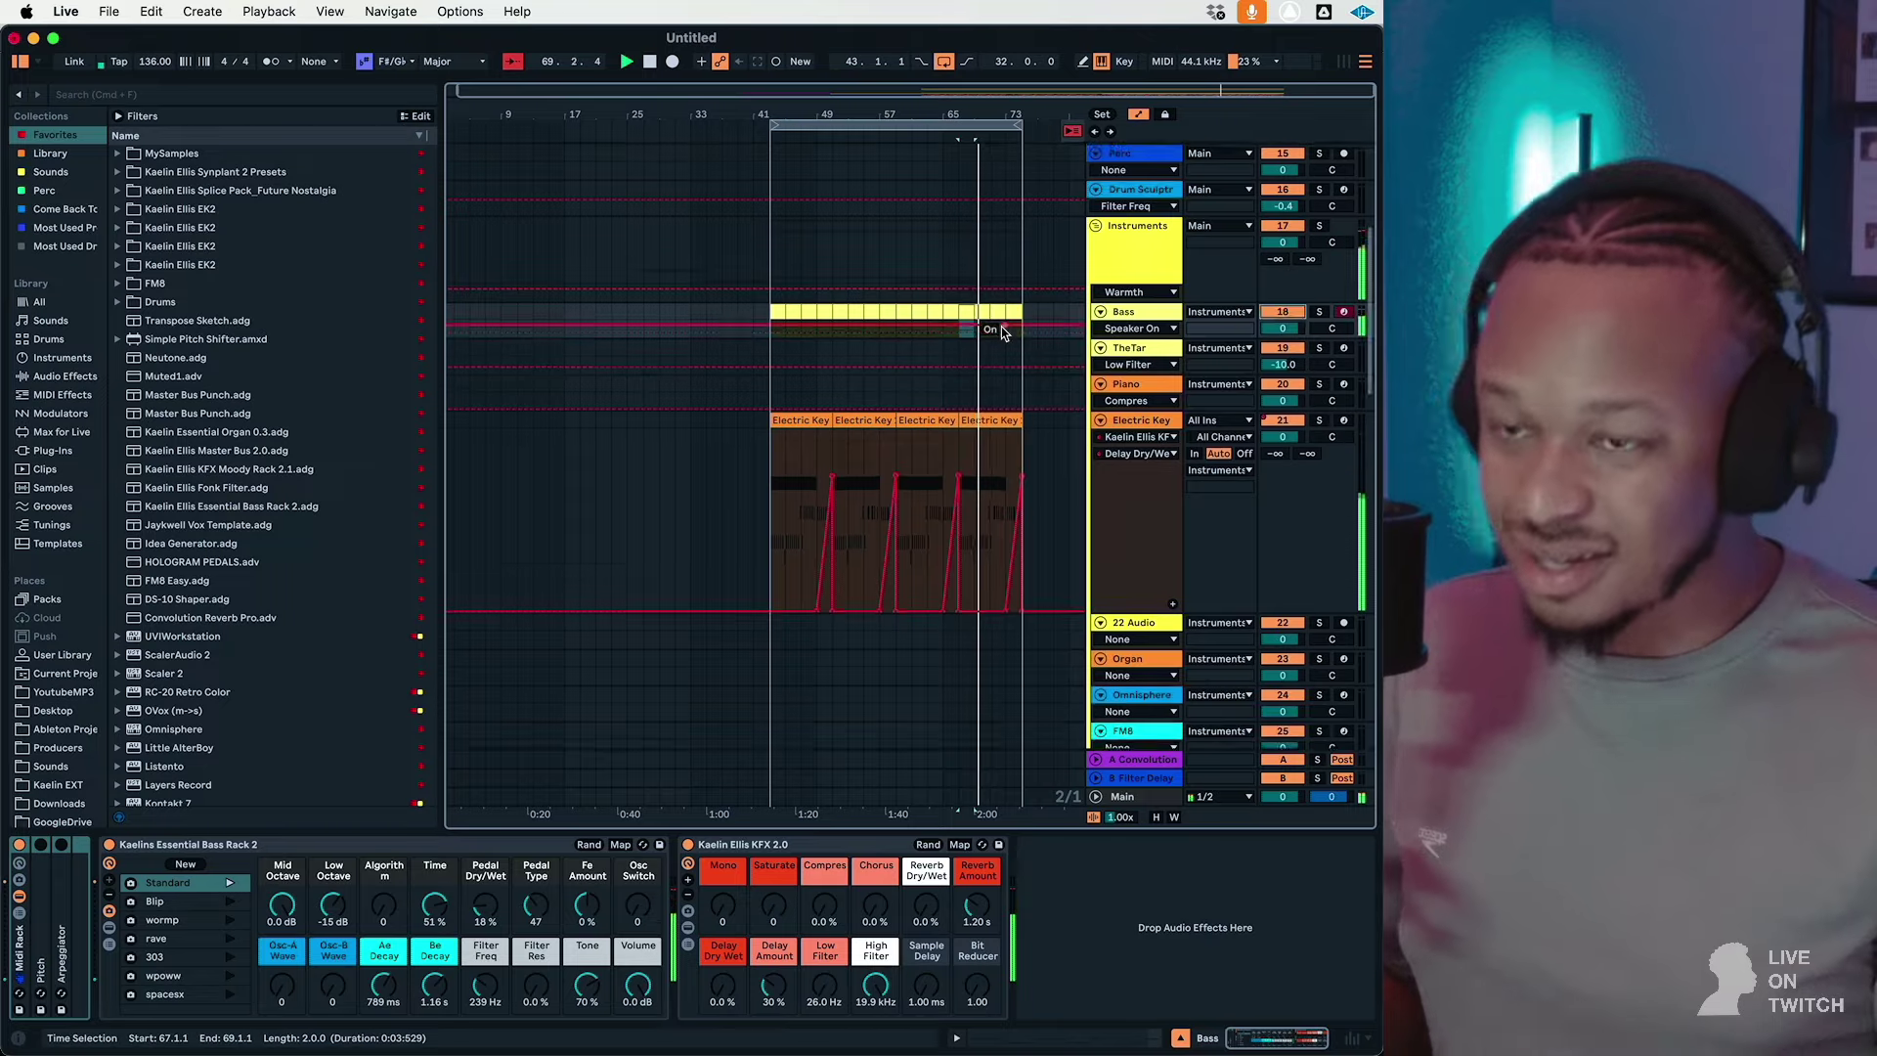
Step: Play from bar 43 and deactivate the Slice 12 clips on track 40 from bar 43 to 59
scroll(997, 327, "down", 10)
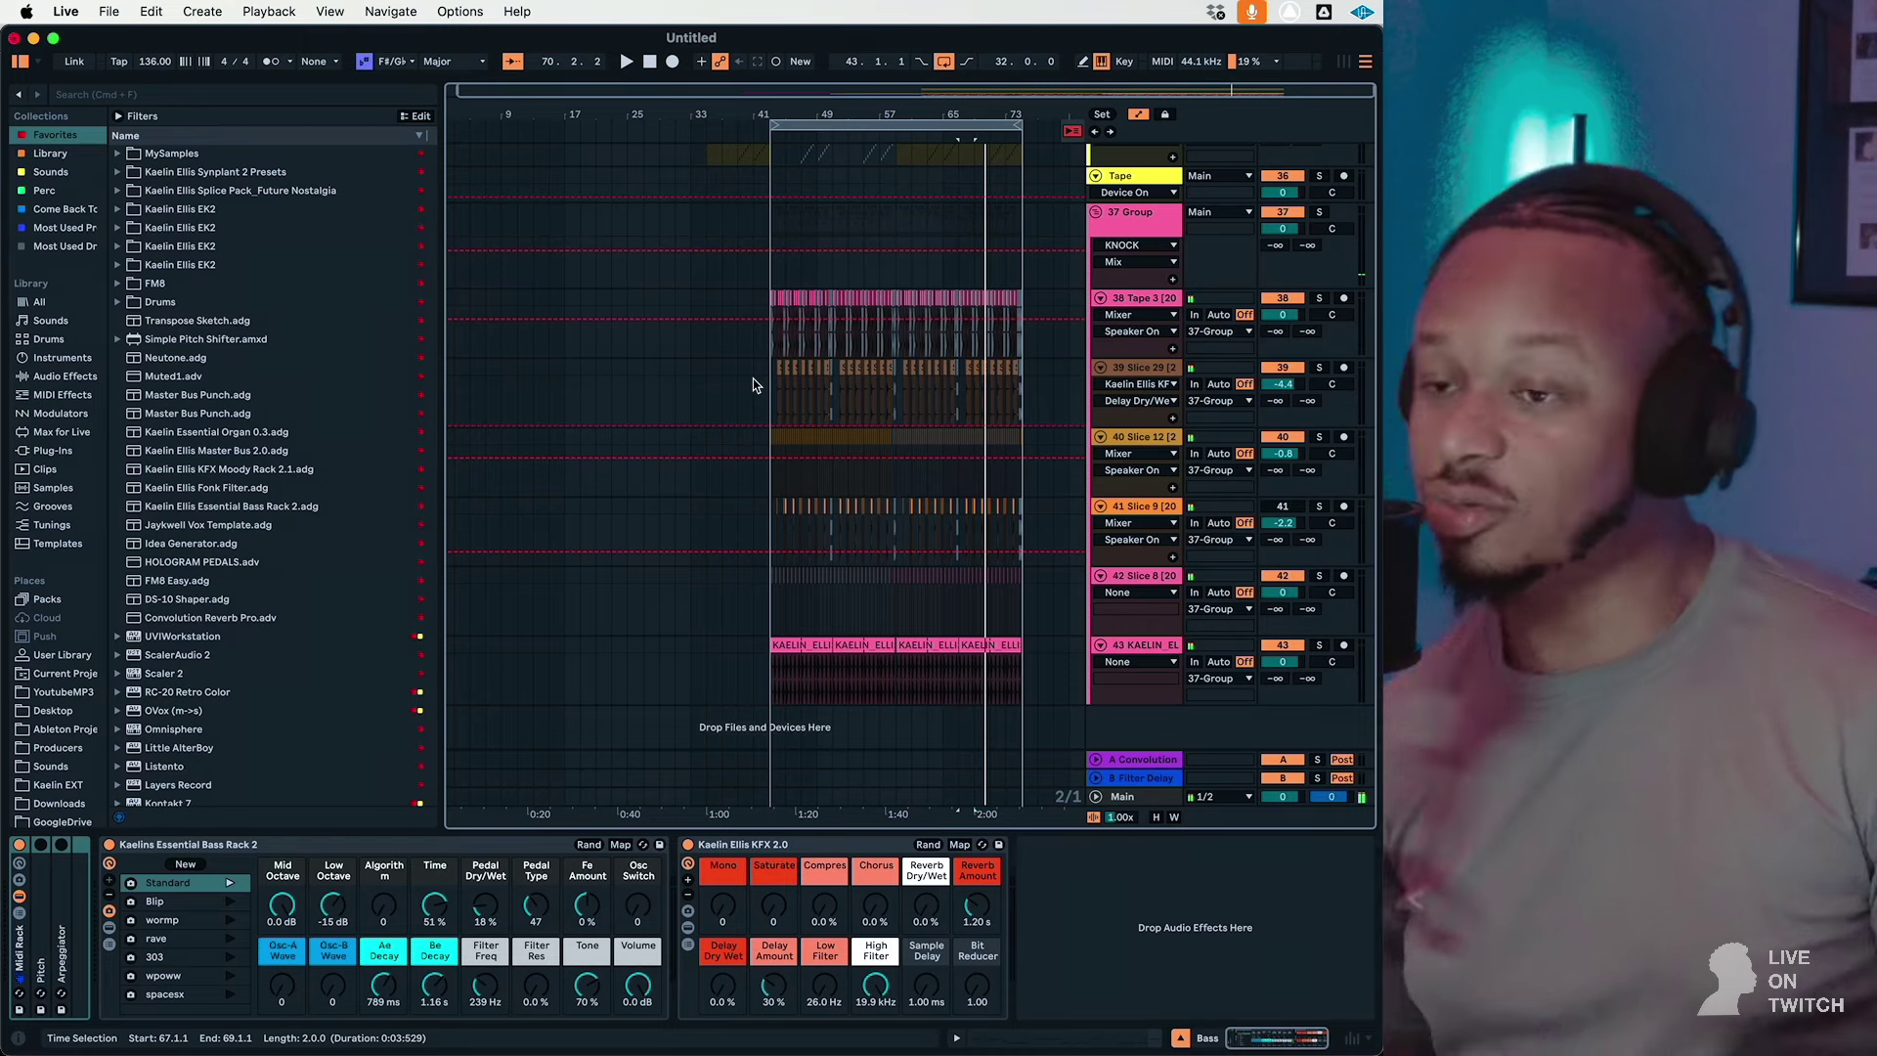
left_click(806, 264)
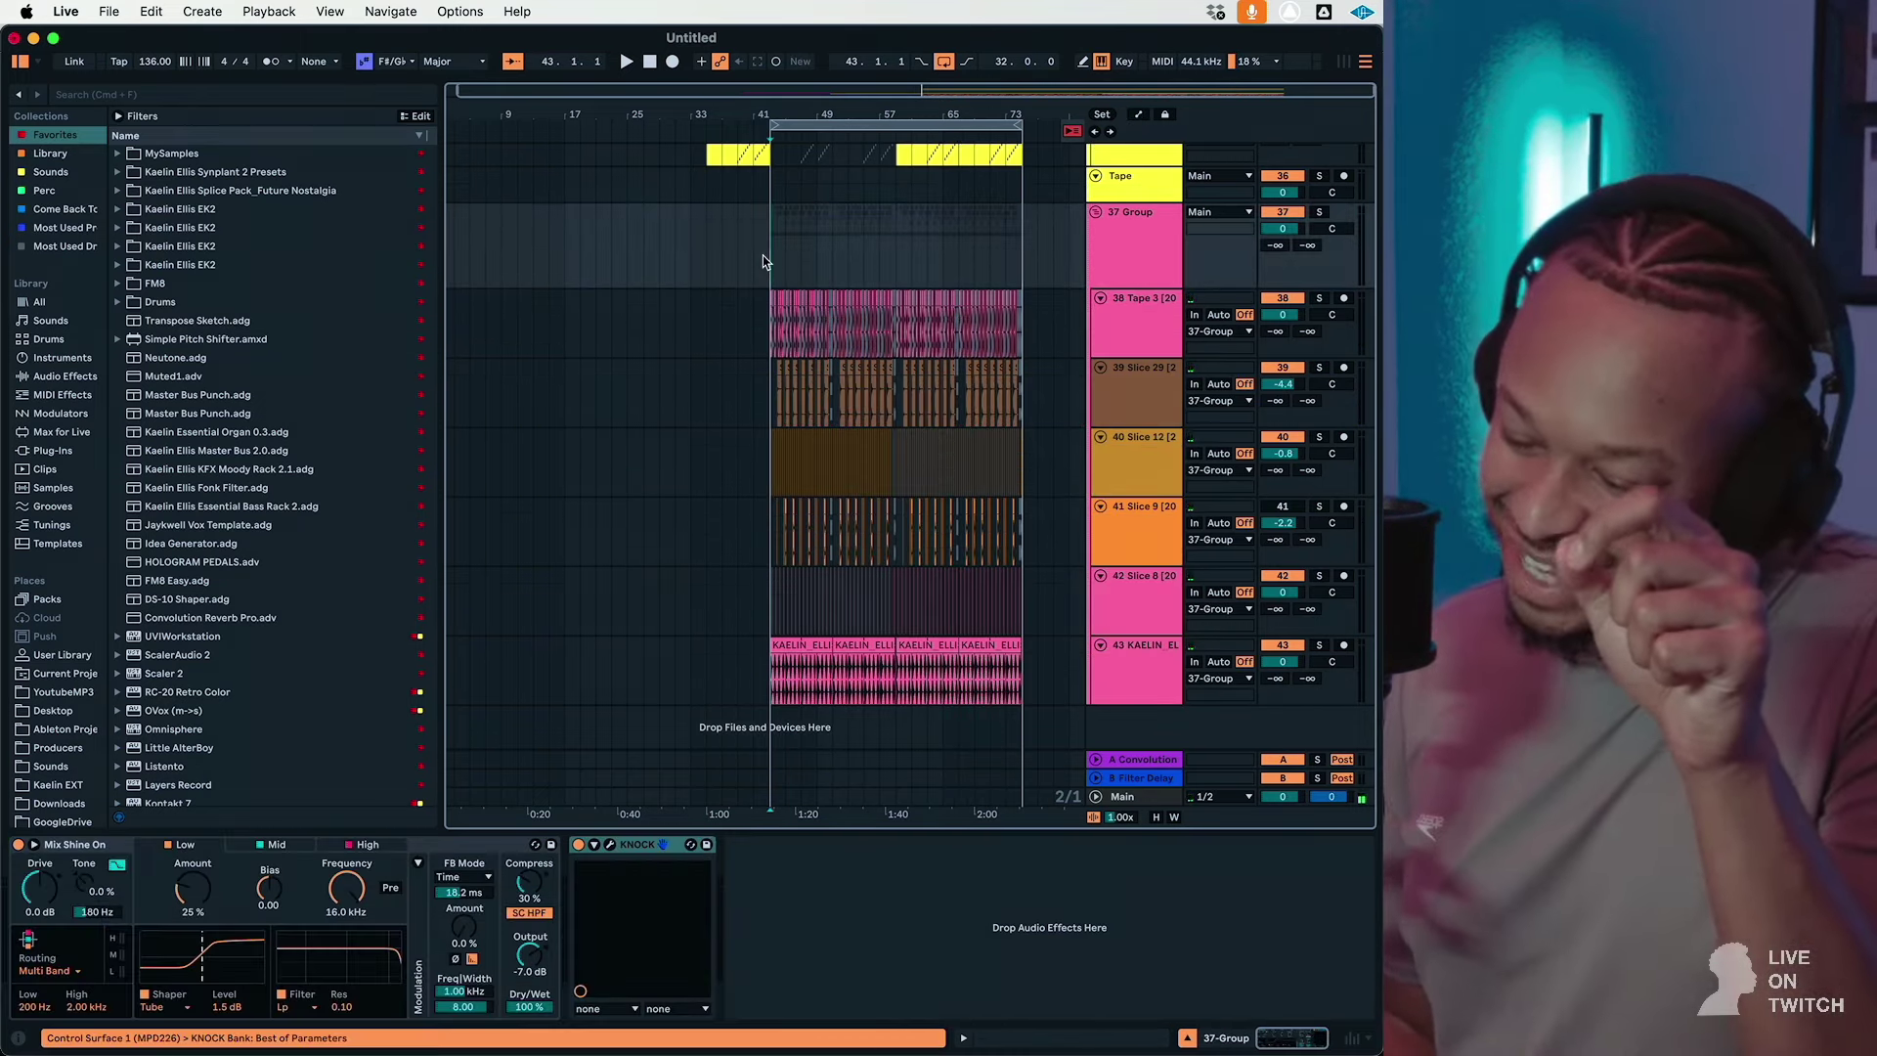
key("space")
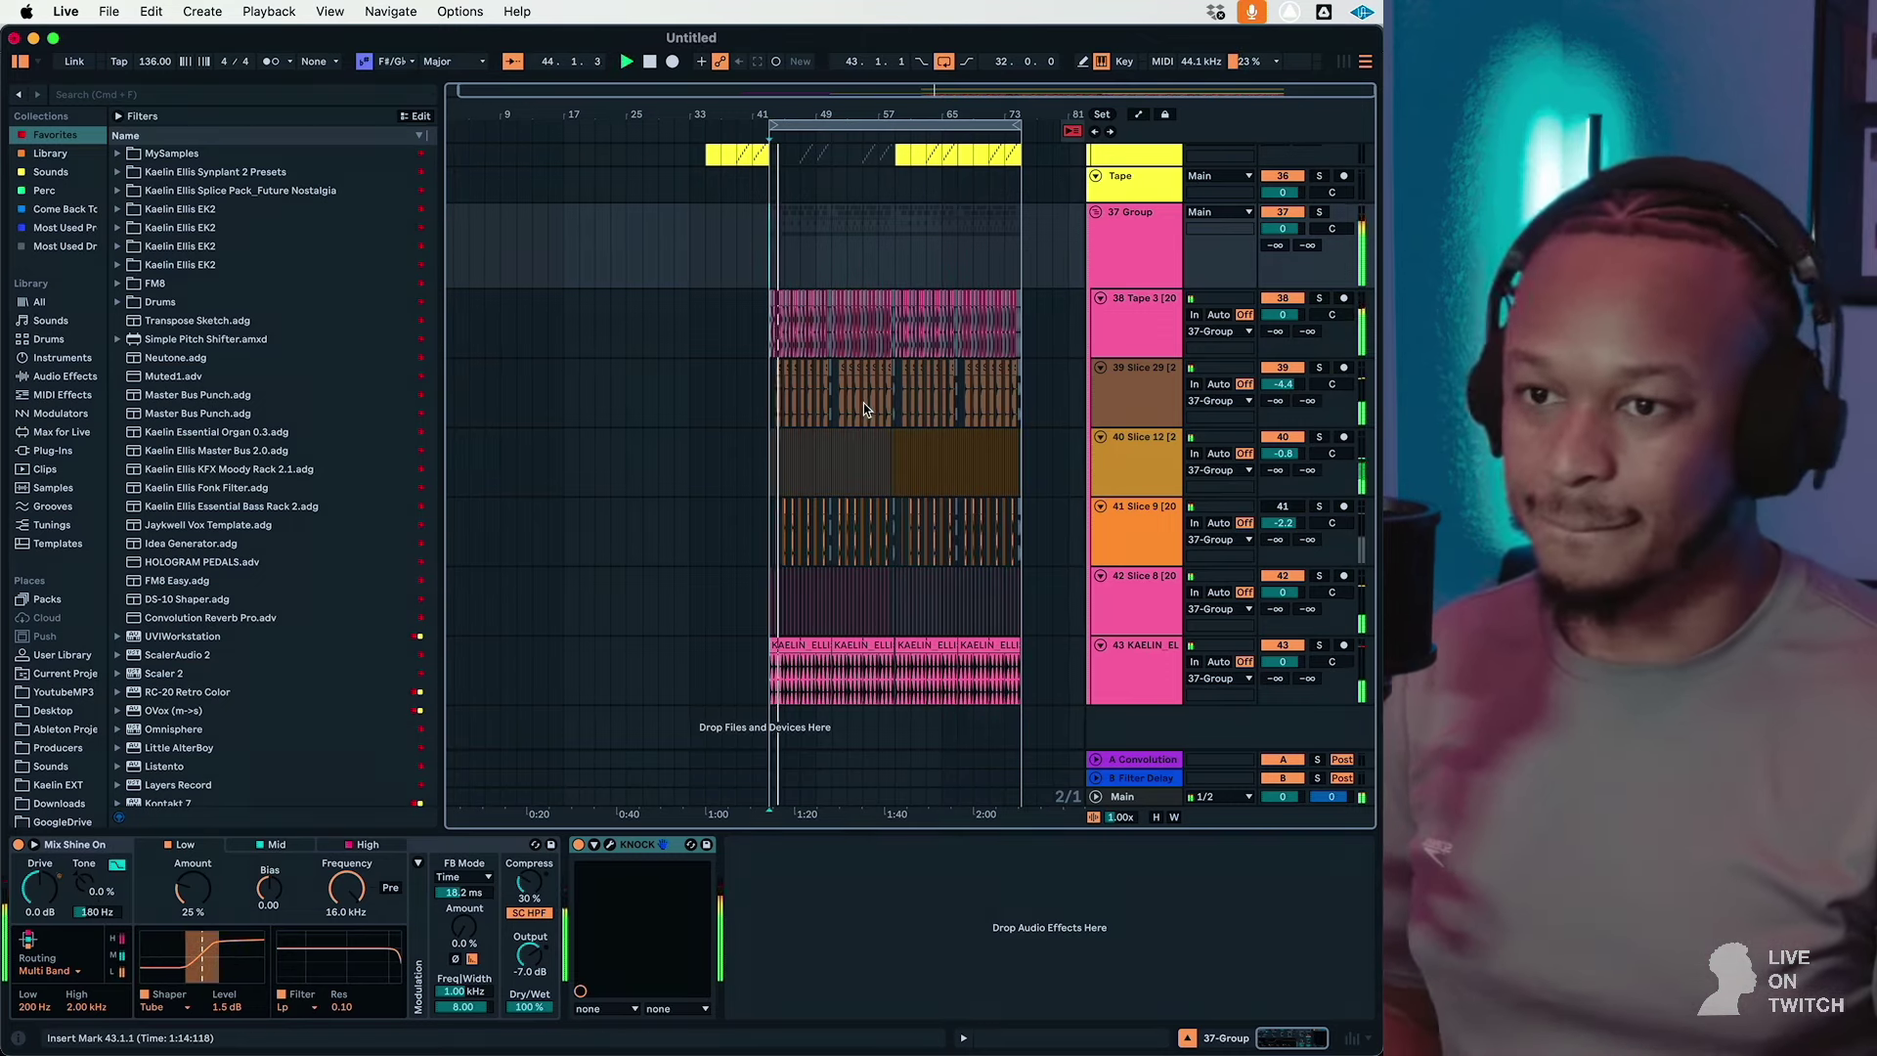
left_click(888, 479)
left_click_drag(889, 482, 771, 485)
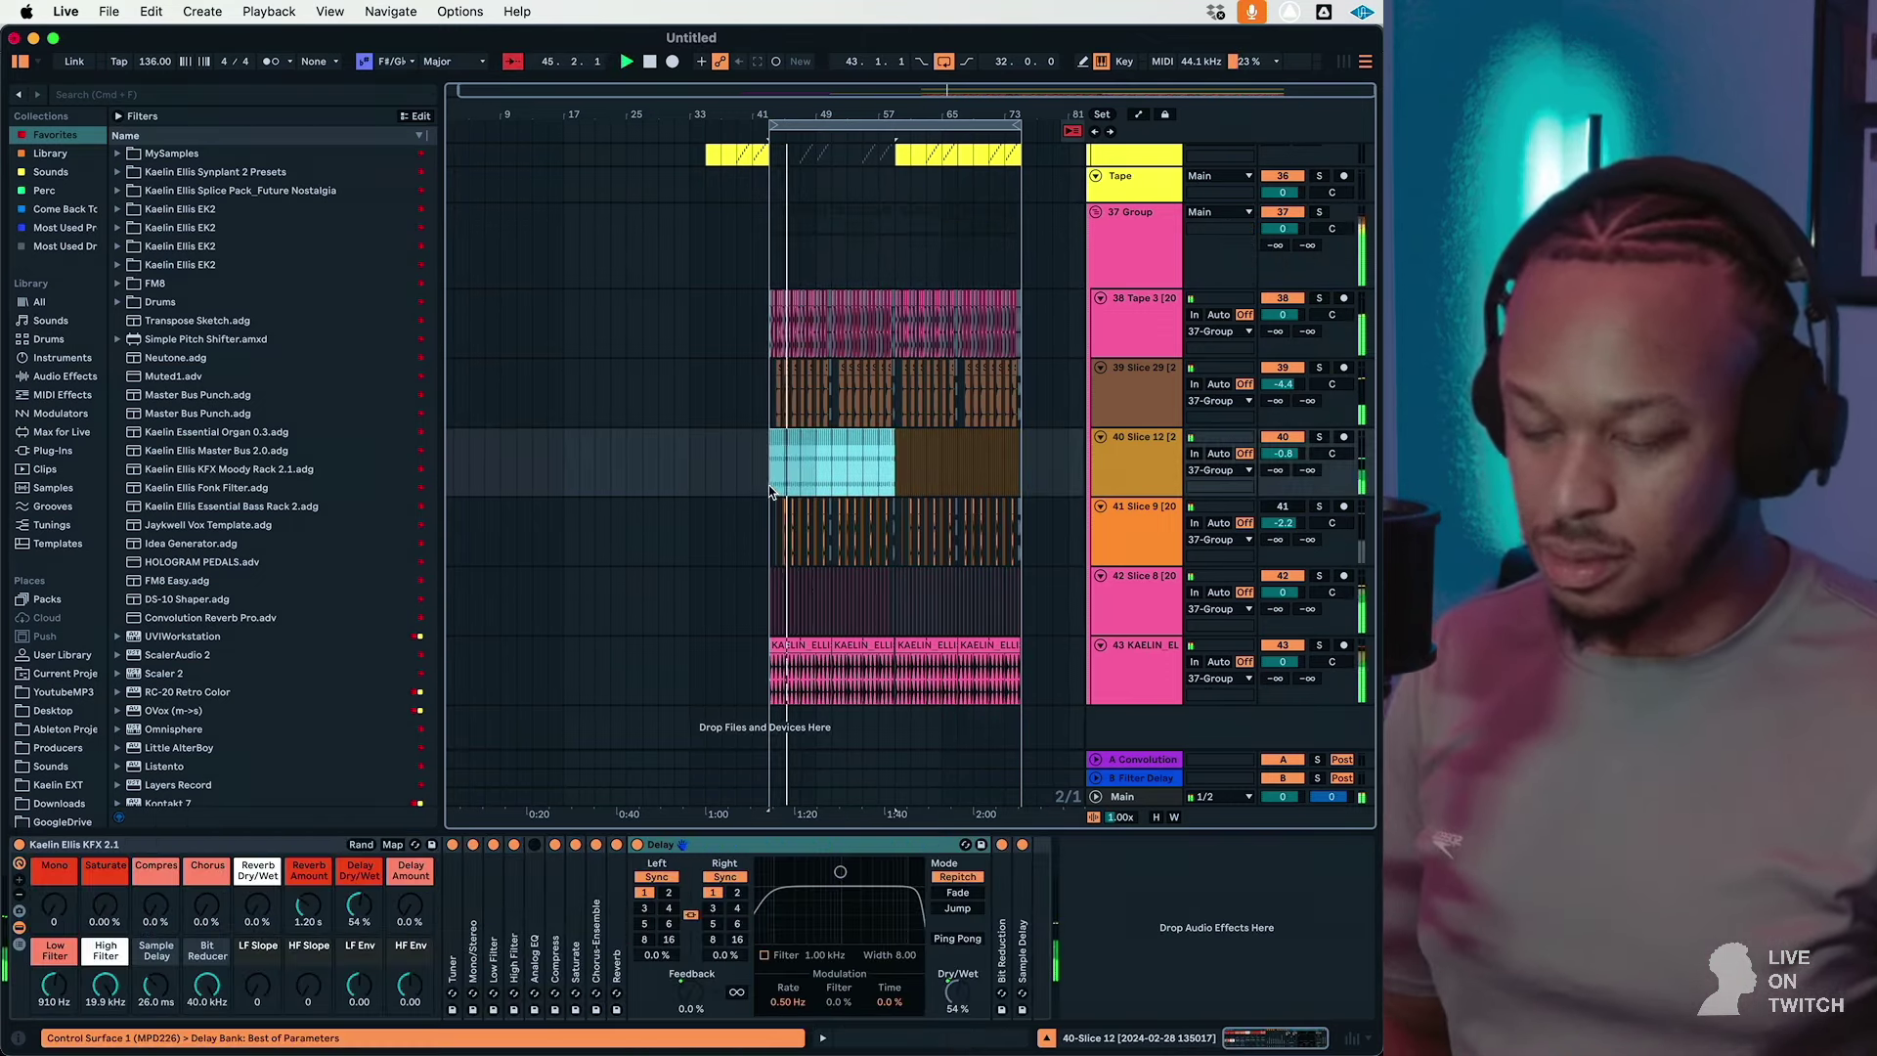
Step: Set the volume of sample track 34 to -4.4 dB
scroll(1191, 394, "up", 5)
left_click(1139, 389)
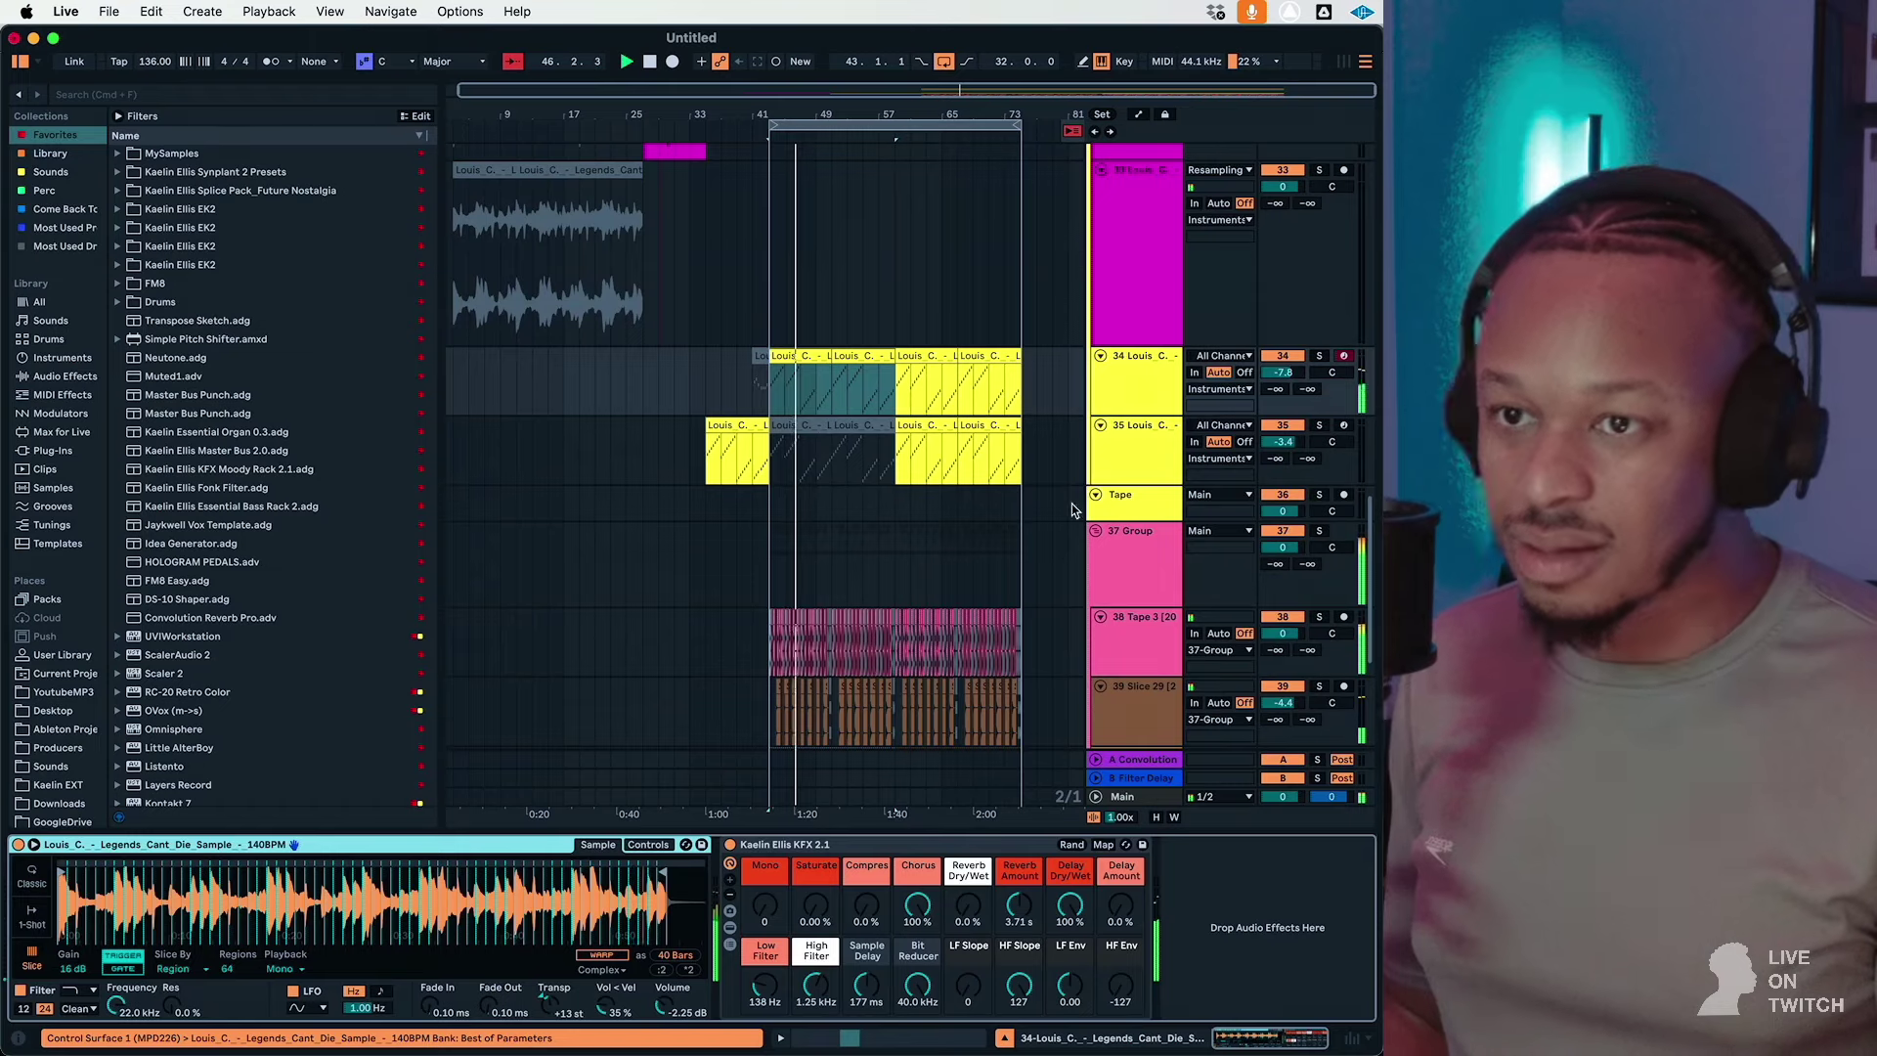
left_click_drag(1283, 372, 1283, 354)
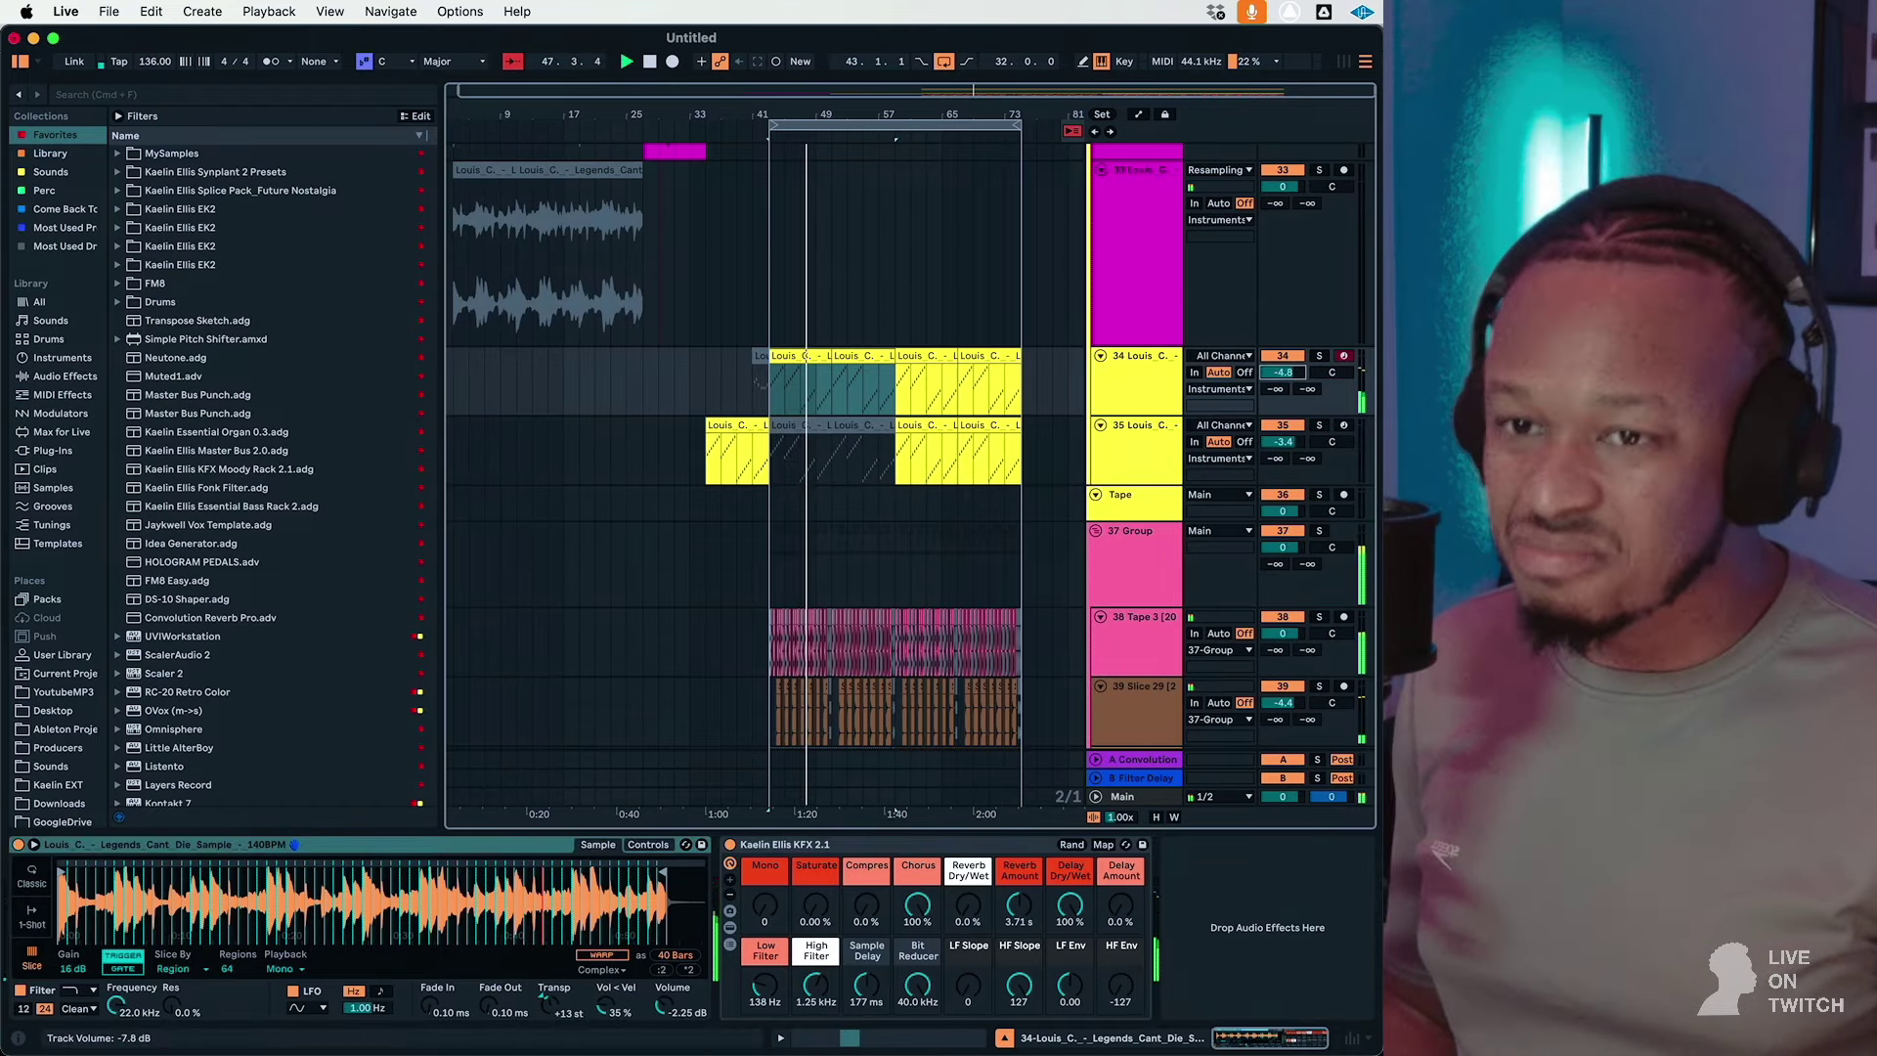
left_click_drag(1283, 373, 1281, 388)
Step: Mute and unmute the Tape 3 track in the drum group to compare the beat with and without it
scroll(1048, 473, "down", 5)
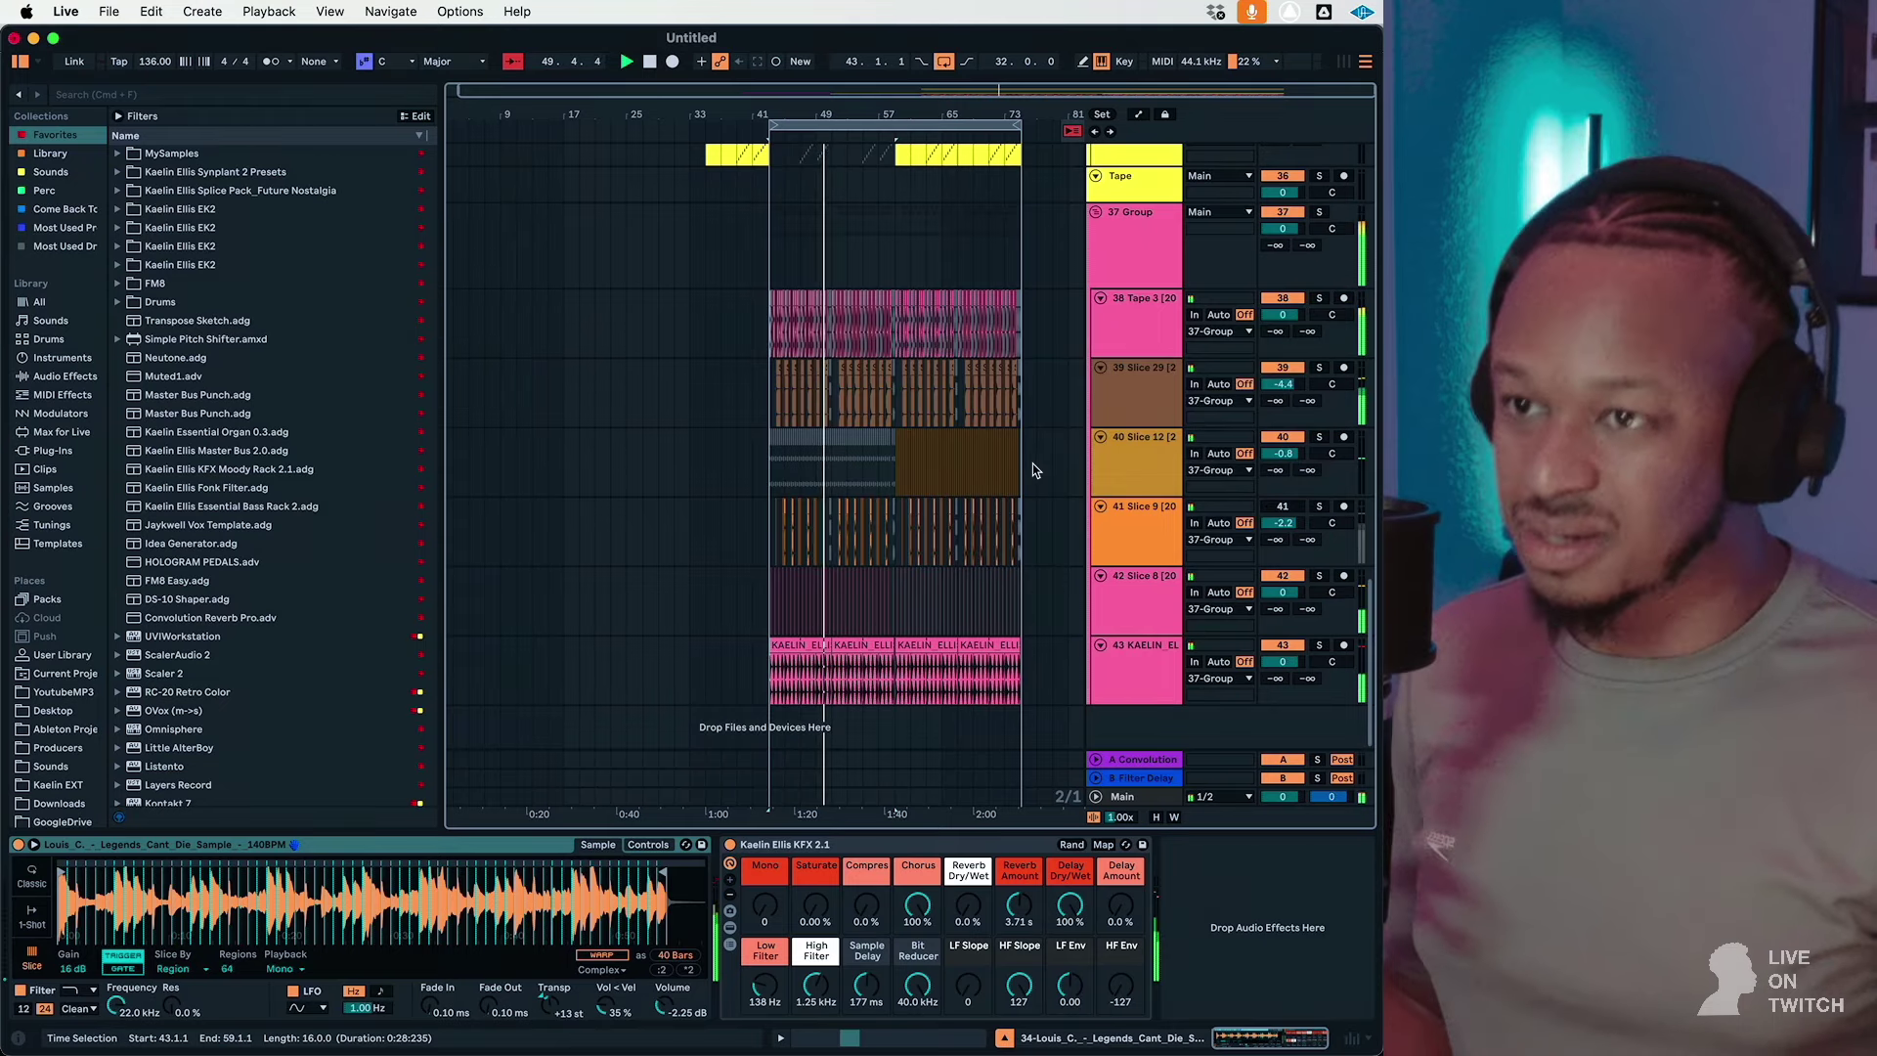
key("plus")
key("plus")
left_click(1139, 245)
left_click(1281, 299)
left_click(1281, 298)
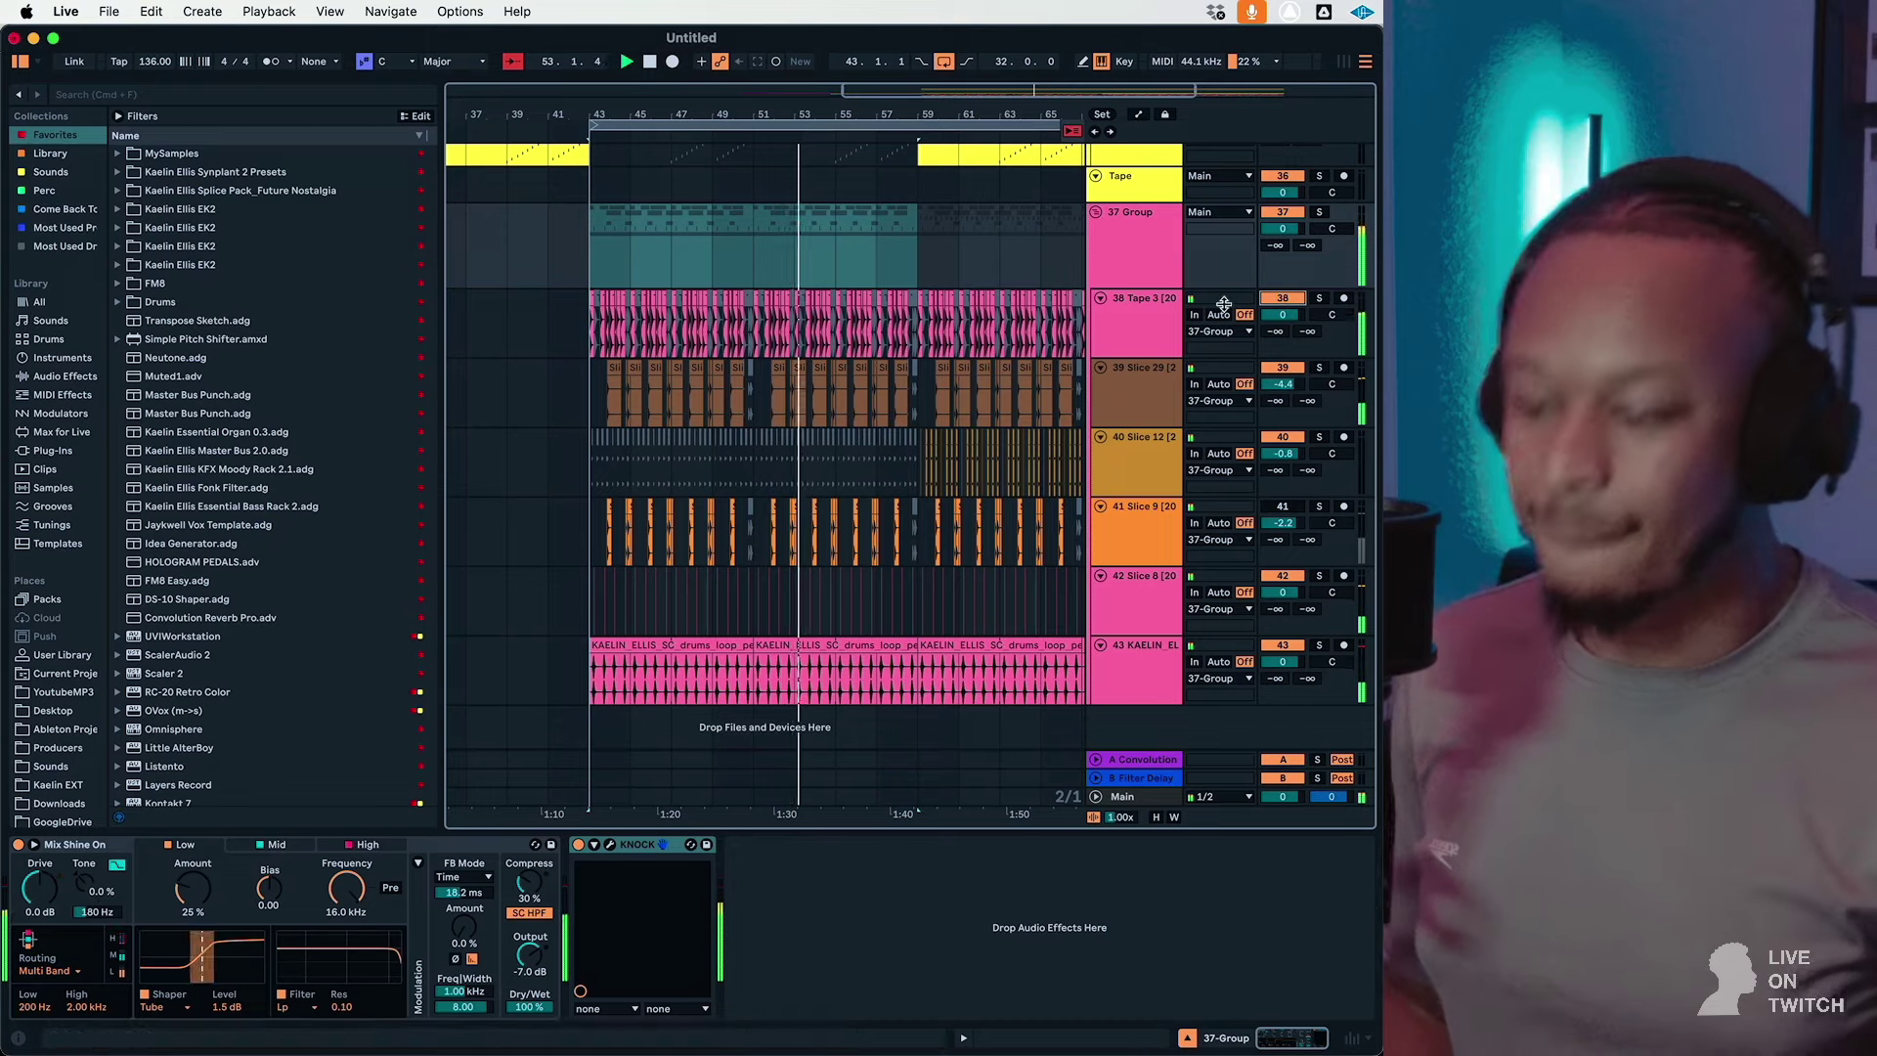
scroll(974, 330, "right", 3)
scroll(974, 330, "up", 5)
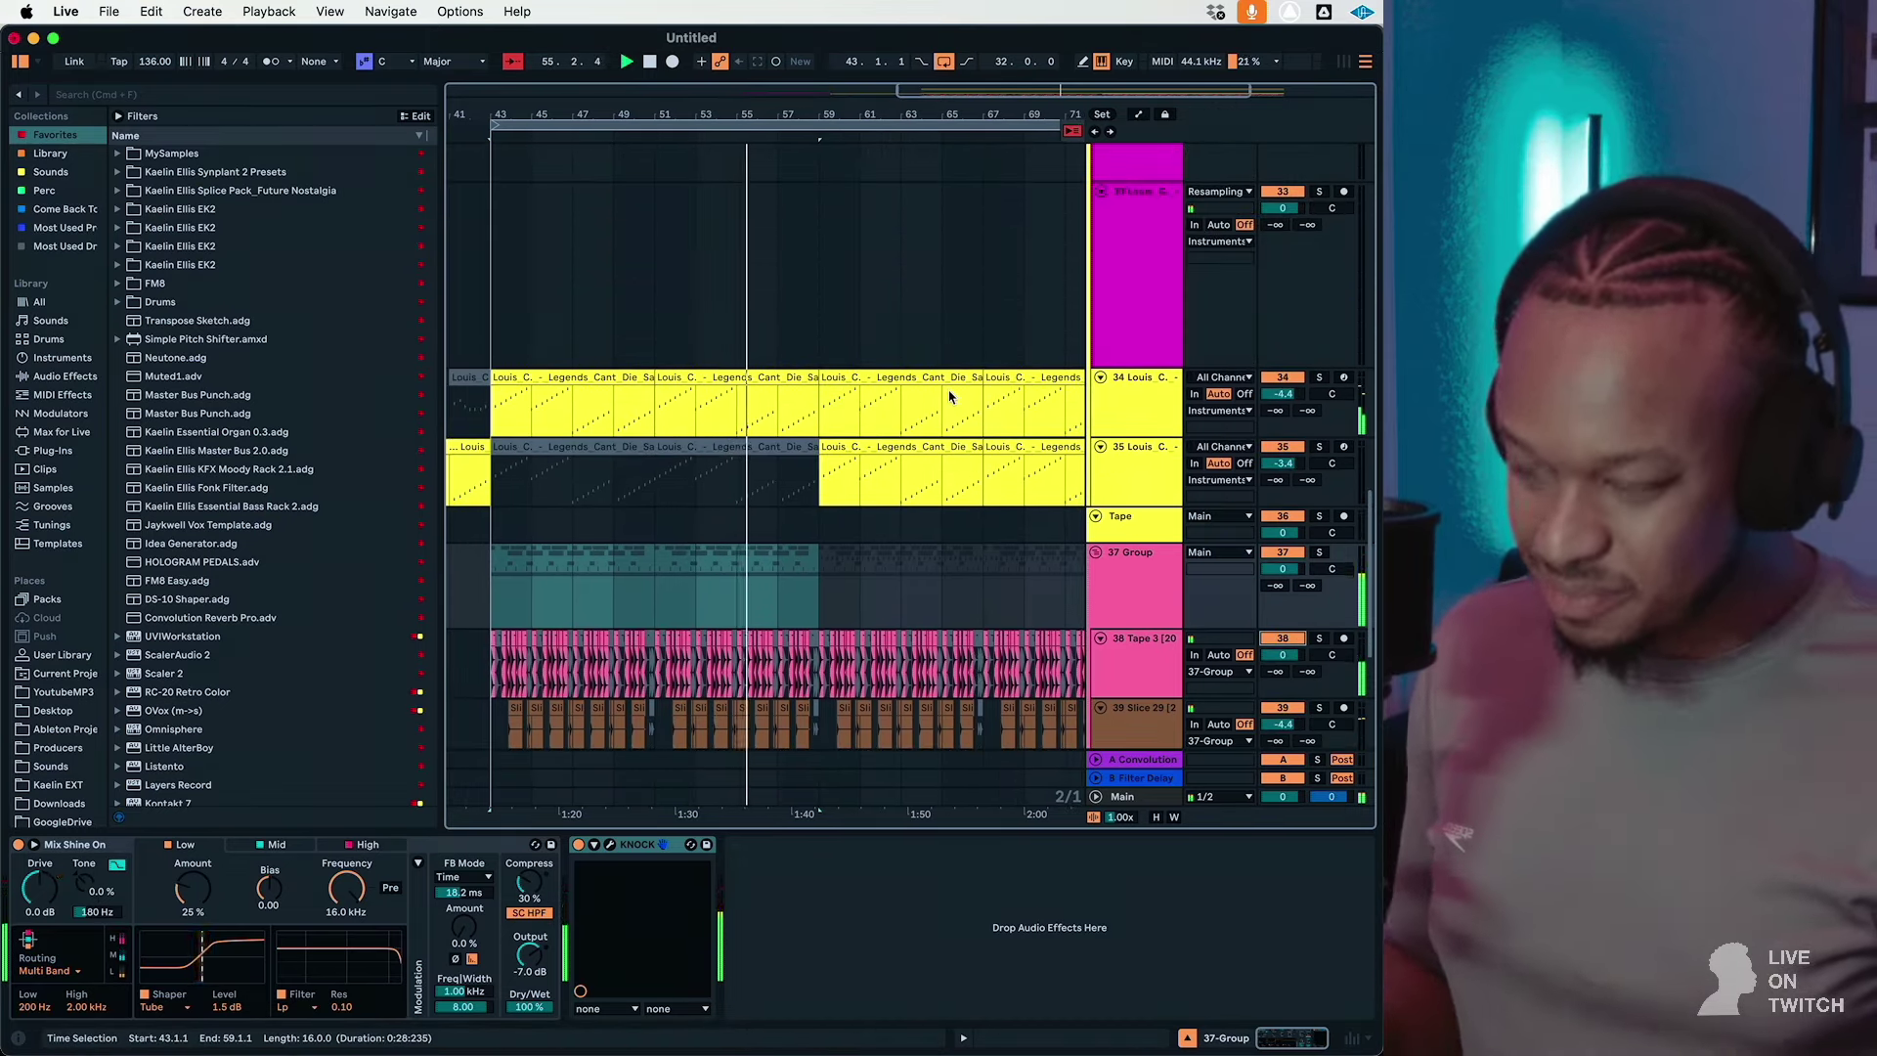
scroll(950, 396, "down", 2)
Step: Search the browser for GONG and stop playback
left_click(102, 95)
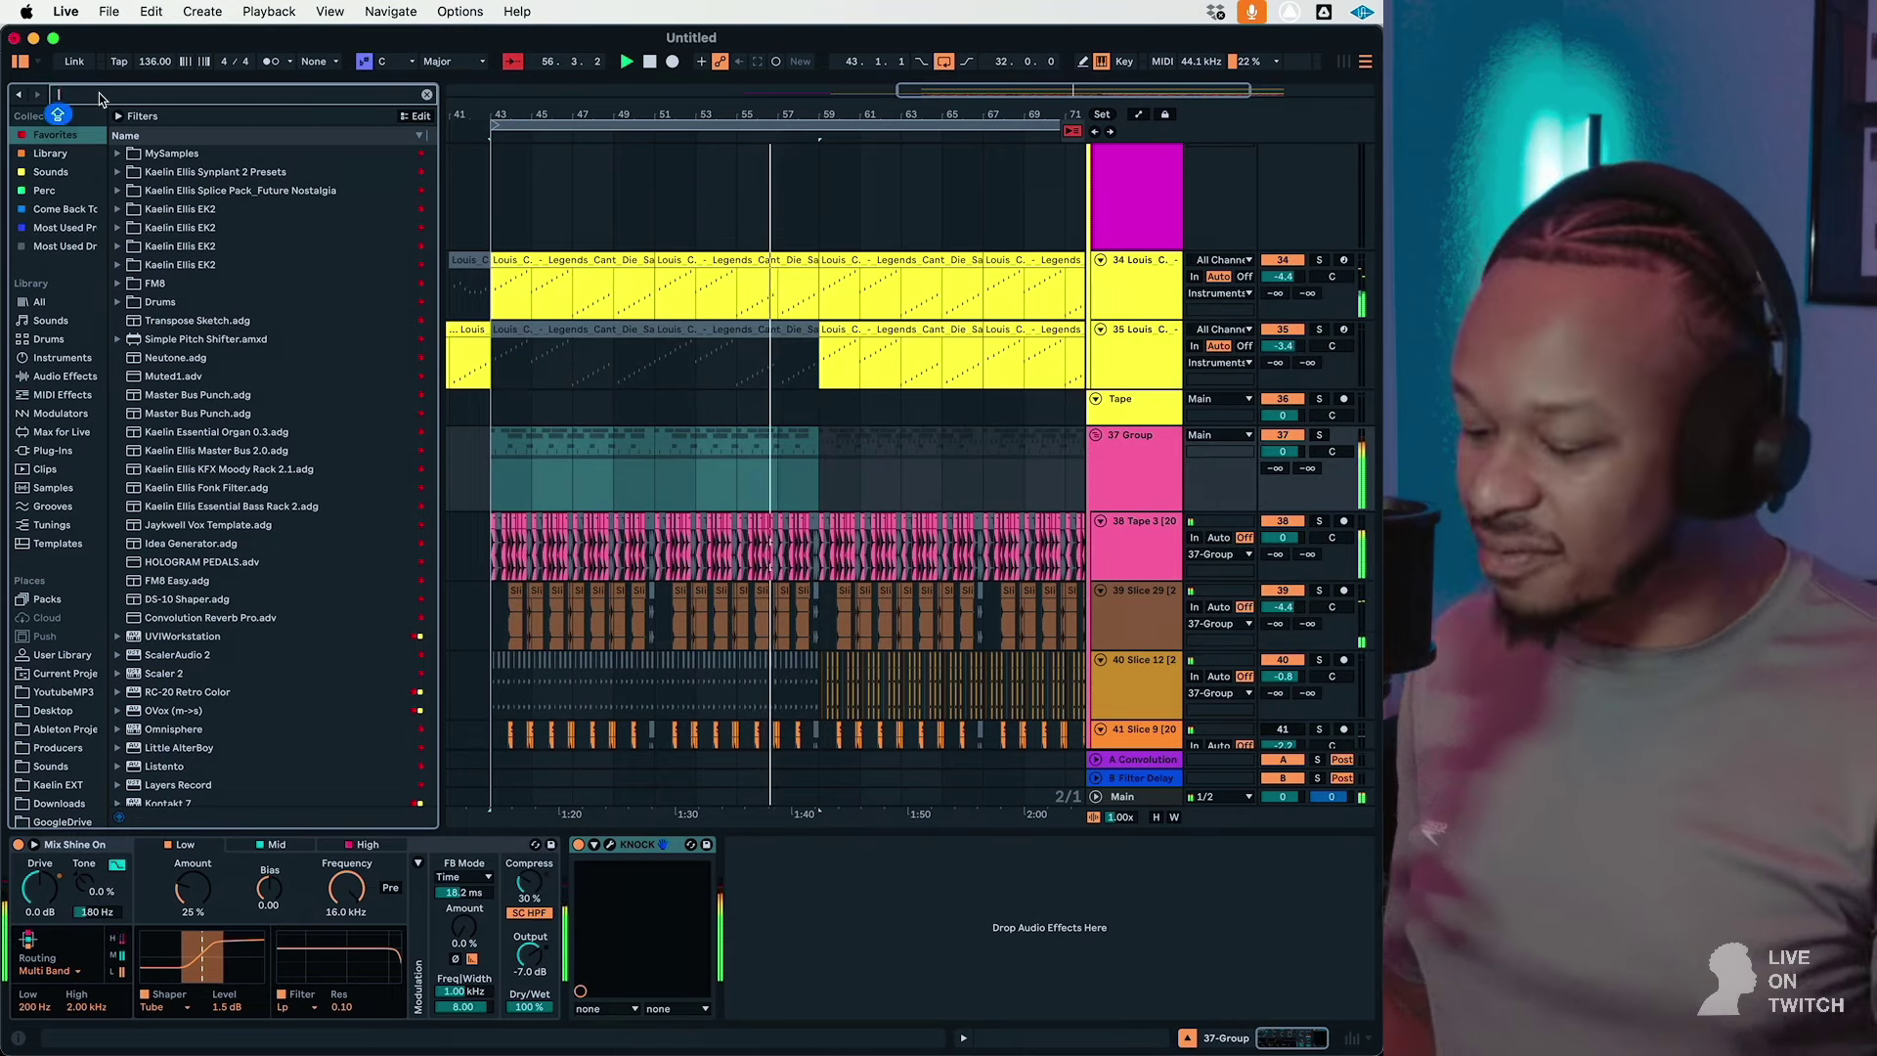
key("Caps_Lock")
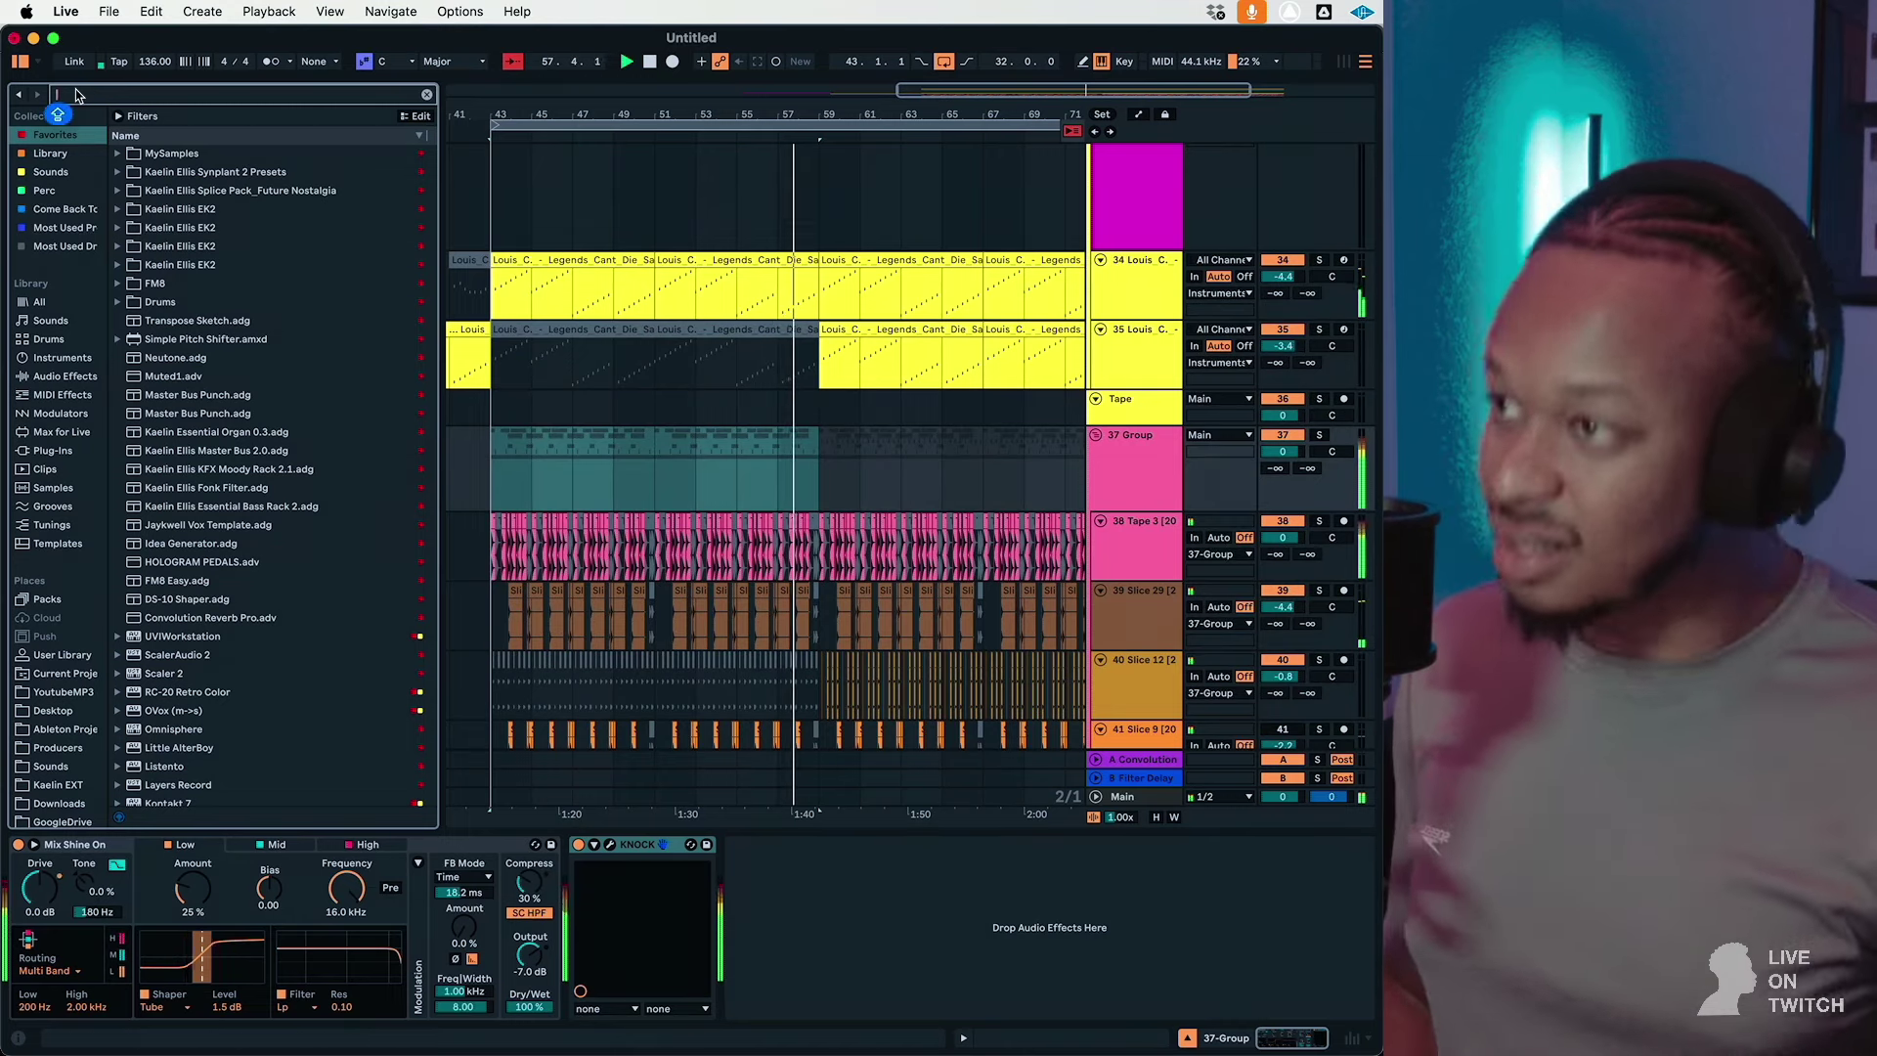
type("GONG")
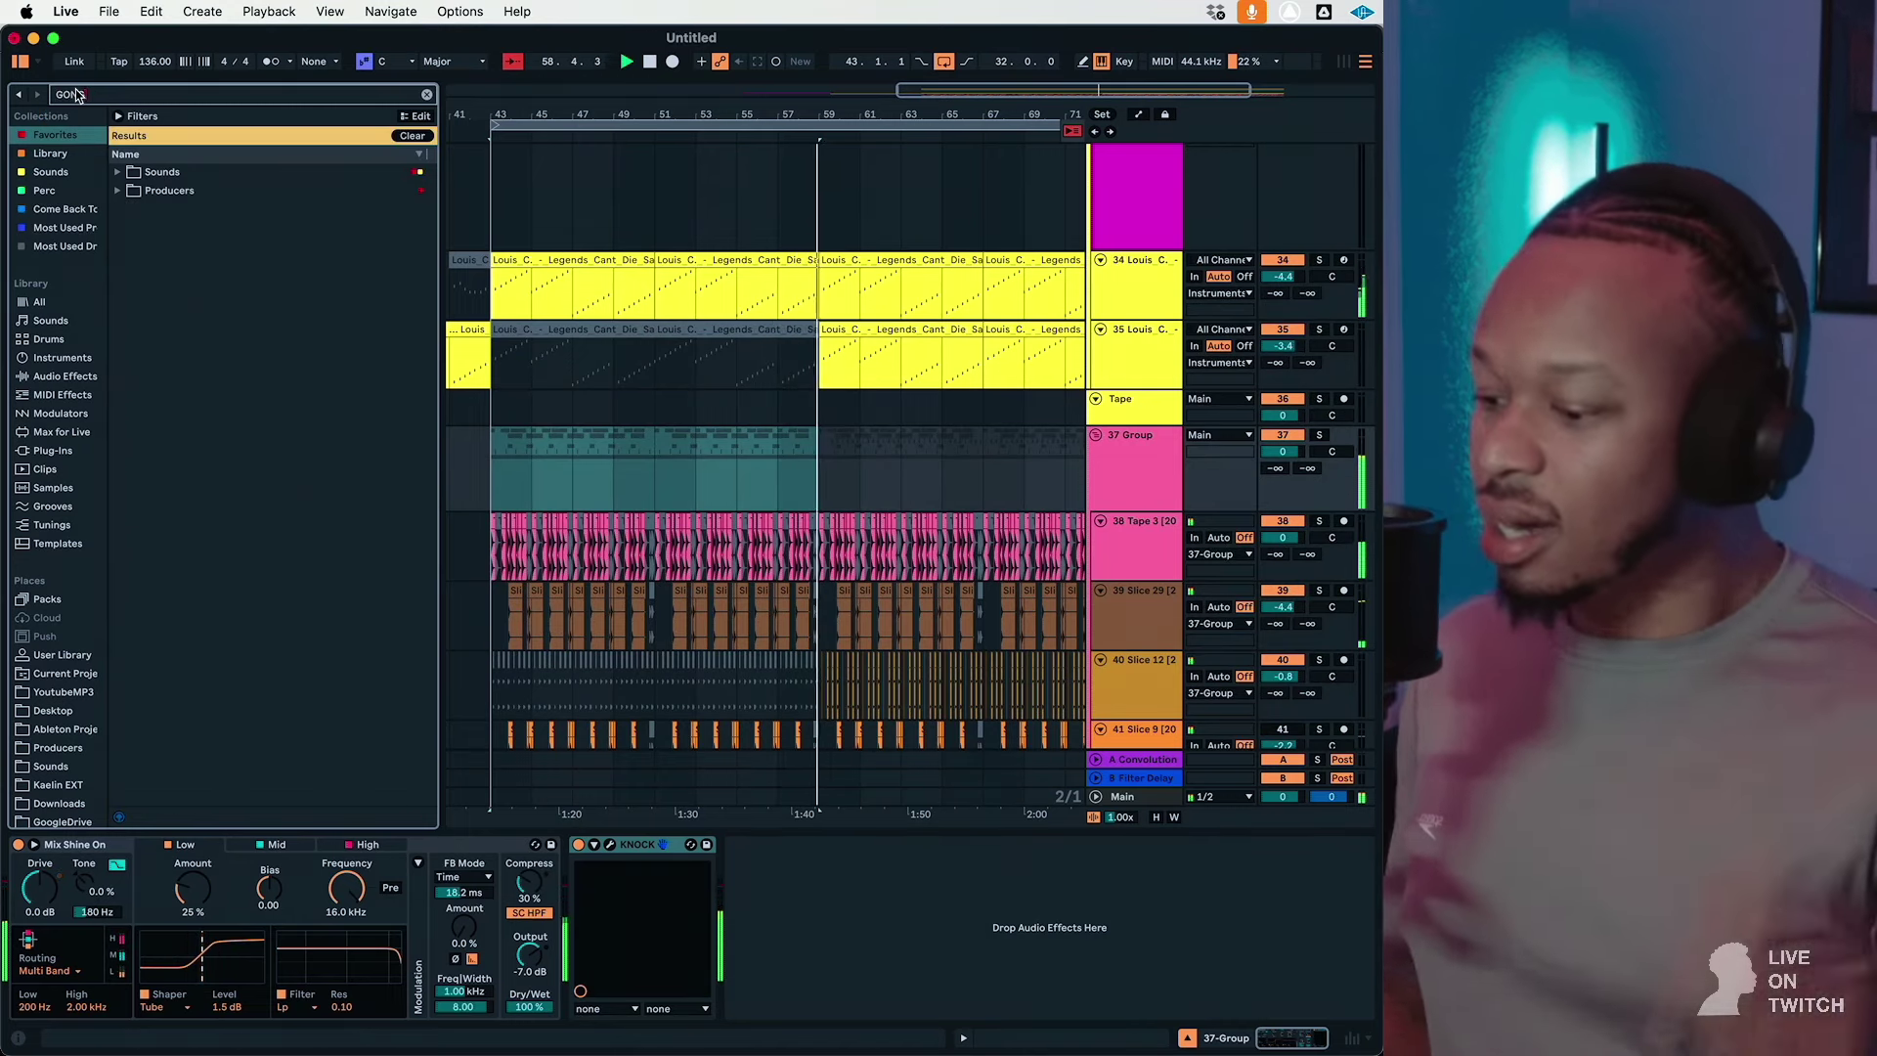
left_click(700, 377)
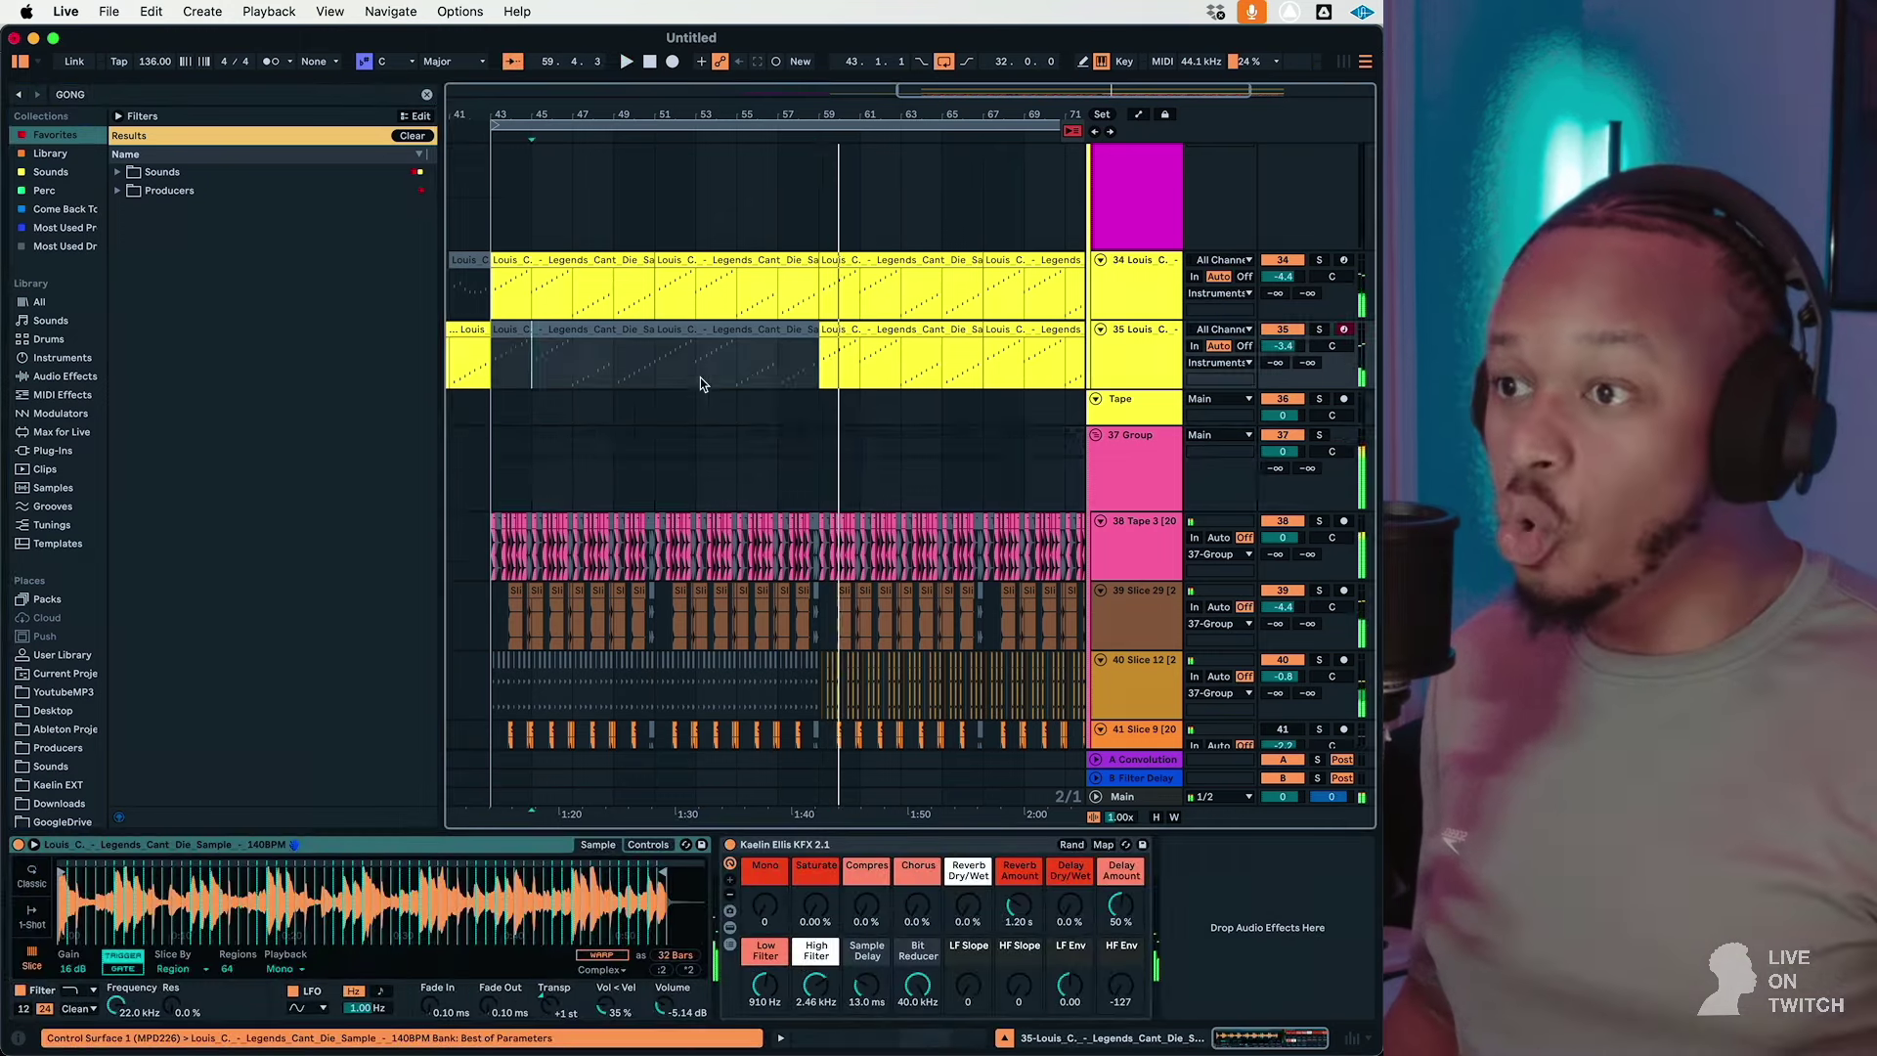
Step: Open Omnisphere on its instrument track and search its patches for GONG
scroll(771, 379, "up", 10)
left_click(1153, 308)
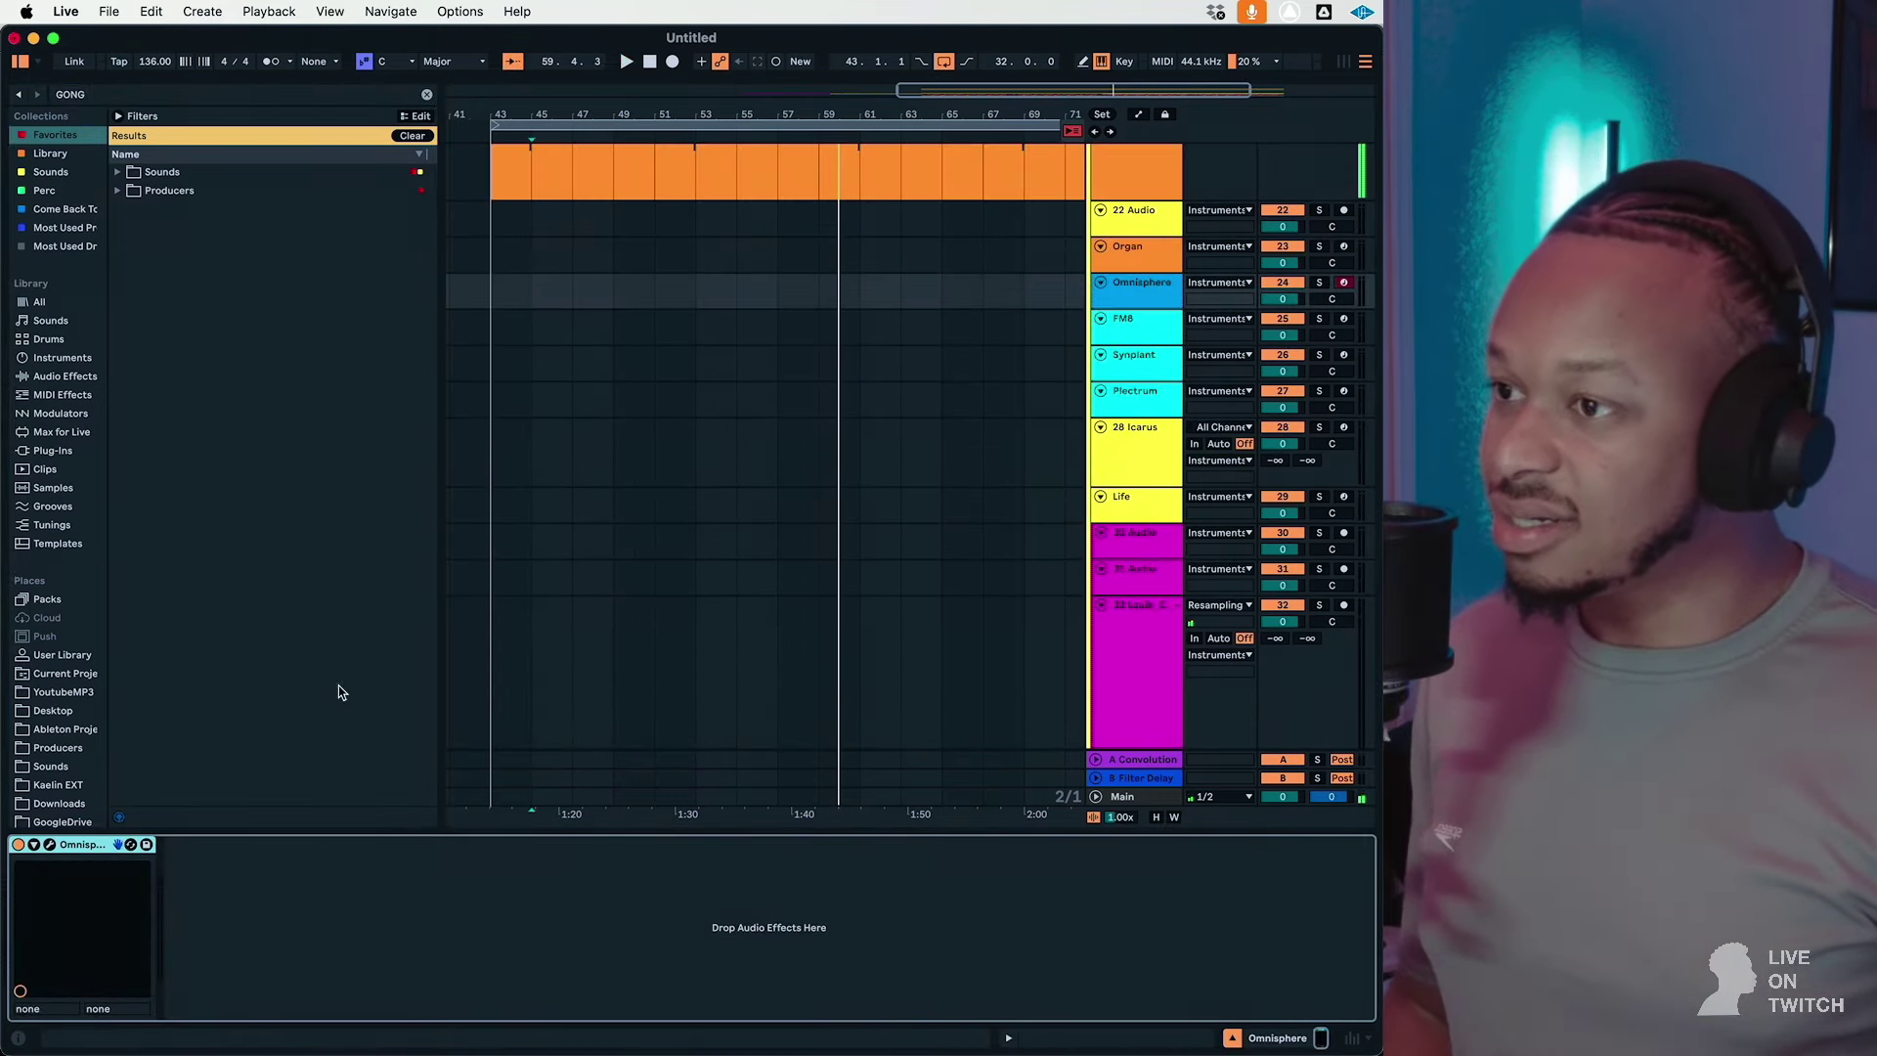
left_click(50, 845)
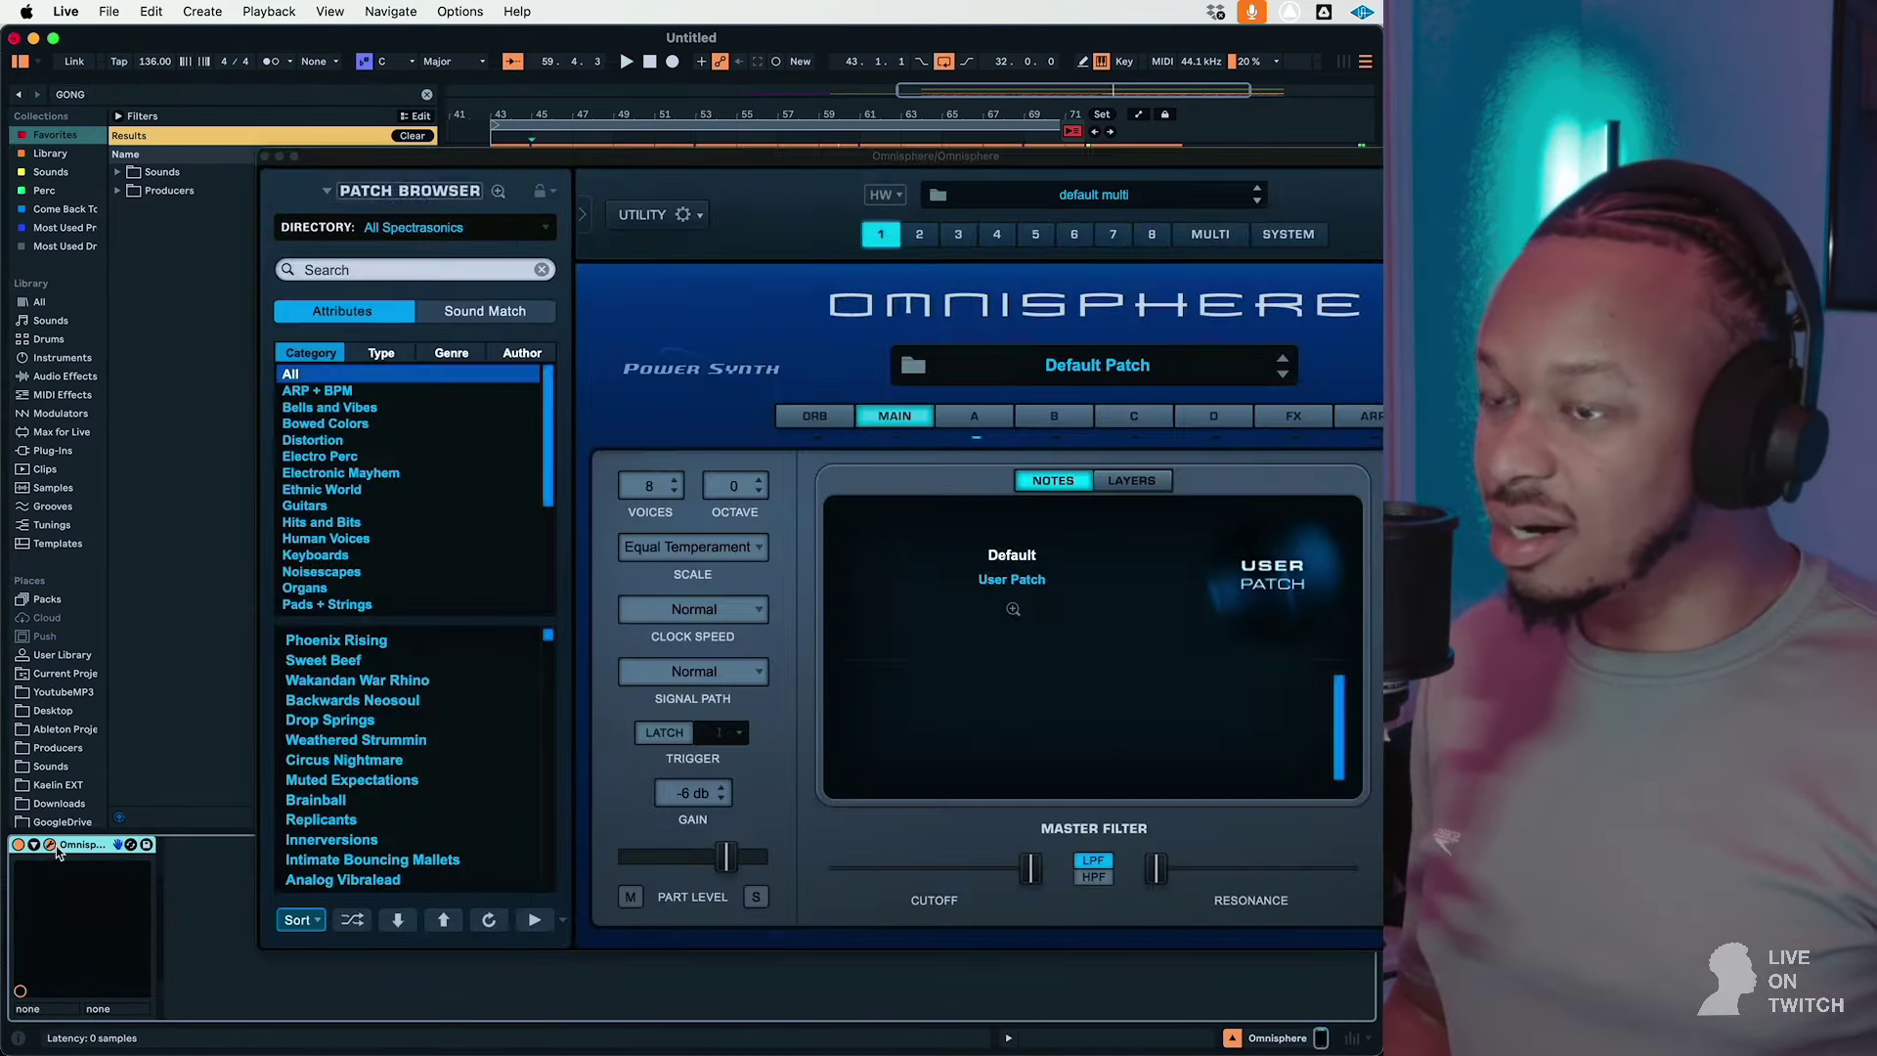
left_click(381, 272)
type("GONG")
key("Return")
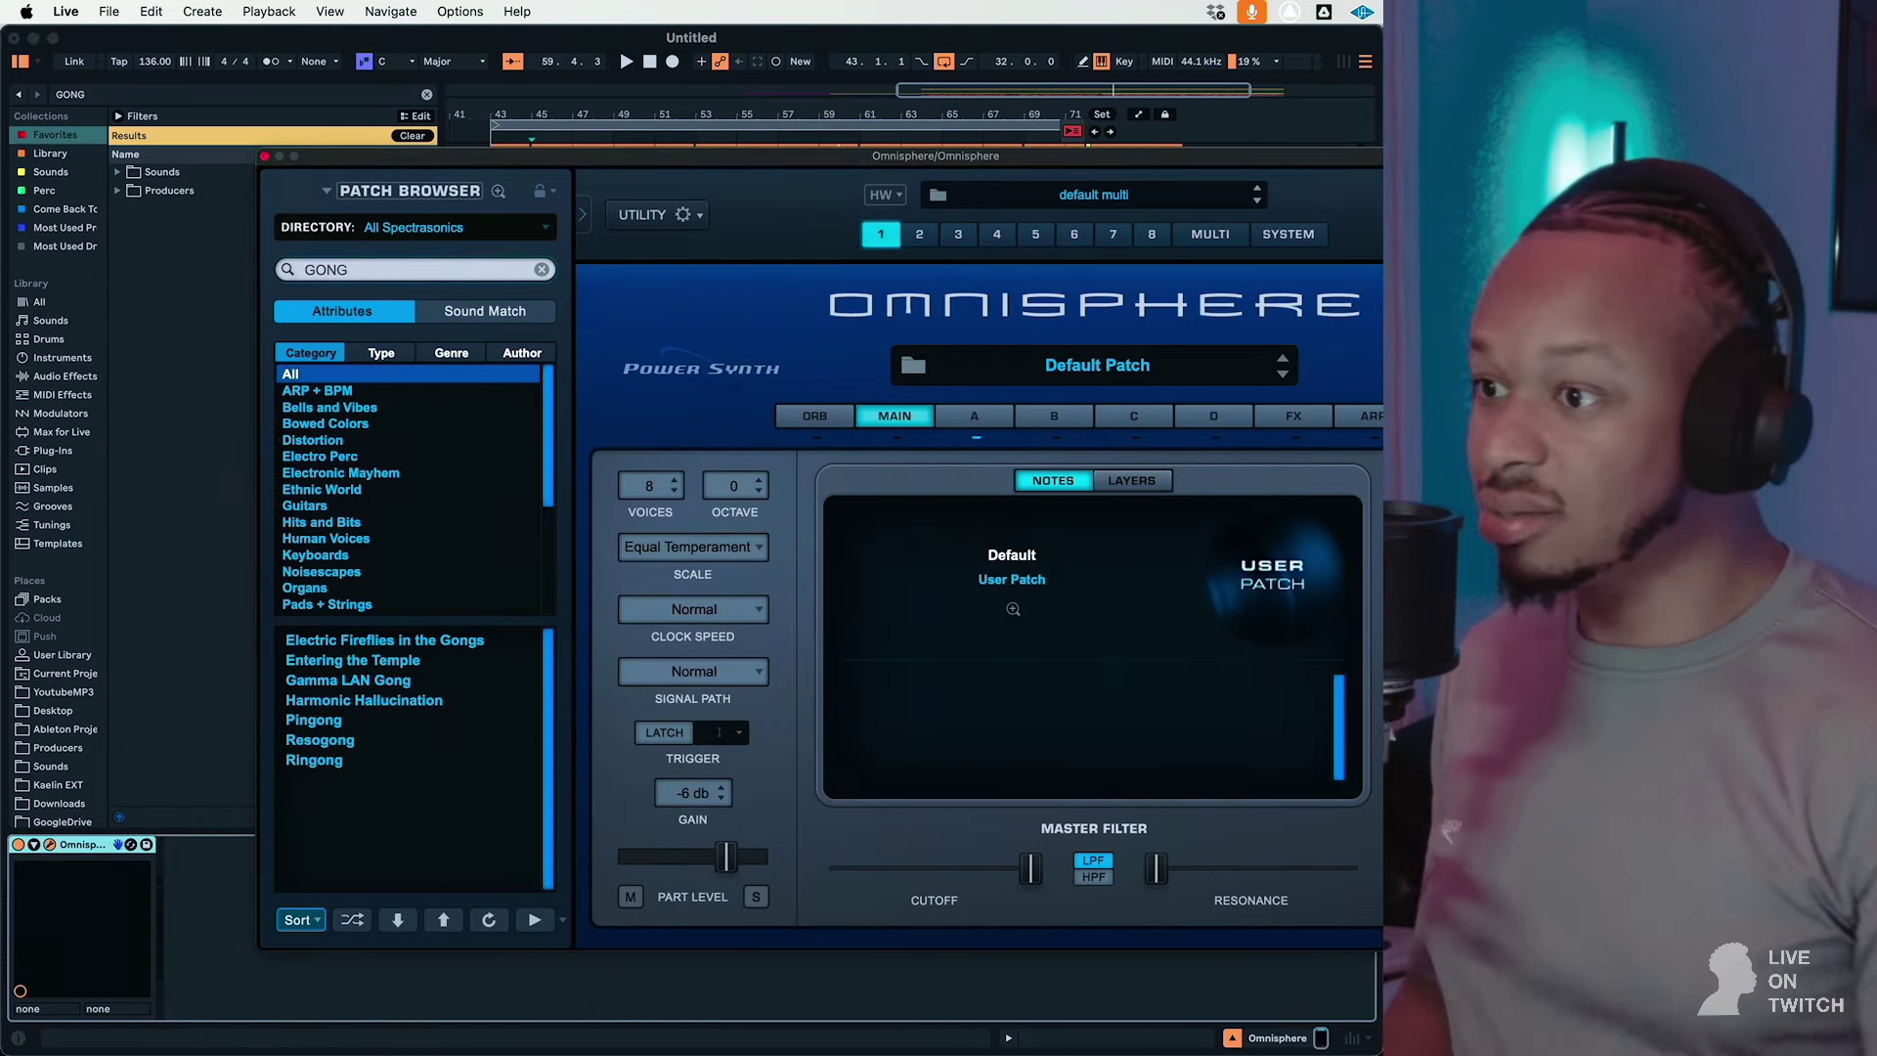
Step: Try several gong patches, including Gamma LAN Gong, Entering the Temple and Pingong, then load Electric Fireflies in the Gongs and close Omnisphere
left_click(373, 684)
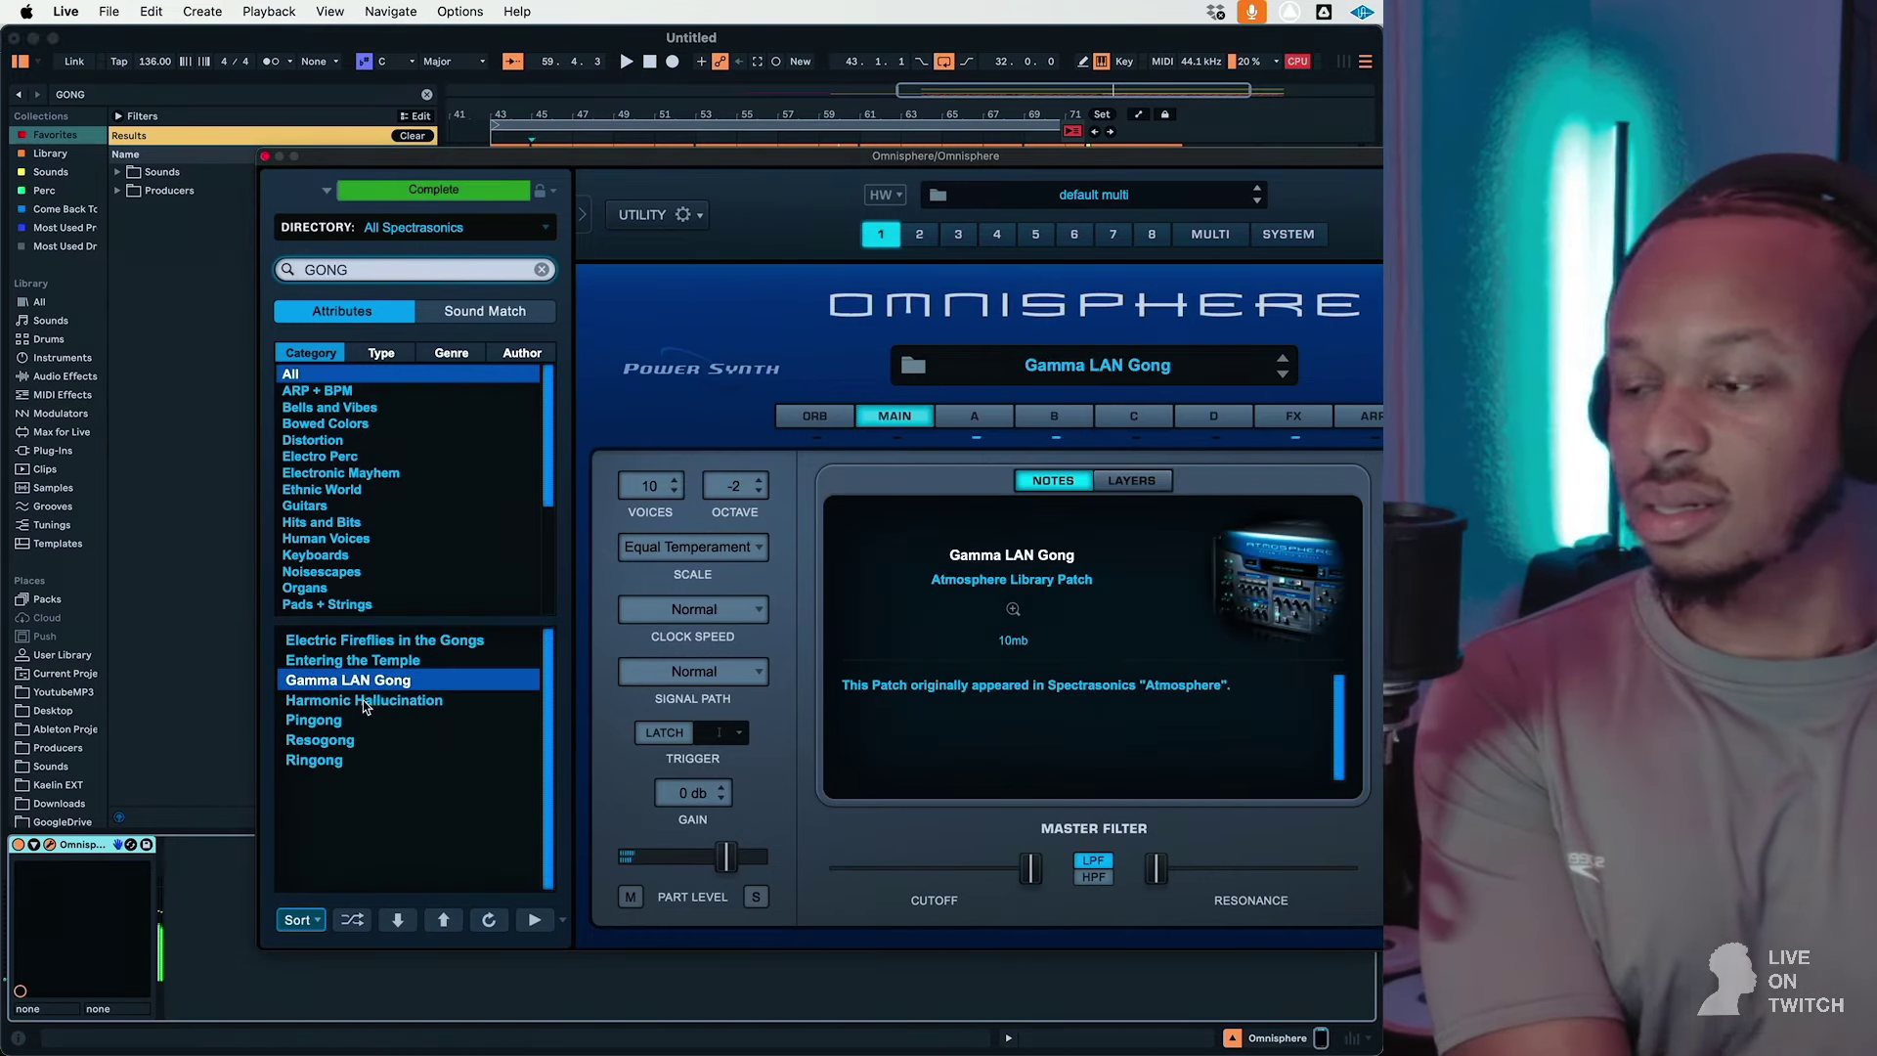
left_click(376, 660)
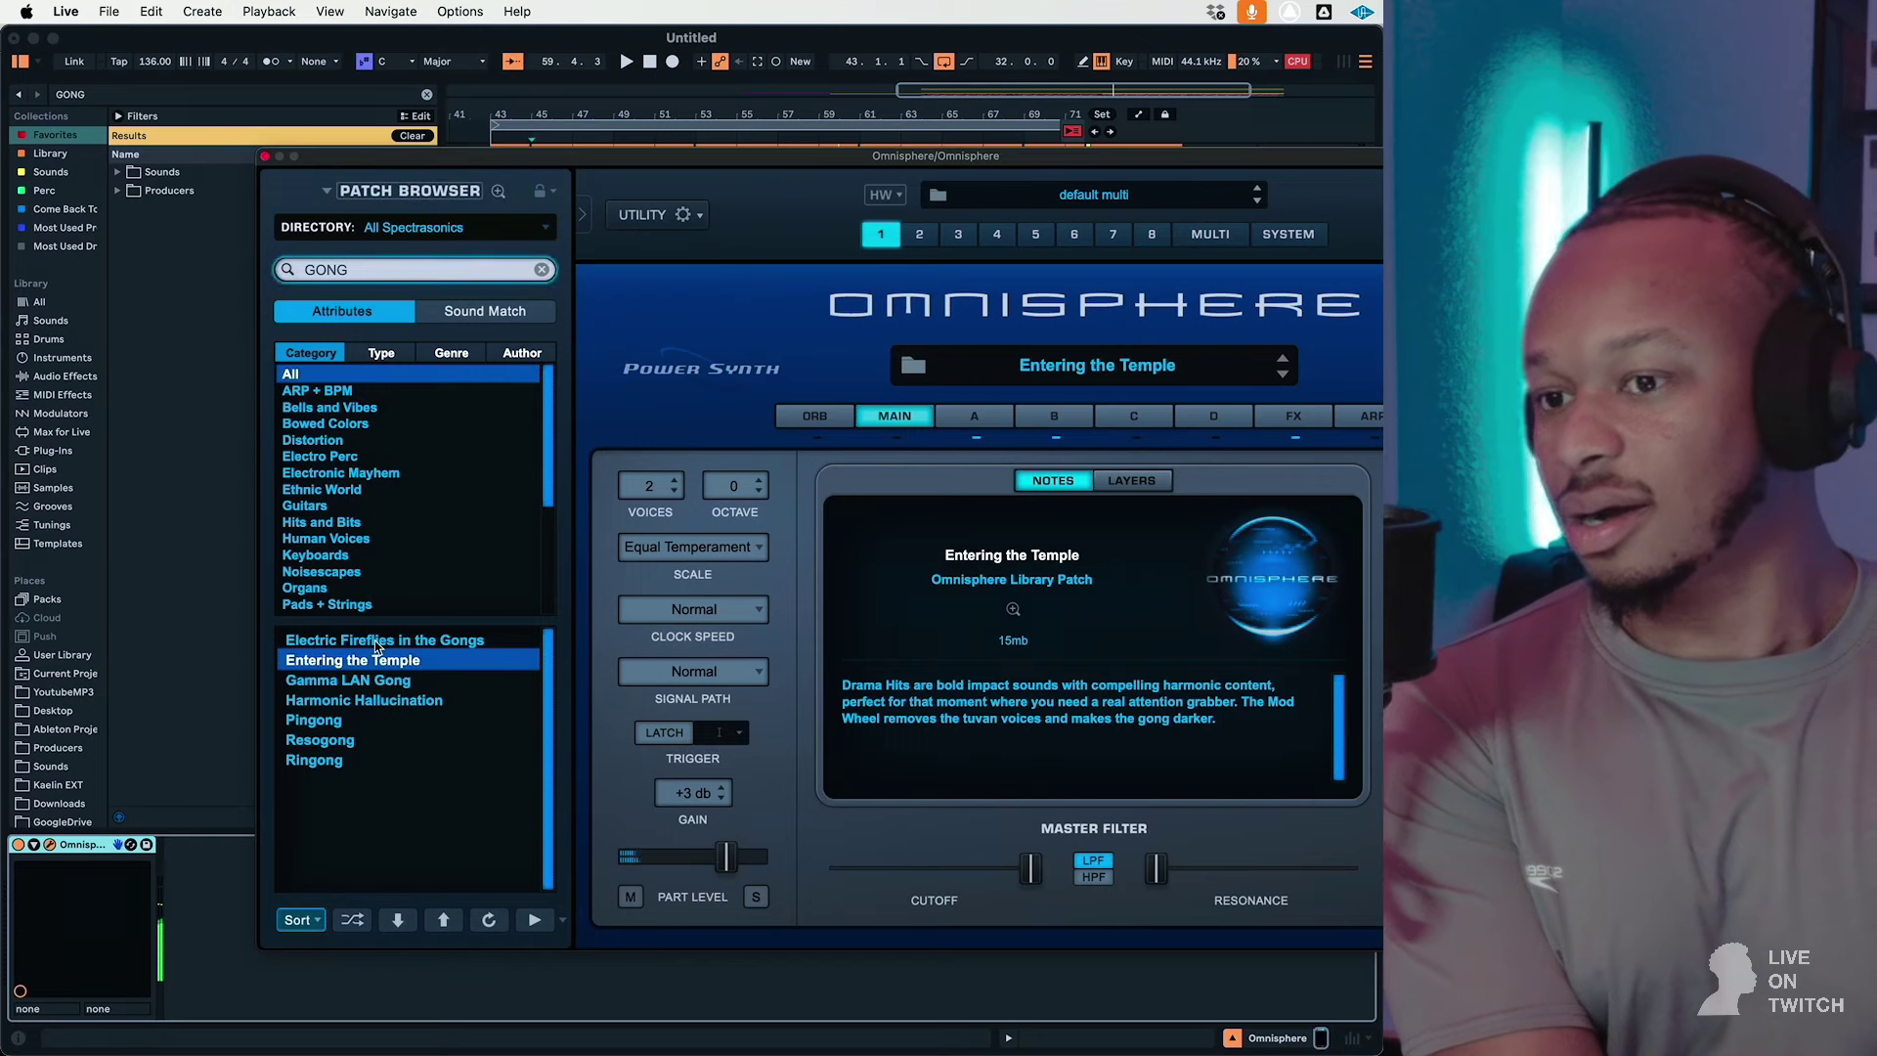
left_click(374, 700)
left_click(374, 718)
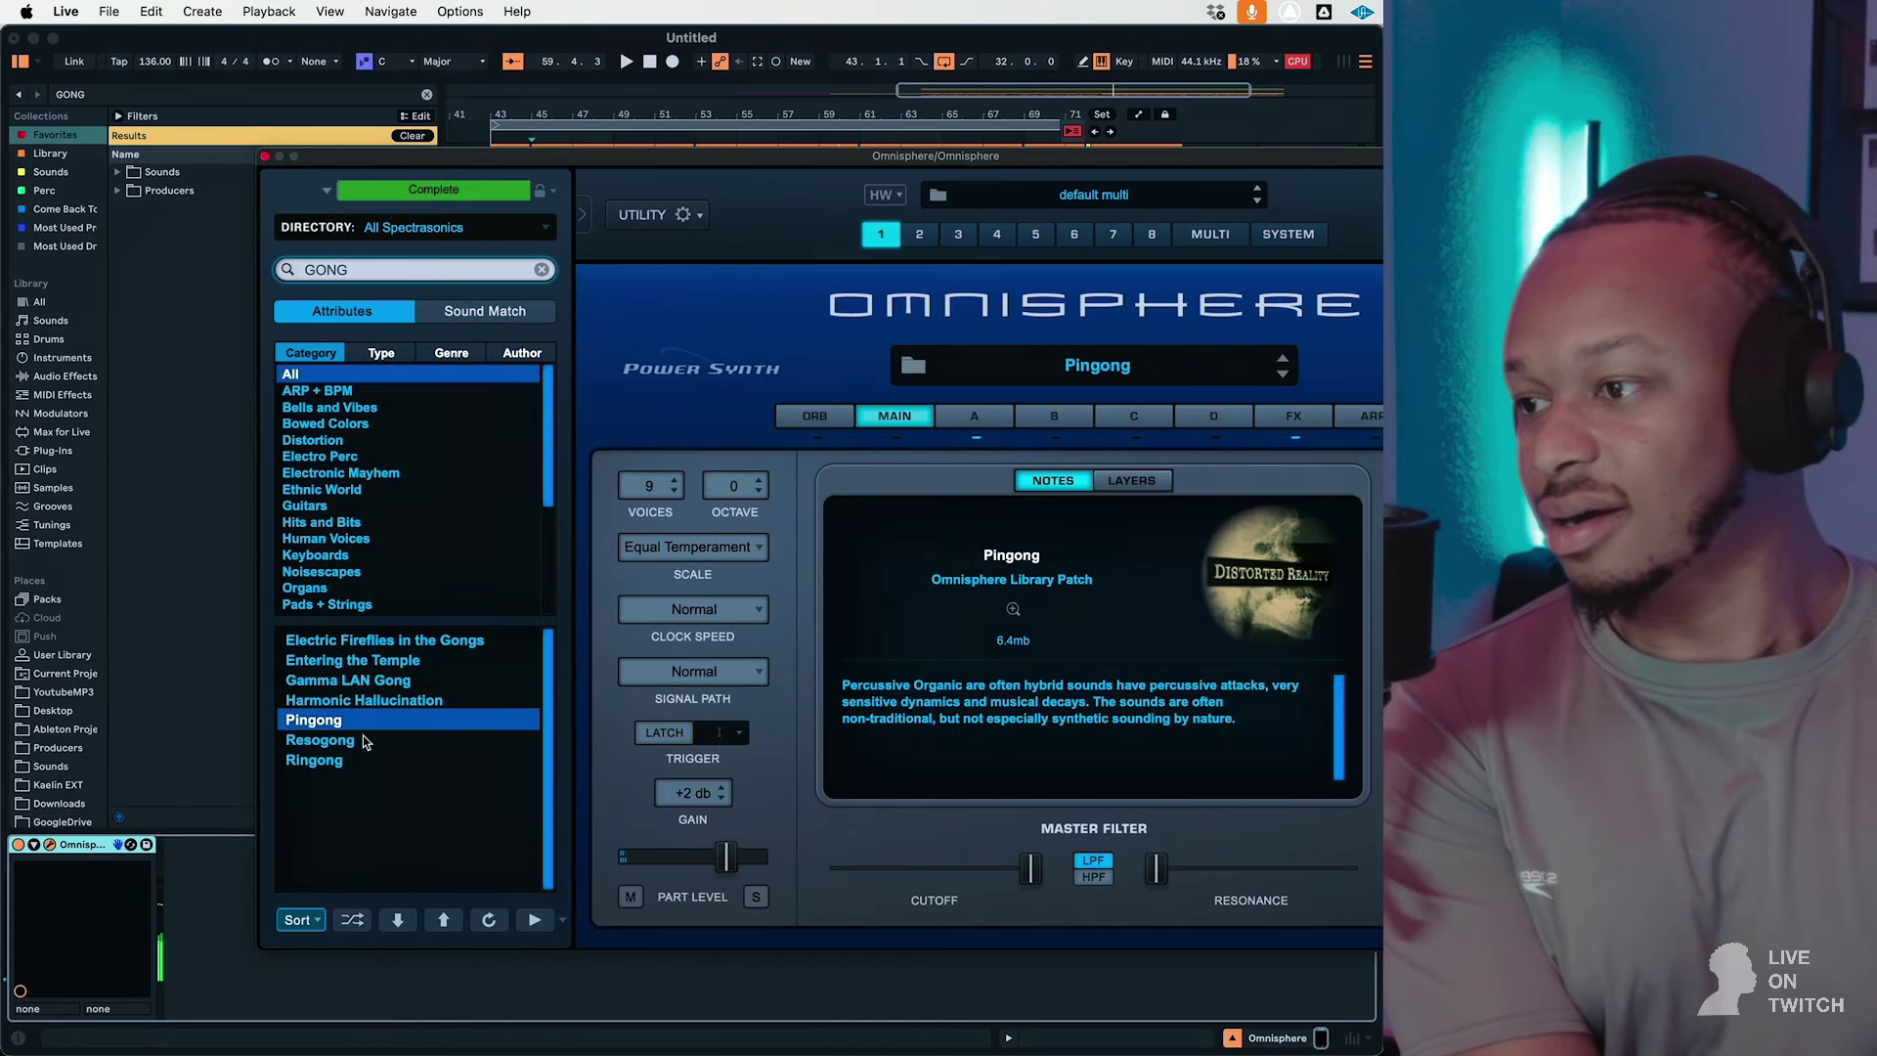
left_click(364, 740)
left_click(361, 760)
left_click(364, 736)
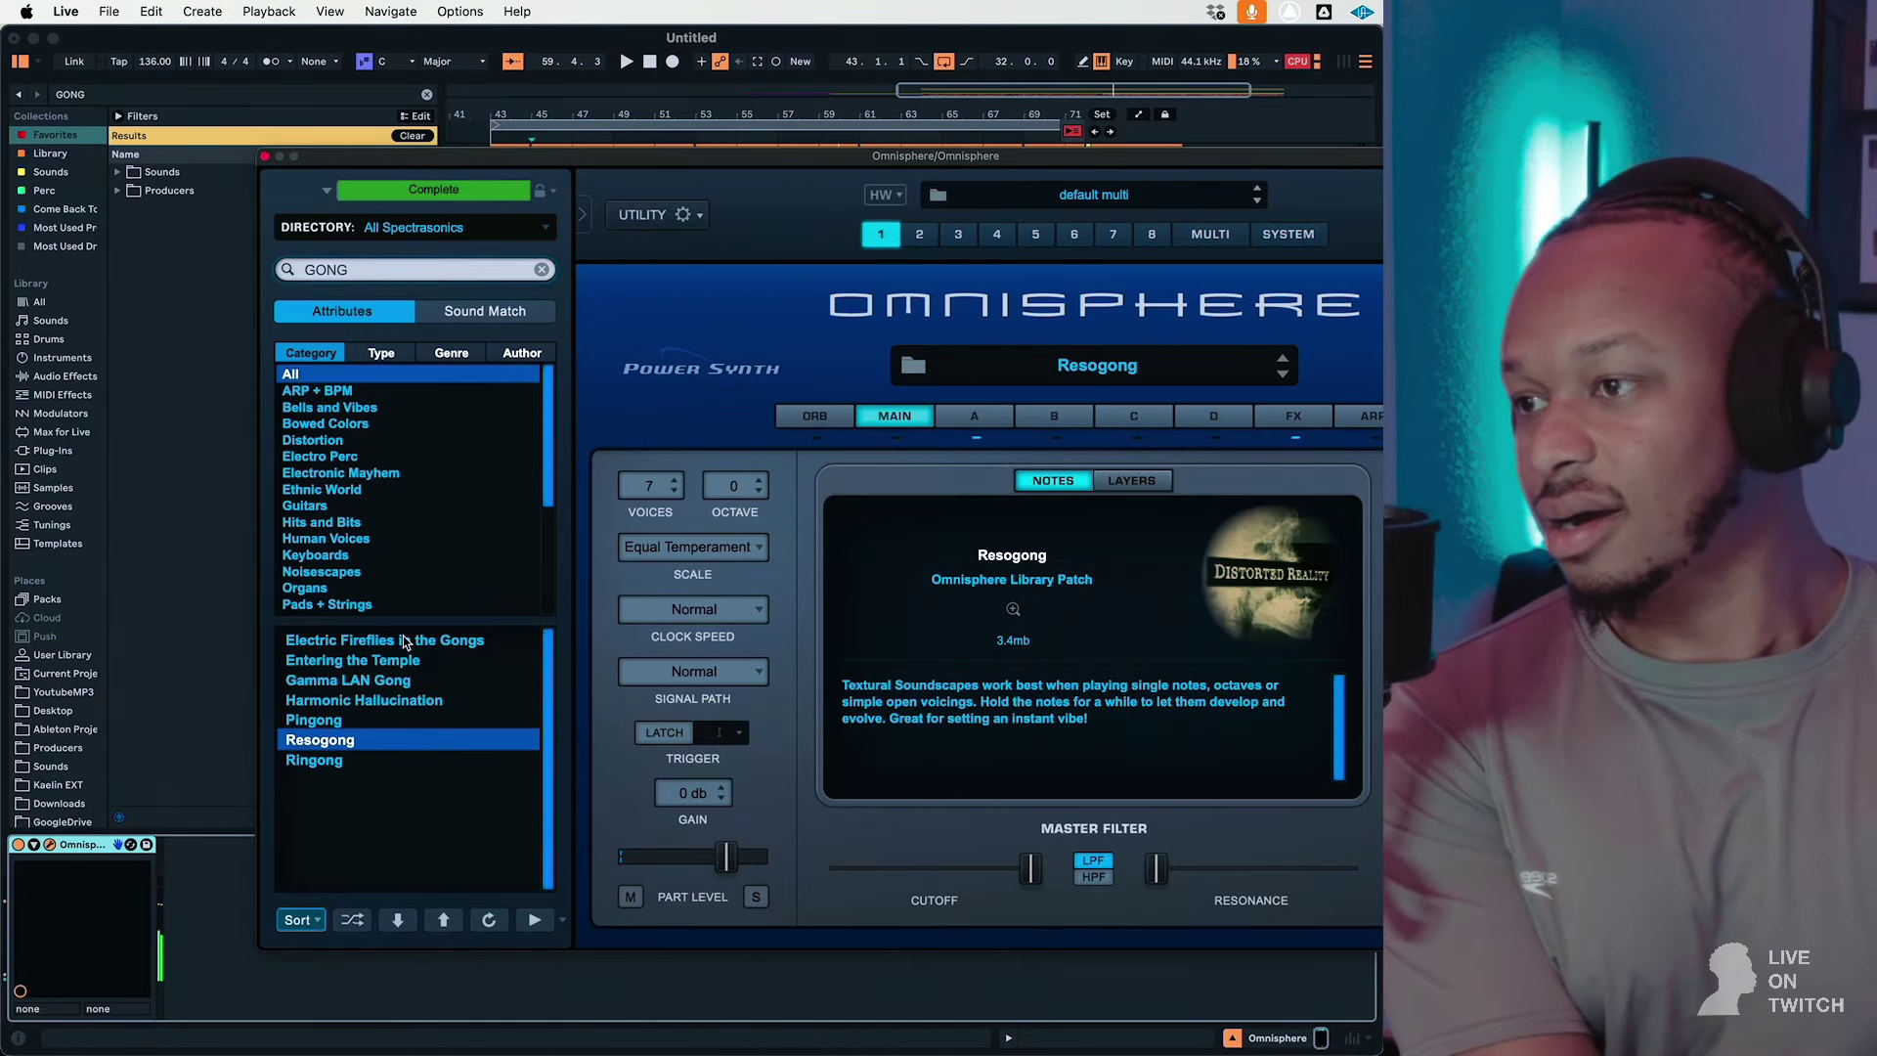
left_click(405, 642)
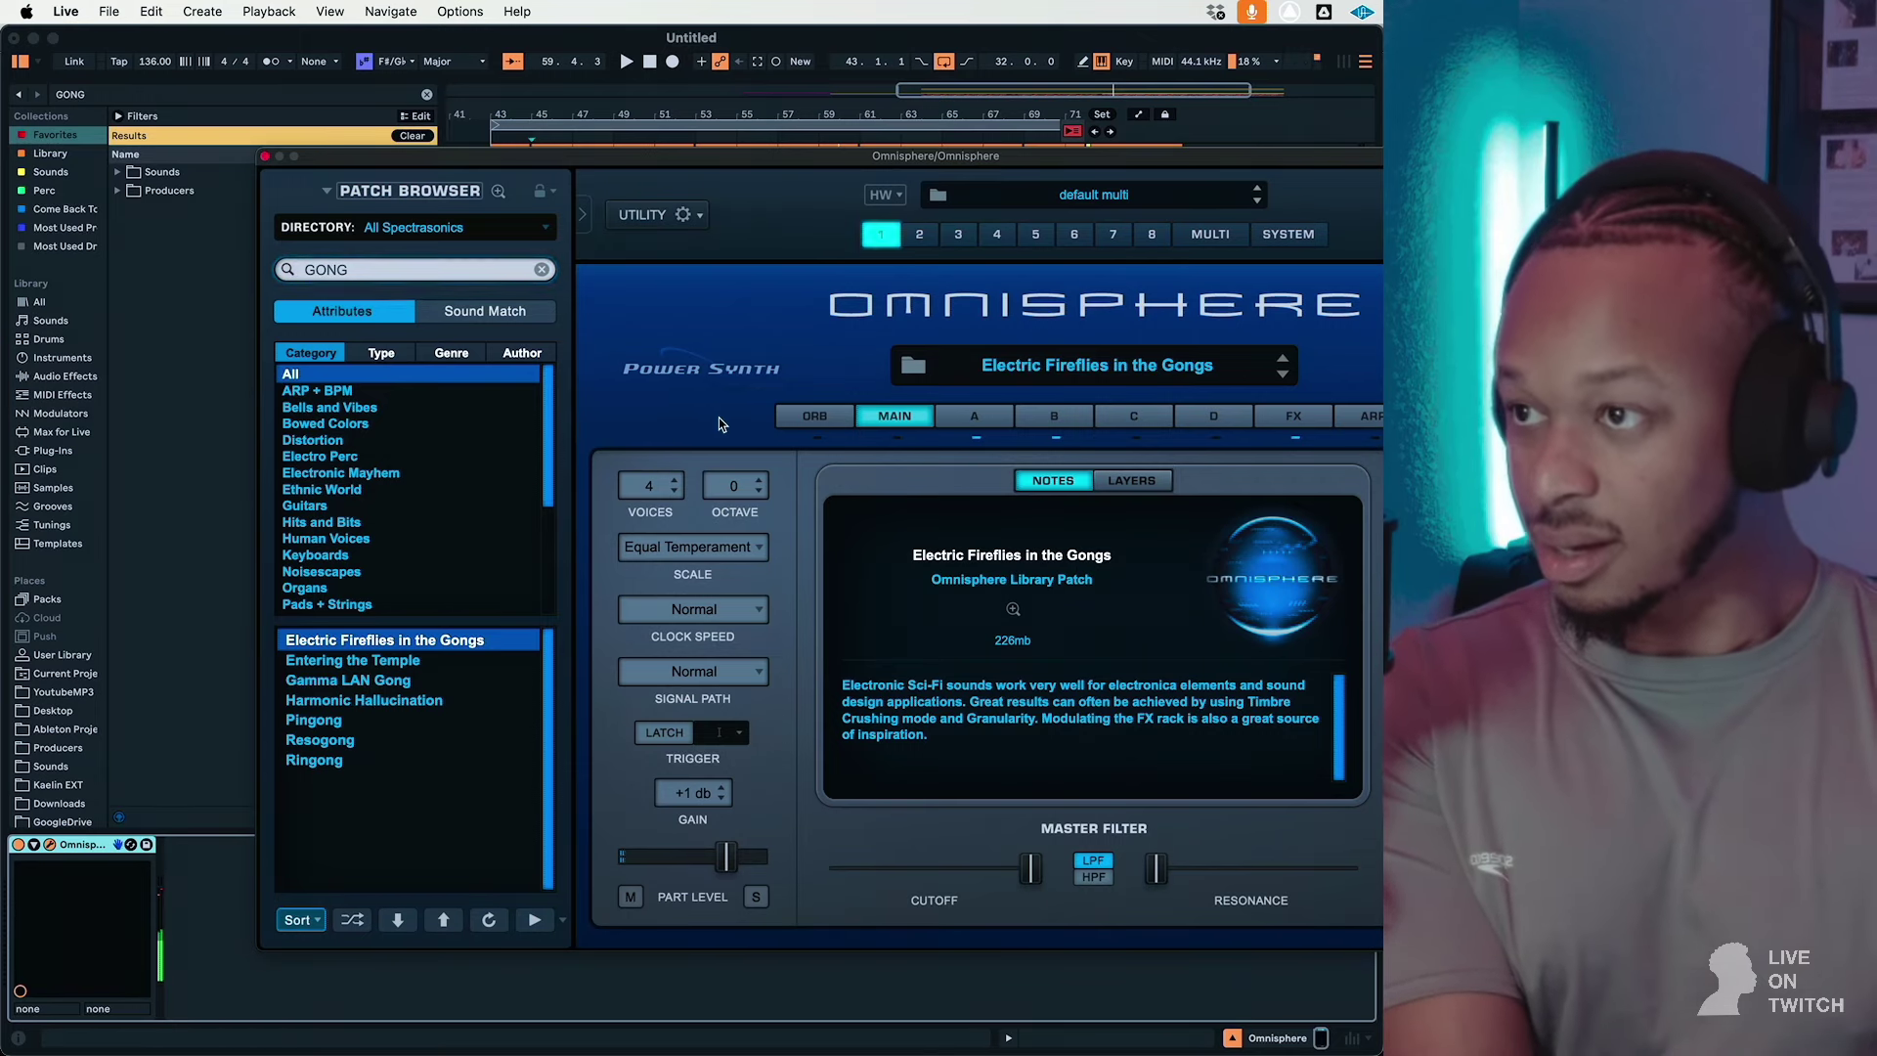
left_click(264, 157)
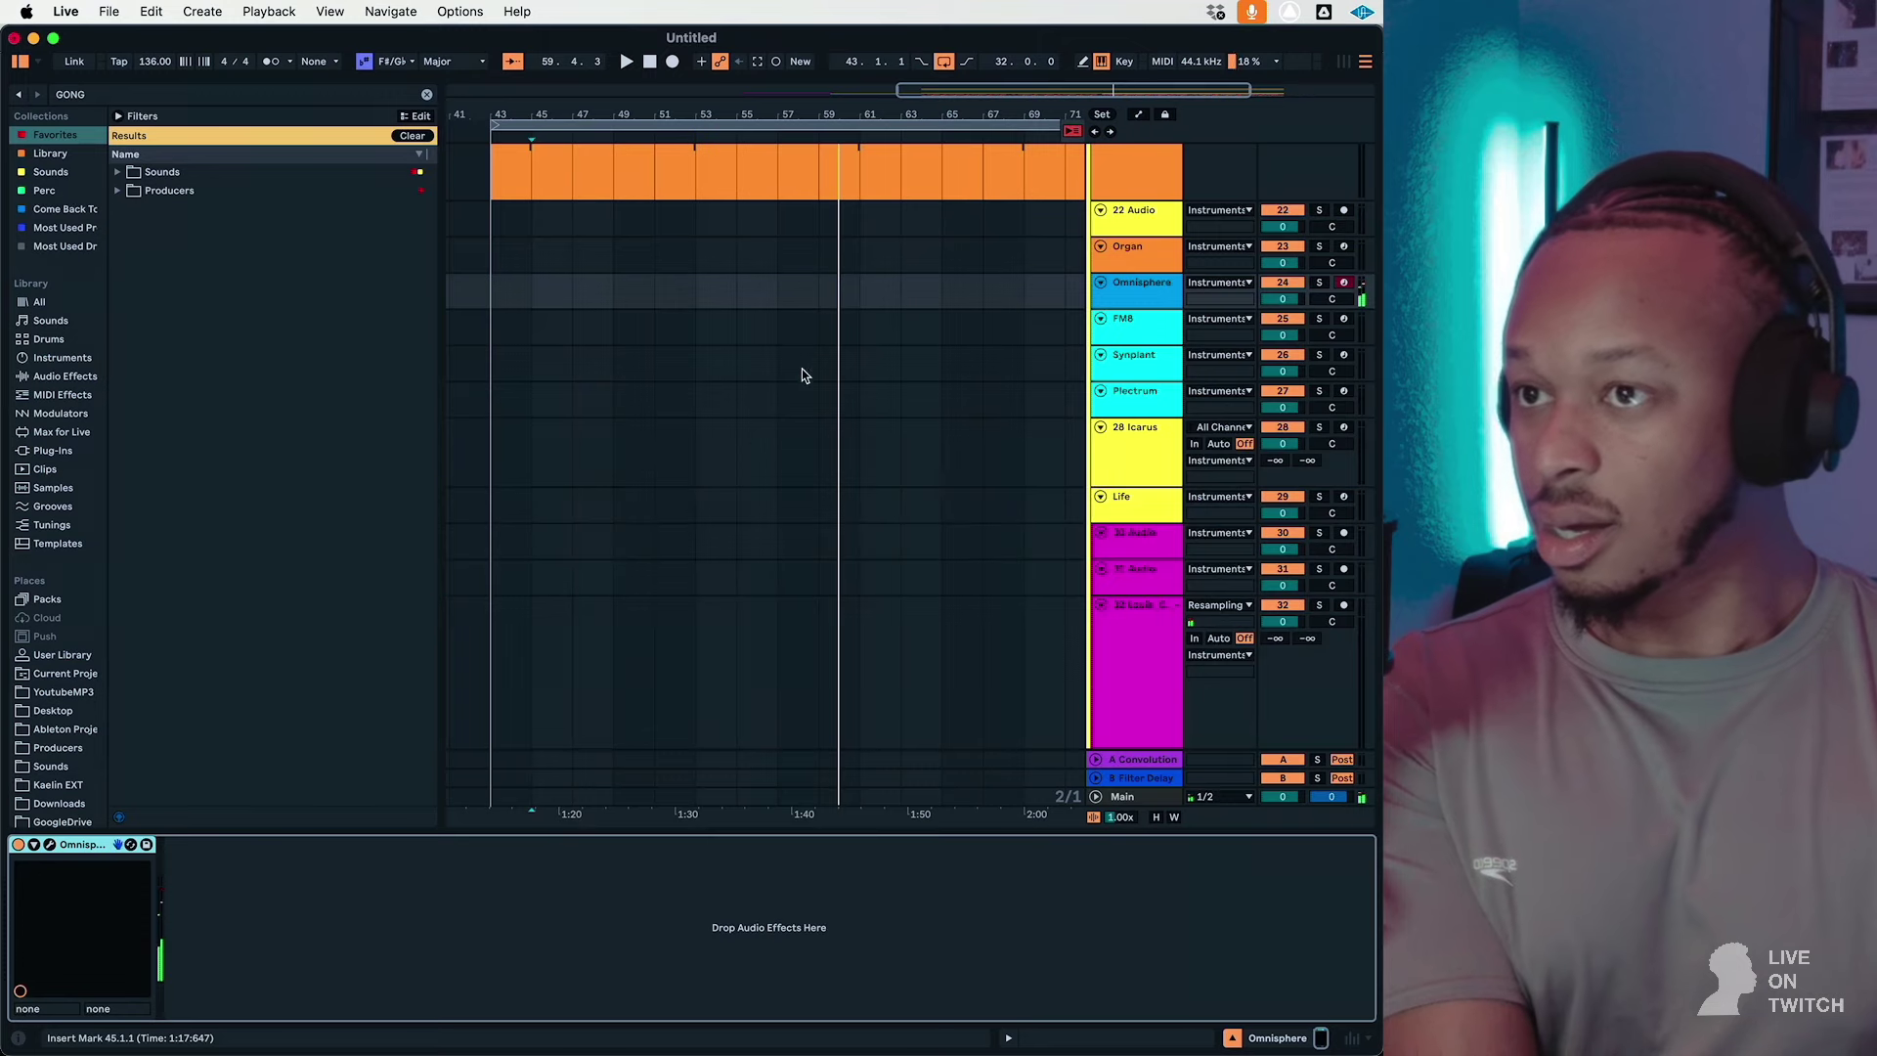
Step: Play from bar 55 and record an Omnisphere part from about bar 56 to 73
left_click(742, 307)
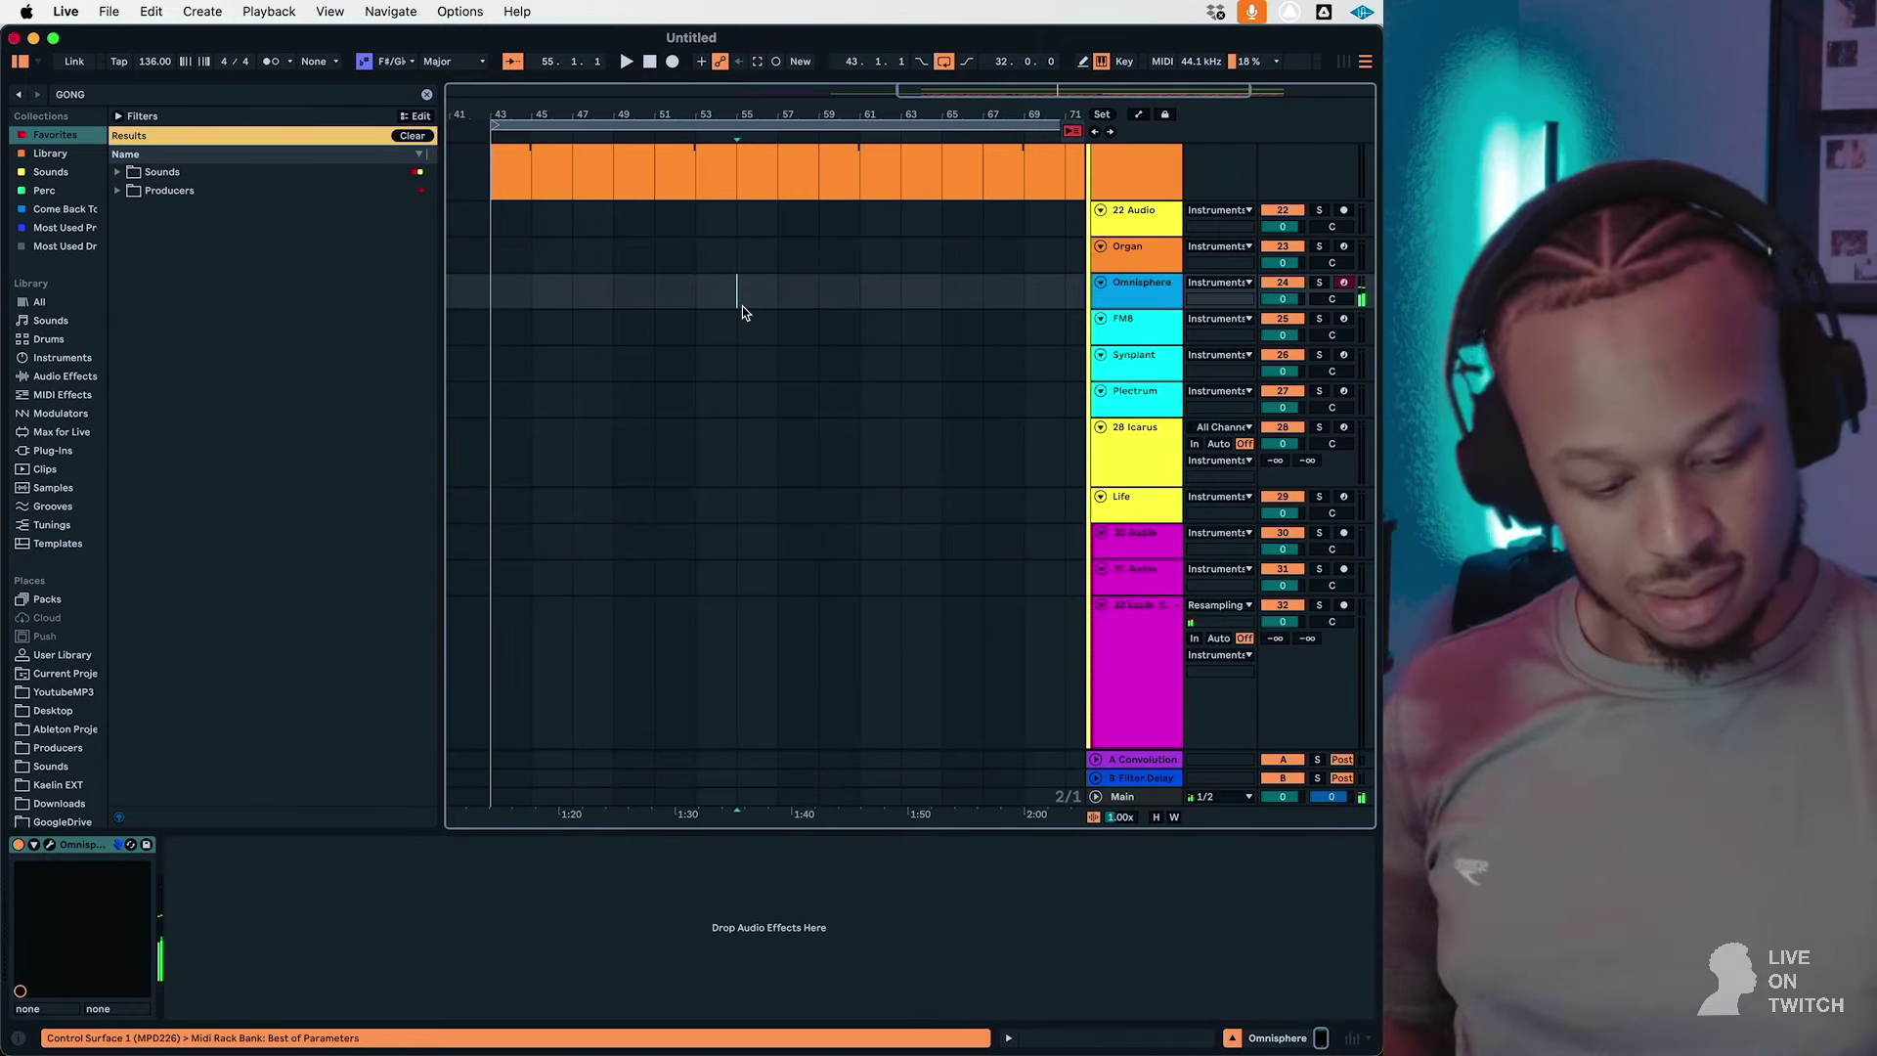
key("space")
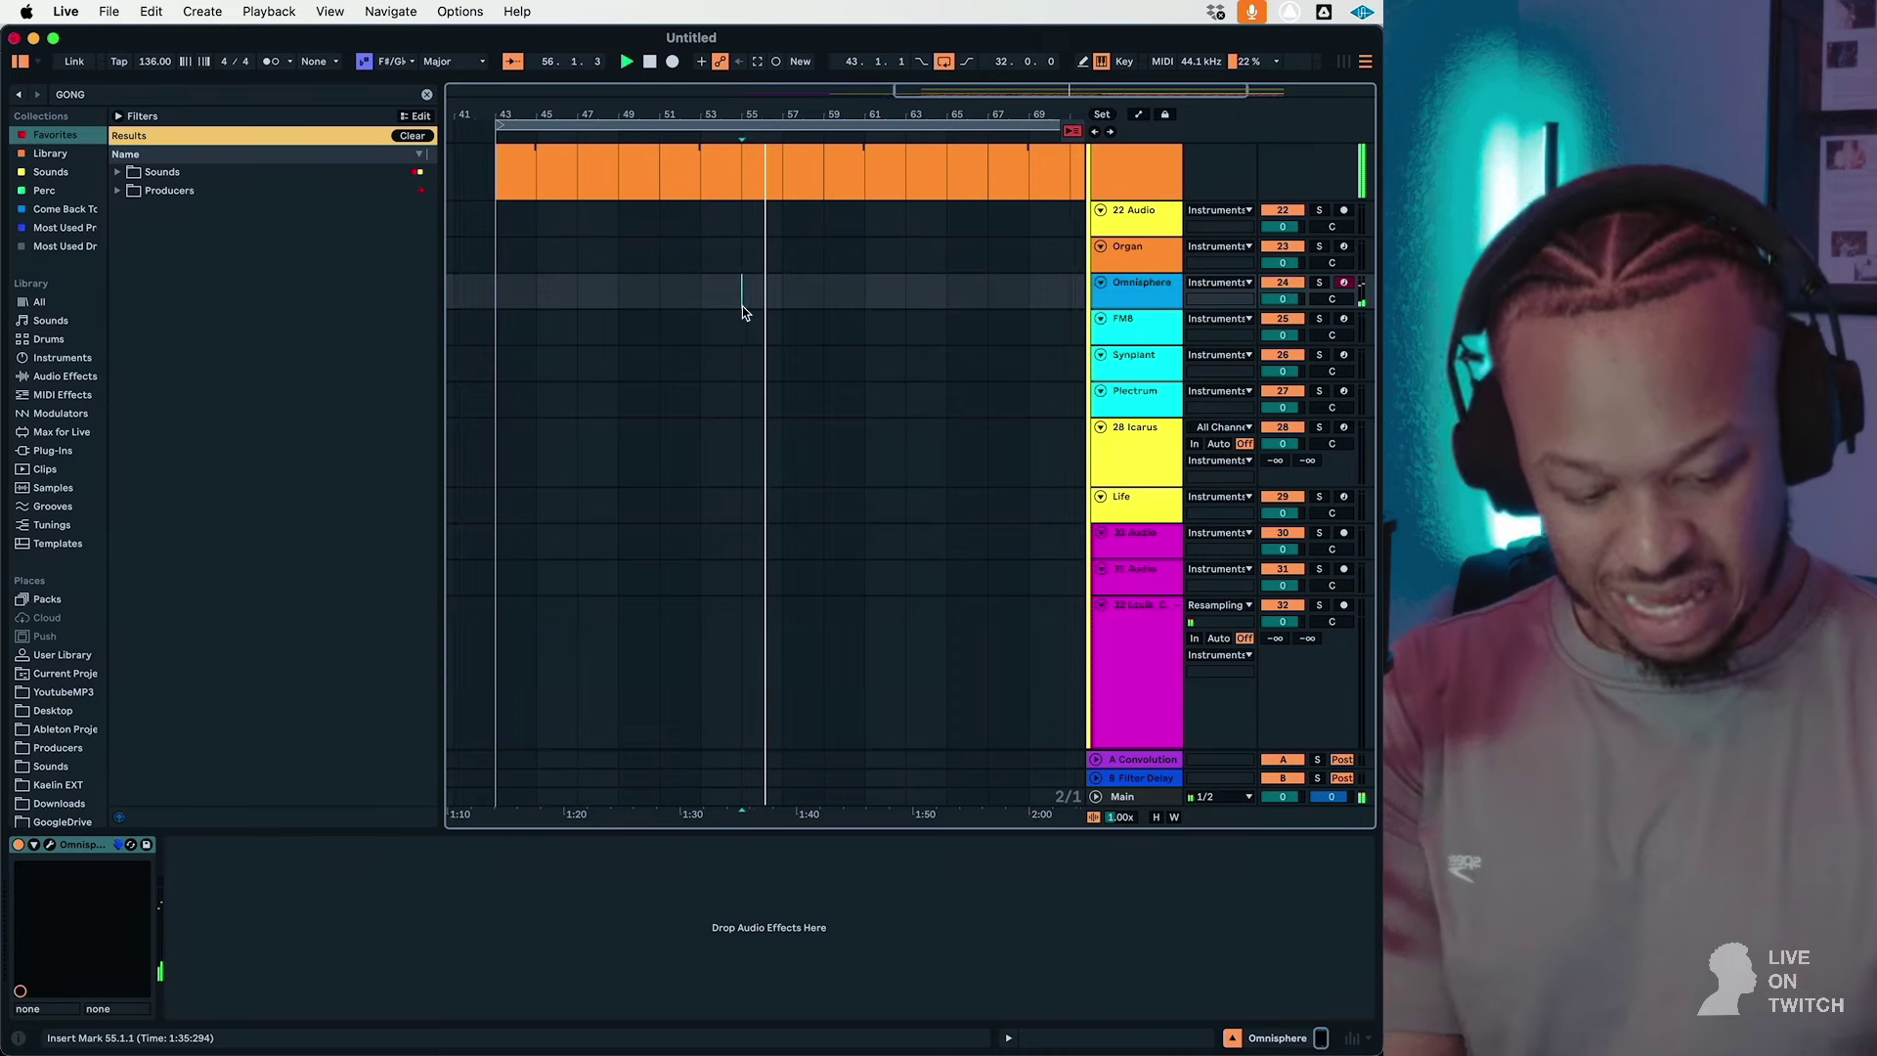
key("F9")
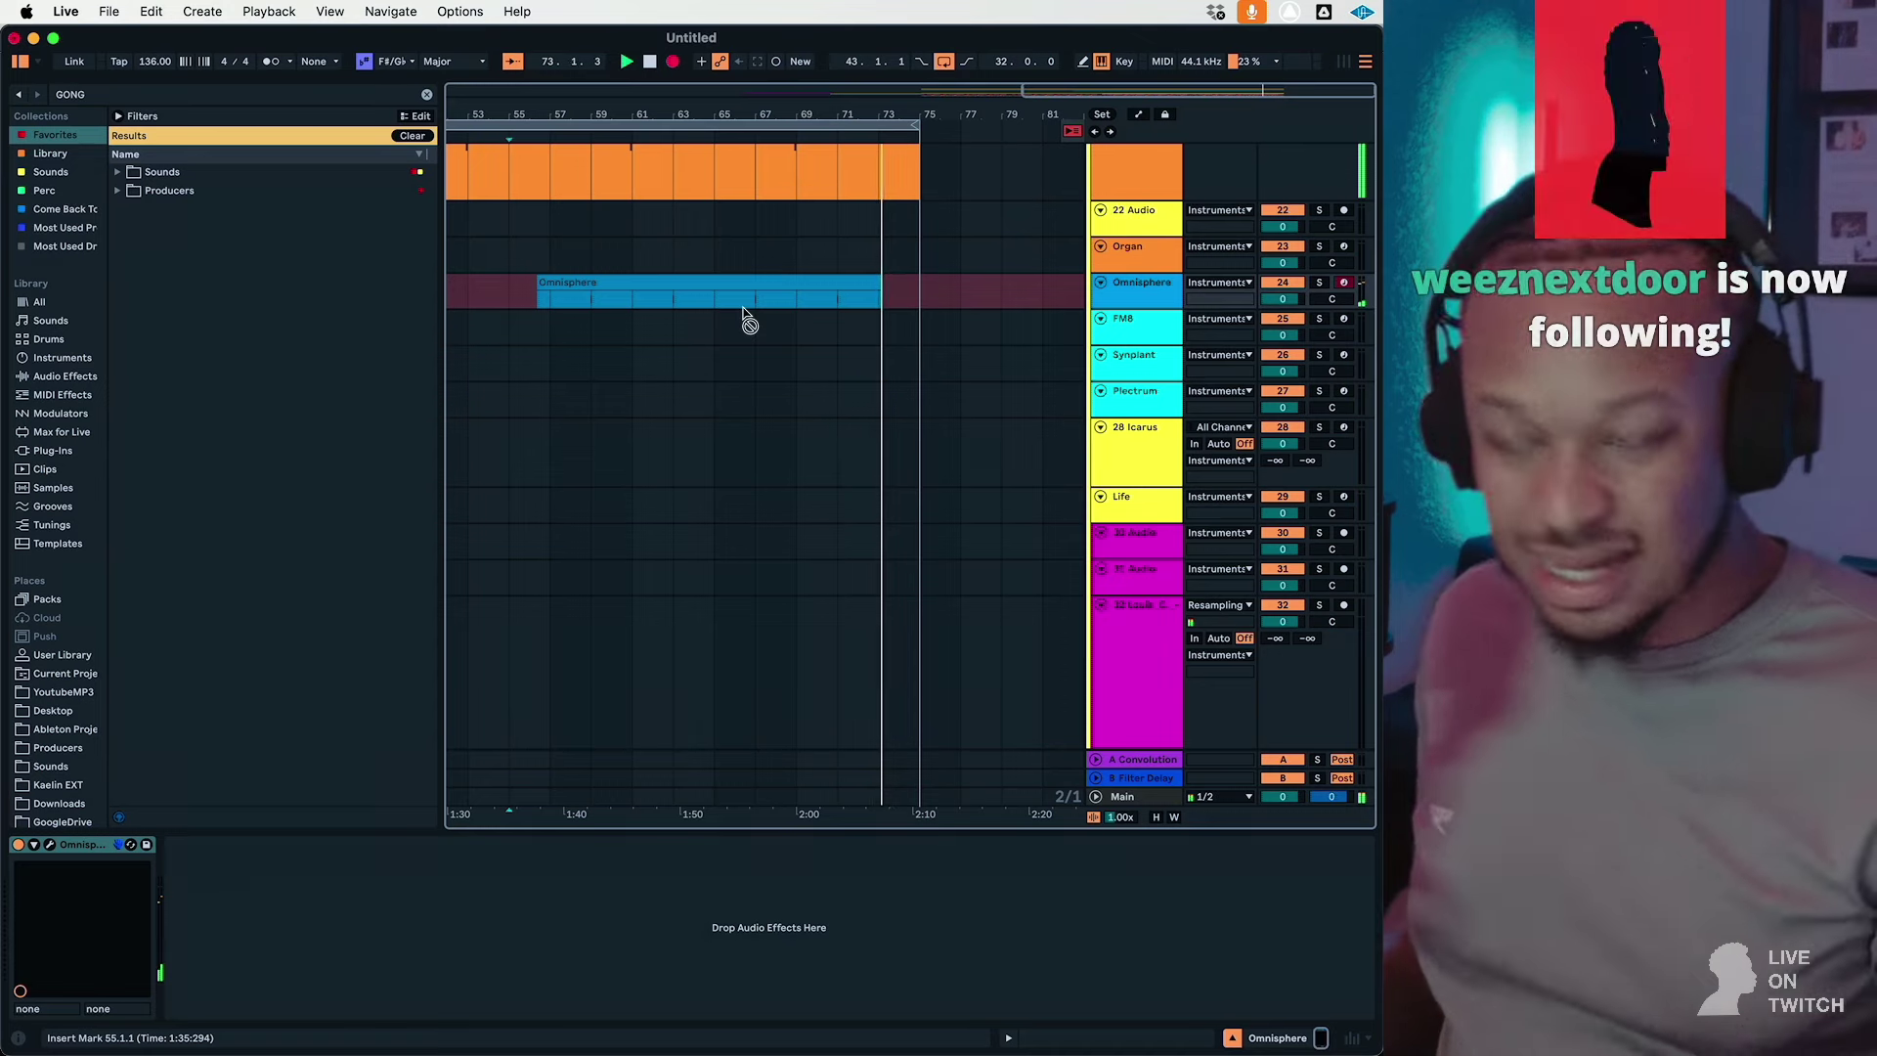
key("F9")
scroll(626, 342, "left", 8)
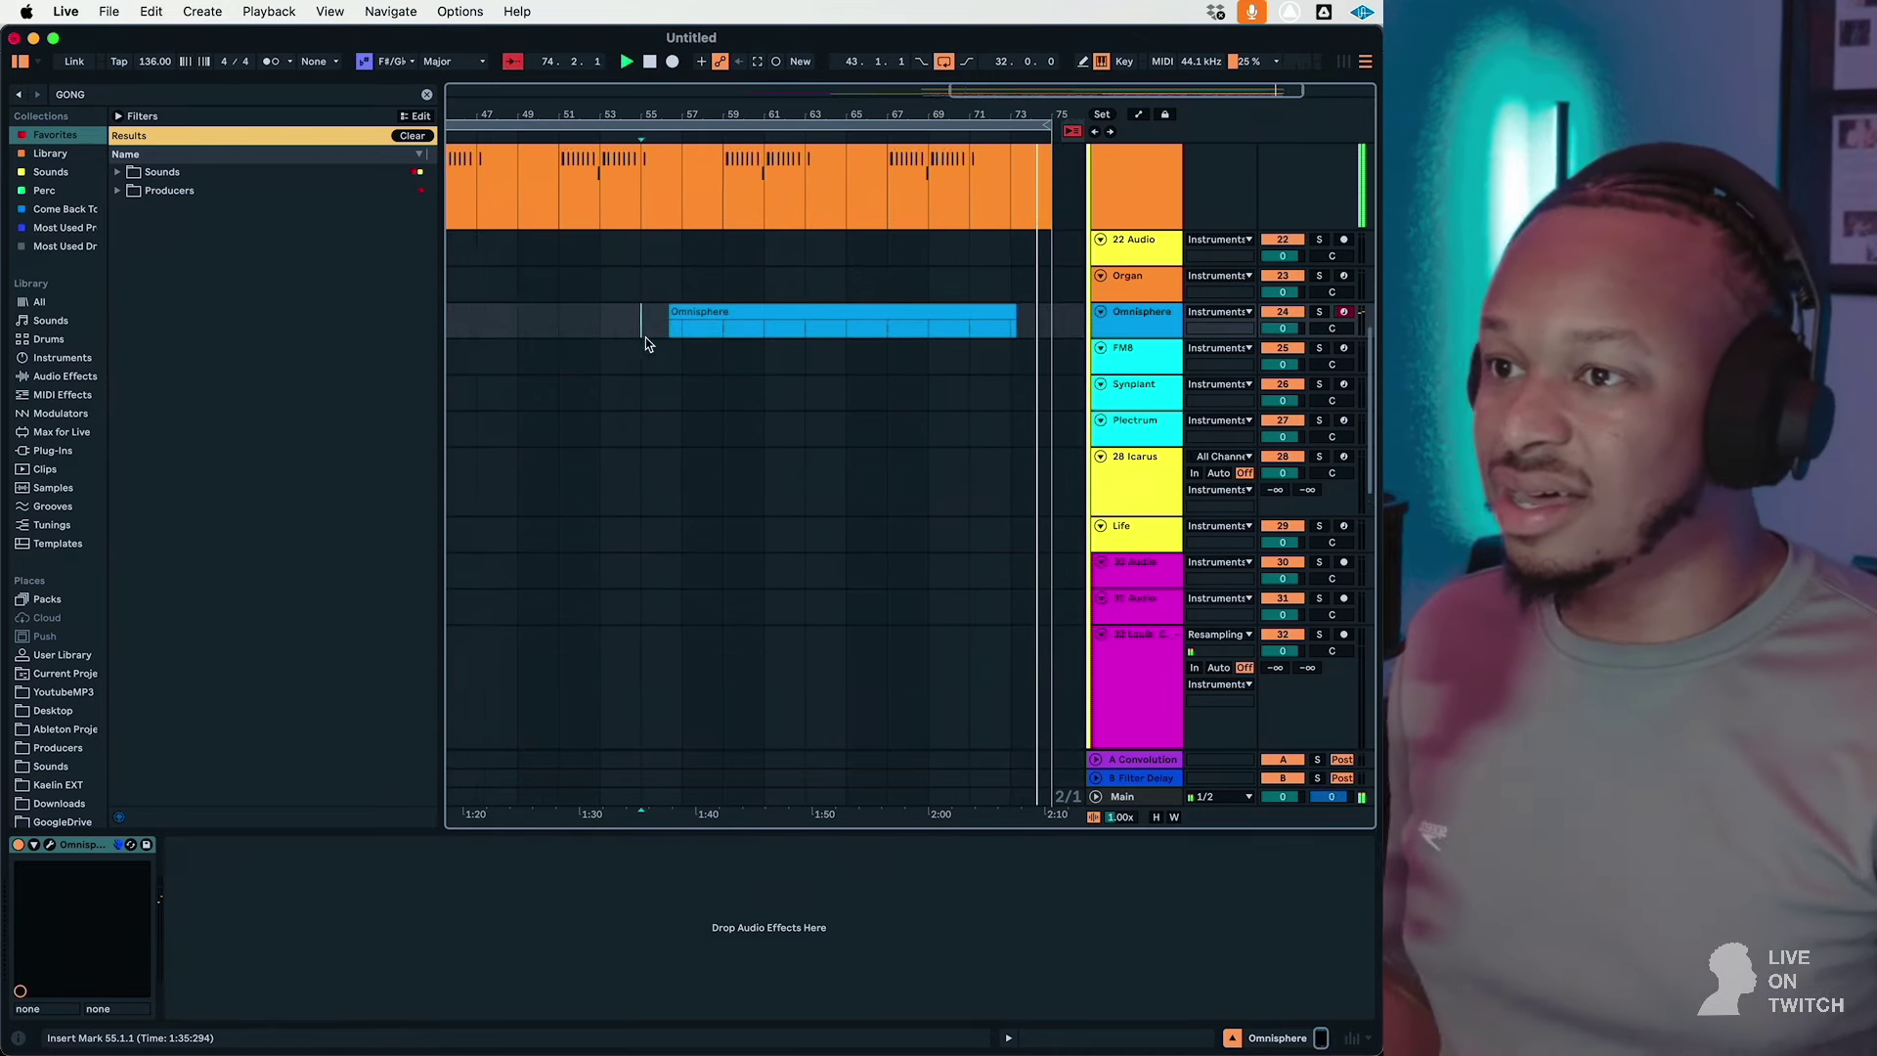
Step: Play the arrangement from bar 43 to review it with the recorded Omnisphere part
left_click(539, 334)
left_click(477, 336)
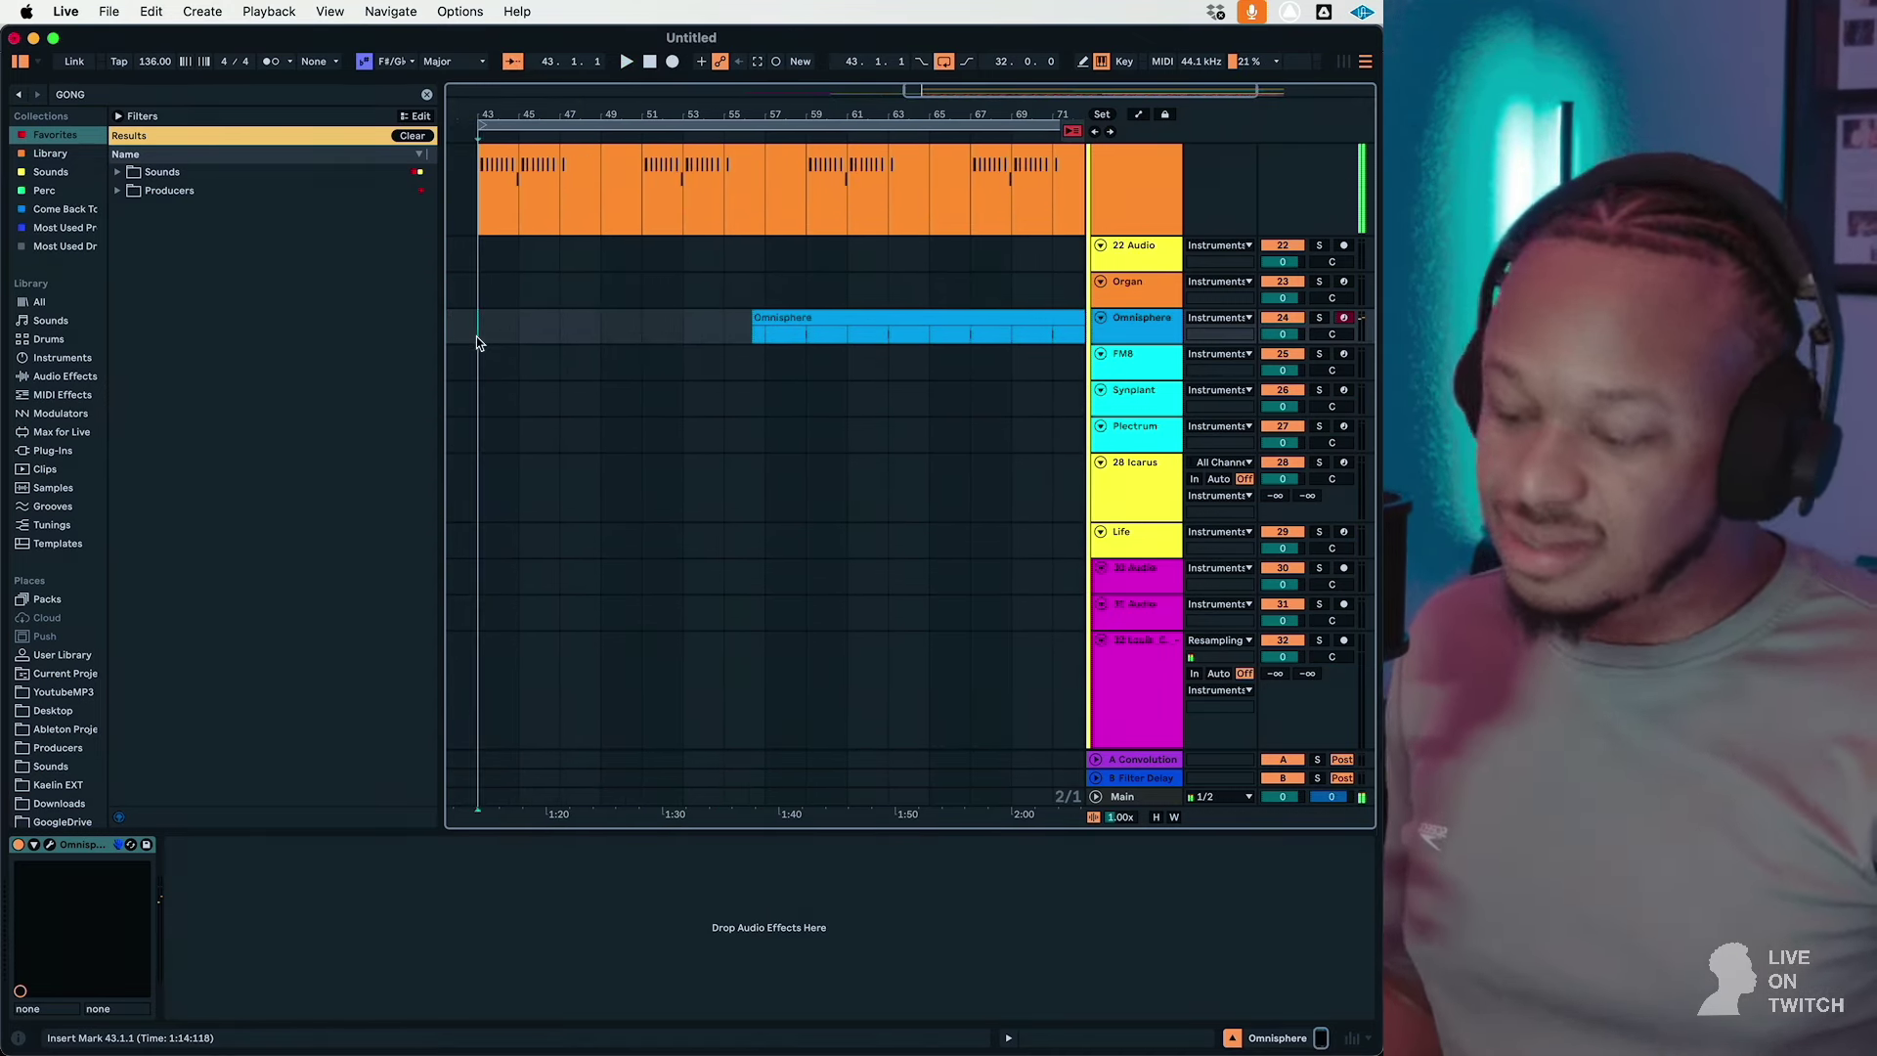
scroll(477, 336, "left", 10)
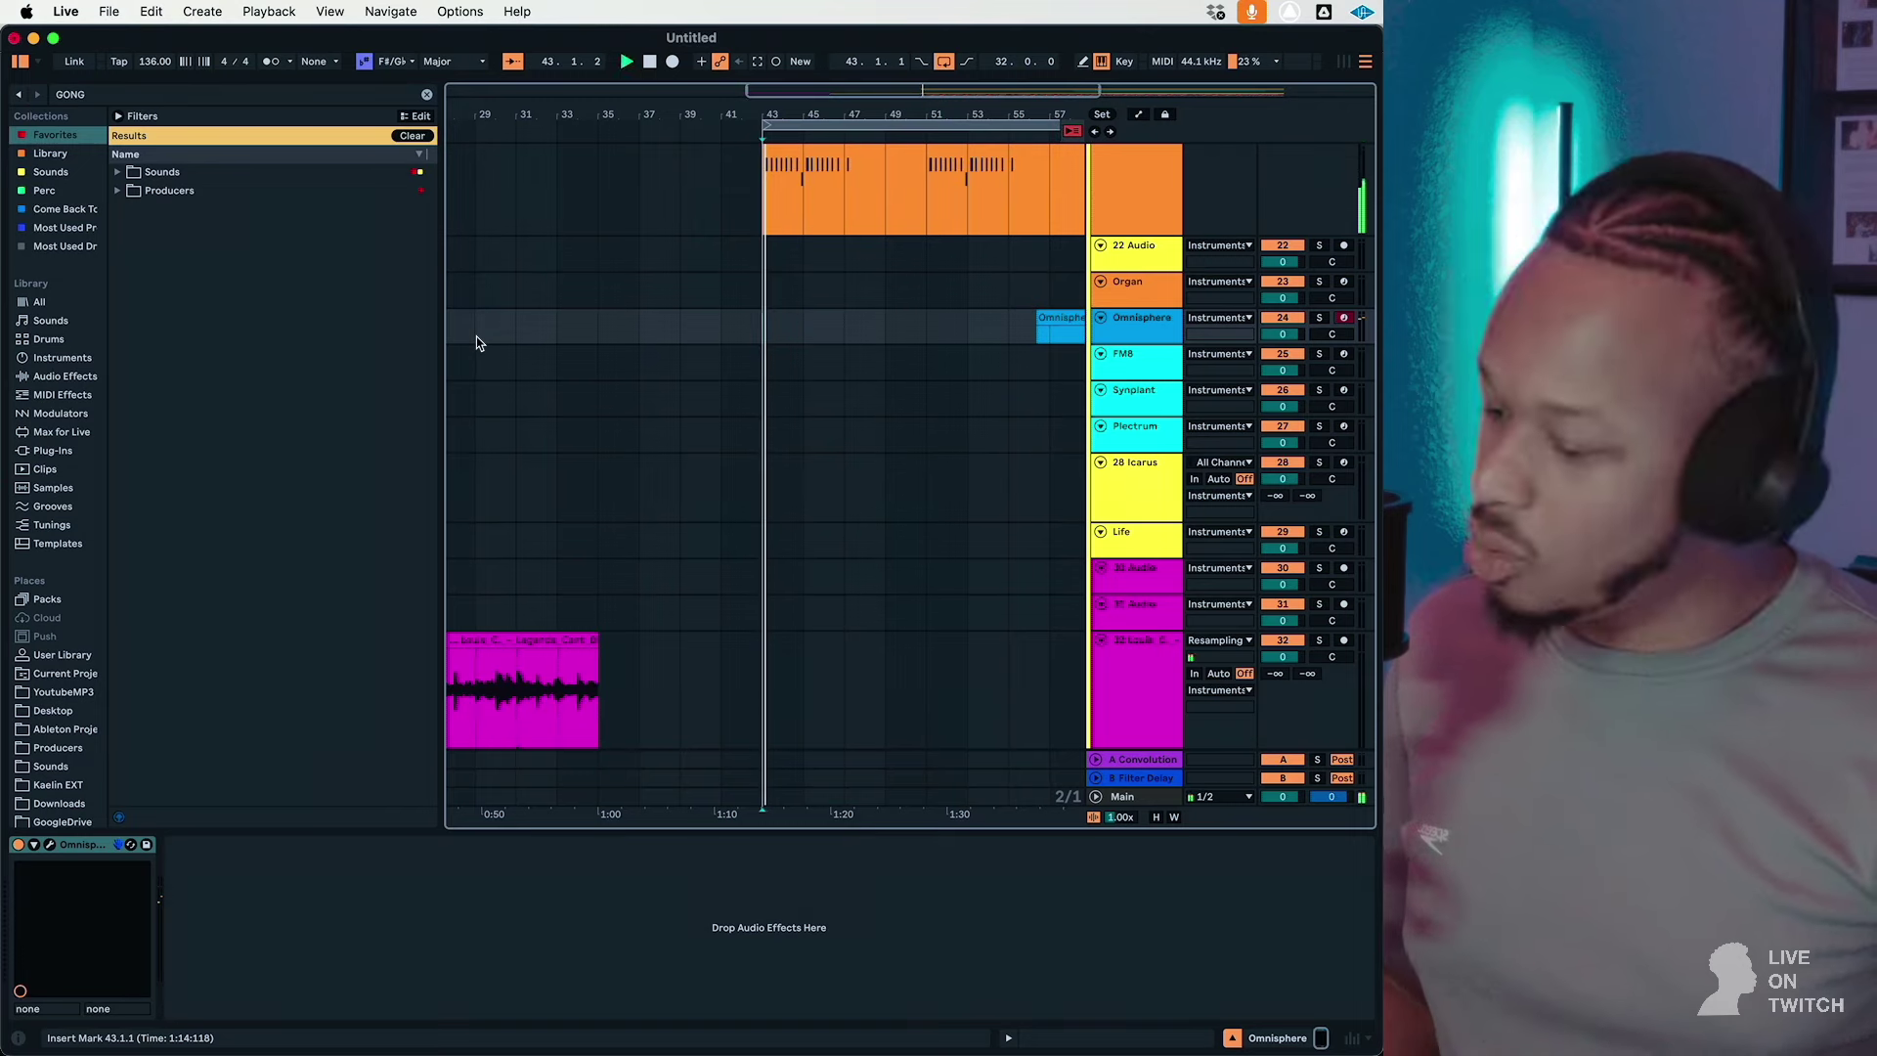
key("space")
scroll(818, 348, "up", 15)
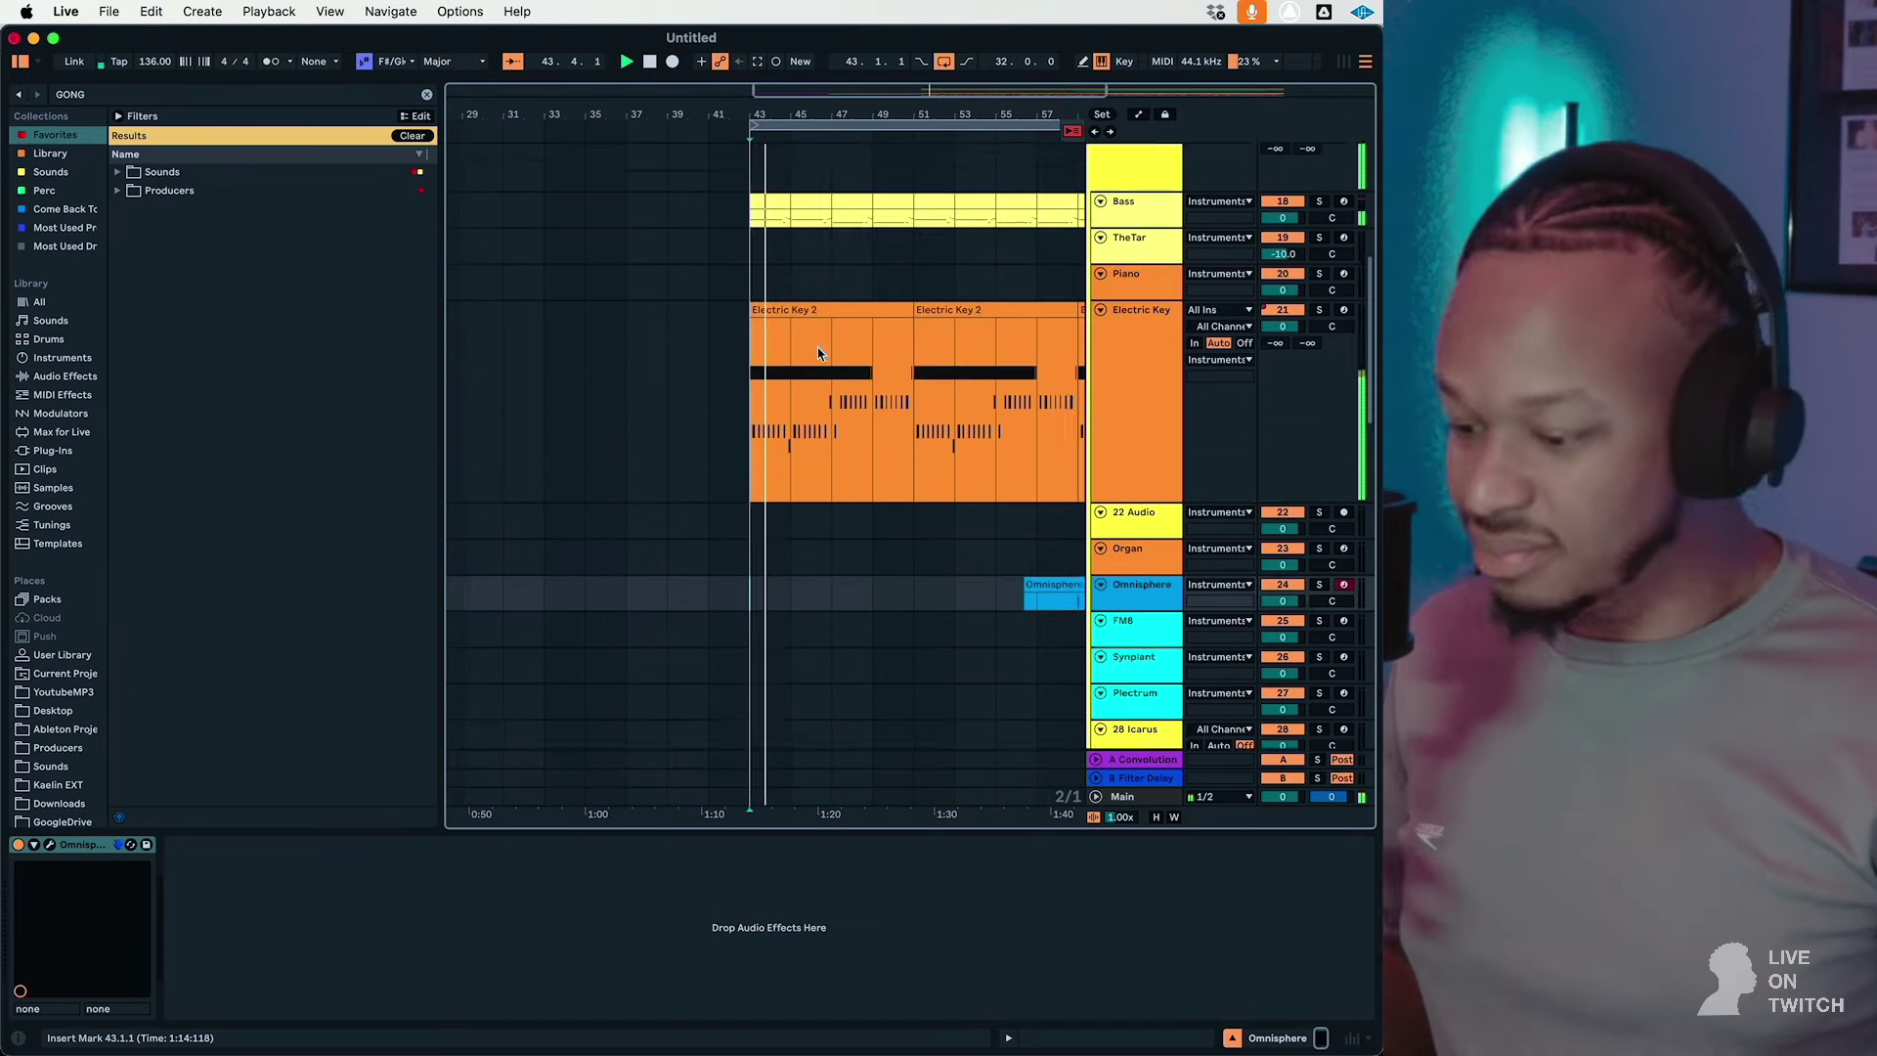
Step: Audition the loop with Legends Cant Die sample track 34 muted, then select its clip to check the track's devices
scroll(864, 432, "down", 20)
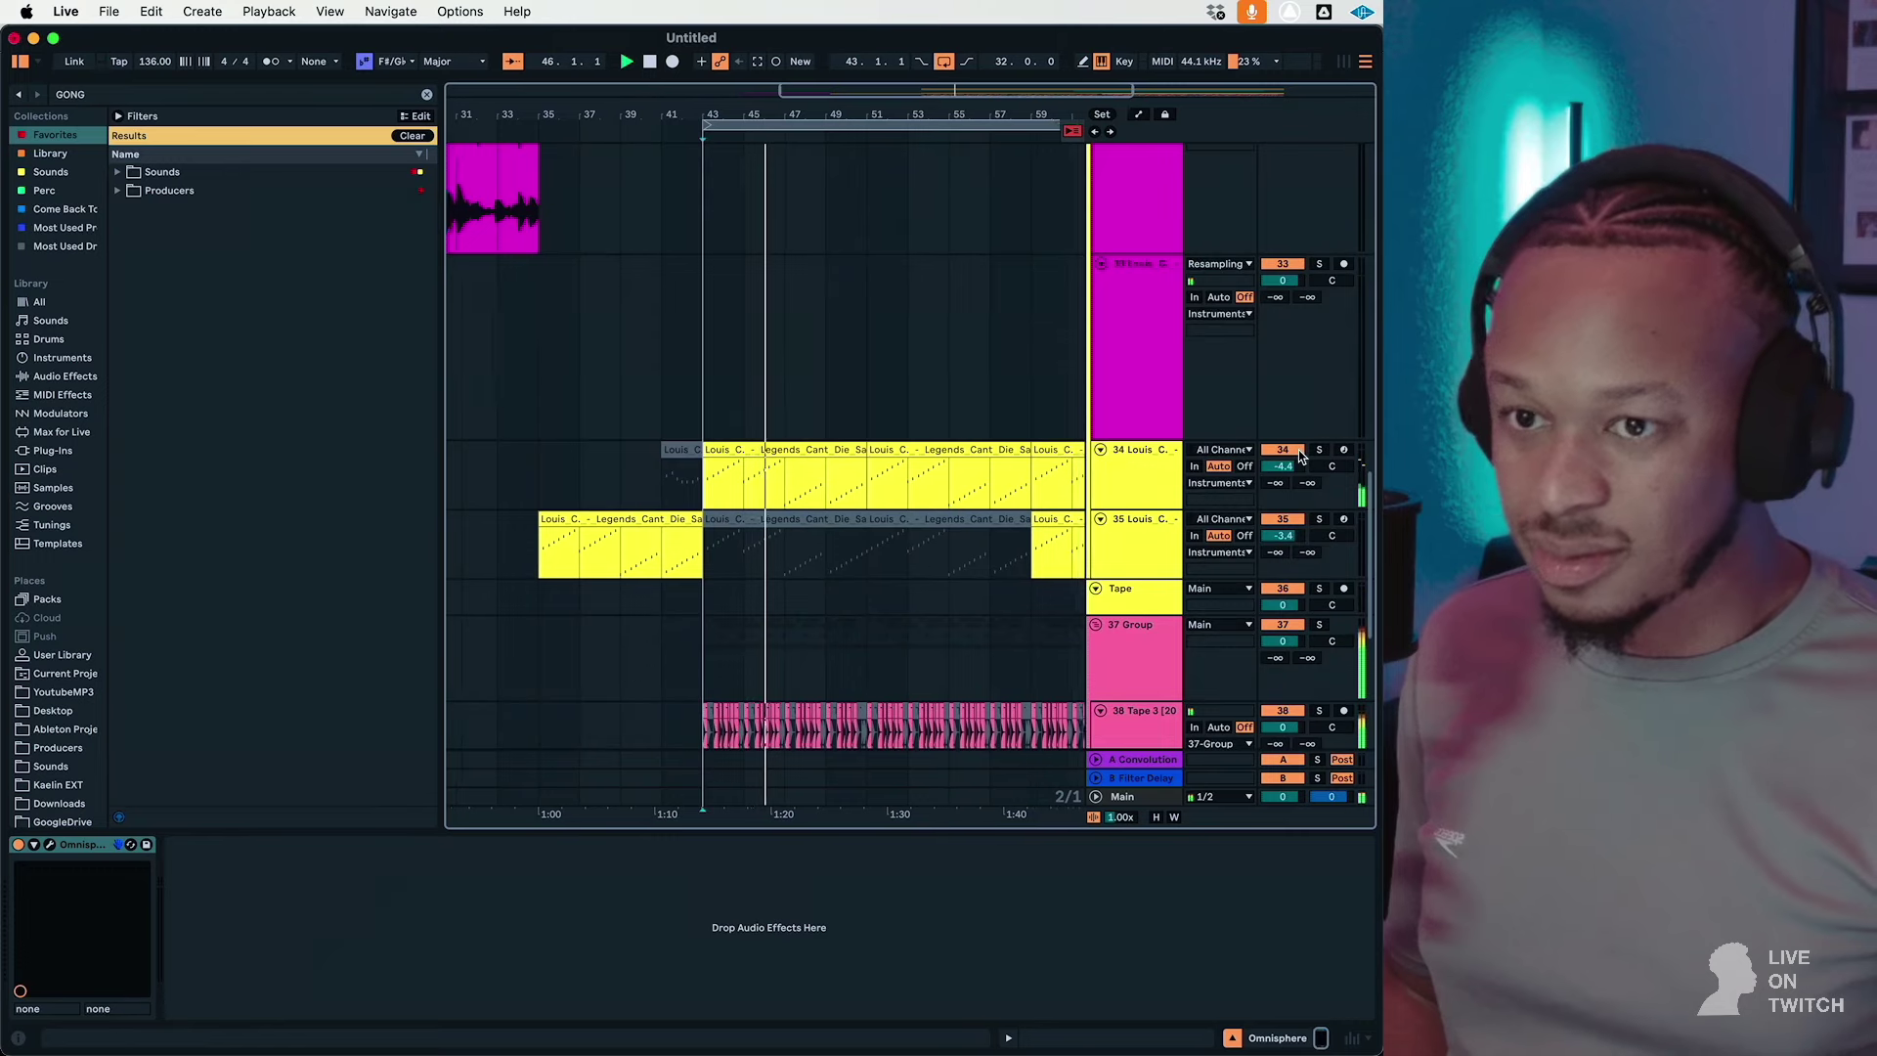
left_click(1298, 450)
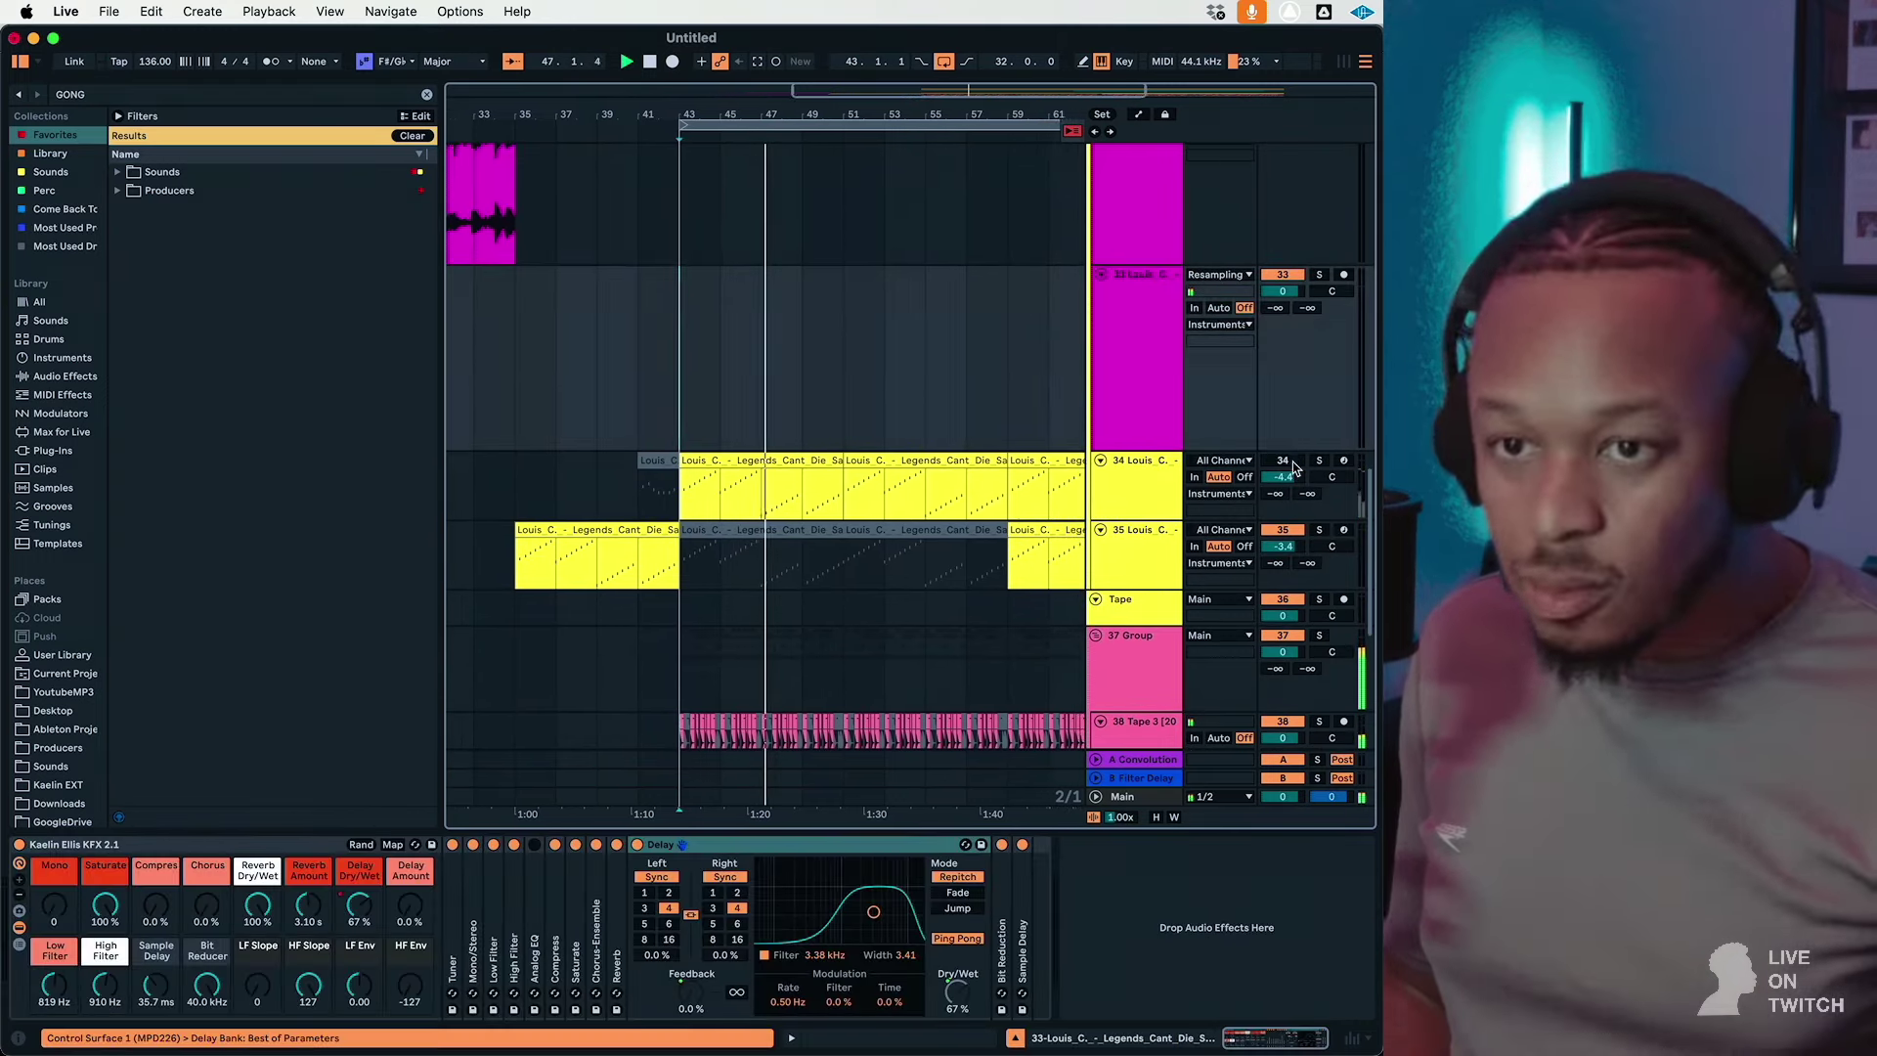
left_click(779, 490)
left_click(784, 463)
scroll(784, 462, "up", 15)
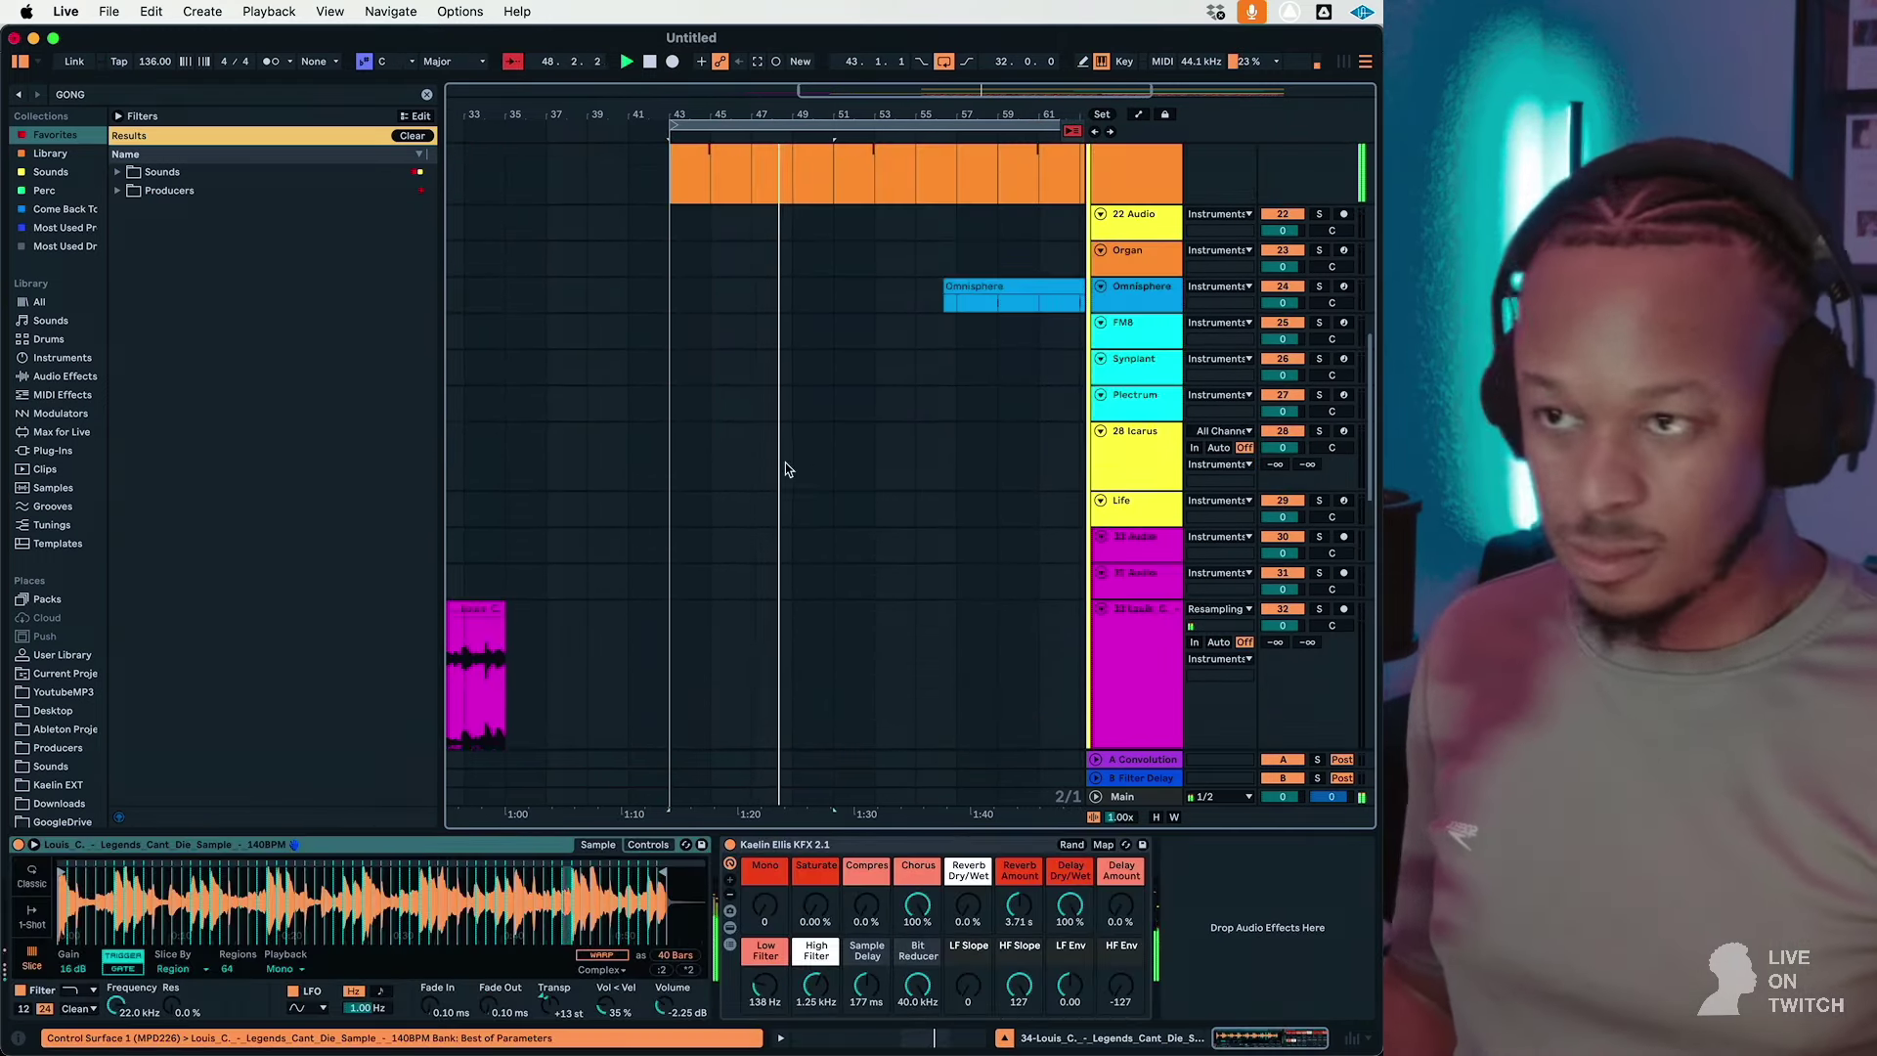
Step: Set the Electric Key instrument's Tremolo to about 51.2 % and its Tremolo Depth to about 5.96 Hz
left_click(1121, 353)
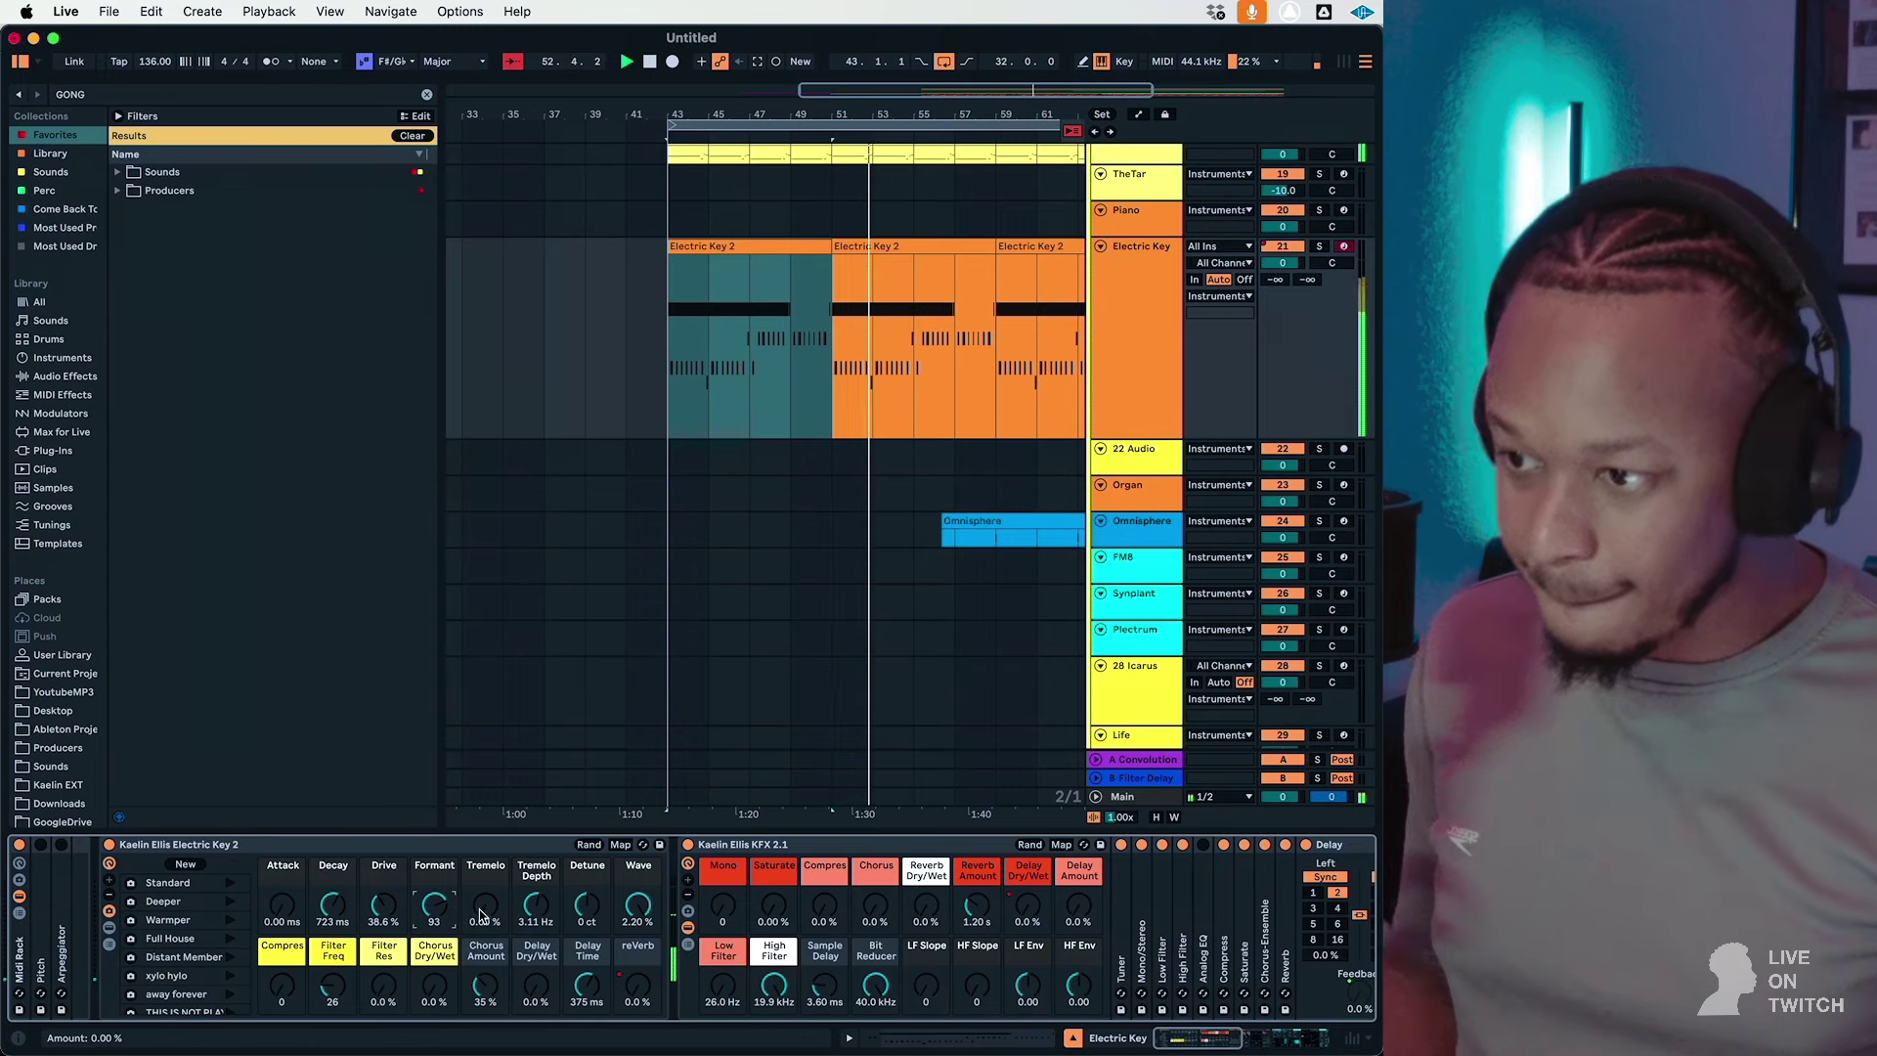
left_click_drag(480, 914, 480, 860)
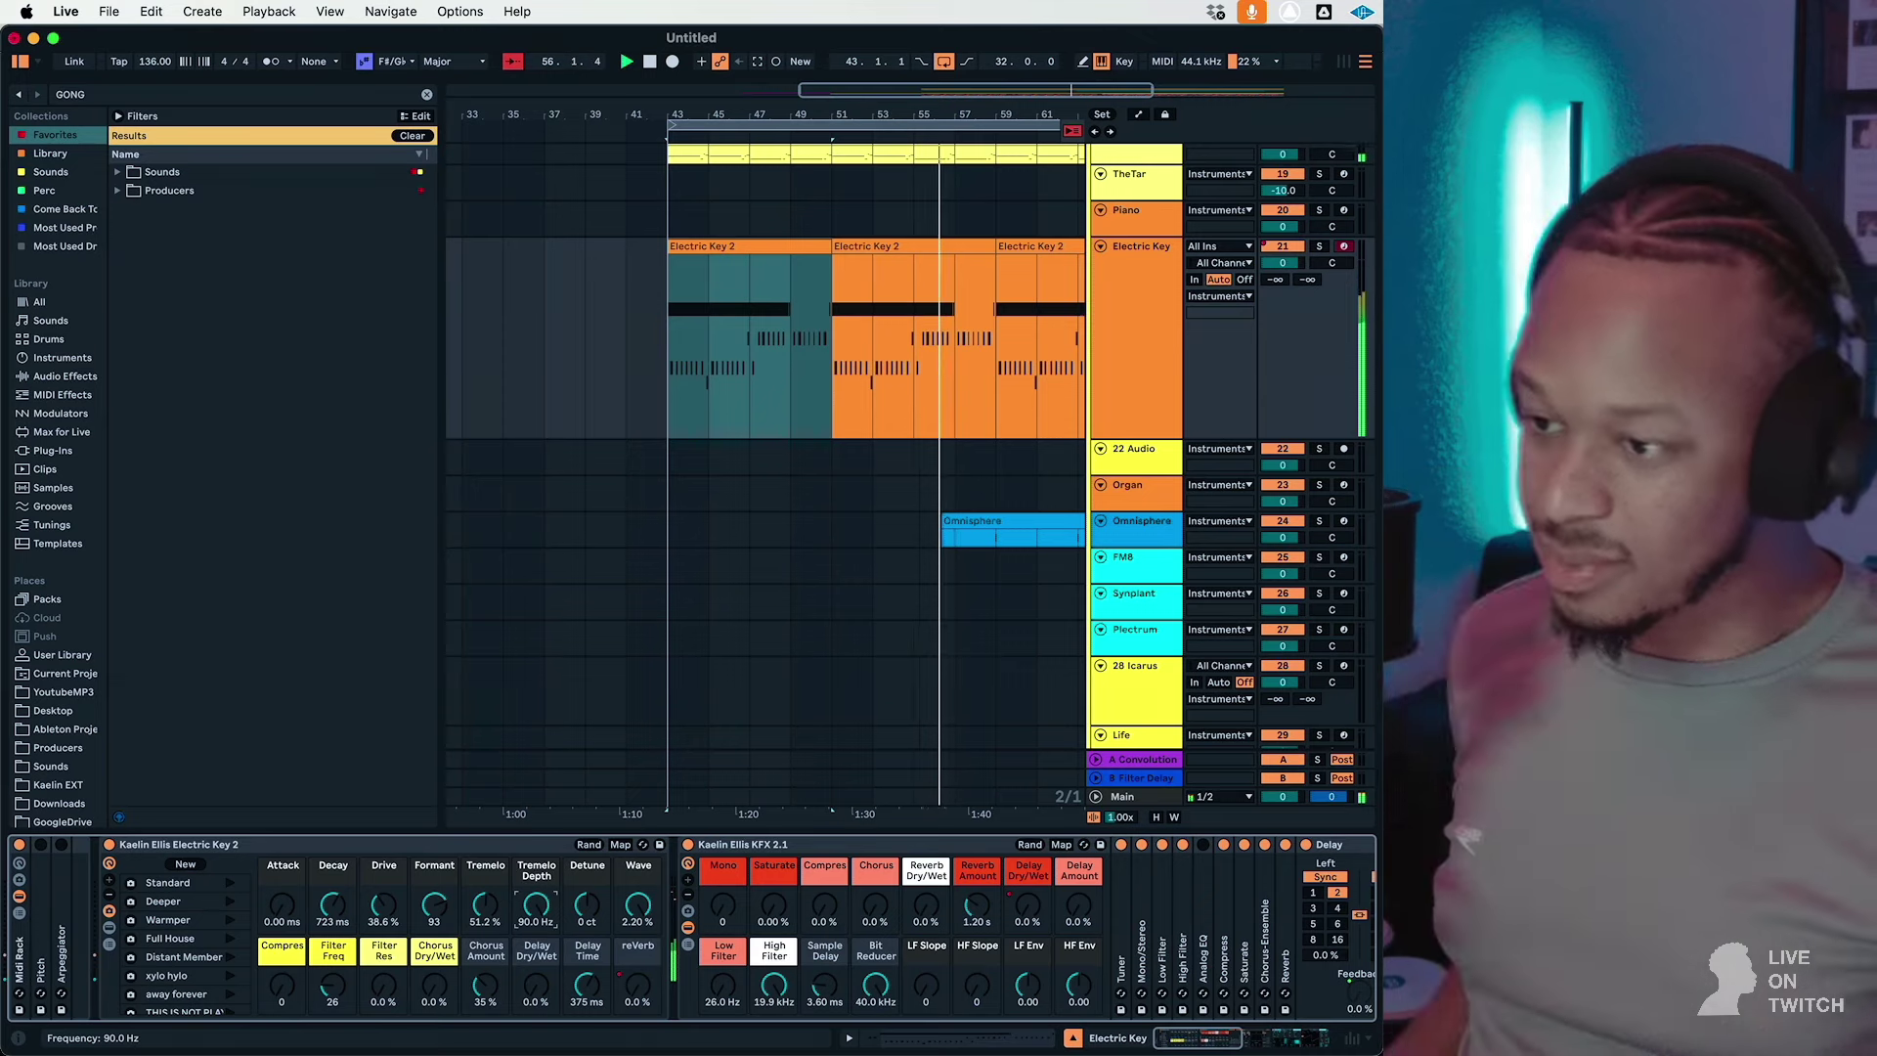
left_click_drag(536, 905, 536, 891)
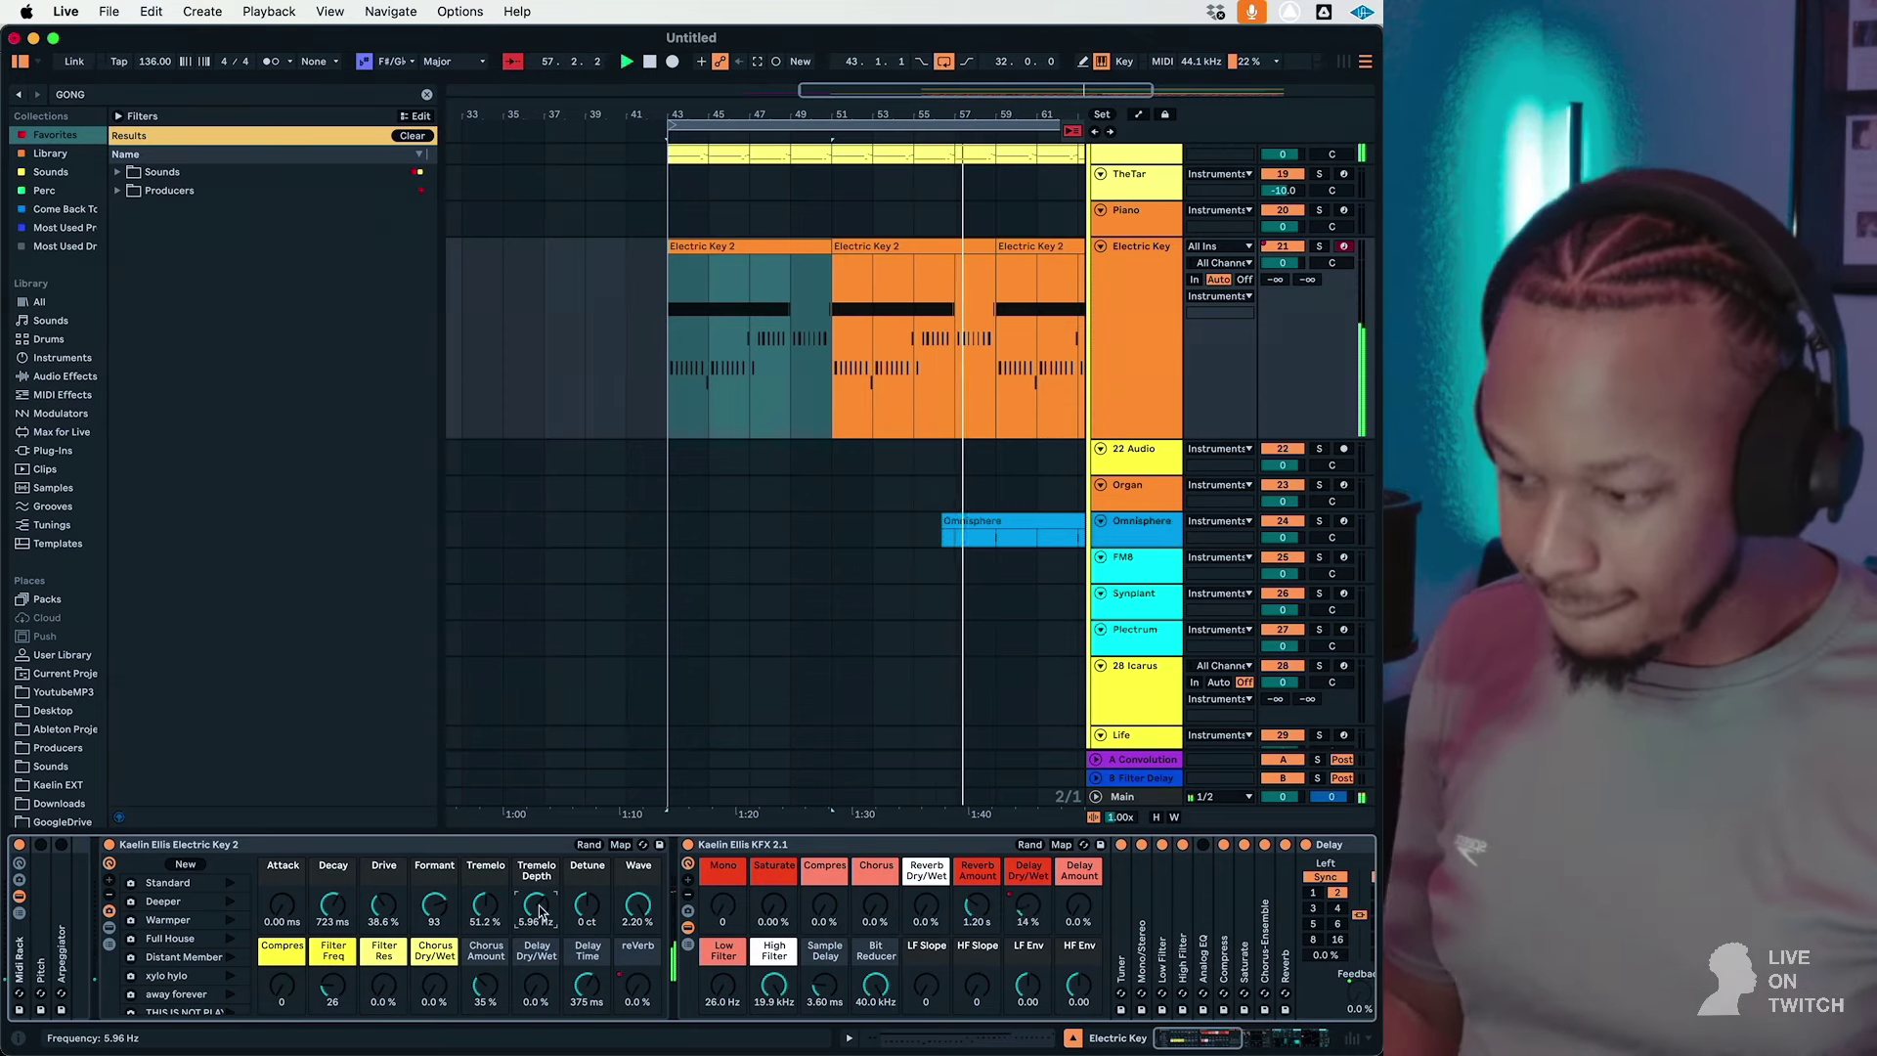
Step: Extend the arrangement loop's start back to bar 39 so the loop is 36 bars long
scroll(790, 695, "down", 10)
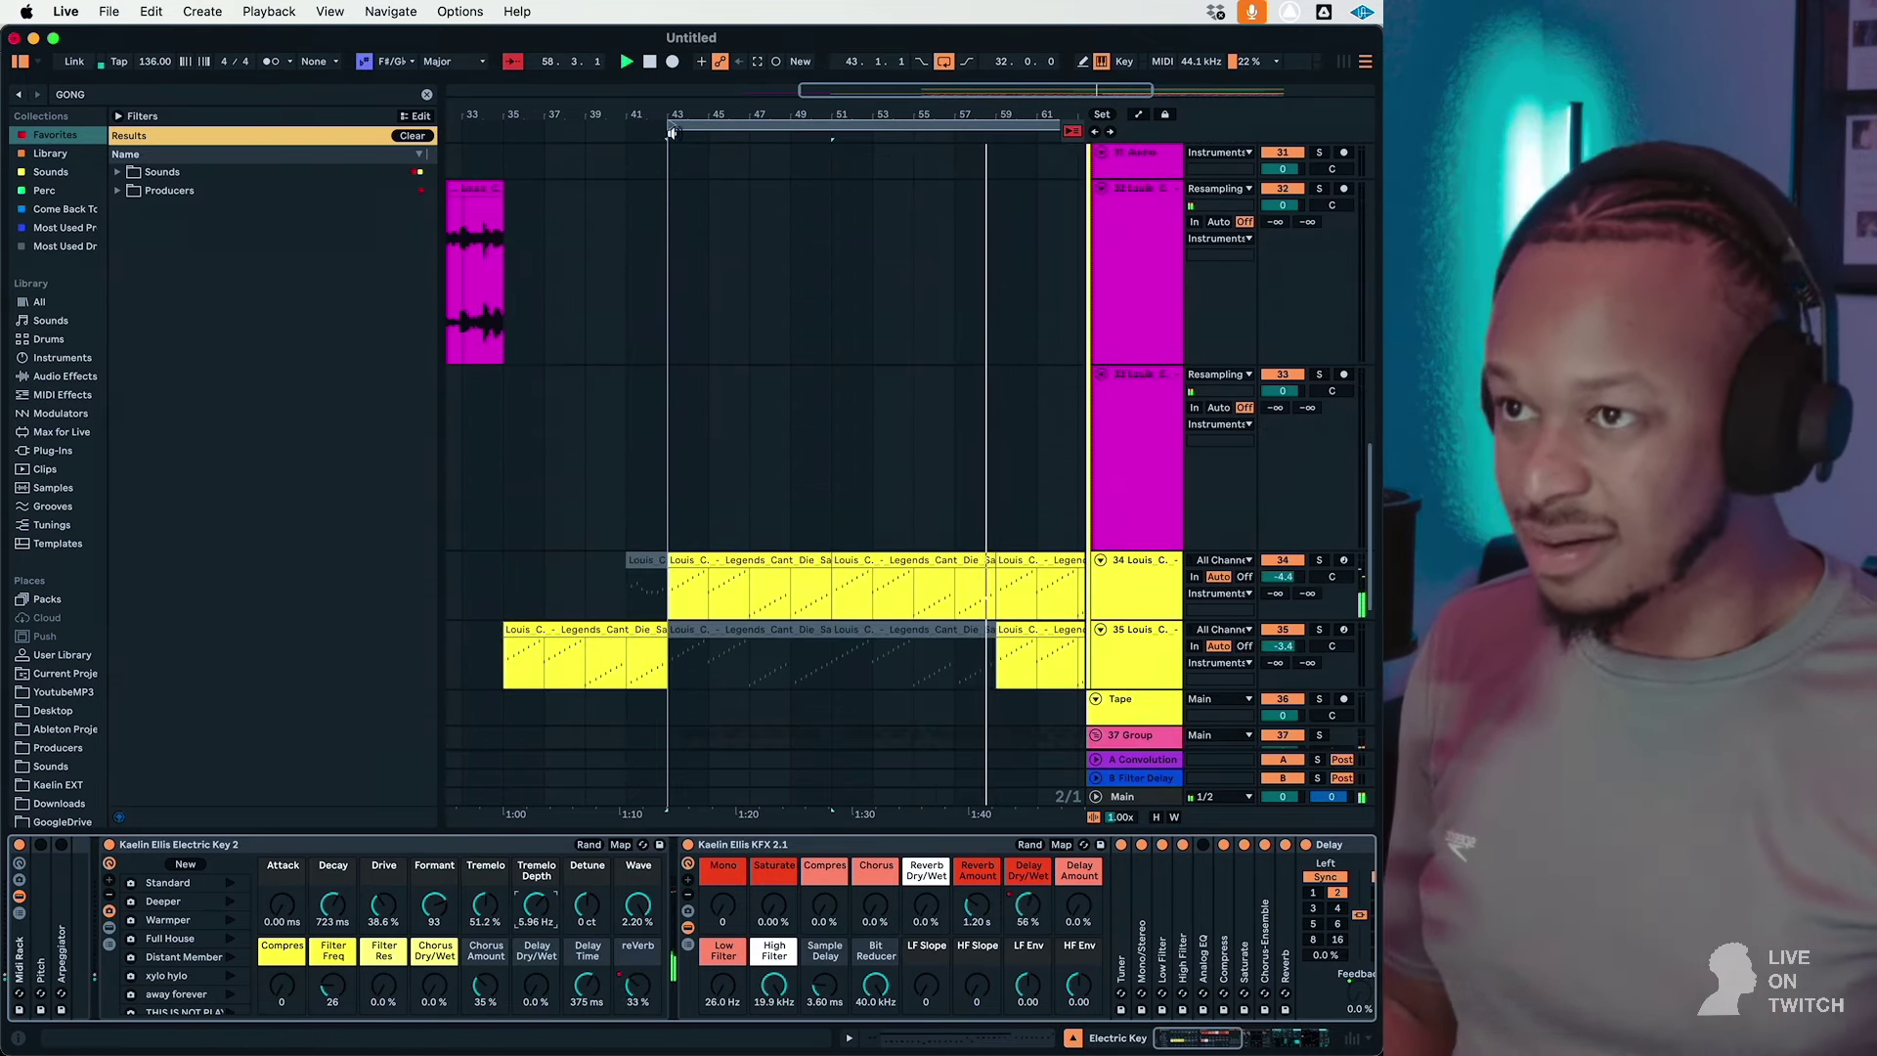
left_click_drag(671, 132, 601, 167)
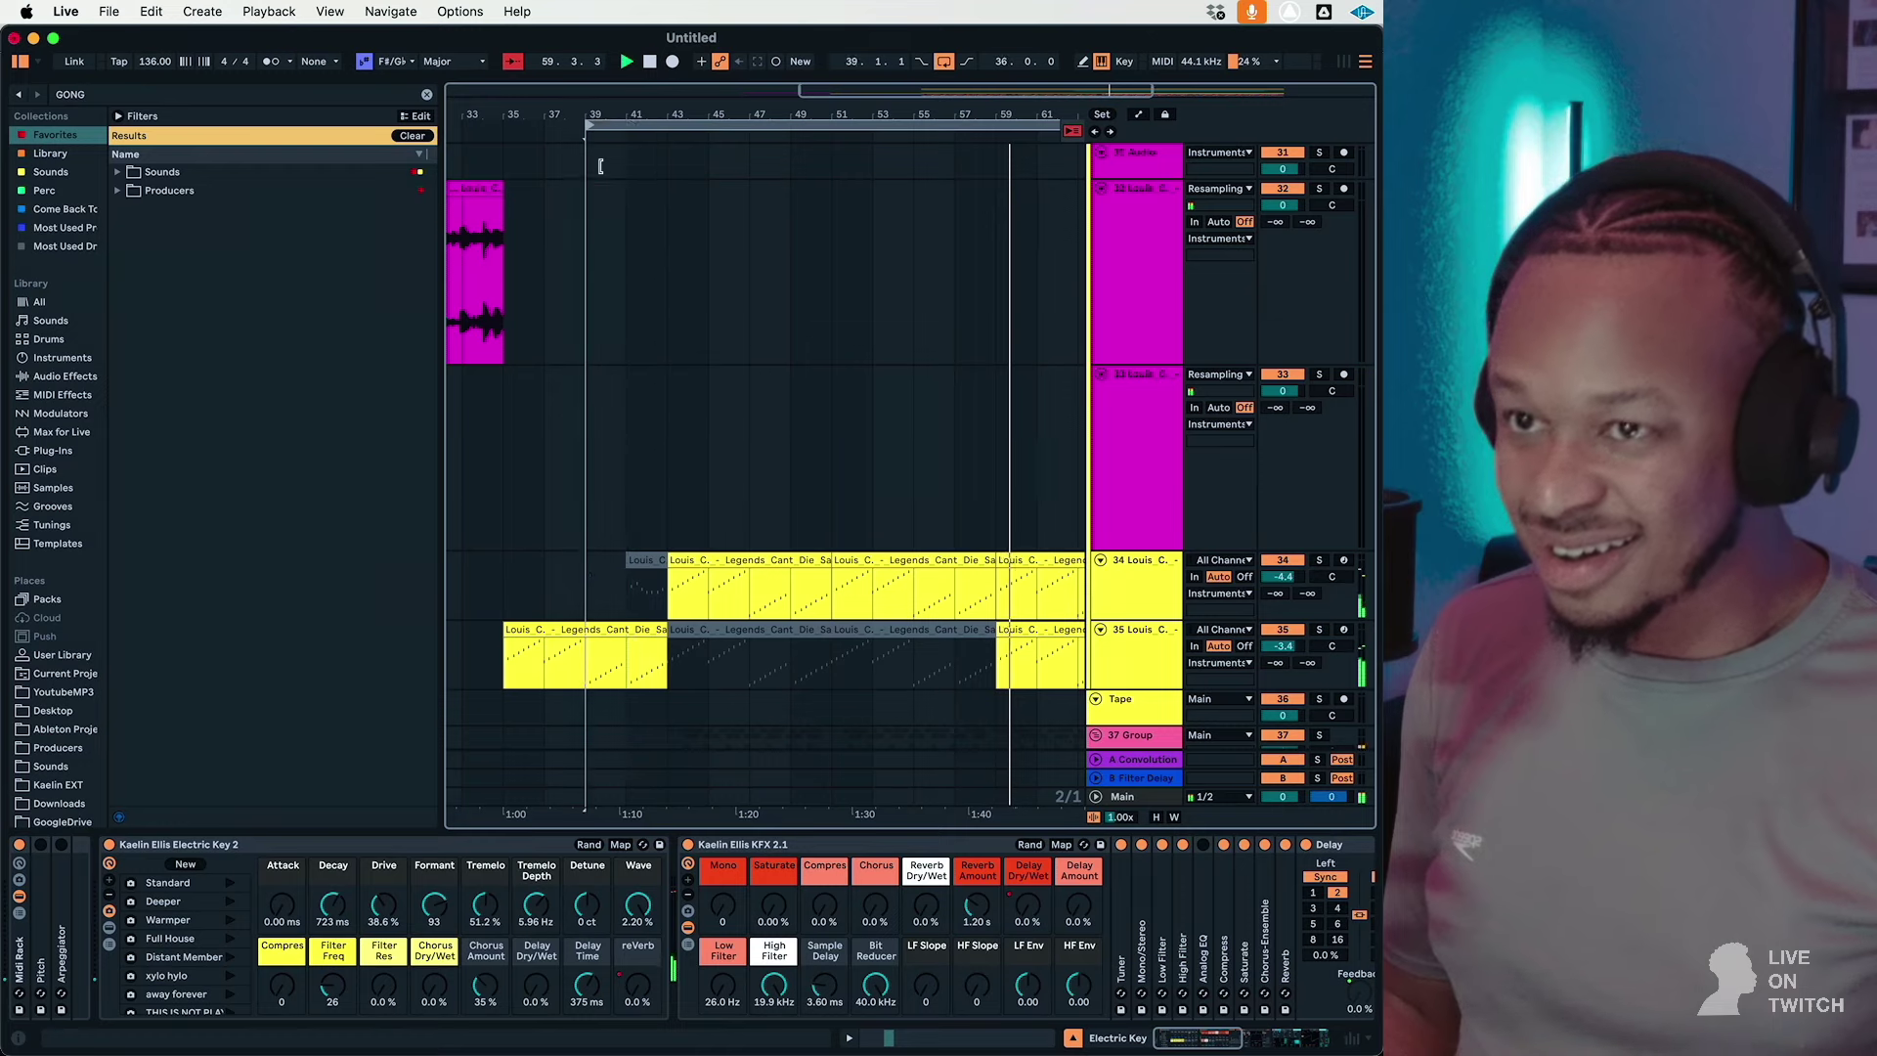
scroll(720, 260, "up", 10)
scroll(719, 260, "down", 10)
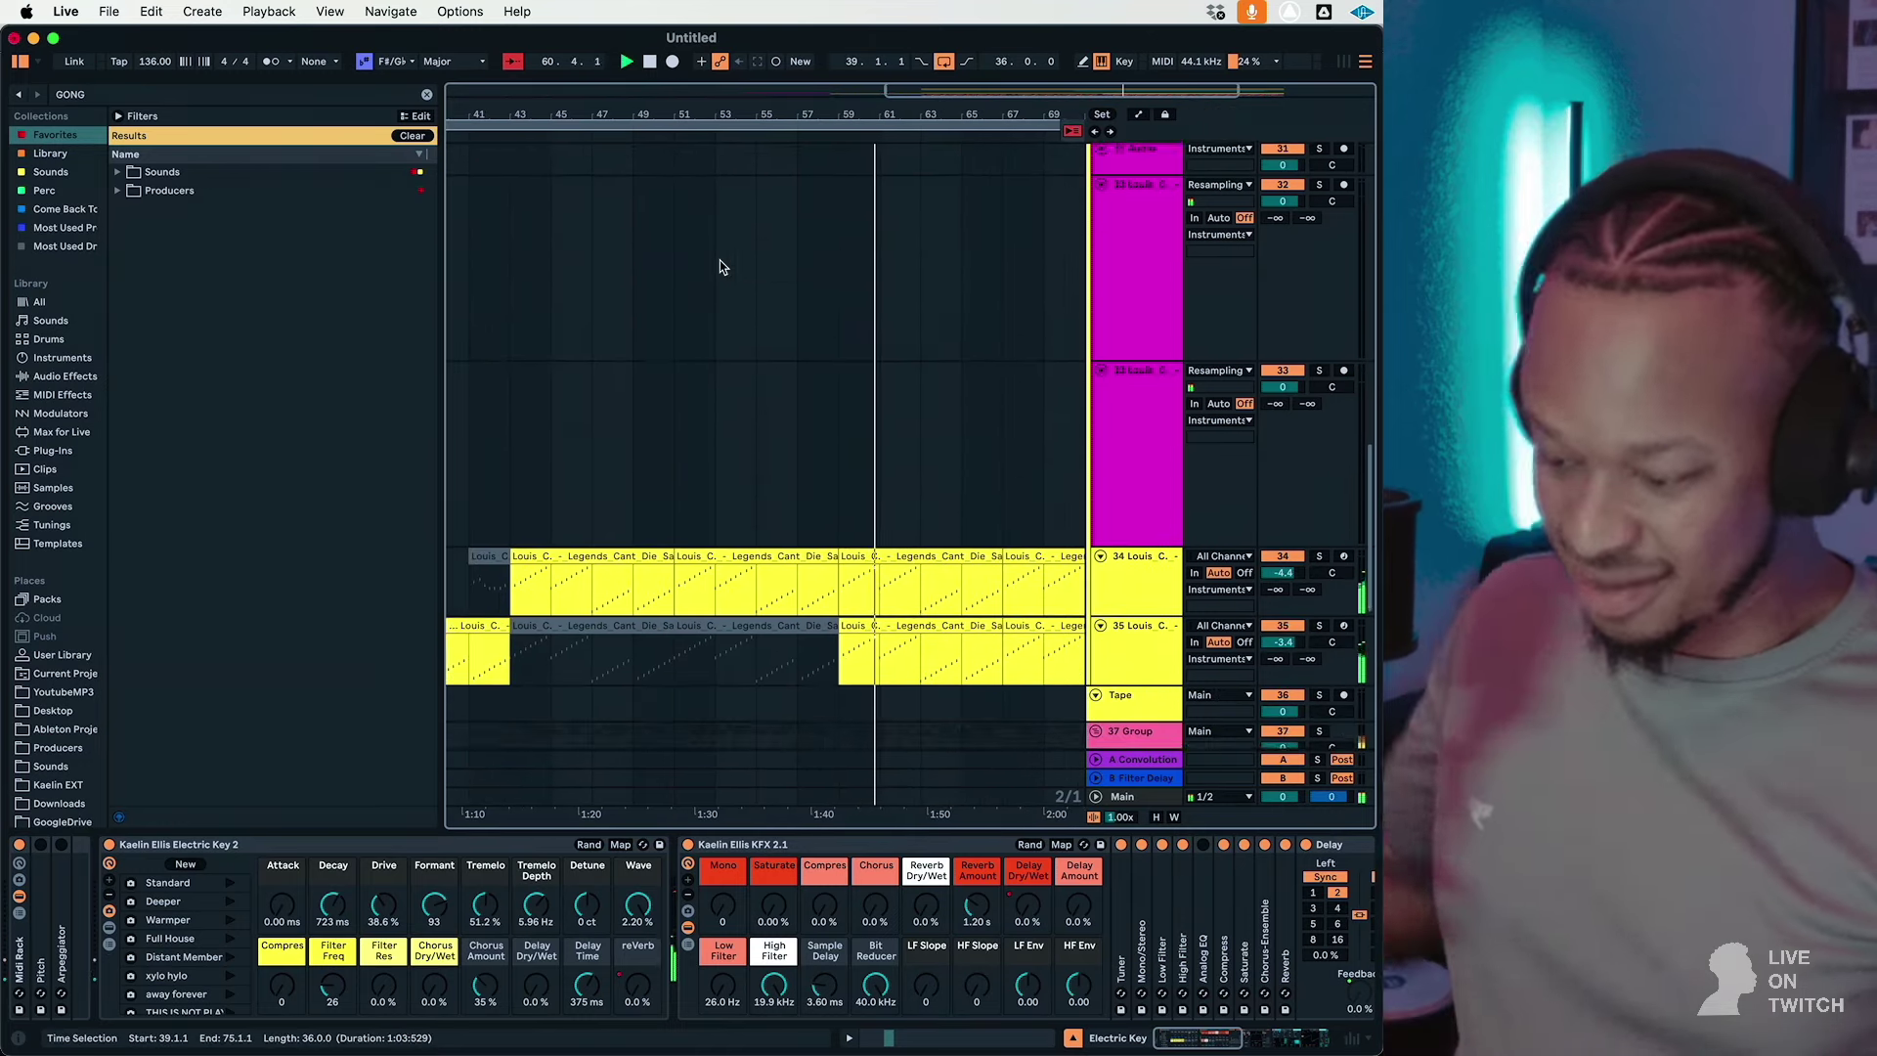
Step: Copy the KFX 2.0 effect rack from the FM8 track for use on the Omnisphere track
scroll(993, 260, "up", 8)
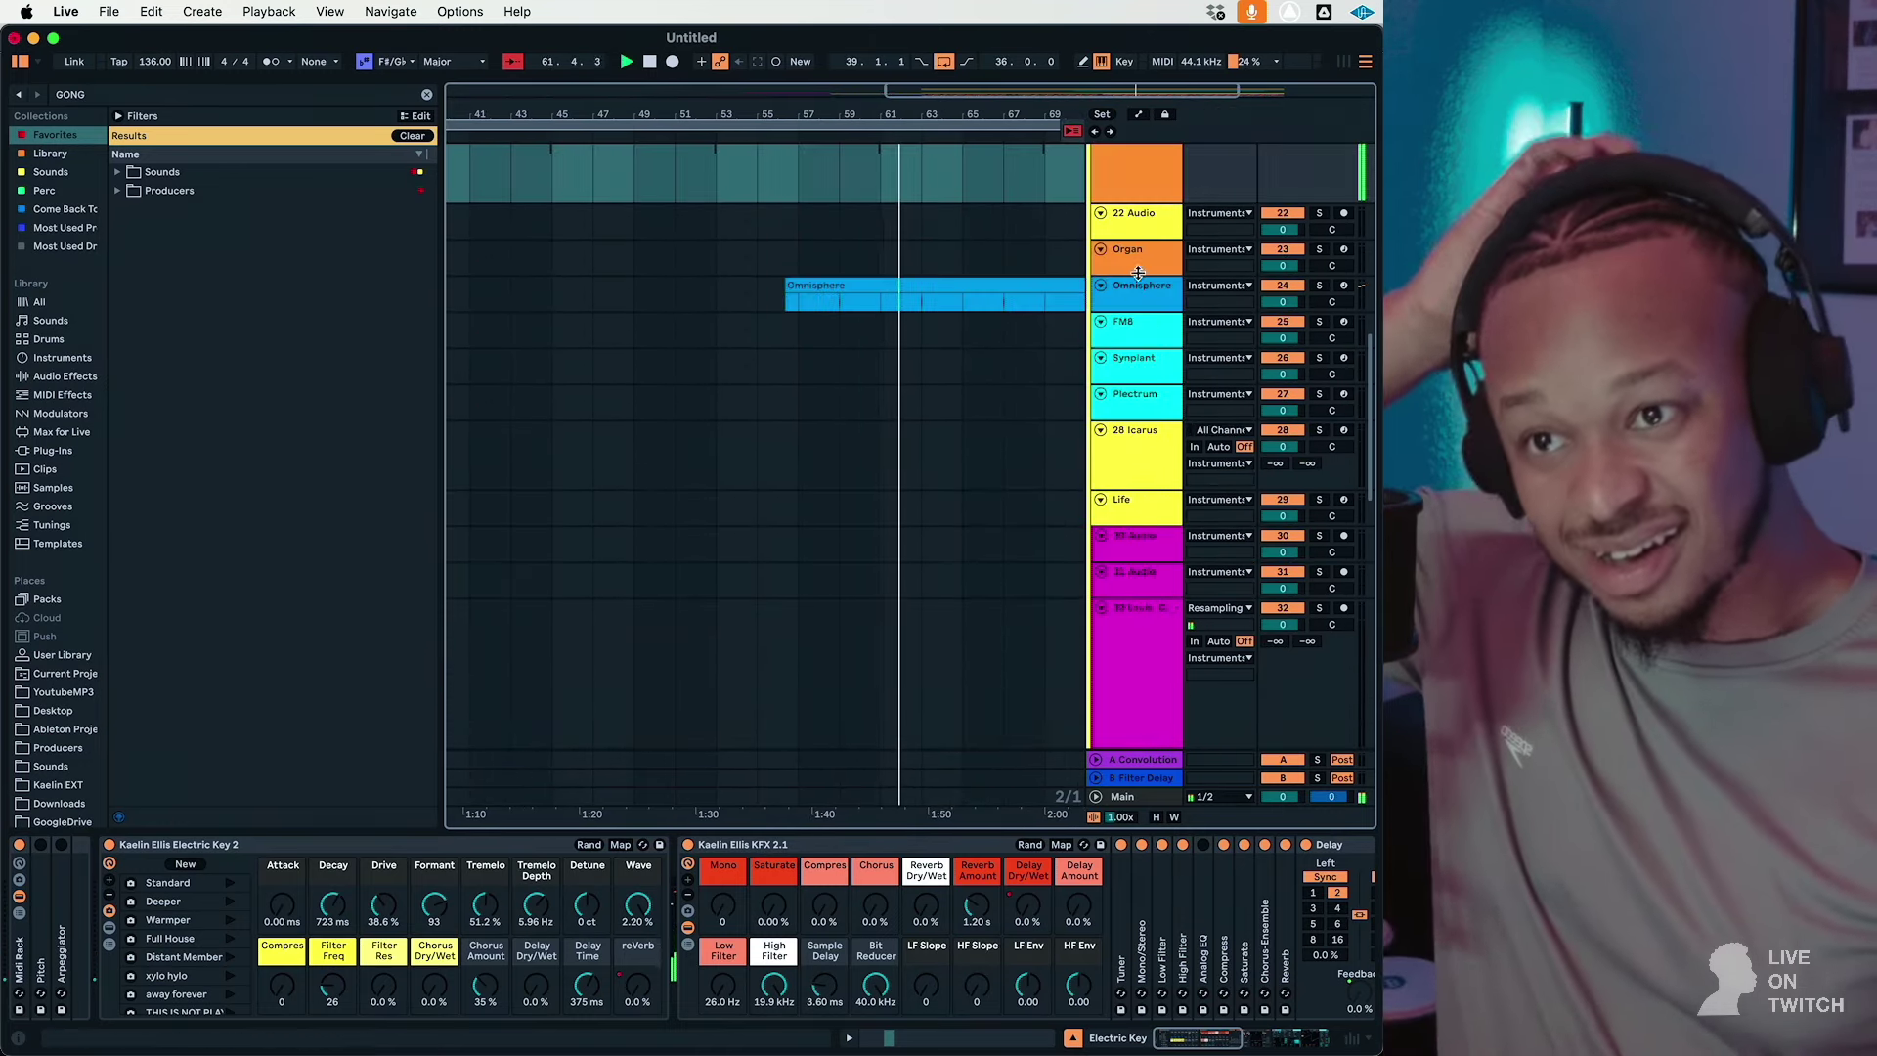
left_click(1140, 266)
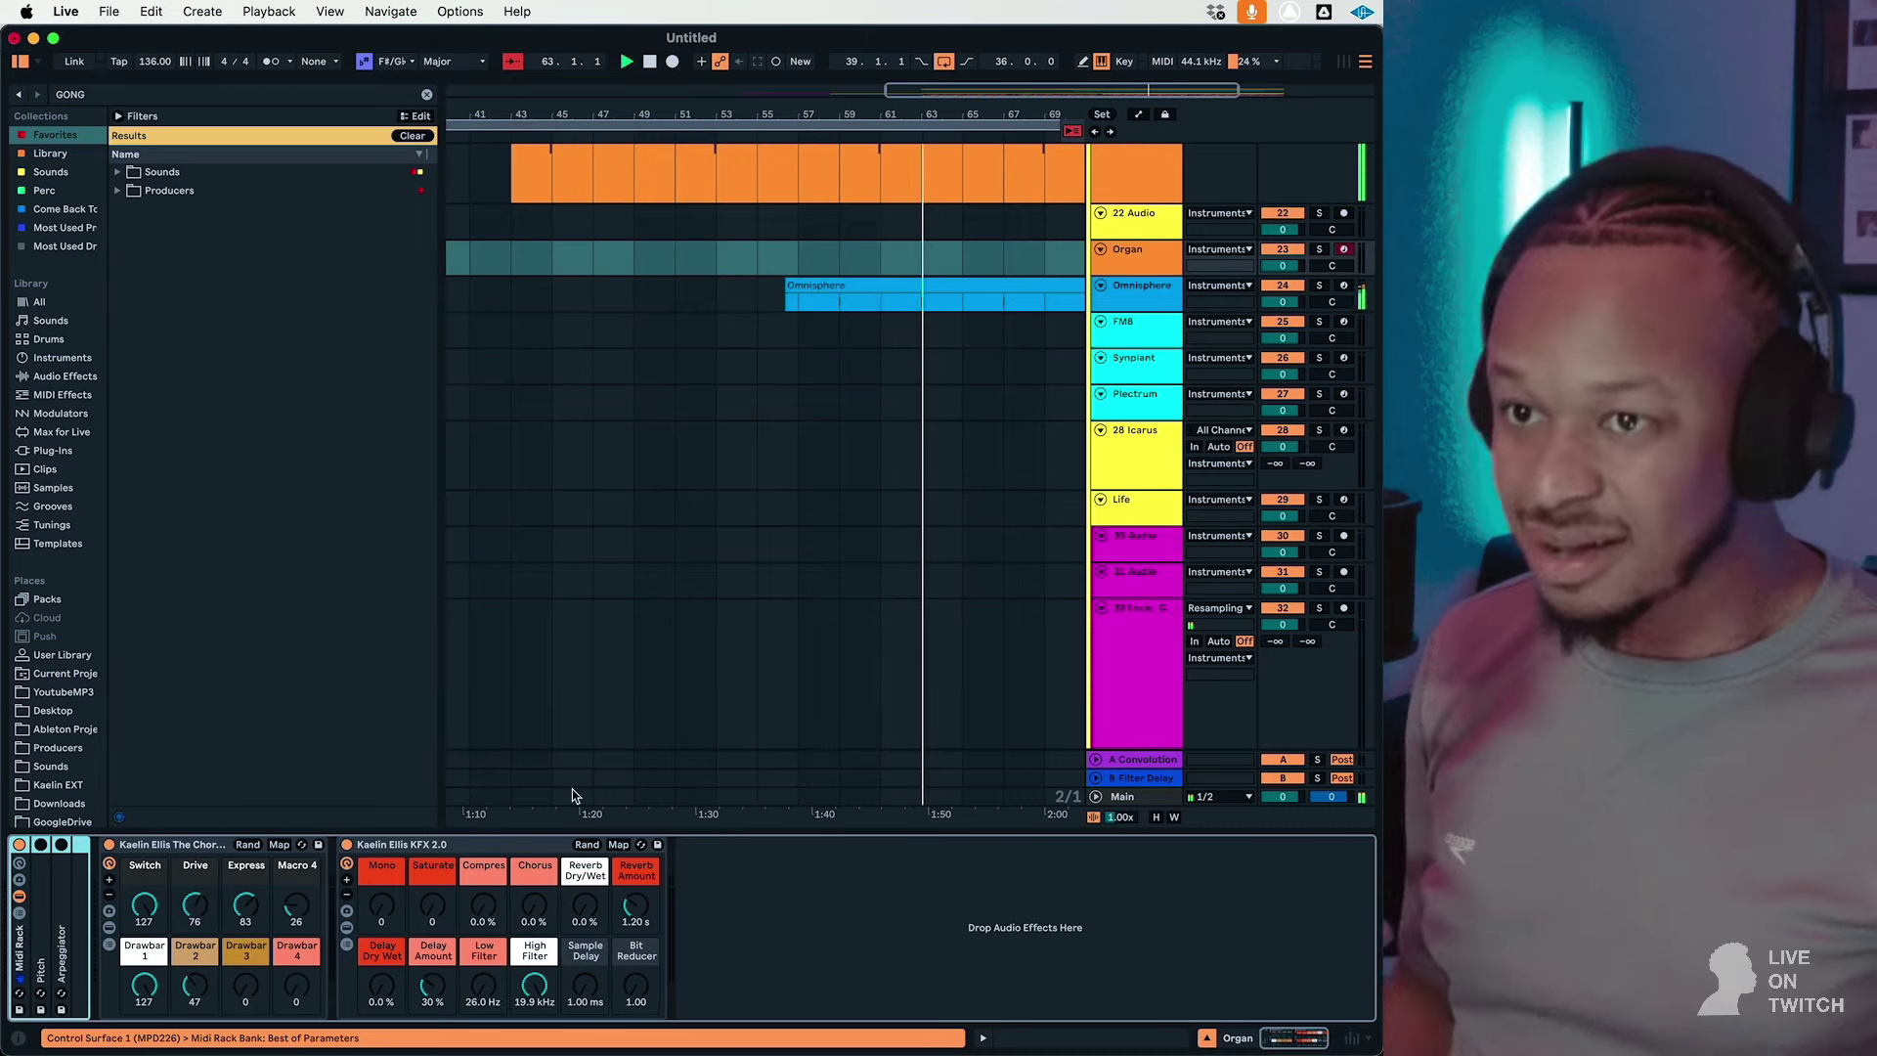
left_click(1142, 296)
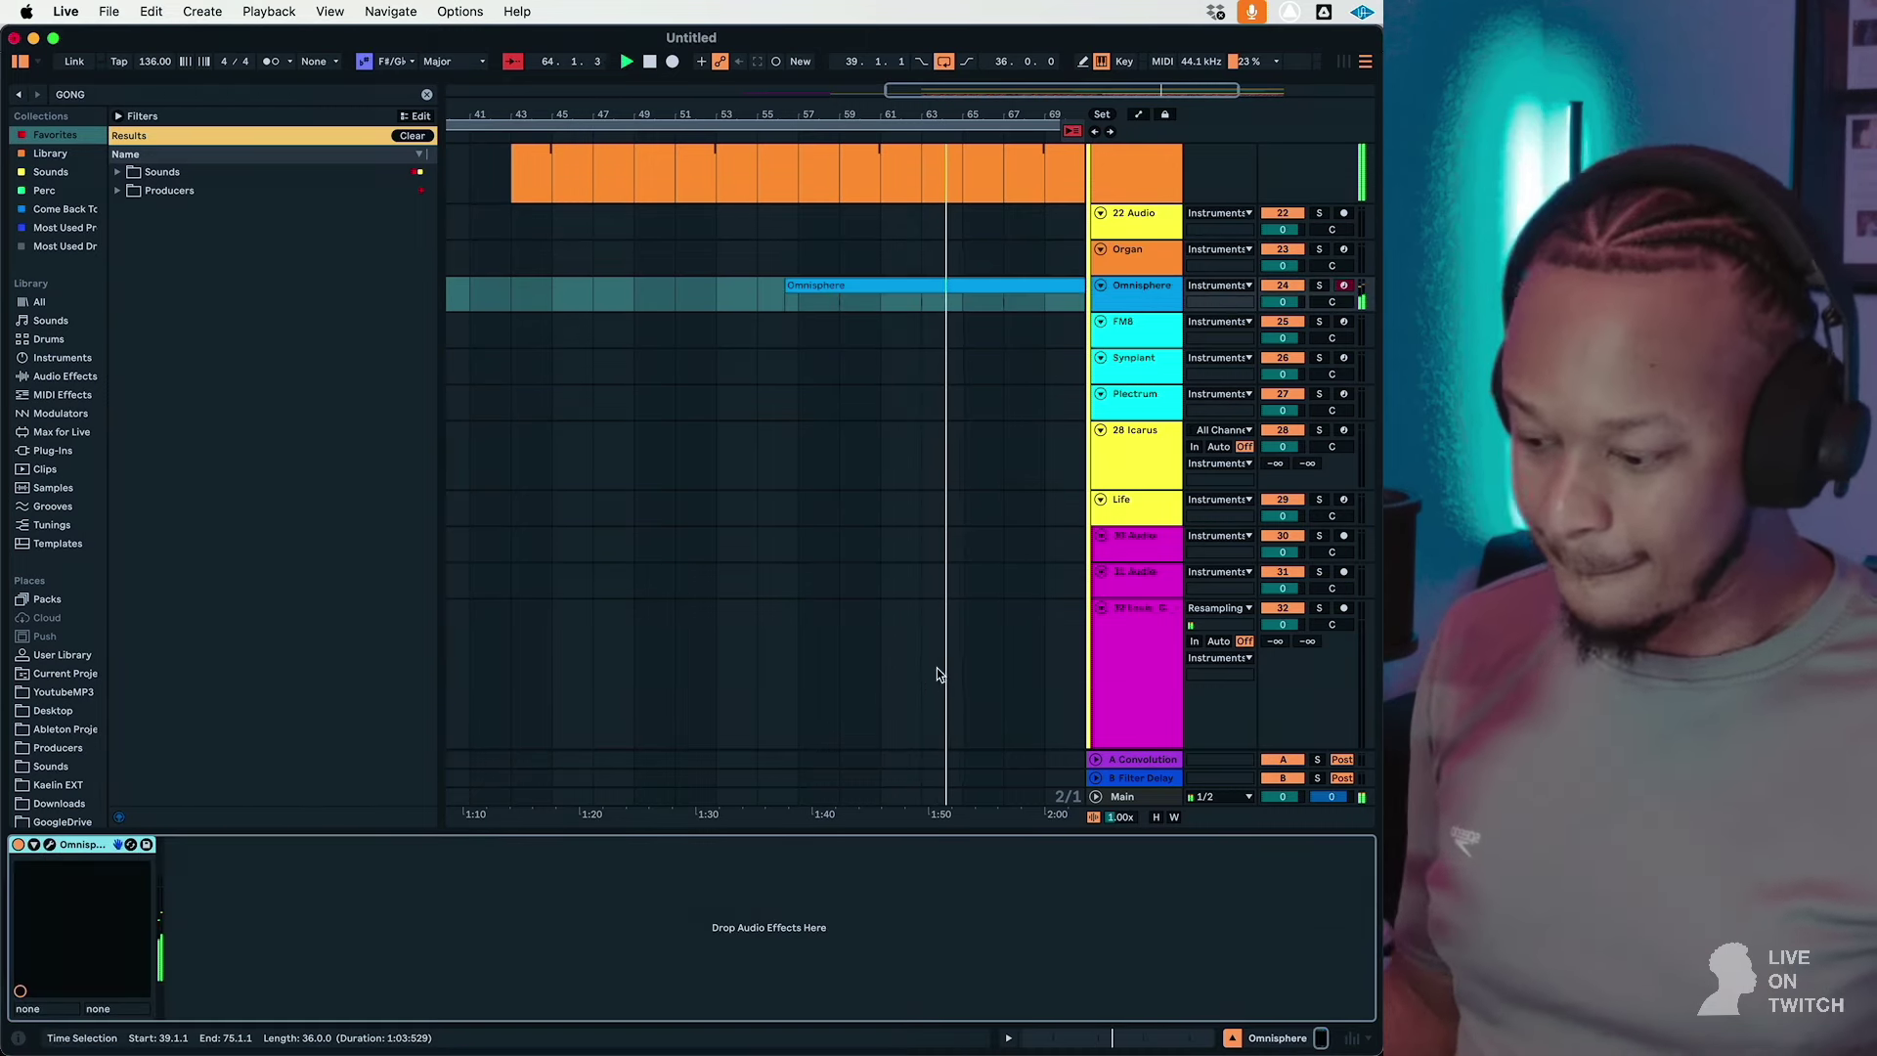
left_click(1140, 331)
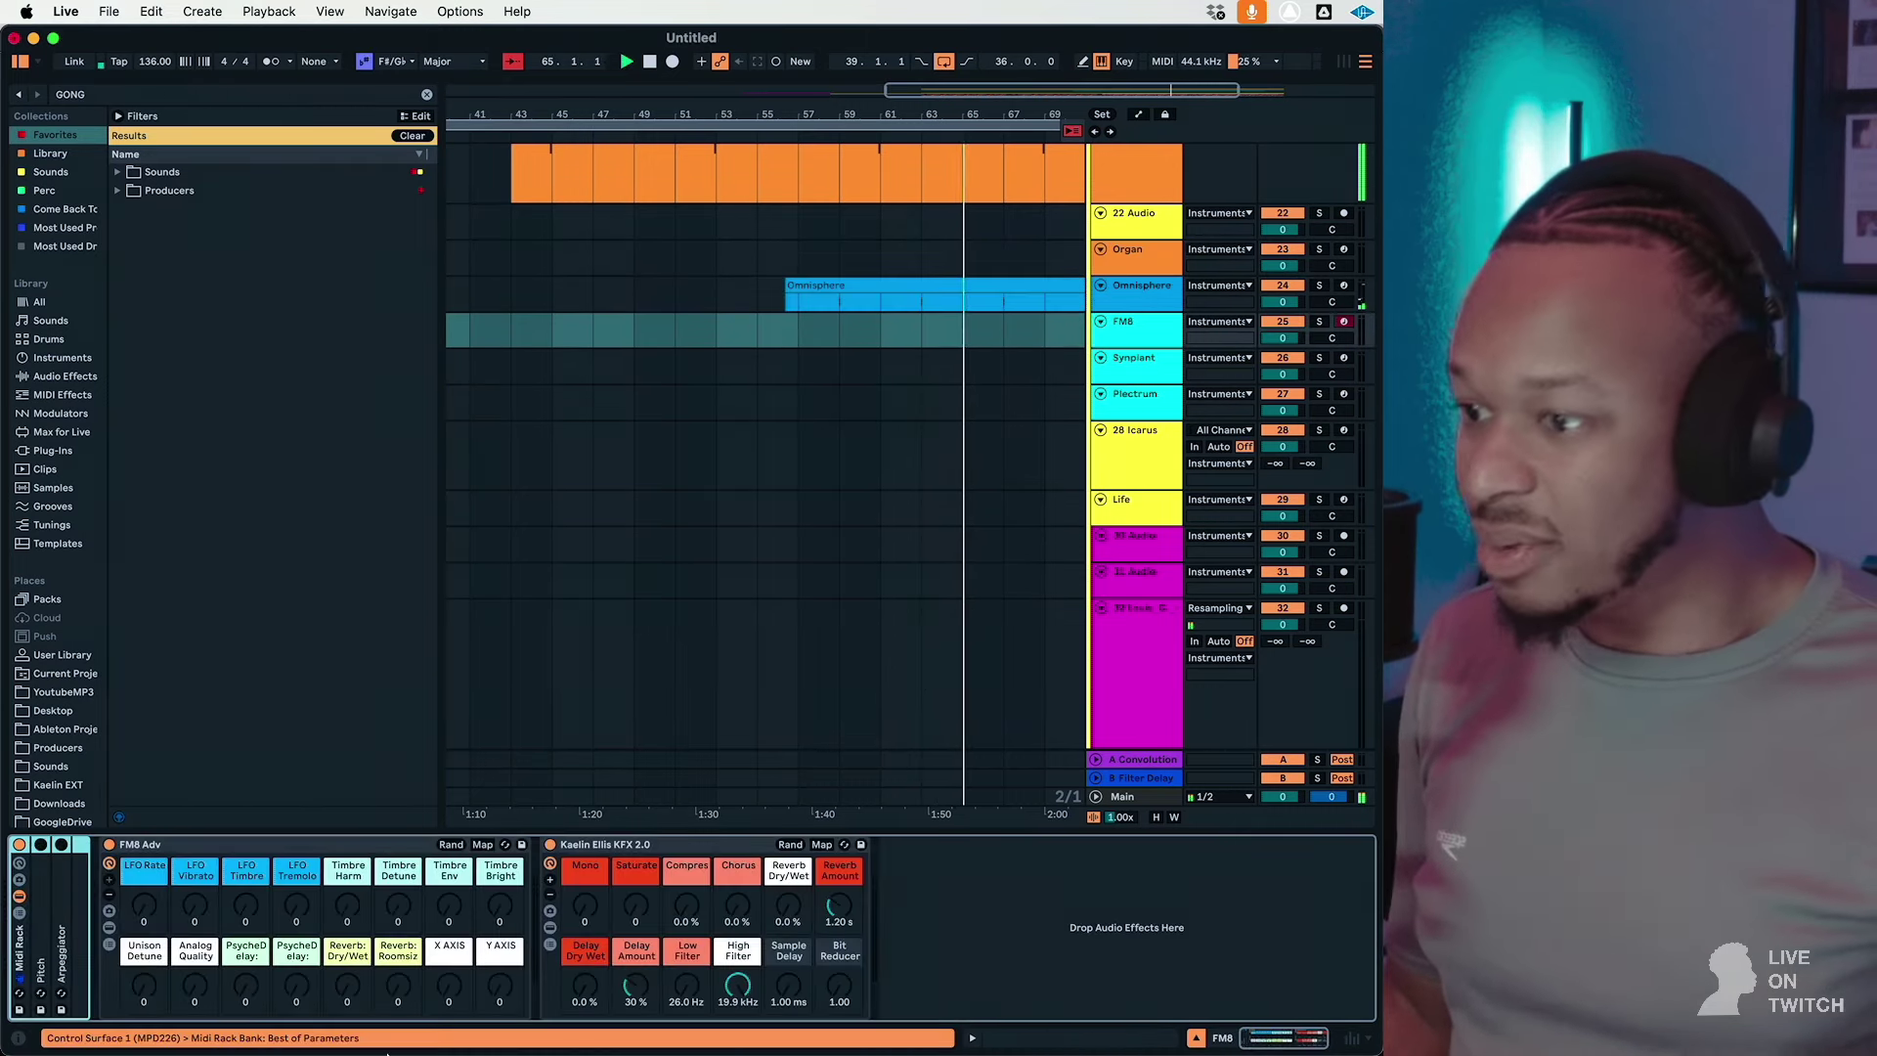
left_click(664, 843)
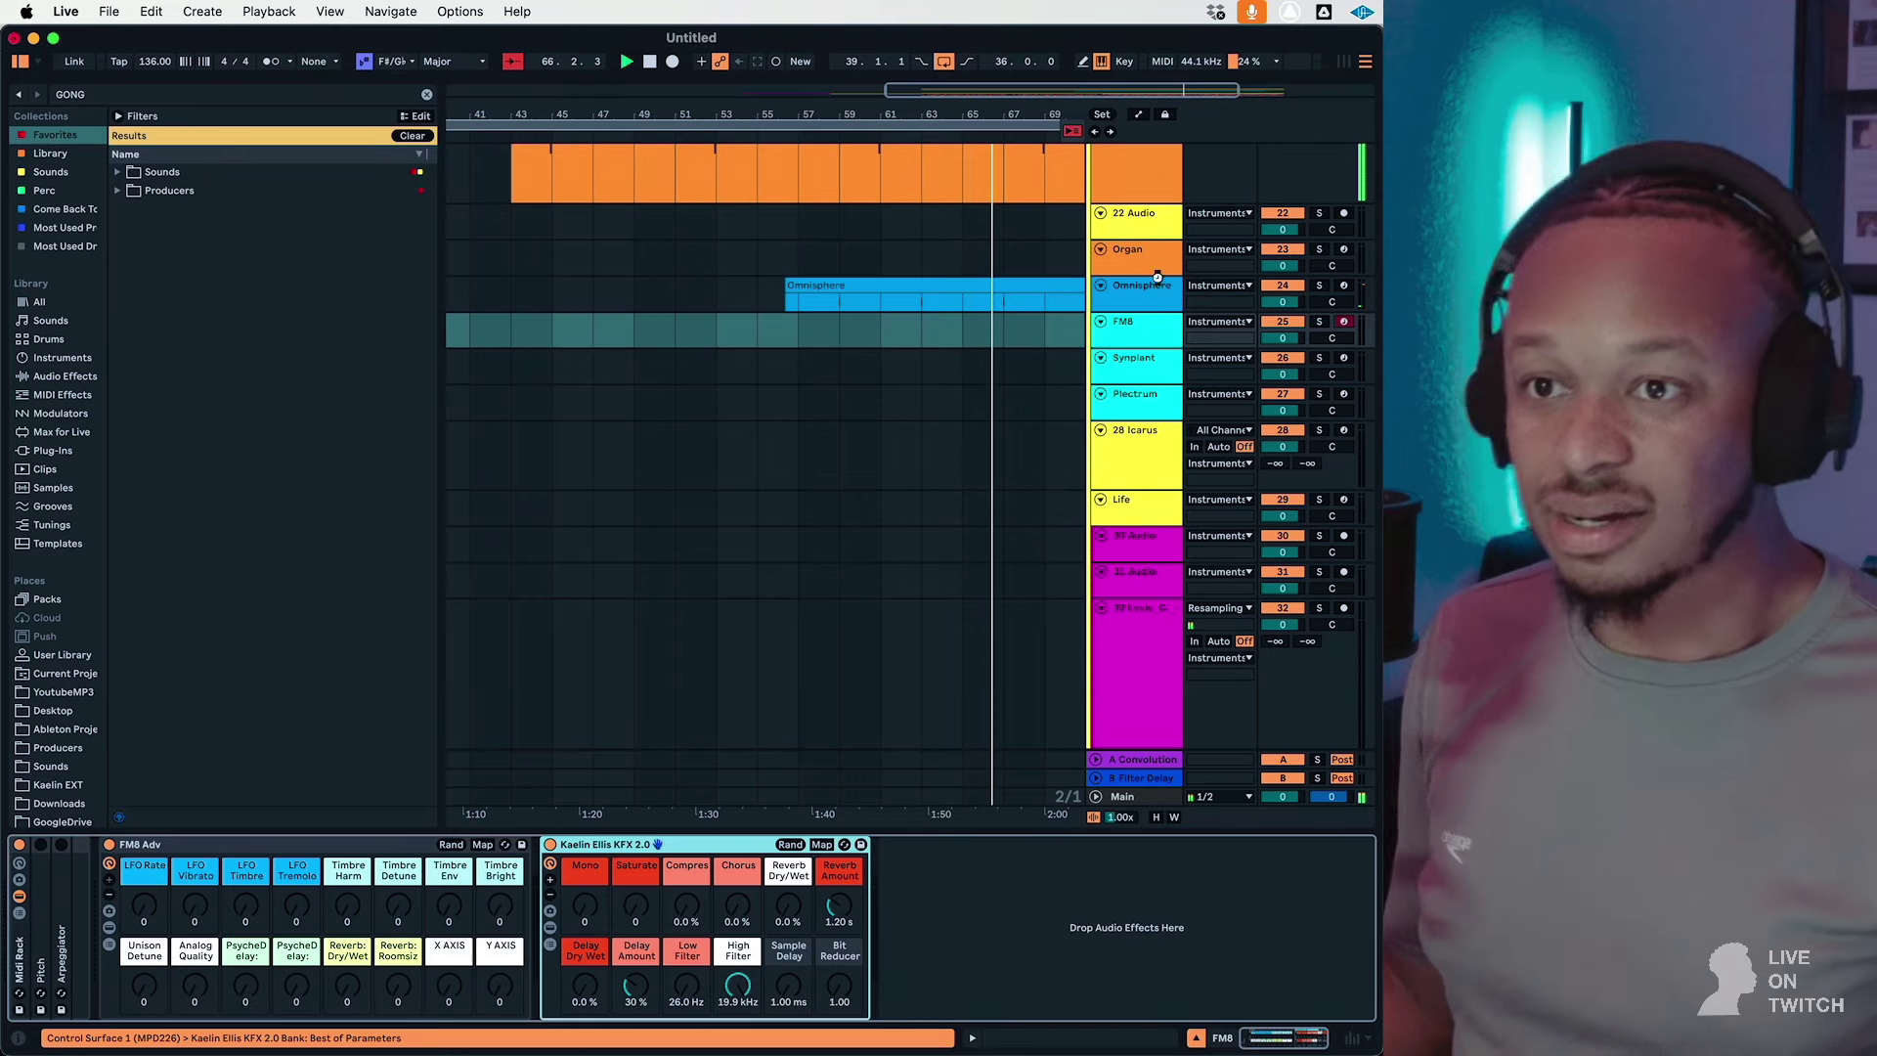
Step: Set the Omnisphere track's KFX 2.0 rack to 44 % Reverb Dry/Wet, 4.85 s Reverb Amount and 461 Hz Low Filter
left_click_drag(398, 896, 399, 823)
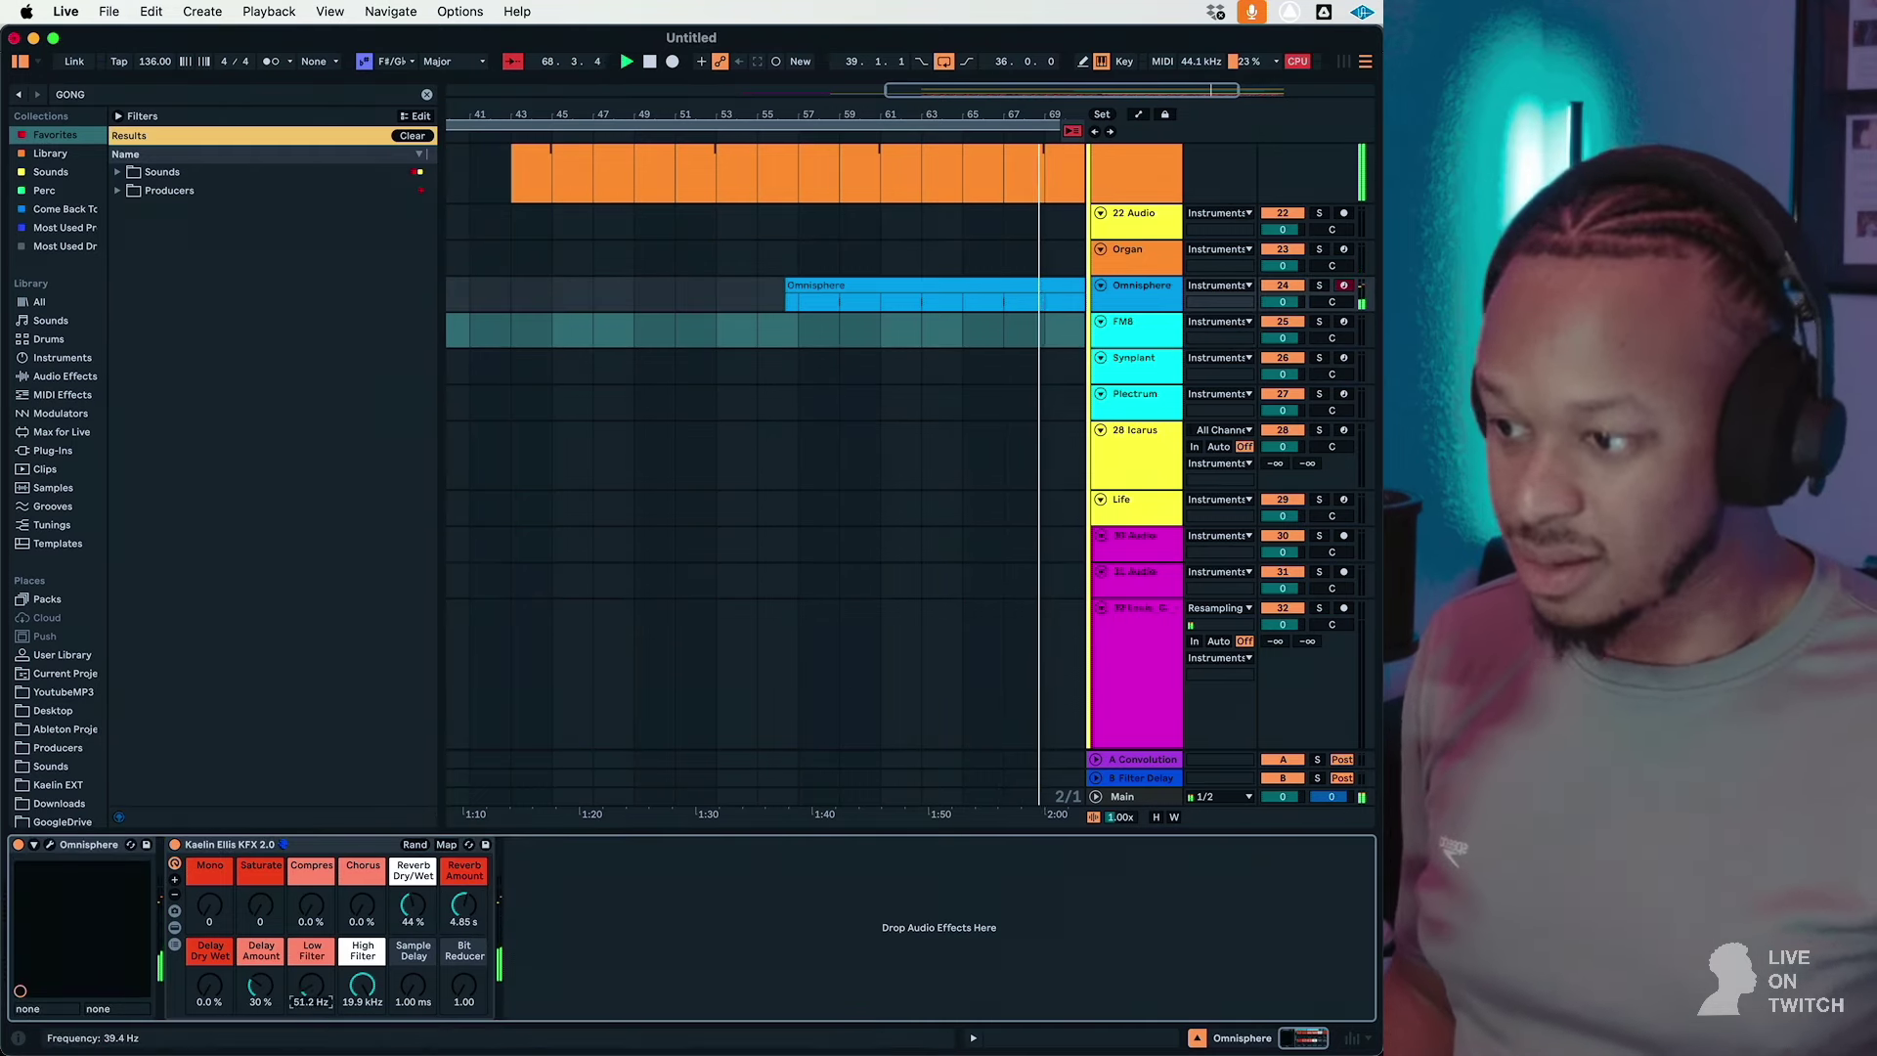
left_click_drag(313, 990, 313, 938)
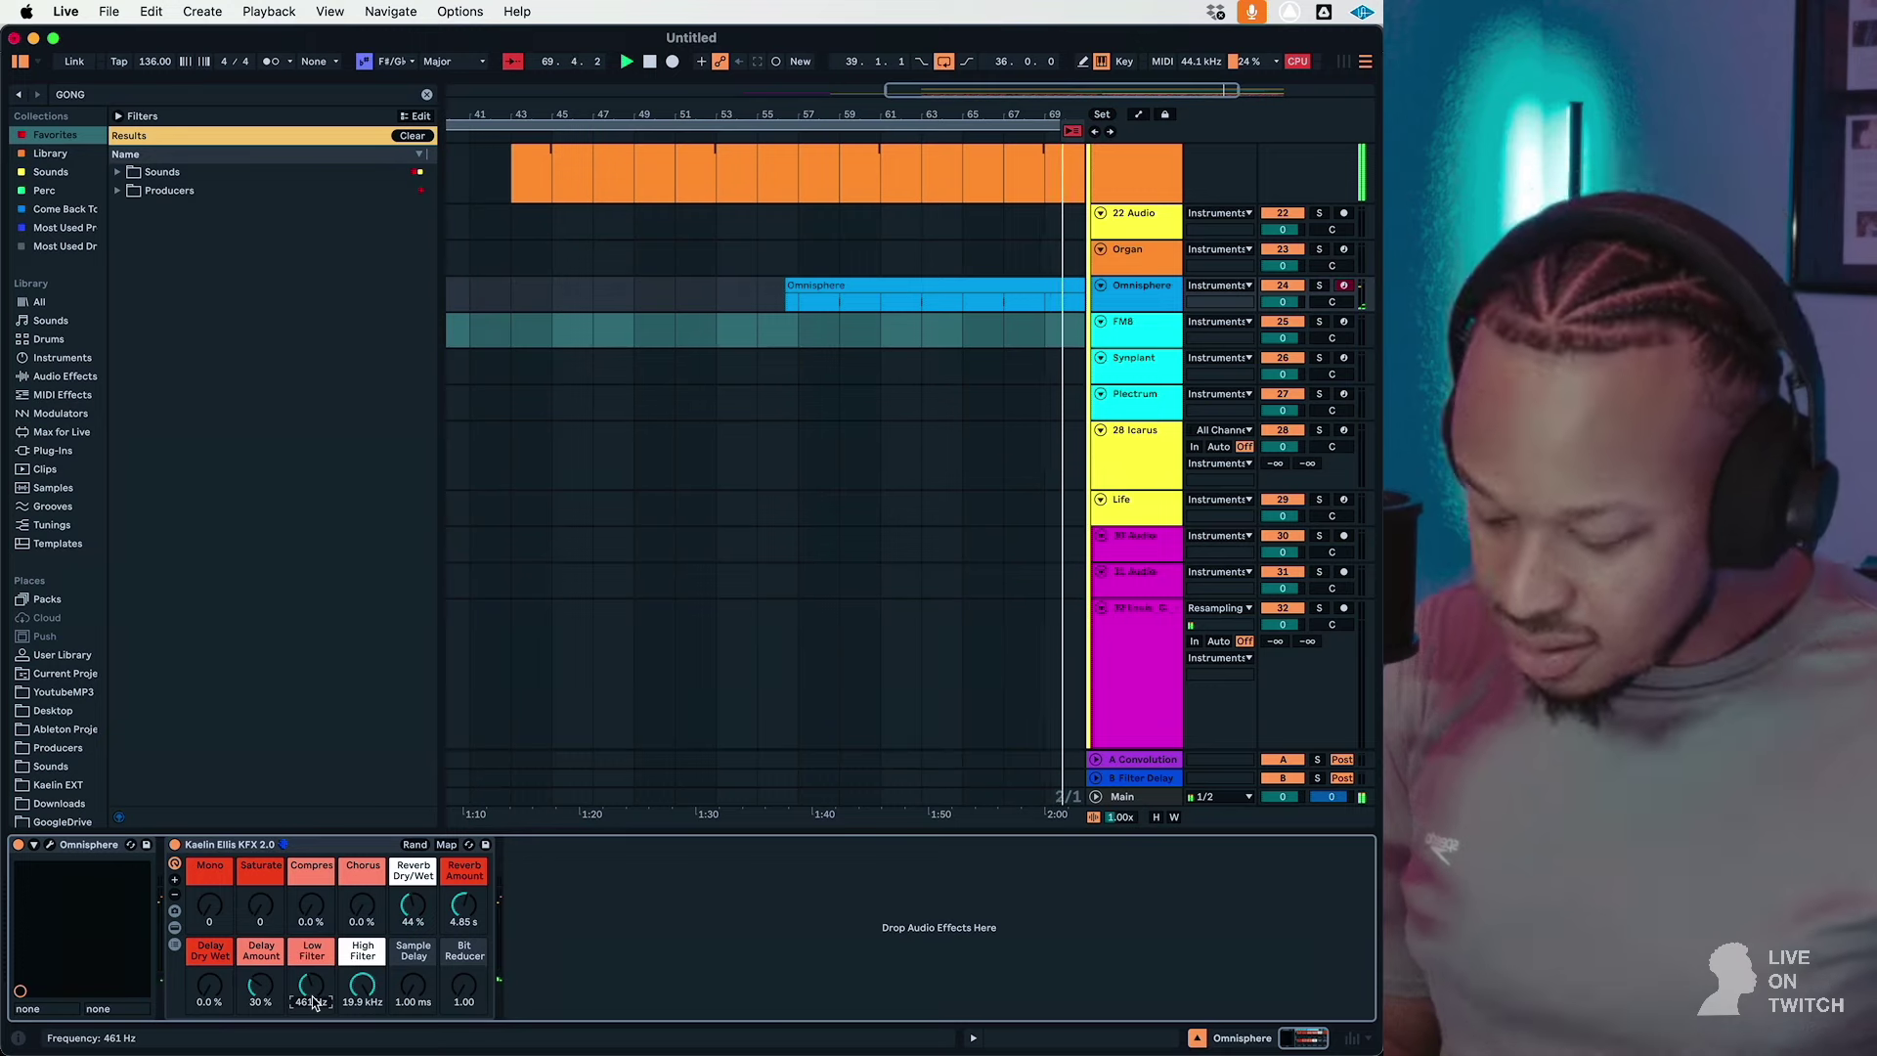
type("97")
left_click(591, 947)
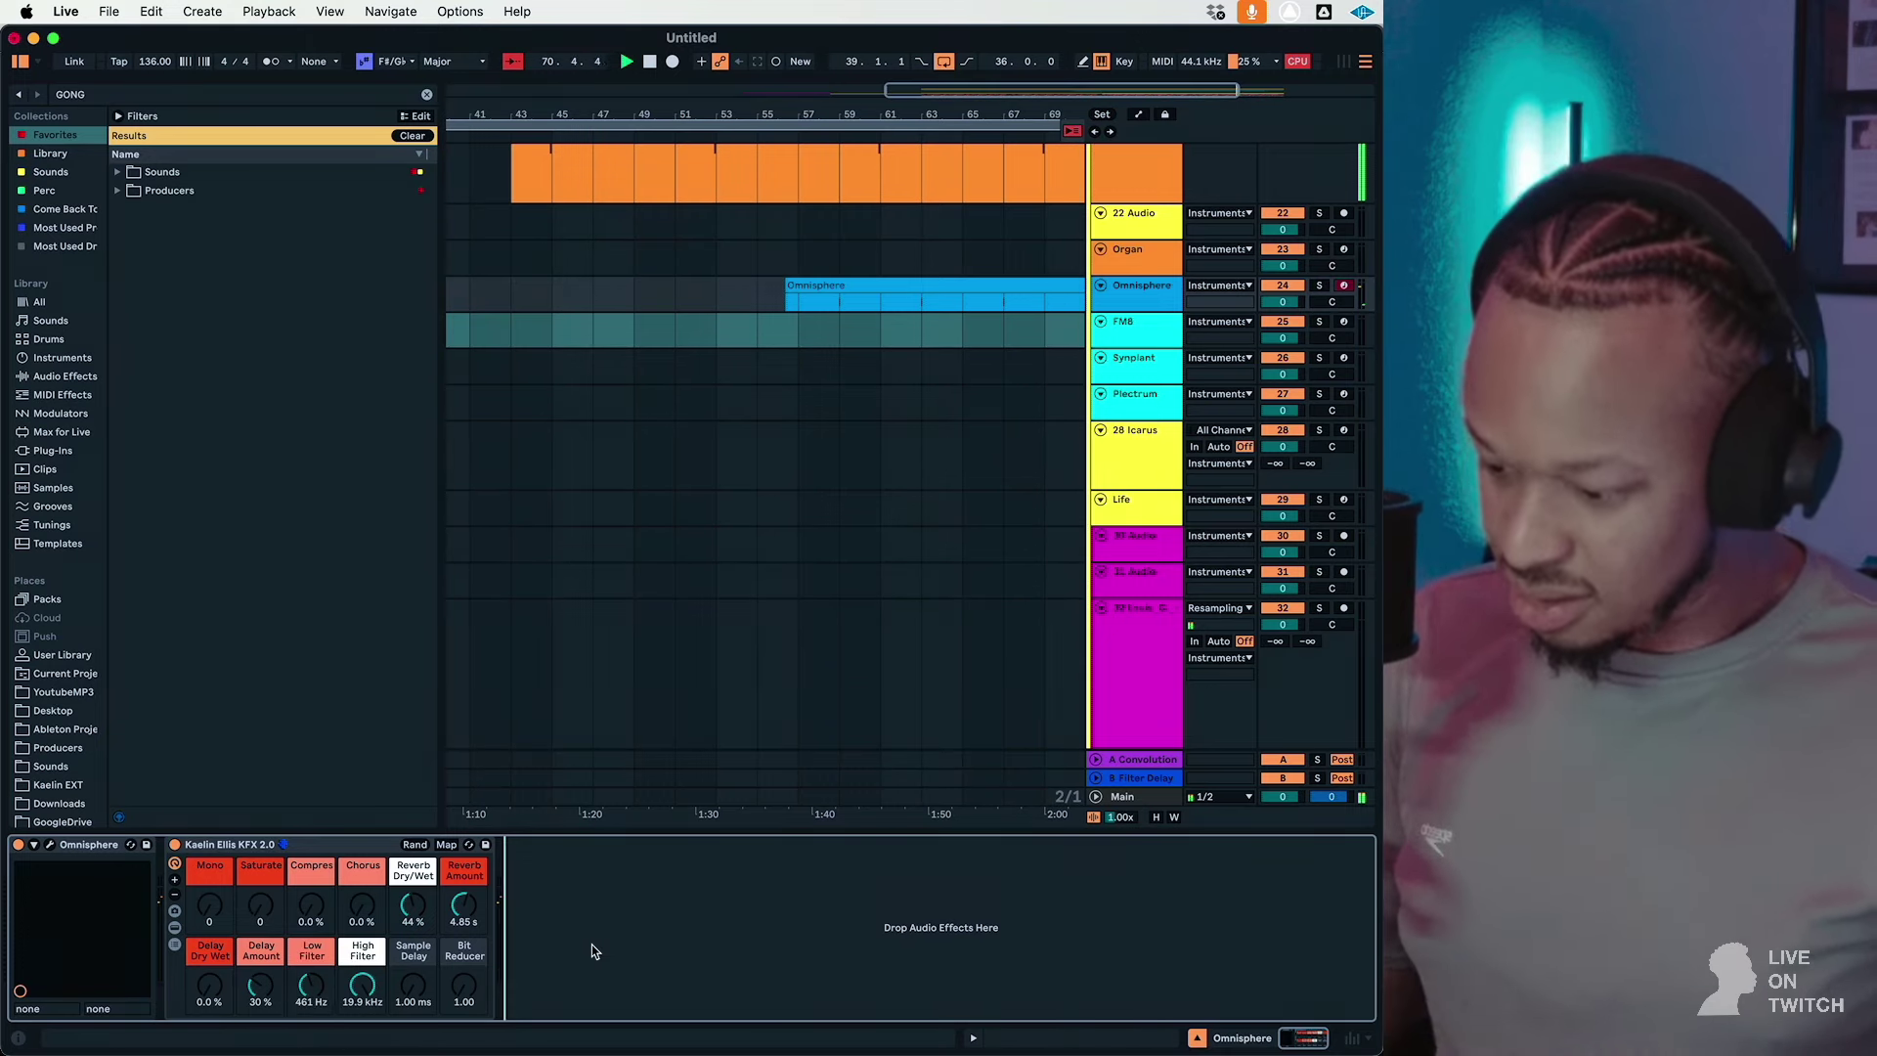
Step: Arm the Vocal Recording track and record a vocal take from bar 39 over the loop
scroll(689, 593, "up", 5)
scroll(689, 590, "down", 10)
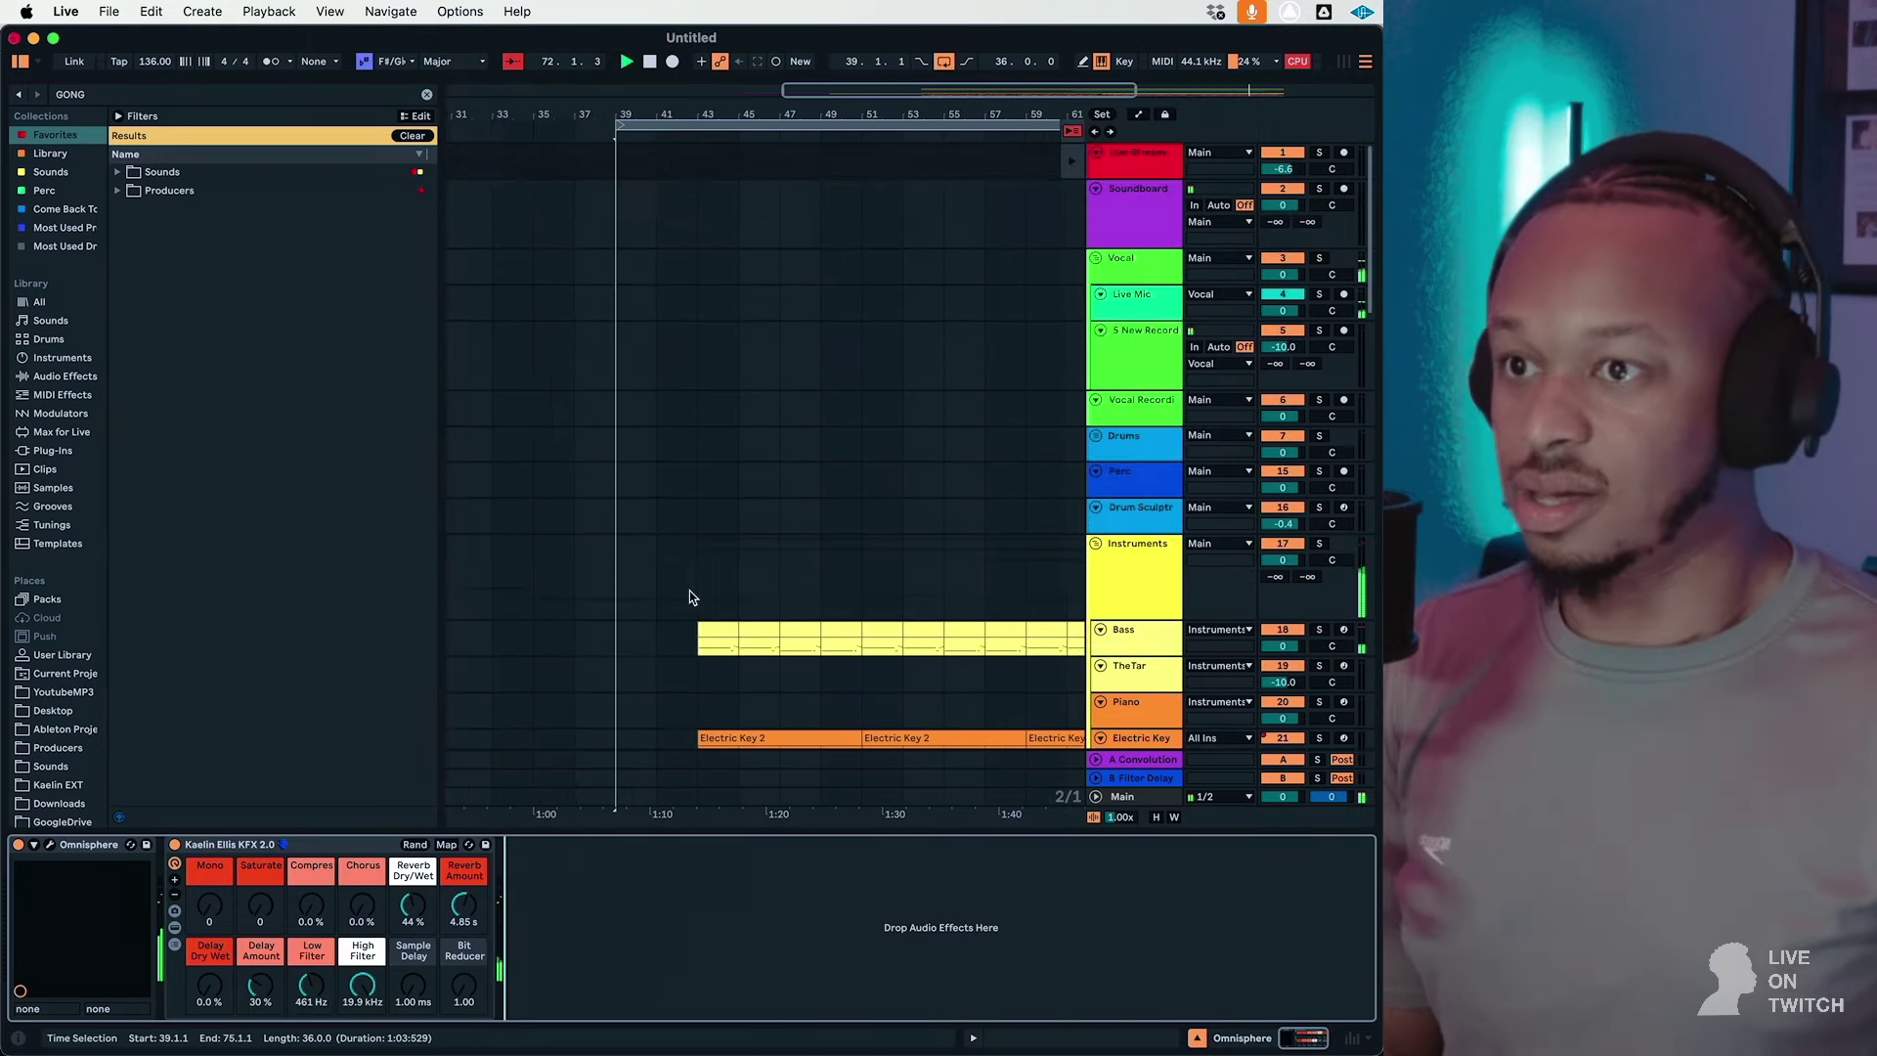
scroll(689, 590, "left", 3)
scroll(680, 559, "up", 10)
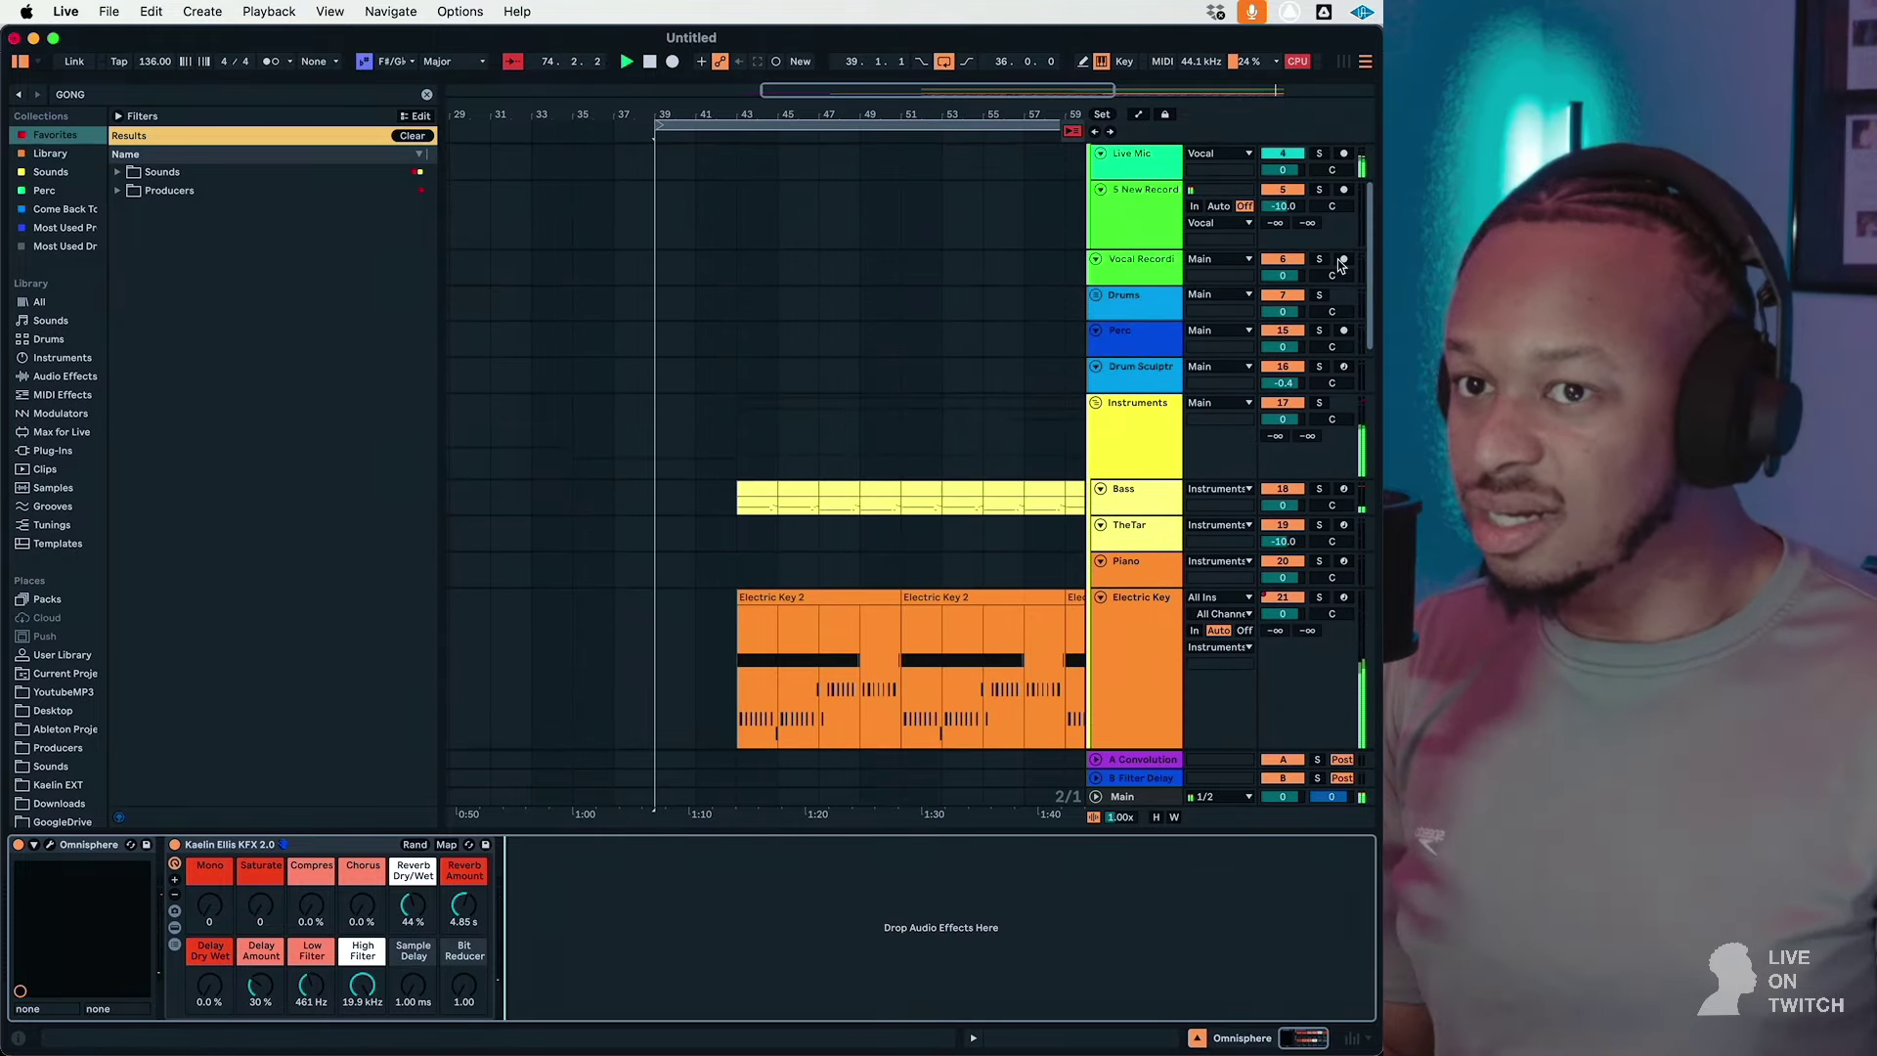
left_click(1341, 262)
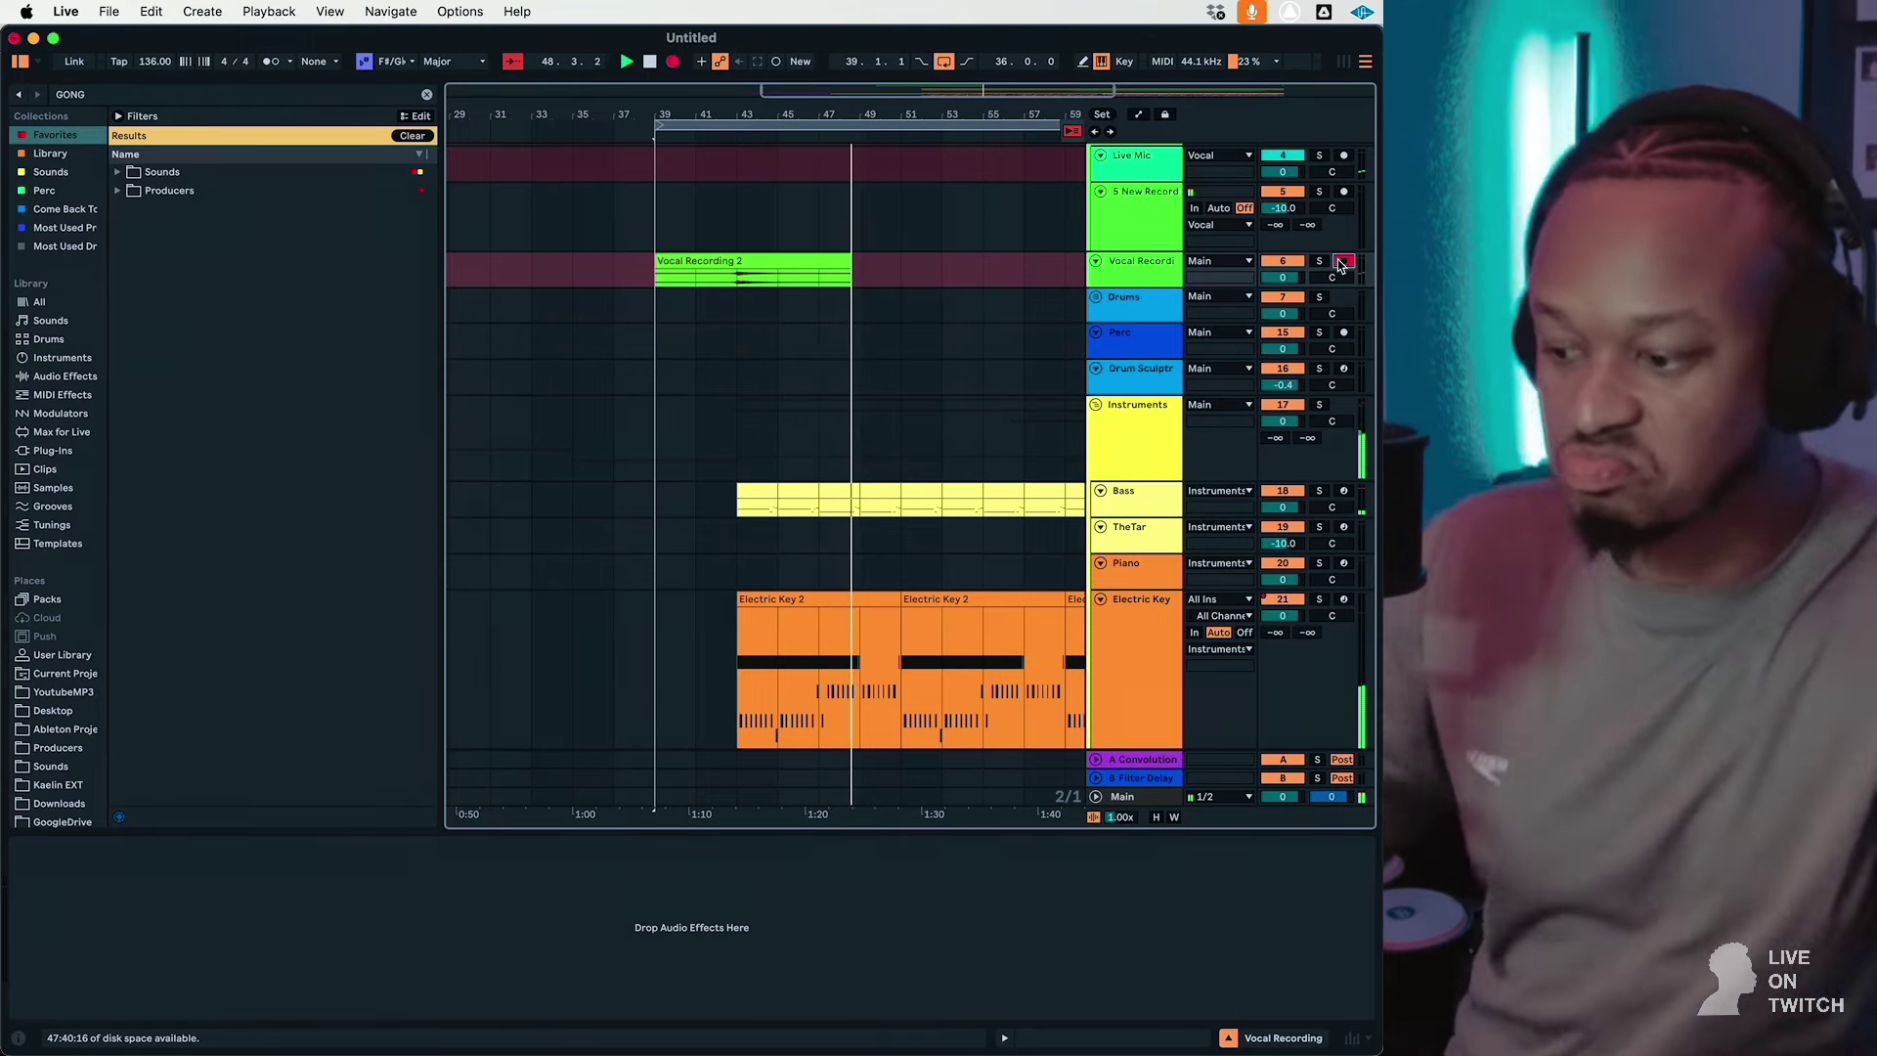
scroll(1292, 291, "down", 1)
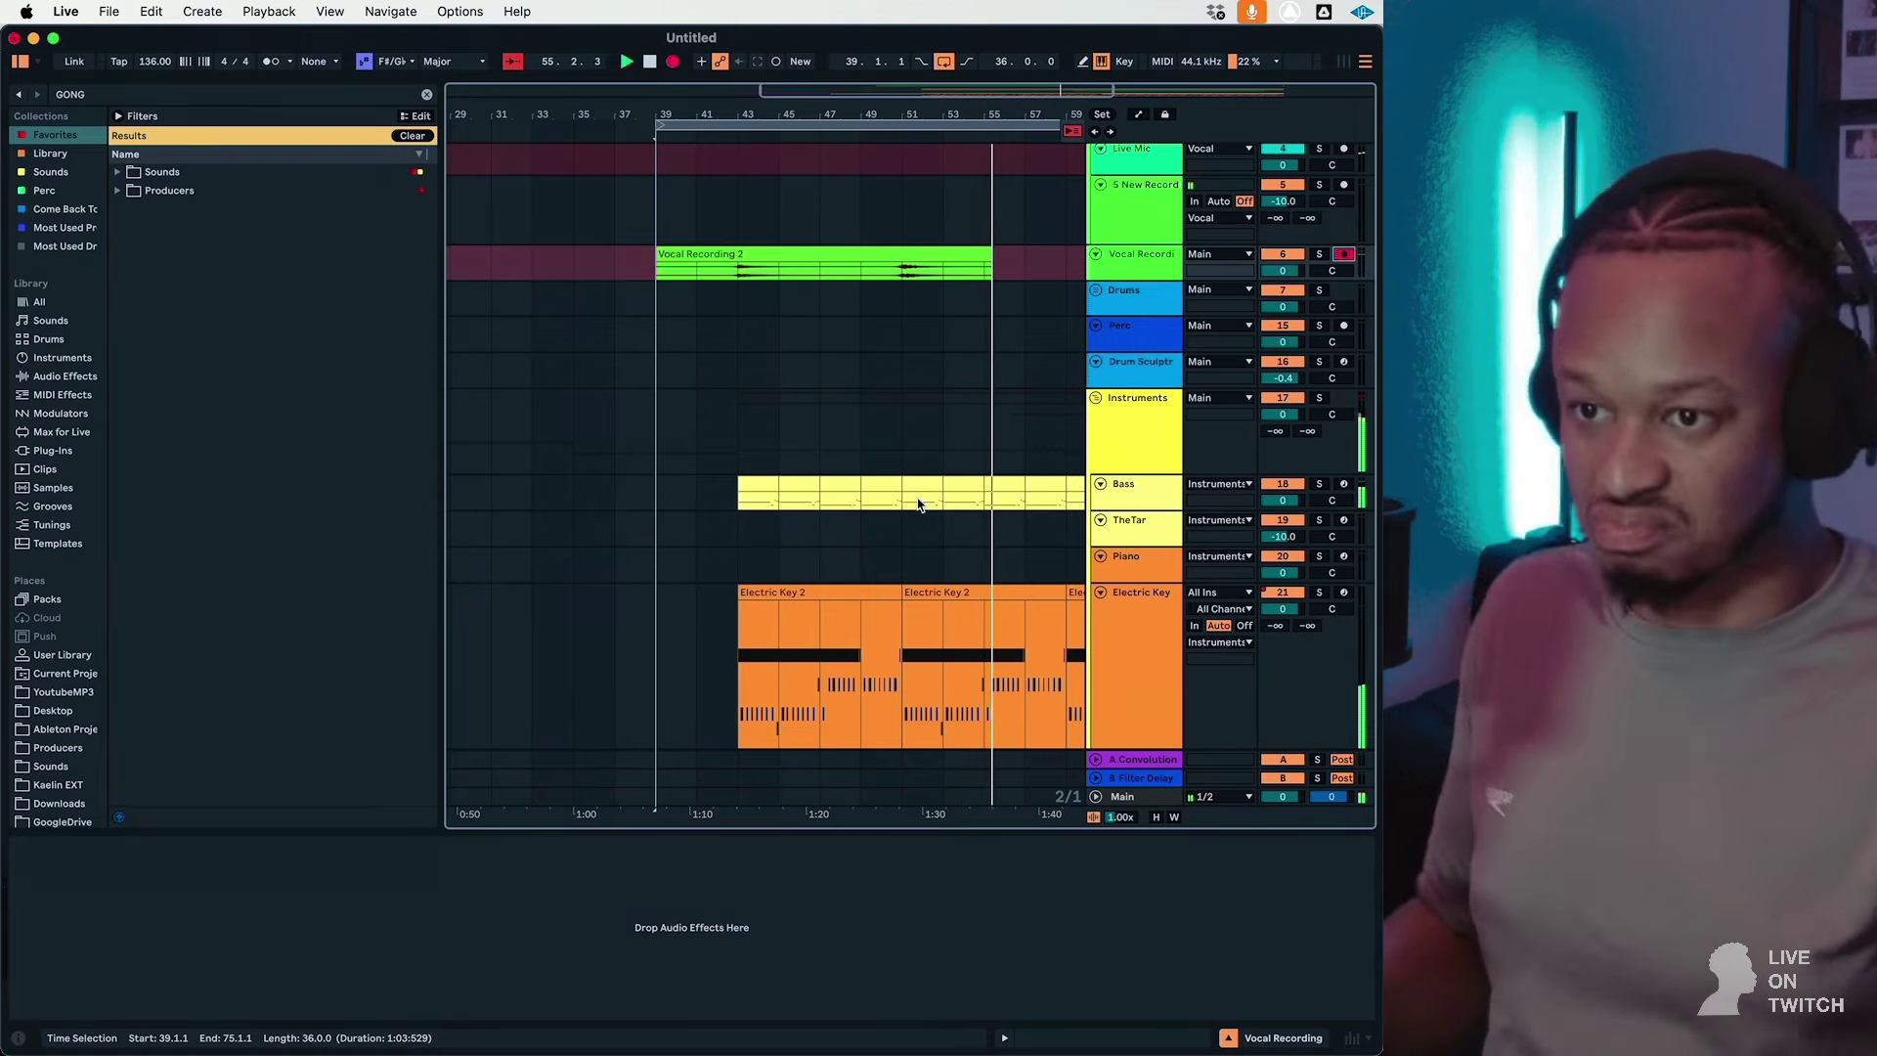
scroll(917, 501, "down", 5)
scroll(917, 499, "up", 2)
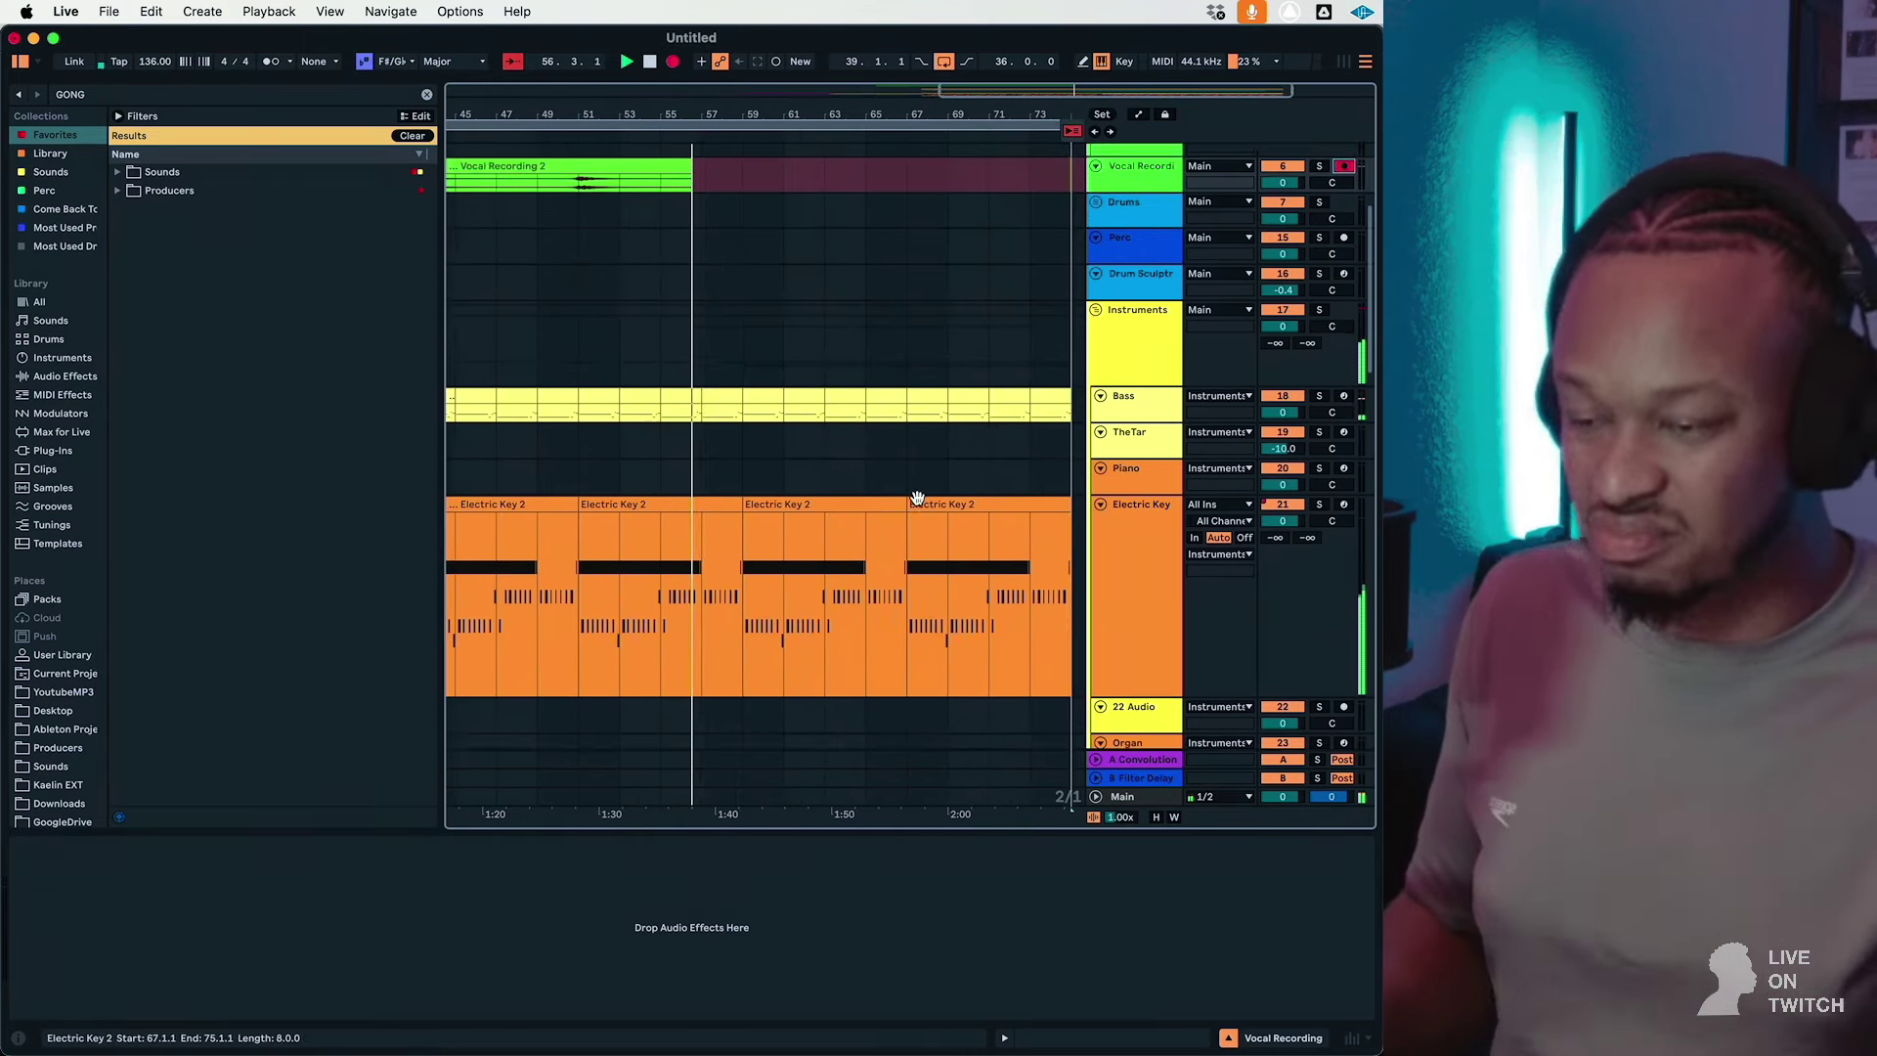
scroll(917, 499, "up", 4)
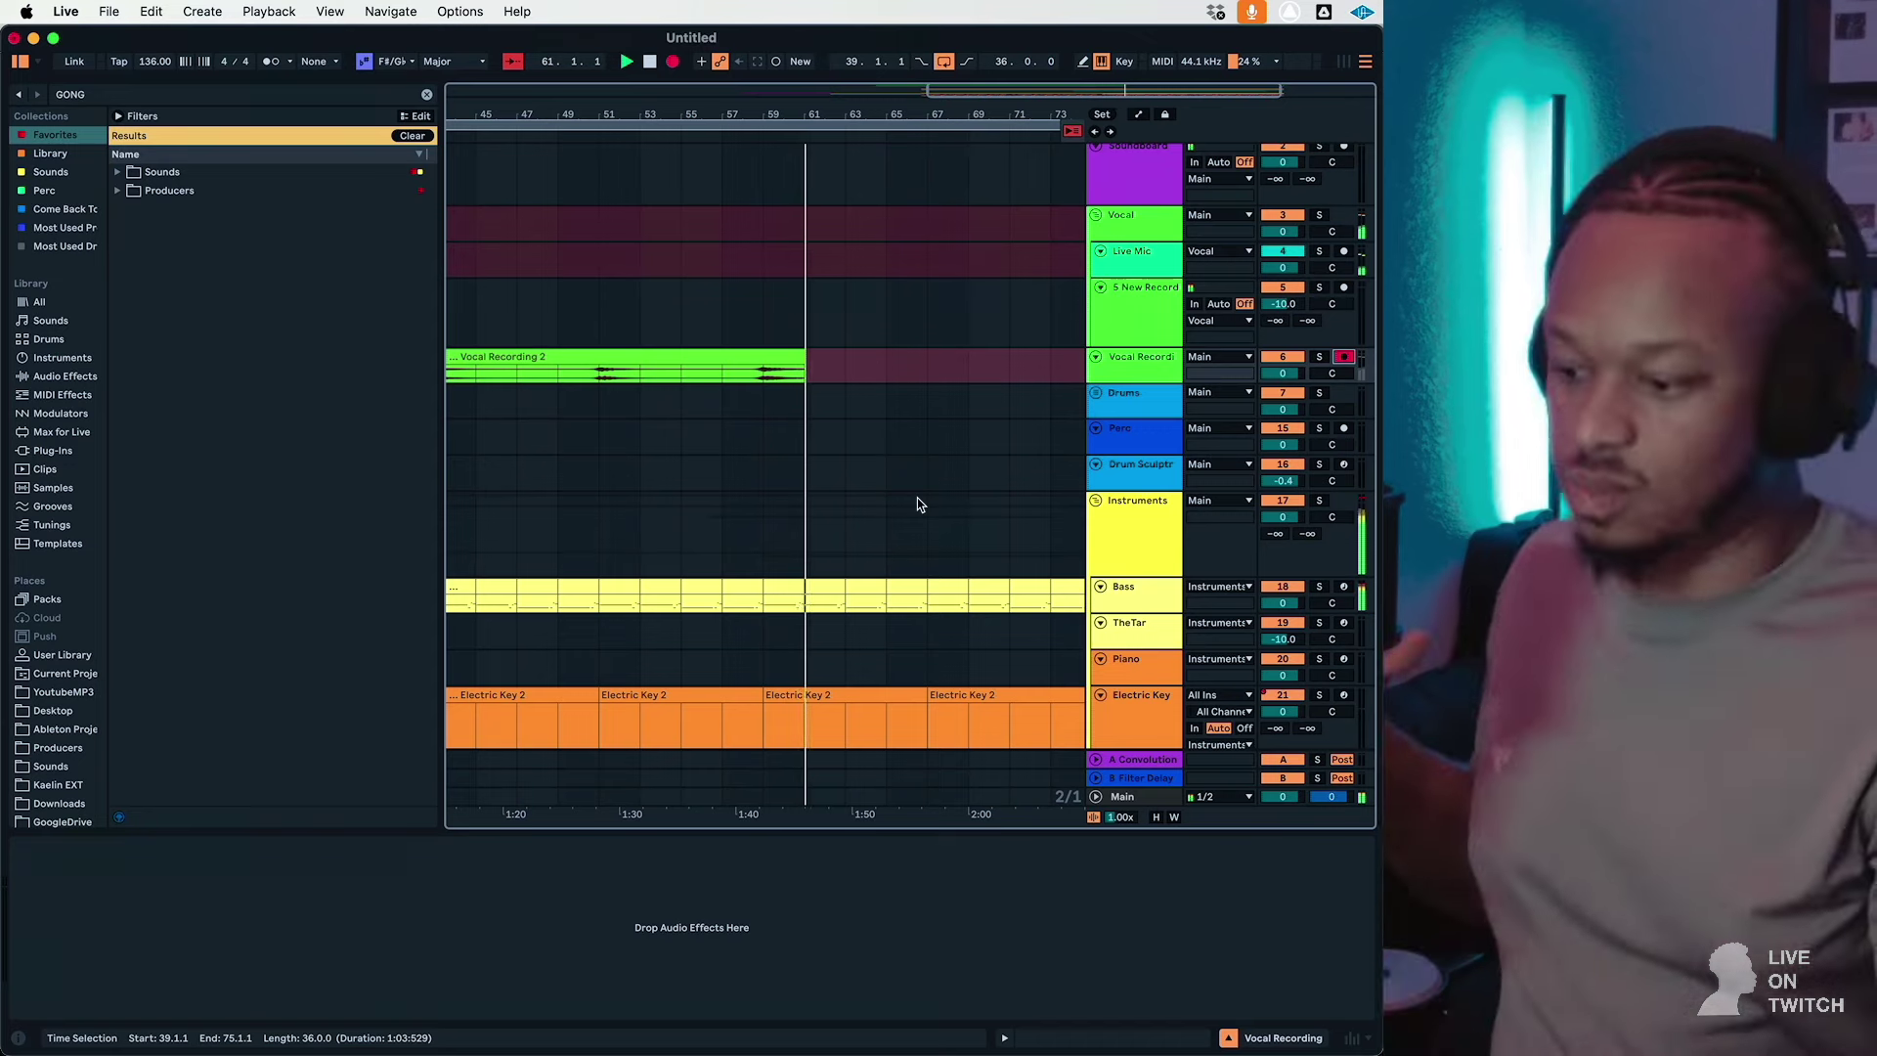
scroll(913, 524, "down", 6)
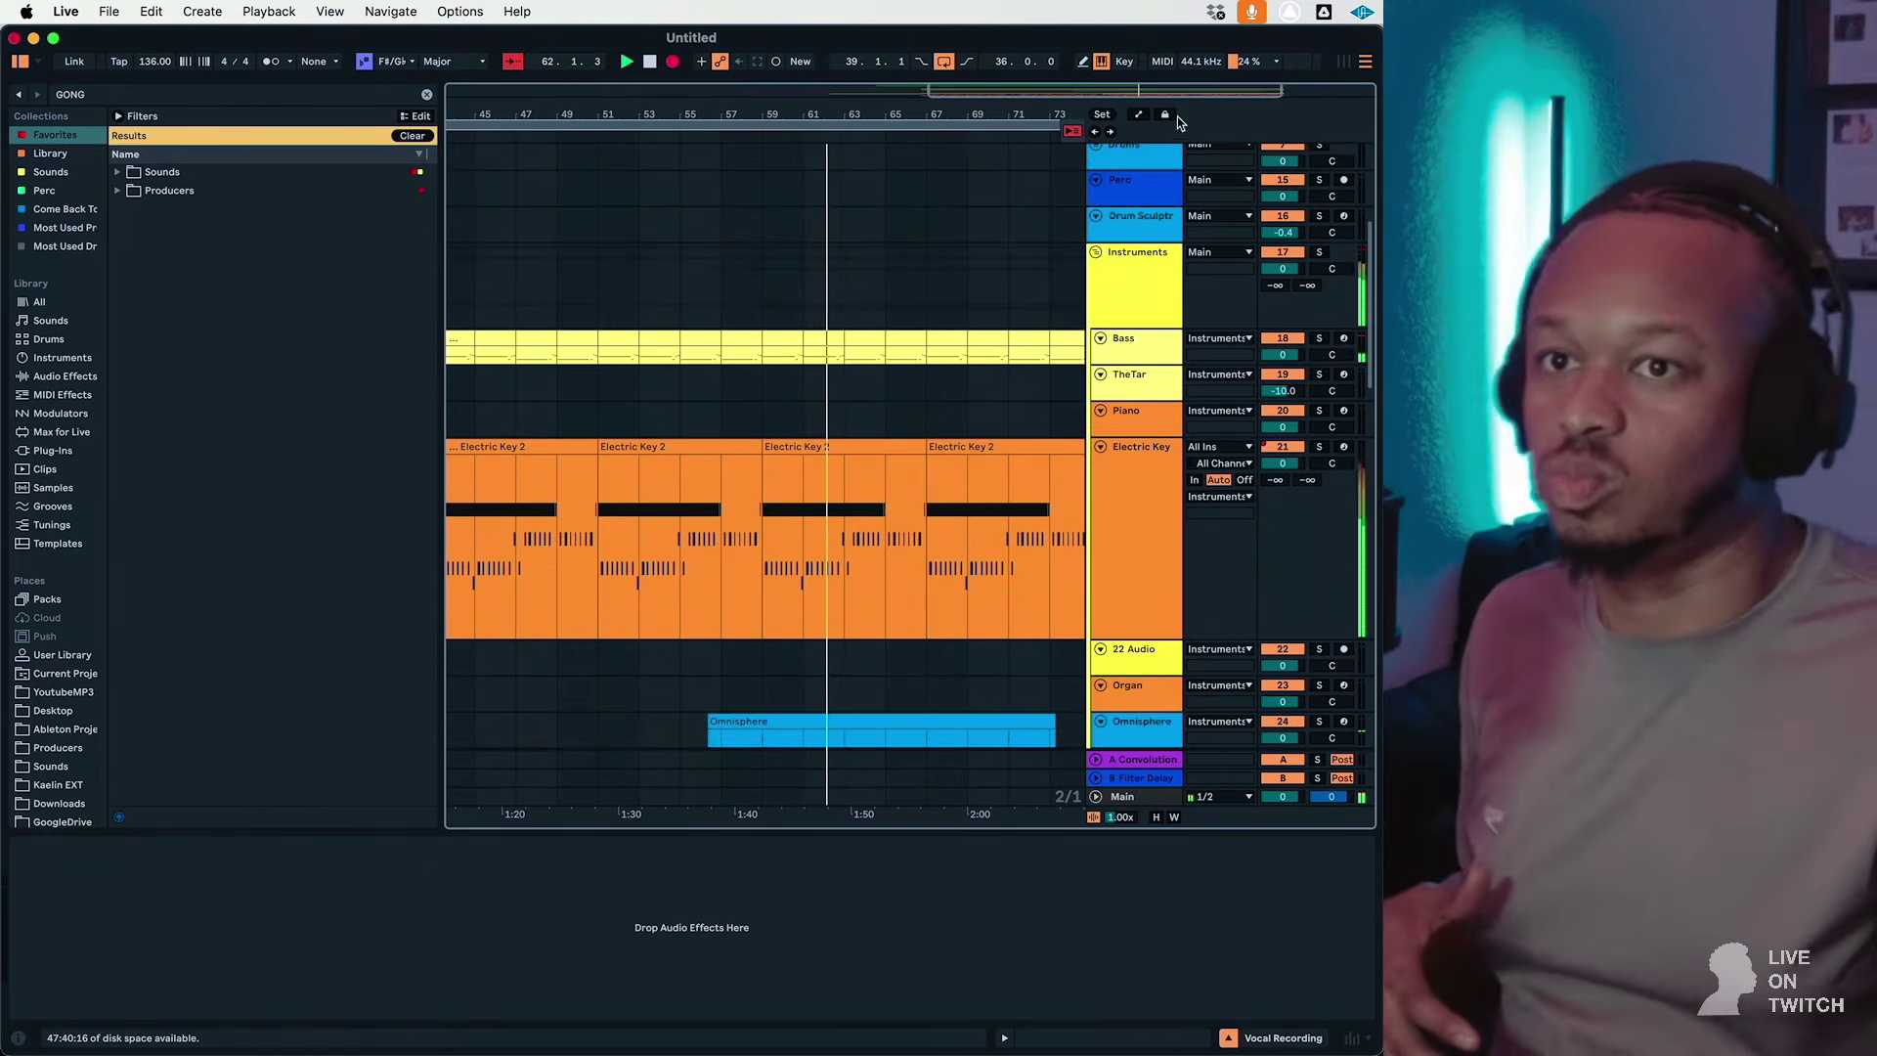
Step: Optimize the track heights, fit the whole arrangement in view and stop the vocal recording at about bar 67
left_click(1155, 817)
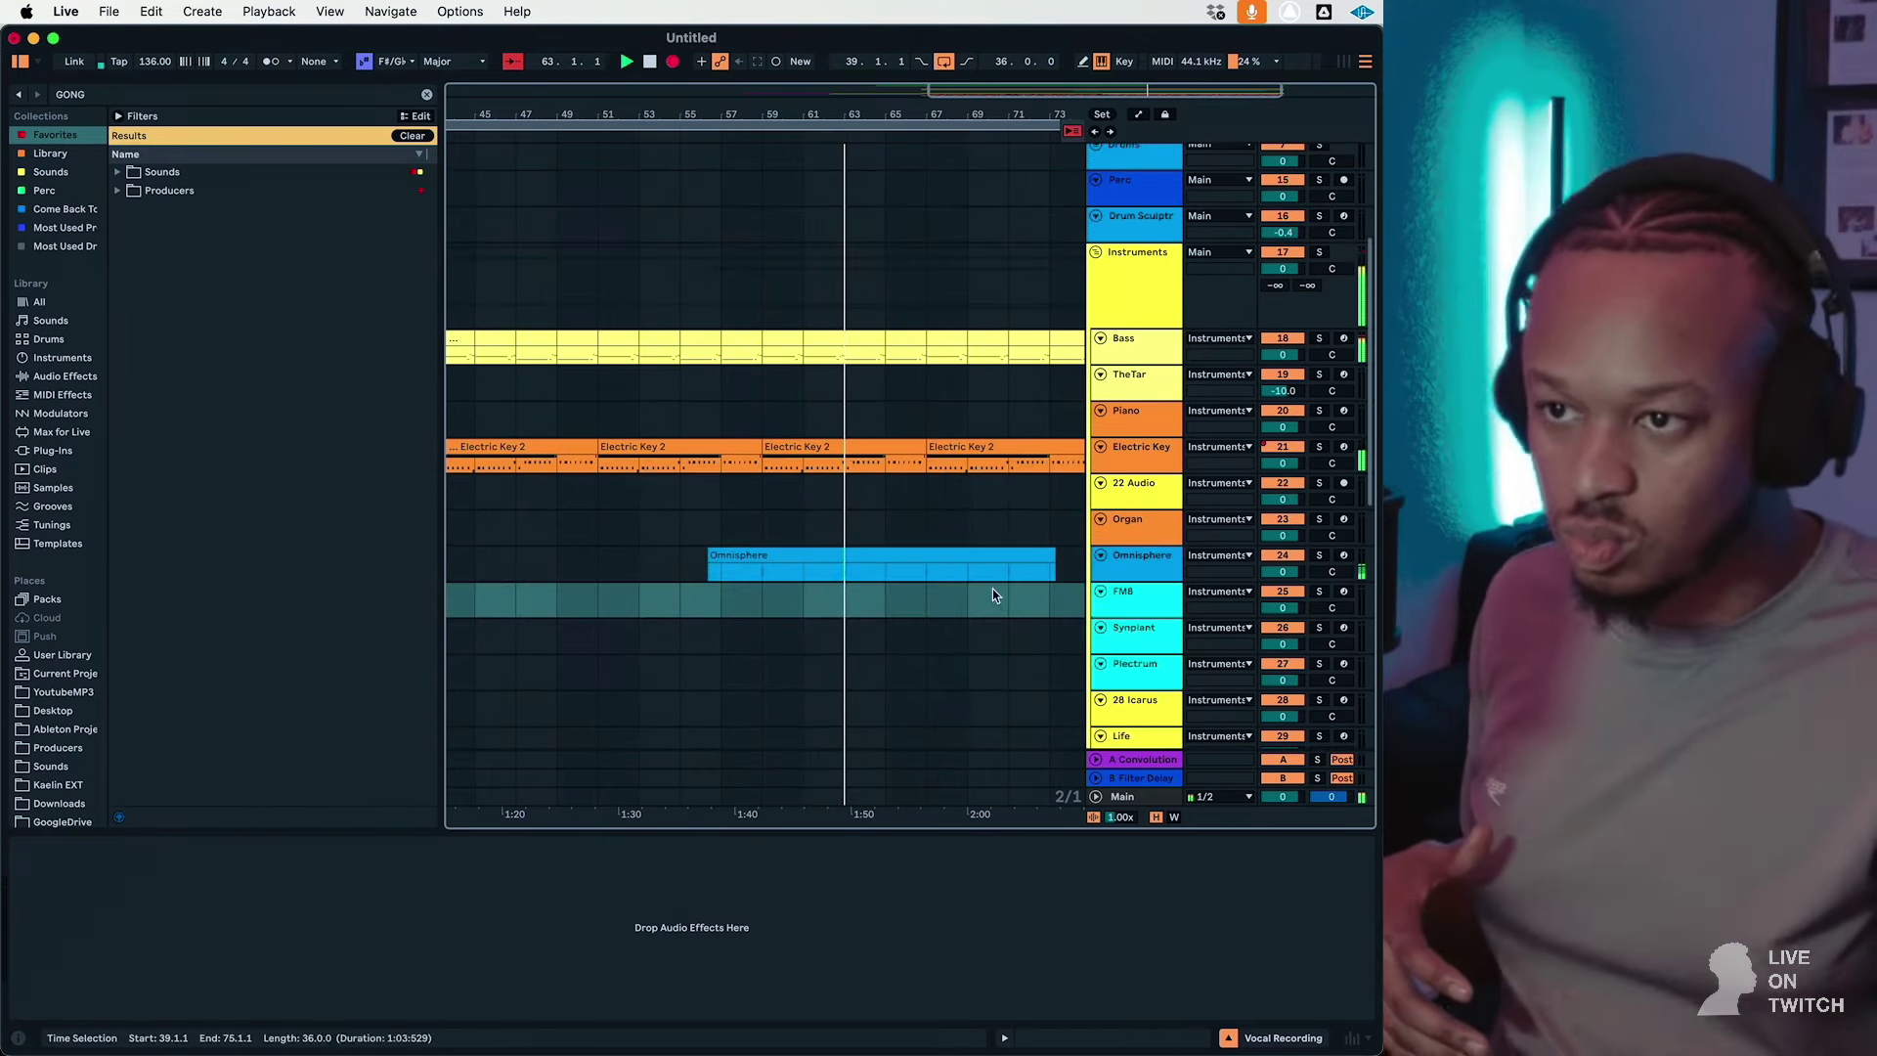
double_click(1091, 92)
scroll(675, 336, "down", 11)
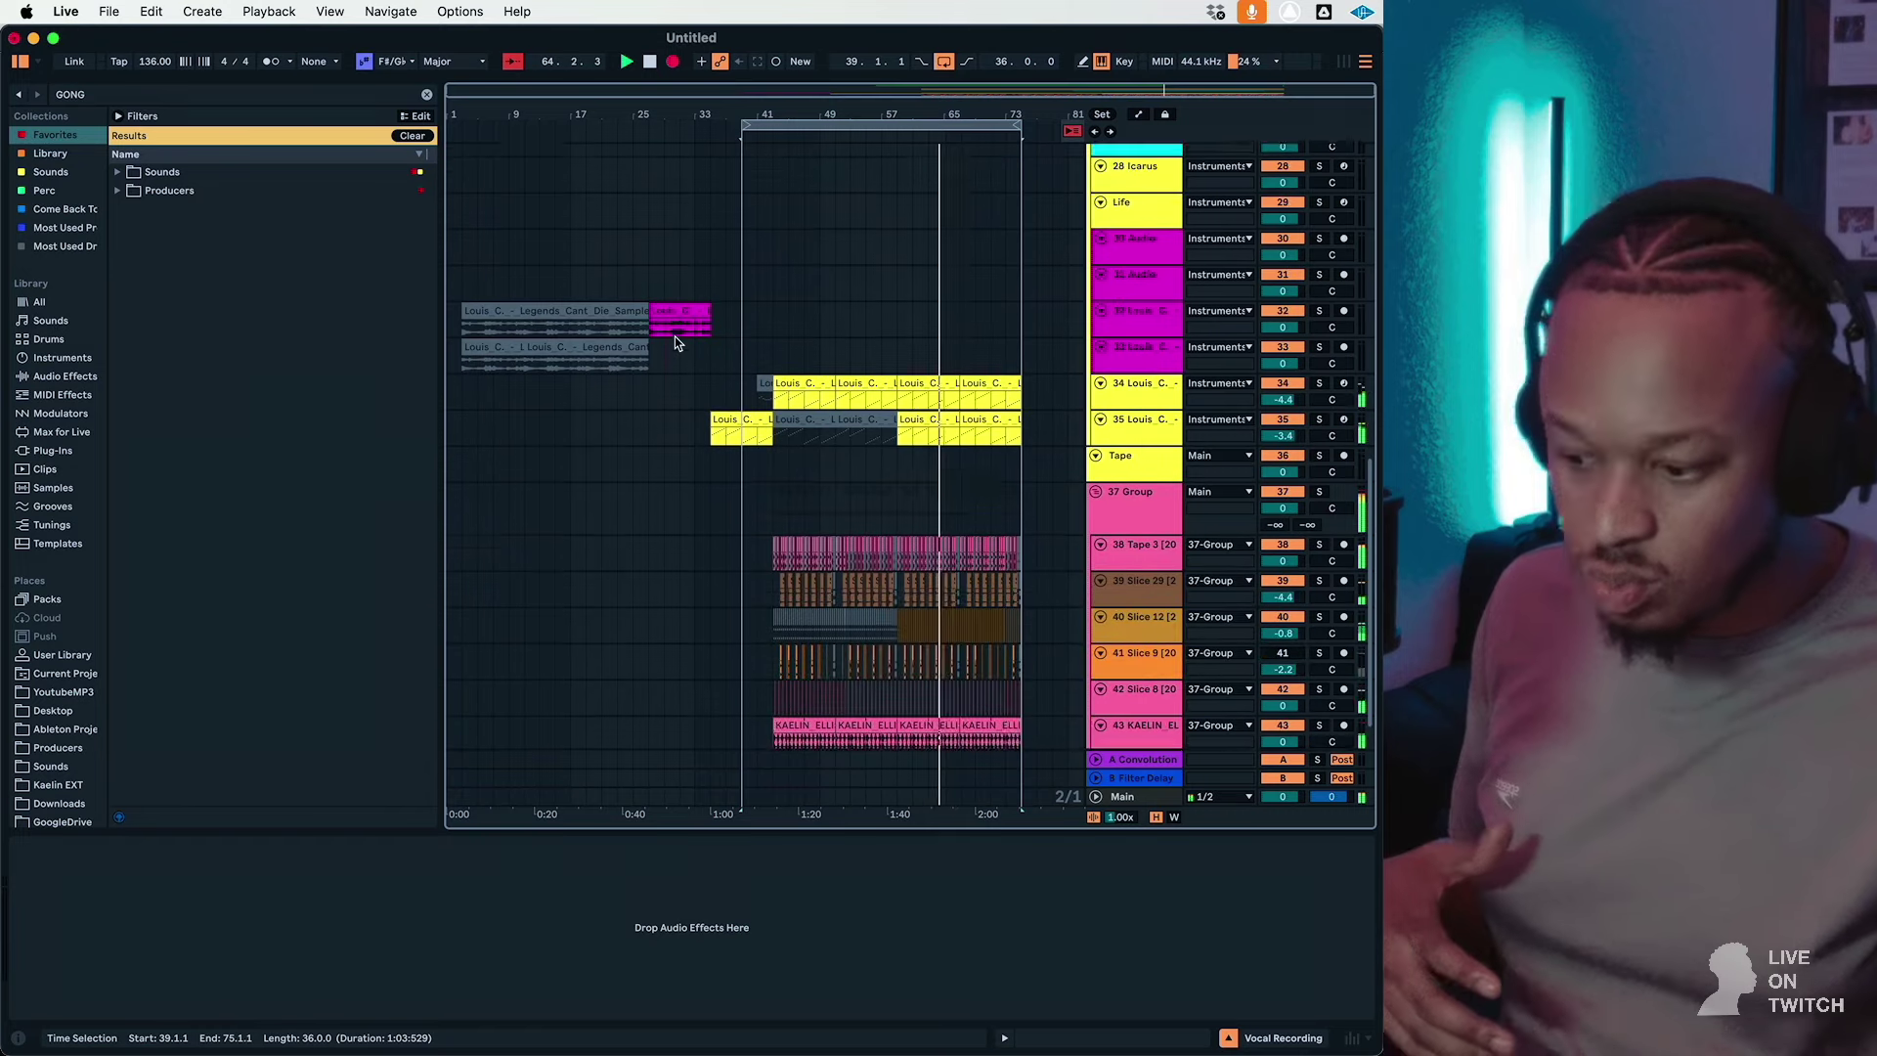
scroll(675, 337, "up", 12)
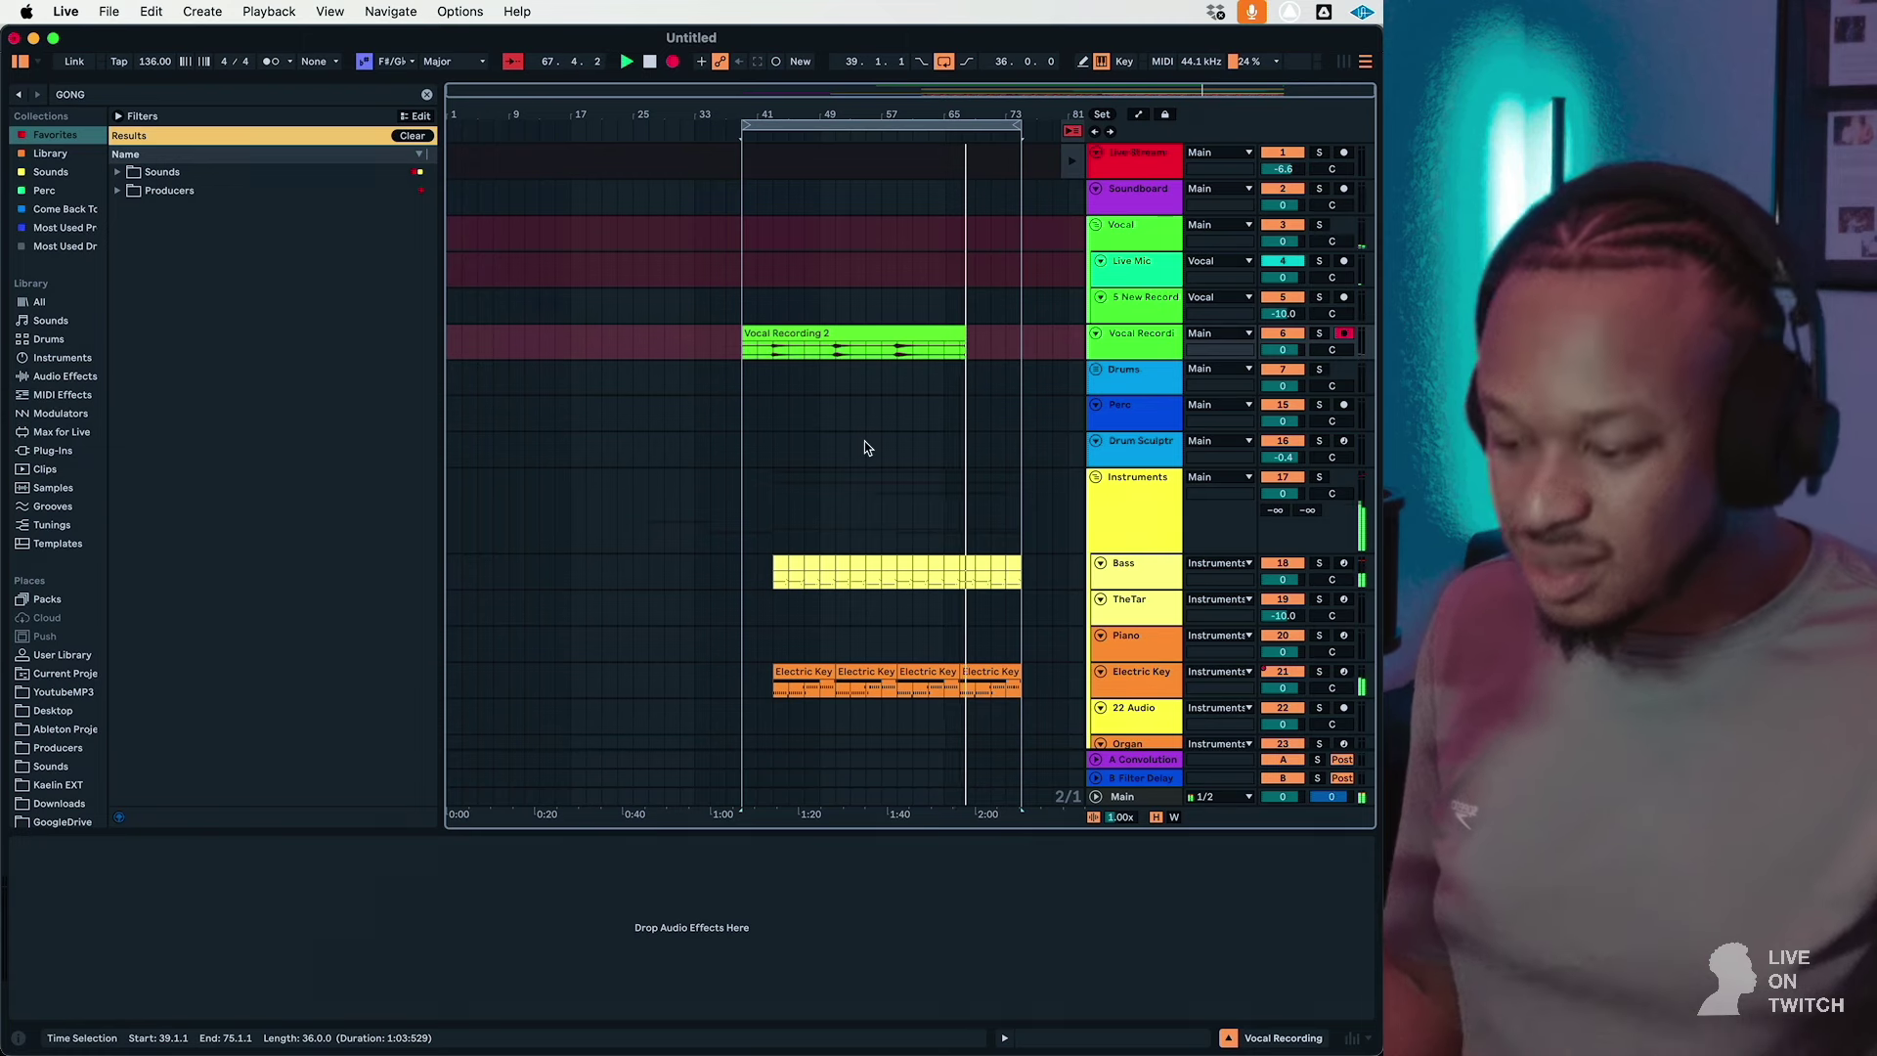
key("F9")
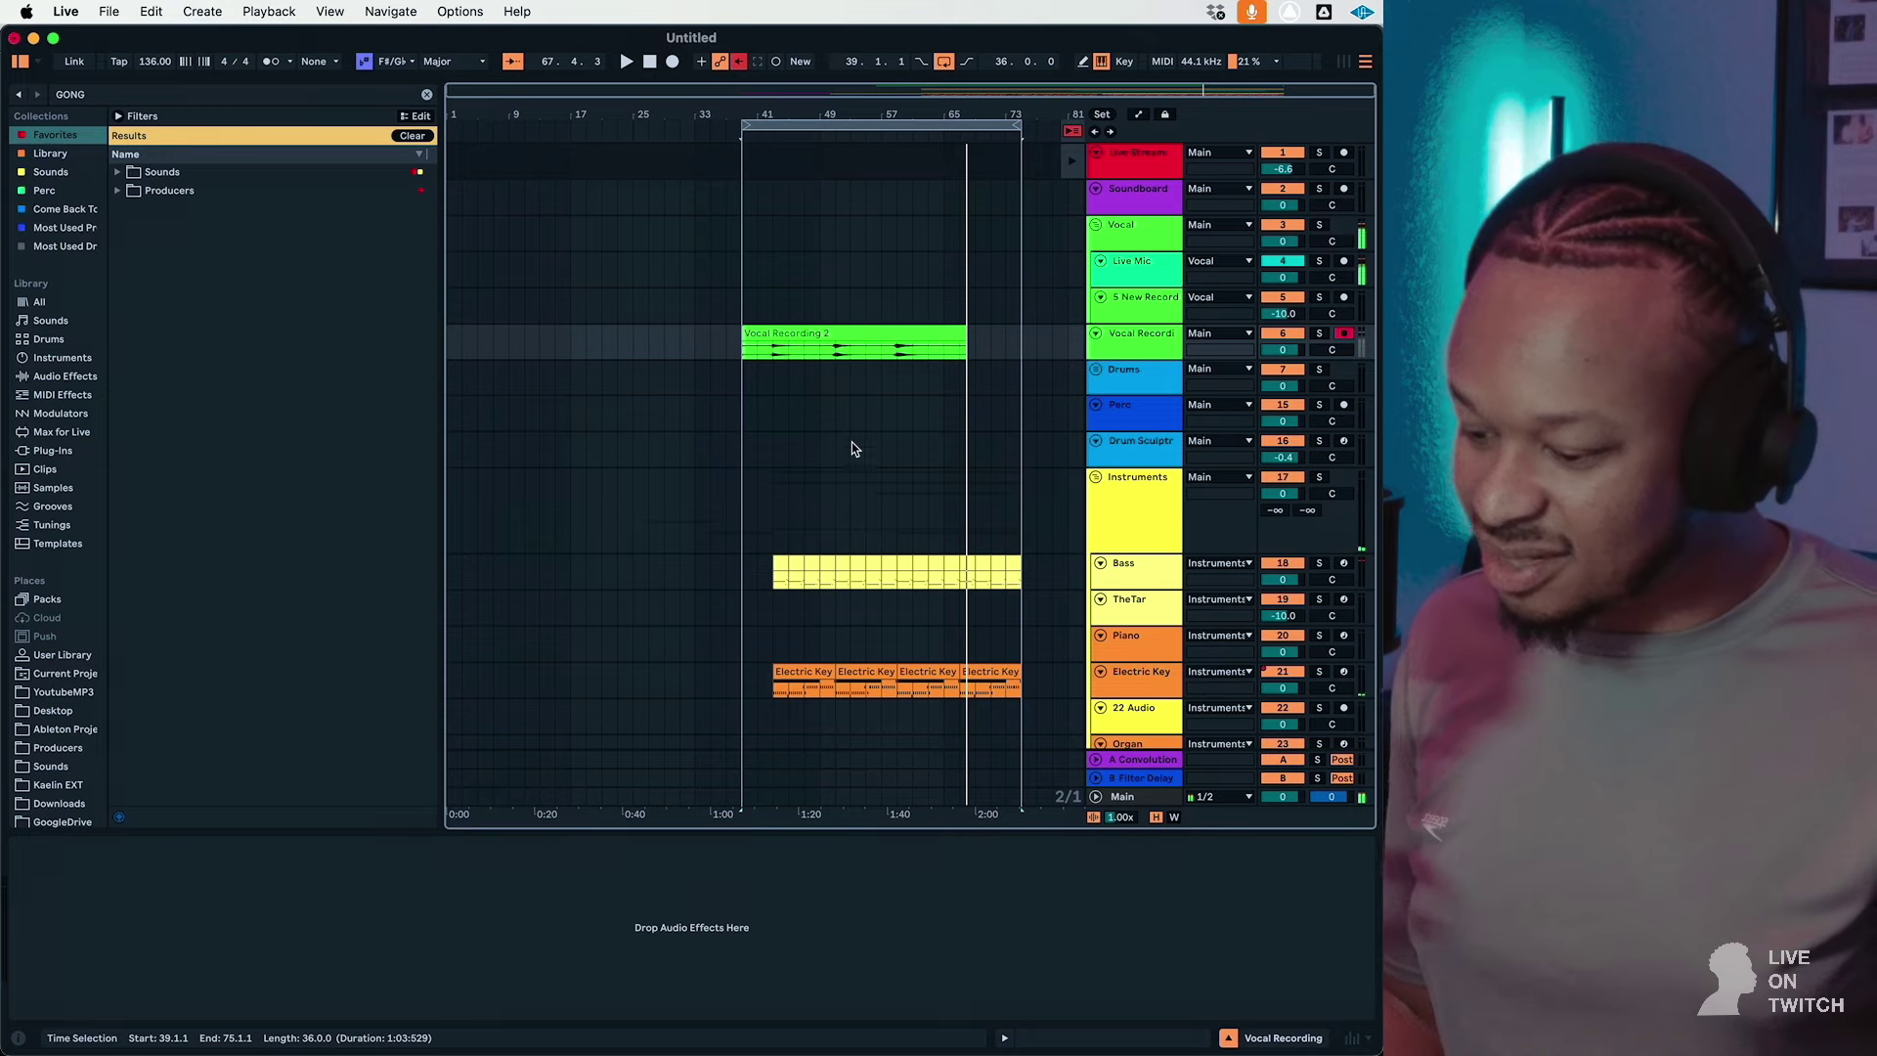
Step: Select and play the Legends Cant Die sample clip at bar 27 on track 32 to audition it
left_click(682, 380)
scroll(682, 380, "down", 10)
left_click(723, 354)
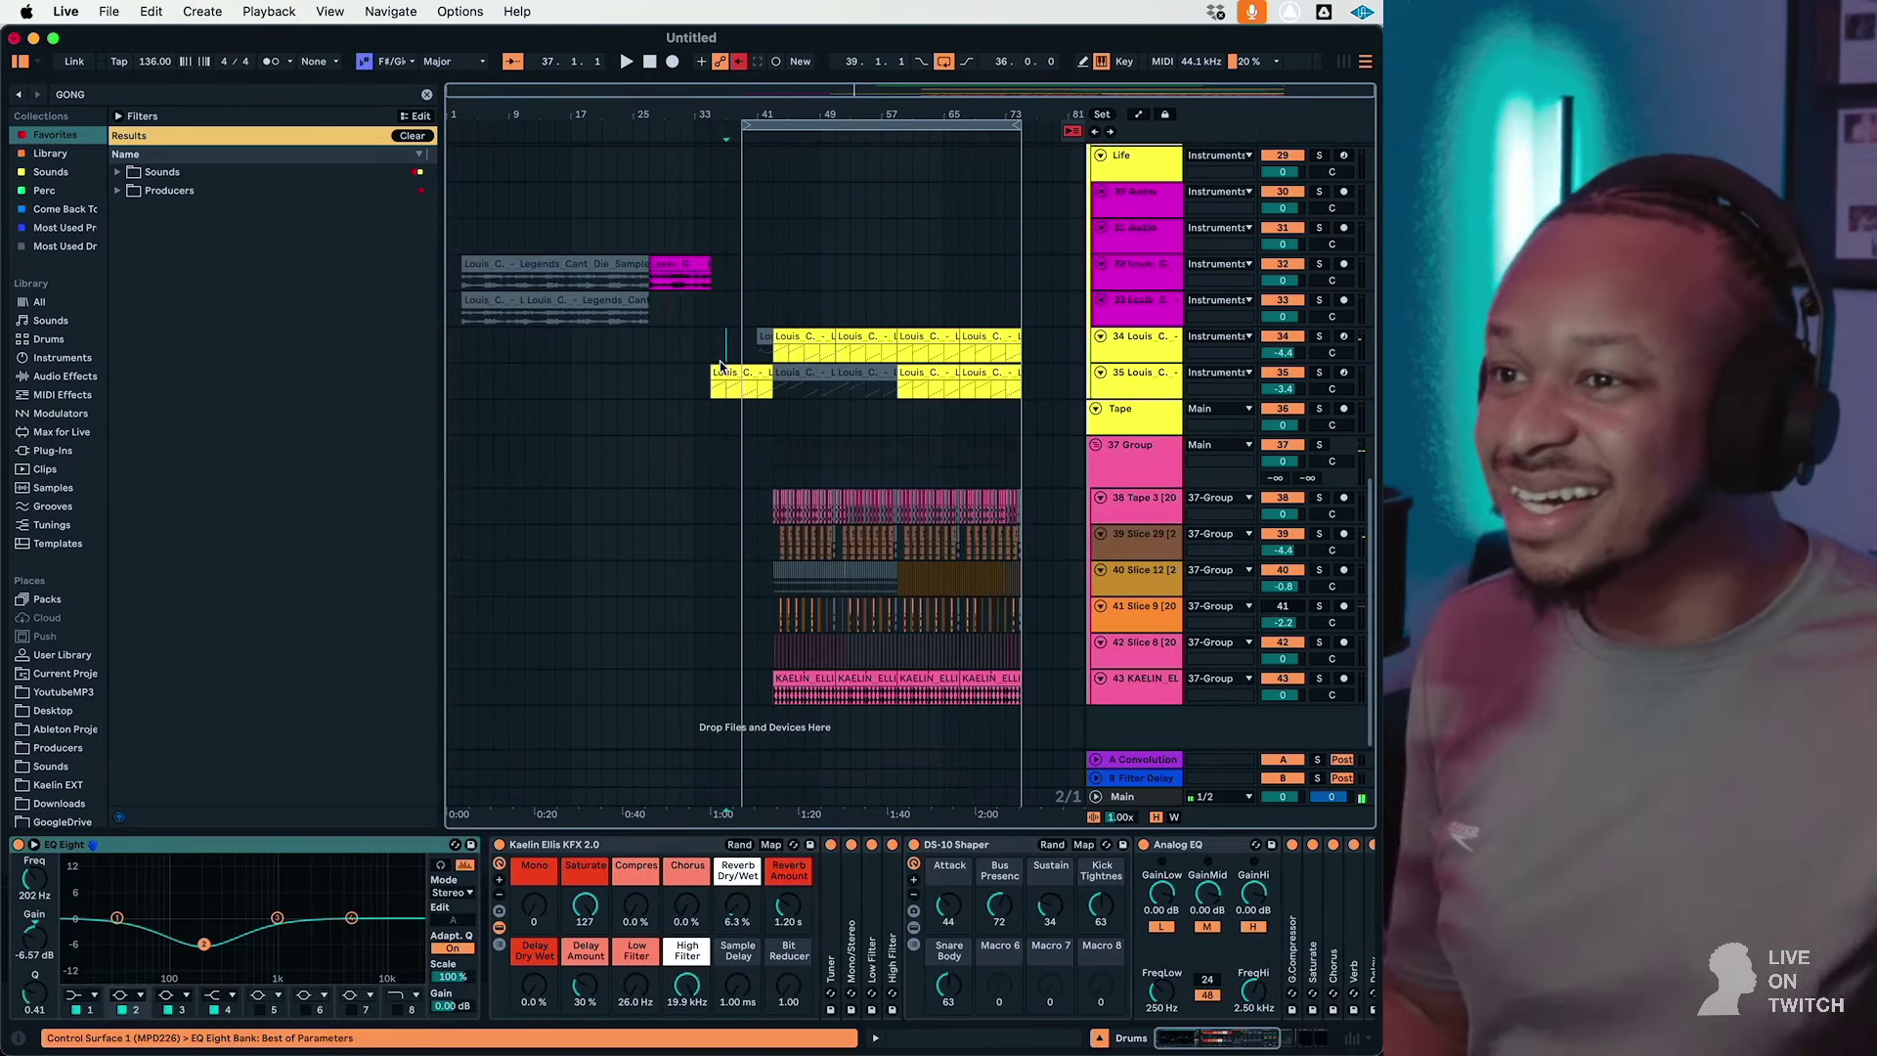
left_click(721, 367)
left_click(686, 270)
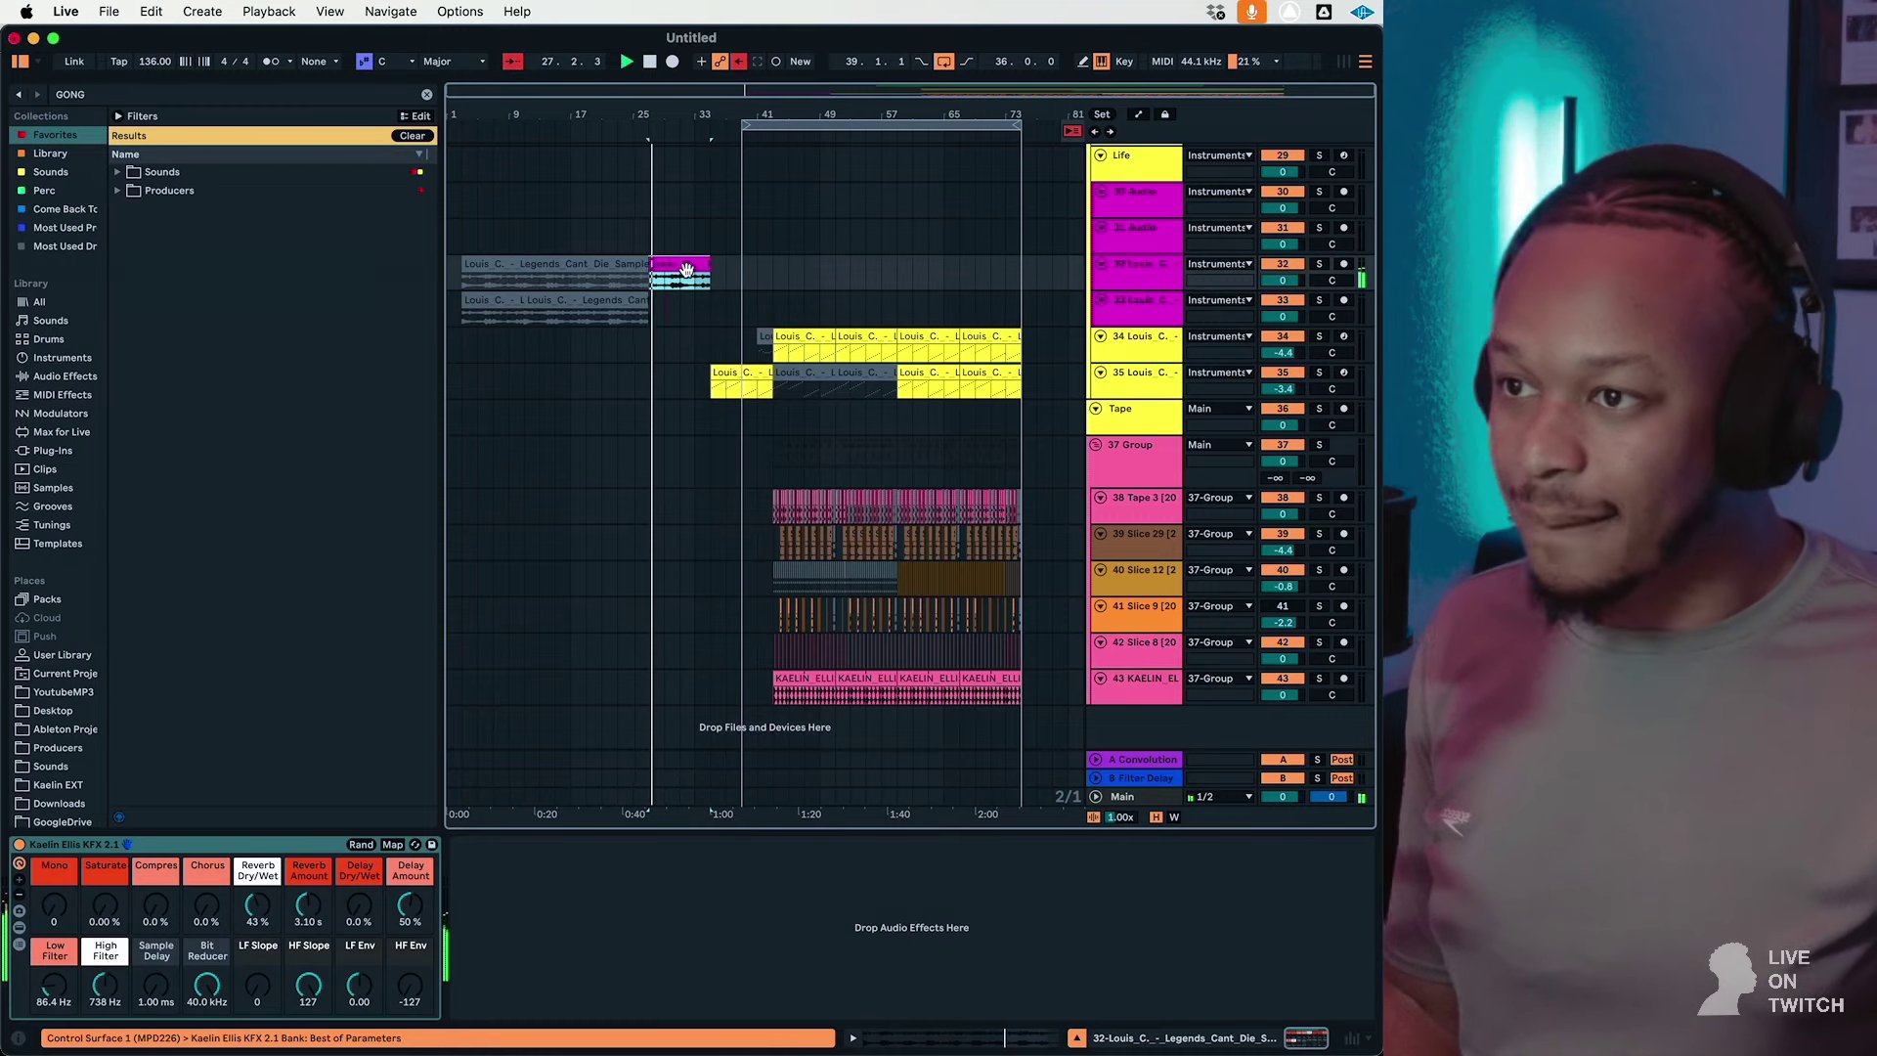
Step: Reactivate the first Legends Cant Die audio clip at bar 3 on track 33, solo the track and play it
left_click(577, 304)
left_click(501, 295)
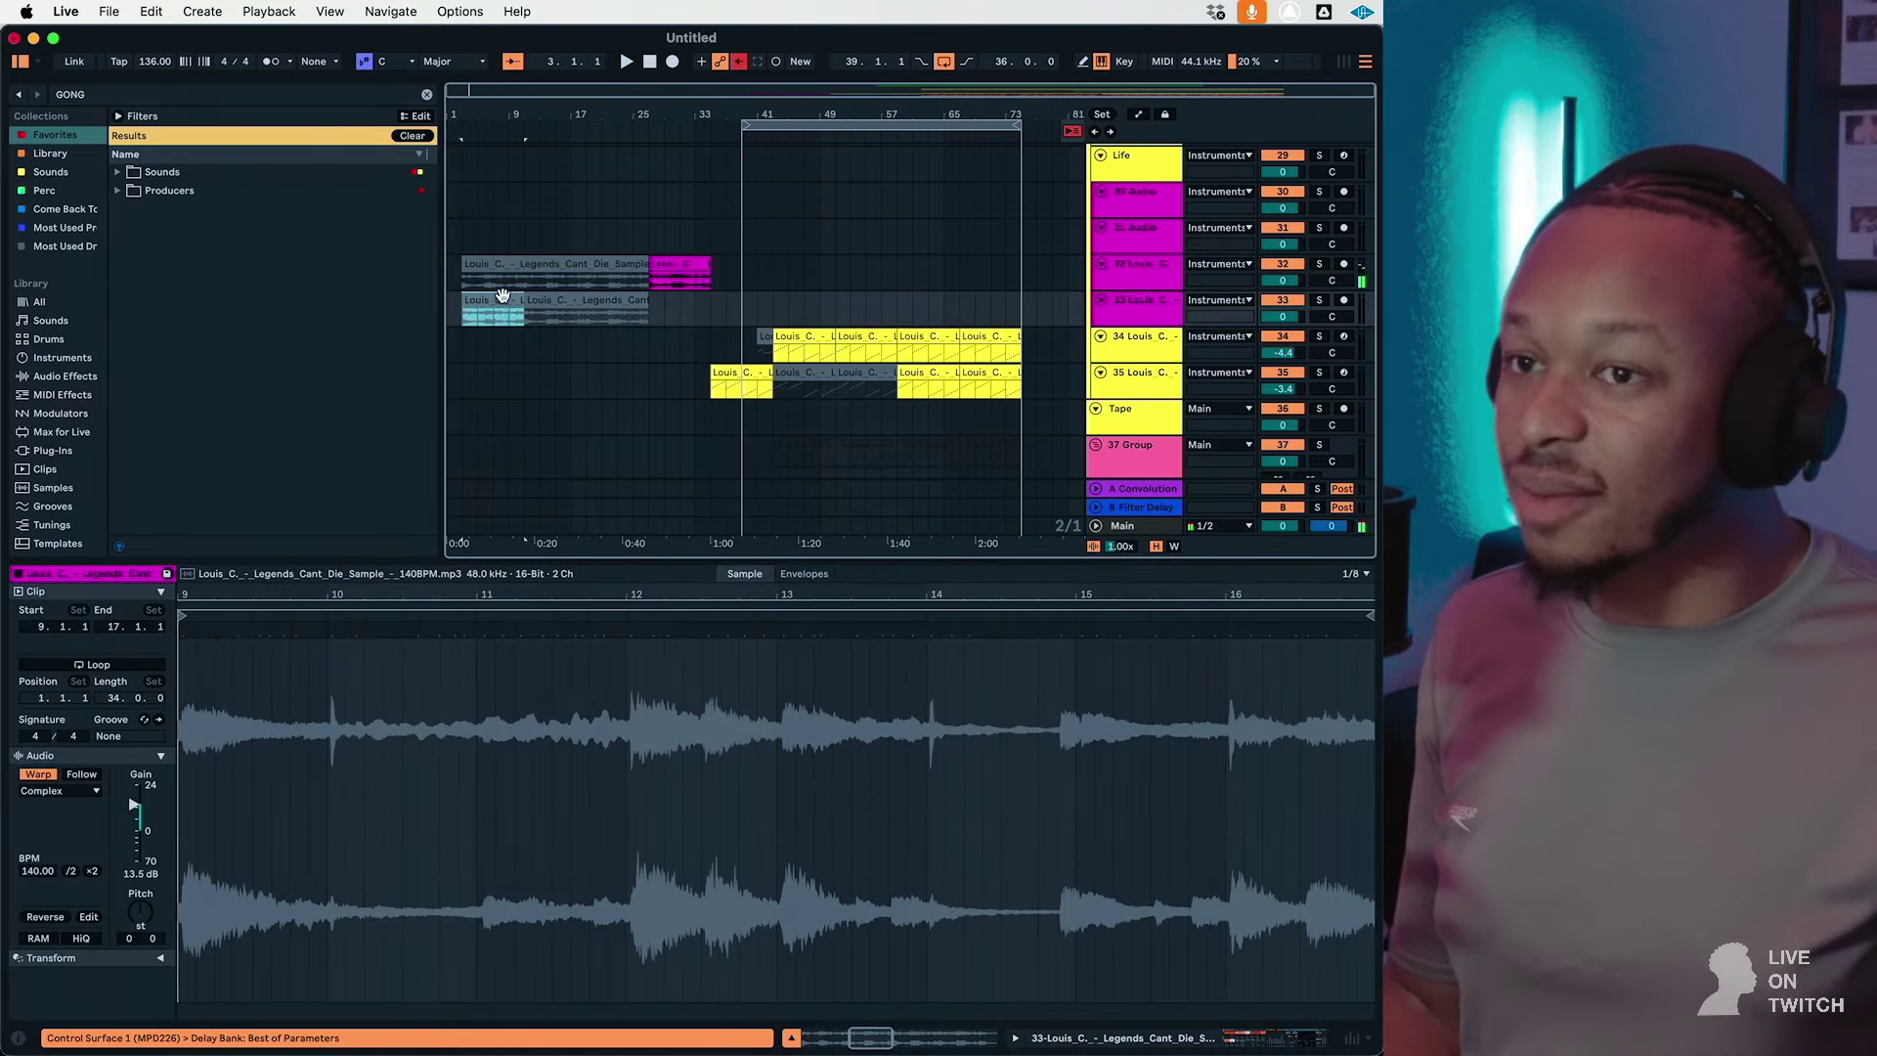
left_click(501, 296)
left_click(502, 295)
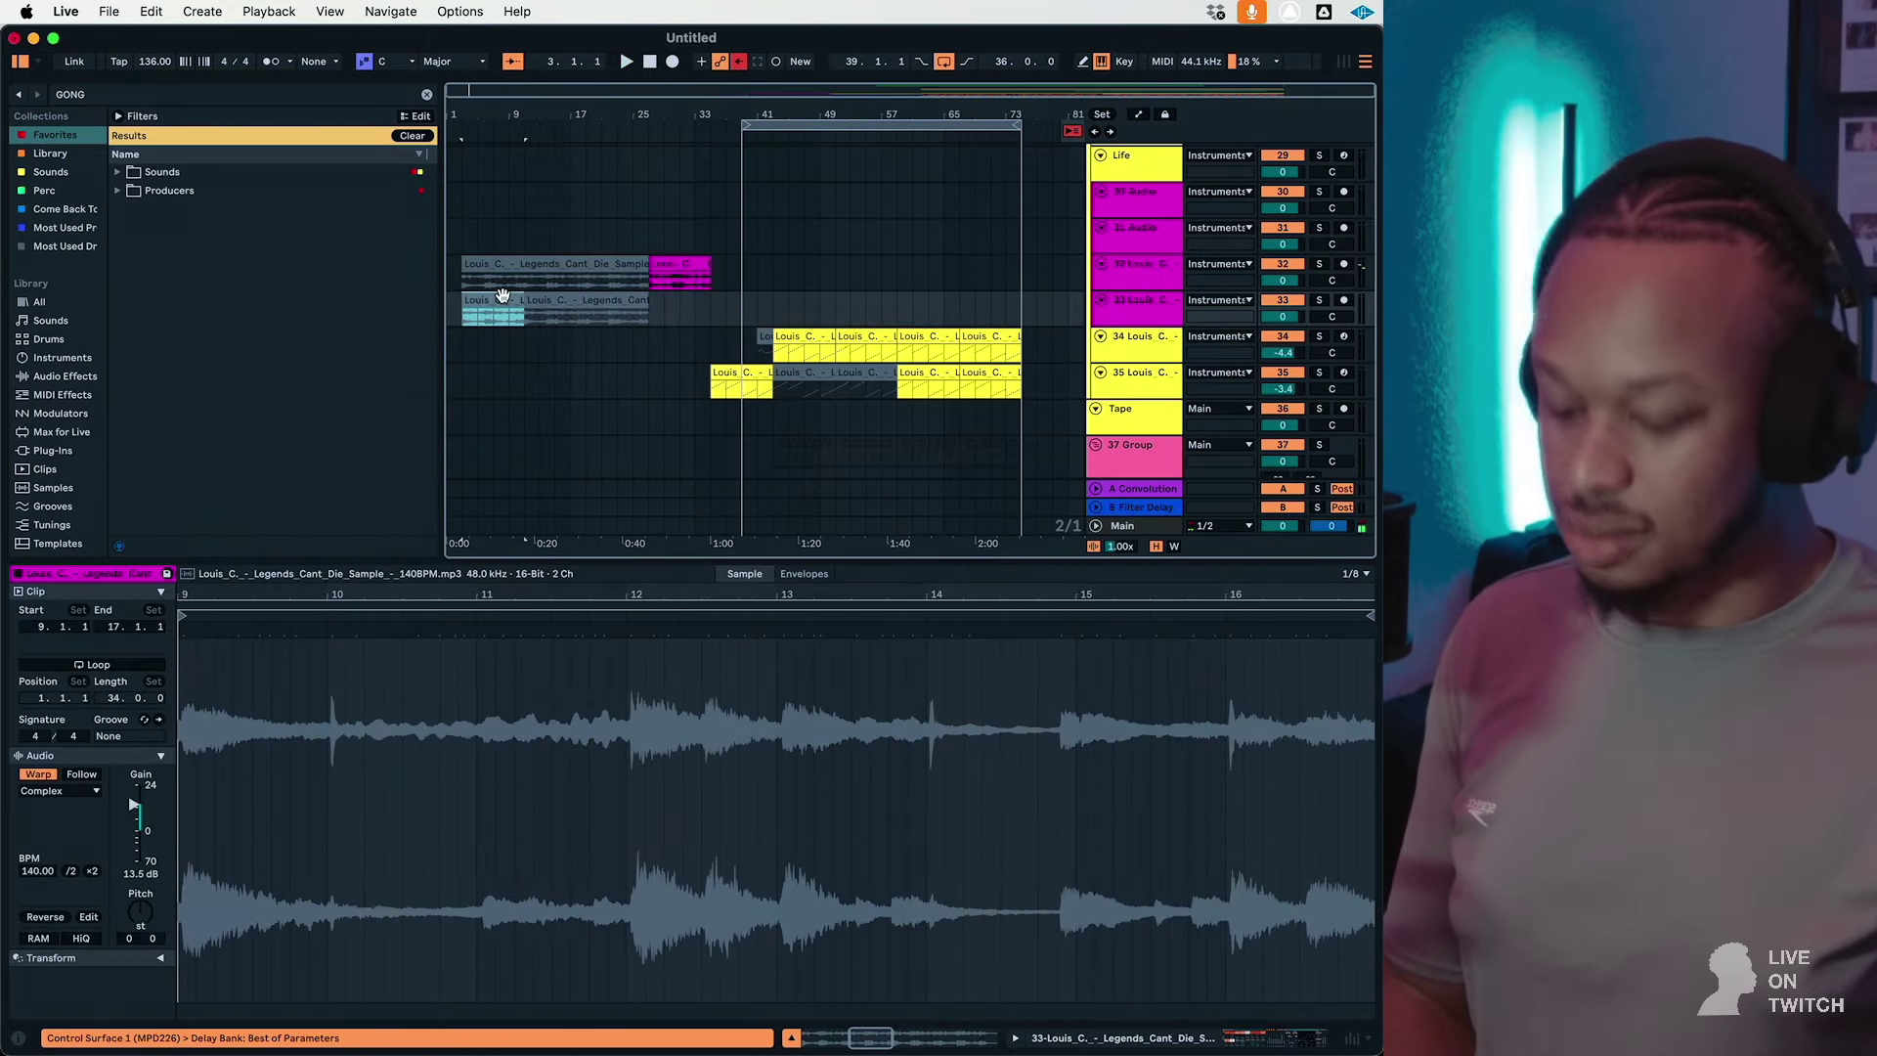
left_click(502, 295)
left_click(1319, 300)
key("space")
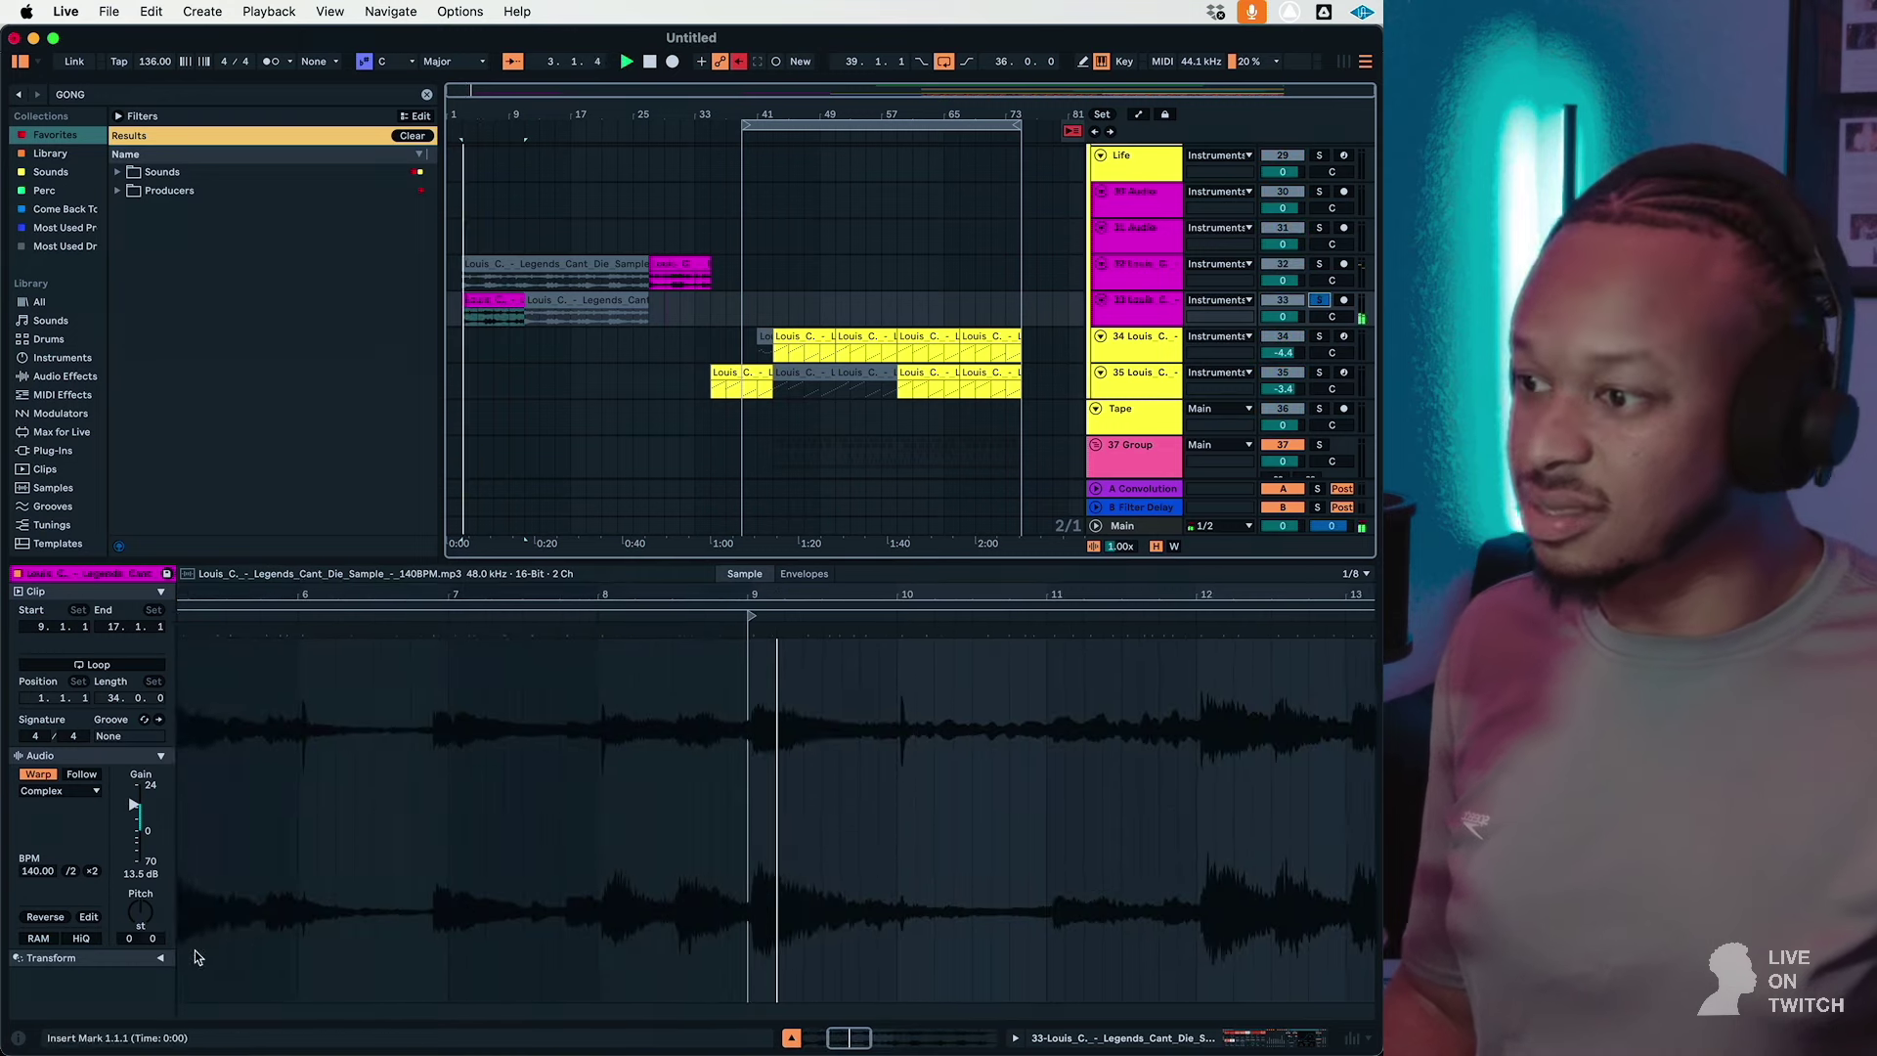
Step: Transpose the clip at bar 3 on track 33 up 1 semitone and set the track's High Filter to 19.9 kHz
left_click_drag(124, 940, 133, 923)
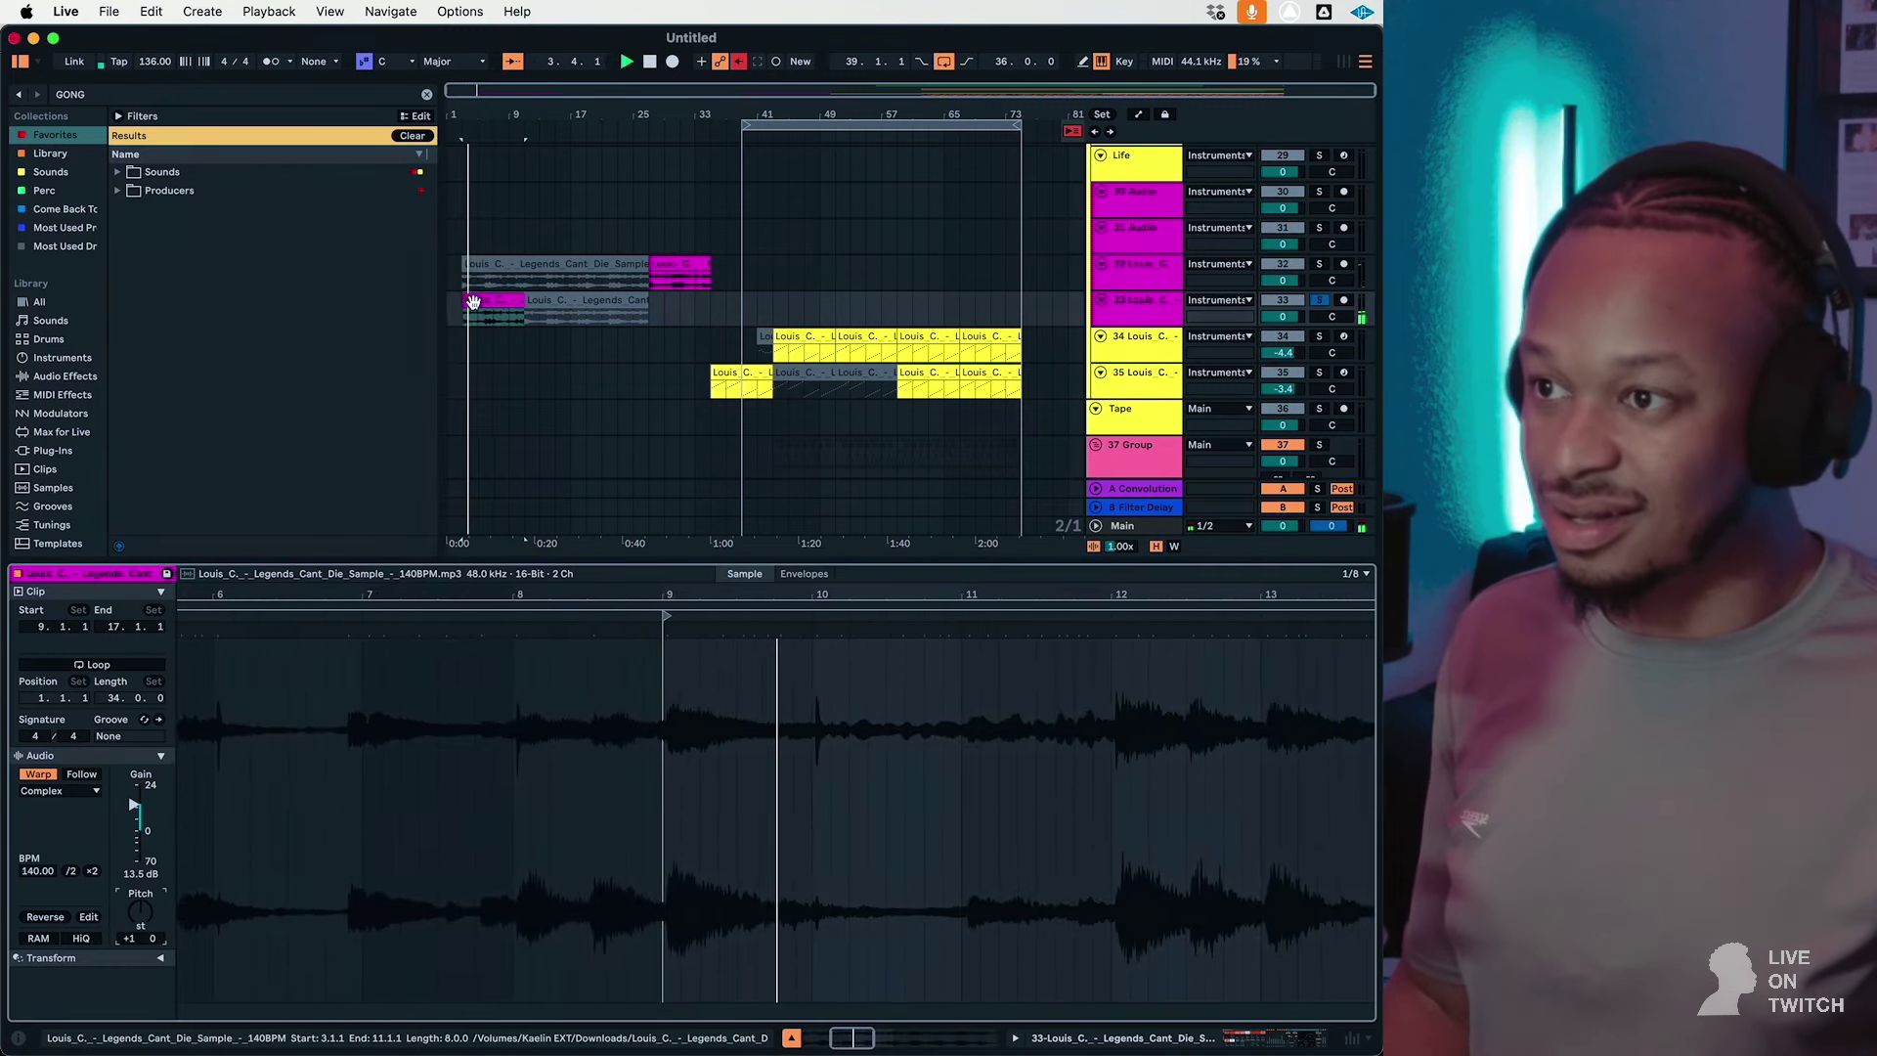
double_click(1140, 301)
left_click_drag(105, 986, 104, 948)
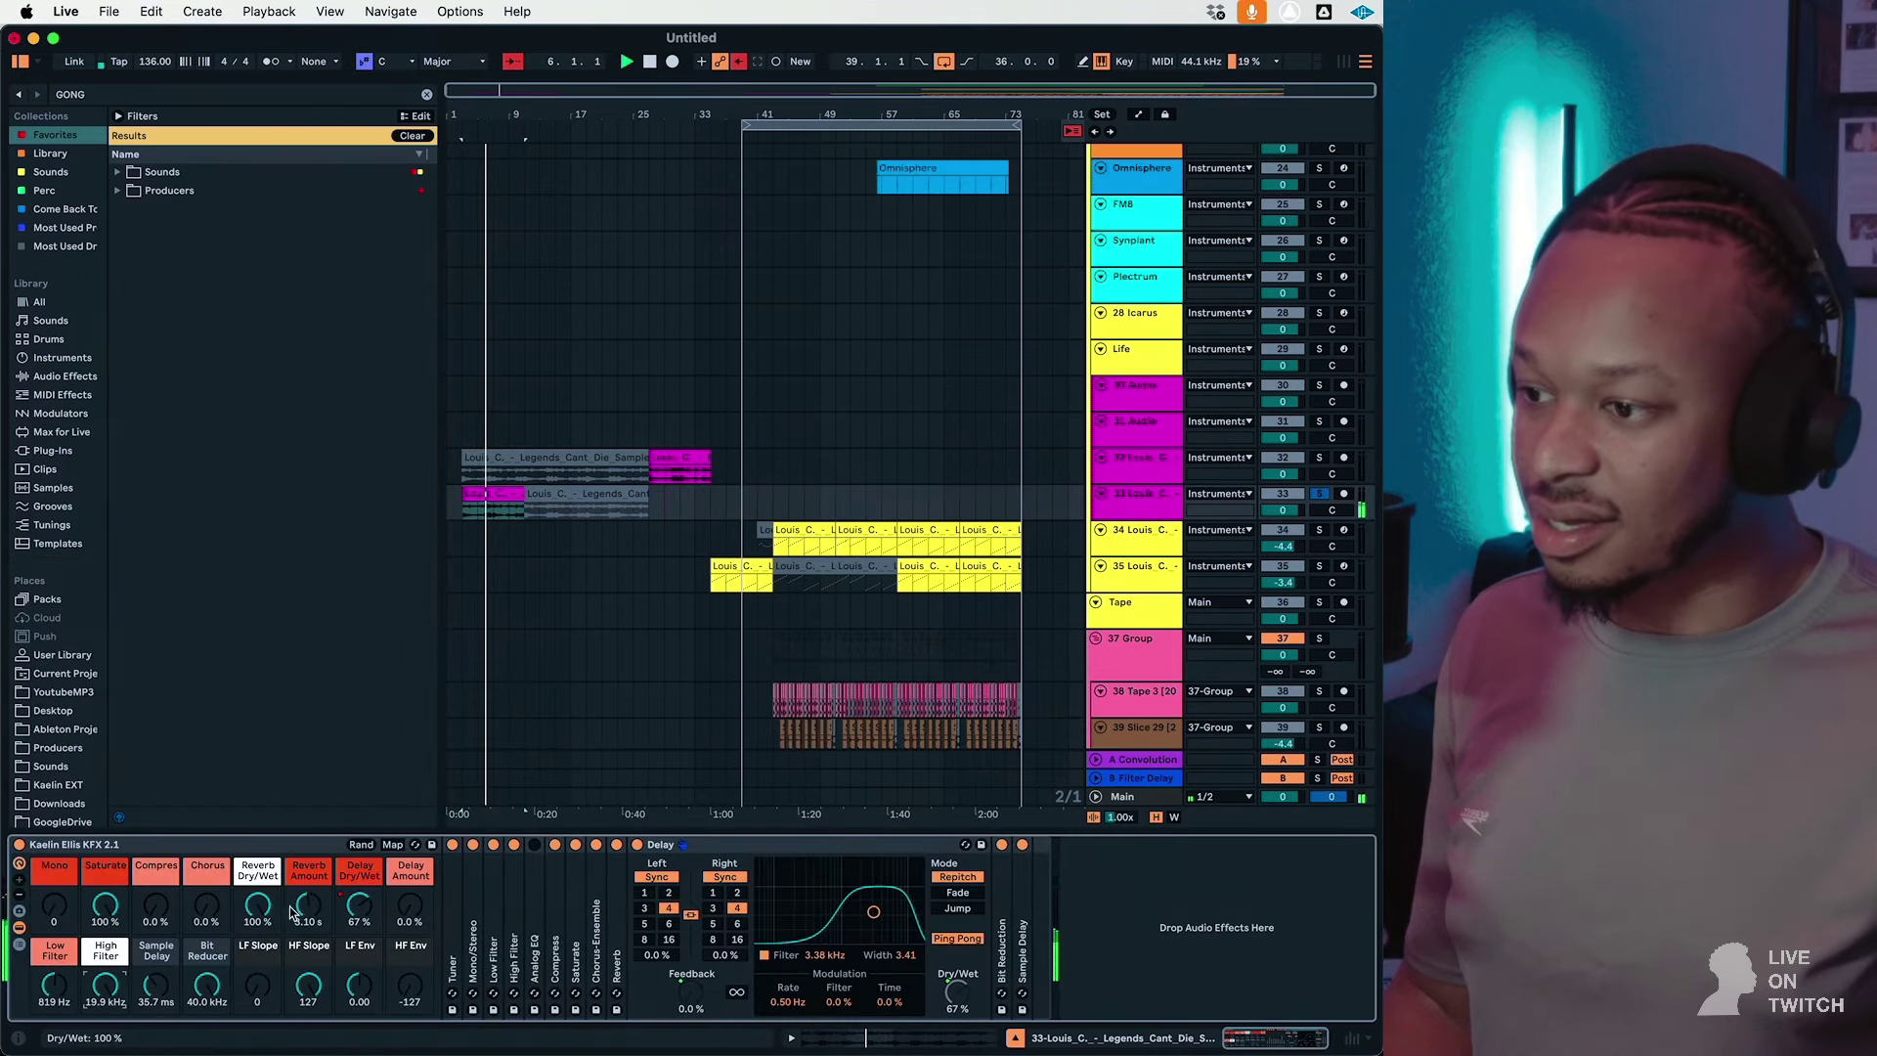
Step: Set track 33's Reverb Dry/Wet to 7.1% and move its active Legends Cant Die clip from bar 3 to bar 59
left_click_drag(269, 915, 269, 931)
left_click(492, 501)
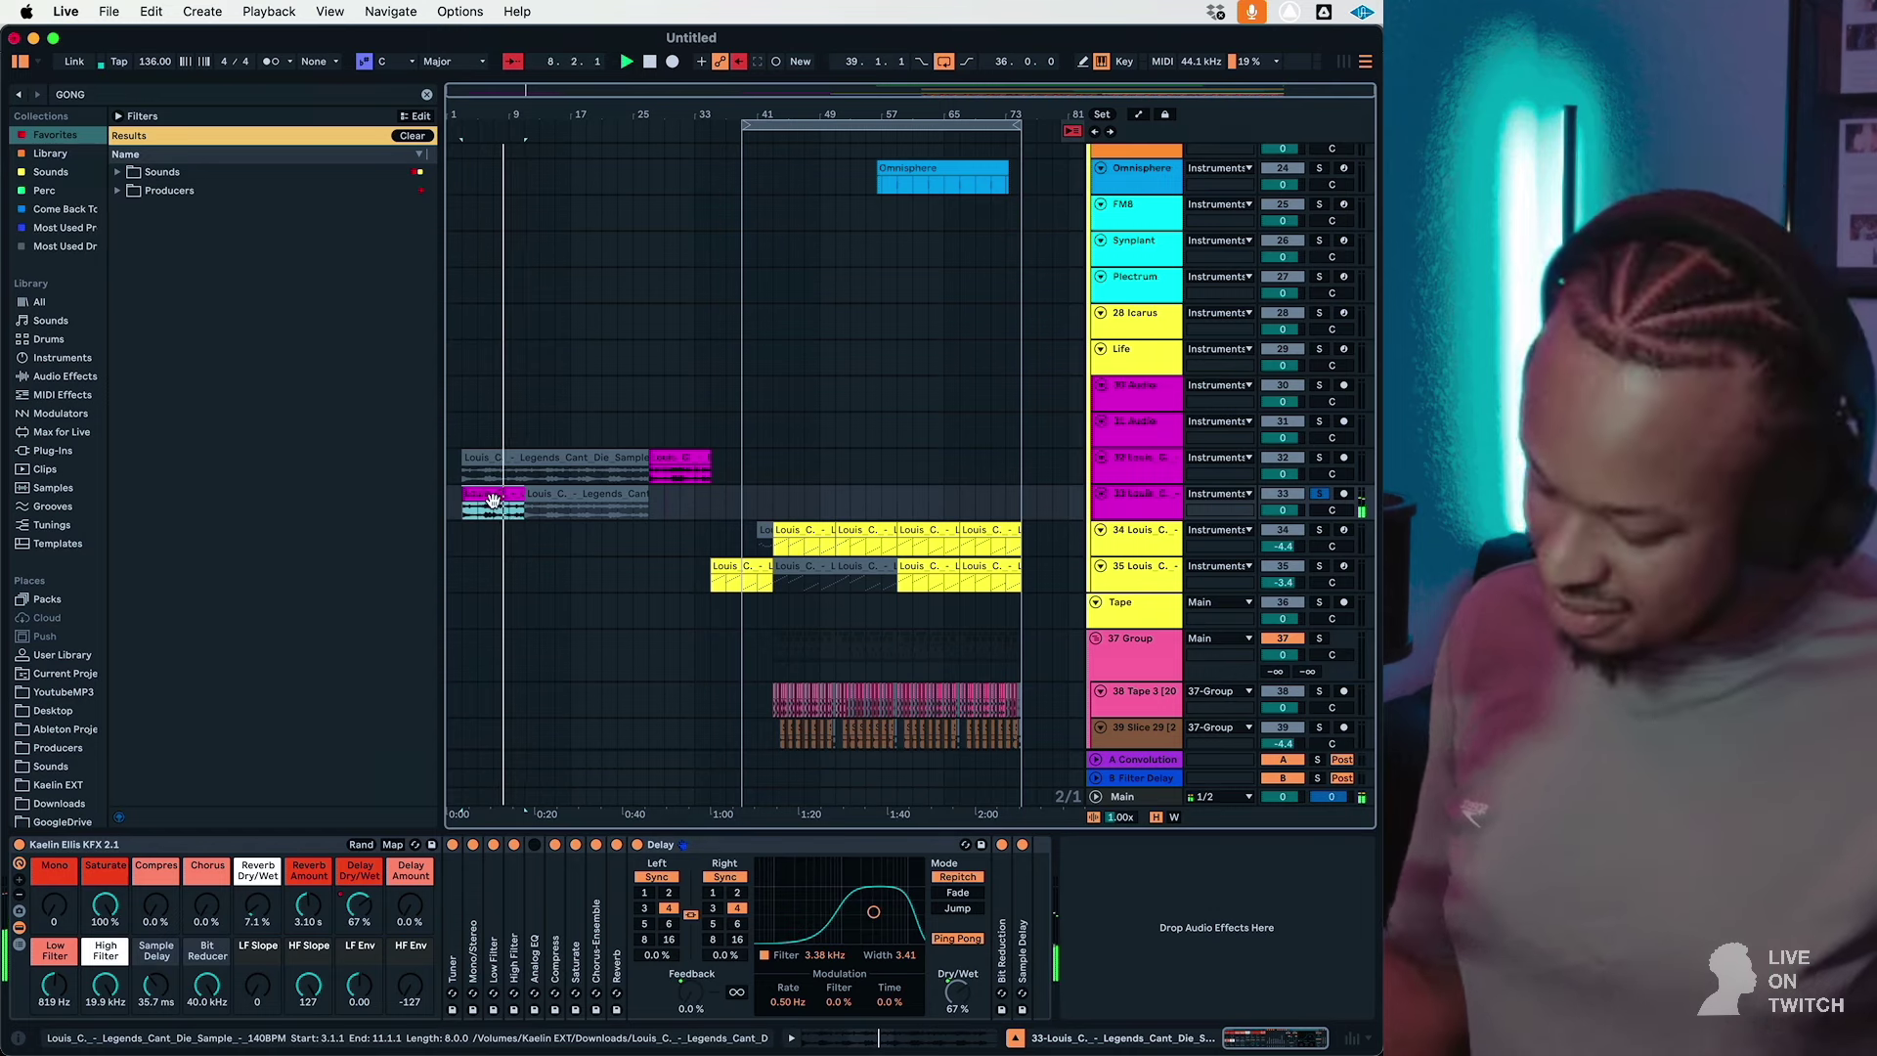
left_click(895, 497)
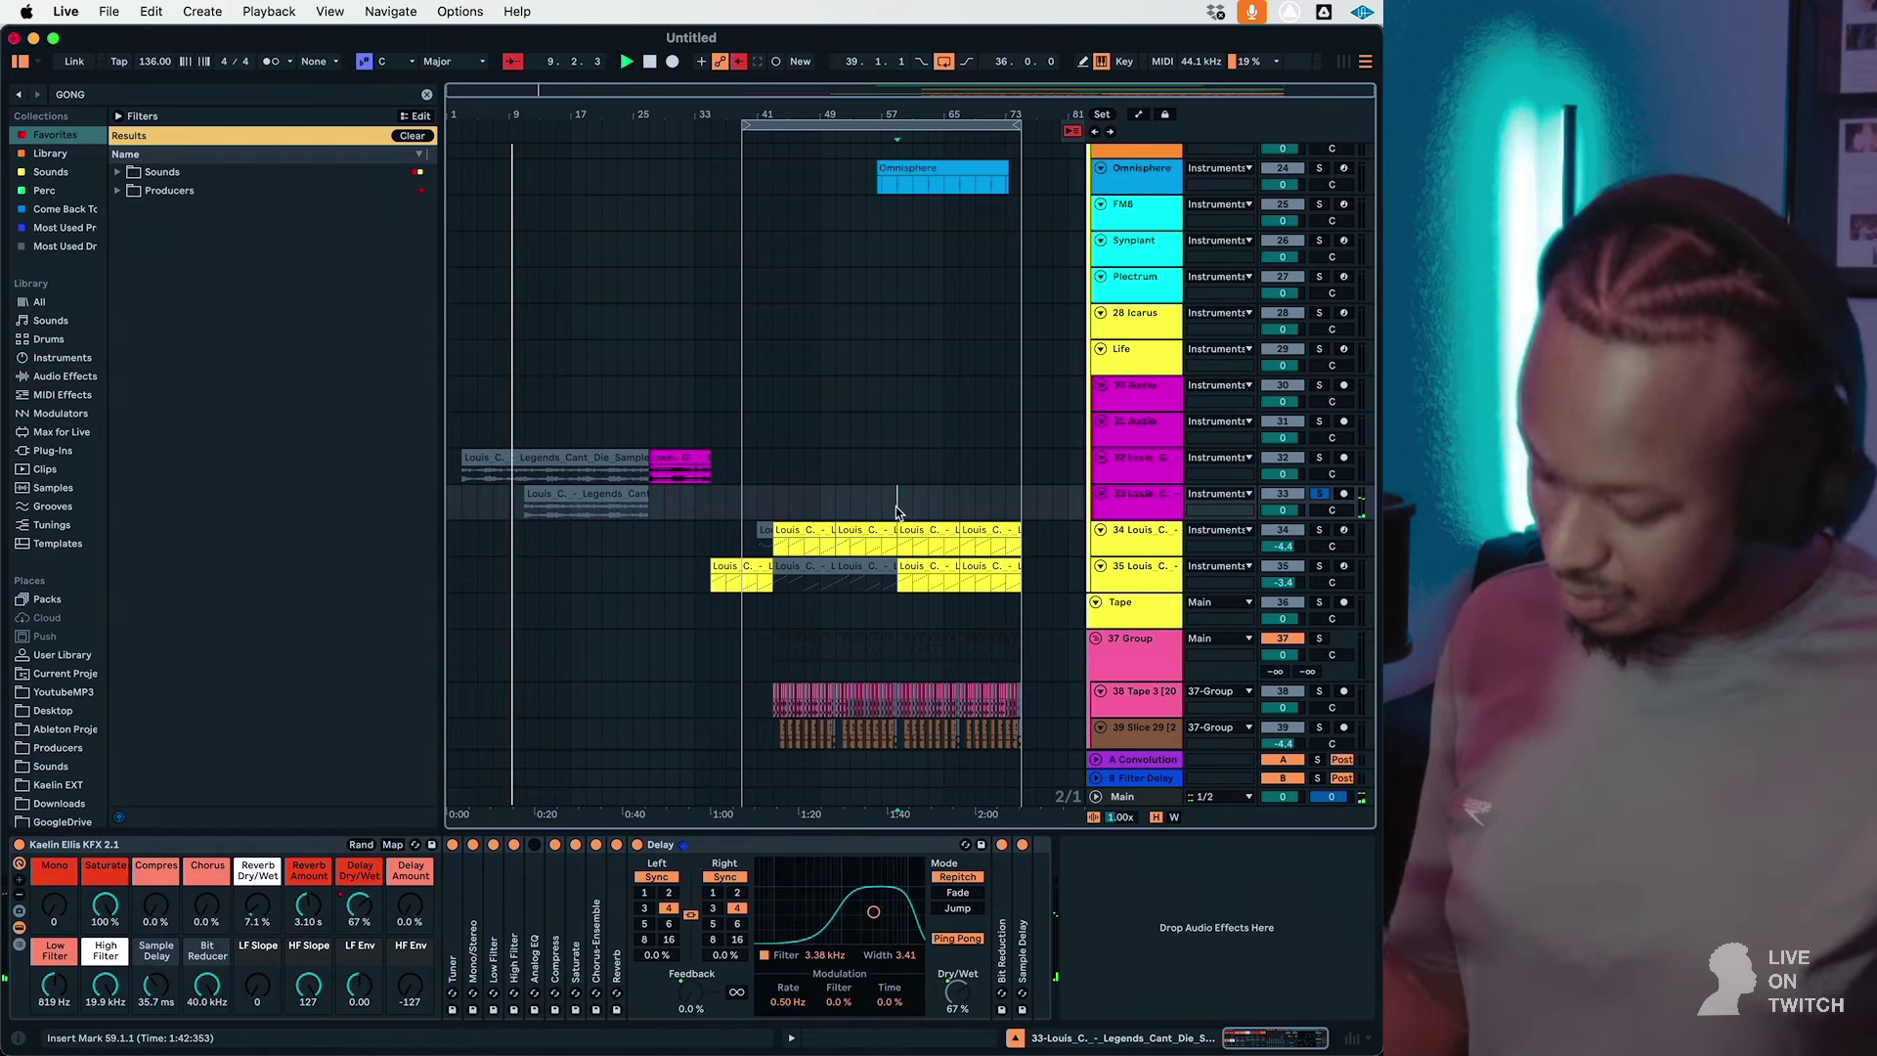
key("super+v")
left_click(867, 504)
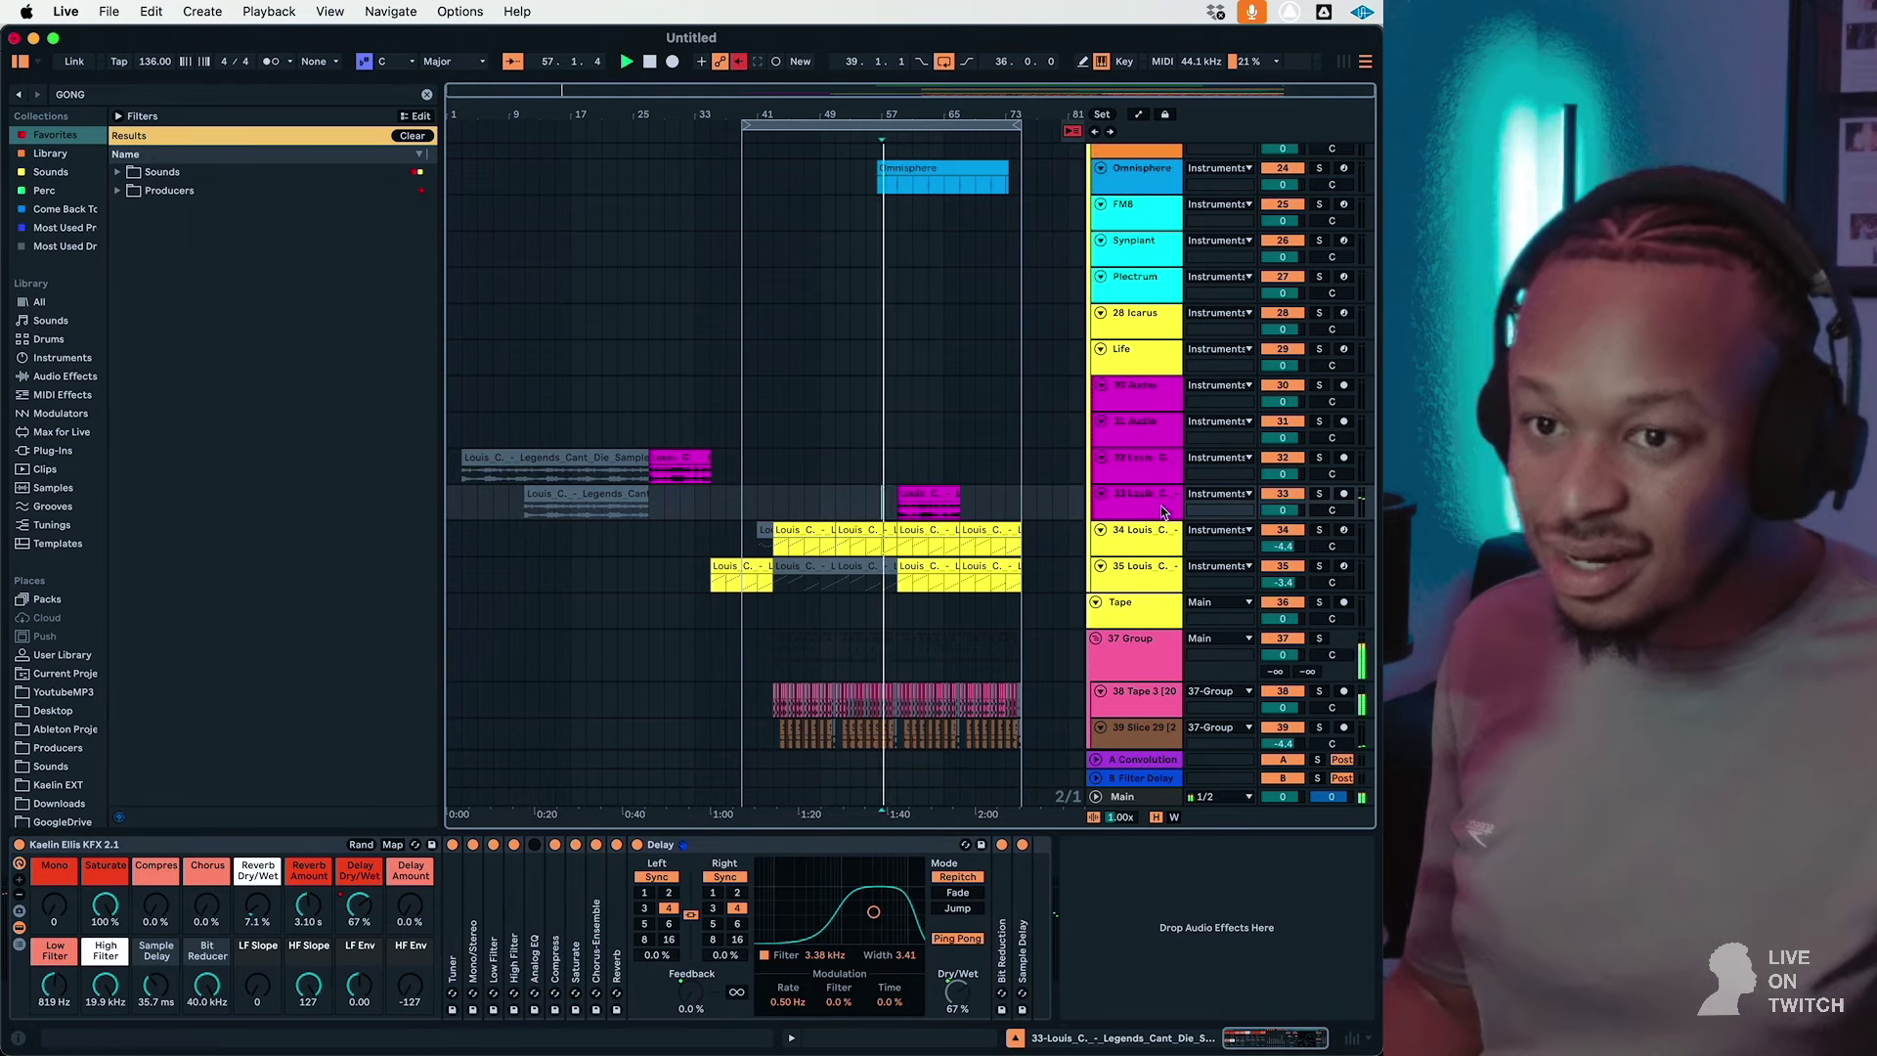
Step: Duplicate the Legends Cant Die clip at bar 59 on track 33 to bar 67 and set the track's volume to -5.0 dB
left_click(945, 491)
double_click(945, 490)
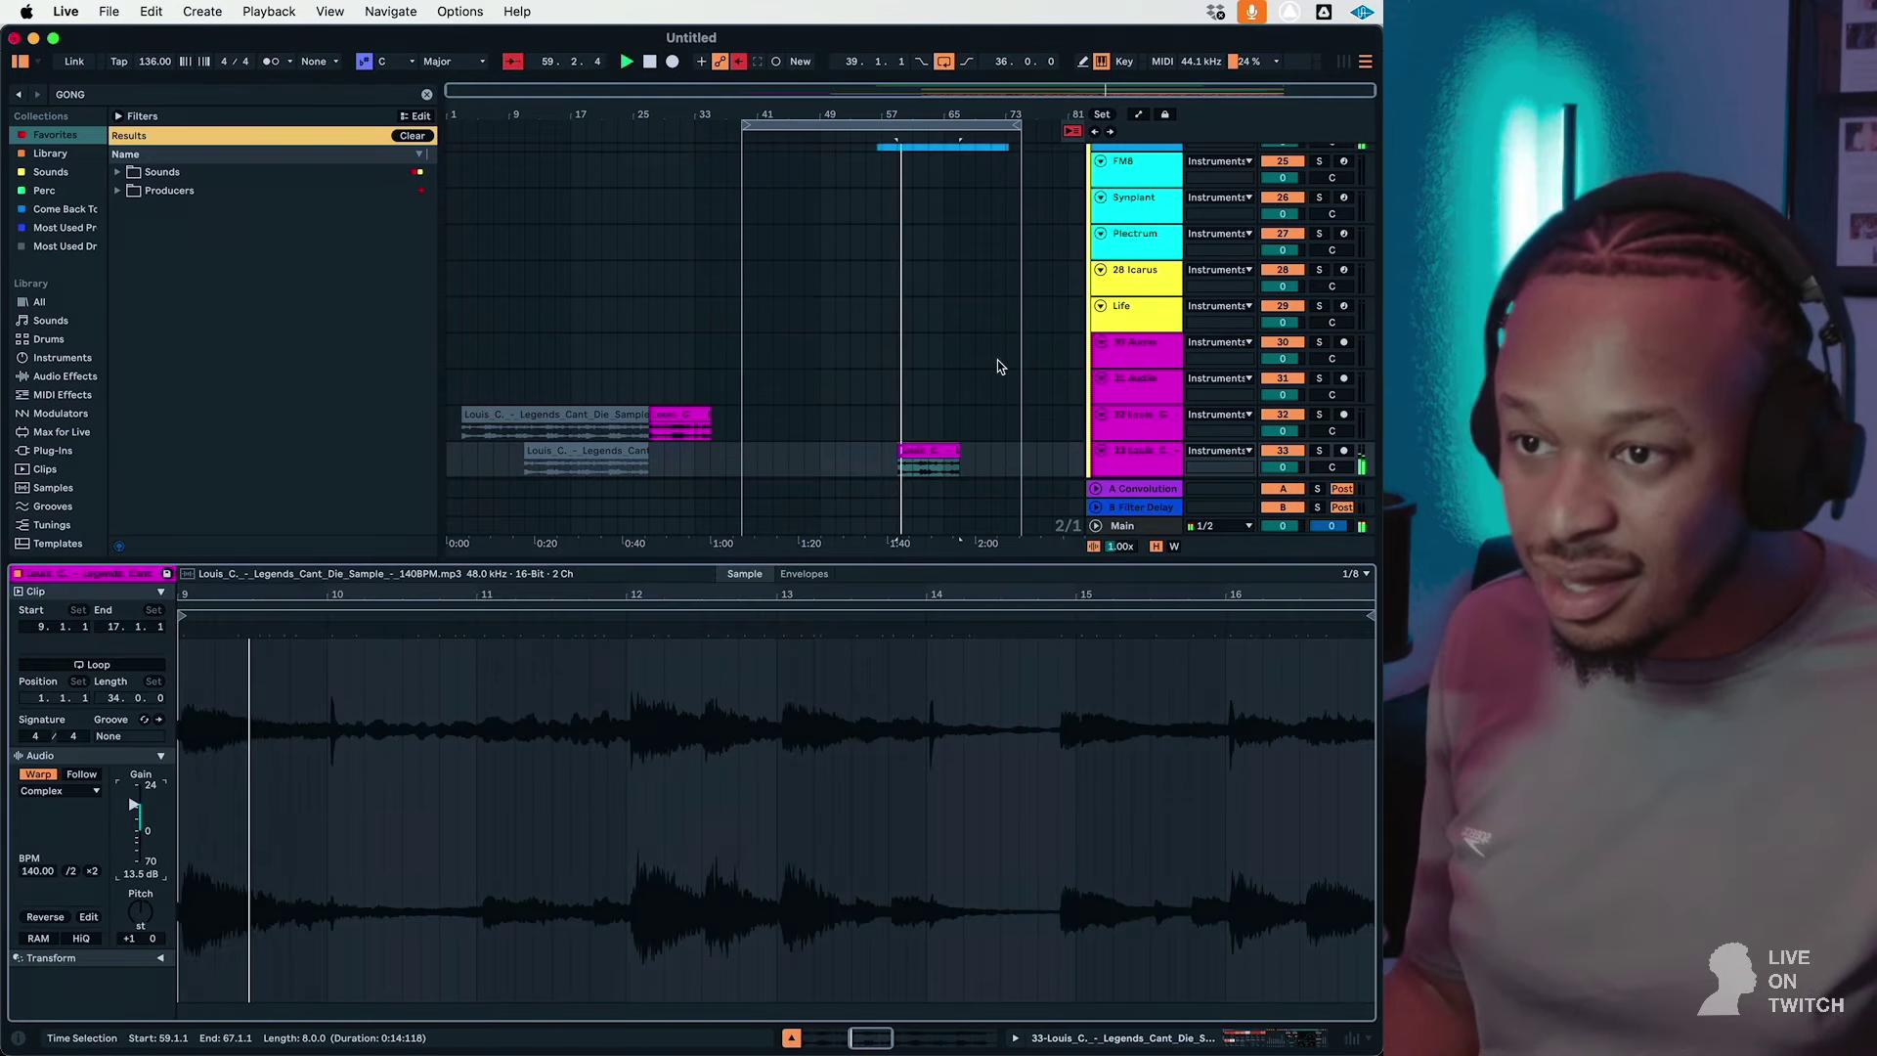
left_click(943, 446)
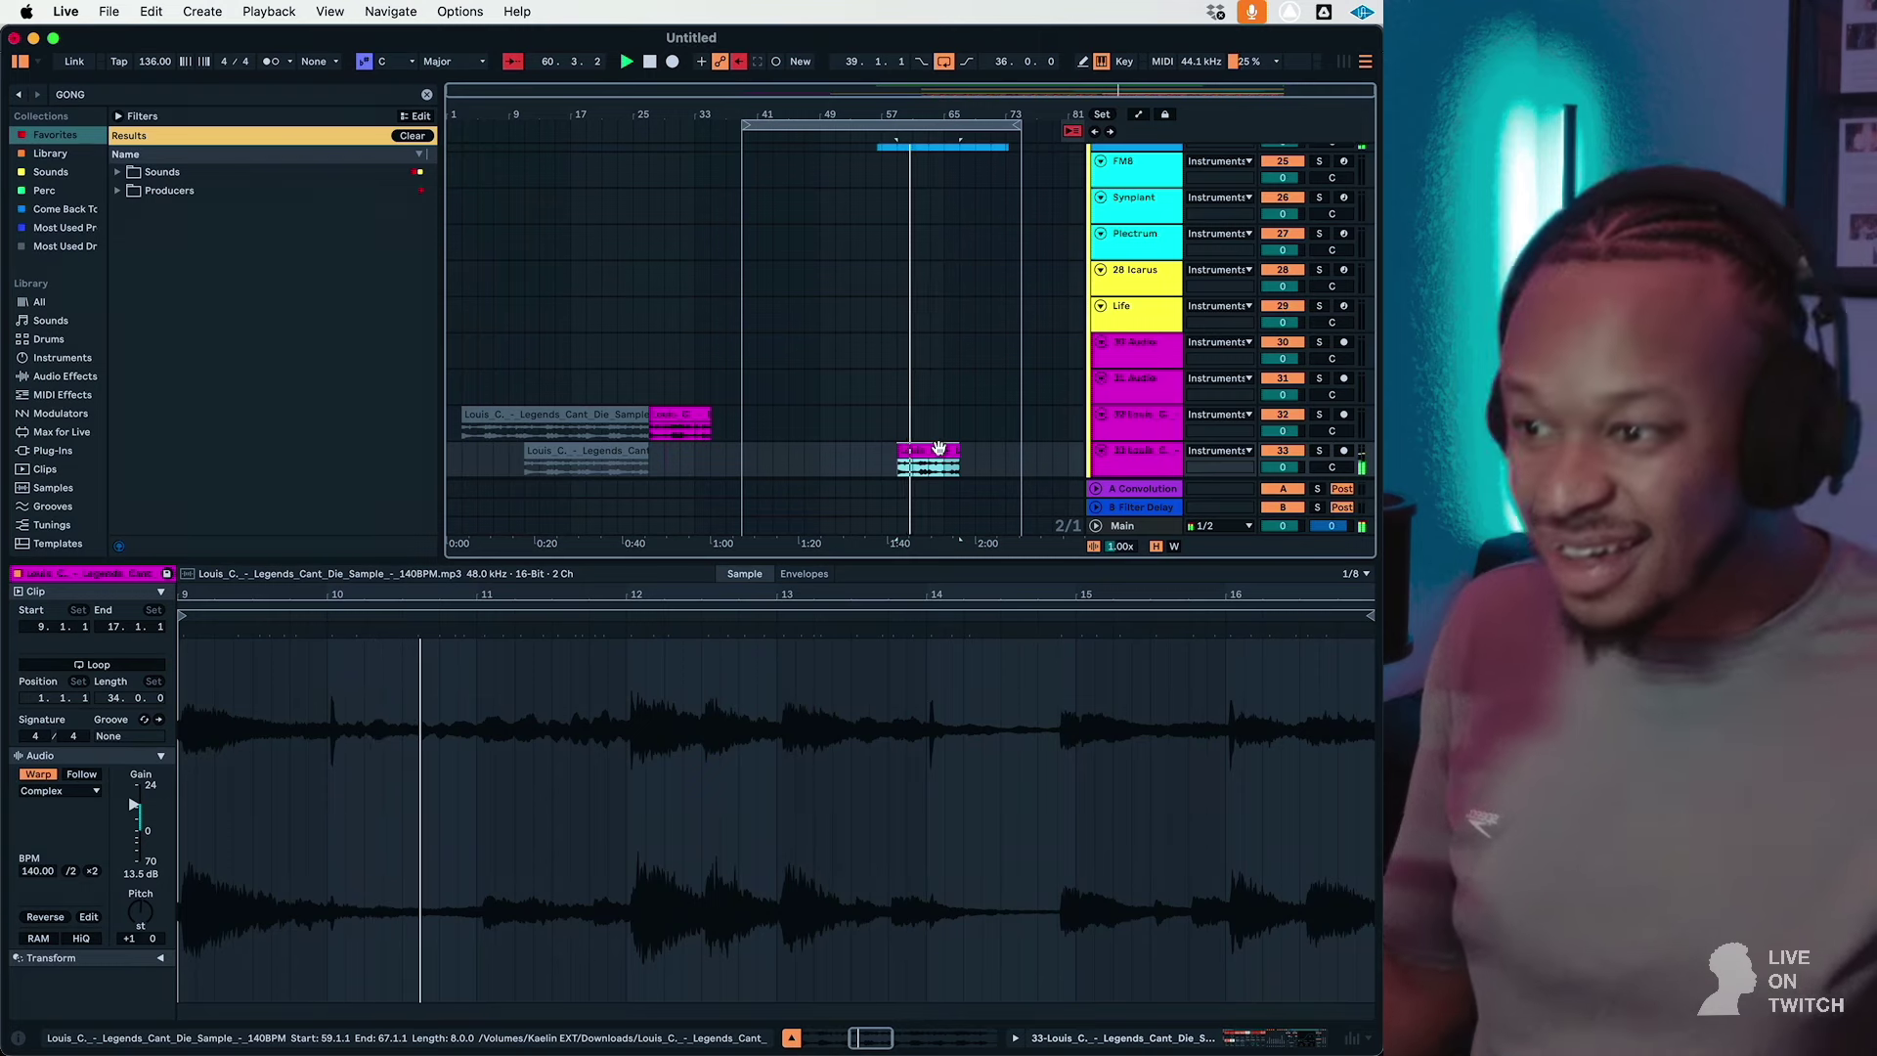
key("super+d")
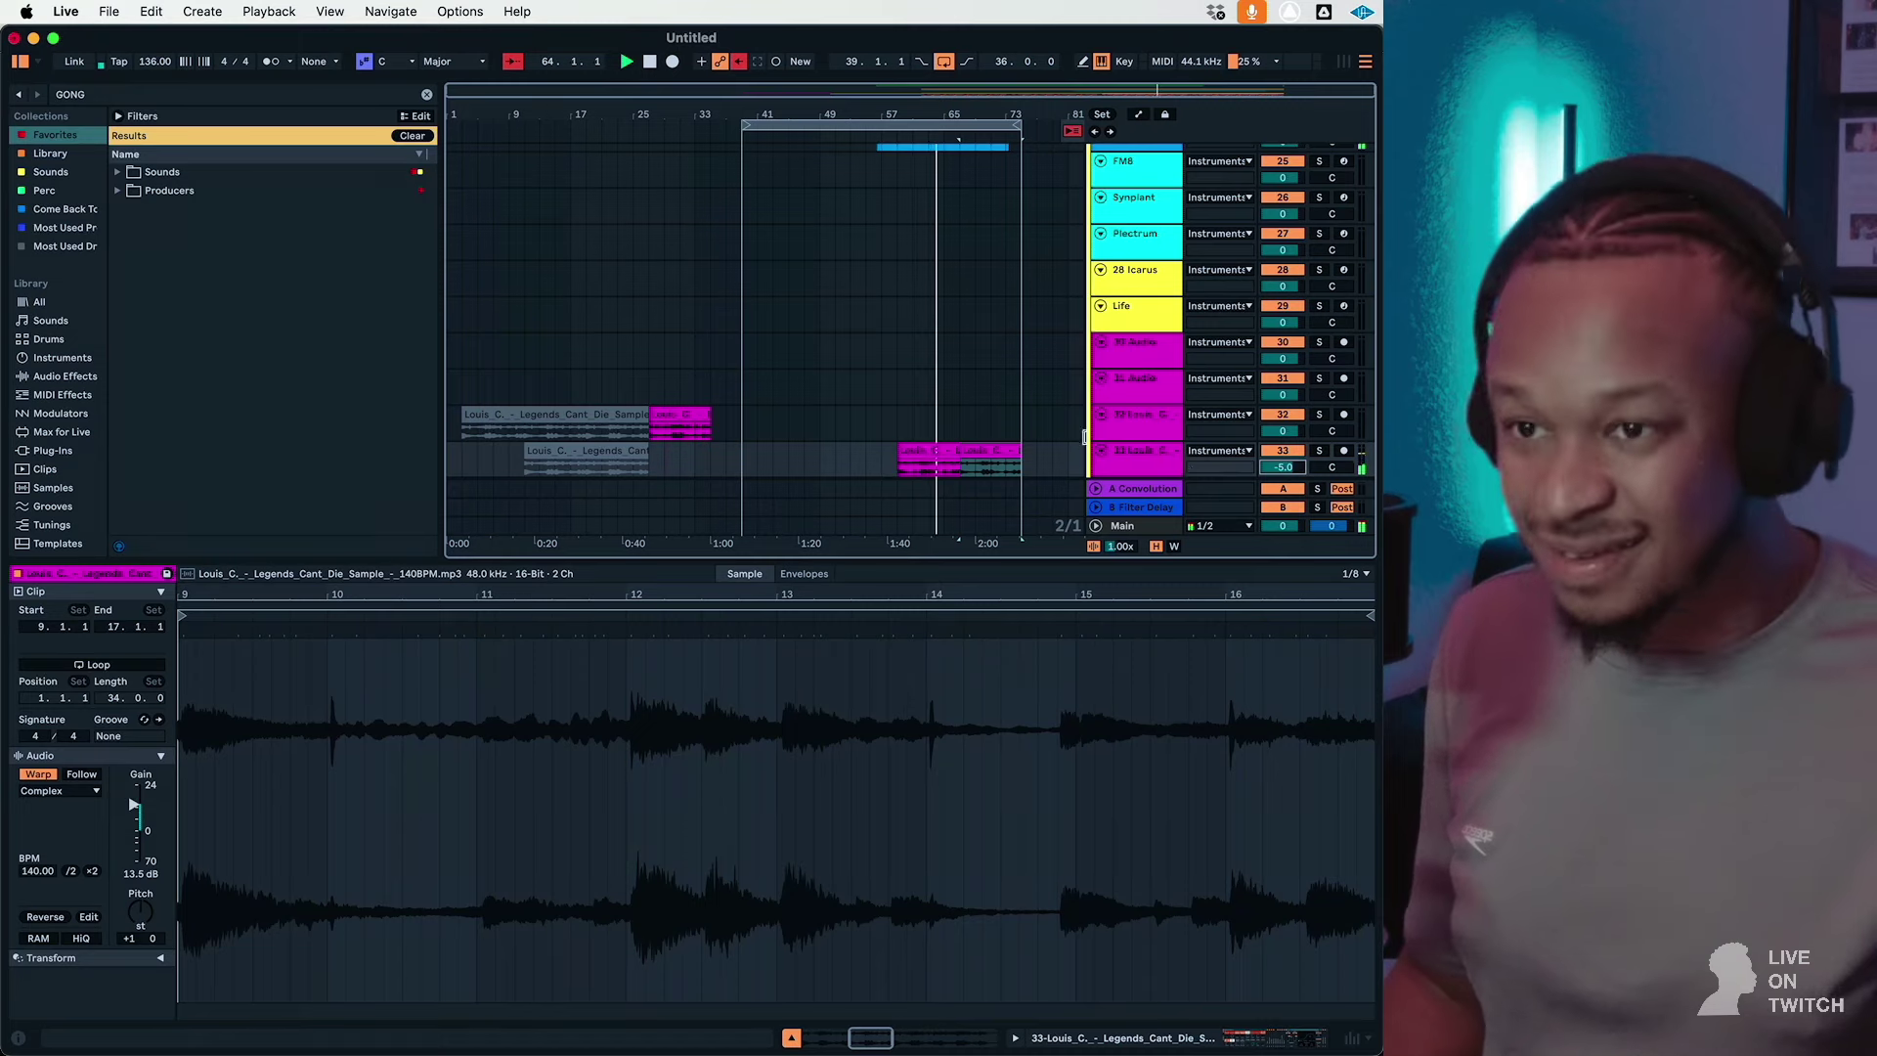
scroll(1085, 437, "down", 5)
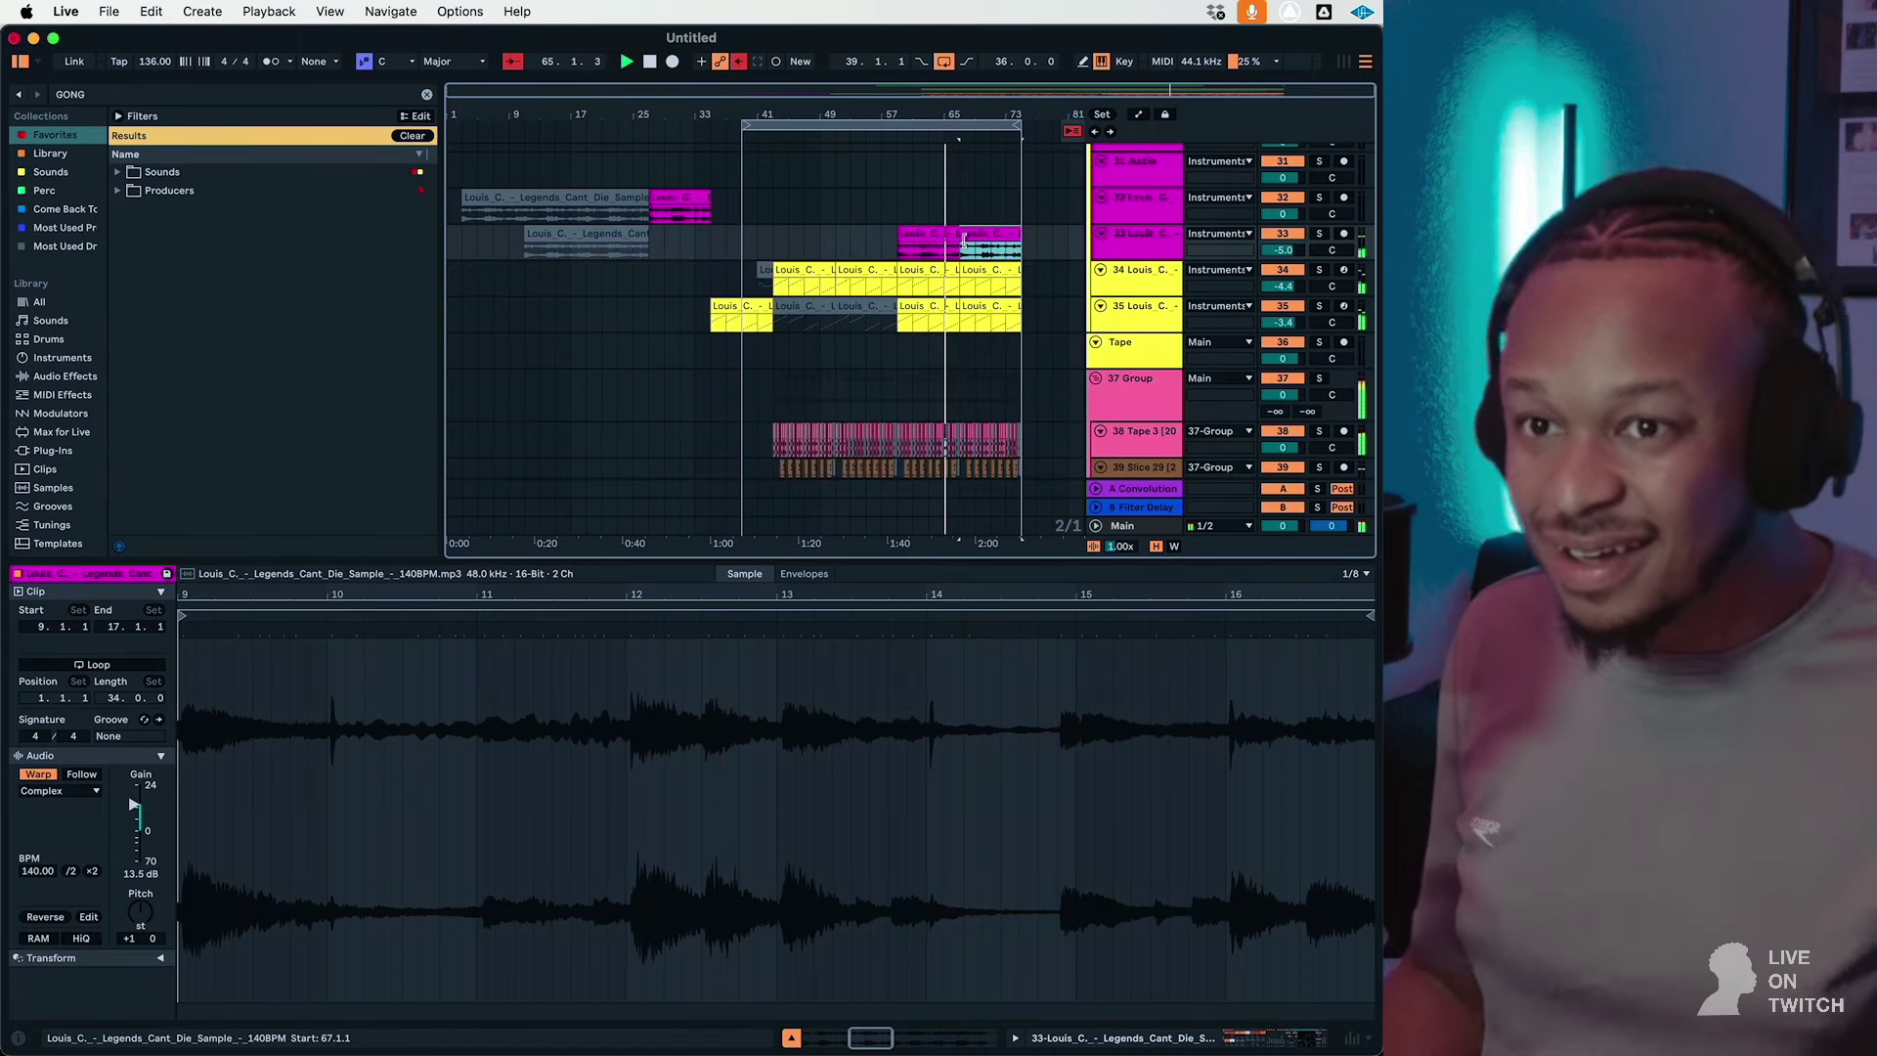
key("shift+Tab")
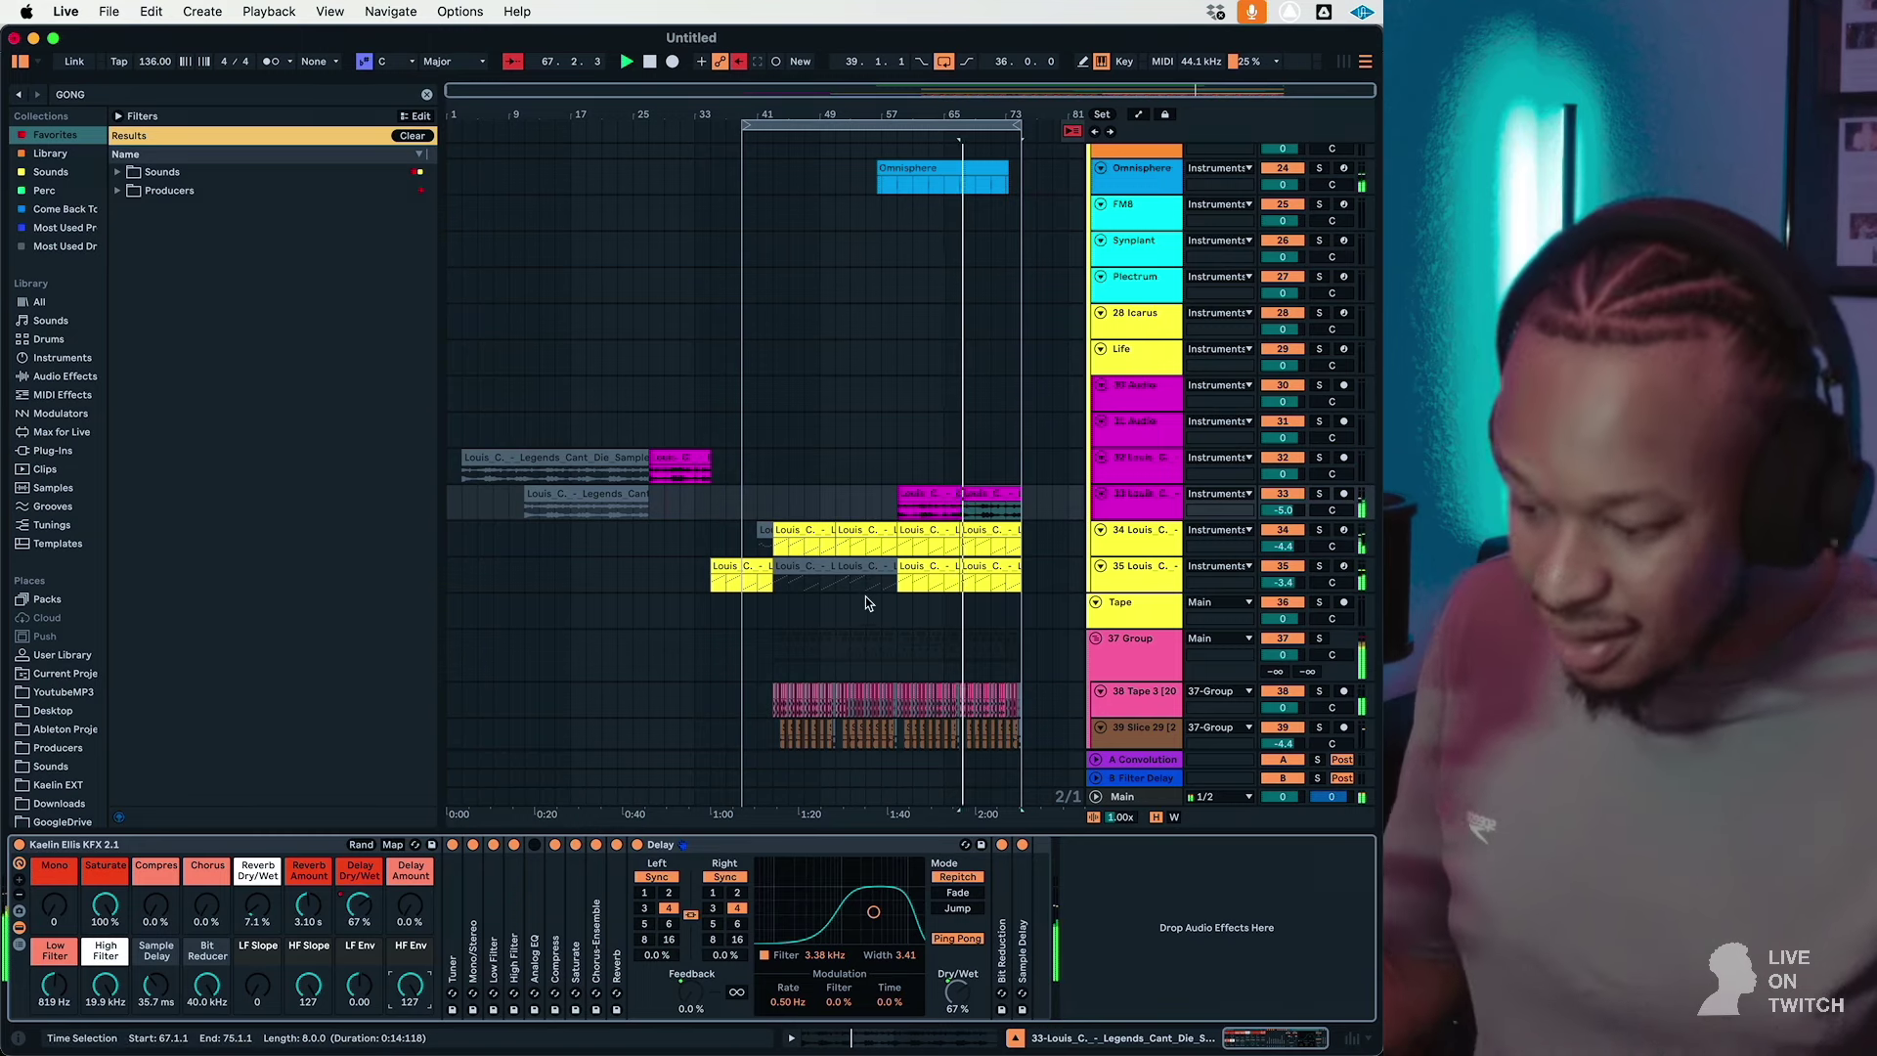
Step: Duplicate the last Electric Key clip to bar 75 and make the arrangement loop run from bar 43 to bar 77
scroll(792, 493, "up", 4)
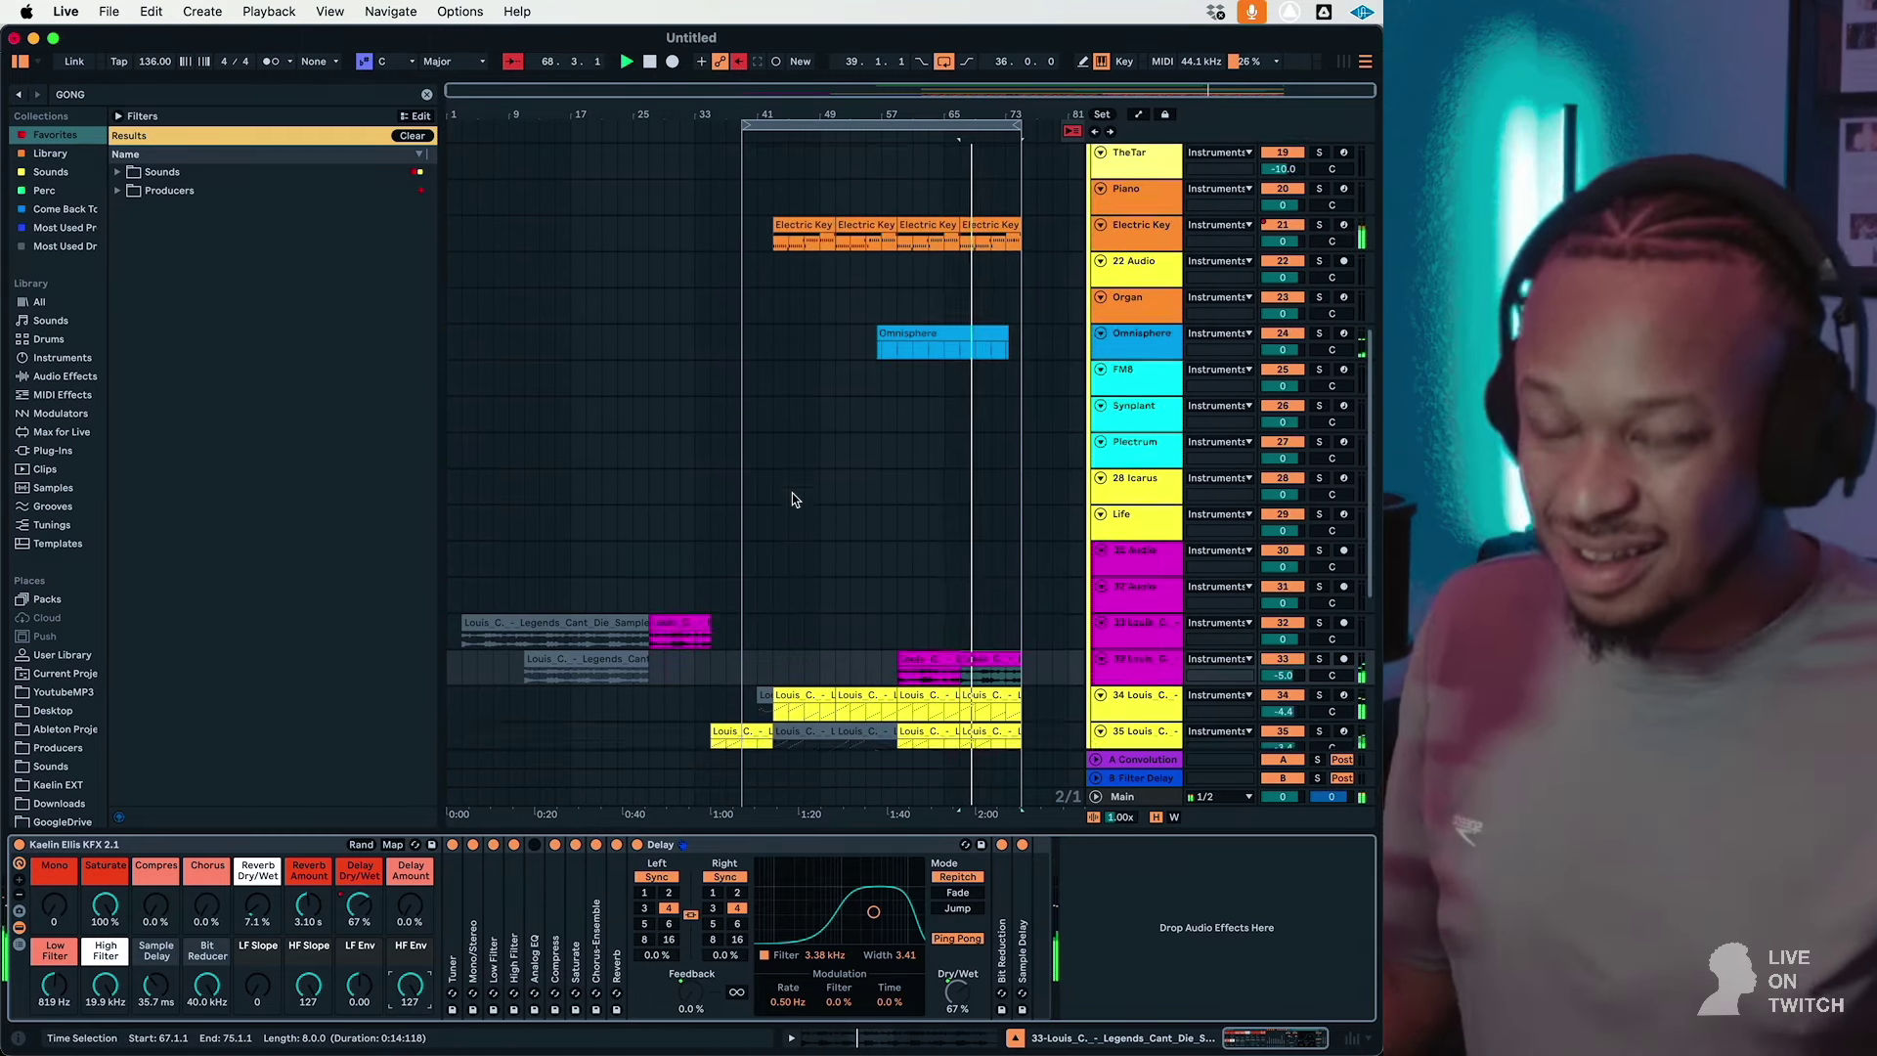
scroll(792, 493, "down", 8)
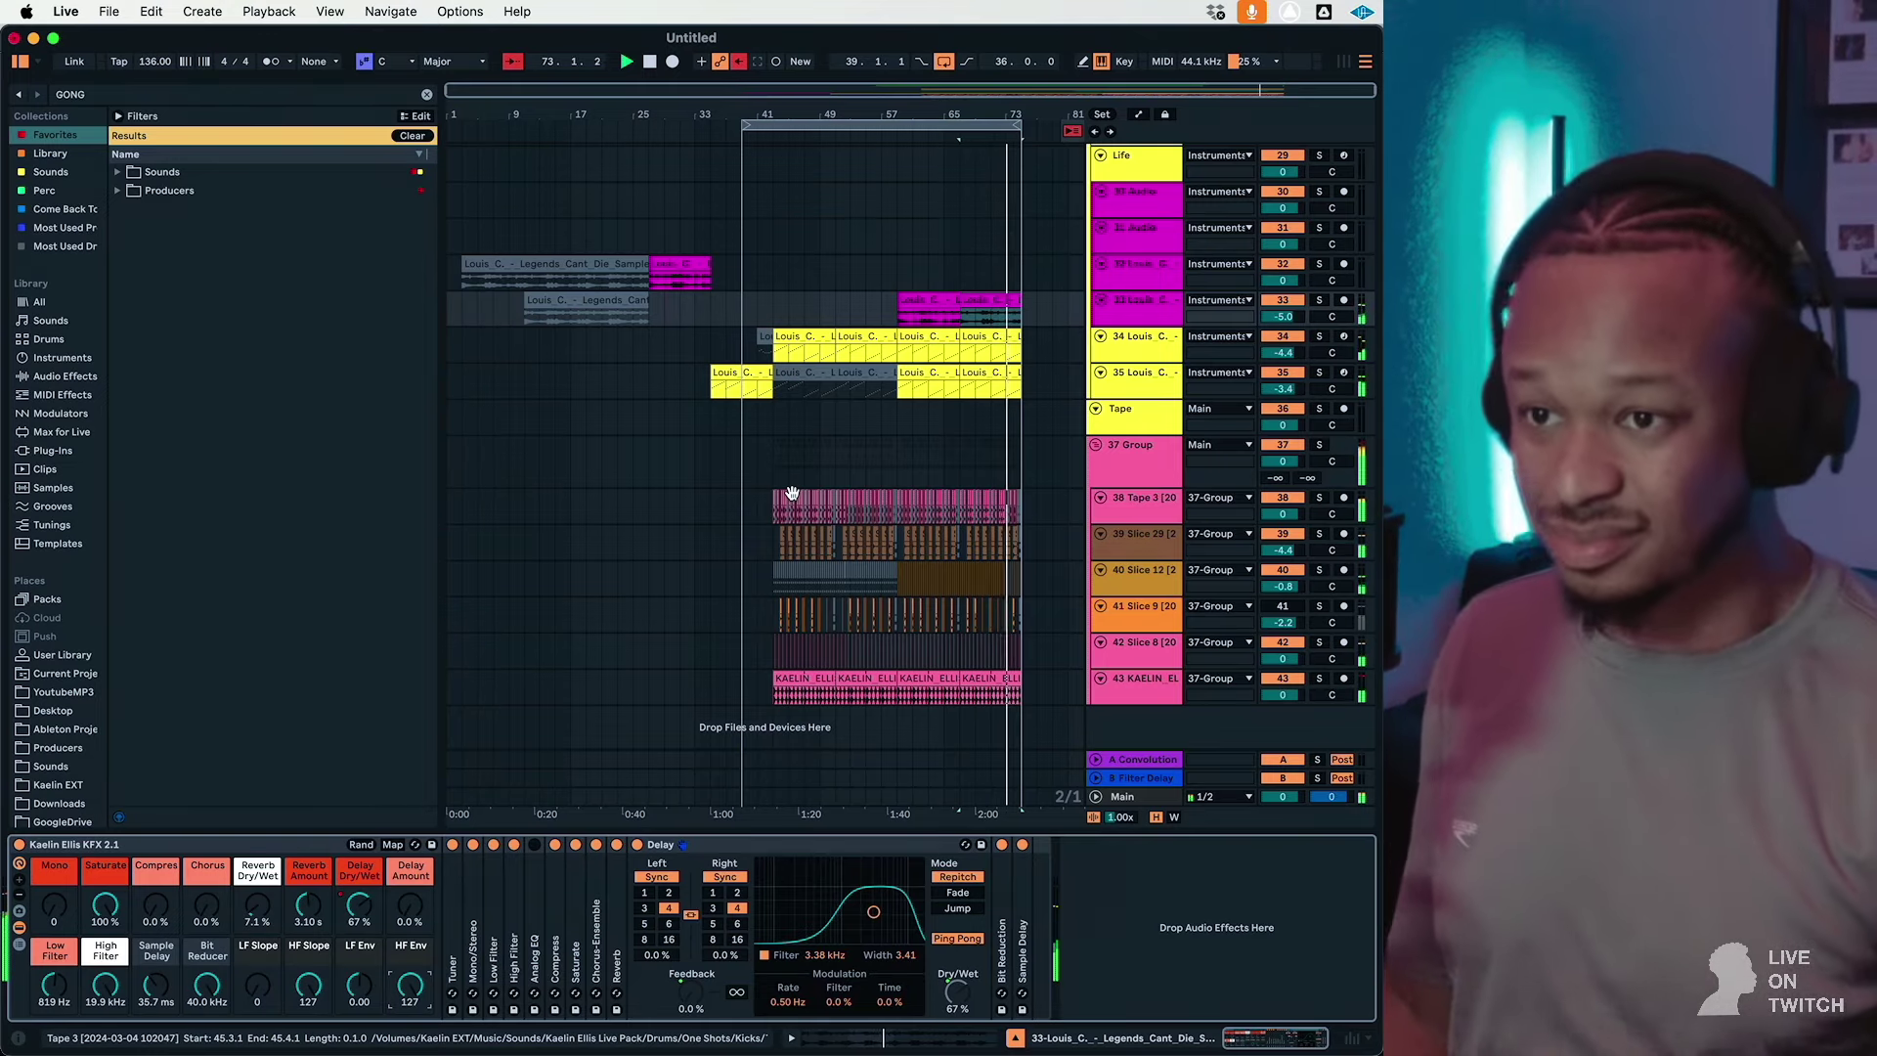
left_click_drag(1022, 125, 1038, 124)
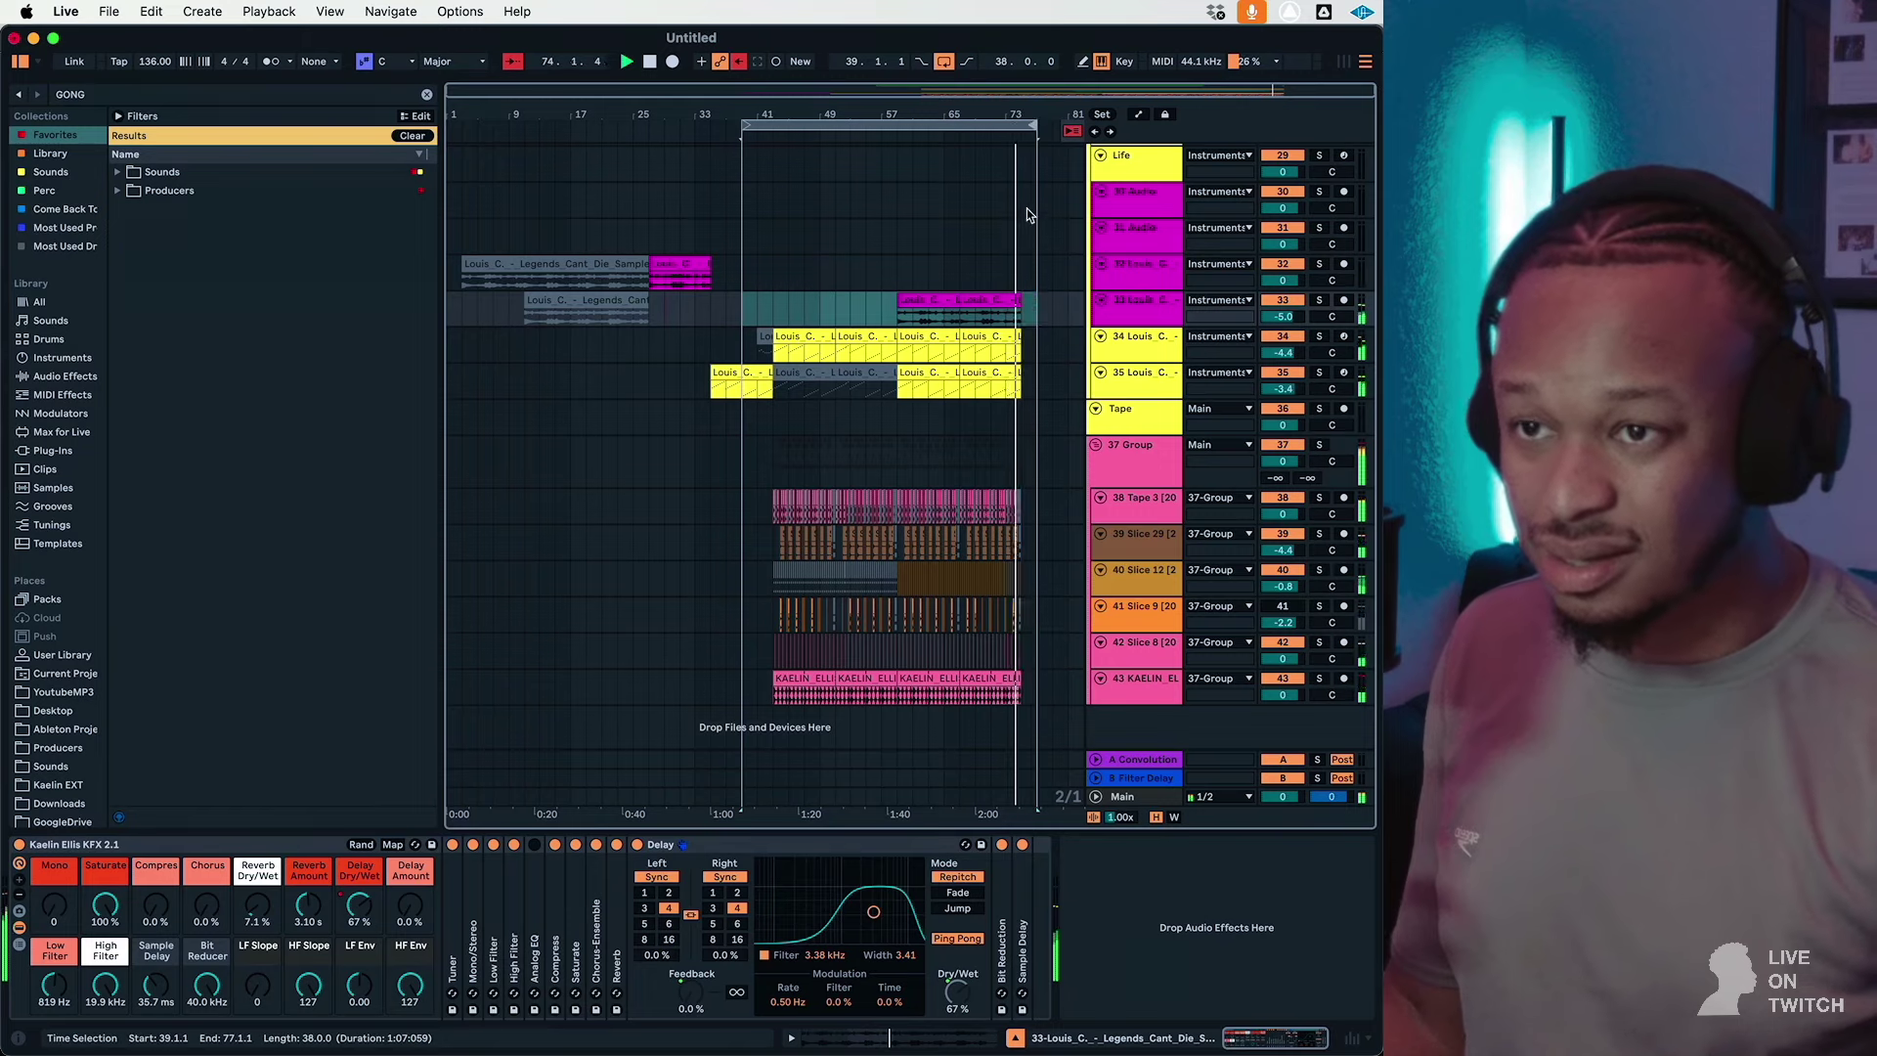
scroll(1027, 225, "up", 10)
left_click(1012, 313)
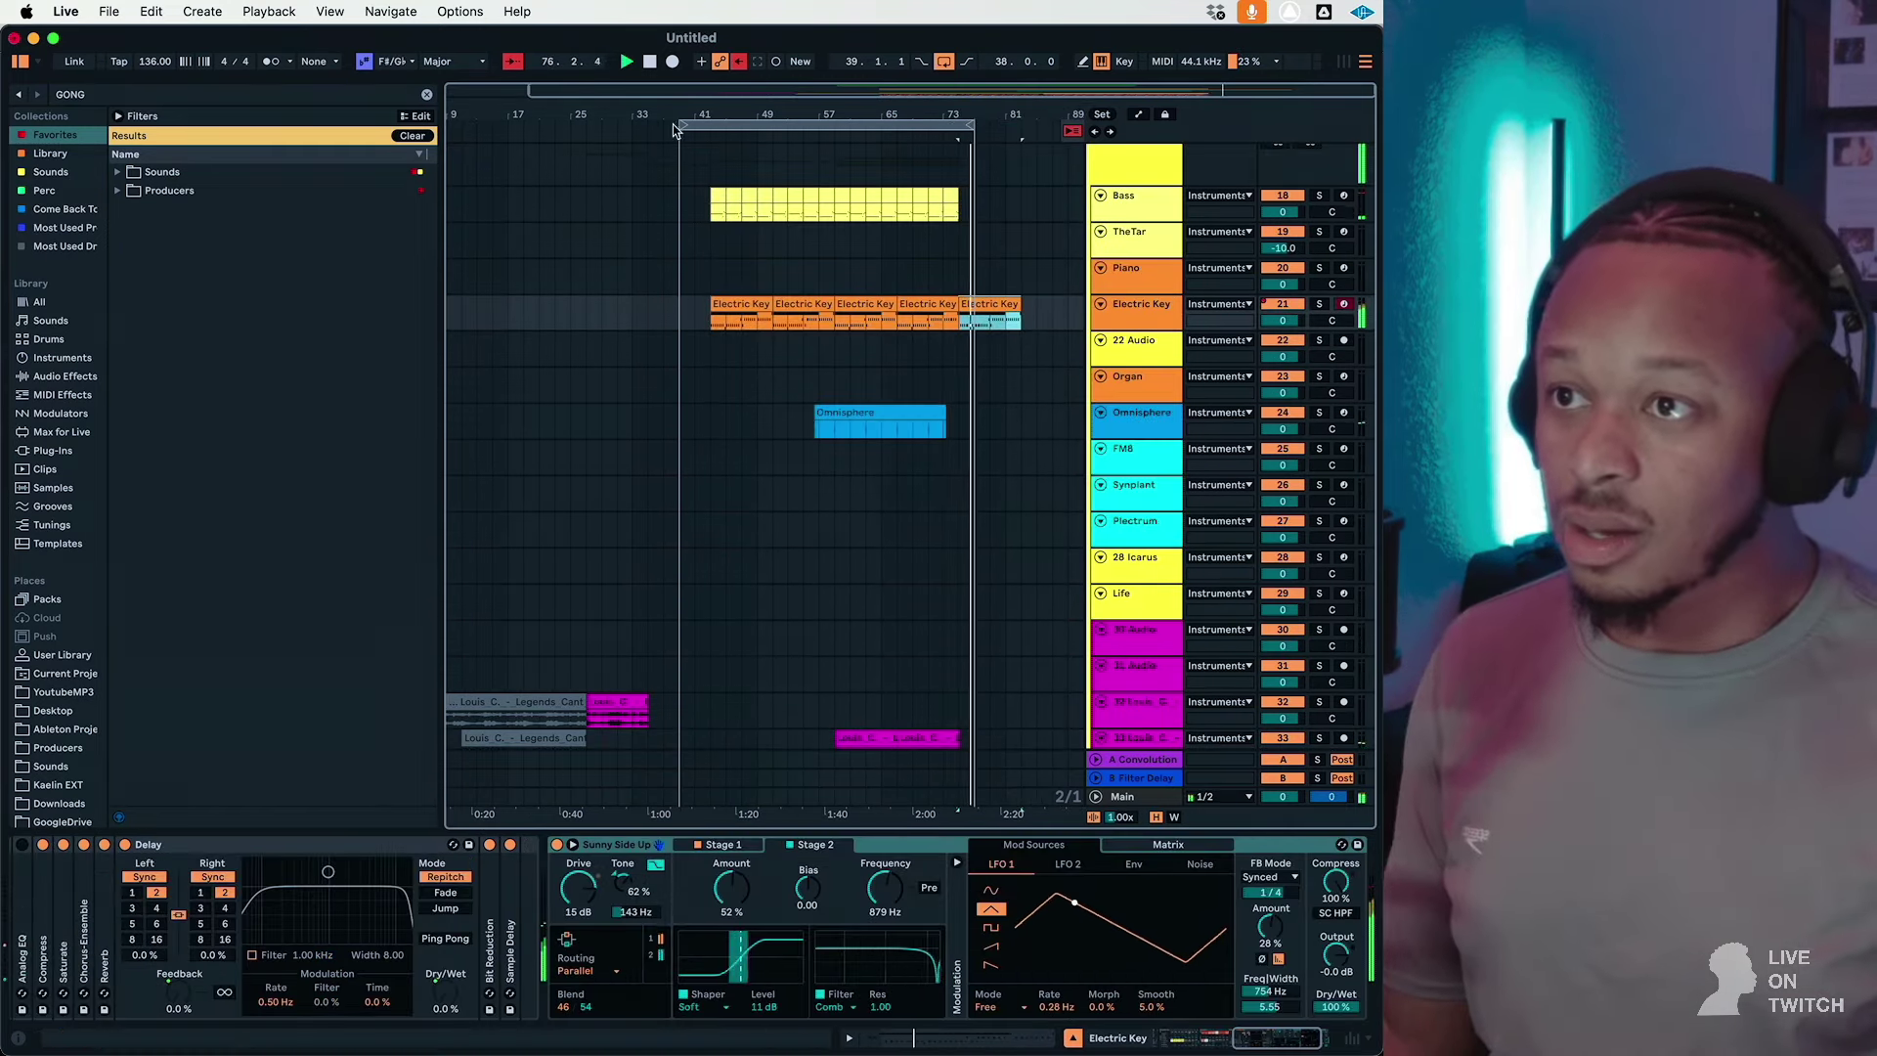
left_click_drag(674, 130, 714, 127)
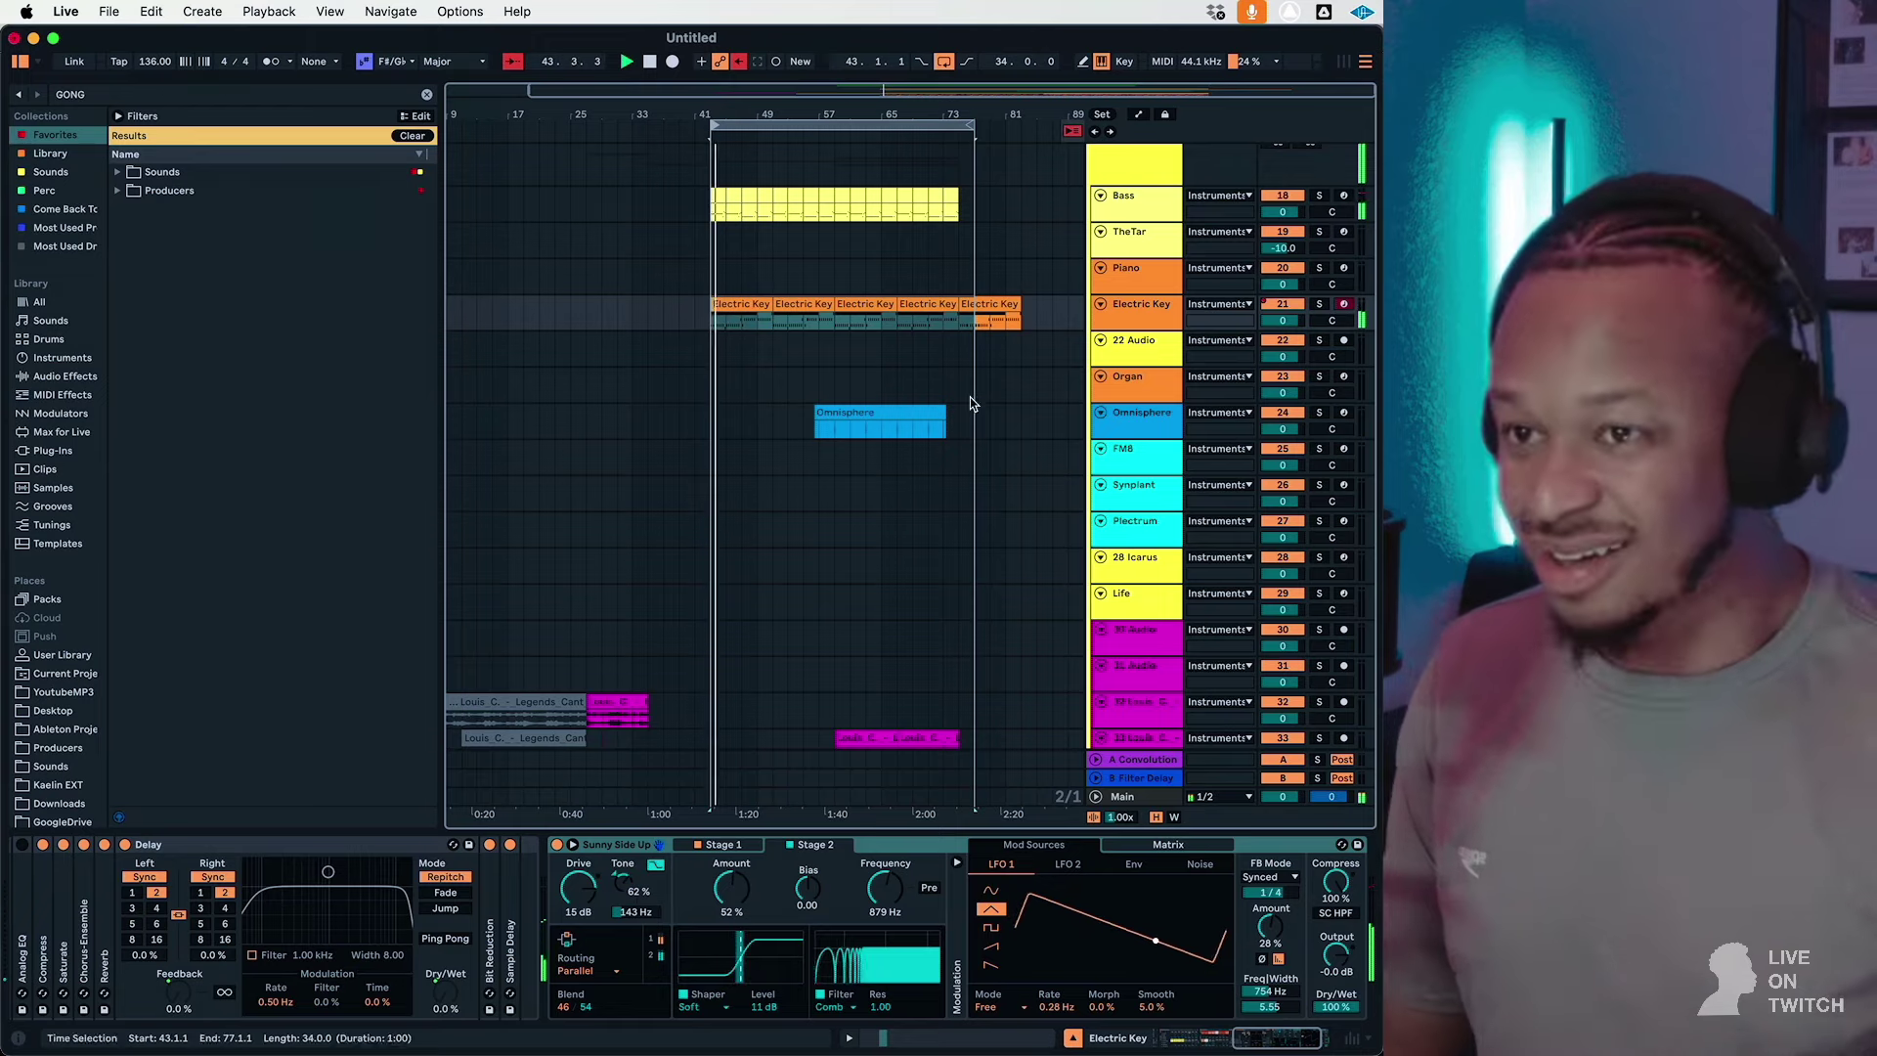
Step: Set the Dry/Wet of the Mix Shine On effect on the 37 Group track to 72%
left_click(978, 337)
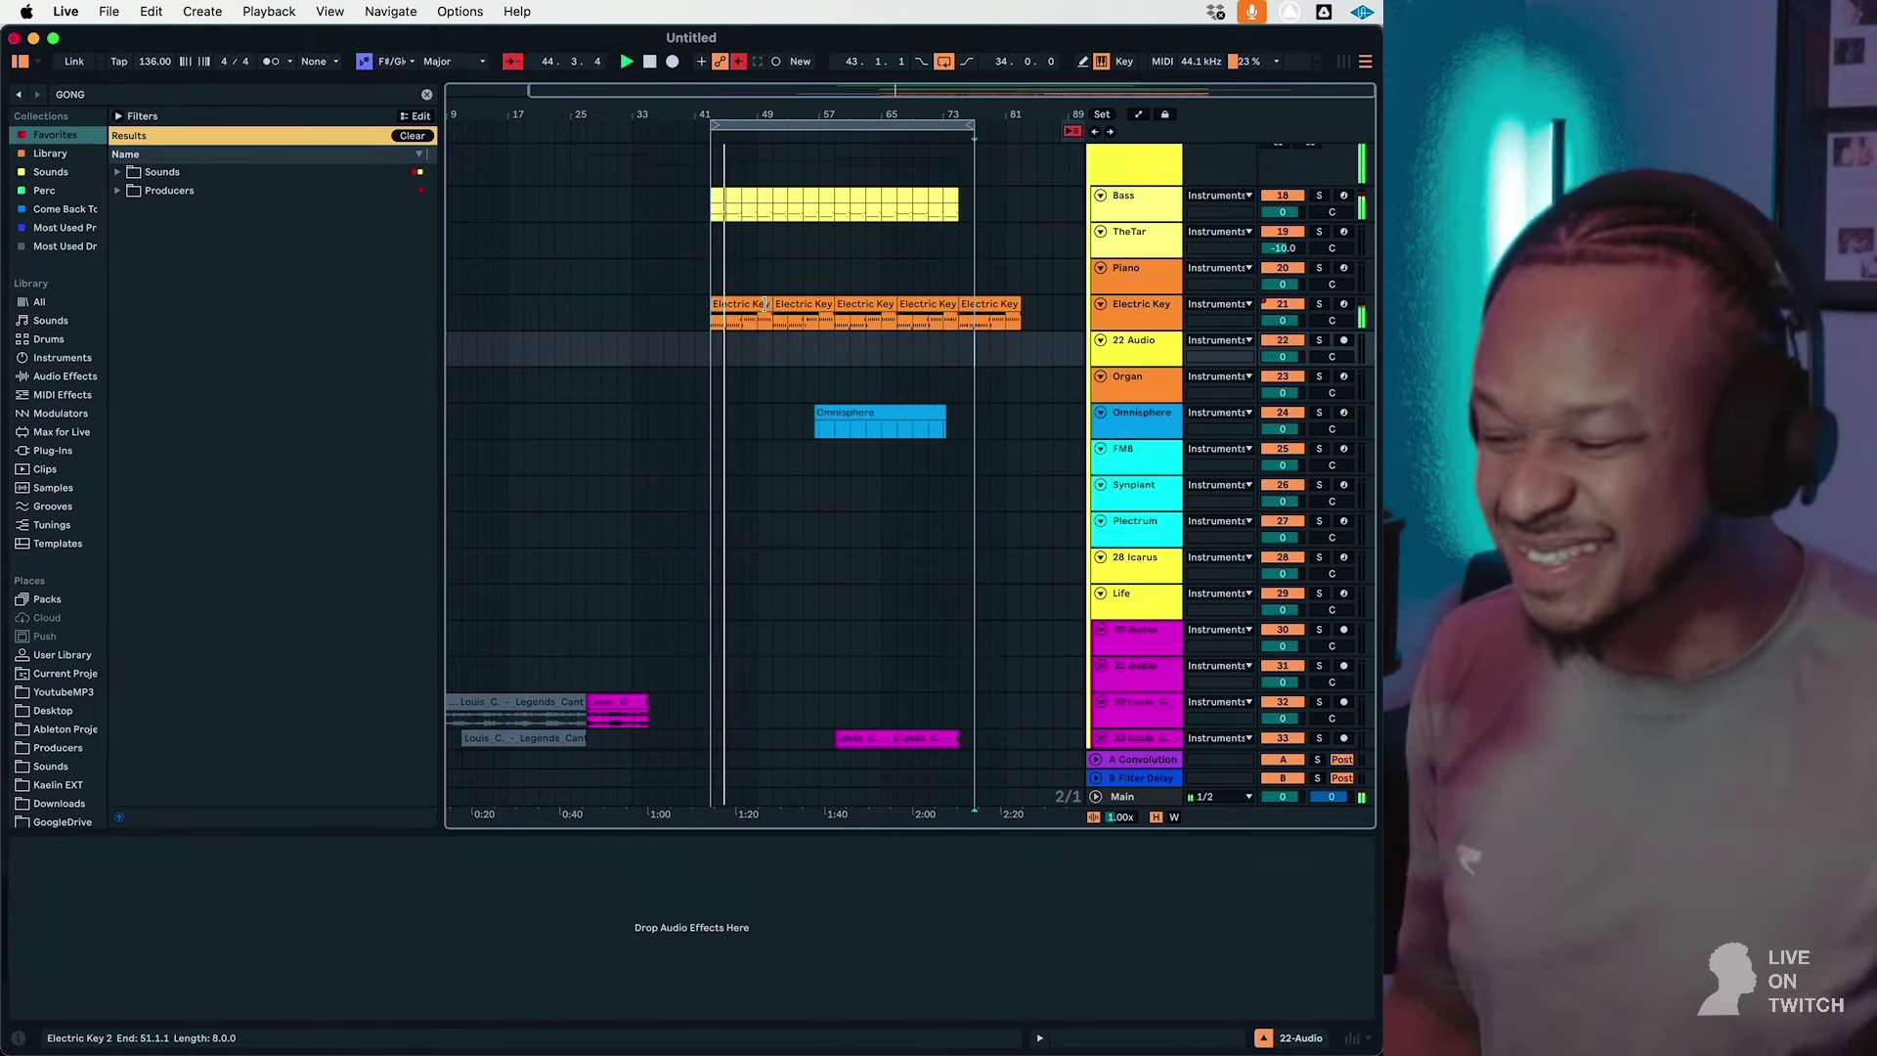
scroll(765, 303, "down", 10)
scroll(773, 455, "up", 3)
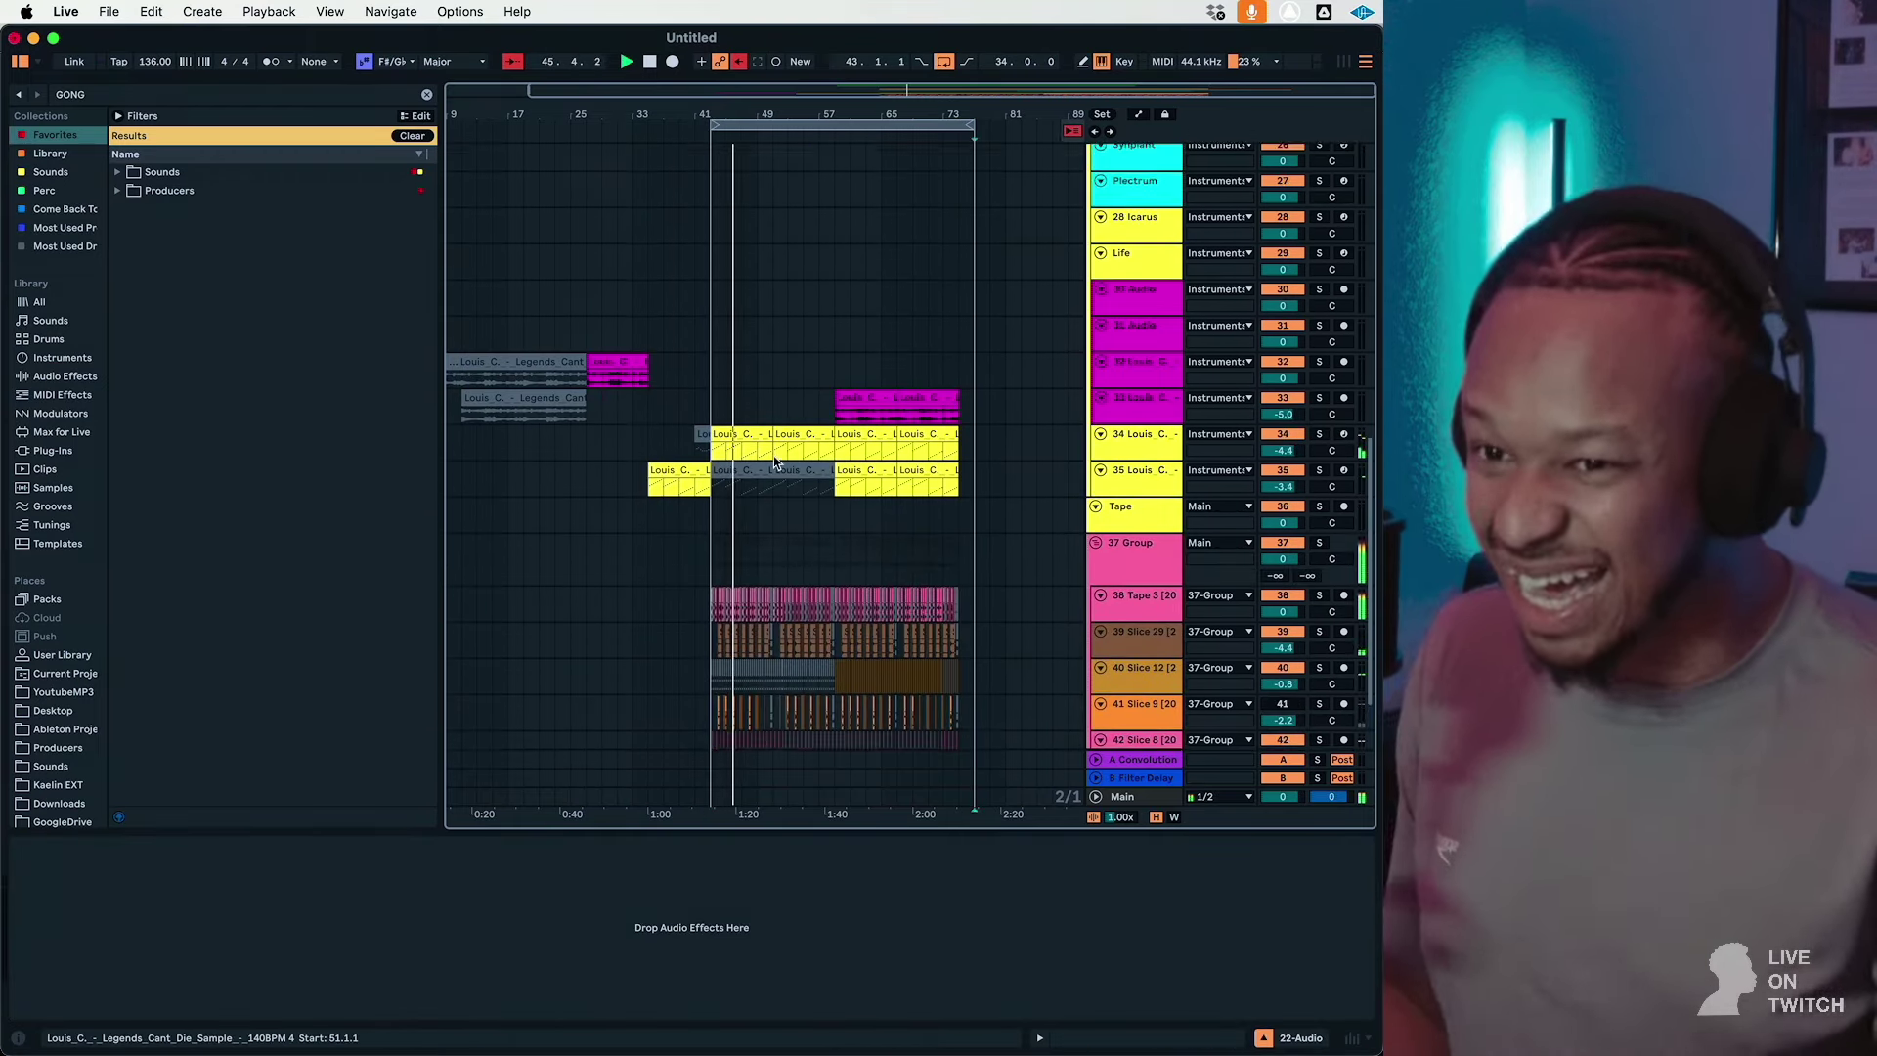
scroll(775, 463, "up", 1)
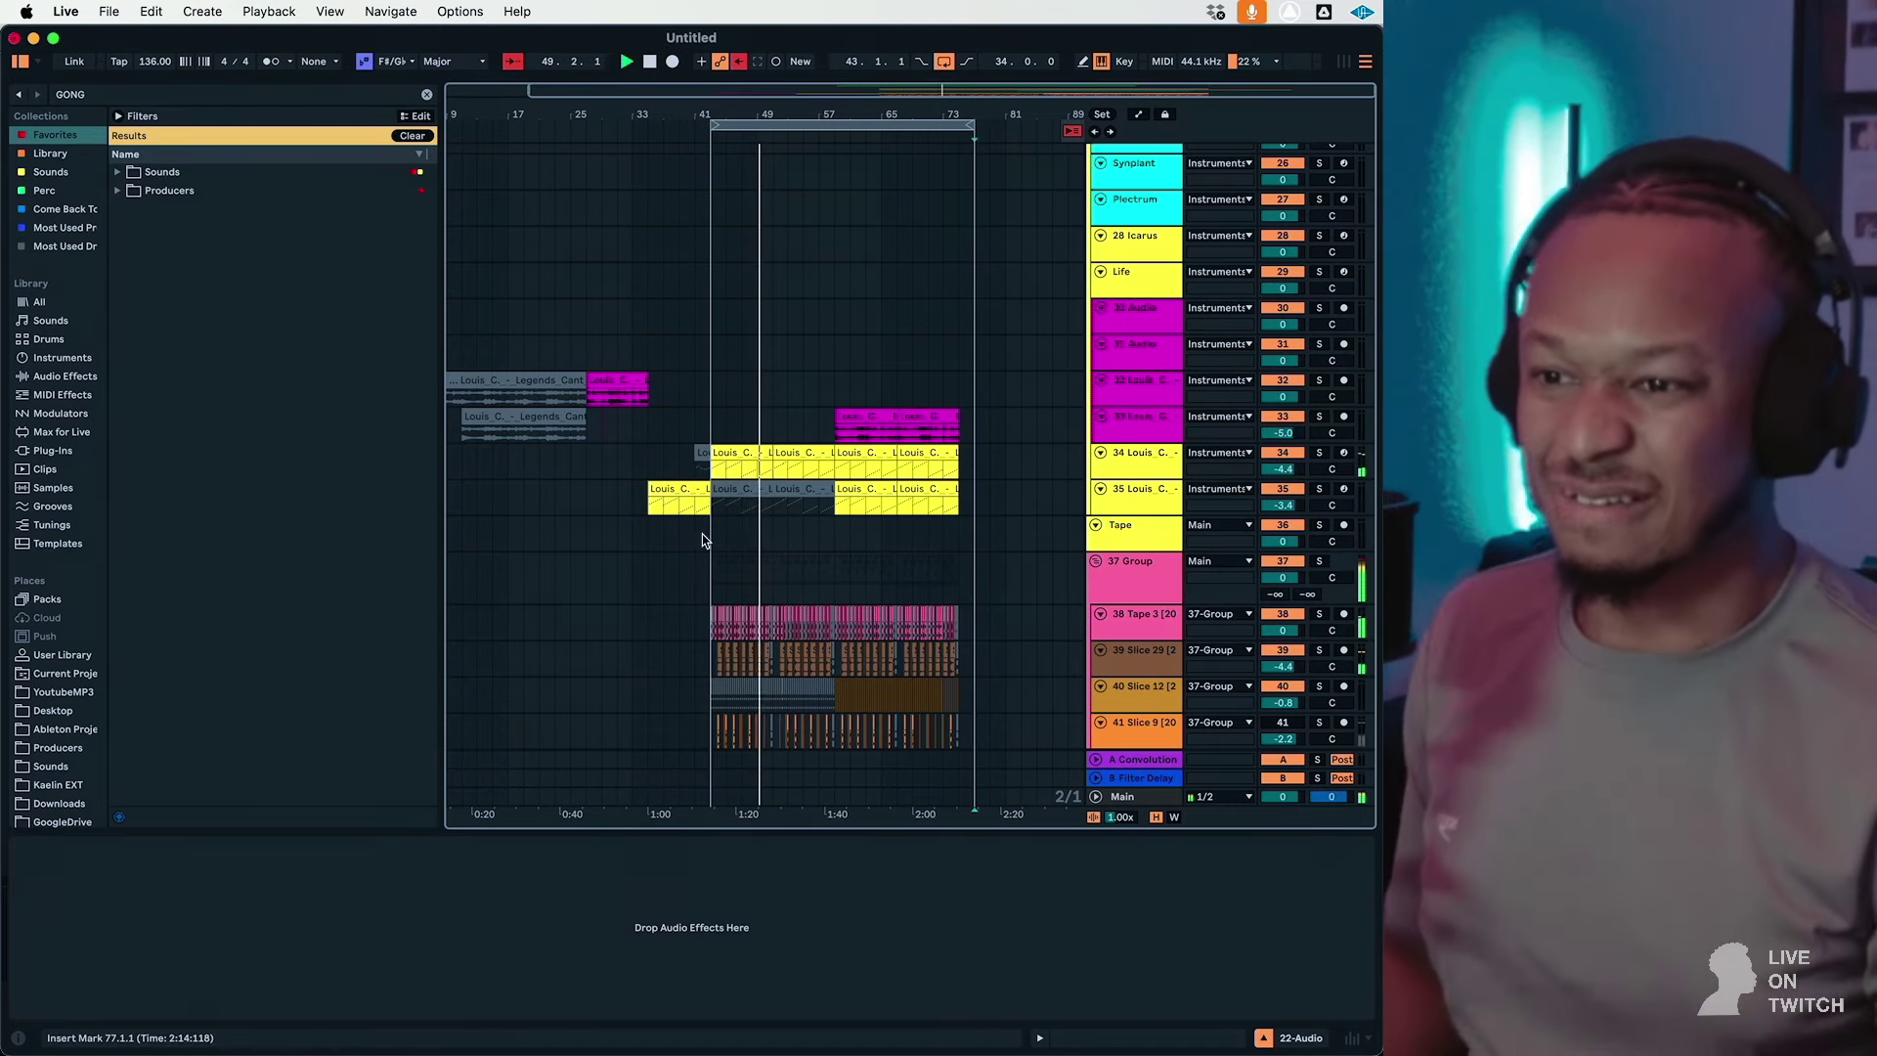
left_click(700, 572)
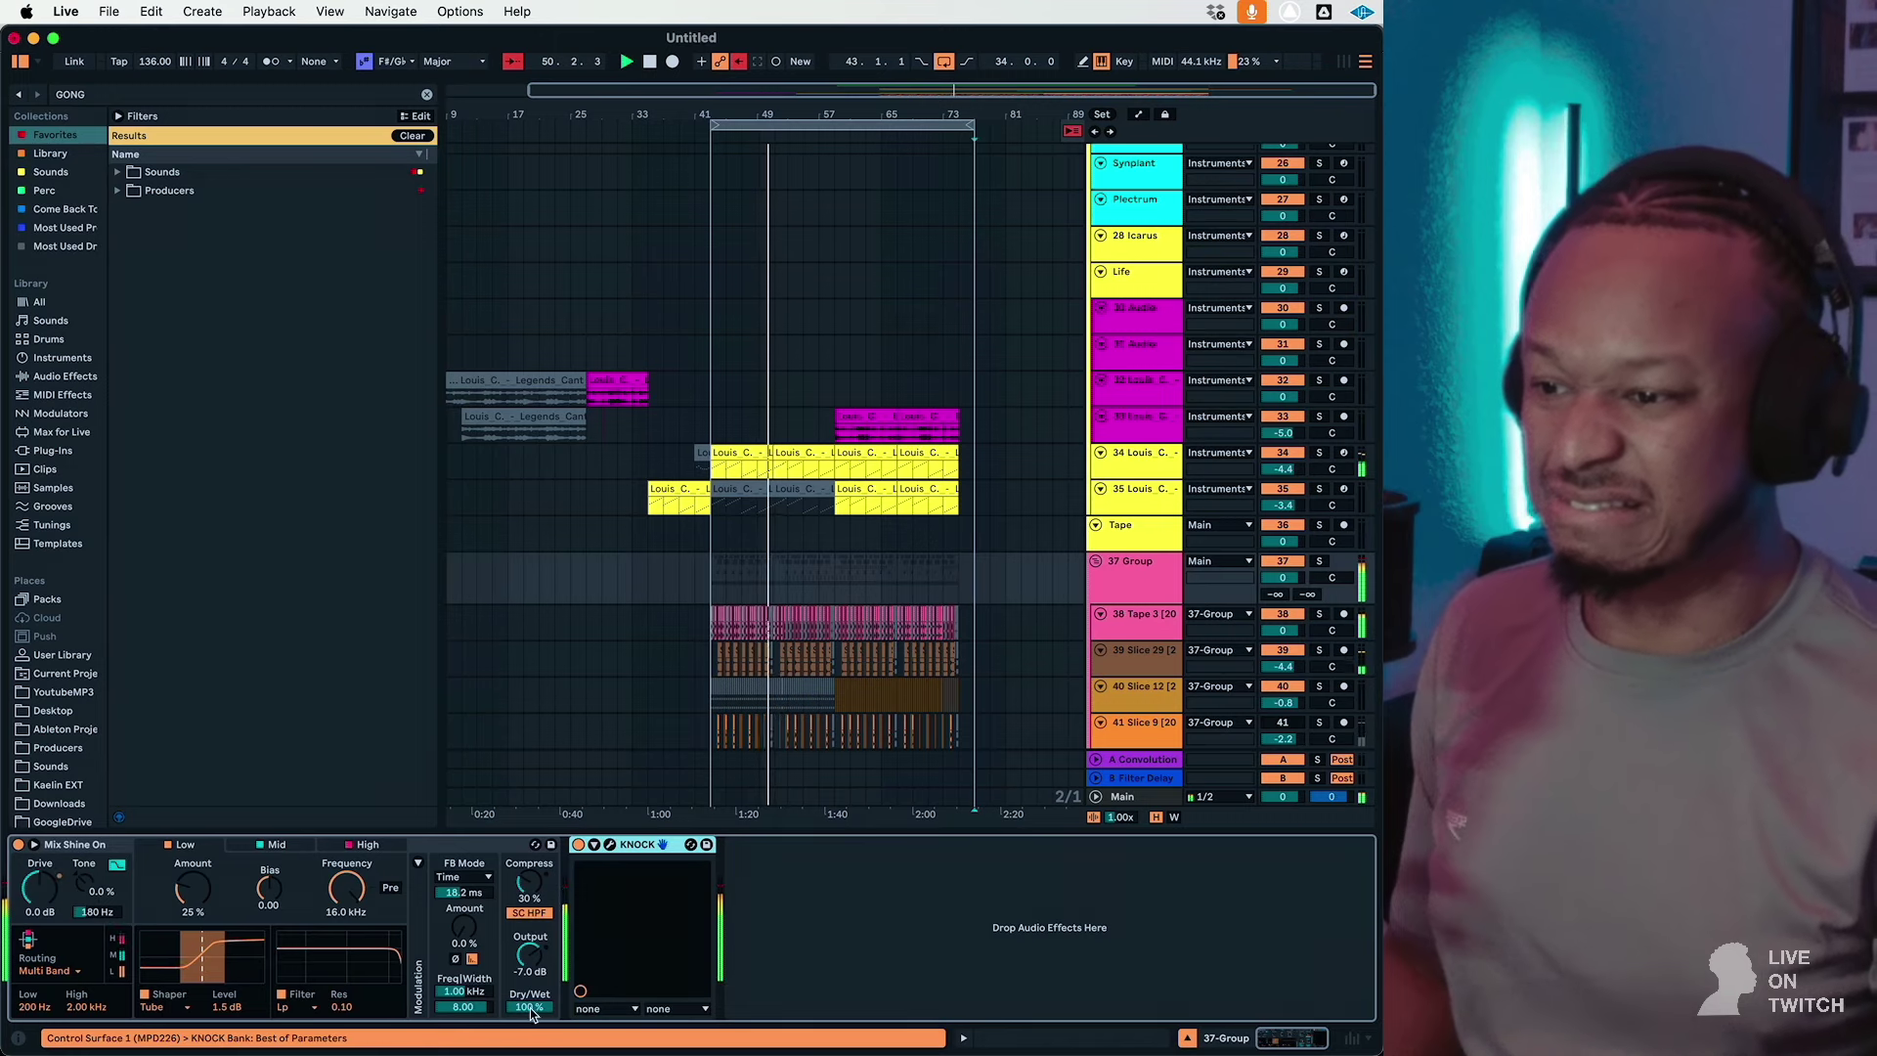
left_click_drag(529, 1007, 529, 1033)
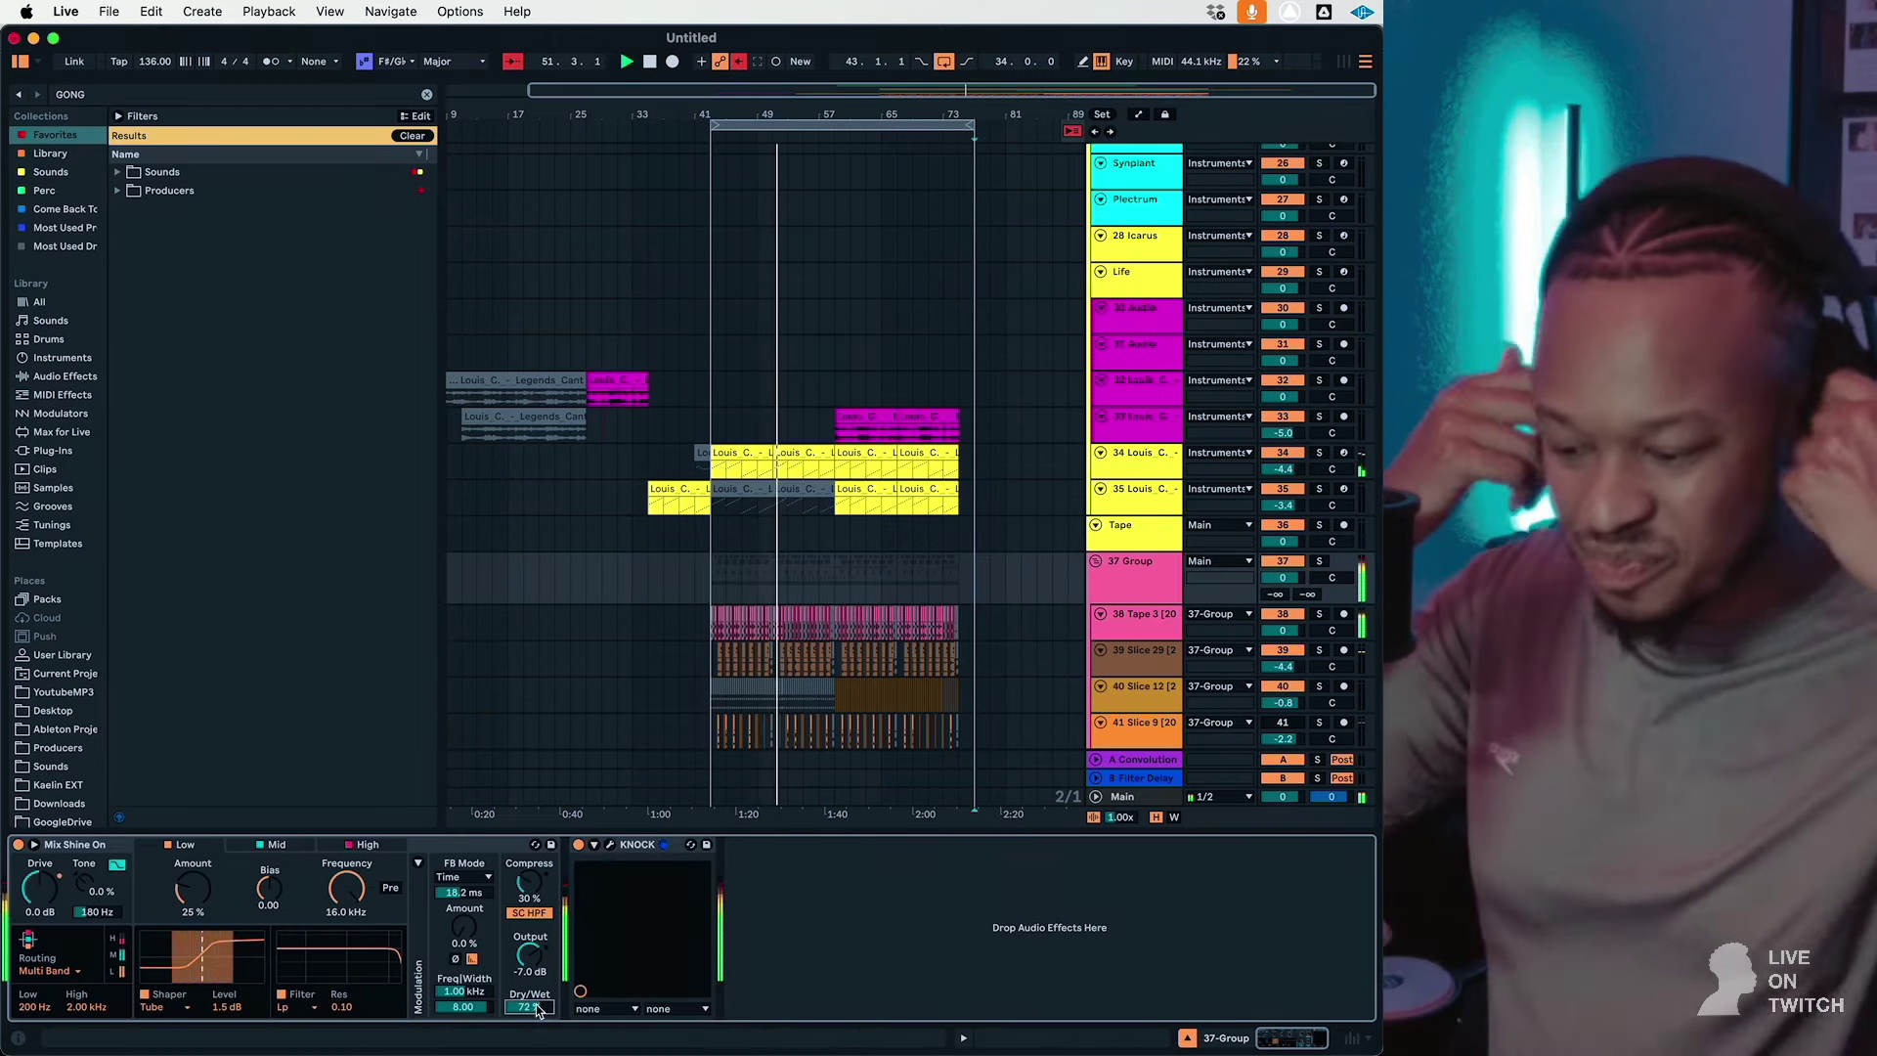
Step: In the 37 Group's KNOCK plug-in, raise the upper frequency limit almost to maximum and shift the dry/wet mix slightly towards dry
left_click(610, 846)
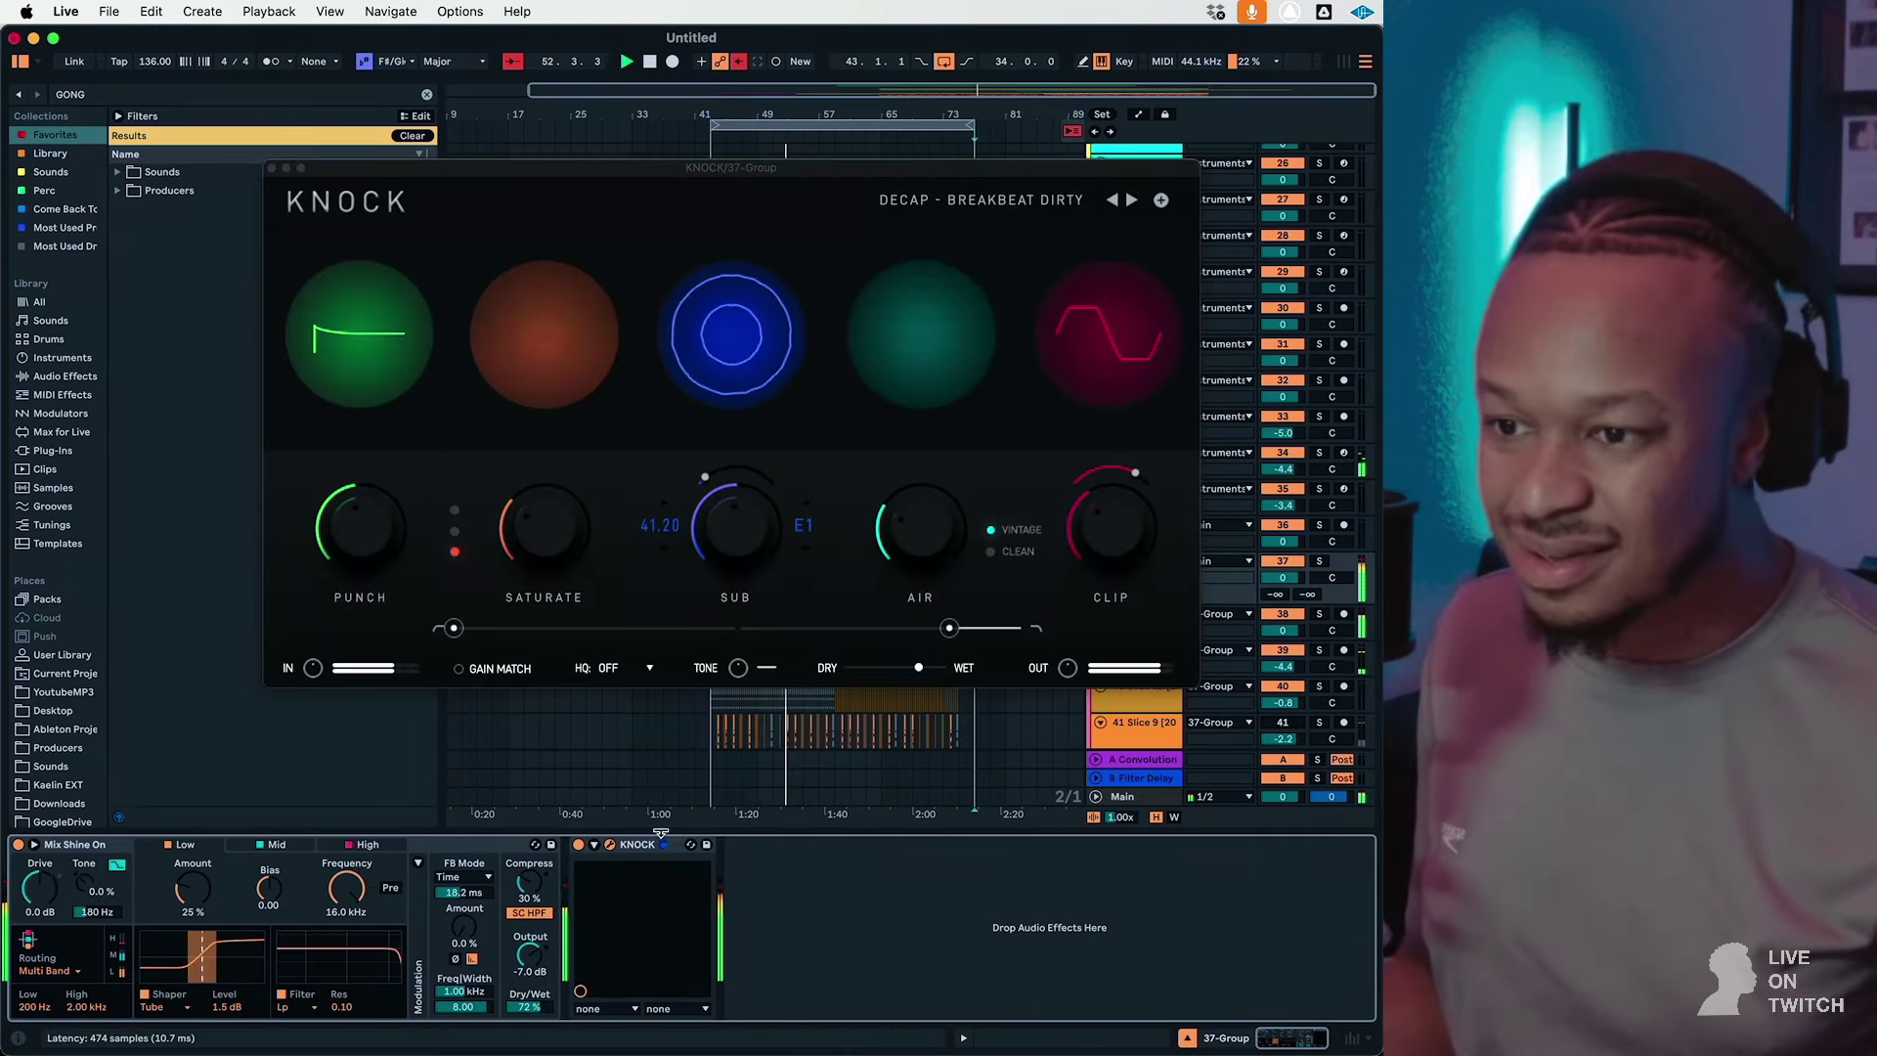
left_click_drag(948, 631, 1021, 630)
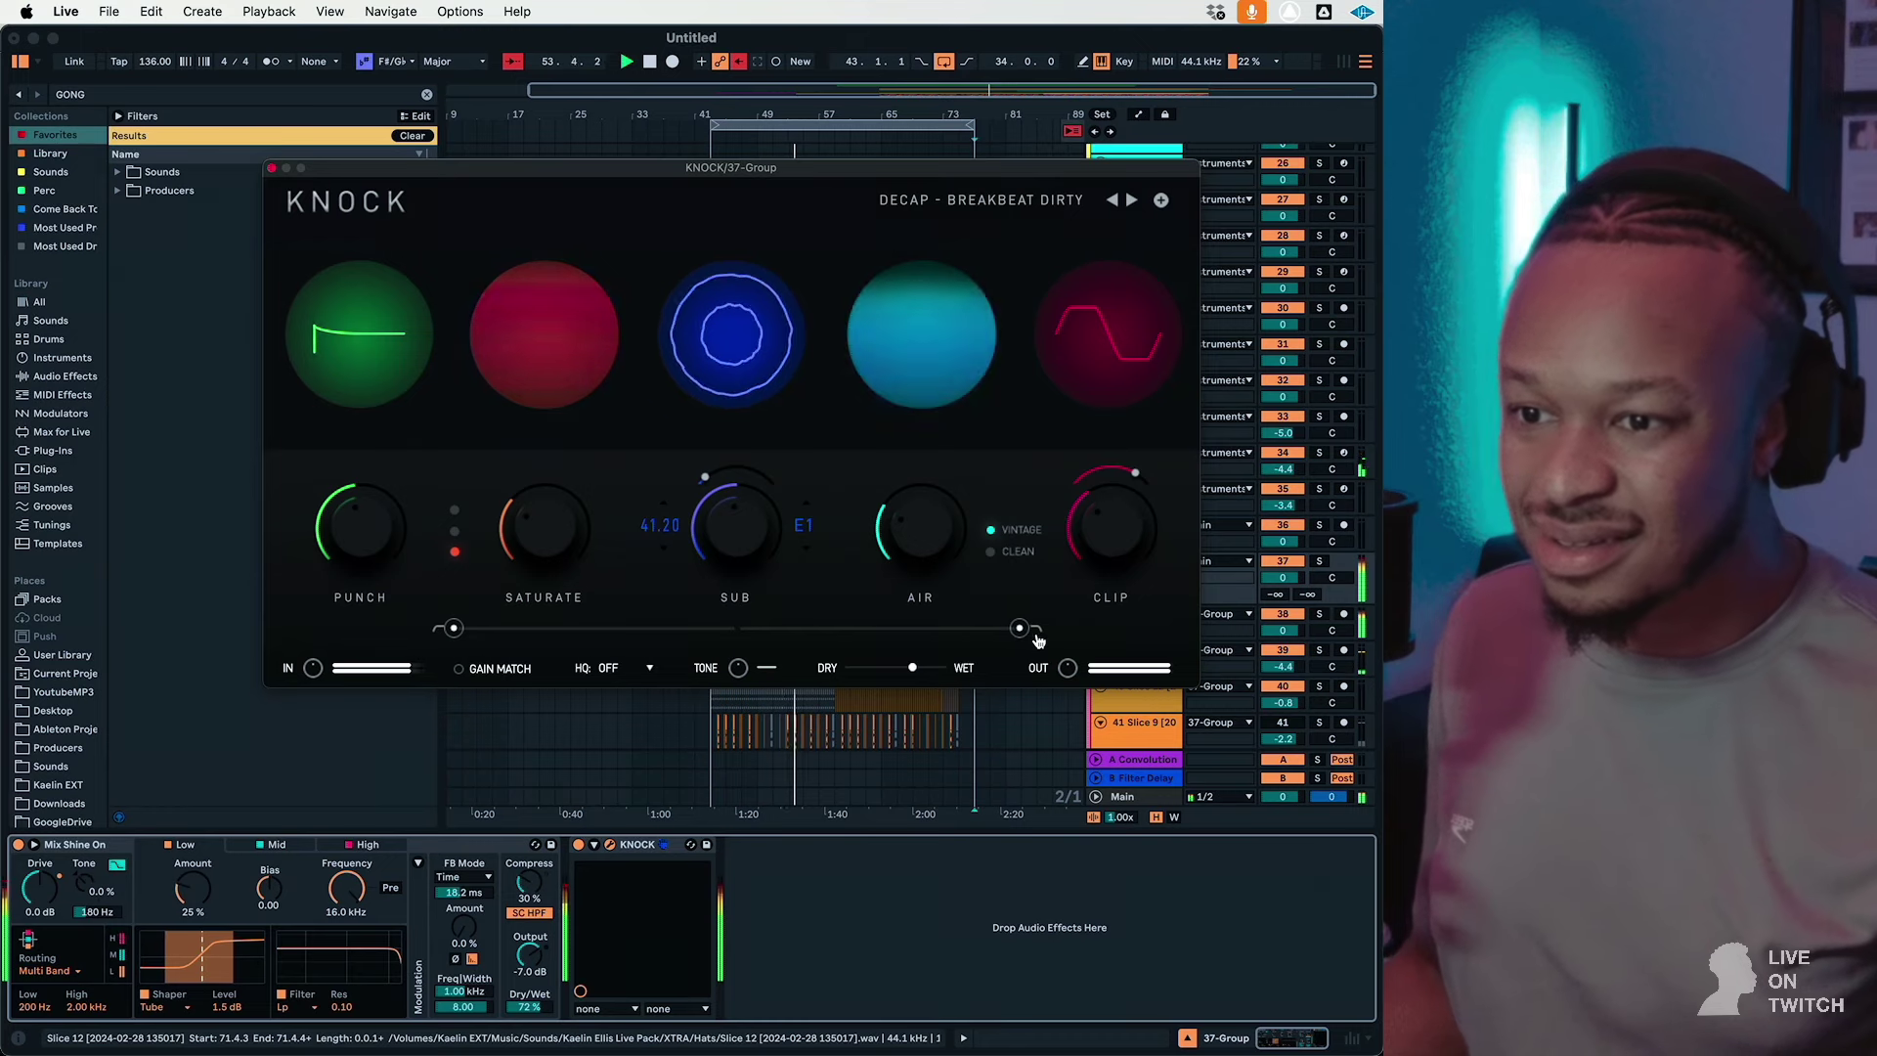
left_click_drag(913, 668, 898, 680)
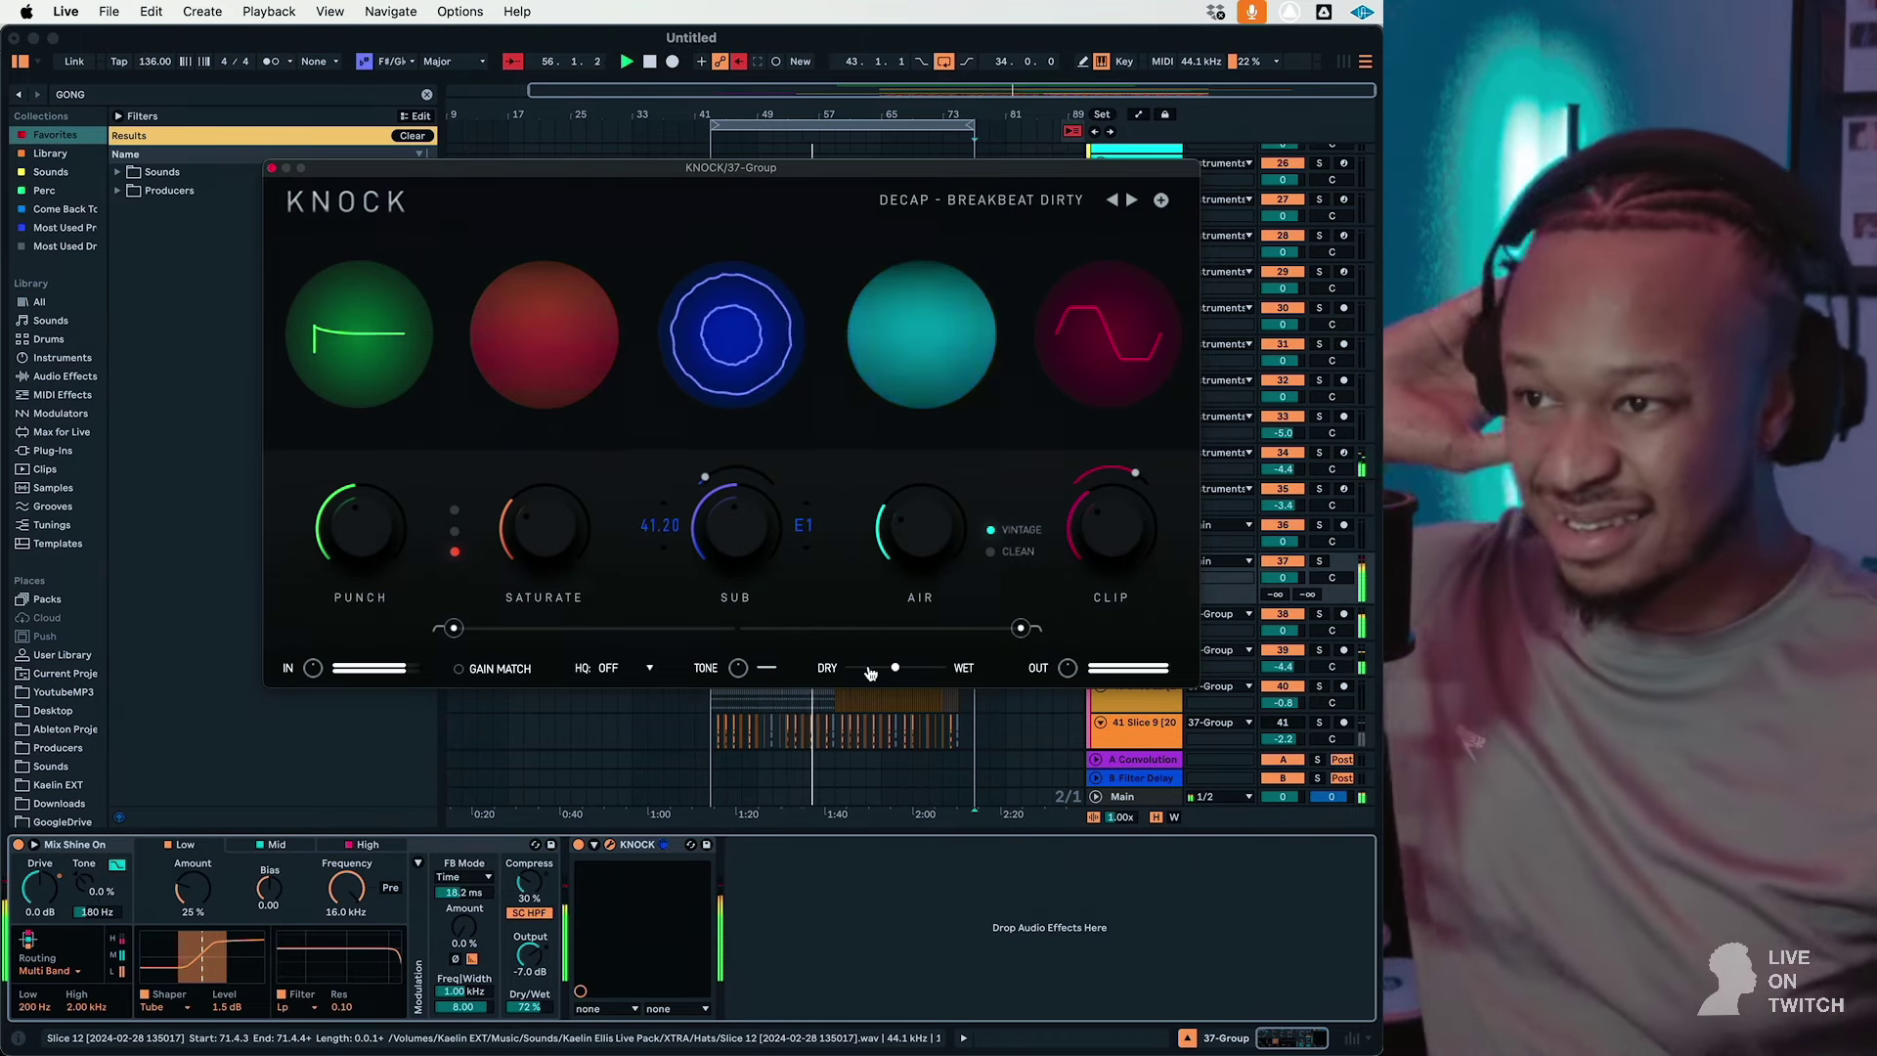
left_click(272, 170)
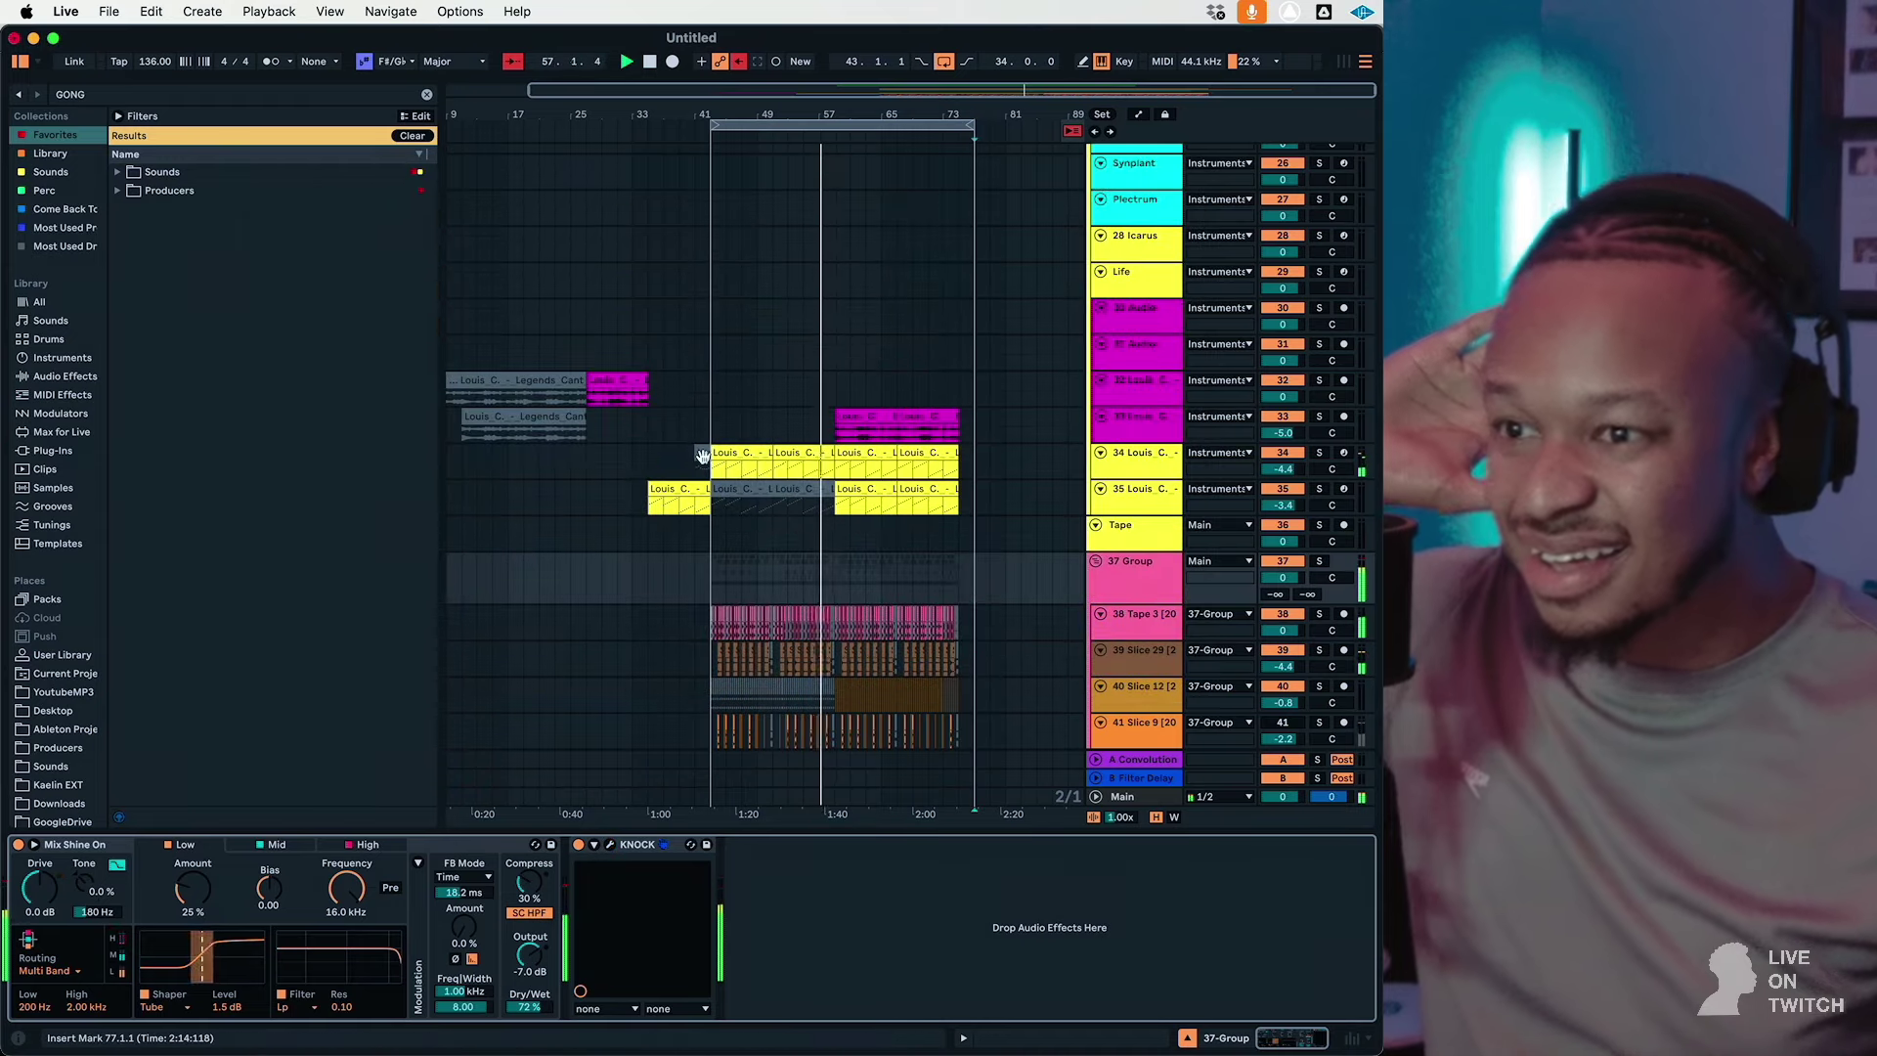
Step: Duplicate bars 57 to 65 of Vocal Recording 2 on the Vocal Recording track so the copy starts at bar 65
scroll(778, 514, "up", 5)
scroll(779, 515, "down", 5)
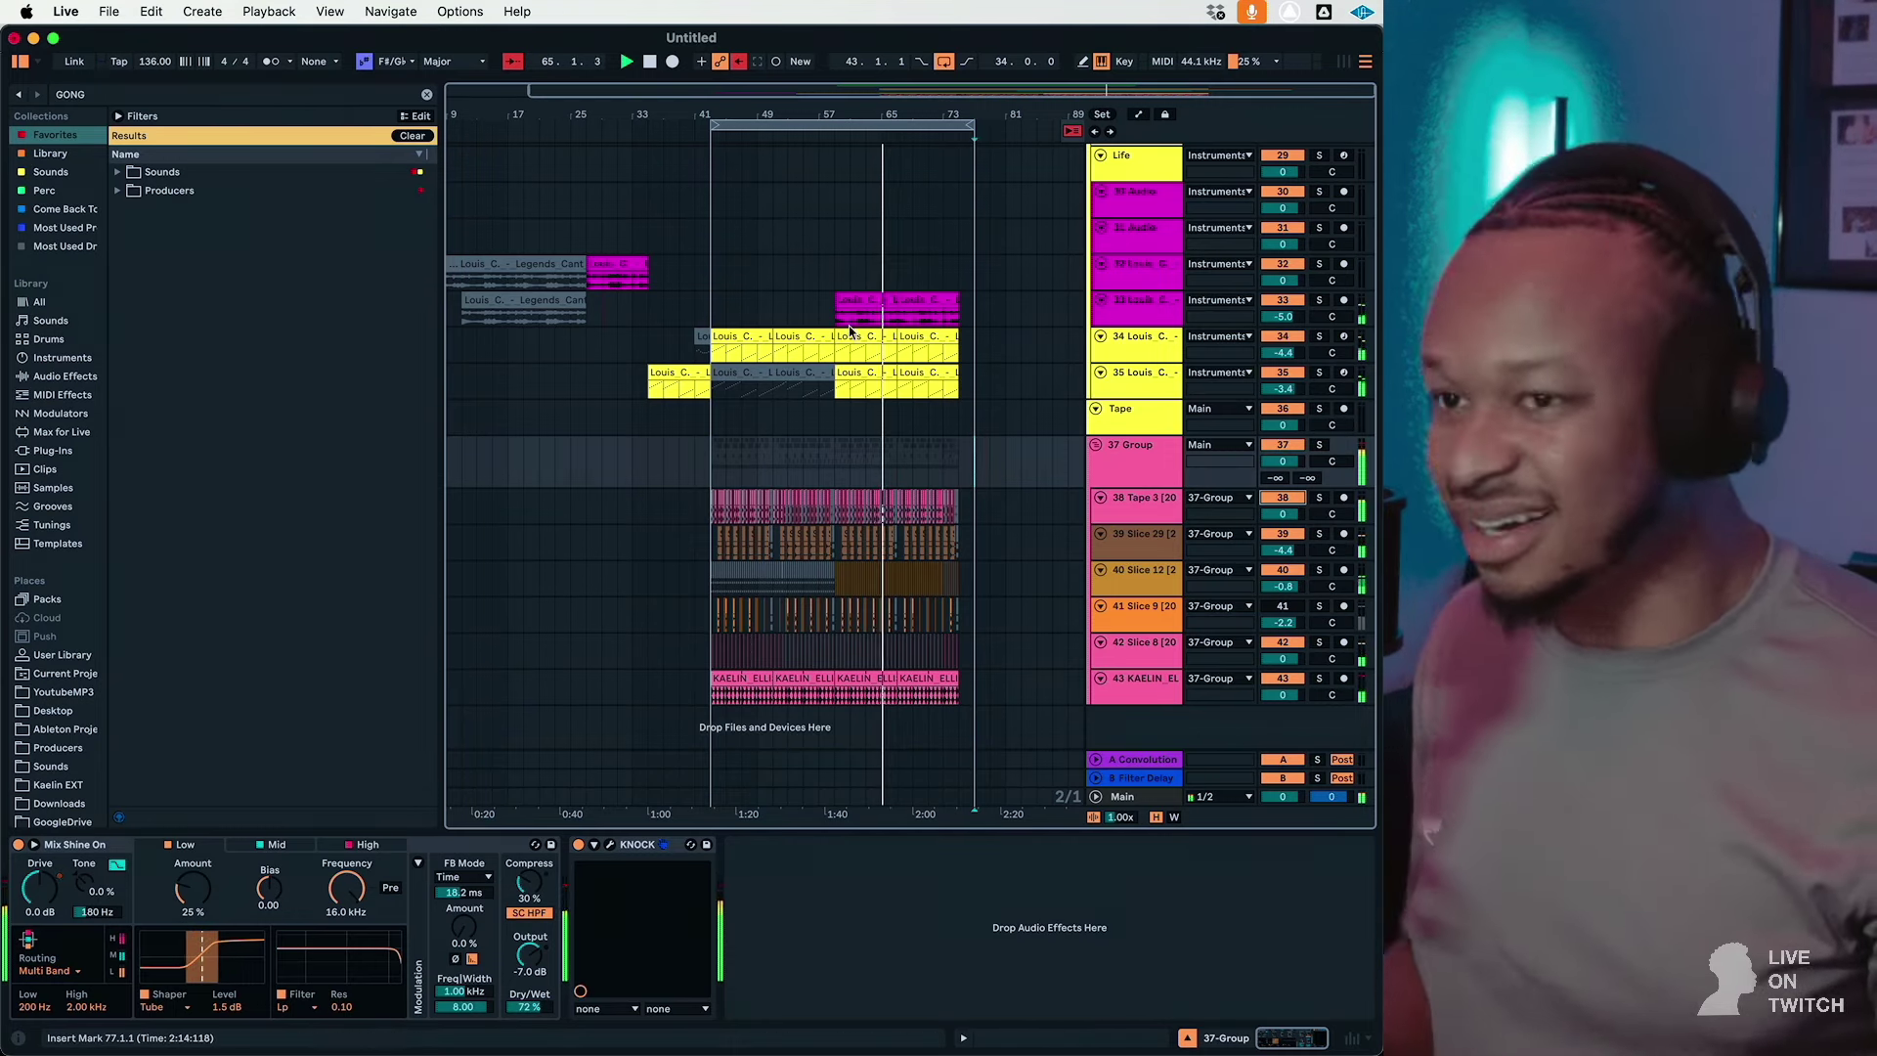
scroll(878, 313, "up", 10)
scroll(878, 313, "up", 5)
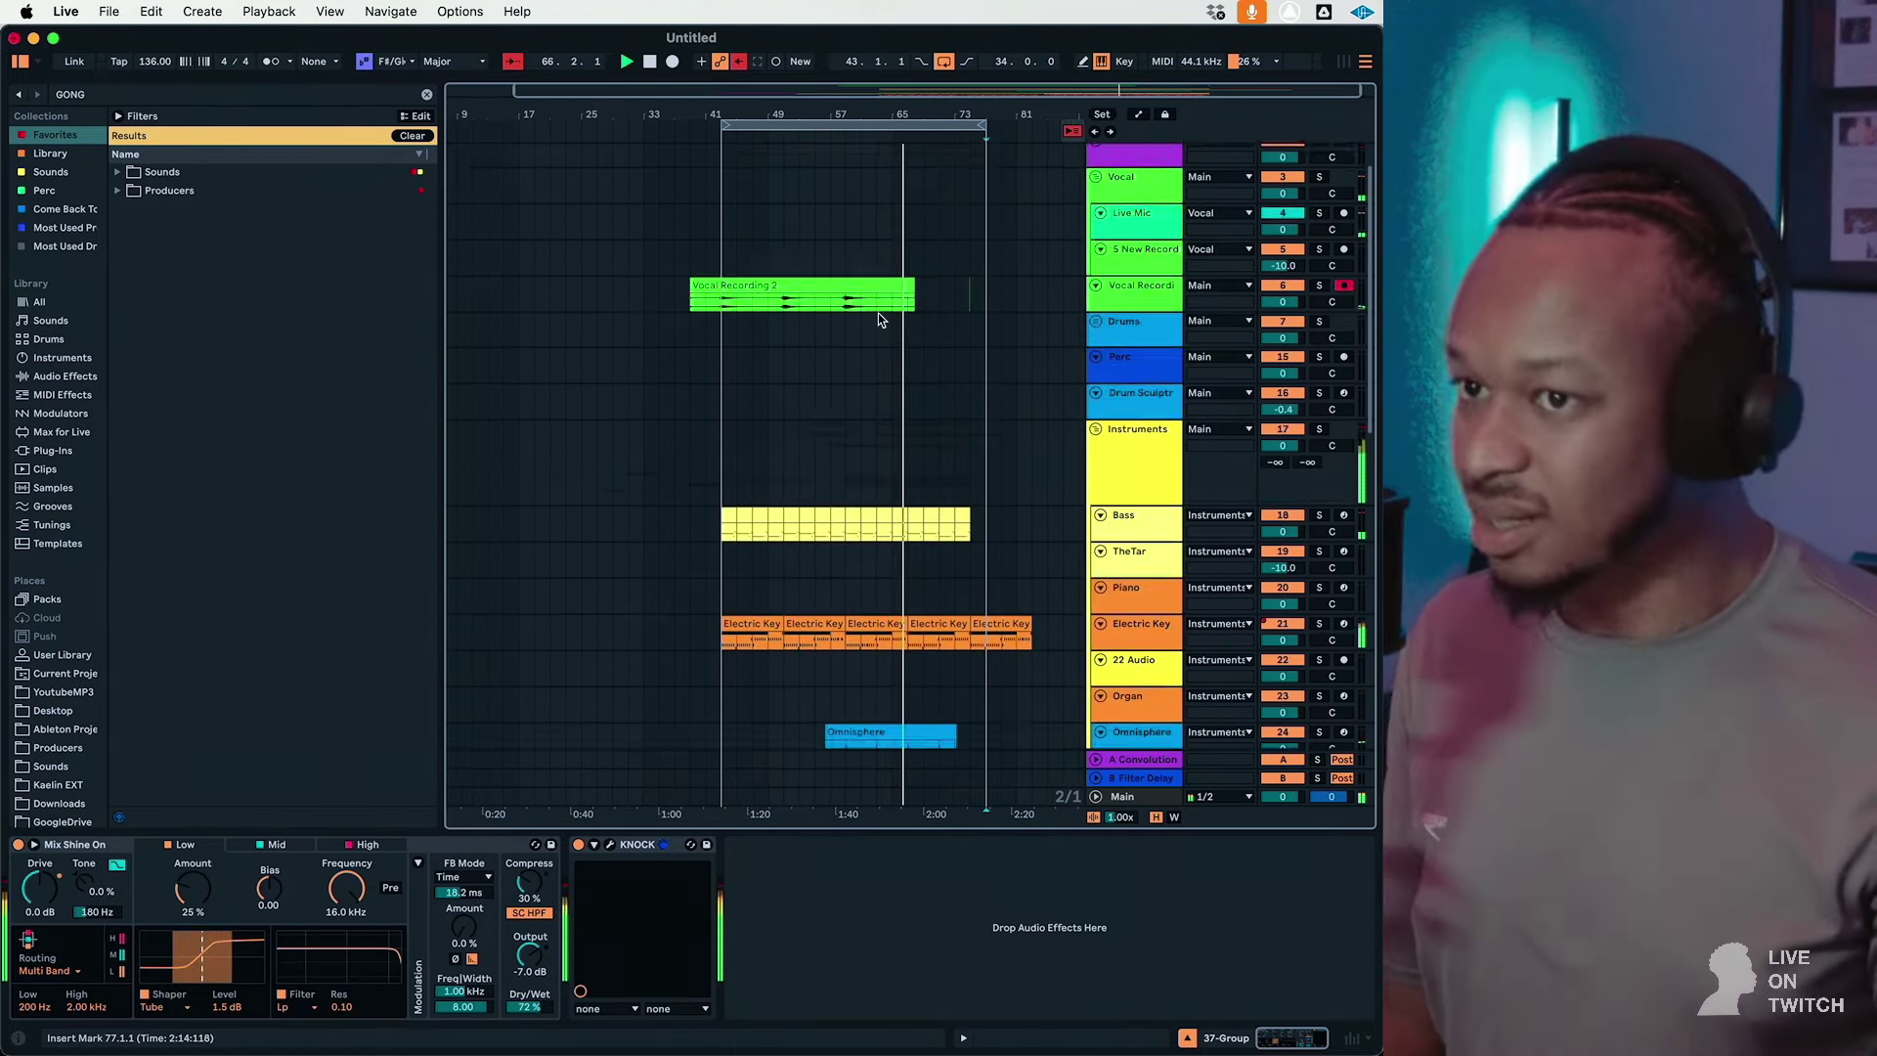
left_click_drag(831, 345, 935, 349)
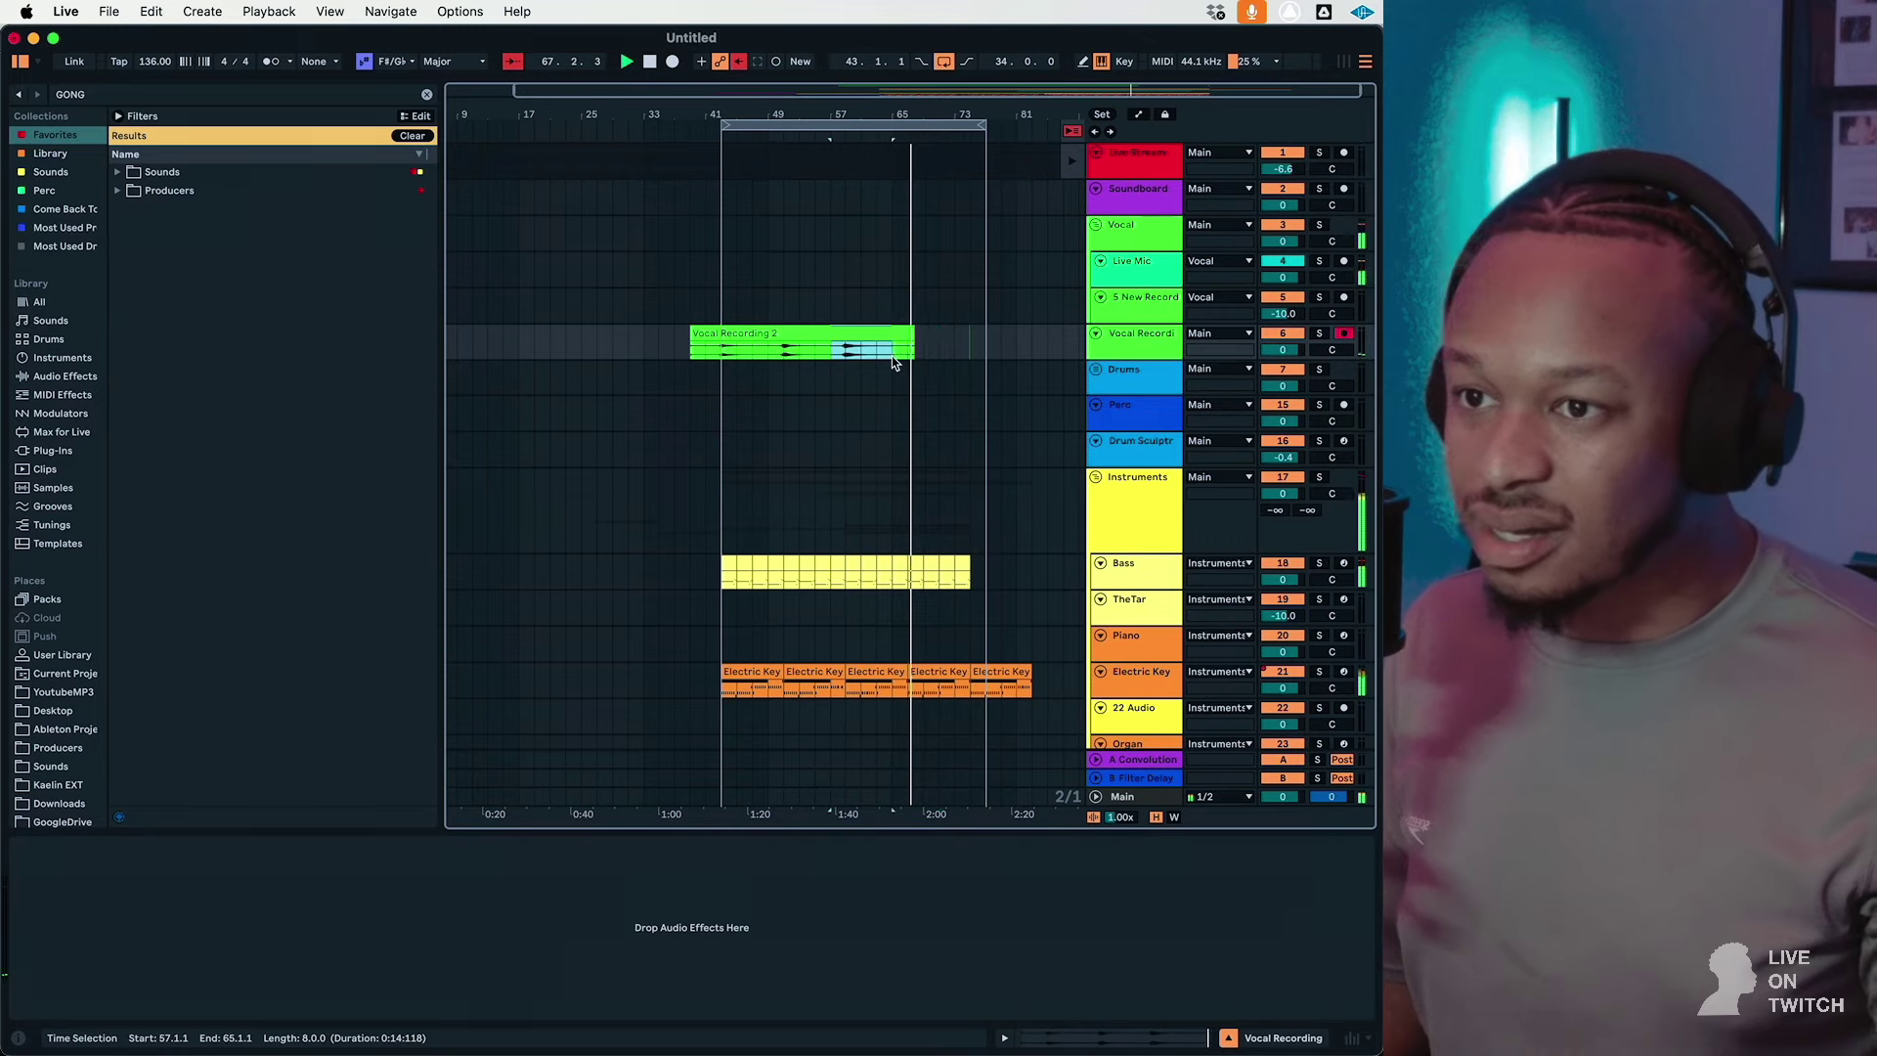
key("super+d")
scroll(894, 355, "down", 1)
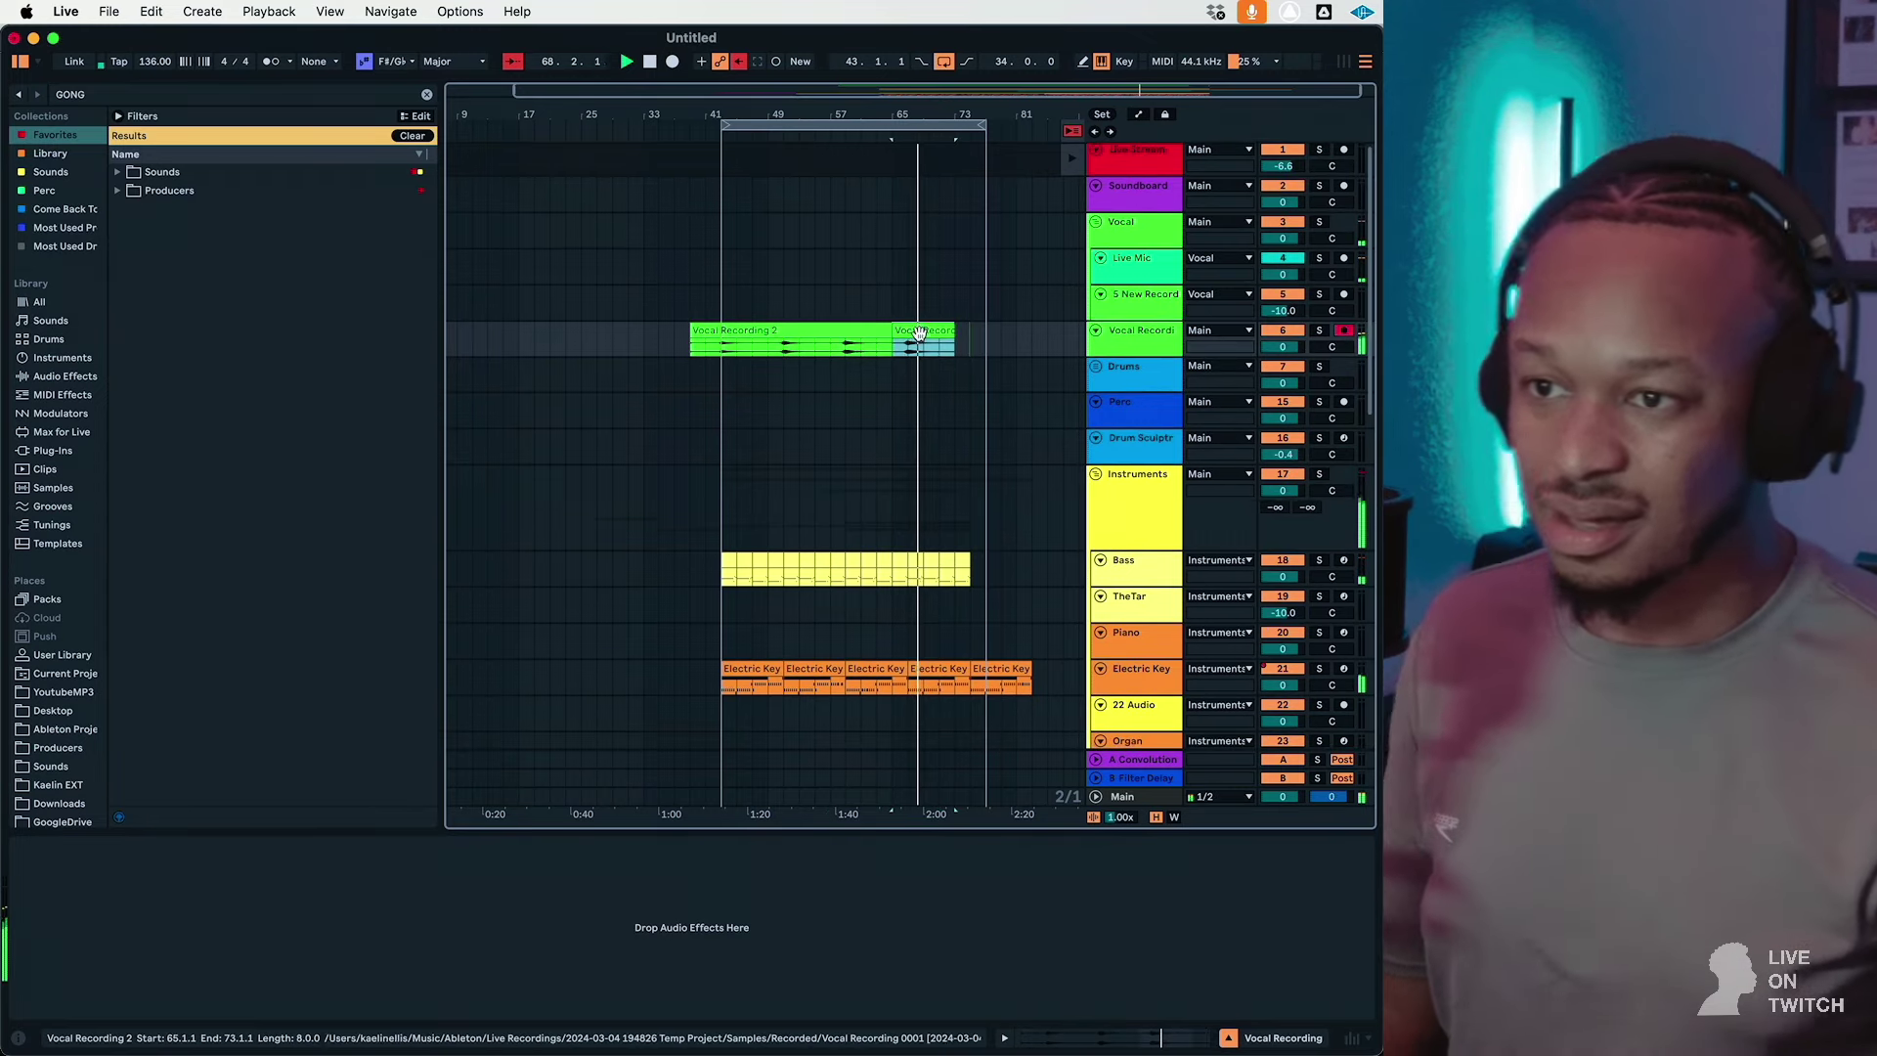
Step: Extend the arrangement loop's start back to bar 39 and select the looped time range across all tracks
left_click(735, 336)
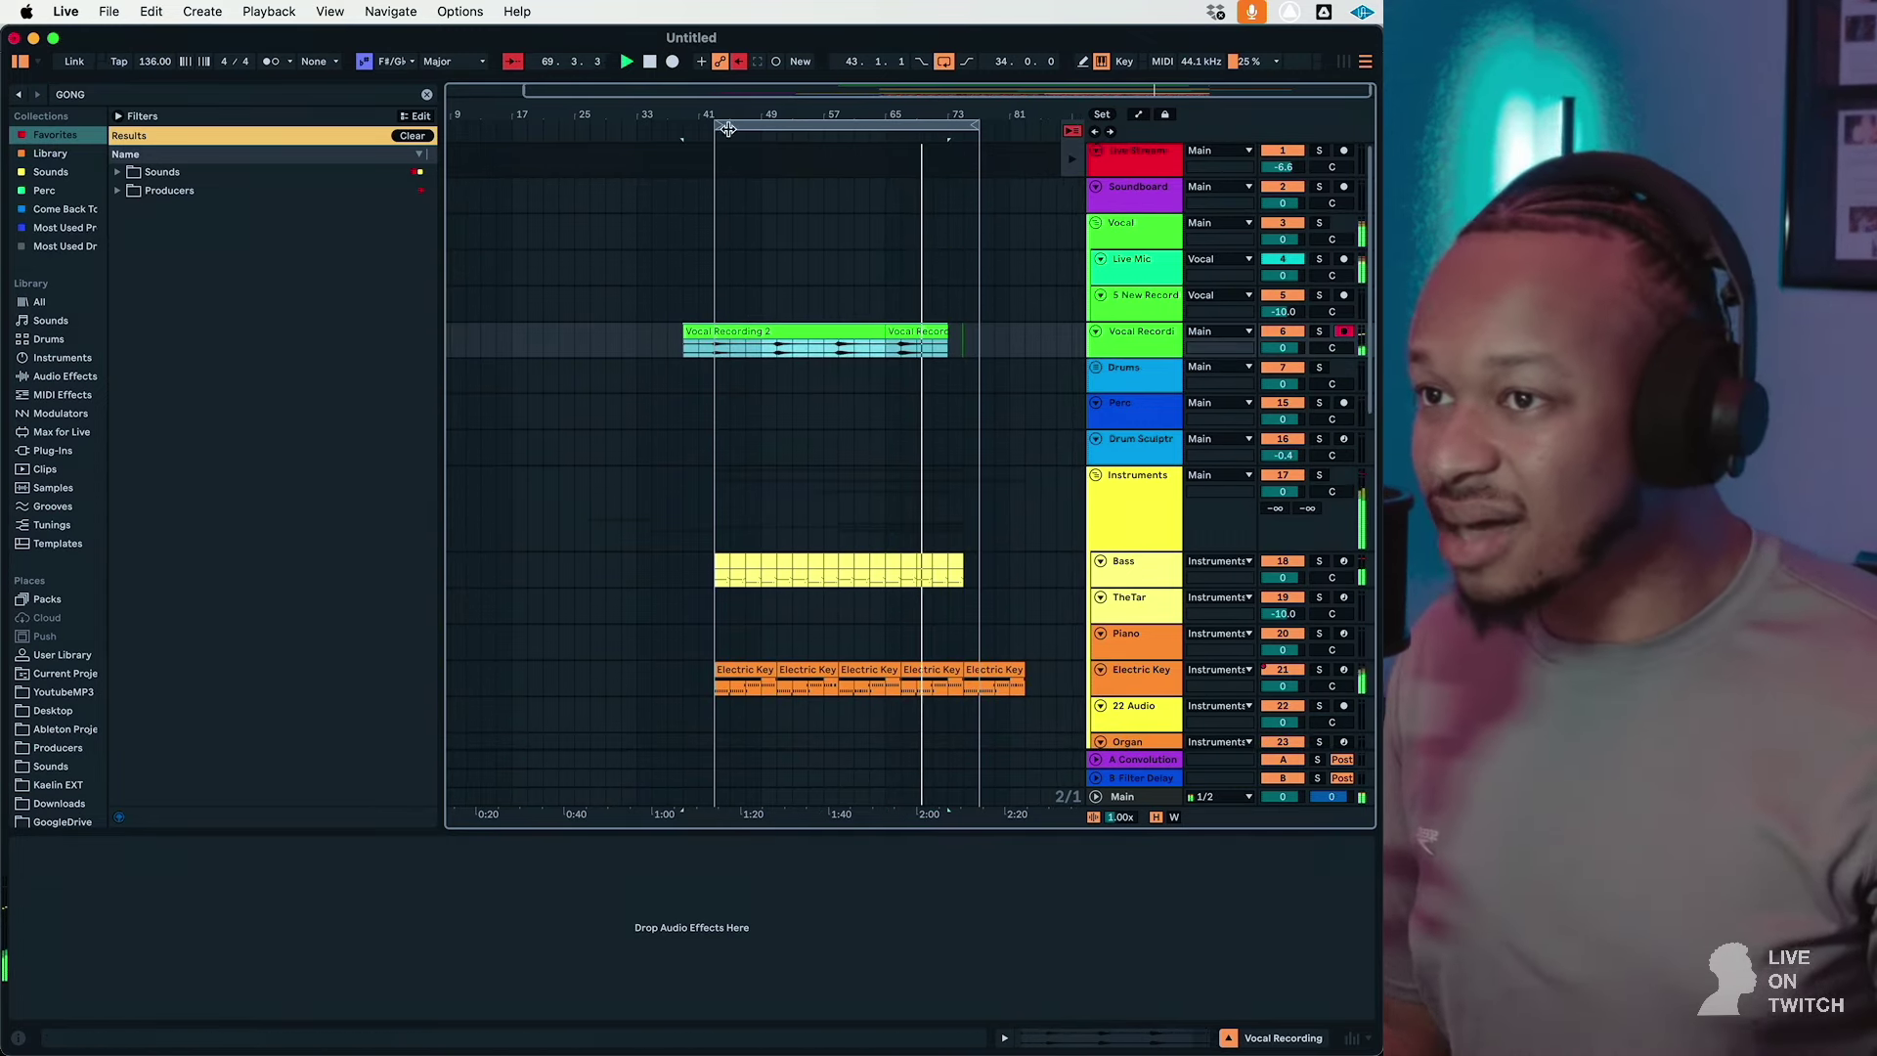
left_click_drag(722, 128, 689, 128)
scroll(739, 219, "down", 10)
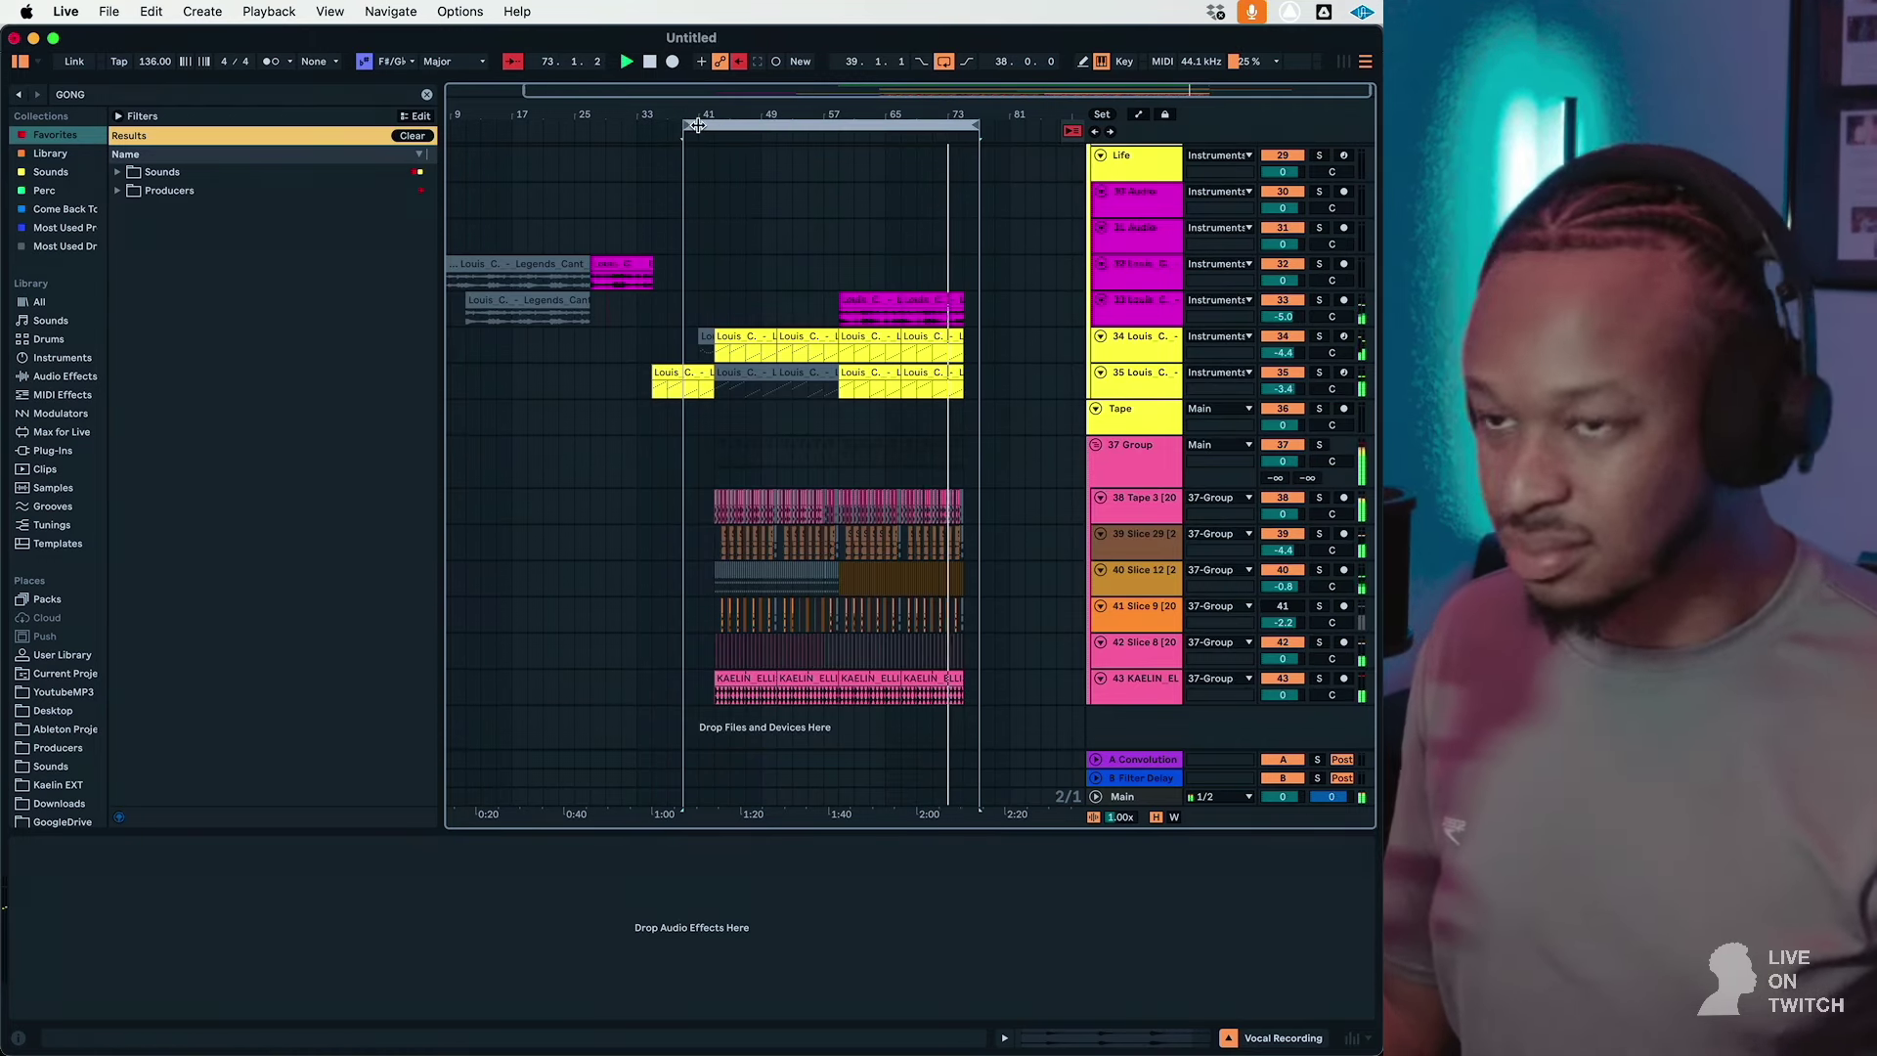
left_click_drag(690, 126, 686, 130)
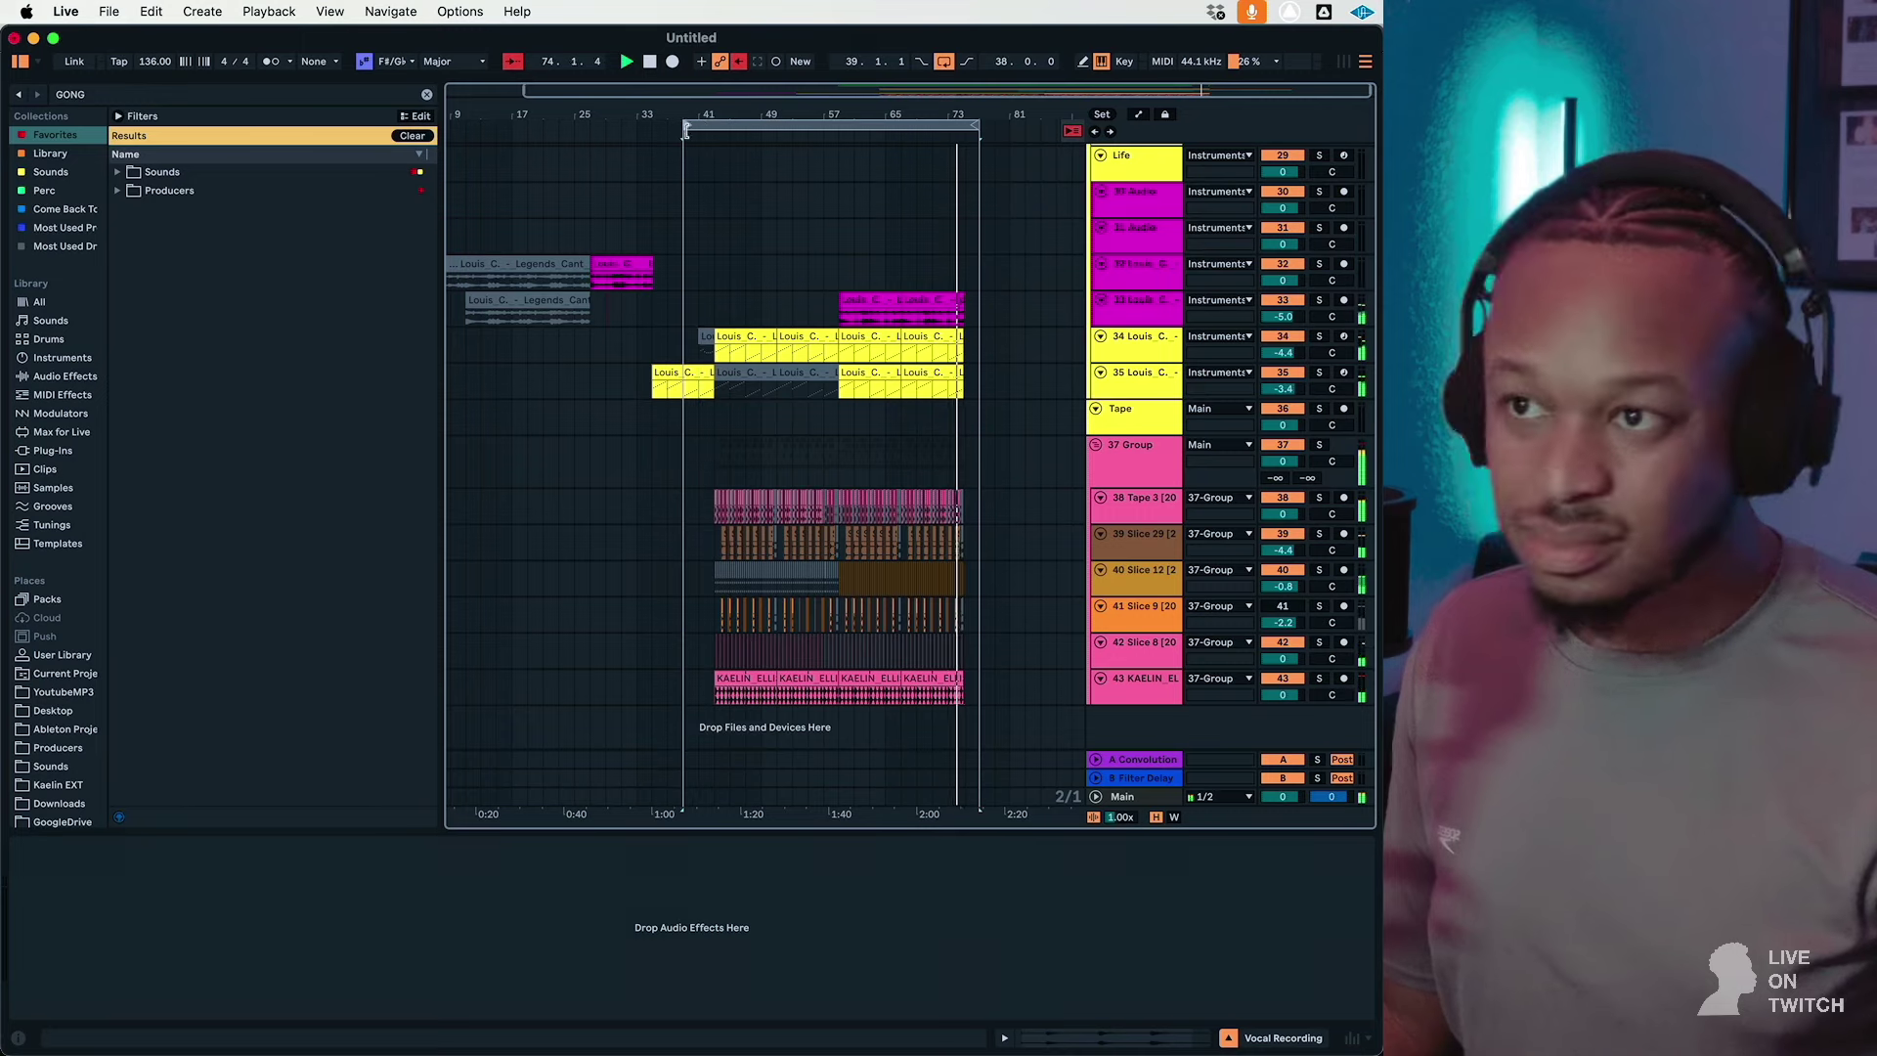
left_click(708, 120)
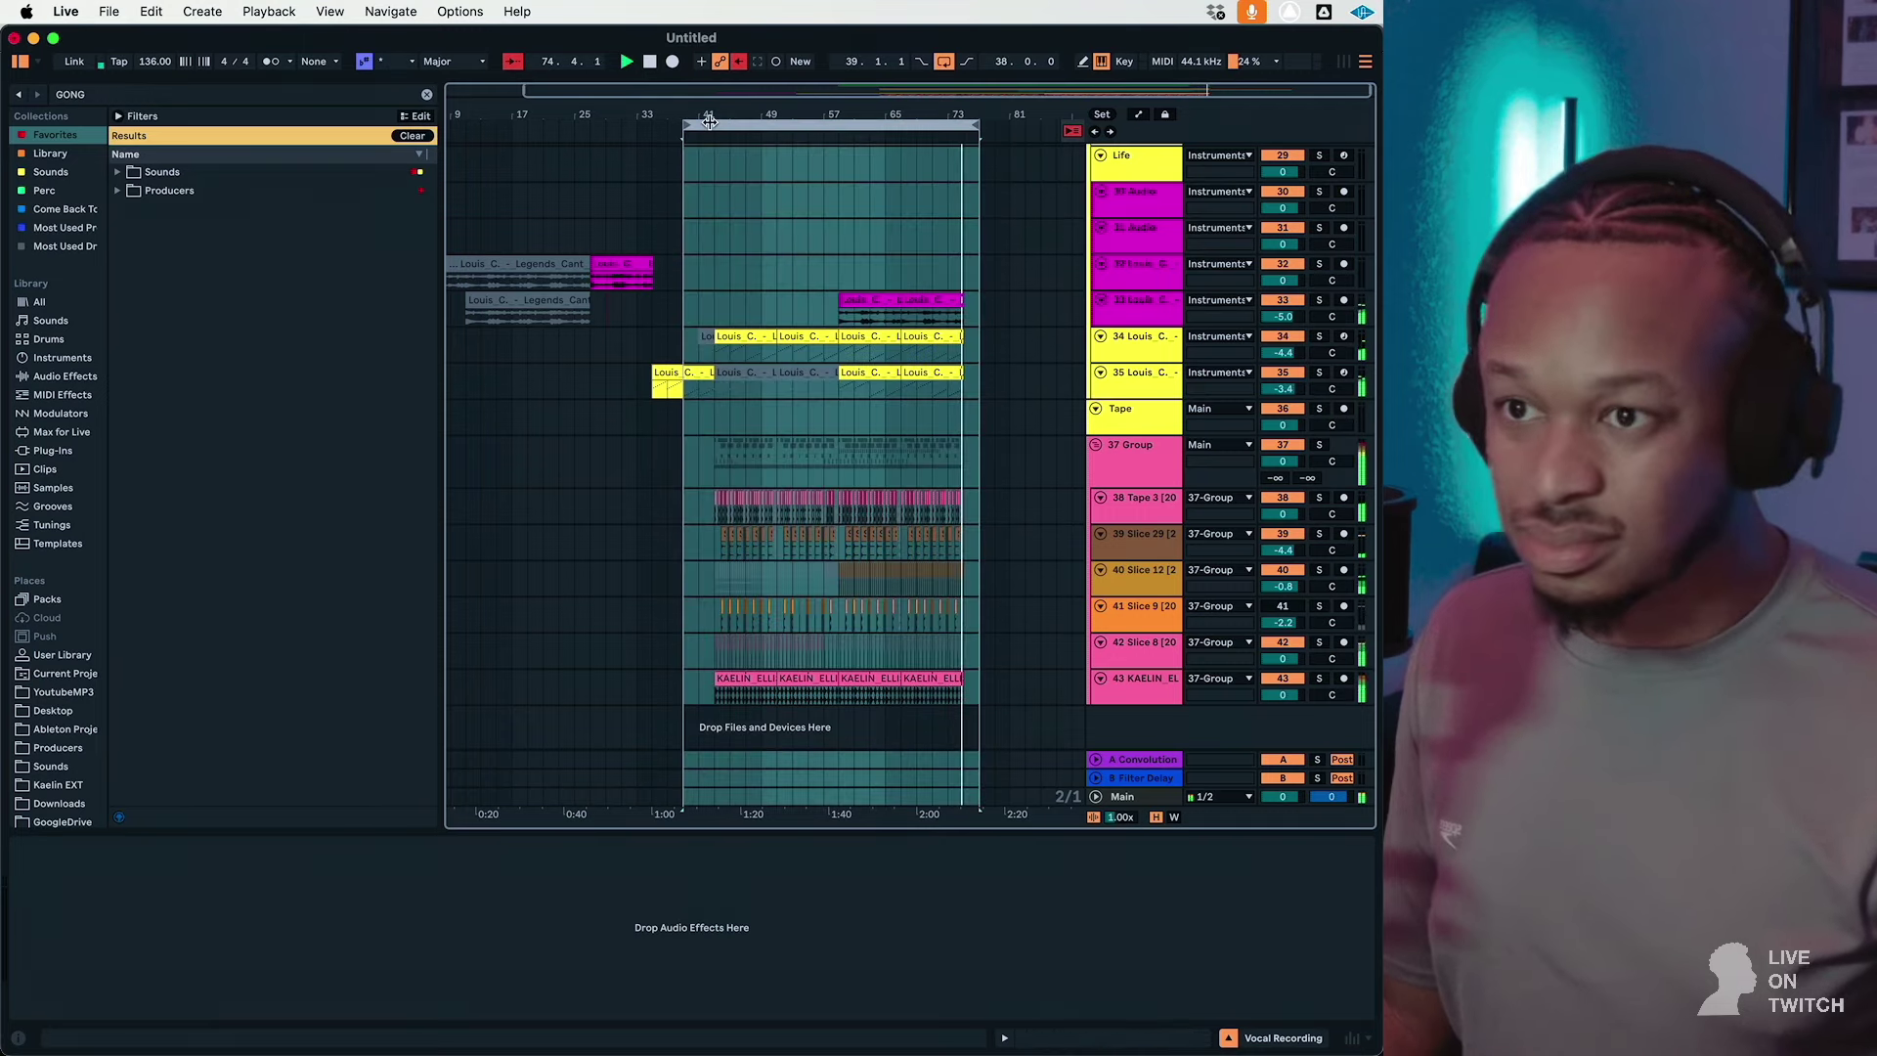
left_click(109, 11)
left_click(174, 364)
key("Return")
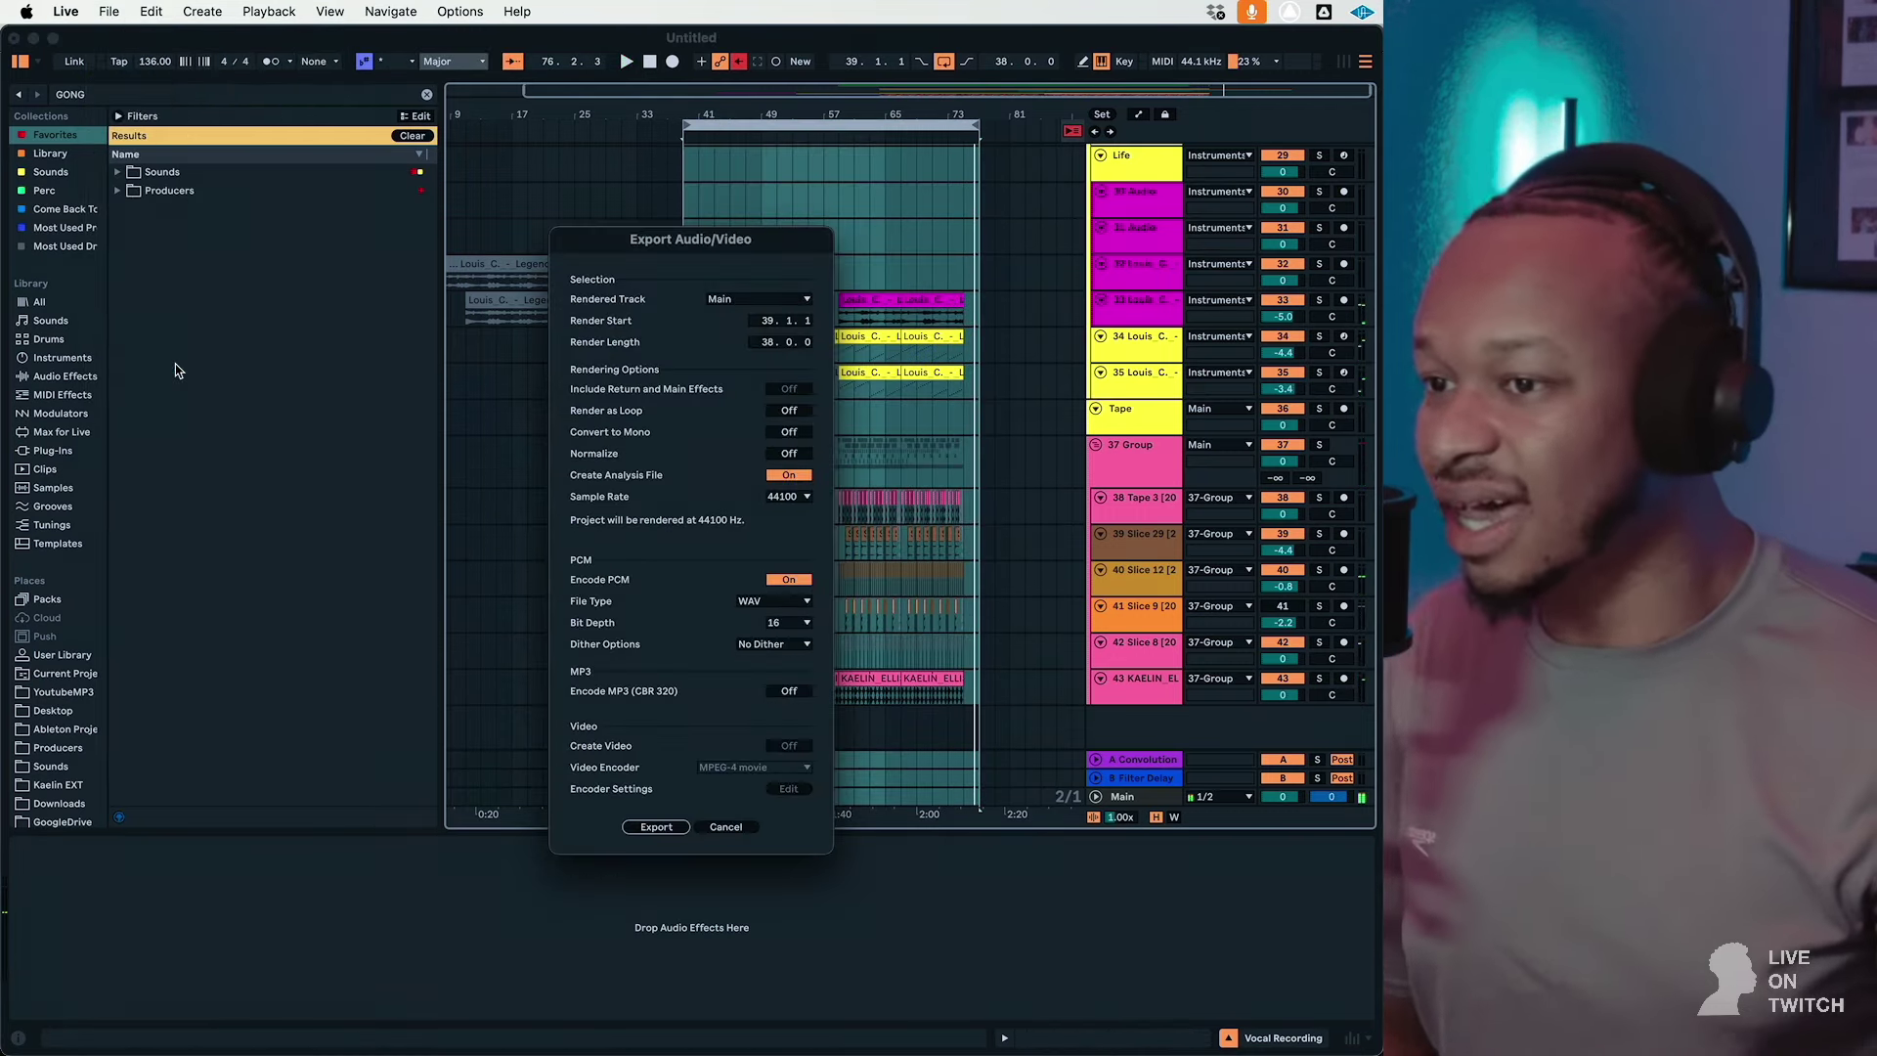
key("Return")
key("Return")
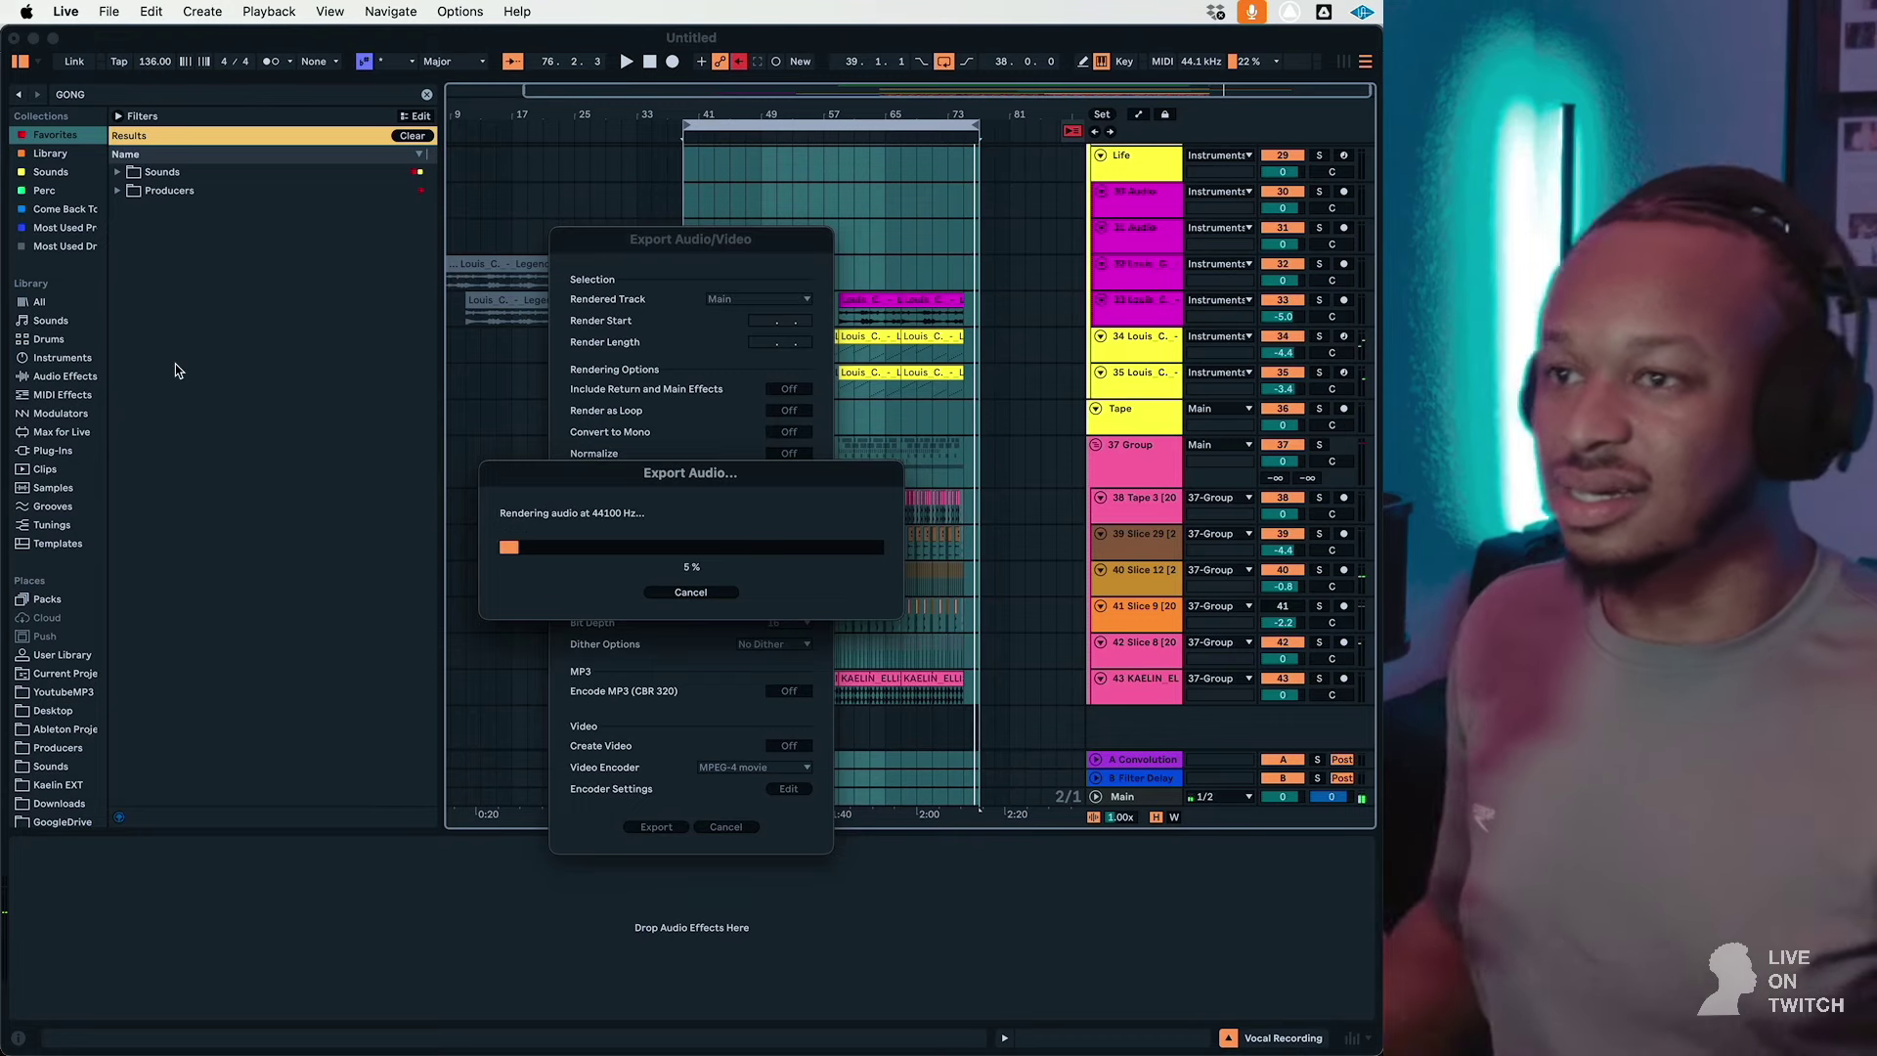
left_click(692, 592)
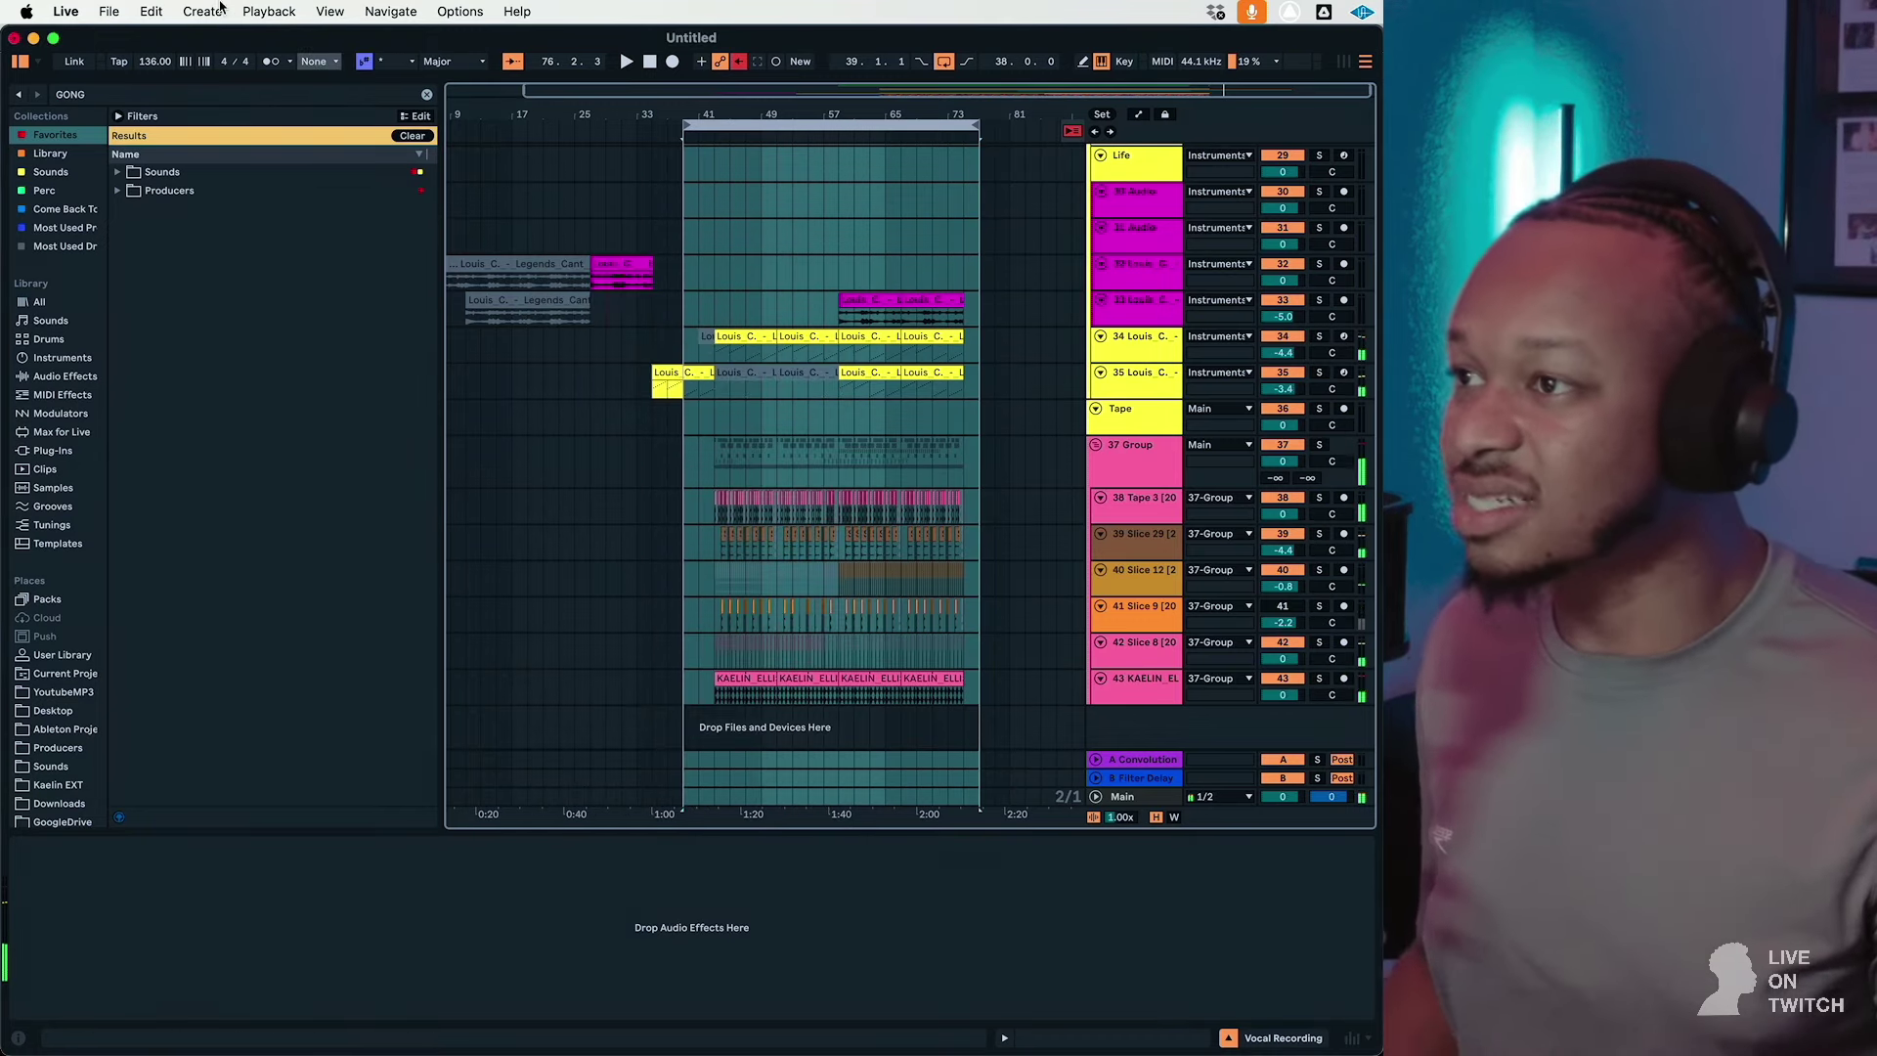
Step: Save the Live Set as "086 - GNARLES w luis c - 136.00" in the March folder under 2024
left_click(109, 11)
left_click(202, 246)
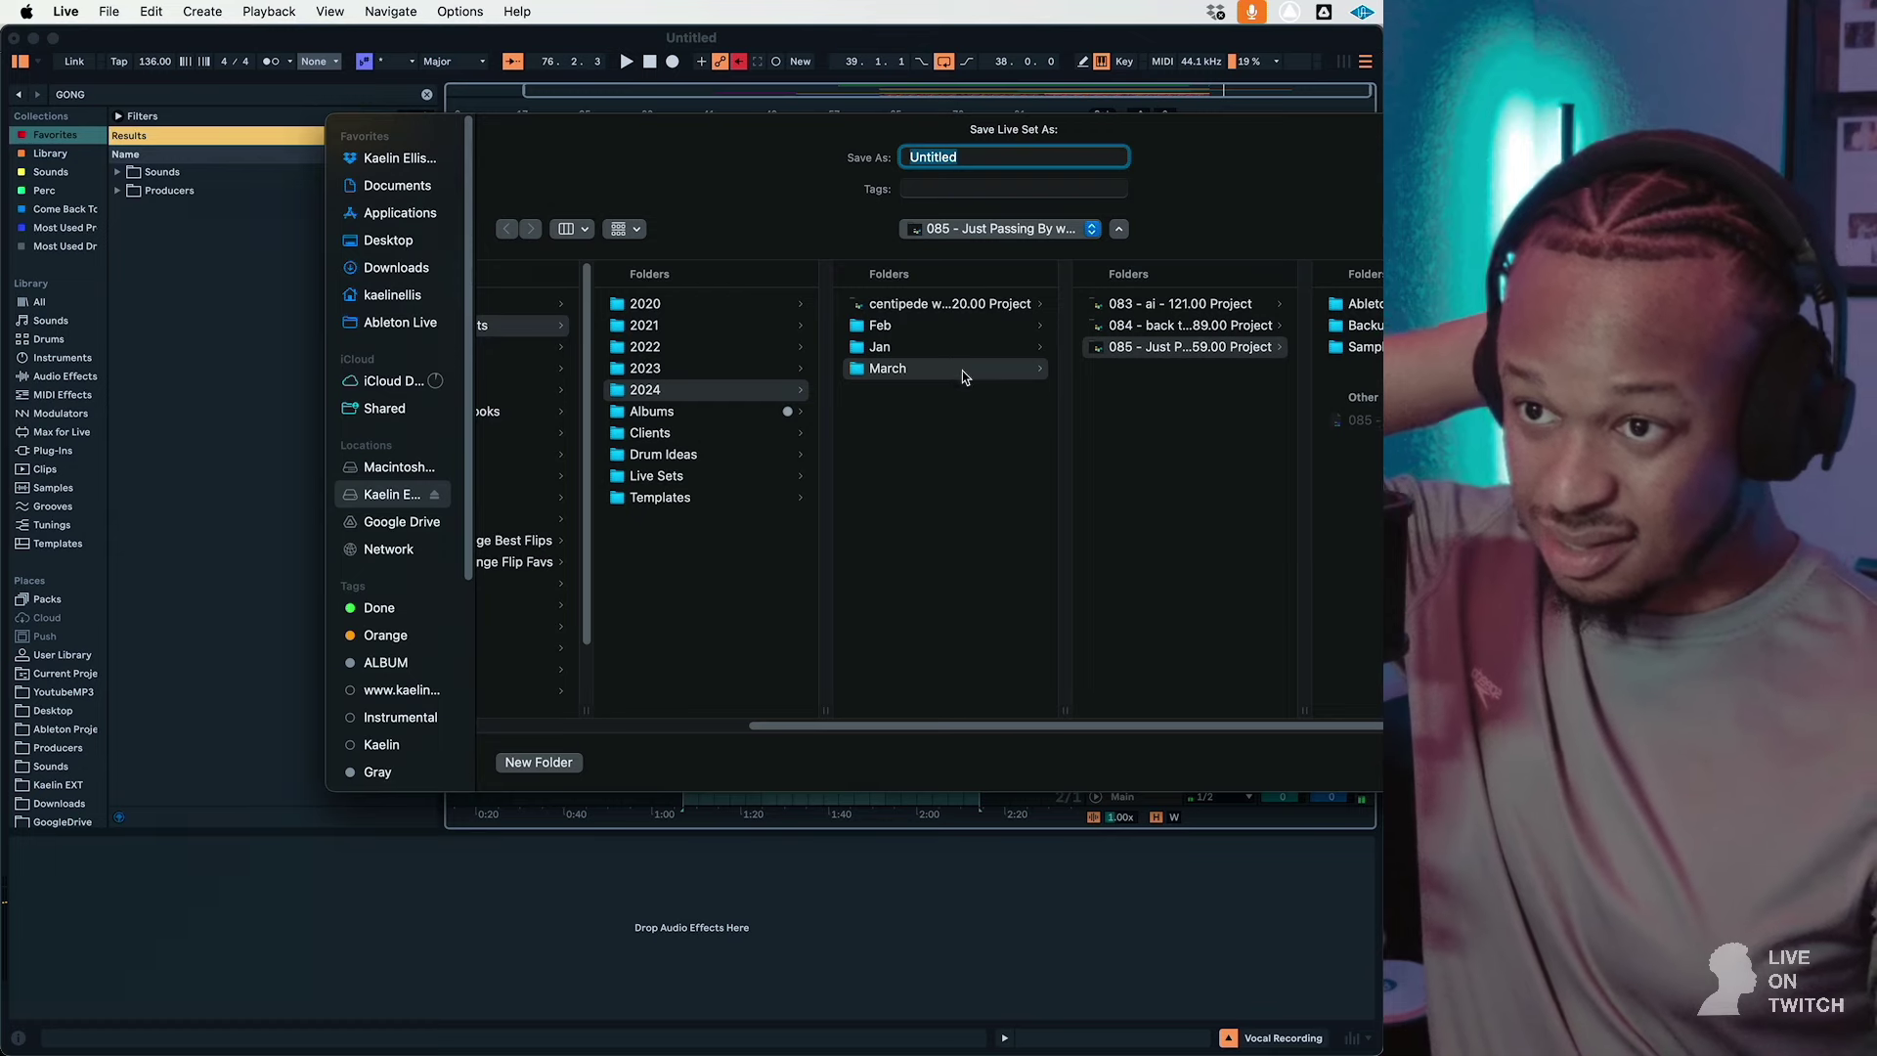
left_click(962, 371)
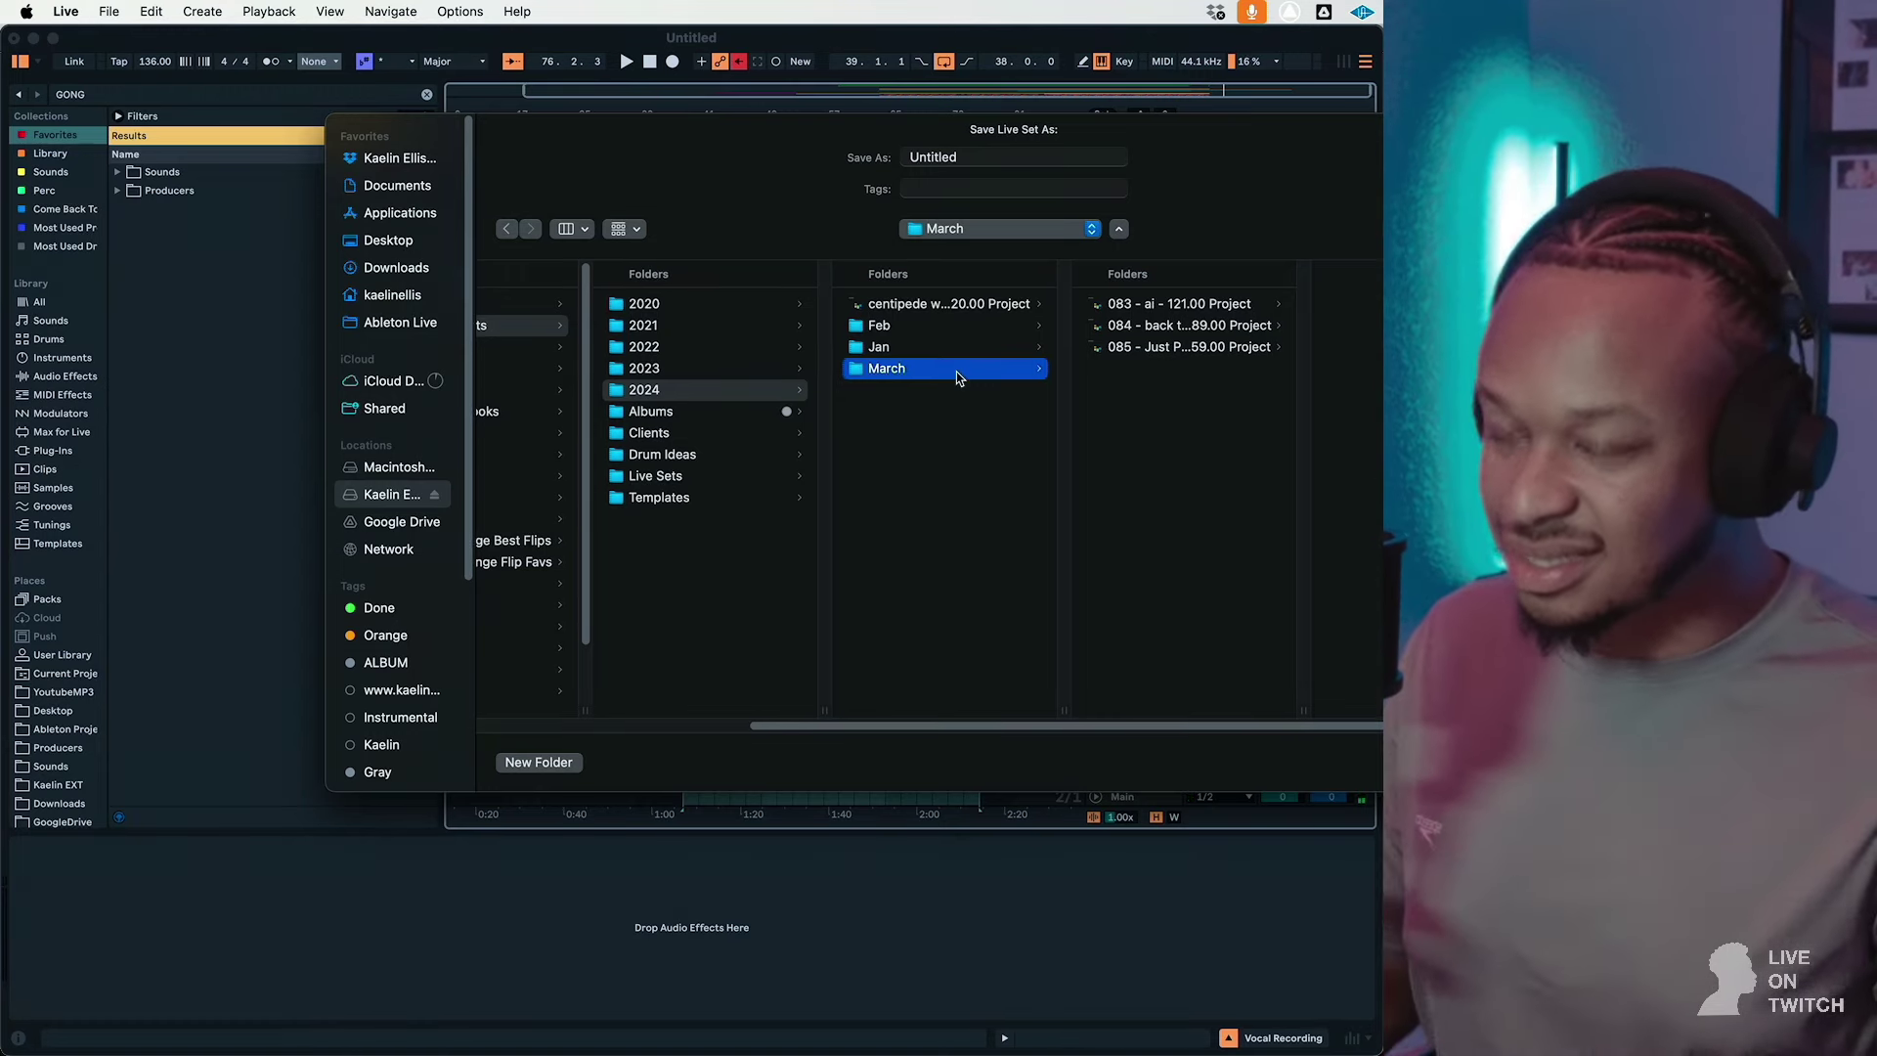
type("086 - ")
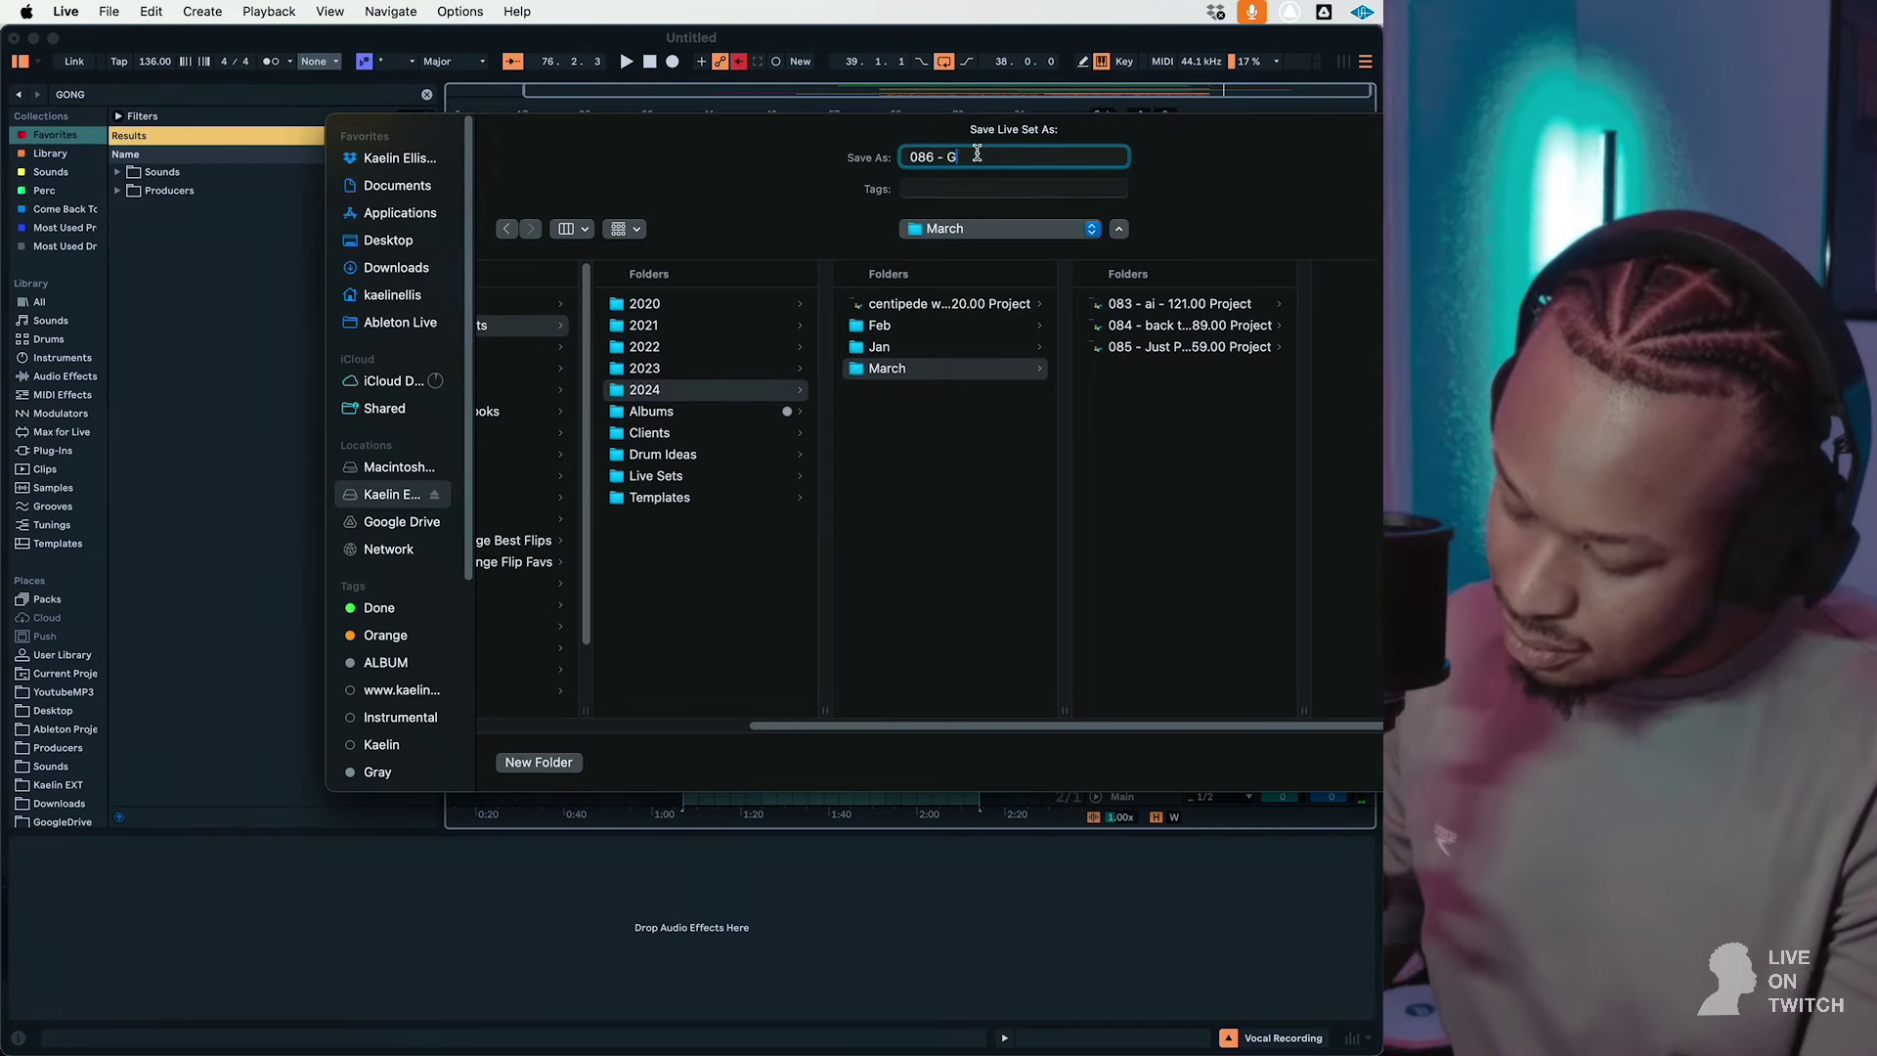
type("GNR")
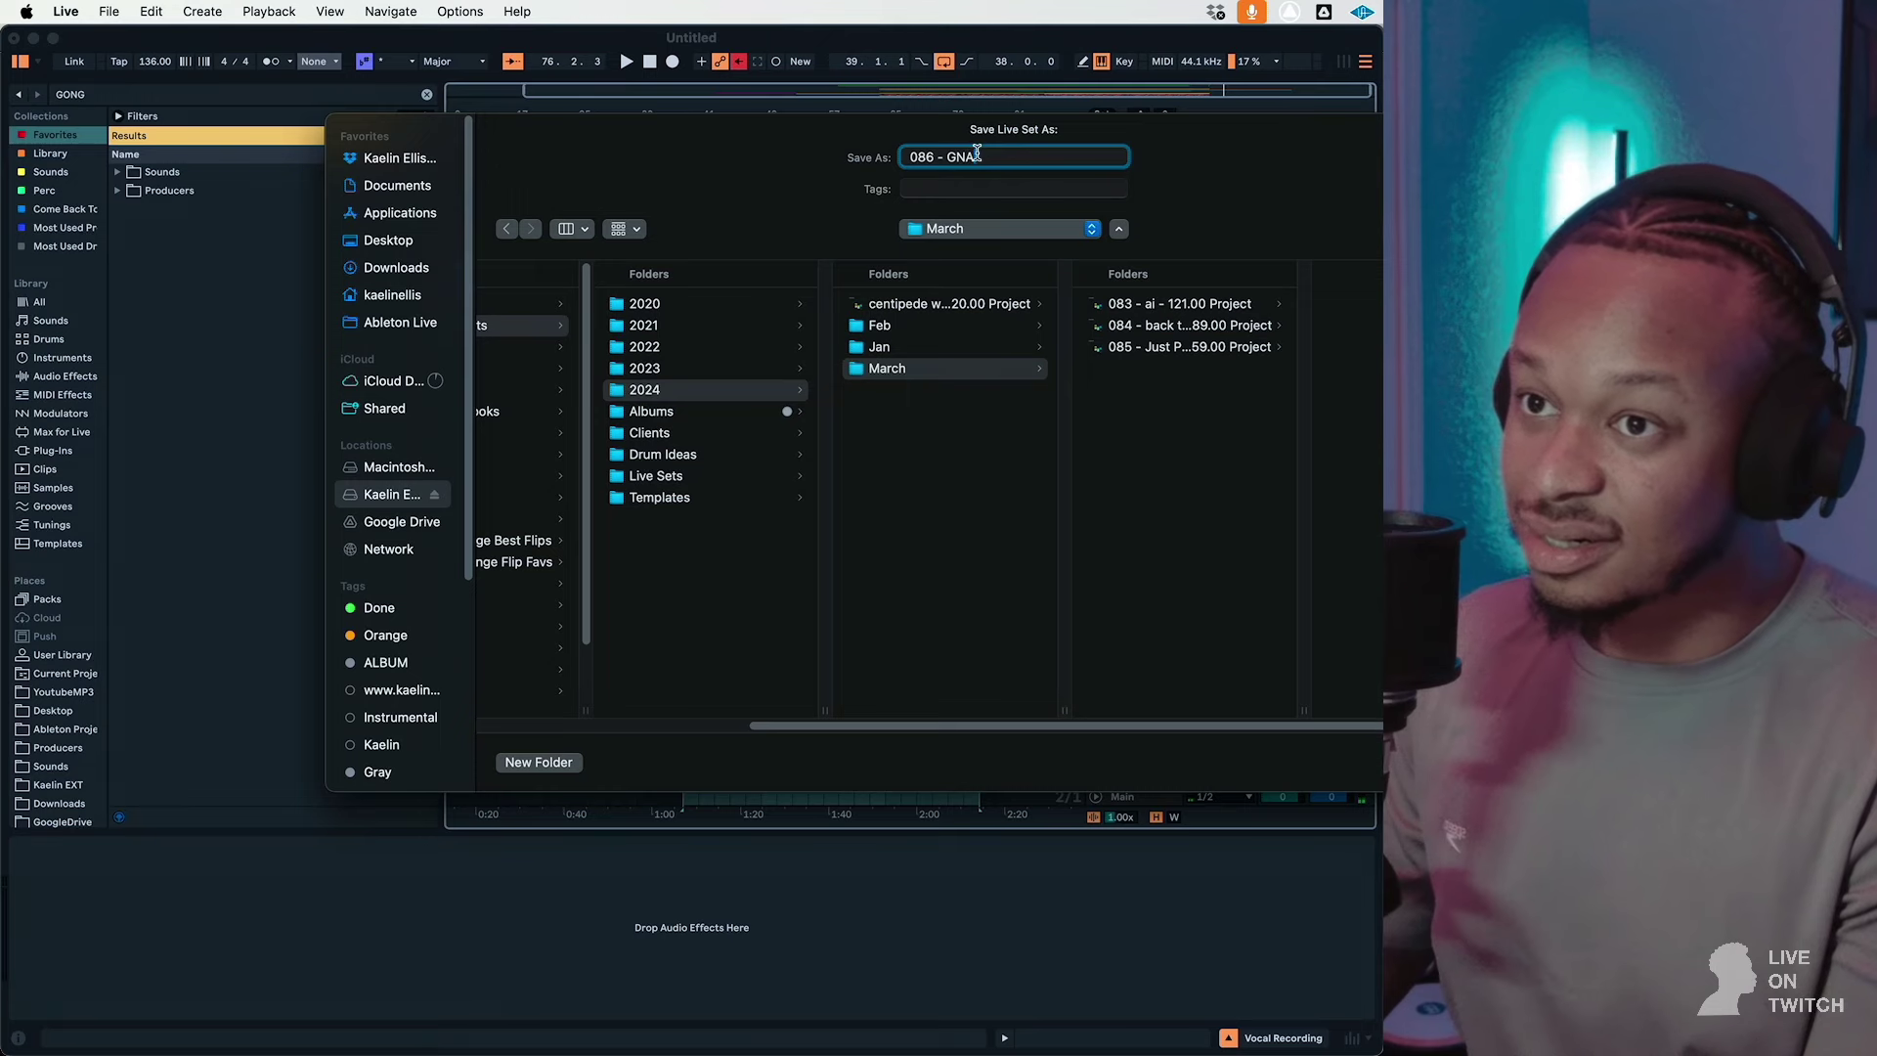
type("RLES ")
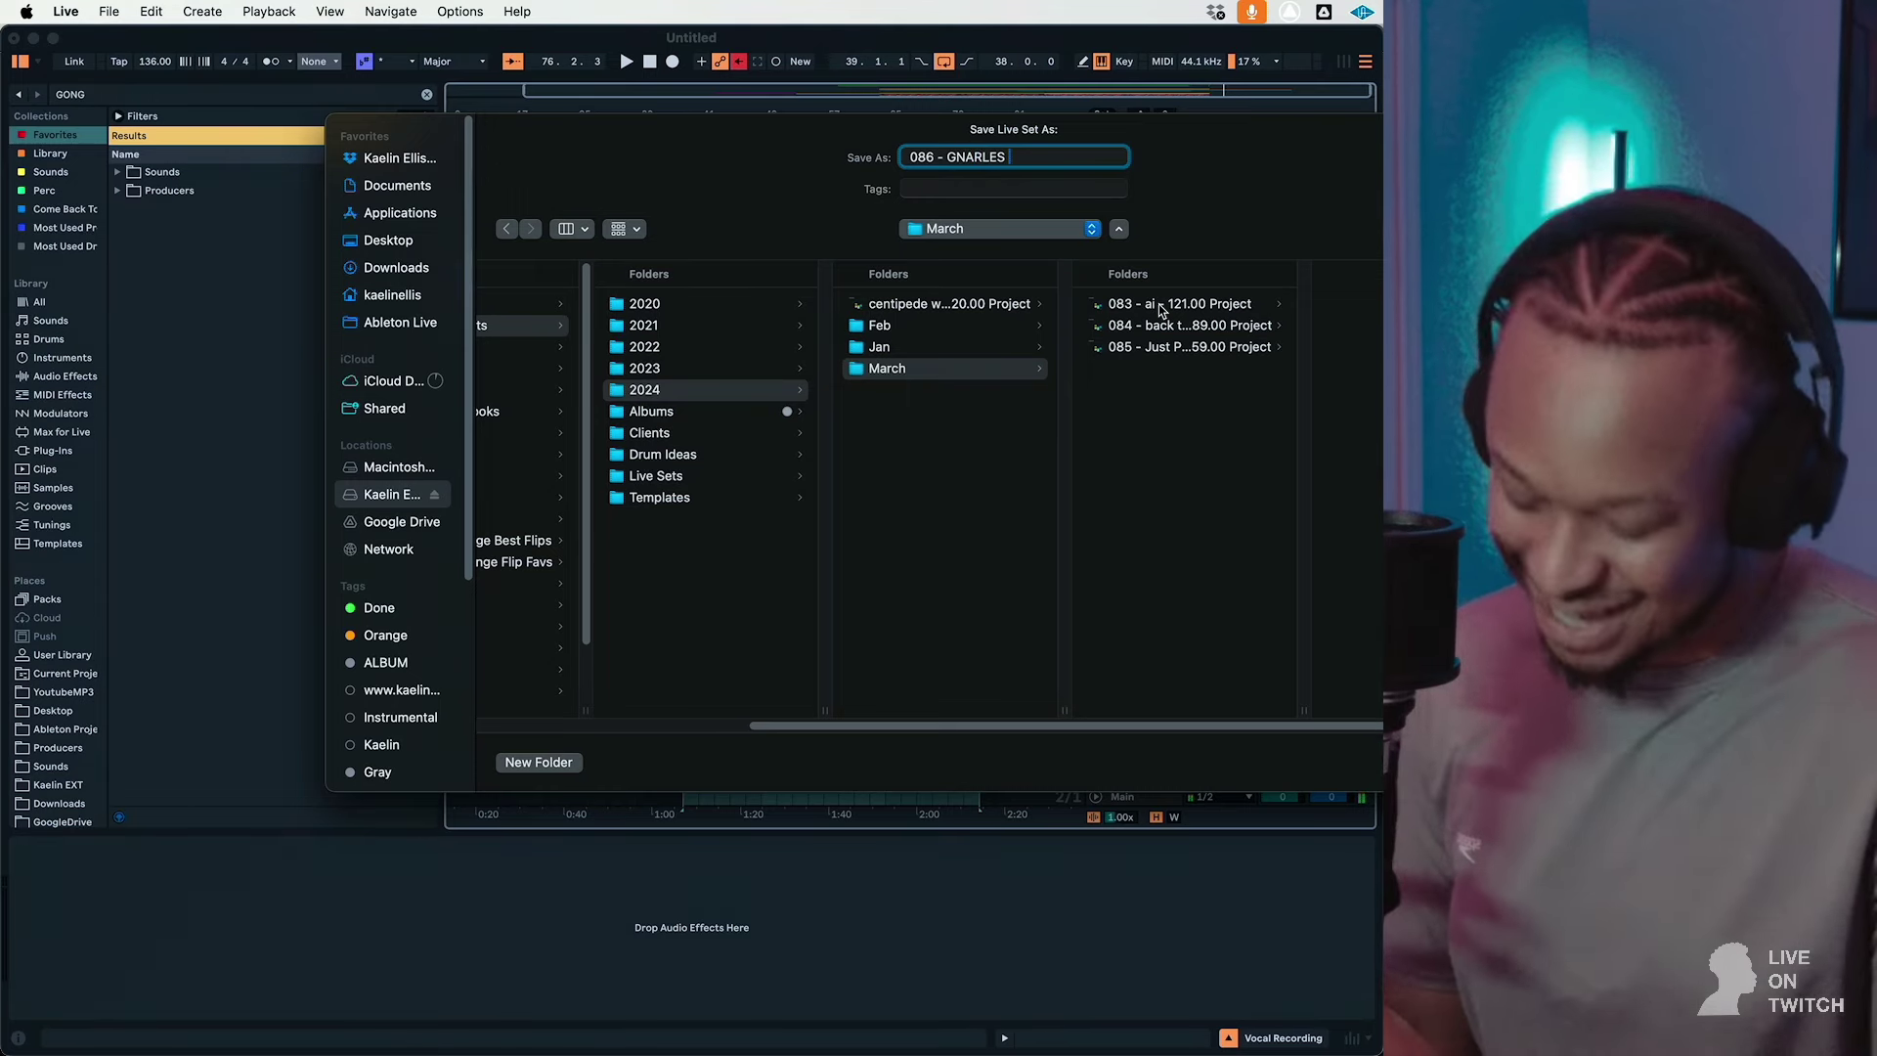
type("w lo")
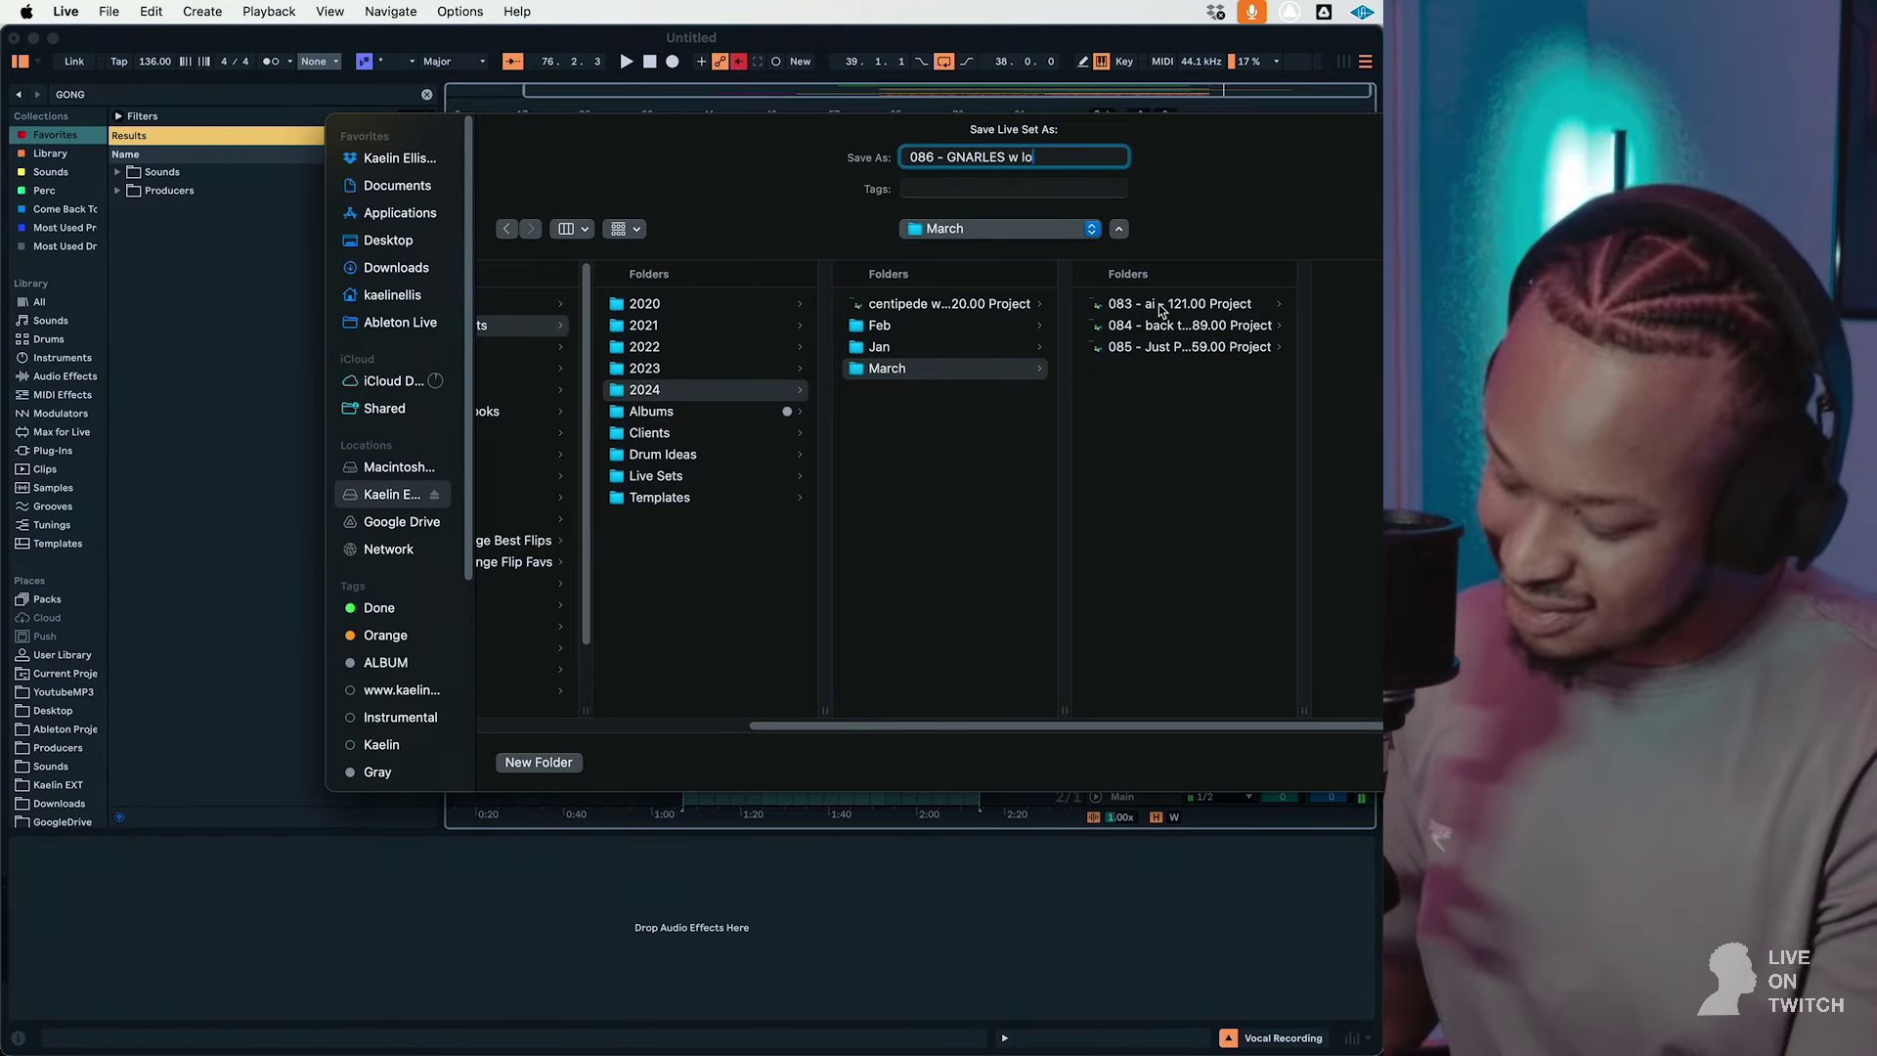
type("uis c")
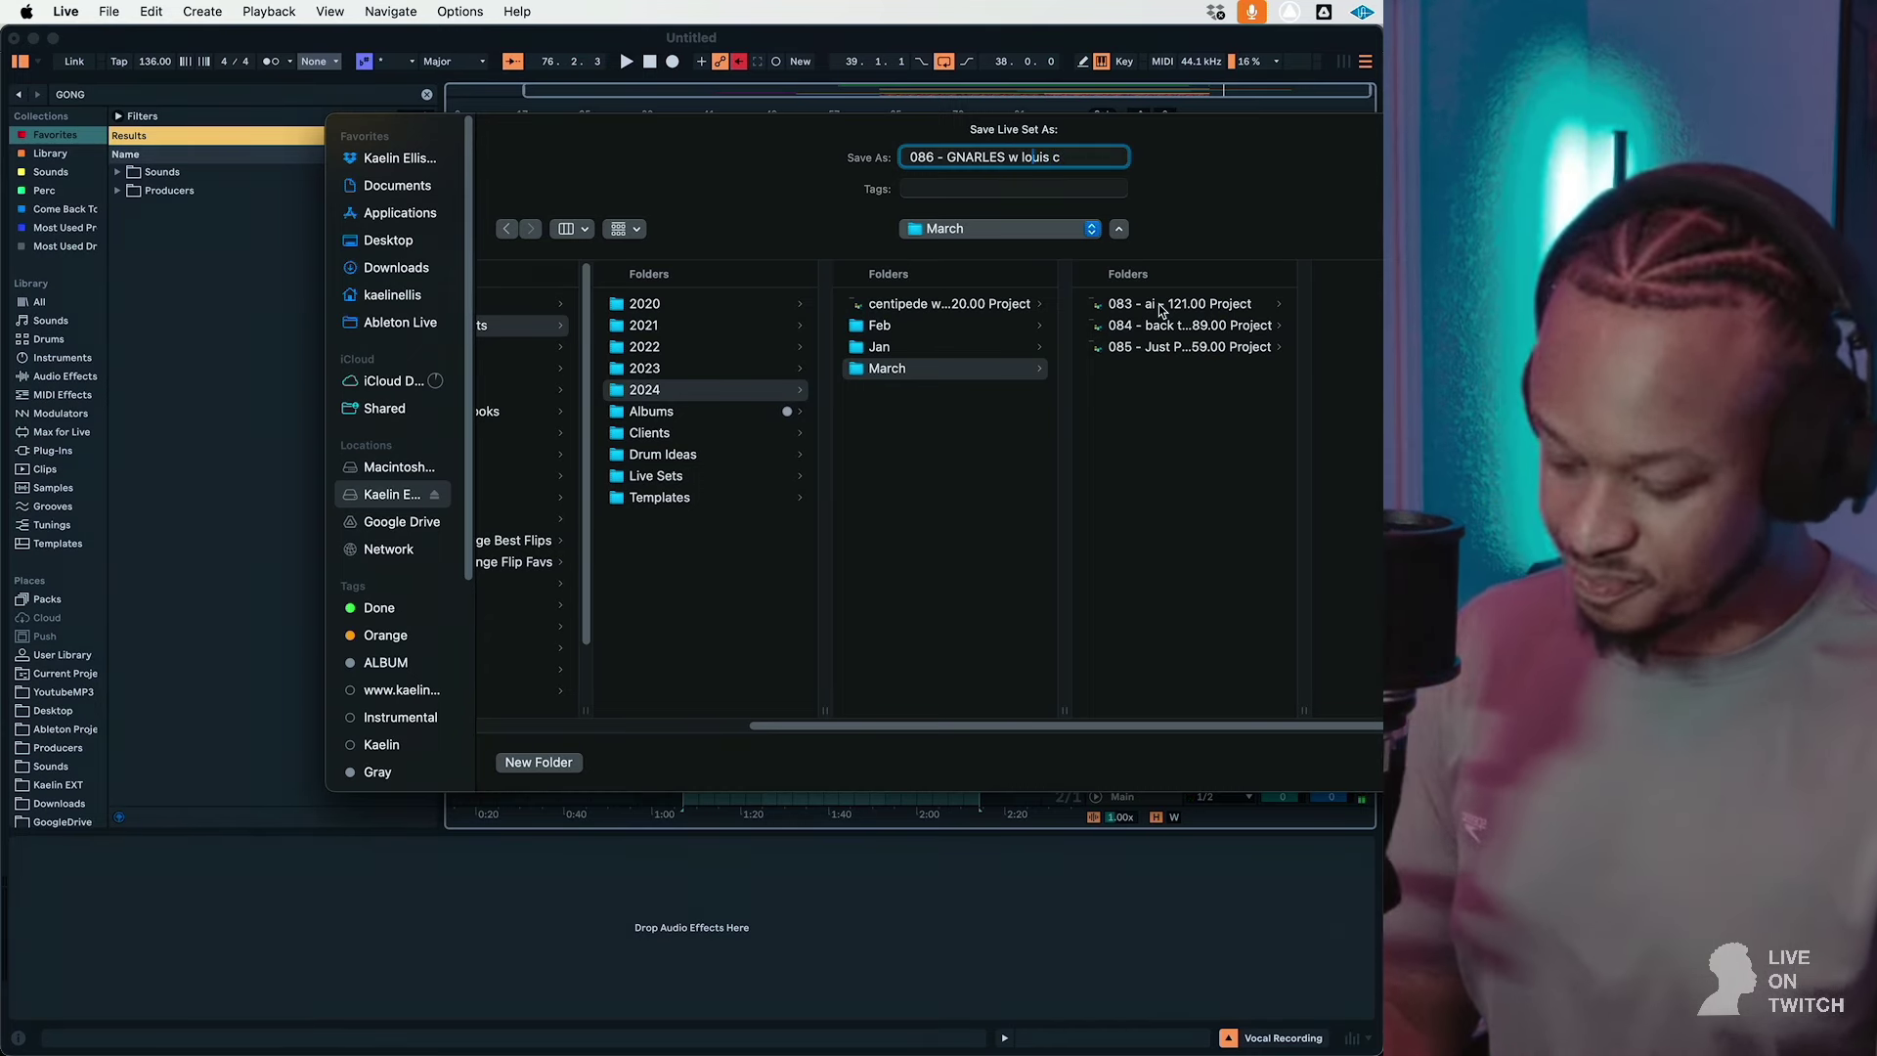
key("BackSpace")
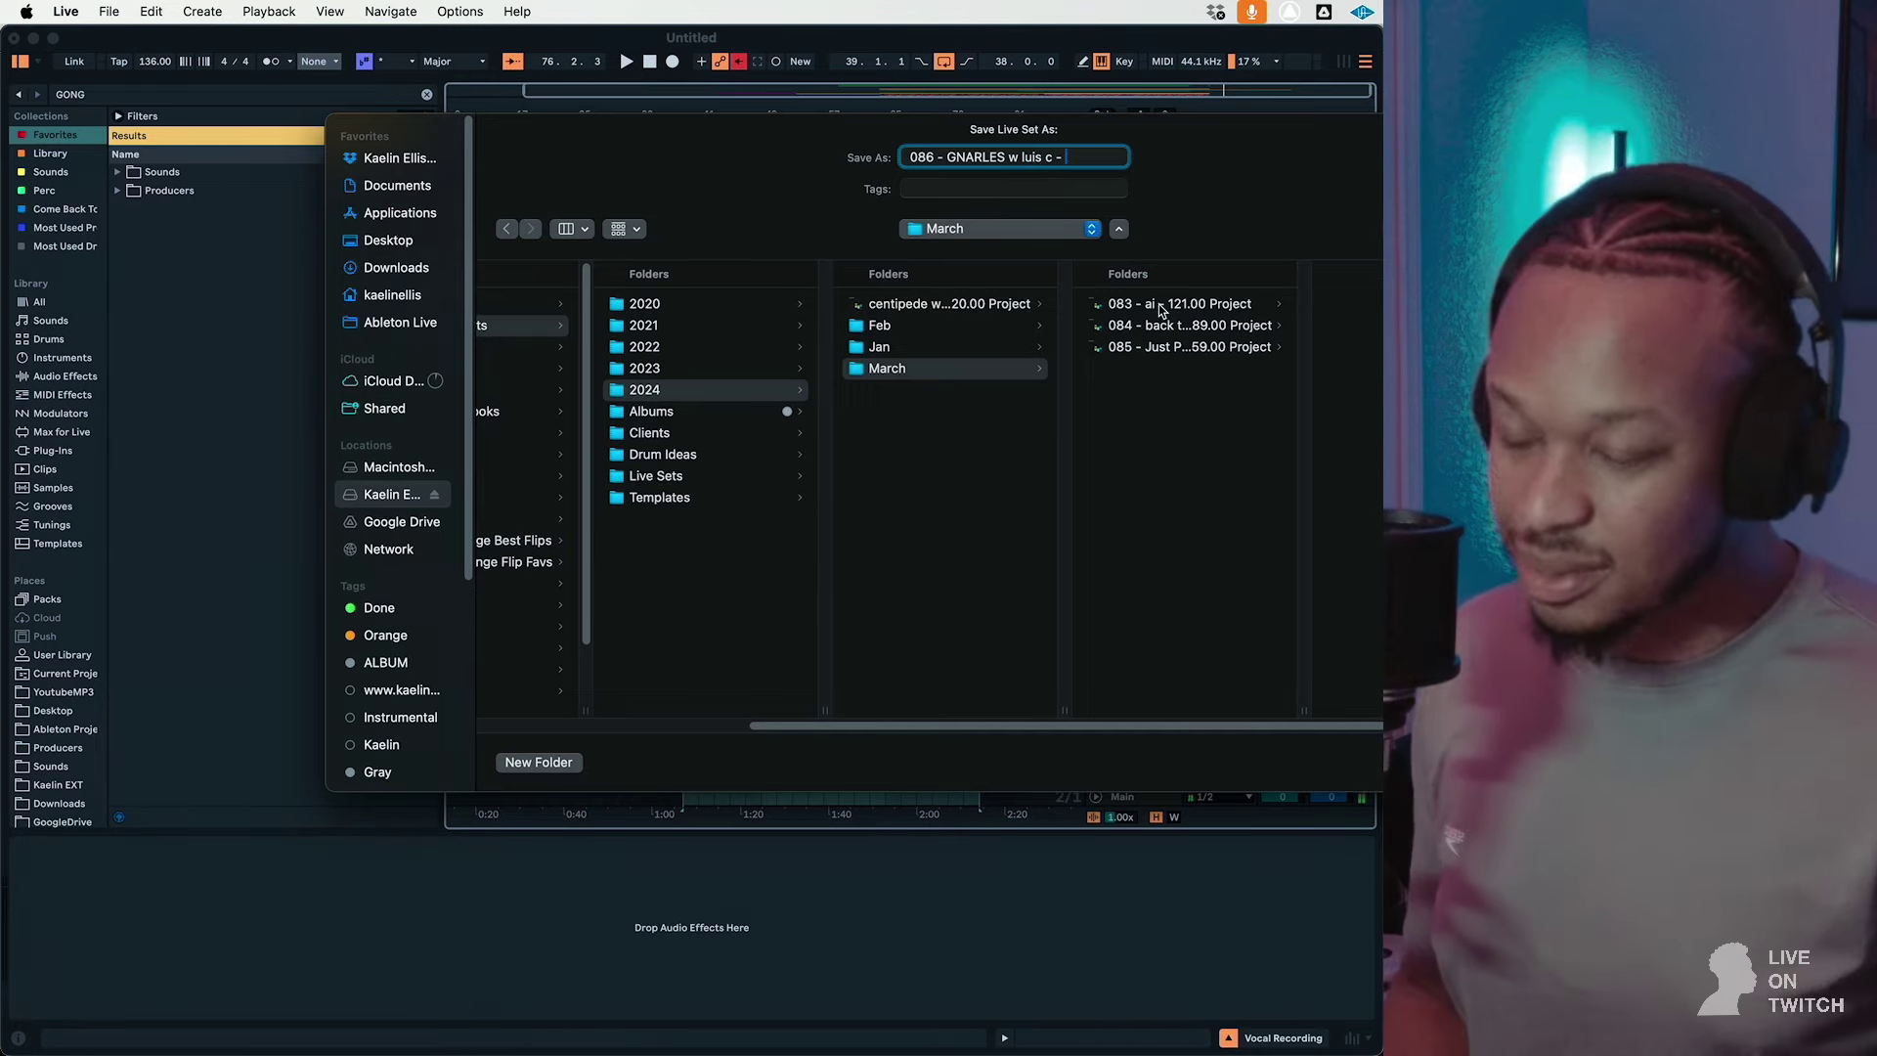
type("136.00")
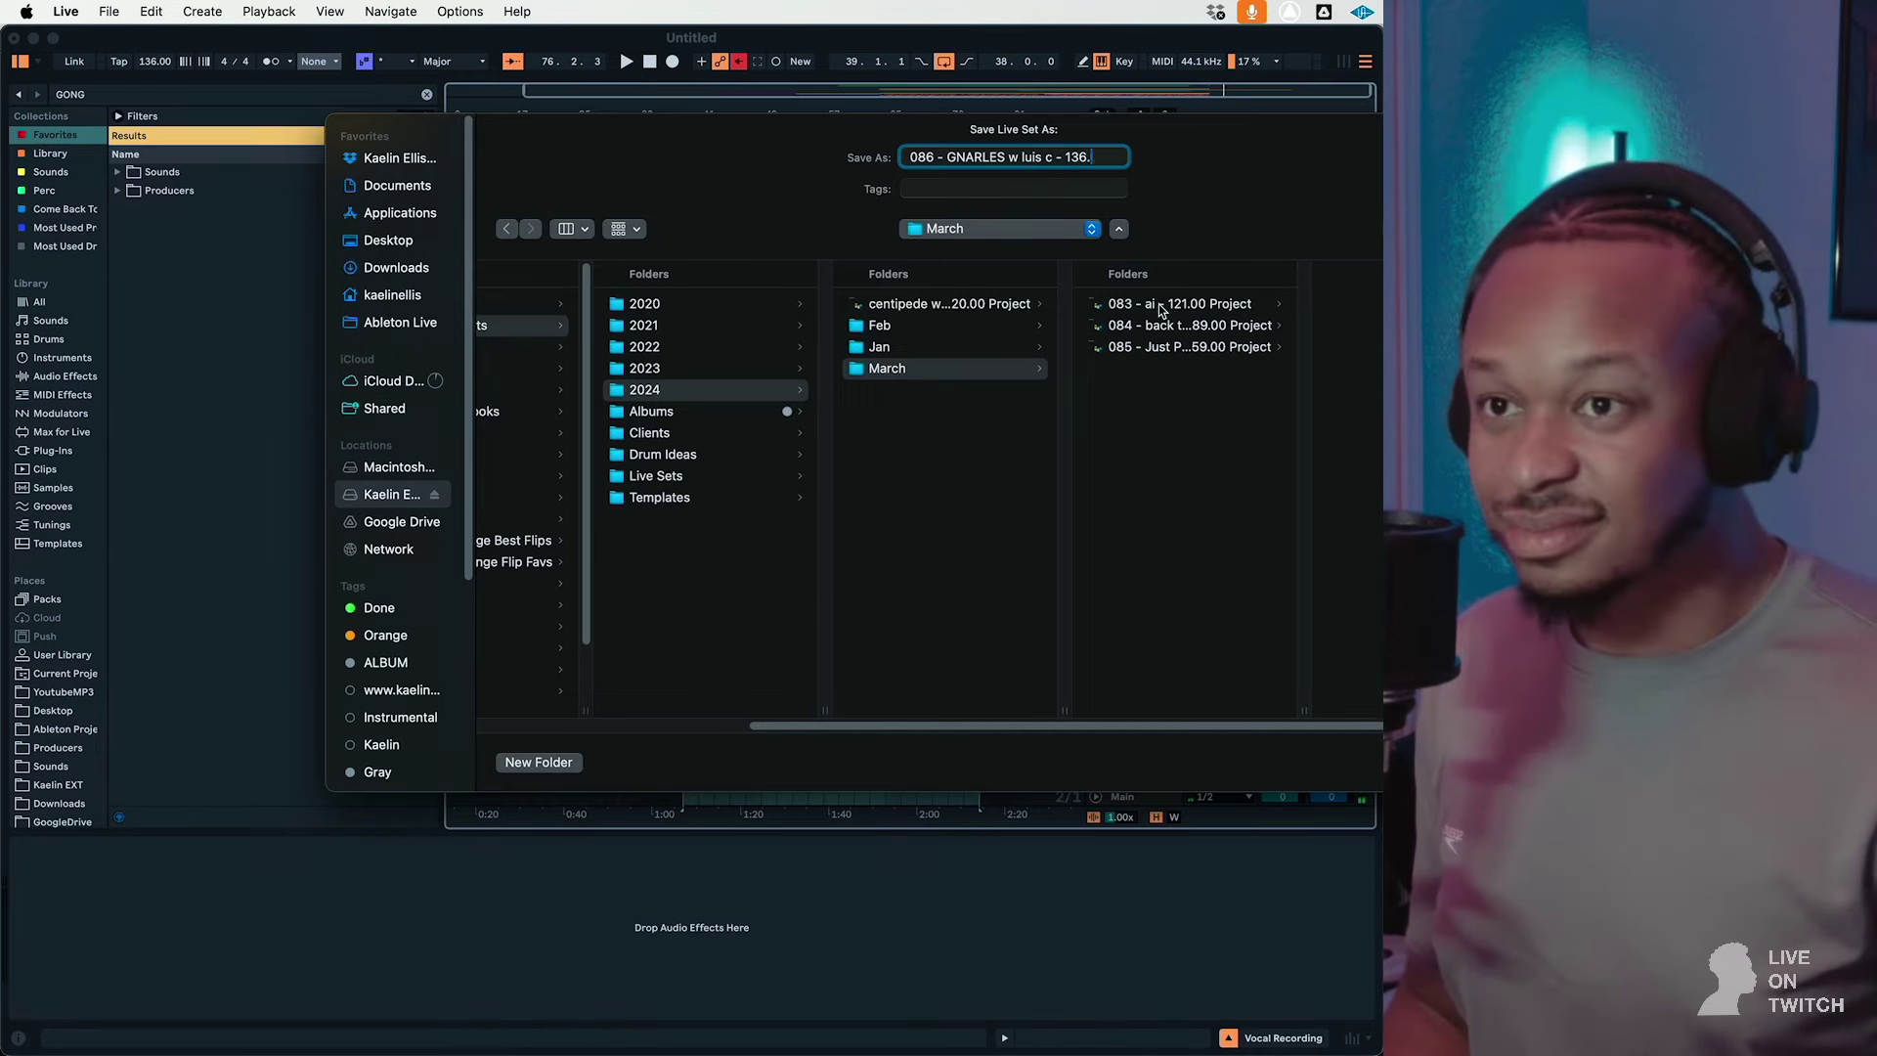
key("Return")
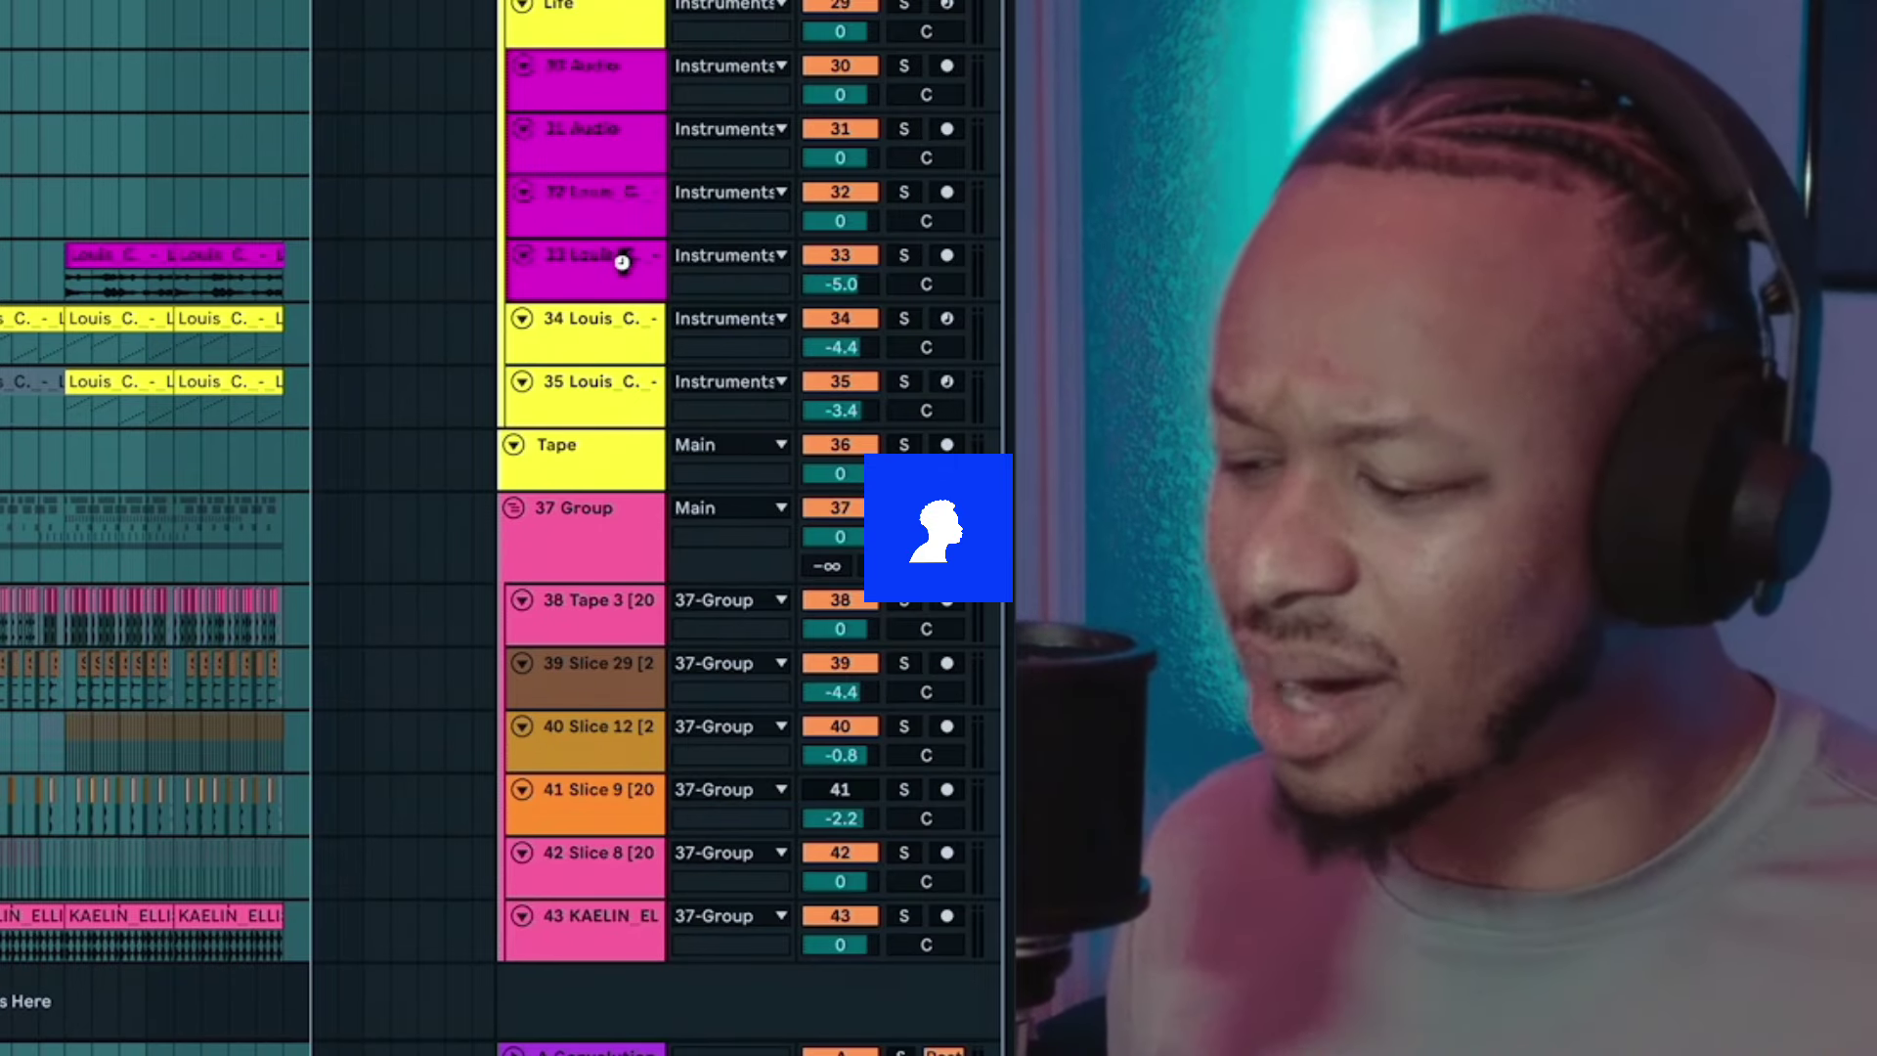